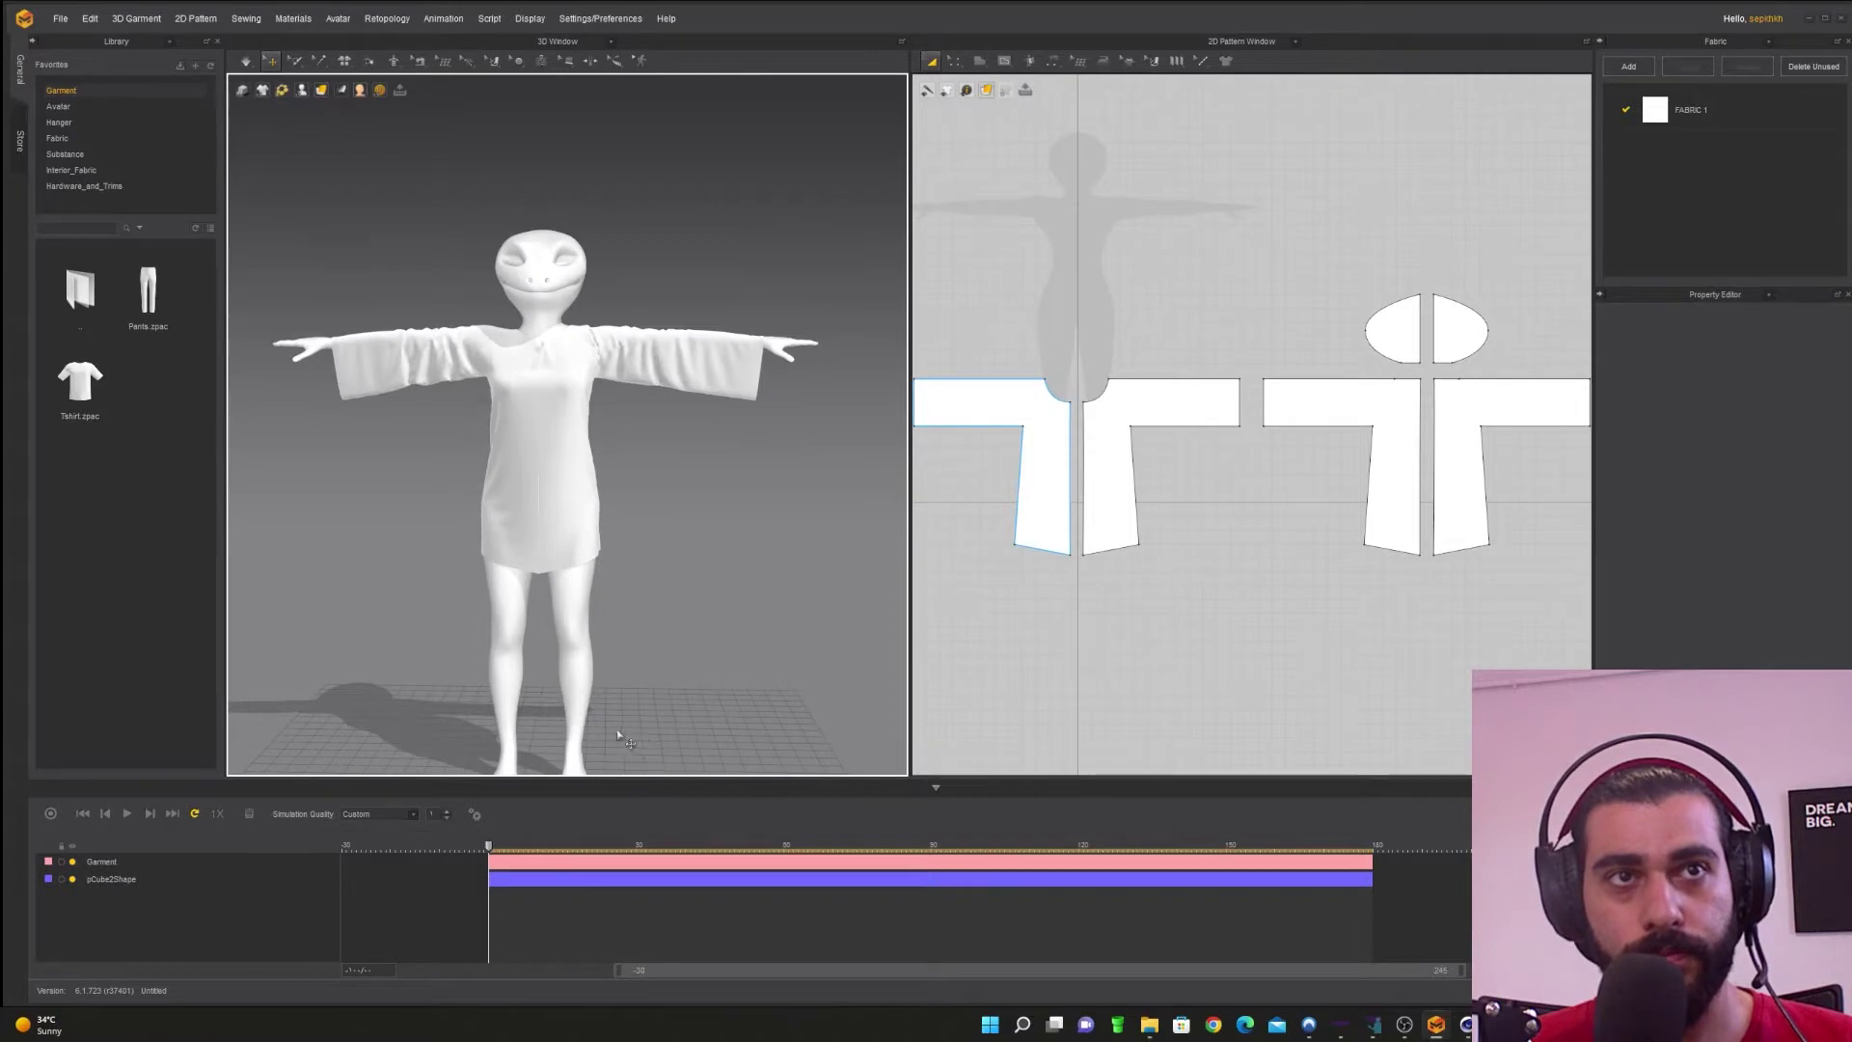
Step: Play the garment and avatar animation from the start and stop it at the curled-up seated pose near its end
{"action": "scroll", "coordinate": [637, 735], "scroll_direction": "down", "scroll_amount": 3}
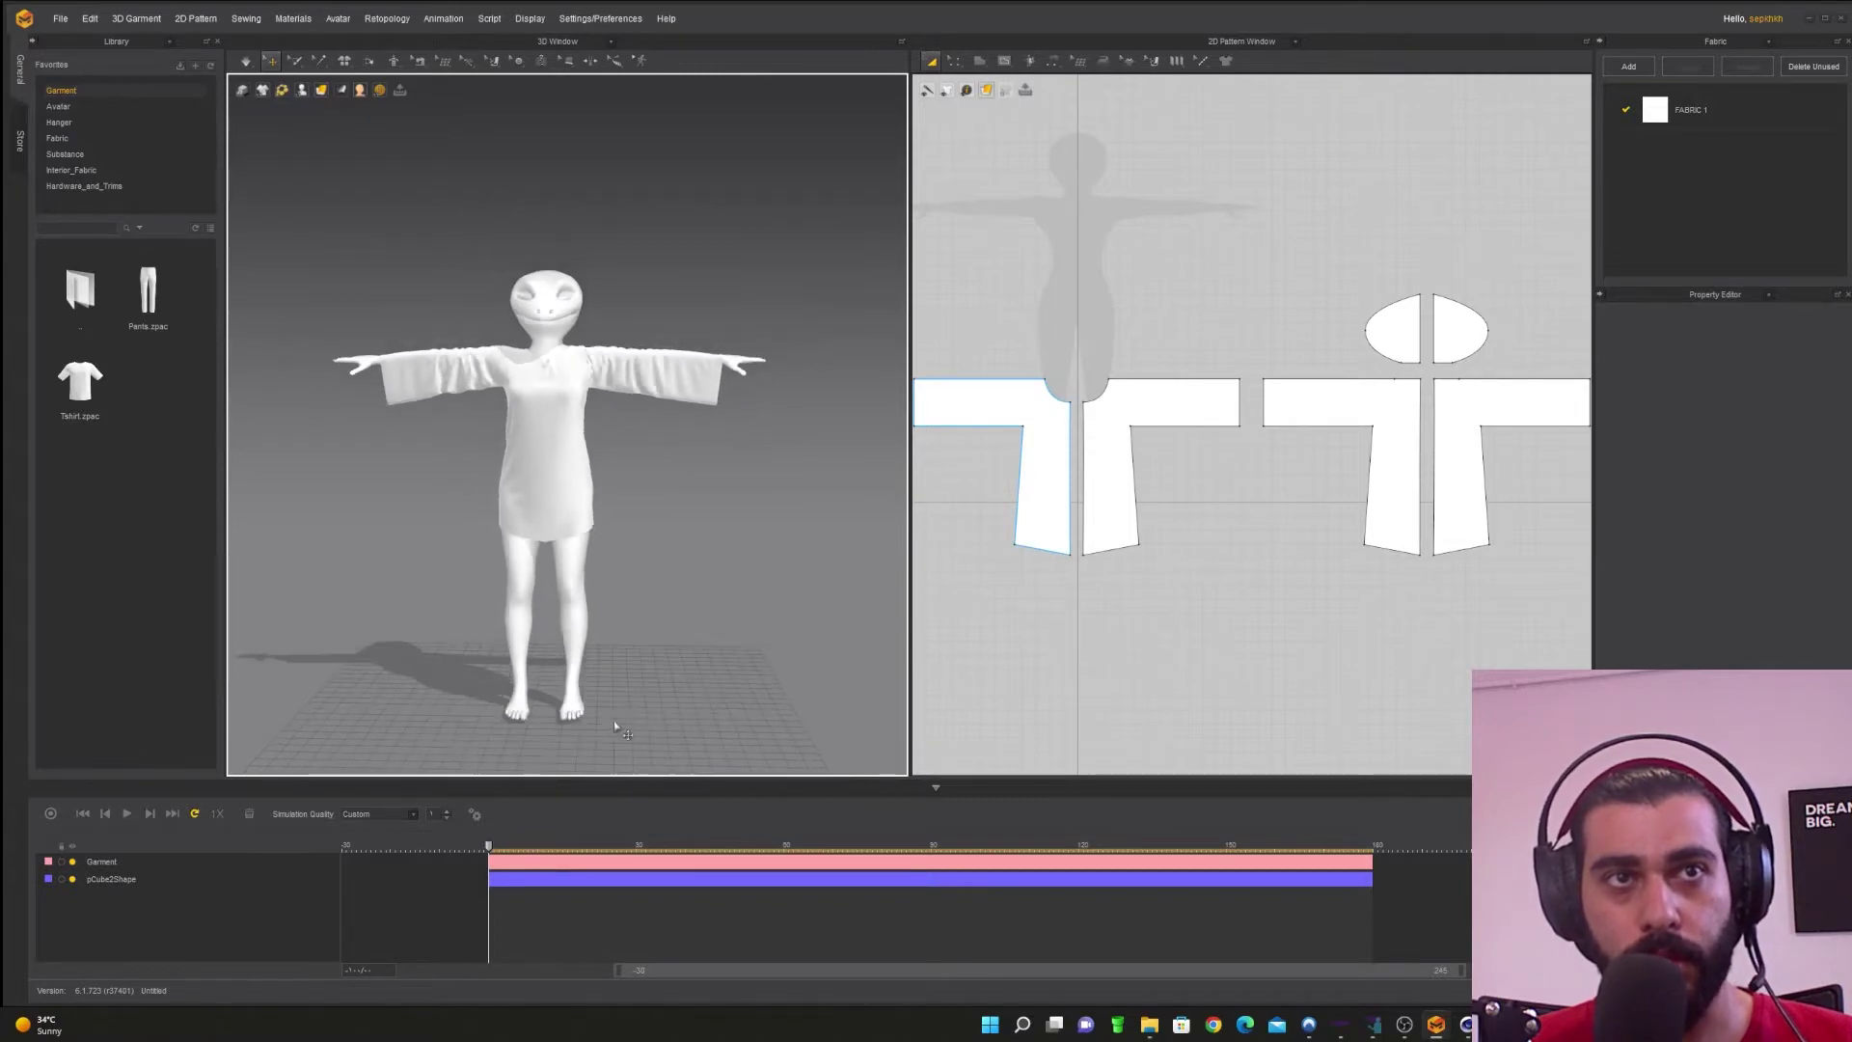
{"action": "middle_click_drag", "start_coordinate": [633, 726], "coordinate": [655, 723]}
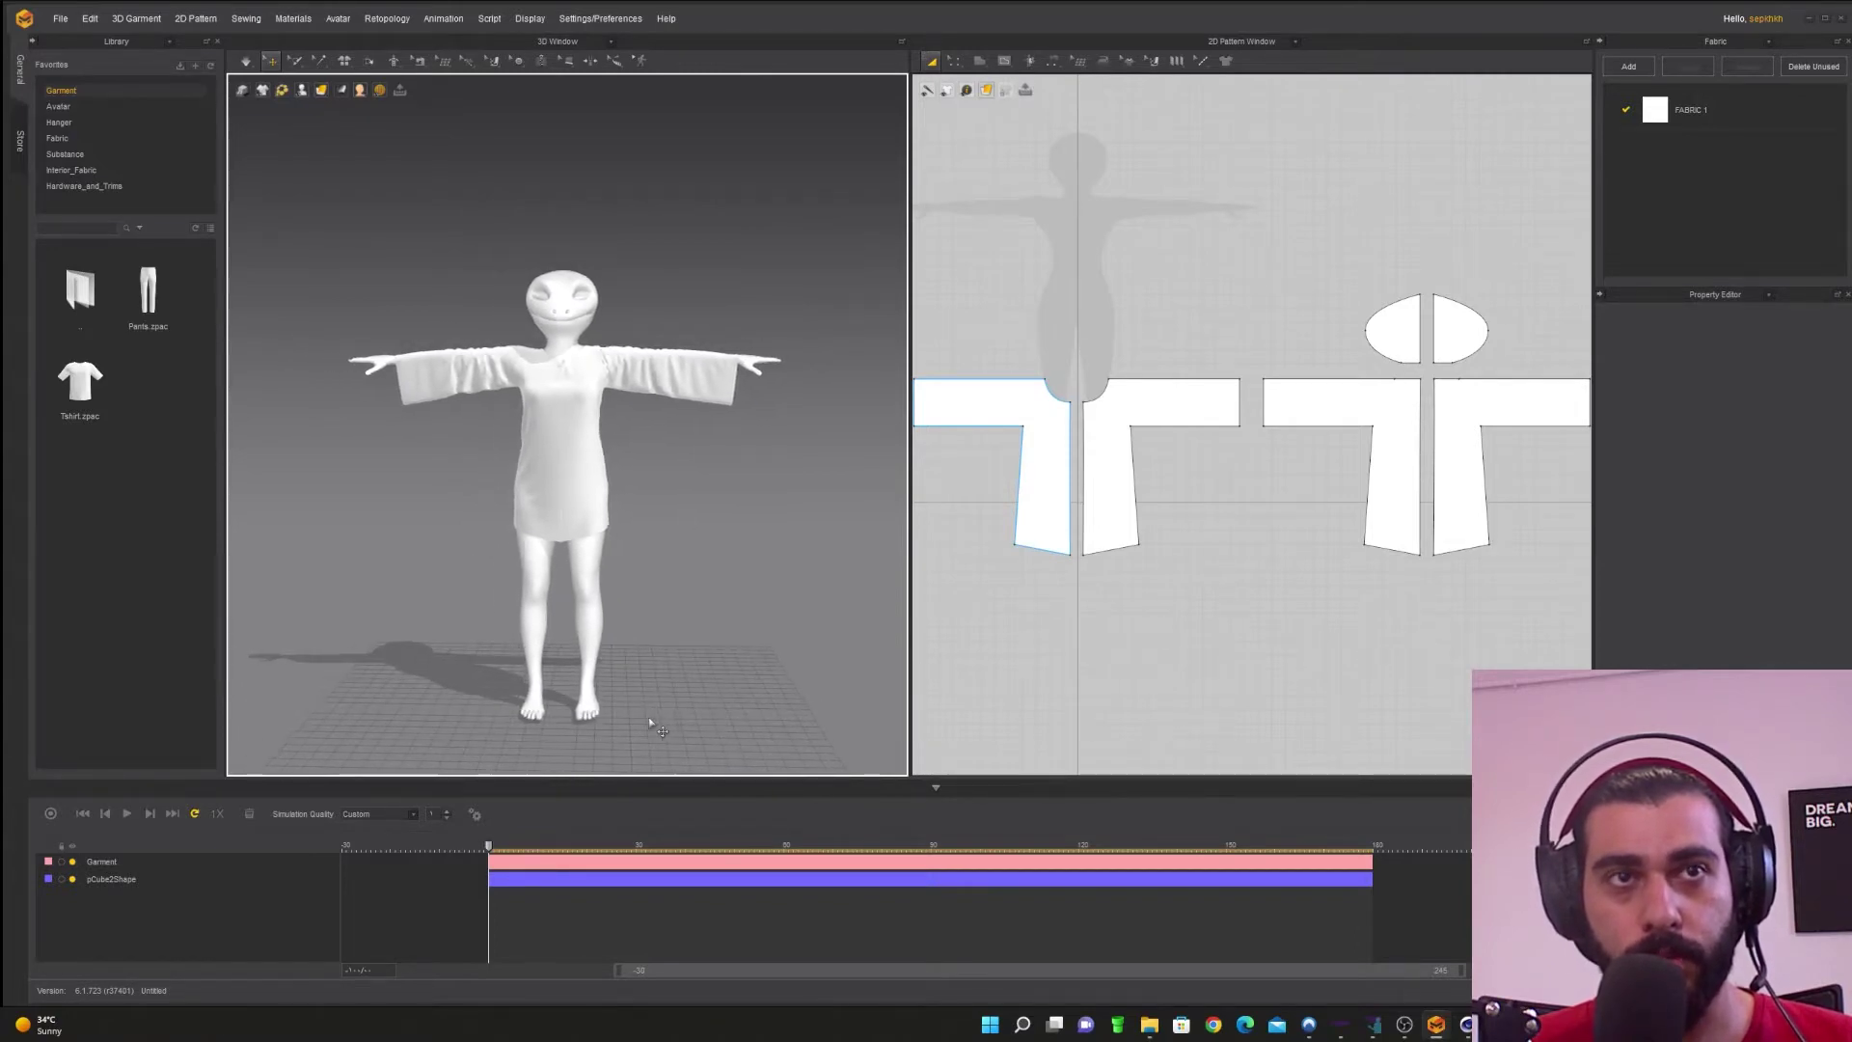
{"action": "right_click_drag", "start_coordinate": [666, 728], "coordinate": [586, 720]}
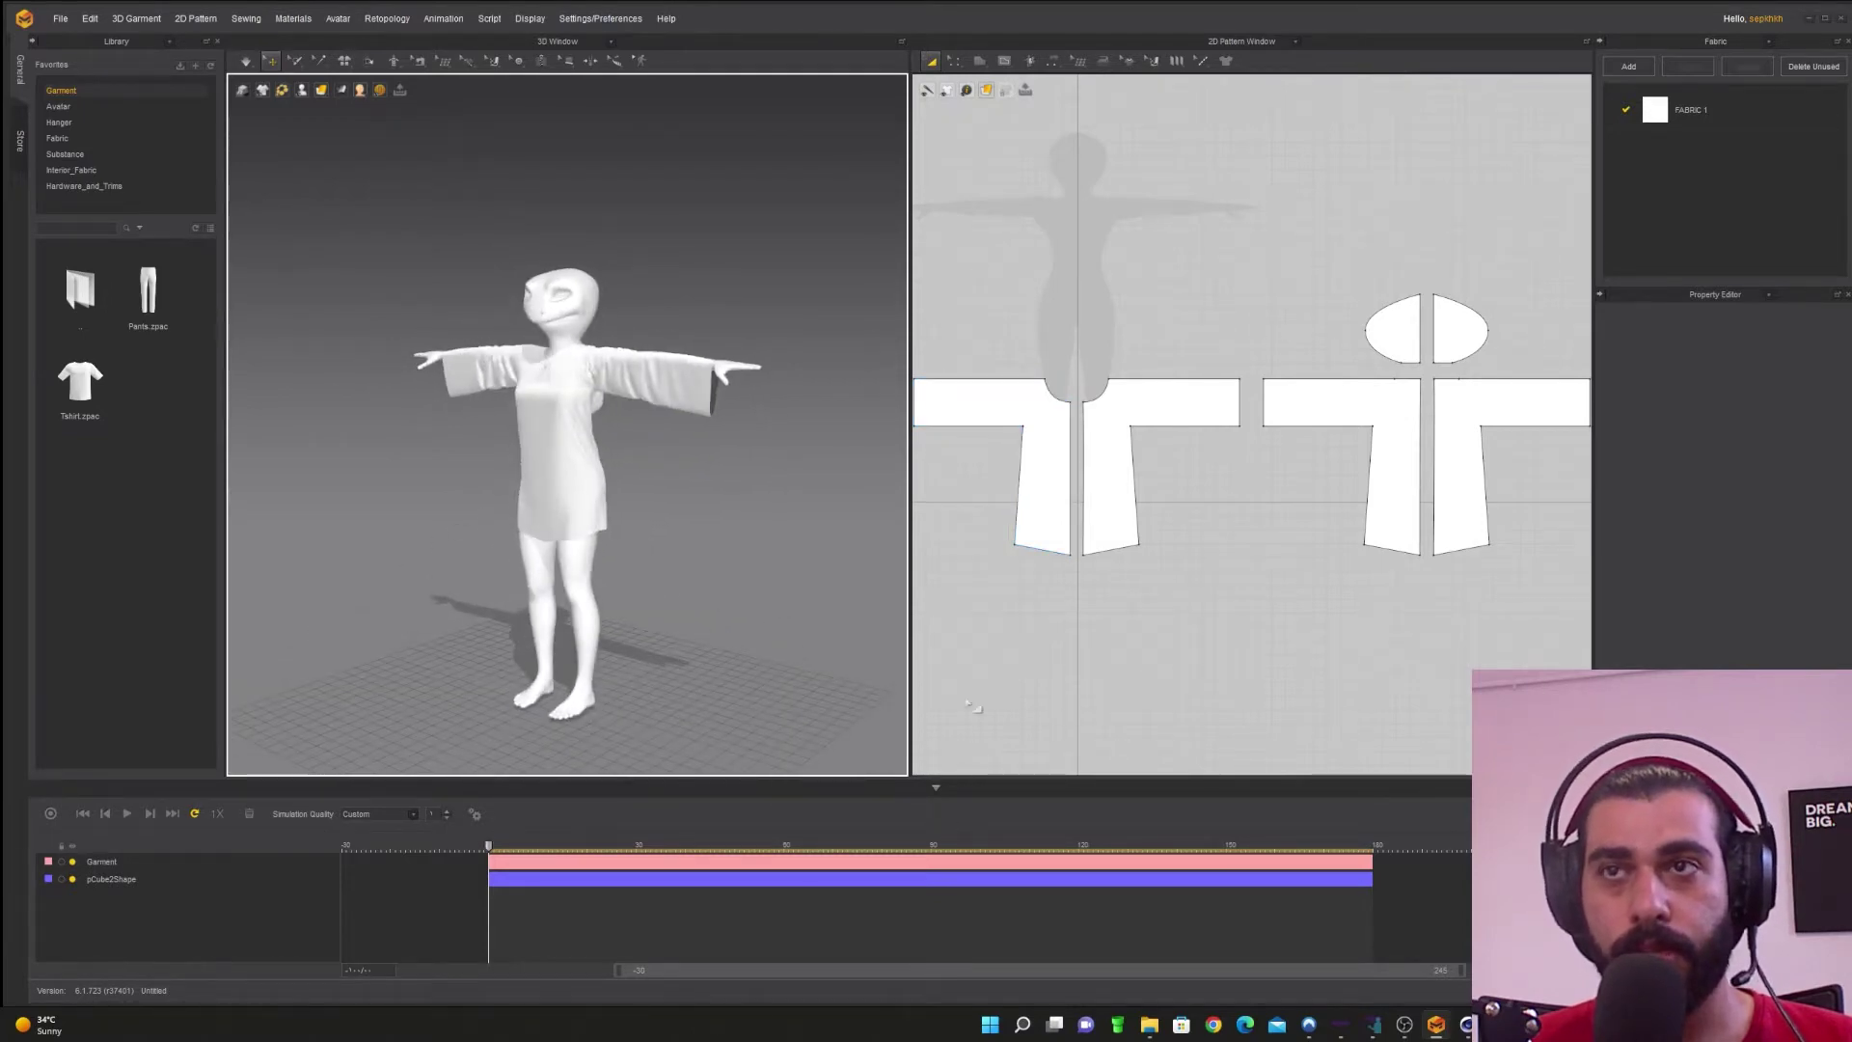
{"action": "left_click", "coordinate": [127, 816]}
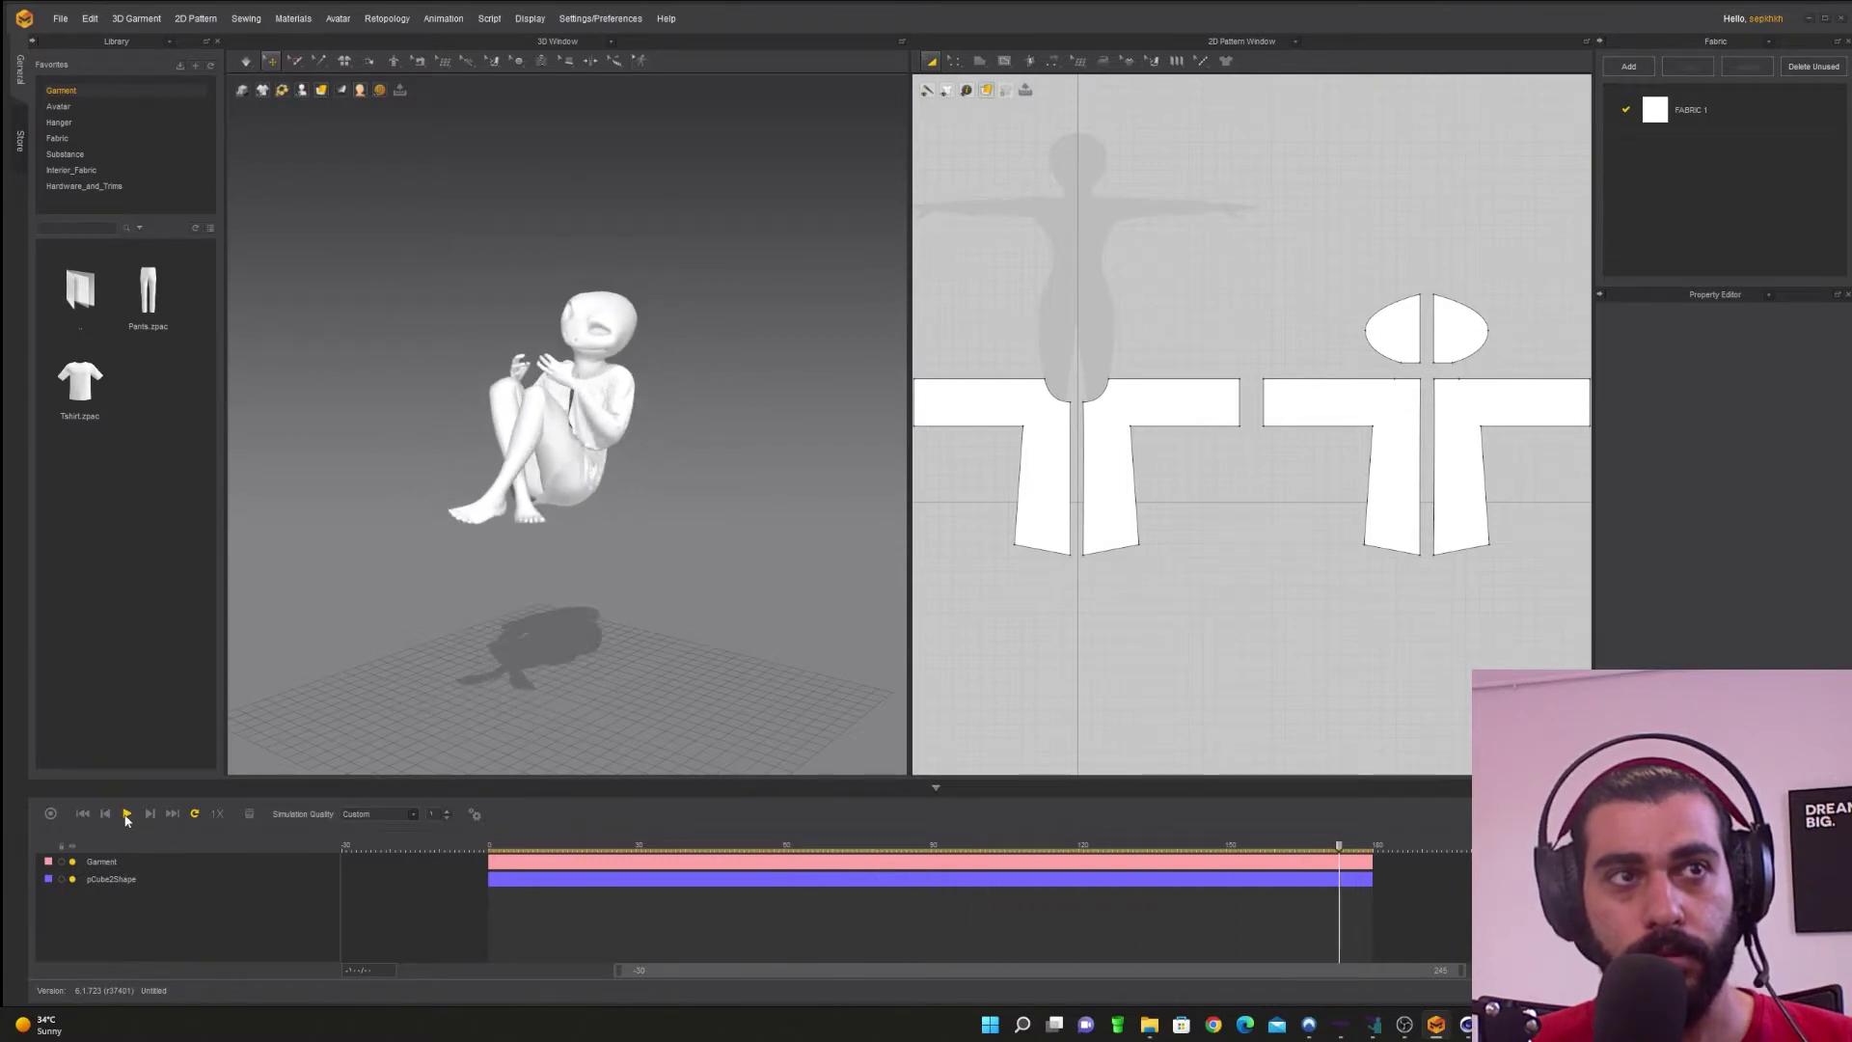
{"action": "left_click", "coordinate": [127, 815]}
Step: Examine the dressed avatar in the curled-up pose from several angles, up close and as a whole figure
{"action": "right_click_drag", "start_coordinate": [675, 596], "coordinate": [707, 657]}
{"action": "scroll", "coordinate": [624, 500], "scroll_direction": "up", "scroll_amount": 5}
{"action": "scroll", "coordinate": [627, 509], "scroll_direction": "up", "scroll_amount": 2}
{"action": "scroll", "coordinate": [706, 657], "scroll_direction": "down", "scroll_amount": 7}
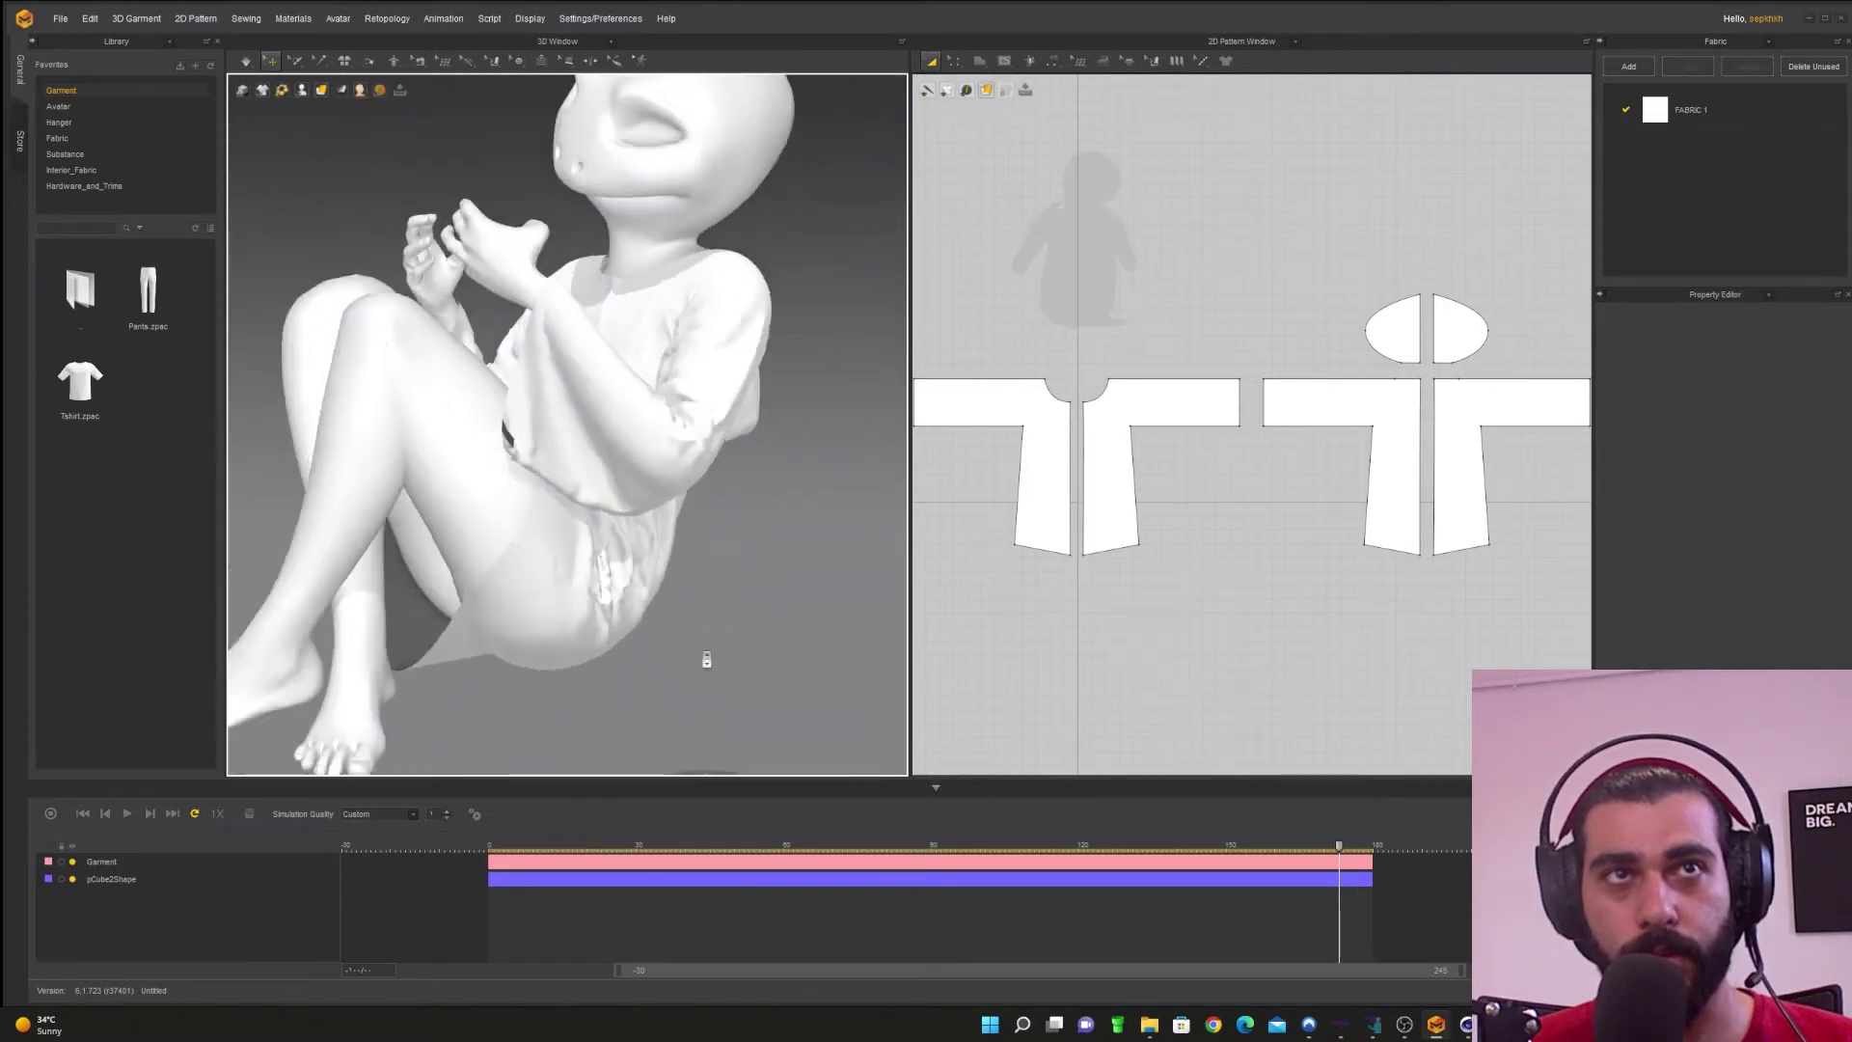
{"action": "right_click_drag", "start_coordinate": [596, 646], "coordinate": [627, 644]}
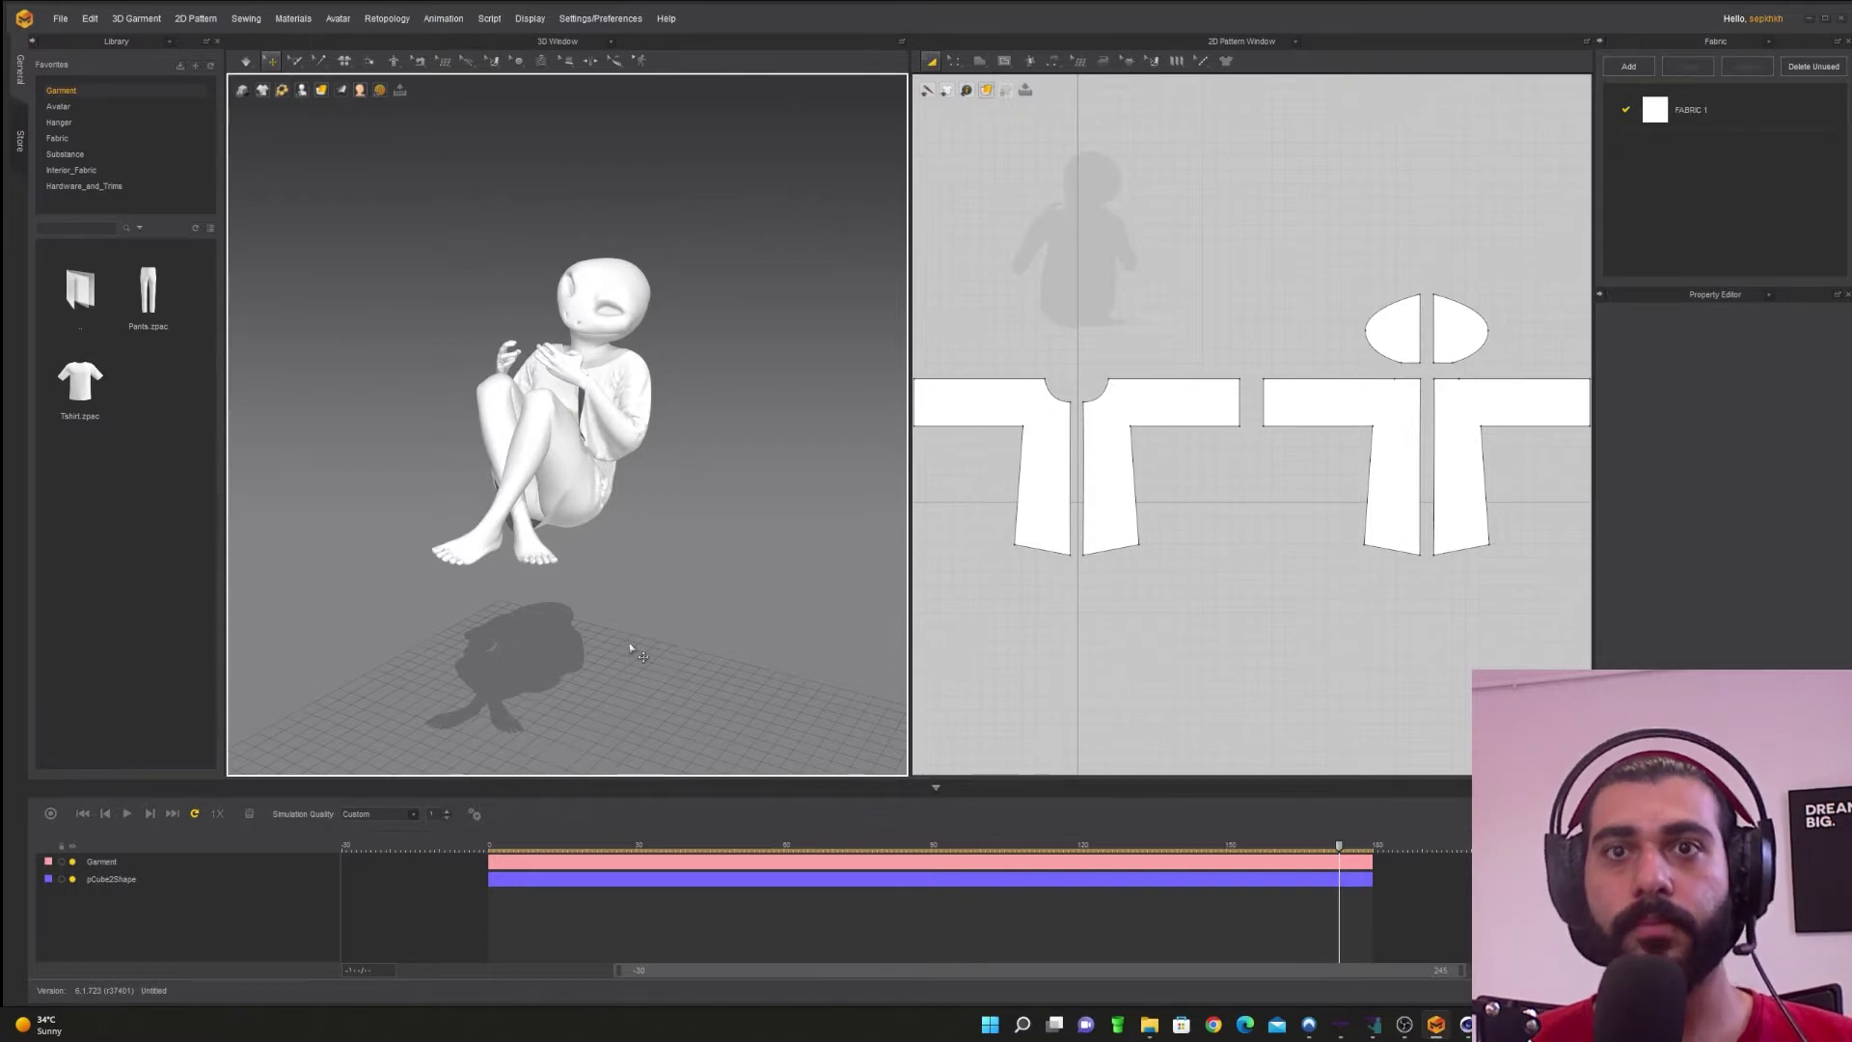
{"action": "right_click_drag", "start_coordinate": [614, 619], "coordinate": [620, 615]}
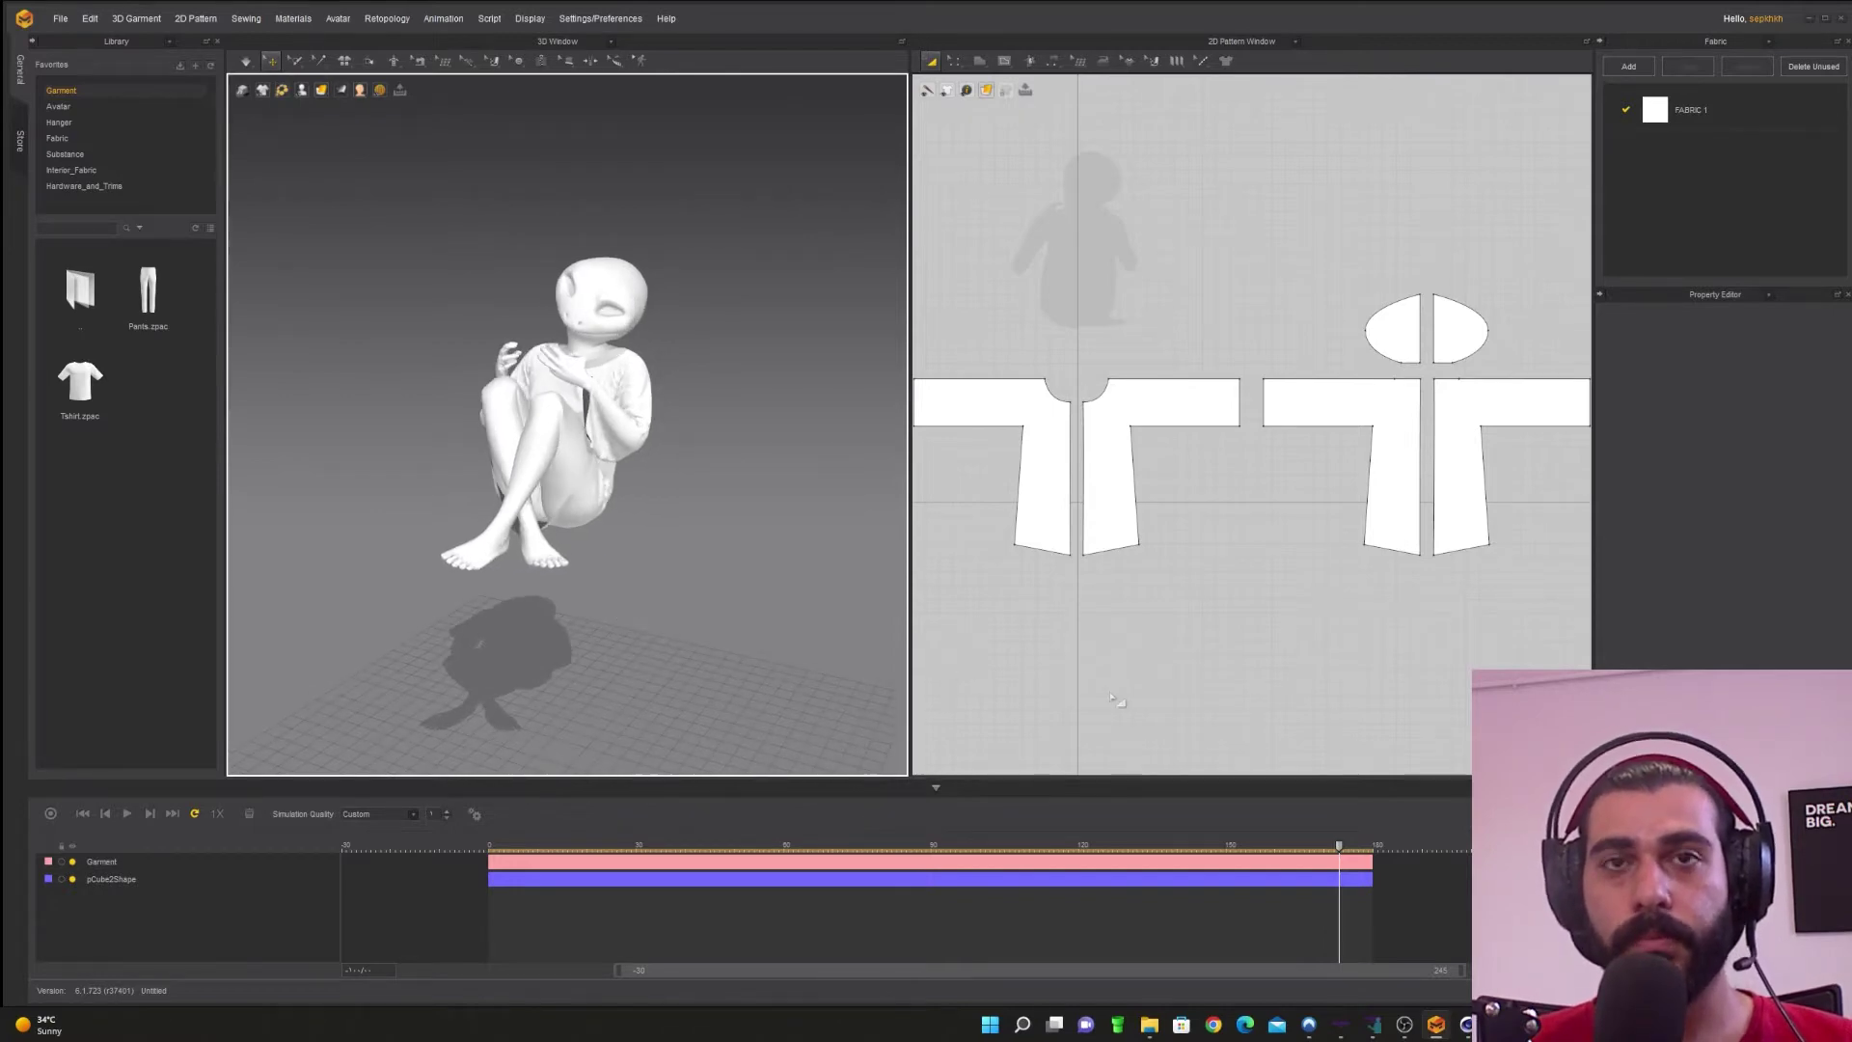
{"action": "scroll", "coordinate": [642, 384], "scroll_direction": "down", "scroll_amount": 2}
{"action": "scroll", "coordinate": [644, 405], "scroll_direction": "up", "scroll_amount": 4}
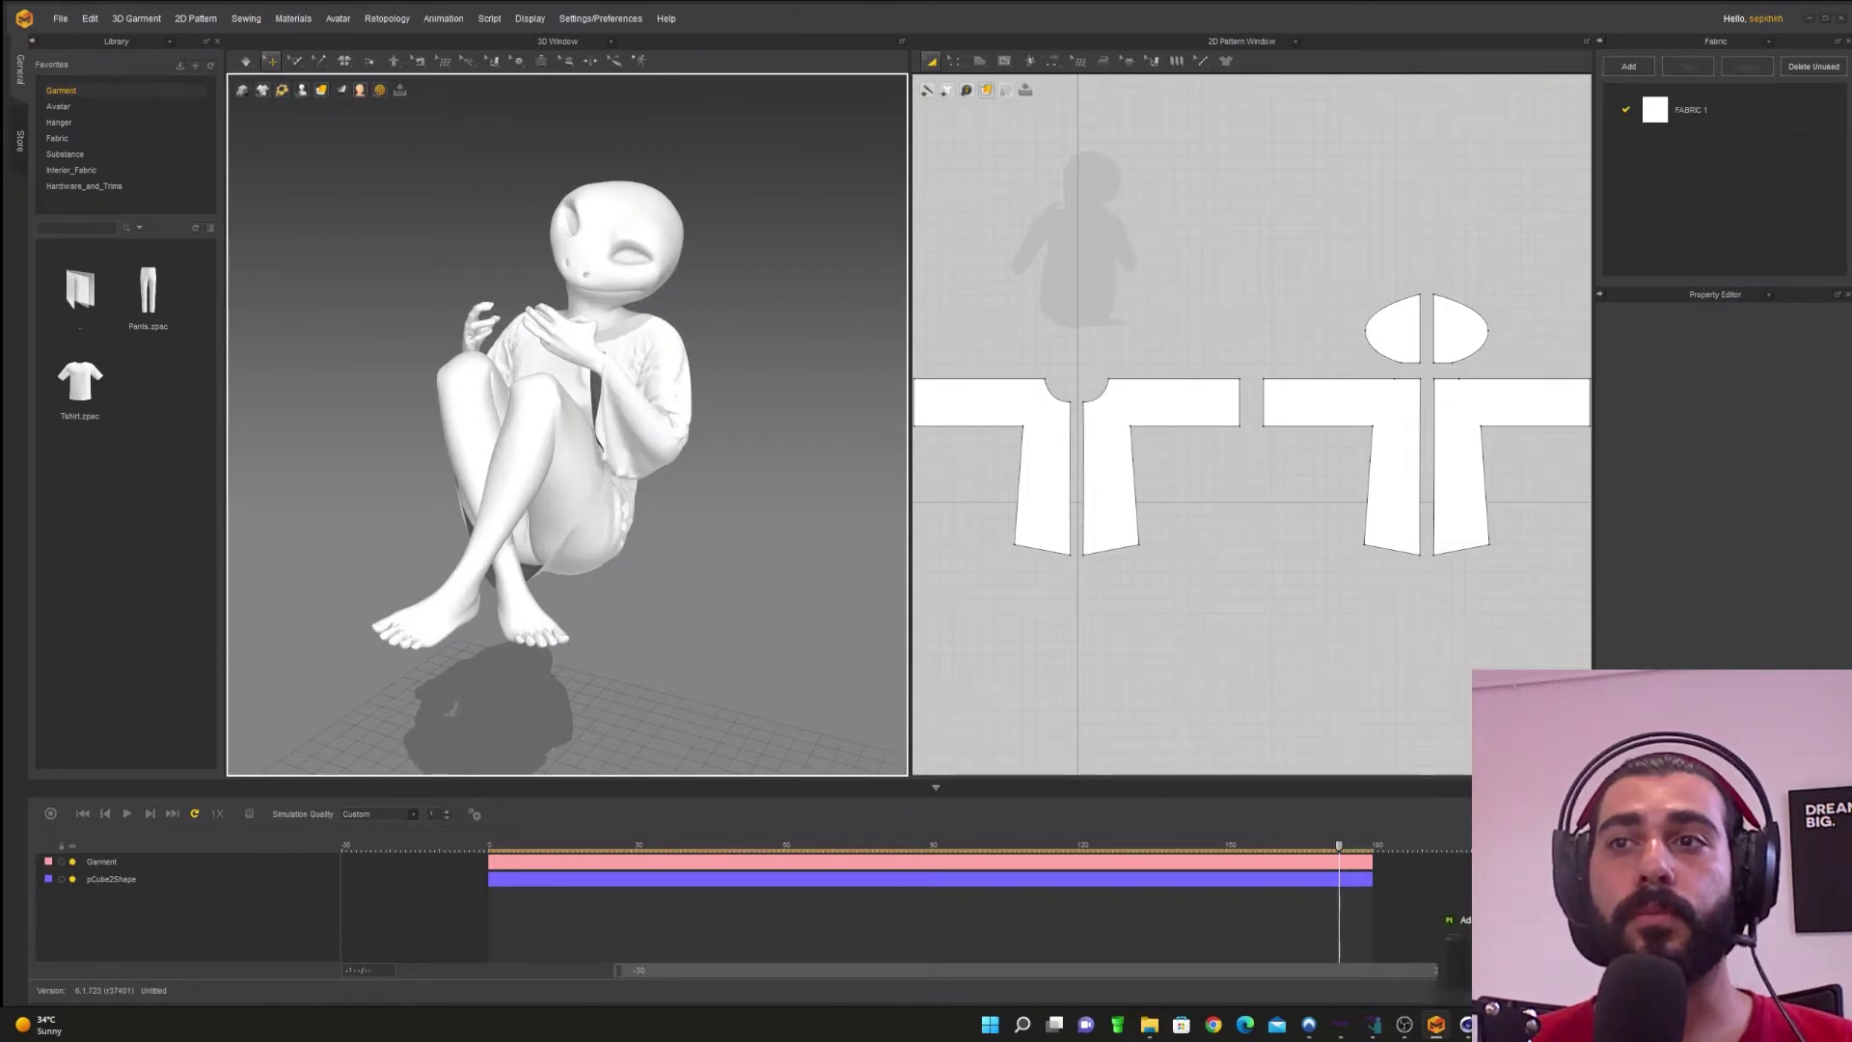
Step: Switch to Substance 3D Painter and open the recent project Lexi Material.spp
{"action": "left_click", "coordinate": [1500, 1025]}
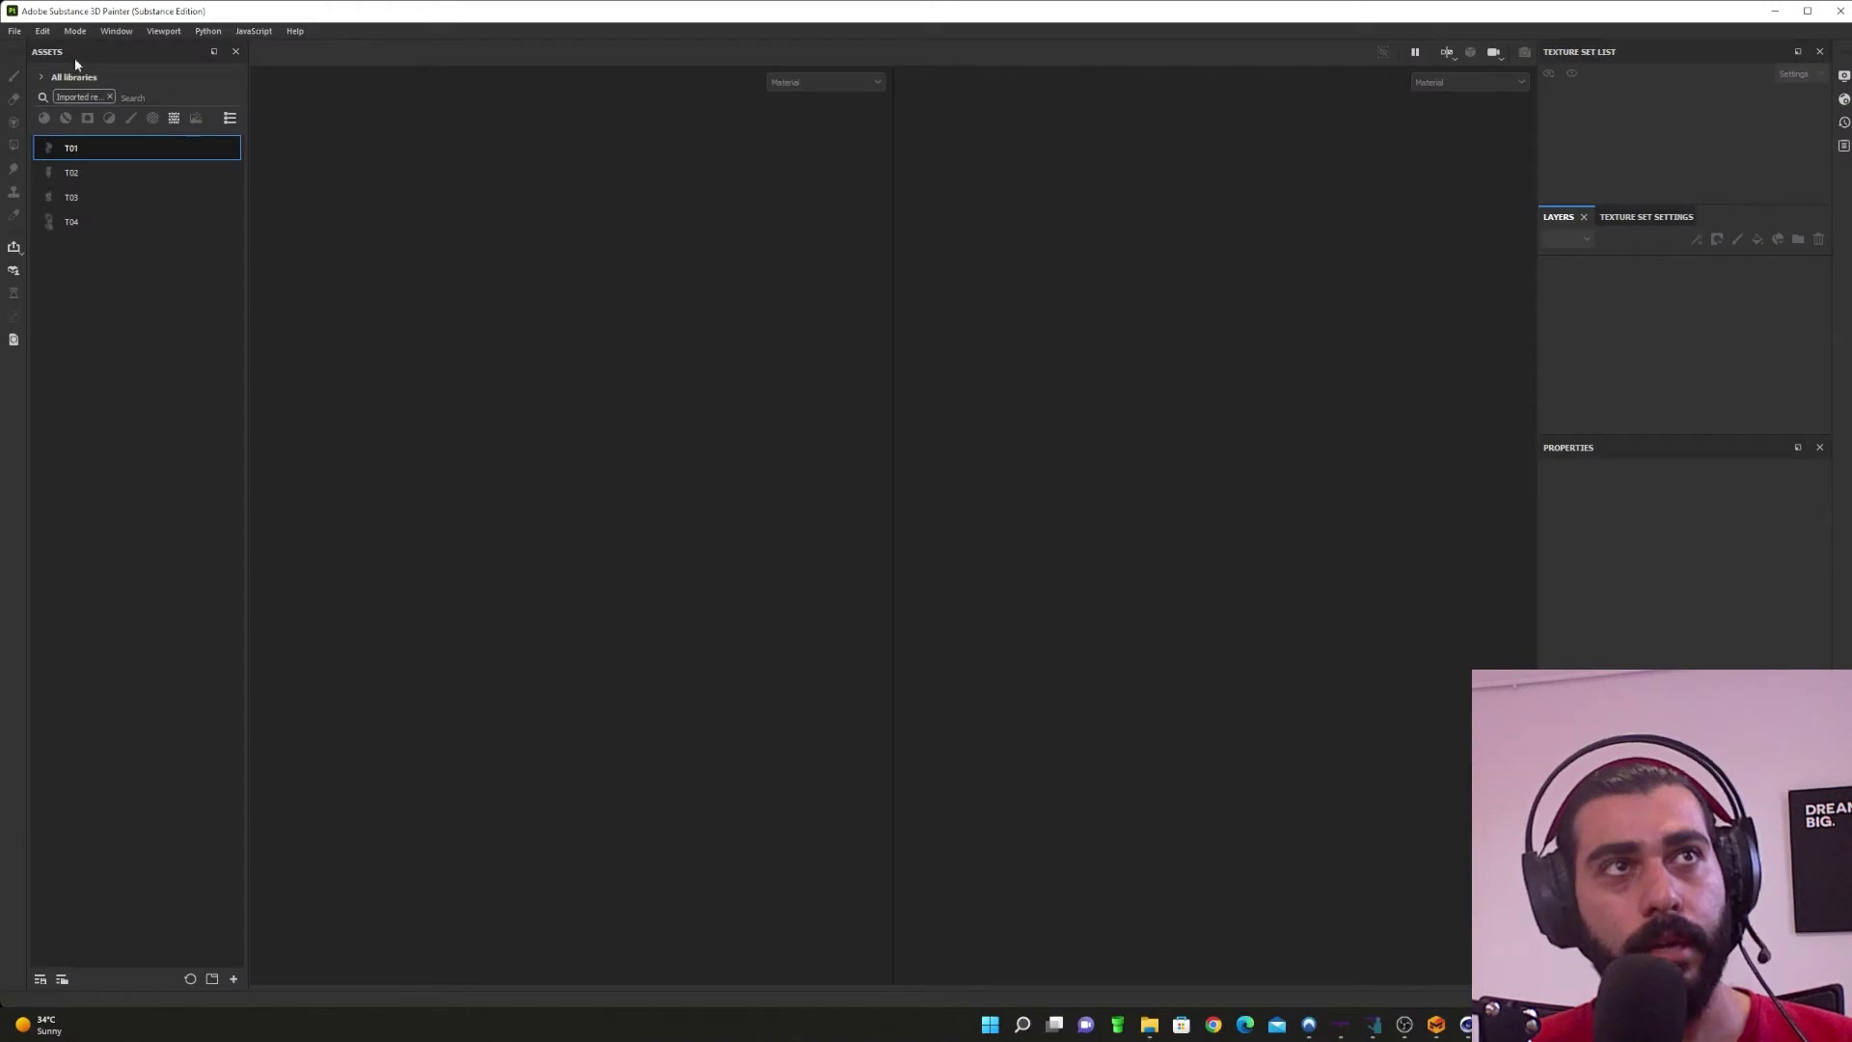
{"action": "left_click", "coordinate": [15, 33]}
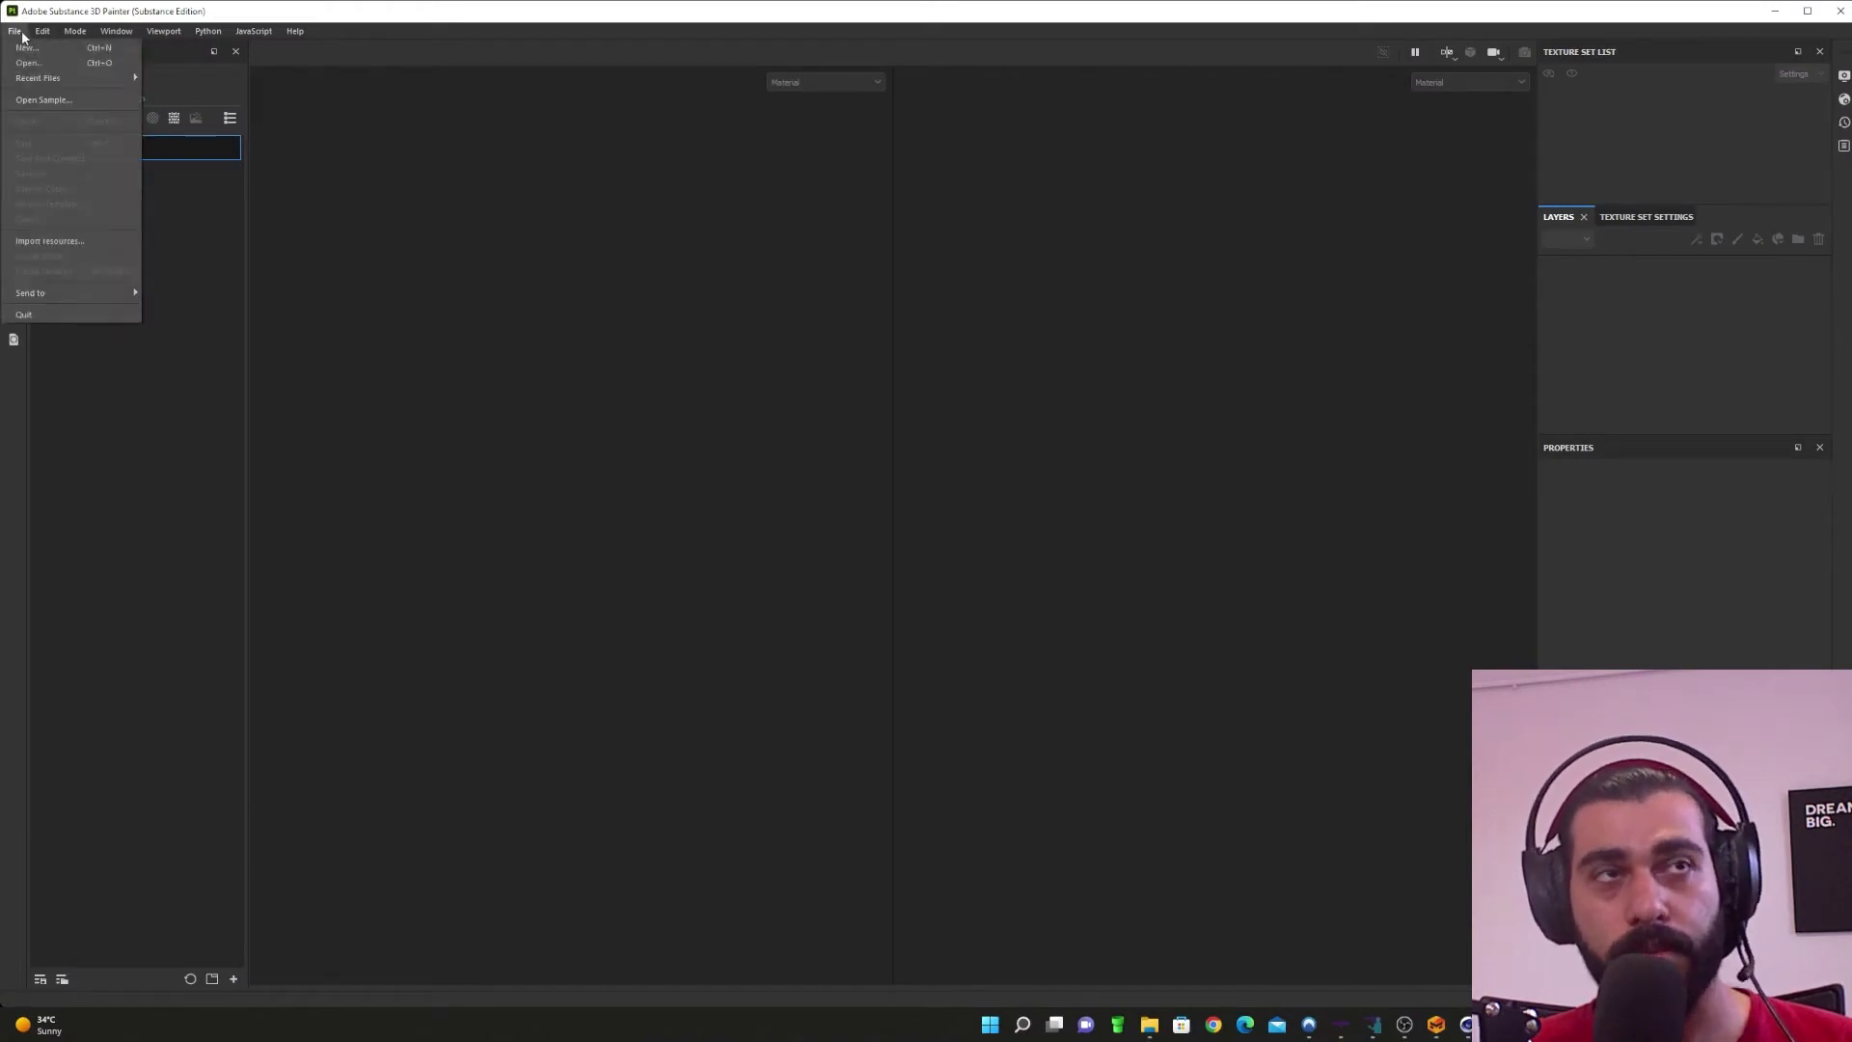
{"action": "mouse_move", "coordinate": [42, 81]}
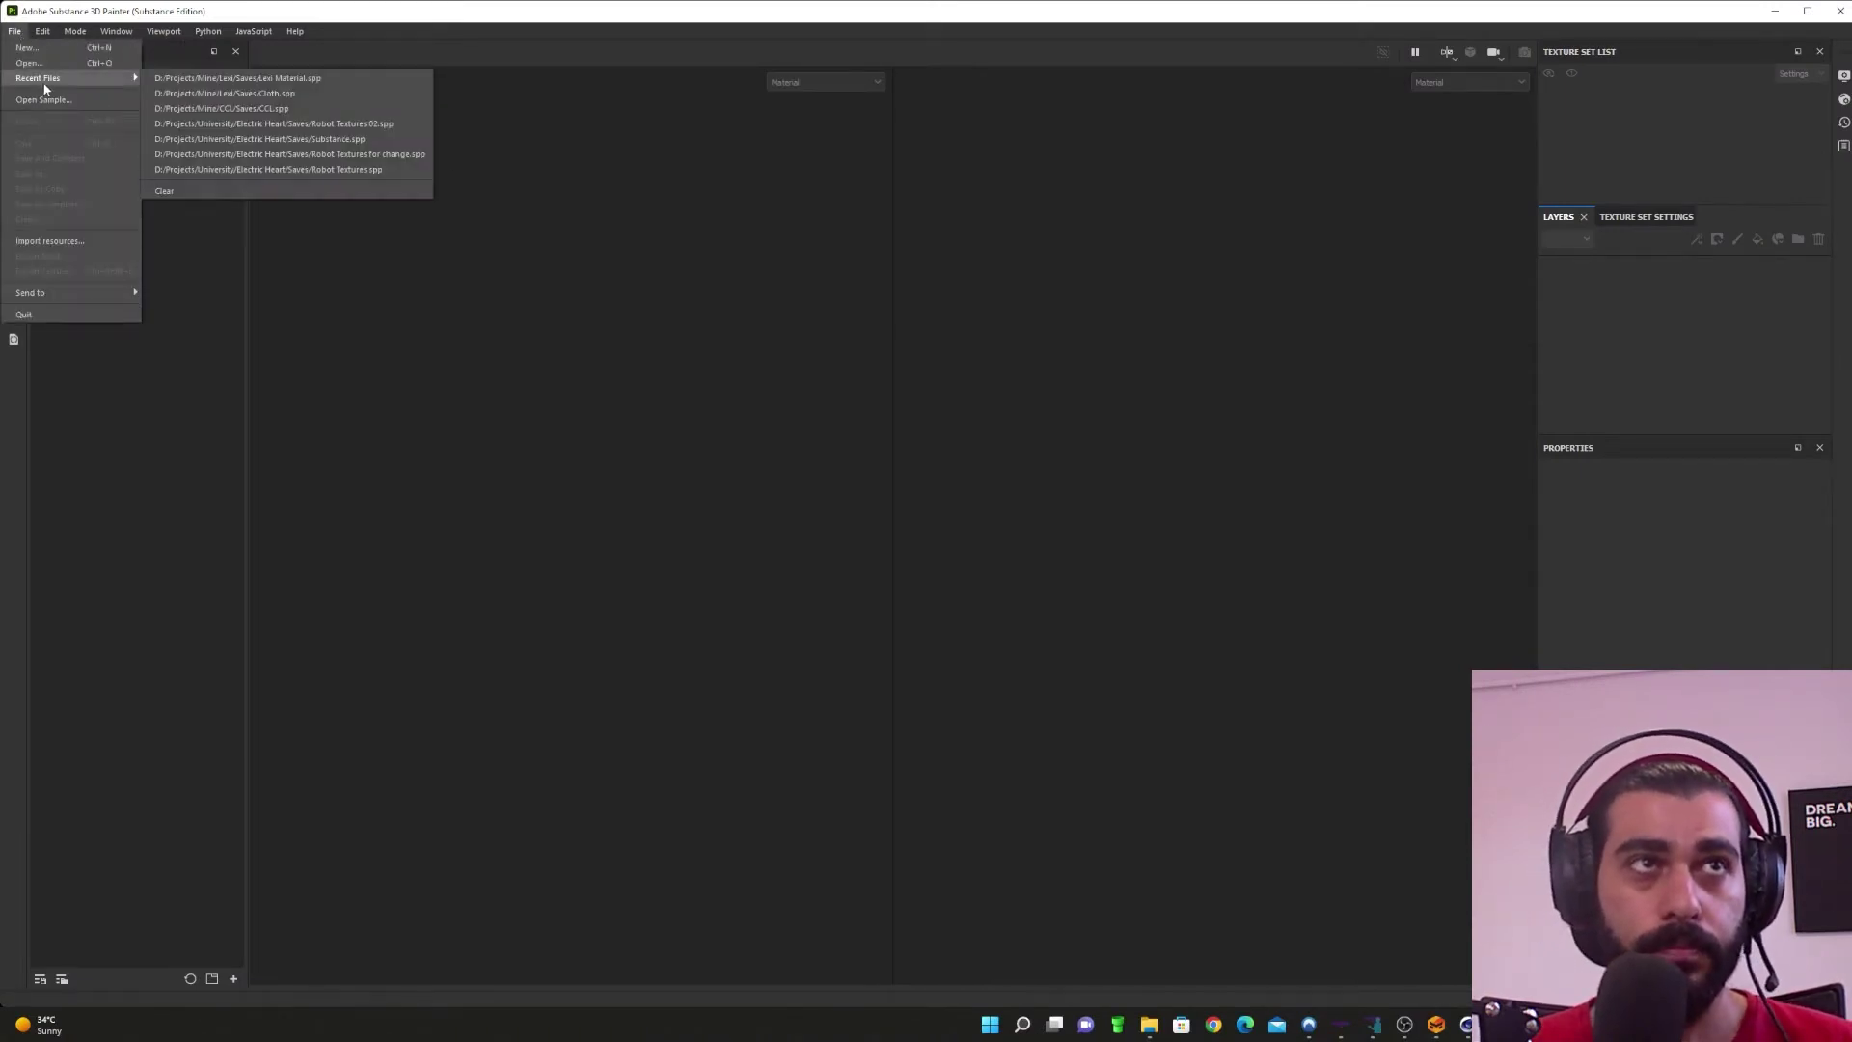
{"action": "left_click", "coordinate": [338, 81]}
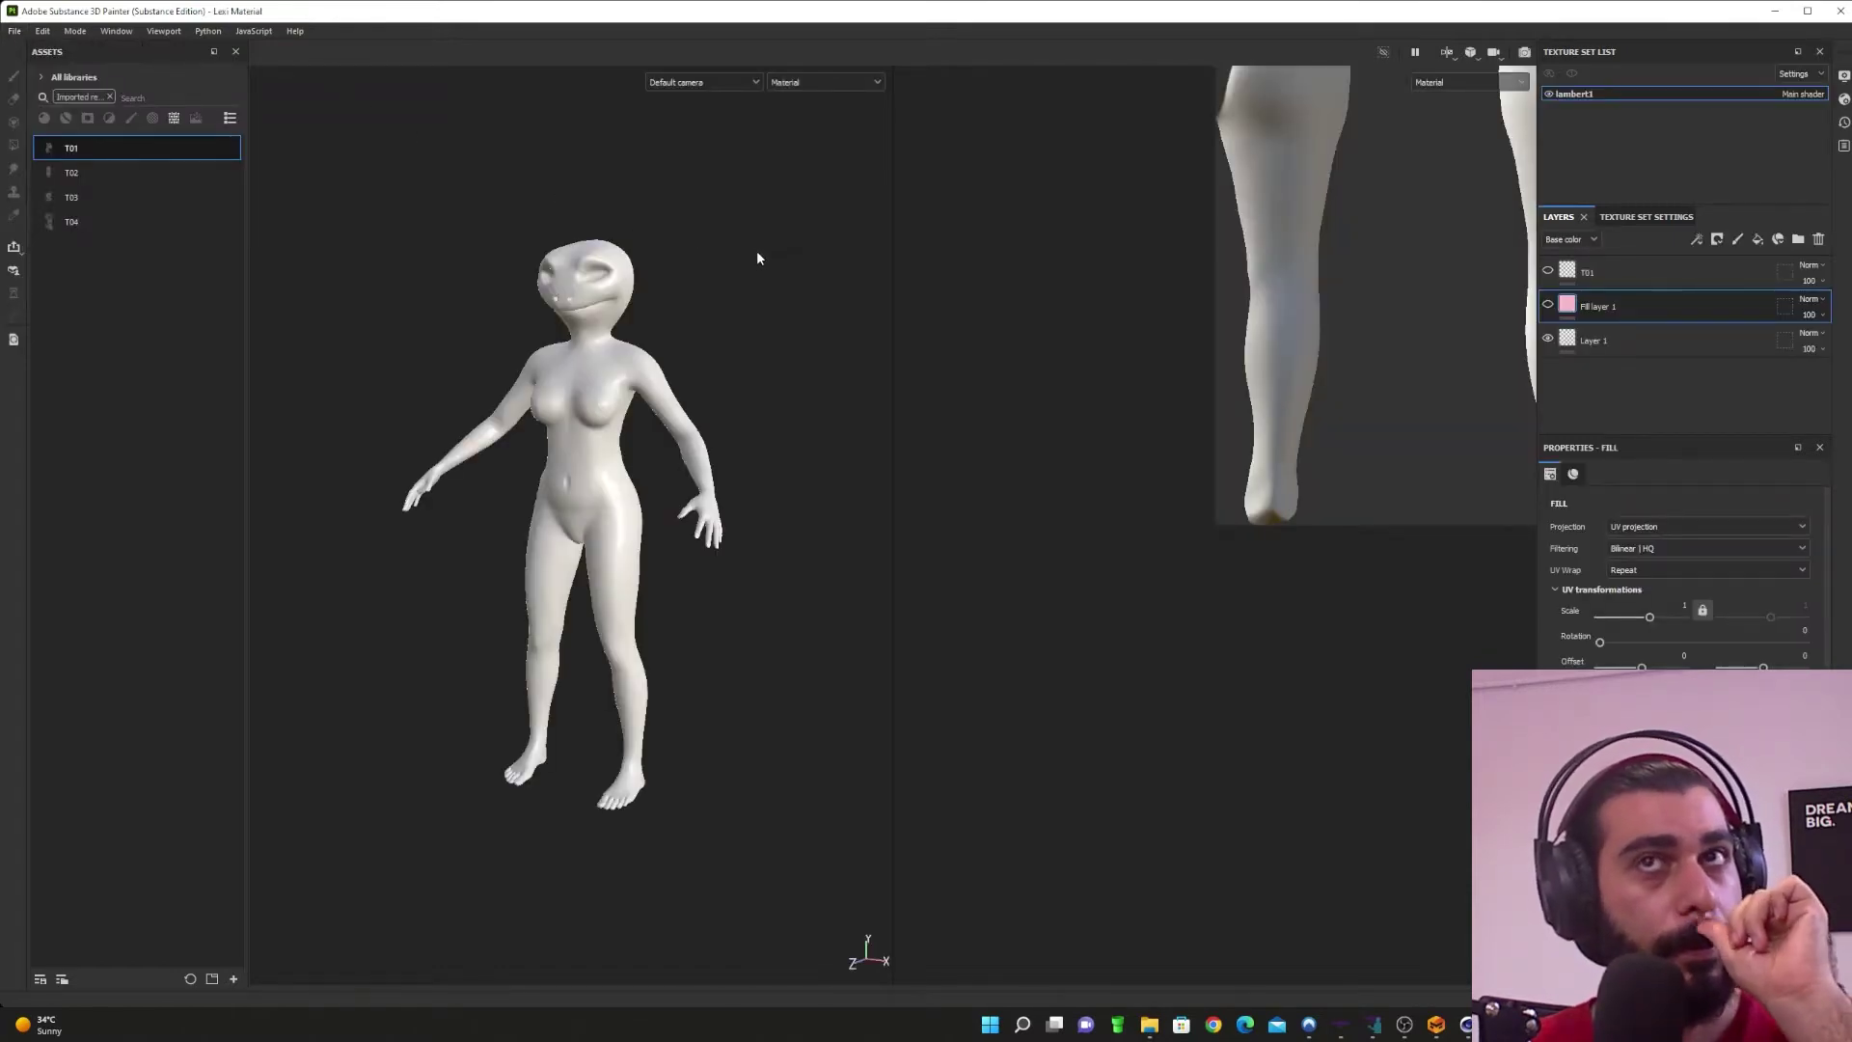
Step: Make Fill layer 1 visible so the whole character has its pink base colour
{"action": "scroll", "coordinate": [698, 373], "scroll_direction": "up", "scroll_amount": 2}
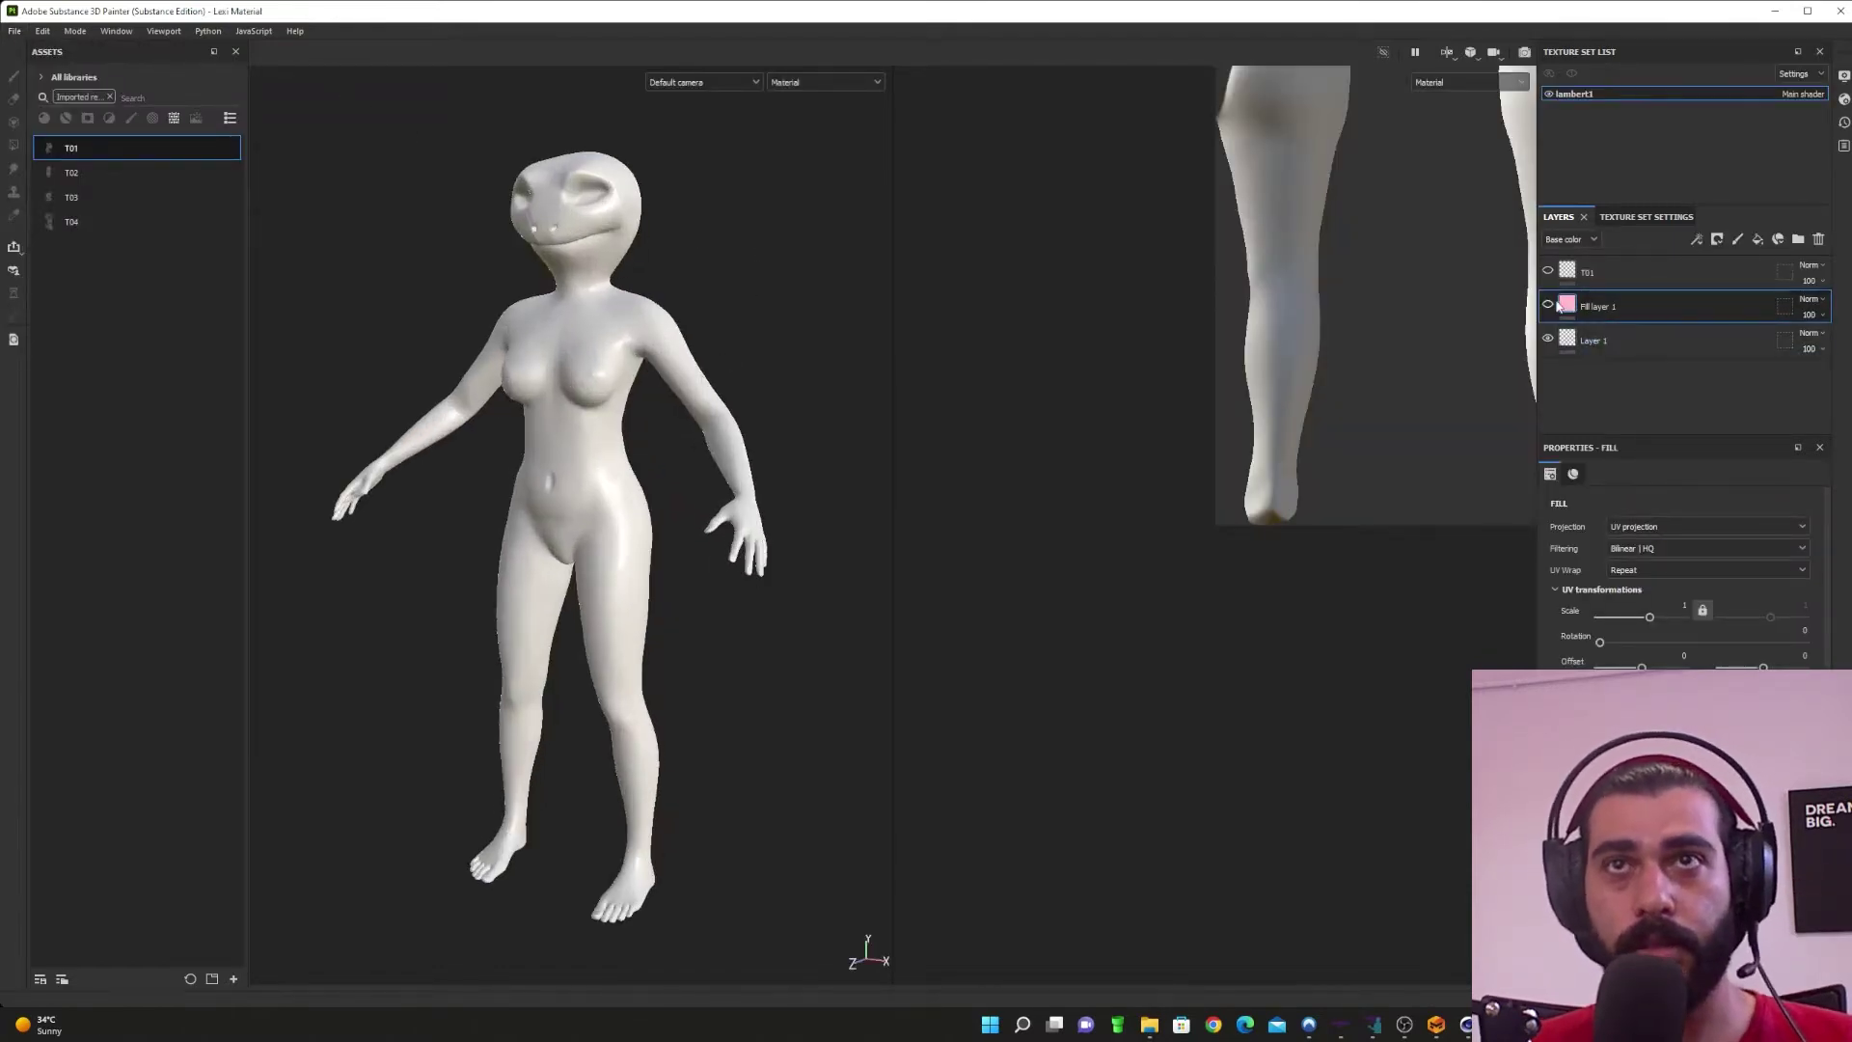
{"action": "left_click", "coordinate": [1557, 305]}
{"action": "right_click", "coordinate": [728, 495]}
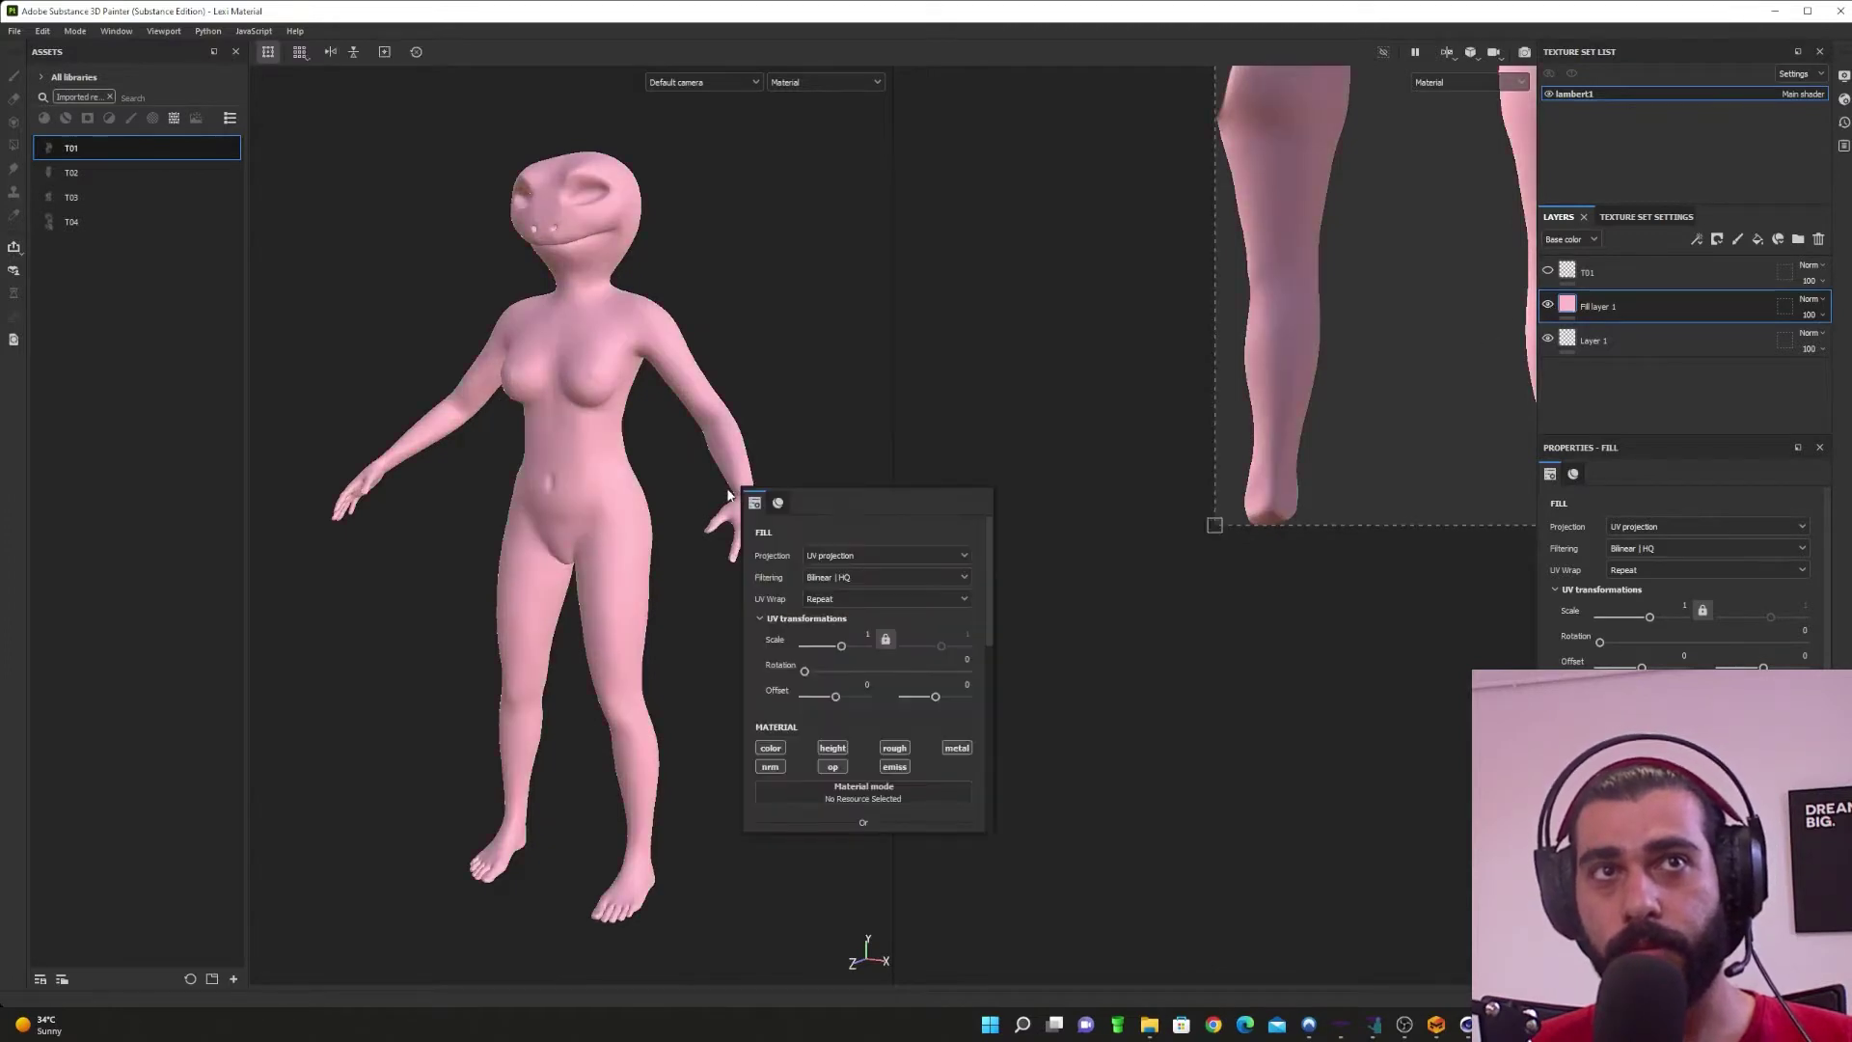
{"action": "middle_click_drag", "start_coordinate": [703, 536], "coordinate": [727, 575], "text": "alt"}
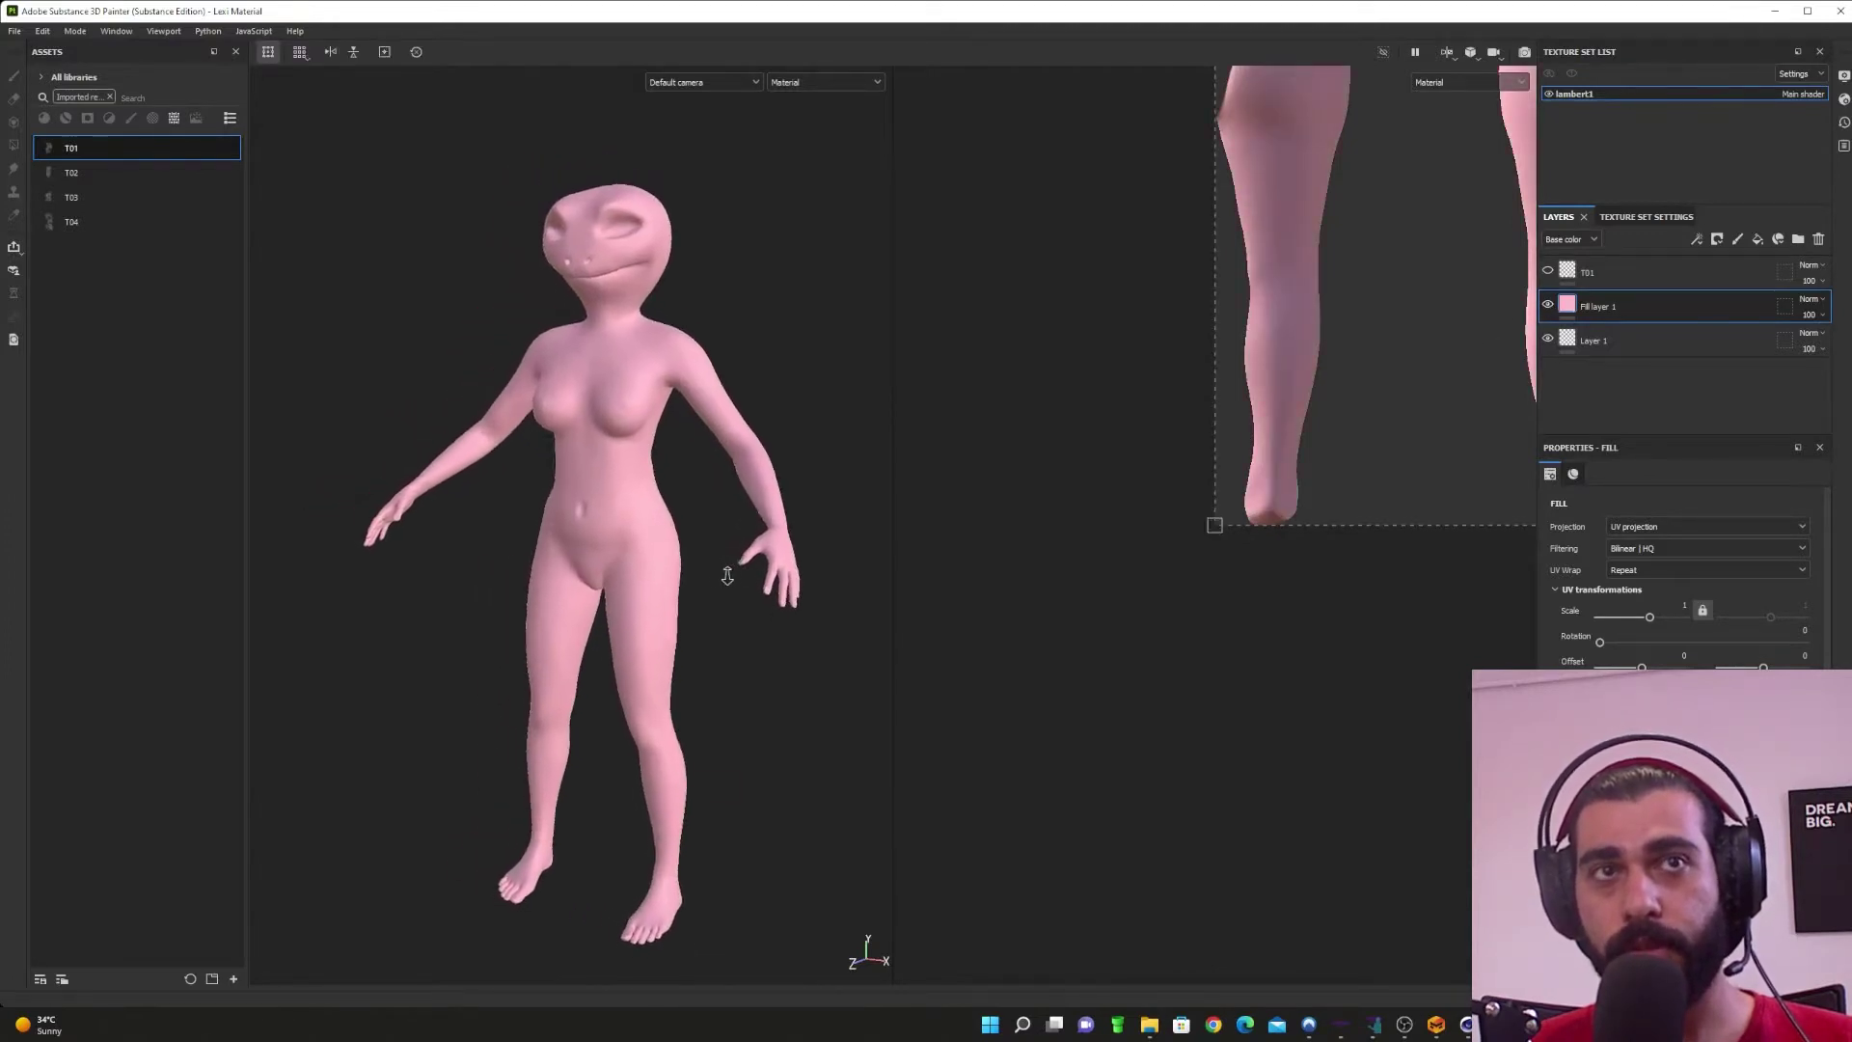
{"action": "right_click_drag", "start_coordinate": [727, 575], "coordinate": [696, 597], "text": "alt"}
{"action": "left_click_drag", "start_coordinate": [725, 707], "coordinate": [711, 662], "text": "alt"}
{"action": "middle_click_drag", "start_coordinate": [711, 662], "coordinate": [696, 738], "text": "alt"}
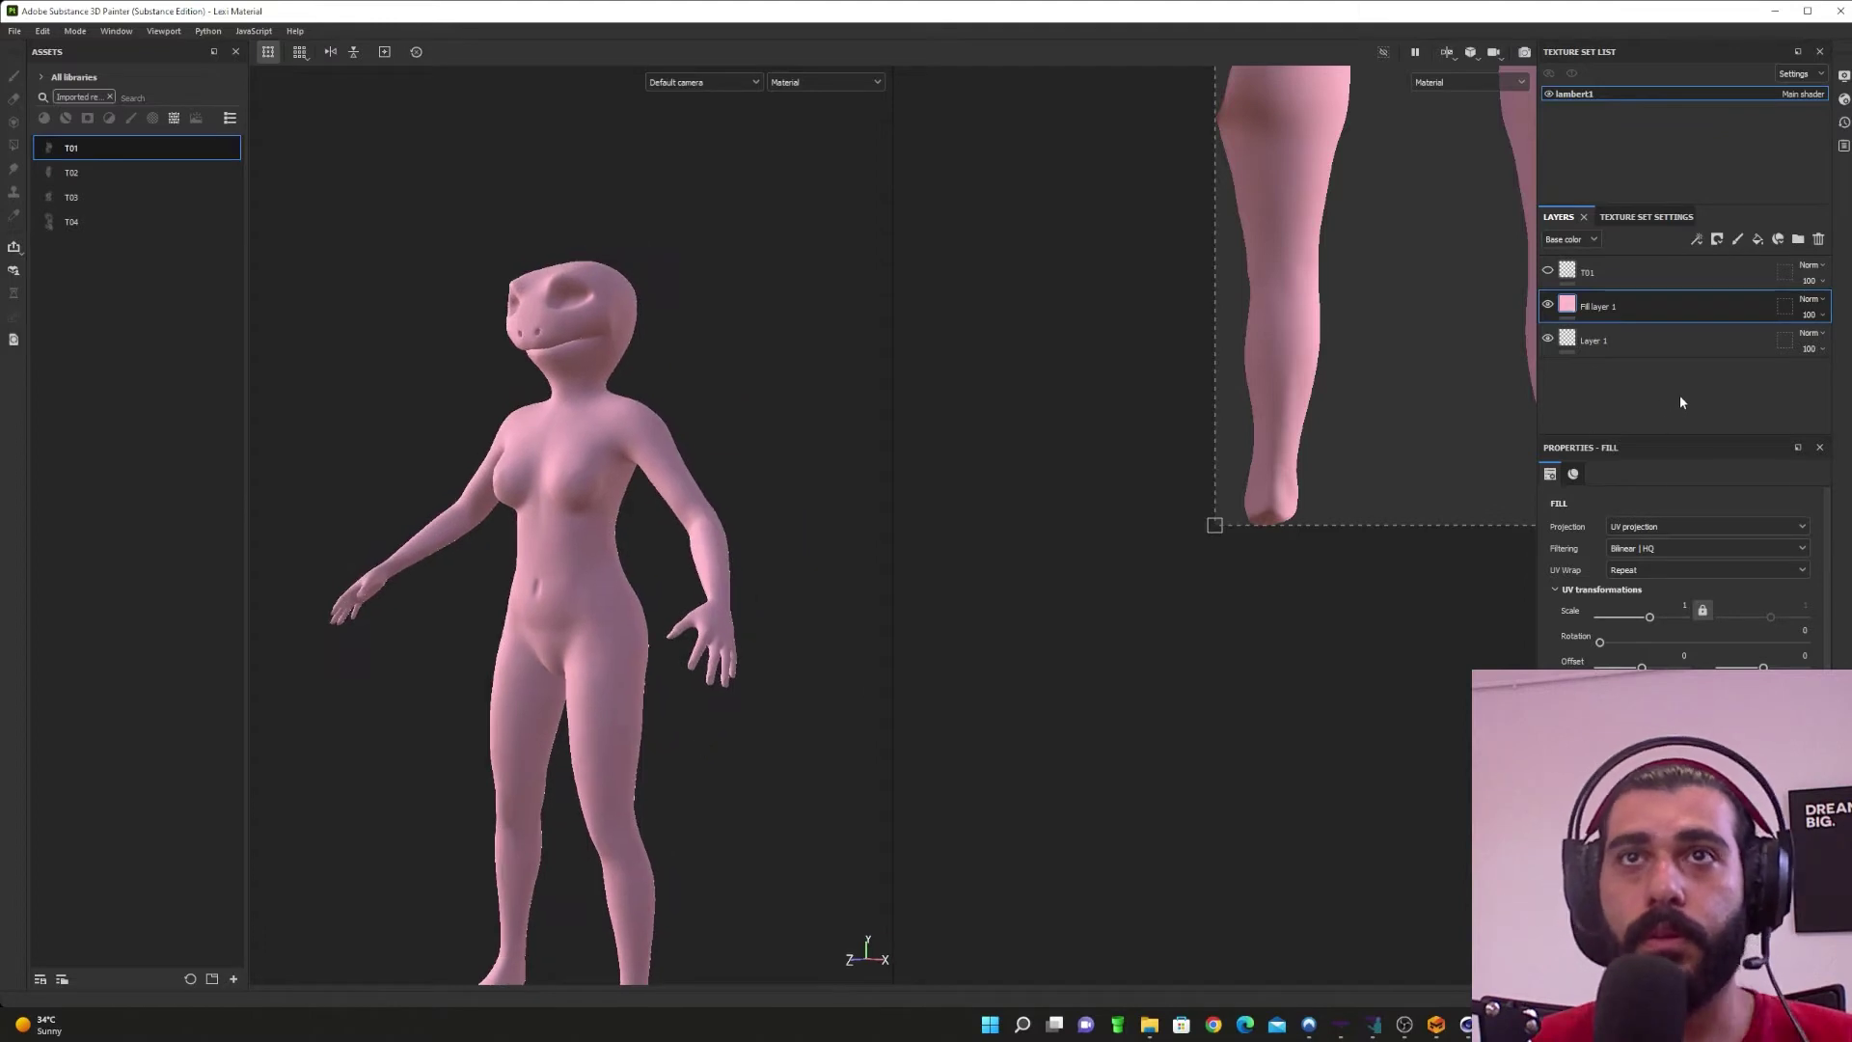
Step: Select the T01 tattoo layer and make it visible on the character's forearm
{"action": "left_click", "coordinate": [1594, 274]}
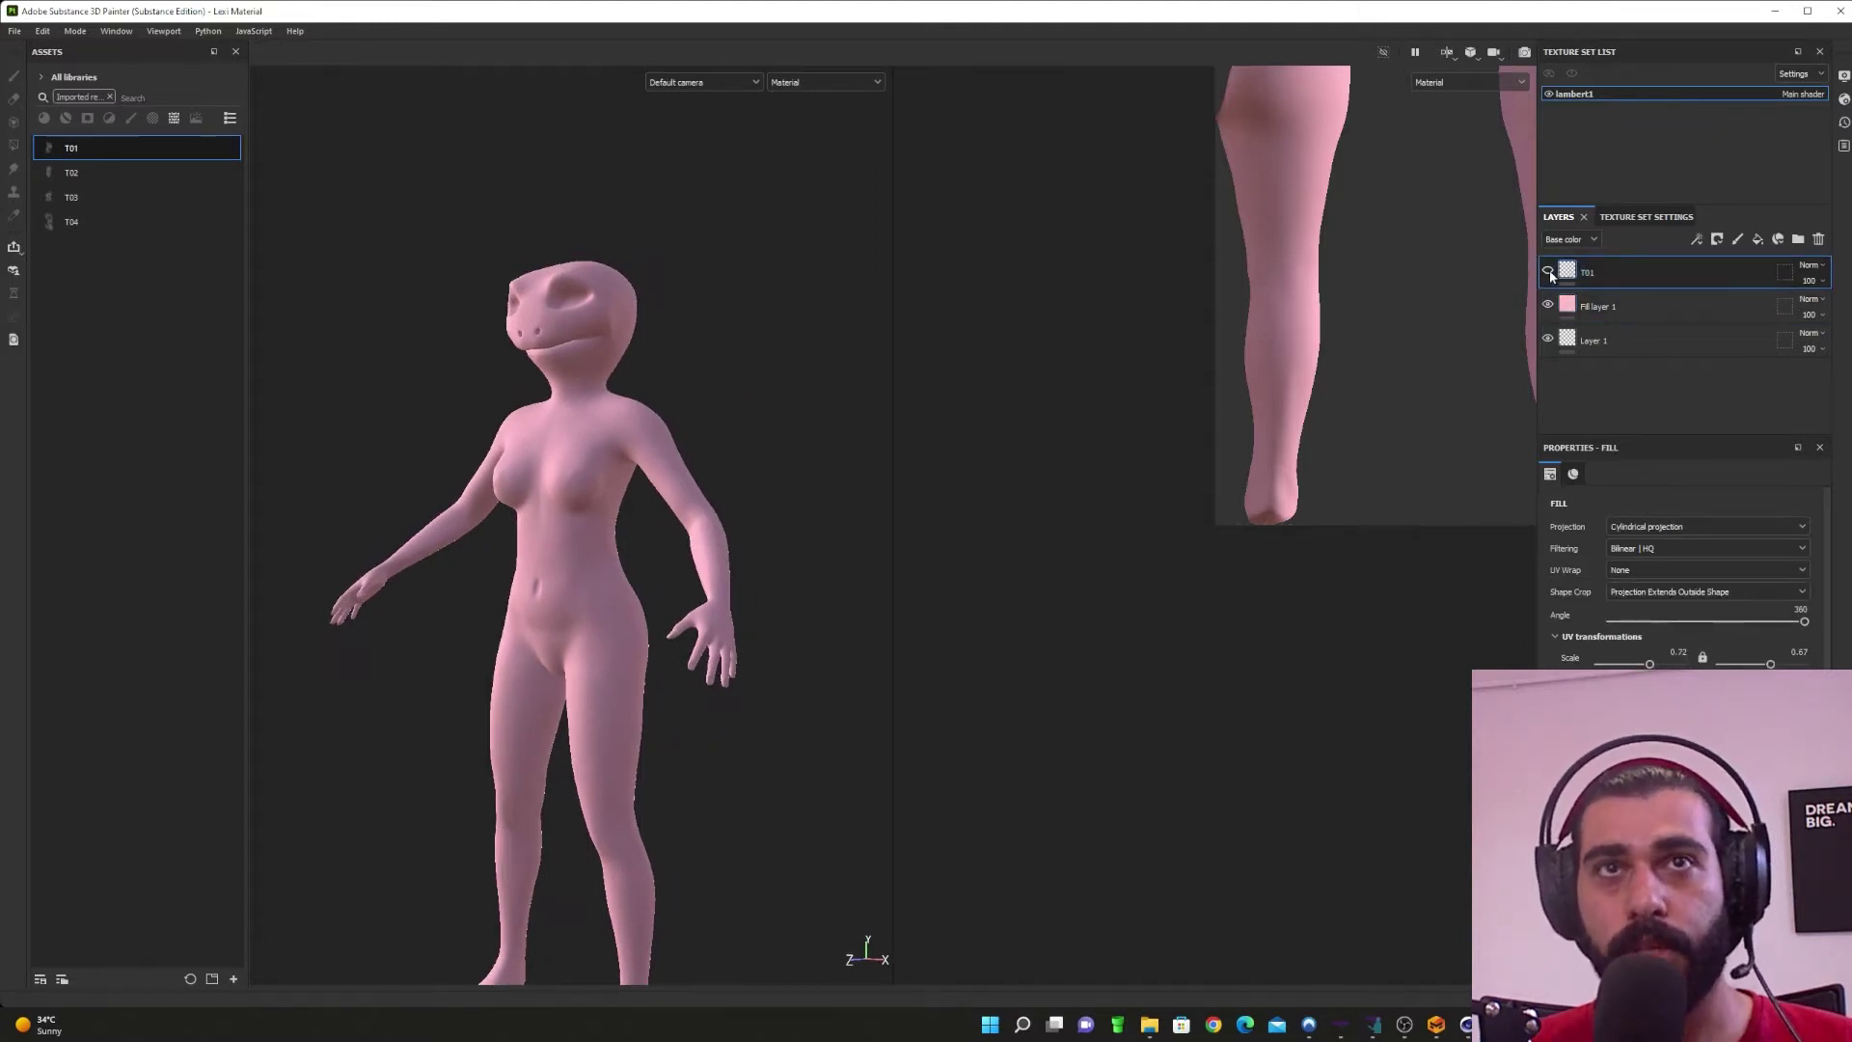
{"action": "left_click", "coordinate": [1550, 271]}
{"action": "left_click", "coordinate": [719, 604]}
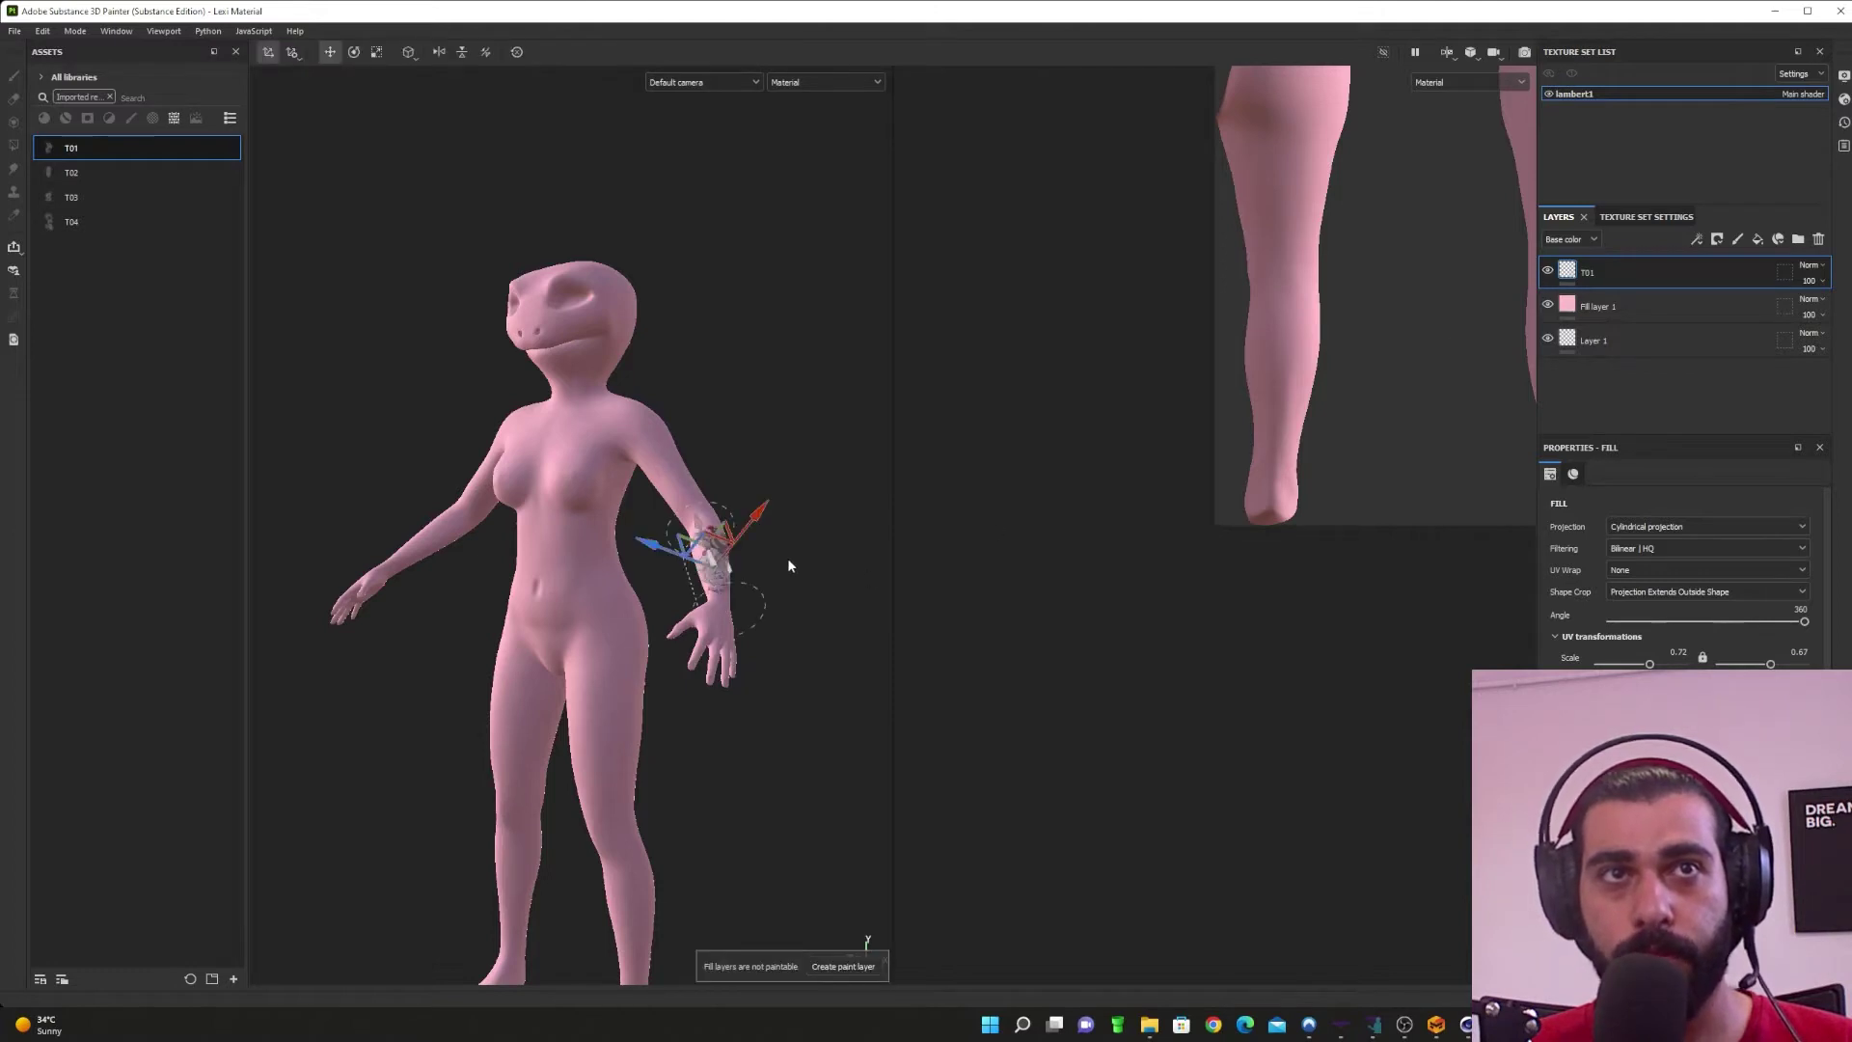
Step: Examine the forearm tattoo in close-up and in relation to the rest of the body
{"action": "scroll", "coordinate": [783, 560], "scroll_direction": "up", "scroll_amount": 5}
{"action": "middle_click_drag", "start_coordinate": [786, 681], "coordinate": [738, 502], "text": "alt"}
{"action": "mouse_move", "coordinate": [738, 501]}
{"action": "left_mouse_down", "text": "alt"}
{"action": "mouse_move", "coordinate": [683, 808]}
{"action": "mouse_move", "coordinate": [708, 811]}
{"action": "left_mouse_up", "text": "alt"}
{"action": "scroll", "coordinate": [705, 681], "scroll_direction": "up", "scroll_amount": 4}
{"action": "scroll", "coordinate": [752, 650], "scroll_direction": "up", "scroll_amount": 4}
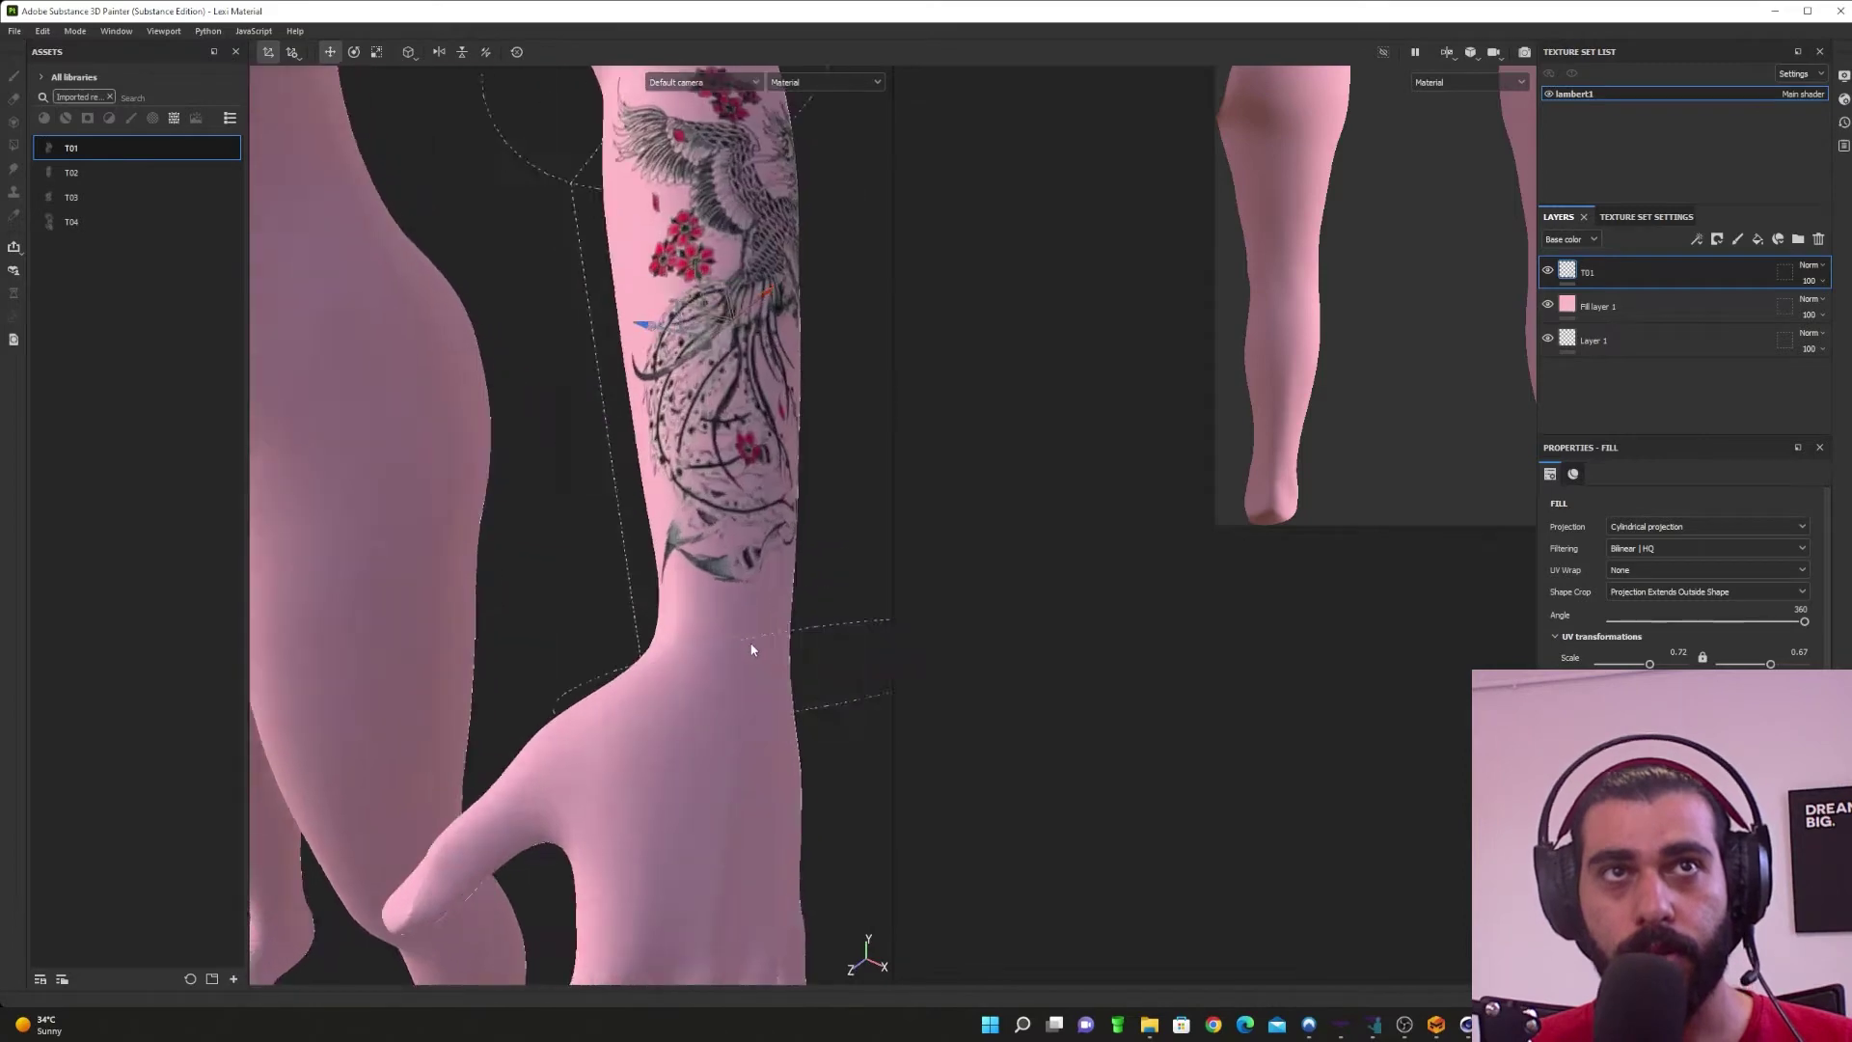
{"action": "scroll", "coordinate": [750, 642], "scroll_direction": "down", "scroll_amount": 8}
{"action": "left_click_drag", "start_coordinate": [749, 637], "coordinate": [732, 650], "text": "alt"}
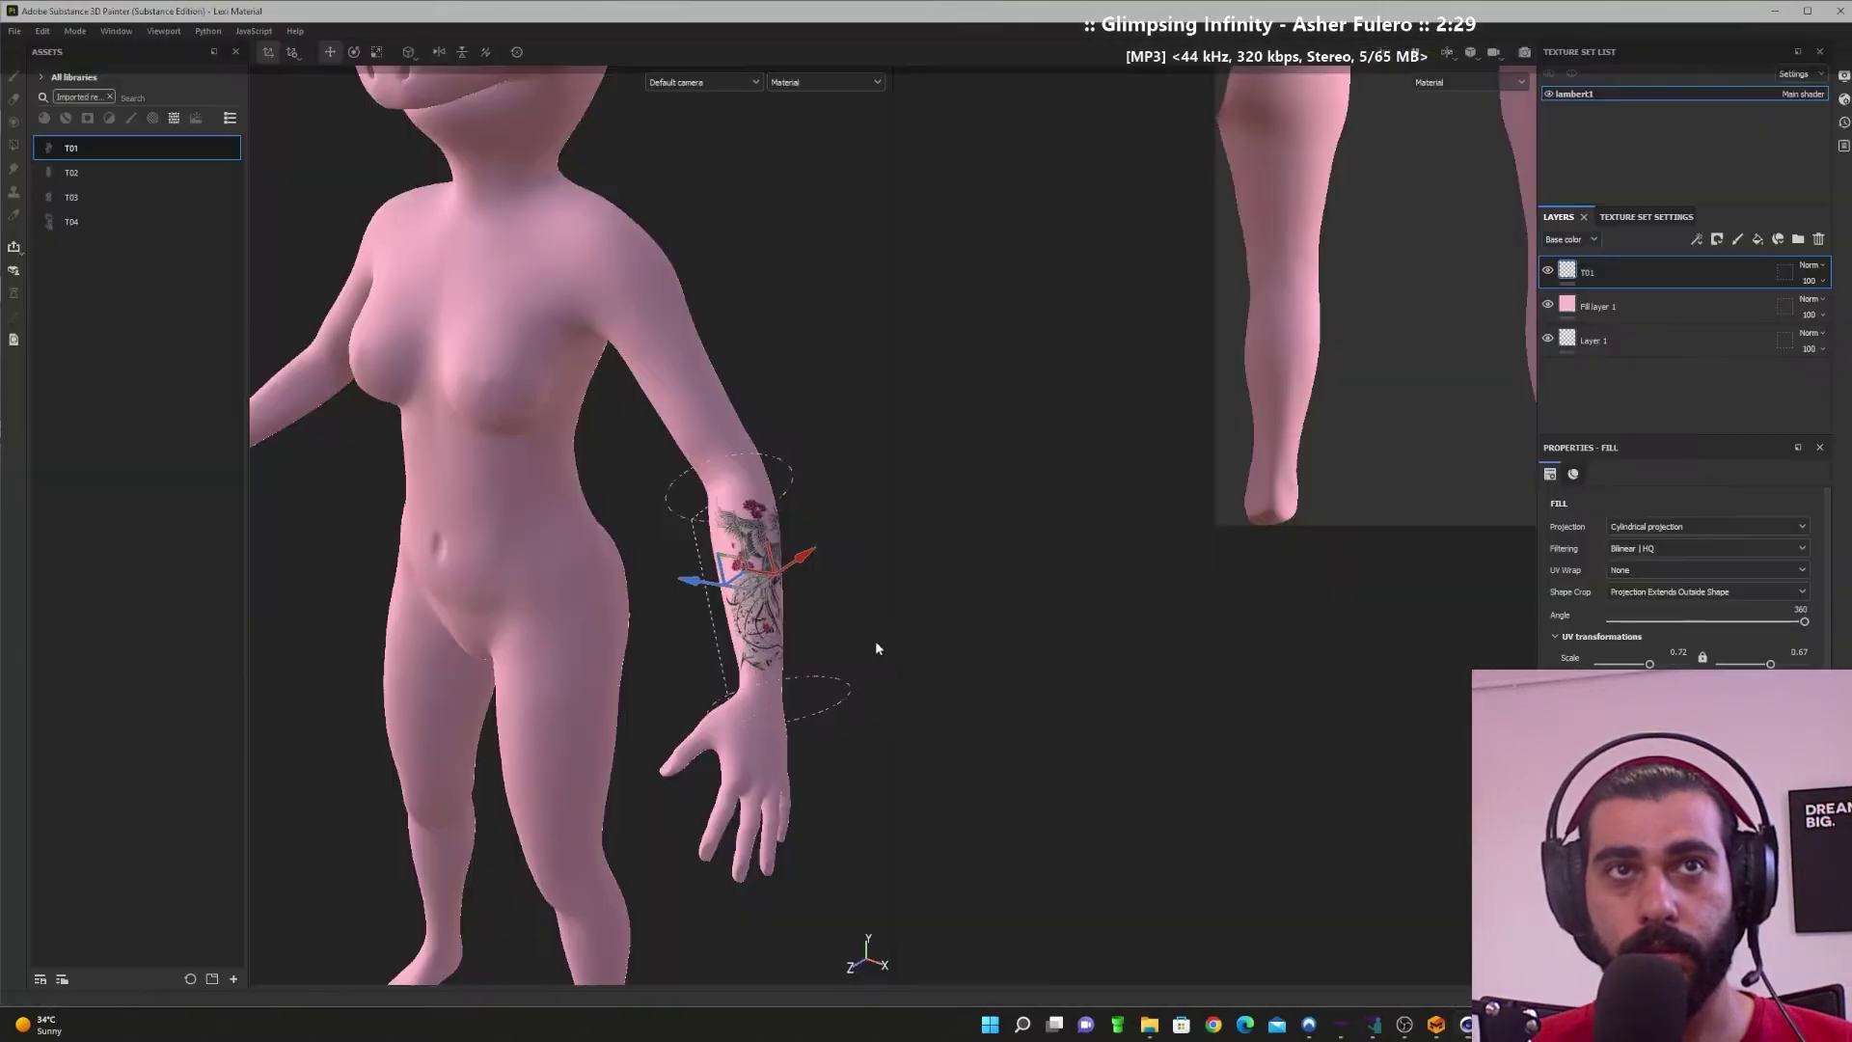
{"action": "left_click_drag", "start_coordinate": [790, 724], "coordinate": [778, 687], "text": "alt"}
{"action": "middle_click_drag", "start_coordinate": [757, 589], "coordinate": [834, 641], "text": "alt"}
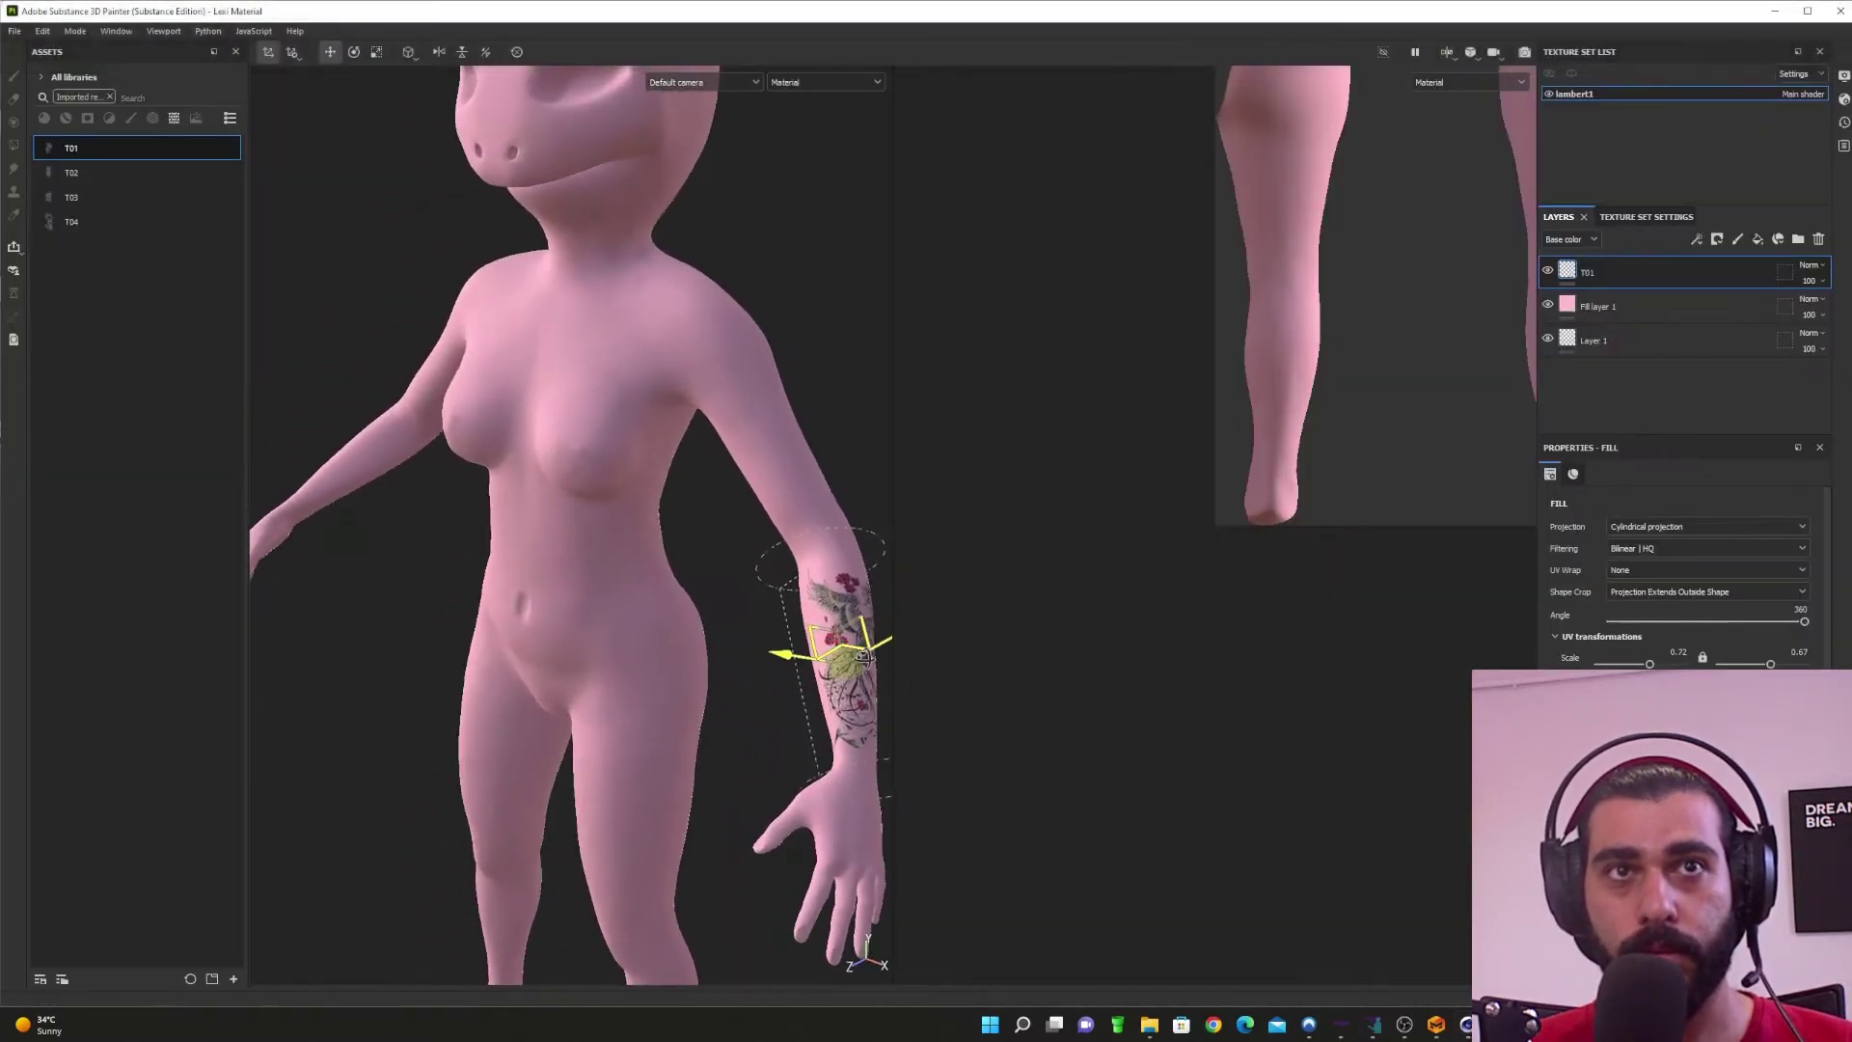
{"action": "middle_click_drag", "start_coordinate": [724, 493], "coordinate": [785, 625], "text": "alt"}
Step: Place the T02 tattoo image on the character's upper arm, above the forearm tattoo, as a warp-projected decal
{"action": "left_click_drag", "start_coordinate": [756, 632], "coordinate": [771, 575], "text": "alt"}
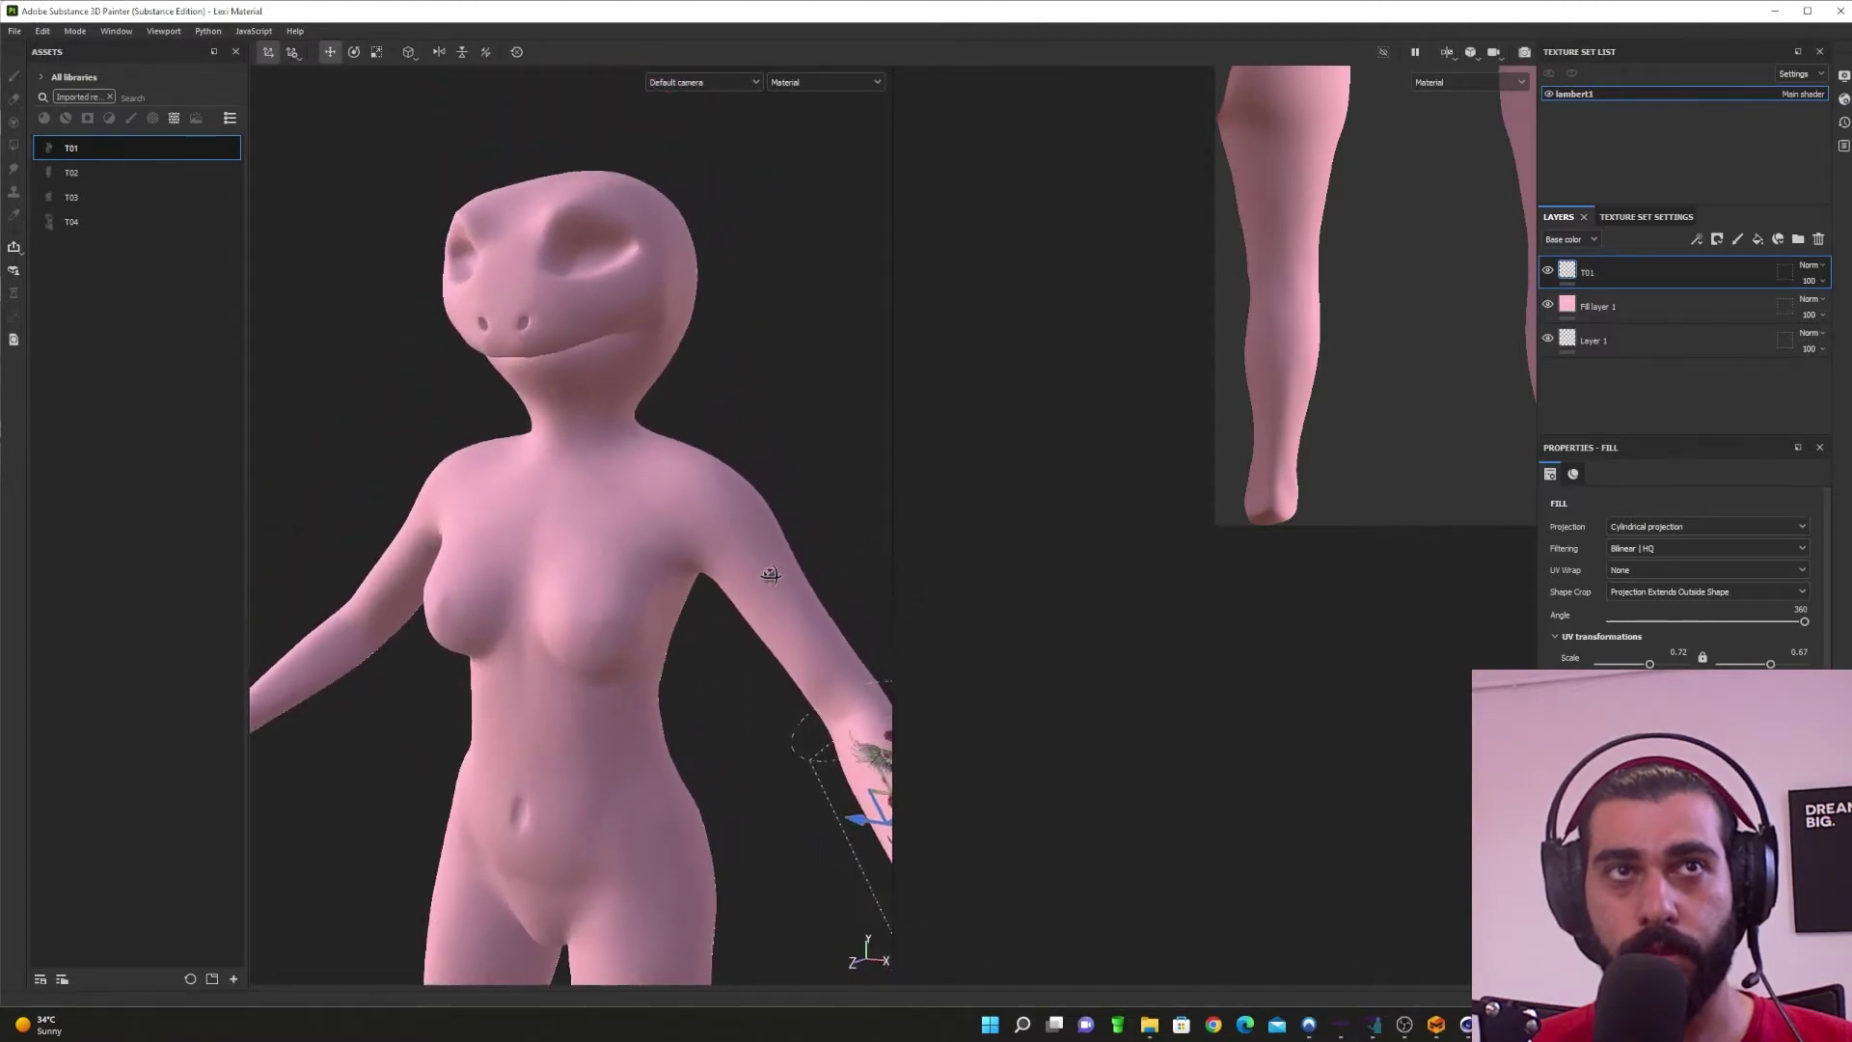
{"action": "middle_click_drag", "start_coordinate": [606, 594], "coordinate": [631, 594], "text": "alt"}
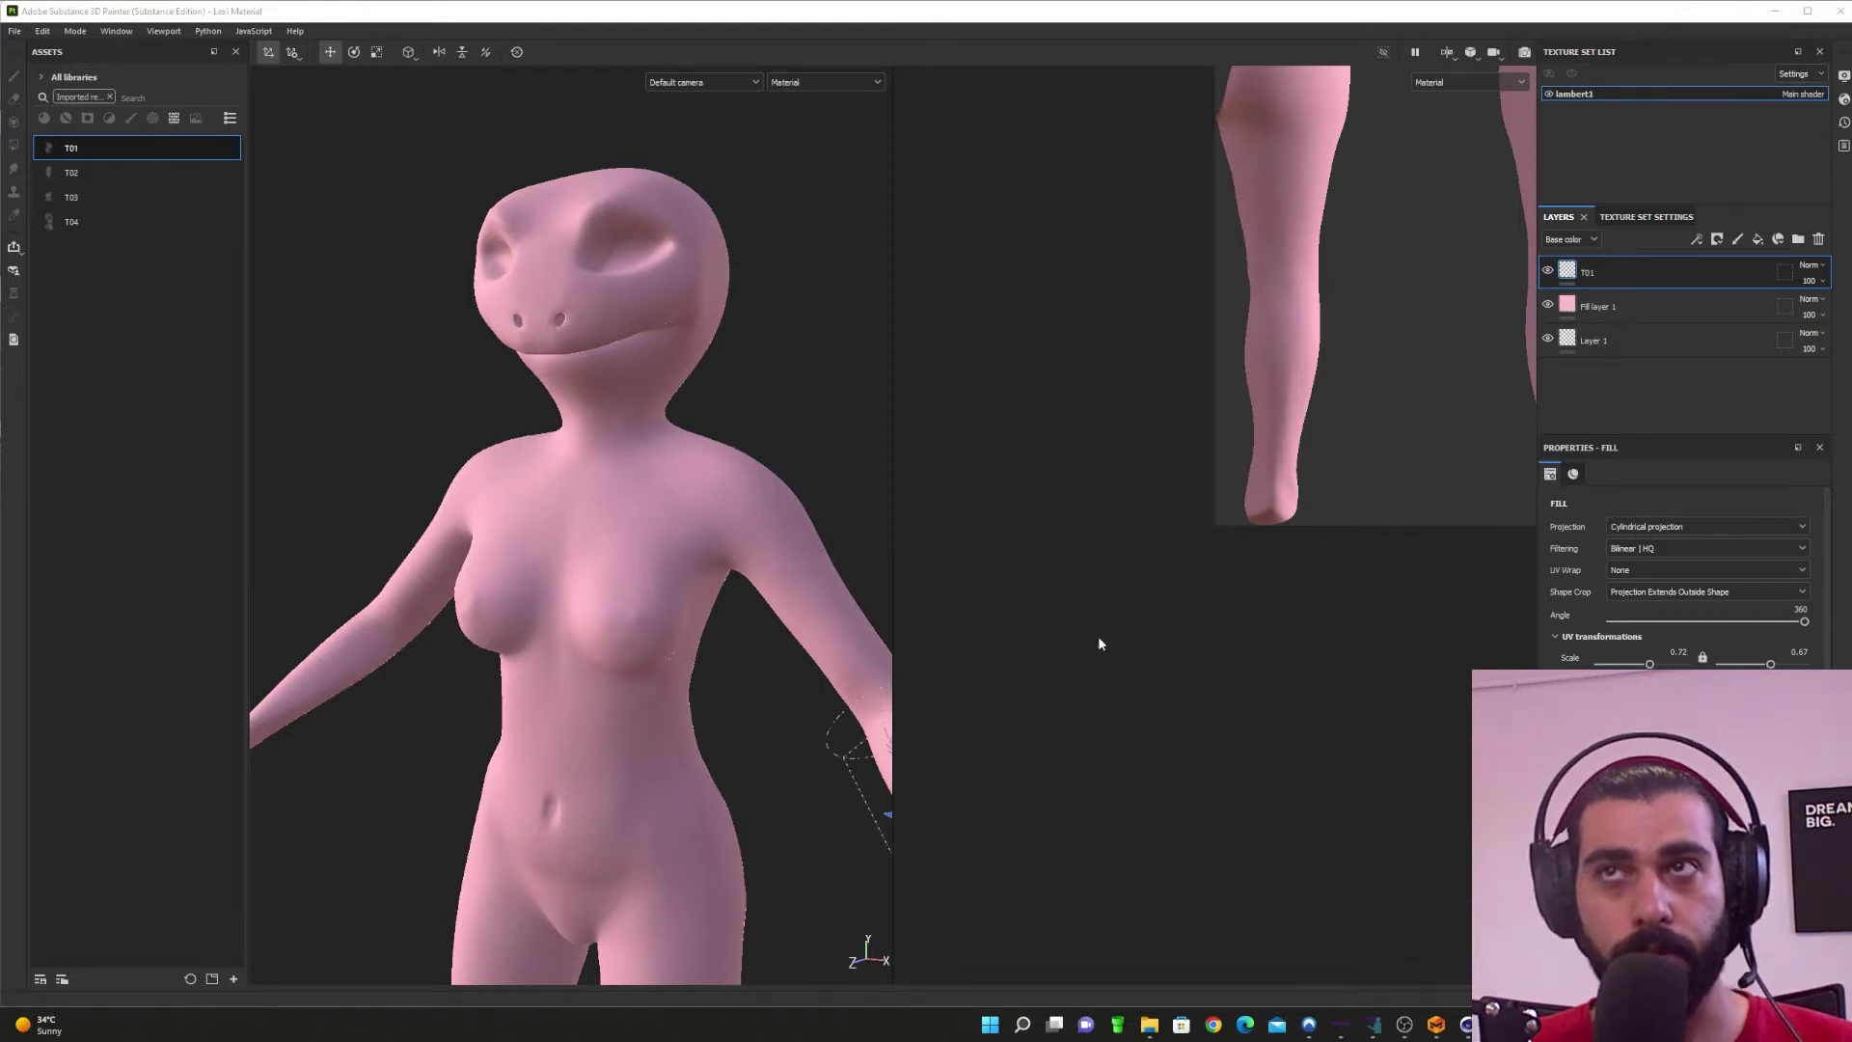
{"action": "left_click_drag", "start_coordinate": [789, 758], "coordinate": [777, 748], "text": "alt"}
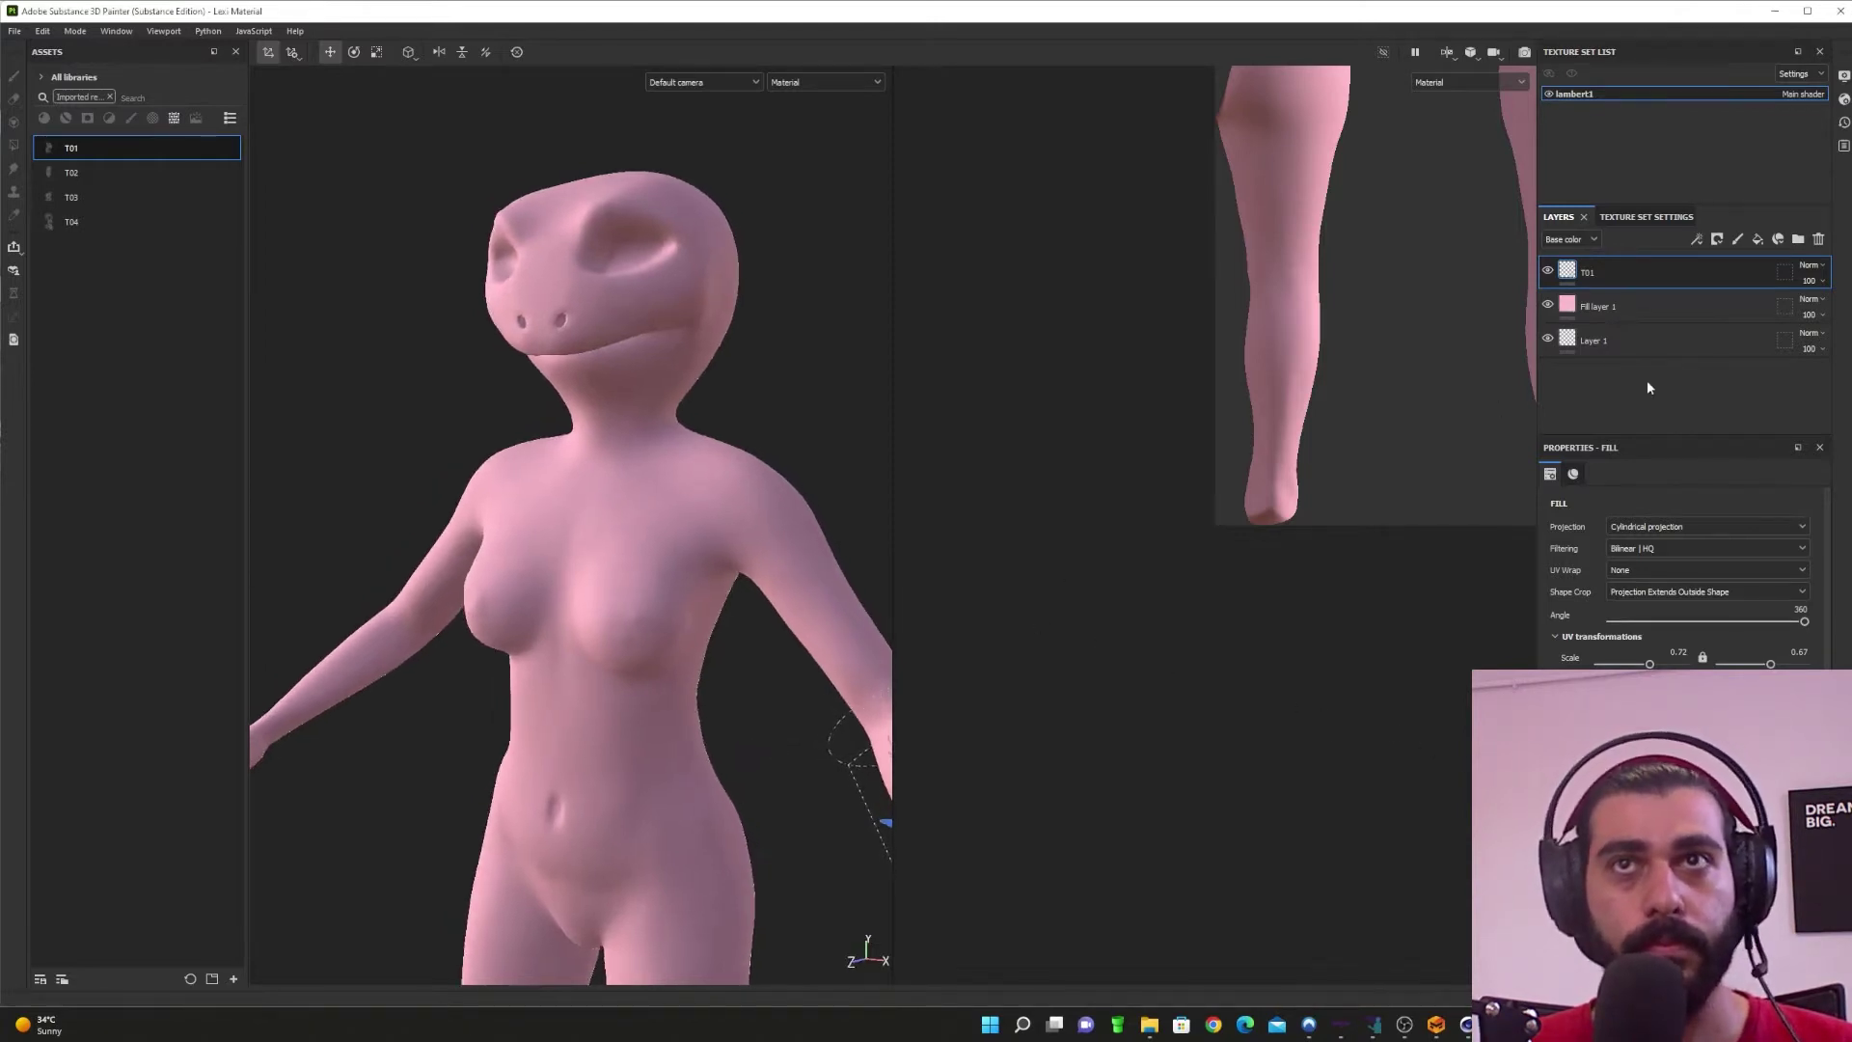
{"action": "left_click_drag", "start_coordinate": [56, 174], "coordinate": [769, 506]}
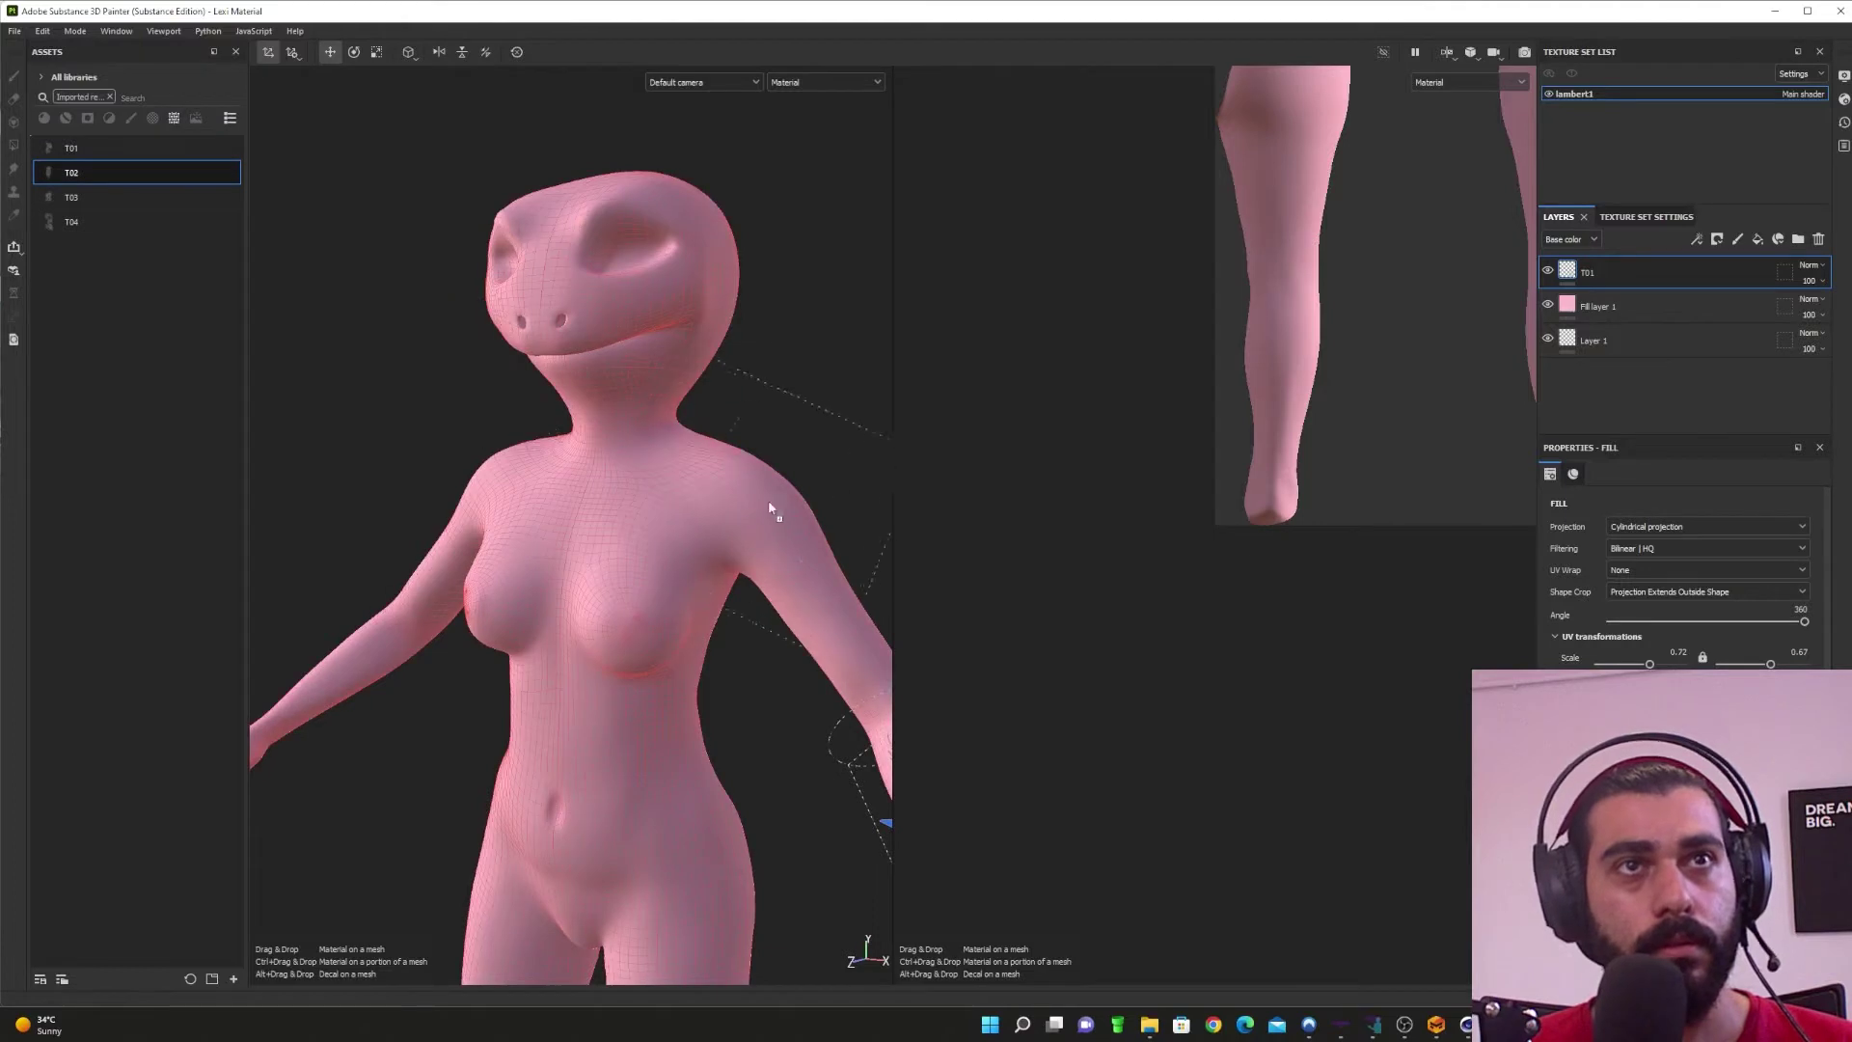
{"action": "left_click_drag", "start_coordinate": [814, 585], "coordinate": [824, 594]}
{"action": "left_click", "coordinate": [868, 636]}
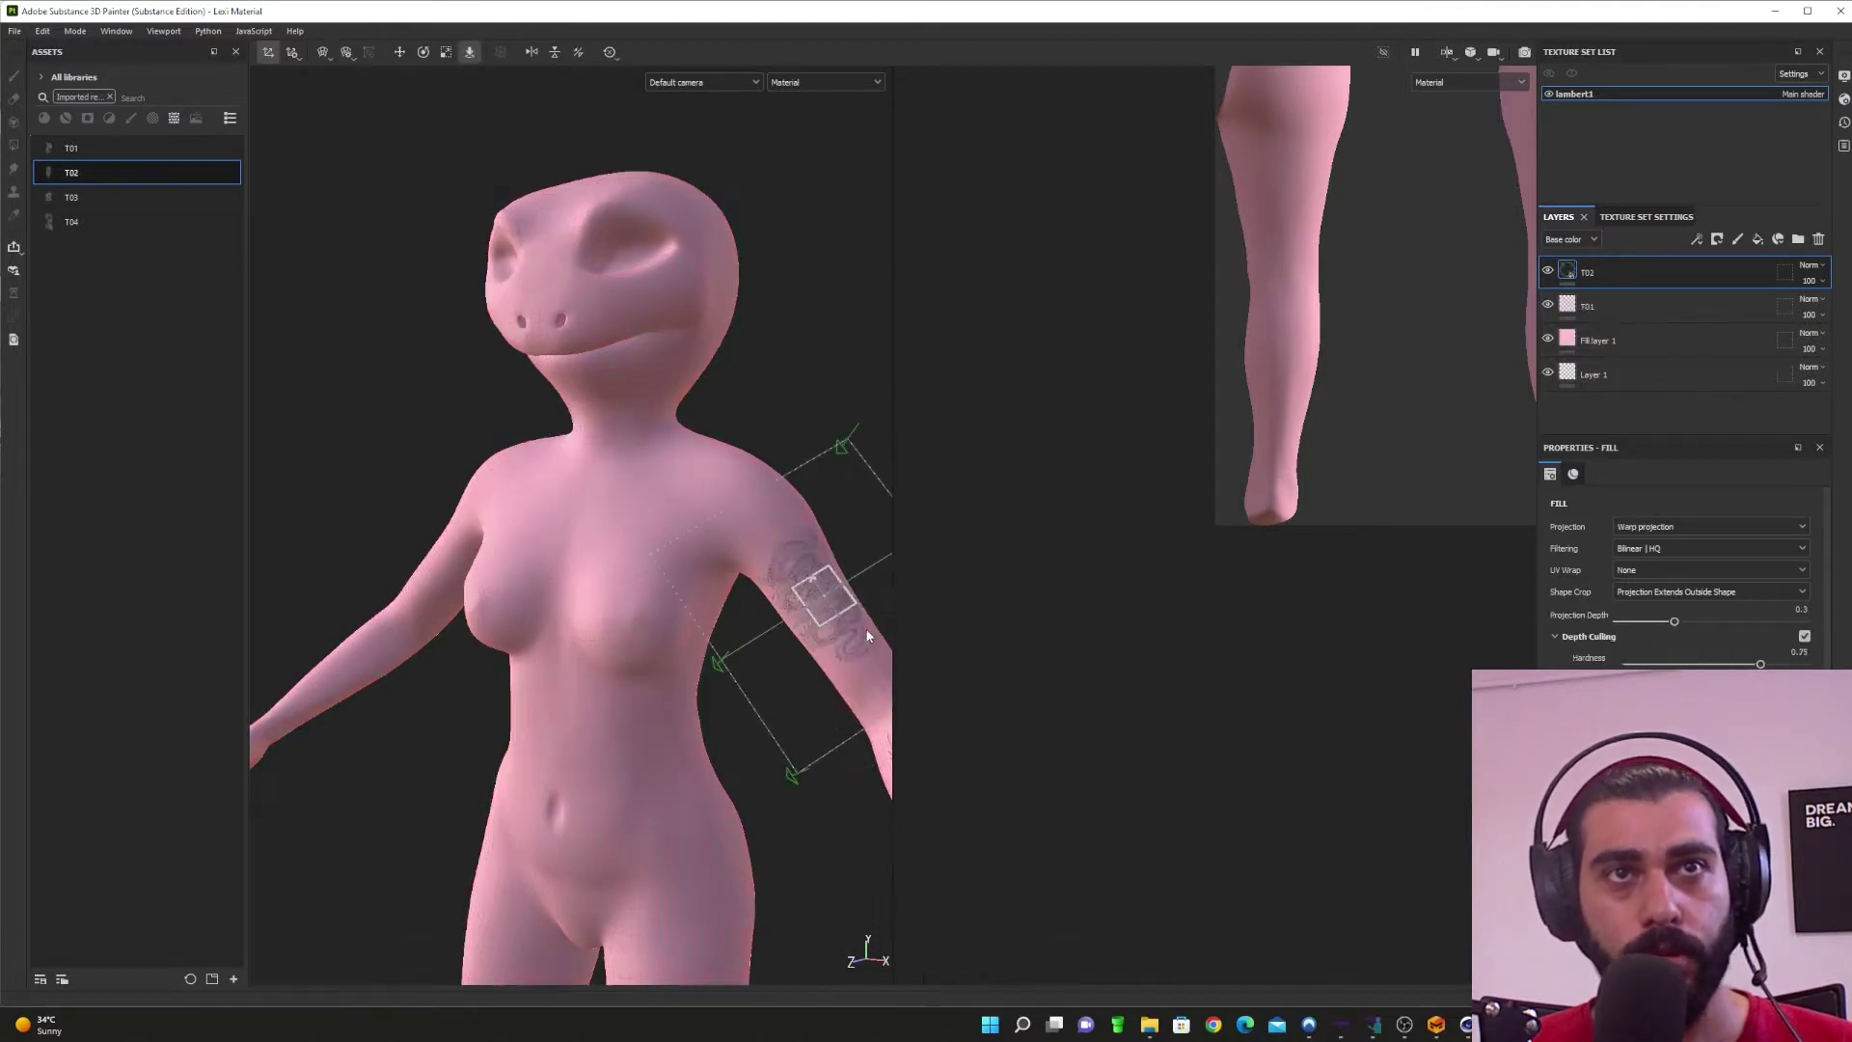
Step: Scale up the T02 tattoo decal along the length of the upper arm
{"action": "left_click_drag", "start_coordinate": [797, 688], "coordinate": [537, 641], "text": "alt"}
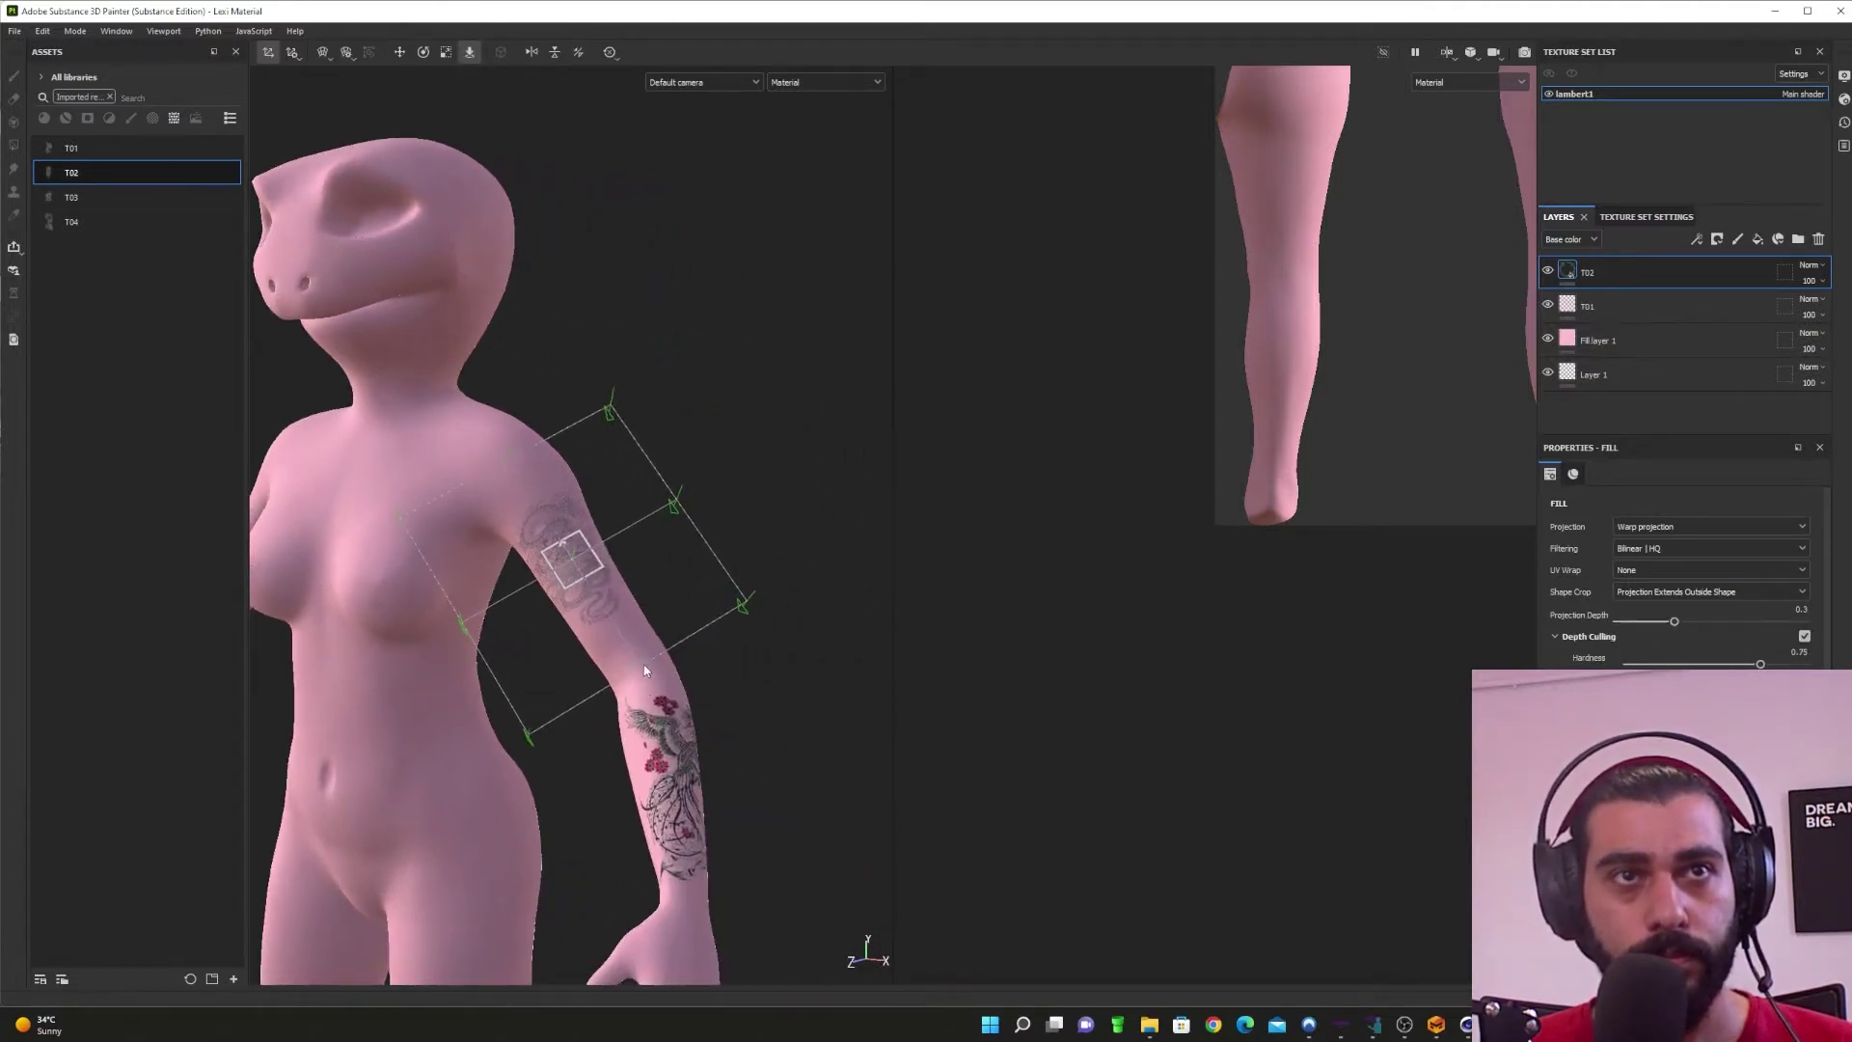
{"action": "key", "text": "e"}
{"action": "key", "text": "r"}
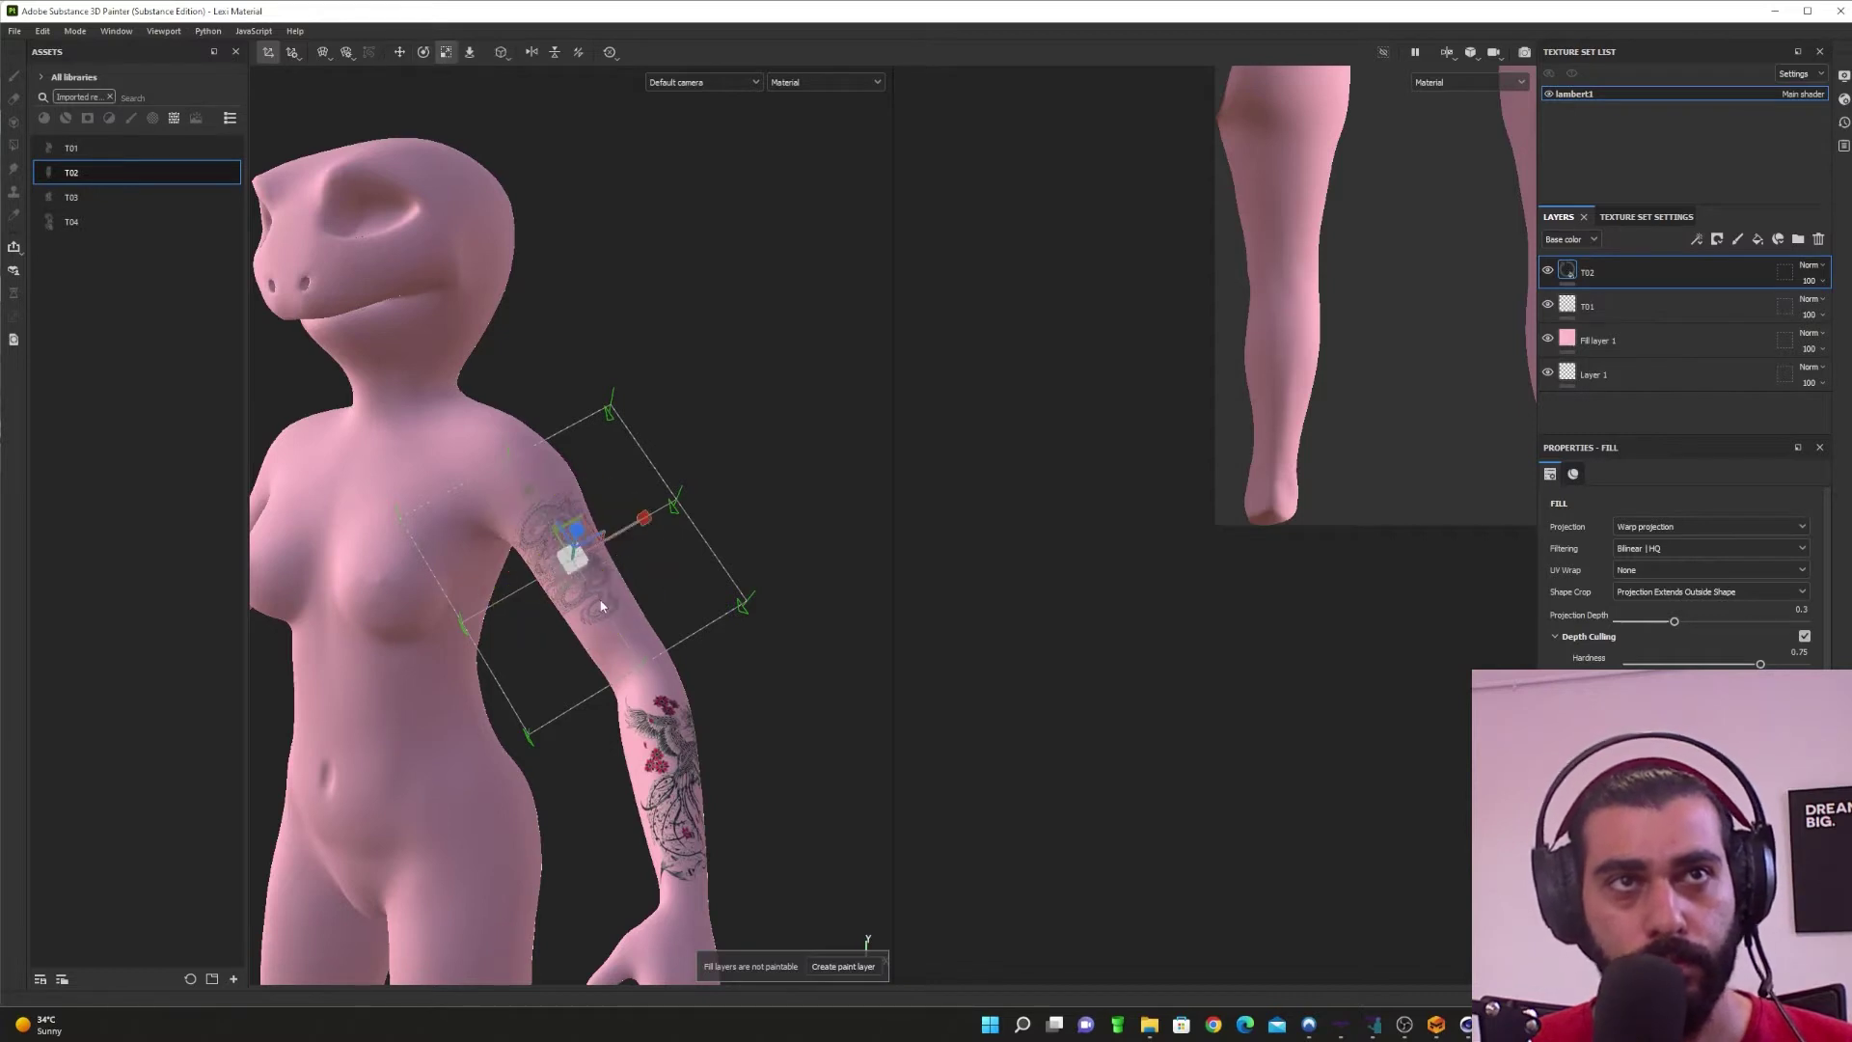
{"action": "left_click_drag", "start_coordinate": [528, 489], "coordinate": [357, 332]}
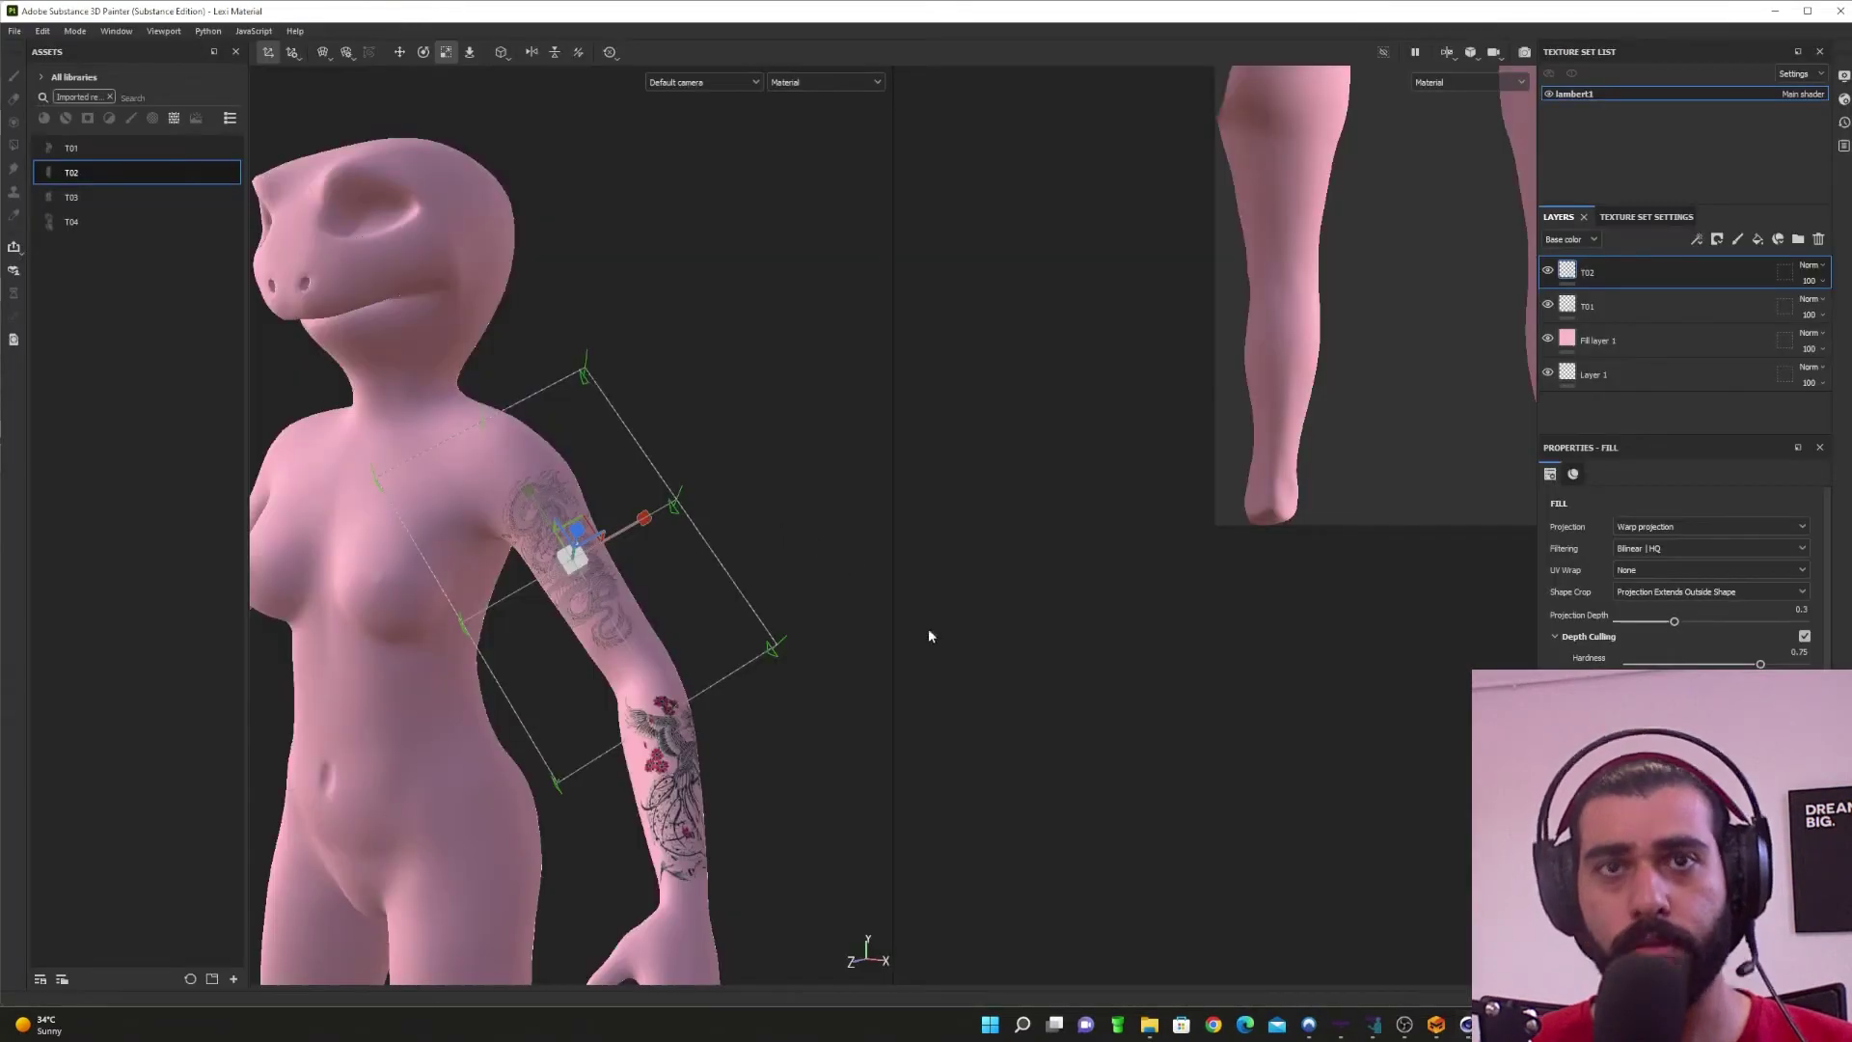
Step: Compare the character's legs and tattooed arm with the seated pose in Marvelous Designer, returning to Substance 3D Painter
{"action": "left_click", "coordinate": [1438, 1031]}
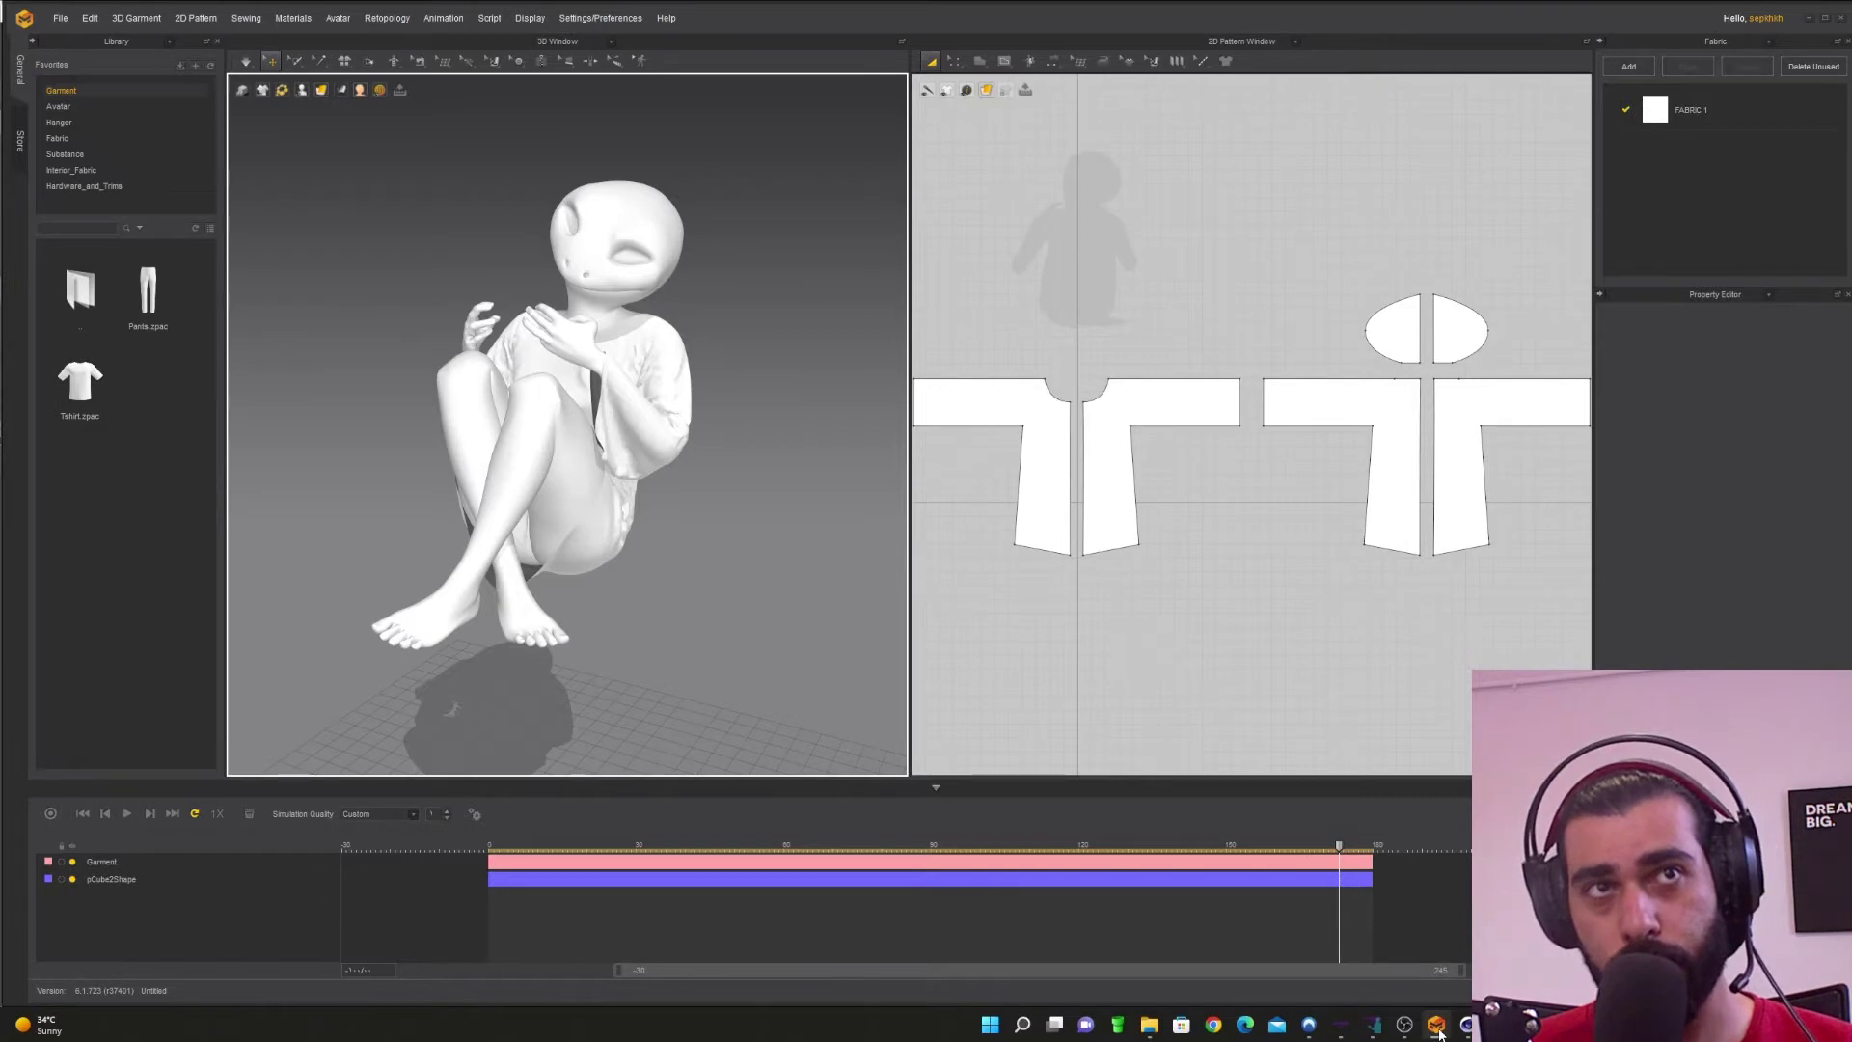
{"action": "left_click", "coordinate": [1438, 1030]}
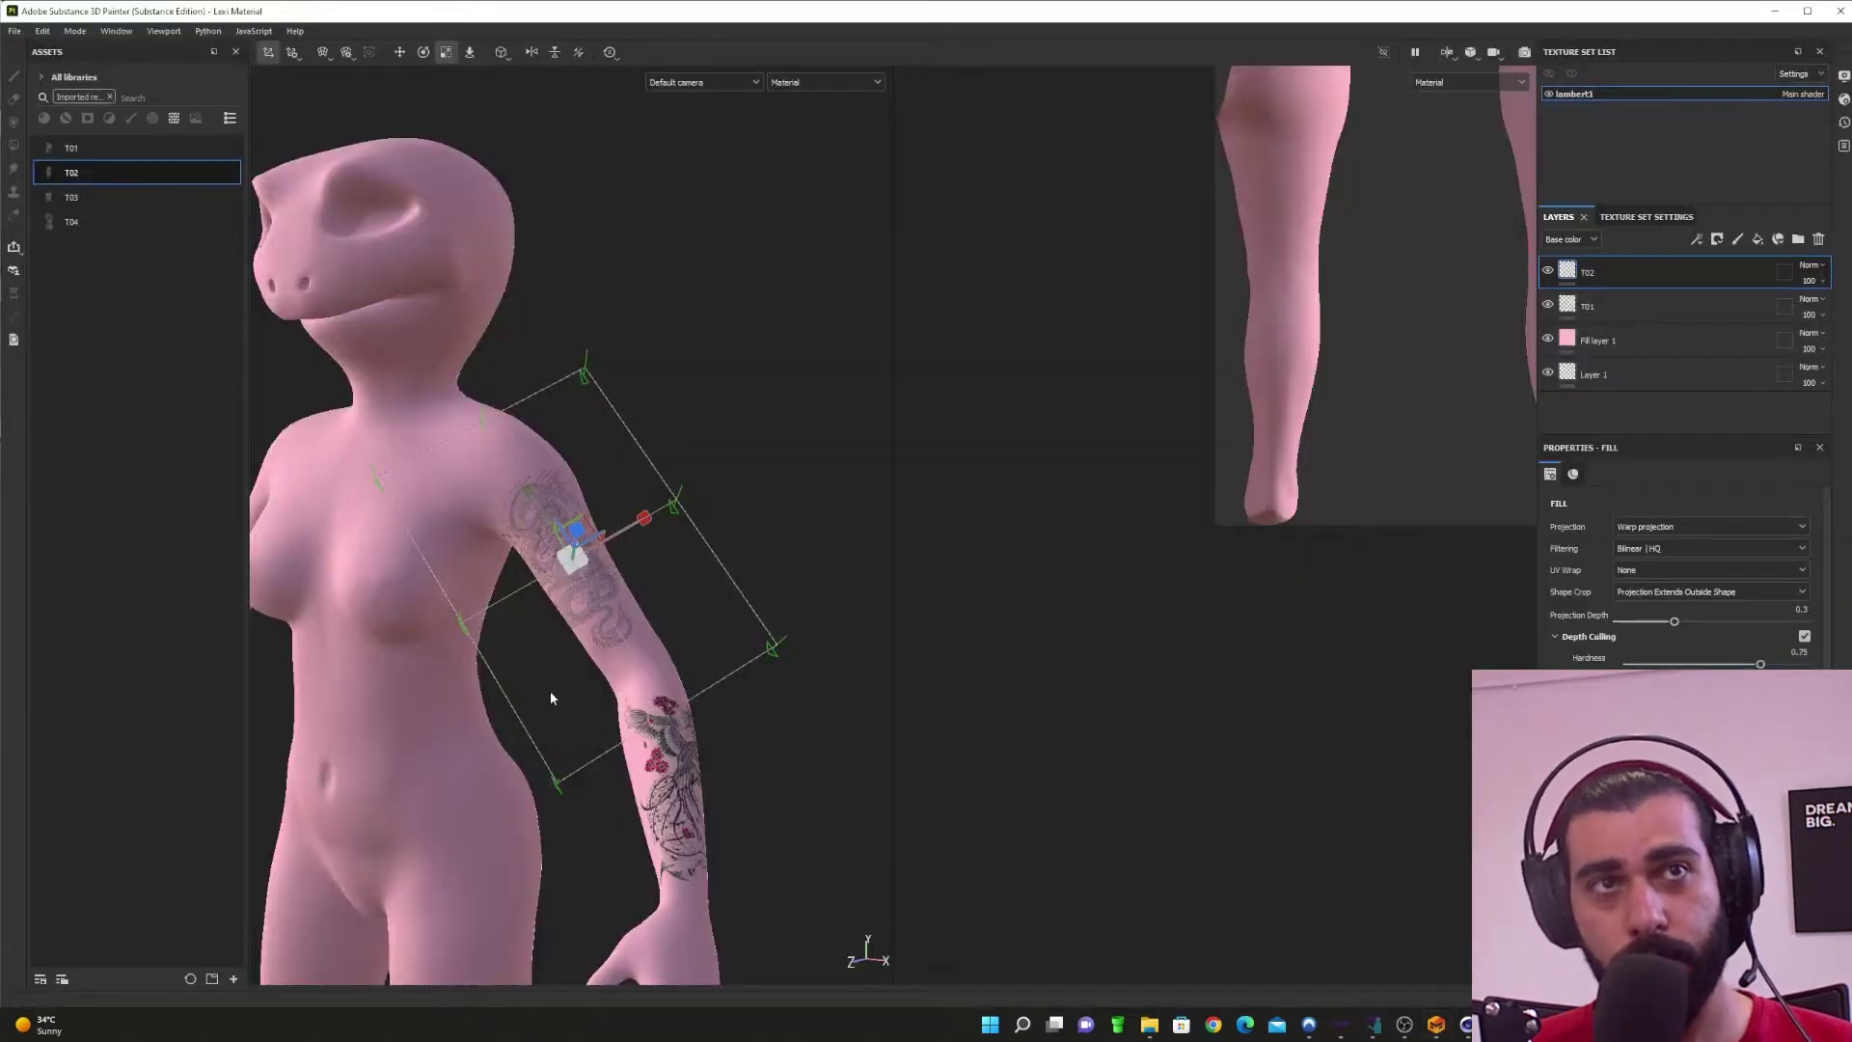
{"action": "middle_click_drag", "start_coordinate": [488, 880], "coordinate": [687, 467], "text": "alt"}
{"action": "middle_click_drag", "start_coordinate": [667, 671], "coordinate": [610, 389], "text": "alt"}
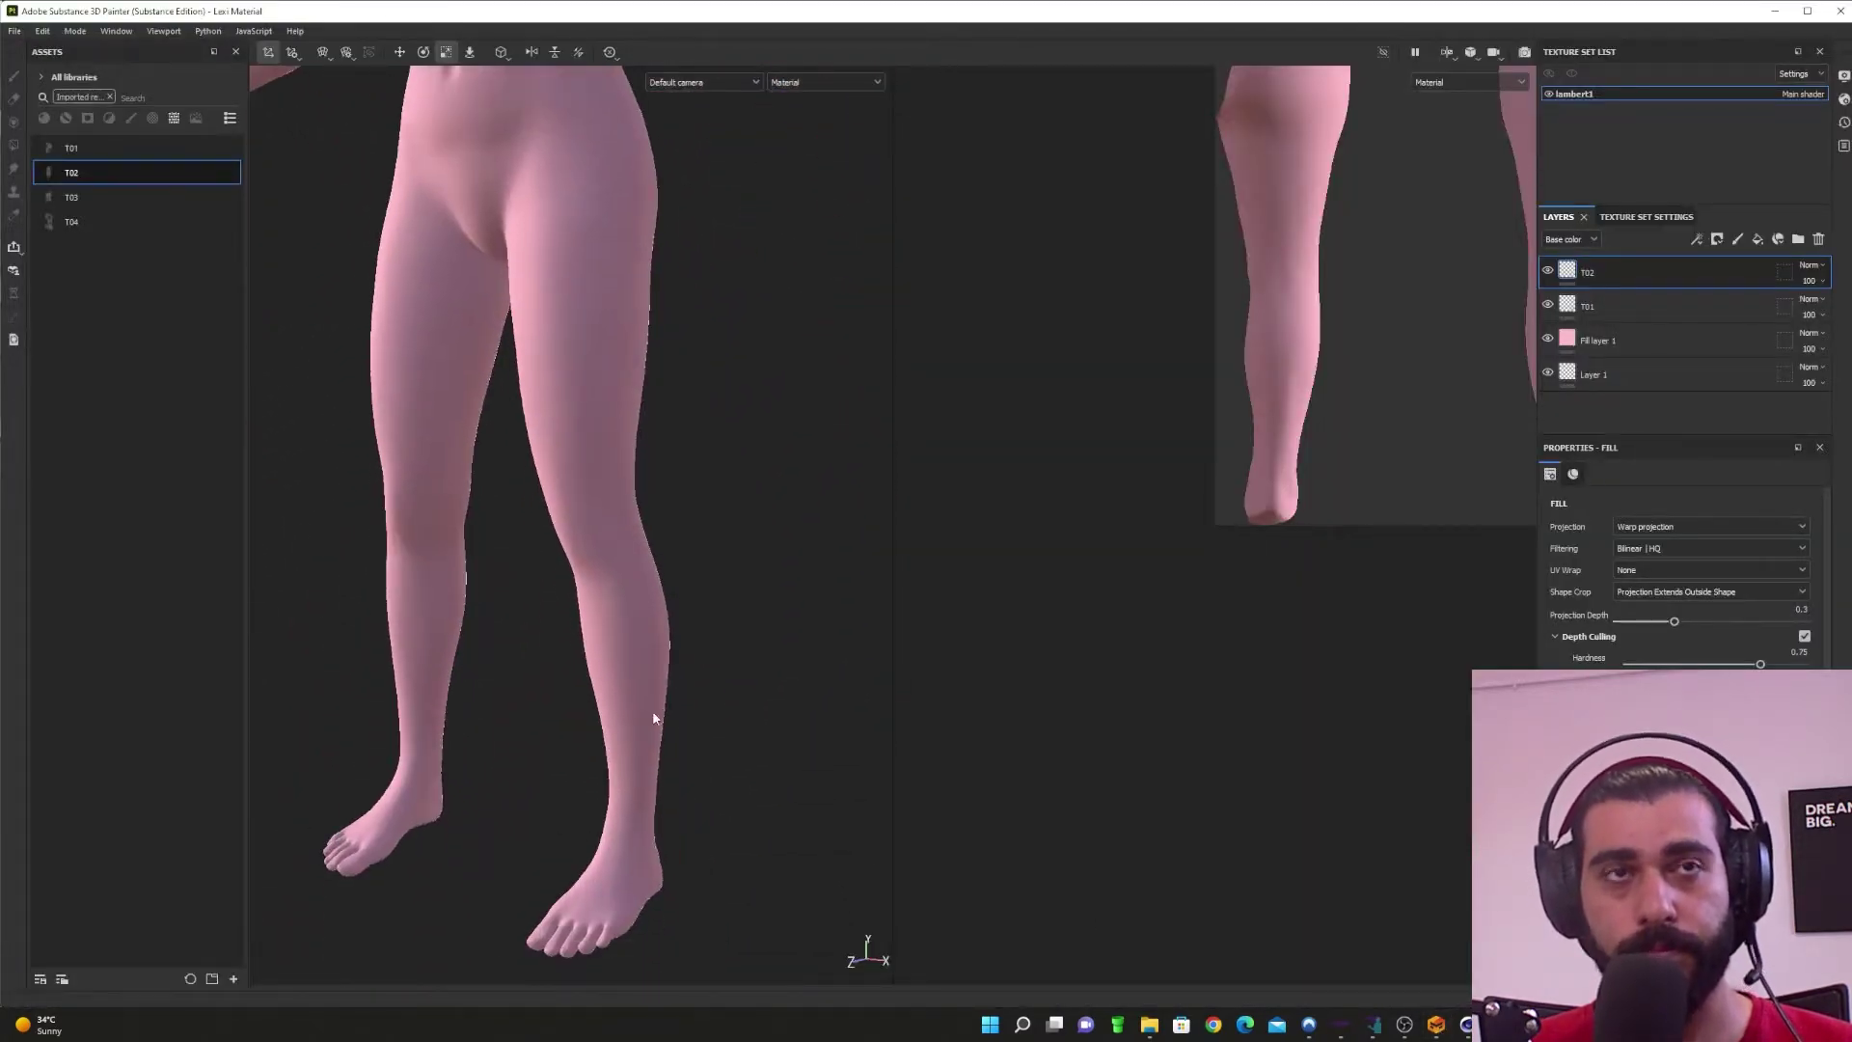
{"action": "left_click_drag", "start_coordinate": [654, 714], "coordinate": [640, 744], "text": "alt"}
{"action": "key", "text": "alt+Tab"}
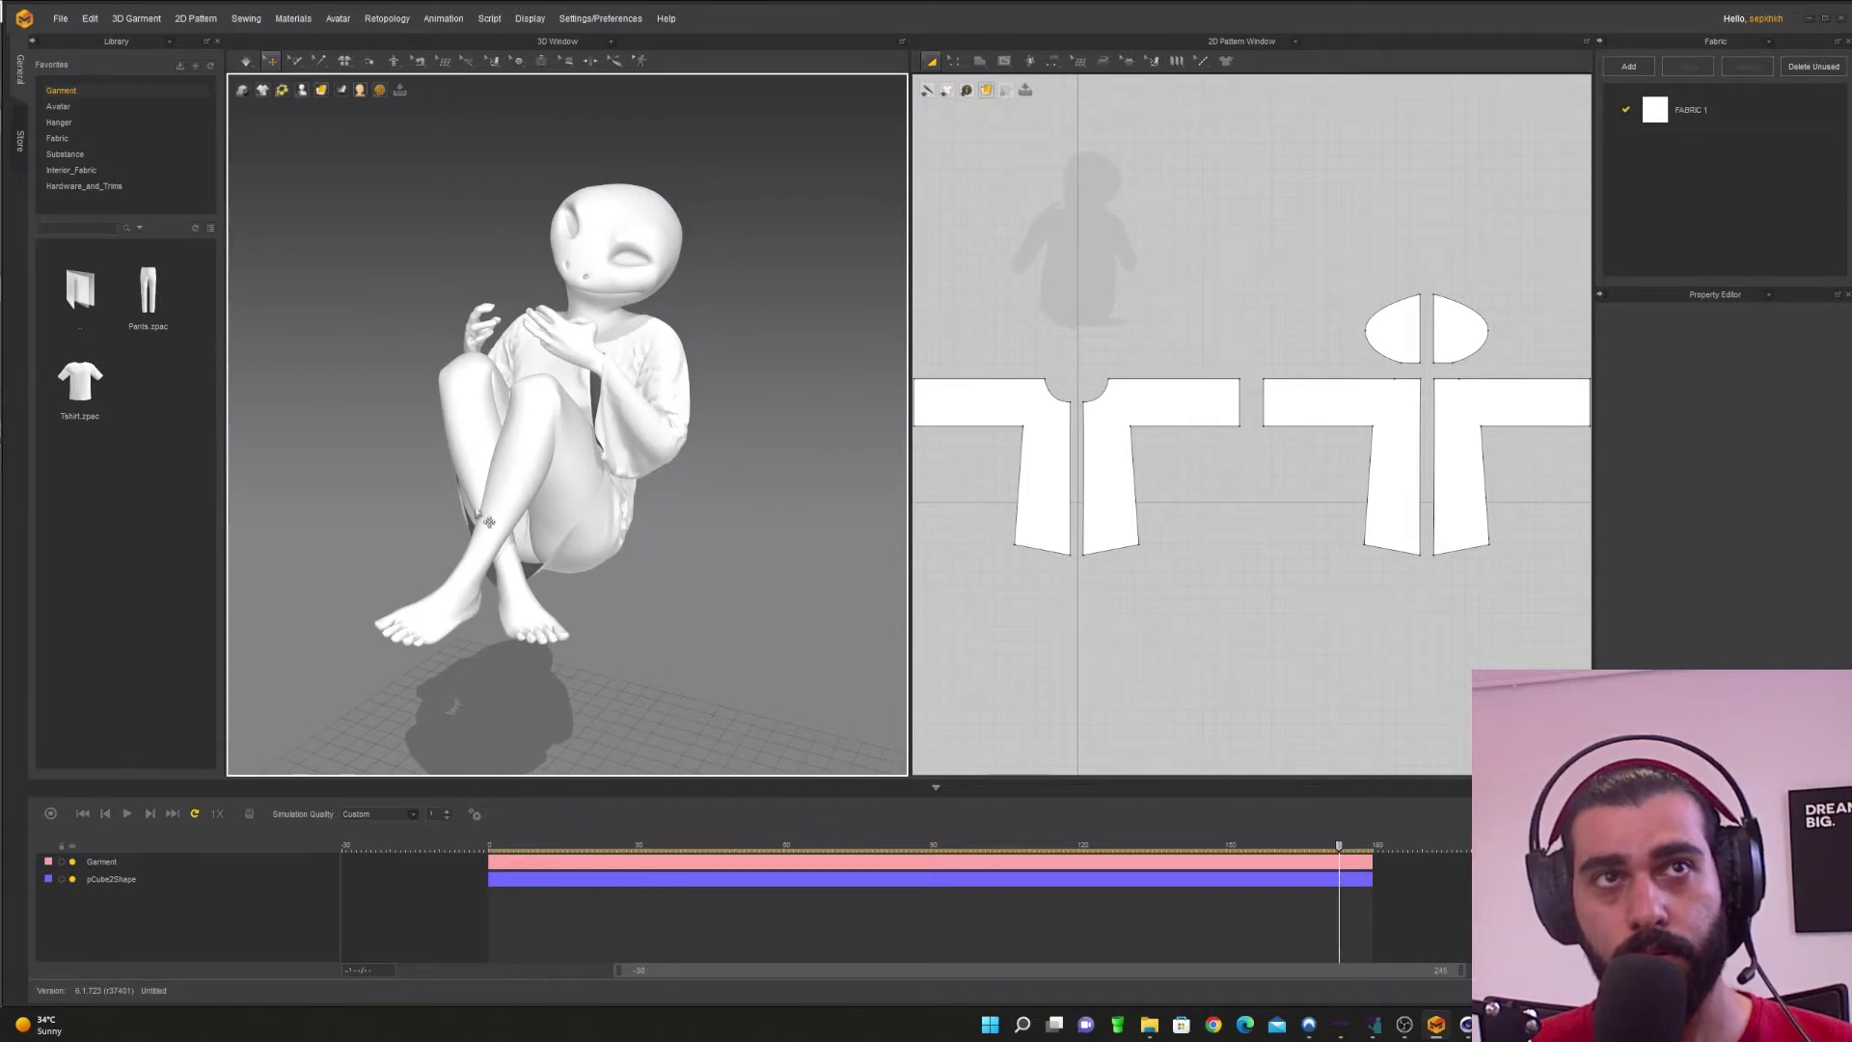
{"action": "key", "text": "alt+Tab"}
{"action": "middle_click_drag", "start_coordinate": [657, 487], "coordinate": [686, 752], "text": "alt"}
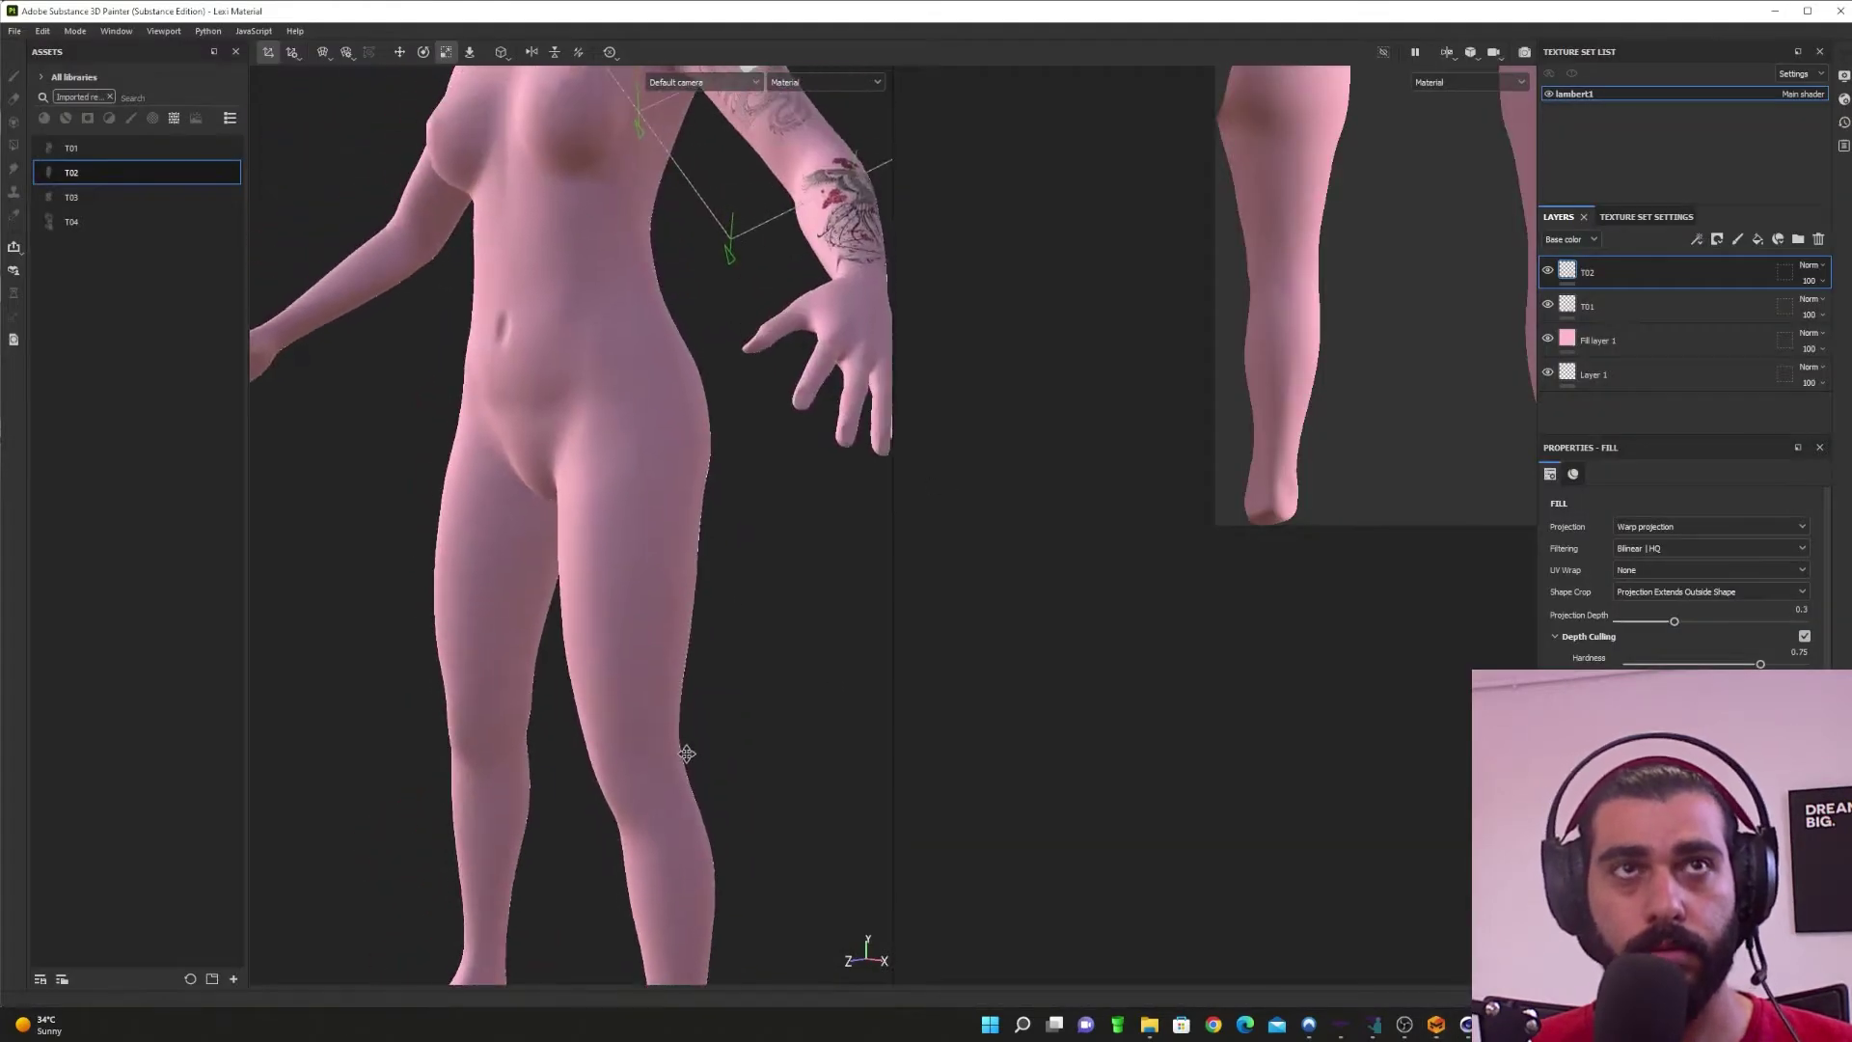
{"action": "scroll", "coordinate": [732, 620], "scroll_direction": "up", "scroll_amount": 3}
{"action": "scroll", "coordinate": [732, 621], "scroll_direction": "down", "scroll_amount": 4}
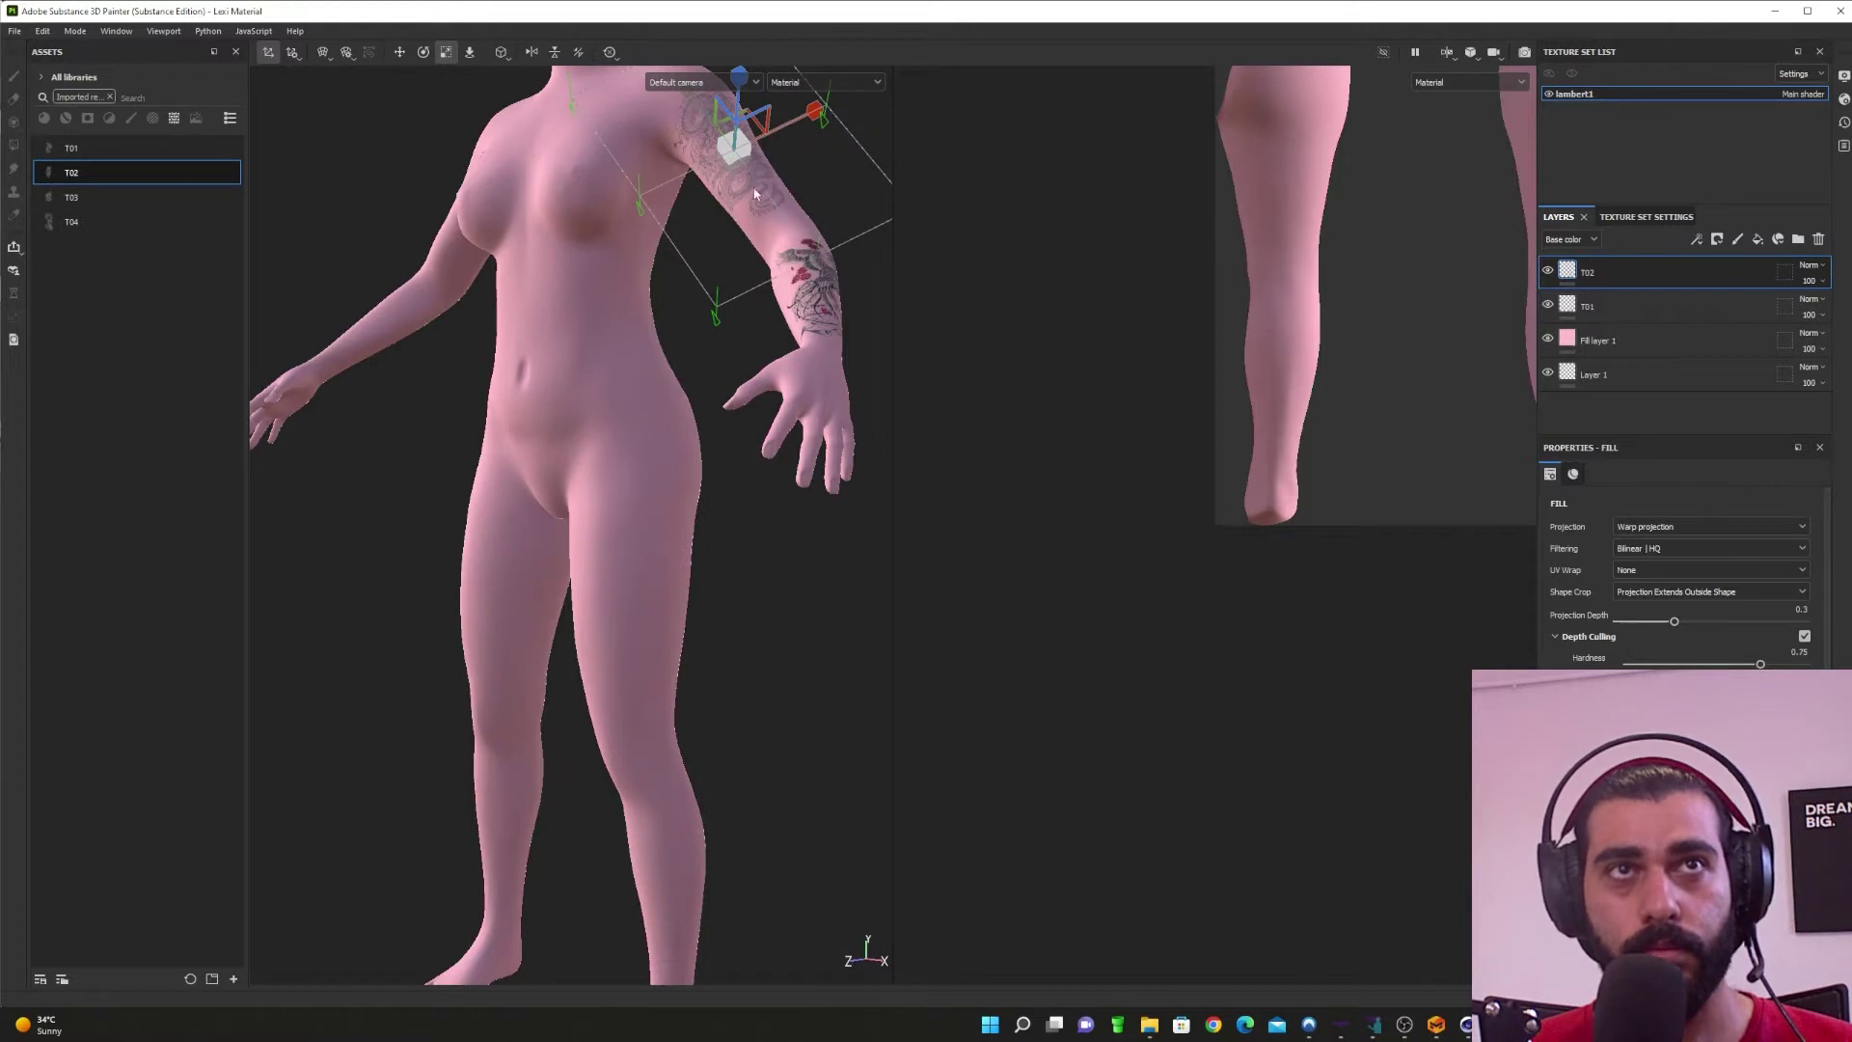
Step: Move the T02 tattoo decal from the upper arm down to the outer thigh and rotate it to follow the leg
{"action": "left_click", "coordinate": [737, 220]}
{"action": "key", "text": "w"}
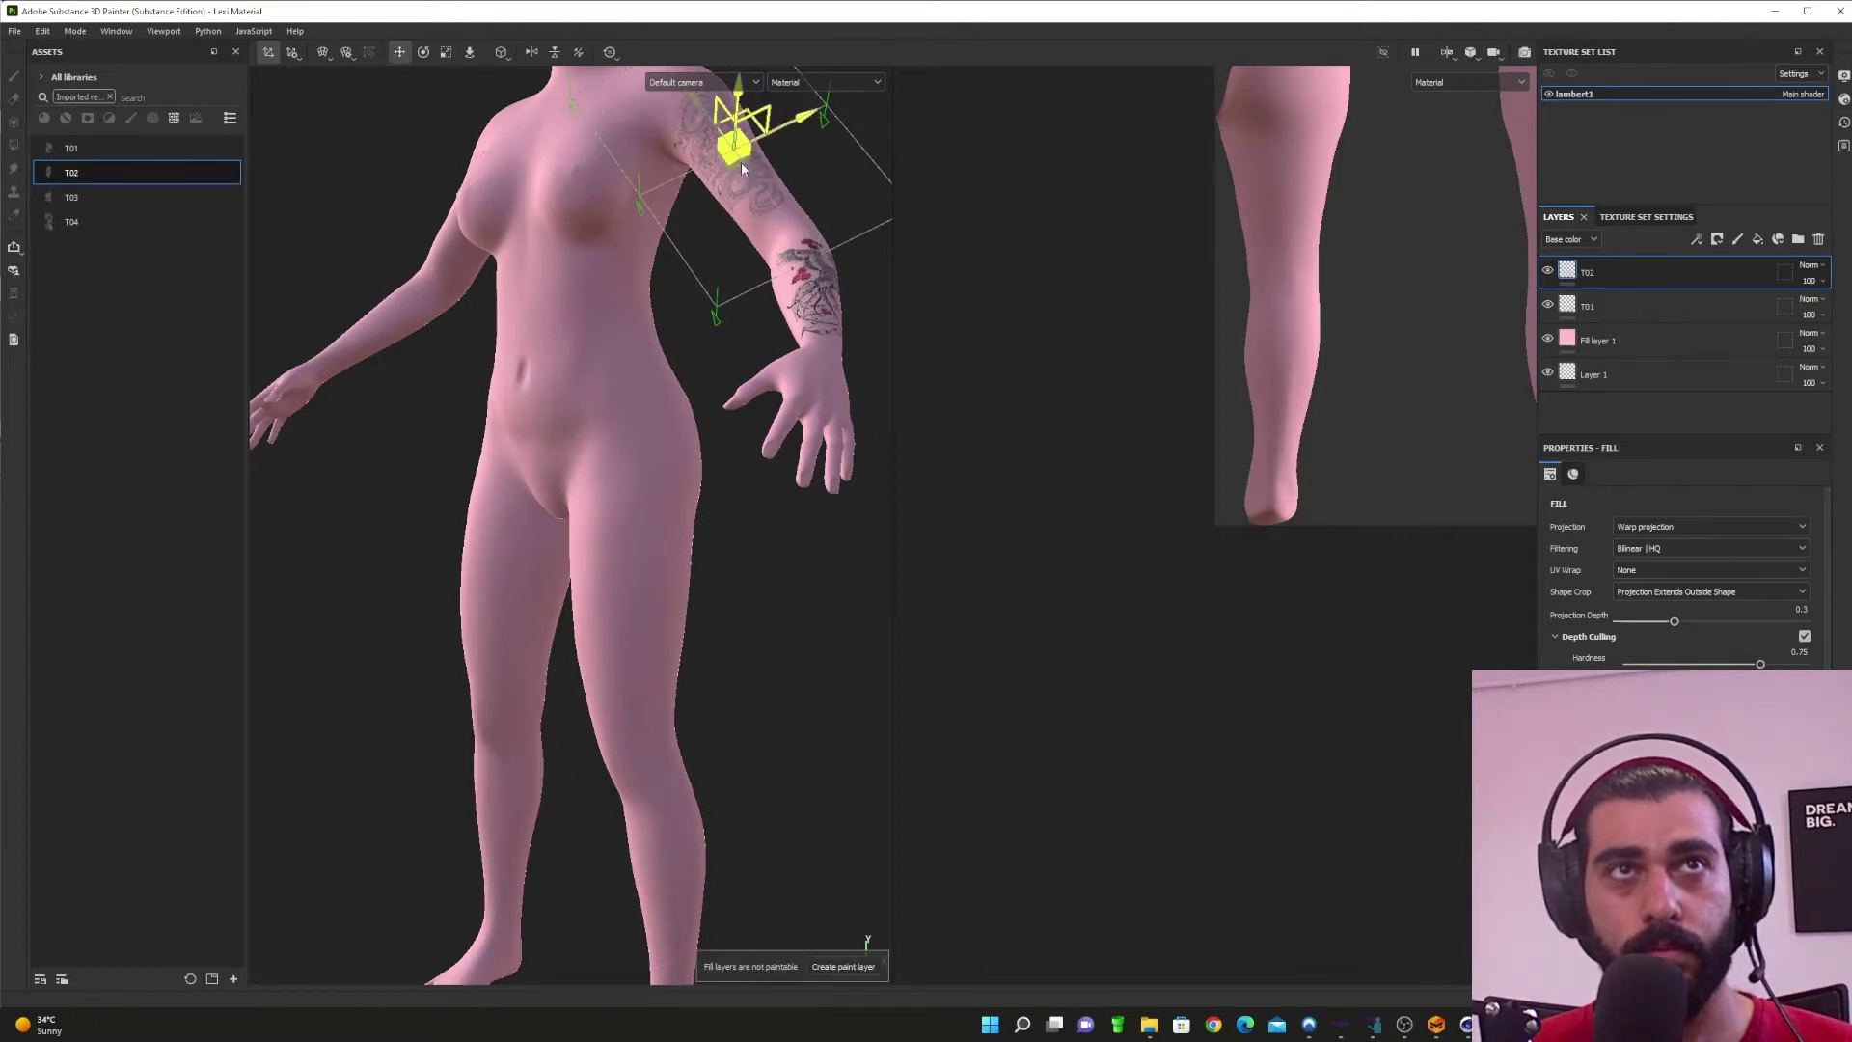
{"action": "left_click_drag", "start_coordinate": [741, 162], "coordinate": [769, 724]}
{"action": "left_click_drag", "start_coordinate": [744, 657], "coordinate": [675, 695]}
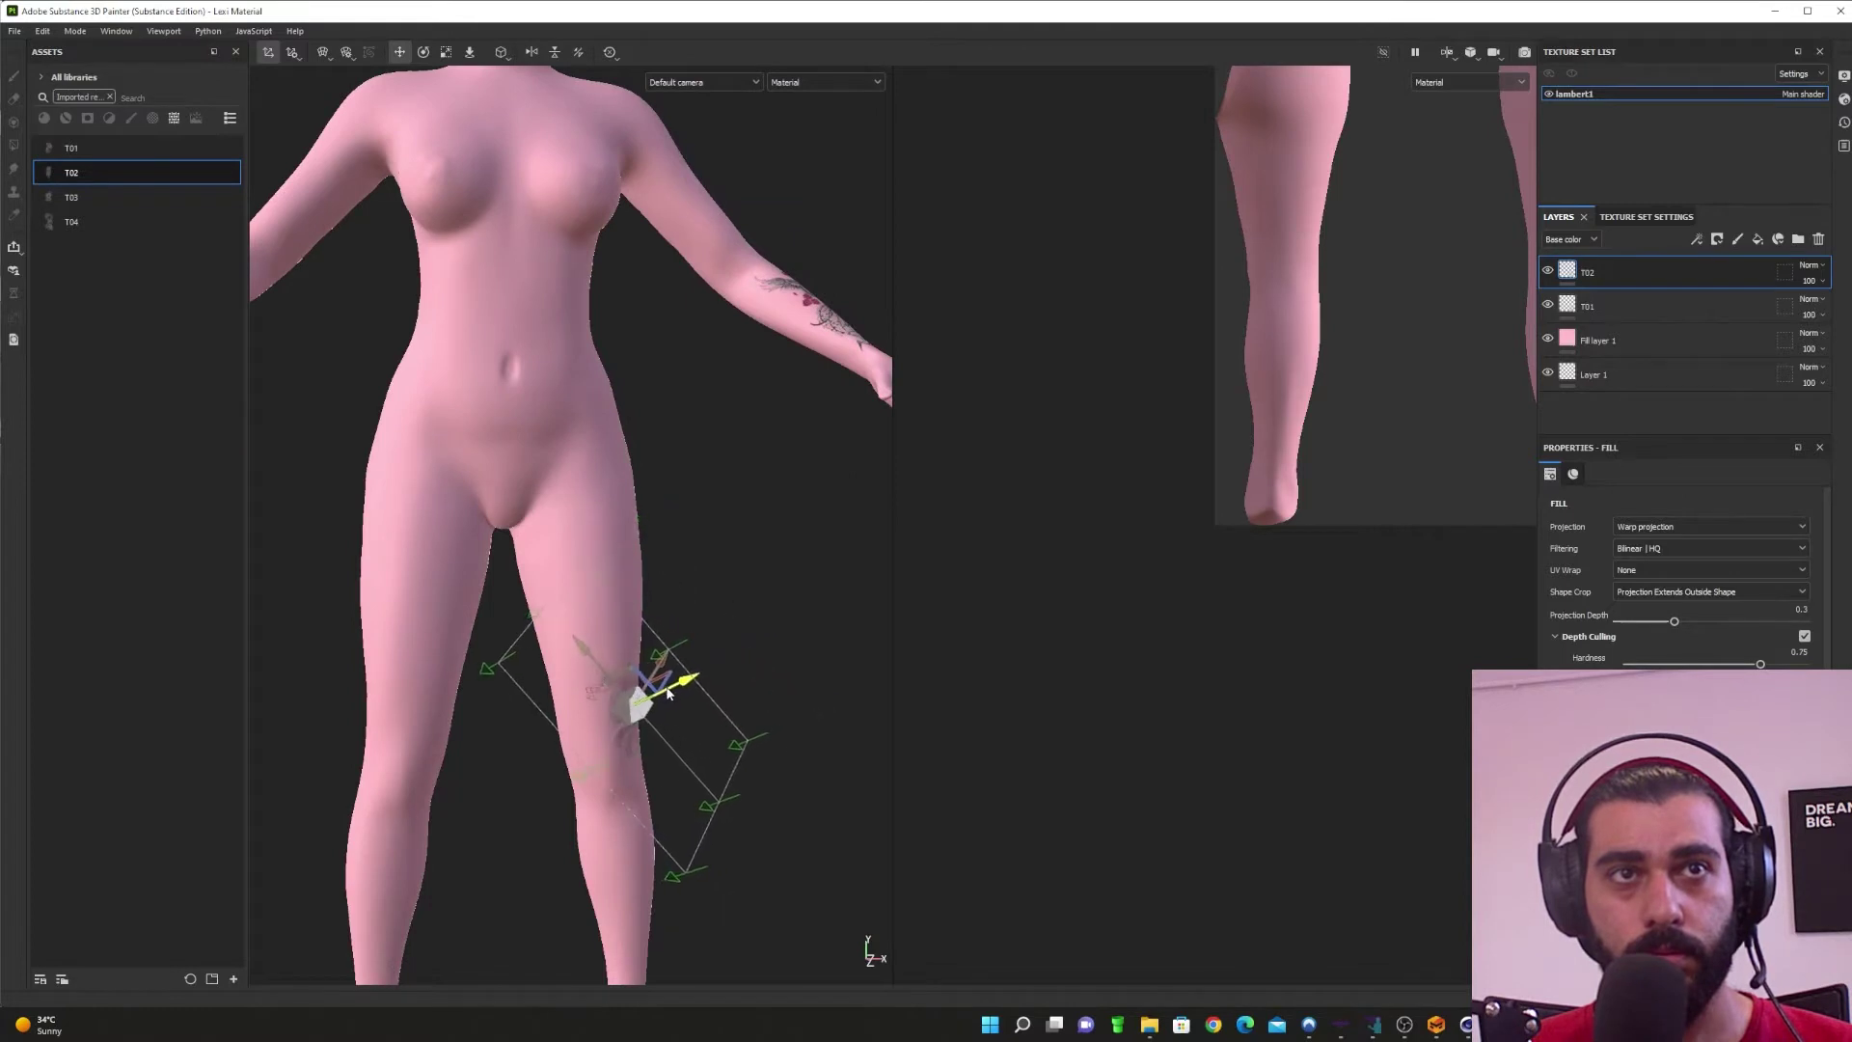
{"action": "key", "text": "e"}
{"action": "left_click_drag", "start_coordinate": [567, 738], "coordinate": [523, 693]}
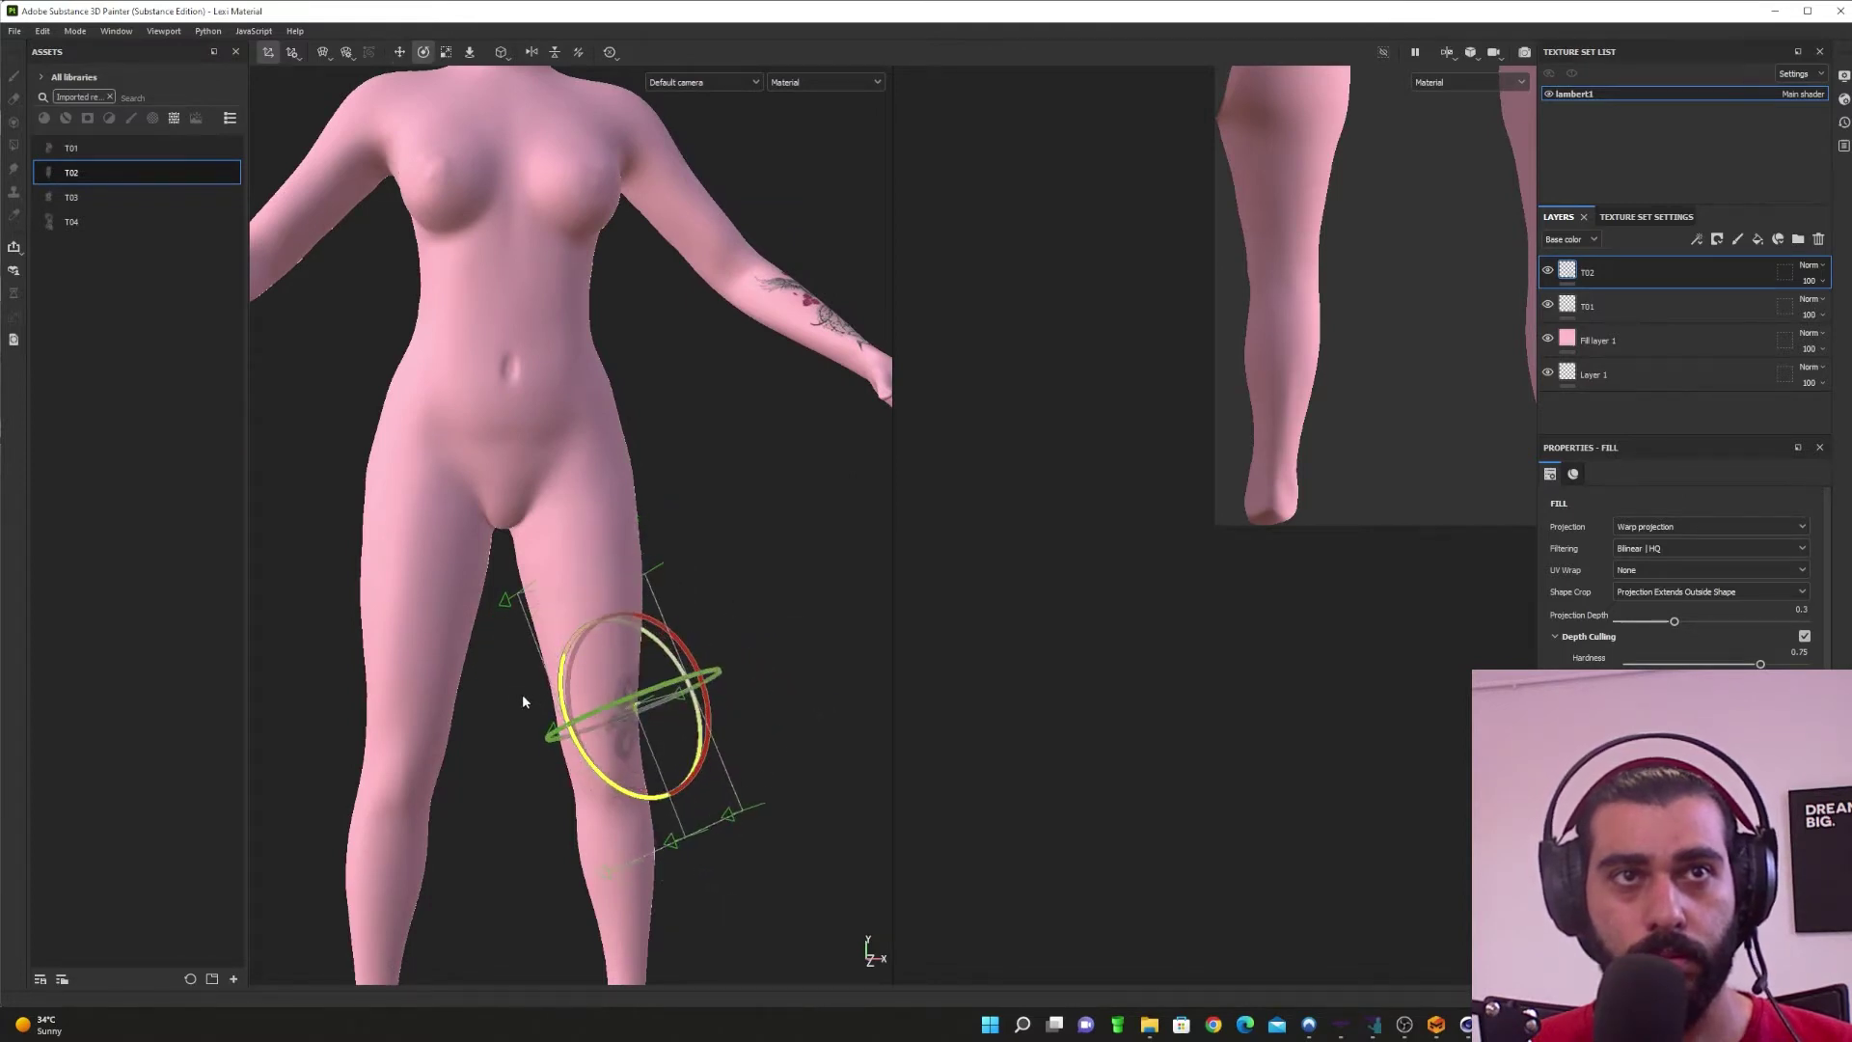
{"action": "left_click_drag", "start_coordinate": [716, 712], "coordinate": [425, 765]}
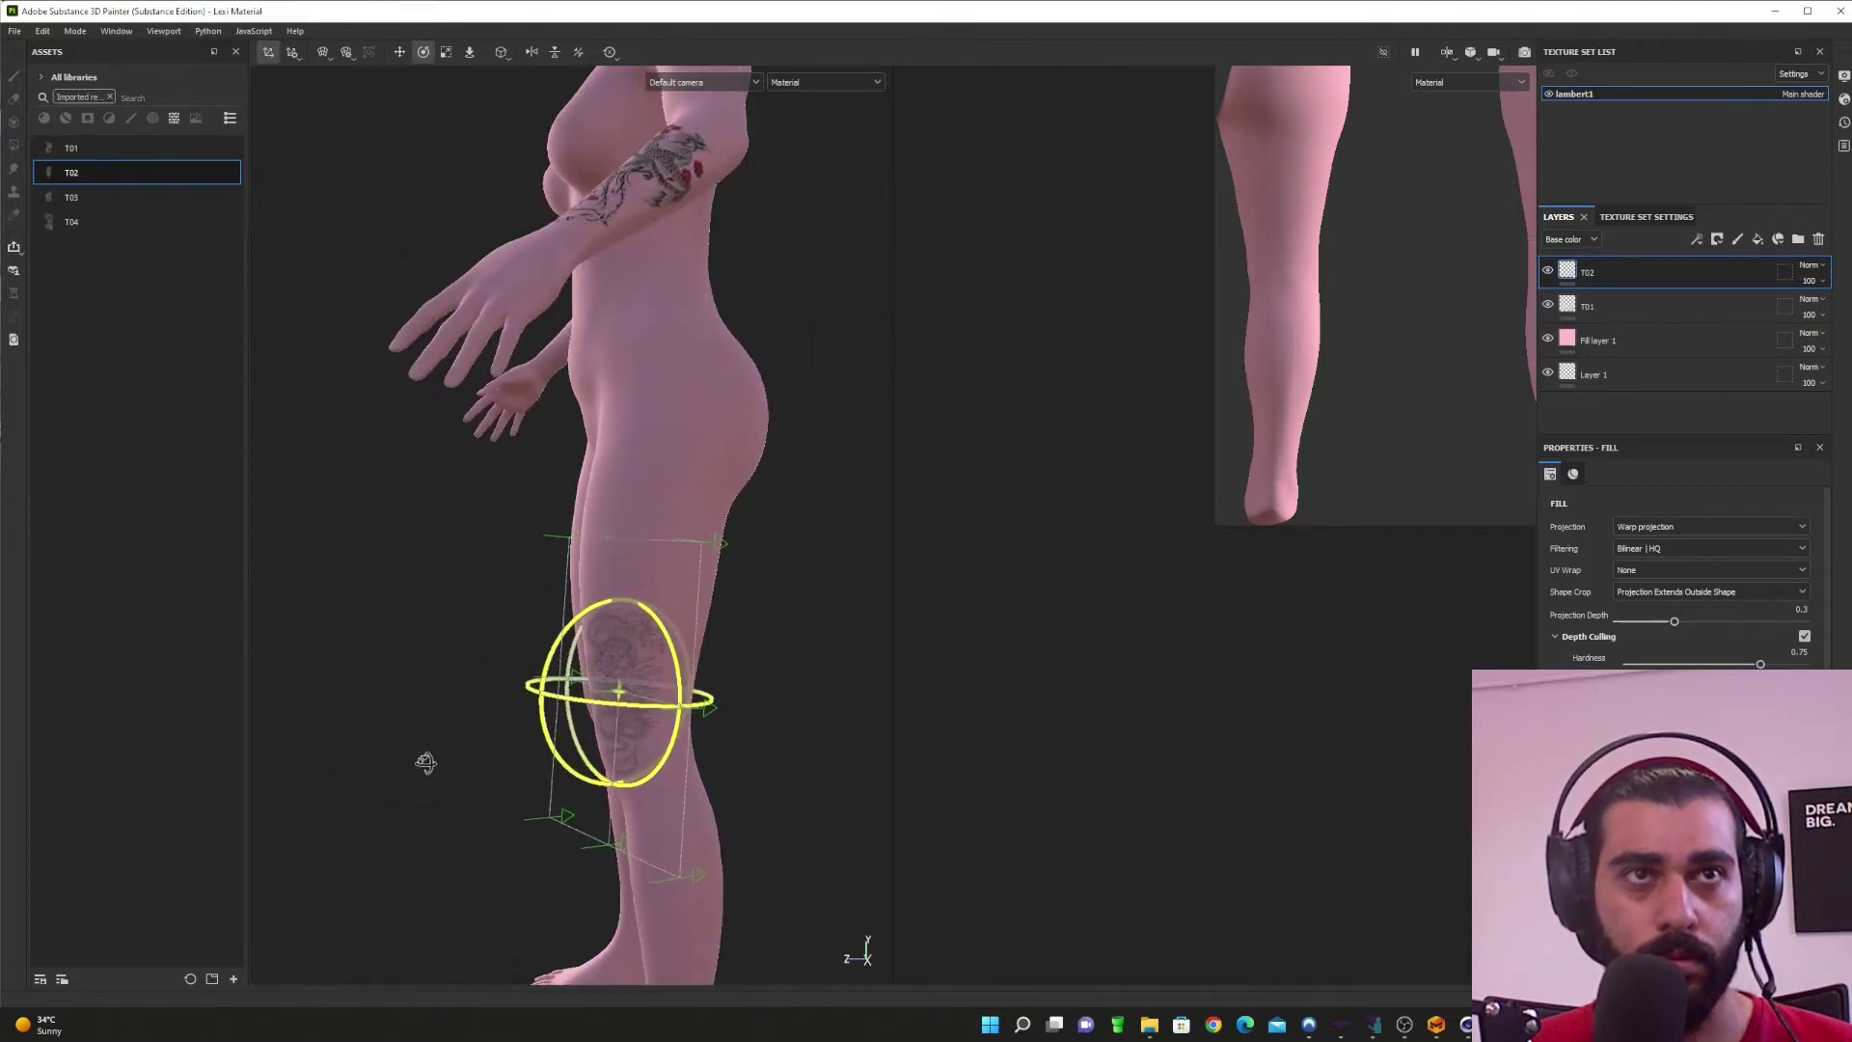
Step: Compare the leg with the seated pose in Marvelous Designer to judge the tattoo placement, returning to Substance 3D Painter
{"action": "key", "text": "alt+Tab"}
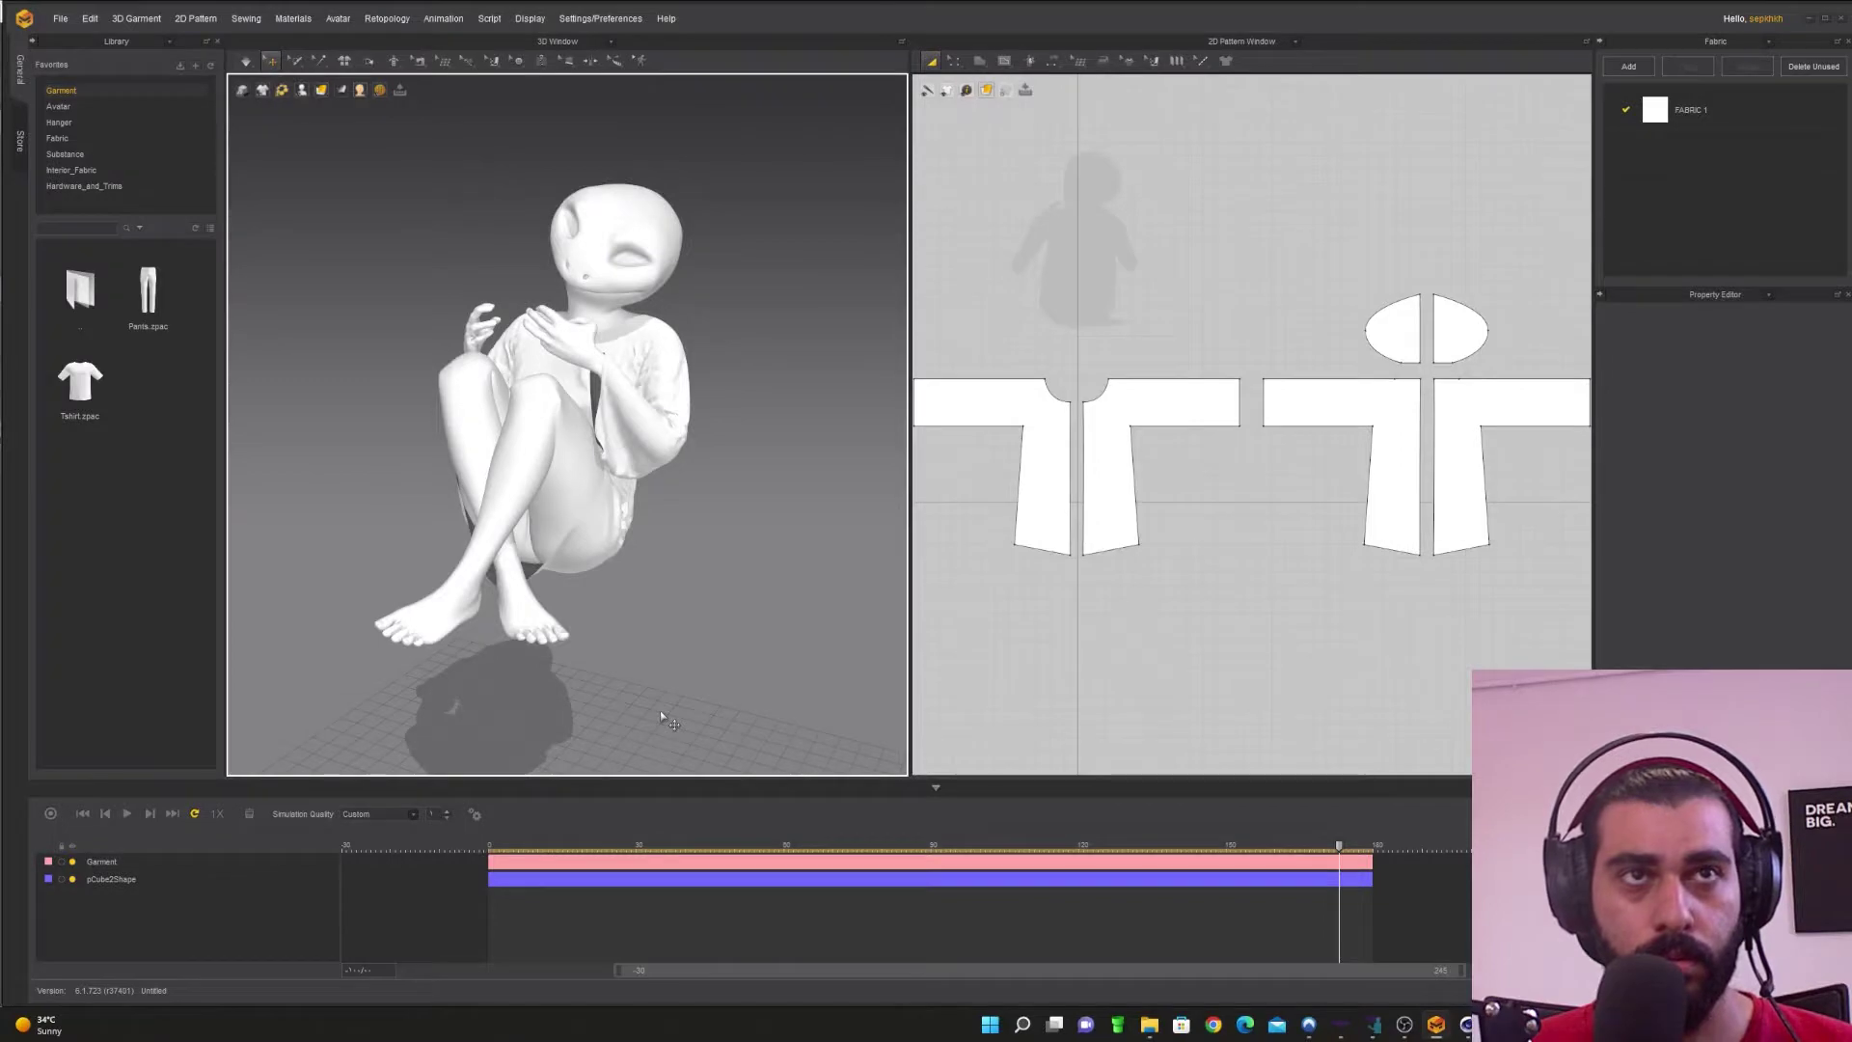
{"action": "key", "text": "alt+Tab"}
{"action": "left_click_drag", "start_coordinate": [669, 719], "coordinate": [567, 730], "text": "alt"}
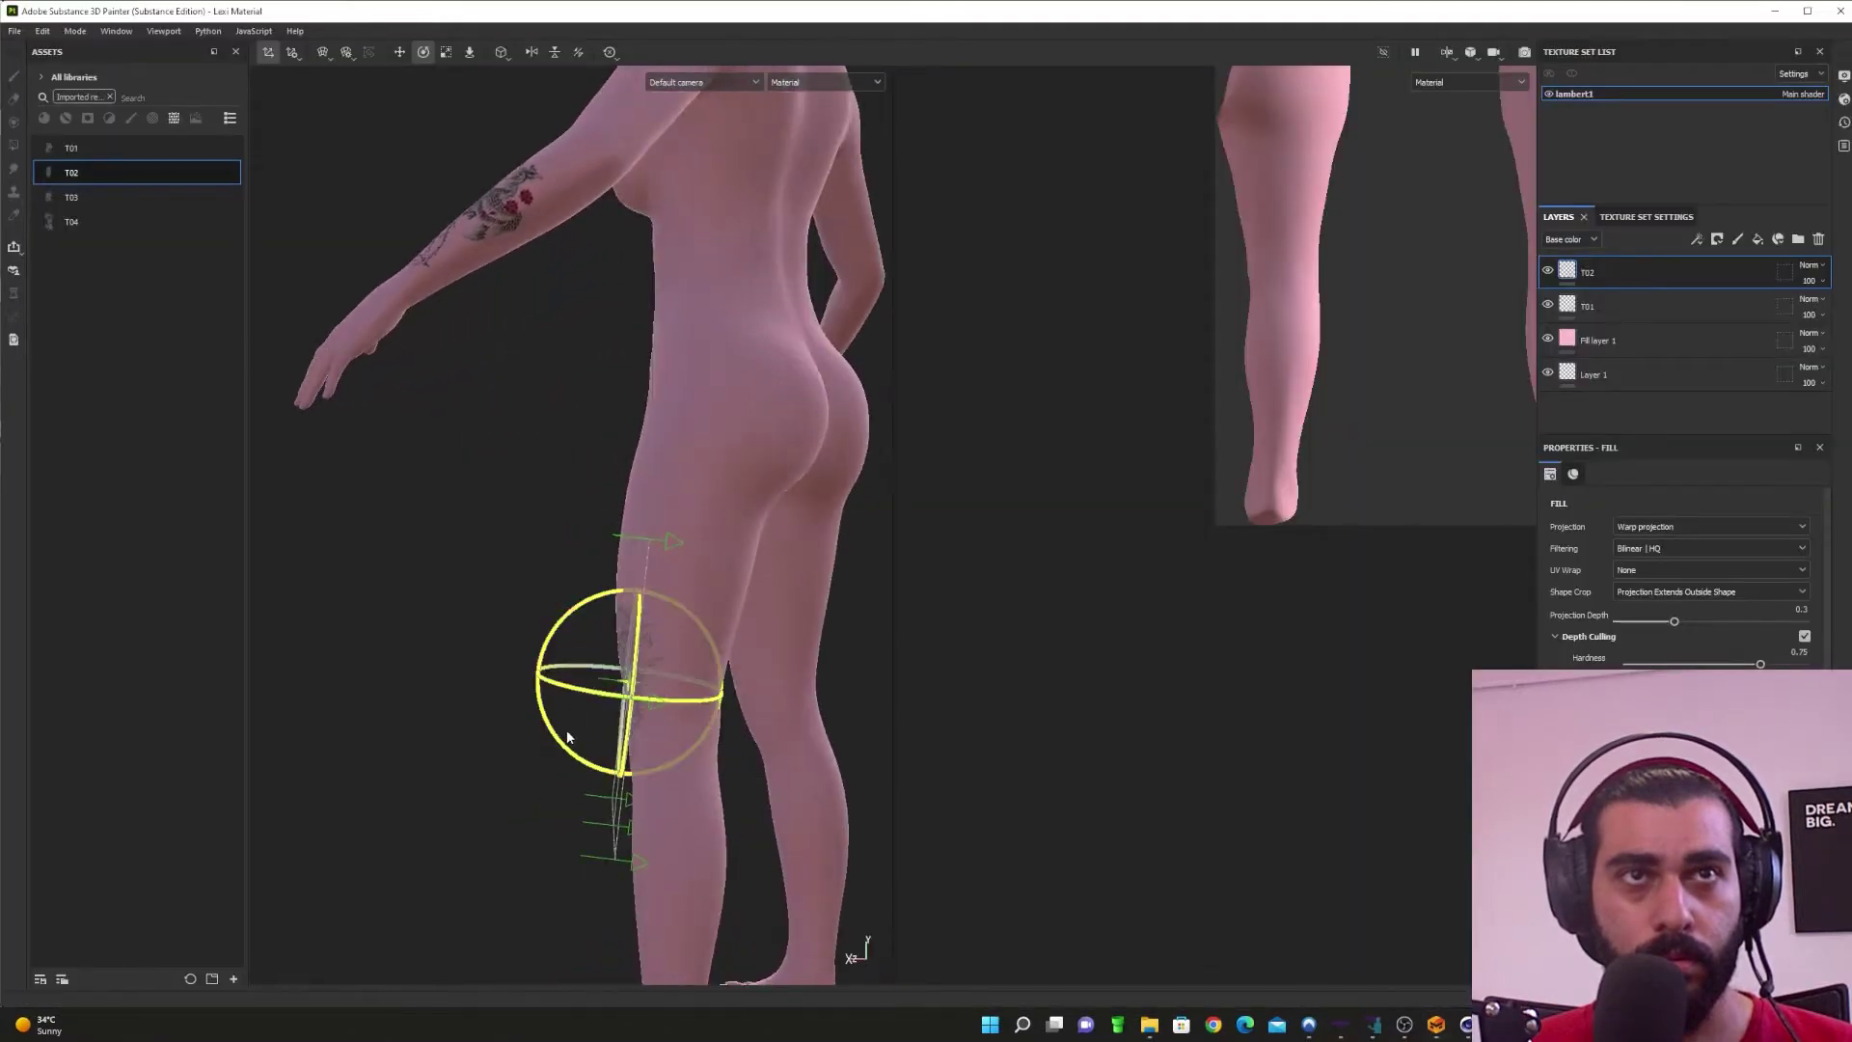
{"action": "key", "text": "alt+Tab"}
{"action": "key", "text": "alt+Tab"}
Step: Reposition the T02 tattoo decal onto the back of the thigh and orient it along the leg
{"action": "mouse_move", "coordinate": [702, 745]}
{"action": "left_mouse_down", "text": "alt"}
{"action": "mouse_move", "coordinate": [599, 675]}
{"action": "mouse_move", "coordinate": [860, 692]}
{"action": "mouse_move", "coordinate": [749, 701]}
{"action": "mouse_move", "coordinate": [725, 628]}
{"action": "mouse_move", "coordinate": [642, 620]}
{"action": "mouse_move", "coordinate": [754, 632]}
{"action": "left_mouse_up", "text": "alt"}
{"action": "key", "text": "w"}
{"action": "key", "text": "e"}
{"action": "key", "text": "r"}
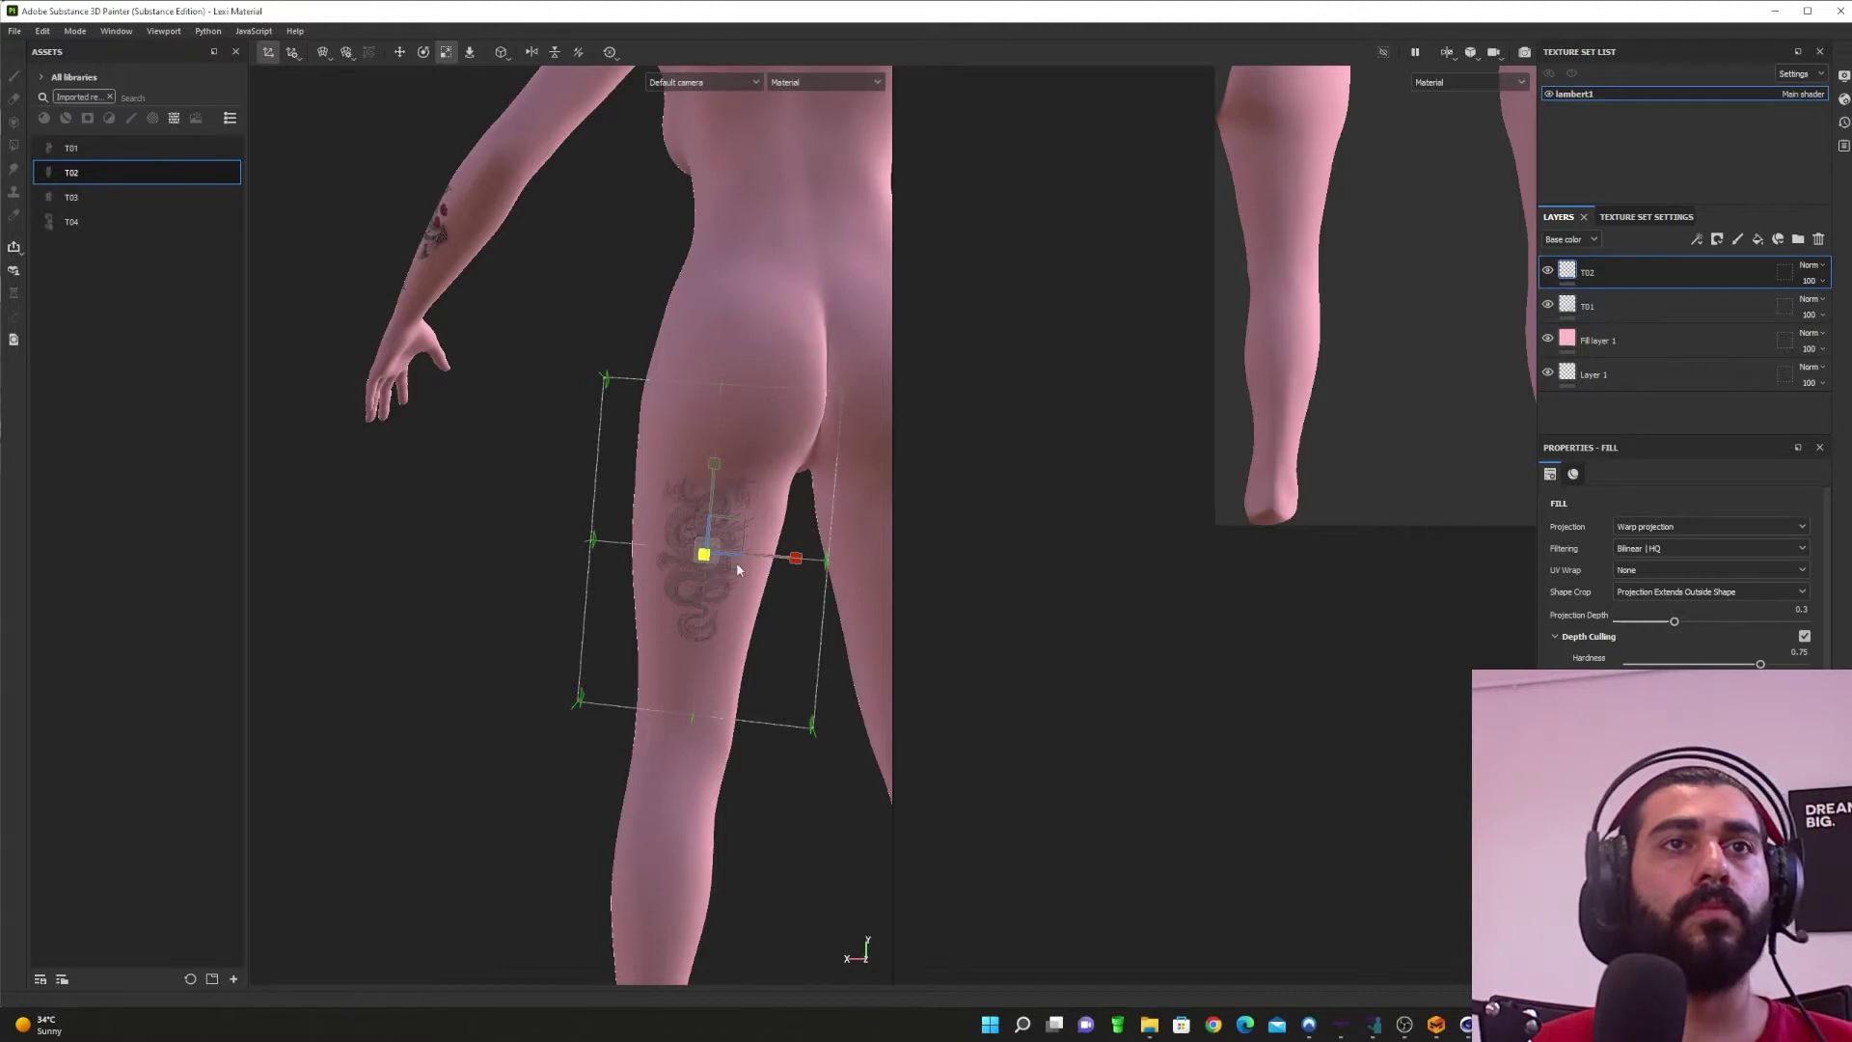
Step: Enlarge the T02 tattoo decal and shift it along the back of the thigh
{"action": "left_click_drag", "start_coordinate": [787, 593], "coordinate": [826, 669], "text": "alt"}
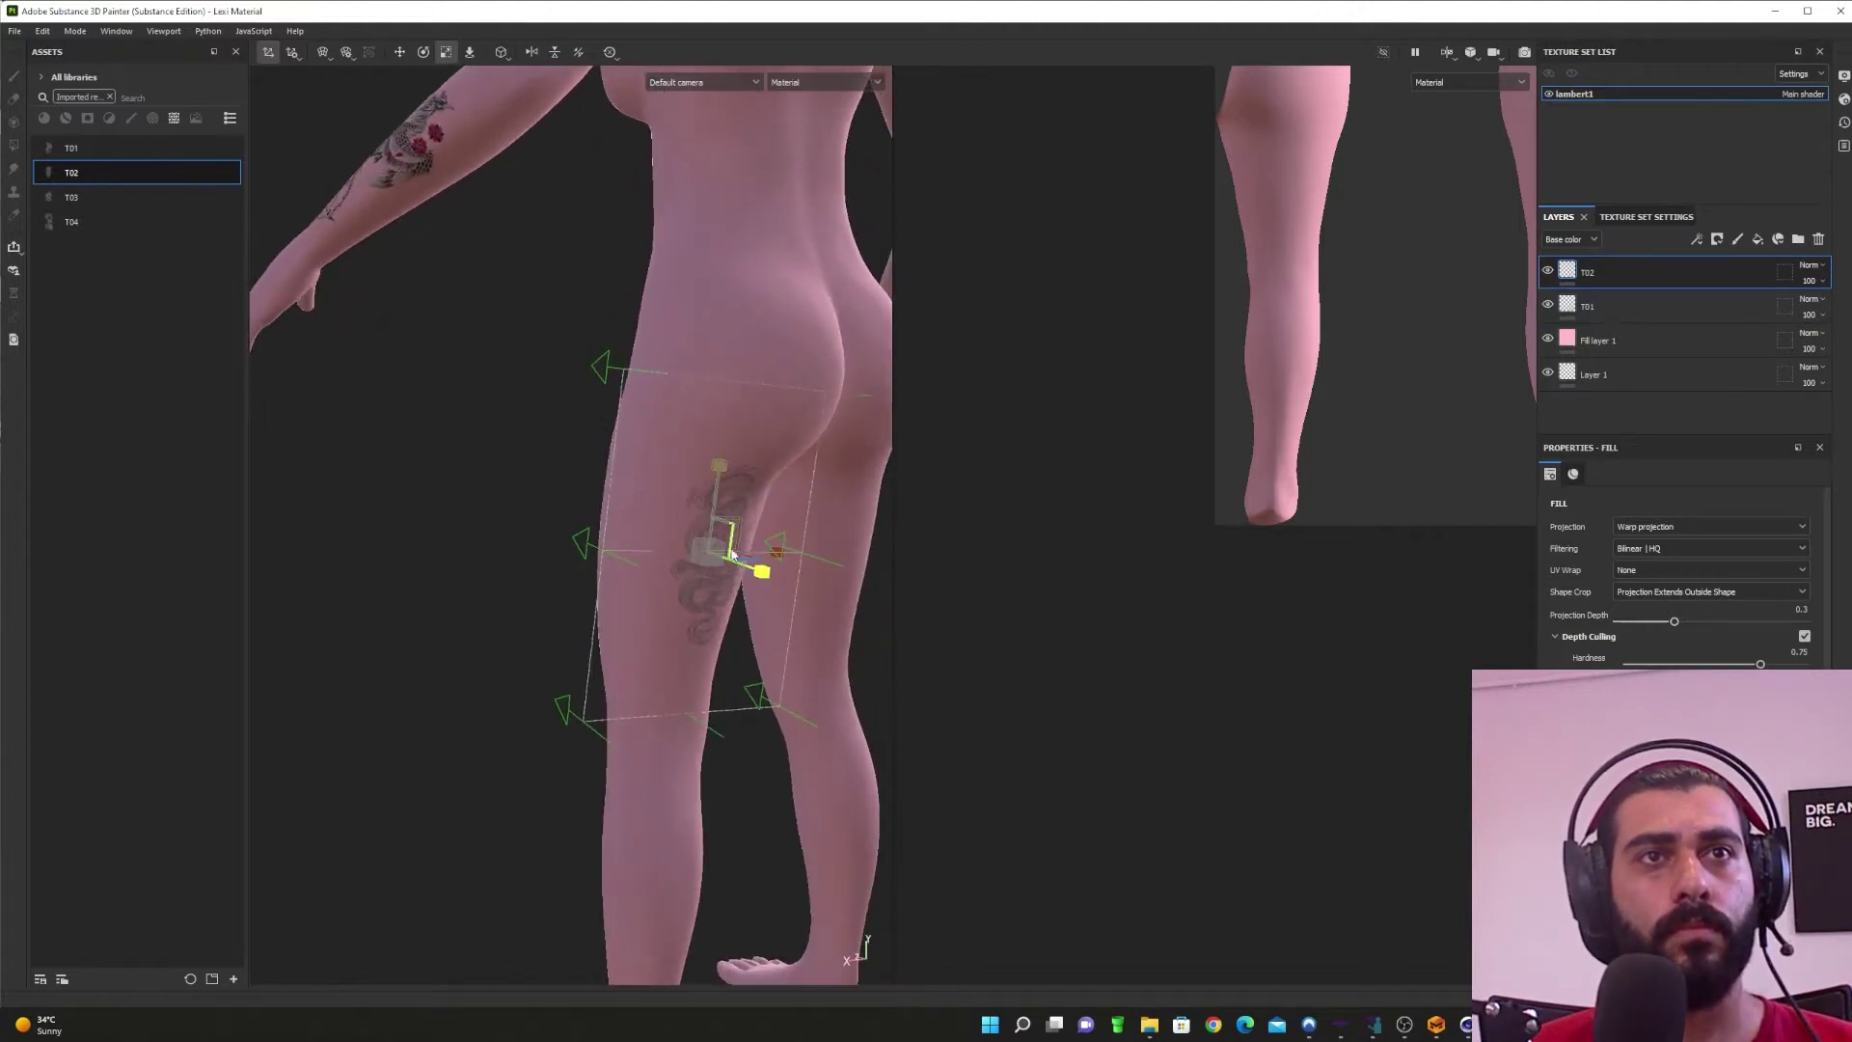
{"action": "left_click_drag", "start_coordinate": [719, 466], "coordinate": [782, 273]}
{"action": "left_click_drag", "start_coordinate": [720, 466], "coordinate": [768, 317]}
{"action": "left_click_drag", "start_coordinate": [806, 567], "coordinate": [1121, 638], "text": "alt"}
{"action": "key", "text": "w"}
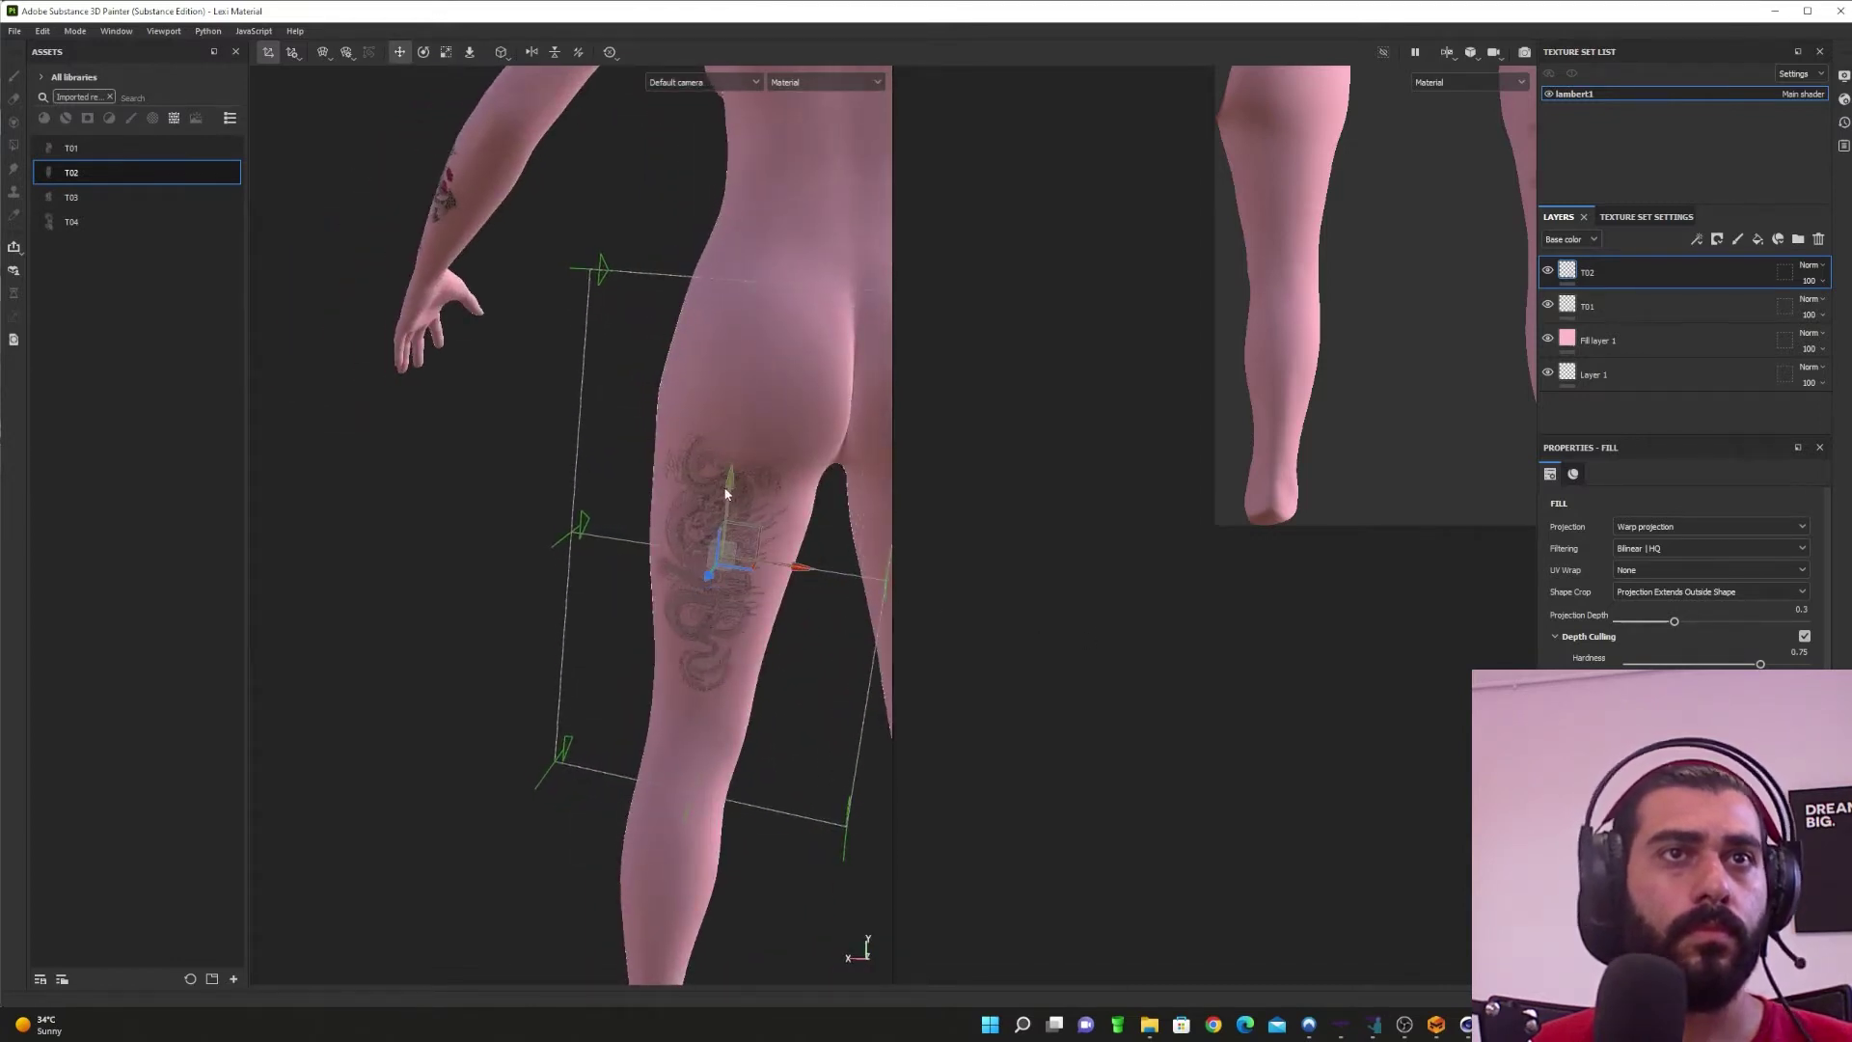
{"action": "mouse_move", "coordinate": [729, 490]}
{"action": "left_mouse_down"}
{"action": "mouse_move", "coordinate": [721, 551]}
{"action": "mouse_move", "coordinate": [820, 610]}
{"action": "left_mouse_up"}
{"action": "right_click_drag", "start_coordinate": [739, 633], "coordinate": [613, 687], "text": "alt"}
{"action": "left_click_drag", "start_coordinate": [611, 687], "coordinate": [754, 750], "text": "alt"}
Step: Change the base color of Fill layer 1 to a deeper, more saturated pink for the skin
{"action": "scroll", "coordinate": [727, 705], "scroll_direction": "down", "scroll_amount": 6}
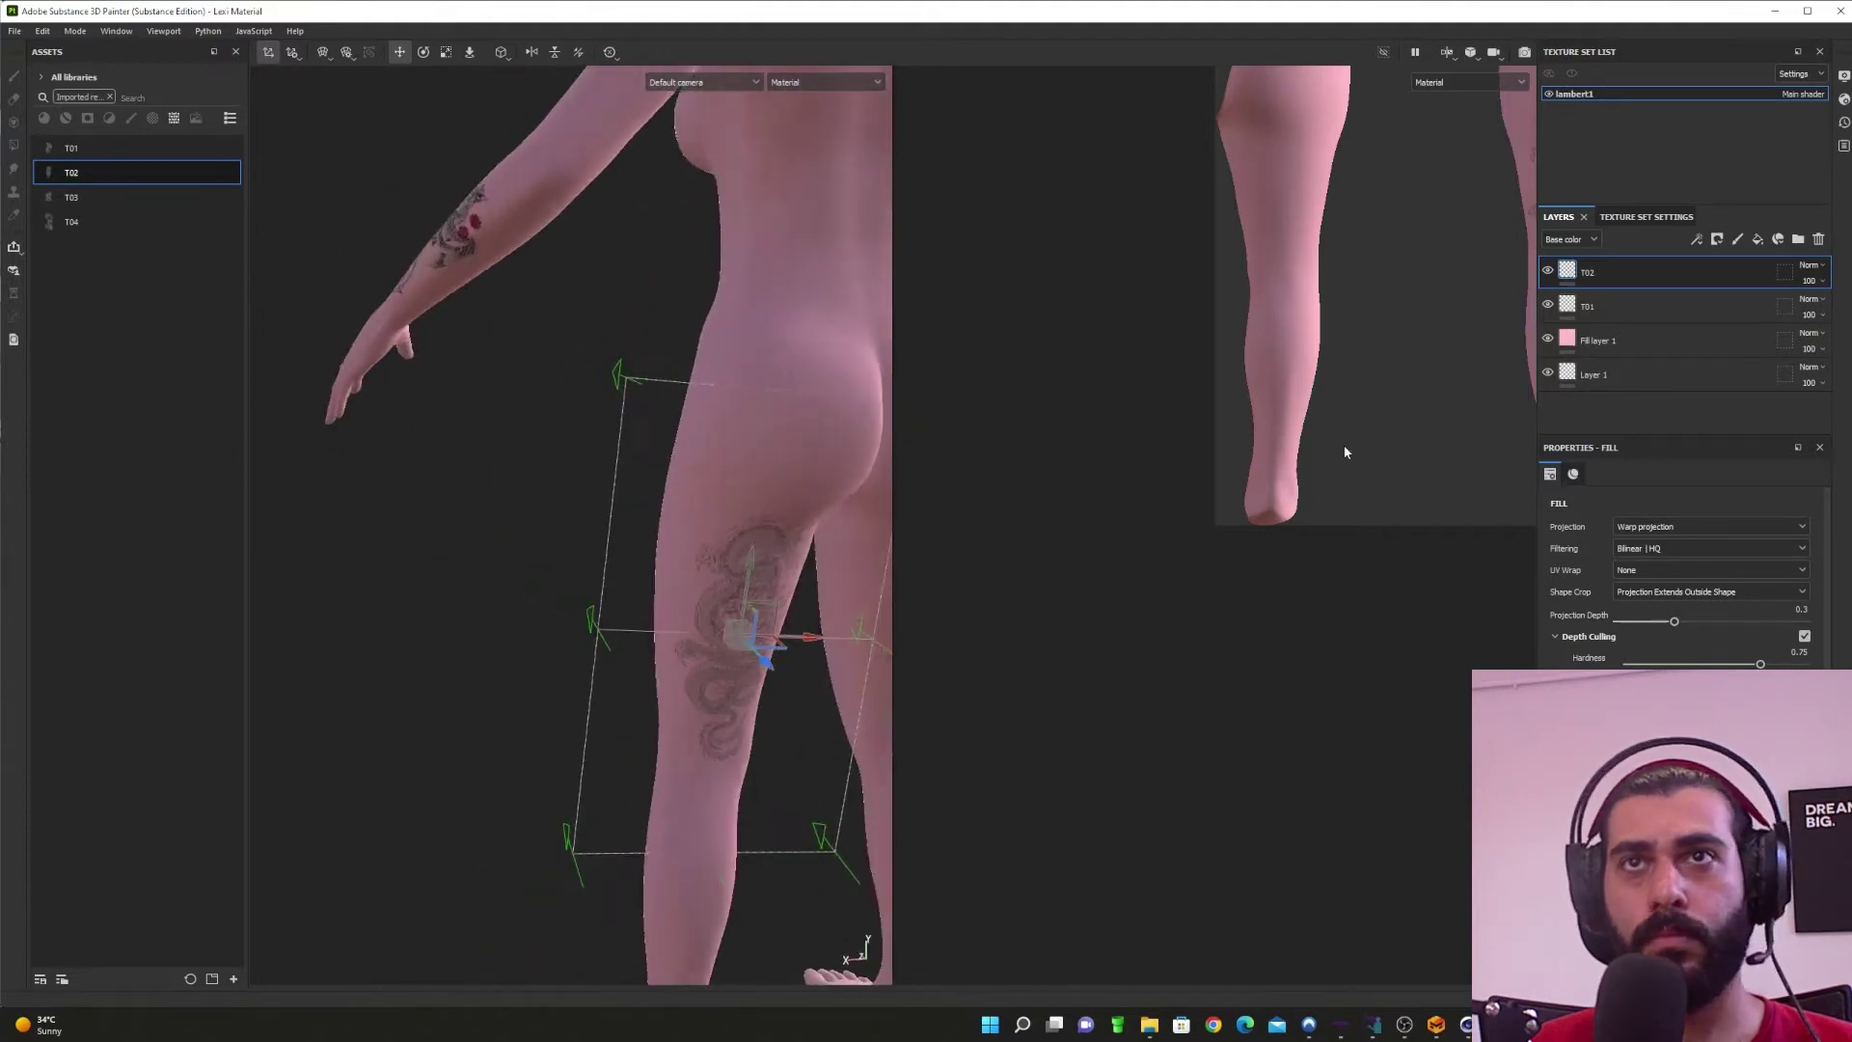
{"action": "left_click", "coordinate": [1650, 343]}
{"action": "left_click", "coordinate": [1706, 849]}
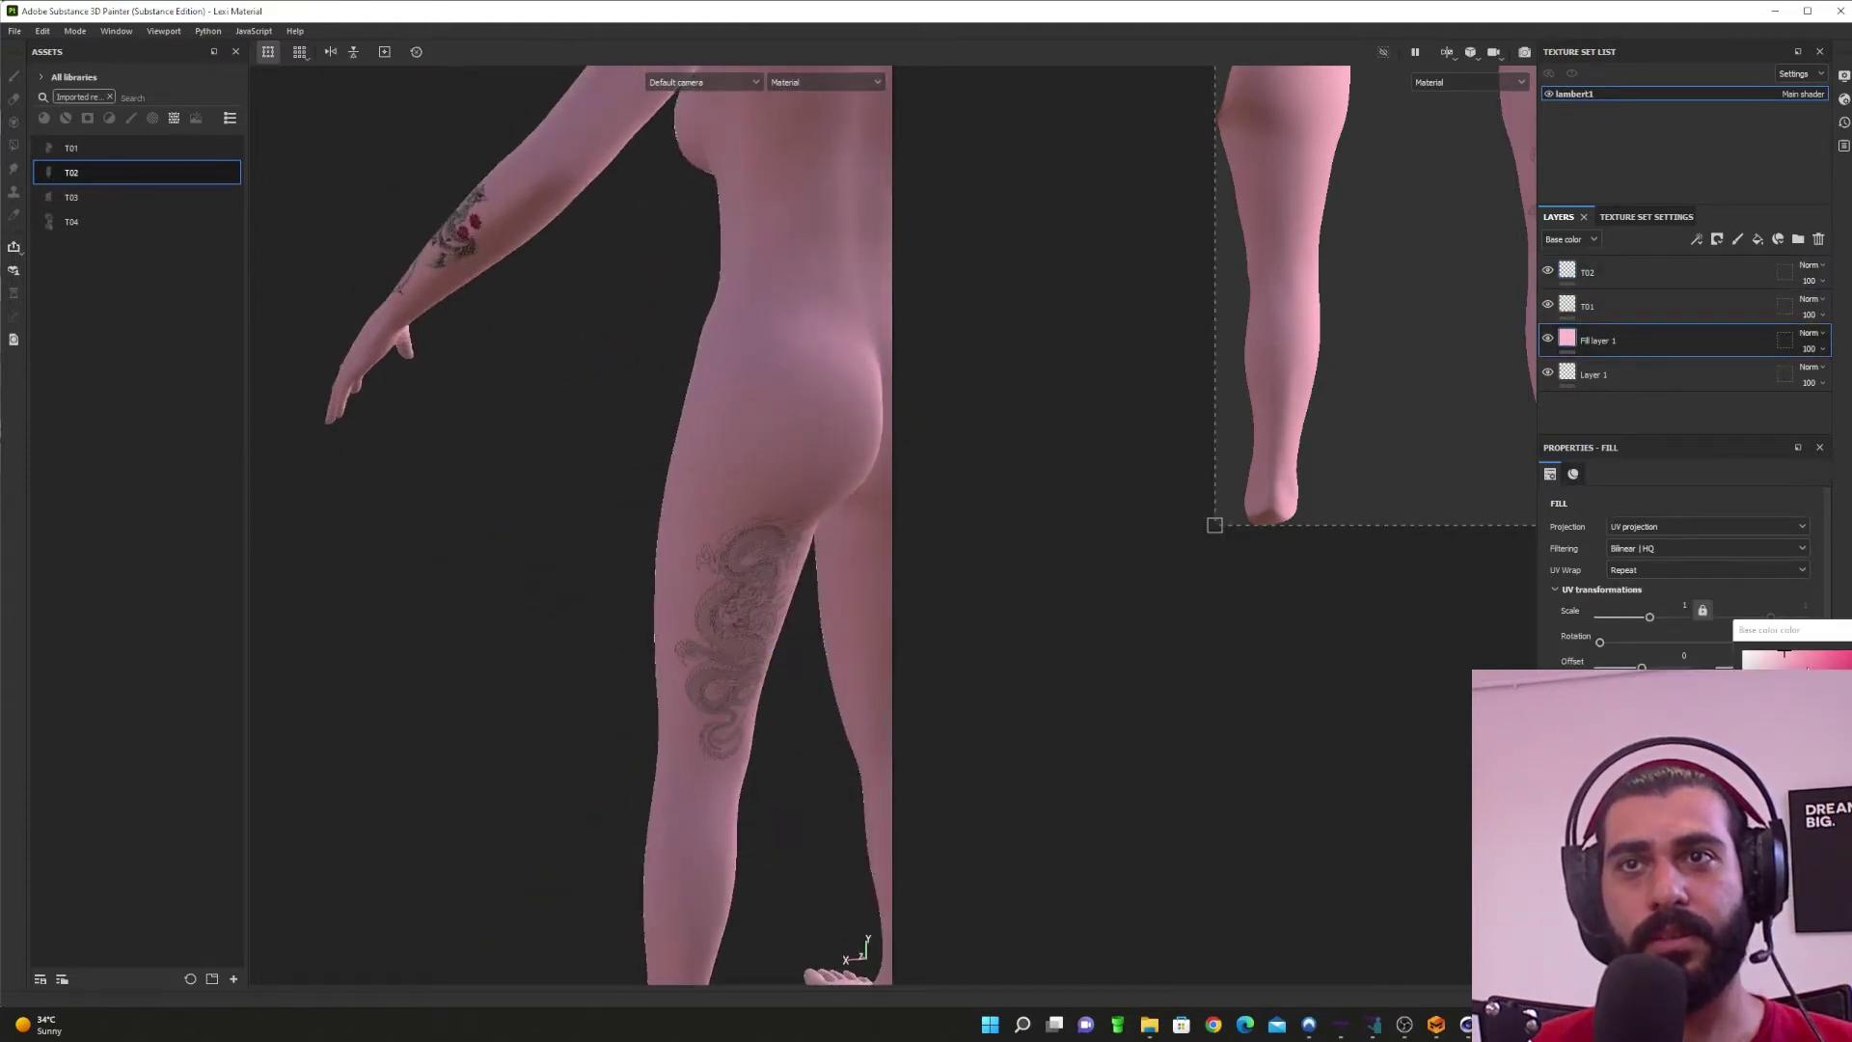
{"action": "left_click_drag", "start_coordinate": [1808, 668], "coordinate": [1830, 647]}
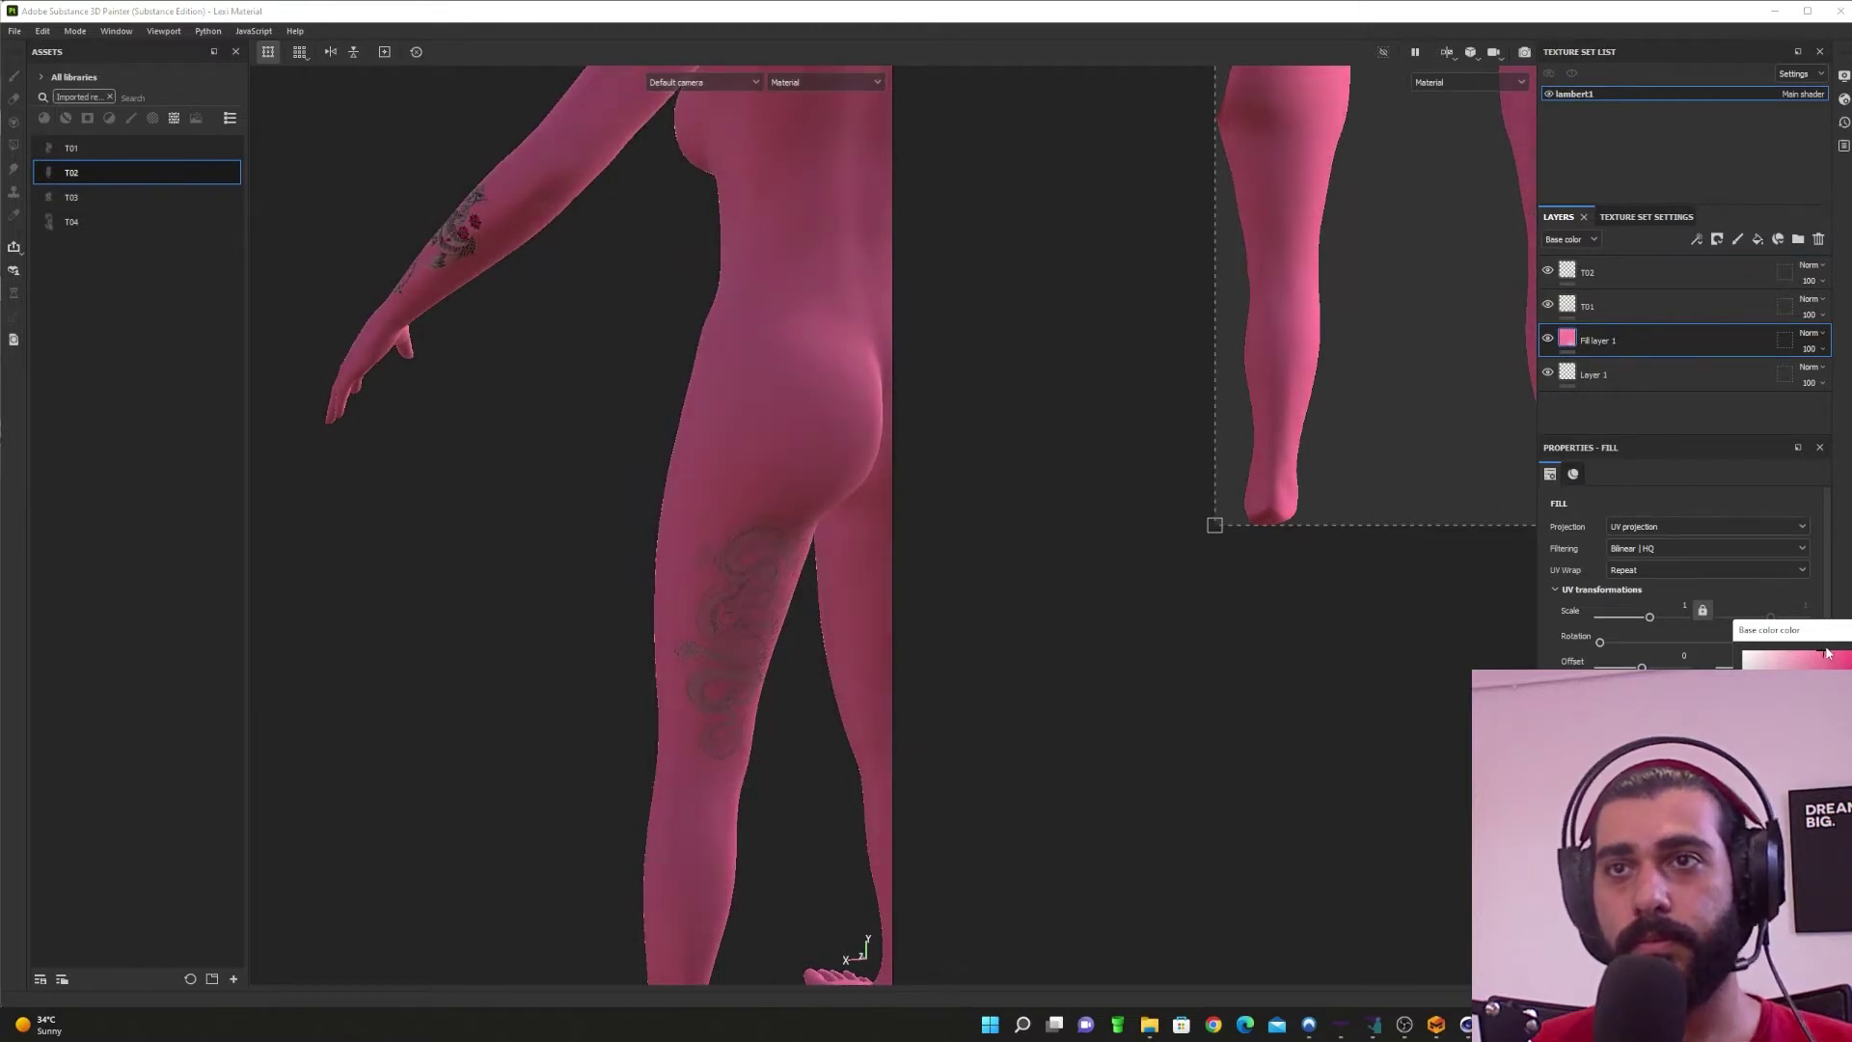
{"action": "left_click_drag", "start_coordinate": [1831, 653], "coordinate": [1839, 652]}
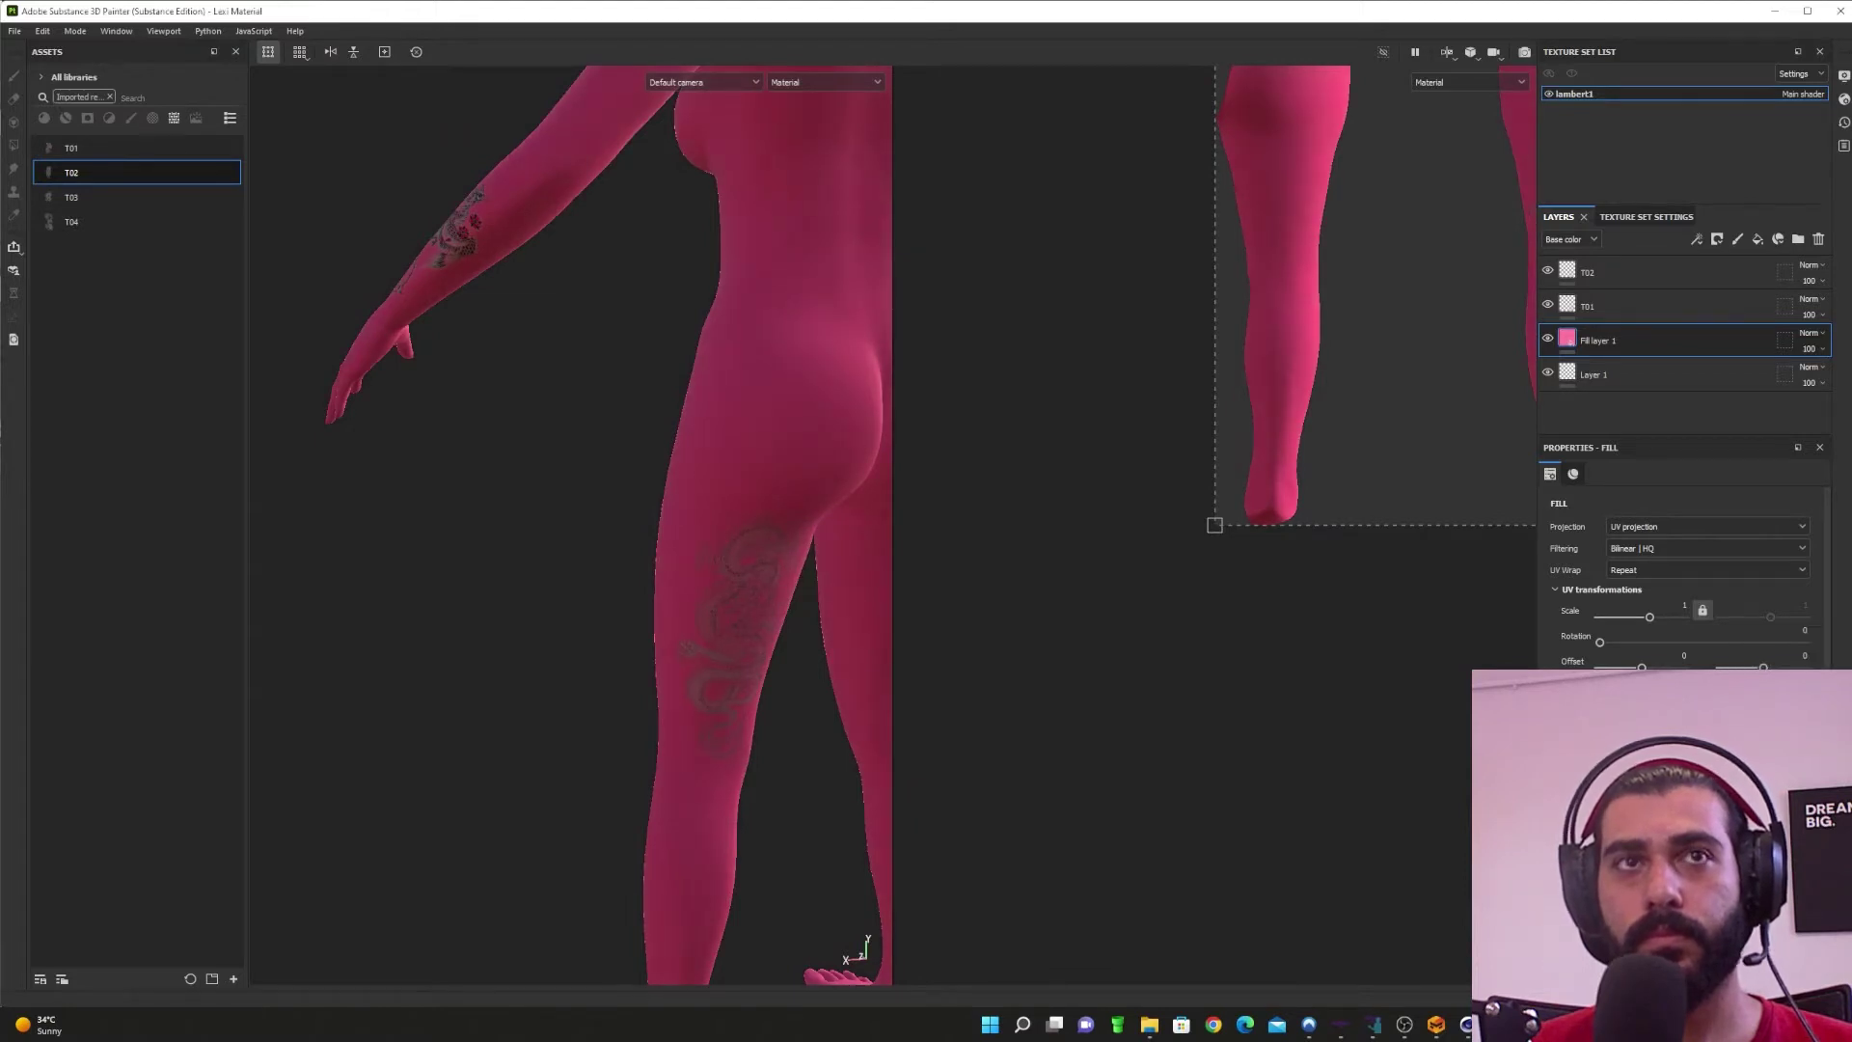
Step: Set the T02 tattoo layer's blending mode to Multiply so the dragon blends into the skin color
{"action": "left_click_drag", "start_coordinate": [762, 603], "coordinate": [1078, 541], "text": "alt"}
{"action": "scroll", "coordinate": [713, 631], "scroll_direction": "up", "scroll_amount": 3}
{"action": "scroll", "coordinate": [714, 629], "scroll_direction": "down", "scroll_amount": 4}
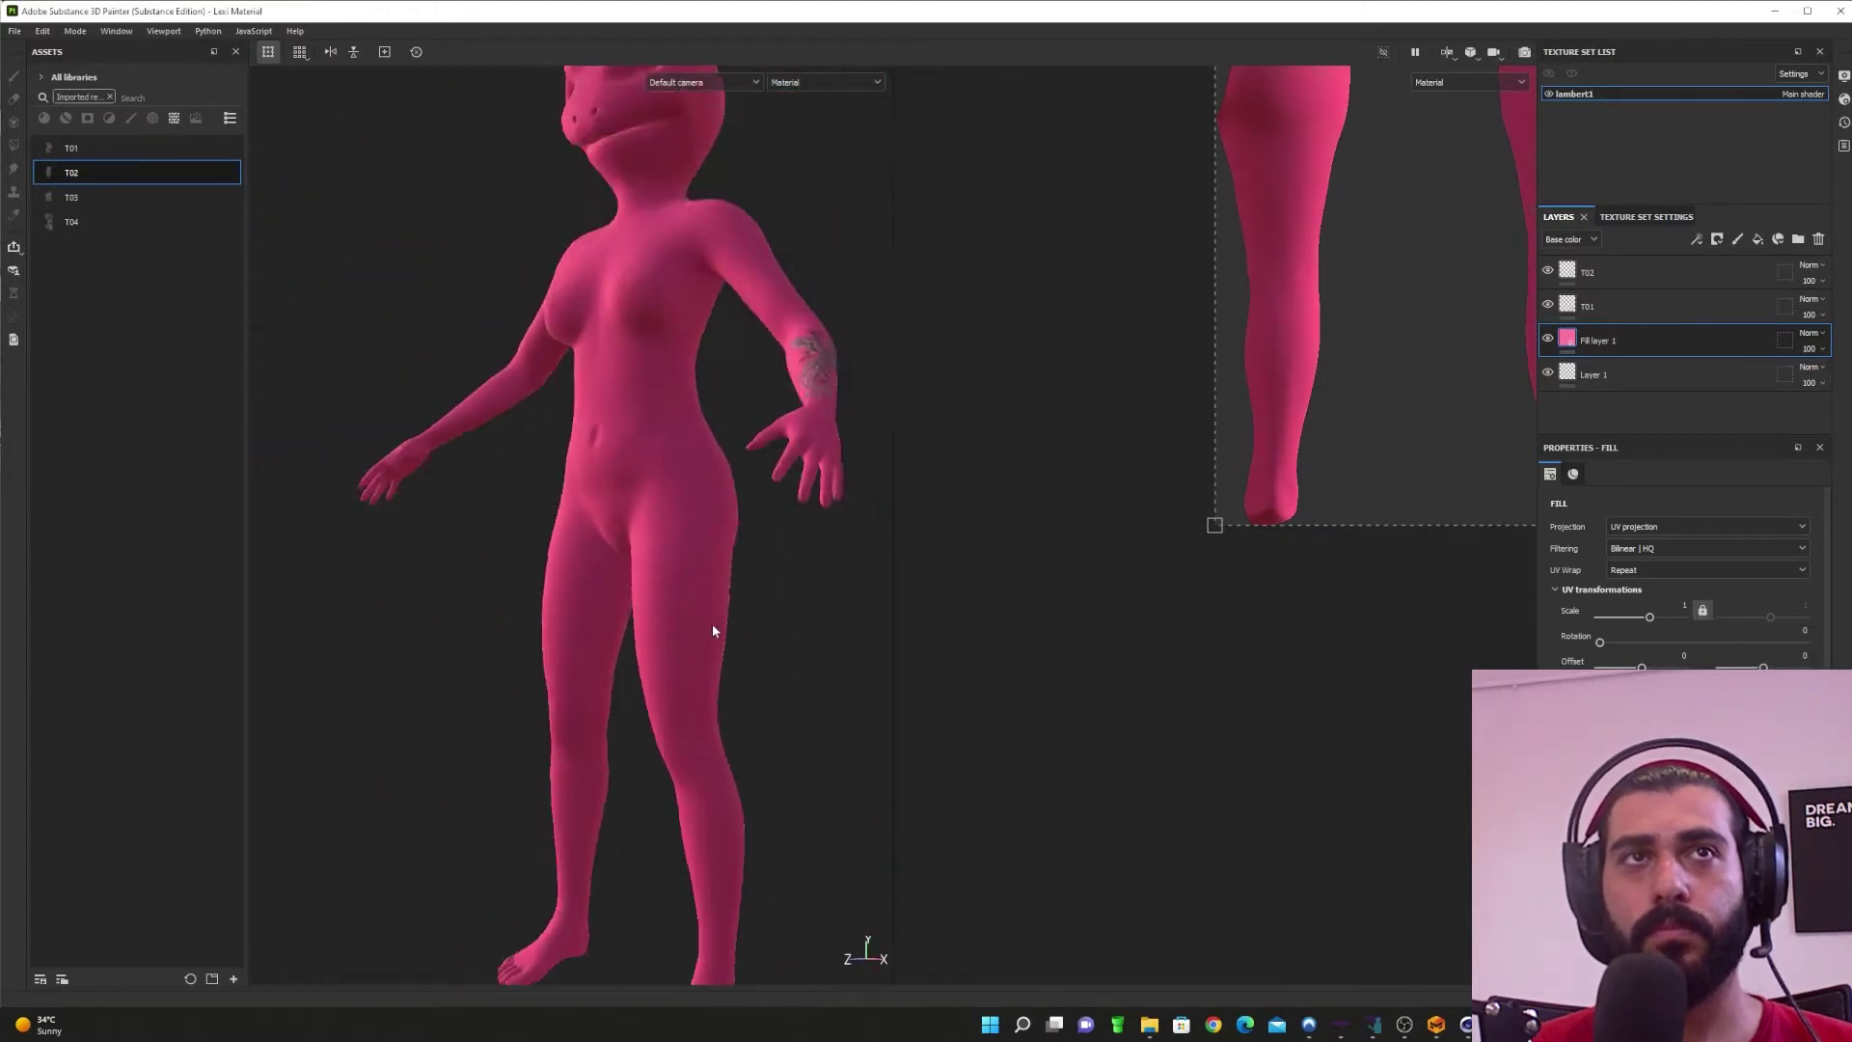
{"action": "left_click_drag", "start_coordinate": [712, 623], "coordinate": [739, 622], "text": "alt"}
{"action": "left_click_drag", "start_coordinate": [778, 498], "coordinate": [605, 662], "text": "alt"}
{"action": "scroll", "coordinate": [730, 618], "scroll_direction": "up", "scroll_amount": 4}
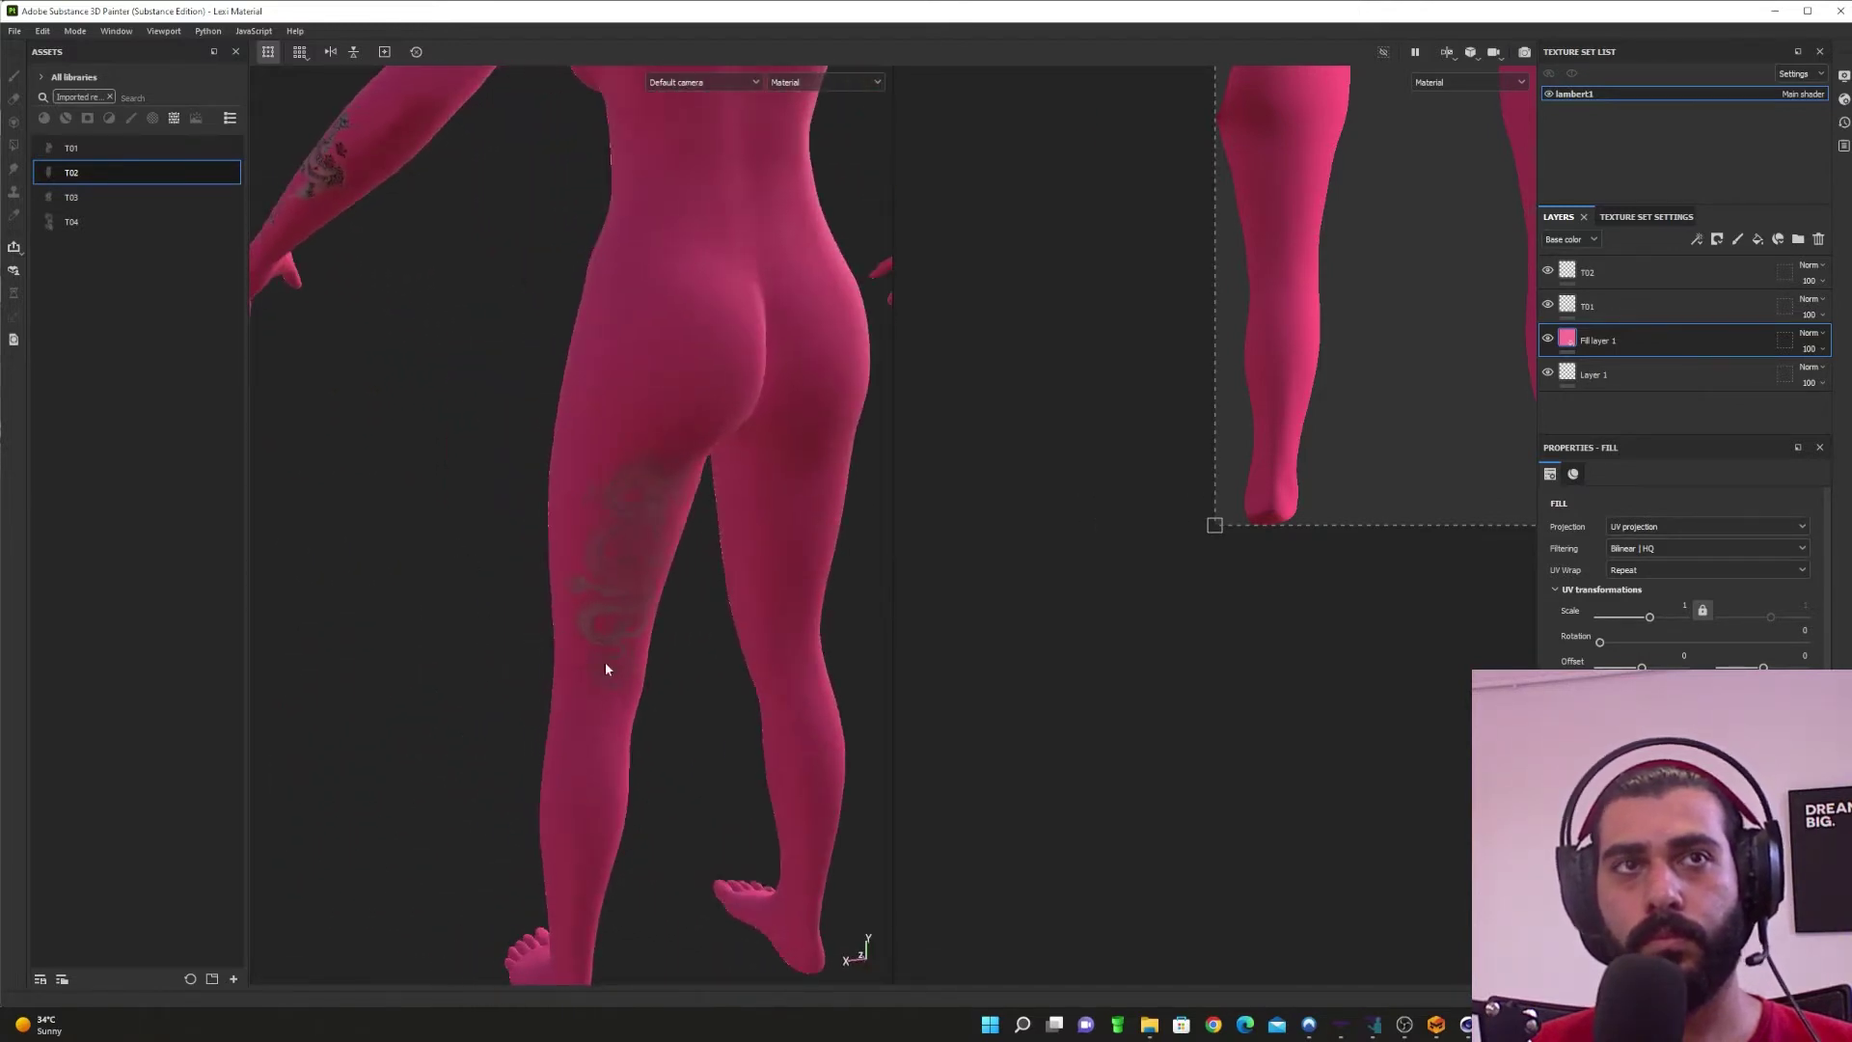
{"action": "scroll", "coordinate": [633, 682], "scroll_direction": "up", "scroll_amount": 3}
{"action": "left_click", "coordinate": [1654, 274]}
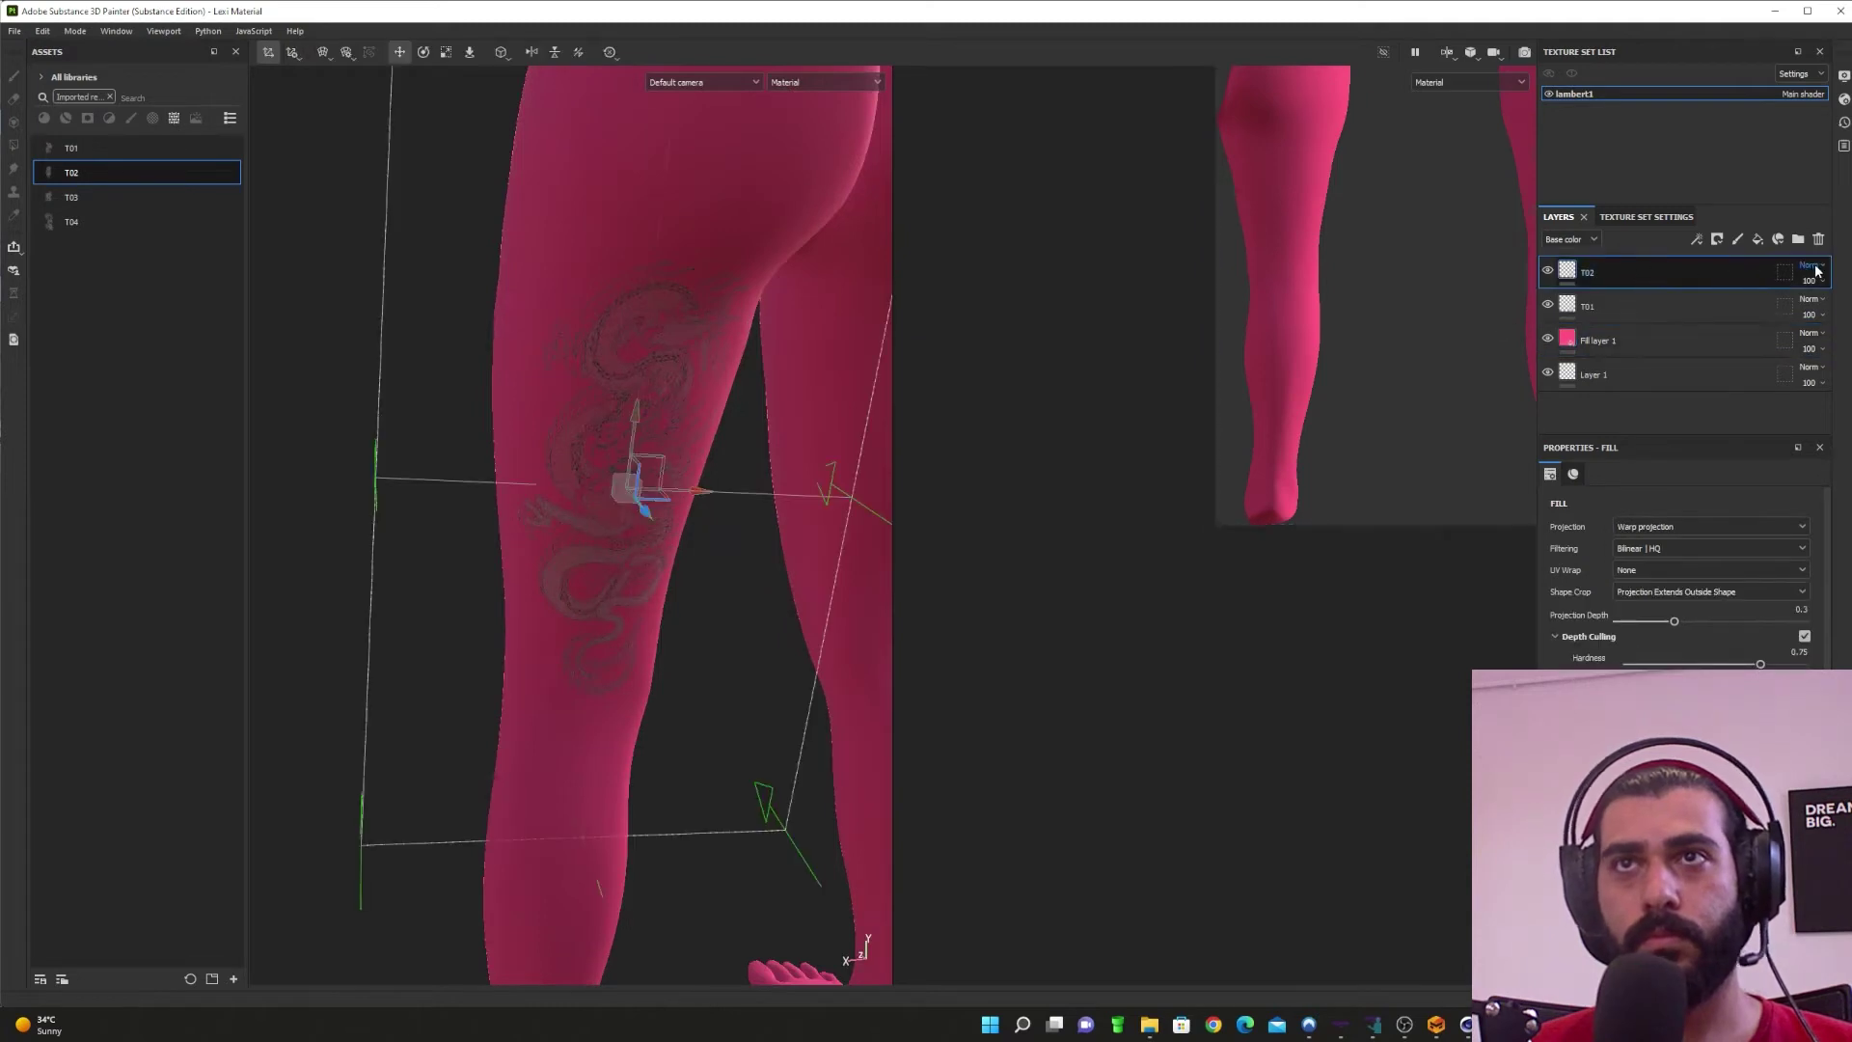
{"action": "left_click", "coordinate": [1816, 268]}
{"action": "left_click", "coordinate": [1810, 335]}
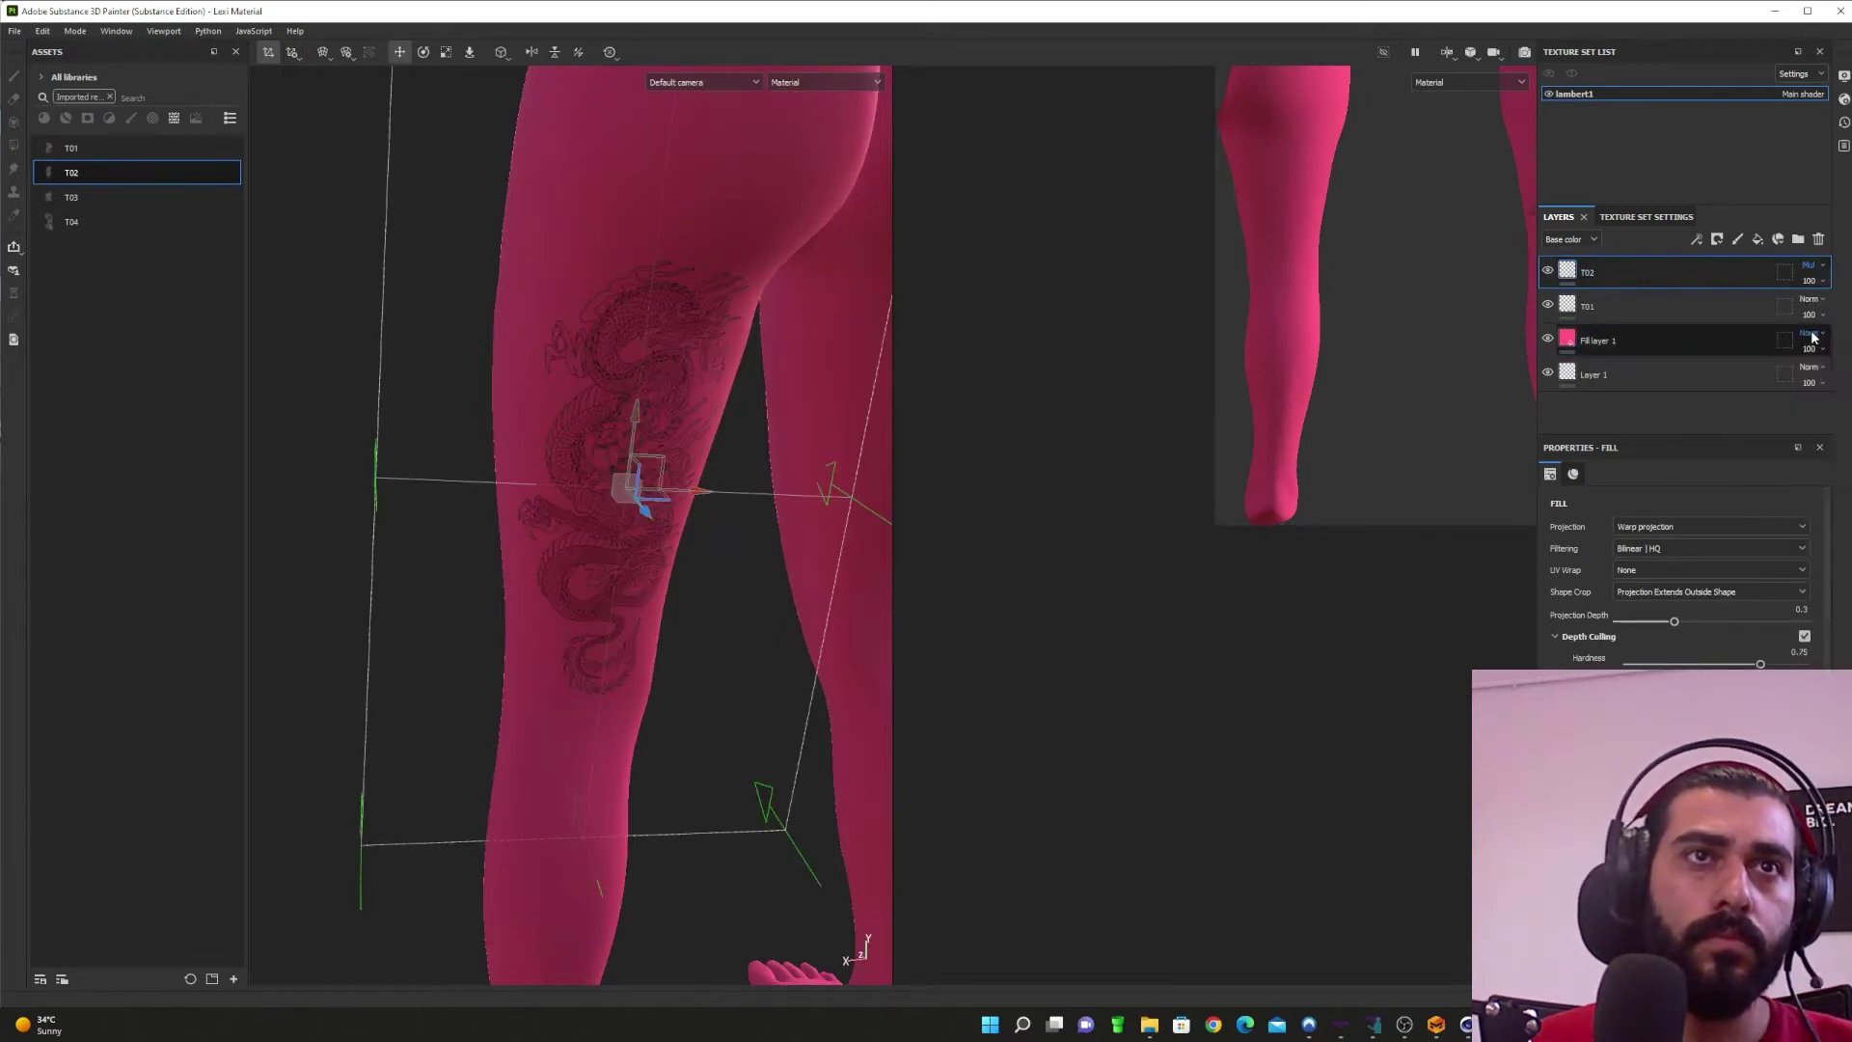
Step: Reduce the T02 decal's projection depth to 0.24 and scale it wider across the back of the thigh
{"action": "left_click_drag", "start_coordinate": [569, 463], "coordinate": [627, 482], "text": "alt"}
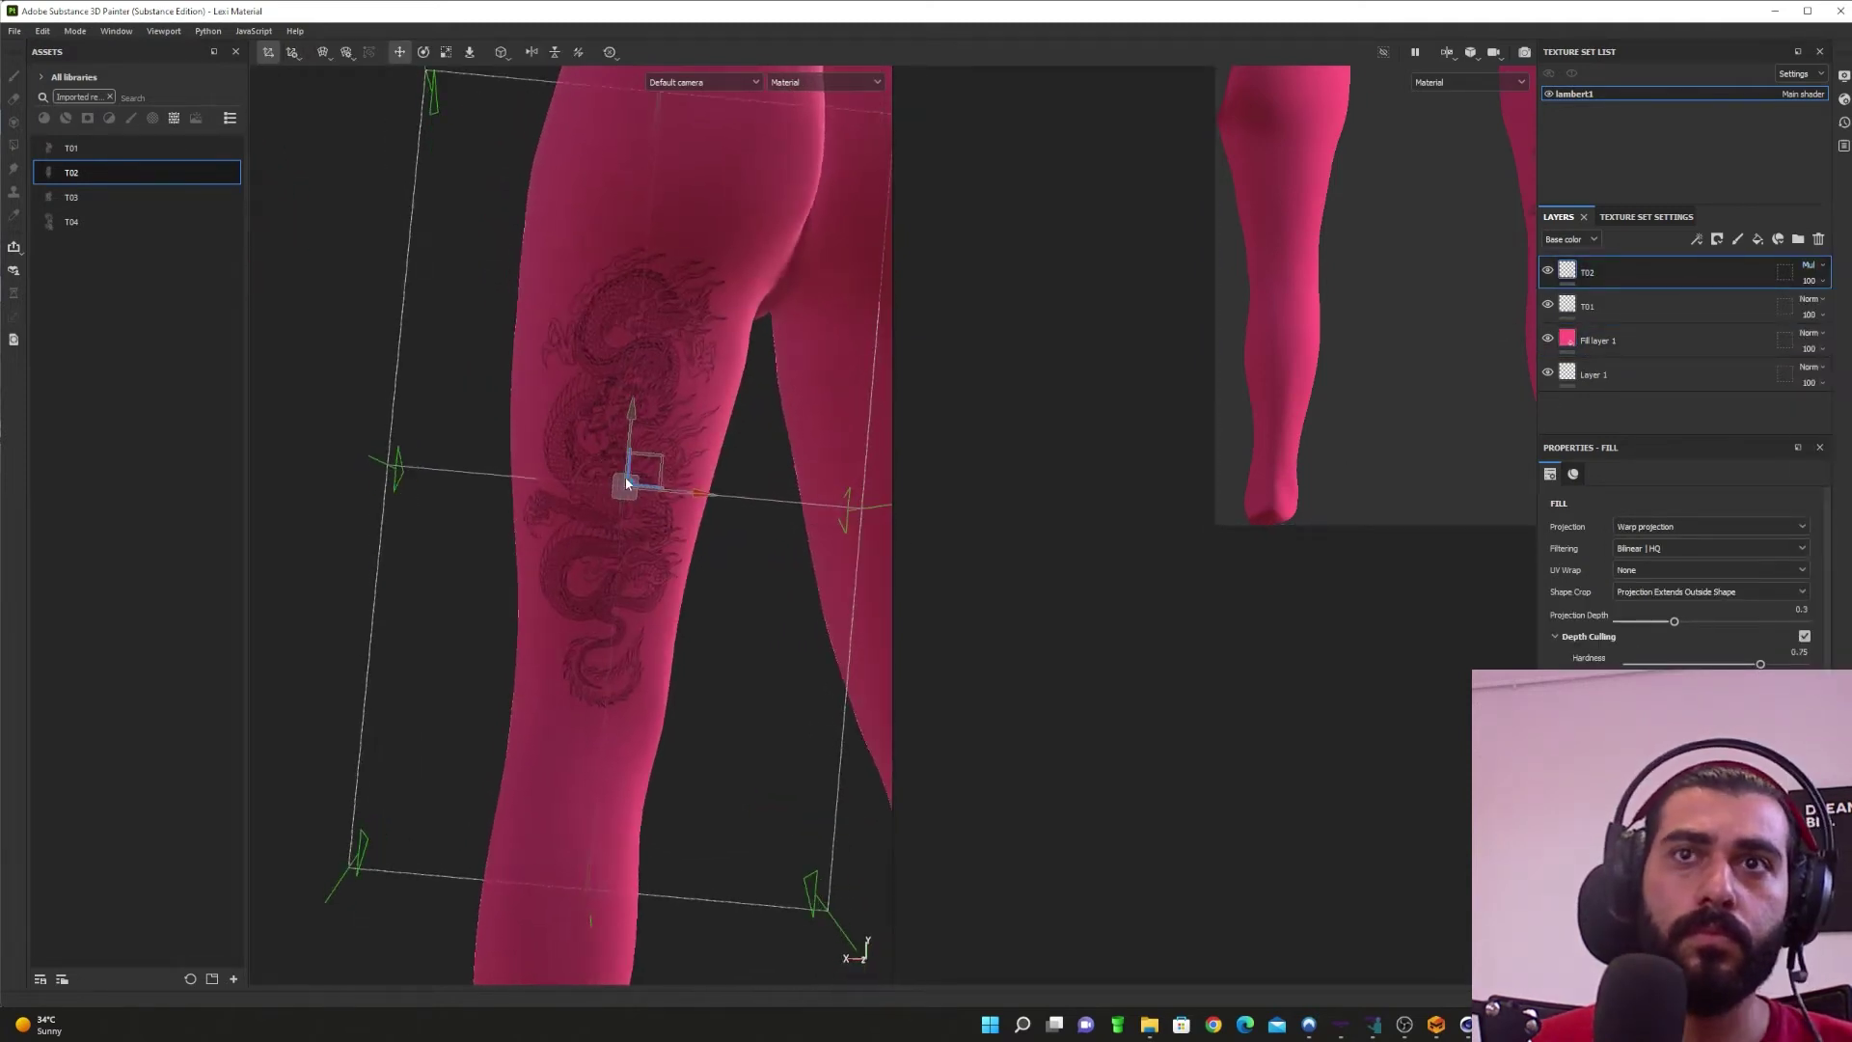
{"action": "left_click_drag", "start_coordinate": [1676, 621], "coordinate": [1667, 630]}
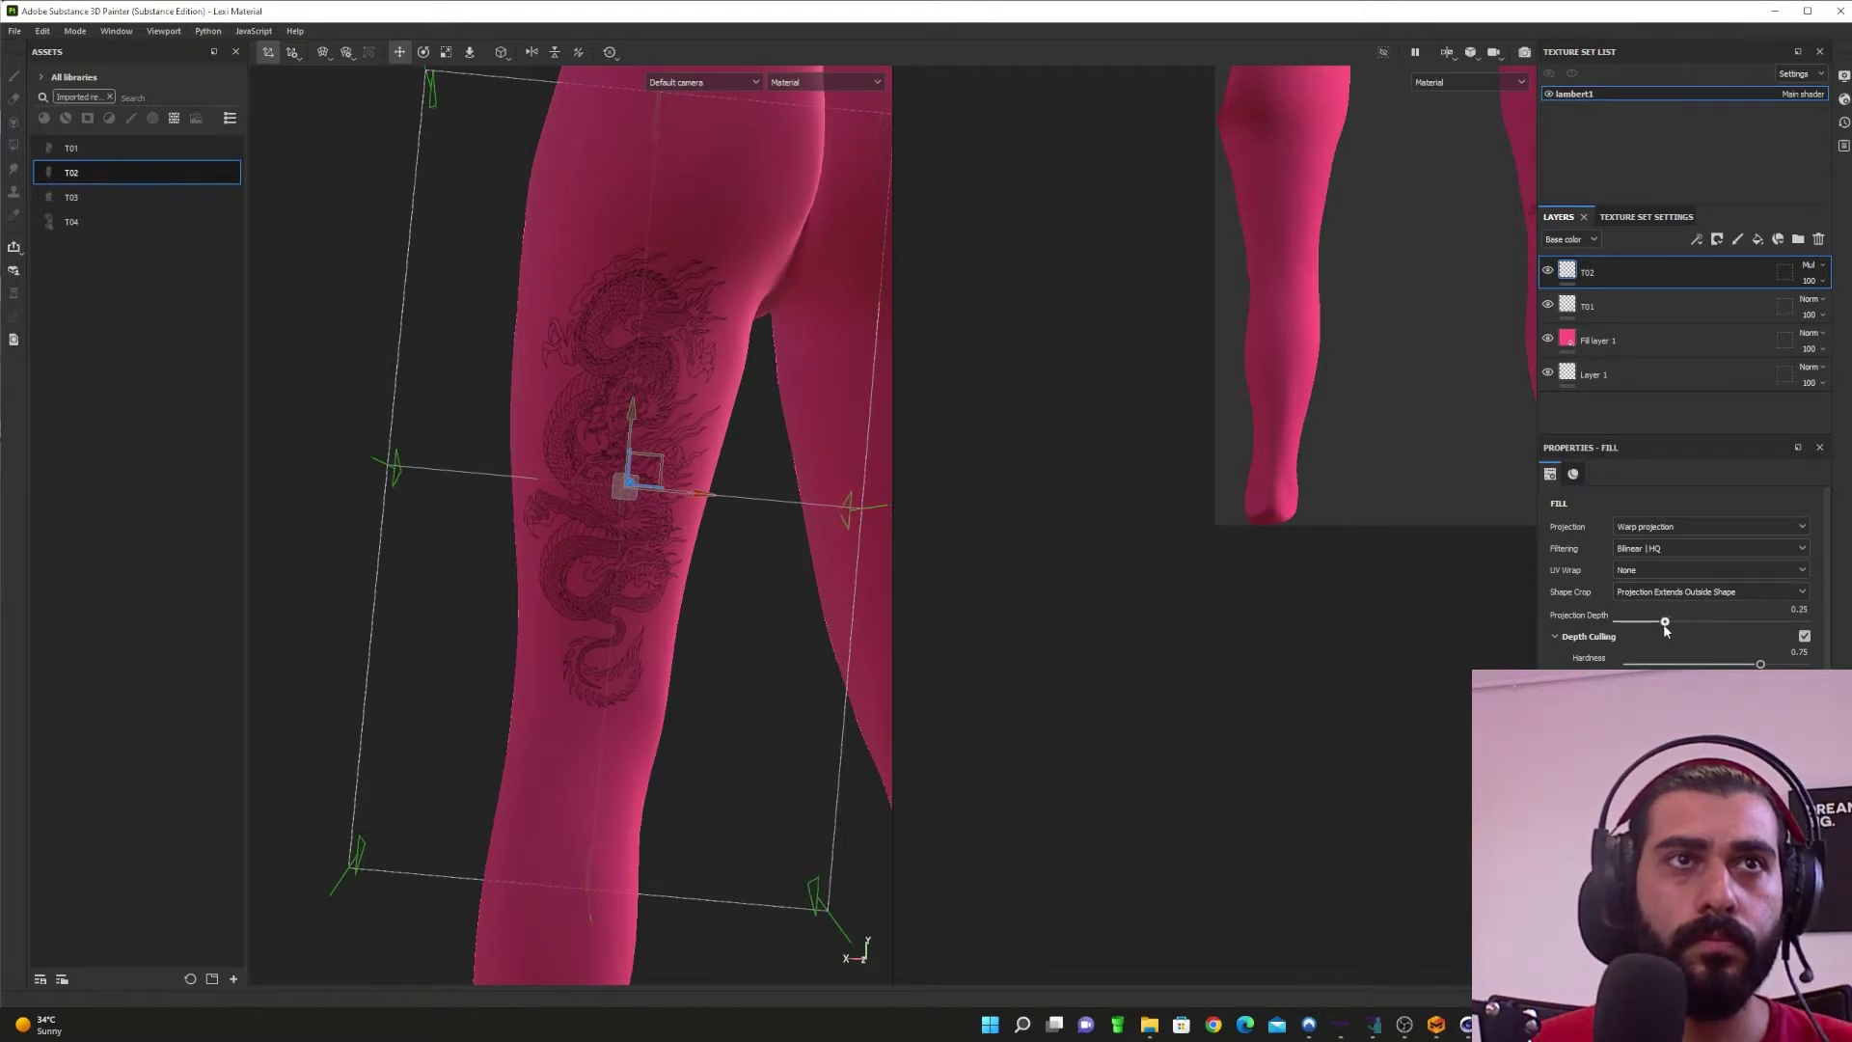
{"action": "left_click_drag", "start_coordinate": [946, 664], "coordinate": [644, 611], "text": "alt"}
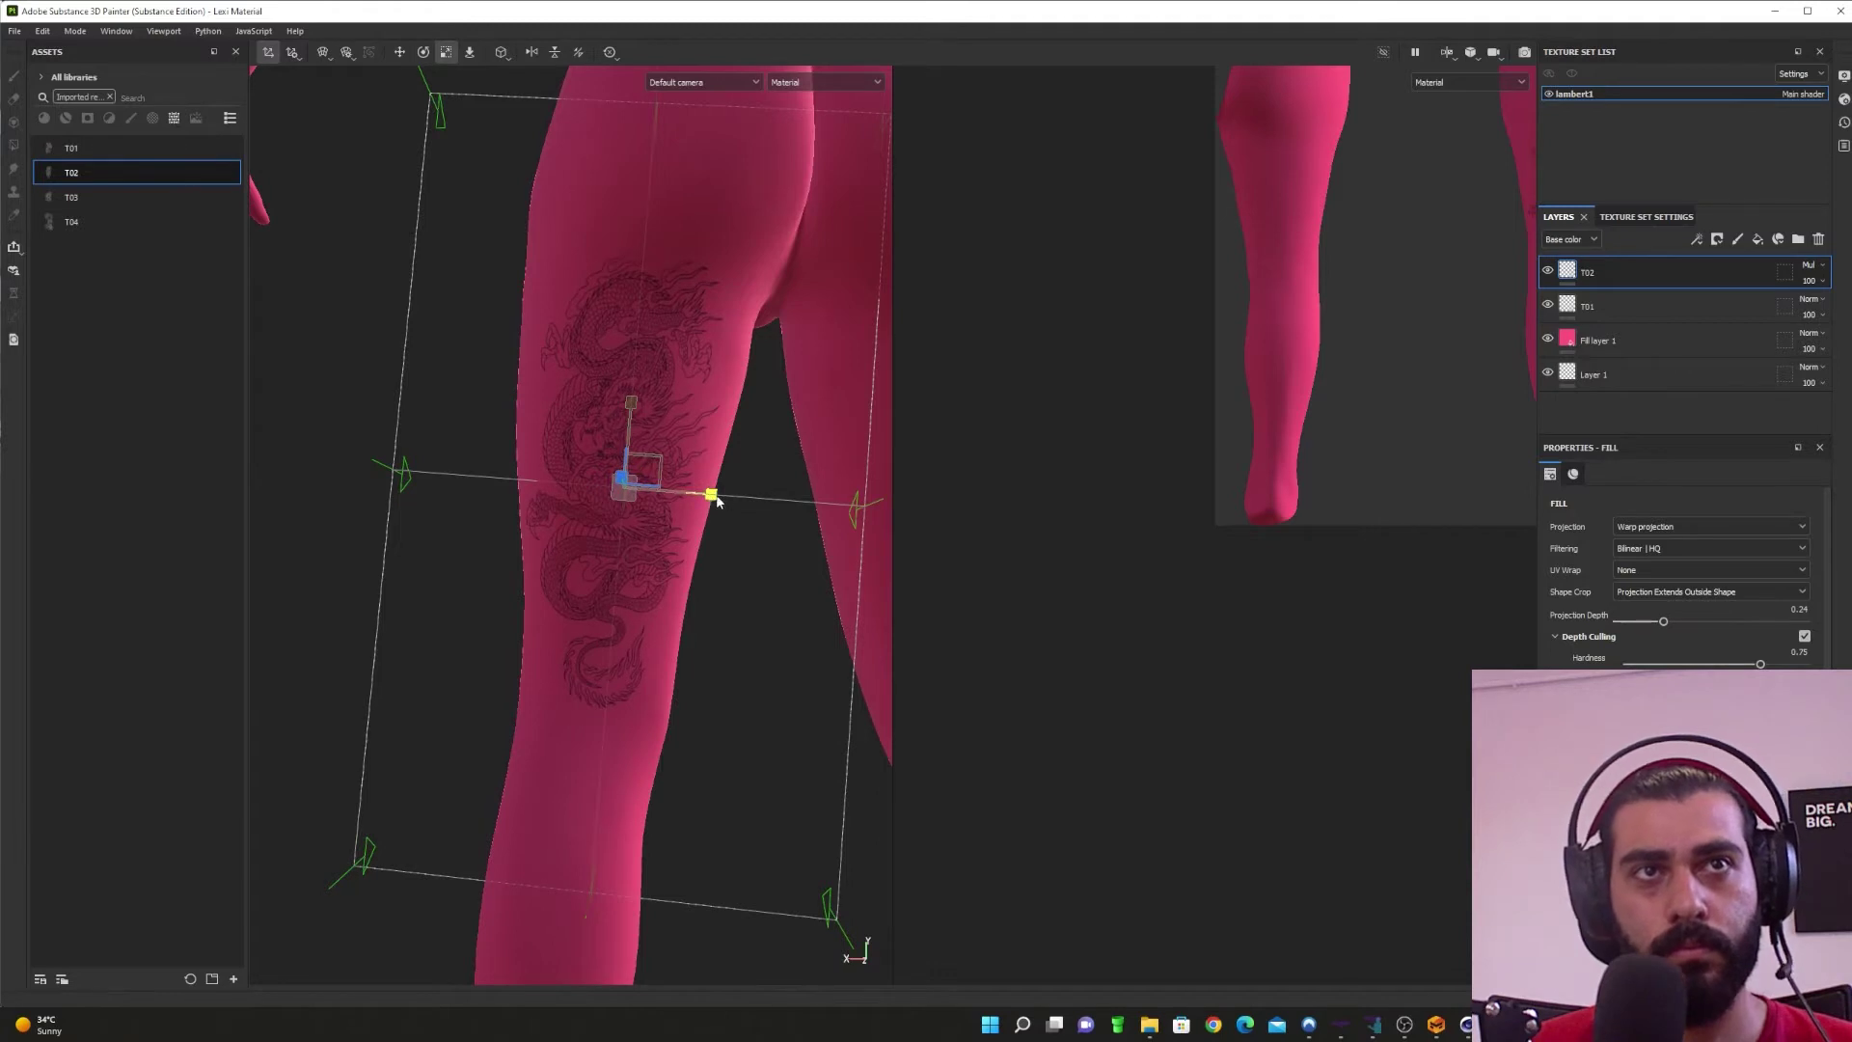
{"action": "left_click_drag", "start_coordinate": [709, 500], "coordinate": [864, 530]}
{"action": "left_click_drag", "start_coordinate": [726, 570], "coordinate": [650, 537], "text": "alt"}
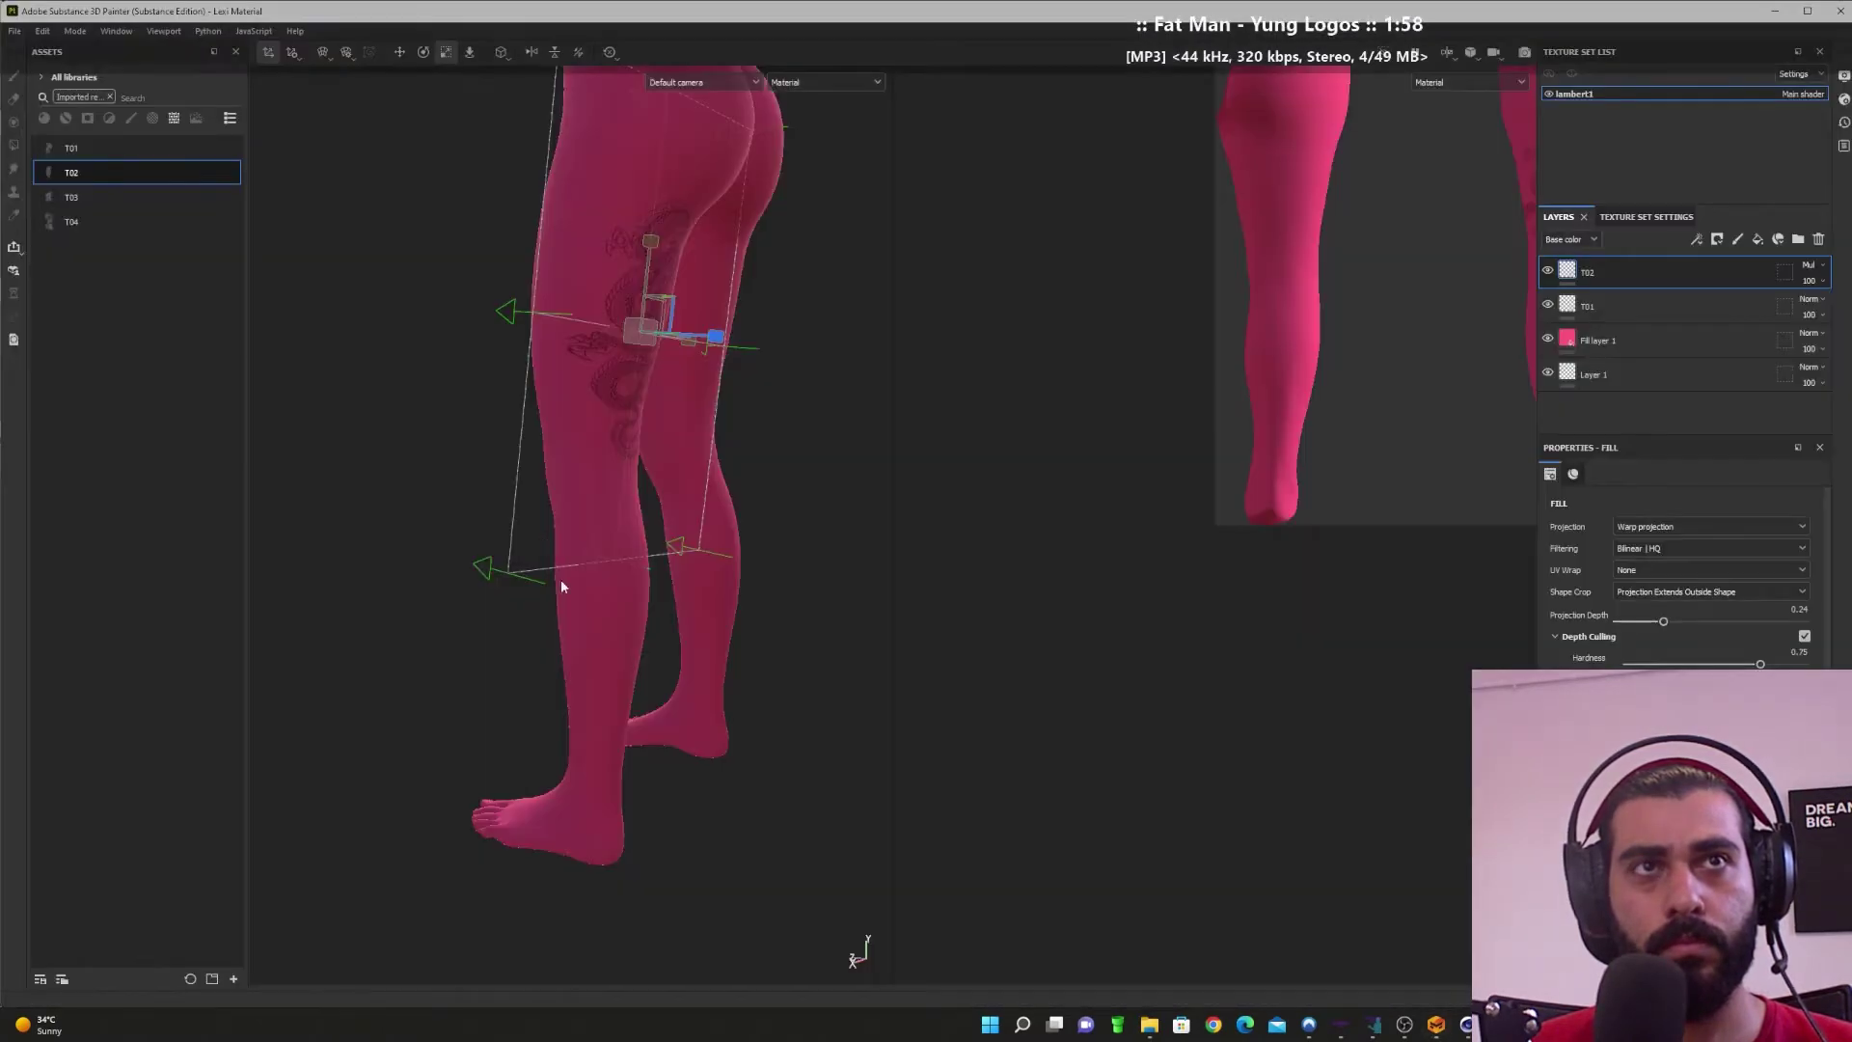
Step: Place the T03 tattoo image on the shin below the knee as a warp-projected decal and stretch it along the leg
{"action": "mouse_move", "coordinate": [560, 578]}
{"action": "left_mouse_down", "text": "alt"}
{"action": "mouse_move", "coordinate": [723, 566]}
{"action": "mouse_move", "coordinate": [716, 473]}
{"action": "mouse_move", "coordinate": [811, 533]}
{"action": "mouse_move", "coordinate": [524, 542]}
{"action": "mouse_move", "coordinate": [575, 575]}
{"action": "mouse_move", "coordinate": [512, 564]}
{"action": "left_mouse_up", "text": "alt"}
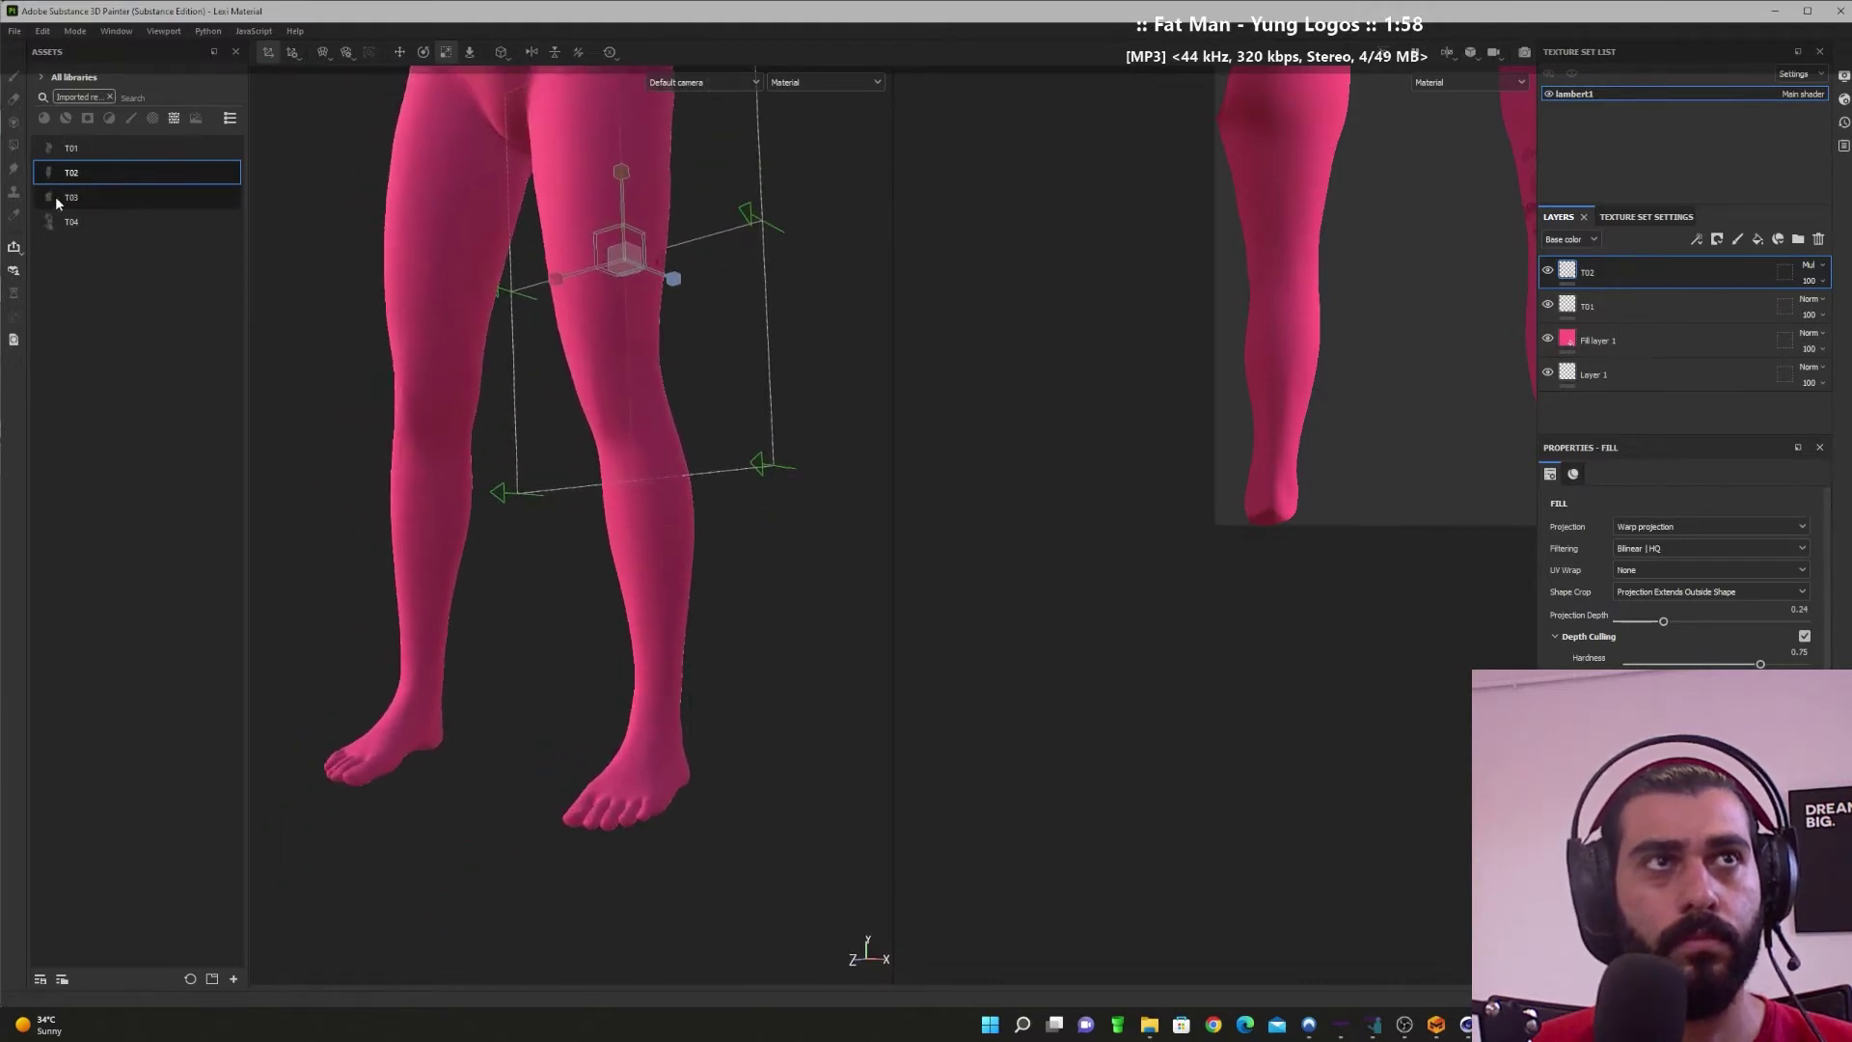
{"action": "left_click_drag", "start_coordinate": [55, 195], "coordinate": [633, 608]}
{"action": "left_click", "coordinate": [663, 584]}
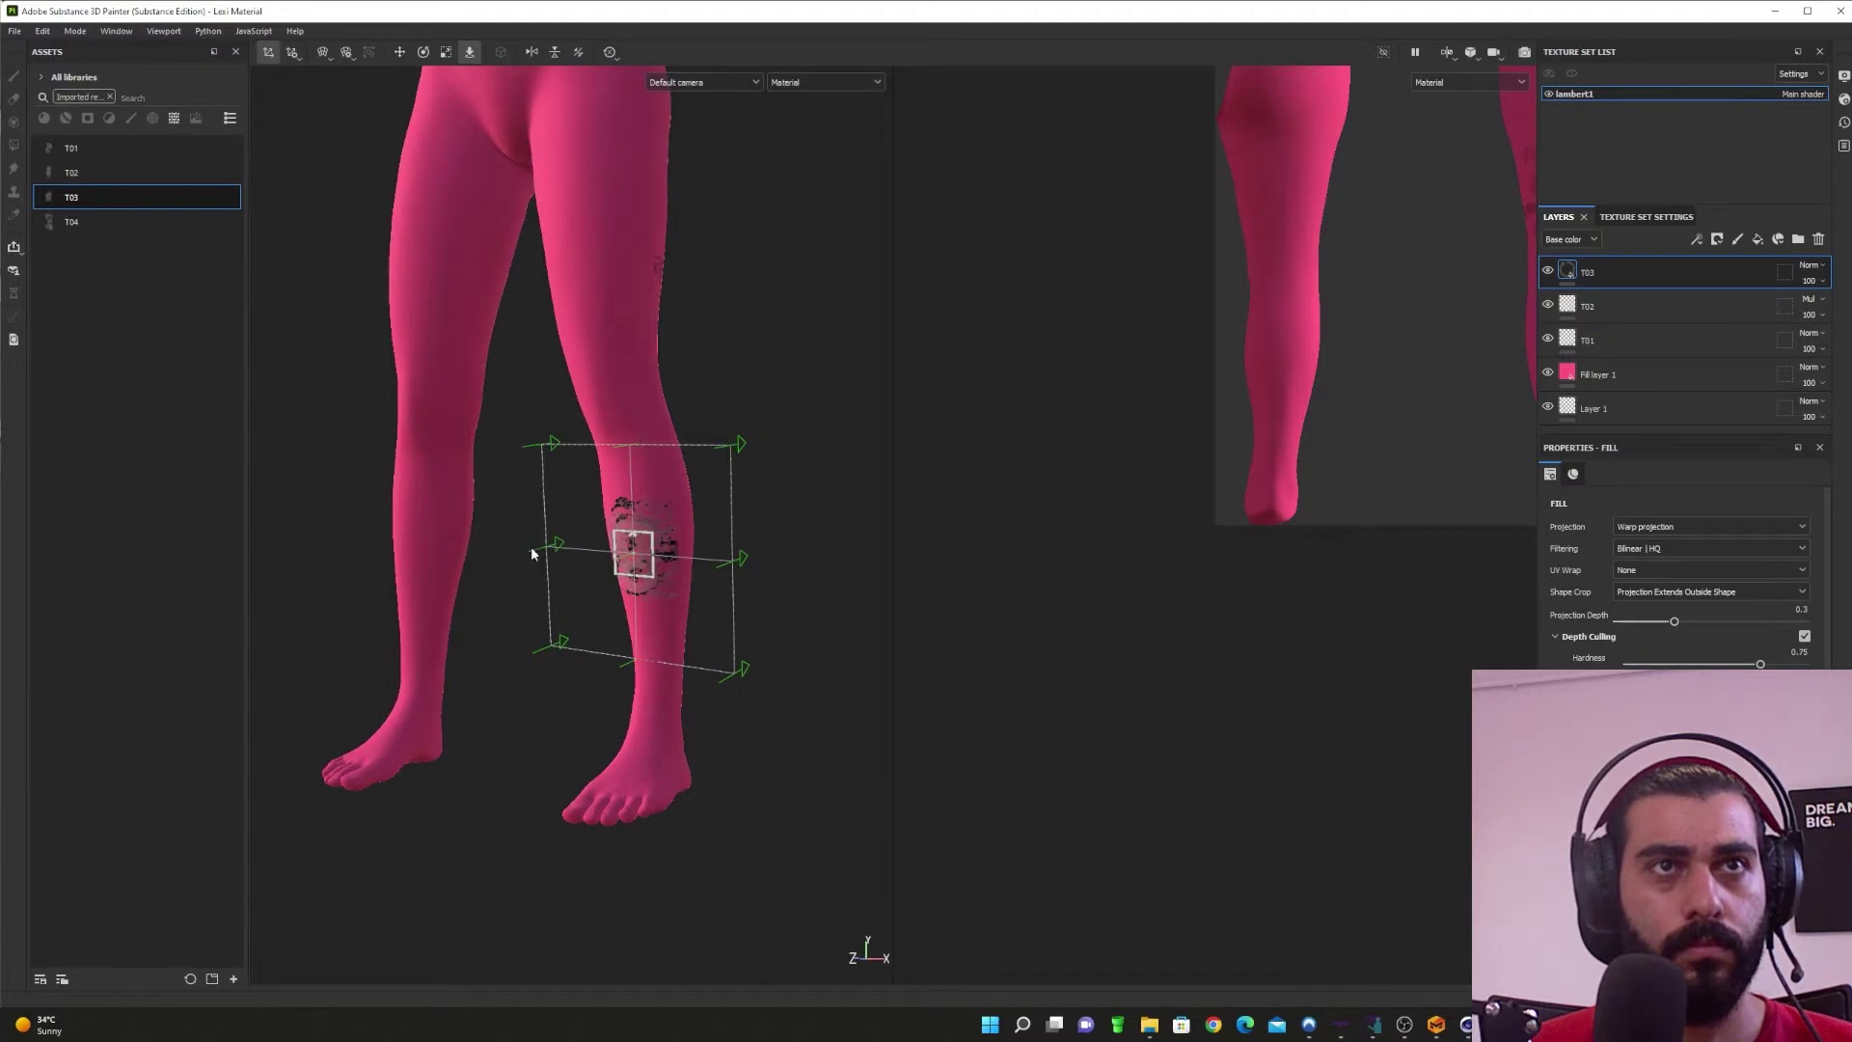
{"action": "key", "text": "e"}
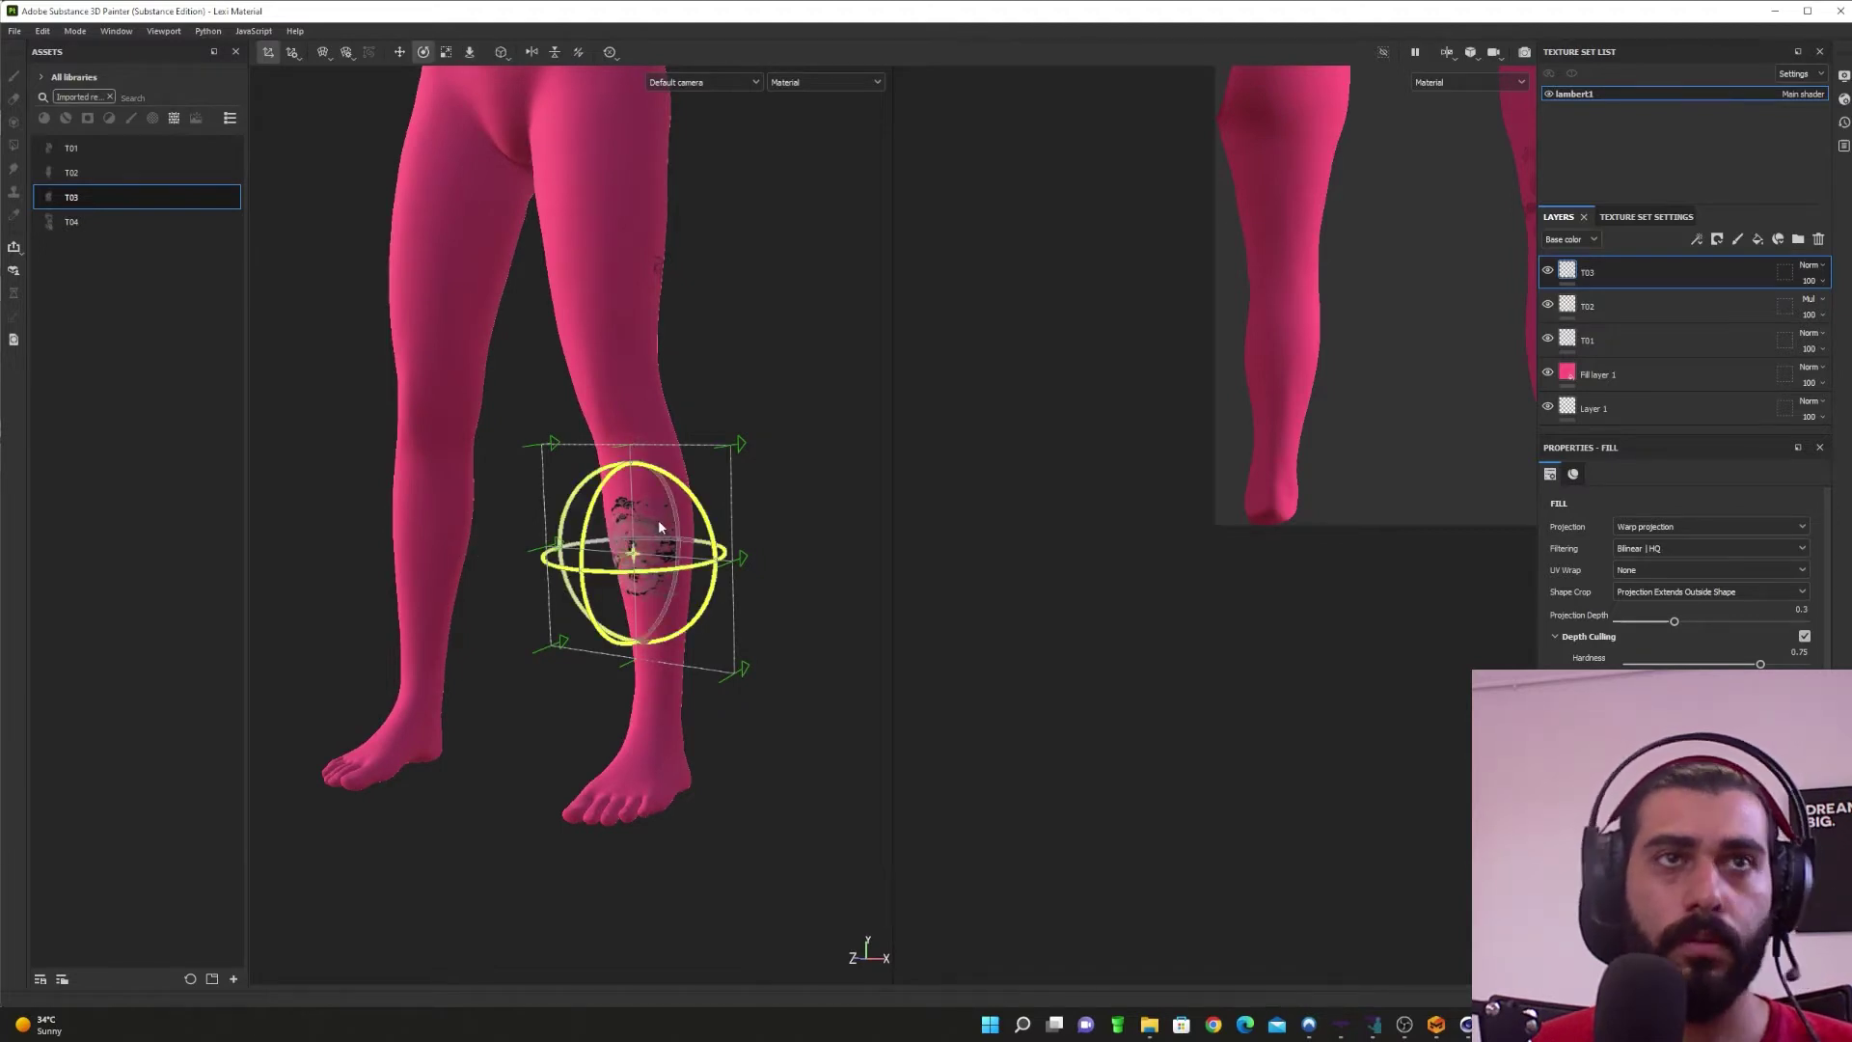
{"action": "key", "text": "r"}
{"action": "left_click_drag", "start_coordinate": [631, 468], "coordinate": [687, 44]}
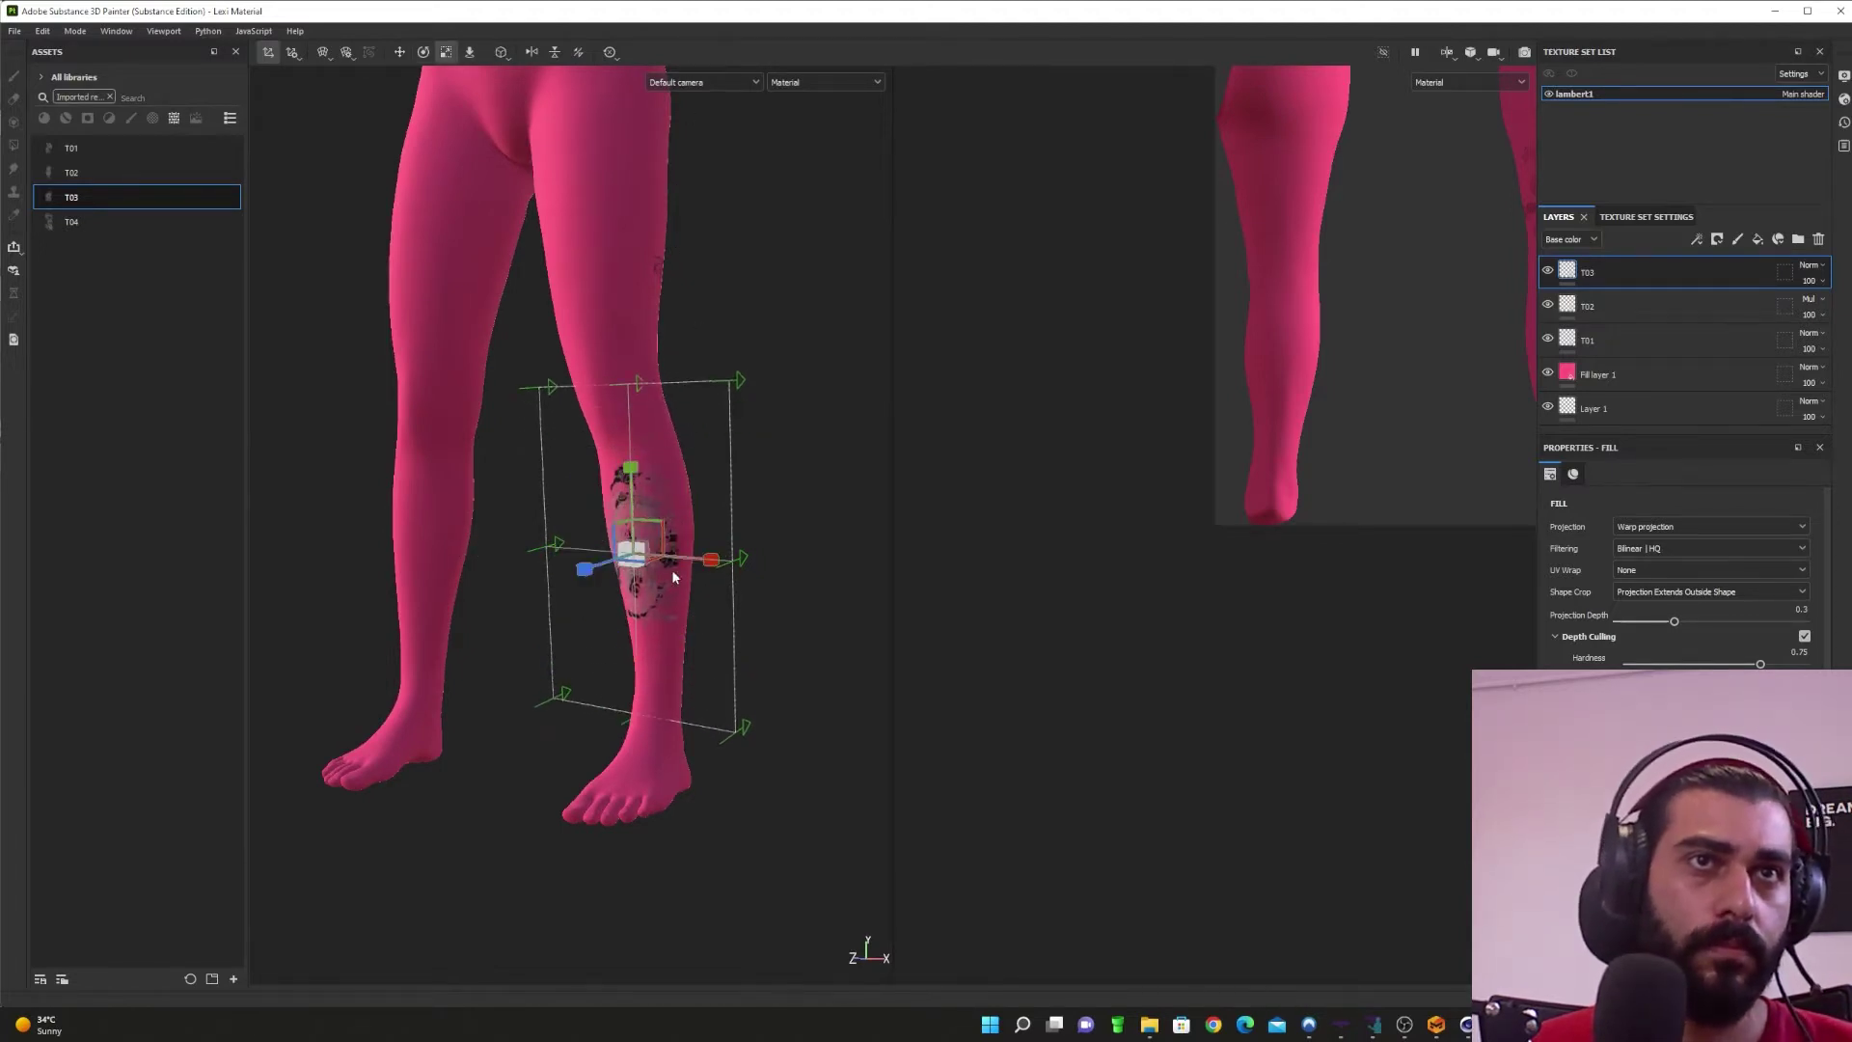
Step: Switch the T03 decal on the shin from warp projection to cylindrical projection
{"action": "scroll", "coordinate": [630, 588], "scroll_direction": "up", "scroll_amount": 4}
{"action": "scroll", "coordinate": [636, 593], "scroll_direction": "up", "scroll_amount": 3}
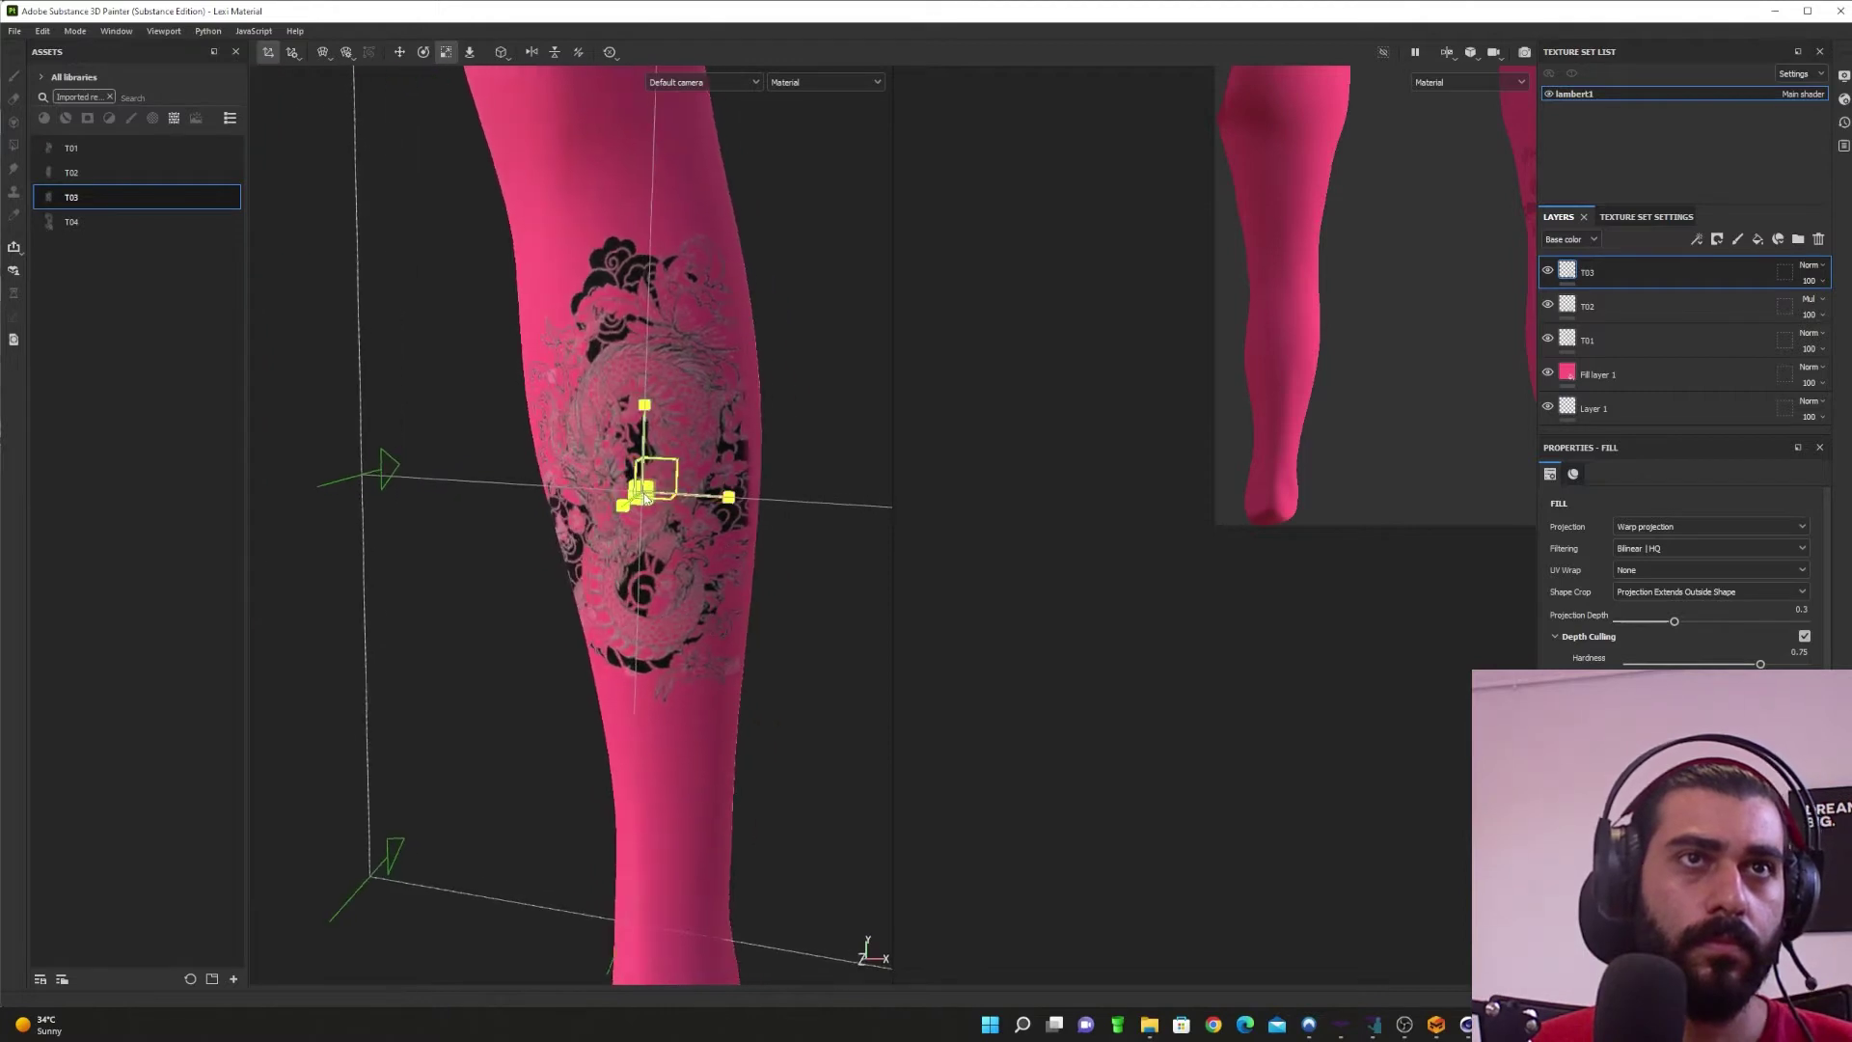
{"action": "left_click", "coordinate": [1774, 530]}
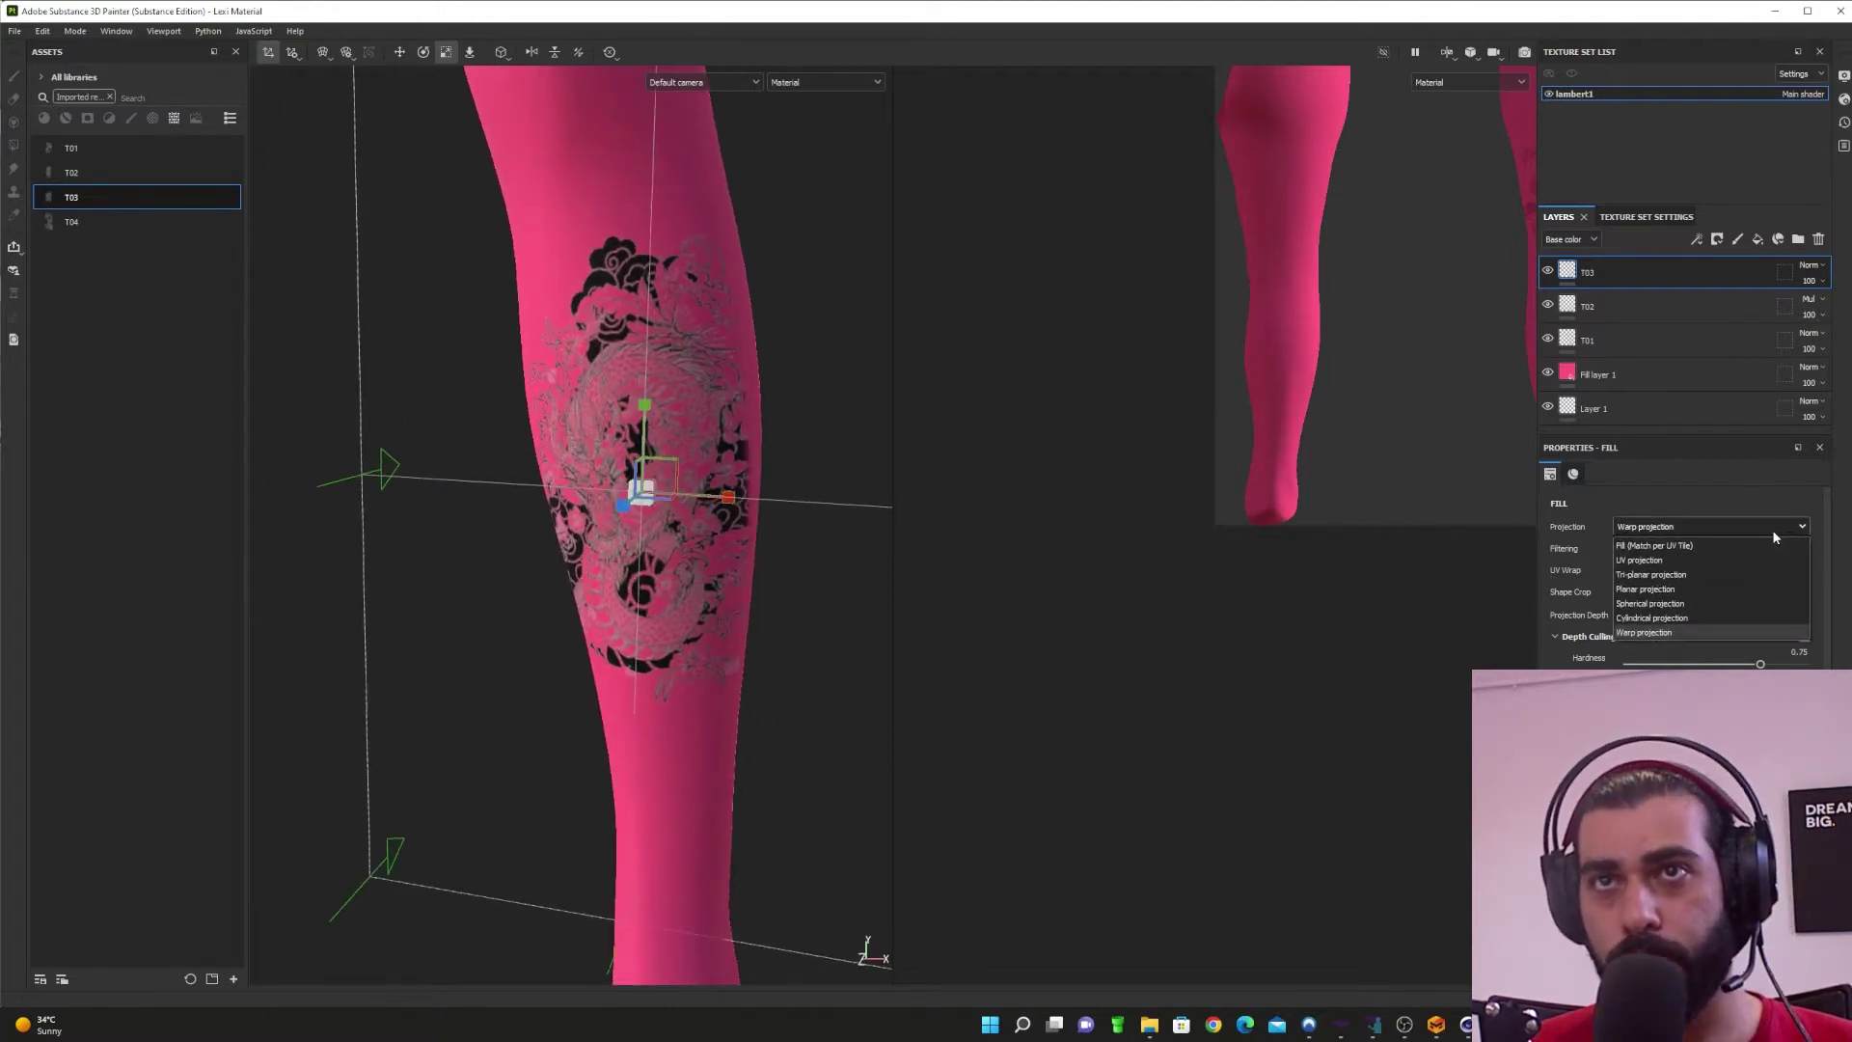
{"action": "left_click", "coordinate": [1719, 615]}
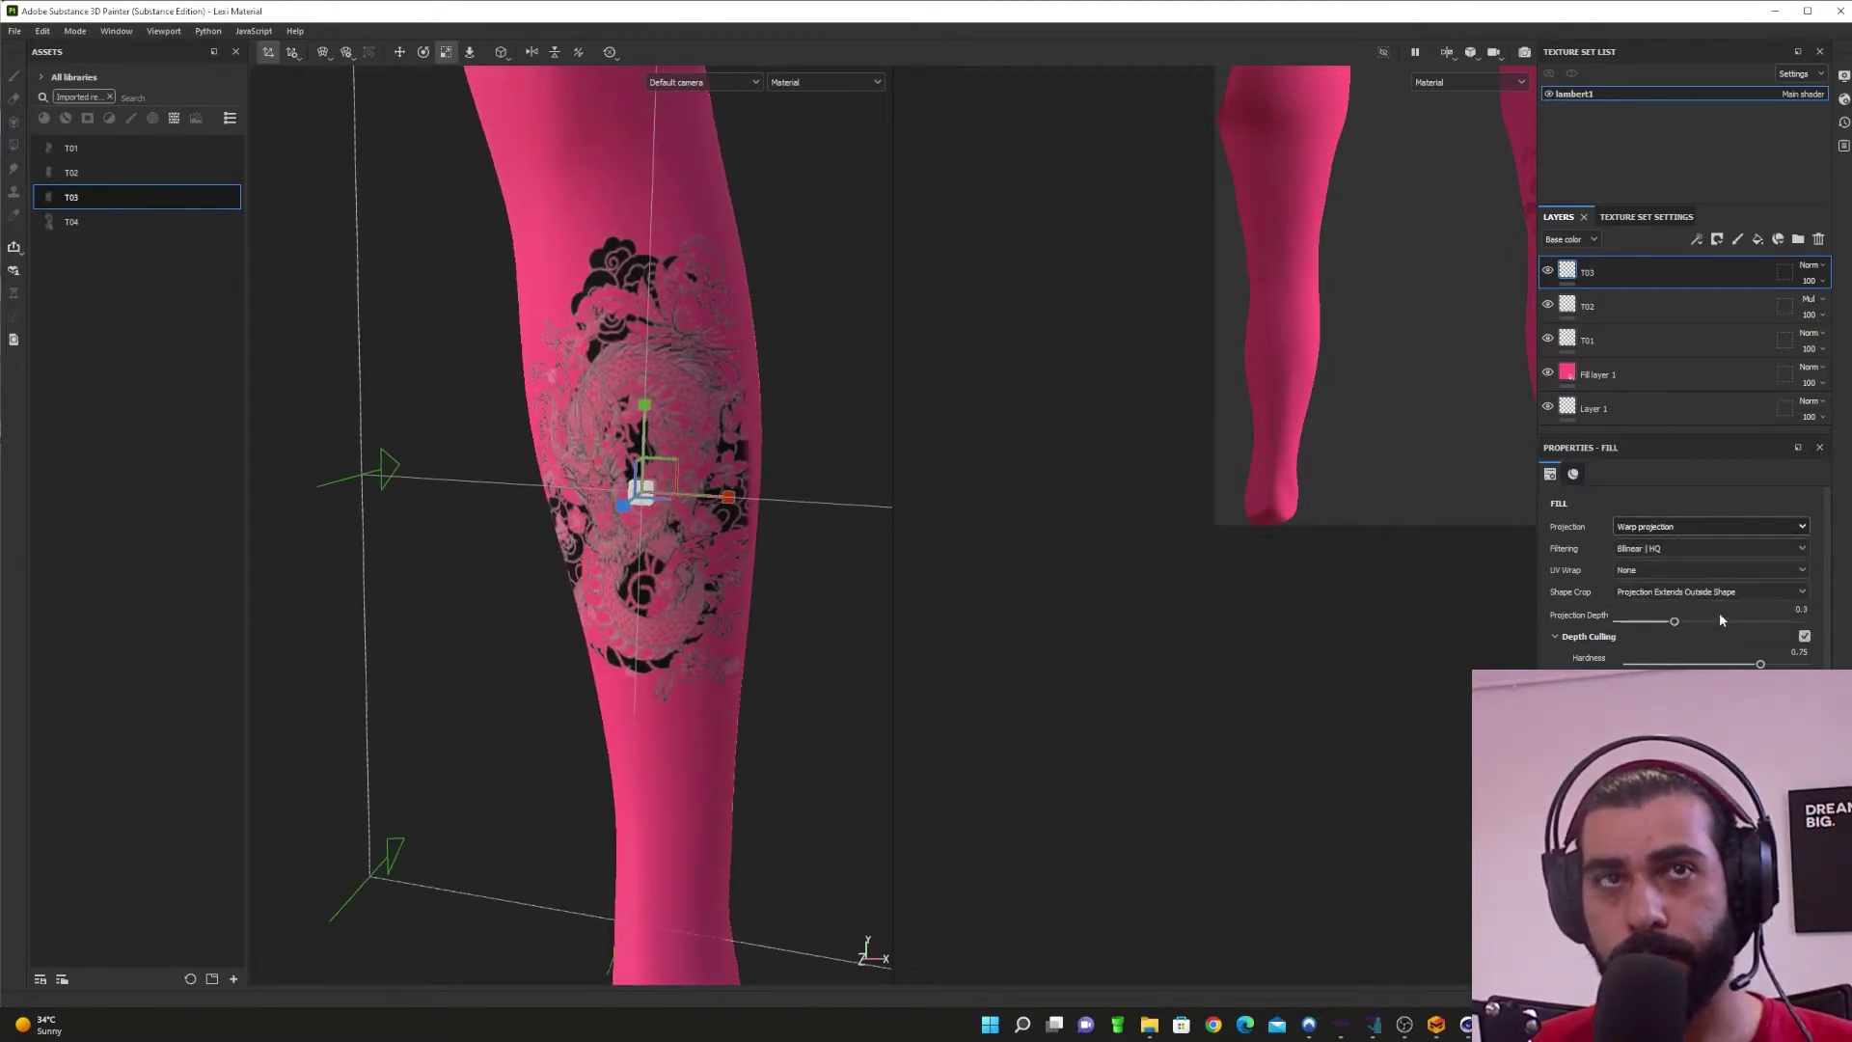
{"action": "scroll", "coordinate": [679, 527], "scroll_direction": "down", "scroll_amount": 4}
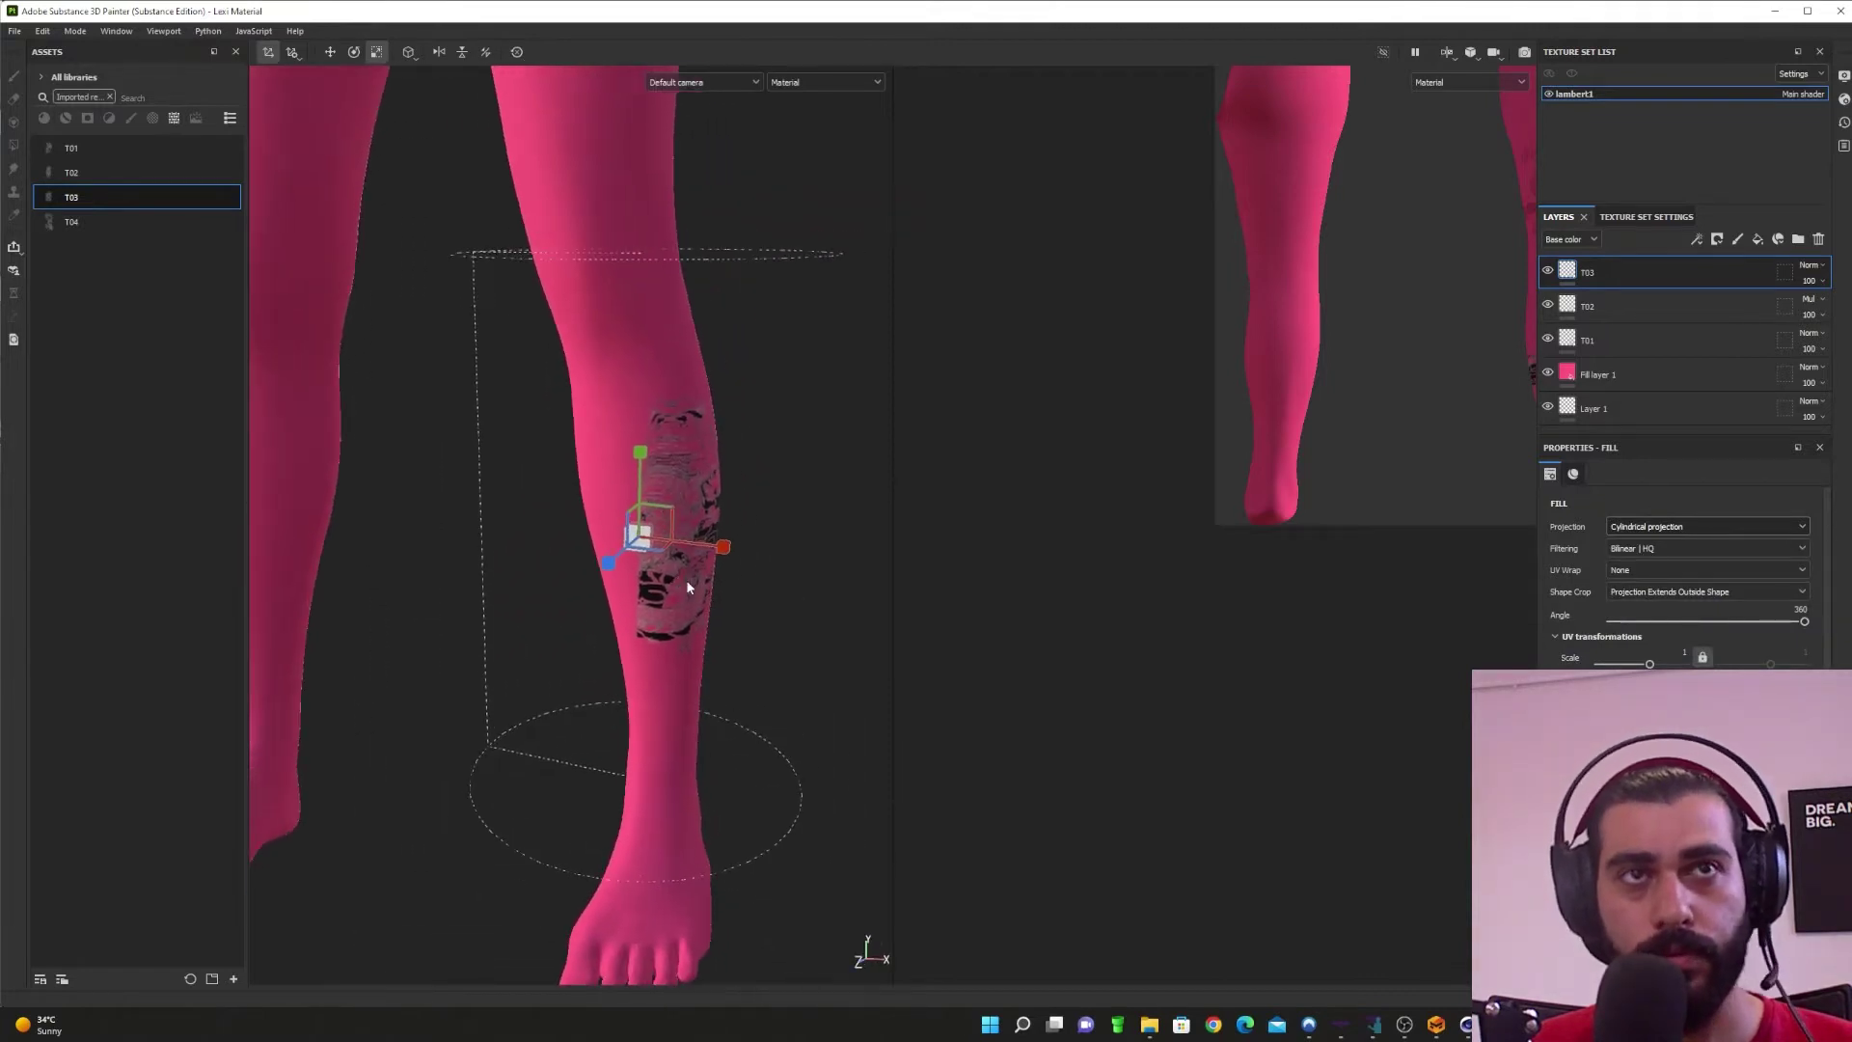
Step: Rotate and tilt the T03 cylindrical projection around the lower leg
{"action": "key", "text": "e"}
{"action": "left_click_drag", "start_coordinate": [698, 560], "coordinate": [744, 533]}
{"action": "mouse_move", "coordinate": [621, 453]}
{"action": "left_mouse_down"}
{"action": "mouse_move", "coordinate": [592, 473]}
{"action": "mouse_move", "coordinate": [614, 459]}
{"action": "left_mouse_up"}
{"action": "left_click_drag", "start_coordinate": [644, 530], "coordinate": [622, 612], "text": "alt"}
{"action": "key", "text": "w"}
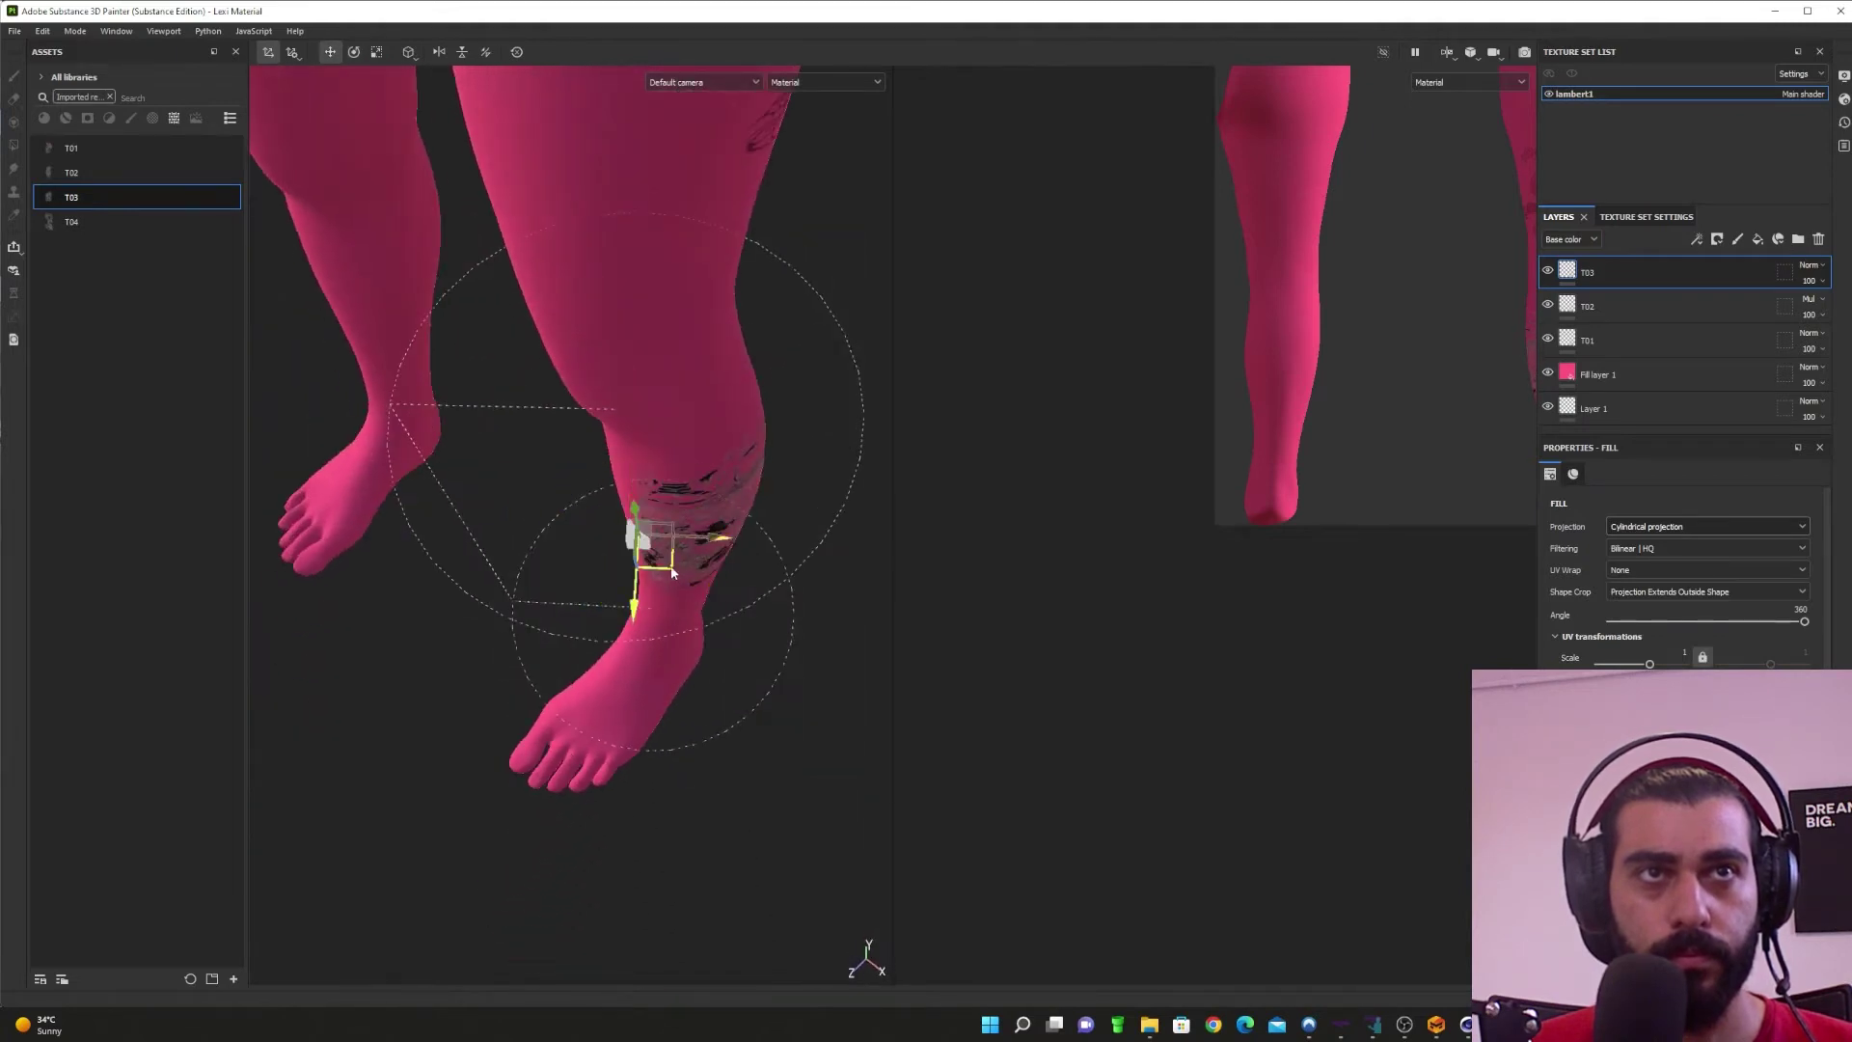
Step: Align the T03 cylinder with the lower leg and turn it so the tattoo faces the front of the shin
{"action": "left_click_drag", "start_coordinate": [690, 494], "coordinate": [141, 438], "text": "alt"}
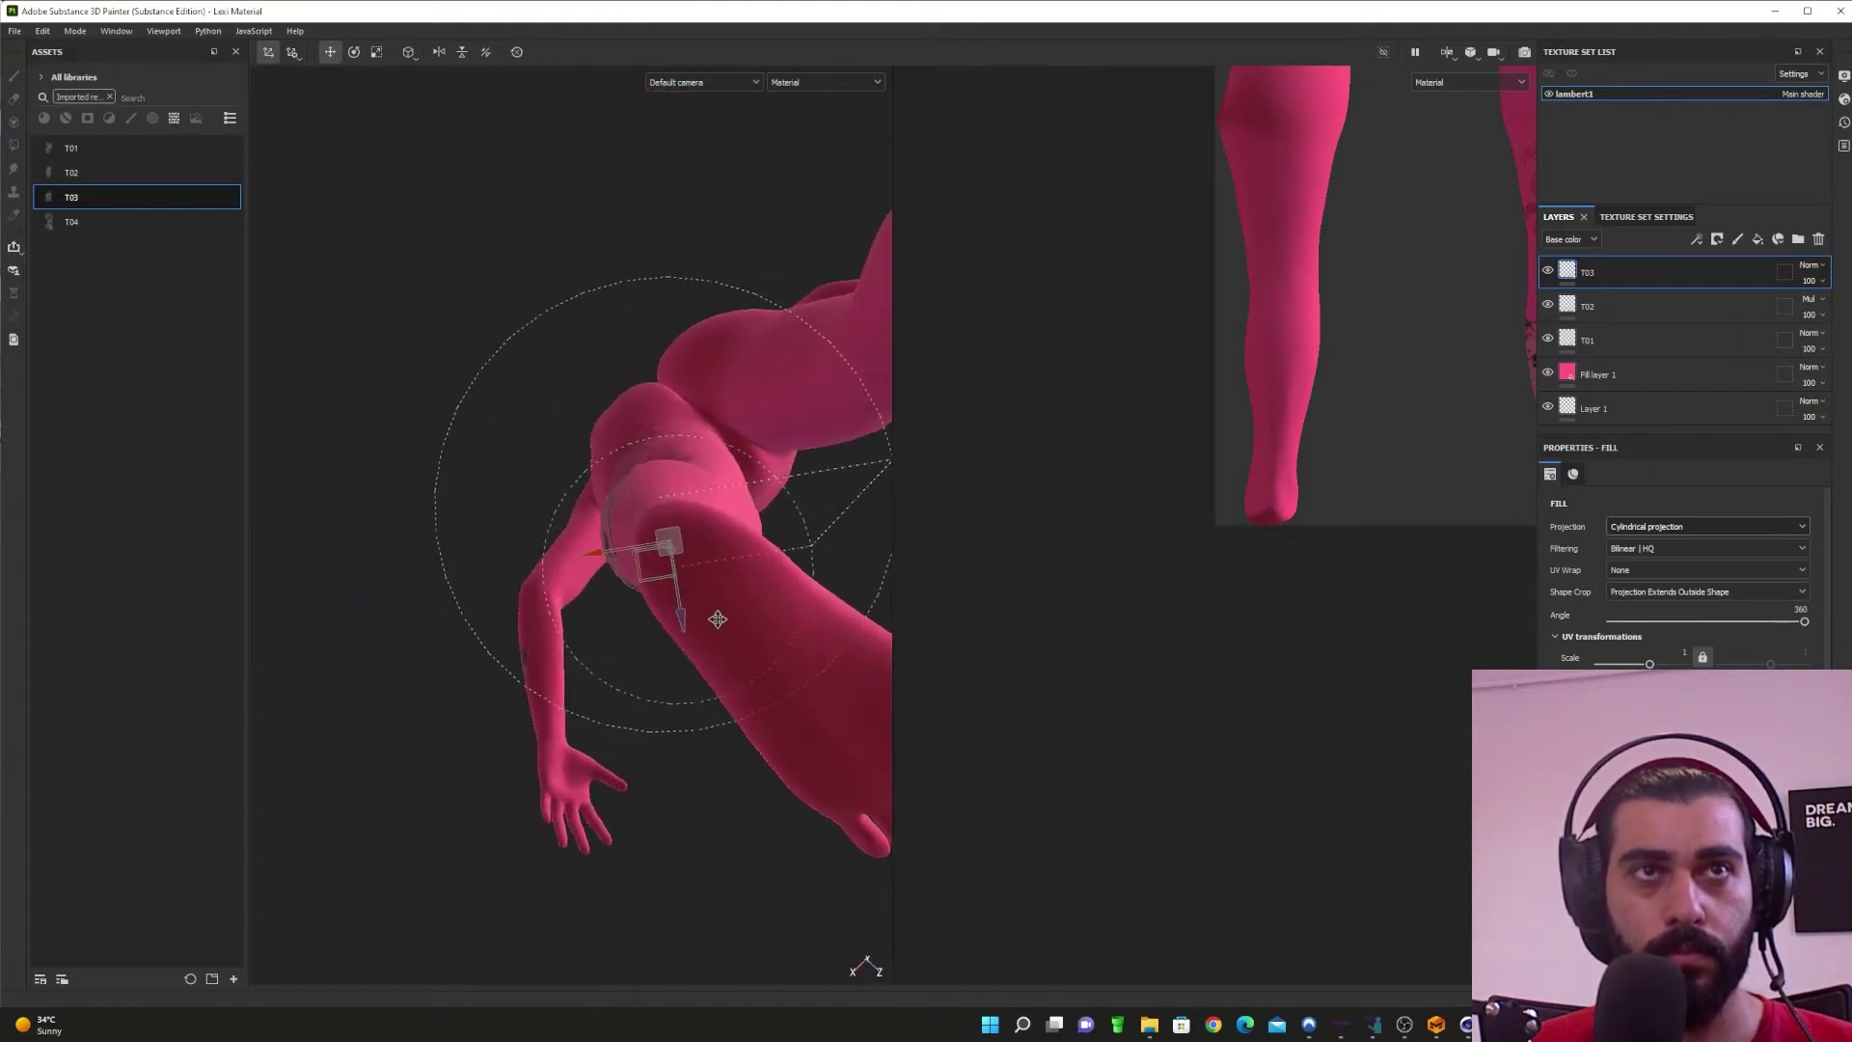
{"action": "key", "text": "e"}
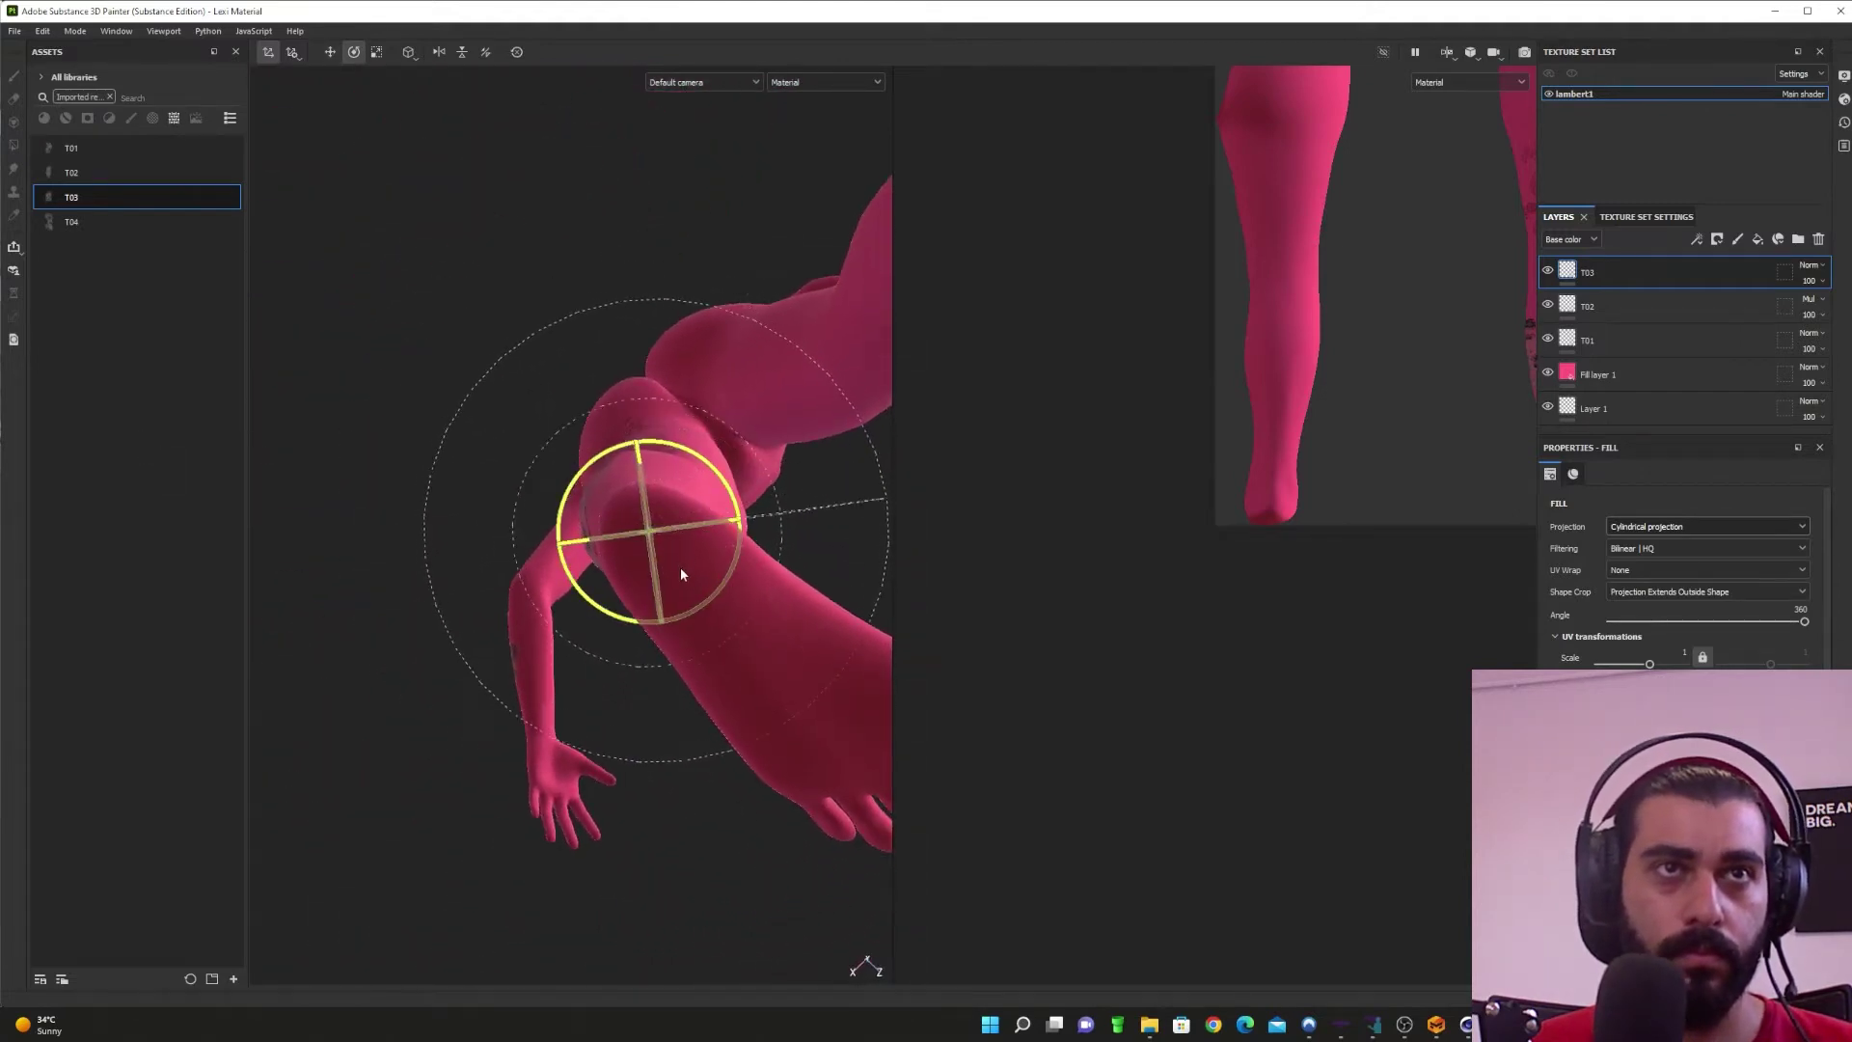
{"action": "left_click_drag", "start_coordinate": [681, 569], "coordinate": [824, 739], "text": "alt"}
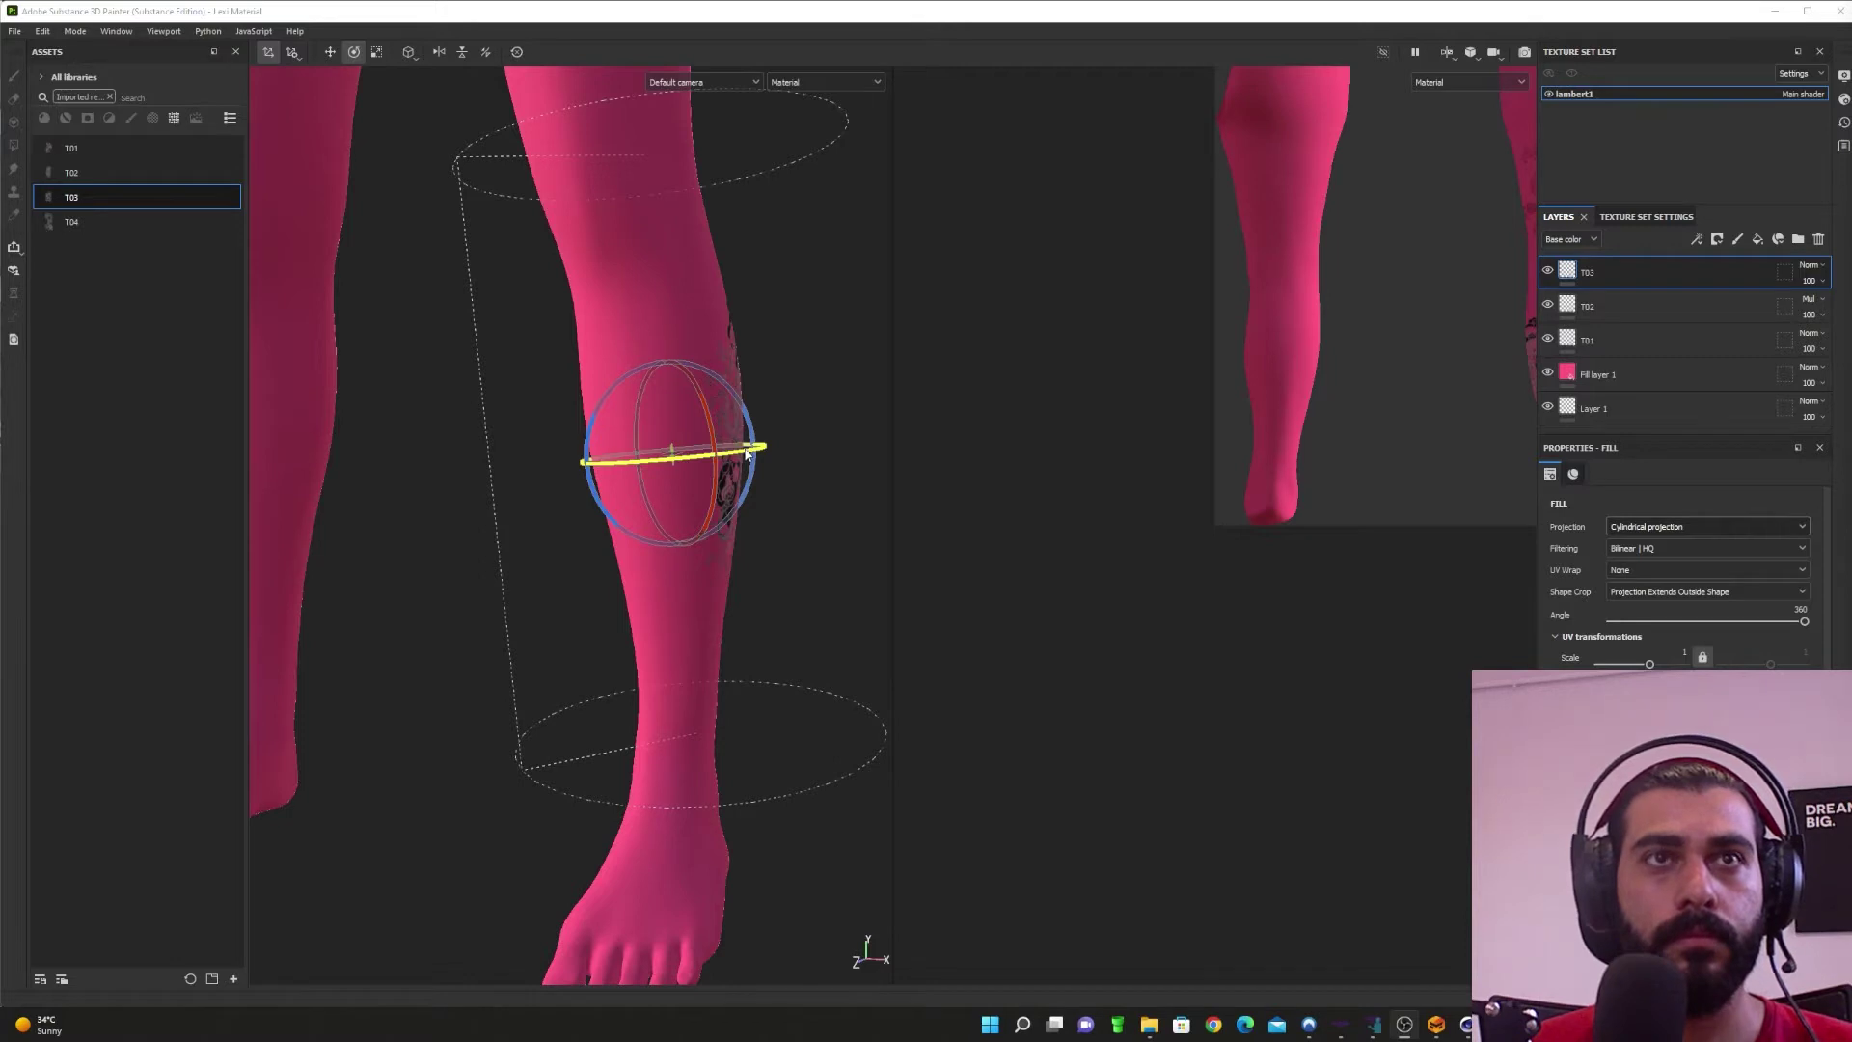
{"action": "left_click_drag", "start_coordinate": [748, 454], "coordinate": [769, 641]}
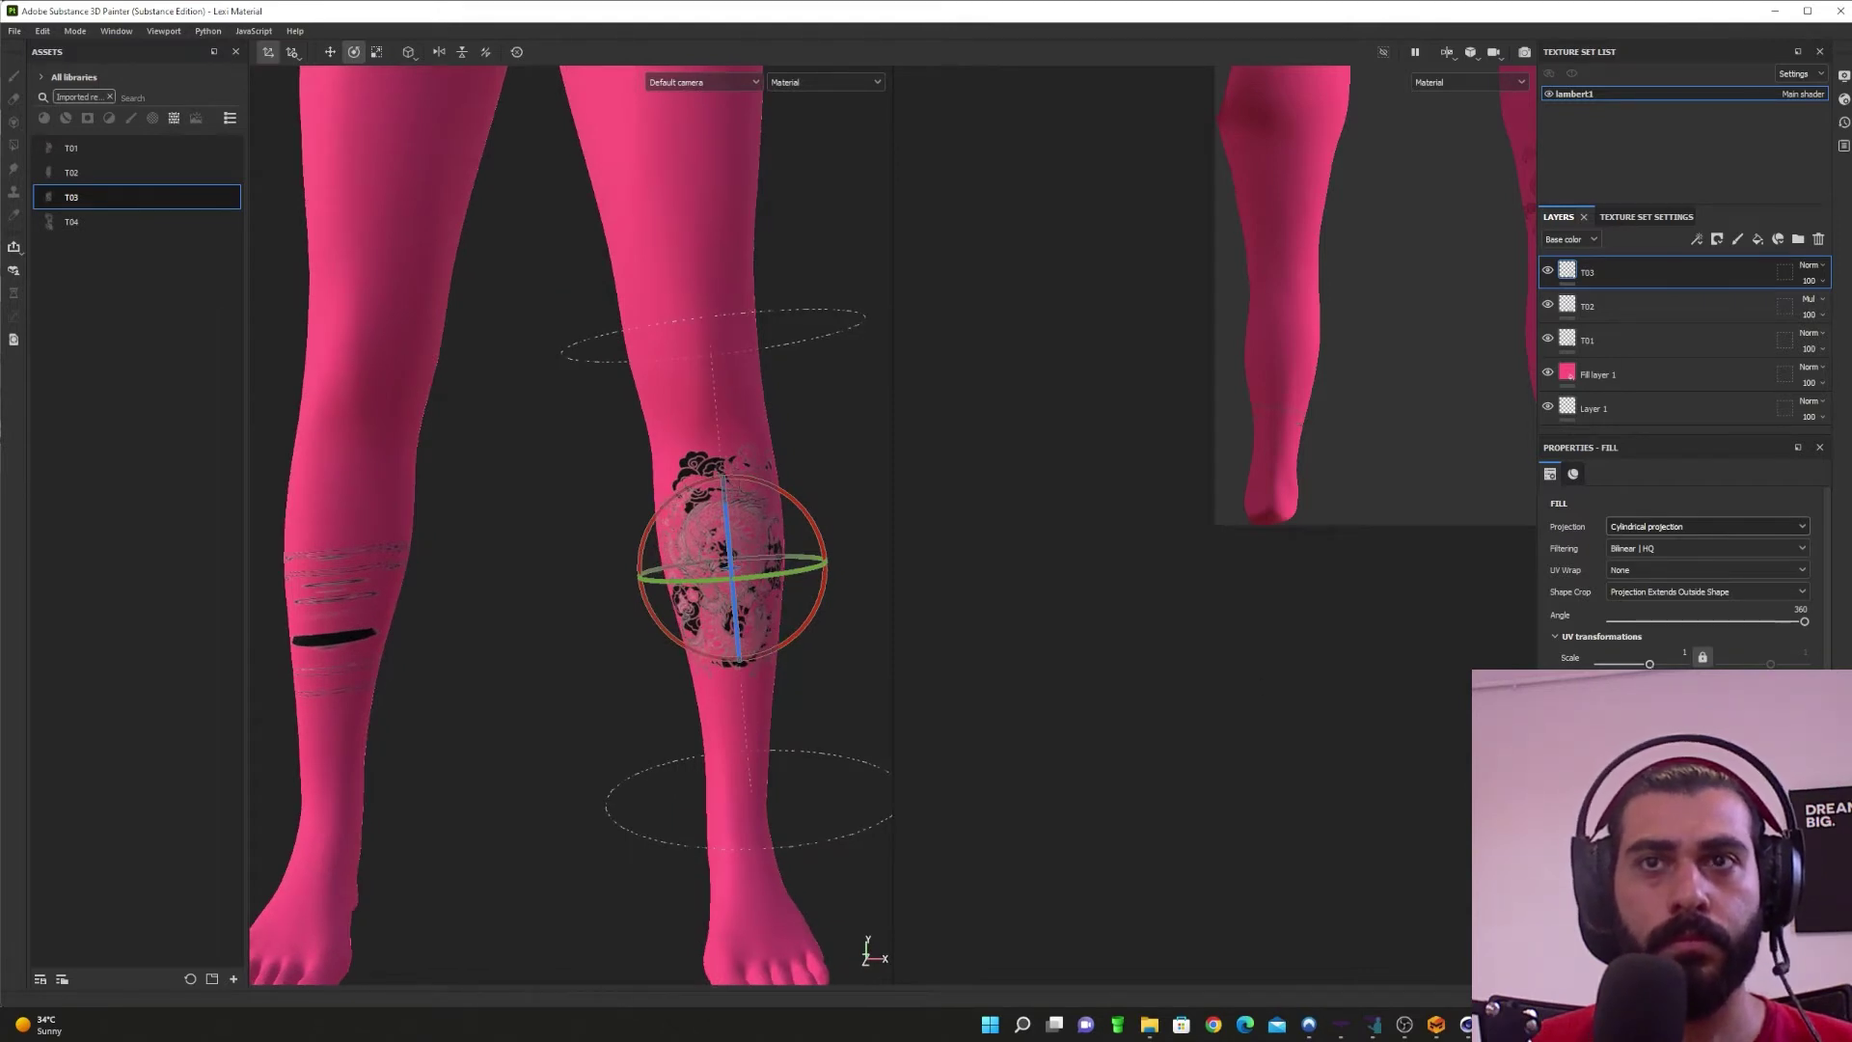
{"action": "mouse_move", "coordinate": [1780, 801]}
{"action": "left_mouse_down"}
{"action": "mouse_move", "coordinate": [1761, 801]}
{"action": "mouse_move", "coordinate": [1783, 801]}
{"action": "left_mouse_up"}
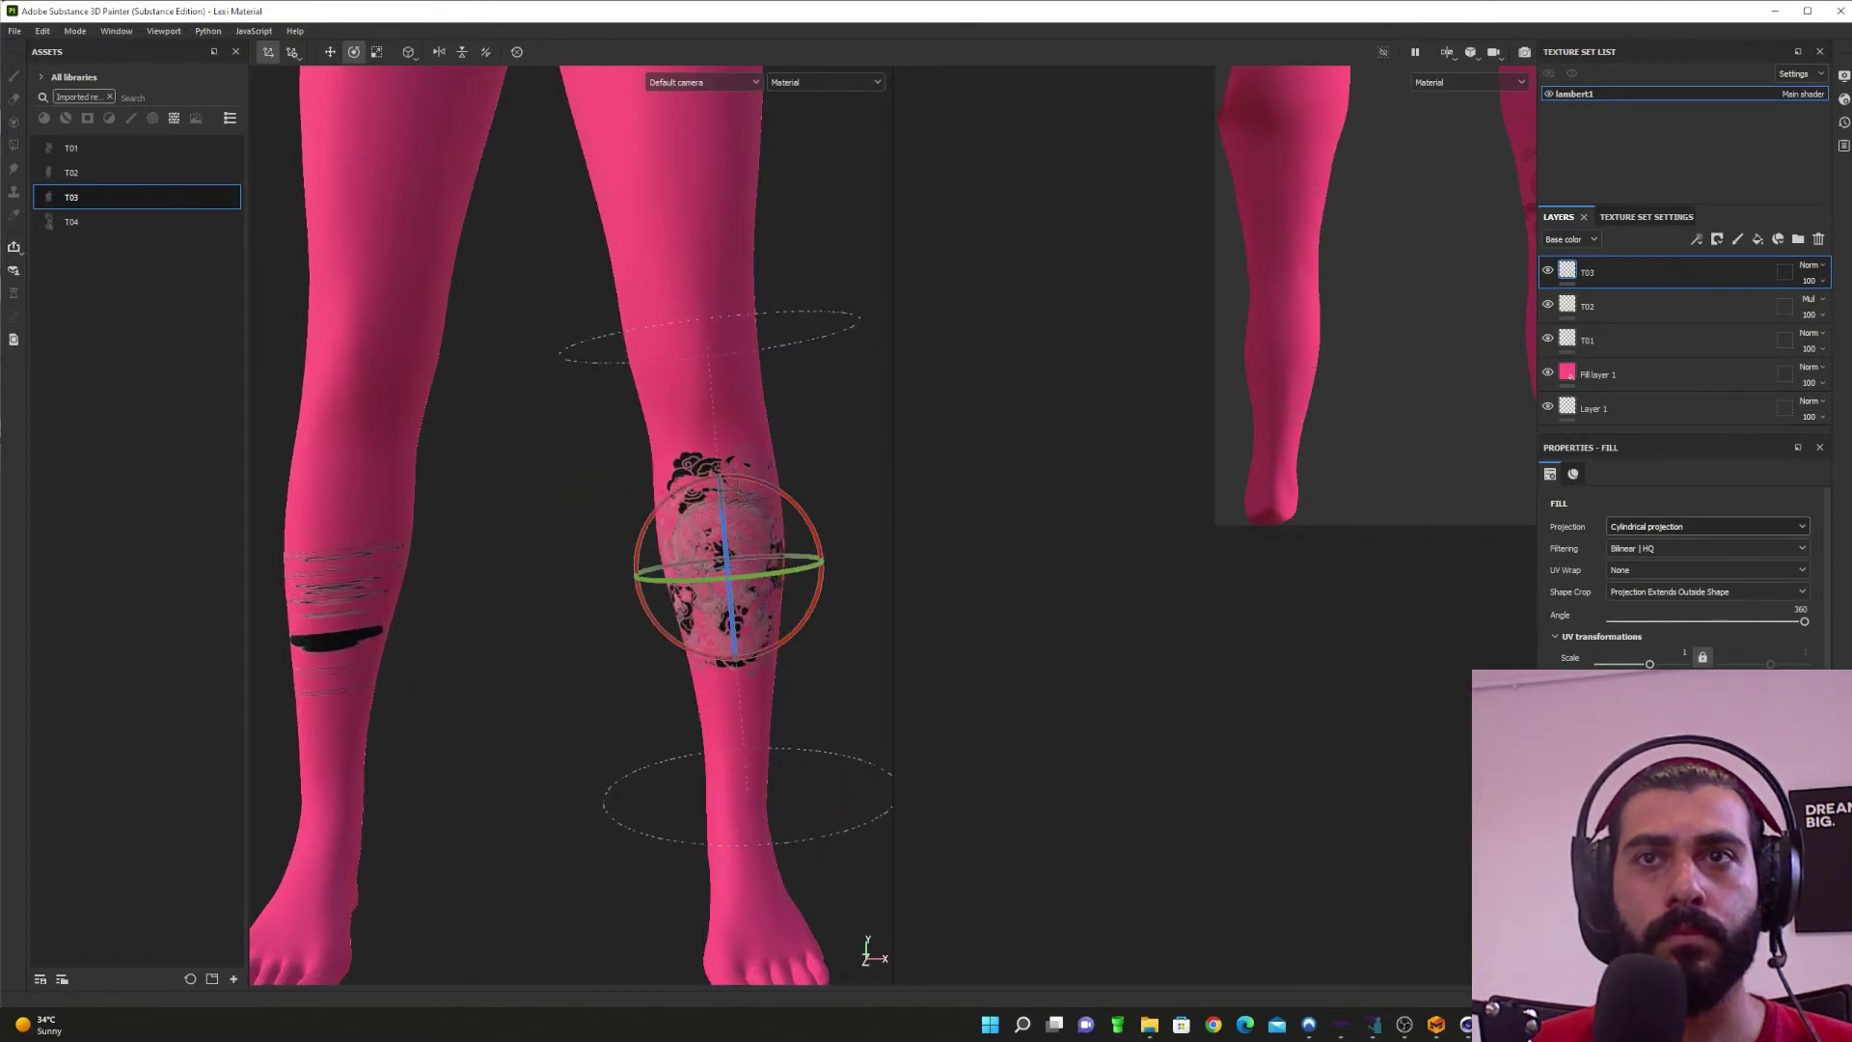
Step: Make the T03 cylindrical projection narrower and taller around the lower leg and set the layer's blending mode to Multiply
{"action": "scroll", "coordinate": [1684, 569], "scroll_direction": "down", "scroll_amount": 5}
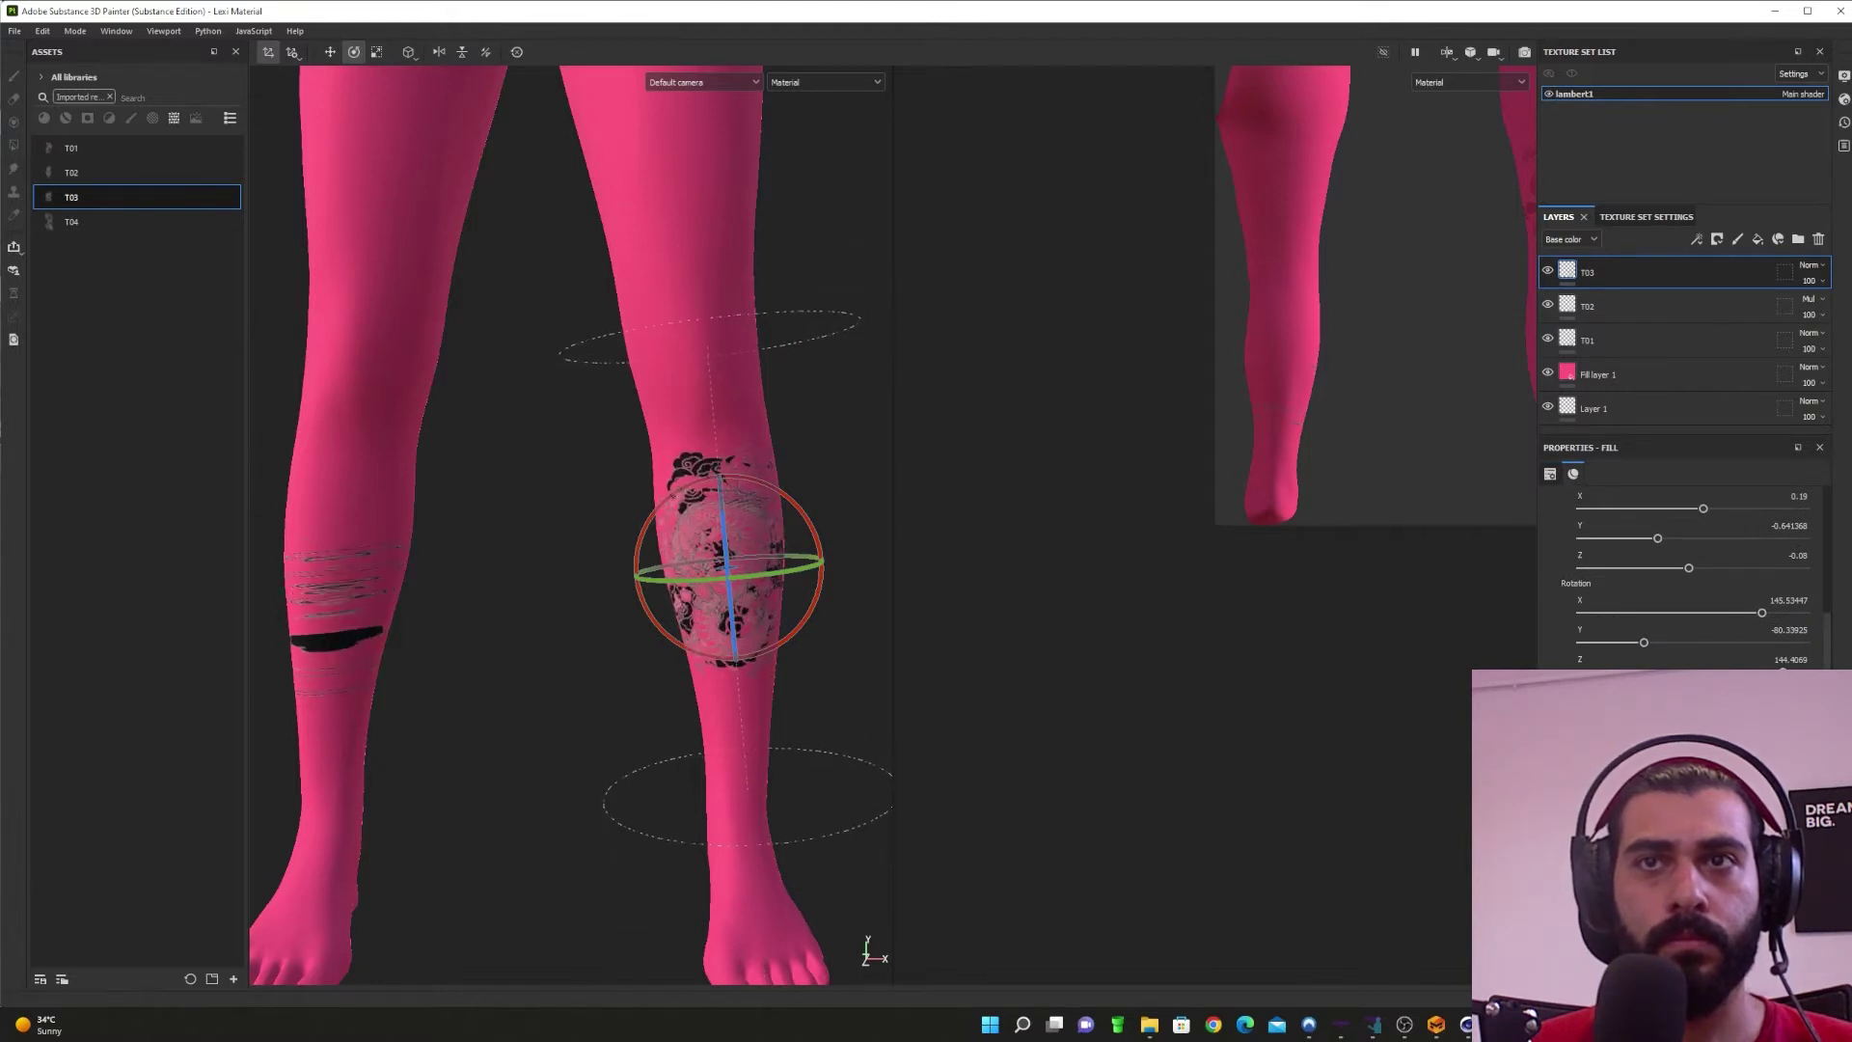
{"action": "left_click_drag", "start_coordinate": [1724, 717], "coordinate": [1711, 718]}
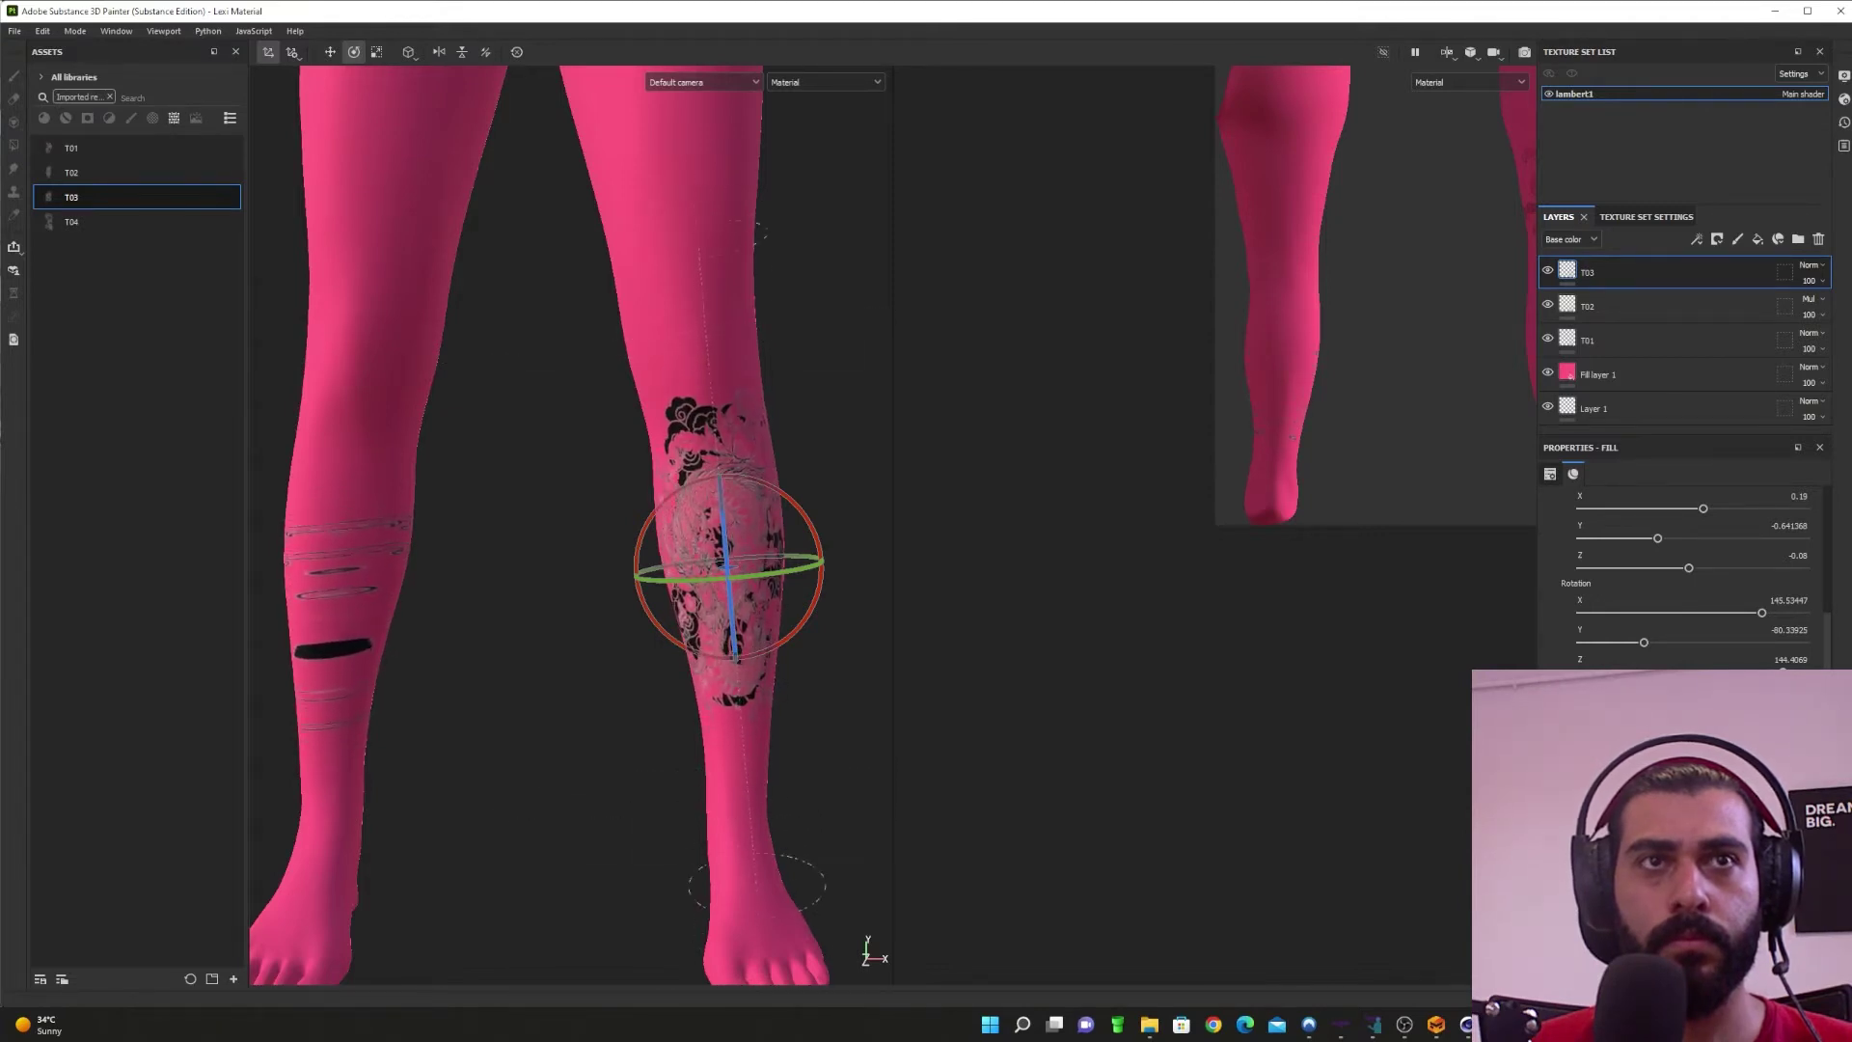
{"action": "left_click", "coordinate": [1814, 266]}
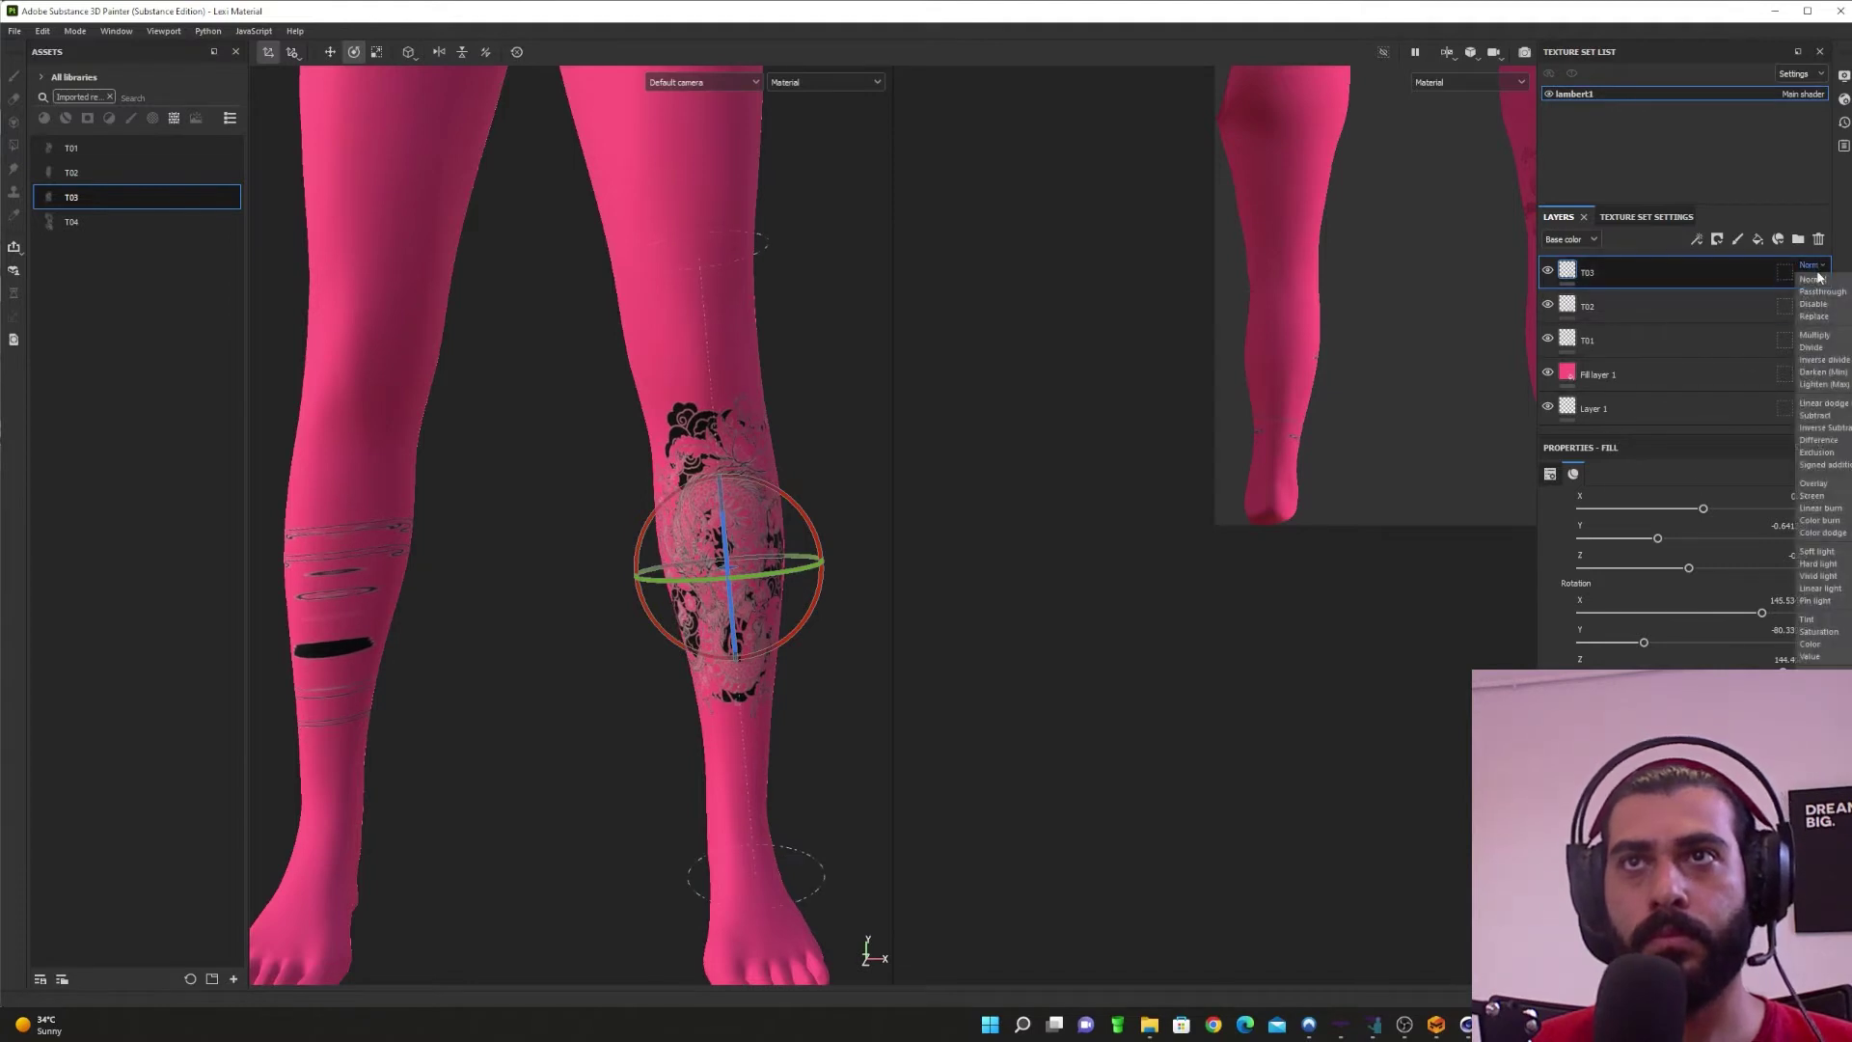
{"action": "left_click", "coordinate": [1831, 333]}
Step: Shift the T03 cylindrical projection slightly on the shin and rescale it across the leg
{"action": "key", "text": "w"}
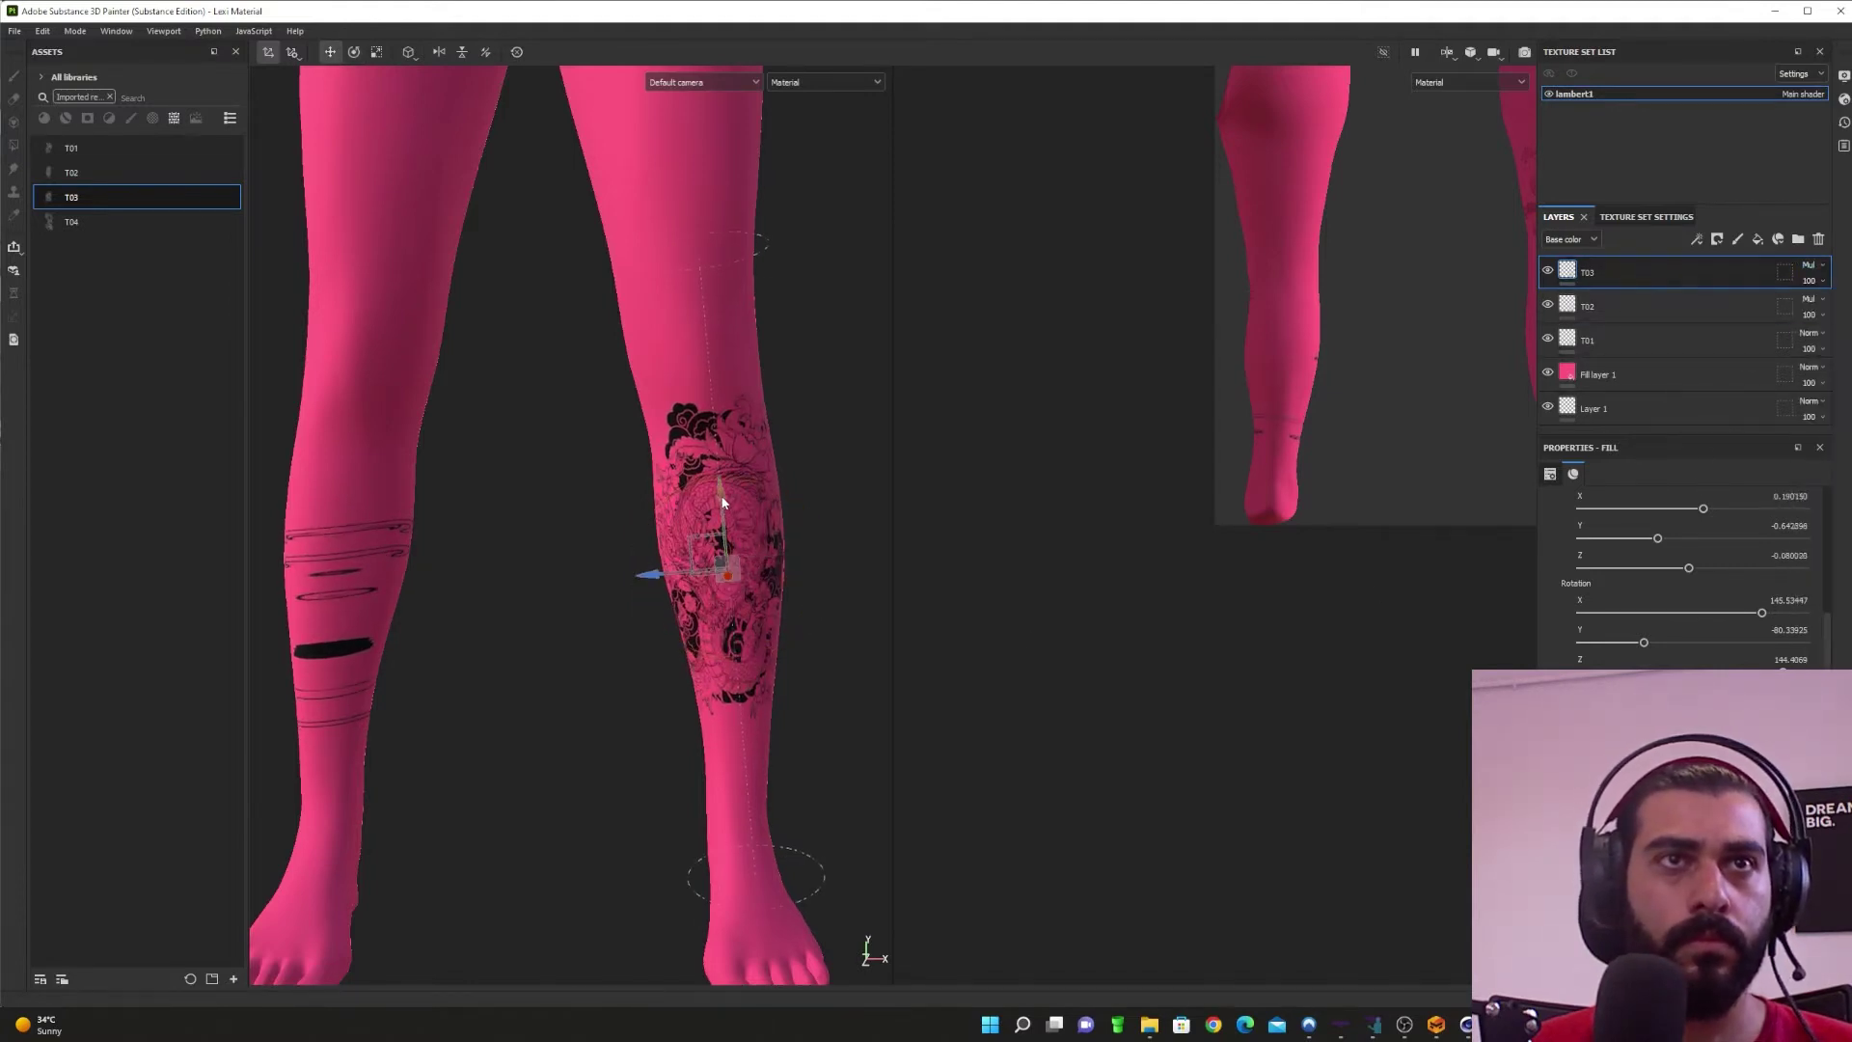
{"action": "left_click_drag", "start_coordinate": [718, 502], "coordinate": [843, 564], "text": "alt"}
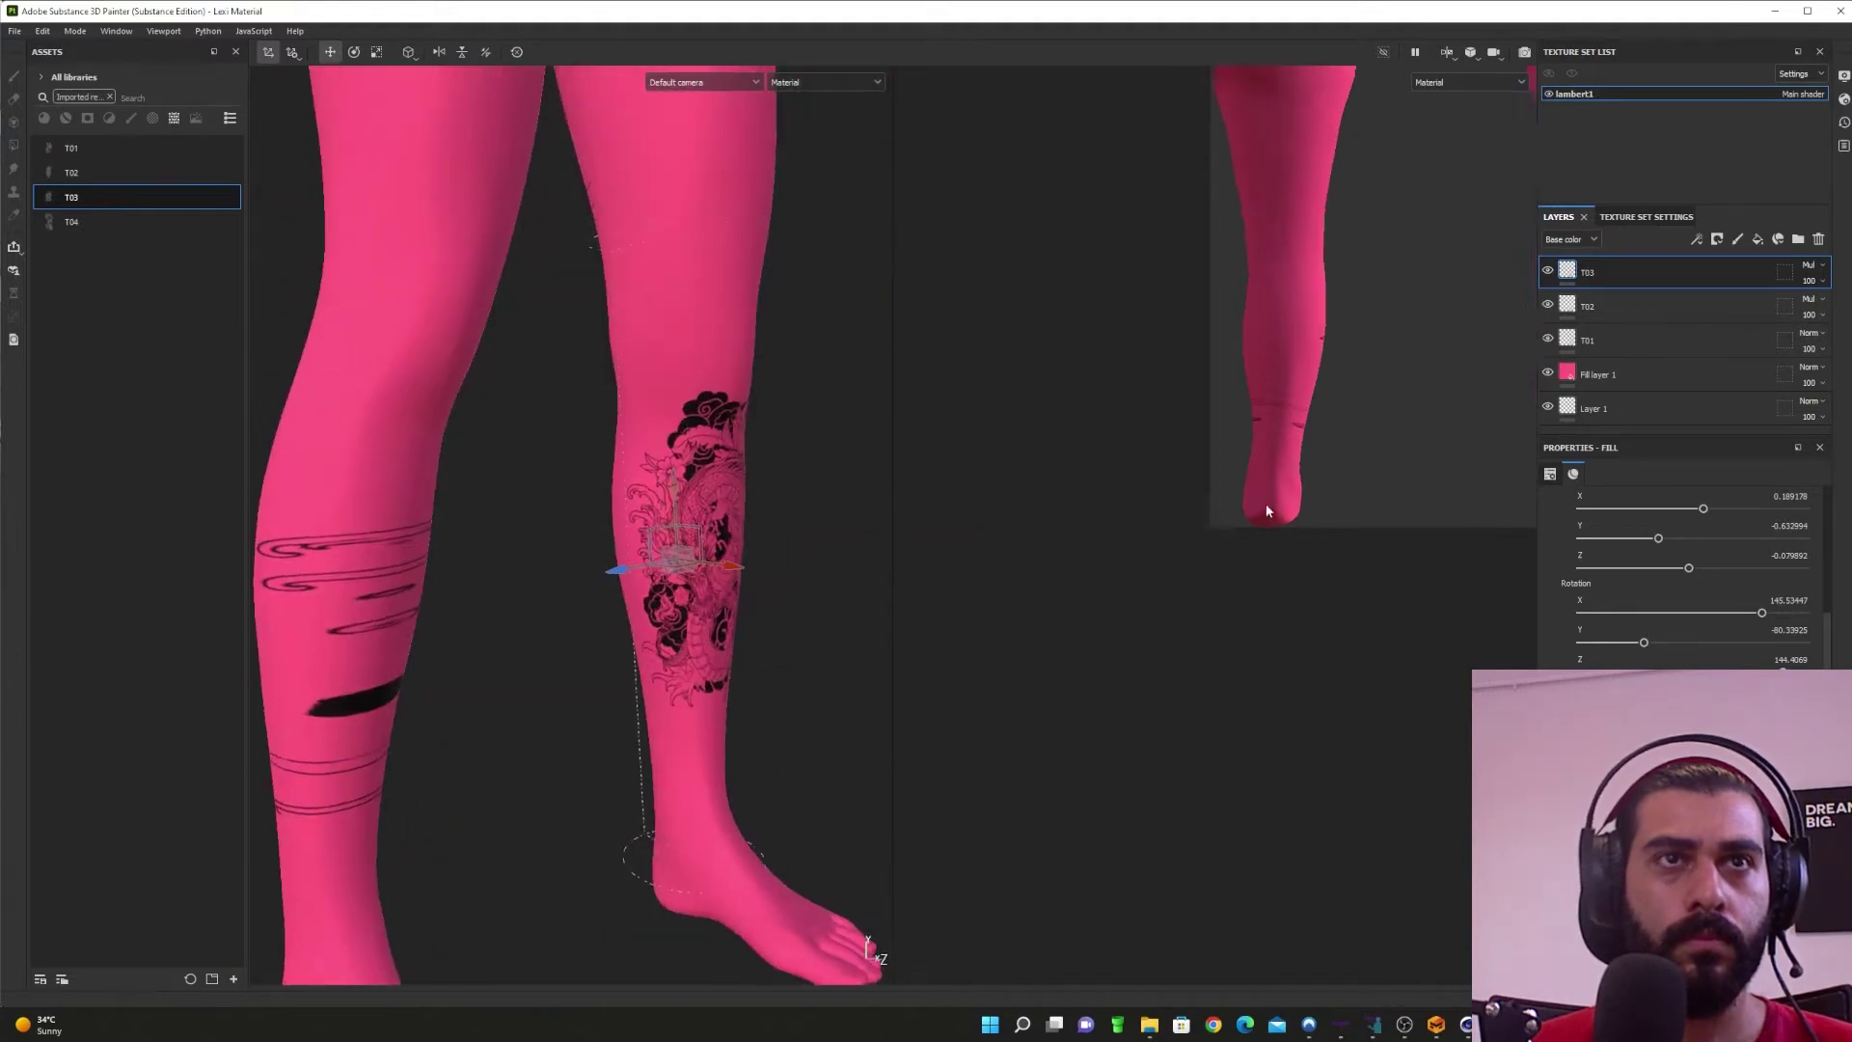
{"action": "scroll", "coordinate": [1266, 510], "scroll_direction": "down", "scroll_amount": 6}
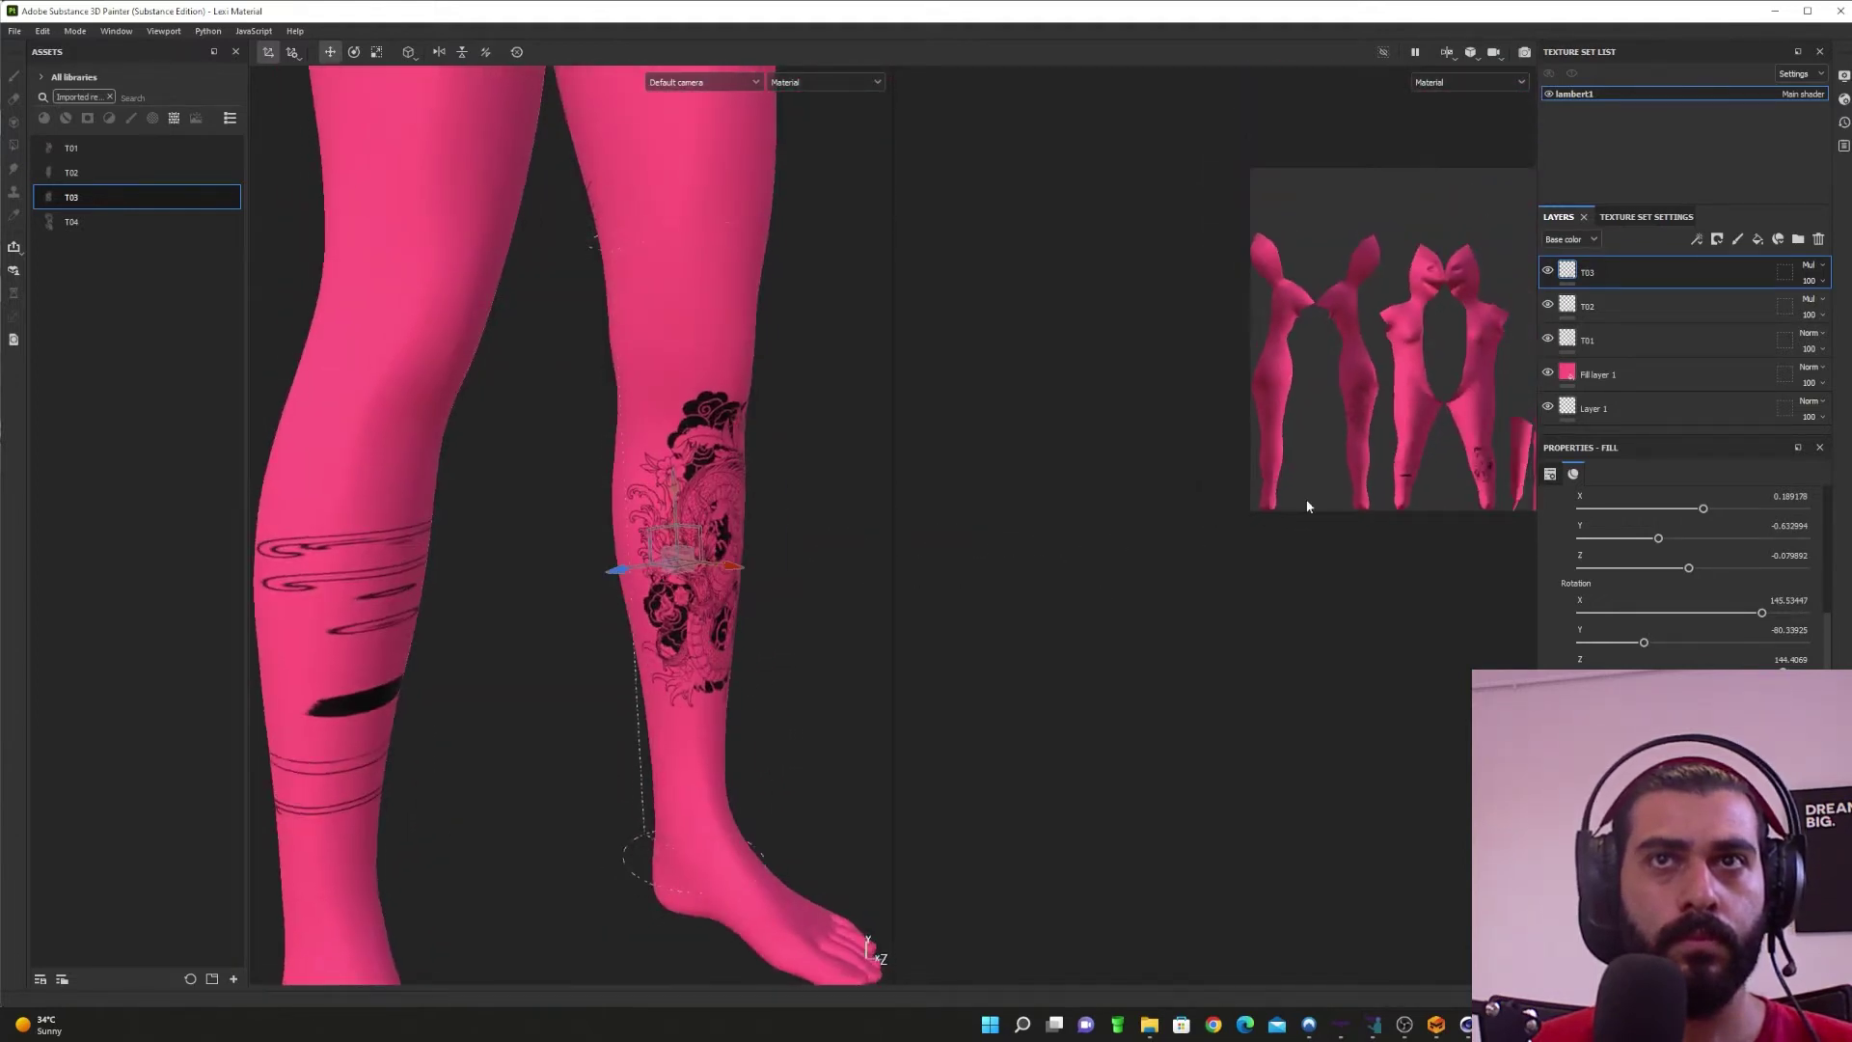
{"action": "scroll", "coordinate": [1308, 507], "scroll_direction": "down", "scroll_amount": 2}
{"action": "scroll", "coordinate": [689, 641], "scroll_direction": "up", "scroll_amount": 4}
{"action": "scroll", "coordinate": [689, 640], "scroll_direction": "down", "scroll_amount": 6}
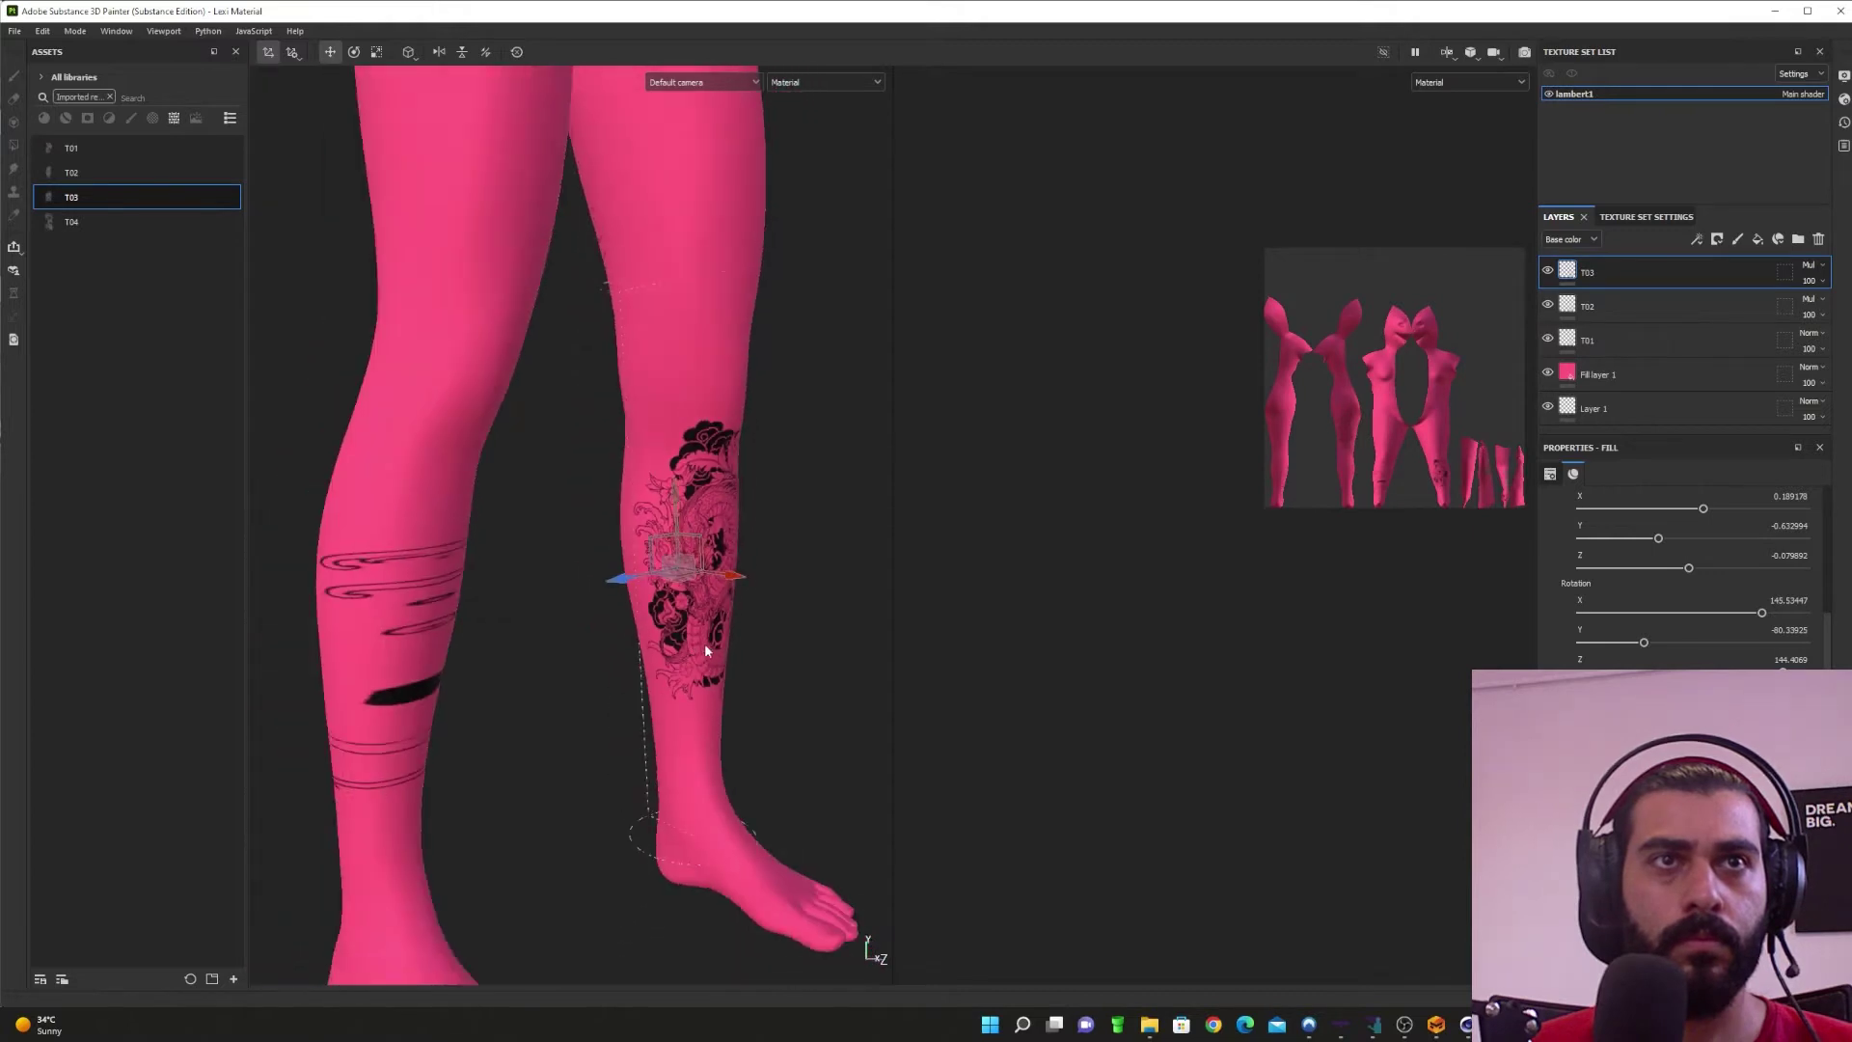
{"action": "left_click_drag", "start_coordinate": [705, 642], "coordinate": [659, 639], "text": "alt"}
{"action": "key", "text": "e"}
{"action": "key", "text": "r"}
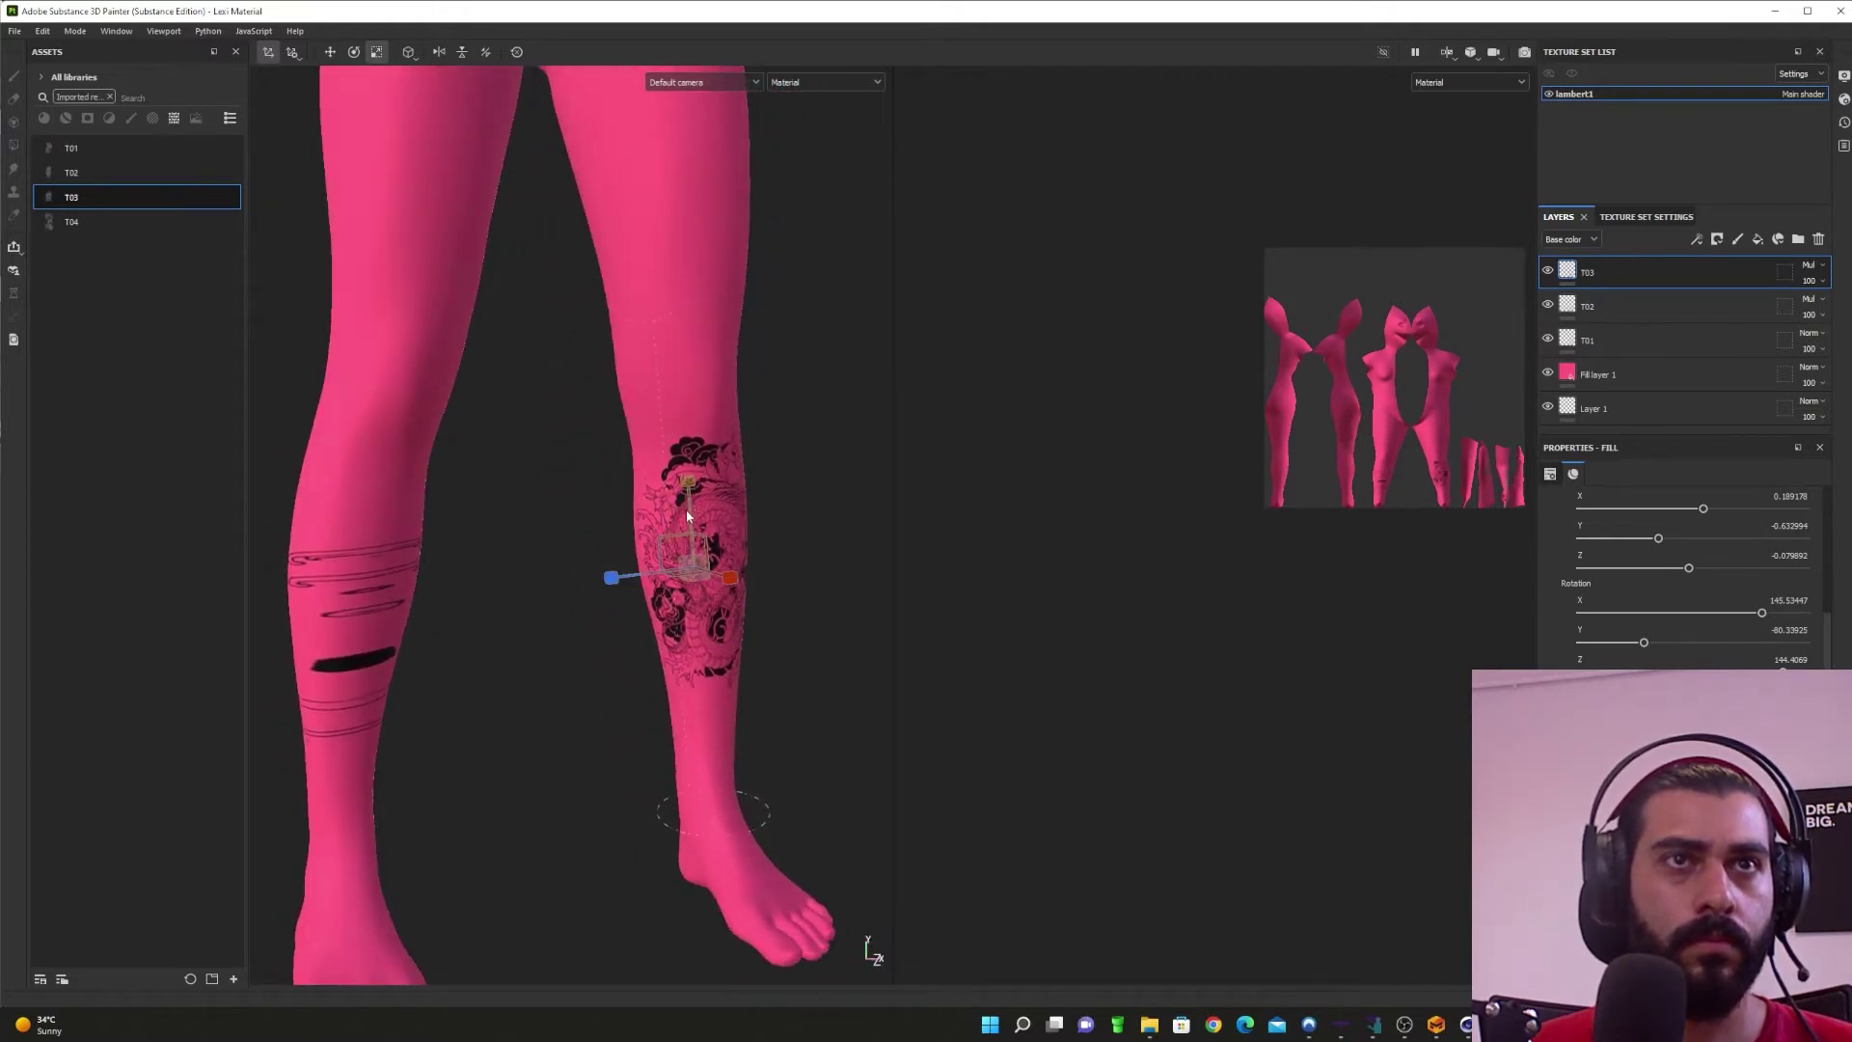
{"action": "left_click_drag", "start_coordinate": [692, 563], "coordinate": [737, 578]}
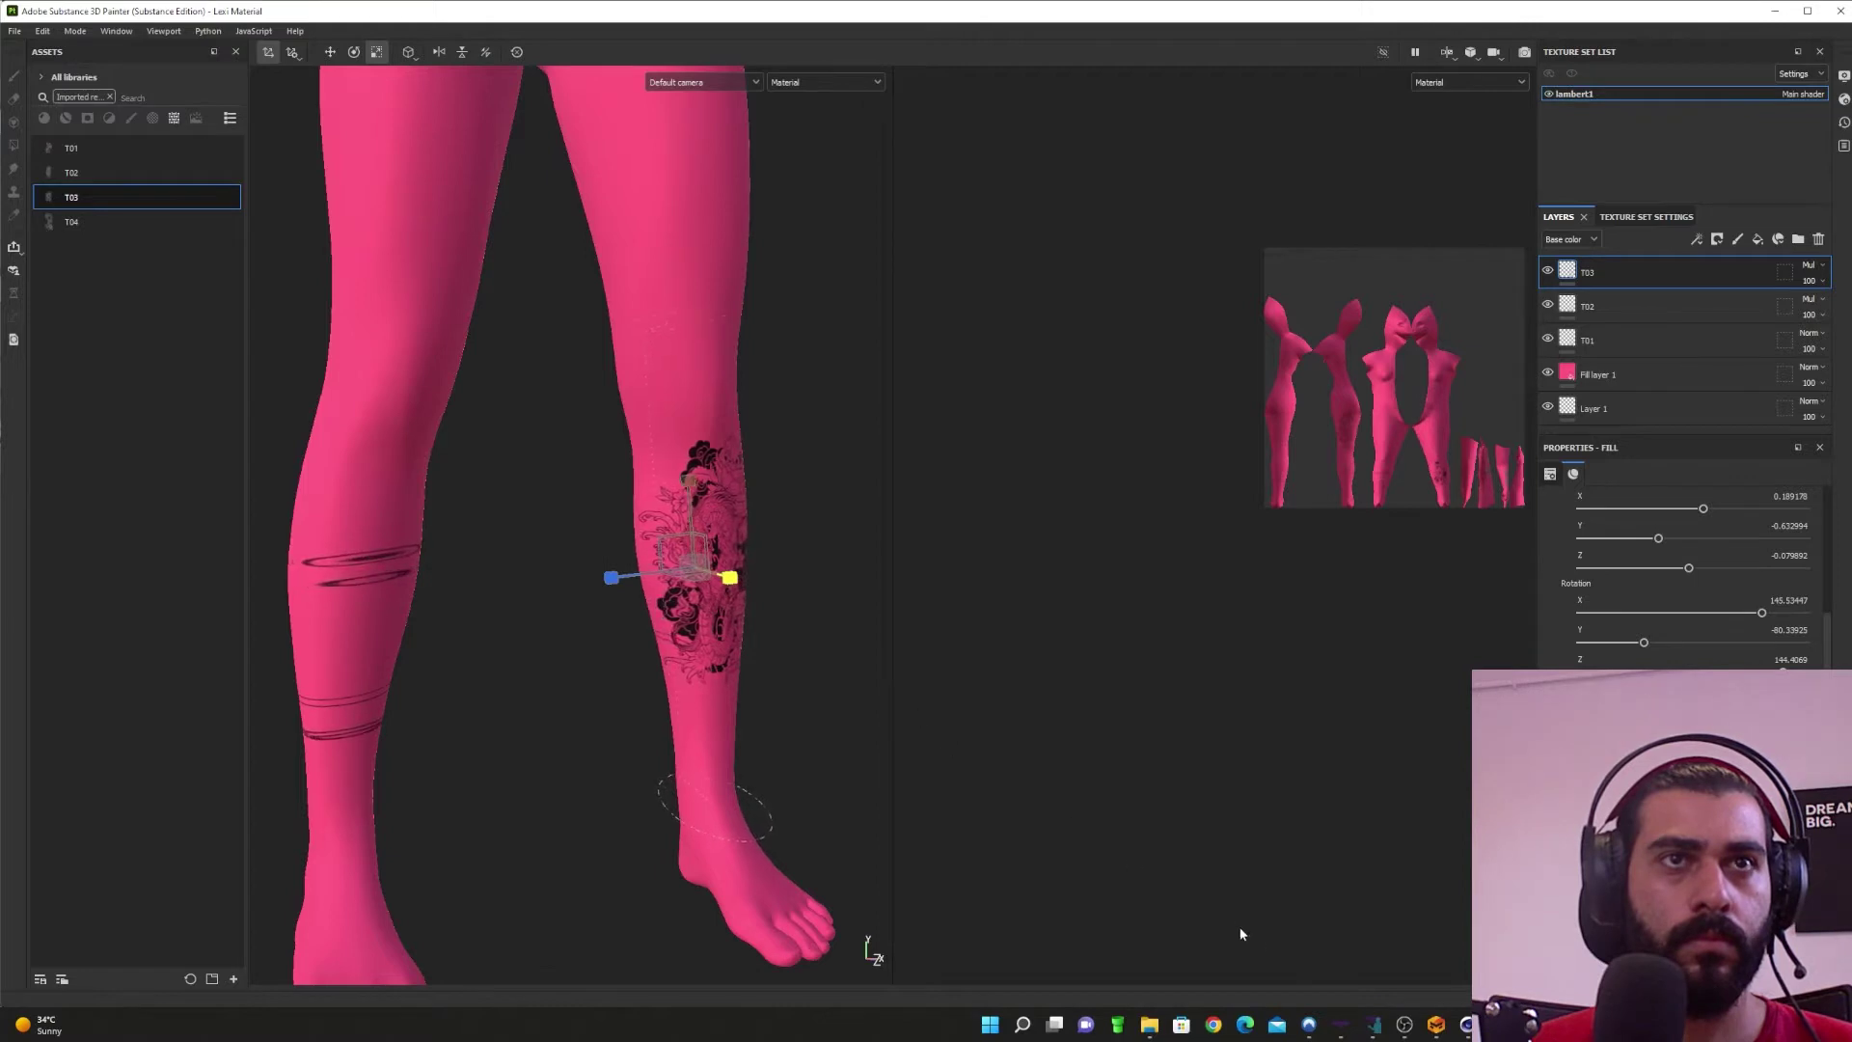
Step: Move the T03 cylinder sideways onto the shin and widen it around the lower leg
{"action": "left_click_drag", "start_coordinate": [677, 668], "coordinate": [673, 760], "text": "alt"}
{"action": "key", "text": "e"}
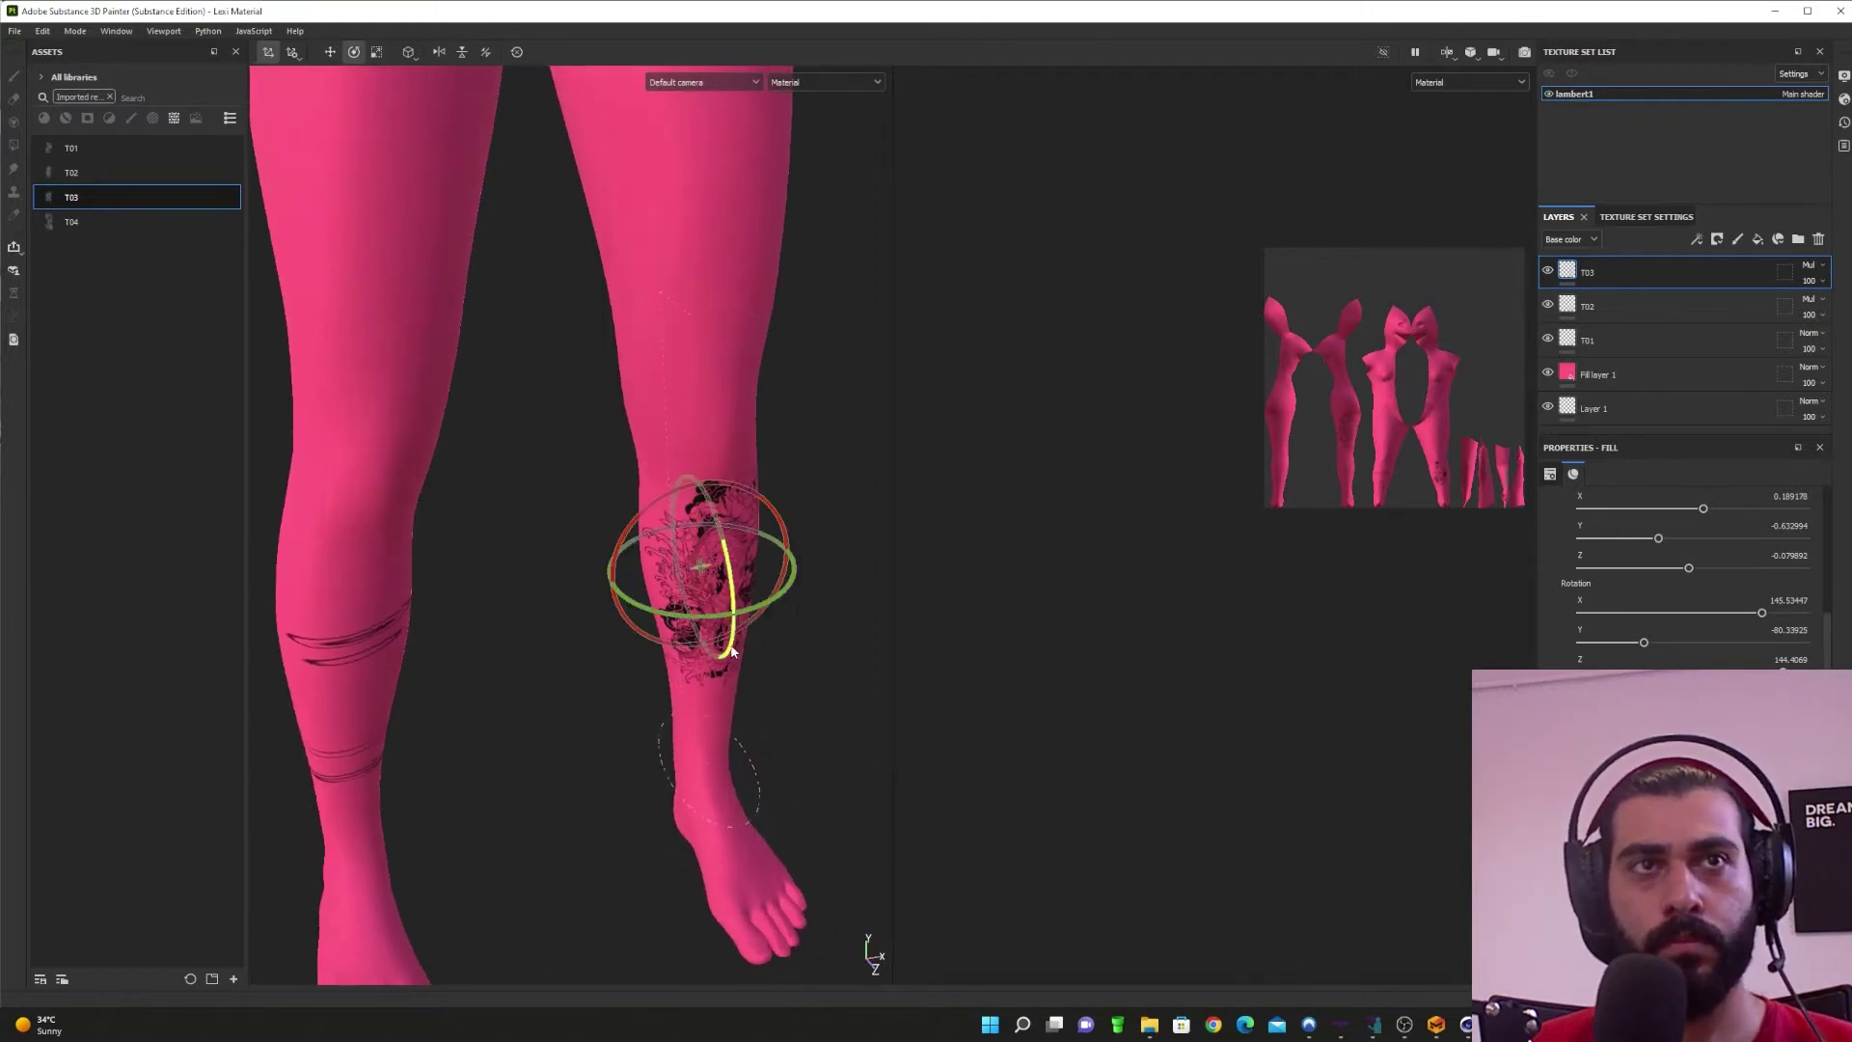
{"action": "key", "text": "w"}
{"action": "mouse_move", "coordinate": [723, 608]}
{"action": "left_mouse_down"}
{"action": "mouse_move", "coordinate": [739, 625]}
{"action": "mouse_move", "coordinate": [702, 611]}
{"action": "left_mouse_up"}
{"action": "left_click_drag", "start_coordinate": [807, 712], "coordinate": [788, 637], "text": "alt"}
{"action": "middle_click_drag", "start_coordinate": [788, 637], "coordinate": [793, 674], "text": "alt"}
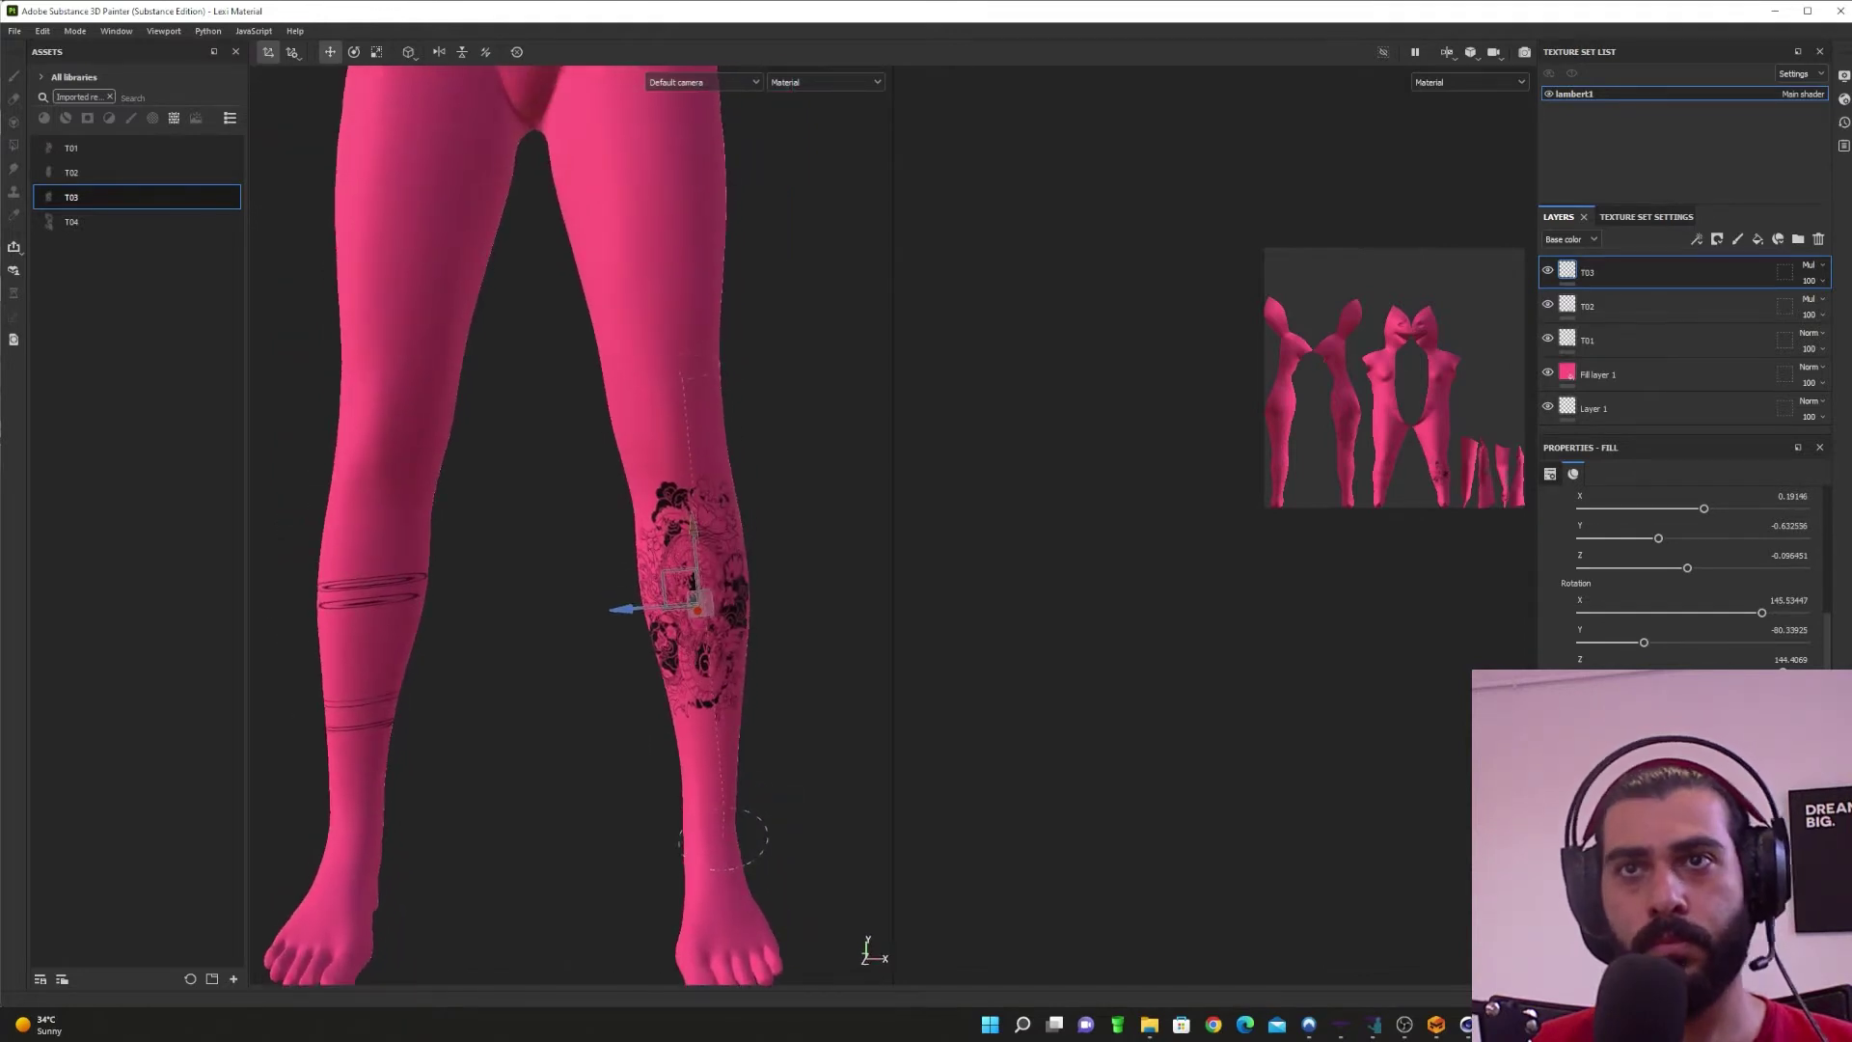
{"action": "left_click_drag", "start_coordinate": [1710, 716], "coordinate": [1706, 717]}
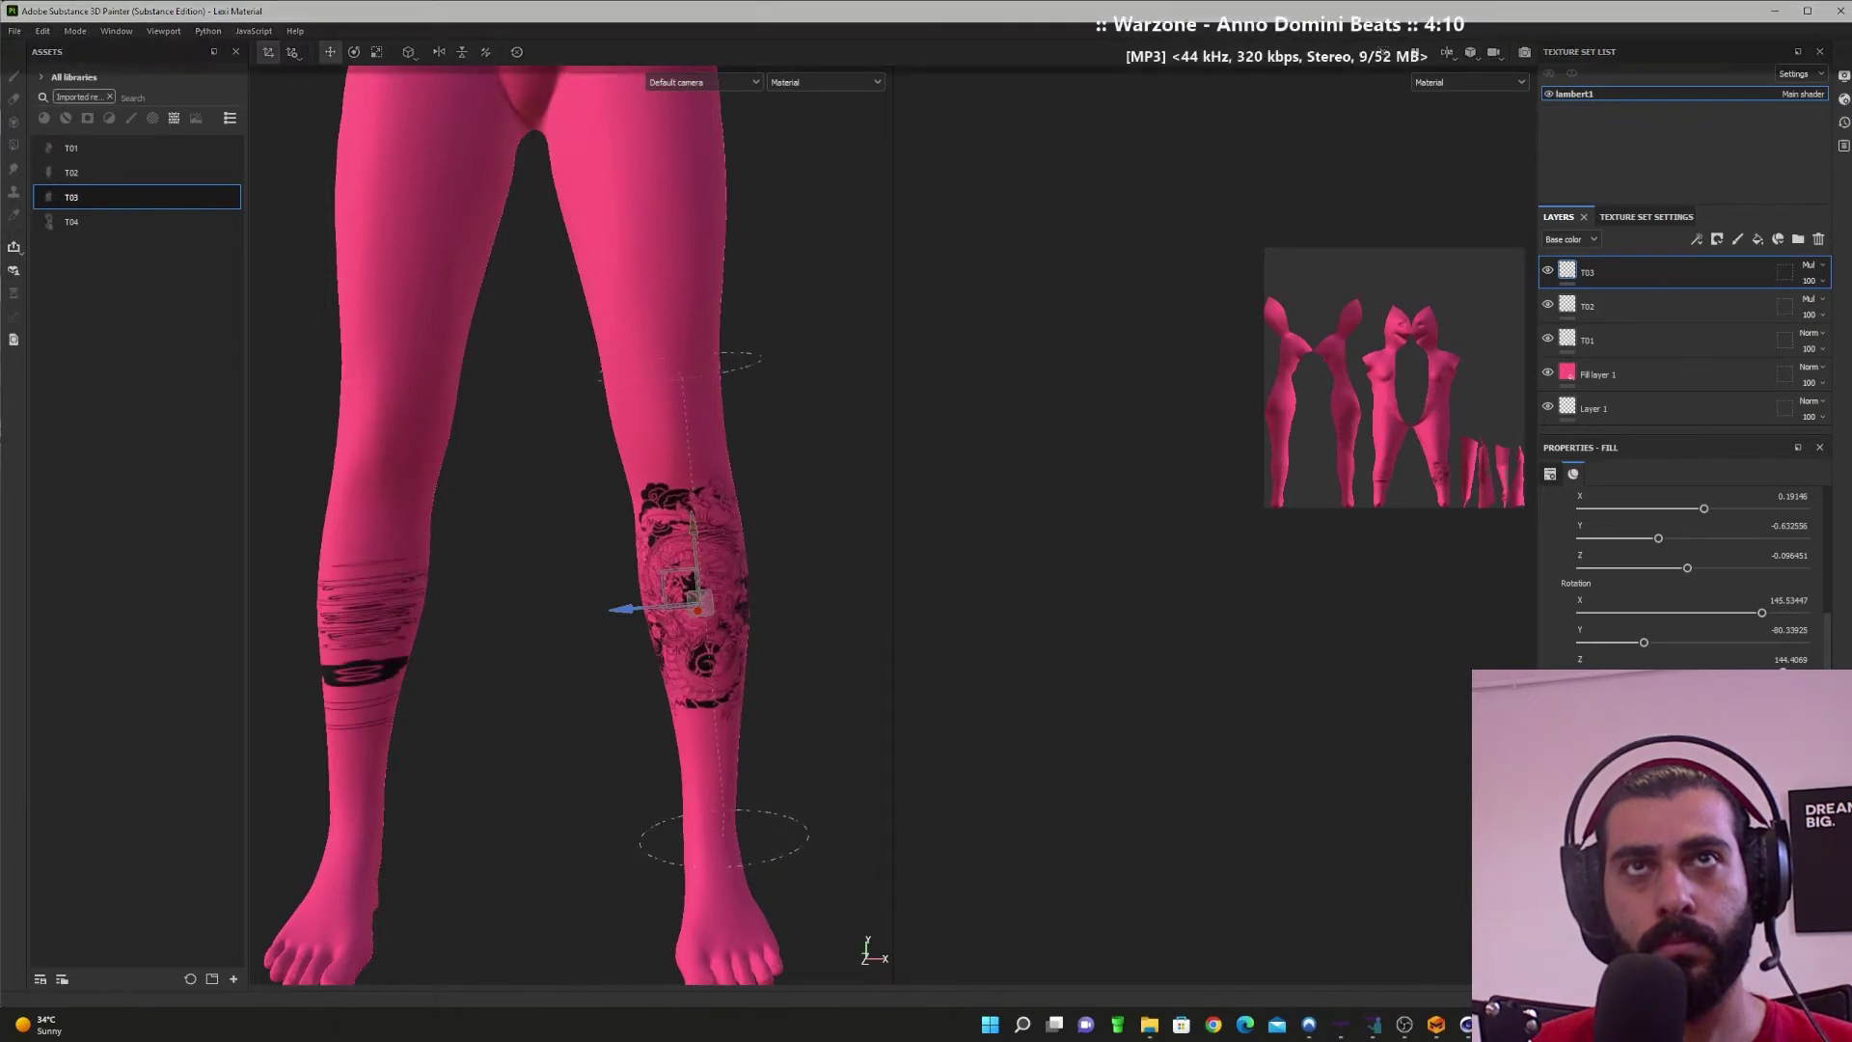
Step: Tilt the T03 cylinder so its axis follows the slant of the lower leg
{"action": "left_click_drag", "start_coordinate": [718, 715], "coordinate": [748, 759], "text": "alt"}
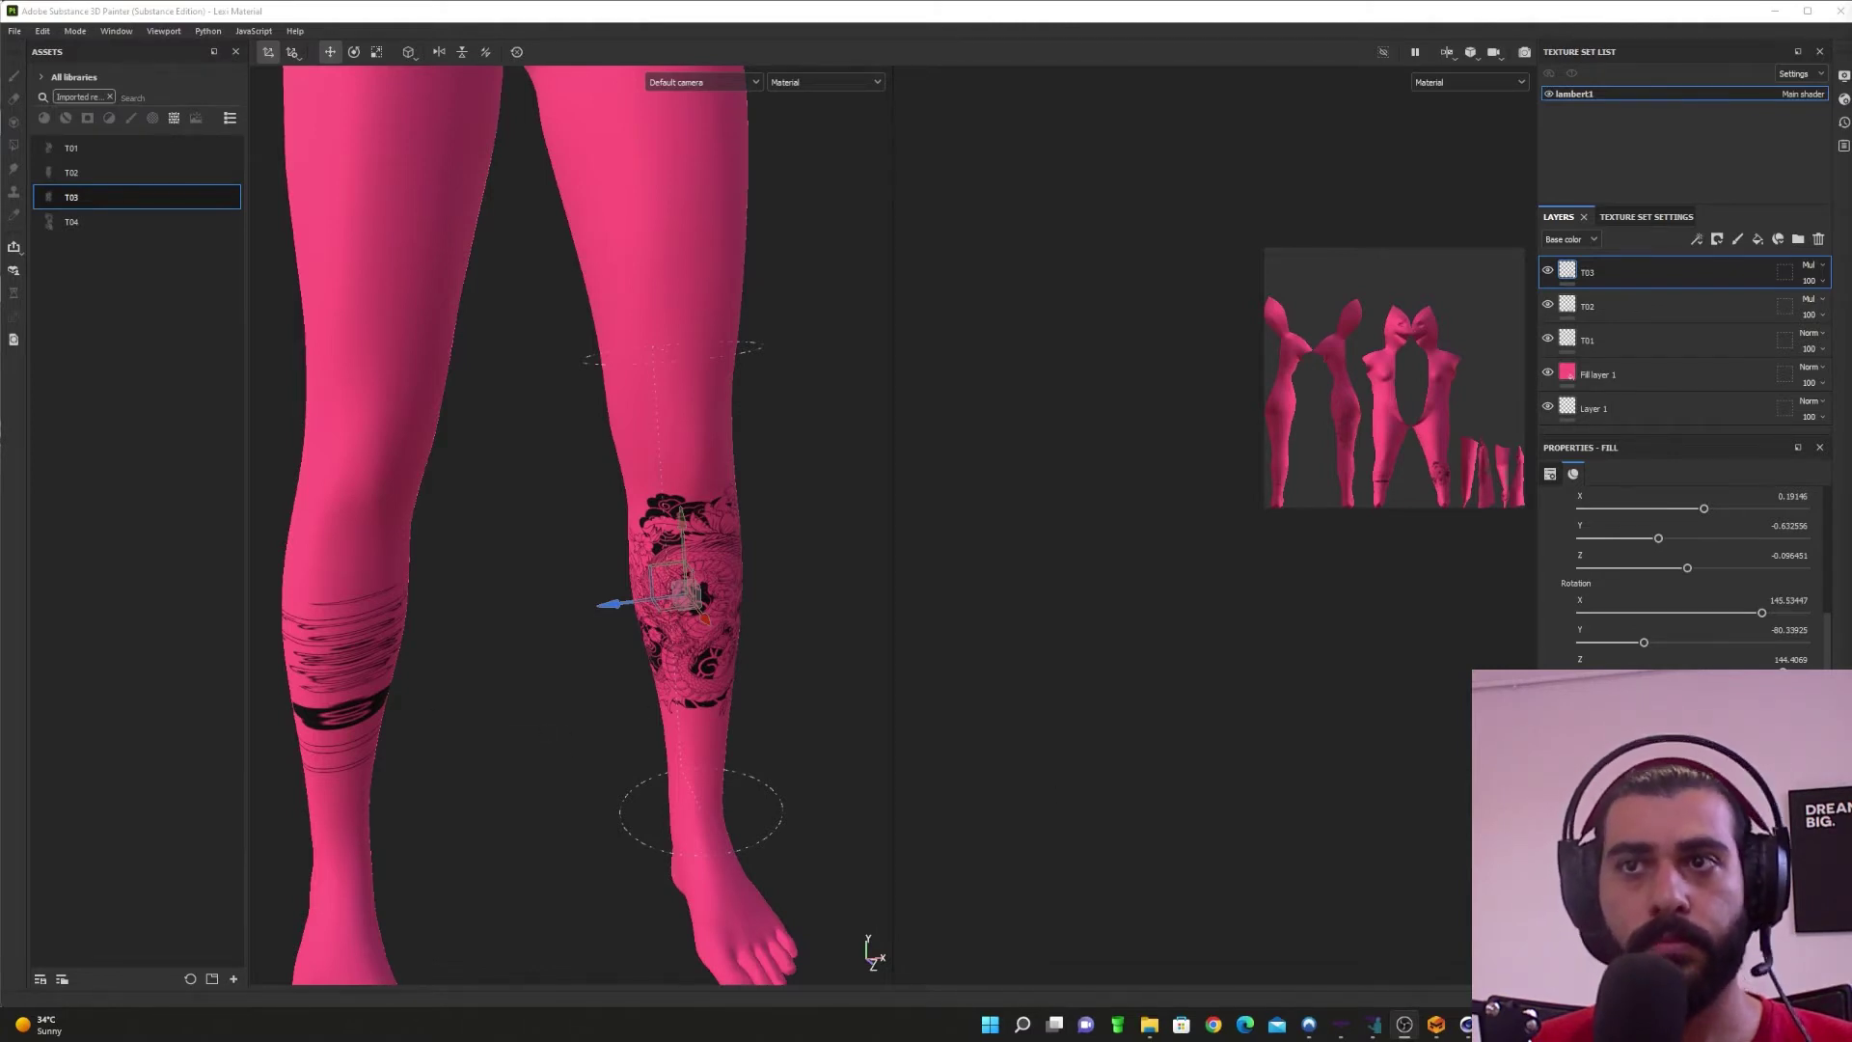
{"action": "left_click_drag", "start_coordinate": [517, 708], "coordinate": [454, 682], "text": "alt"}
{"action": "middle_click_drag", "start_coordinate": [635, 731], "coordinate": [837, 714], "text": "alt"}
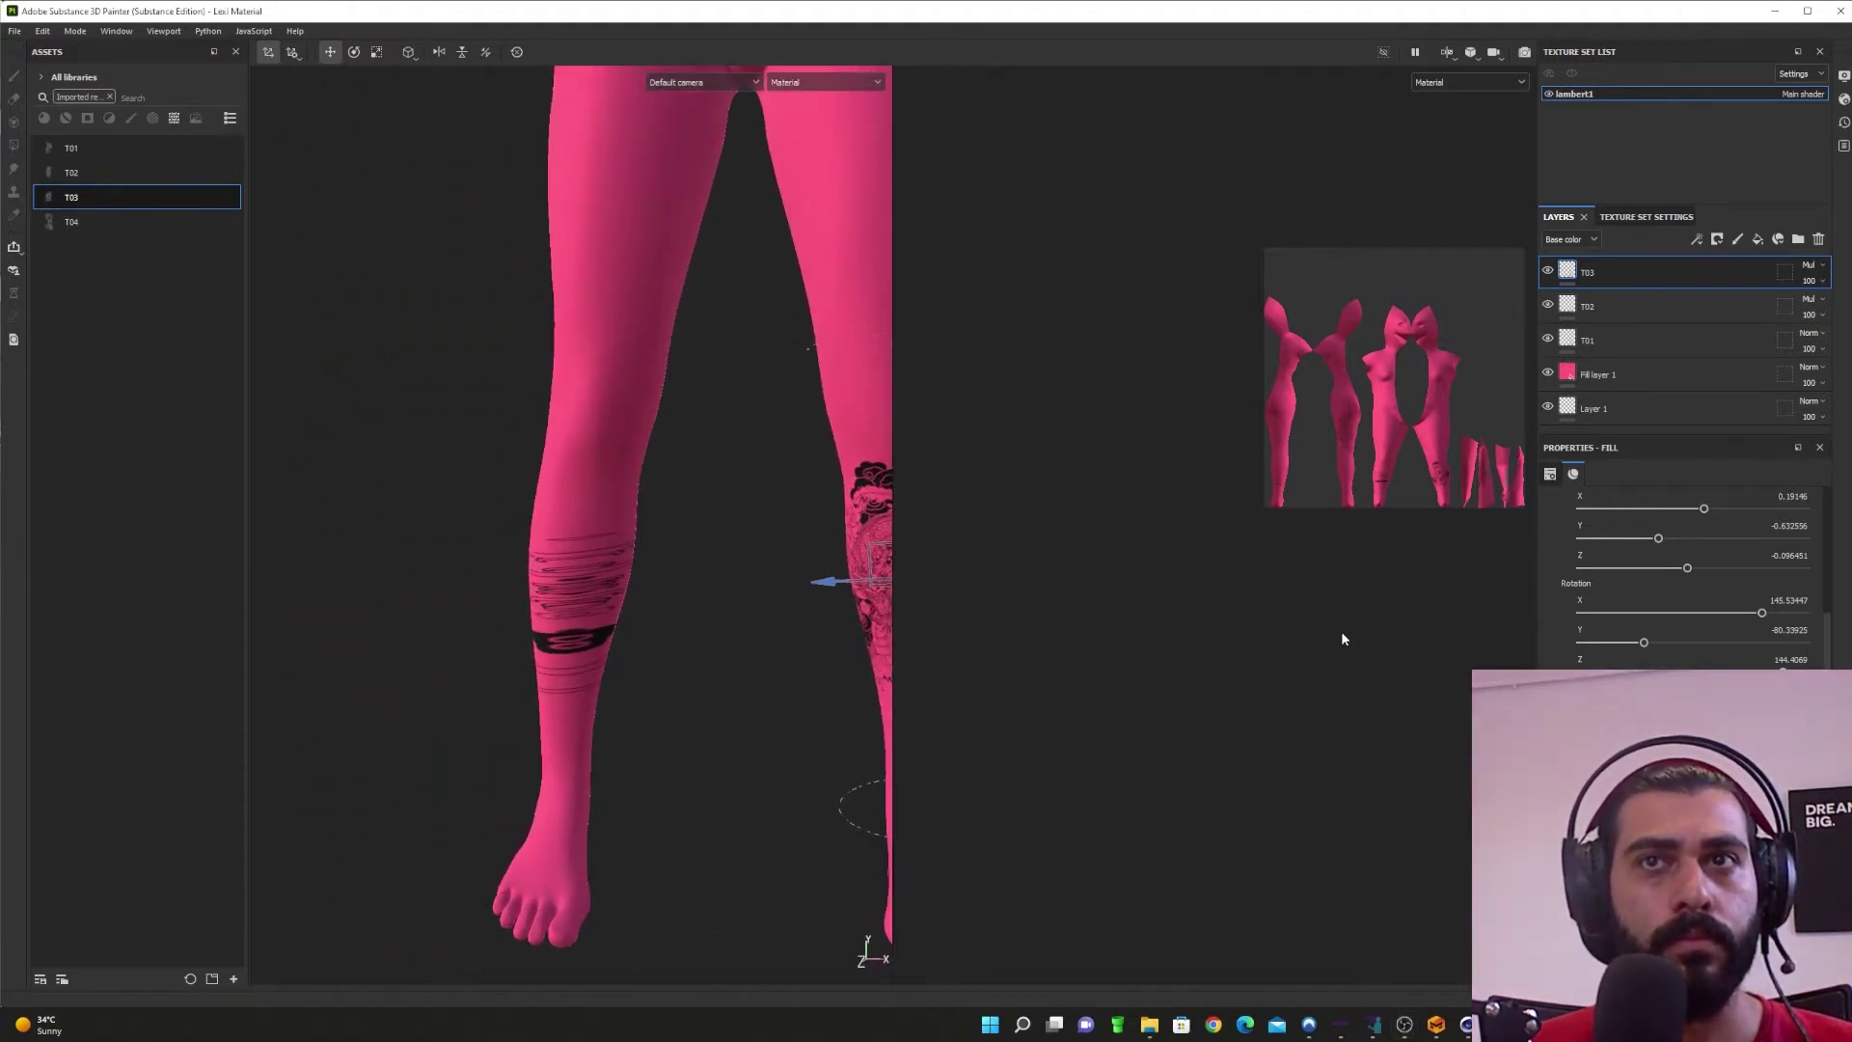
{"action": "middle_click_drag", "start_coordinate": [774, 627], "coordinate": [513, 616], "text": "alt"}
{"action": "scroll", "coordinate": [604, 629], "scroll_direction": "up", "scroll_amount": 3}
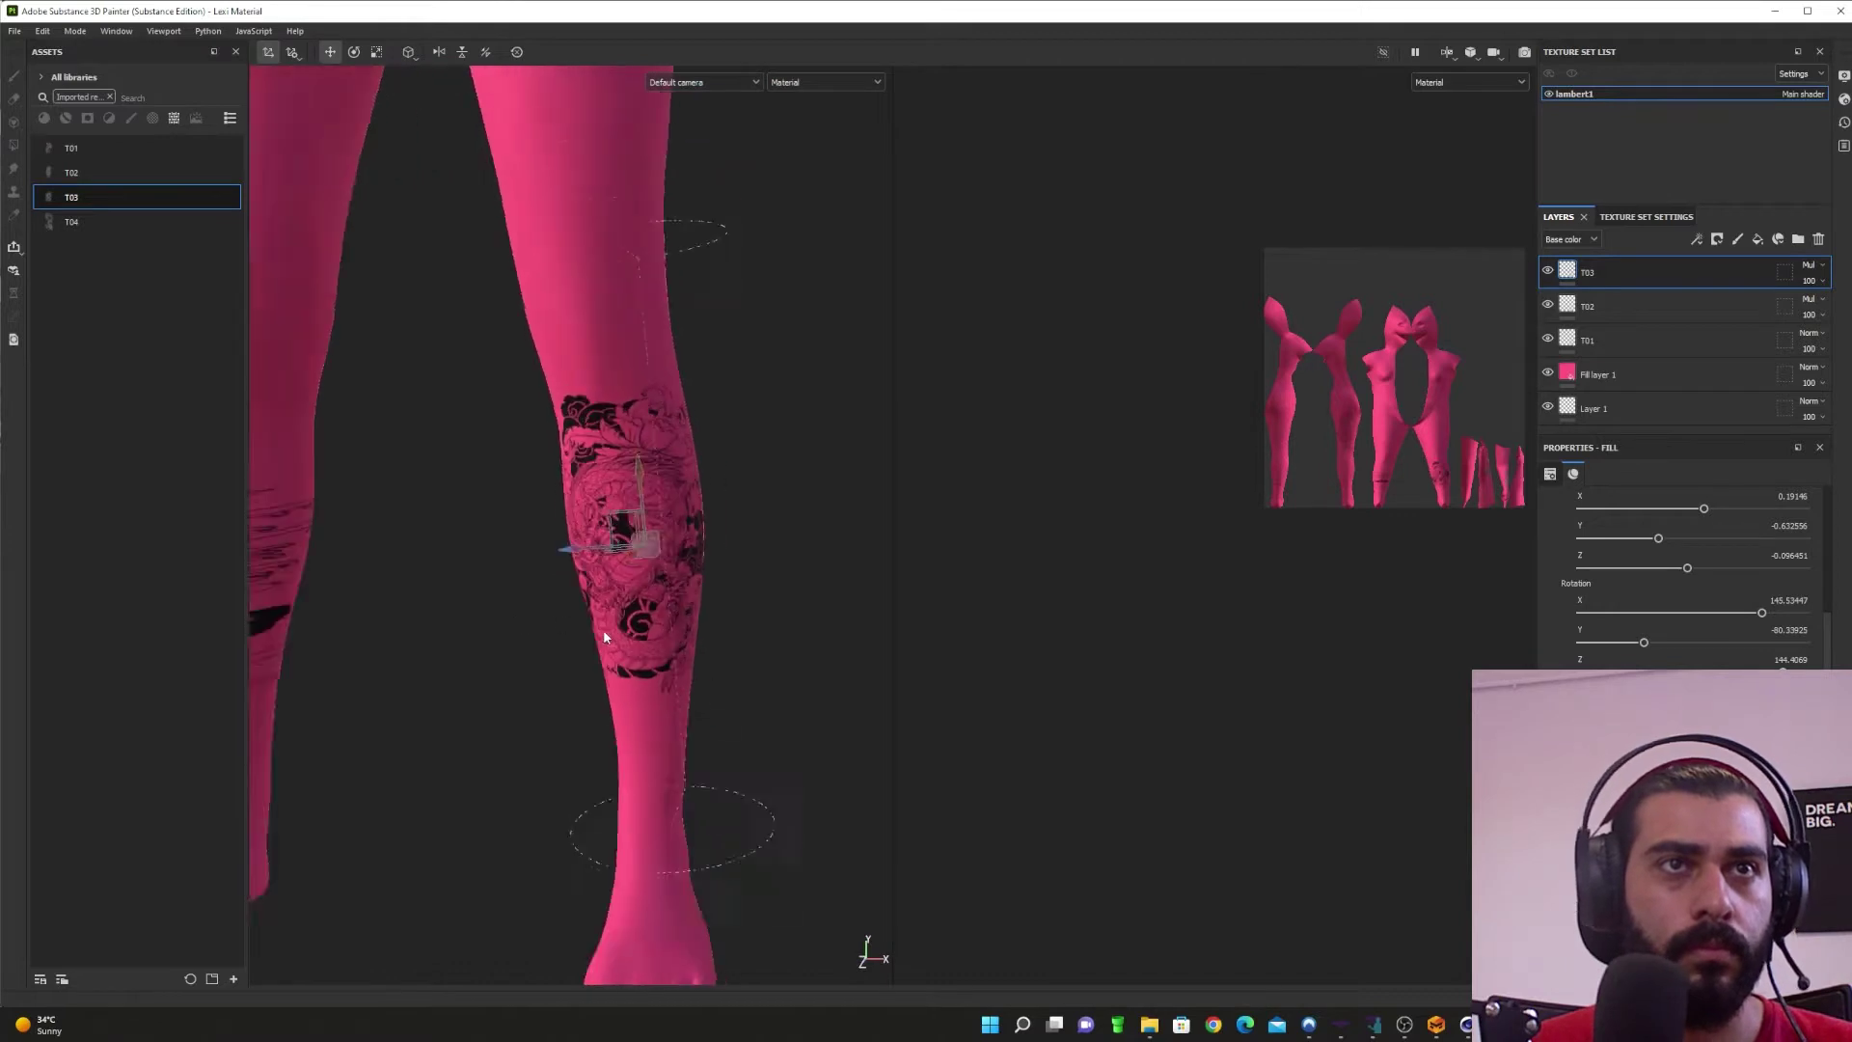
{"action": "scroll", "coordinate": [604, 629], "scroll_direction": "down", "scroll_amount": 1}
{"action": "key", "text": "e"}
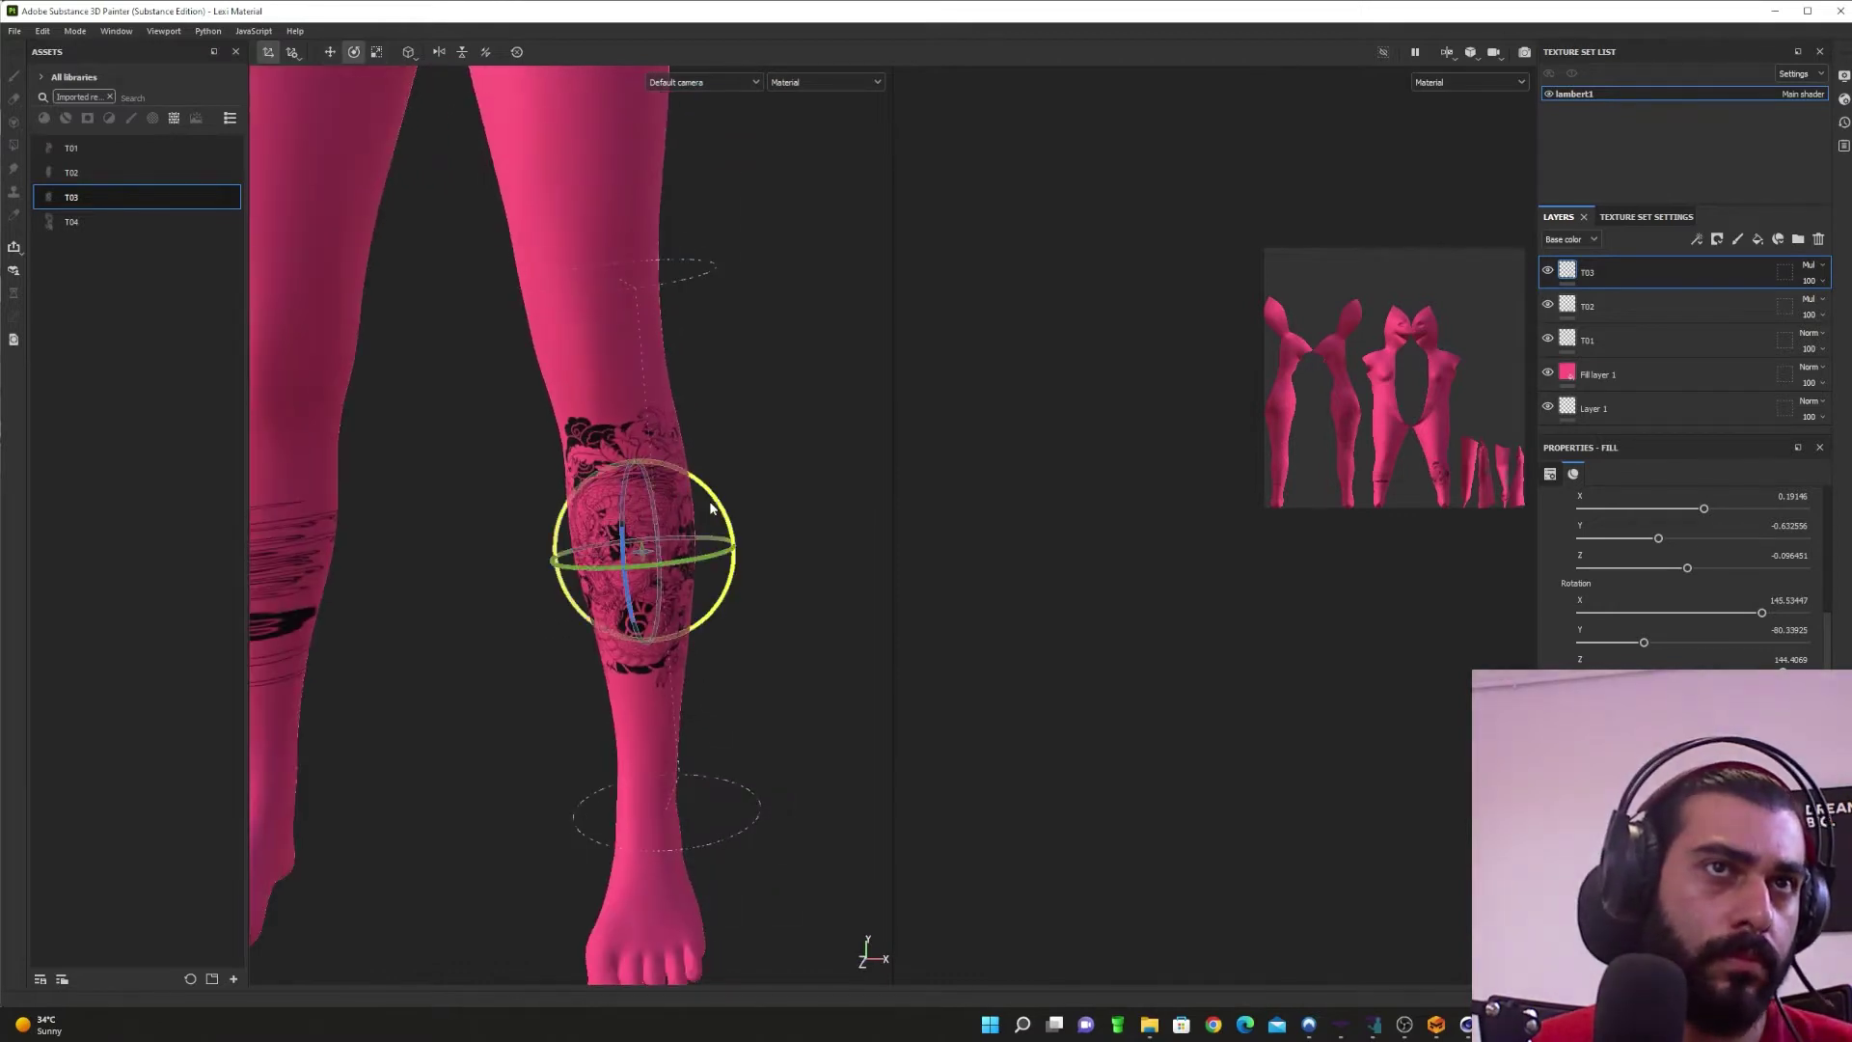
{"action": "mouse_move", "coordinate": [719, 504]}
{"action": "left_mouse_down"}
{"action": "mouse_move", "coordinate": [712, 521]}
{"action": "mouse_move", "coordinate": [717, 499]}
{"action": "left_mouse_up"}
{"action": "key", "text": "w"}
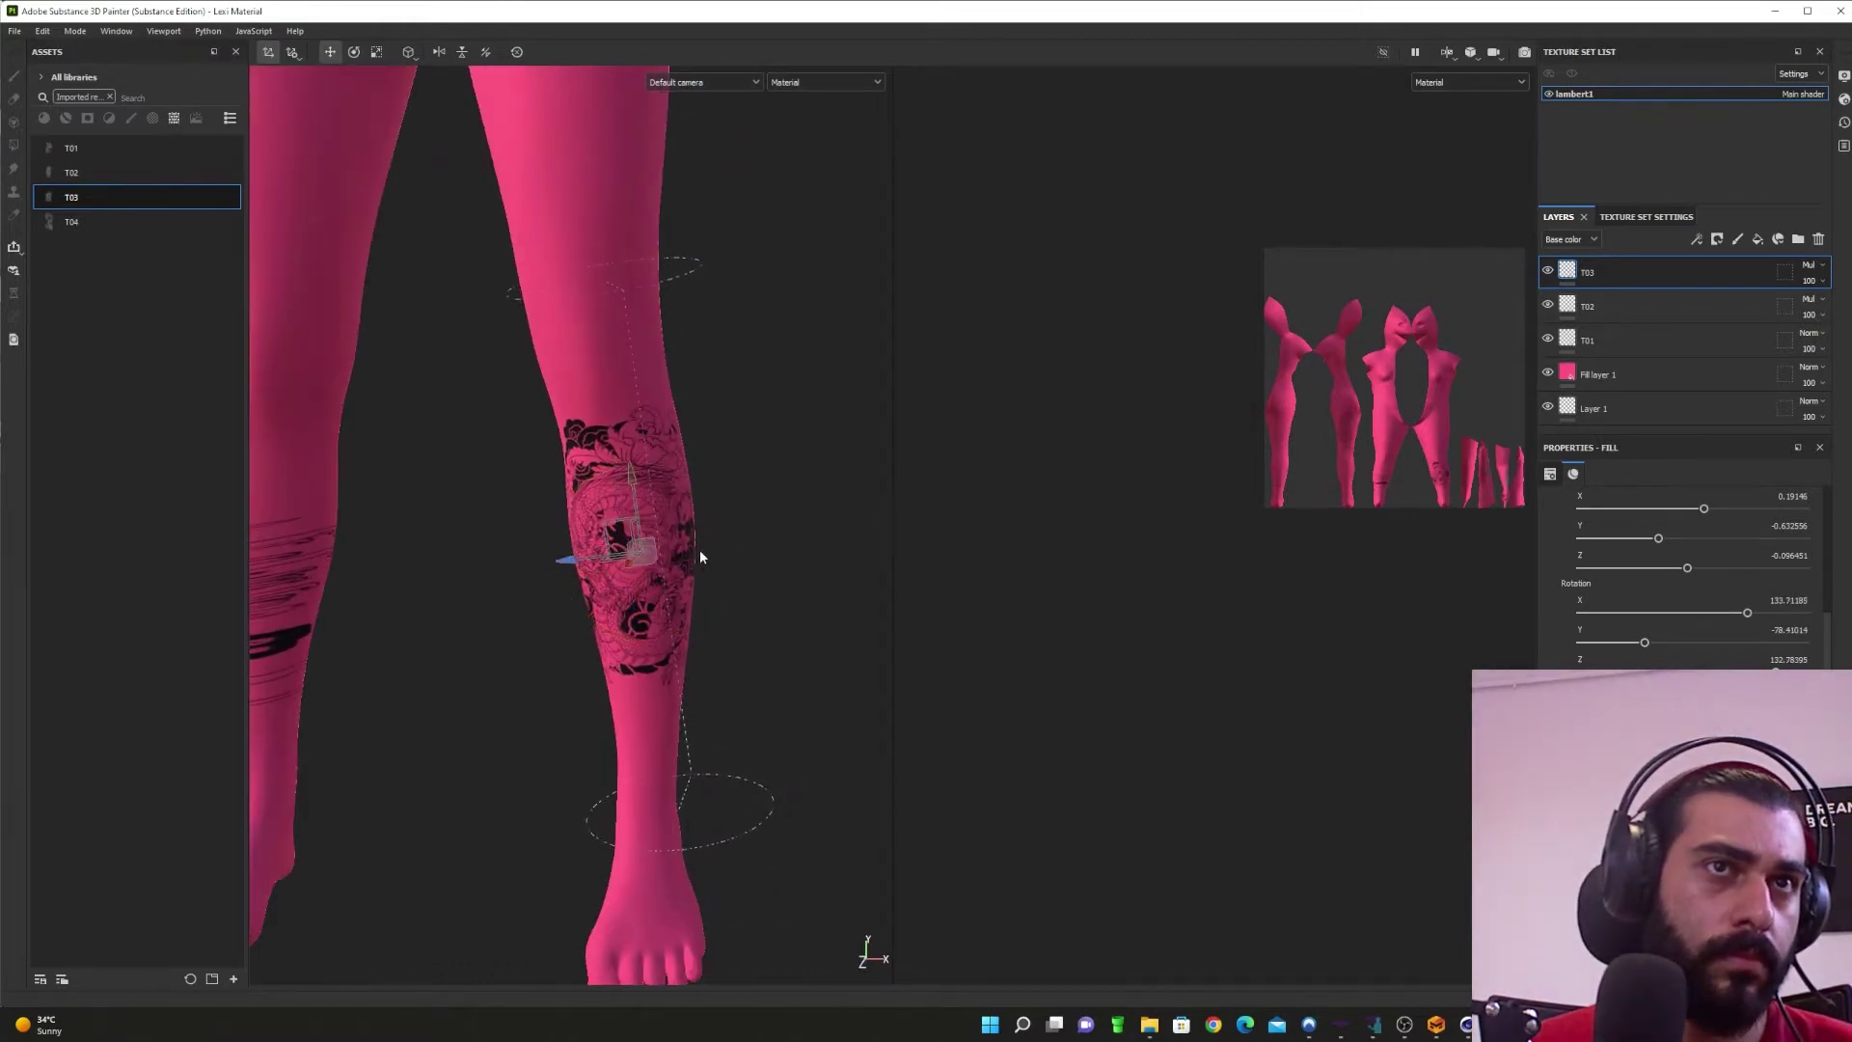
Step: Reposition the T03 cylinder below the knee and rotate it slightly to line the tattoo up with the shin
{"action": "left_click_drag", "start_coordinate": [576, 559], "coordinate": [965, 706]}
{"action": "left_click_drag", "start_coordinate": [639, 590], "coordinate": [691, 590]}
{"action": "left_click_drag", "start_coordinate": [639, 651], "coordinate": [345, 576]}
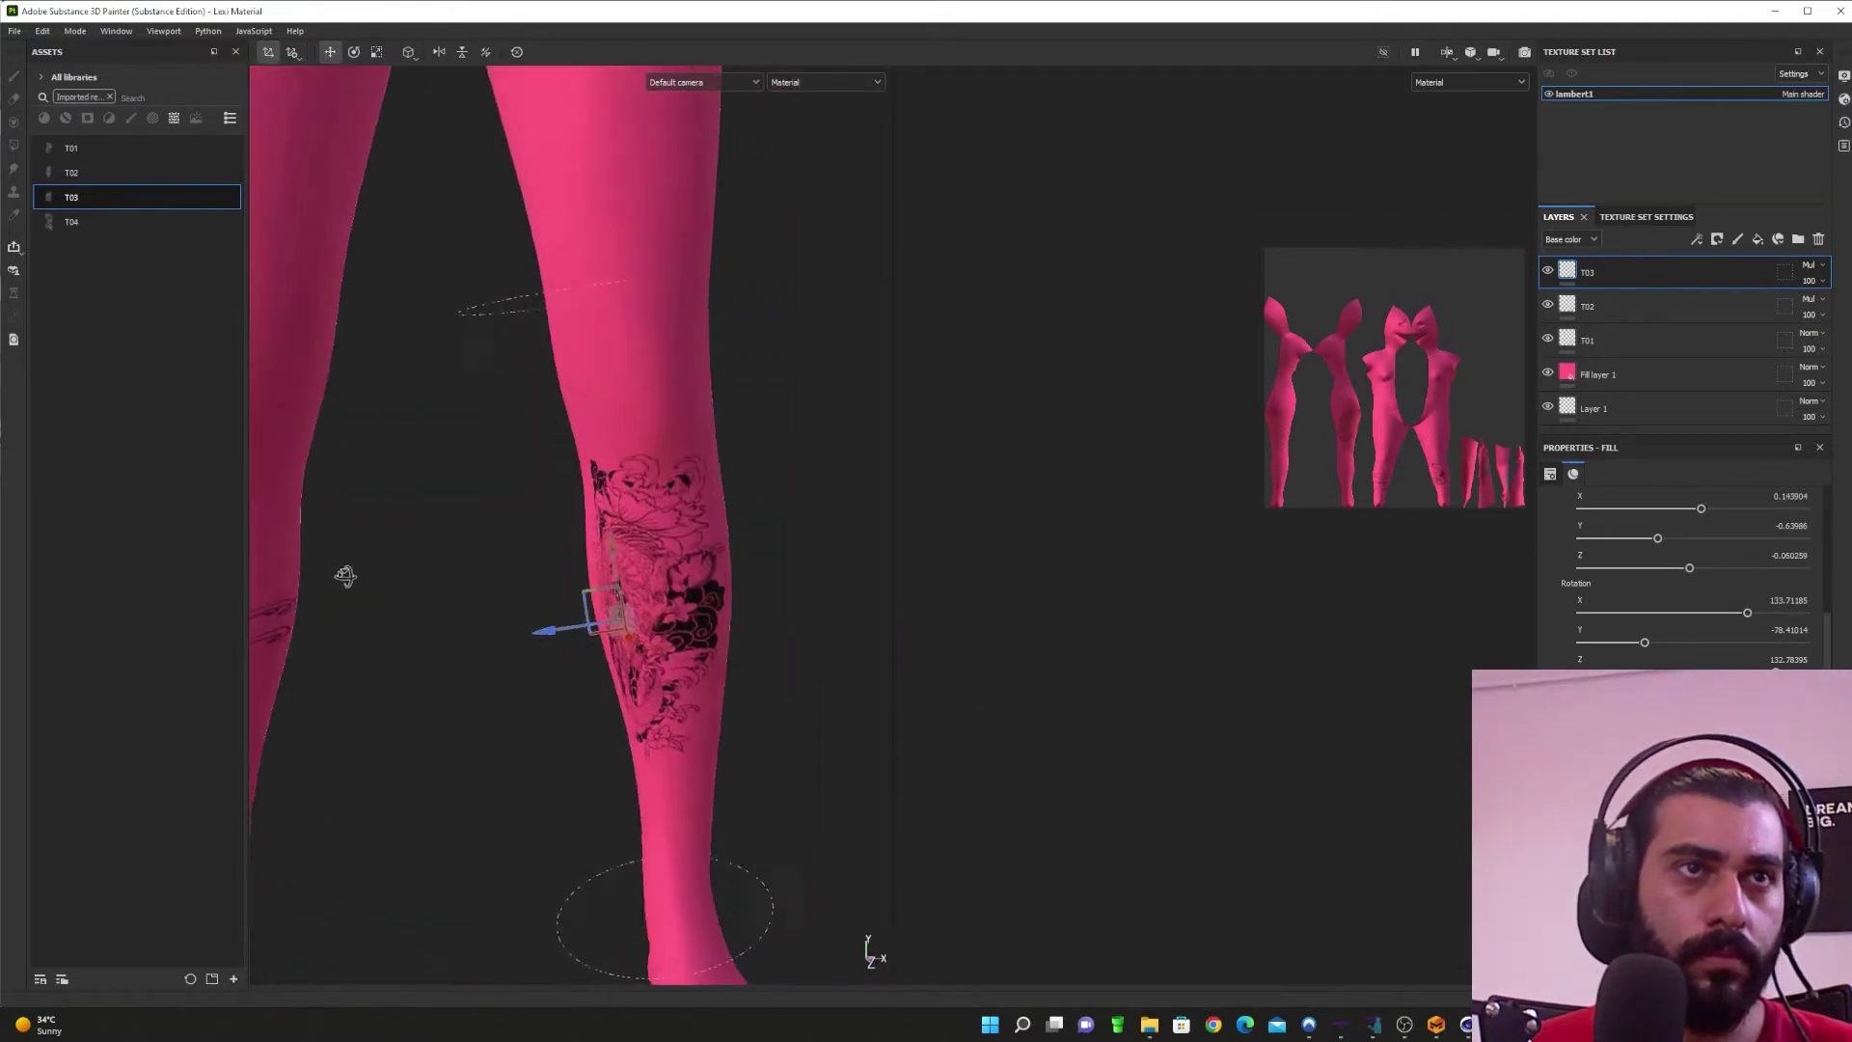
{"action": "left_click_drag", "start_coordinate": [584, 689], "coordinate": [640, 826], "text": "alt"}
{"action": "key", "text": "e"}
{"action": "mouse_move", "coordinate": [652, 665]}
{"action": "left_mouse_down"}
{"action": "mouse_move", "coordinate": [620, 654]}
{"action": "mouse_move", "coordinate": [641, 650]}
{"action": "left_mouse_up"}
{"action": "key", "text": "w"}
Step: Tilt the T03 cylinder to match the leg's side profile and shift it forward on the shin
{"action": "right_click_drag", "start_coordinate": [641, 651], "coordinate": [422, 686], "text": "alt"}
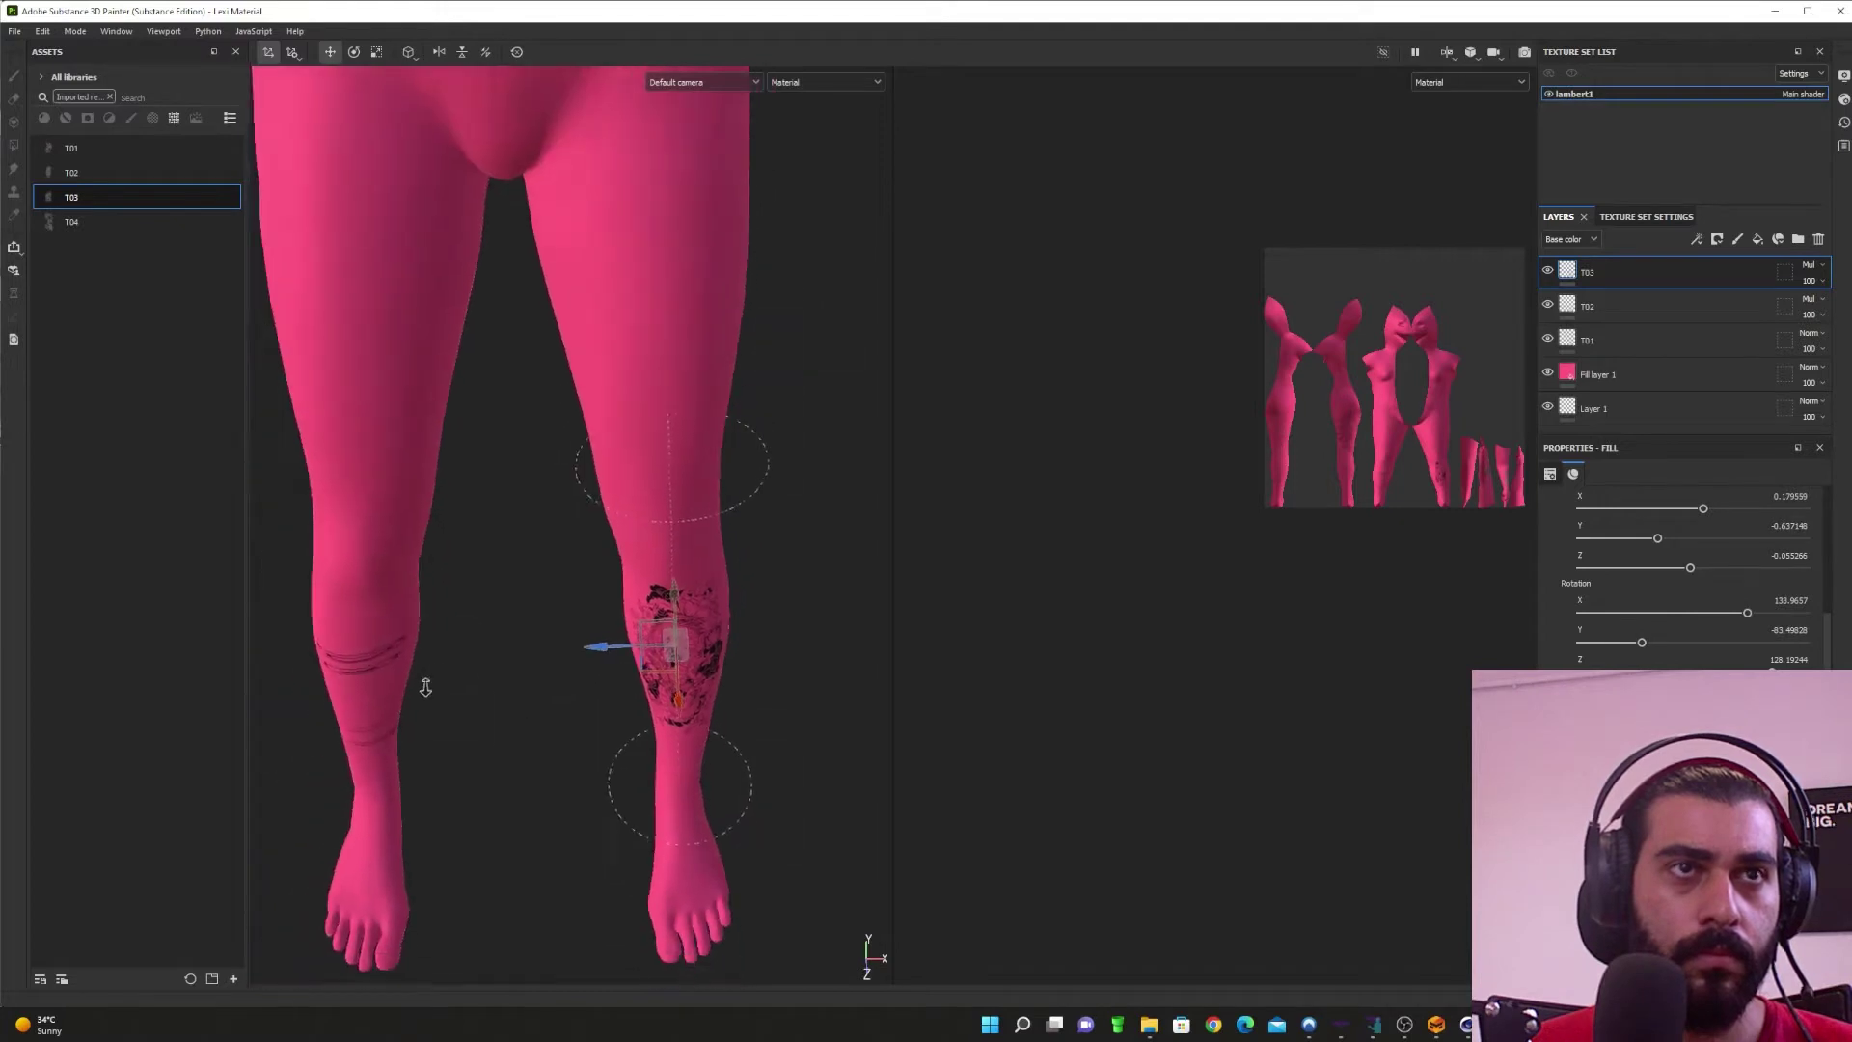
{"action": "left_click_drag", "start_coordinate": [634, 743], "coordinate": [676, 685], "text": "alt"}
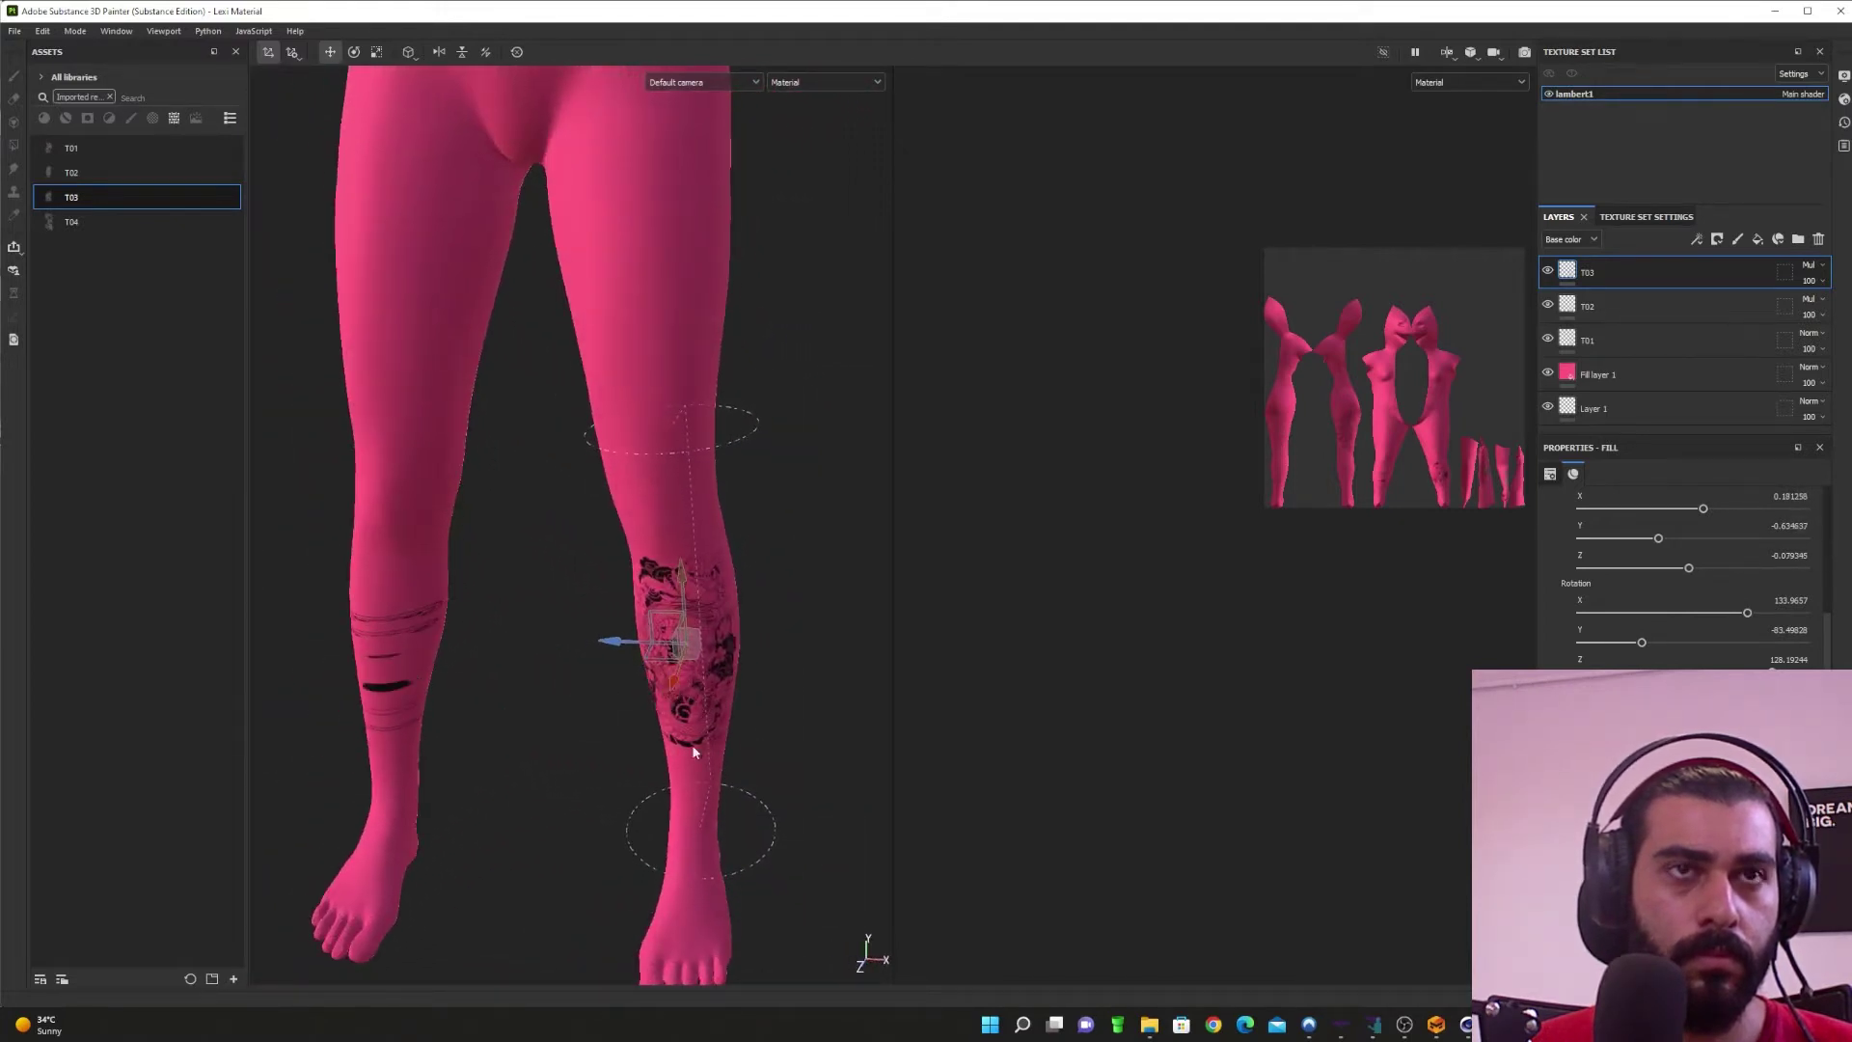
{"action": "left_click_drag", "start_coordinate": [695, 753], "coordinate": [905, 627], "text": "alt"}
{"action": "key", "text": "e"}
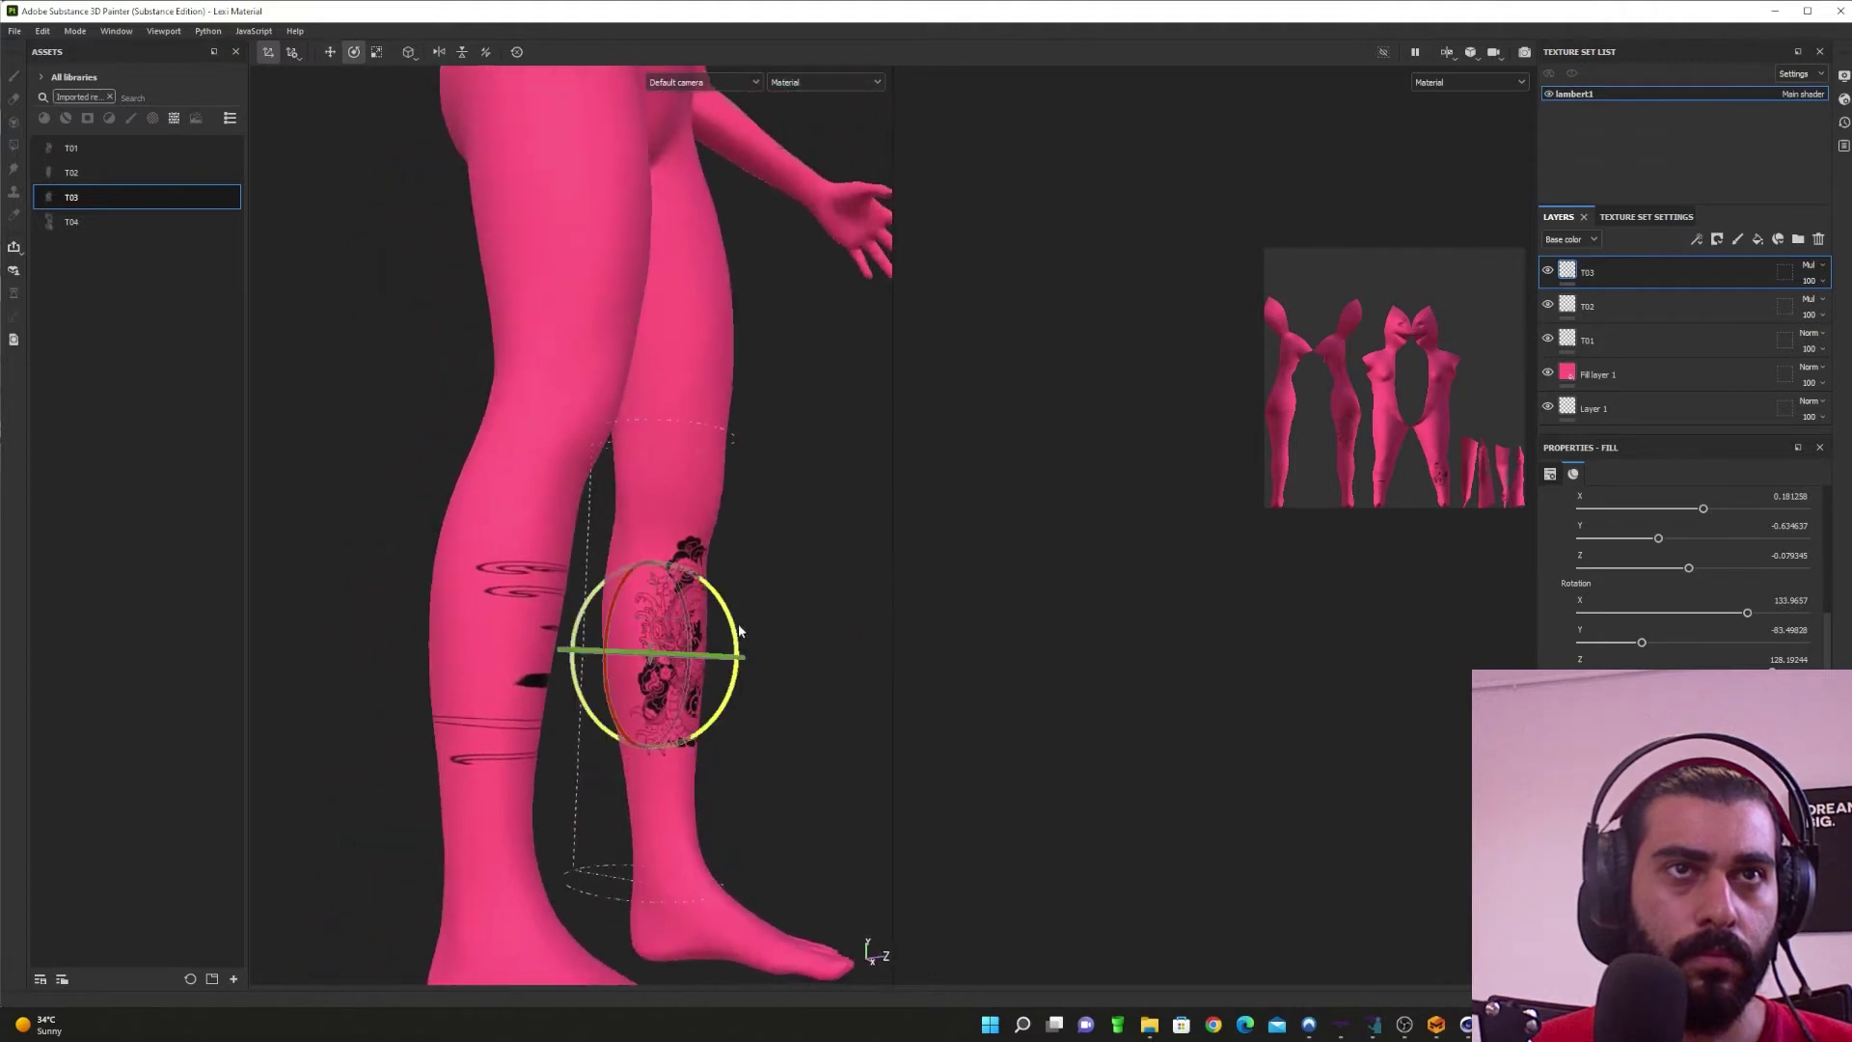
{"action": "left_click_drag", "start_coordinate": [738, 629], "coordinate": [538, 767]}
{"action": "key", "text": "w"}
{"action": "mouse_move", "coordinate": [1641, 747]}
{"action": "left_mouse_down"}
{"action": "mouse_move", "coordinate": [1700, 748]}
{"action": "mouse_move", "coordinate": [1629, 748]}
{"action": "mouse_move", "coordinate": [1681, 748]}
{"action": "mouse_move", "coordinate": [1647, 748]}
{"action": "left_mouse_up"}
{"action": "key", "text": "e"}
Step: Scale the T03 cylinder in width and depth around the lower leg to reduce the tattoo's distortion
{"action": "key", "text": "r"}
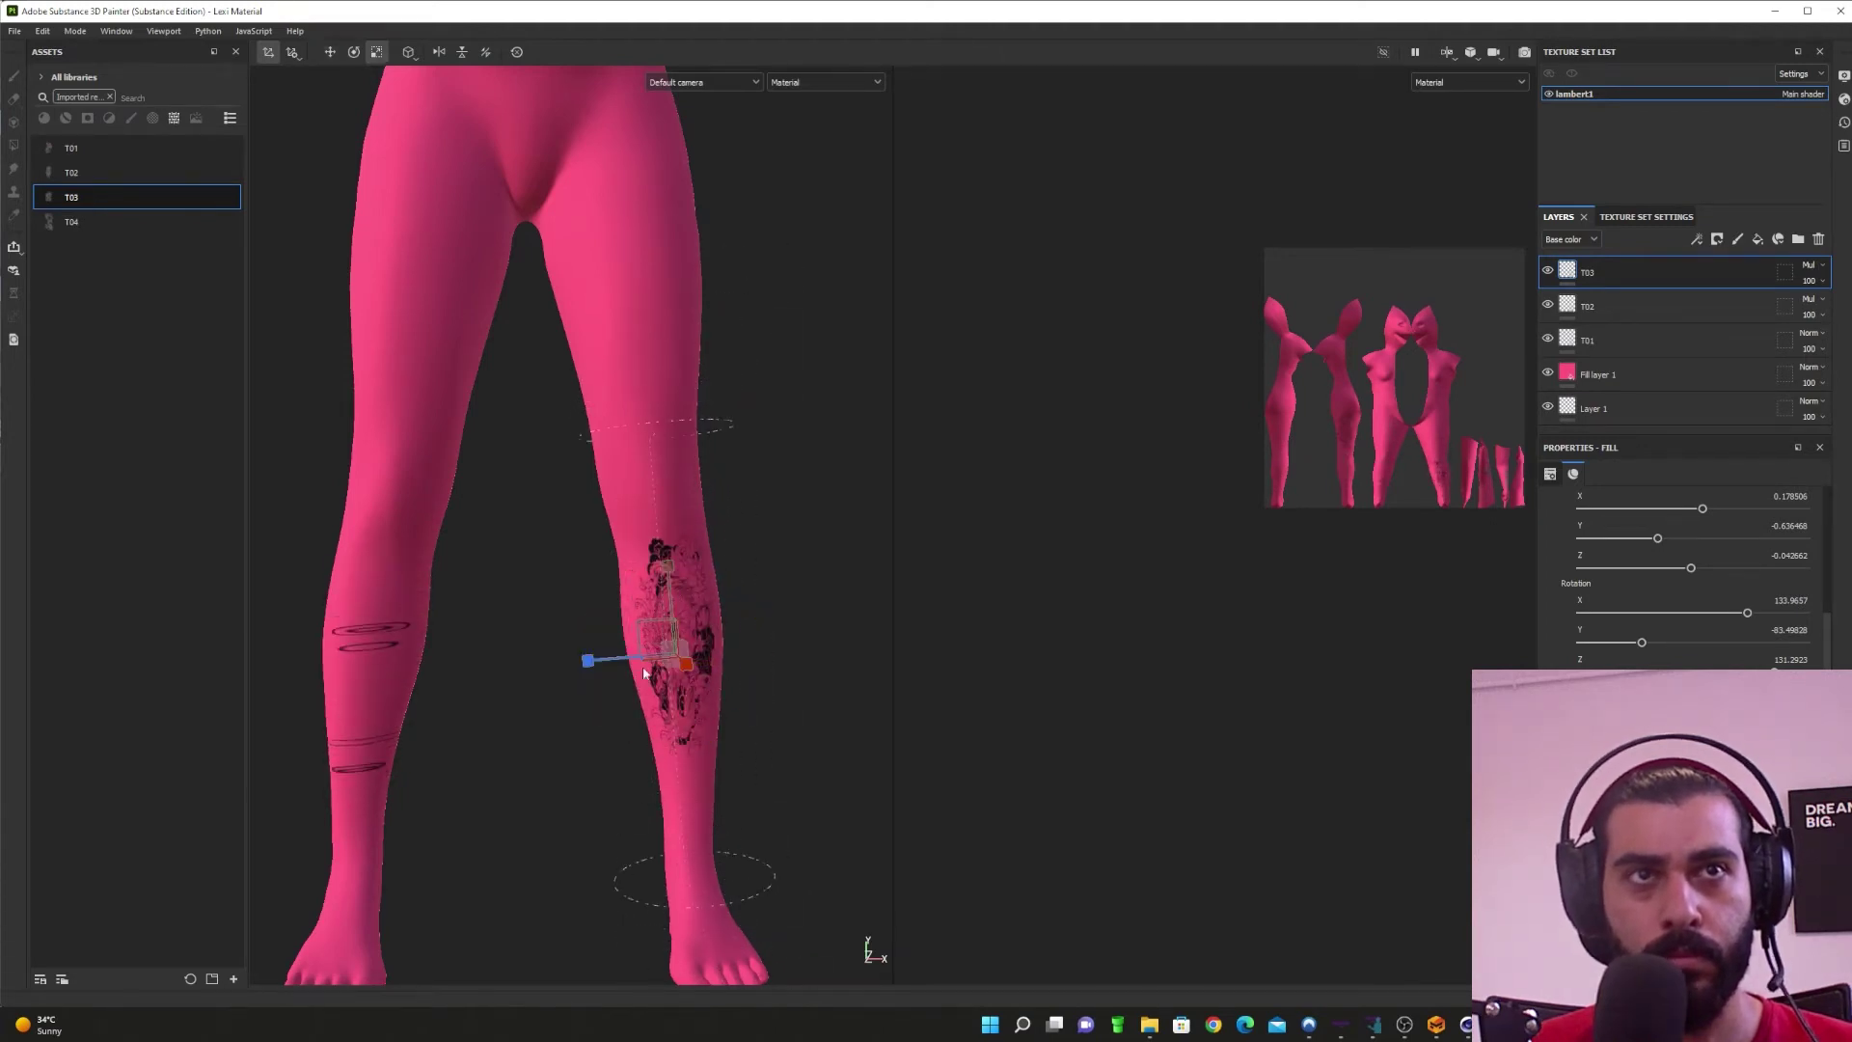
{"action": "left_click_drag", "start_coordinate": [556, 674], "coordinate": [414, 678]}
{"action": "left_click_drag", "start_coordinate": [600, 665], "coordinate": [1054, 660]}
{"action": "left_click_drag", "start_coordinate": [676, 683], "coordinate": [757, 743], "text": "alt"}
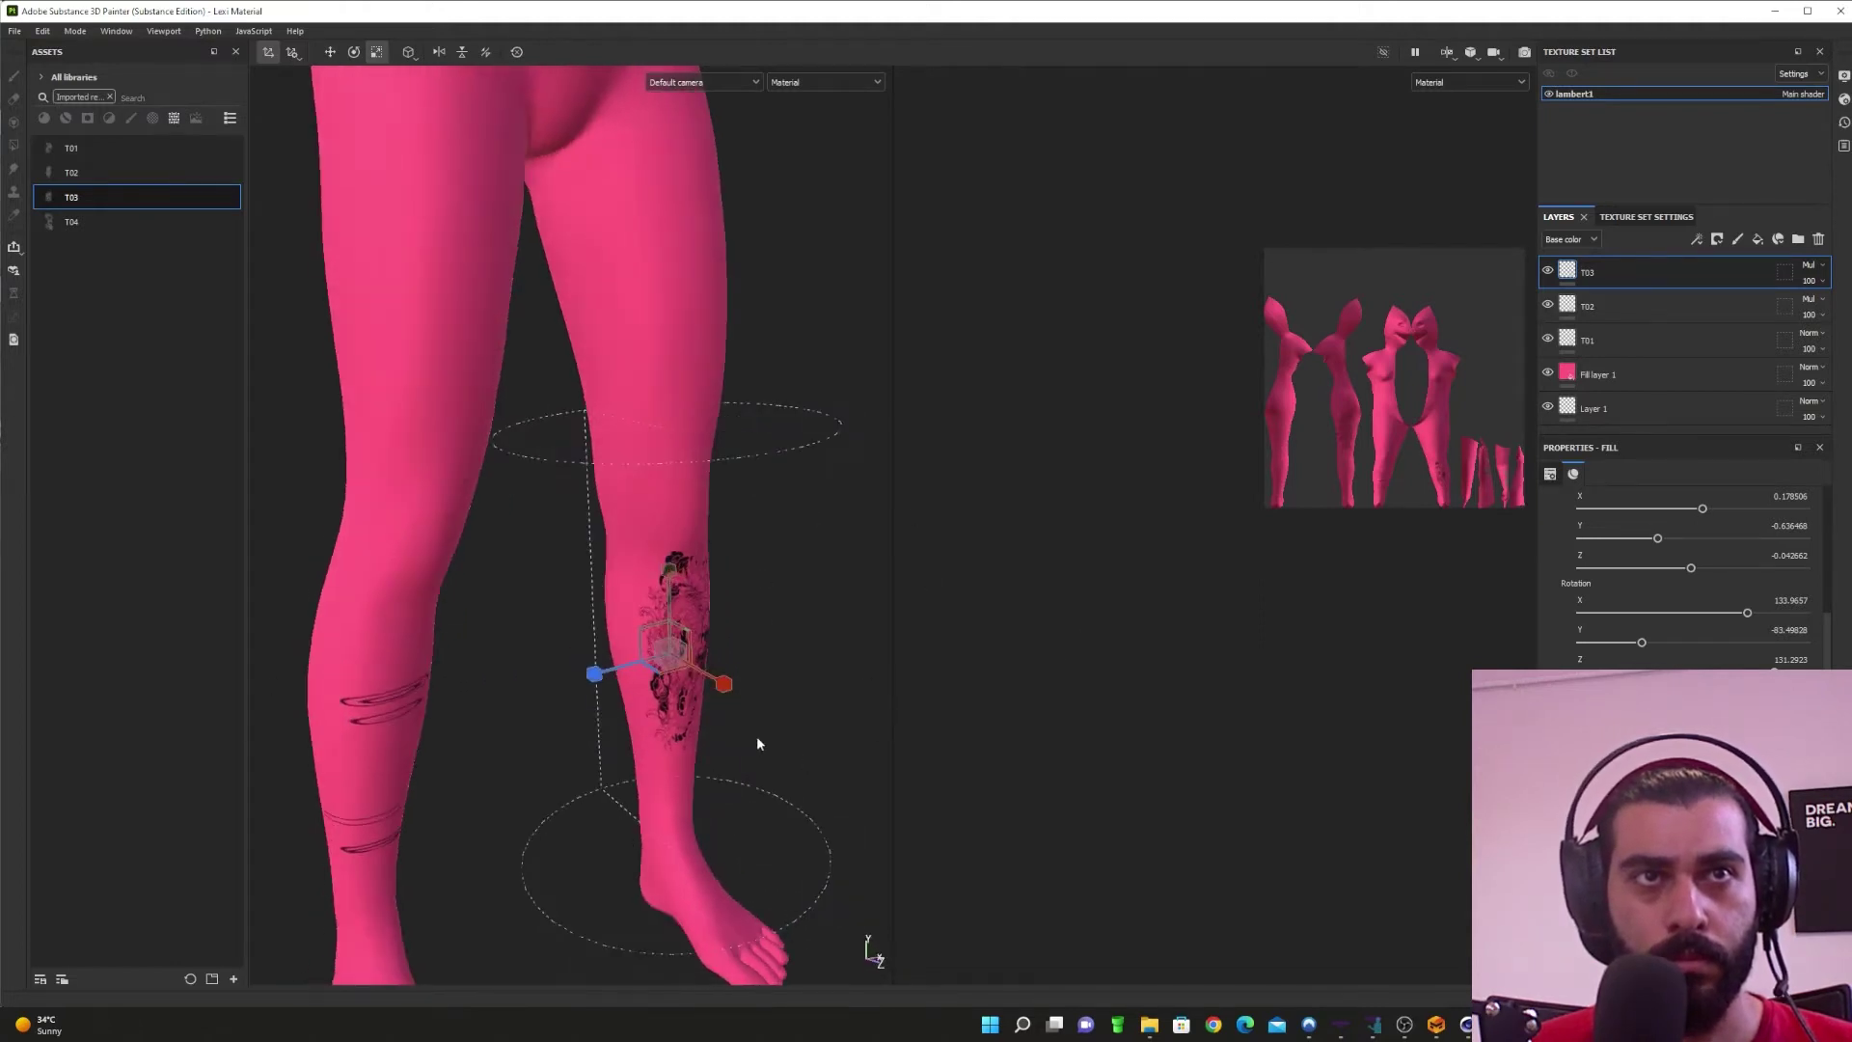
{"action": "left_click_drag", "start_coordinate": [622, 668], "coordinate": [446, 740]}
{"action": "left_click_drag", "start_coordinate": [606, 674], "coordinate": [633, 617]}
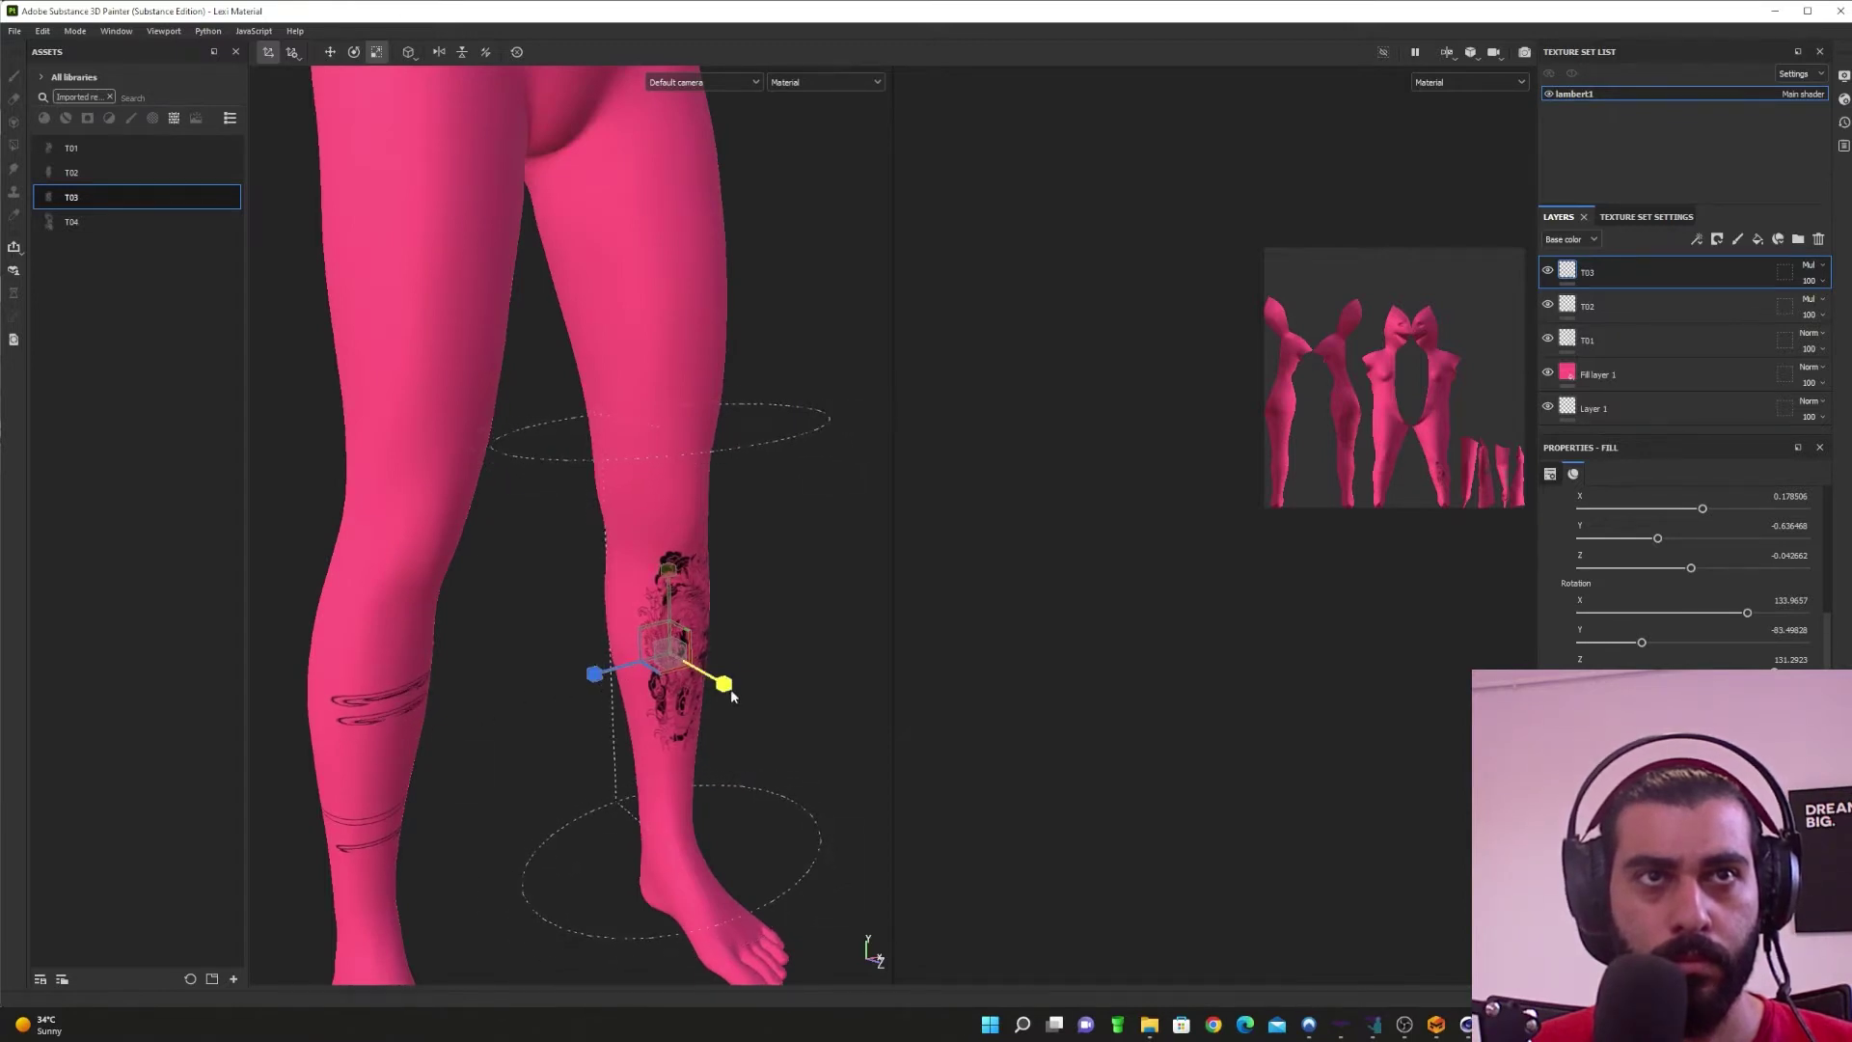
{"action": "left_click_drag", "start_coordinate": [729, 691], "coordinate": [645, 653]}
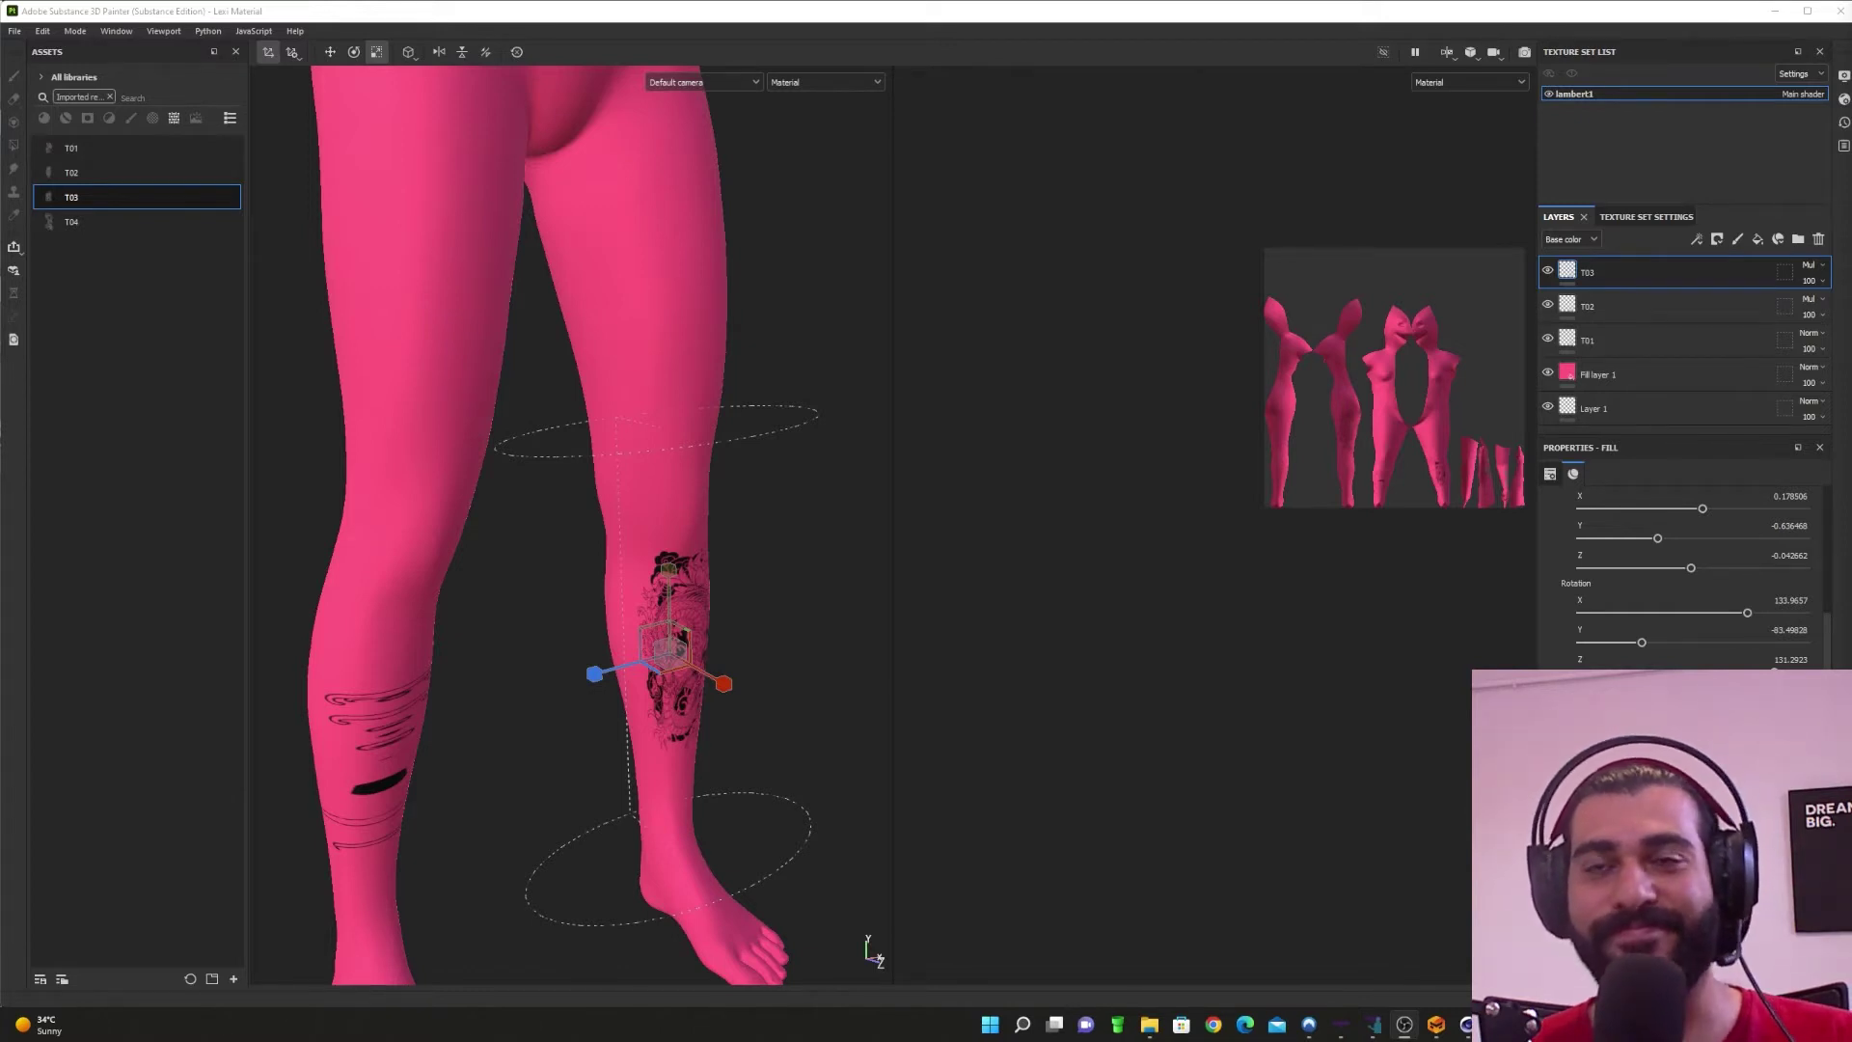
Step: Switch the T03 layer from cylindrical projection to warp projection
{"action": "left_click_drag", "start_coordinate": [716, 756], "coordinate": [612, 770], "text": "alt"}
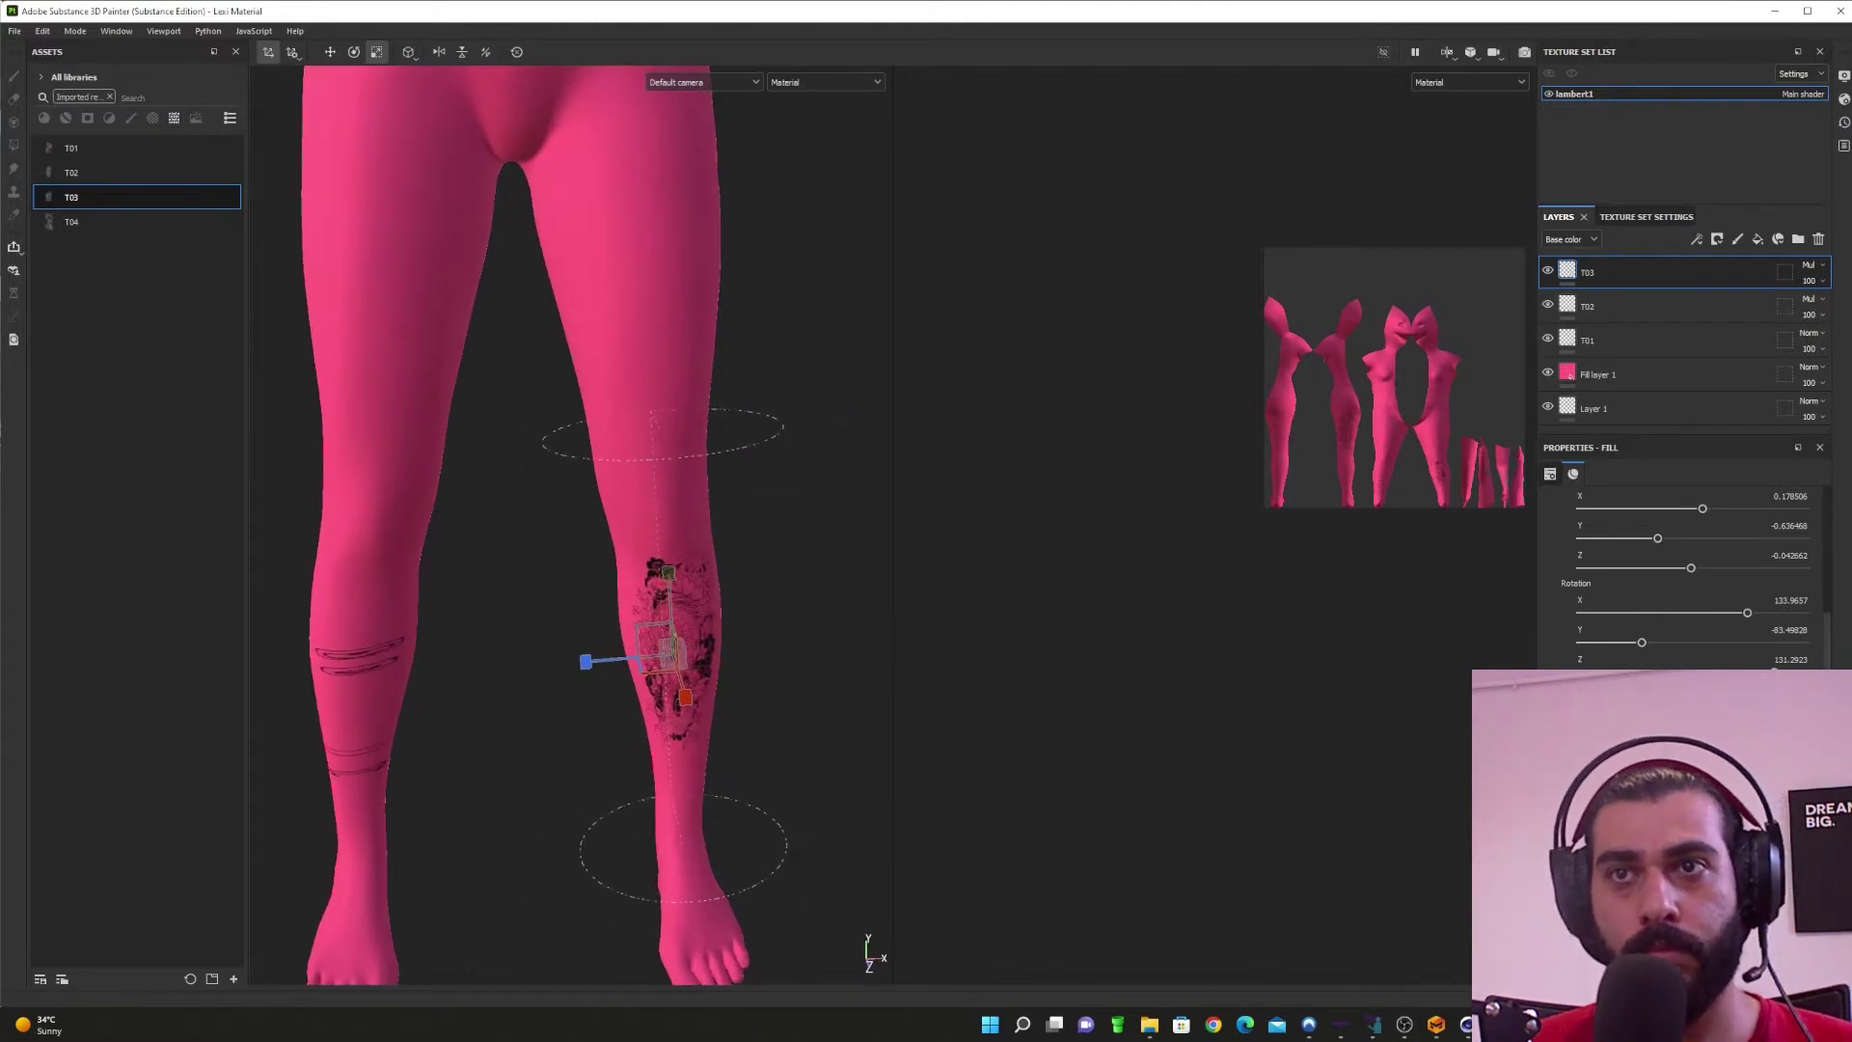
{"action": "scroll", "coordinate": [1688, 579], "scroll_direction": "up", "scroll_amount": 5}
{"action": "left_click", "coordinate": [1683, 526]}
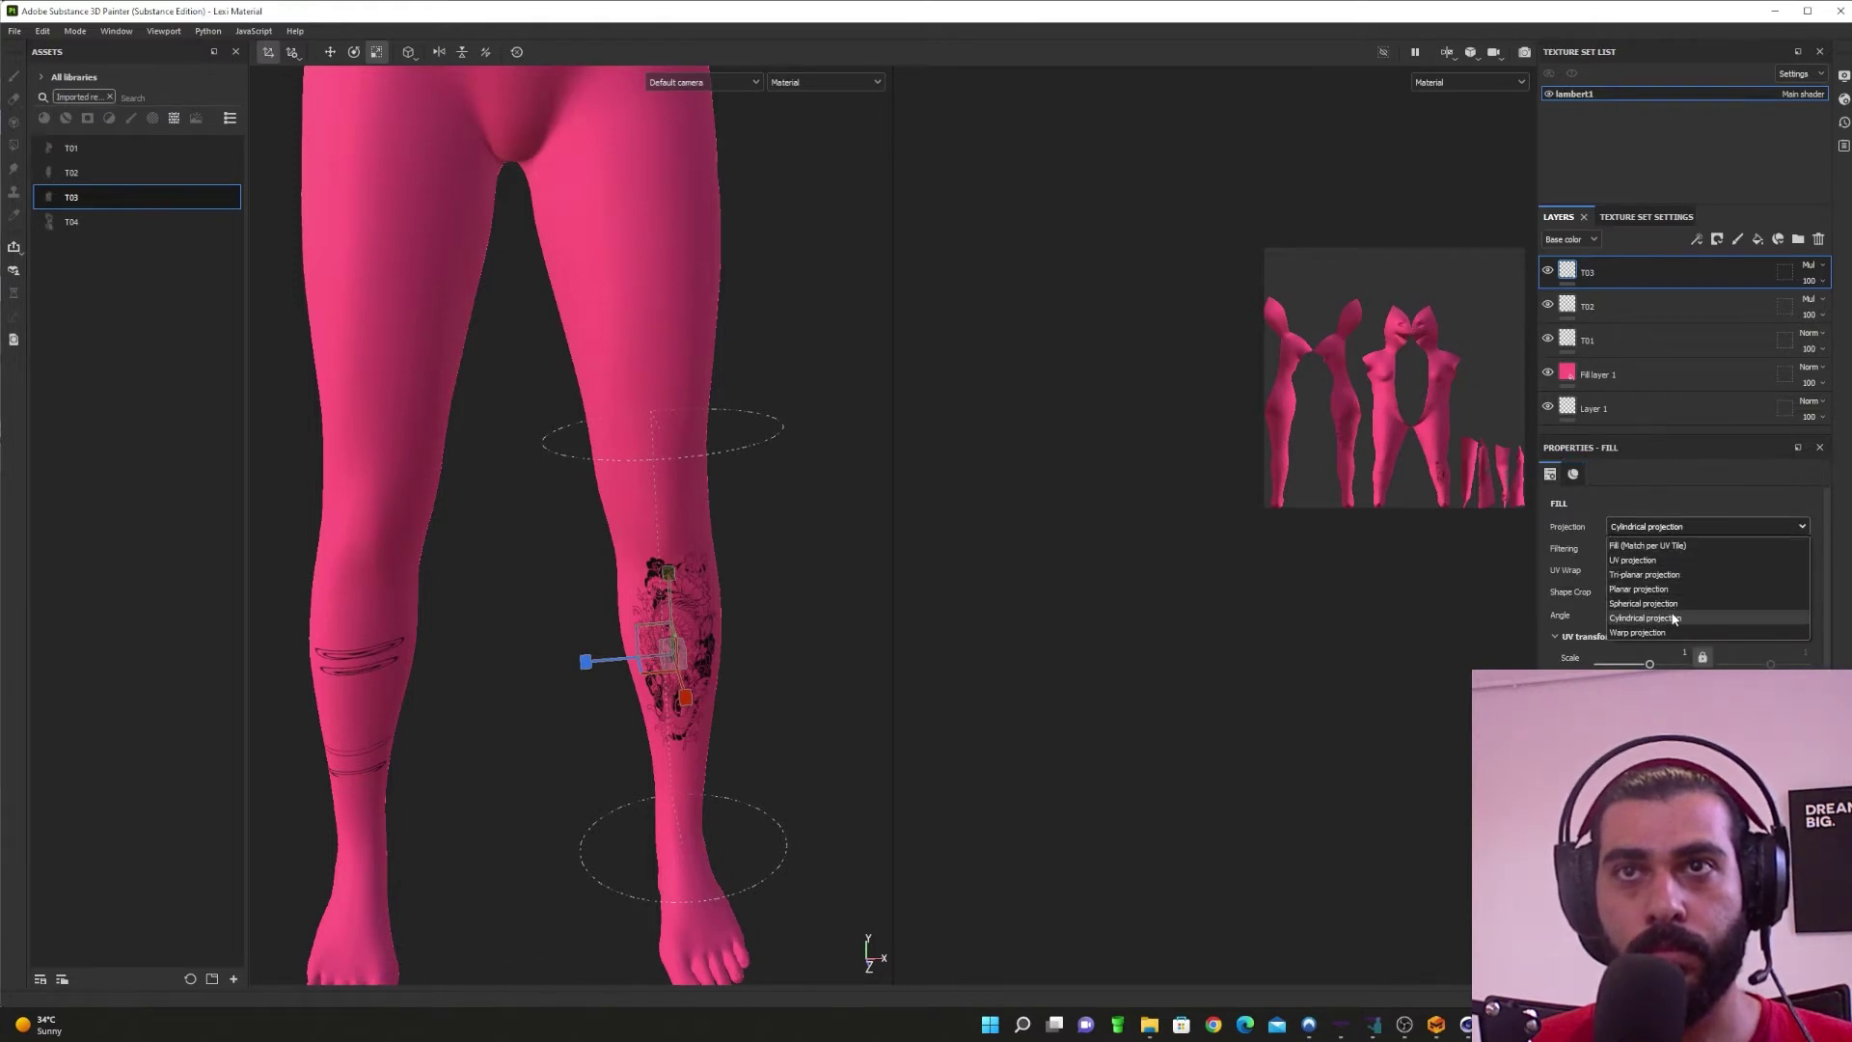
{"action": "left_click", "coordinate": [1652, 546]}
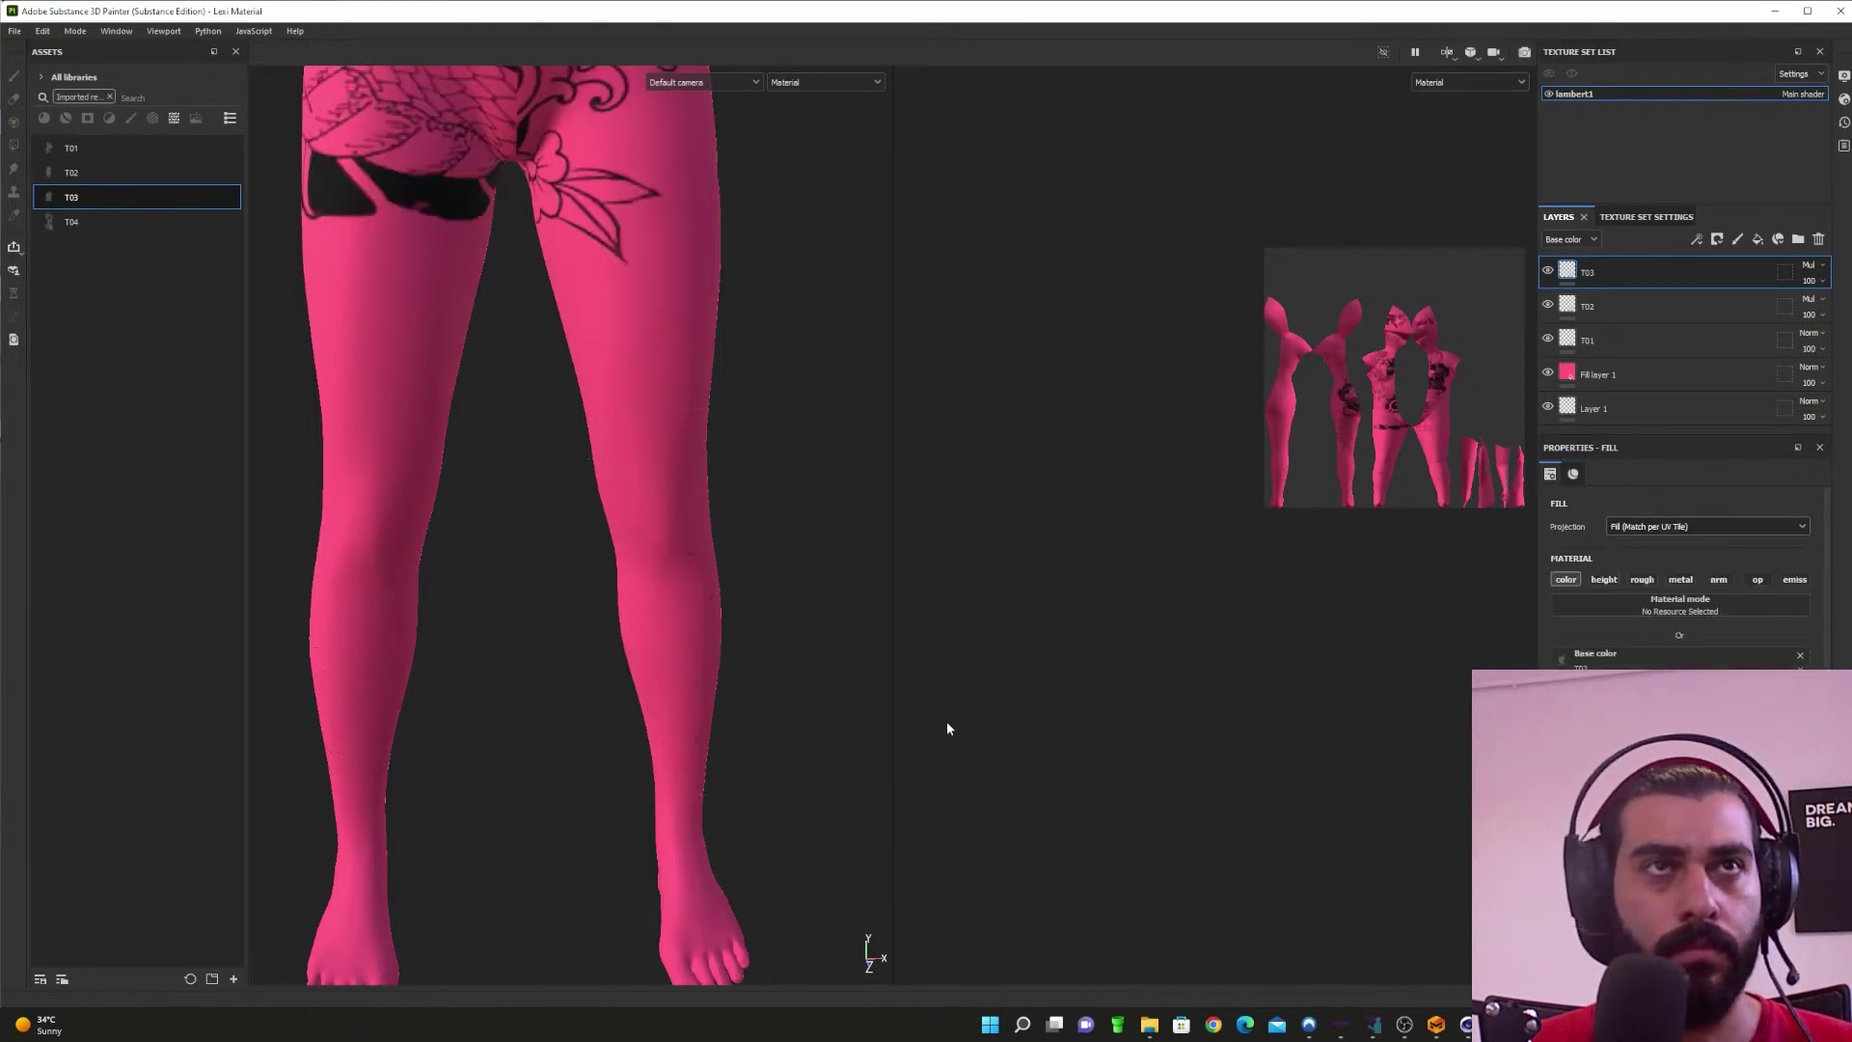
{"action": "left_click", "coordinate": [1698, 526]}
{"action": "left_click", "coordinate": [1640, 632]}
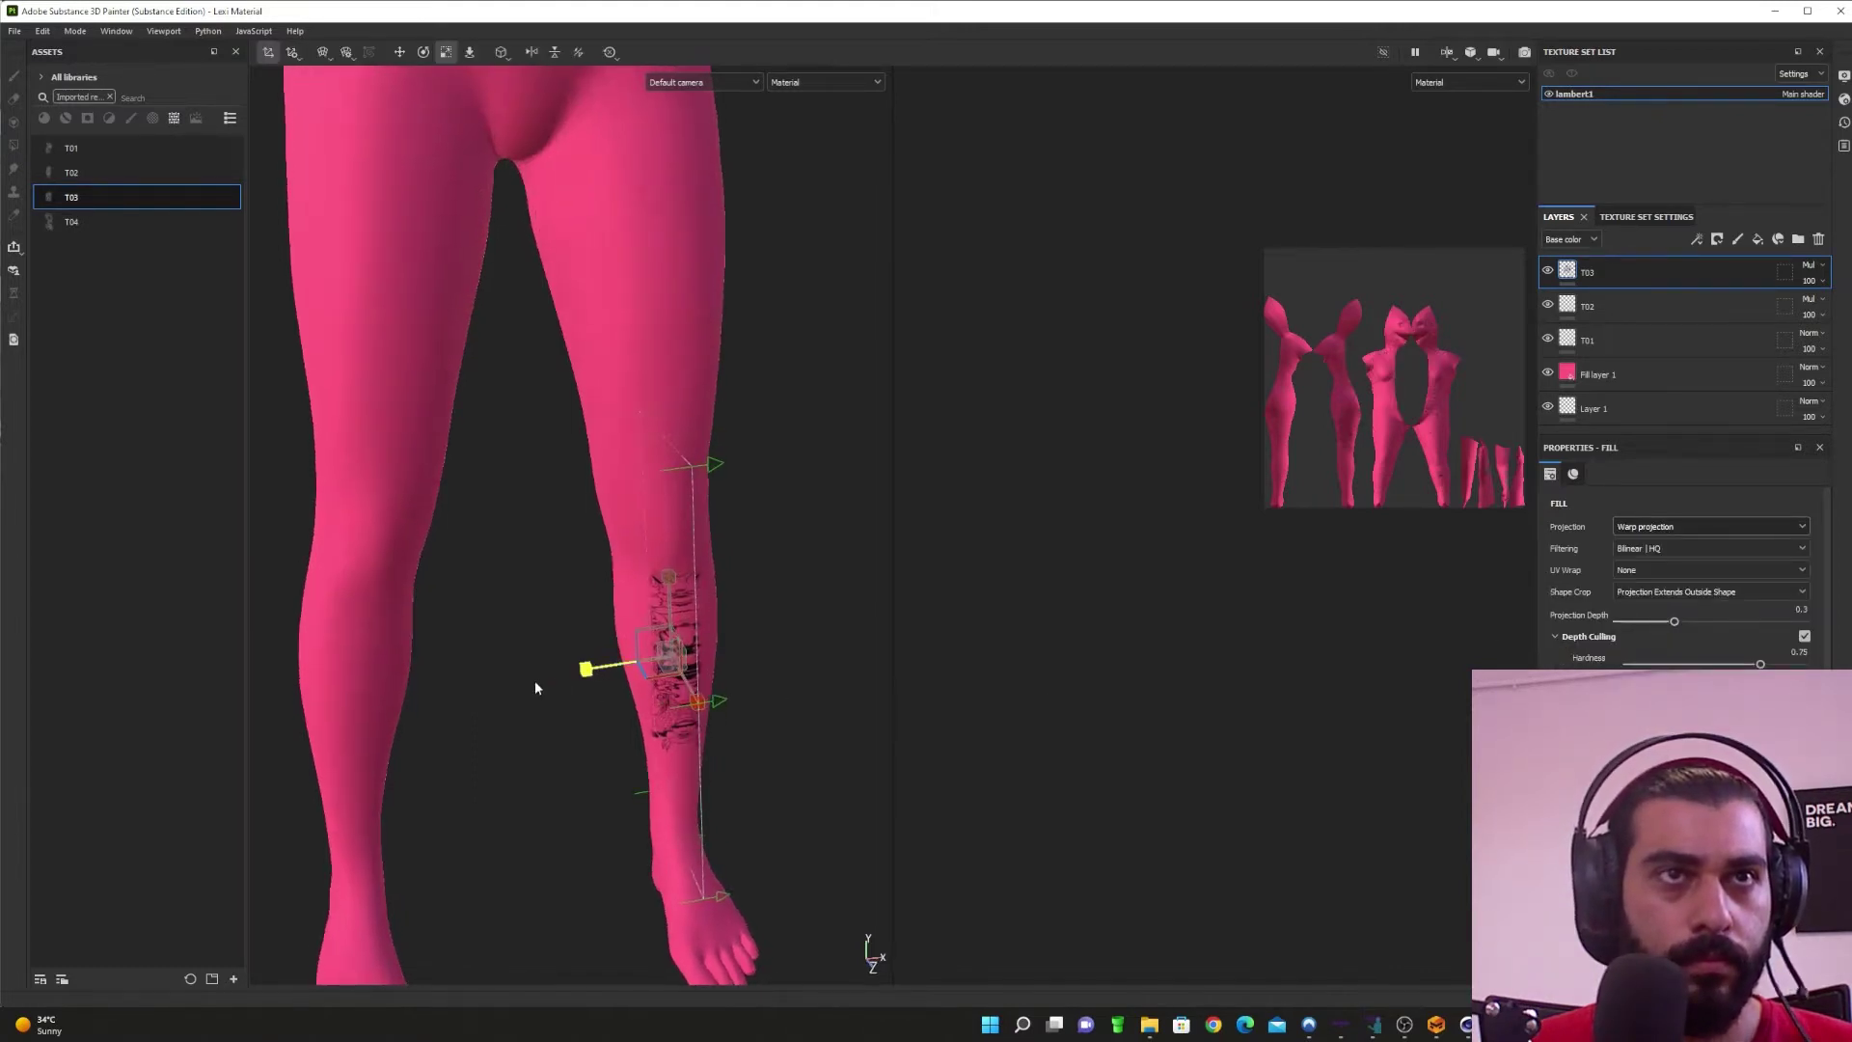
Step: Scale, turn and move the T03 warp plane so the tattoo faces the front of the shin
{"action": "left_click_drag", "start_coordinate": [695, 703], "coordinate": [617, 712]}
{"action": "key", "text": "e"}
{"action": "key", "text": "w"}
{"action": "left_click_drag", "start_coordinate": [767, 658], "coordinate": [1343, 765]}
{"action": "key", "text": "r"}
{"action": "key", "text": "e"}
{"action": "key", "text": "w"}
{"action": "left_click_drag", "start_coordinate": [673, 592], "coordinate": [677, 628]}
Step: Adjust the T03 warp plane's width and stretch its height along the lower leg
{"action": "key", "text": "r"}
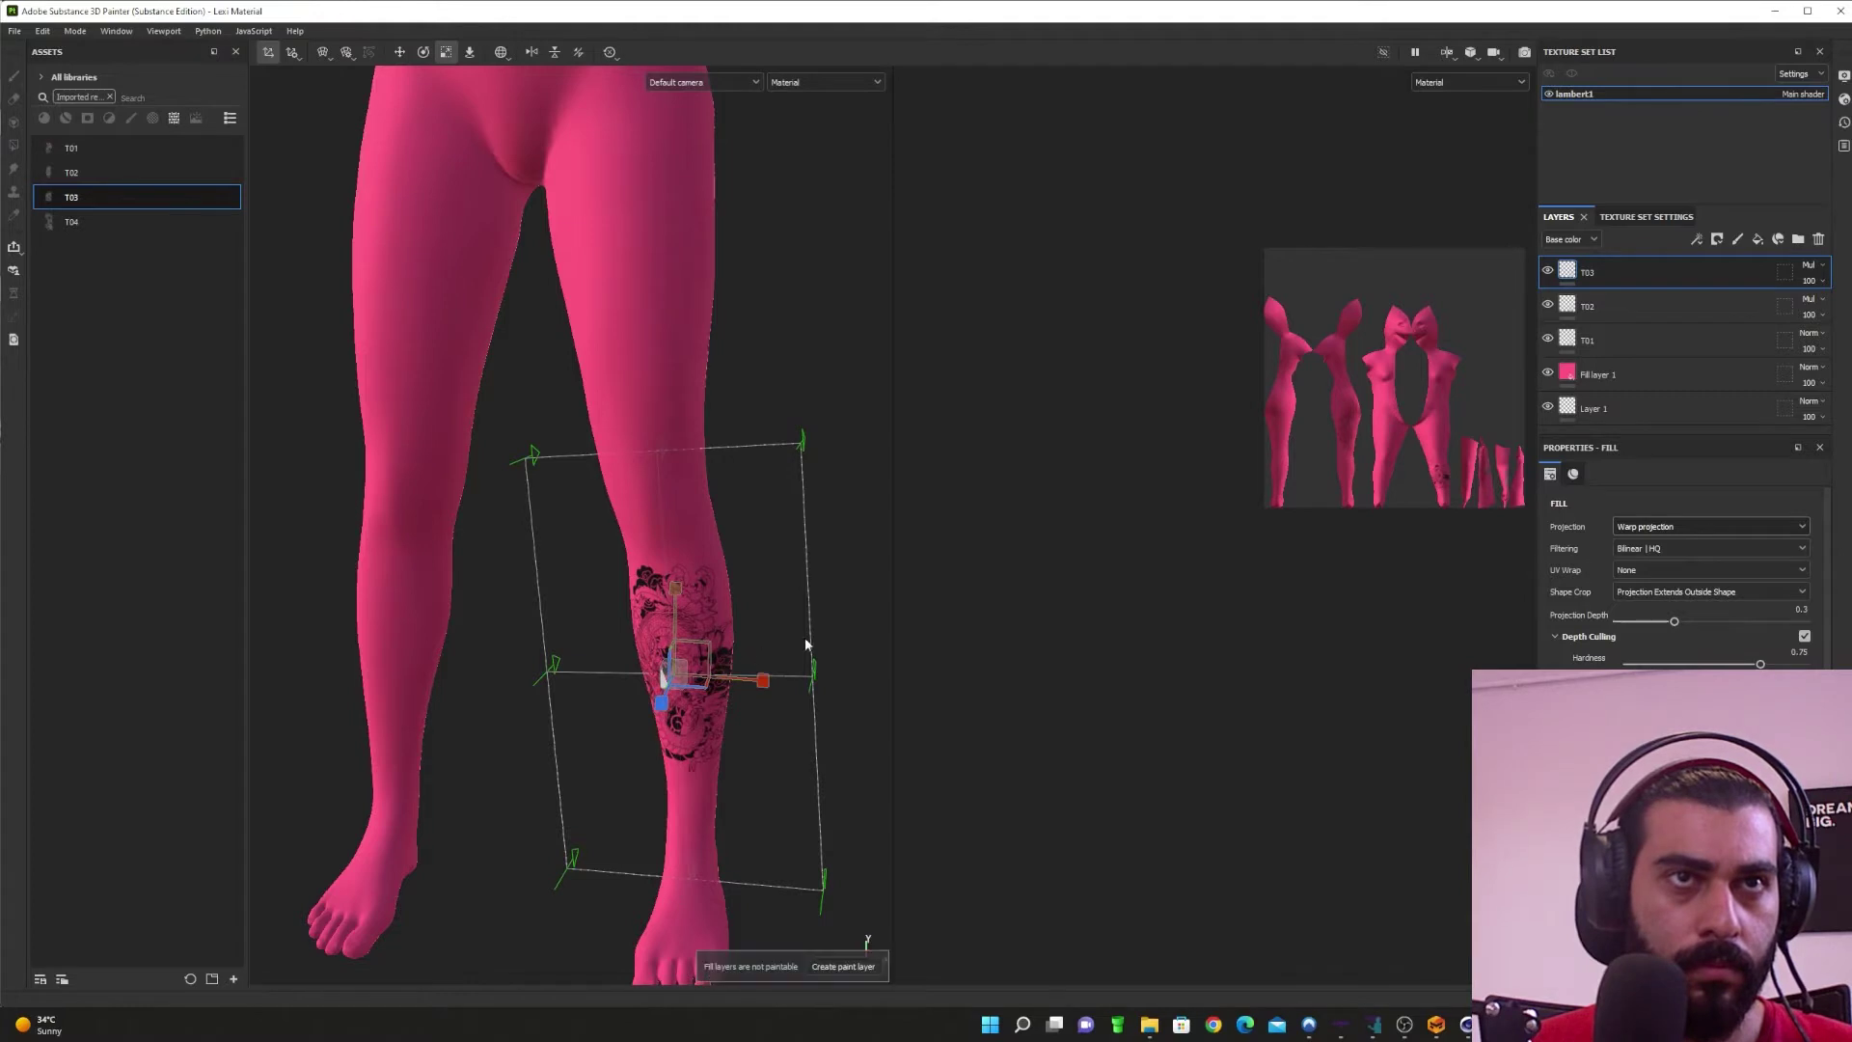
{"action": "left_click_drag", "start_coordinate": [761, 682], "coordinate": [882, 696]}
{"action": "left_click_drag", "start_coordinate": [669, 552], "coordinate": [677, 340]}
{"action": "left_click_drag", "start_coordinate": [762, 681], "coordinate": [807, 724]}
{"action": "left_click_drag", "start_coordinate": [669, 593], "coordinate": [674, 732]}
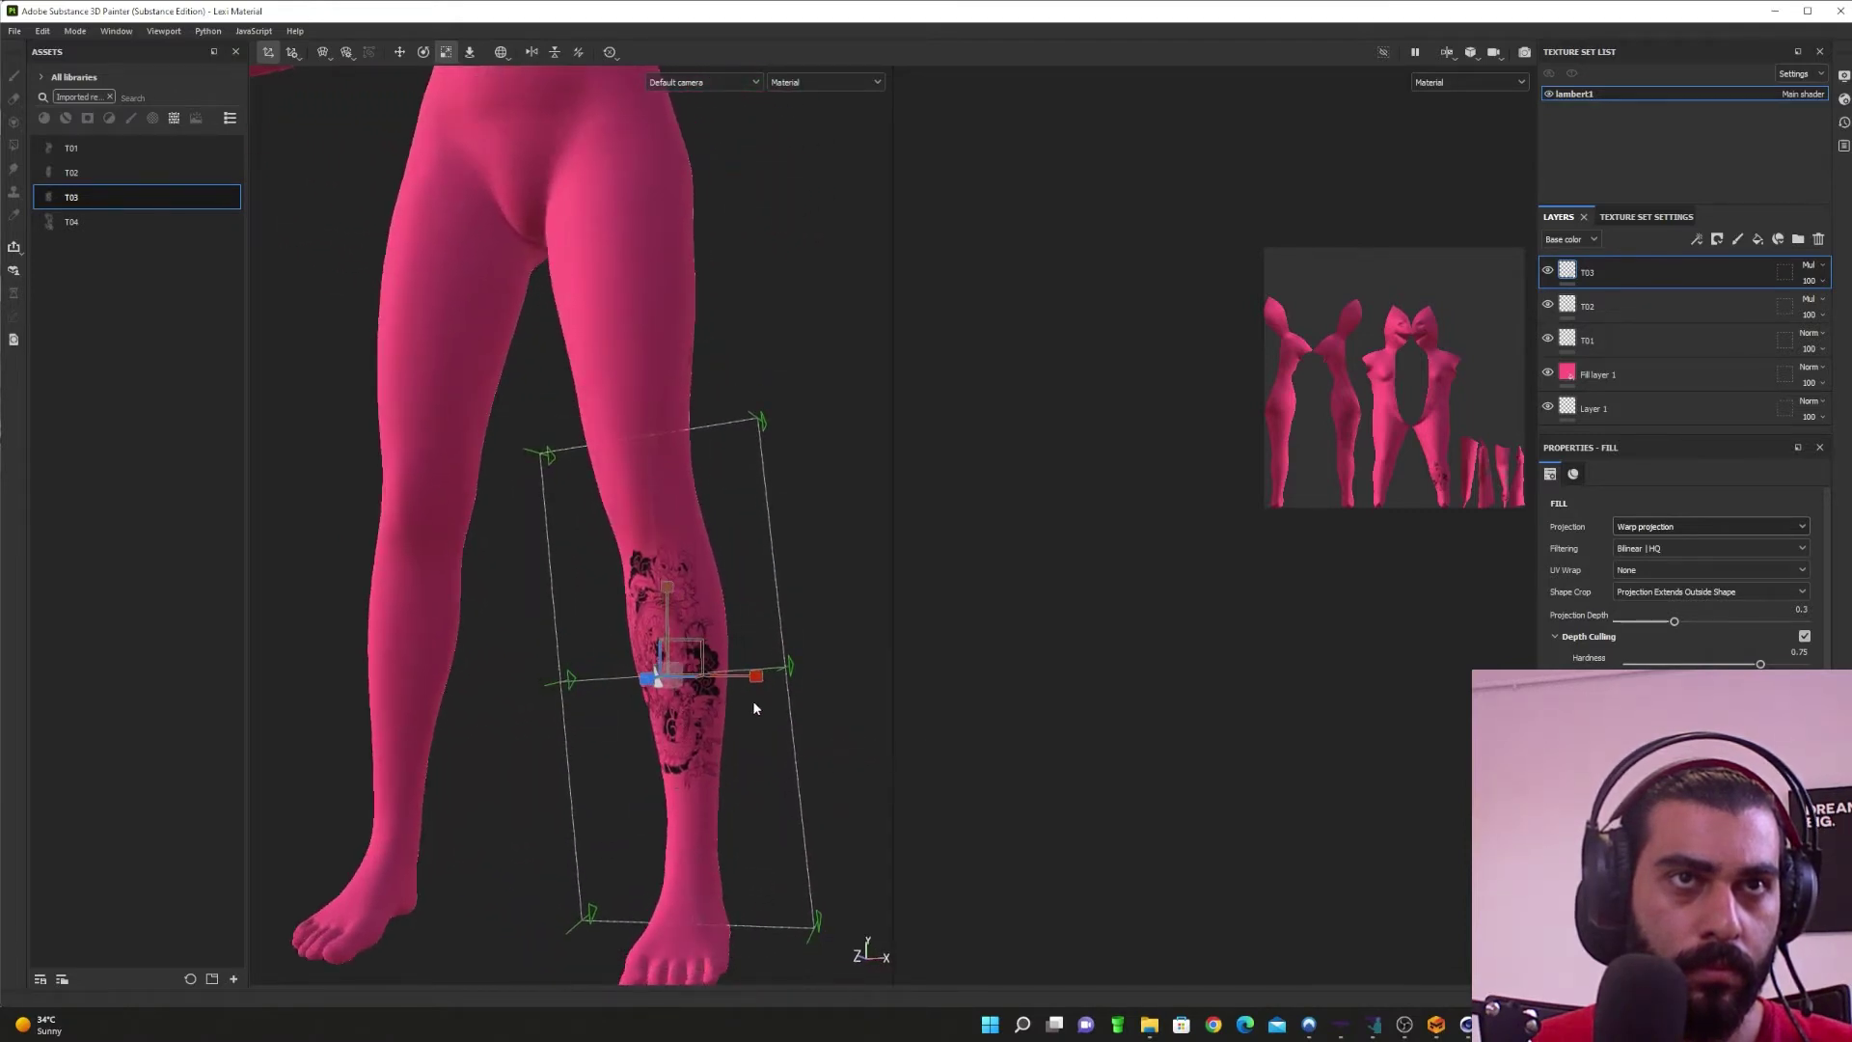
{"action": "left_click_drag", "start_coordinate": [757, 678], "coordinate": [777, 710]}
Step: Tilt the T03 warp plane parallel to the shin's side profile and move it forward in front of the leg
{"action": "key", "text": "w"}
{"action": "key", "text": "e"}
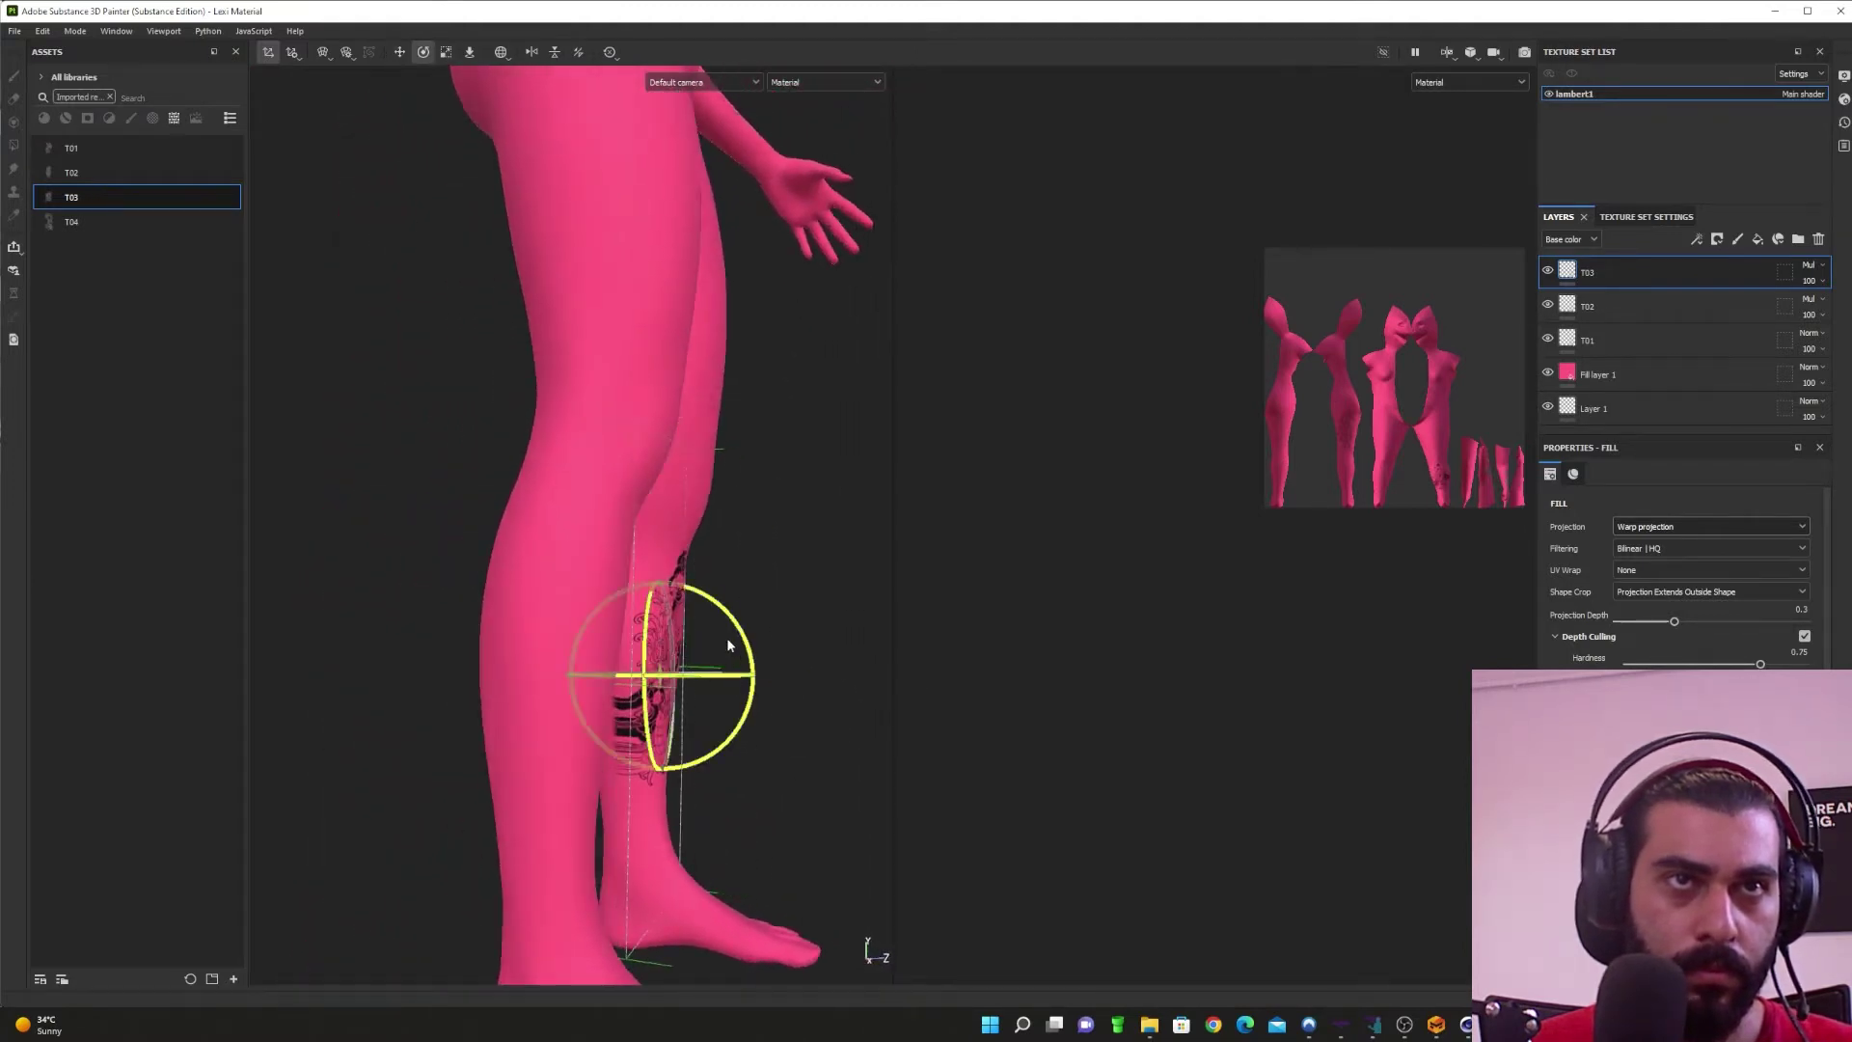
{"action": "mouse_move", "coordinate": [728, 649]}
{"action": "left_mouse_down"}
{"action": "mouse_move", "coordinate": [752, 647]}
{"action": "mouse_move", "coordinate": [752, 675]}
{"action": "left_mouse_up"}
{"action": "key", "text": "w"}
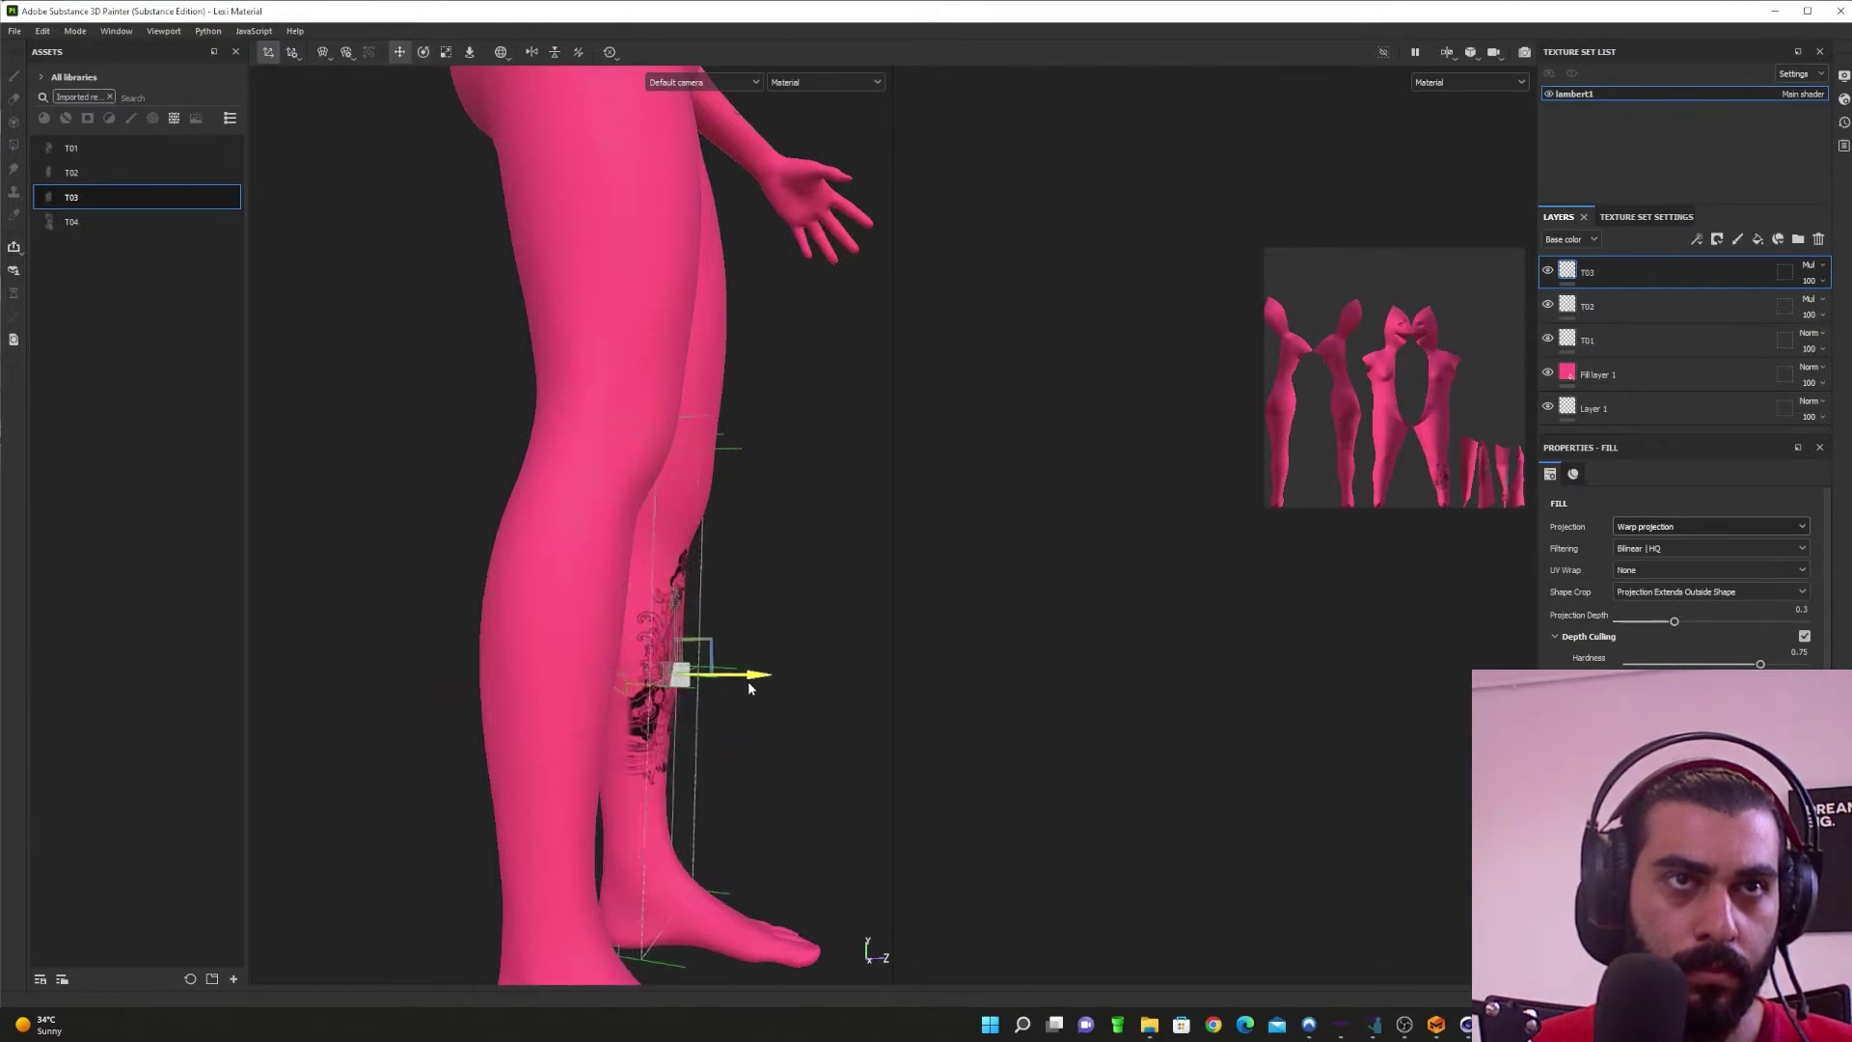
{"action": "left_click_drag", "start_coordinate": [652, 730], "coordinate": [413, 773], "text": "alt"}
Step: Rescale the T03 warp plane on the shin and rotate it to follow the angle of the lower leg
{"action": "key", "text": "e"}
{"action": "key", "text": "r"}
{"action": "left_click_drag", "start_coordinate": [677, 594], "coordinate": [692, 797]}
{"action": "mouse_move", "coordinate": [769, 692]}
{"action": "left_mouse_down"}
{"action": "mouse_move", "coordinate": [761, 676]}
{"action": "mouse_move", "coordinate": [798, 681]}
{"action": "mouse_move", "coordinate": [592, 716]}
{"action": "mouse_move", "coordinate": [719, 709]}
{"action": "mouse_move", "coordinate": [754, 683]}
{"action": "left_mouse_up"}
{"action": "key", "text": "w"}
{"action": "left_click_drag", "start_coordinate": [673, 742], "coordinate": [742, 699], "text": "alt"}
{"action": "key", "text": "e"}
{"action": "left_click_drag", "start_coordinate": [728, 604], "coordinate": [557, 659]}
{"action": "left_click_drag", "start_coordinate": [972, 670], "coordinate": [691, 766], "text": "alt"}
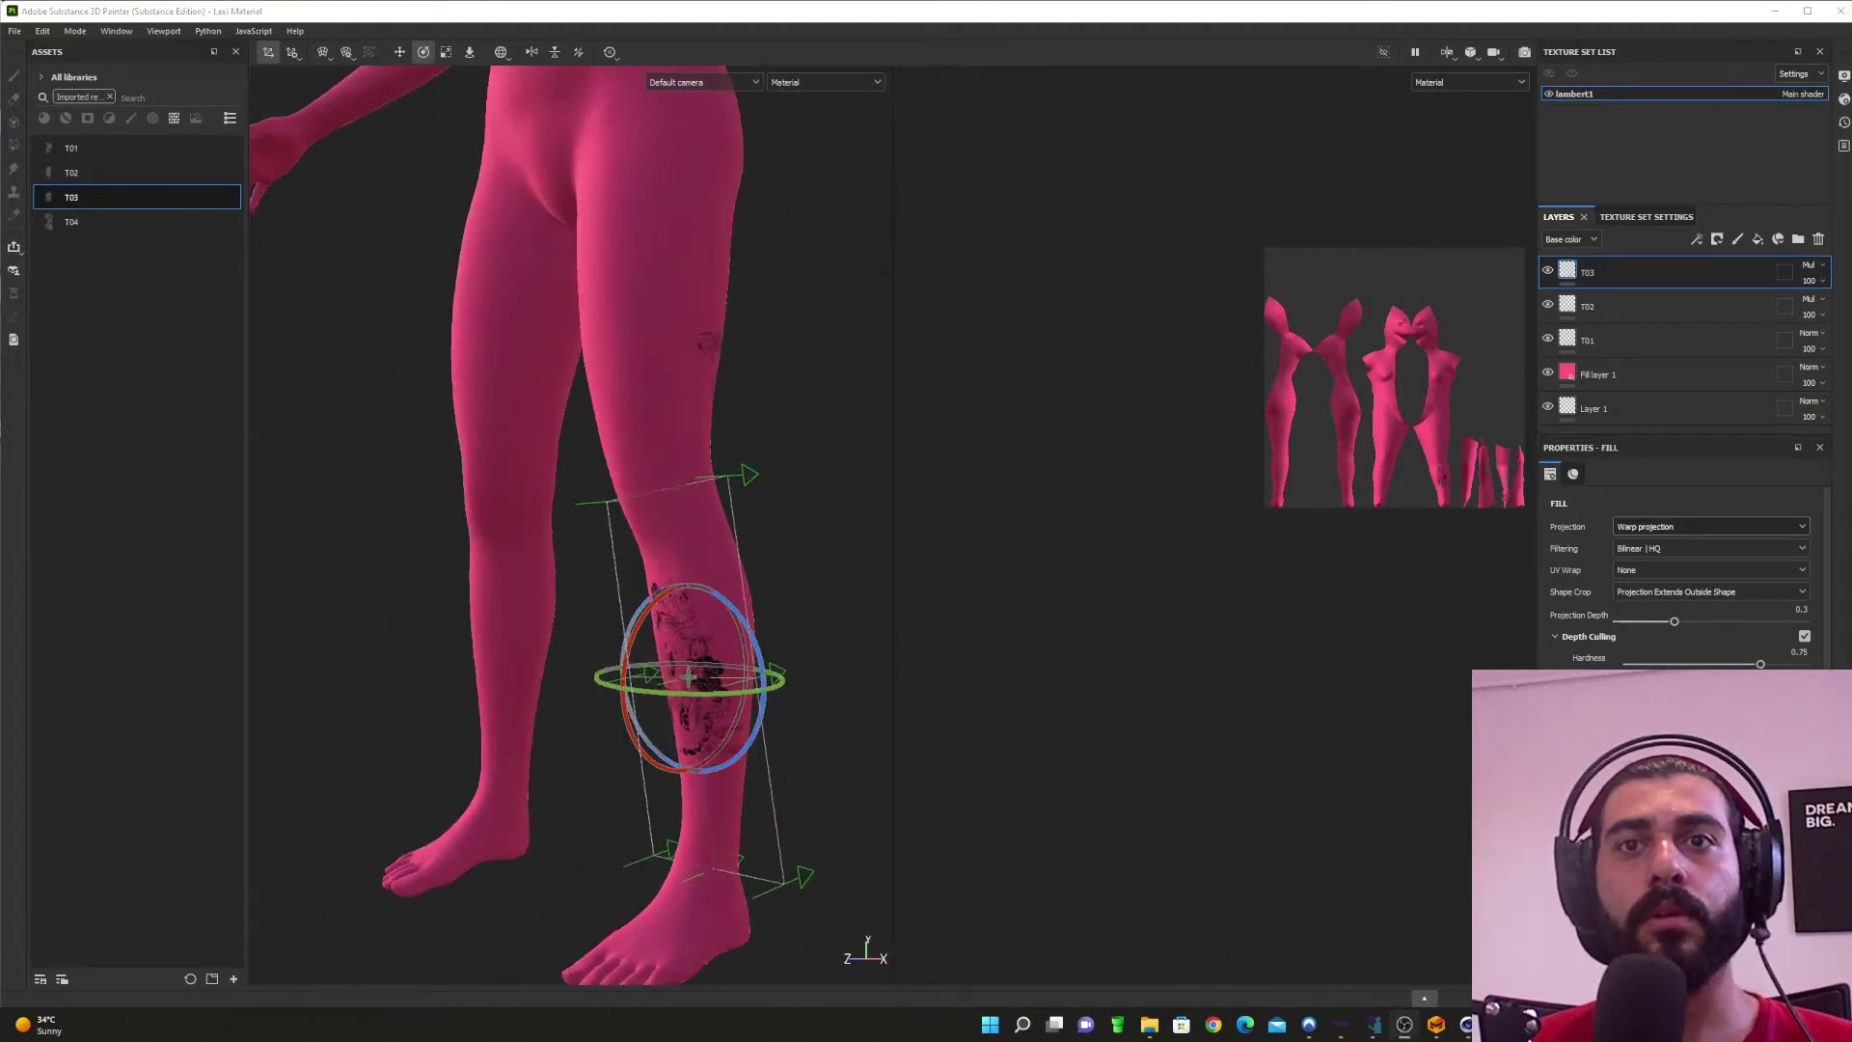
Step: Switch to Cinema 4D to check the character's seated pose
{"action": "left_click", "coordinate": [1466, 1029]}
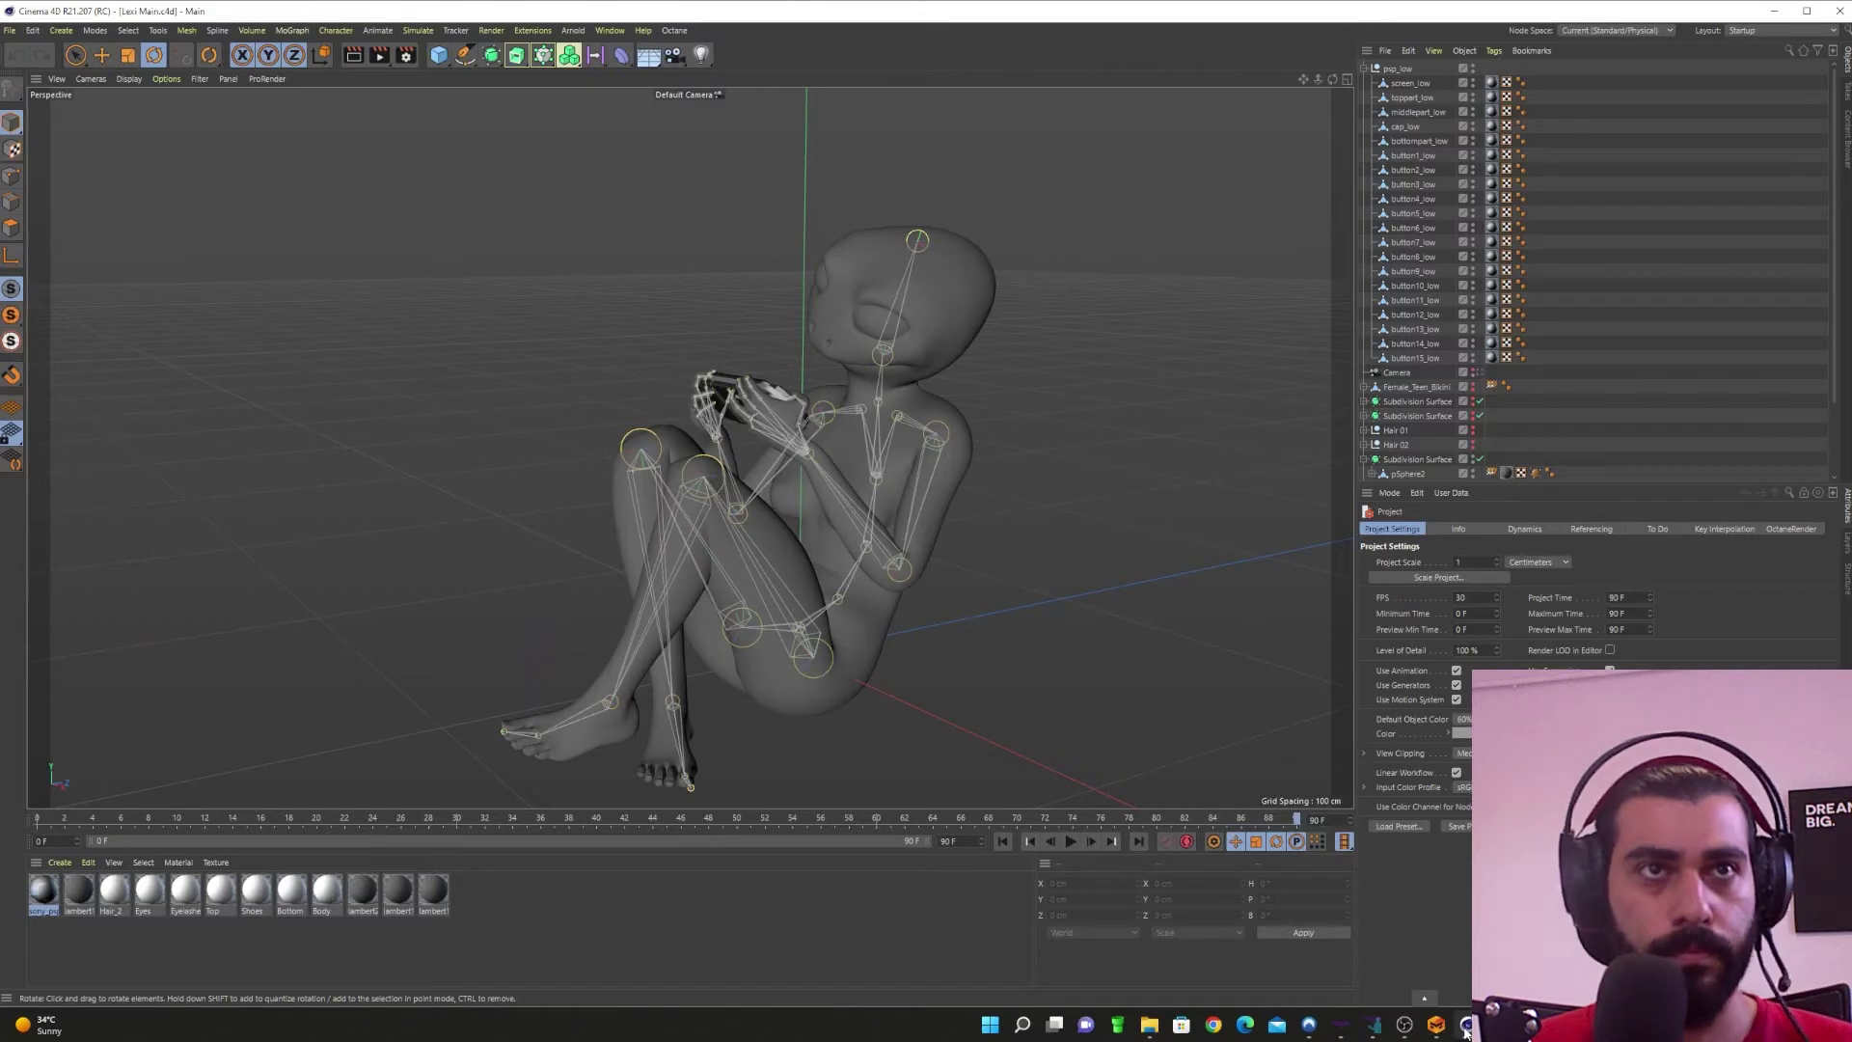
Step: Switch back to Substance 3D Painter after viewing the seated pose, turn the T03 warp plane around the shin, and tilt it slightly along the leg
{"action": "left_click_drag", "start_coordinate": [660, 697], "coordinate": [754, 636], "text": "alt"}
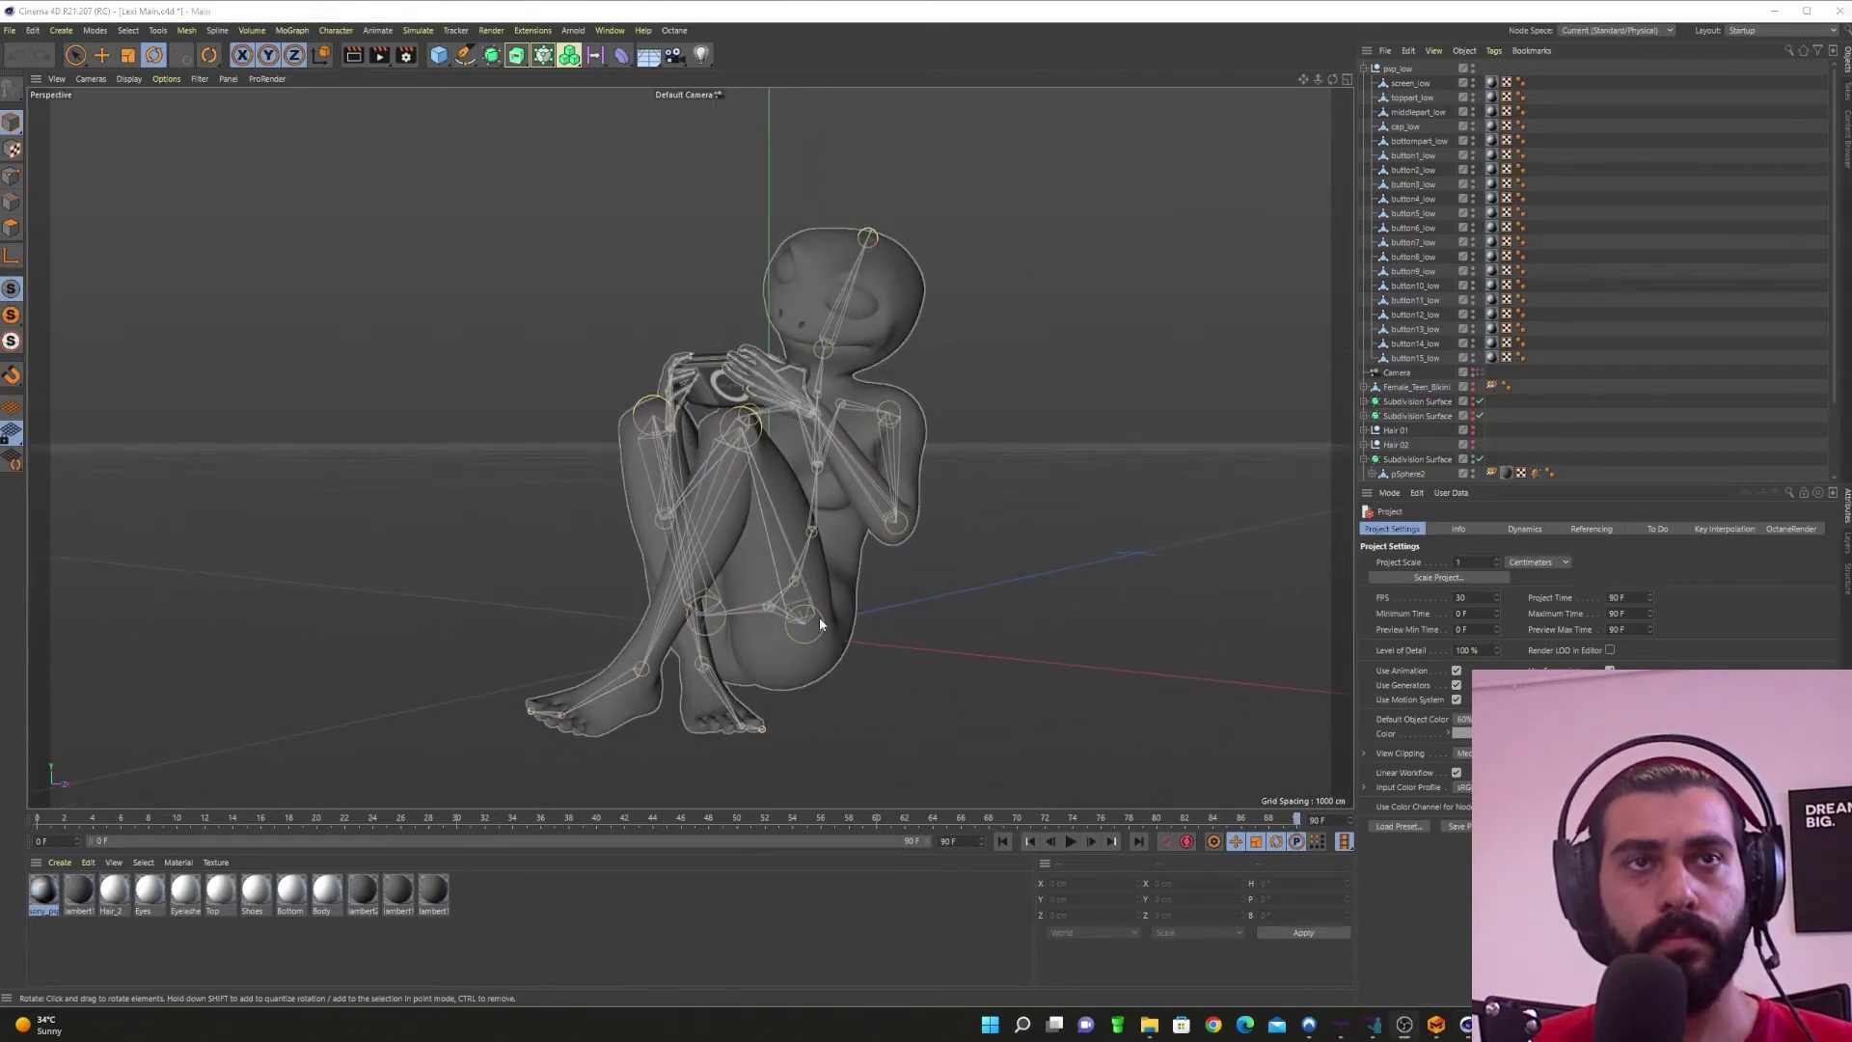
{"action": "left_click", "coordinate": [1468, 1026]}
{"action": "left_click_drag", "start_coordinate": [762, 662], "coordinate": [779, 716], "text": "alt"}
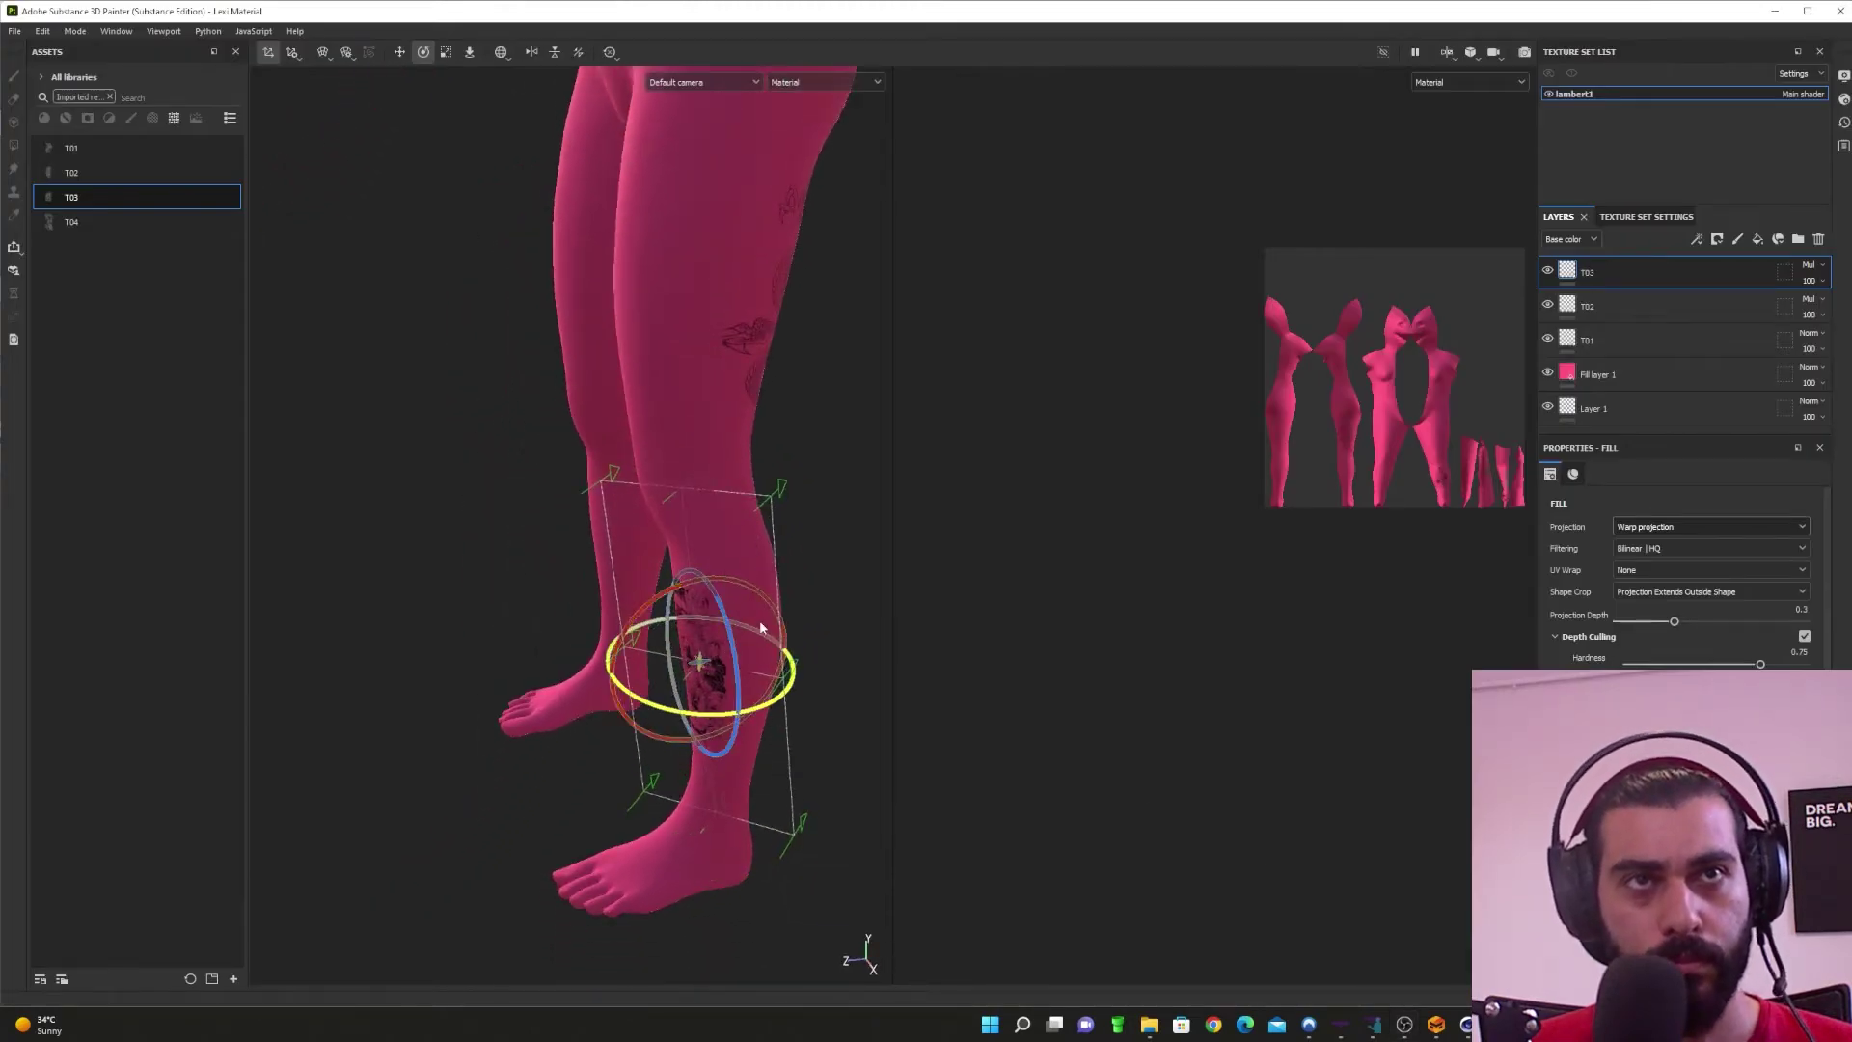
{"action": "left_click_drag", "start_coordinate": [760, 622], "coordinate": [719, 622]}
{"action": "key", "text": "w"}
{"action": "left_click_drag", "start_coordinate": [689, 693], "coordinate": [810, 627]}
{"action": "key", "text": "e"}
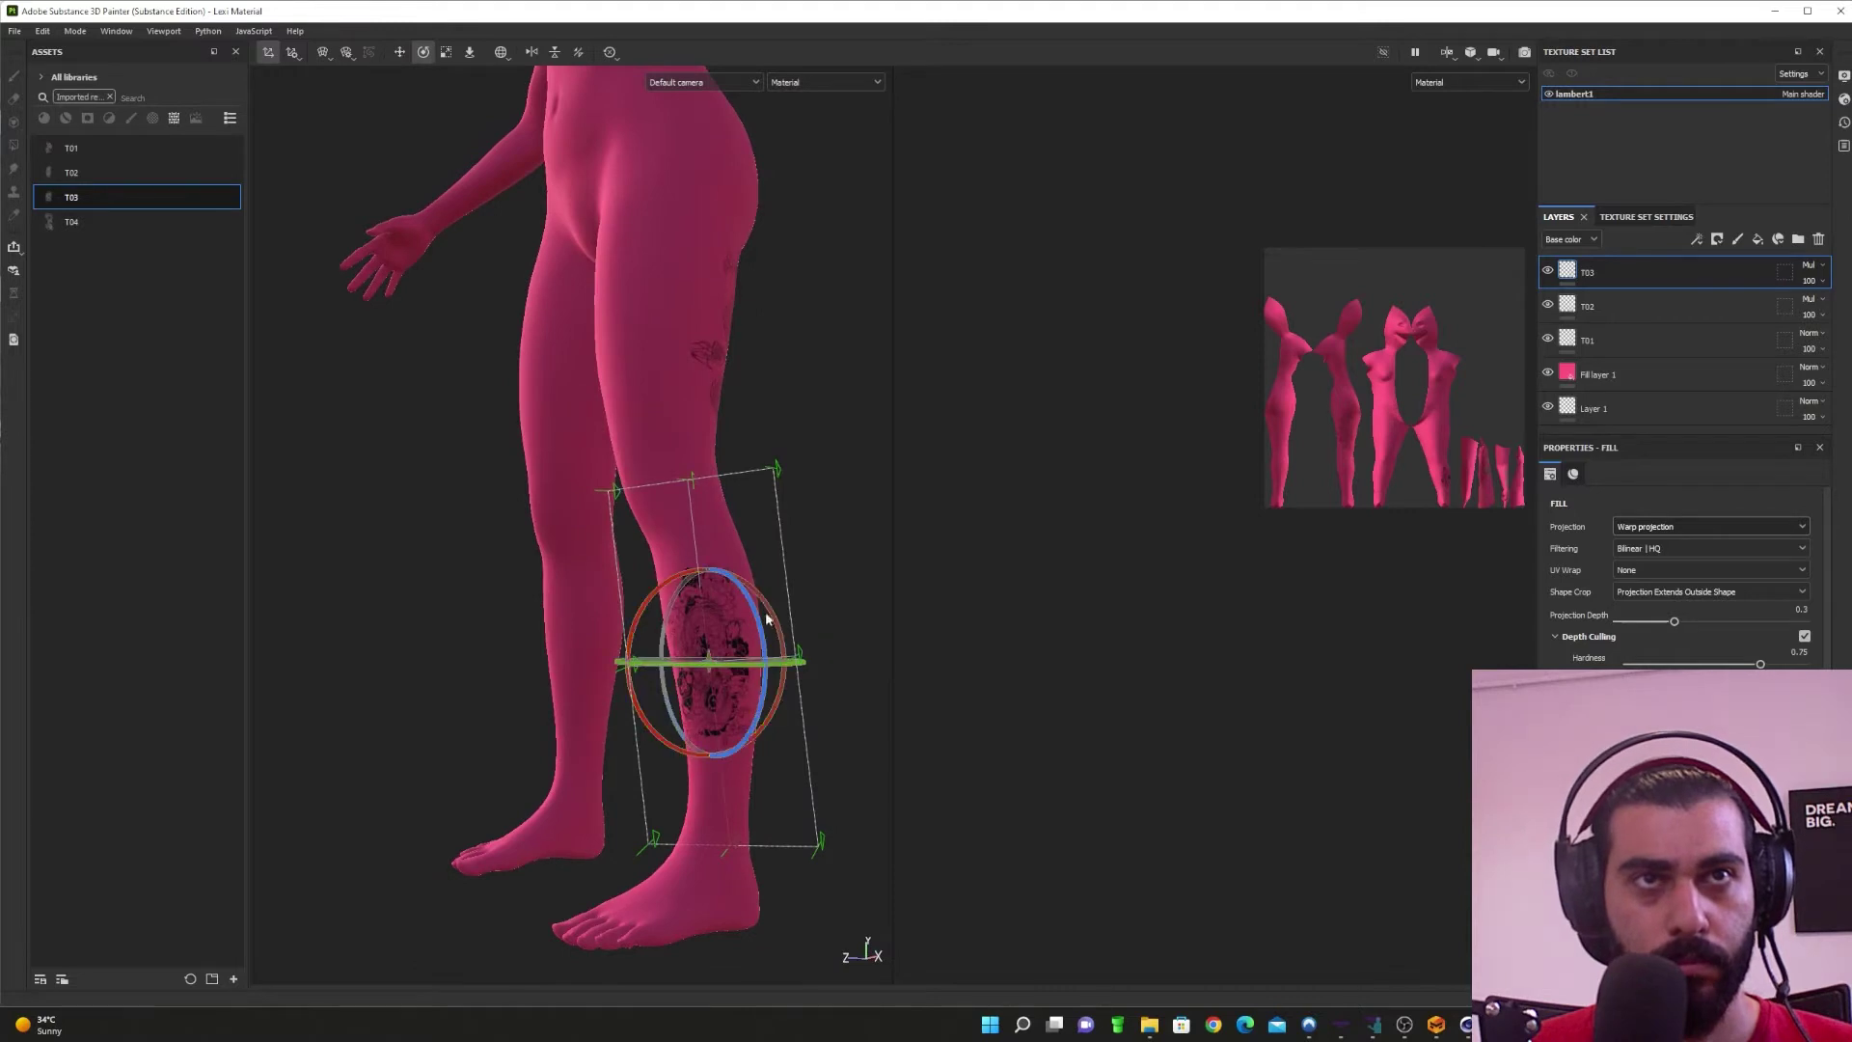
{"action": "left_click_drag", "start_coordinate": [687, 577], "coordinate": [685, 577]}
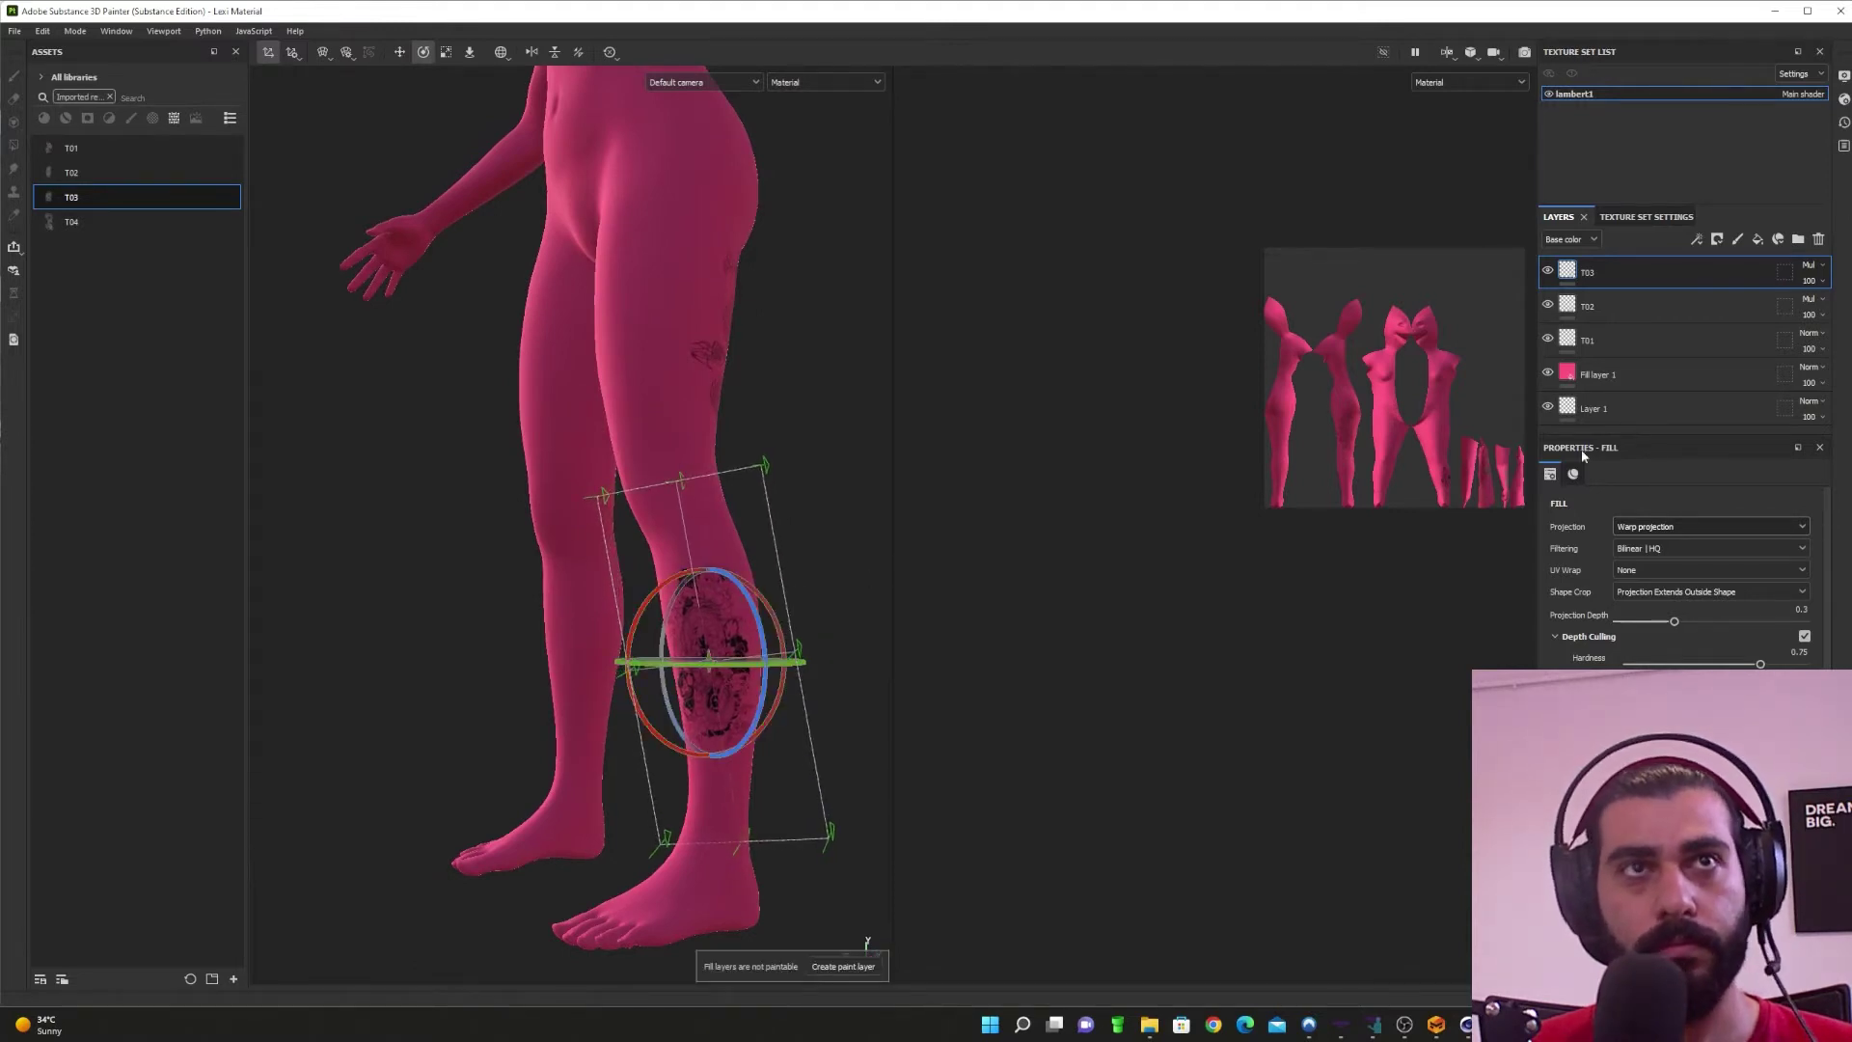
Step: Set the blending mode of the T01 forearm tattoo layer to Multiply
{"action": "scroll", "coordinate": [711, 458], "scroll_direction": "down", "scroll_amount": 4}
{"action": "middle_click_drag", "start_coordinate": [711, 459], "coordinate": [753, 630], "text": "alt"}
{"action": "left_click_drag", "start_coordinate": [753, 630], "coordinate": [763, 749], "text": "alt"}
{"action": "middle_click_drag", "start_coordinate": [803, 477], "coordinate": [736, 546], "text": "alt"}
{"action": "scroll", "coordinate": [711, 555], "scroll_direction": "up", "scroll_amount": 4}
{"action": "left_click_drag", "start_coordinate": [709, 556], "coordinate": [831, 563], "text": "alt"}
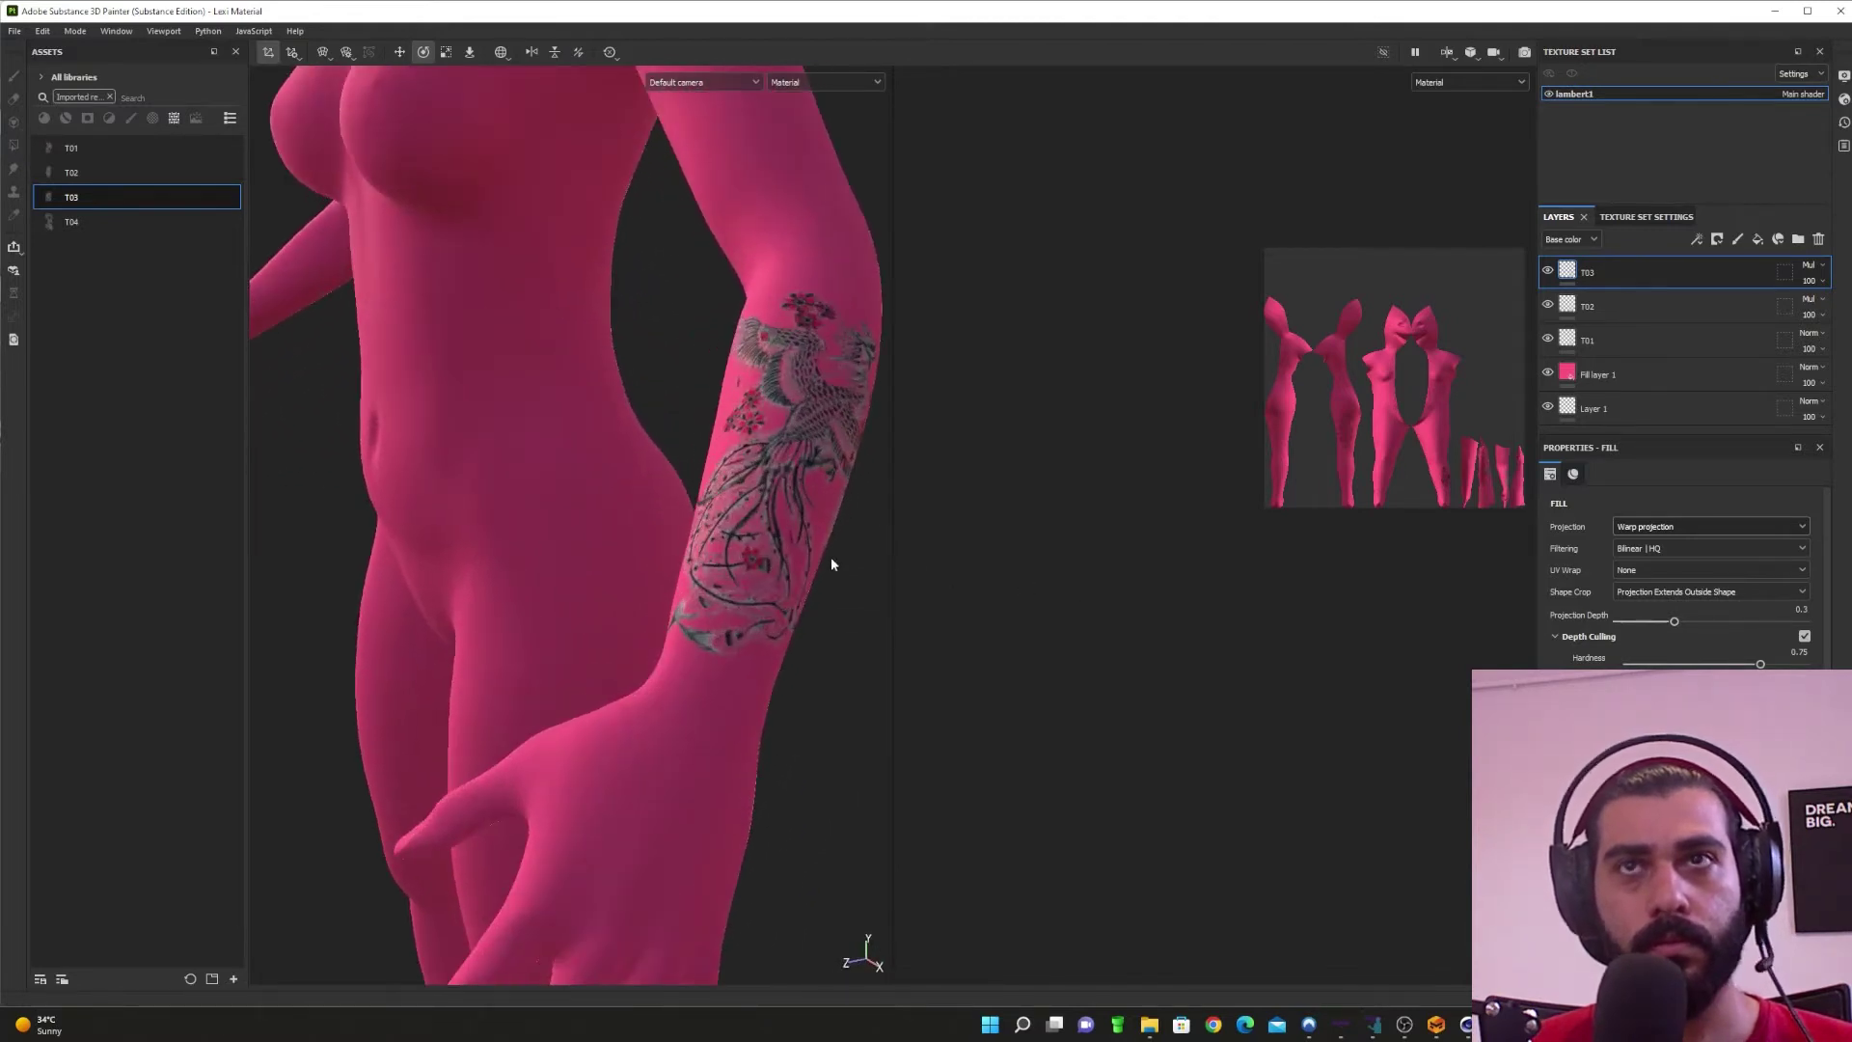
{"action": "left_click", "coordinate": [1655, 340]}
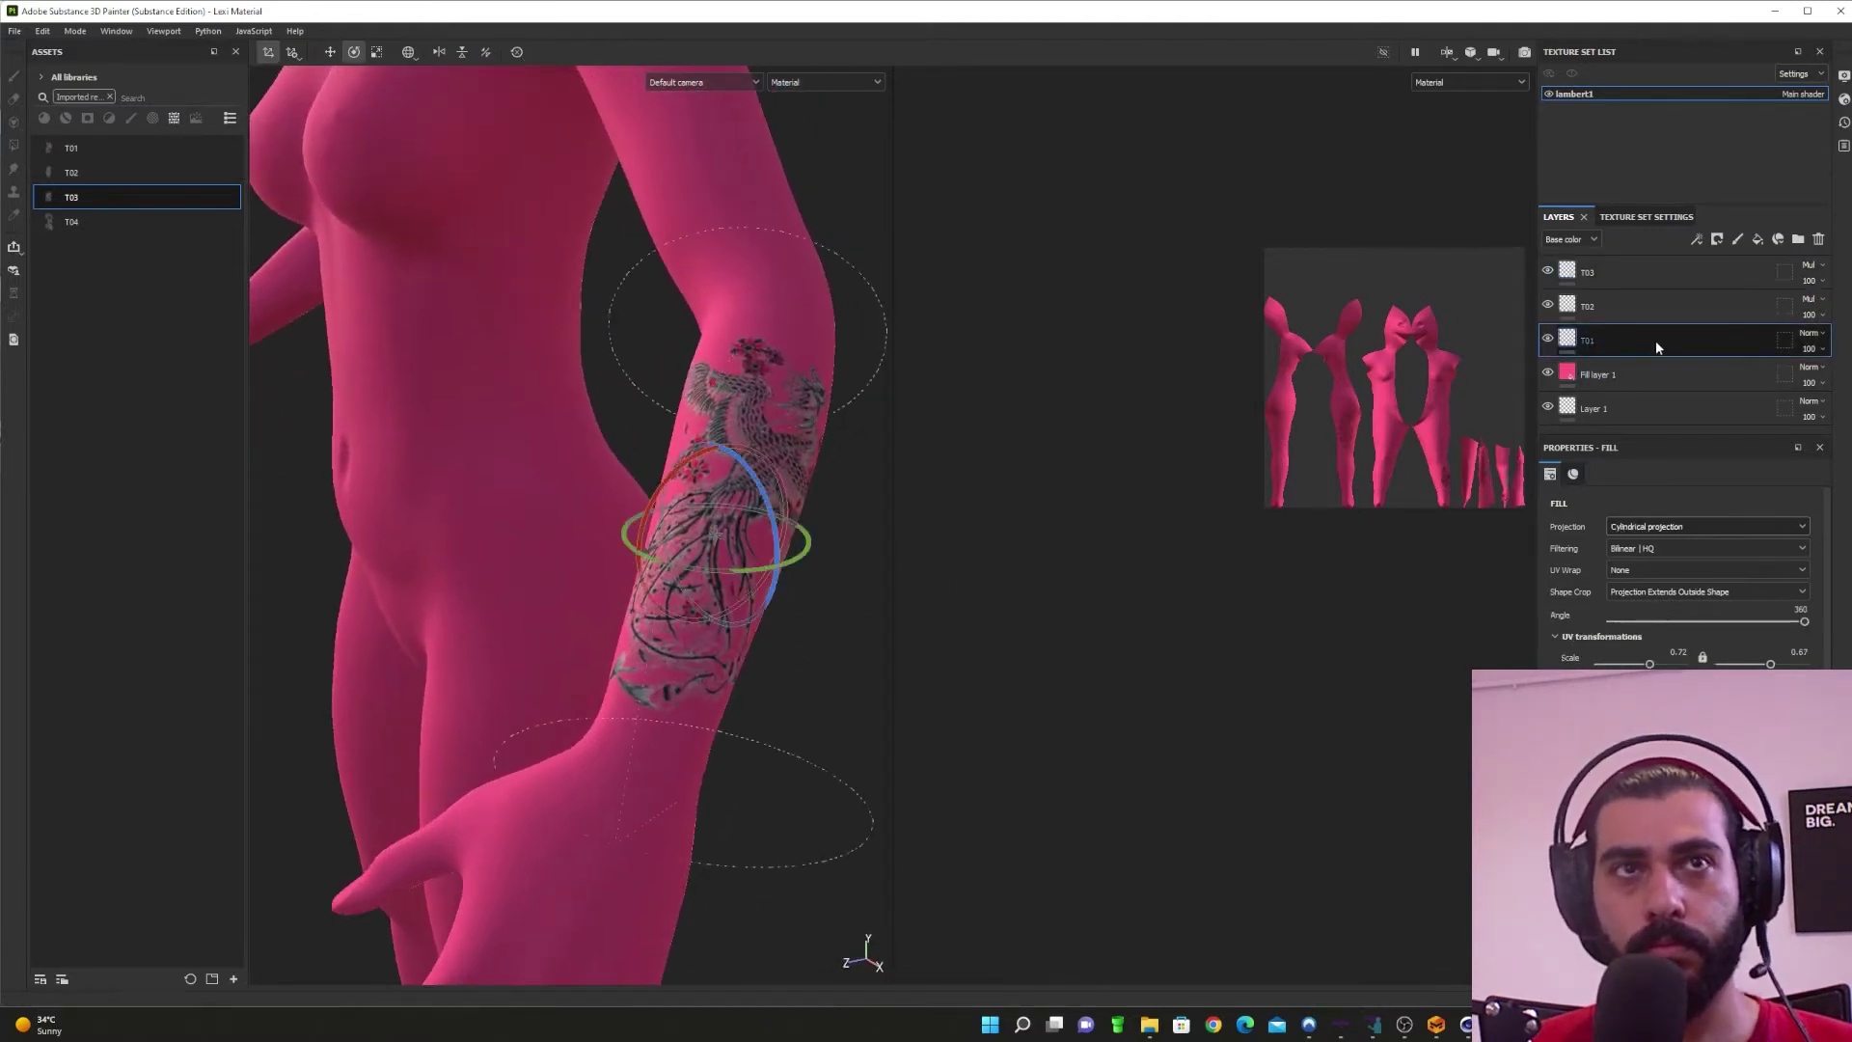
{"action": "left_click", "coordinate": [1822, 335]}
{"action": "left_click", "coordinate": [1825, 407]}
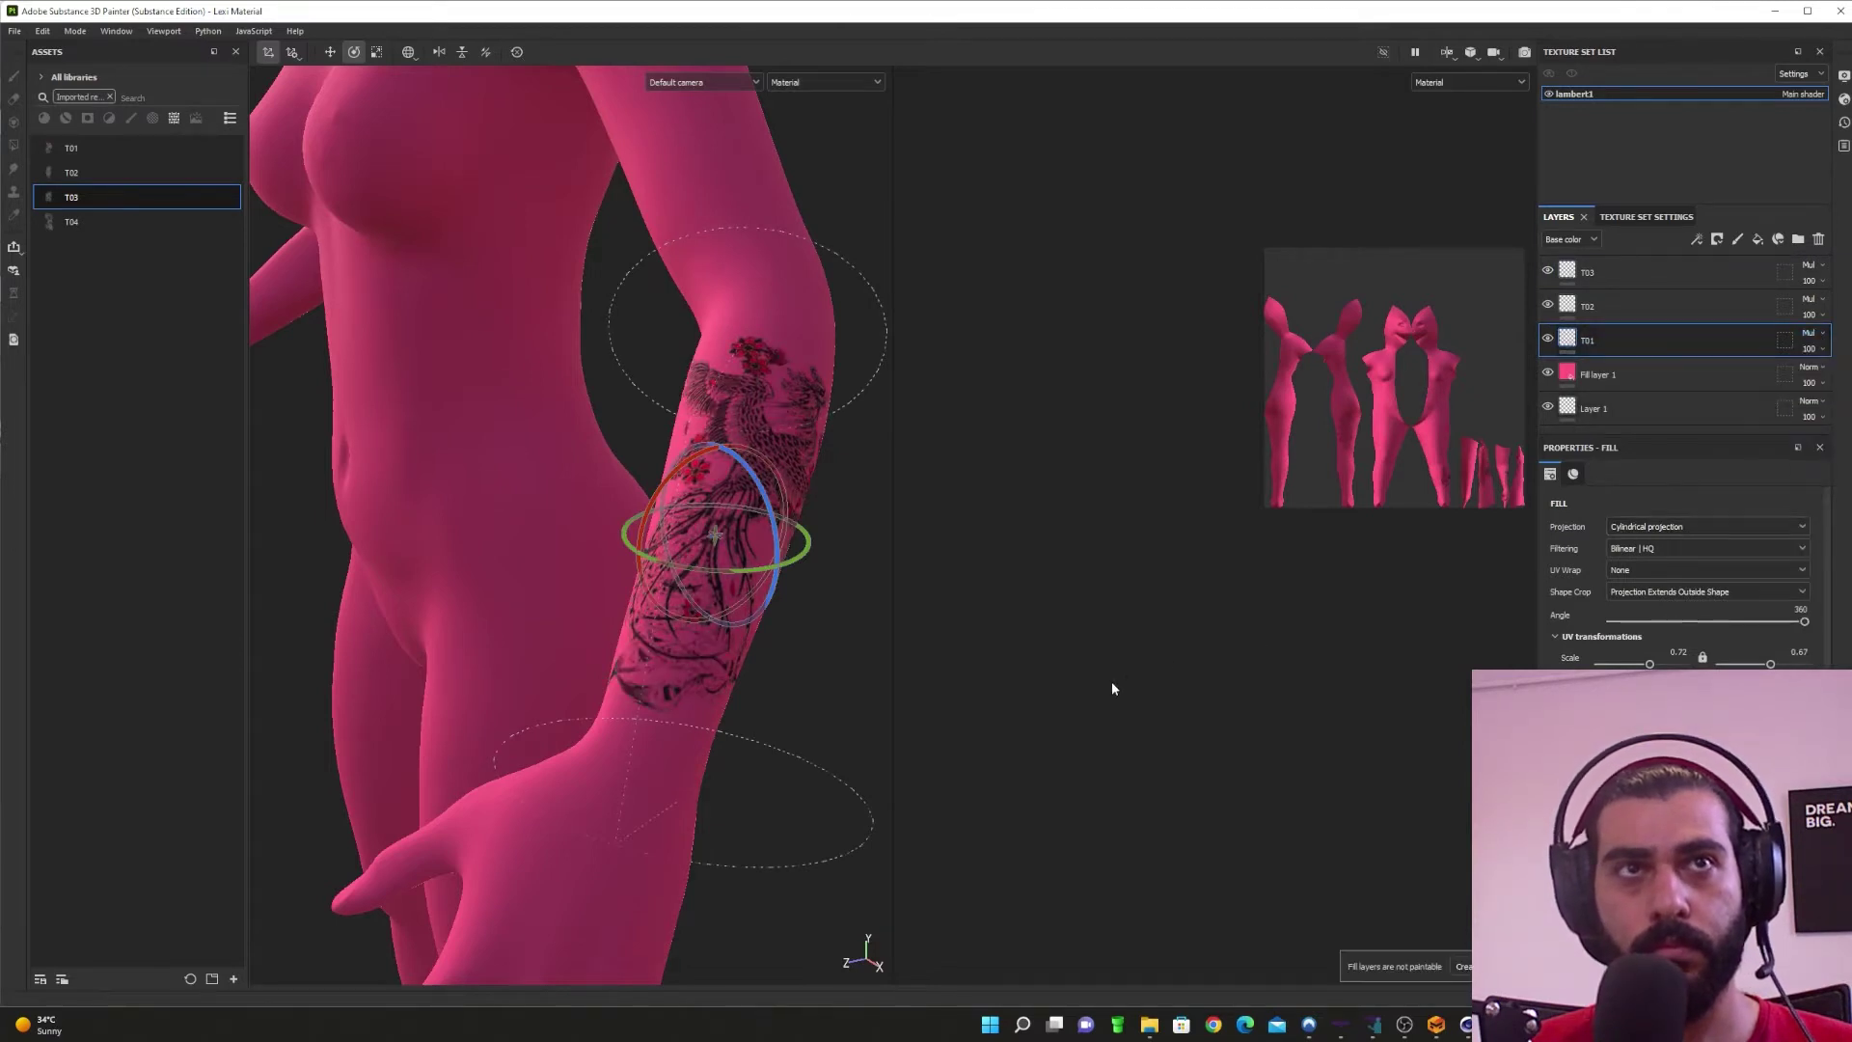
Step: Duplicate the T02 layer three times to darken the dragon tattoo on the back of the thigh
{"action": "scroll", "coordinate": [785, 598], "scroll_direction": "down", "scroll_amount": 5}
{"action": "scroll", "coordinate": [788, 606], "scroll_direction": "down", "scroll_amount": 3}
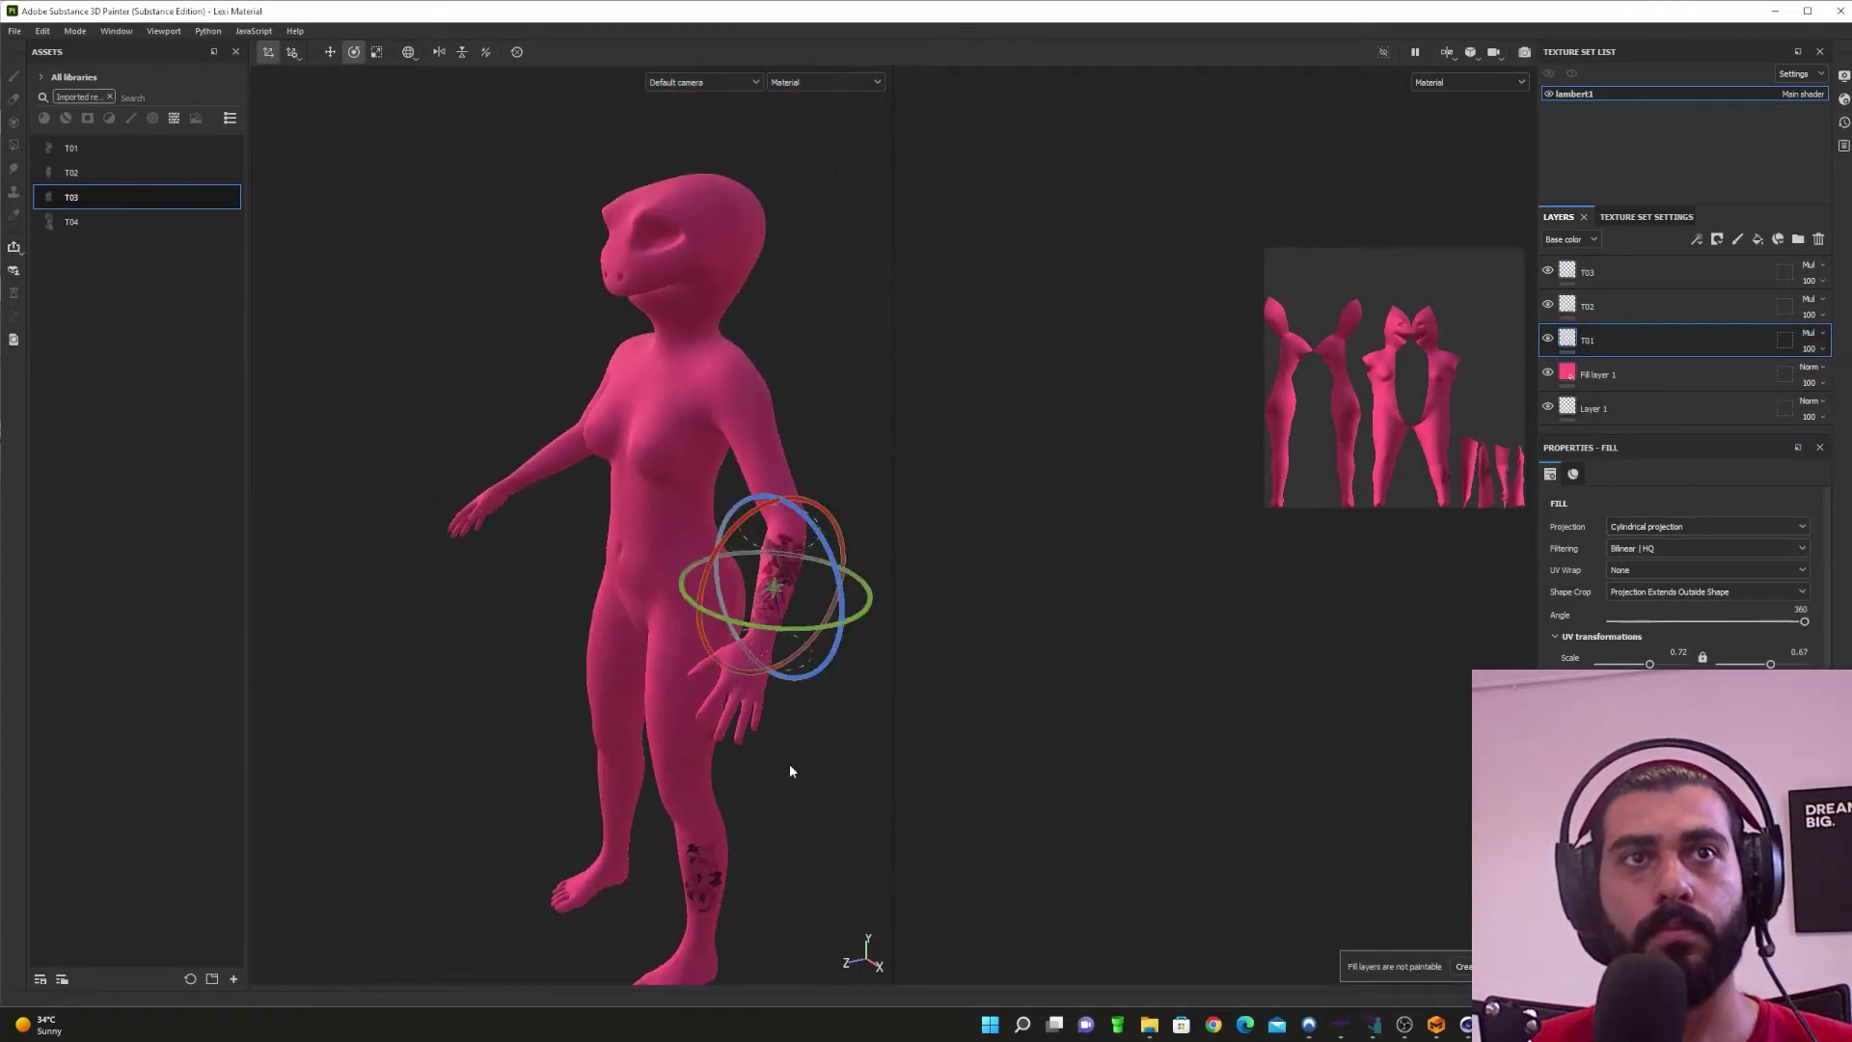
{"action": "left_click_drag", "start_coordinate": [790, 763], "coordinate": [455, 472], "text": "alt"}
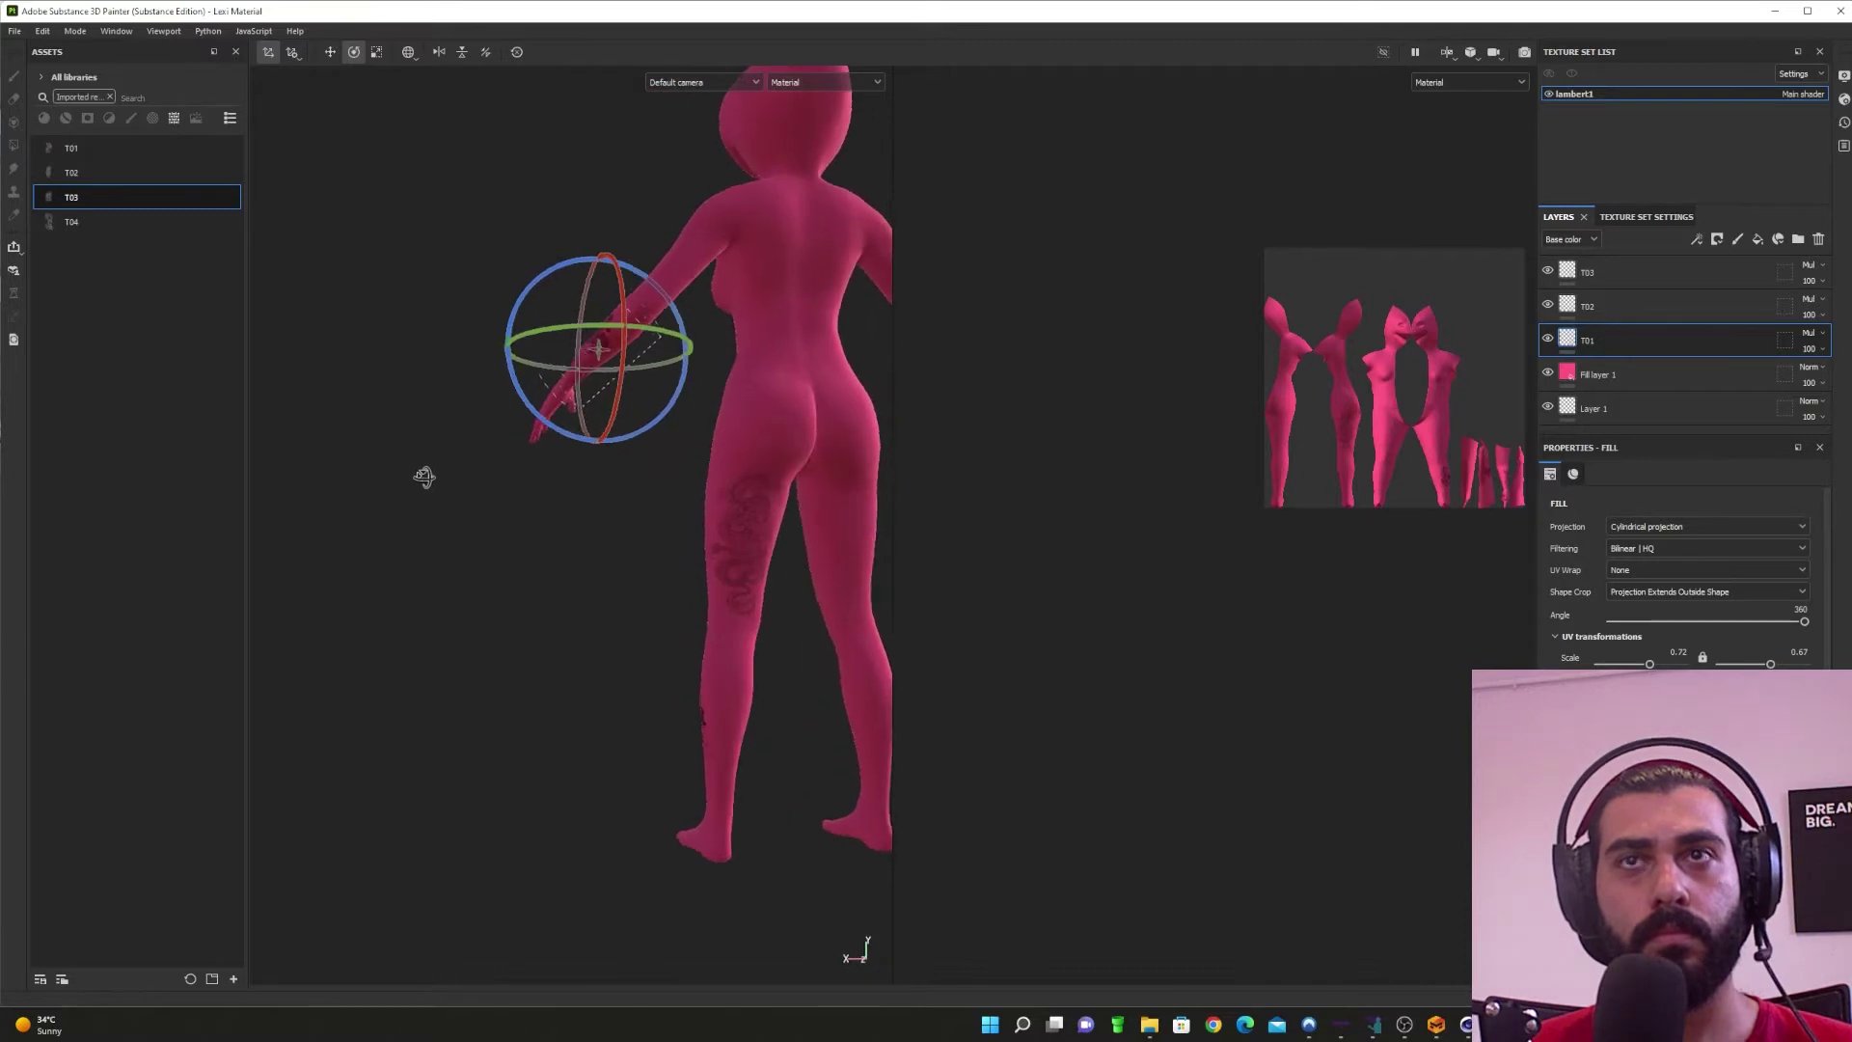
{"action": "left_click", "coordinate": [1626, 306]}
{"action": "left_click", "coordinate": [1547, 306]}
{"action": "left_click", "coordinate": [1547, 307]}
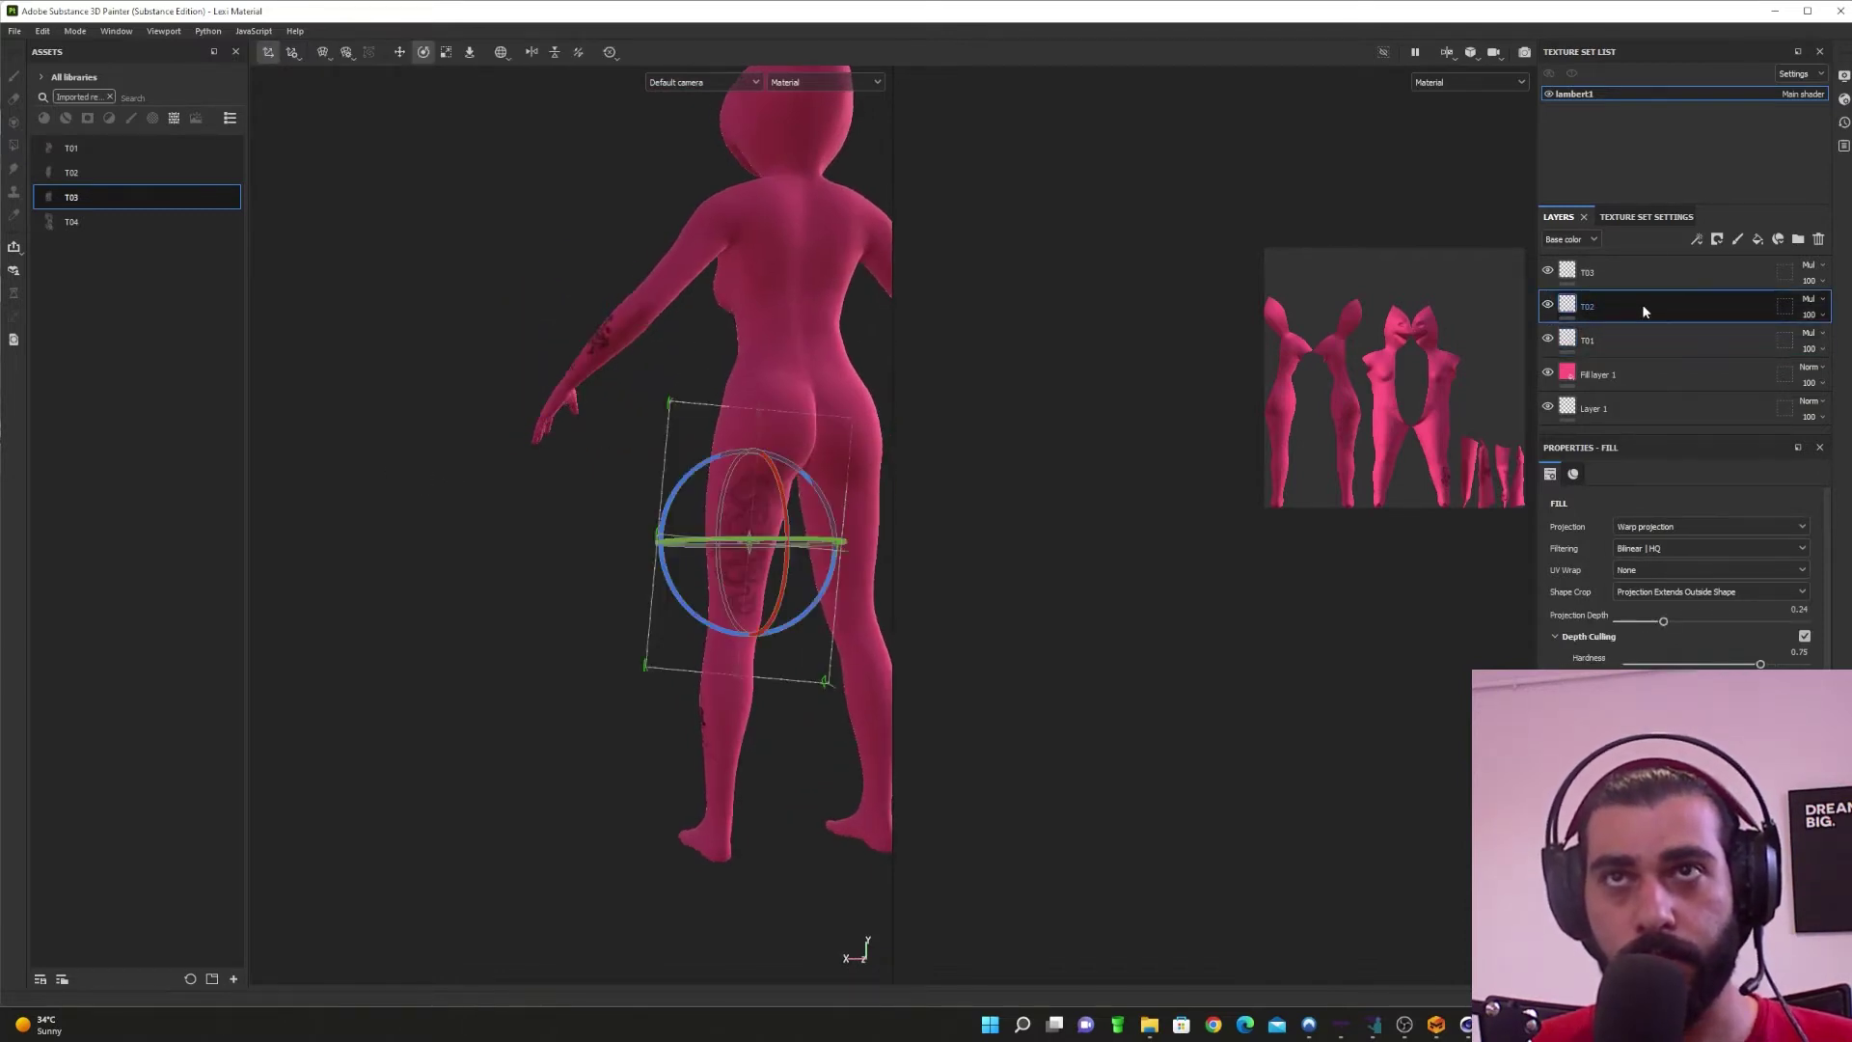
{"action": "key", "text": "ctrl+d"}
{"action": "key", "text": "ctrl+d"}
{"action": "key", "text": "ctrl+d"}
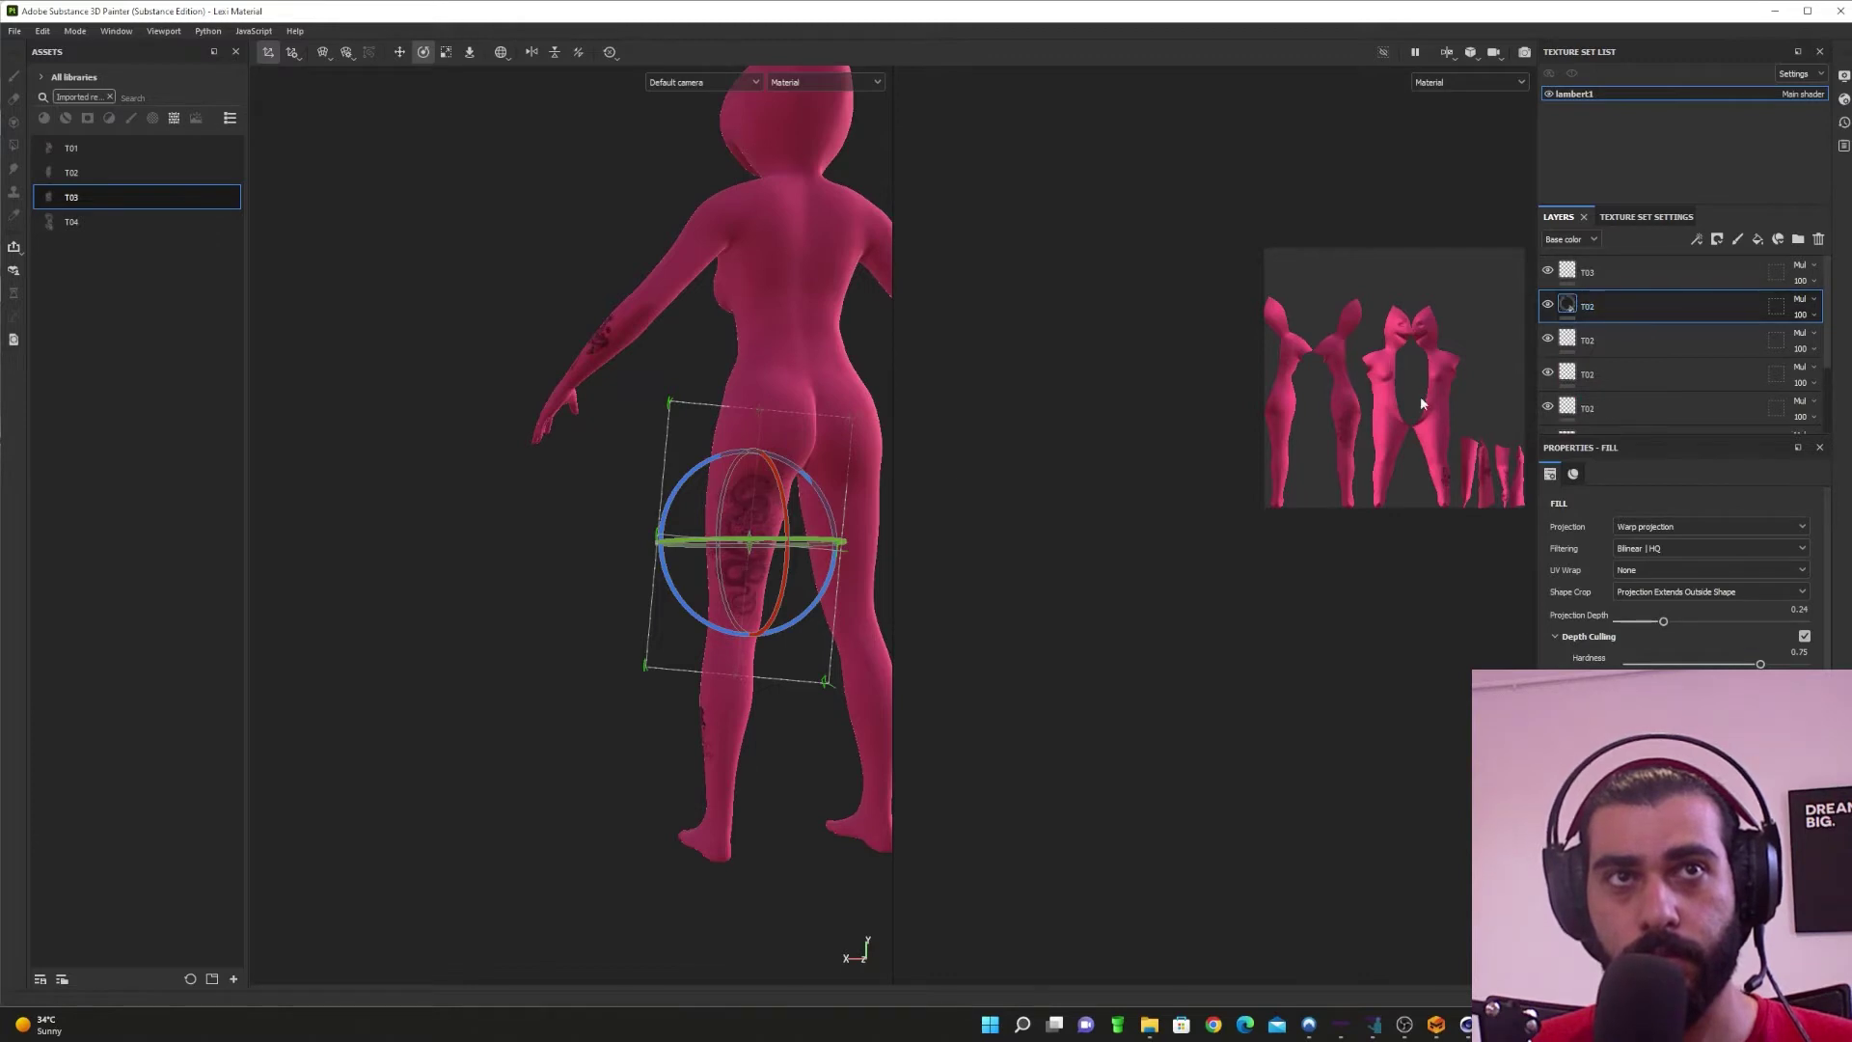
Step: Inspect the thigh tattoo and the whole figure, comparing them with the seated pose in Cinema 4D before returning to Substance 3D Painter
{"action": "scroll", "coordinate": [788, 537], "scroll_direction": "up", "scroll_amount": 5}
{"action": "scroll", "coordinate": [681, 581], "scroll_direction": "up", "scroll_amount": 4}
{"action": "scroll", "coordinate": [681, 581], "scroll_direction": "down", "scroll_amount": 12}
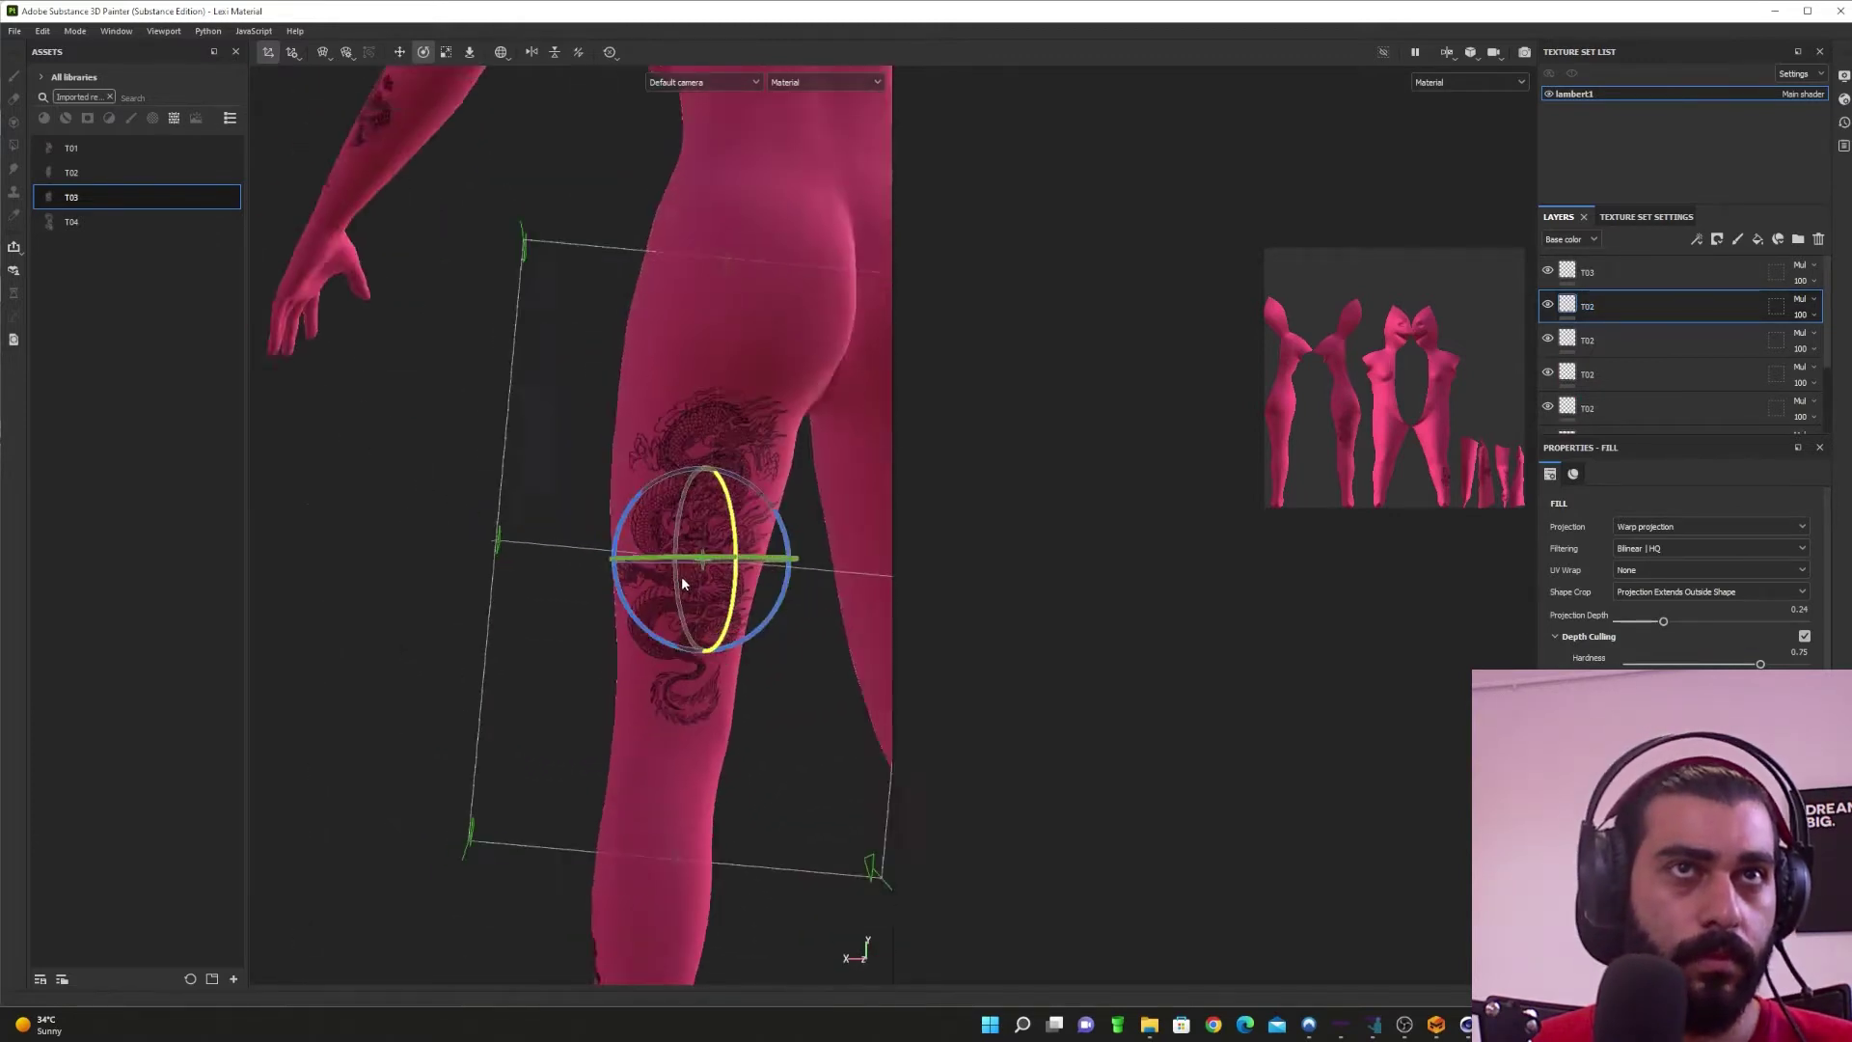
{"action": "left_click_drag", "start_coordinate": [681, 581], "coordinate": [1075, 599], "text": "alt"}
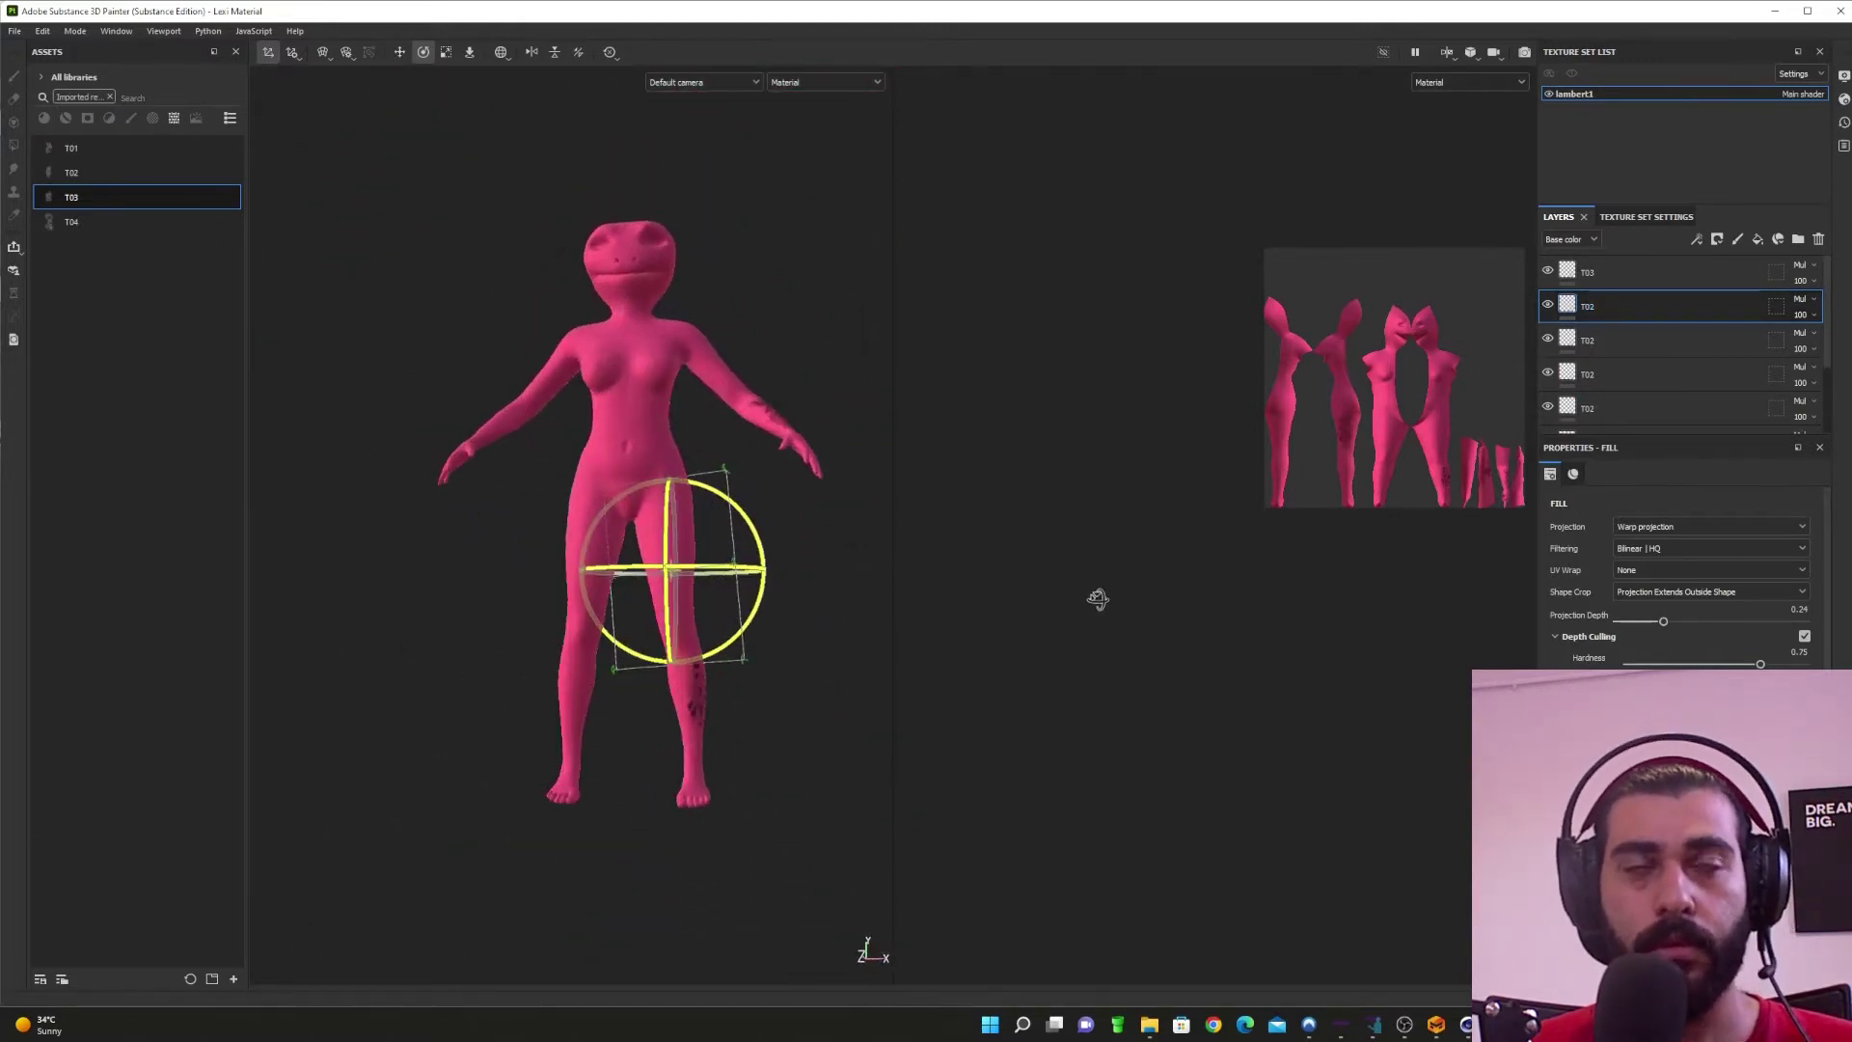
{"action": "scroll", "coordinate": [782, 513], "scroll_direction": "up", "scroll_amount": 2}
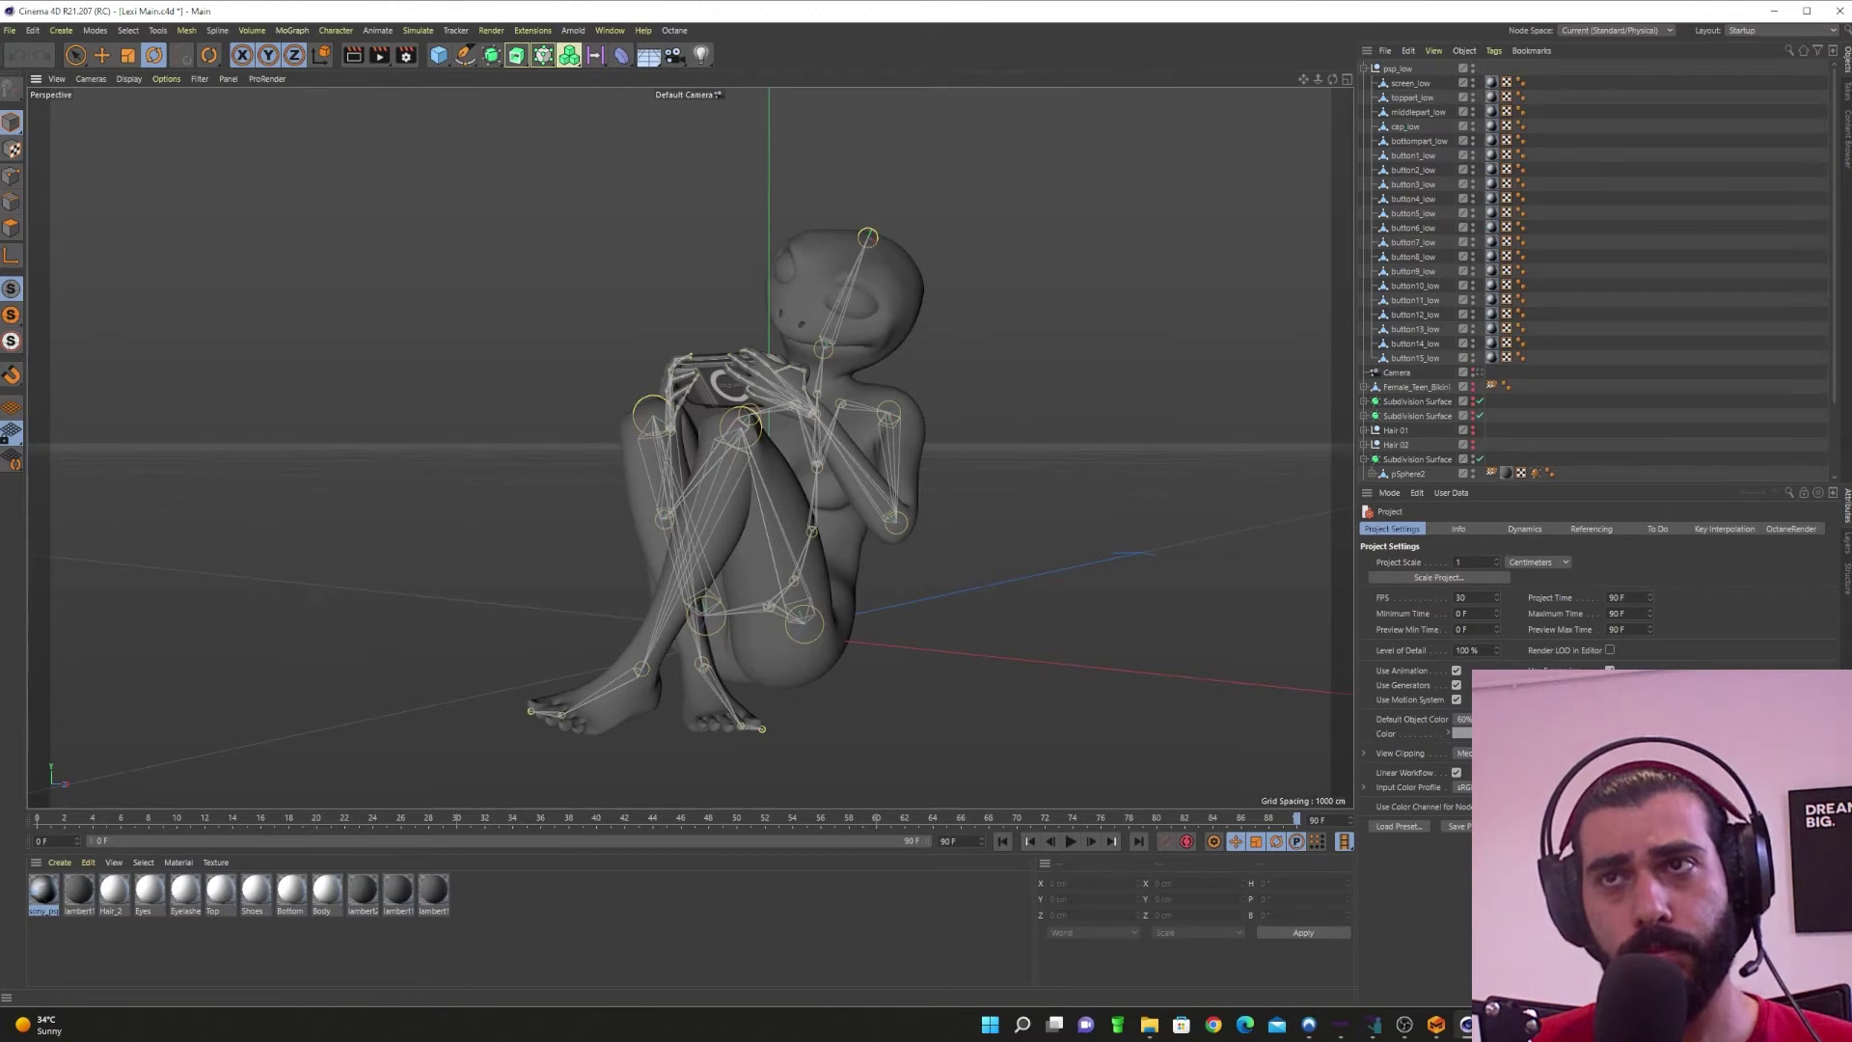
{"action": "key", "text": "alt+Tab"}
{"action": "scroll", "coordinate": [743, 679], "scroll_direction": "up", "scroll_amount": 10}
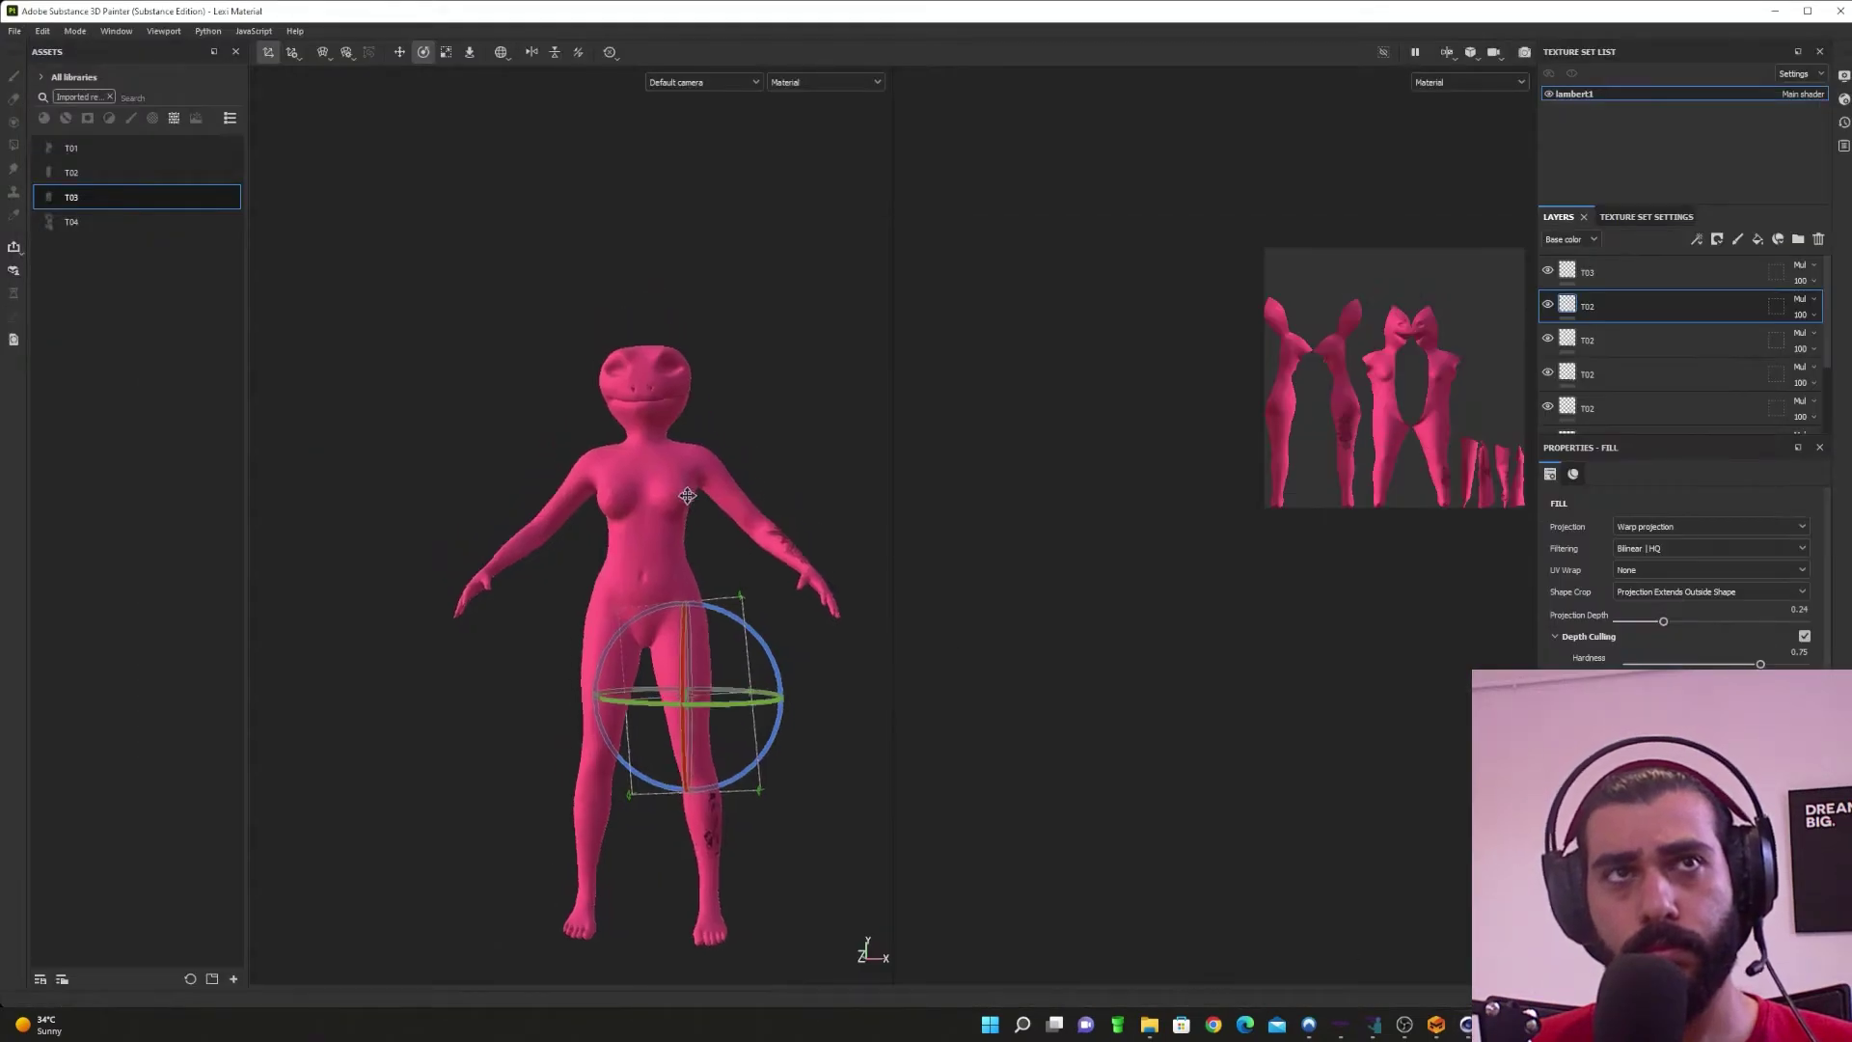
Step: Add a paint layer above the T03 layer, try a white stroke in the character's left eye socket, and undo the stroke
{"action": "left_click_drag", "start_coordinate": [669, 478], "coordinate": [696, 645], "text": "alt"}
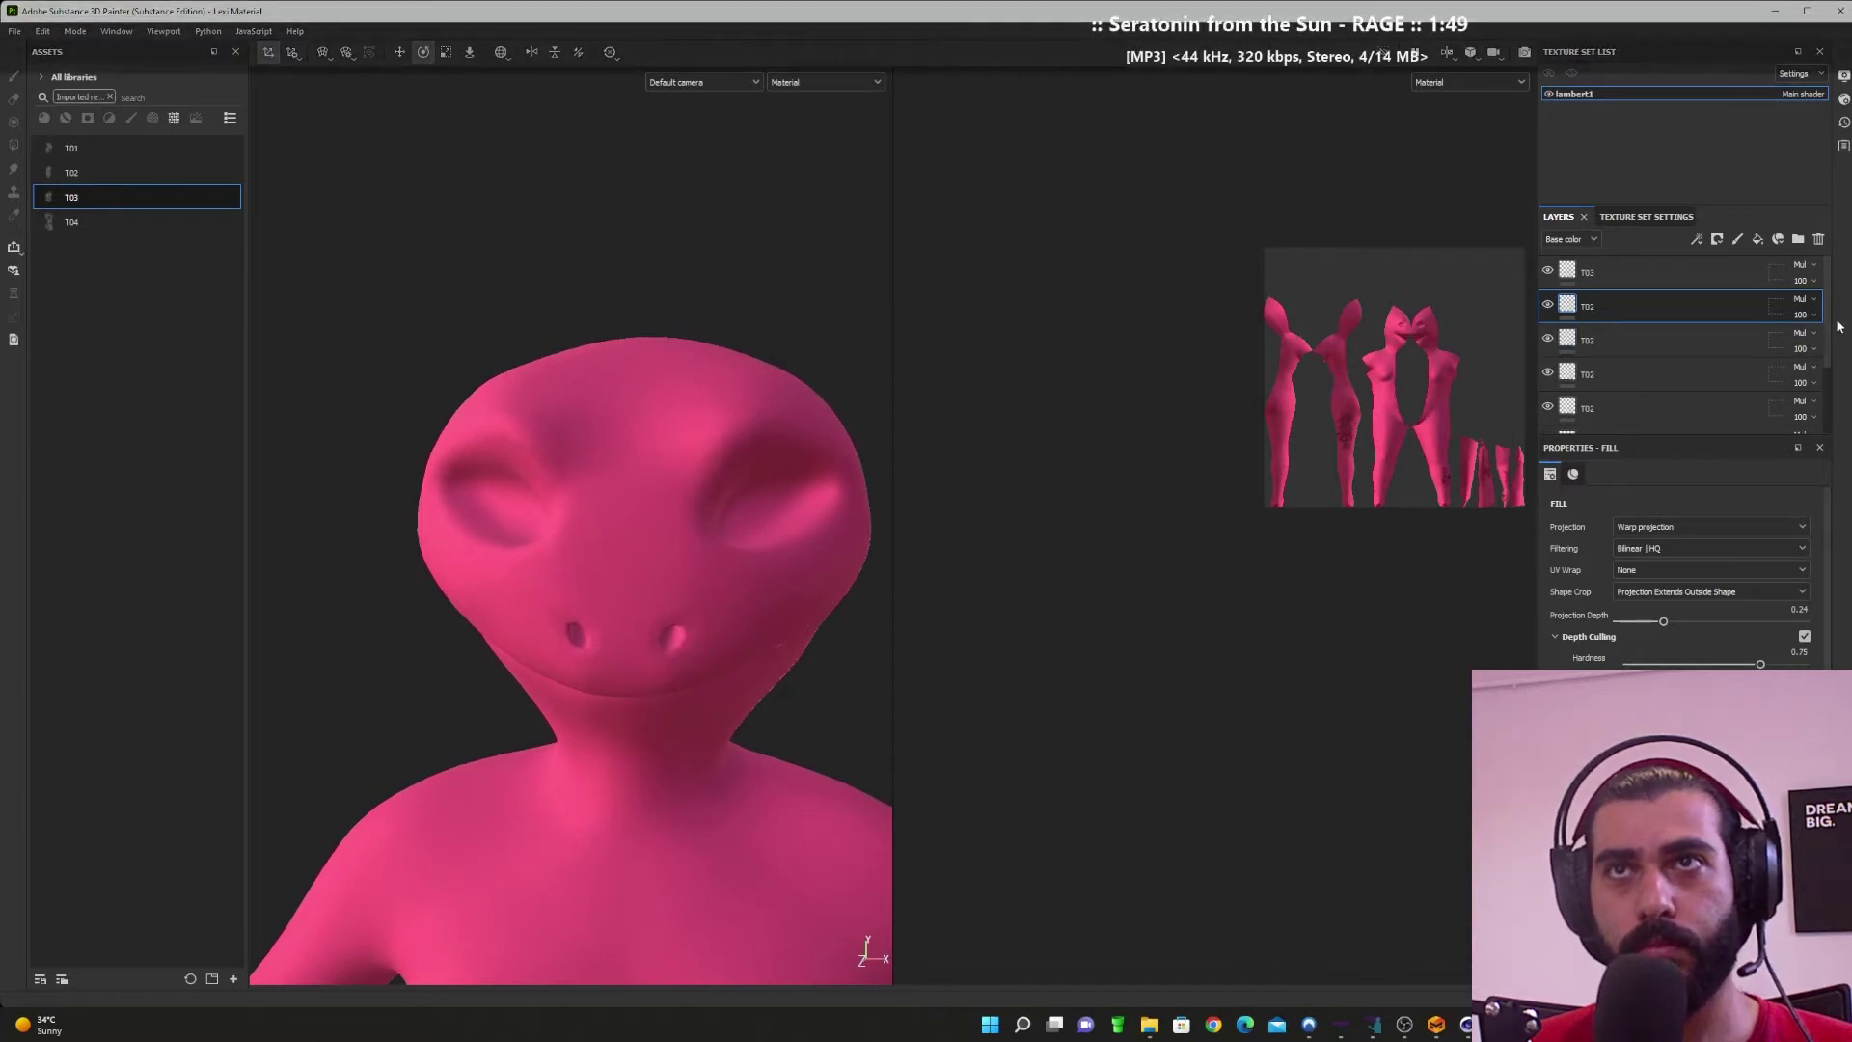
{"action": "left_click", "coordinate": [1695, 280]}
{"action": "left_click", "coordinate": [1737, 240]}
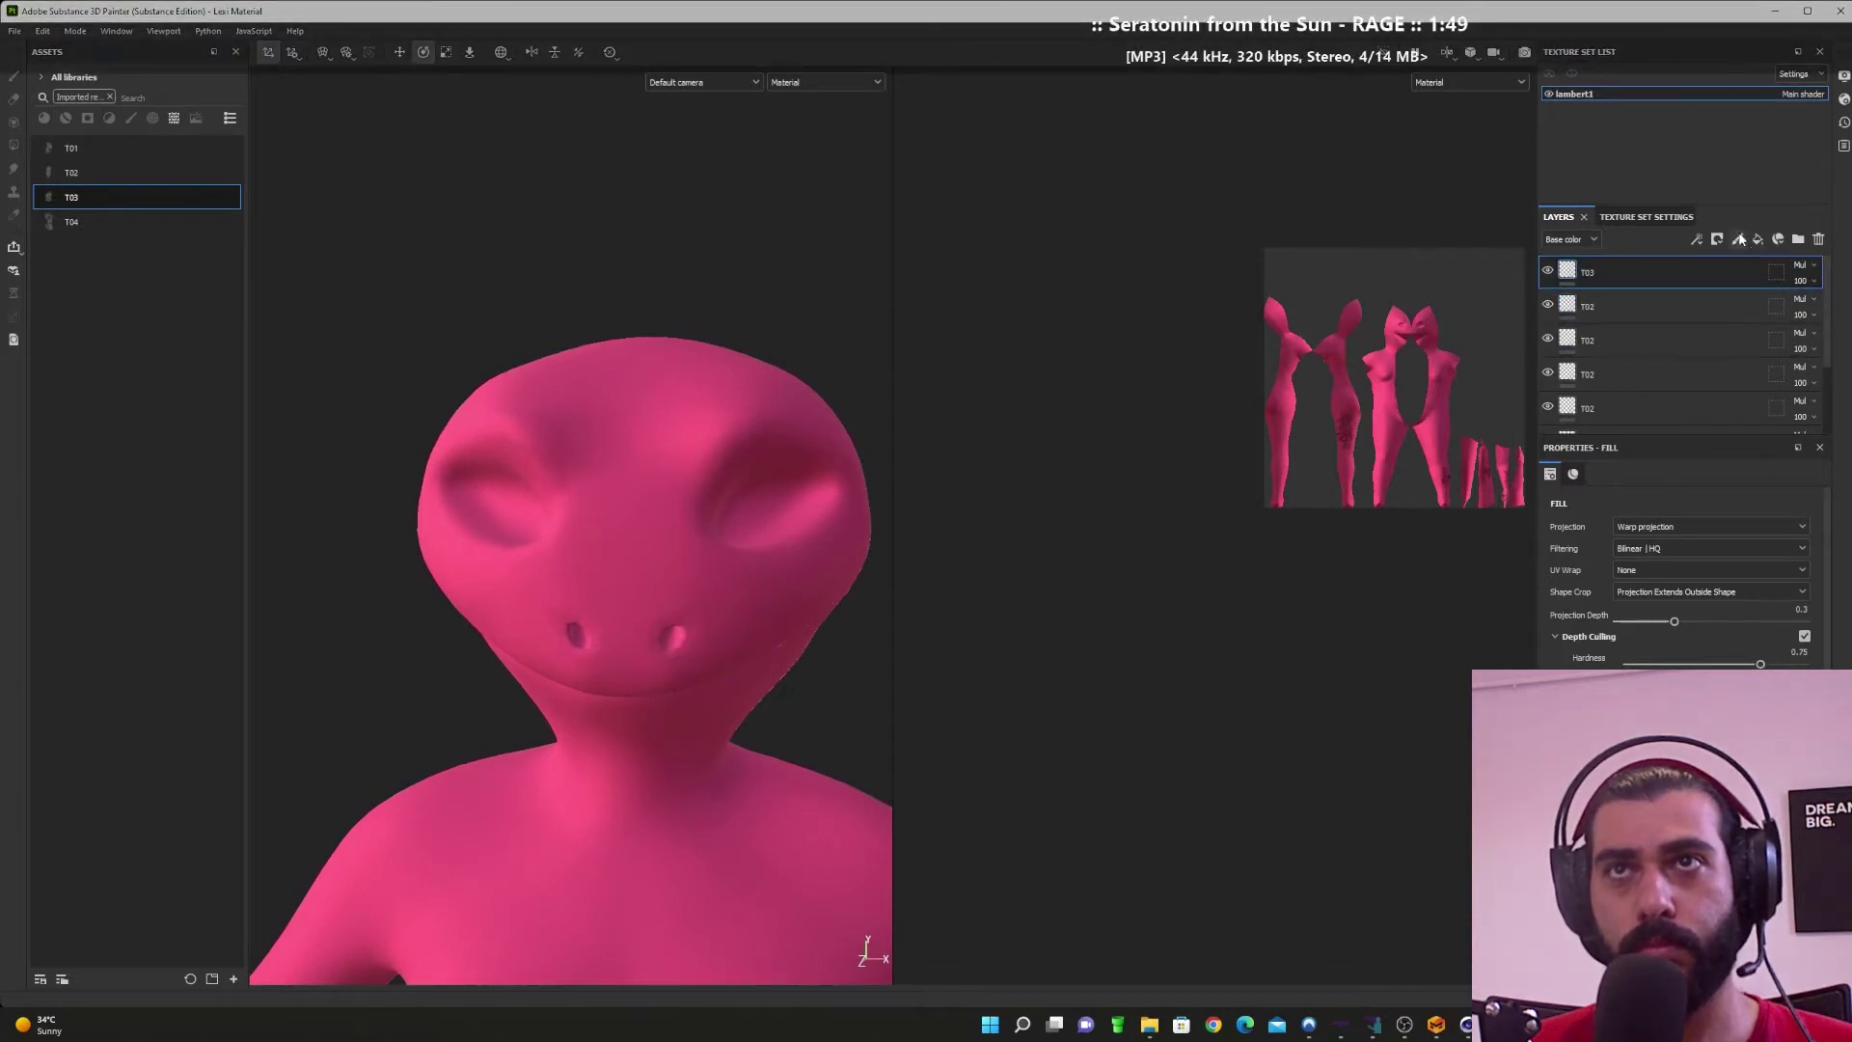
{"action": "left_click_drag", "start_coordinate": [772, 473], "coordinate": [742, 503]}
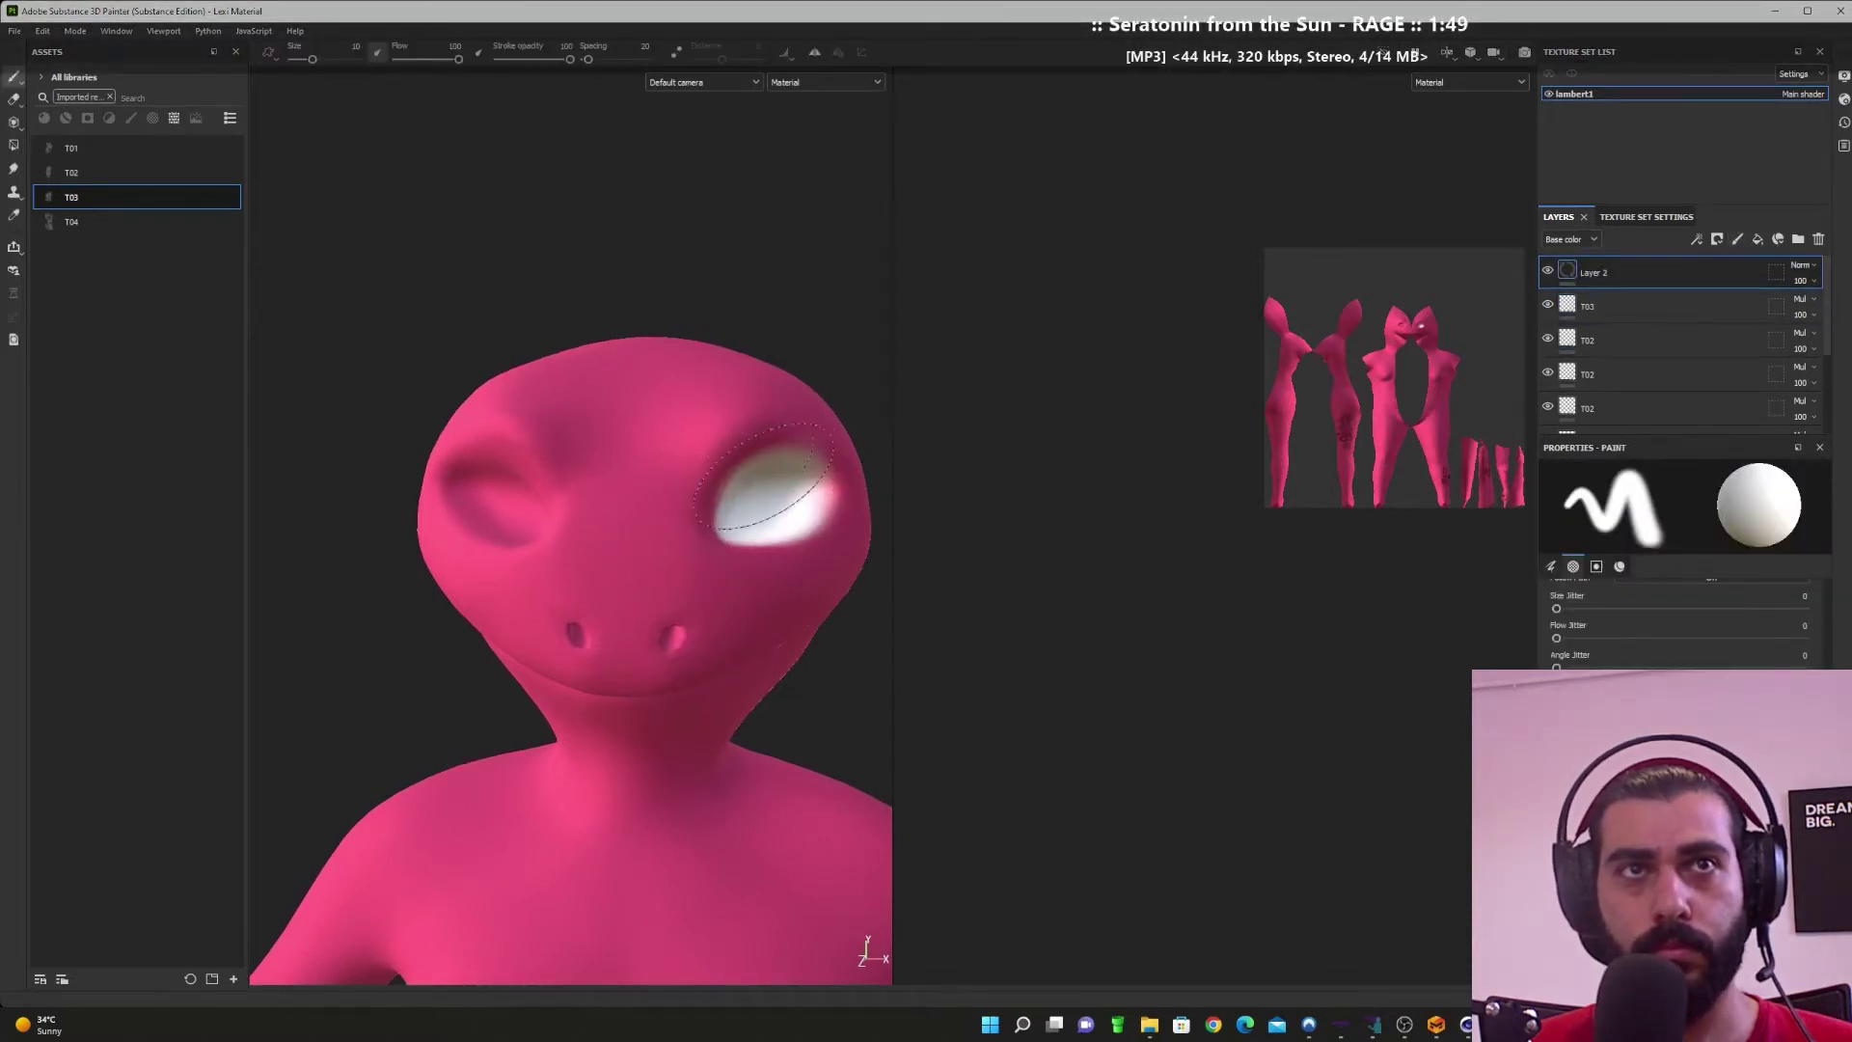
{"action": "key", "text": "ctrl+z"}
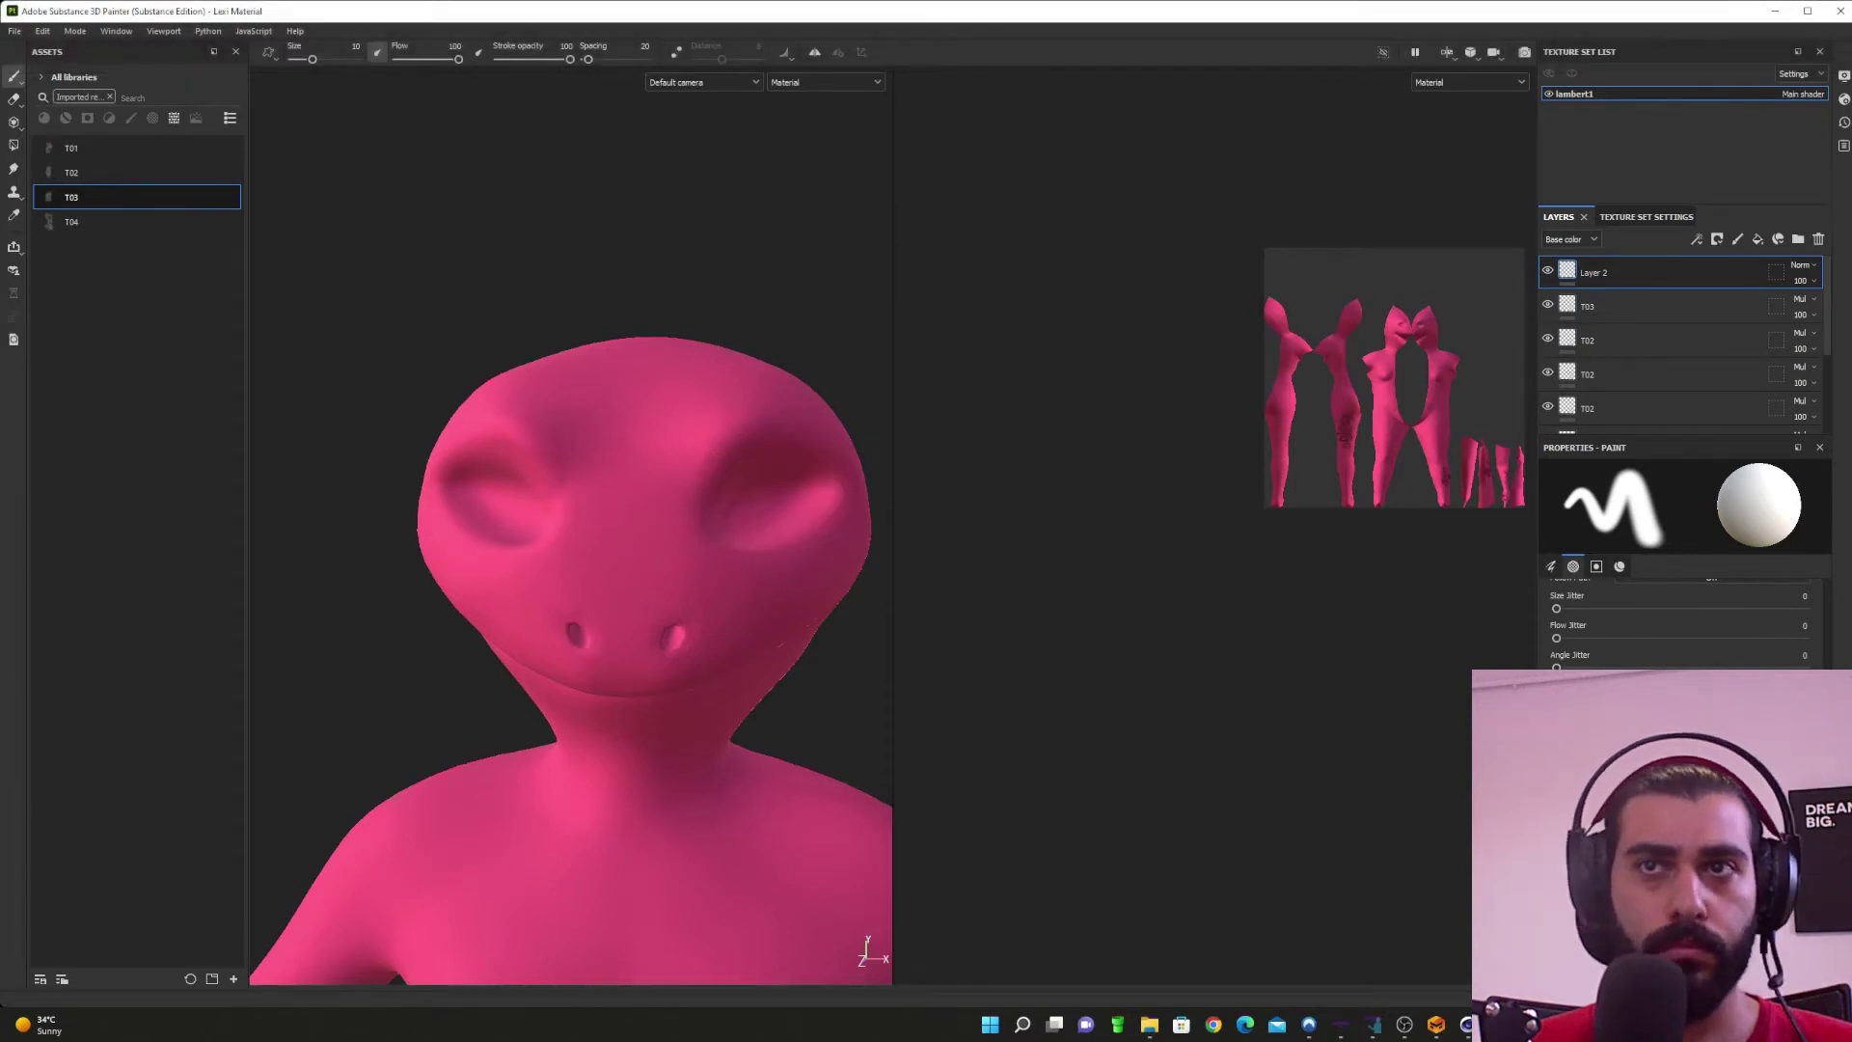
Step: Set the paint brush's base color to a dark magenta-purple
{"action": "scroll", "coordinate": [1680, 637], "scroll_direction": "down", "scroll_amount": 5}
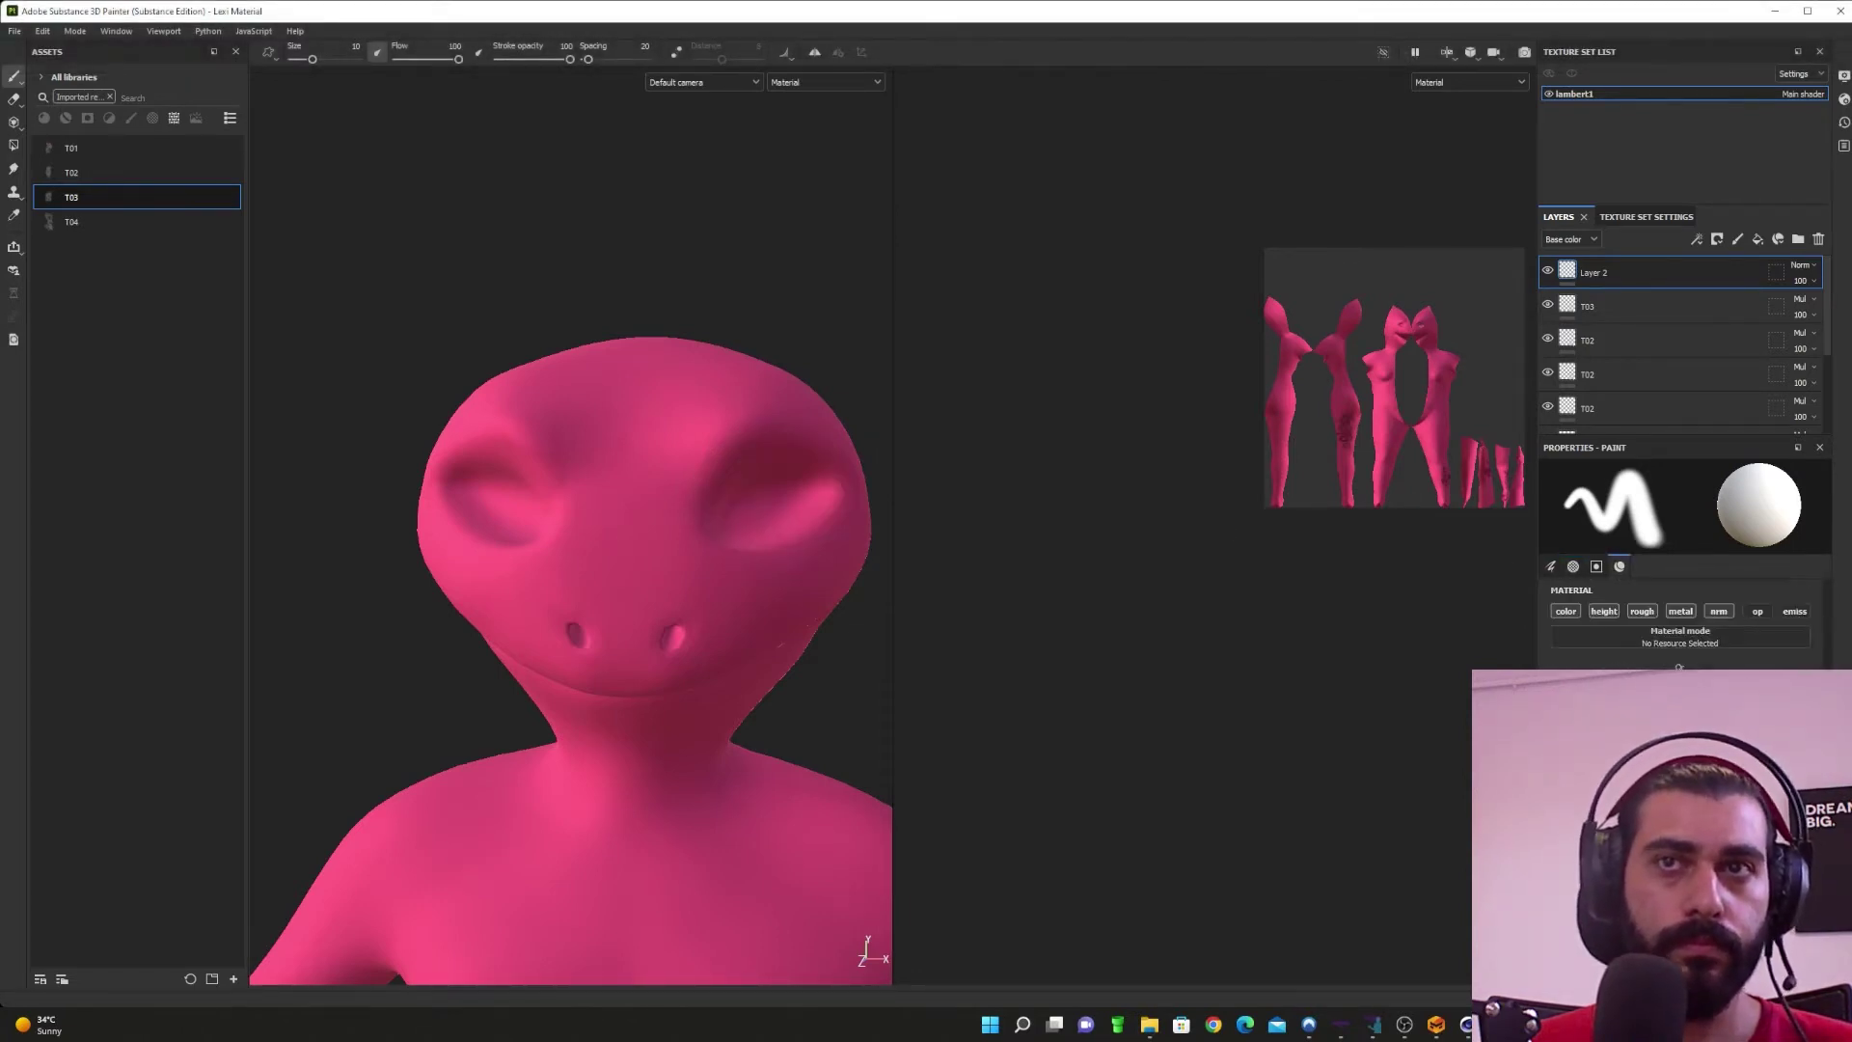
{"action": "left_click", "coordinate": [1680, 712]}
{"action": "left_click", "coordinate": [1826, 735]}
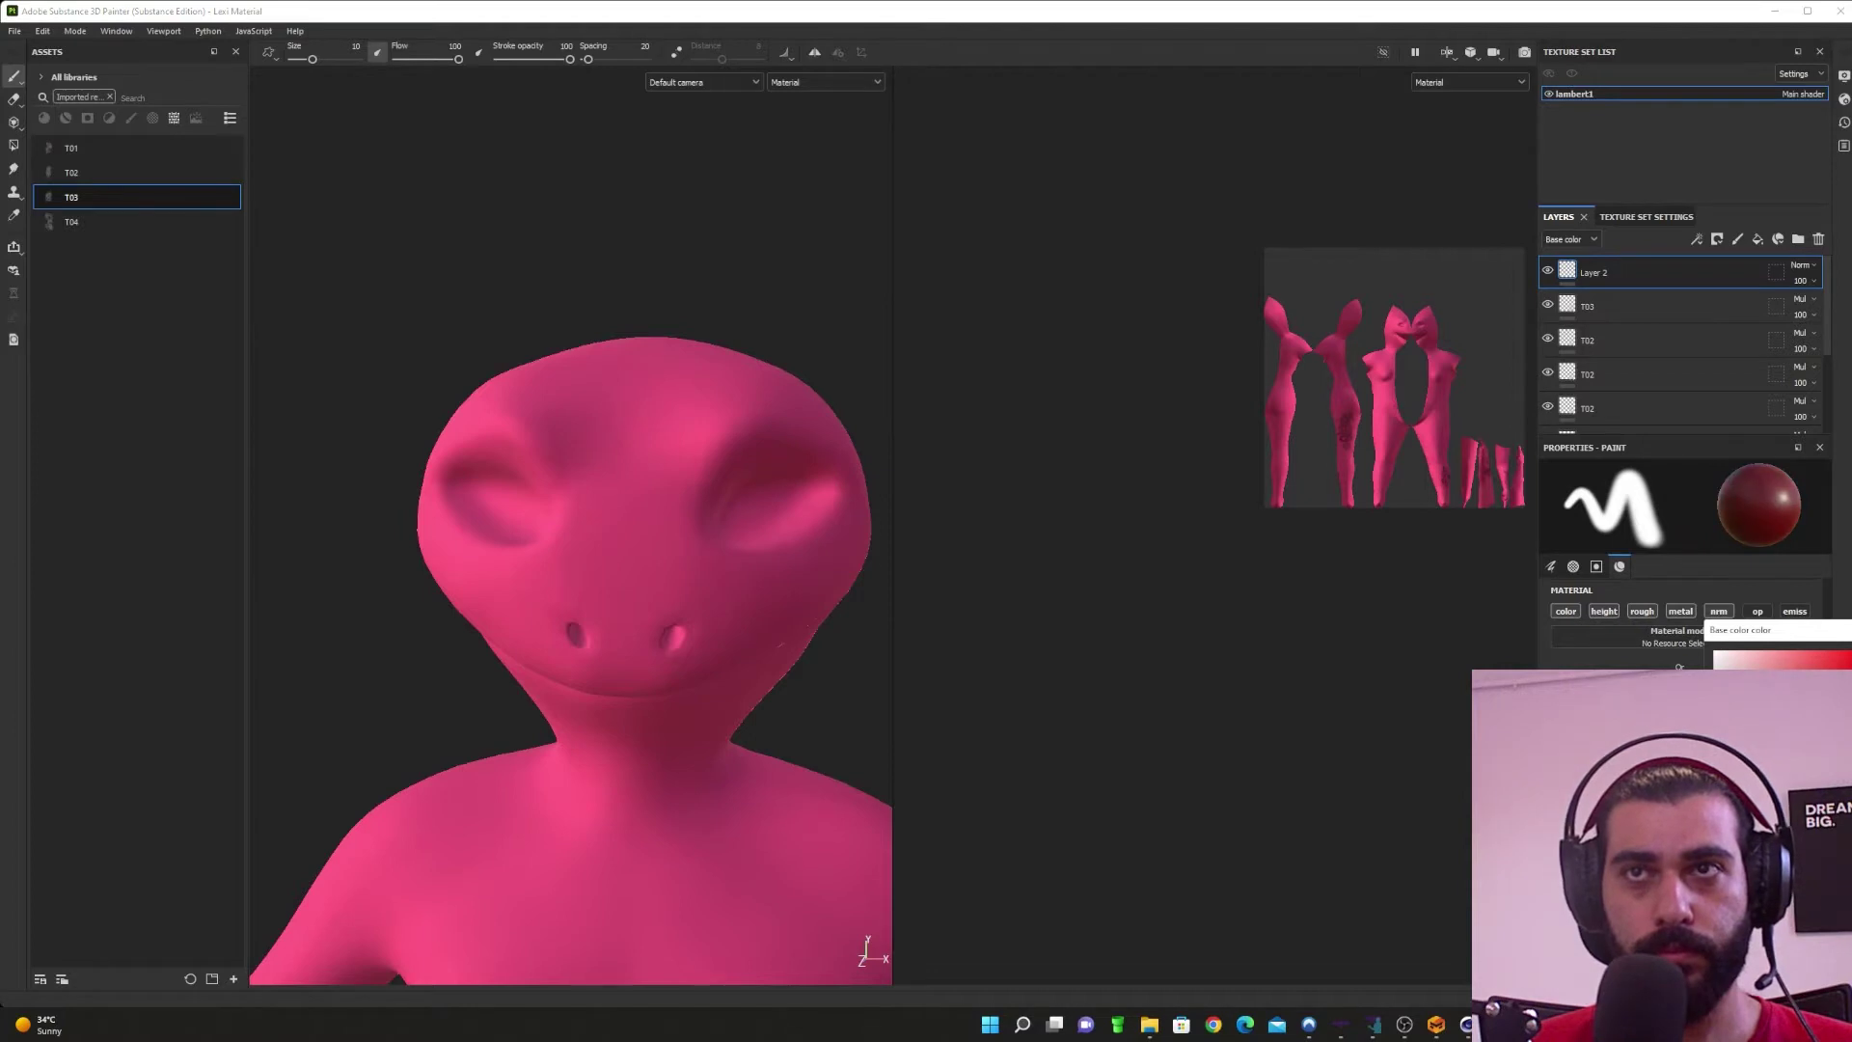
{"action": "left_click_drag", "start_coordinate": [1833, 801], "coordinate": [1826, 800]}
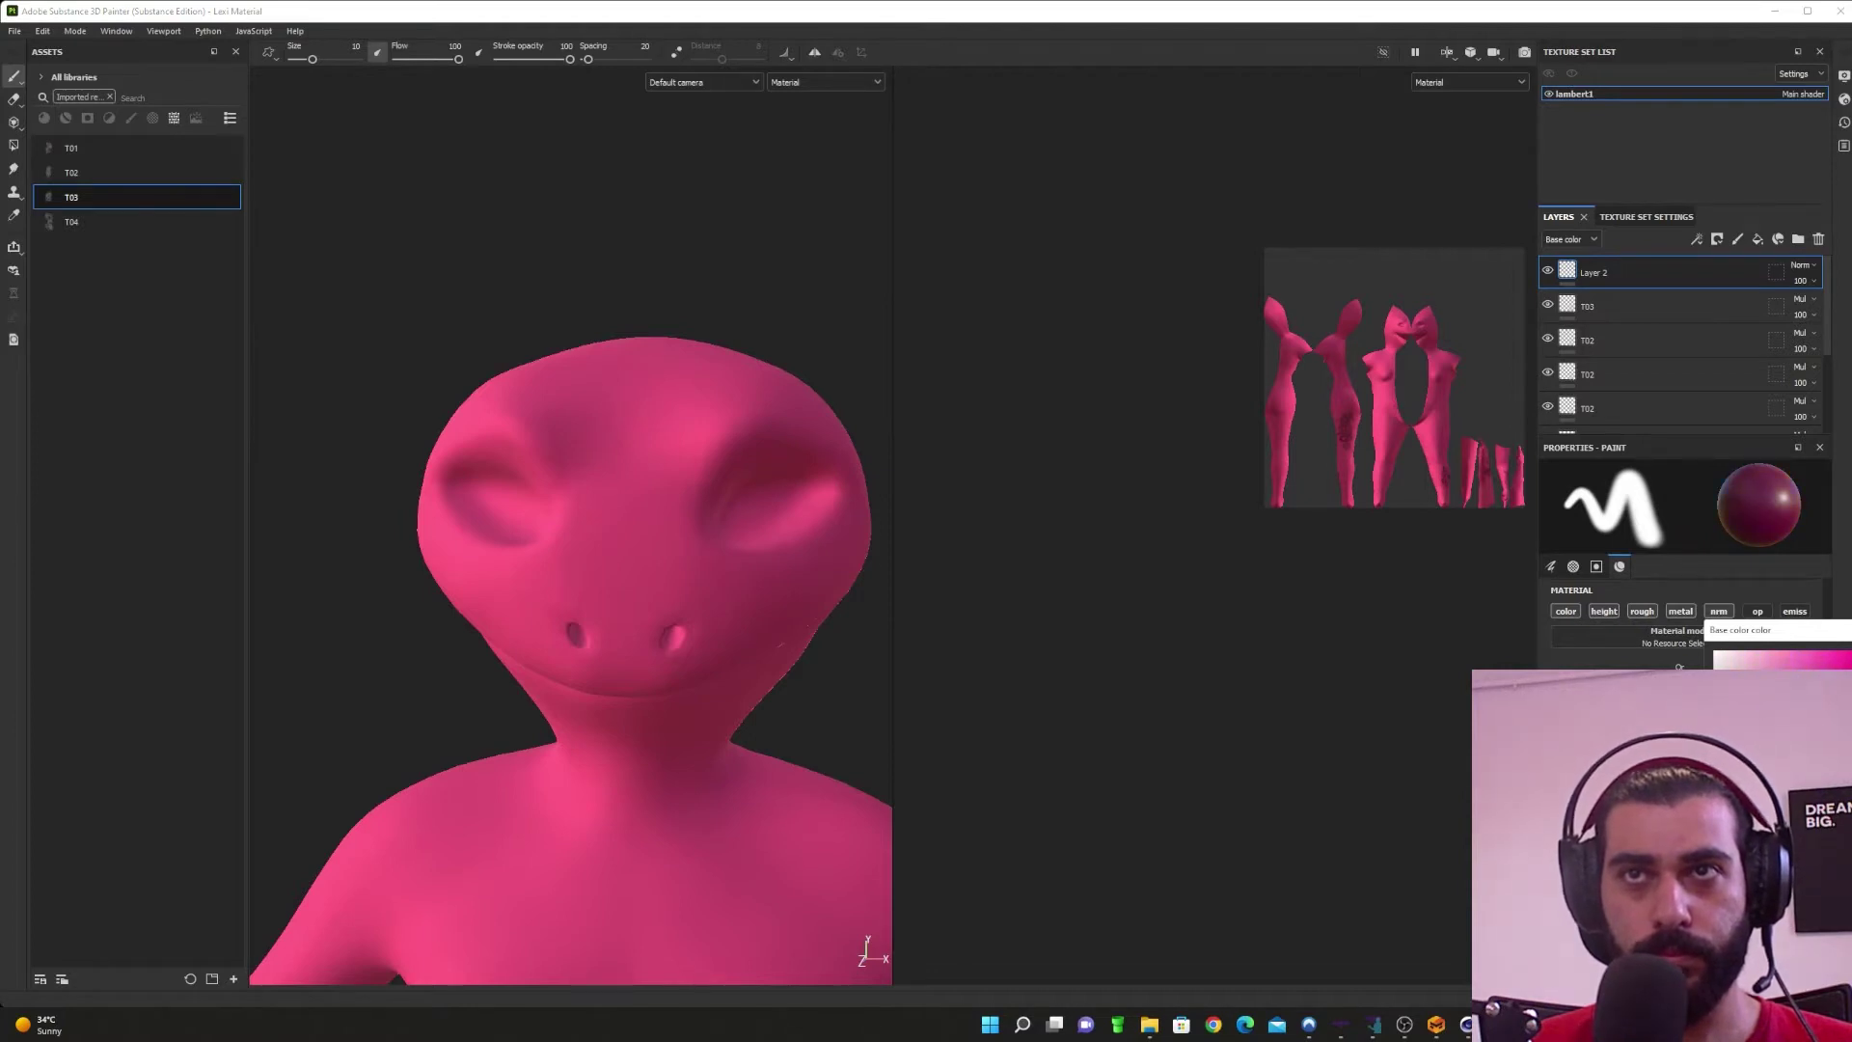
Step: Paint the character's left eye socket with the dark purple brush, covering the inner folds and the rim
{"action": "mouse_move", "coordinate": [795, 496]}
{"action": "left_mouse_down"}
{"action": "mouse_move", "coordinate": [743, 487]}
{"action": "mouse_move", "coordinate": [772, 502]}
{"action": "mouse_move", "coordinate": [767, 476]}
{"action": "left_mouse_up"}
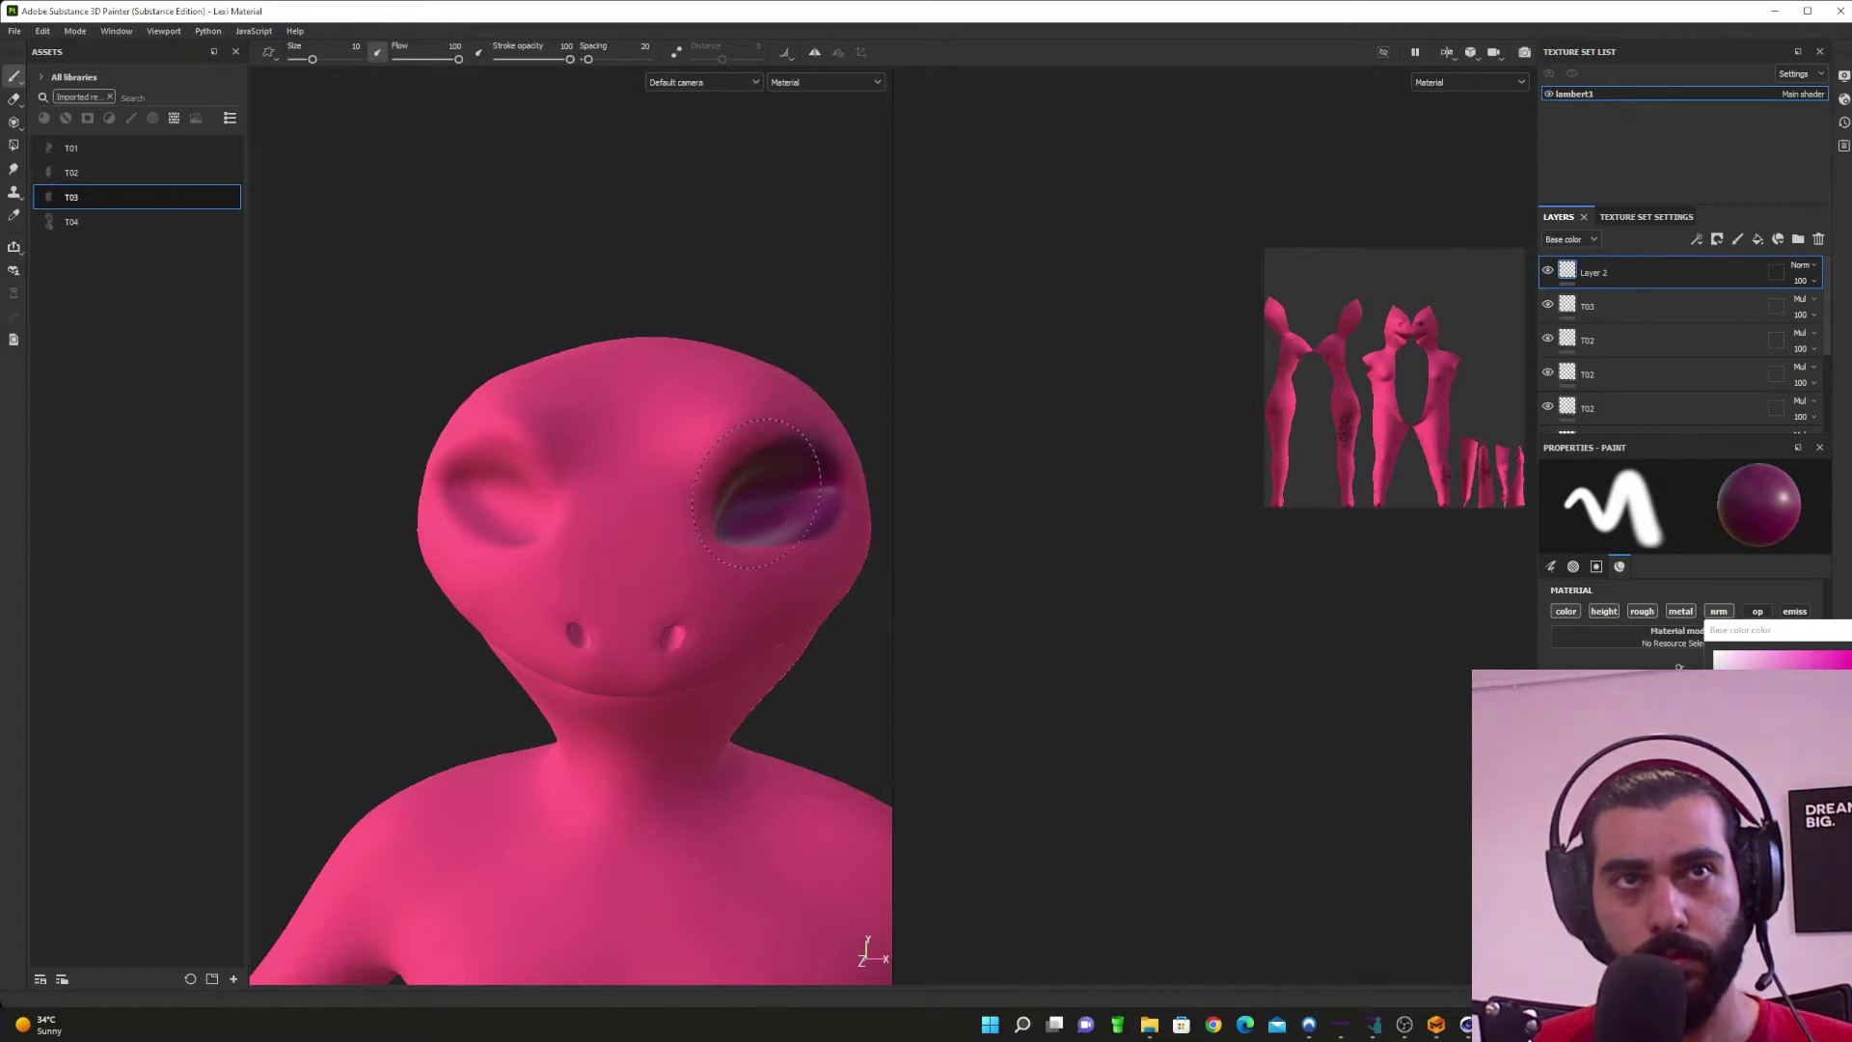
{"action": "left_click_drag", "start_coordinate": [762, 587], "coordinate": [650, 627], "text": "alt"}
{"action": "middle_click_drag", "start_coordinate": [736, 591], "coordinate": [642, 645], "text": "alt"}
{"action": "scroll", "coordinate": [702, 553], "scroll_direction": "up", "scroll_amount": 3}
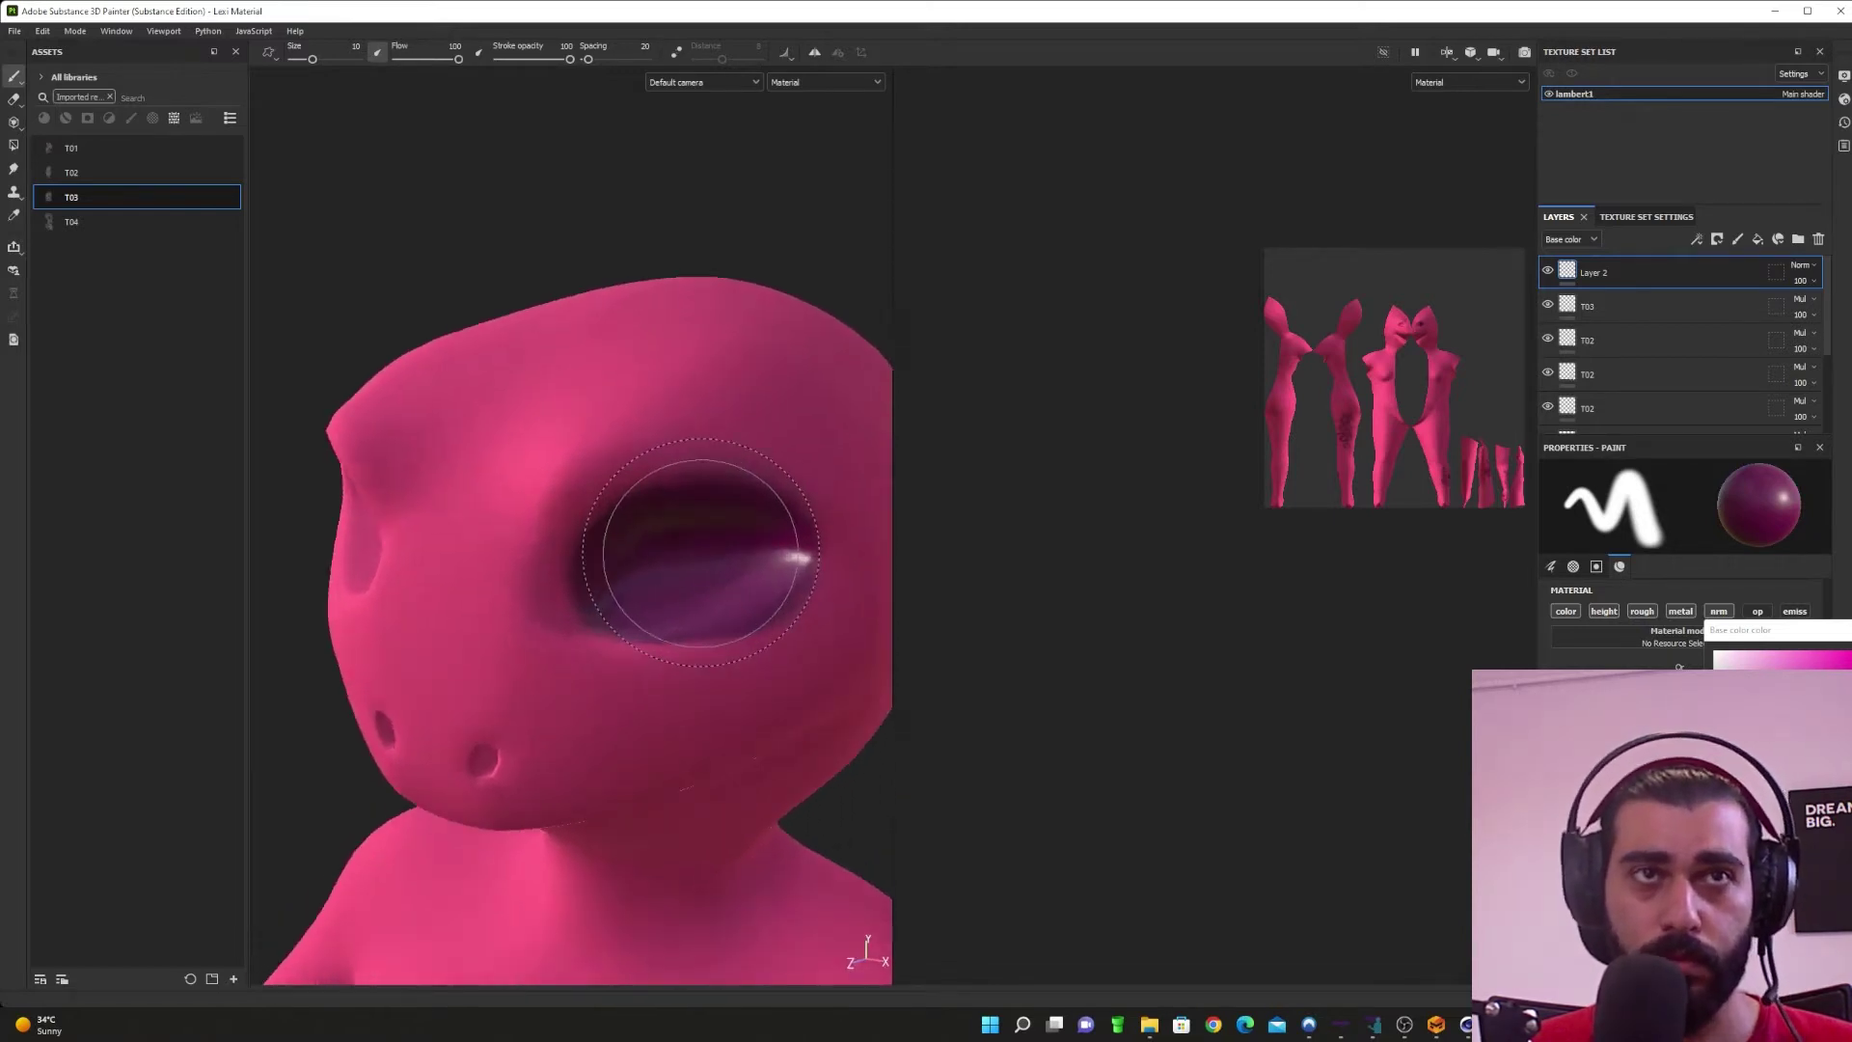
{"action": "left_click_drag", "start_coordinate": [701, 553], "coordinate": [631, 580], "text": "alt"}
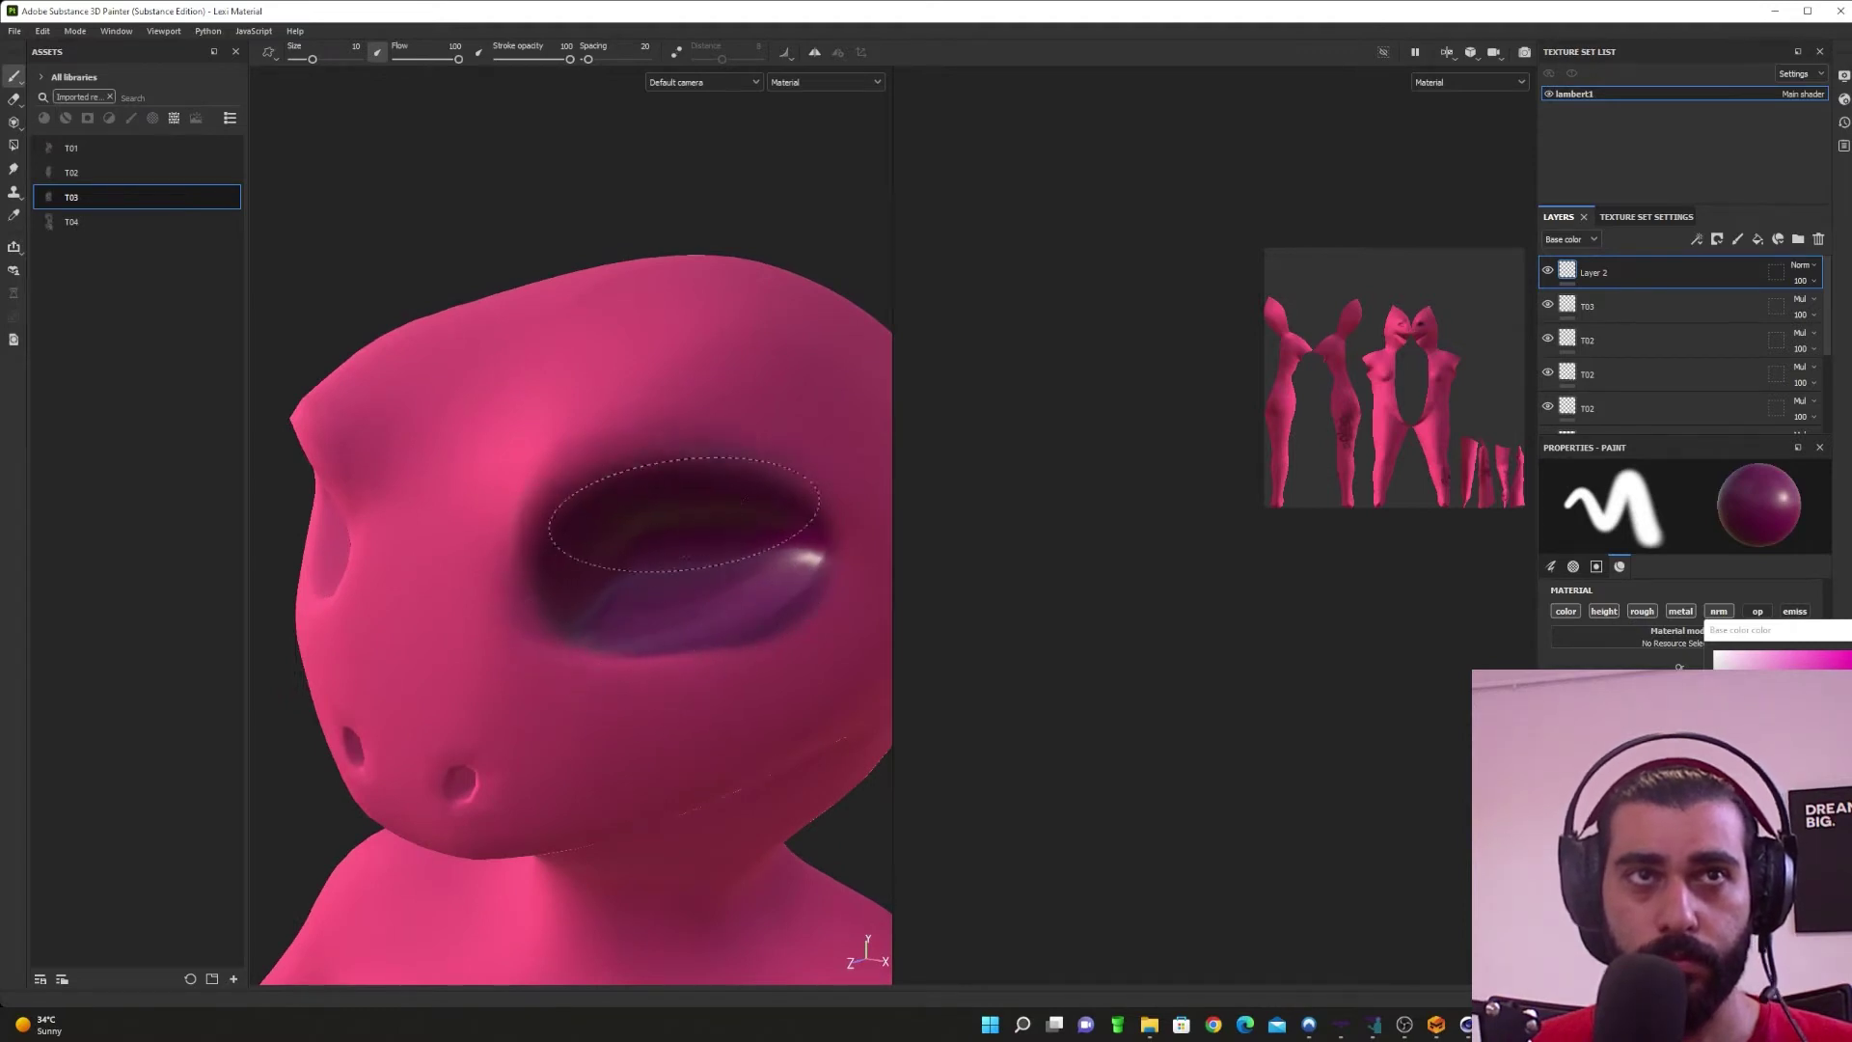
{"action": "left_click_drag", "start_coordinate": [658, 591], "coordinate": [711, 616], "text": "alt"}
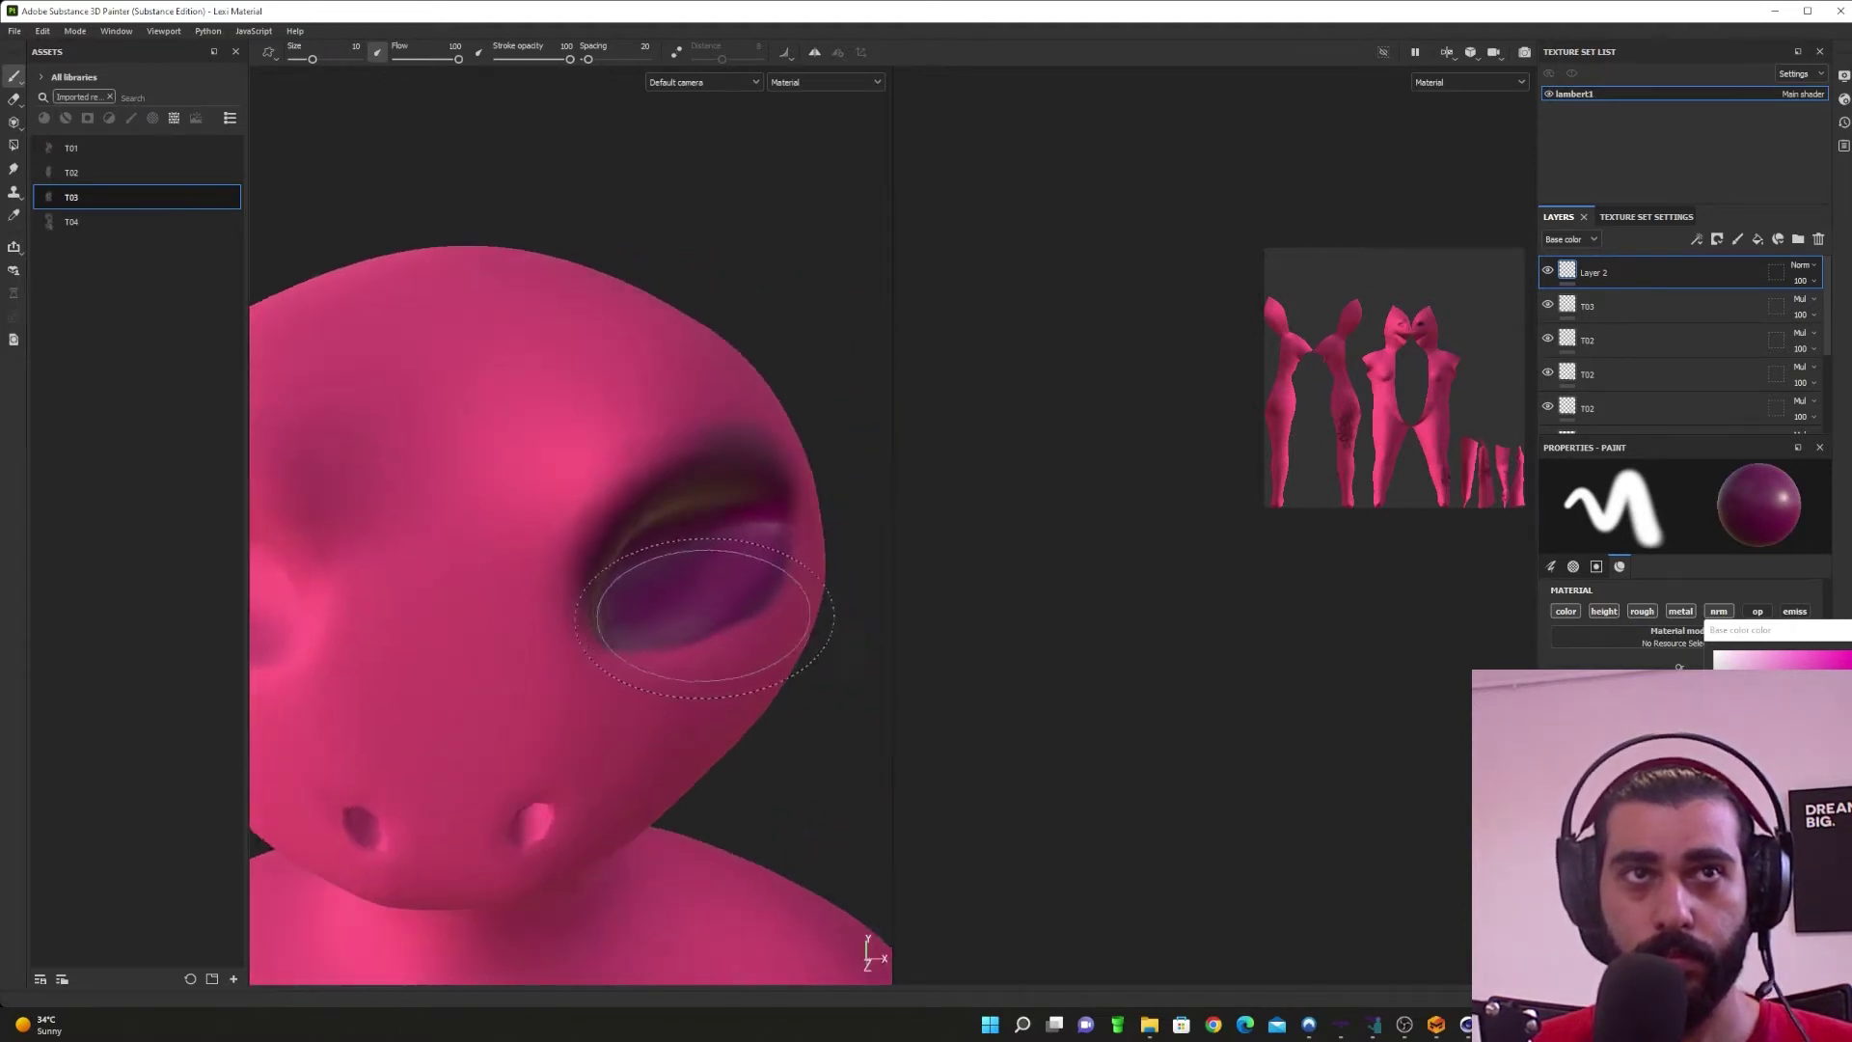
Step: Paint the character's right eye socket dark purple, extending the color to its upper and lower edges and the corners
{"action": "scroll", "coordinate": [711, 617], "scroll_direction": "down", "scroll_amount": 3}
{"action": "left_click_drag", "start_coordinate": [338, 632], "coordinate": [434, 649], "text": "alt"}
{"action": "middle_click_drag", "start_coordinate": [372, 603], "coordinate": [423, 604], "text": "alt"}
{"action": "left_click_drag", "start_coordinate": [423, 605], "coordinate": [452, 572], "text": "alt"}
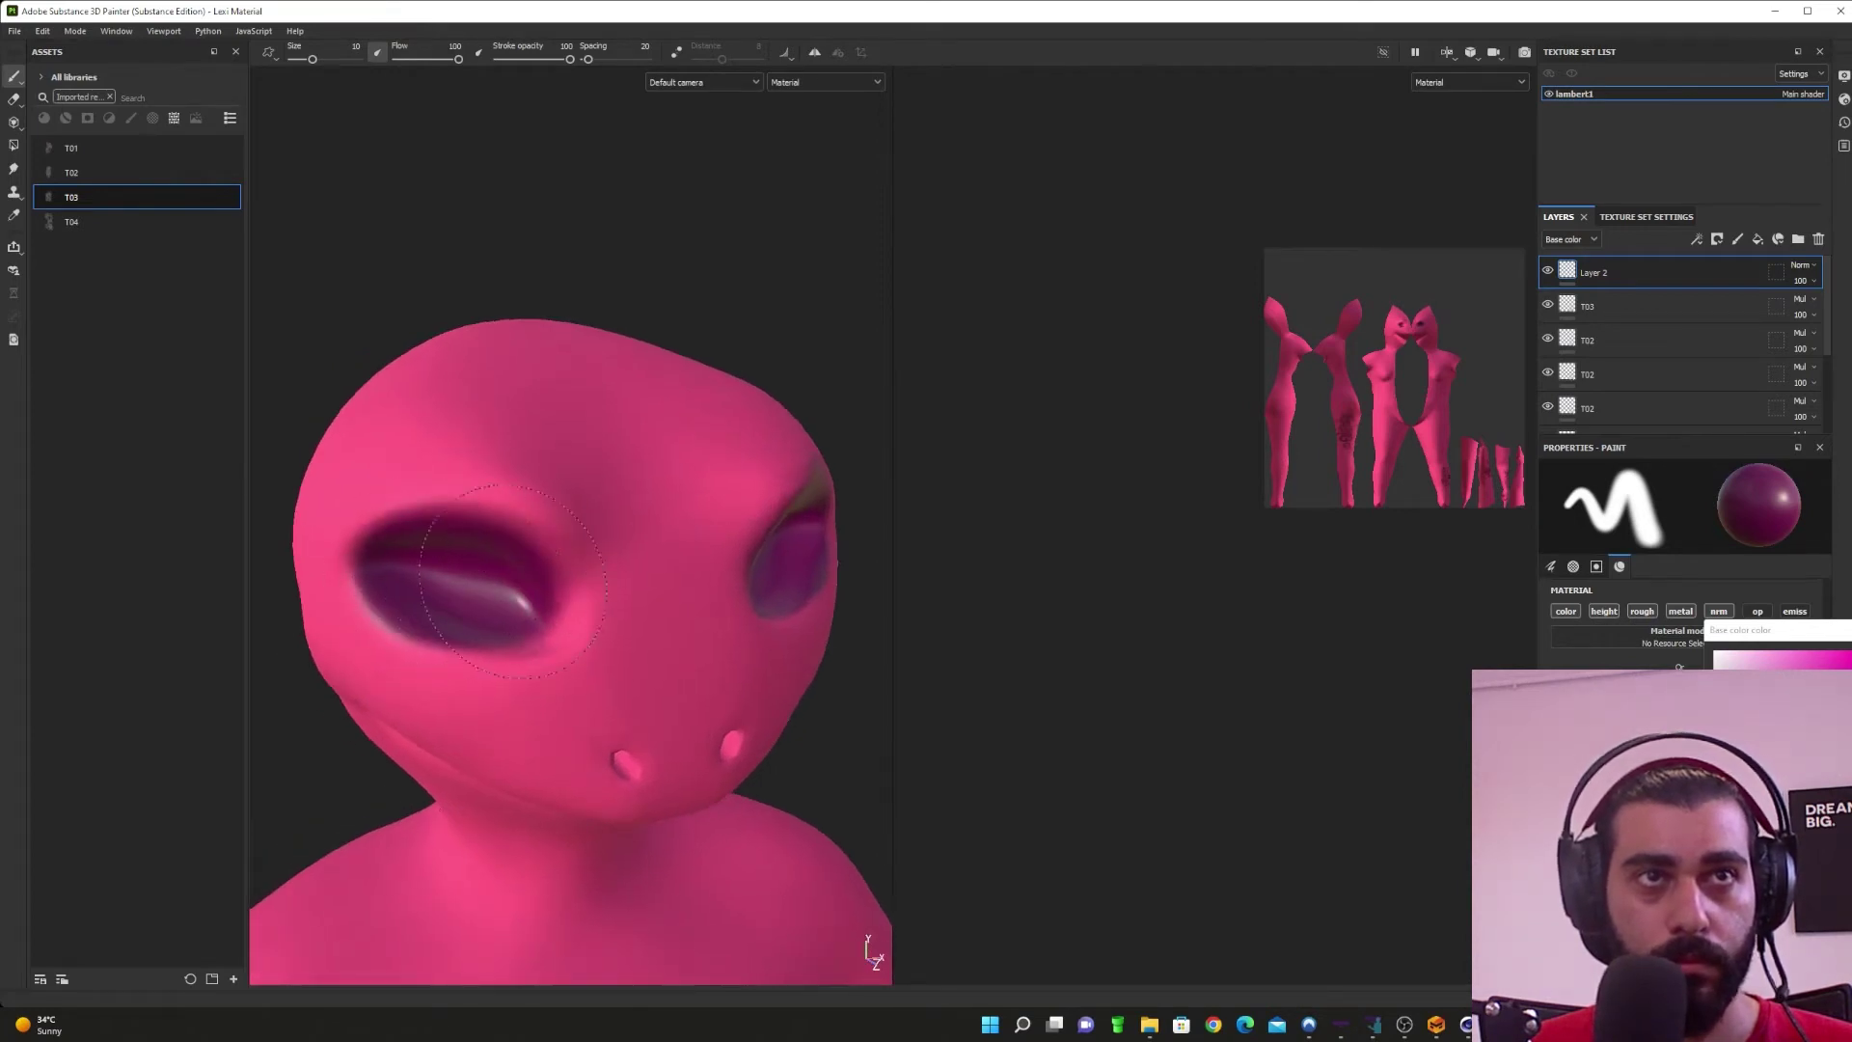
{"action": "left_click_drag", "start_coordinate": [517, 583], "coordinate": [378, 555]}
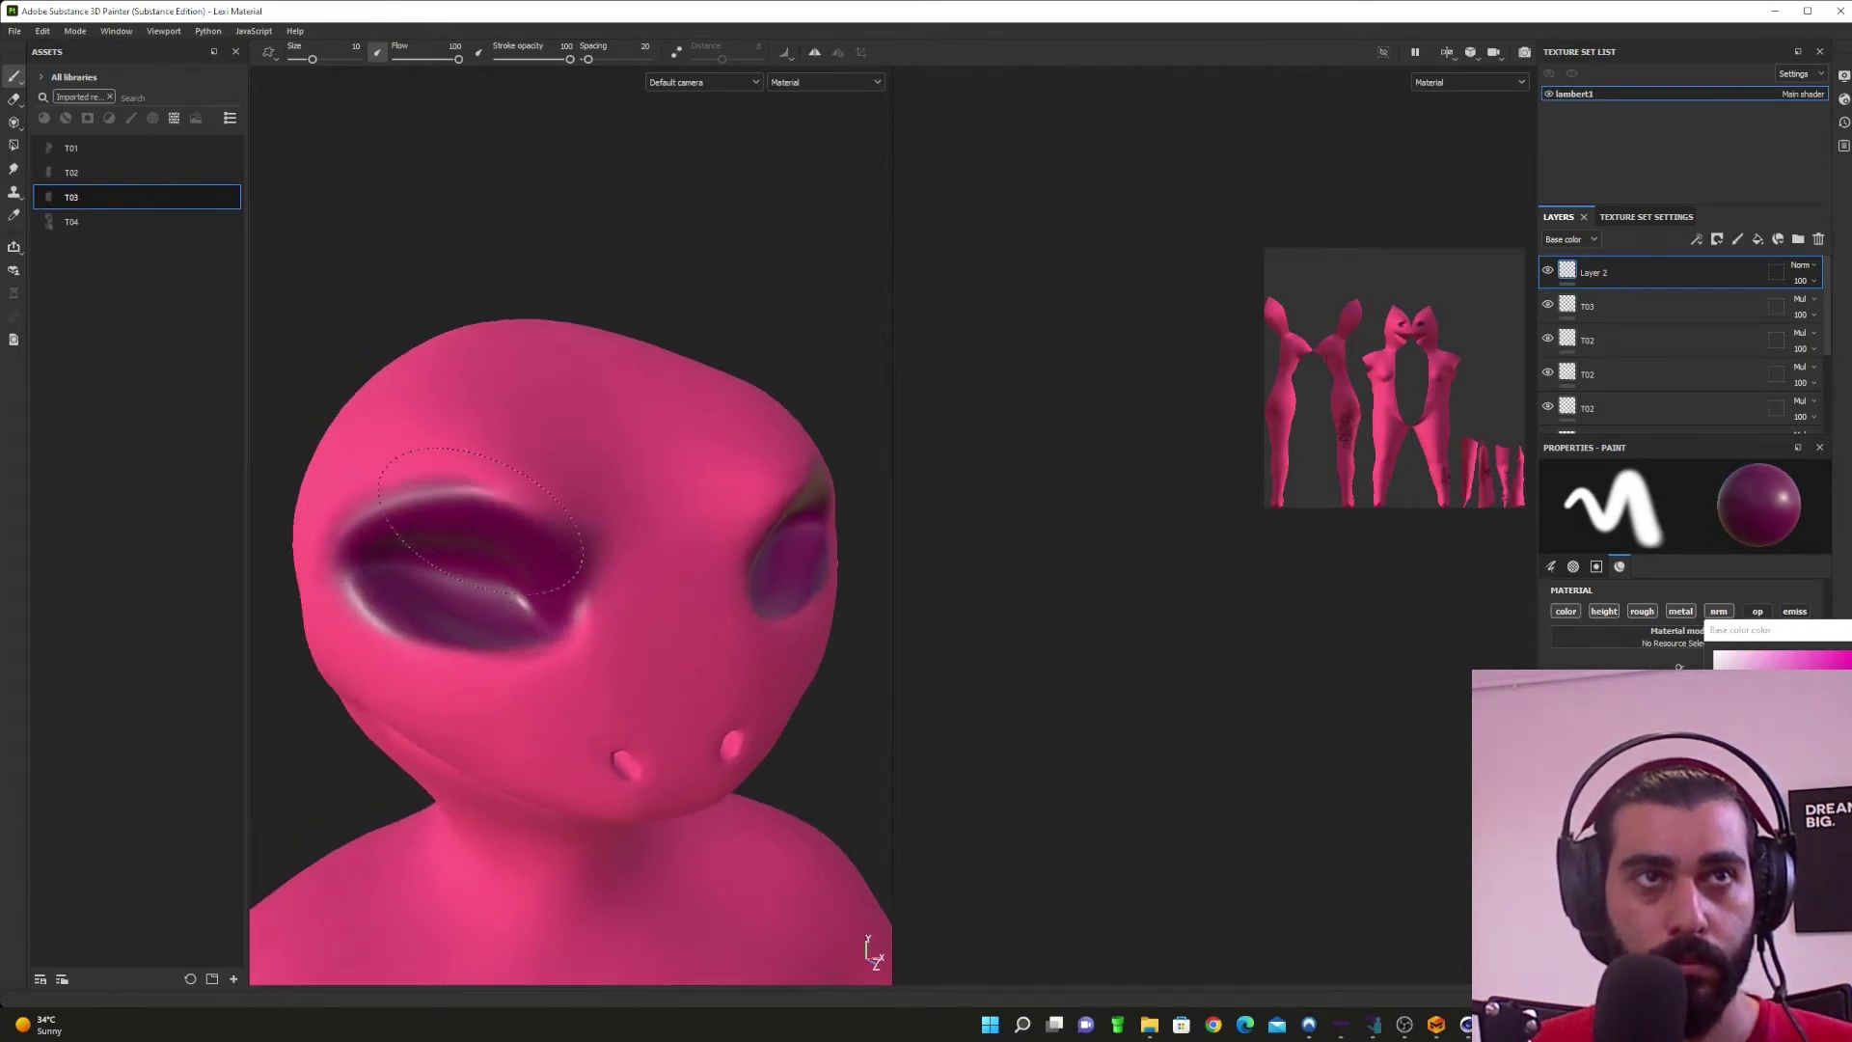
{"action": "left_click_drag", "start_coordinate": [481, 520], "coordinate": [510, 545]}
{"action": "mouse_move", "coordinate": [646, 641]}
{"action": "left_mouse_down", "text": "alt"}
{"action": "mouse_move", "coordinate": [616, 587]}
{"action": "mouse_move", "coordinate": [563, 654]}
{"action": "mouse_move", "coordinate": [508, 649]}
{"action": "mouse_move", "coordinate": [643, 599]}
{"action": "left_mouse_up", "text": "alt"}
{"action": "mouse_move", "coordinate": [525, 642]}
{"action": "left_mouse_down", "text": "alt"}
{"action": "mouse_move", "coordinate": [608, 670]}
{"action": "mouse_move", "coordinate": [525, 676]}
{"action": "mouse_move", "coordinate": [653, 675]}
{"action": "mouse_move", "coordinate": [598, 666]}
{"action": "left_mouse_up", "text": "alt"}
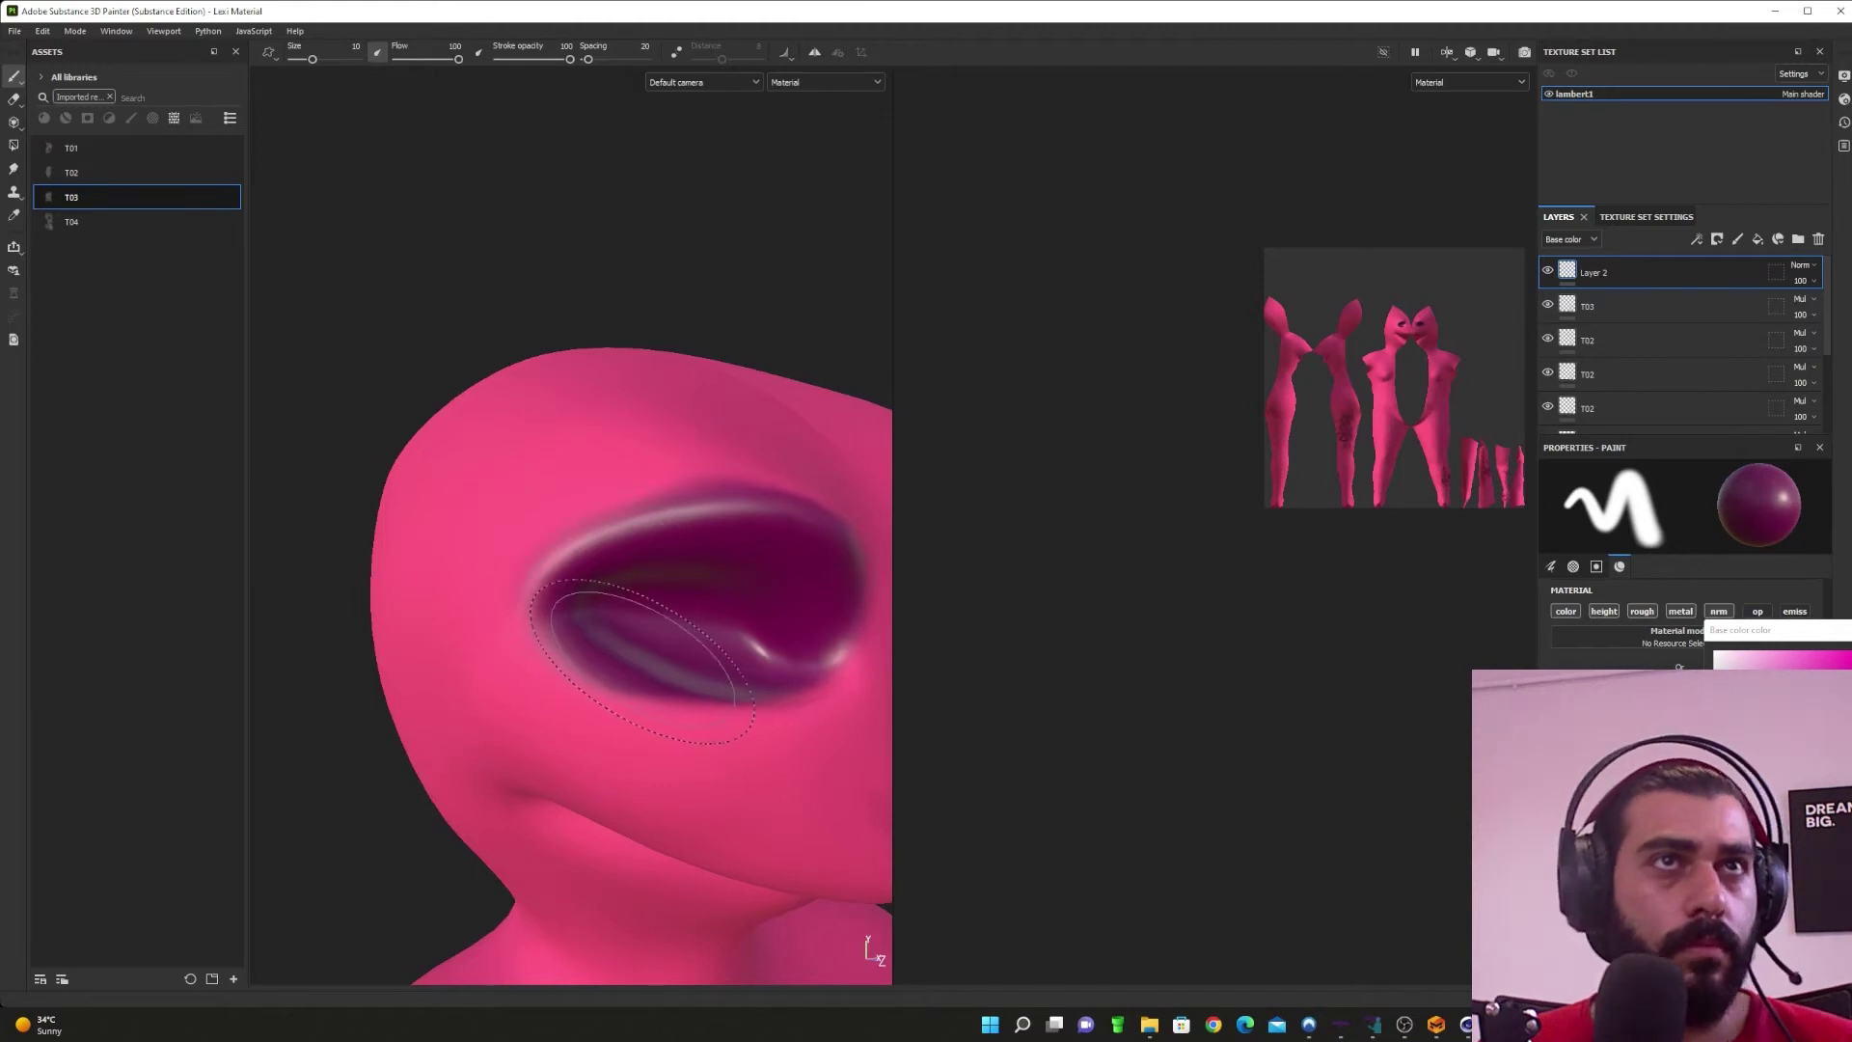
{"action": "mouse_move", "coordinate": [579, 645]}
{"action": "left_mouse_down", "text": "alt"}
{"action": "mouse_move", "coordinate": [587, 660]}
{"action": "mouse_move", "coordinate": [483, 621]}
{"action": "left_mouse_up", "text": "alt"}
{"action": "scroll", "coordinate": [618, 627], "scroll_direction": "down", "scroll_amount": 2}
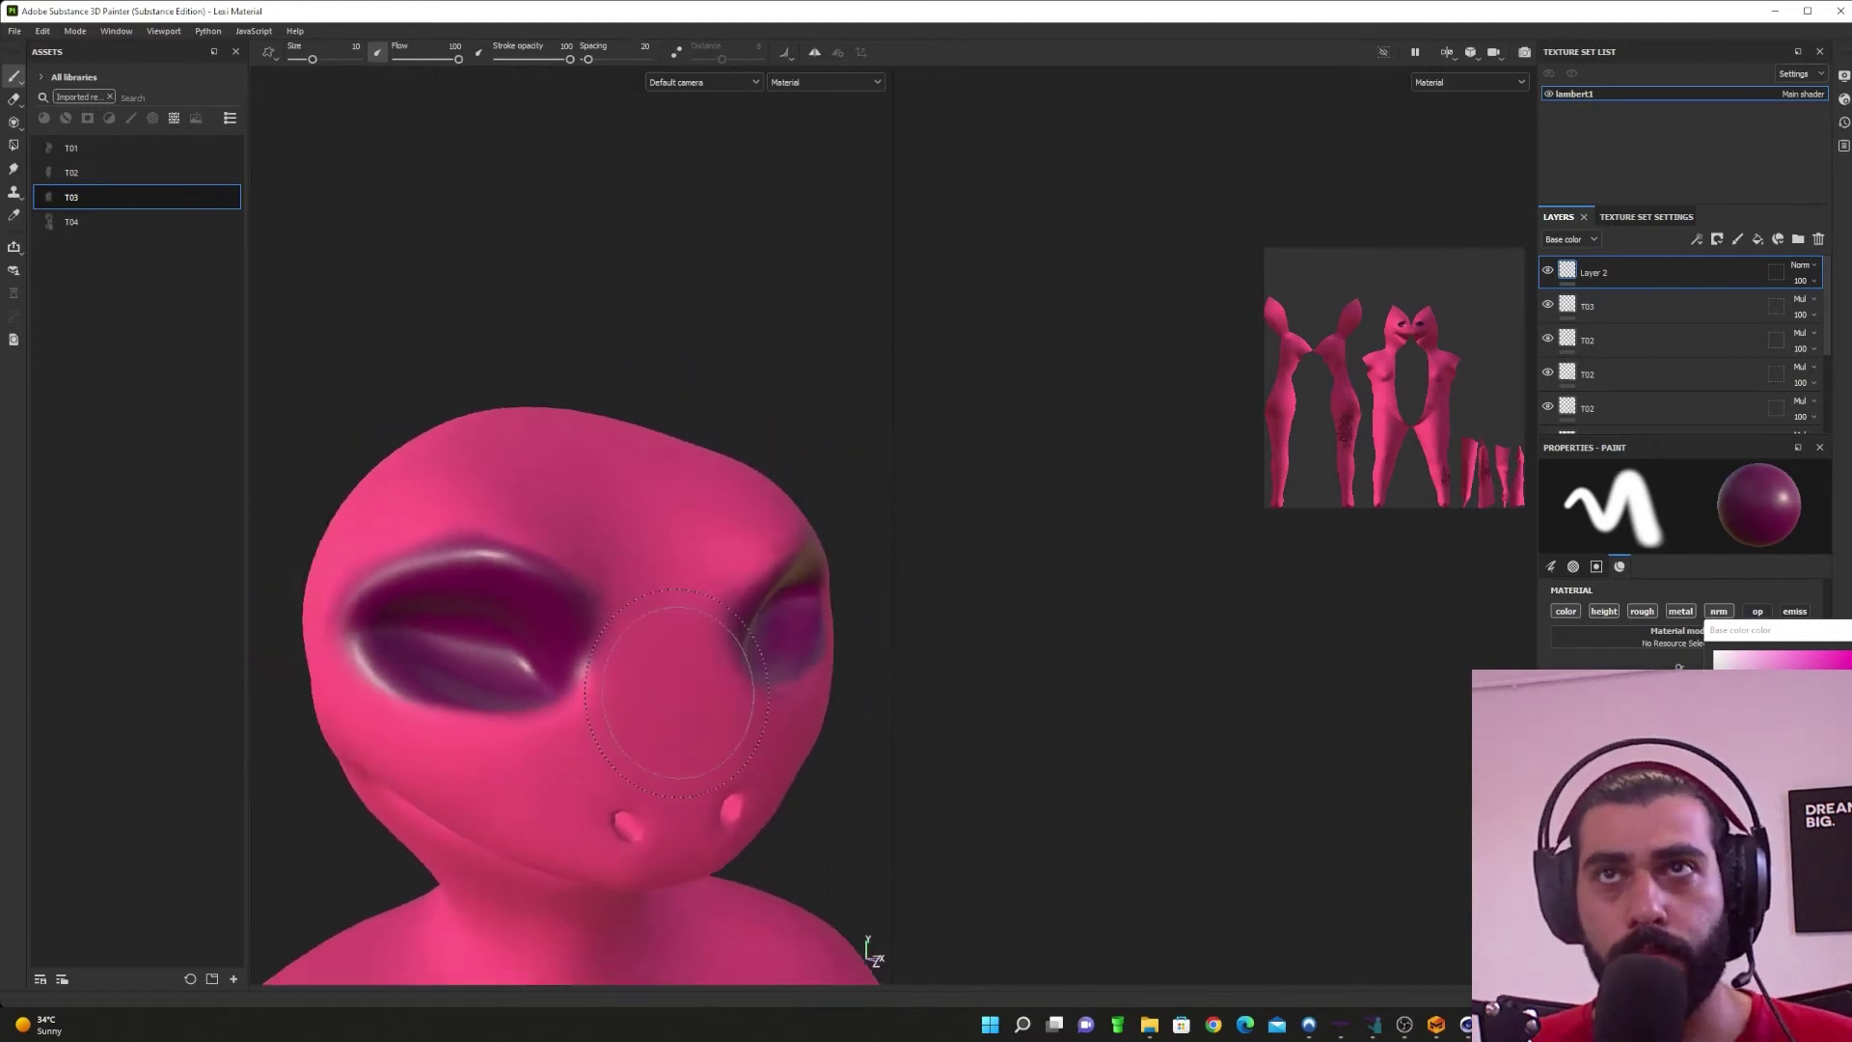
{"action": "left_click_drag", "start_coordinate": [733, 646], "coordinate": [704, 622], "text": "alt"}
Step: Examine the paint brush's stroke, alpha, stencil and material settings
{"action": "right_click", "coordinate": [627, 509]}
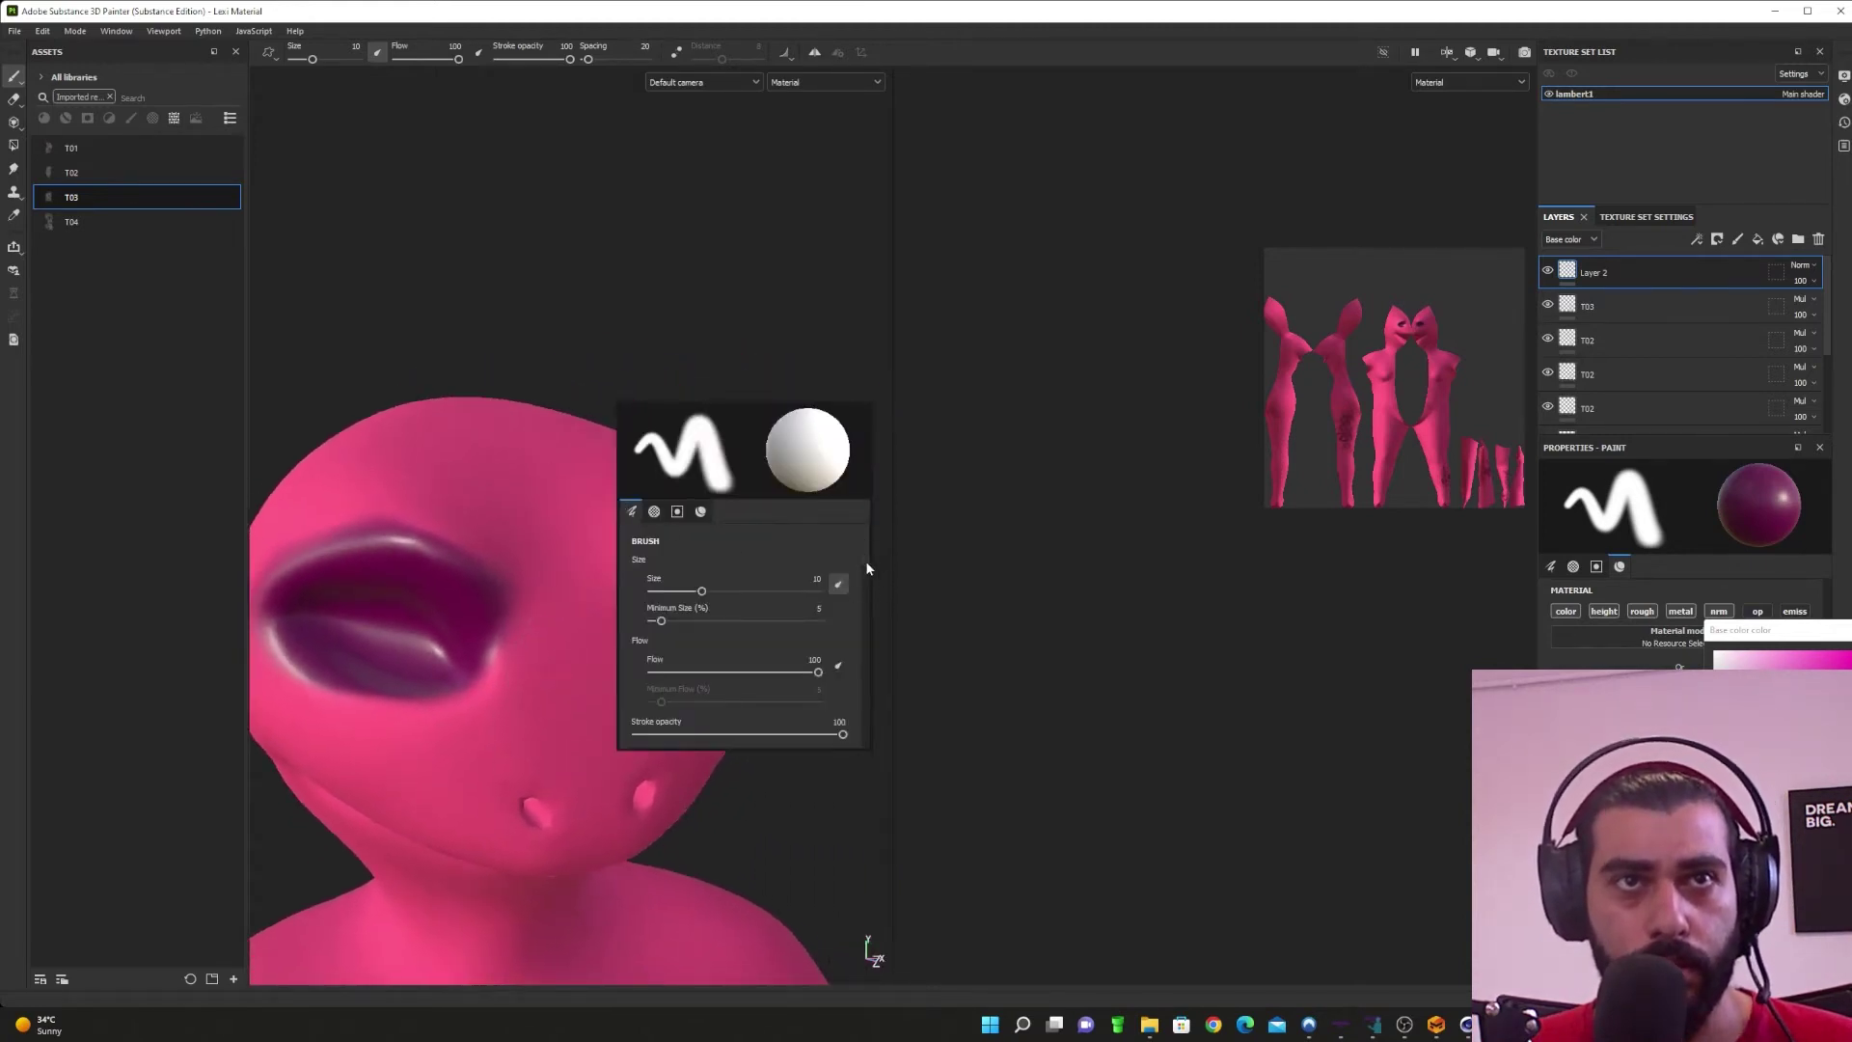
{"action": "scroll", "coordinate": [862, 579], "scroll_direction": "down", "scroll_amount": 5}
{"action": "scroll", "coordinate": [867, 662], "scroll_direction": "down", "scroll_amount": 3}
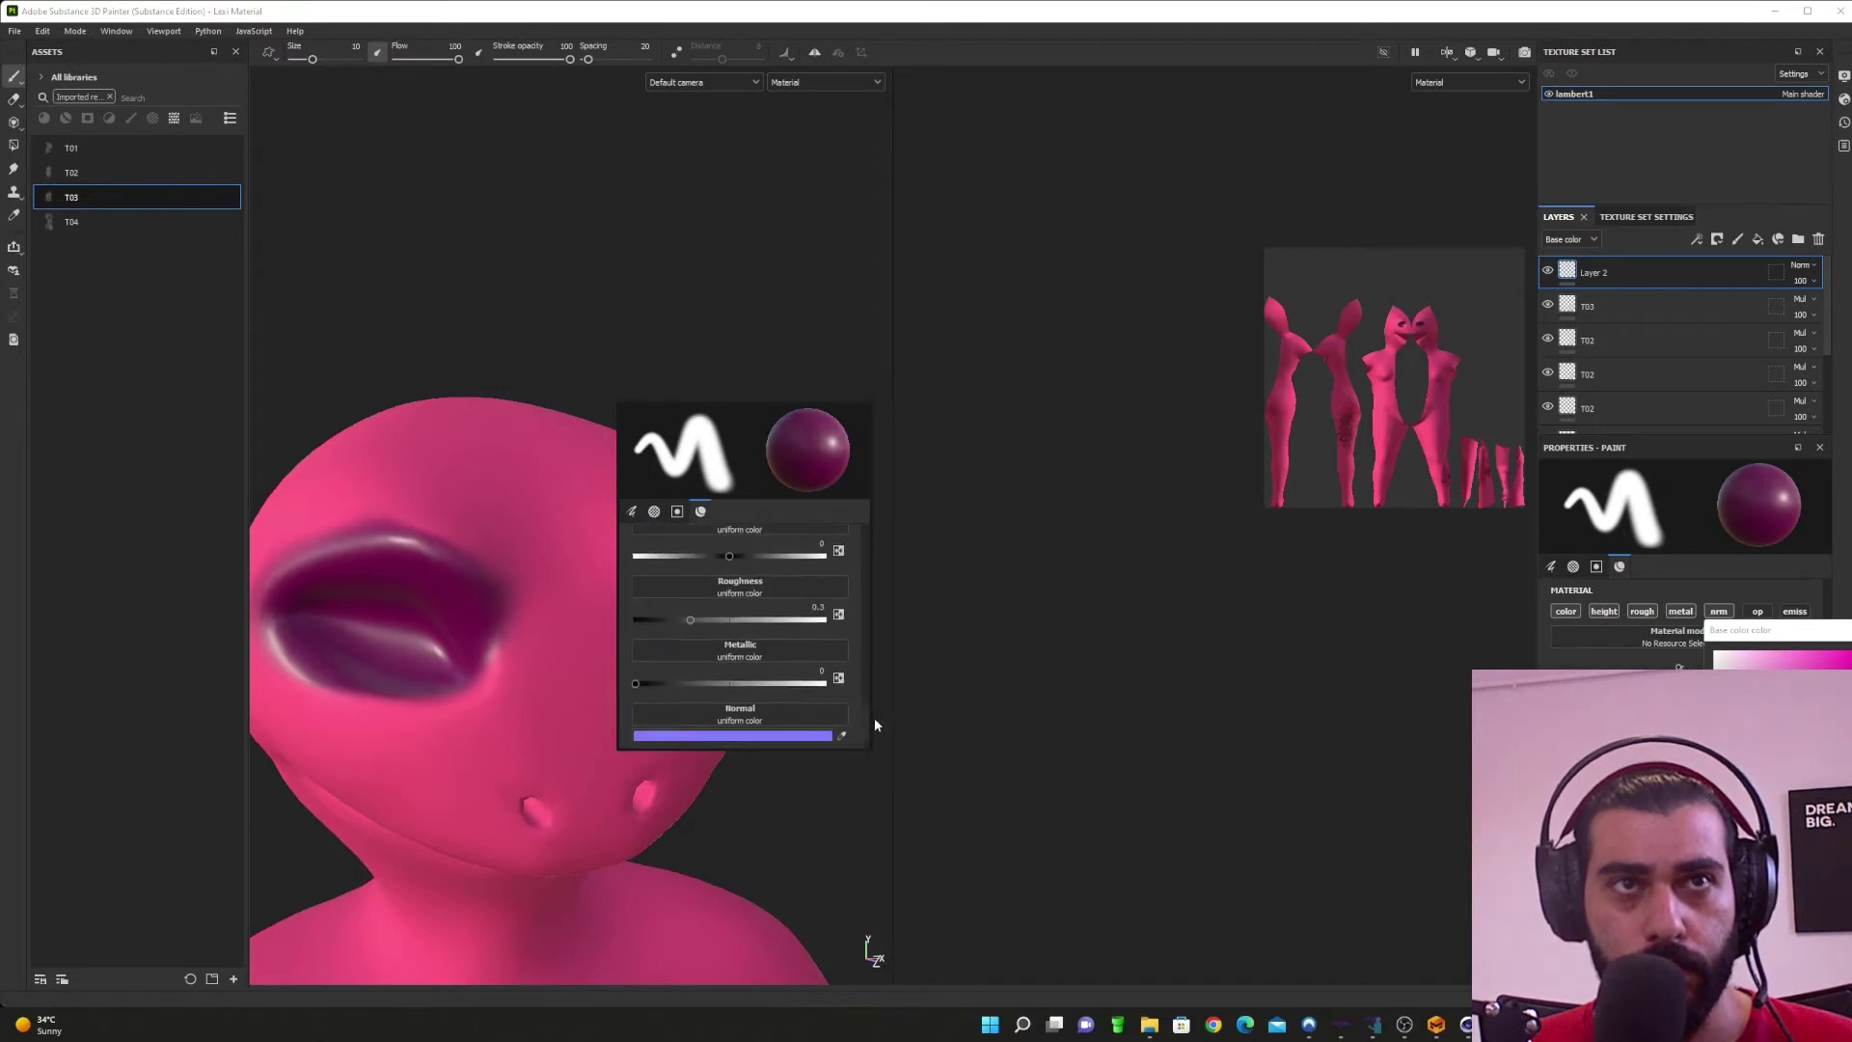
{"action": "scroll", "coordinate": [878, 627], "scroll_direction": "up", "scroll_amount": 6}
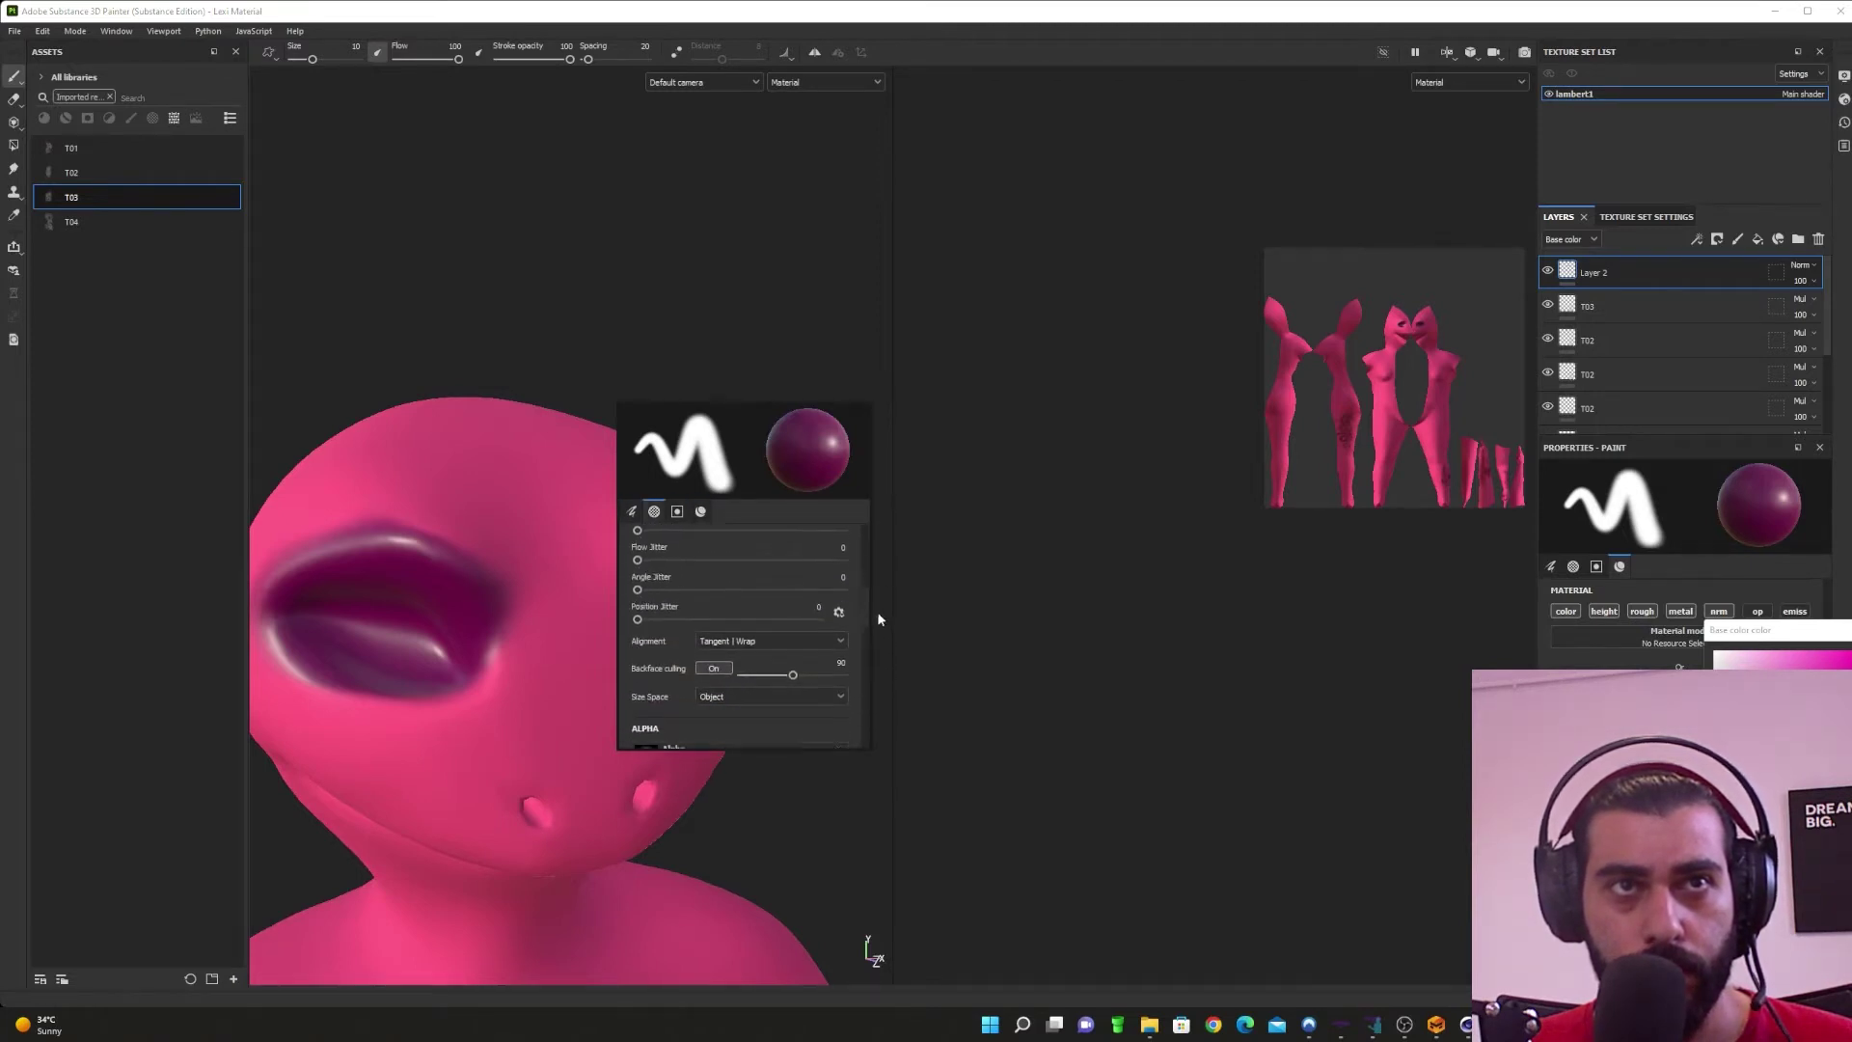
{"action": "scroll", "coordinate": [876, 627], "scroll_direction": "down", "scroll_amount": 5}
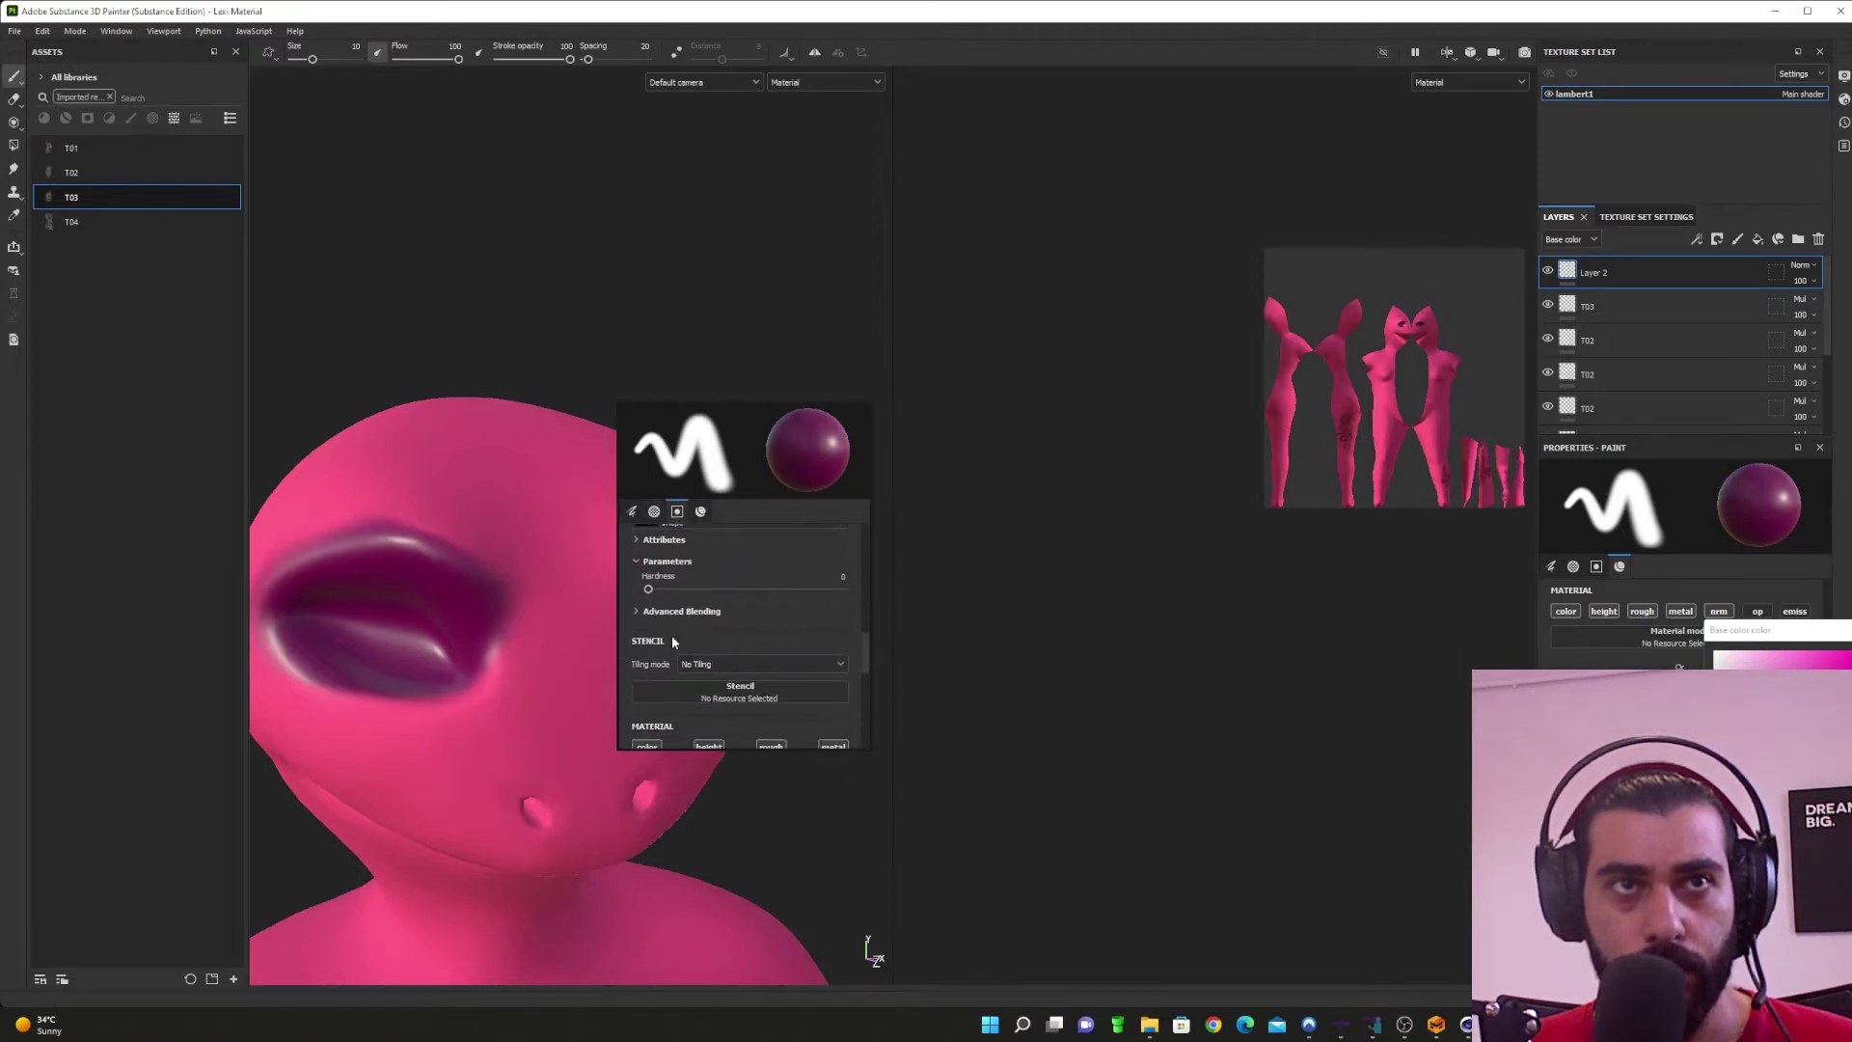
{"action": "scroll", "coordinate": [866, 689], "scroll_direction": "down", "scroll_amount": 3}
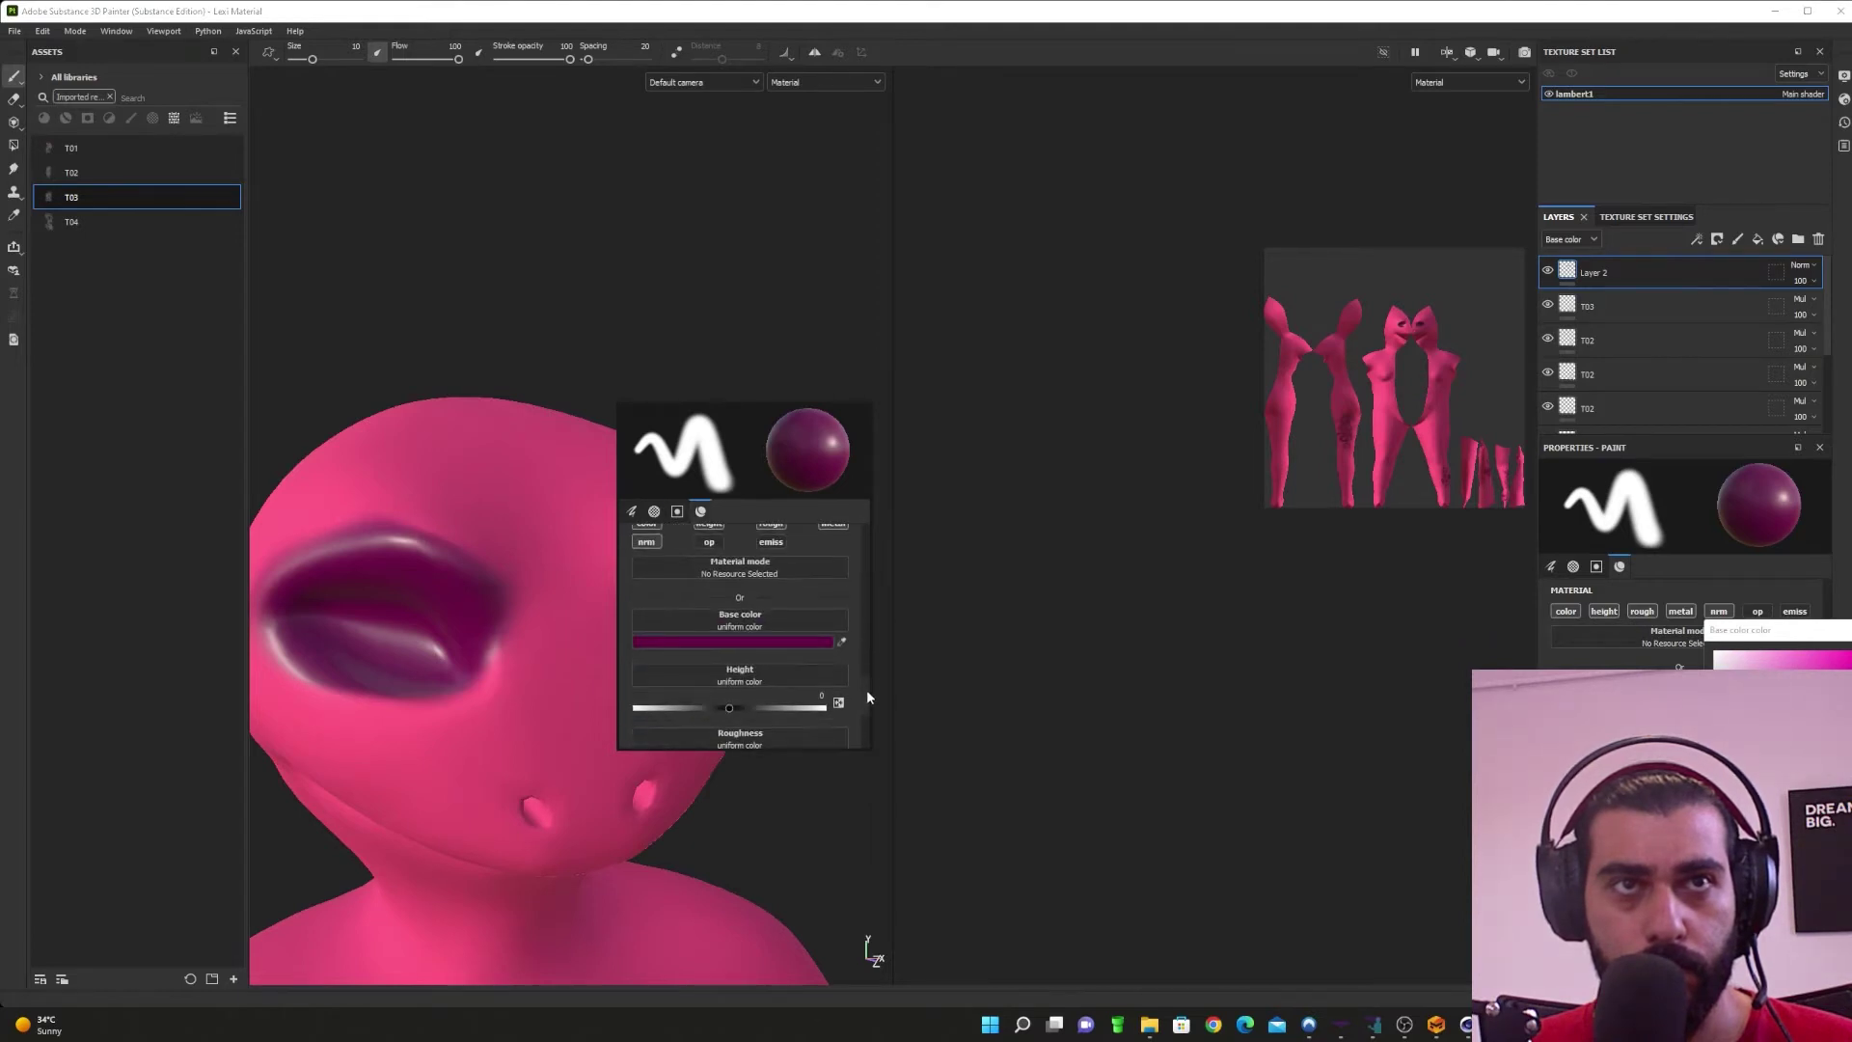
{"action": "scroll", "coordinate": [866, 675], "scroll_direction": "up", "scroll_amount": 8}
{"action": "left_click", "coordinate": [655, 513]}
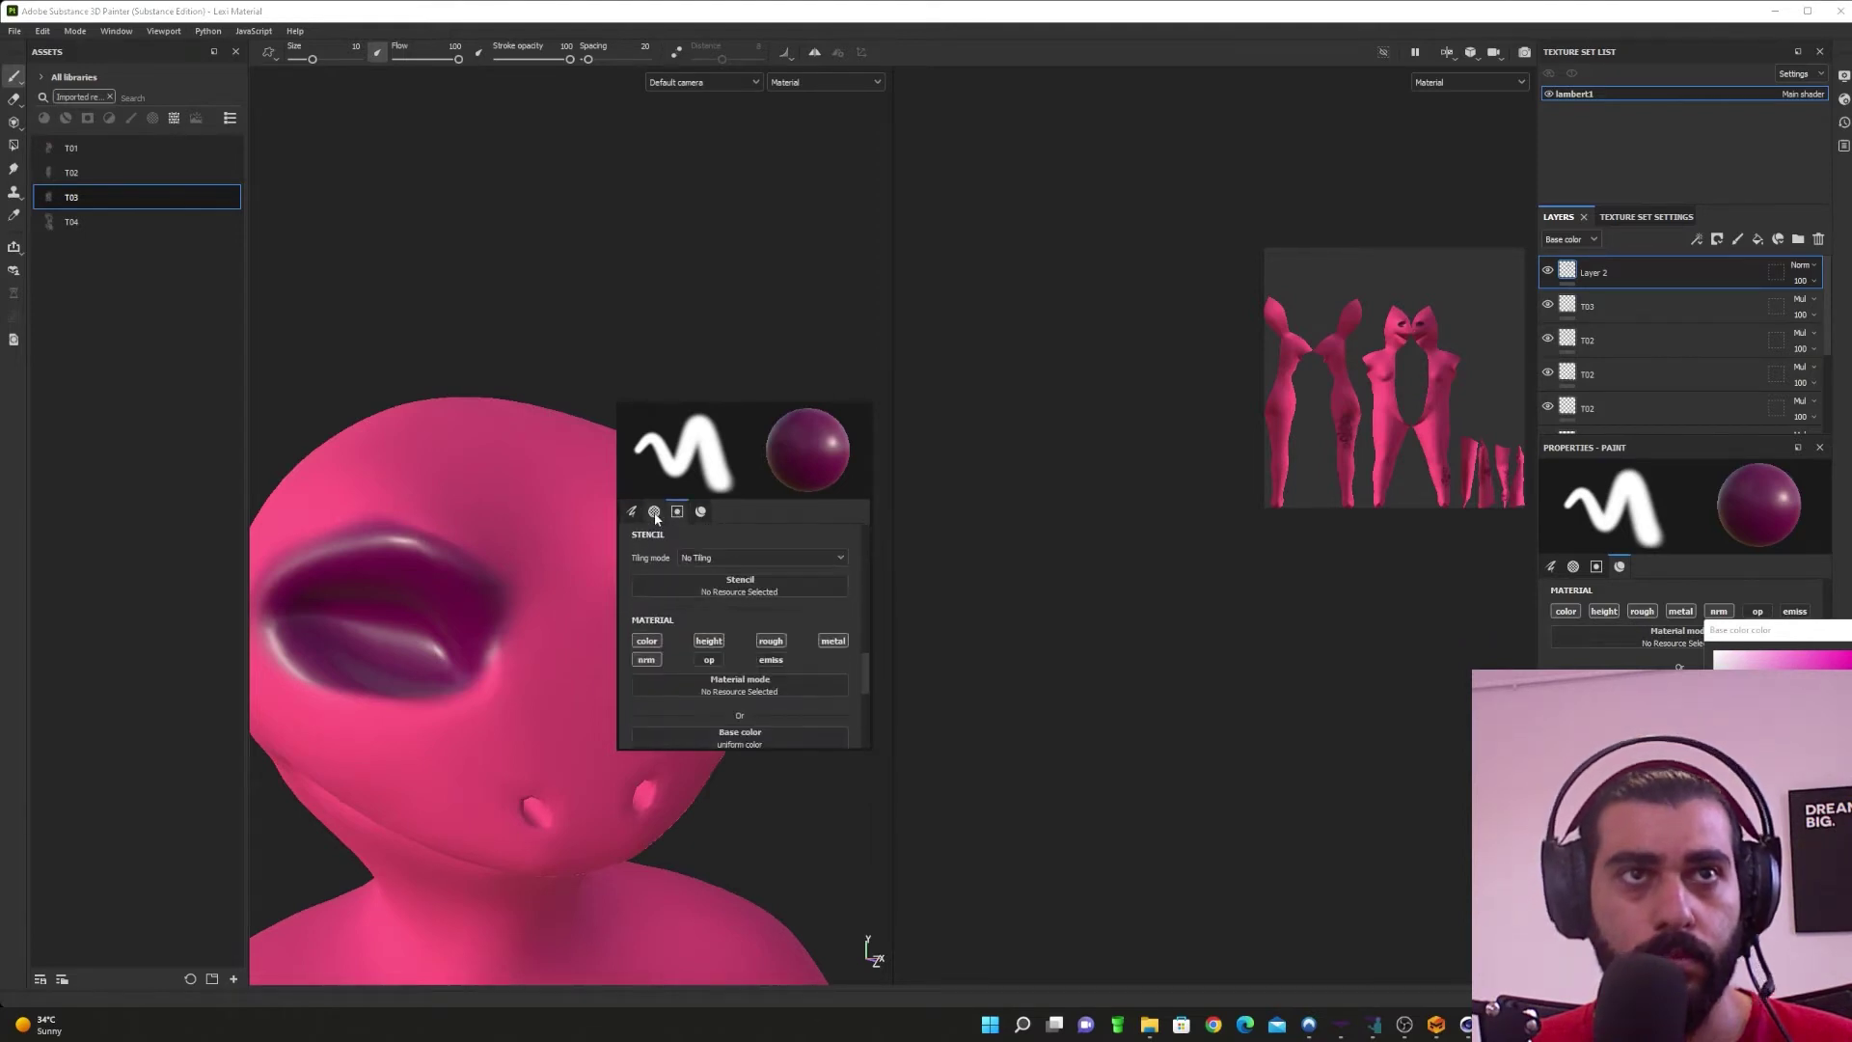
{"action": "left_click", "coordinate": [655, 514]}
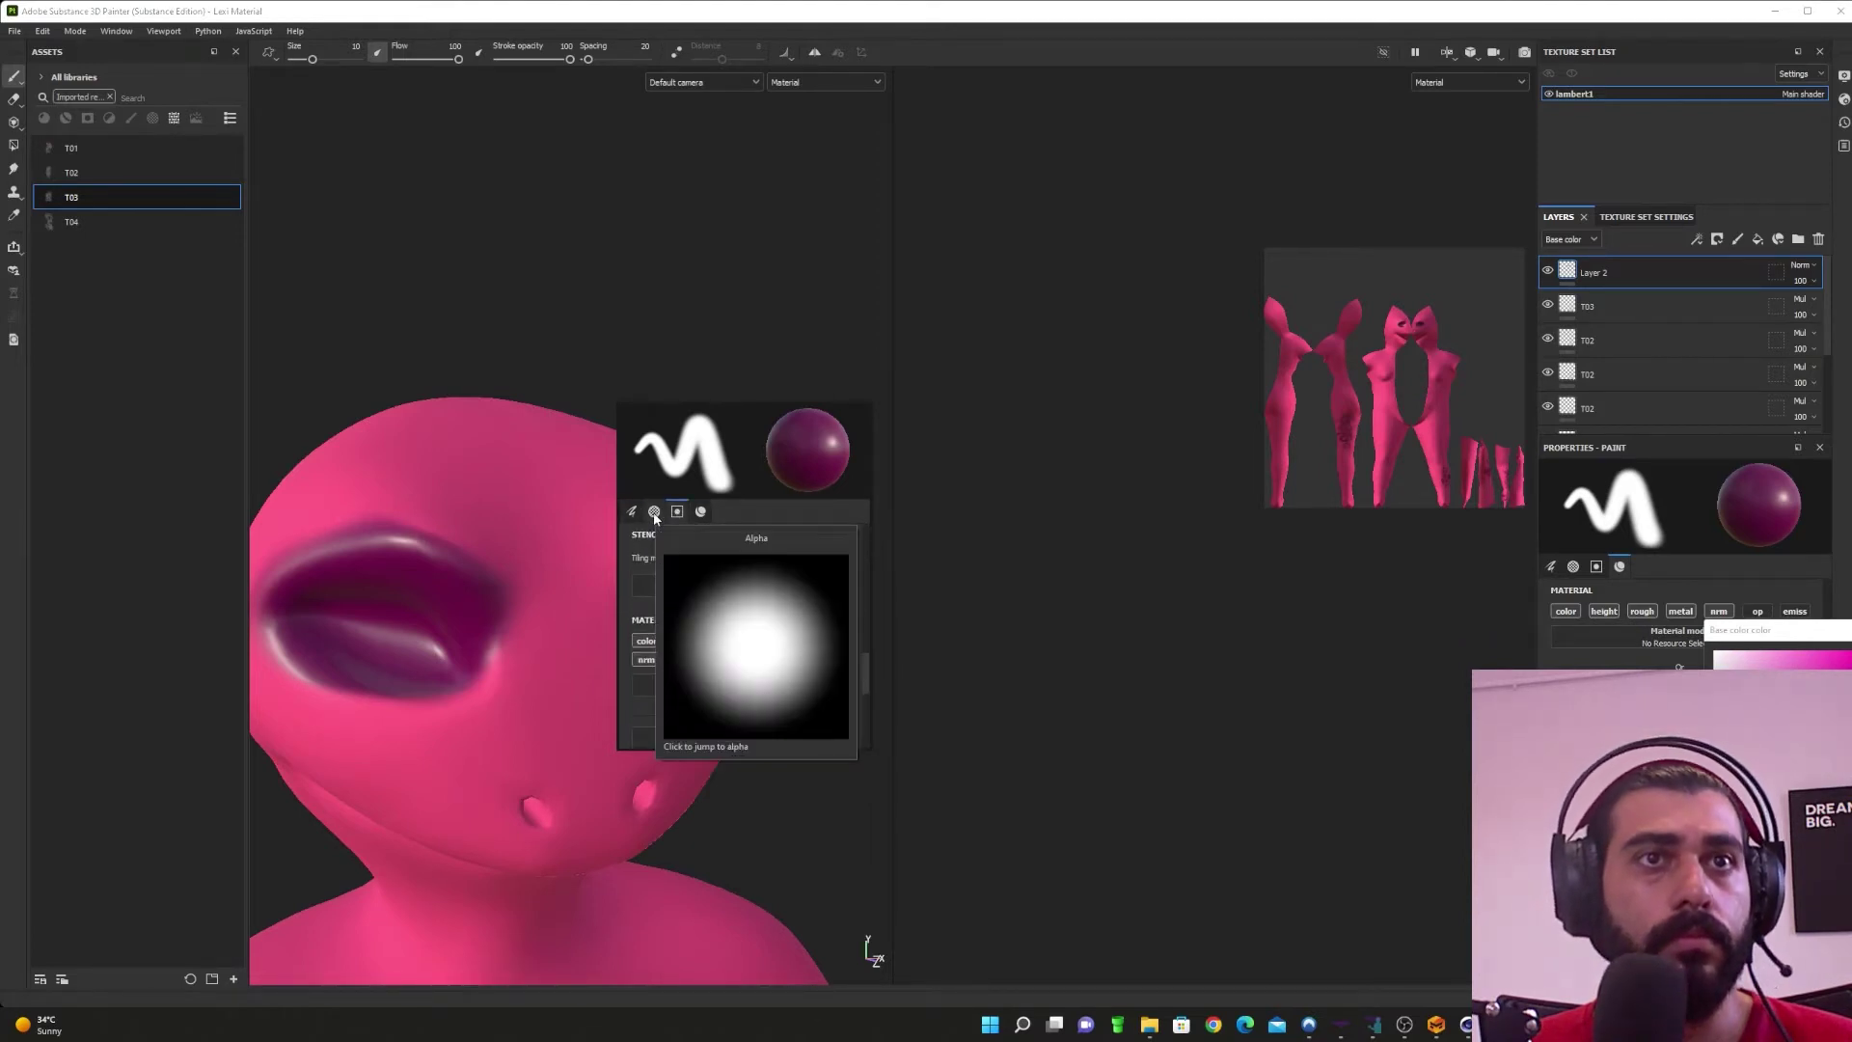
{"action": "left_click", "coordinate": [702, 512]}
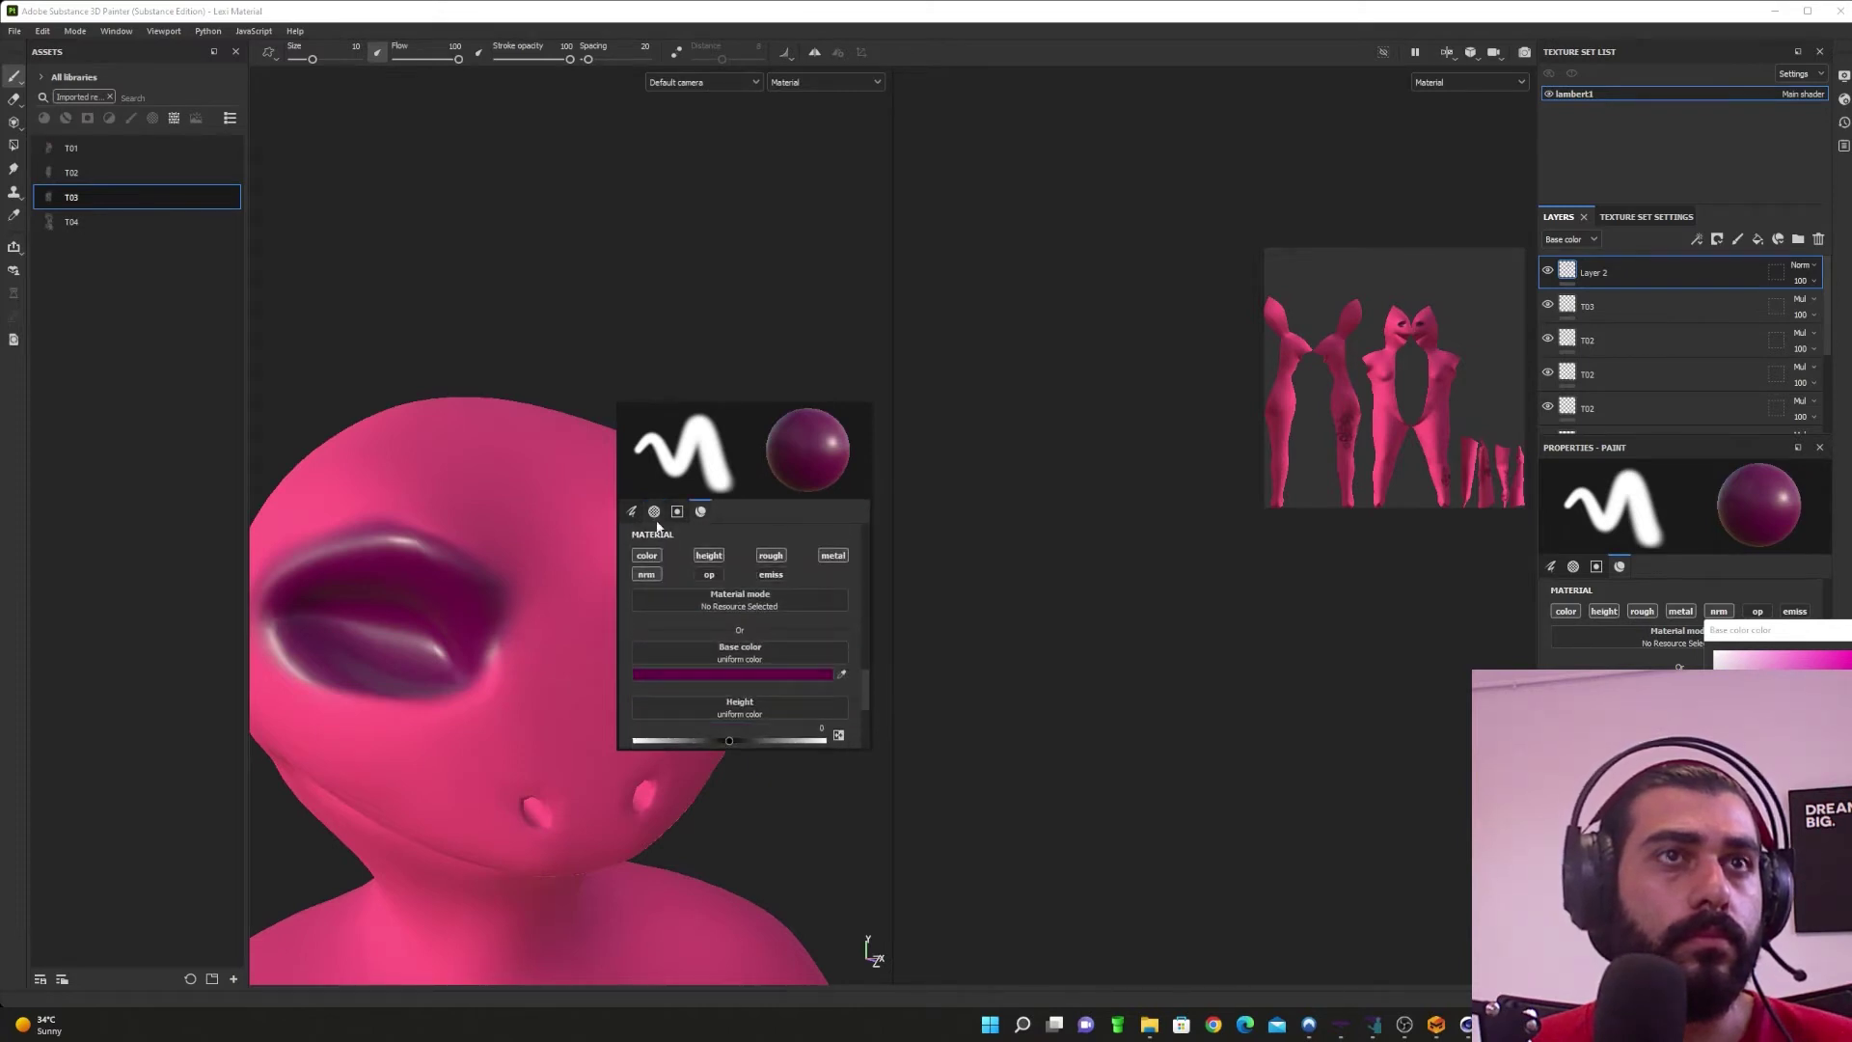
Step: Turn on symmetry across the character's centerline and replace the eye paint layer with a new empty paint layer
{"action": "left_click", "coordinate": [815, 52]}
{"action": "mouse_move", "coordinate": [709, 610]}
{"action": "left_mouse_down", "text": "alt"}
{"action": "mouse_move", "coordinate": [632, 619]}
{"action": "mouse_move", "coordinate": [670, 648]}
{"action": "left_mouse_up", "text": "alt"}
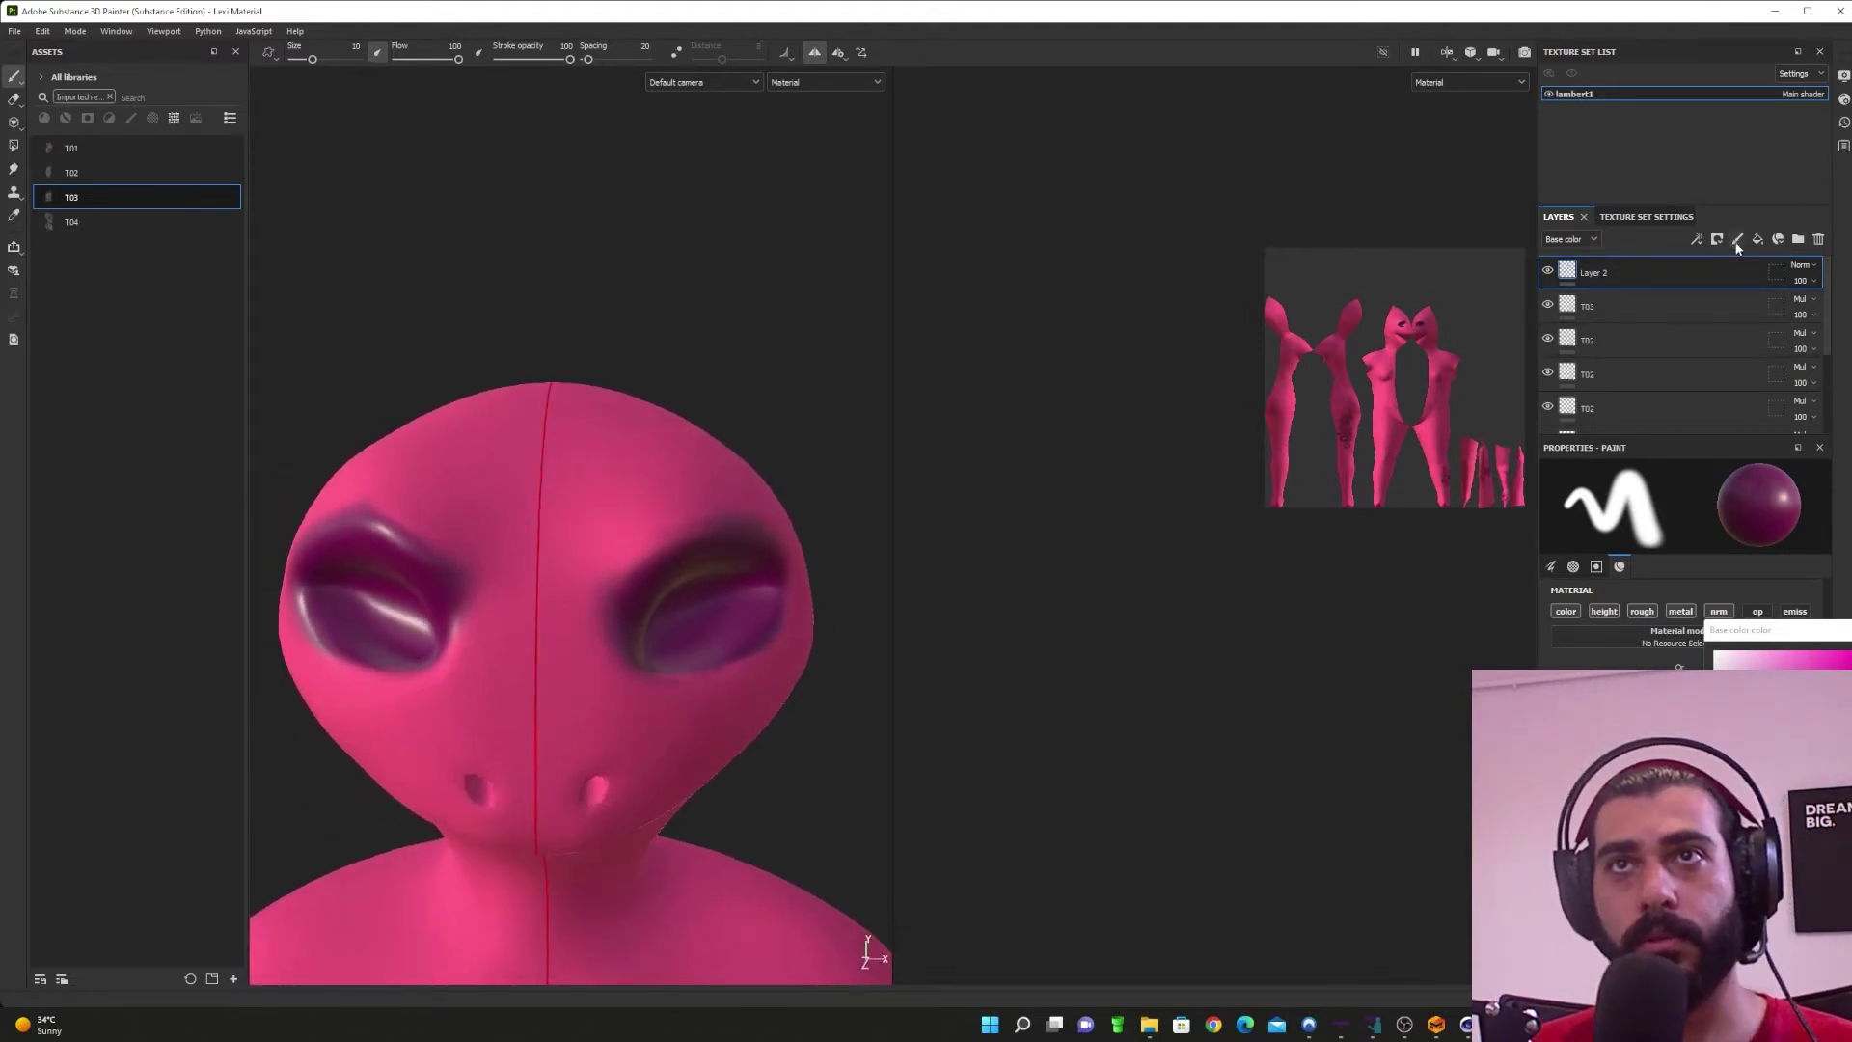
{"action": "key", "text": "Delete"}
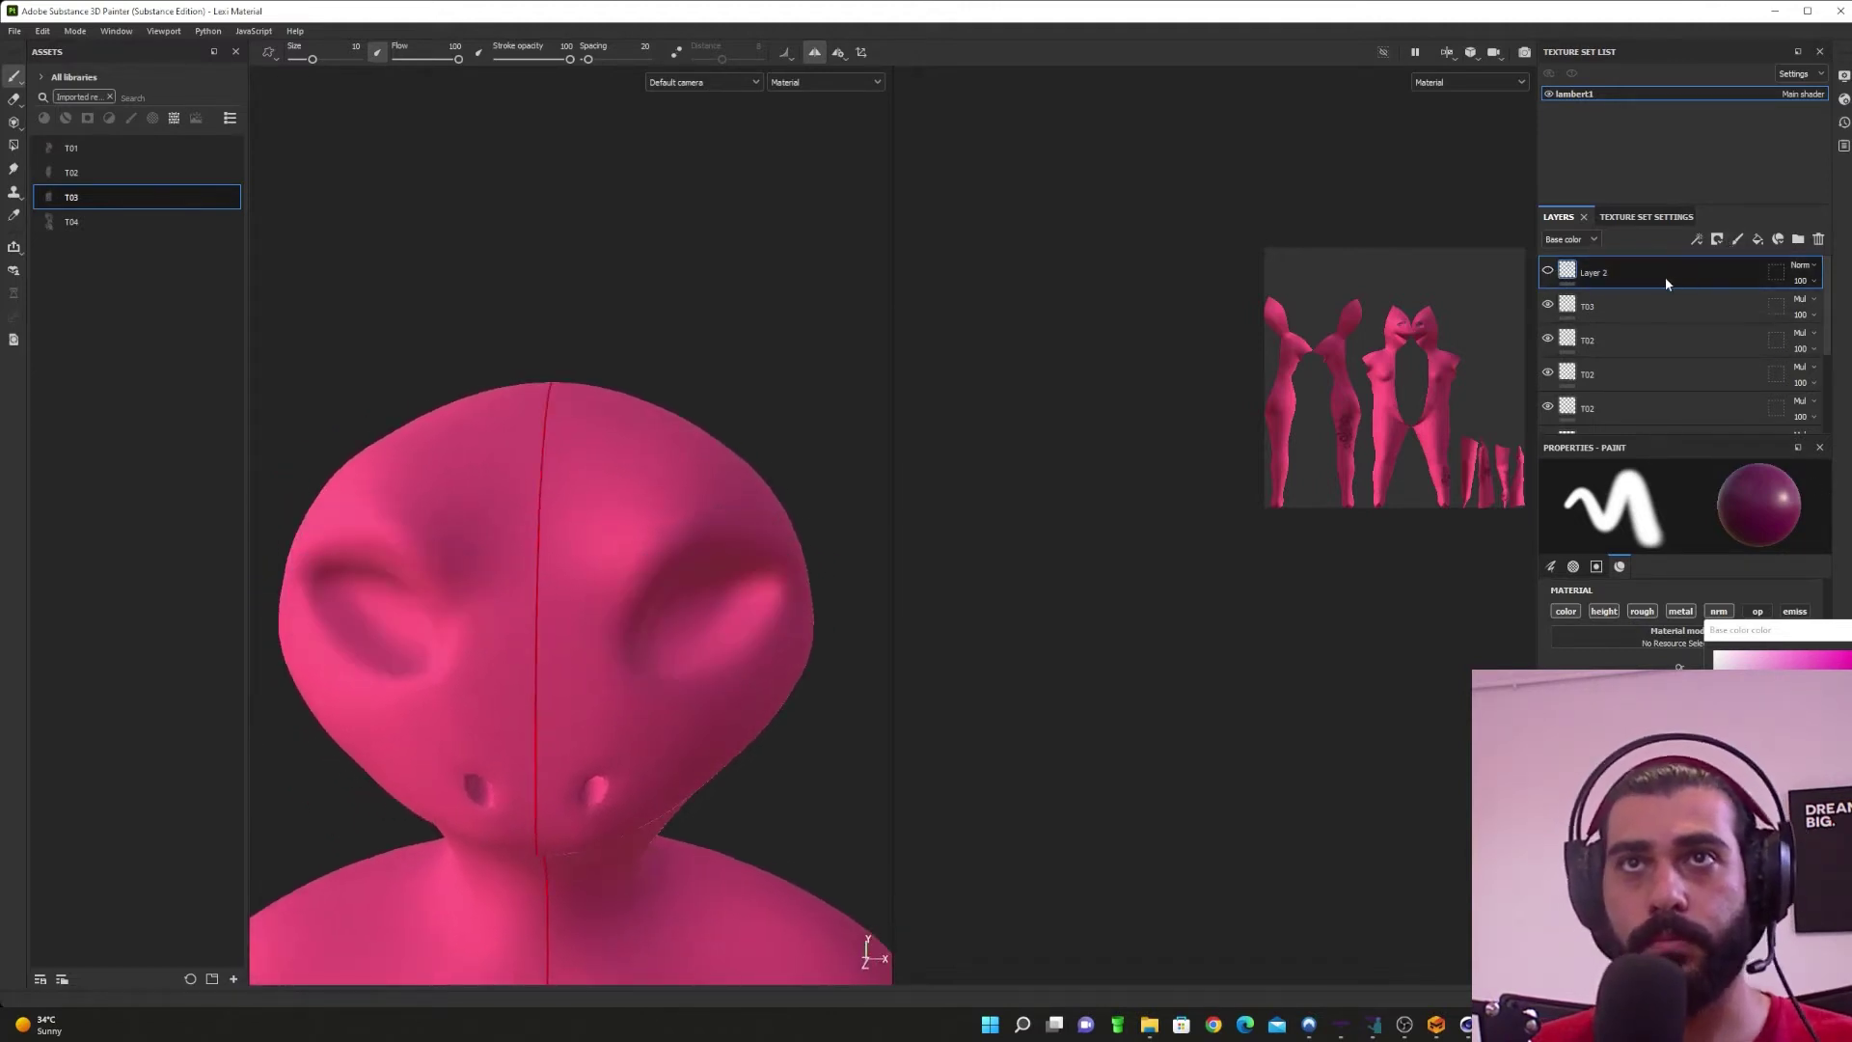
{"action": "left_click", "coordinate": [1665, 276]}
{"action": "left_click", "coordinate": [1739, 240]}
{"action": "left_click_drag", "start_coordinate": [691, 600], "coordinate": [583, 637], "text": "alt"}
{"action": "key", "text": "b"}
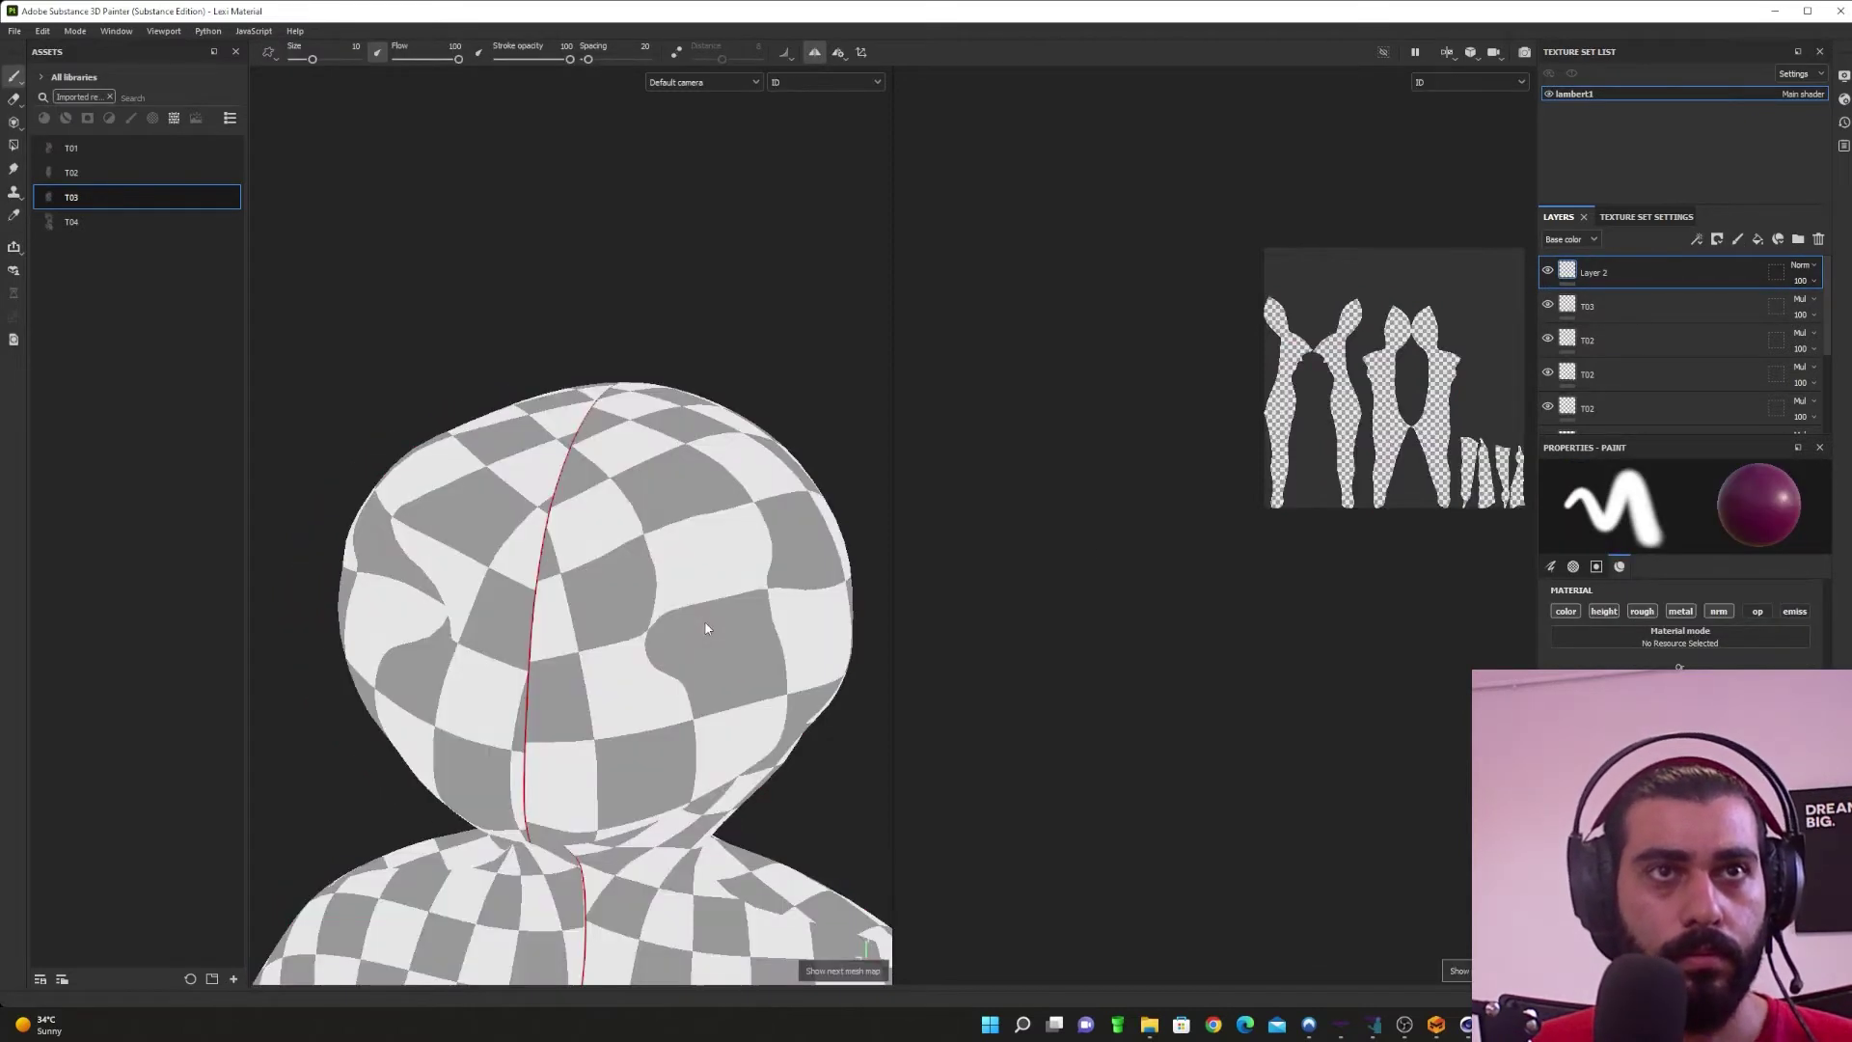
{"action": "left_click", "coordinate": [1447, 83]}
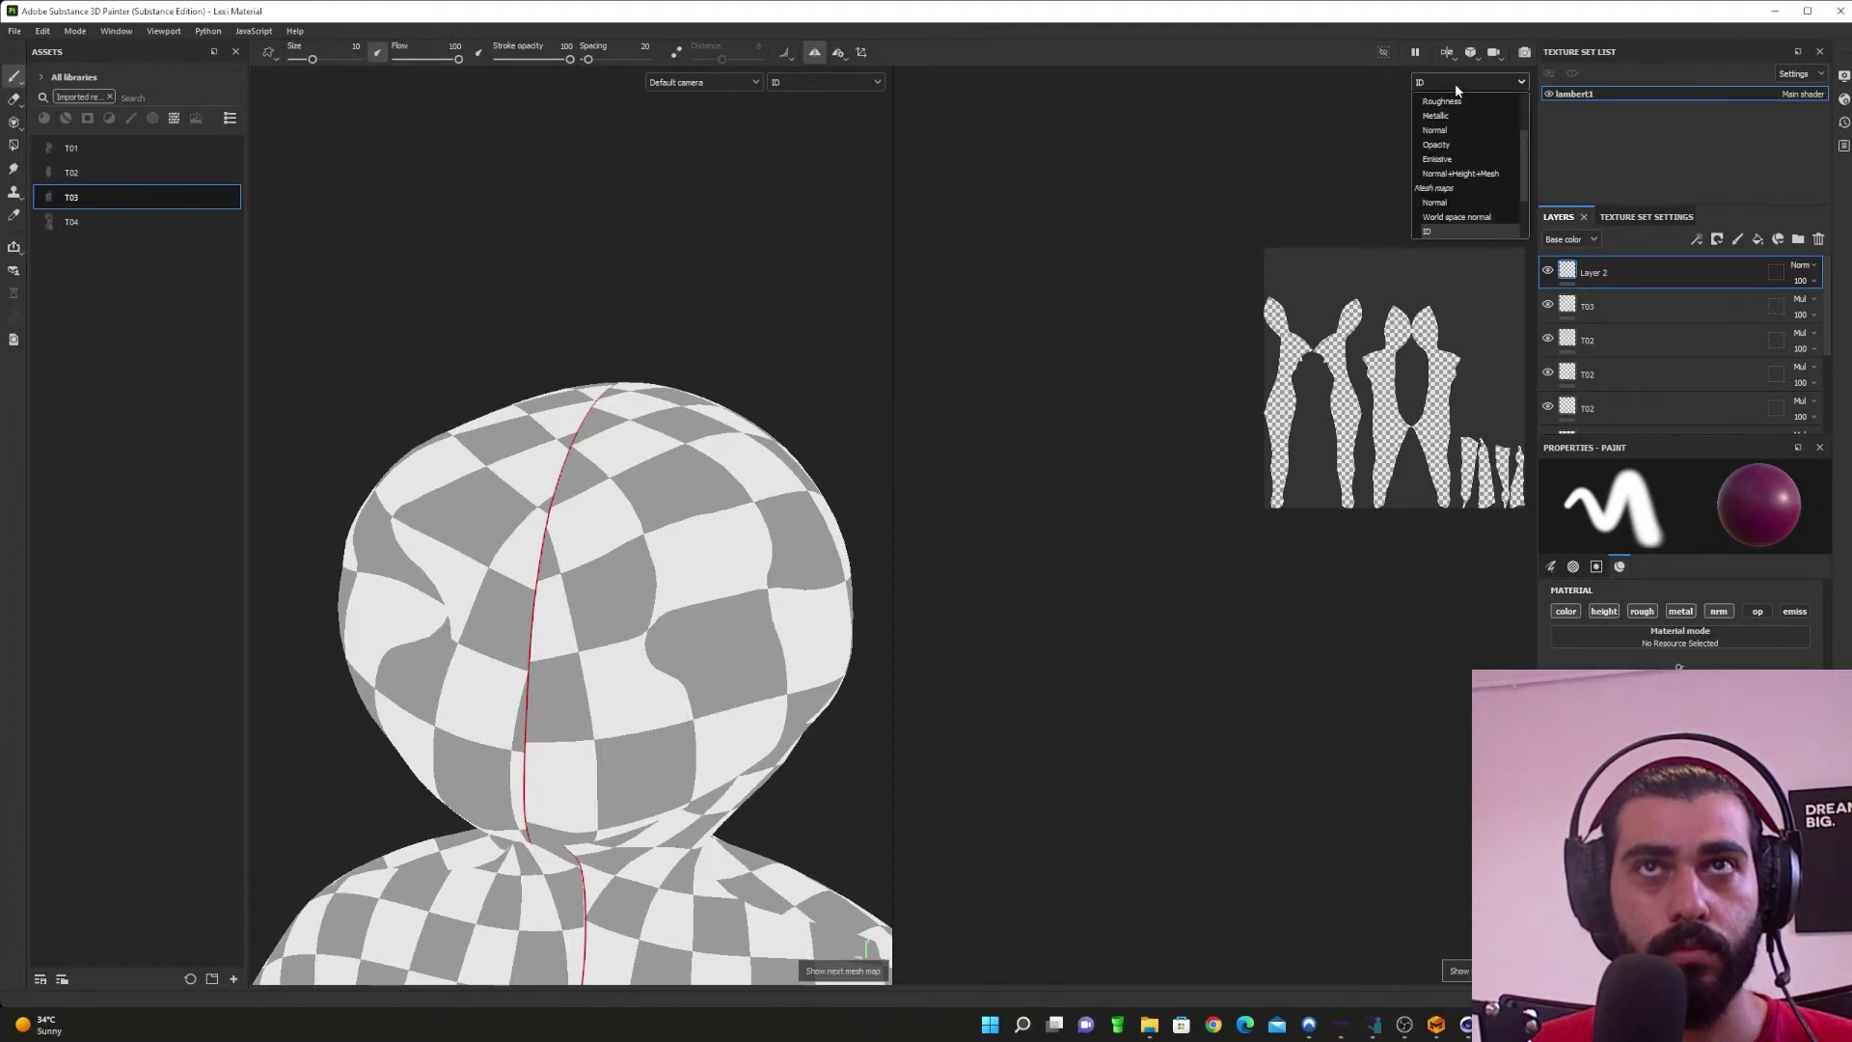
{"action": "left_click", "coordinate": [683, 85]}
{"action": "left_click", "coordinate": [825, 83]}
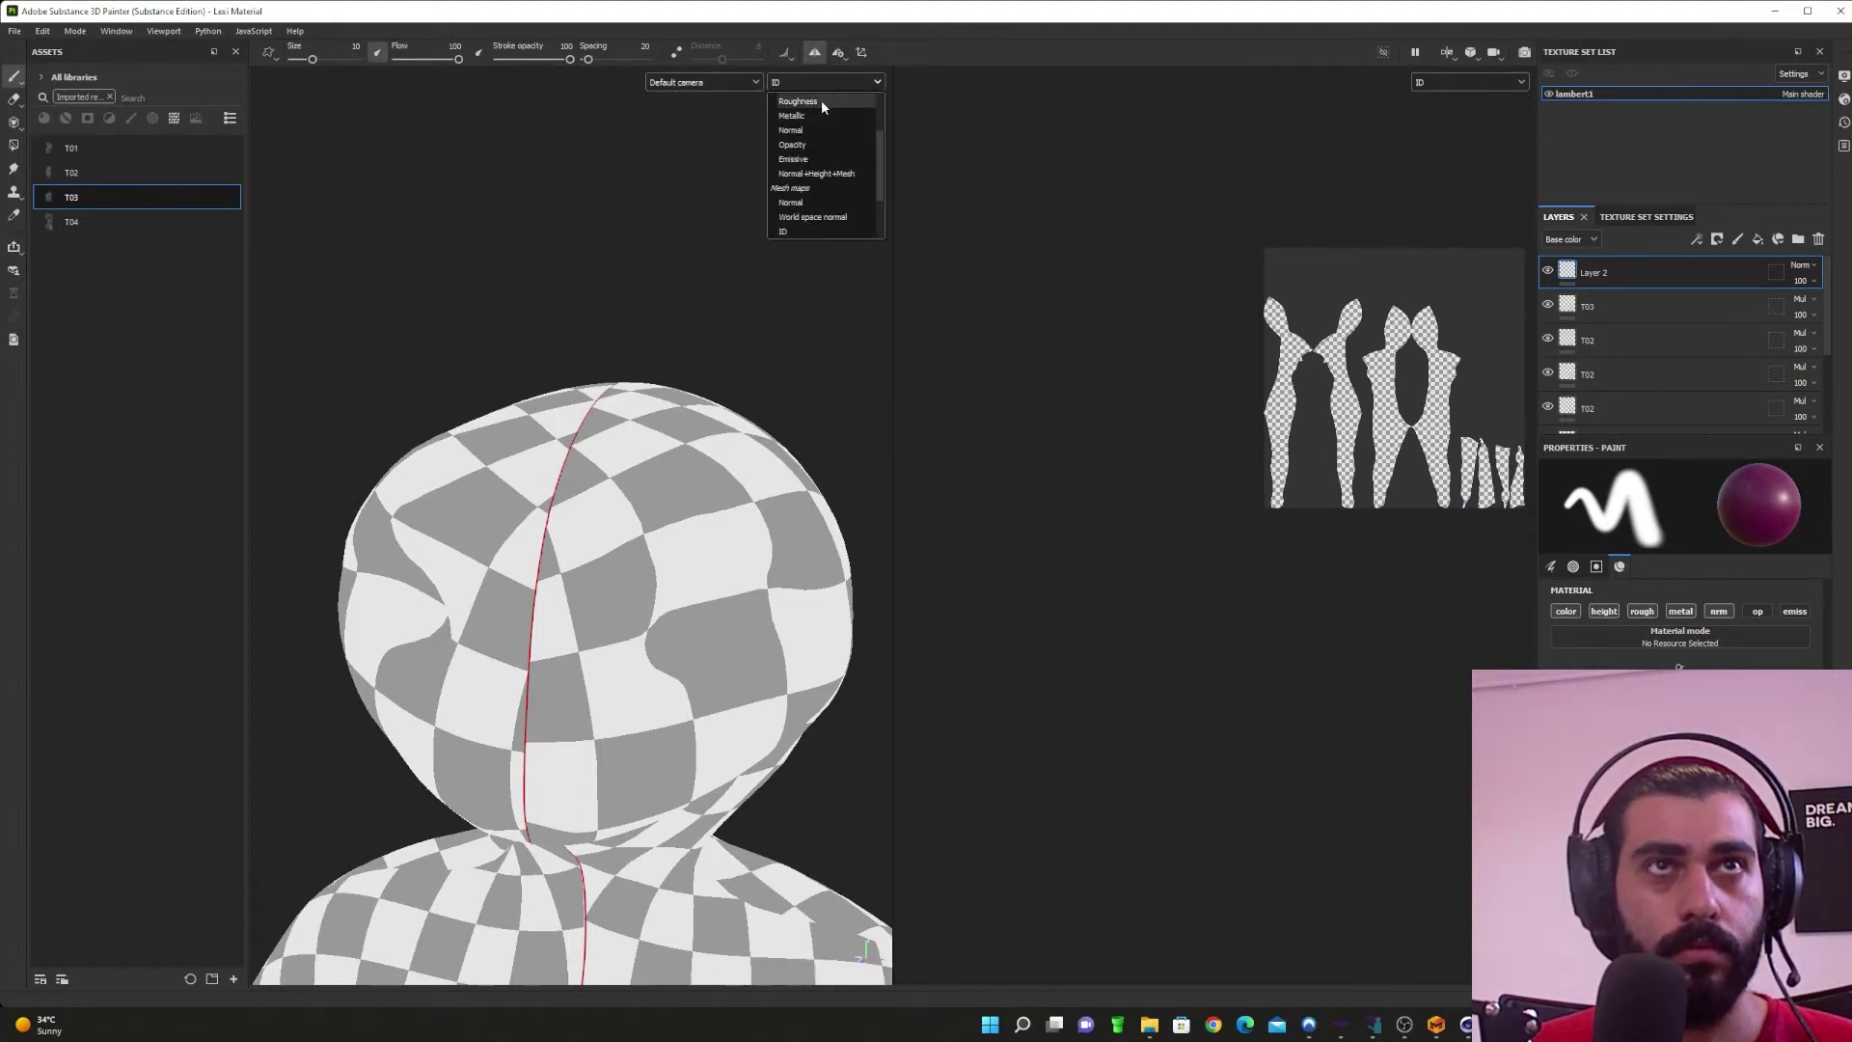
{"action": "scroll", "coordinate": [820, 100], "scroll_direction": "up", "scroll_amount": 2}
{"action": "left_click", "coordinate": [809, 101]}
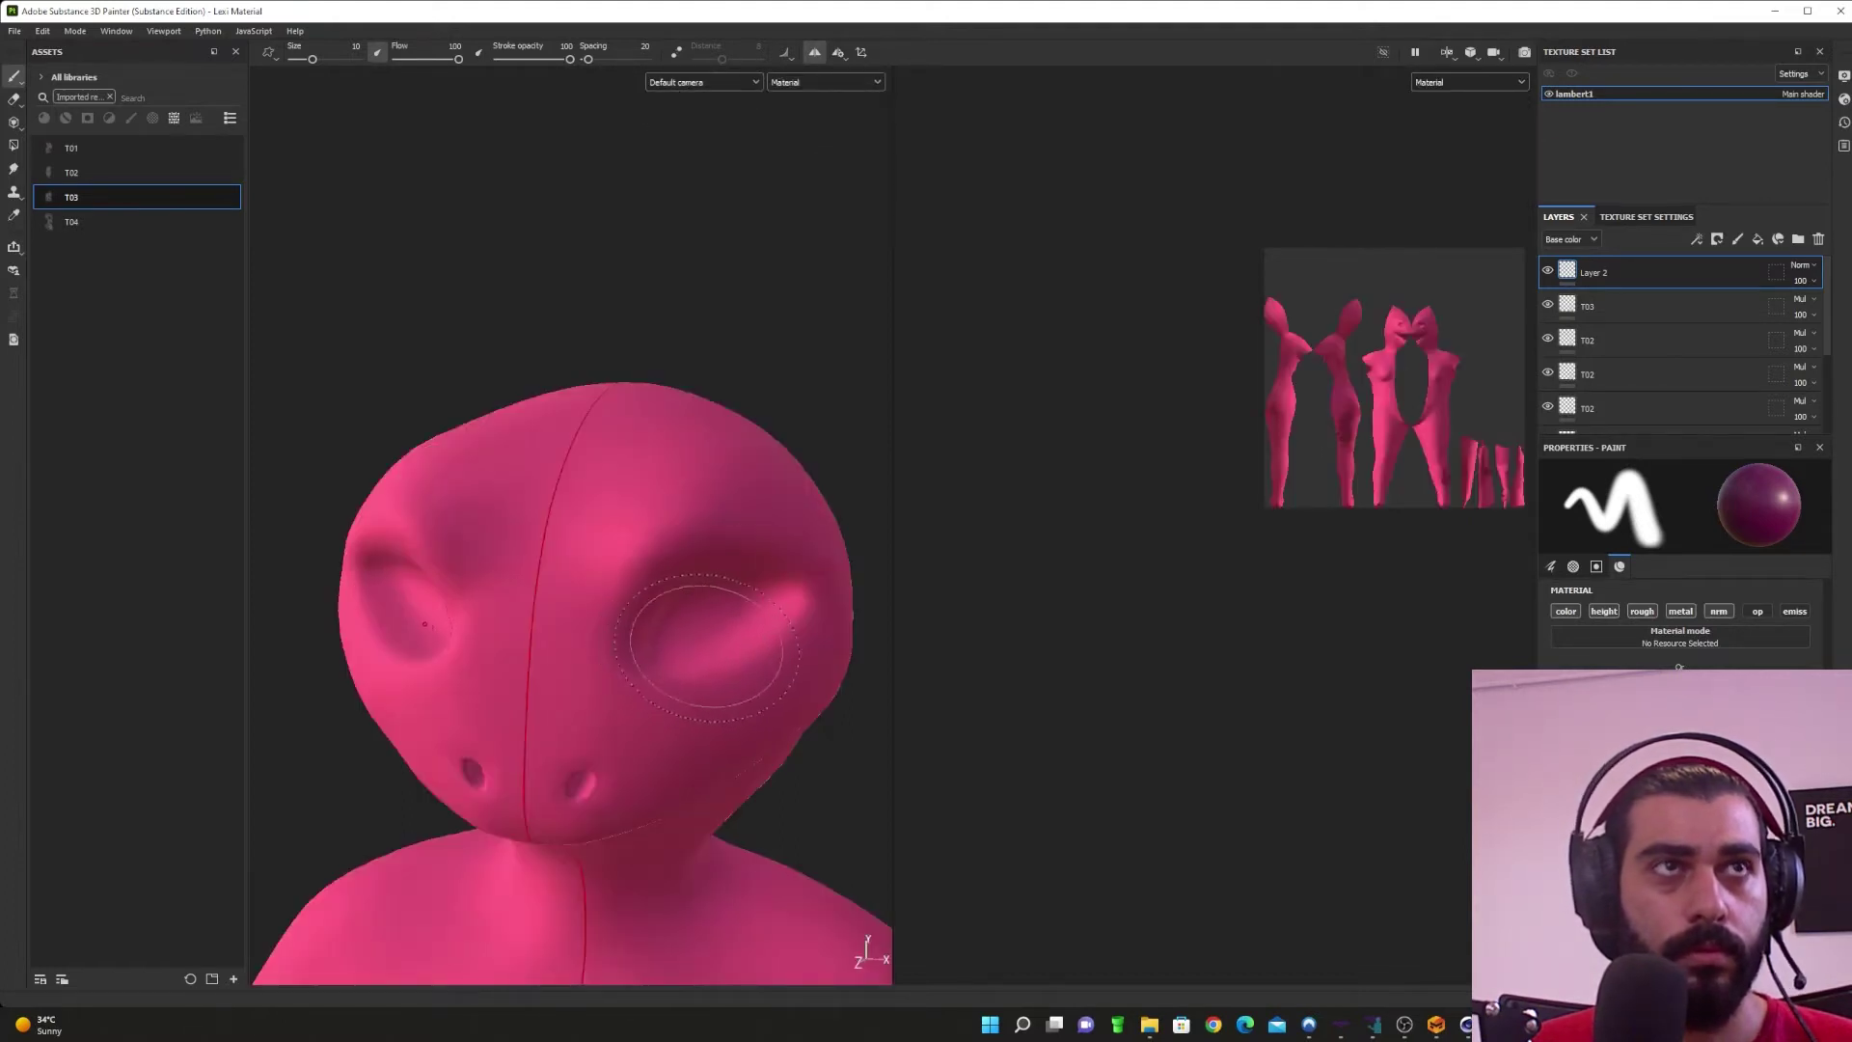
Step: Reduce the brush size to 6.9 and paint both eye sockets dark purple symmetrically, covering the inner folds
{"action": "left_click_drag", "start_coordinate": [703, 662], "coordinate": [682, 641], "text": "alt"}
{"action": "left_click_drag", "start_coordinate": [316, 60], "coordinate": [308, 60]}
{"action": "scroll", "coordinate": [724, 574], "scroll_direction": "up", "scroll_amount": 5}
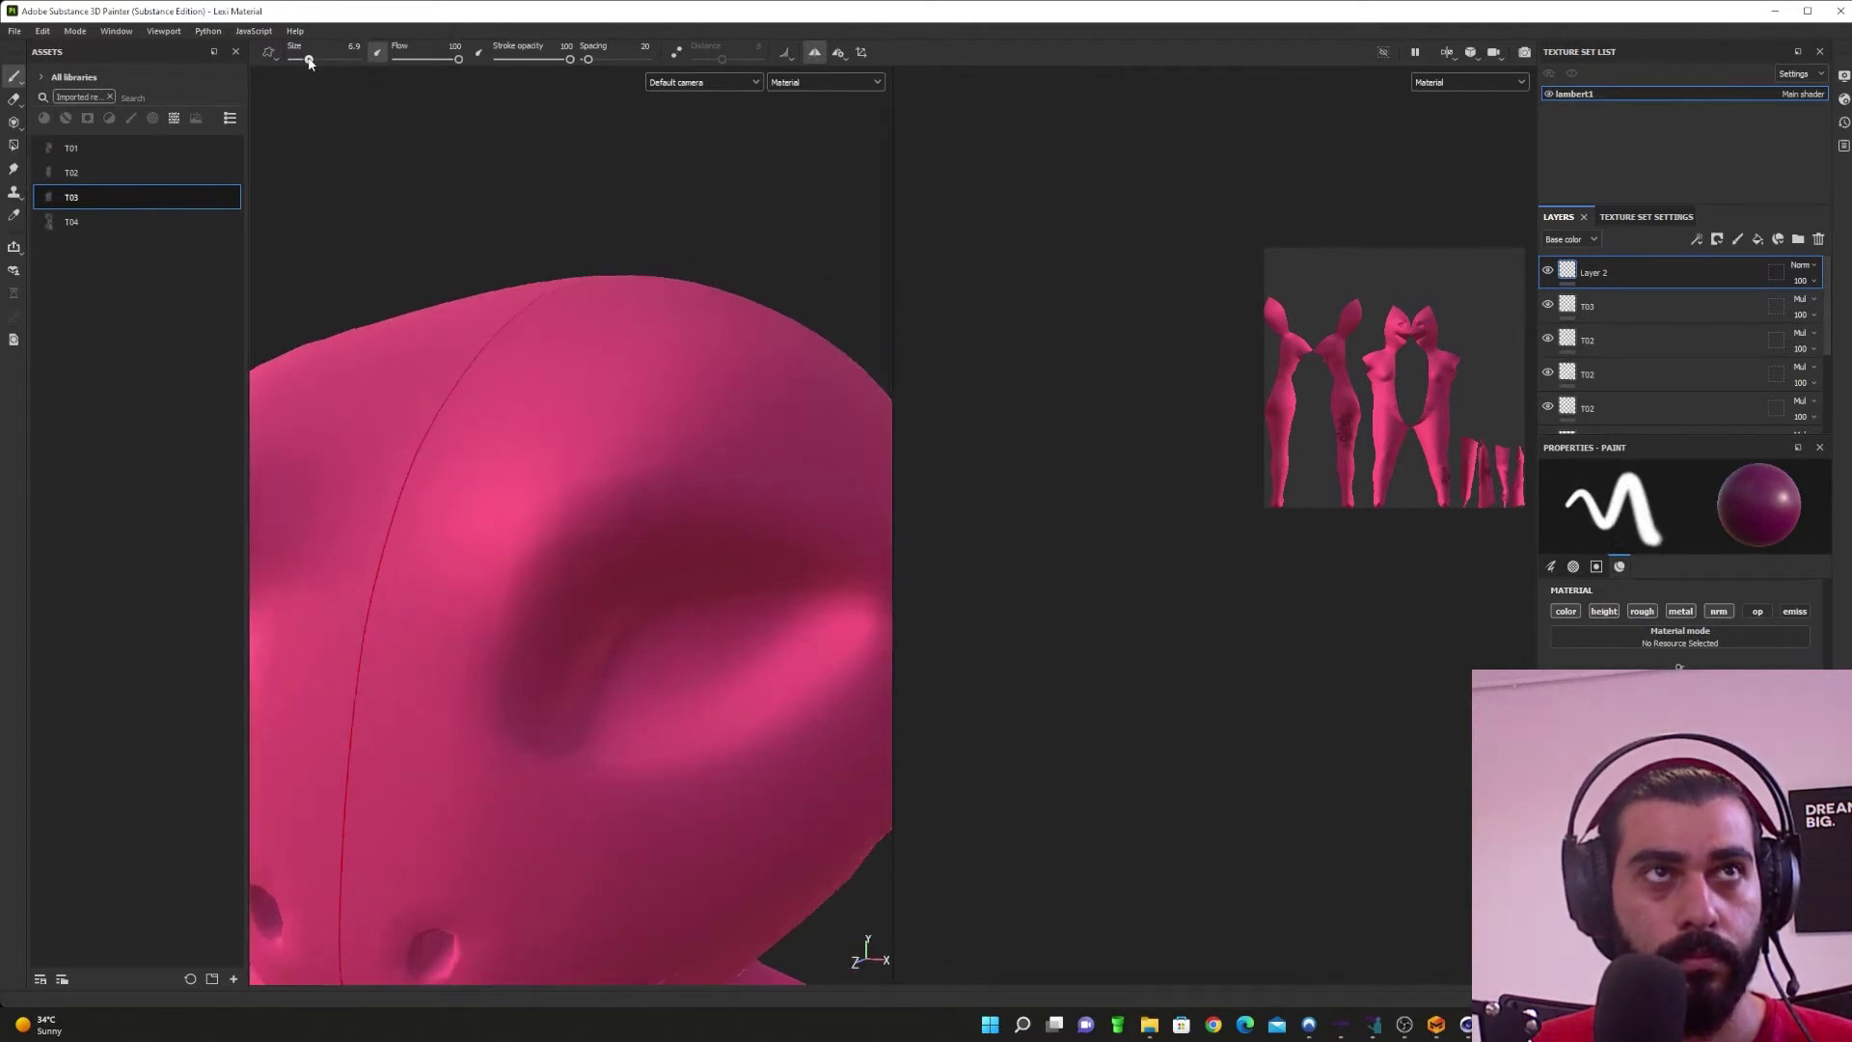
{"action": "mouse_move", "coordinate": [624, 665]}
{"action": "left_mouse_down"}
{"action": "mouse_move", "coordinate": [762, 608]}
{"action": "mouse_move", "coordinate": [714, 579]}
{"action": "mouse_move", "coordinate": [633, 639]}
{"action": "mouse_move", "coordinate": [581, 629]}
{"action": "left_mouse_up"}
{"action": "middle_click_drag", "start_coordinate": [699, 625], "coordinate": [575, 496], "text": "alt"}
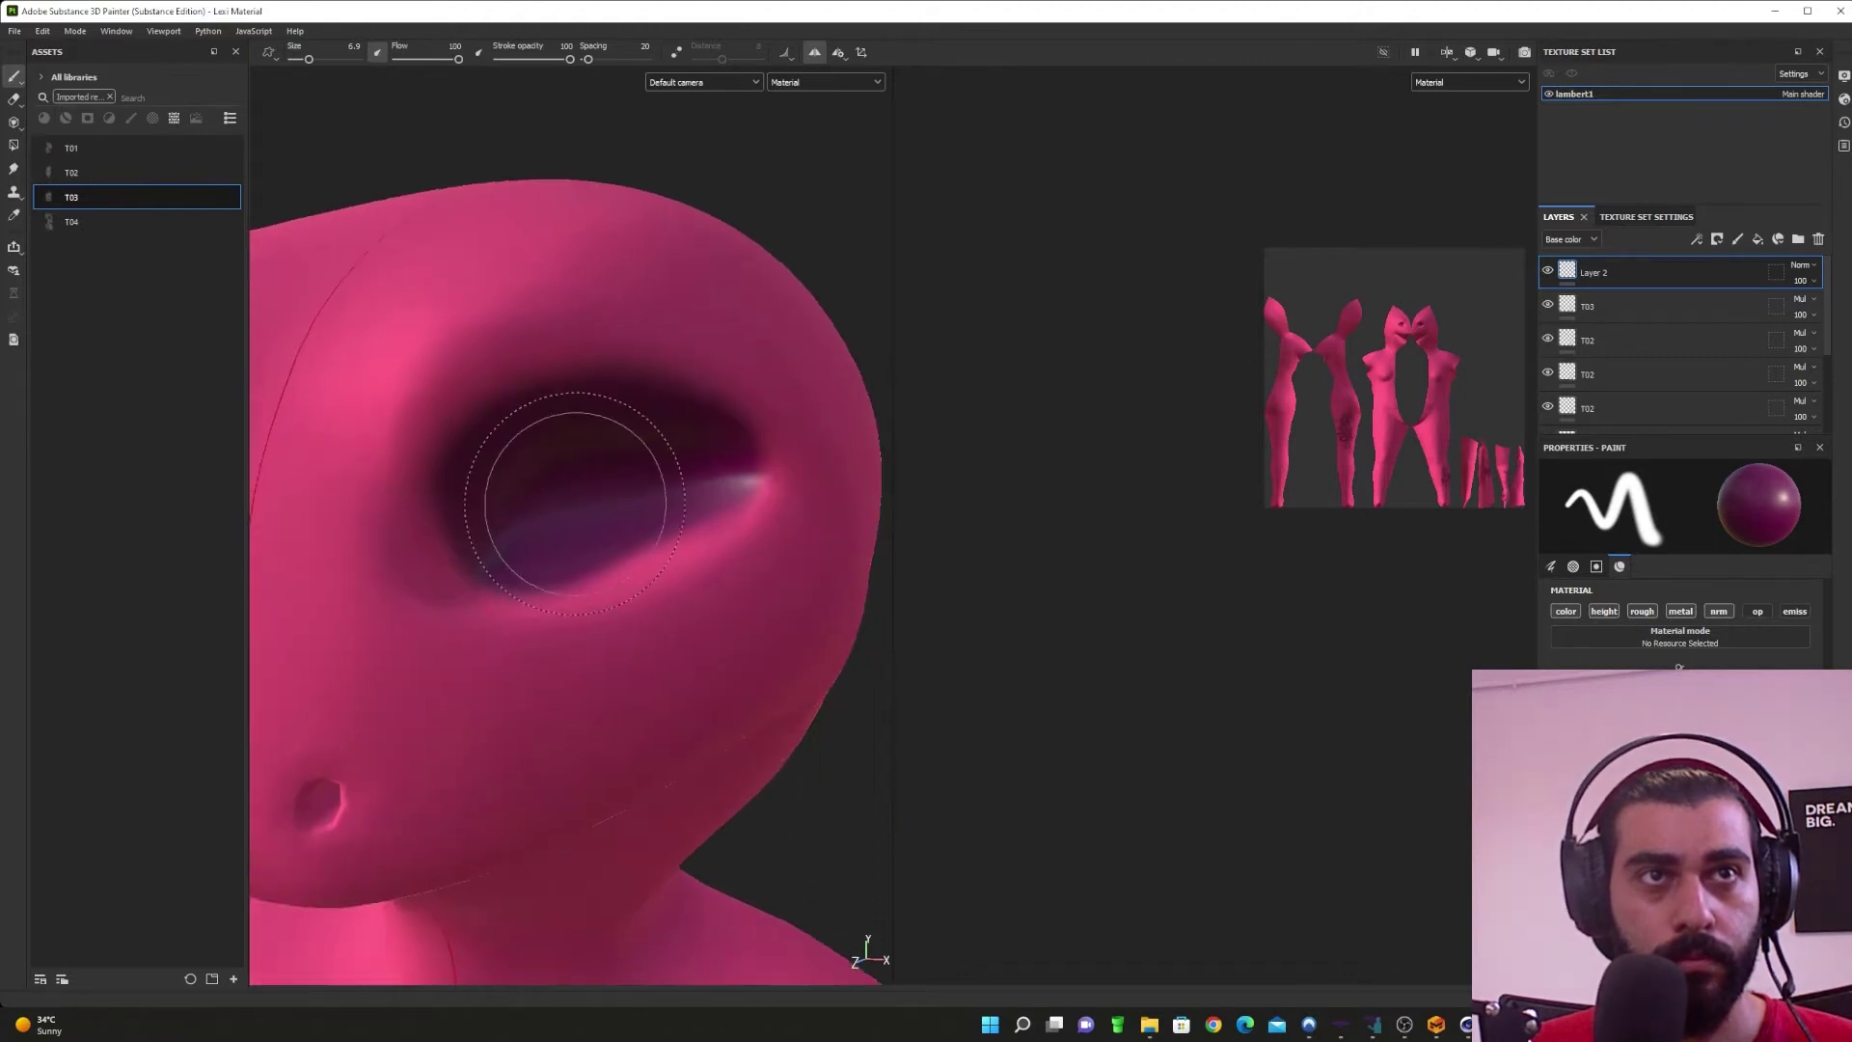
{"action": "mouse_move", "coordinate": [575, 495]}
{"action": "left_mouse_down", "text": "alt"}
{"action": "mouse_move", "coordinate": [567, 589]}
{"action": "mouse_move", "coordinate": [483, 555]}
{"action": "mouse_move", "coordinate": [454, 512]}
{"action": "mouse_move", "coordinate": [472, 463]}
{"action": "mouse_move", "coordinate": [556, 409]}
{"action": "mouse_move", "coordinate": [584, 473]}
{"action": "mouse_move", "coordinate": [617, 410]}
{"action": "mouse_move", "coordinate": [541, 552]}
{"action": "left_mouse_up", "text": "alt"}
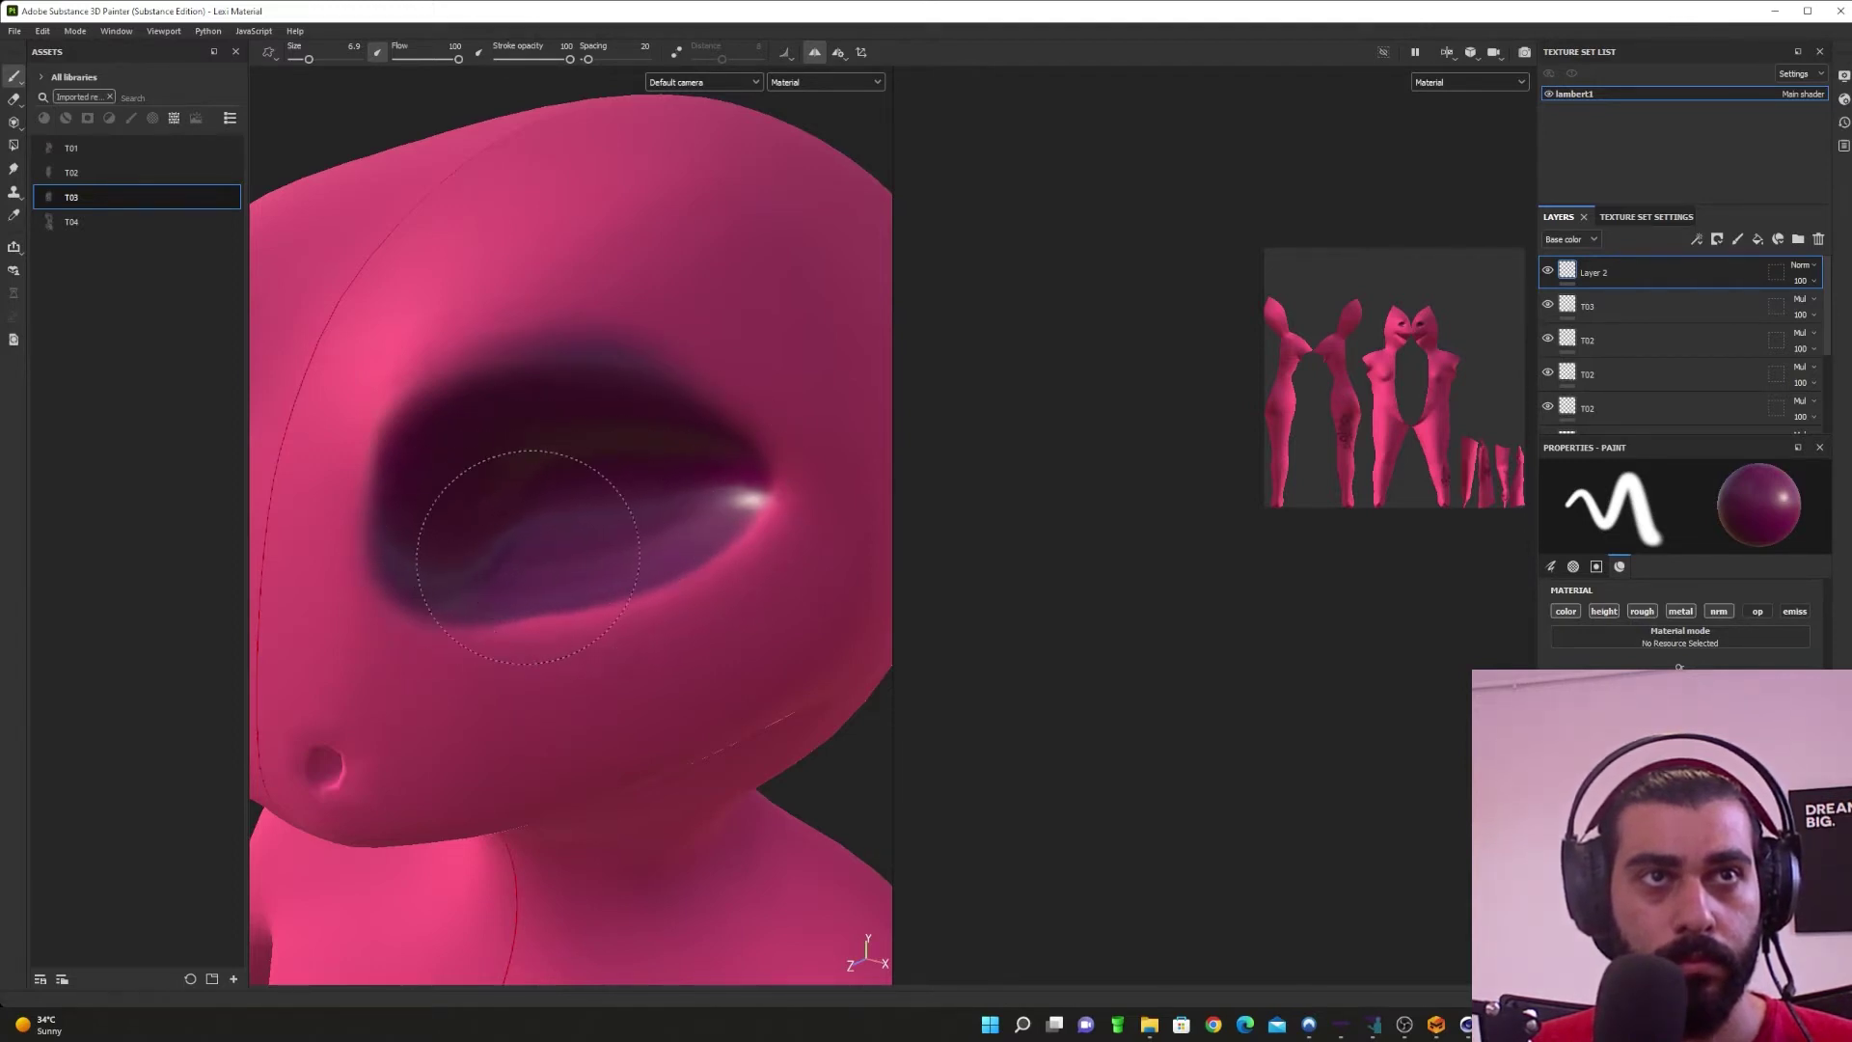
Step: Set the brush size to 2.01 and refine the purple along the eye sockets' upper rims, inner edges and outer corners
{"action": "mouse_move", "coordinate": [528, 557]}
{"action": "left_mouse_down", "text": "alt"}
{"action": "mouse_move", "coordinate": [724, 525]}
{"action": "mouse_move", "coordinate": [639, 523]}
{"action": "mouse_move", "coordinate": [496, 621]}
{"action": "mouse_move", "coordinate": [344, 116]}
{"action": "mouse_move", "coordinate": [300, 60]}
{"action": "left_mouse_up", "text": "alt"}
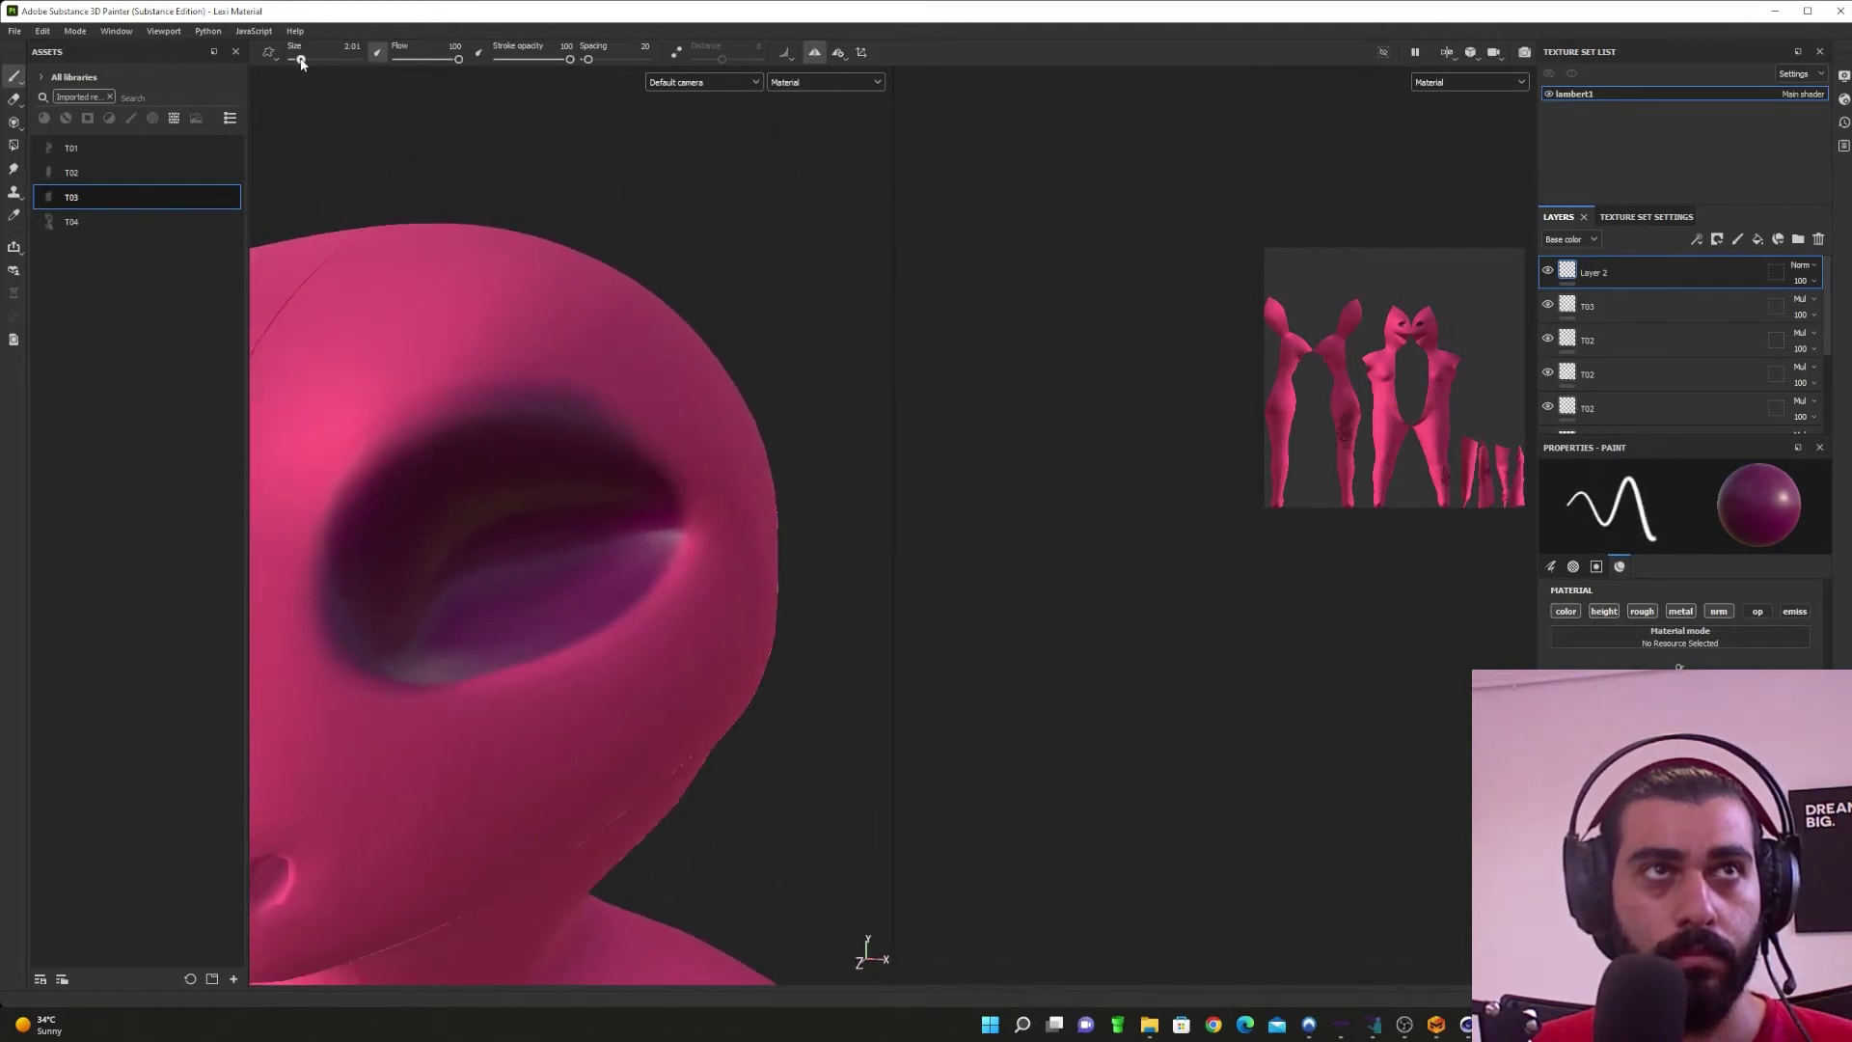
{"action": "mouse_move", "coordinate": [628, 521]}
{"action": "left_mouse_down", "text": "alt"}
{"action": "mouse_move", "coordinate": [596, 461]}
{"action": "mouse_move", "coordinate": [654, 546]}
{"action": "left_mouse_up", "text": "alt"}
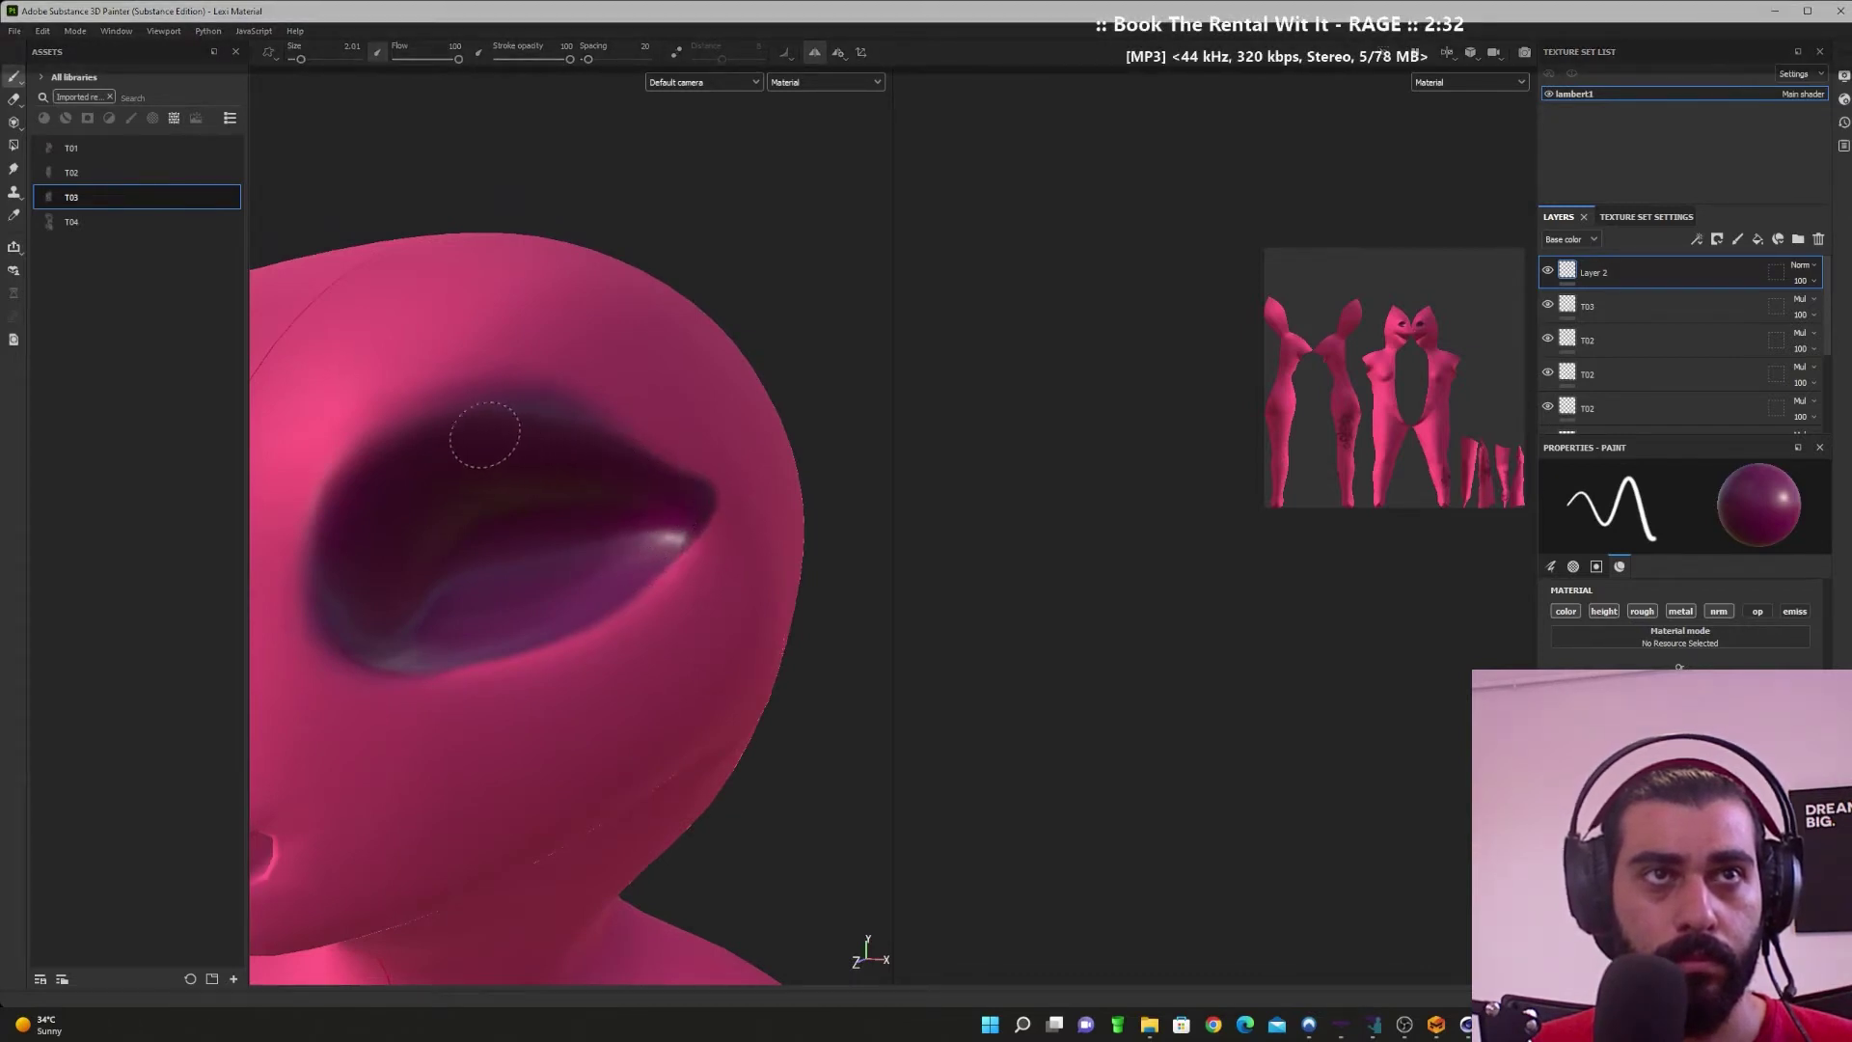
{"action": "mouse_move", "coordinate": [536, 540]}
{"action": "left_mouse_down", "text": "alt"}
{"action": "mouse_move", "coordinate": [434, 566]}
{"action": "mouse_move", "coordinate": [511, 555]}
{"action": "left_mouse_up", "text": "alt"}
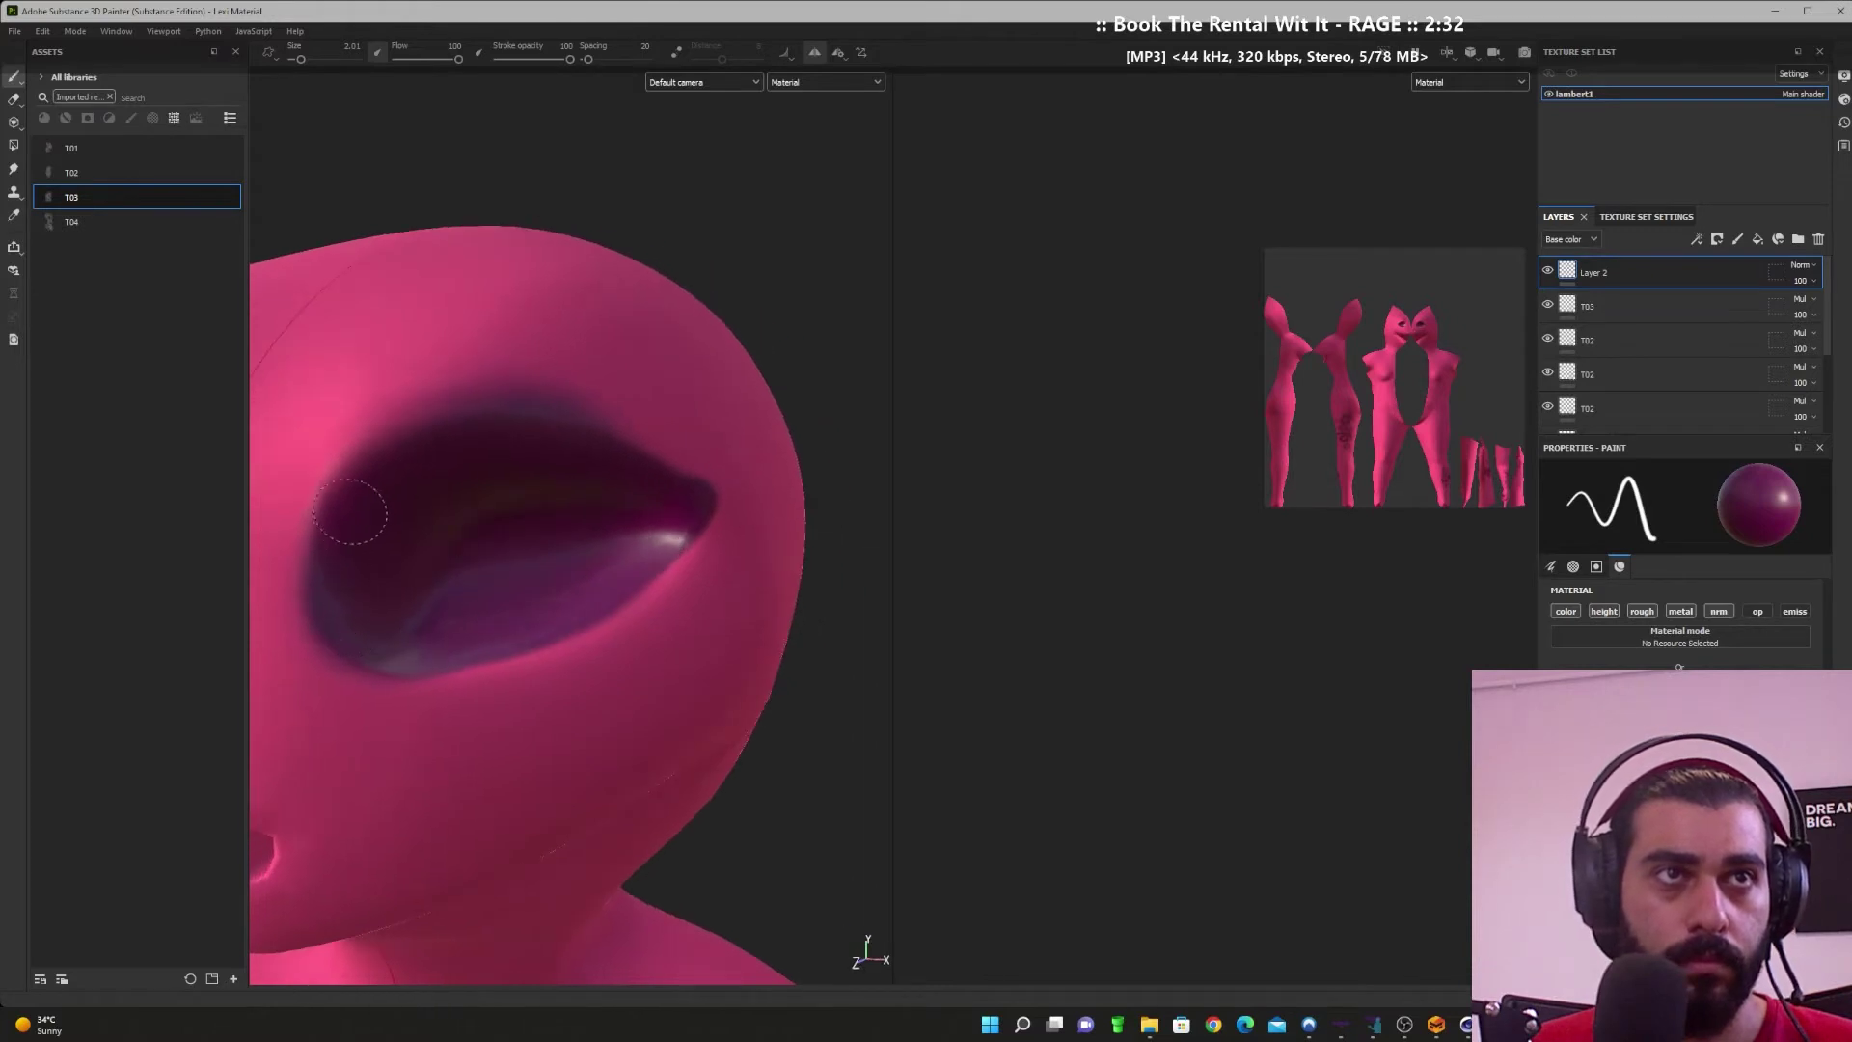
{"action": "mouse_move", "coordinate": [350, 512]}
{"action": "left_mouse_down"}
{"action": "mouse_move", "coordinate": [447, 430]}
{"action": "mouse_move", "coordinate": [589, 455]}
{"action": "left_mouse_up"}
{"action": "middle_click_drag", "start_coordinate": [504, 505], "coordinate": [580, 543], "text": "alt"}
Step: Erase the purple overspray around the eye sockets' inner and upper edges with the eraser at size 3.03
{"action": "left_click", "coordinate": [14, 100]}
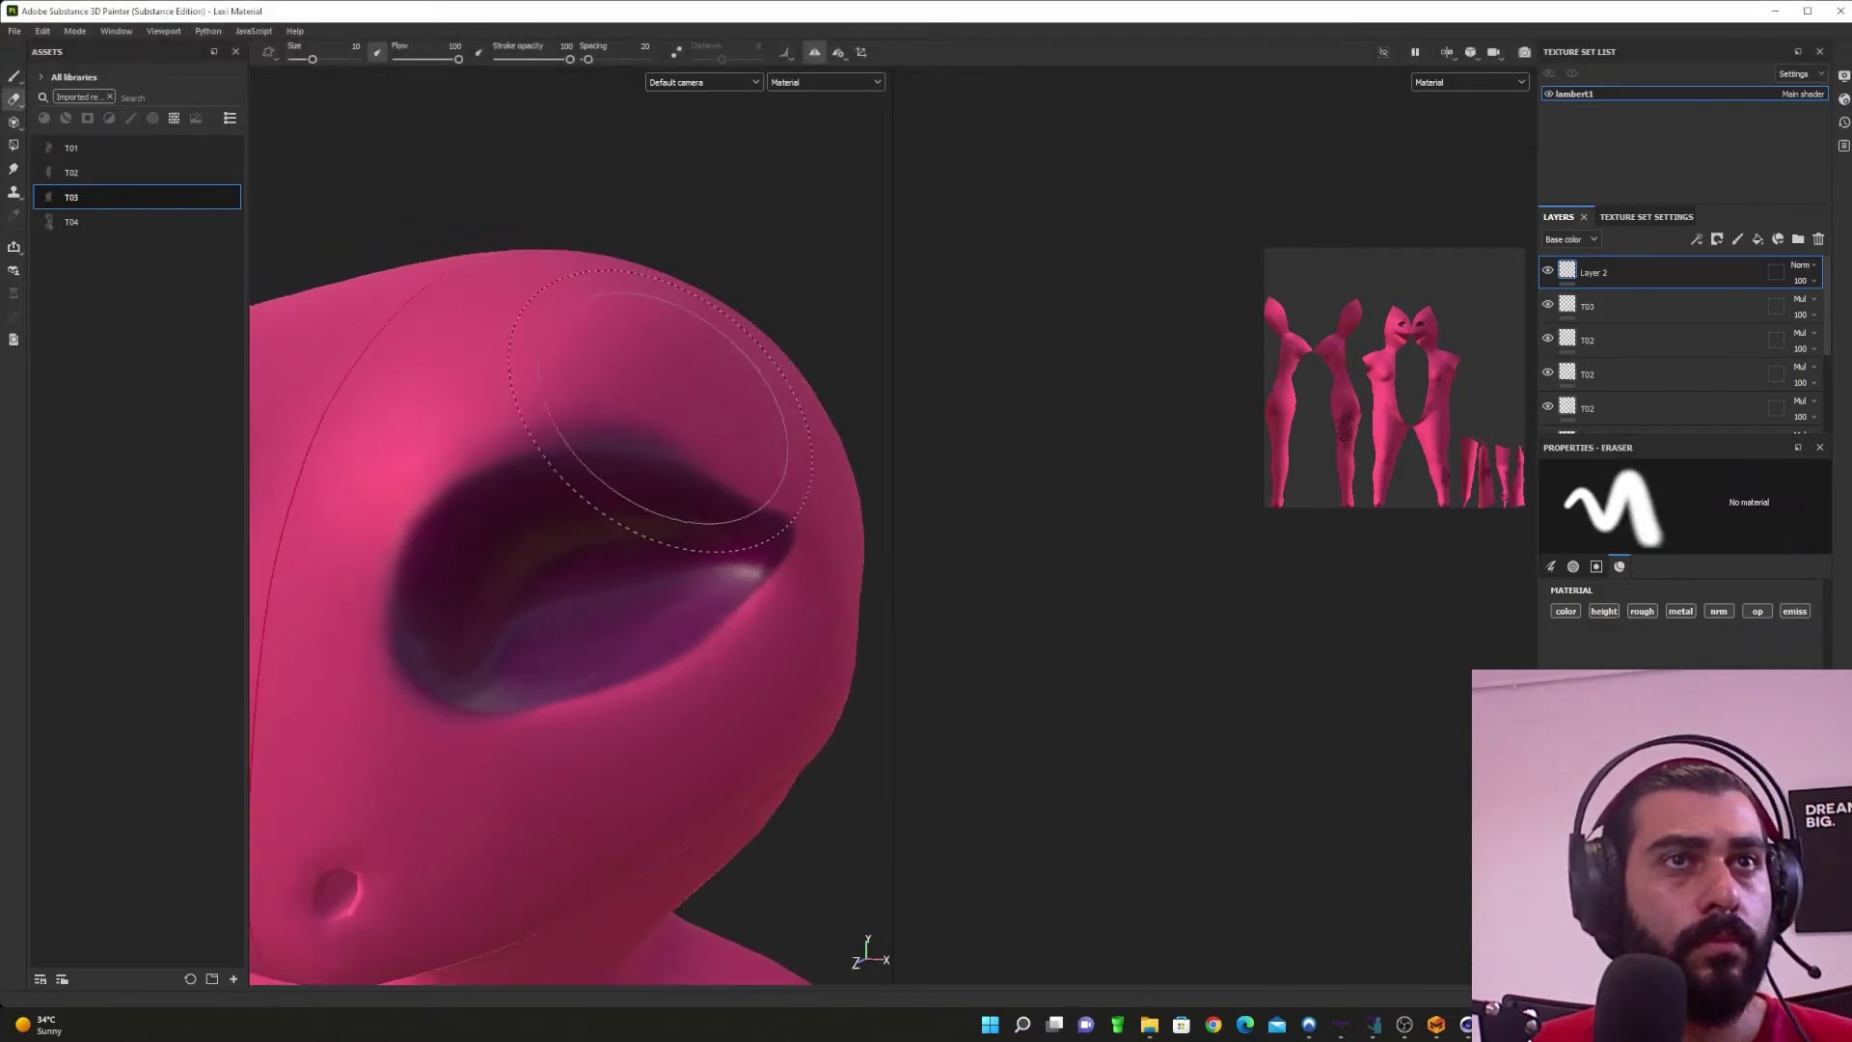
{"action": "left_click_drag", "start_coordinate": [300, 59], "coordinate": [304, 60]}
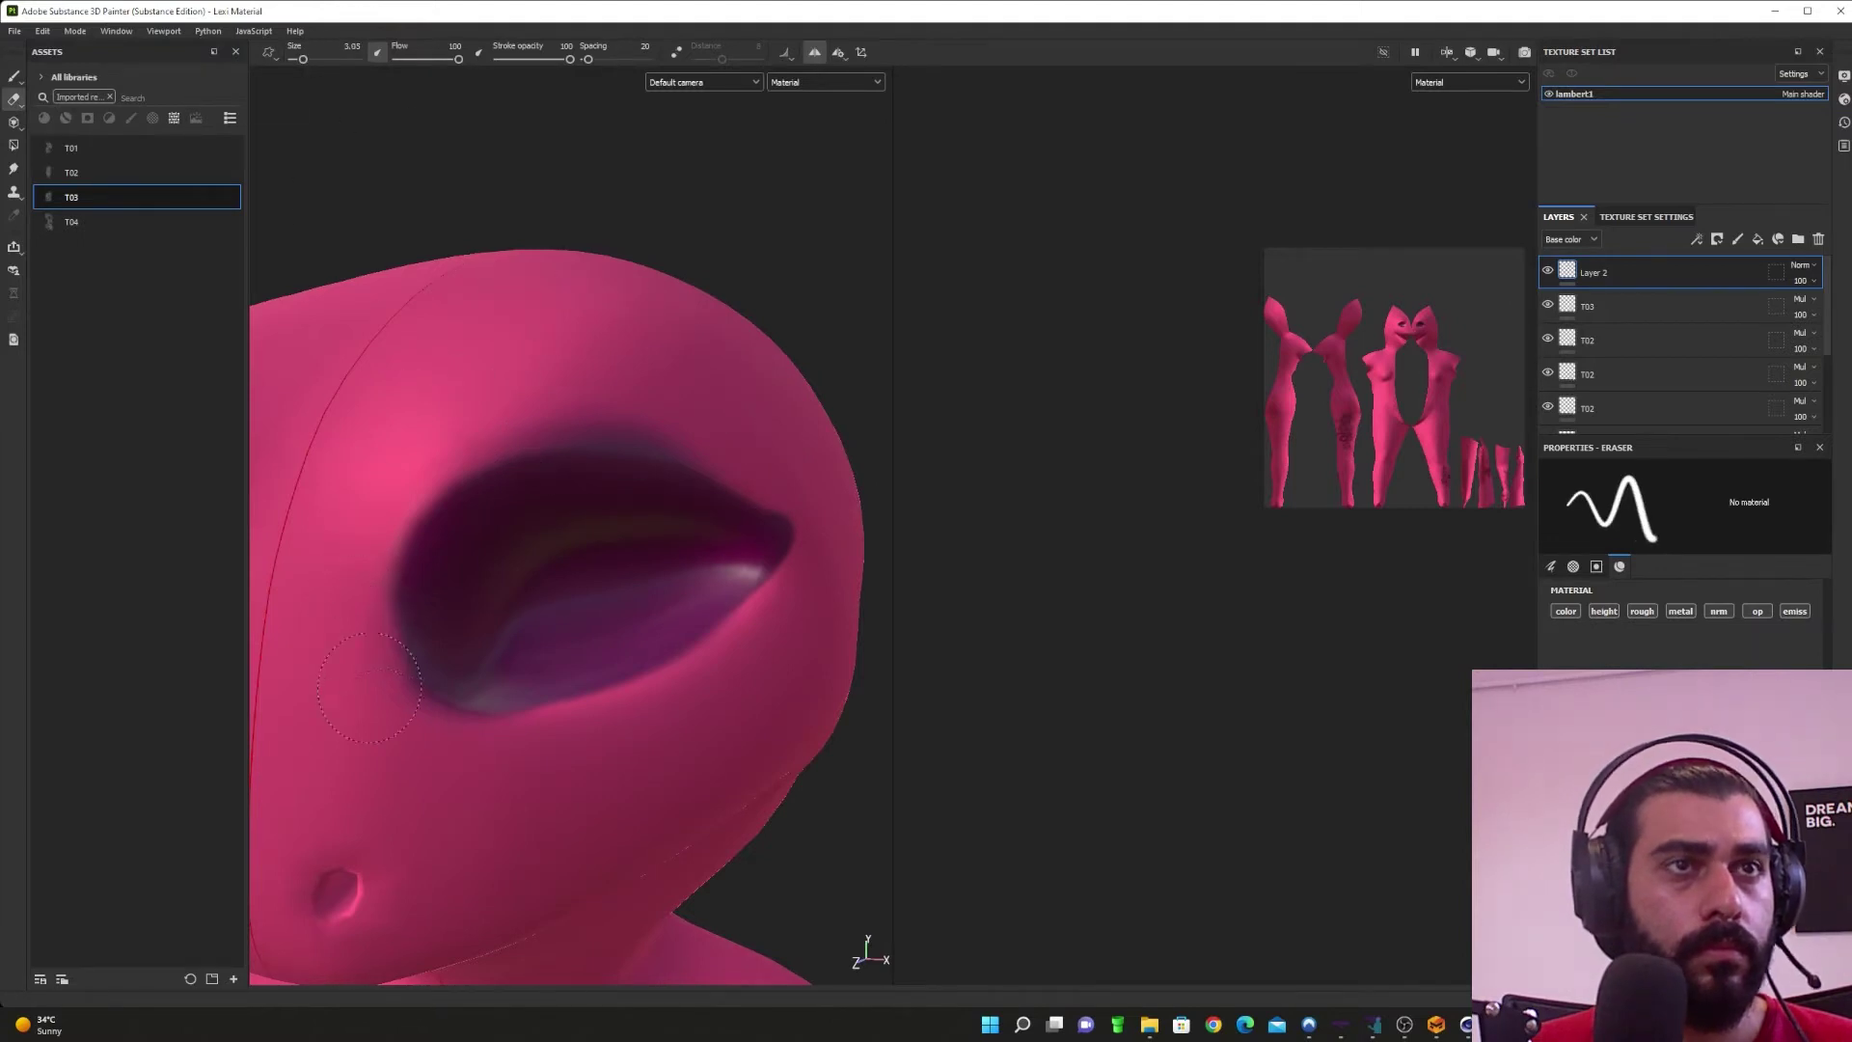
{"action": "left_click_drag", "start_coordinate": [368, 658], "coordinate": [443, 460]}
{"action": "mouse_move", "coordinate": [391, 670]}
{"action": "left_mouse_down"}
{"action": "mouse_move", "coordinate": [429, 521]}
{"action": "mouse_move", "coordinate": [415, 494]}
{"action": "left_mouse_up"}
{"action": "key", "text": "ctrl+z"}
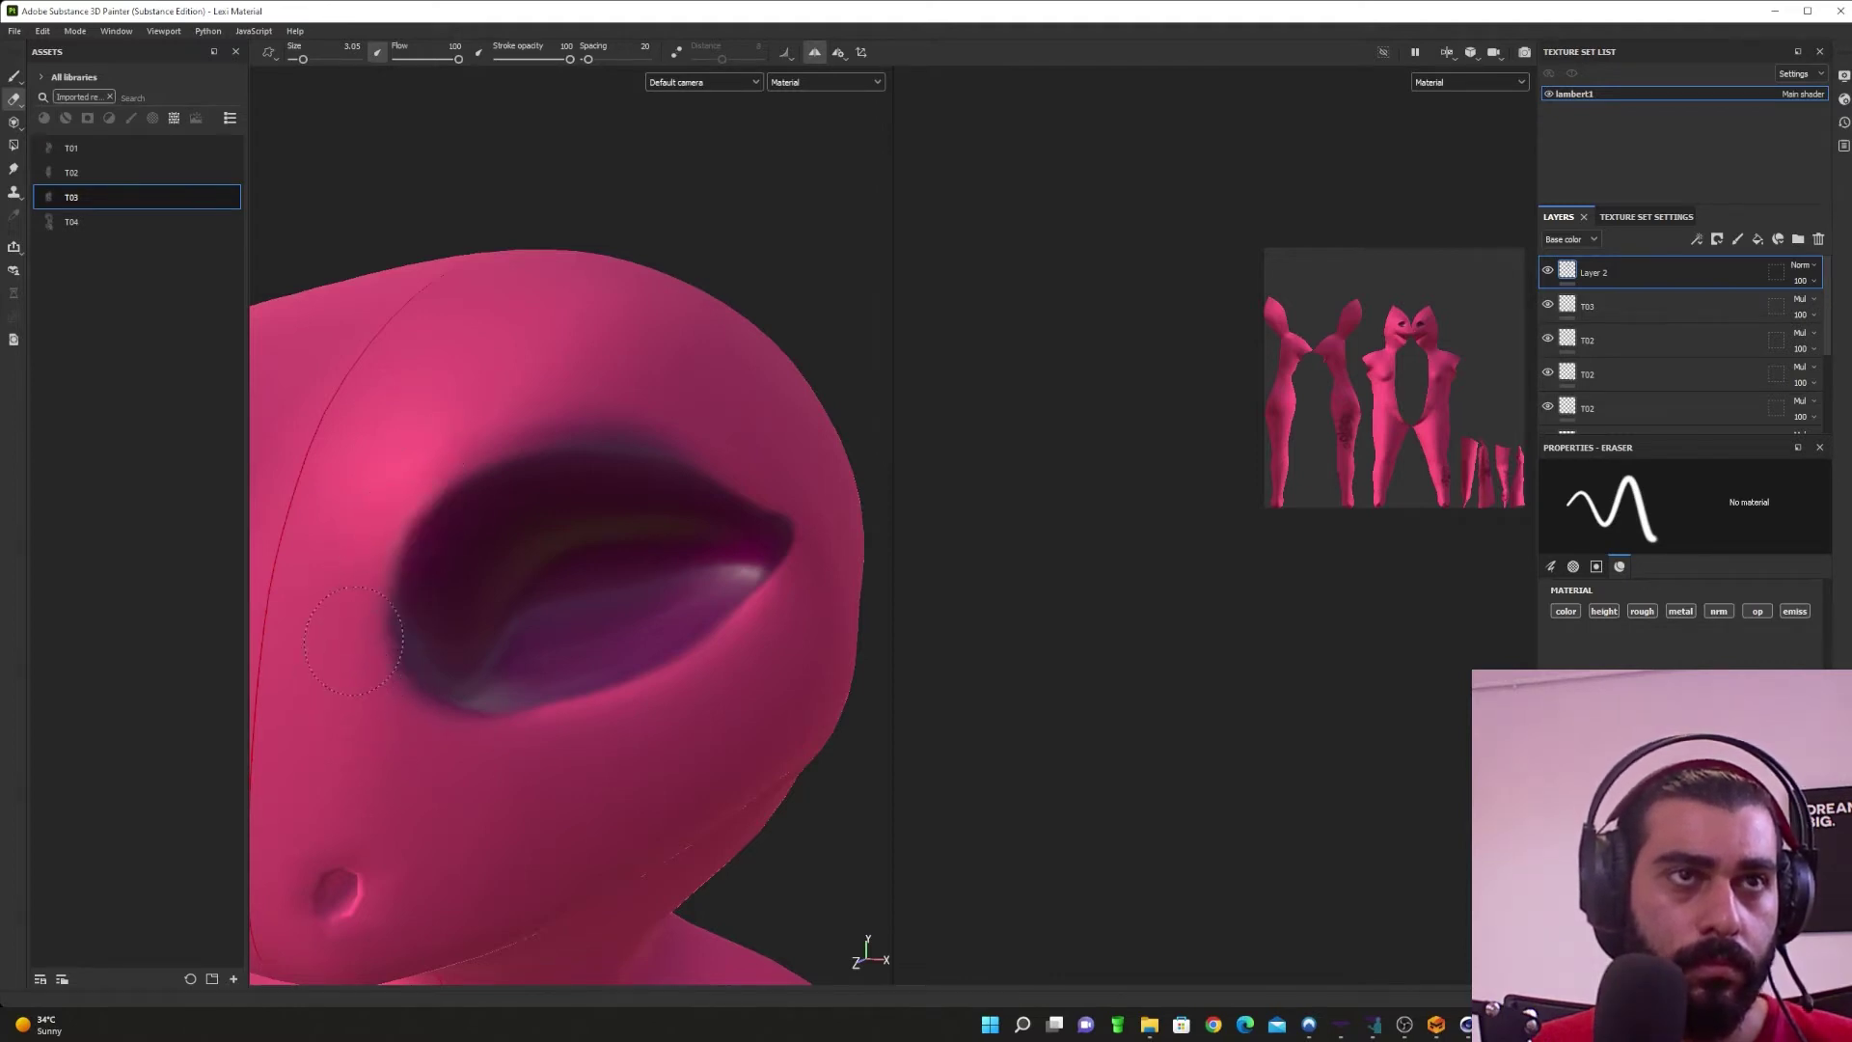
{"action": "left_click_drag", "start_coordinate": [353, 640], "coordinate": [467, 440]}
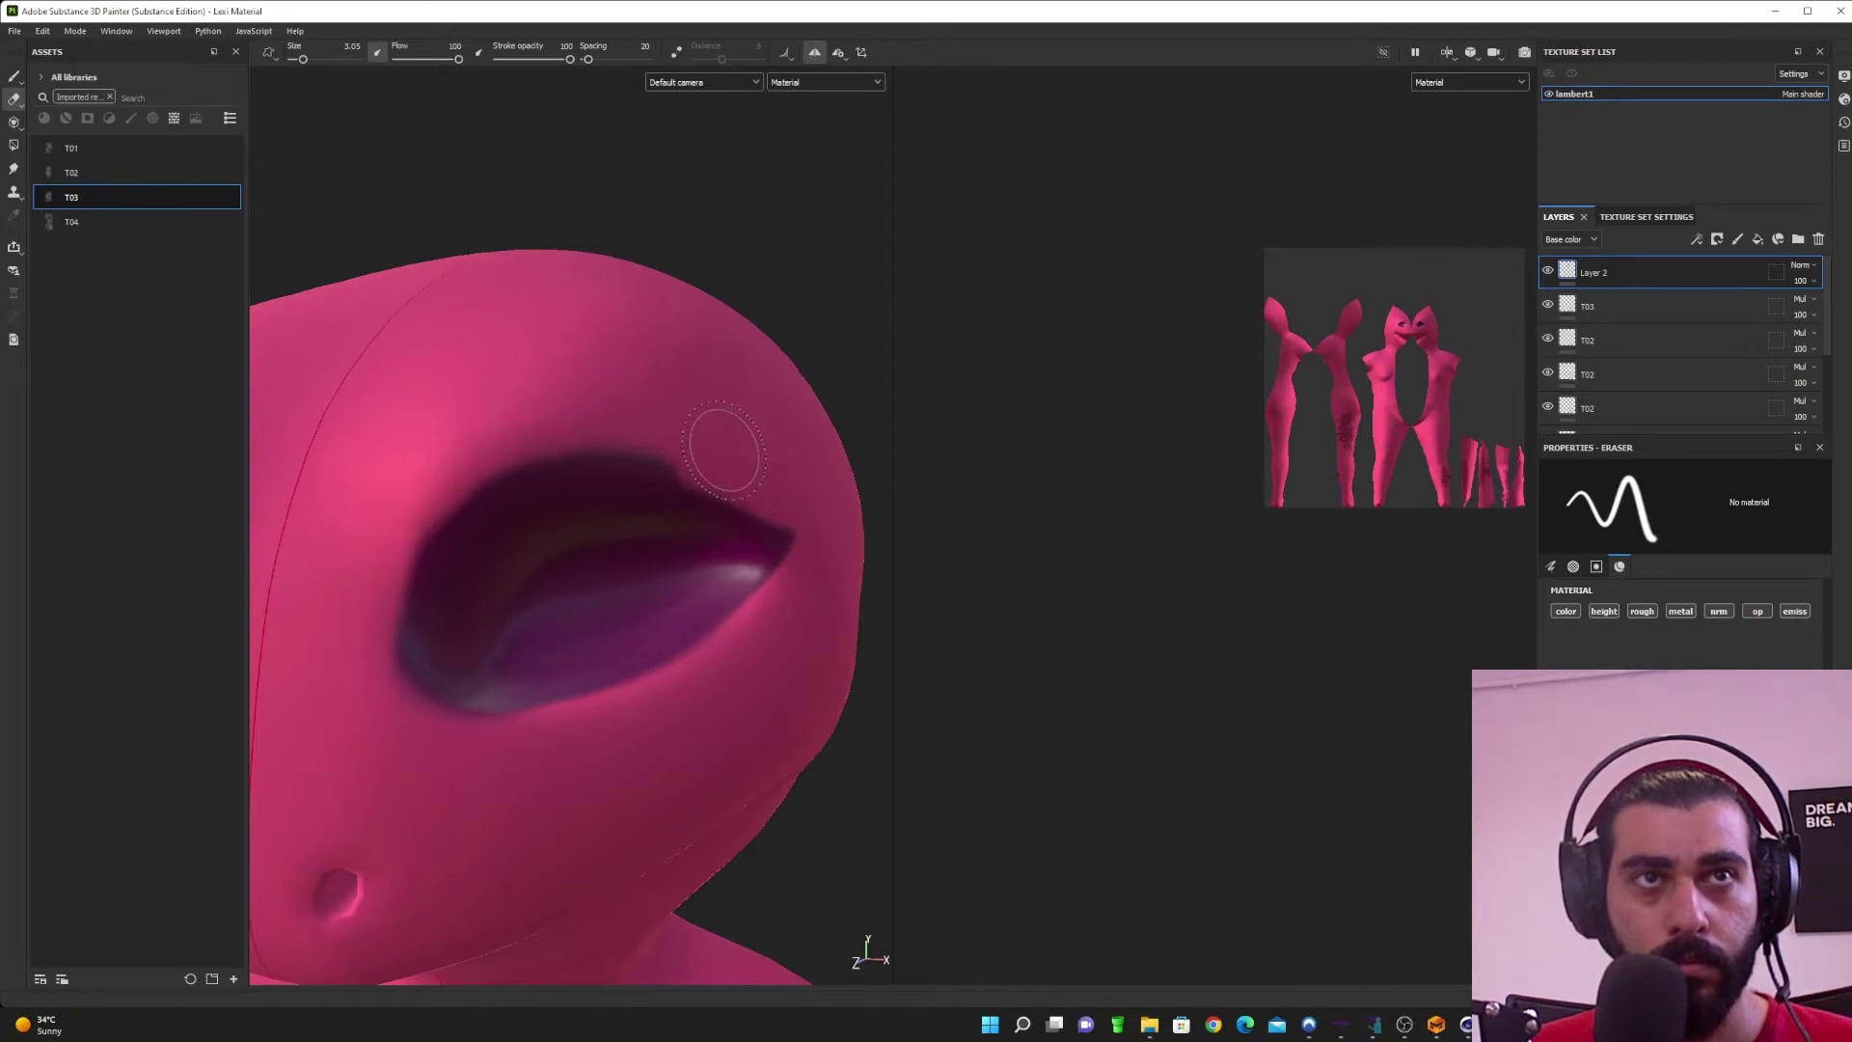
Step: Paint the eyes' outer corners to sharp dark purple points, reducing the brush size to 1.45 for the fine edges
{"action": "mouse_move", "coordinate": [765, 652]}
{"action": "left_mouse_down", "text": "alt"}
{"action": "mouse_move", "coordinate": [648, 650]}
{"action": "mouse_move", "coordinate": [709, 741]}
{"action": "left_mouse_up", "text": "alt"}
{"action": "scroll", "coordinate": [773, 650], "scroll_direction": "up", "scroll_amount": 3}
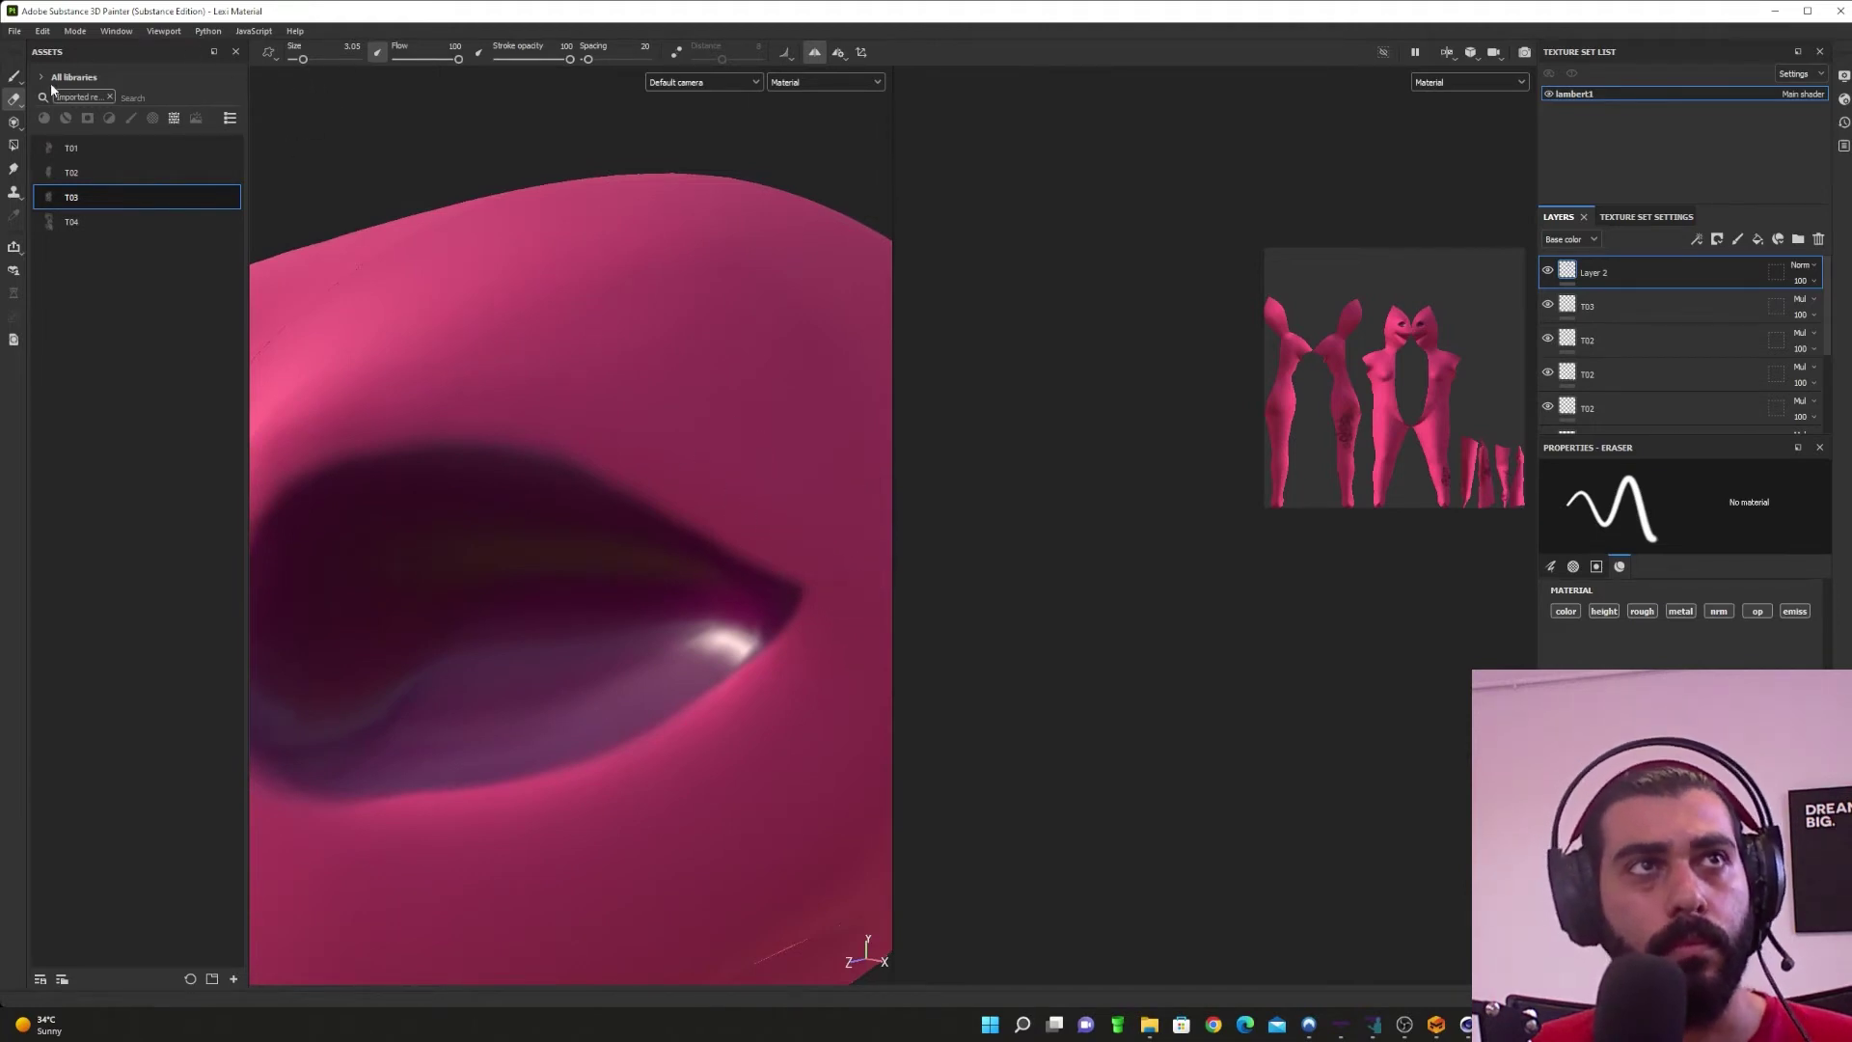
{"action": "left_click", "coordinate": [11, 77]}
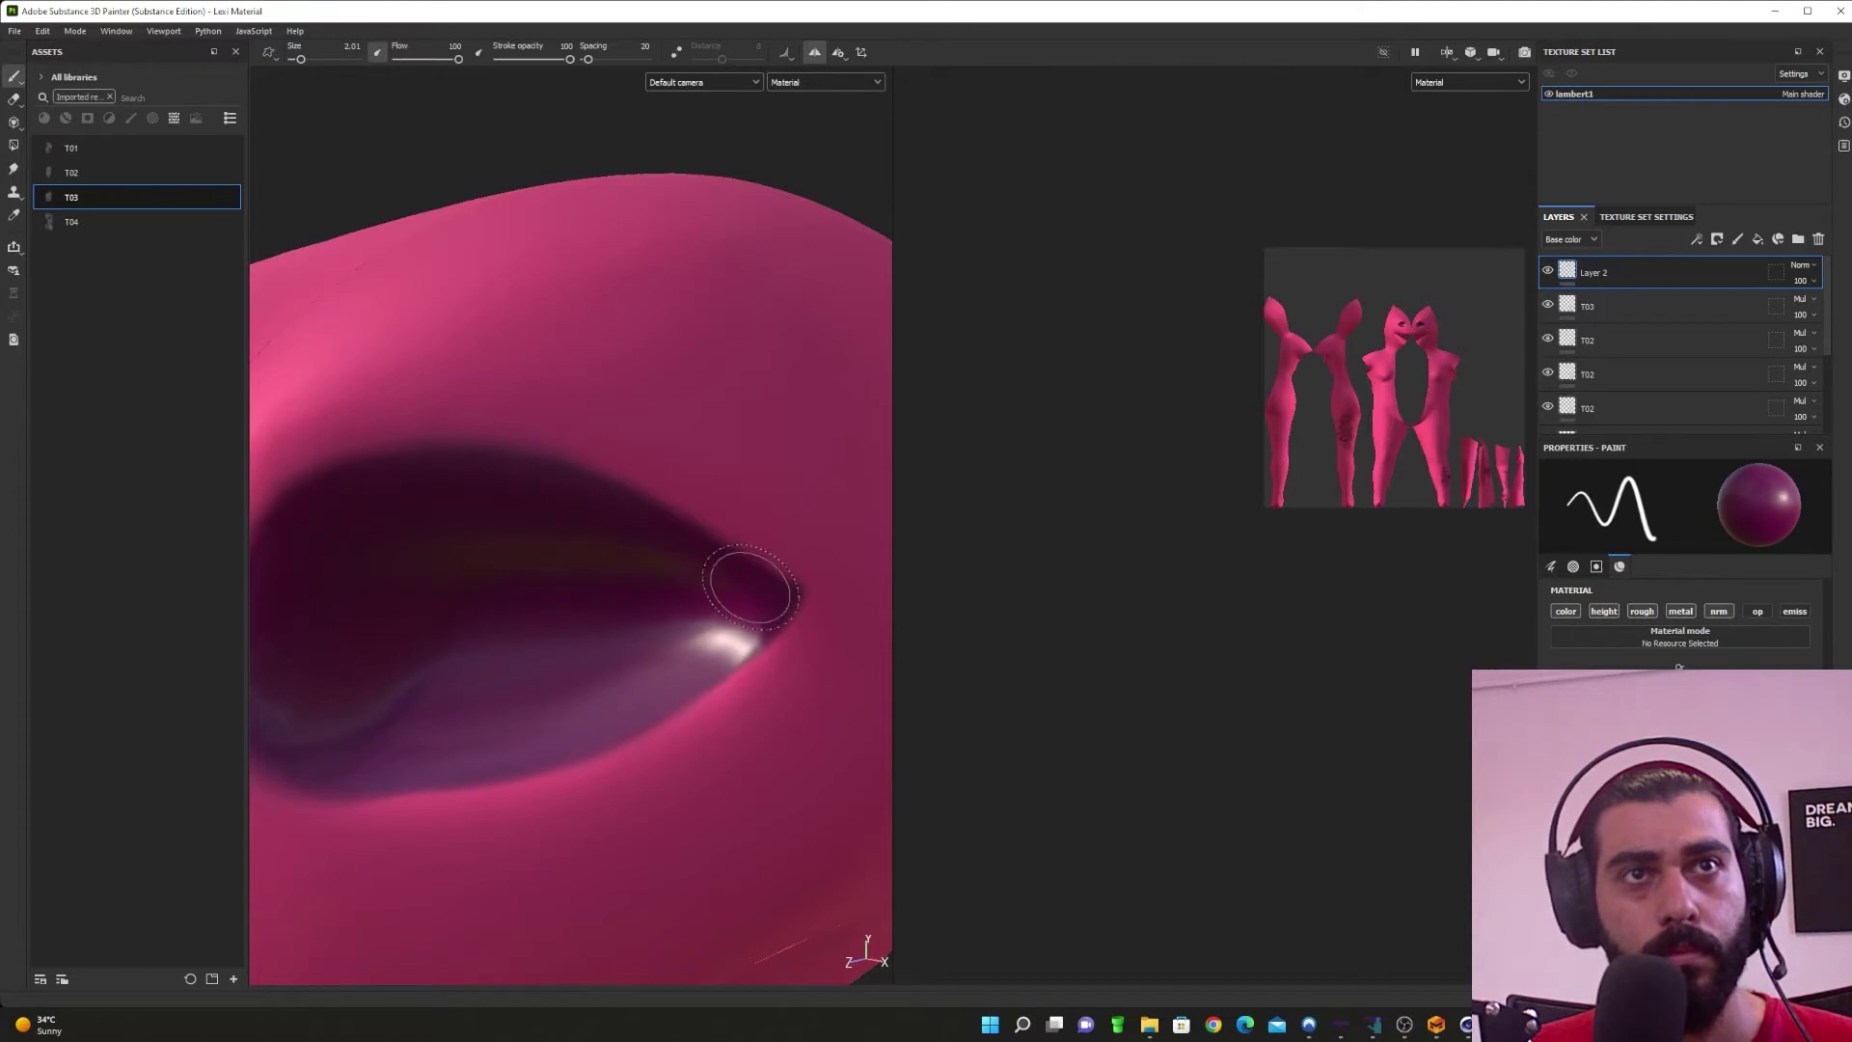
{"action": "left_click_drag", "start_coordinate": [701, 623], "coordinate": [673, 665], "text": "alt"}
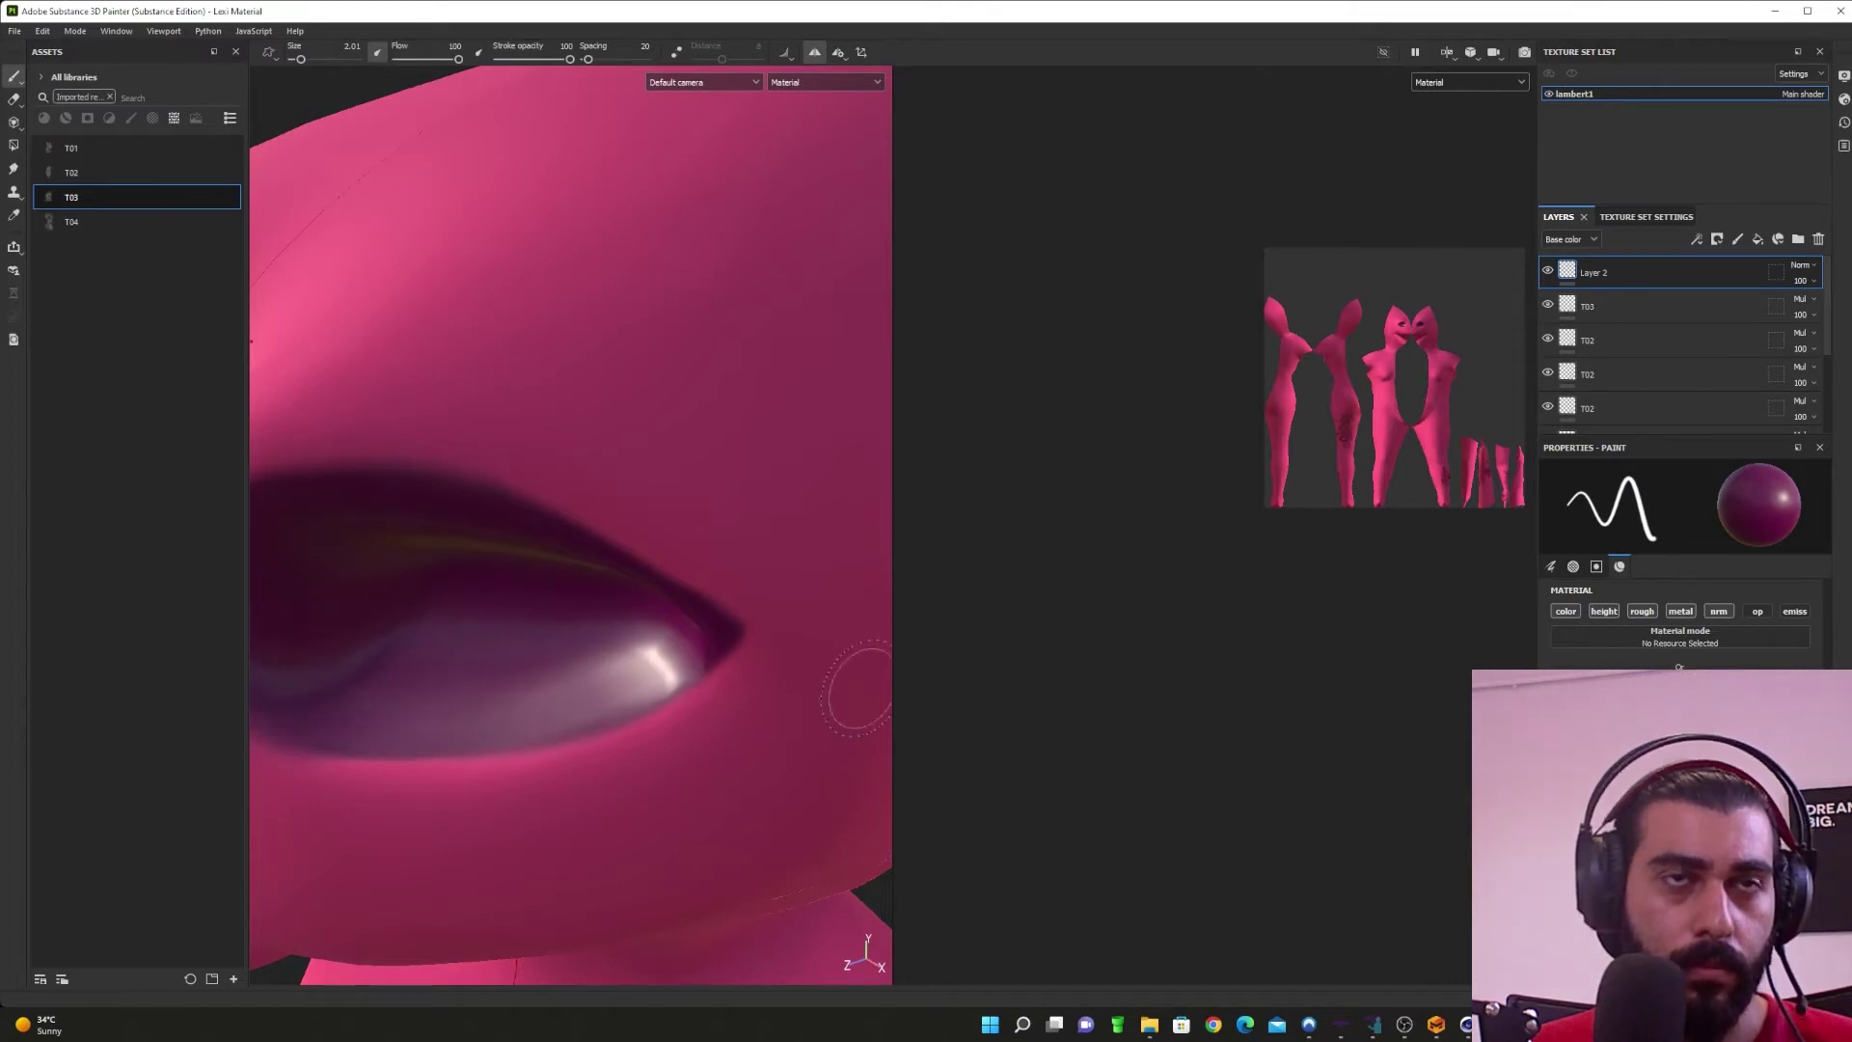
{"action": "left_click_drag", "start_coordinate": [856, 687], "coordinate": [704, 649], "text": "alt"}
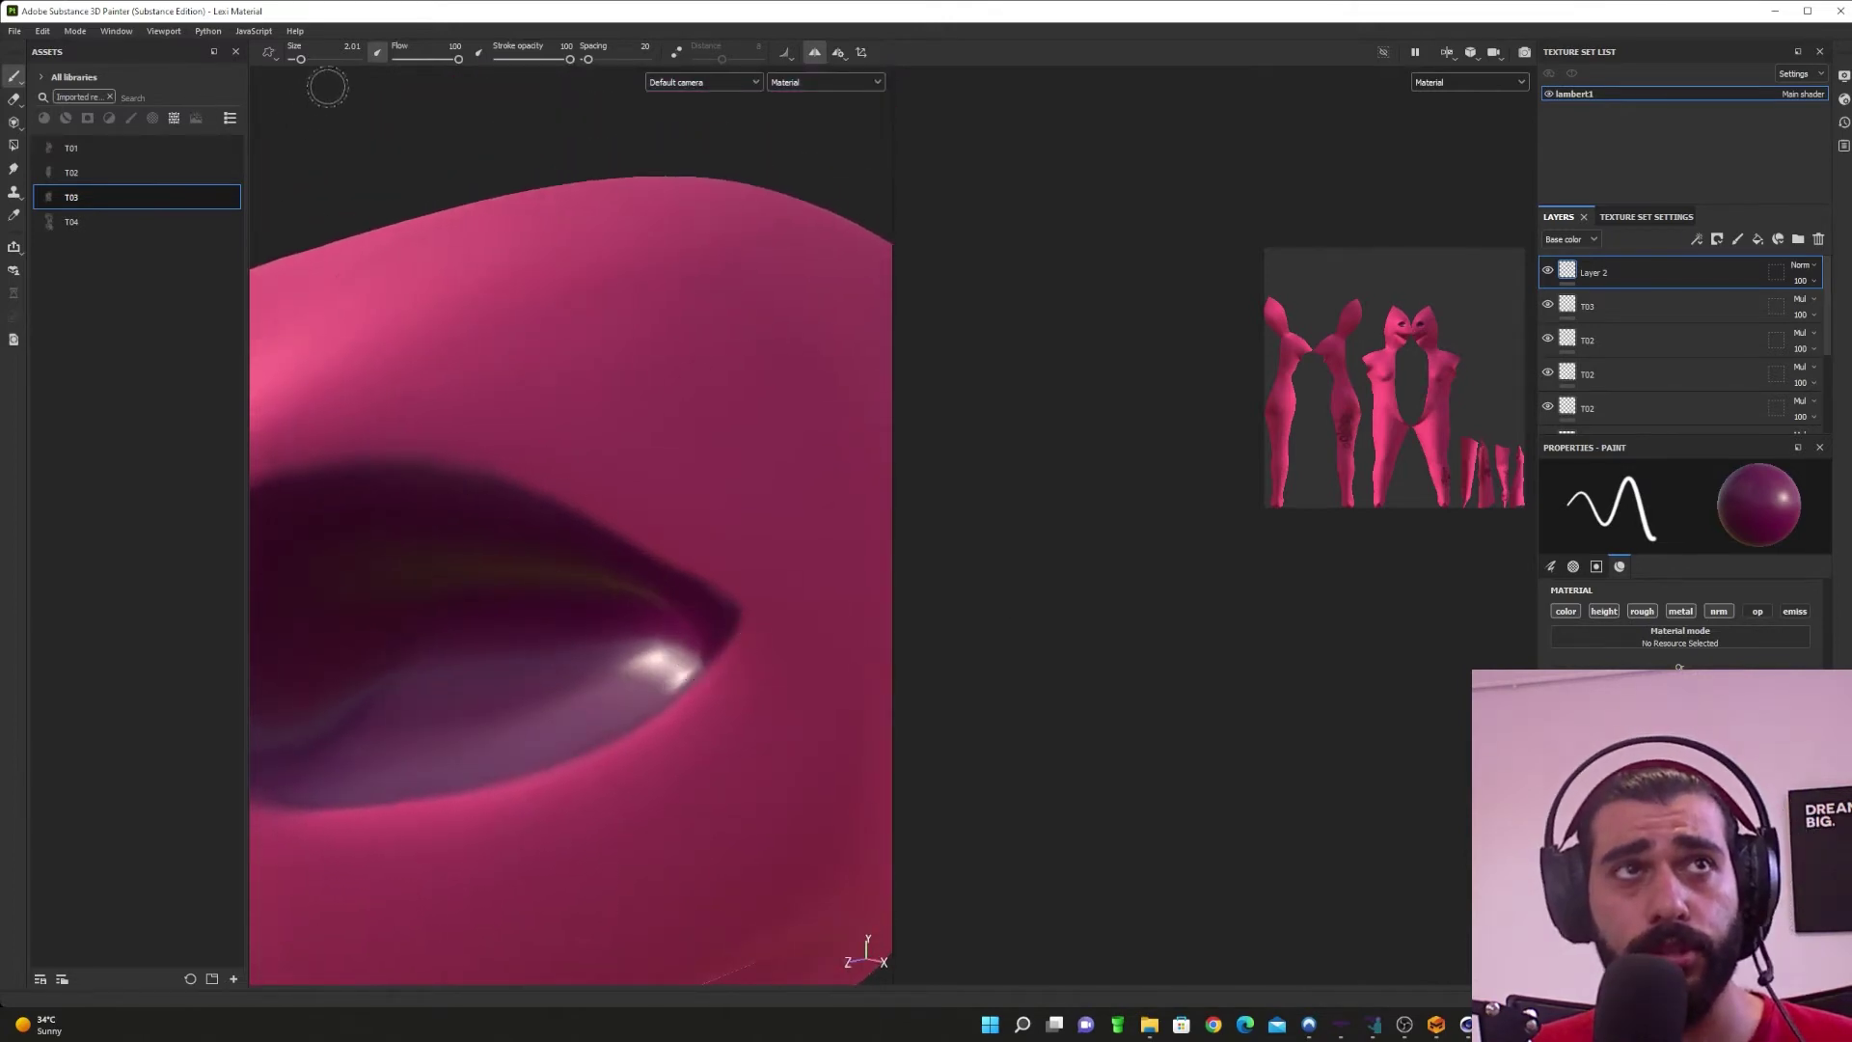
{"action": "left_click_drag", "start_coordinate": [301, 64], "coordinate": [298, 64]}
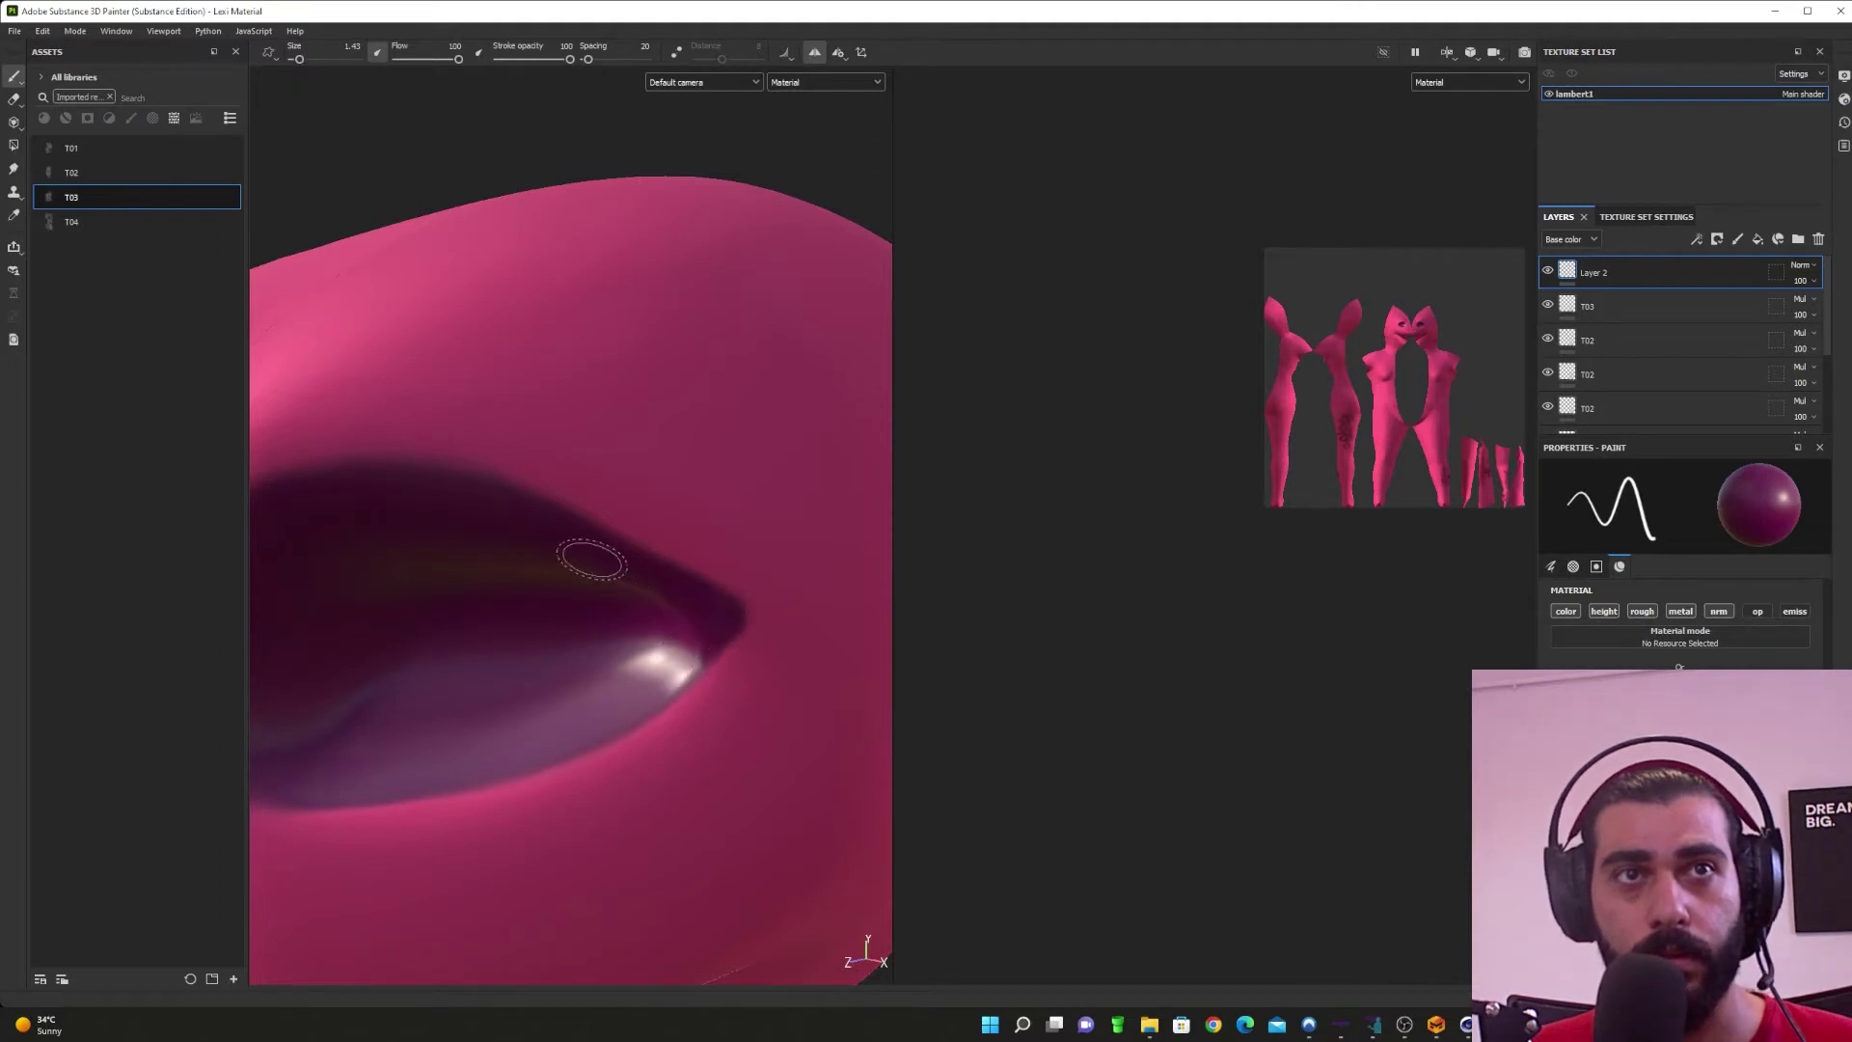
{"action": "scroll", "coordinate": [689, 622], "scroll_direction": "up", "scroll_amount": 2}
{"action": "scroll", "coordinate": [684, 627], "scroll_direction": "down", "scroll_amount": 5}
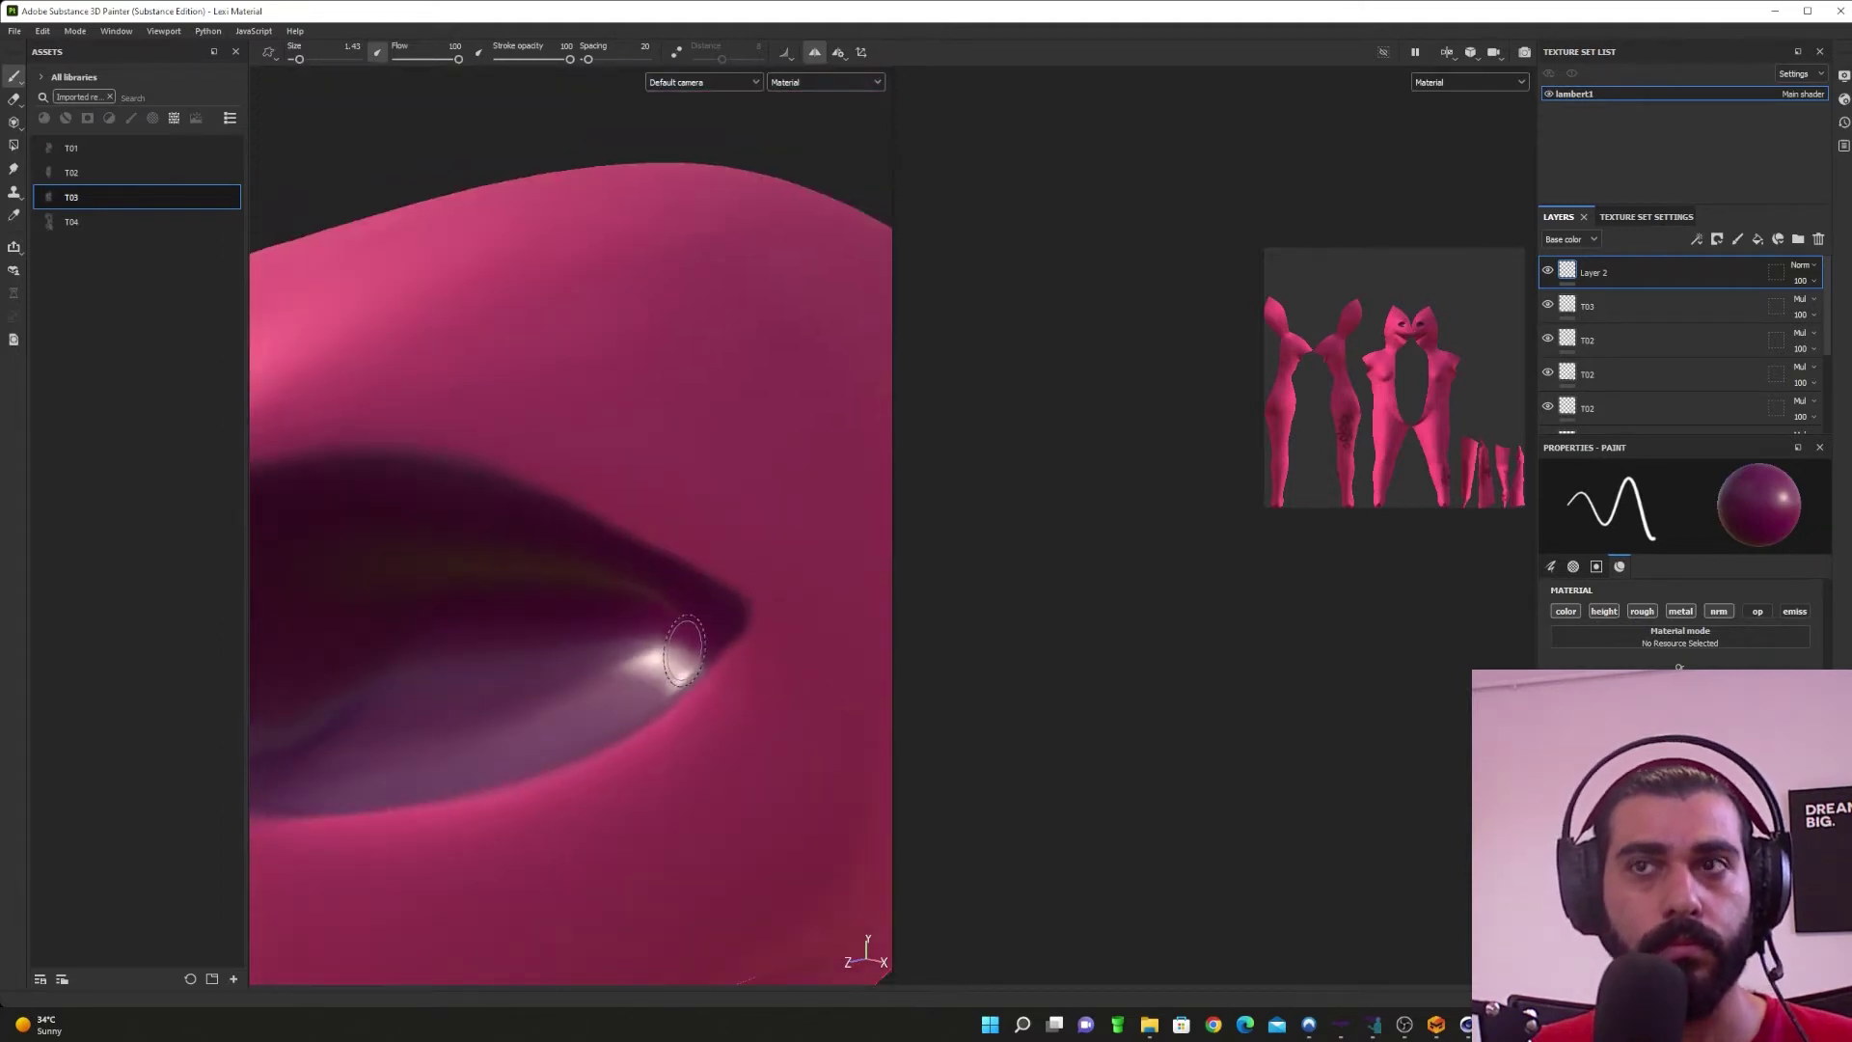
Step: Try painting the nostrils dark purple with symmetry, and undo the stroke
{"action": "left_click_drag", "start_coordinate": [556, 662], "coordinate": [849, 623], "text": "alt"}
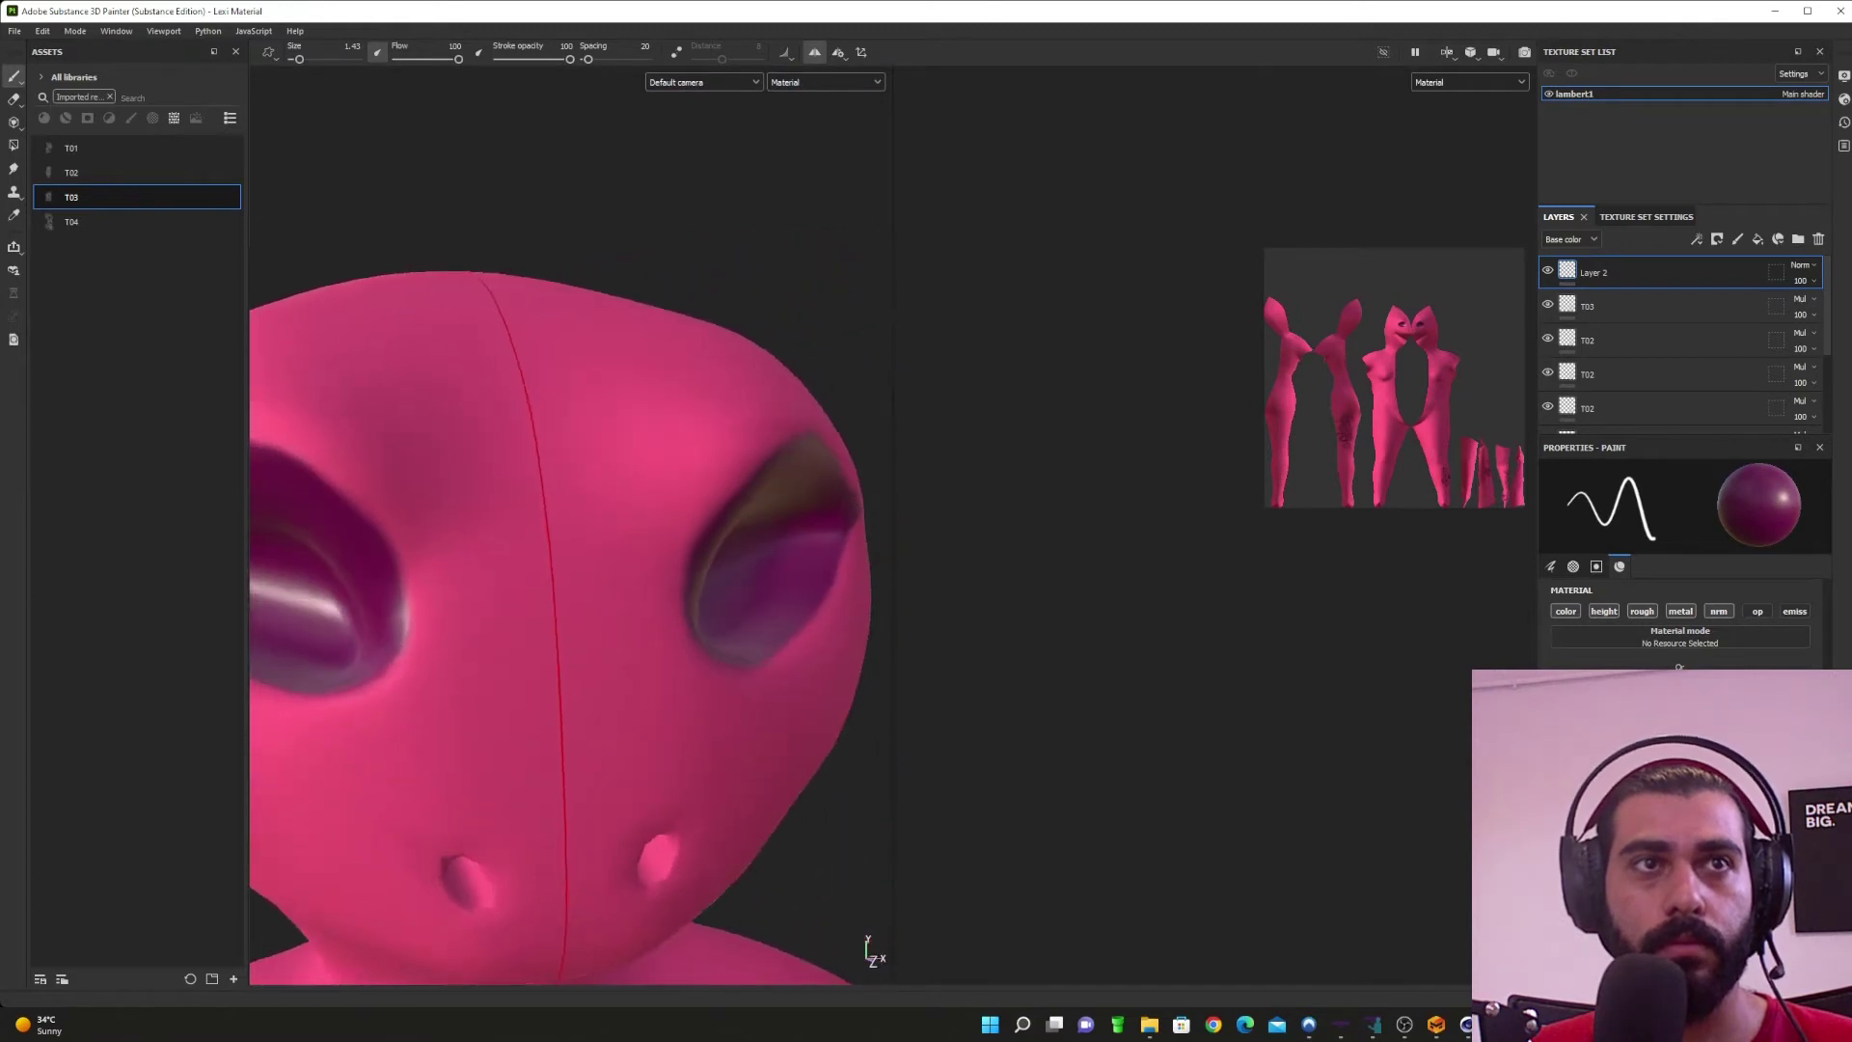
{"action": "scroll", "coordinate": [552, 621], "scroll_direction": "up", "scroll_amount": 2}
{"action": "scroll", "coordinate": [562, 628], "scroll_direction": "down", "scroll_amount": 5}
{"action": "scroll", "coordinate": [561, 628], "scroll_direction": "down", "scroll_amount": 3}
{"action": "left_click_drag", "start_coordinate": [704, 711], "coordinate": [662, 632], "text": "alt"}
{"action": "scroll", "coordinate": [597, 733], "scroll_direction": "up", "scroll_amount": 6}
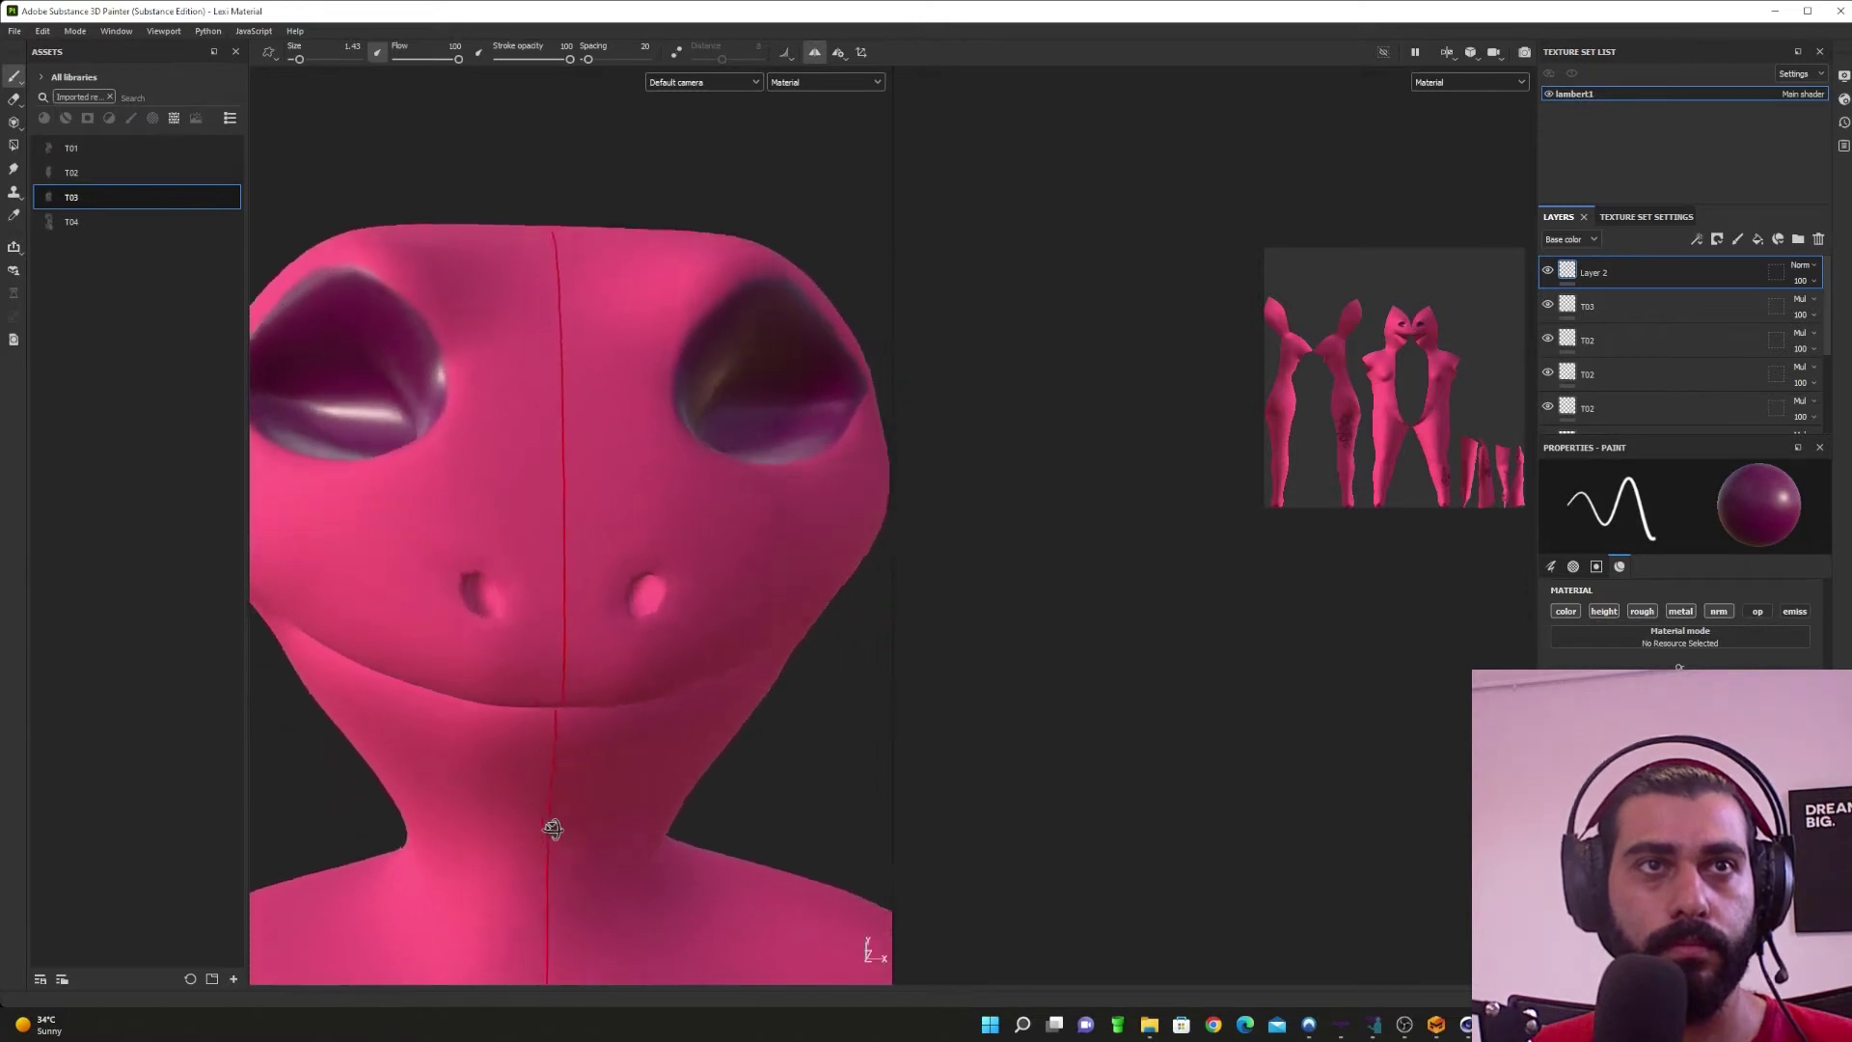
{"action": "left_click_drag", "start_coordinate": [553, 830], "coordinate": [562, 859], "text": "alt"}
{"action": "mouse_move", "coordinate": [647, 627]}
{"action": "left_mouse_down"}
{"action": "mouse_move", "coordinate": [662, 615]}
{"action": "mouse_move", "coordinate": [654, 629]}
{"action": "left_mouse_up"}
{"action": "mouse_move", "coordinate": [648, 656]}
{"action": "left_mouse_down", "text": "alt"}
{"action": "mouse_move", "coordinate": [582, 633]}
{"action": "mouse_move", "coordinate": [608, 612]}
{"action": "left_mouse_up", "text": "alt"}
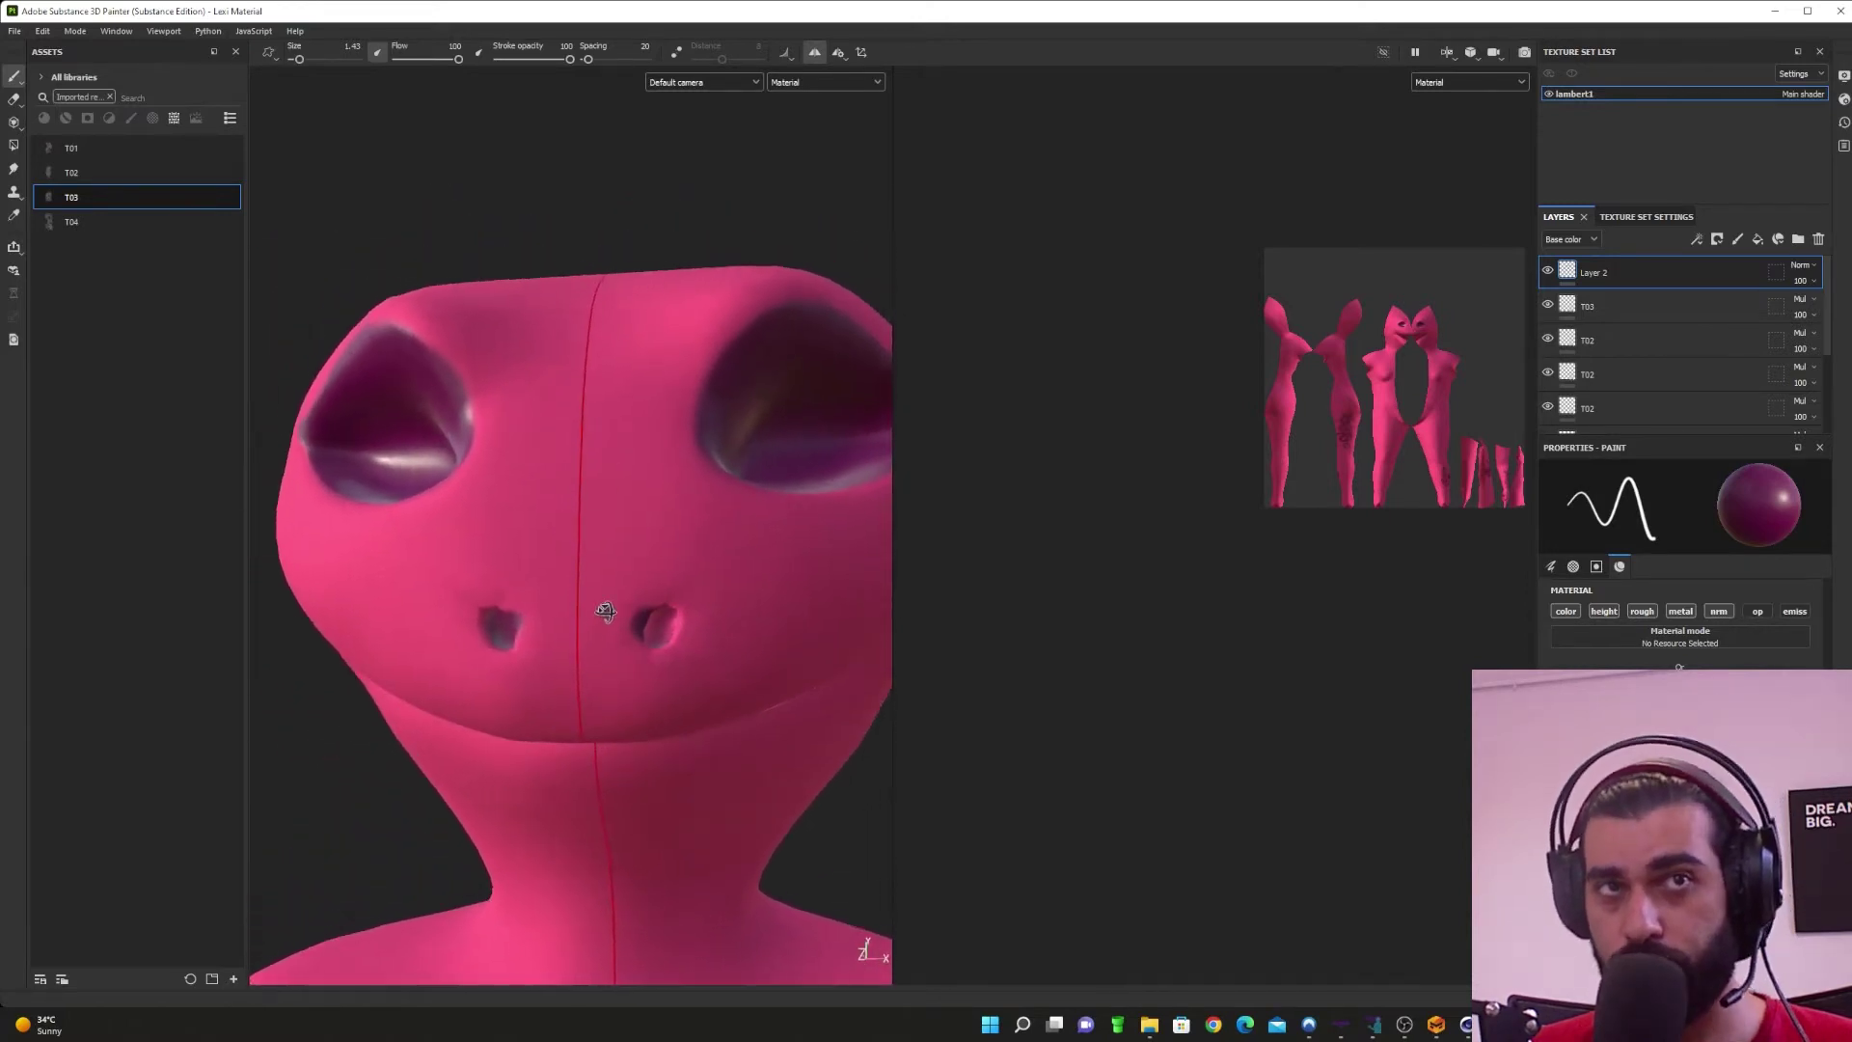
{"action": "key", "text": "ctrl+z"}
Step: Set the brush size to 4.31 and paint the upper and lower lips dark purple on a new layer, using symmetry
{"action": "mouse_move", "coordinate": [748, 771]}
{"action": "left_mouse_down", "text": "alt"}
{"action": "mouse_move", "coordinate": [599, 620]}
{"action": "mouse_move", "coordinate": [636, 480]}
{"action": "mouse_move", "coordinate": [638, 570]}
{"action": "mouse_move", "coordinate": [682, 517]}
{"action": "mouse_move", "coordinate": [620, 695]}
{"action": "mouse_move", "coordinate": [588, 666]}
{"action": "left_mouse_up", "text": "alt"}
{"action": "left_click", "coordinate": [305, 65]}
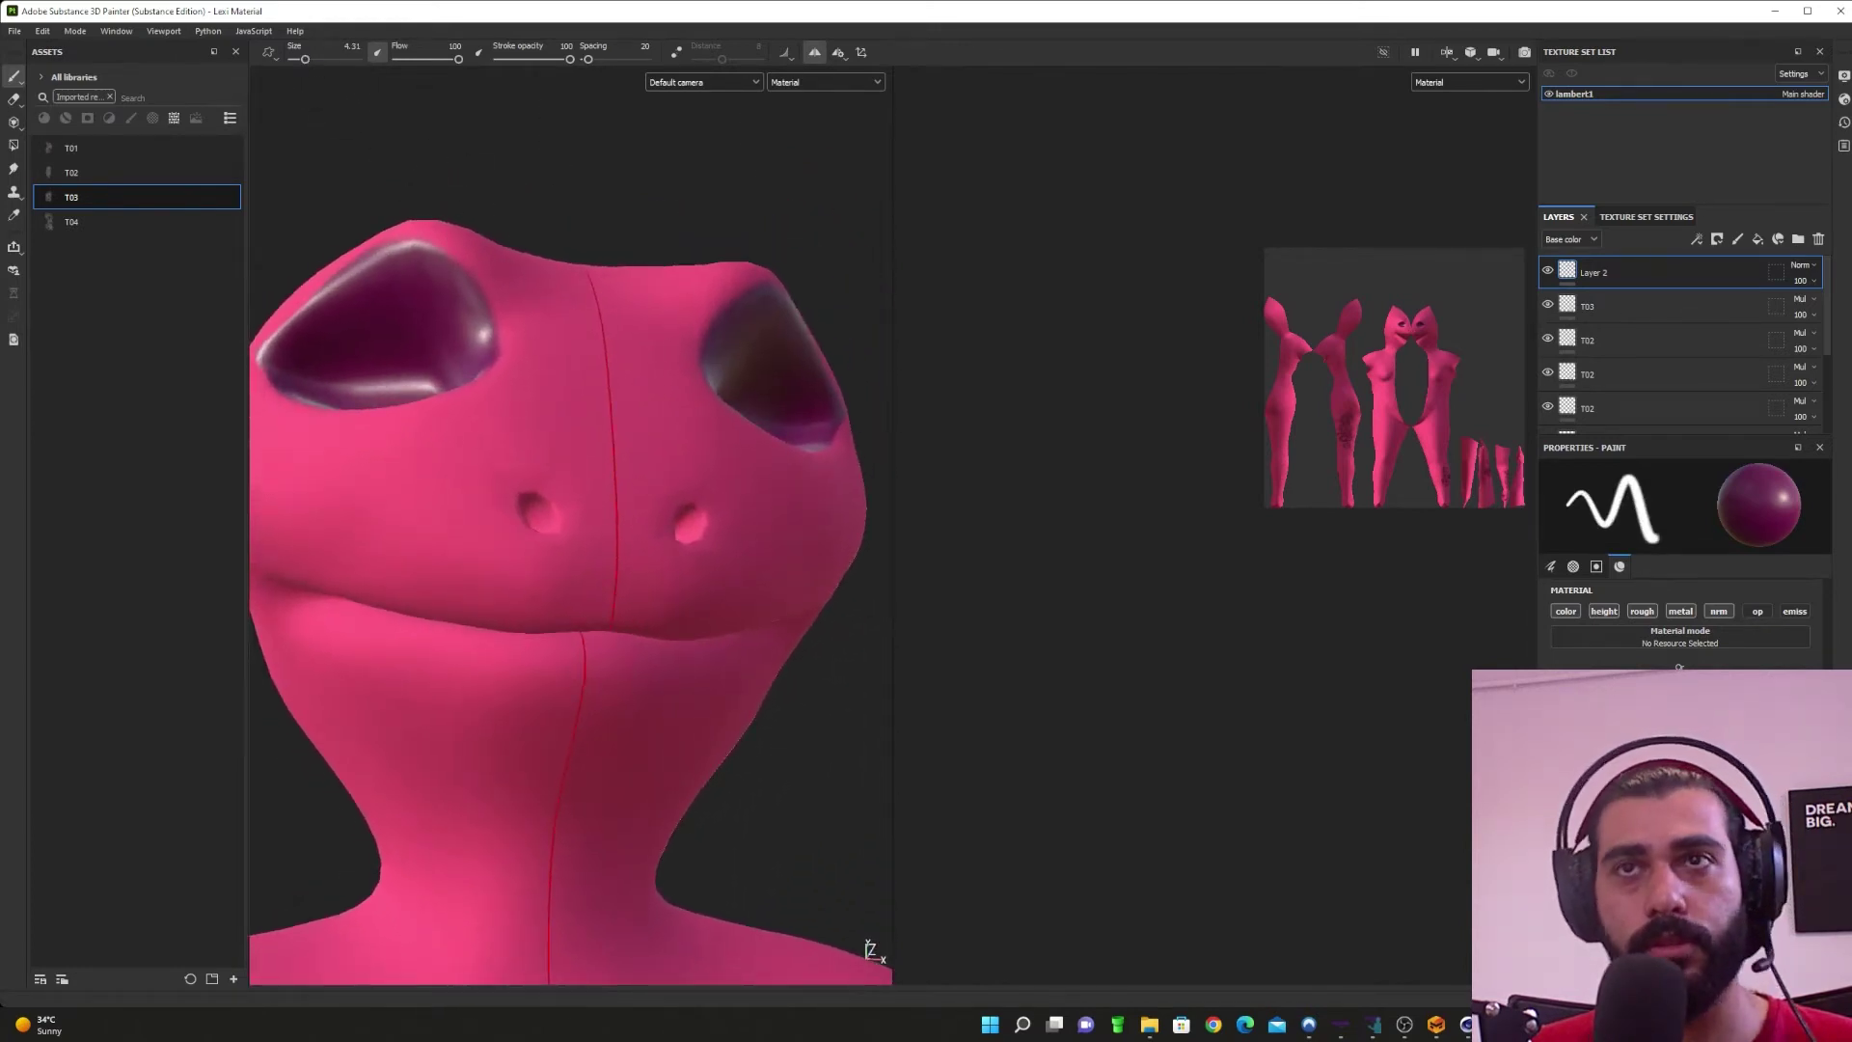
{"action": "mouse_move", "coordinate": [712, 623]}
{"action": "left_mouse_down", "text": "alt"}
{"action": "mouse_move", "coordinate": [656, 658]}
{"action": "mouse_move", "coordinate": [610, 619]}
{"action": "mouse_move", "coordinate": [718, 642]}
{"action": "left_mouse_up", "text": "alt"}
{"action": "mouse_move", "coordinate": [425, 642]}
{"action": "left_mouse_down"}
{"action": "mouse_move", "coordinate": [666, 656]}
{"action": "mouse_move", "coordinate": [454, 636]}
{"action": "mouse_move", "coordinate": [328, 594]}
{"action": "left_mouse_up"}
{"action": "mouse_move", "coordinate": [820, 667]}
{"action": "left_mouse_down", "text": "alt"}
{"action": "mouse_move", "coordinate": [678, 676]}
{"action": "mouse_move", "coordinate": [606, 648]}
{"action": "mouse_move", "coordinate": [789, 598]}
{"action": "left_mouse_up", "text": "alt"}
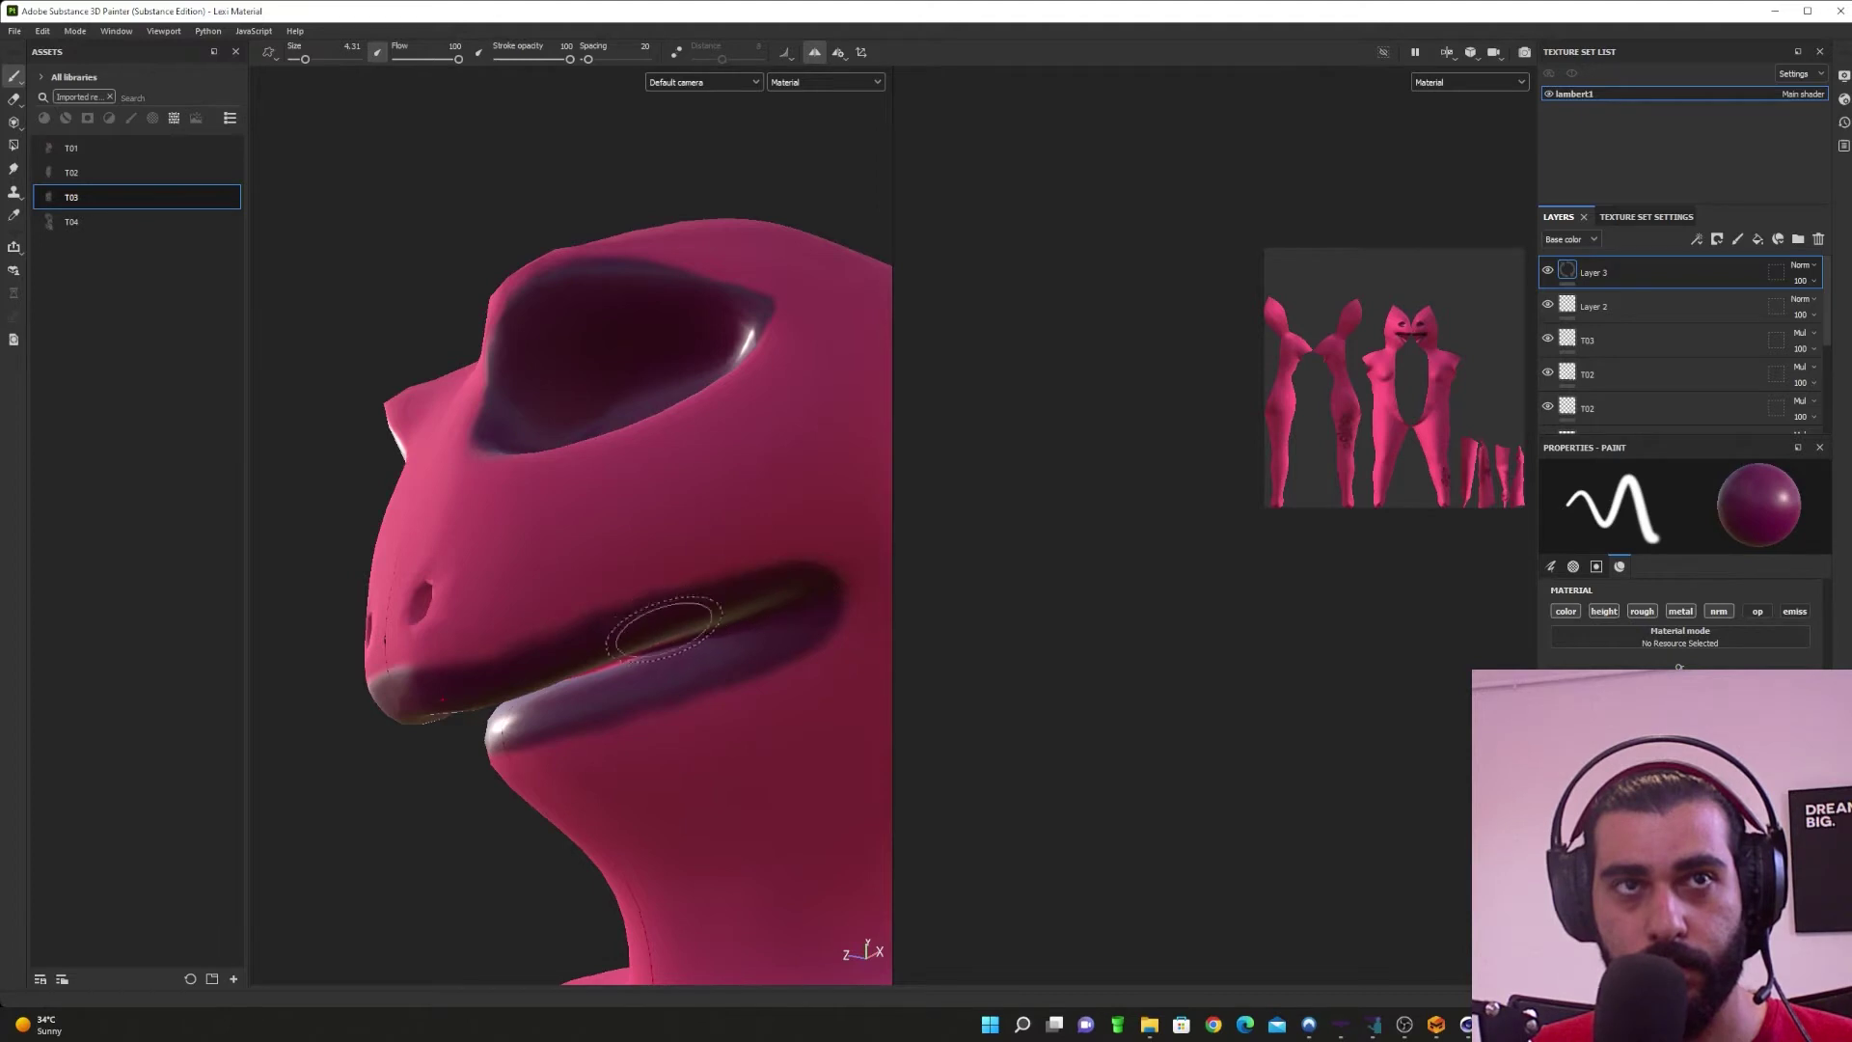
{"action": "left_click_drag", "start_coordinate": [664, 627], "coordinate": [743, 654], "text": "alt"}
{"action": "mouse_move", "coordinate": [559, 649]}
{"action": "left_mouse_down", "text": "alt"}
{"action": "mouse_move", "coordinate": [603, 608]}
{"action": "mouse_move", "coordinate": [496, 769]}
{"action": "mouse_move", "coordinate": [766, 829]}
{"action": "mouse_move", "coordinate": [537, 765]}
{"action": "mouse_move", "coordinate": [601, 610]}
{"action": "mouse_move", "coordinate": [628, 603]}
{"action": "mouse_move", "coordinate": [384, 599]}
{"action": "mouse_move", "coordinate": [480, 706]}
{"action": "left_mouse_up", "text": "alt"}
{"action": "key", "text": "ctrl+z"}
{"action": "middle_click_drag", "start_coordinate": [480, 706], "coordinate": [608, 724], "text": "alt"}
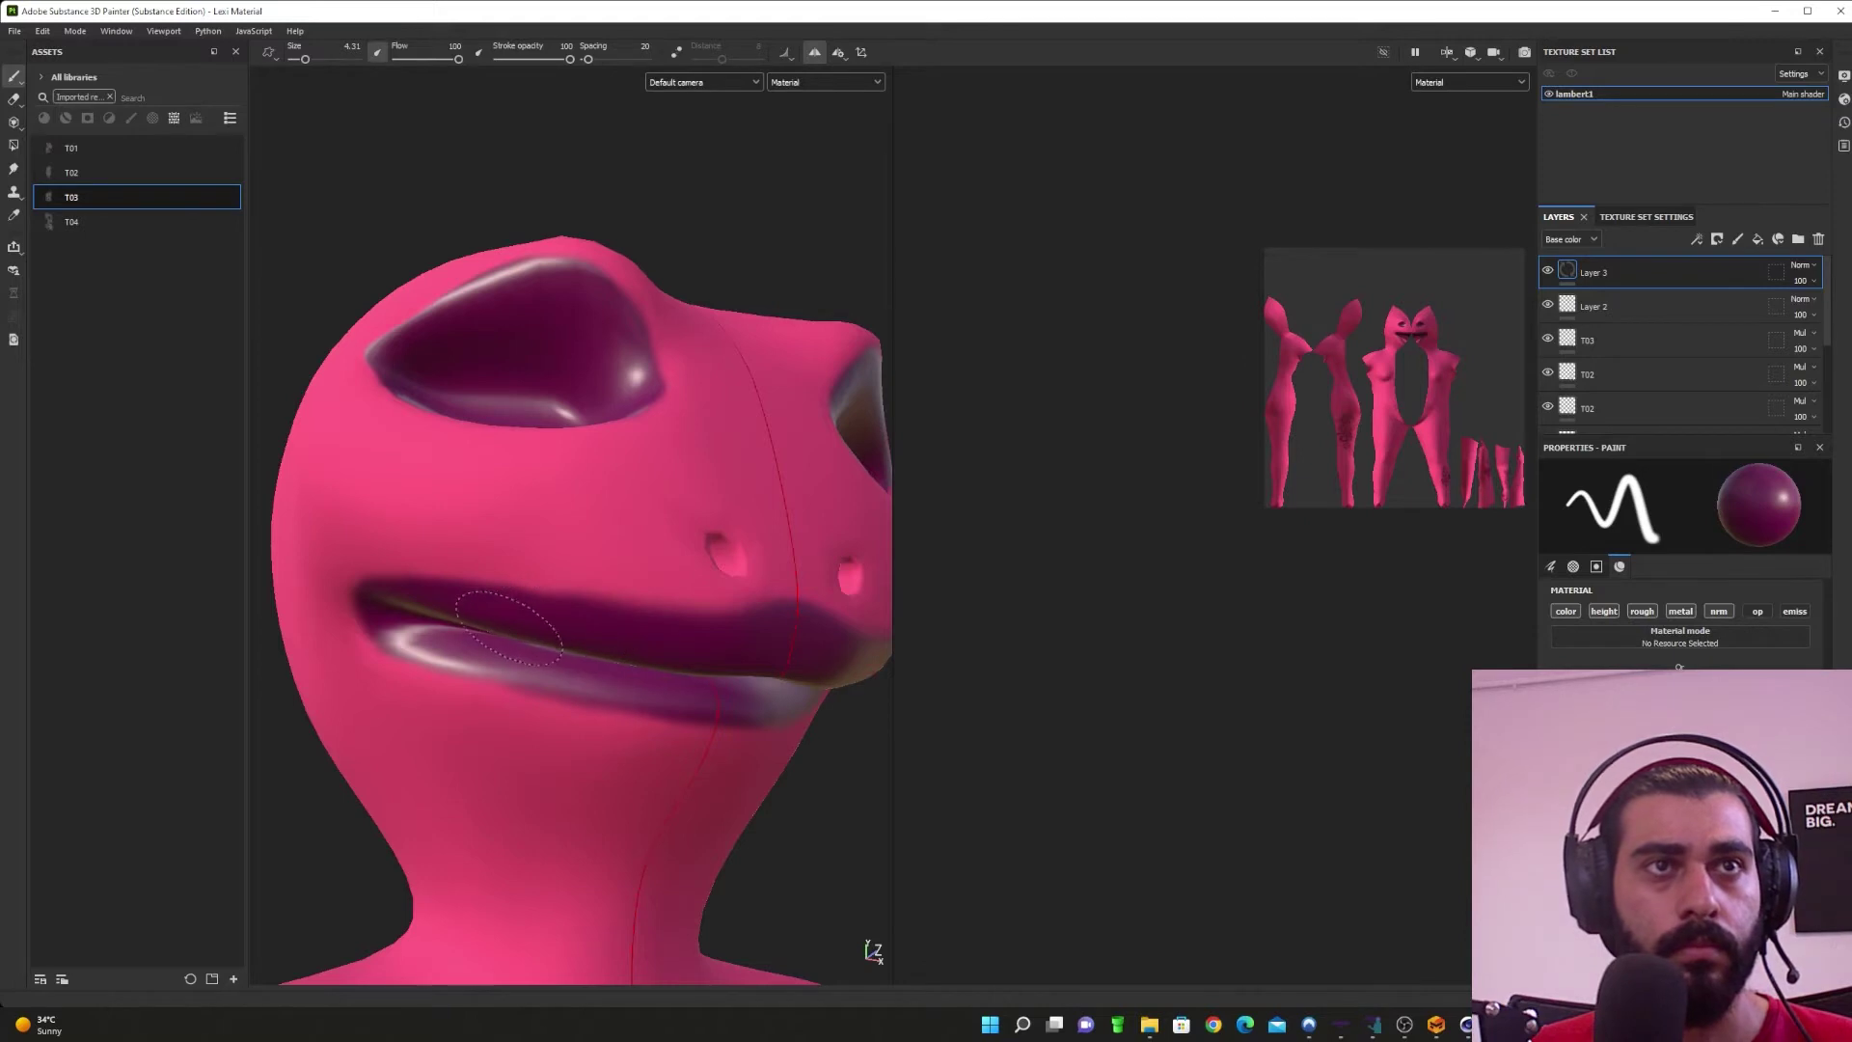
Step: Erase the purple overspray around the mouth corners, the lower lip's outer ends and the upper lip's upper edge
{"action": "left_click", "coordinate": [14, 99]}
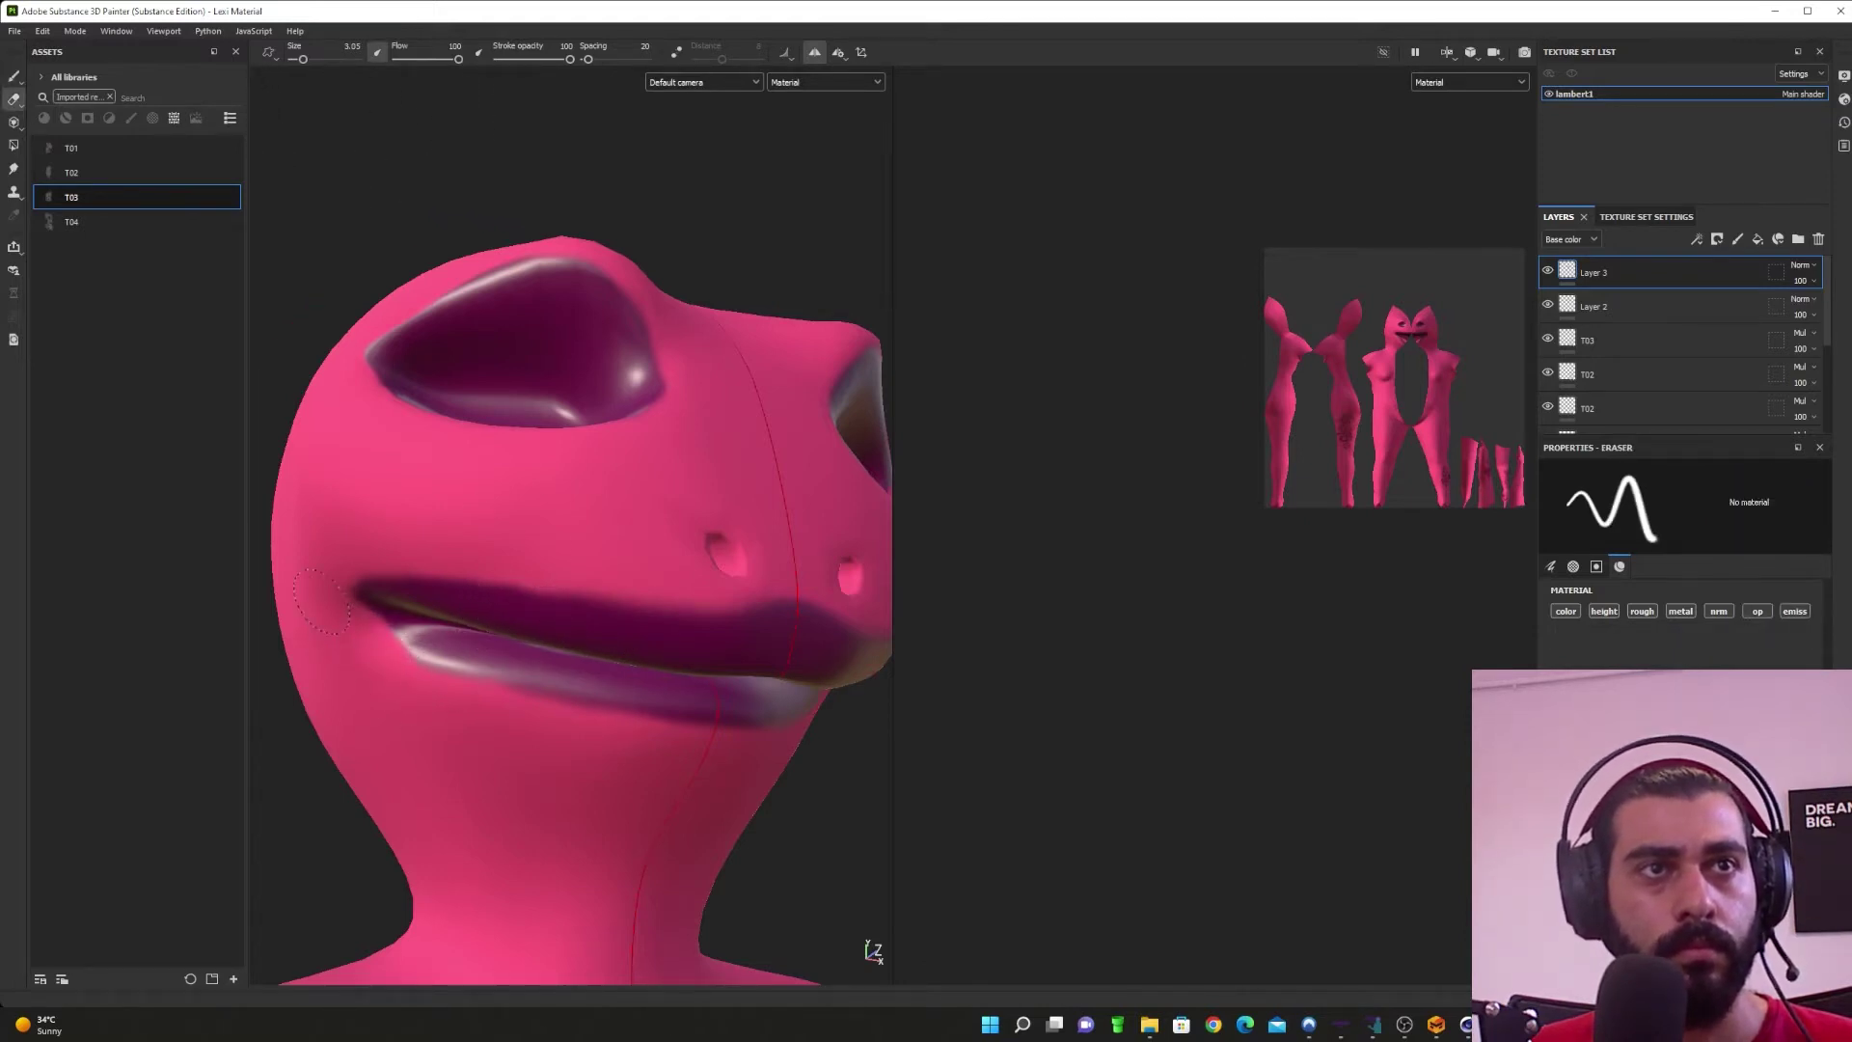
{"action": "left_click_drag", "start_coordinate": [322, 601], "coordinate": [468, 712]}
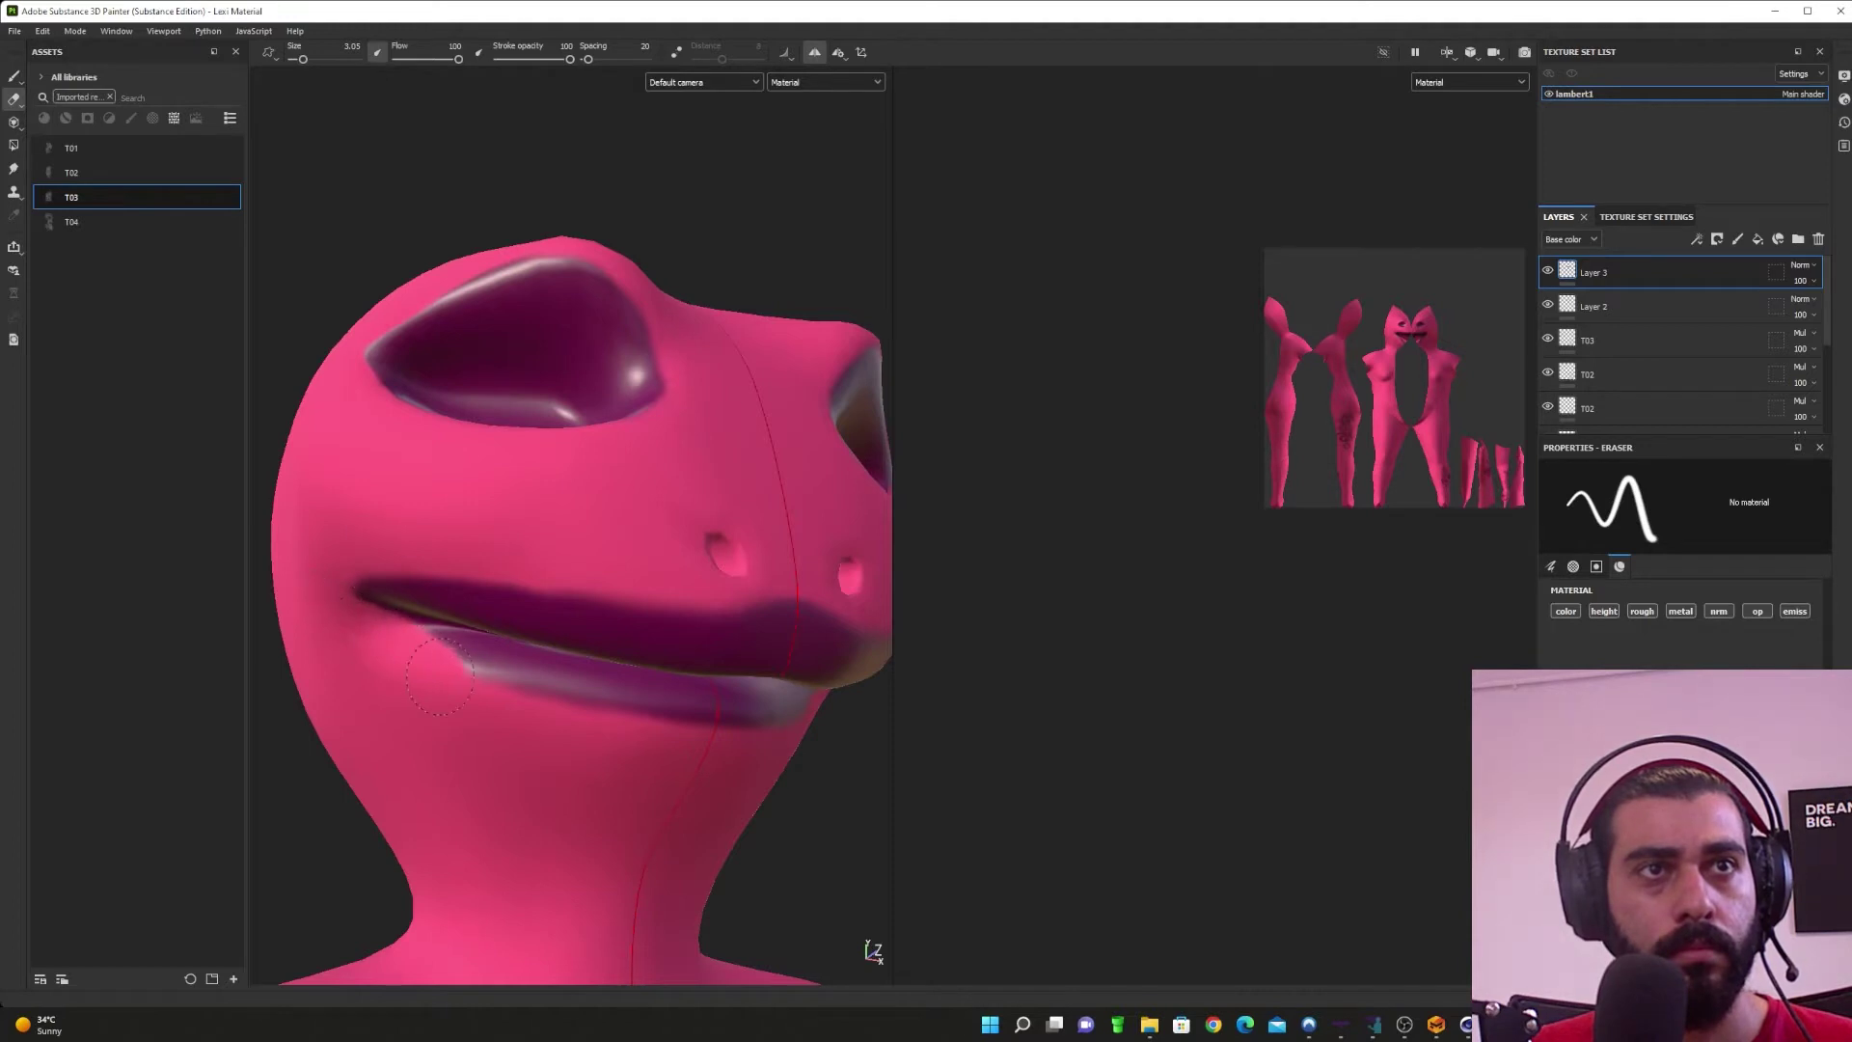
{"action": "mouse_move", "coordinate": [509, 728]}
{"action": "left_mouse_down", "text": "alt"}
{"action": "mouse_move", "coordinate": [325, 598]}
{"action": "mouse_move", "coordinate": [440, 552]}
{"action": "left_mouse_up", "text": "alt"}
{"action": "key", "text": "ctrl+z"}
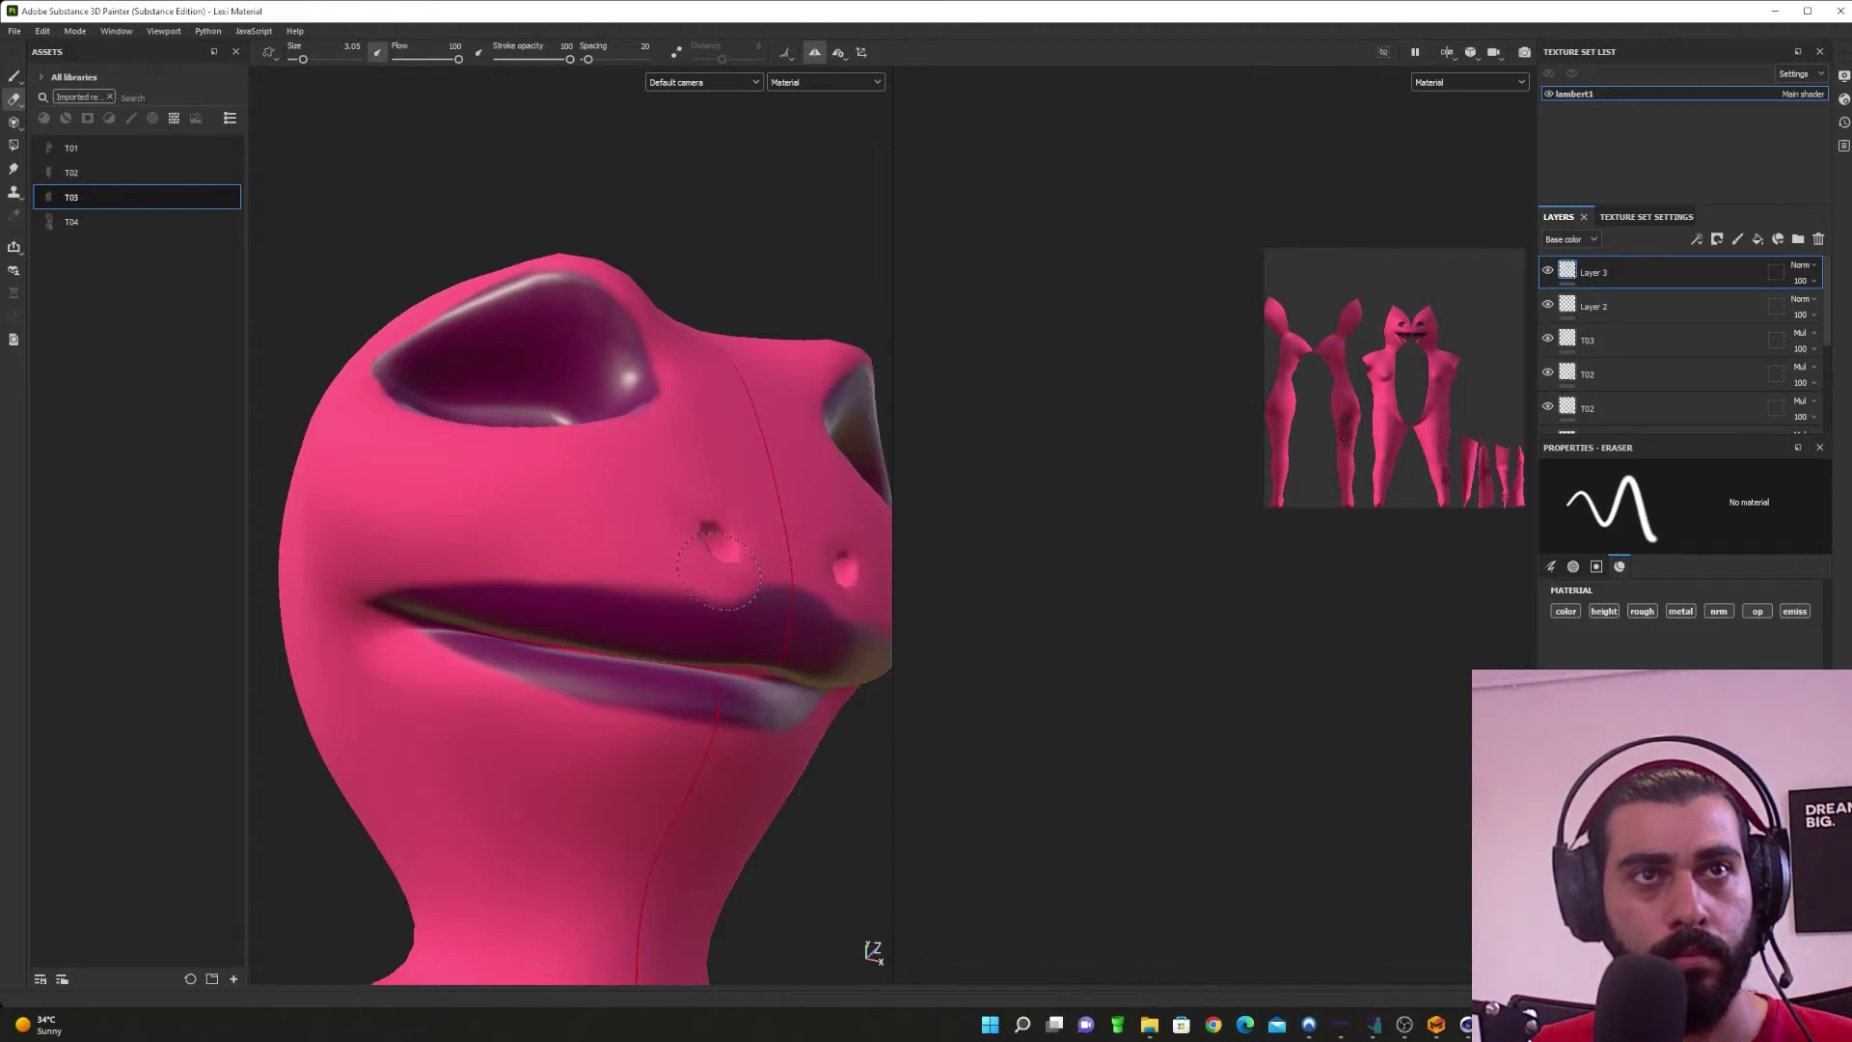
{"action": "mouse_move", "coordinate": [678, 572]}
{"action": "left_mouse_down"}
{"action": "mouse_move", "coordinate": [585, 568]}
{"action": "mouse_move", "coordinate": [609, 572]}
{"action": "left_mouse_up"}
{"action": "key", "text": "ctrl+z"}
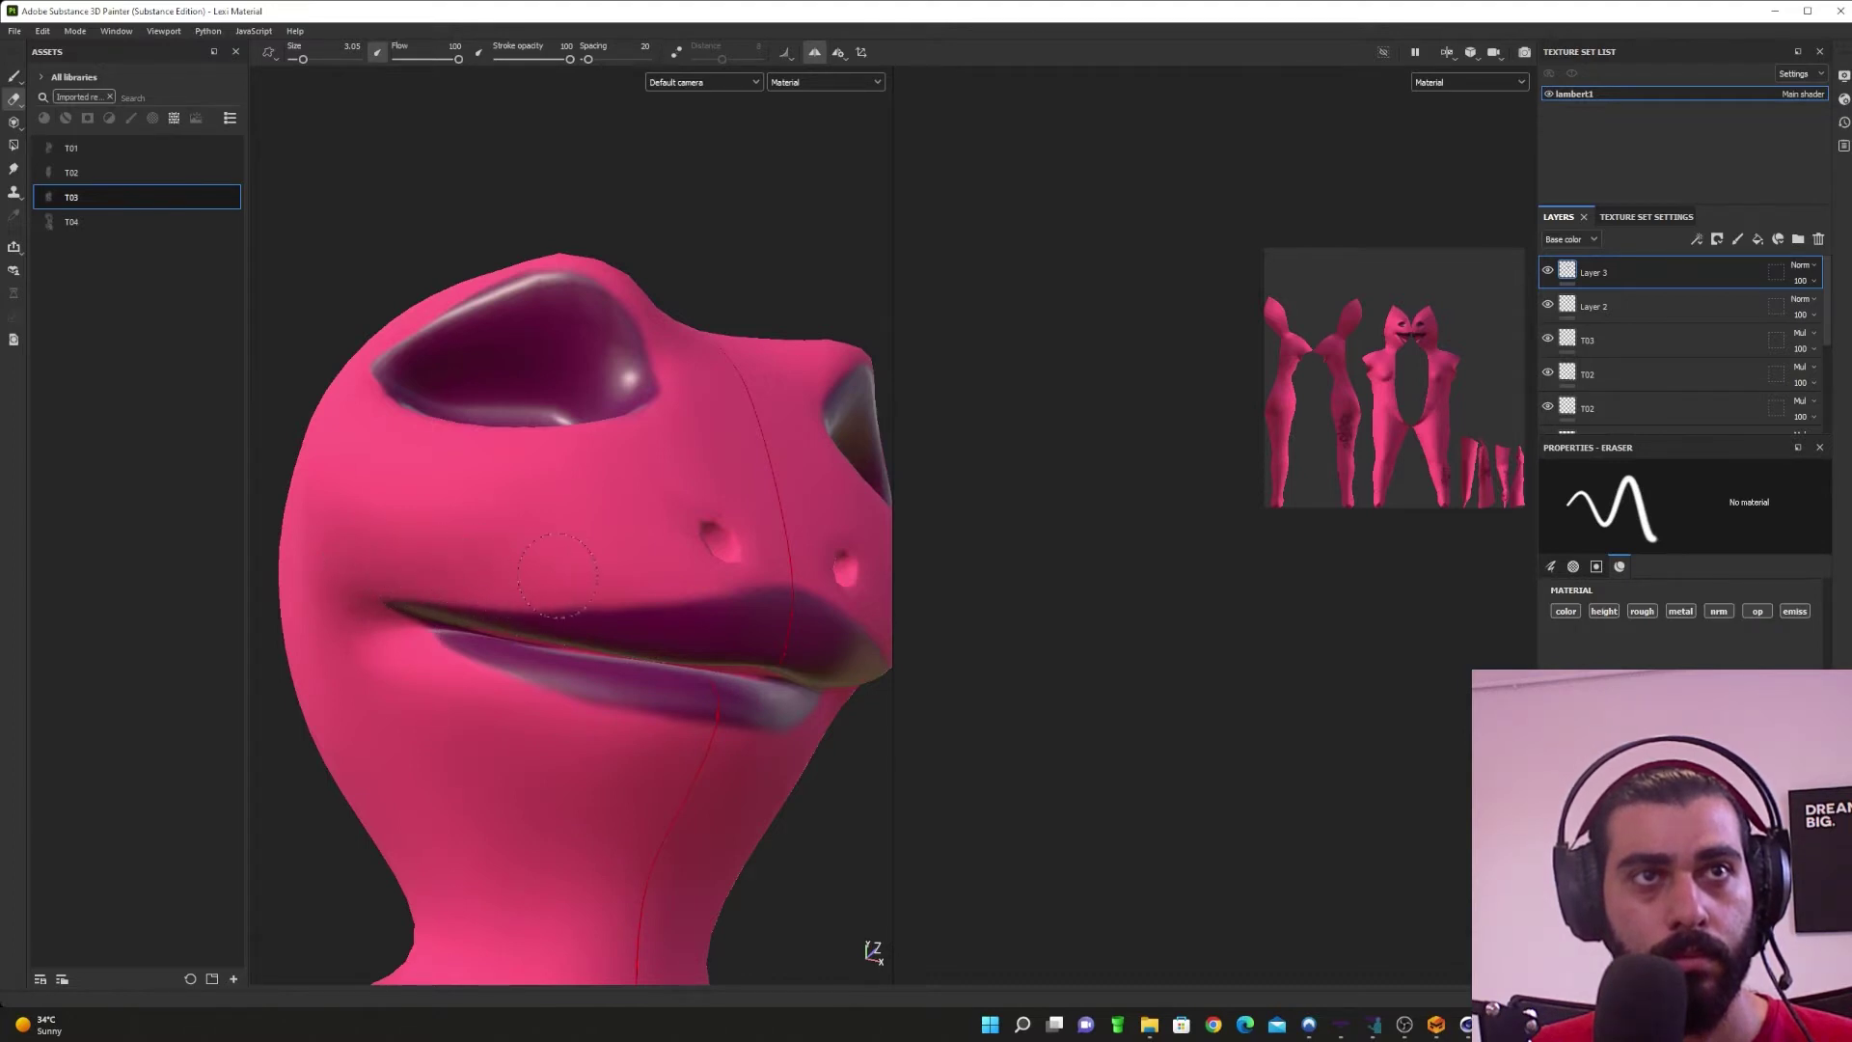
{"action": "mouse_move", "coordinate": [697, 600]}
{"action": "left_mouse_down", "text": "alt"}
{"action": "mouse_move", "coordinate": [558, 761]}
{"action": "mouse_move", "coordinate": [762, 765]}
{"action": "mouse_move", "coordinate": [711, 736]}
{"action": "mouse_move", "coordinate": [661, 769]}
{"action": "left_mouse_up", "text": "alt"}
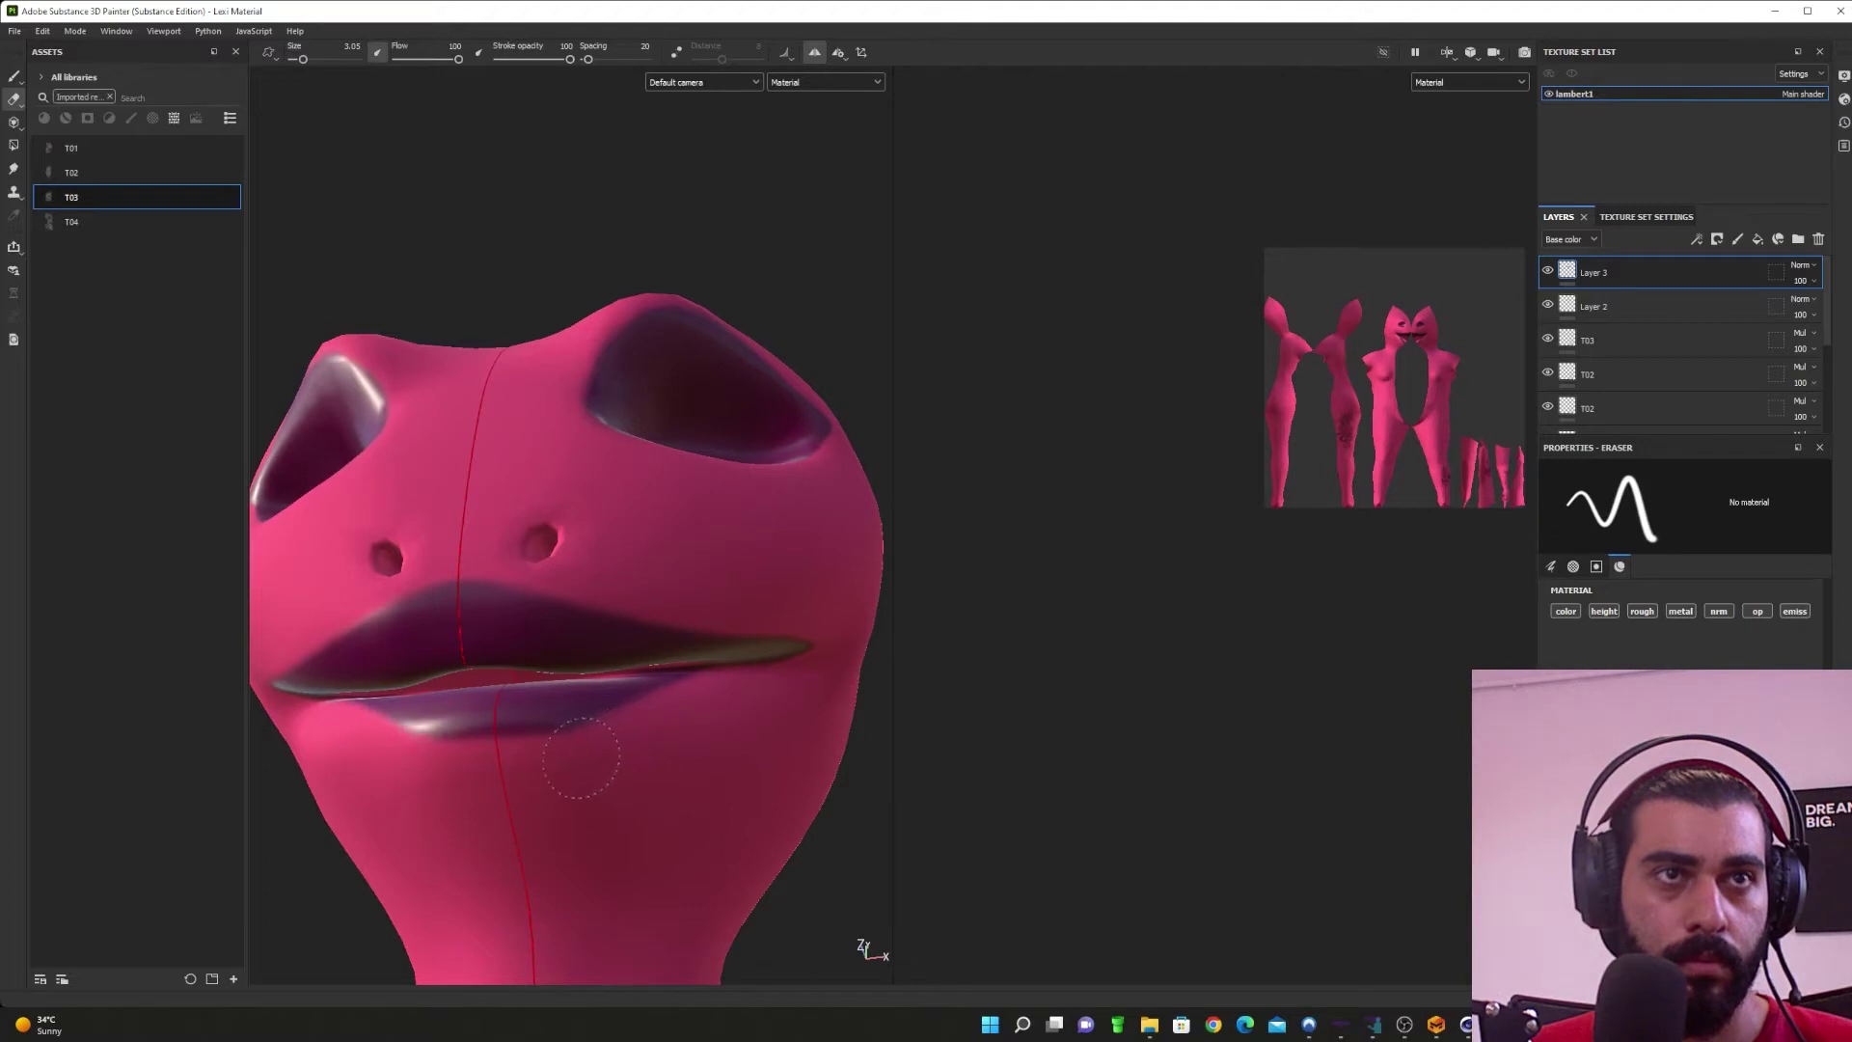
Step: Erase along the upper lip's middle to shape a shallow cupid's bow beneath the nostrils
{"action": "left_click_drag", "start_coordinate": [423, 784], "coordinate": [677, 728], "text": "alt"}
{"action": "scroll", "coordinate": [675, 723], "scroll_direction": "up", "scroll_amount": 10}
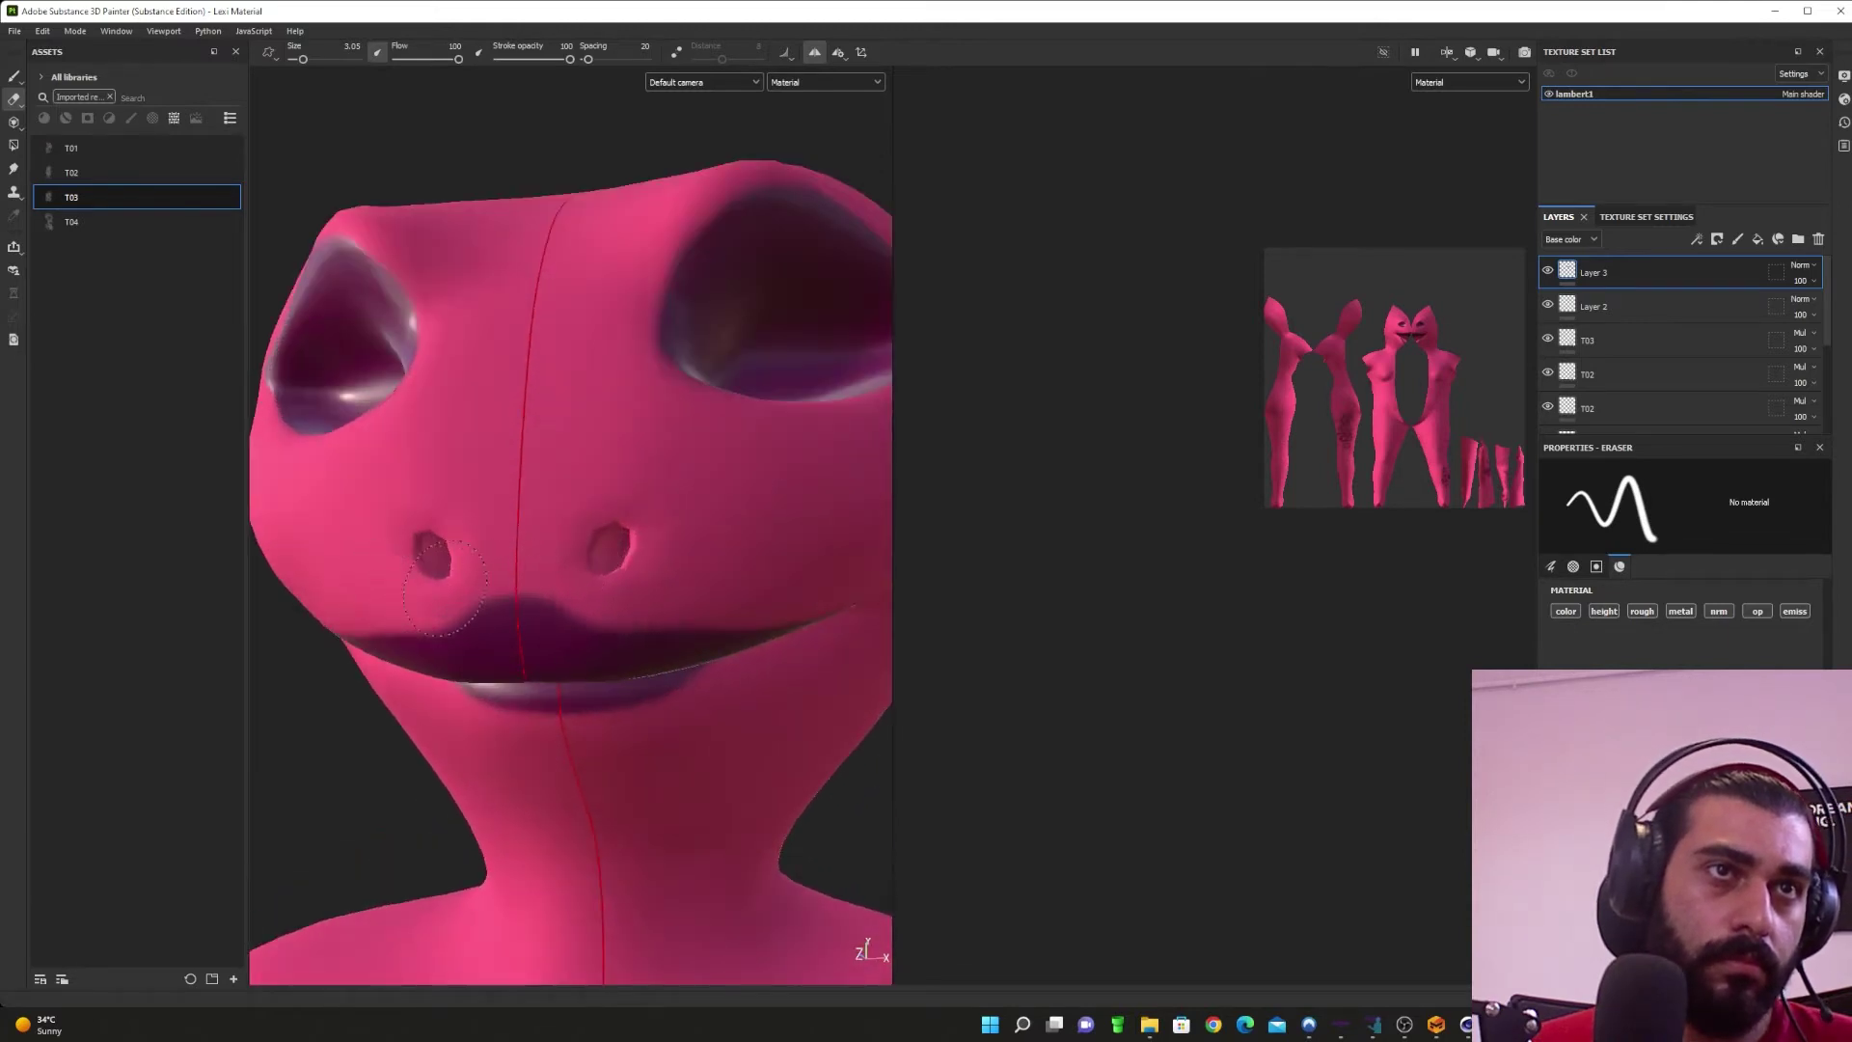
{"action": "key", "text": "ctrl+z"}
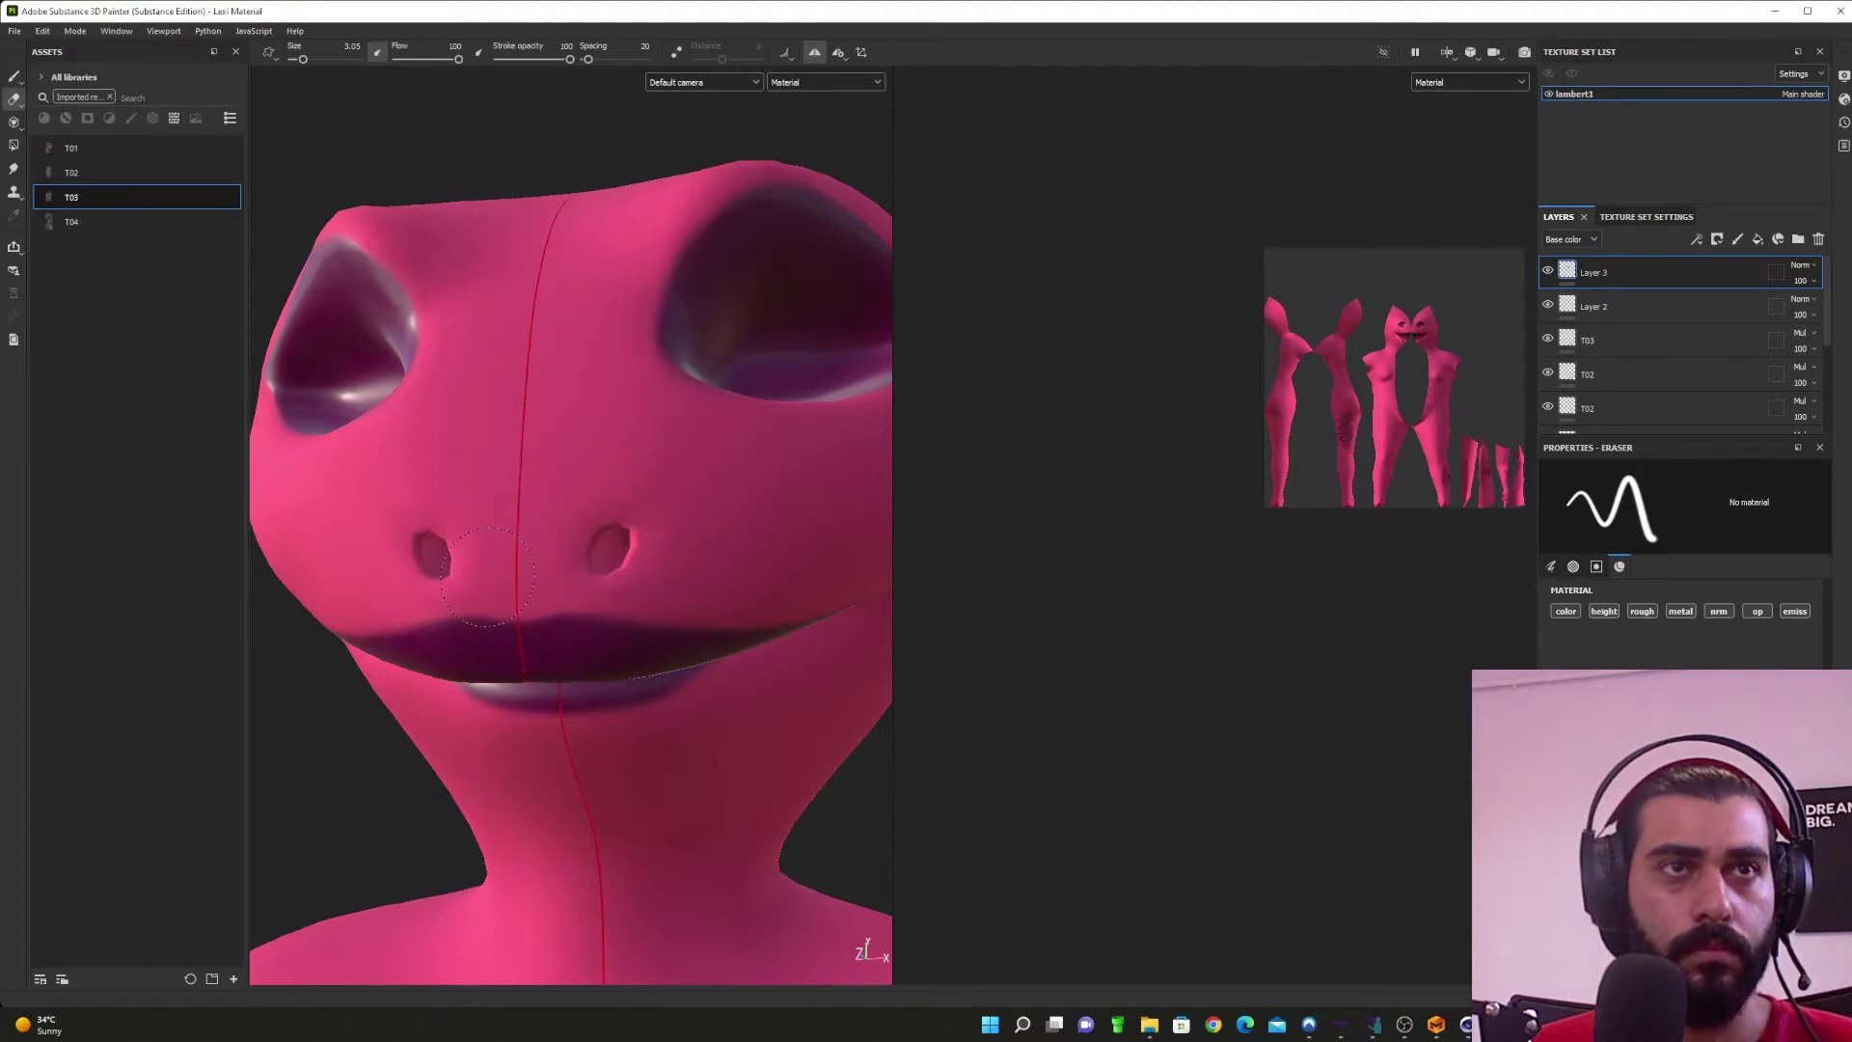
{"action": "left_click_drag", "start_coordinate": [376, 725], "coordinate": [410, 735], "text": "alt"}
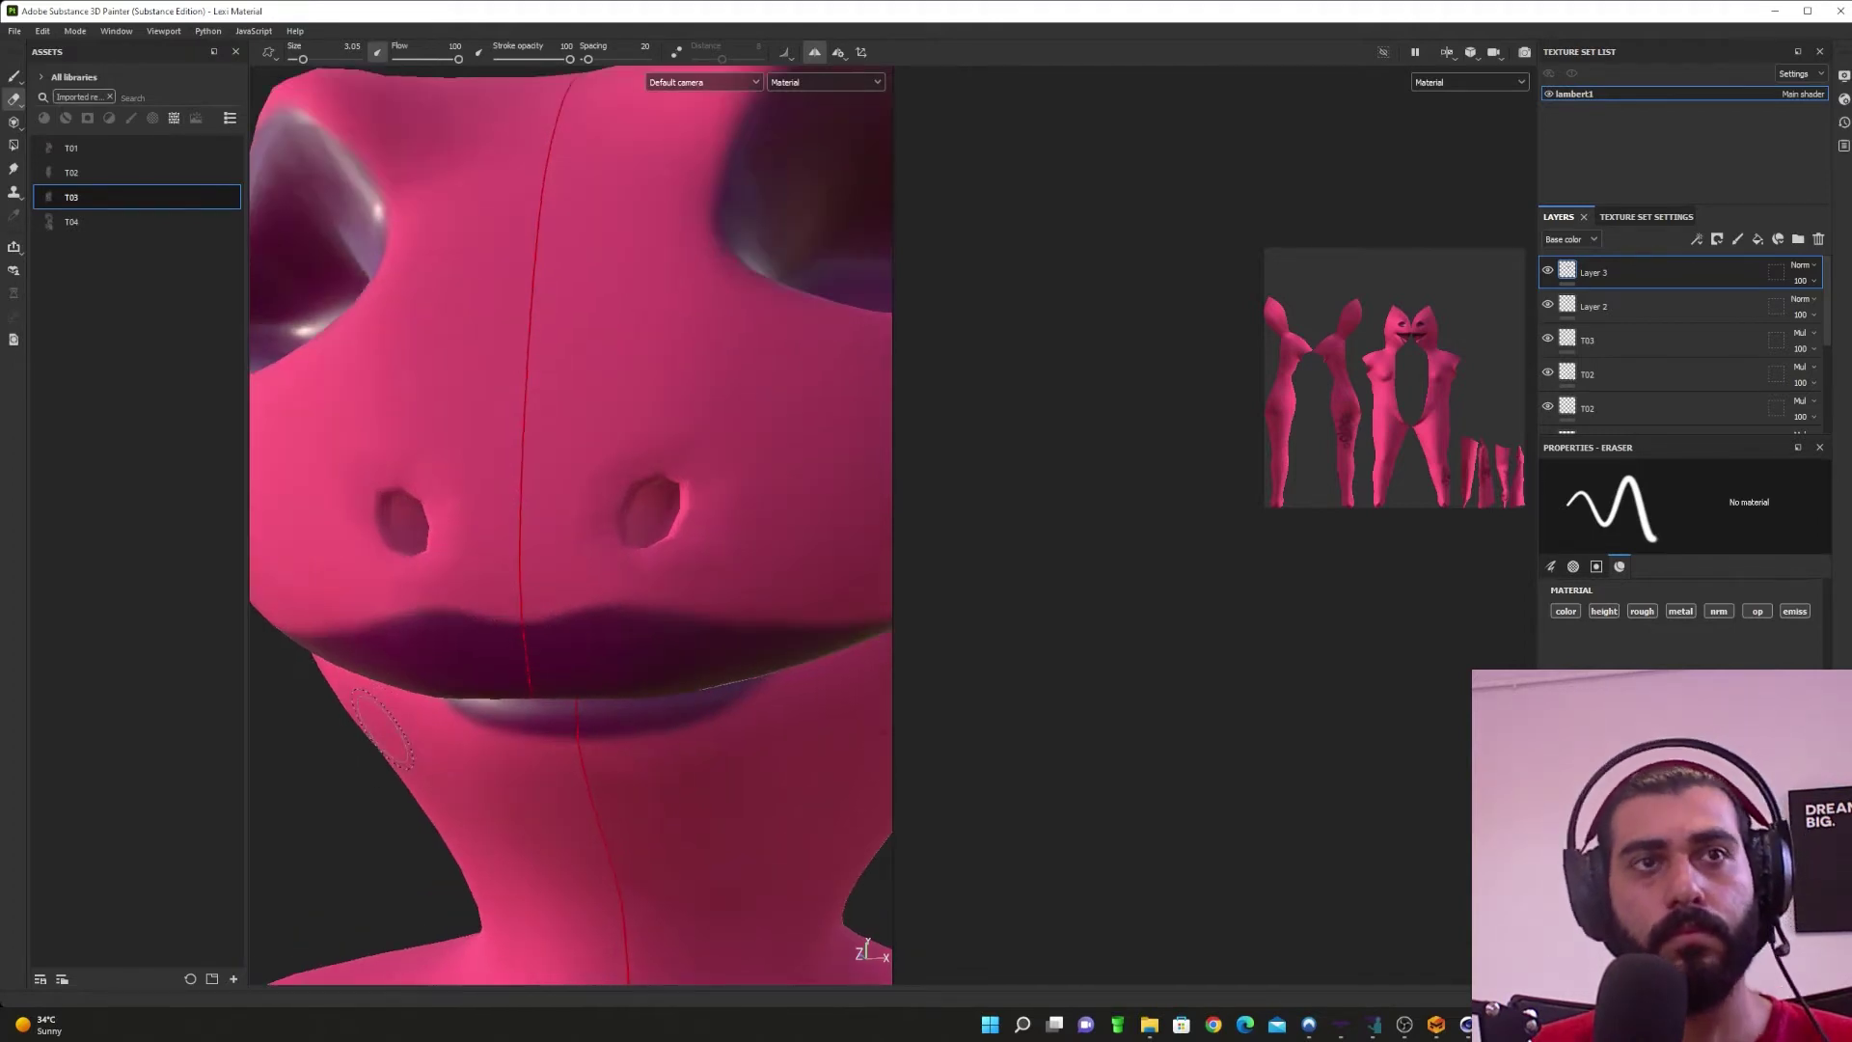
Step: Add a paint layer directly above Fill layer 1, widen the 3D viewport, and activate the paint brush
{"action": "right_click_drag", "start_coordinate": [410, 735], "coordinate": [579, 830], "text": "alt"}
{"action": "left_click_drag", "start_coordinate": [666, 873], "coordinate": [511, 855], "text": "alt"}
{"action": "middle_click_drag", "start_coordinate": [510, 856], "coordinate": [608, 731], "text": "alt"}
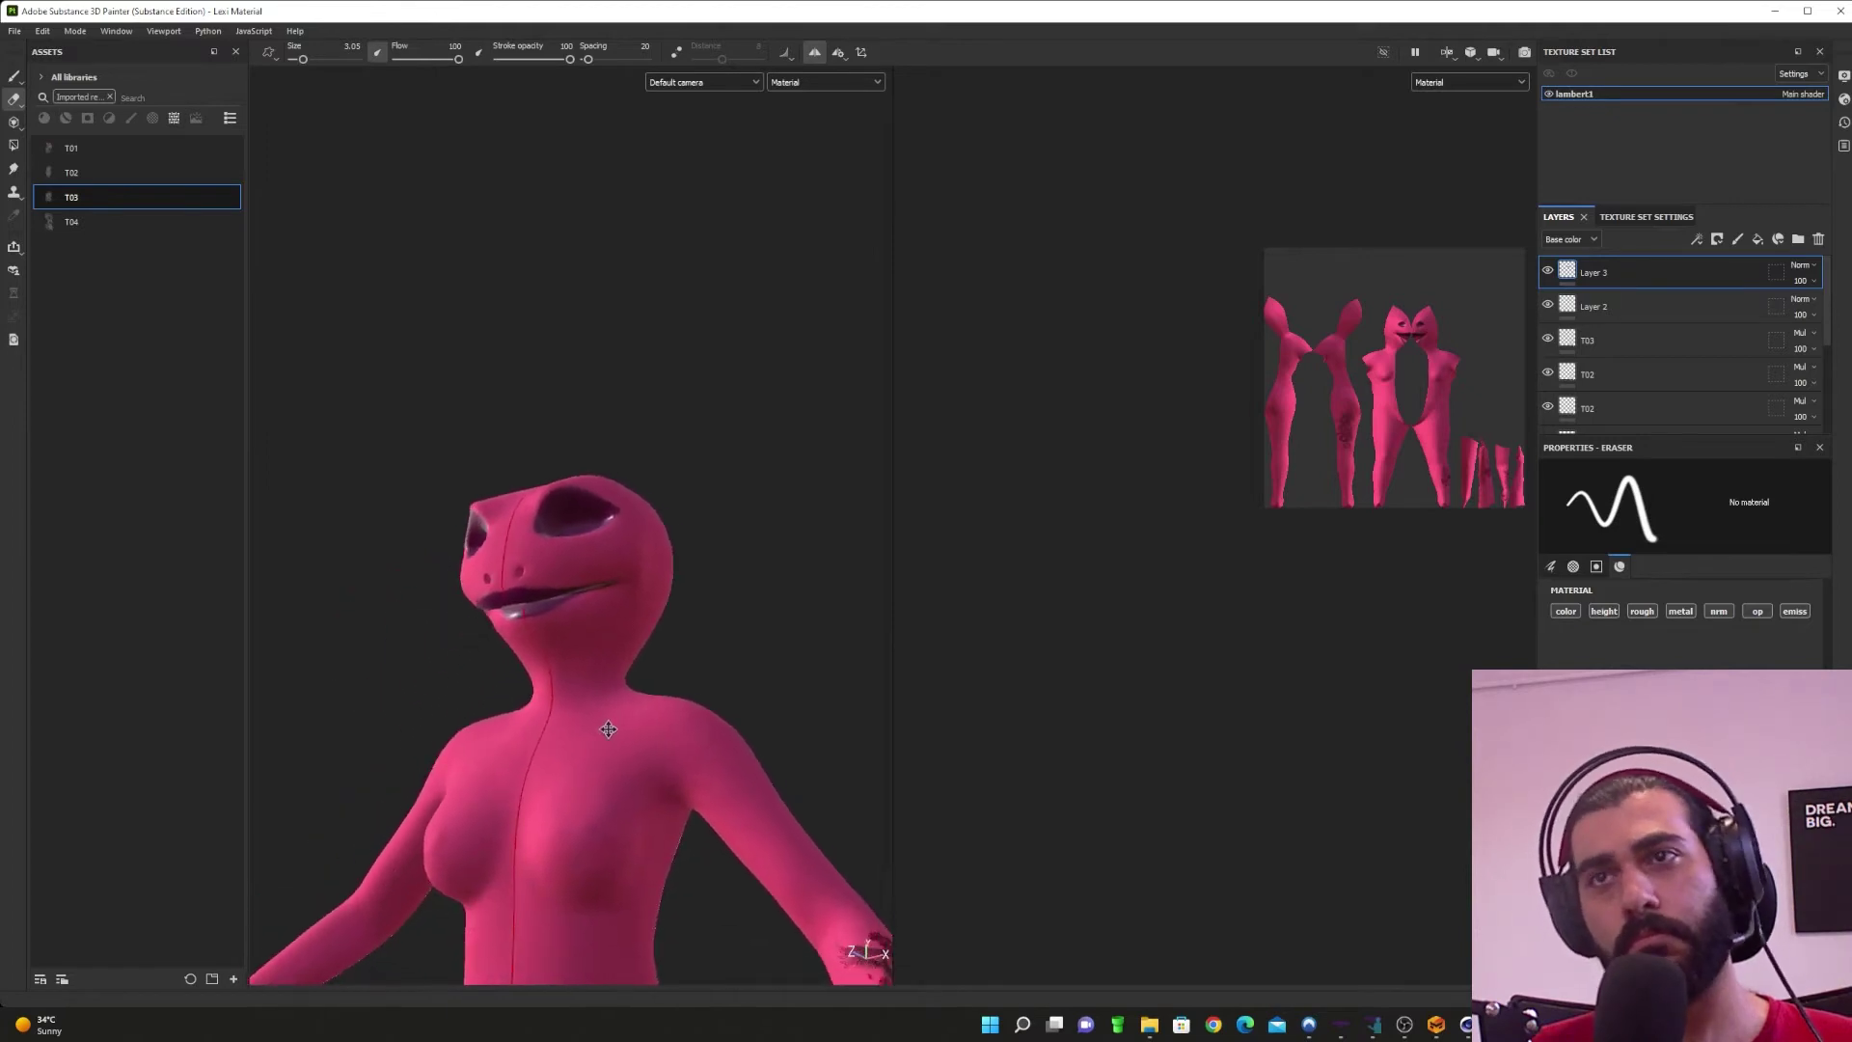
{"action": "left_click_drag", "start_coordinate": [614, 775], "coordinate": [575, 851], "text": "alt"}
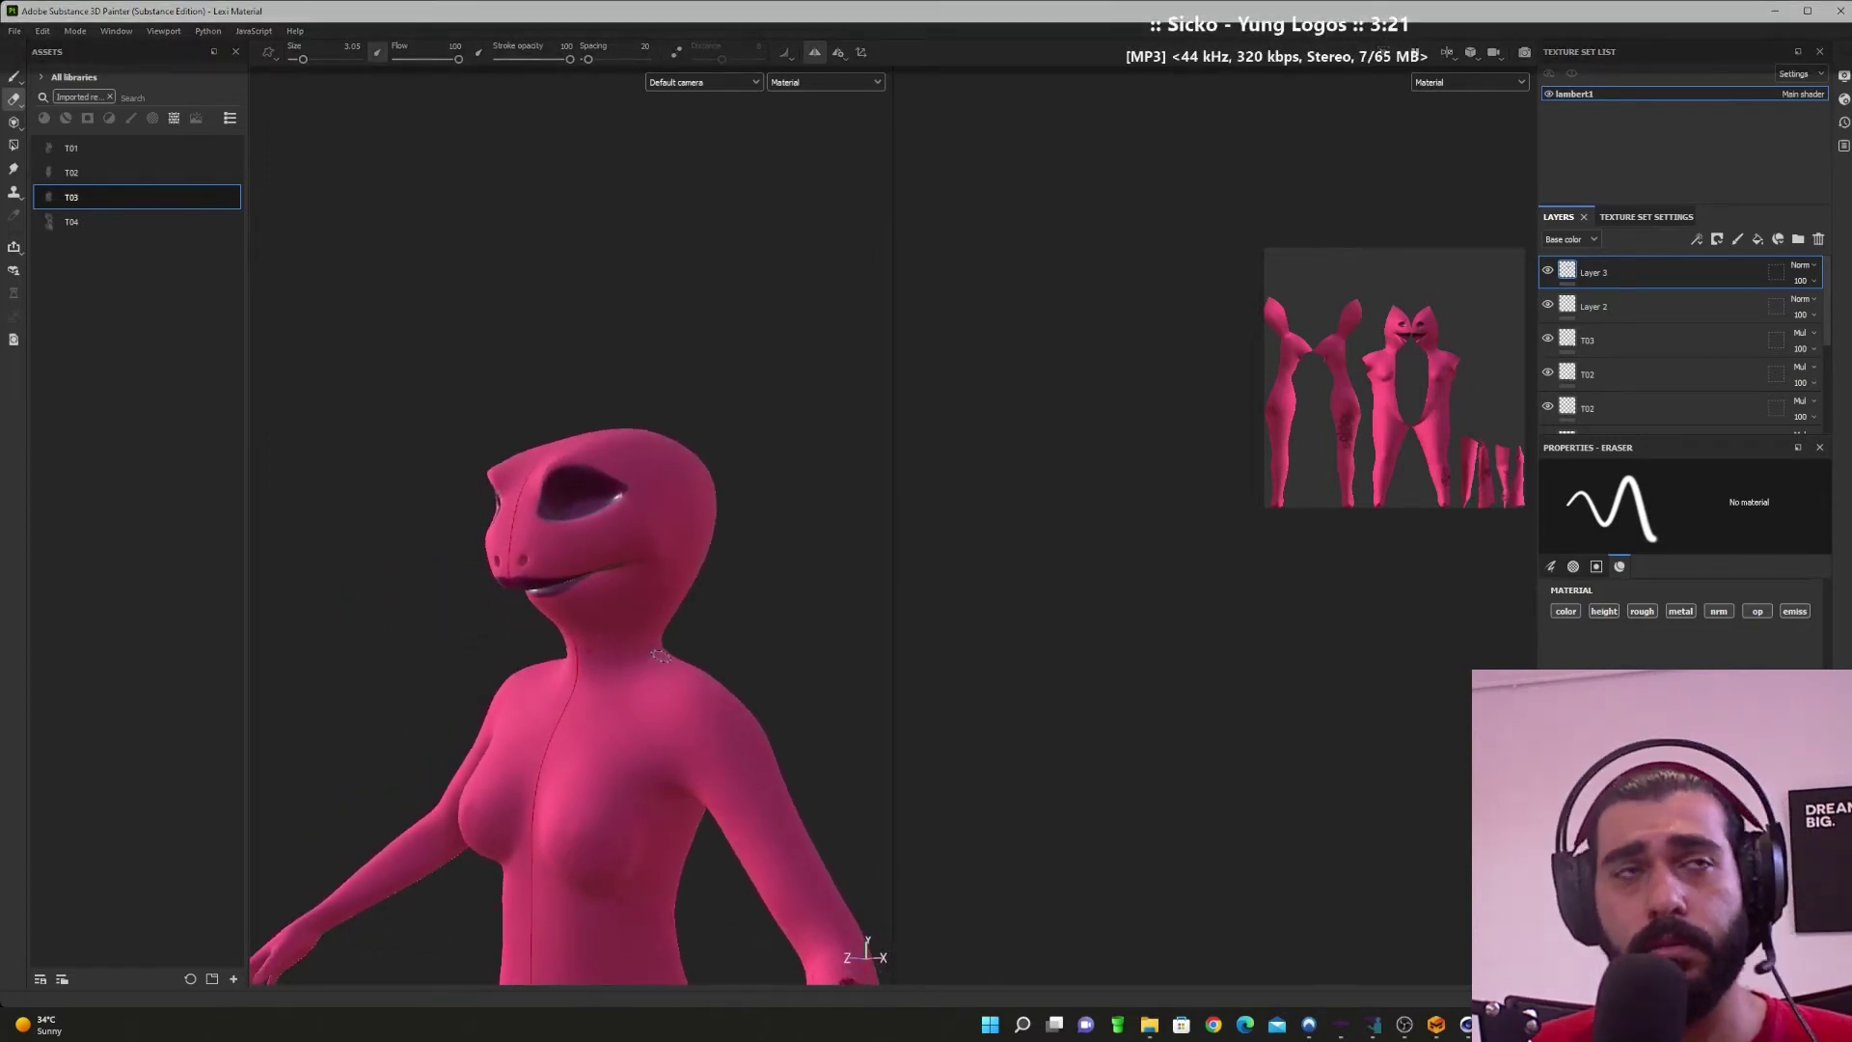
{"action": "scroll", "coordinate": [1721, 345], "scroll_direction": "down", "scroll_amount": 3}
{"action": "left_click", "coordinate": [1698, 374]}
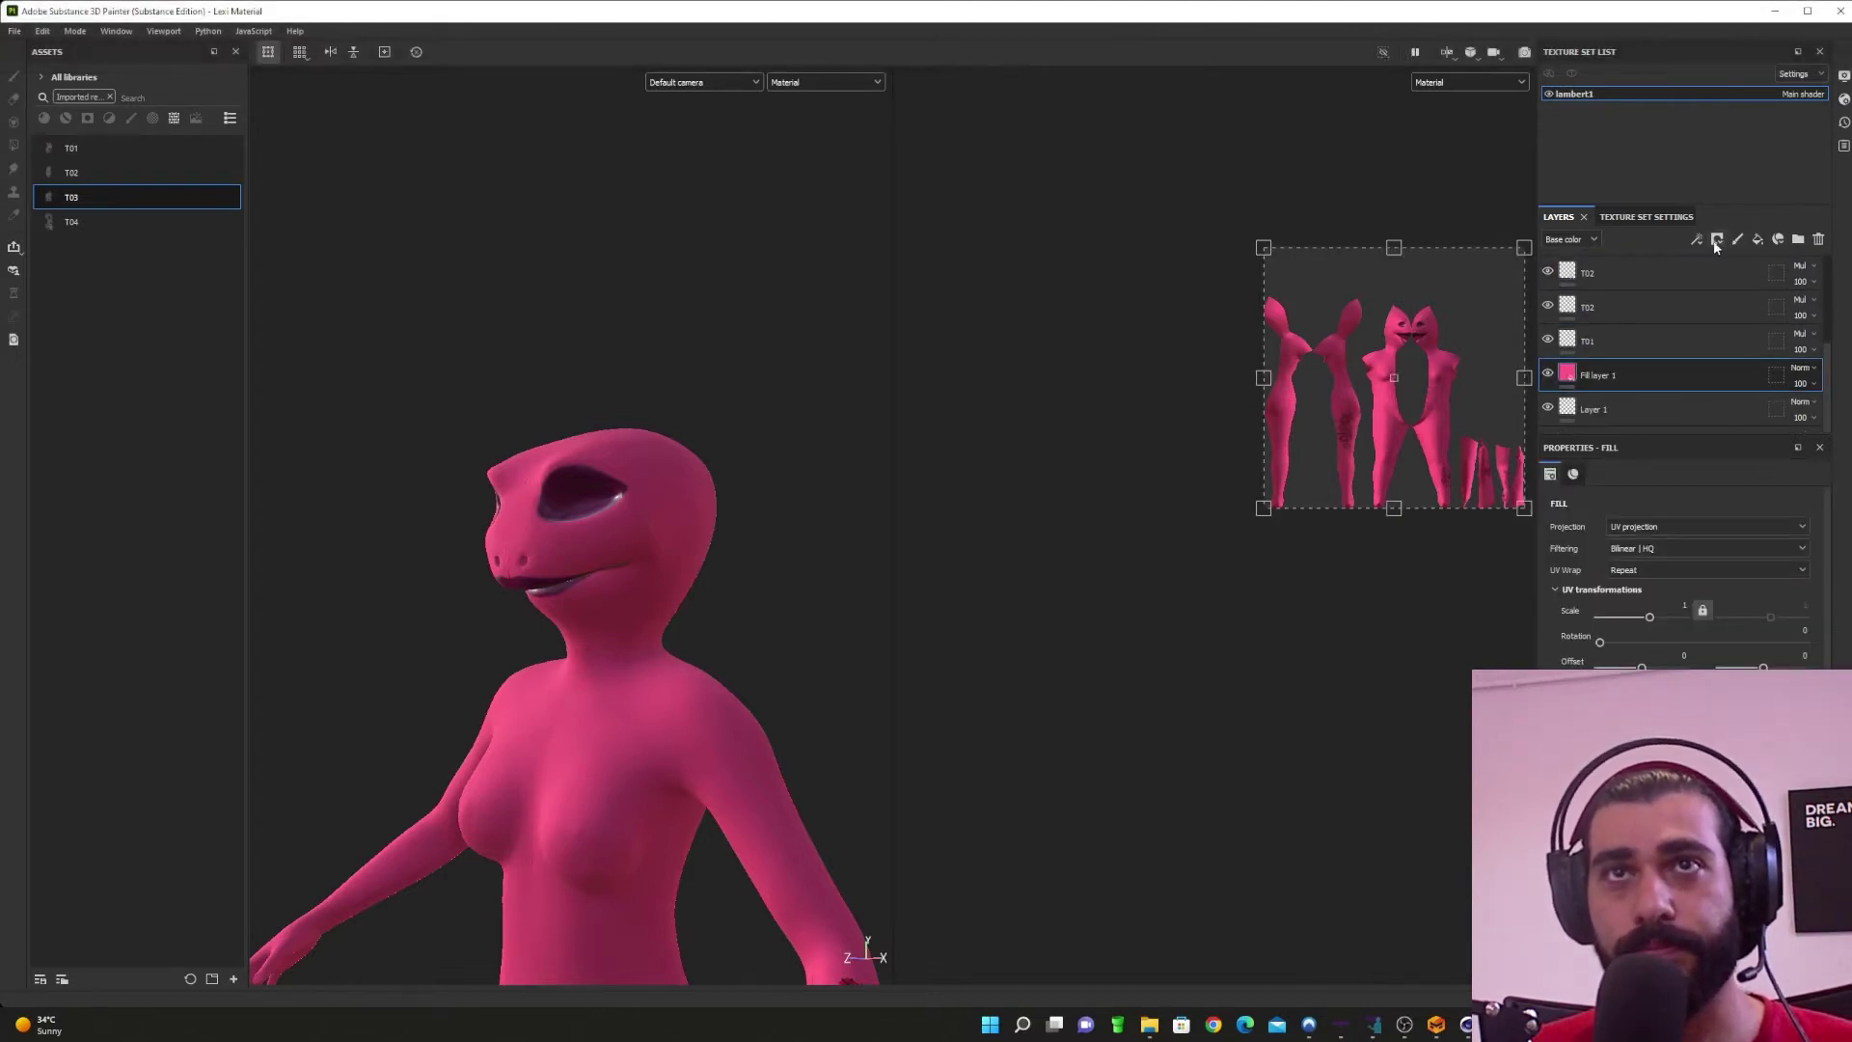
{"action": "left_click_drag", "start_coordinate": [892, 363], "coordinate": [1278, 410]}
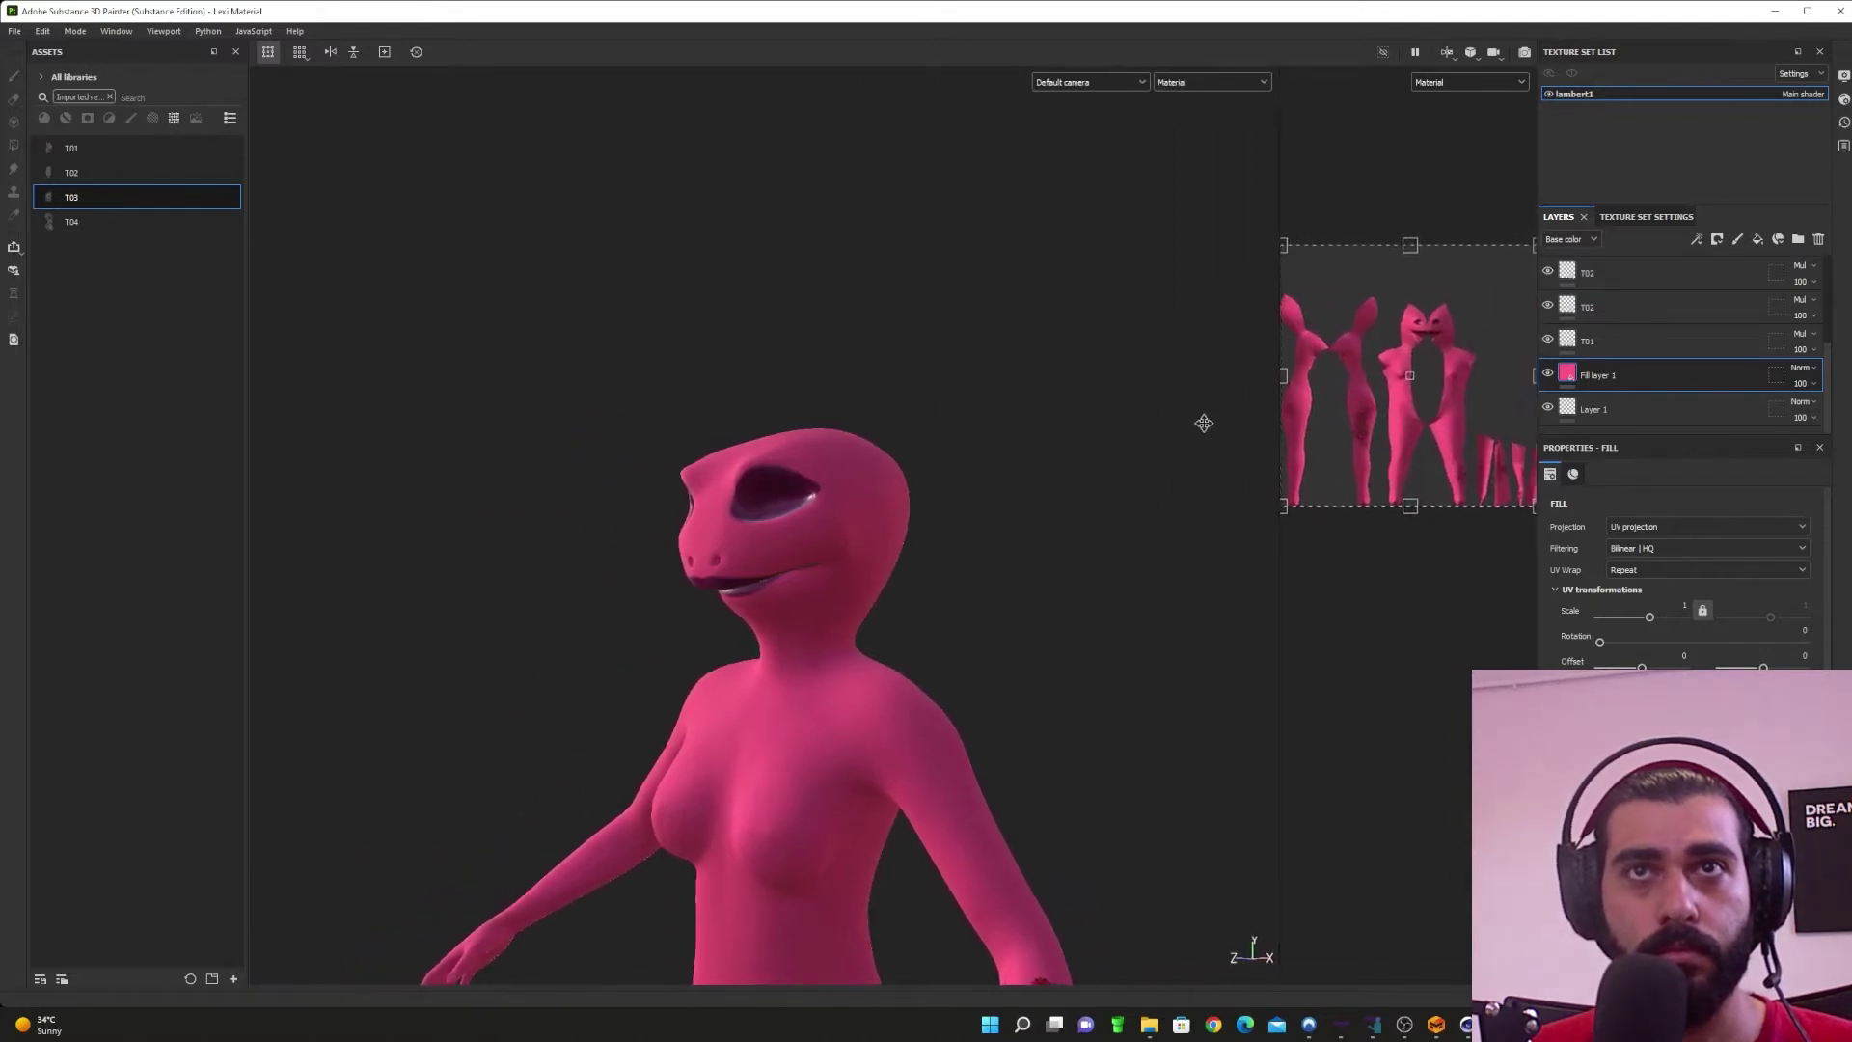
{"action": "scroll", "coordinate": [859, 627], "scroll_direction": "up", "scroll_amount": 3}
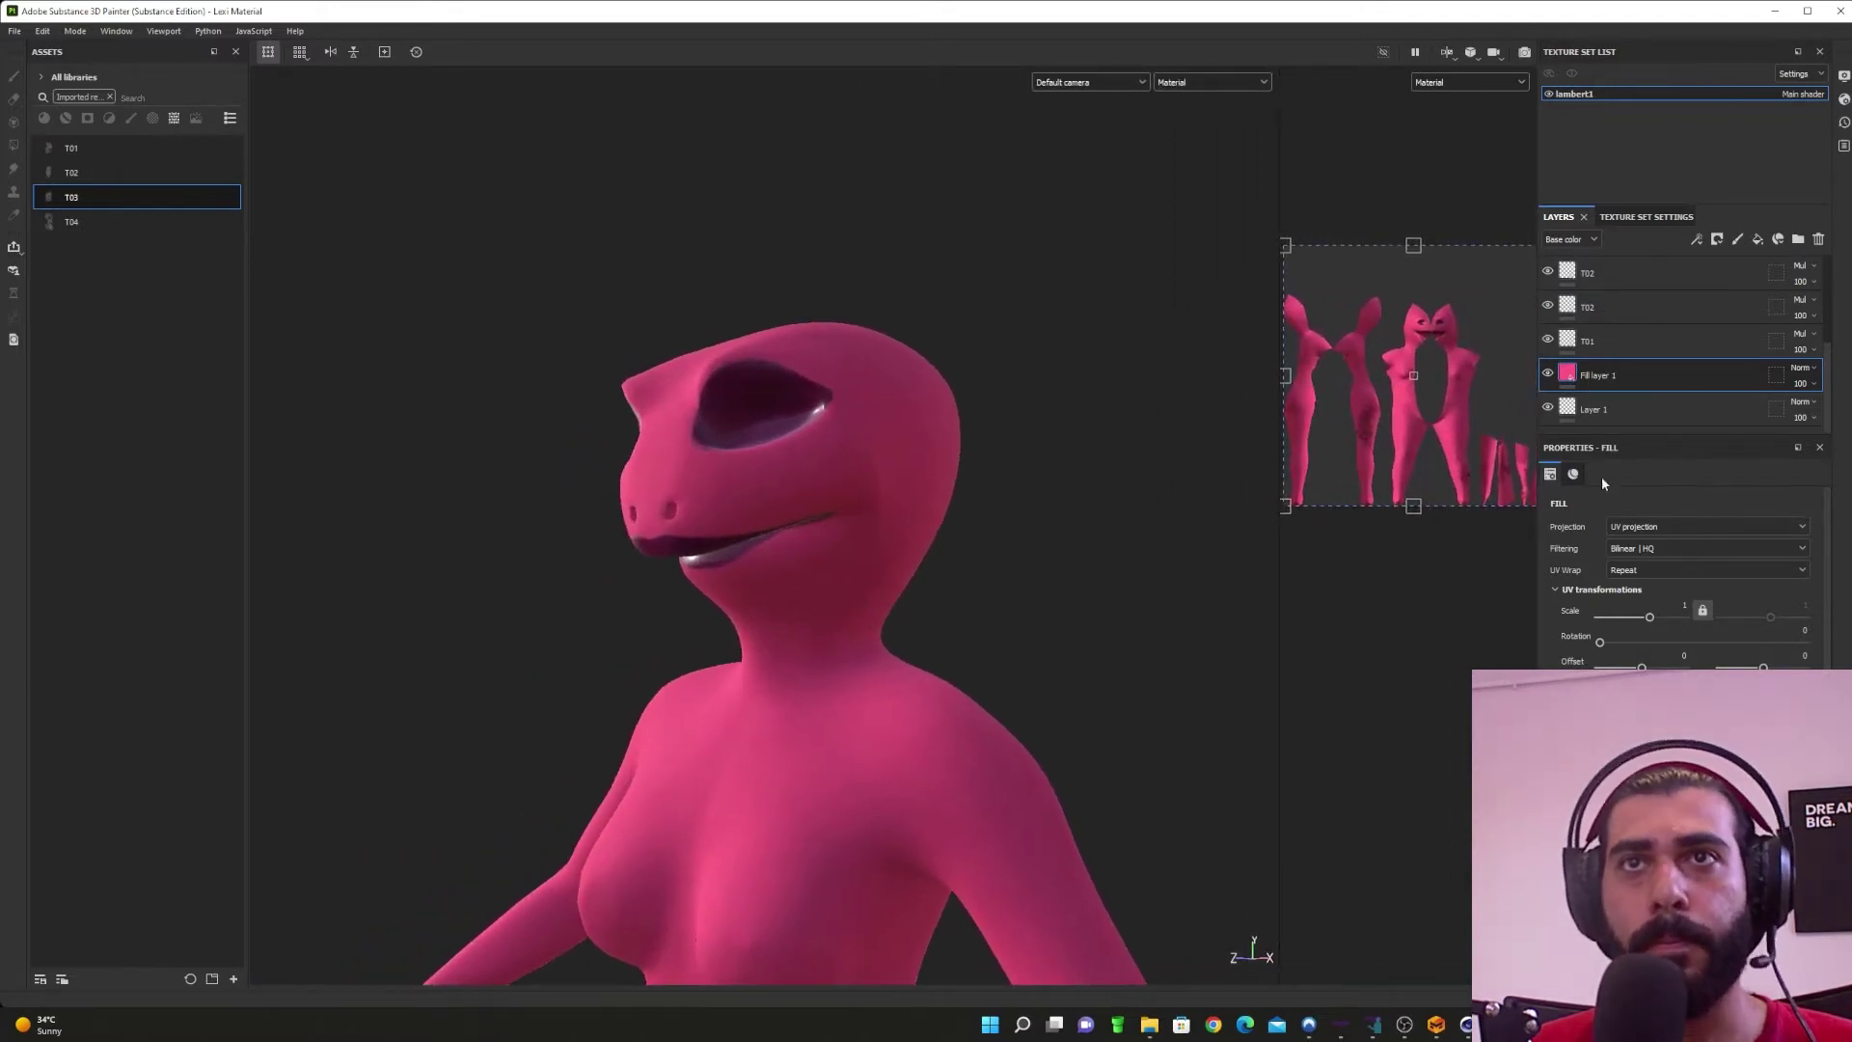
{"action": "left_click", "coordinate": [1738, 239]}
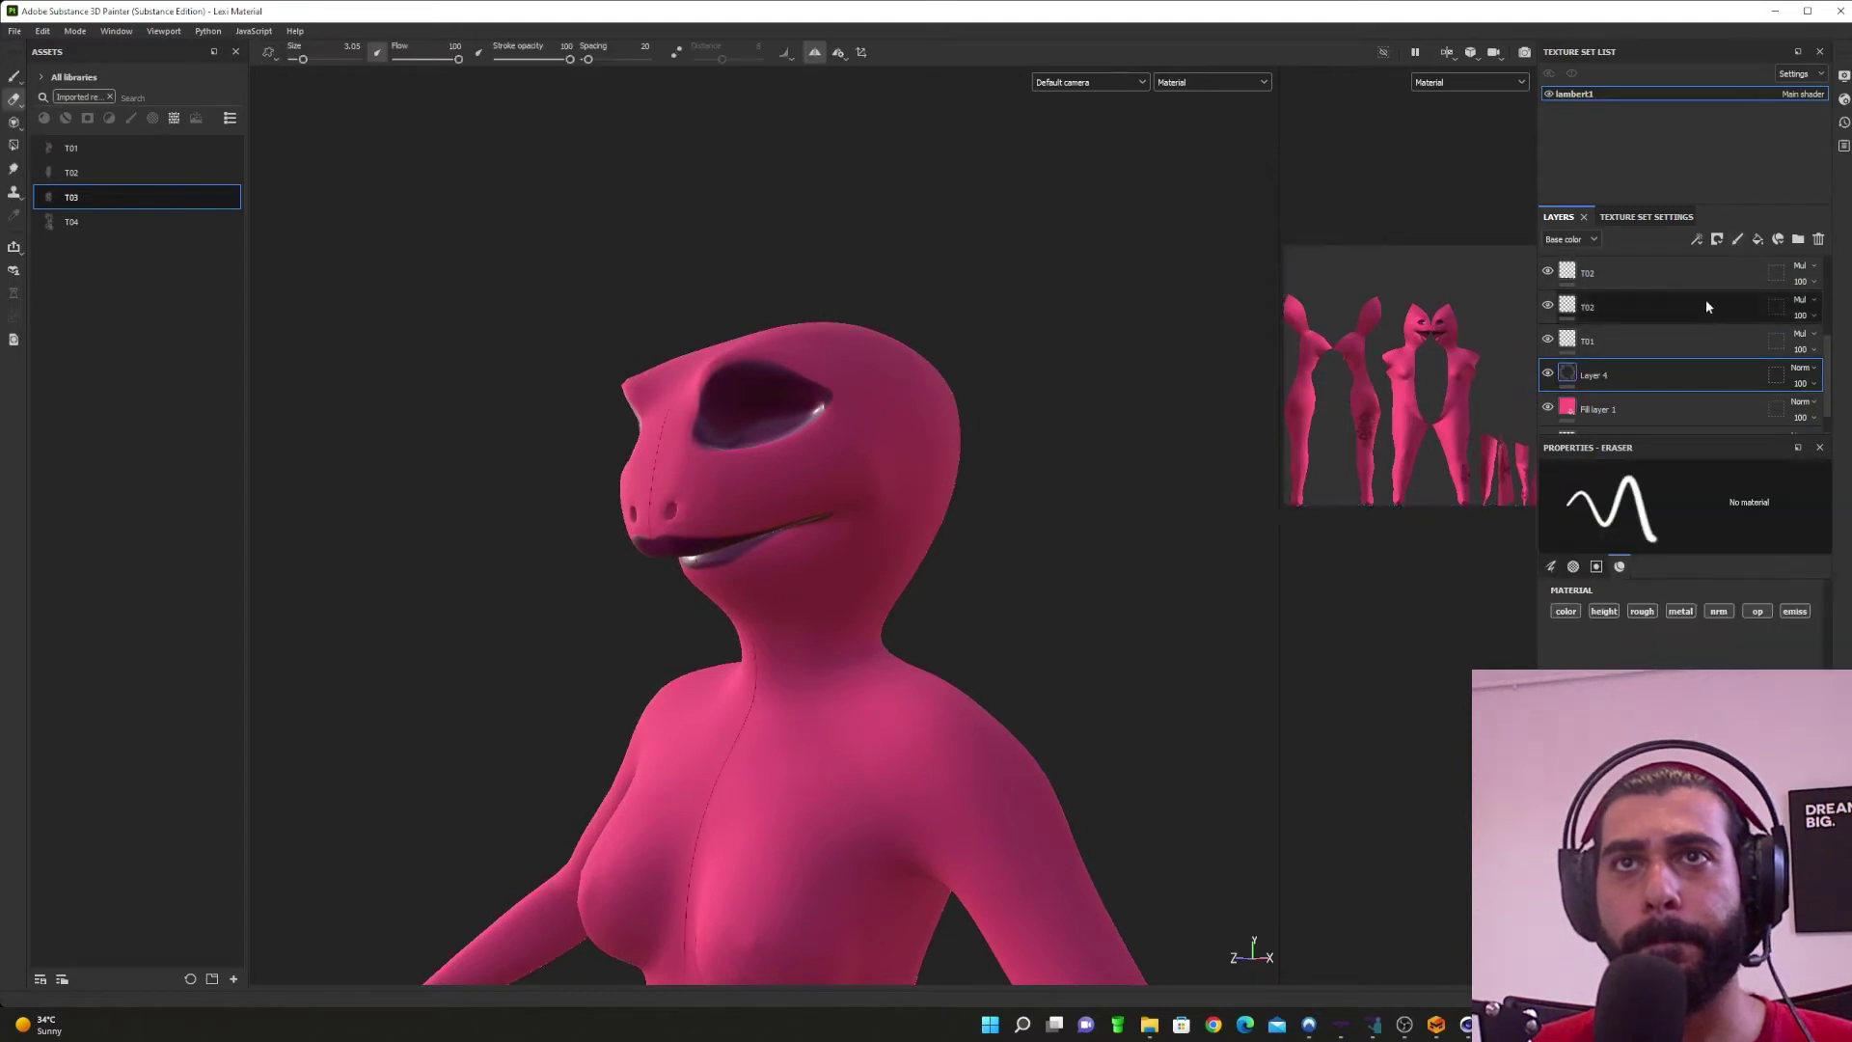
{"action": "left_click", "coordinate": [15, 77]}
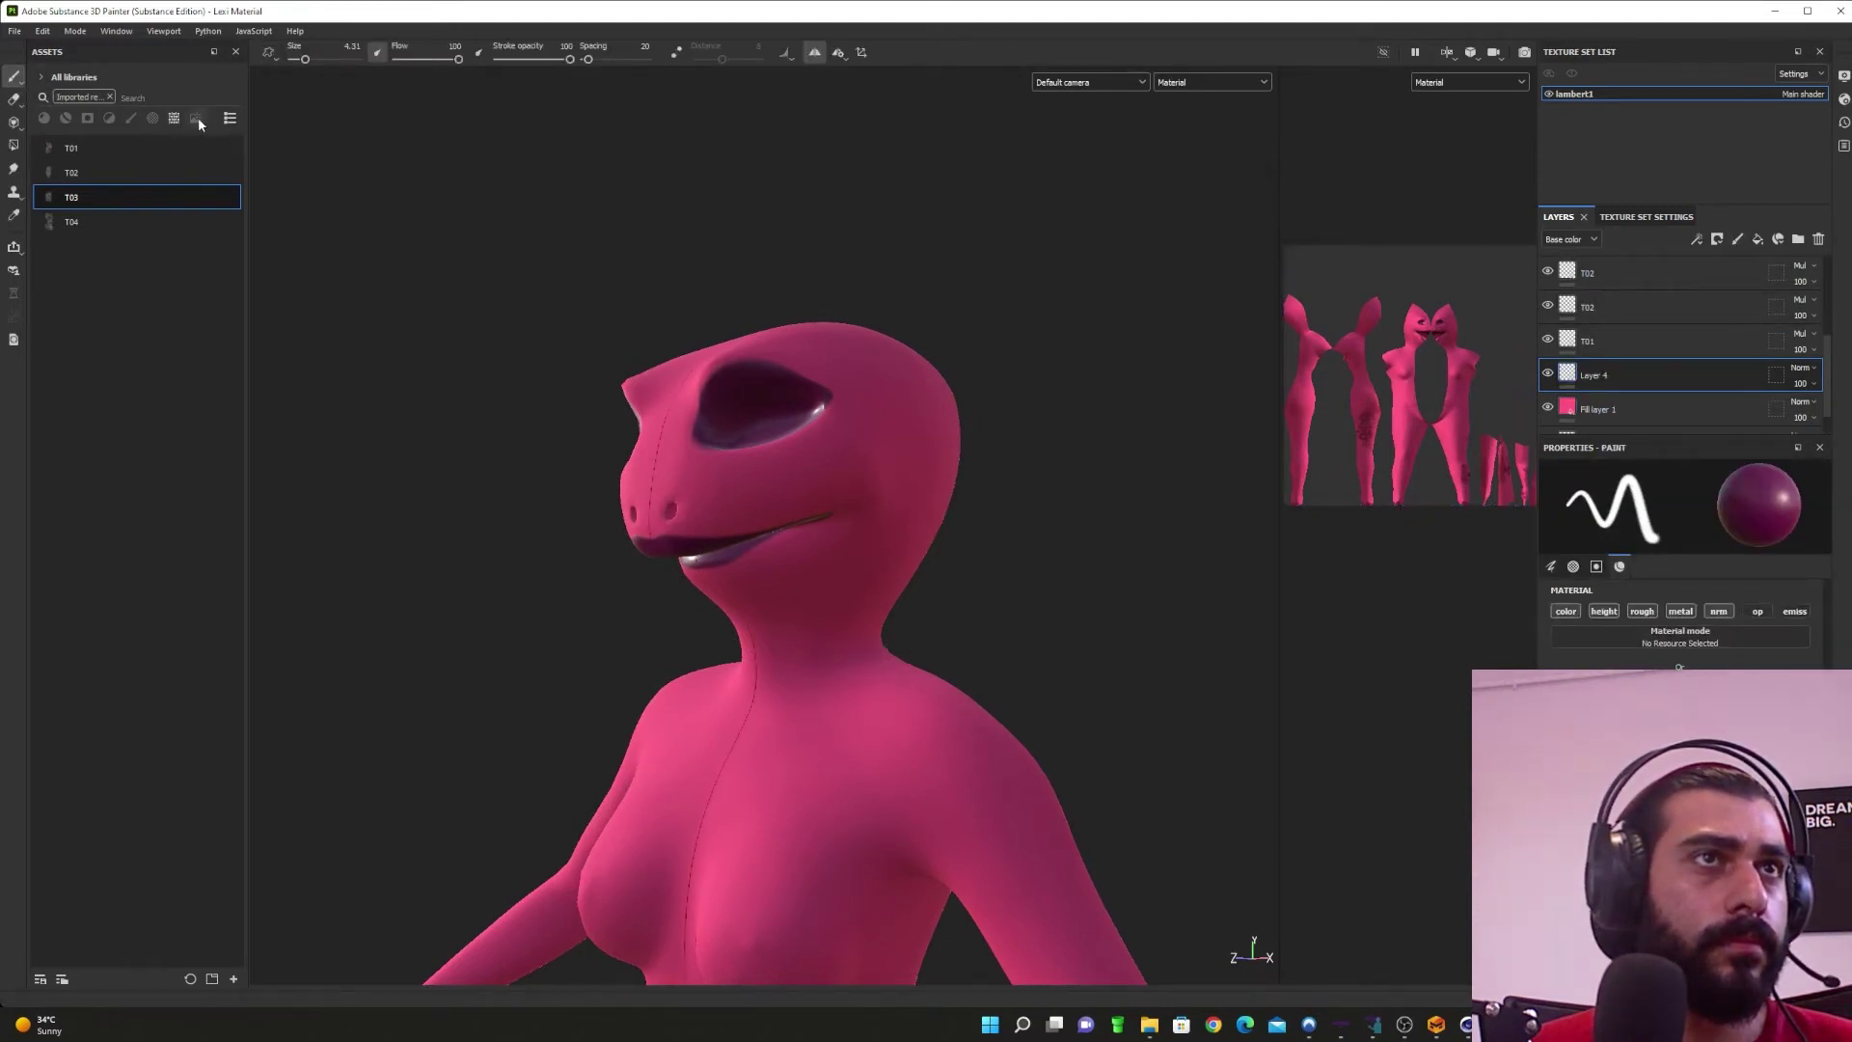
Step: Clear the imported-resources filter and list the brush presets from all libraries as medium thumbnails
{"action": "left_click", "coordinate": [46, 118]}
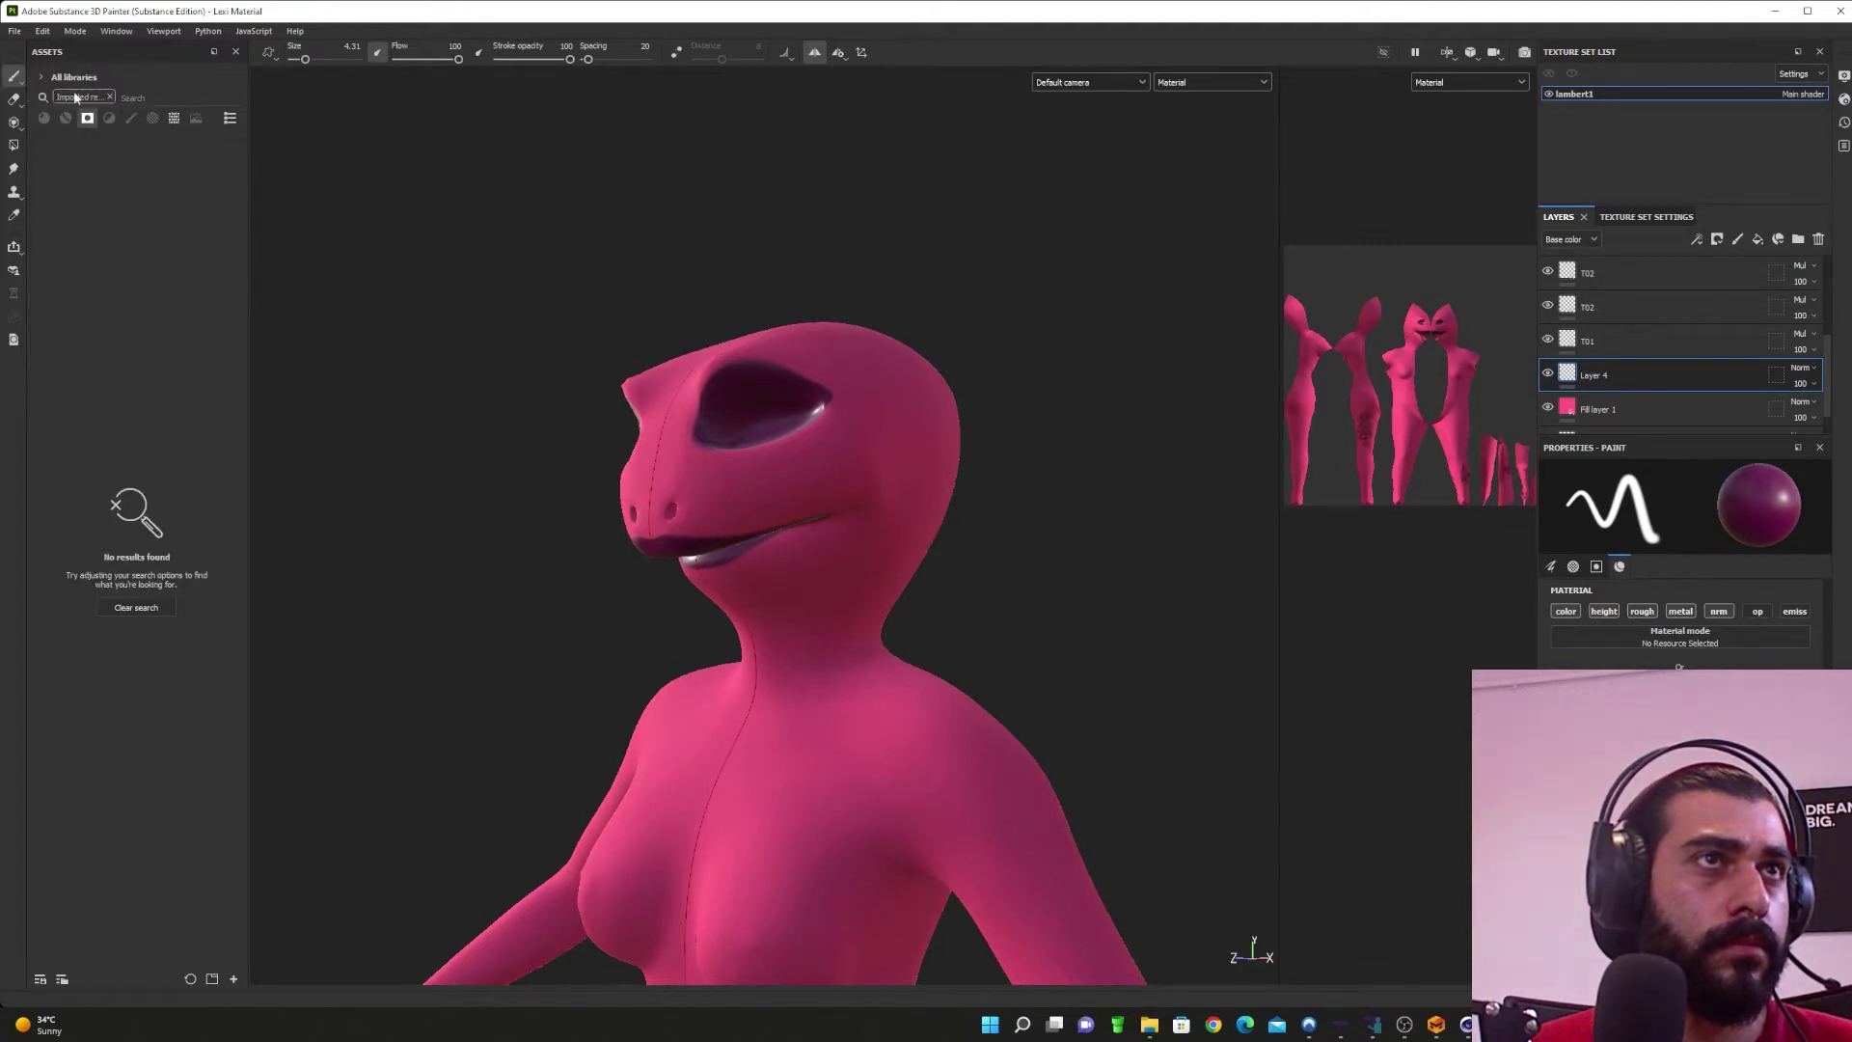
{"action": "left_click", "coordinate": [41, 79]}
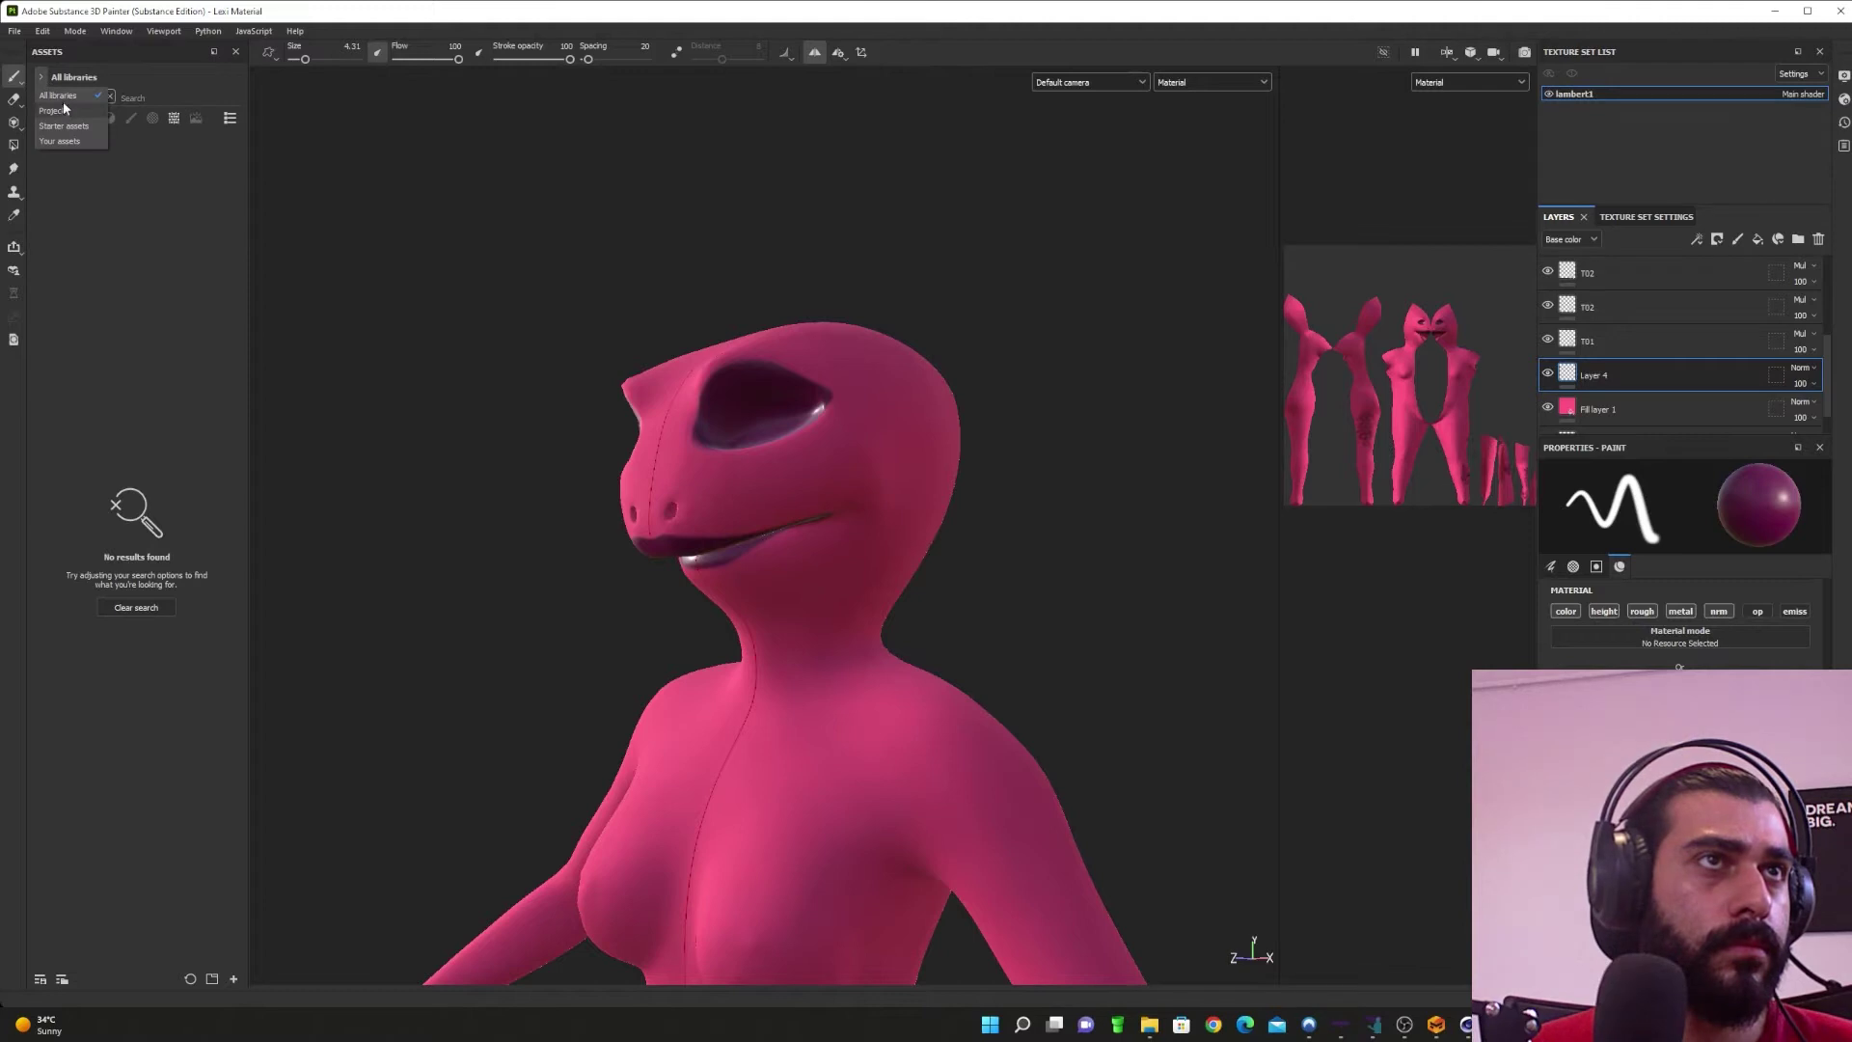
{"action": "left_click", "coordinate": [230, 118]}
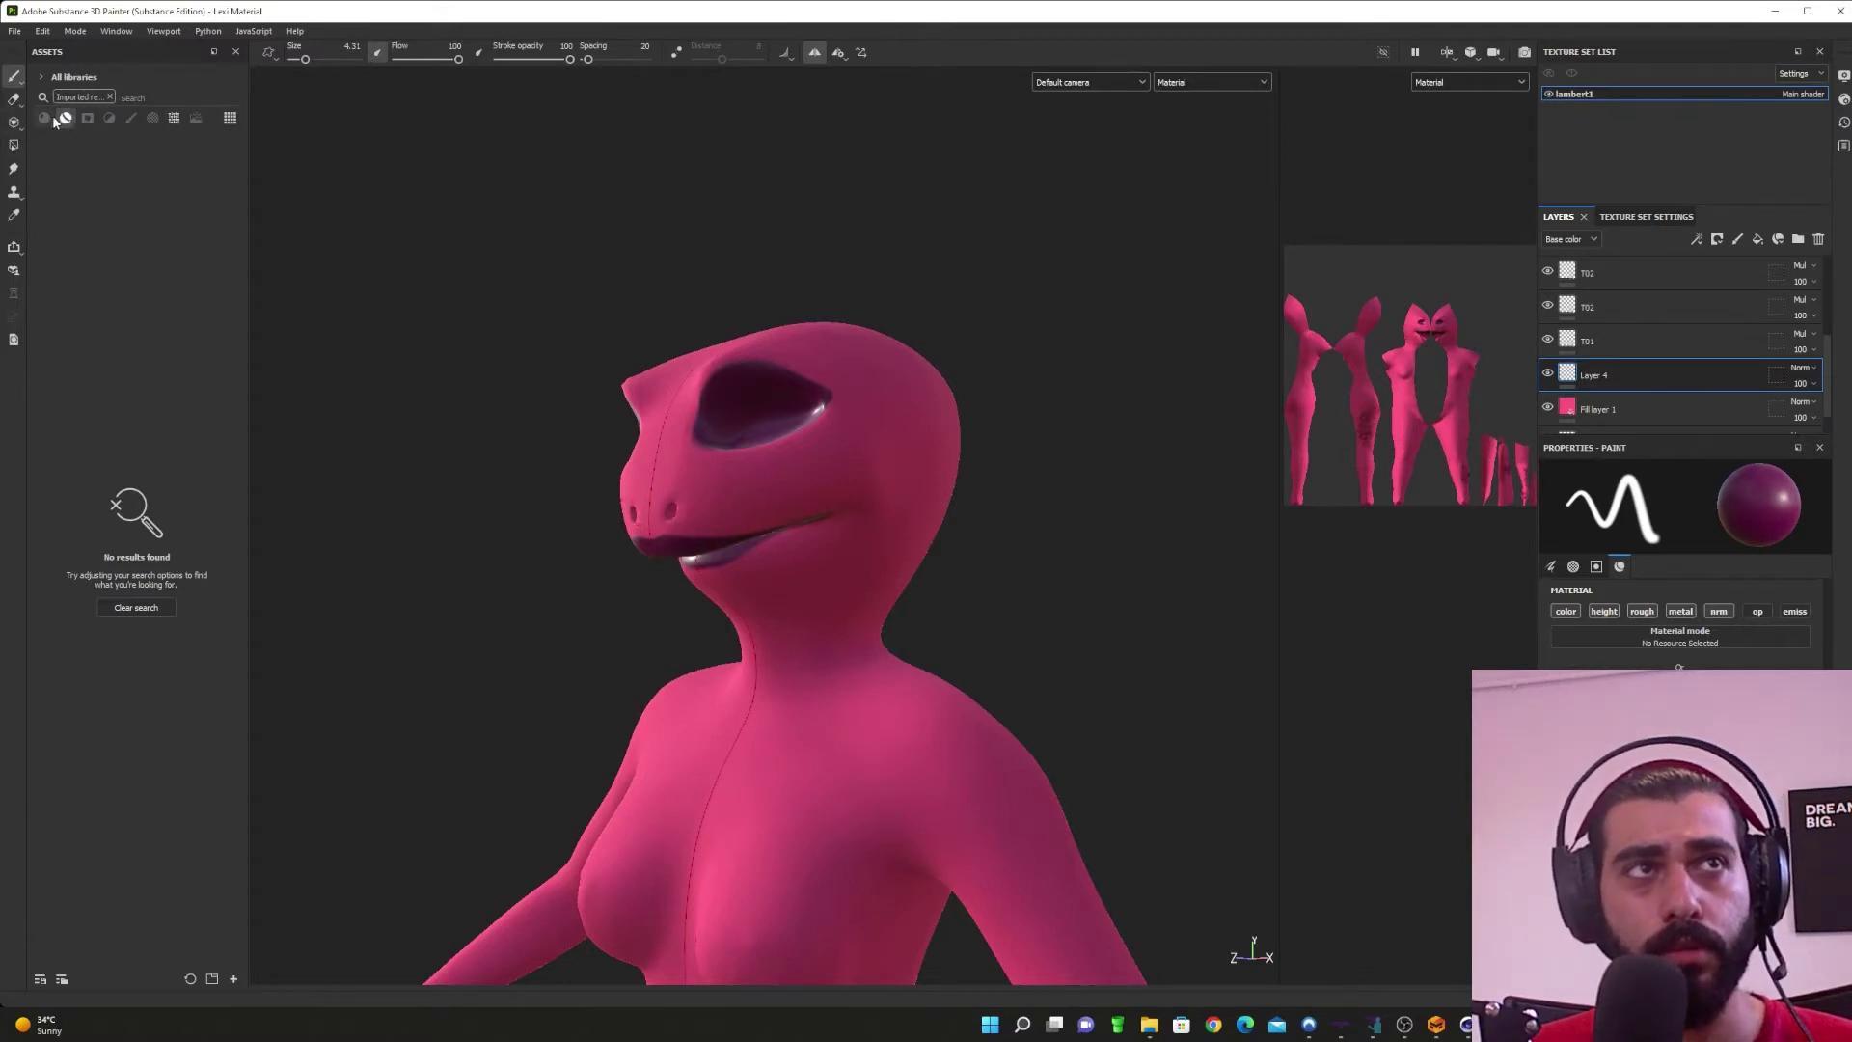
{"action": "left_click", "coordinate": [109, 97]}
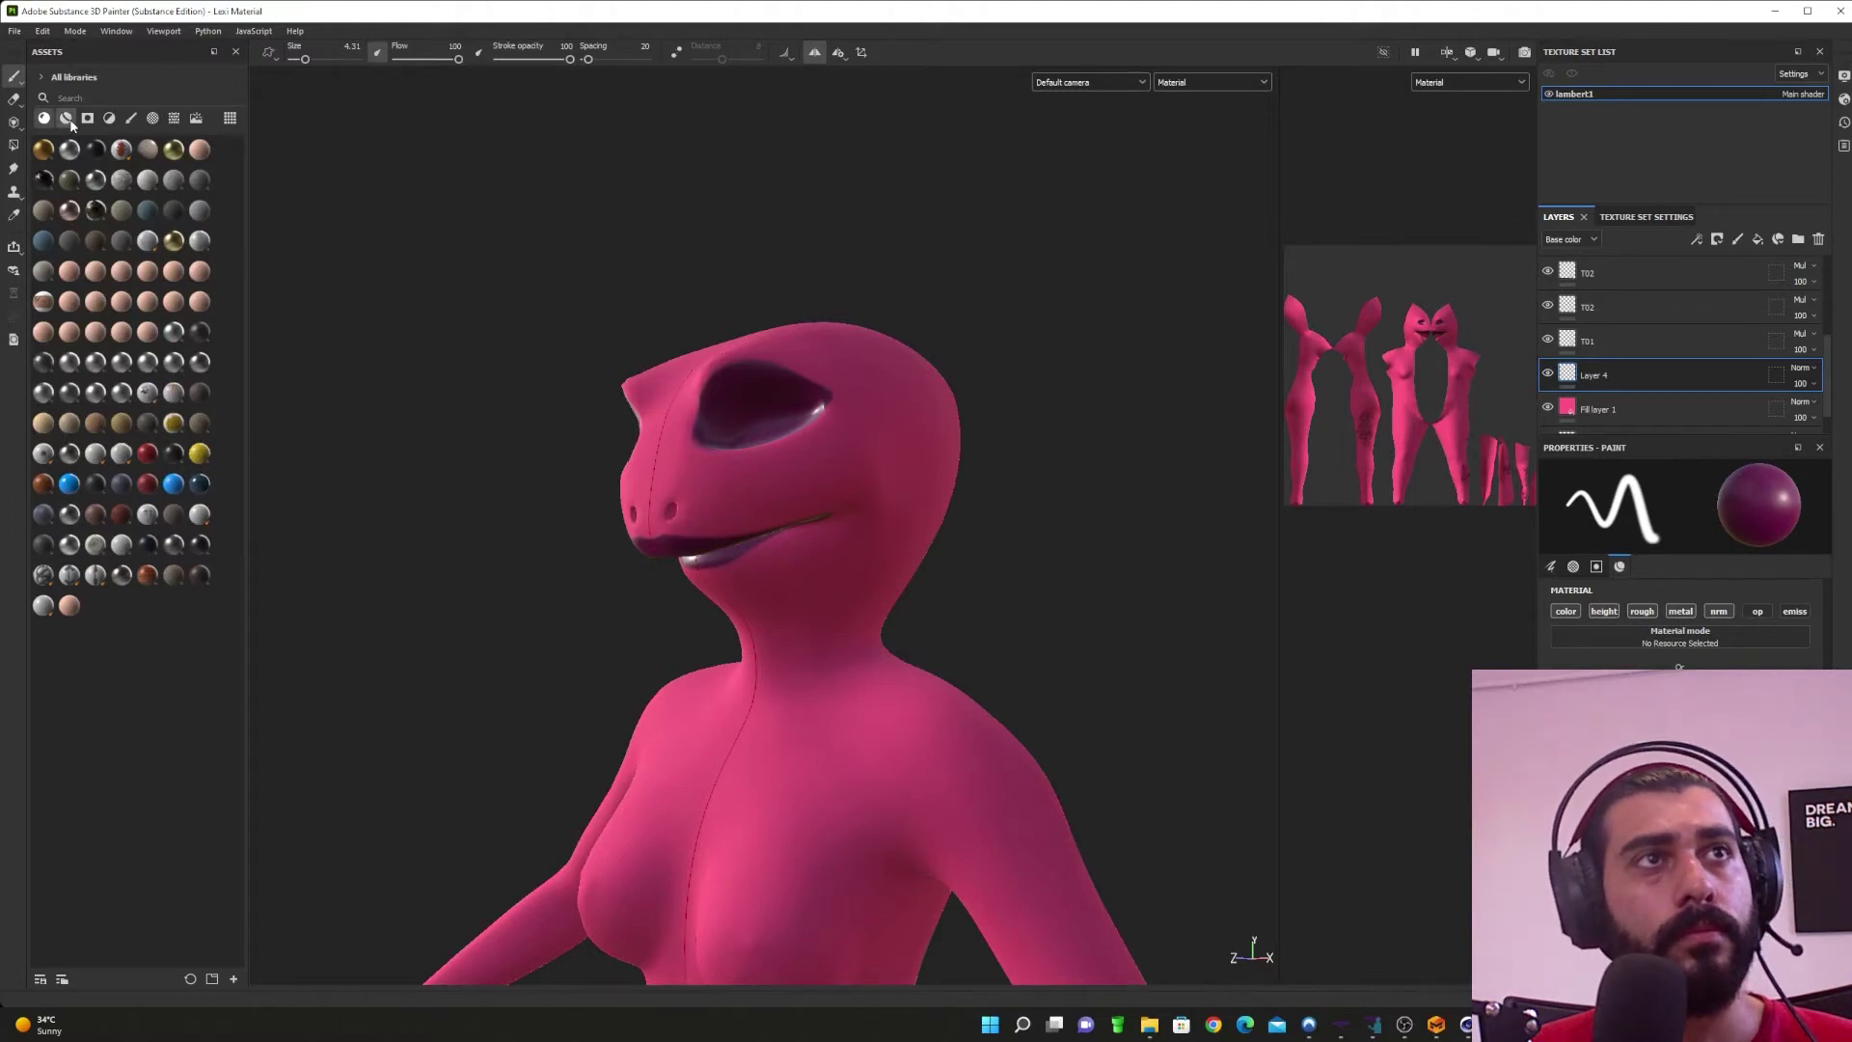
{"action": "left_click", "coordinate": [230, 117]}
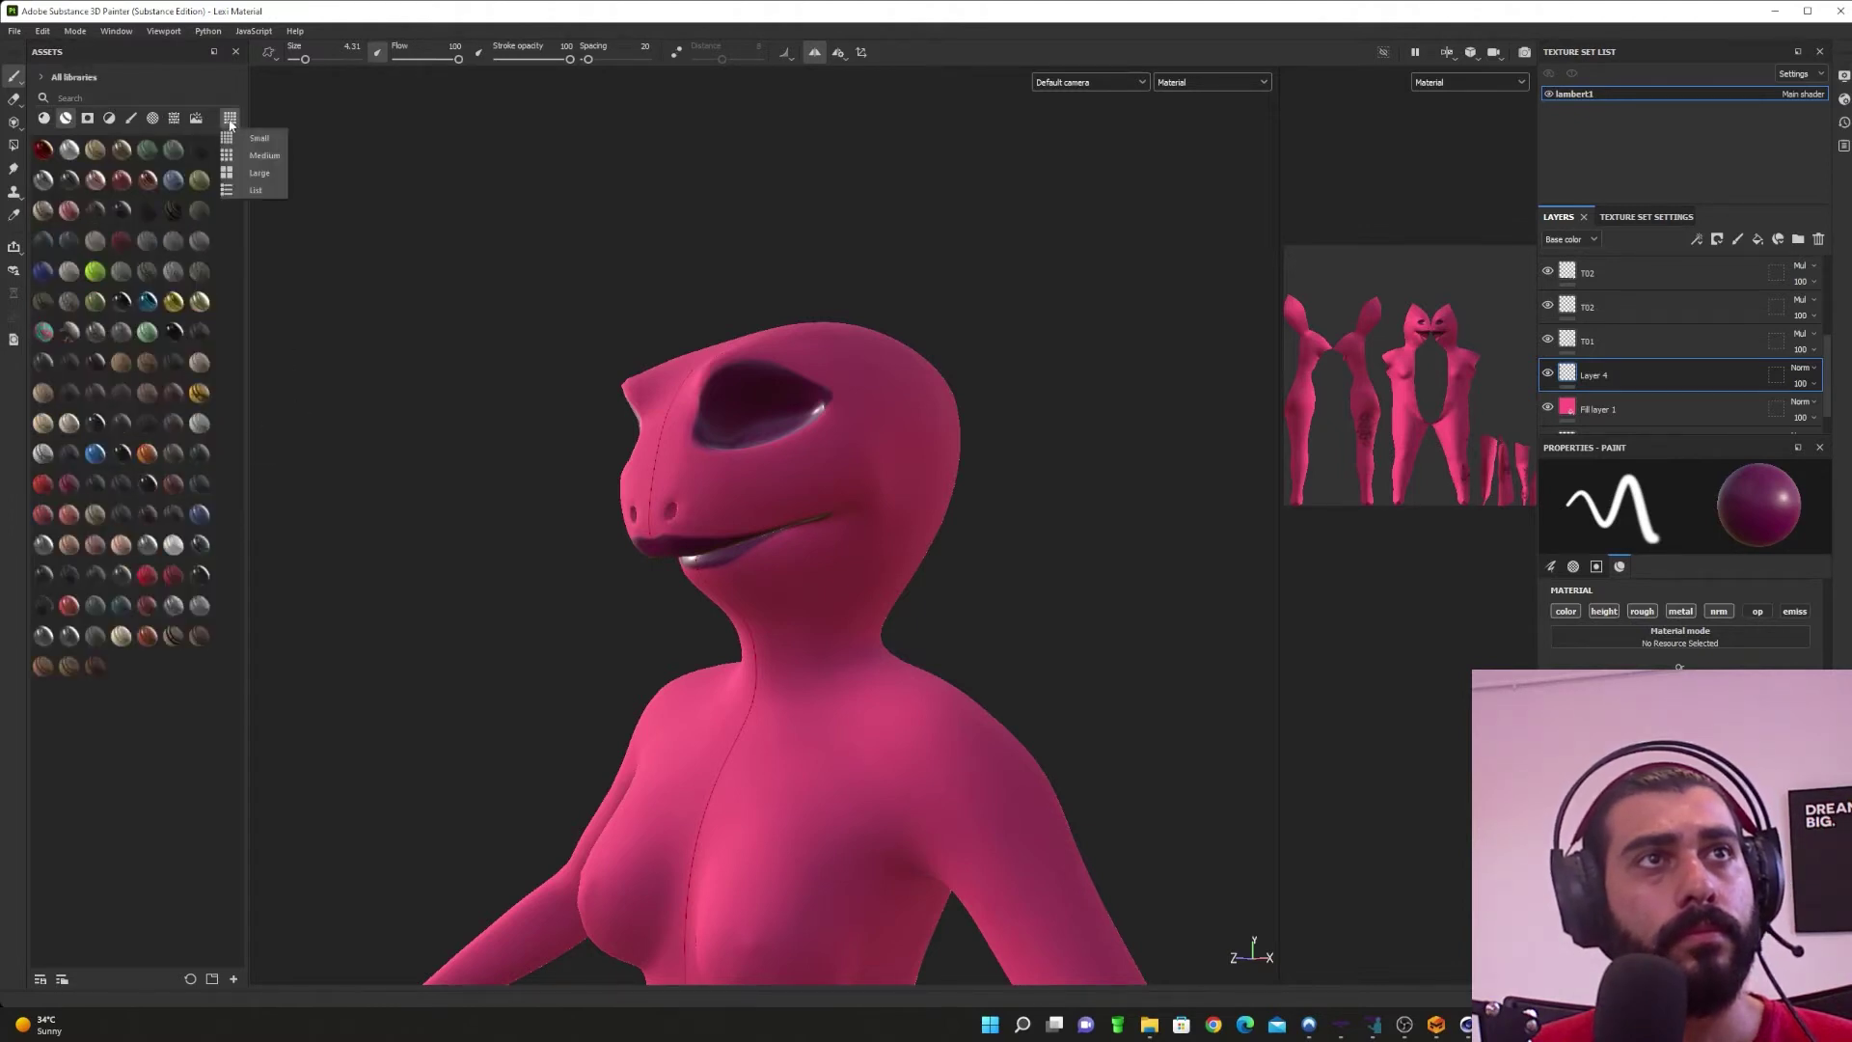
{"action": "left_click", "coordinate": [264, 155]}
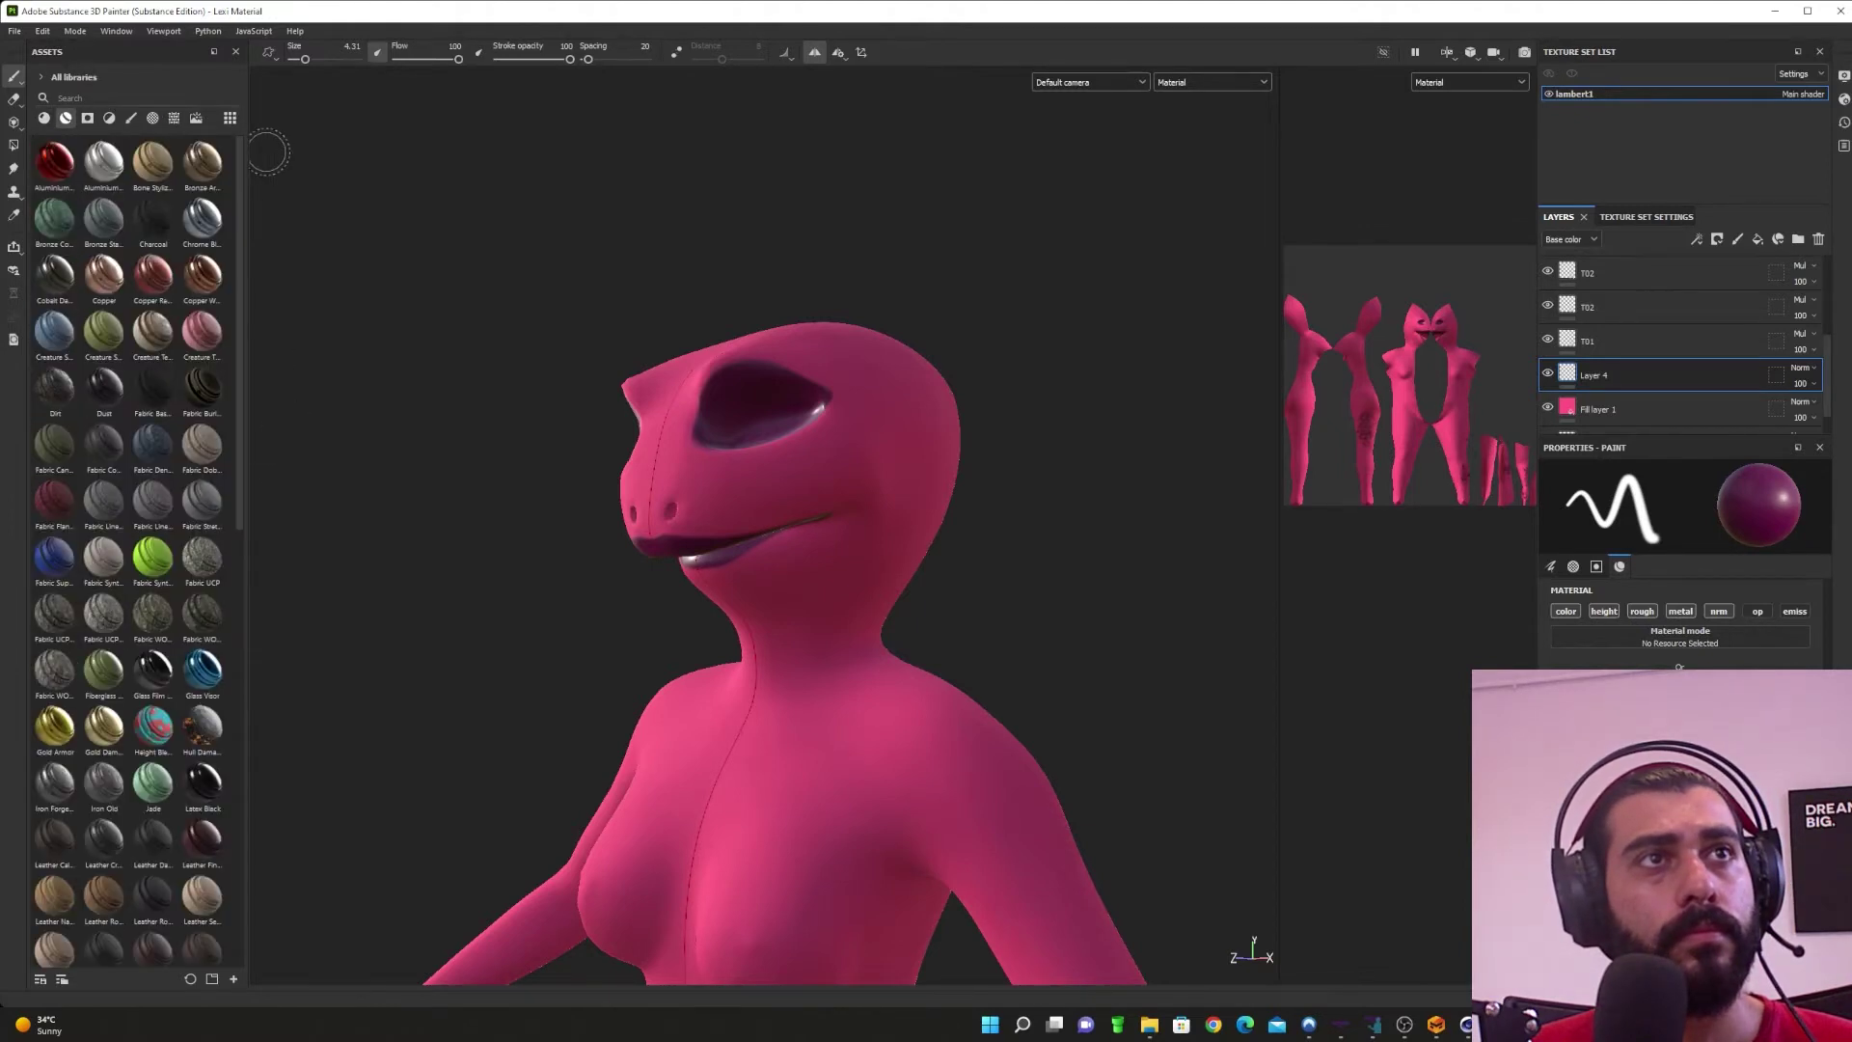
{"action": "left_click", "coordinate": [131, 120]}
Step: Try several brush presets and paint a Kyle's patchy splatter brush across the upper chest with symmetry, and undo the stroke
{"action": "left_click", "coordinate": [167, 194]}
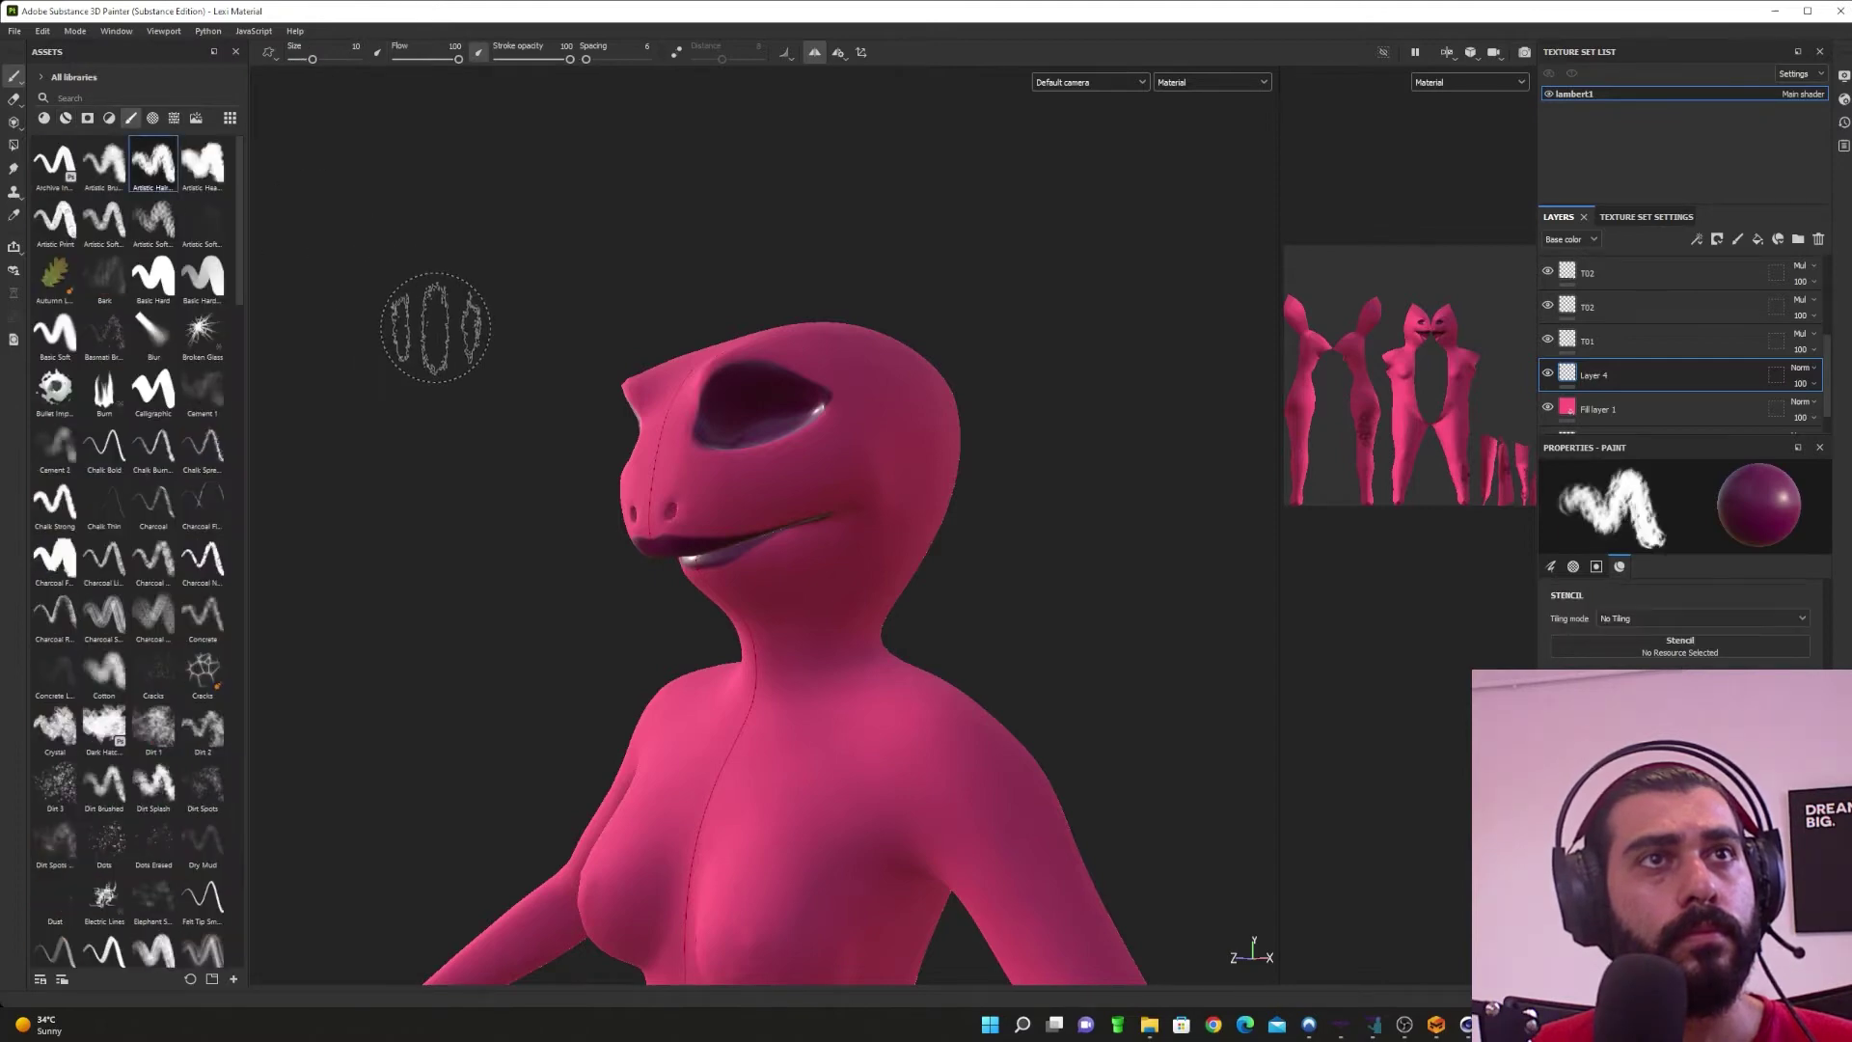
{"action": "scroll", "coordinate": [198, 362], "scroll_direction": "down", "scroll_amount": 5}
{"action": "left_click", "coordinate": [203, 474]}
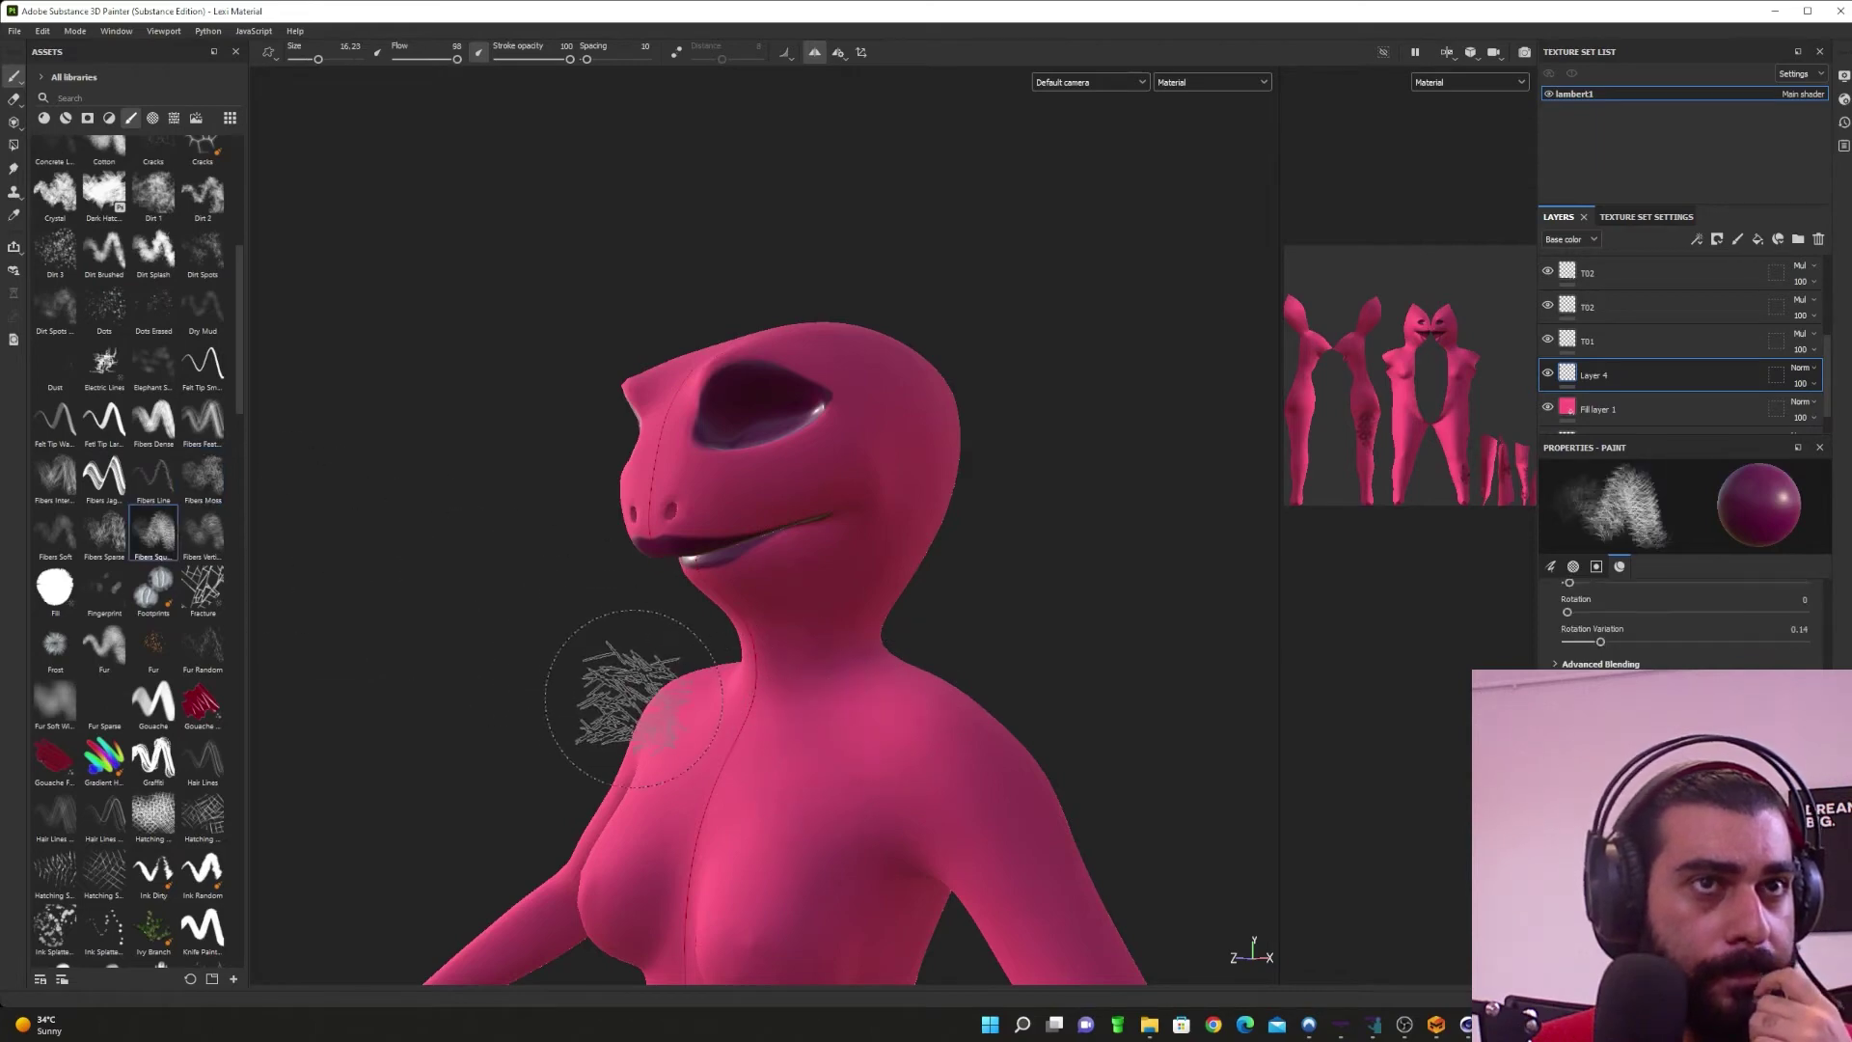
{"action": "left_click", "coordinate": [203, 530]}
{"action": "scroll", "coordinate": [171, 578], "scroll_direction": "down", "scroll_amount": 10}
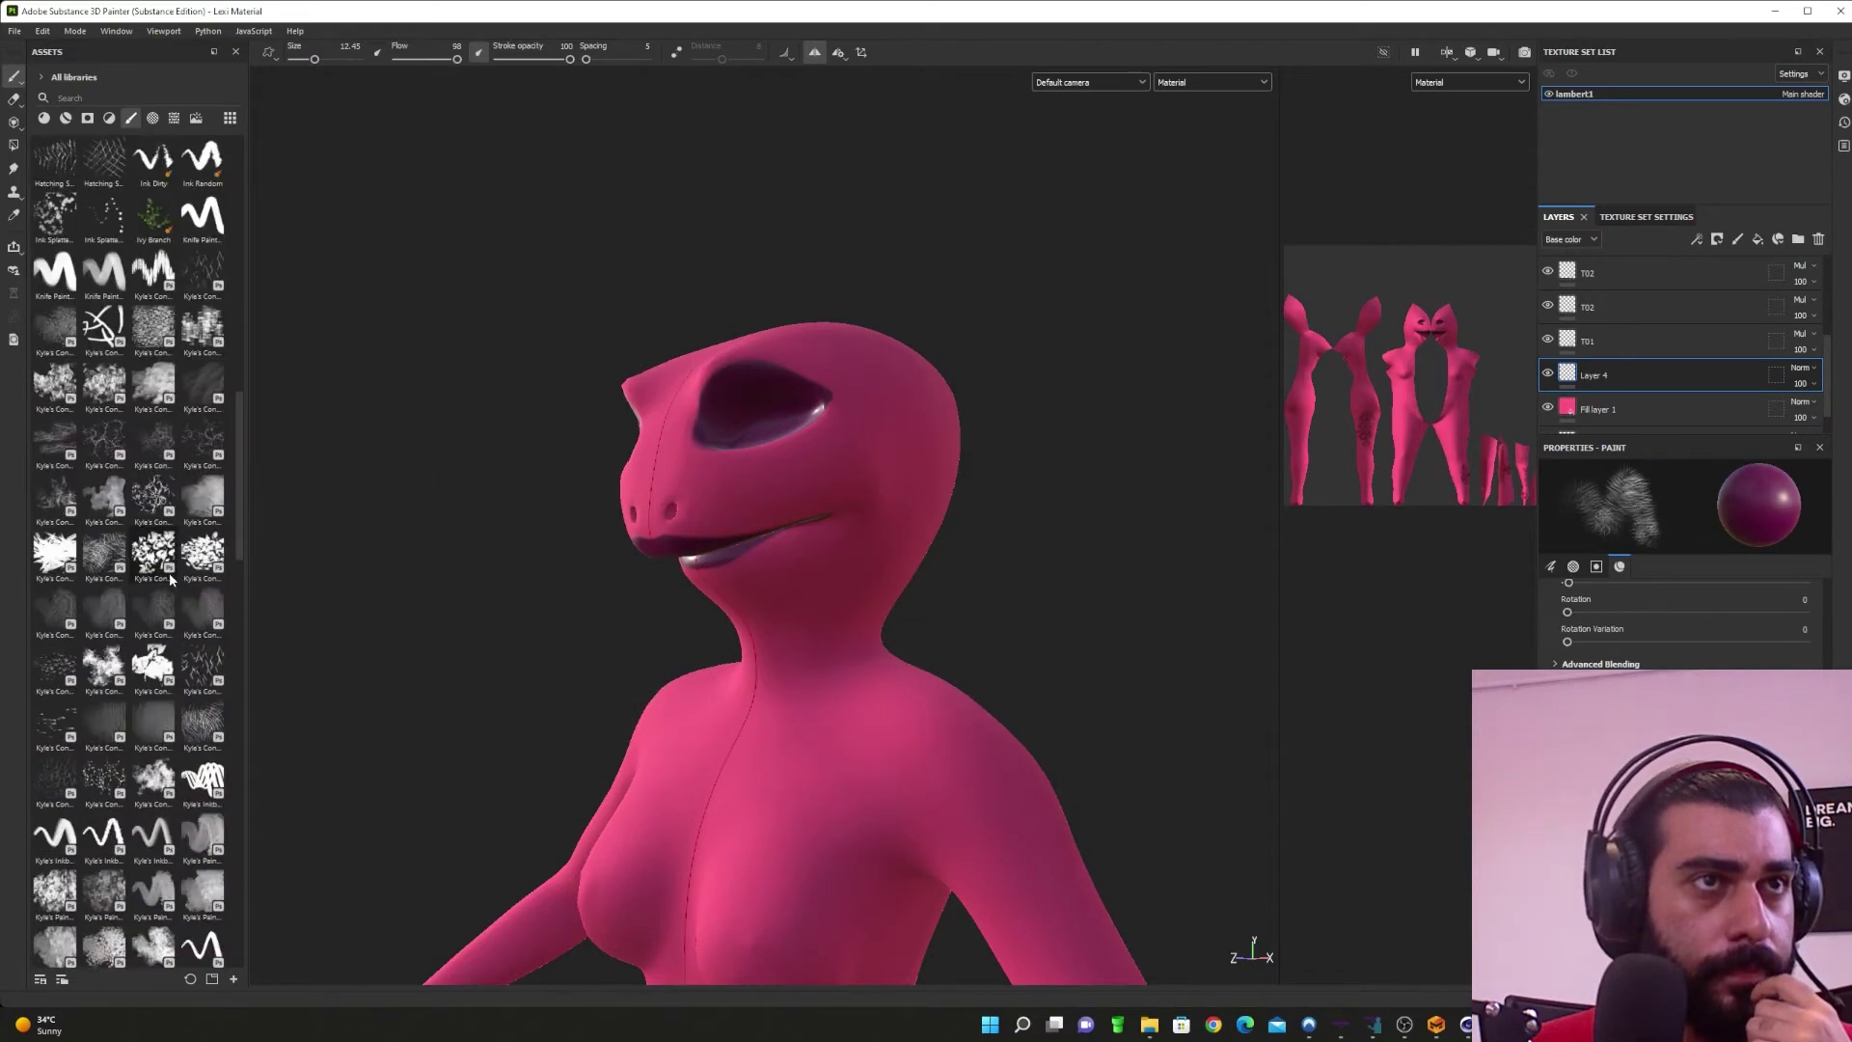
{"action": "left_click", "coordinate": [154, 552]}
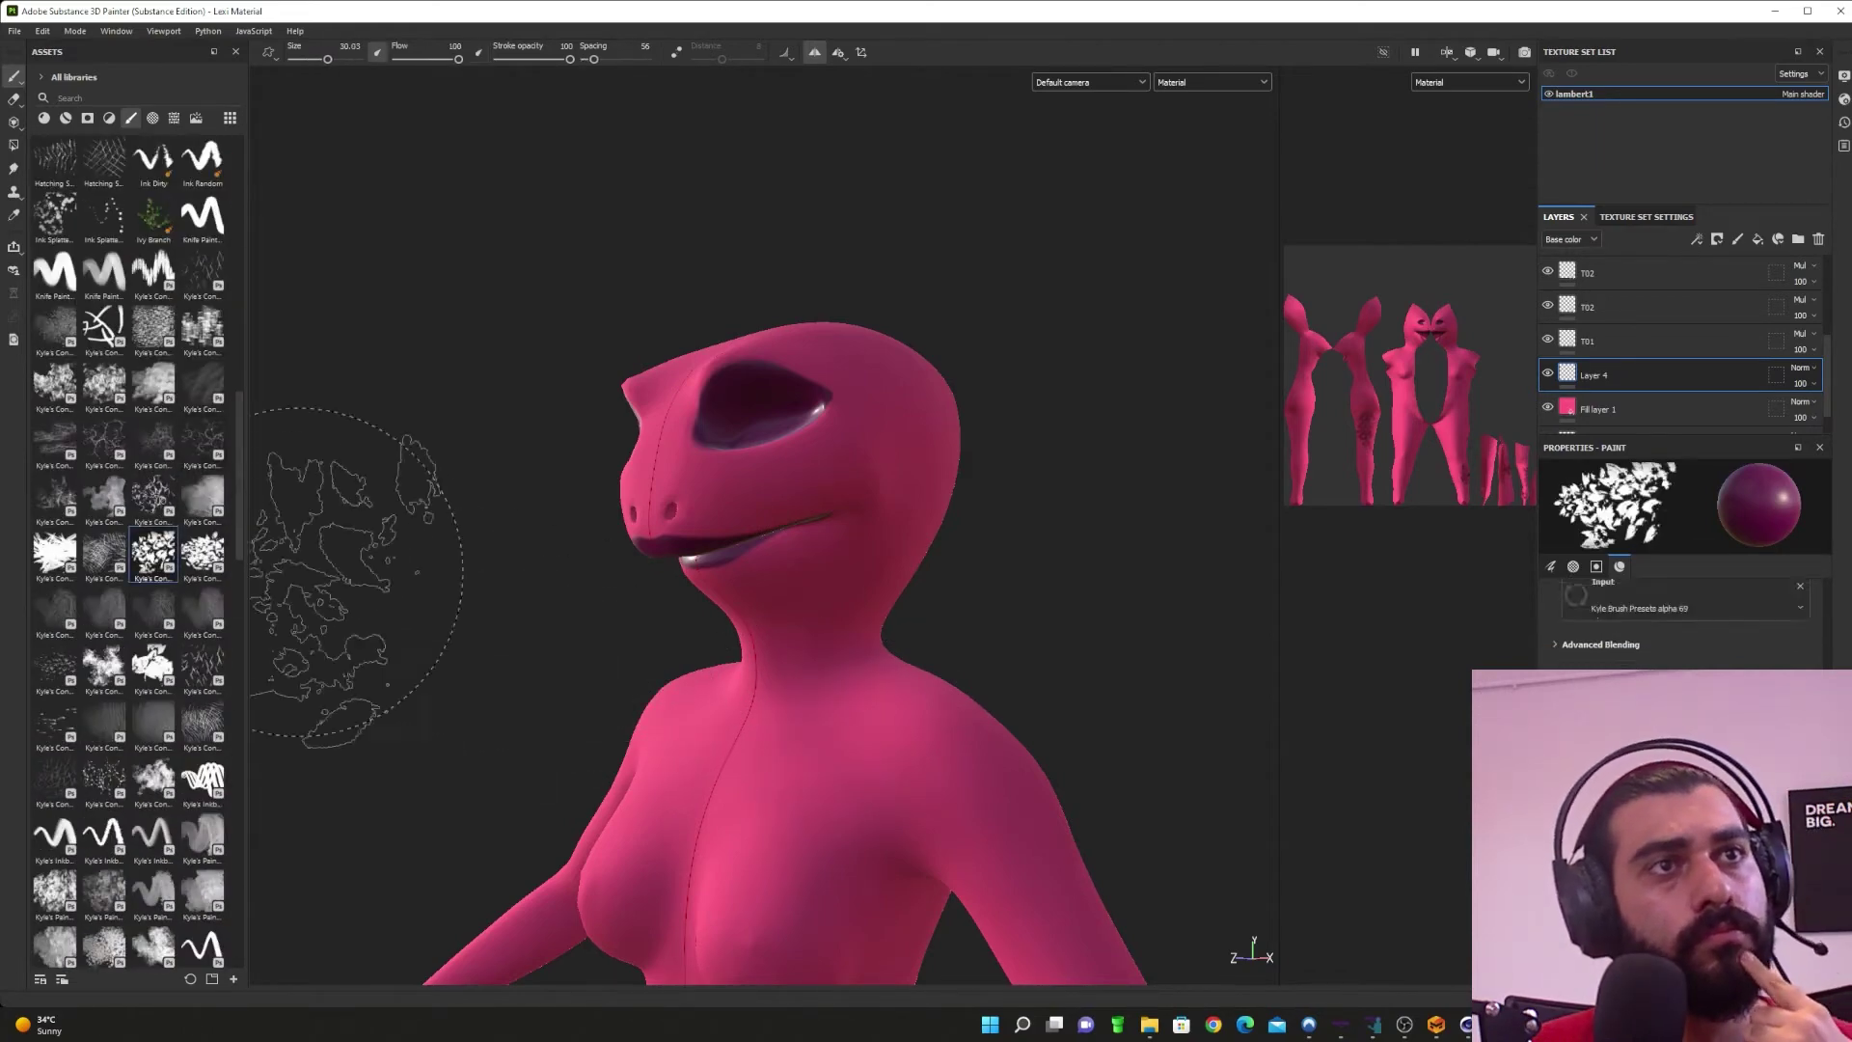
{"action": "mouse_move", "coordinate": [736, 612]}
{"action": "left_mouse_down"}
{"action": "mouse_move", "coordinate": [849, 675]}
{"action": "mouse_move", "coordinate": [873, 772]}
{"action": "left_mouse_up"}
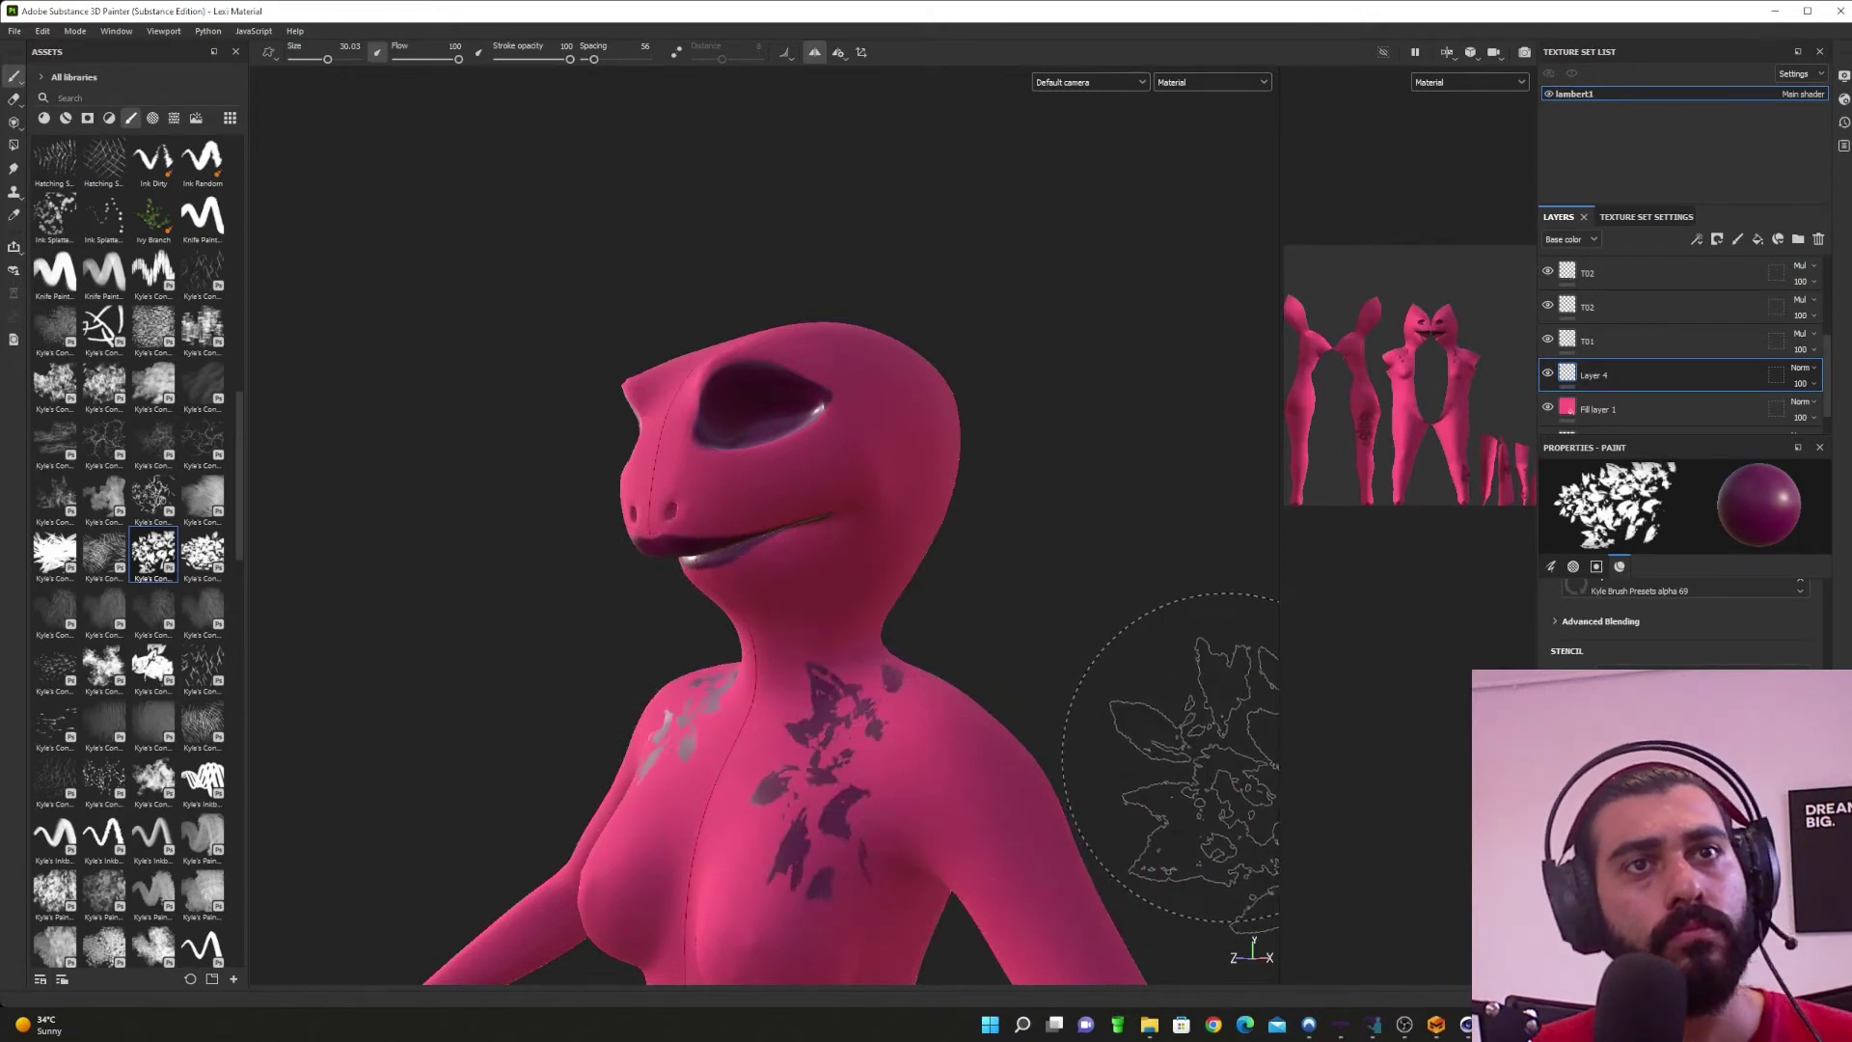
{"action": "key", "text": "ctrl+z"}
Step: Try stamping the patchy splatter brush in dark purple on the tattooed arm's shoulder without symmetry, and undo the stamp
{"action": "mouse_move", "coordinate": [917, 727]}
{"action": "middle_mouse_down", "text": "alt"}
{"action": "mouse_move", "coordinate": [826, 587]}
{"action": "mouse_move", "coordinate": [778, 596]}
{"action": "middle_mouse_up", "text": "alt"}
{"action": "left_click_drag", "start_coordinate": [779, 597], "coordinate": [736, 583], "text": "alt"}
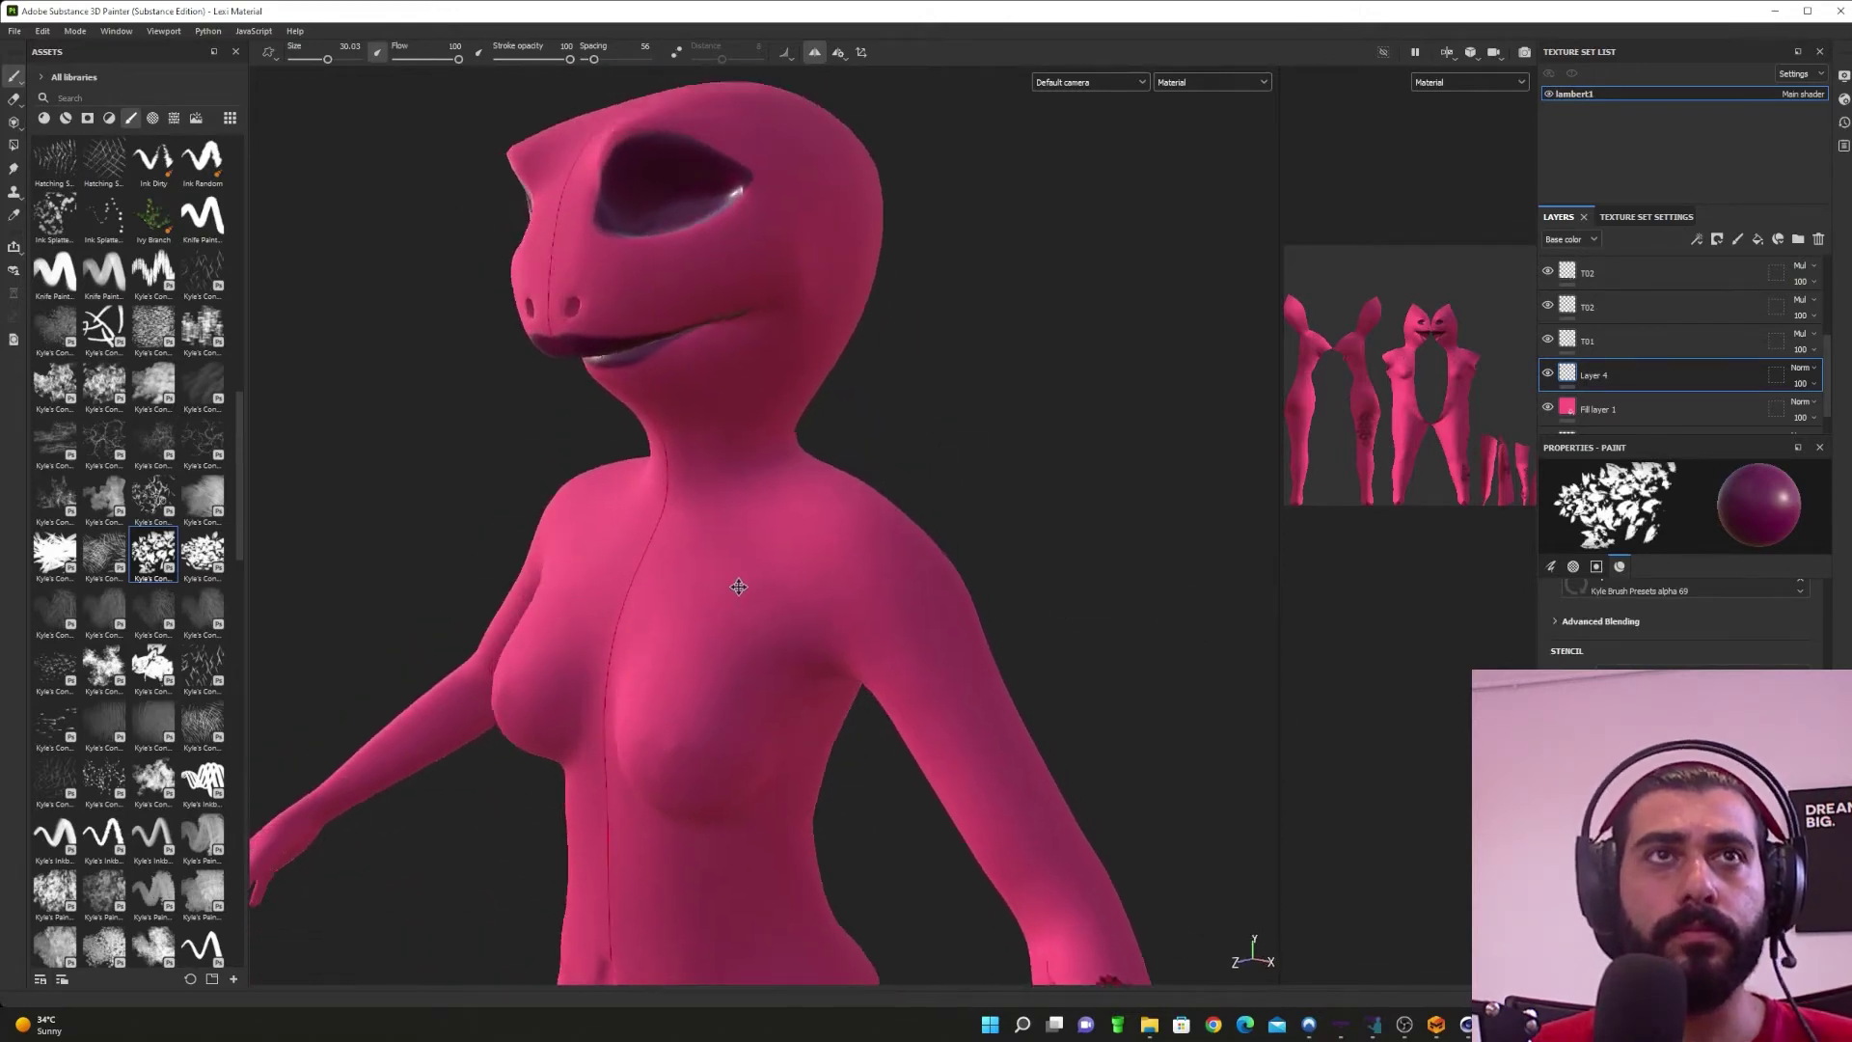
{"action": "middle_click_drag", "start_coordinate": [736, 582], "coordinate": [754, 612], "text": "alt"}
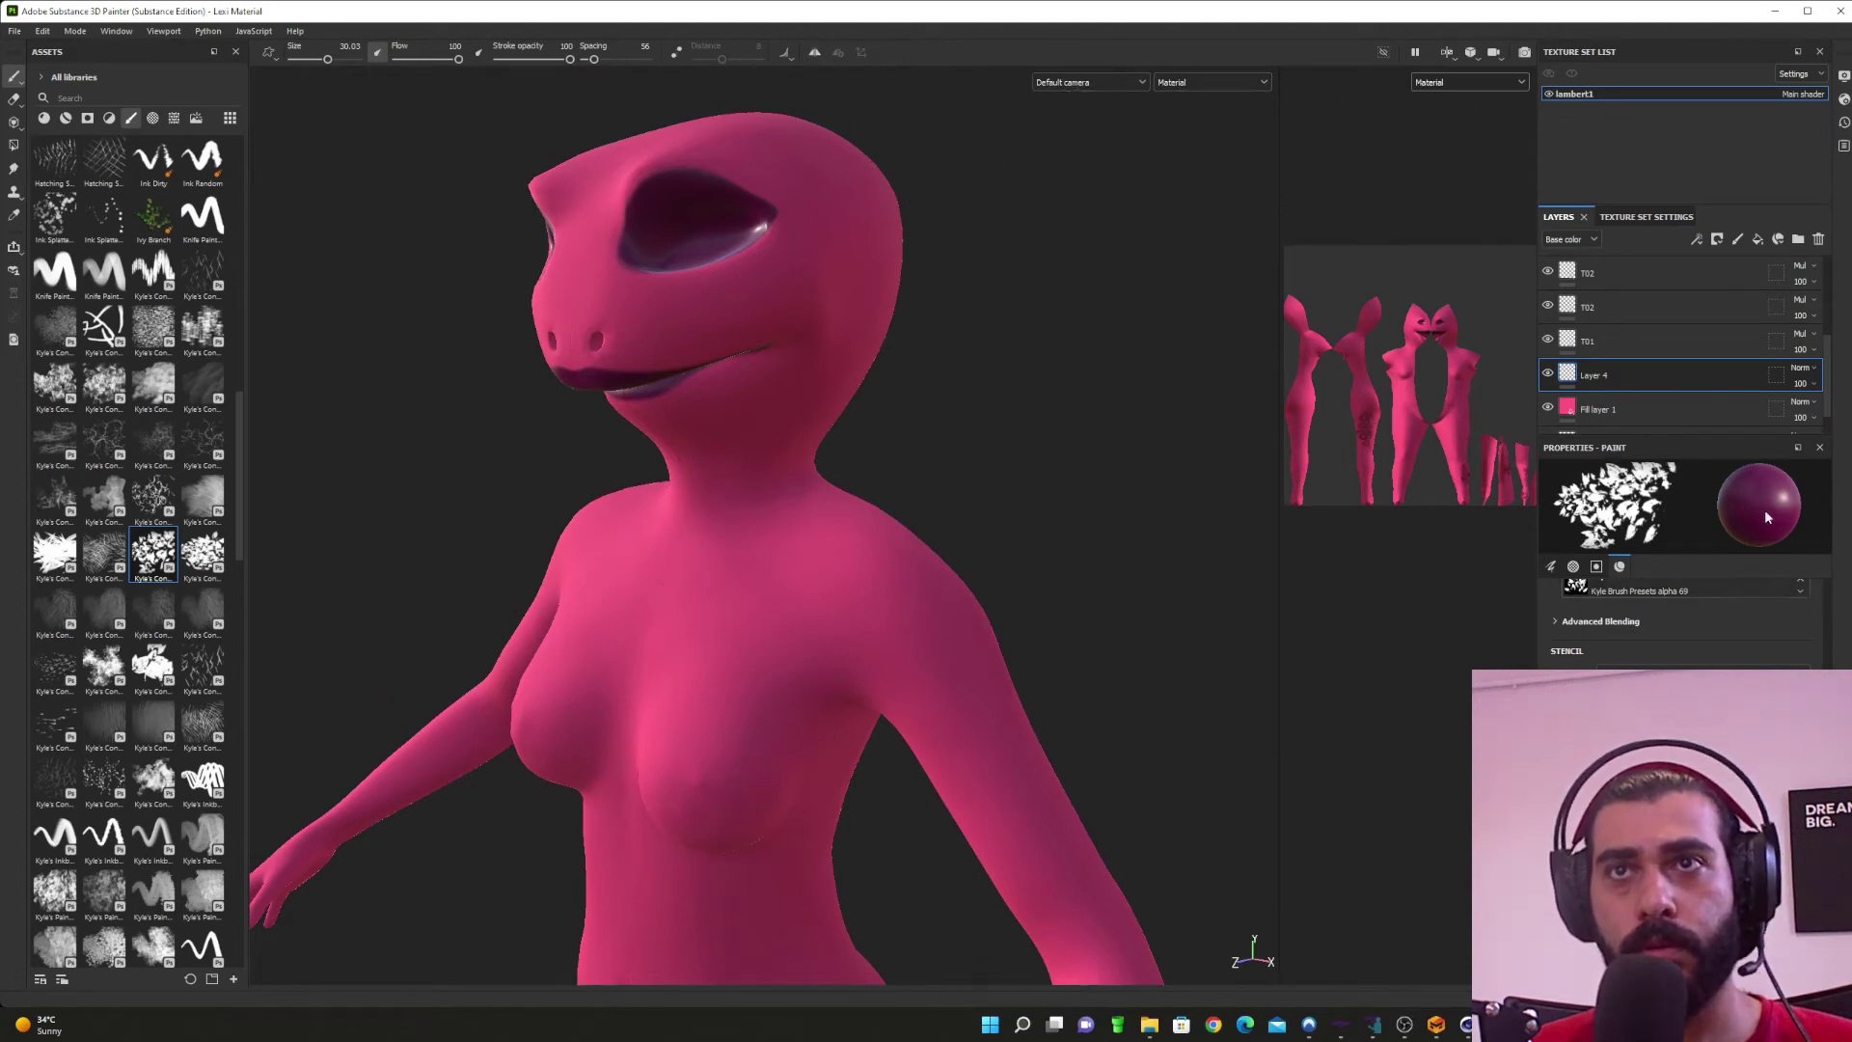
{"action": "left_click", "coordinate": [919, 702]}
{"action": "mouse_move", "coordinate": [984, 845]}
{"action": "left_mouse_down", "text": "alt"}
{"action": "mouse_move", "coordinate": [1035, 878]}
{"action": "mouse_move", "coordinate": [980, 974]}
{"action": "mouse_move", "coordinate": [1008, 859]}
{"action": "left_mouse_up", "text": "alt"}
{"action": "middle_click_drag", "start_coordinate": [969, 821], "coordinate": [917, 234], "text": "alt"}
{"action": "middle_click_drag", "start_coordinate": [928, 558], "coordinate": [916, 299], "text": "alt"}
{"action": "mouse_move", "coordinate": [823, 421]}
{"action": "left_mouse_down", "text": "alt"}
{"action": "mouse_move", "coordinate": [790, 397]}
{"action": "mouse_move", "coordinate": [831, 463]}
{"action": "left_mouse_up", "text": "alt"}
{"action": "middle_click_drag", "start_coordinate": [831, 463], "coordinate": [849, 752], "text": "alt"}
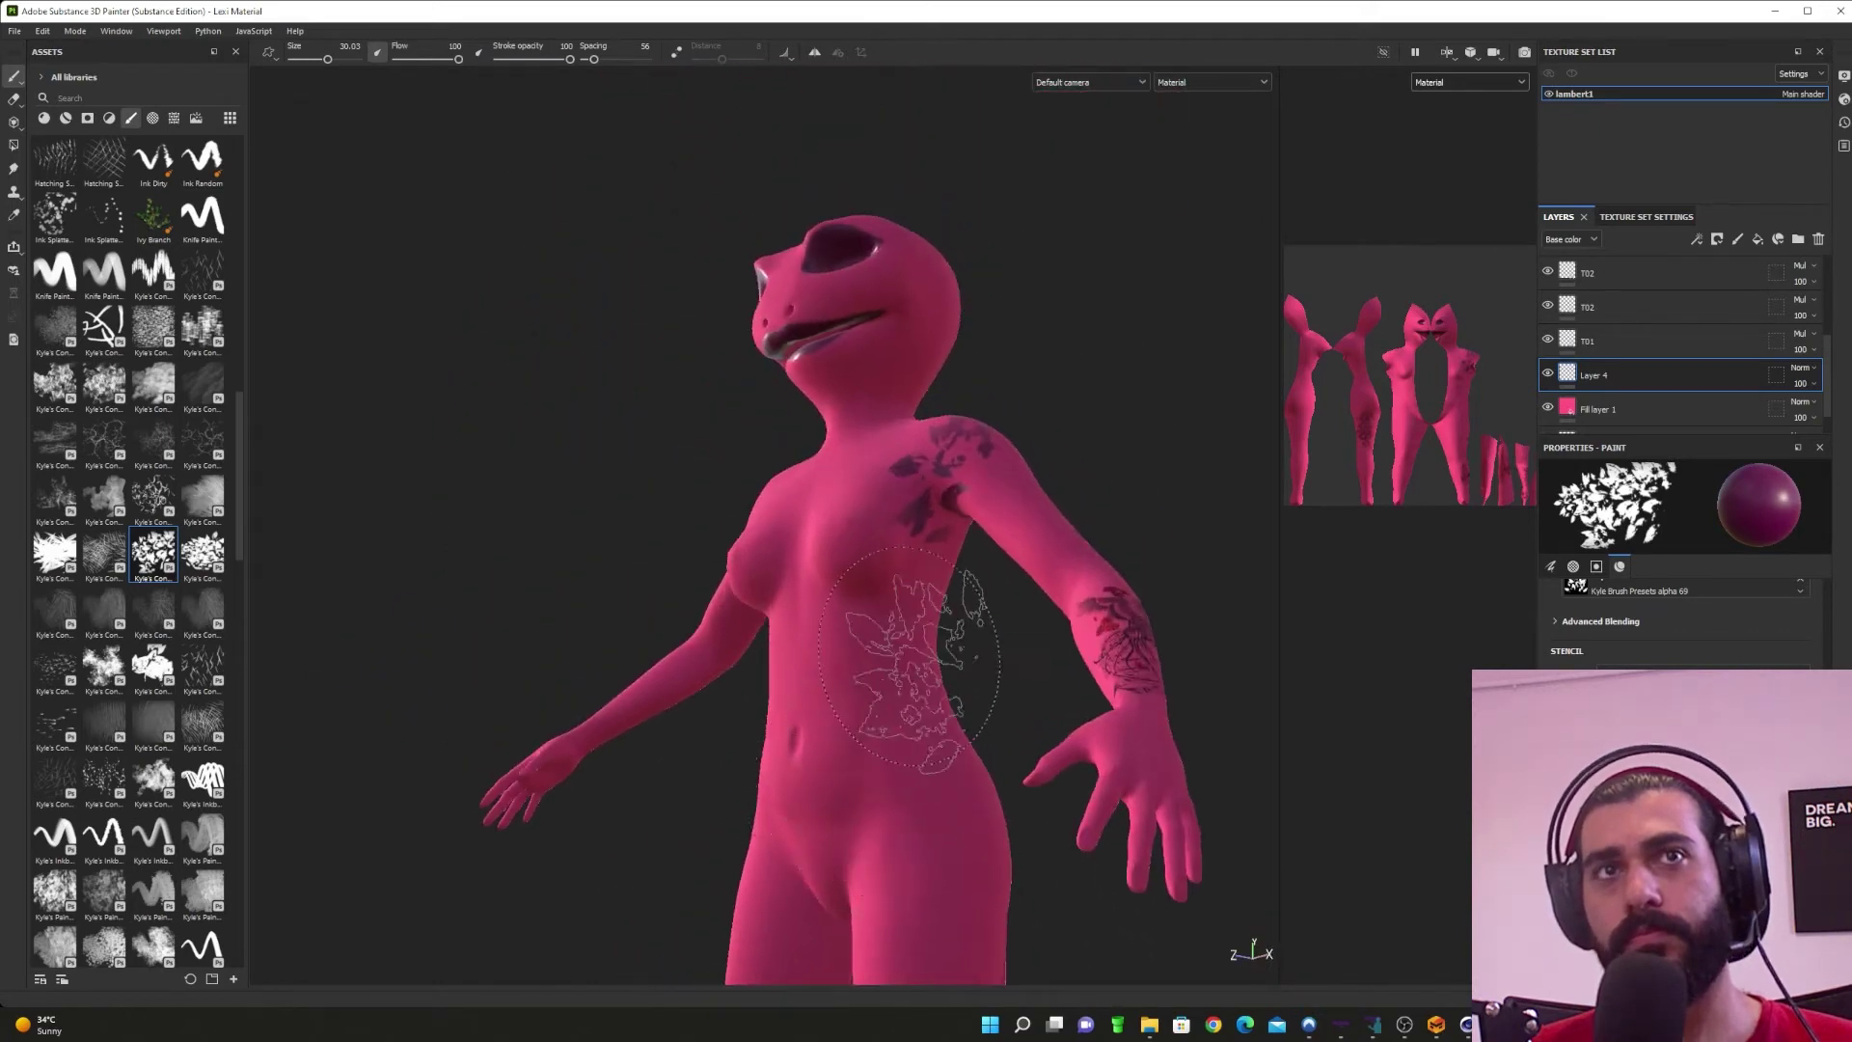
{"action": "left_click_drag", "start_coordinate": [909, 657], "coordinate": [980, 714], "text": "alt"}
{"action": "middle_click_drag", "start_coordinate": [974, 716], "coordinate": [880, 793], "text": "alt"}
{"action": "left_click_drag", "start_coordinate": [885, 809], "coordinate": [842, 824], "text": "alt"}
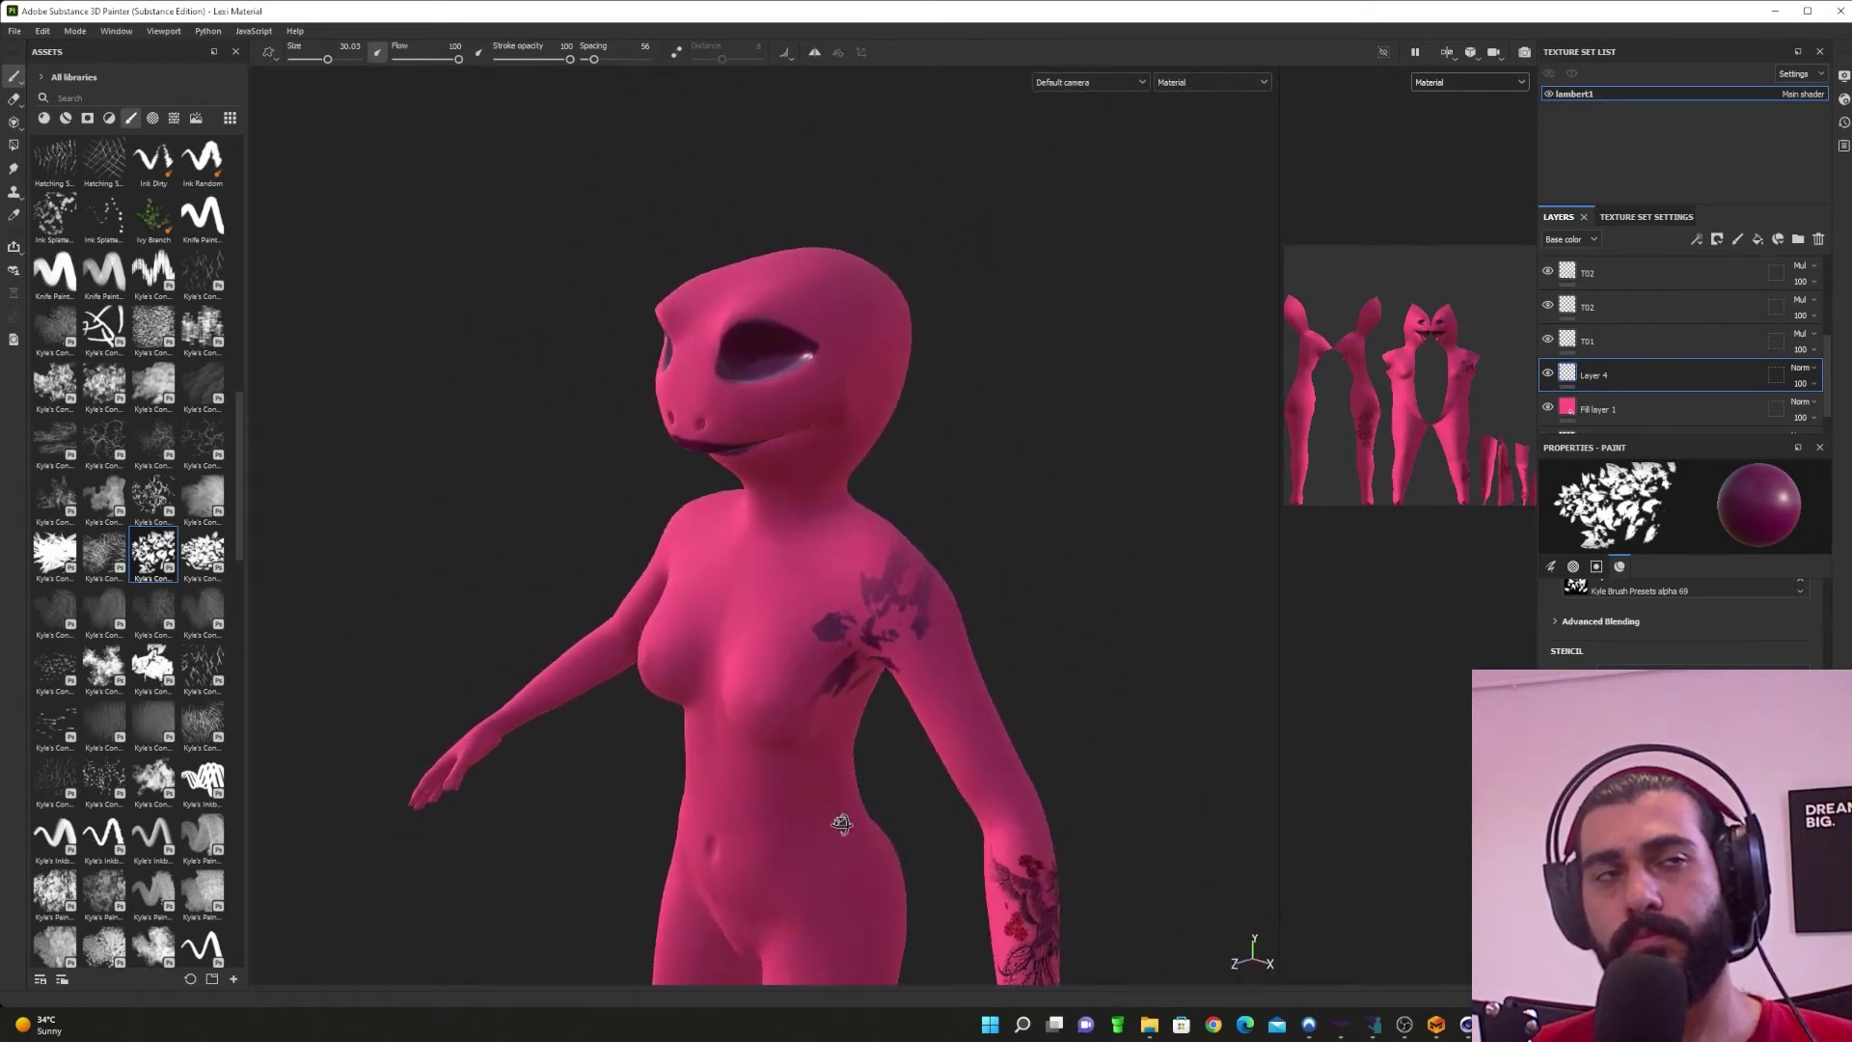
{"action": "key", "text": "ctrl+z"}
Step: Try the Kyle's brush with dense jagged slashes on the tattooed arm's shoulder, and undo the paint
{"action": "left_click", "coordinate": [54, 556]}
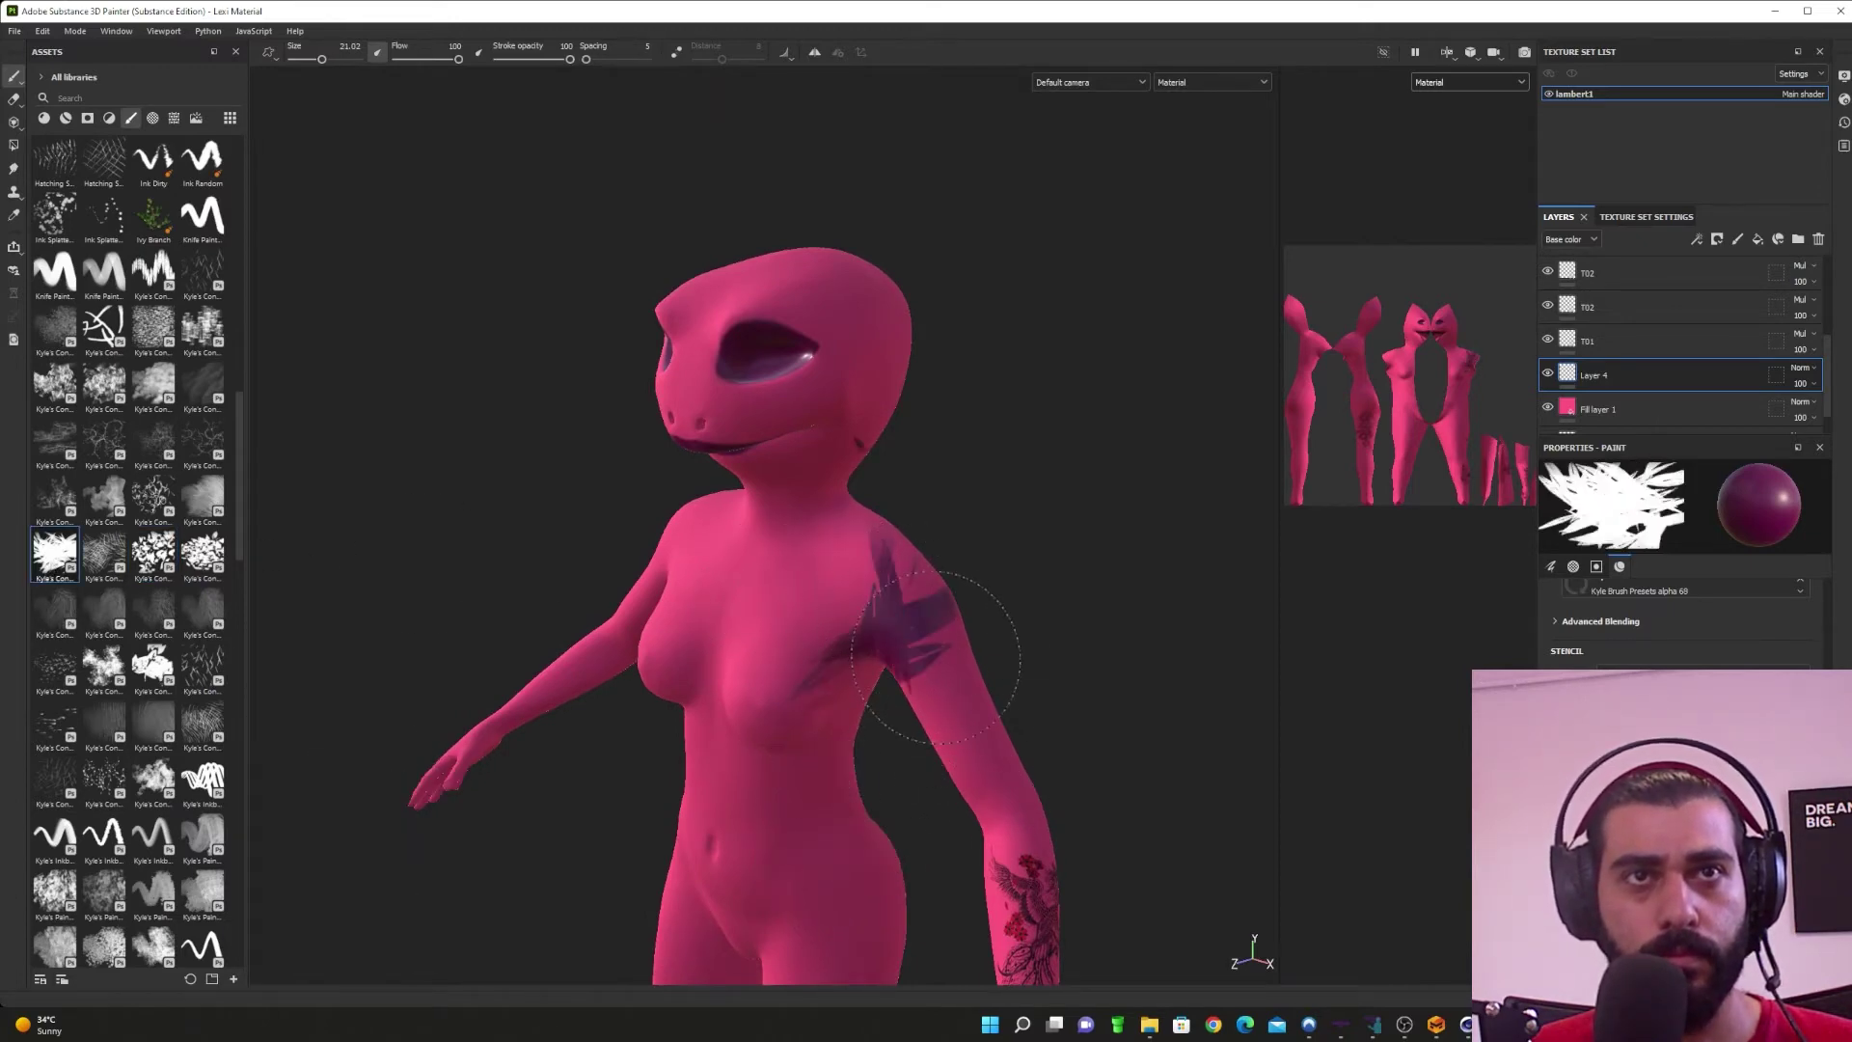
{"action": "key", "text": "ctrl+z"}
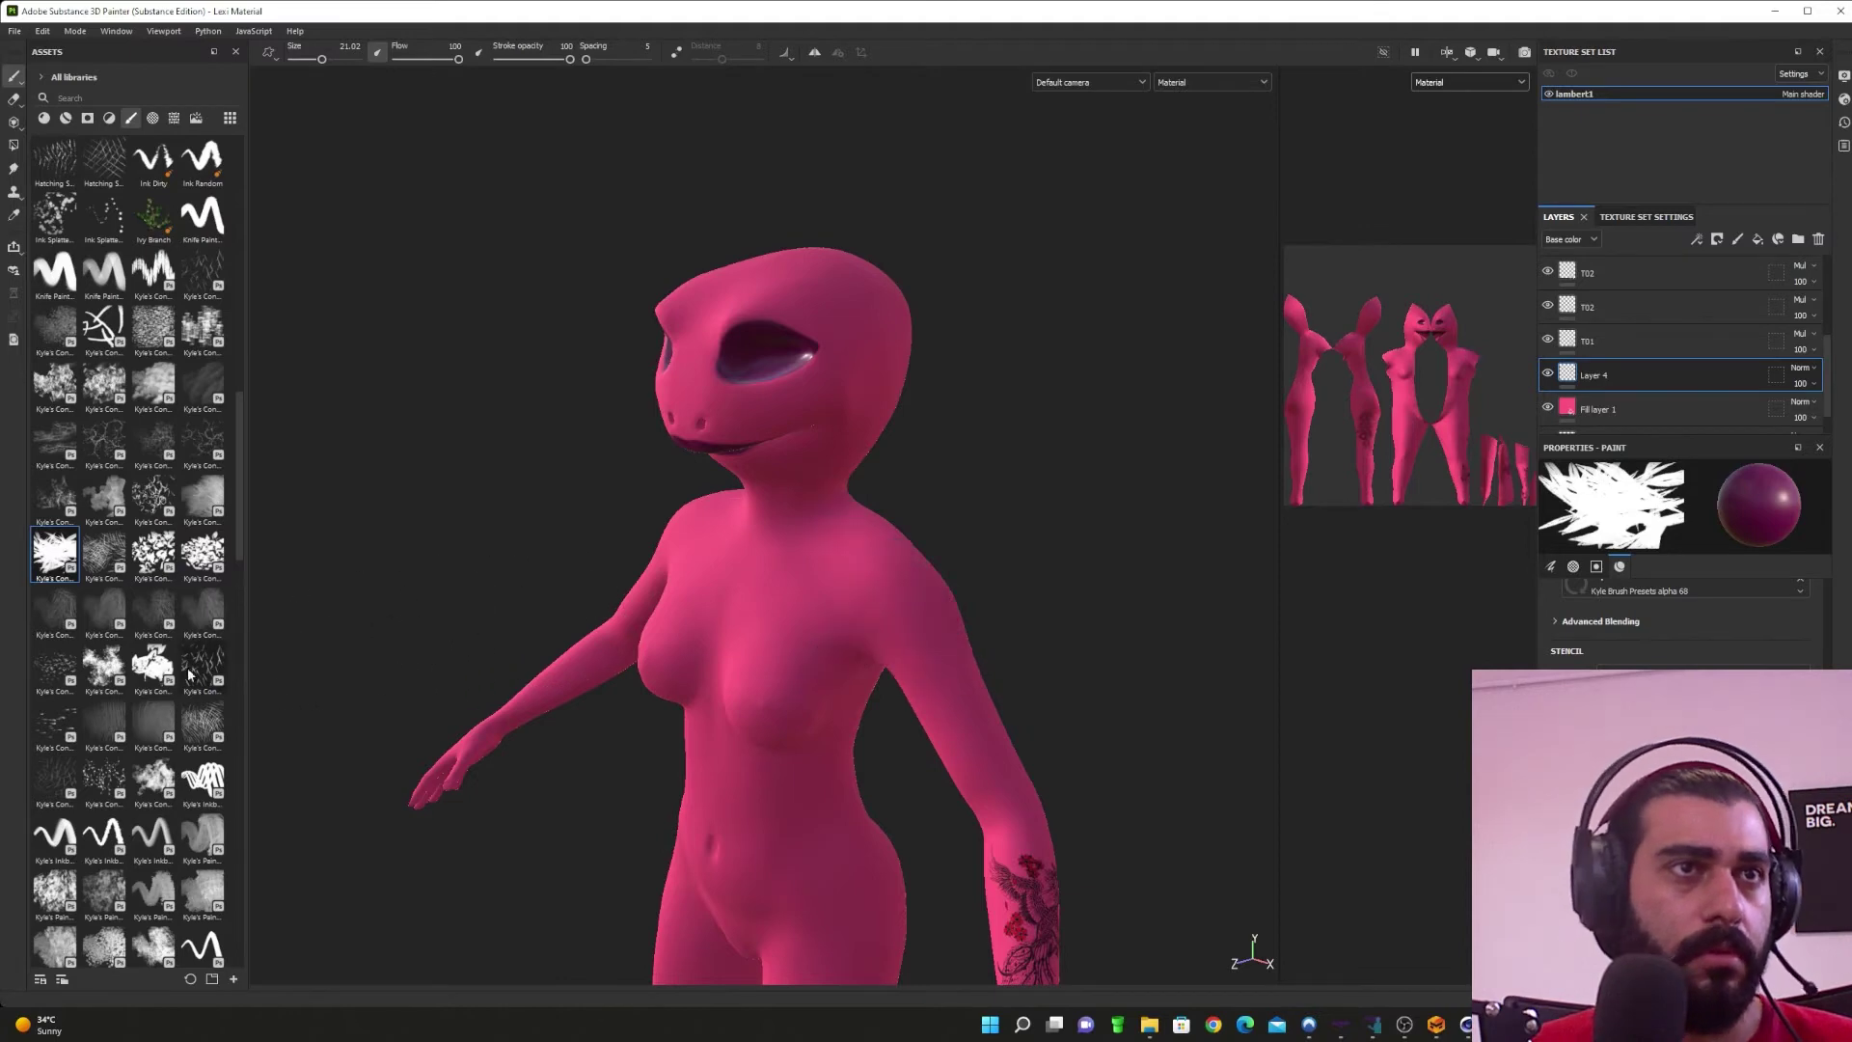
Step: Try stamping the Kyle's leaf-like splatter brush in dark purple on the forehead and top of the head, and undo the stamps
{"action": "left_click", "coordinate": [203, 553]}
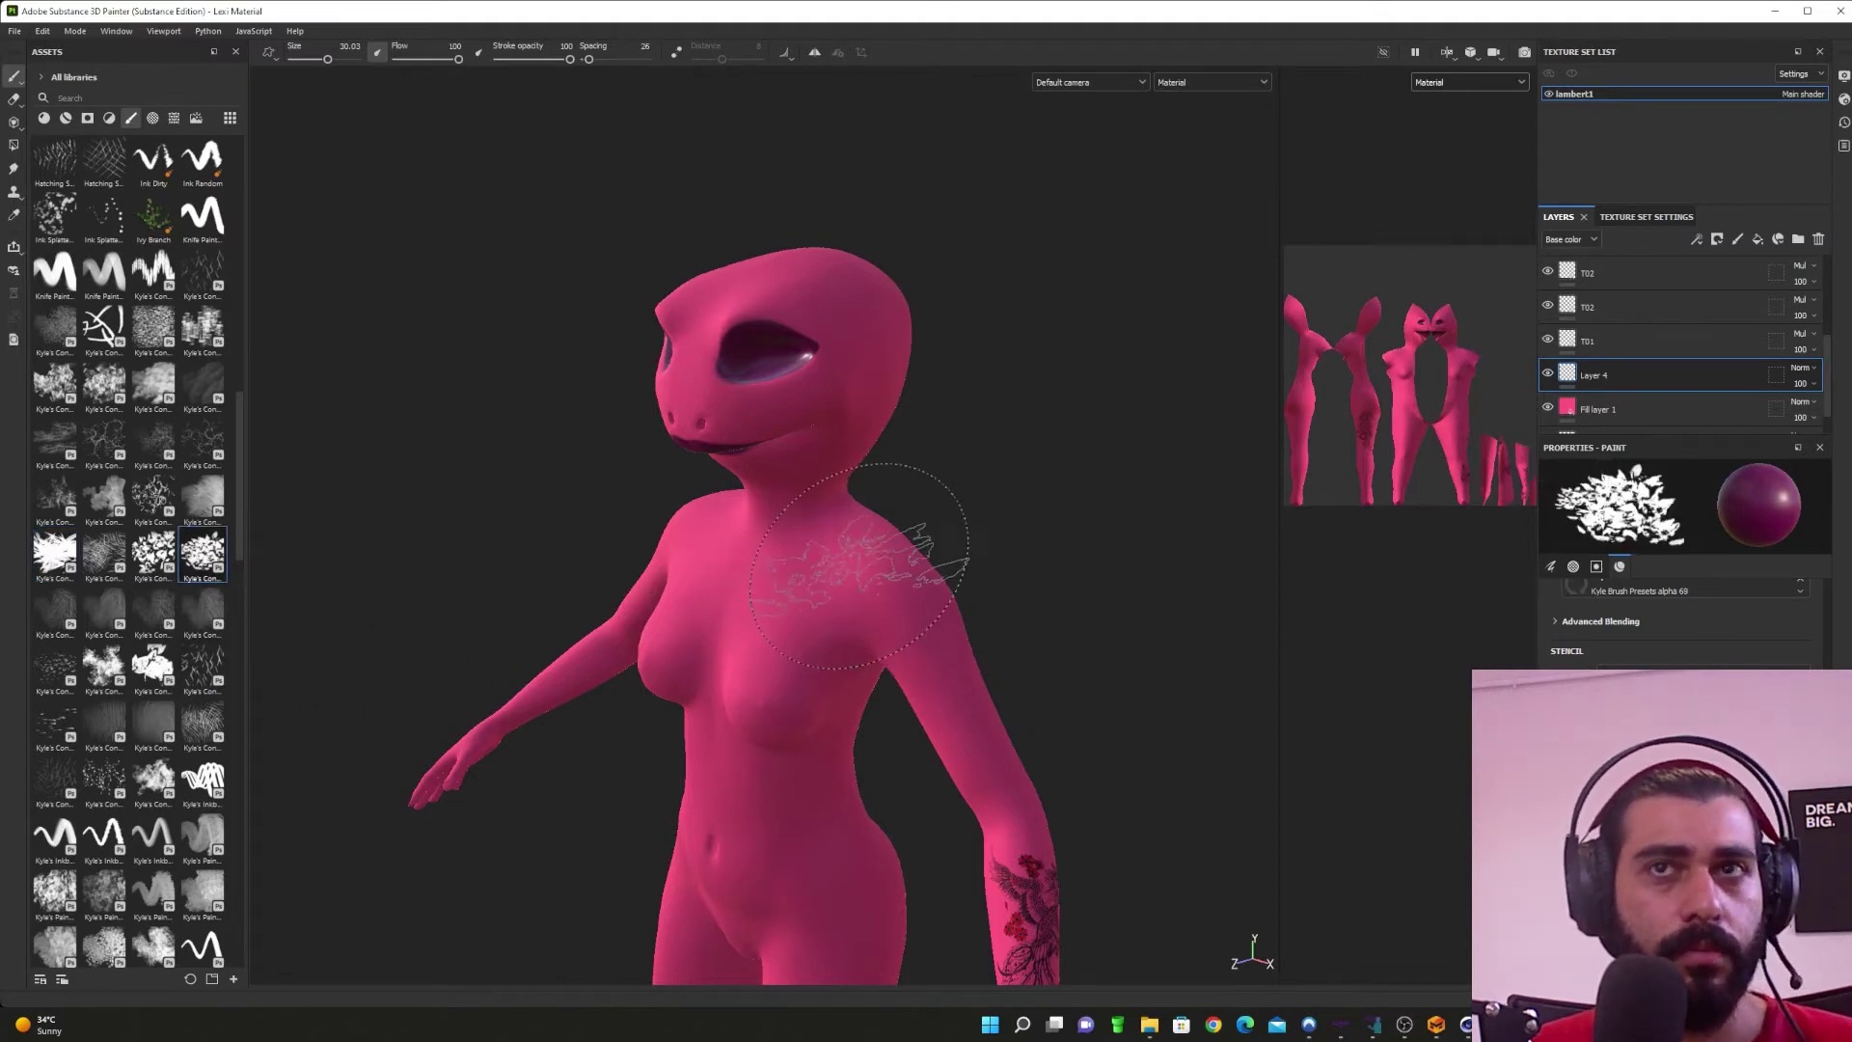
{"action": "mouse_move", "coordinate": [974, 641]}
{"action": "left_mouse_down", "text": "alt"}
{"action": "mouse_move", "coordinate": [881, 653]}
{"action": "mouse_move", "coordinate": [859, 608]}
{"action": "left_mouse_up", "text": "alt"}
{"action": "key", "text": "ctrl+z"}
{"action": "mouse_move", "coordinate": [857, 400]}
{"action": "left_mouse_down", "text": "alt"}
{"action": "mouse_move", "coordinate": [863, 521]}
{"action": "mouse_move", "coordinate": [960, 662]}
{"action": "mouse_move", "coordinate": [1034, 682]}
{"action": "left_mouse_up", "text": "alt"}
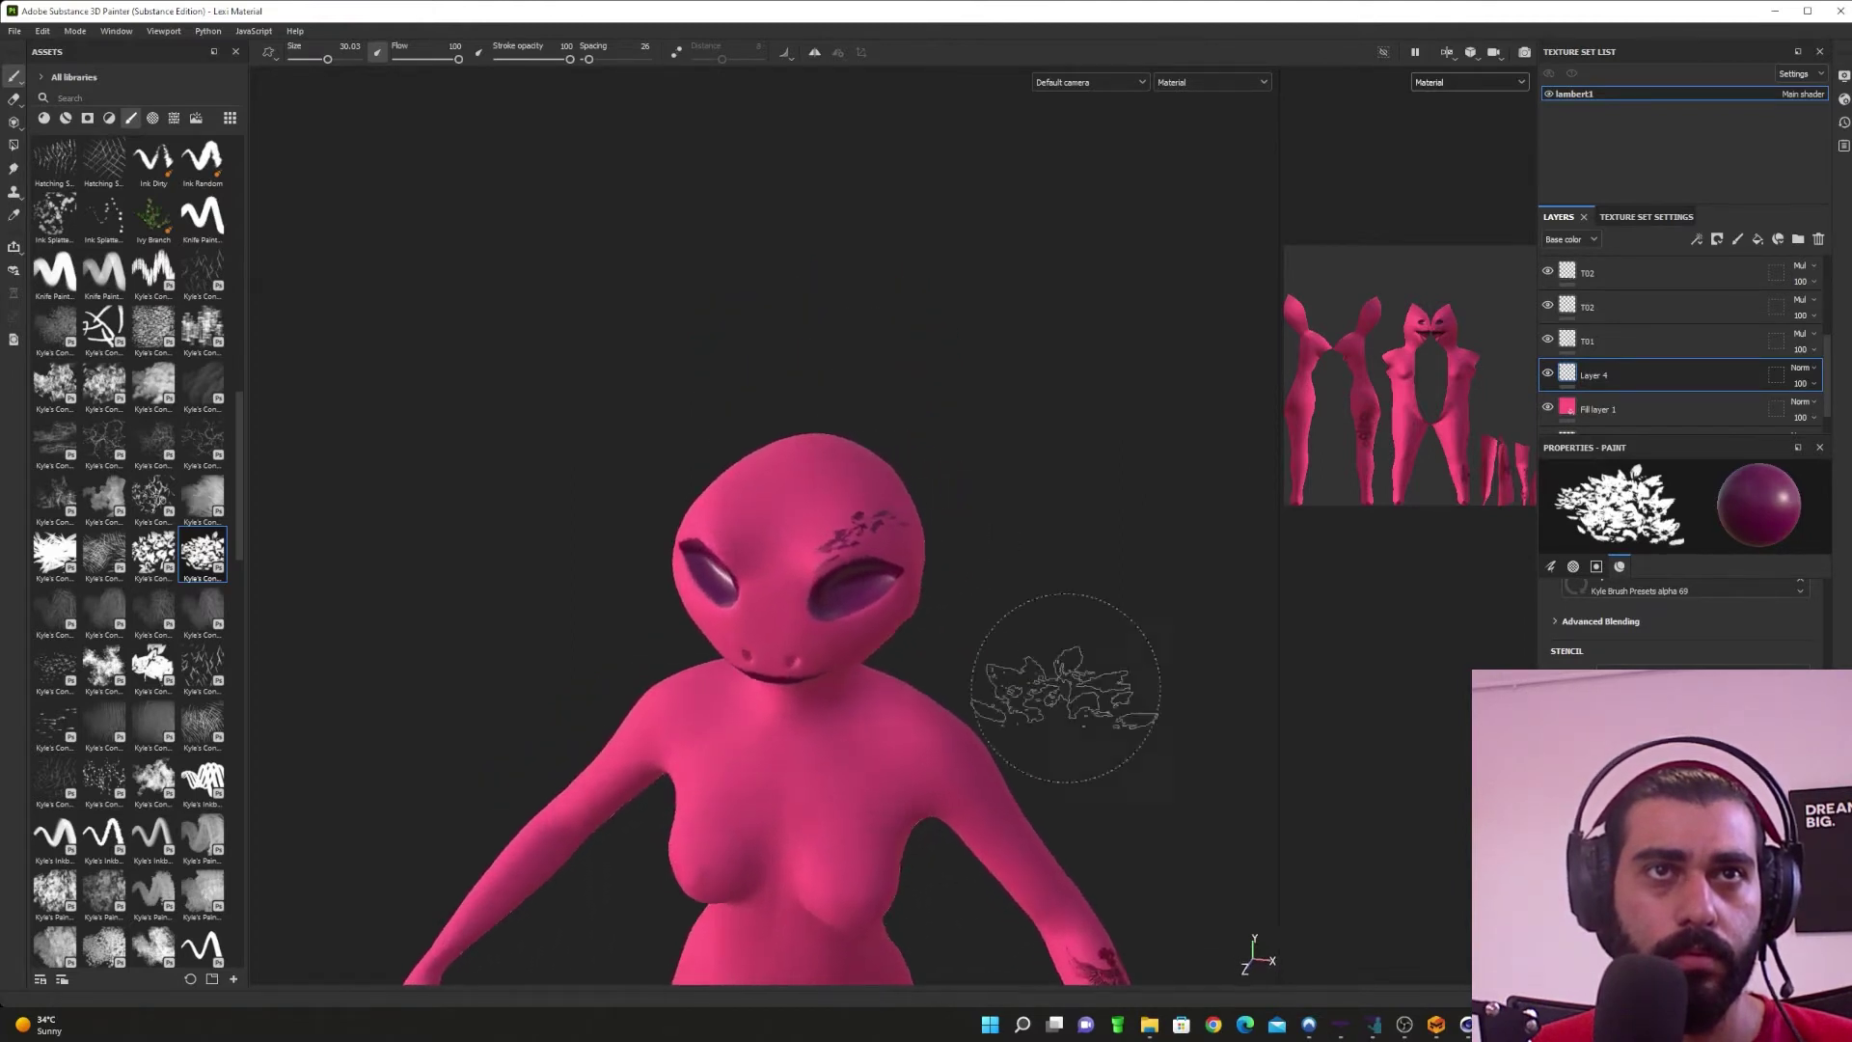
{"action": "left_click", "coordinate": [837, 545]}
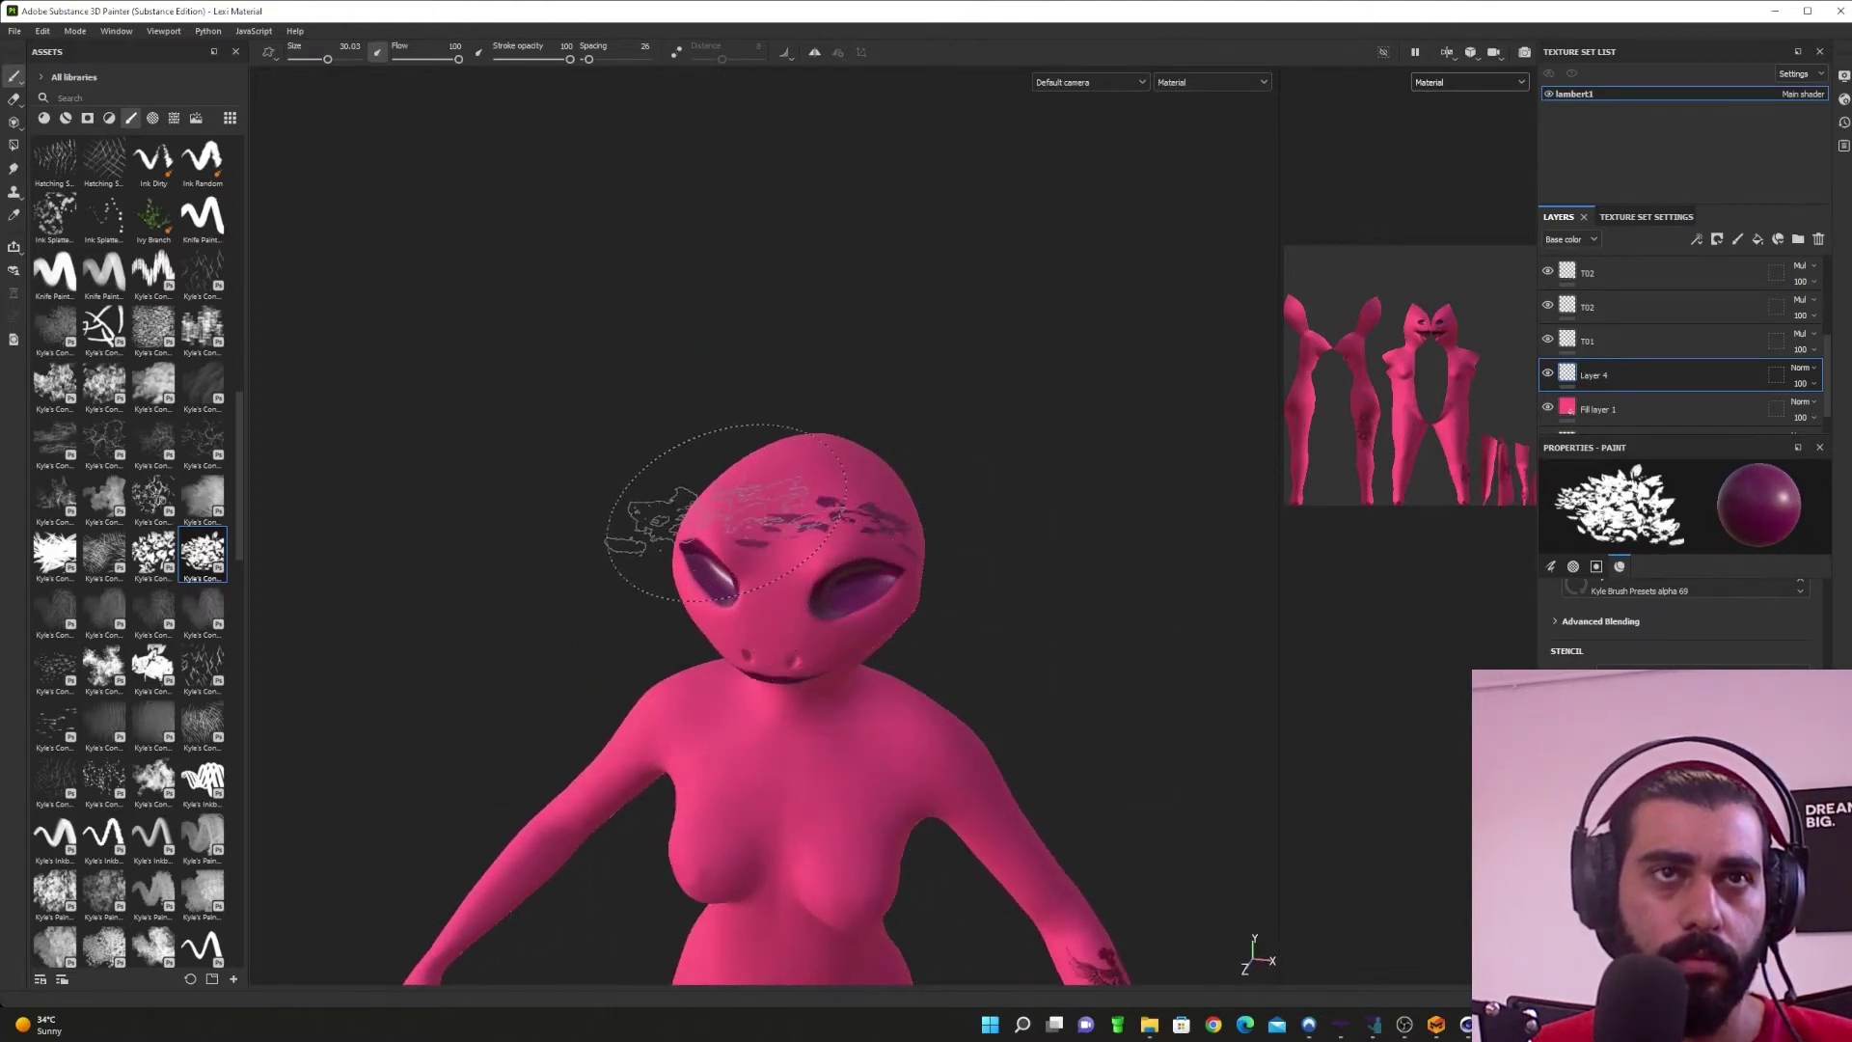
{"action": "mouse_move", "coordinate": [666, 535]}
{"action": "left_mouse_down", "text": "alt"}
{"action": "mouse_move", "coordinate": [835, 713]}
{"action": "mouse_move", "coordinate": [957, 715]}
{"action": "left_mouse_up", "text": "alt"}
{"action": "key", "text": "ctrl+z"}
{"action": "left_click", "coordinate": [674, 455]}
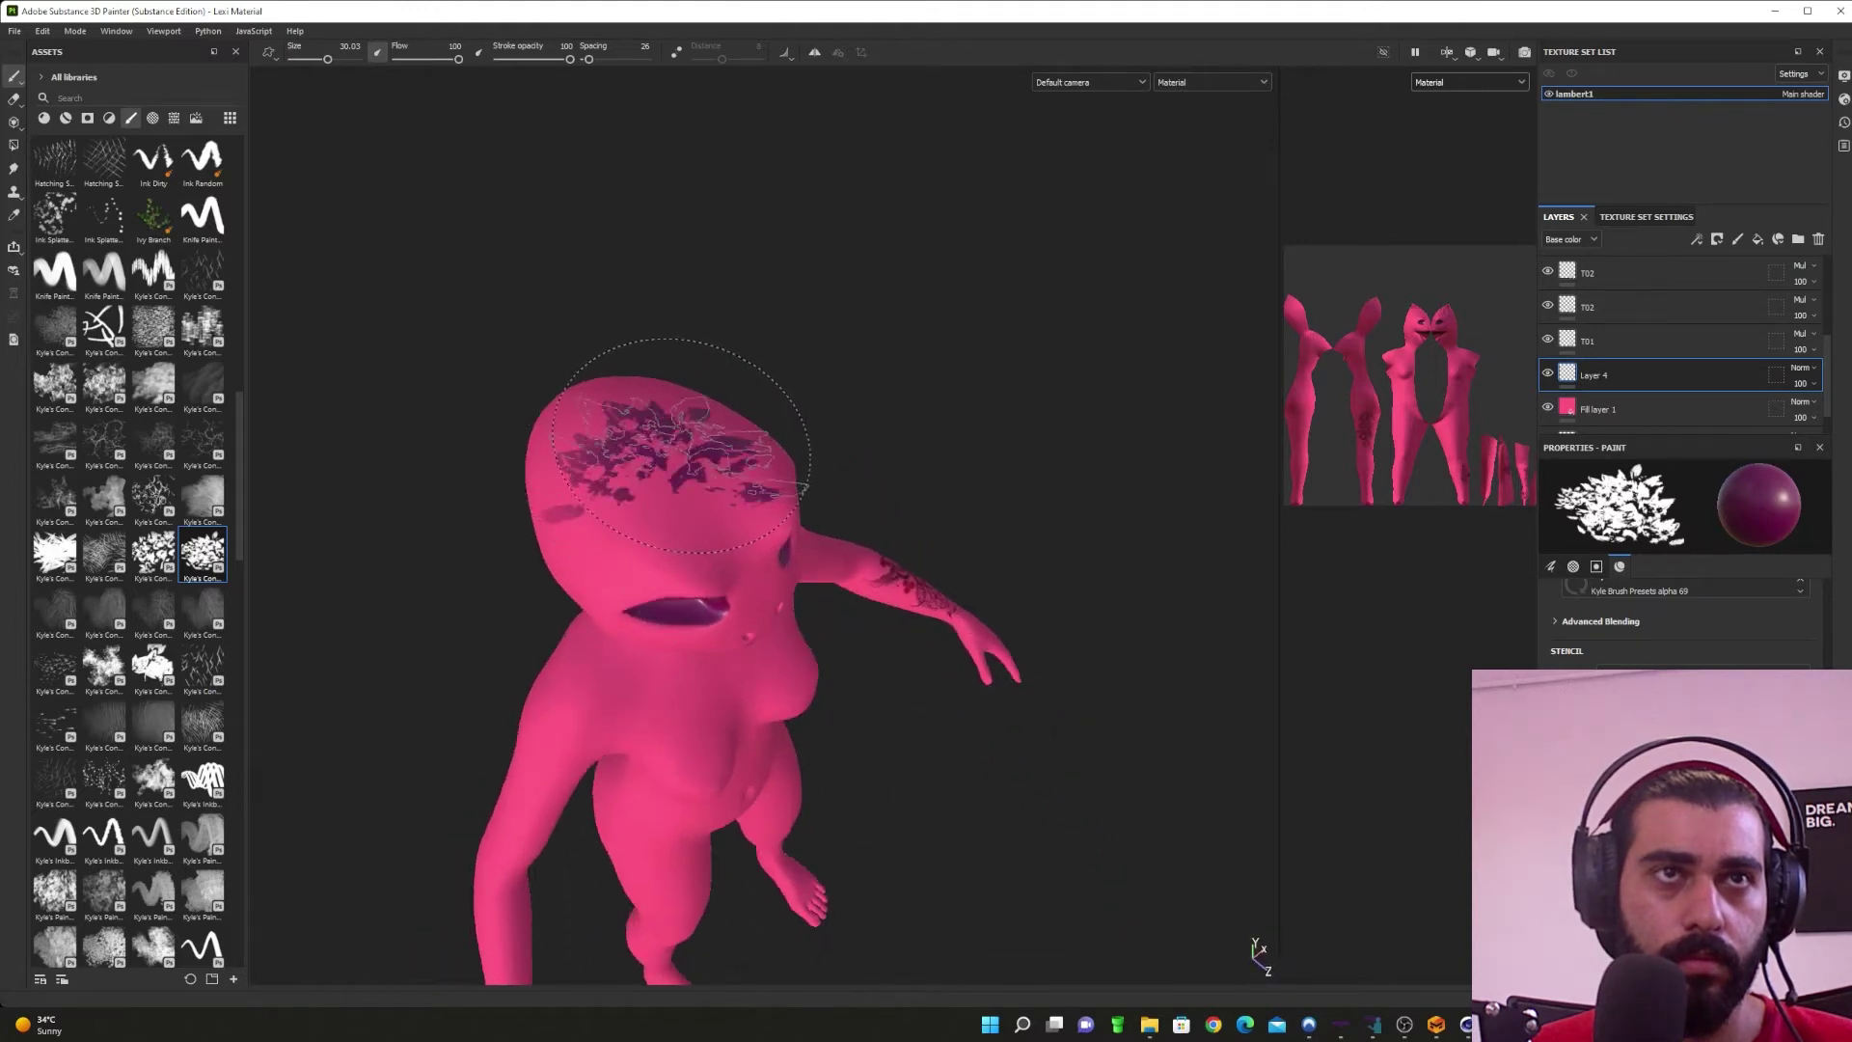
{"action": "key", "text": "ctrl+z"}
{"action": "mouse_move", "coordinate": [781, 705]}
{"action": "left_mouse_down", "text": "alt"}
{"action": "mouse_move", "coordinate": [675, 646]}
{"action": "mouse_move", "coordinate": [847, 532]}
{"action": "left_mouse_up", "text": "alt"}
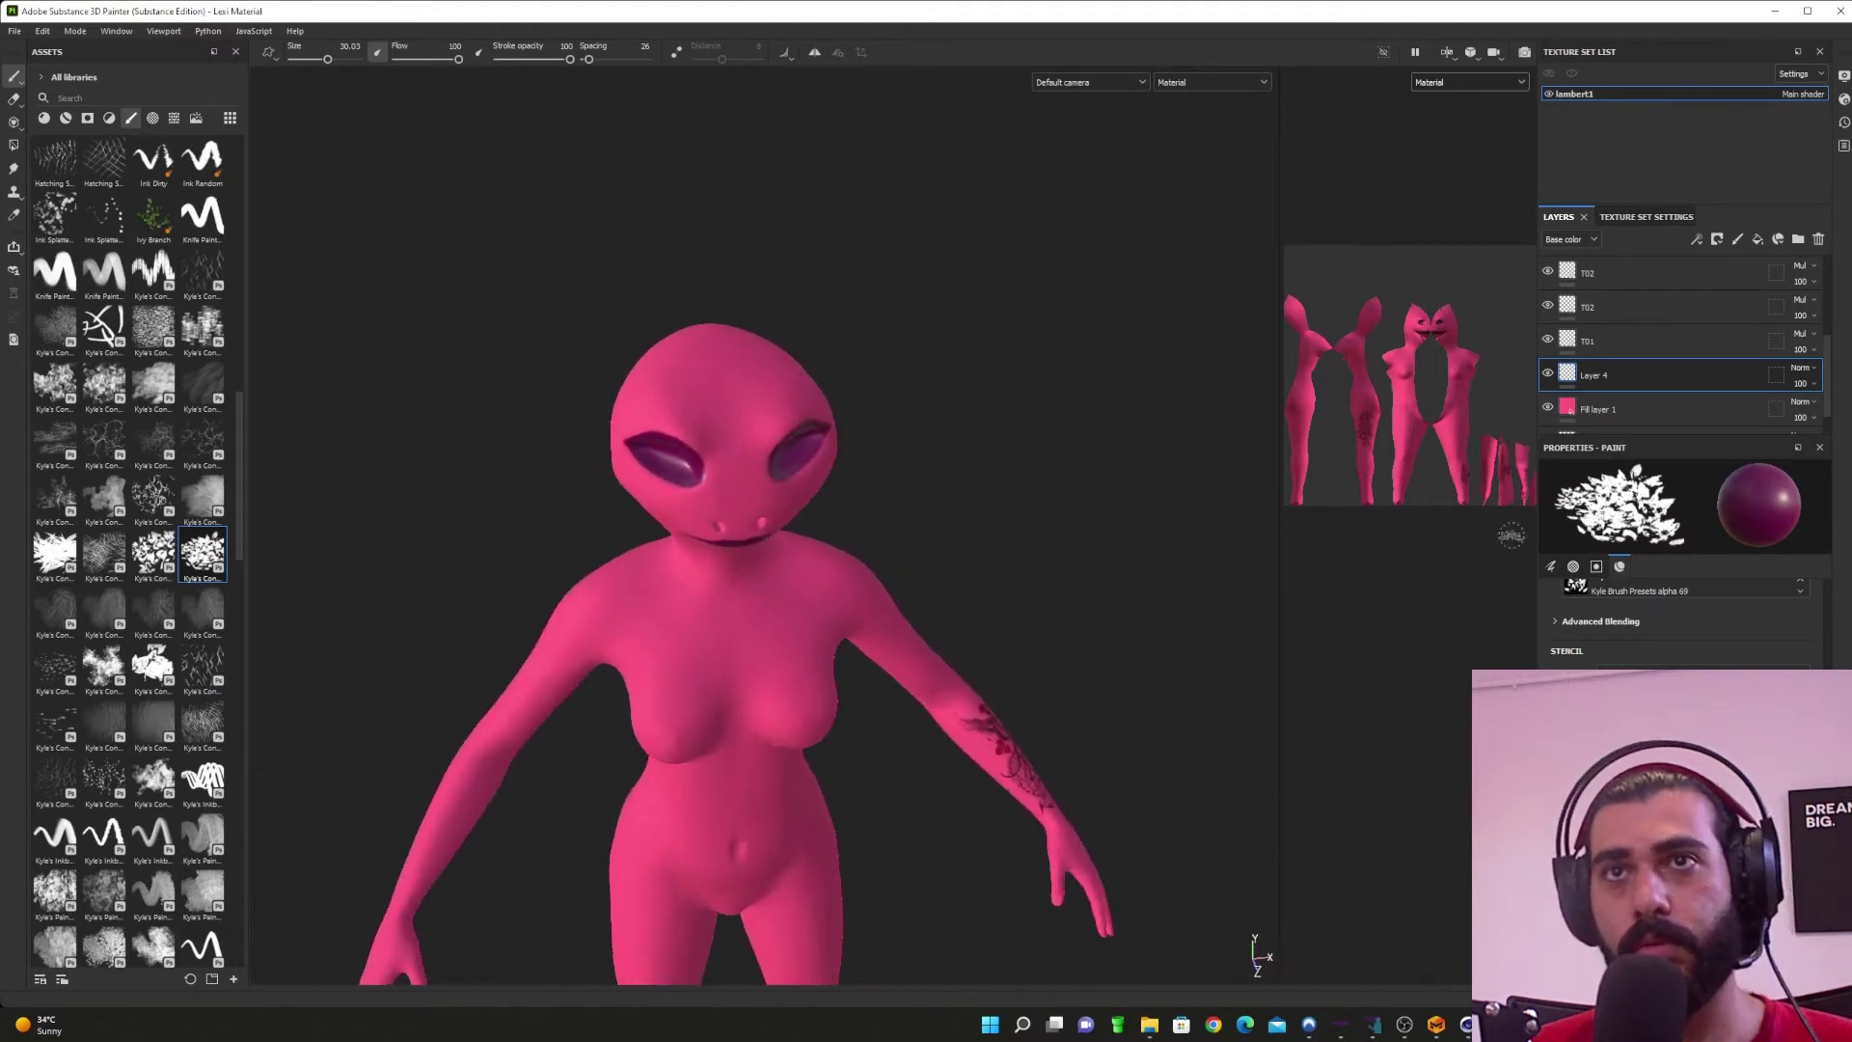
Step: Reduce the brush size to 16.46, try a small dark purple stroke on the forehead, and undo it
{"action": "left_click_drag", "start_coordinate": [691, 369], "coordinate": [745, 488], "text": "alt"}
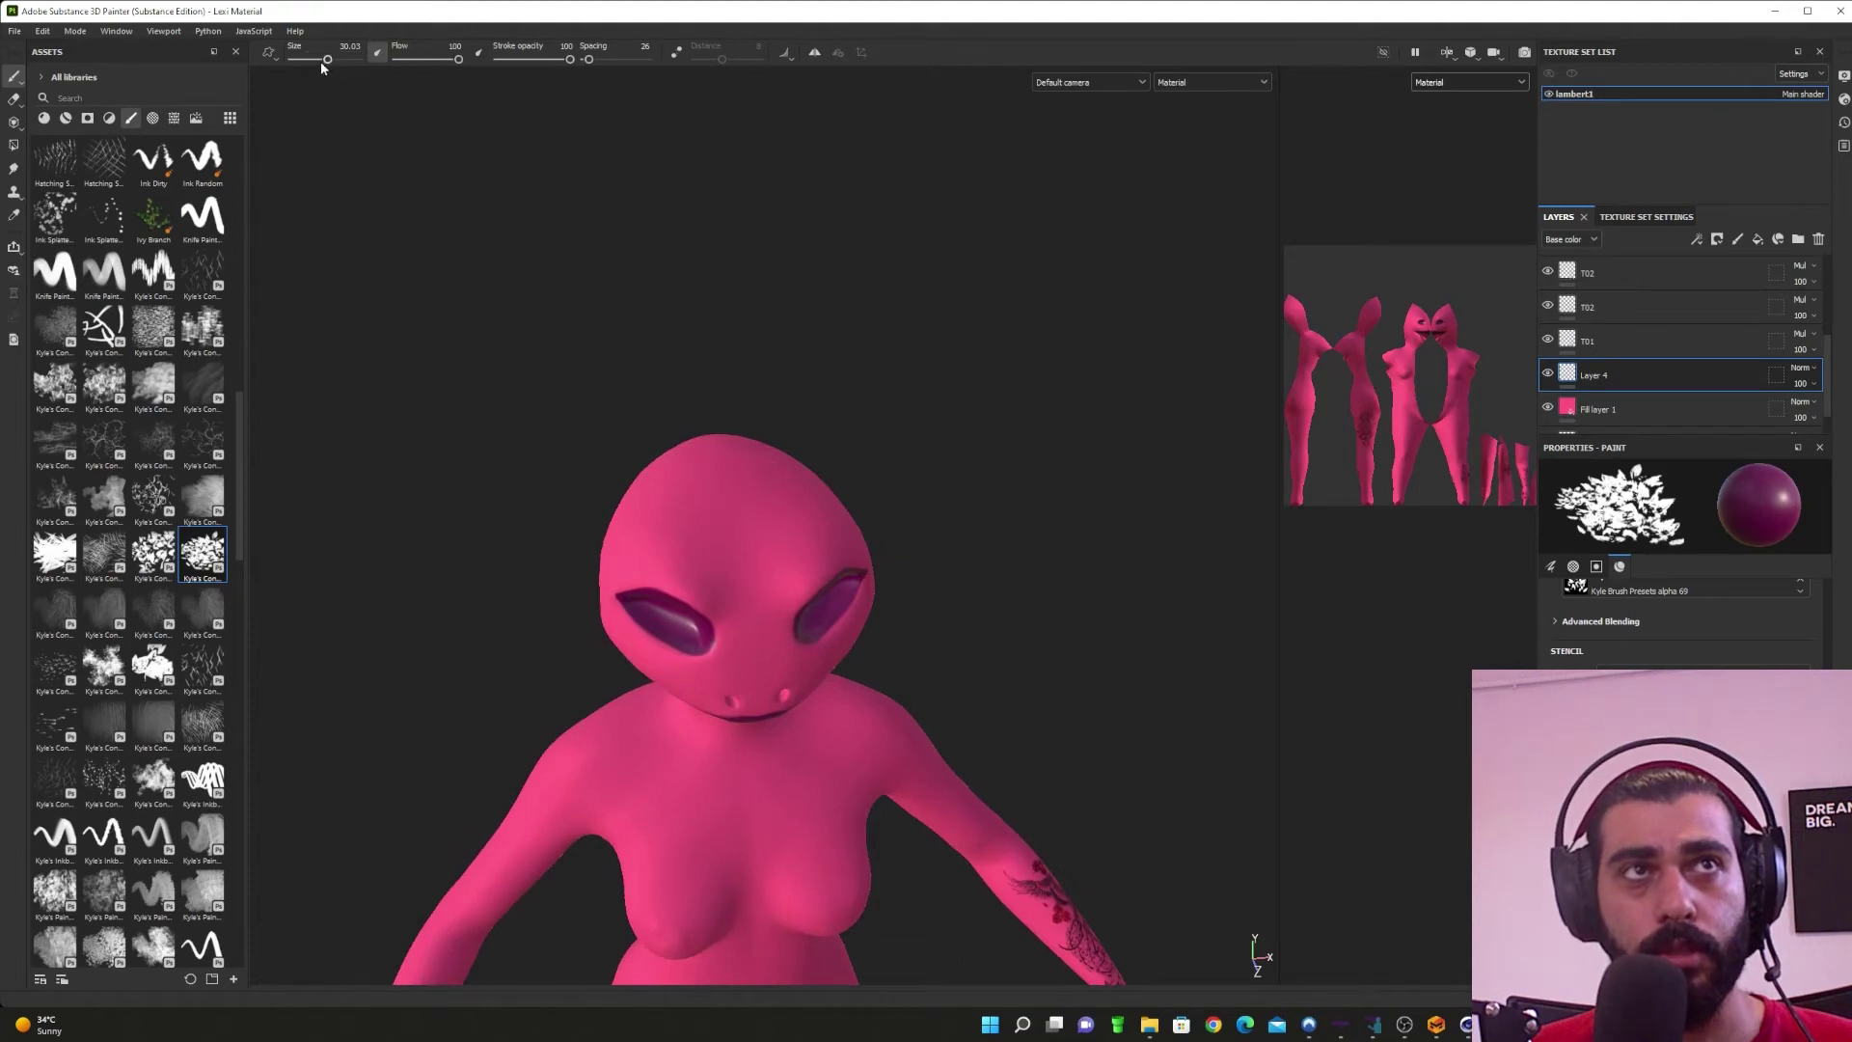
{"action": "left_click_drag", "start_coordinate": [329, 60], "coordinate": [319, 60]}
{"action": "mouse_move", "coordinate": [814, 483]}
{"action": "left_mouse_down"}
{"action": "mouse_move", "coordinate": [660, 426]}
{"action": "mouse_move", "coordinate": [820, 483]}
{"action": "left_mouse_up"}
{"action": "key", "text": "ctrl+z"}
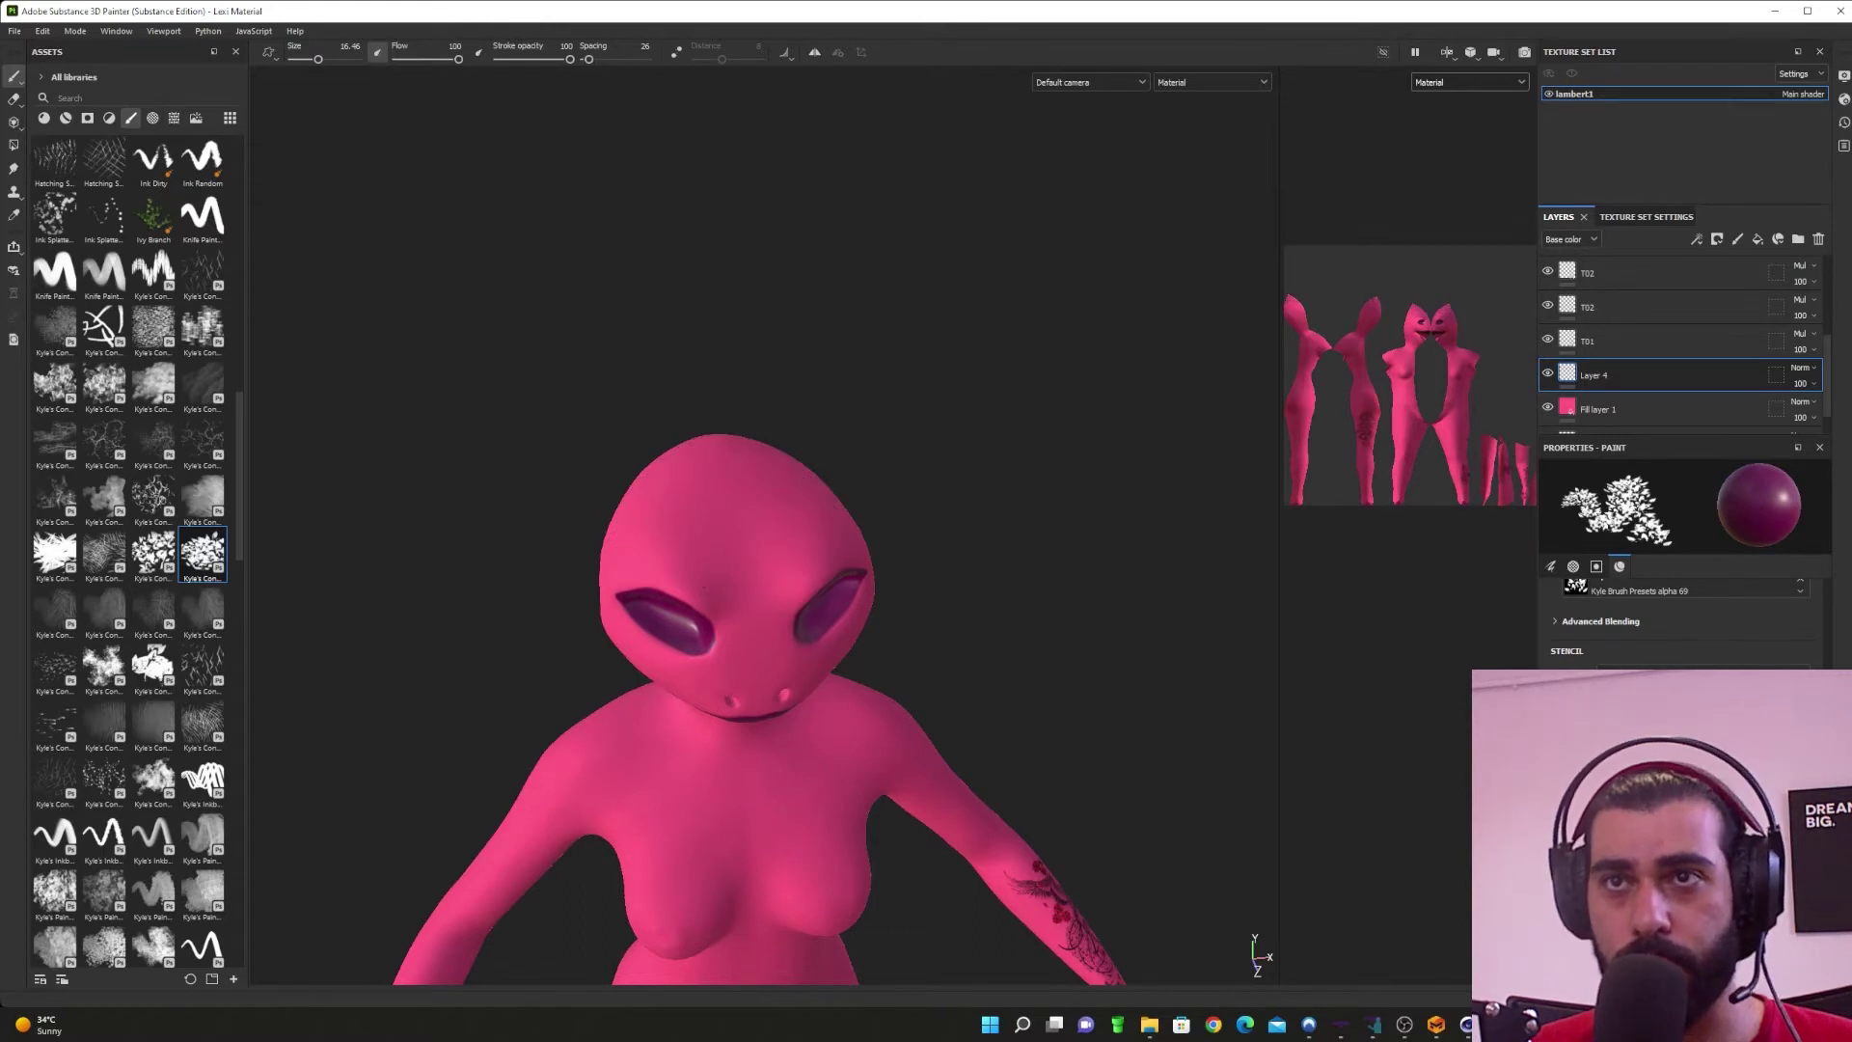
Step: Check the brush's size and spacing settings, try a dark purple stroke across the side of the forehead, and undo it
{"action": "scroll", "coordinate": [1683, 622], "scroll_direction": "up", "scroll_amount": 10}
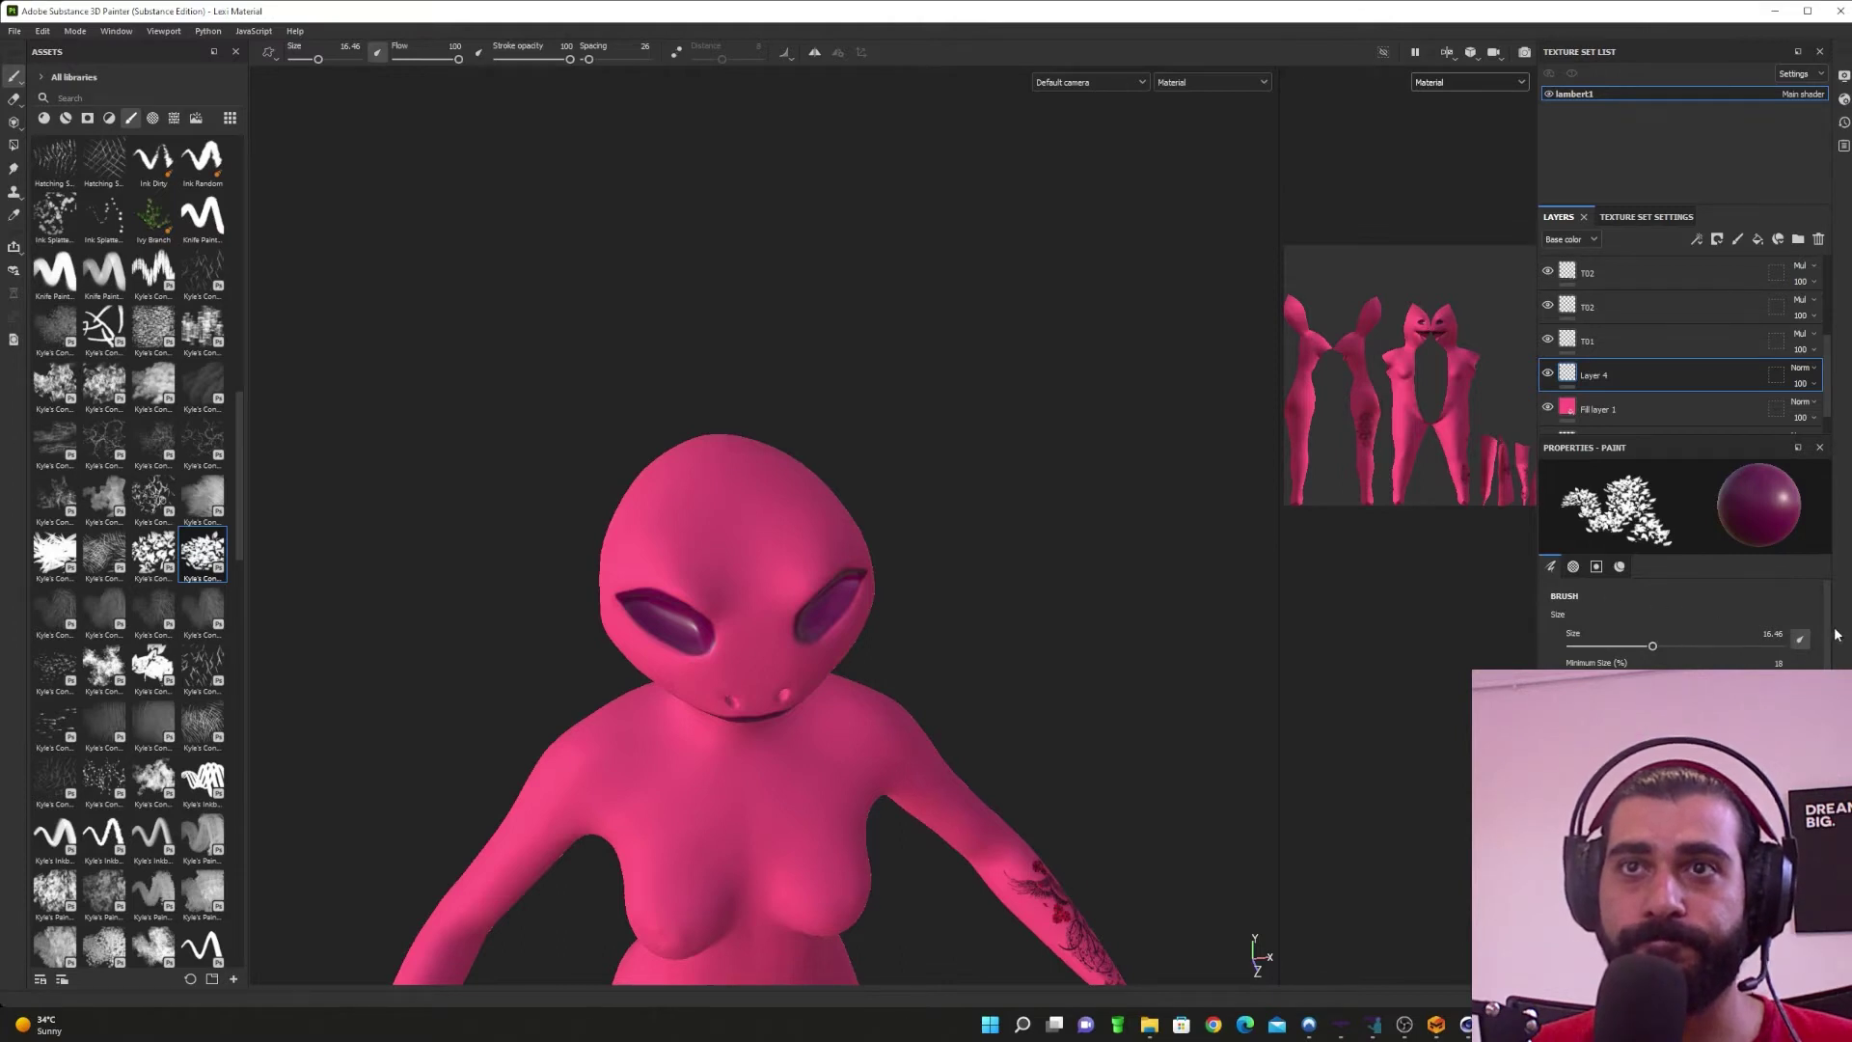
{"action": "left_click_drag", "start_coordinate": [1828, 644], "coordinate": [1831, 704]}
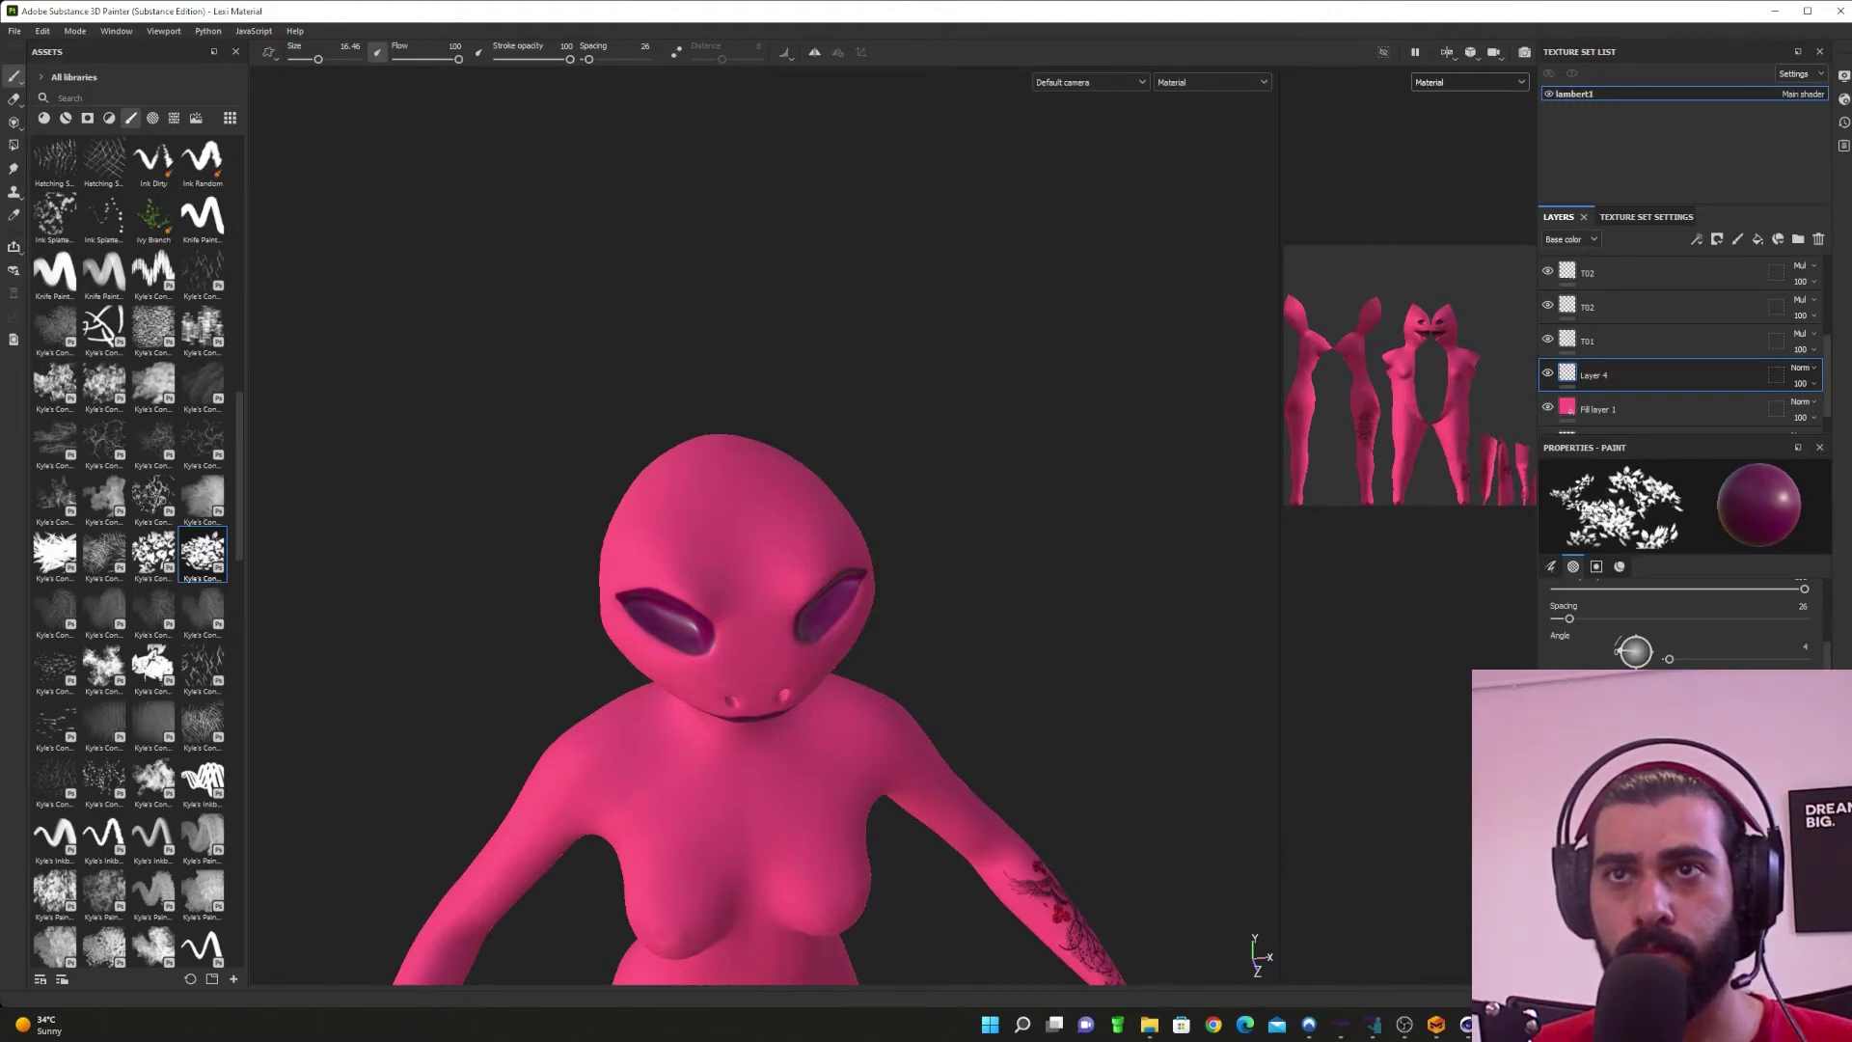
{"action": "mouse_move", "coordinate": [840, 516]}
{"action": "left_mouse_down"}
{"action": "mouse_move", "coordinate": [642, 447]}
{"action": "mouse_move", "coordinate": [648, 538]}
{"action": "mouse_move", "coordinate": [772, 579]}
{"action": "mouse_move", "coordinate": [1182, 603]}
{"action": "left_mouse_up"}
{"action": "middle_click_drag", "start_coordinate": [724, 612], "coordinate": [946, 562], "text": "alt"}
{"action": "mouse_move", "coordinate": [982, 579]}
{"action": "left_mouse_down", "text": "alt"}
{"action": "mouse_move", "coordinate": [1183, 537]}
{"action": "mouse_move", "coordinate": [946, 653]}
{"action": "mouse_move", "coordinate": [479, 533]}
{"action": "mouse_move", "coordinate": [830, 430]}
{"action": "mouse_move", "coordinate": [743, 463]}
{"action": "mouse_move", "coordinate": [834, 696]}
{"action": "mouse_move", "coordinate": [1029, 646]}
{"action": "left_mouse_up", "text": "alt"}
{"action": "key", "text": "ctrl+z"}
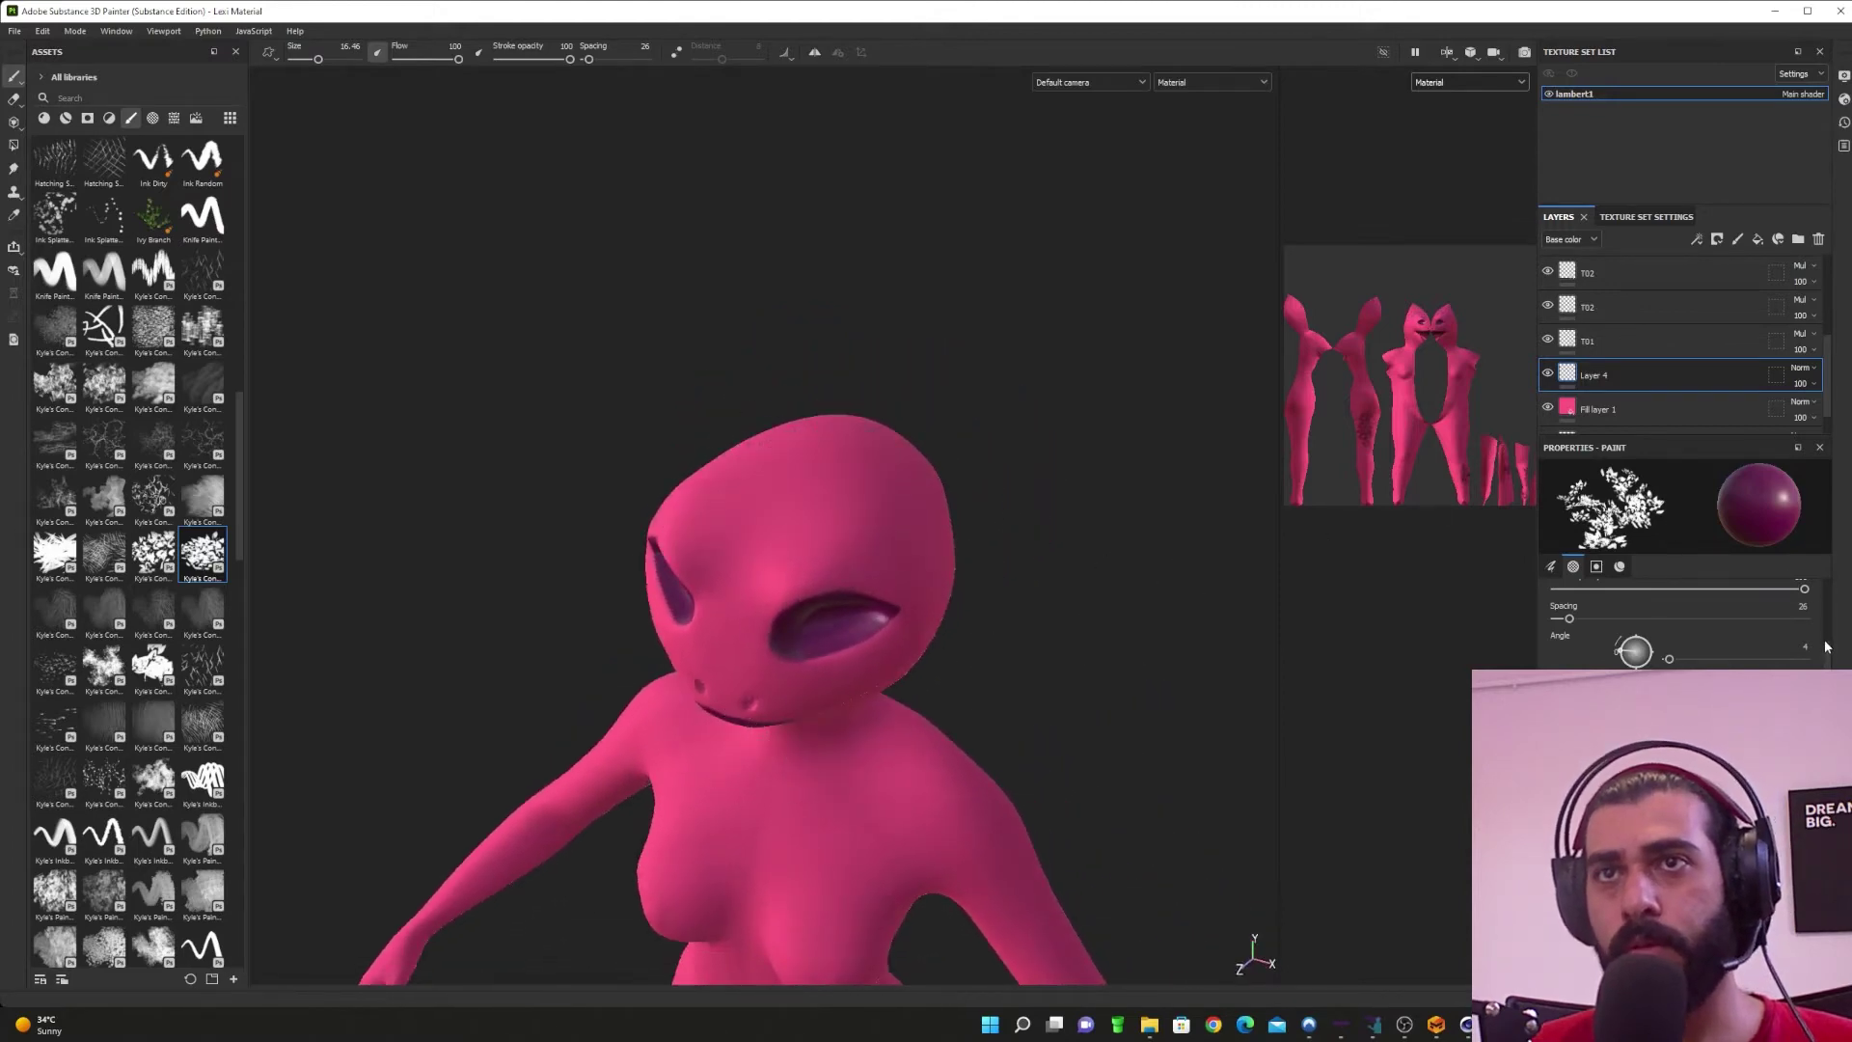
Step: Set the brush's base color to bright magenta, try a stamp between the eyes, and undo it
{"action": "left_click_drag", "start_coordinate": [1827, 646], "coordinate": [1831, 580]}
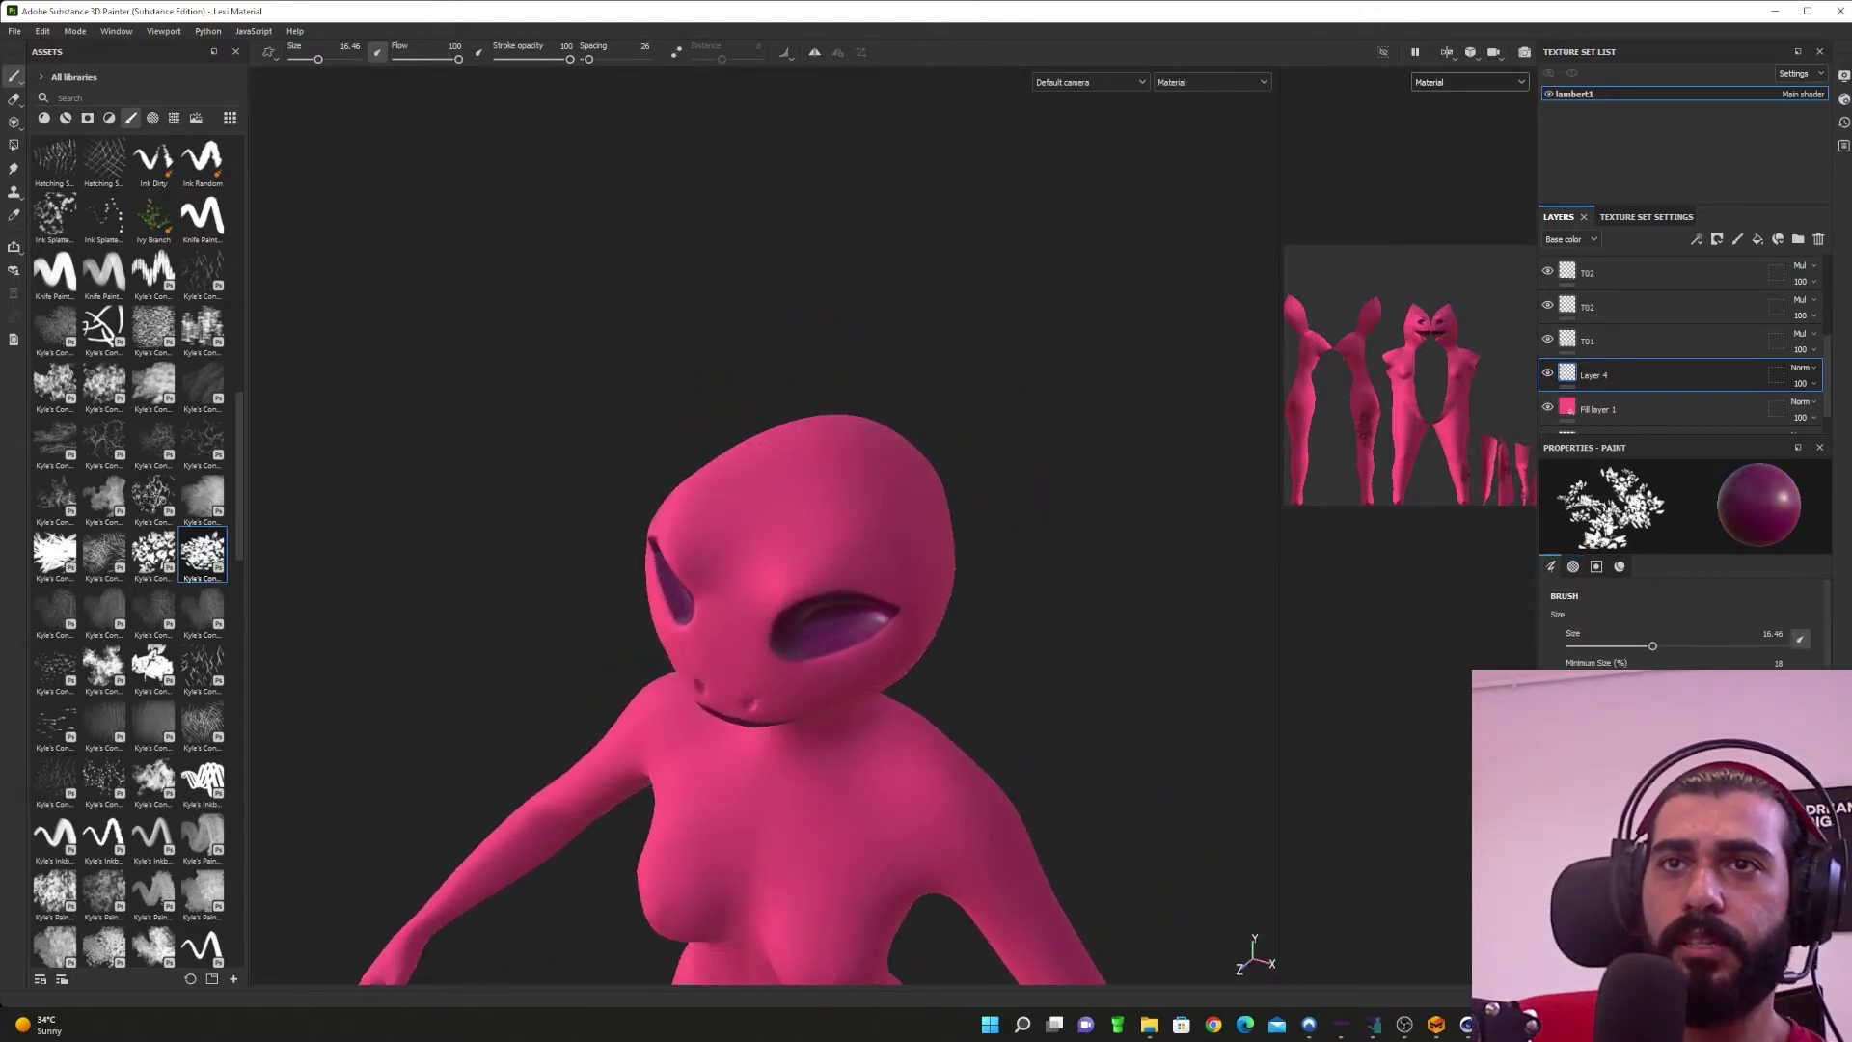
{"action": "scroll", "coordinate": [1683, 627], "scroll_direction": "down", "scroll_amount": 5}
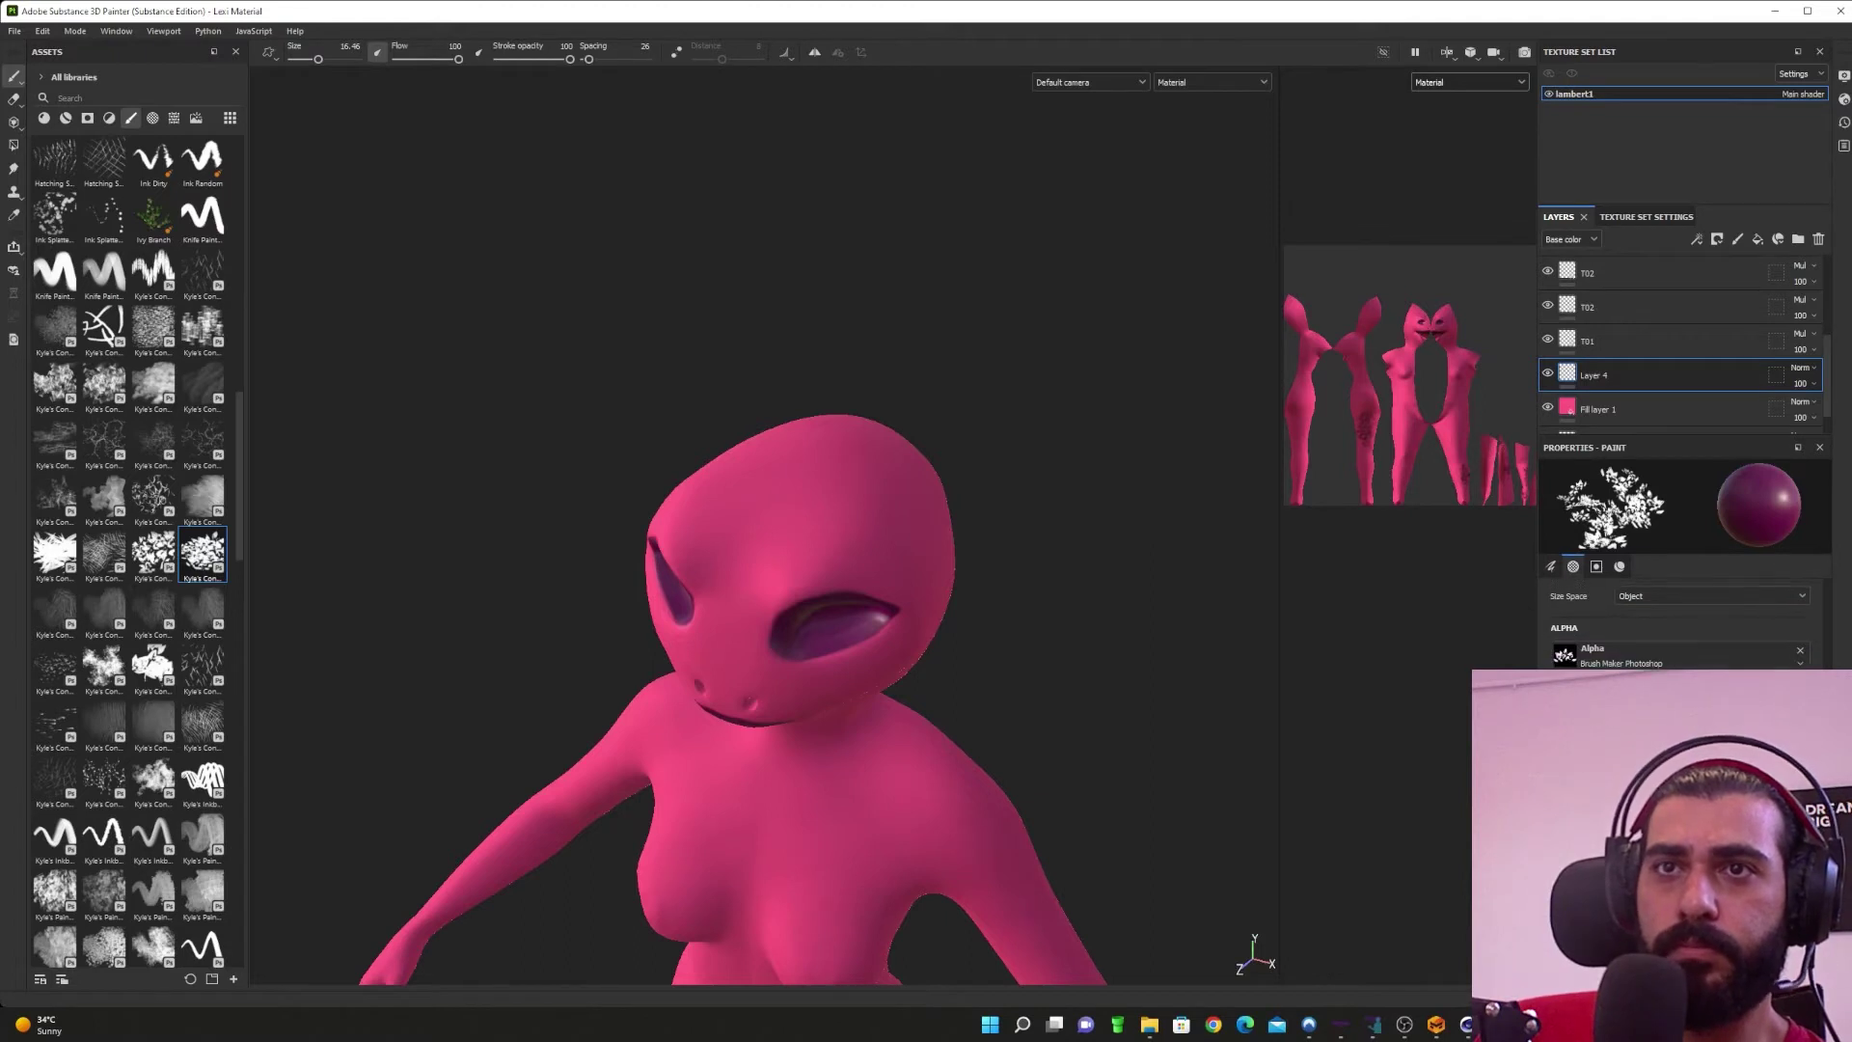
{"action": "scroll", "coordinate": [1683, 622], "scroll_direction": "down", "scroll_amount": 2}
{"action": "left_click", "coordinate": [1736, 830]}
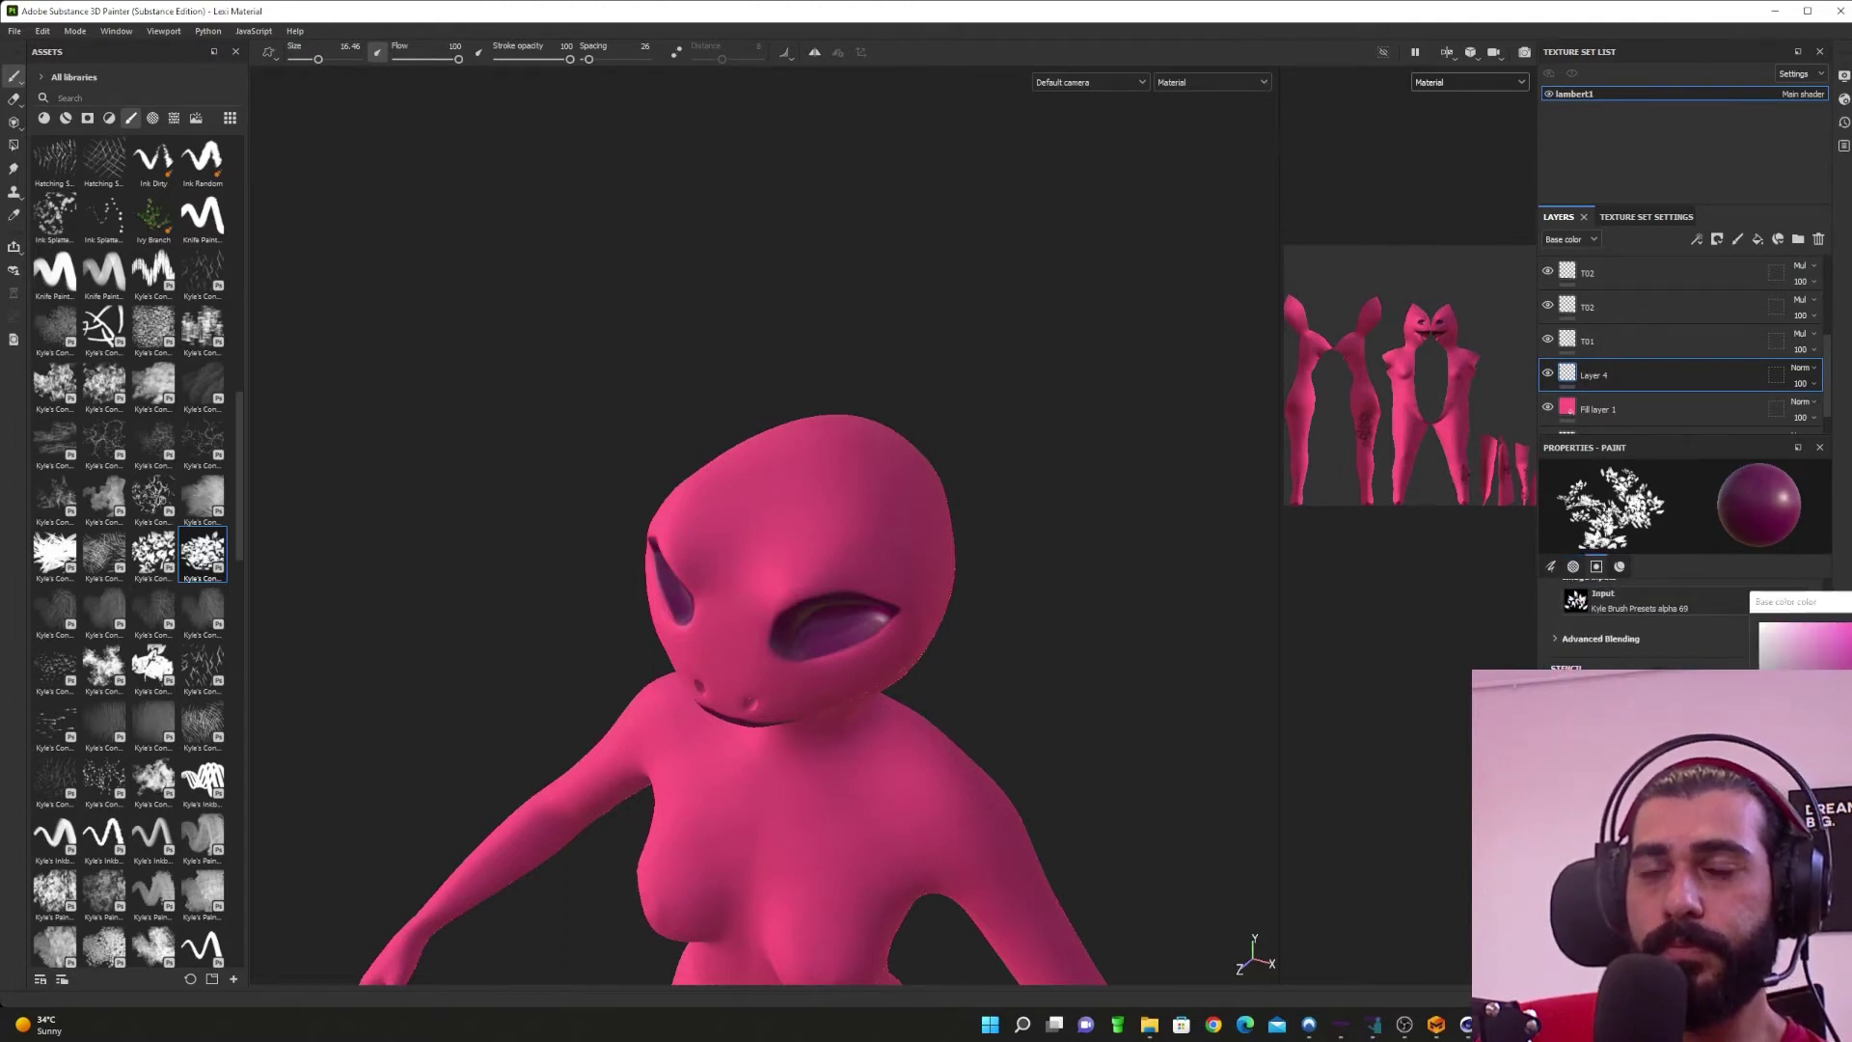
{"action": "left_click", "coordinate": [1841, 690]}
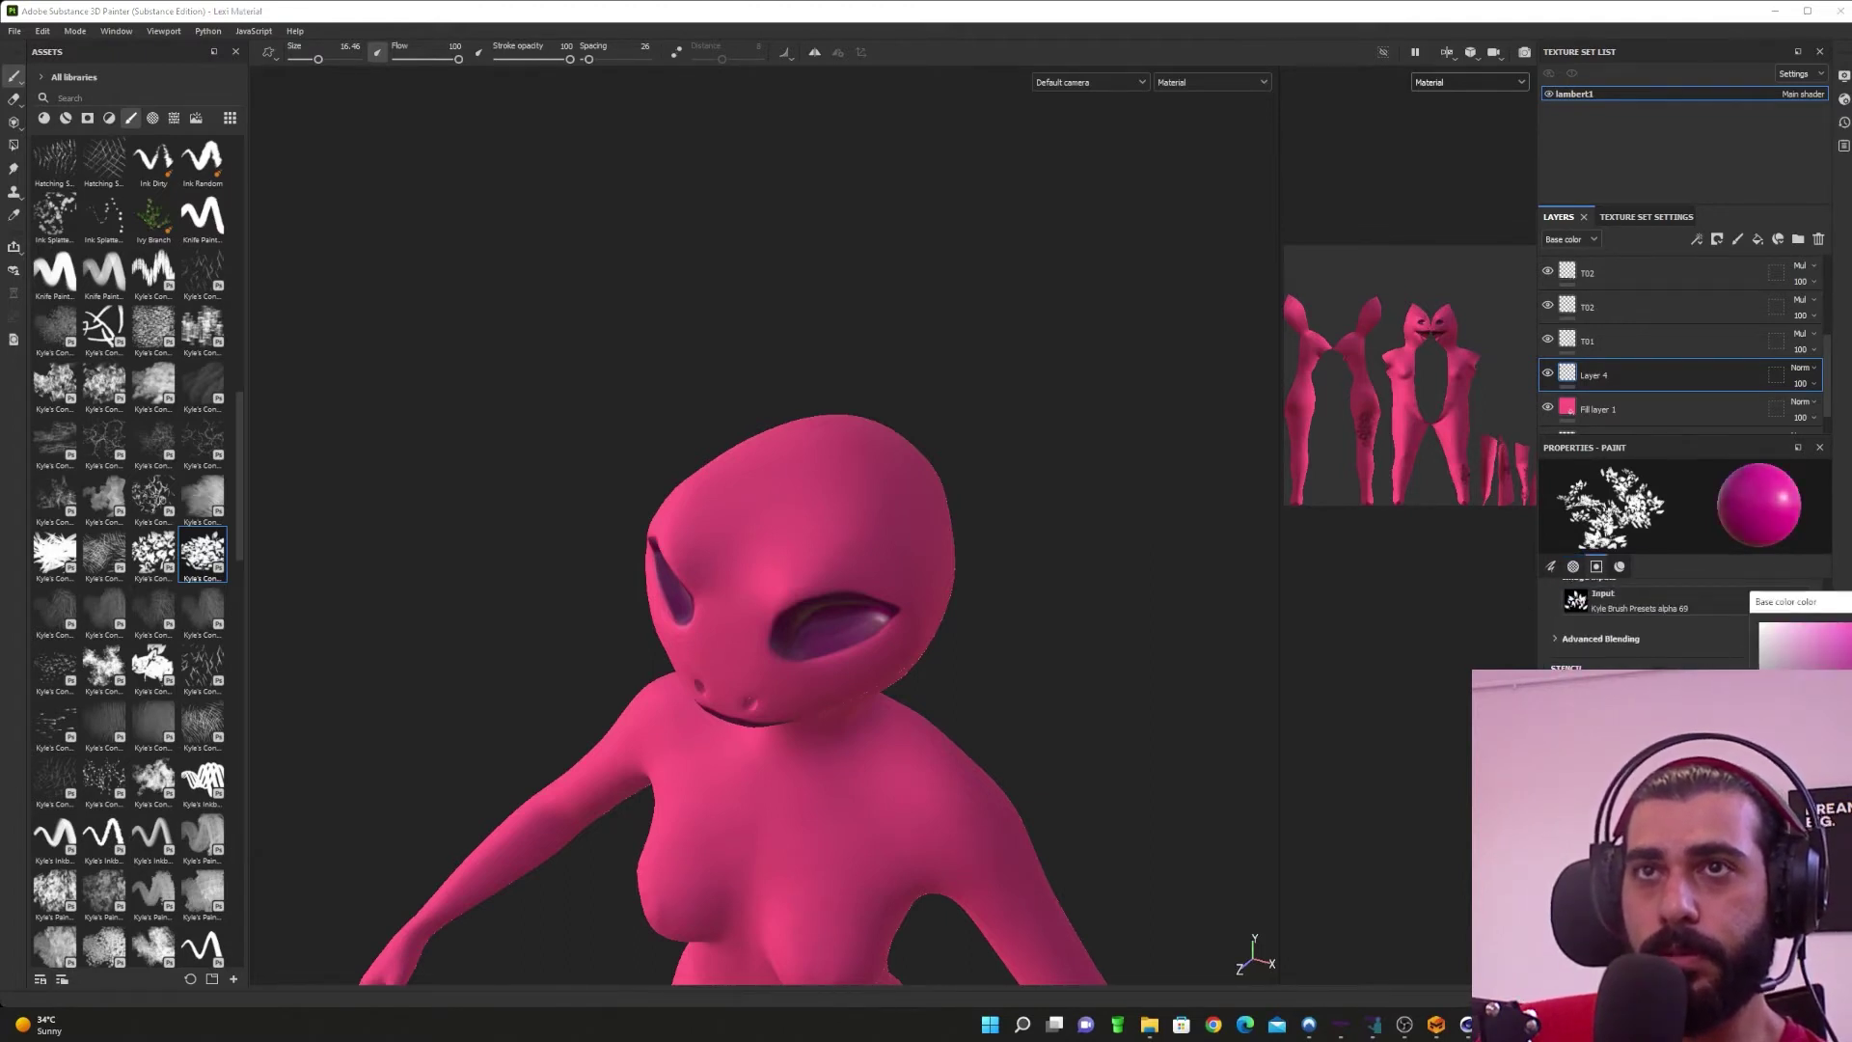
{"action": "left_click", "coordinate": [763, 565]}
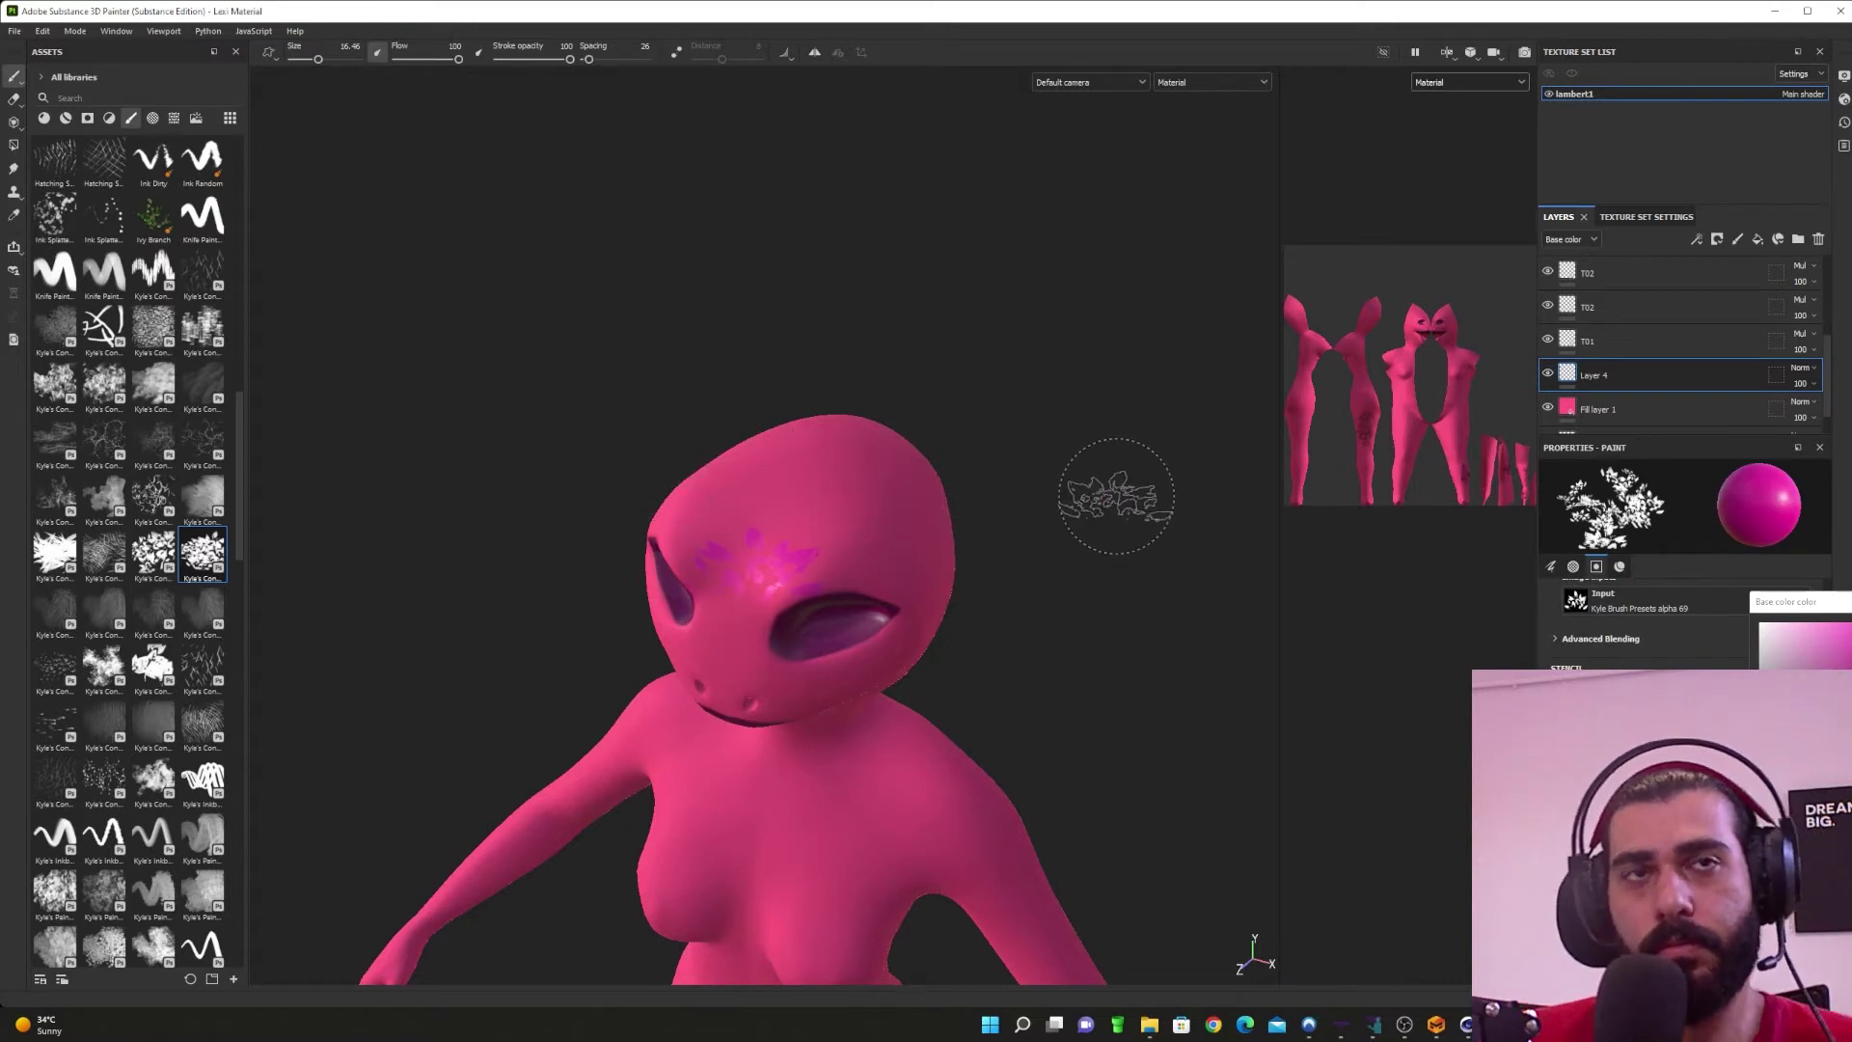
{"action": "mouse_move", "coordinate": [955, 762]}
{"action": "left_mouse_down", "text": "alt"}
{"action": "mouse_move", "coordinate": [1026, 674]}
{"action": "mouse_move", "coordinate": [1003, 686]}
{"action": "left_mouse_up", "text": "alt"}
{"action": "key", "text": "ctrl+z"}
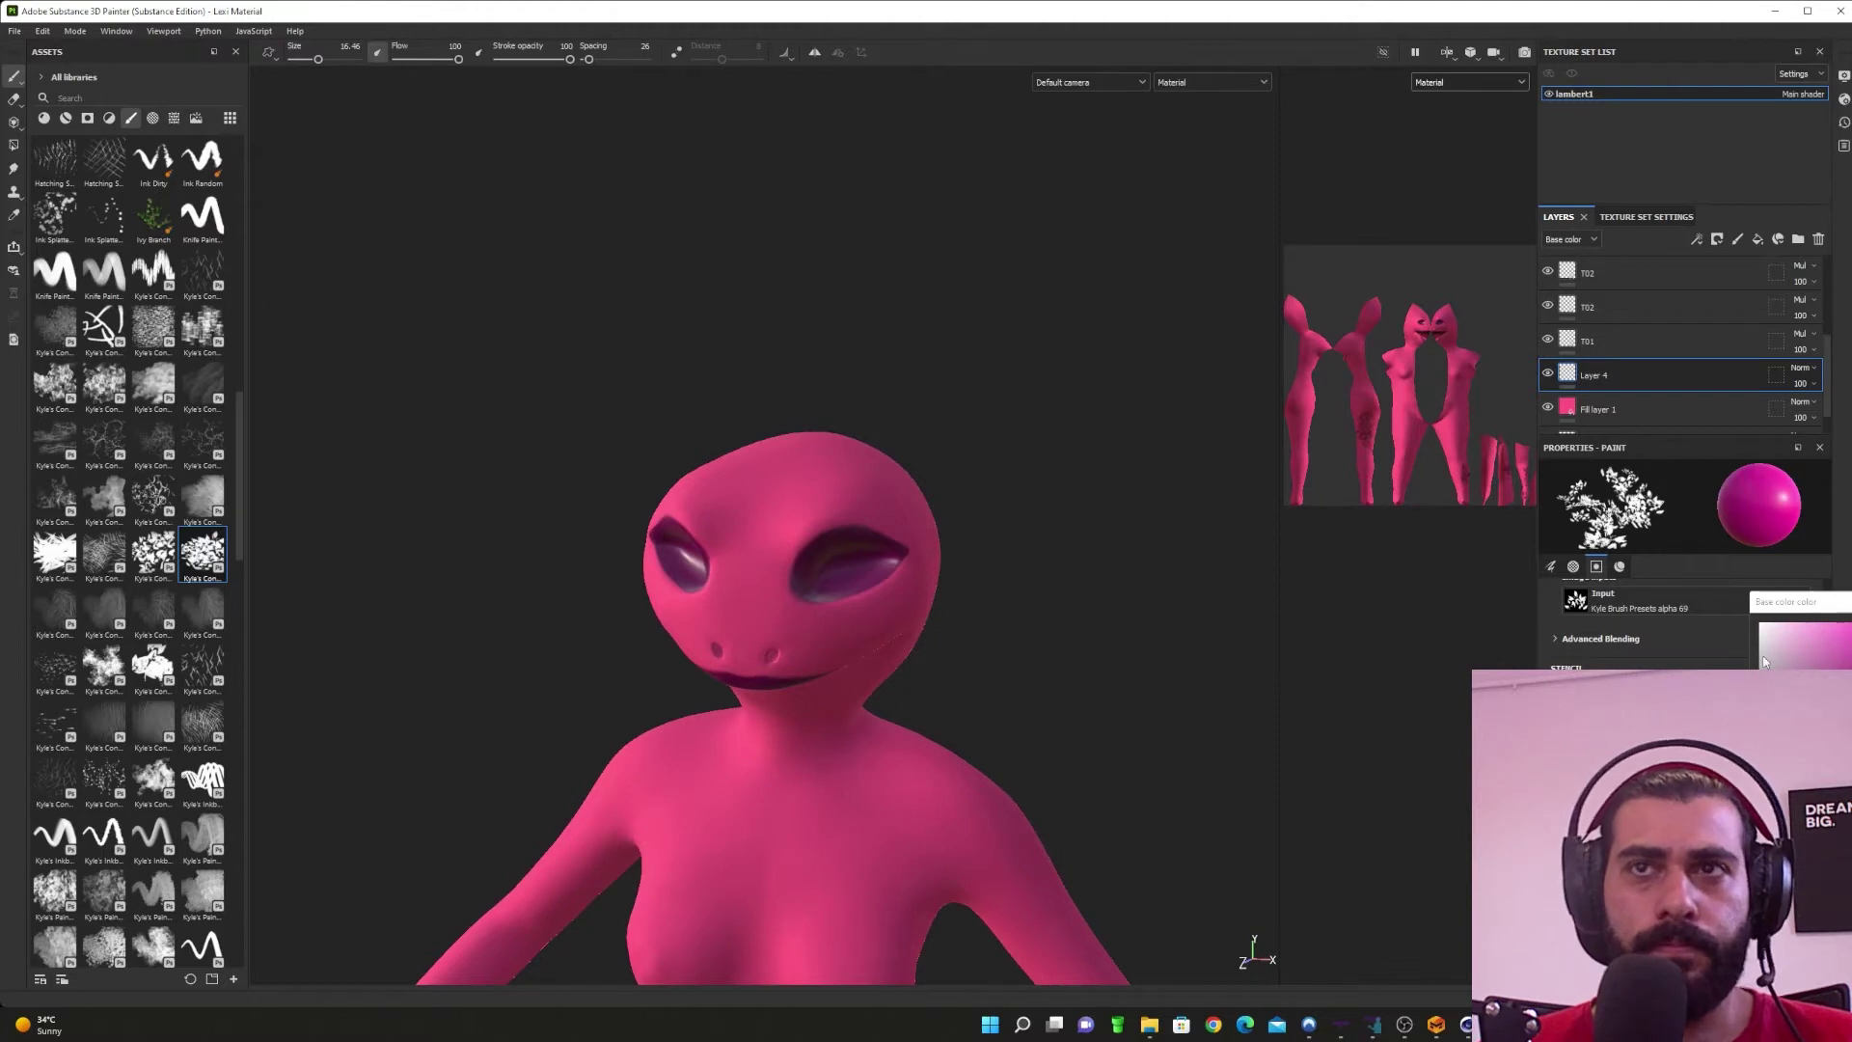
Step: Set the base color to white, try painting the leaf-like splatter over the face, neck and chest, and undo the paint
{"action": "left_click", "coordinate": [1761, 627]}
{"action": "mouse_move", "coordinate": [786, 718]}
{"action": "left_mouse_down"}
{"action": "mouse_move", "coordinate": [749, 769]}
{"action": "mouse_move", "coordinate": [949, 543]}
{"action": "left_mouse_up"}
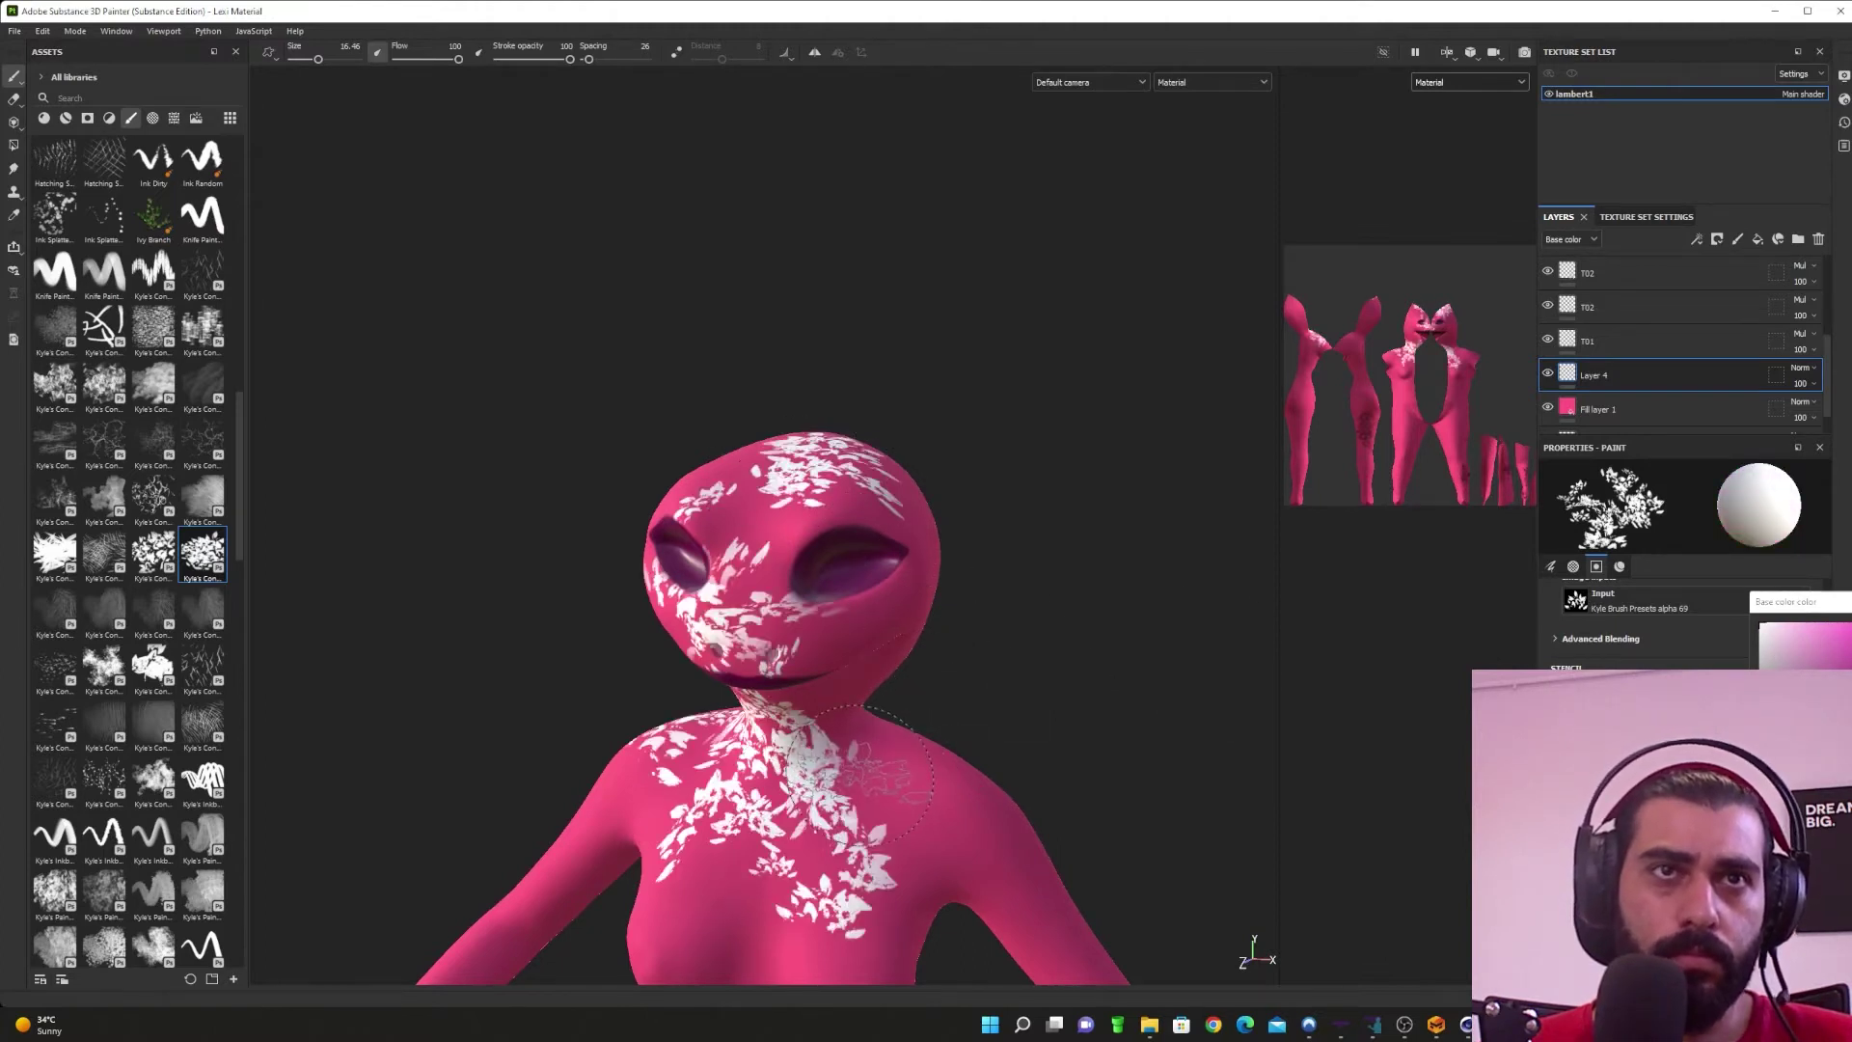
{"action": "key", "text": "ctrl+z"}
{"action": "left_click_drag", "start_coordinate": [778, 736], "coordinate": [778, 787], "text": "alt"}
Step: Try stamping the leaf-like splatter in pale pink on the top of the head and beside the eye
{"action": "left_click", "coordinate": [863, 494]}
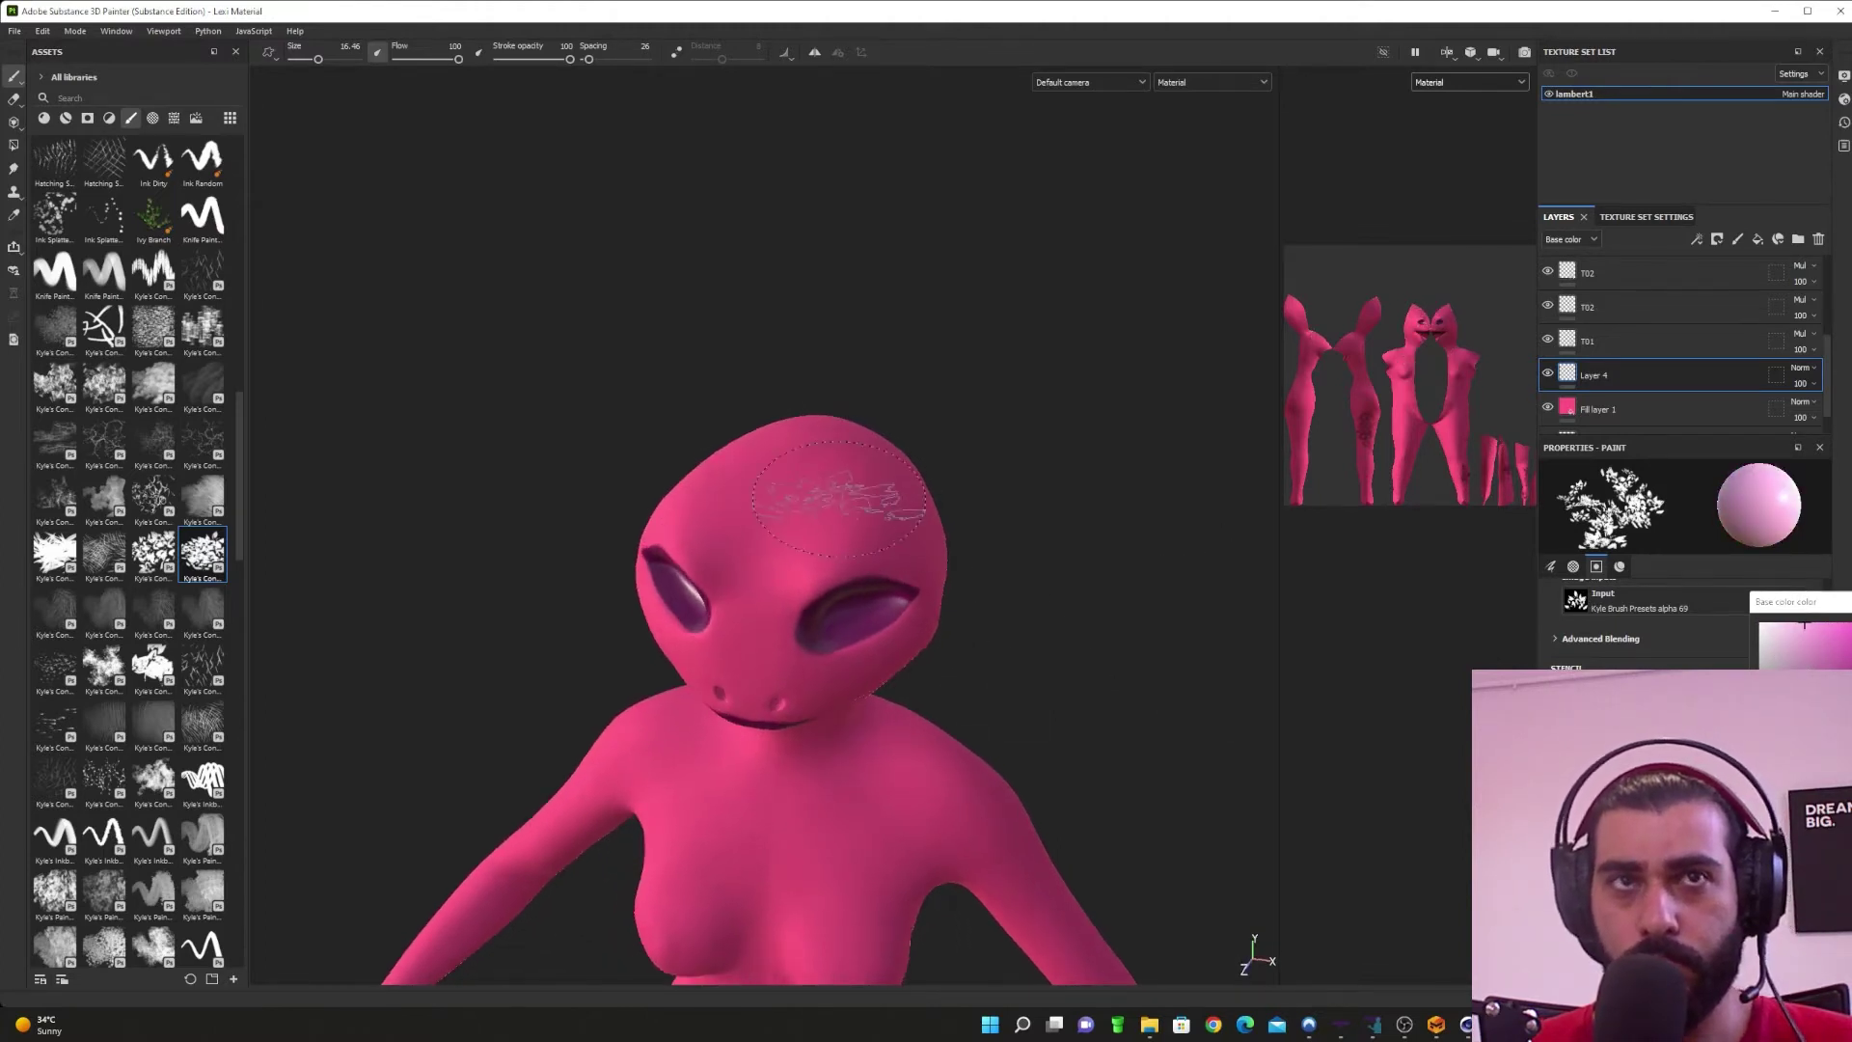
{"action": "mouse_move", "coordinate": [952, 599]}
{"action": "left_mouse_down", "text": "alt"}
{"action": "mouse_move", "coordinate": [1069, 667]}
{"action": "mouse_move", "coordinate": [992, 661]}
{"action": "left_mouse_up", "text": "alt"}
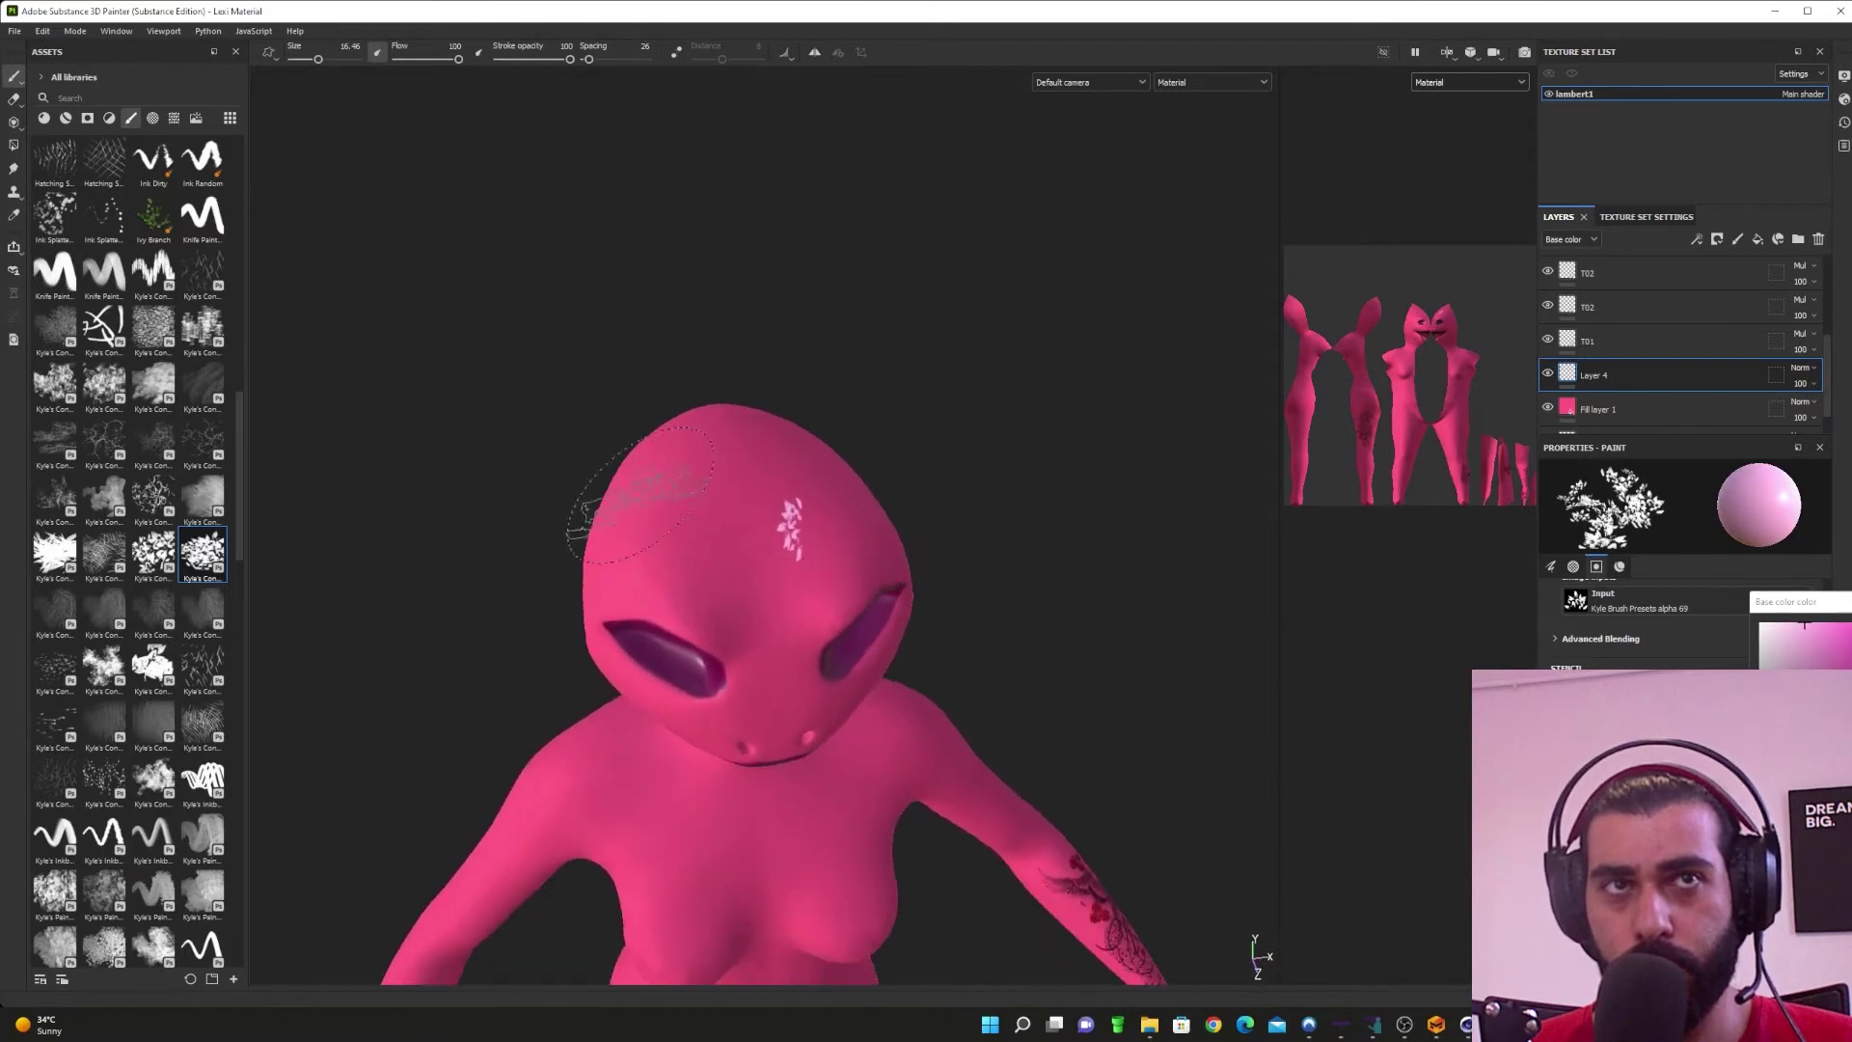
{"action": "left_click_drag", "start_coordinate": [621, 521], "coordinate": [687, 529]}
{"action": "left_click", "coordinate": [763, 448]}
{"action": "left_click", "coordinate": [659, 497]}
{"action": "mouse_move", "coordinate": [849, 670]}
{"action": "left_mouse_down", "text": "alt"}
{"action": "mouse_move", "coordinate": [580, 635]}
{"action": "mouse_move", "coordinate": [733, 528]}
{"action": "mouse_move", "coordinate": [936, 600]}
{"action": "left_mouse_up", "text": "alt"}
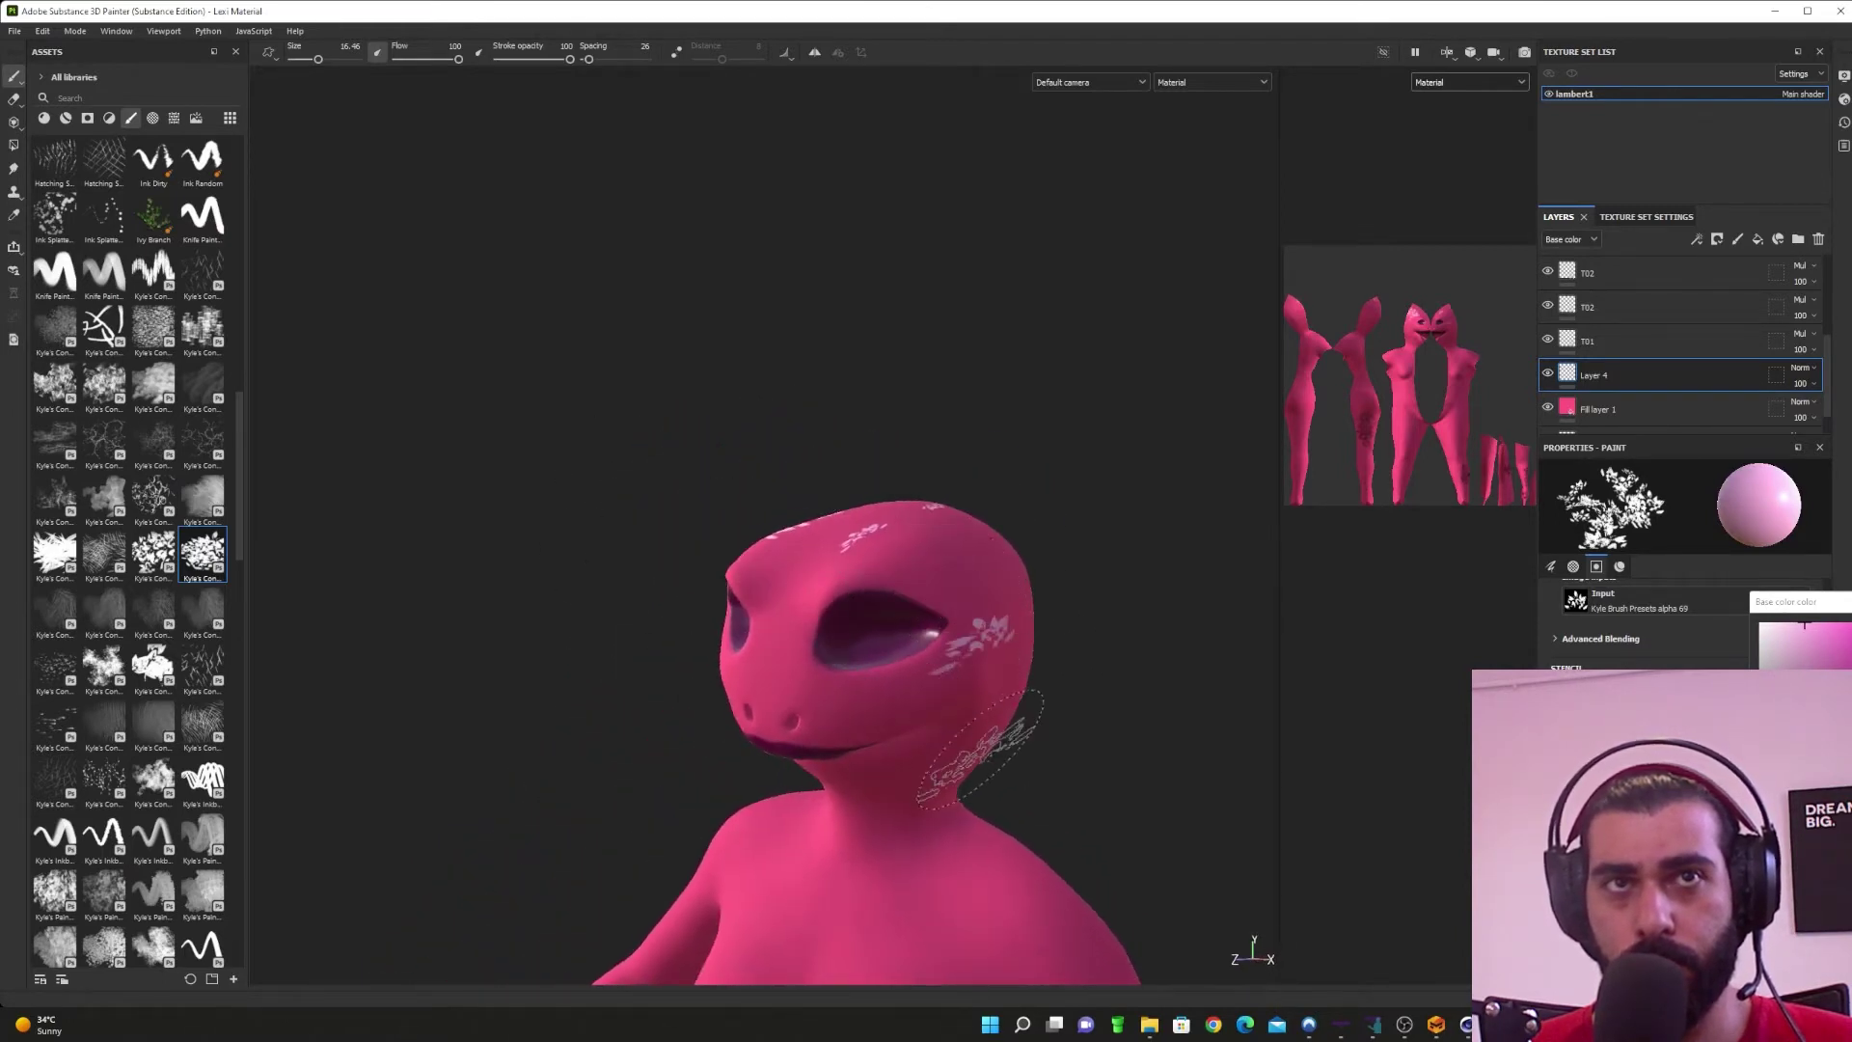
{"action": "mouse_move", "coordinate": [980, 749]}
{"action": "left_mouse_down", "text": "alt"}
{"action": "mouse_move", "coordinate": [893, 798]}
{"action": "mouse_move", "coordinate": [912, 811]}
{"action": "left_mouse_up", "text": "alt"}
{"action": "middle_click_drag", "start_coordinate": [912, 811], "coordinate": [847, 338], "text": "alt"}
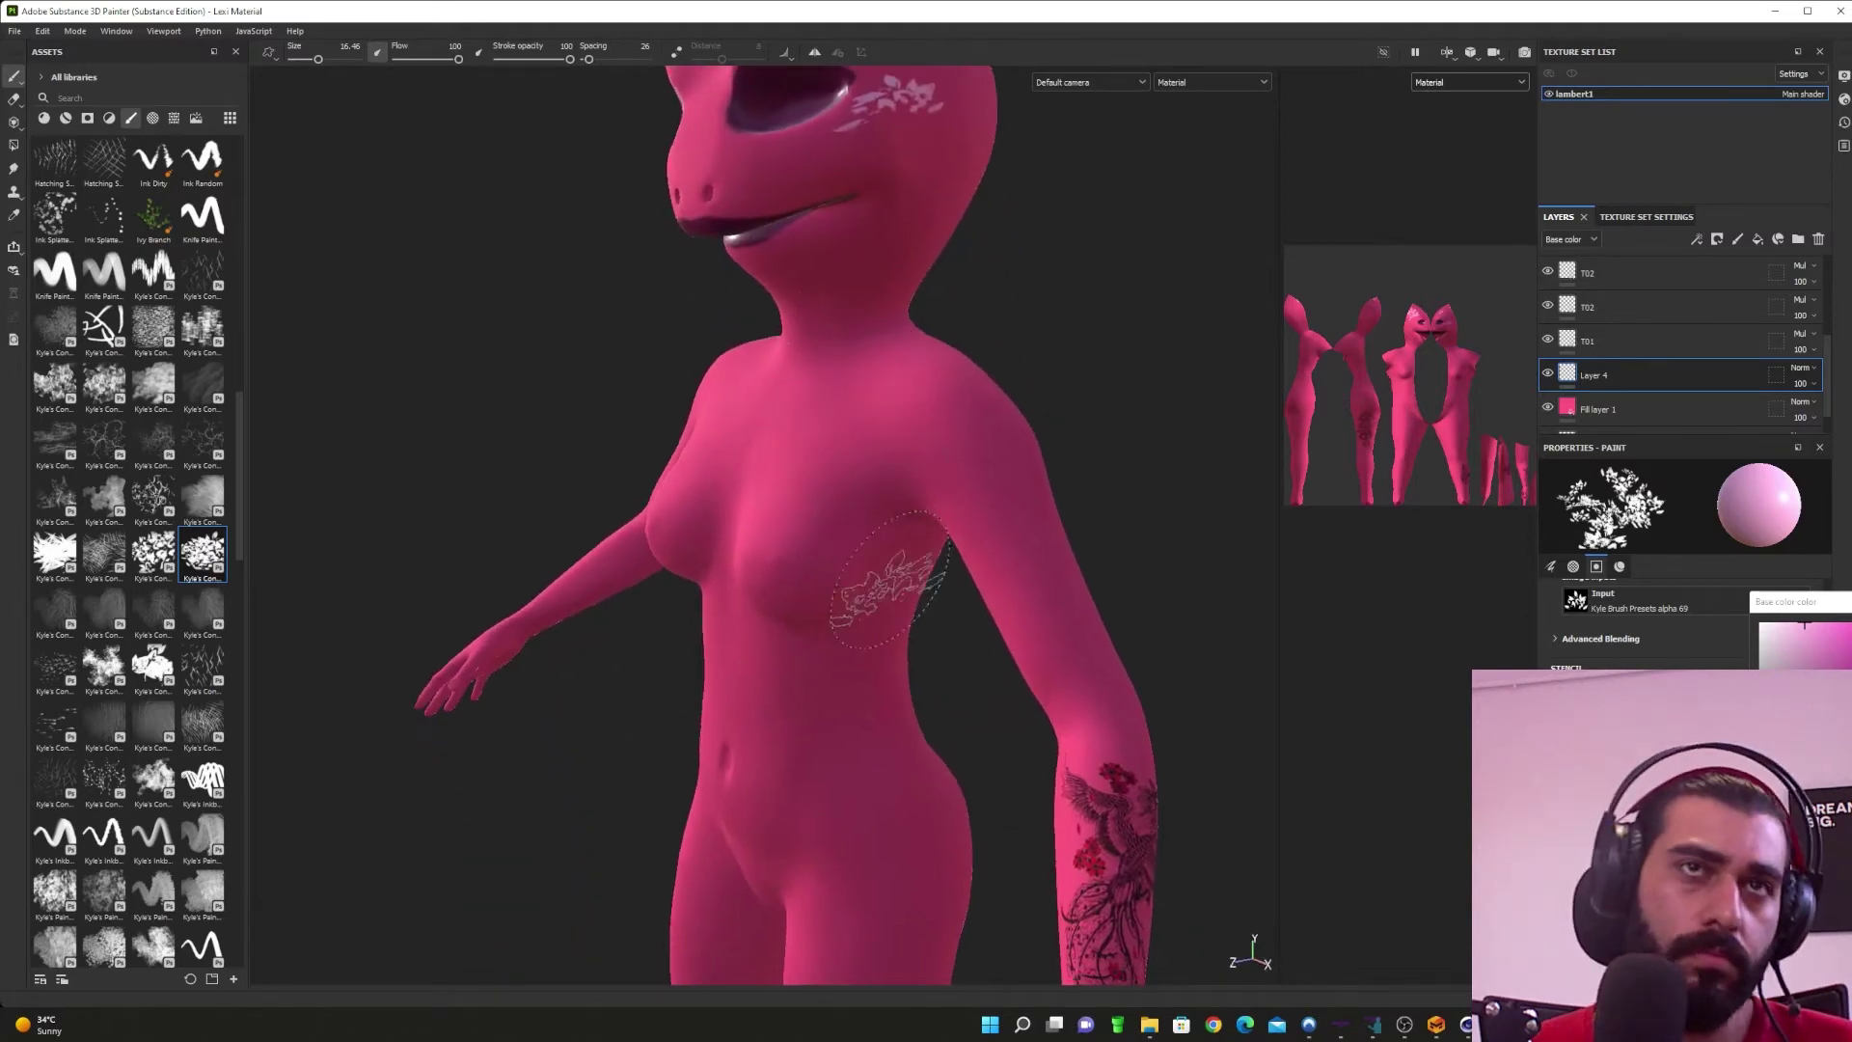
Step: Inspect the pale pink head stamps from several angles and undo them
{"action": "scroll", "coordinate": [890, 580], "scroll_direction": "down", "scroll_amount": 9}
{"action": "left_click_drag", "start_coordinate": [890, 691], "coordinate": [930, 644], "text": "alt"}
{"action": "middle_click_drag", "start_coordinate": [890, 559], "coordinate": [907, 680], "text": "alt"}
{"action": "left_click_drag", "start_coordinate": [886, 613], "coordinate": [961, 603], "text": "alt"}
{"action": "right_click_drag", "start_coordinate": [962, 603], "coordinate": [898, 655], "text": "alt"}
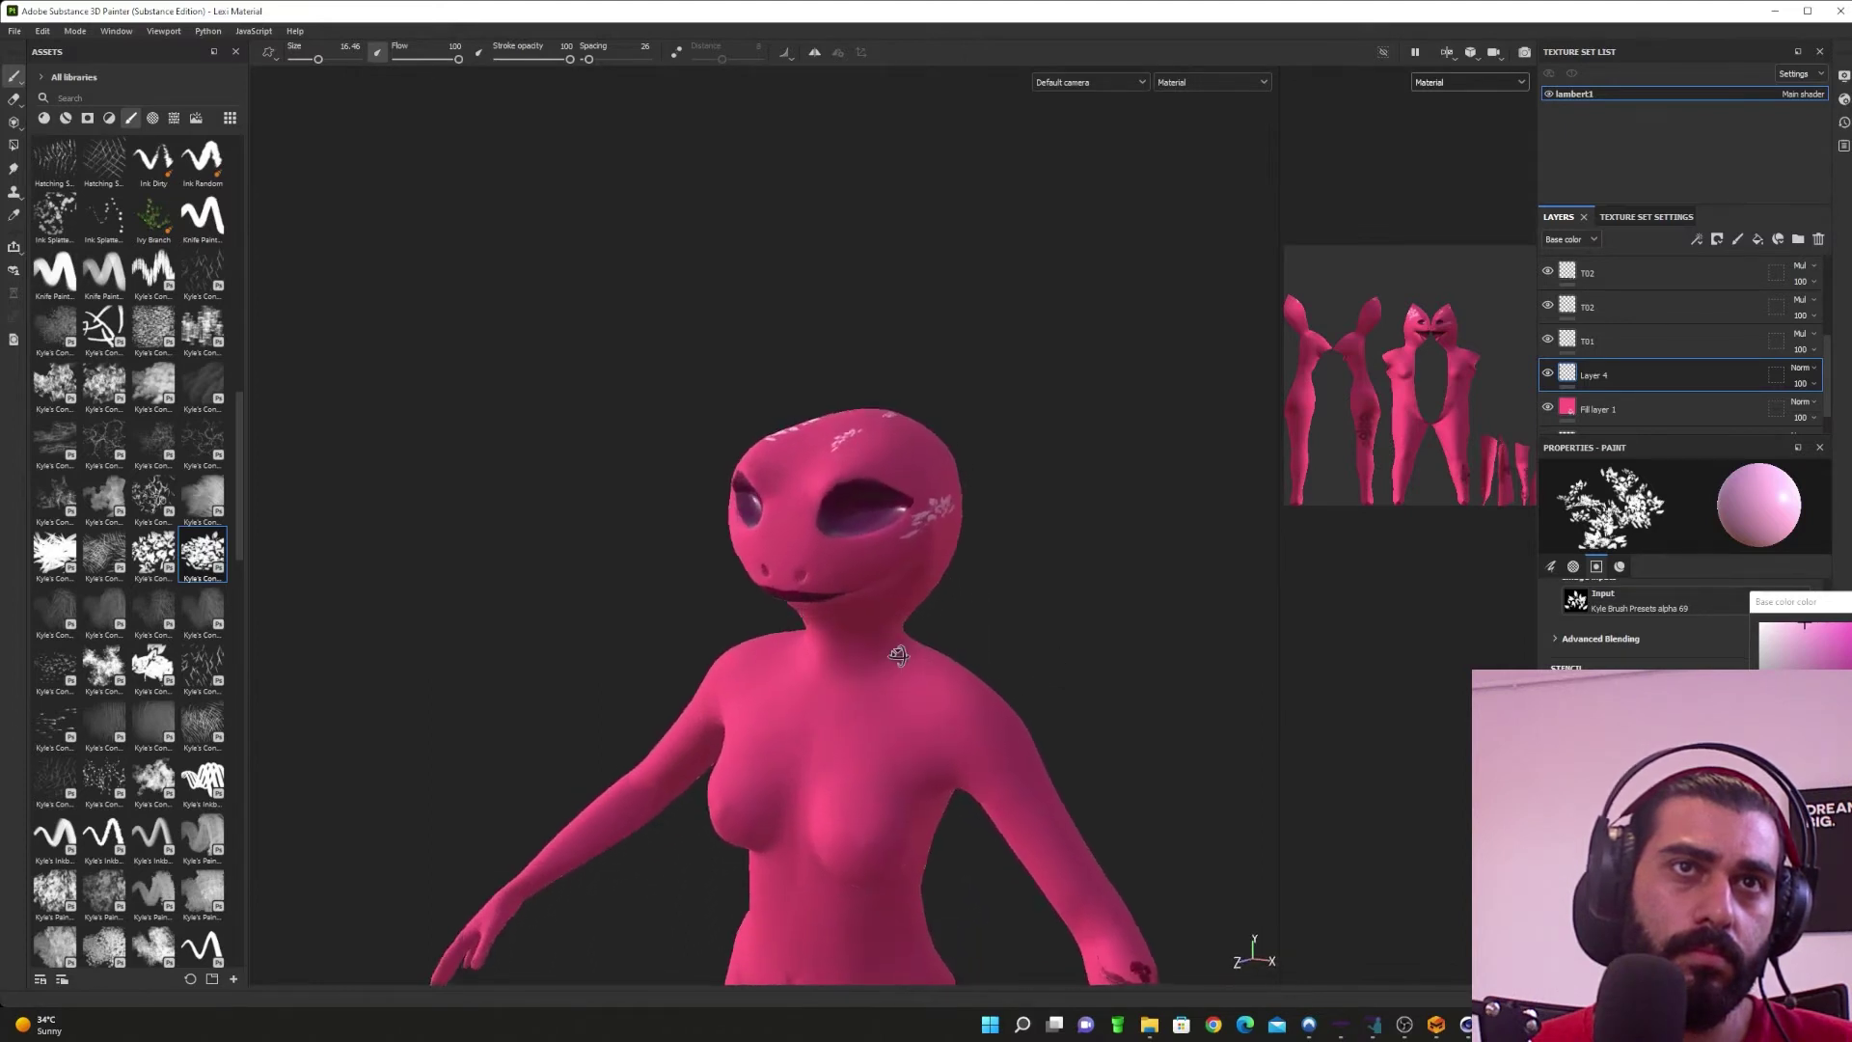
{"action": "left_click_drag", "start_coordinate": [898, 655], "coordinate": [931, 719], "text": "alt"}
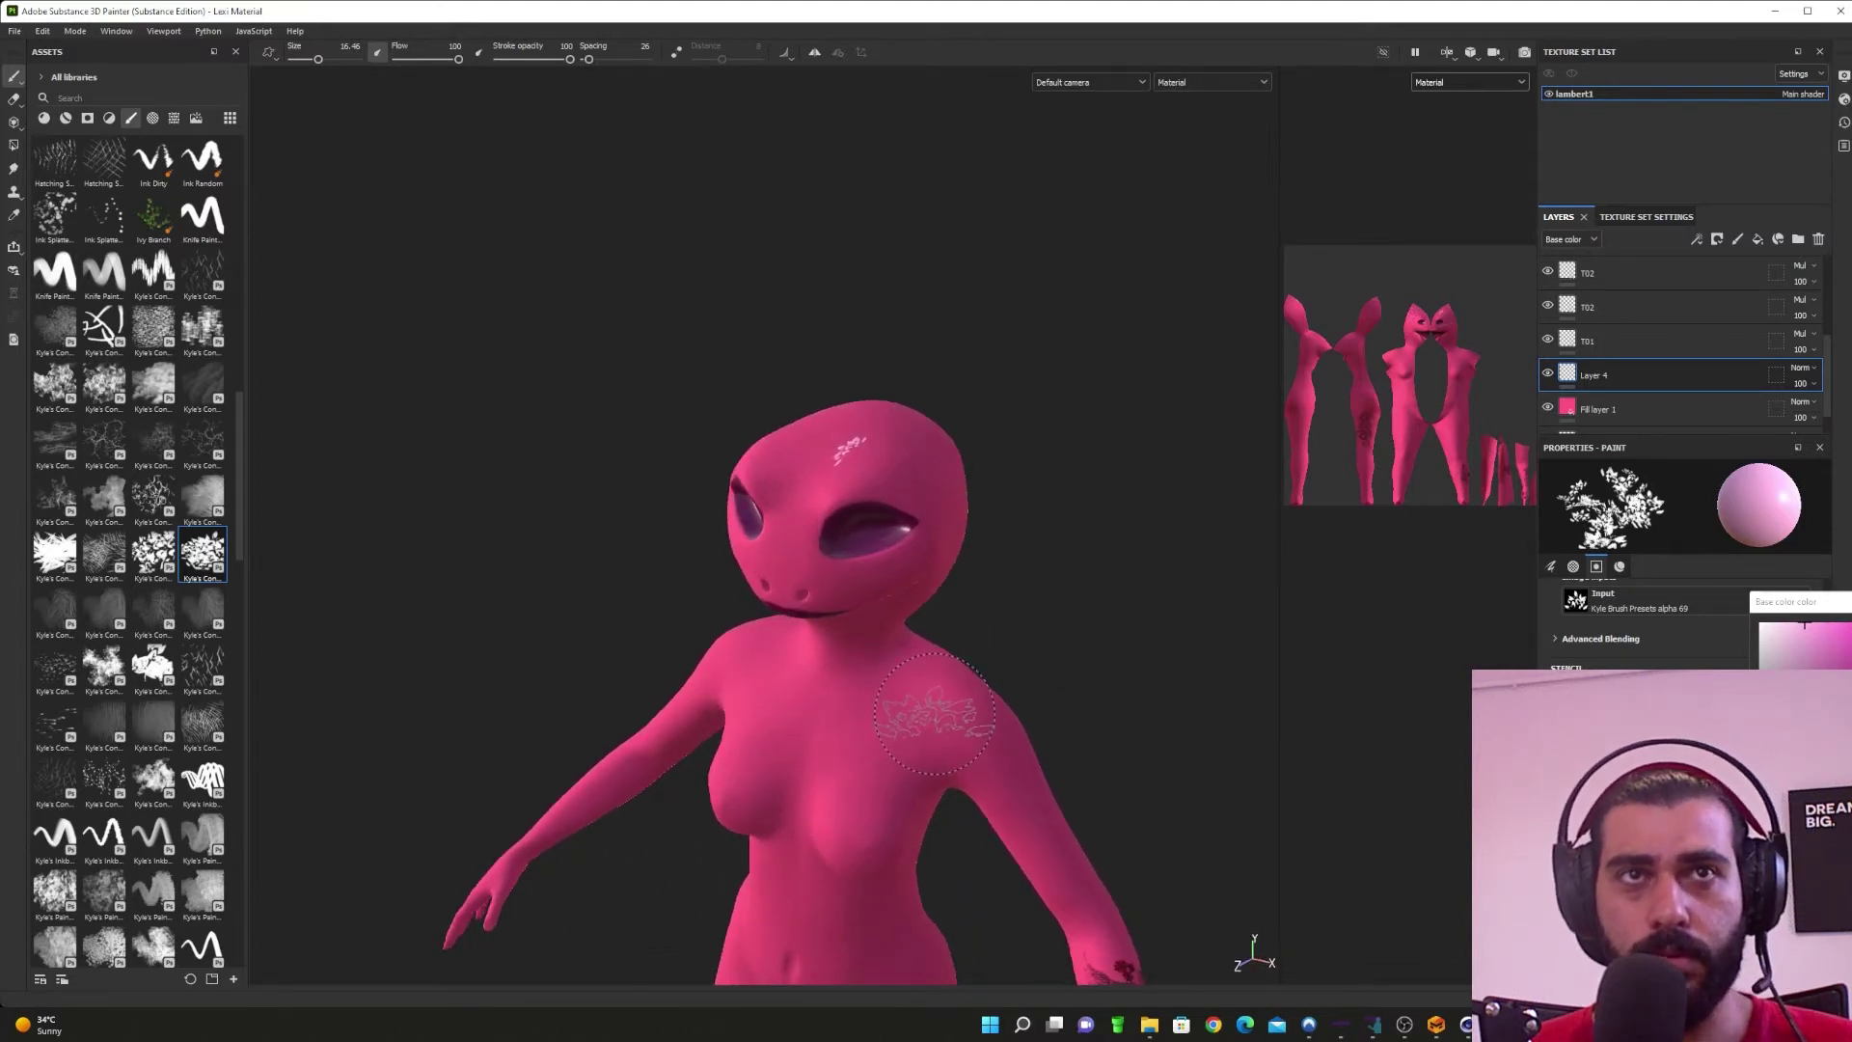
{"action": "left_click_drag", "start_coordinate": [886, 634], "coordinate": [839, 682], "text": "alt"}
{"action": "right_click_drag", "start_coordinate": [840, 682], "coordinate": [784, 709], "text": "alt"}
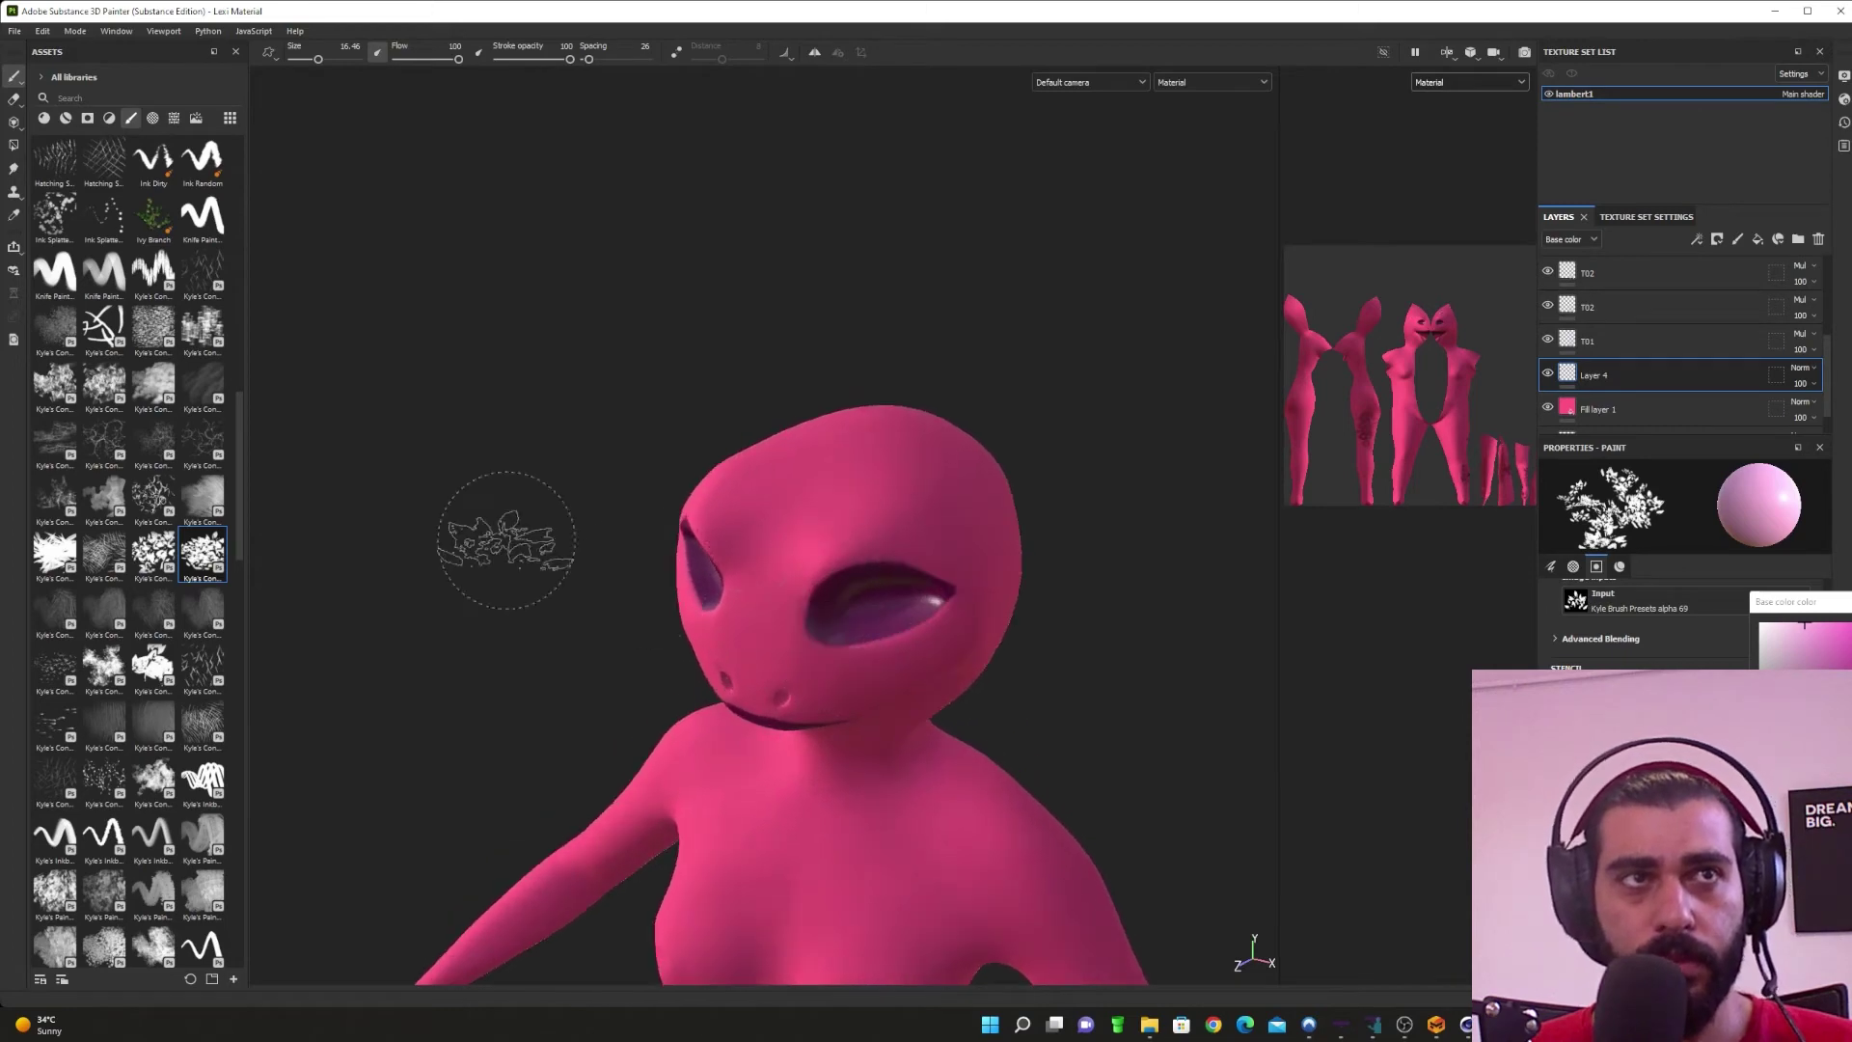
Step: Try the Kyle's tangled-line brush at size 17.37 in pale pink on the head, and undo the stroke
{"action": "left_click", "coordinate": [154, 498]}
{"action": "left_click_drag", "start_coordinate": [811, 550], "coordinate": [827, 577], "text": "alt"}
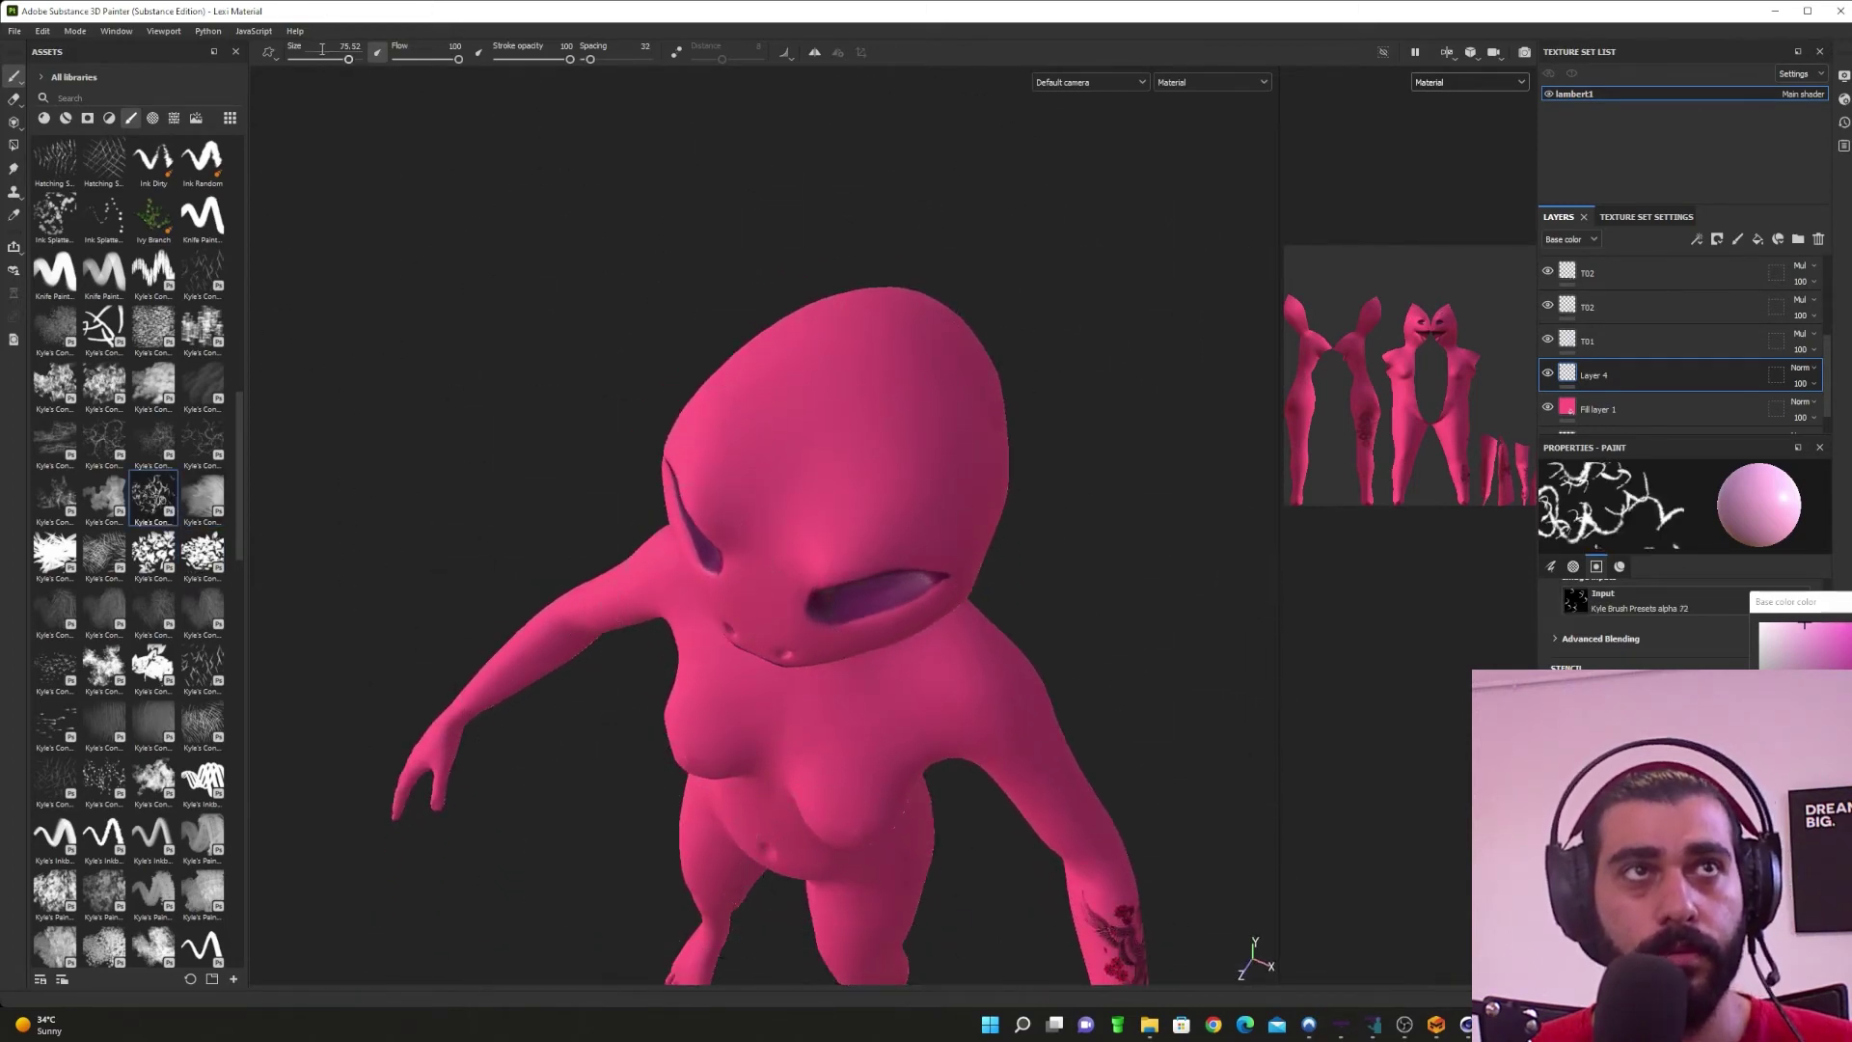
{"action": "mouse_move", "coordinate": [349, 59]}
{"action": "left_mouse_down"}
{"action": "mouse_move", "coordinate": [305, 61]}
{"action": "mouse_move", "coordinate": [330, 62]}
{"action": "mouse_move", "coordinate": [353, 106]}
{"action": "mouse_move", "coordinate": [345, 61]}
{"action": "mouse_move", "coordinate": [319, 61]}
{"action": "left_mouse_up"}
{"action": "mouse_move", "coordinate": [907, 425]}
{"action": "left_mouse_down"}
{"action": "mouse_move", "coordinate": [849, 453]}
{"action": "mouse_move", "coordinate": [740, 440]}
{"action": "mouse_move", "coordinate": [975, 401]}
{"action": "left_mouse_up"}
{"action": "key", "text": "ctrl+z"}
{"action": "left_click_drag", "start_coordinate": [918, 529], "coordinate": [890, 786], "text": "alt"}
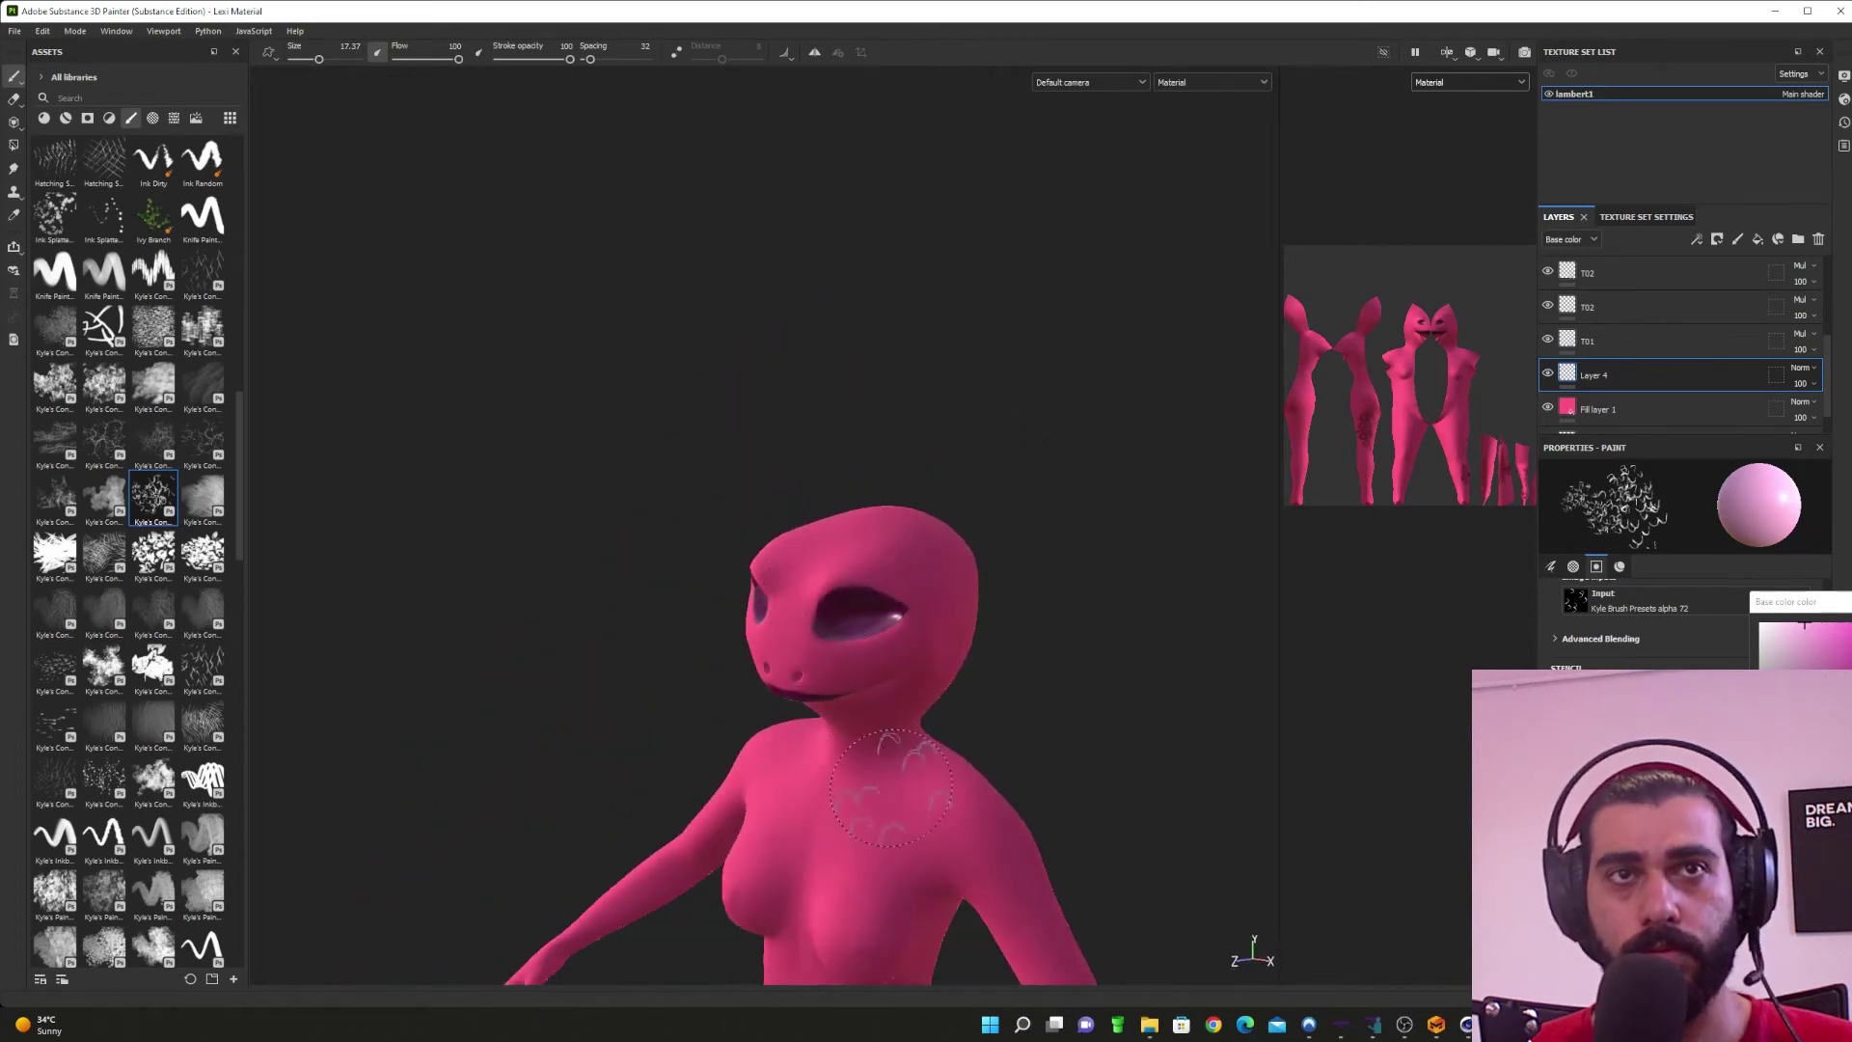
{"action": "middle_click_drag", "start_coordinate": [891, 788], "coordinate": [887, 482], "text": "alt"}
{"action": "middle_click_drag", "start_coordinate": [924, 568], "coordinate": [936, 410], "text": "alt"}
{"action": "mouse_move", "coordinate": [919, 477]}
{"action": "left_mouse_down", "text": "alt"}
{"action": "mouse_move", "coordinate": [953, 490]}
{"action": "mouse_move", "coordinate": [922, 480]}
{"action": "left_mouse_up", "text": "alt"}
{"action": "scroll", "coordinate": [918, 478], "scroll_direction": "up", "scroll_amount": 1}
{"action": "scroll", "coordinate": [915, 497], "scroll_direction": "down", "scroll_amount": 5}
{"action": "left_click_drag", "start_coordinate": [913, 600], "coordinate": [834, 603], "text": "alt"}
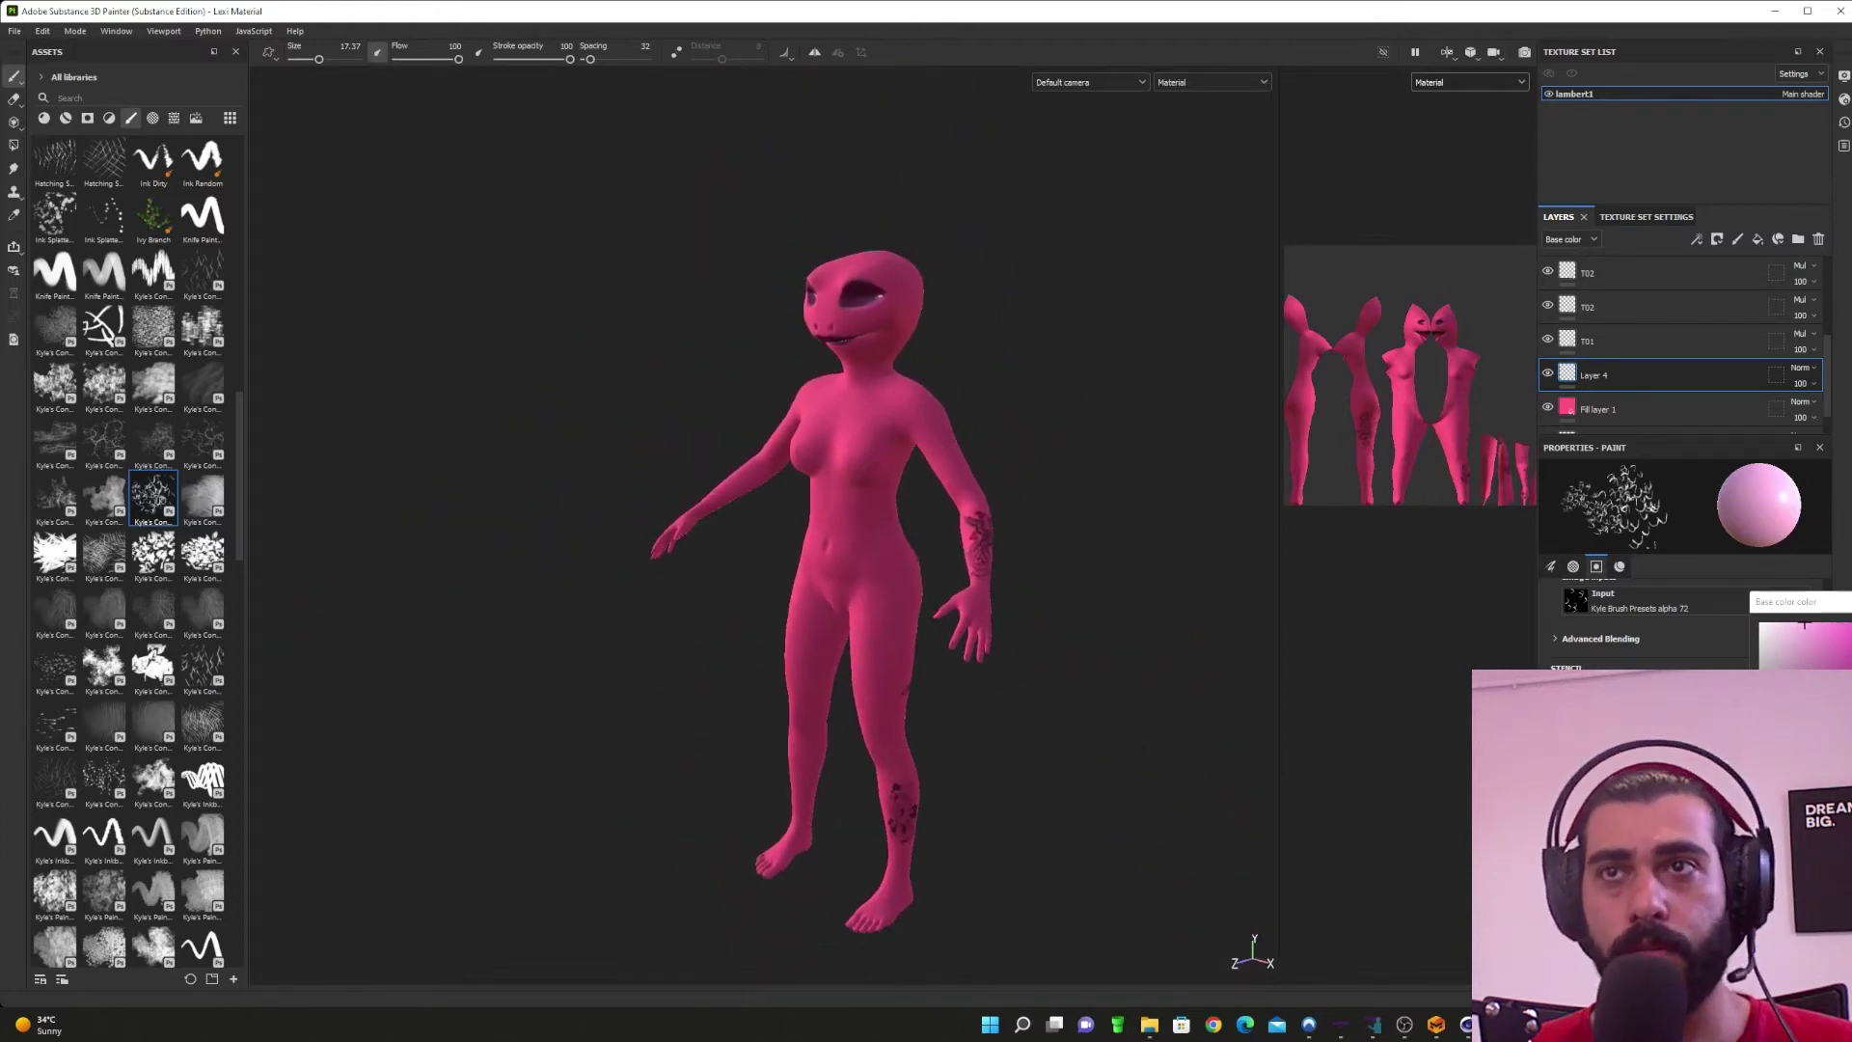
Step: Start a texture export and browse for its output directory to D:/Projects/Mine/Lexi/Imports
{"action": "left_click", "coordinate": [16, 31]}
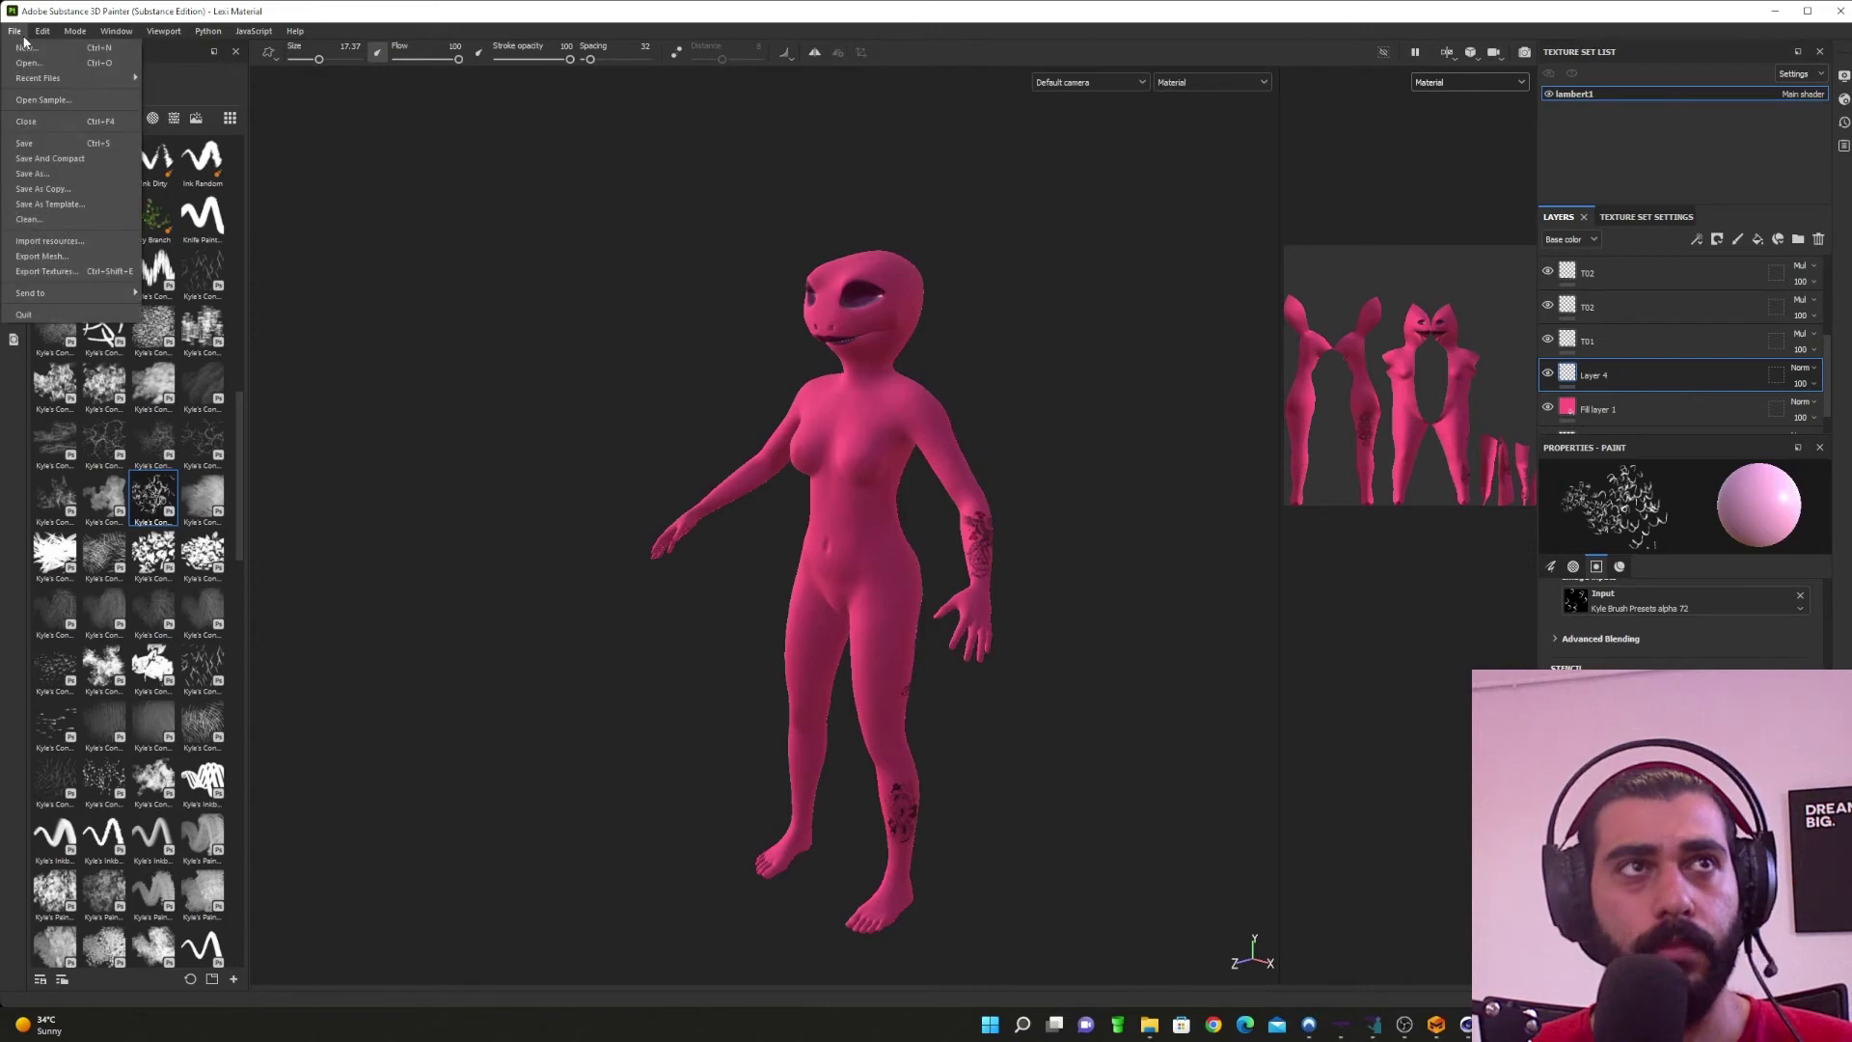
{"action": "left_click", "coordinate": [48, 271]}
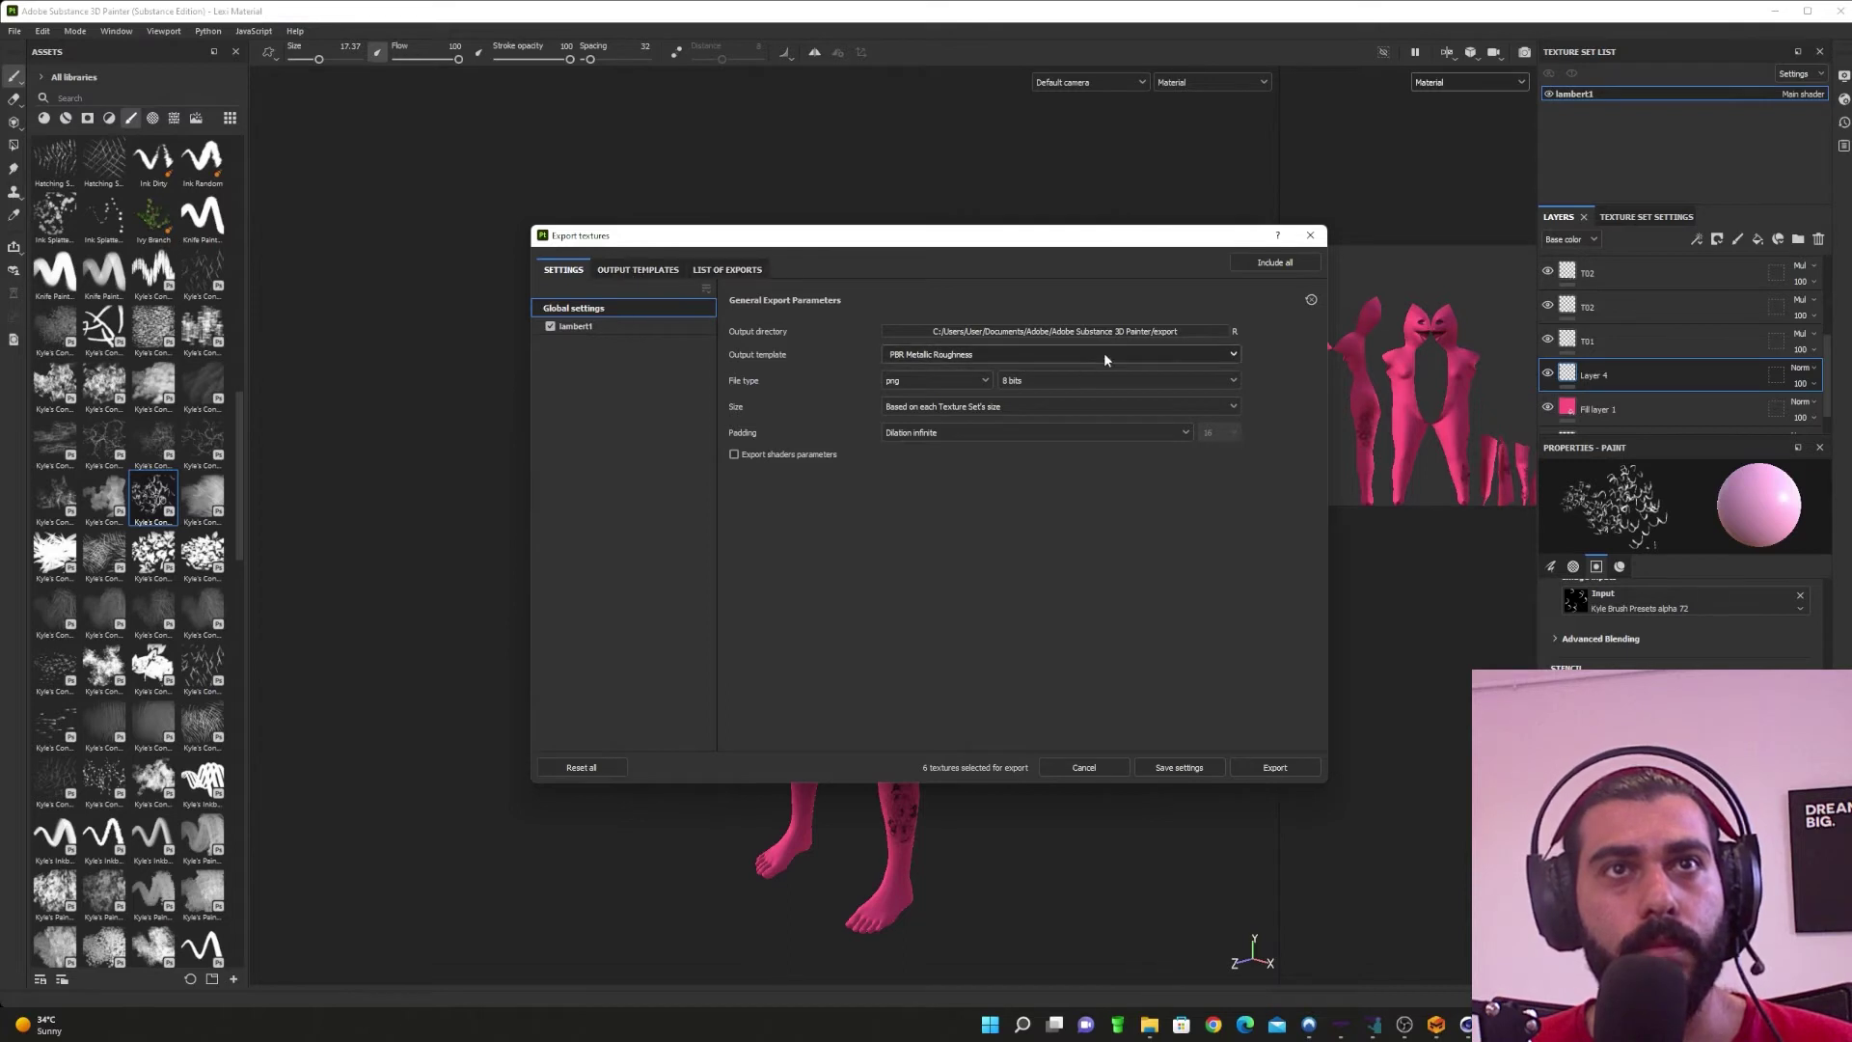
{"action": "left_click", "coordinate": [1207, 332]}
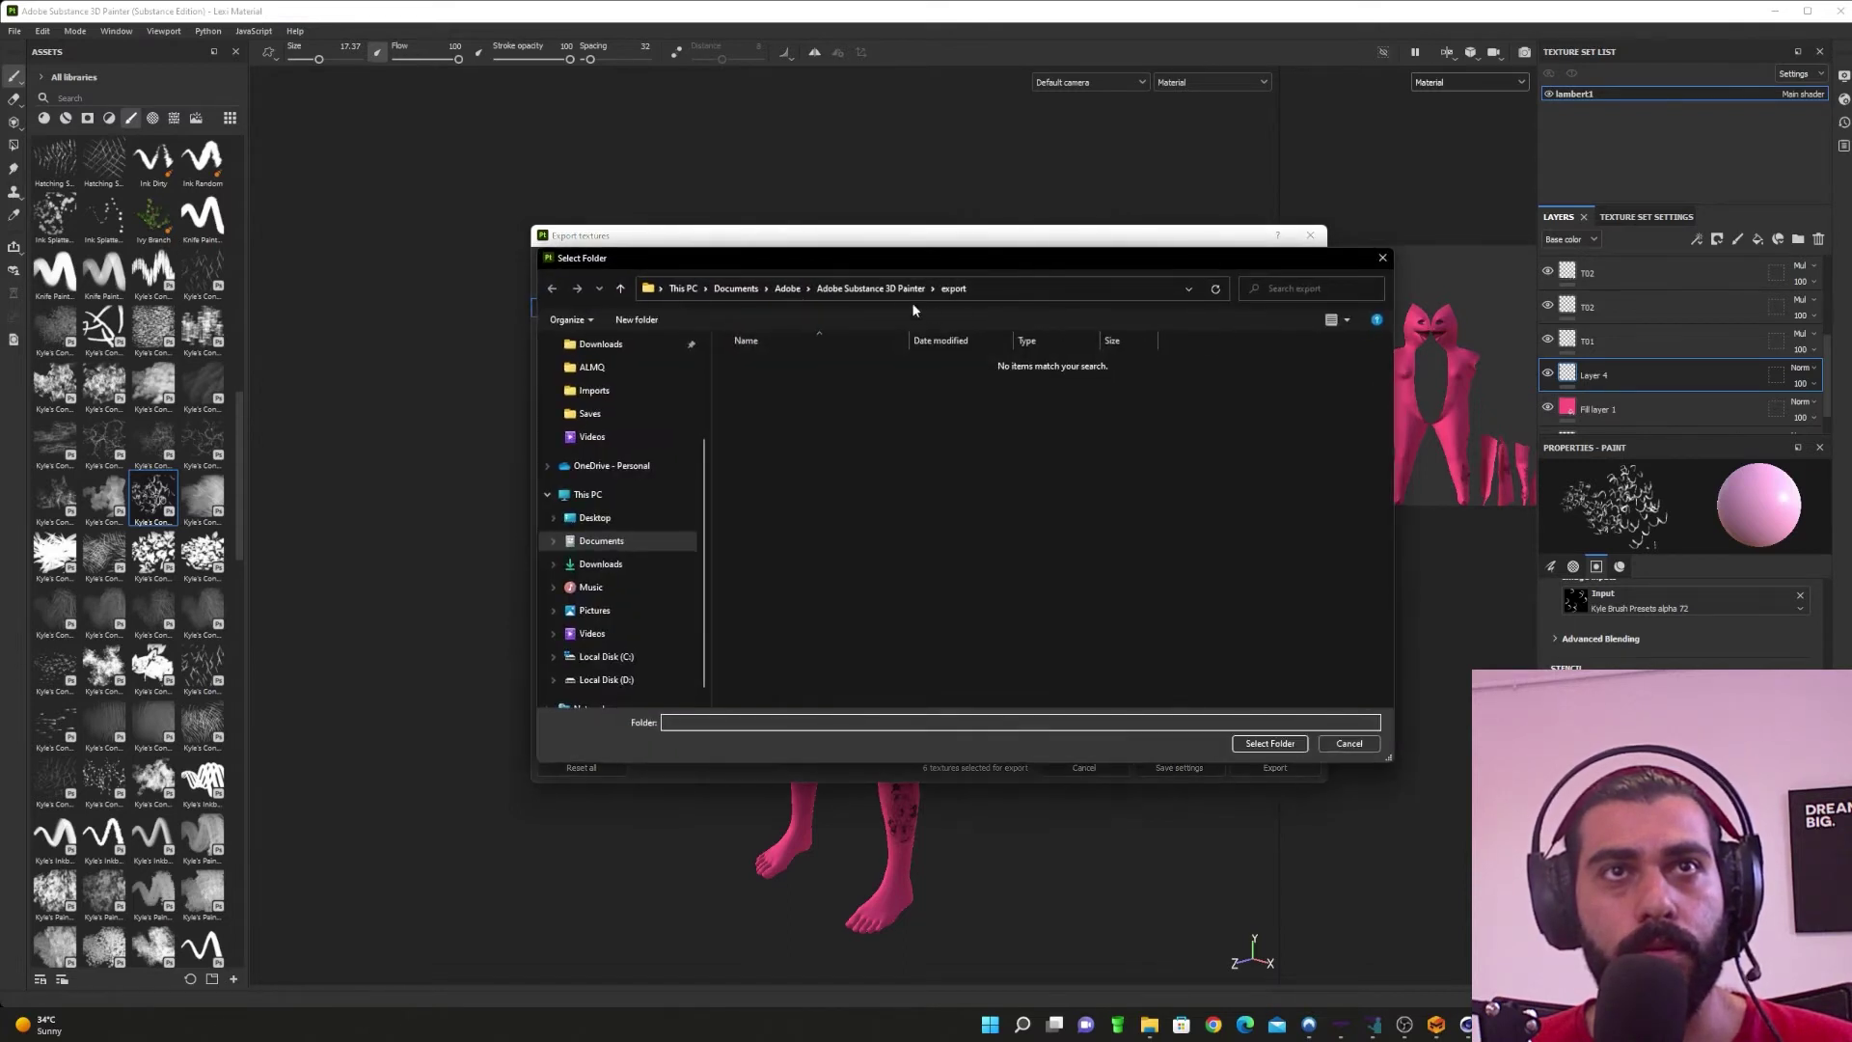
{"action": "scroll", "coordinate": [569, 379], "scroll_direction": "up", "scroll_amount": 2}
{"action": "left_click", "coordinate": [595, 436]}
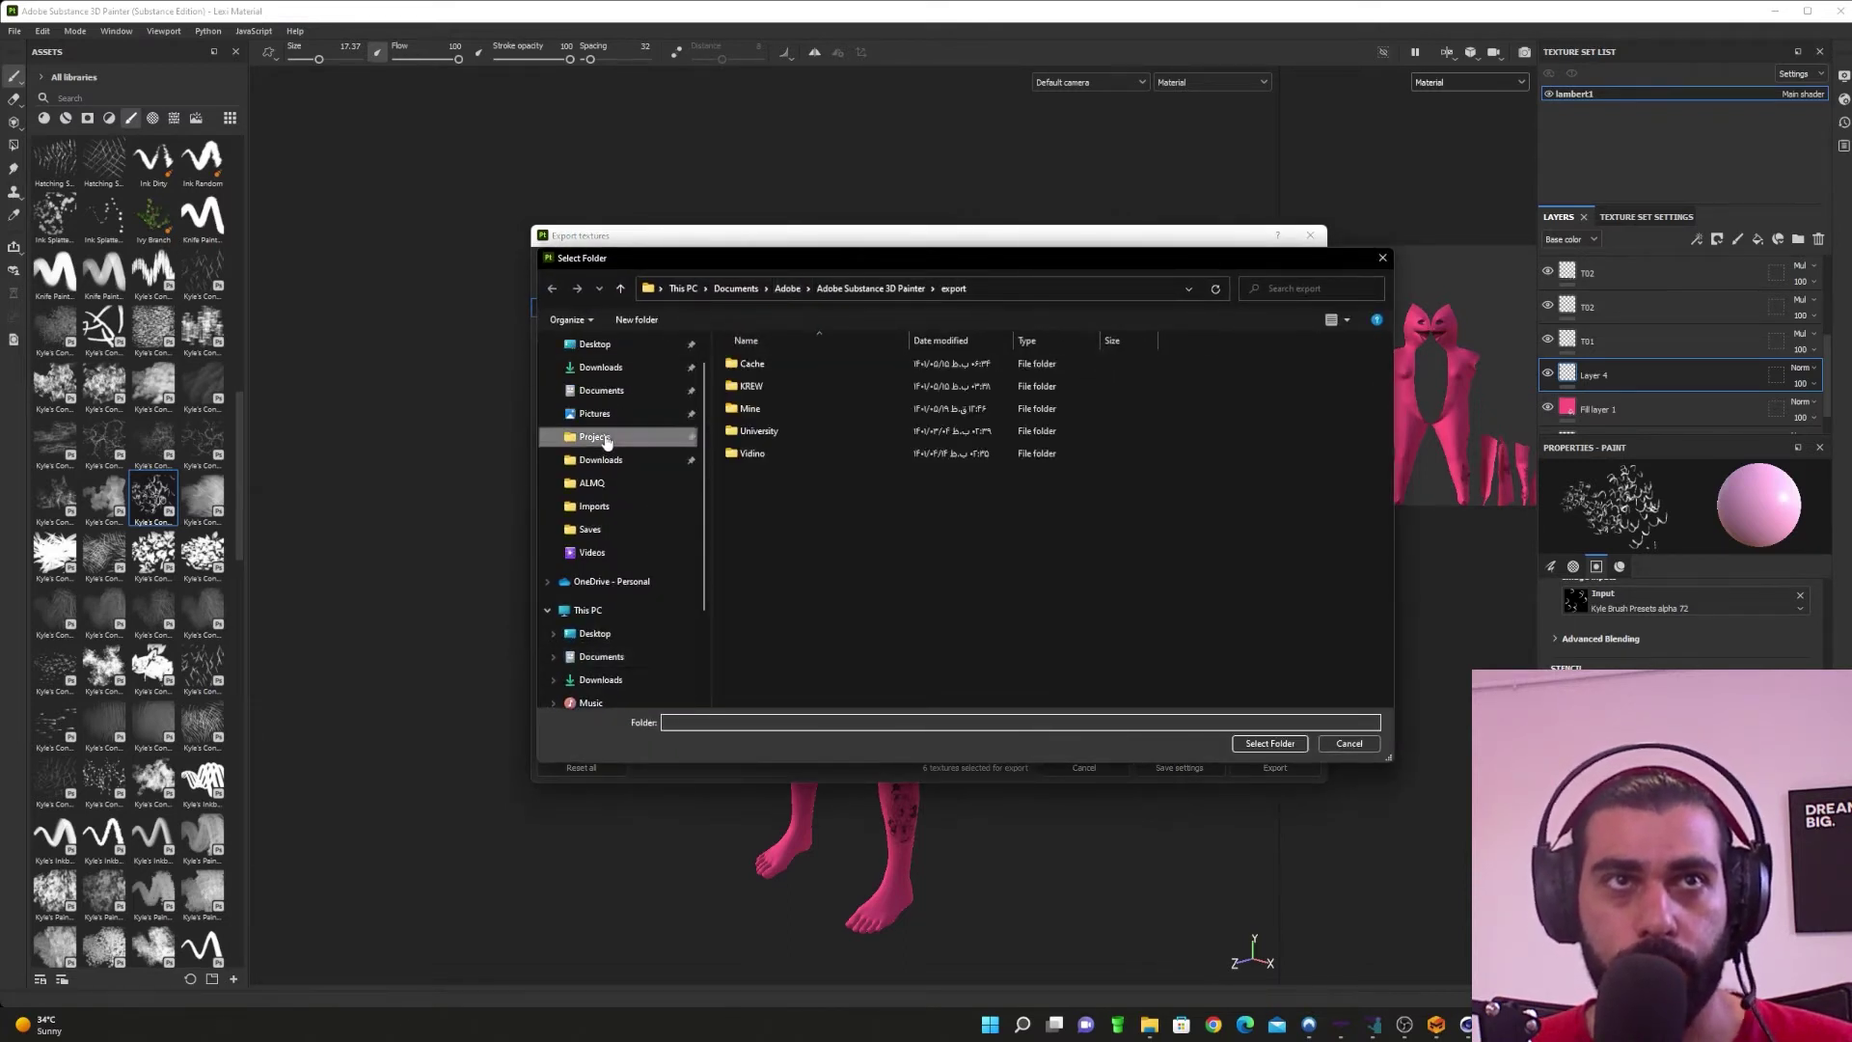
{"action": "double_click", "coordinate": [774, 407]}
{"action": "double_click", "coordinate": [770, 364]}
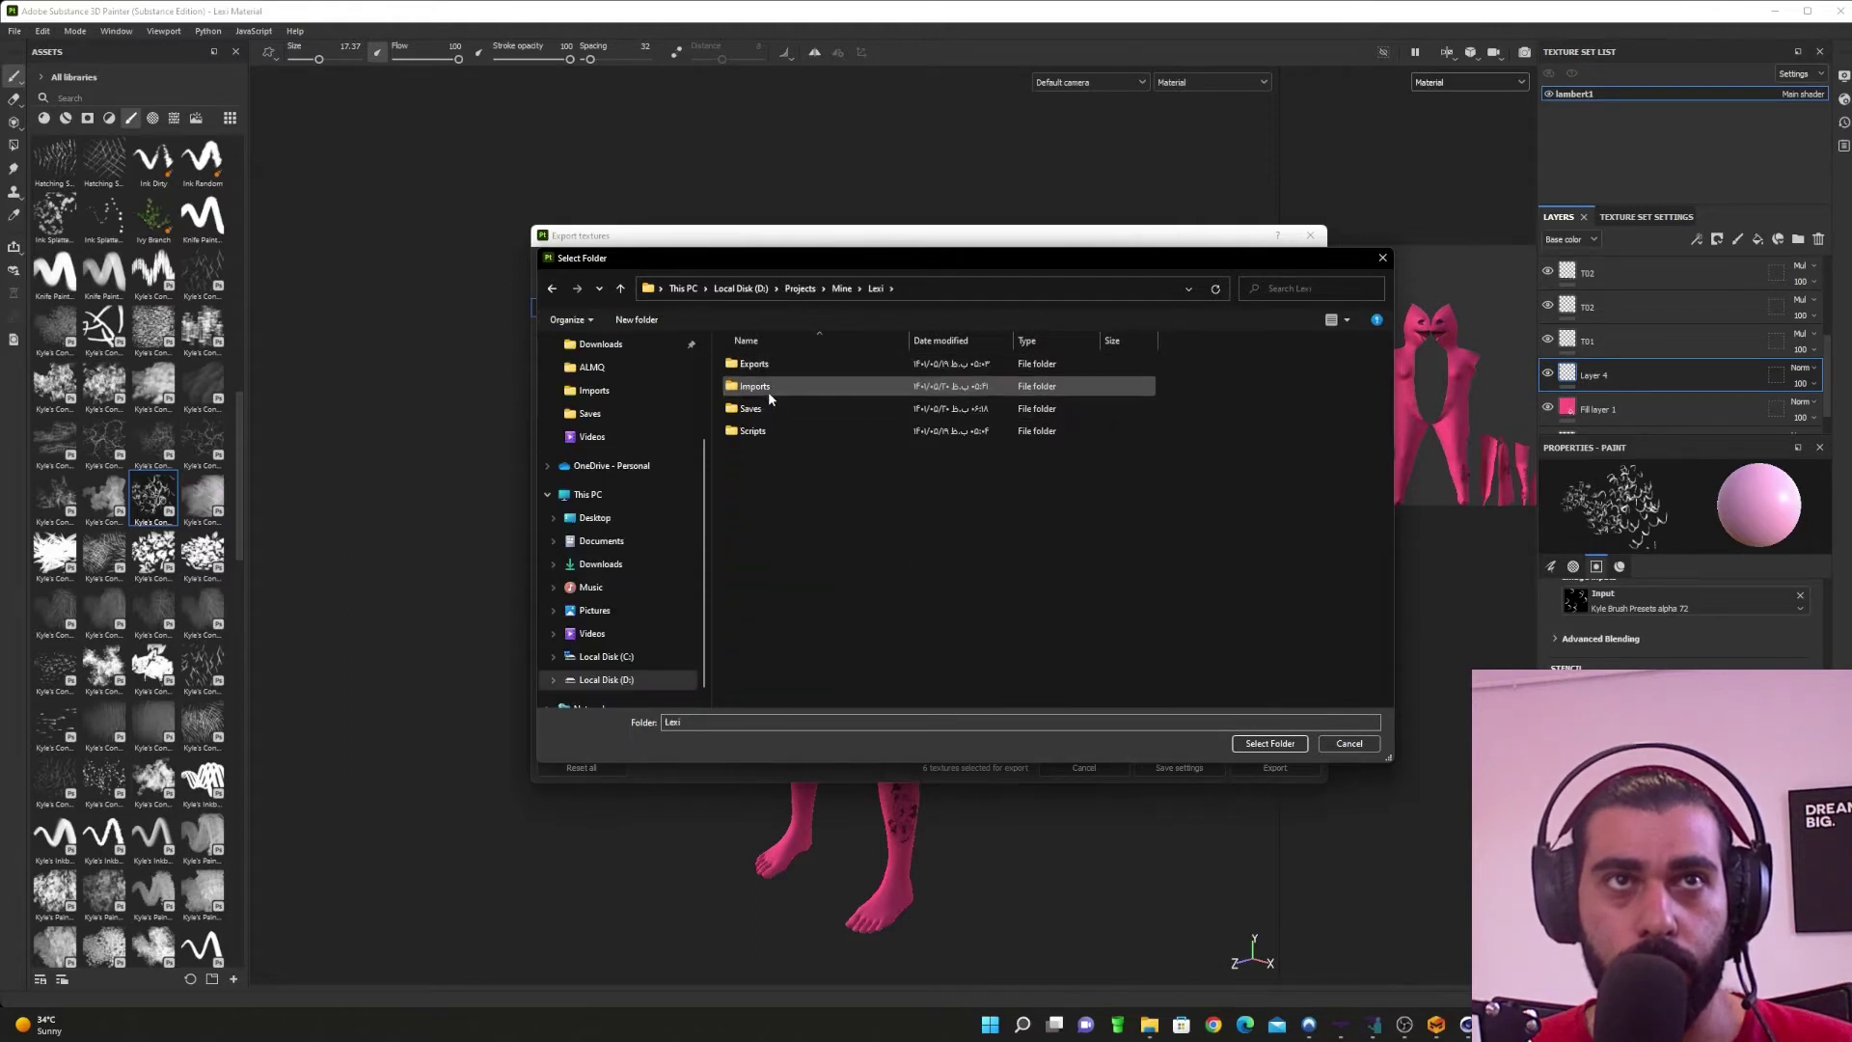
{"action": "double_click", "coordinate": [755, 386]}
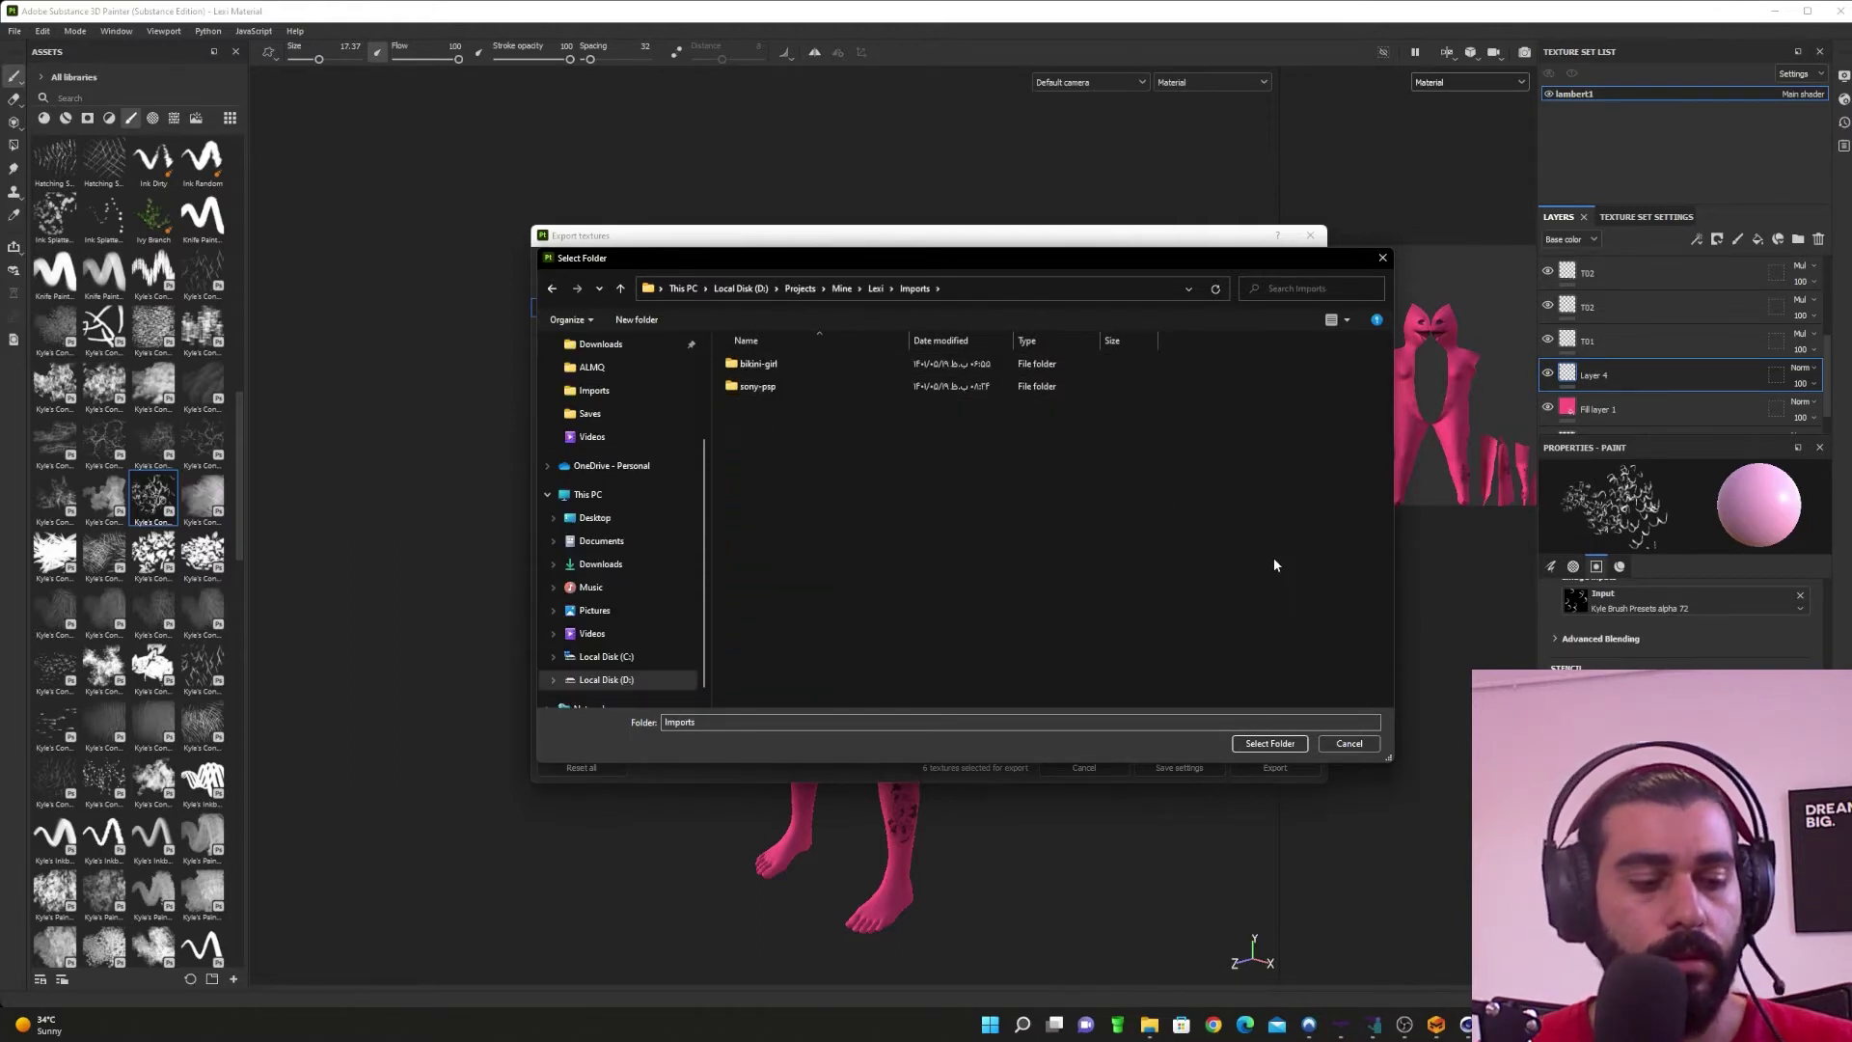
Step: Create a folder named Tex inside Imports and set it as the texture export's output directory
{"action": "key", "text": "ctrl+shift+n"}
{"action": "type", "text": "Tex"}
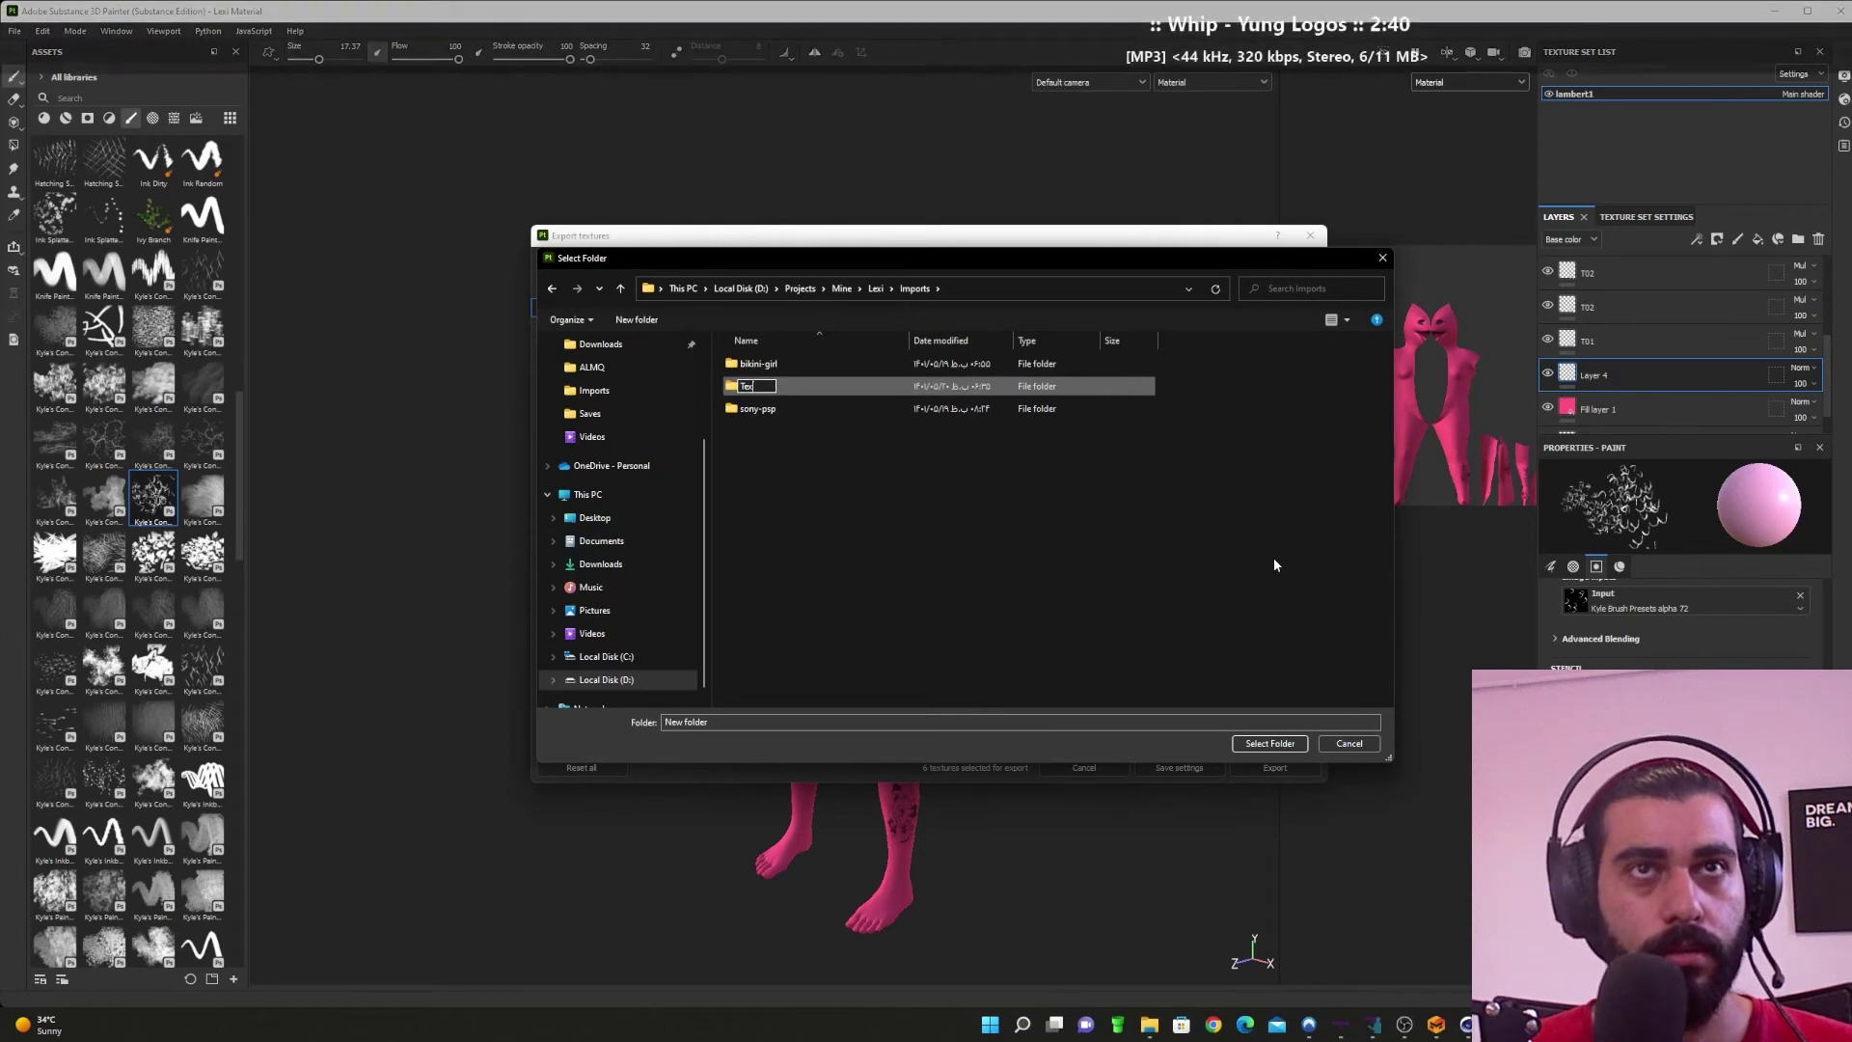
{"action": "key", "text": "Return"}
{"action": "key", "text": "Return"}
{"action": "left_click", "coordinate": [1270, 745]}
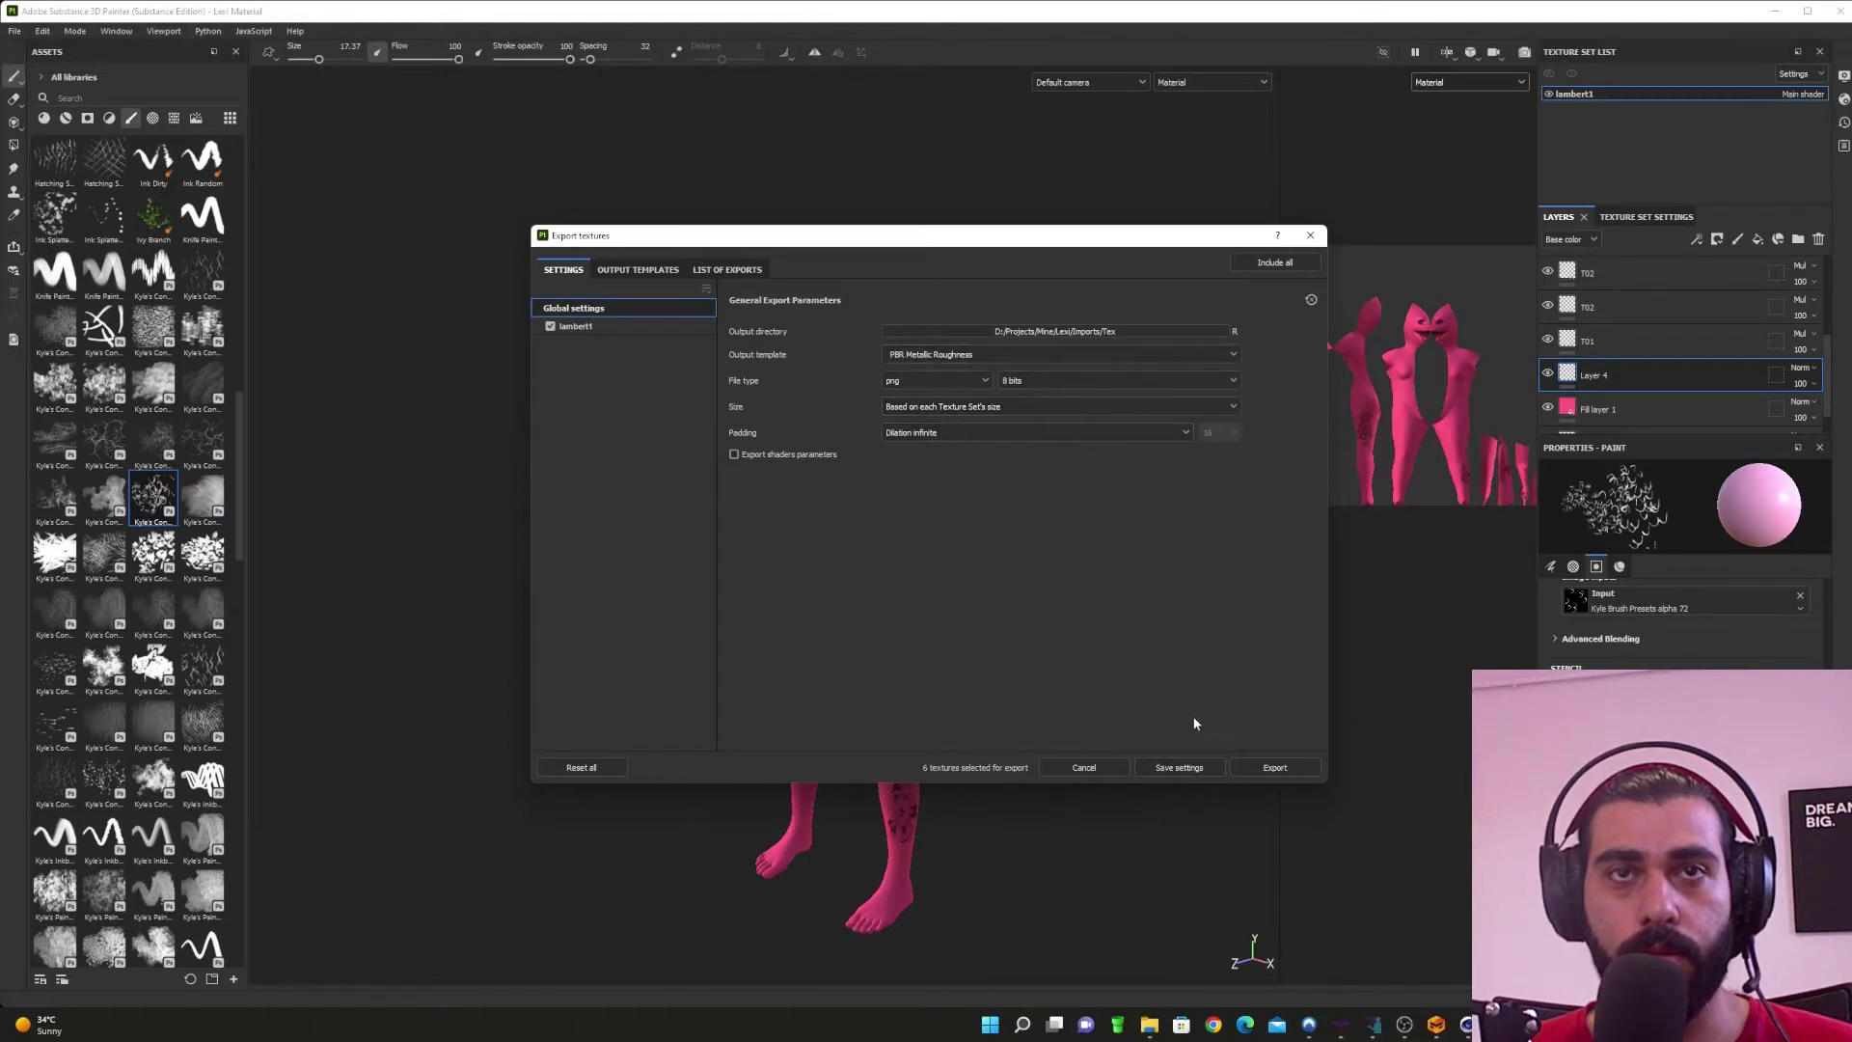
Step: Save the texture export settings and open the folder D:\Projects\Mine\Lexi\Imports\Tex in File Explorer
{"action": "left_click", "coordinate": [1177, 772]}
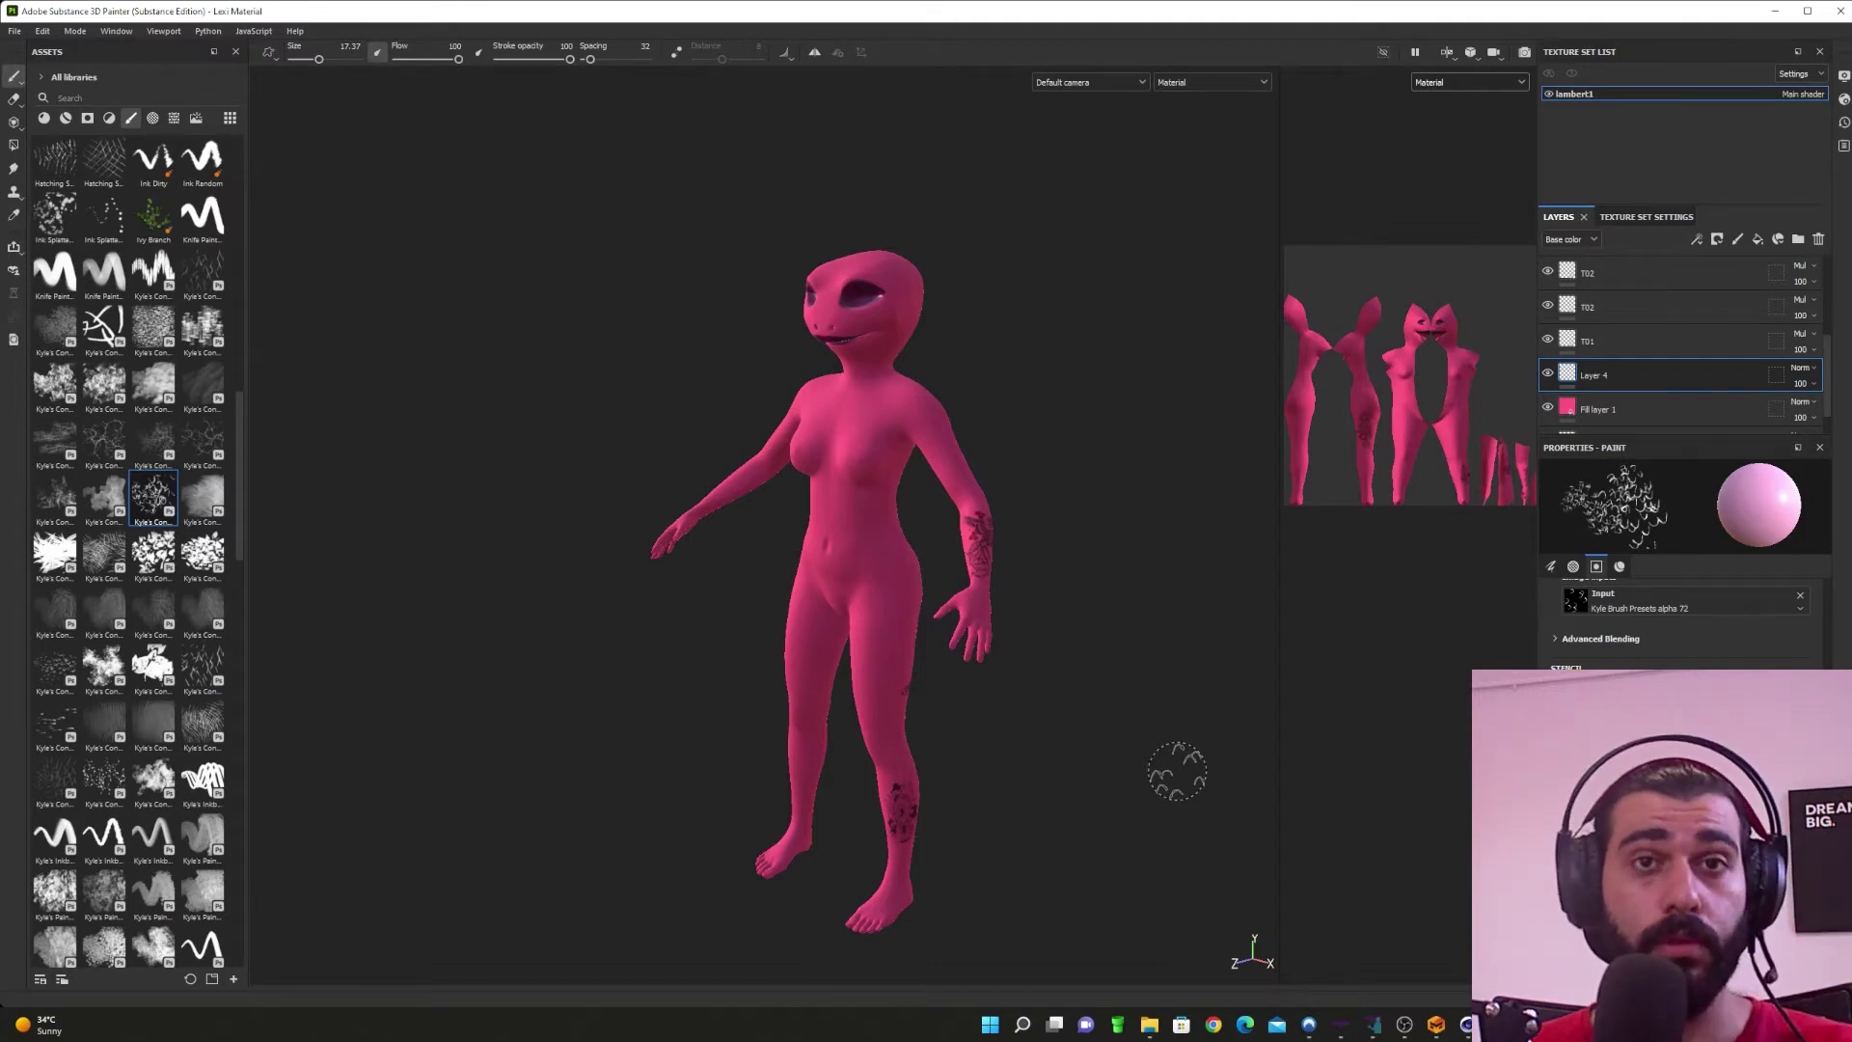
{"action": "mouse_move", "coordinate": [1149, 1024]}
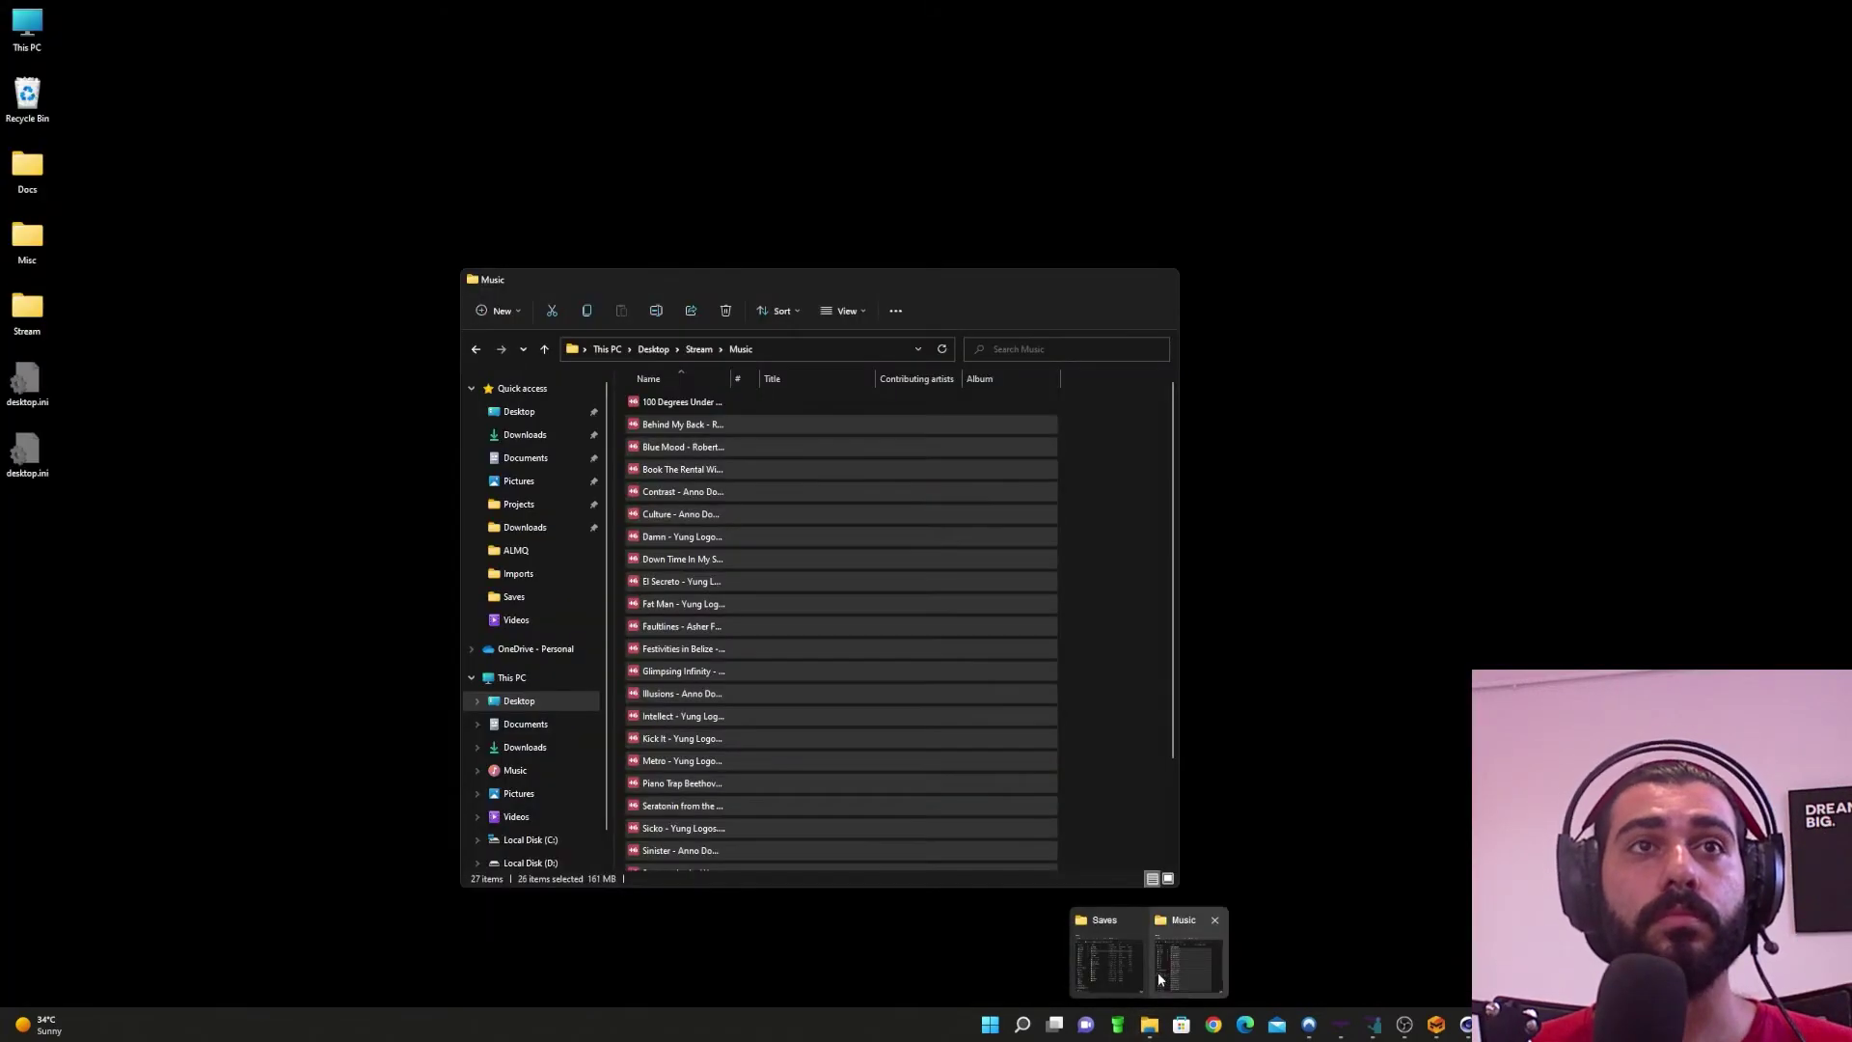
{"action": "left_click", "coordinate": [1133, 971]}
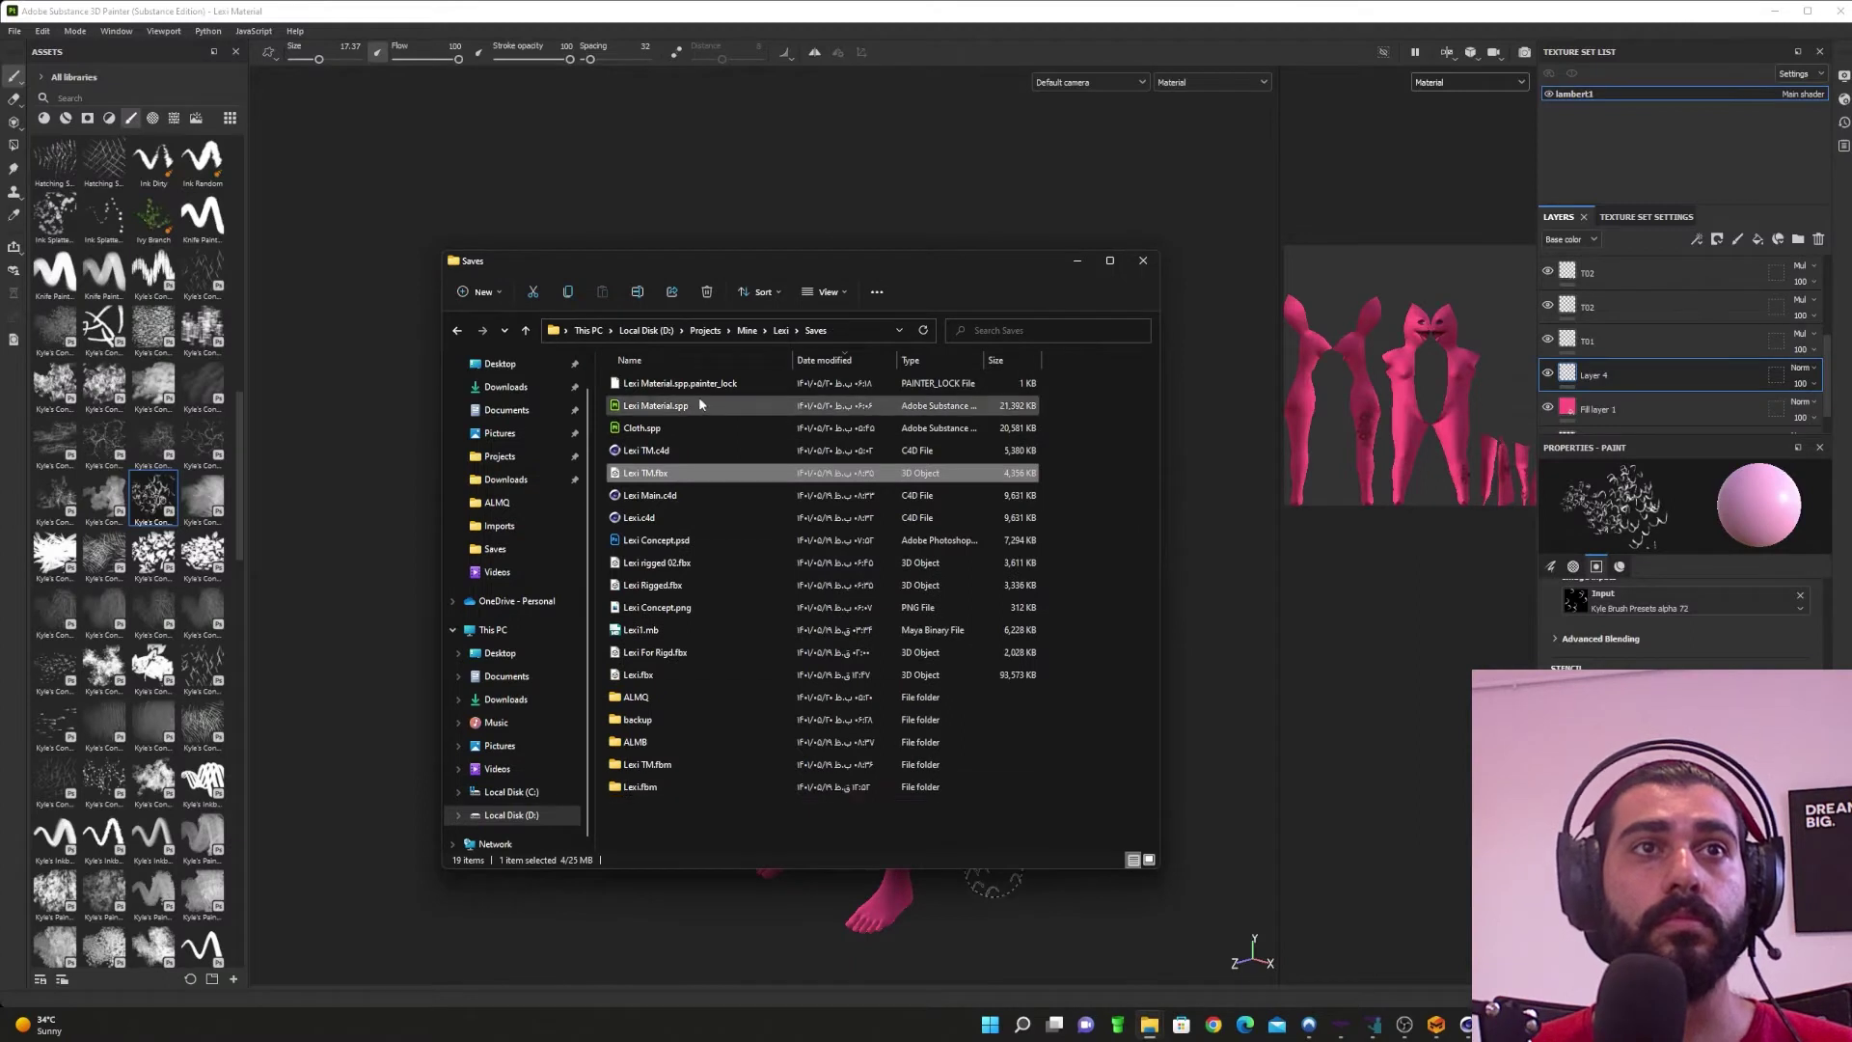
{"action": "key", "text": "alt+d"}
{"action": "type", "text": "D:\\Projects\\Mine\\Lexi\\Imports\\Tex"}
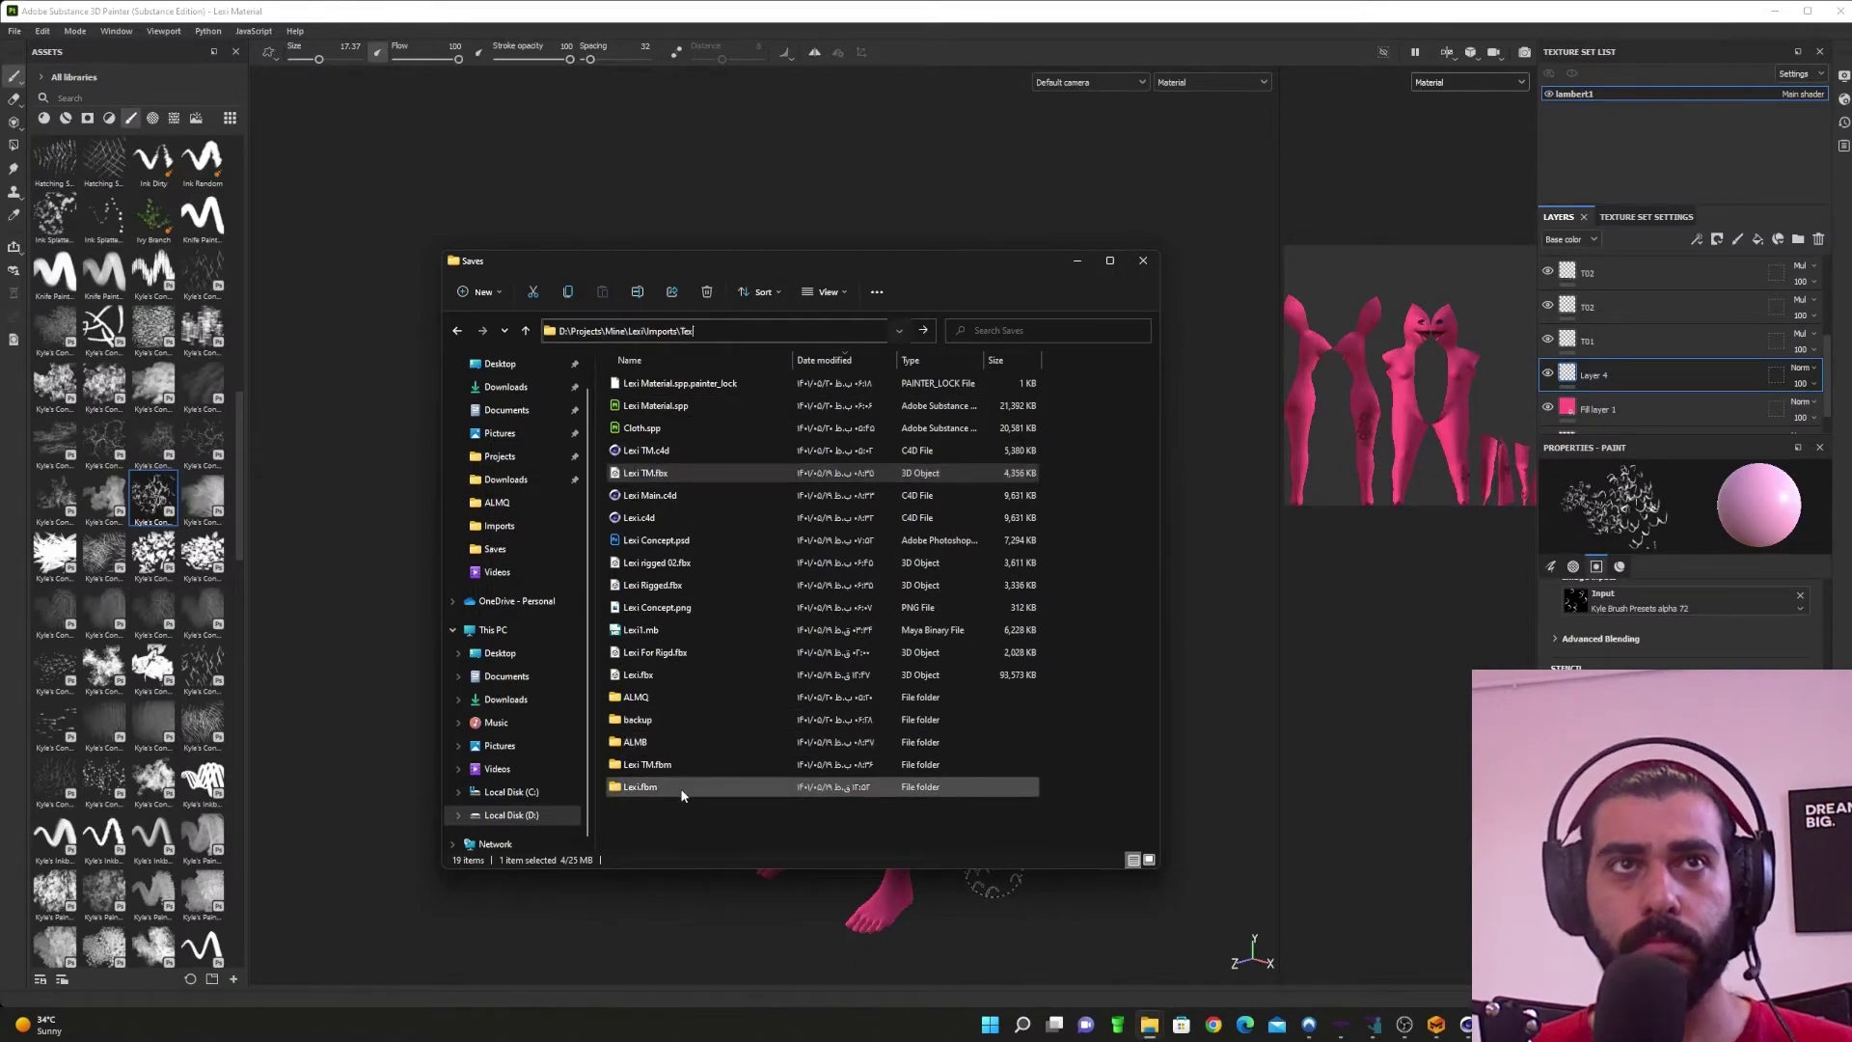
{"action": "key", "text": "Return"}
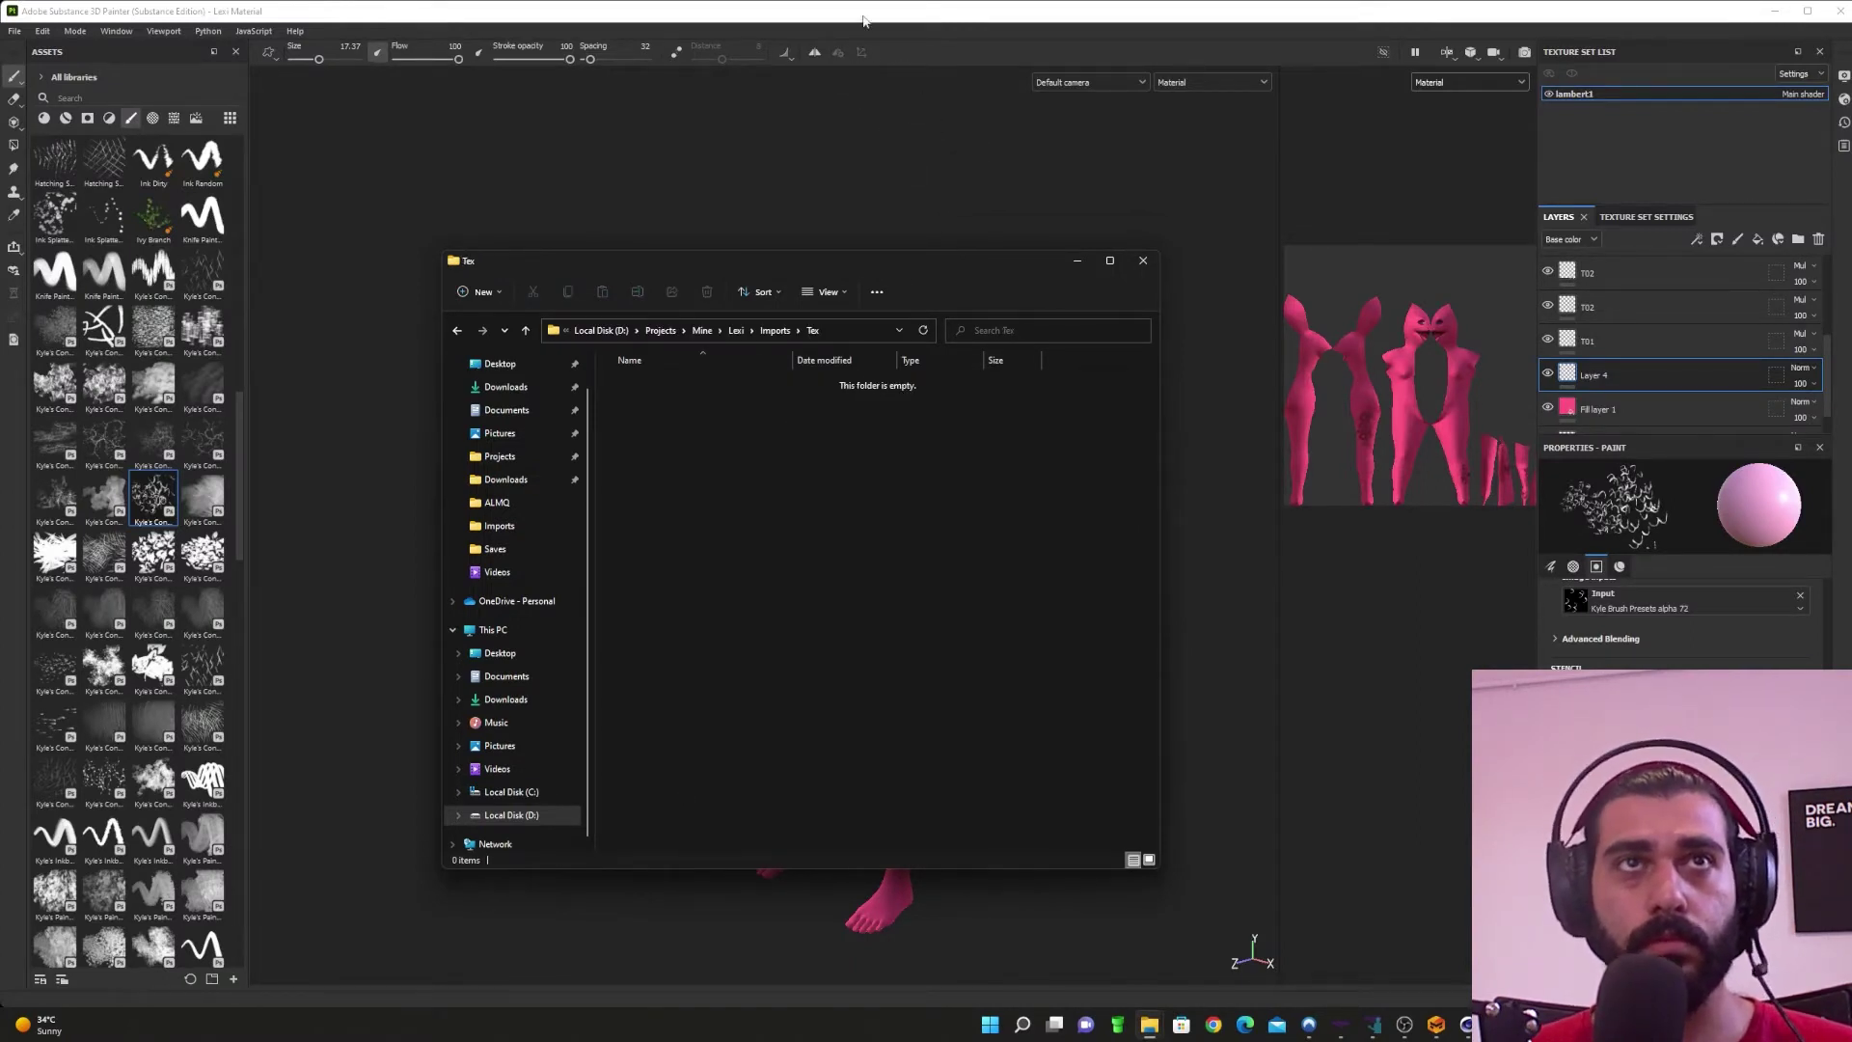
Step: Return to Substance 3D Painter and export the lambert1 texture set as 8-bit PNGs to the Tex folder
{"action": "left_click", "coordinate": [862, 20]}
{"action": "left_click", "coordinate": [13, 31]}
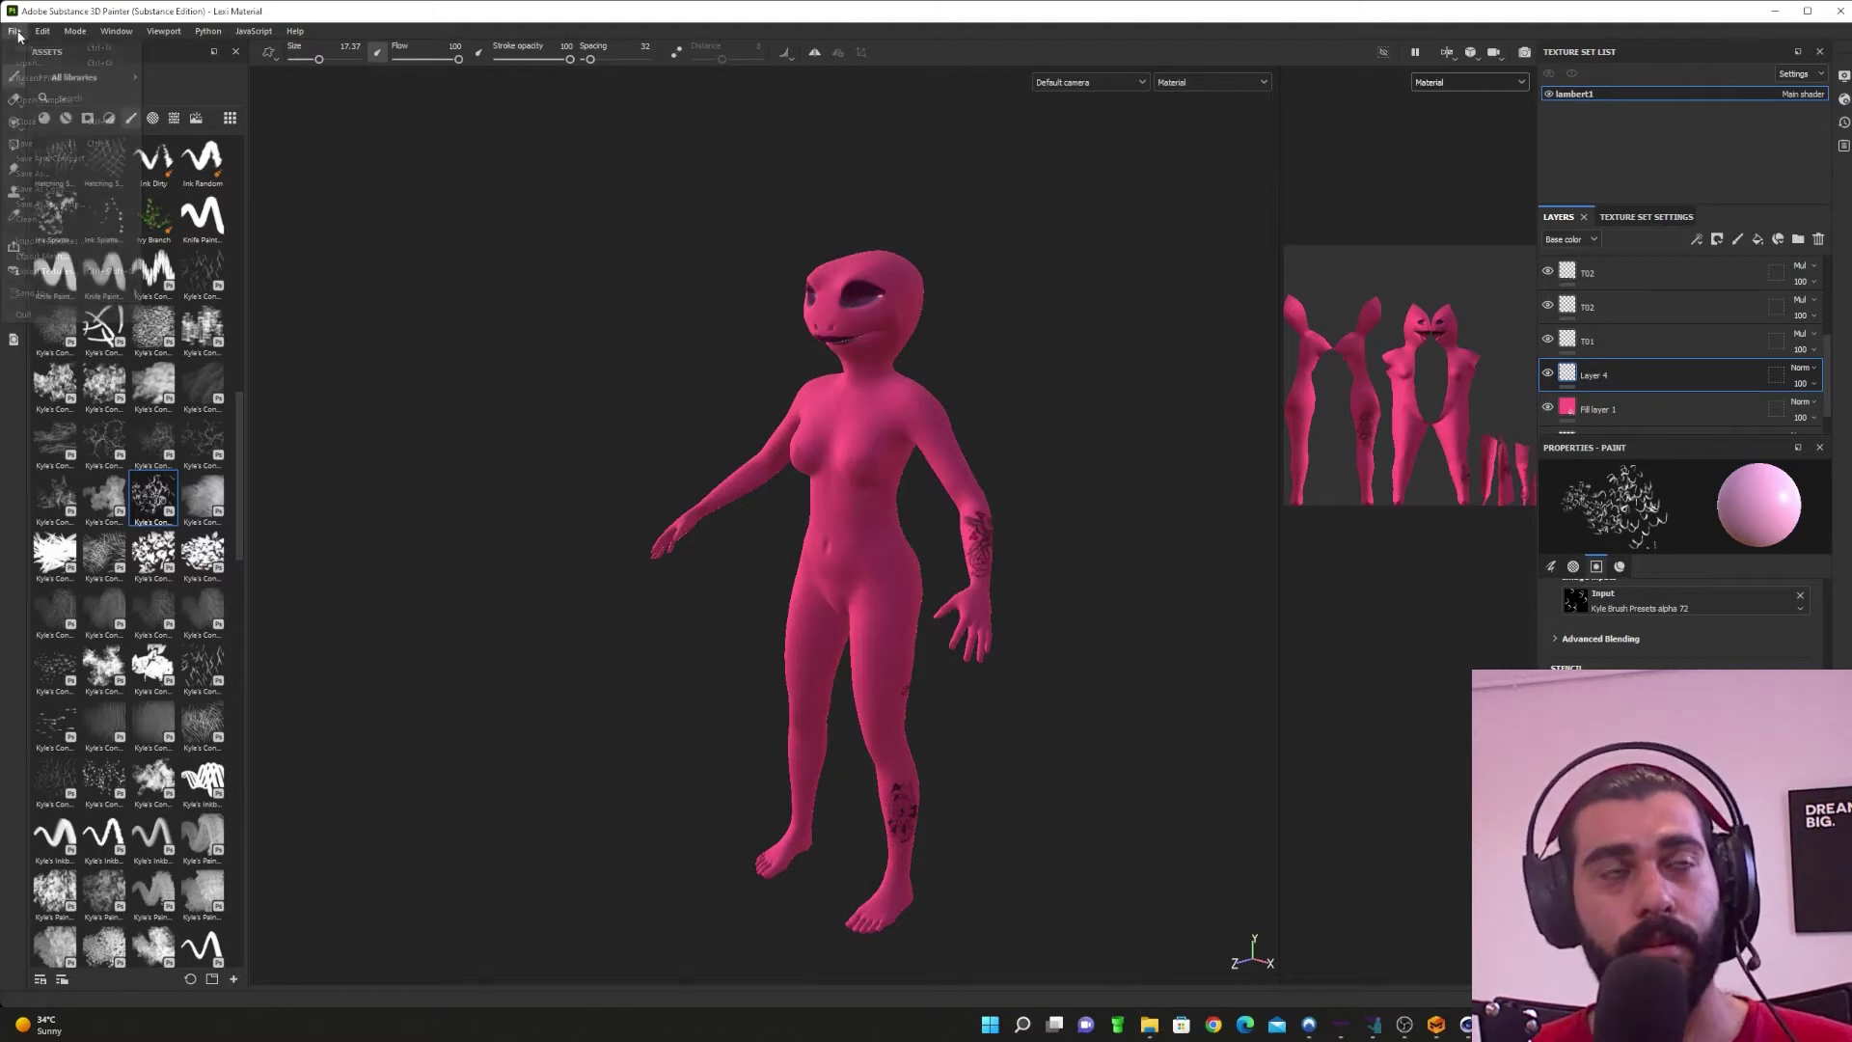
{"action": "left_click", "coordinate": [47, 272]}
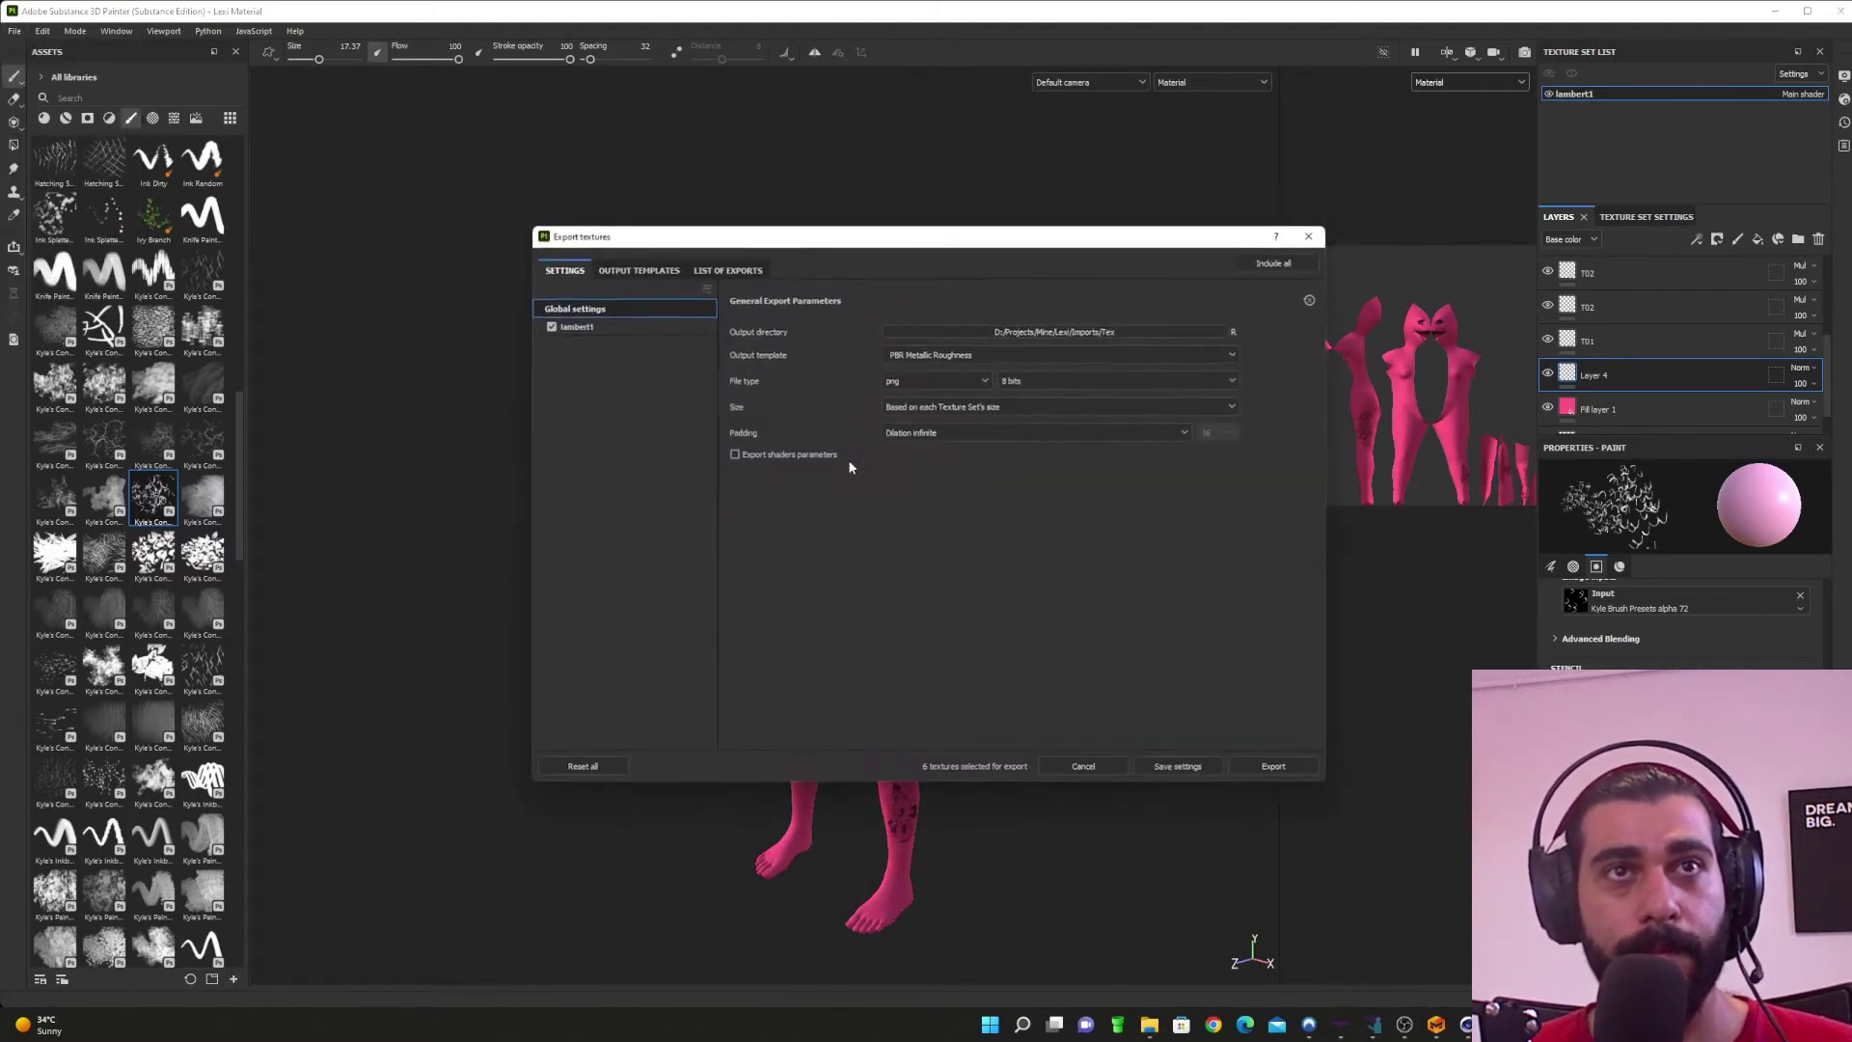
{"action": "left_click", "coordinate": [1279, 768]}
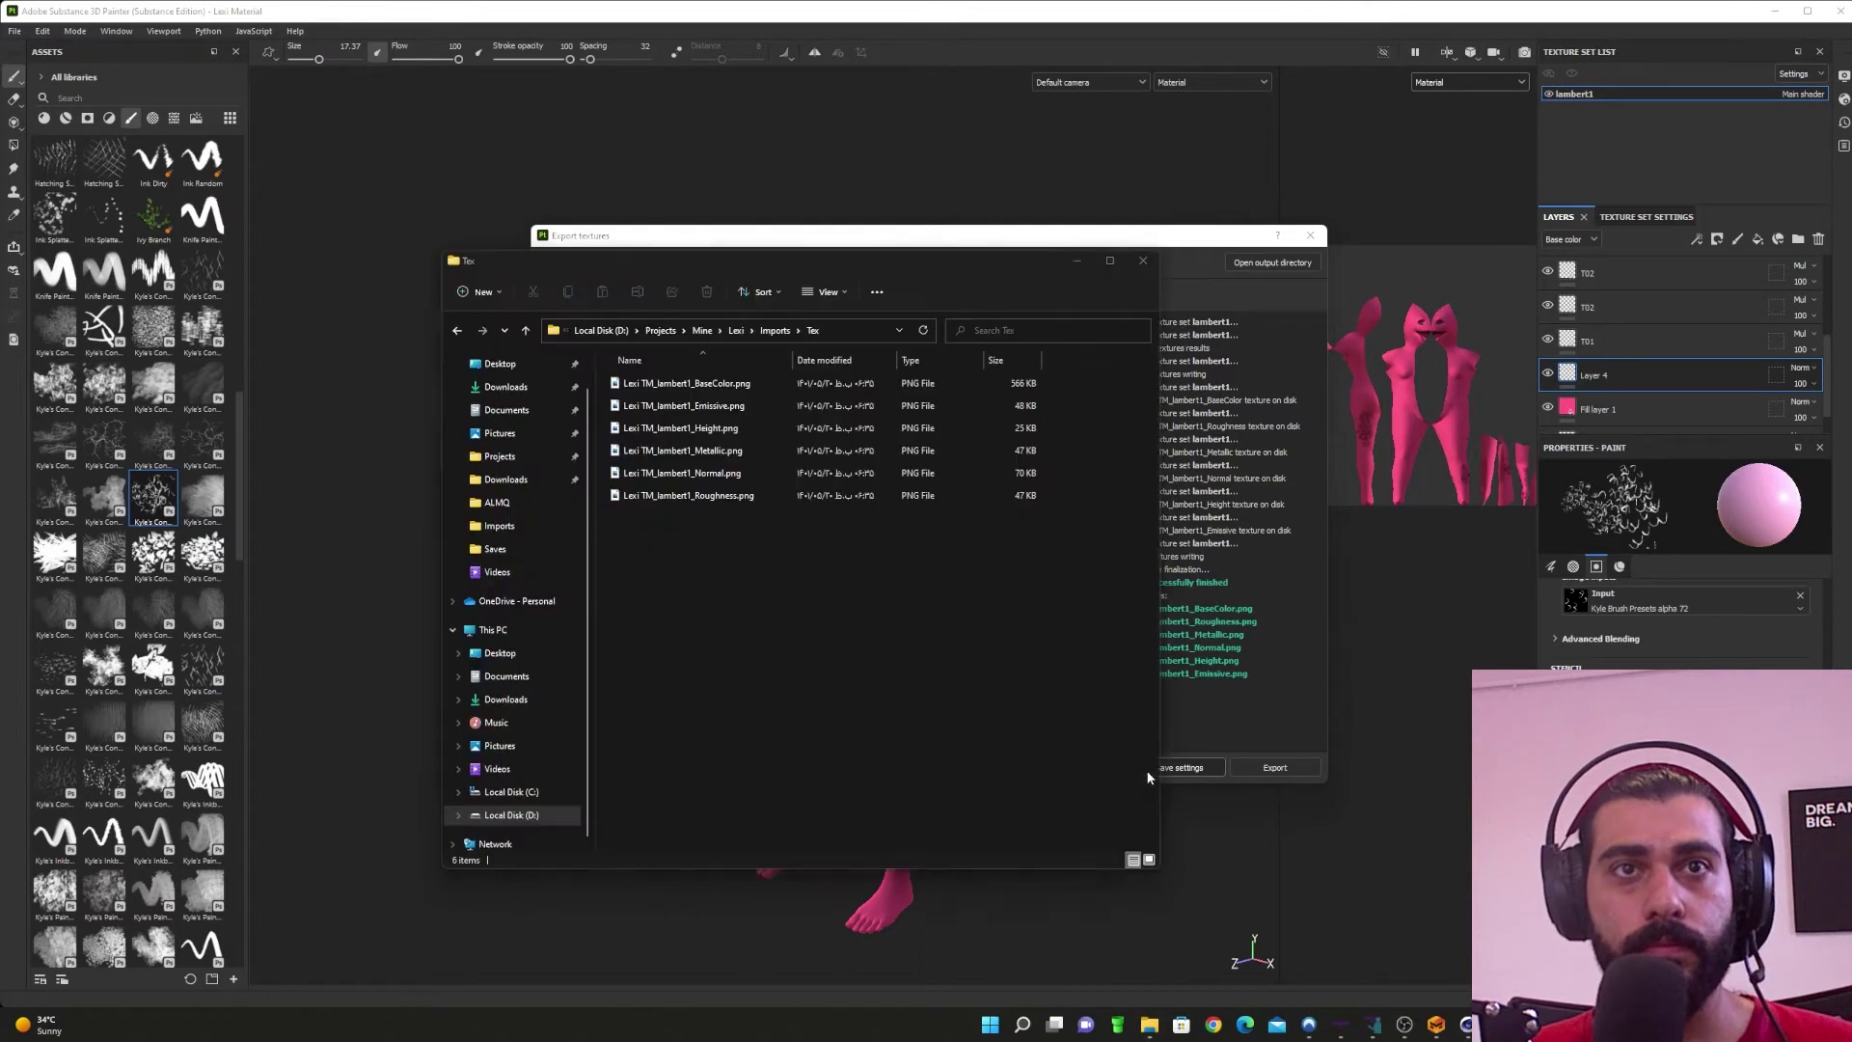
Step: Examine the exported maps in the Tex folder as large thumbnails, opening the BaseColor image, and minimize the folder window
{"action": "left_click", "coordinate": [1149, 859]}
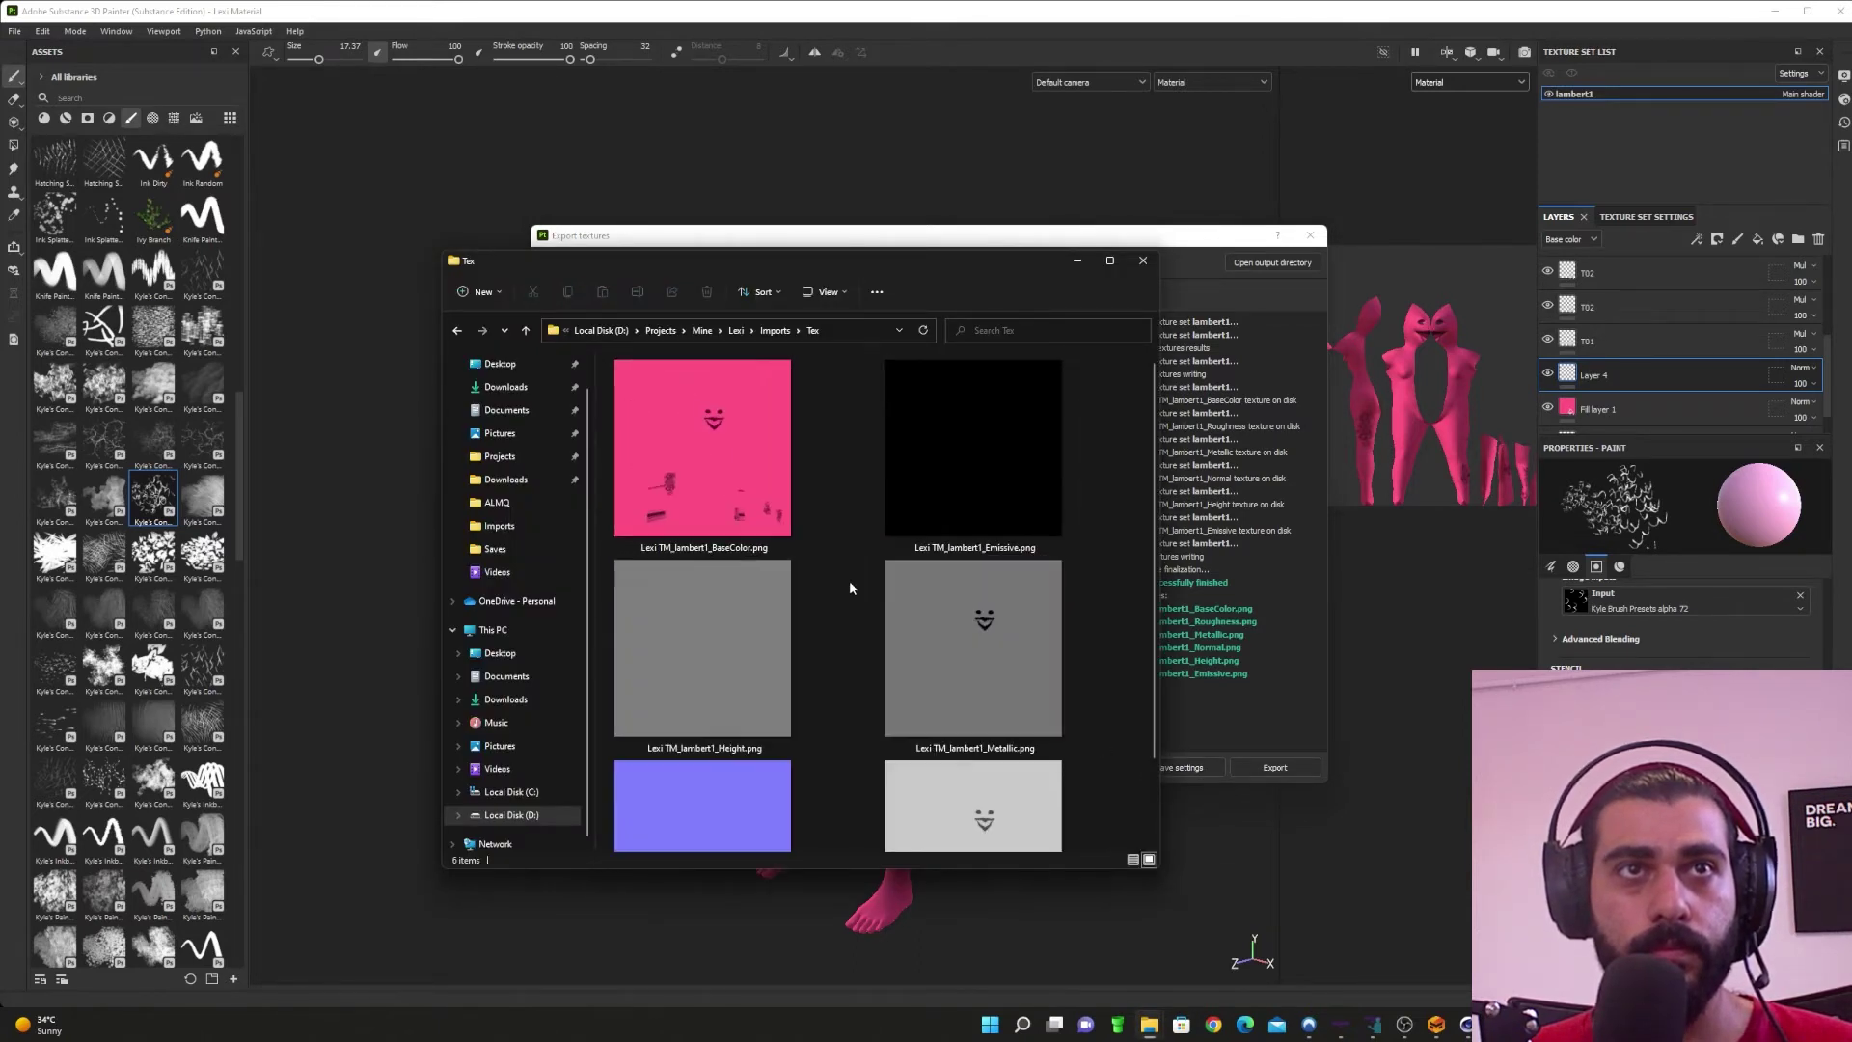
{"action": "double_click", "coordinate": [740, 431]}
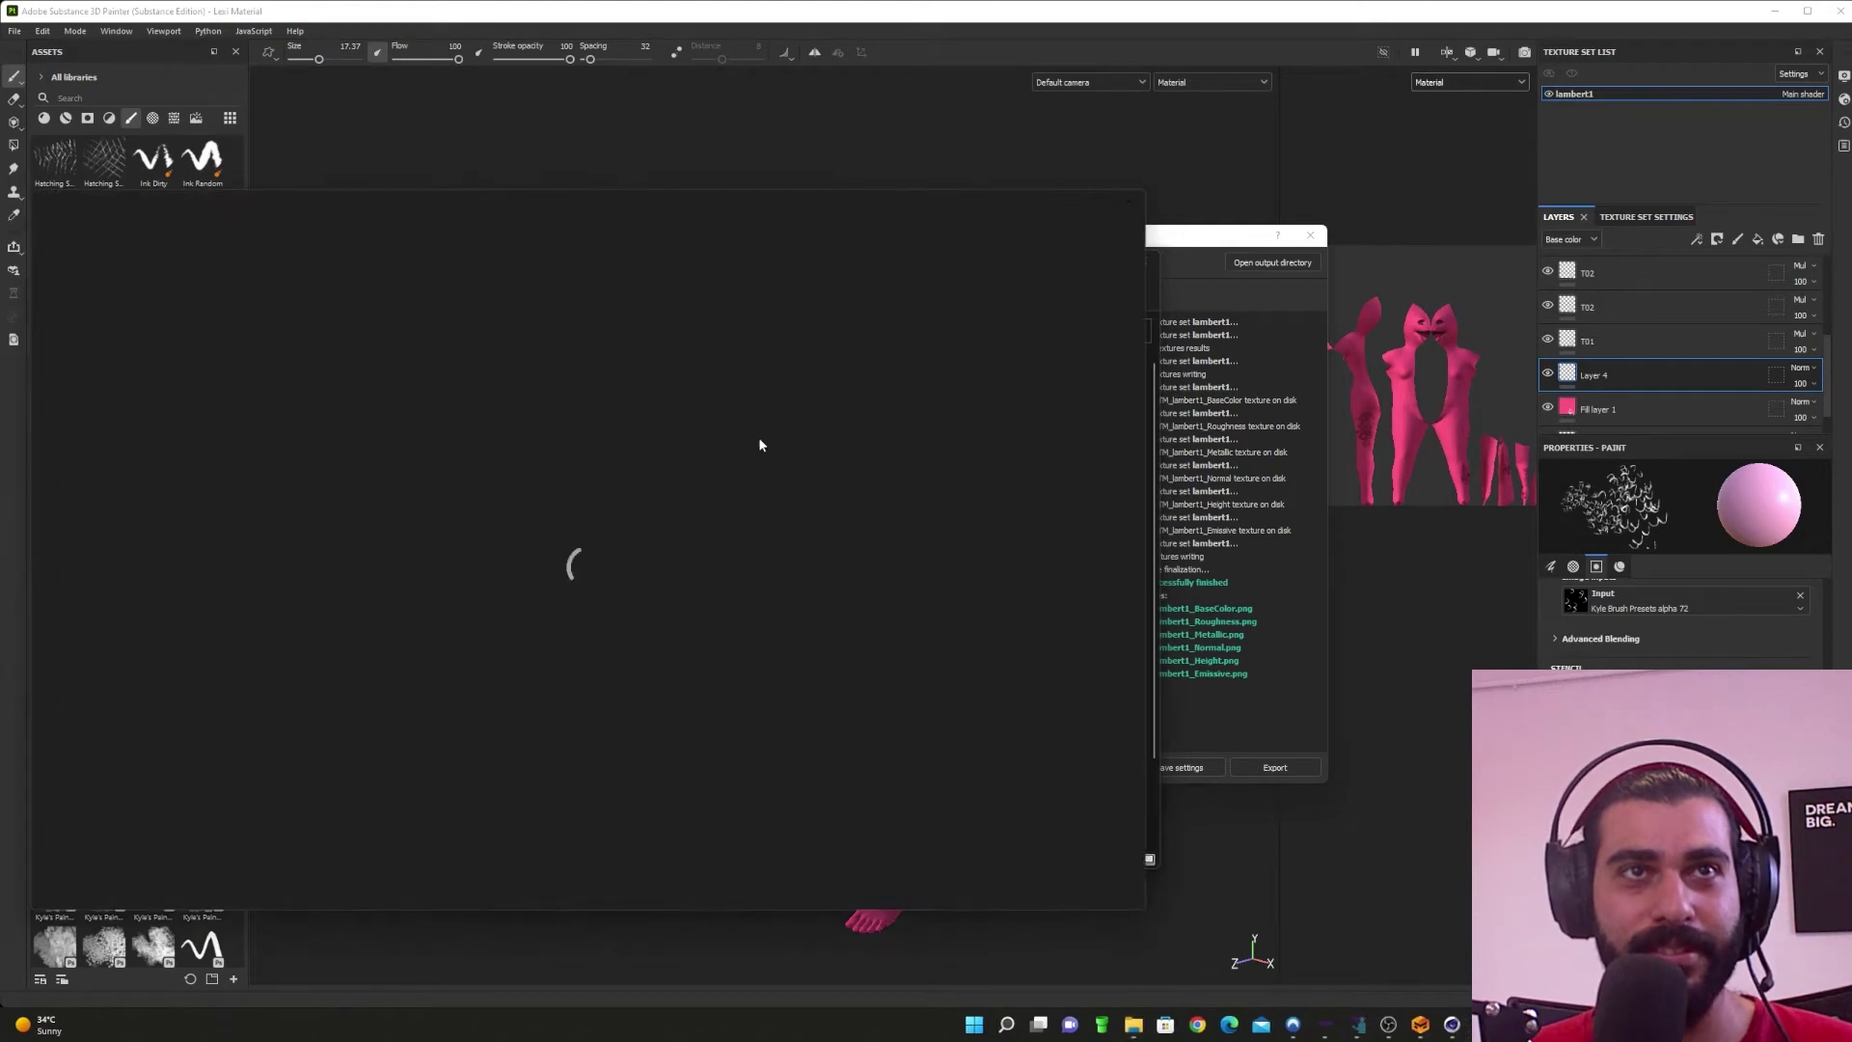
{"action": "left_click", "coordinate": [1129, 204]}
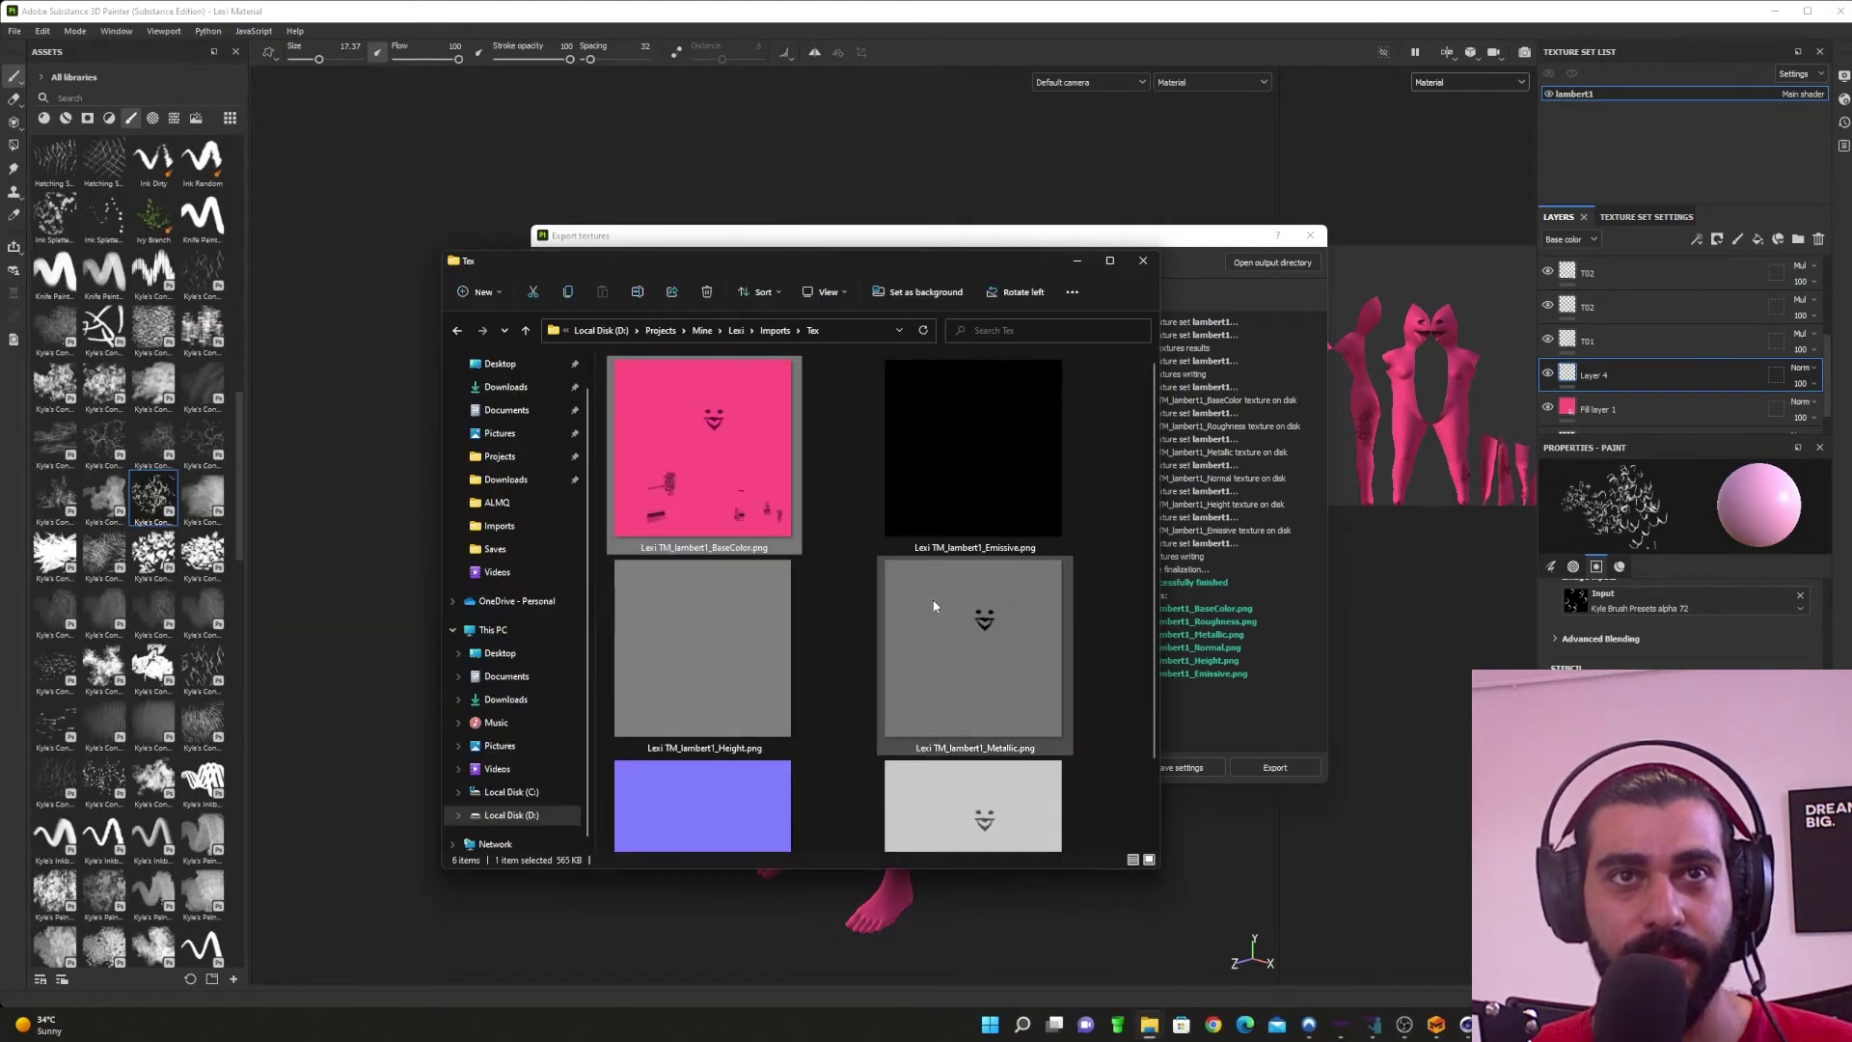
{"action": "scroll", "coordinate": [934, 608], "scroll_direction": "down", "scroll_amount": 1}
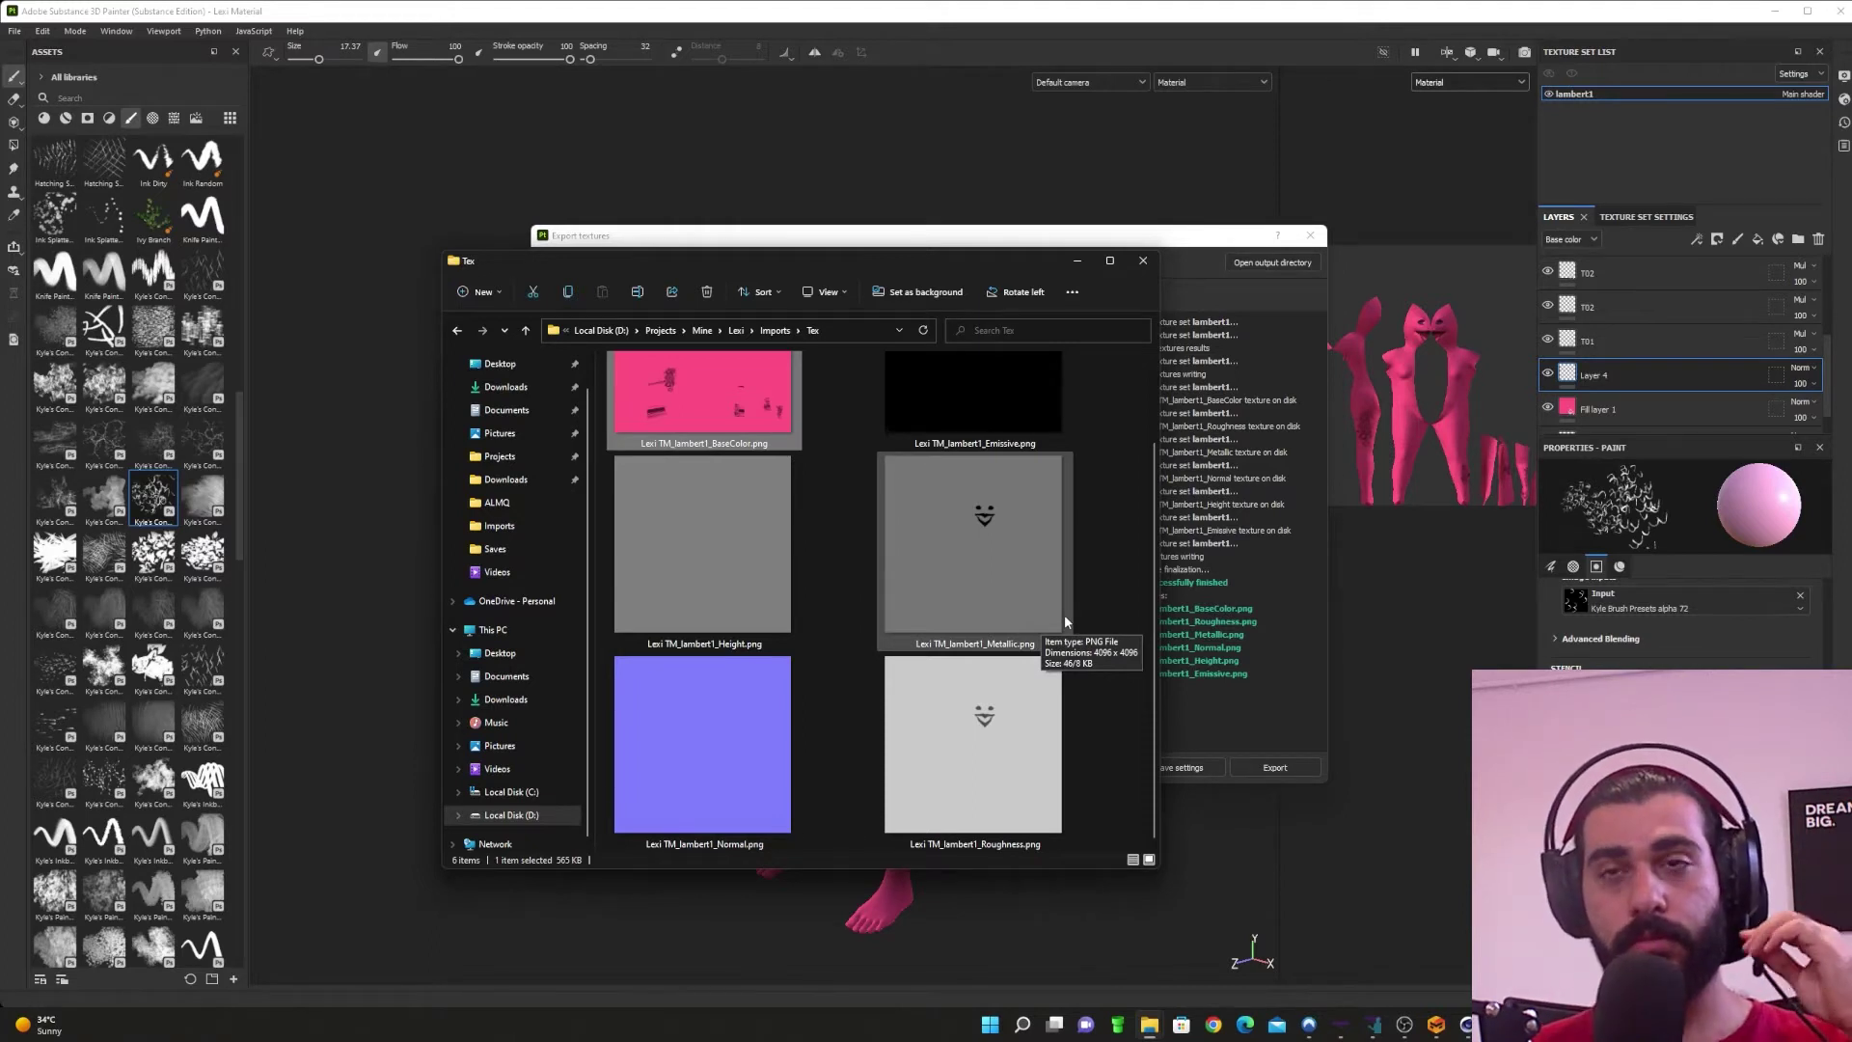
{"action": "scroll", "coordinate": [1067, 614], "scroll_direction": "up", "scroll_amount": 1}
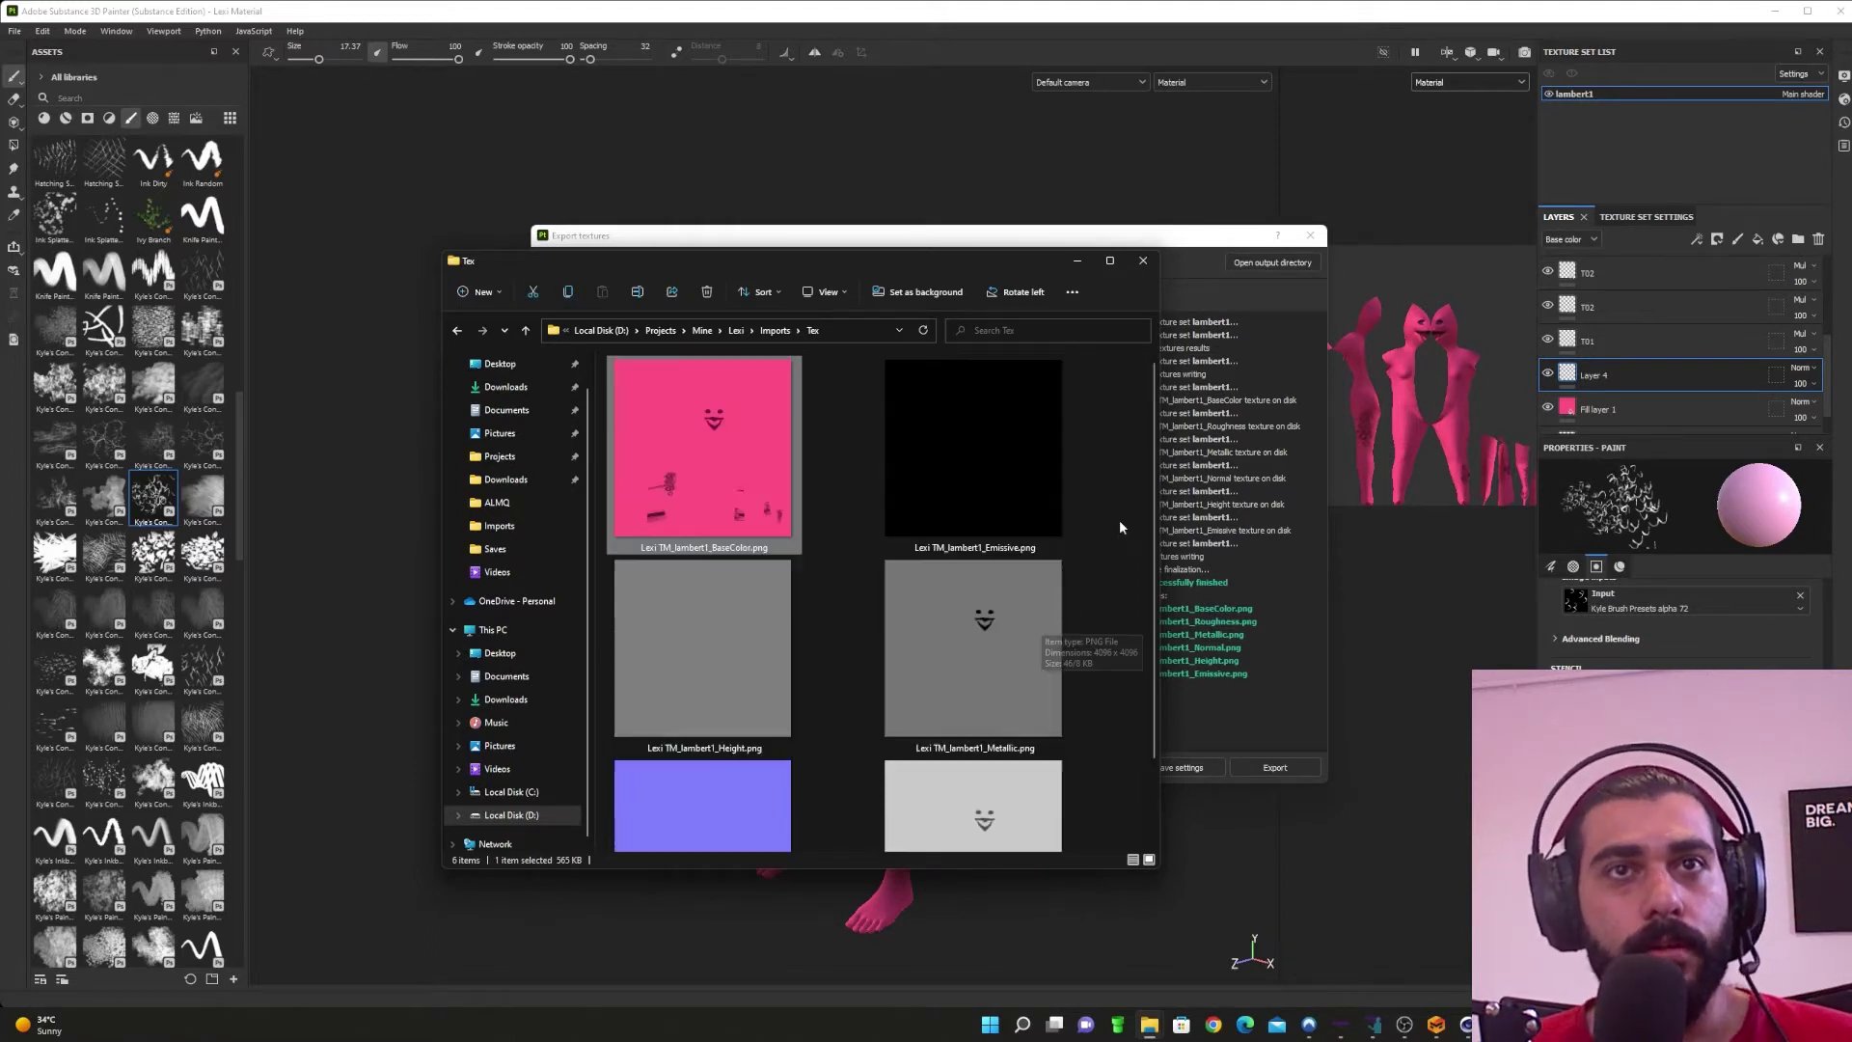
{"action": "left_click", "coordinate": [1069, 260]}
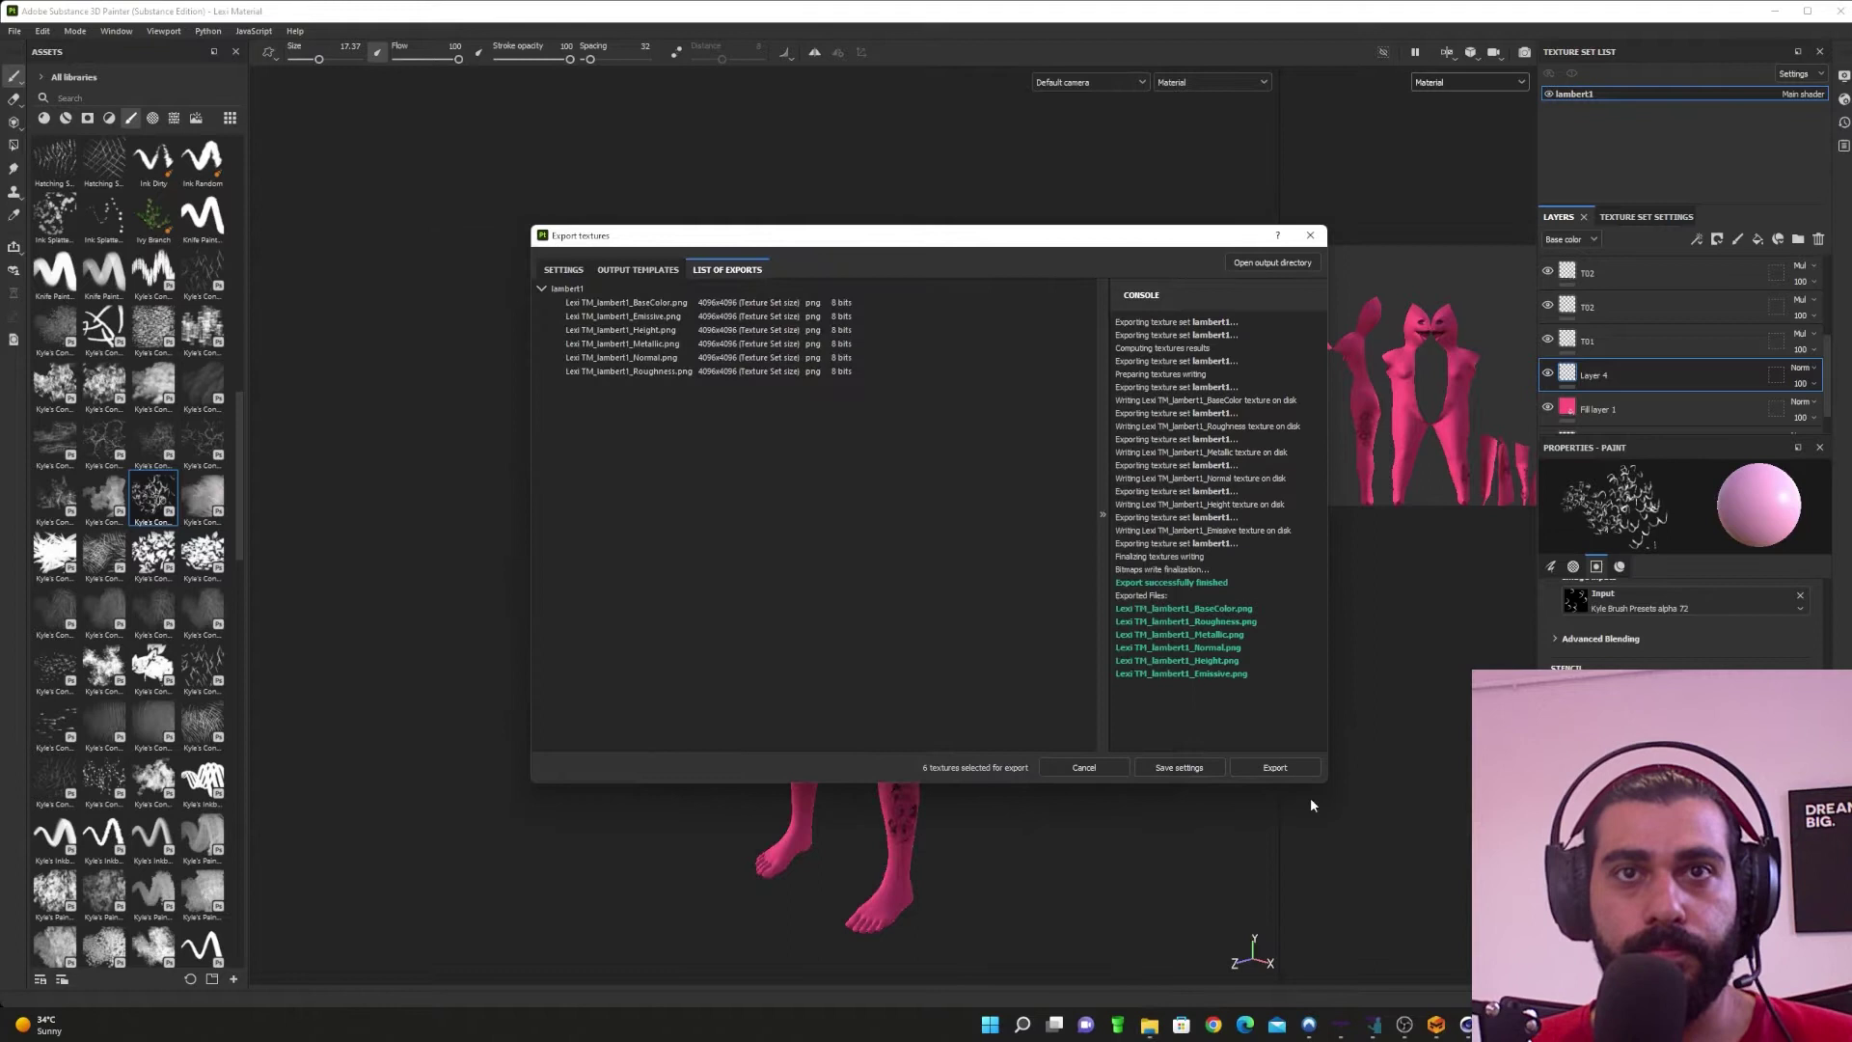
Step: Save the export settings and open the recent project Cloth.spp
{"action": "left_click", "coordinate": [1193, 771]}
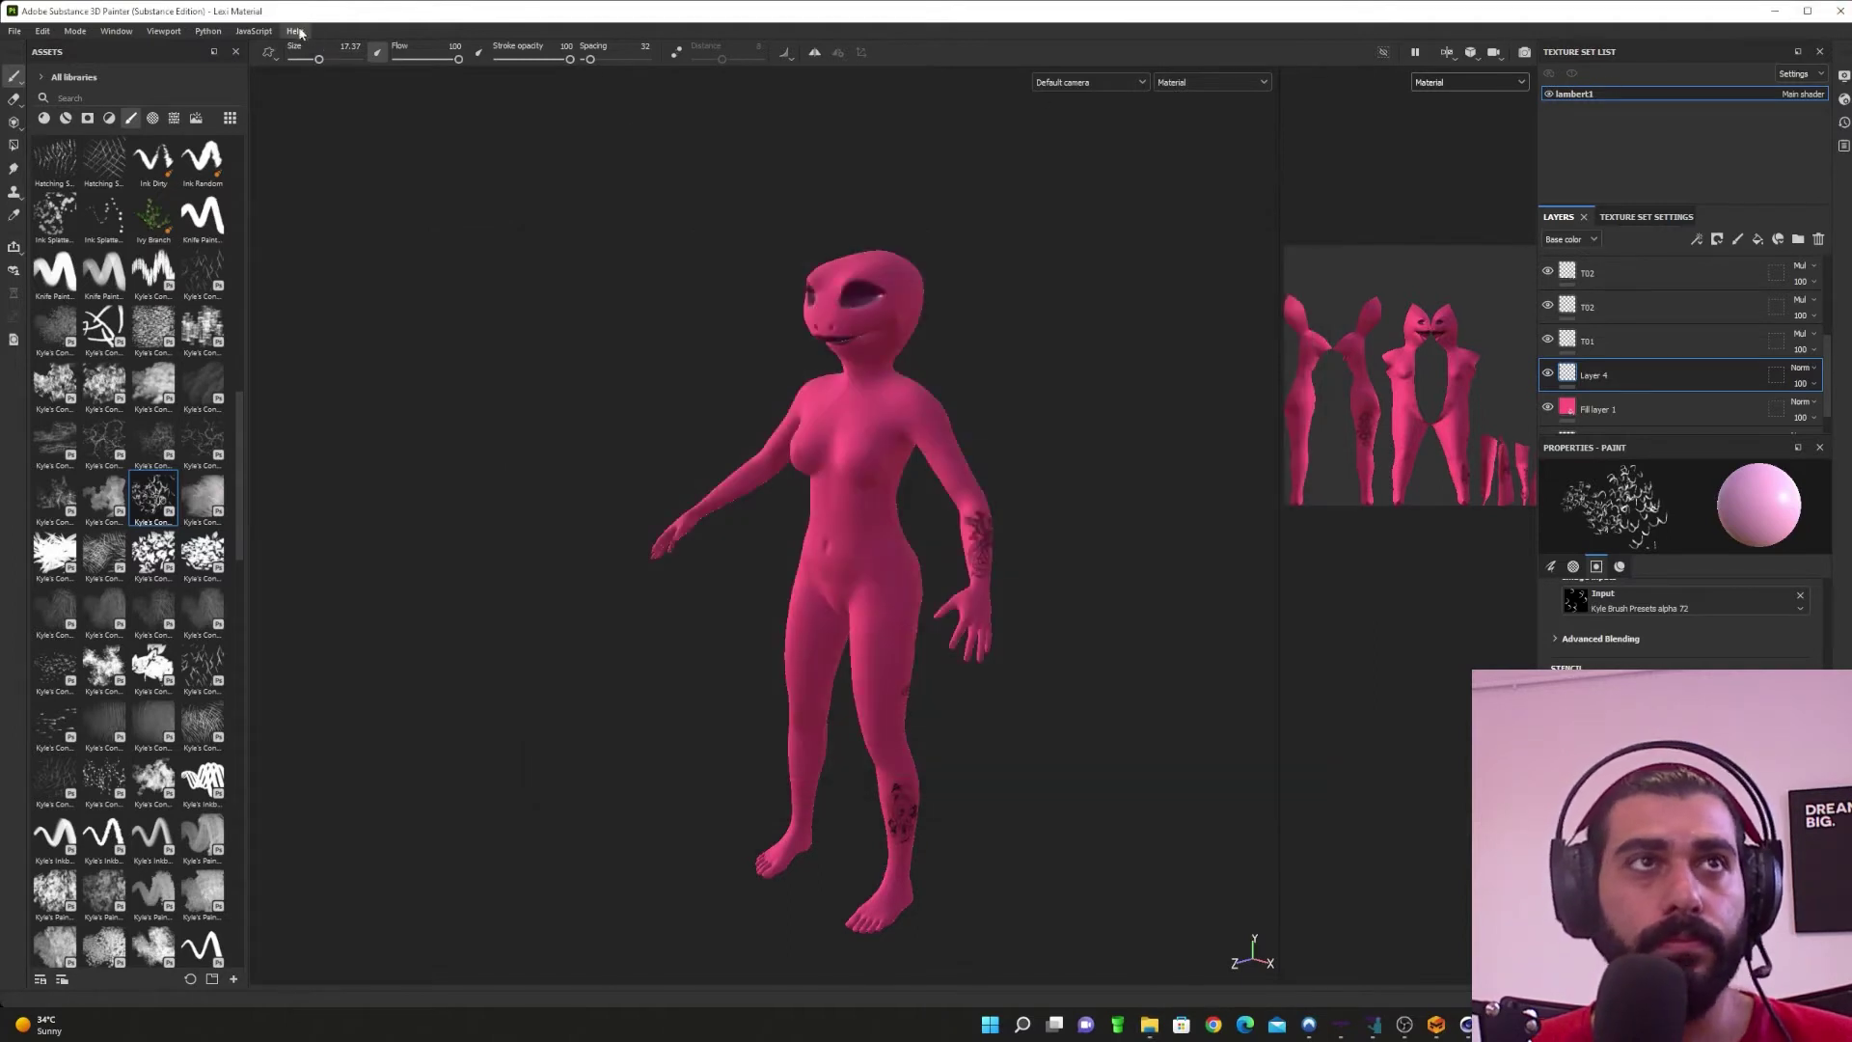
{"action": "left_click", "coordinate": [14, 31]}
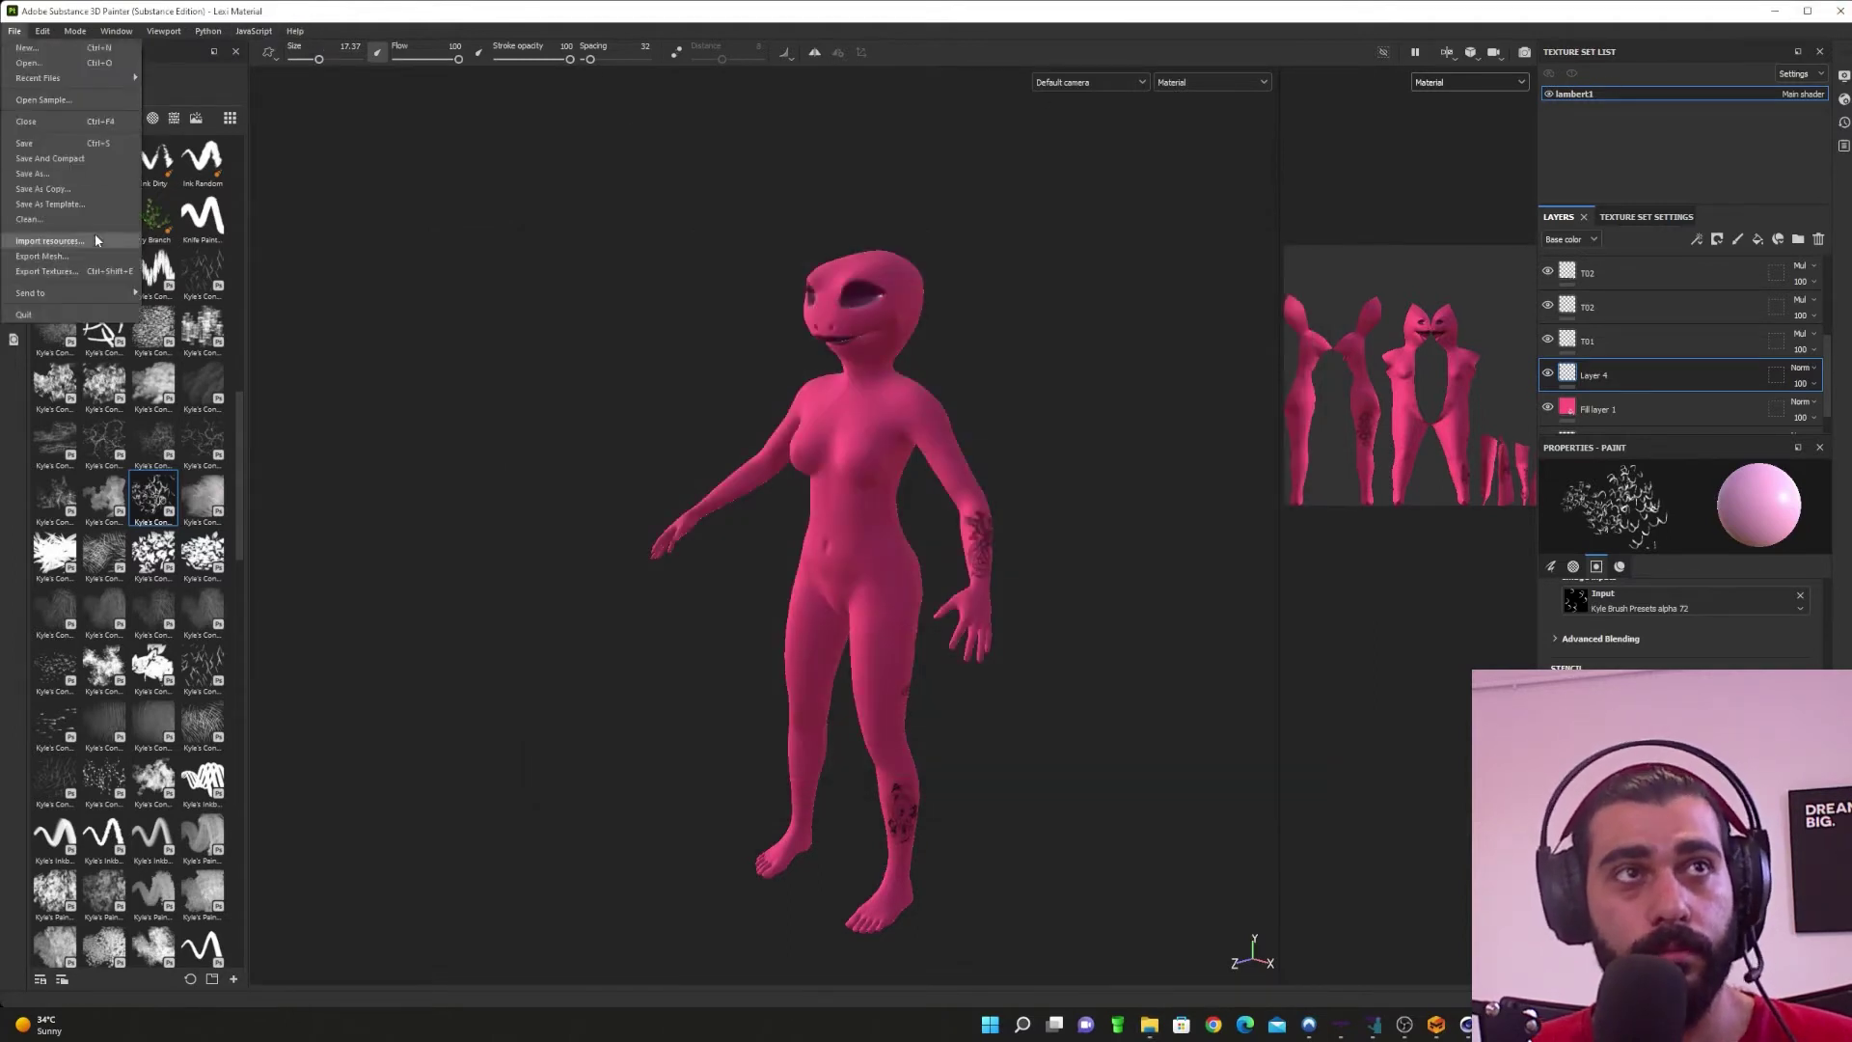
{"action": "mouse_move", "coordinate": [57, 83]}
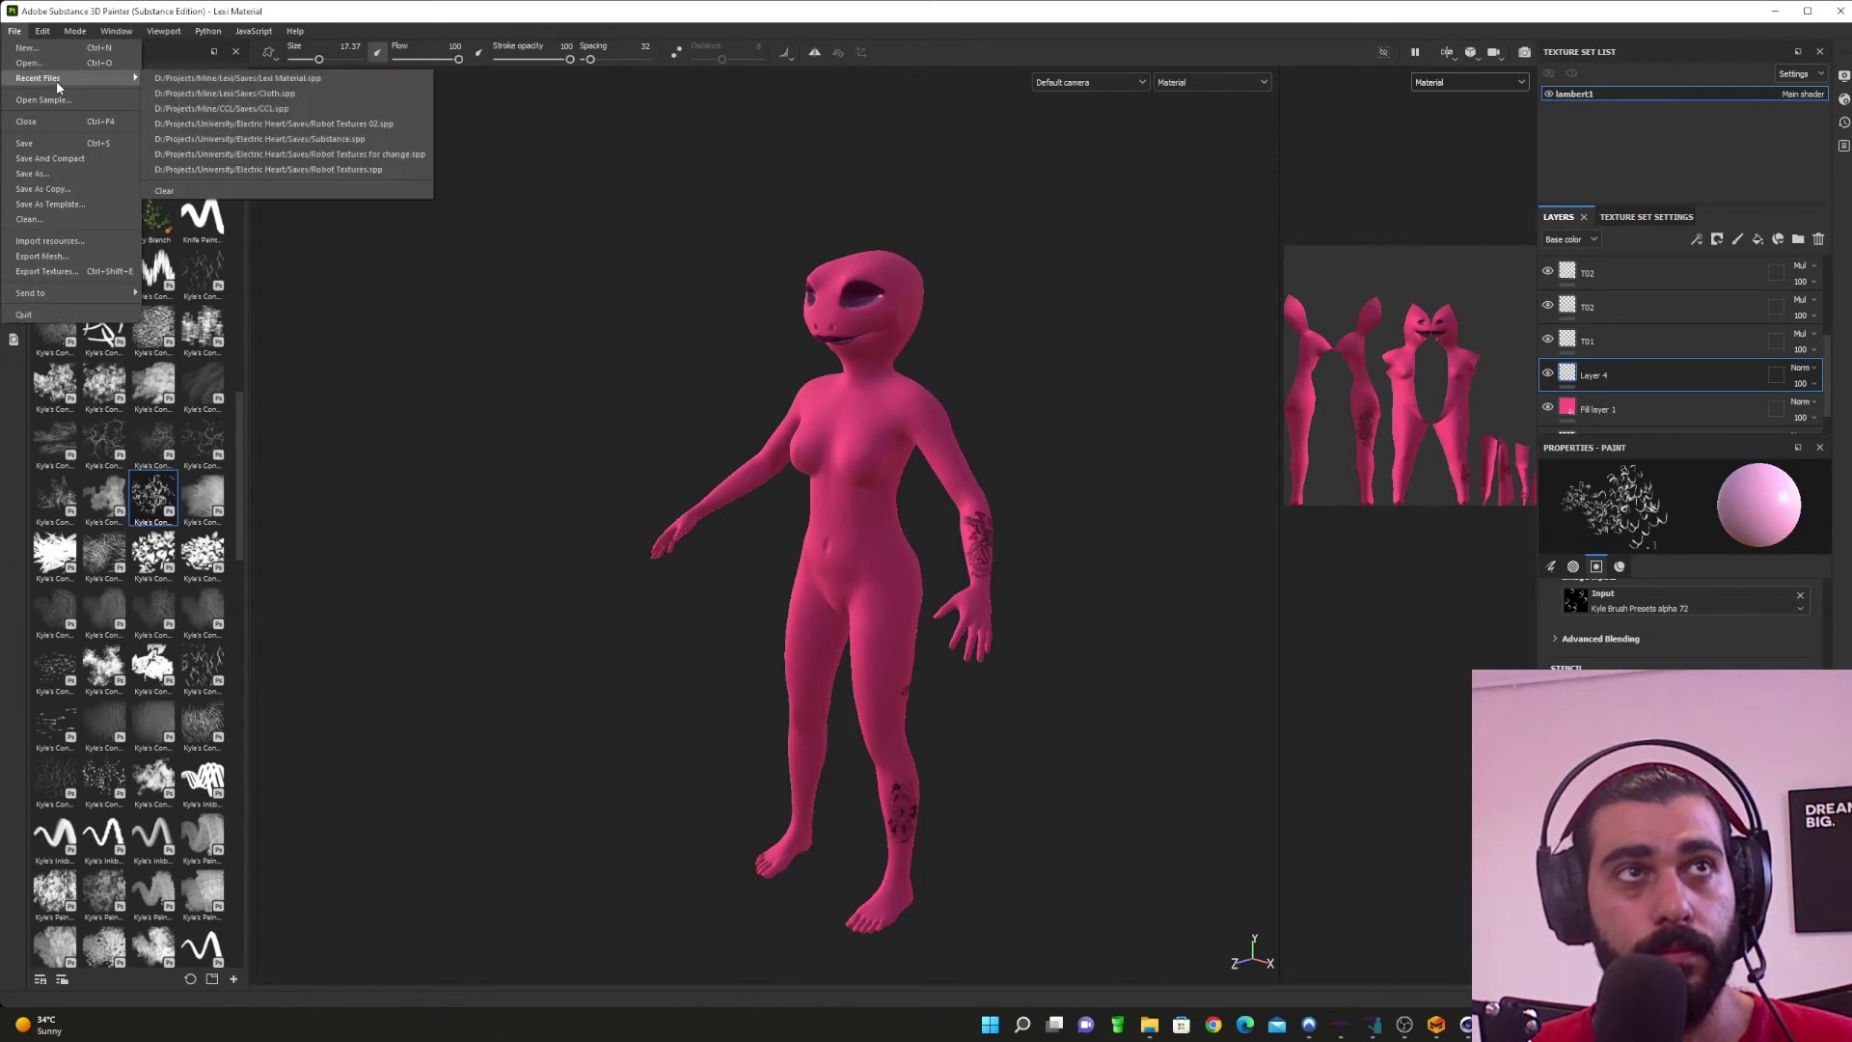
{"action": "left_click", "coordinate": [327, 90]}
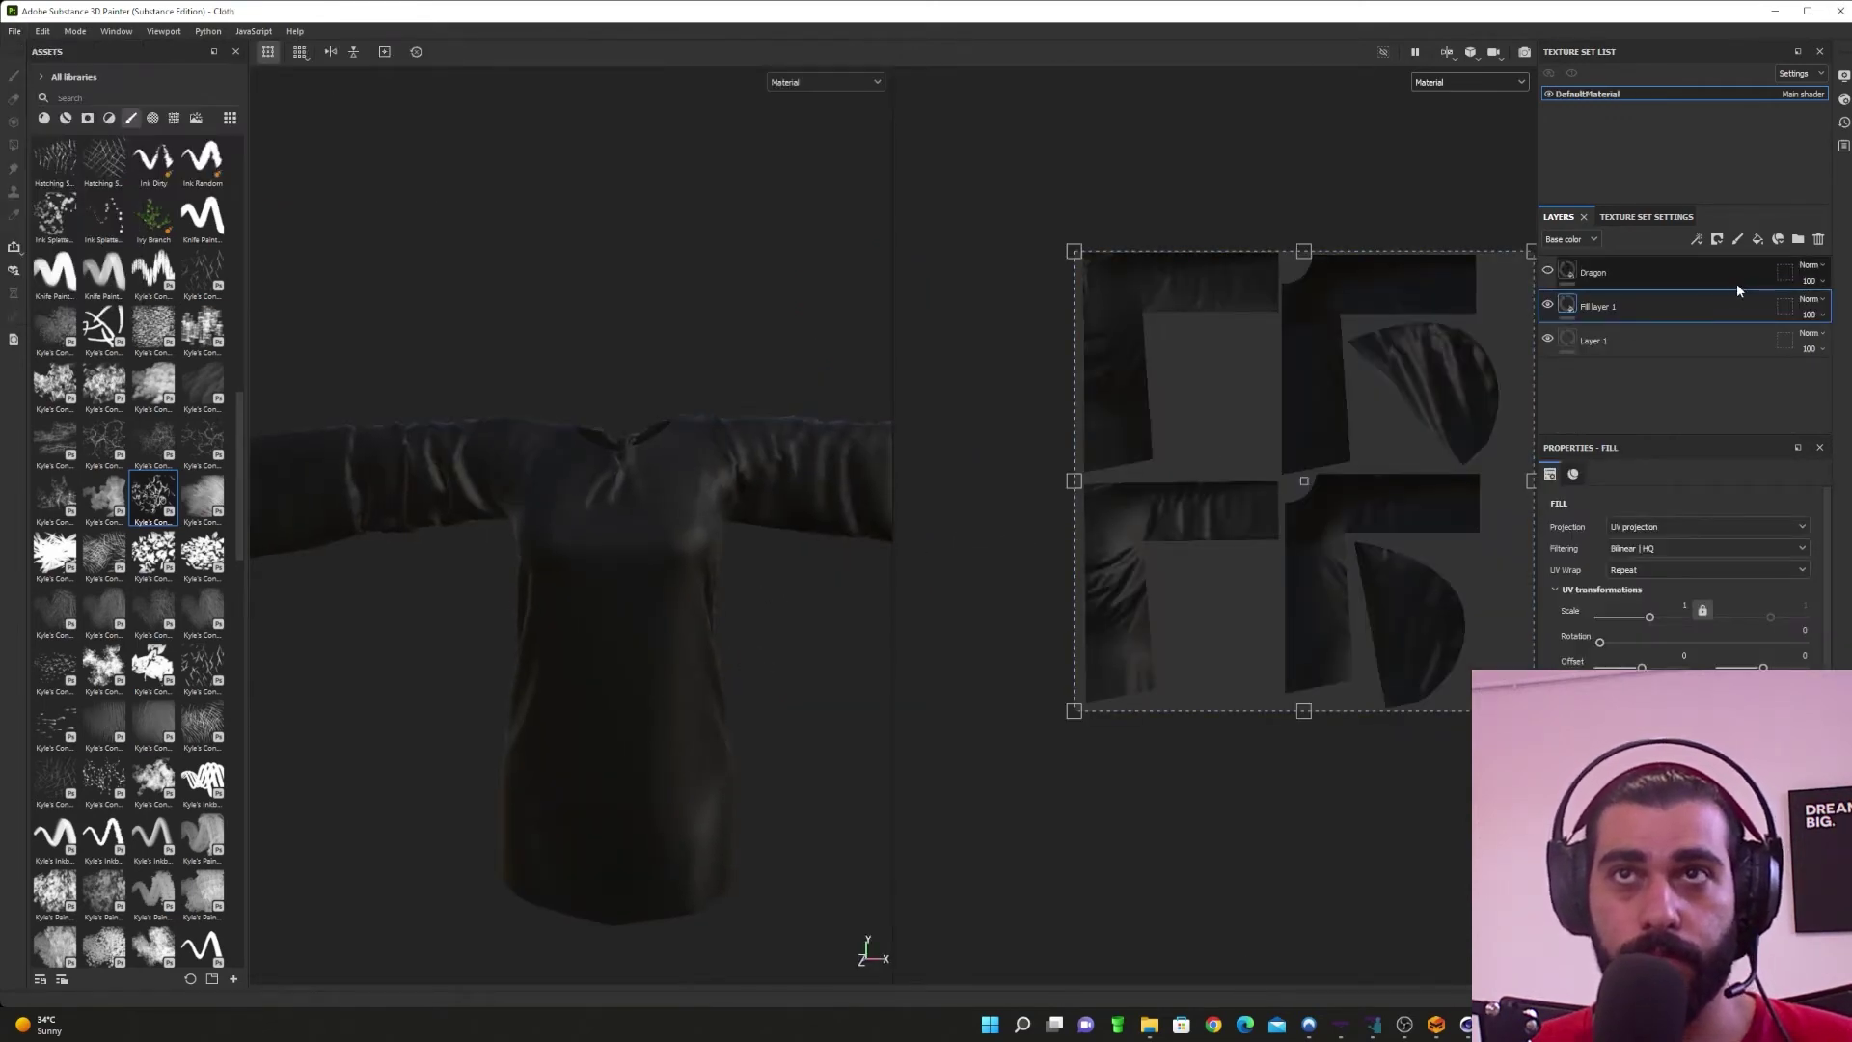
Step: Make the Dragon layer visible and inspect the print on the front of the black shirt
{"action": "left_click", "coordinate": [1547, 271]}
{"action": "right_click_drag", "start_coordinate": [627, 666], "coordinate": [409, 783], "text": "alt"}
{"action": "left_click_drag", "start_coordinate": [703, 681], "coordinate": [732, 697], "text": "alt"}
{"action": "right_click_drag", "start_coordinate": [732, 696], "coordinate": [709, 677], "text": "alt"}
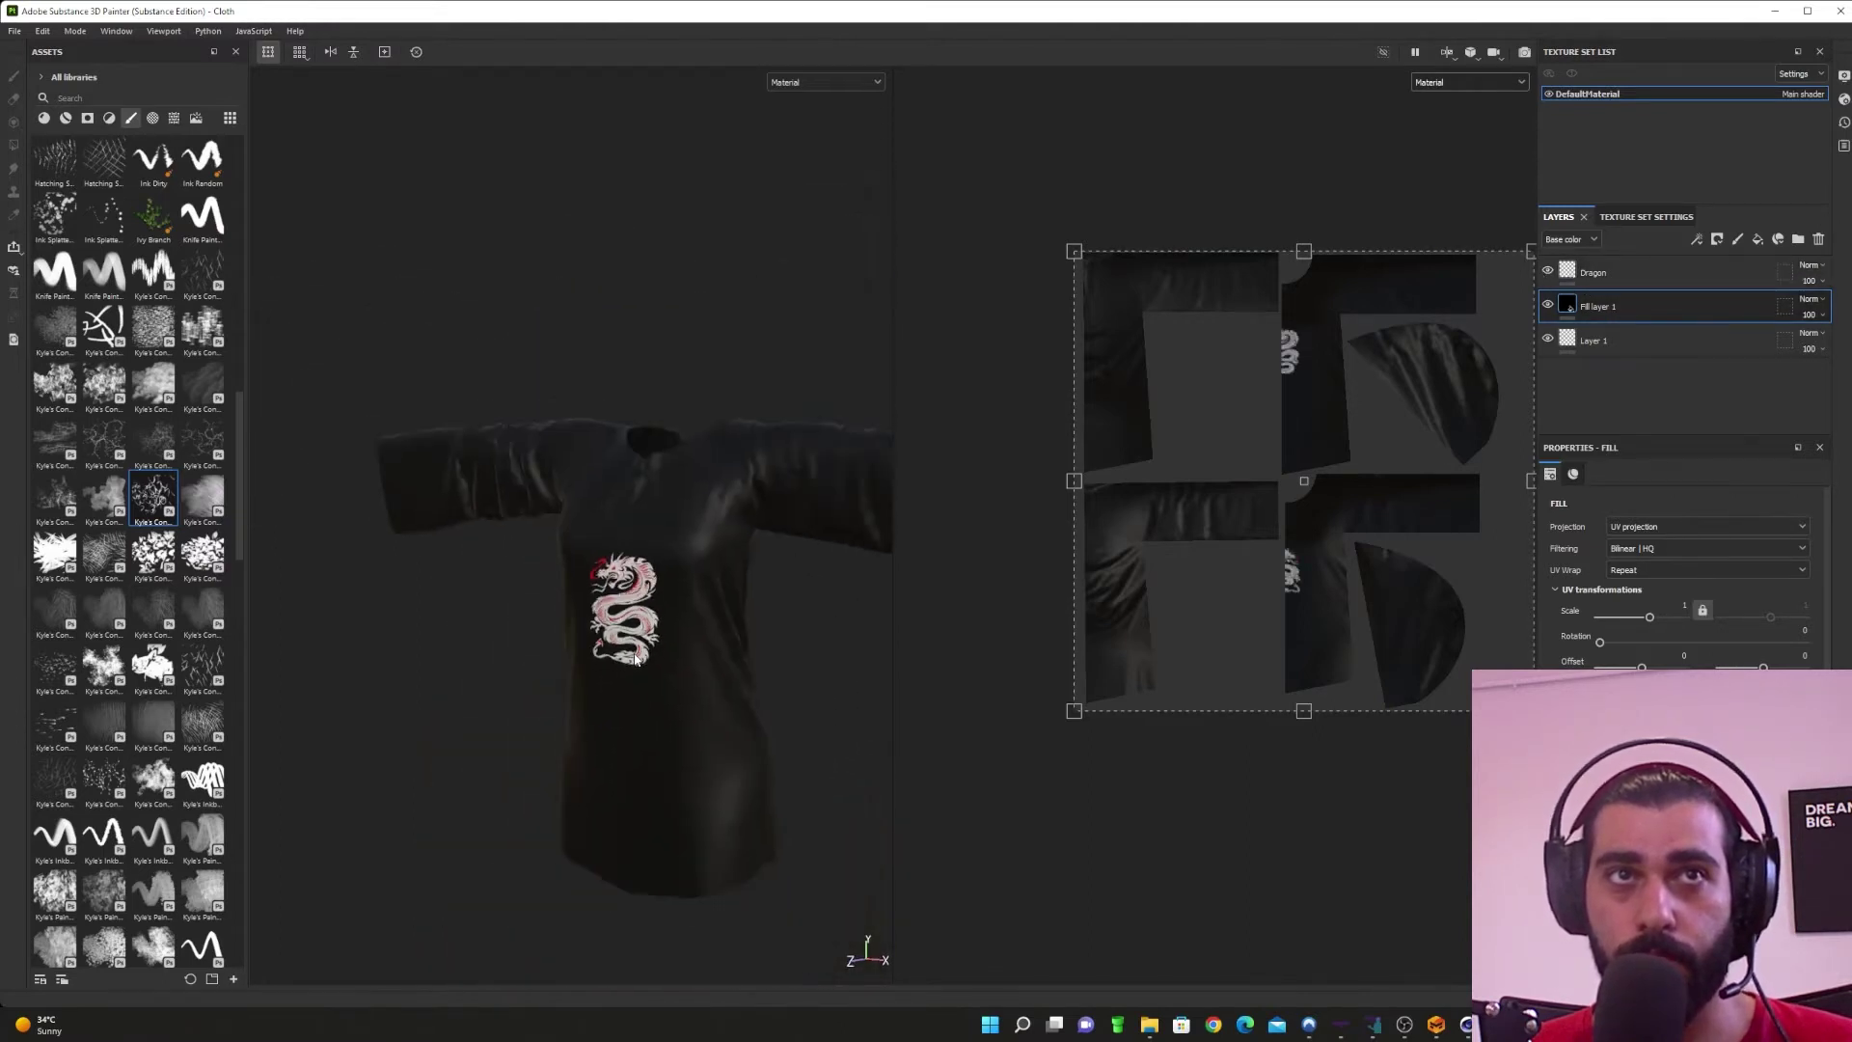
{"action": "left_click_drag", "start_coordinate": [709, 677], "coordinate": [745, 659], "text": "alt"}
Step: Start a texture export for the shirt and set its output directory to D:\Projects\Mine\Lexi\Imports\Tex
{"action": "left_click", "coordinate": [14, 31]}
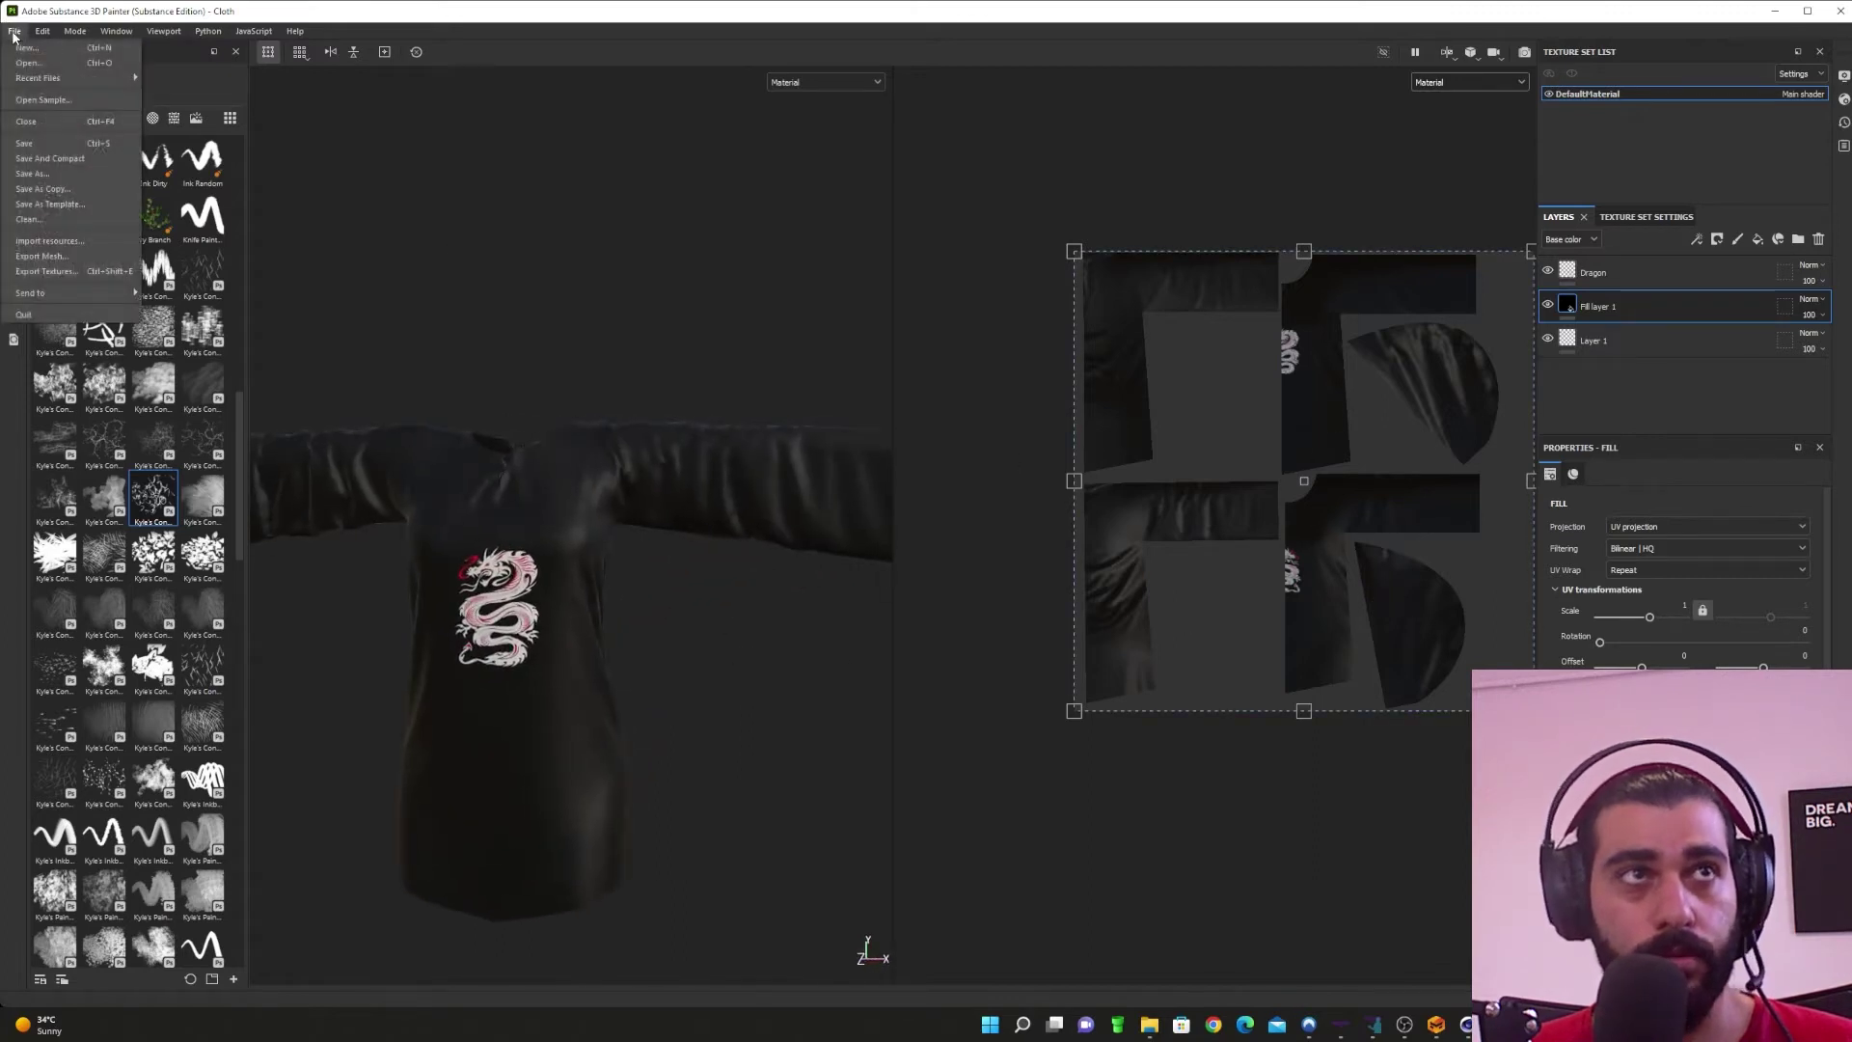
{"action": "left_click", "coordinate": [44, 271]}
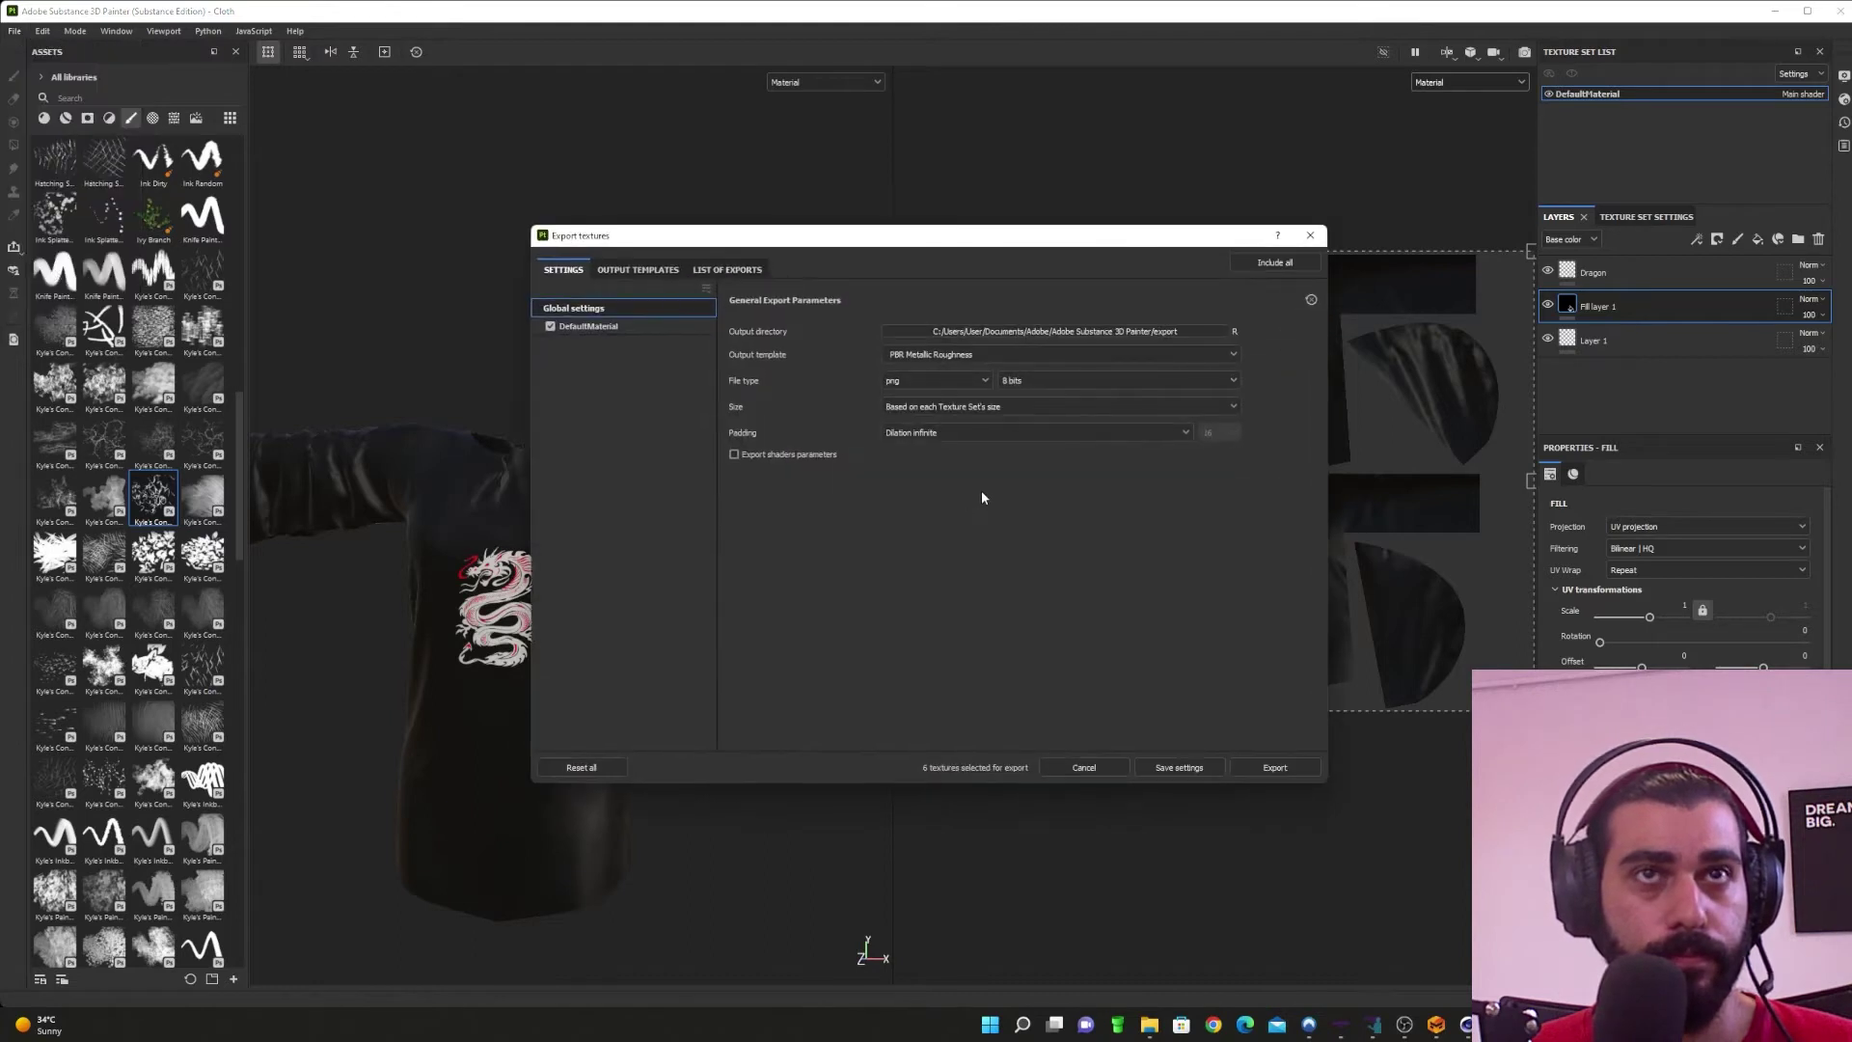
{"action": "left_click", "coordinate": [1182, 331]}
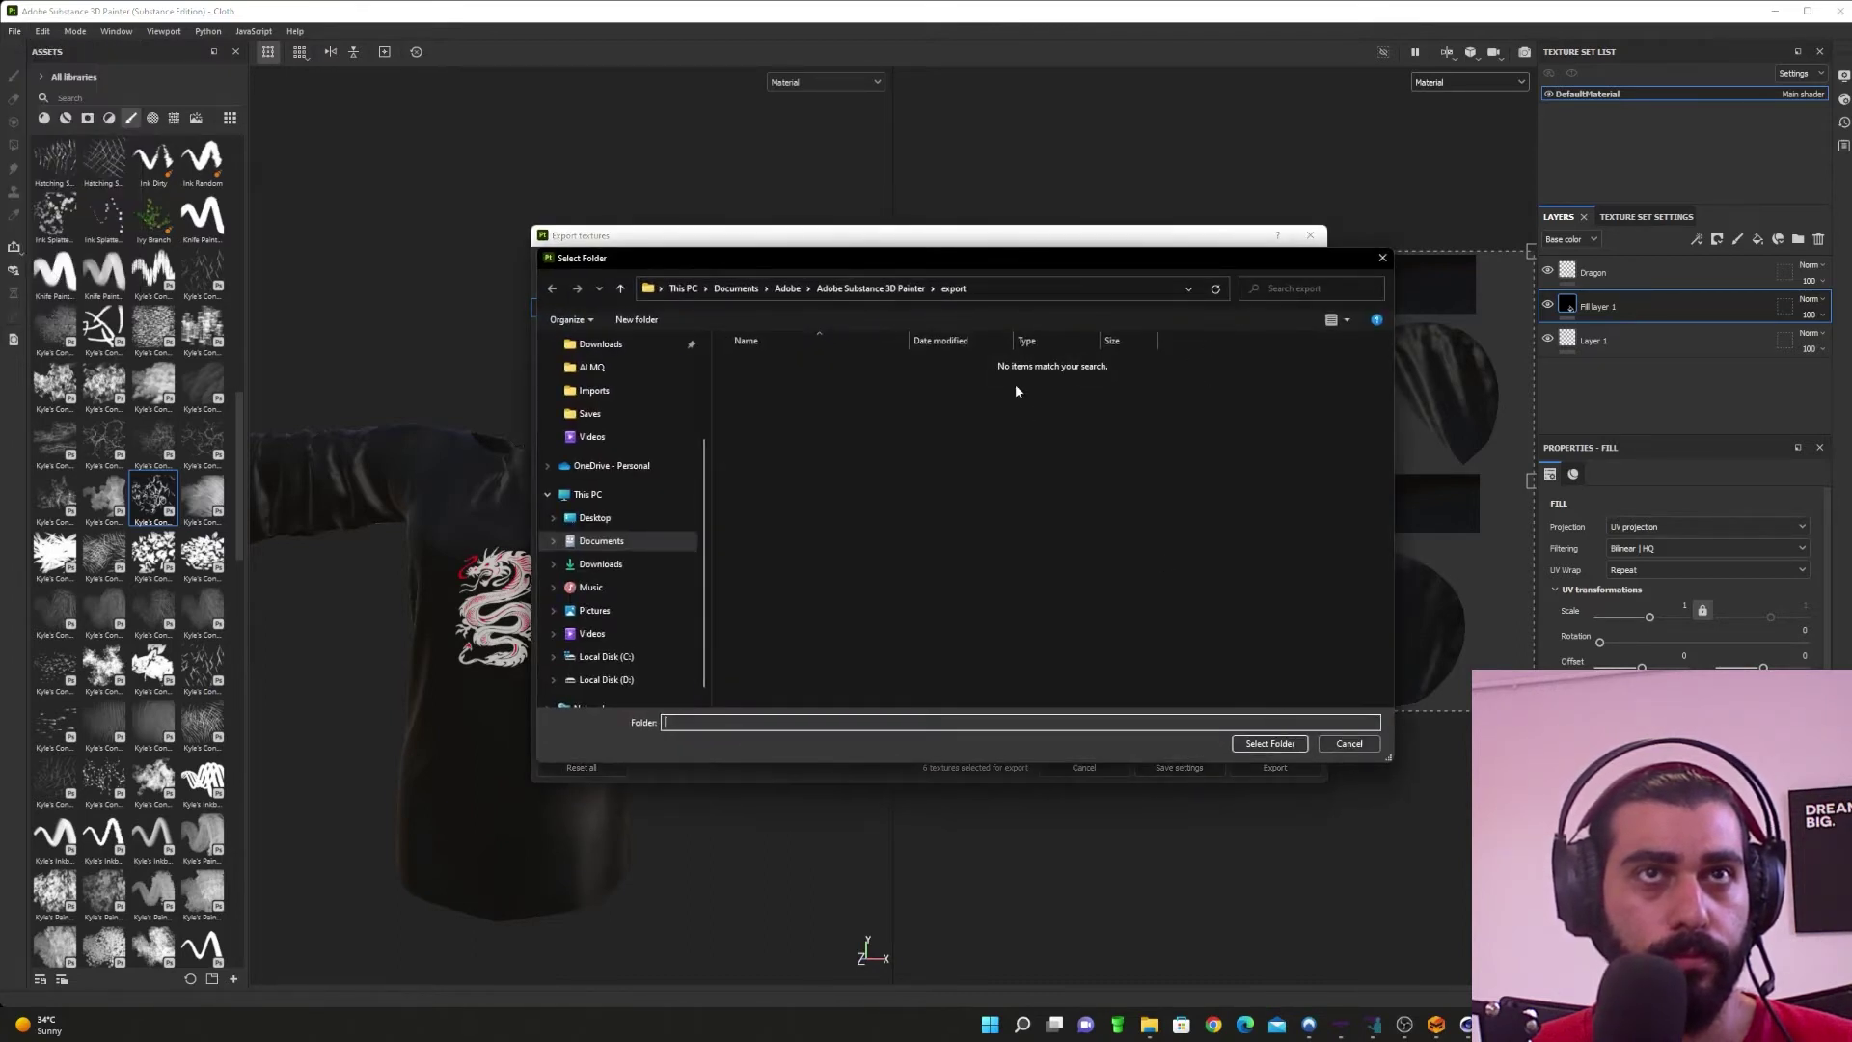
{"action": "left_click", "coordinate": [1049, 294]}
{"action": "type", "text": "D:\\Projects\\Mine\\Lexi\\Imports\\Tex"}
{"action": "key", "text": "Return"}
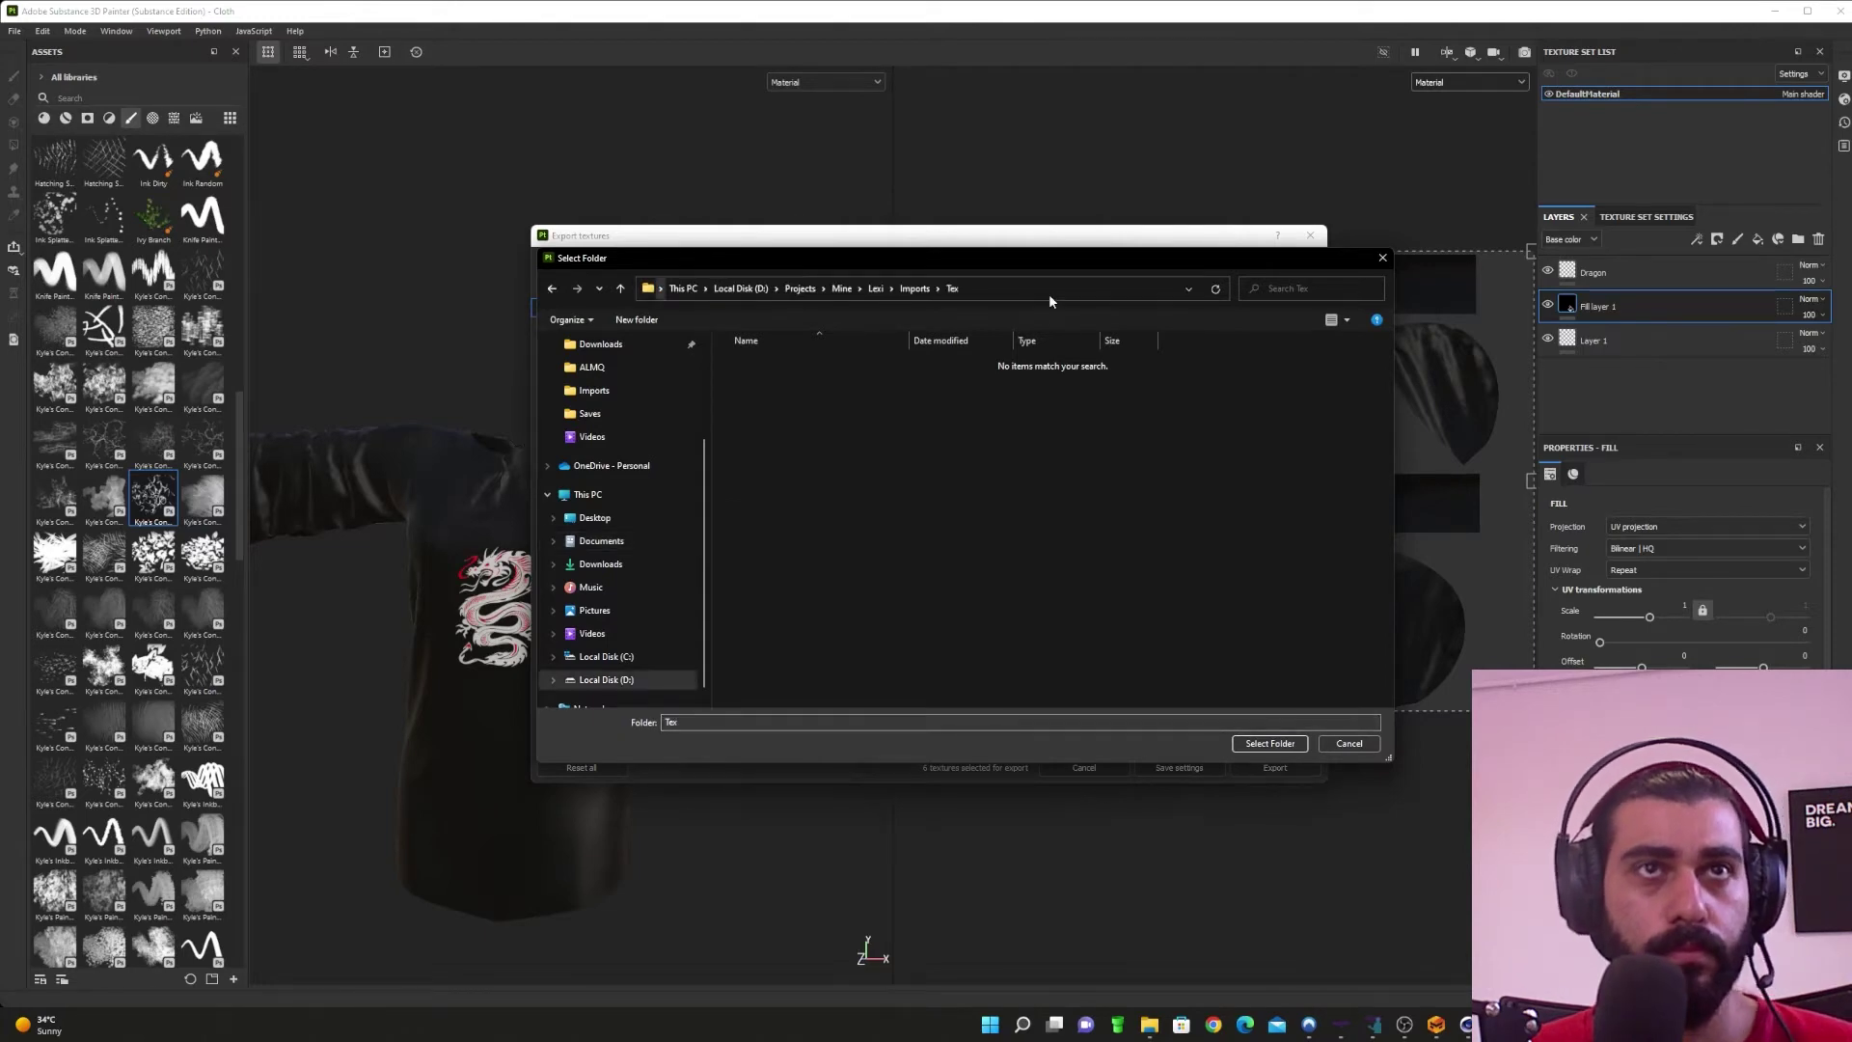
{"action": "left_click", "coordinate": [1270, 743]}
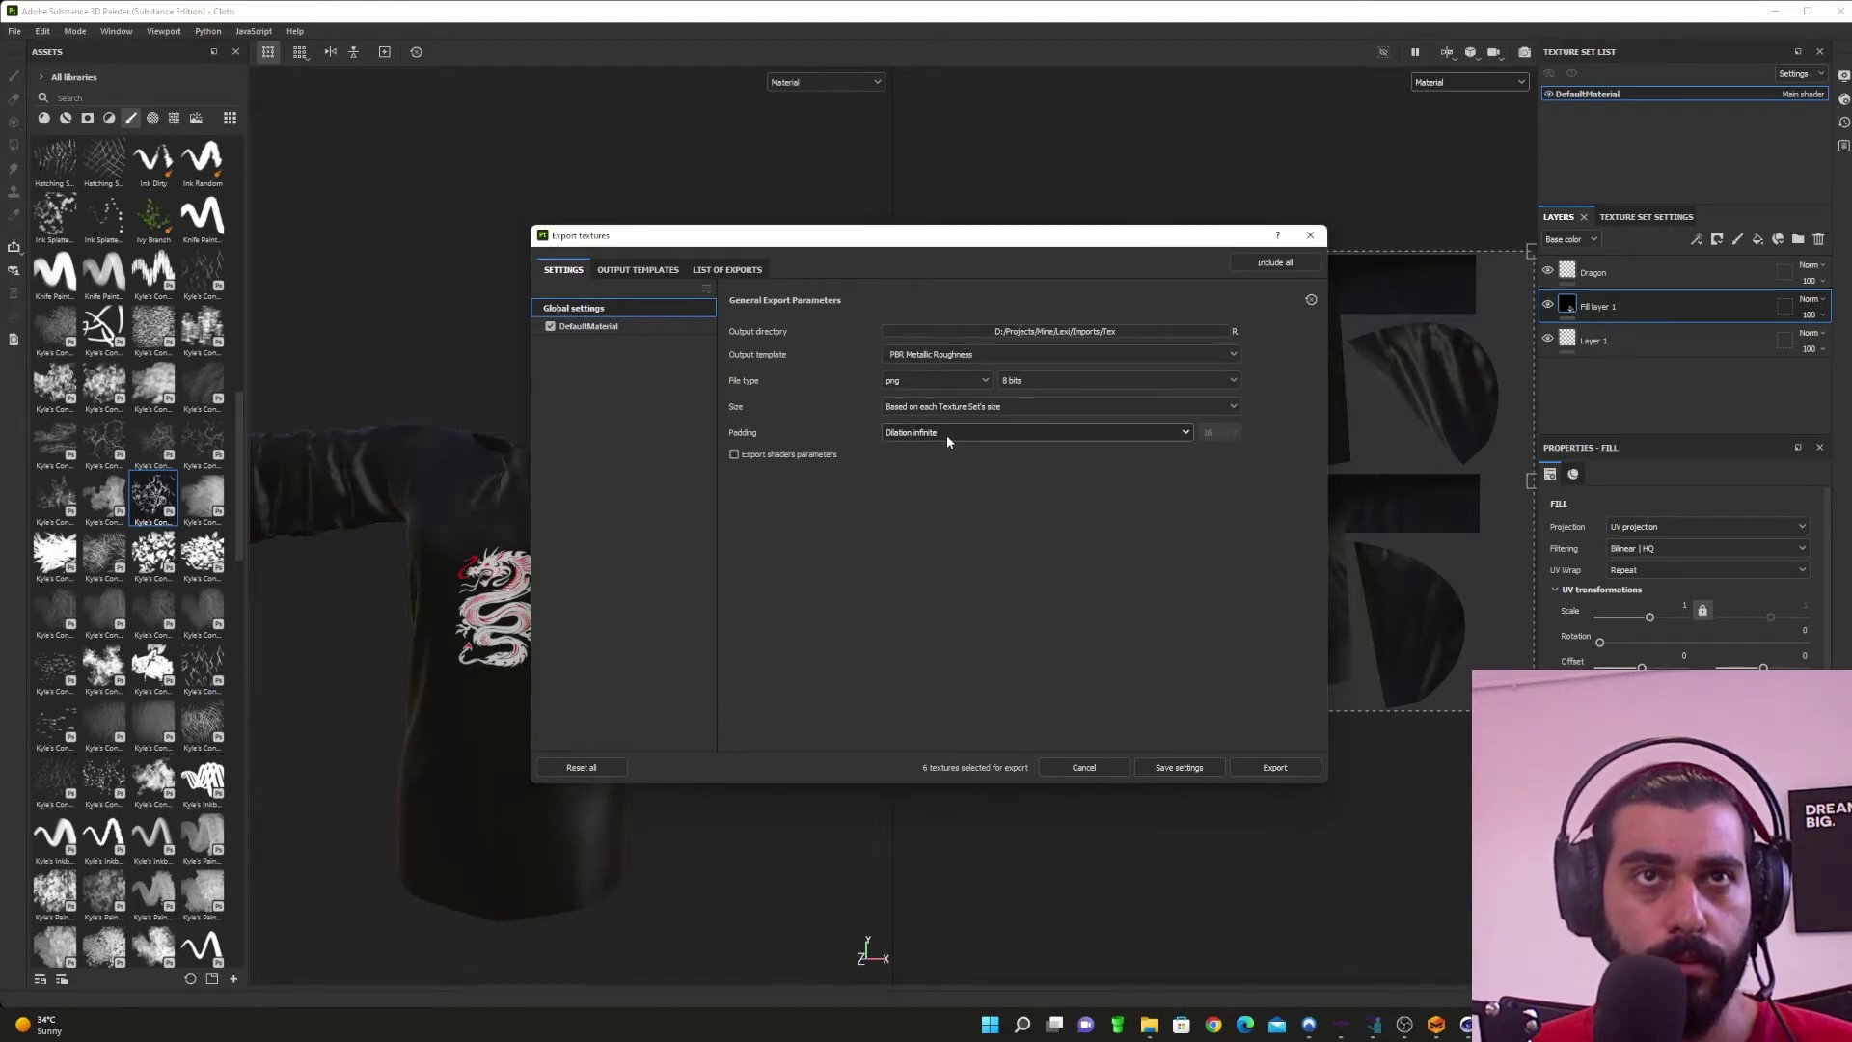
Step: Export the shirt's textures to a new folder named CTex inside Imports instead, and close the export dialog
{"action": "mouse_move", "coordinate": [948, 440]}
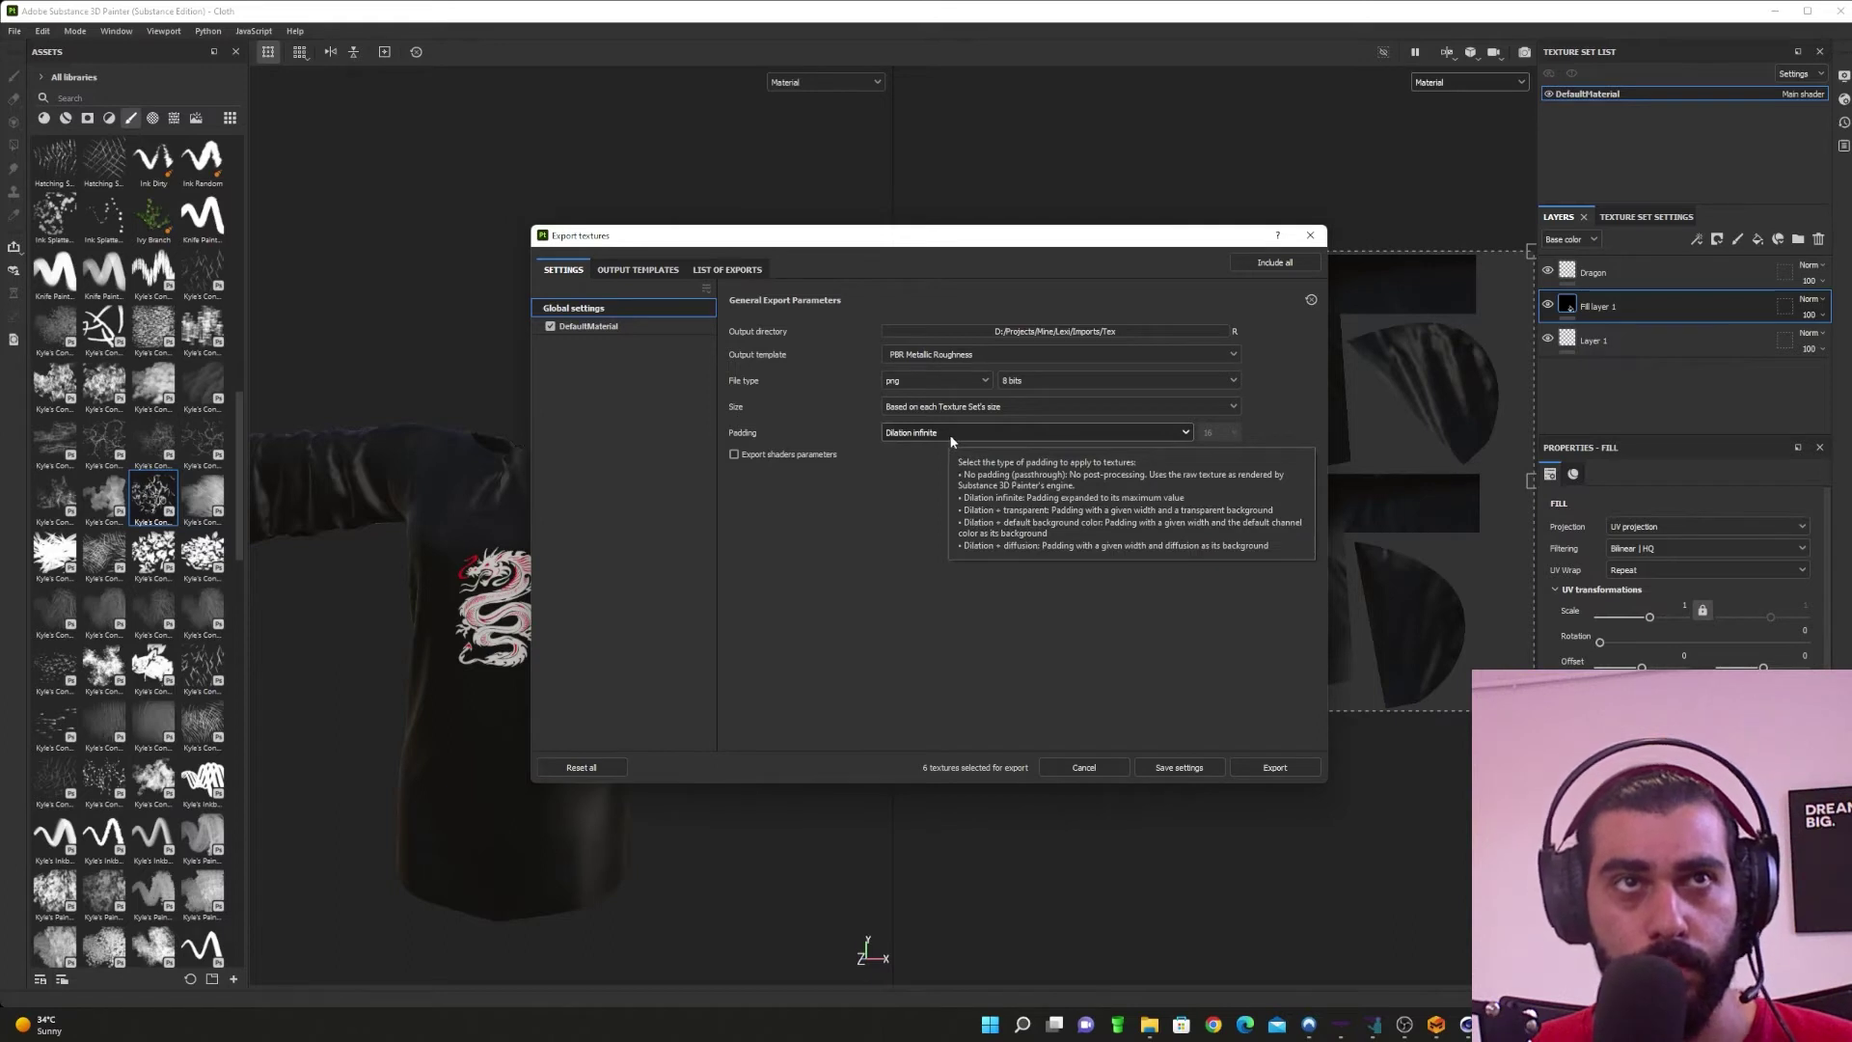
{"action": "left_click", "coordinate": [1111, 333]}
{"action": "left_click", "coordinate": [915, 289]}
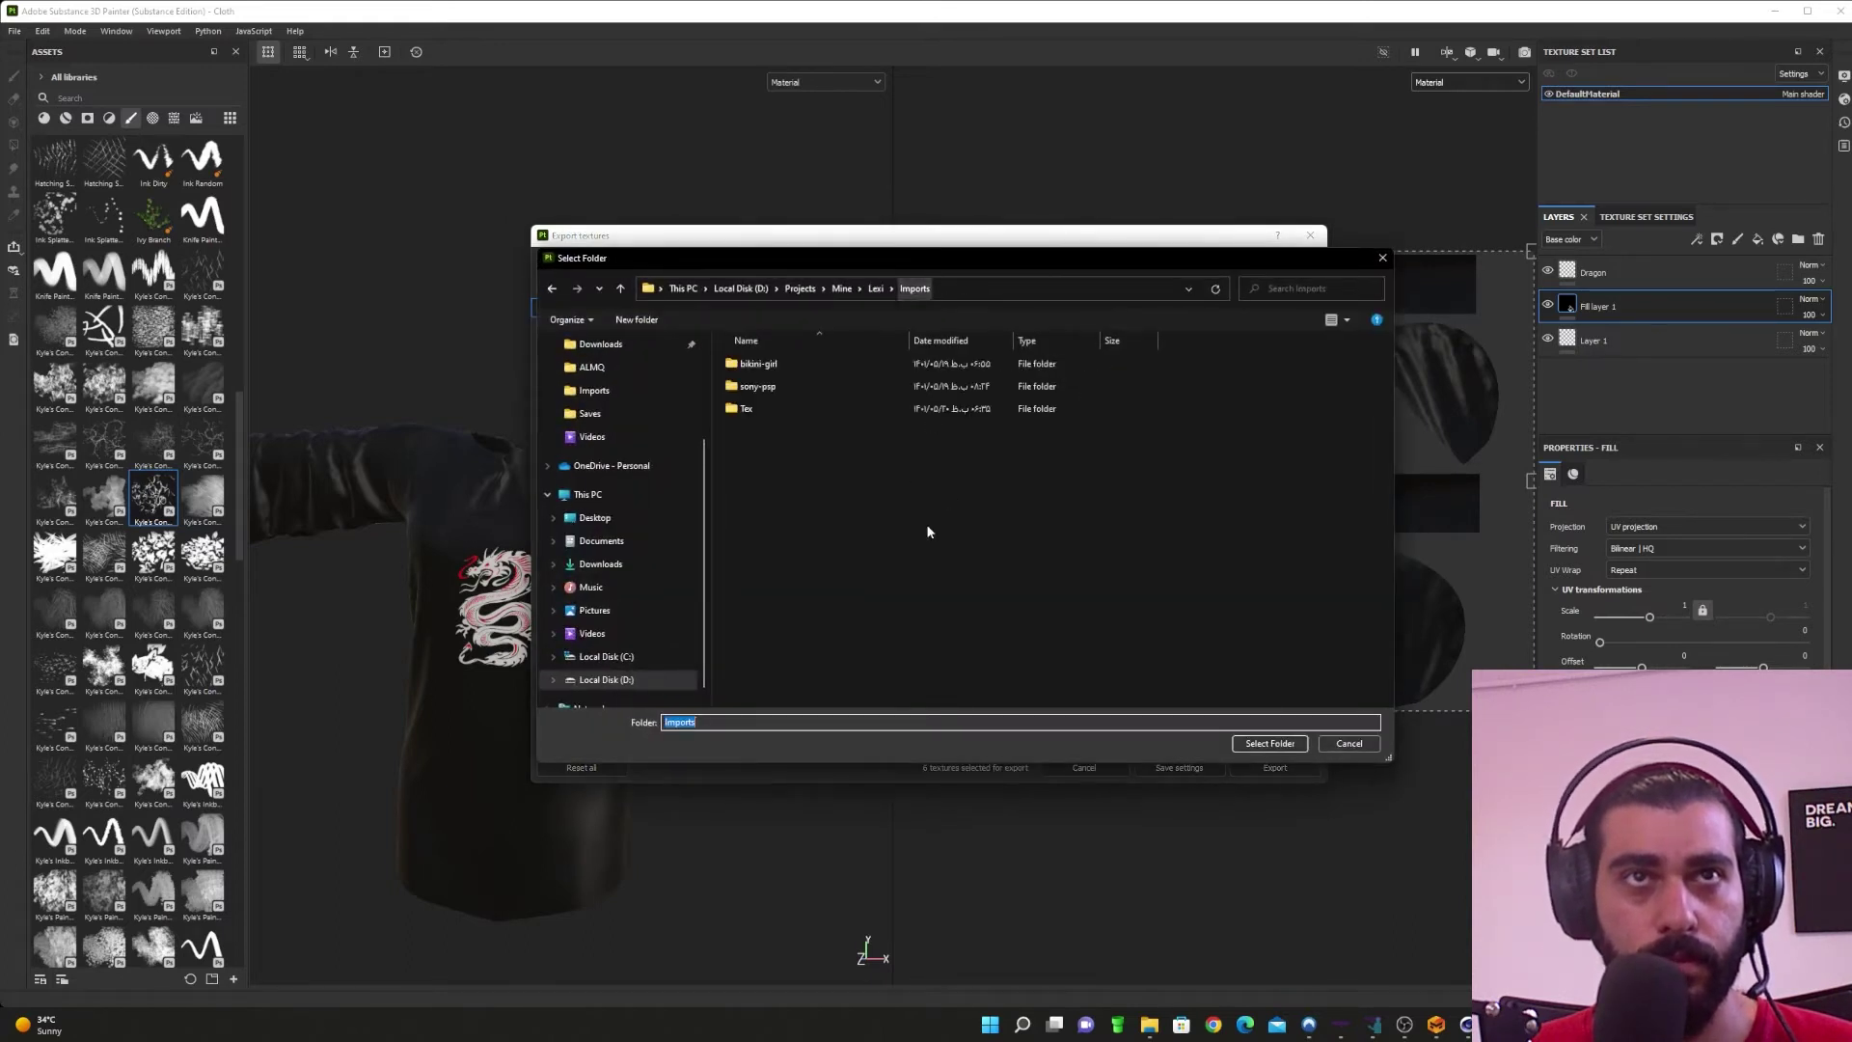
{"action": "key", "text": "ctrl+shift+n"}
{"action": "type", "text": "CTex"}
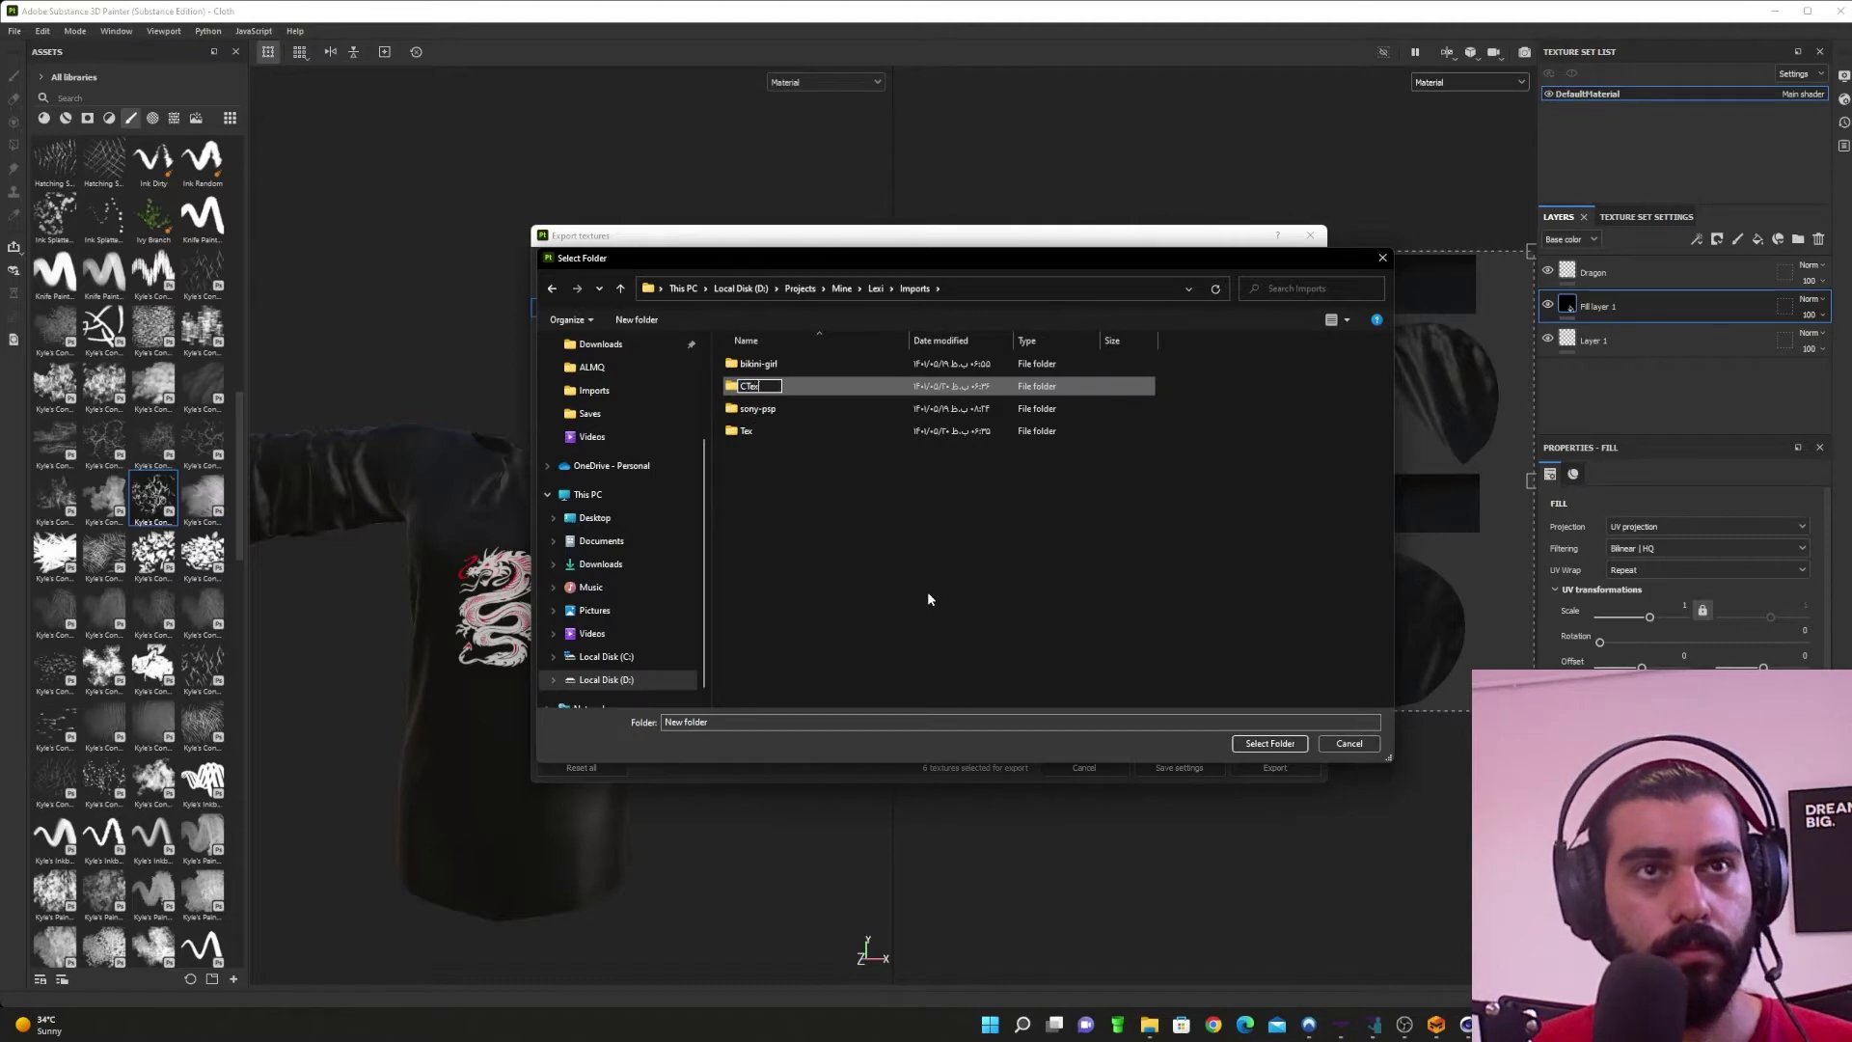
{"action": "key", "text": "Return"}
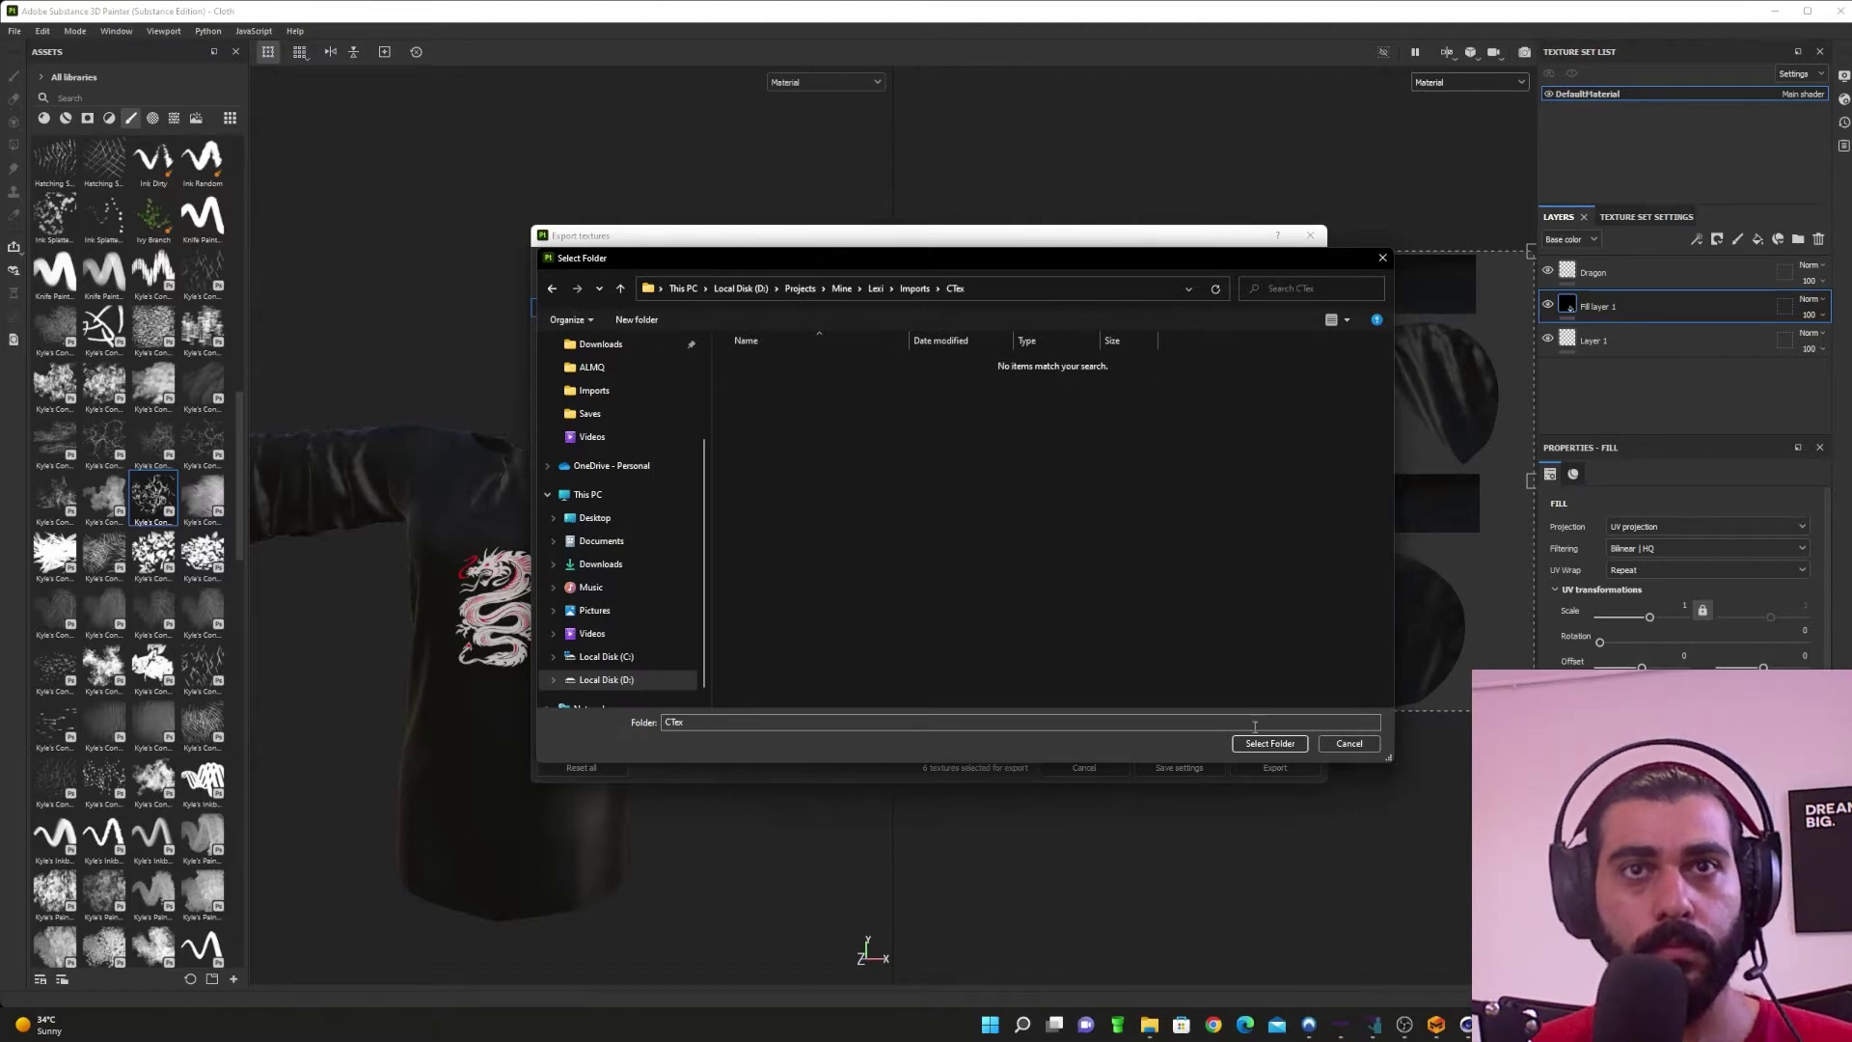
{"action": "left_click", "coordinate": [1270, 743]}
{"action": "left_click", "coordinate": [1273, 767]}
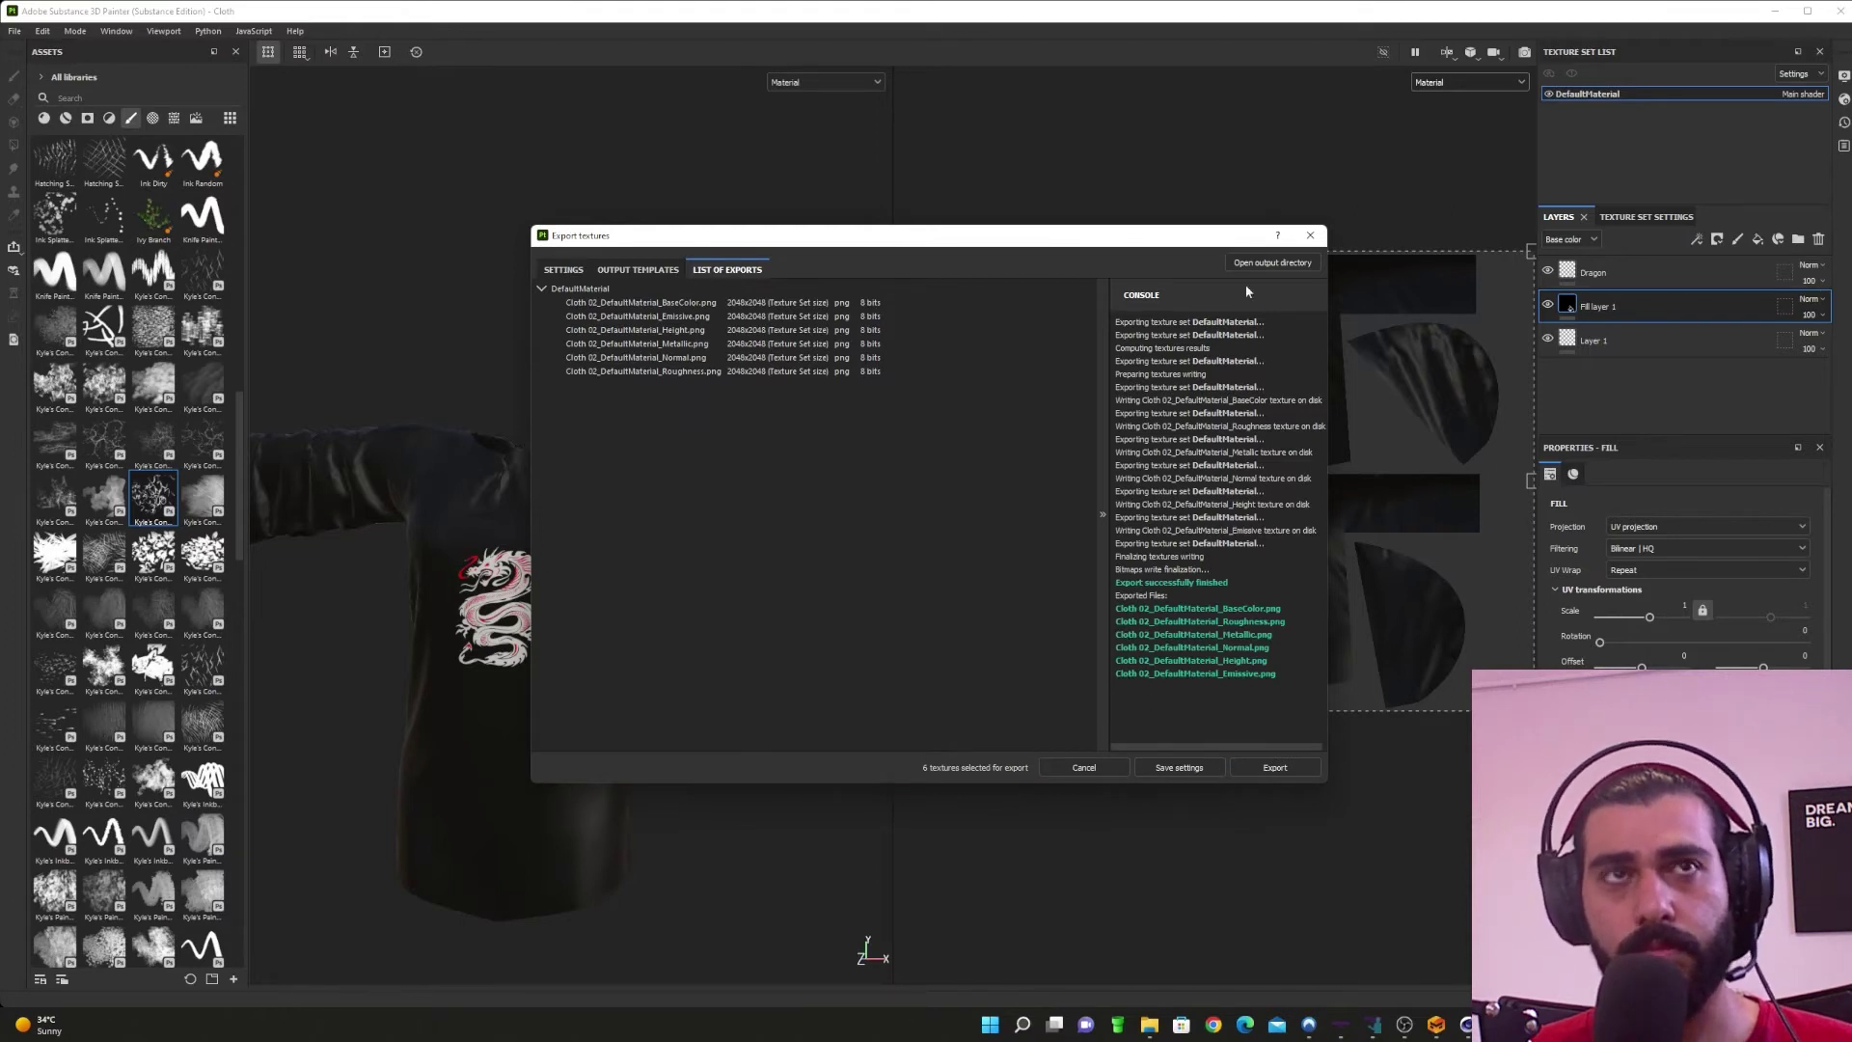
{"action": "left_click", "coordinate": [1117, 767]}
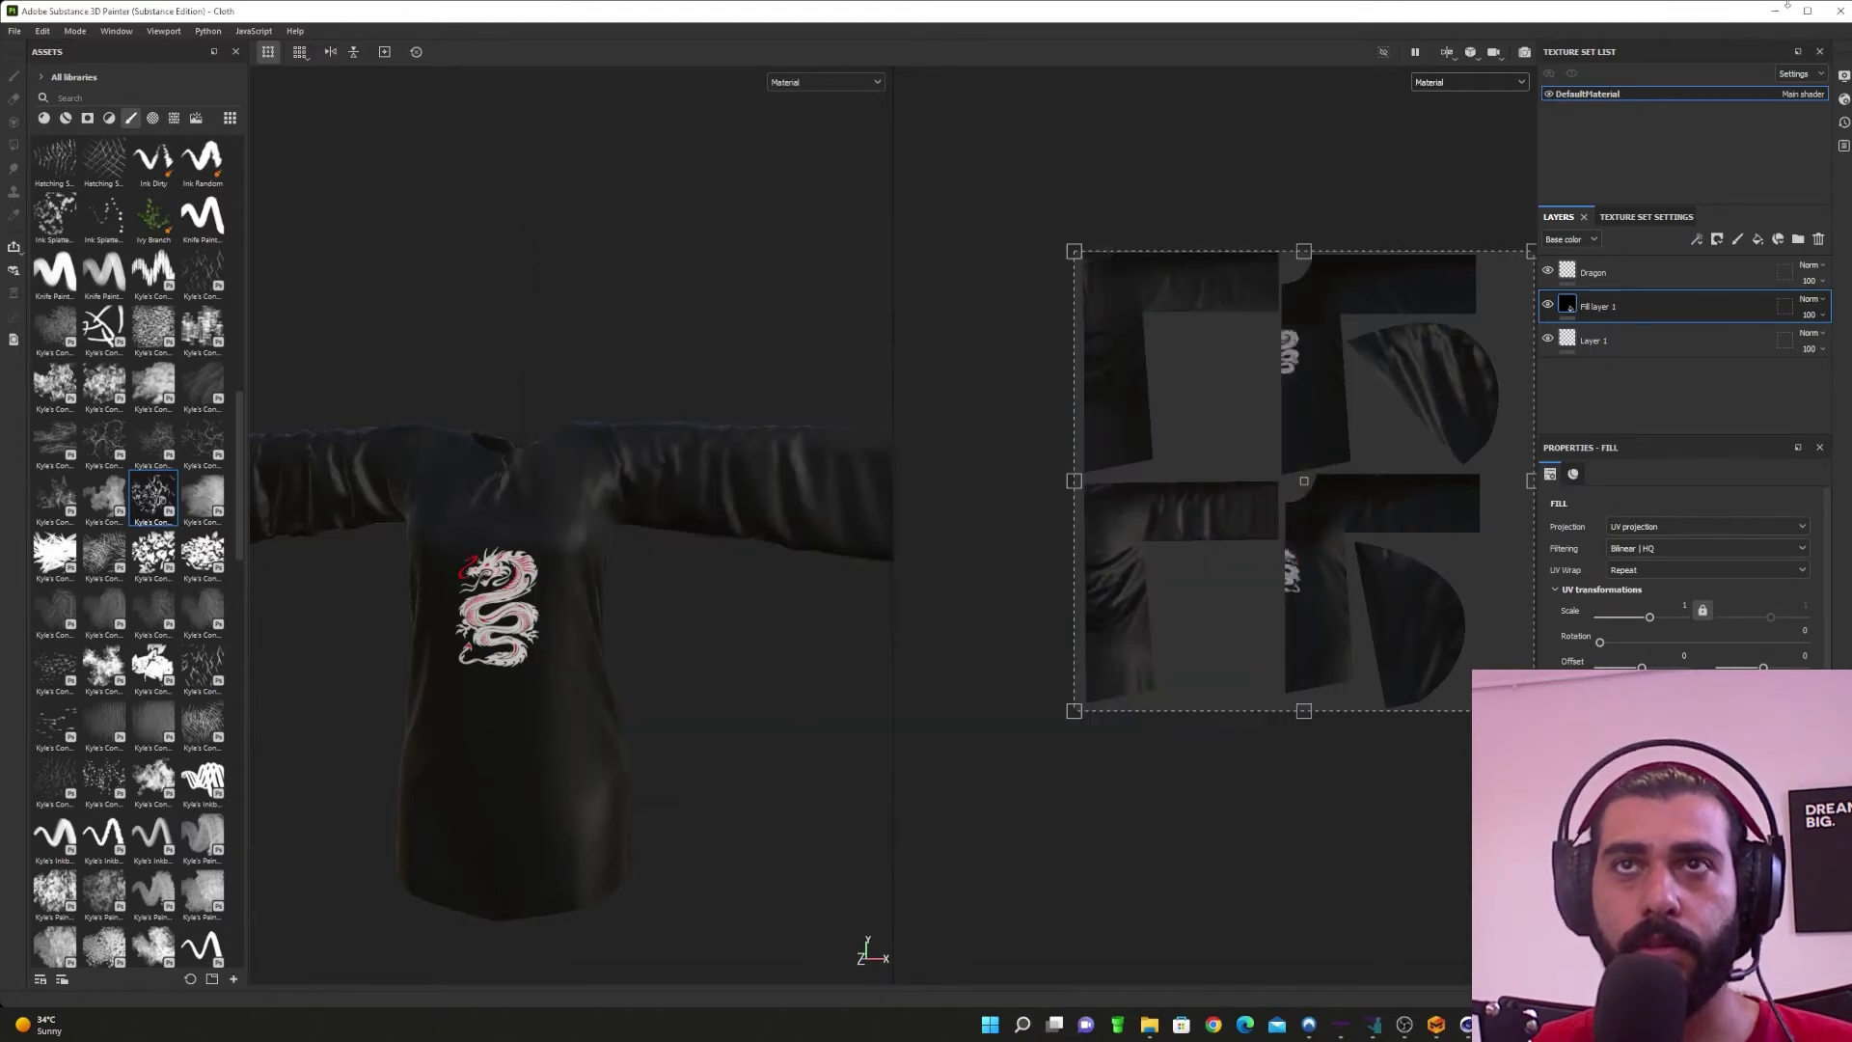
Step: Quit Substance 3D Painter, saving the changes to the Cloth project
{"action": "left_click", "coordinate": [1837, 11]}
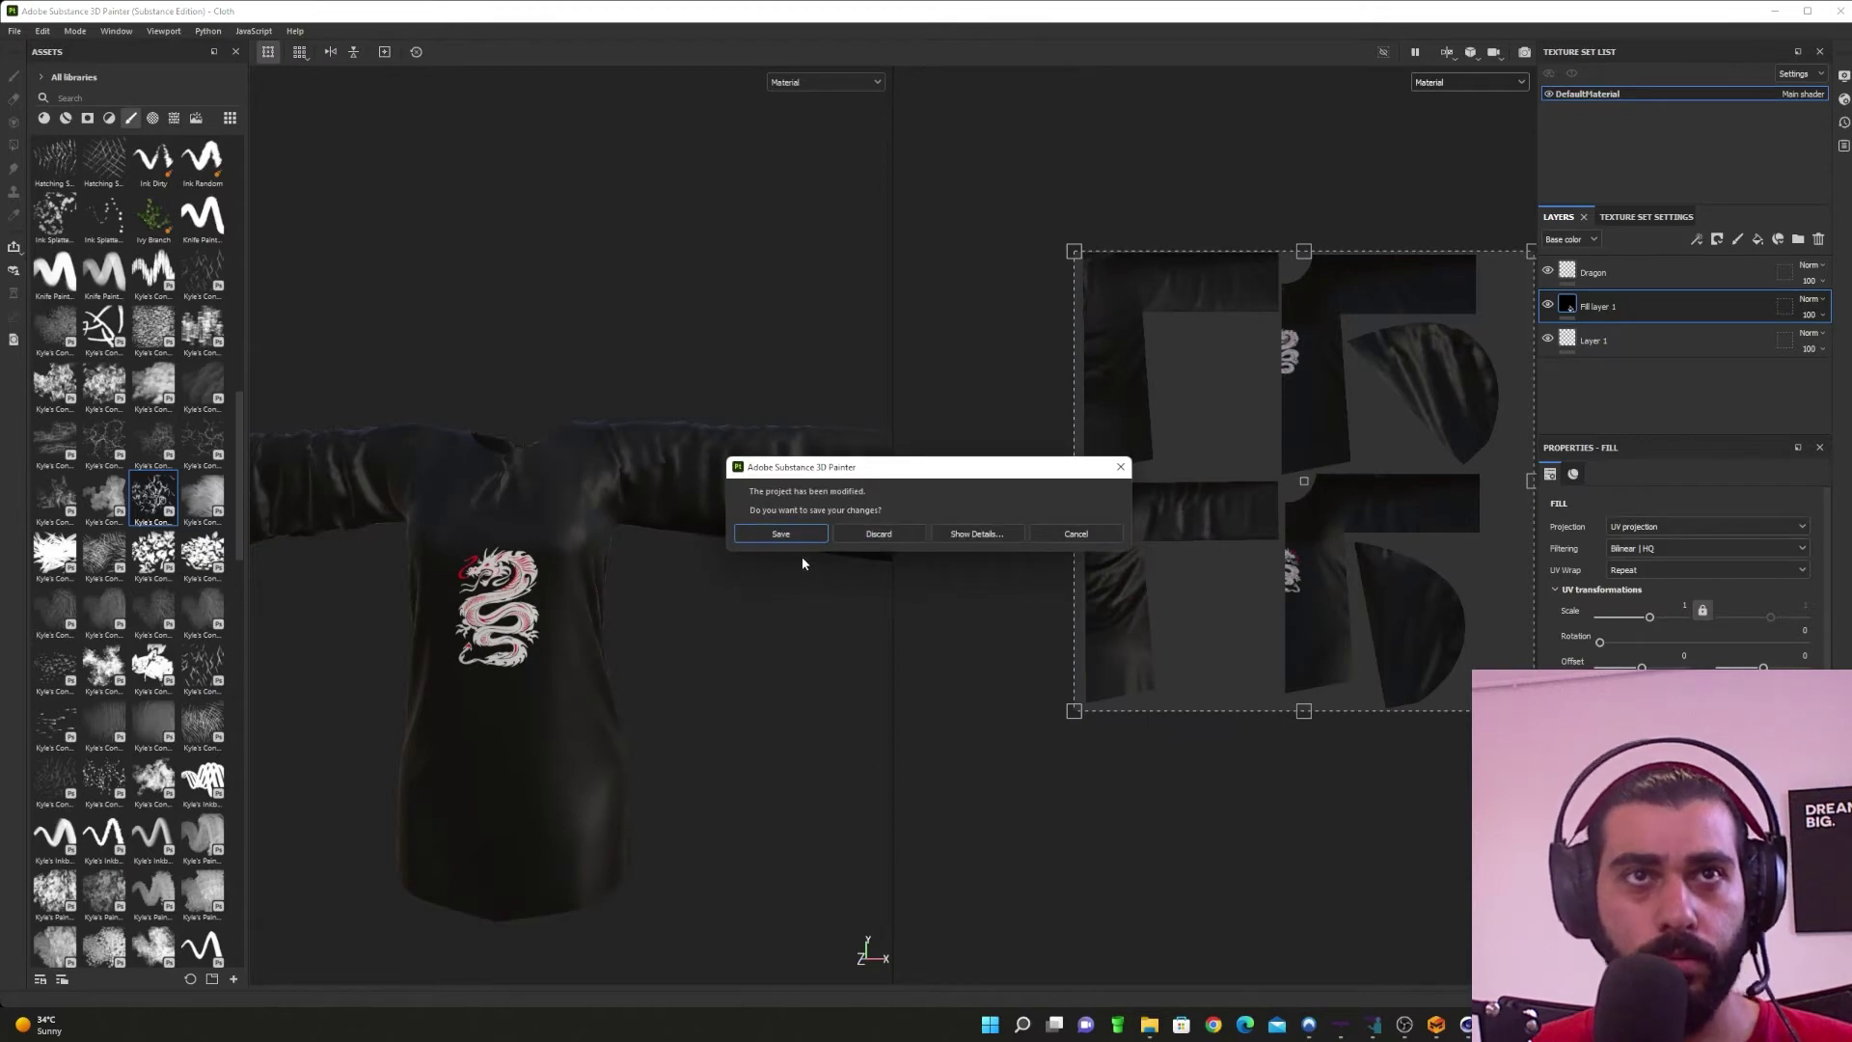
{"action": "left_click", "coordinate": [785, 539]}
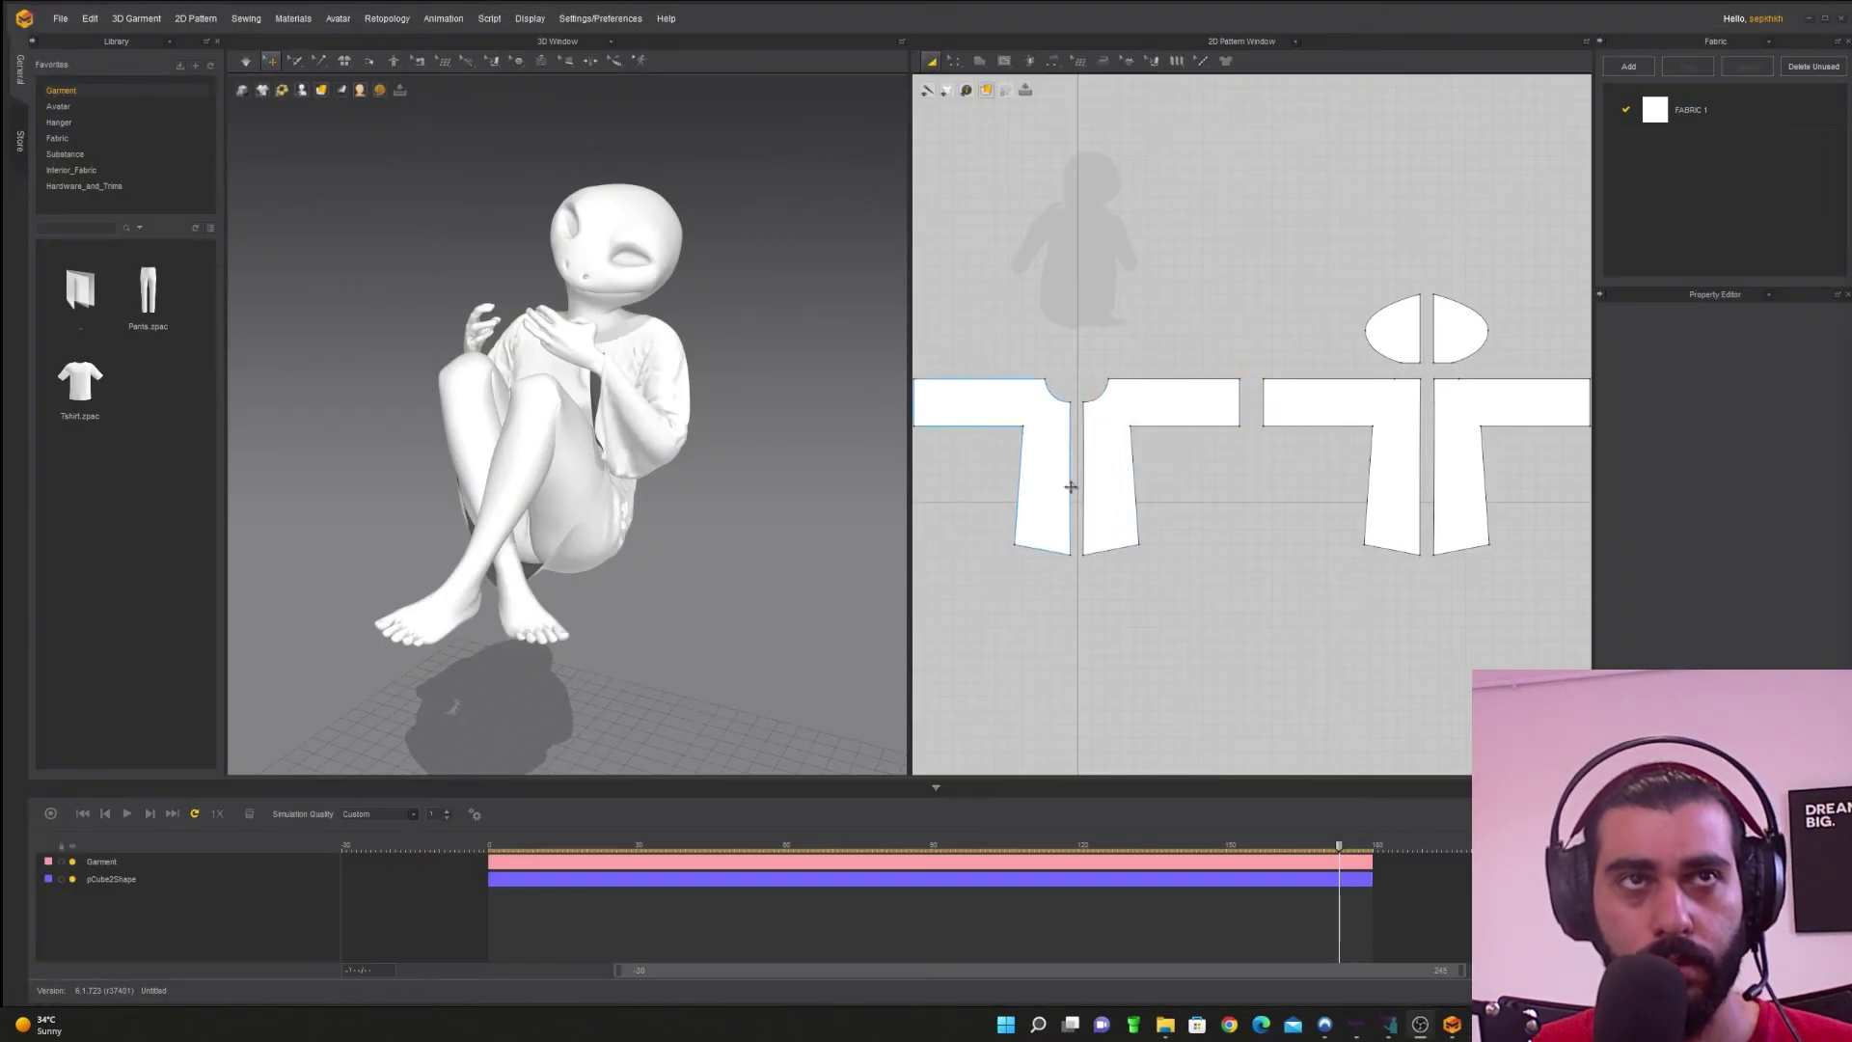
Step: Quit Marvelous Designer, saving the garment project as Cloth in D:\Projects\Mine\Lexi\Saves
{"action": "left_click", "coordinate": [1843, 21]}
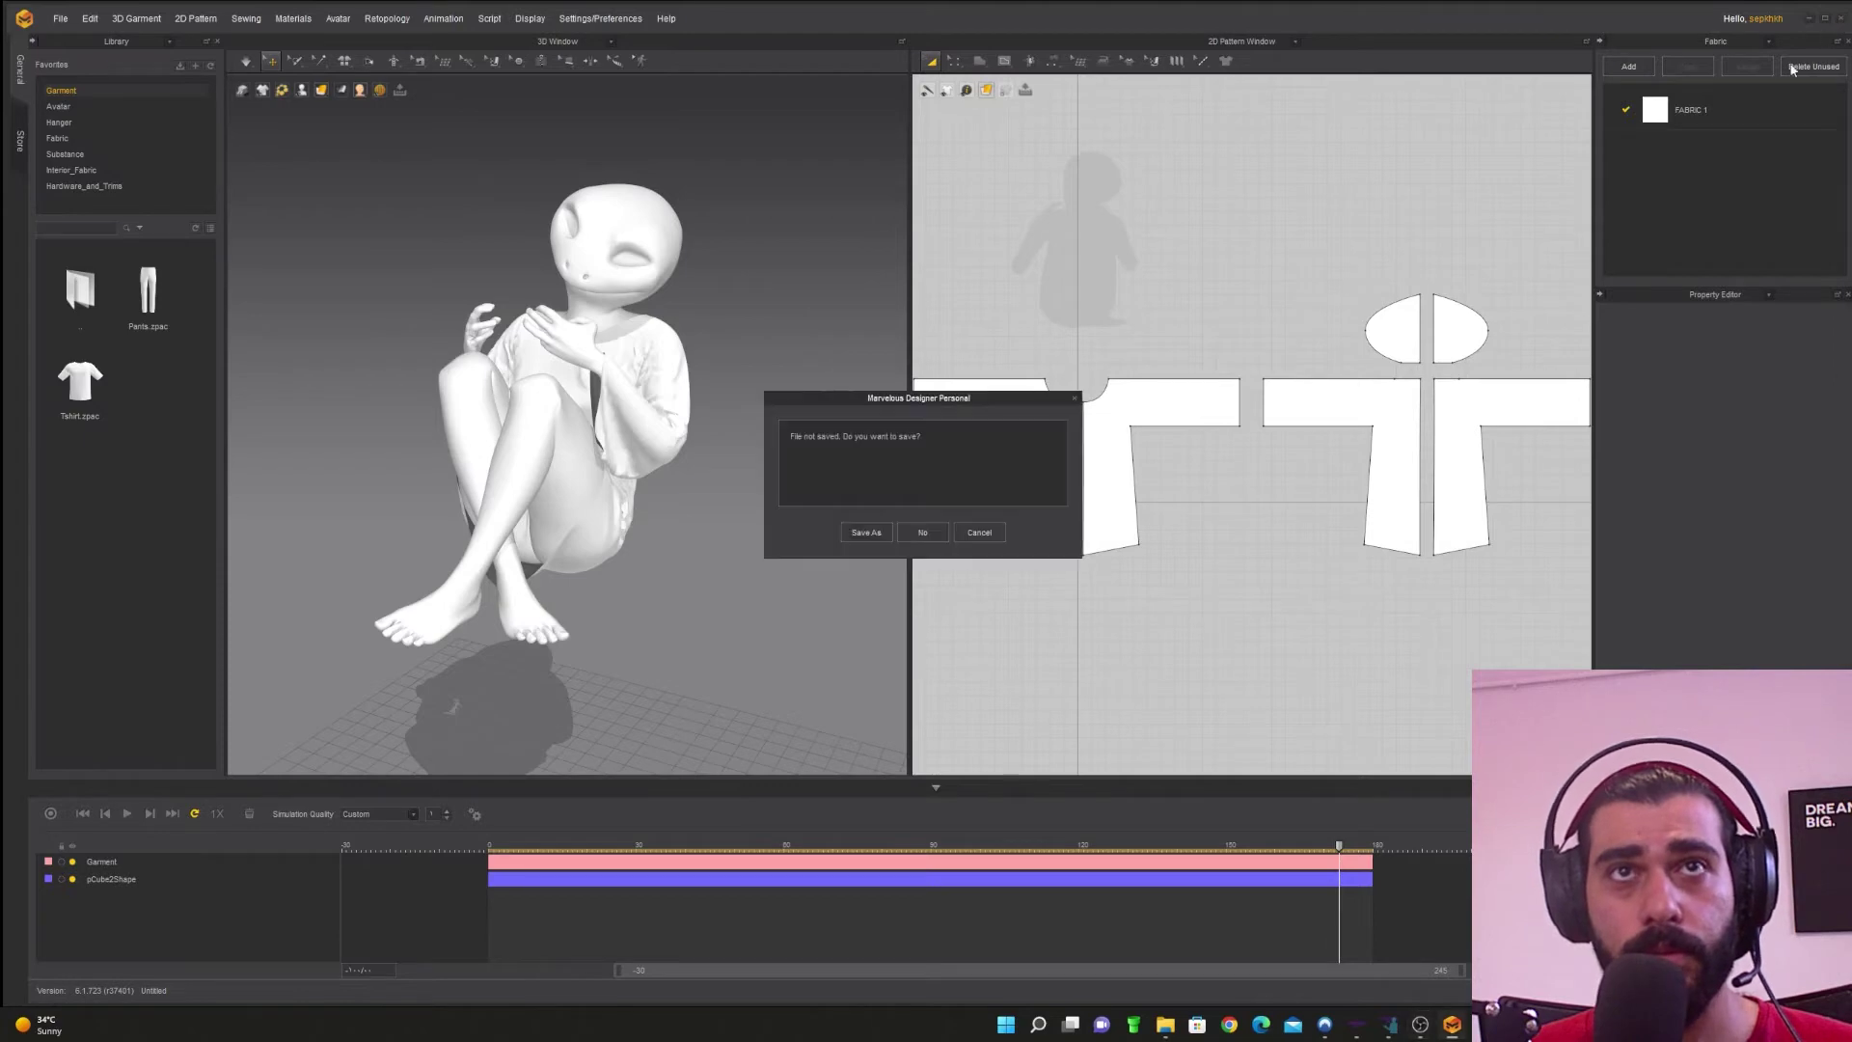
{"action": "left_click", "coordinate": [867, 533]}
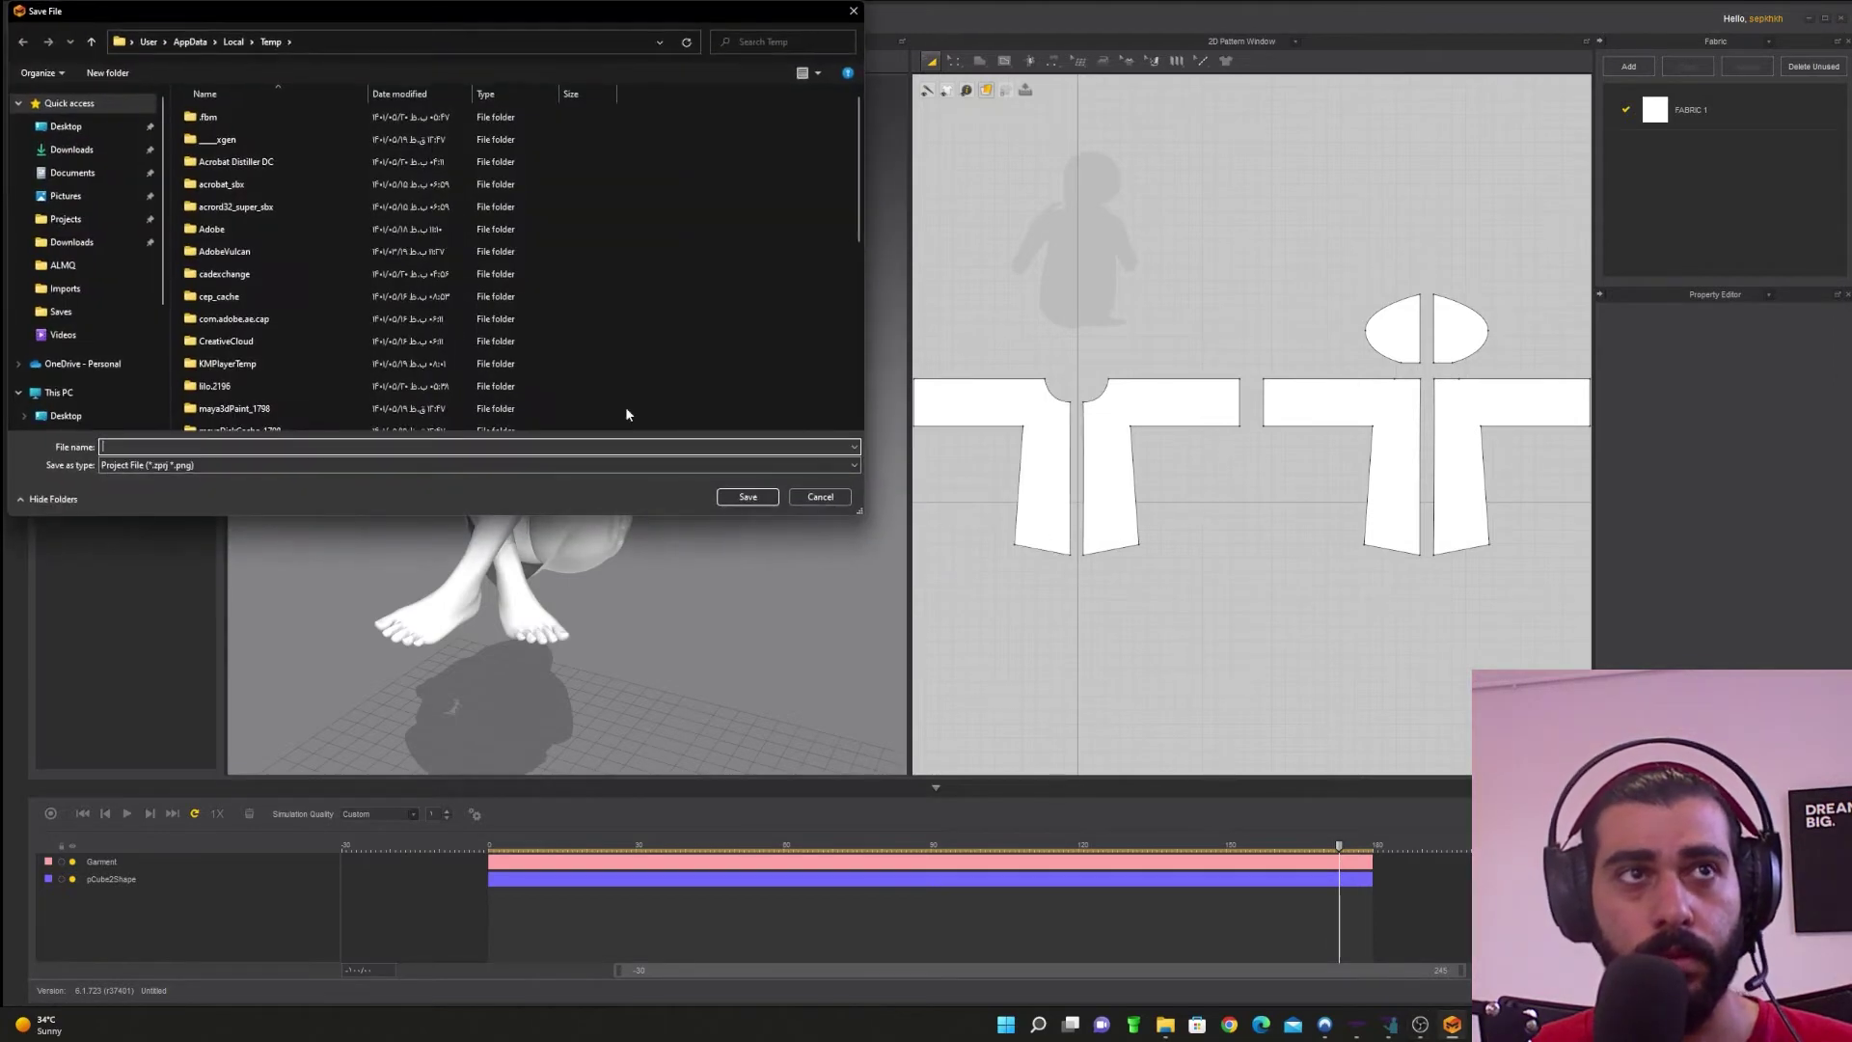
{"action": "left_click_drag", "start_coordinate": [247, 21], "coordinate": [652, 301]}
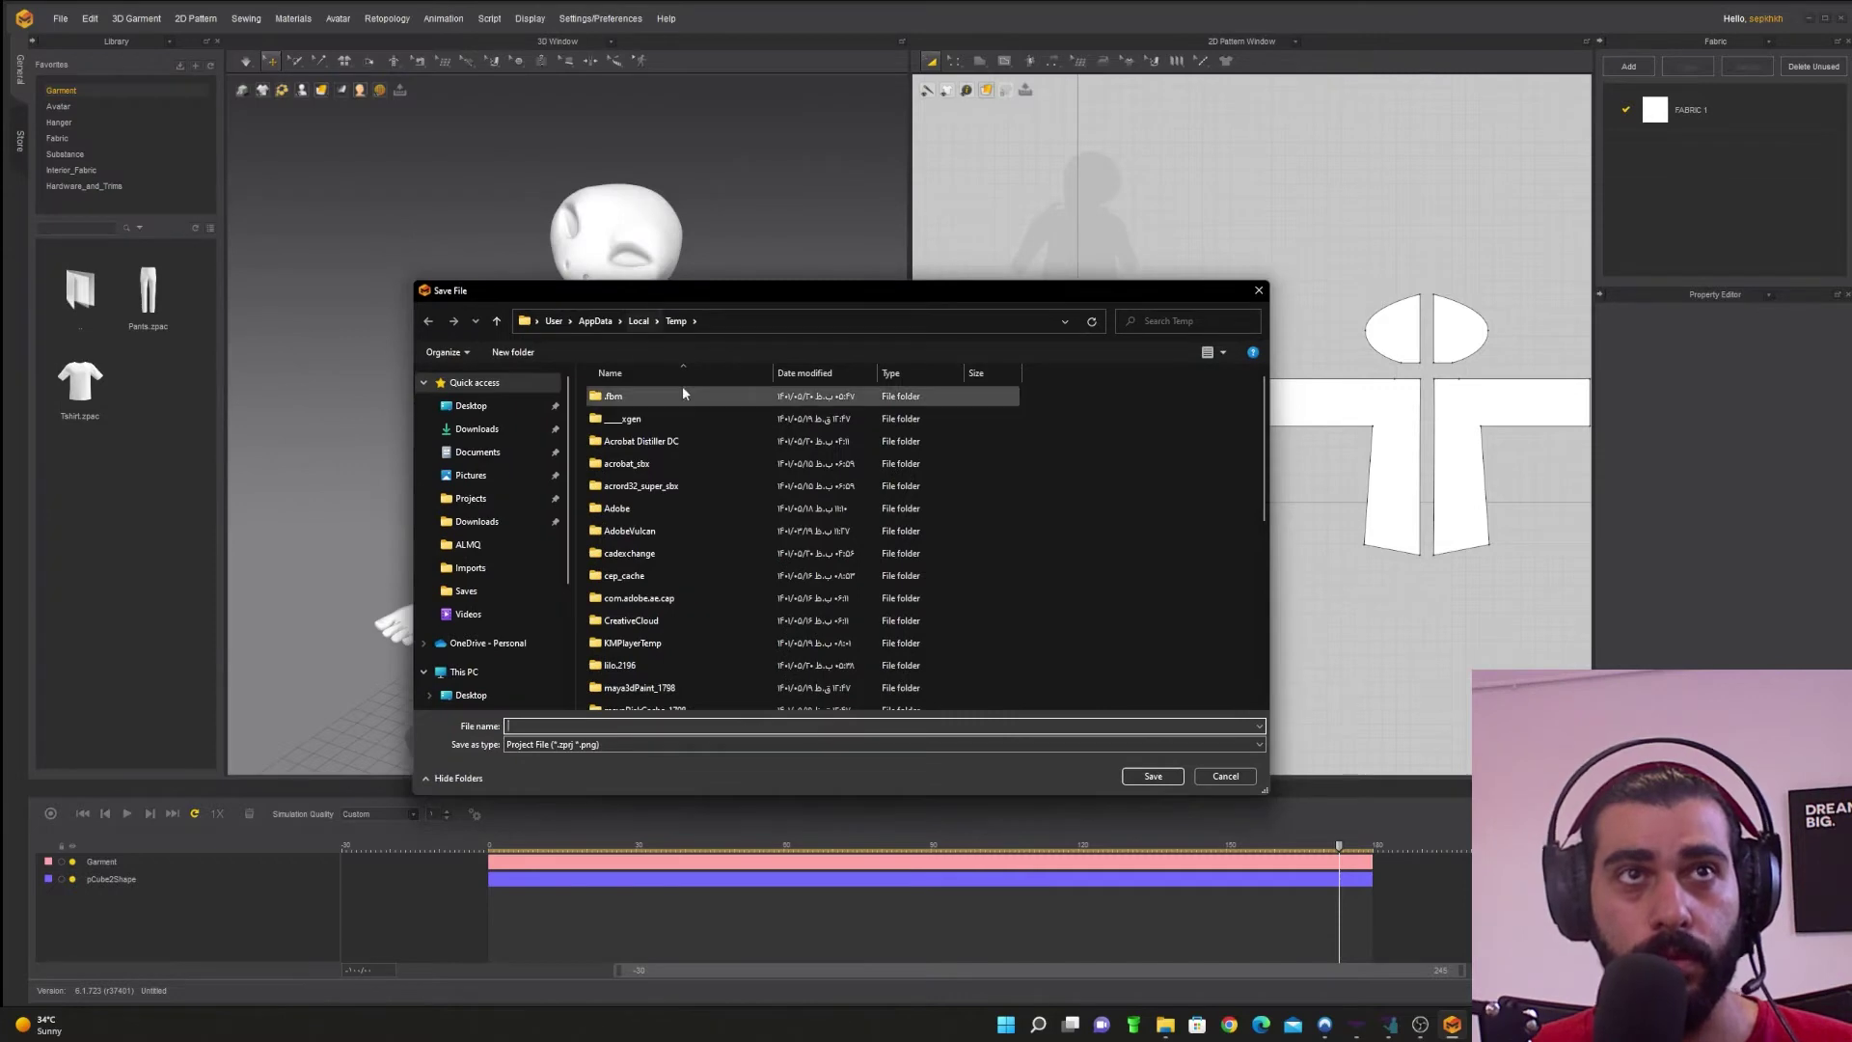
{"action": "type", "text": "D:\\Projects\\Mine\\Lexi\\Imports\\Tex"}
{"action": "key", "text": "Return"}
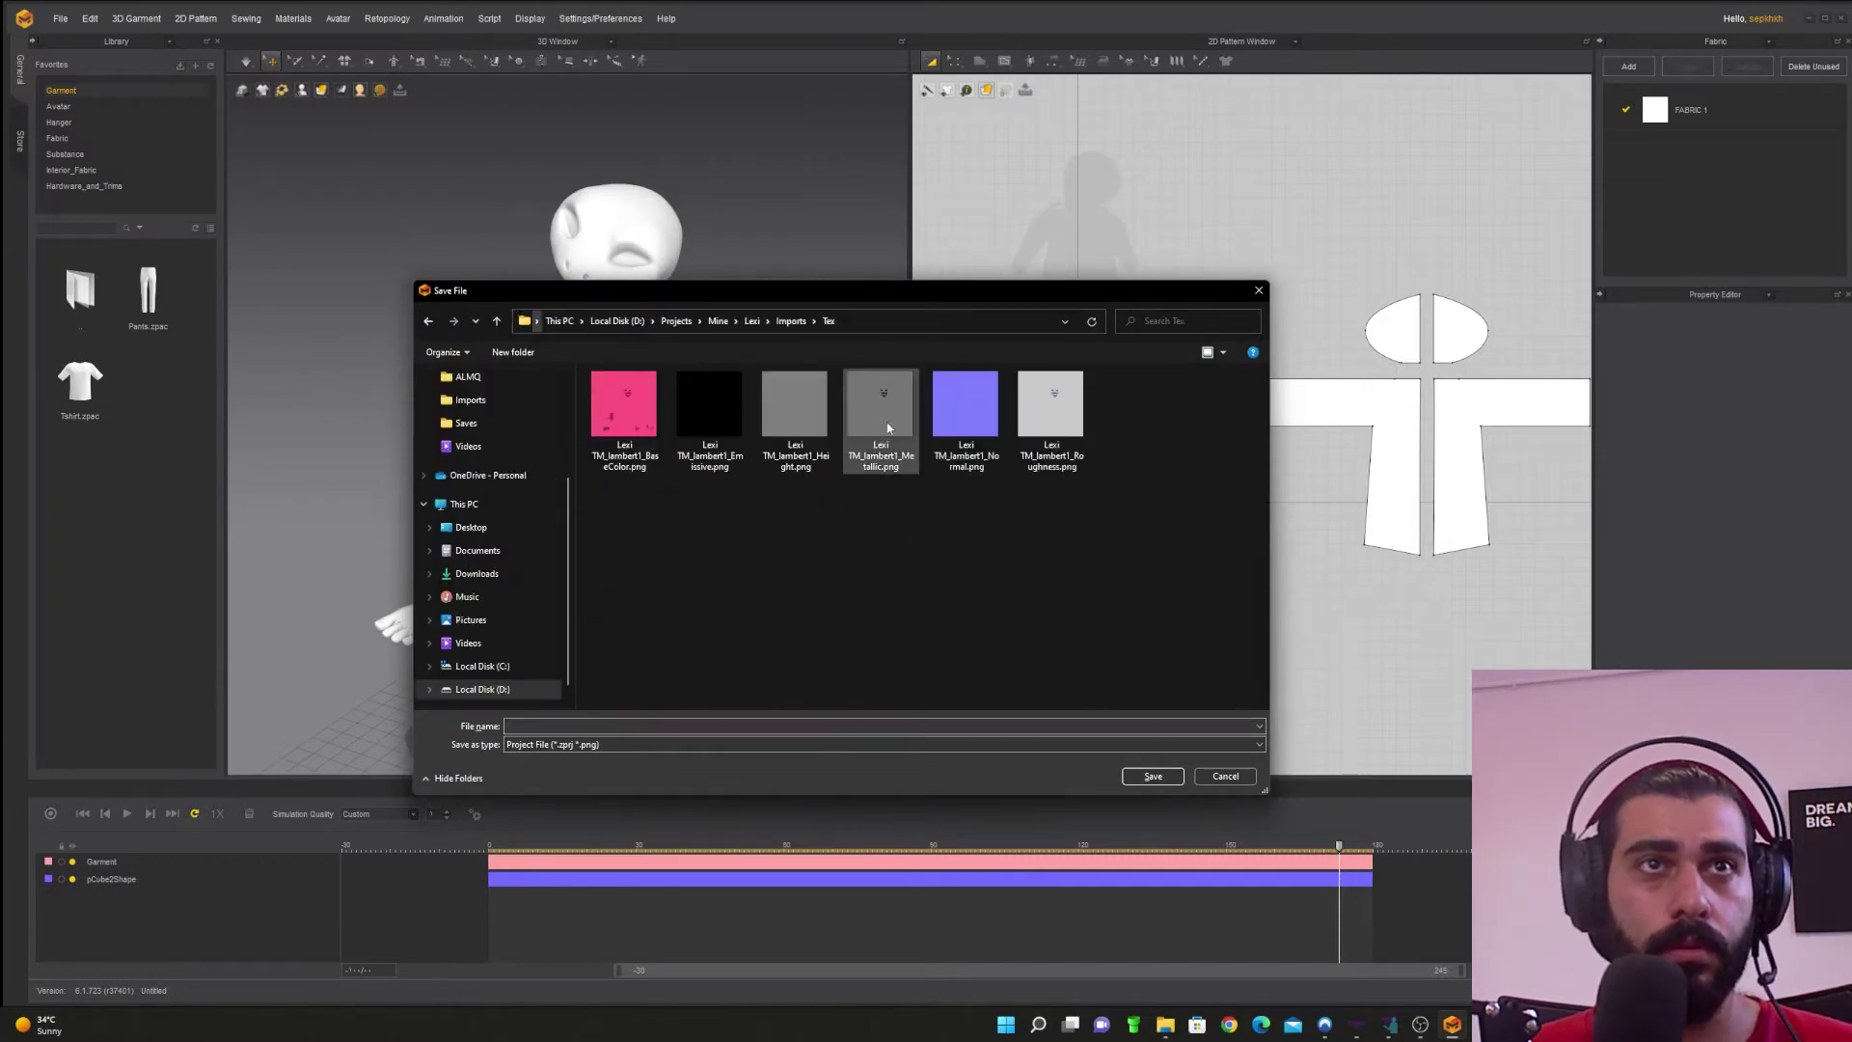
{"action": "left_click", "coordinate": [722, 323]}
{"action": "double_click", "coordinate": [659, 395]}
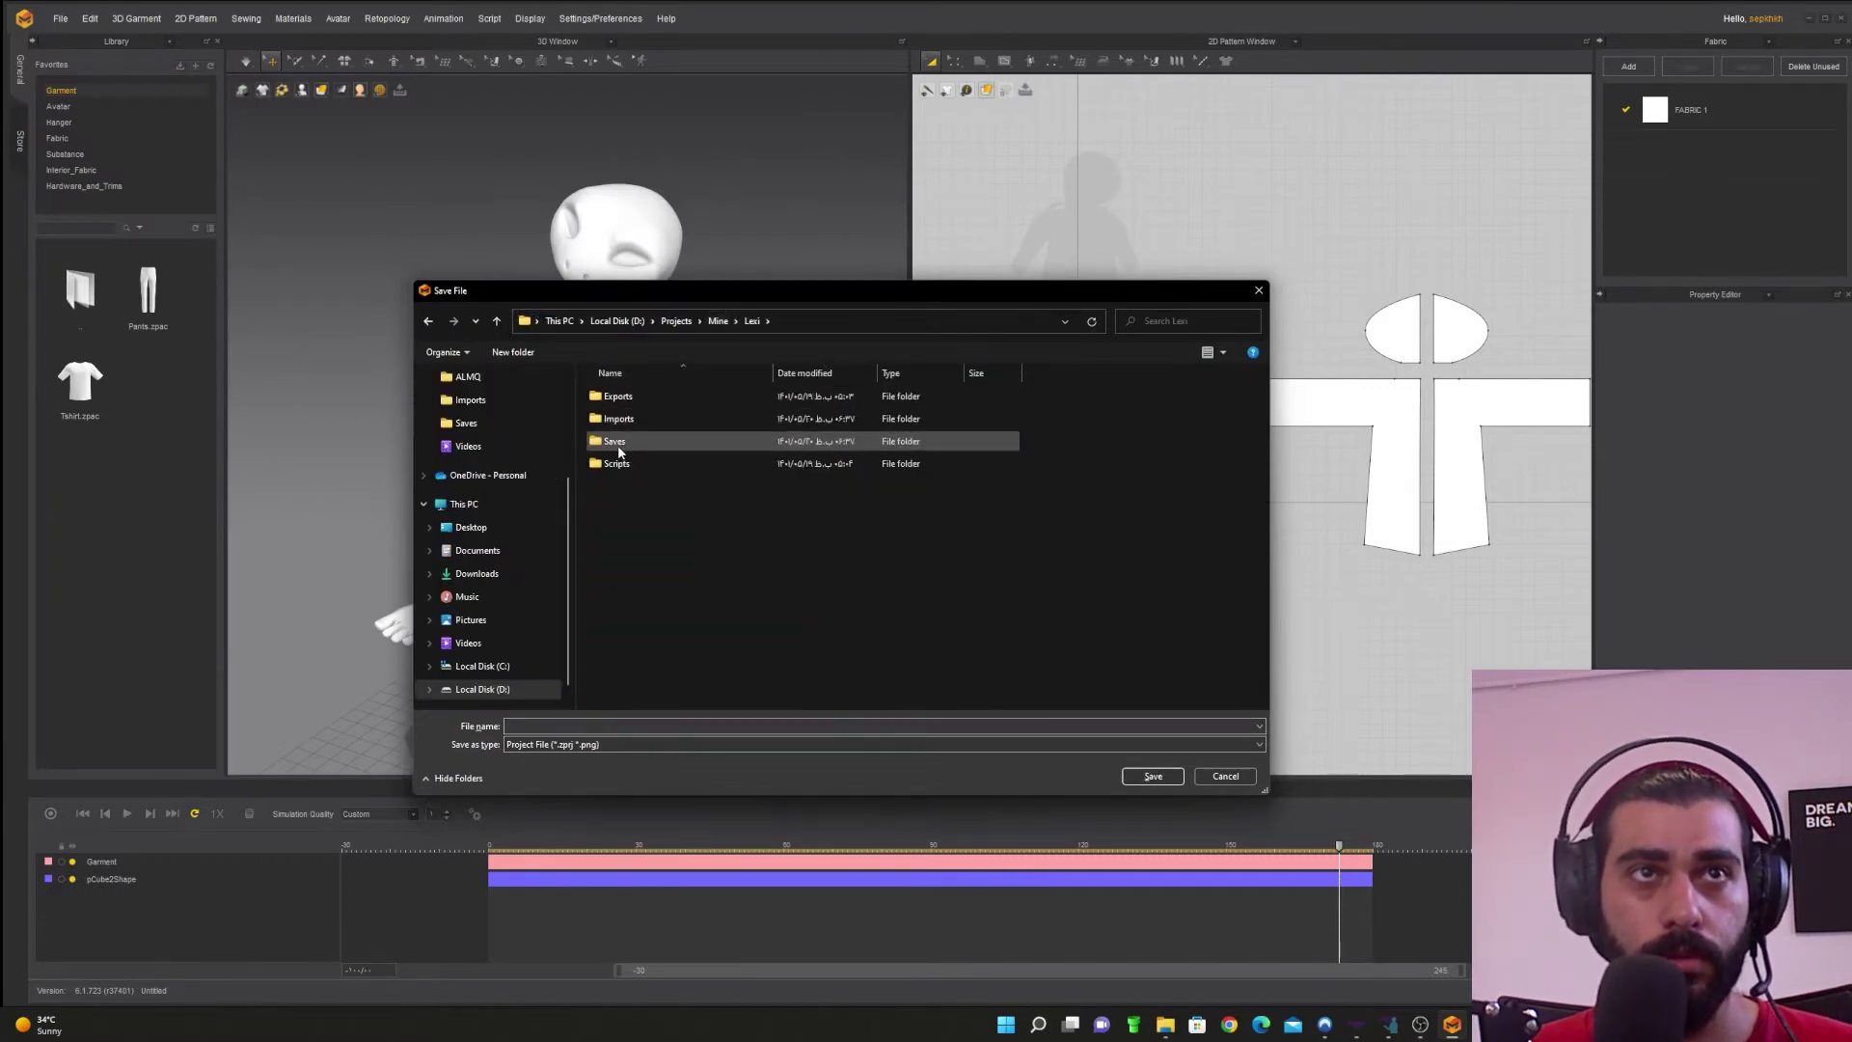
{"action": "double_click", "coordinate": [617, 441]}
{"action": "left_click", "coordinate": [614, 725]}
{"action": "type", "text": "C"}
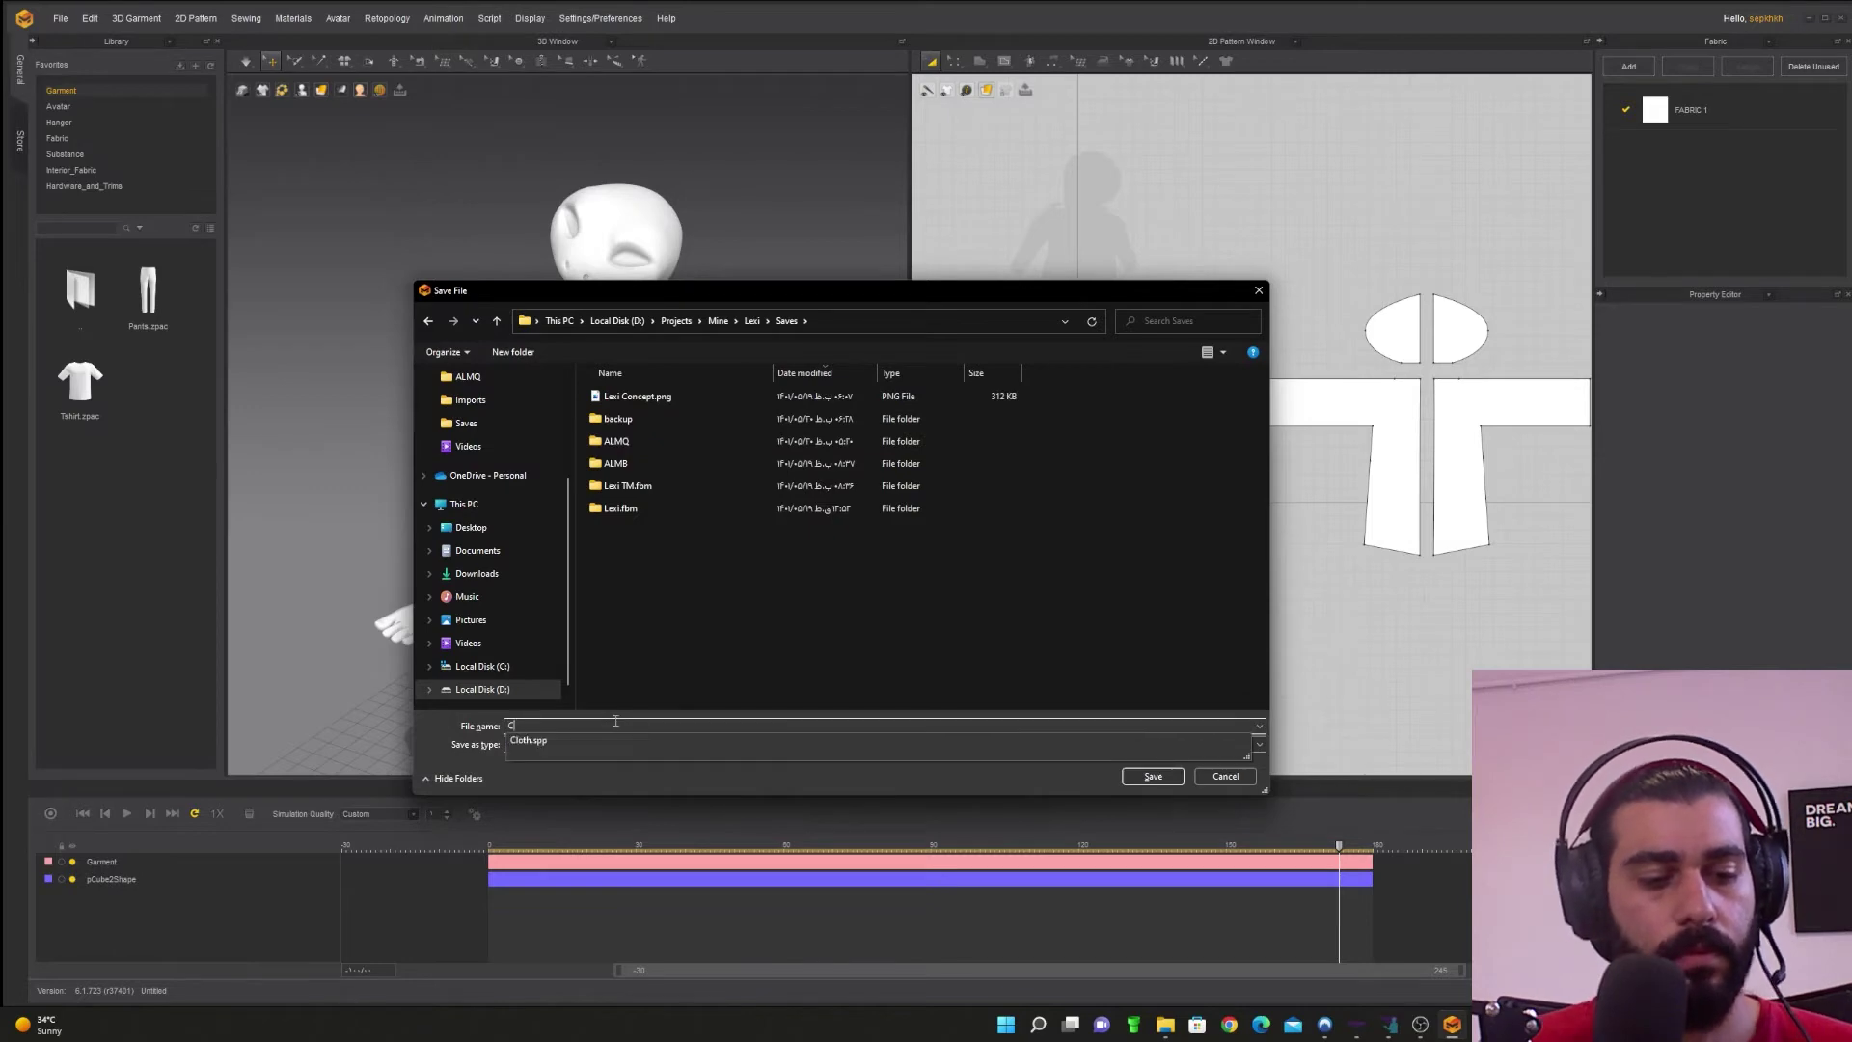
{"action": "type", "text": "loth"}
{"action": "key", "text": "Return"}
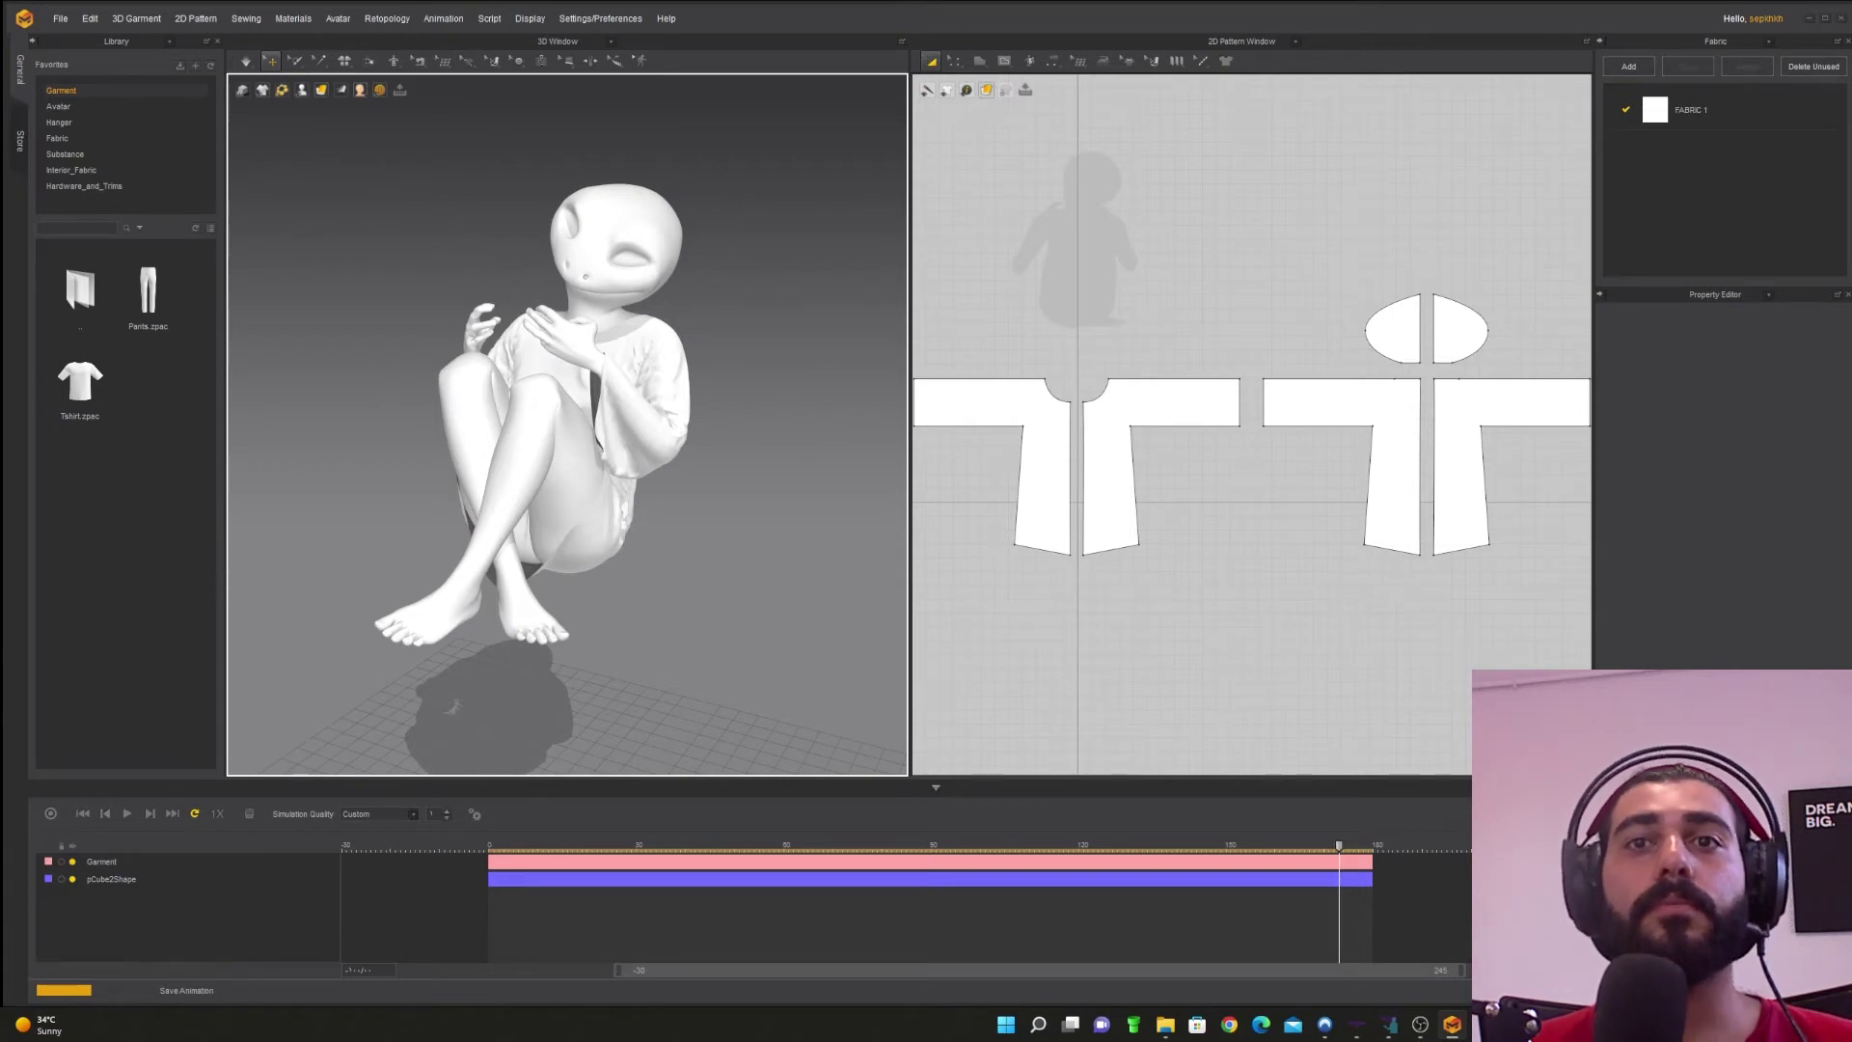
Step: Switch to Cinema 4D and merge Cloth 02.abc from the Saves\ALMQ folder into the Lexi Main scene
{"action": "left_click", "coordinate": [1484, 1025]}
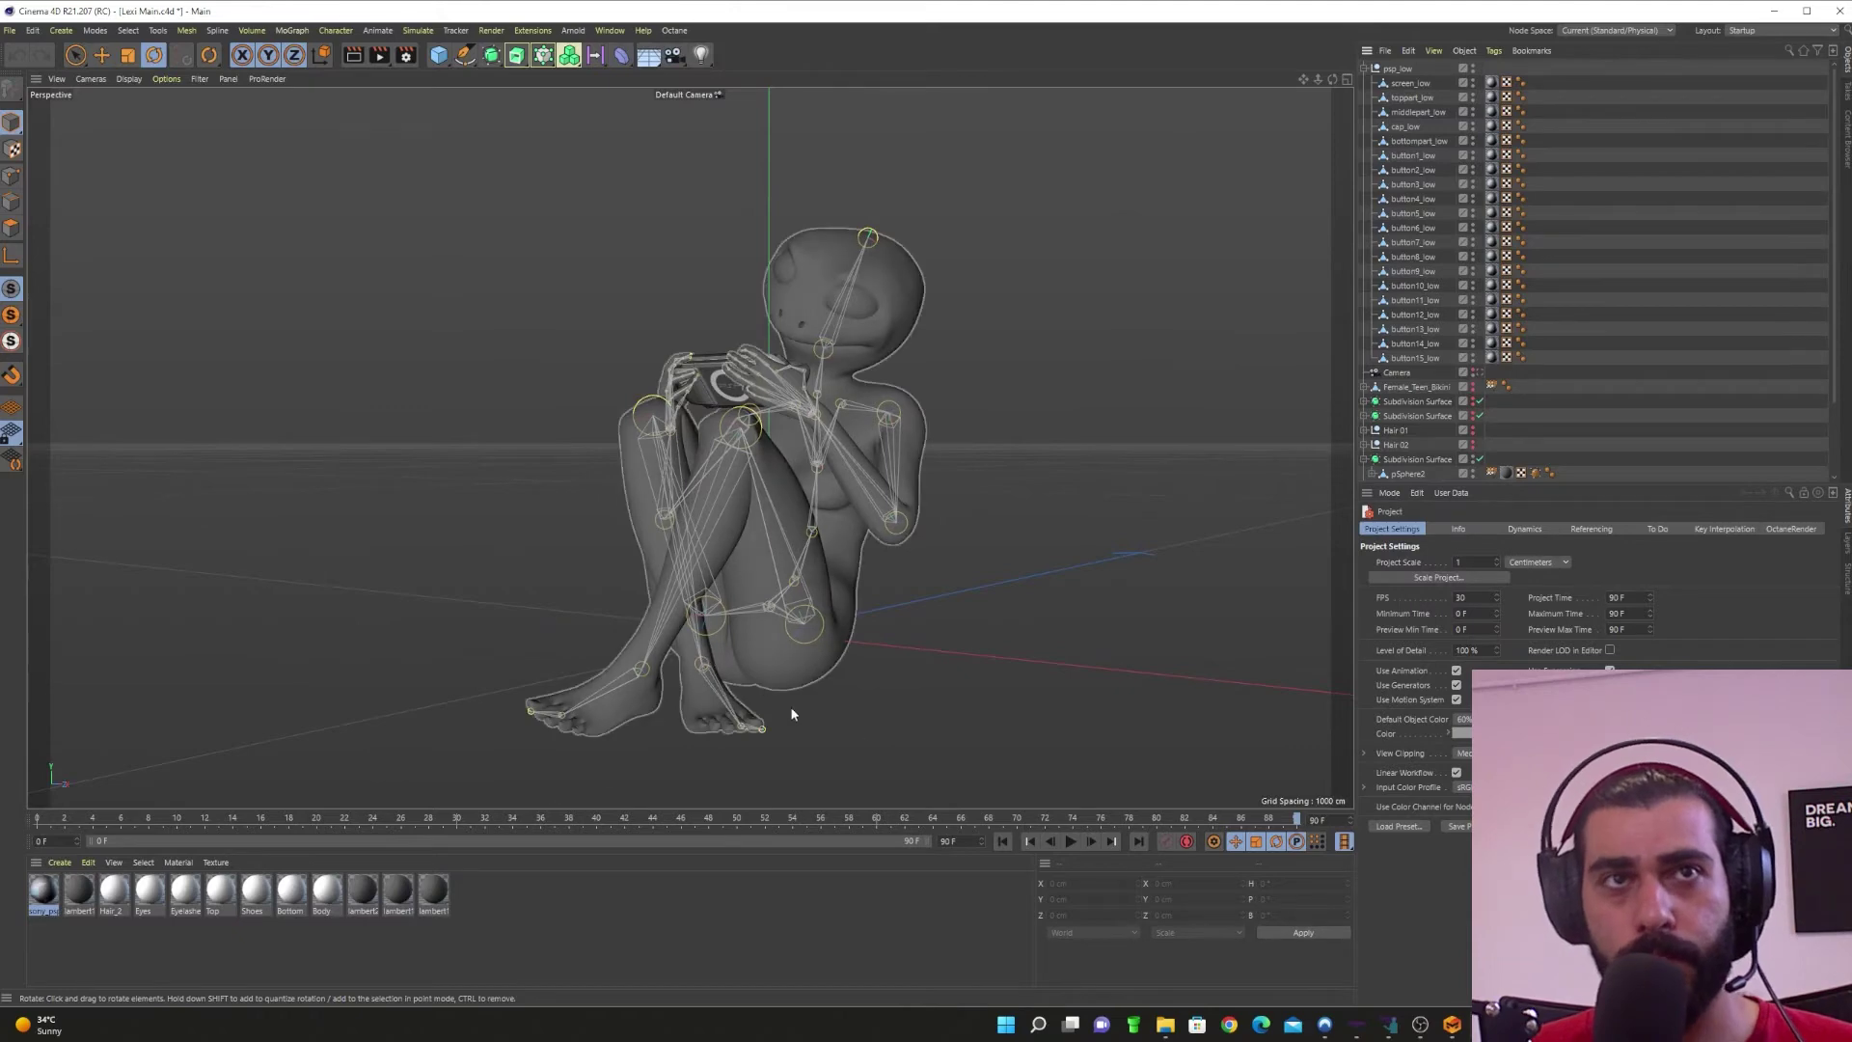
{"action": "mouse_move", "coordinate": [794, 711]}
{"action": "left_mouse_down", "text": "alt"}
{"action": "mouse_move", "coordinate": [836, 748]}
{"action": "mouse_move", "coordinate": [827, 723]}
{"action": "left_mouse_up", "text": "alt"}
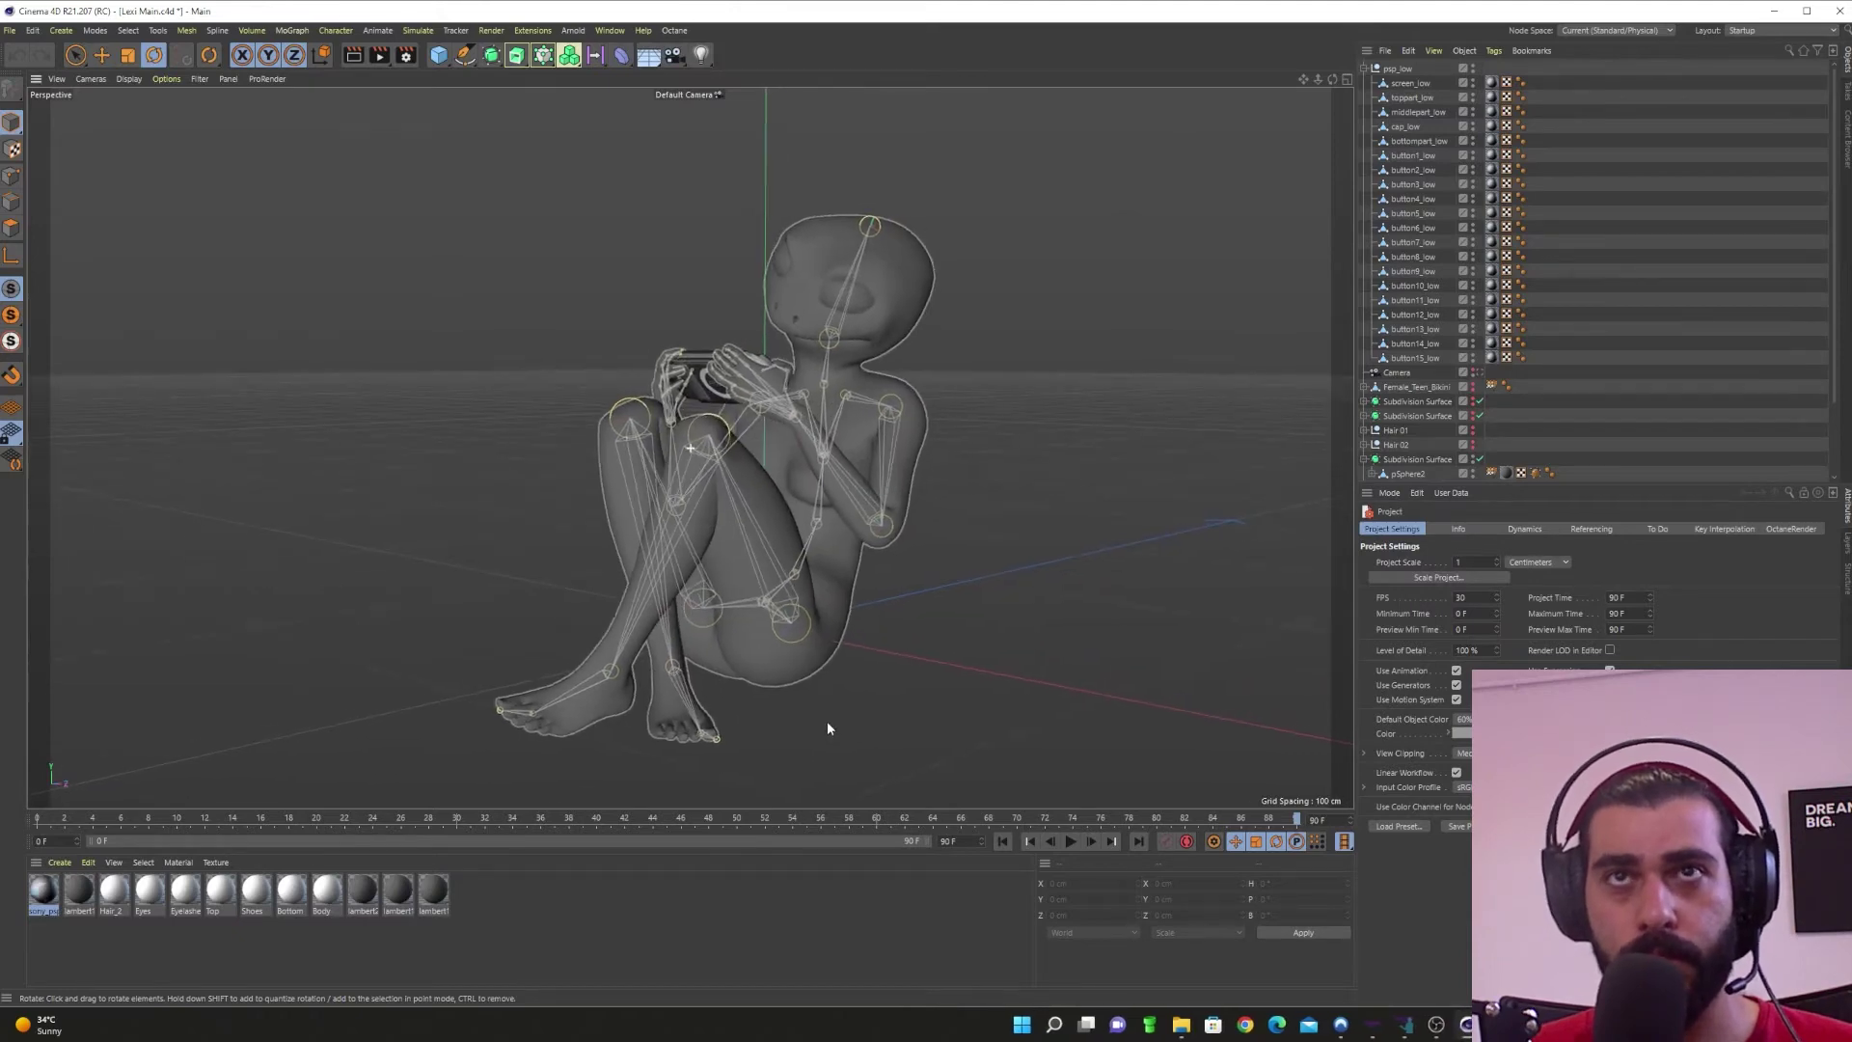
{"action": "left_click", "coordinate": [1385, 50]}
{"action": "left_click", "coordinate": [1418, 70]}
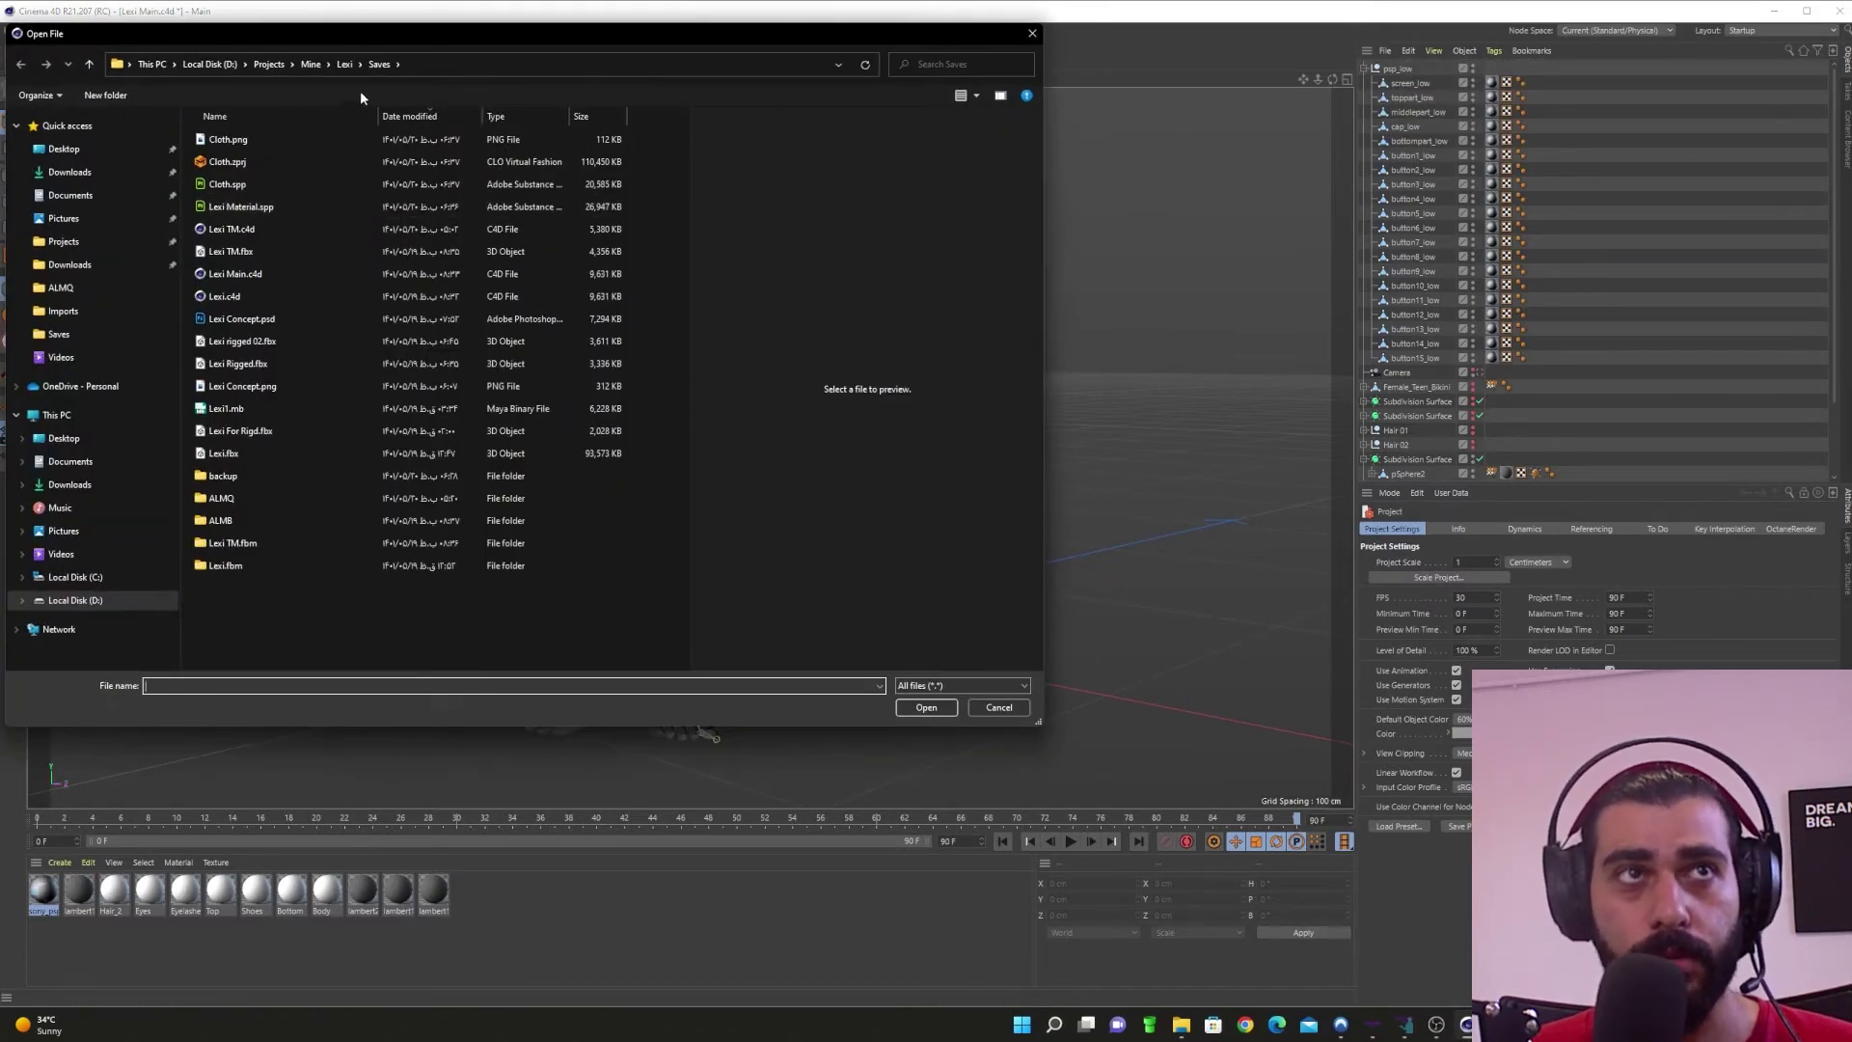
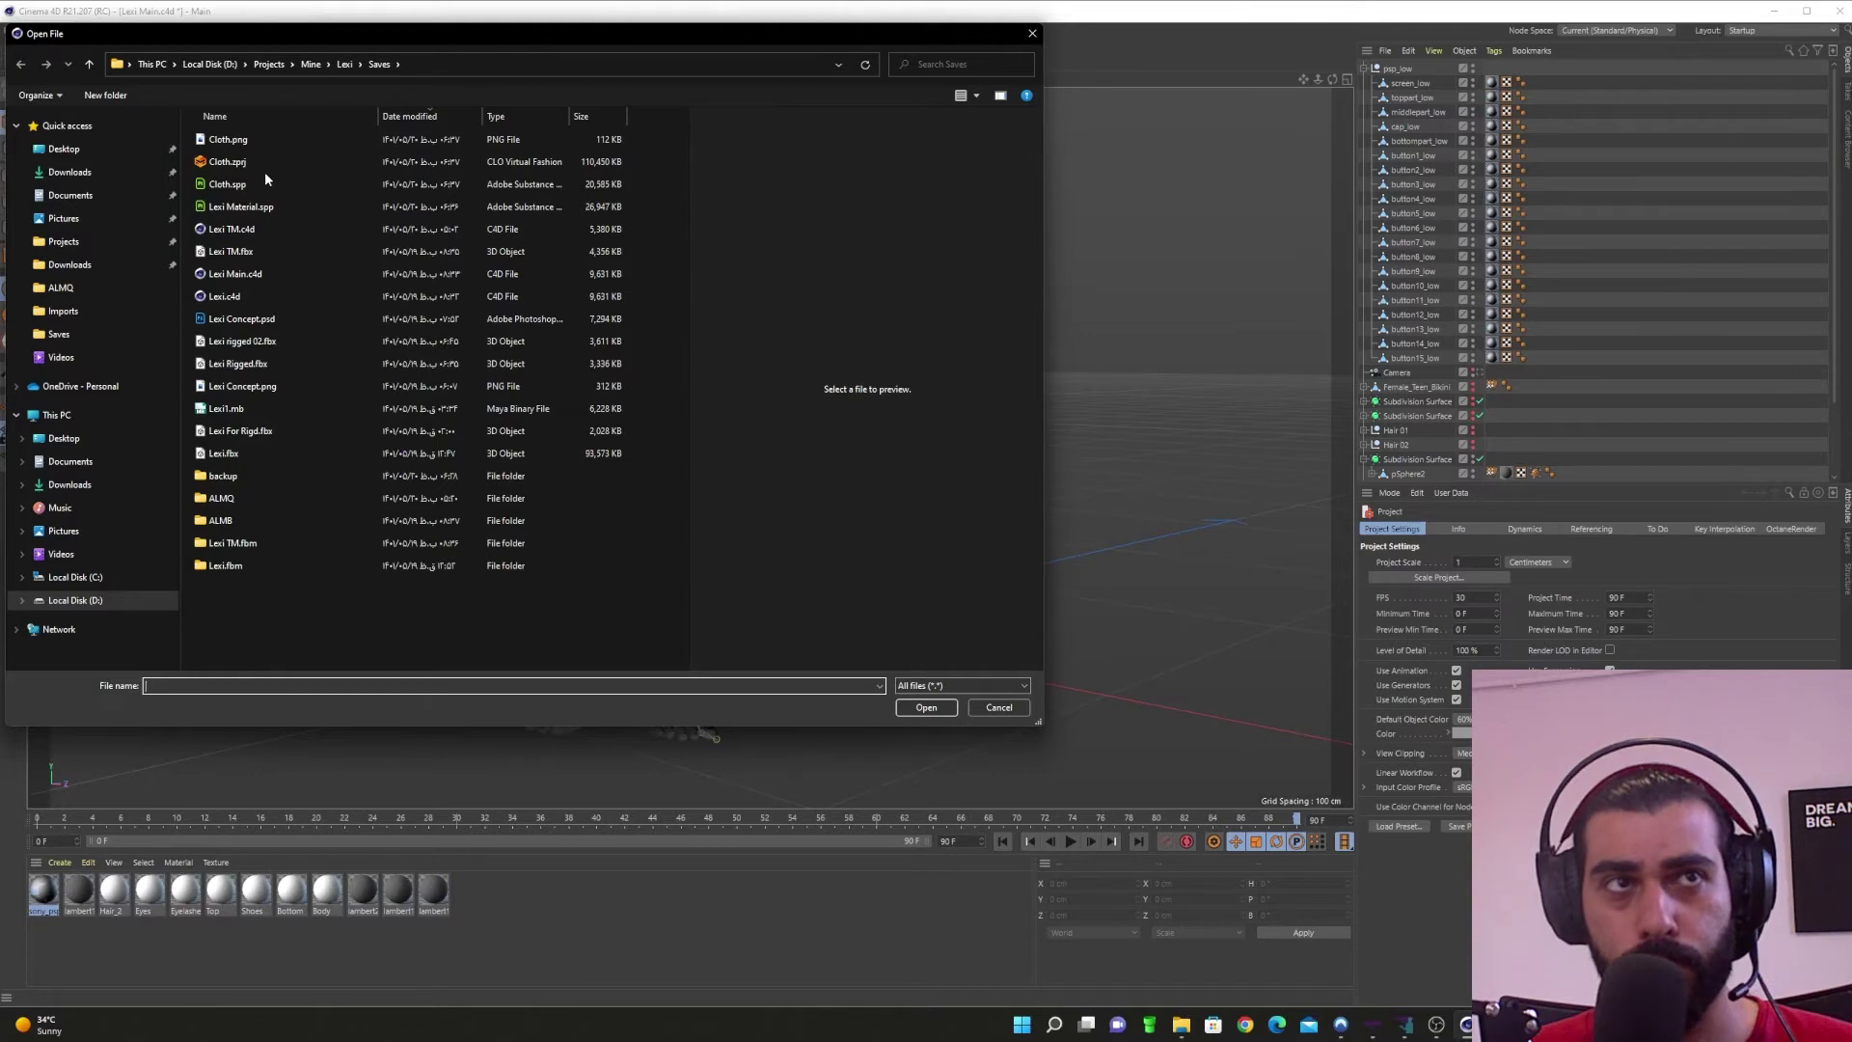
{"action": "double_click", "coordinate": [251, 499]}
{"action": "scroll", "coordinate": [316, 359], "scroll_direction": "down", "scroll_amount": 5}
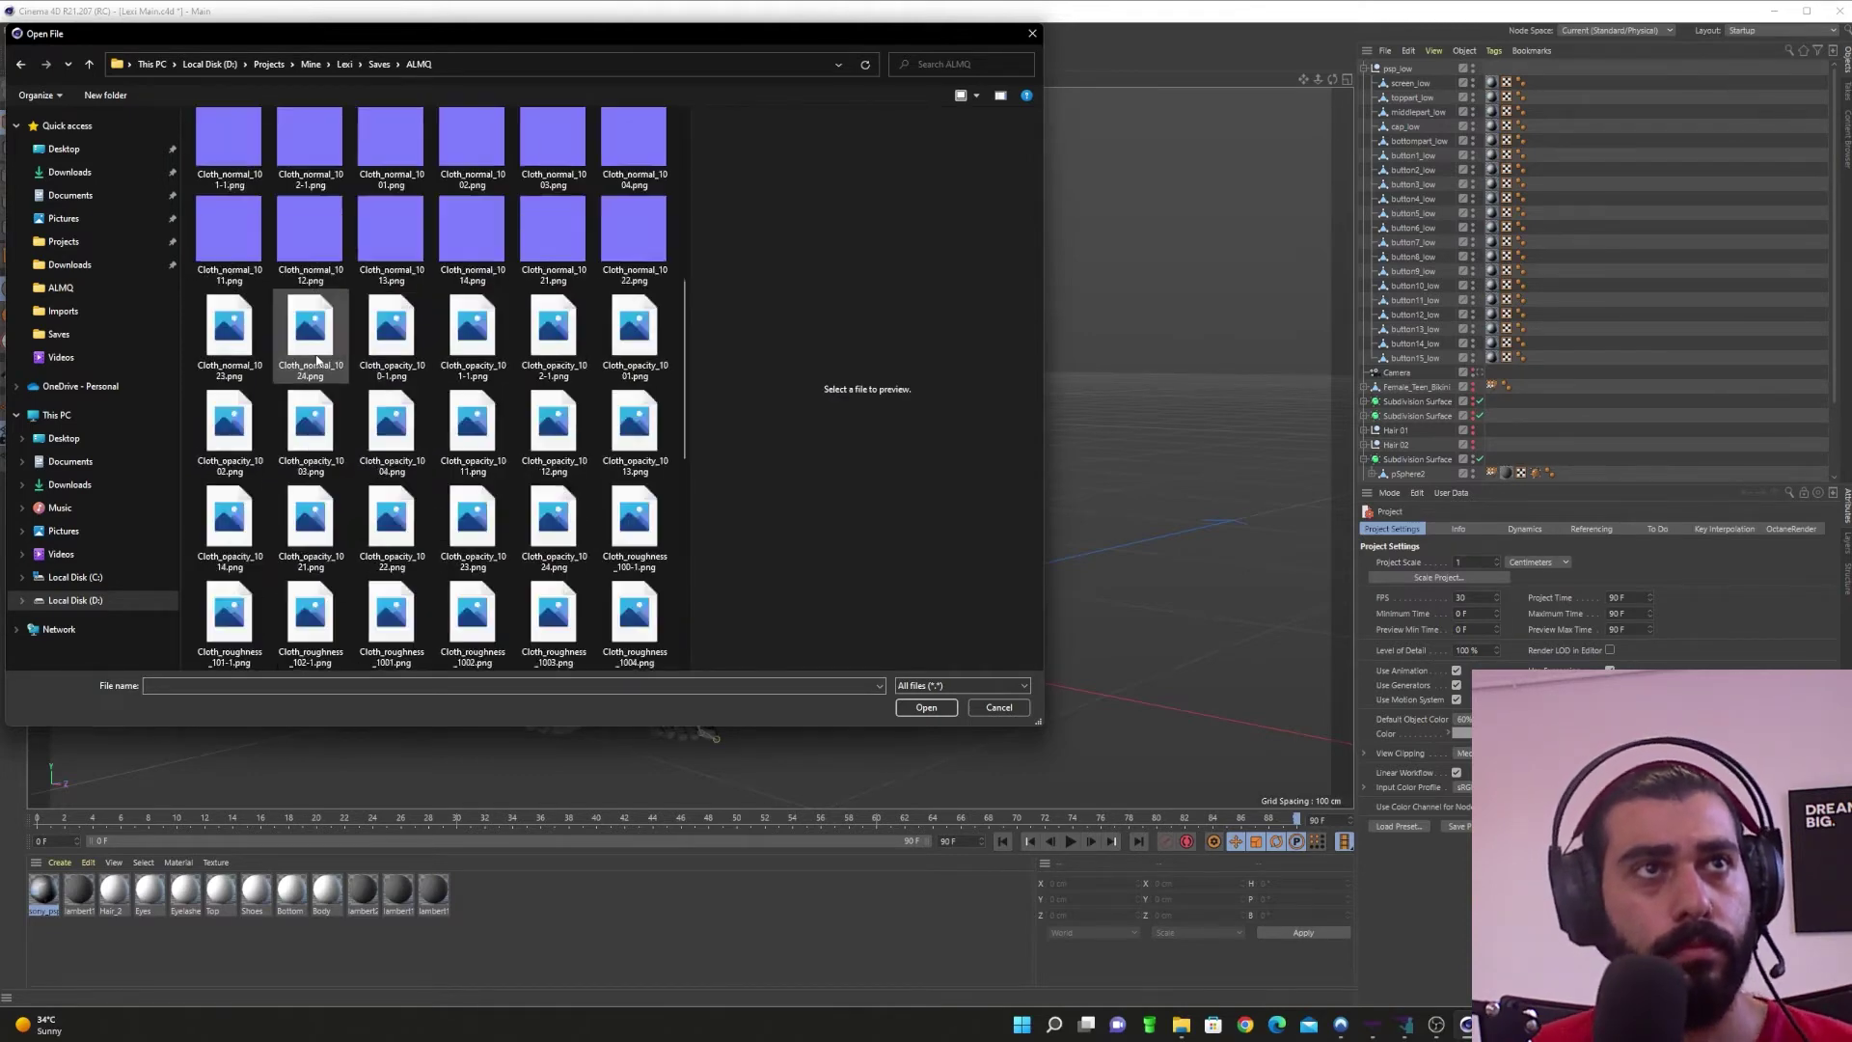
{"action": "scroll", "coordinate": [317, 359], "scroll_direction": "down", "scroll_amount": 2}
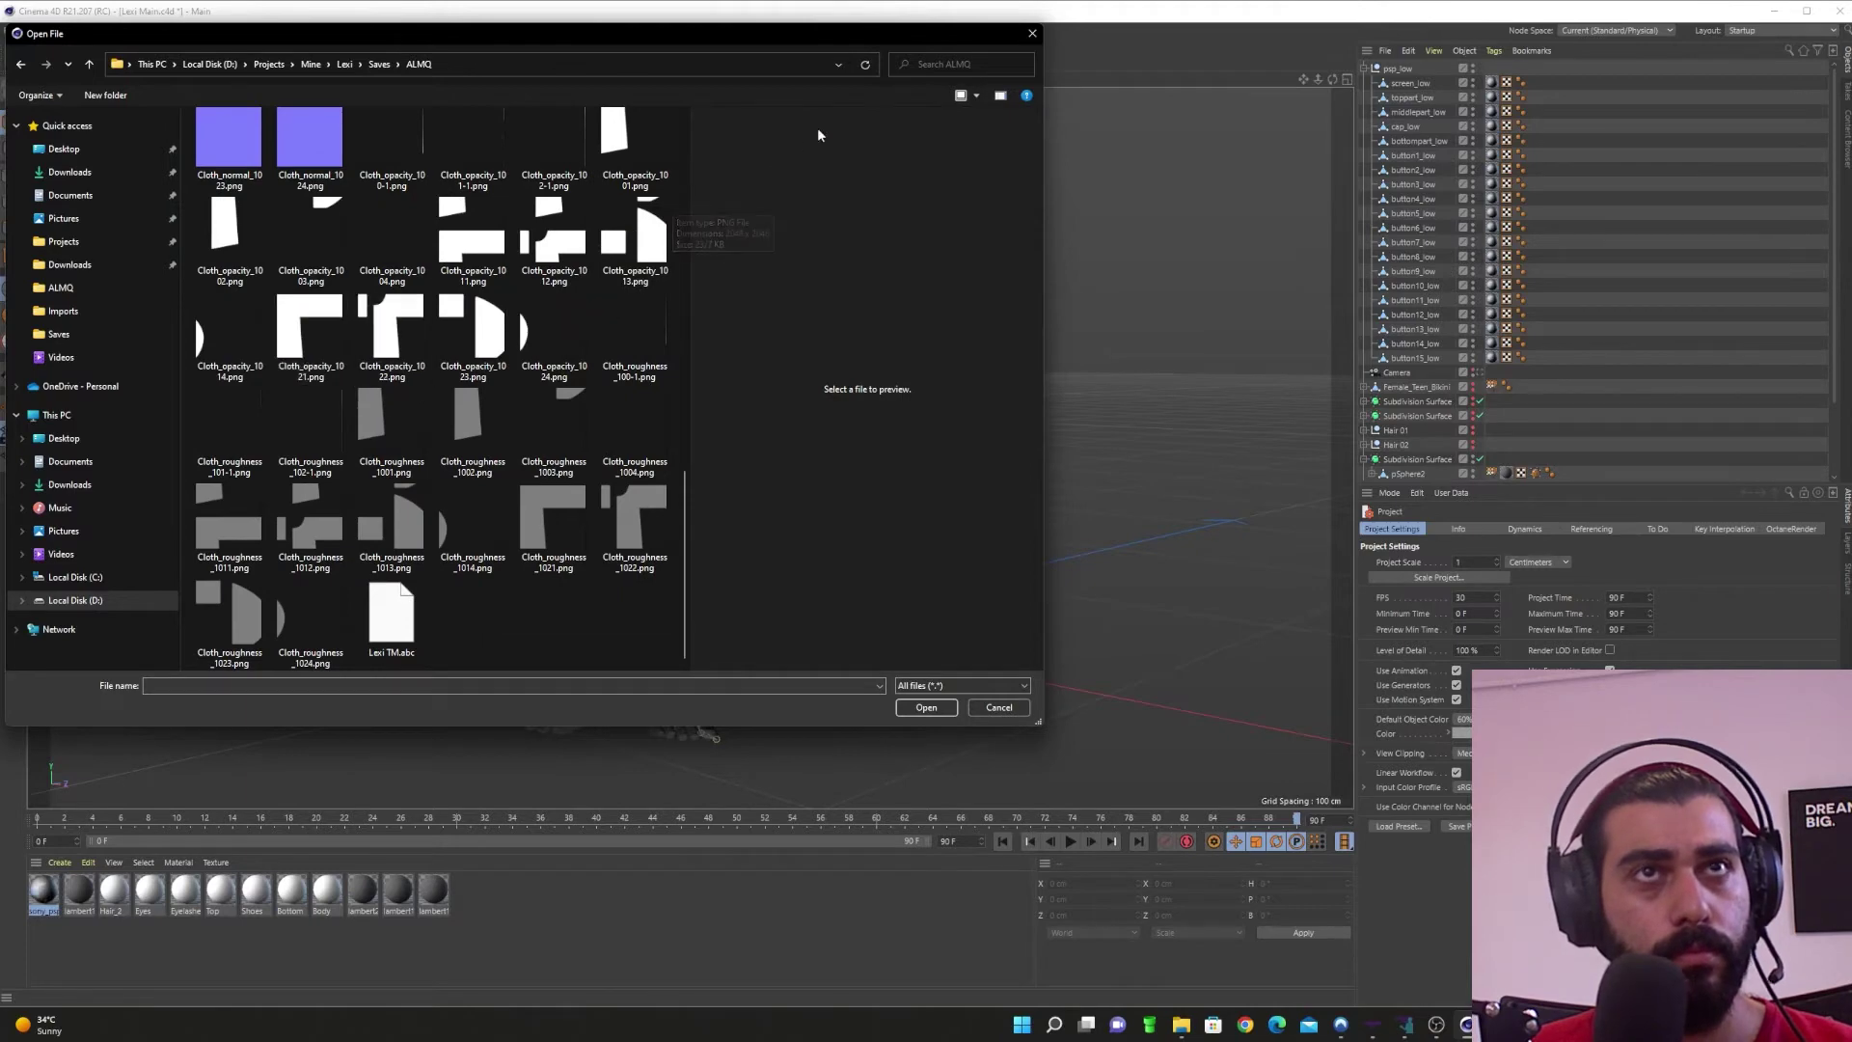
{"action": "scroll", "coordinate": [563, 363], "scroll_direction": "up", "scroll_amount": 7}
{"action": "scroll", "coordinate": [530, 510], "scroll_direction": "down", "scroll_amount": 7}
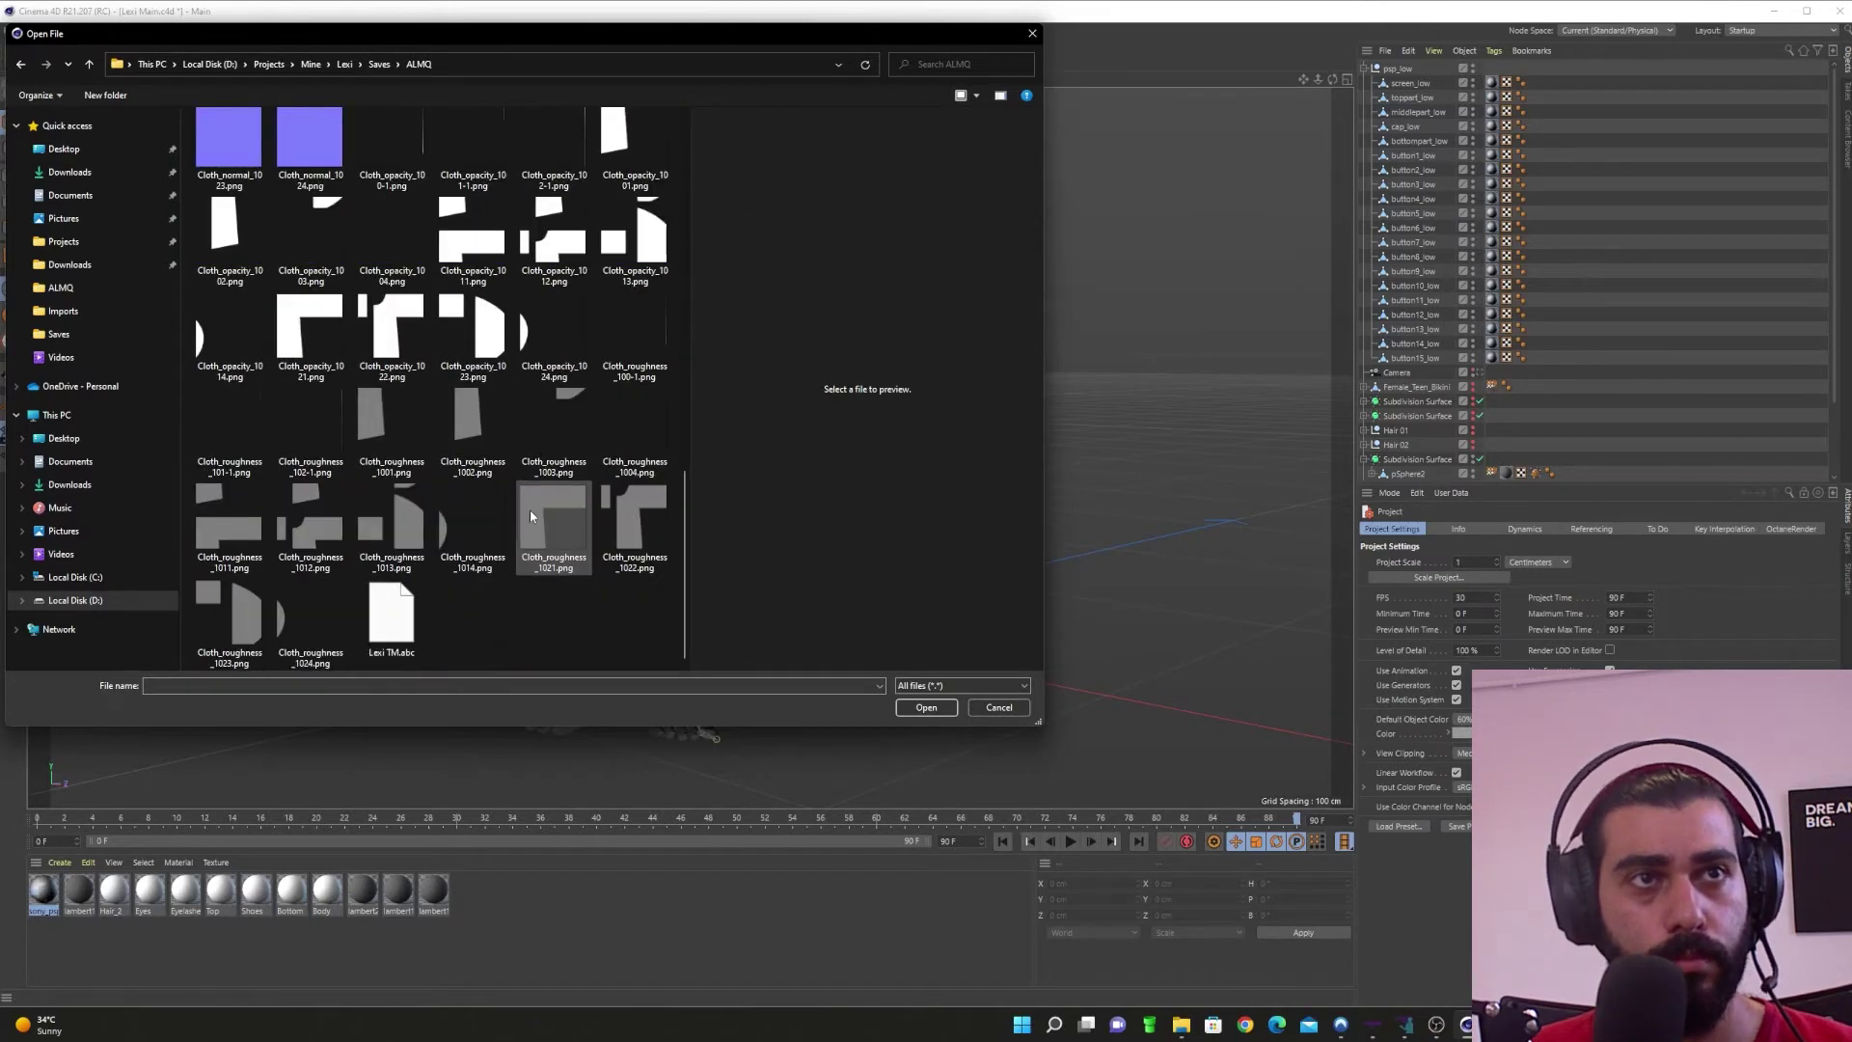
{"action": "scroll", "coordinate": [530, 509], "scroll_direction": "up", "scroll_amount": 7}
{"action": "left_click", "coordinate": [258, 172]}
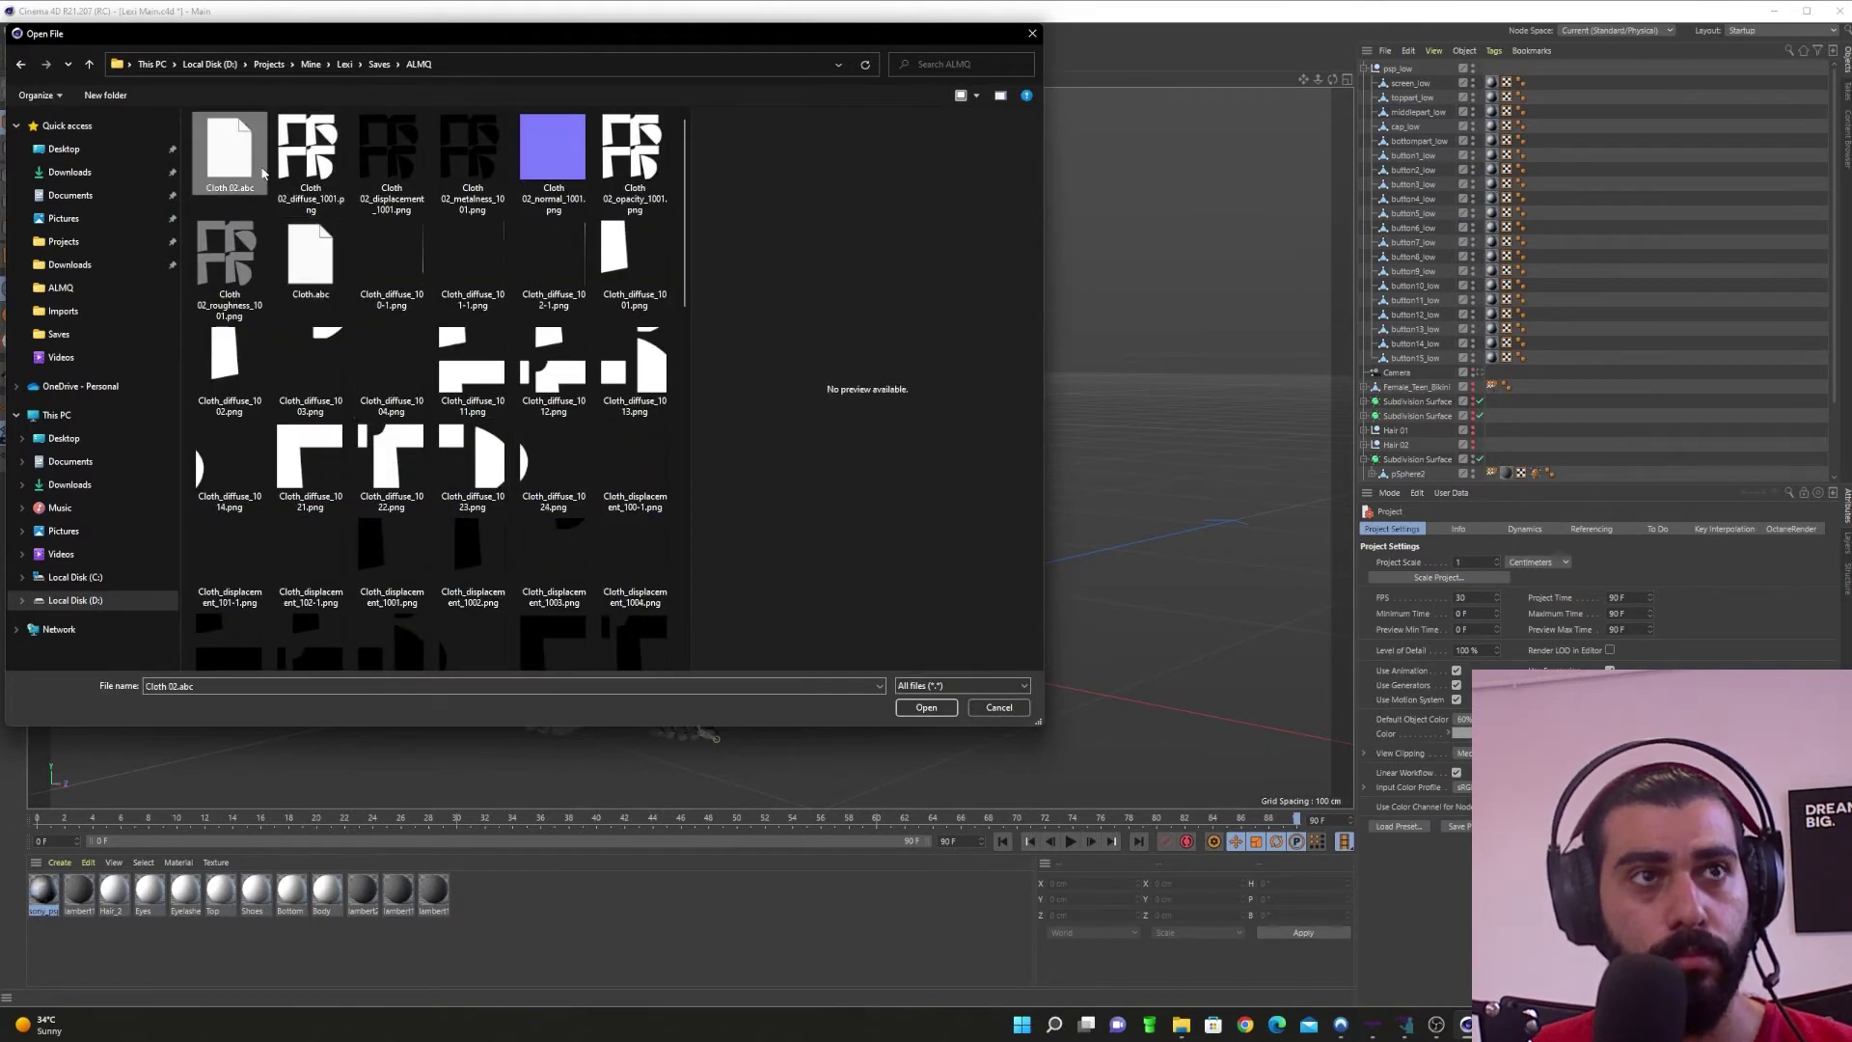
{"action": "double_click", "coordinate": [261, 173]}
{"action": "left_click", "coordinate": [236, 289]}
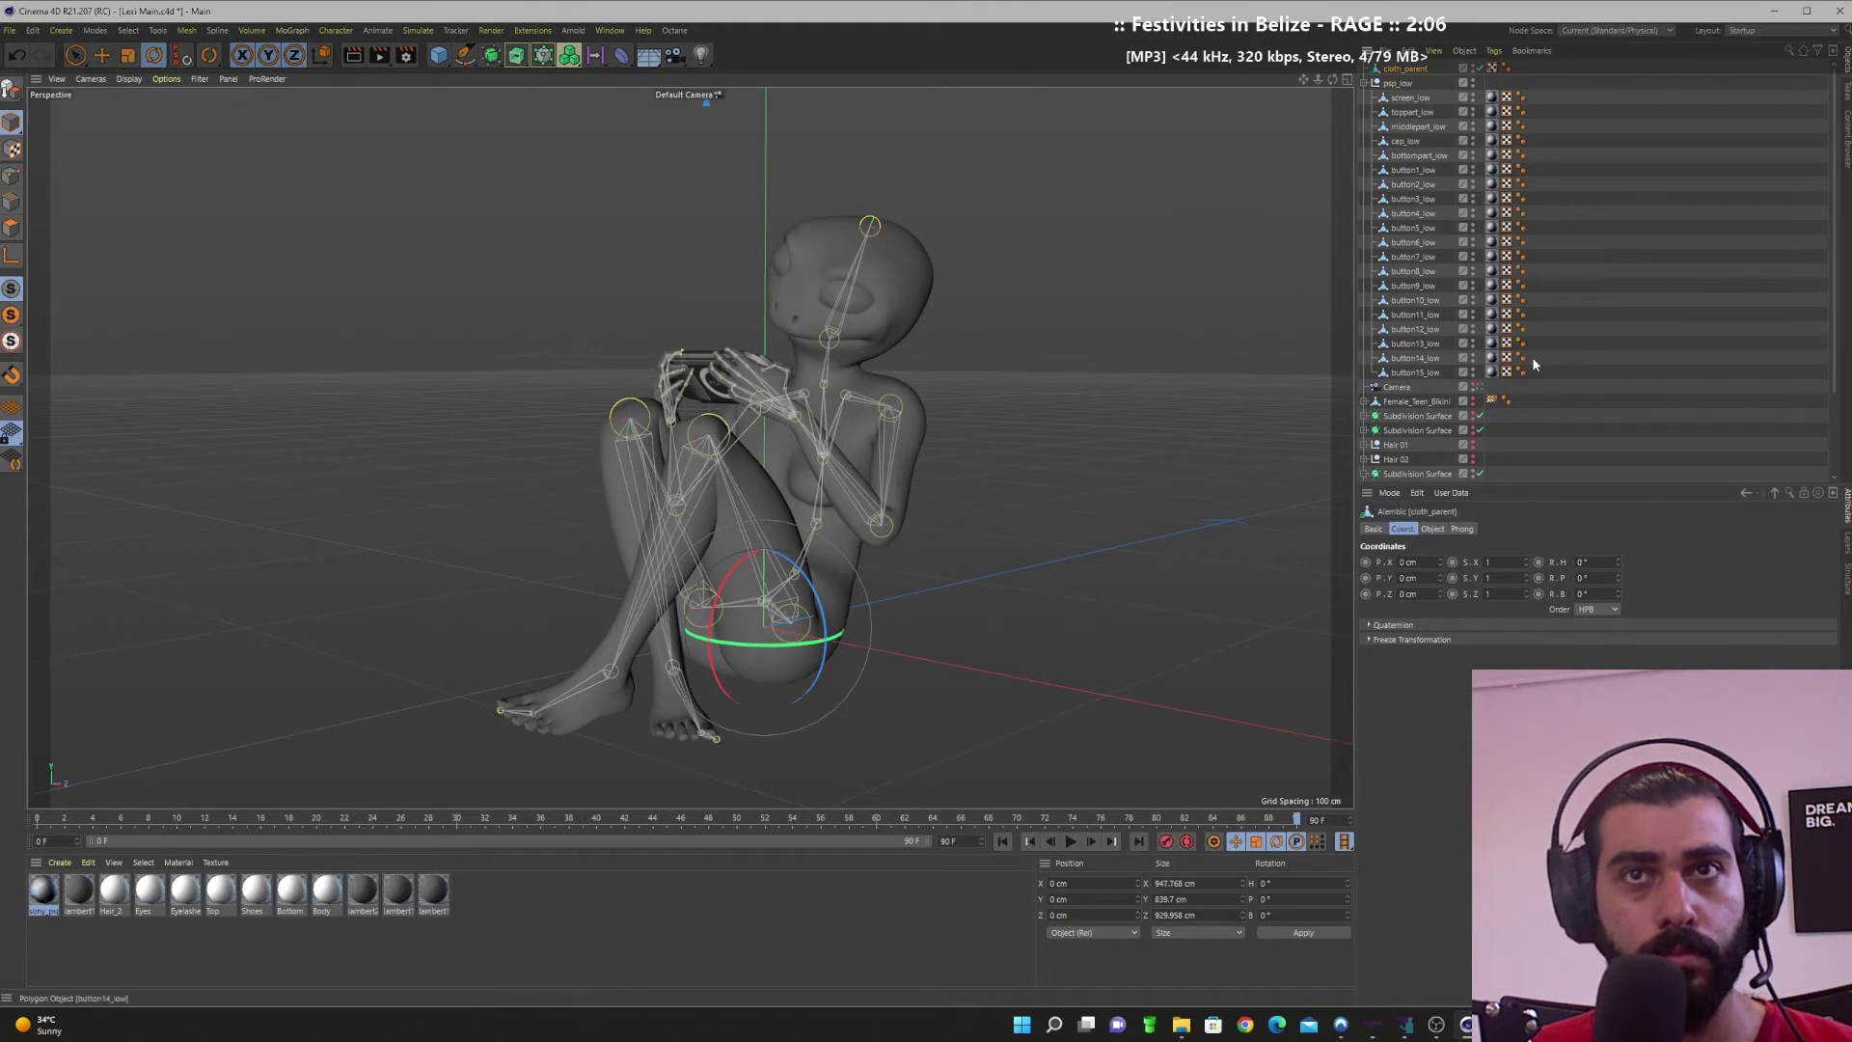
Step: Try scaling the imported cloth_parent object to 10 on all three axes and check its size against the character
{"action": "left_click", "coordinate": [1435, 529]}
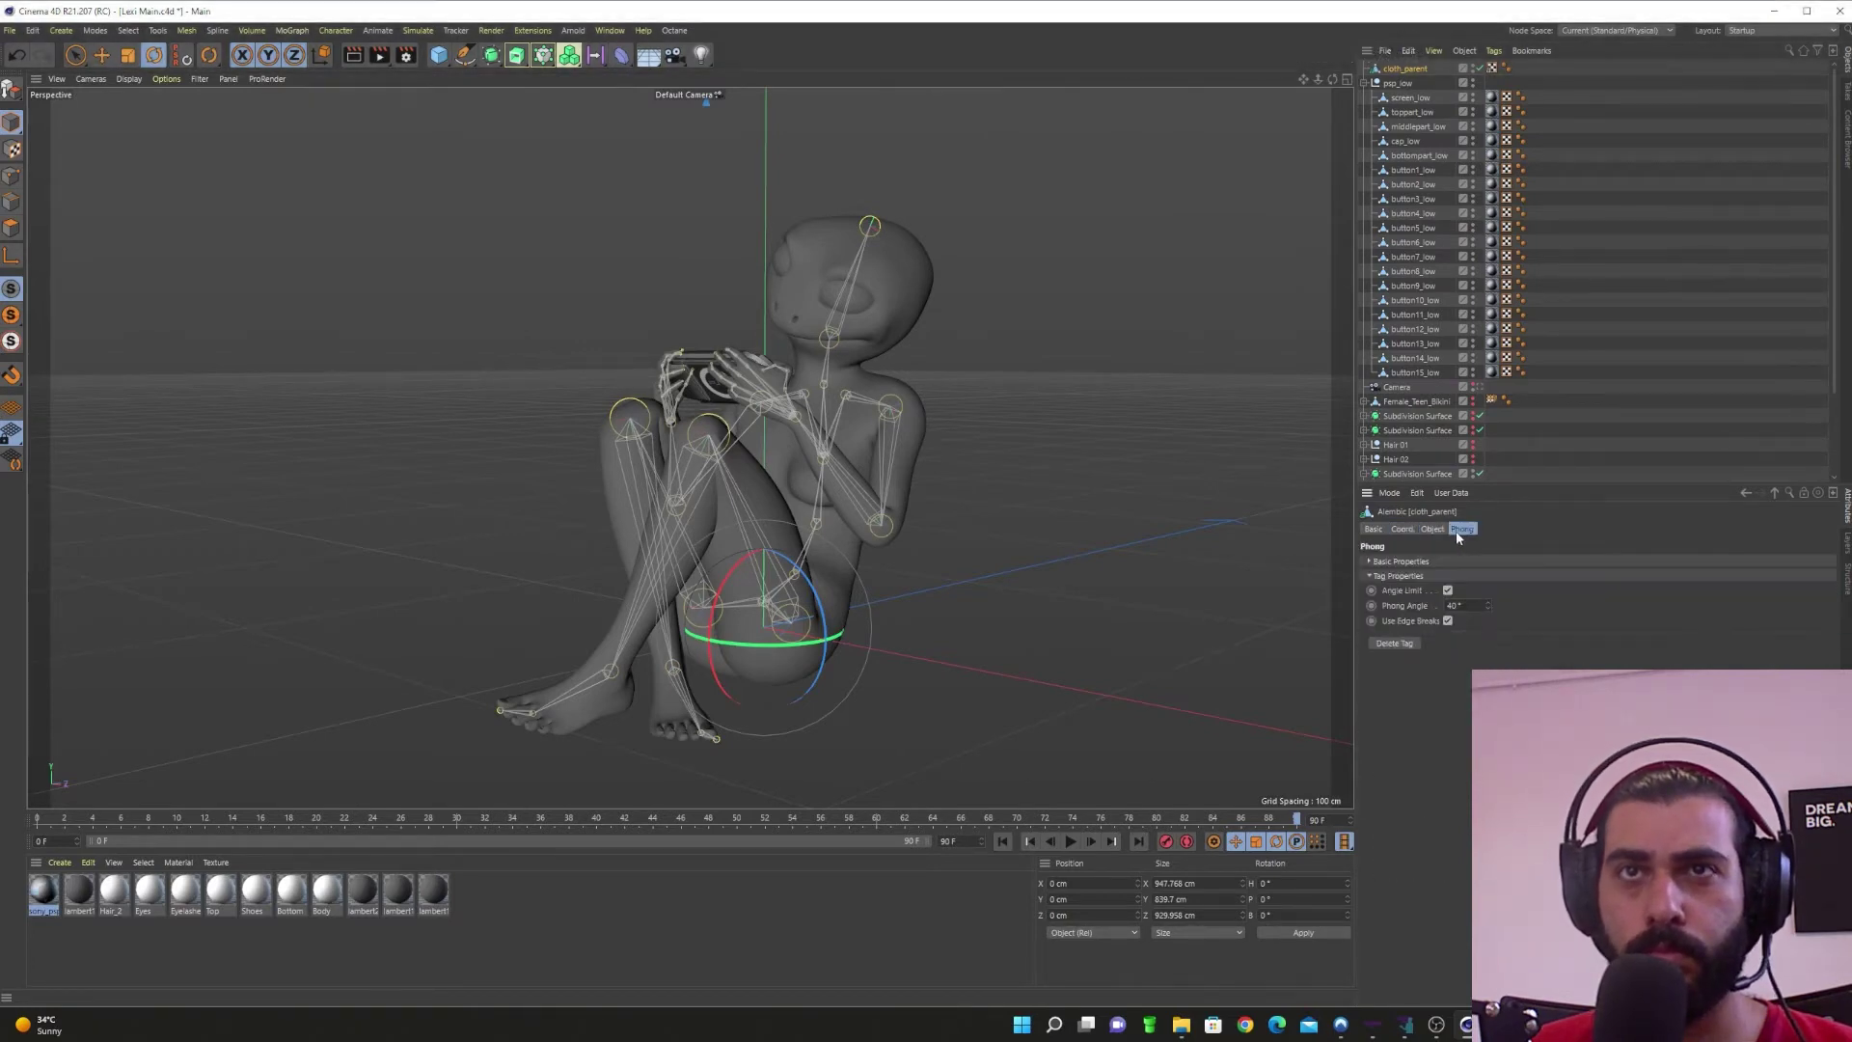
{"action": "left_click", "coordinate": [1458, 528]}
{"action": "left_click", "coordinate": [1404, 528]}
{"action": "left_click", "coordinate": [1374, 528]}
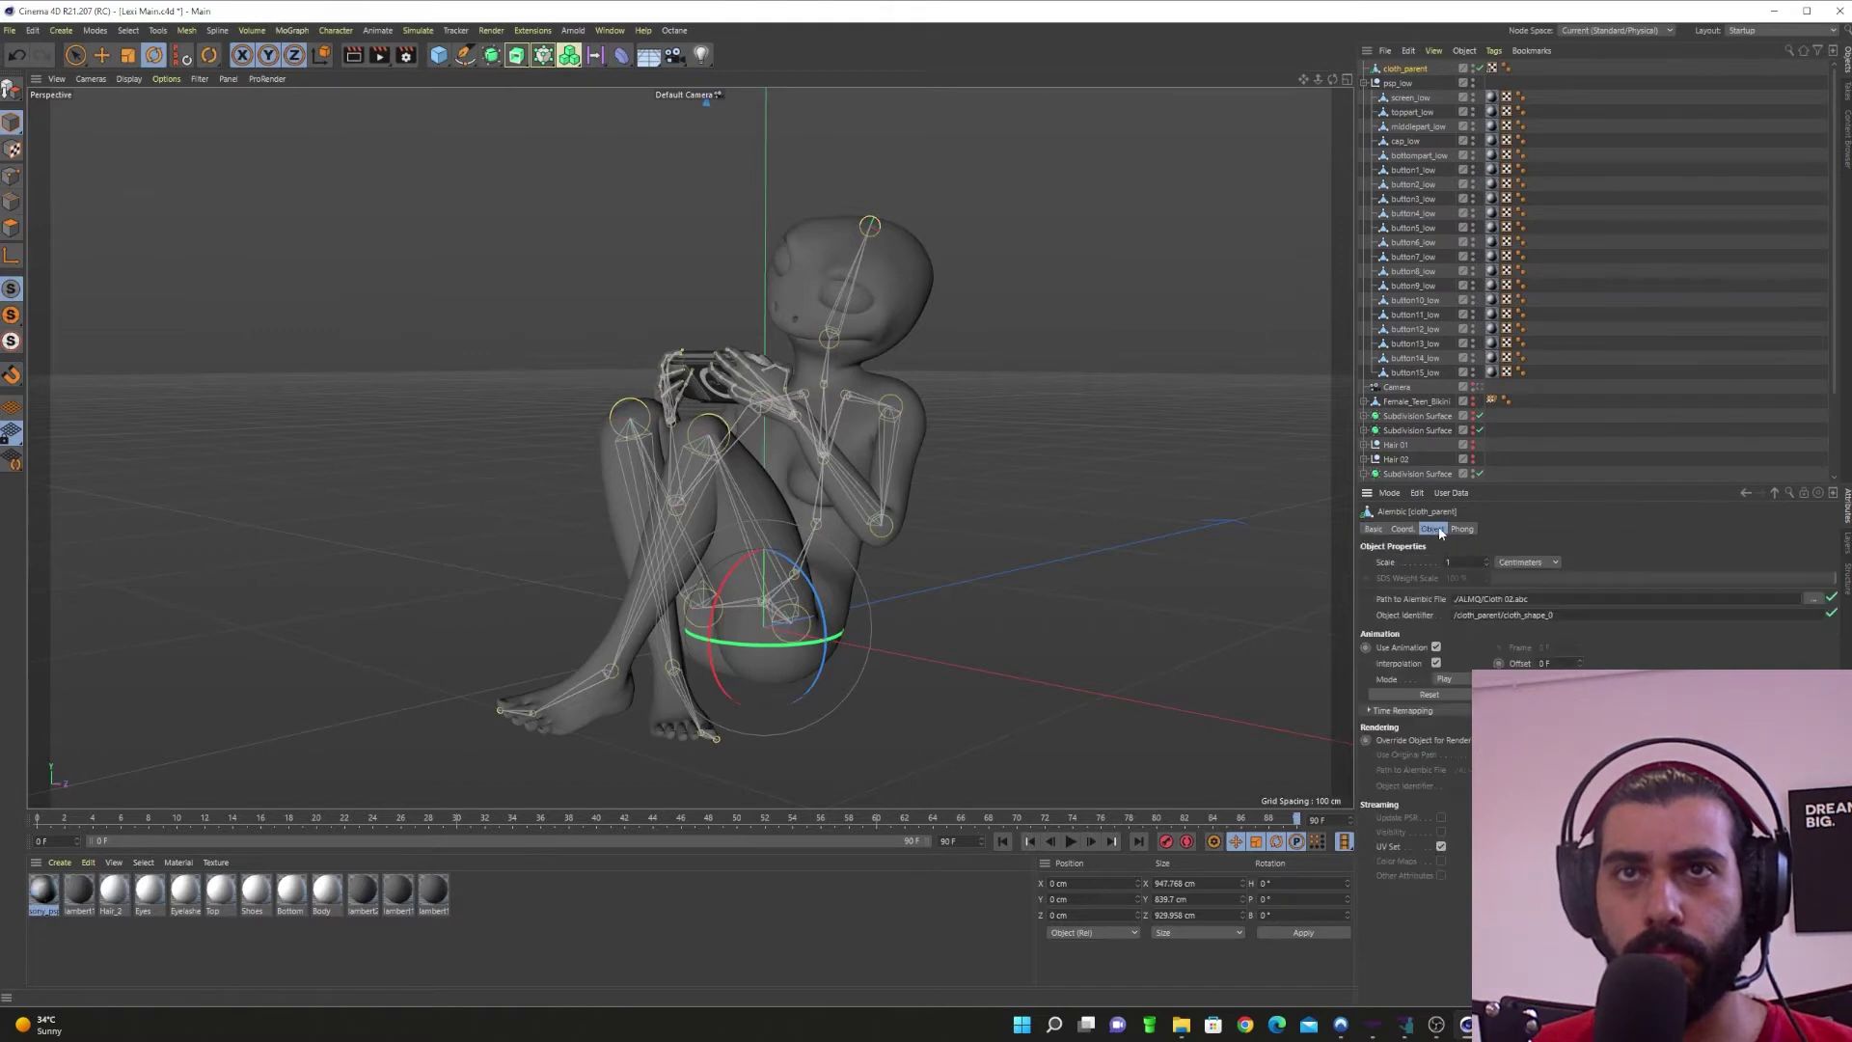
{"action": "left_click", "coordinate": [1403, 529]}
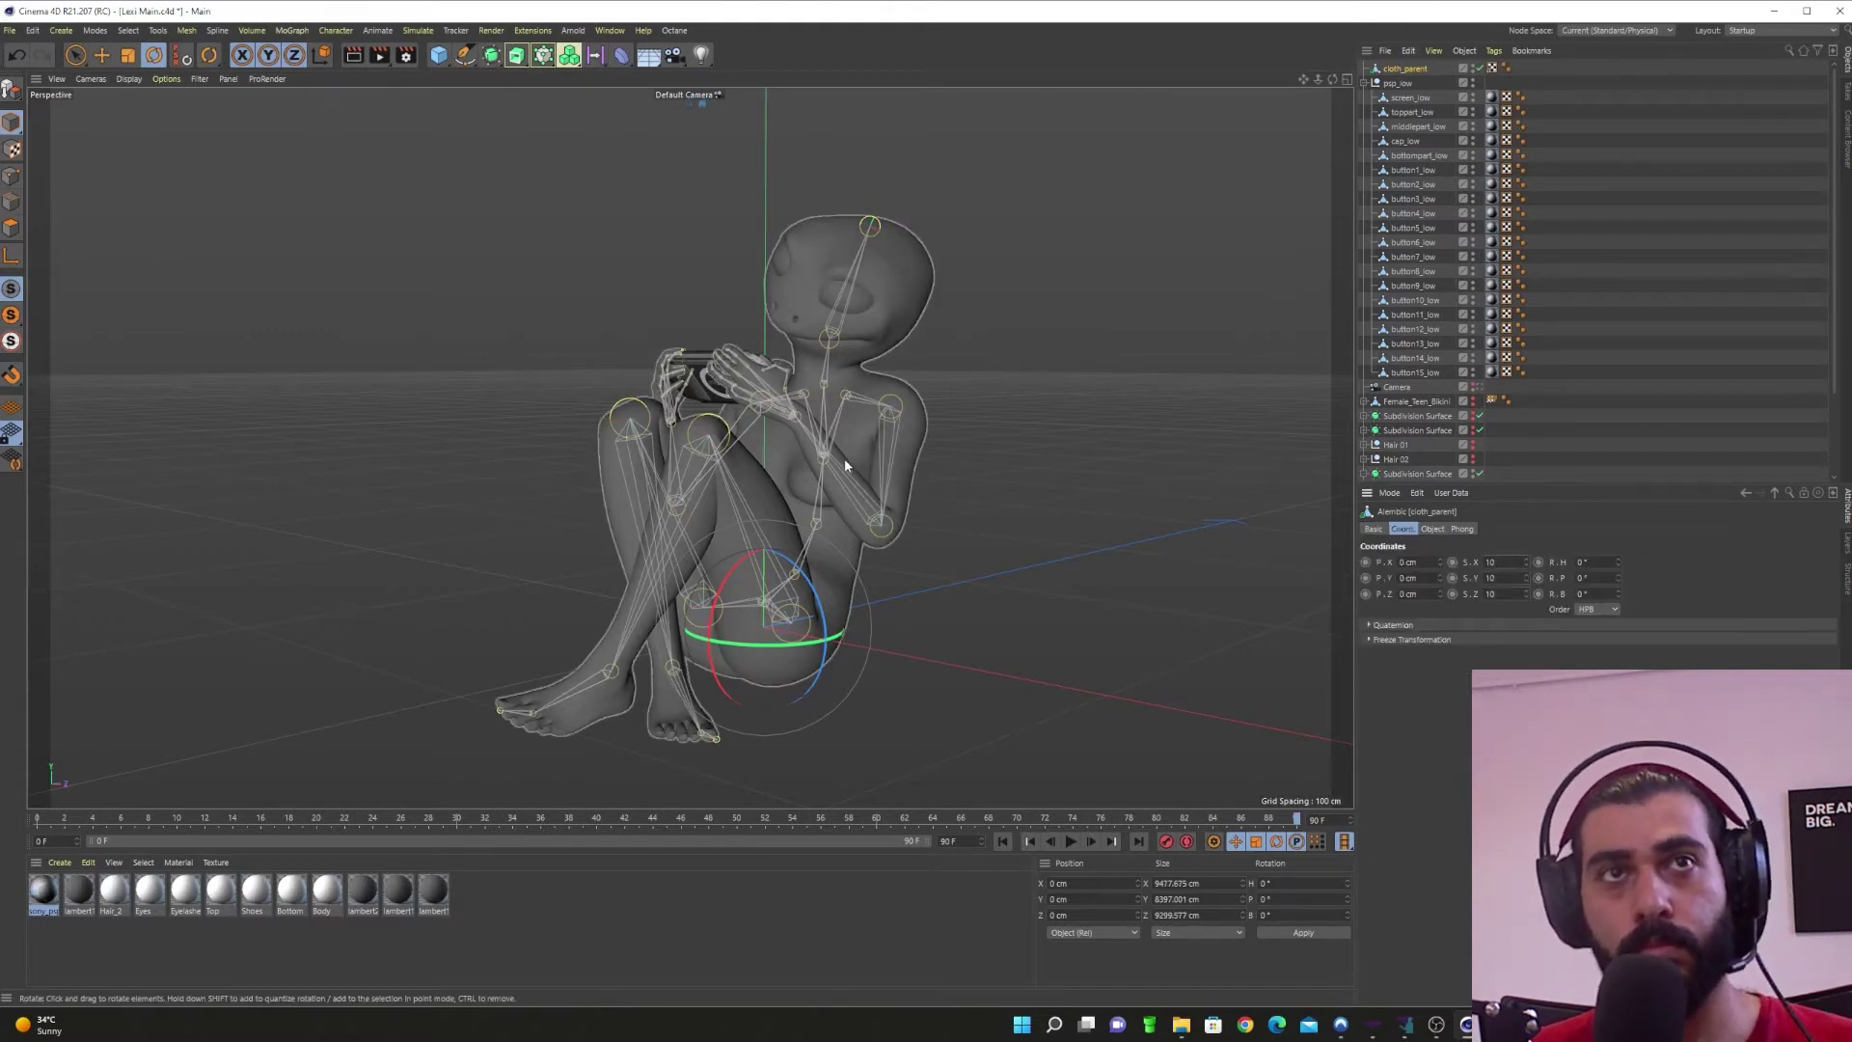
{"action": "scroll", "coordinate": [843, 459], "scroll_direction": "down", "scroll_amount": 3}
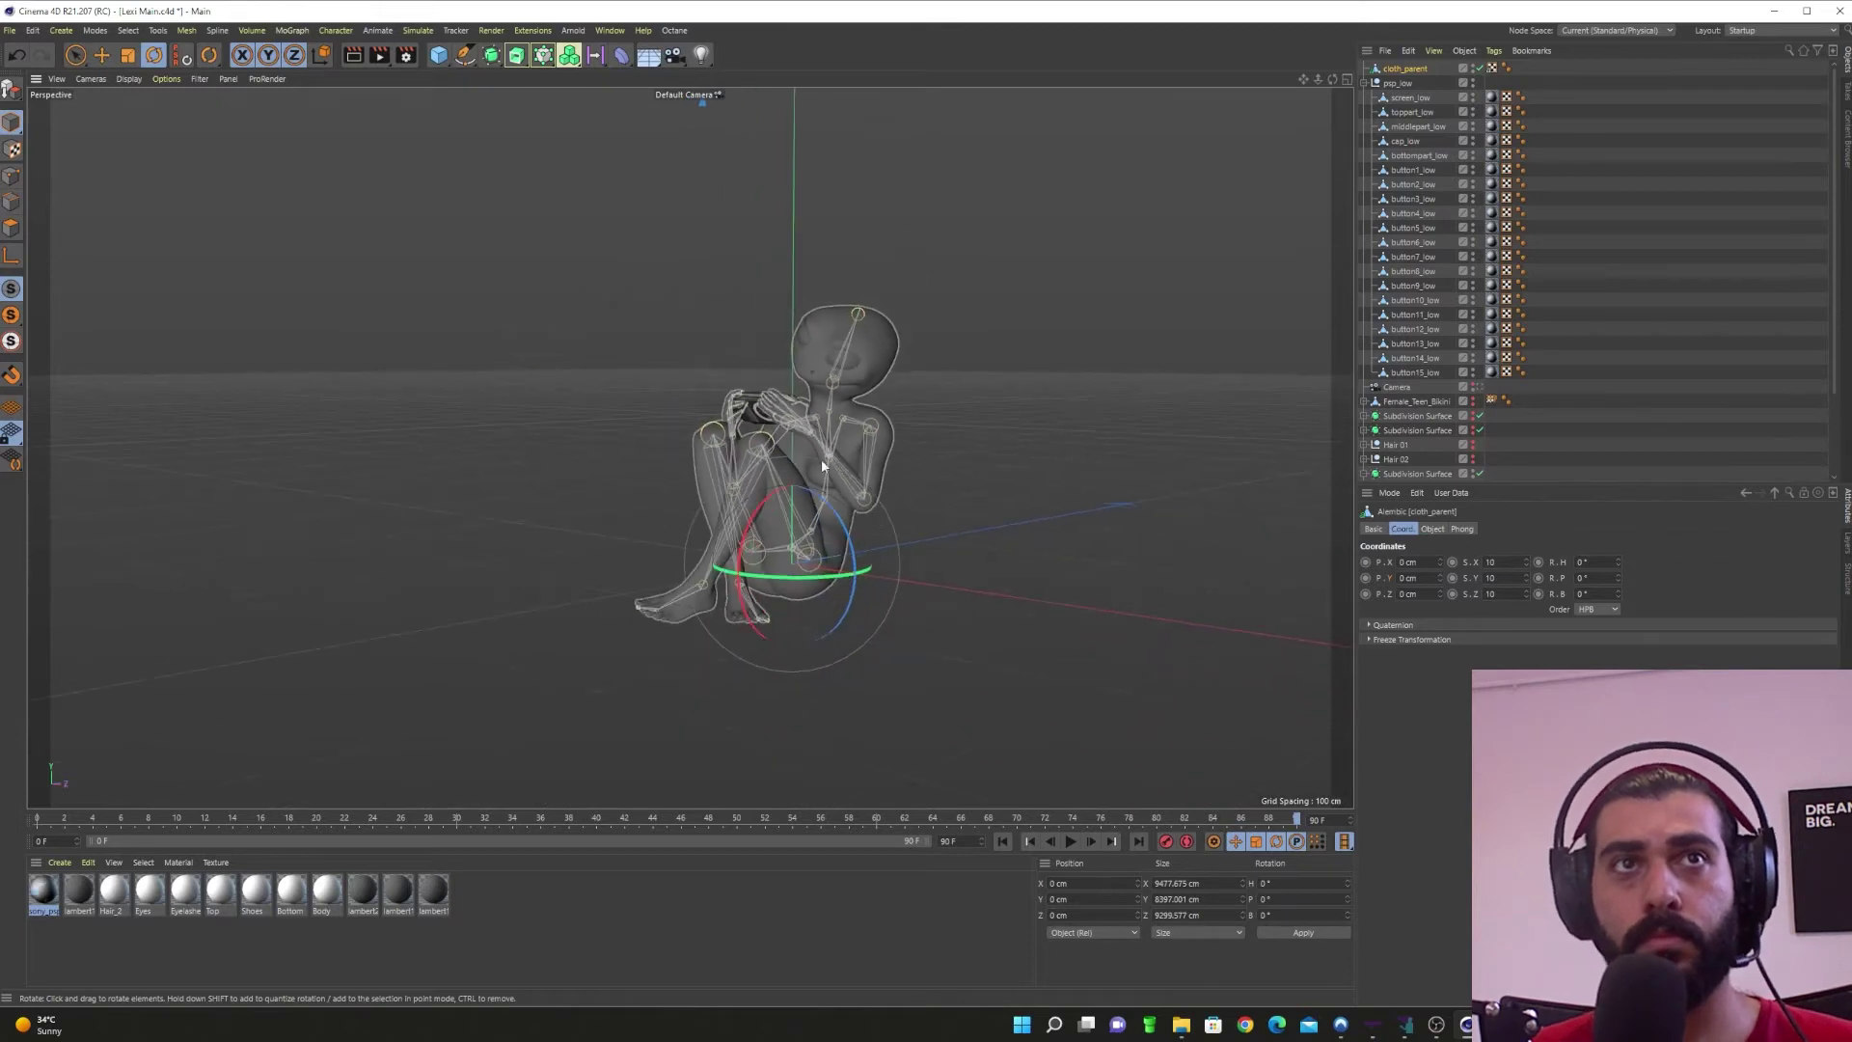
{"action": "scroll", "coordinate": [820, 459], "scroll_direction": "down", "scroll_amount": 5}
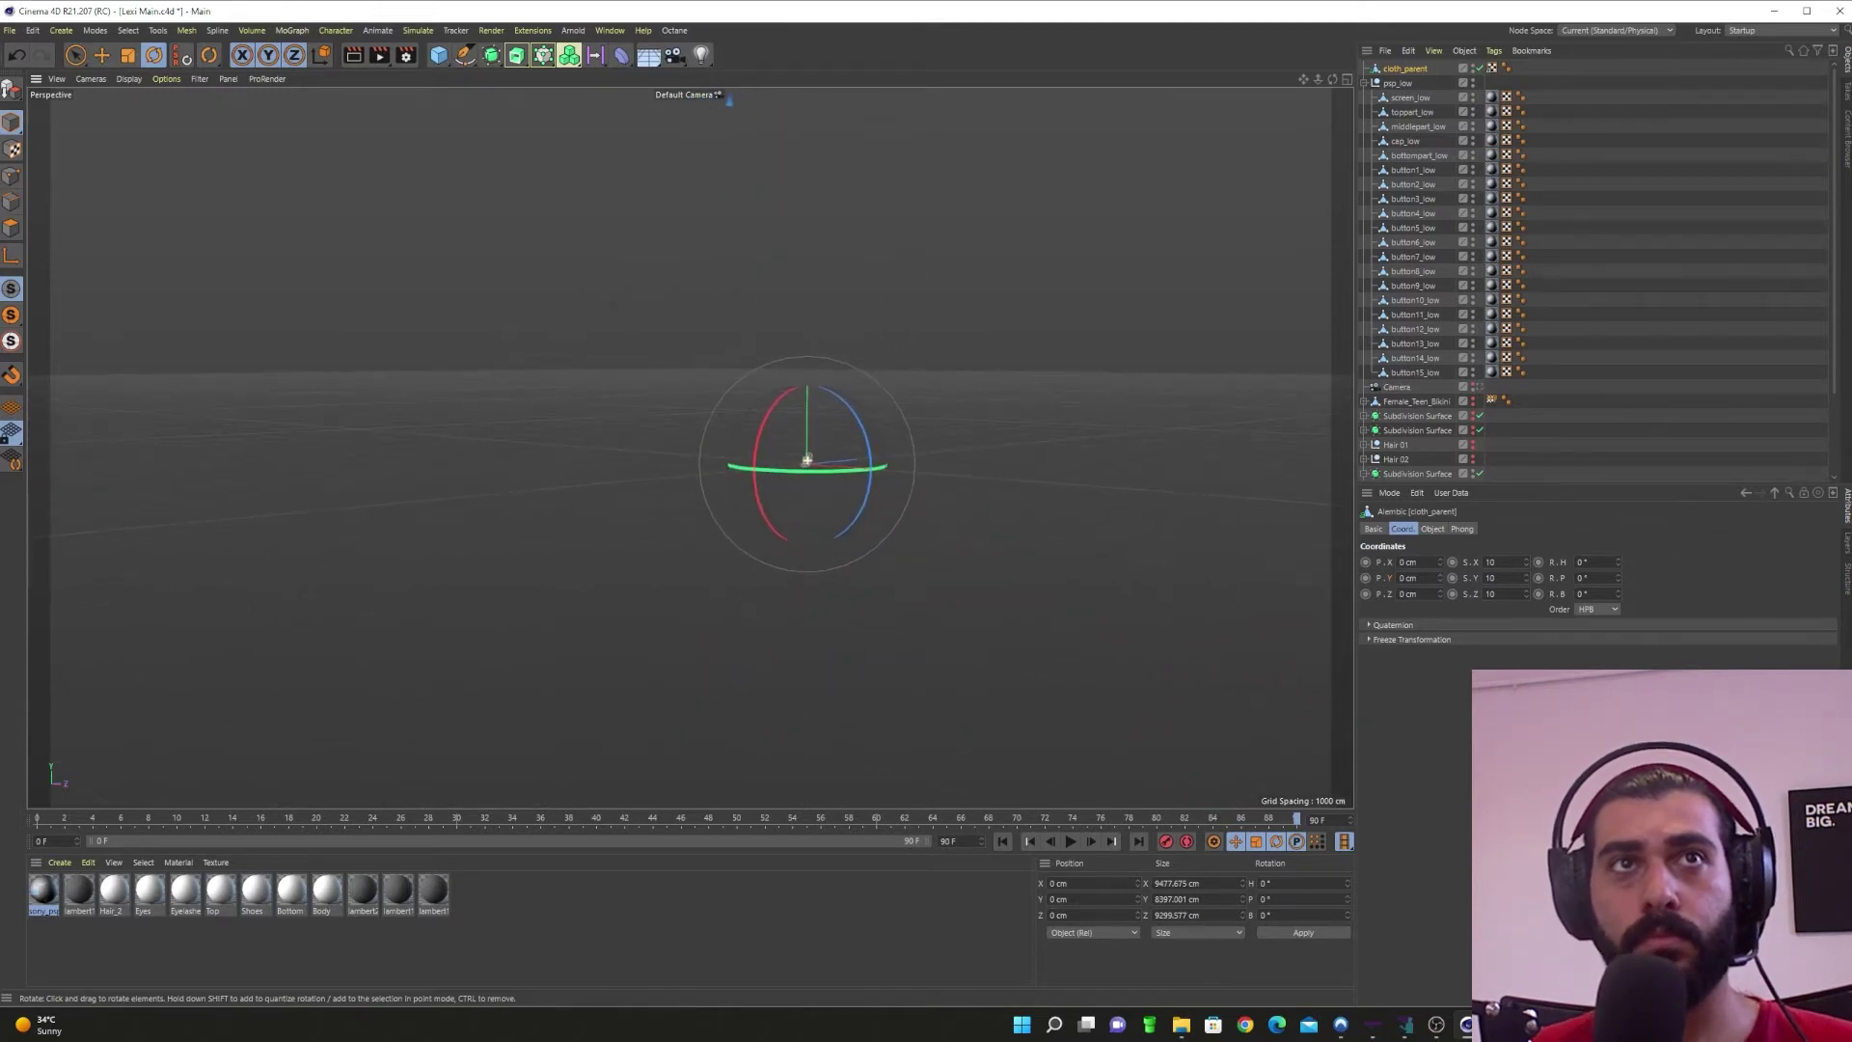
{"action": "left_click_drag", "start_coordinate": [807, 468], "coordinate": [845, 487], "text": "alt"}
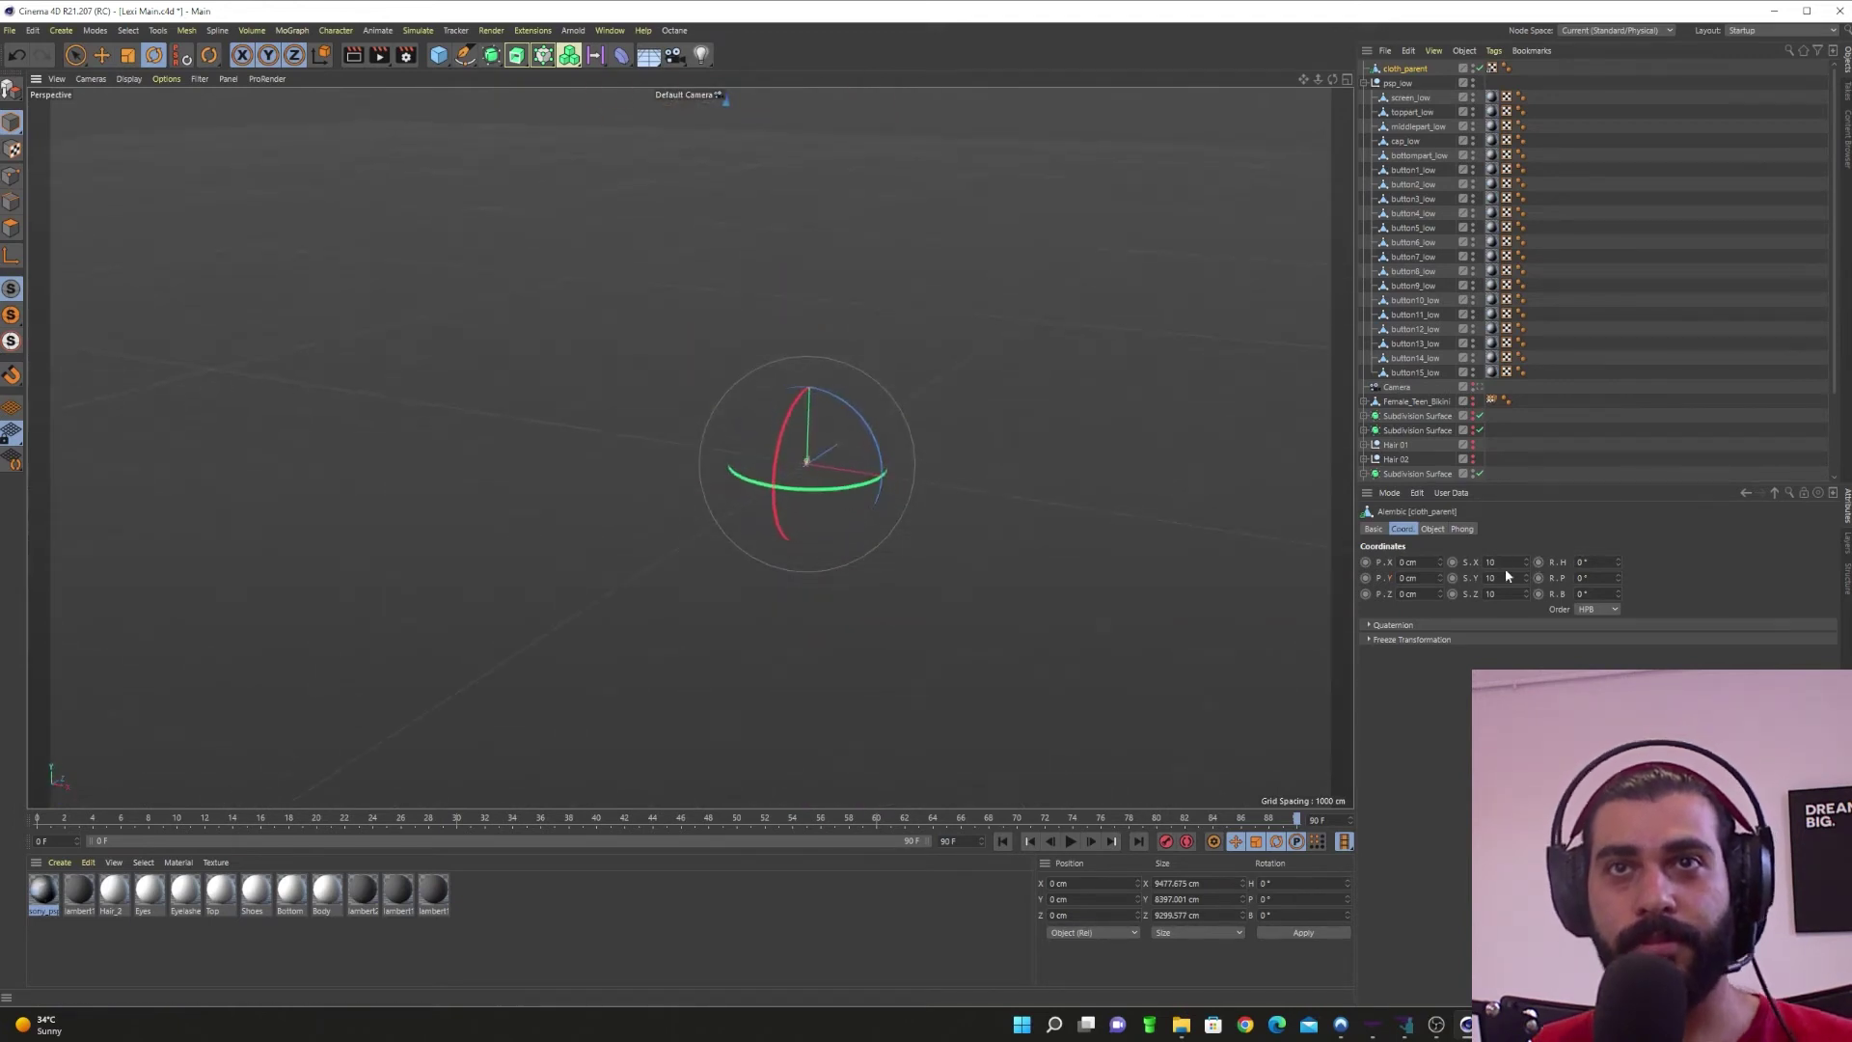
Step: Set the cloth_parent object's X, Y and Z scale back to 1
{"action": "type", "text": "1"}
{"action": "key", "text": "Tab"}
{"action": "type", "text": "1"}
{"action": "key", "text": "Return"}
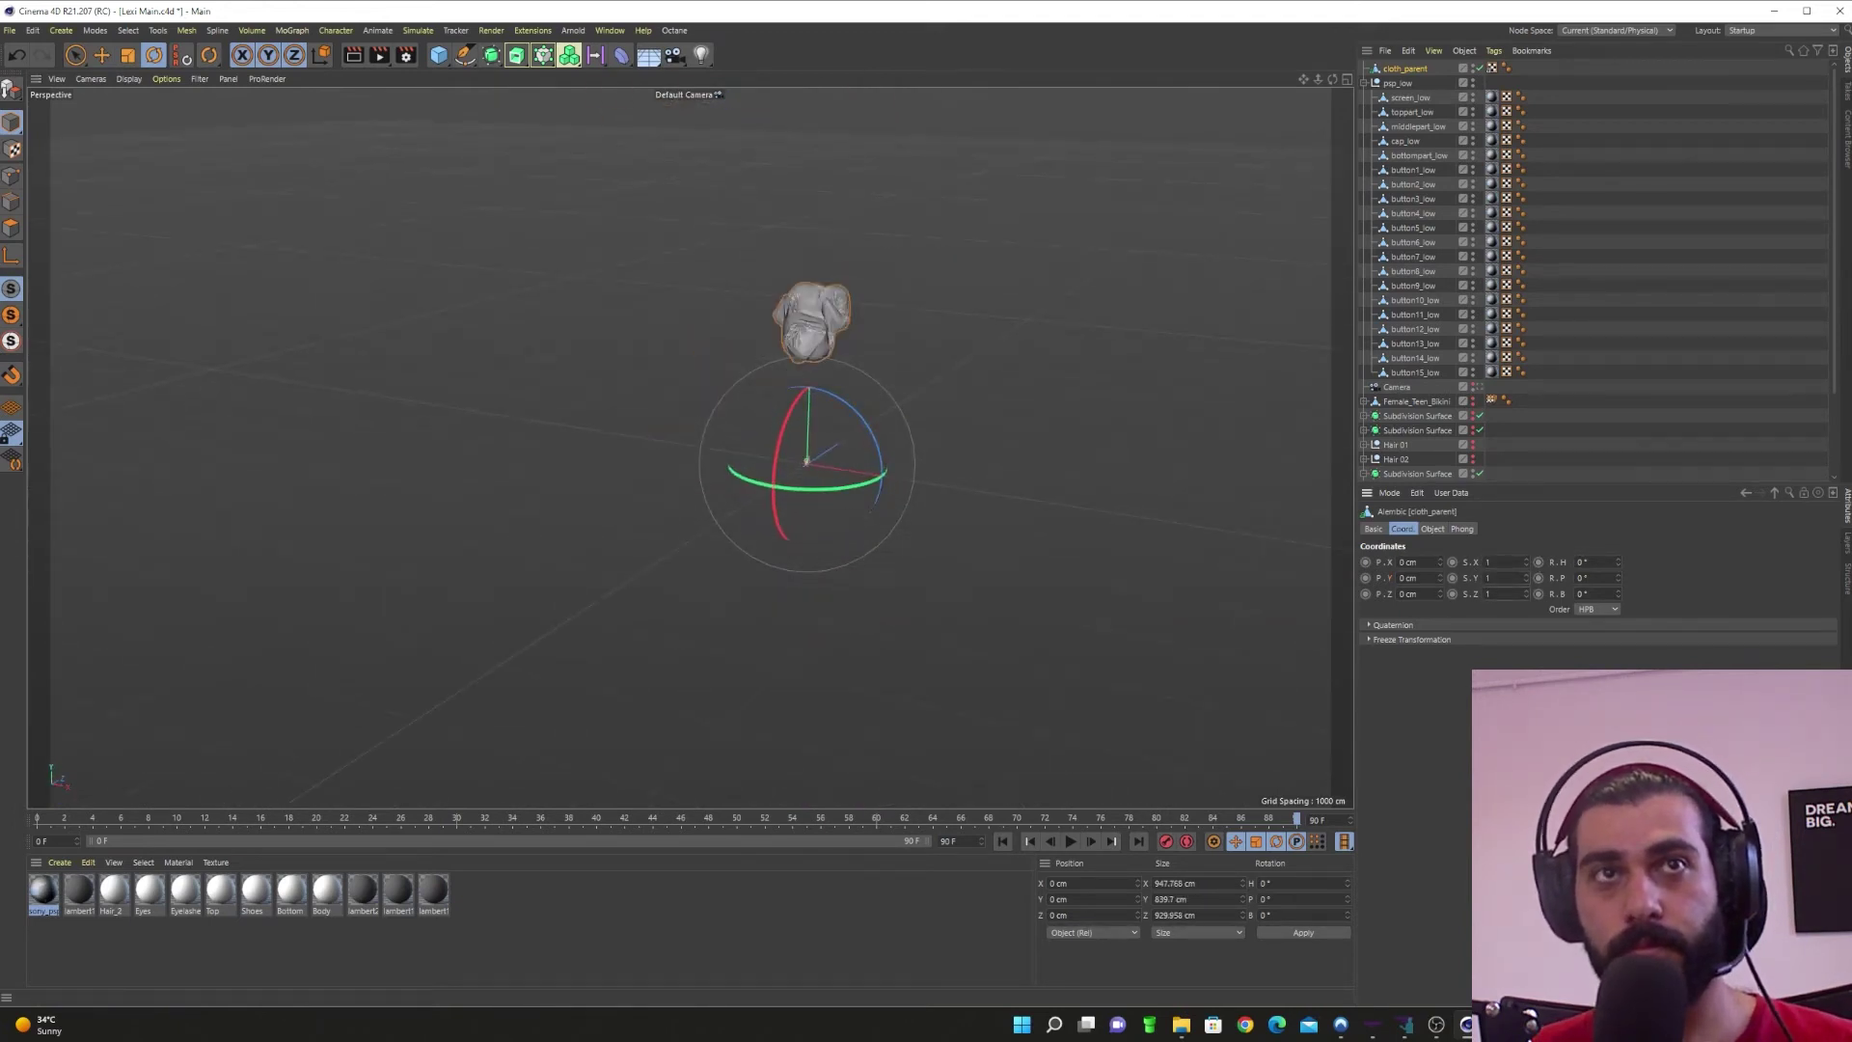
Step: Turn off animation for the cloth_parent Alembic object and set its frame to 180
{"action": "key", "text": "o"}
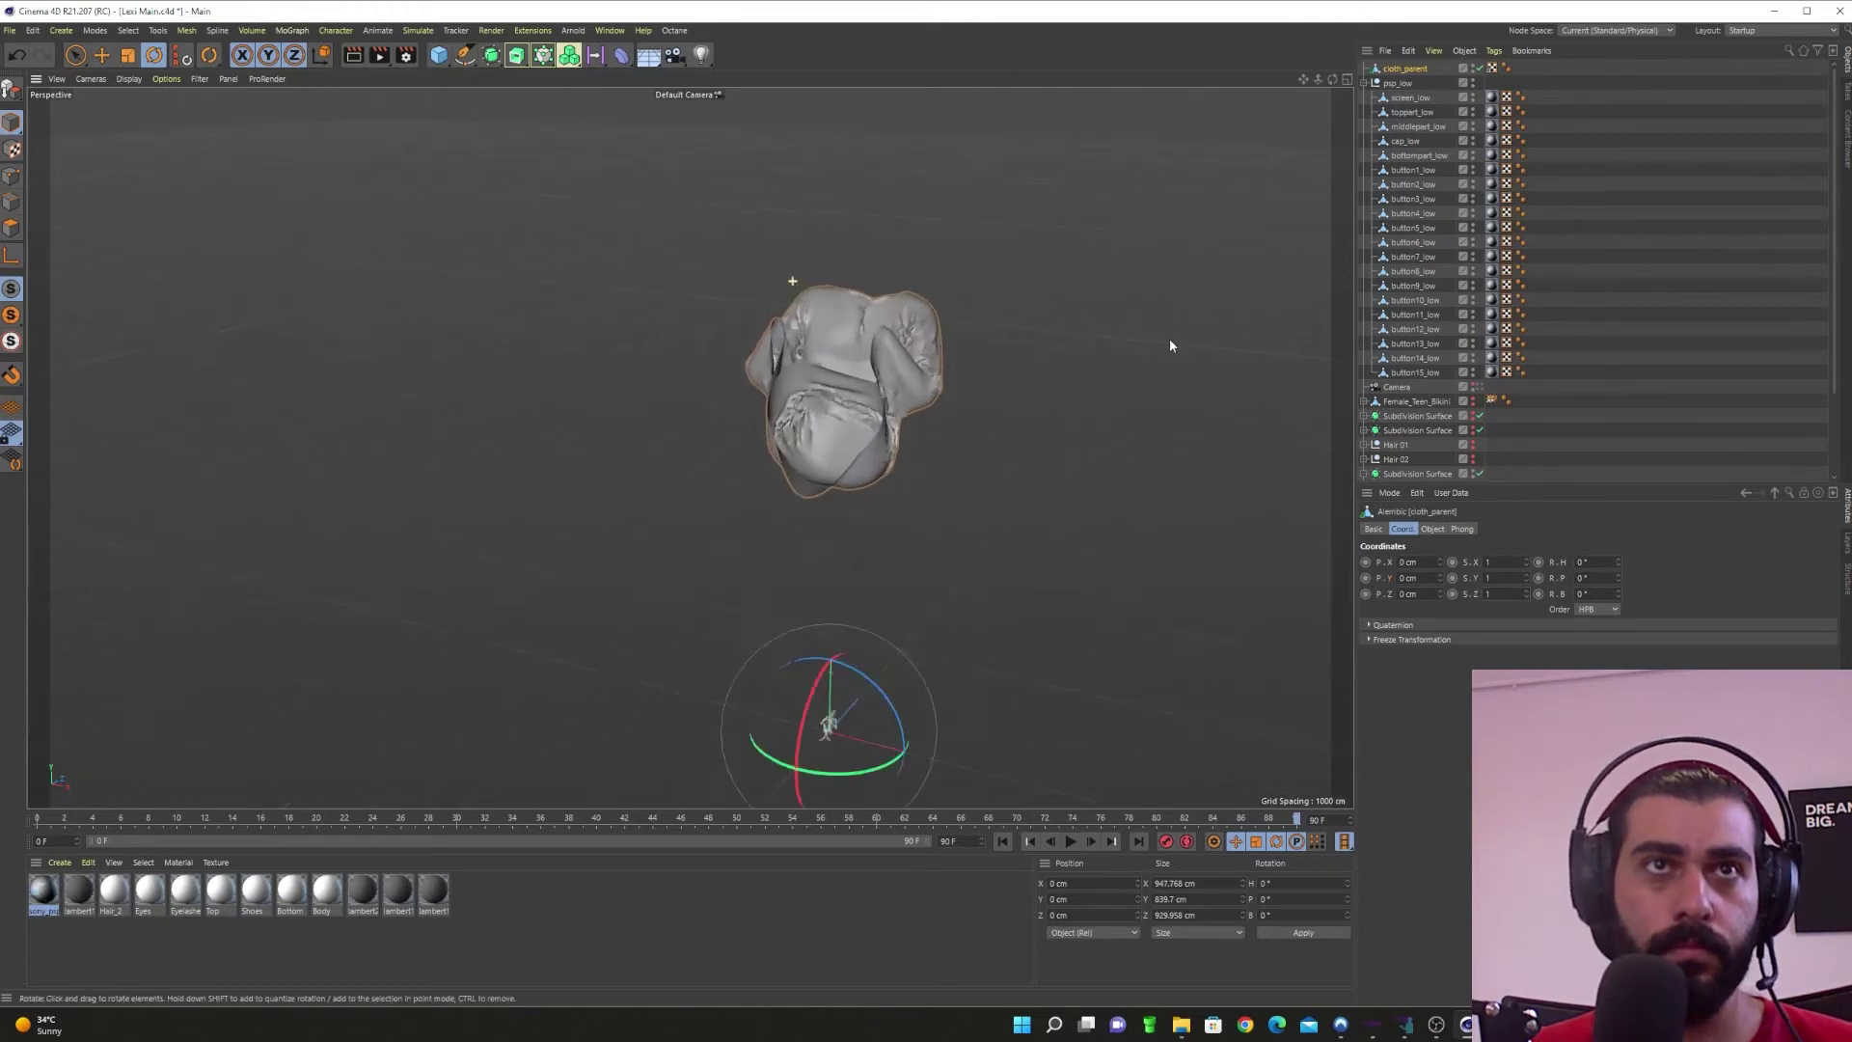
{"action": "mouse_move", "coordinate": [881, 447]}
{"action": "left_mouse_down", "text": "alt"}
{"action": "mouse_move", "coordinate": [1103, 434]}
{"action": "mouse_move", "coordinate": [735, 431]}
{"action": "mouse_move", "coordinate": [906, 446]}
{"action": "left_mouse_up", "text": "alt"}
{"action": "left_click_drag", "start_coordinate": [1296, 820], "coordinate": [1339, 843]}
{"action": "middle_click_drag", "start_coordinate": [883, 563], "coordinate": [827, 425], "text": "alt"}
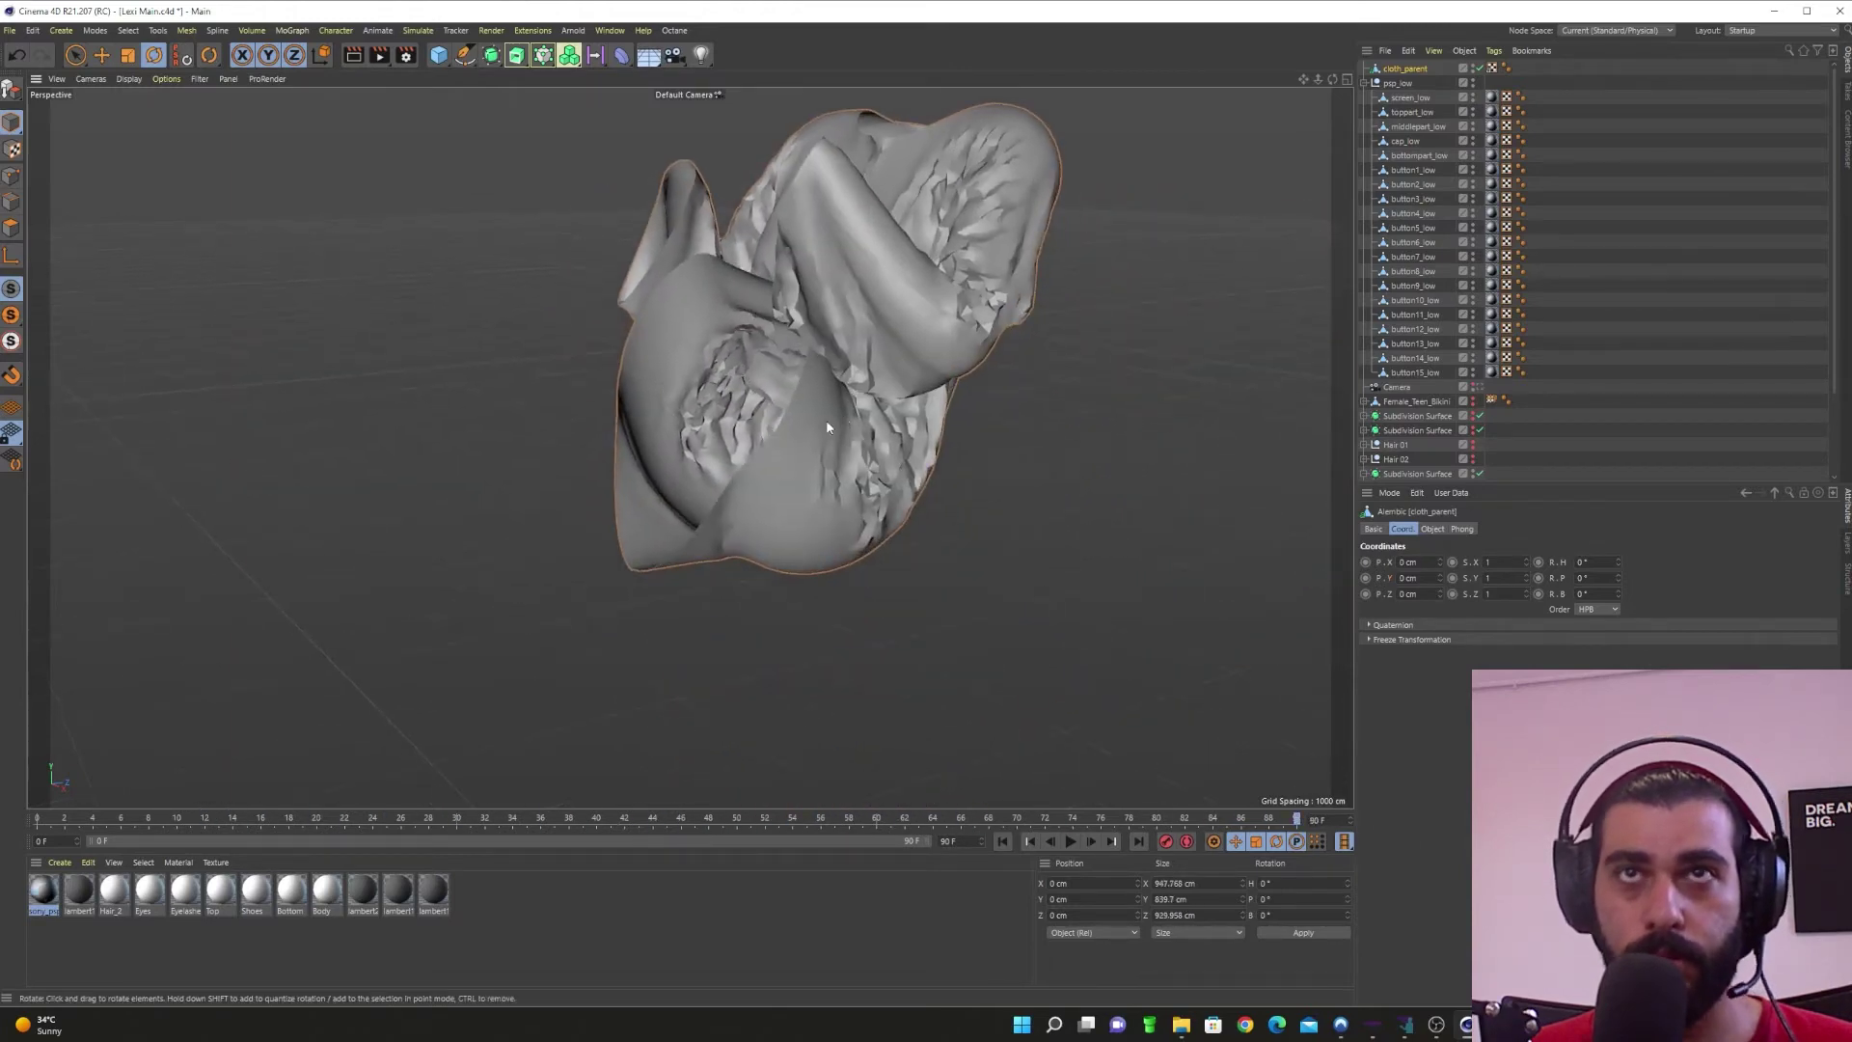
{"action": "scroll", "coordinate": [827, 424], "scroll_direction": "down", "scroll_amount": 4}
{"action": "left_click", "coordinate": [1430, 531]}
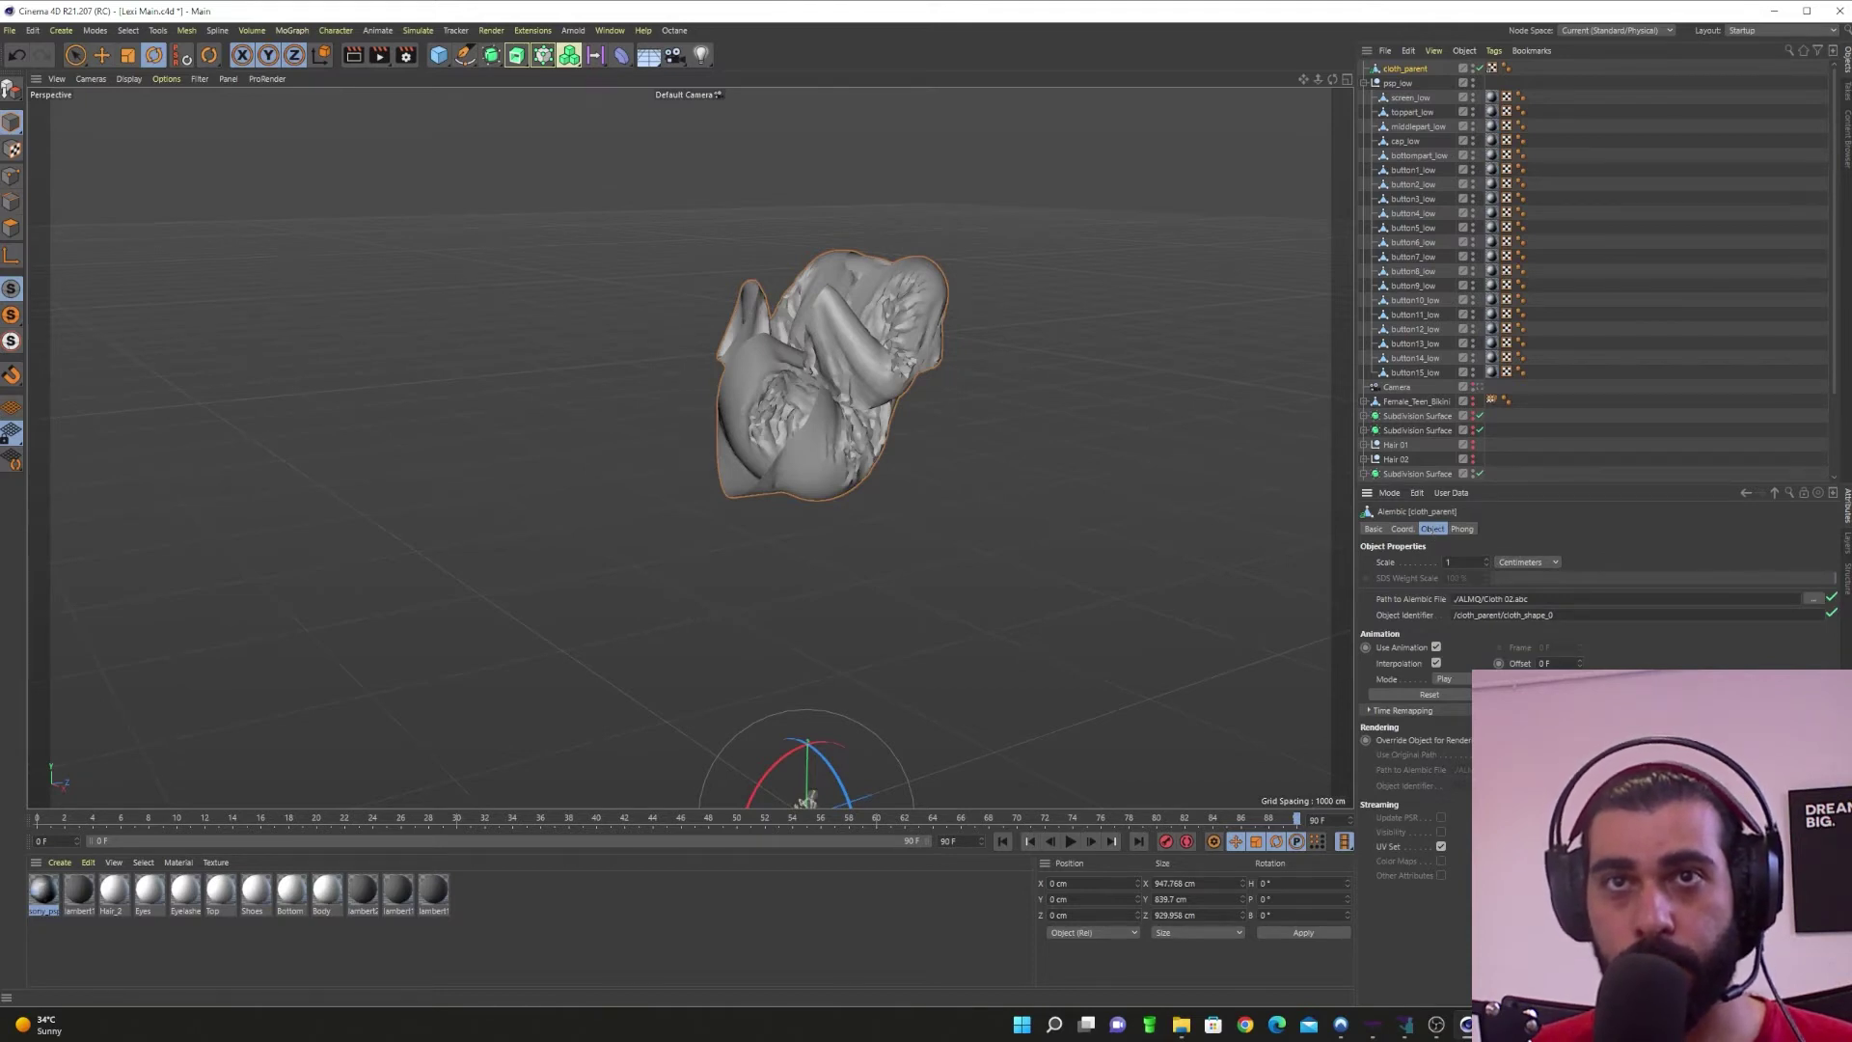
{"action": "left_click", "coordinate": [1437, 648]}
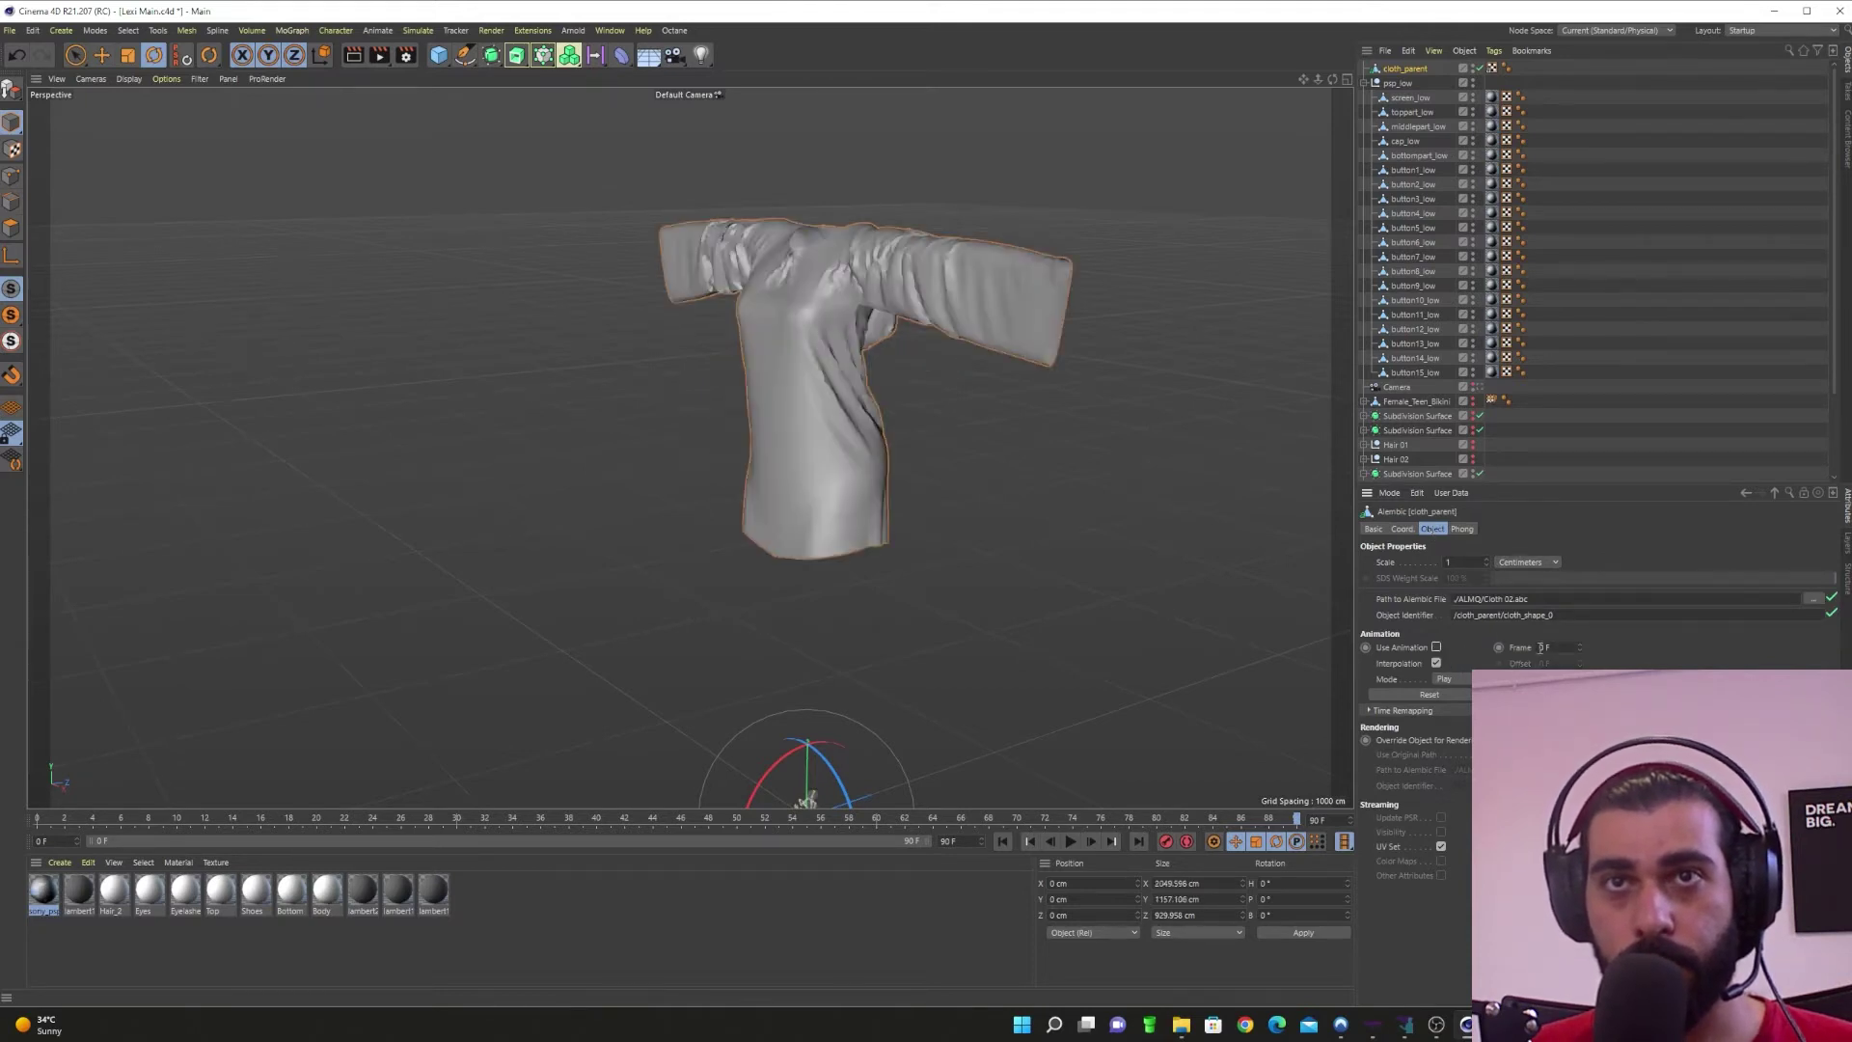
{"action": "left_click_drag", "start_coordinate": [1580, 646], "coordinate": [1580, 588]}
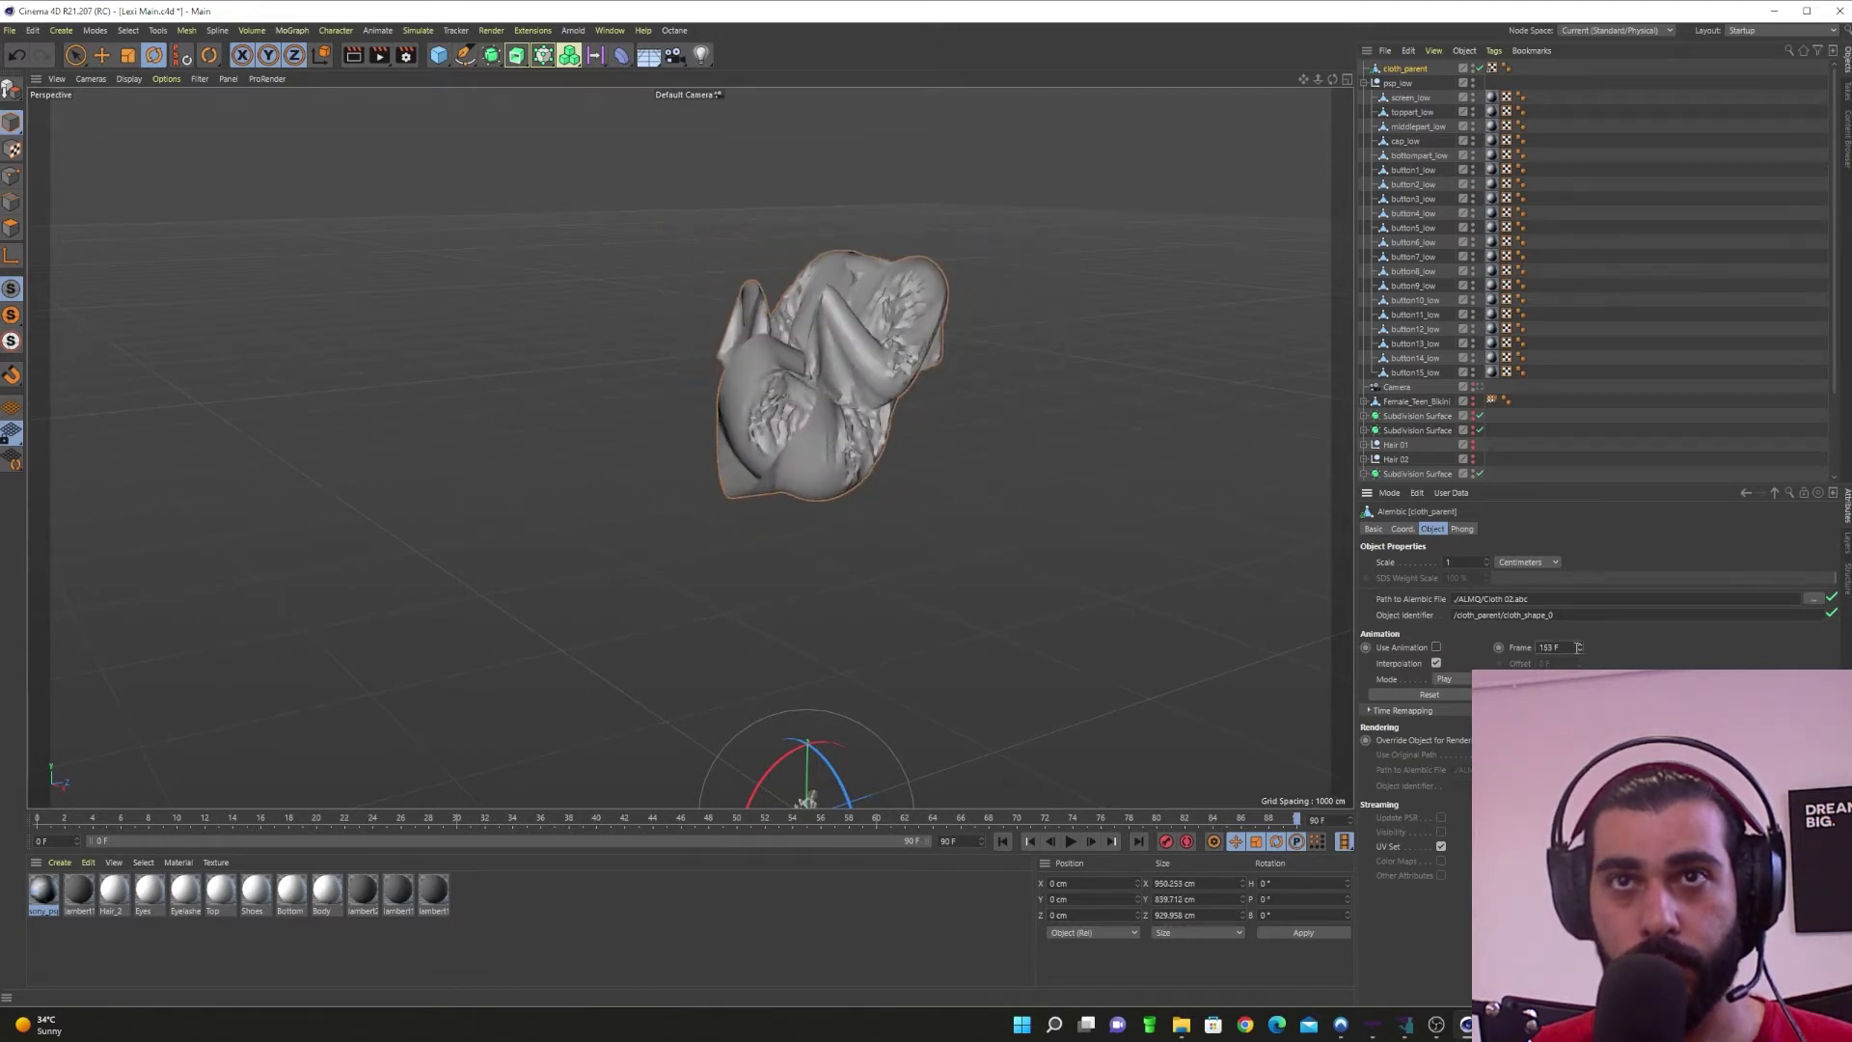
{"action": "left_click_drag", "start_coordinate": [1577, 648], "coordinate": [1498, 648]}
{"action": "type", "text": "180"}
{"action": "key", "text": "Return"}
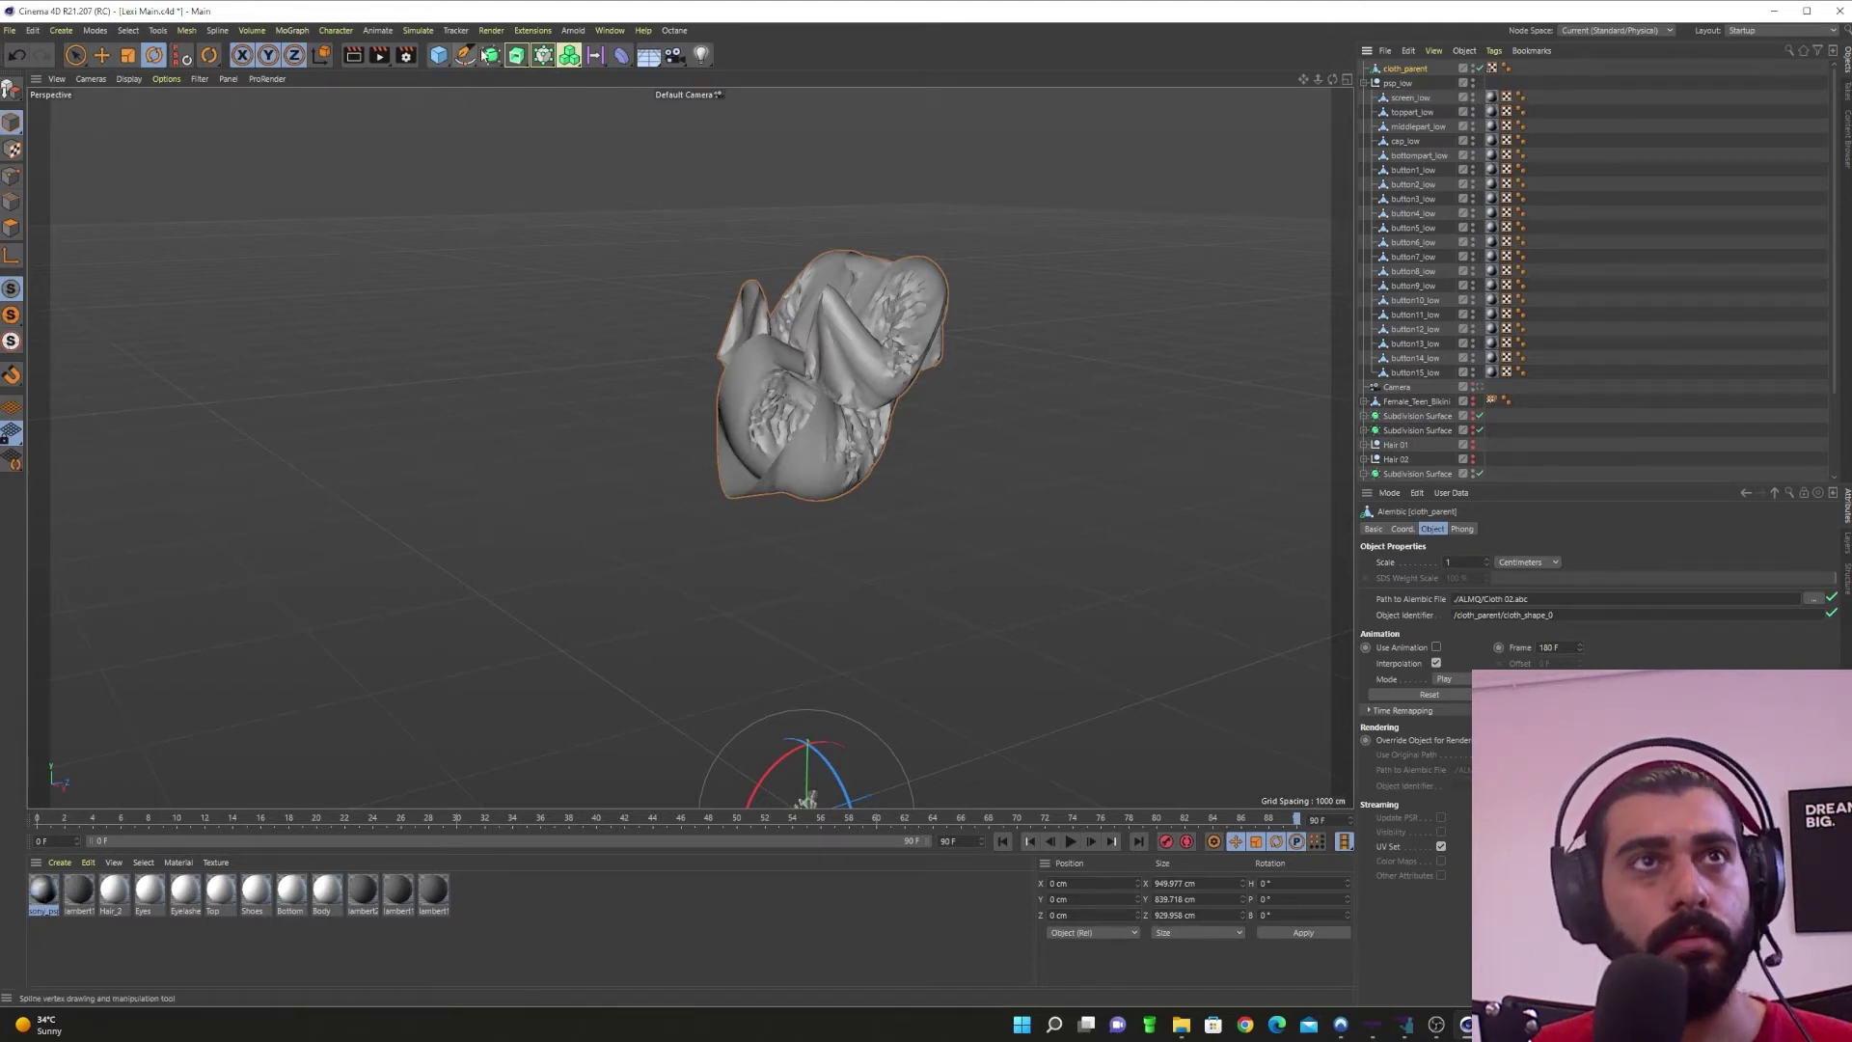
Step: Make the cloth_parent Alembic object editable and delete the extra null object above it
{"action": "left_click_drag", "start_coordinate": [447, 58], "coordinate": [493, 75]}
{"action": "right_click", "coordinate": [1397, 85]}
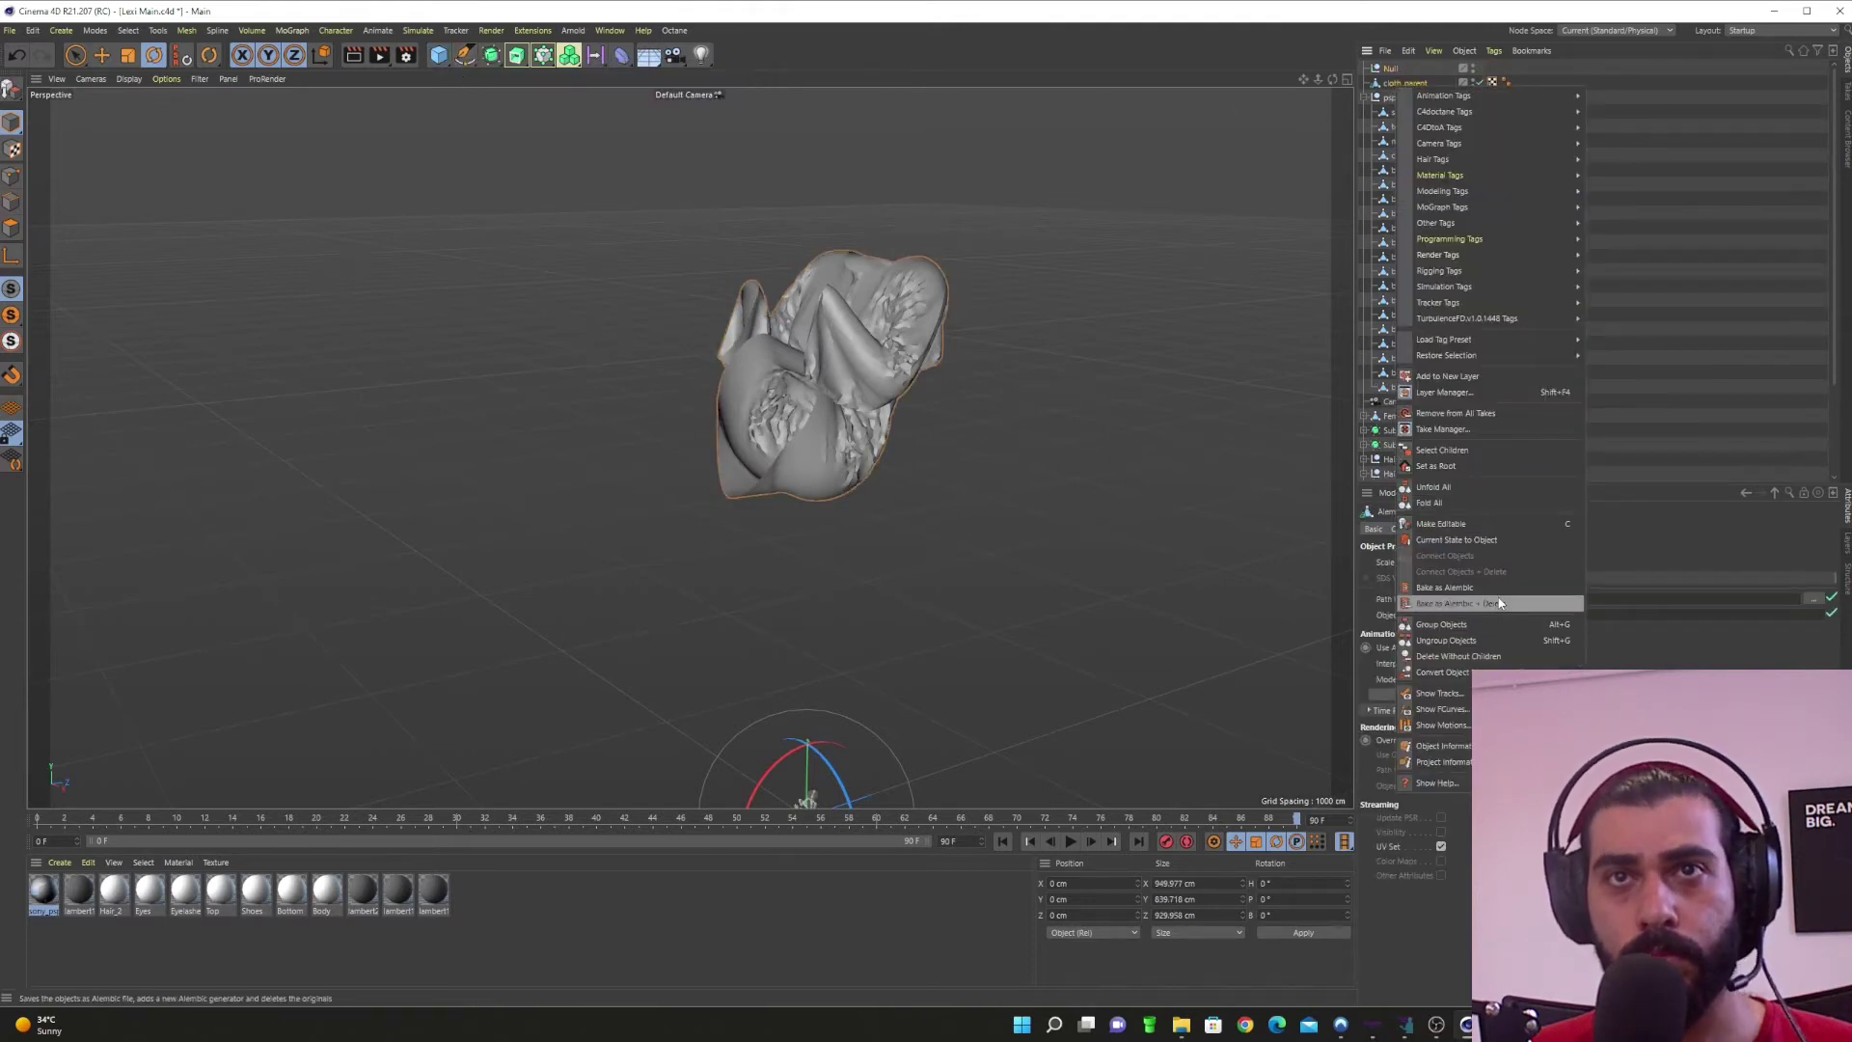
{"action": "left_click", "coordinate": [1467, 524]}
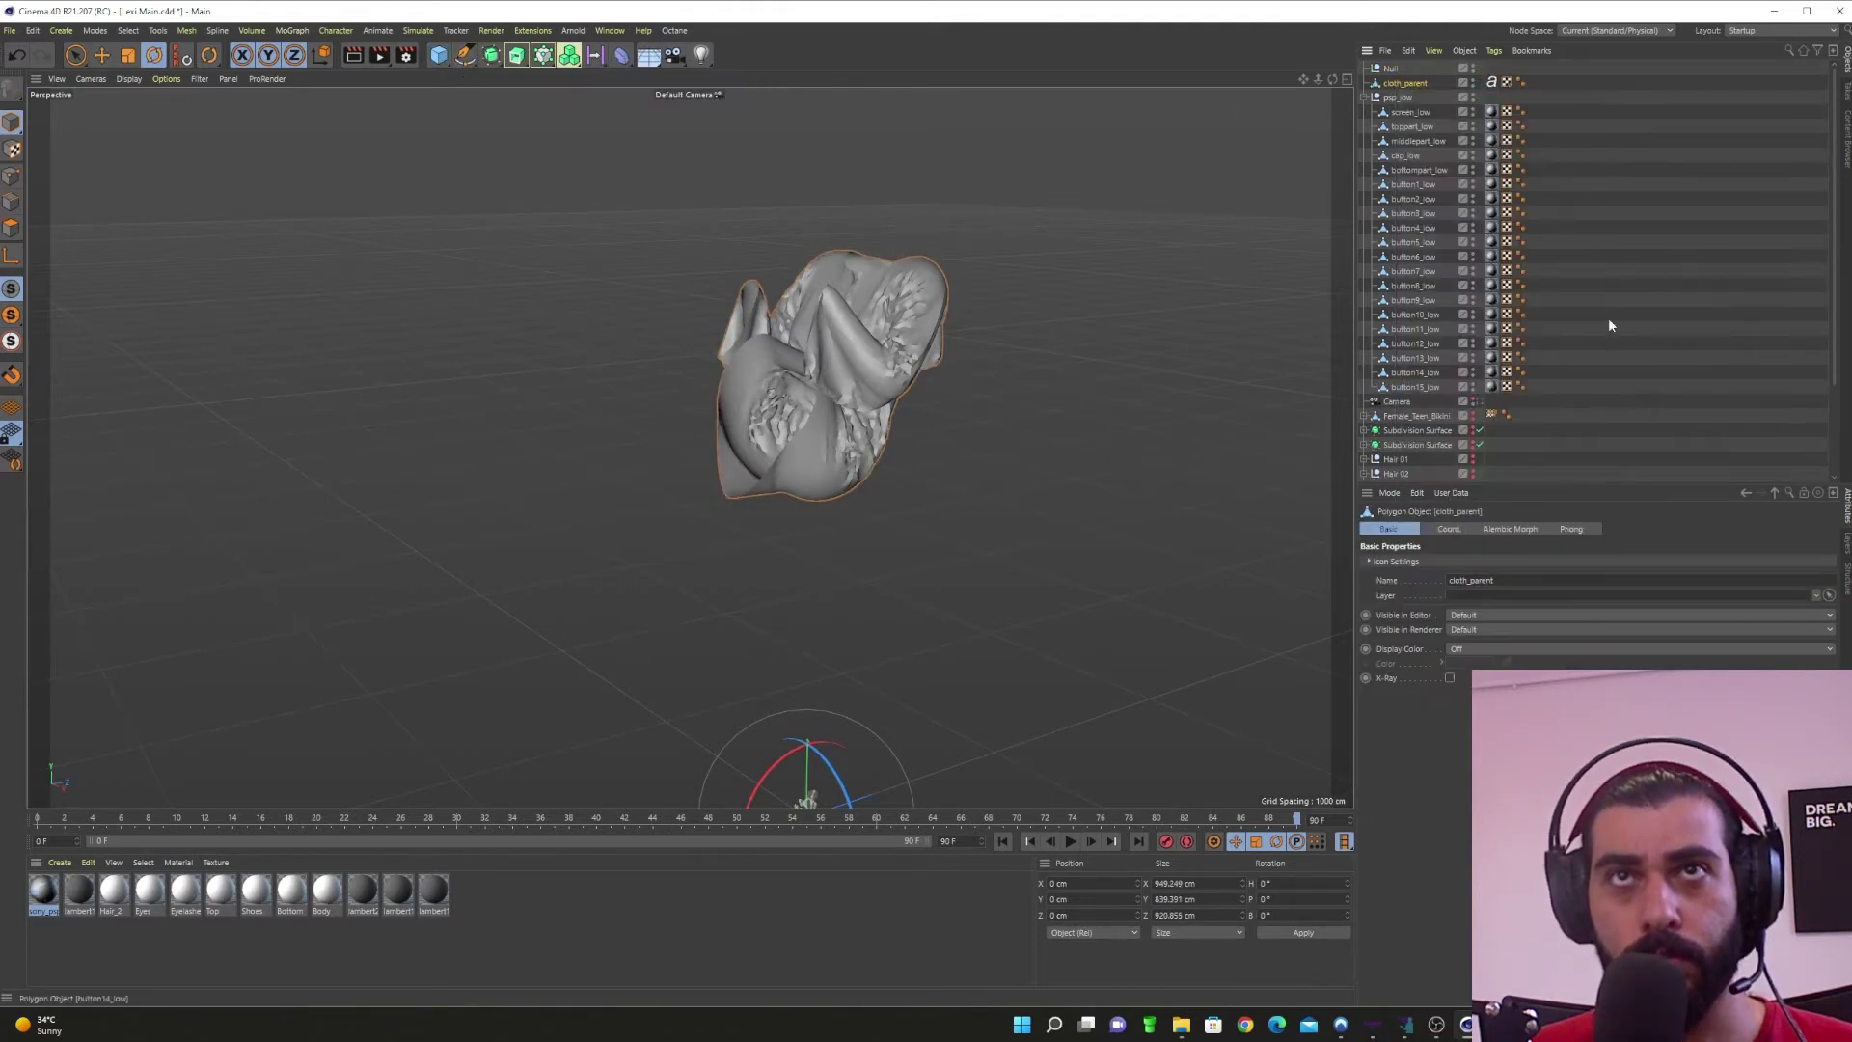
{"action": "left_click", "coordinate": [1492, 83]}
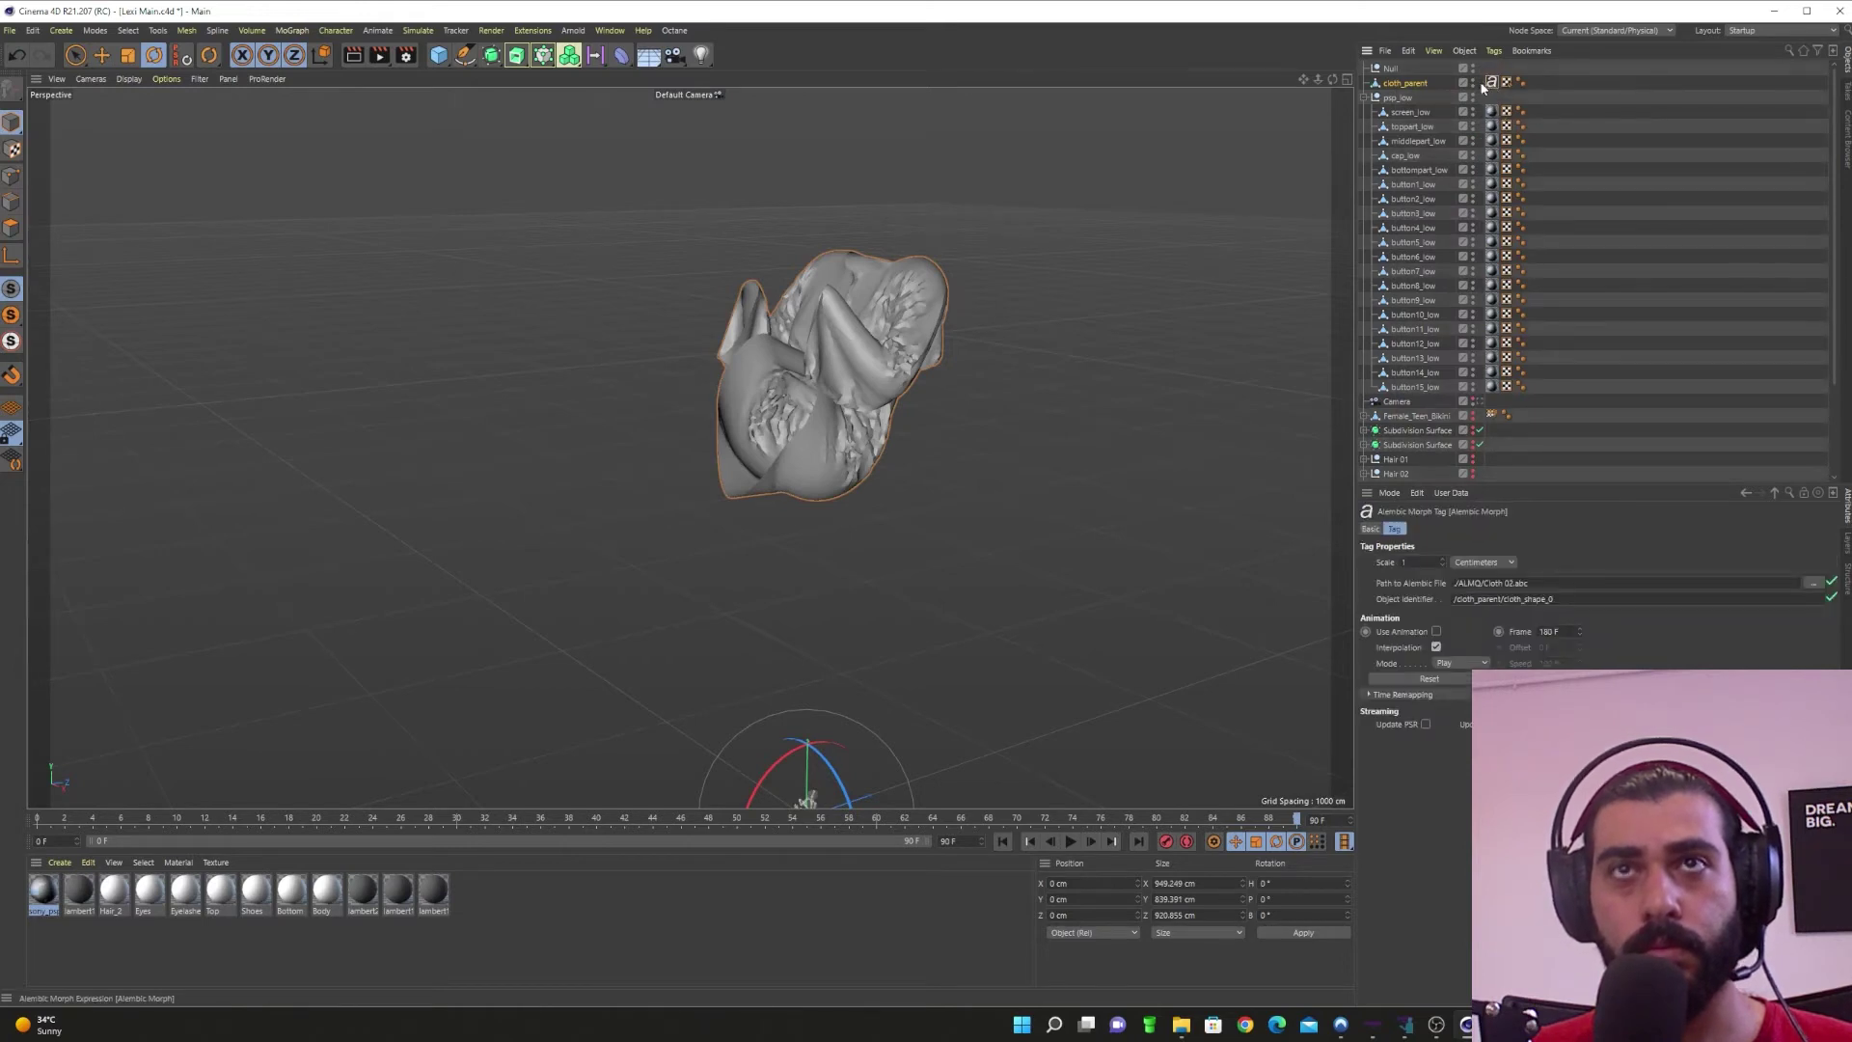
{"action": "left_click", "coordinate": [1390, 70]}
{"action": "key", "text": "Delete"}
{"action": "left_click", "coordinate": [1395, 69]}
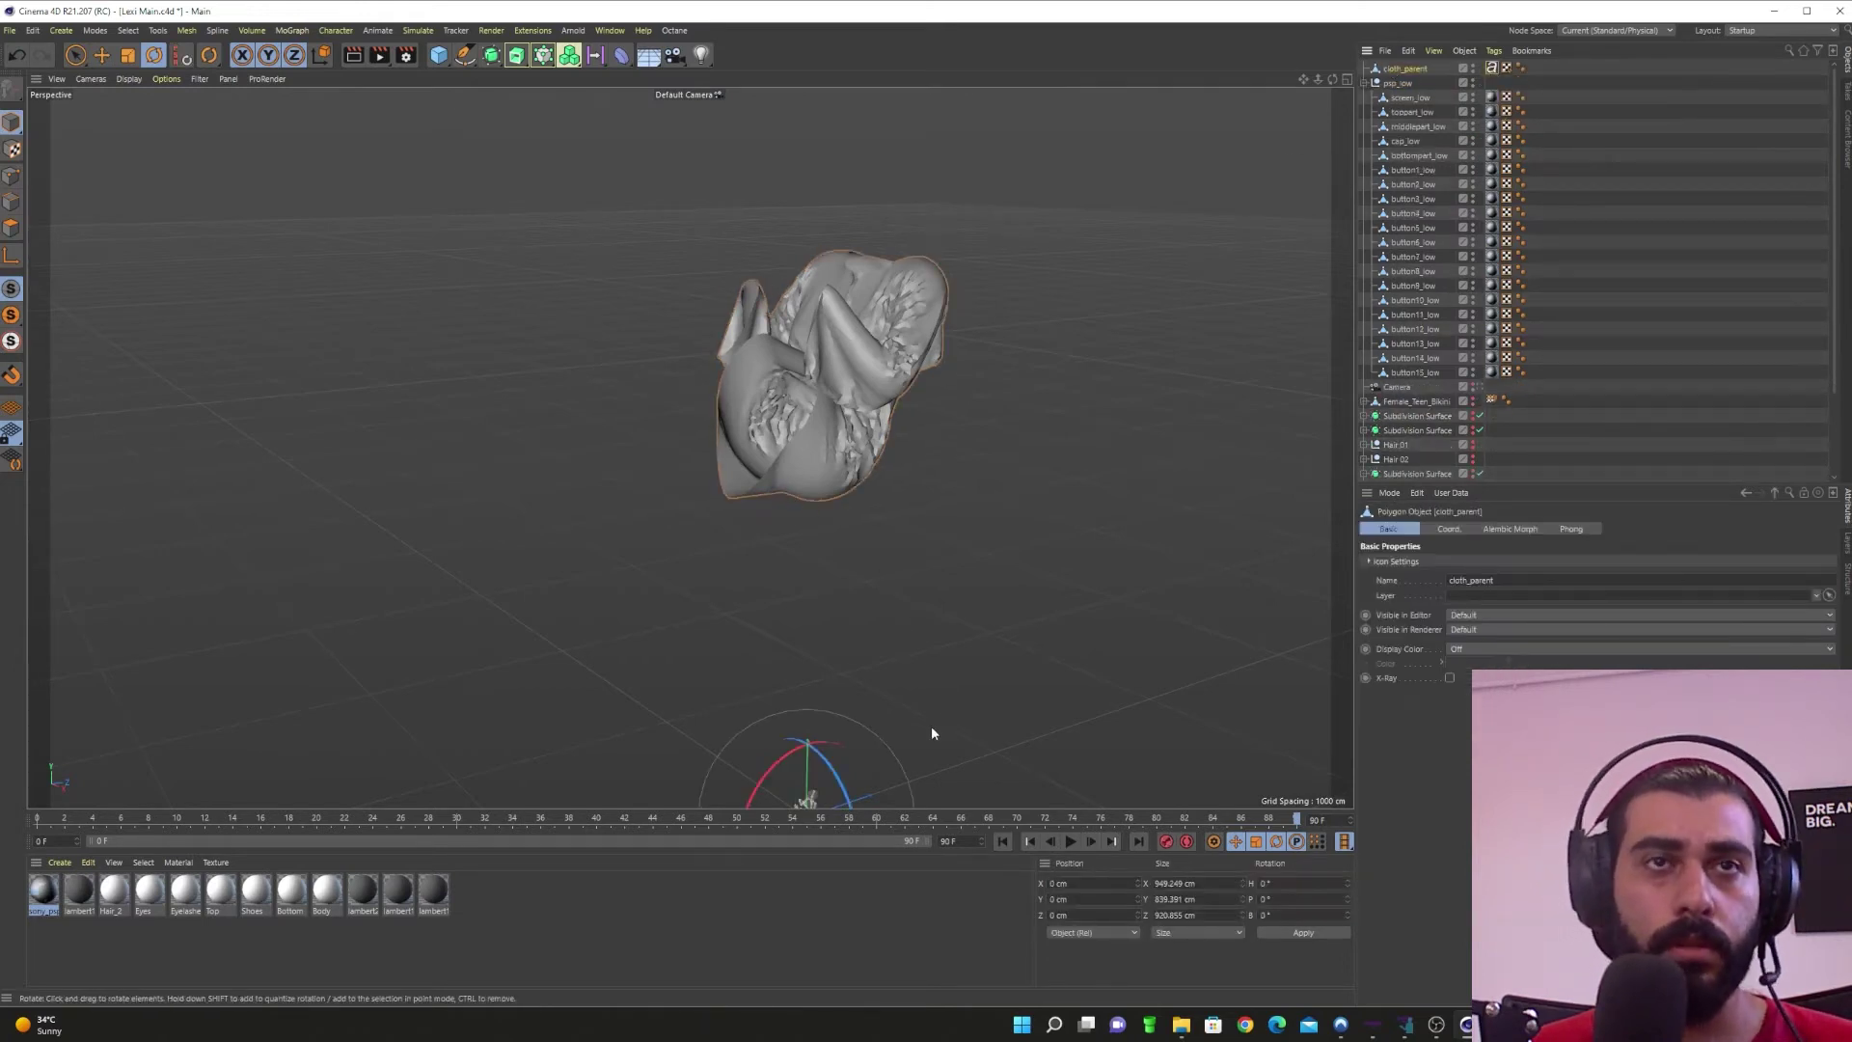
Step: Set the cloth_parent object's X, Y and Z scale to 0.1
{"action": "middle_click_drag", "start_coordinate": [931, 728], "coordinate": [840, 555], "text": "alt"}
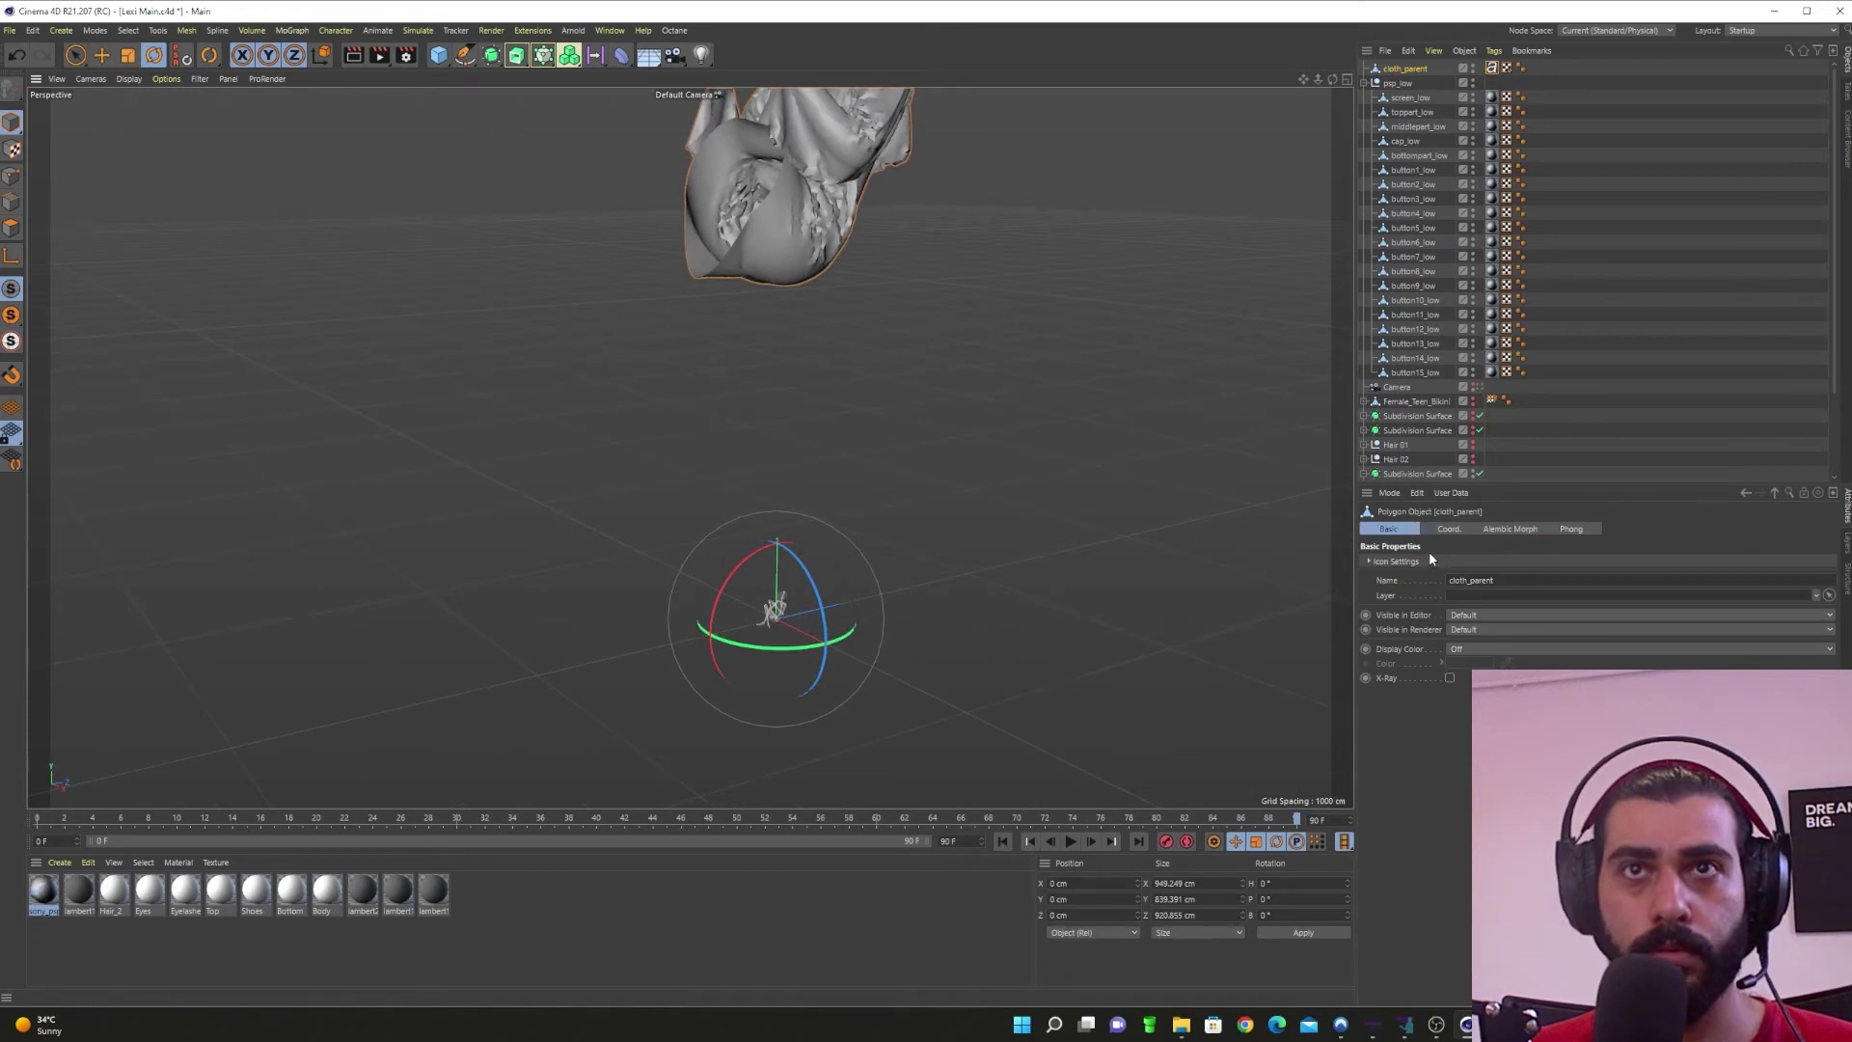
{"action": "left_click", "coordinate": [1449, 528]}
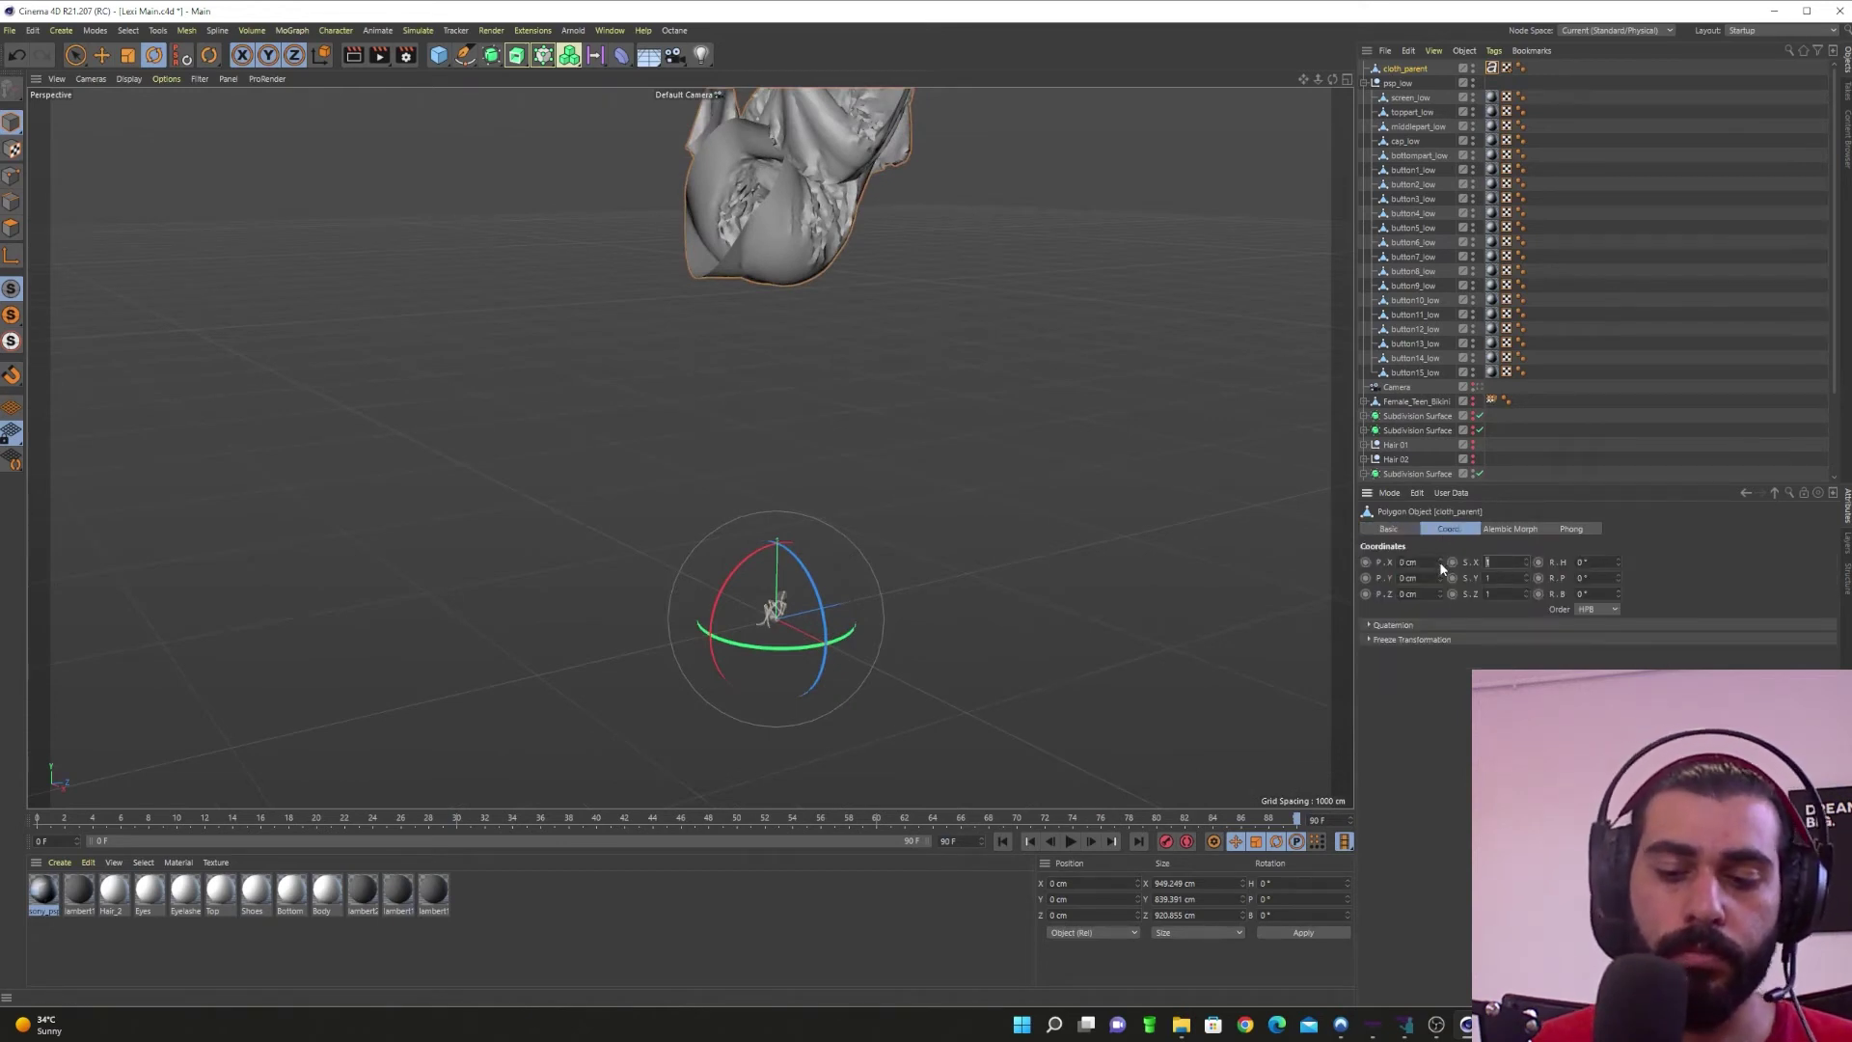
{"action": "type", "text": "0.1"}
{"action": "key", "text": "Tab"}
{"action": "type", "text": "0.1"}
{"action": "key", "text": "Tab"}
{"action": "type", "text": "0.1"}
{"action": "key", "text": "Return"}
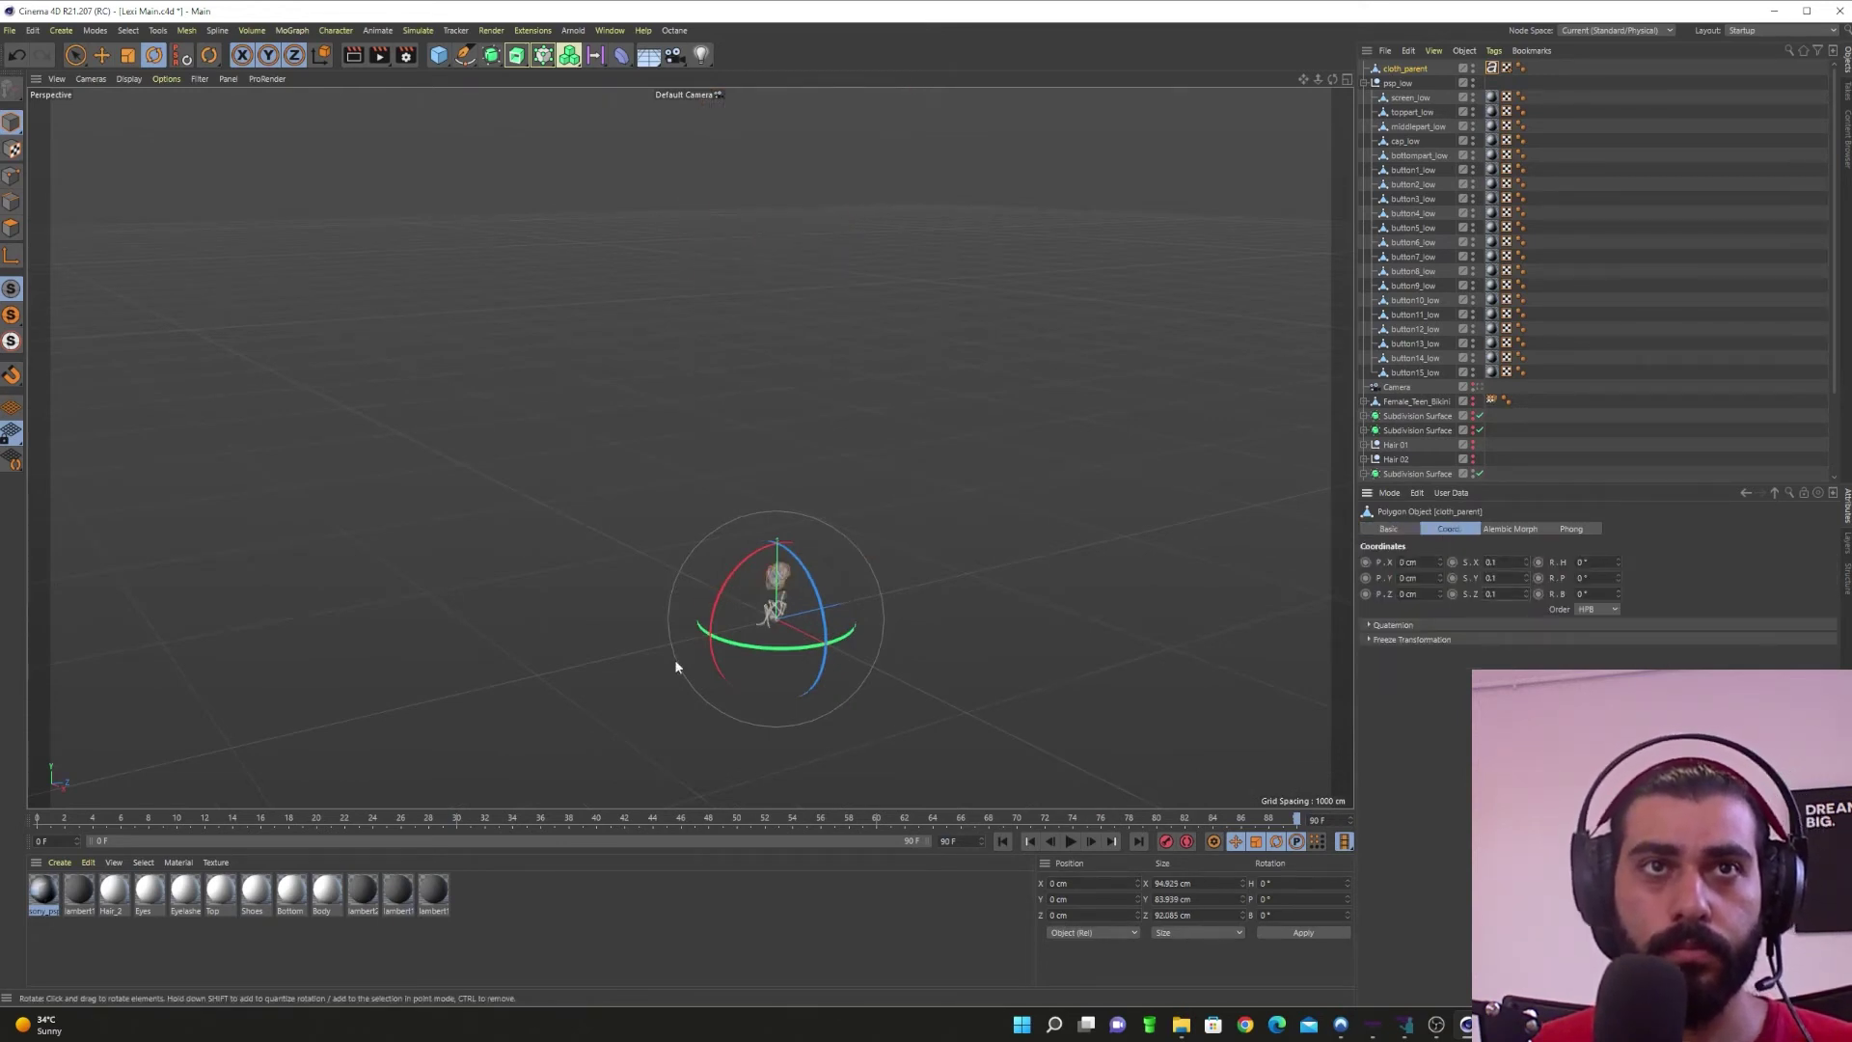
Step: Move the cloth_parent shirt straight down onto the character's body, to a Y position of about -141 cm
{"action": "scroll", "coordinate": [767, 615], "scroll_direction": "up", "scroll_amount": 10}
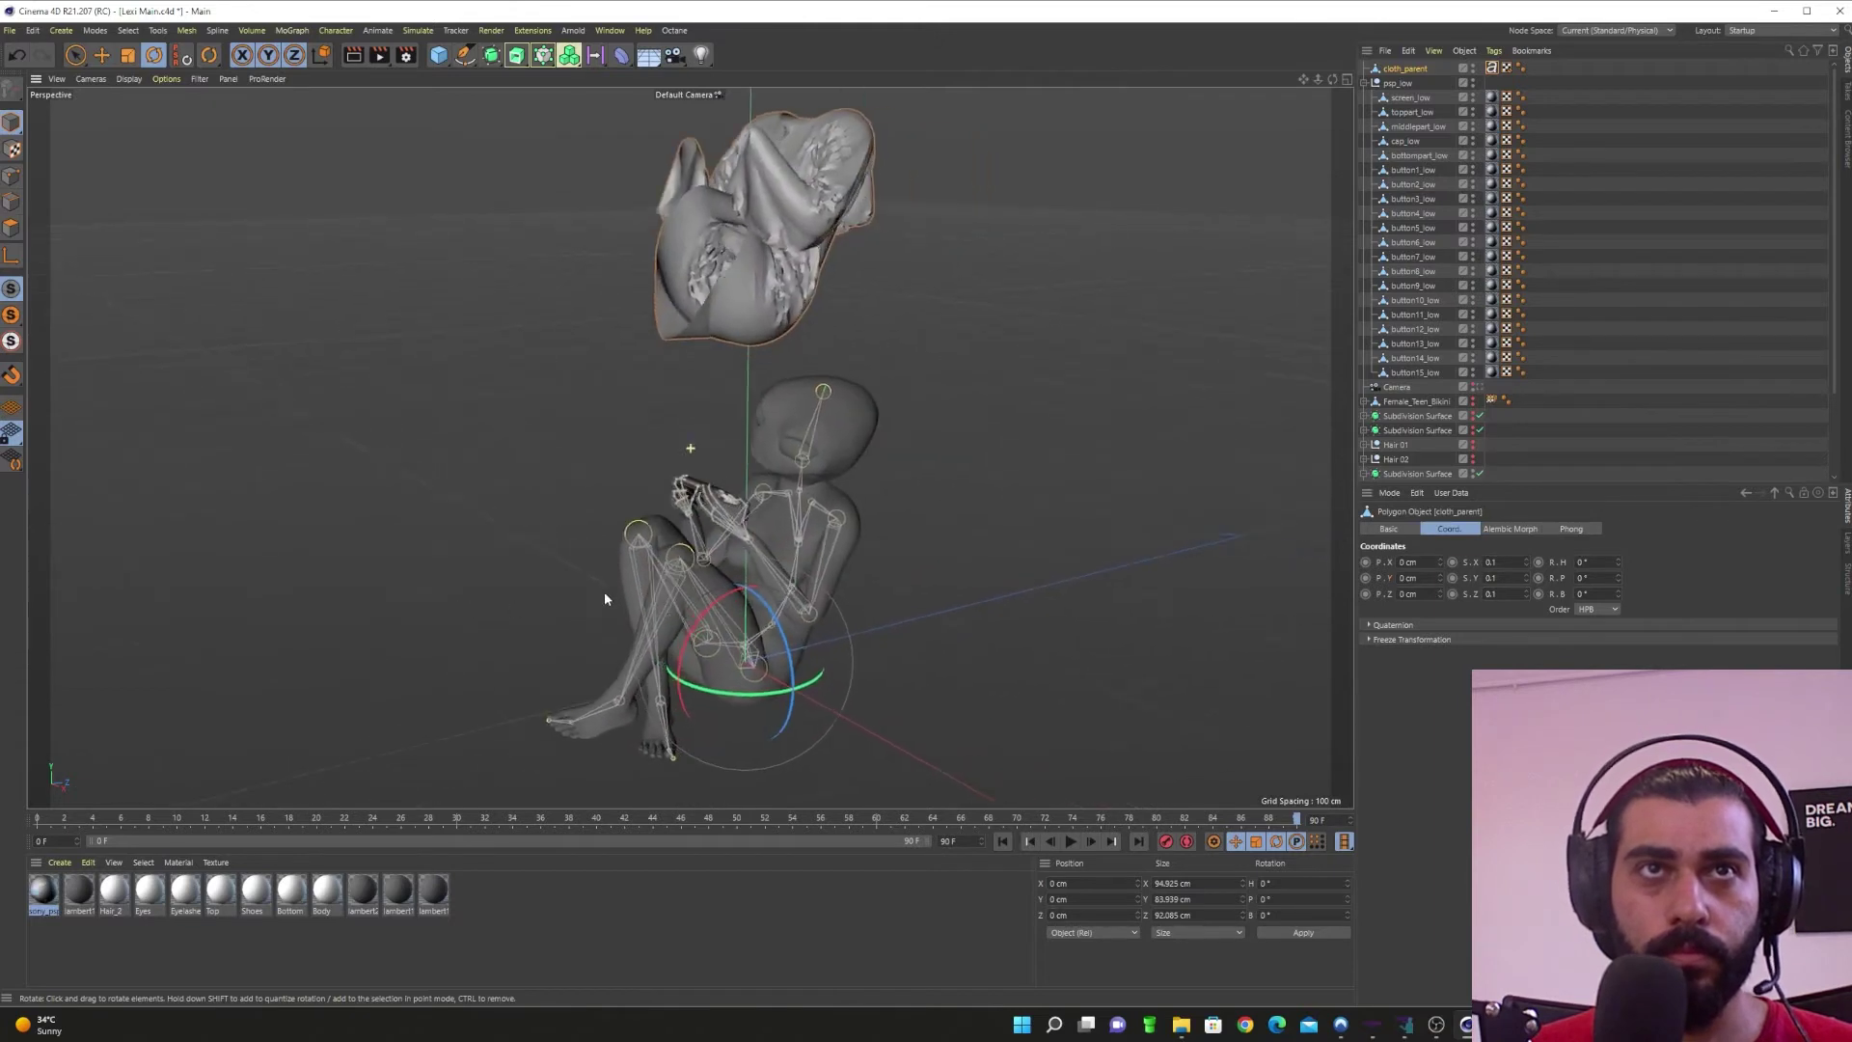
{"action": "key", "text": "e"}
{"action": "left_click_drag", "start_coordinate": [692, 538], "coordinate": [694, 777]}
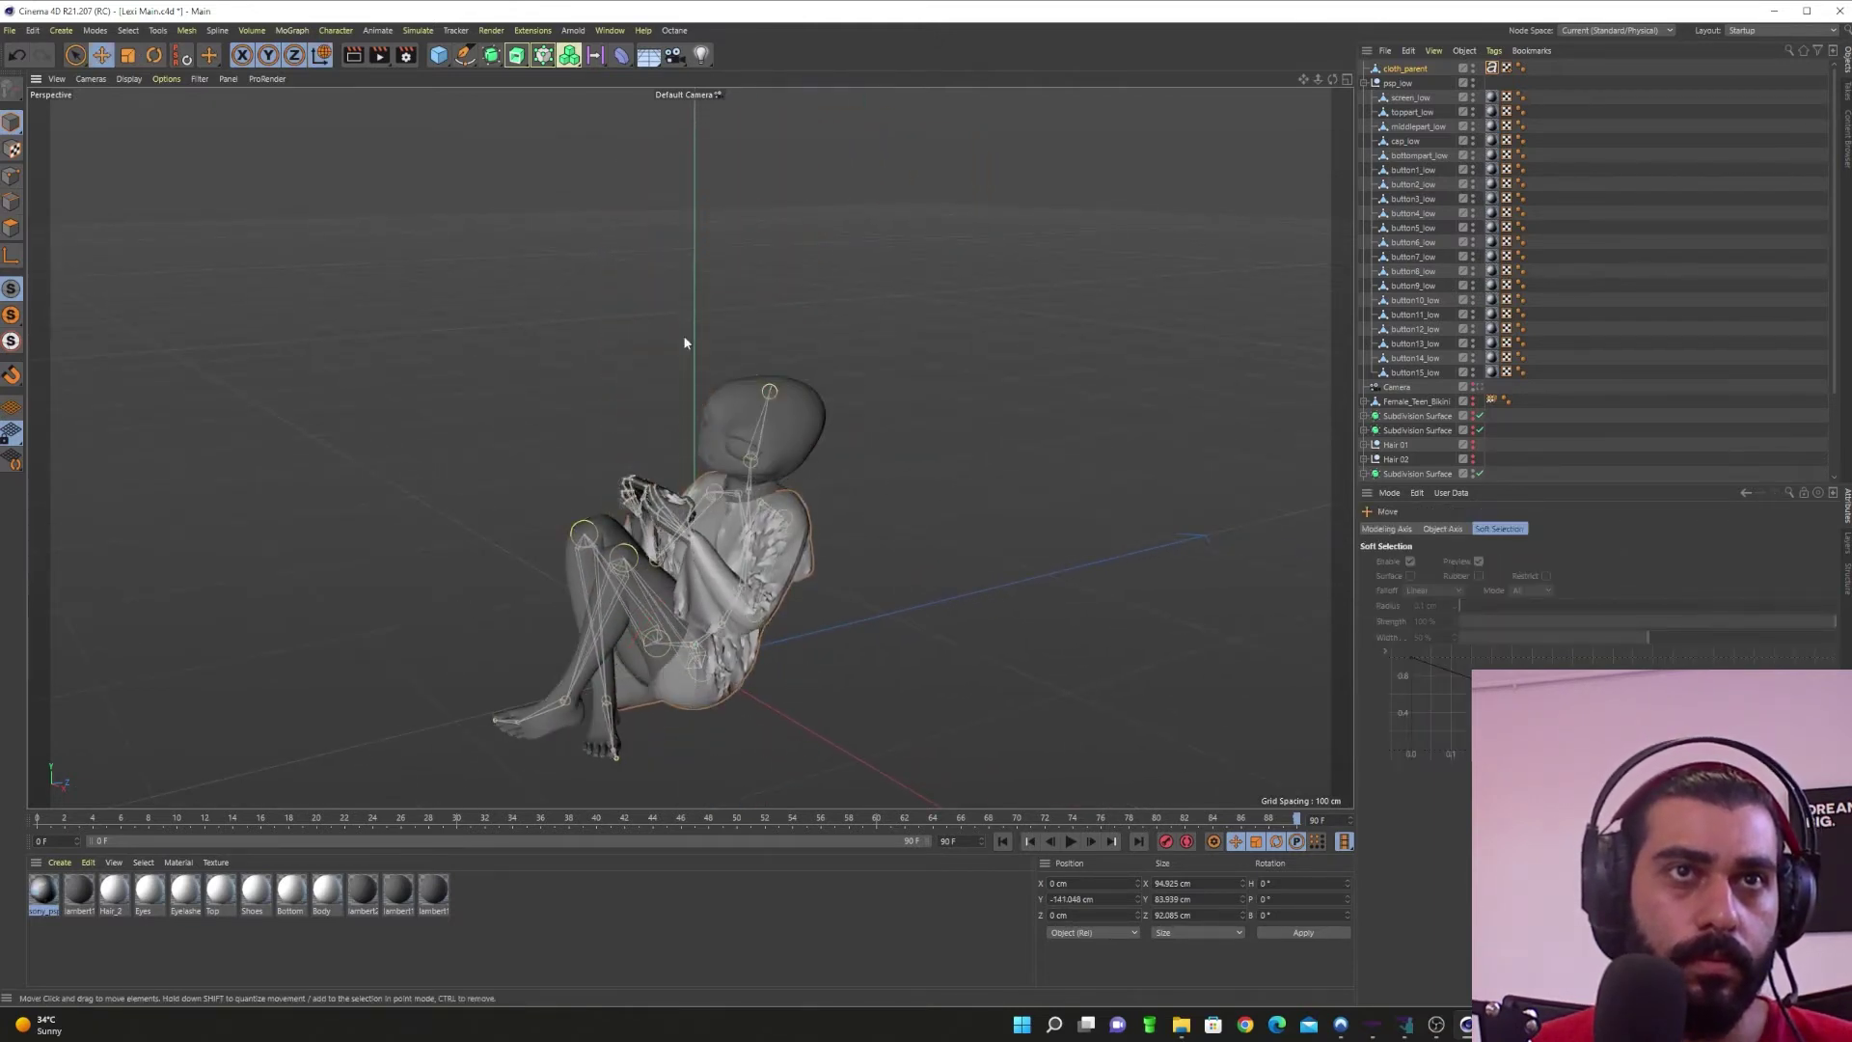
{"action": "scroll", "coordinate": [835, 569], "scroll_direction": "up", "scroll_amount": 3}
{"action": "left_click_drag", "start_coordinate": [836, 569], "coordinate": [789, 364], "text": "alt"}
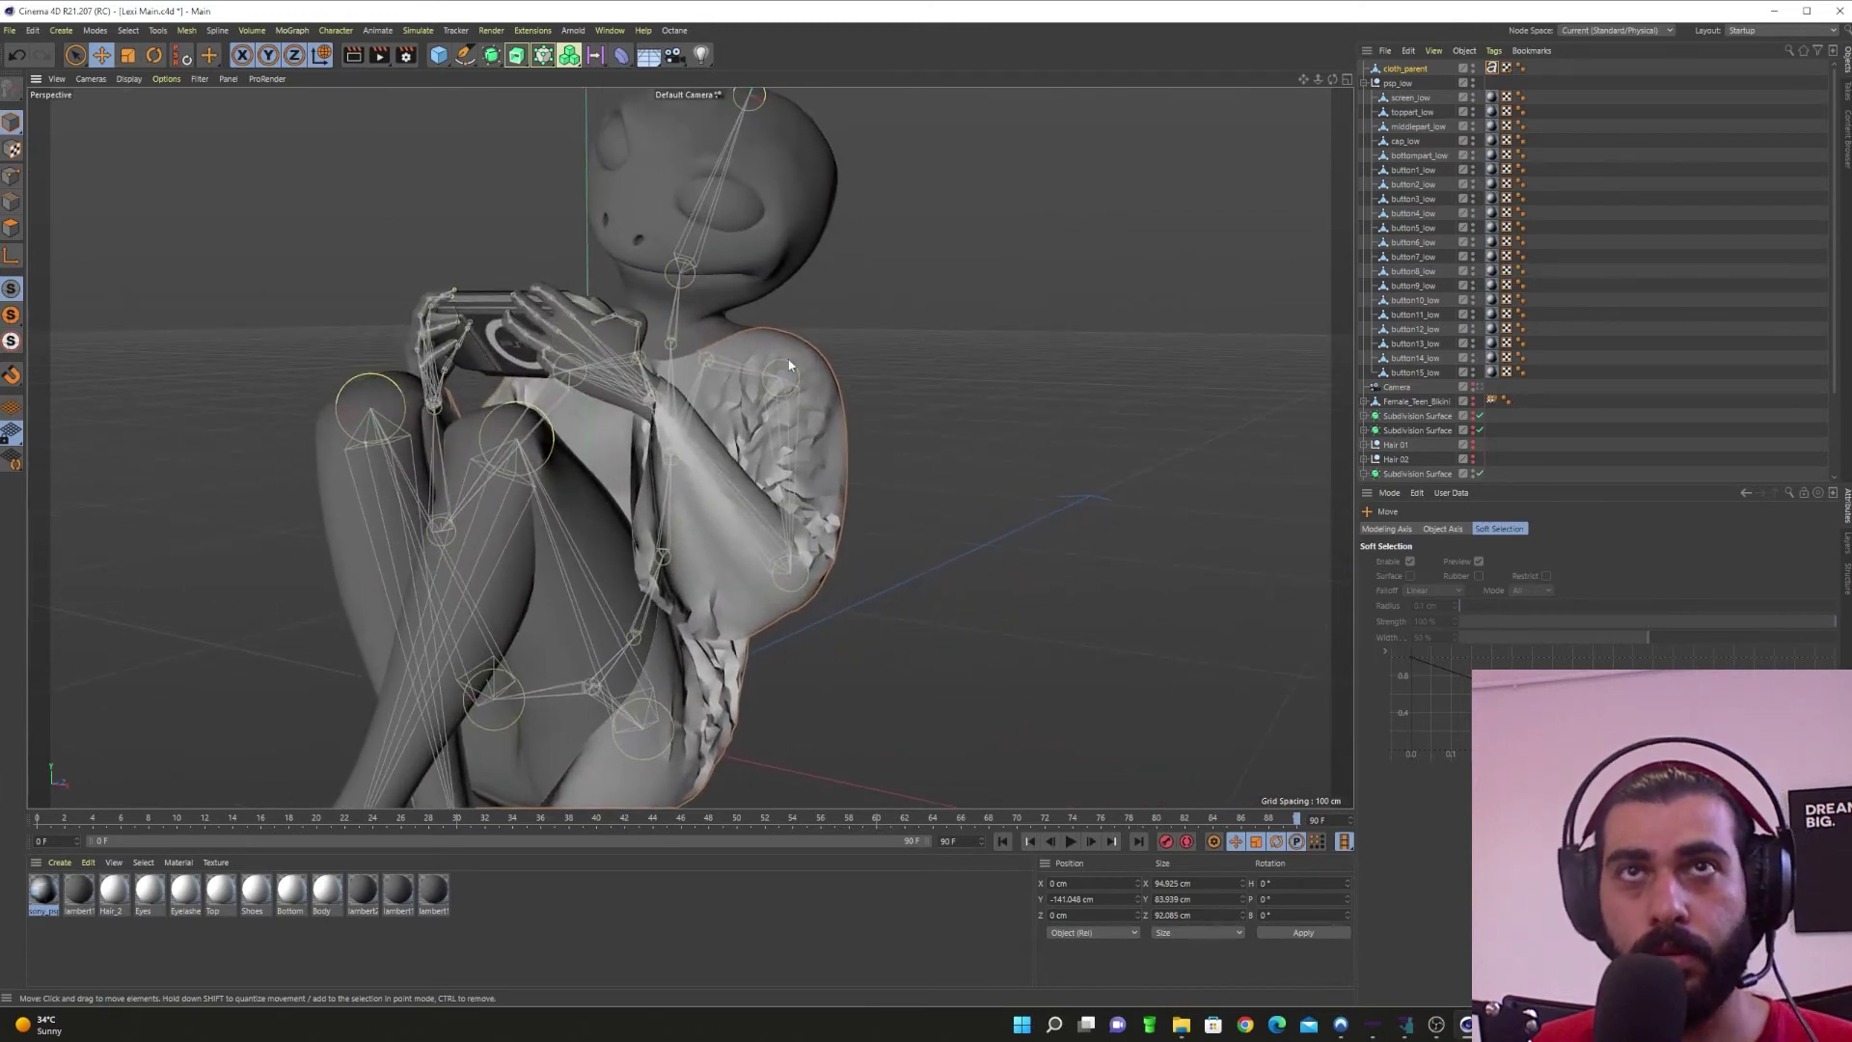
Step: Add a Subdivision Surface, nest cloth_parent inside it, and inspect the smoothed shirt folds up close
{"action": "left_click", "coordinate": [491, 55]}
{"action": "left_click_drag", "start_coordinate": [1402, 72], "coordinate": [1405, 69]}
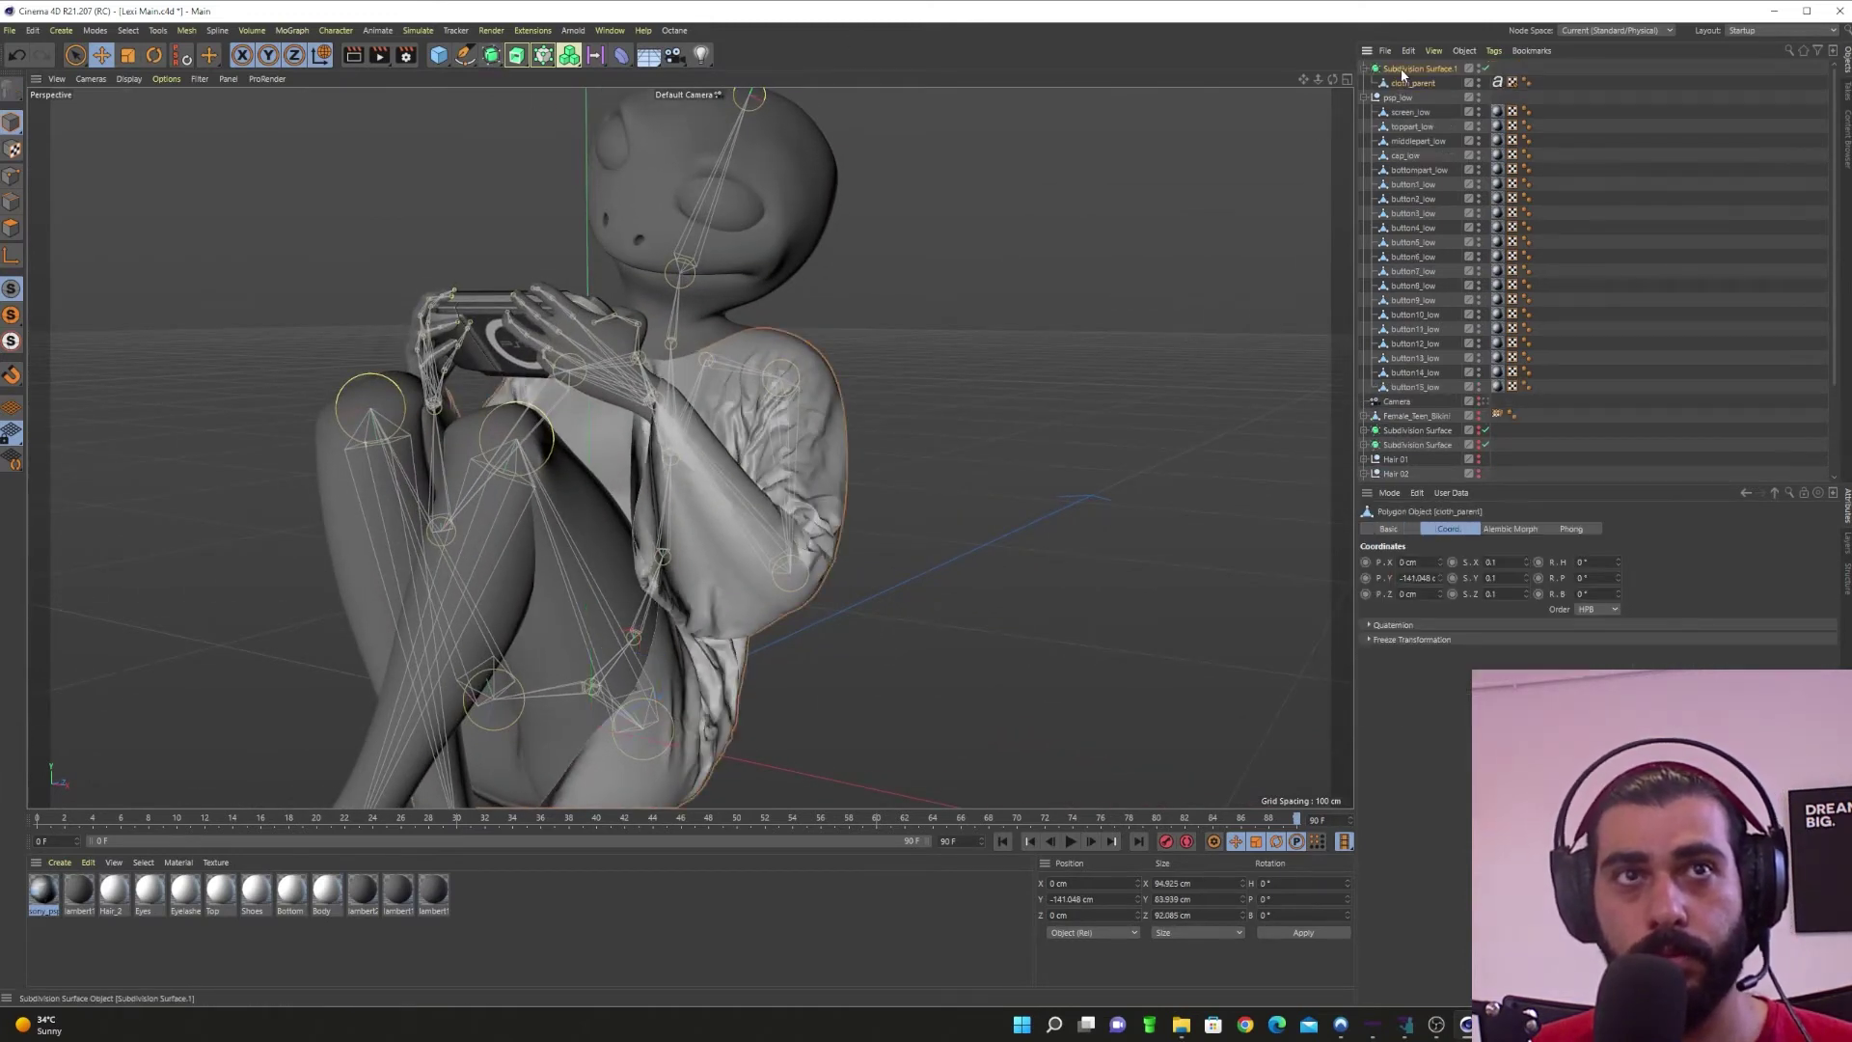
{"action": "left_click", "coordinate": [1621, 189]}
{"action": "left_click_drag", "start_coordinate": [946, 530], "coordinate": [813, 561], "text": "alt"}
{"action": "right_click_drag", "start_coordinate": [813, 561], "coordinate": [1119, 556], "text": "alt"}
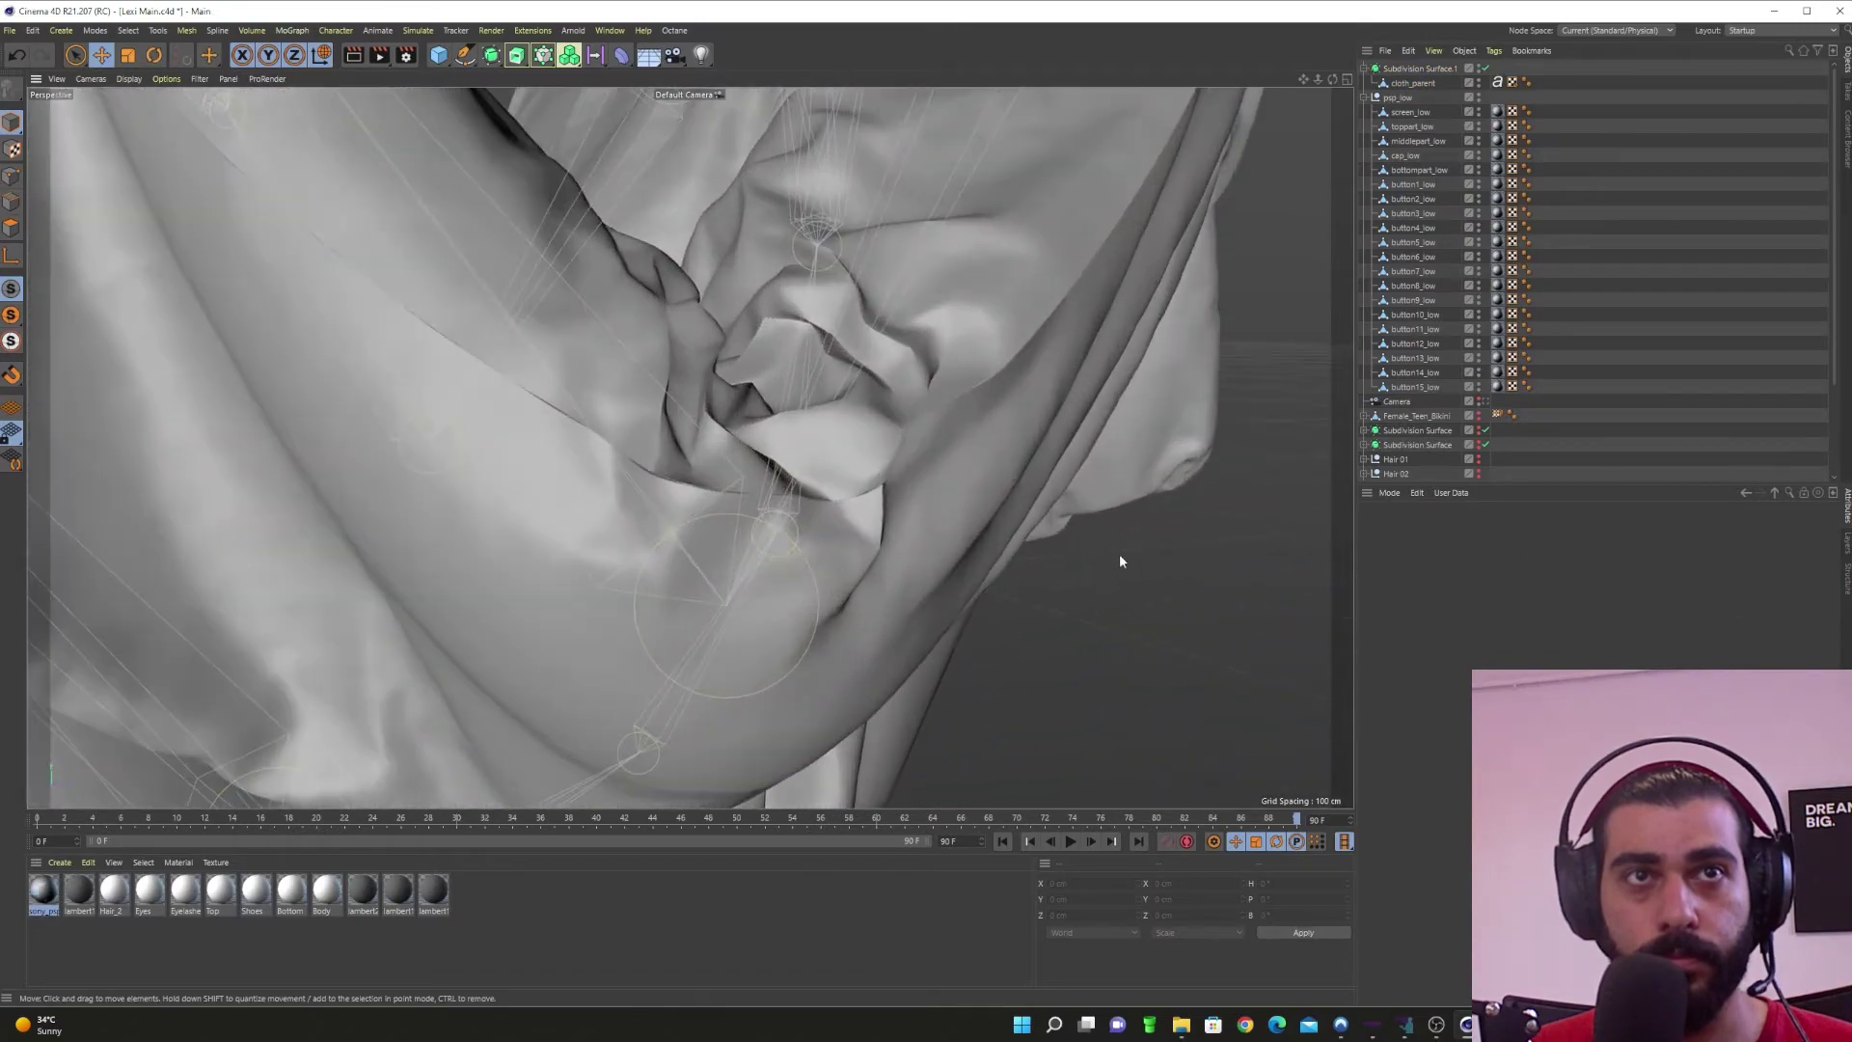
{"action": "left_click_drag", "start_coordinate": [847, 464], "coordinate": [814, 536], "text": "alt"}
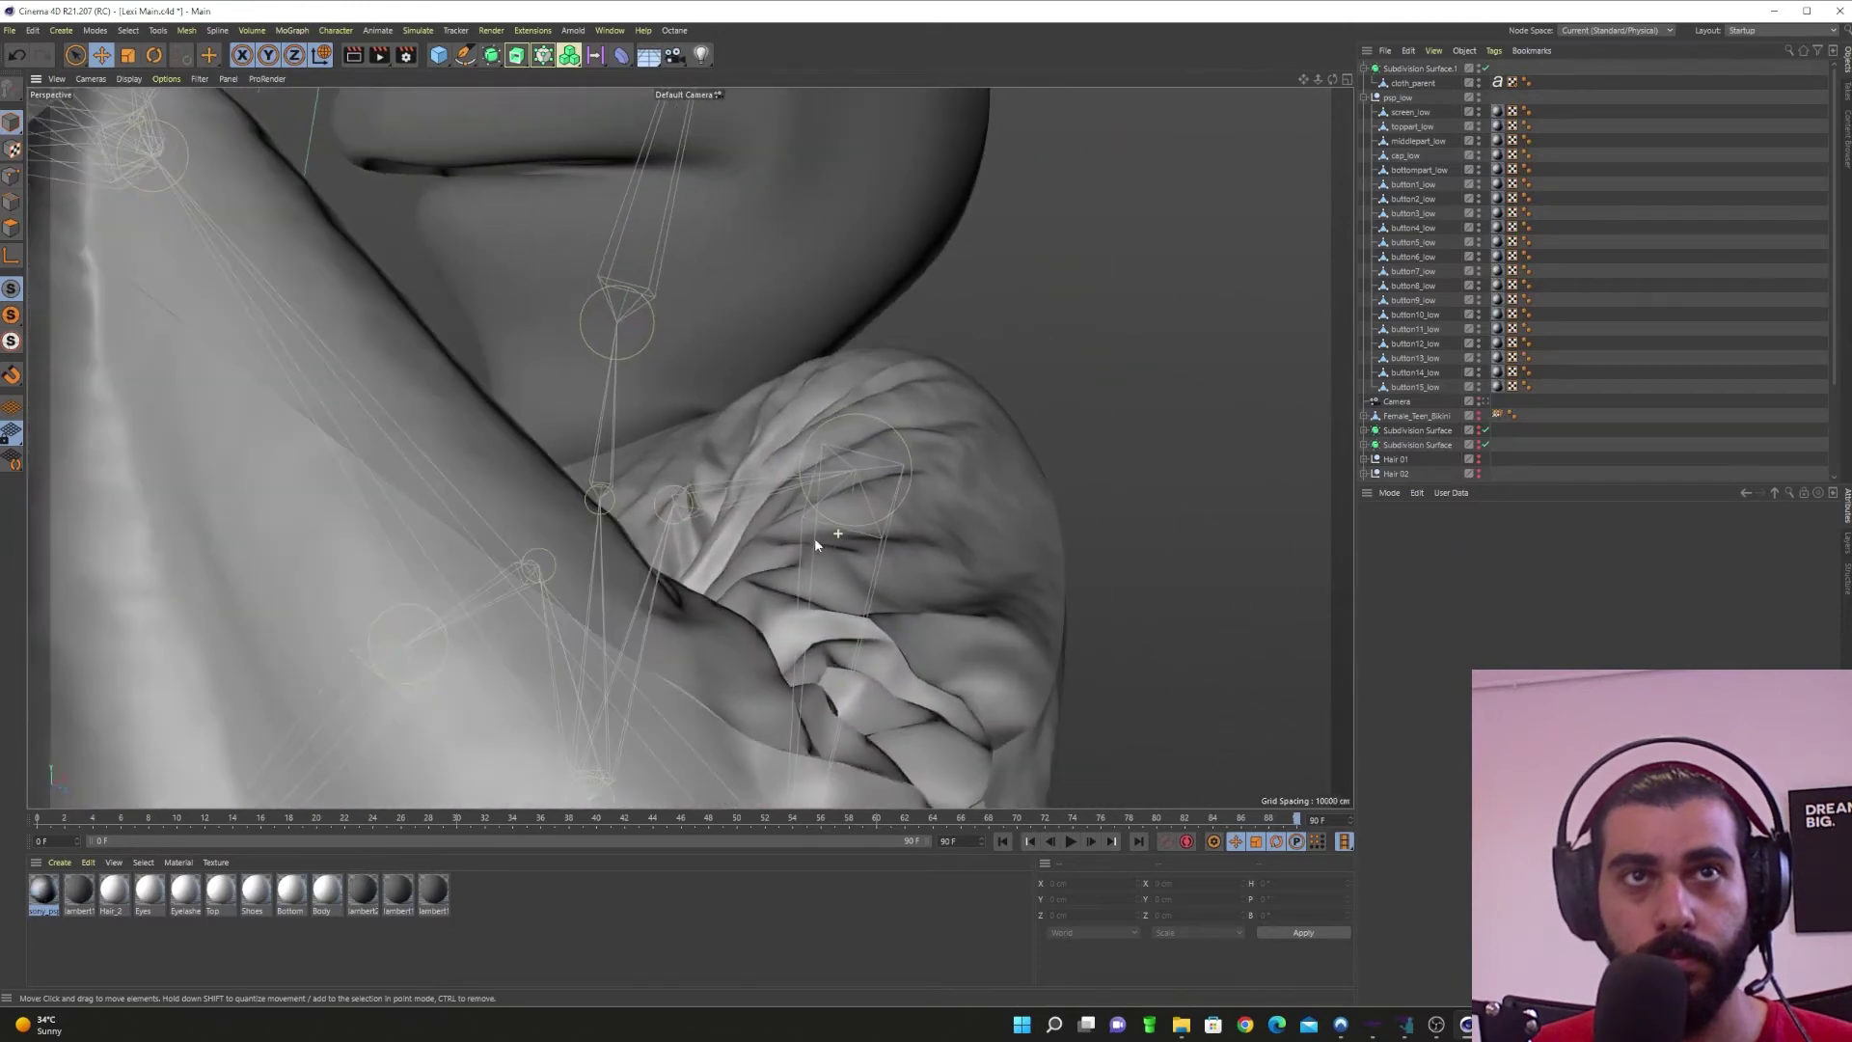
Step: Set cloth_parent's Phong tag to a 180° phong angle with Angle Limit on and Use Edge Breaks off
{"action": "left_click", "coordinate": [1478, 84]}
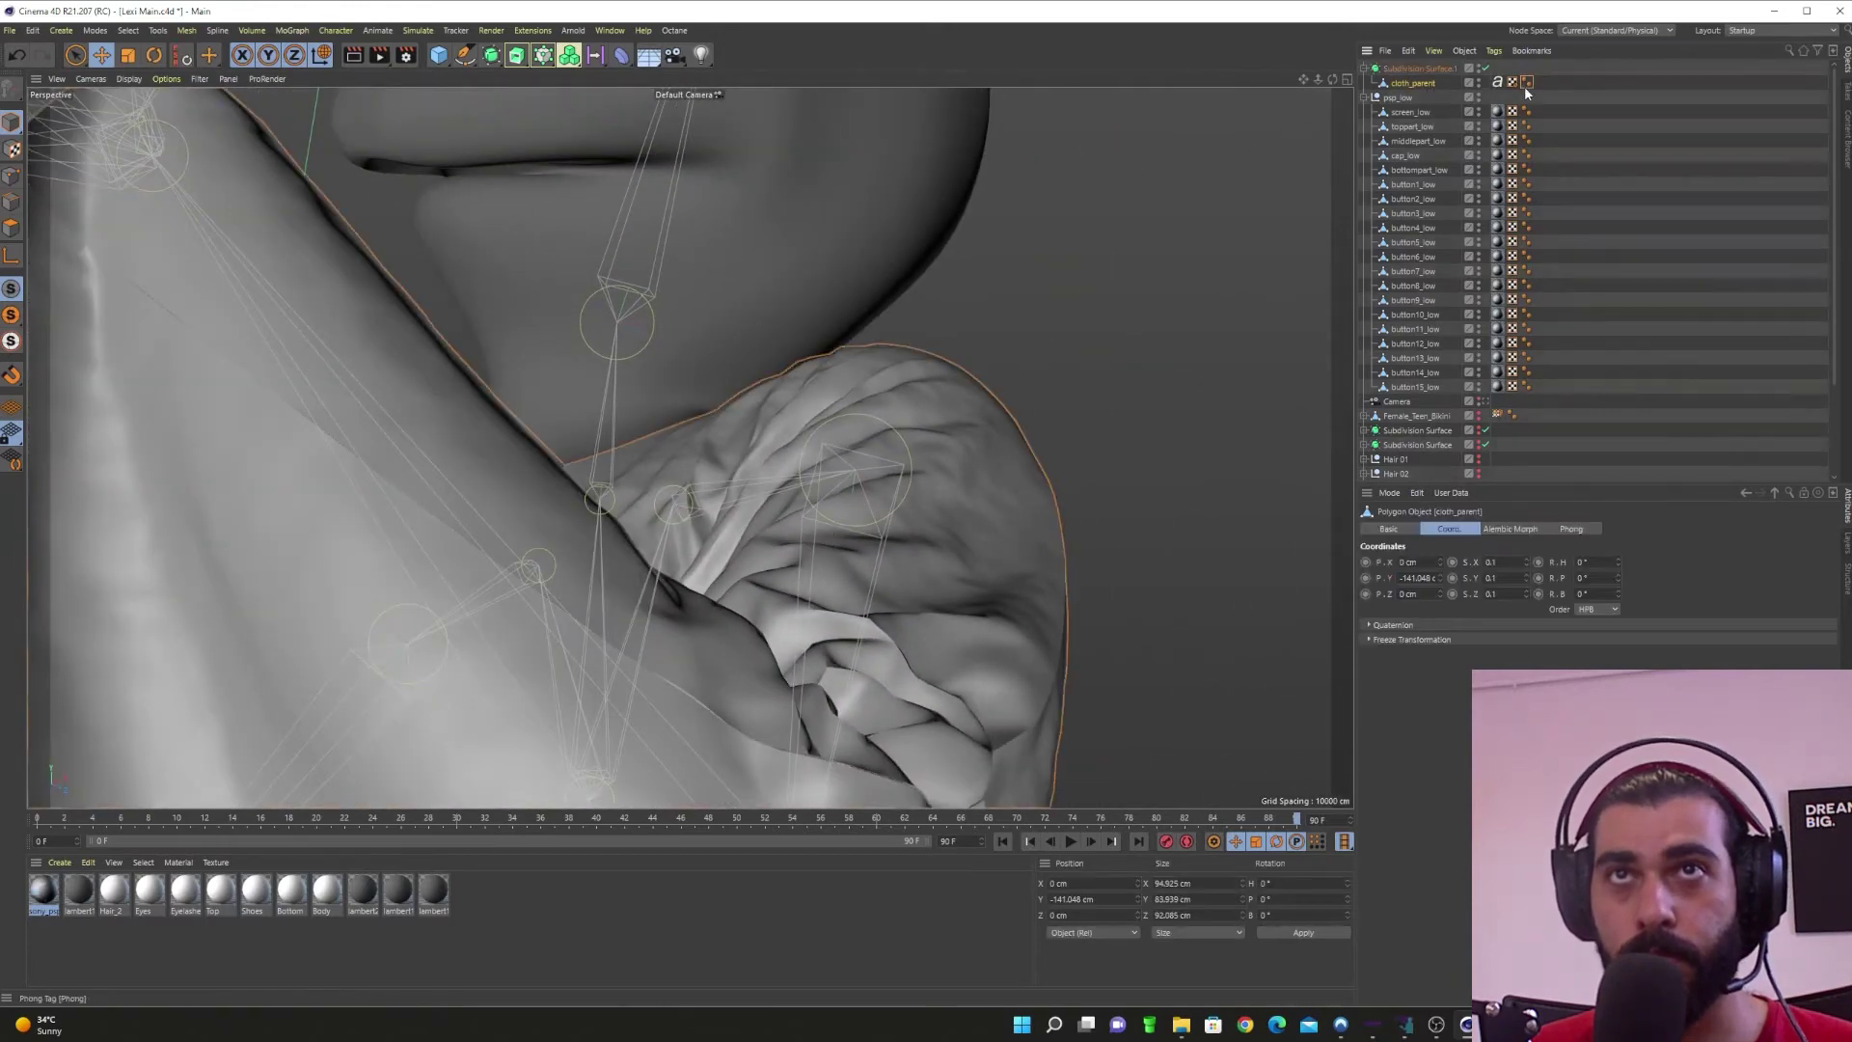
{"action": "left_click", "coordinate": [1525, 83]}
{"action": "left_click", "coordinate": [1443, 561]}
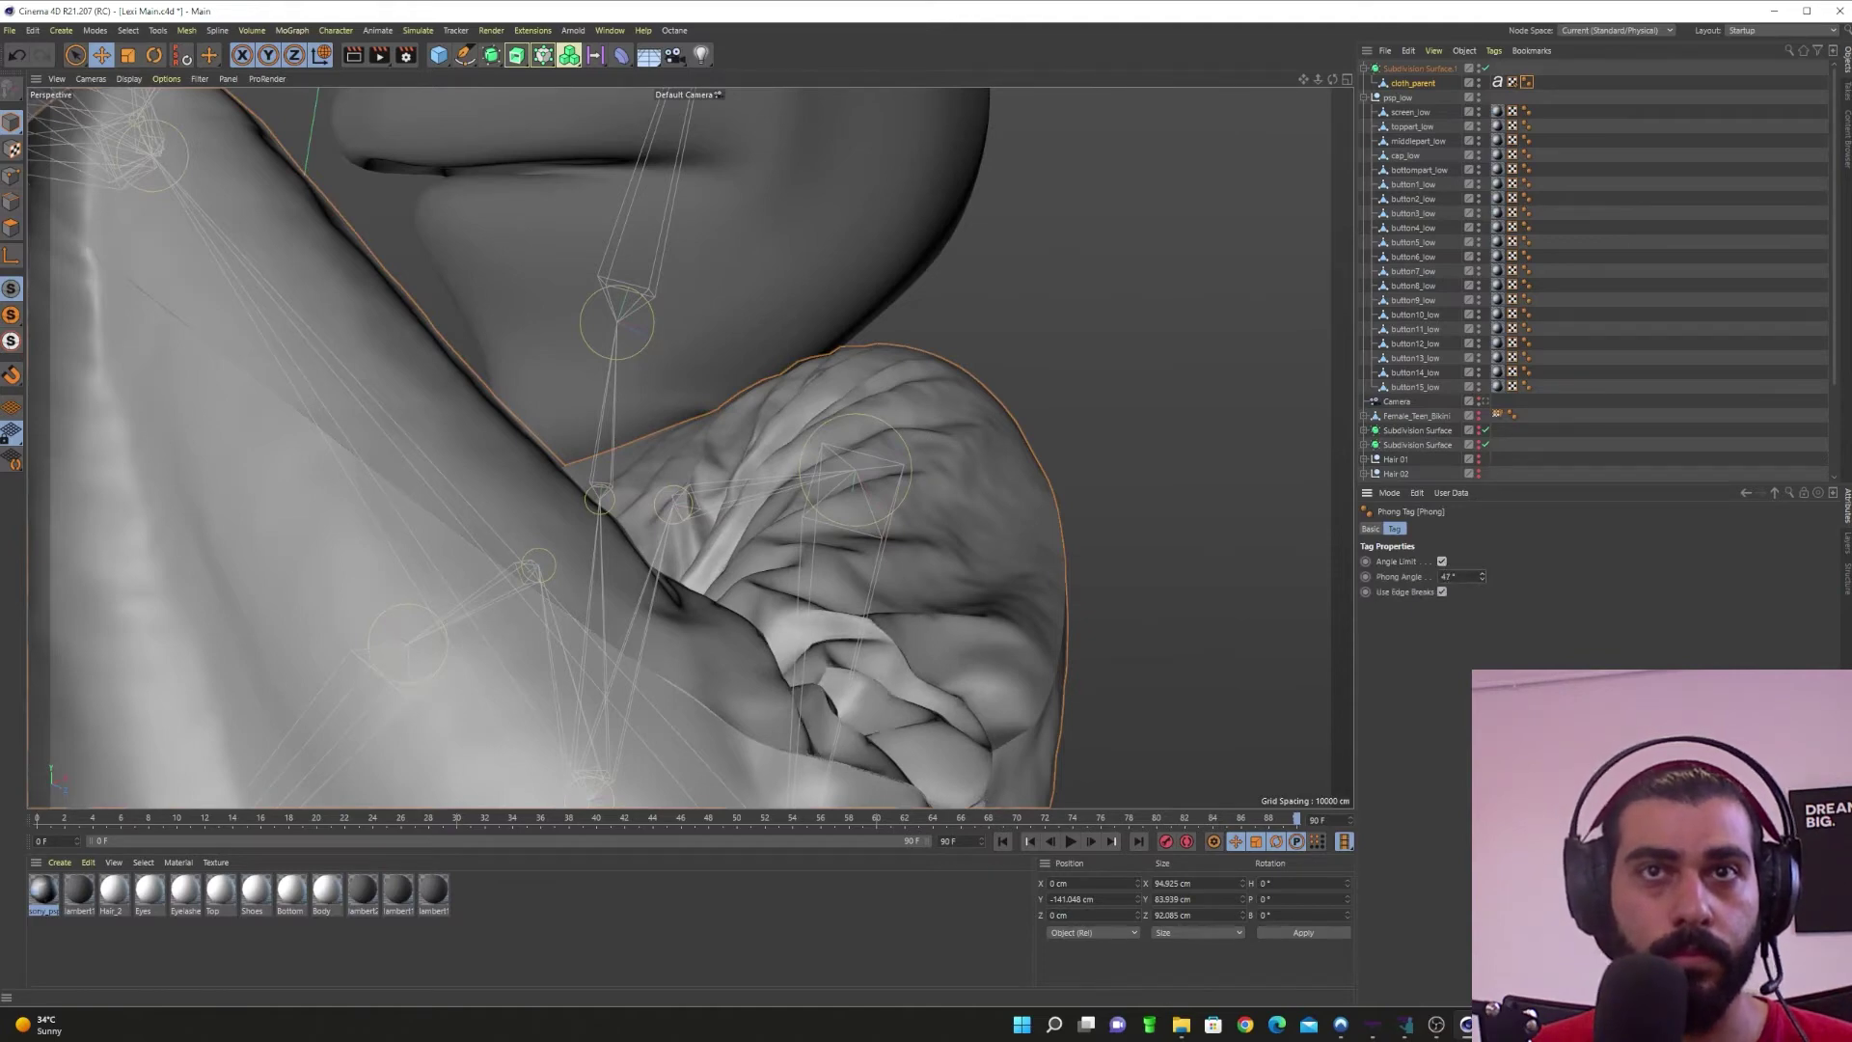
{"action": "left_click_drag", "start_coordinate": [1483, 576], "coordinate": [1379, 588]}
{"action": "left_click", "coordinate": [1442, 592]}
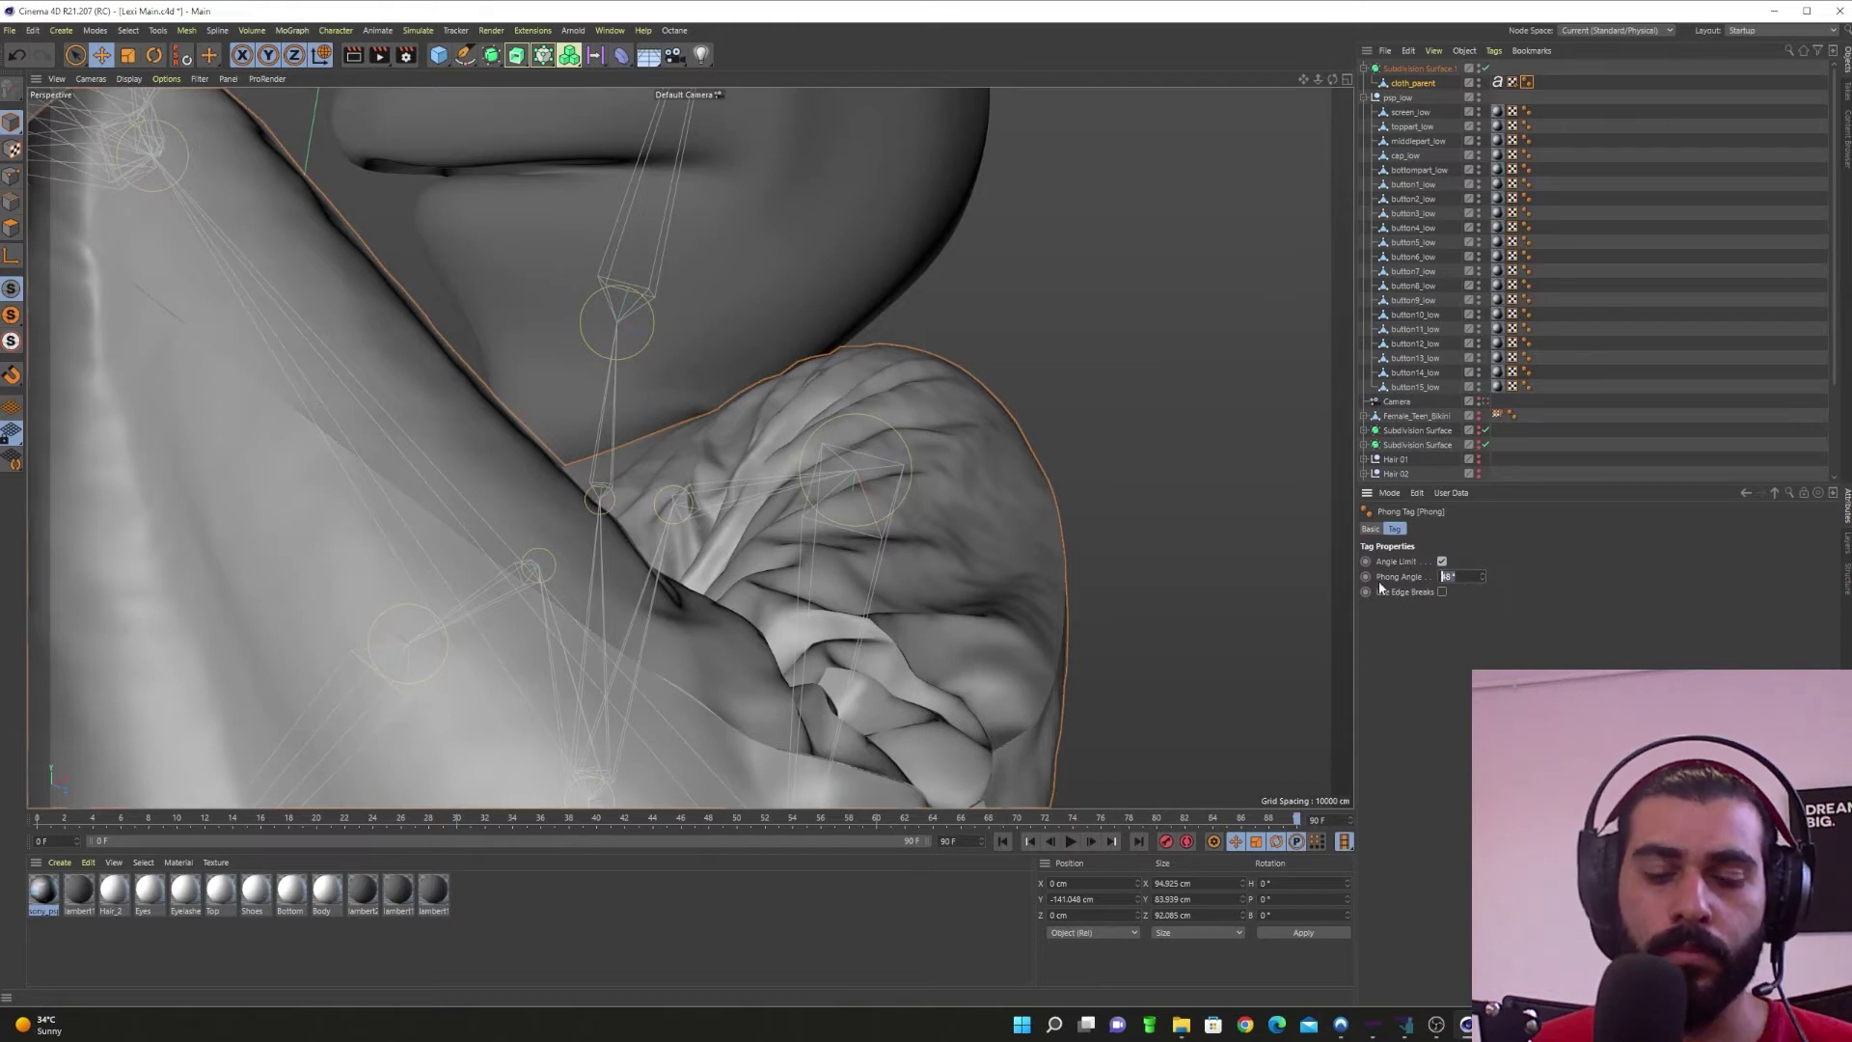
{"action": "type", "text": "180"}
{"action": "key", "text": "Return"}
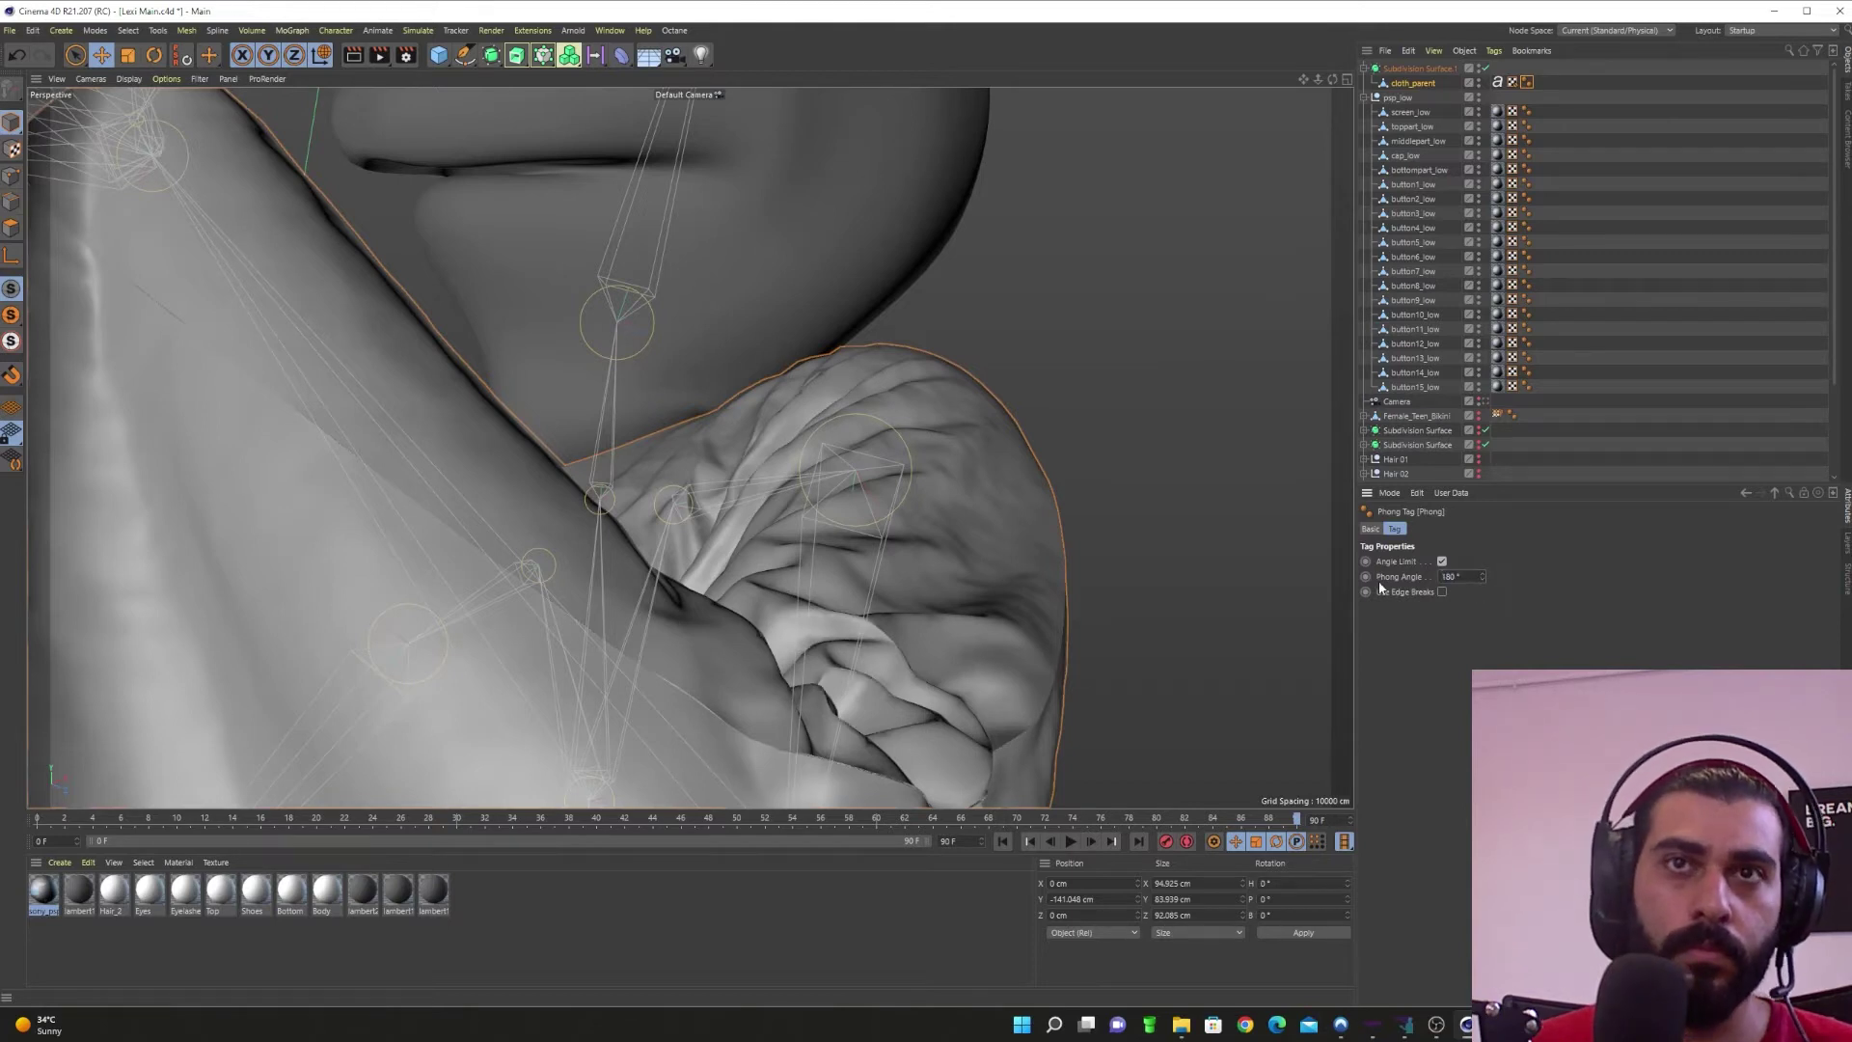
{"action": "left_click", "coordinate": [1442, 561]}
{"action": "left_click", "coordinate": [1444, 561]}
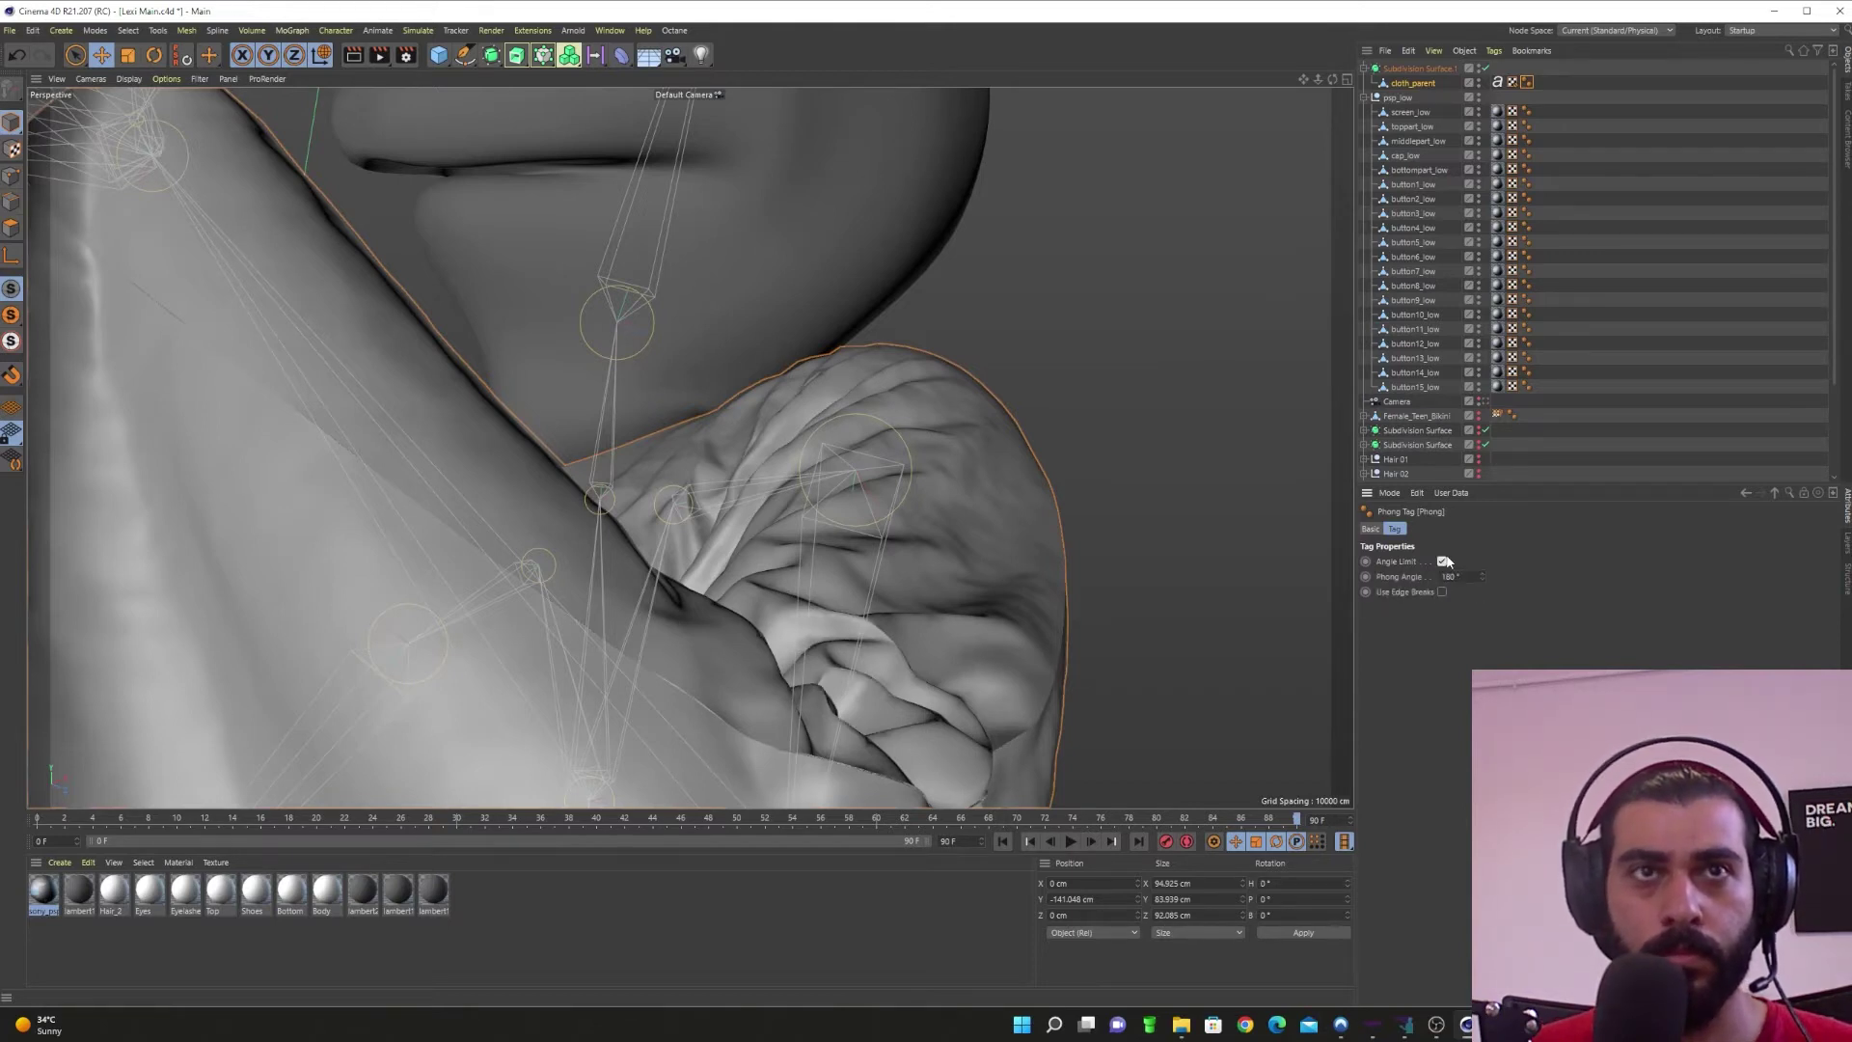
{"action": "left_click_drag", "start_coordinate": [943, 576], "coordinate": [829, 637], "text": "alt"}
{"action": "left_click_drag", "start_coordinate": [478, 646], "coordinate": [612, 622], "text": "alt"}
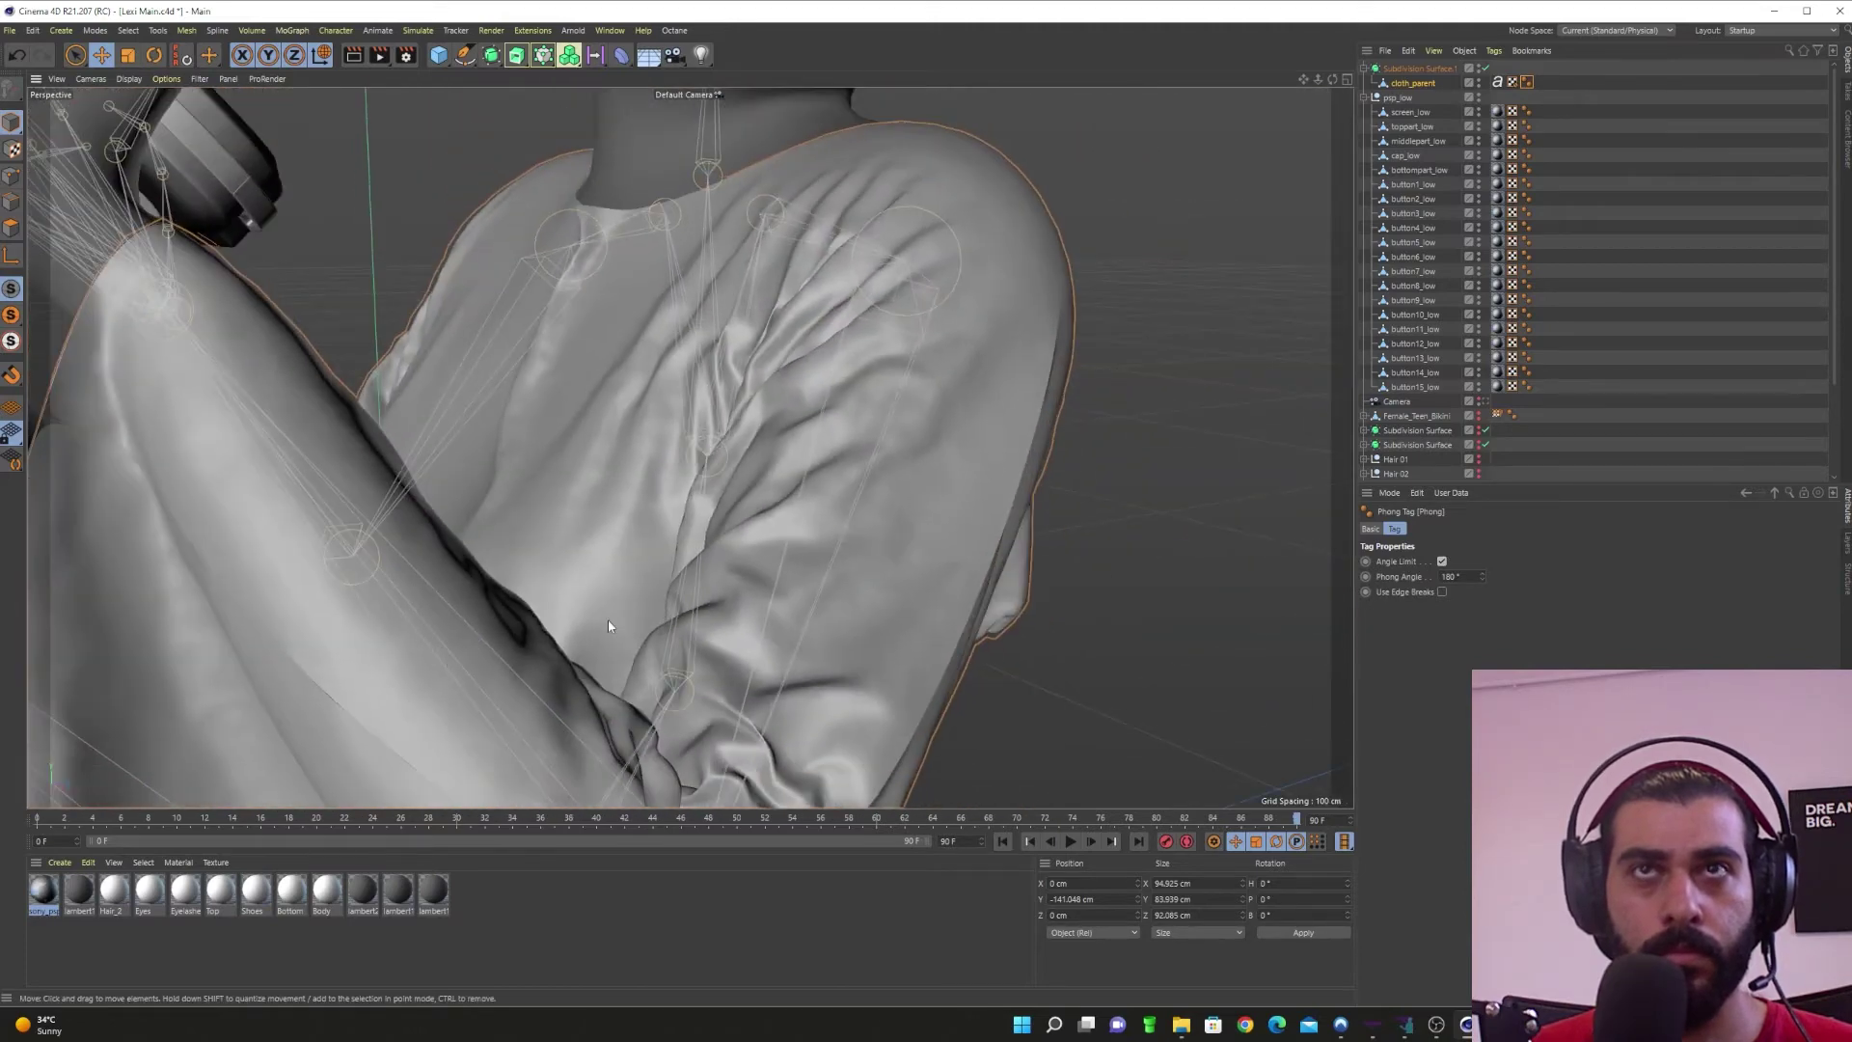
Step: Move the Phong tag from cloth_parent to its Subdivision Surface and check the shirt's remaining UVW tag
{"action": "scroll", "coordinate": [610, 621], "scroll_direction": "down", "scroll_amount": 6}
{"action": "left_click_drag", "start_coordinate": [1527, 83], "coordinate": [1520, 71]}
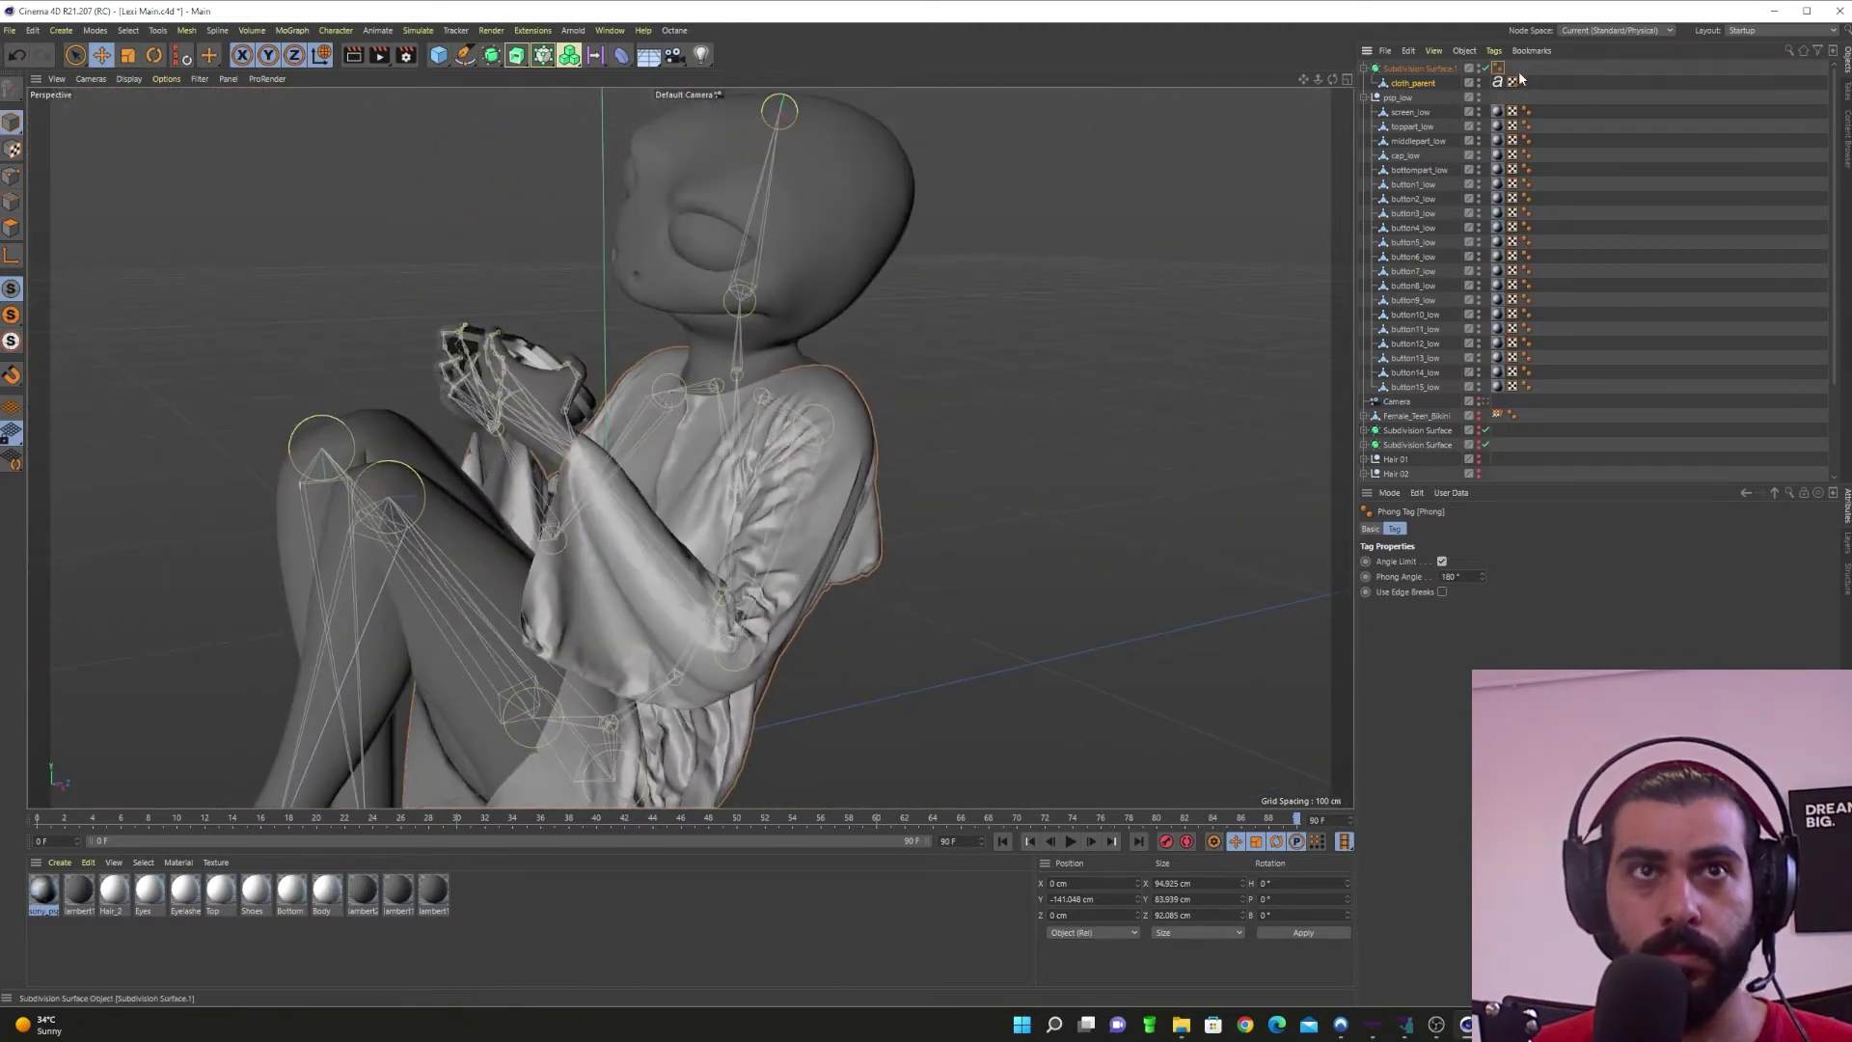
{"action": "left_click", "coordinate": [1513, 84]}
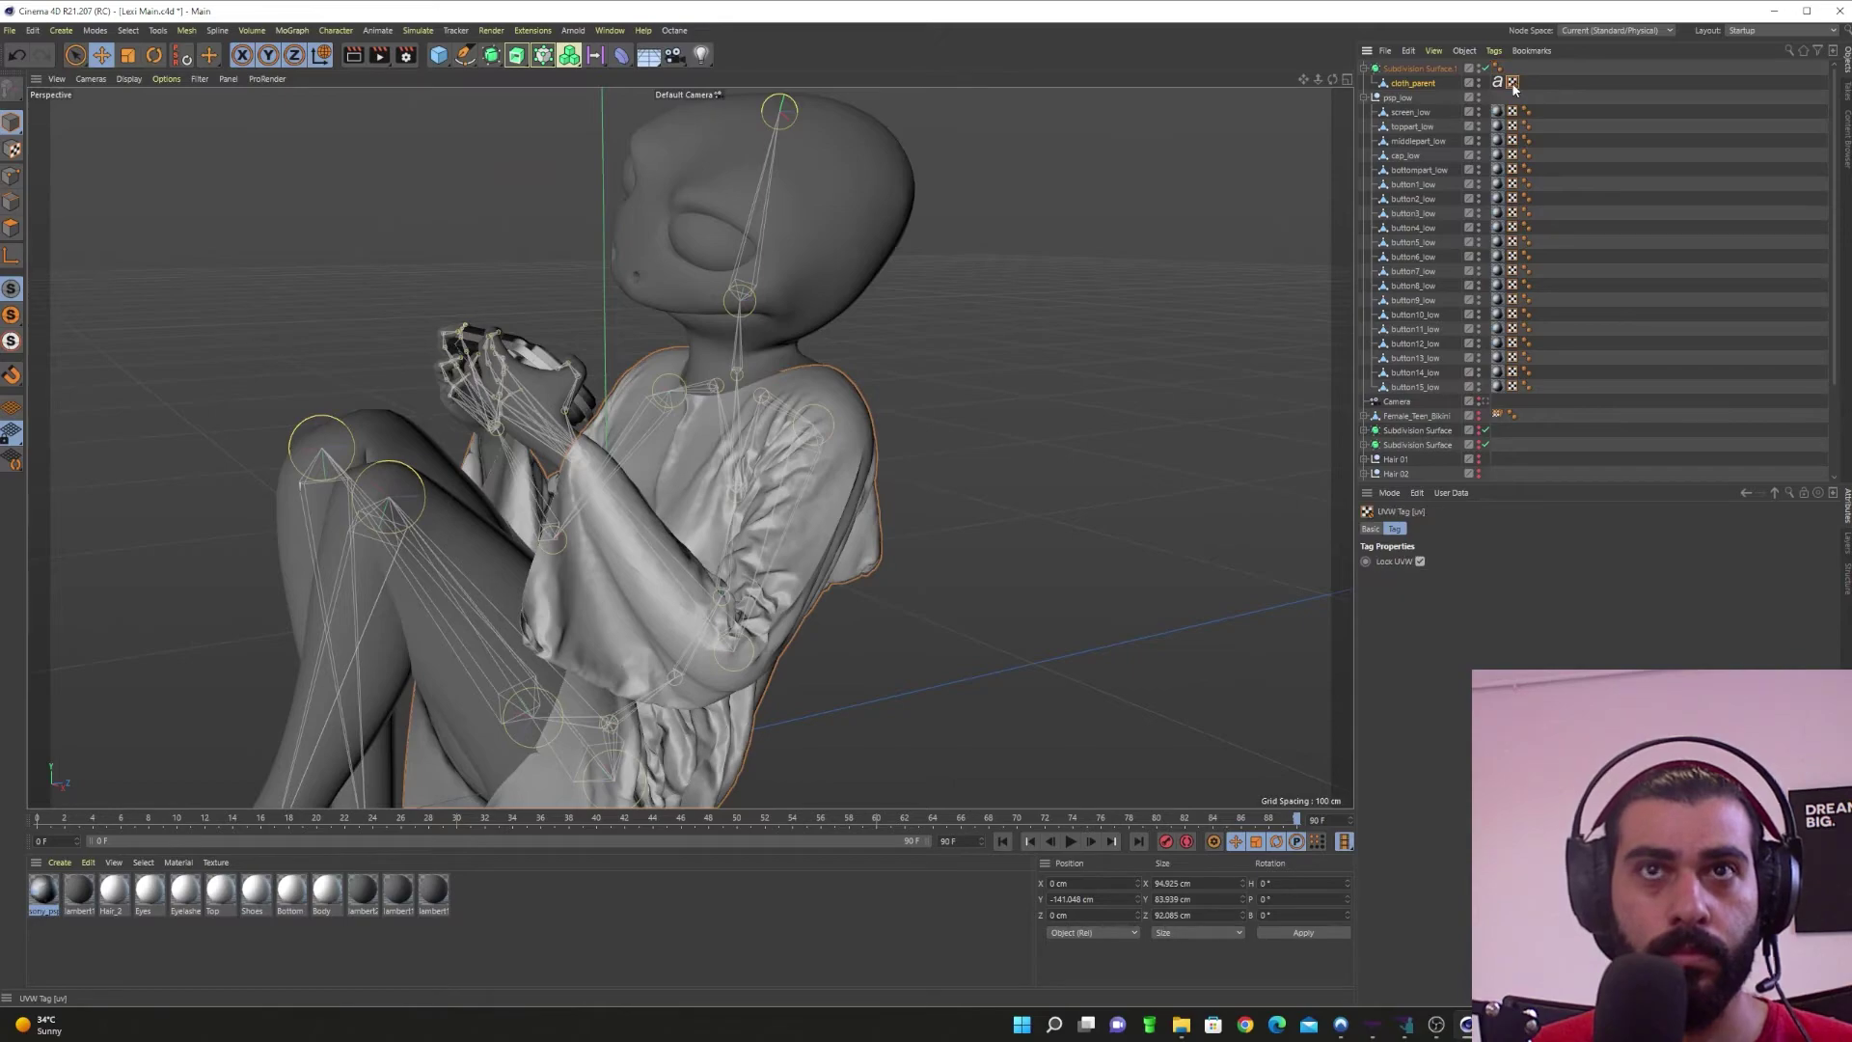
{"action": "left_click_drag", "start_coordinate": [869, 502], "coordinate": [831, 554], "text": "alt"}
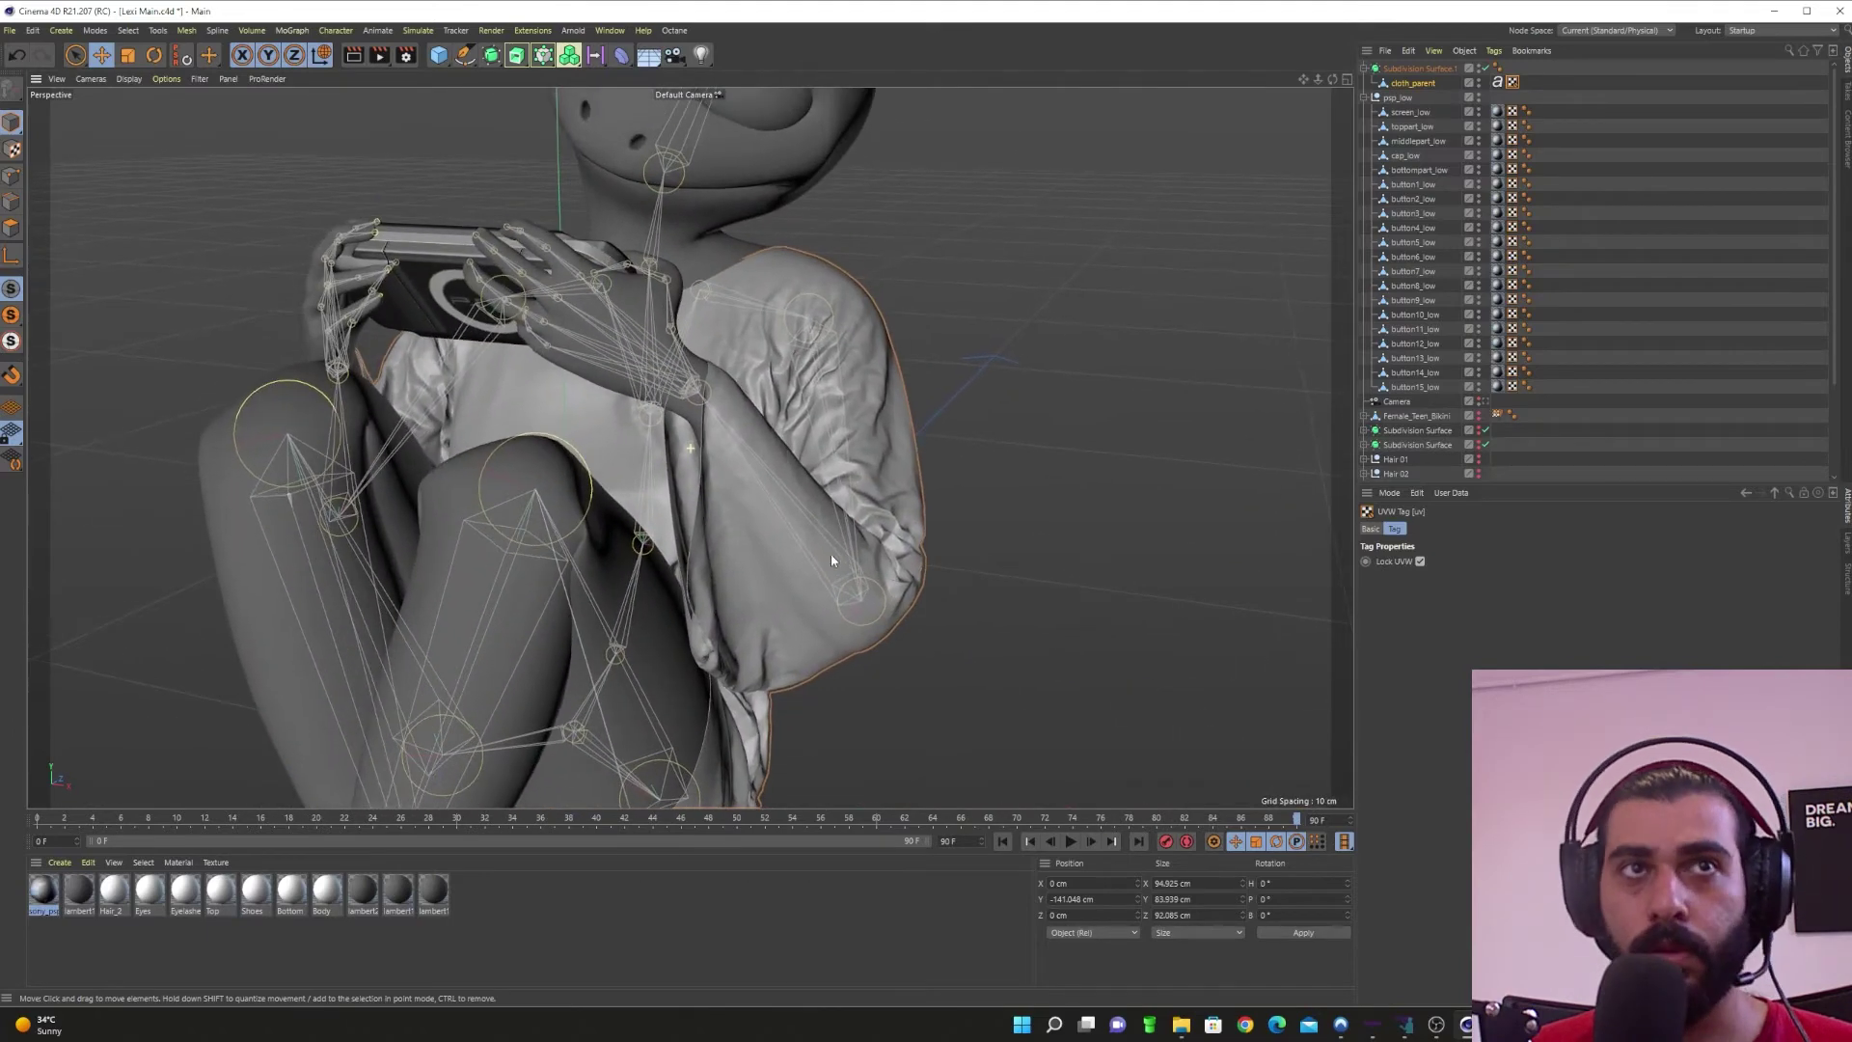
{"action": "left_click", "coordinate": [1414, 85]}
{"action": "right_click", "coordinate": [1413, 85]}
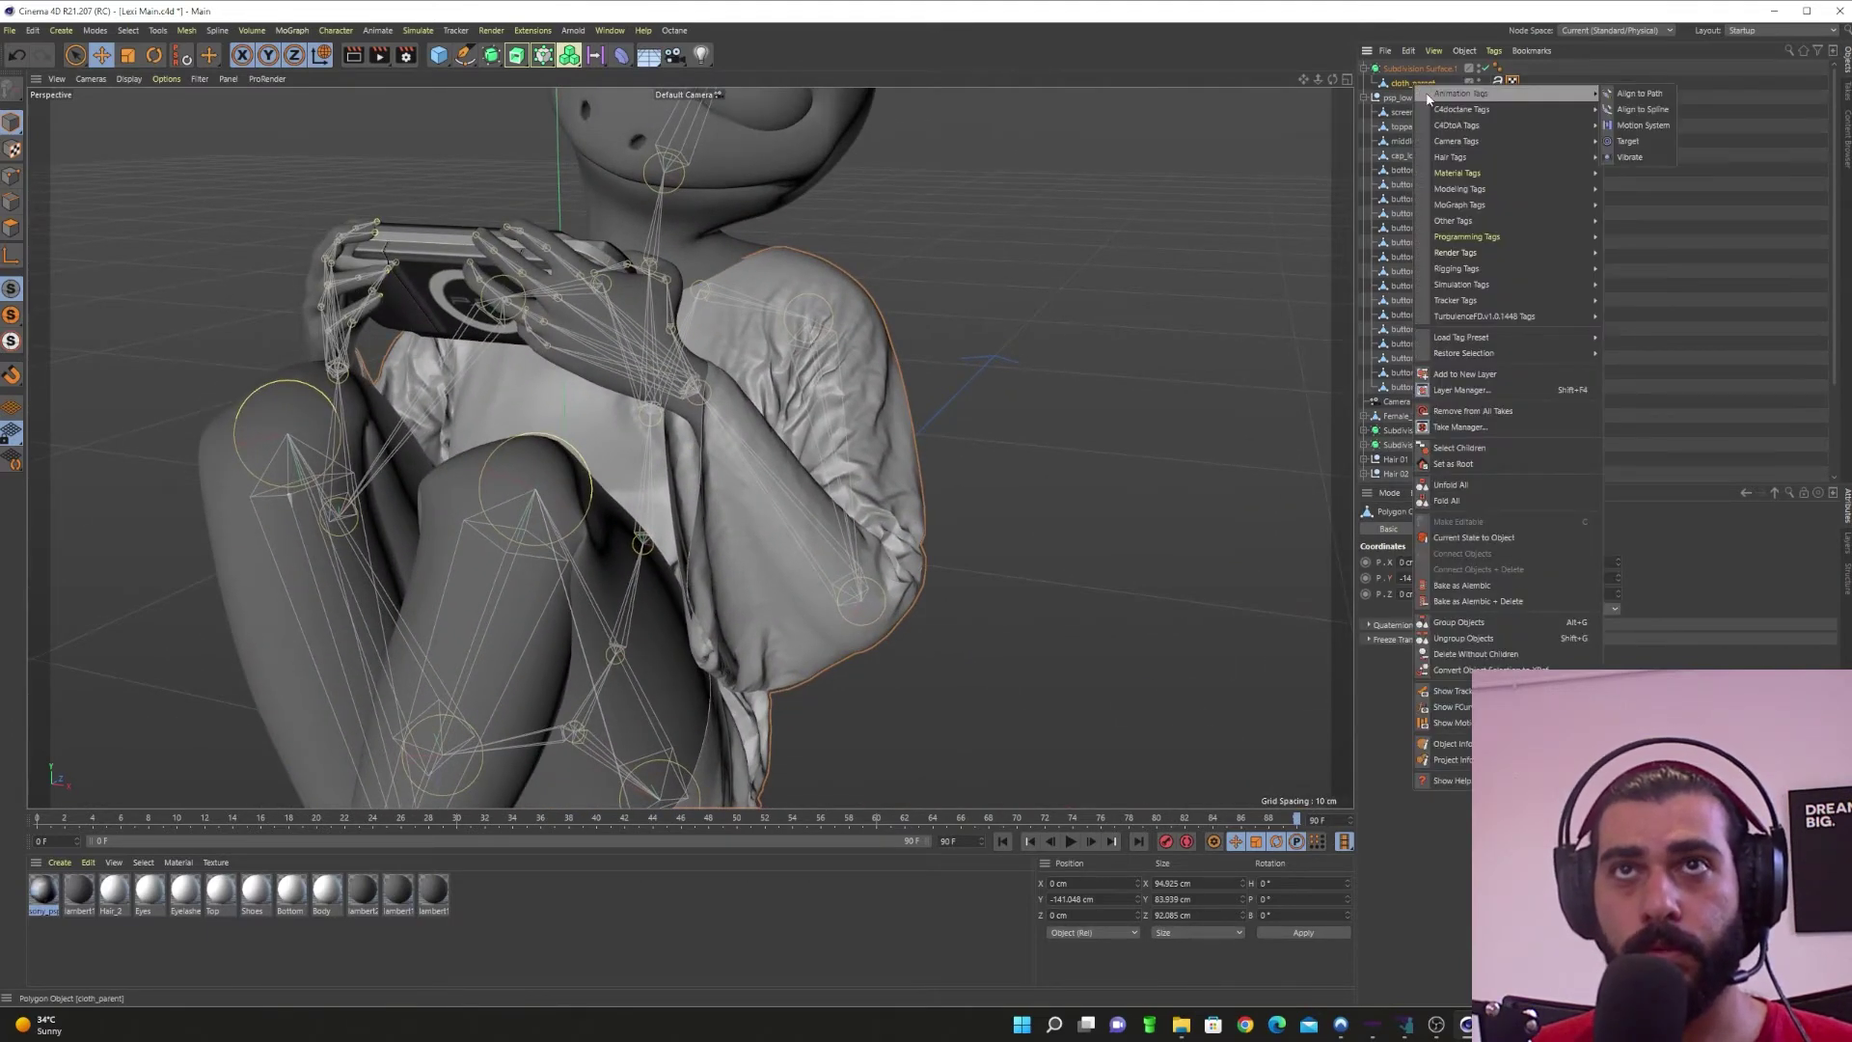
{"action": "mouse_move", "coordinate": [1474, 293]}
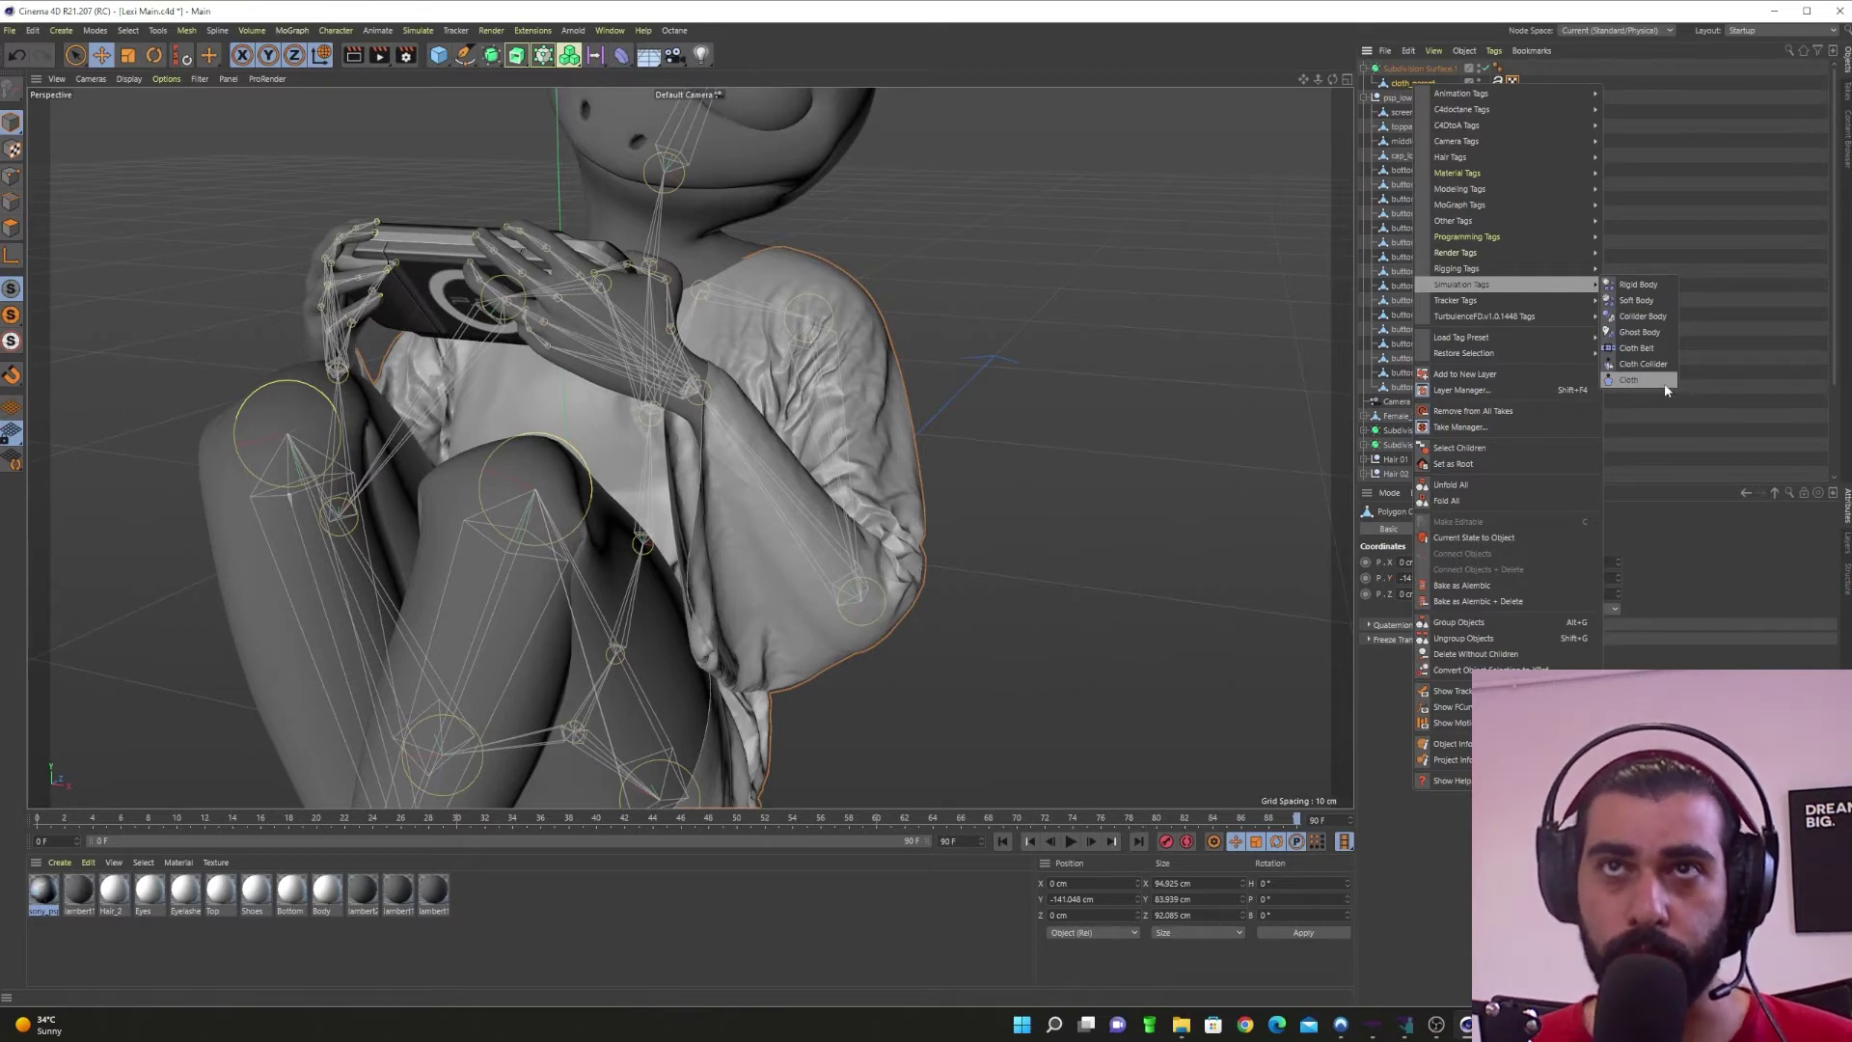
{"action": "left_click", "coordinate": [632, 43]}
{"action": "left_click", "coordinate": [626, 53]}
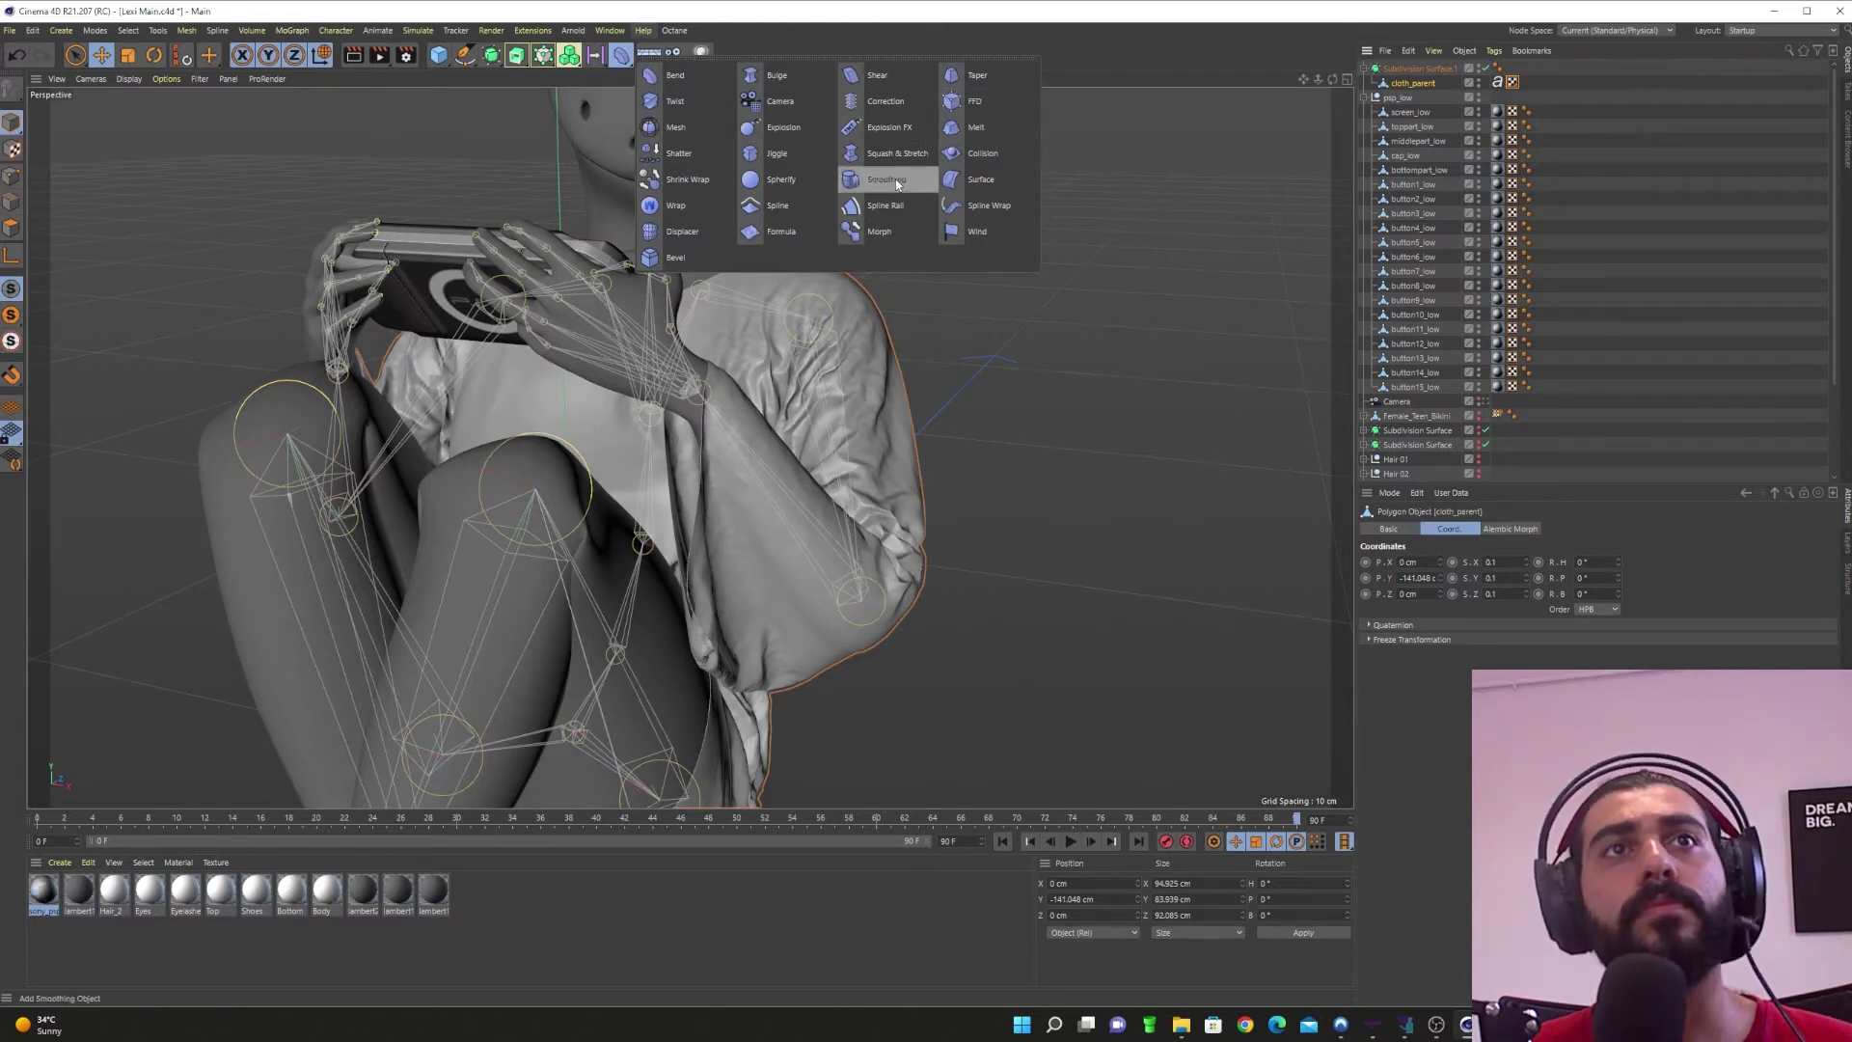
Step: Try a Cloth simulation tag on cloth_parent, review its Forces and Dresser settings, and remove the tag
{"action": "right_click", "coordinate": [1417, 83]}
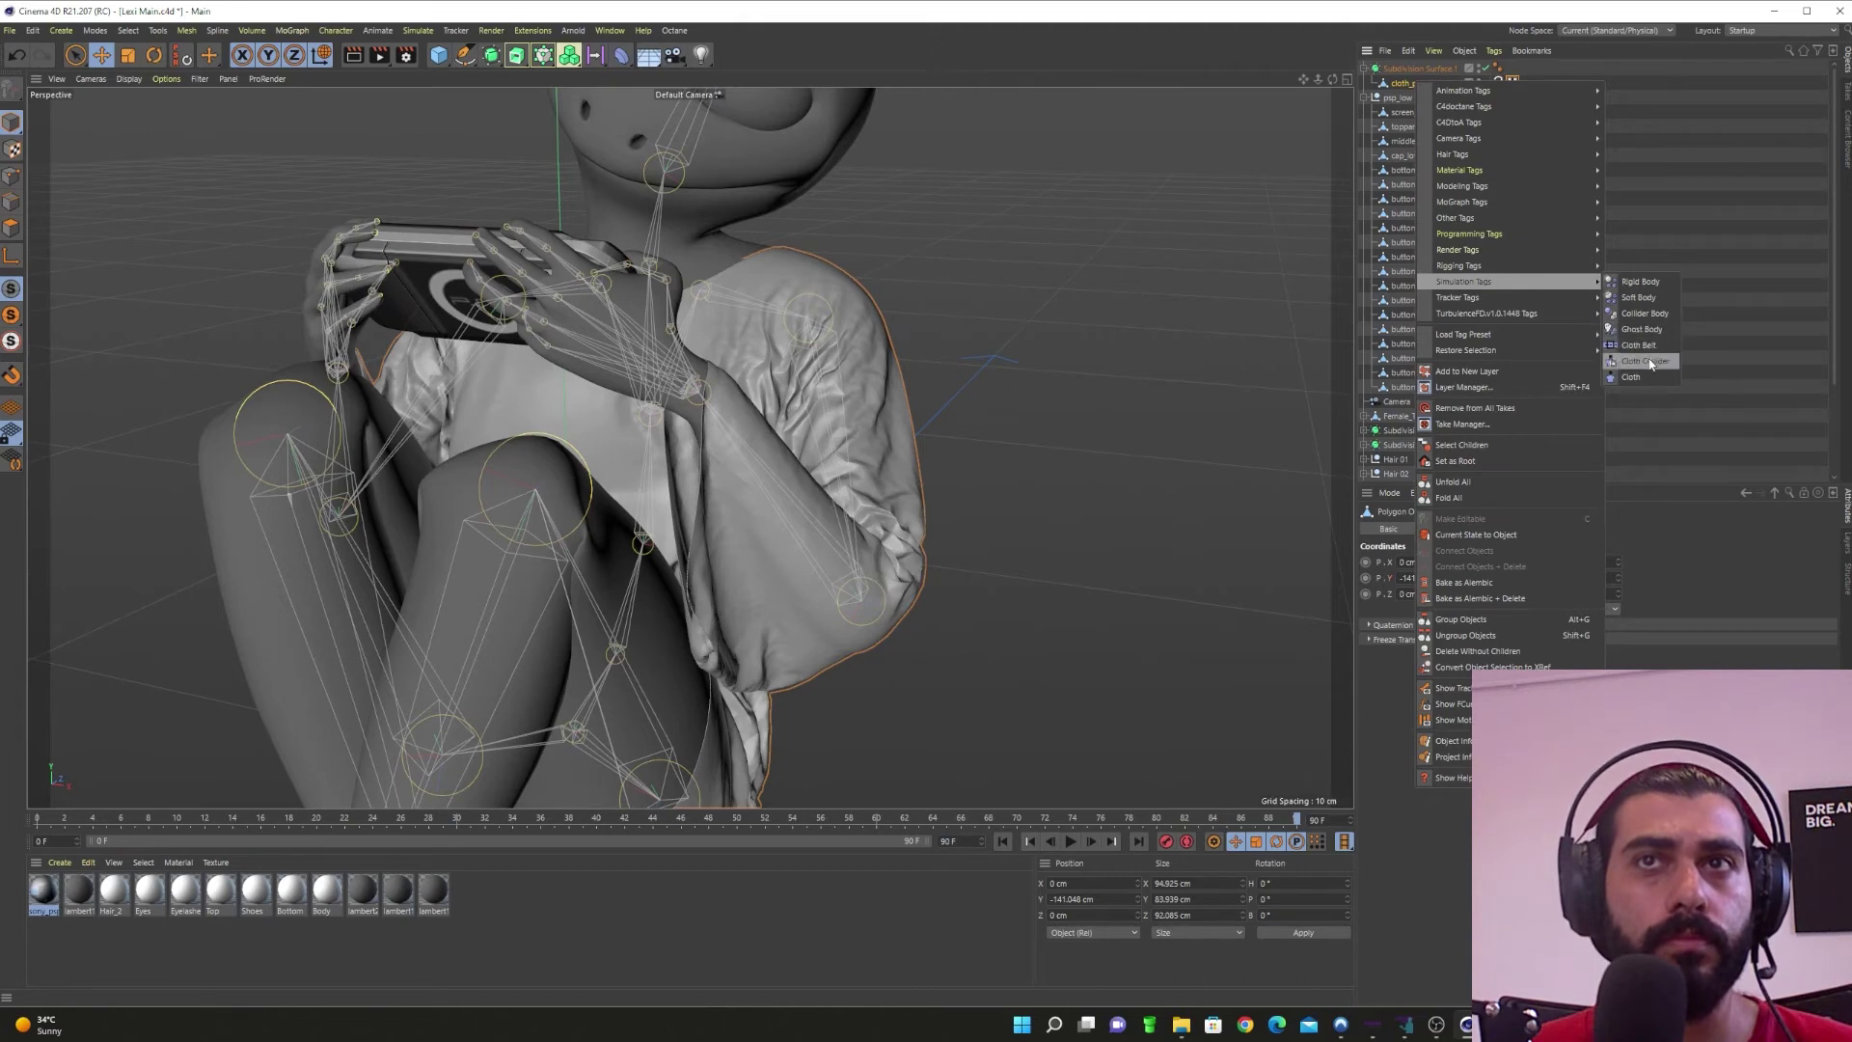
{"action": "left_click", "coordinate": [1650, 376]}
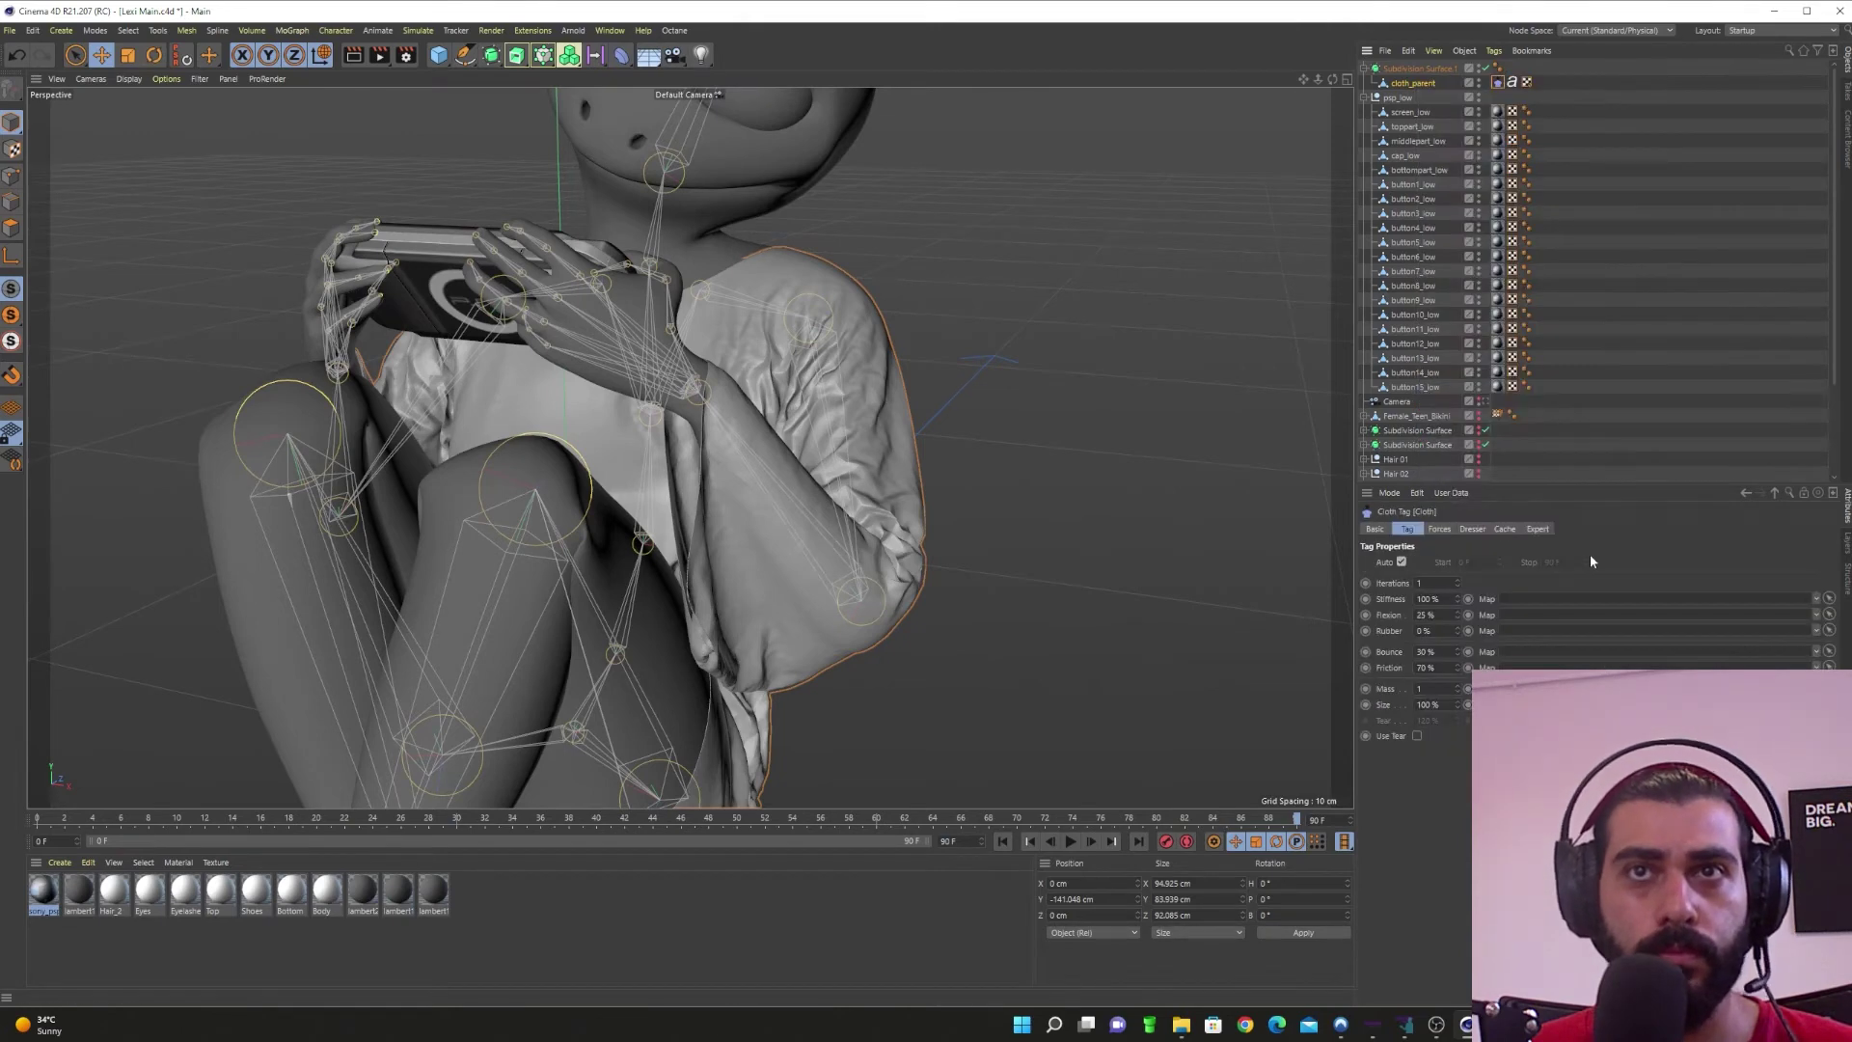
{"action": "left_click", "coordinate": [1442, 529]}
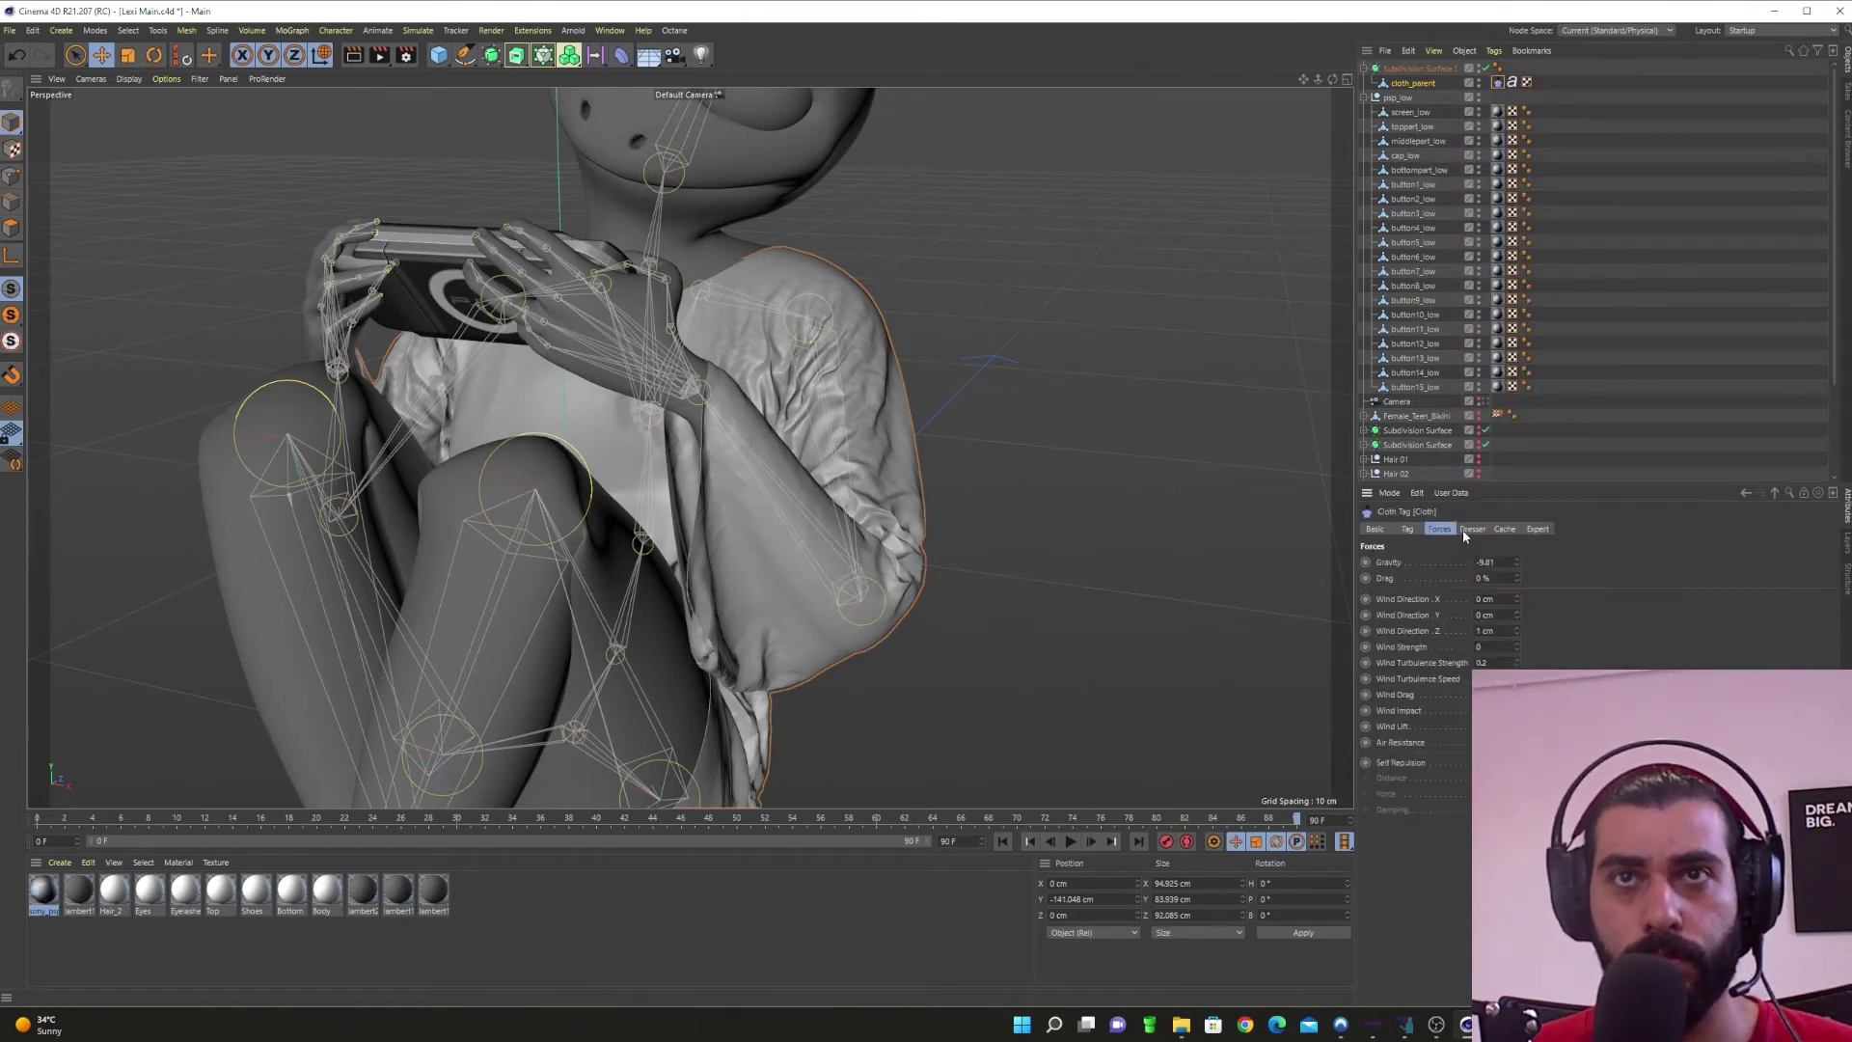
{"action": "left_click", "coordinate": [1474, 529]}
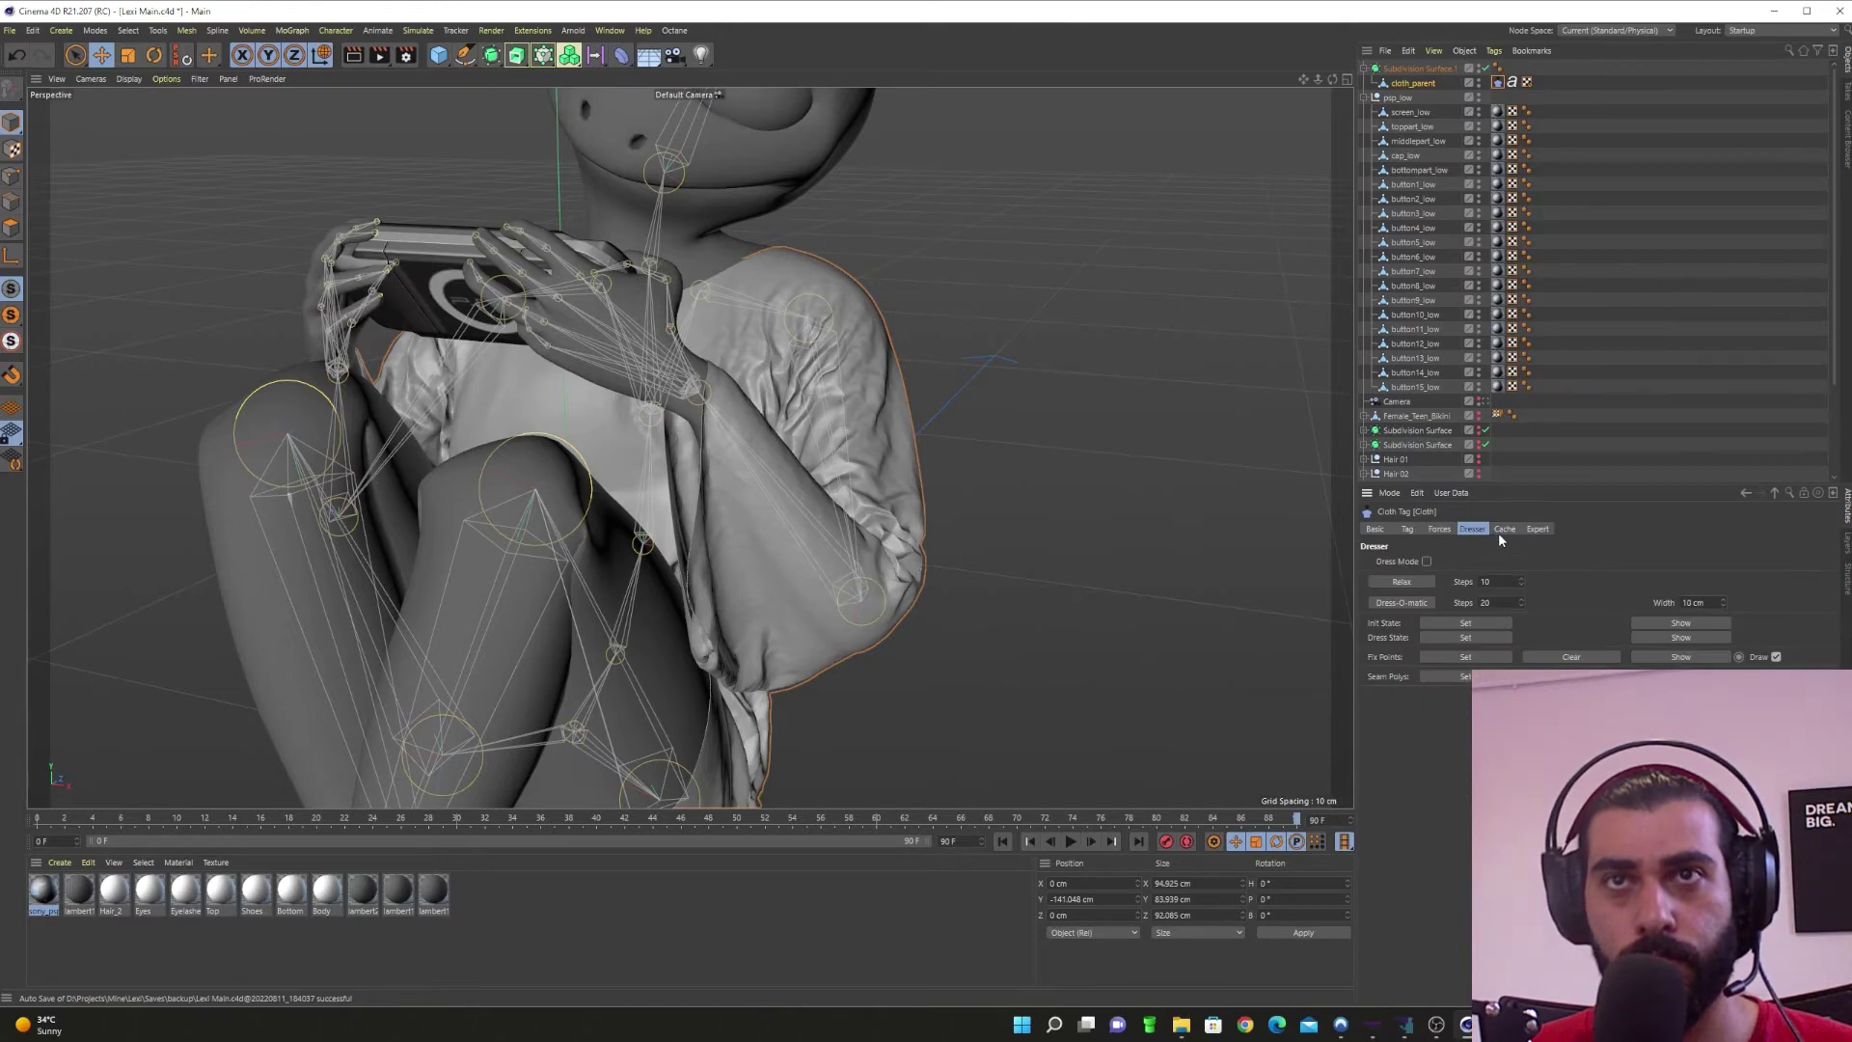
{"action": "left_click", "coordinate": [1409, 530]}
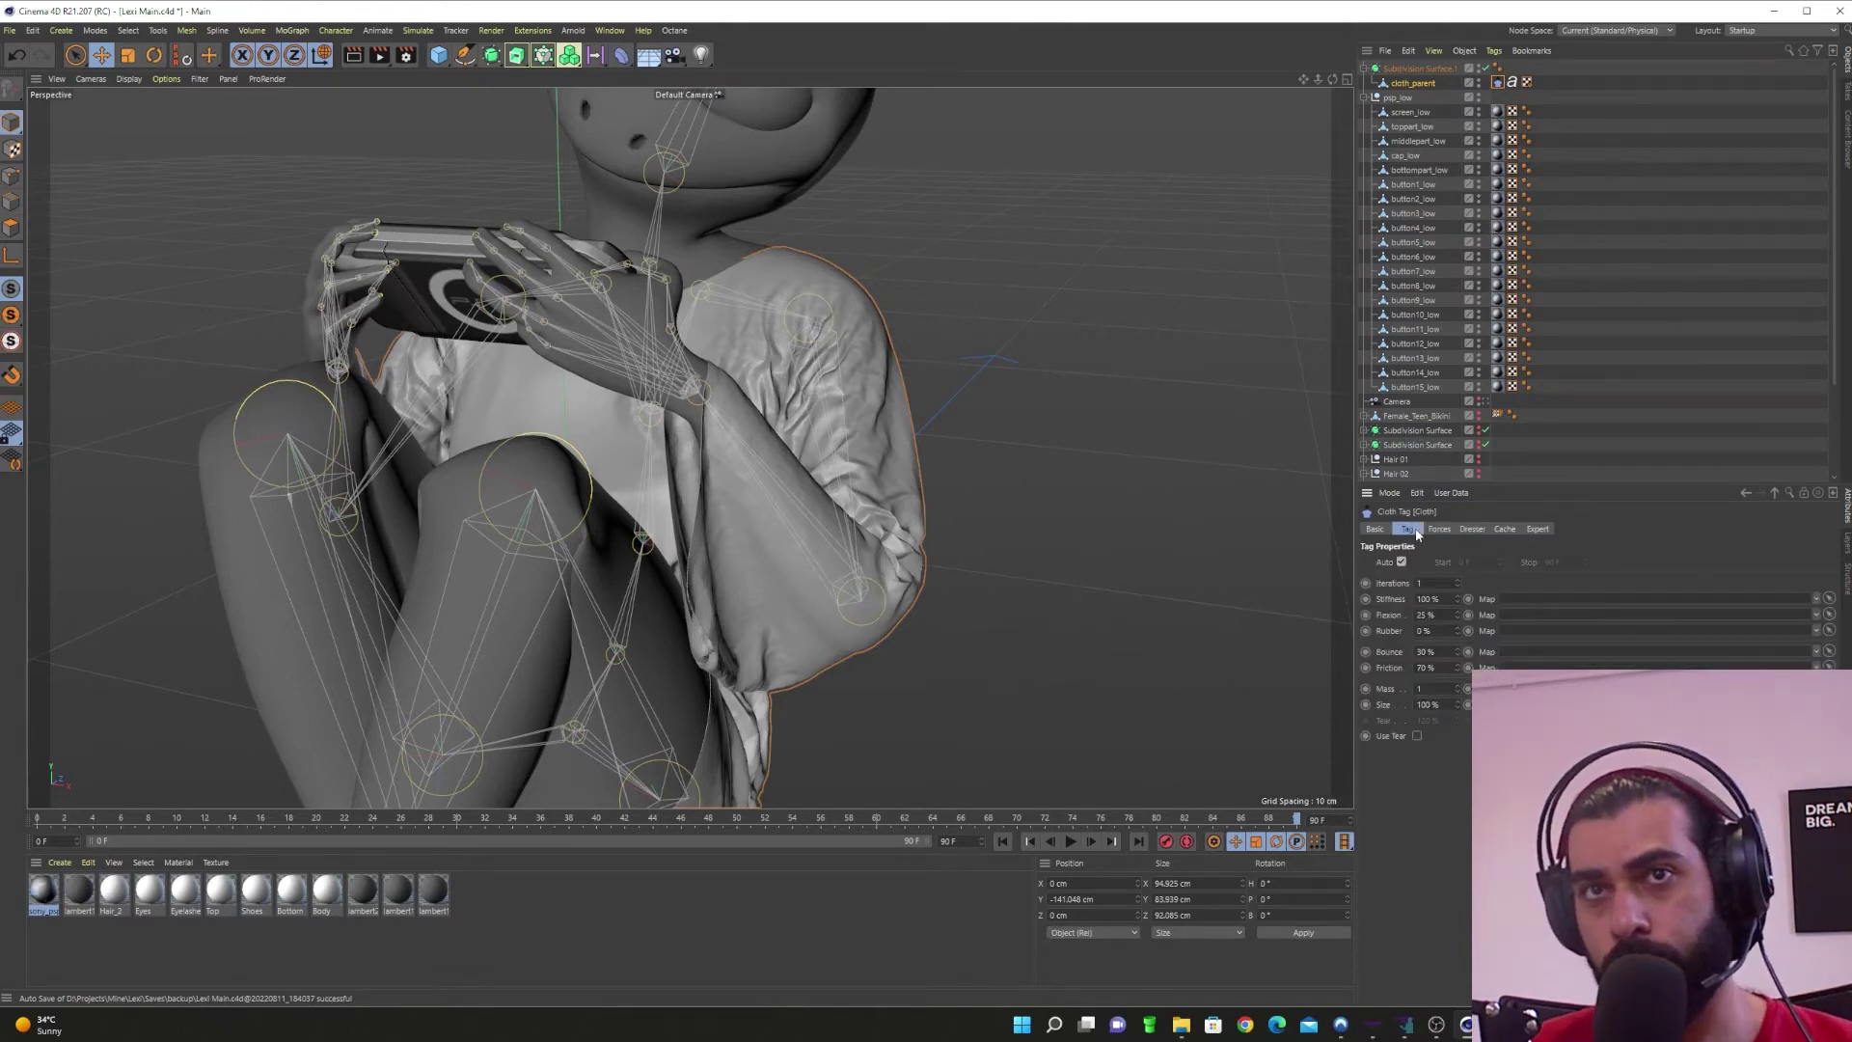
{"action": "key", "text": "Delete"}
{"action": "right_click", "coordinate": [1405, 87]}
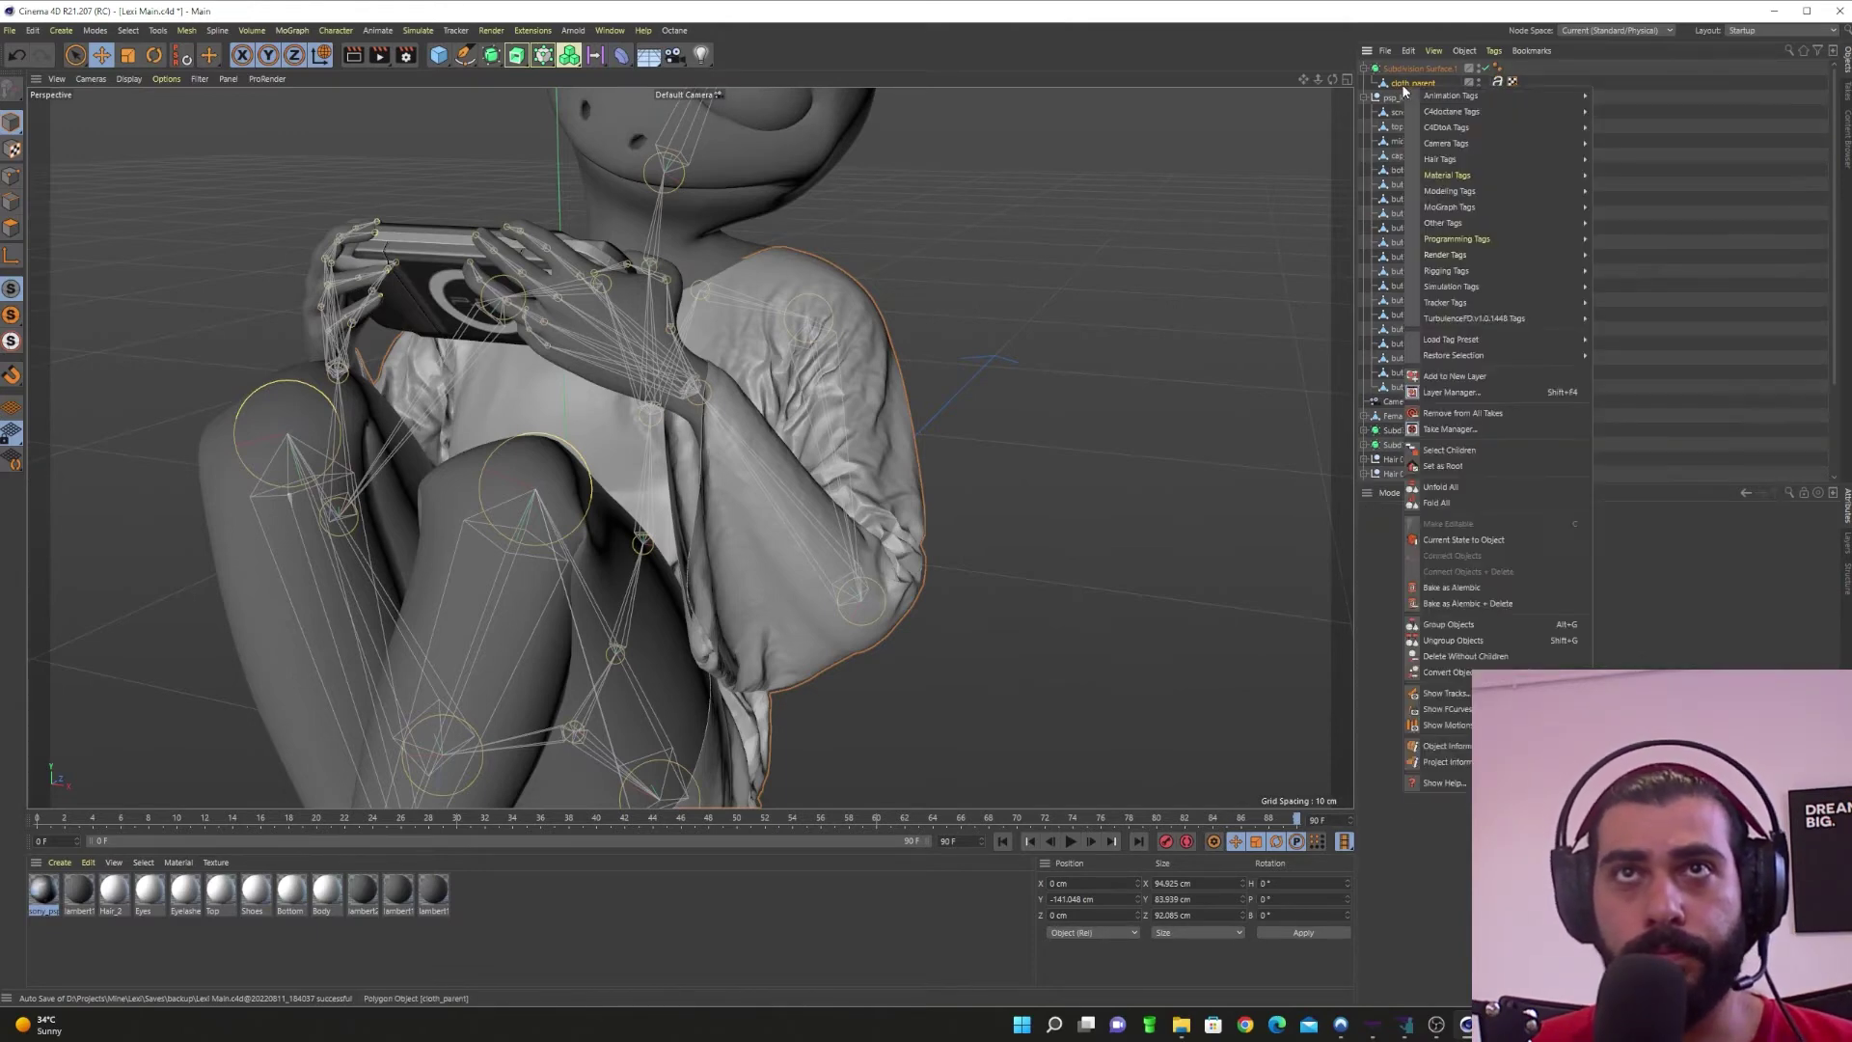
{"action": "left_click", "coordinate": [1393, 85]}
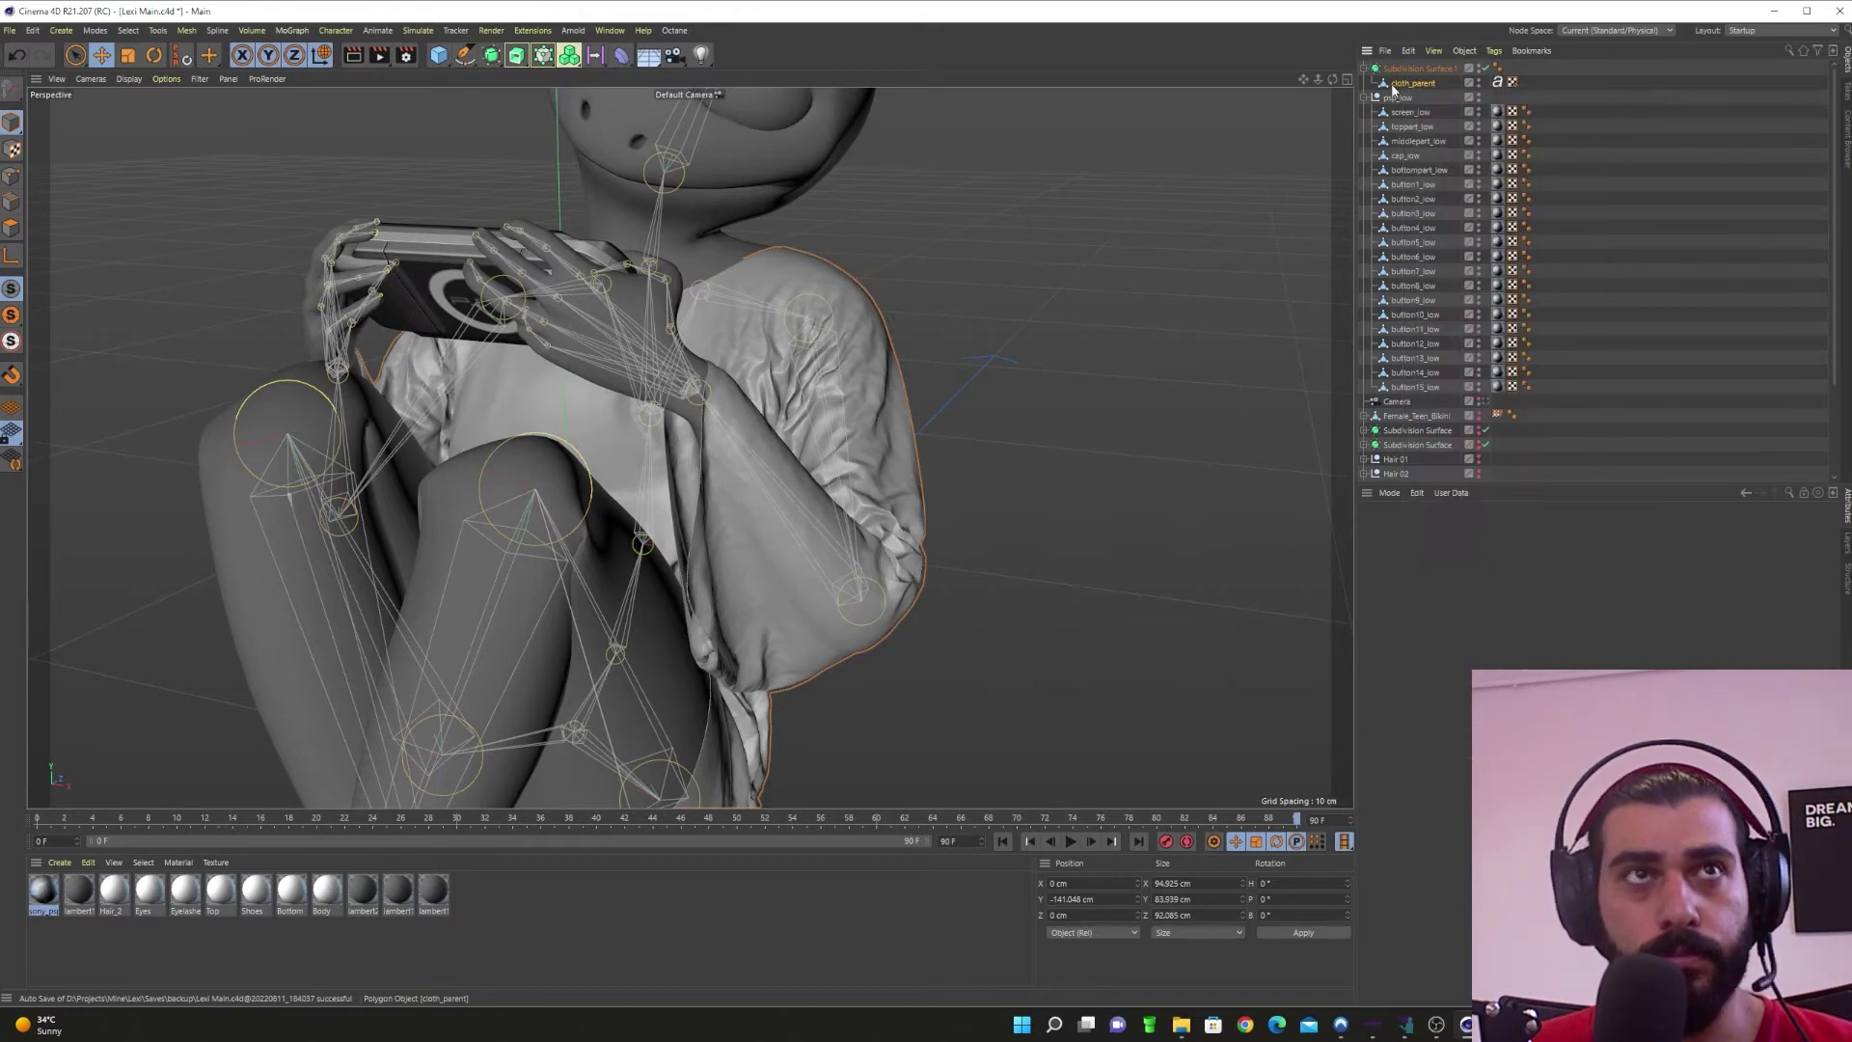
Step: Add a Cloth Surface generator and nest cloth_parent directly under it, with the shirt's Subdivision Surface as a sibling
{"action": "left_click", "coordinate": [516, 55]}
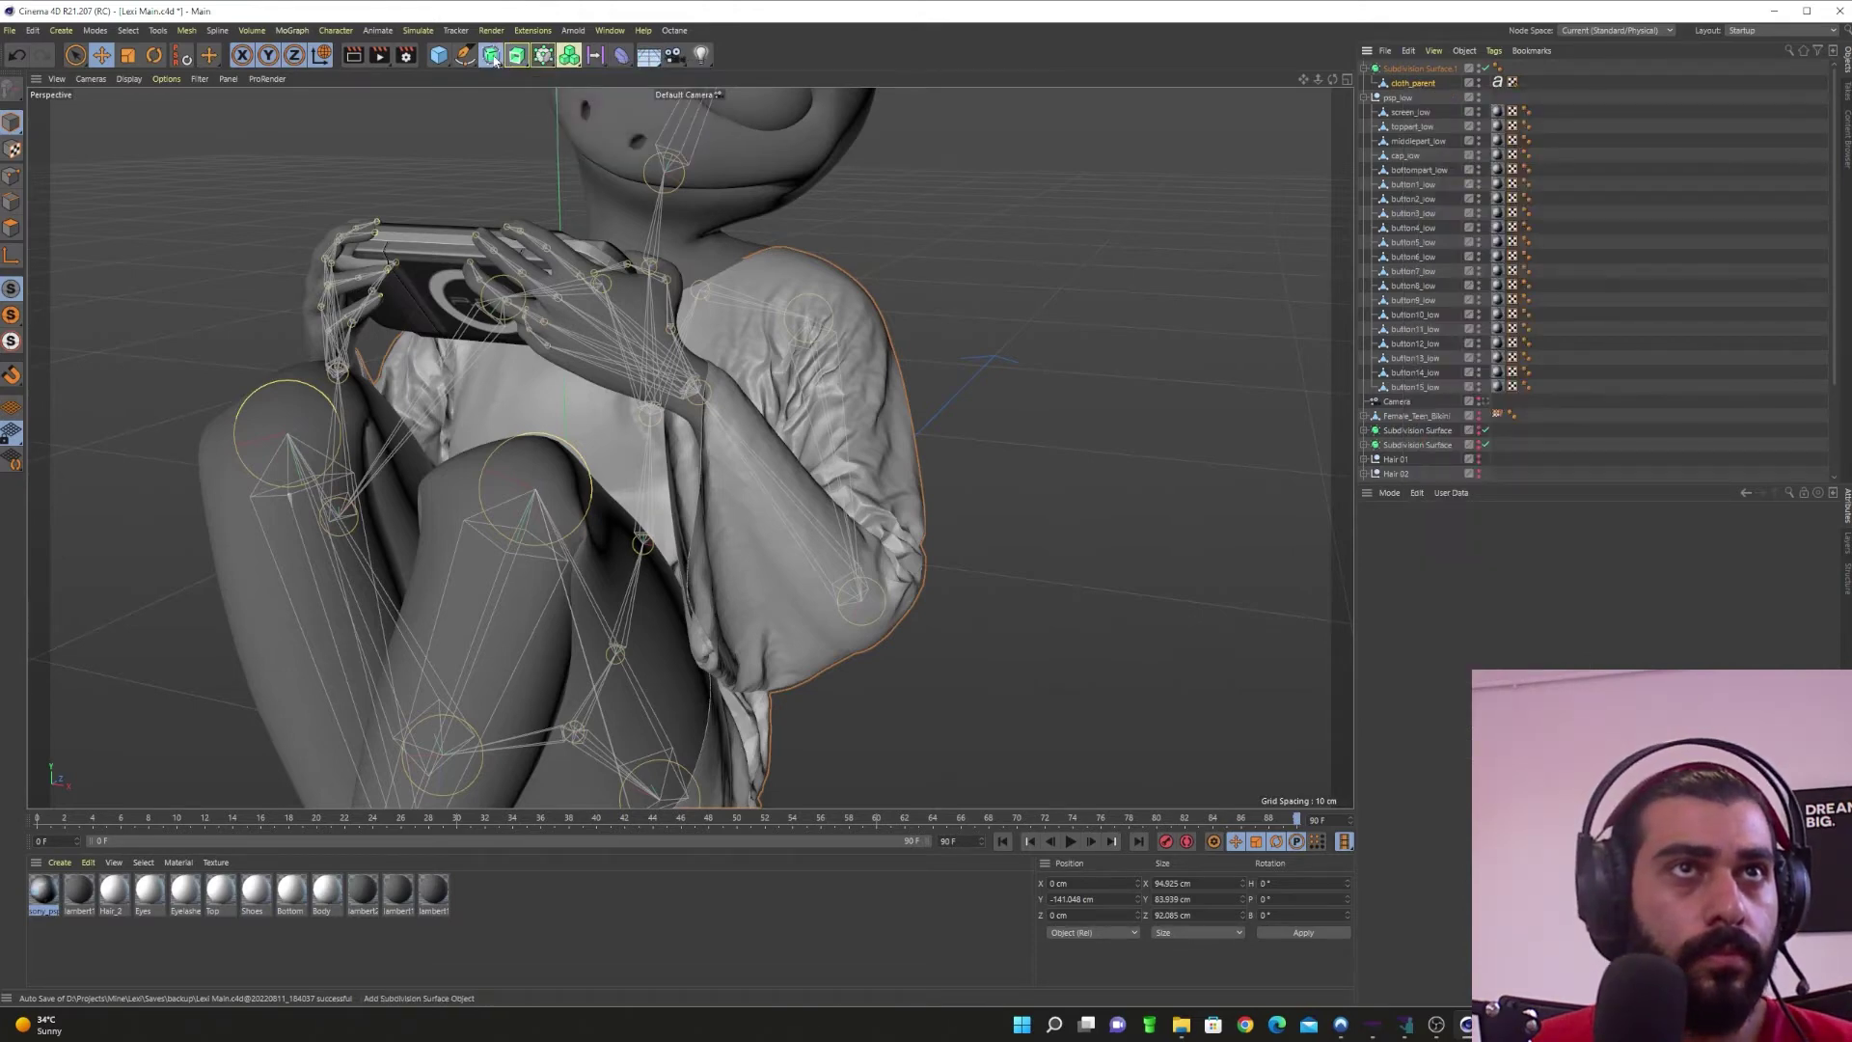
{"action": "left_click", "coordinate": [491, 55]}
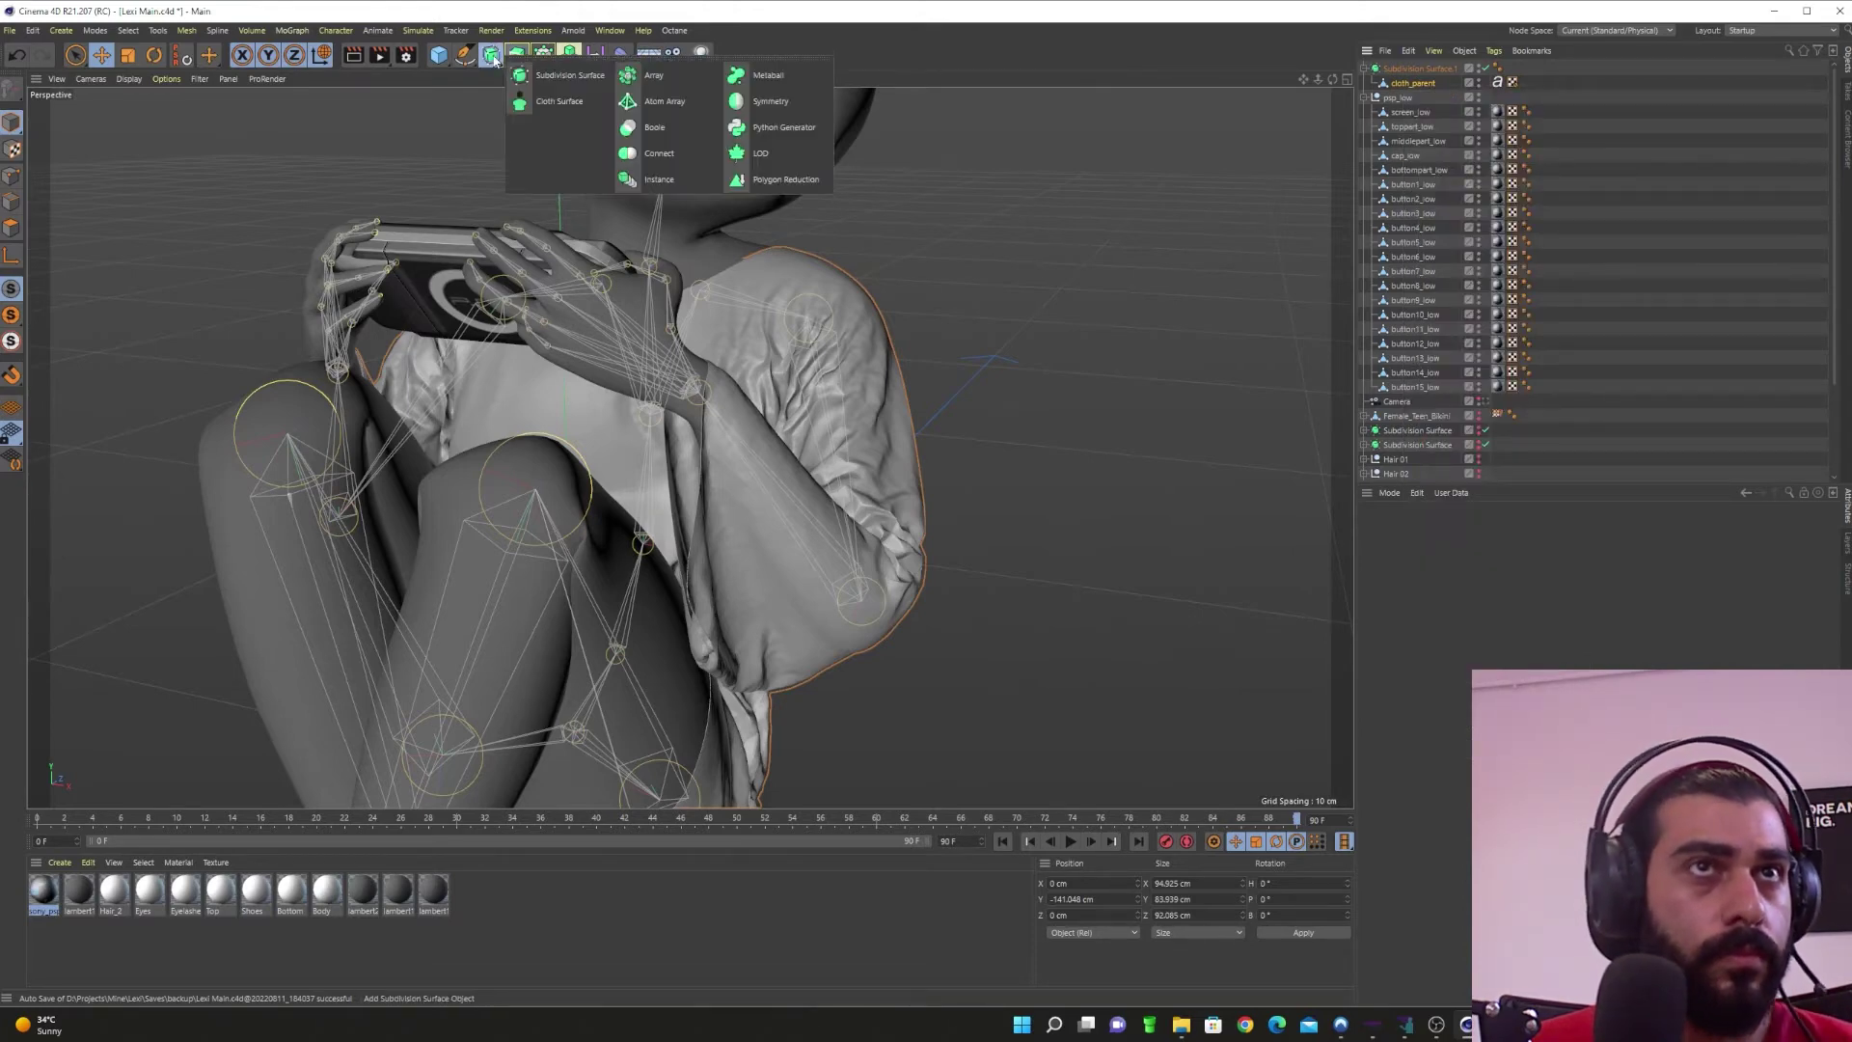
{"action": "left_click", "coordinate": [553, 110]}
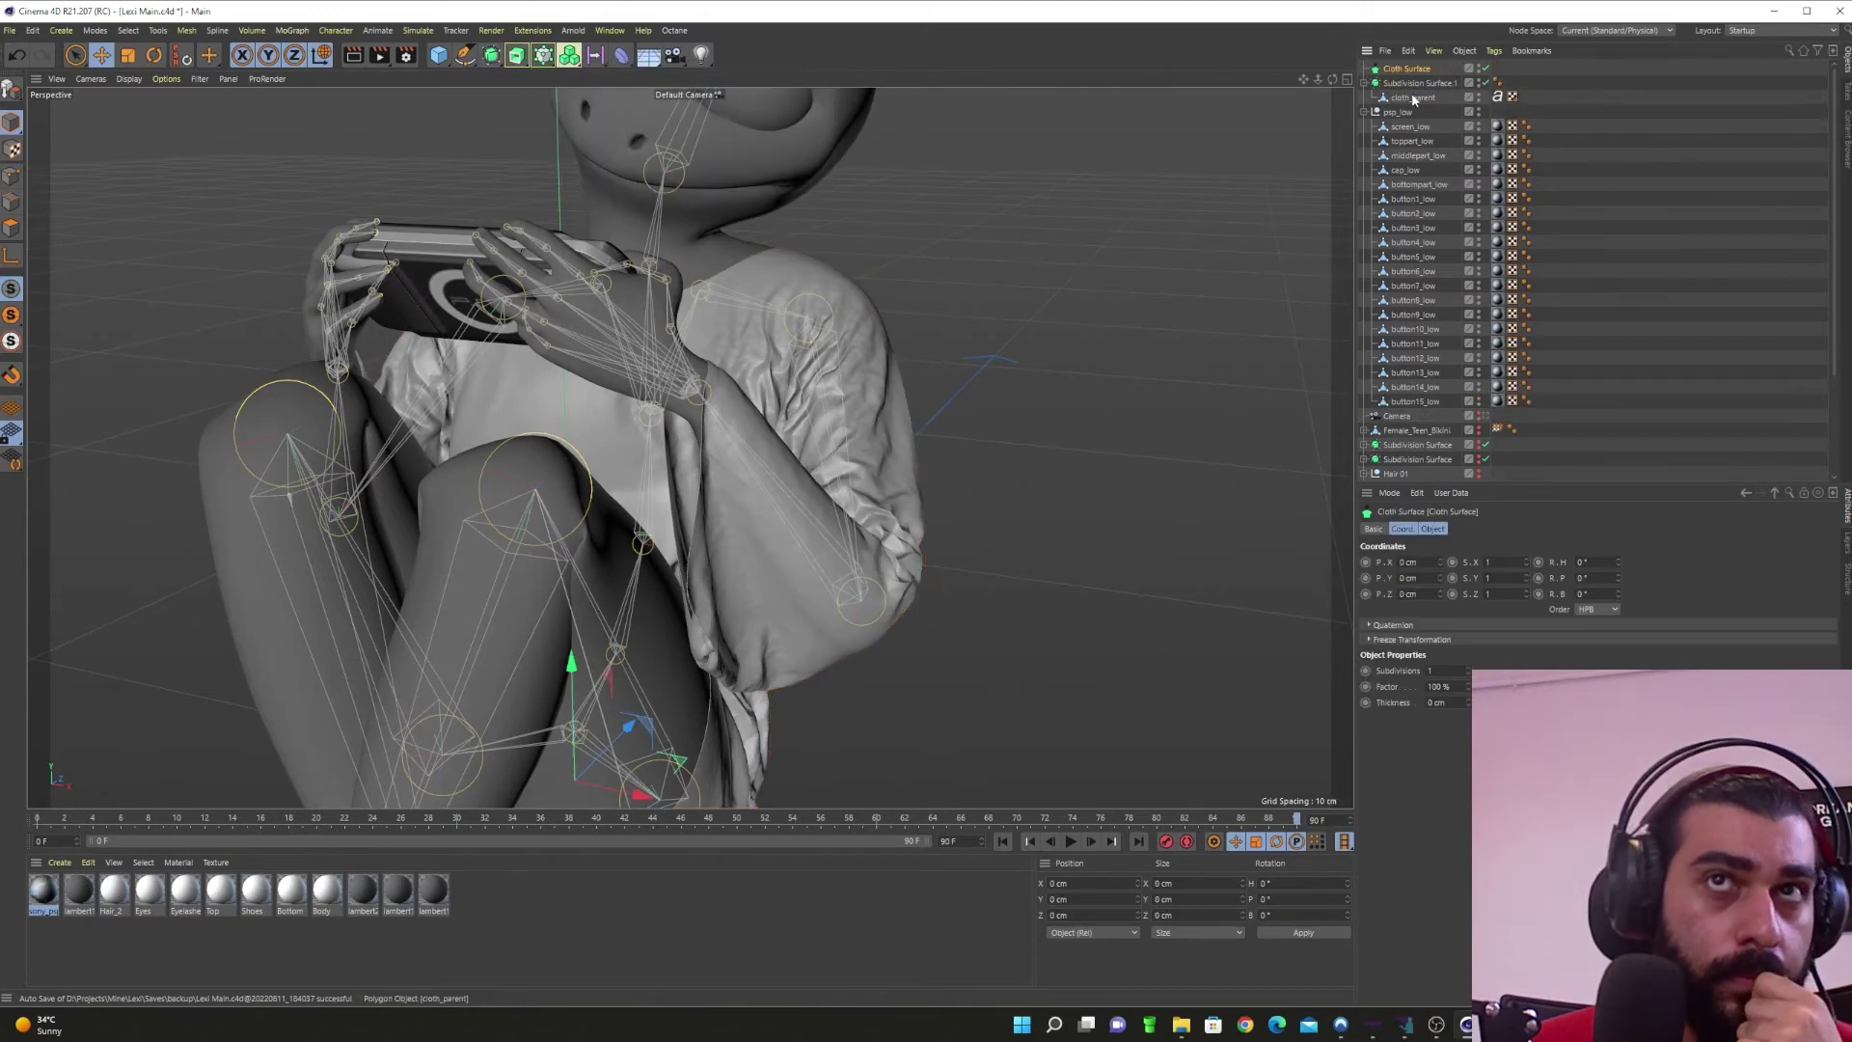
{"action": "left_click_drag", "start_coordinate": [1409, 69], "coordinate": [1406, 71]}
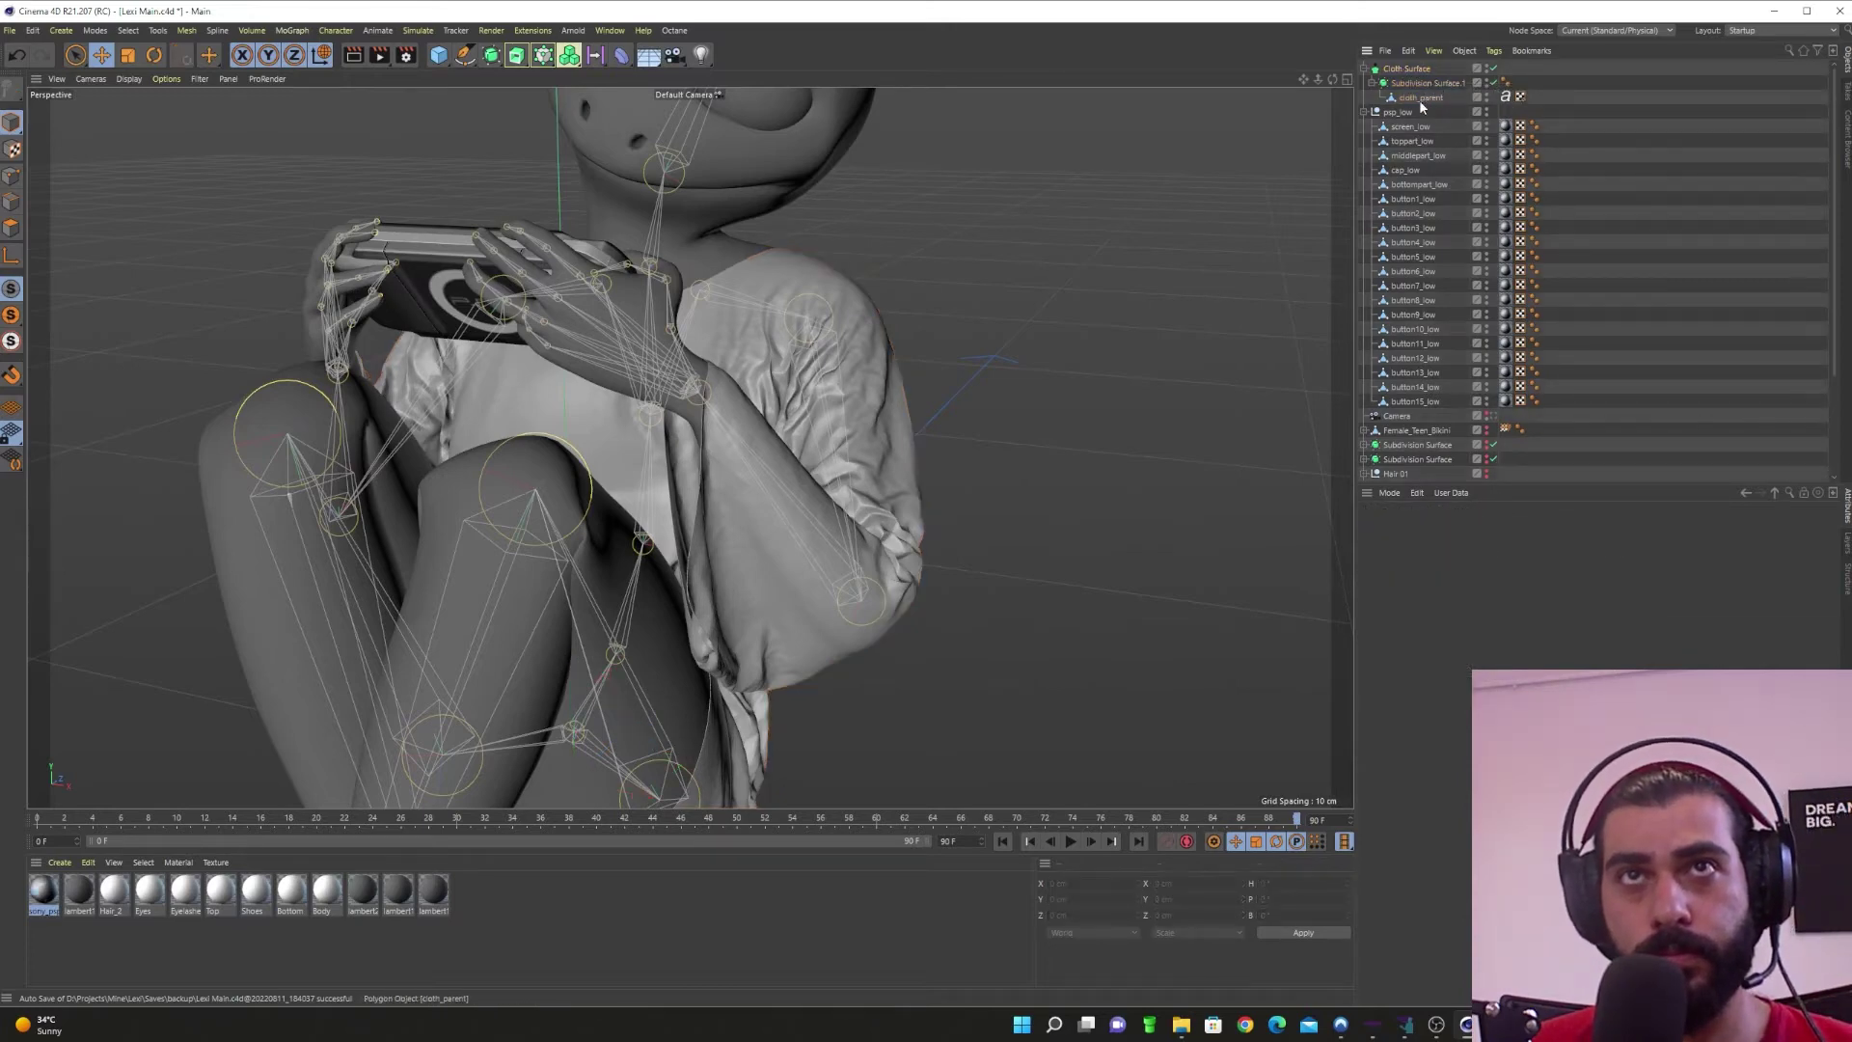
{"action": "left_click_drag", "start_coordinate": [1416, 98], "coordinate": [1404, 72]}
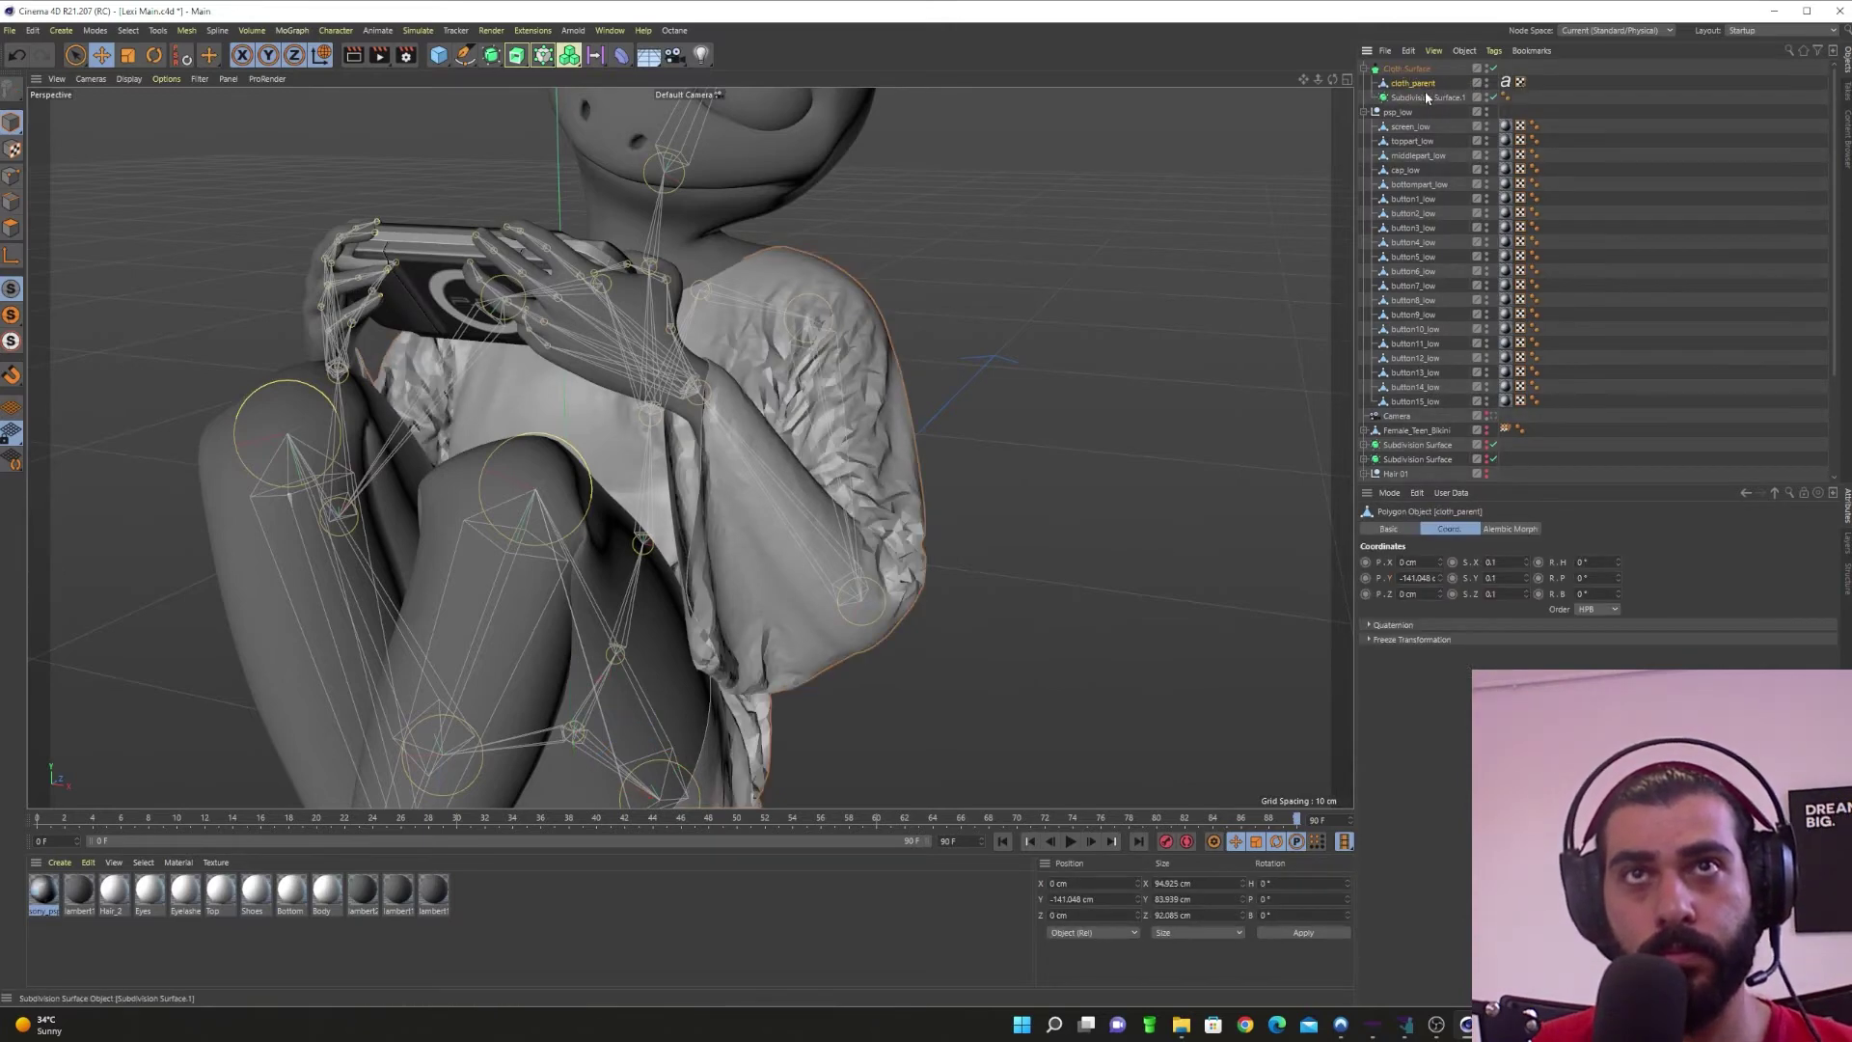
Step: Disable the shirt's Subdivision Surface, keep the Cloth Surface enabled, and show the Cloth Surface's properties
{"action": "left_click", "coordinate": [1429, 97]}
{"action": "left_click", "coordinate": [1492, 97]}
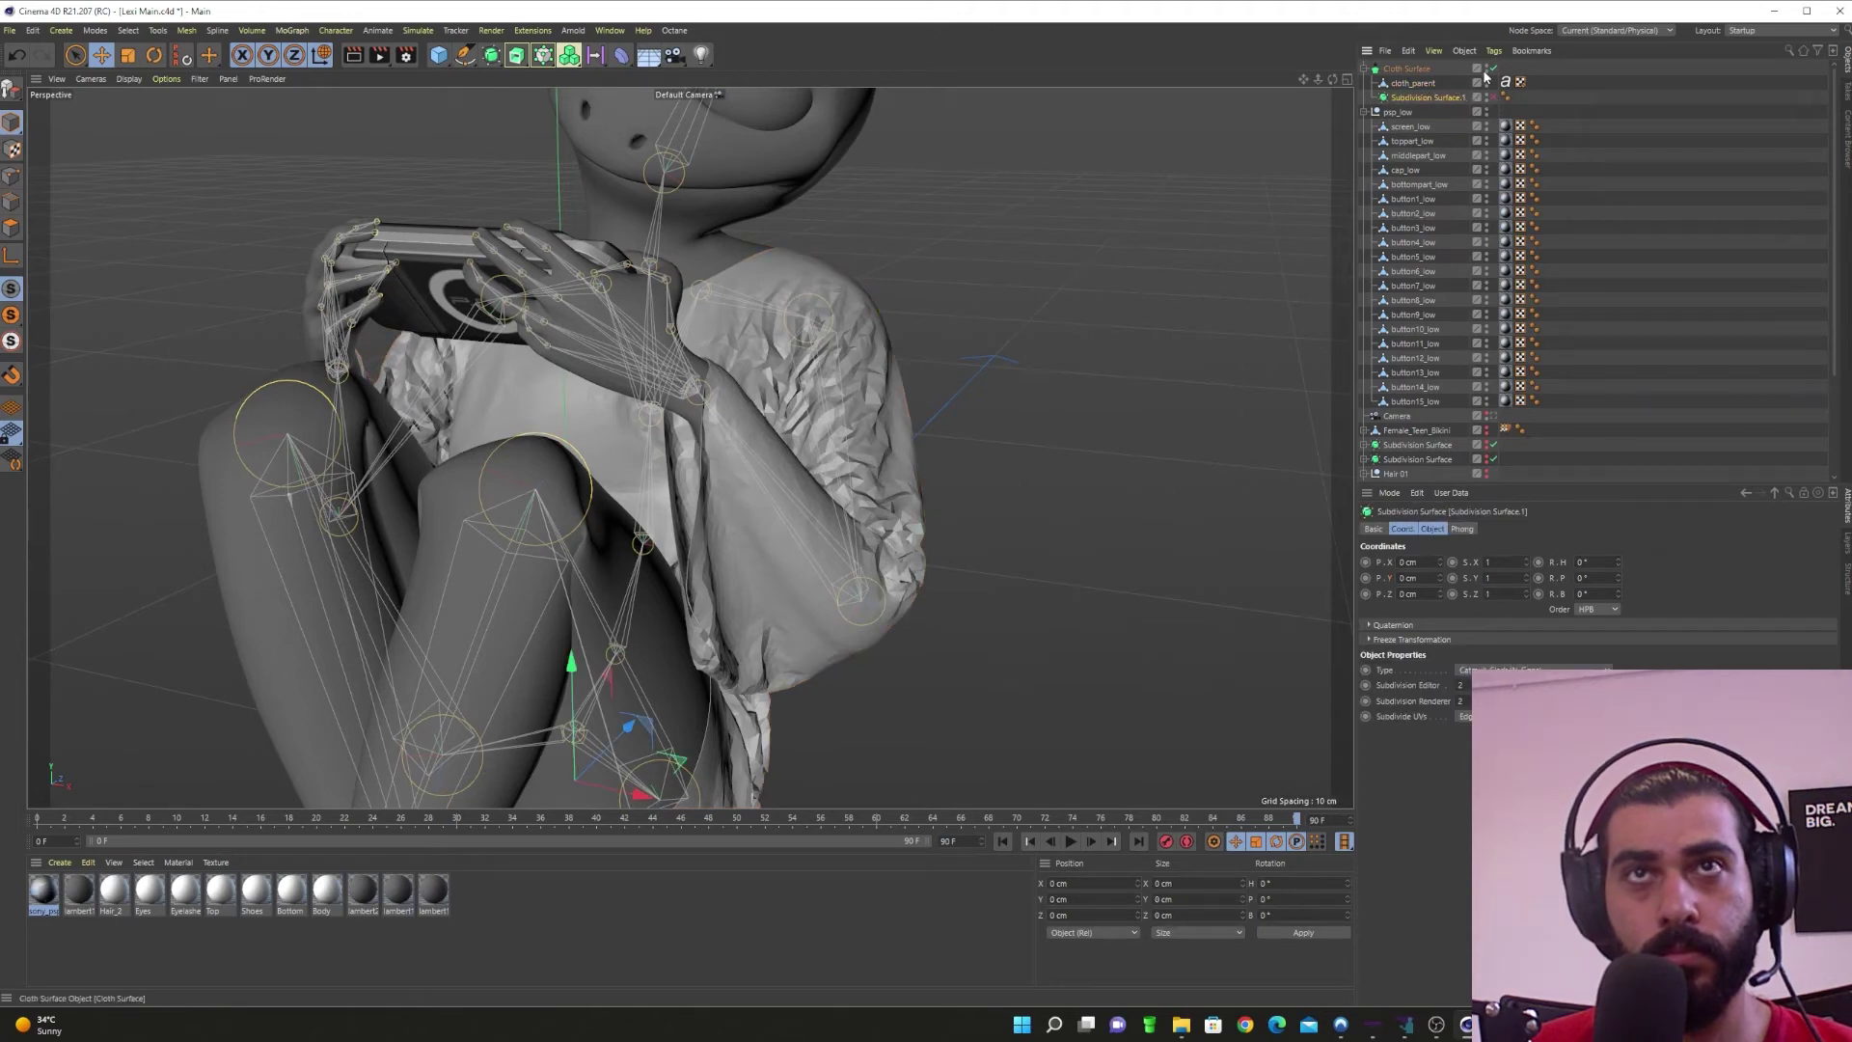
{"action": "left_click", "coordinate": [1496, 69]}
{"action": "left_click", "coordinate": [1418, 69]}
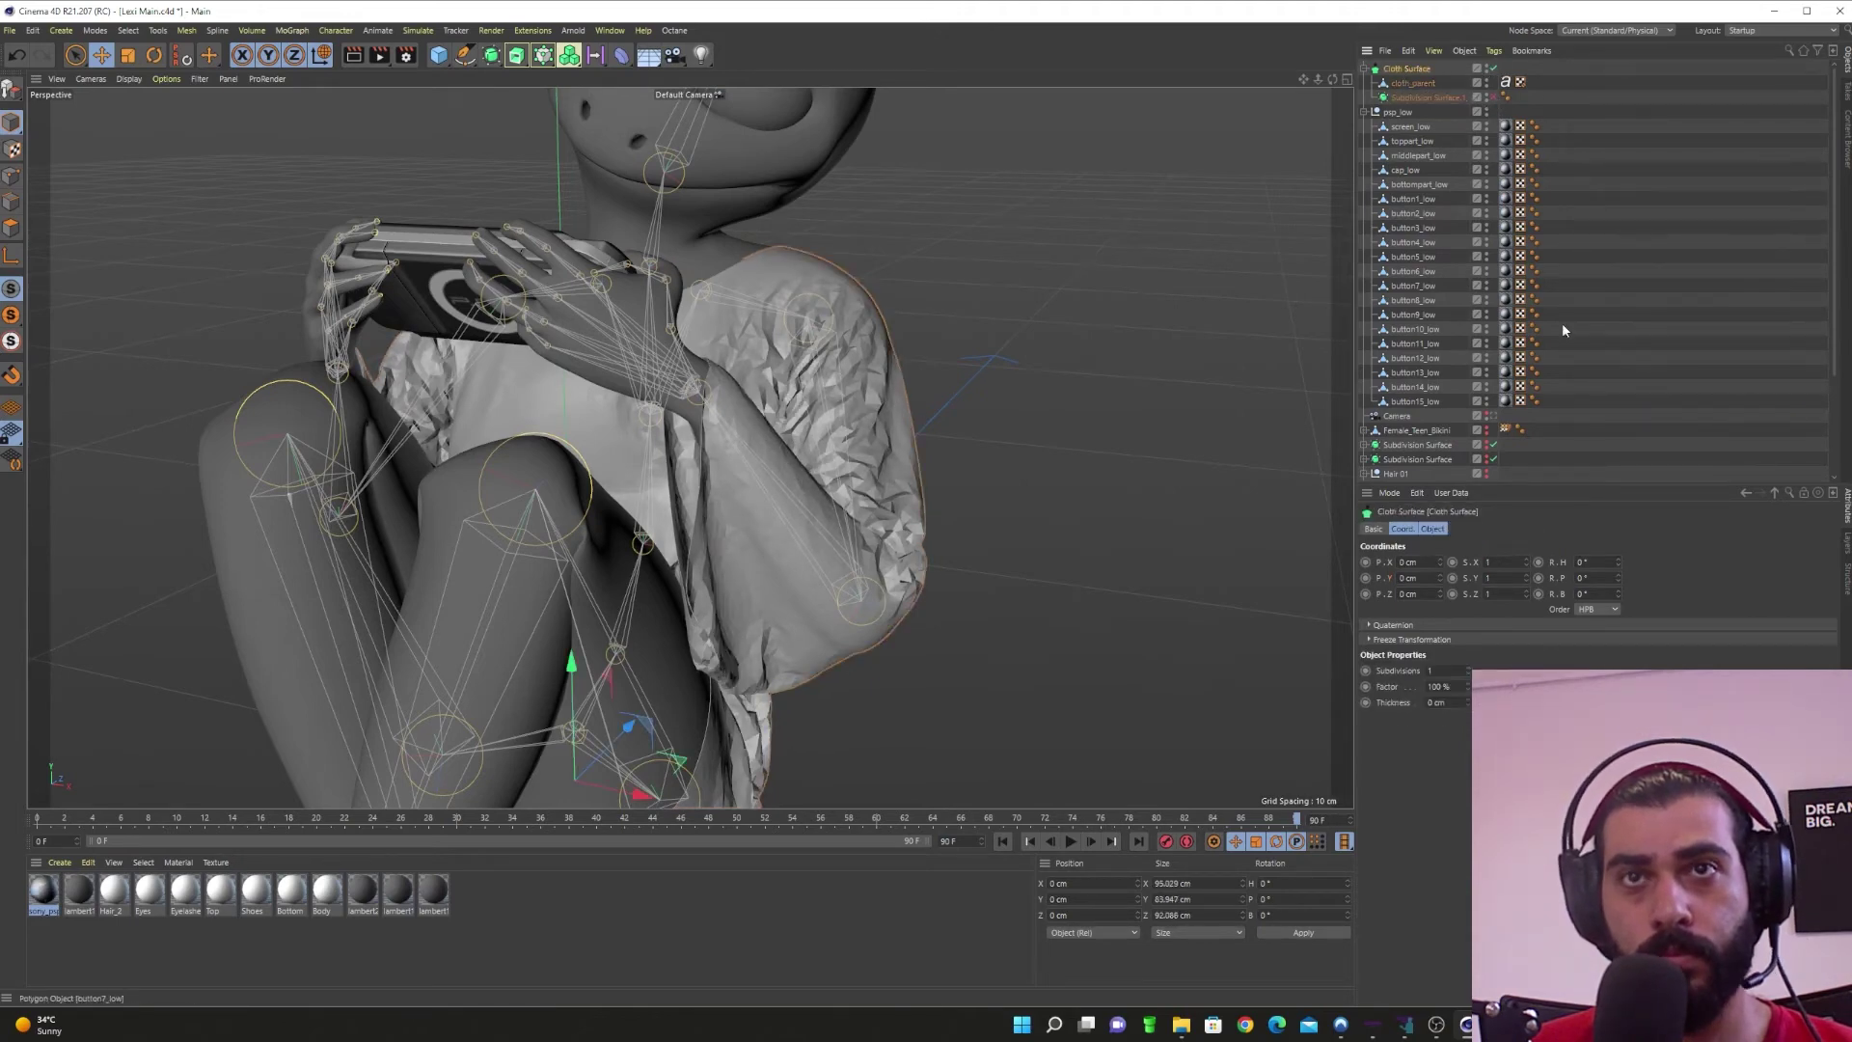
Step: Try 2 subdivisions on the Cloth Surface and check the shirt's folds from the side
{"action": "left_click", "coordinate": [1468, 668]}
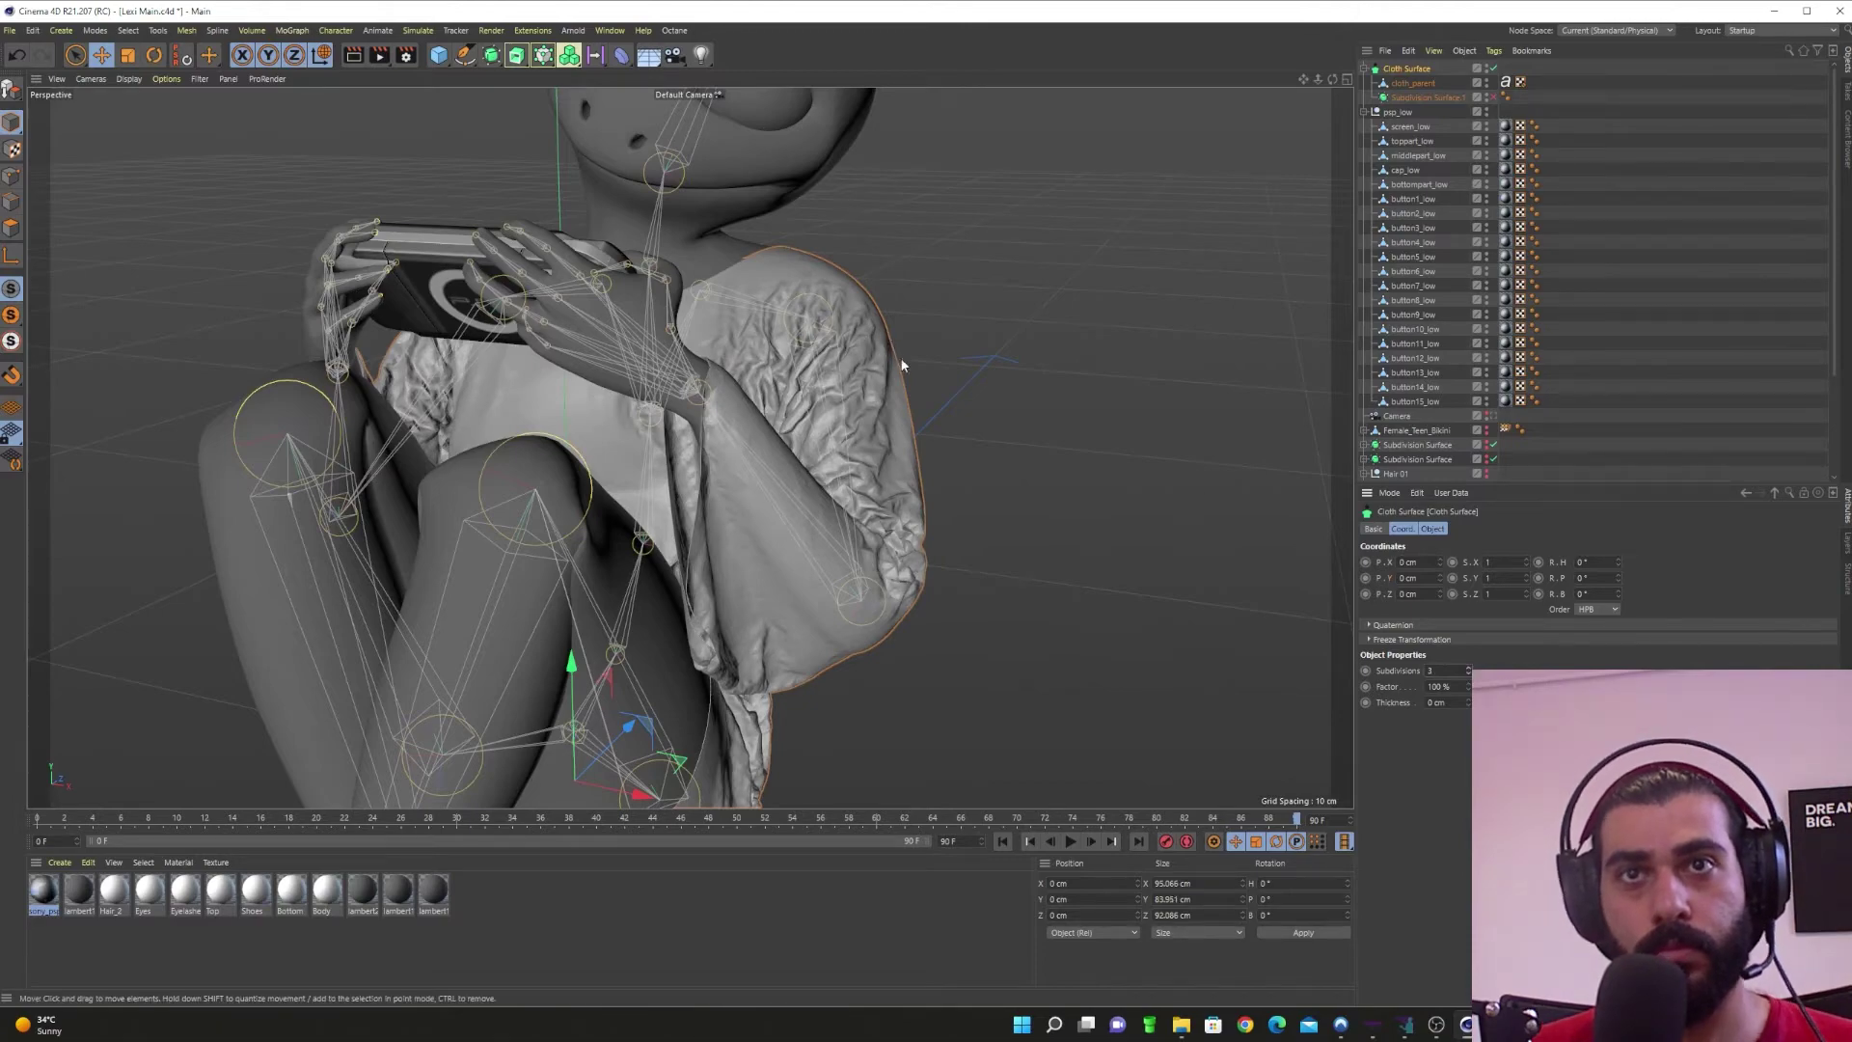
{"action": "right_click_drag", "start_coordinate": [862, 368], "coordinate": [1093, 383], "text": "alt"}
{"action": "left_click_drag", "start_coordinate": [930, 377], "coordinate": [776, 386], "text": "alt"}
{"action": "right_click_drag", "start_coordinate": [776, 385], "coordinate": [618, 422], "text": "alt"}
{"action": "left_click_drag", "start_coordinate": [617, 422], "coordinate": [768, 414], "text": "alt"}
{"action": "middle_click_drag", "start_coordinate": [768, 414], "coordinate": [791, 477], "text": "alt"}
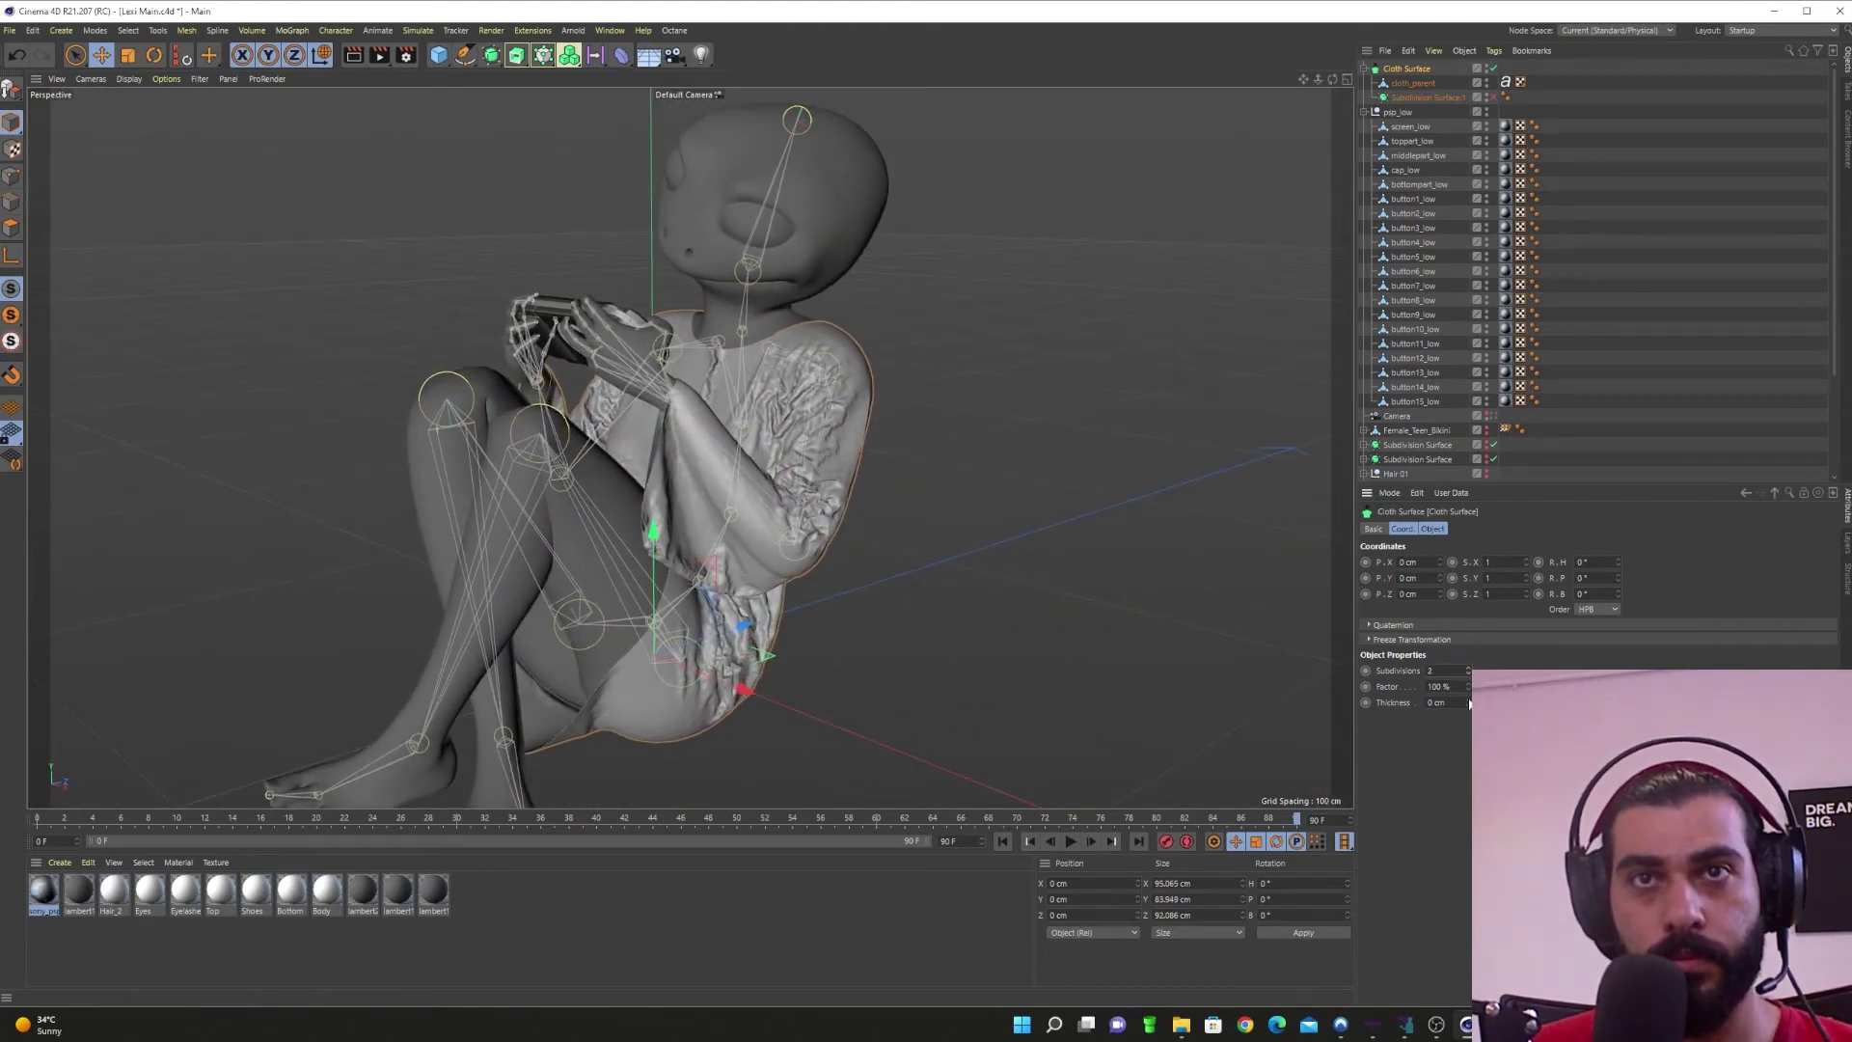
Step: Set the Cloth Surface to 1 subdivision with a thickness of 3 cm and deselect it
{"action": "left_click", "coordinate": [1470, 701]}
{"action": "left_click", "coordinate": [1469, 700]}
{"action": "left_click", "coordinate": [1469, 701]}
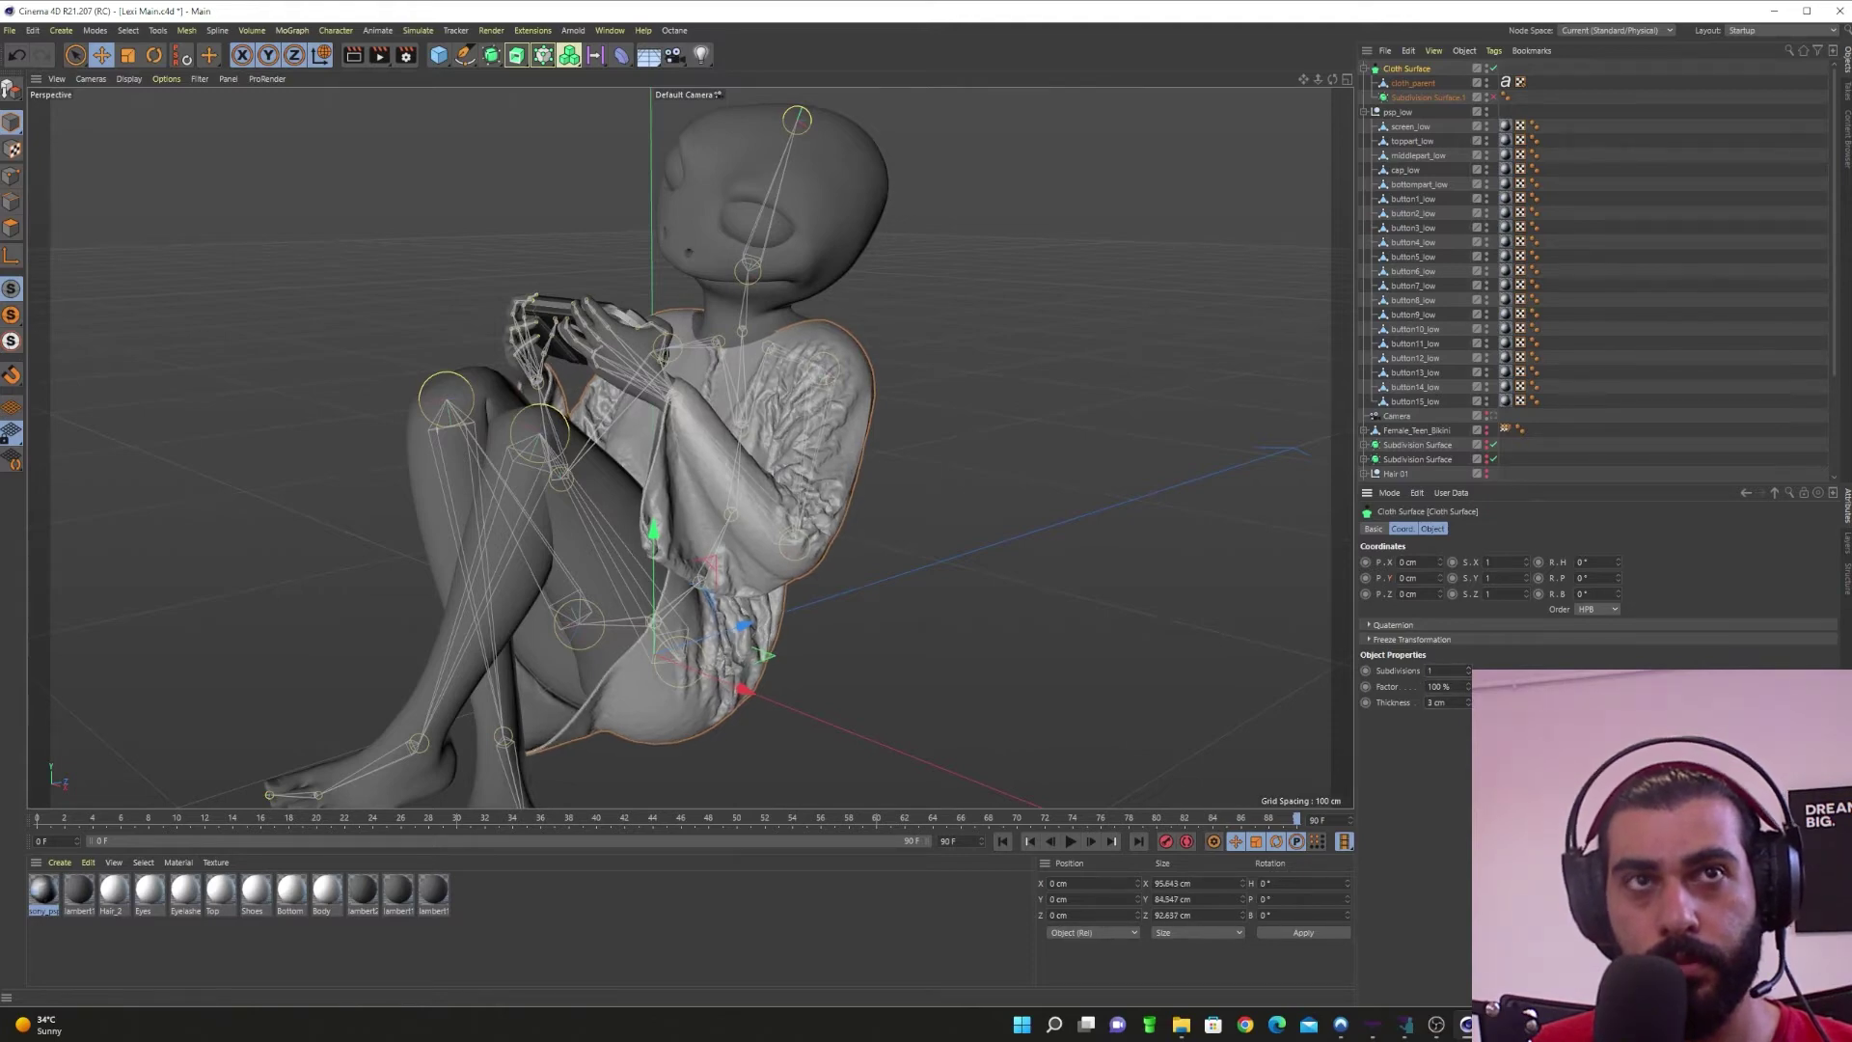
{"action": "left_click", "coordinate": [445, 213]}
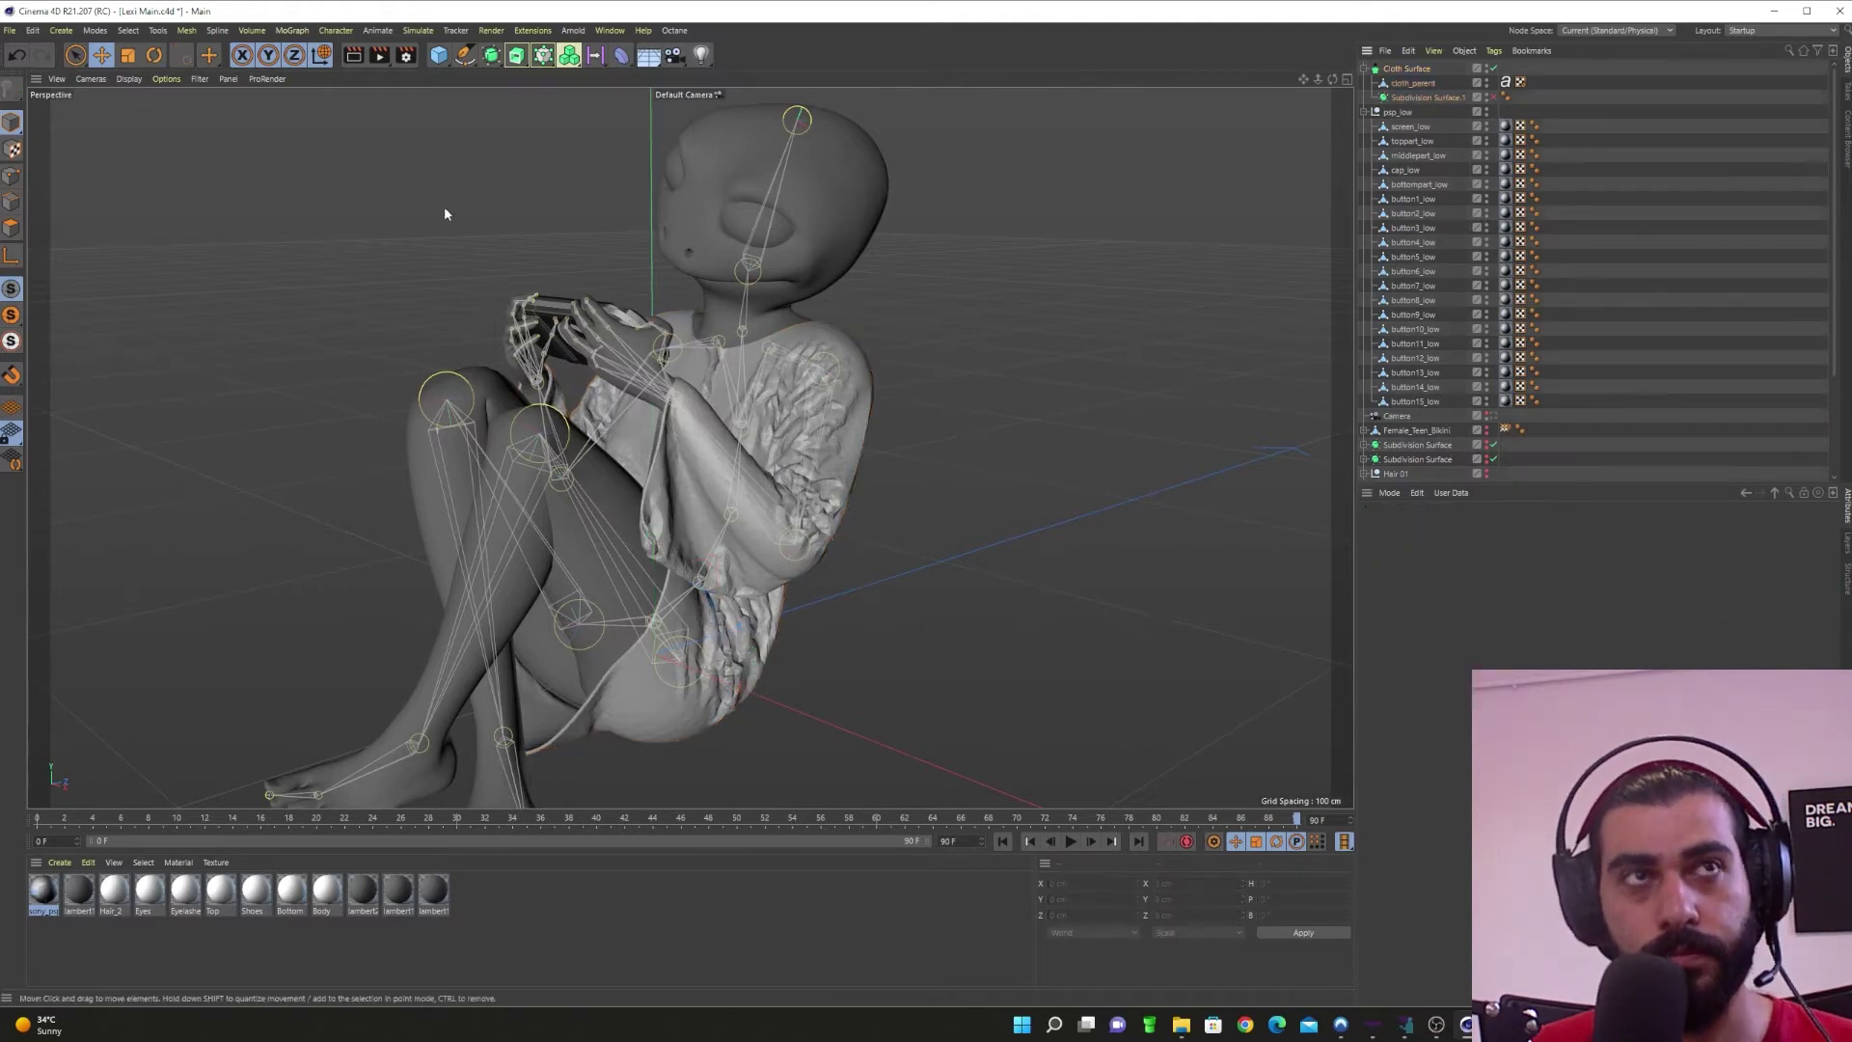
Step: Show the mesh lines over the shaded viewport and examine the shirt's topology around the shoulder and sleeve
{"action": "left_click", "coordinate": [128, 79]}
{"action": "left_click", "coordinate": [164, 116]}
{"action": "right_click_drag", "start_coordinate": [808, 439], "coordinate": [1098, 461], "text": "alt"}
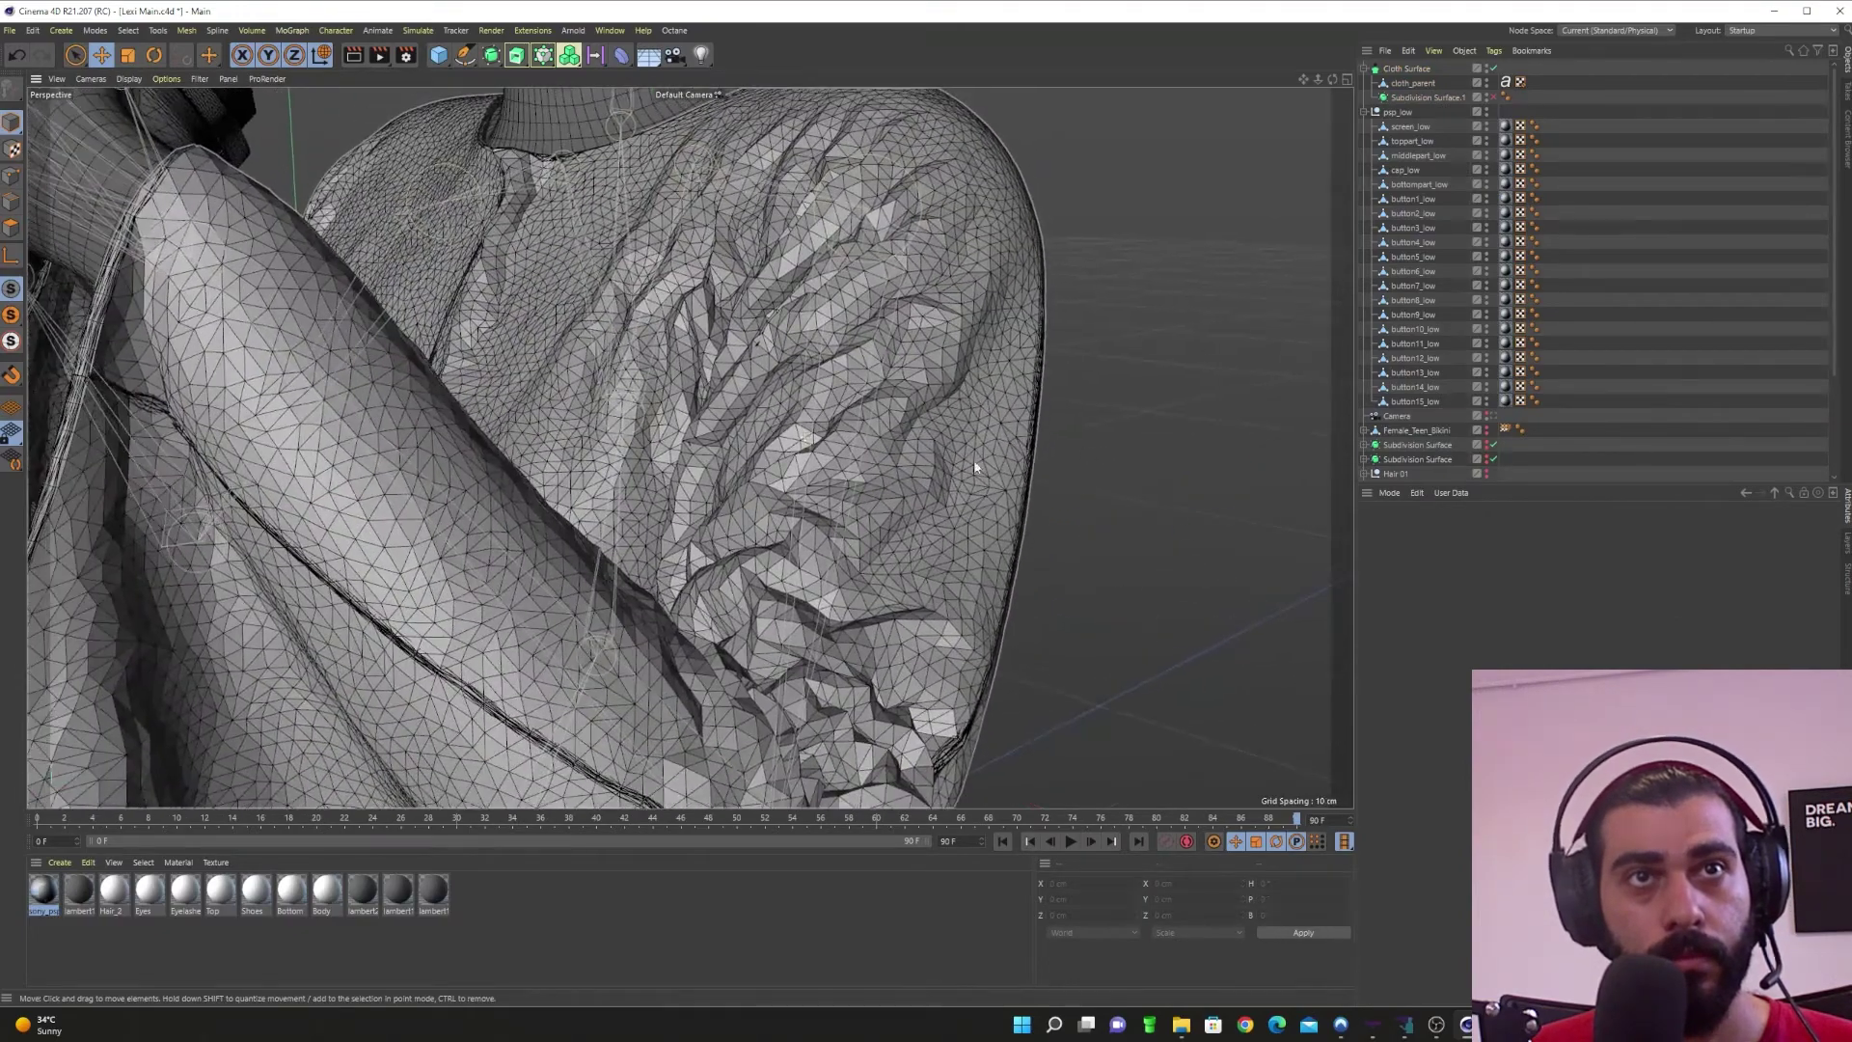
{"action": "left_click_drag", "start_coordinate": [976, 463], "coordinate": [841, 421], "text": "alt"}
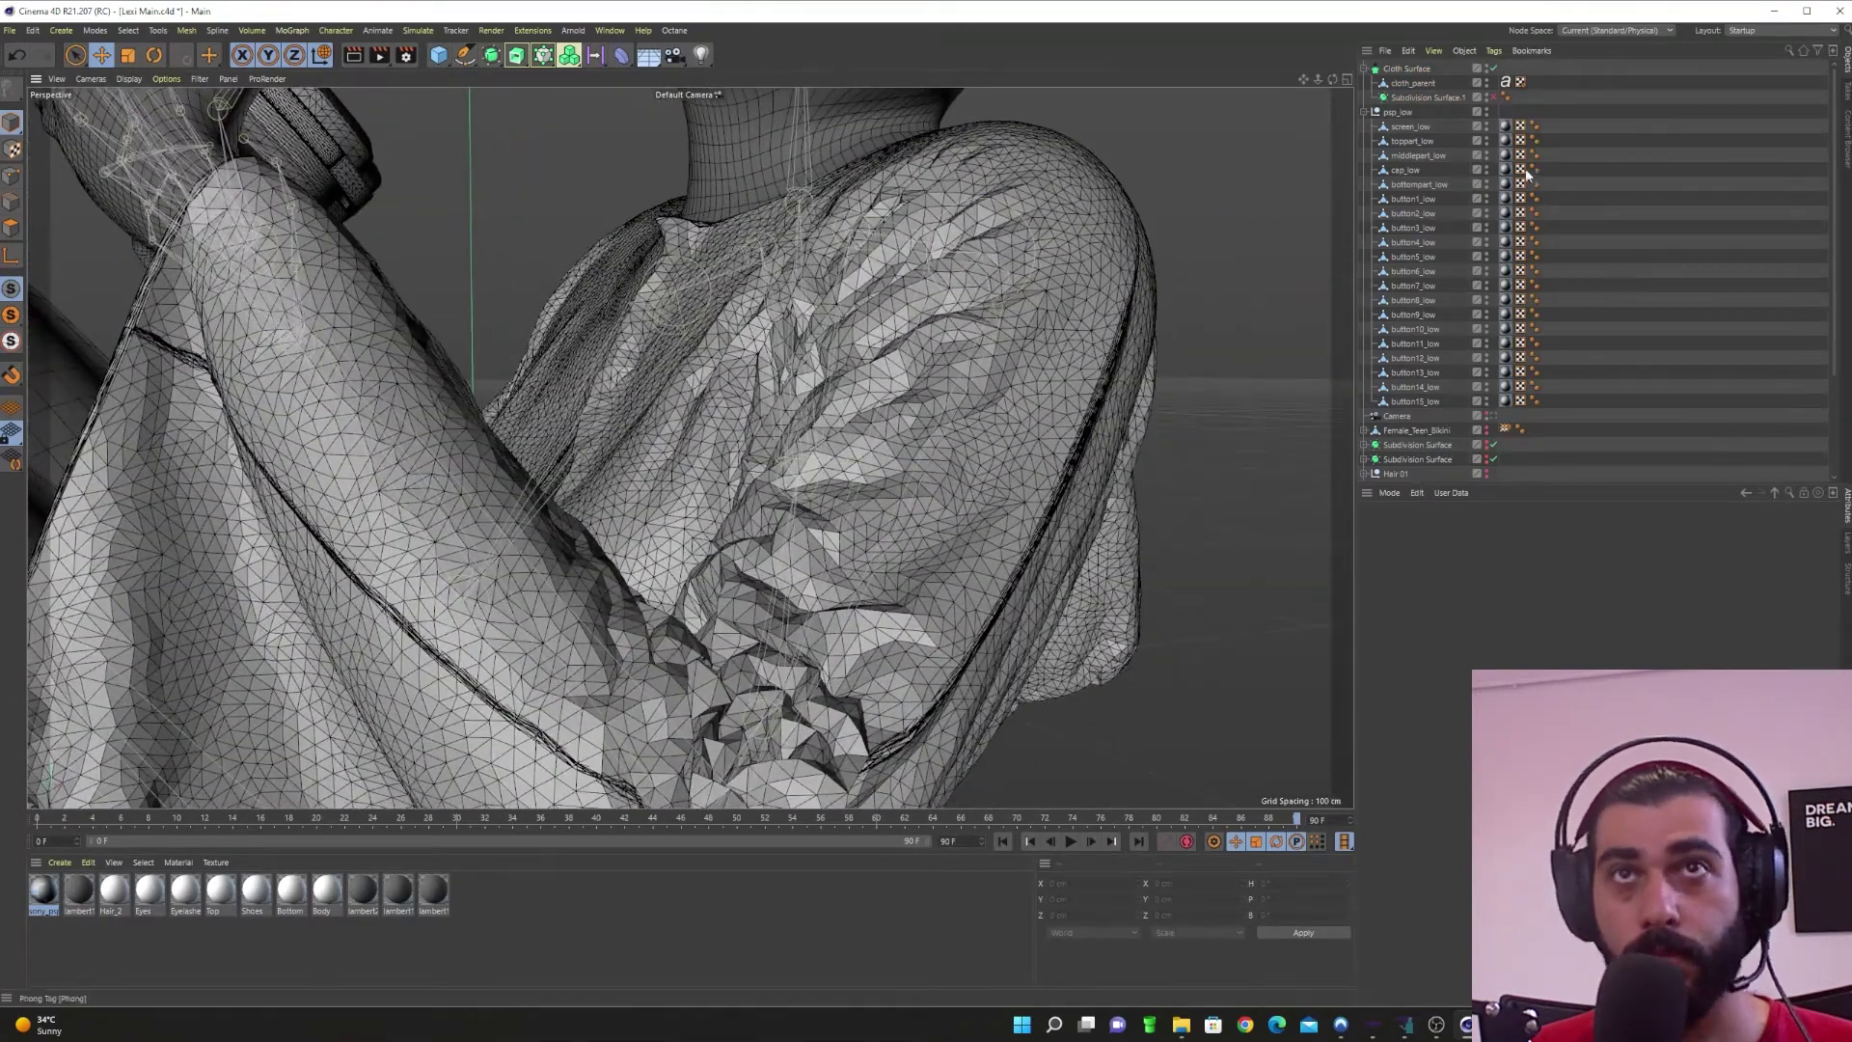
Step: Nest the Cloth Surface holding cloth_parent under the shirt's Subdivision Surface and enable that Subdivision Surface
{"action": "left_click", "coordinate": [1423, 95]}
{"action": "left_click", "coordinate": [1396, 69]}
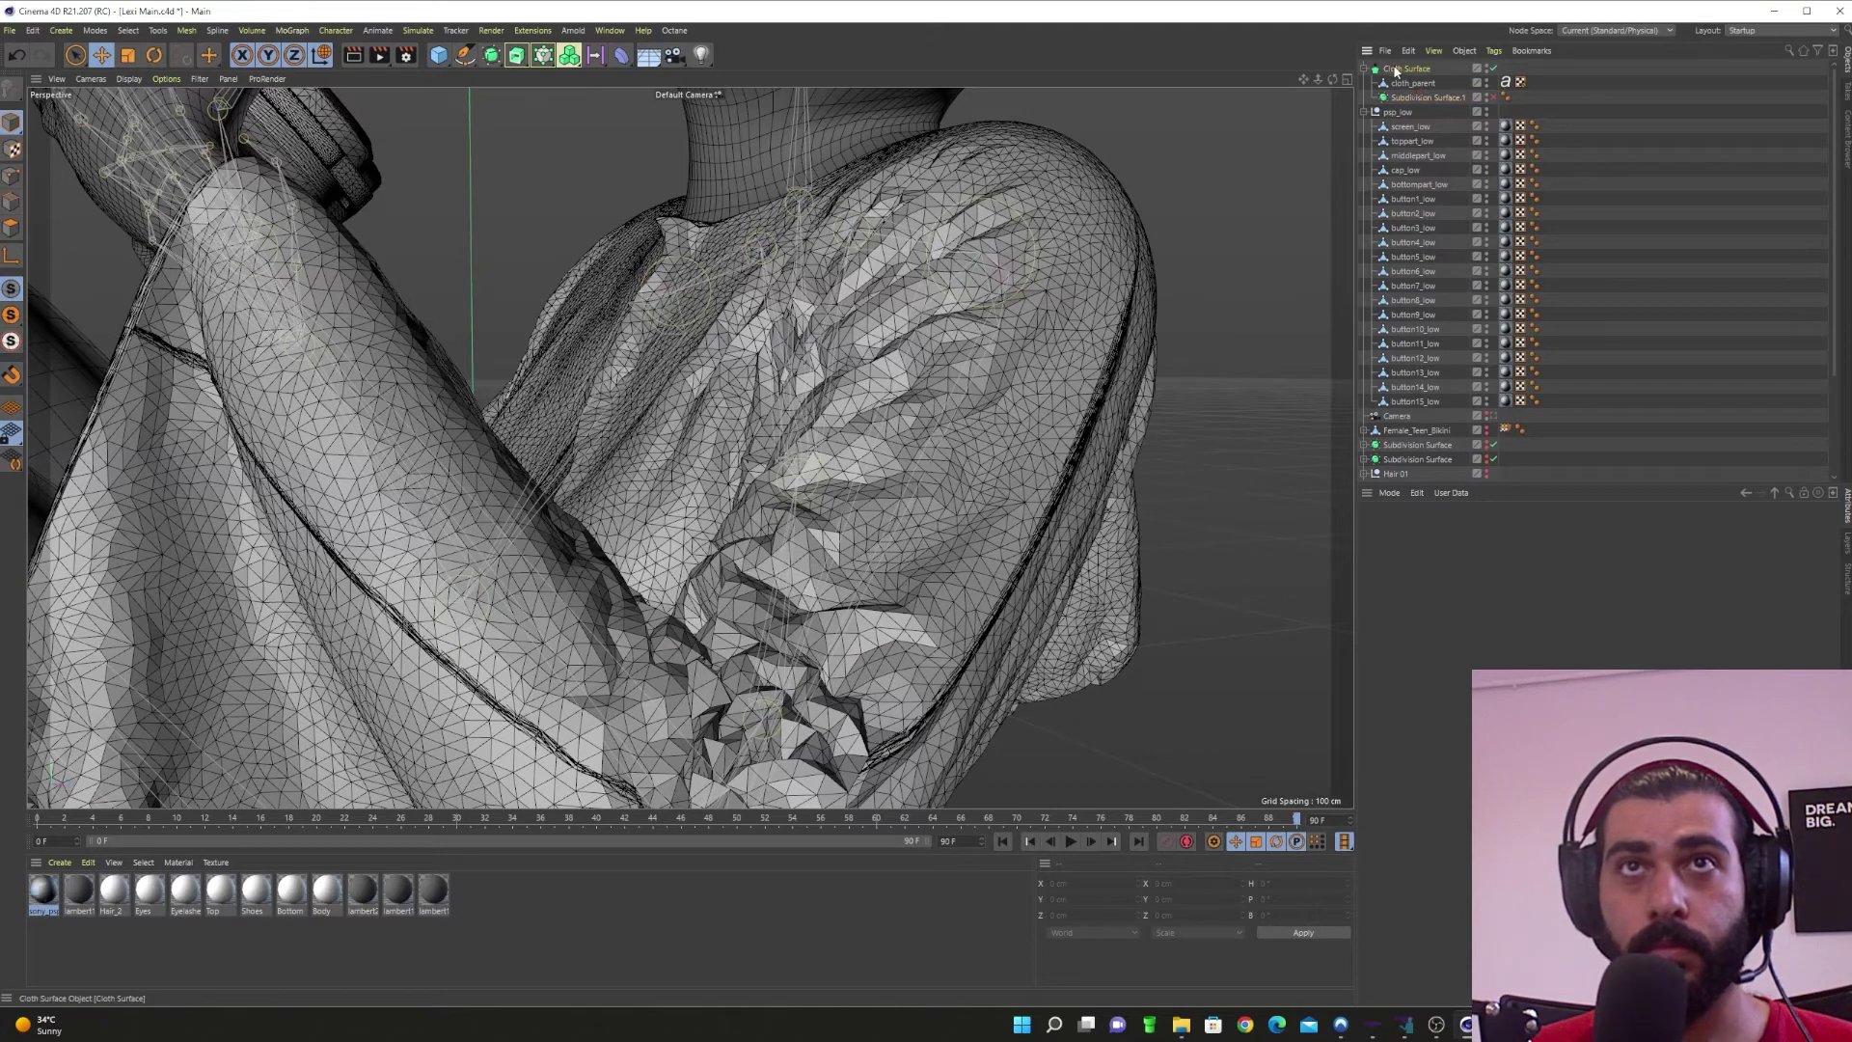
{"action": "left_click_drag", "start_coordinate": [1426, 98], "coordinate": [1427, 100]}
{"action": "left_click_drag", "start_coordinate": [1399, 71], "coordinate": [1418, 97]}
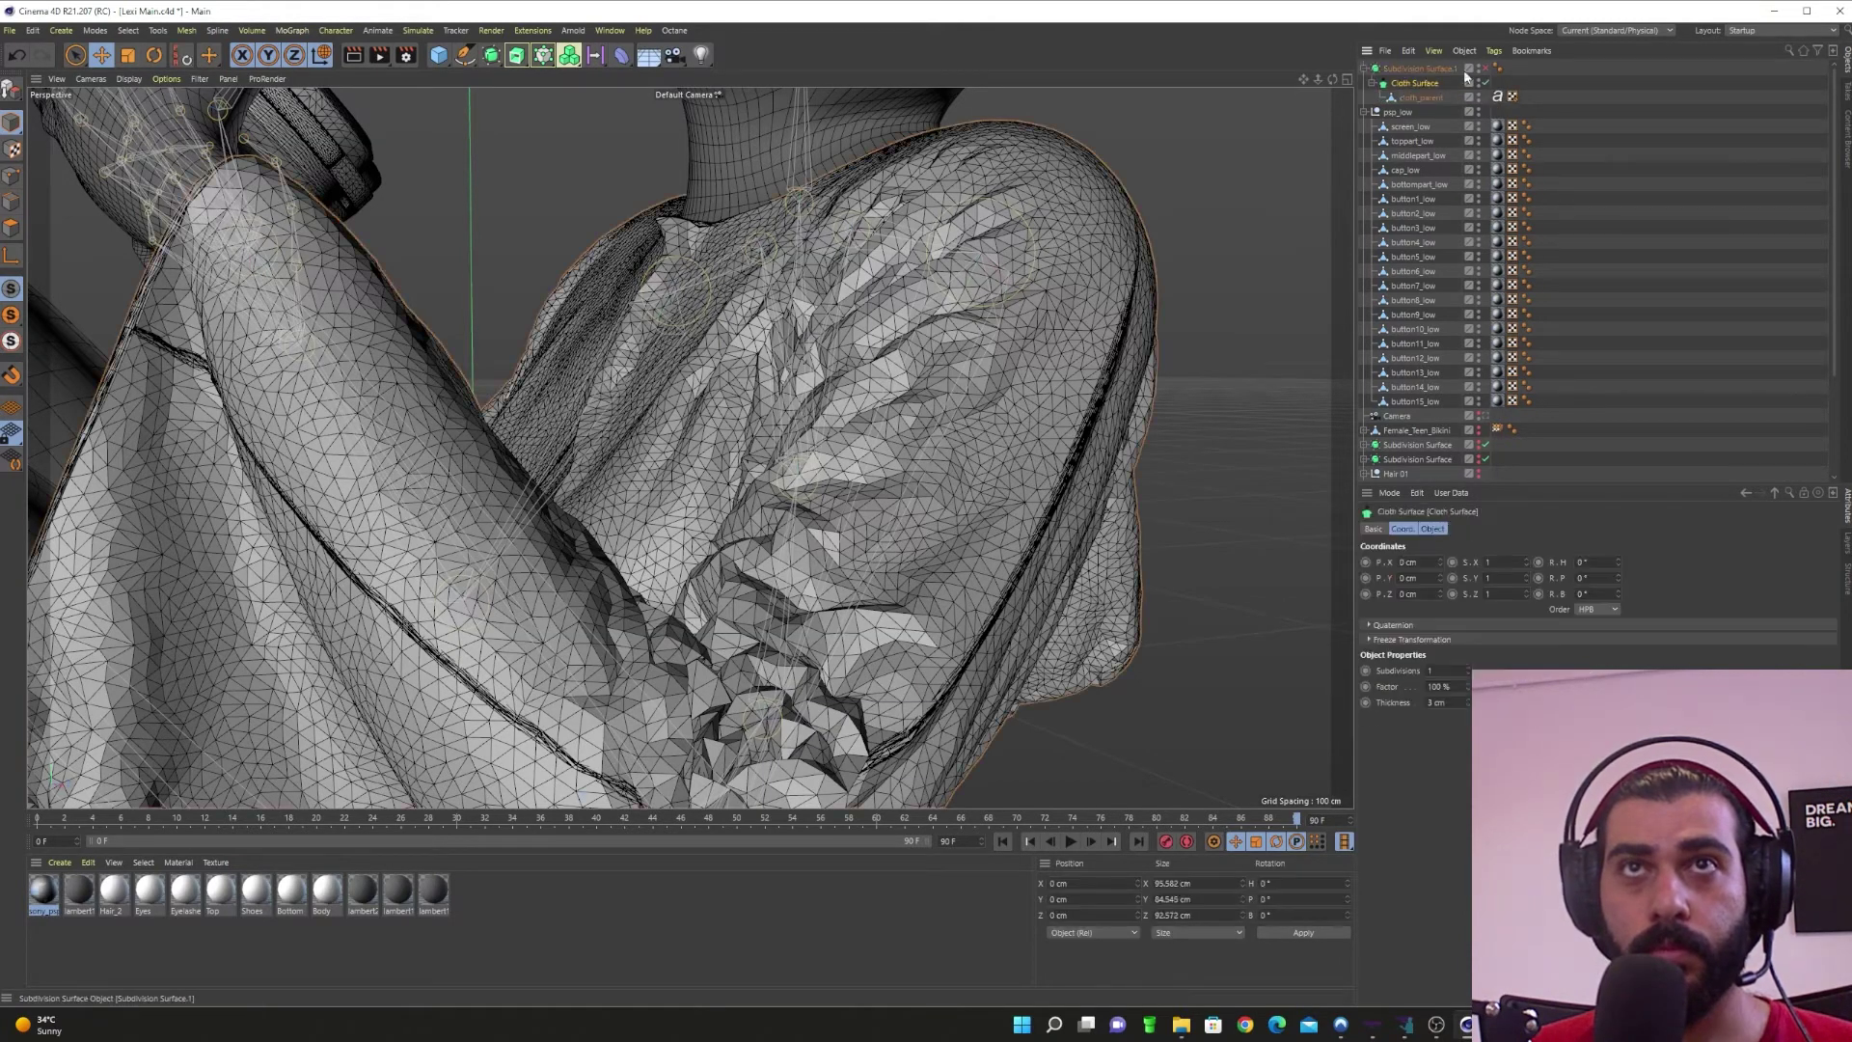
{"action": "left_click", "coordinate": [1604, 174]}
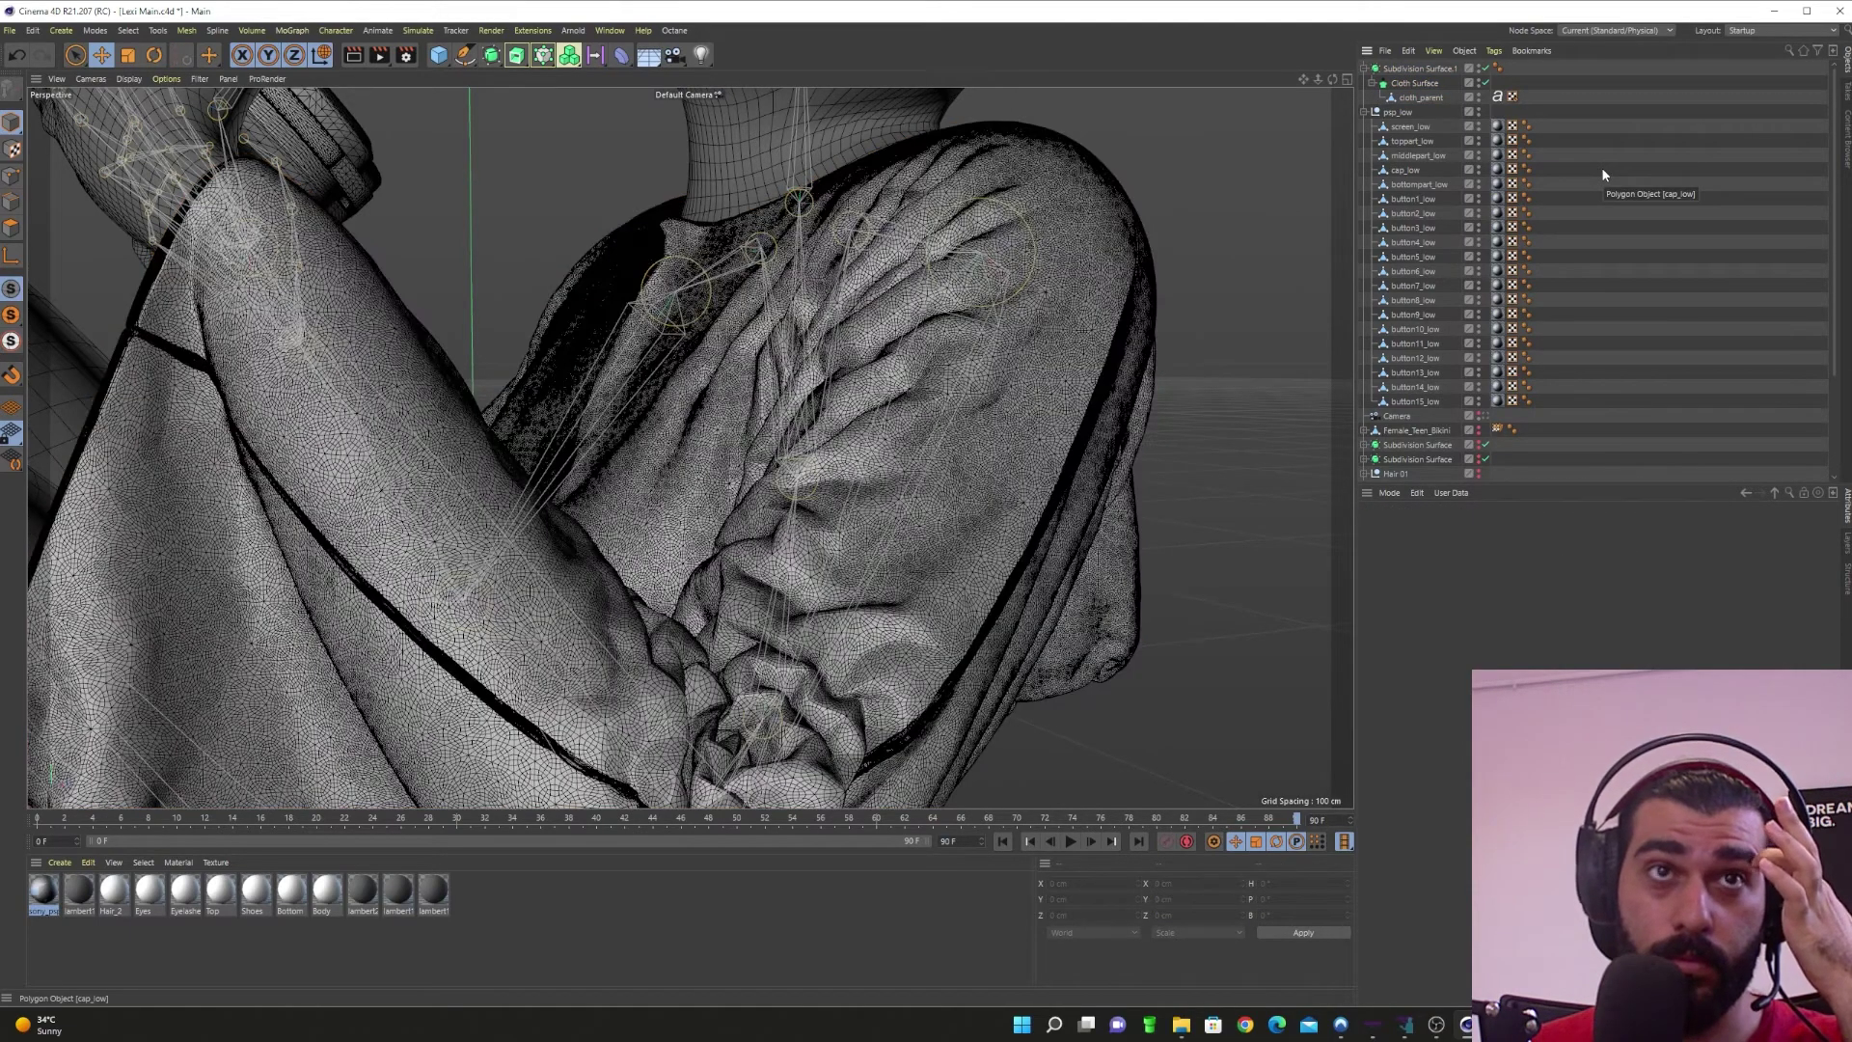
Step: Return the viewport to shading without mesh lines and inspect the smoothed shirt on the whole character
{"action": "left_click", "coordinate": [102, 77]}
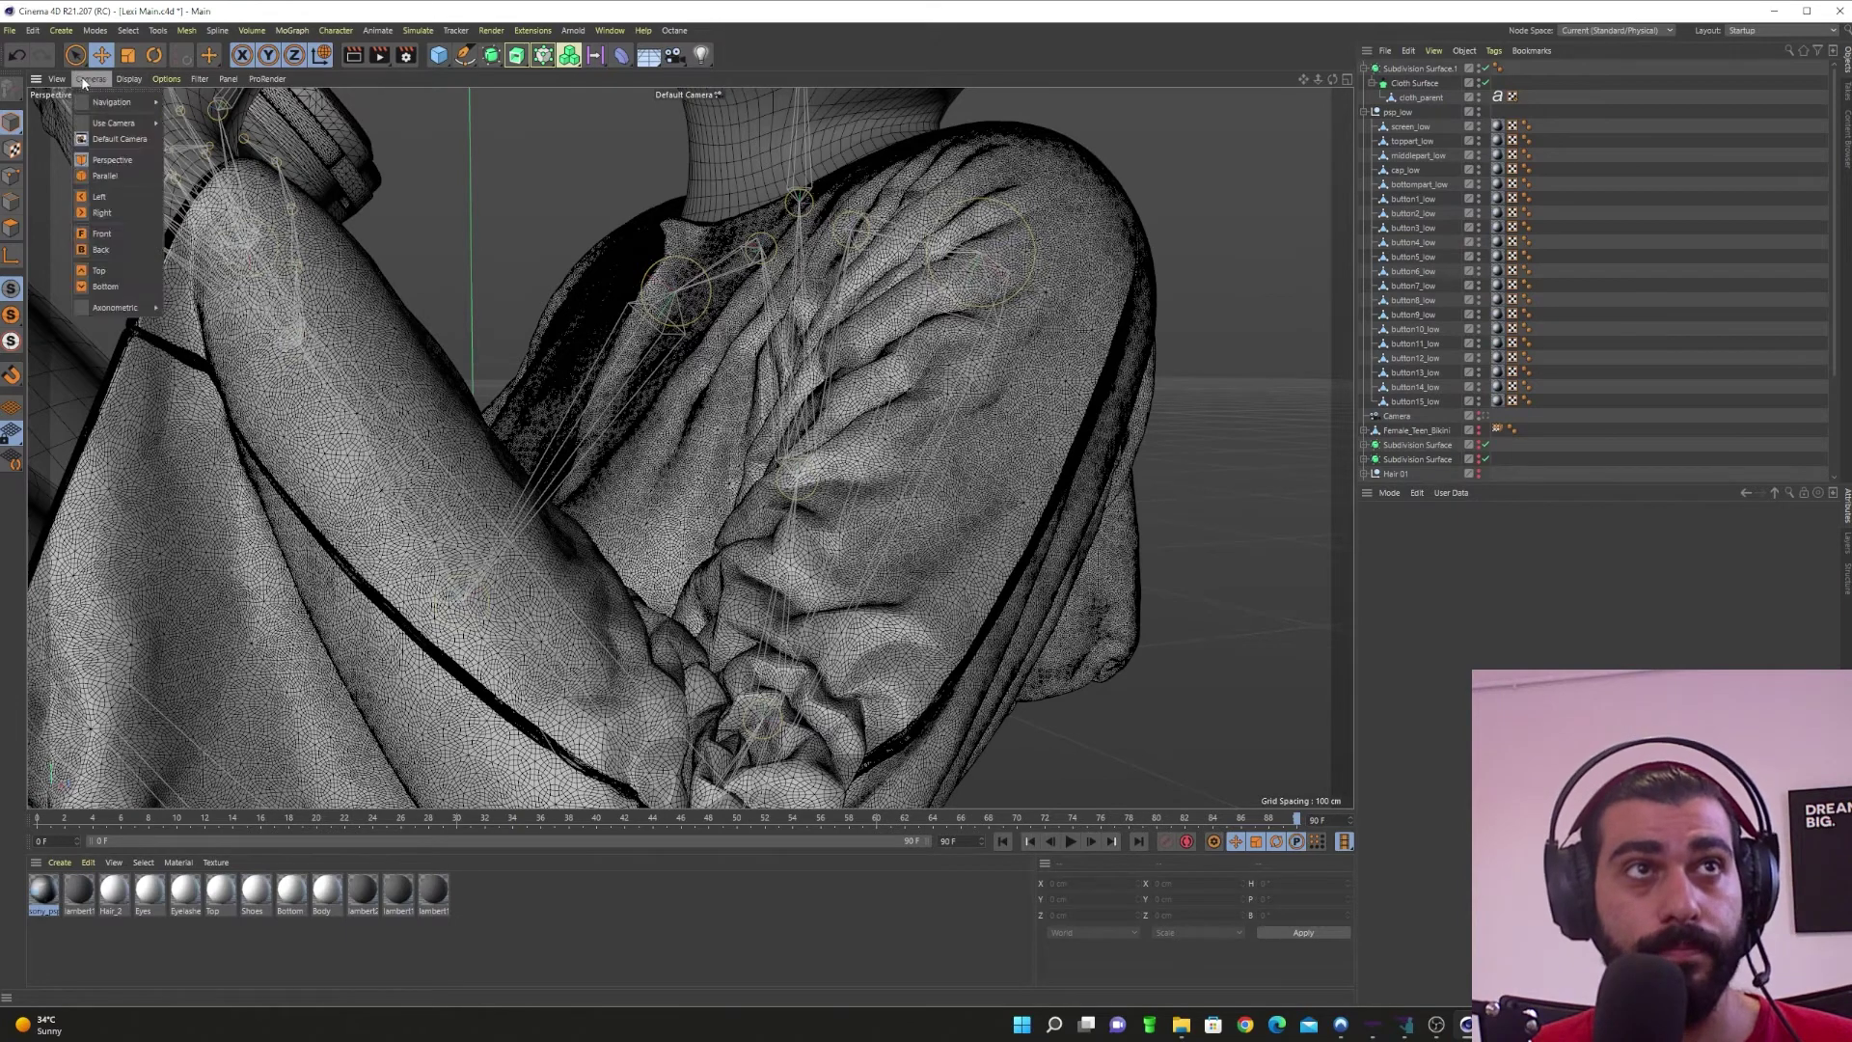
{"action": "left_click", "coordinate": [159, 97]}
{"action": "scroll", "coordinate": [905, 551], "scroll_direction": "down", "scroll_amount": 10}
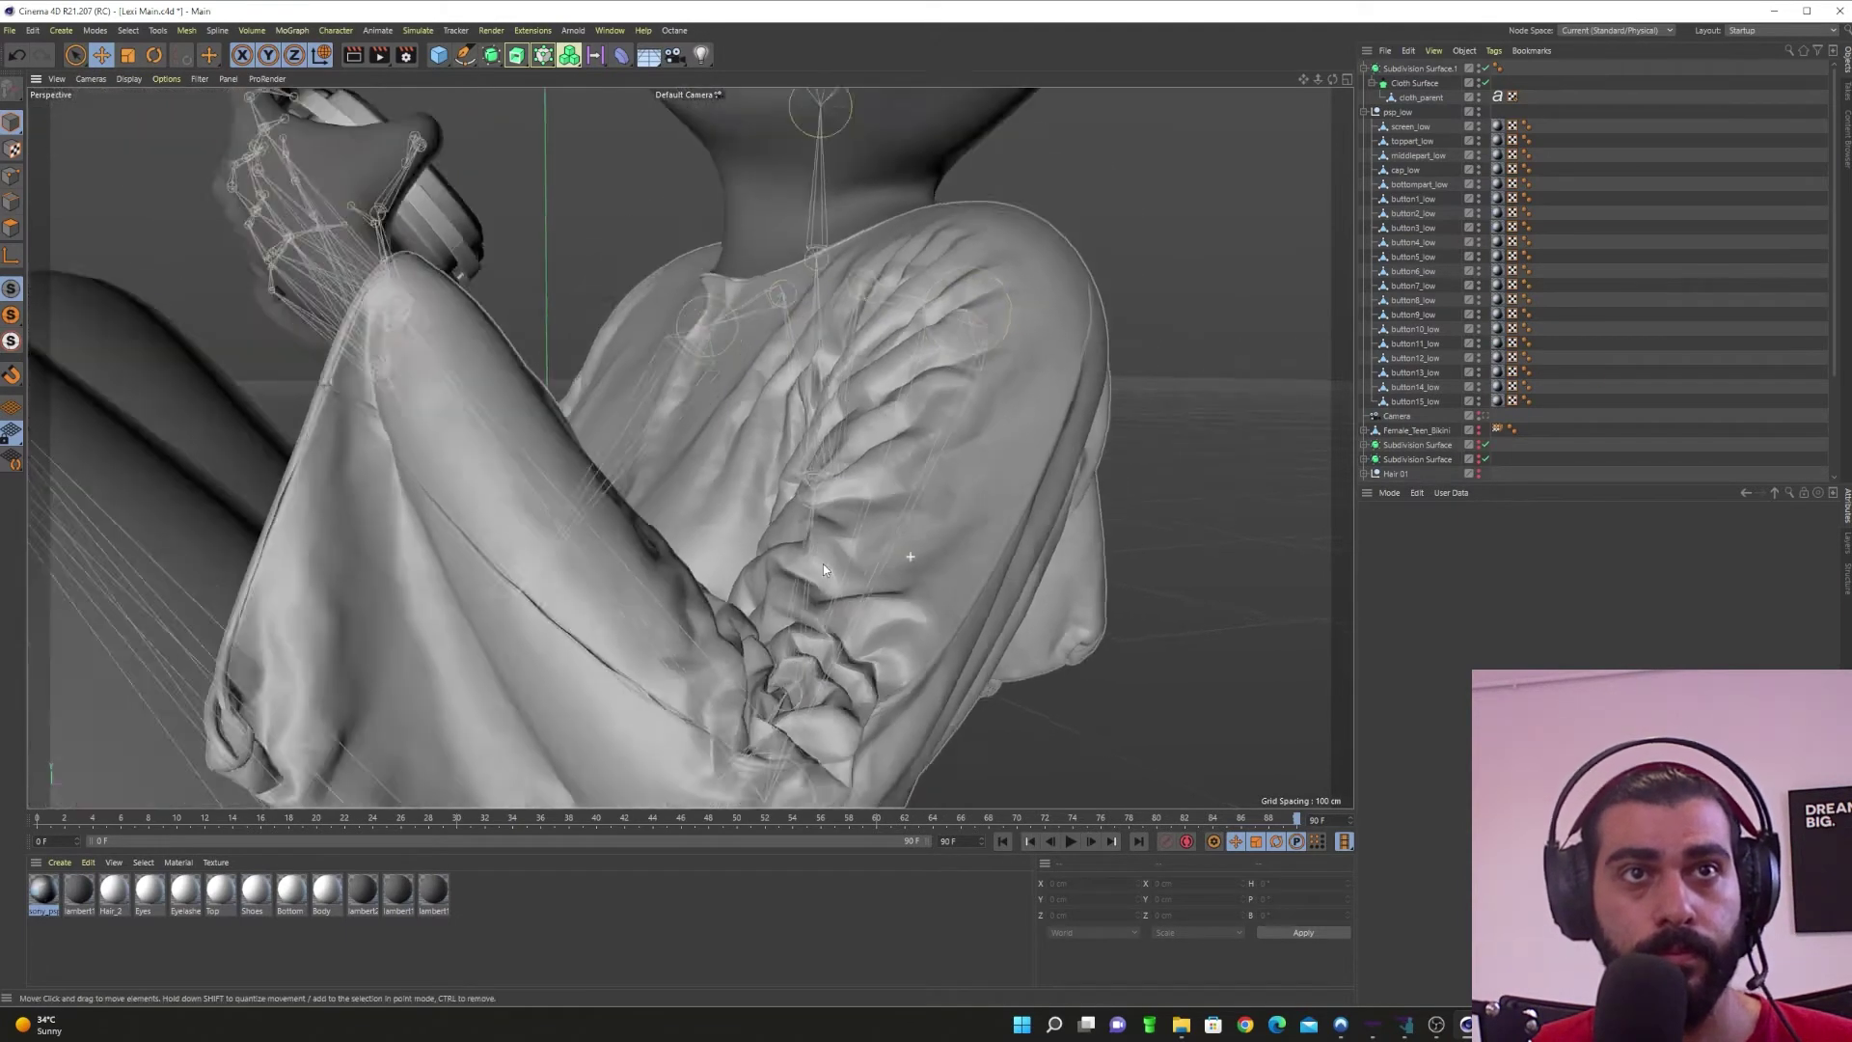
{"action": "left_click_drag", "start_coordinate": [761, 618], "coordinate": [774, 641], "text": "alt"}
{"action": "middle_click_drag", "start_coordinate": [774, 640], "coordinate": [763, 565], "text": "alt"}
{"action": "left_click_drag", "start_coordinate": [762, 565], "coordinate": [712, 565], "text": "alt"}
{"action": "scroll", "coordinate": [702, 603], "scroll_direction": "down", "scroll_amount": 4}
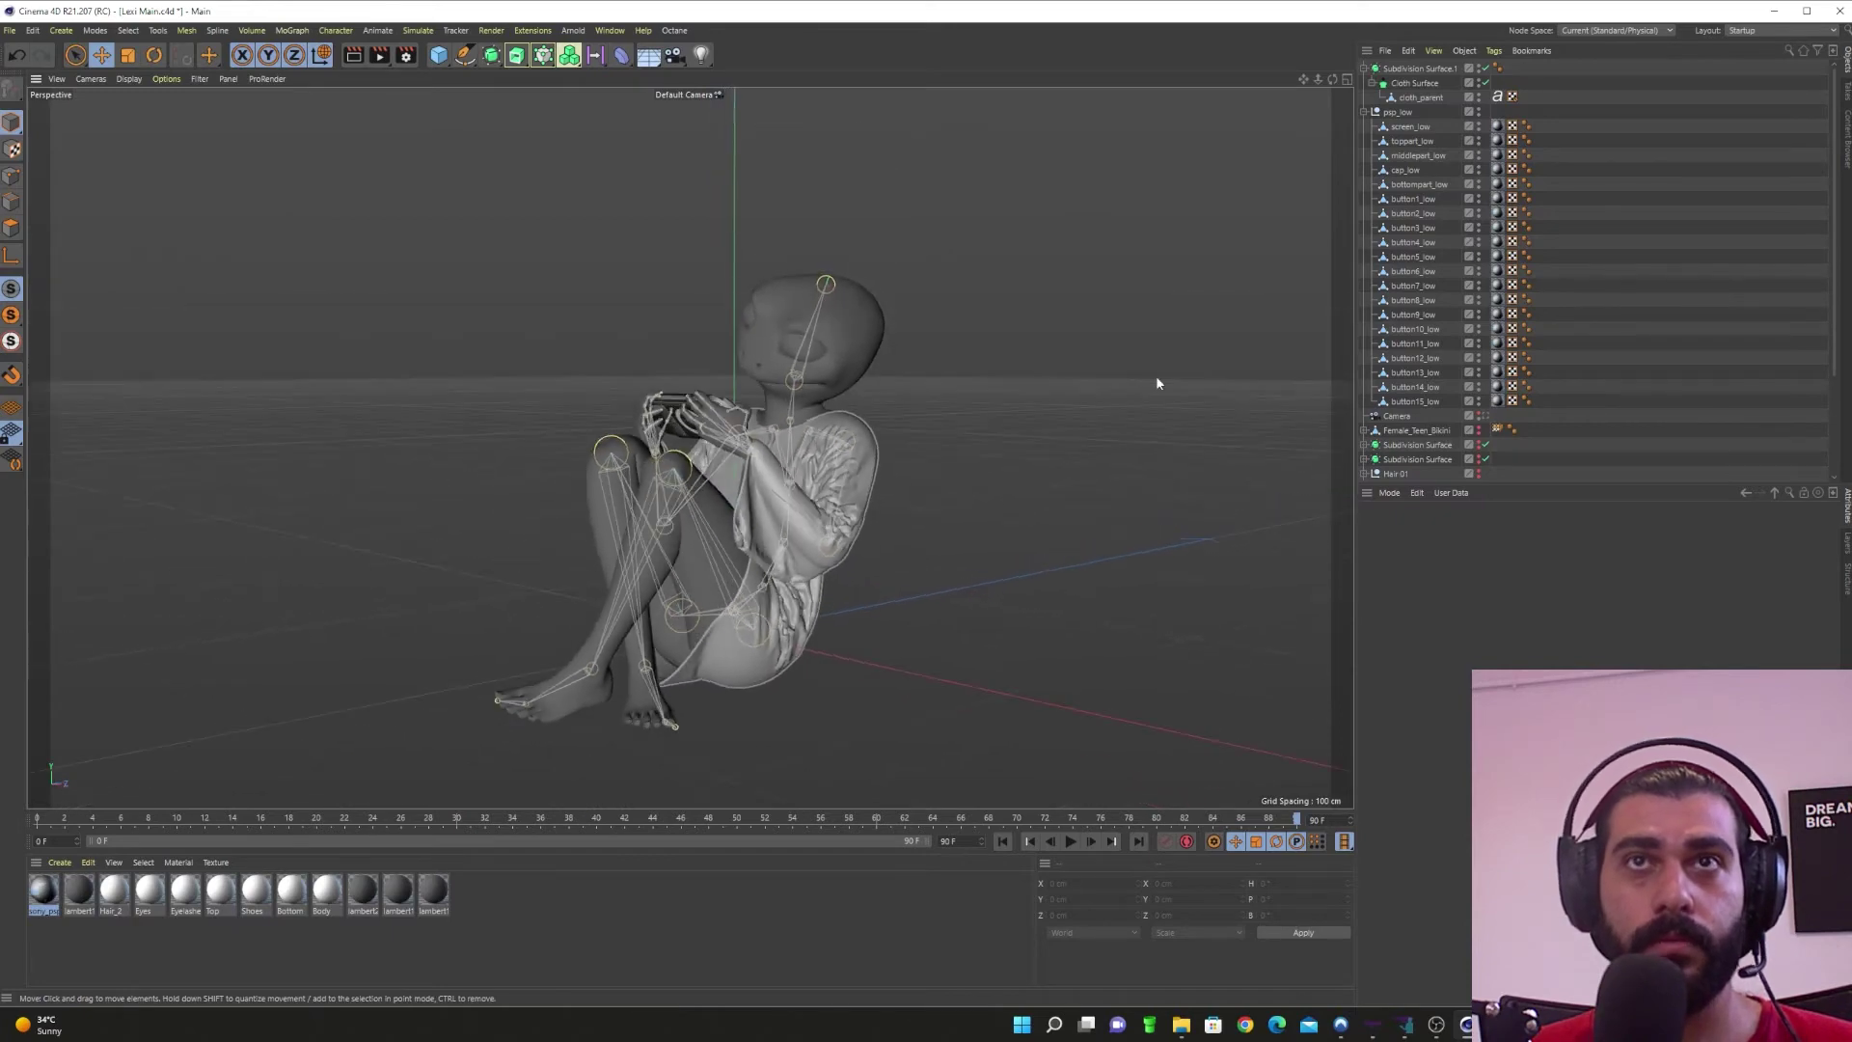
Step: Look through the scene's Camera, reframe it on the seated character, and return to the default camera
{"action": "scroll", "coordinate": [1563, 353], "scroll_direction": "down", "scroll_amount": 3}
{"action": "left_click", "coordinate": [1485, 285]}
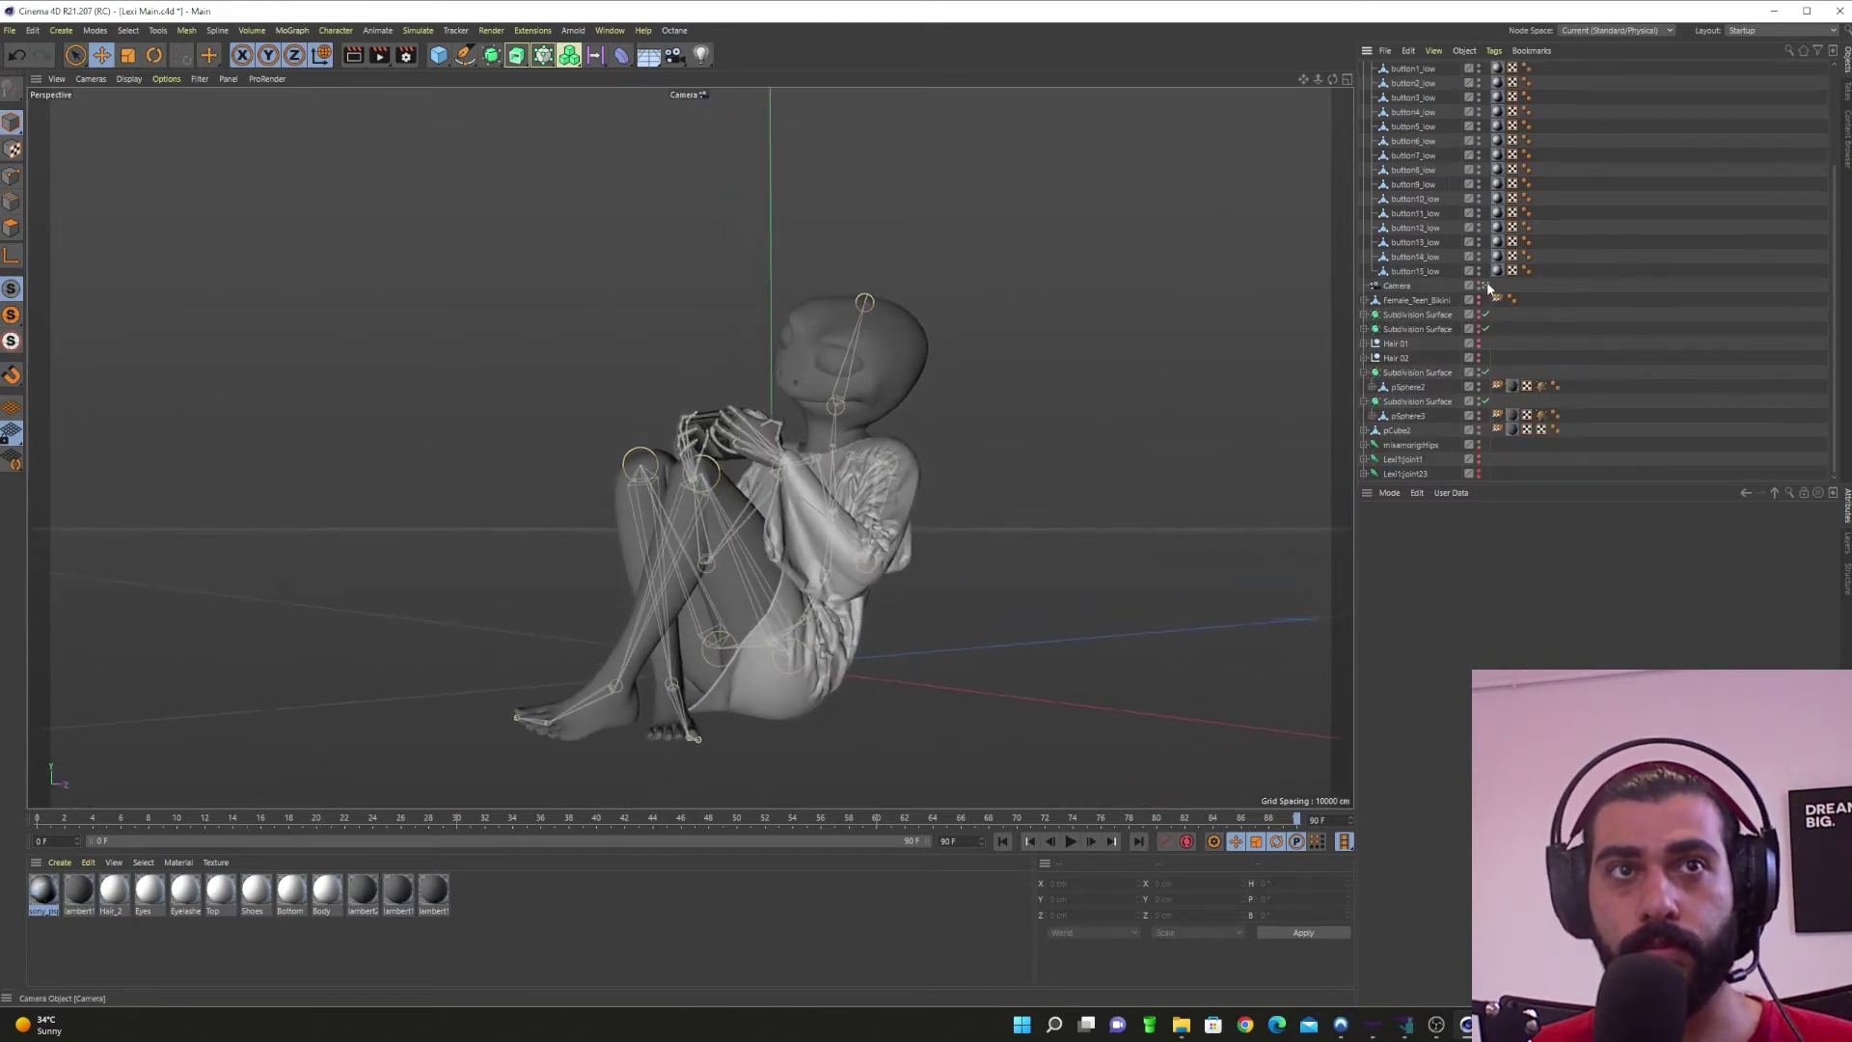
{"action": "left_click_drag", "start_coordinate": [831, 579], "coordinate": [841, 585], "text": "alt"}
{"action": "middle_click_drag", "start_coordinate": [838, 580], "coordinate": [776, 576], "text": "alt"}
{"action": "left_click_drag", "start_coordinate": [776, 578], "coordinate": [746, 618], "text": "alt"}
{"action": "mouse_move", "coordinate": [746, 617]}
{"action": "right_mouse_down", "text": "alt"}
{"action": "mouse_move", "coordinate": [699, 622]}
{"action": "mouse_move", "coordinate": [735, 629]}
{"action": "right_mouse_up", "text": "alt"}
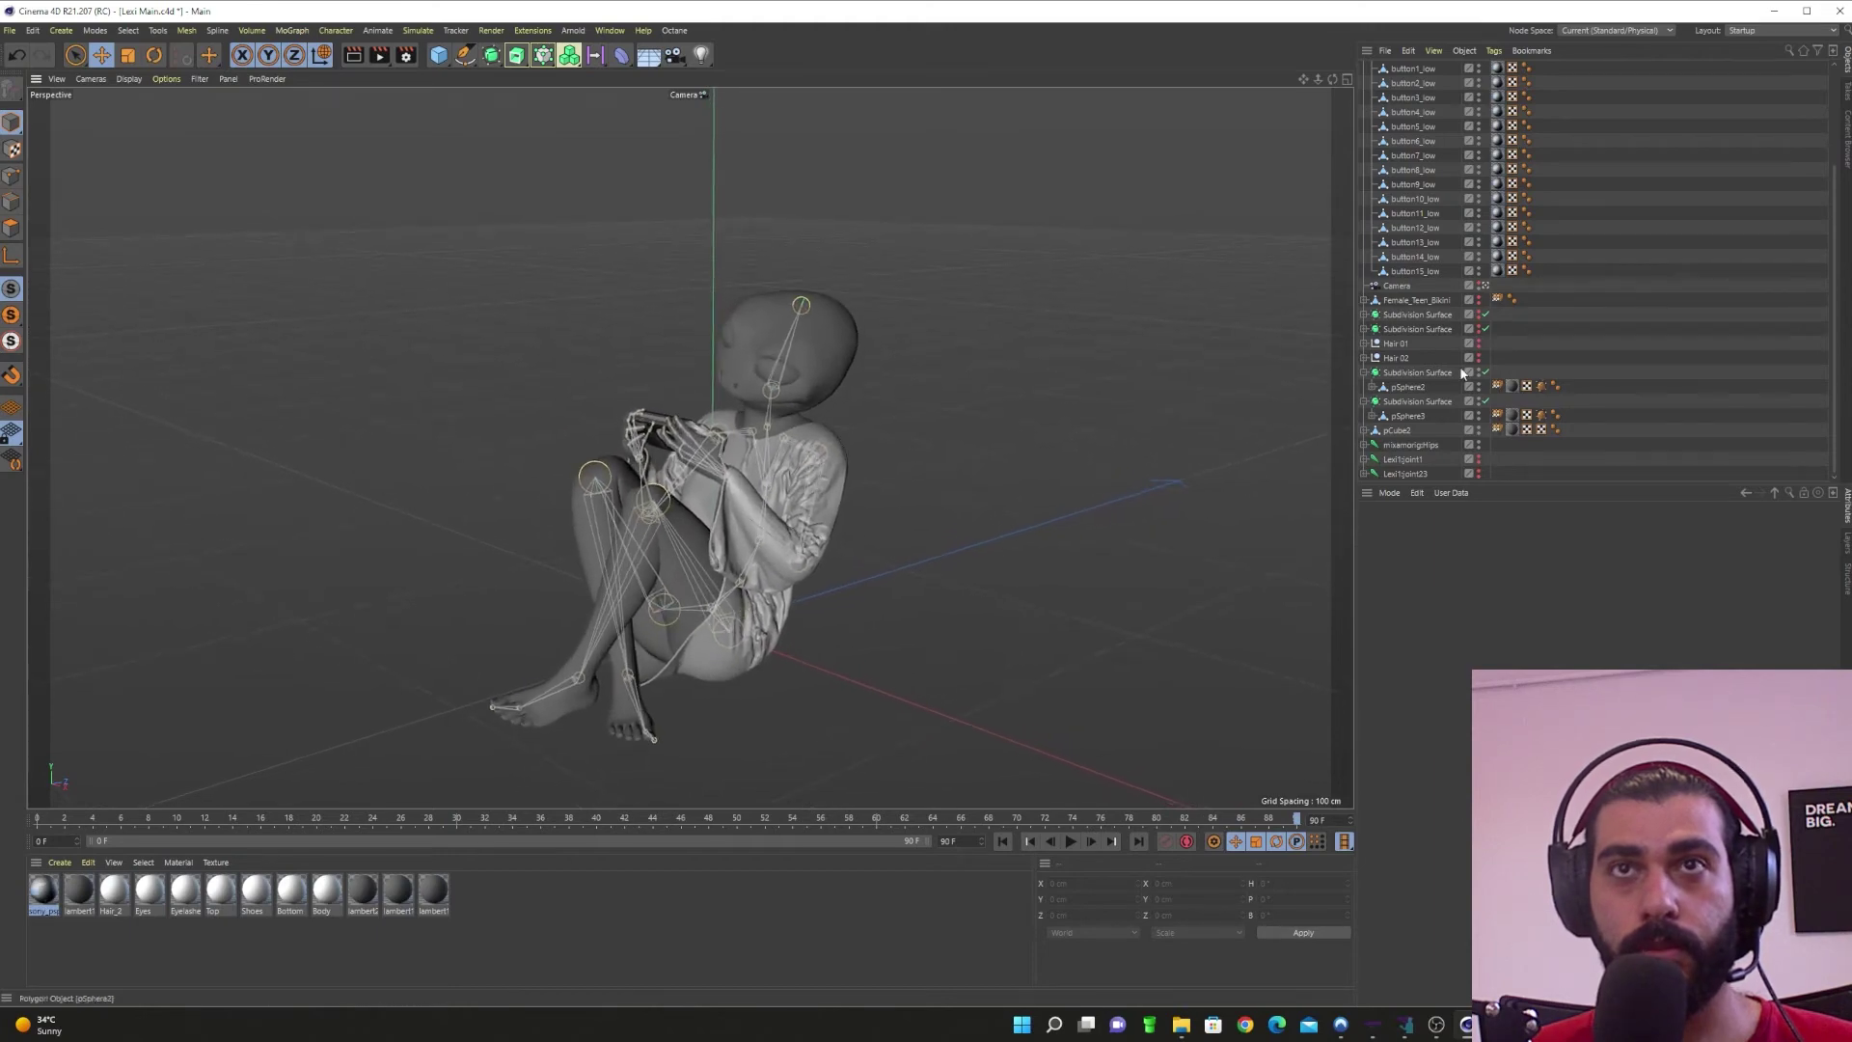
{"action": "left_click", "coordinate": [1483, 286]}
{"action": "left_click_drag", "start_coordinate": [772, 540], "coordinate": [698, 584], "text": "alt"}
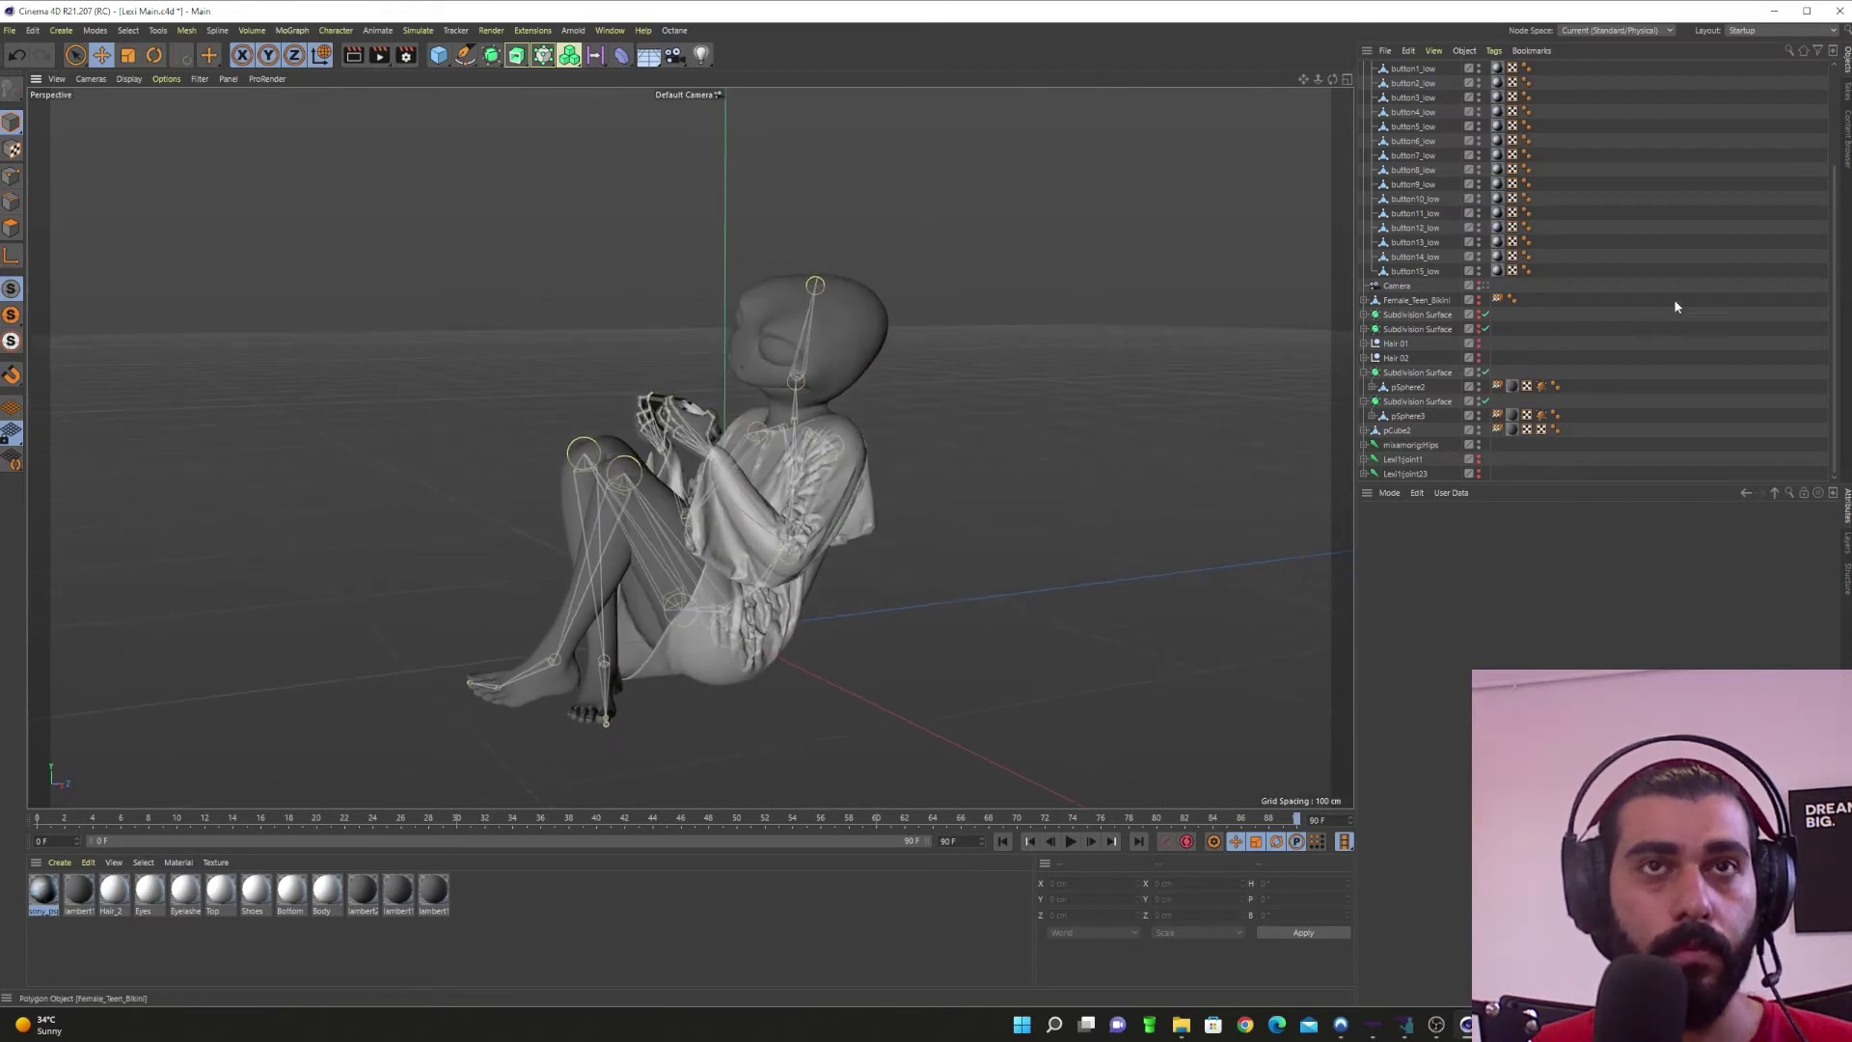
Step: Collapse the psp_low group in the object hierarchy and select cloth_parent
{"action": "left_click", "coordinate": [750, 674]}
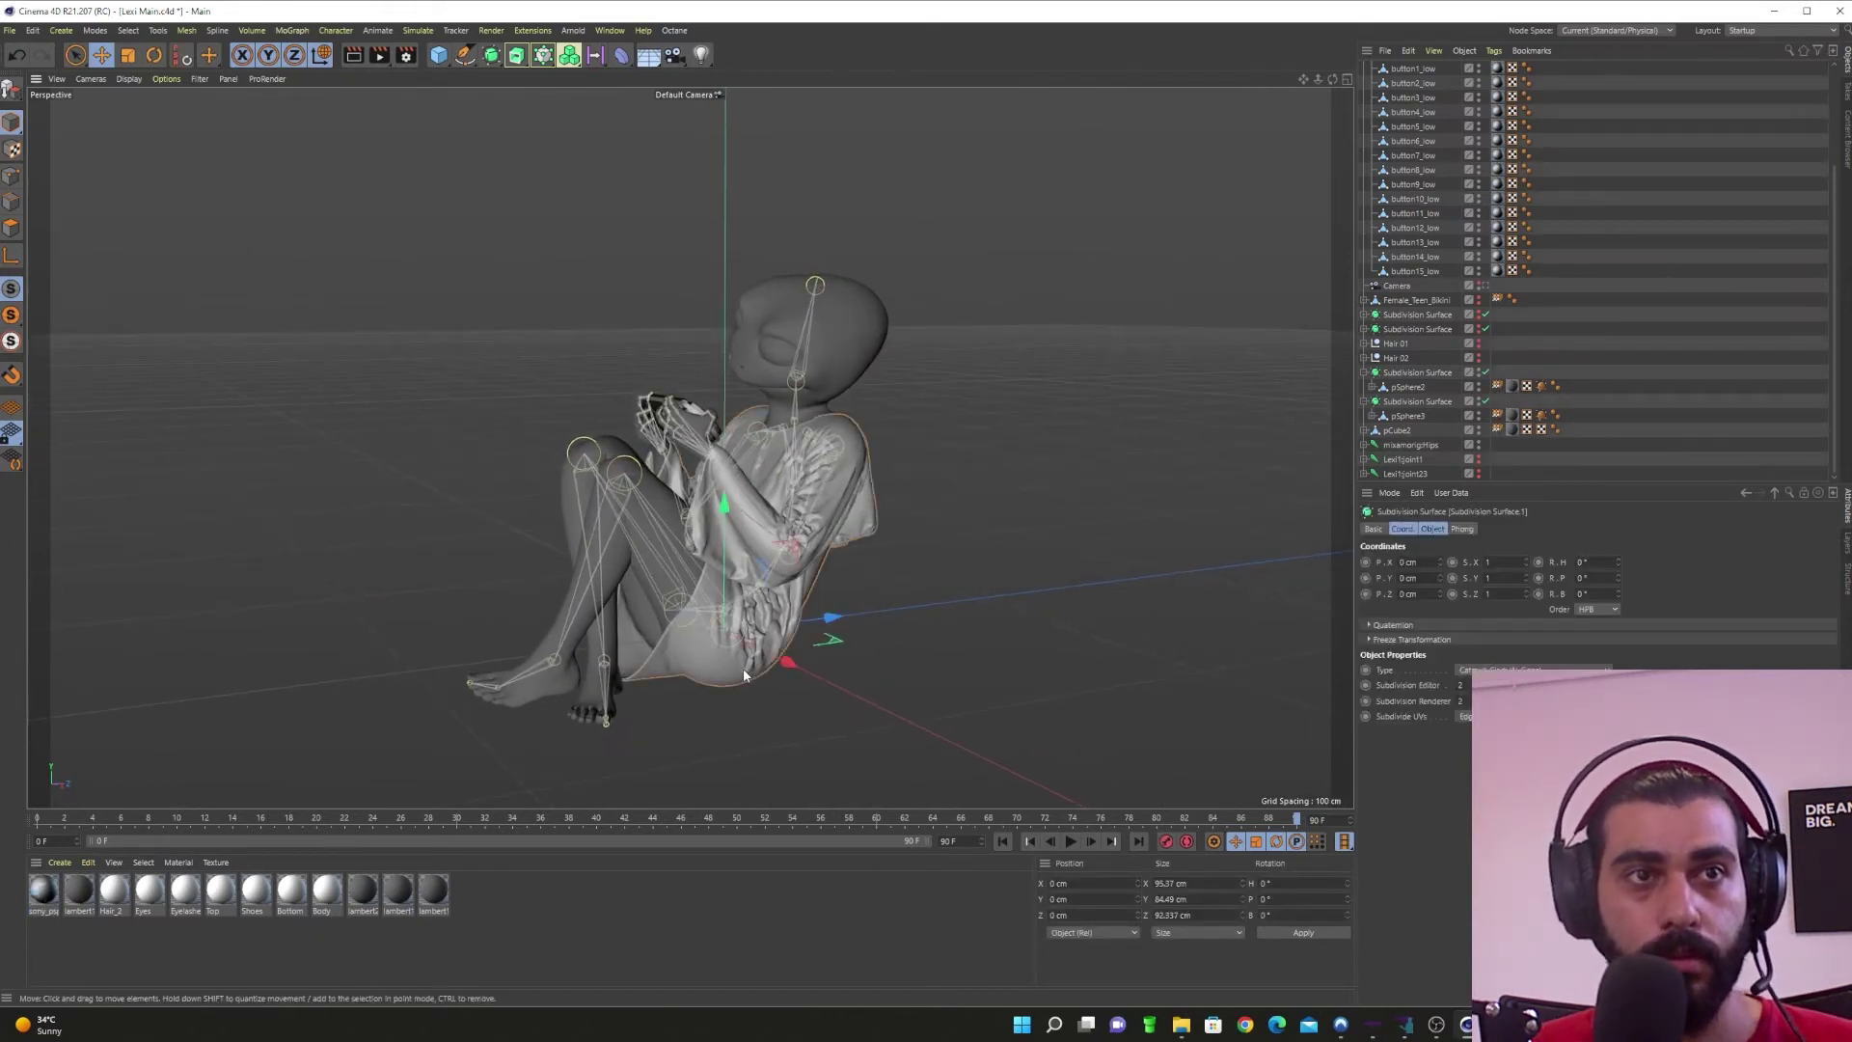
{"action": "scroll", "coordinate": [1617, 405], "scroll_direction": "up", "scroll_amount": 3}
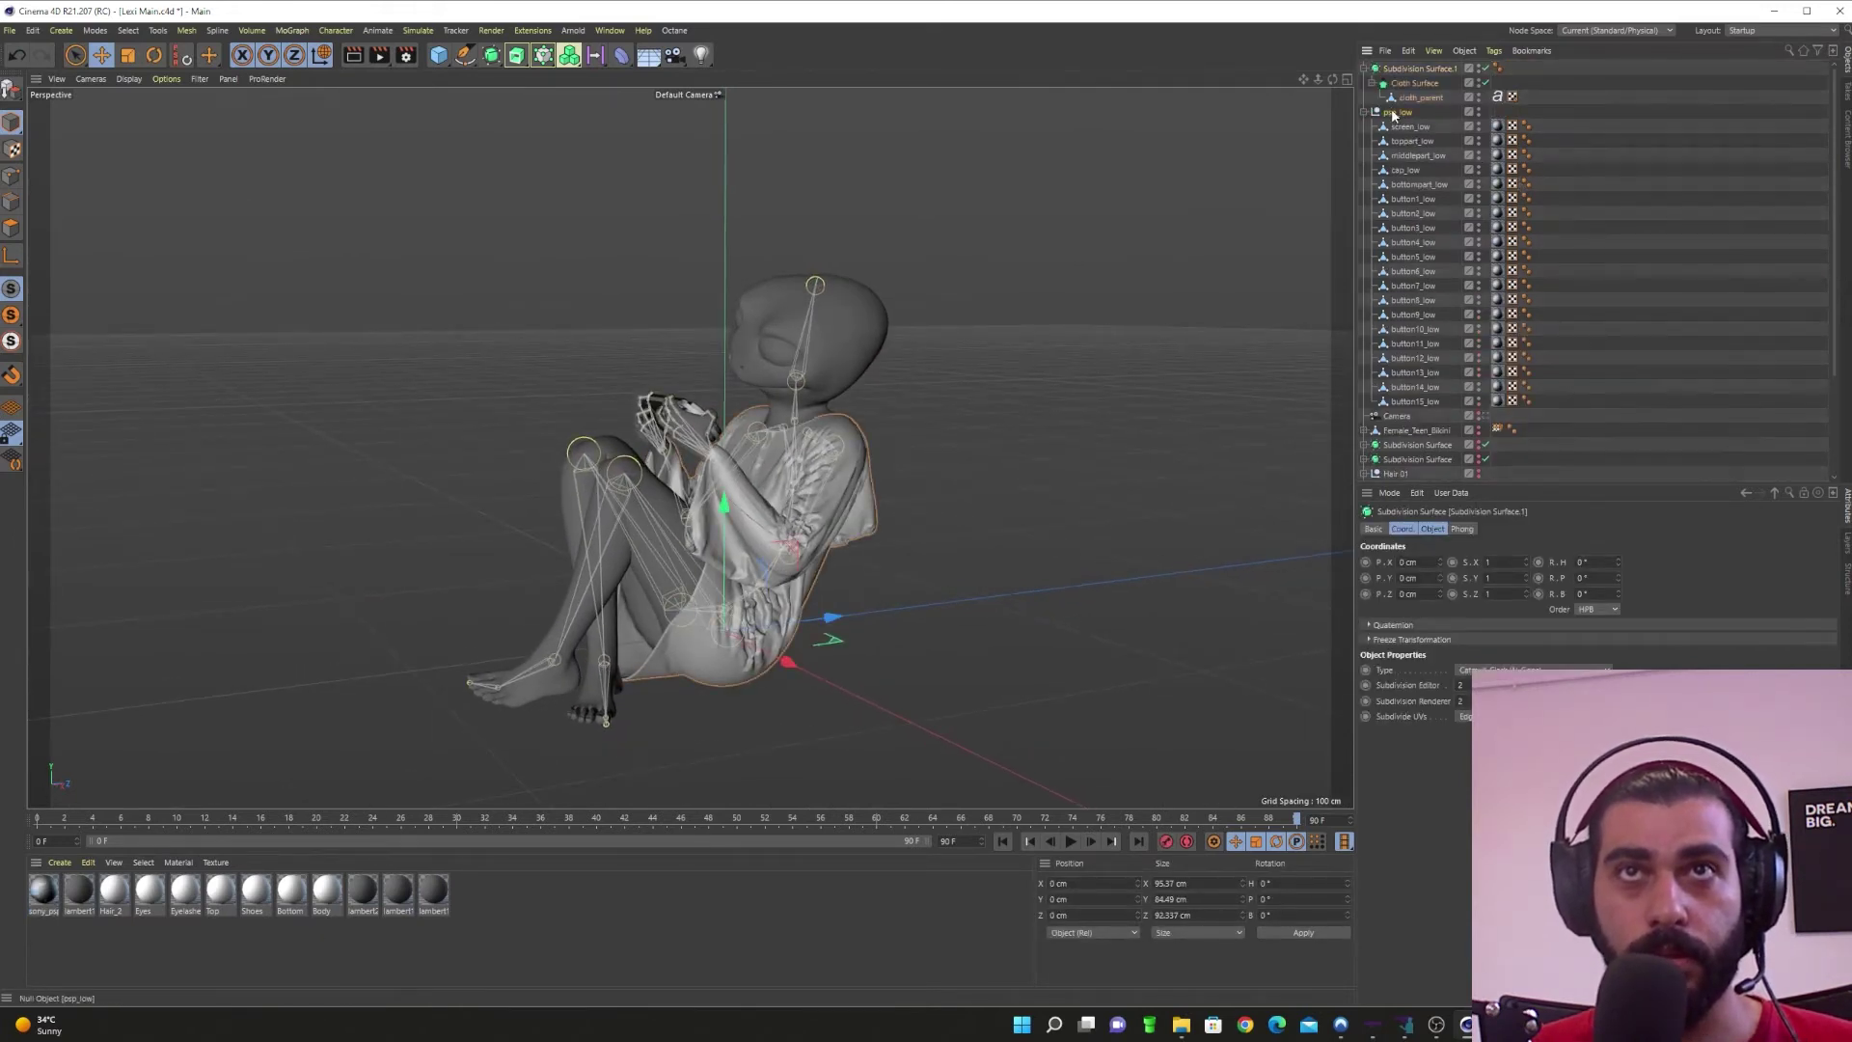
{"action": "left_click", "coordinate": [1355, 113]}
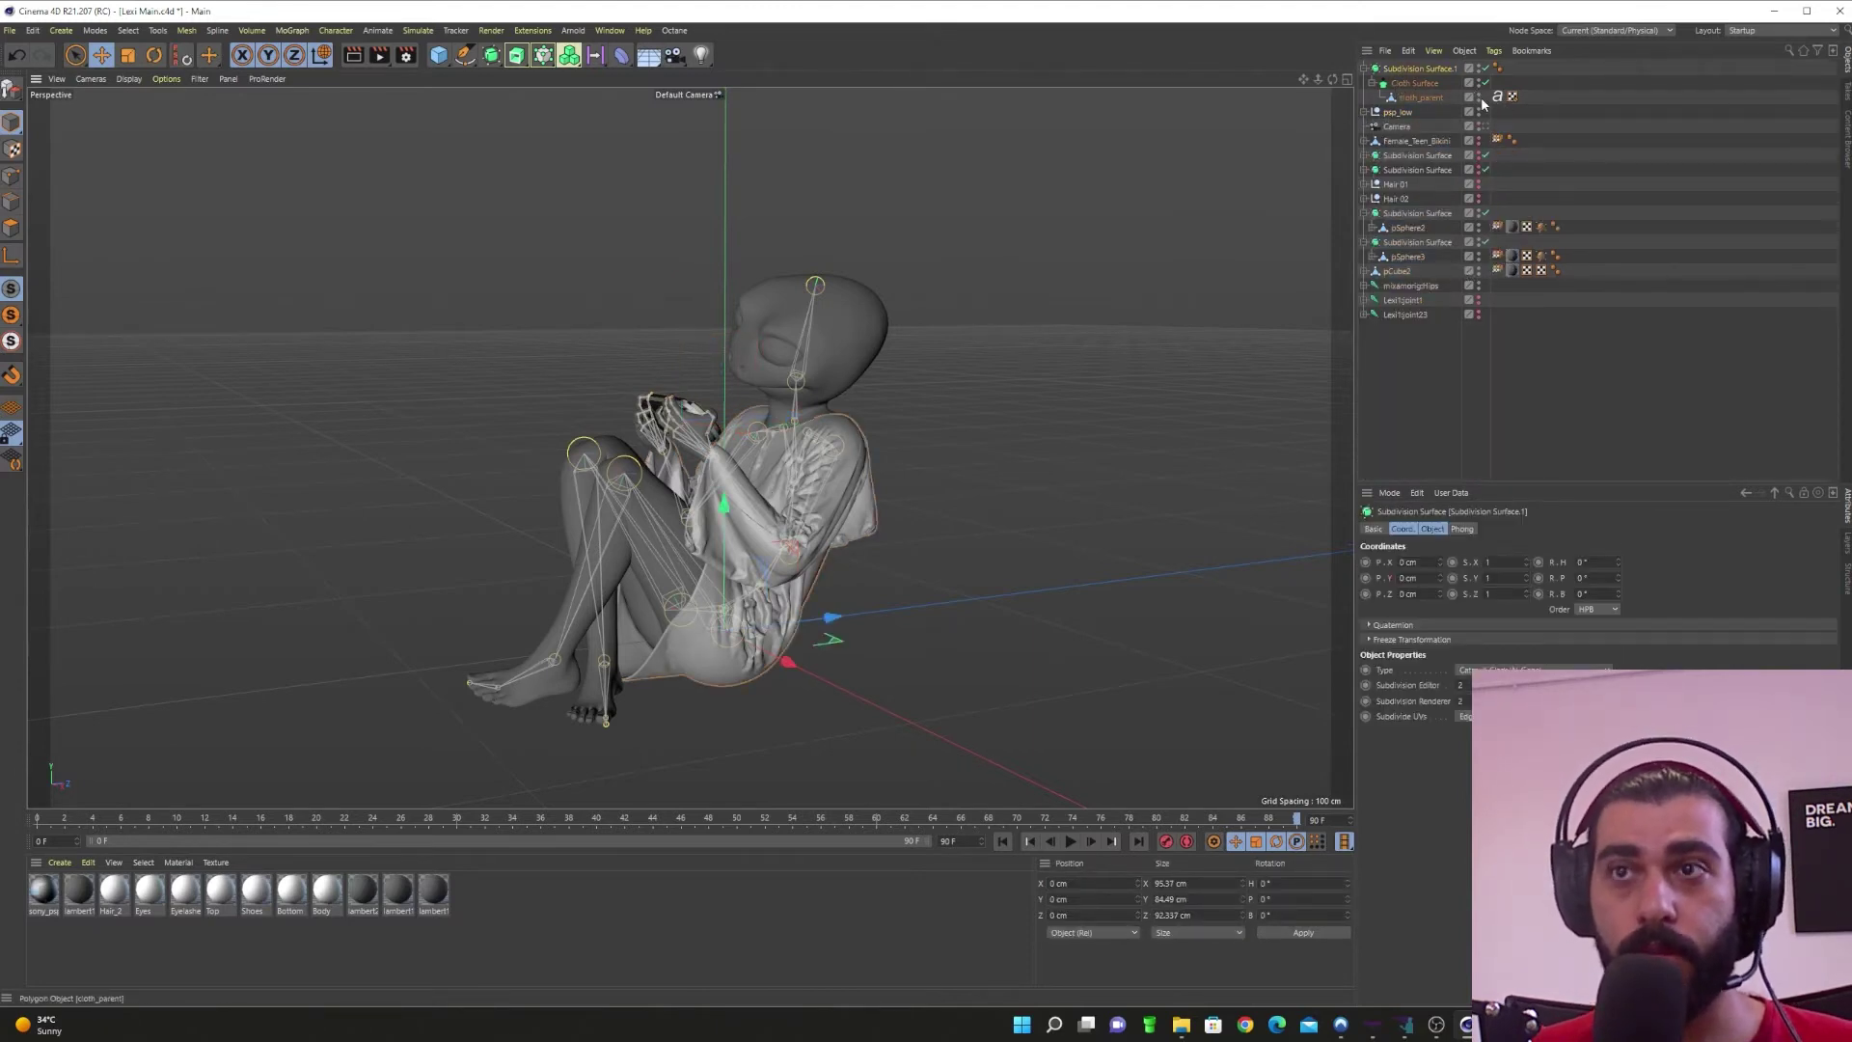
{"action": "left_click", "coordinate": [1434, 98]}
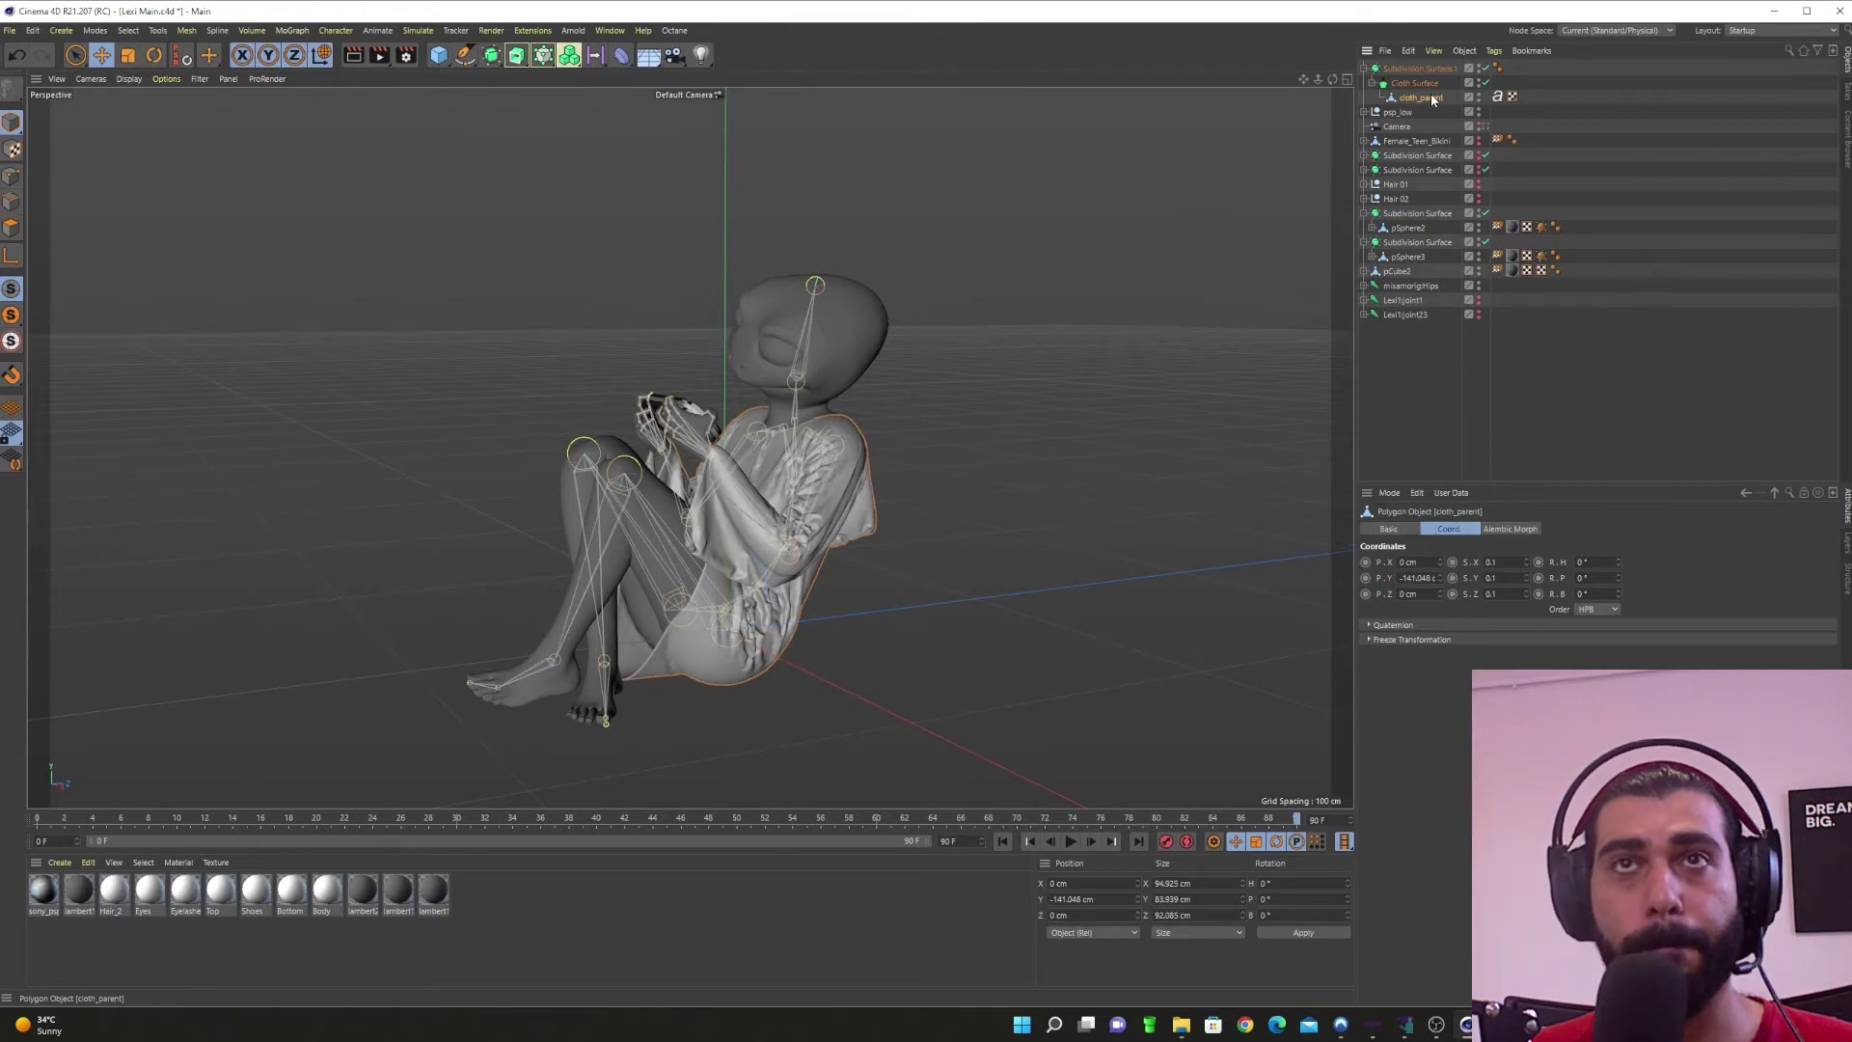
Step: Open the Octane Live Viewer, enlarge its window, and move it clear of the character
{"action": "left_click", "coordinate": [674, 31]}
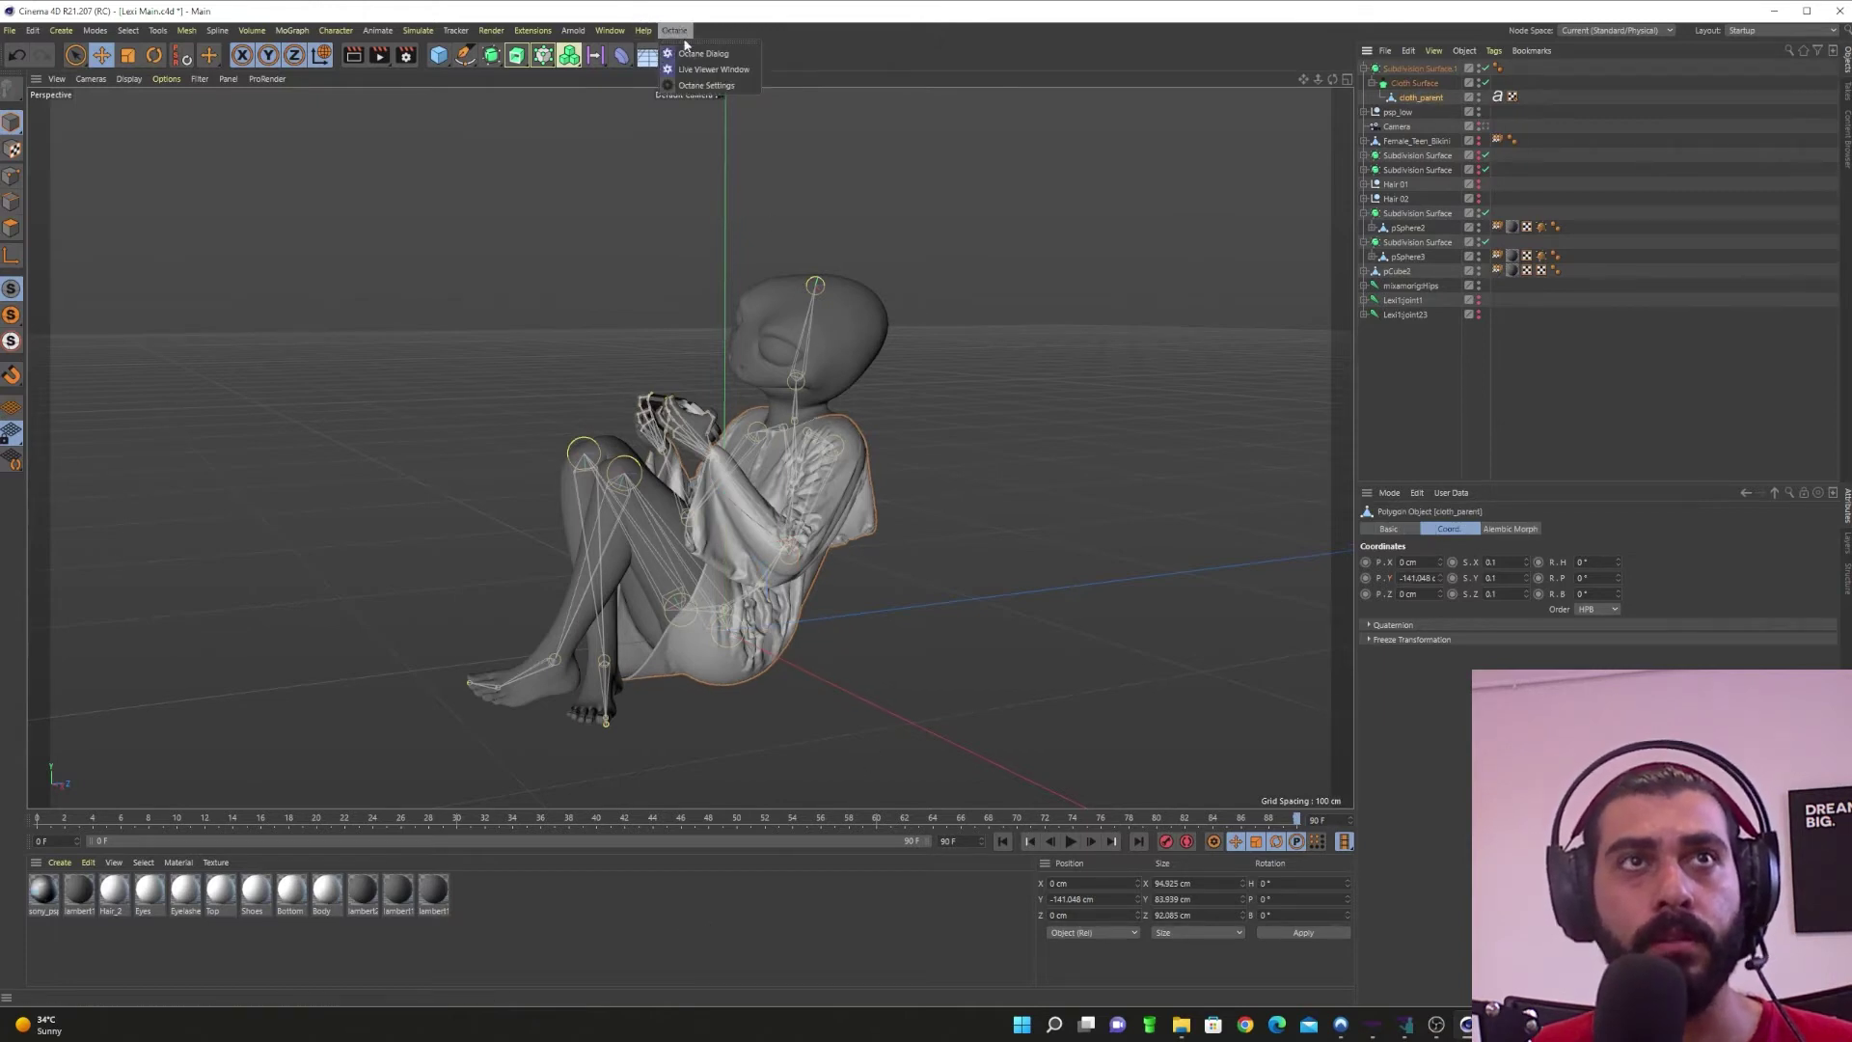
{"action": "left_click", "coordinate": [712, 65]}
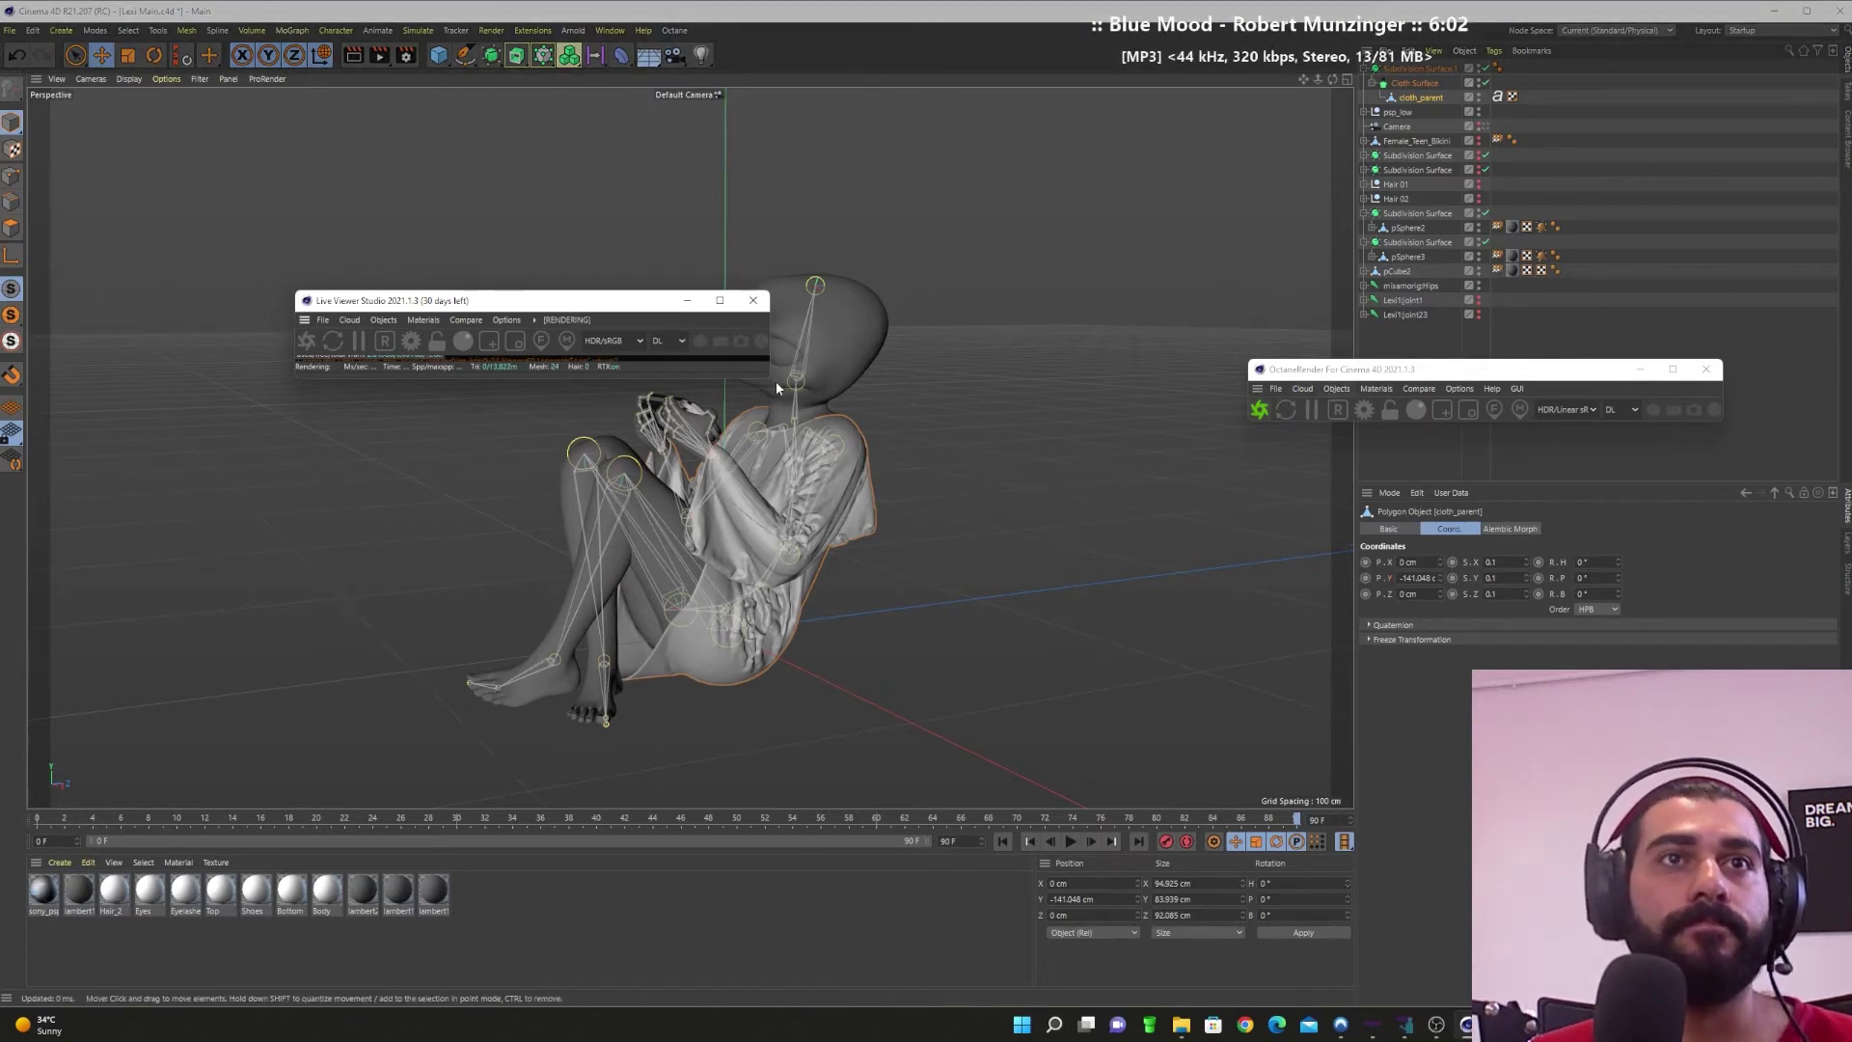
{"action": "left_click_drag", "start_coordinate": [775, 380], "coordinate": [891, 706]}
{"action": "left_click_drag", "start_coordinate": [447, 305], "coordinate": [1371, 473]}
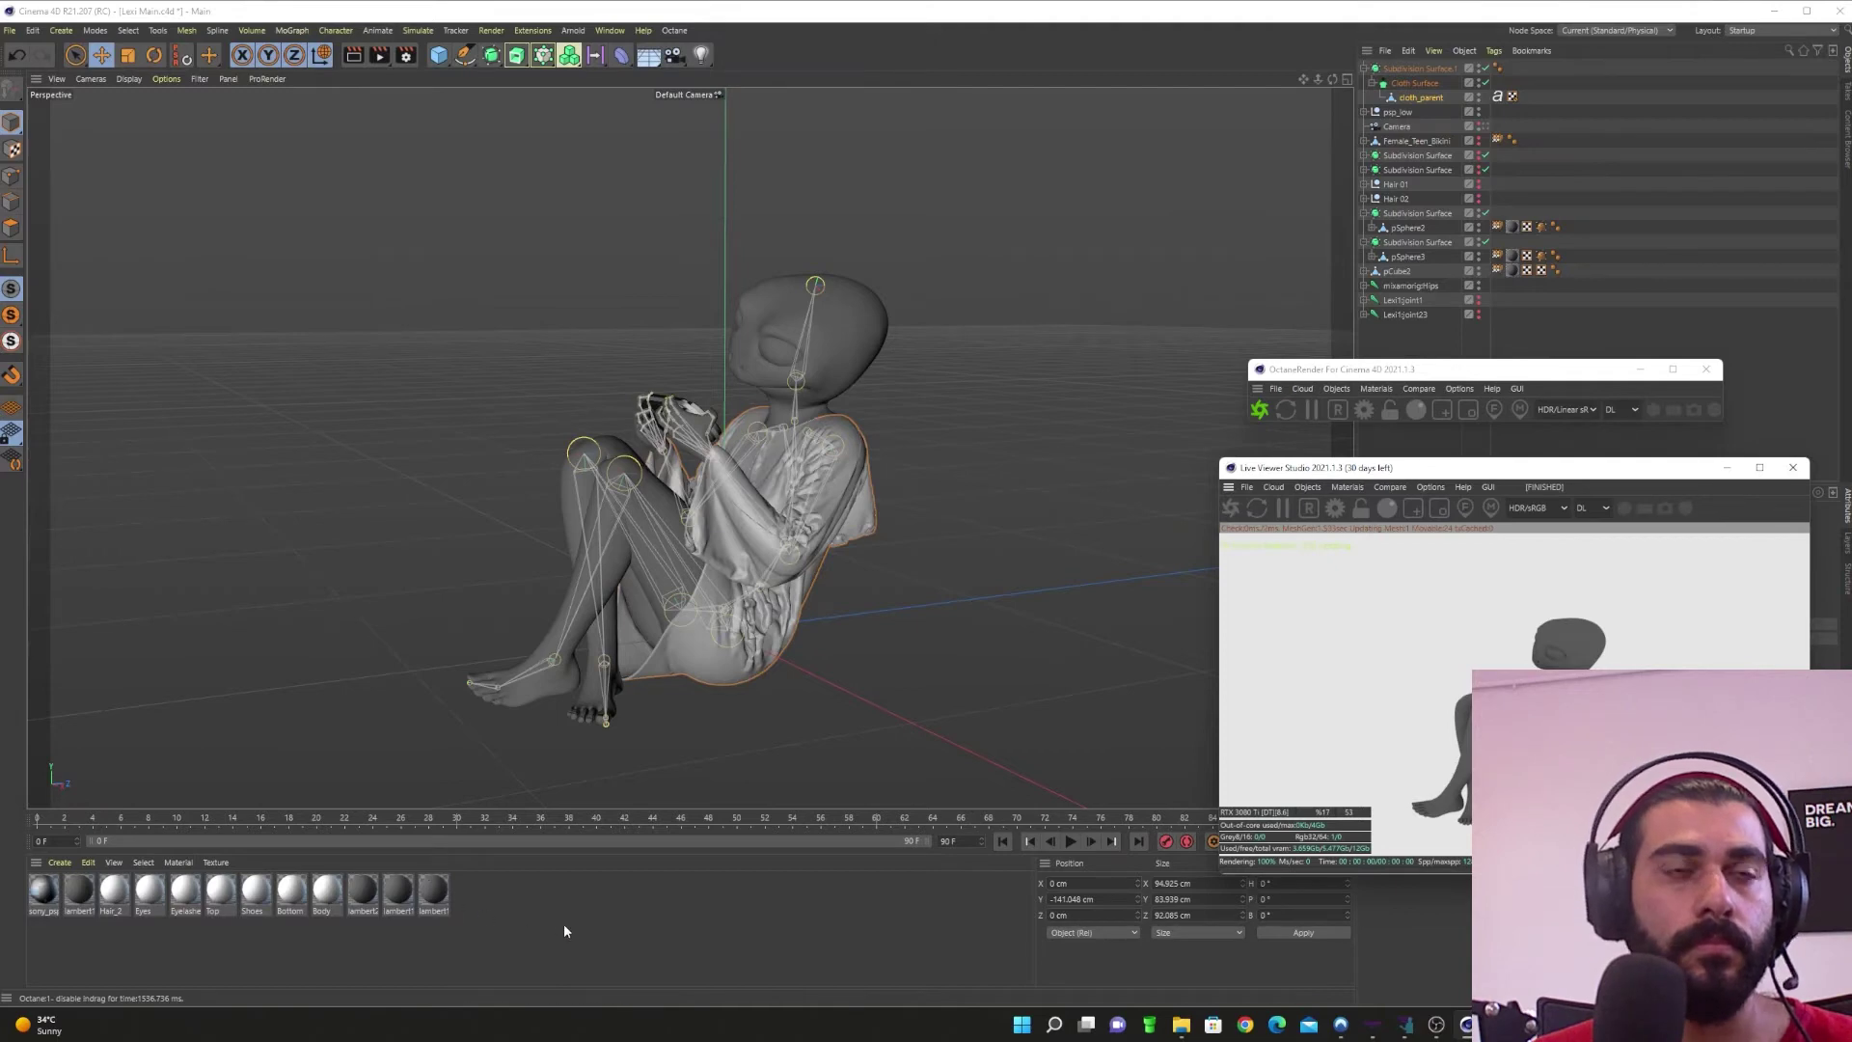
Step: Create an Octane Glossy material and open it in the Material Editor
{"action": "left_click", "coordinate": [1307, 488]}
{"action": "mouse_move", "coordinate": [1348, 559]}
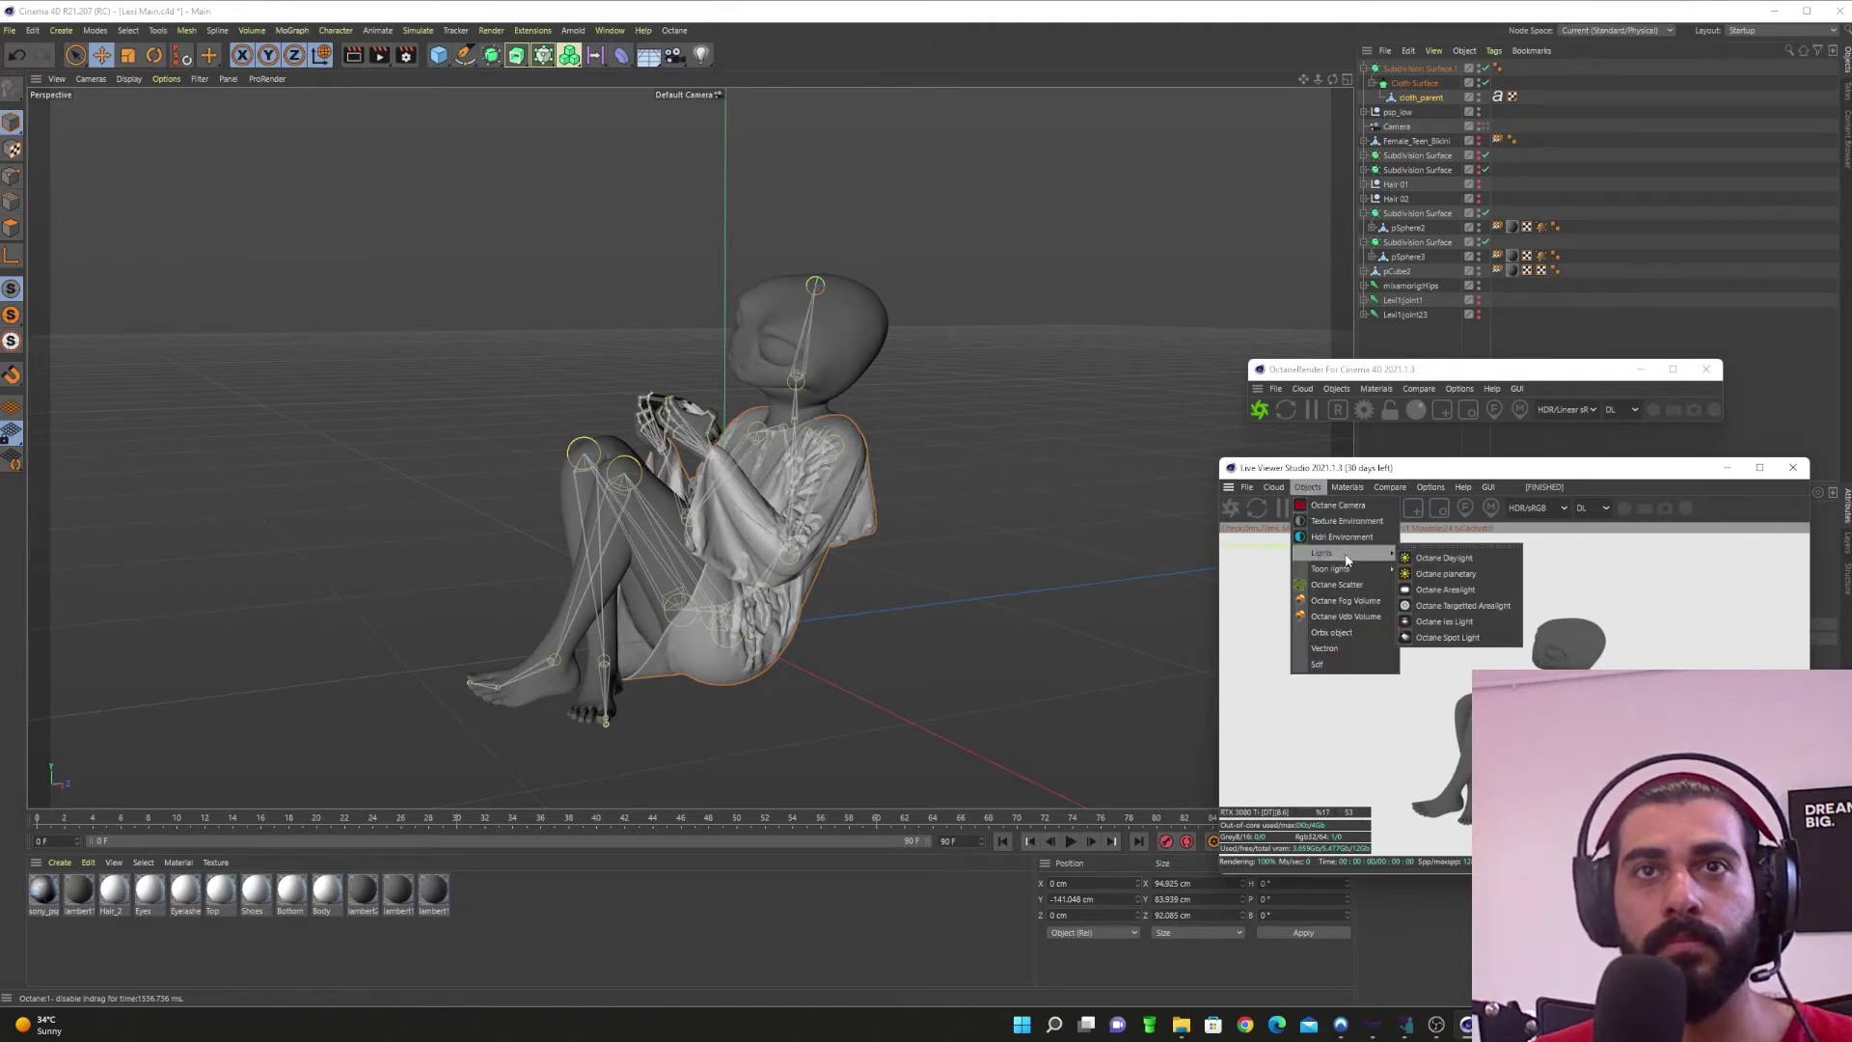
{"action": "mouse_move", "coordinate": [1348, 487]}
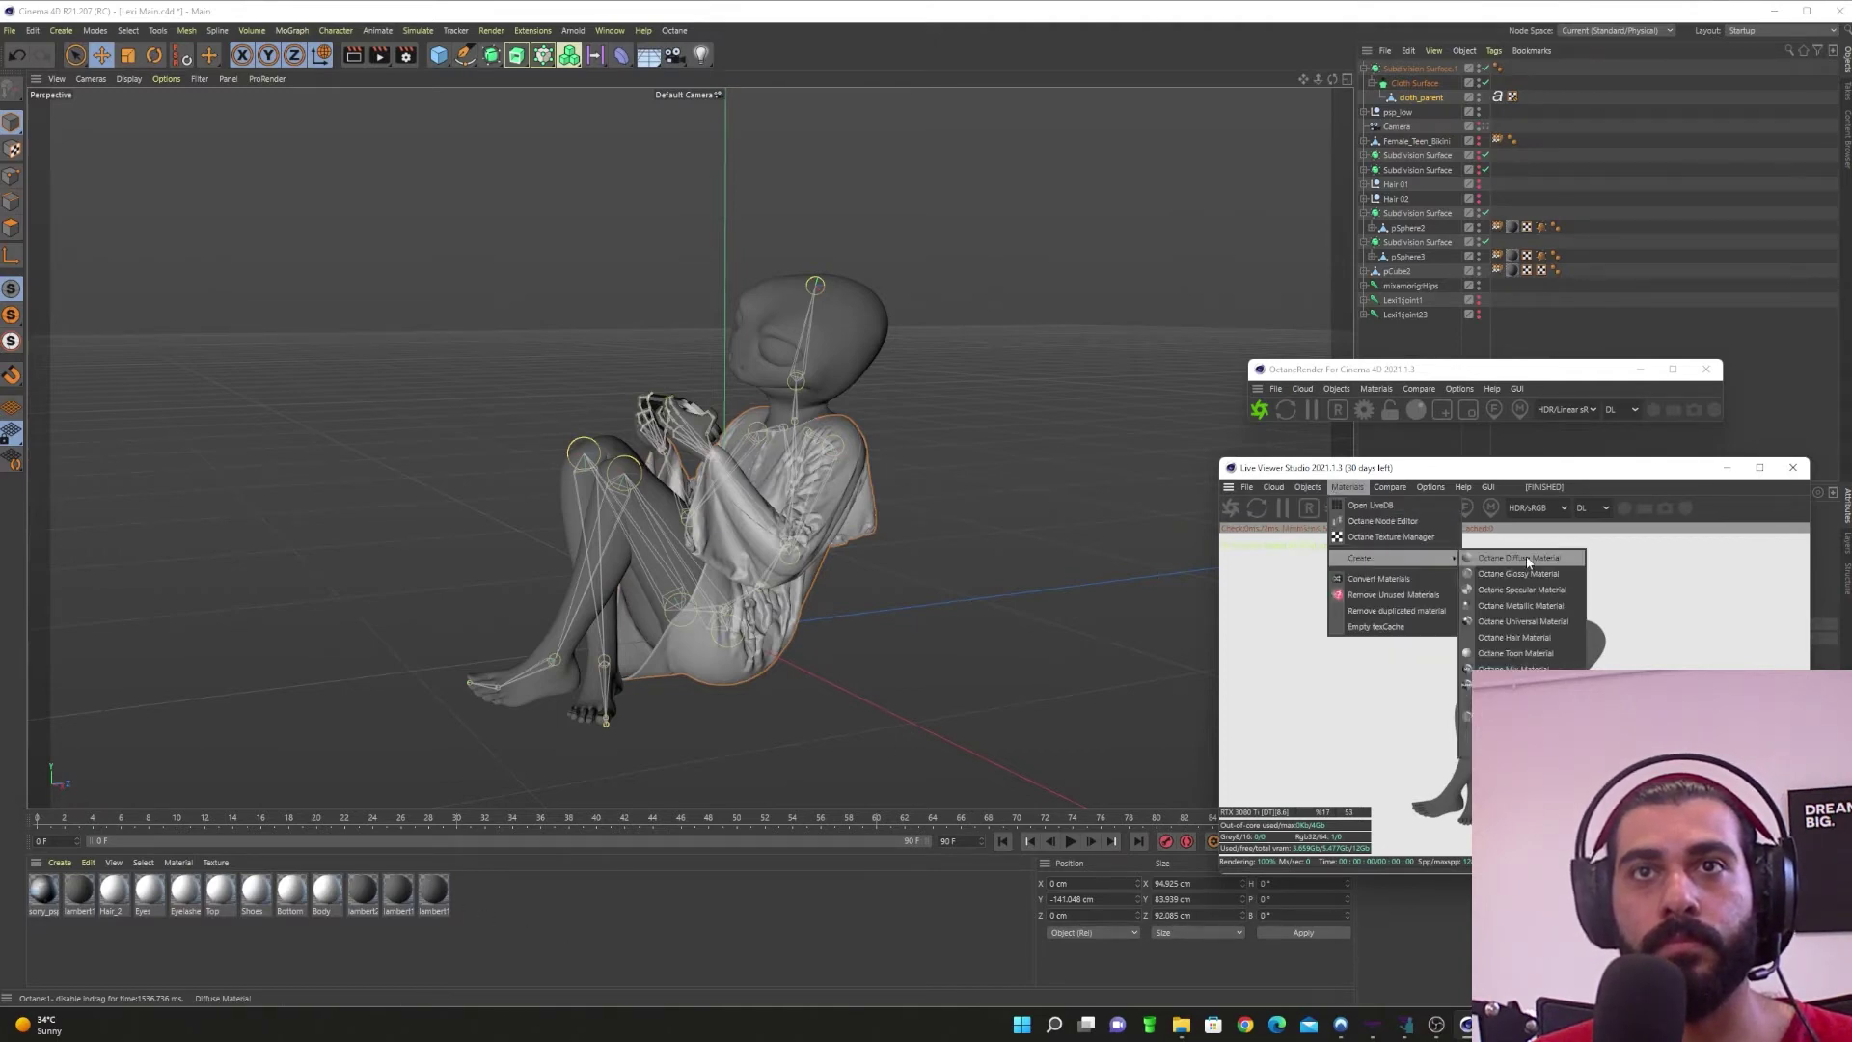
{"action": "left_click", "coordinate": [1518, 574]}
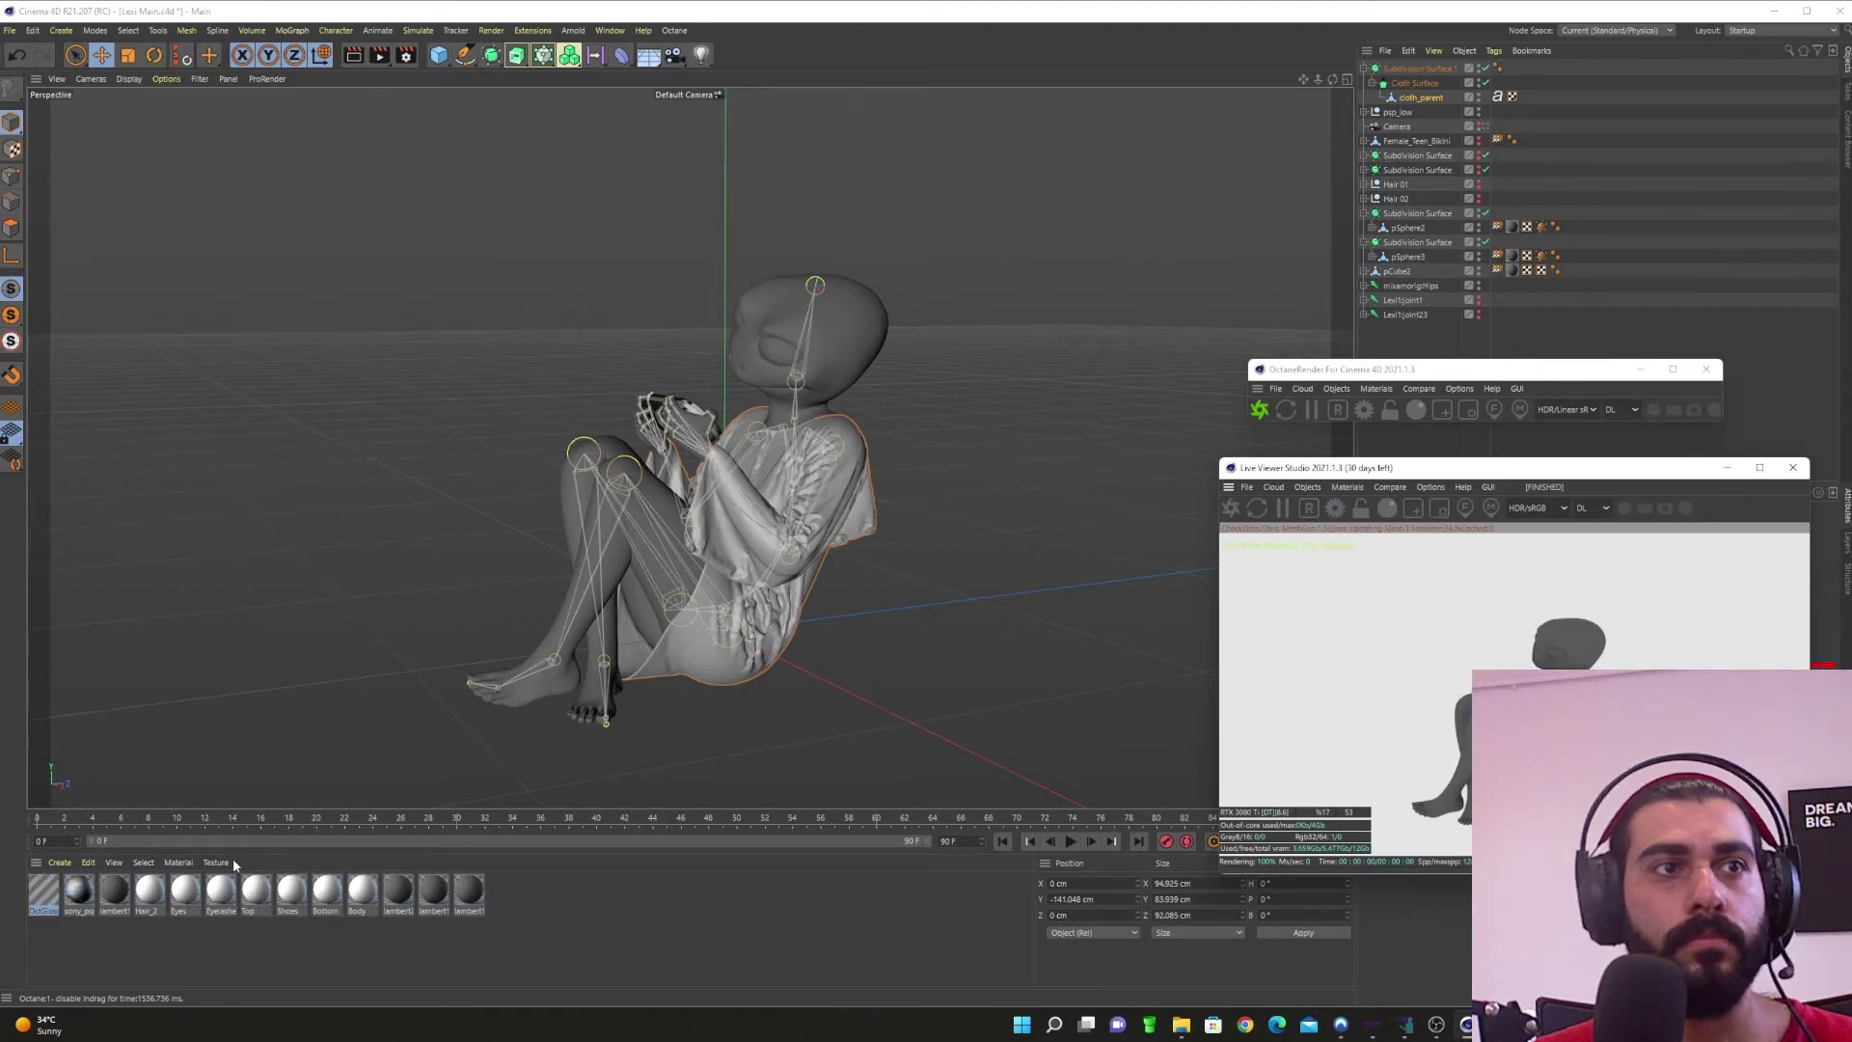
{"action": "double_click", "coordinate": [44, 897]}
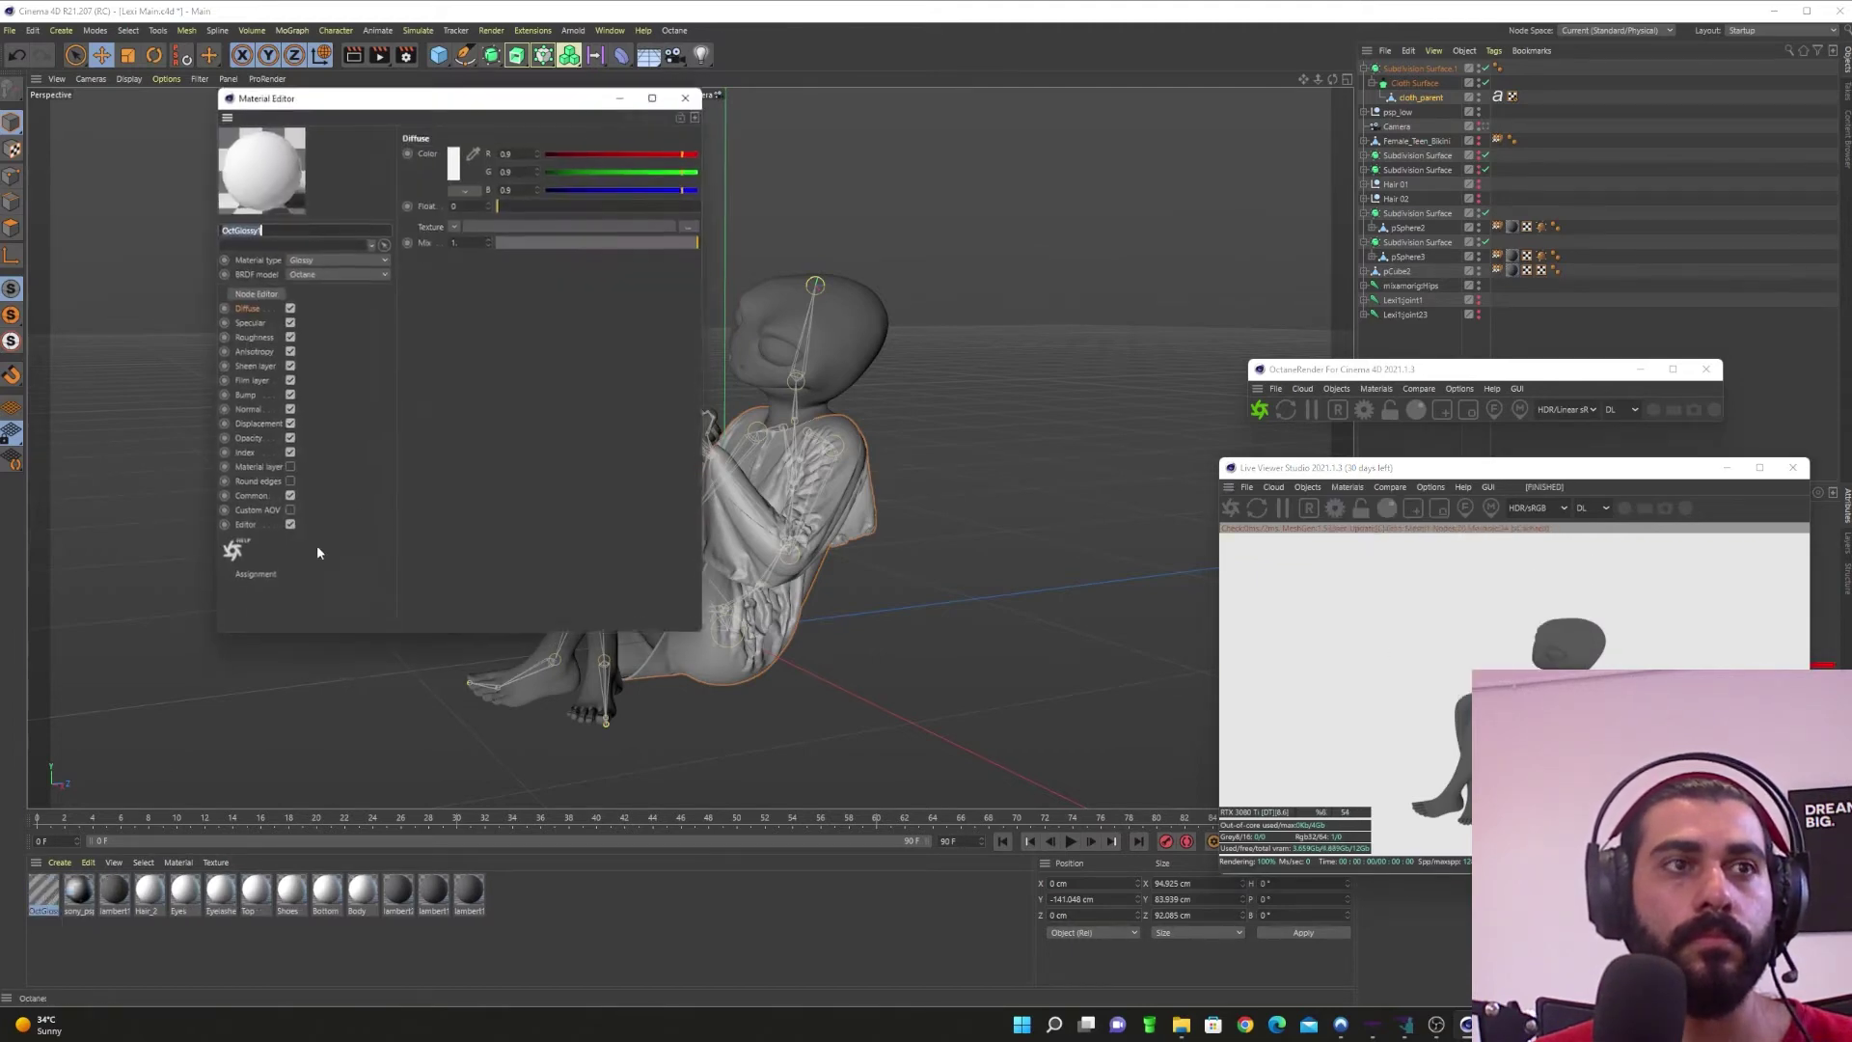
Step: Load Cloth 02_DefaultMaterial_BaseColor.png from the CTex folder as the diffuse texture, without copying it to the project location
{"action": "left_click", "coordinate": [559, 227]}
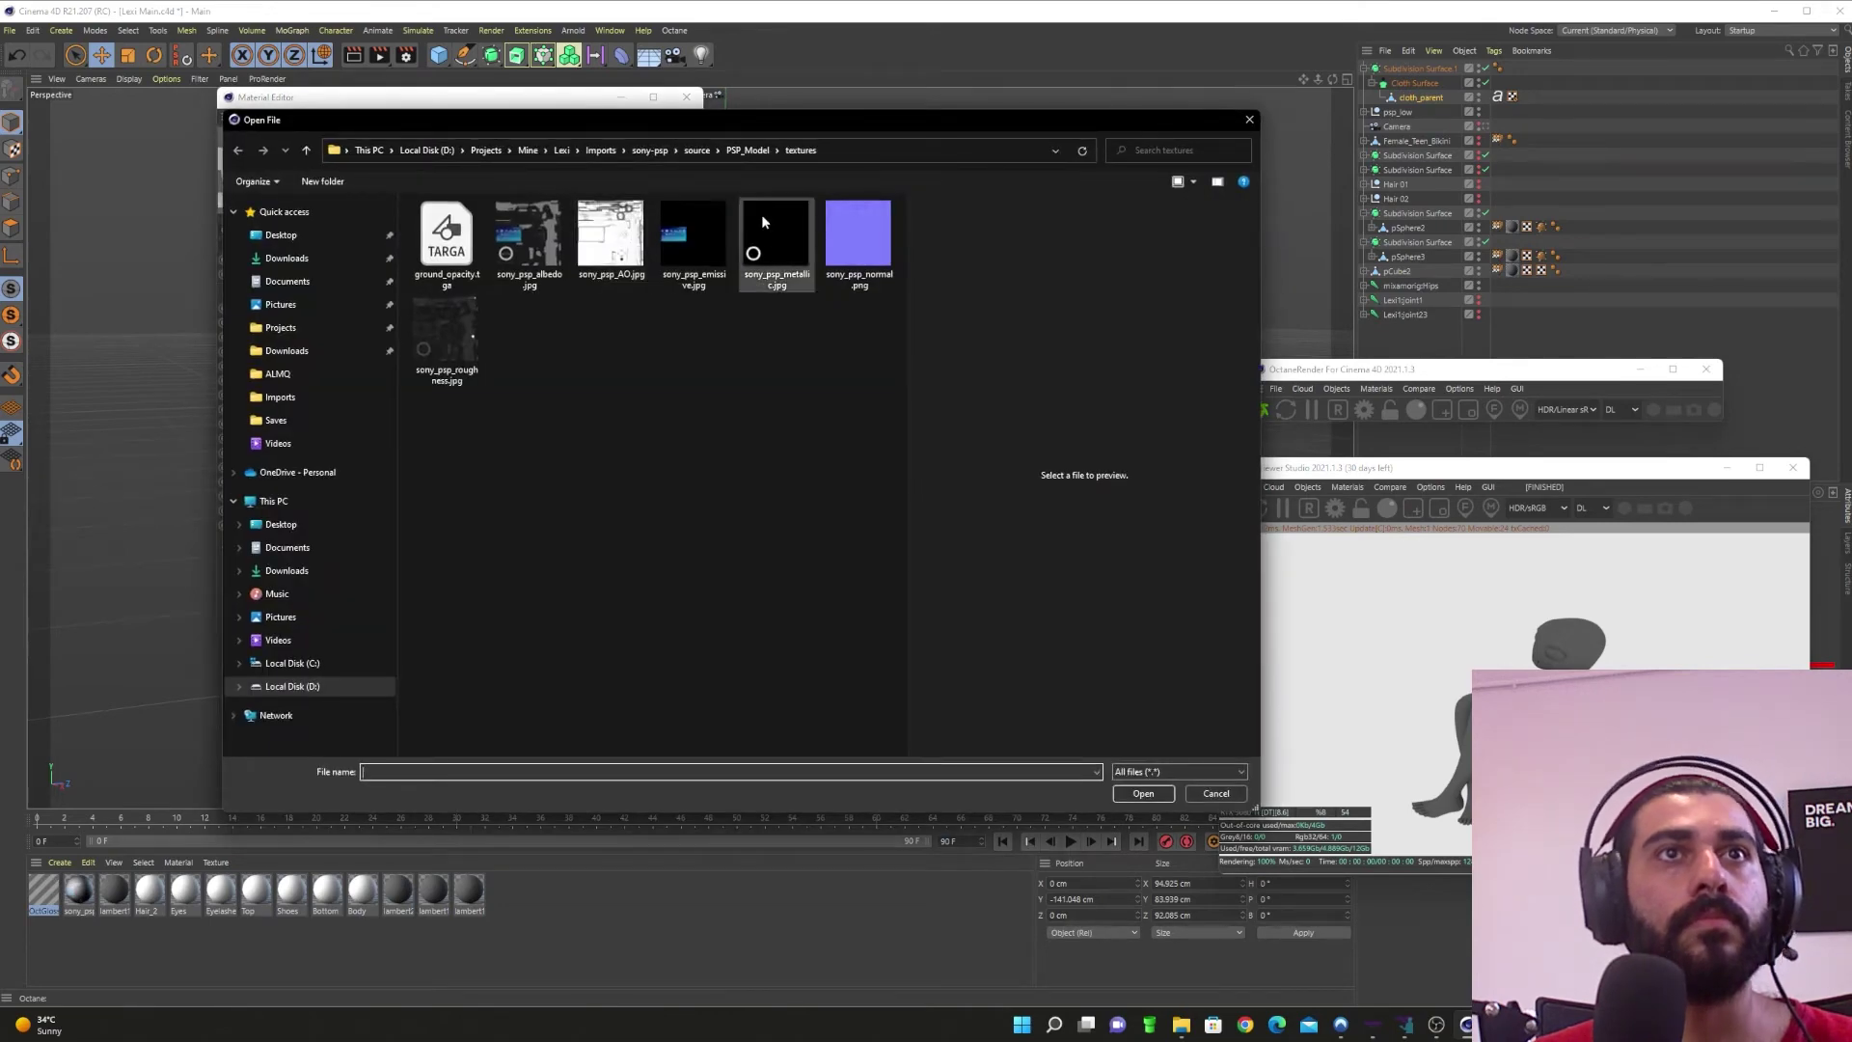
{"action": "left_click", "coordinate": [600, 152]}
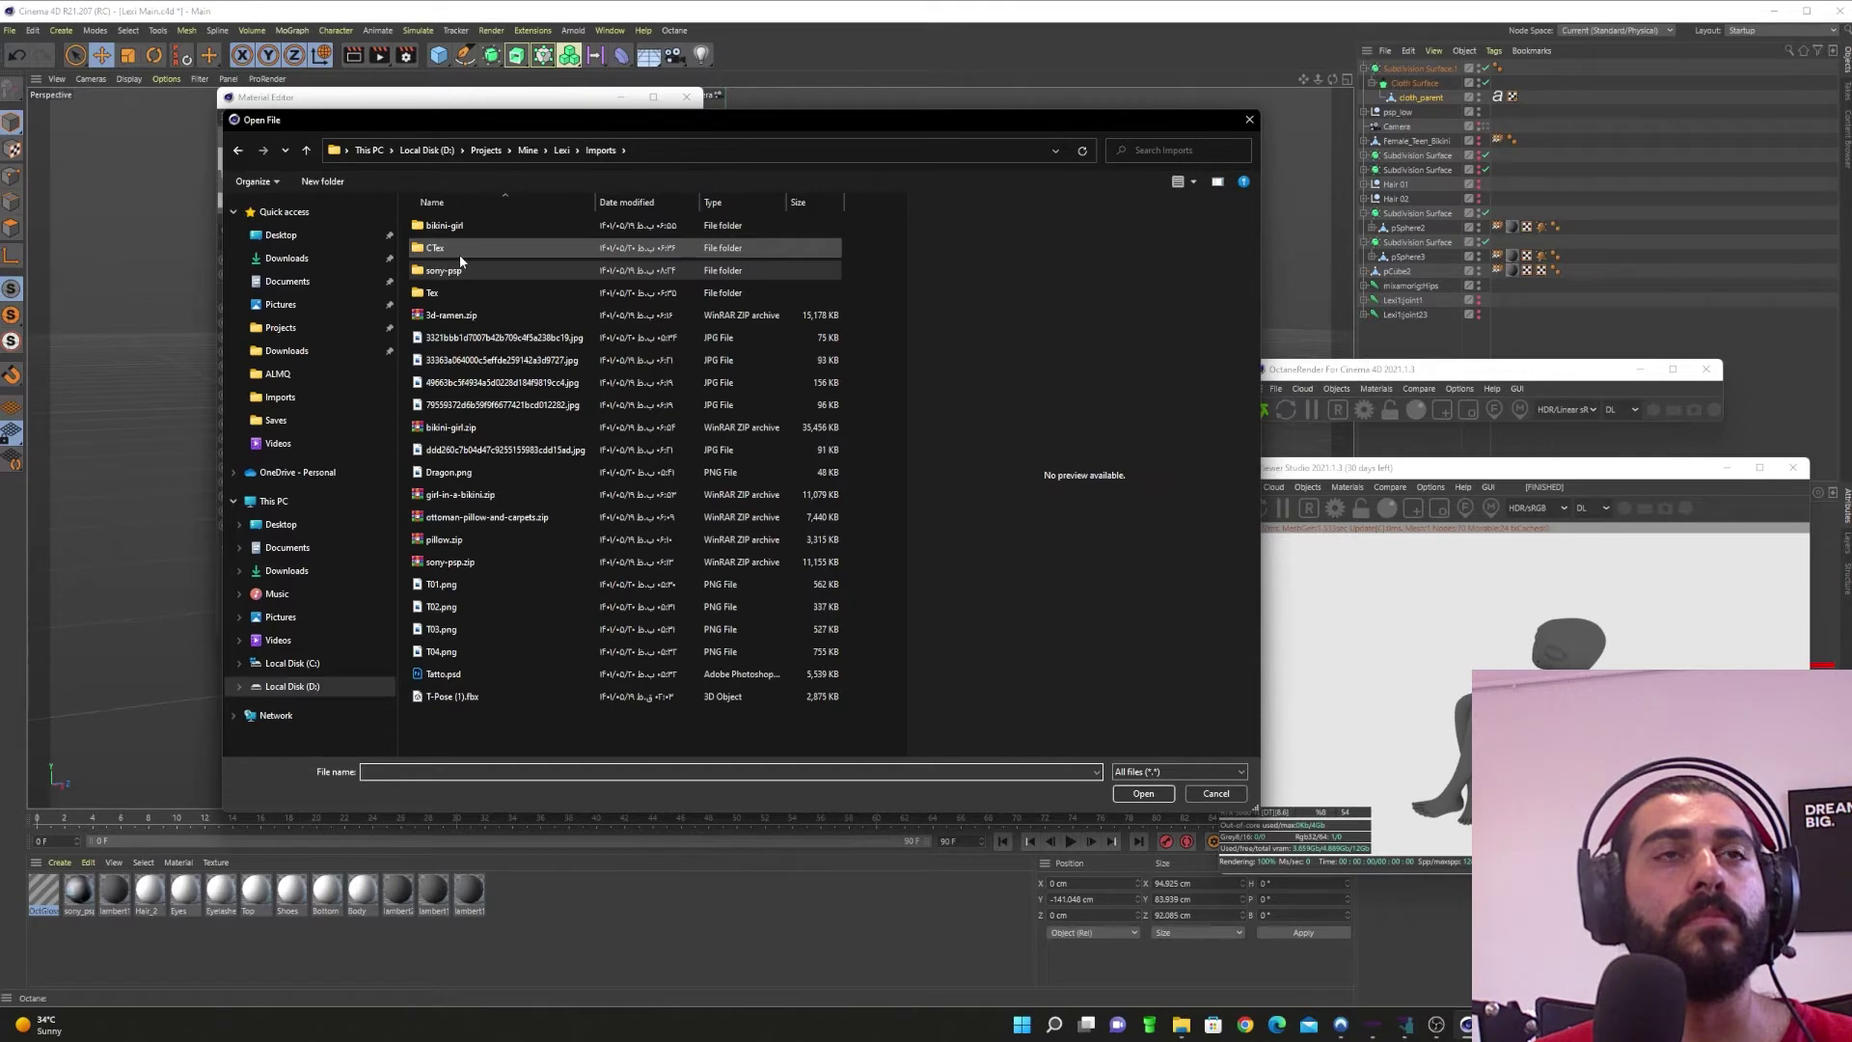
{"action": "double_click", "coordinate": [459, 248]}
{"action": "key", "text": "alt+d"}
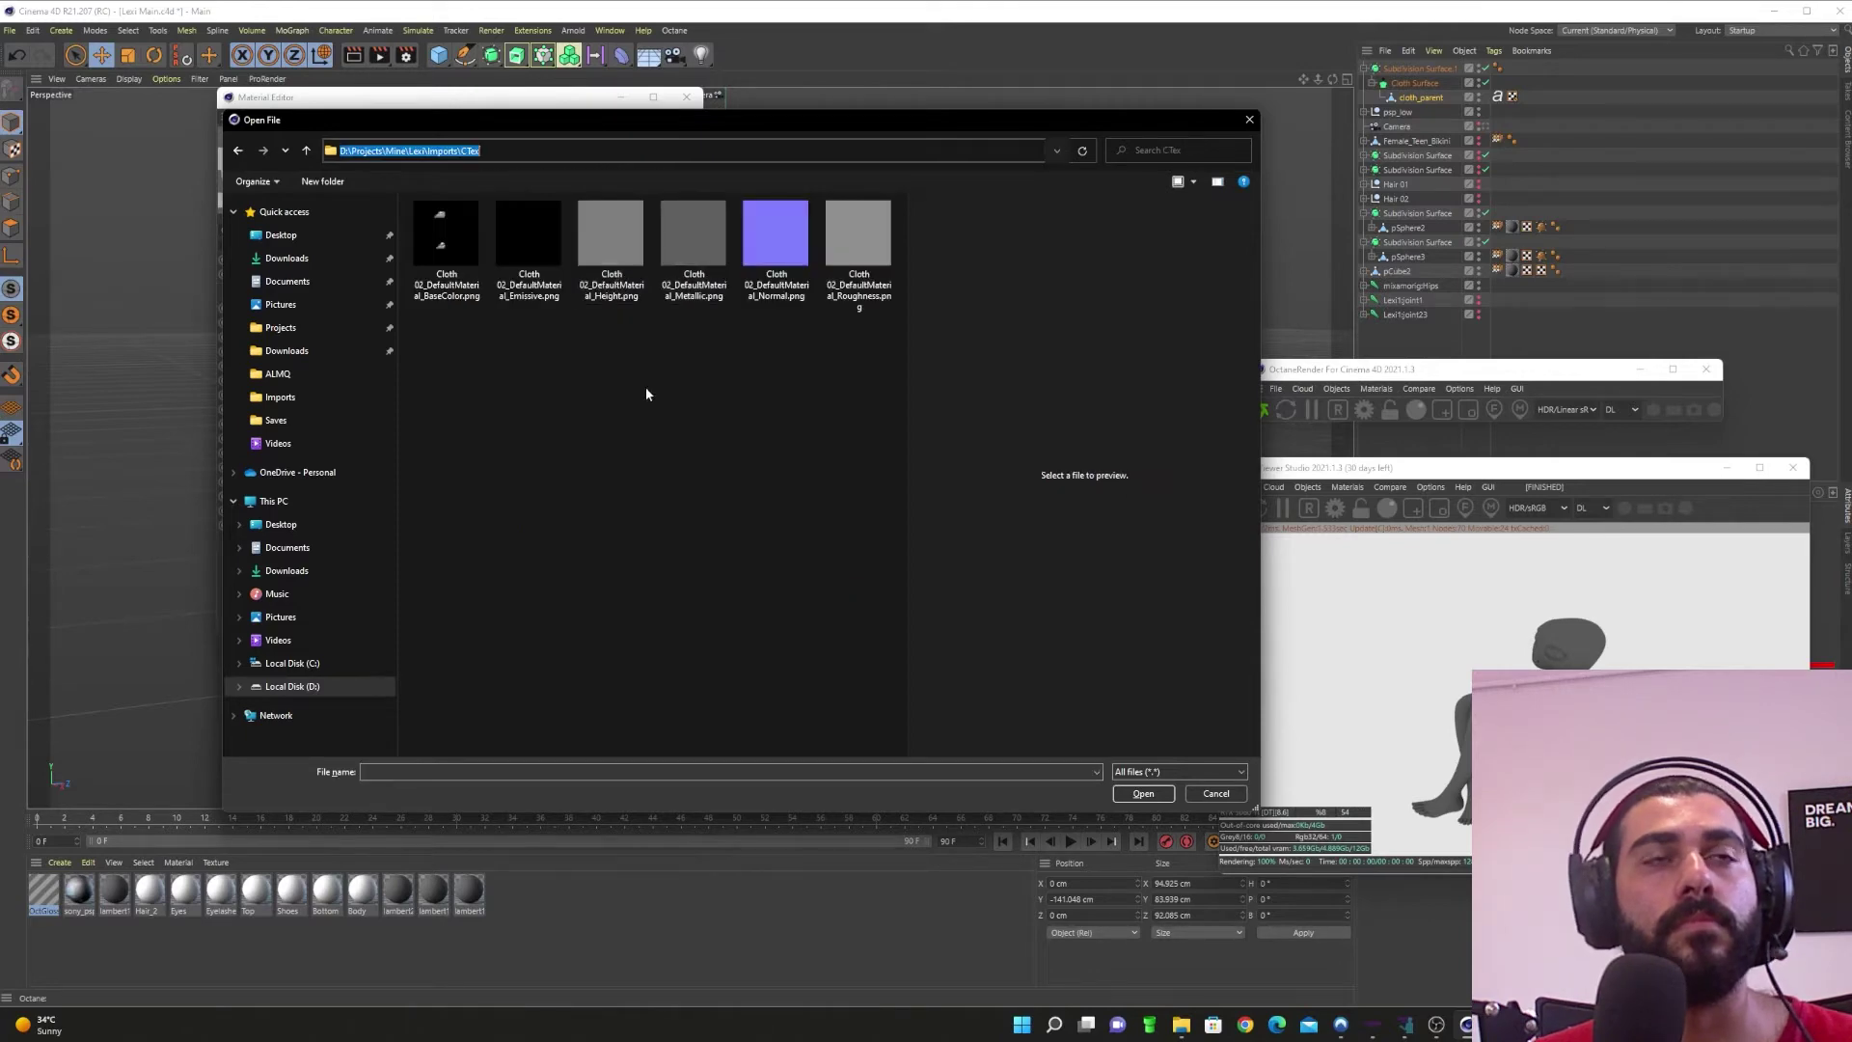
{"action": "double_click", "coordinate": [447, 231]}
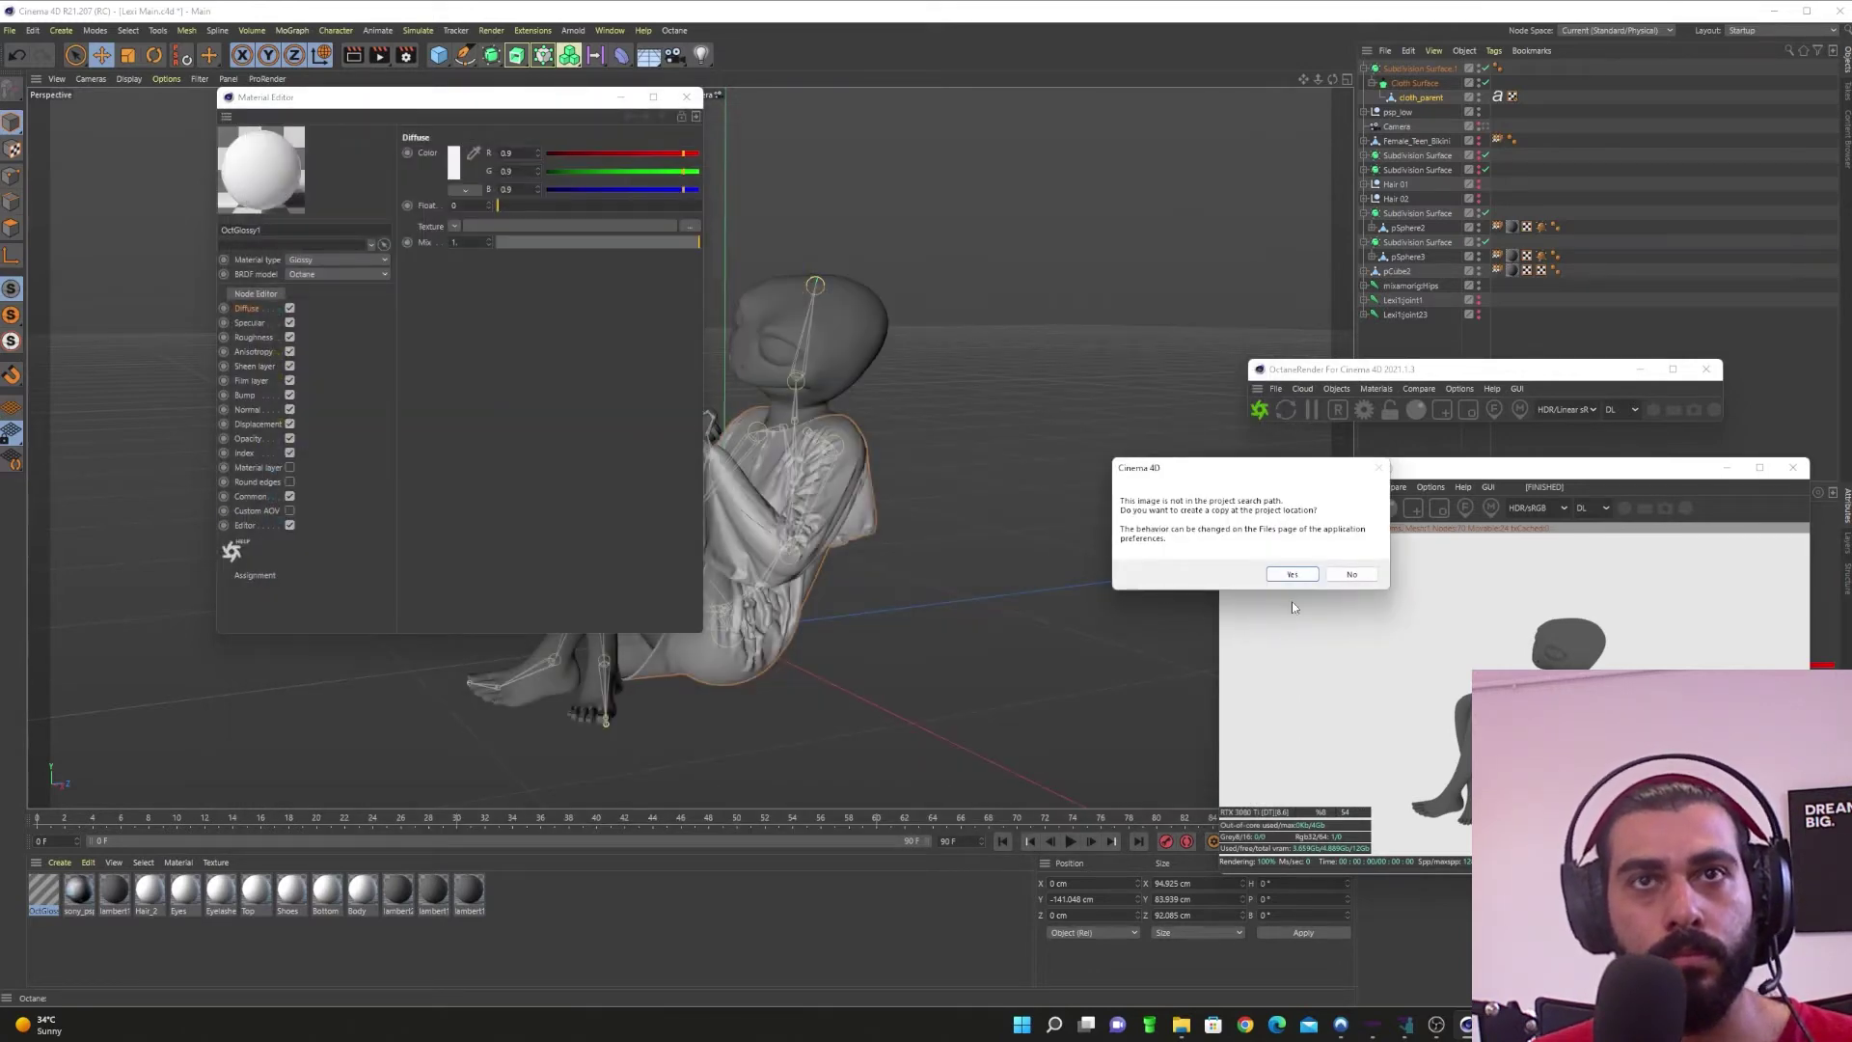
{"action": "left_click", "coordinate": [1352, 574]}
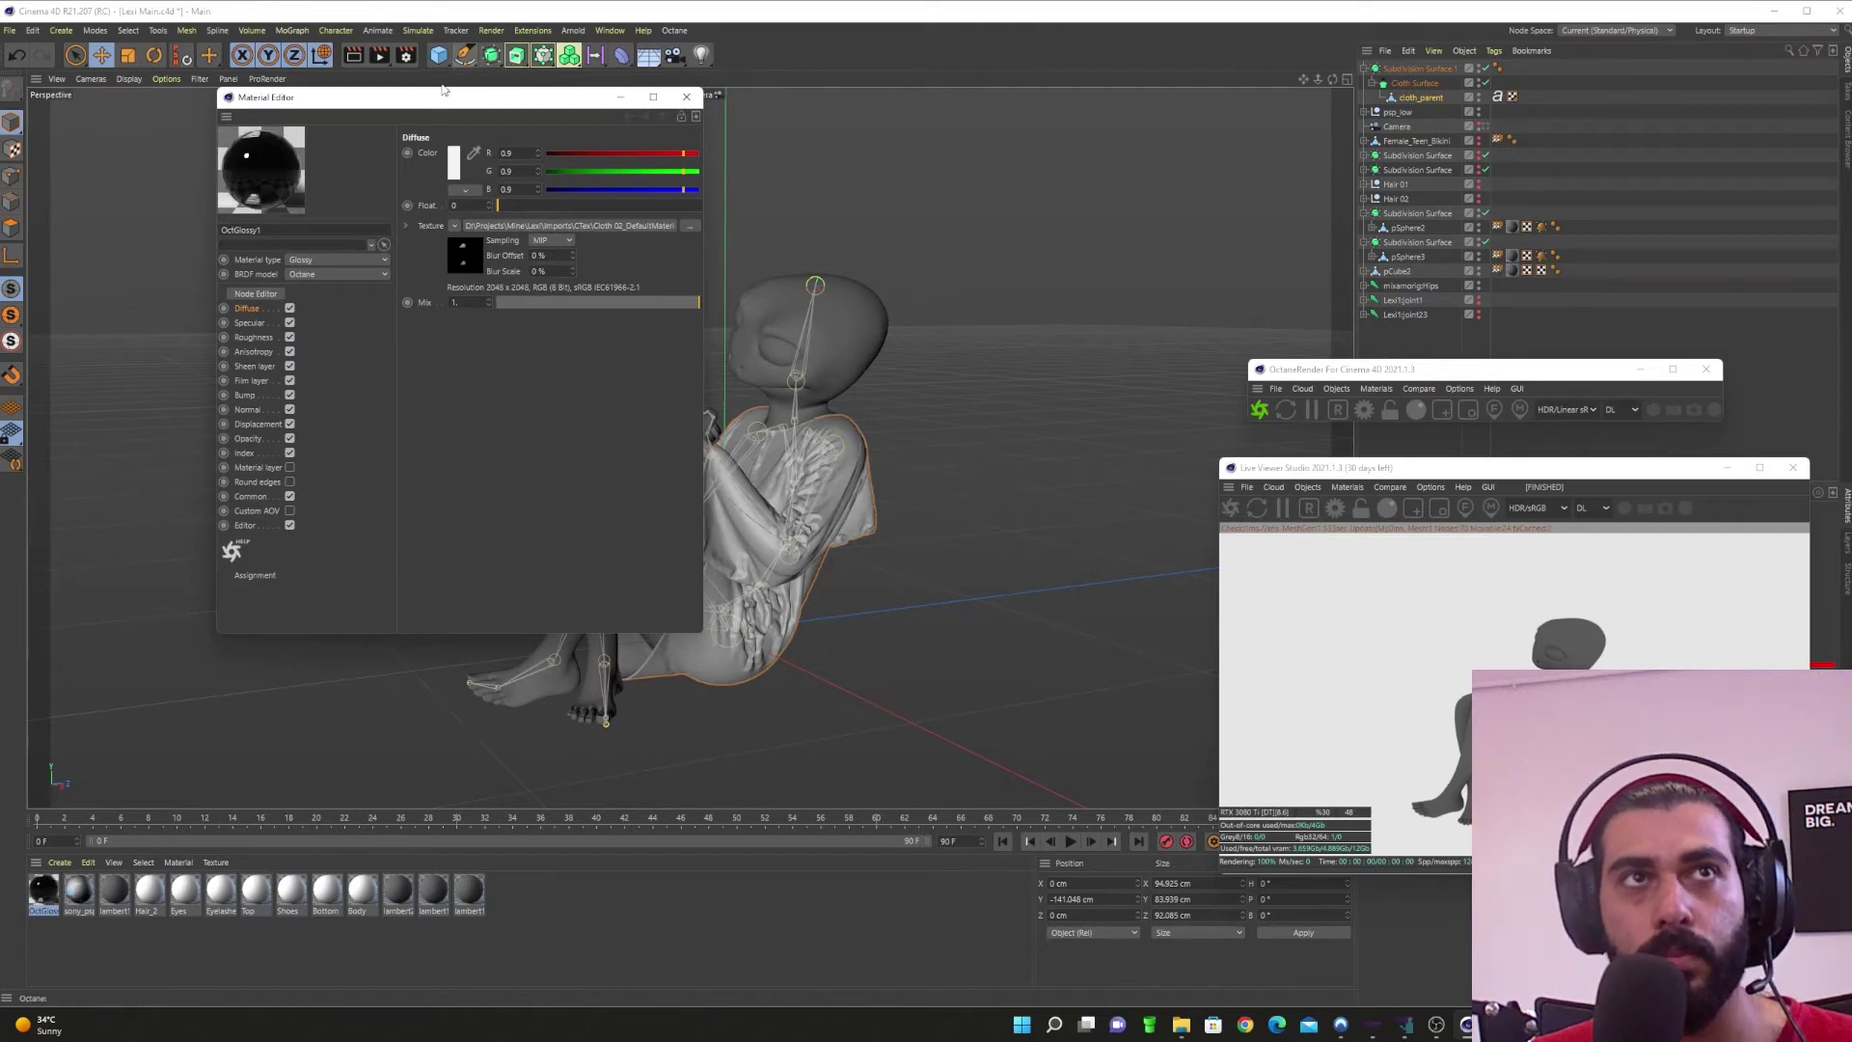
Step: Apply the glossy material to the shirt's Cloth Surface and send the scene to the Octane live render
{"action": "left_click_drag", "start_coordinate": [441, 90], "coordinate": [291, 164]}
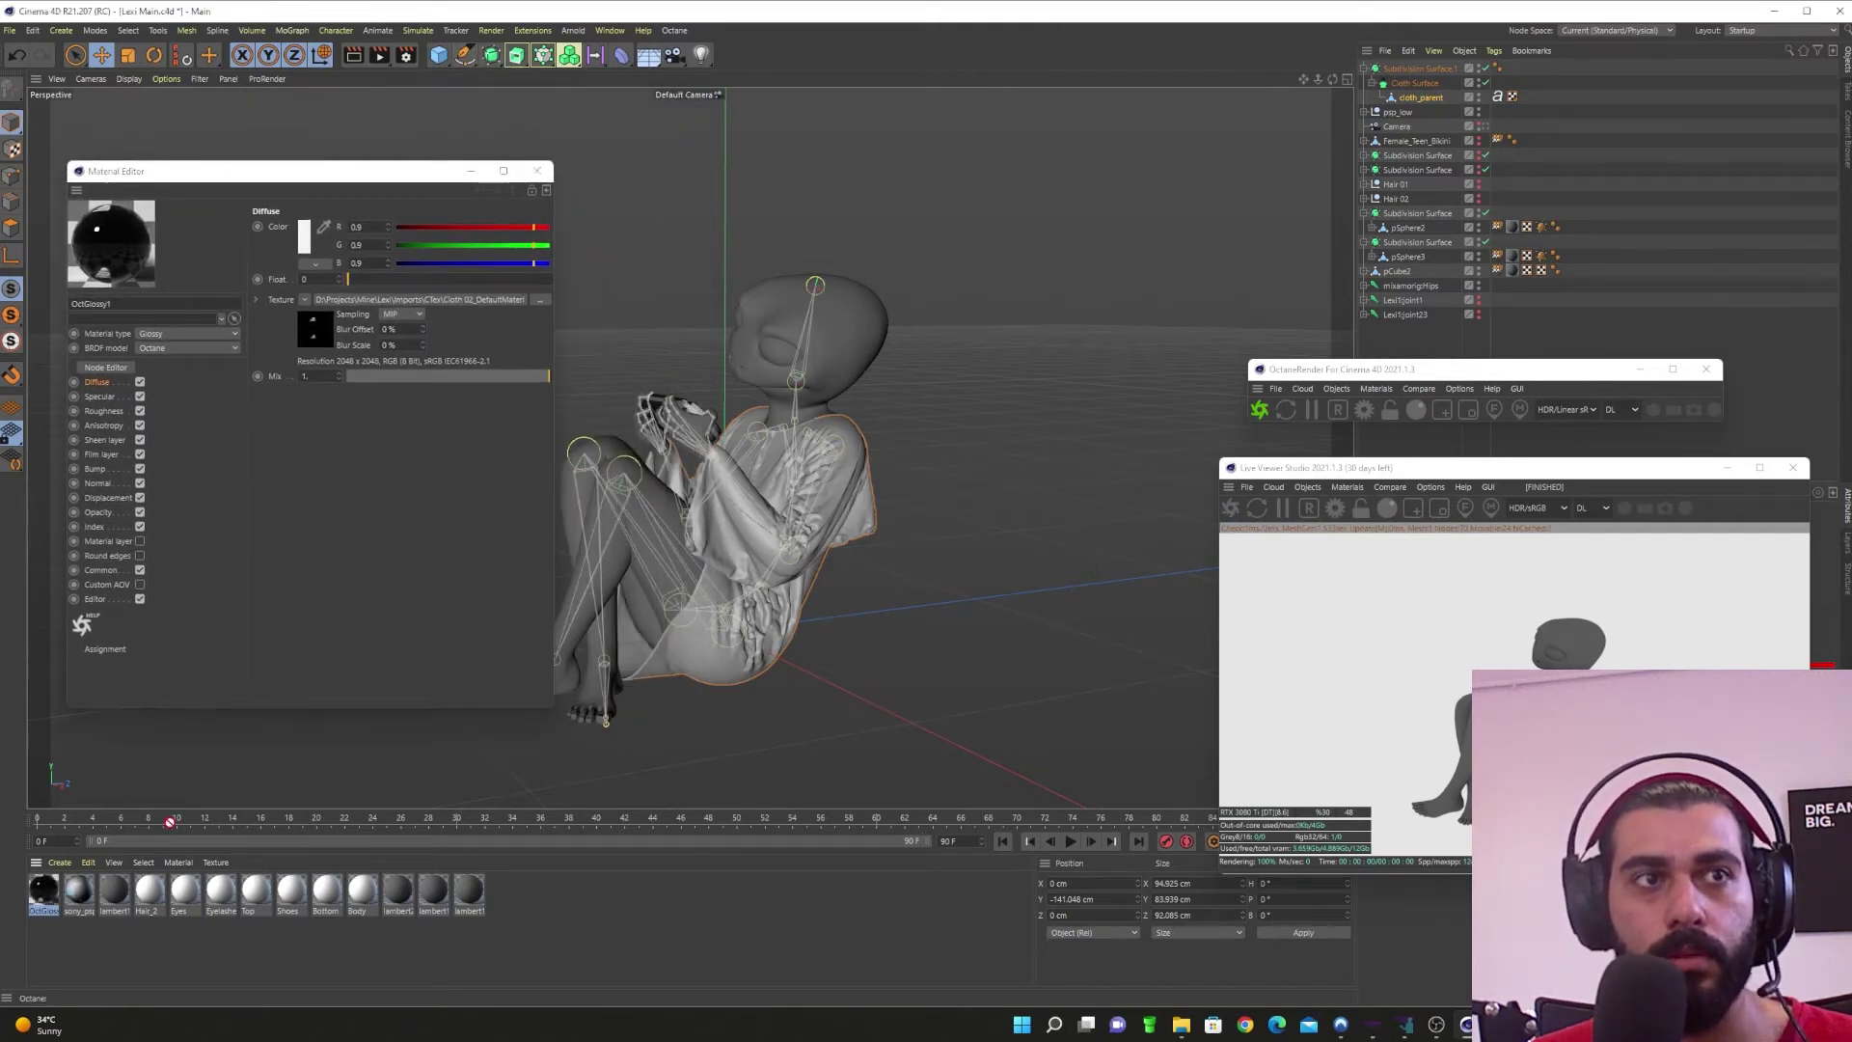
{"action": "left_click_drag", "start_coordinate": [170, 822], "coordinate": [737, 614]}
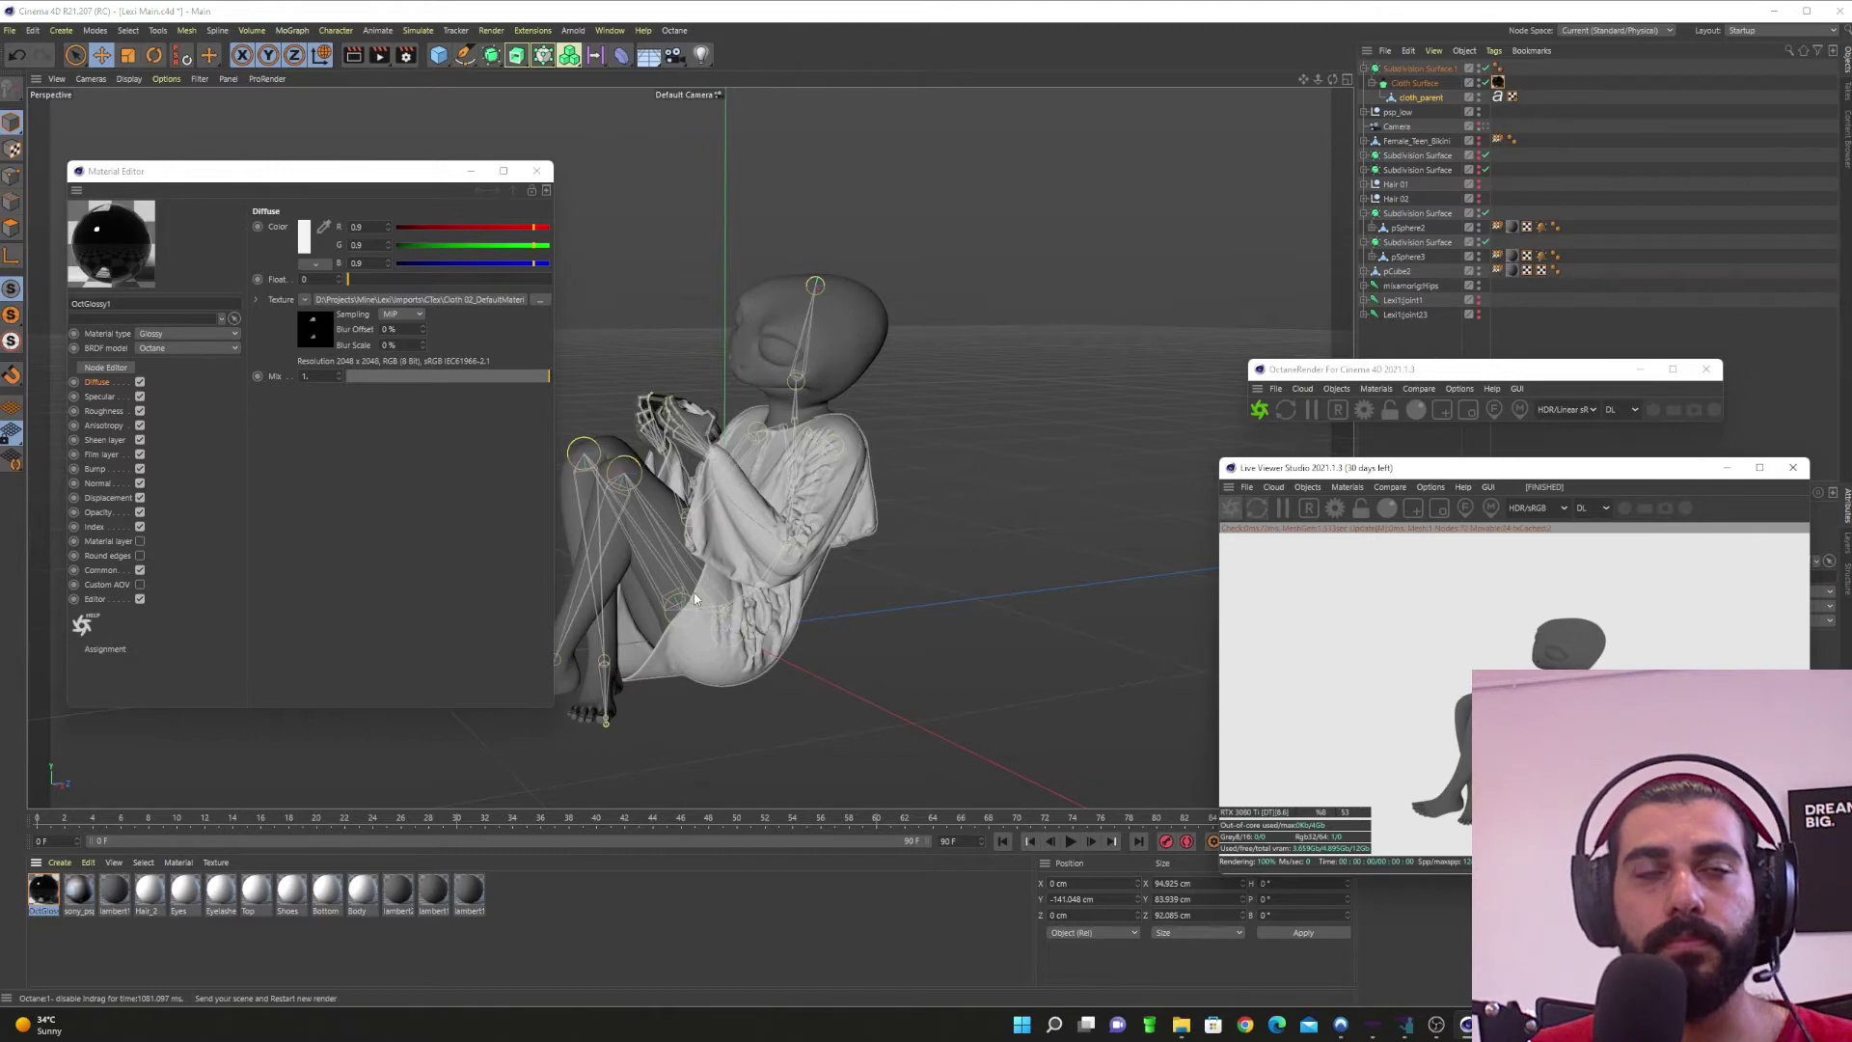
{"action": "left_click", "coordinate": [1230, 507]}
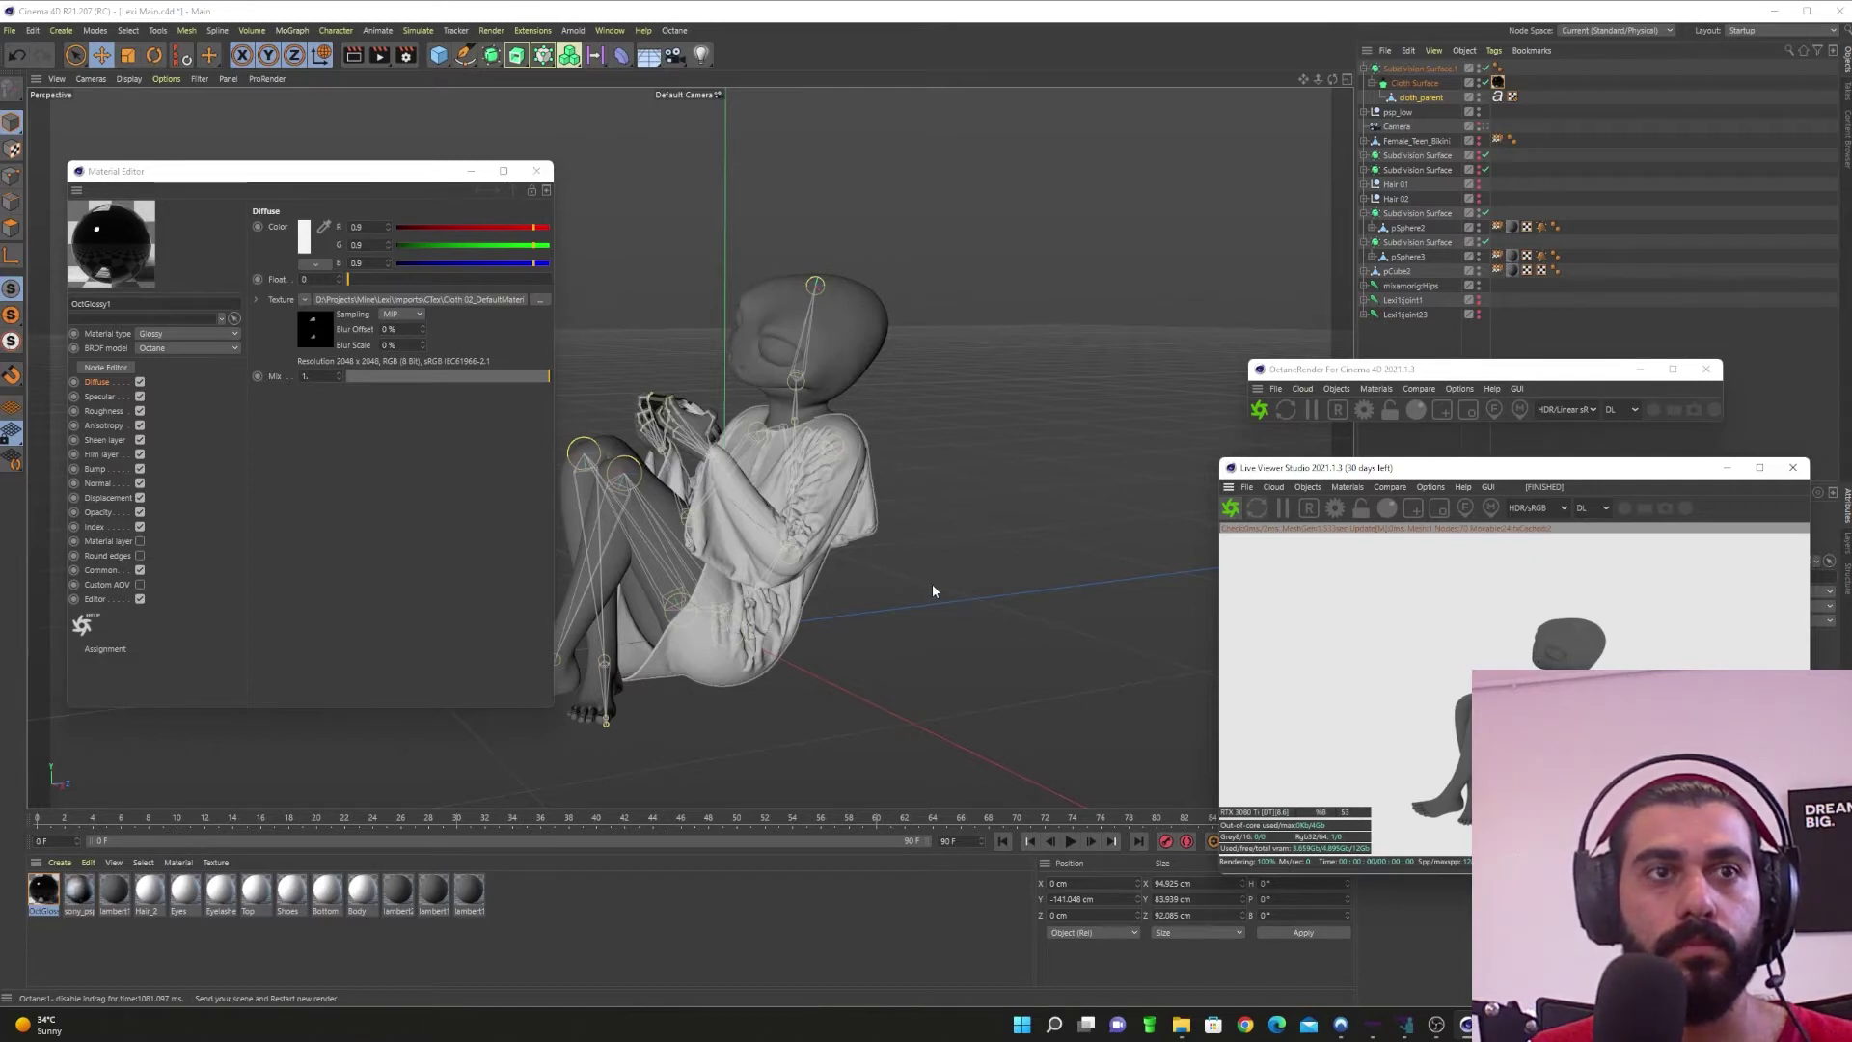
{"action": "left_click", "coordinate": [725, 554]}
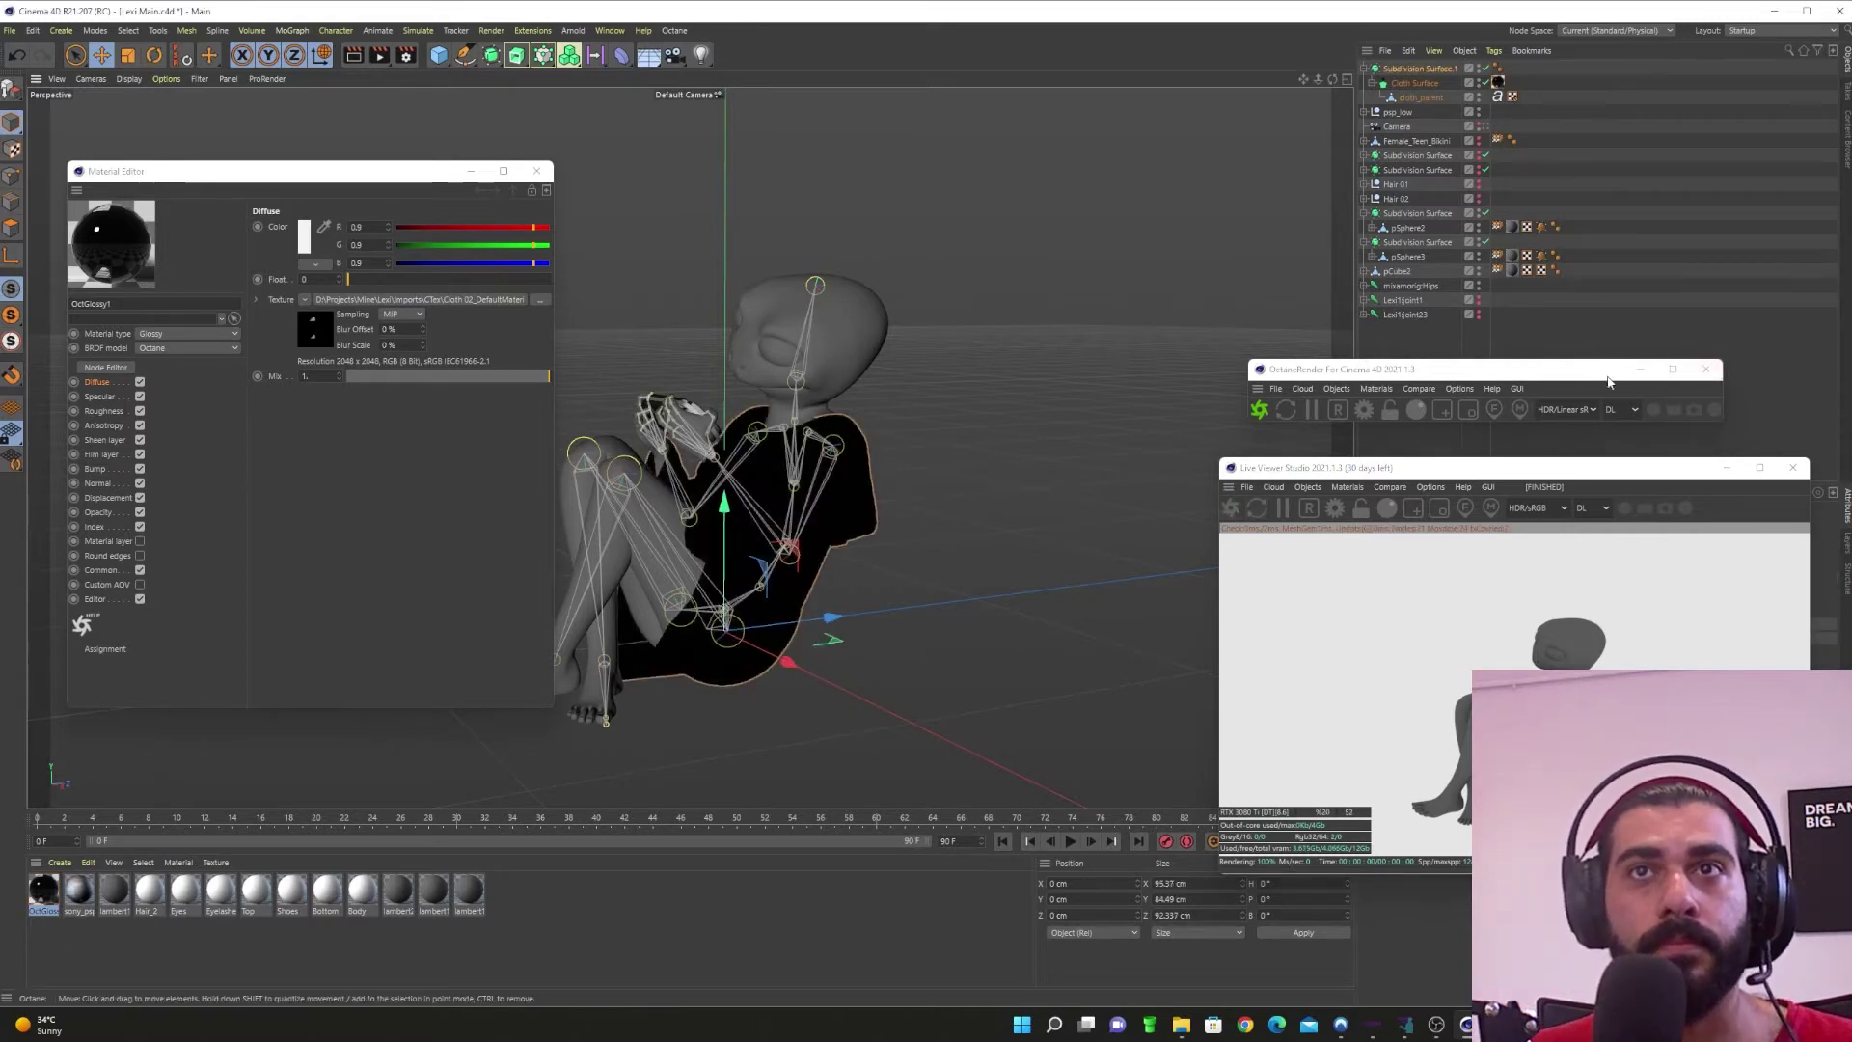
Step: Inspect the shirt's base color texture in the live render, both close up and around the whole character
{"action": "left_click_drag", "start_coordinate": [1576, 374], "coordinate": [1553, 362]}
{"action": "left_click_drag", "start_coordinate": [1598, 476], "coordinate": [1602, 473]}
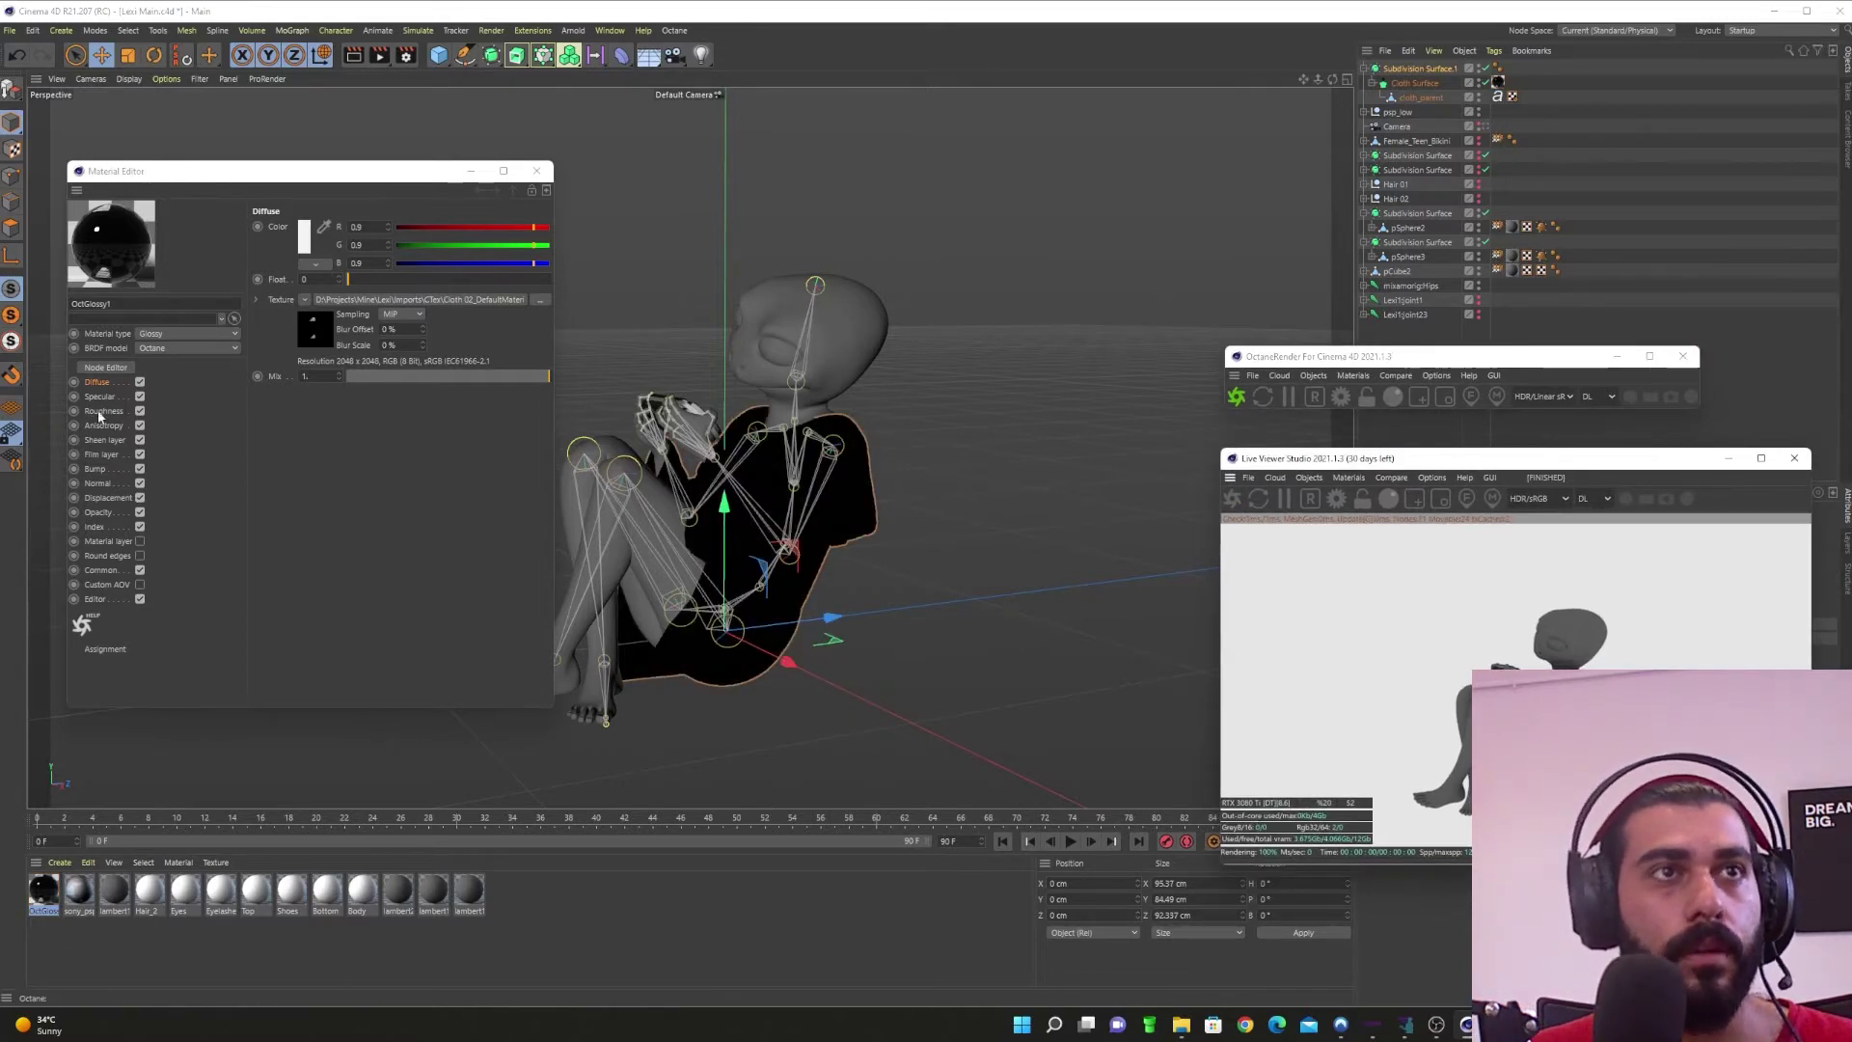
{"action": "scroll", "coordinate": [935, 529], "scroll_direction": "up", "scroll_amount": 2}
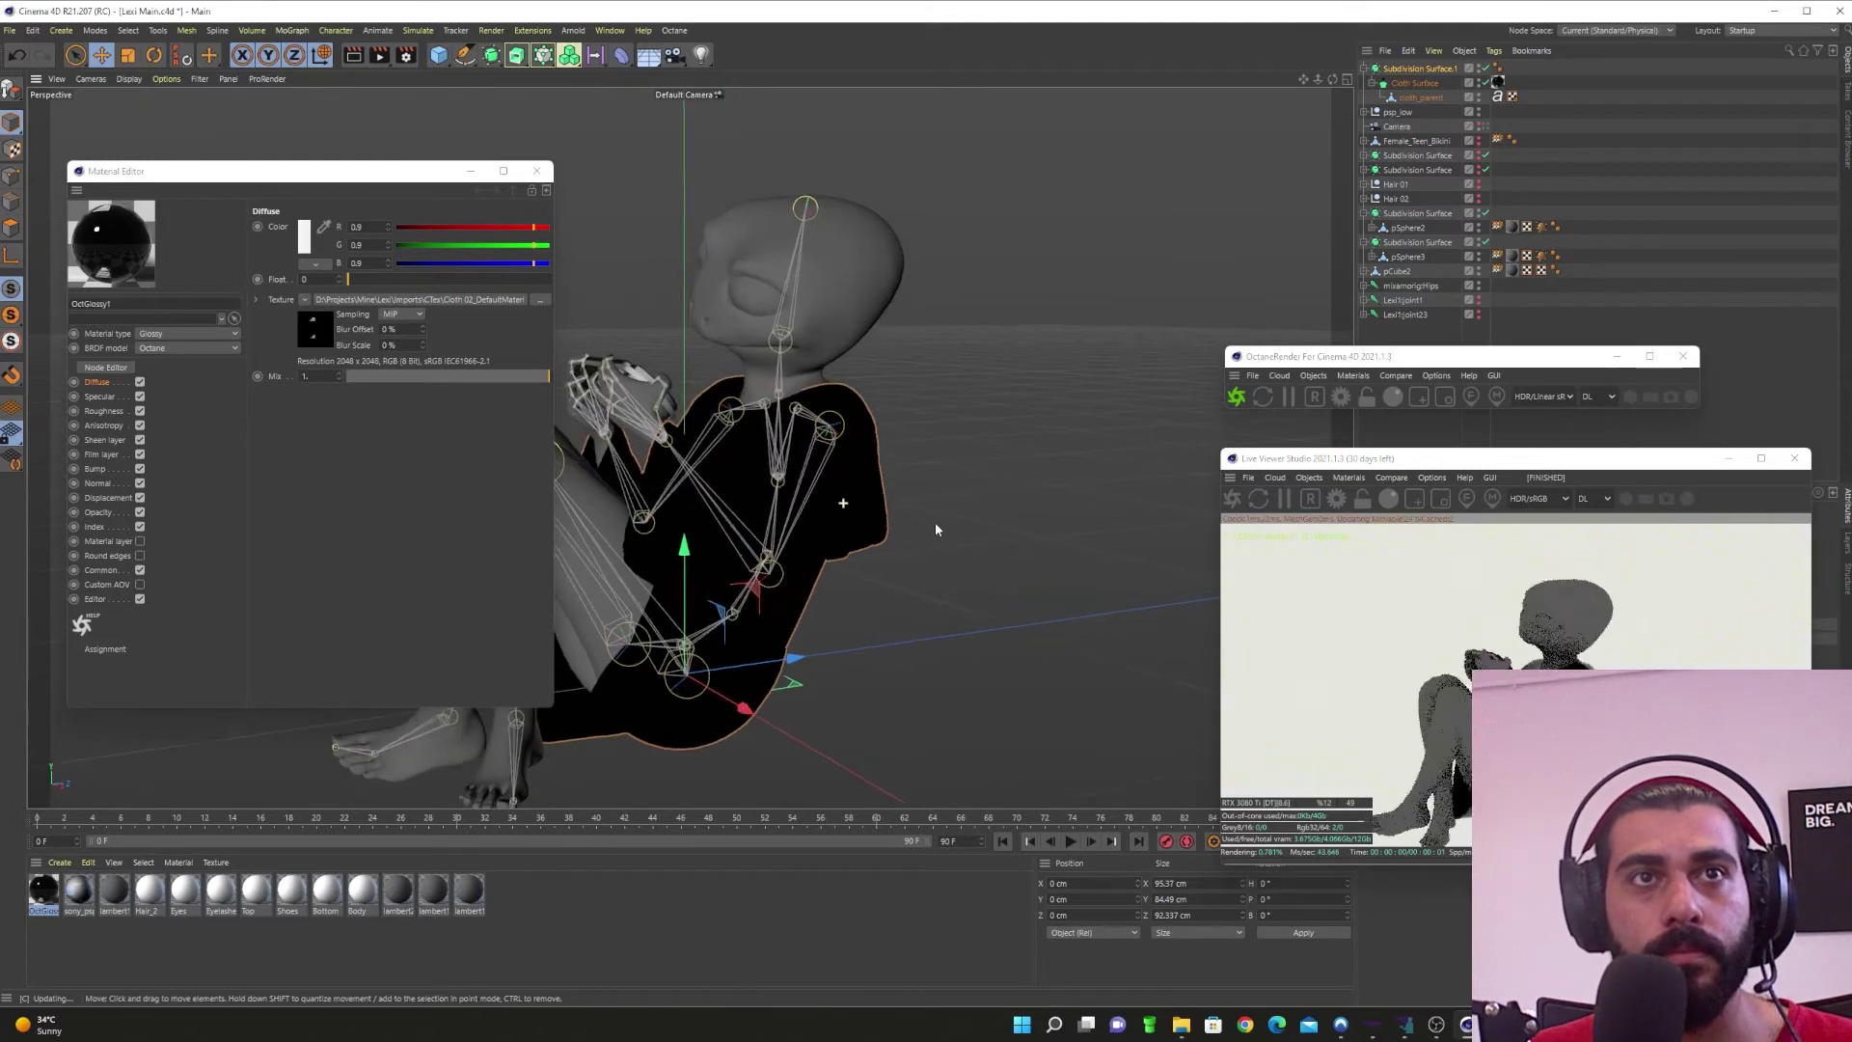
{"action": "scroll", "coordinate": [897, 528], "scroll_direction": "up", "scroll_amount": 2}
{"action": "scroll", "coordinate": [744, 507], "scroll_direction": "up", "scroll_amount": 3}
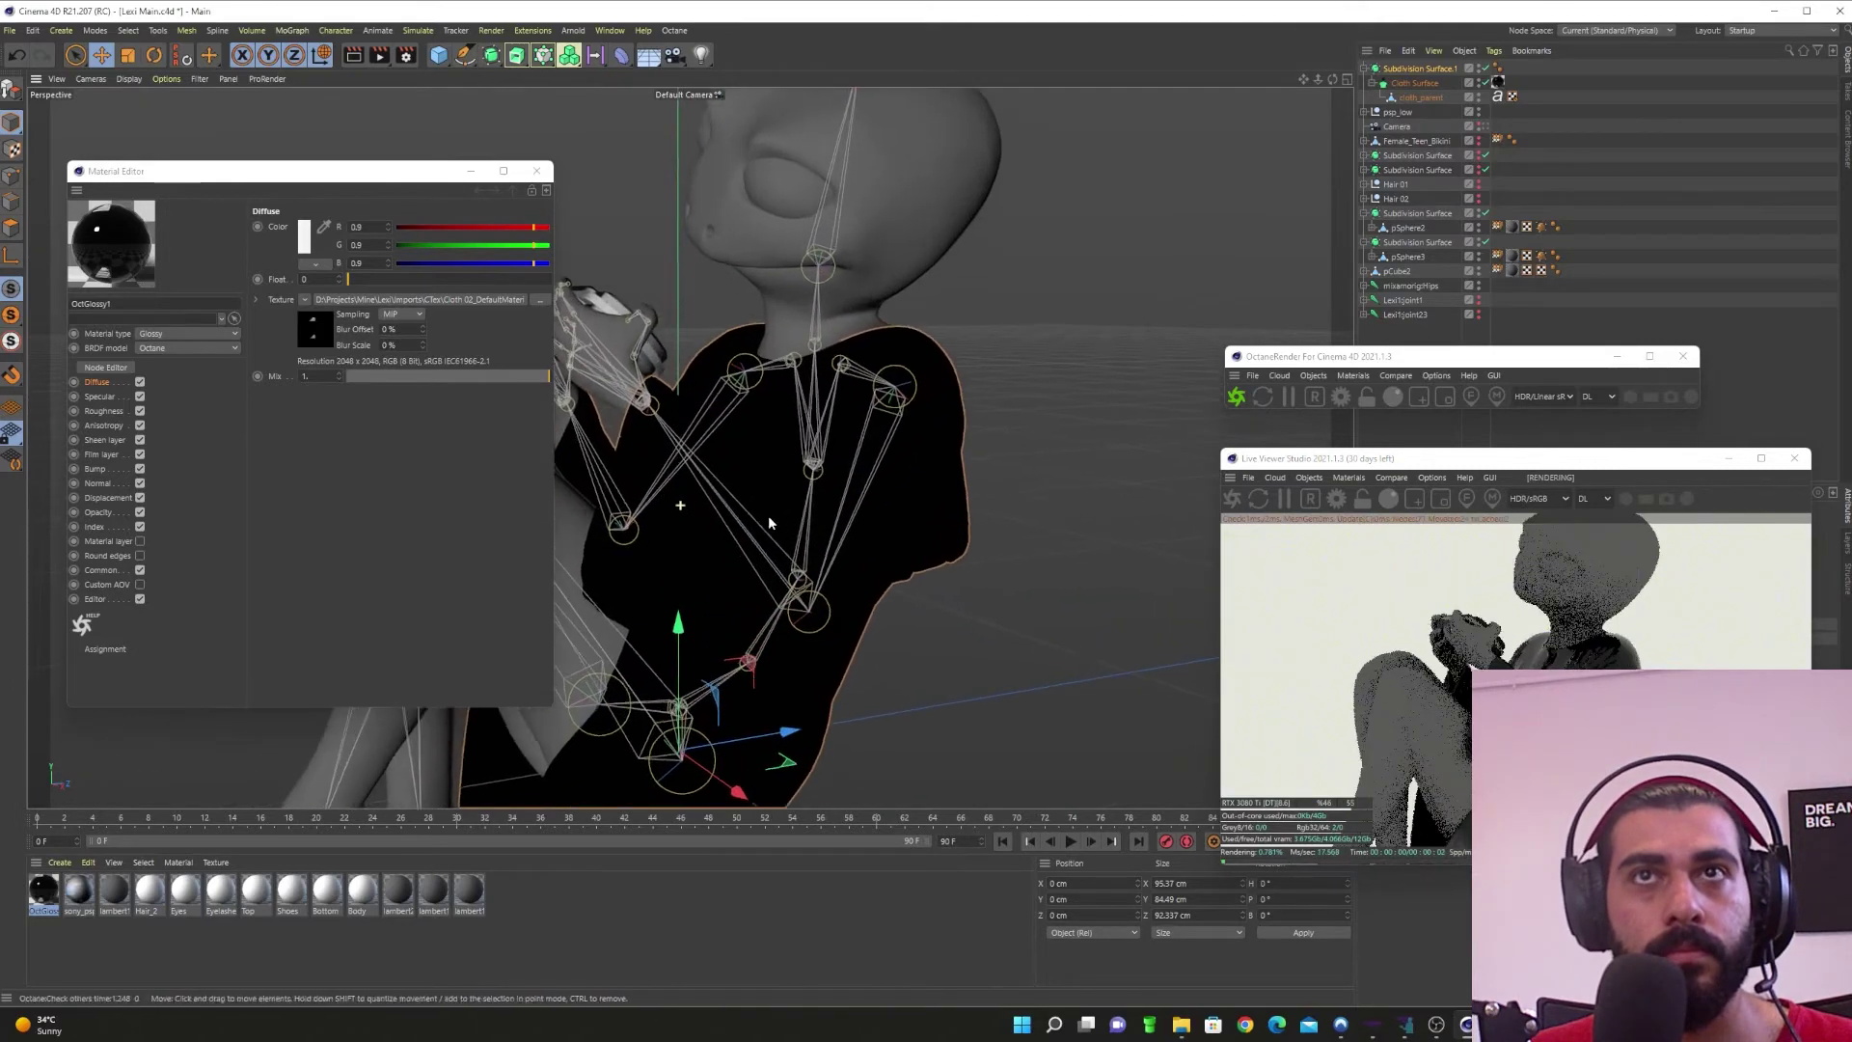
{"action": "left_click_drag", "start_coordinate": [770, 523], "coordinate": [787, 535], "text": "alt"}
{"action": "middle_click_drag", "start_coordinate": [787, 535], "coordinate": [971, 530], "text": "alt"}
{"action": "left_click_drag", "start_coordinate": [889, 521], "coordinate": [853, 599], "text": "alt"}
{"action": "scroll", "coordinate": [859, 579], "scroll_direction": "up", "scroll_amount": 1}
{"action": "scroll", "coordinate": [988, 558], "scroll_direction": "up", "scroll_amount": 4}
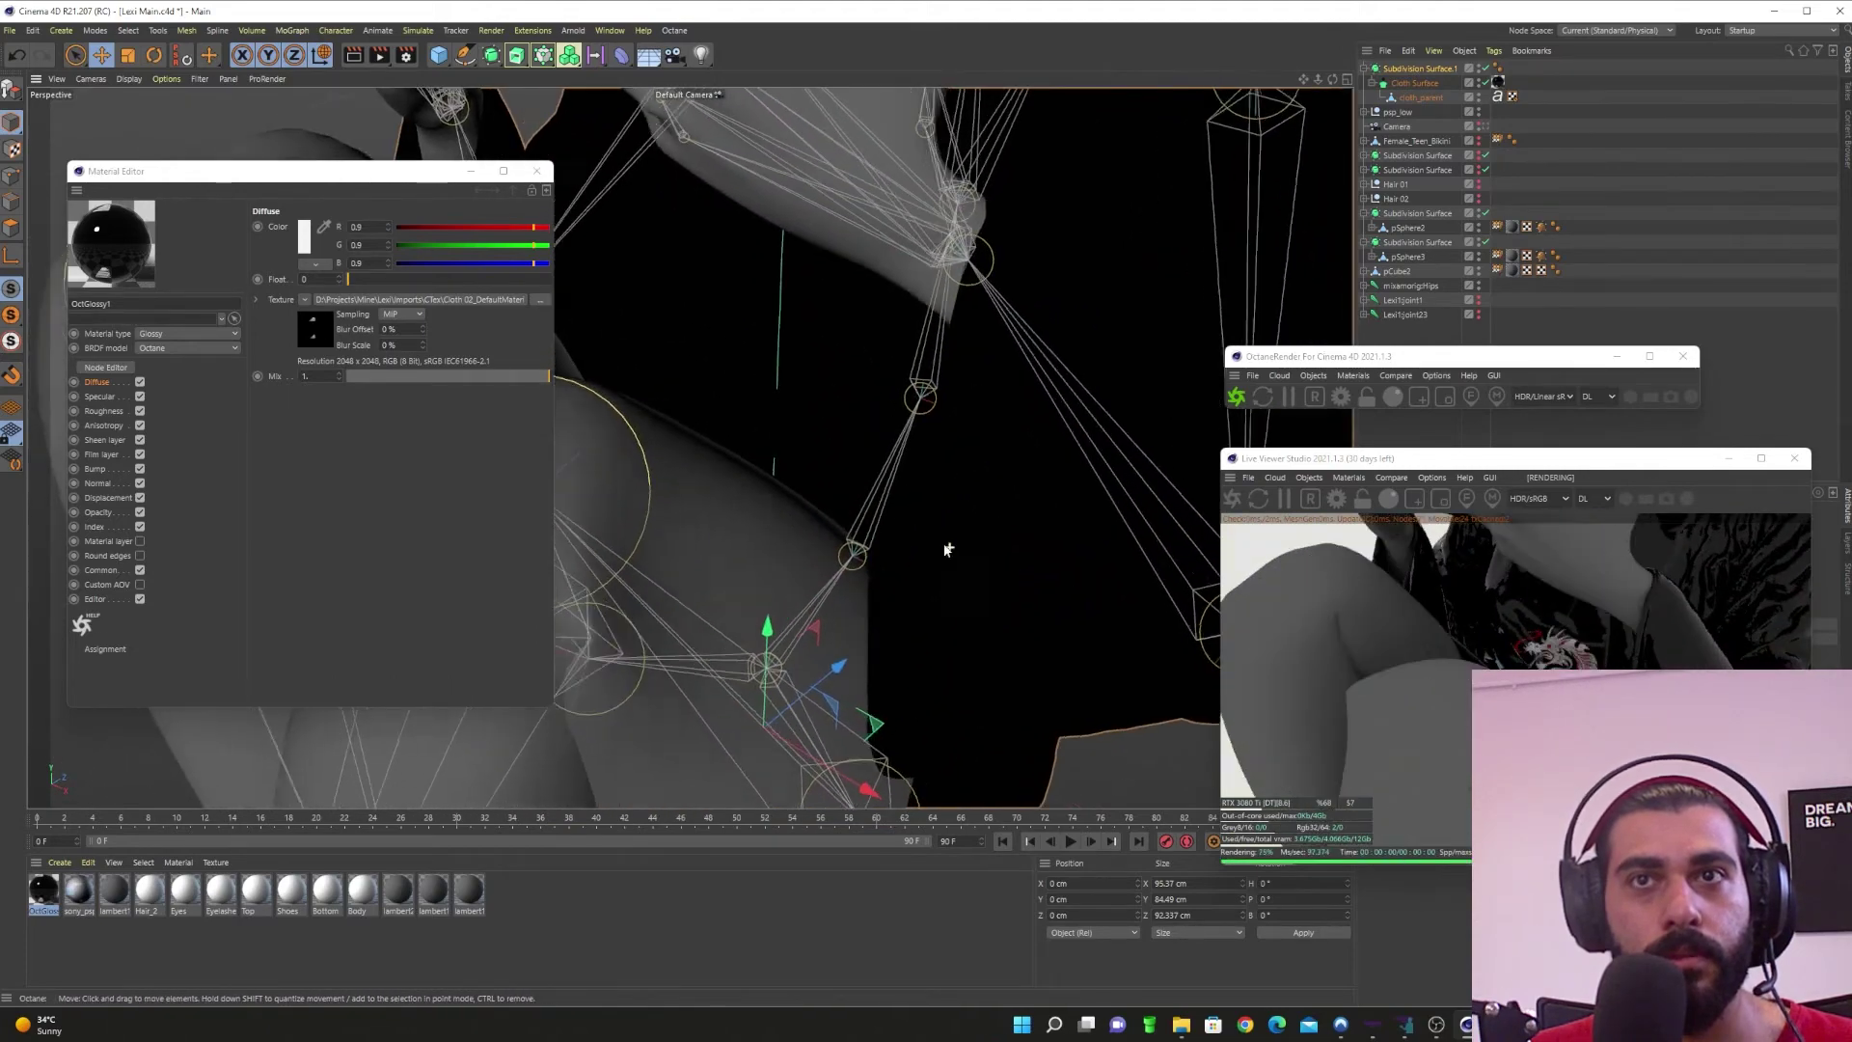
{"action": "left_click_drag", "start_coordinate": [946, 549], "coordinate": [990, 538], "text": "alt"}
{"action": "middle_click_drag", "start_coordinate": [749, 512], "coordinate": [1061, 687], "text": "alt"}
{"action": "left_click_drag", "start_coordinate": [820, 539], "coordinate": [701, 542], "text": "alt"}
{"action": "right_click_drag", "start_coordinate": [701, 542], "coordinate": [523, 542], "text": "alt"}
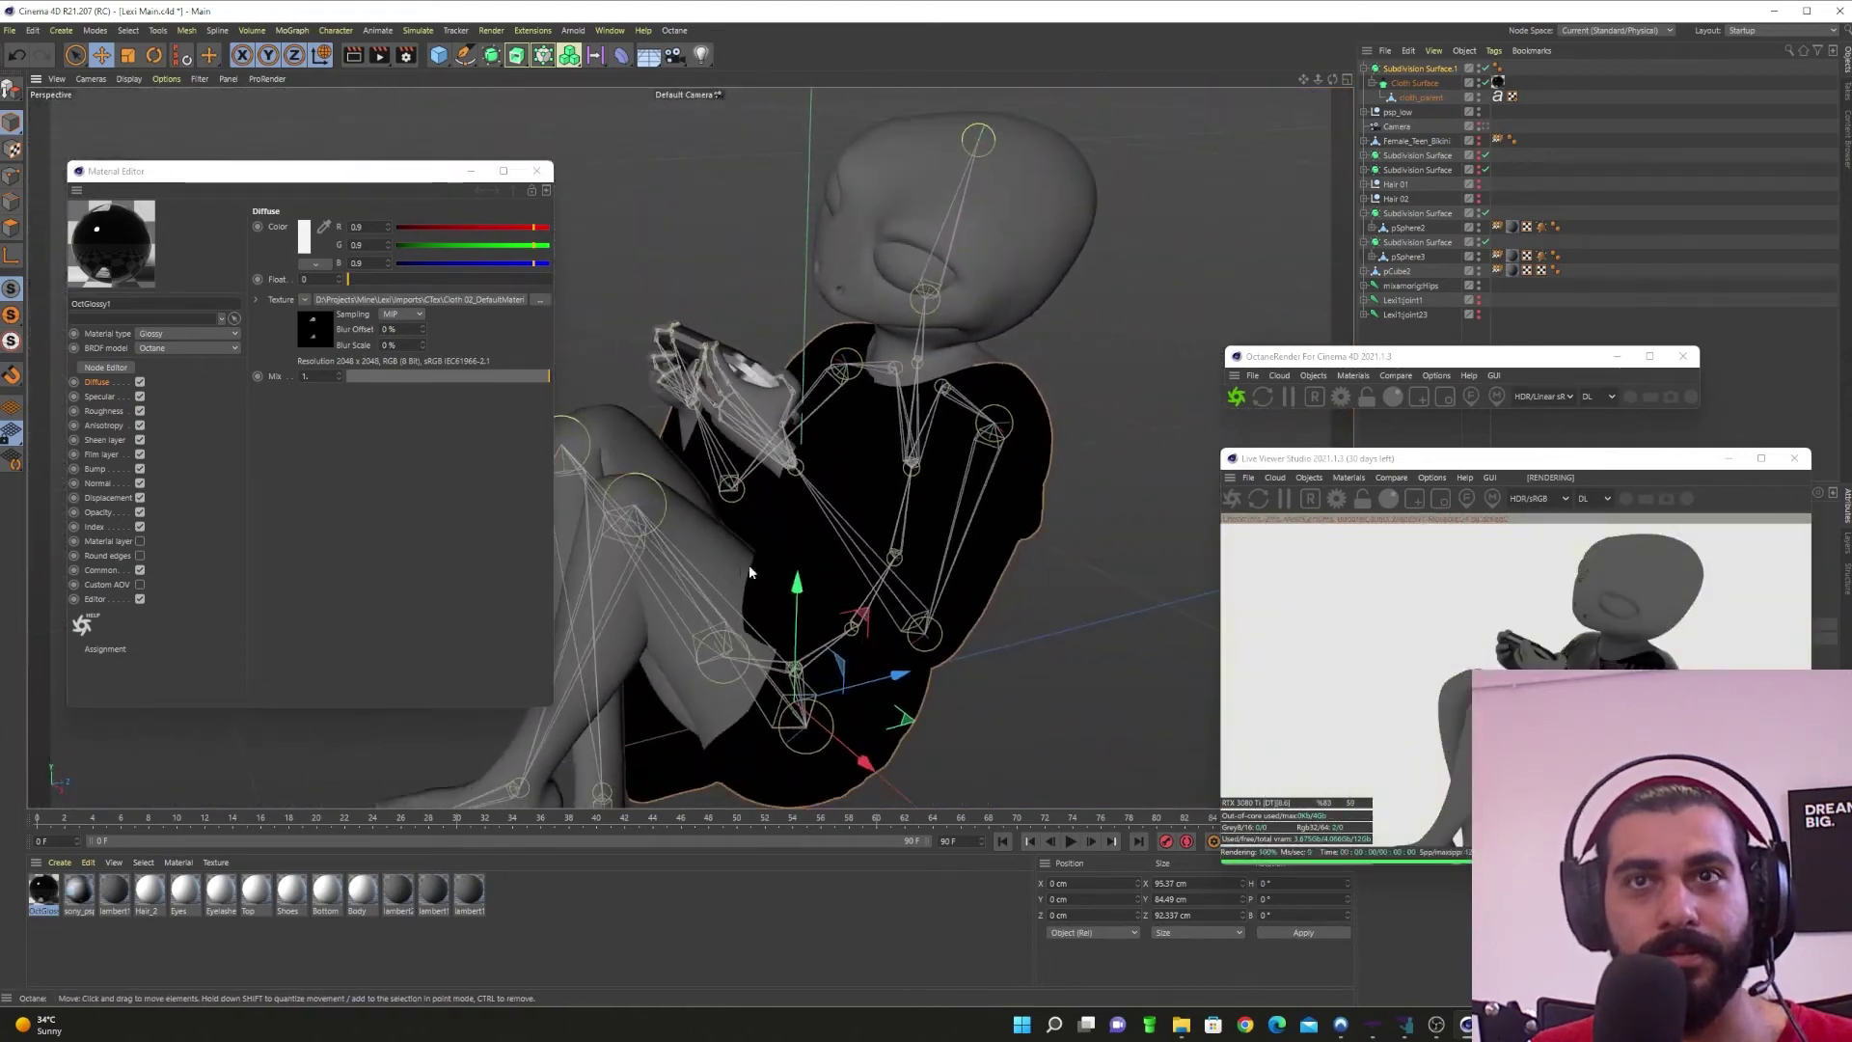
Step: Inspect the black shirt up close in the viewport and live render, moving the Live Viewer clear of the object attributes
{"action": "middle_click_drag", "start_coordinate": [749, 565], "coordinate": [837, 443], "text": "alt"}
{"action": "left_click_drag", "start_coordinate": [845, 439], "coordinate": [807, 456], "text": "alt"}
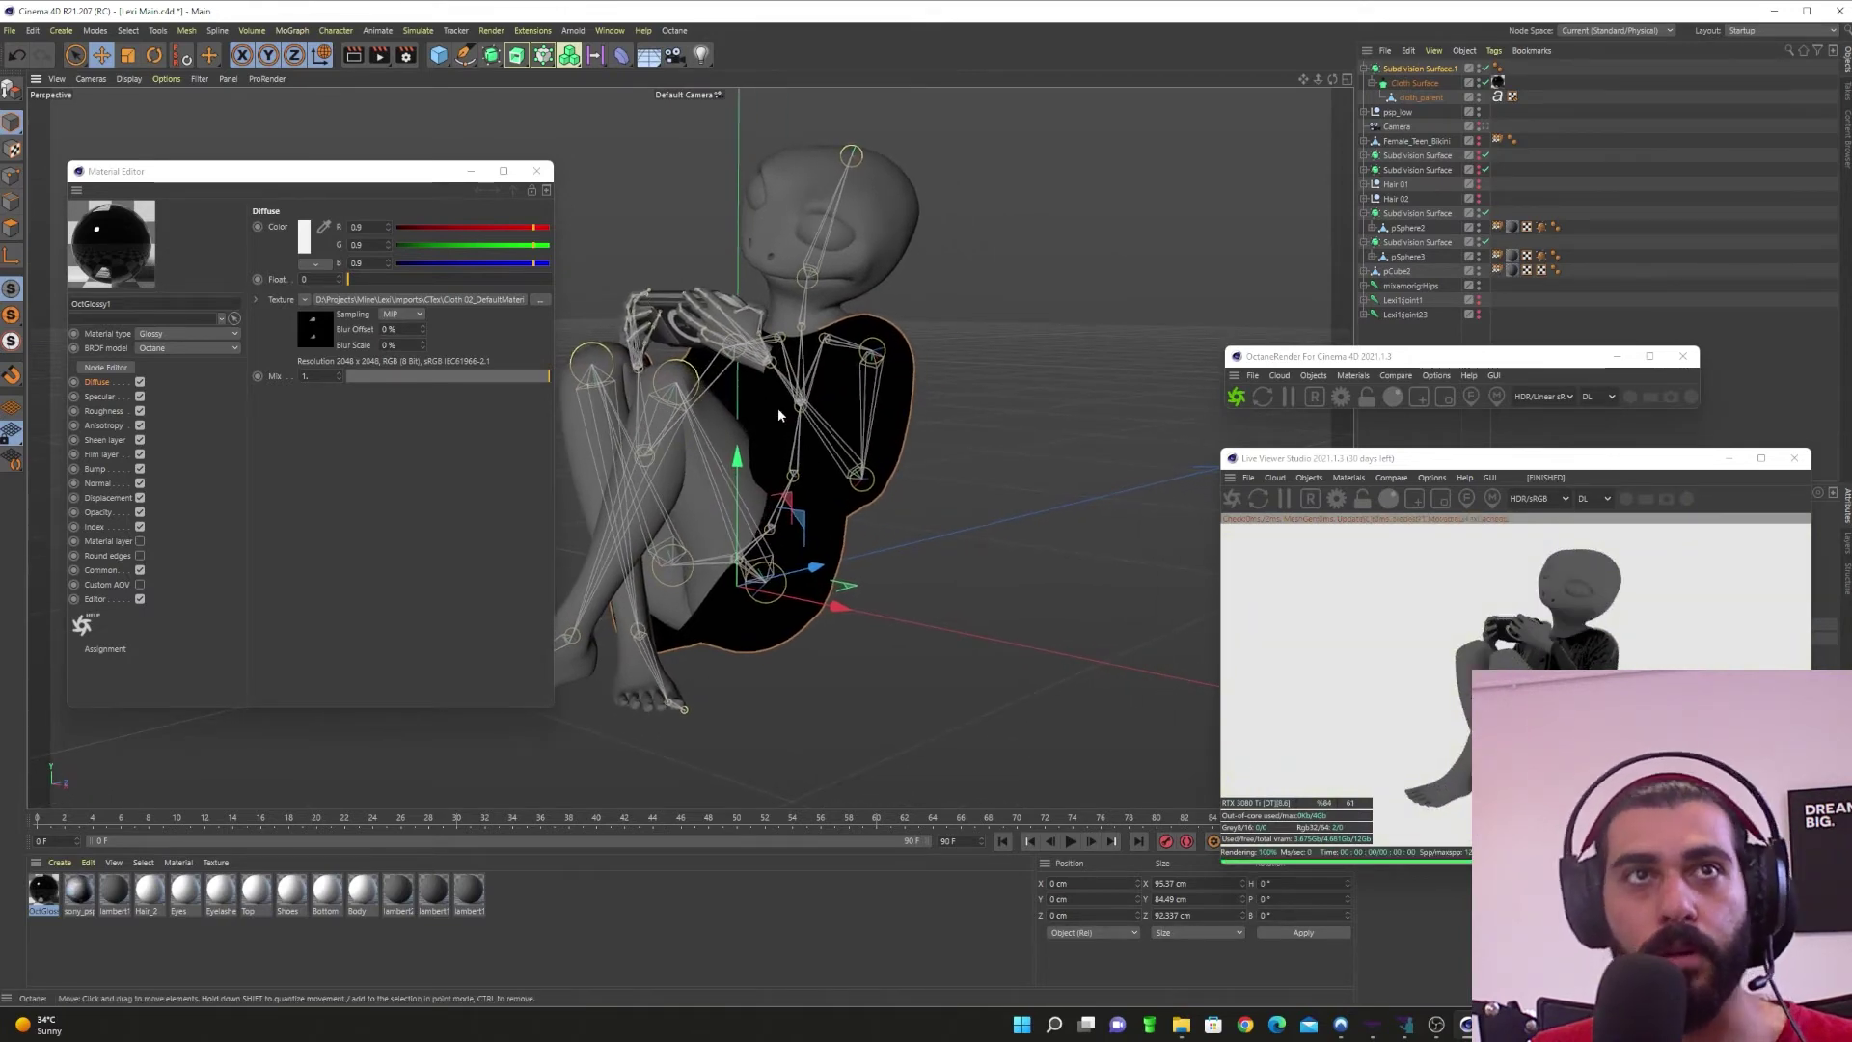
{"action": "scroll", "coordinate": [777, 408], "scroll_direction": "up", "scroll_amount": 6}
{"action": "left_click_drag", "start_coordinate": [764, 462], "coordinate": [764, 462], "text": "alt"}
{"action": "middle_click_drag", "start_coordinate": [765, 462], "coordinate": [779, 557], "text": "alt"}
{"action": "left_click_drag", "start_coordinate": [779, 557], "coordinate": [752, 554], "text": "alt"}
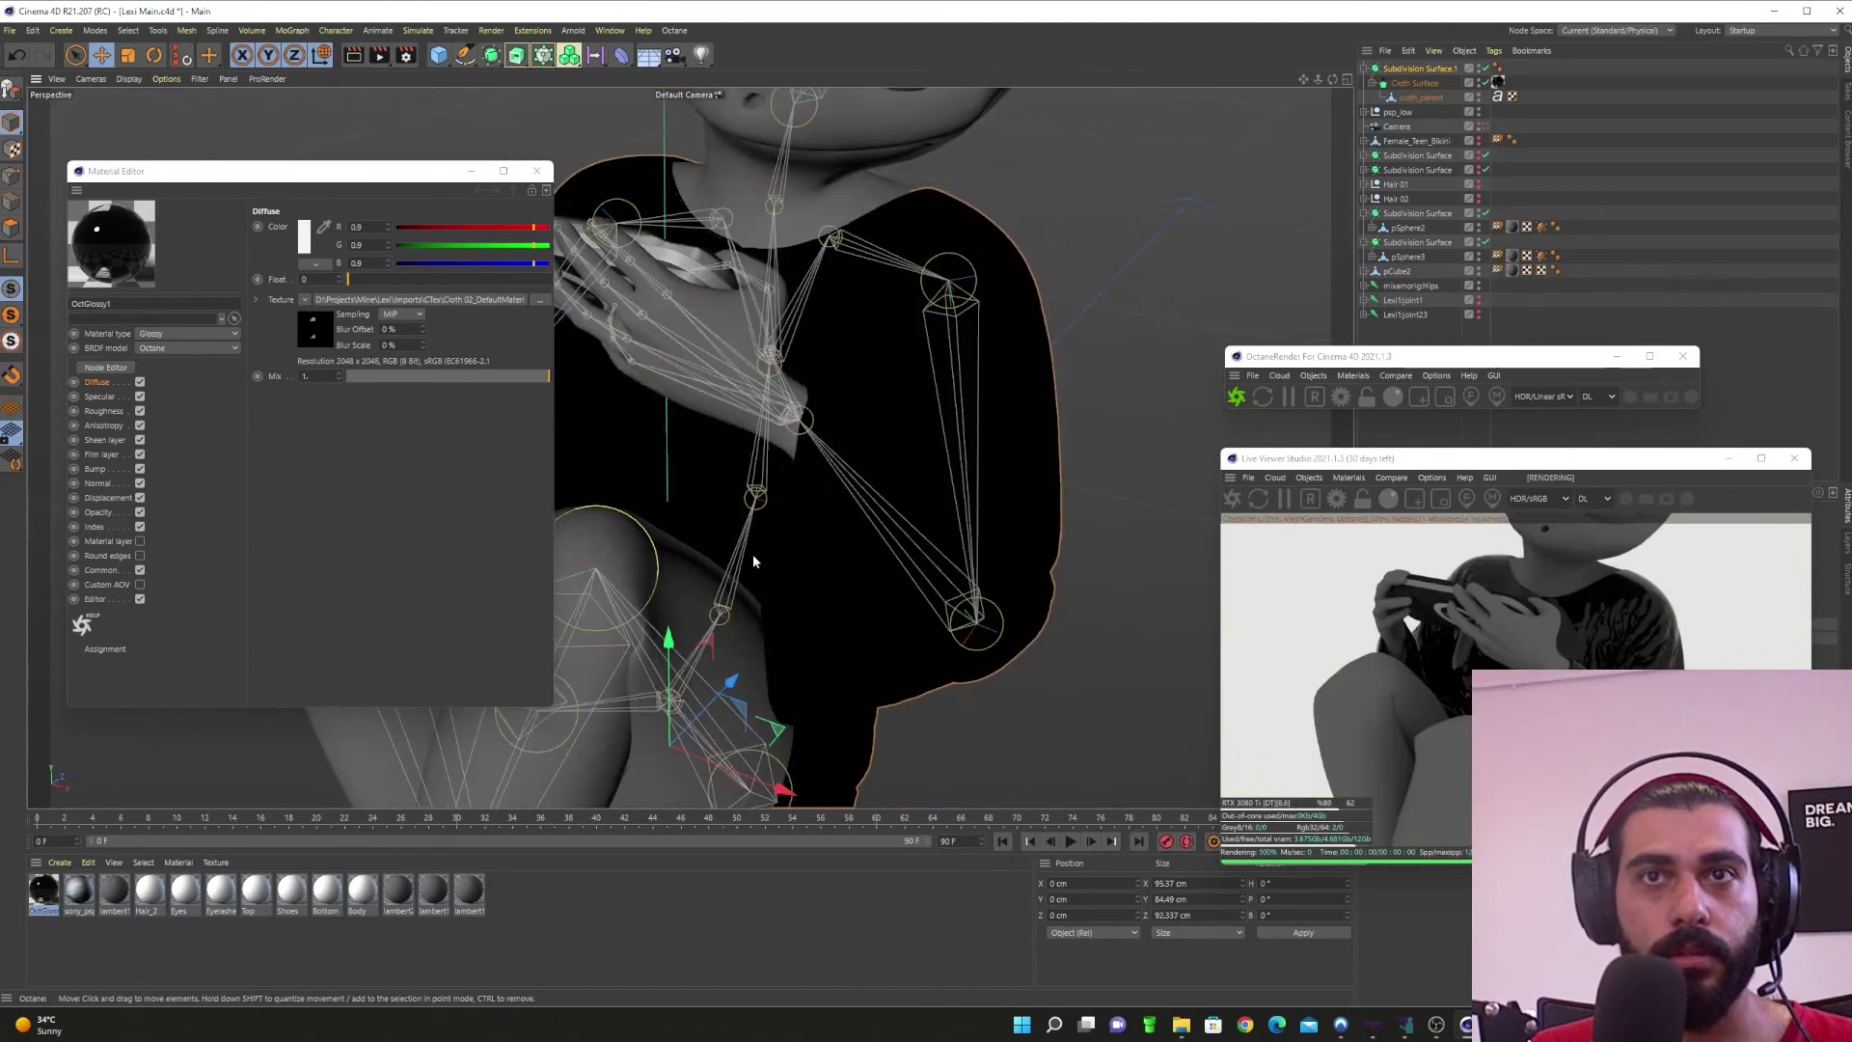
{"action": "left_click_drag", "start_coordinate": [1563, 469], "coordinate": [1061, 457]}
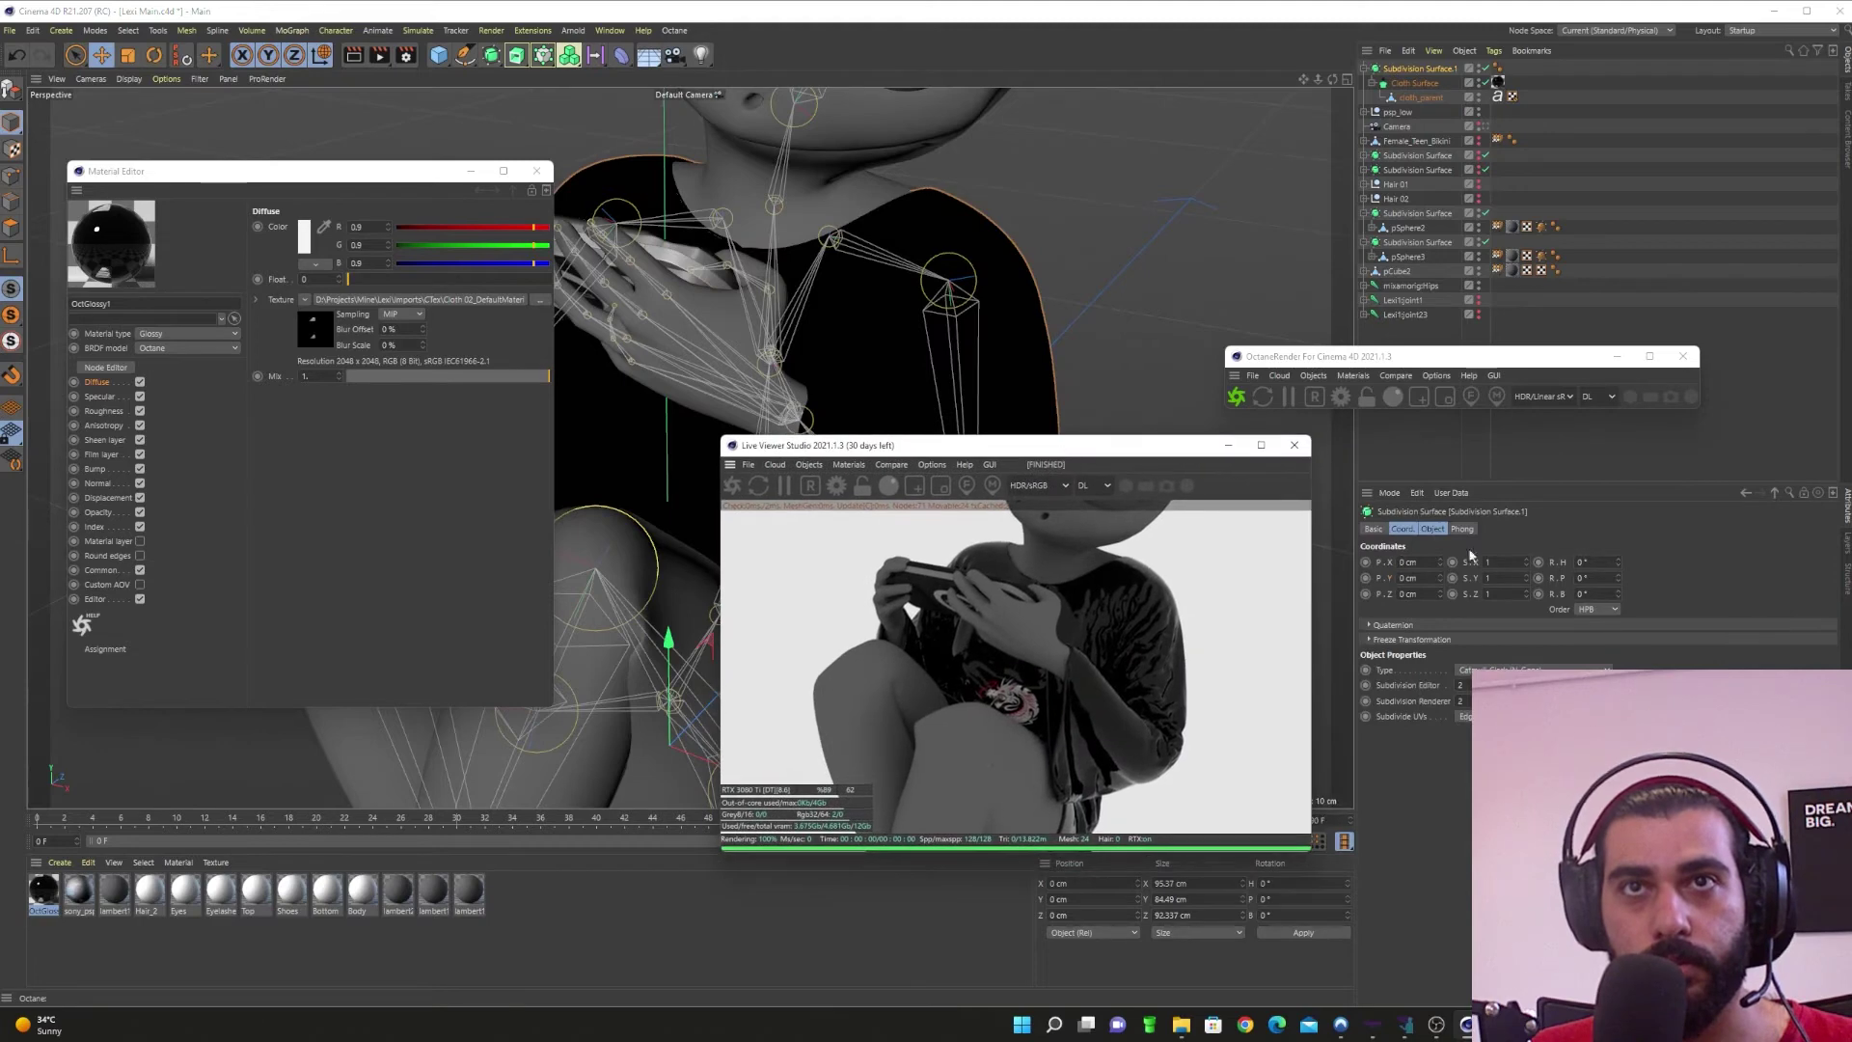
Step: Pause the live render, close the Live Viewer, and set the Y position of the Cloth Surface's material tag to 30 cm
{"action": "left_click", "coordinate": [1498, 84]}
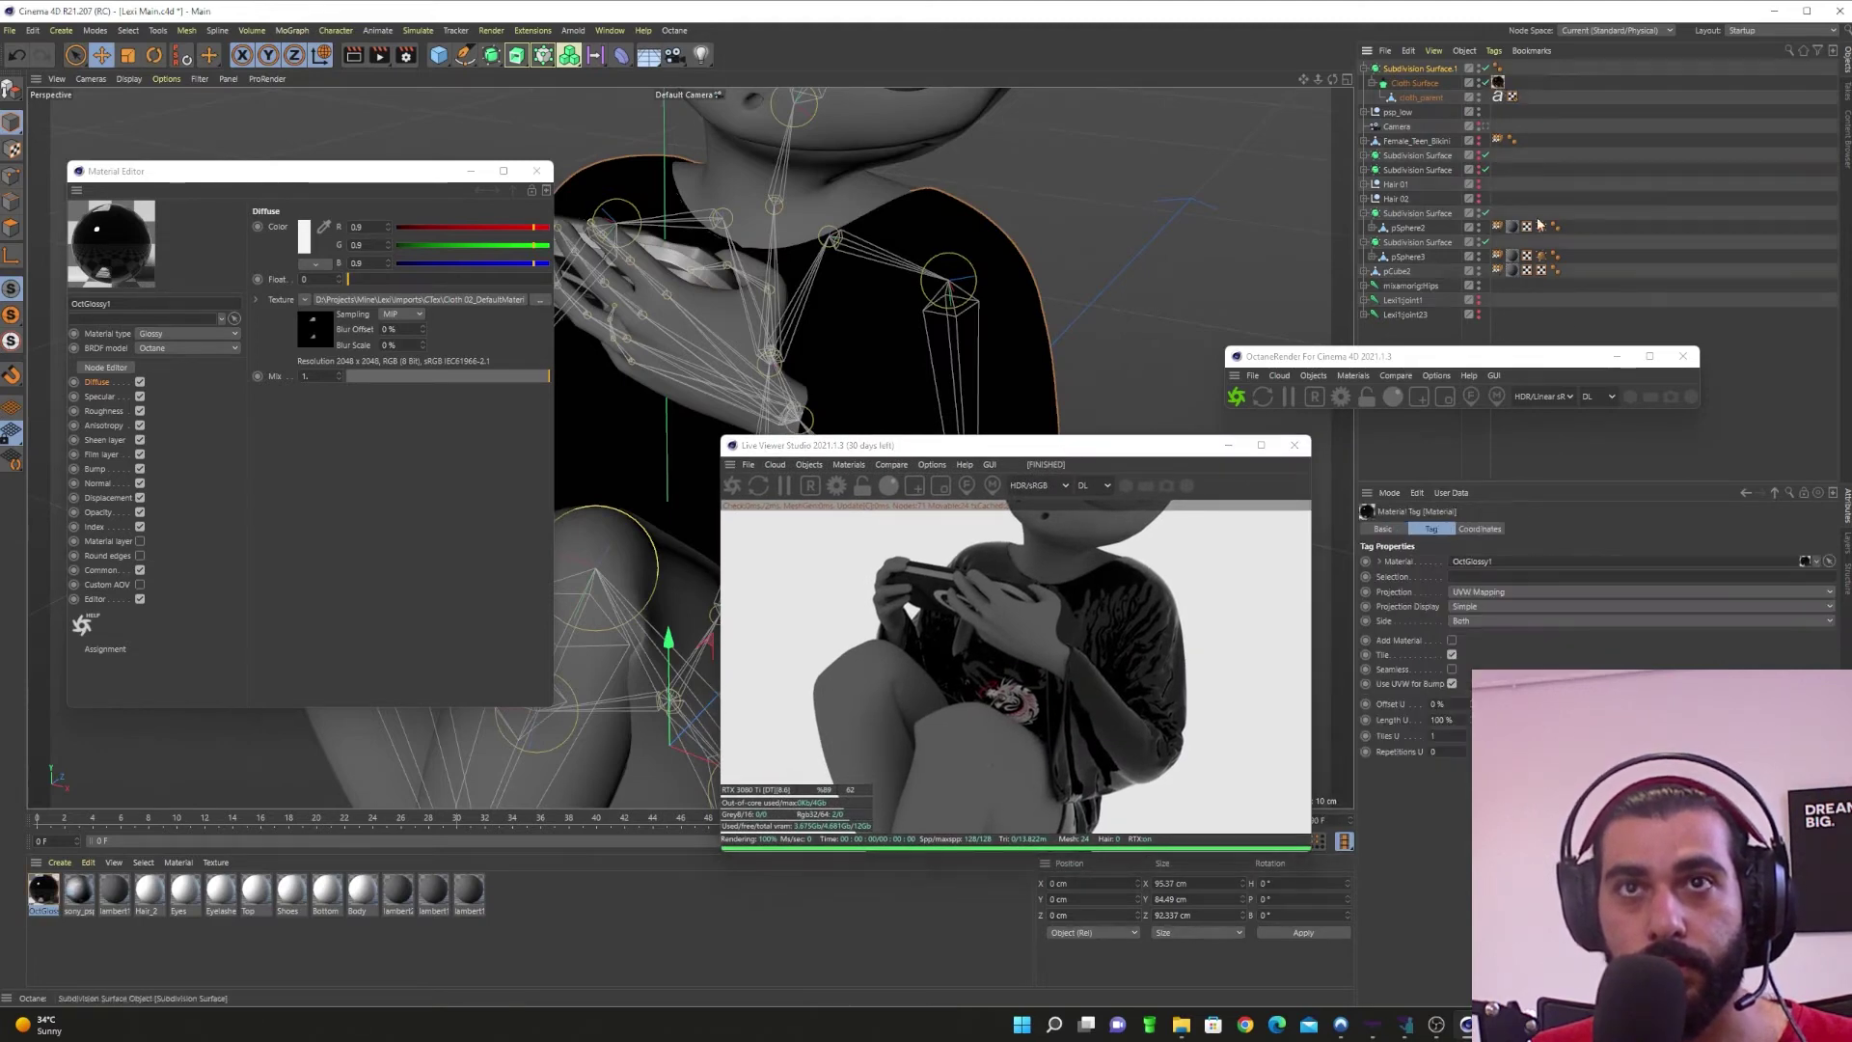
{"action": "left_click", "coordinate": [1479, 529]}
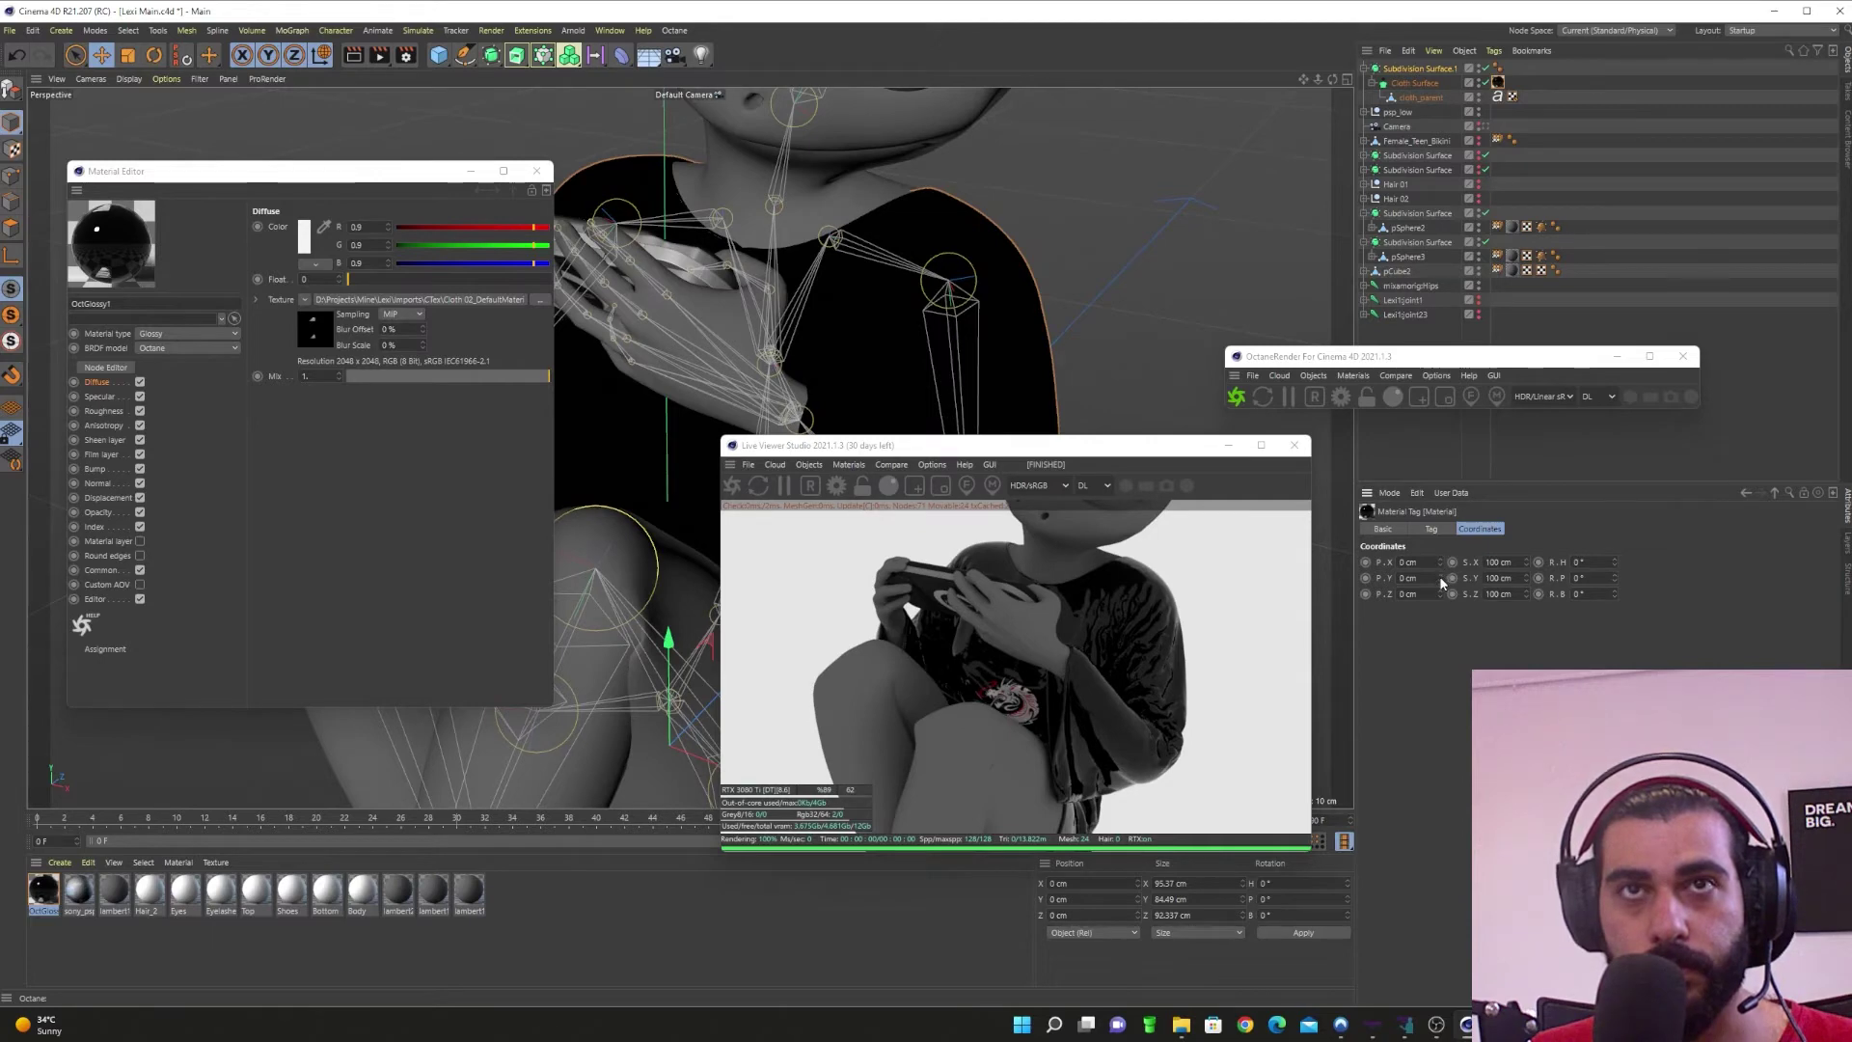
{"action": "left_click", "coordinate": [1439, 575]}
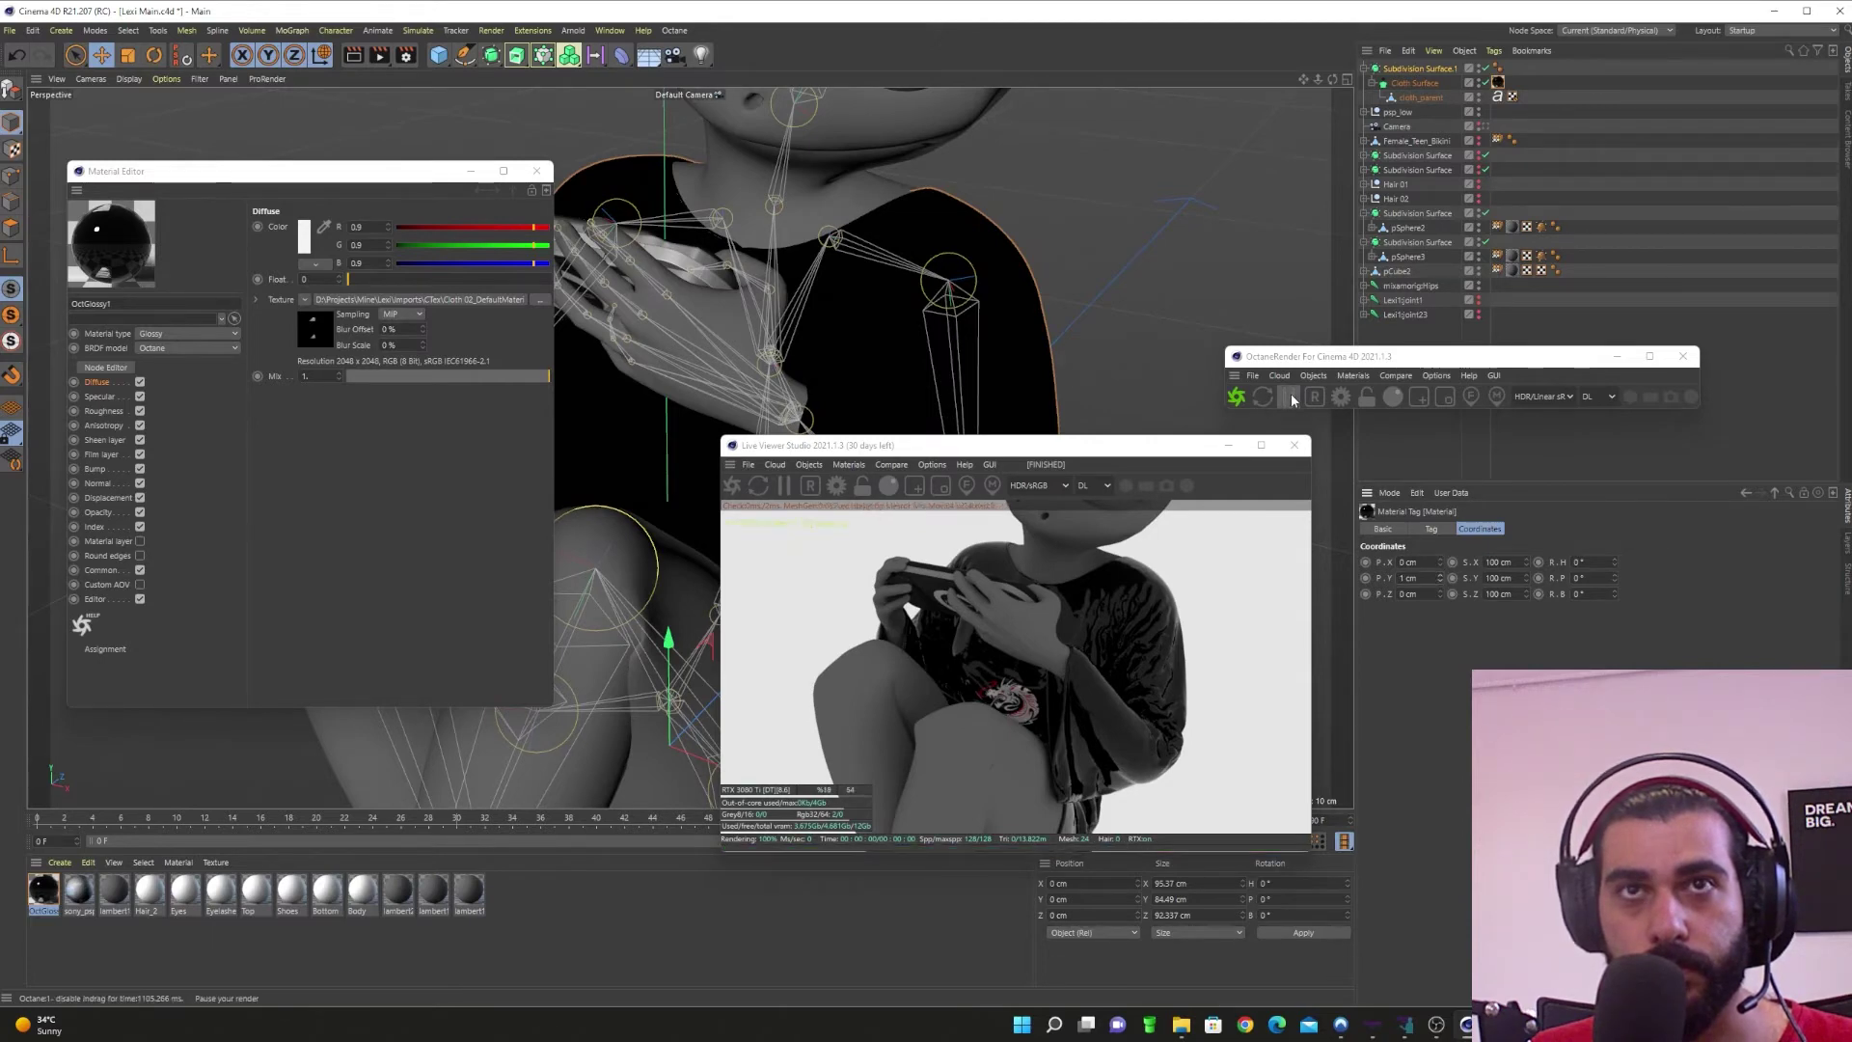
{"action": "left_click", "coordinate": [1291, 397]}
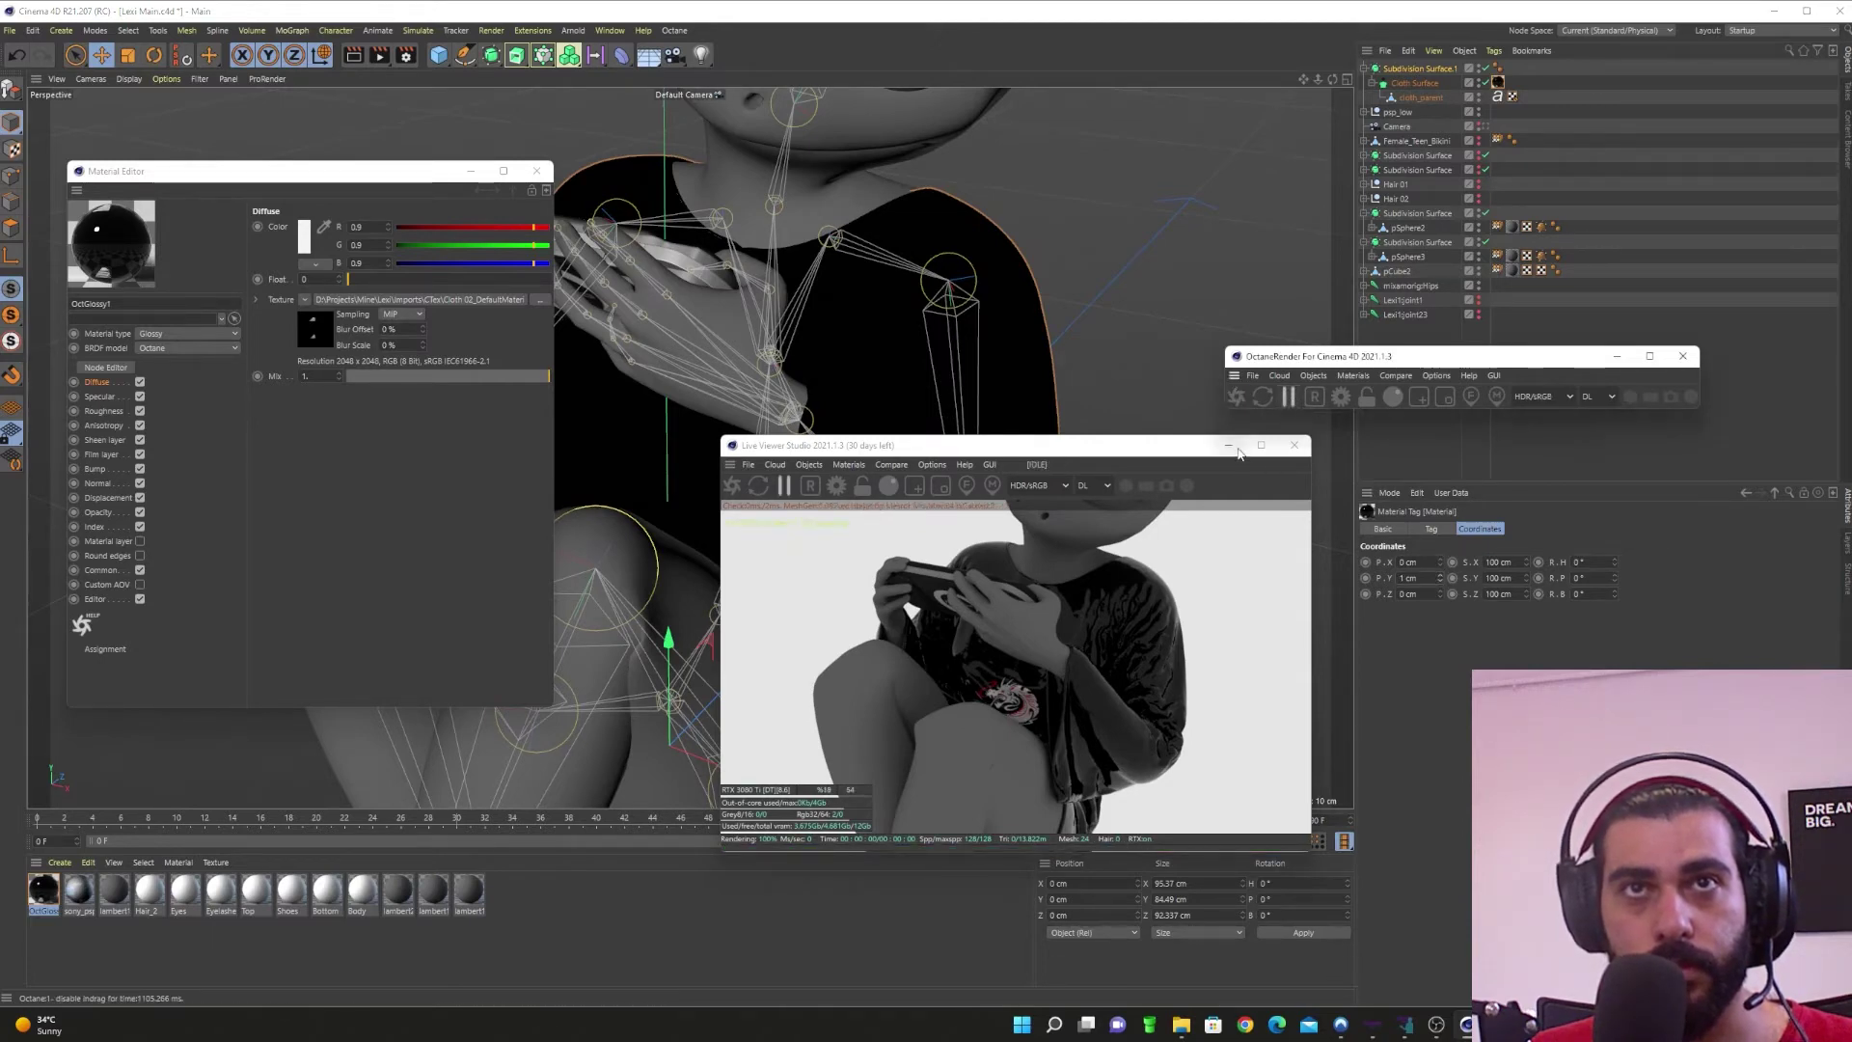
{"action": "left_click", "coordinate": [1293, 445]}
{"action": "left_click_drag", "start_coordinate": [1012, 607], "coordinate": [866, 580], "text": "alt"}
{"action": "middle_click_drag", "start_coordinate": [866, 581], "coordinate": [930, 642], "text": "alt"}
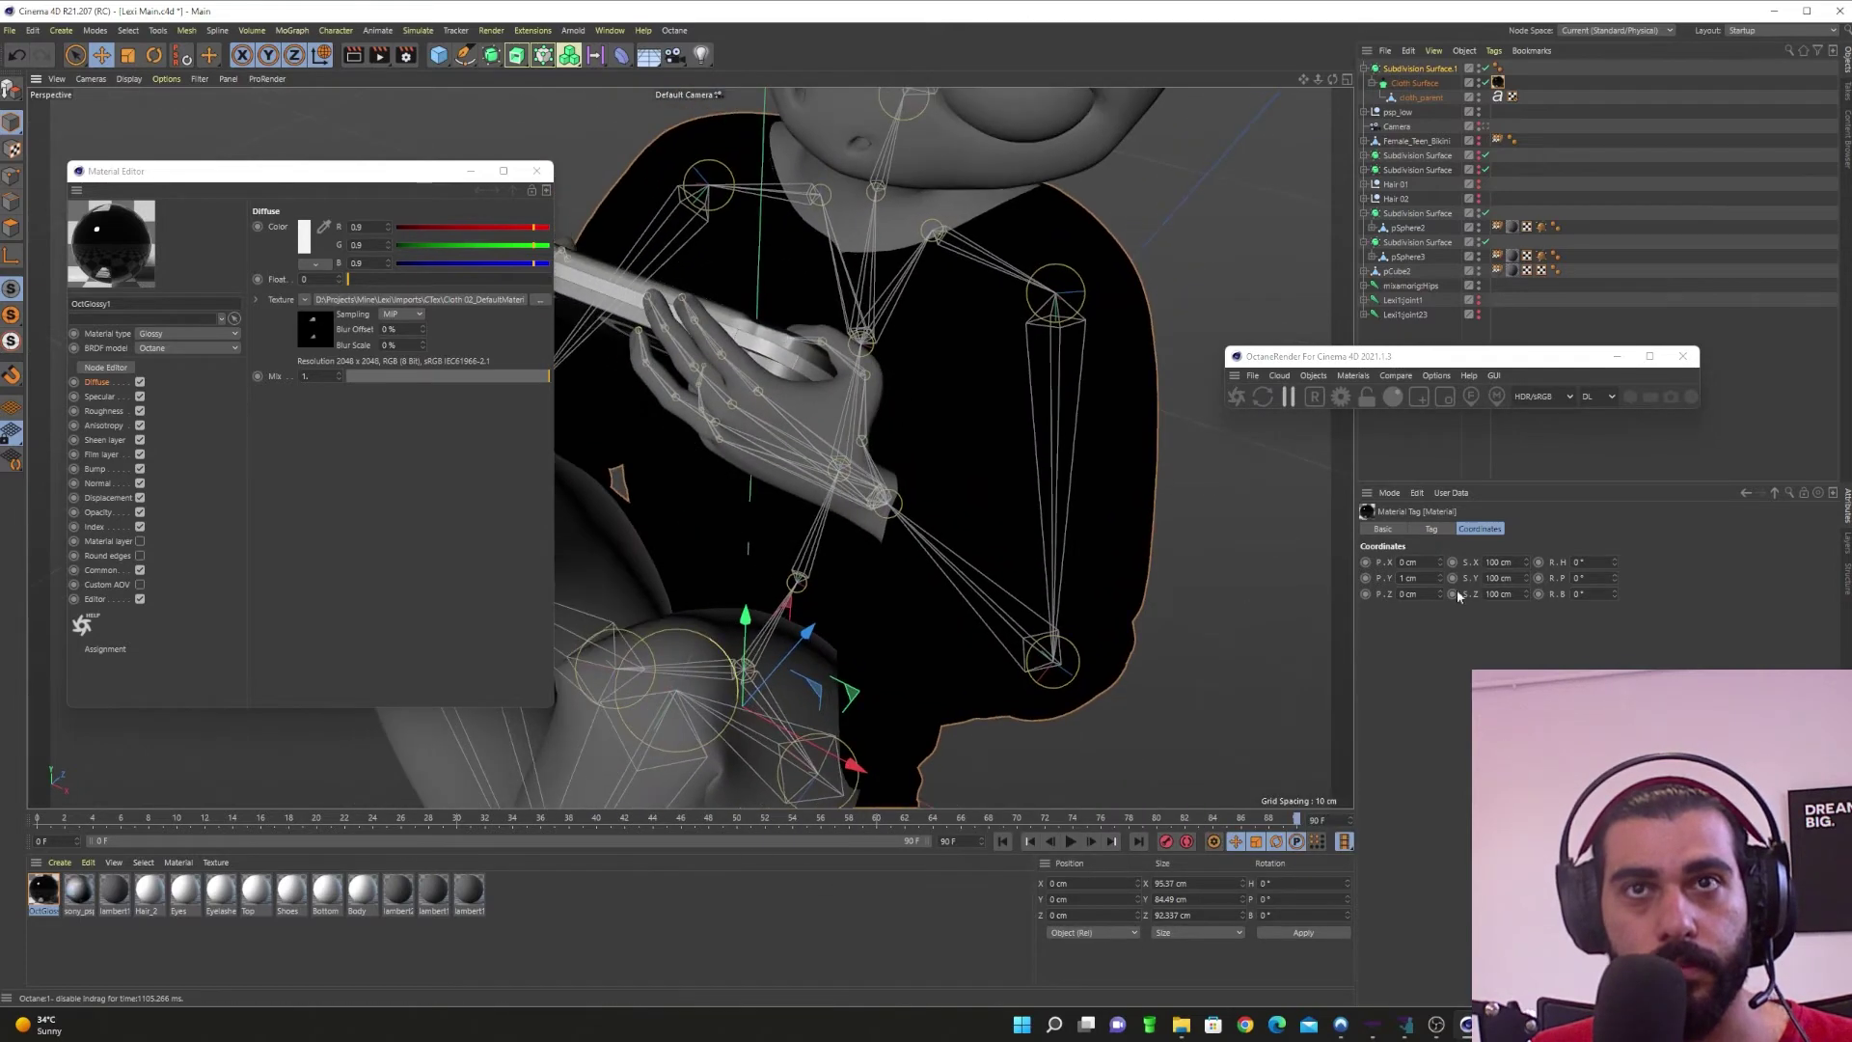
{"action": "double_click", "coordinate": [1414, 578]}
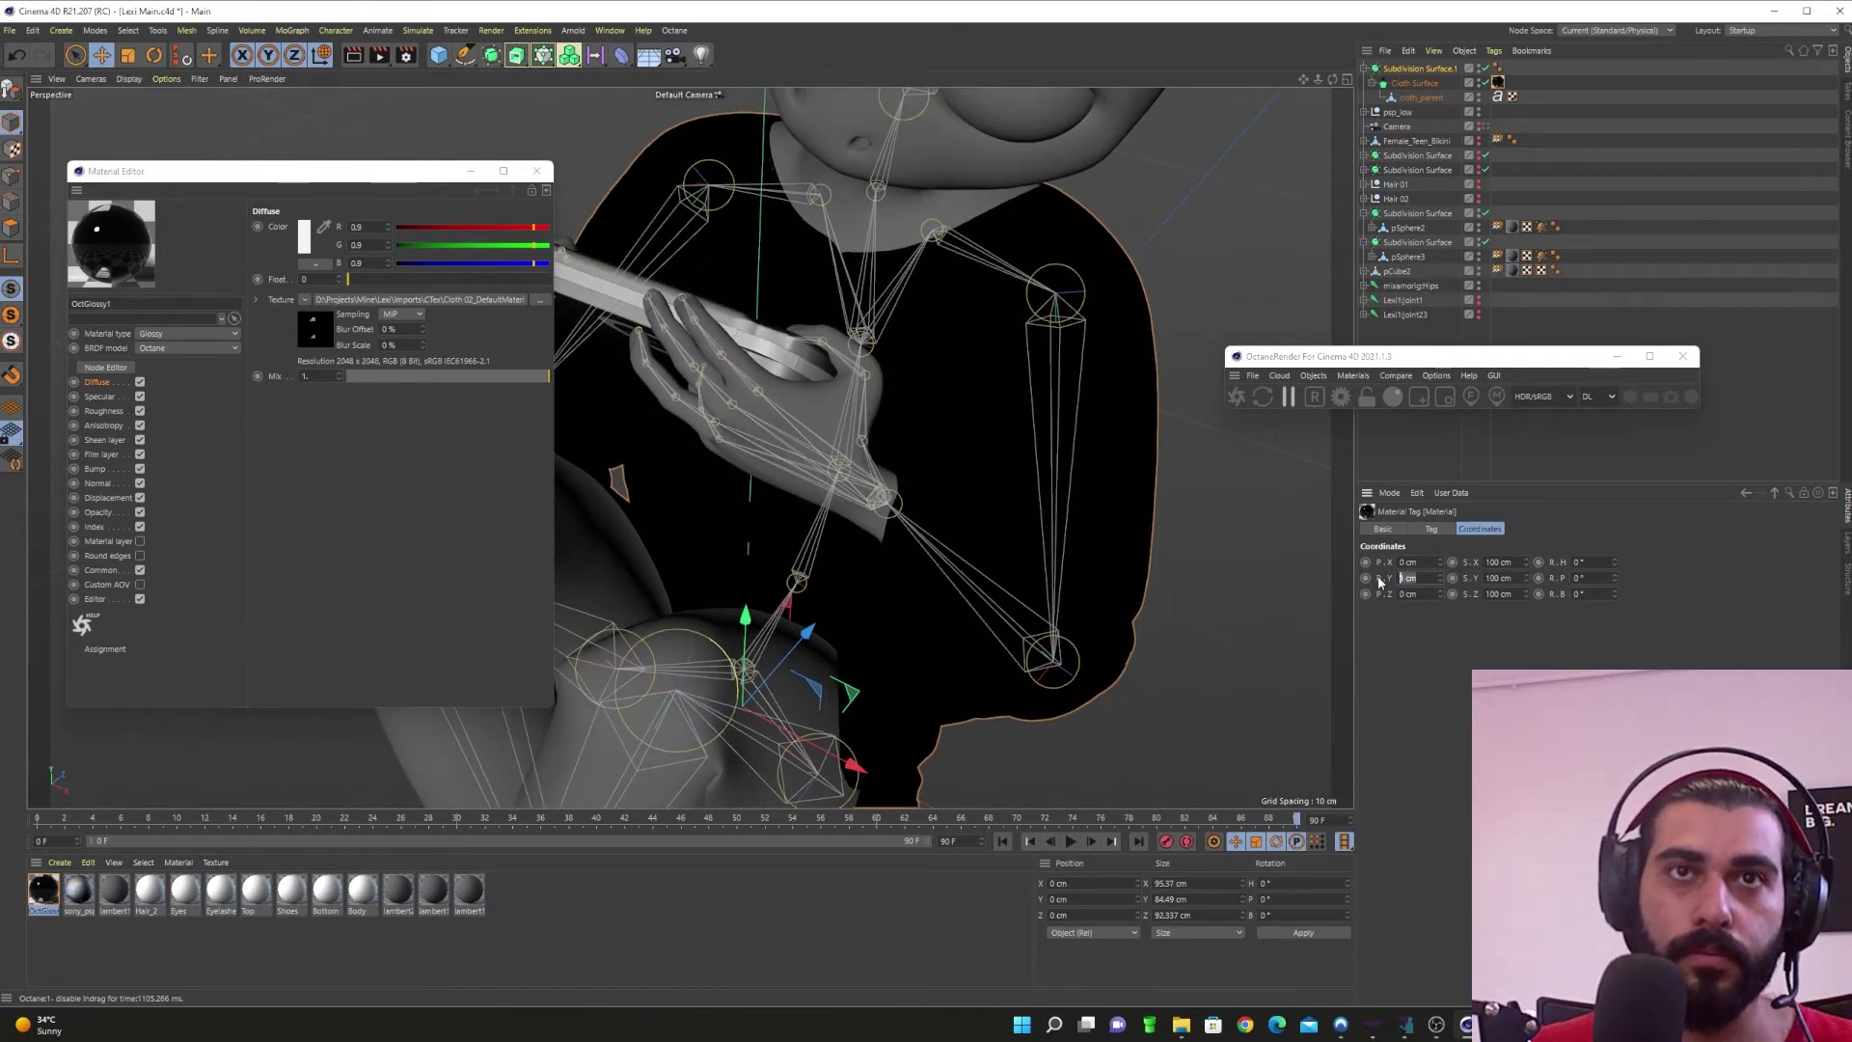
{"action": "type", "text": "30"}
{"action": "key", "text": "Return"}
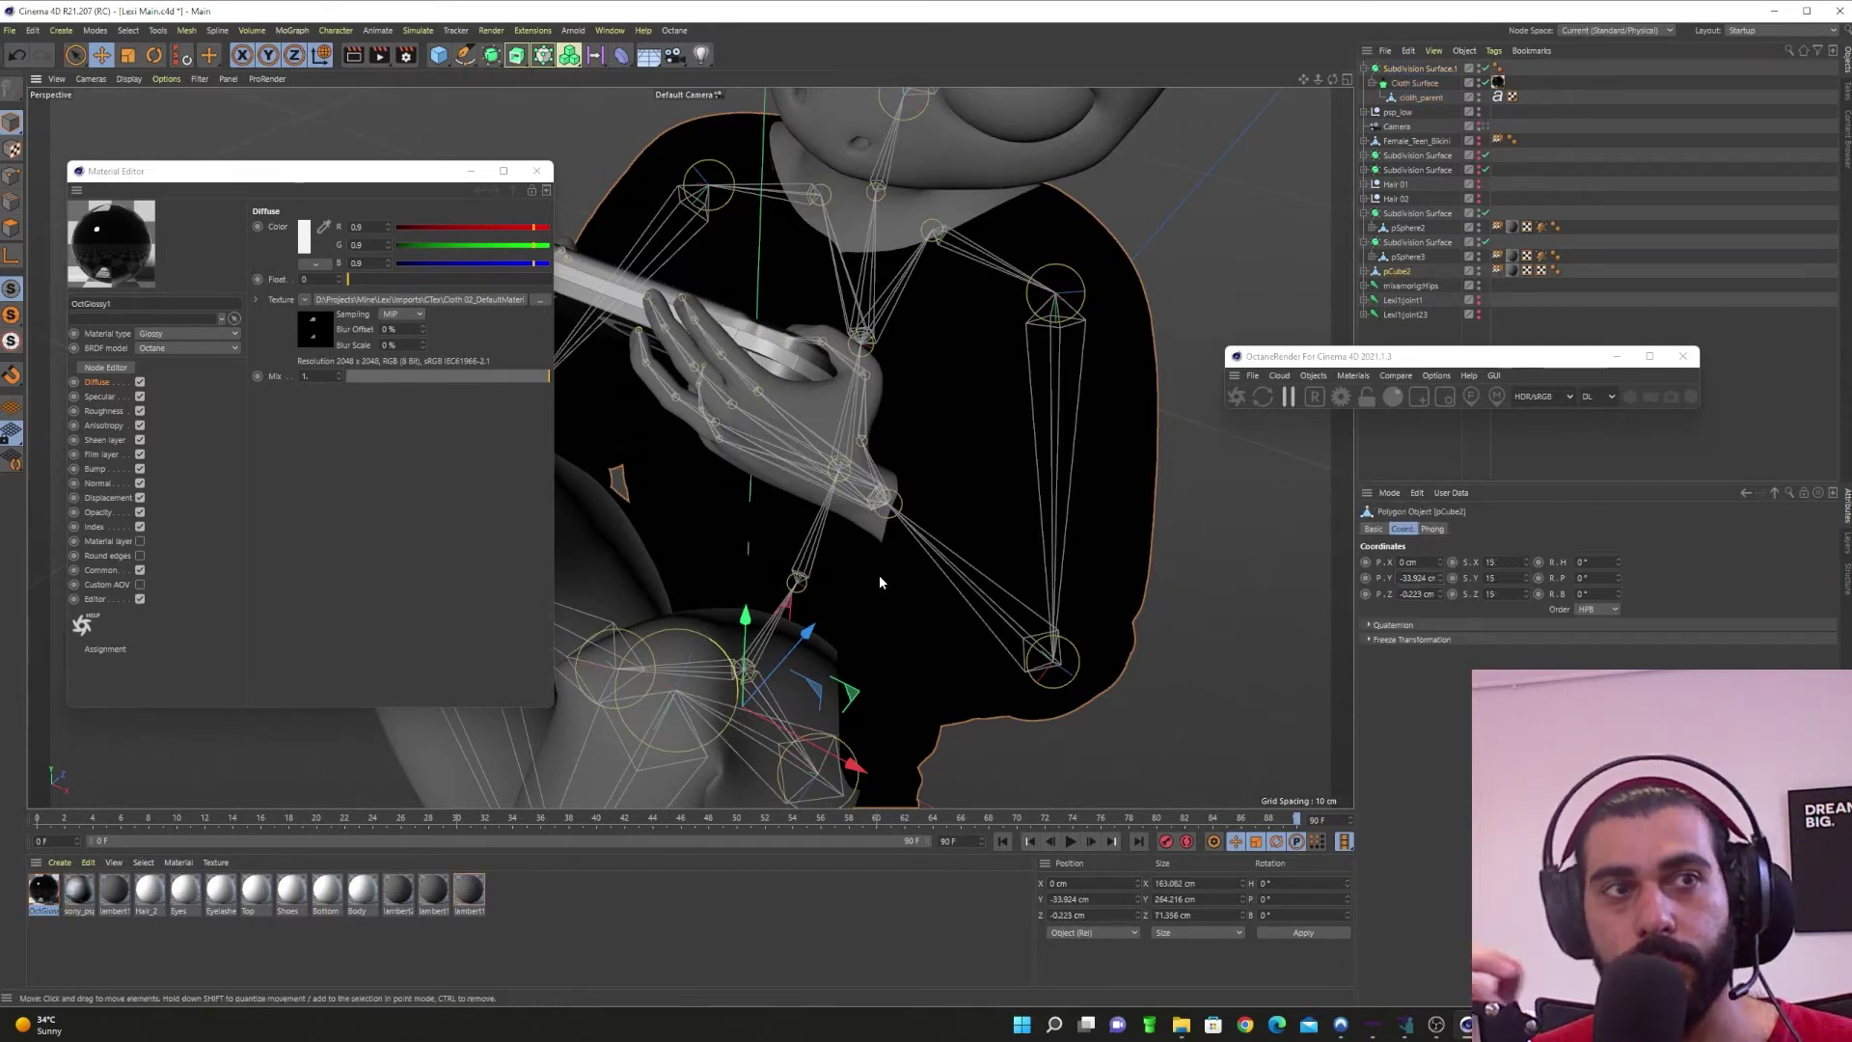
Step: Restart the Octane live render and bring the Live Viewer back into view
{"action": "left_click", "coordinate": [880, 577]}
{"action": "left_click_drag", "start_coordinate": [888, 577], "coordinate": [847, 555], "text": "alt"}
{"action": "left_click", "coordinate": [1244, 393]}
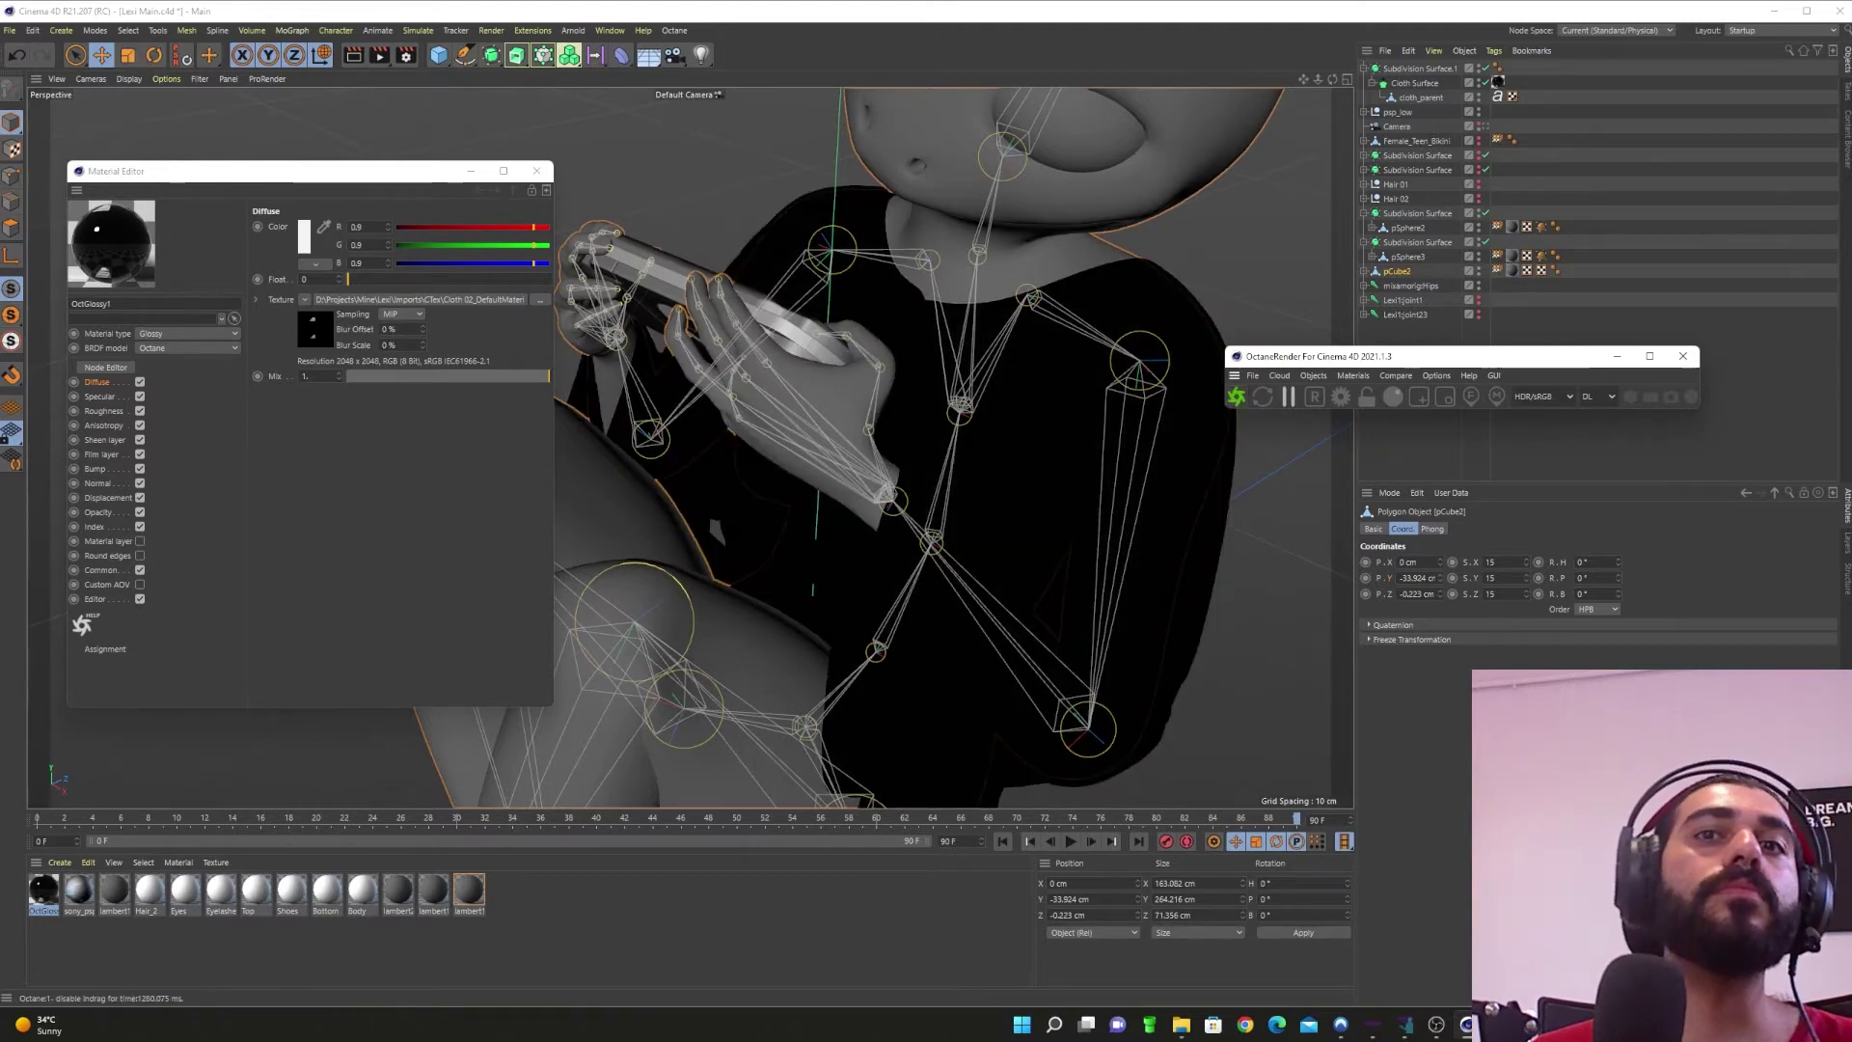
{"action": "mouse_move", "coordinate": [1467, 1025]}
{"action": "left_click", "coordinate": [1299, 953]}
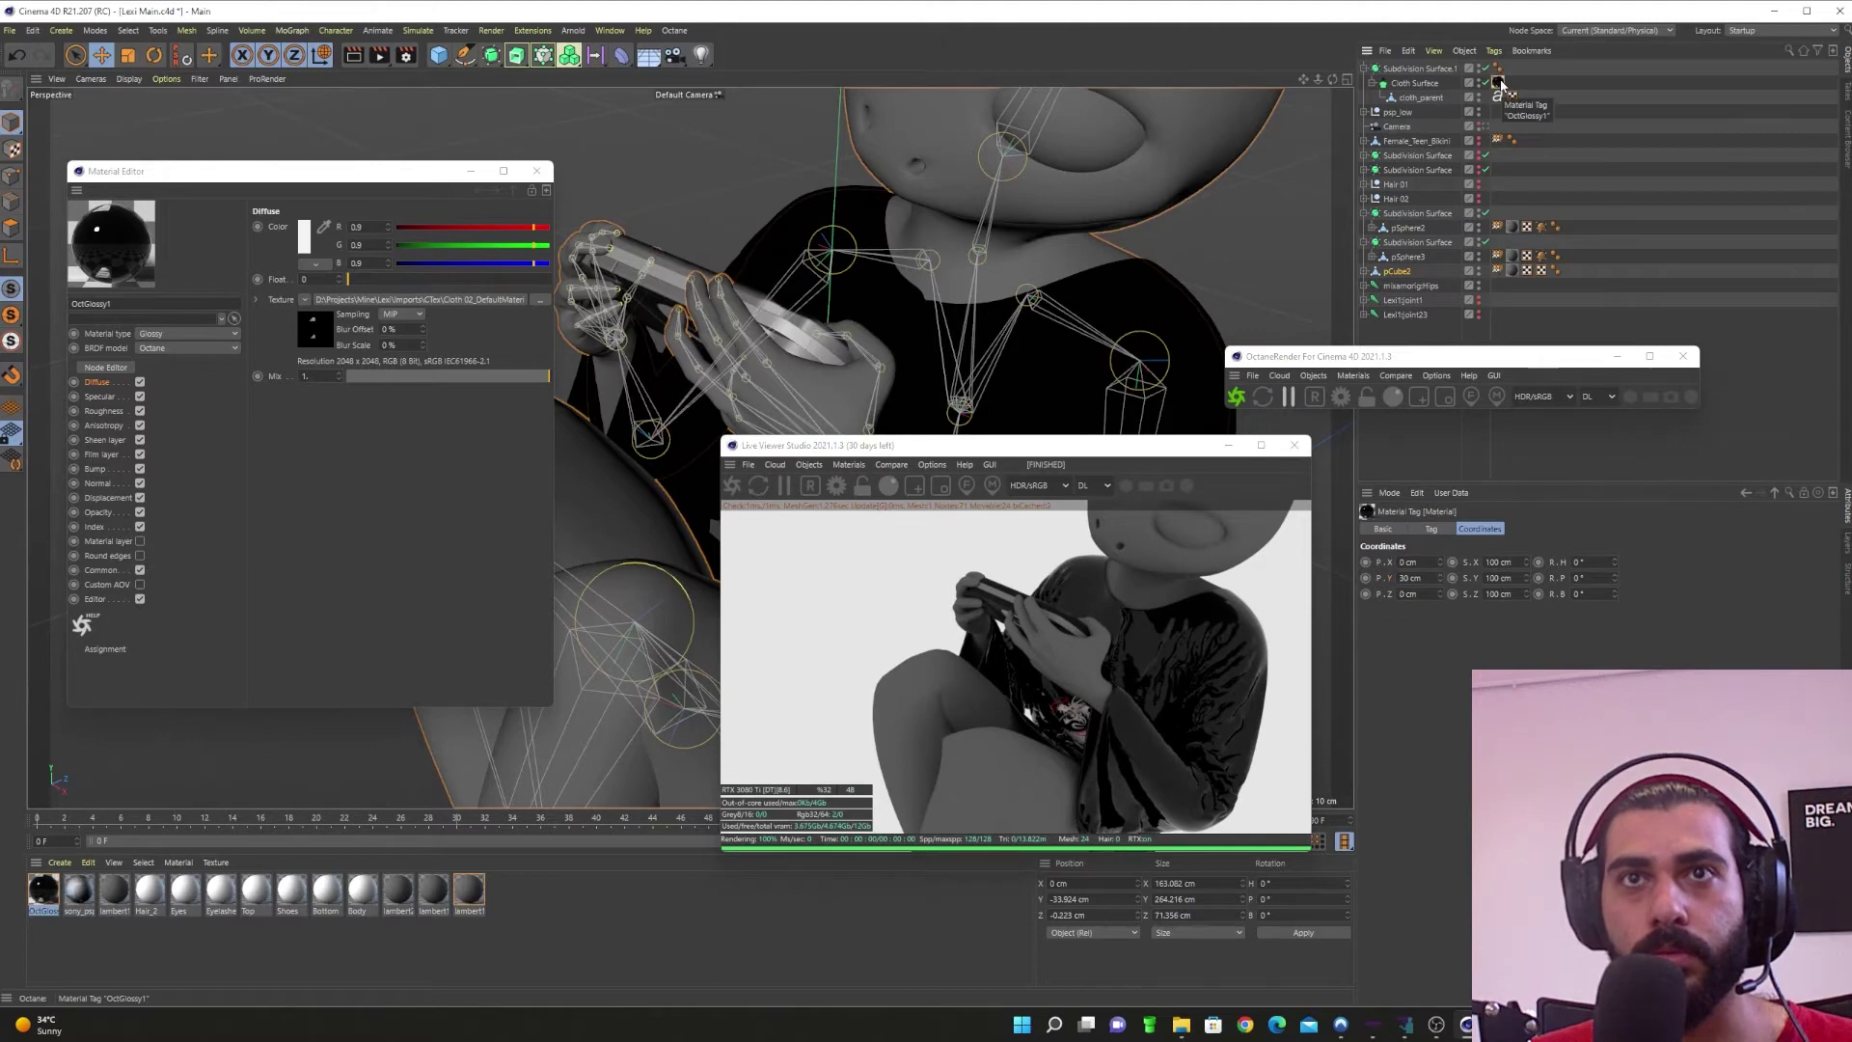
Step: Switch to texture mode and disable the shirt's Cloth Surface generator
{"action": "left_click", "coordinate": [12, 151]}
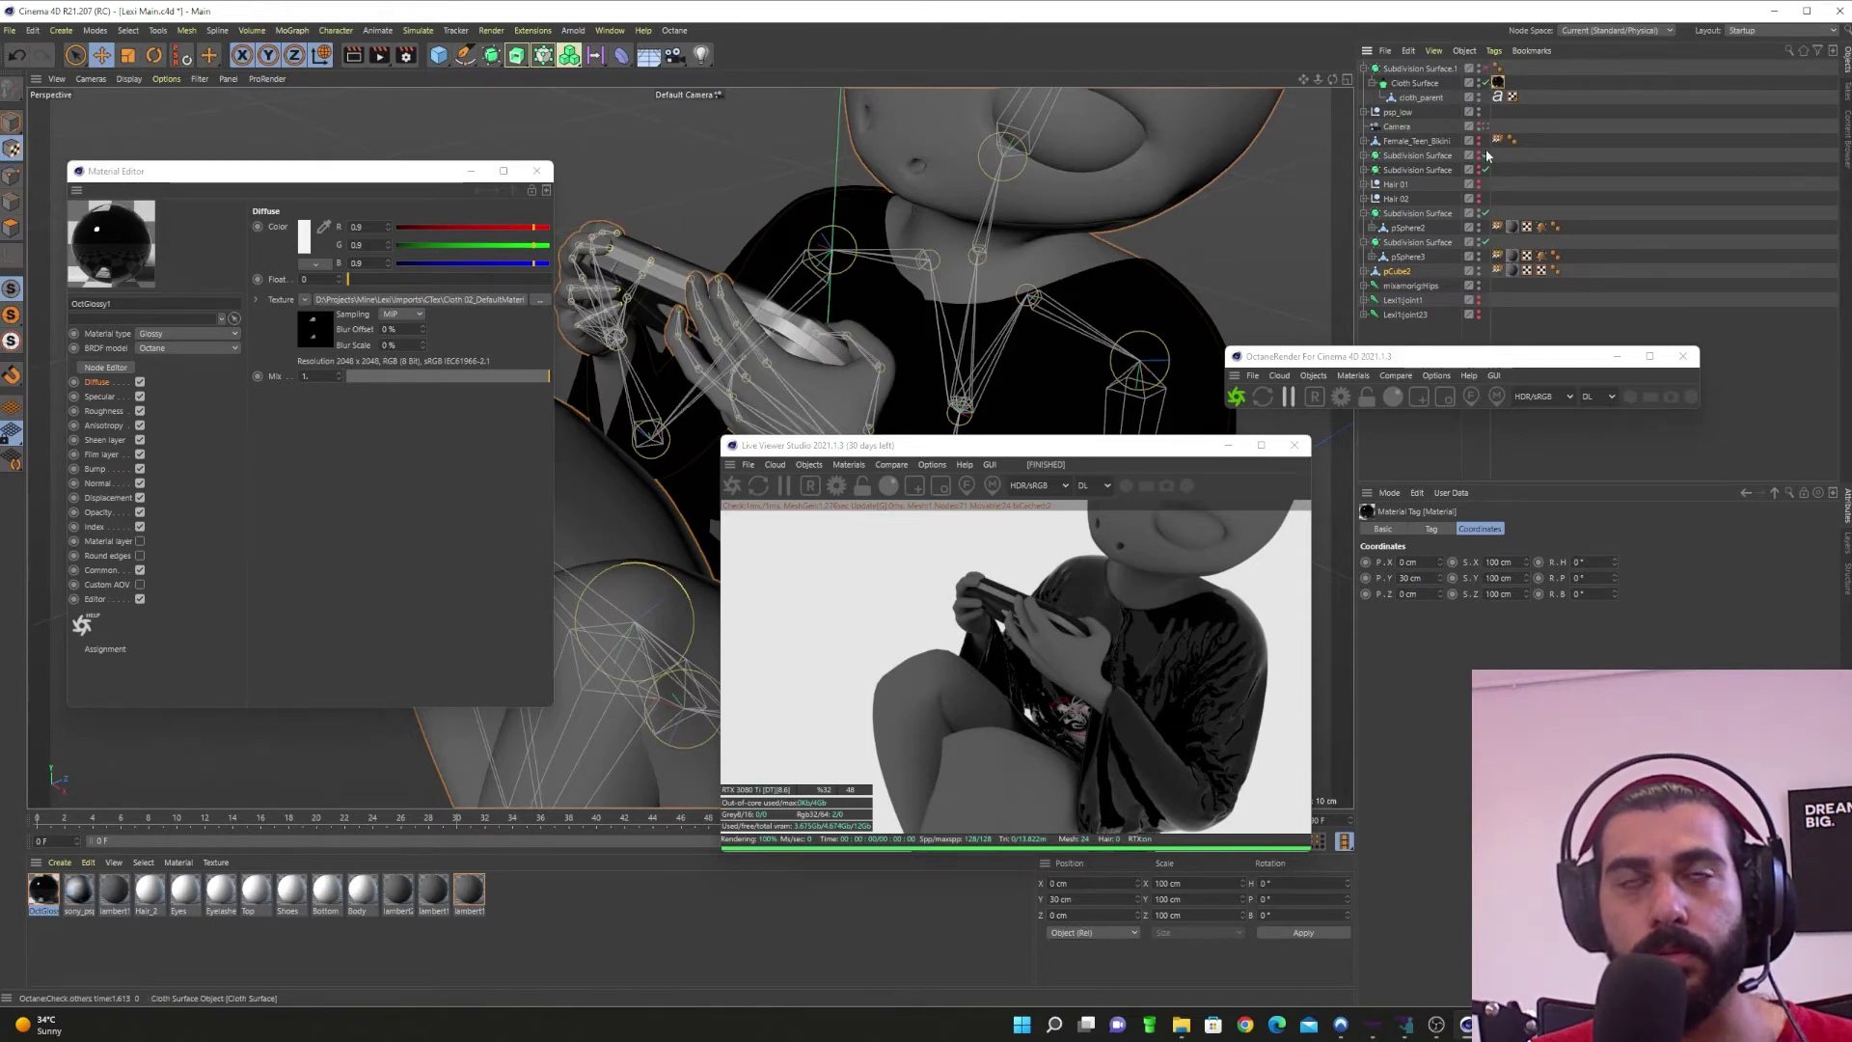
{"action": "left_click", "coordinate": [1486, 83]}
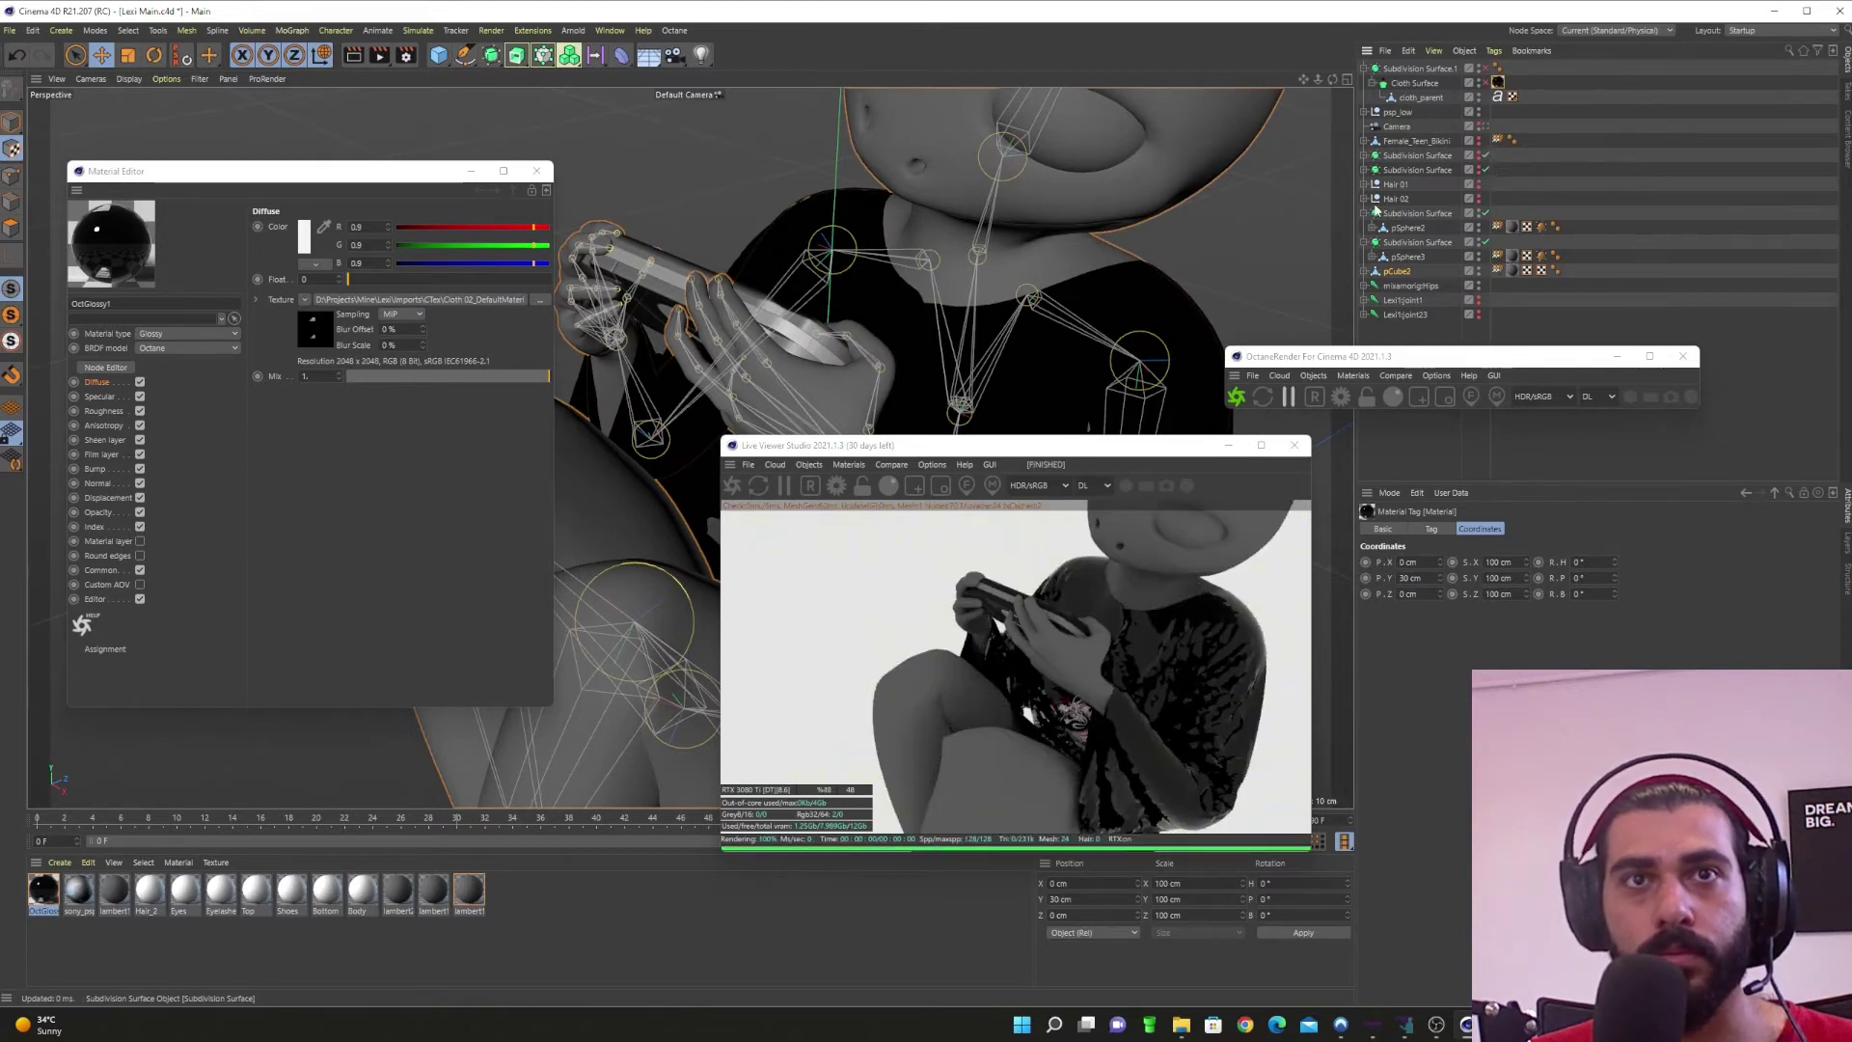
{"action": "middle_click_drag", "start_coordinate": [900, 332], "coordinate": [789, 228], "text": "alt"}
{"action": "left_click_drag", "start_coordinate": [789, 228], "coordinate": [809, 276], "text": "alt"}
{"action": "middle_click_drag", "start_coordinate": [808, 276], "coordinate": [823, 298], "text": "alt"}
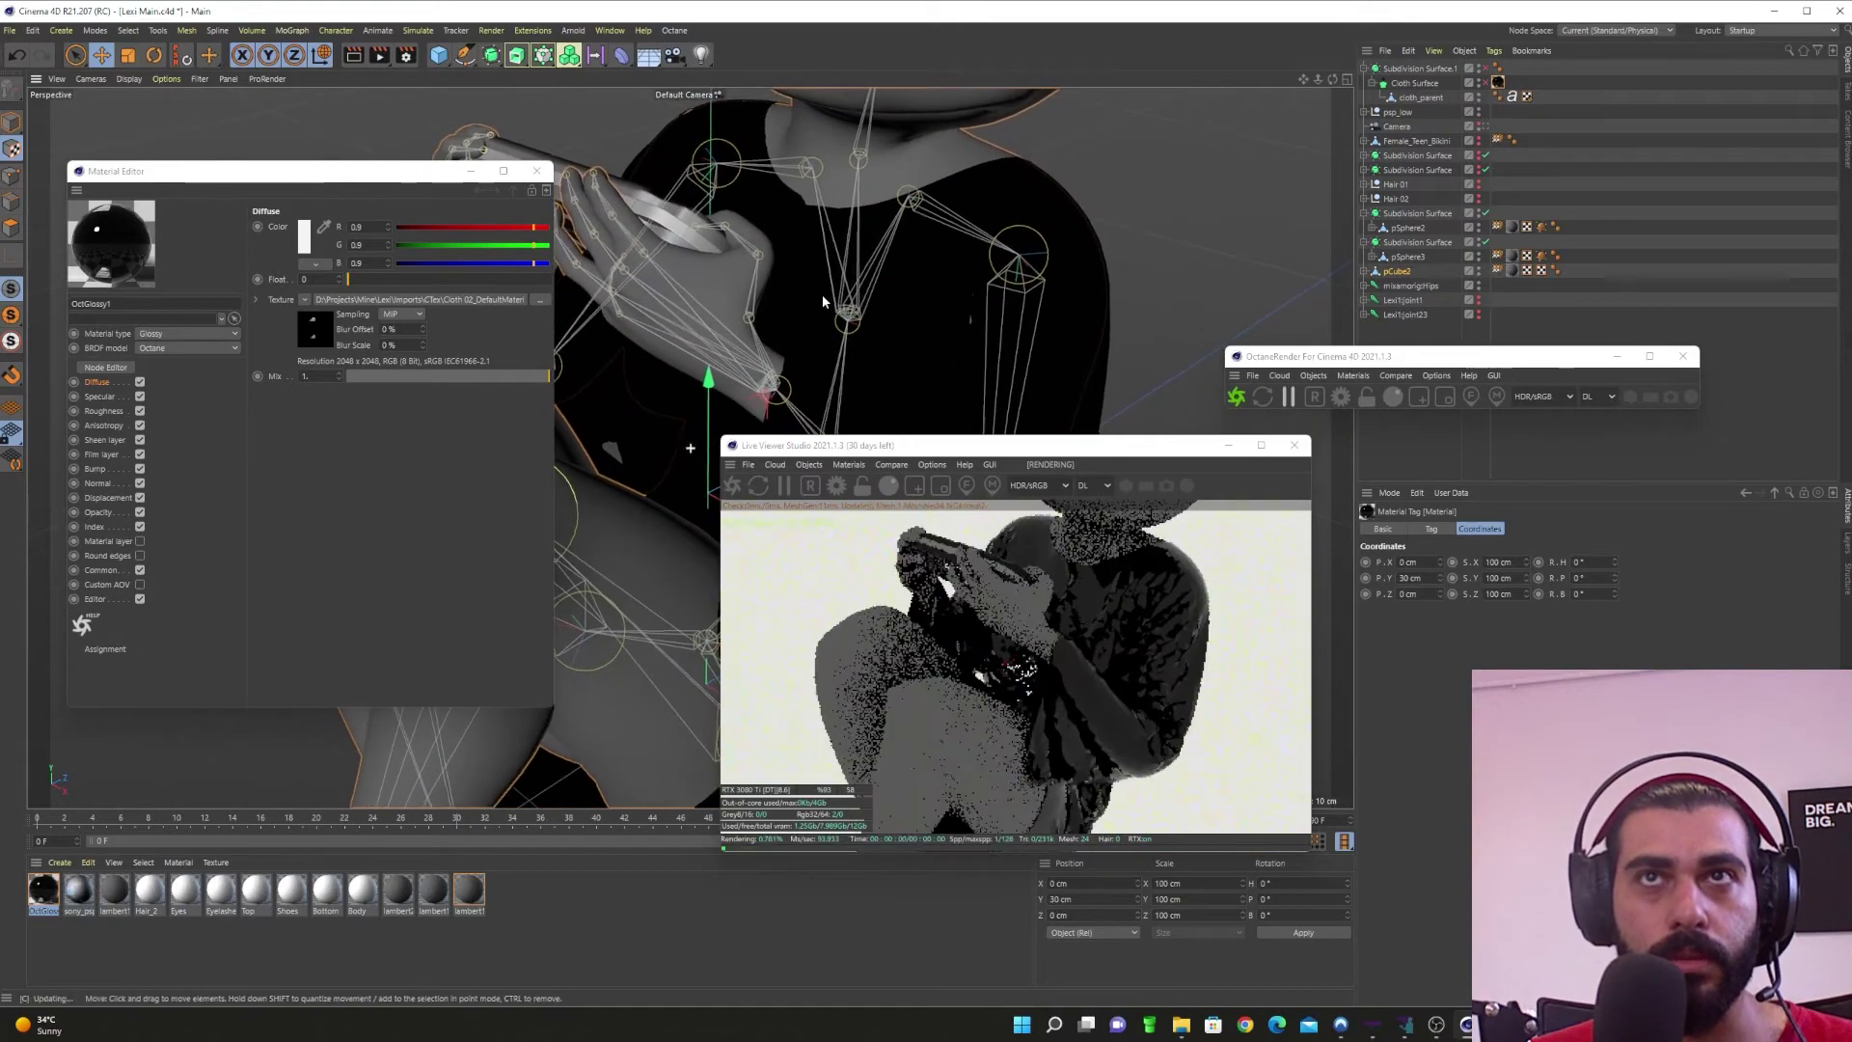
Step: Try shifting the shirt texture with a Y position of 106 cm and a U offset of 12% on its material tag
{"action": "left_click_drag", "start_coordinate": [1442, 579], "coordinate": [1443, 579]}
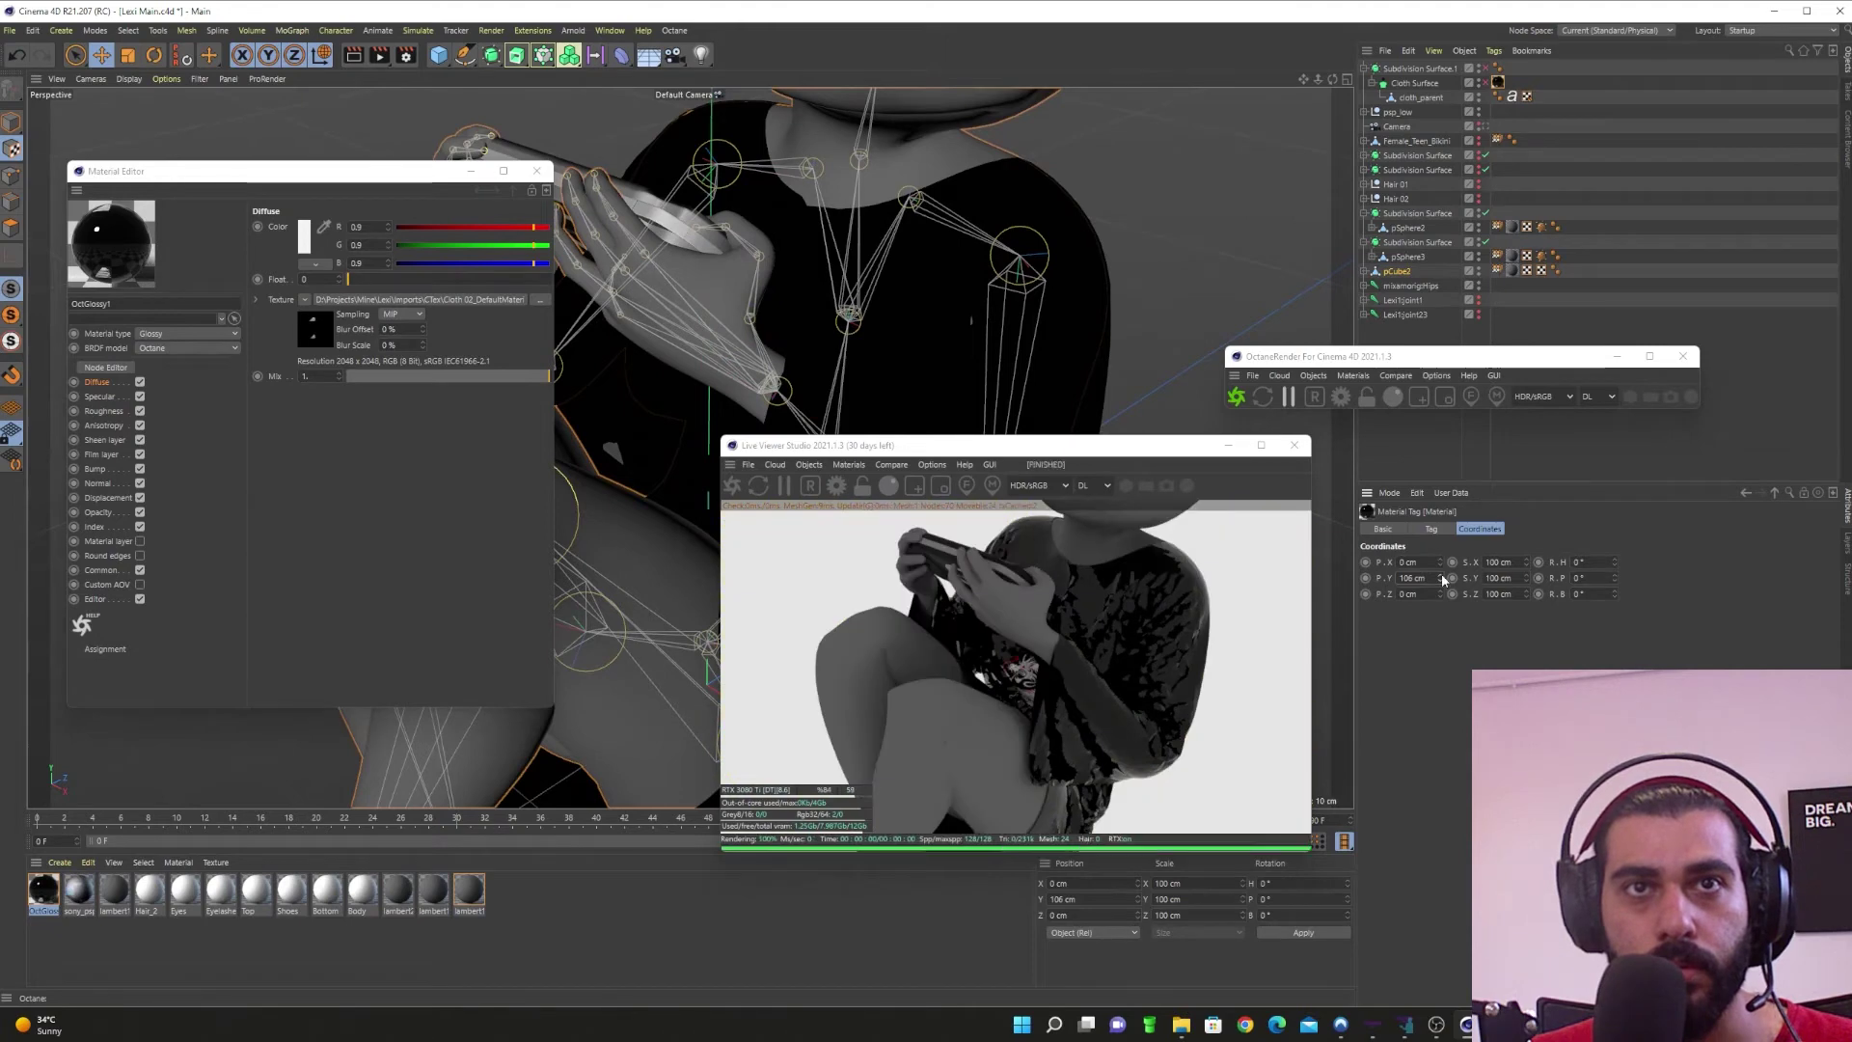
{"action": "key", "text": "ctrl+z"}
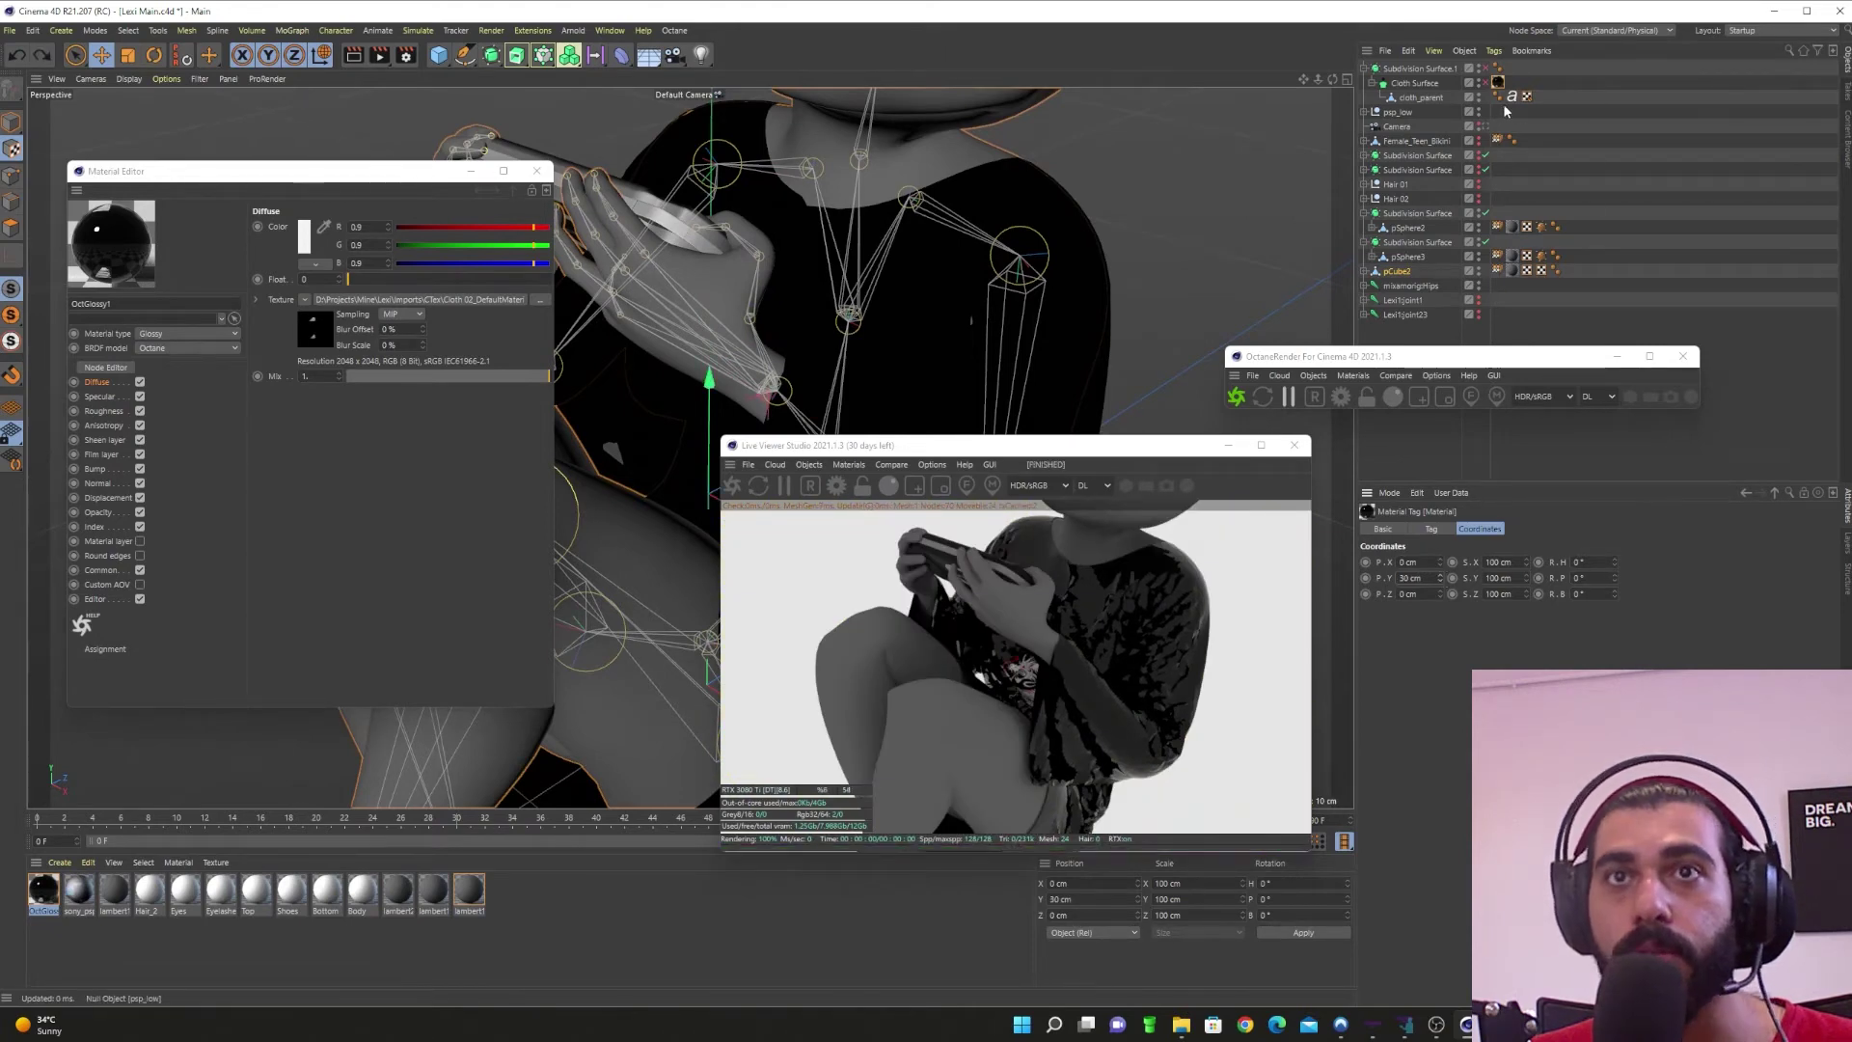
{"action": "left_click", "coordinate": [1434, 528]}
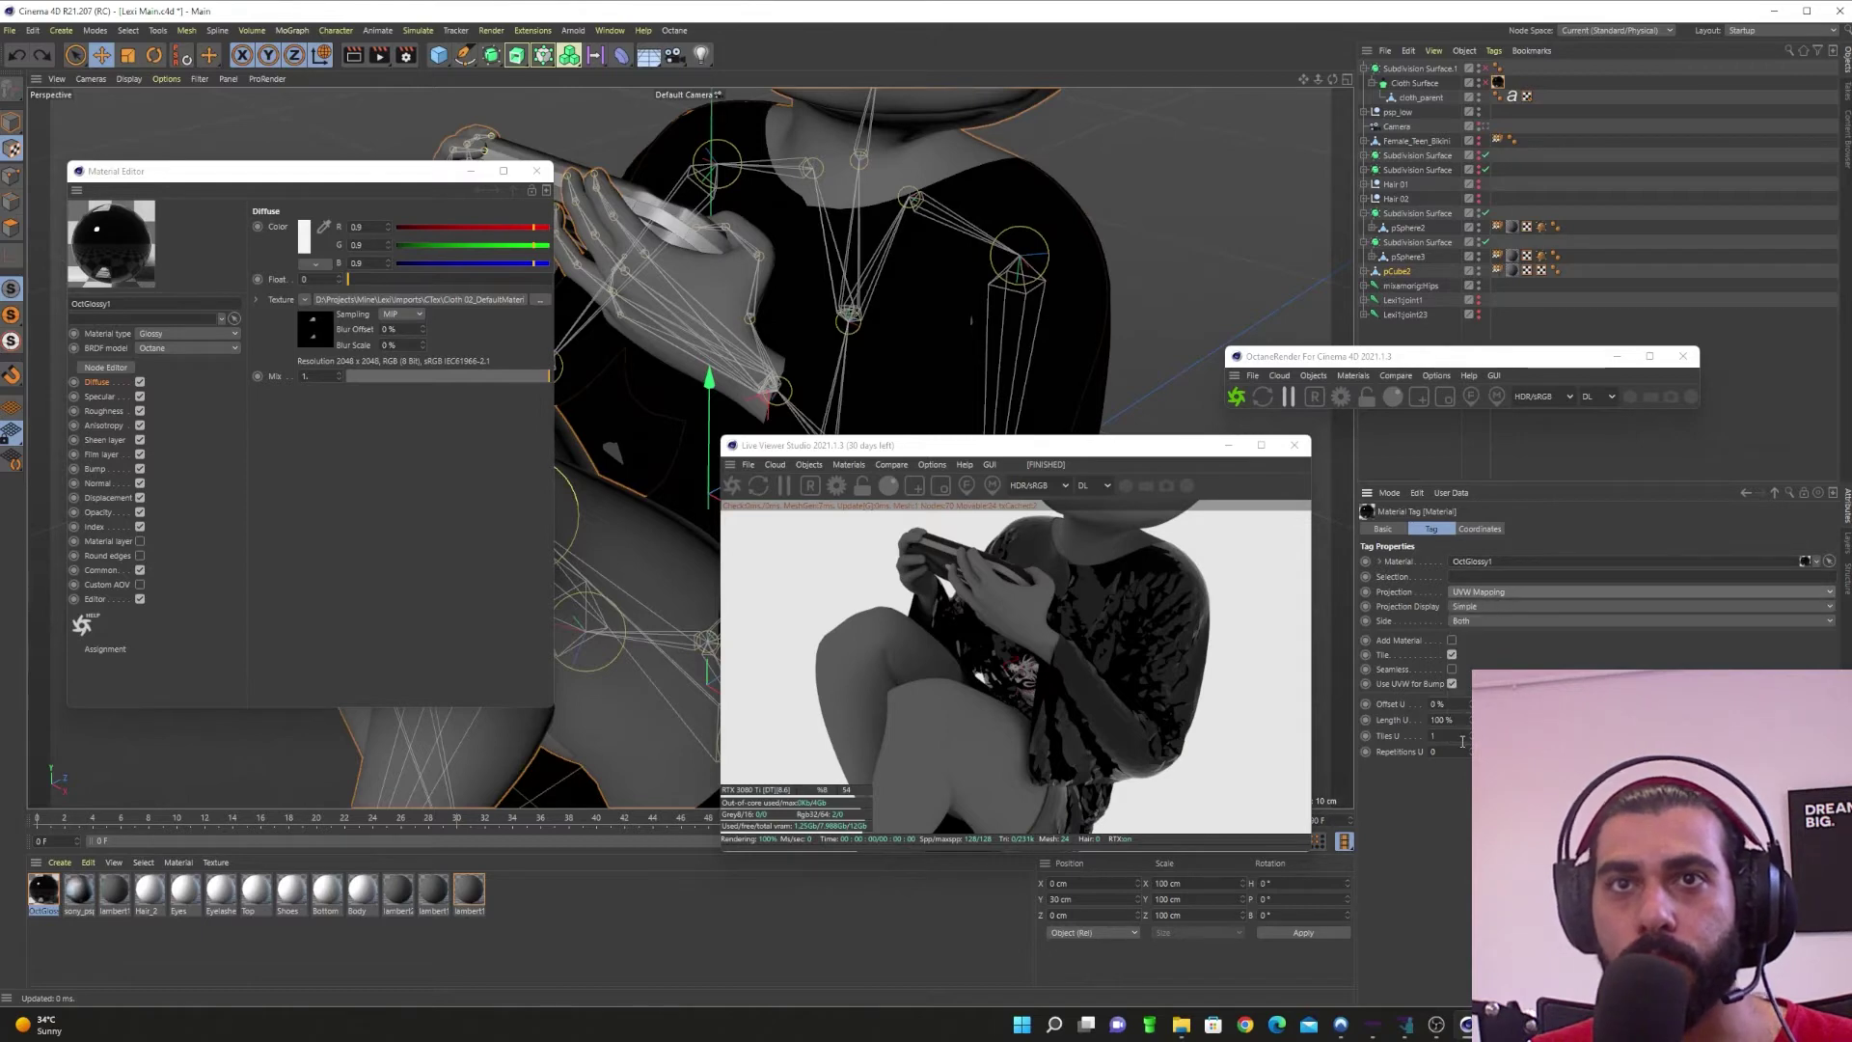
{"action": "left_click_drag", "start_coordinate": [1469, 706], "coordinate": [1482, 705]}
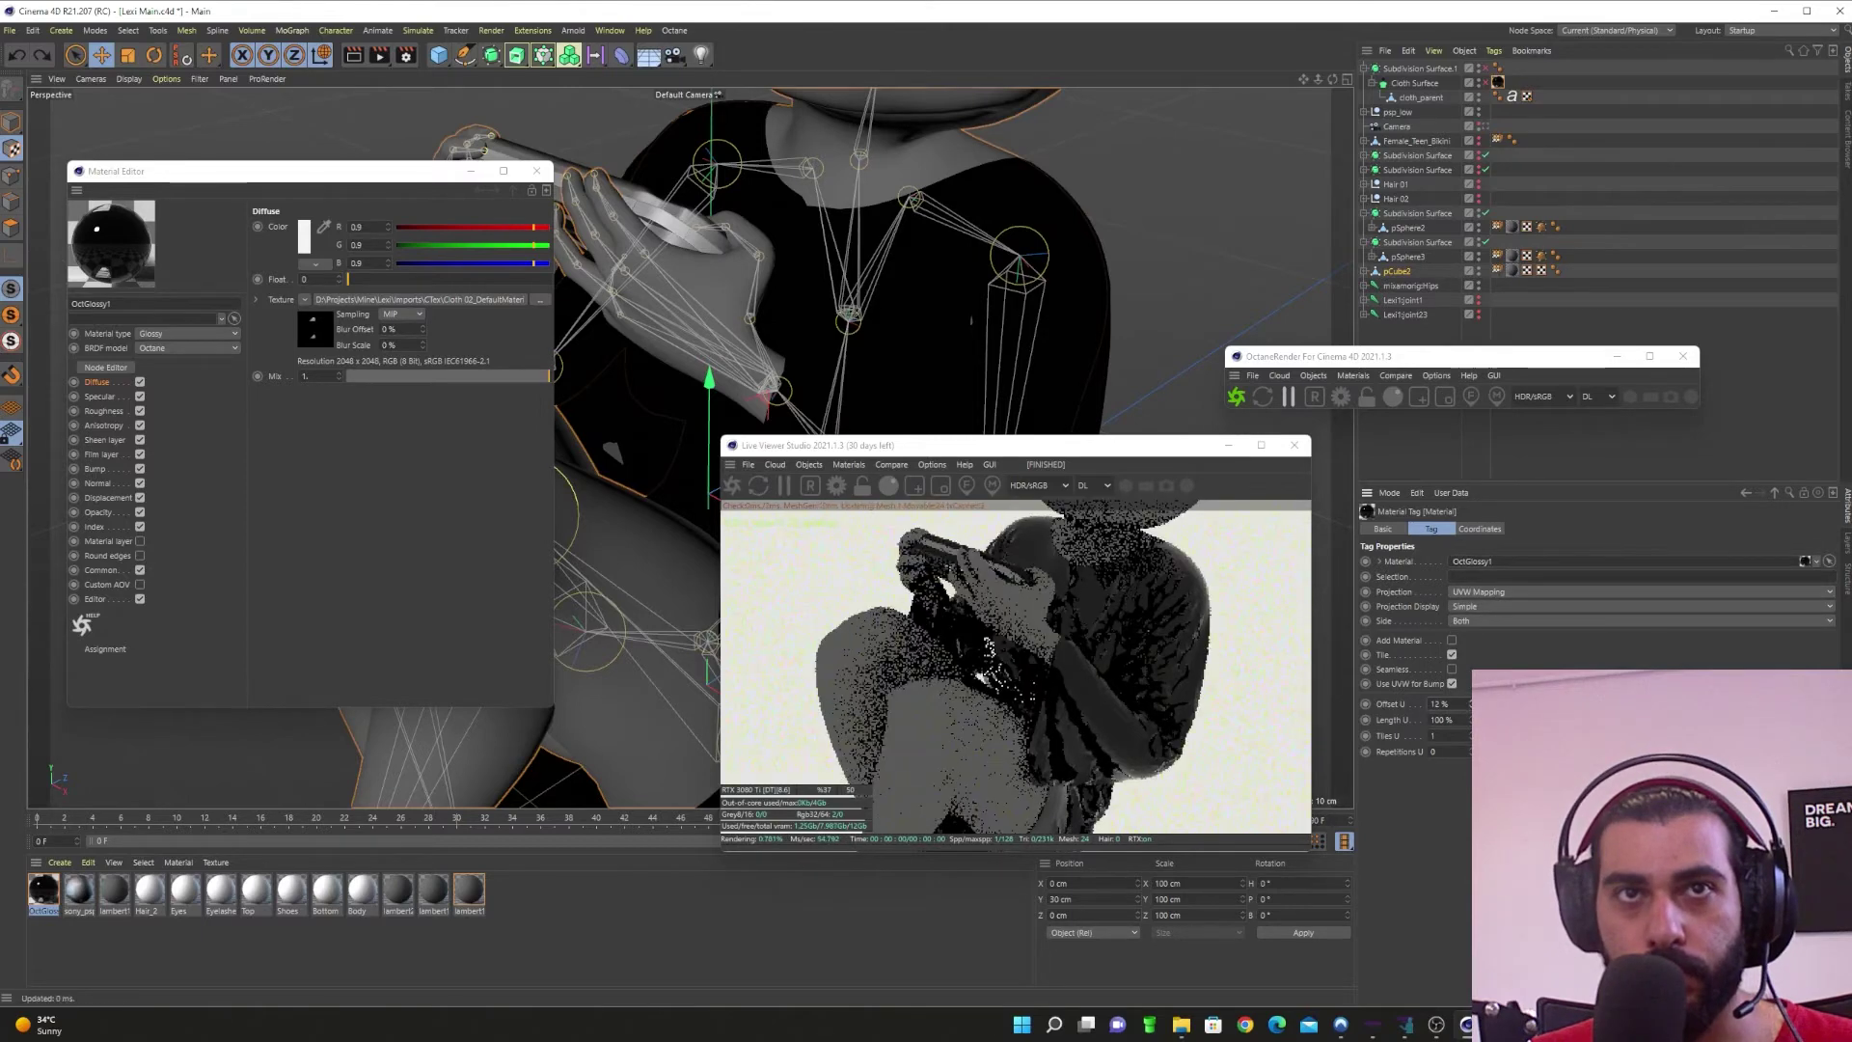
{"action": "key", "text": "ctrl+z"}
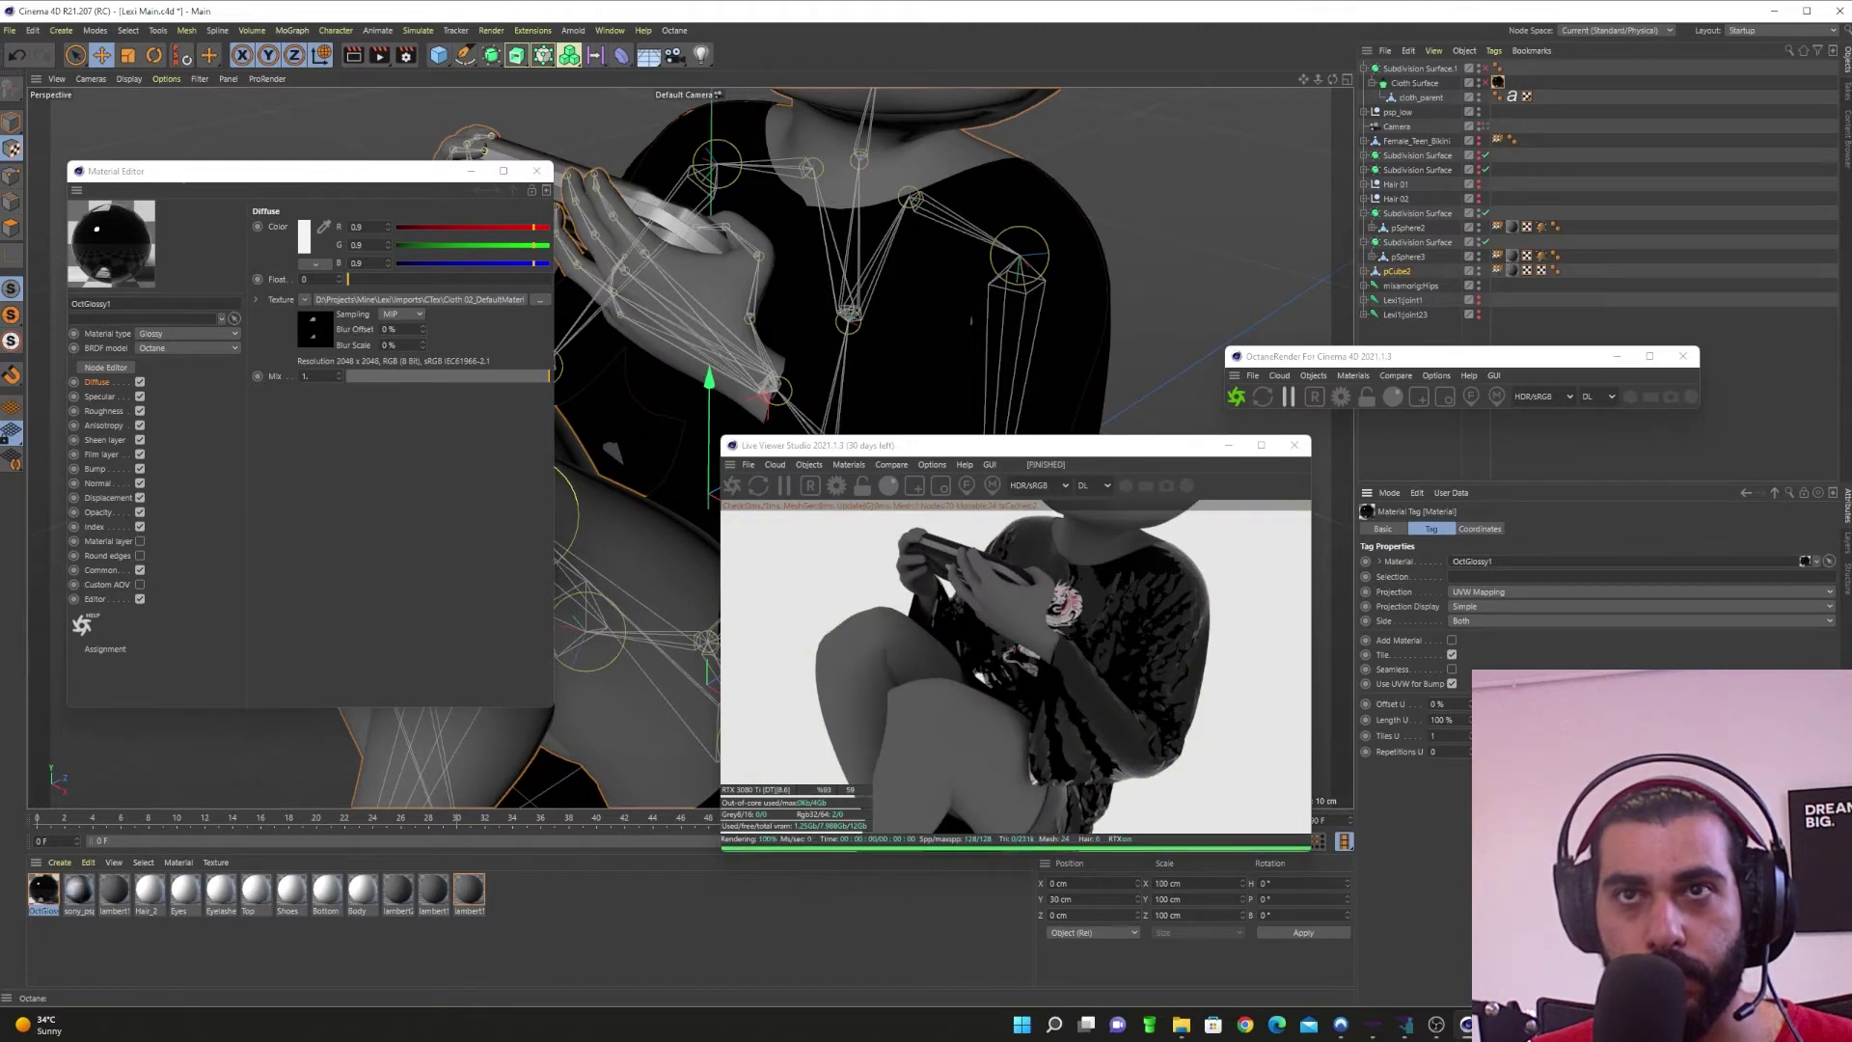
Step: Examine the shirt's texture placement in the live render from several angles, with all objects deselected
{"action": "left_click_drag", "start_coordinate": [1217, 668], "coordinate": [814, 541]}
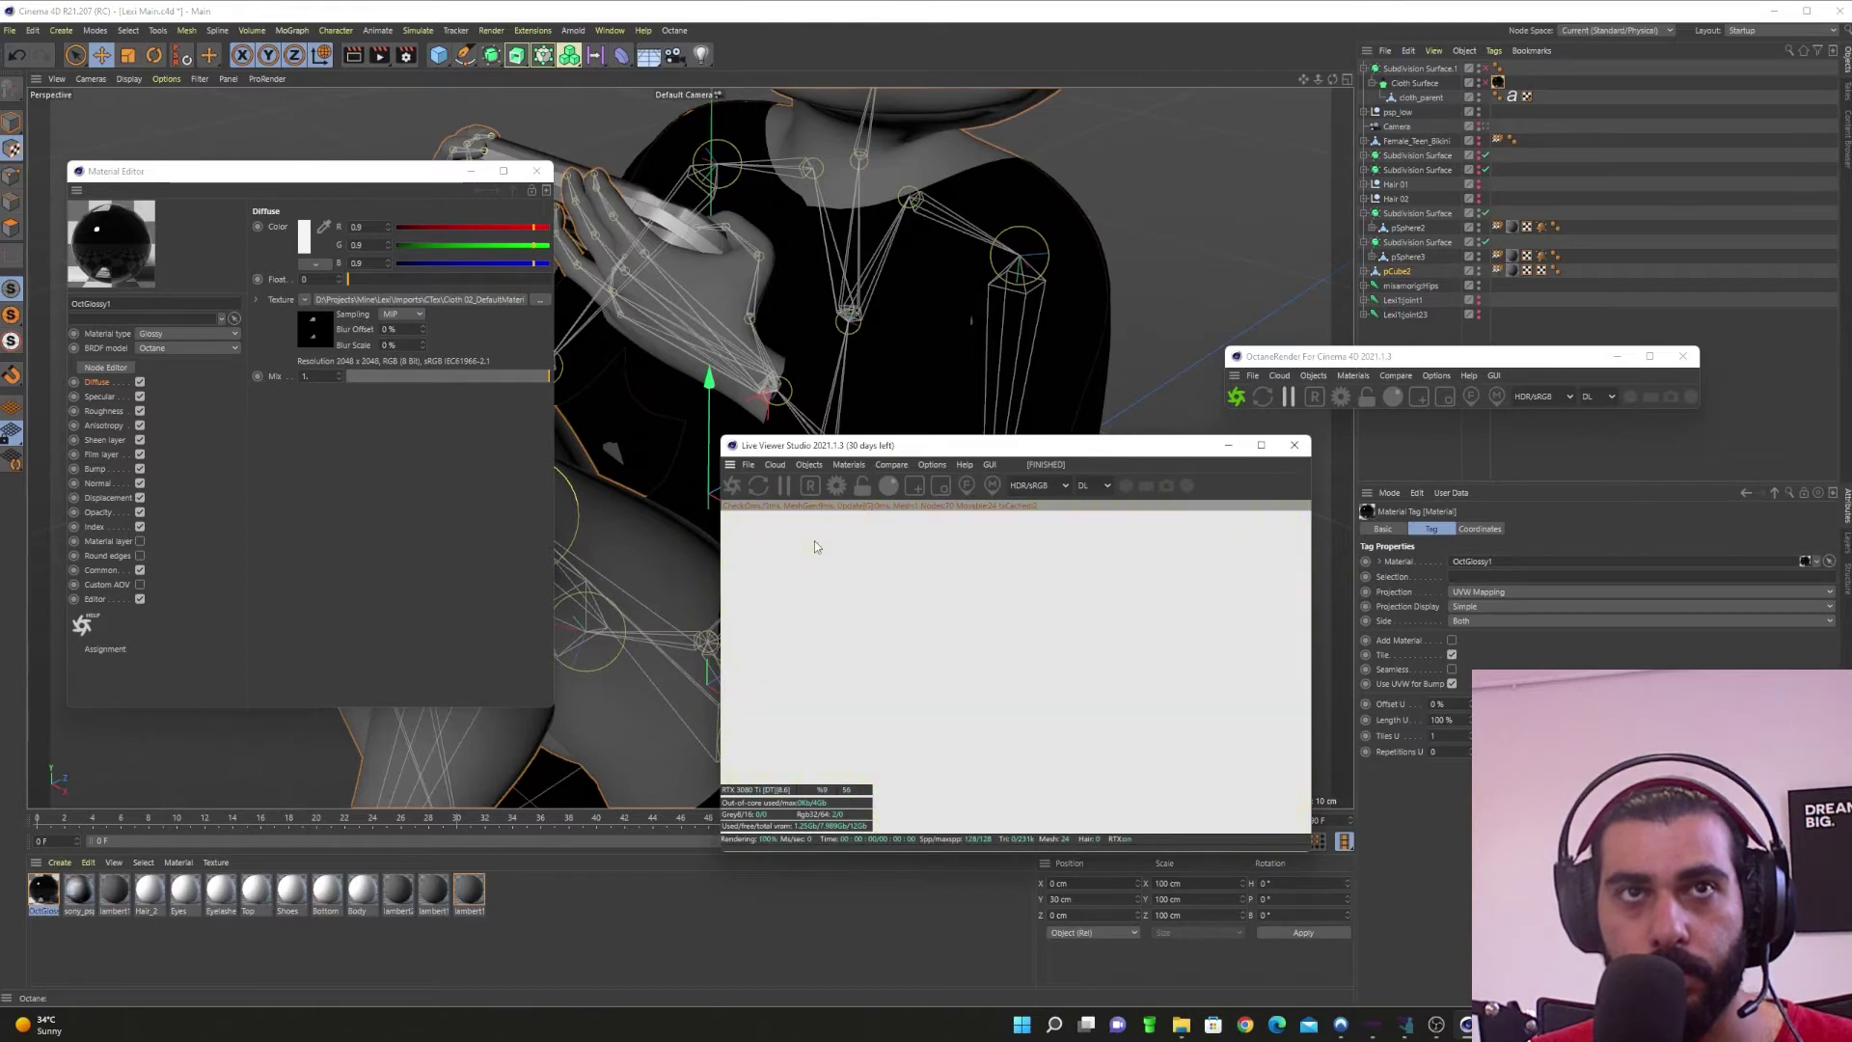
{"action": "key", "text": "ctrl+shift+z"}
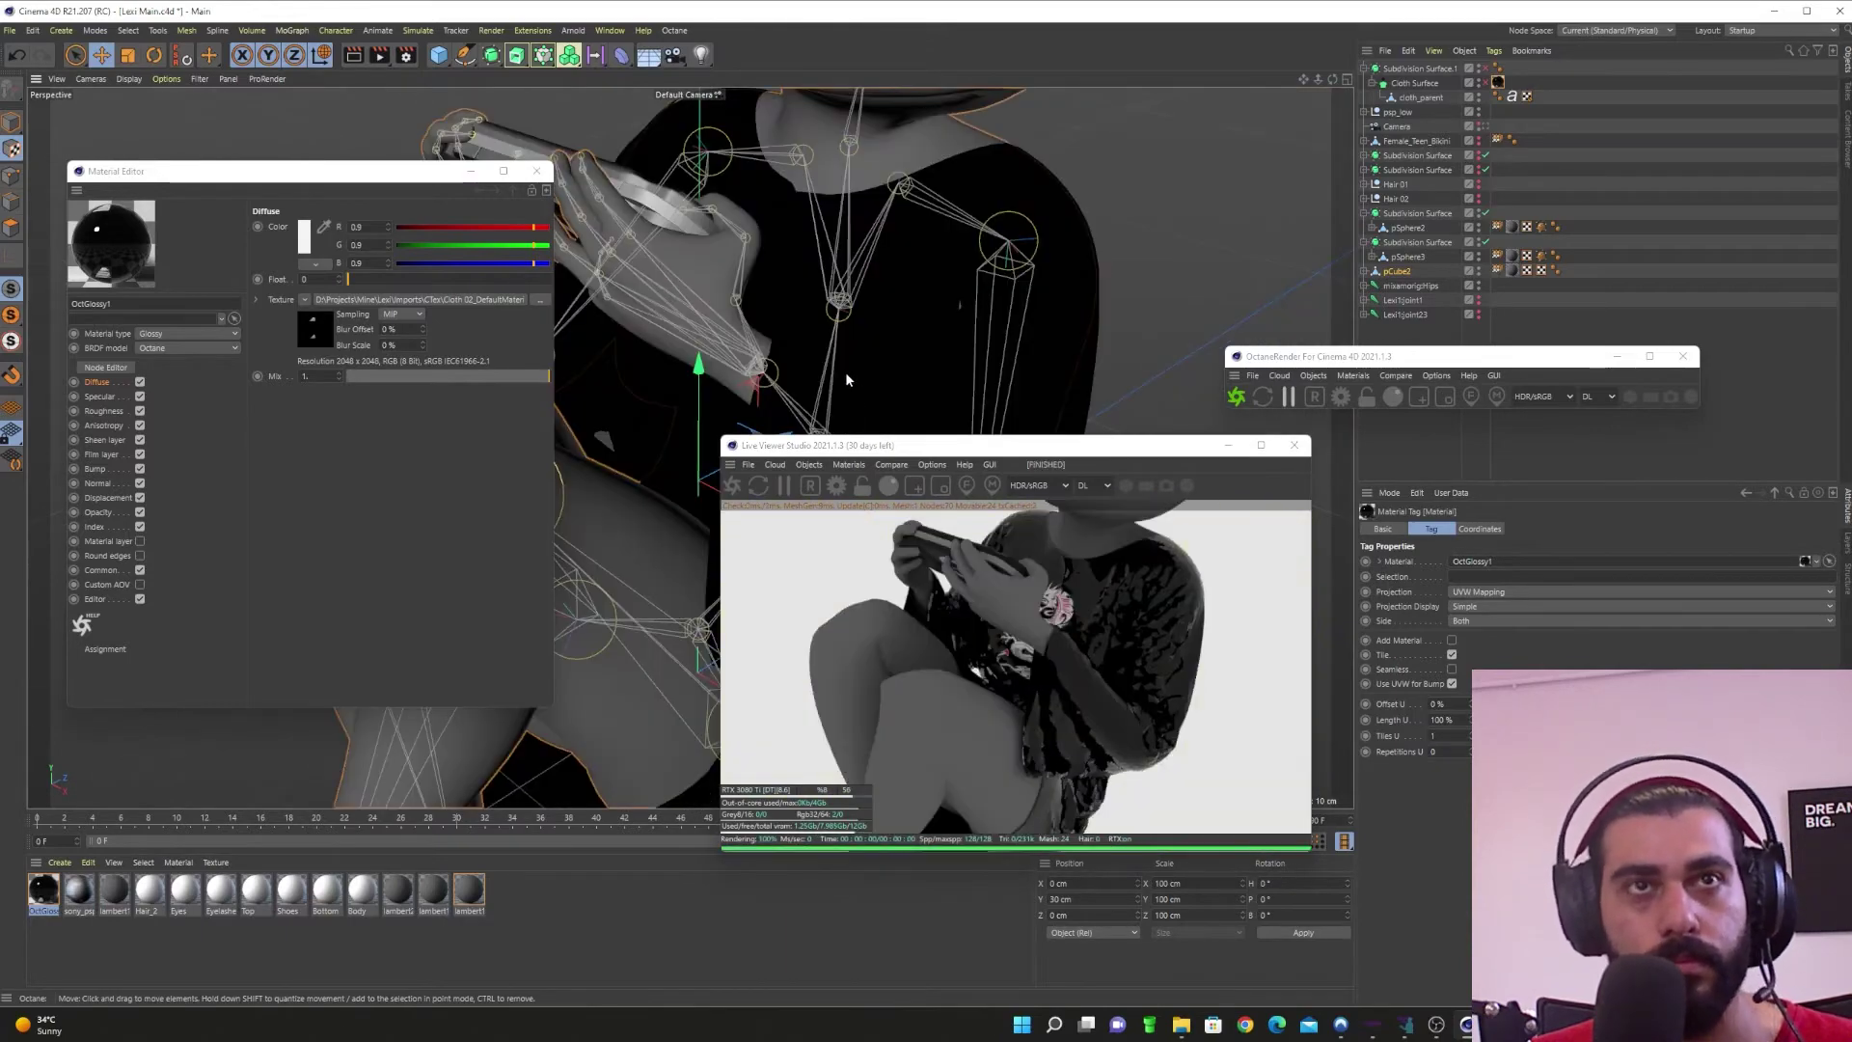
{"action": "left_click_drag", "start_coordinate": [836, 372], "coordinate": [786, 355], "text": "alt"}
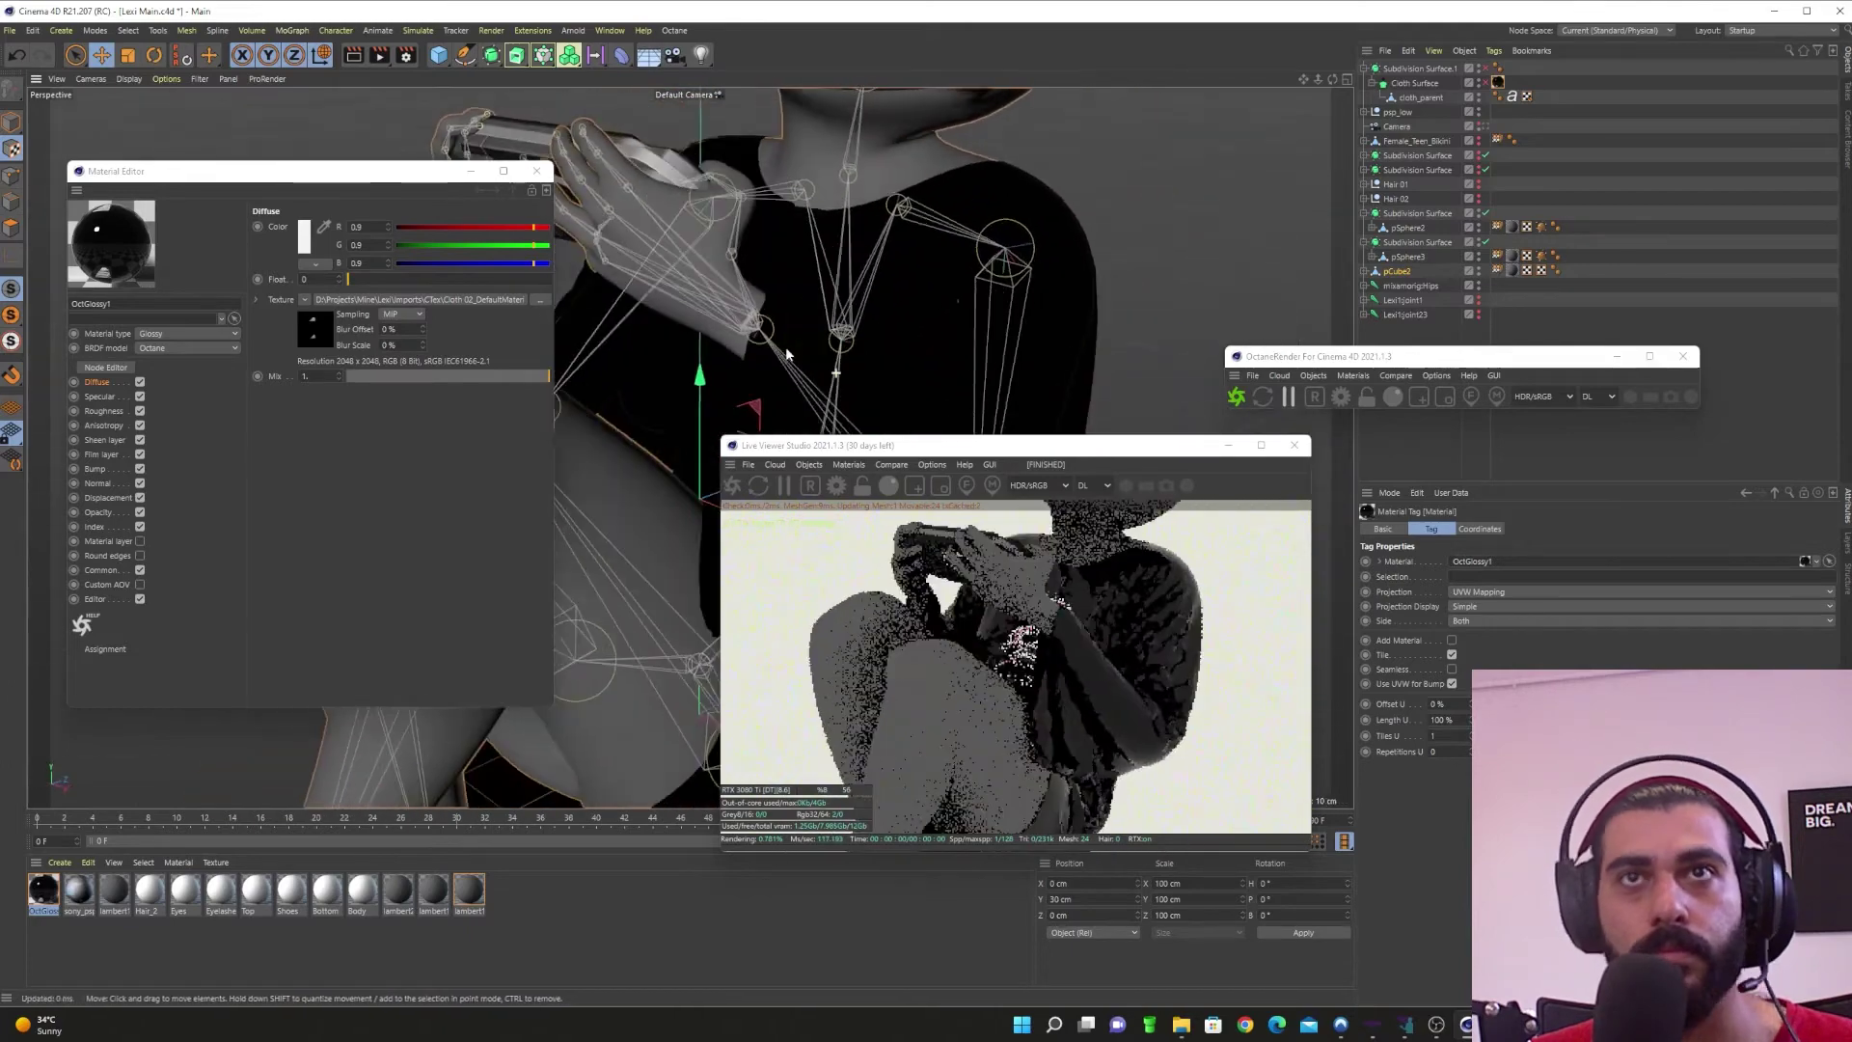
{"action": "left_click", "coordinate": [1559, 180]}
{"action": "right_click_drag", "start_coordinate": [769, 322], "coordinate": [536, 344], "text": "alt"}
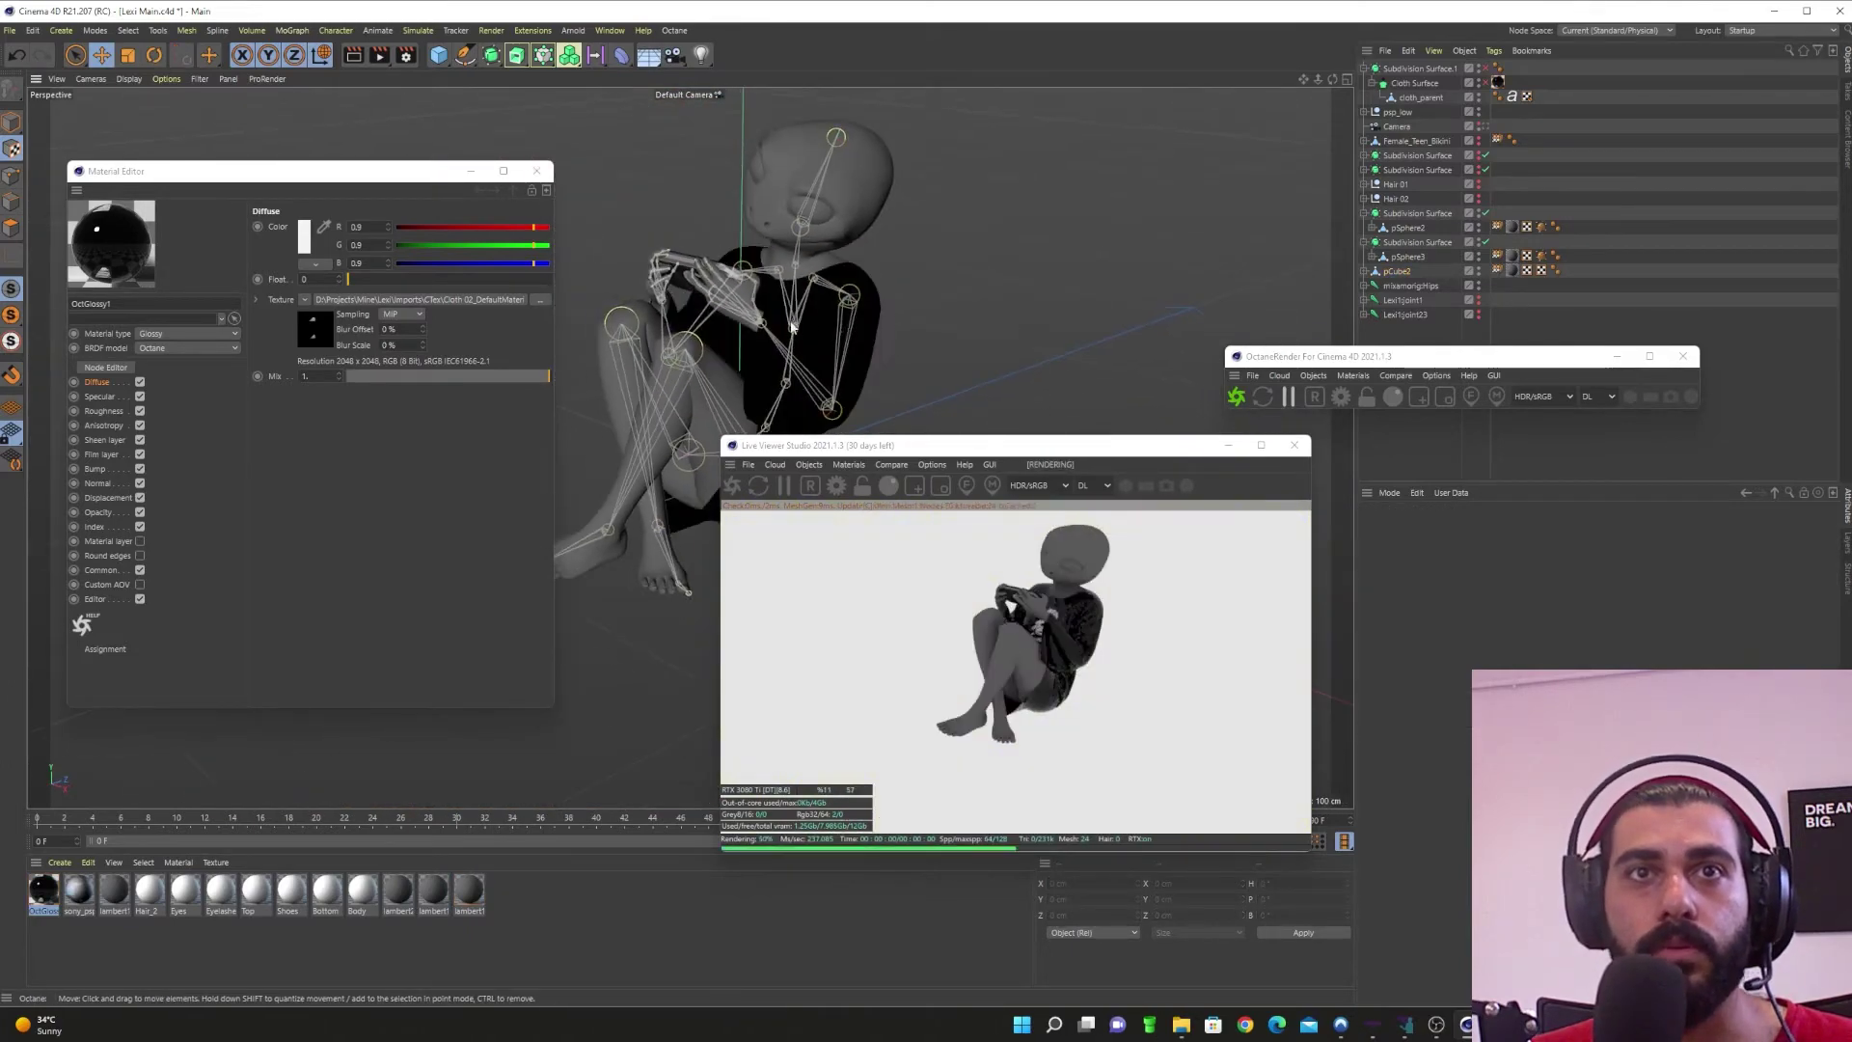
{"action": "scroll", "coordinate": [791, 328], "scroll_direction": "up", "scroll_amount": 6}
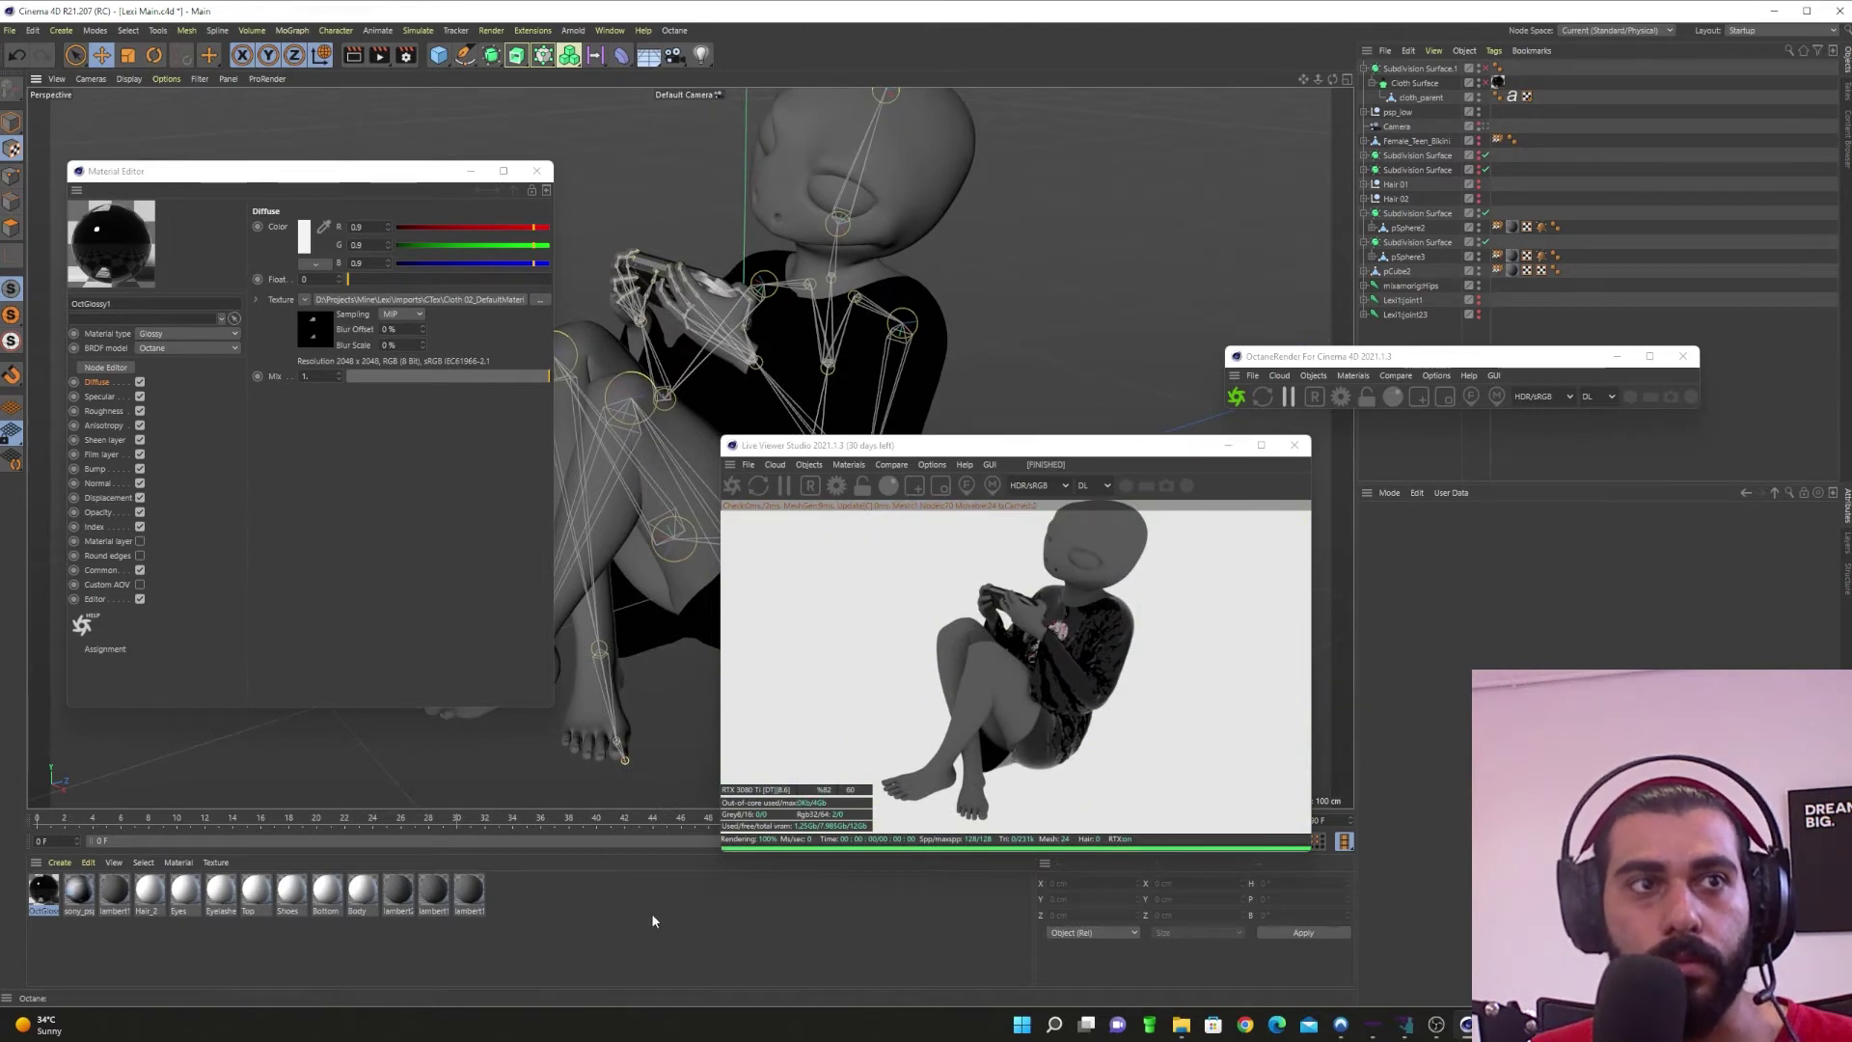
Step: Close the lambert1 material's editor and create a new Octane Glossy material
{"action": "left_click", "coordinate": [468, 887]}
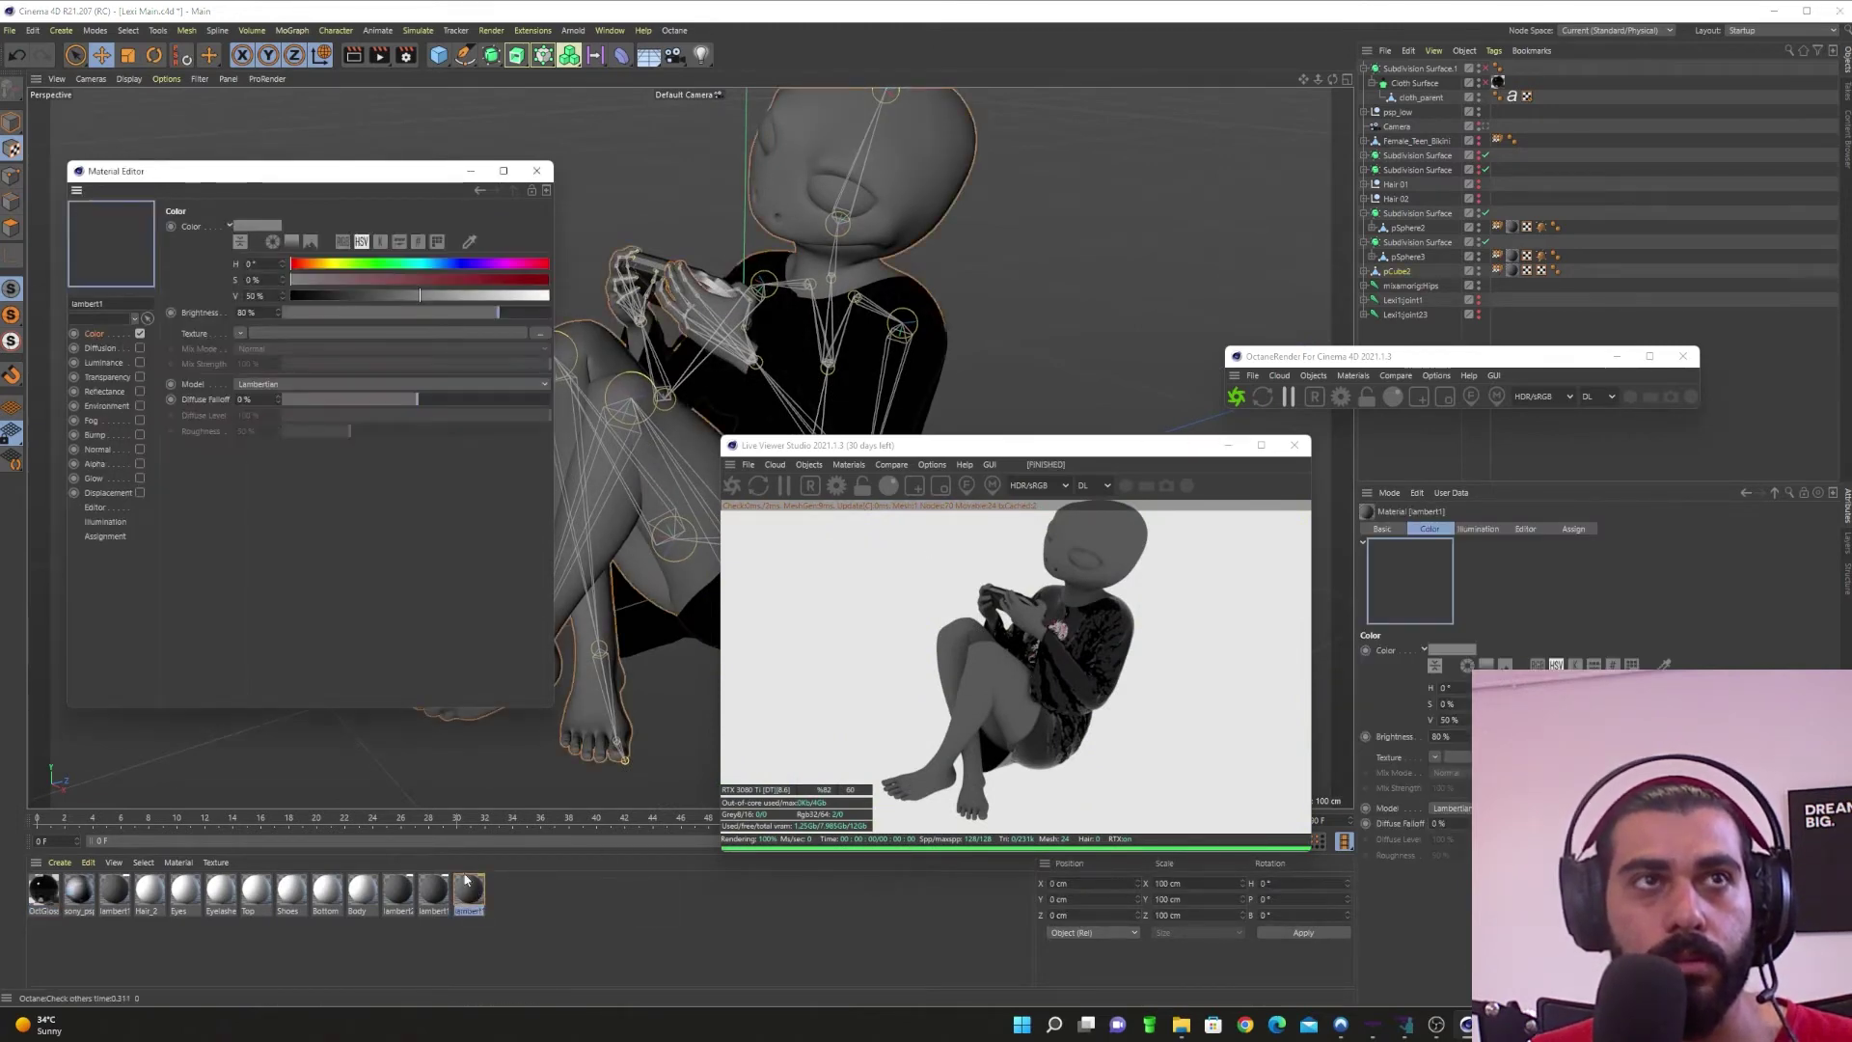
{"action": "left_click", "coordinate": [538, 172]}
{"action": "left_click", "coordinate": [847, 465]}
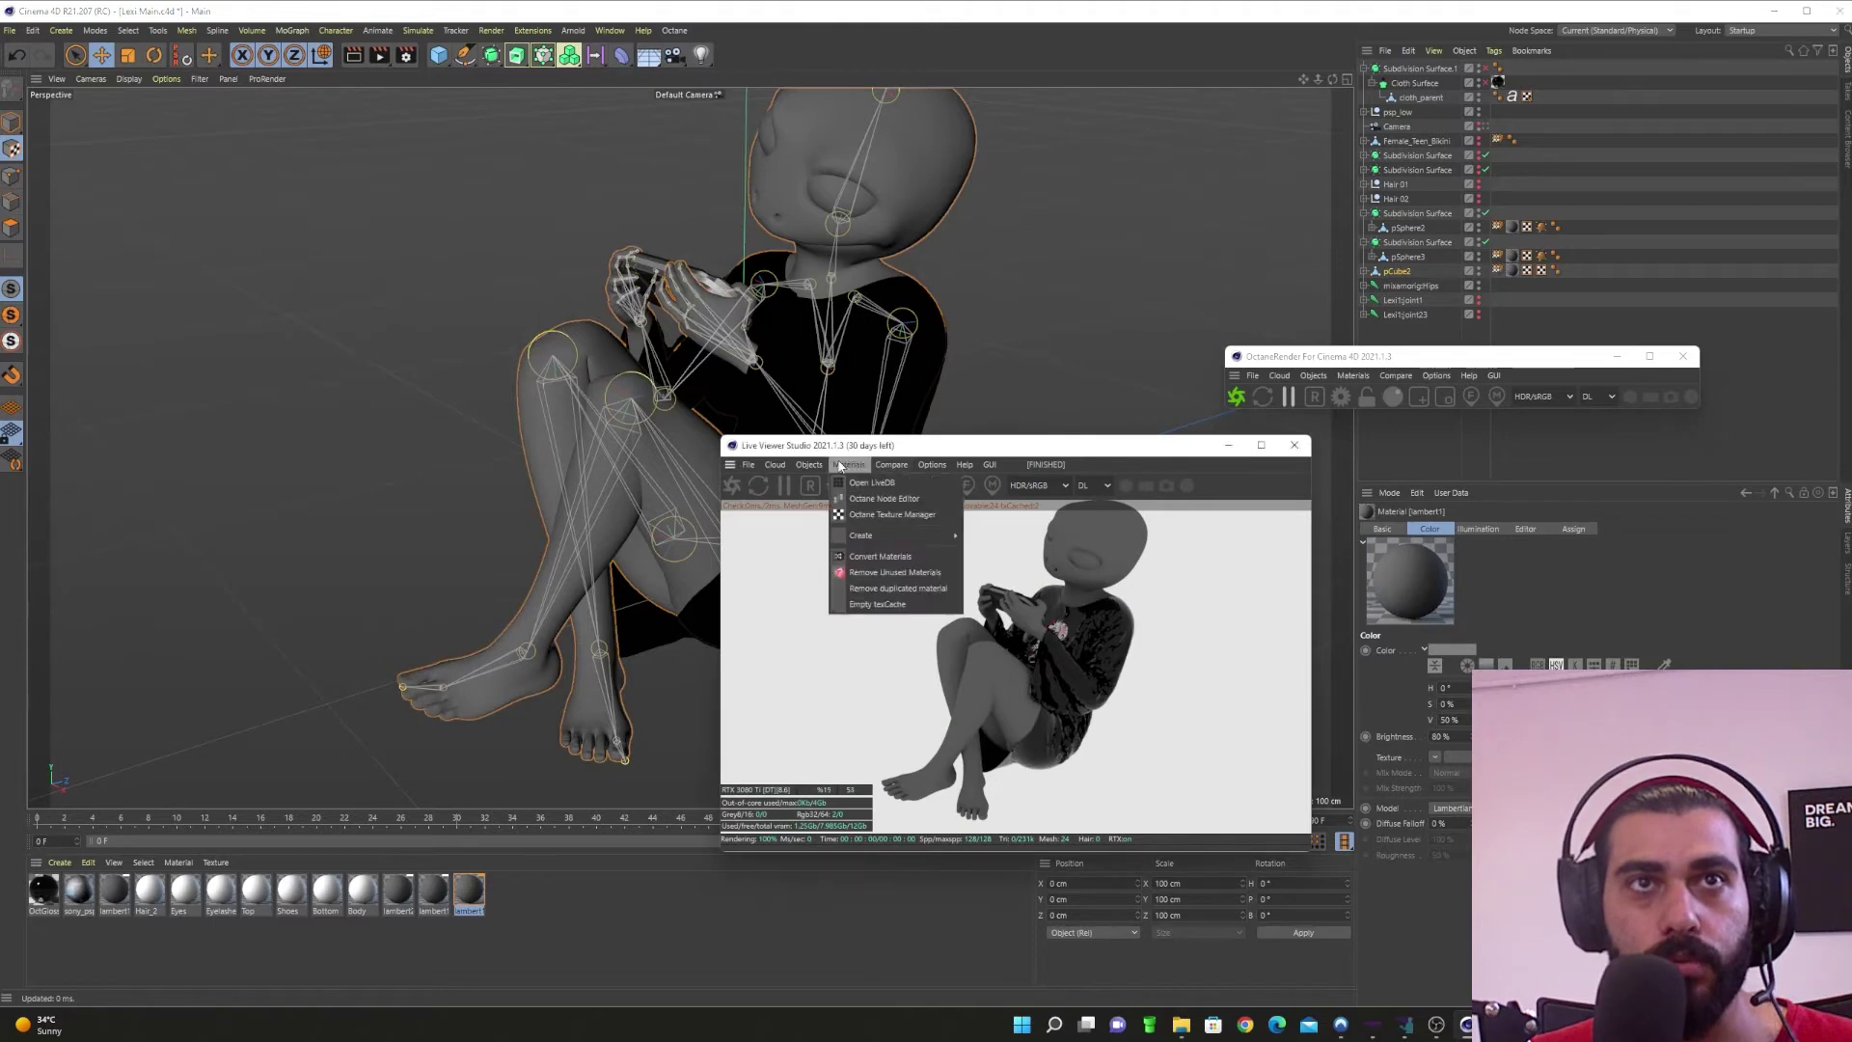
{"action": "mouse_move", "coordinate": [861, 535]}
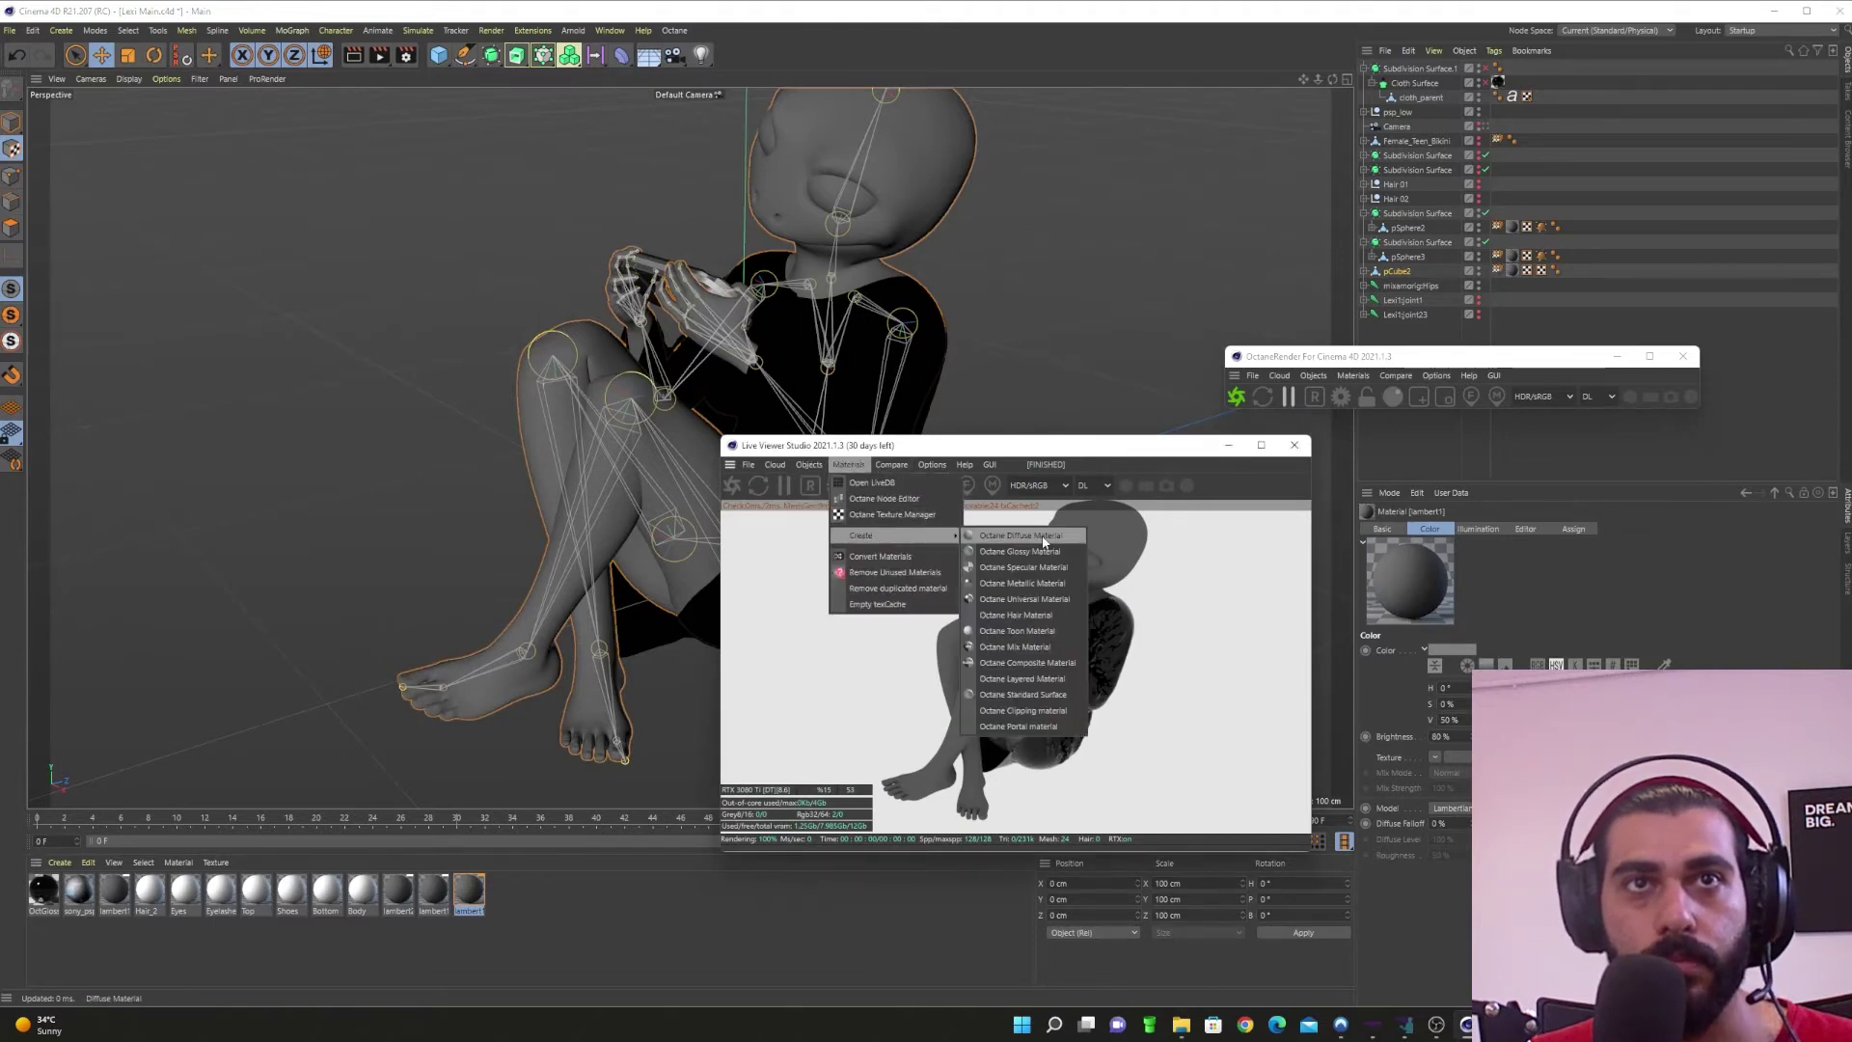
{"action": "left_click", "coordinate": [1013, 552]}
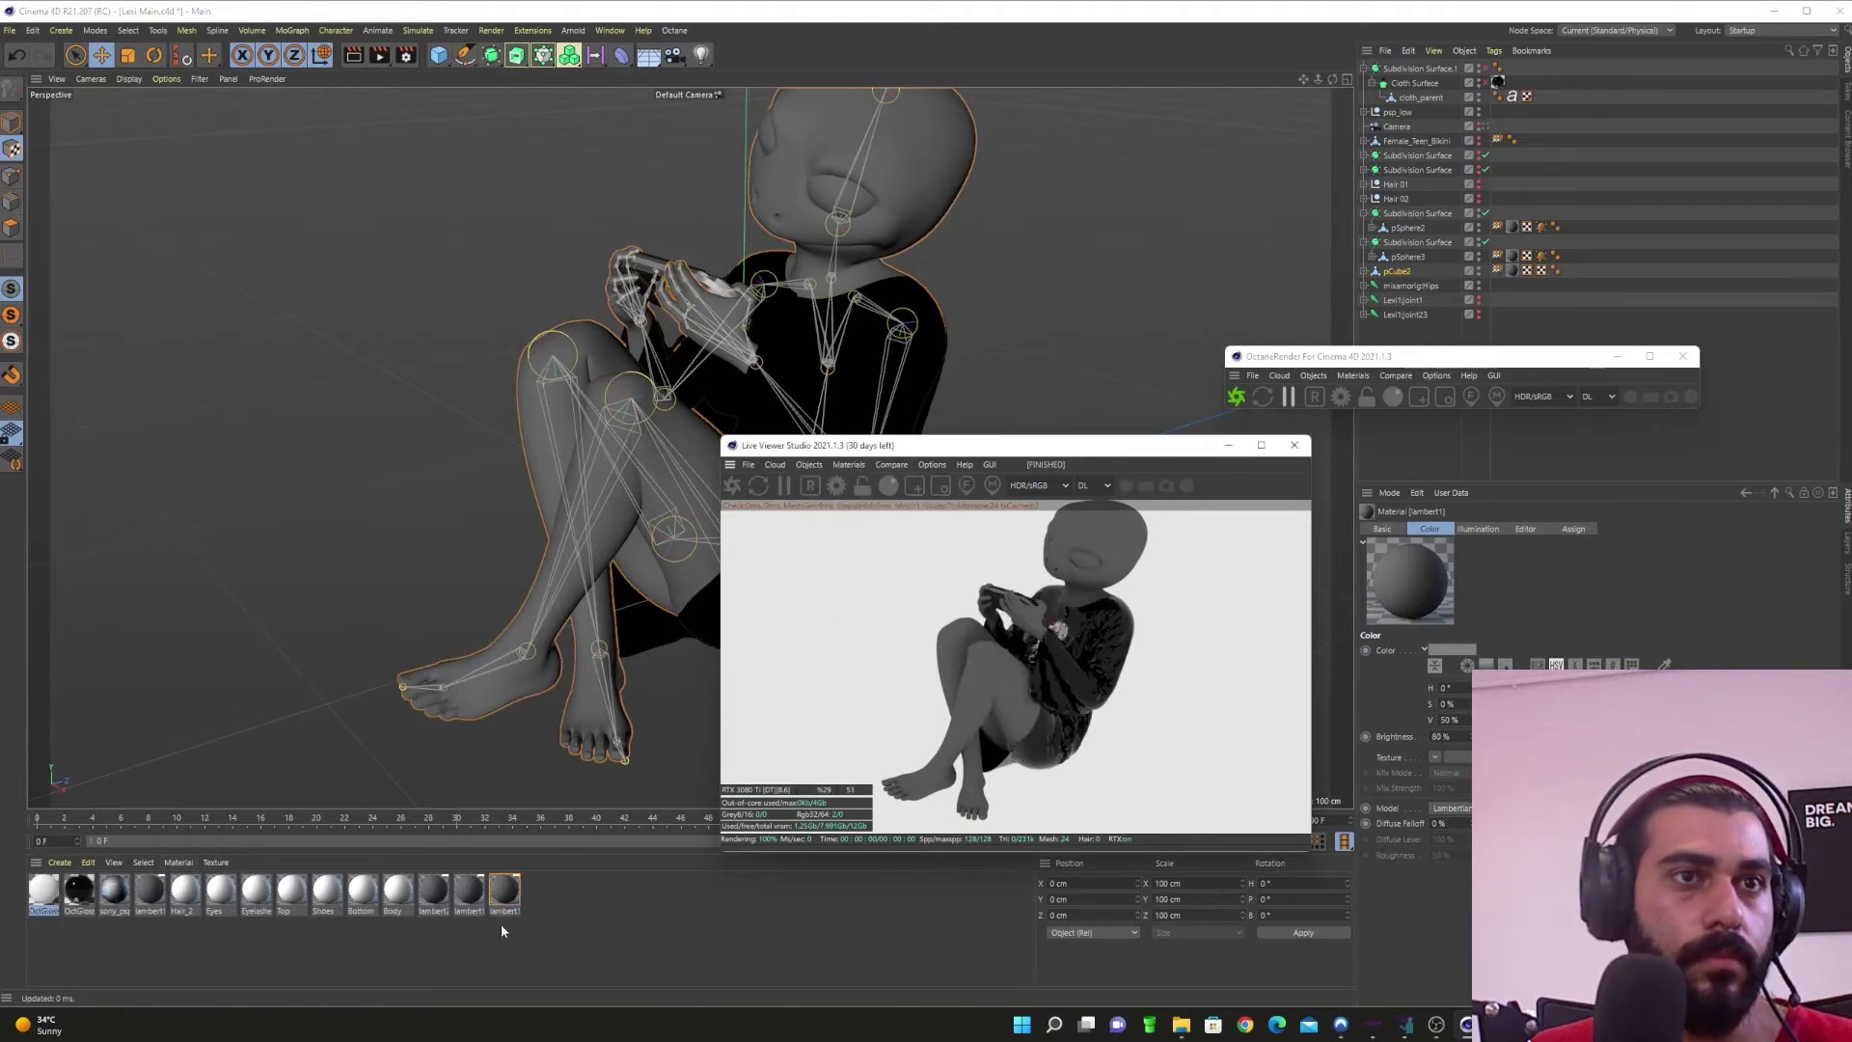
Step: Replace the body's lambert1 material with the new glossy material and move it to the start of the material list
{"action": "left_click_drag", "start_coordinate": [42, 883], "coordinate": [505, 892], "text": "alt"}
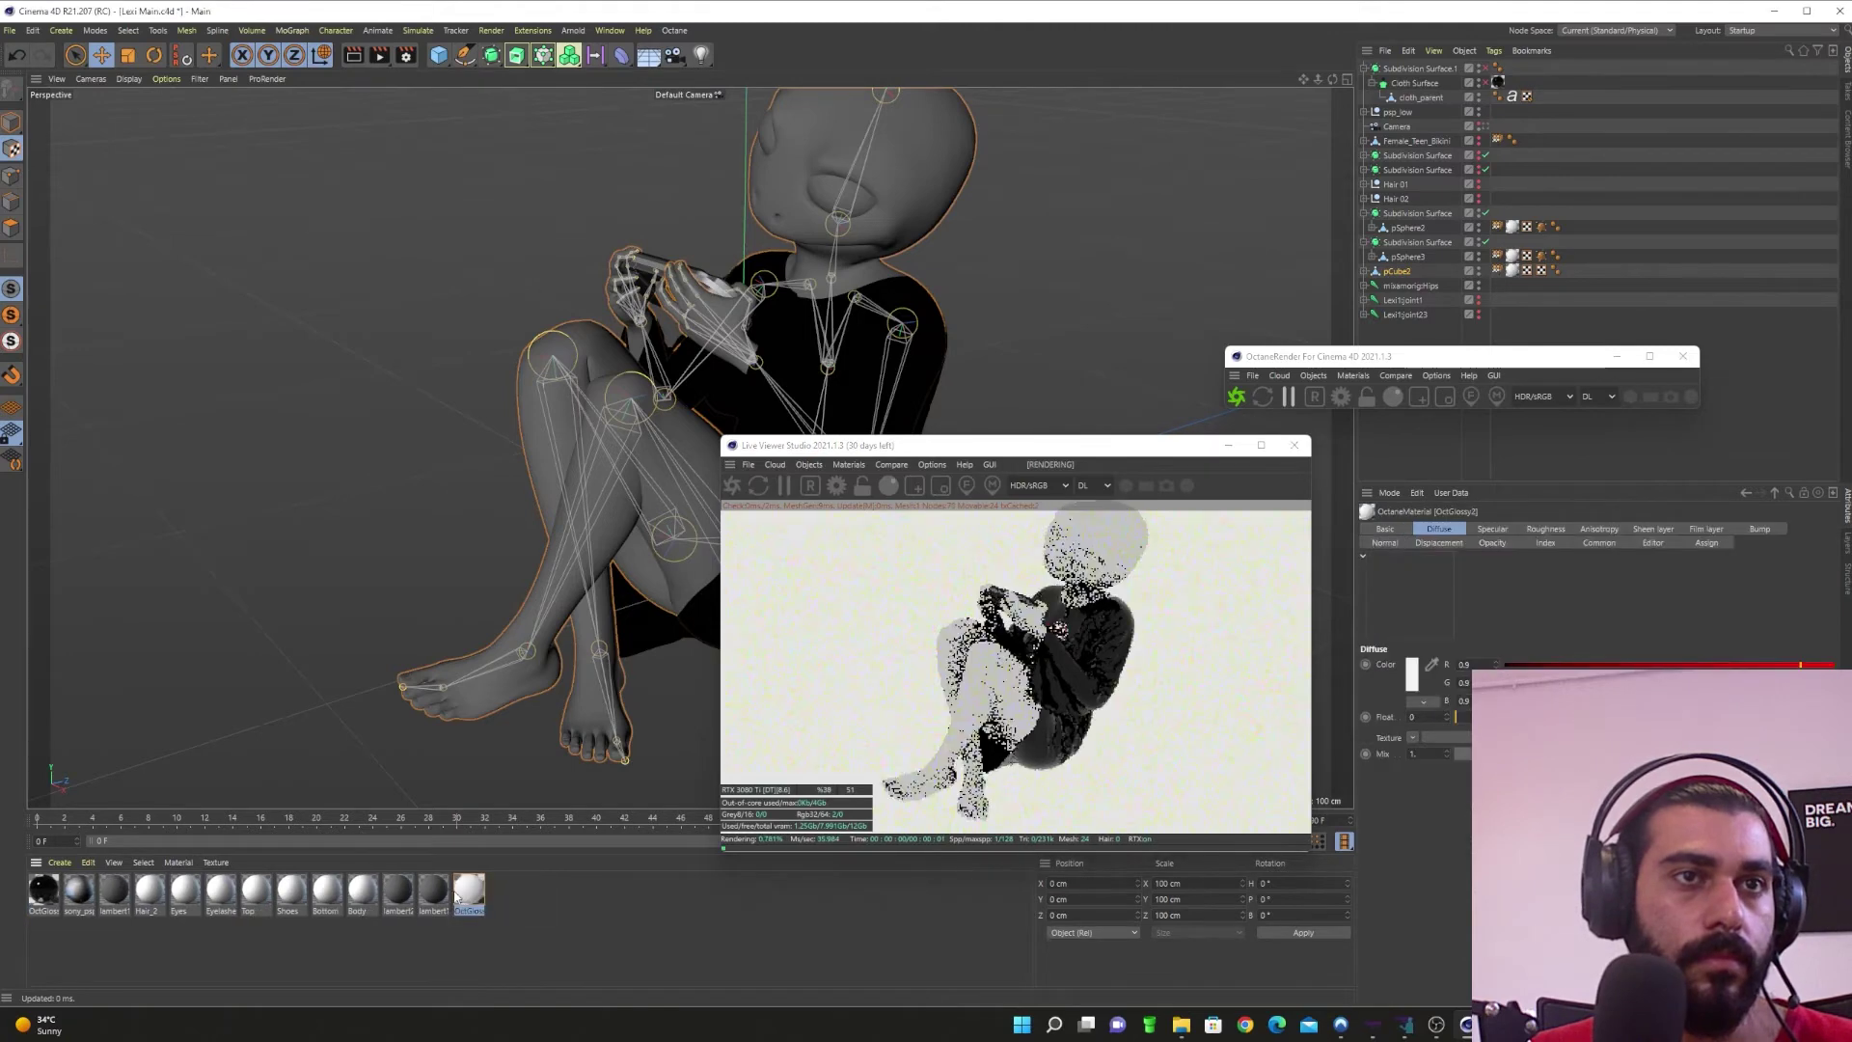
{"action": "left_click_drag", "start_coordinate": [41, 899], "coordinate": [40, 899]}
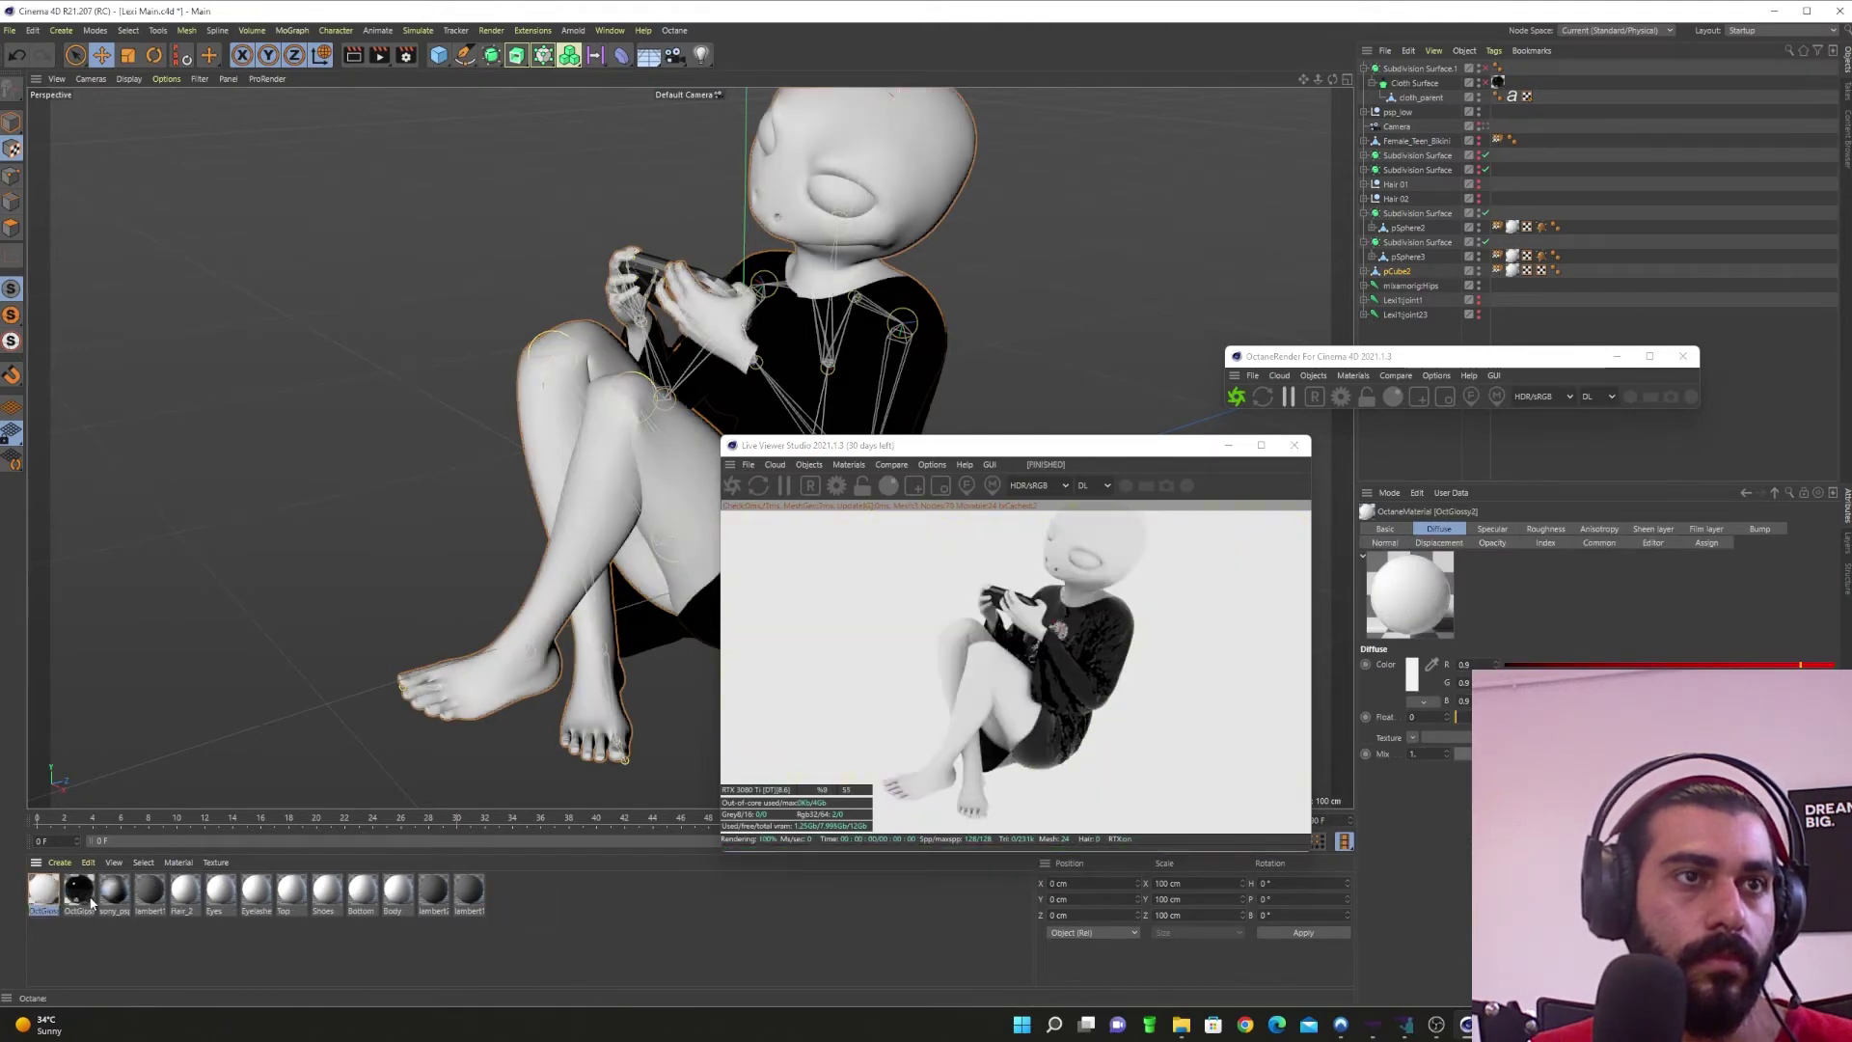
{"action": "scroll", "coordinate": [611, 541], "scroll_direction": "down", "scroll_amount": 3}
{"action": "left_click_drag", "start_coordinate": [612, 555], "coordinate": [606, 529], "text": "alt"}
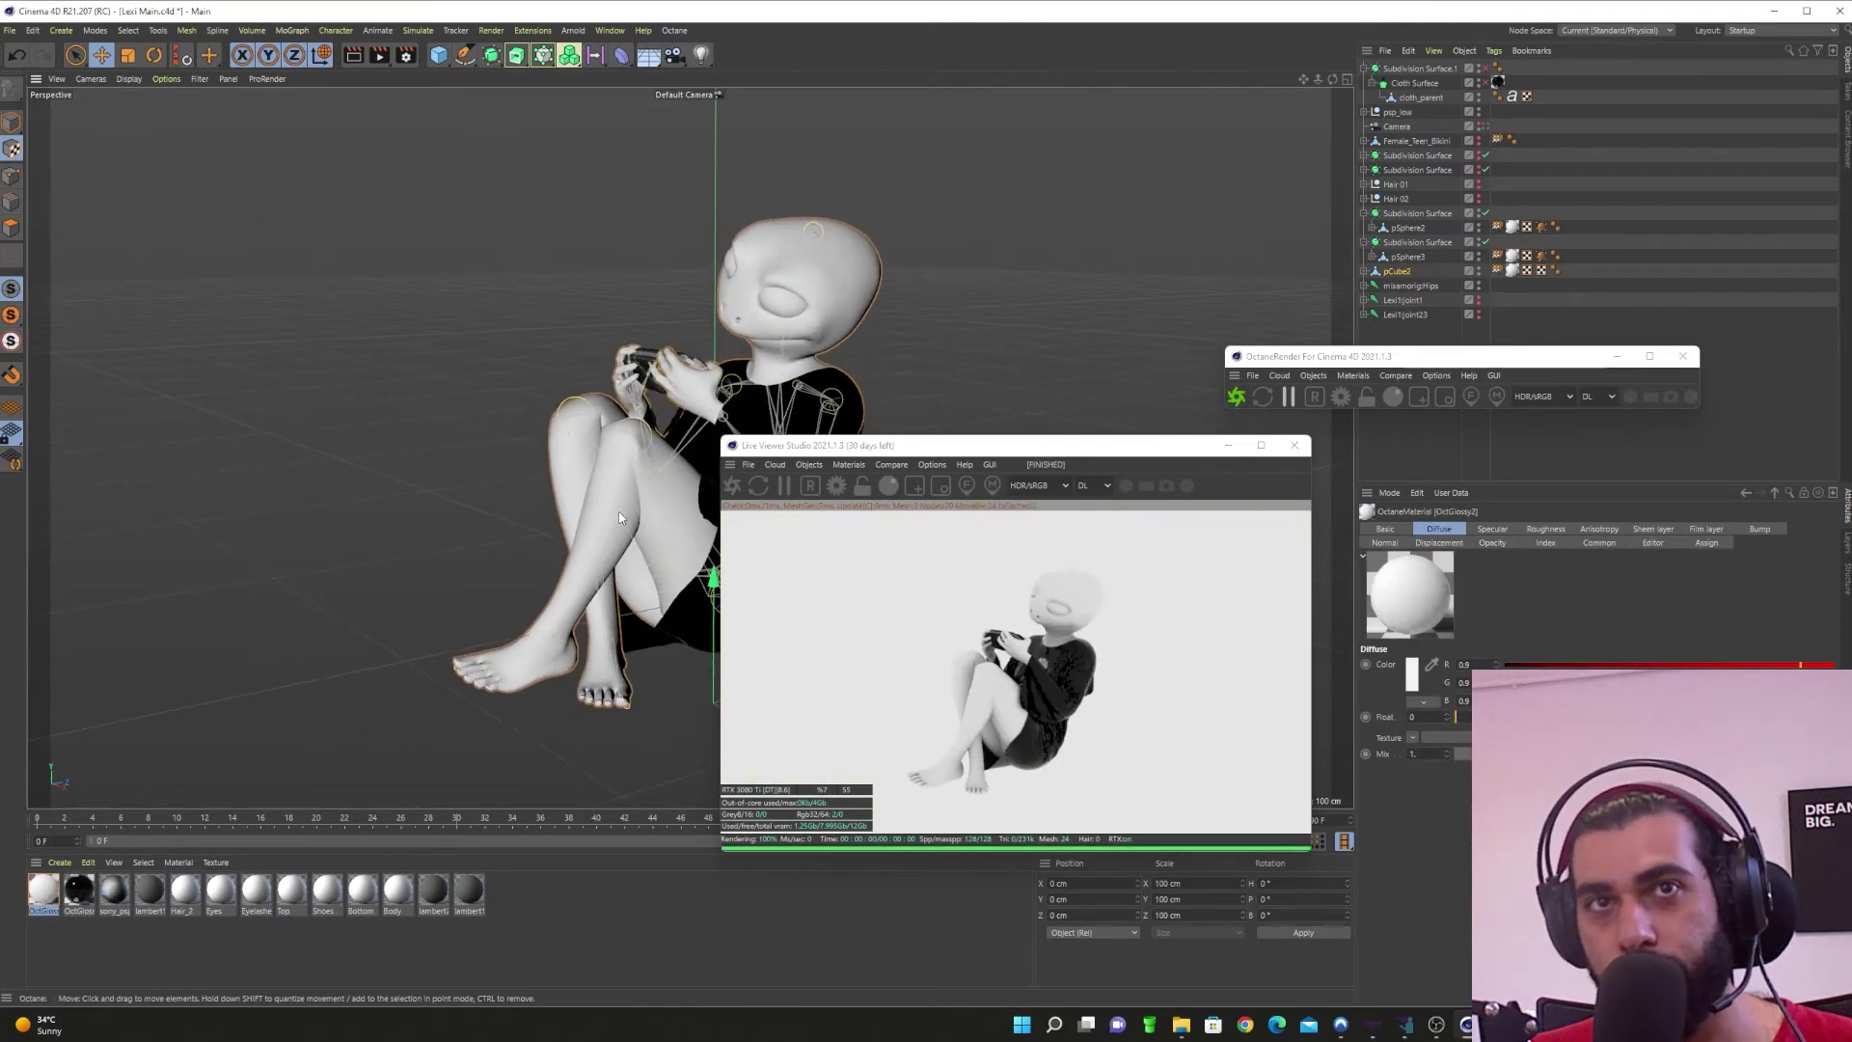
Step: Set the roughness float of the shirt's OctGlossy1 material to about 0.205
{"action": "double_click", "coordinate": [77, 892]}
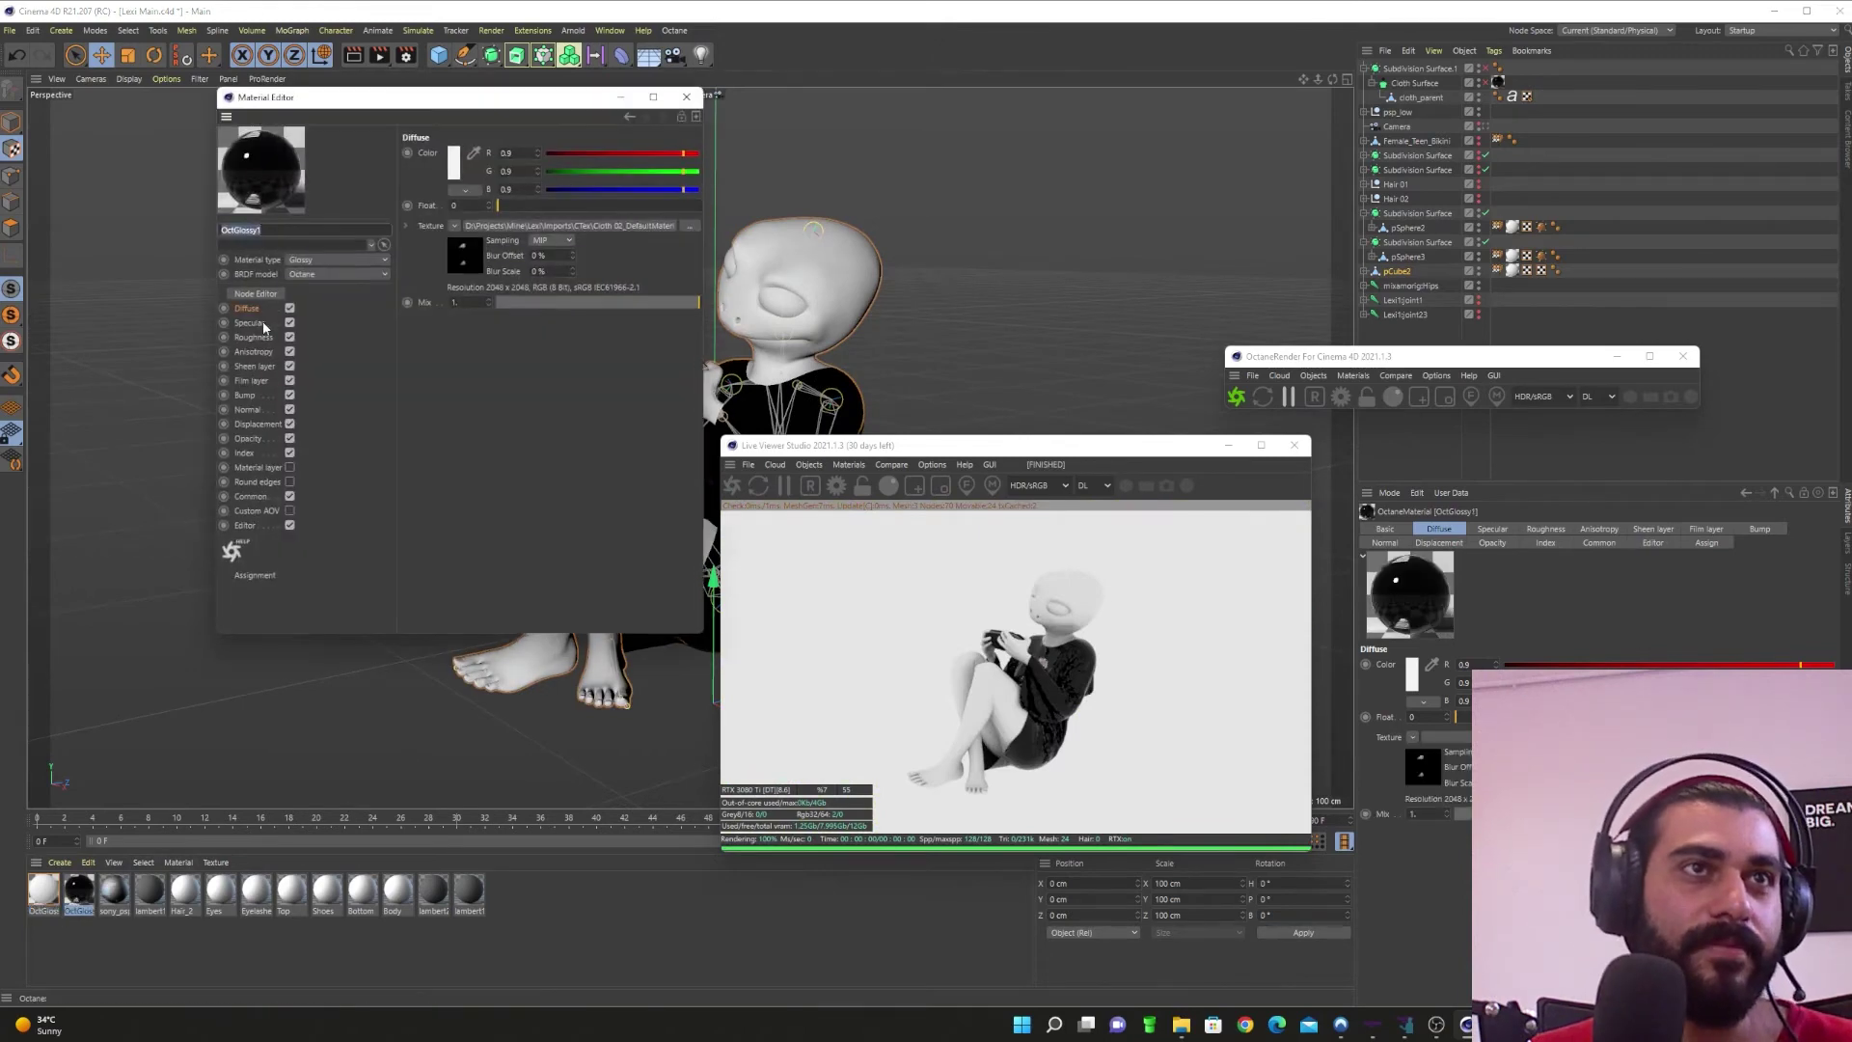
{"action": "left_click_drag", "start_coordinate": [508, 204], "coordinate": [539, 206]}
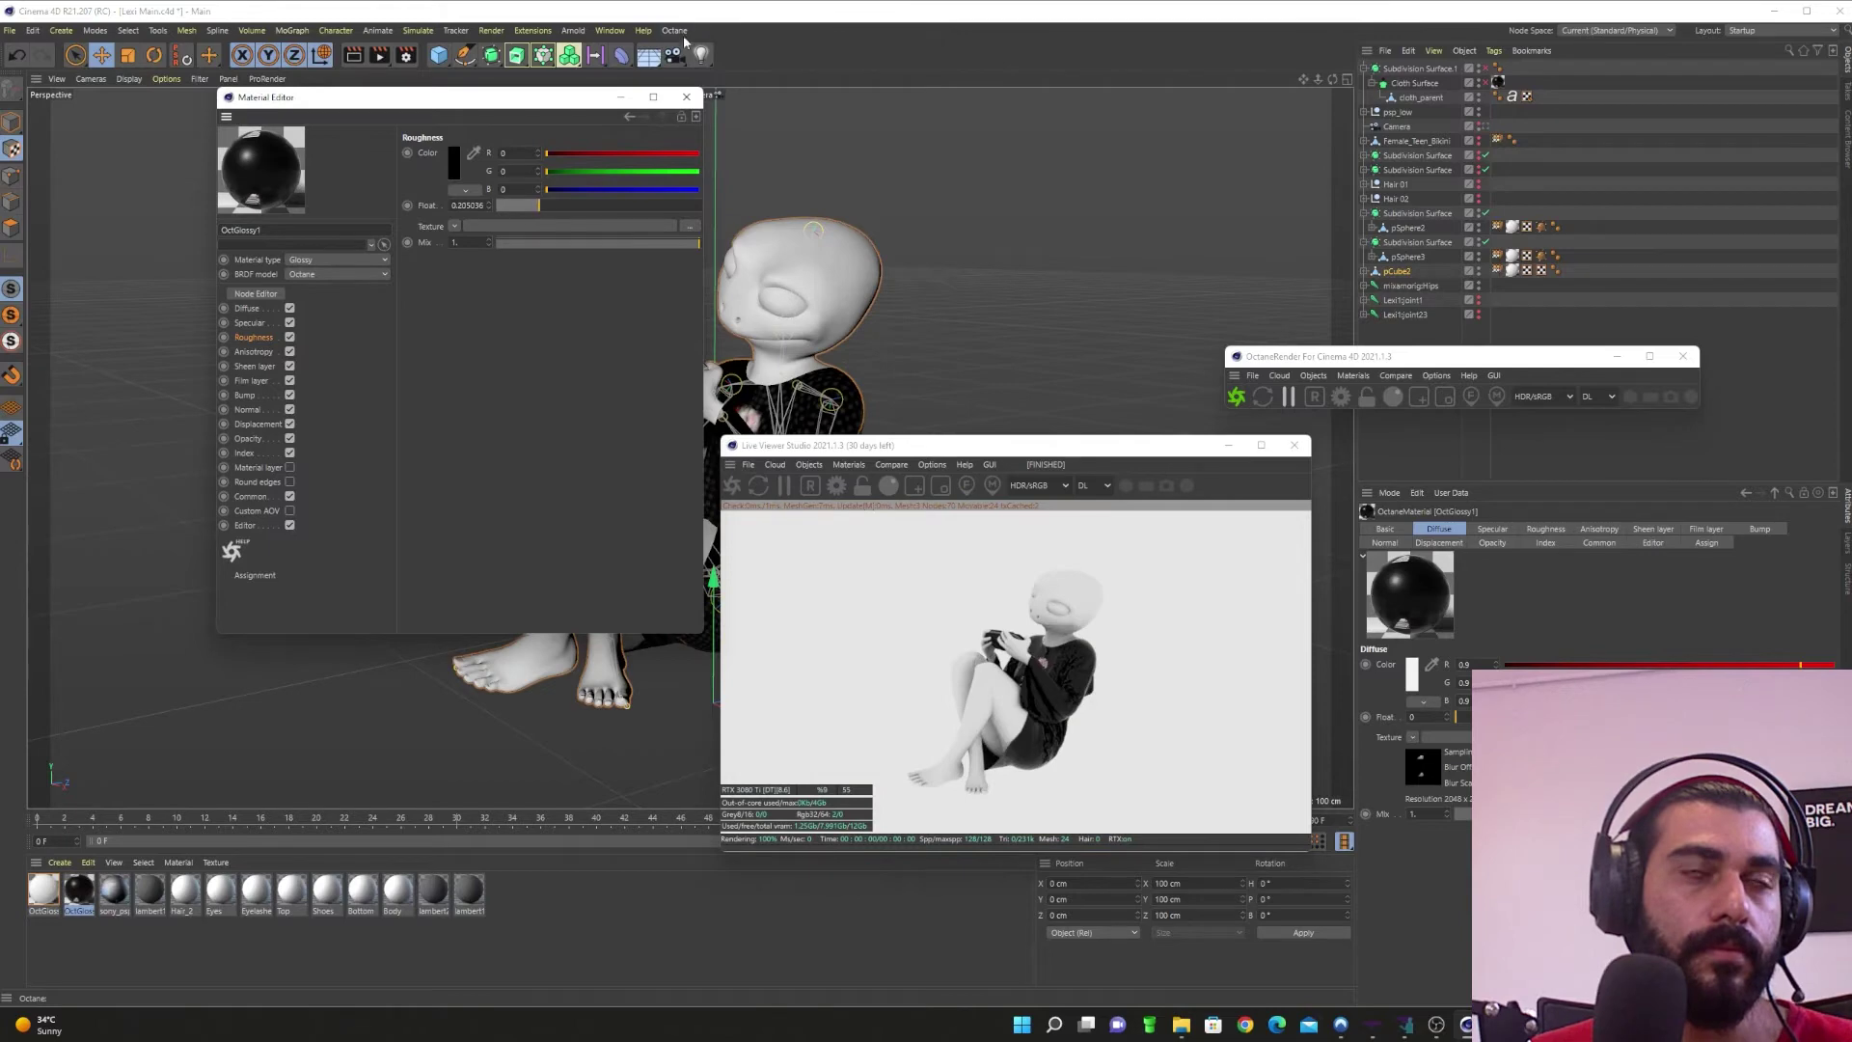
{"action": "left_click", "coordinate": [686, 96]}
Step: Load Lexi TM_lambert1_BaseColor.png from the Tex folder as the body material OctGlossy2's diffuse texture, without copying it to the project
{"action": "double_click", "coordinate": [41, 889]}
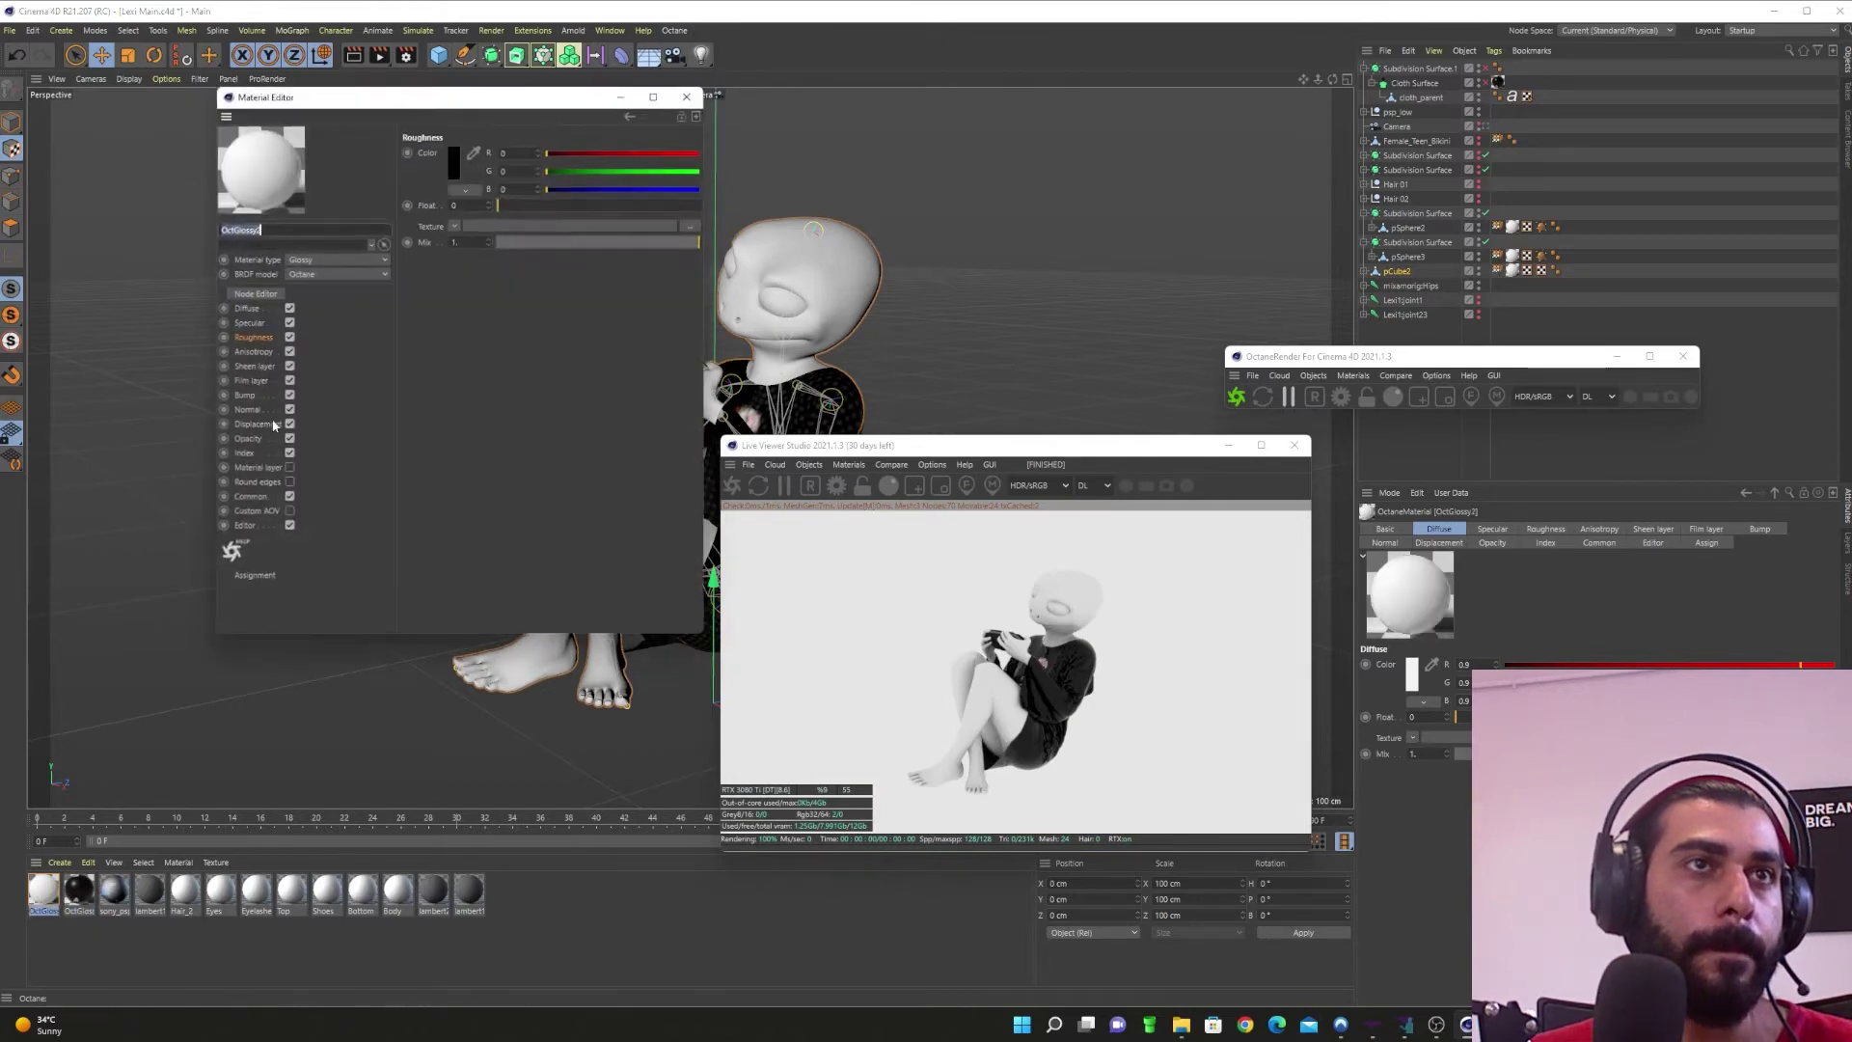
{"action": "left_click", "coordinate": [521, 228]}
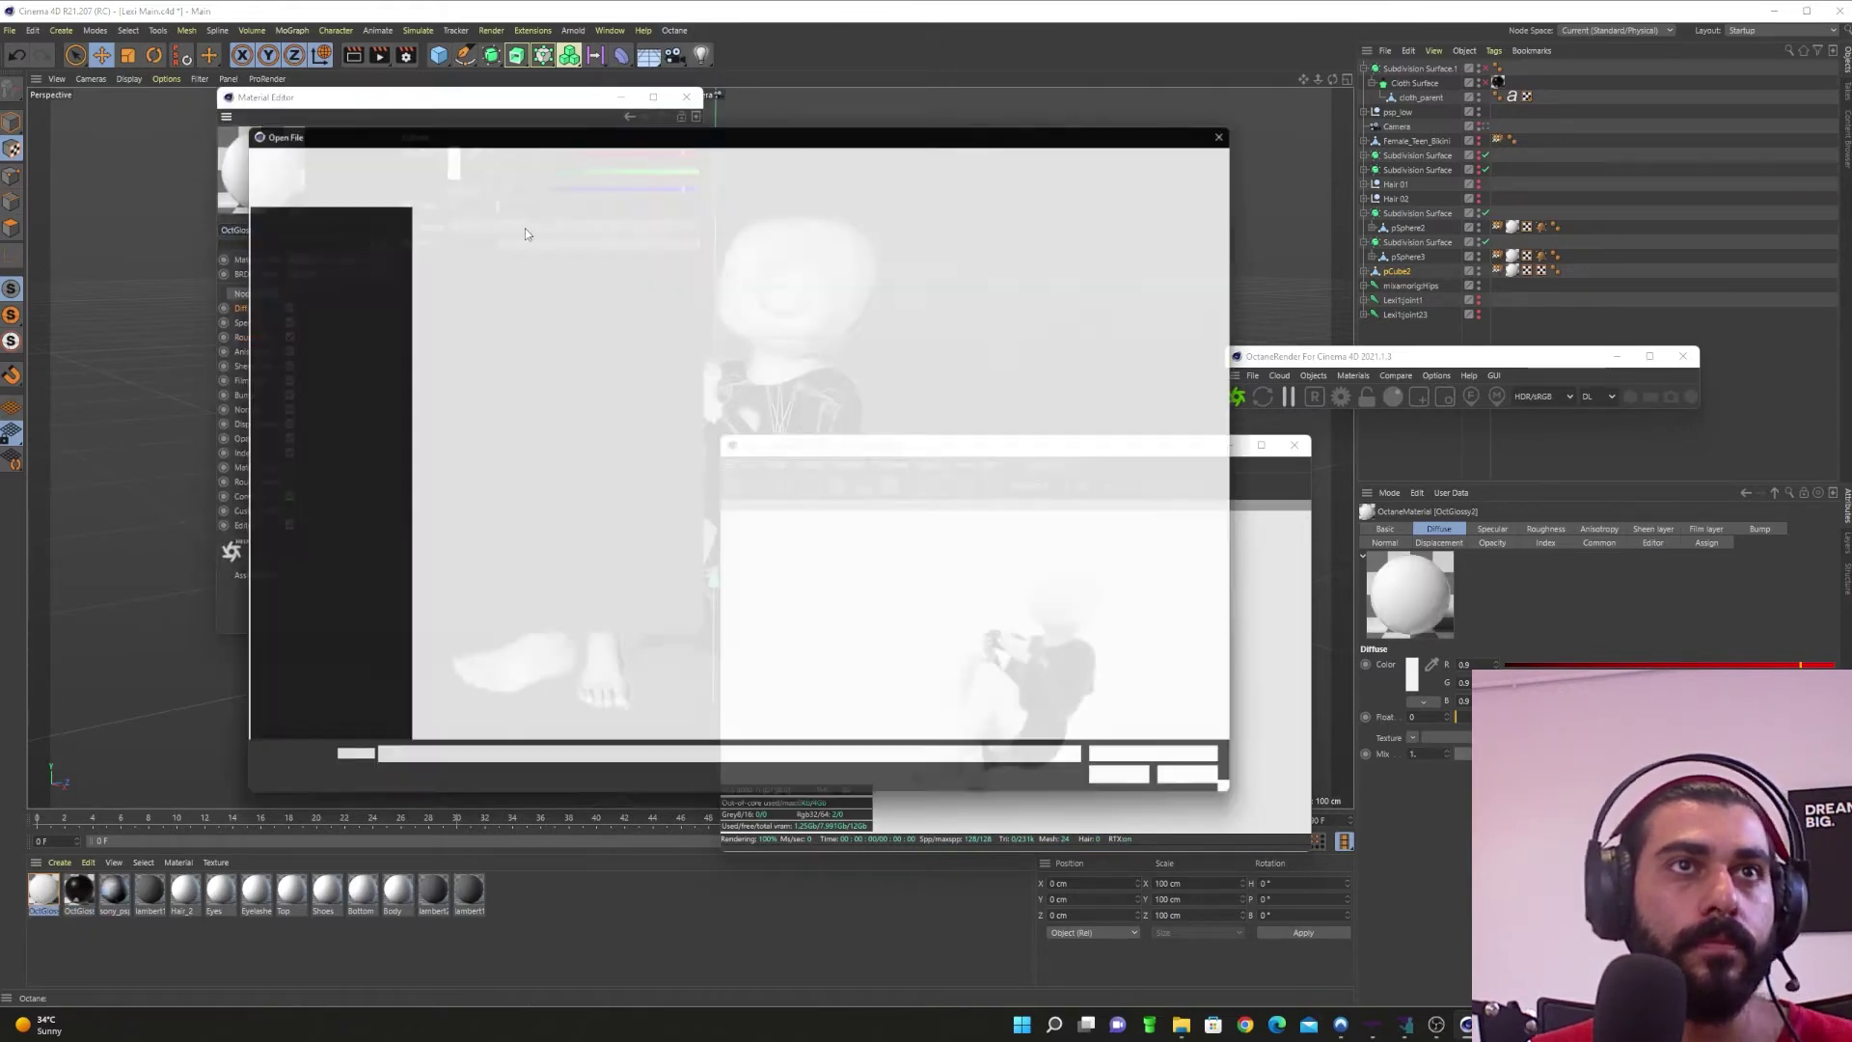
{"action": "left_click", "coordinate": [720, 340]}
{"action": "key", "text": "BackSpace"}
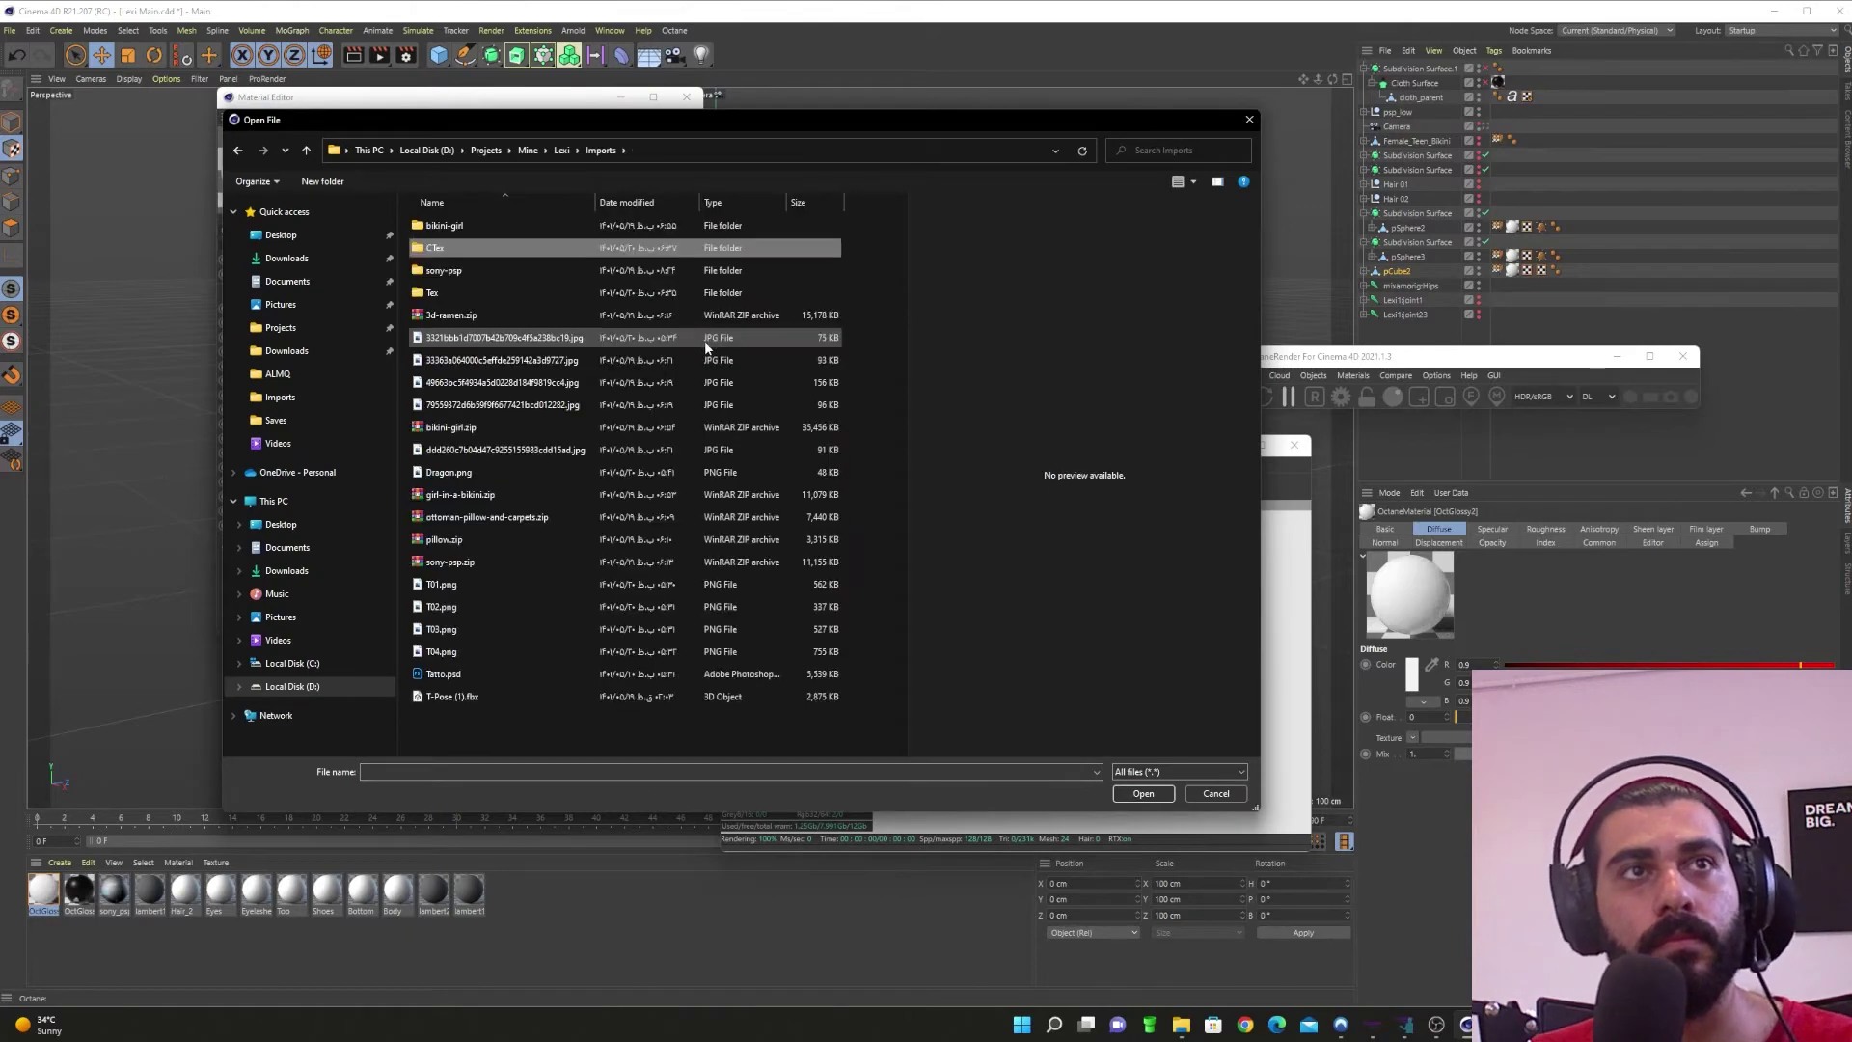
{"action": "key", "text": "Down"}
{"action": "key", "text": "Return"}
{"action": "double_click", "coordinate": [442, 230]}
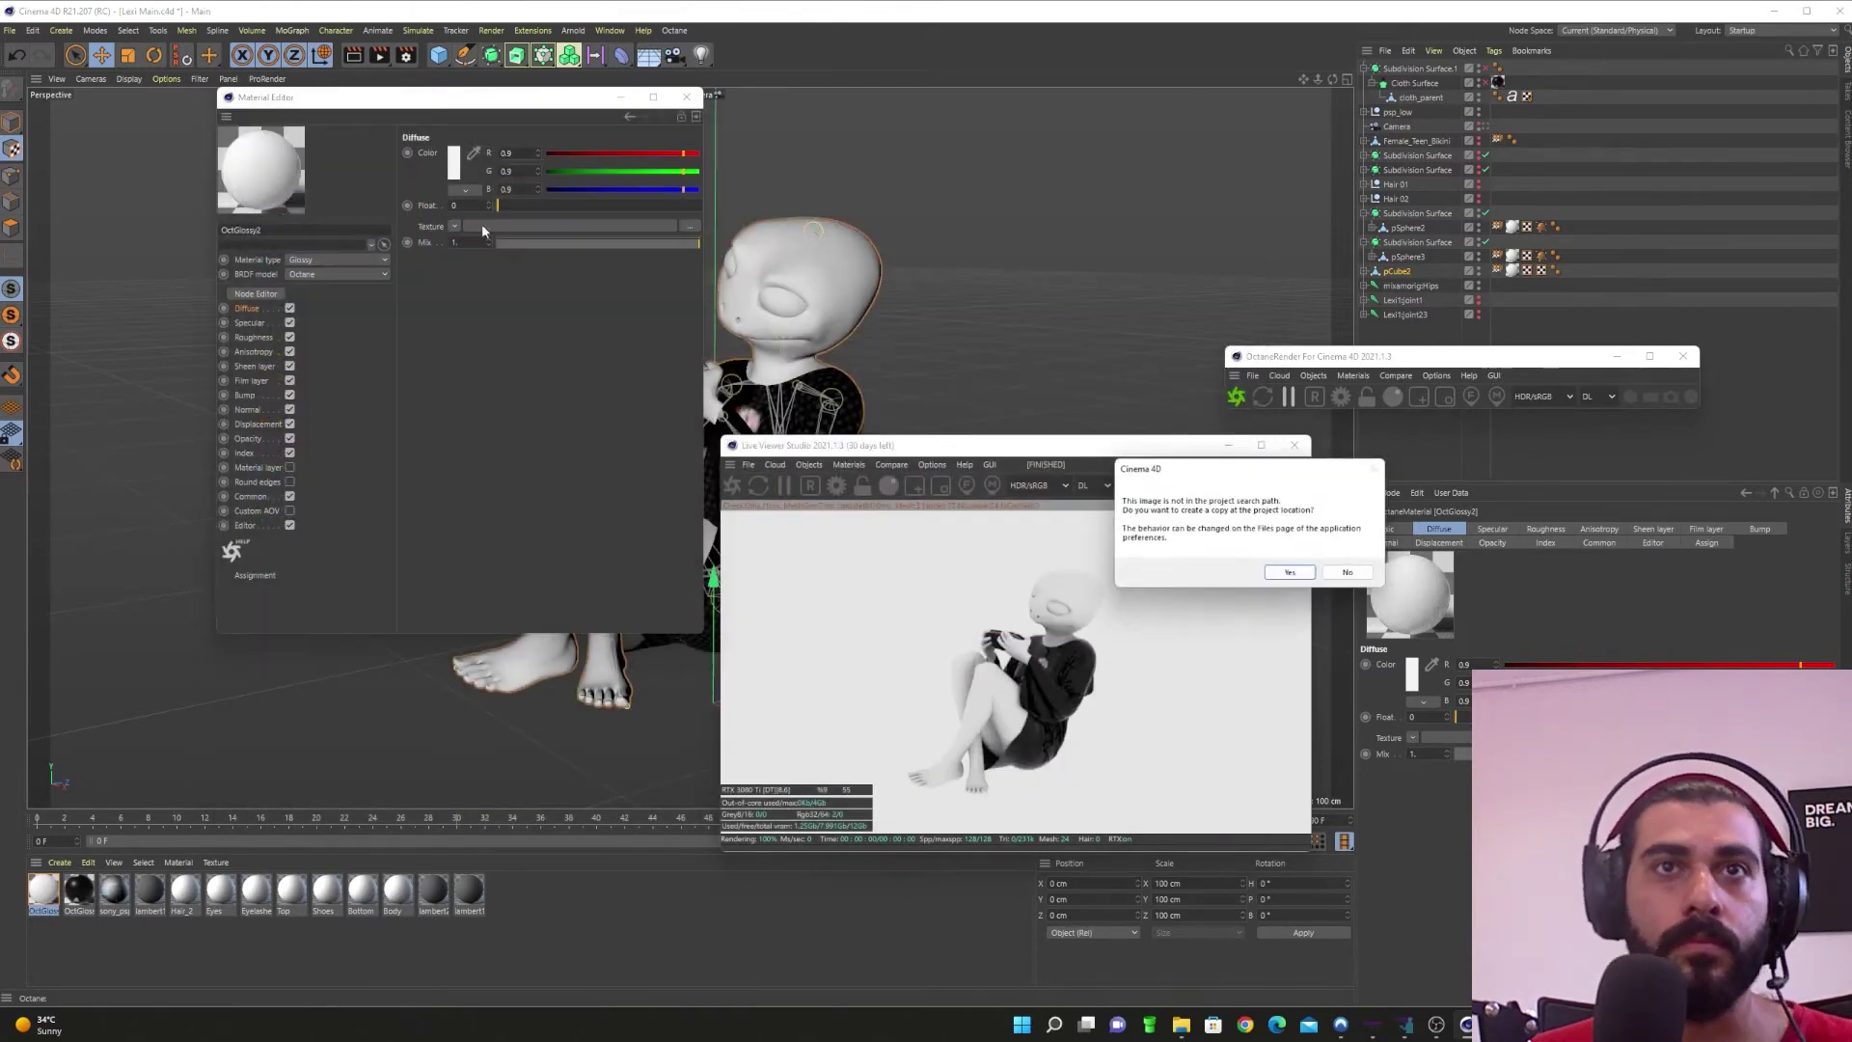
{"action": "left_click", "coordinate": [1341, 575]}
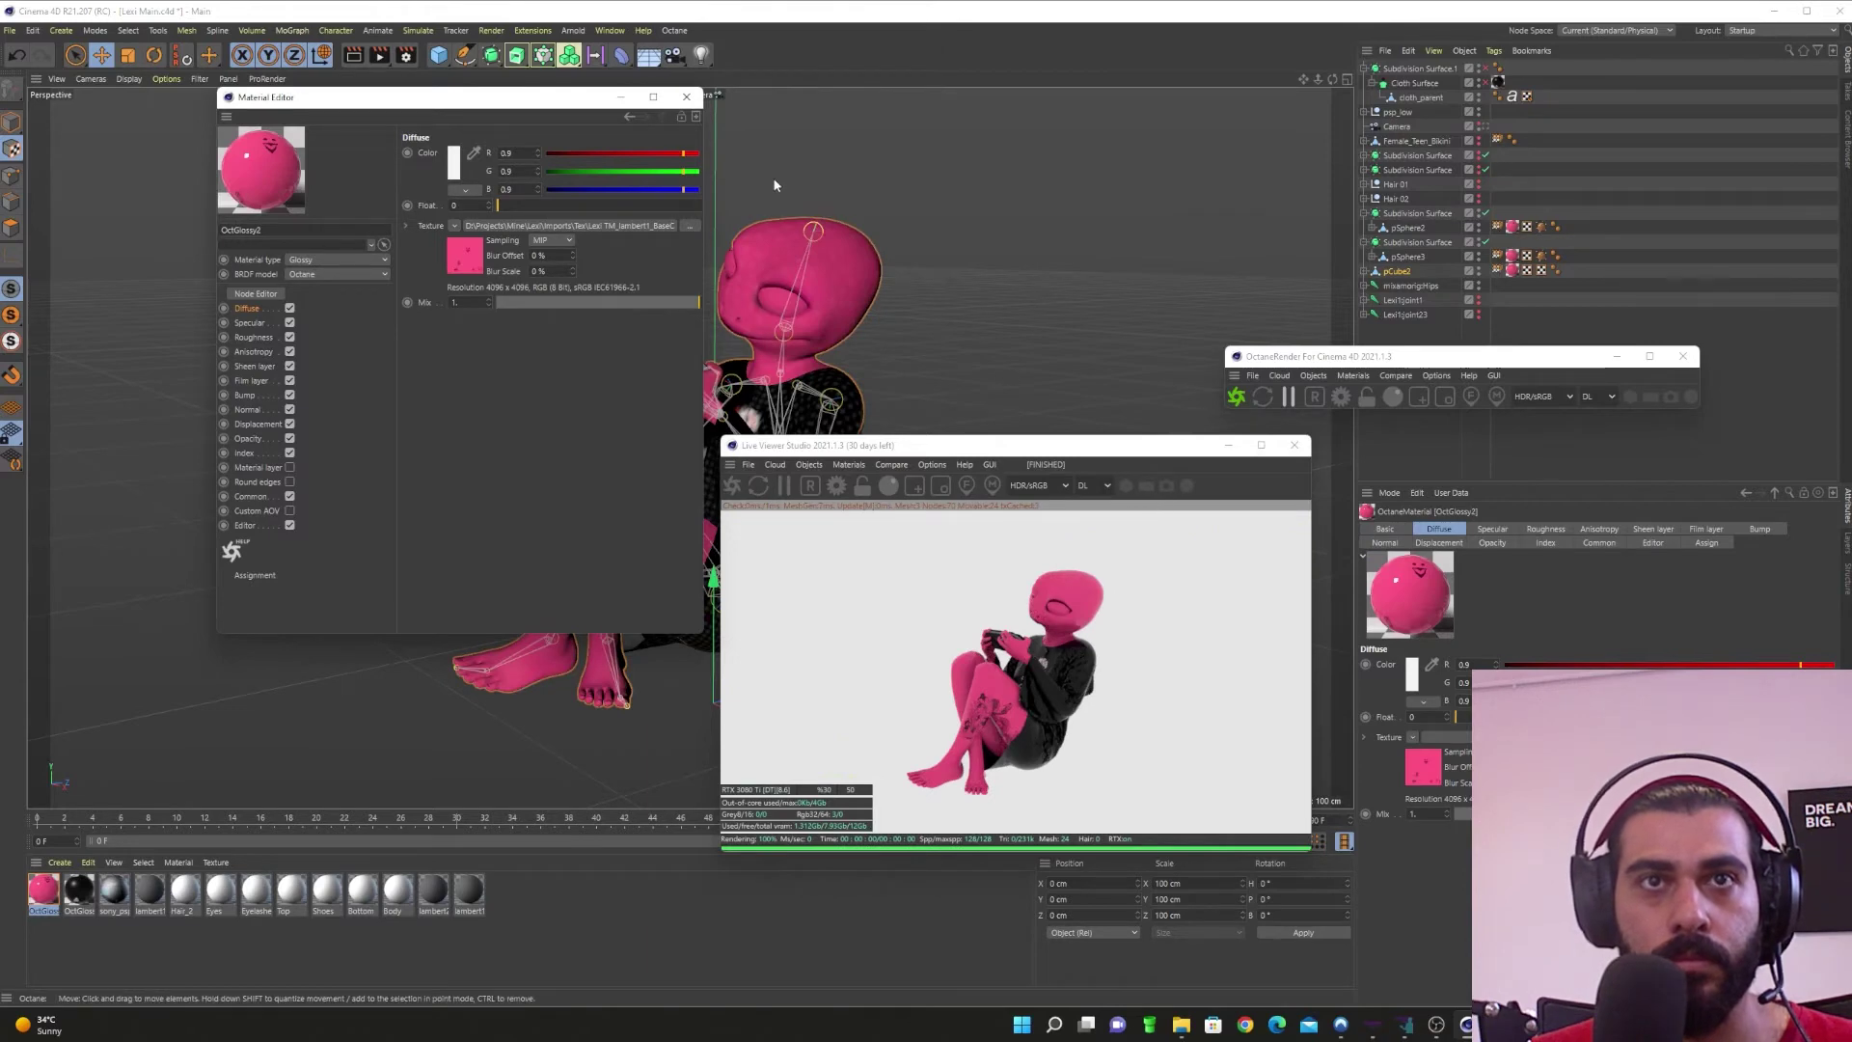
Step: Set the index of the OctGlossy2 body material to about 1.876
{"action": "left_click", "coordinate": [245, 453]}
{"action": "left_click", "coordinate": [516, 154]}
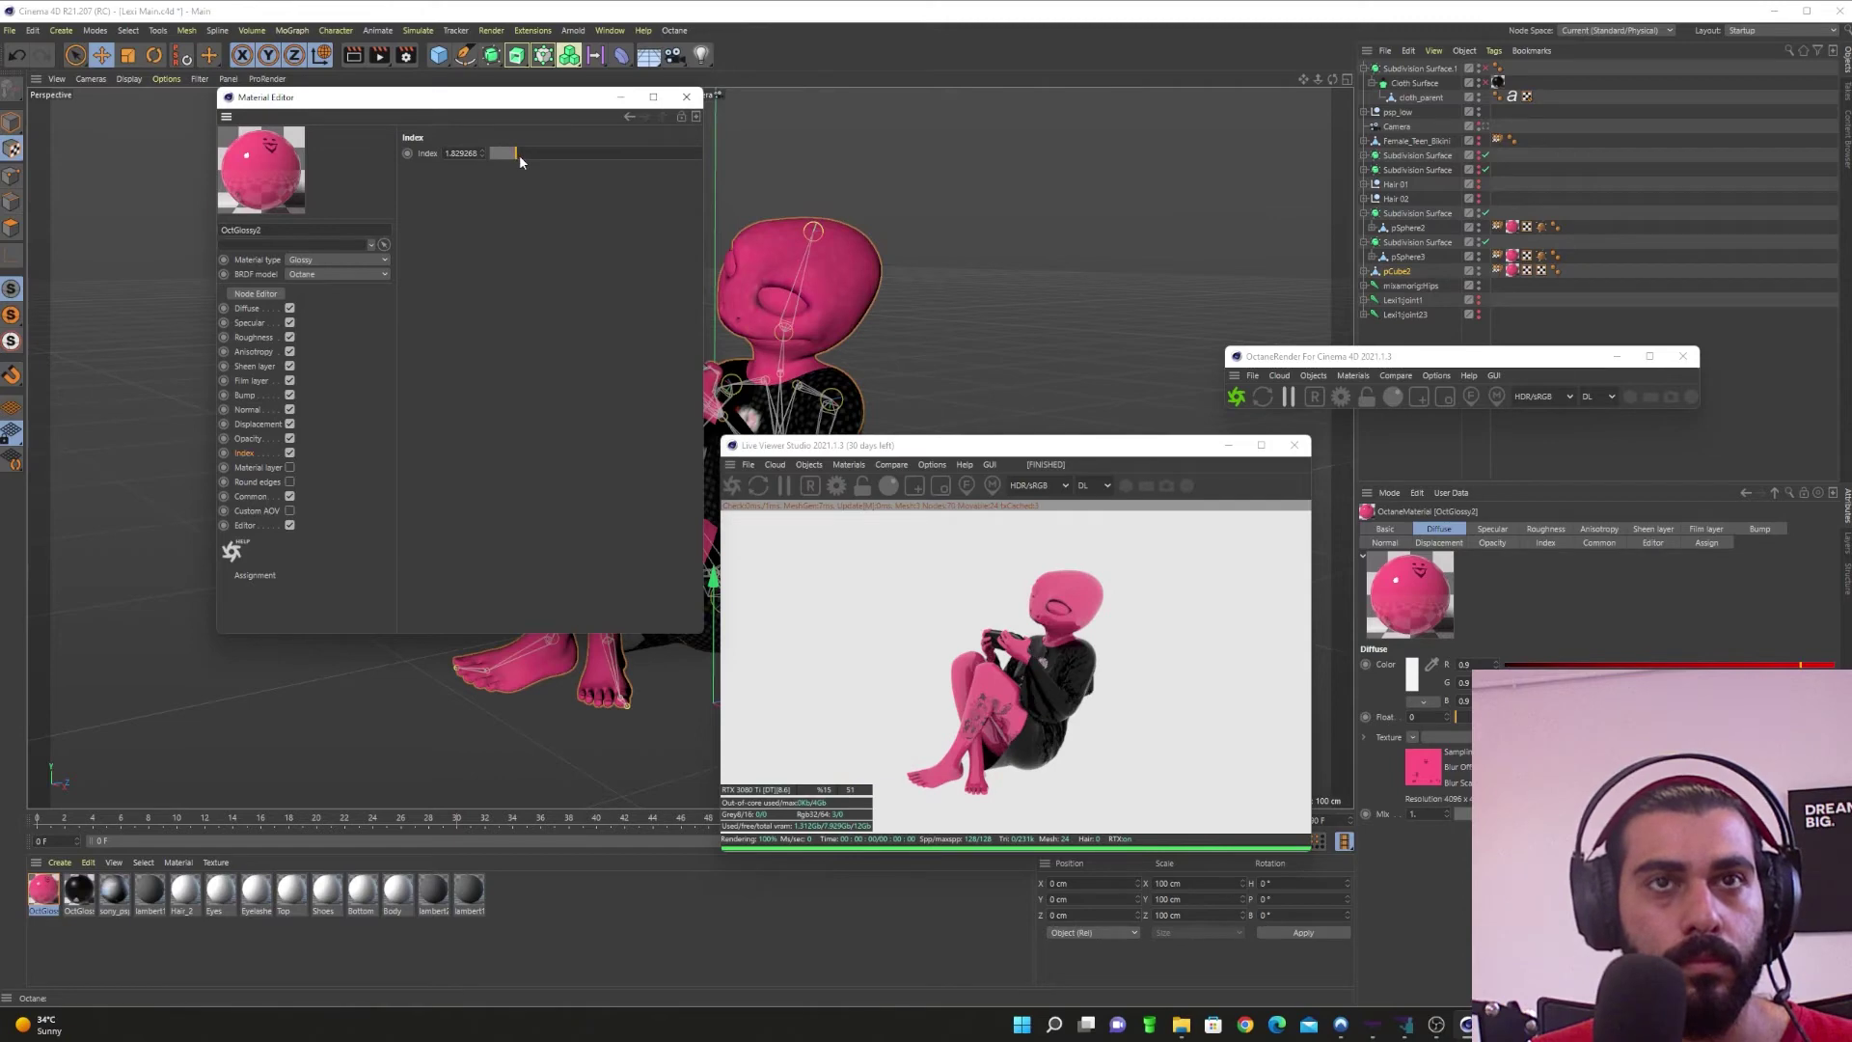
{"action": "left_click", "coordinate": [519, 155]}
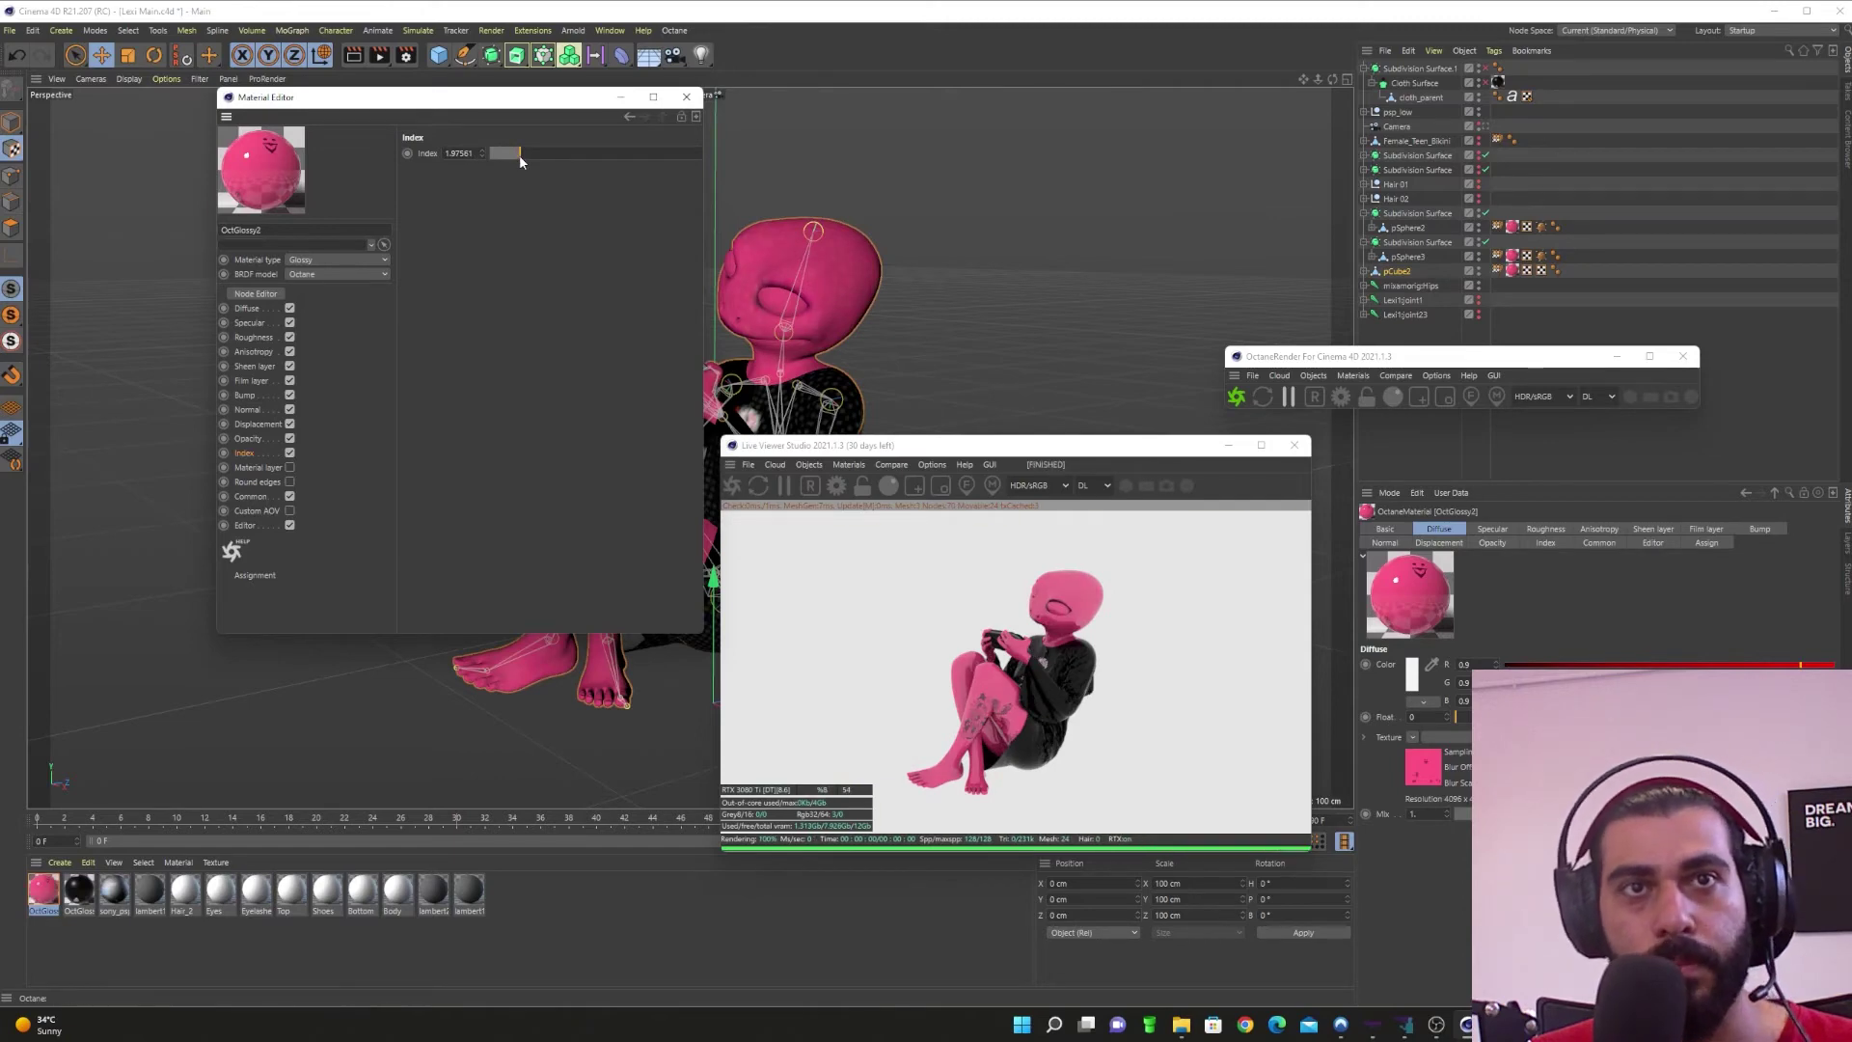
Step: Load Lexi TM_lambert1_Roughness.png as the roughness texture of the OctGlossy2 body material
{"action": "left_click", "coordinate": [259, 337]}
{"action": "left_click", "coordinate": [541, 225]}
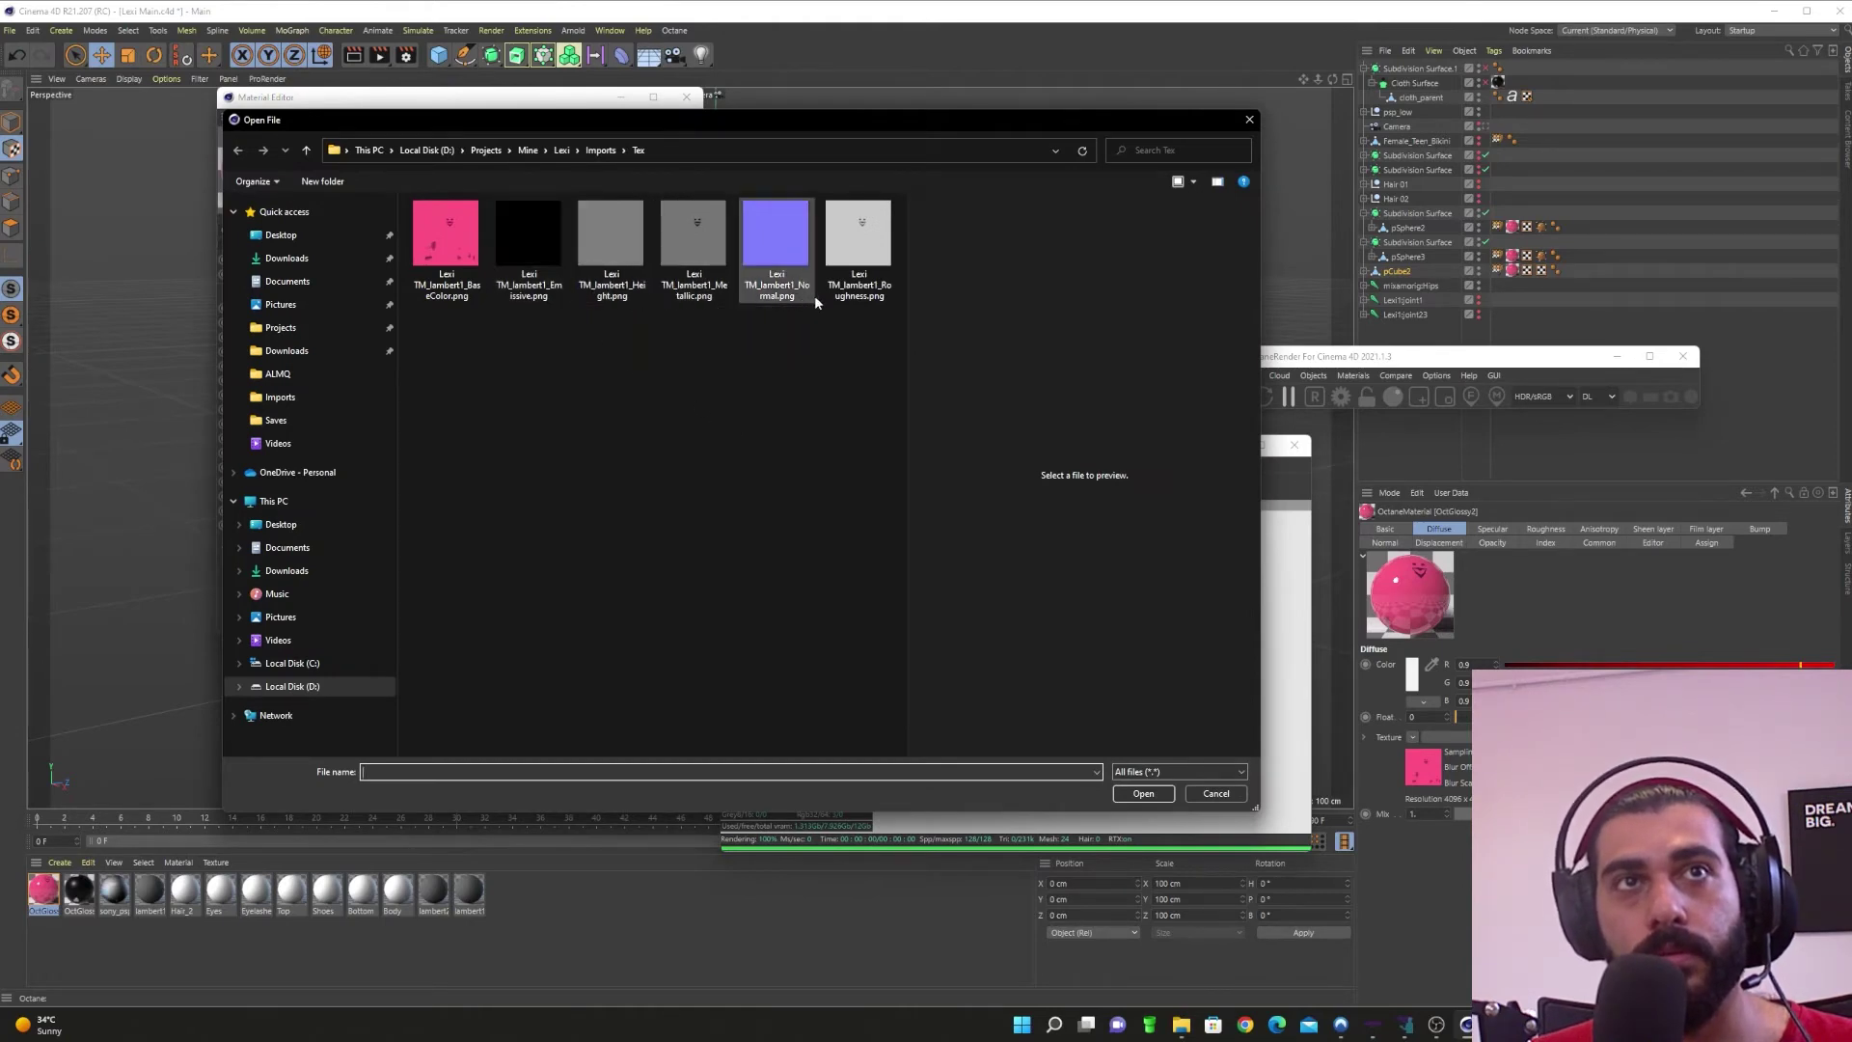
{"action": "double_click", "coordinate": [858, 241]}
{"action": "left_click", "coordinate": [1293, 573]}
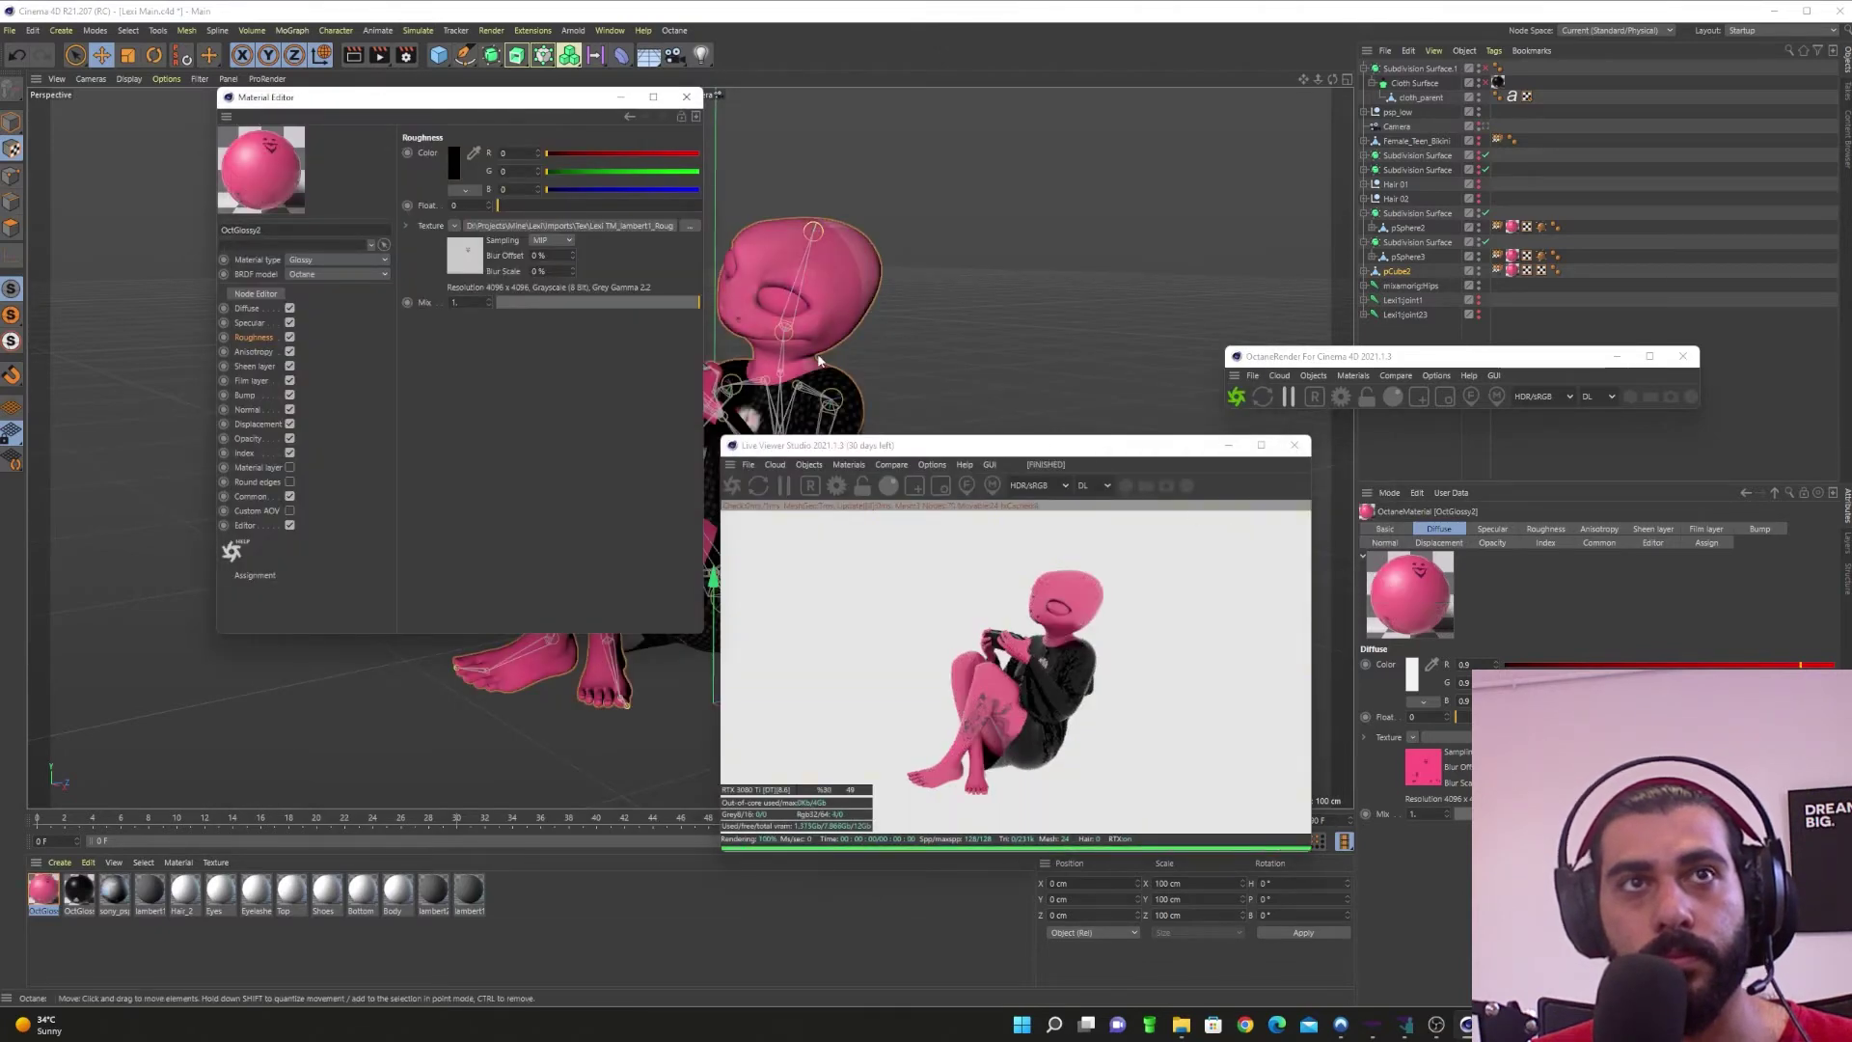
Step: Examine the body texture on the head, hands and tattooed legs in the live render from several angles
{"action": "scroll", "coordinate": [819, 361], "scroll_direction": "up", "scroll_amount": 10}
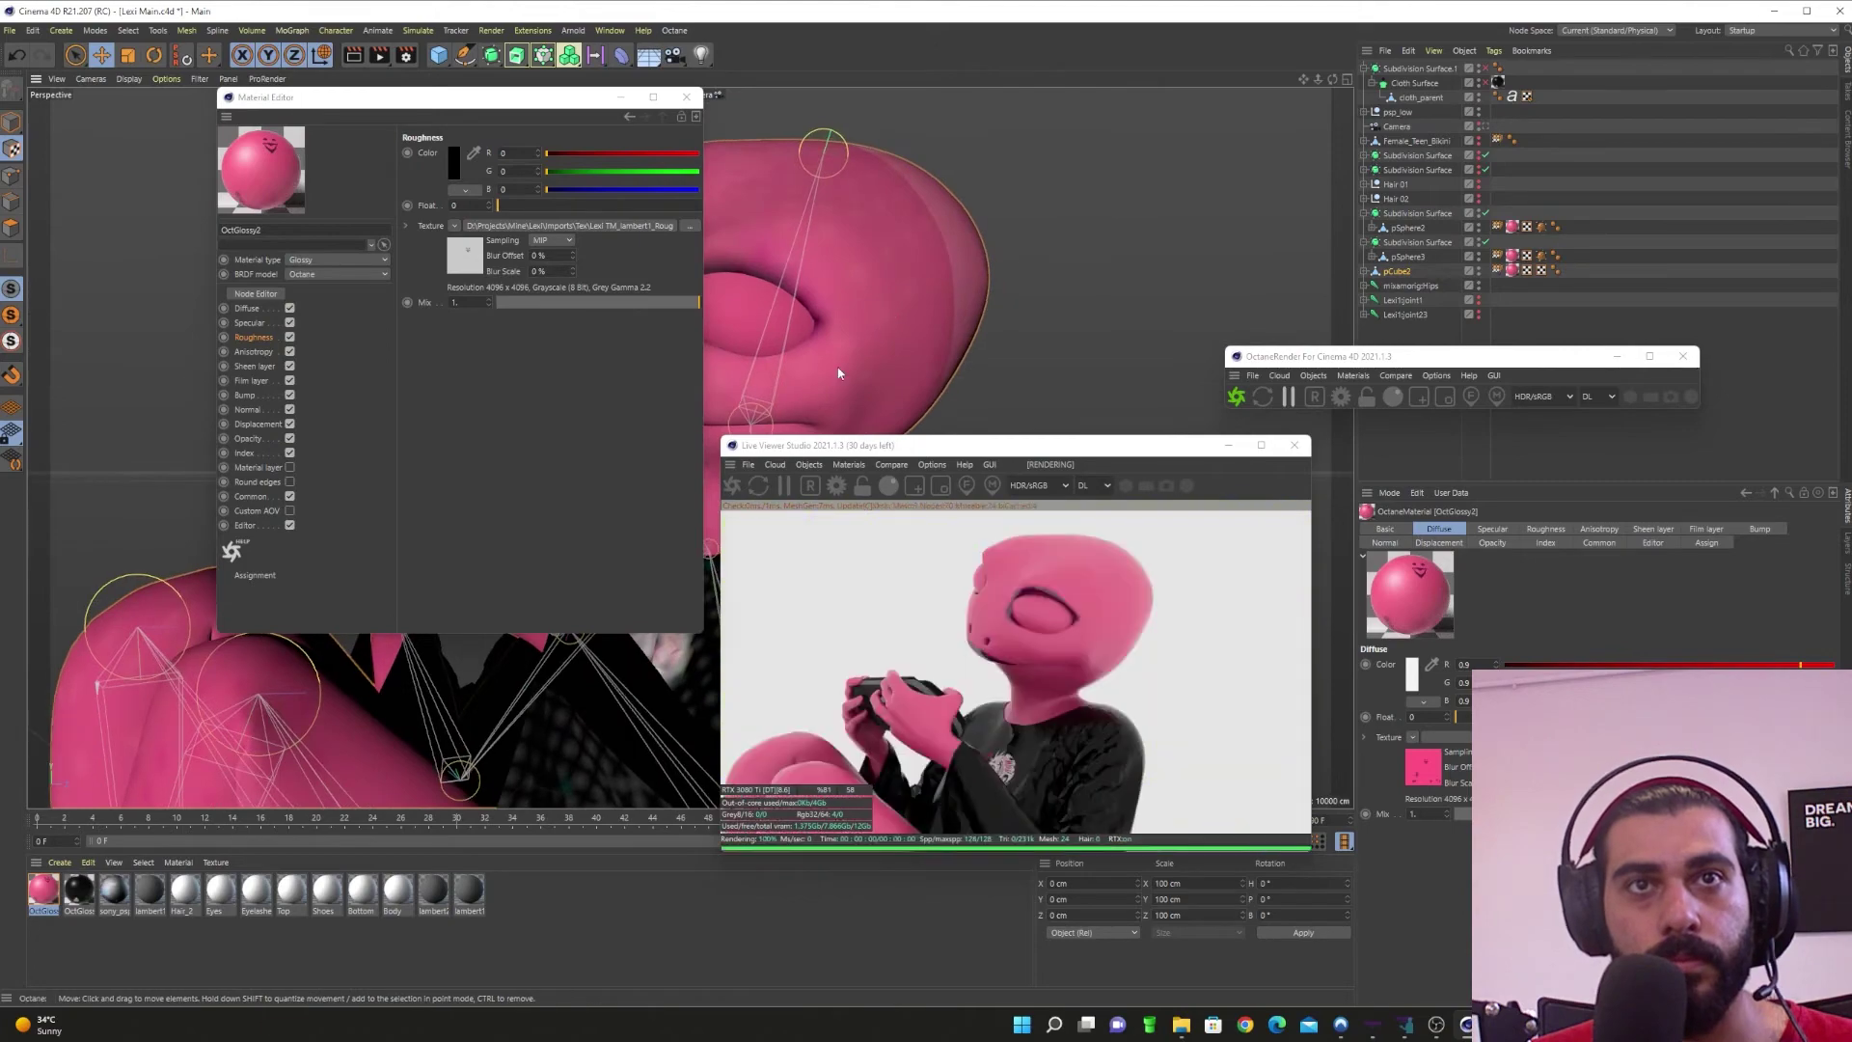
{"action": "middle_click_drag", "start_coordinate": [839, 373], "coordinate": [782, 451], "text": "alt"}
{"action": "key", "text": "ctrl+shift+z"}
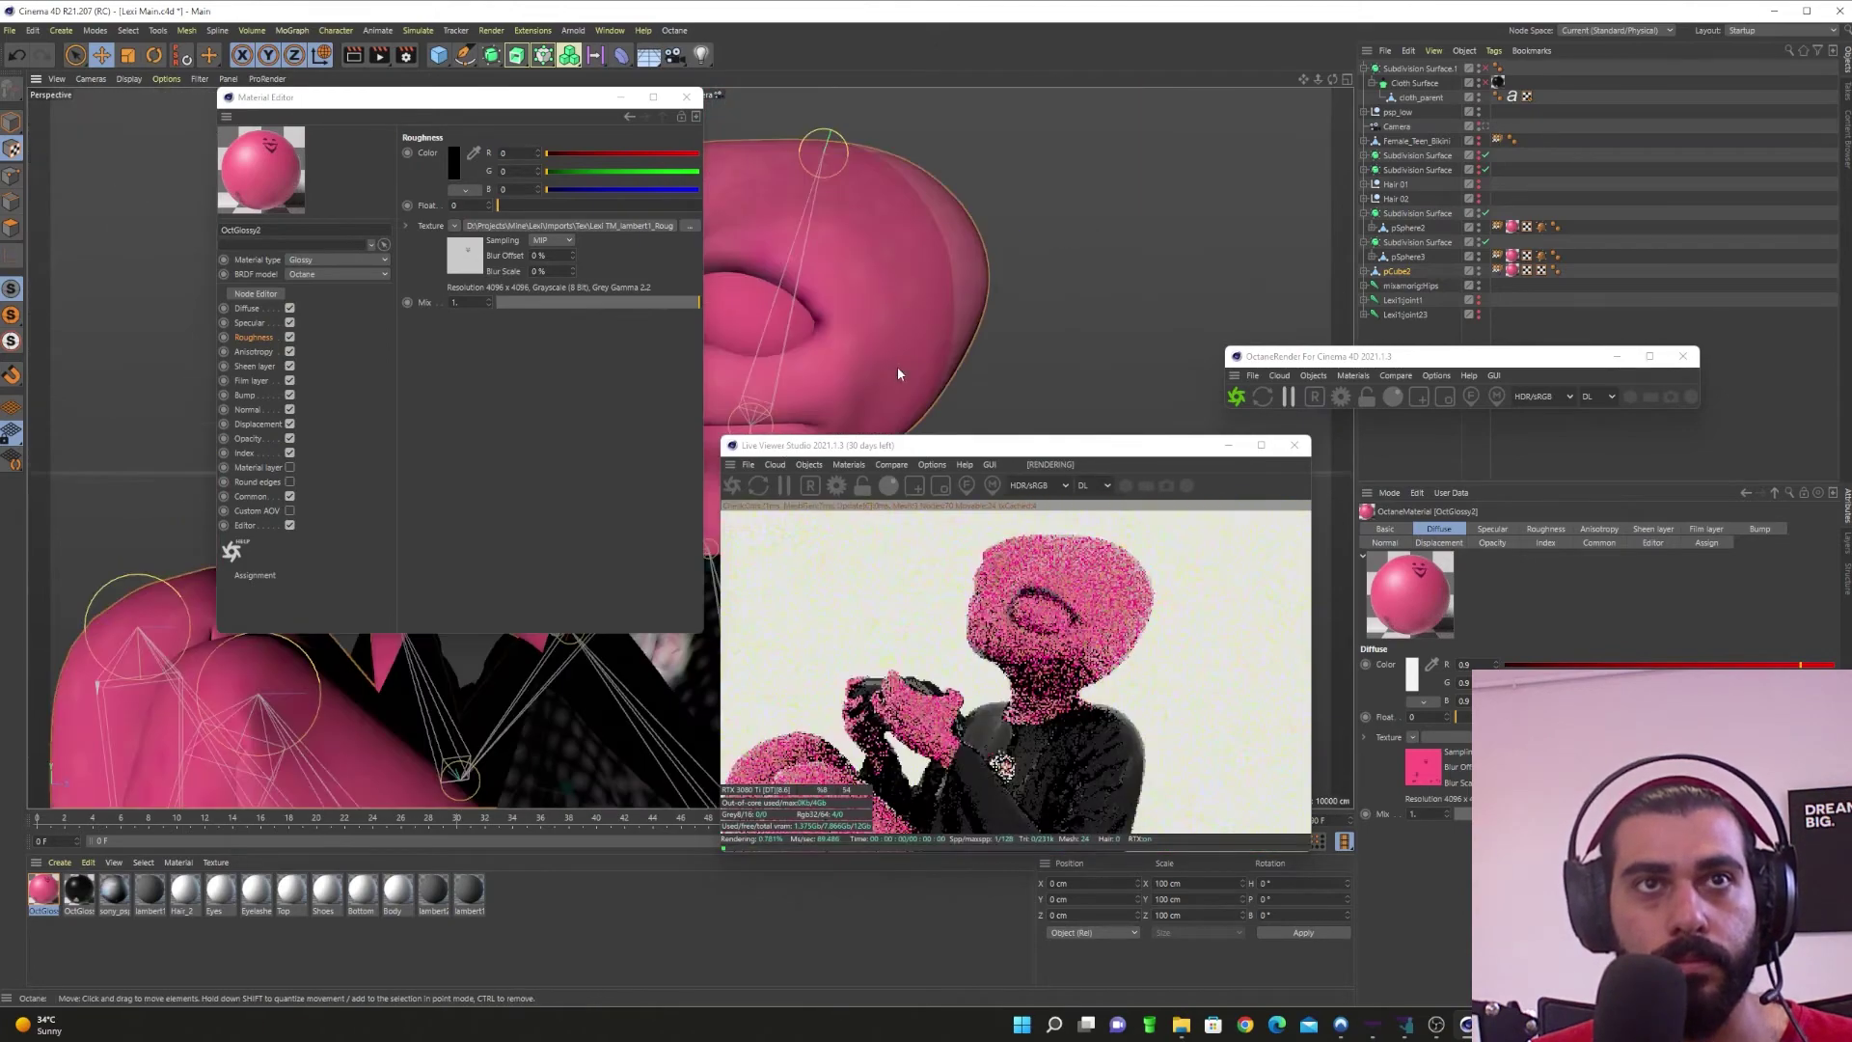
{"action": "middle_click_drag", "start_coordinate": [901, 372], "coordinate": [951, 67], "text": "alt"}
{"action": "left_click_drag", "start_coordinate": [1011, 632], "coordinate": [937, 644], "text": "alt"}
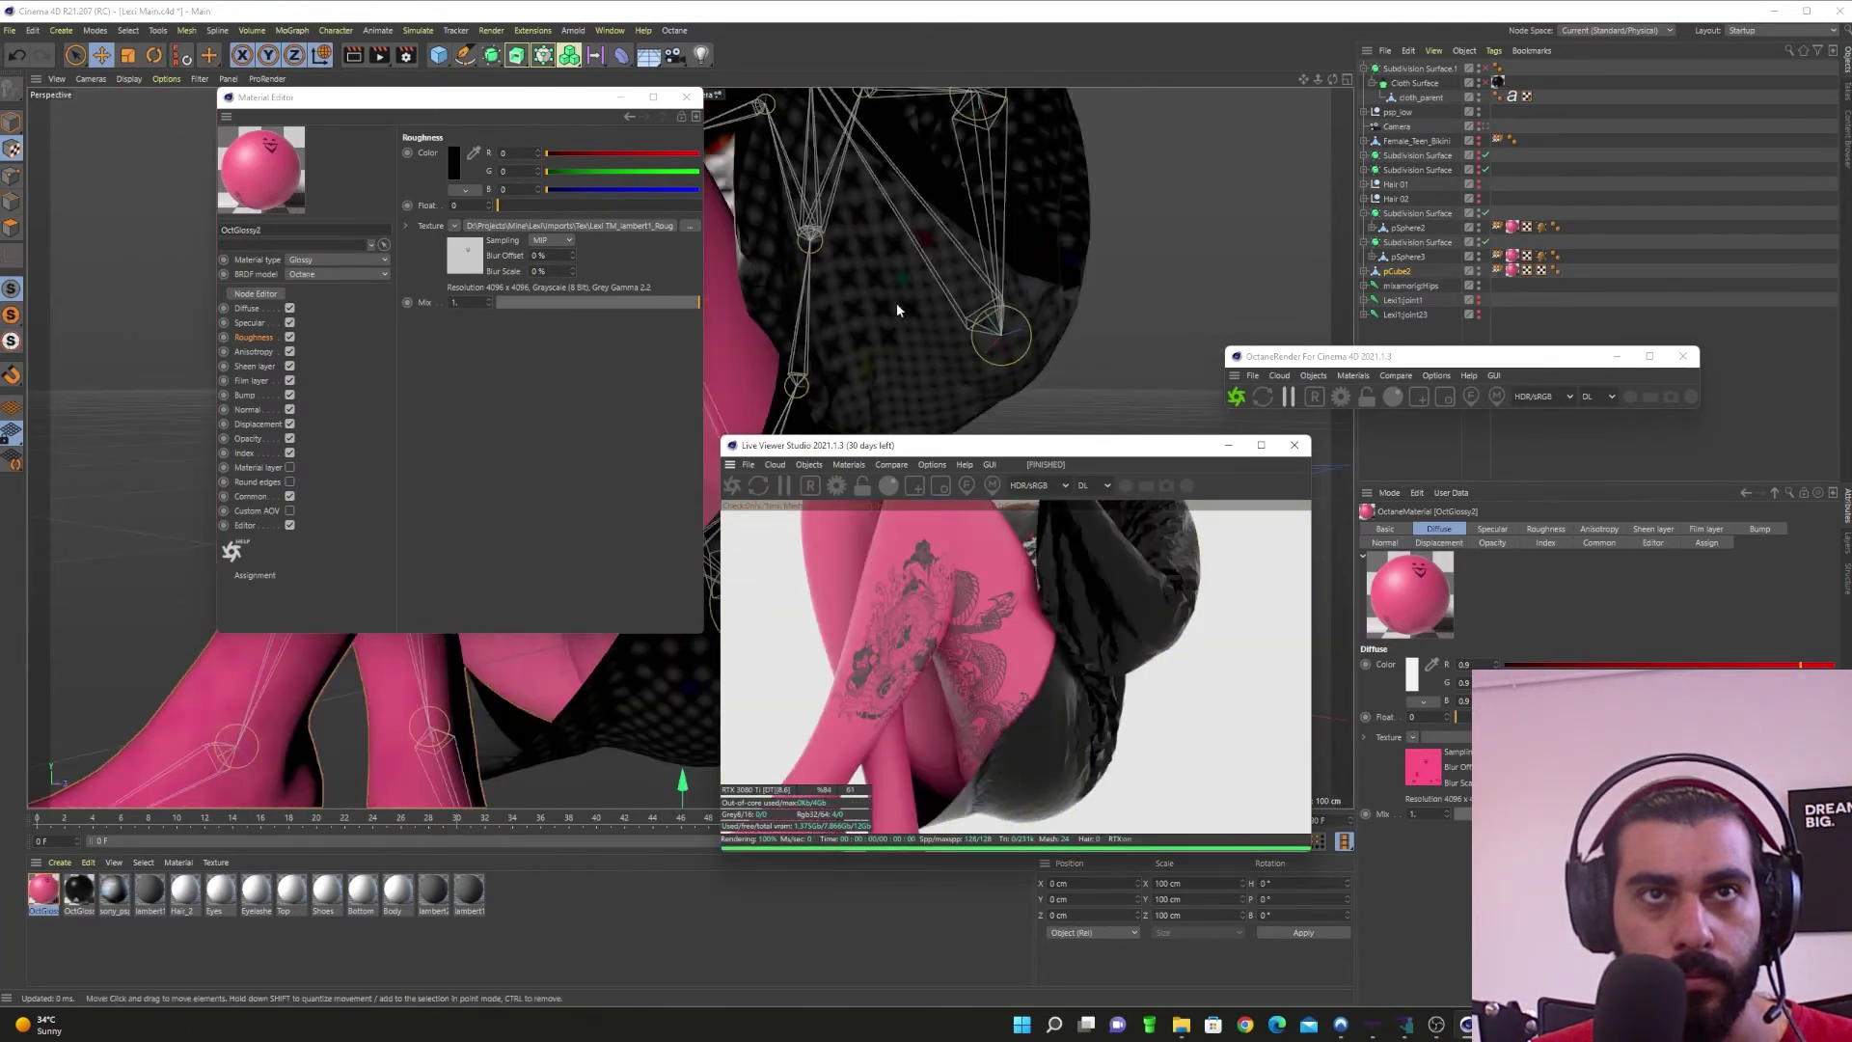
{"action": "scroll", "coordinate": [895, 305], "scroll_direction": "down", "scroll_amount": 6}
{"action": "scroll", "coordinate": [879, 302], "scroll_direction": "up", "scroll_amount": 1}
{"action": "middle_click_drag", "start_coordinate": [812, 284], "coordinate": [810, 436], "text": "alt"}
{"action": "left_click_drag", "start_coordinate": [809, 435], "coordinate": [803, 368], "text": "alt"}
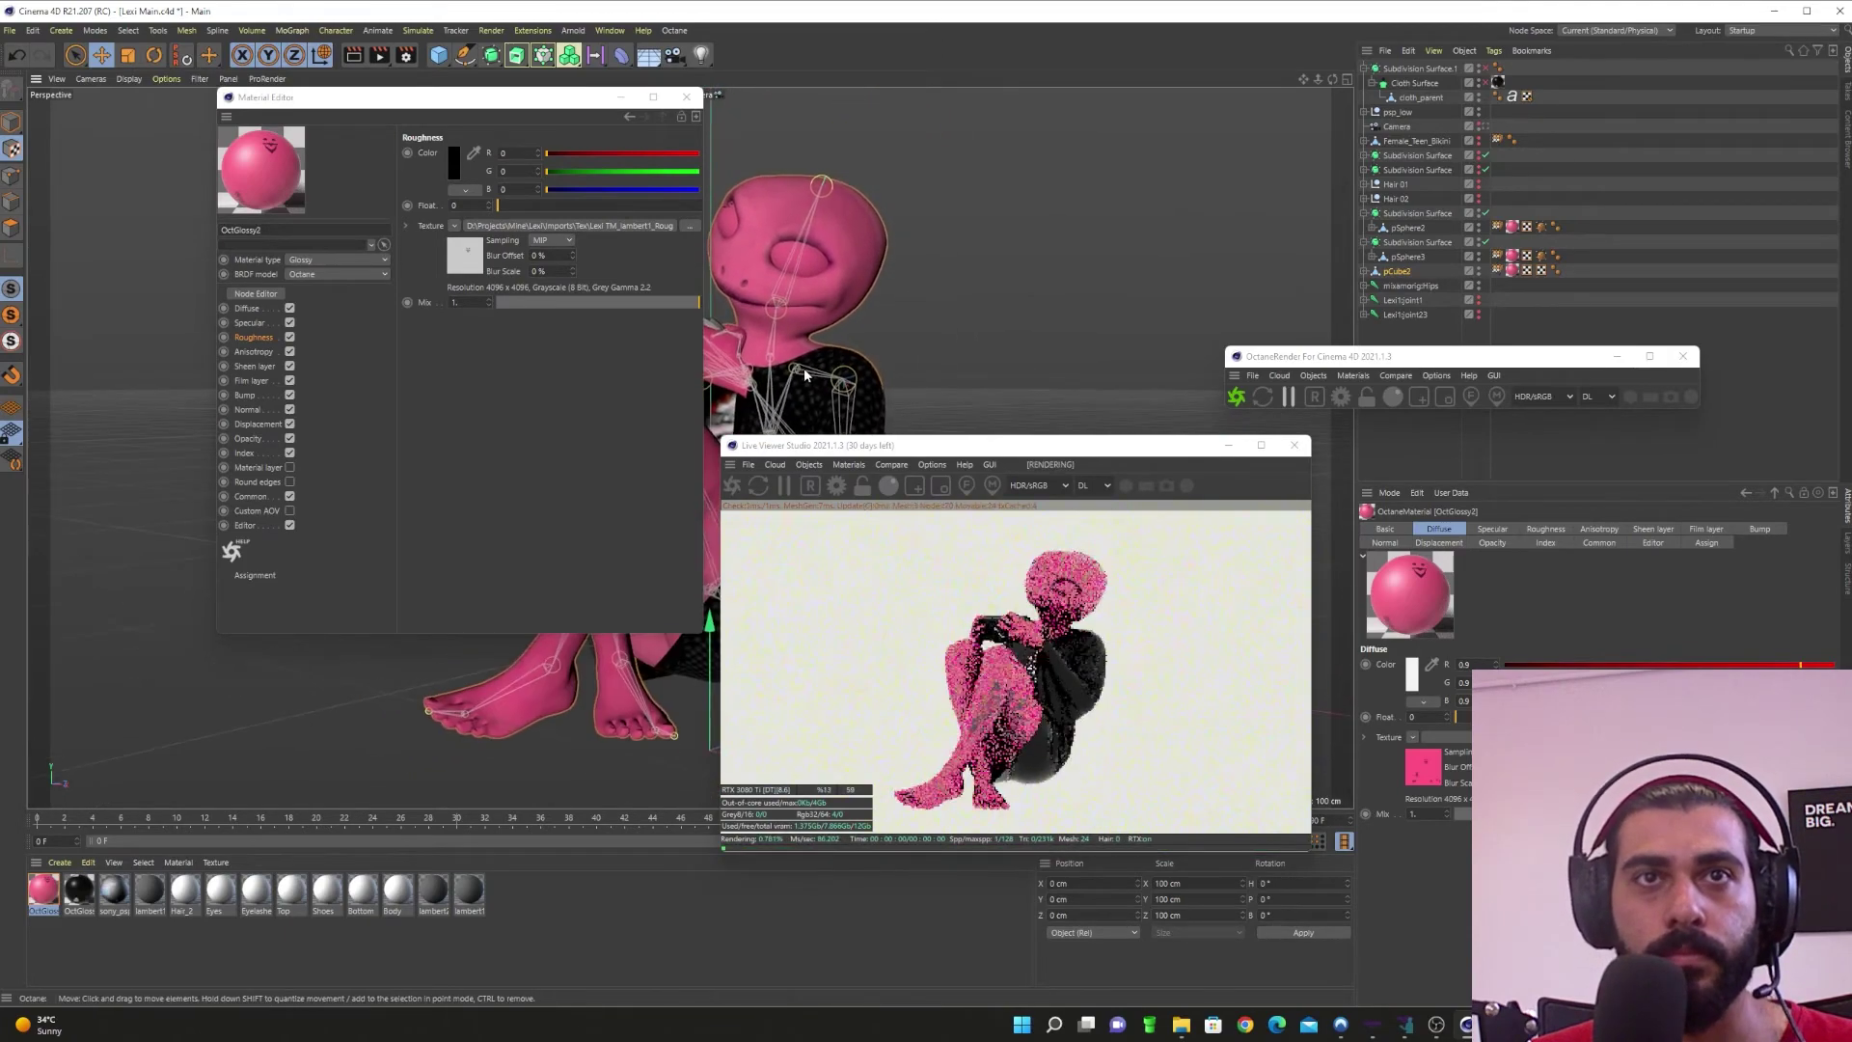
{"action": "mouse_move", "coordinate": [816, 275]}
{"action": "right_mouse_down", "text": "alt"}
{"action": "mouse_move", "coordinate": [1051, 301]}
{"action": "mouse_move", "coordinate": [1074, 323]}
{"action": "right_mouse_up", "text": "alt"}
{"action": "left_click_drag", "start_coordinate": [872, 306], "coordinate": [939, 322], "text": "alt"}
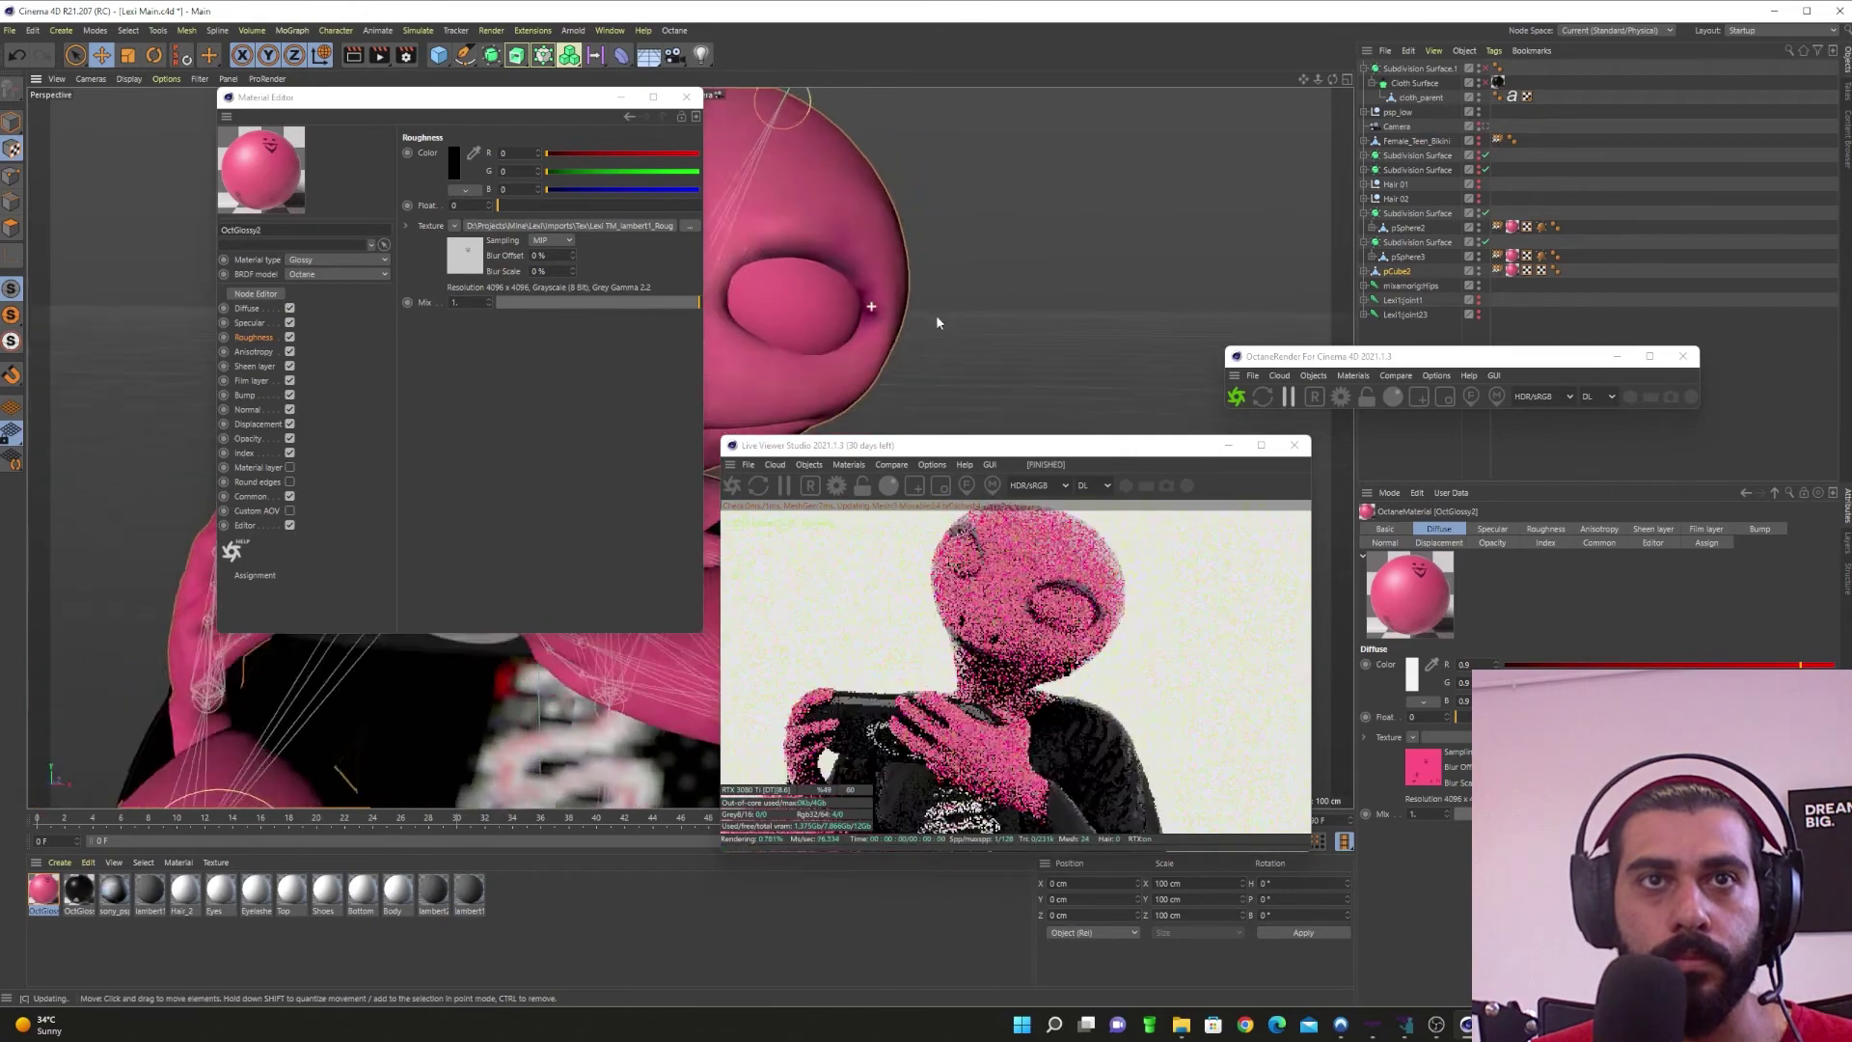
{"action": "right_click_drag", "start_coordinate": [936, 314], "coordinate": [955, 318], "text": "alt"}
{"action": "left_click_drag", "start_coordinate": [885, 329], "coordinate": [799, 324], "text": "alt"}
{"action": "right_click_drag", "start_coordinate": [800, 324], "coordinate": [691, 338], "text": "alt"}
{"action": "left_click_drag", "start_coordinate": [691, 338], "coordinate": [787, 291], "text": "alt"}
{"action": "right_click_drag", "start_coordinate": [787, 286], "coordinate": [820, 322], "text": "alt"}
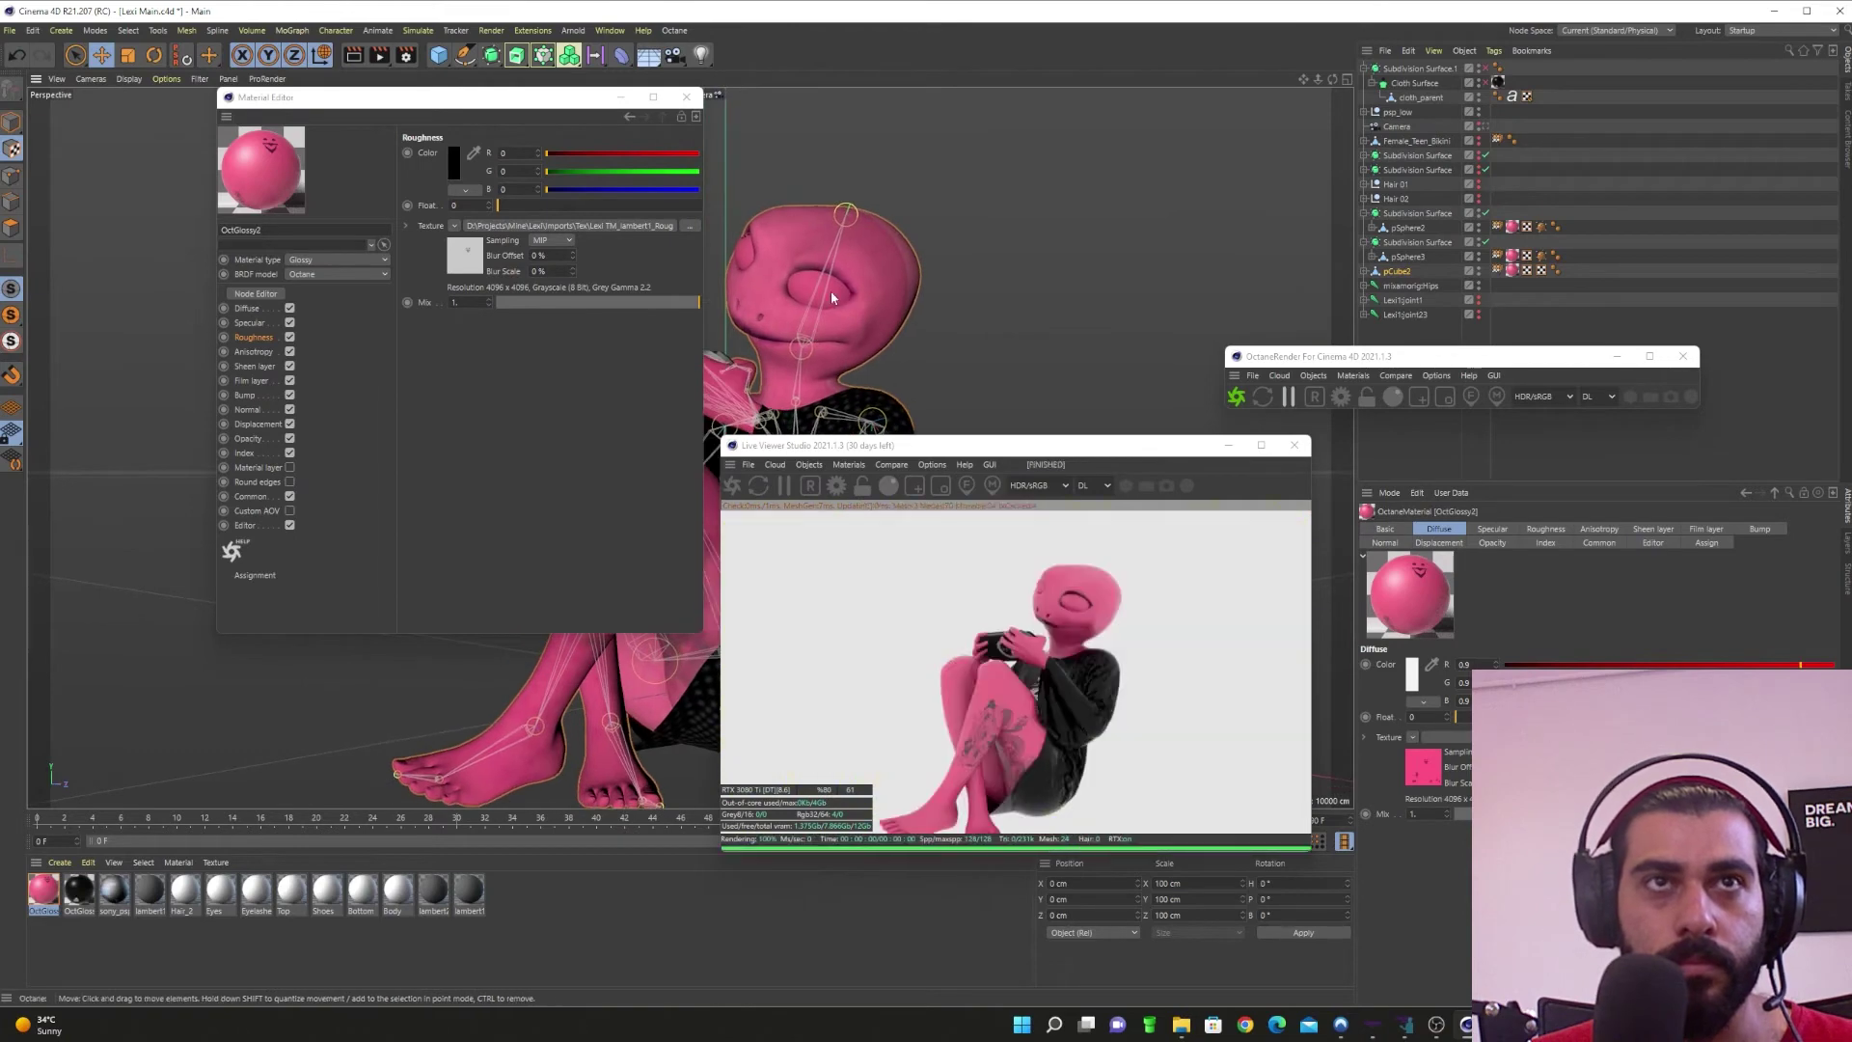
Step: Deselect all materials and create a new Octane Glossy material for the eyes
{"action": "left_click", "coordinate": [424, 940]}
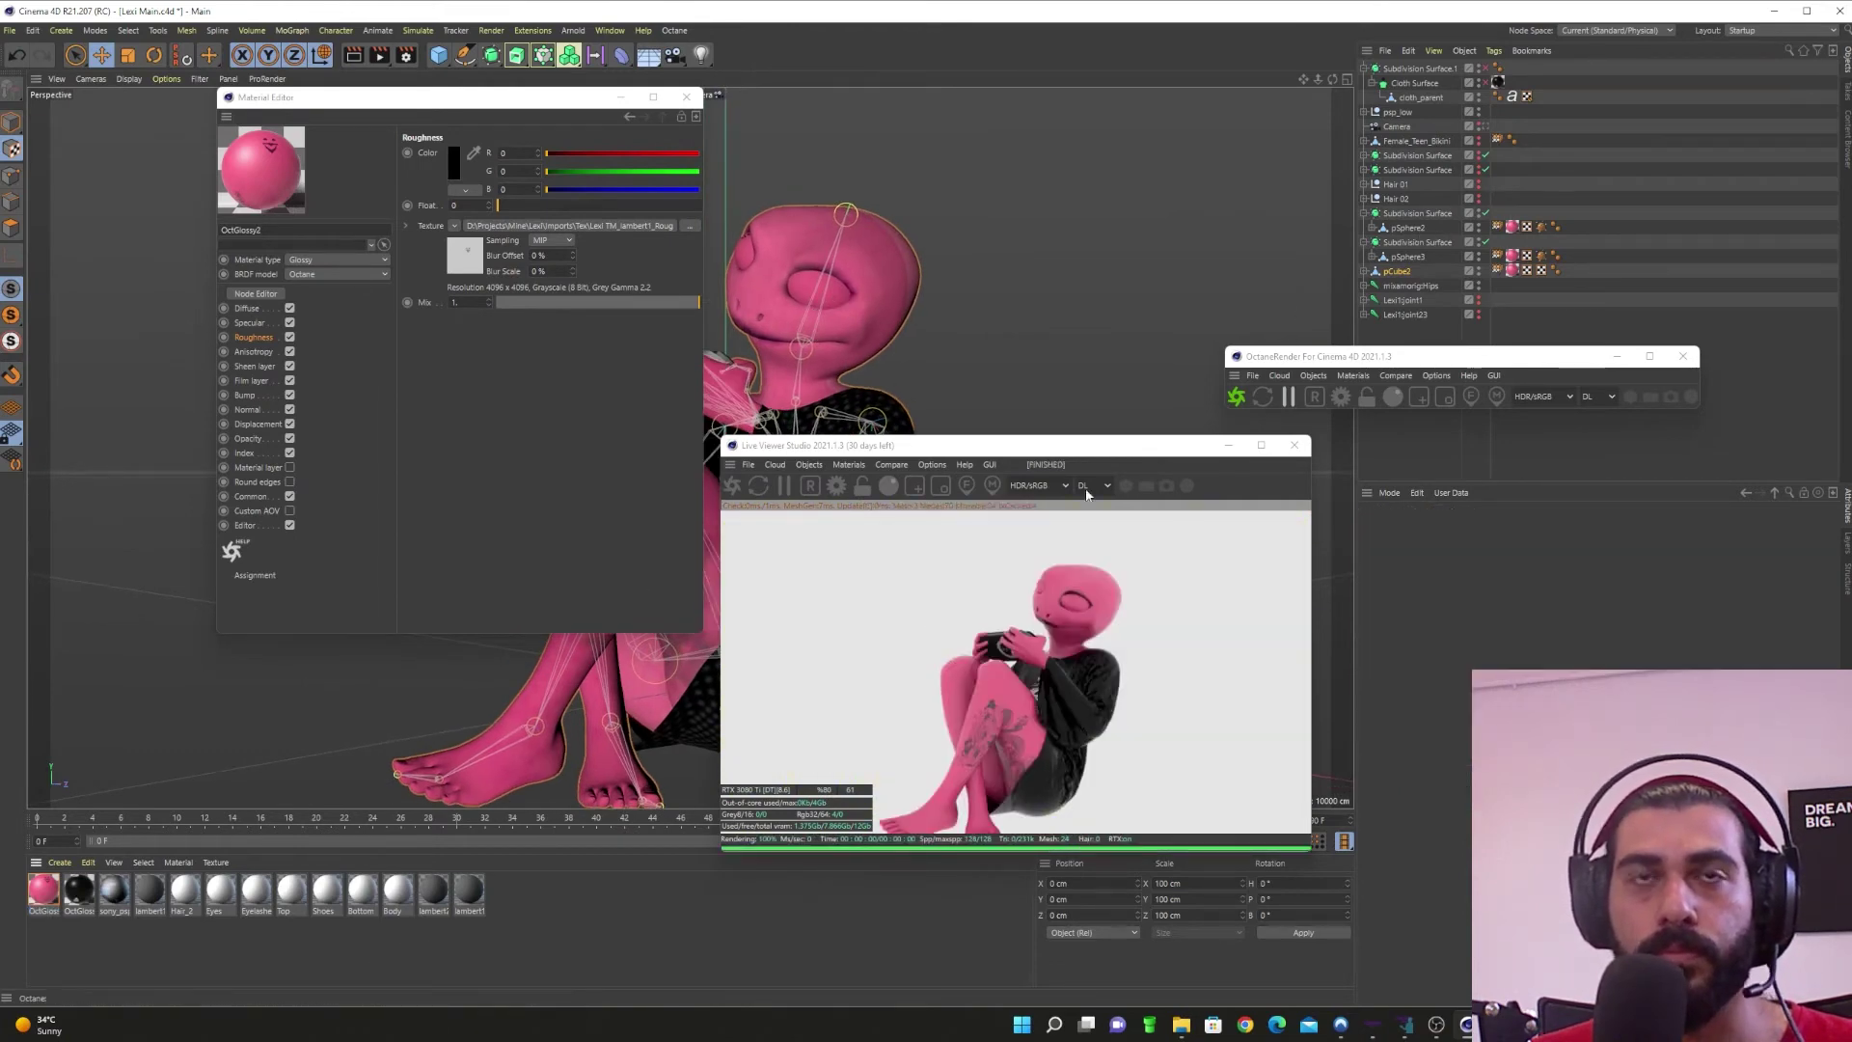
{"action": "left_click", "coordinate": [848, 464]}
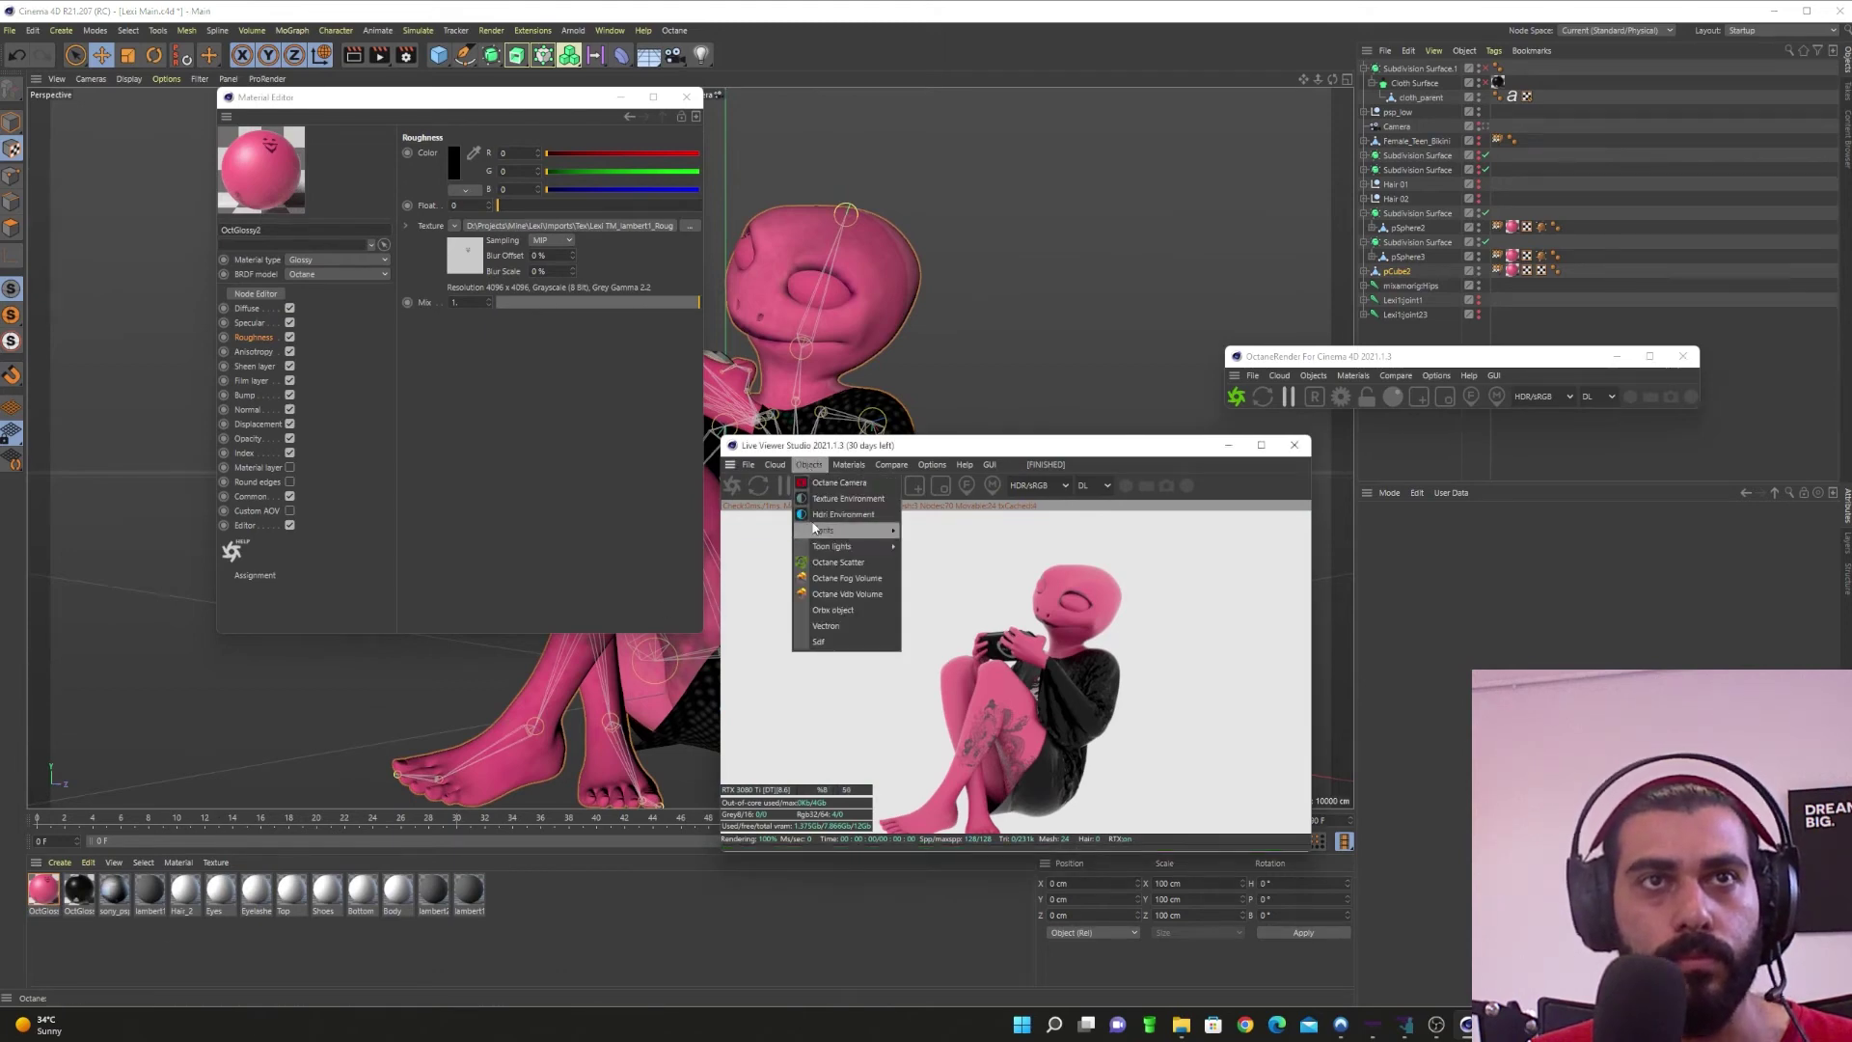
{"action": "mouse_move", "coordinate": [908, 536]}
{"action": "left_click", "coordinate": [1006, 551]}
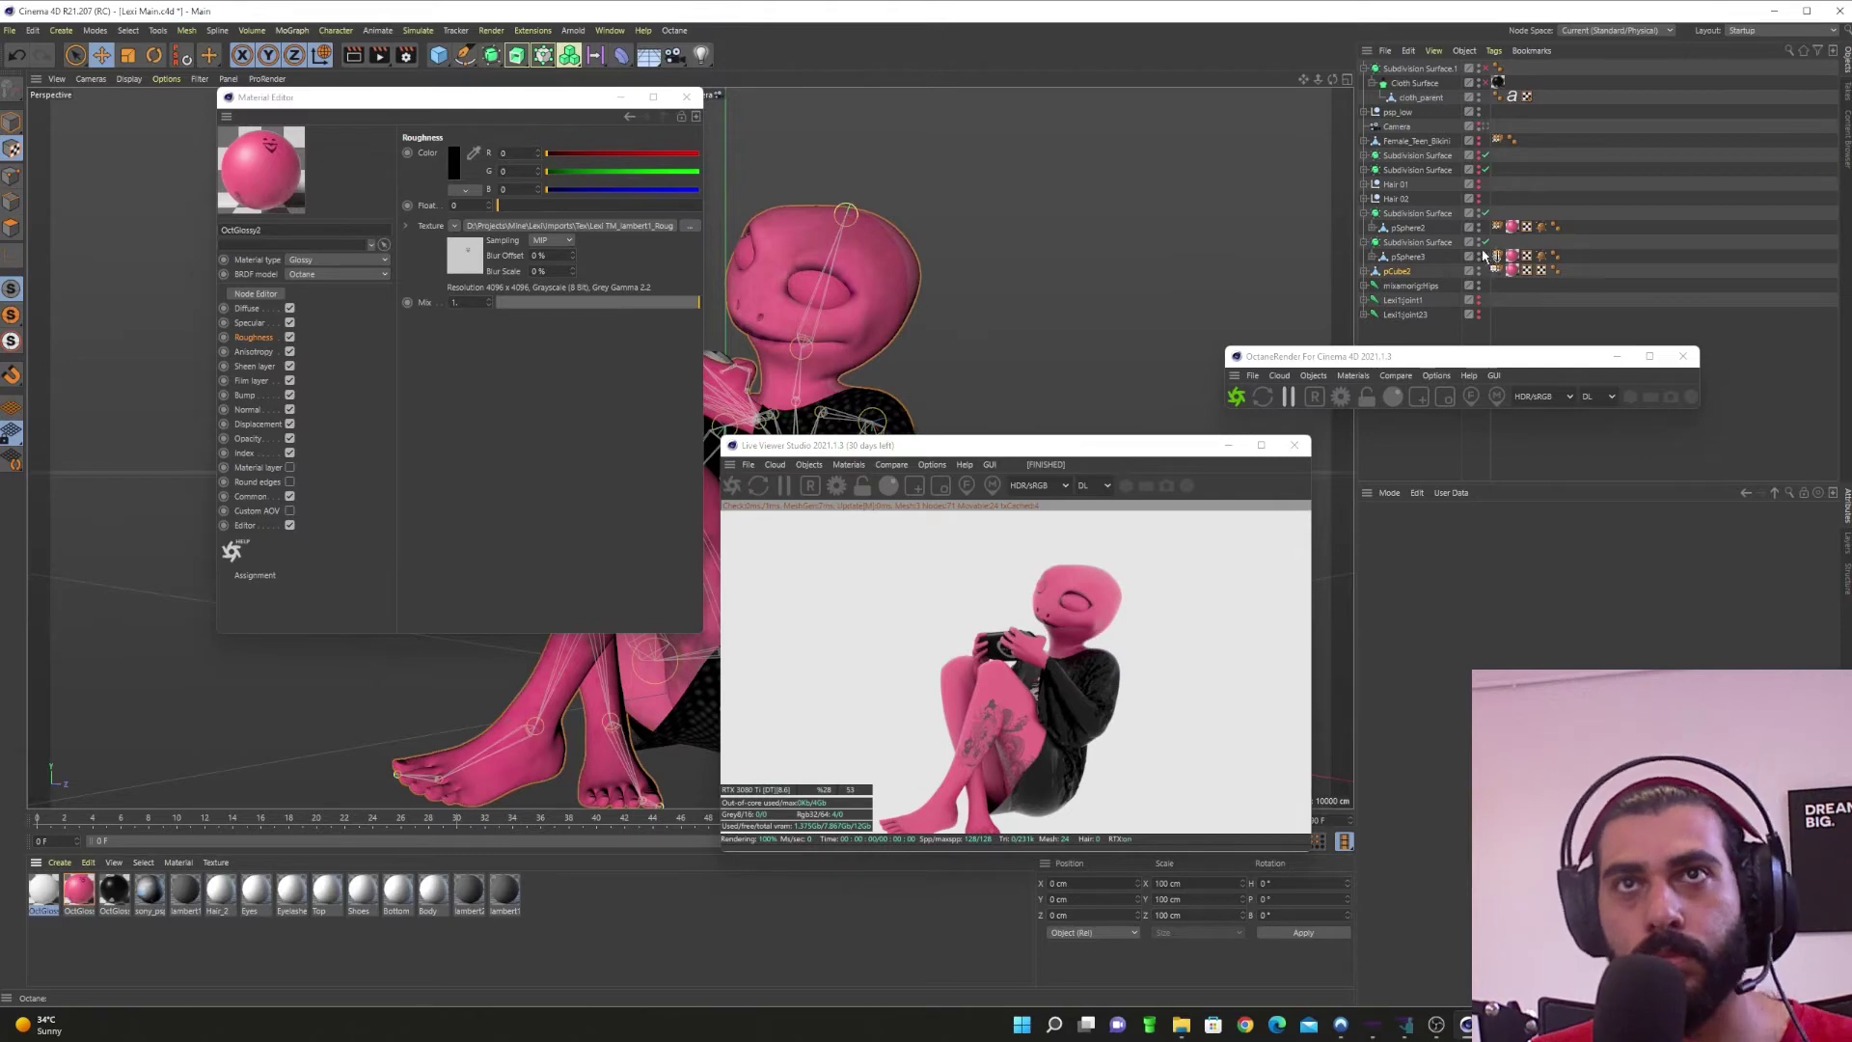
Step: Assign the new OctGlossy3 material to pSphere3 and delete the pink material tags from pSphere3 and pCube2
{"action": "left_click_drag", "start_coordinate": [1424, 259], "coordinate": [1428, 258]}
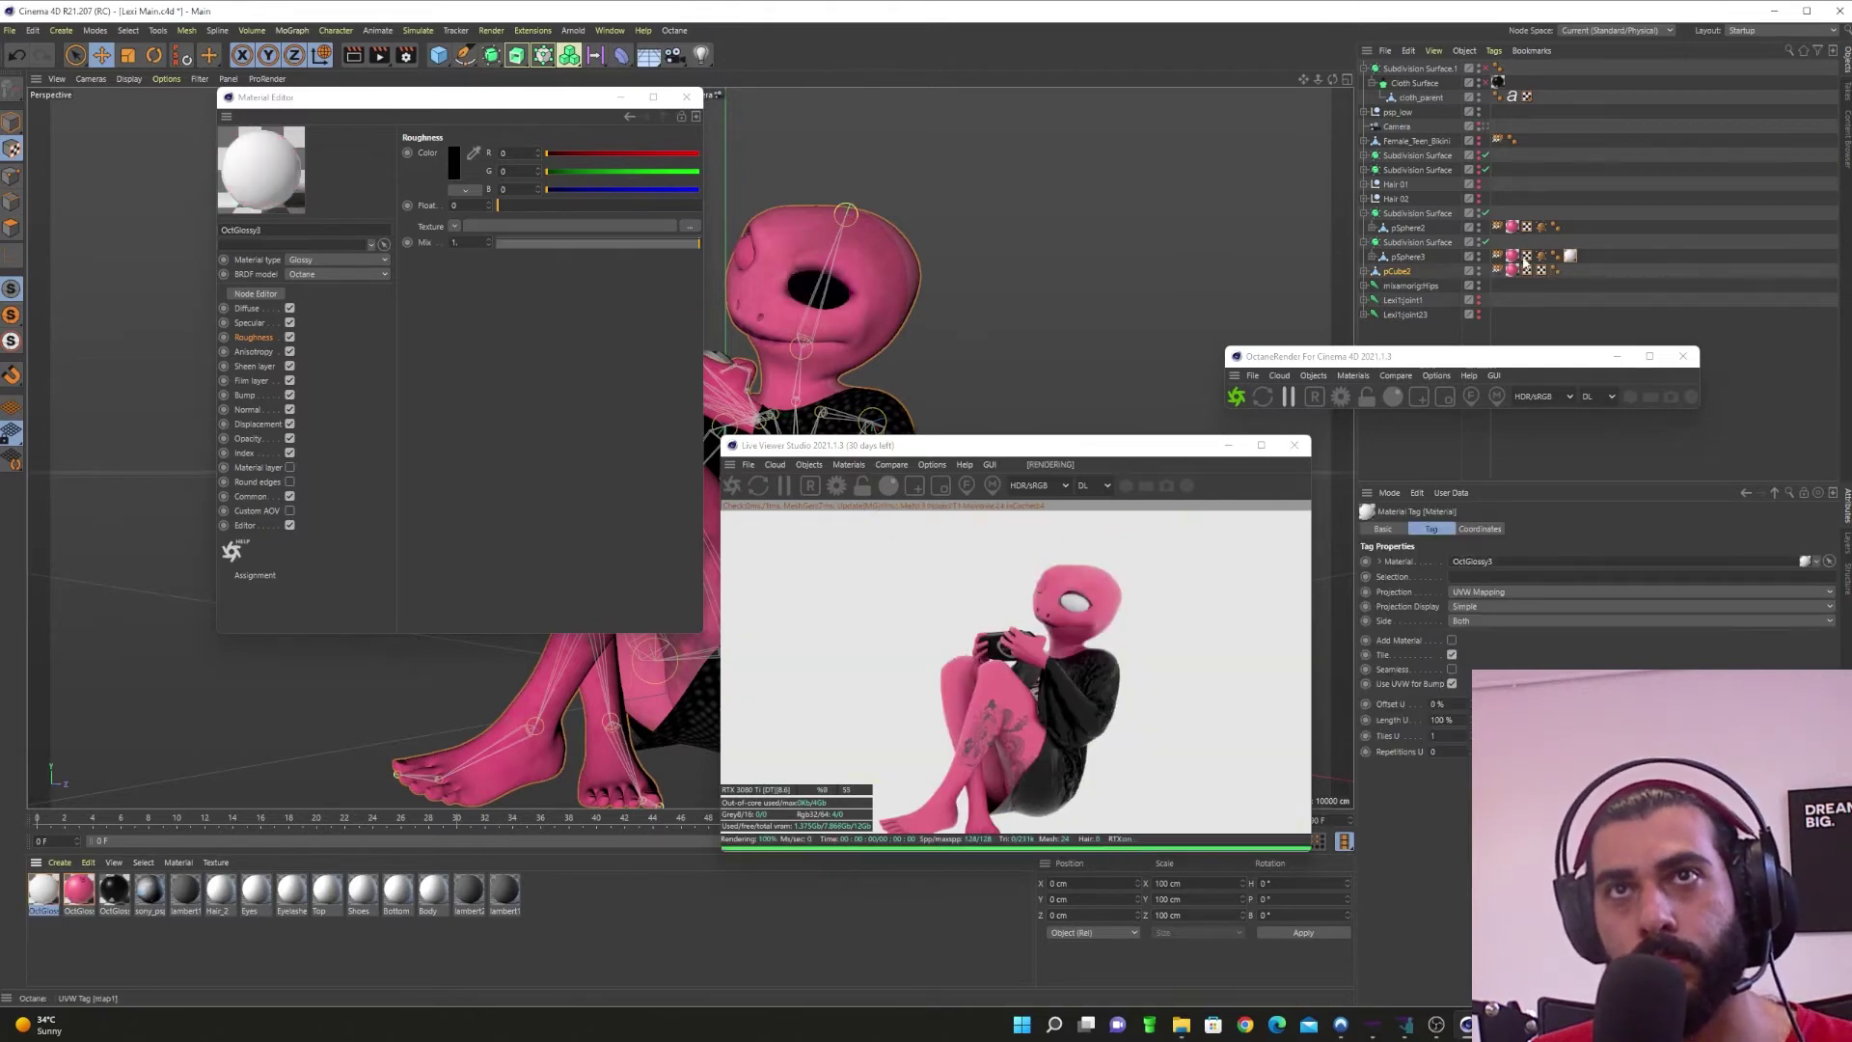
{"action": "left_click", "coordinate": [1515, 258]}
{"action": "key", "text": "Delete"}
{"action": "left_click", "coordinate": [1512, 271]}
{"action": "key", "text": "Delete"}
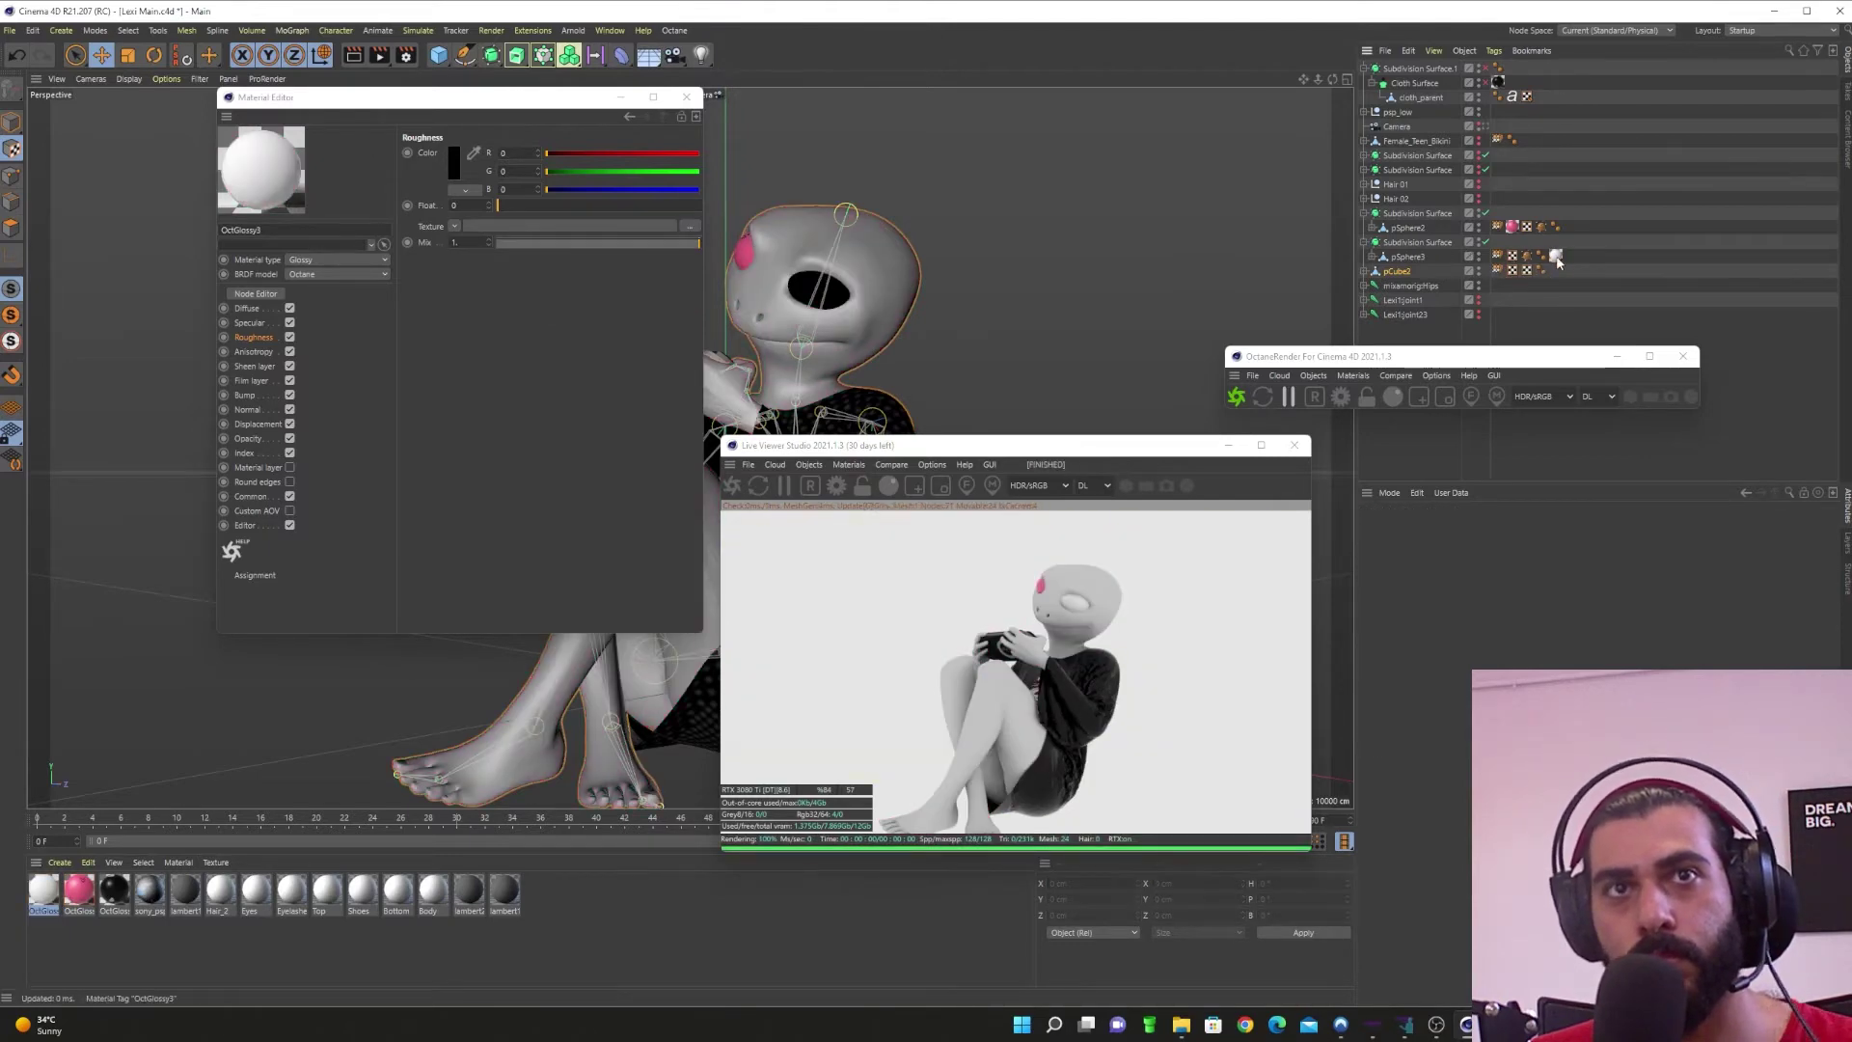
{"action": "left_click_drag", "start_coordinate": [1418, 259], "coordinate": [1415, 261]}
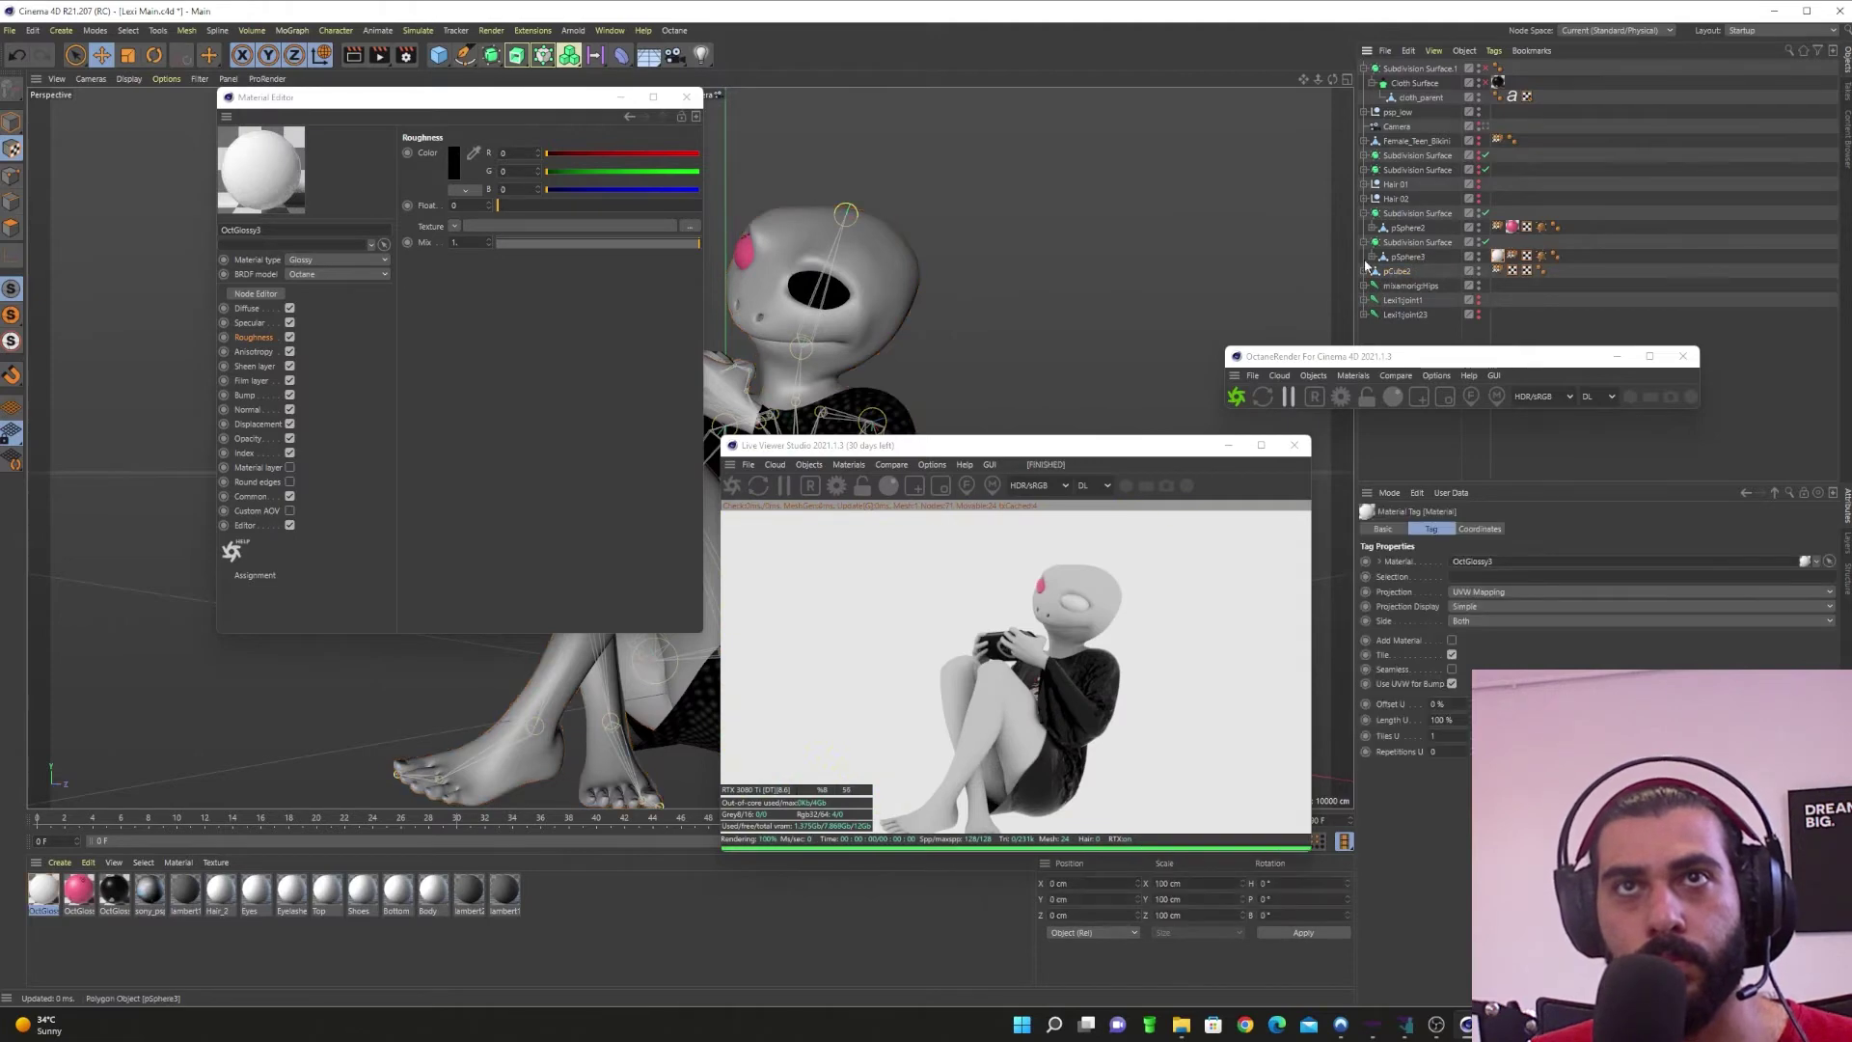
Step: Give pCube2 the pink OctGlossy2 material again and replace pSphere2's material with the white OctGlossy3
{"action": "left_click", "coordinate": [1394, 273]}
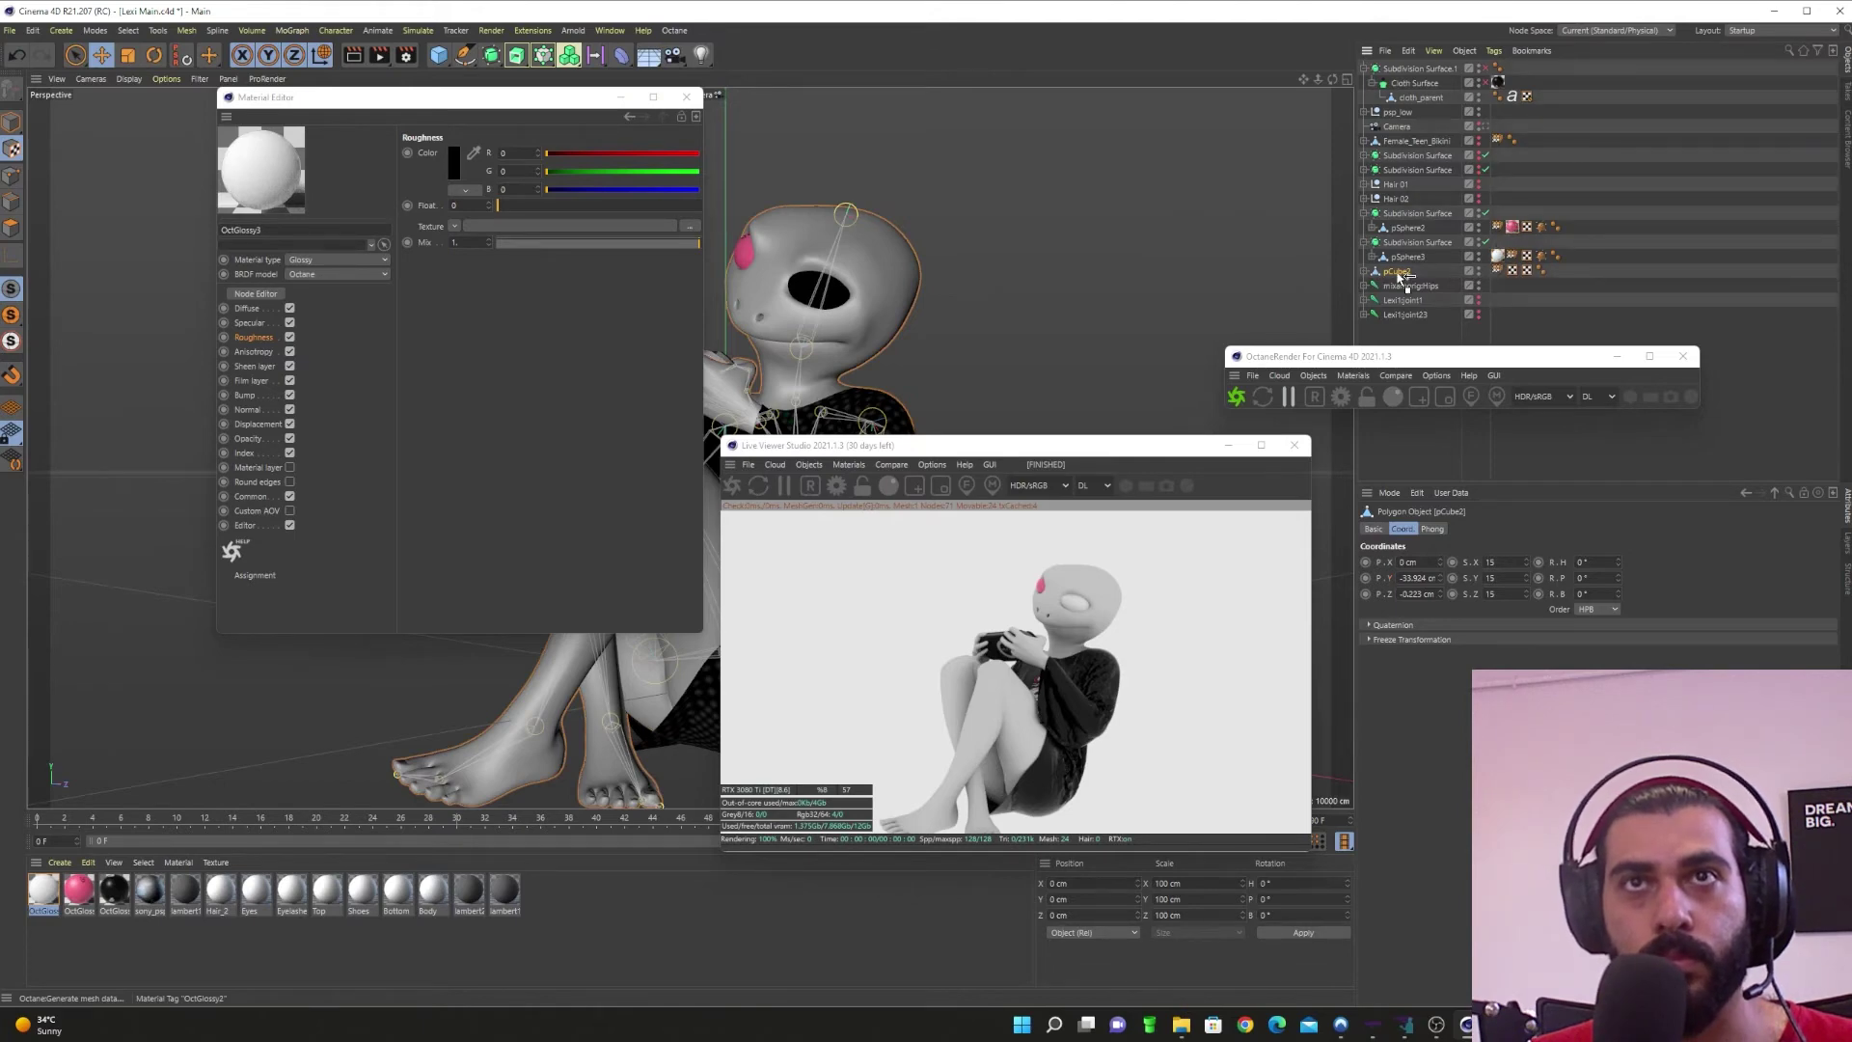
{"action": "left_click_drag", "start_coordinate": [1399, 278], "coordinate": [1409, 229]}
{"action": "left_click", "coordinate": [1550, 287]}
{"action": "left_click", "coordinate": [1499, 259]}
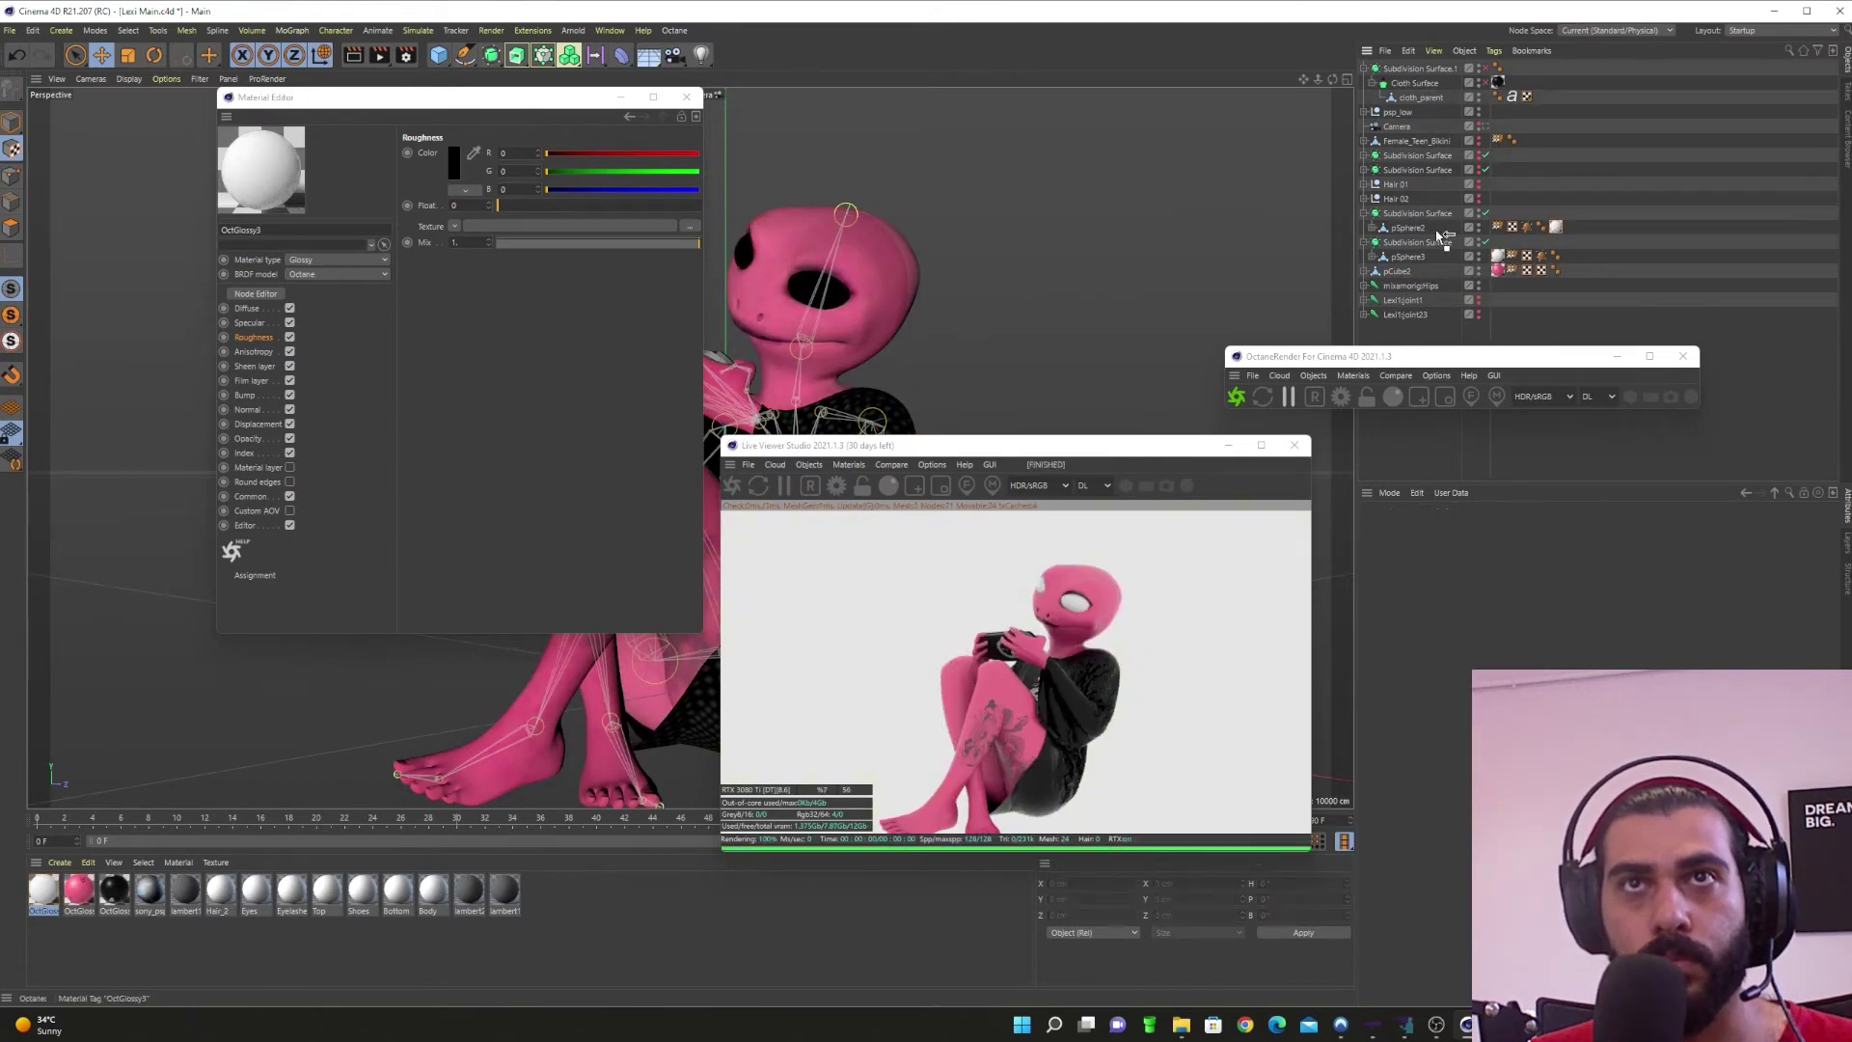
Step: Rename the OctGlossy3 material as Eyes
{"action": "left_click", "coordinate": [52, 880]}
{"action": "left_click_drag", "start_coordinate": [271, 231], "coordinate": [204, 229]}
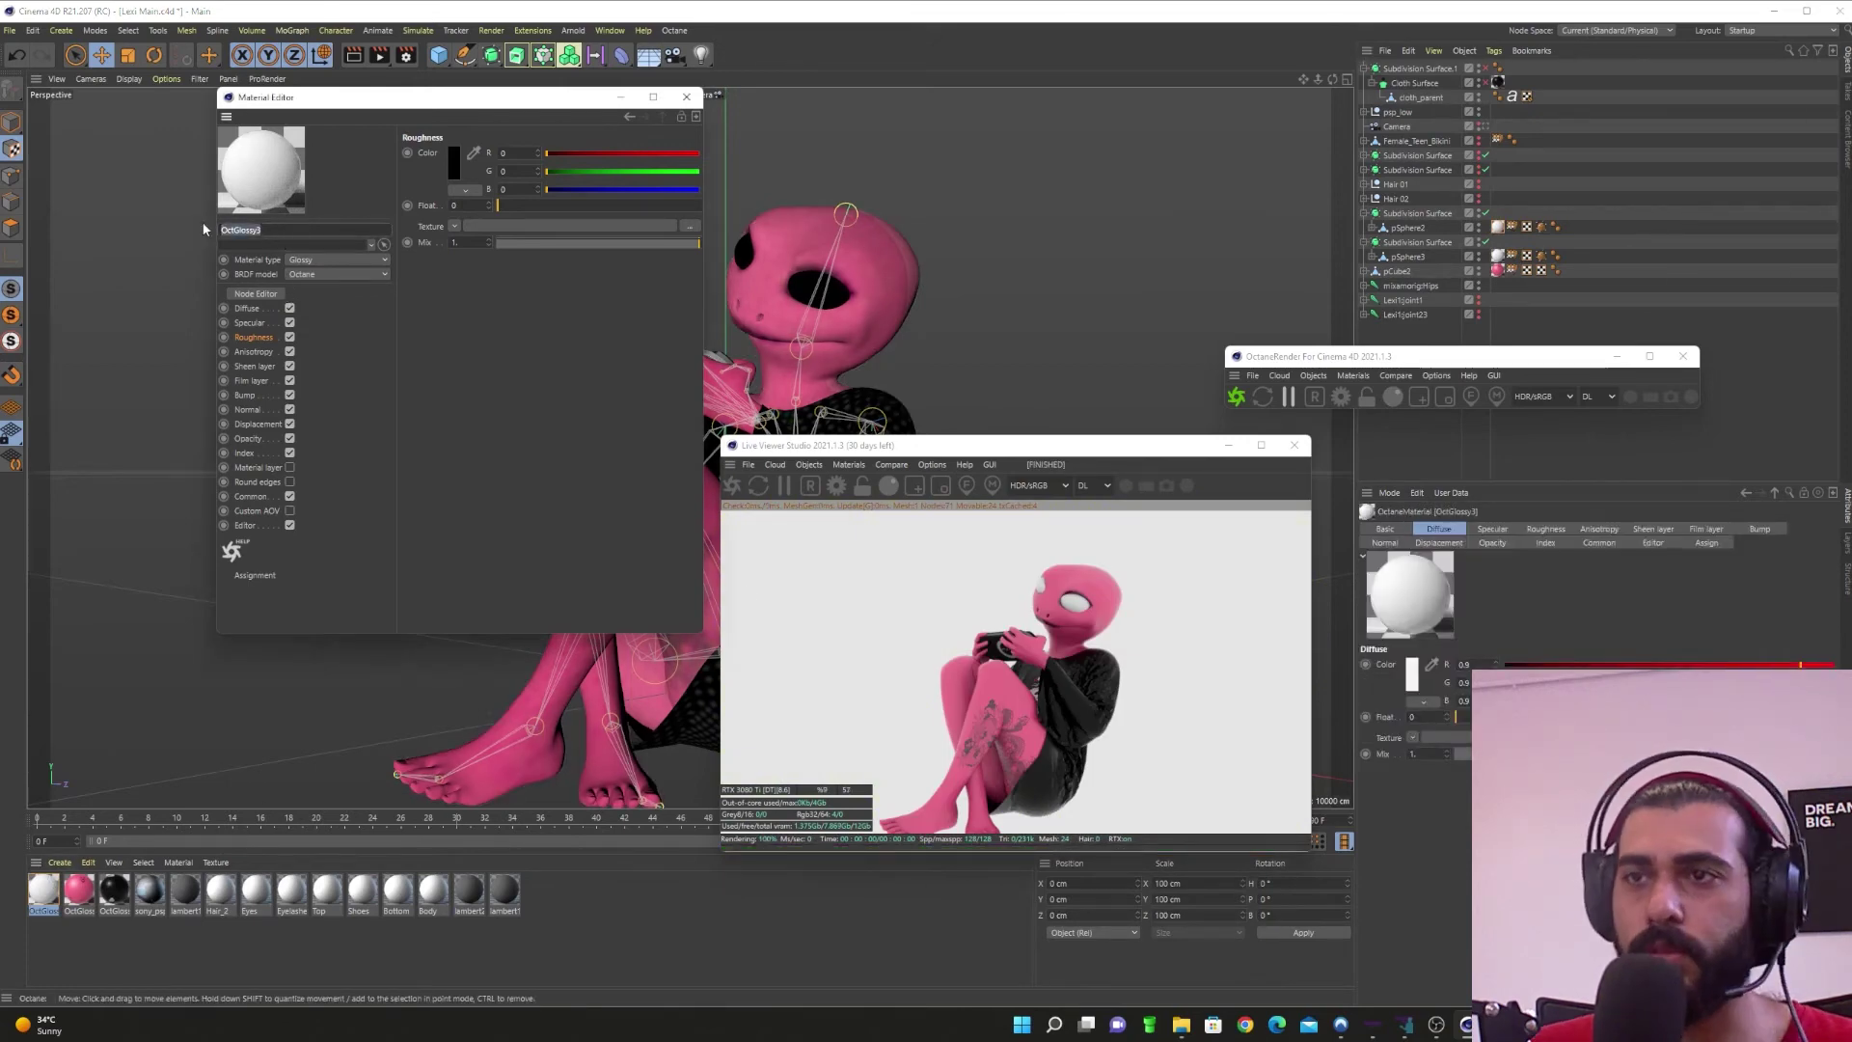
{"action": "type", "text": "Eyes"}
{"action": "key", "text": "Return"}
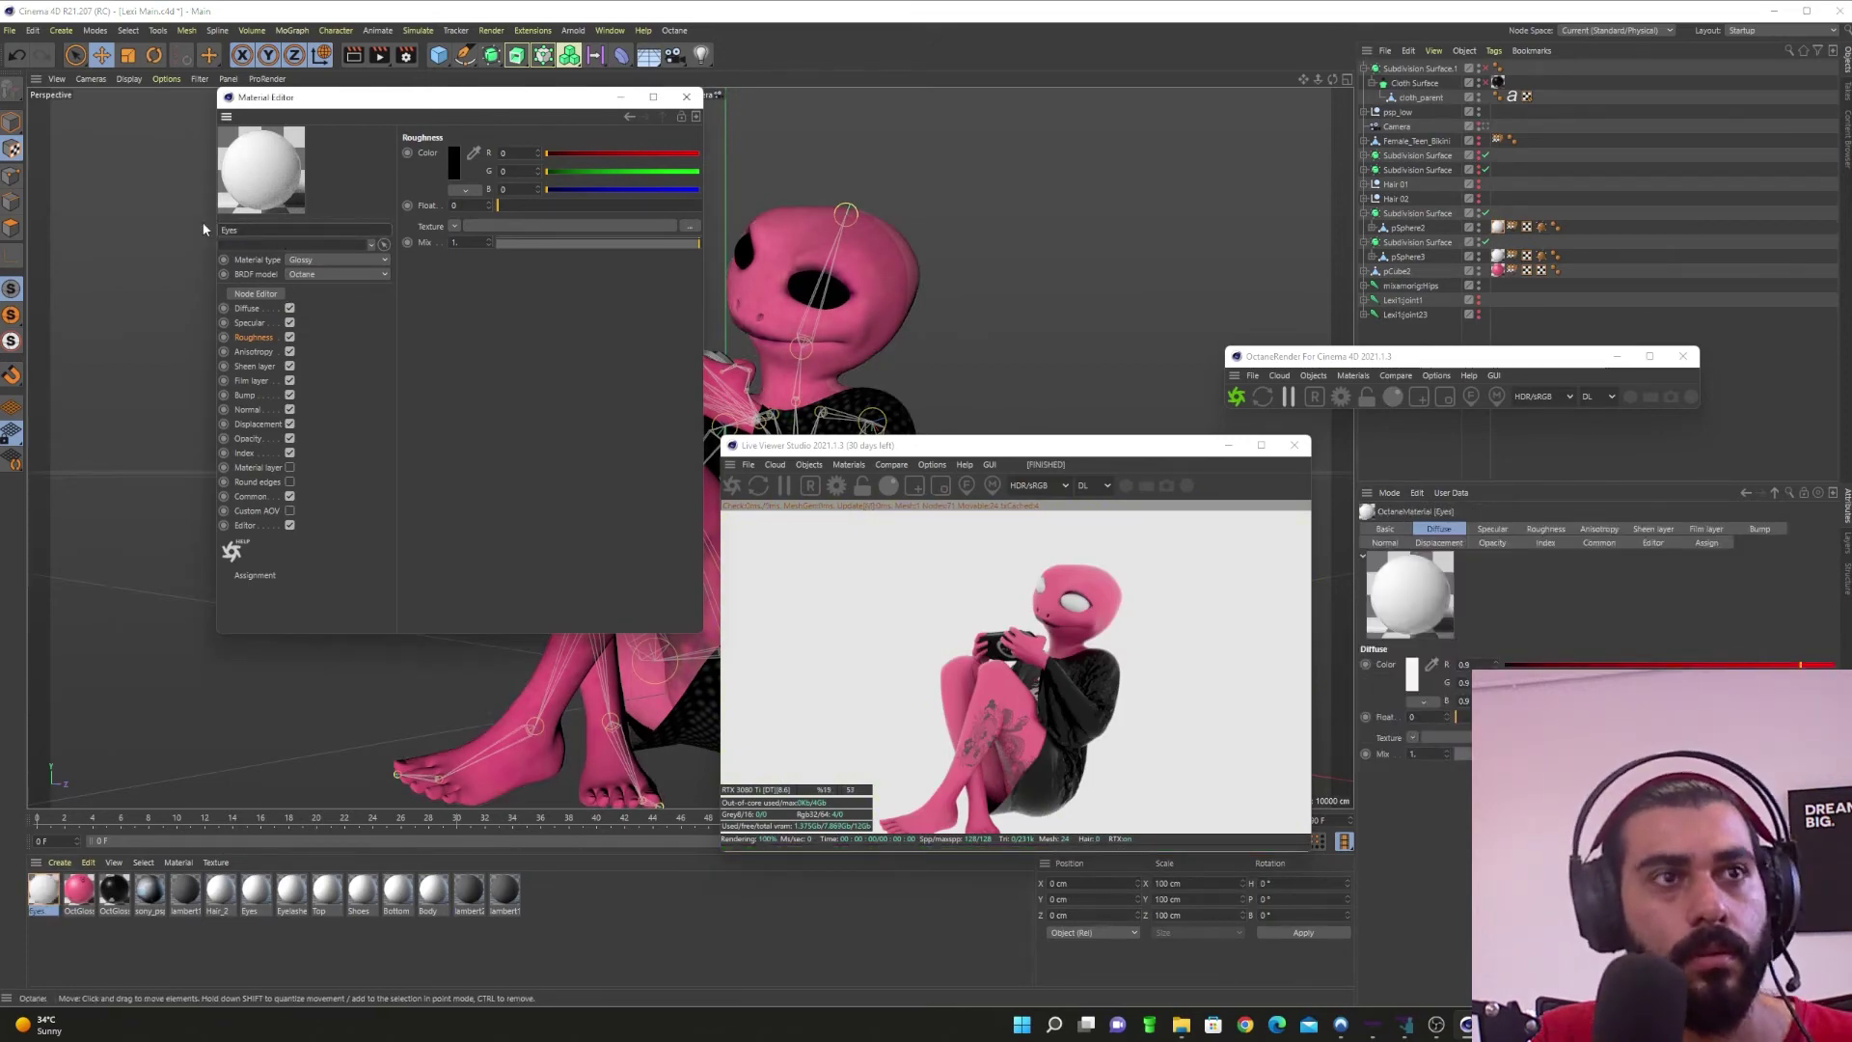
Step: Rename the black OctGlossy1 shirt material as Hoodie
{"action": "left_click", "coordinate": [114, 888]}
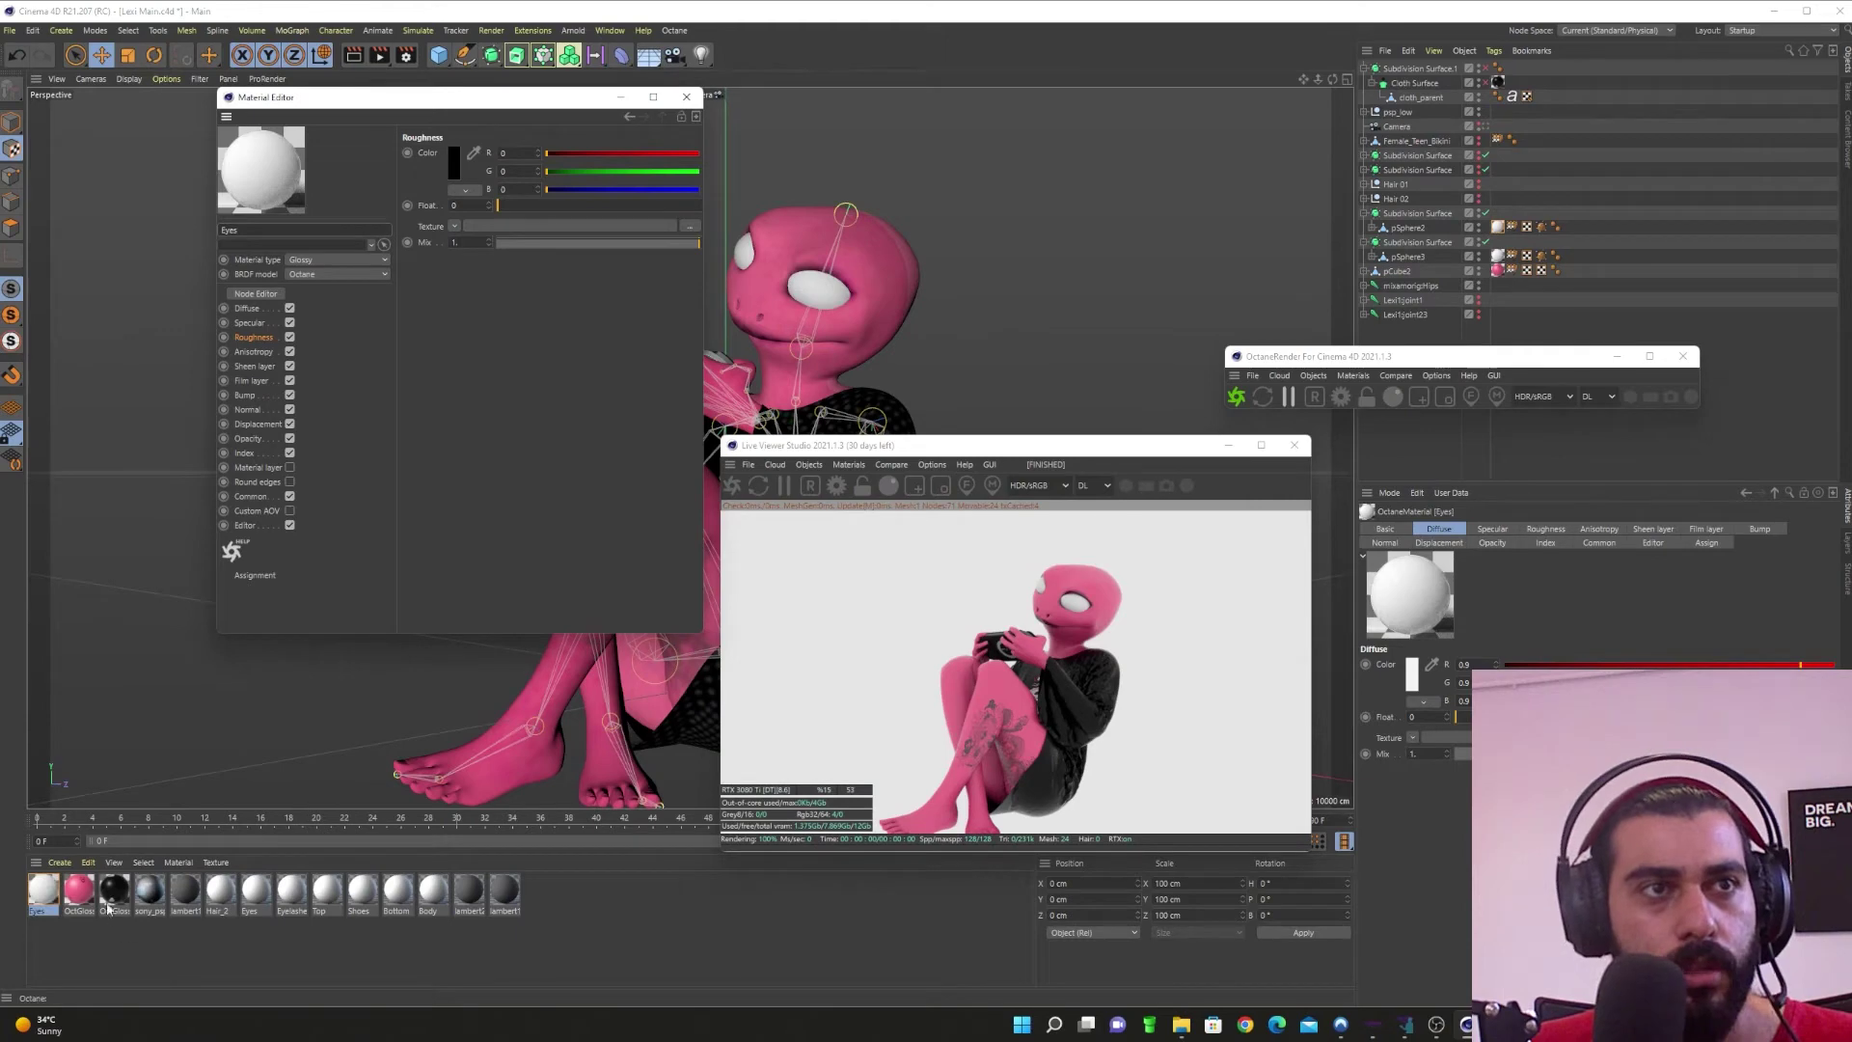
{"action": "double_click", "coordinate": [308, 228]}
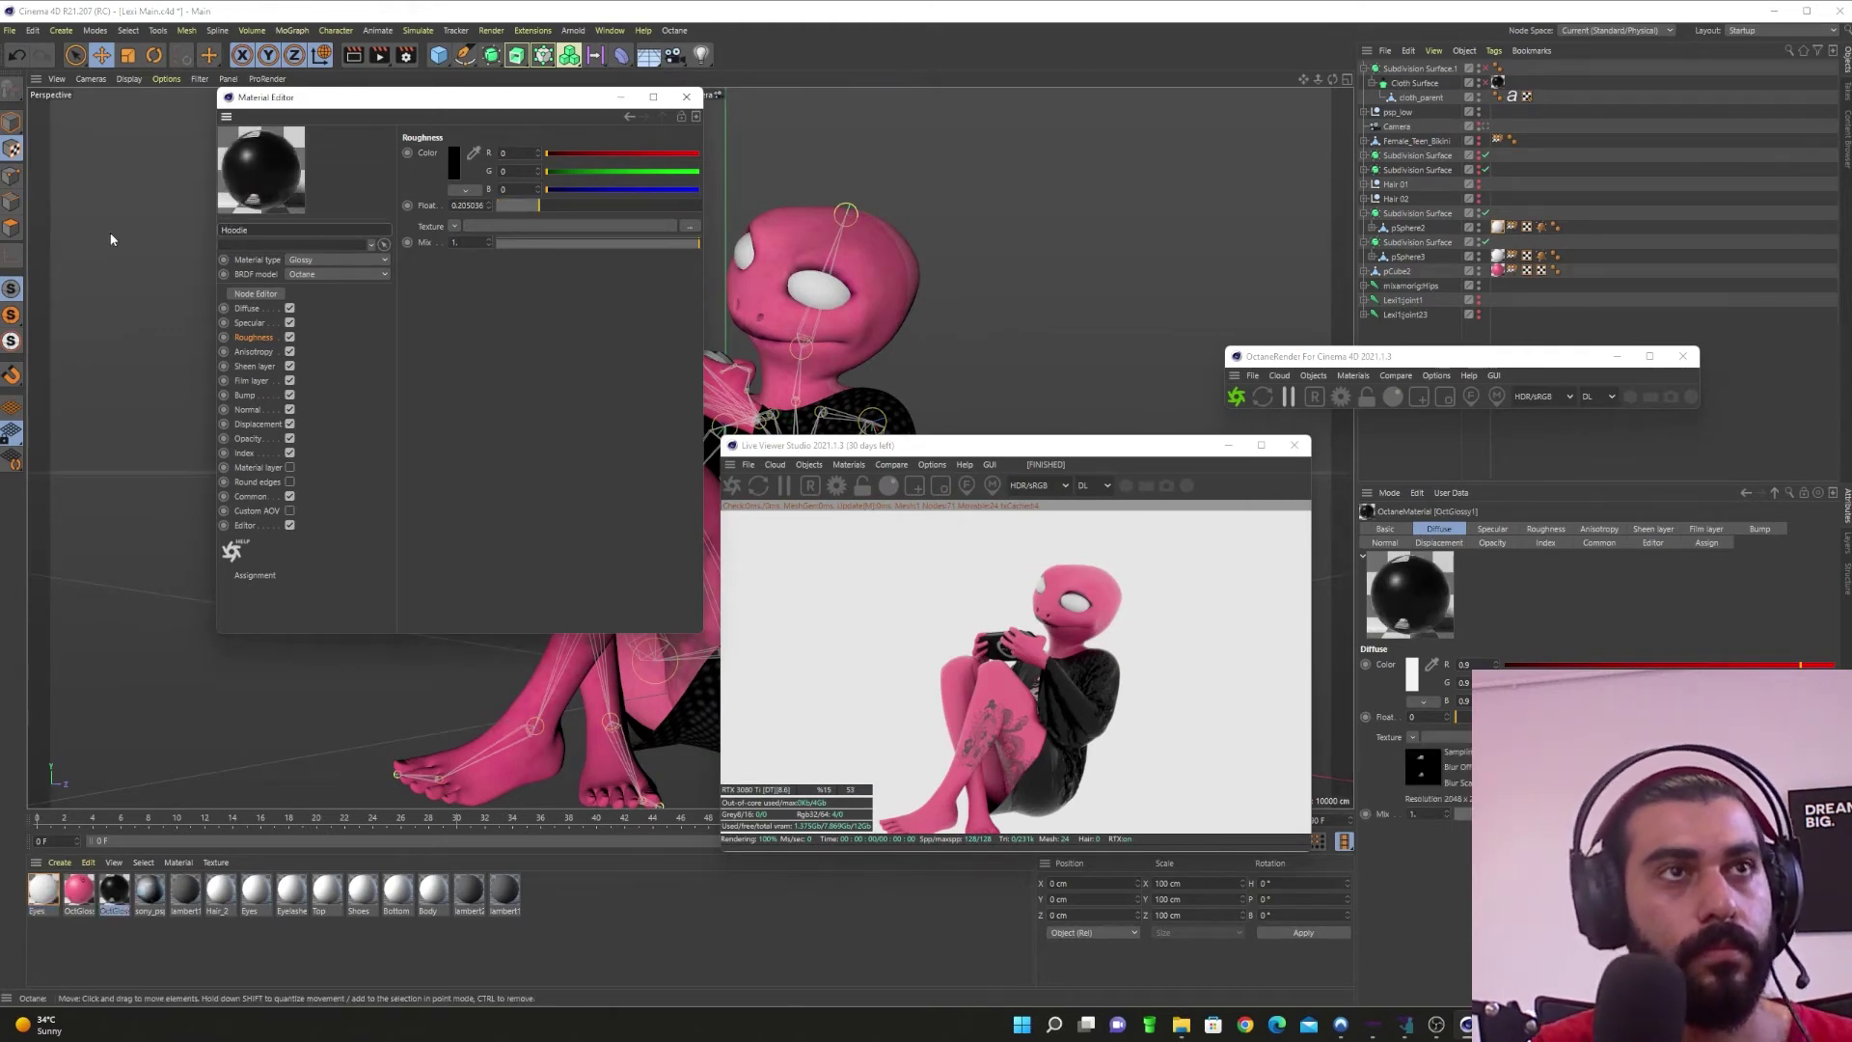
{"action": "type", "text": "Hoodie"}
{"action": "key", "text": "Return"}
Step: Set the diffuse color of the Eyes material to black
{"action": "left_click", "coordinate": [79, 887]}
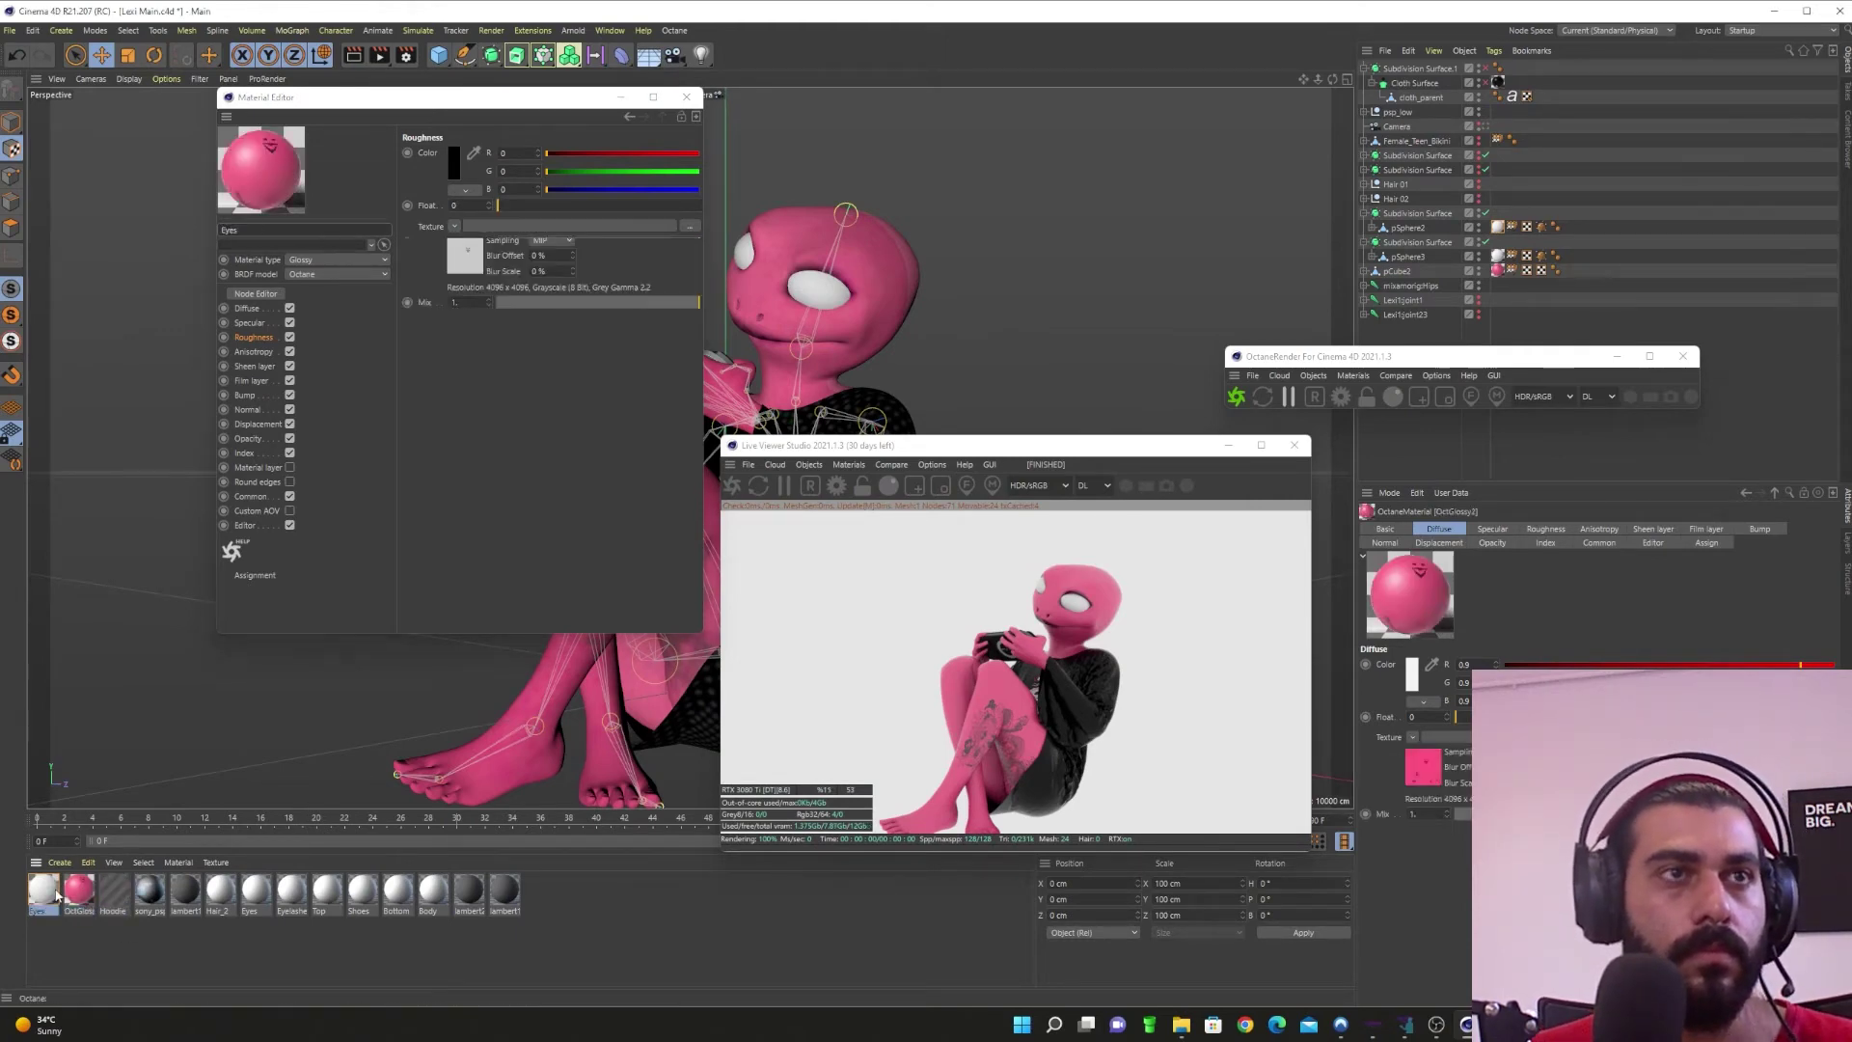
{"action": "left_click", "coordinate": [43, 888]}
{"action": "left_click", "coordinate": [247, 309]}
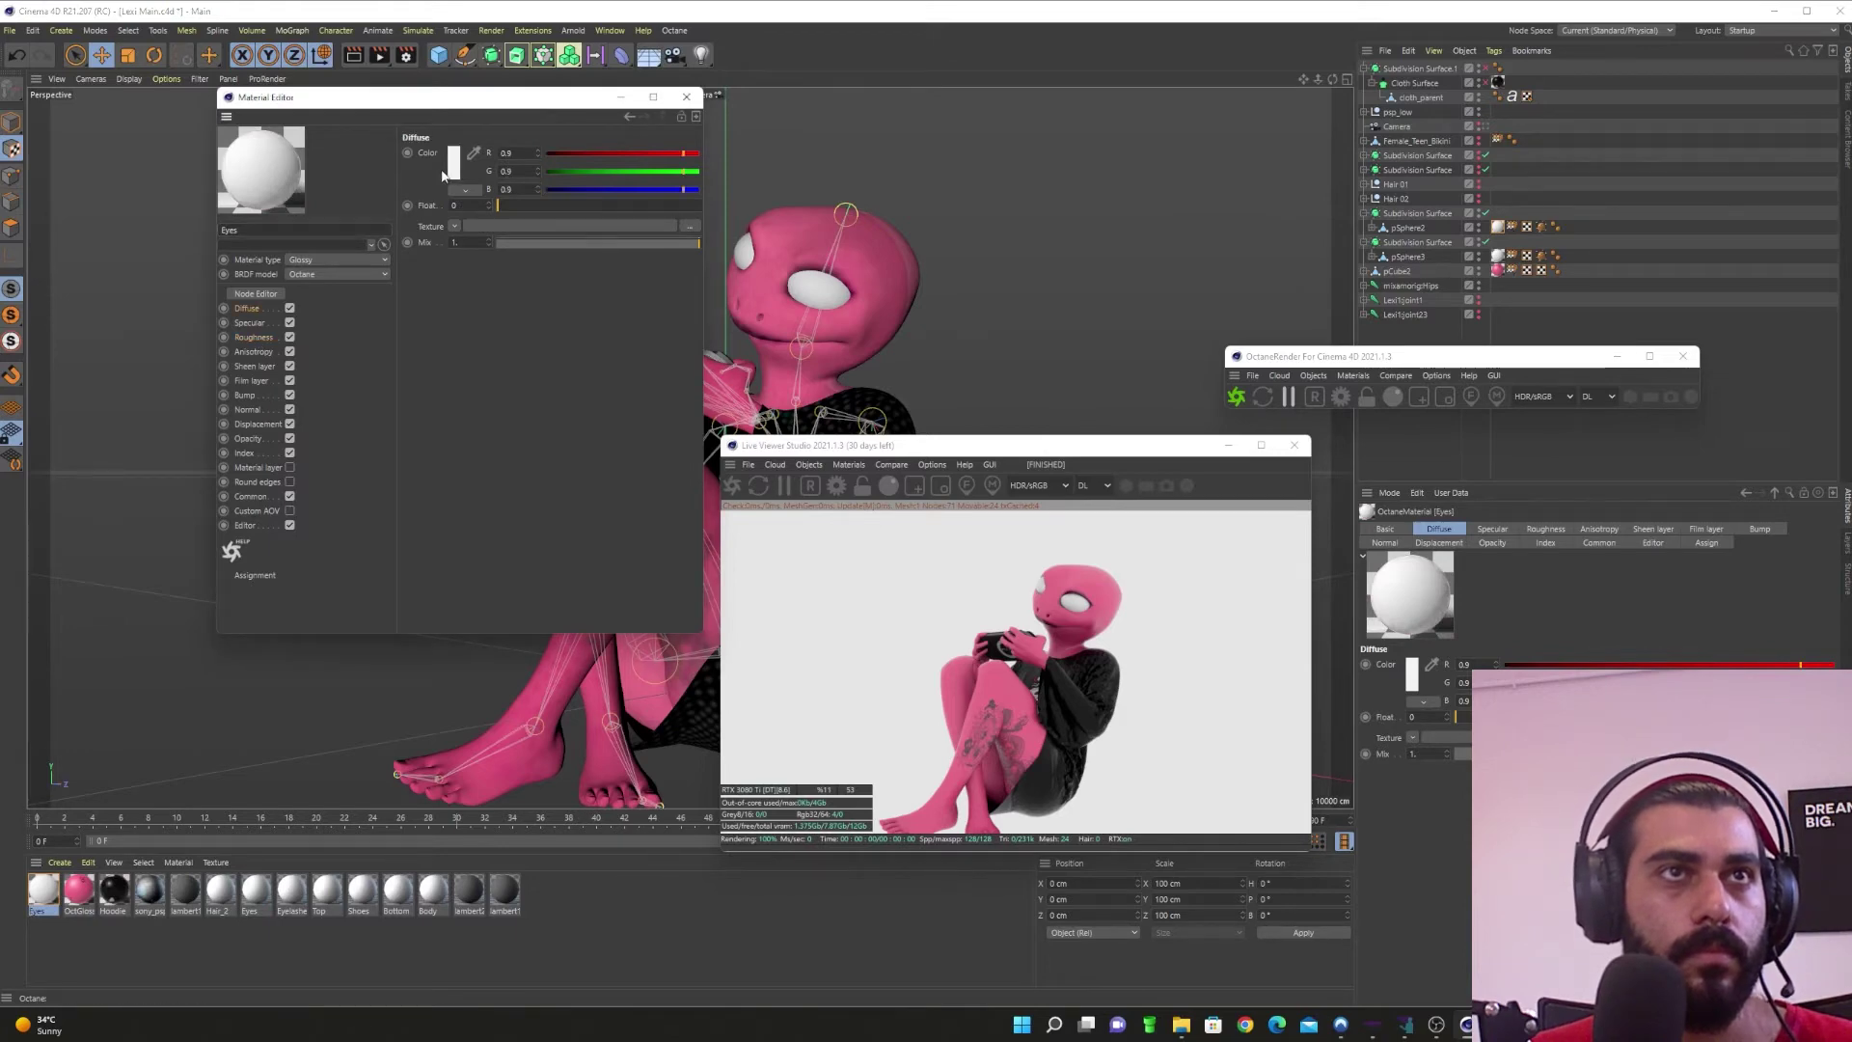
{"action": "left_click", "coordinate": [453, 172]}
{"action": "left_click_drag", "start_coordinate": [454, 195], "coordinate": [363, 196]}
{"action": "left_click", "coordinate": [426, 221]}
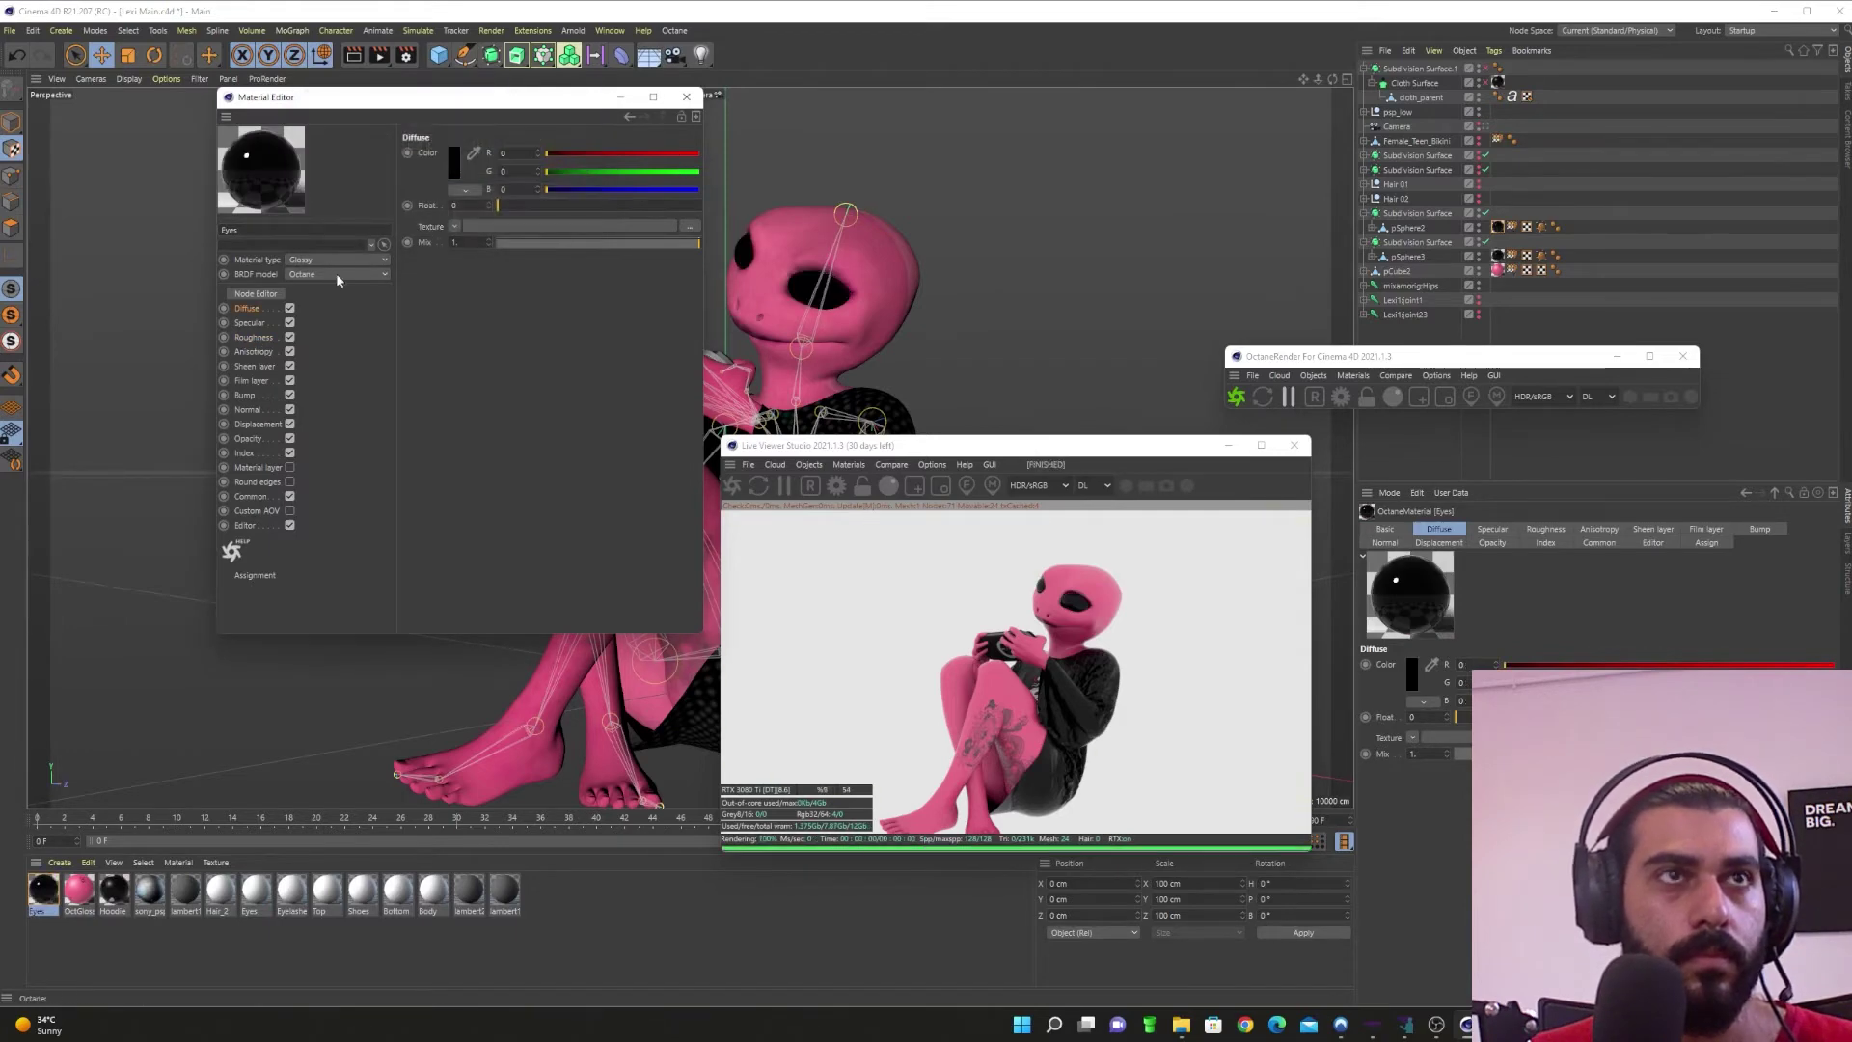
Step: Set the index of the Eyes material to about 1.59 and close the material editor
{"action": "left_click", "coordinate": [245, 452]}
{"action": "left_click_drag", "start_coordinate": [494, 153], "coordinate": [514, 156]}
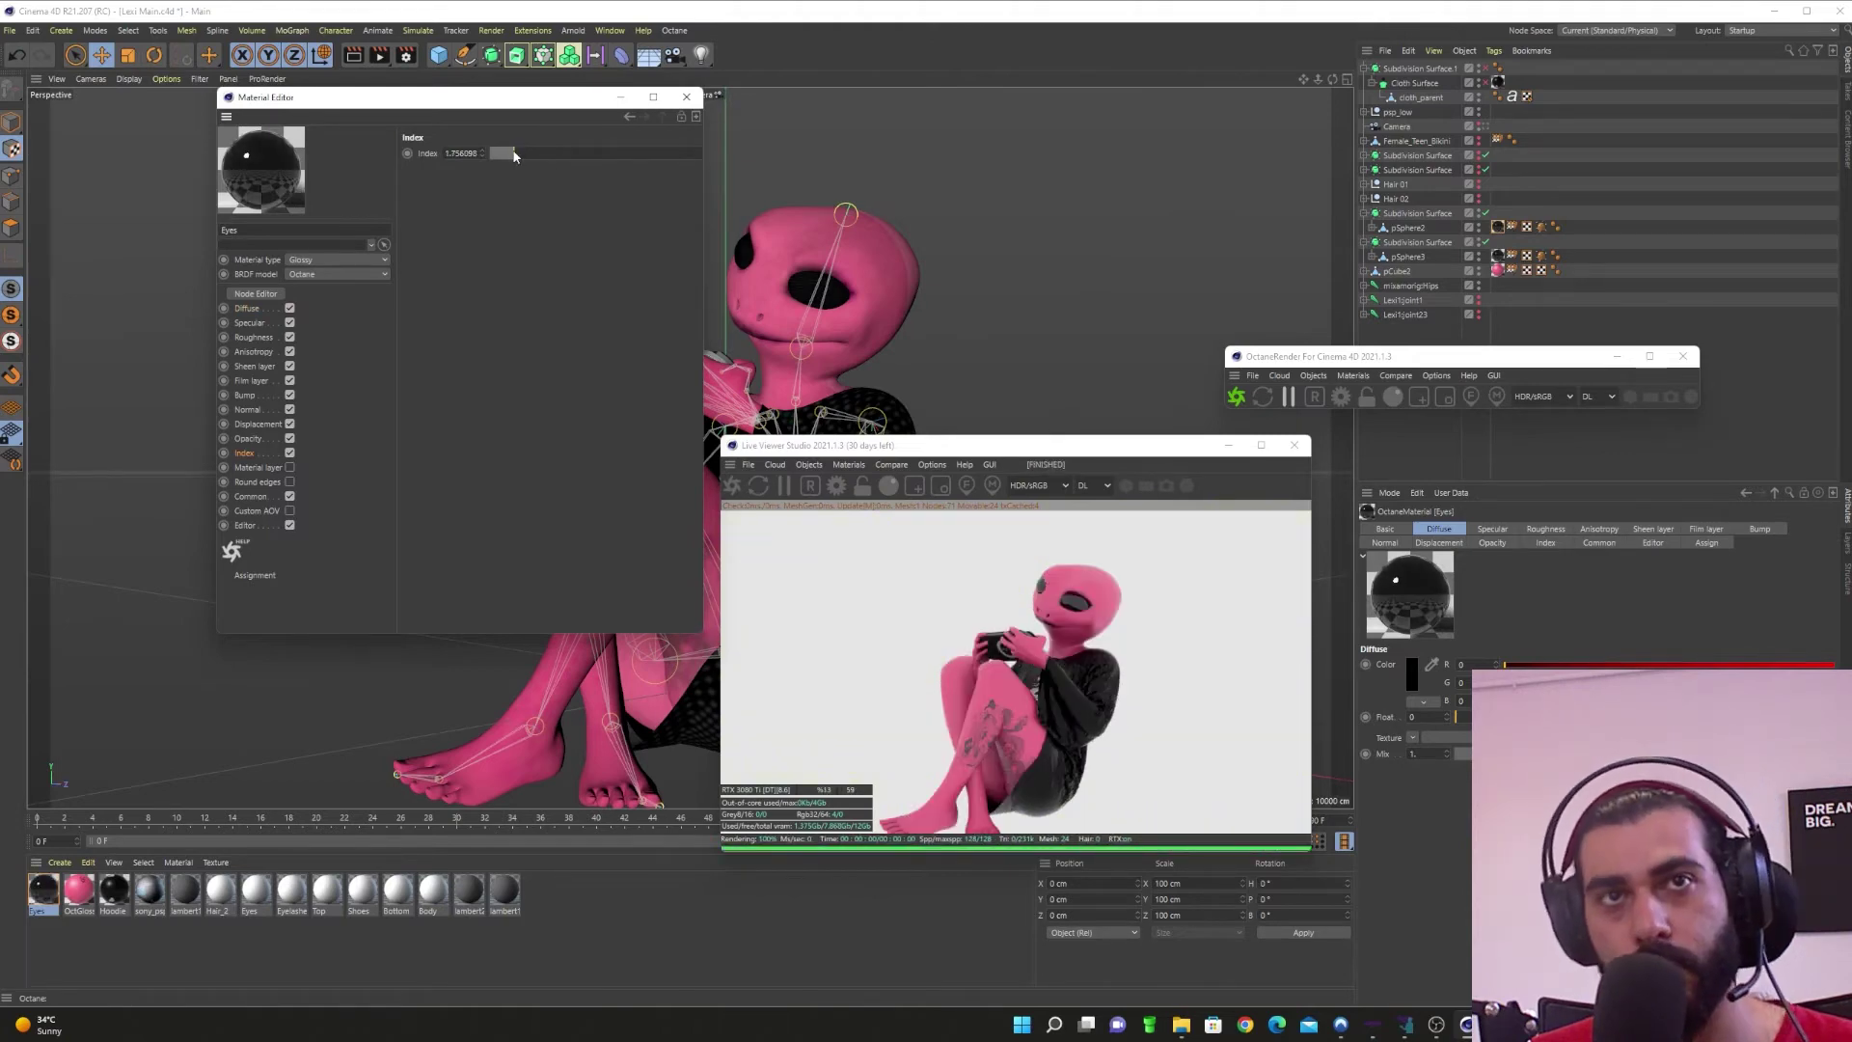
{"action": "left_click_drag", "start_coordinate": [518, 154], "coordinate": [508, 153]}
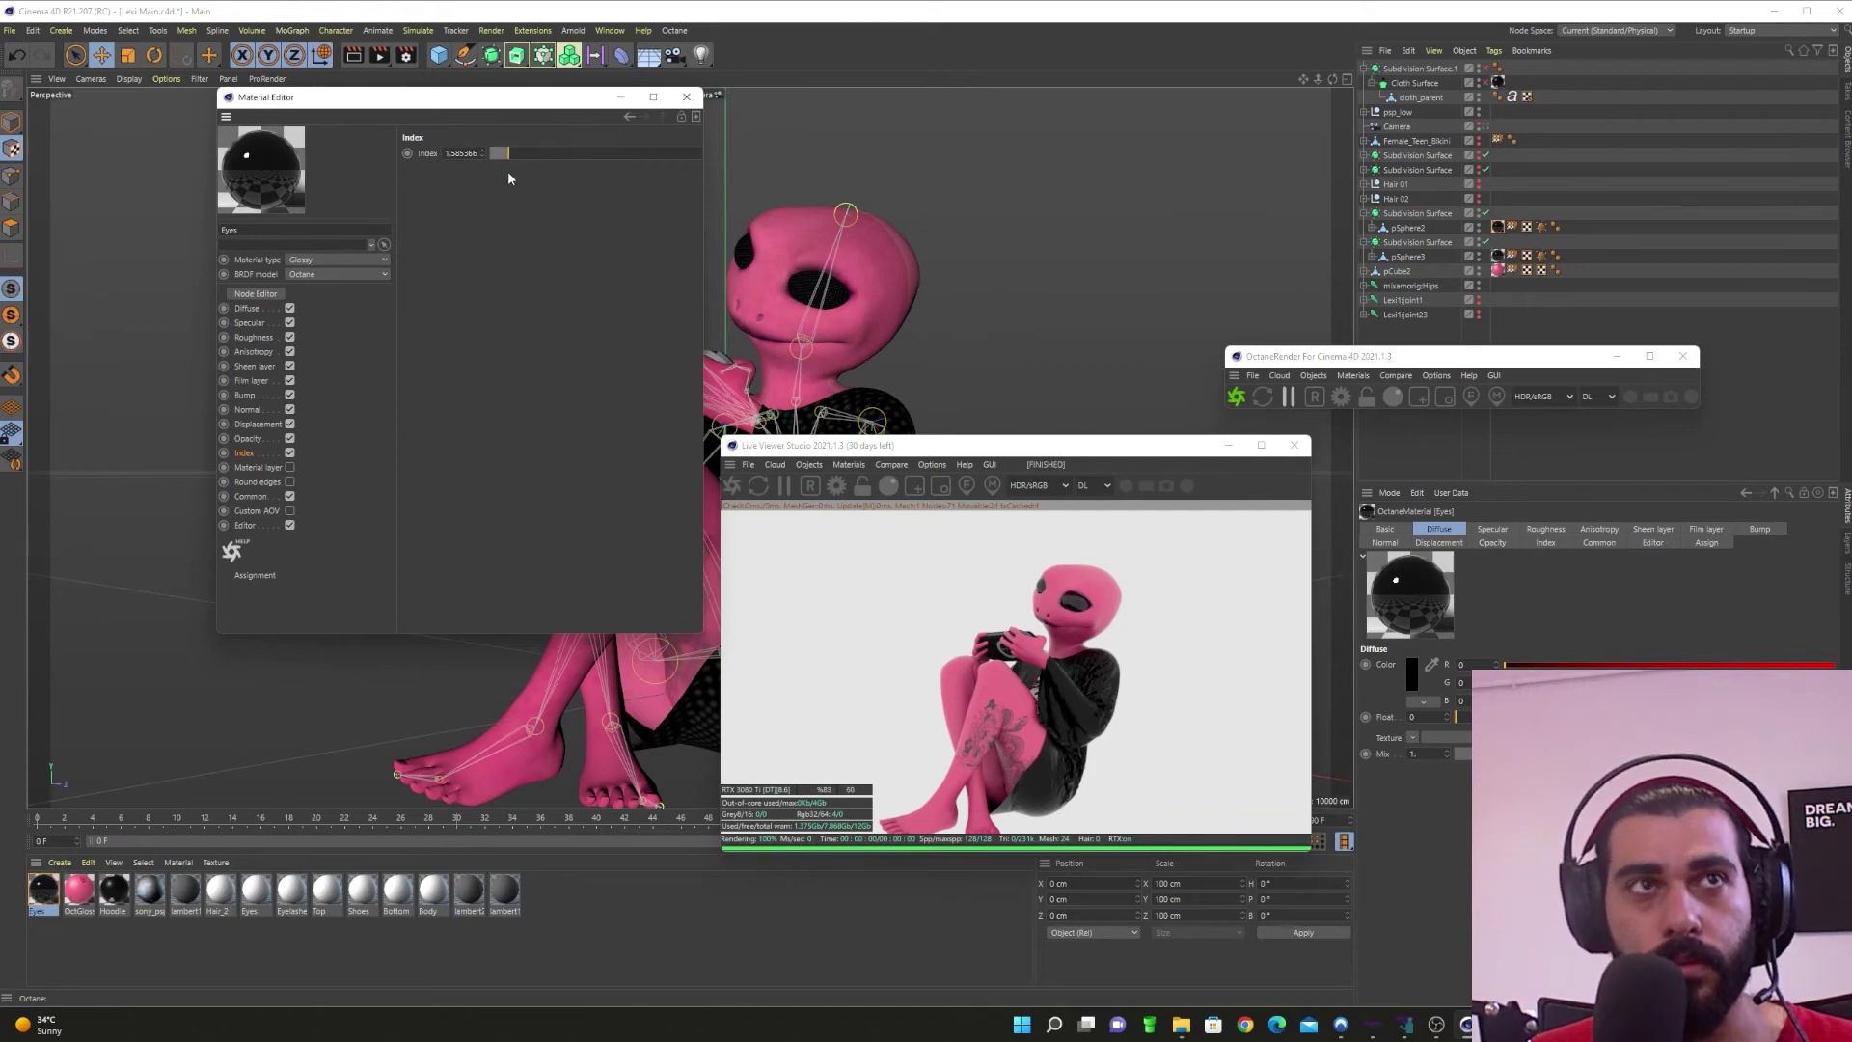
{"action": "left_click", "coordinate": [686, 96]}
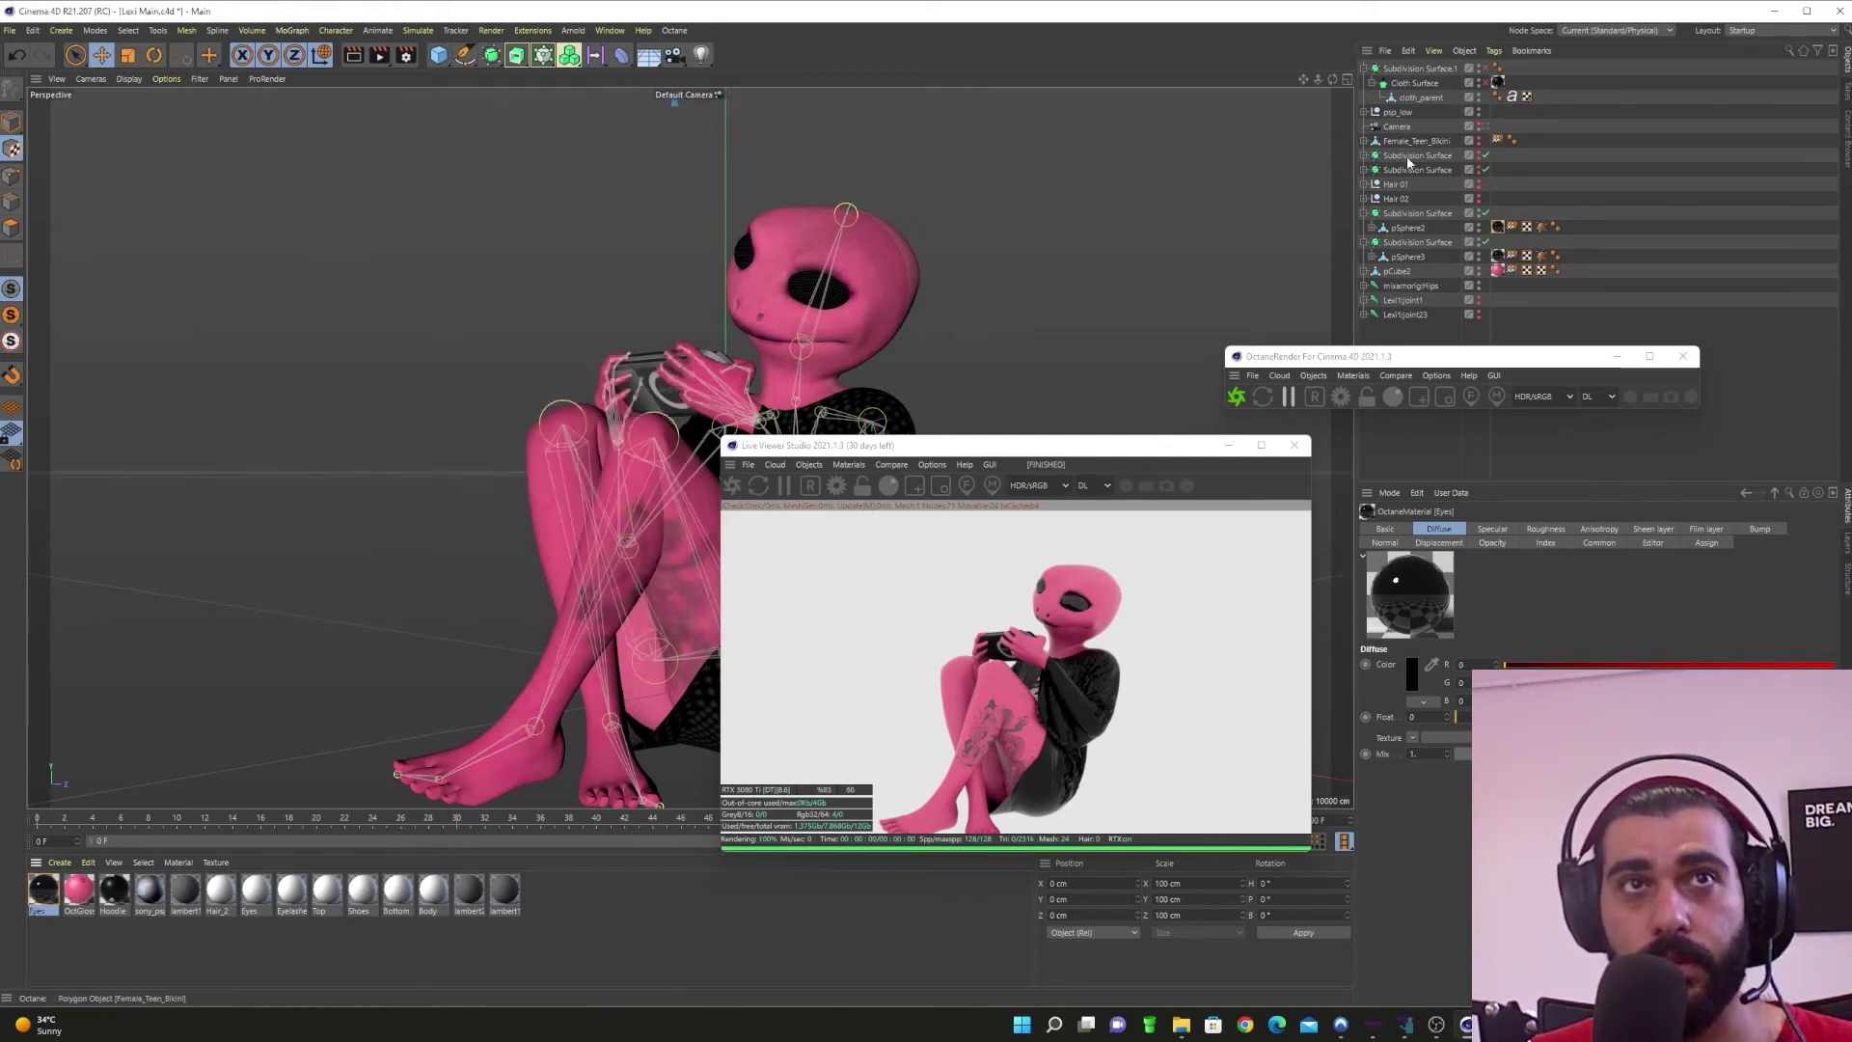
Step: Inspect the glossy black eyes up close in the live render and select the pSphere3 eye
{"action": "scroll", "coordinate": [1038, 302], "scroll_direction": "up", "scroll_amount": 10}
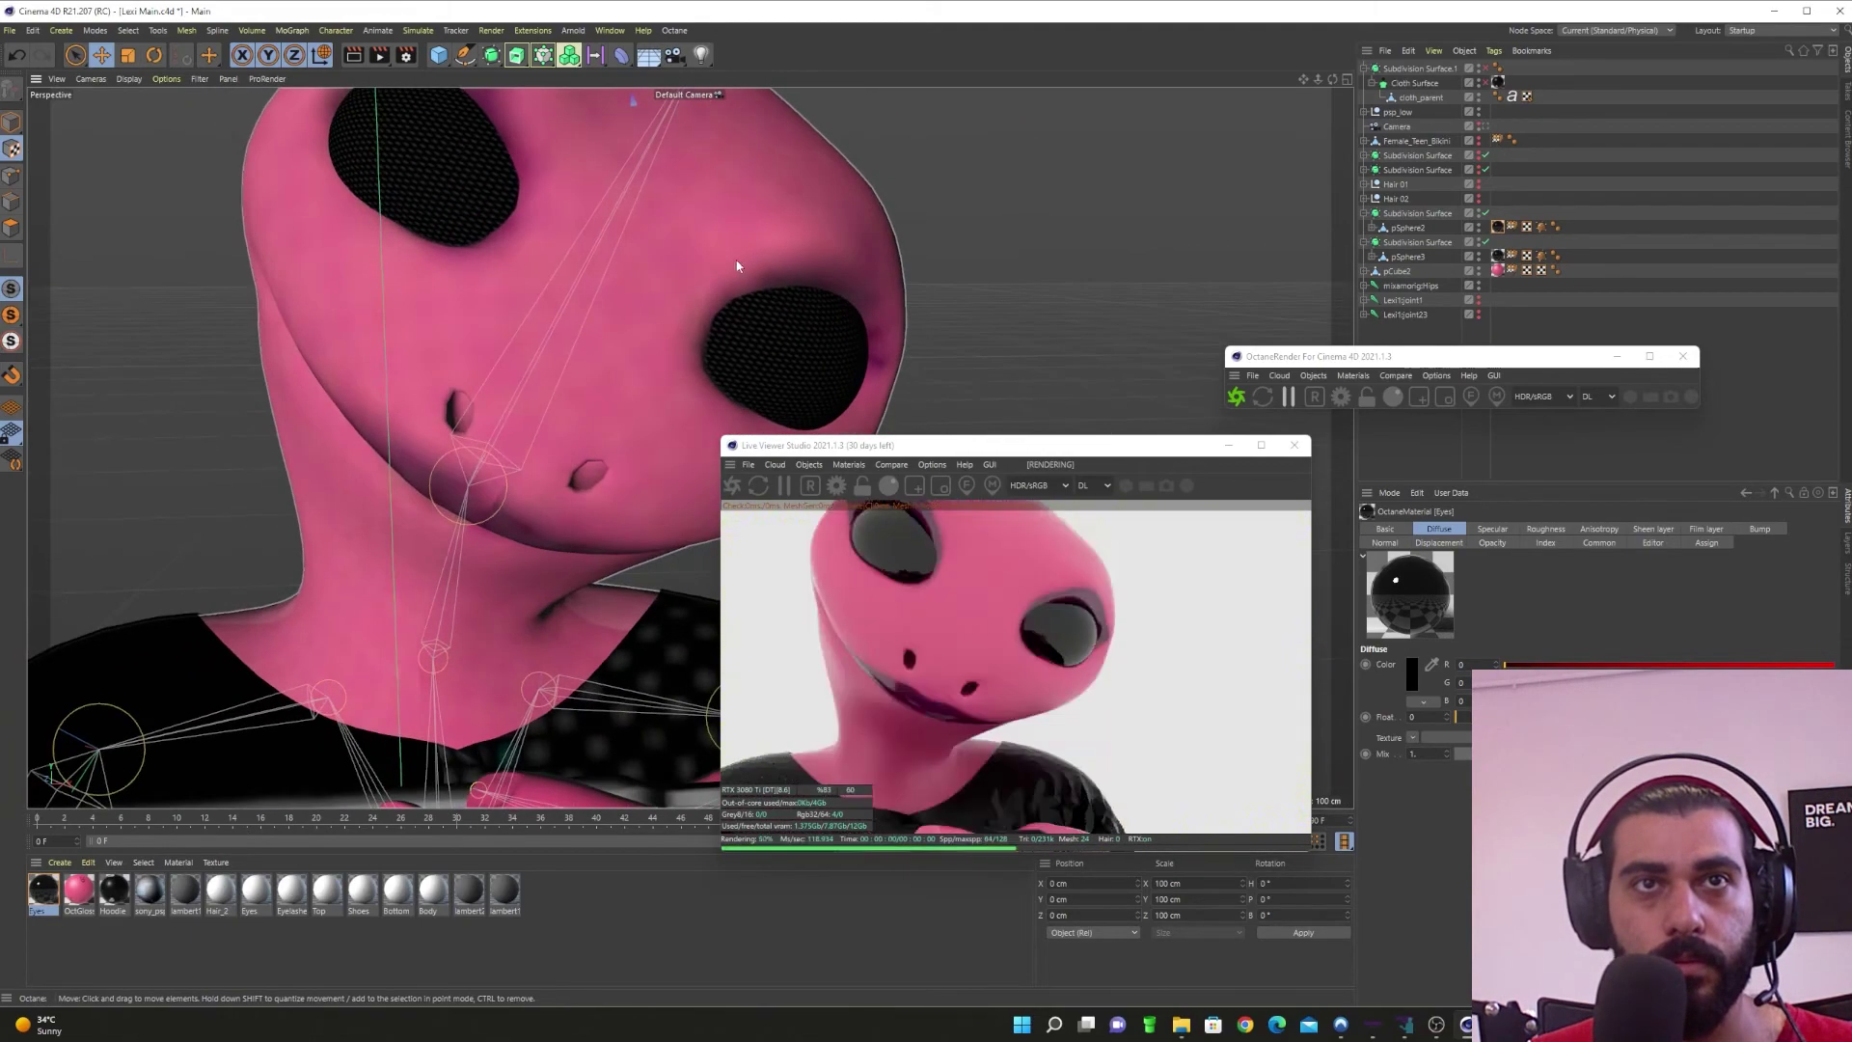
{"action": "left_click_drag", "start_coordinate": [737, 266], "coordinate": [635, 402], "text": "alt"}
{"action": "left_click", "coordinate": [652, 410]}
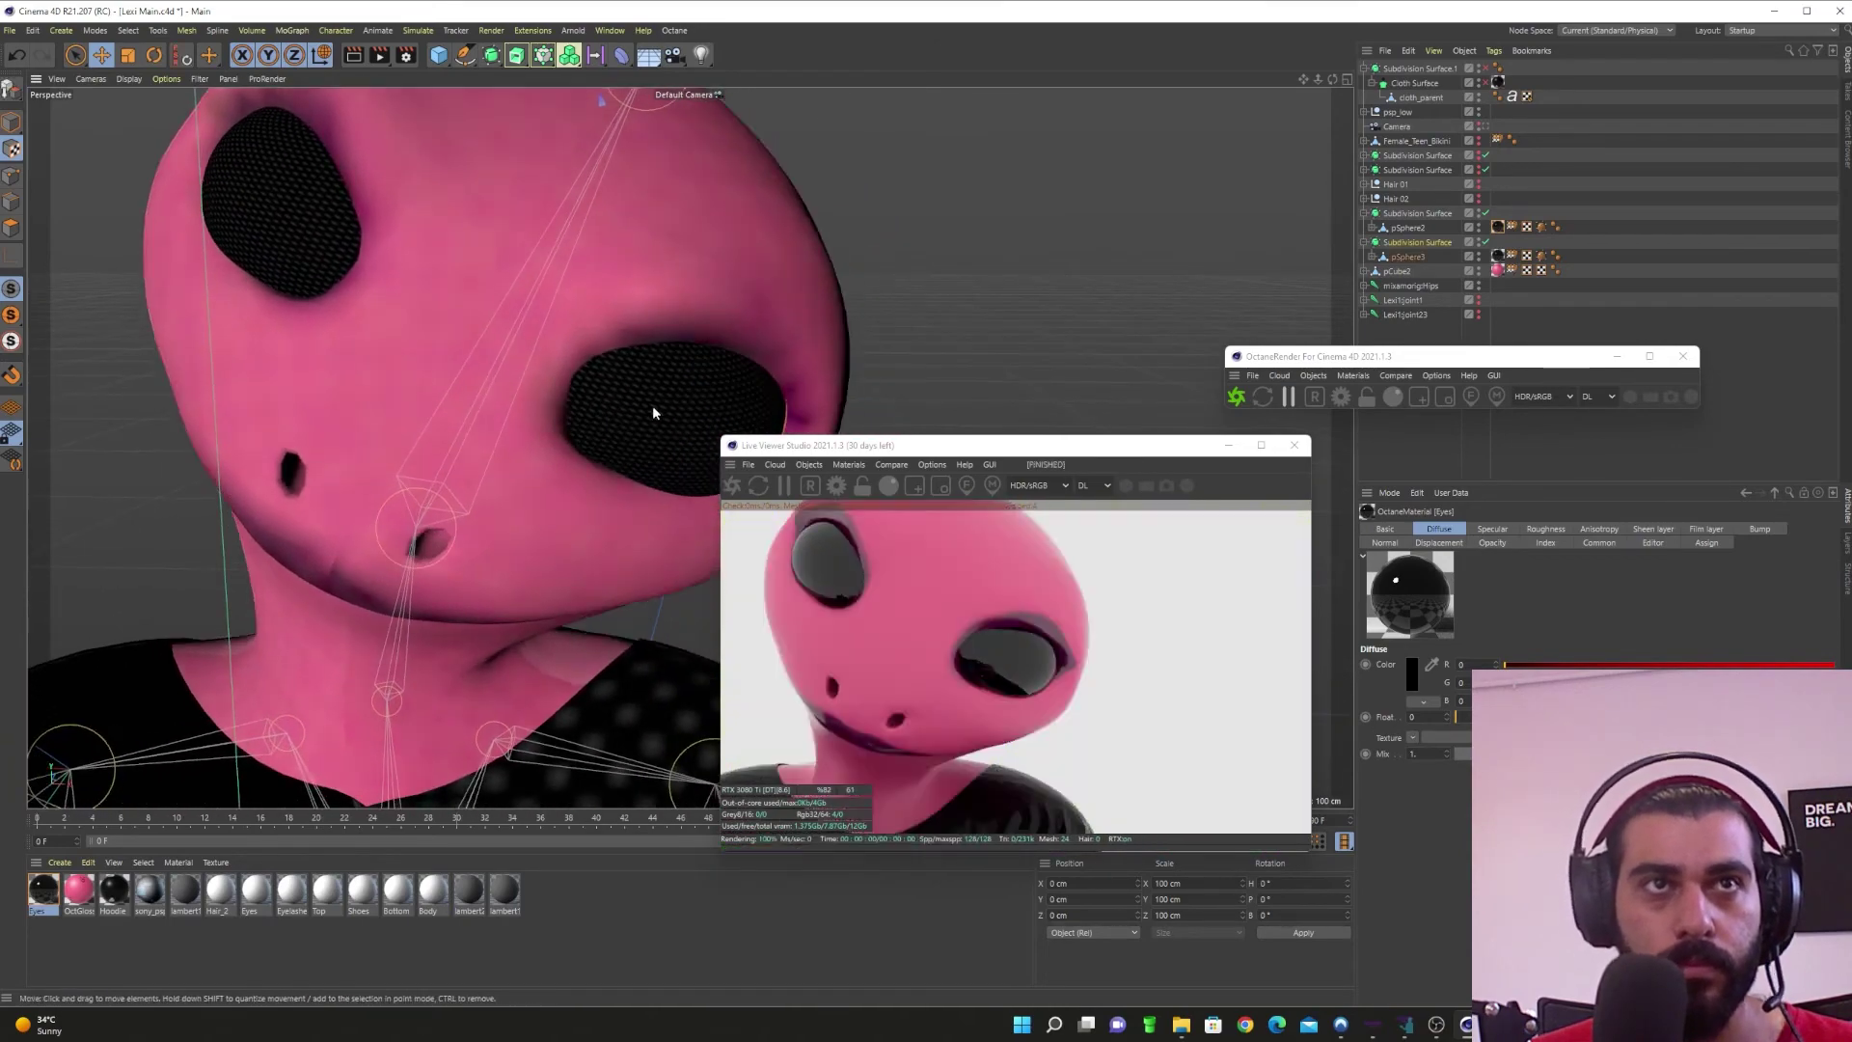
Step: Try to scale the pSphere3 eye down to about 90 percent
{"action": "key", "text": "r"}
{"action": "left_click", "coordinate": [1404, 257]}
{"action": "key", "text": "e"}
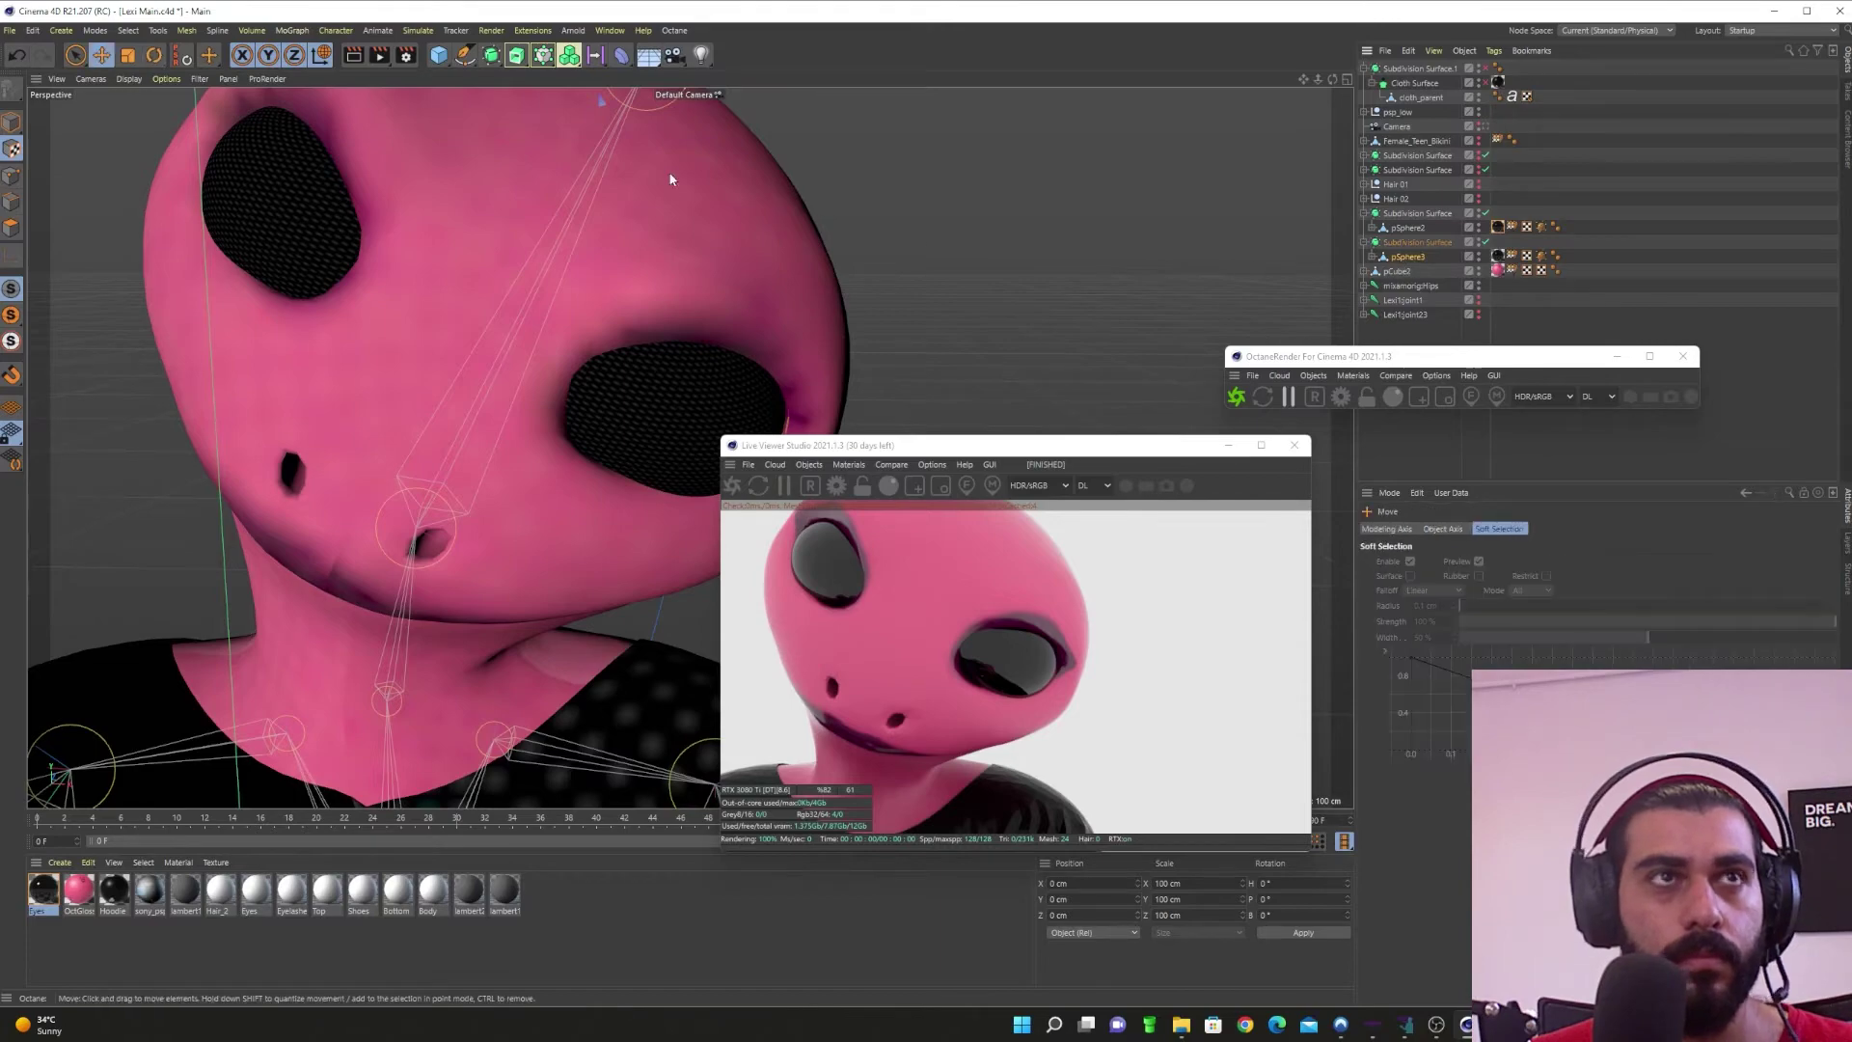
{"action": "key", "text": "t"}
{"action": "left_click_drag", "start_coordinate": [999, 289], "coordinate": [934, 318]}
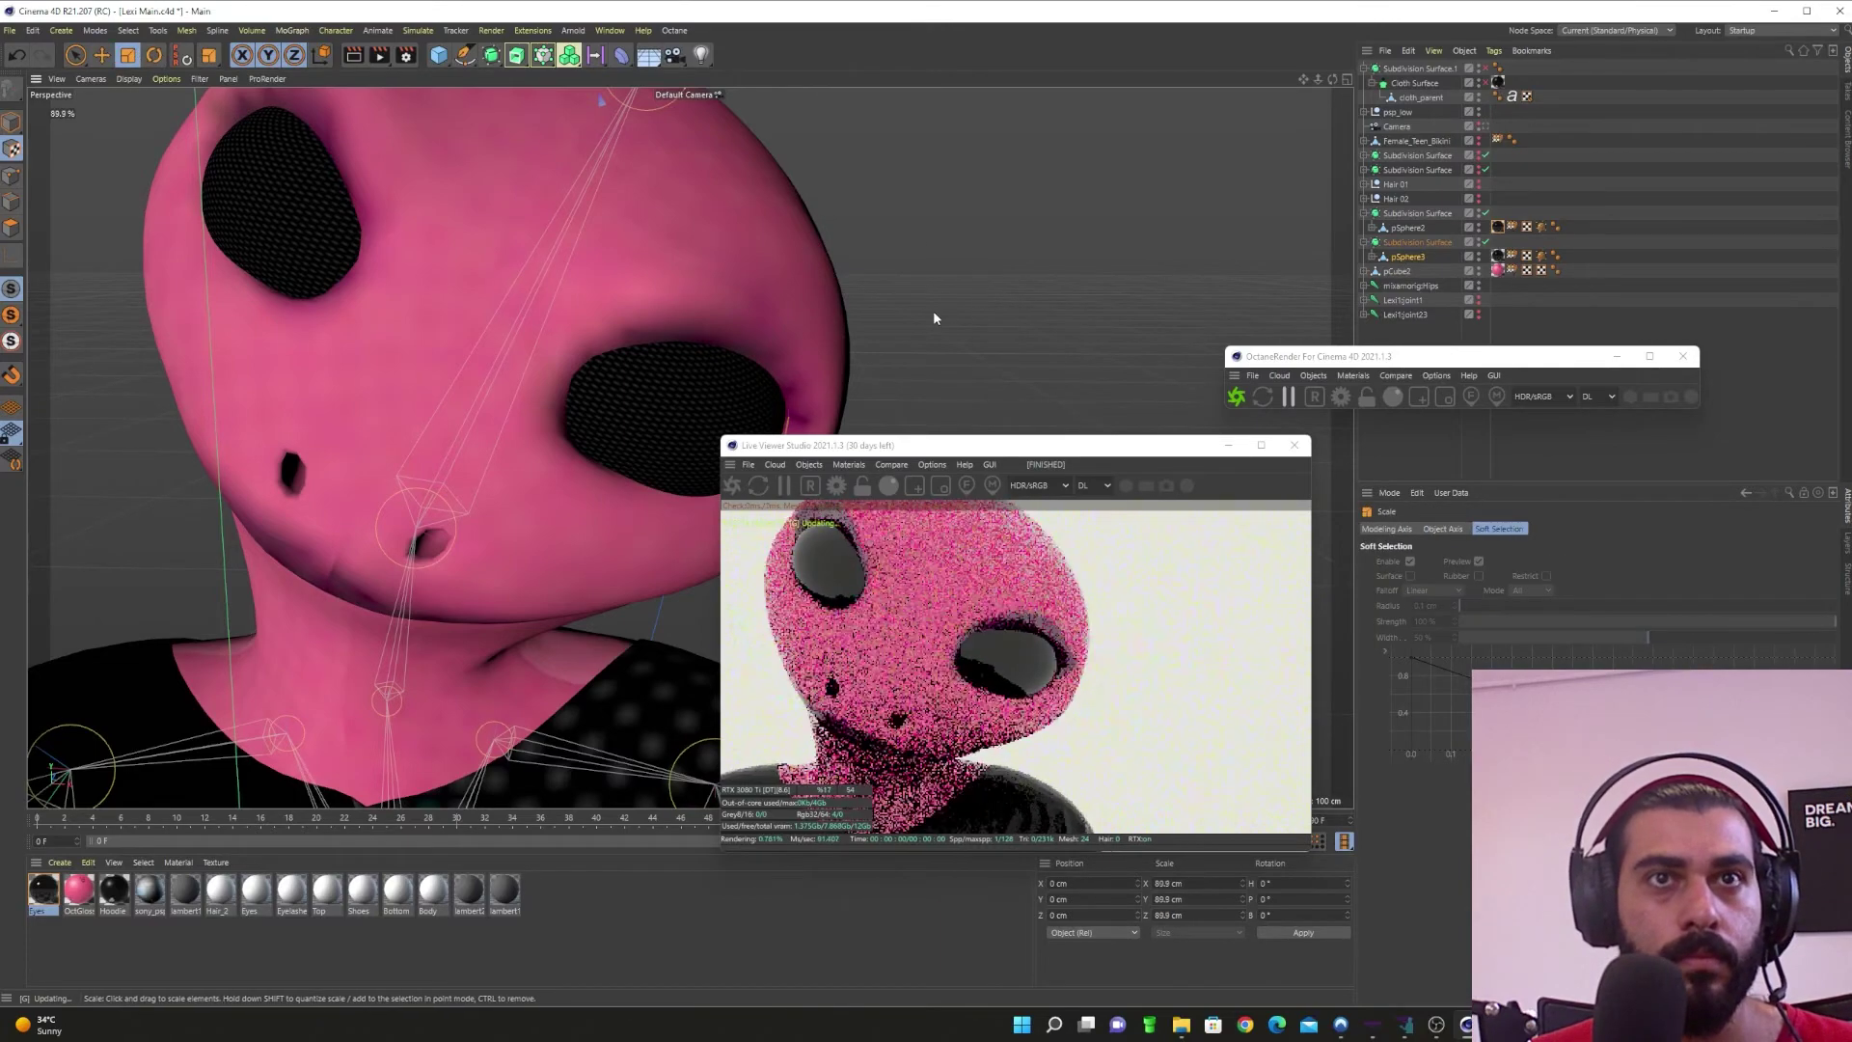
{"action": "key", "text": "ctrl+z"}
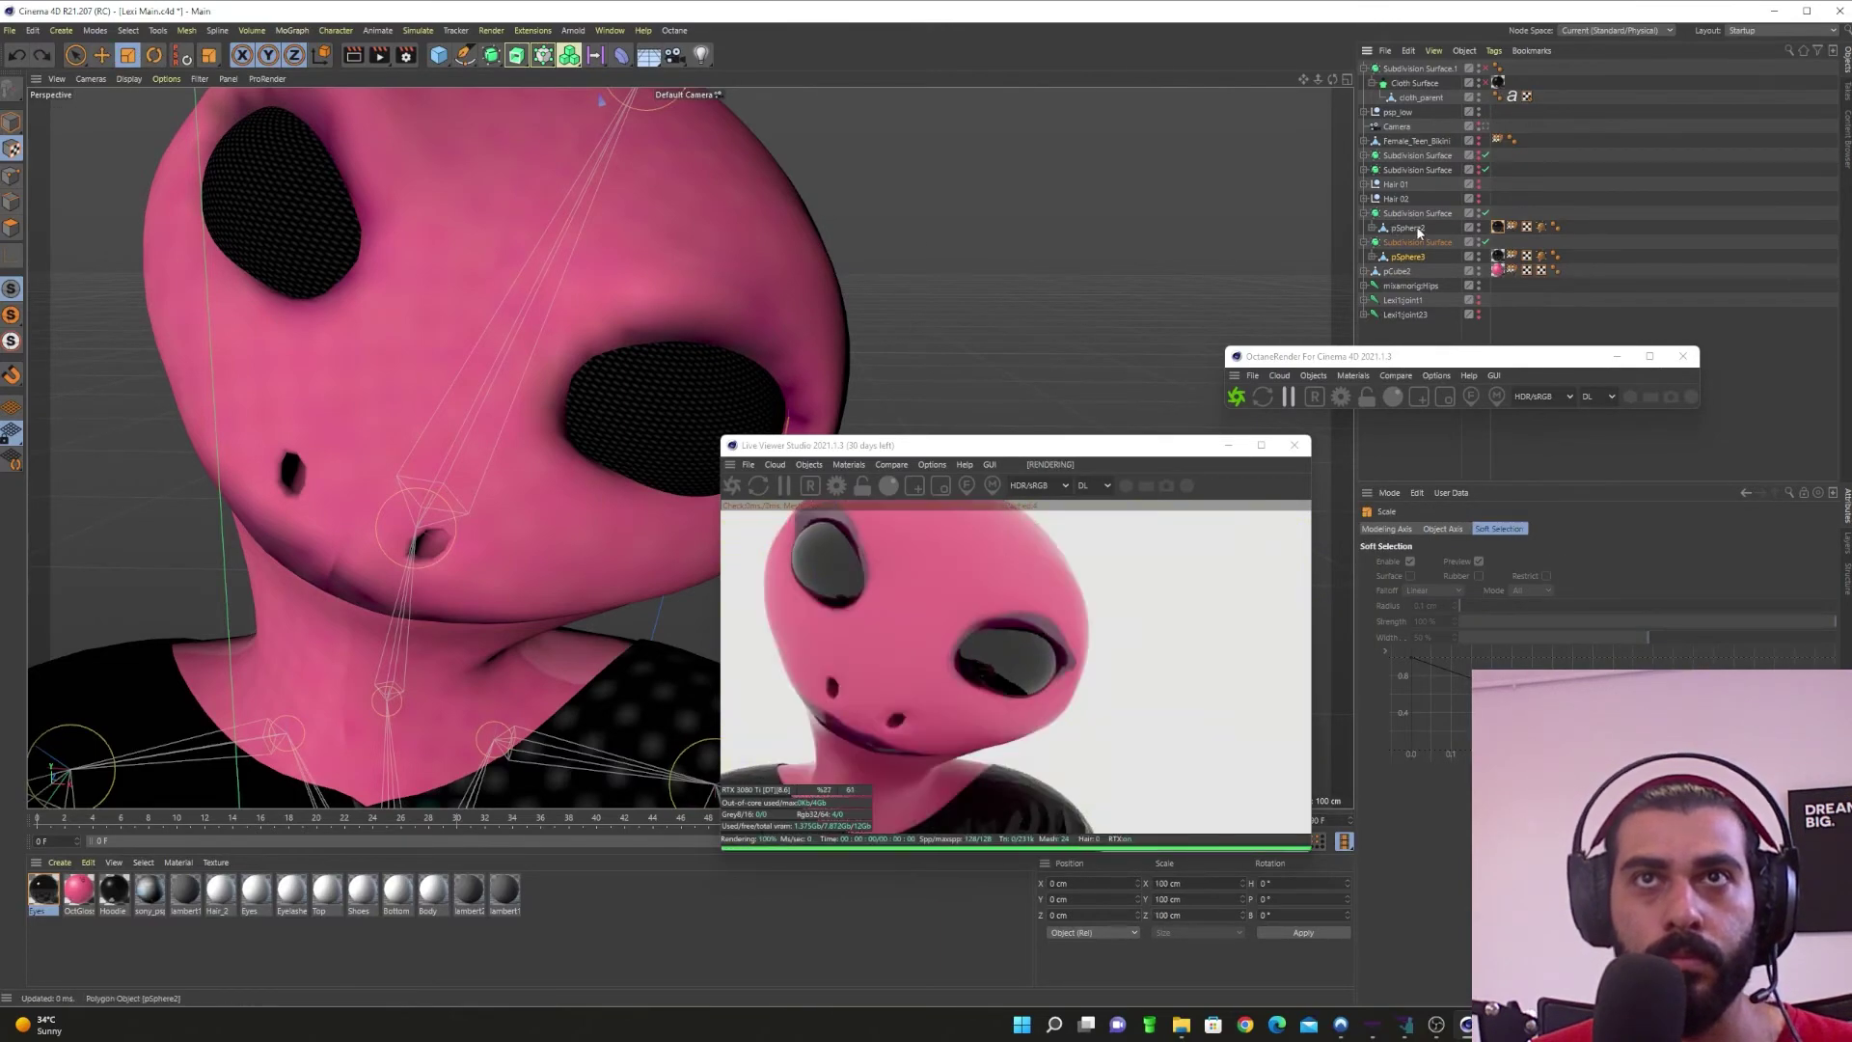
Step: Try to scale the pSphere2 eye down uniformly and change its X scale
{"action": "left_click", "coordinate": [1414, 229]}
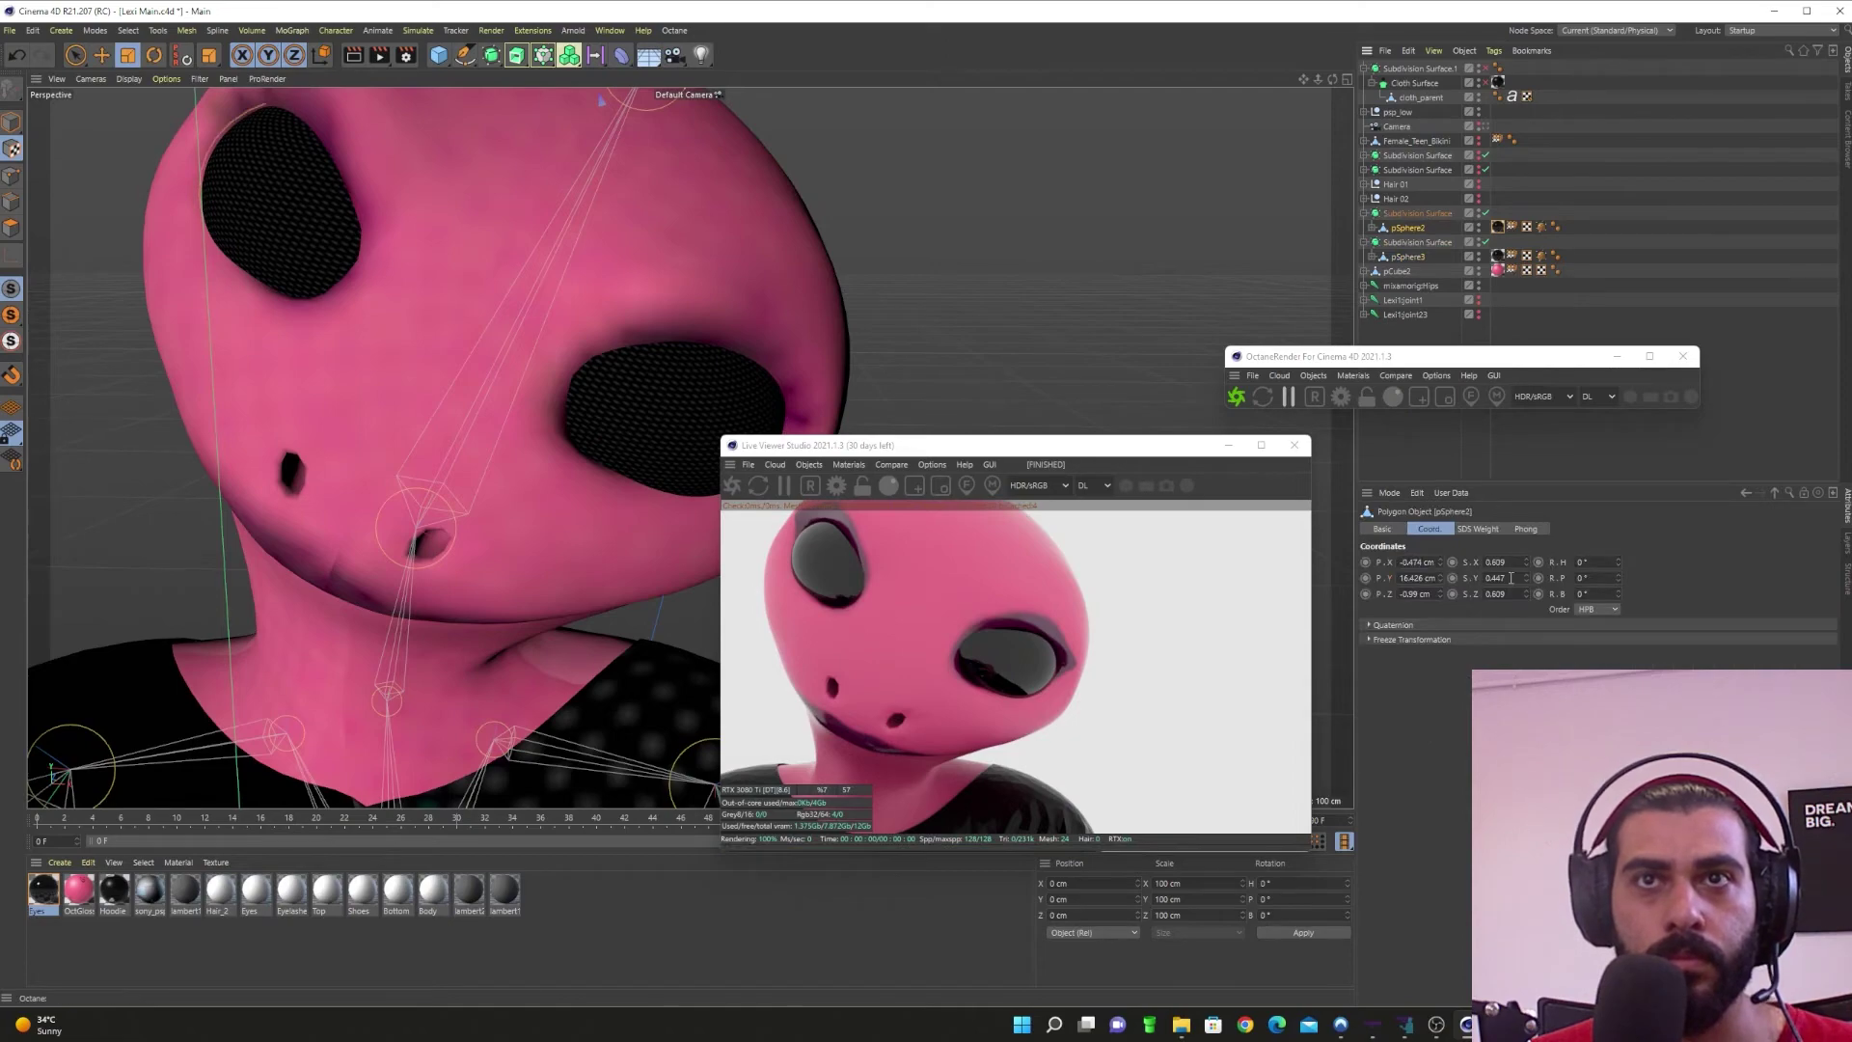
{"action": "left_click_drag", "start_coordinate": [1017, 330], "coordinate": [939, 338]}
{"action": "key", "text": "ctrl+z"}
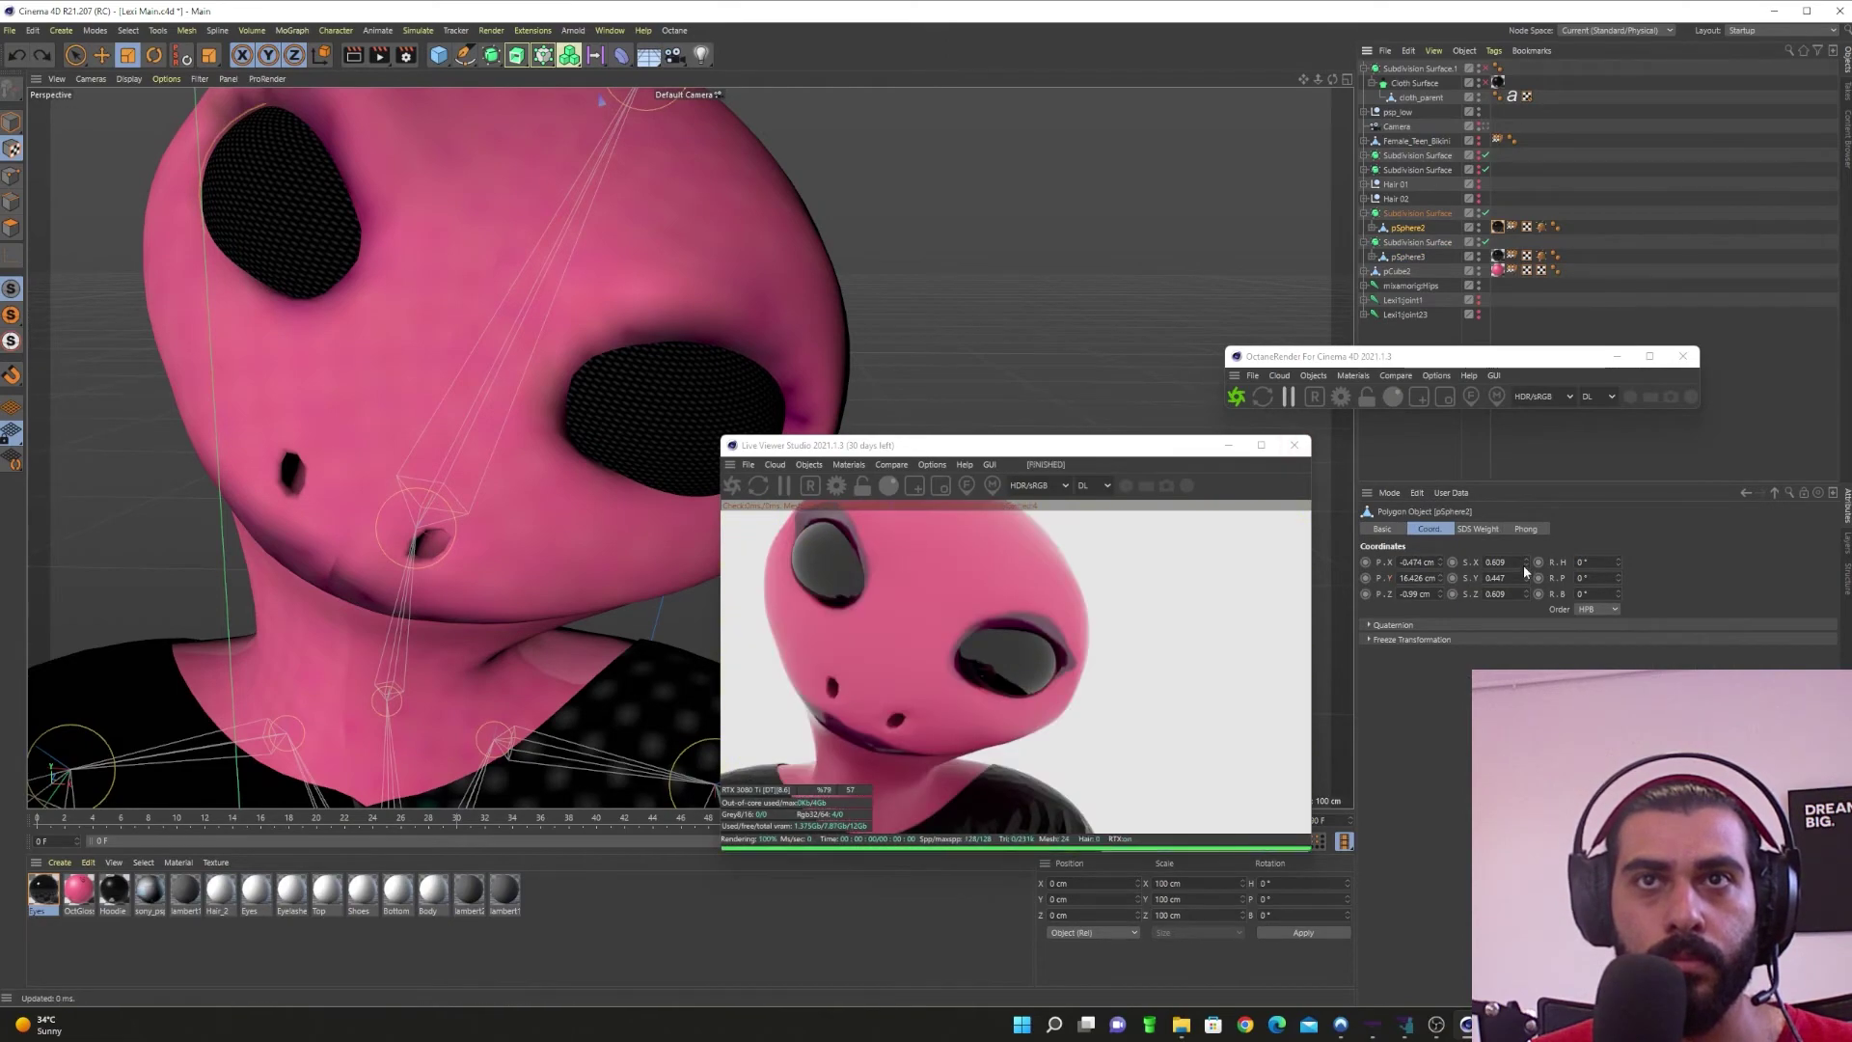
{"action": "left_click_drag", "start_coordinate": [1525, 569], "coordinate": [1528, 567]}
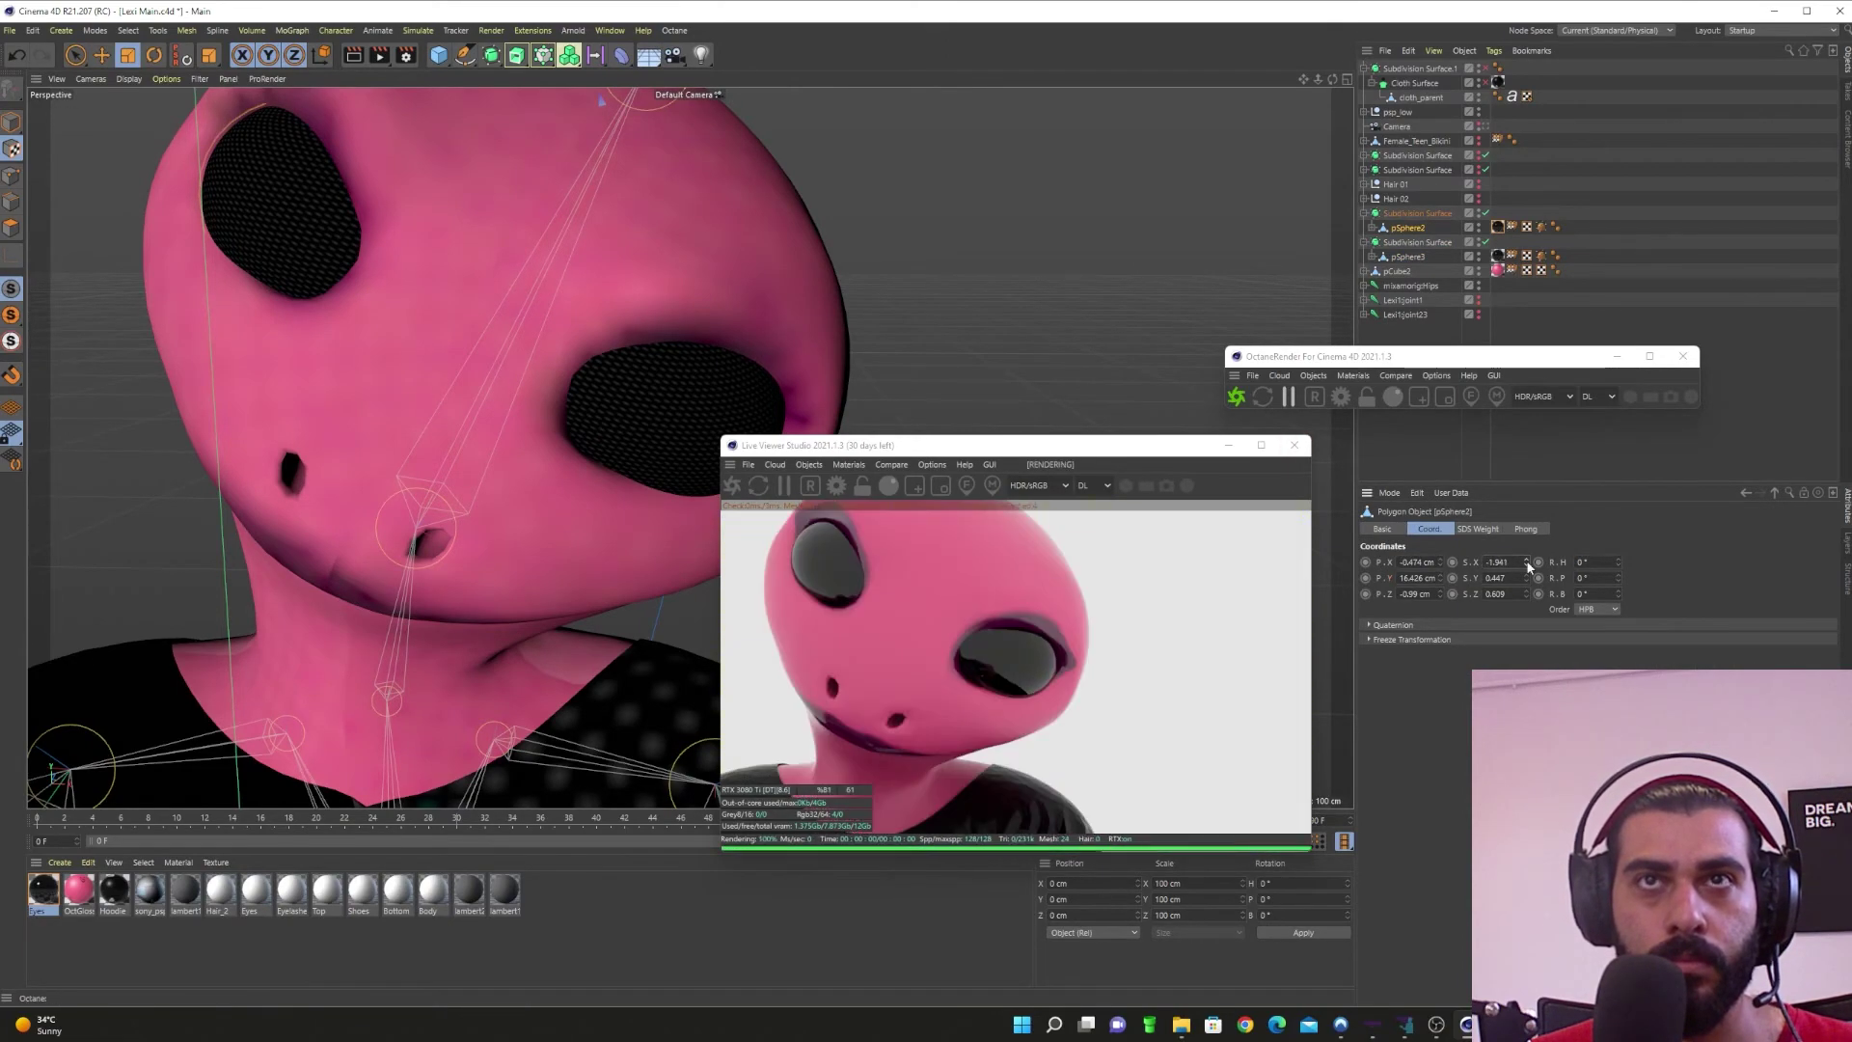
{"action": "key", "text": "ctrl+z"}
Step: Switch to Model mode for editing the eye objects as a whole
{"action": "scroll", "coordinate": [558, 322], "scroll_direction": "down", "scroll_amount": 5}
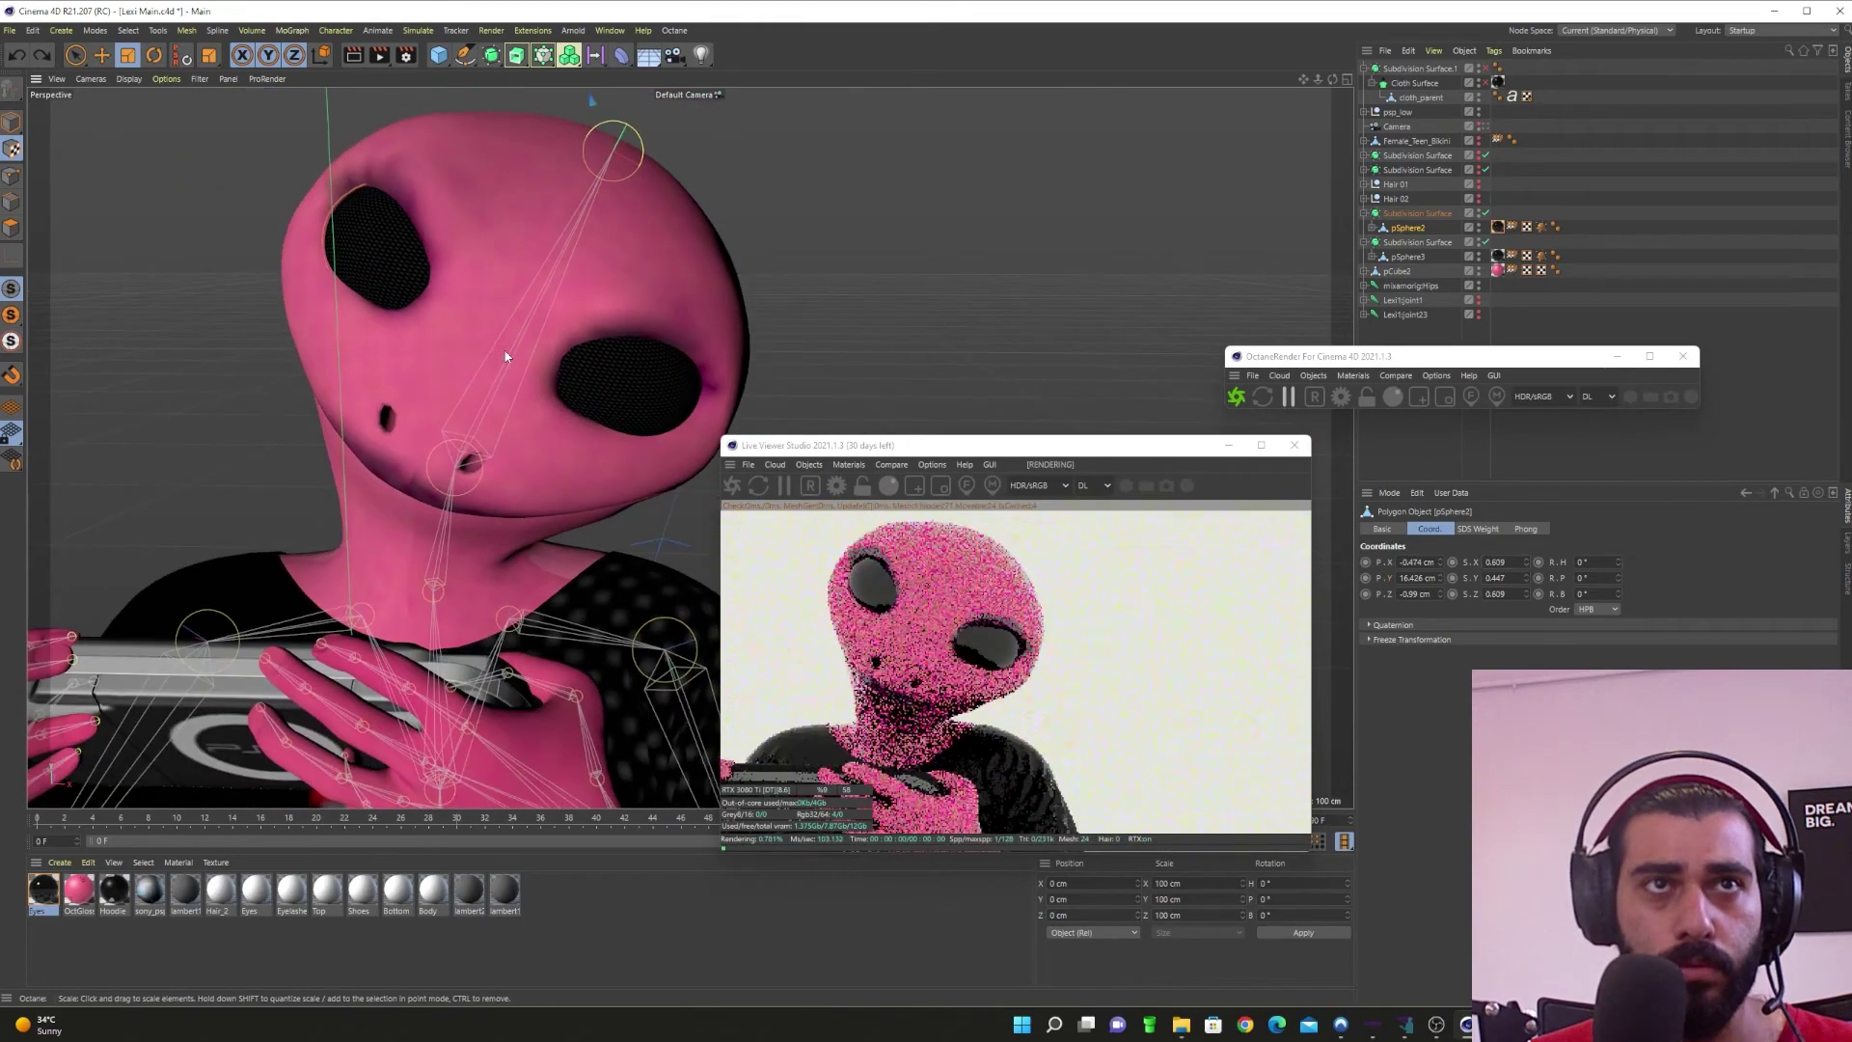
{"action": "left_click_drag", "start_coordinate": [446, 390], "coordinate": [428, 297], "text": "alt"}
{"action": "left_click_drag", "start_coordinate": [529, 169], "coordinate": [586, 149]}
{"action": "left_click_drag", "start_coordinate": [376, 189], "coordinate": [359, 197]}
{"action": "left_click_drag", "start_coordinate": [386, 251], "coordinate": [551, 366], "text": "alt"}
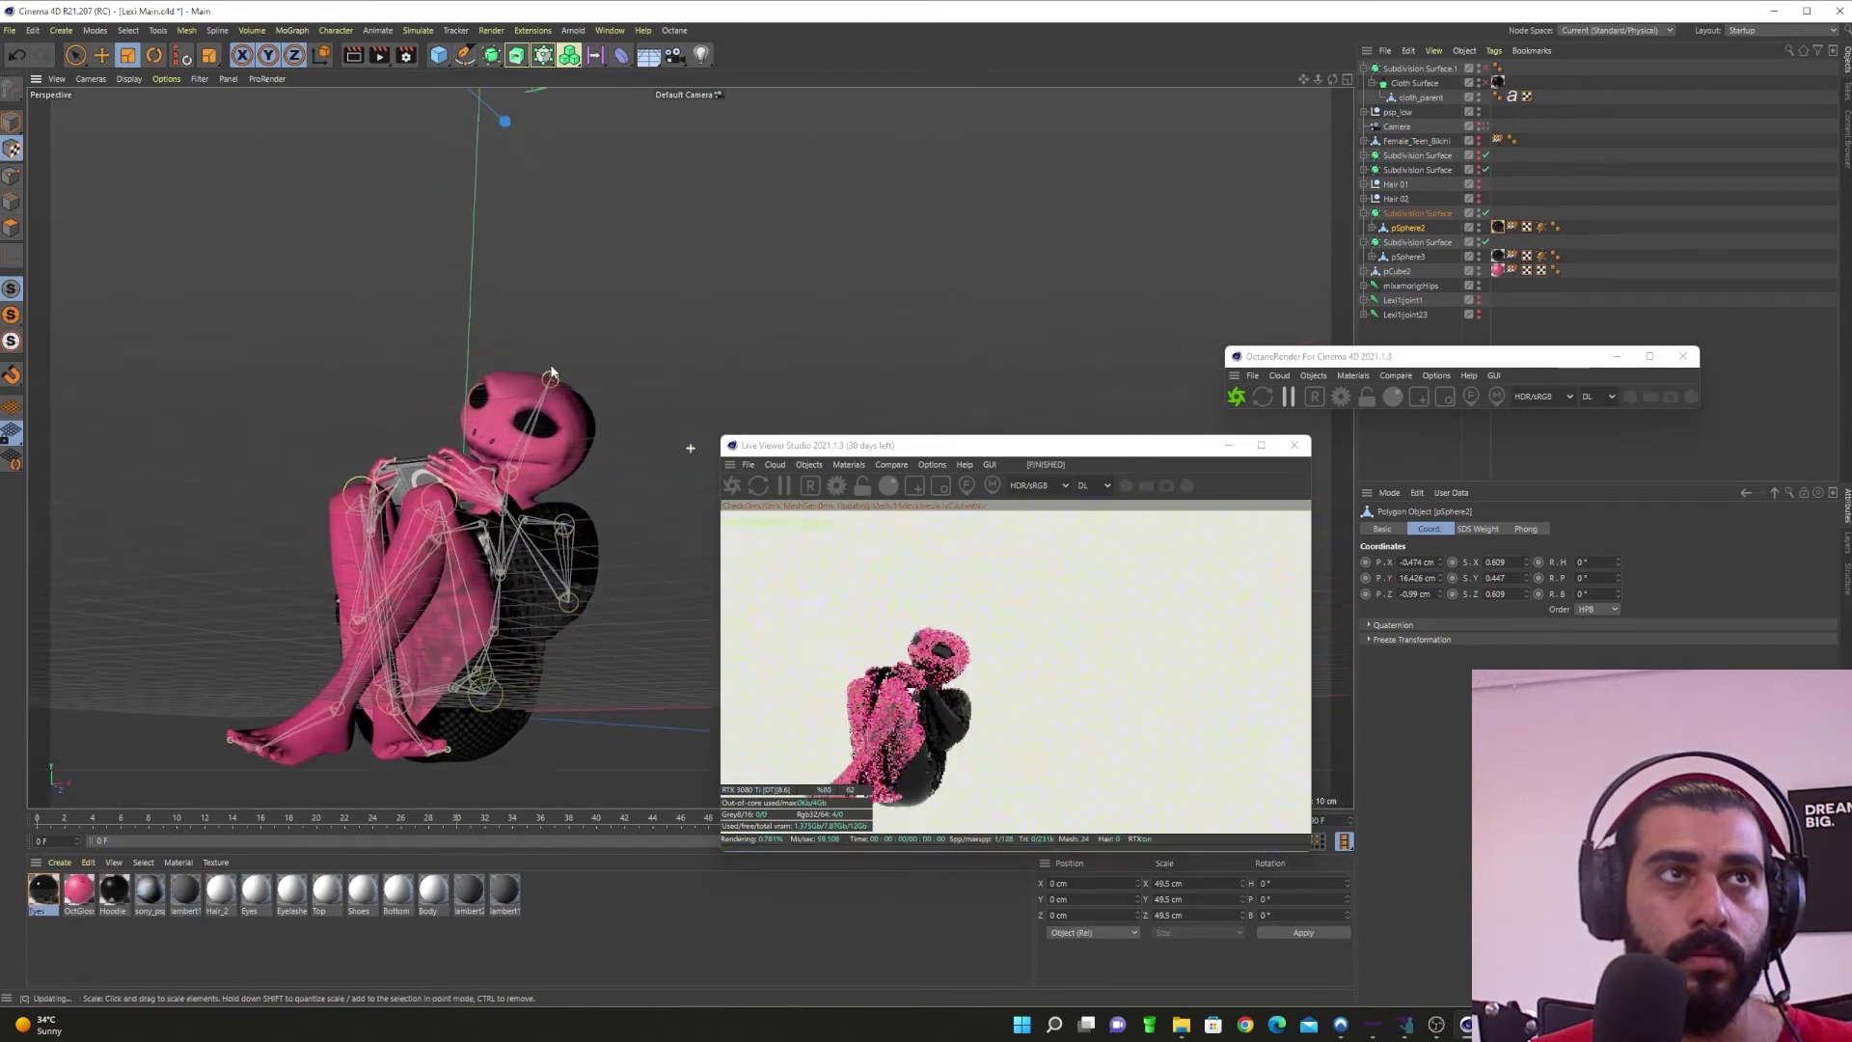
{"action": "left_click", "coordinate": [12, 122]}
{"action": "scroll", "coordinate": [532, 441], "scroll_direction": "up", "scroll_amount": 8}
{"action": "scroll", "coordinate": [423, 346], "scroll_direction": "up", "scroll_amount": 3}
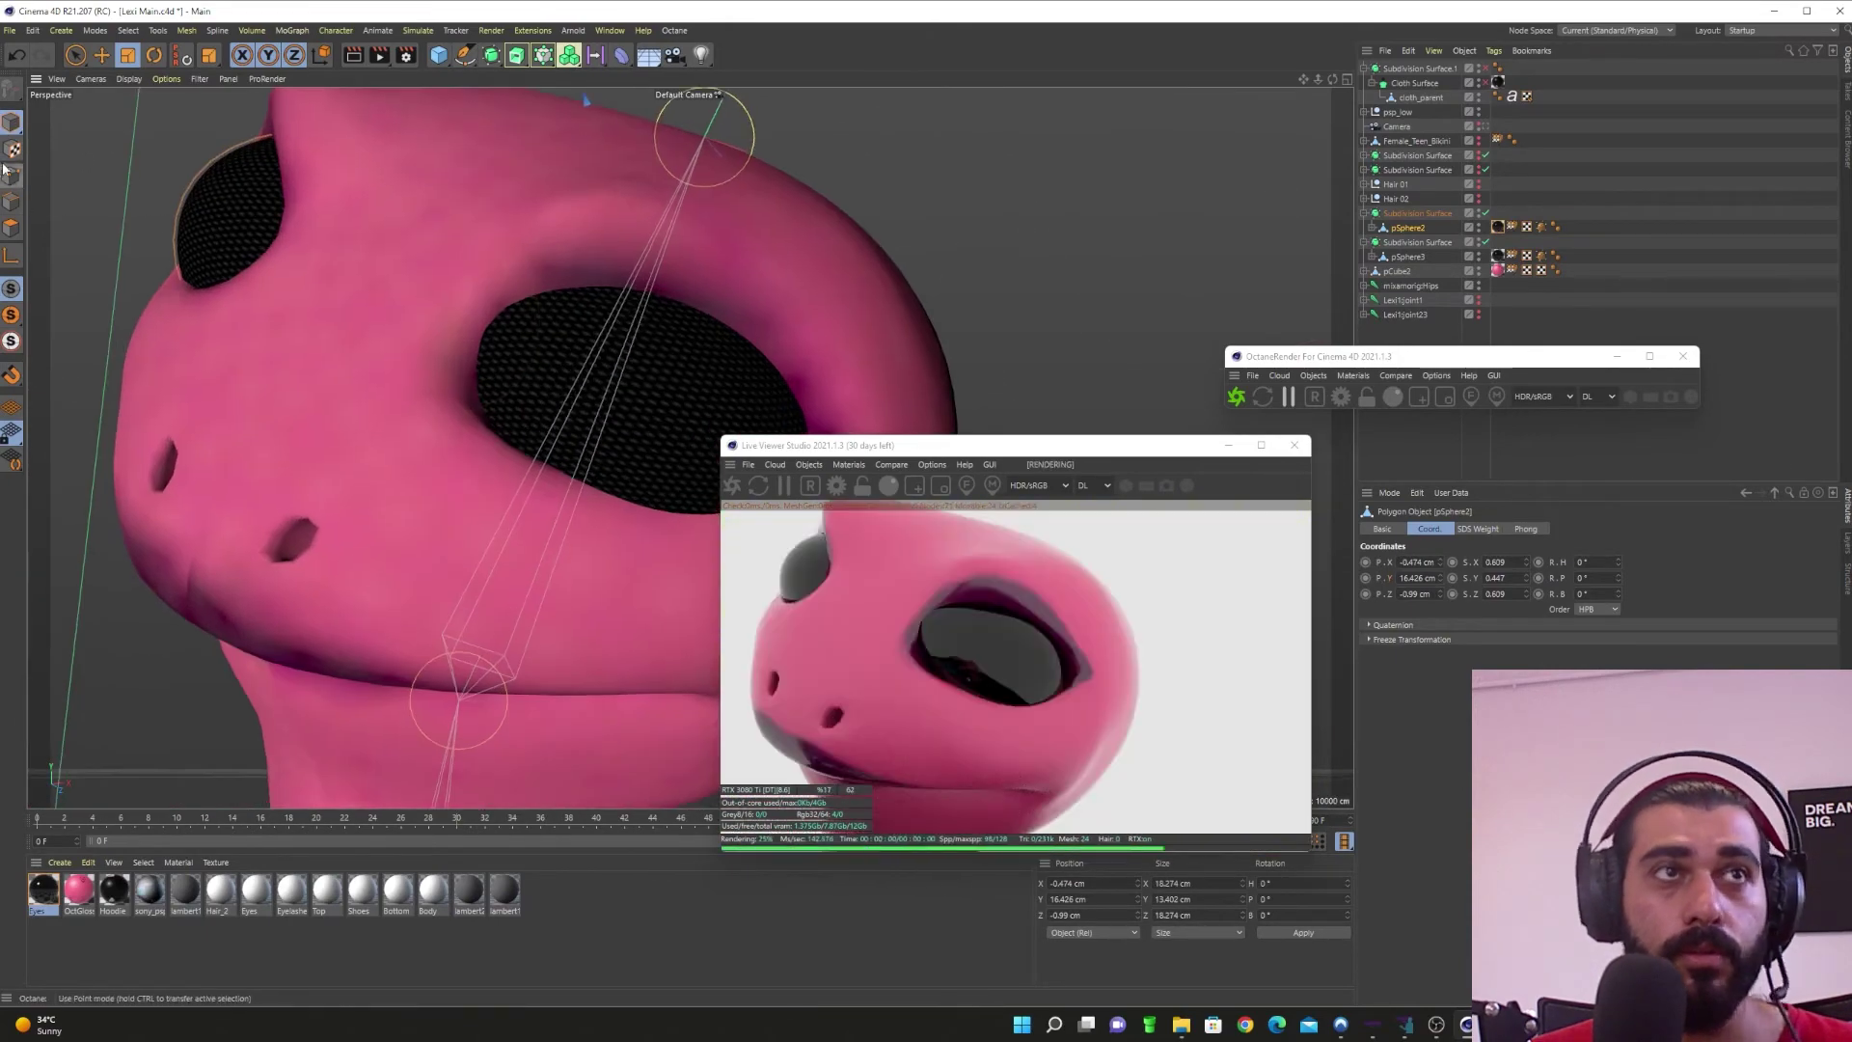
{"action": "scroll", "coordinate": [540, 376], "scroll_direction": "up", "scroll_amount": 2}
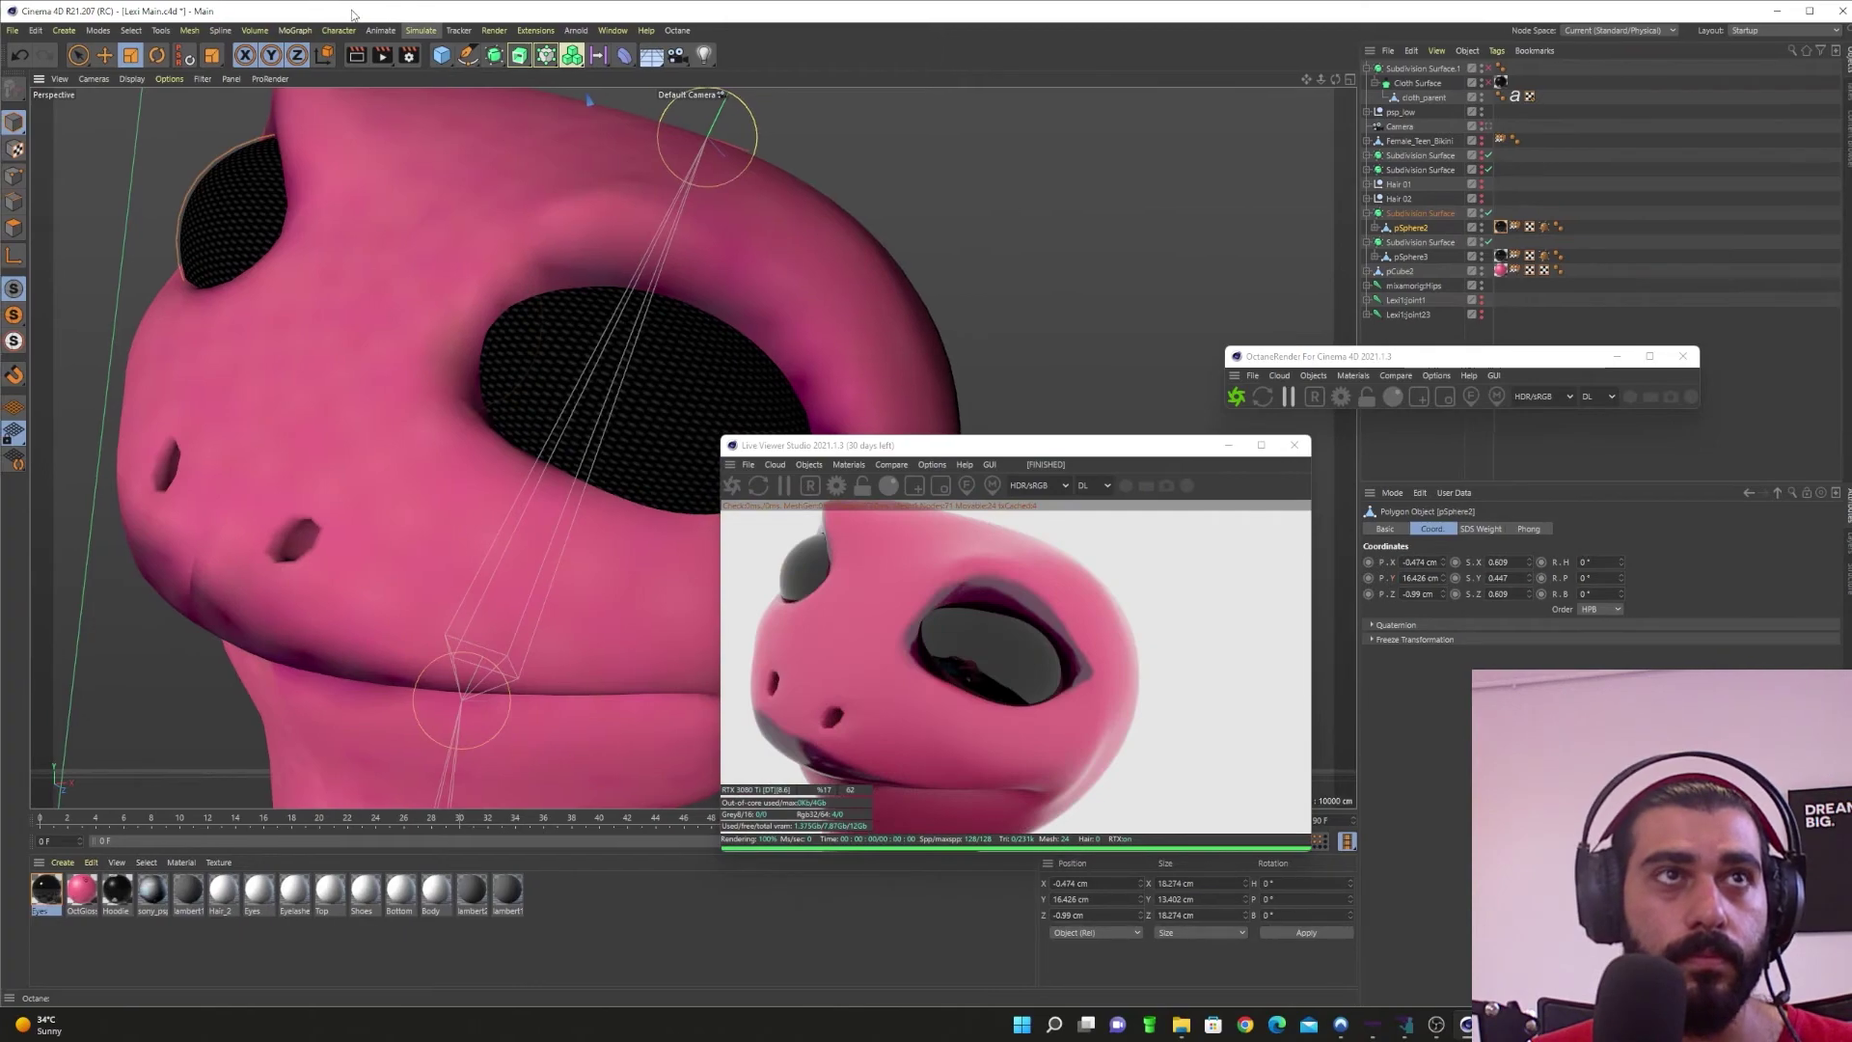
{"action": "scroll", "coordinate": [556, 378], "scroll_direction": "up", "scroll_amount": 4}
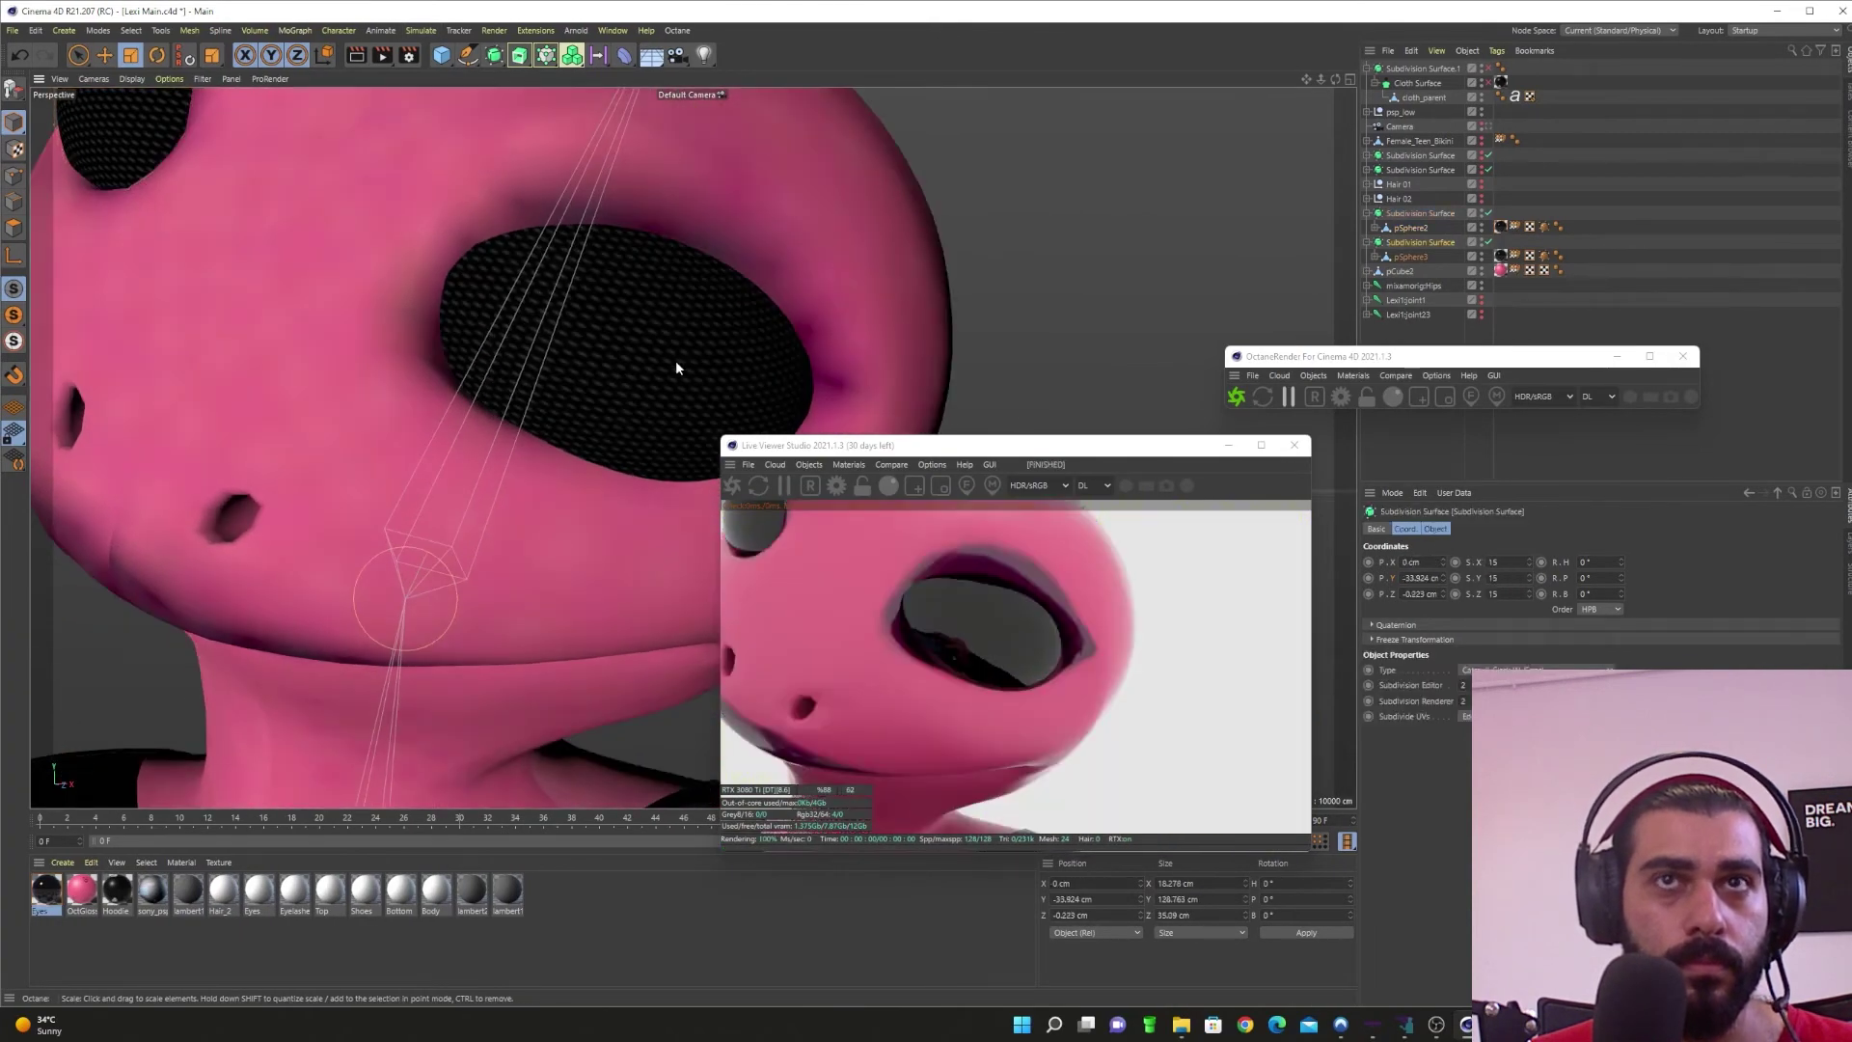
Step: Center the axis of the pSphere3 eye on all of its points with the Axis Center tool
{"action": "left_click", "coordinate": [1418, 257]}
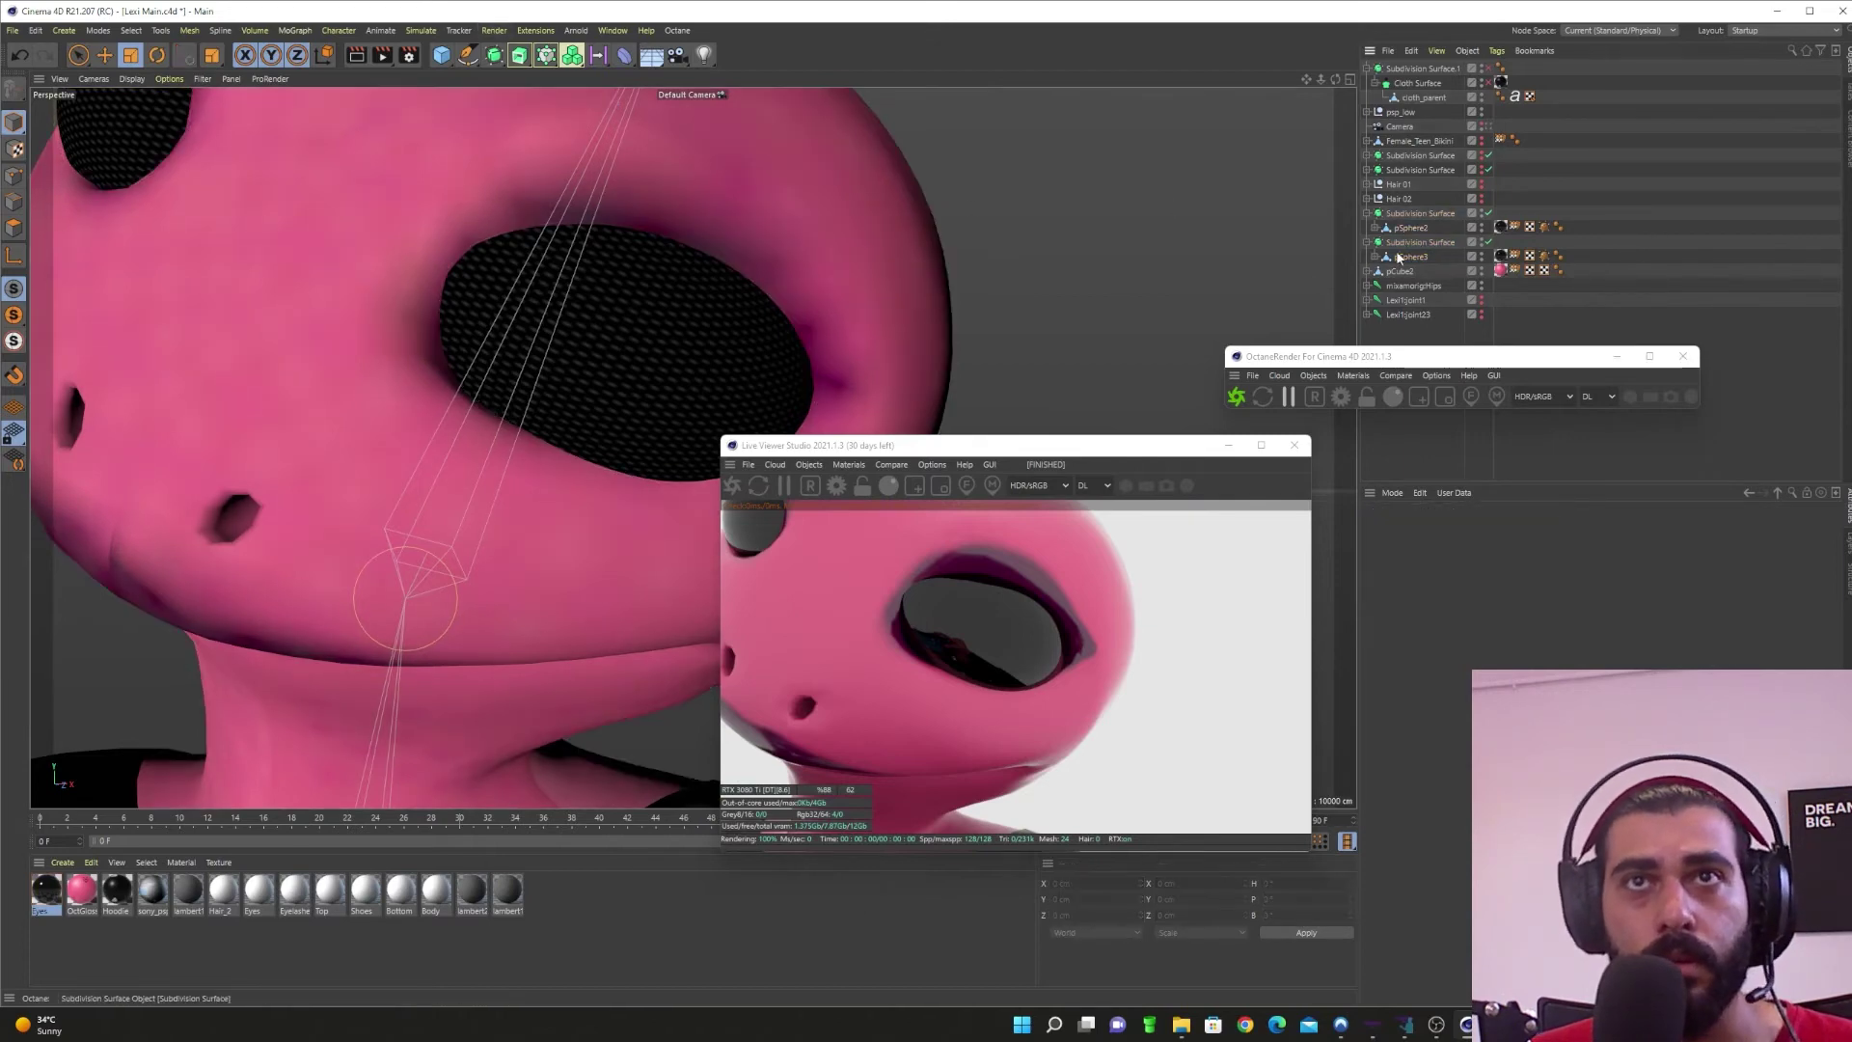
{"action": "left_click", "coordinate": [184, 31]}
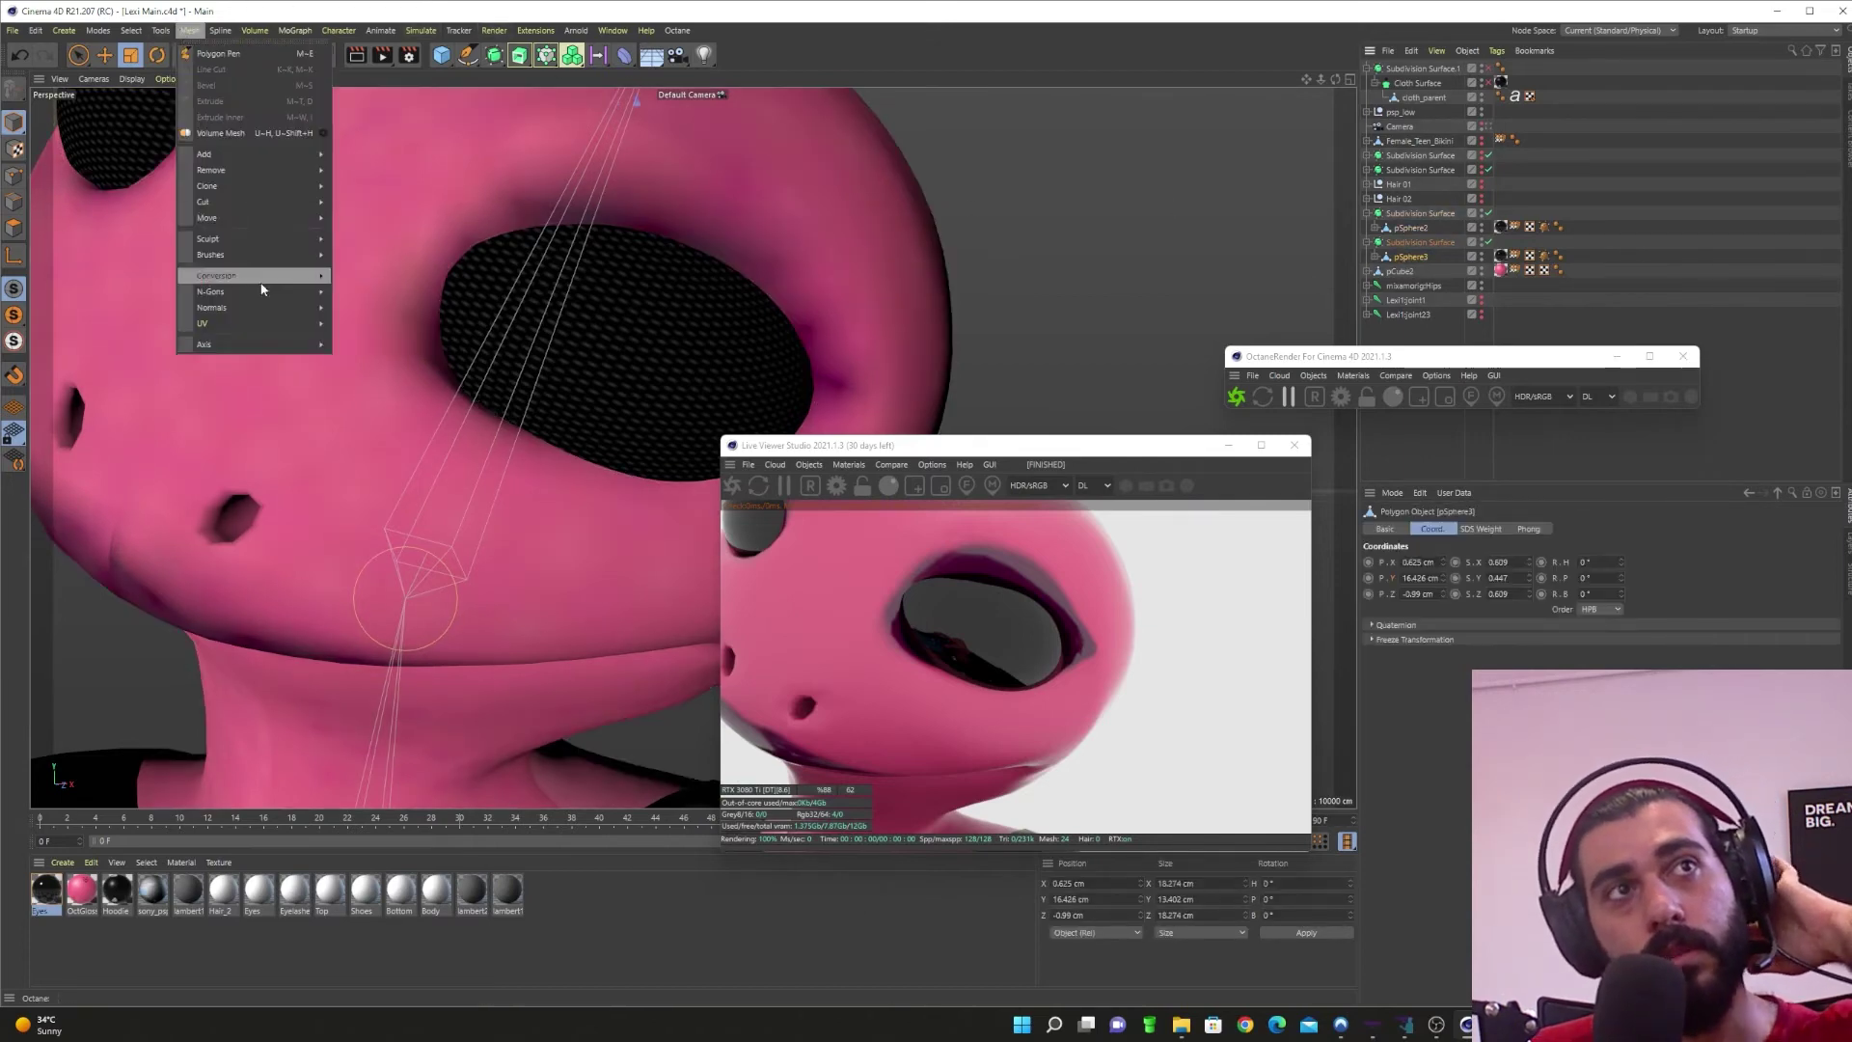
{"action": "mouse_move", "coordinate": [249, 345]}
{"action": "left_click", "coordinate": [367, 350]}
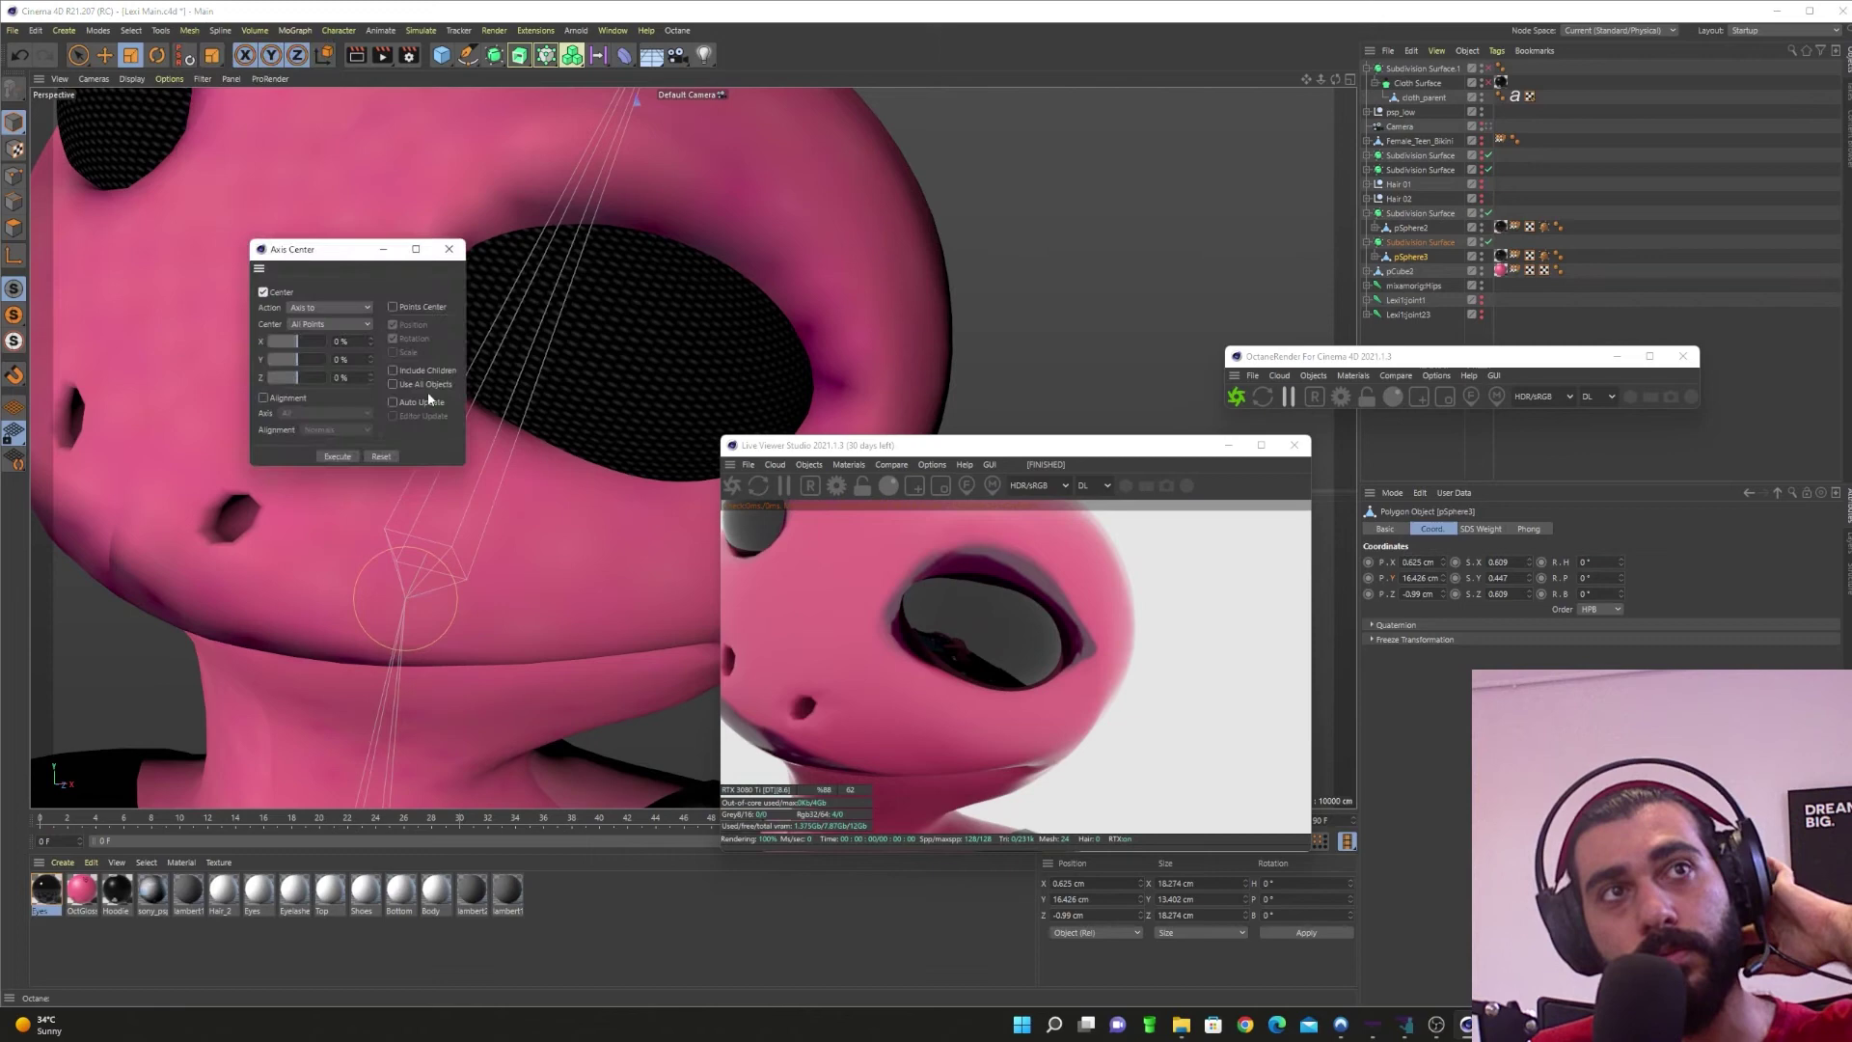
{"action": "left_click", "coordinate": [332, 456]}
{"action": "mouse_move", "coordinate": [693, 297]}
{"action": "left_mouse_down", "text": "alt"}
{"action": "mouse_move", "coordinate": [640, 239]}
{"action": "mouse_move", "coordinate": [728, 309]}
{"action": "left_mouse_up", "text": "alt"}
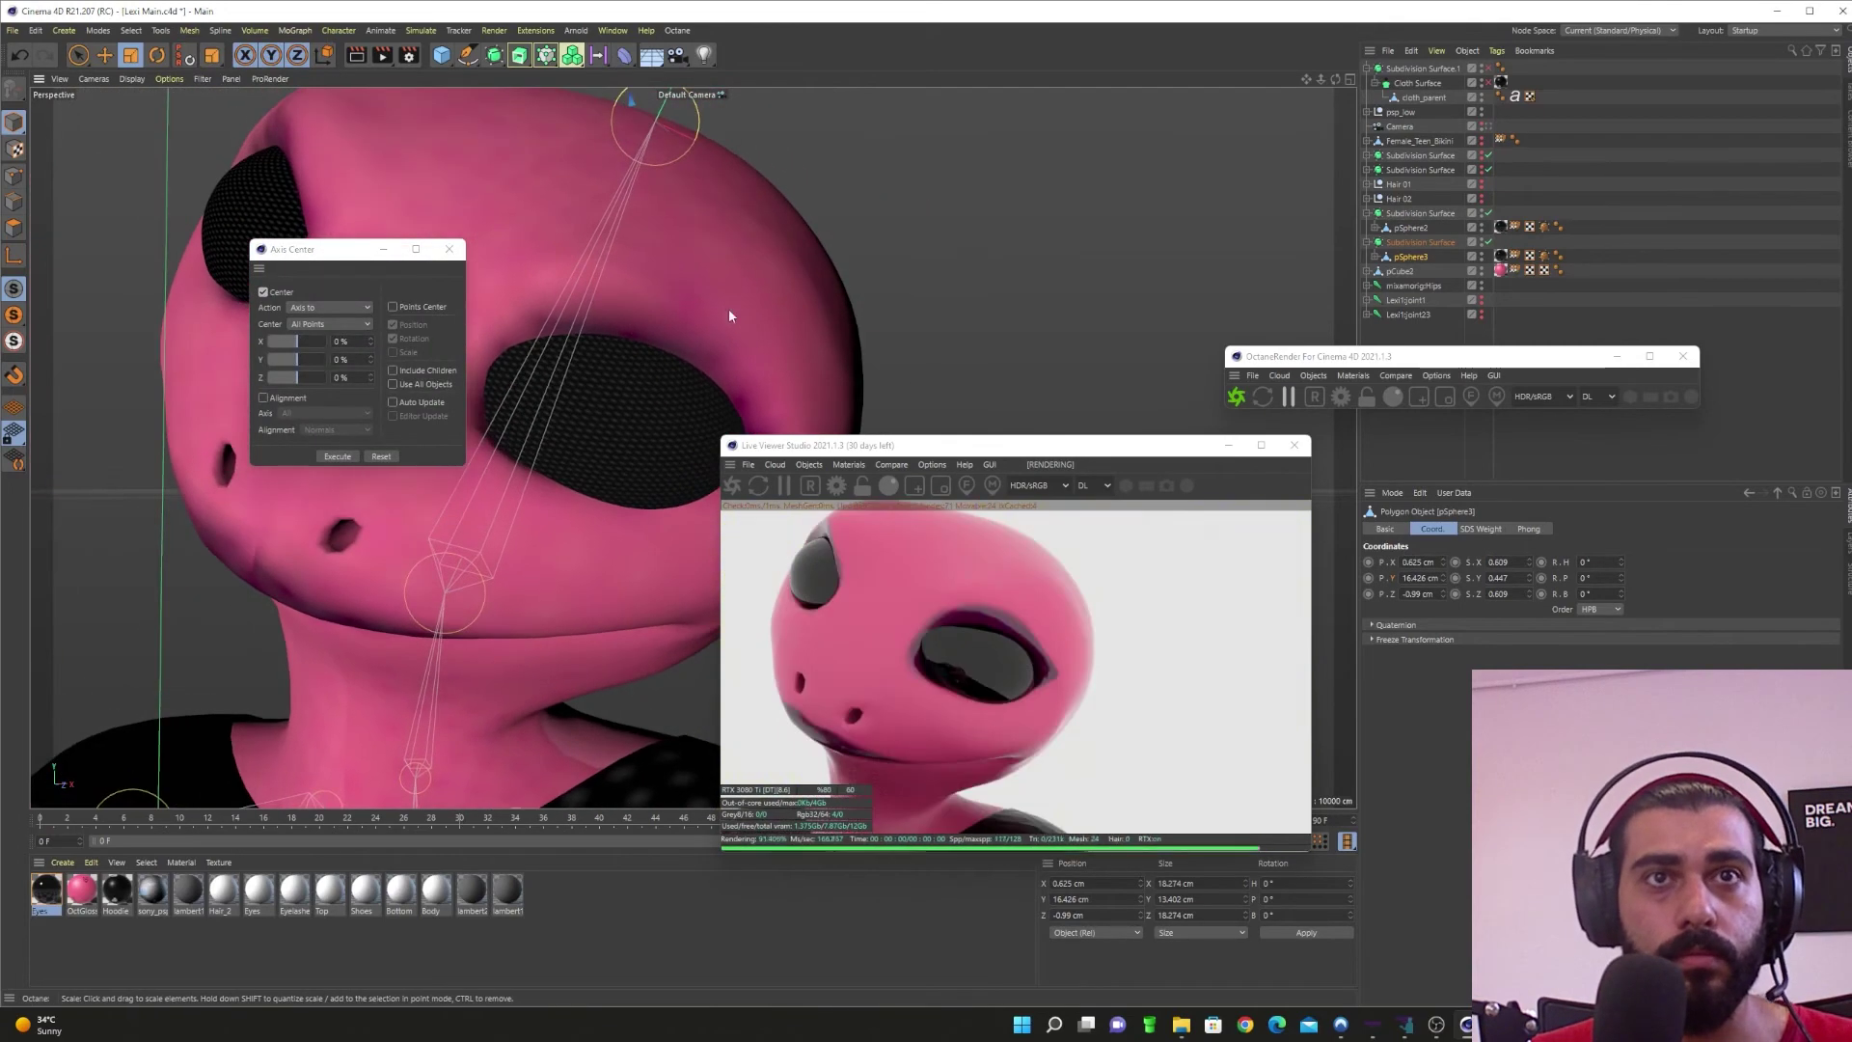
Step: Center the pSphere2 eye's axis on all of its points and close the Axis Center window
{"action": "left_click", "coordinate": [1410, 228]}
{"action": "left_click", "coordinate": [337, 455]}
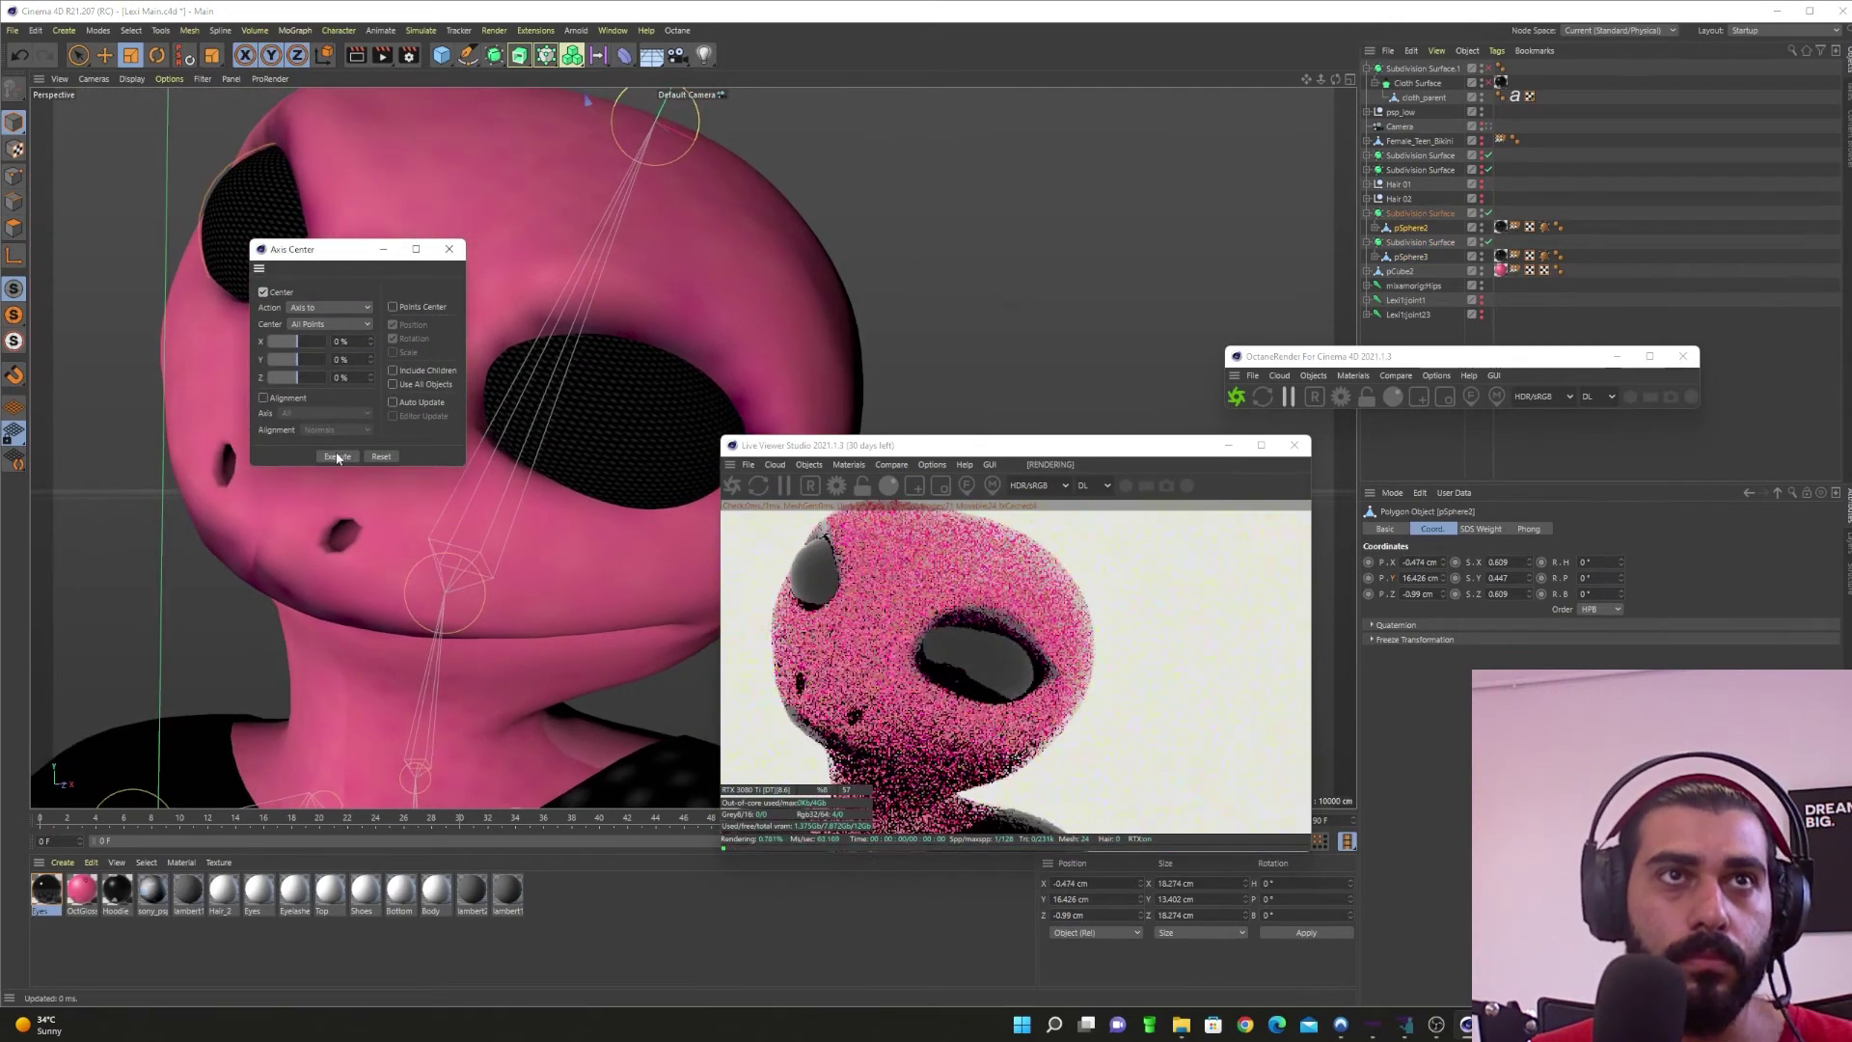
{"action": "left_click", "coordinate": [450, 250]}
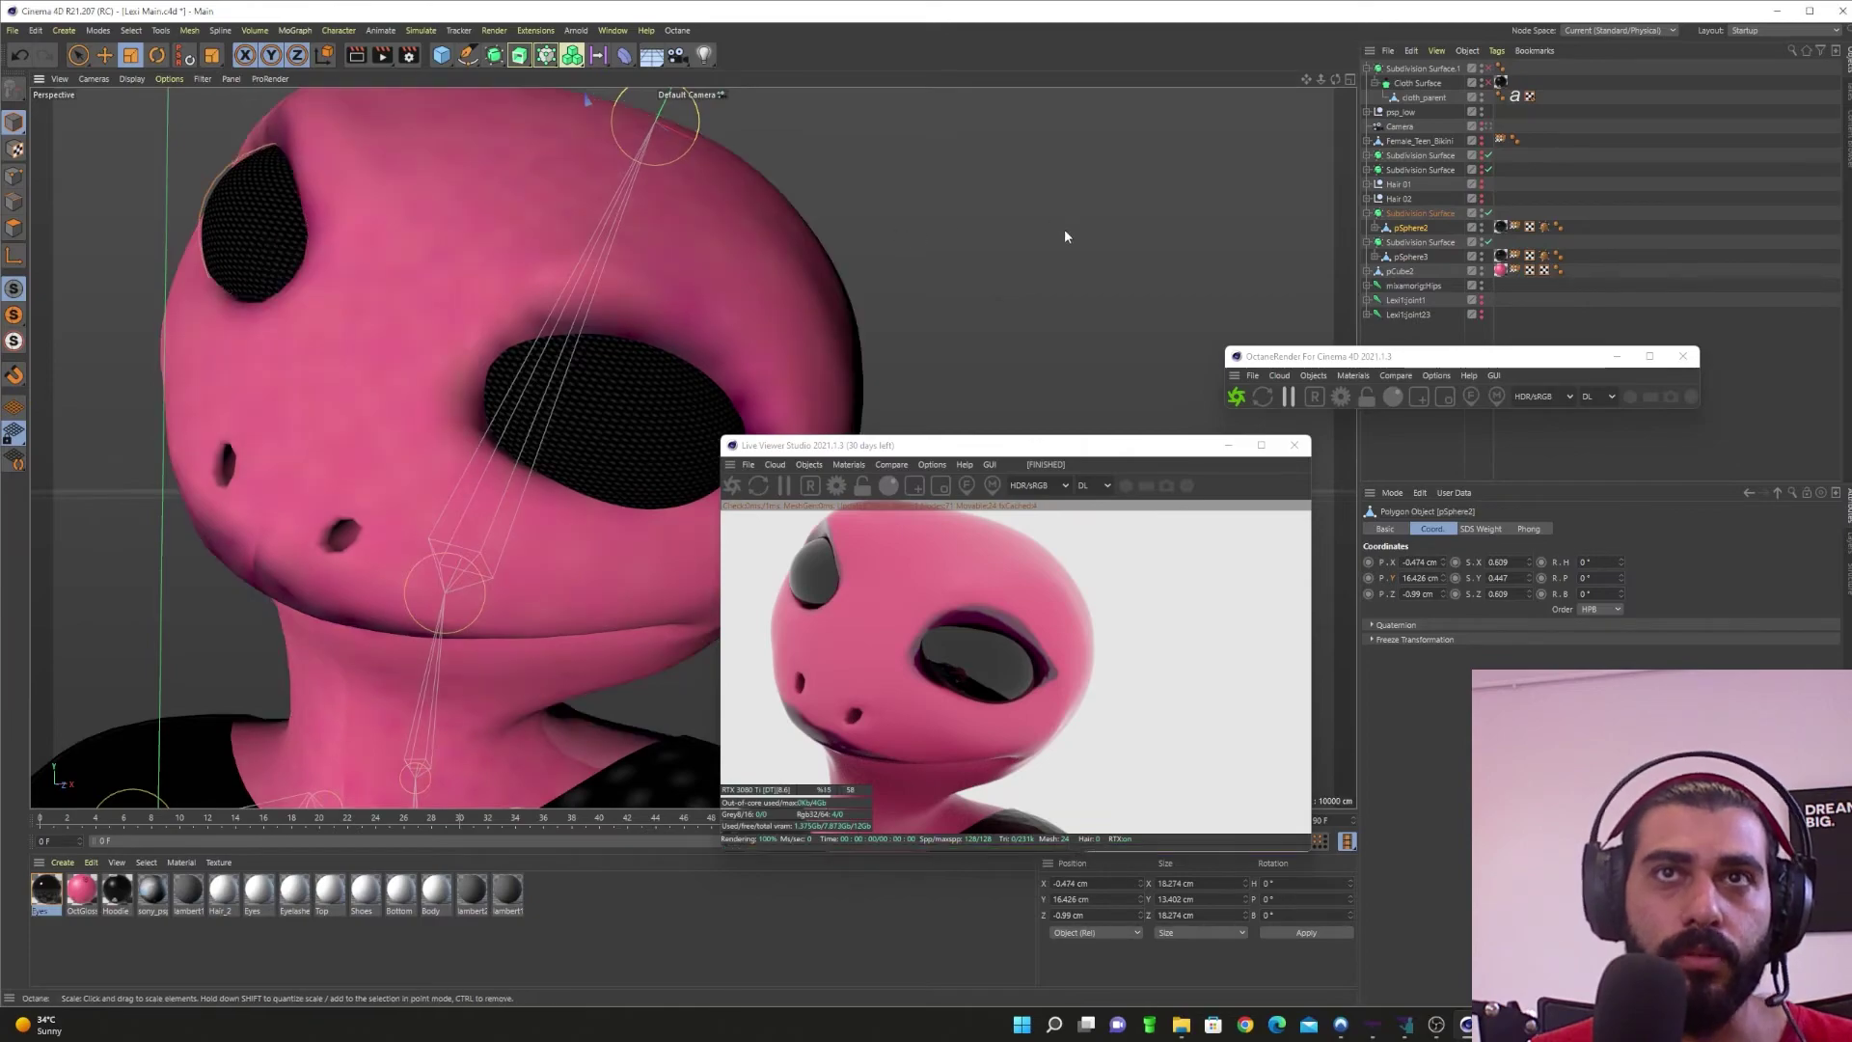
Step: Scale the pSphere2 and pSphere3 eyes down uniformly to about 15.2 × 11.1 × 15.2 cm each
{"action": "left_click_drag", "start_coordinate": [1066, 237], "coordinate": [628, 390]}
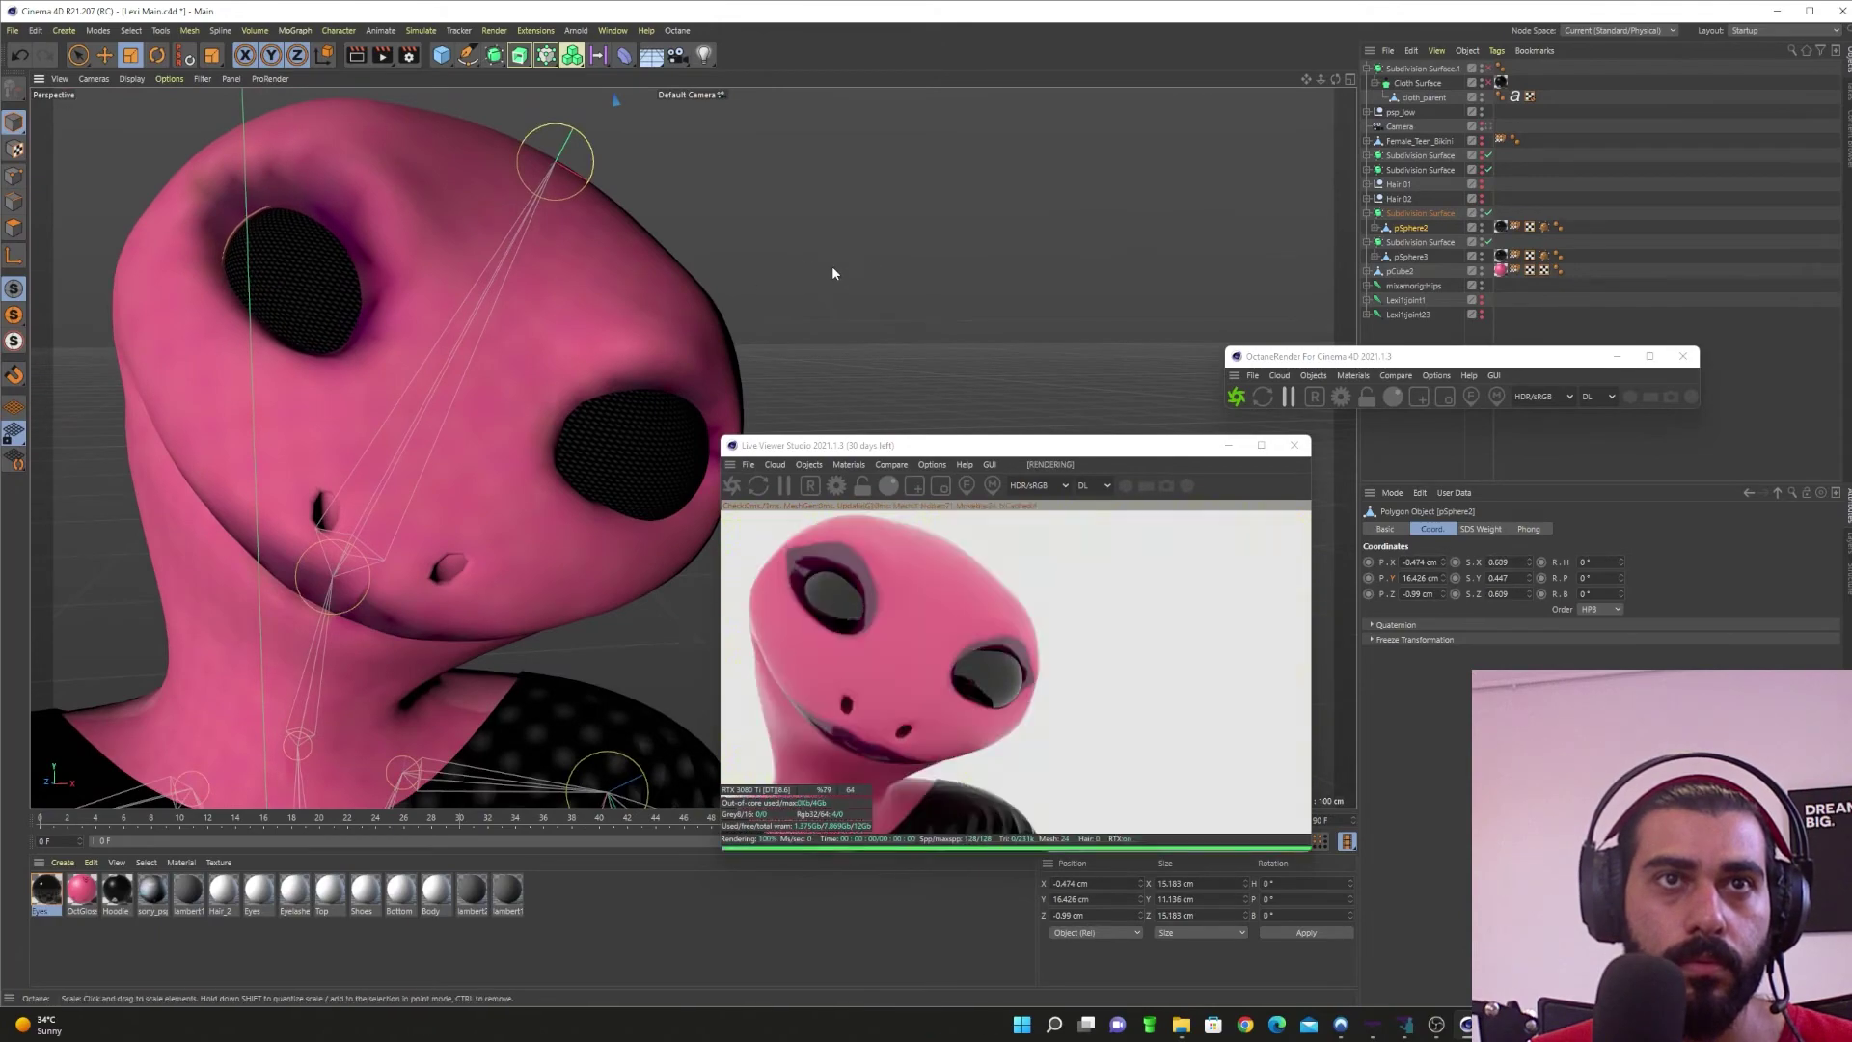
{"action": "left_click_drag", "start_coordinate": [832, 269], "coordinate": [593, 307], "text": "alt"}
{"action": "left_click_drag", "start_coordinate": [929, 329], "coordinate": [1001, 331], "text": "alt"}
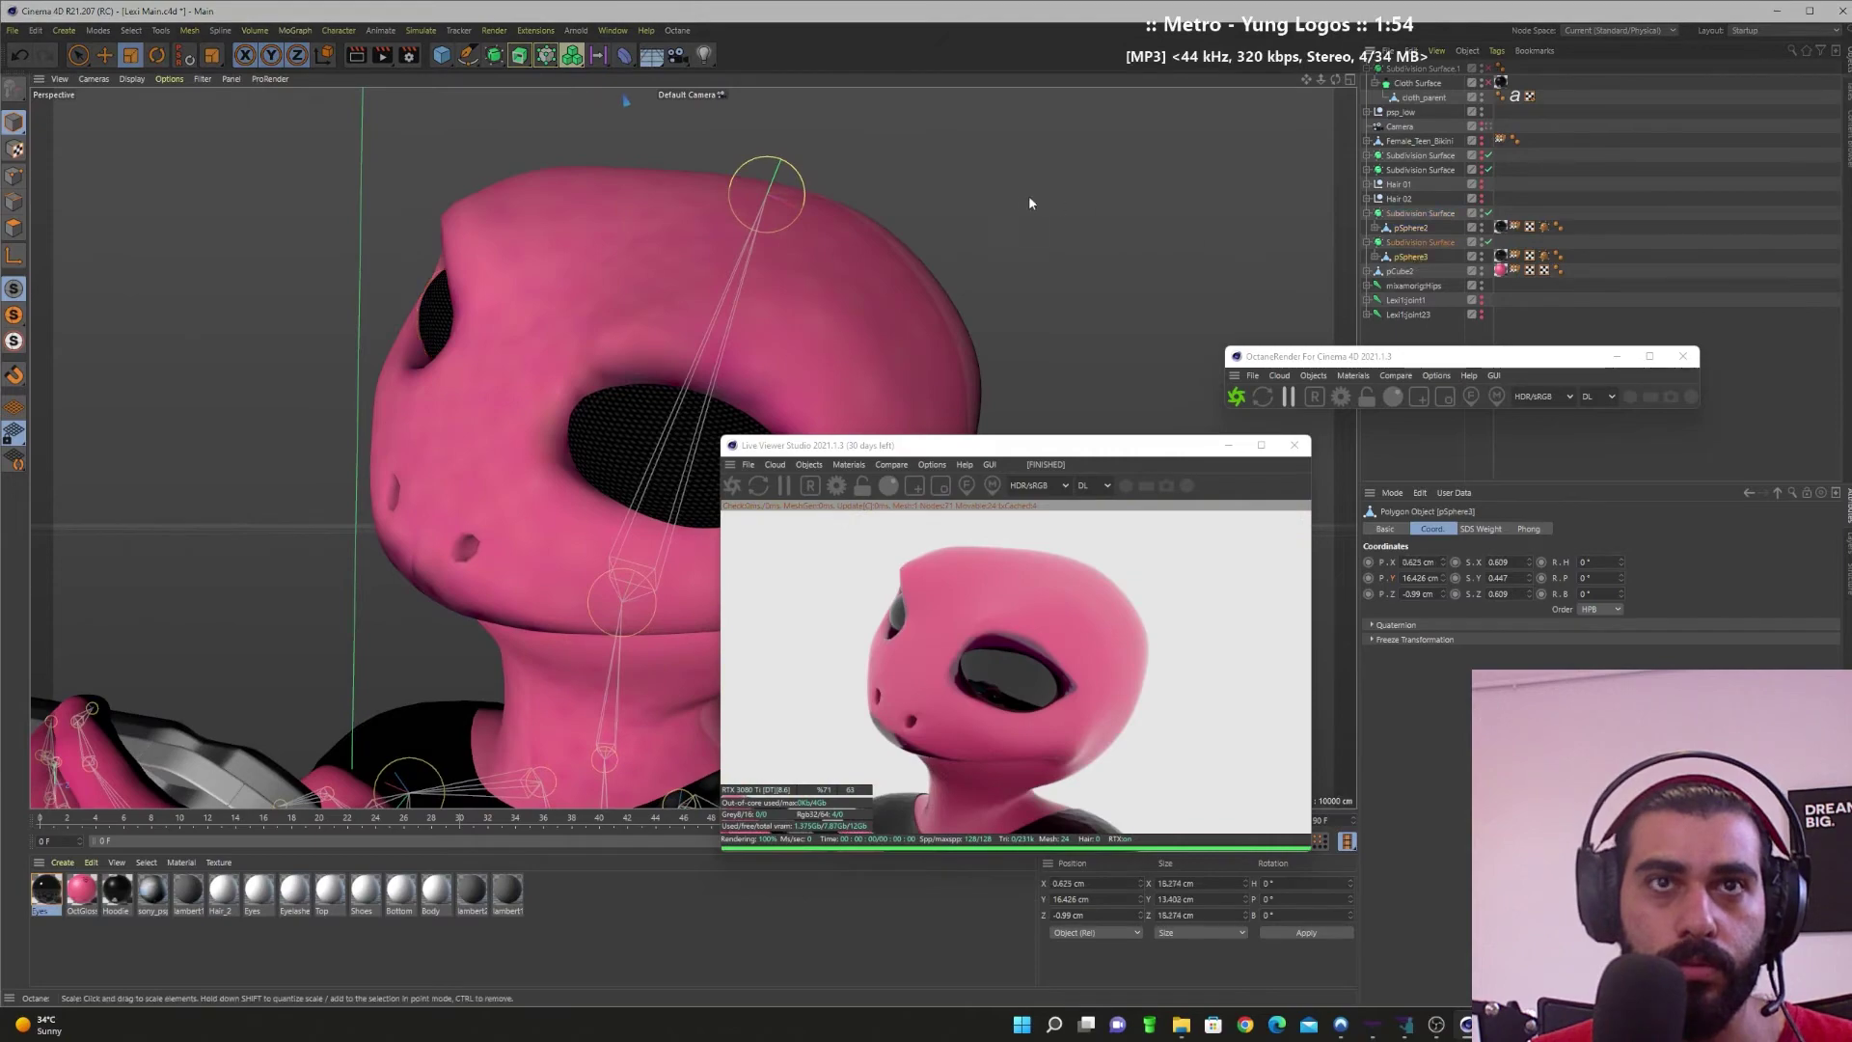
{"action": "left_click_drag", "start_coordinate": [1029, 197], "coordinate": [925, 219]}
Step: Convert the handheld console's sony_psp material to an Octane material and delete the original sony_psp material
{"action": "scroll", "coordinate": [858, 224], "scroll_direction": "down", "scroll_amount": 5}
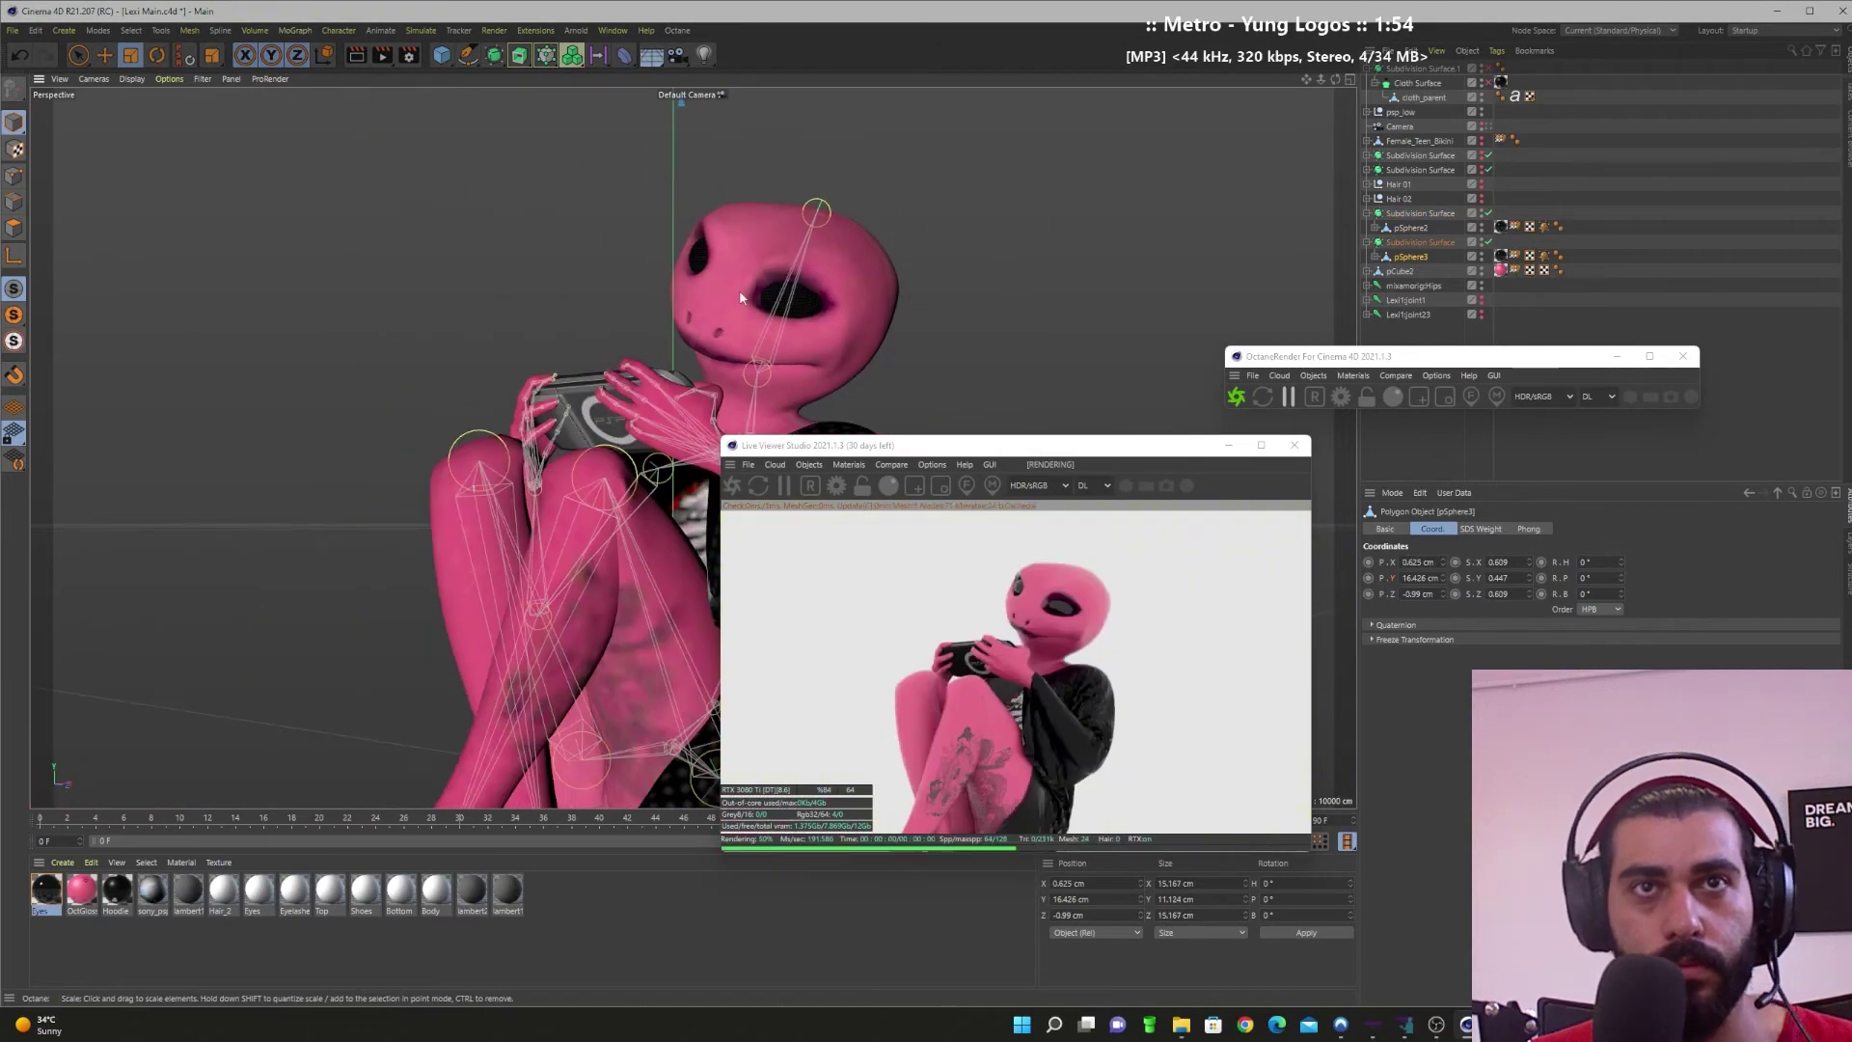
{"action": "left_click_drag", "start_coordinate": [737, 339], "coordinate": [821, 367], "text": "alt"}
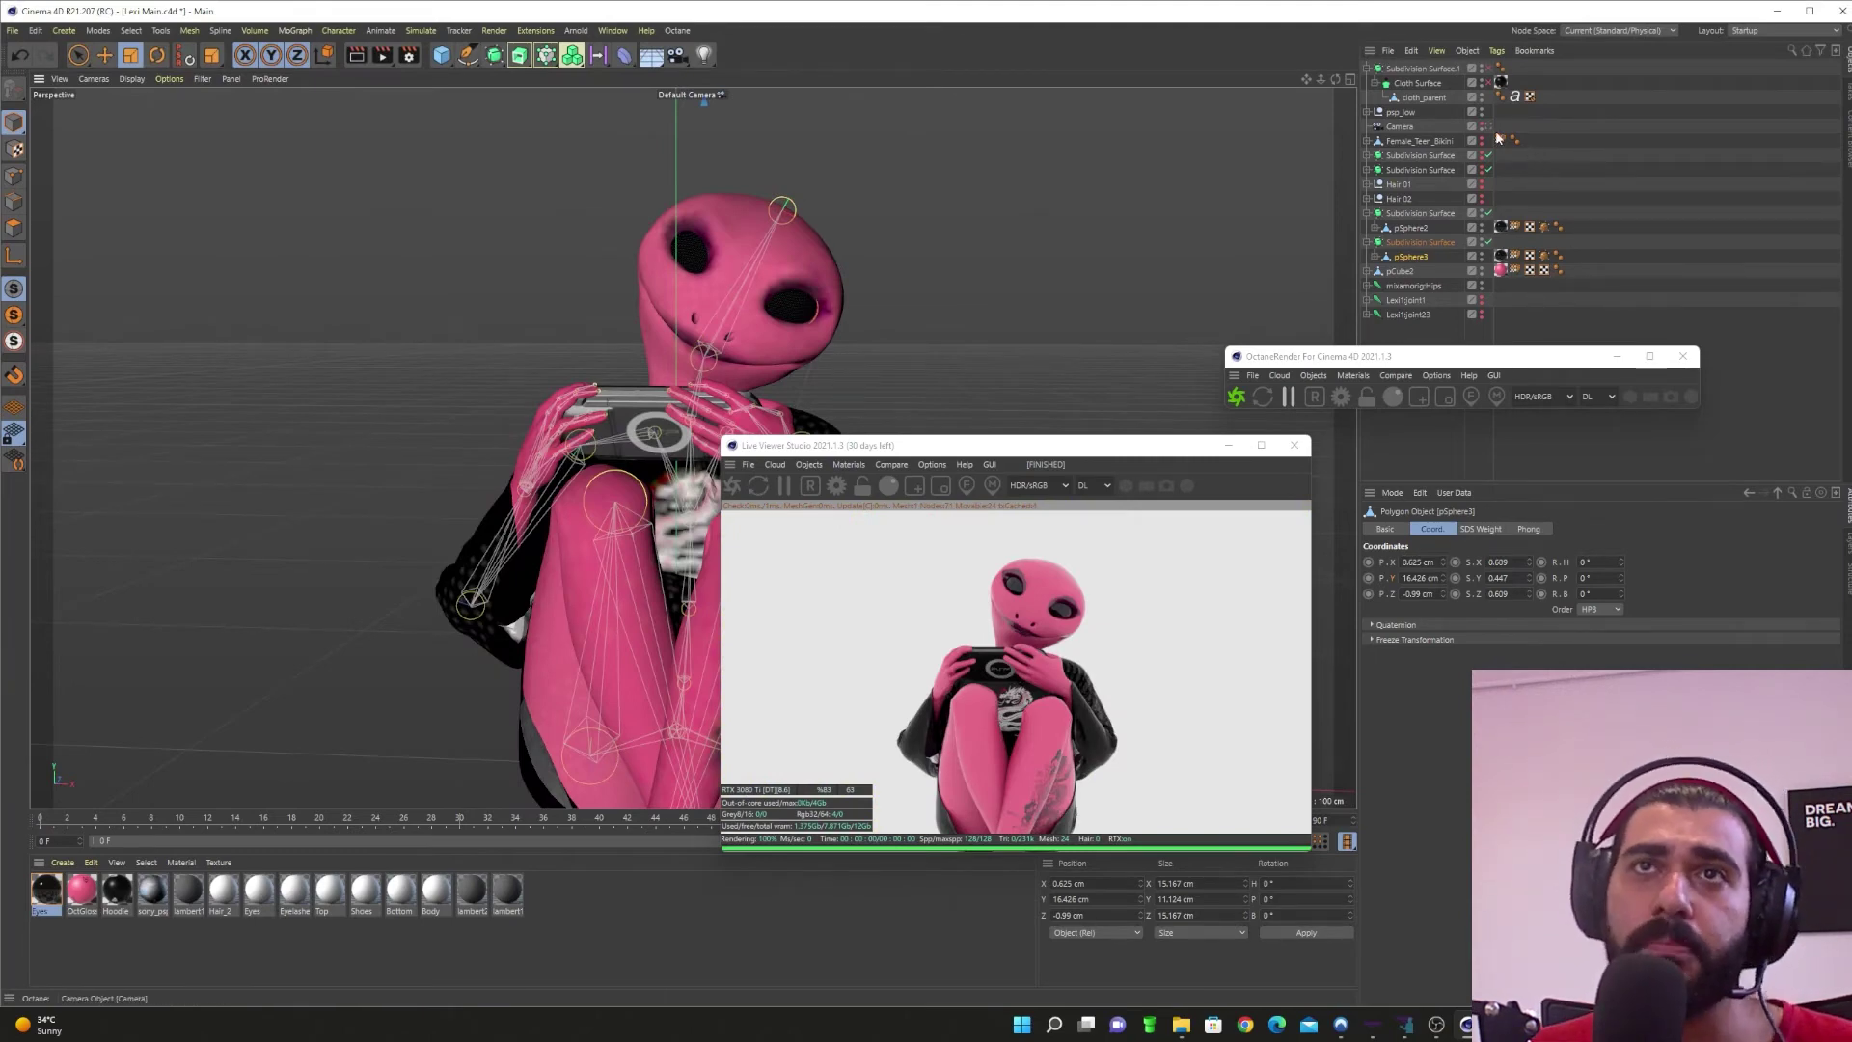
{"action": "left_click_drag", "start_coordinate": [606, 463], "coordinate": [517, 473], "text": "alt"}
{"action": "scroll", "coordinate": [784, 428], "scroll_direction": "up", "scroll_amount": 5}
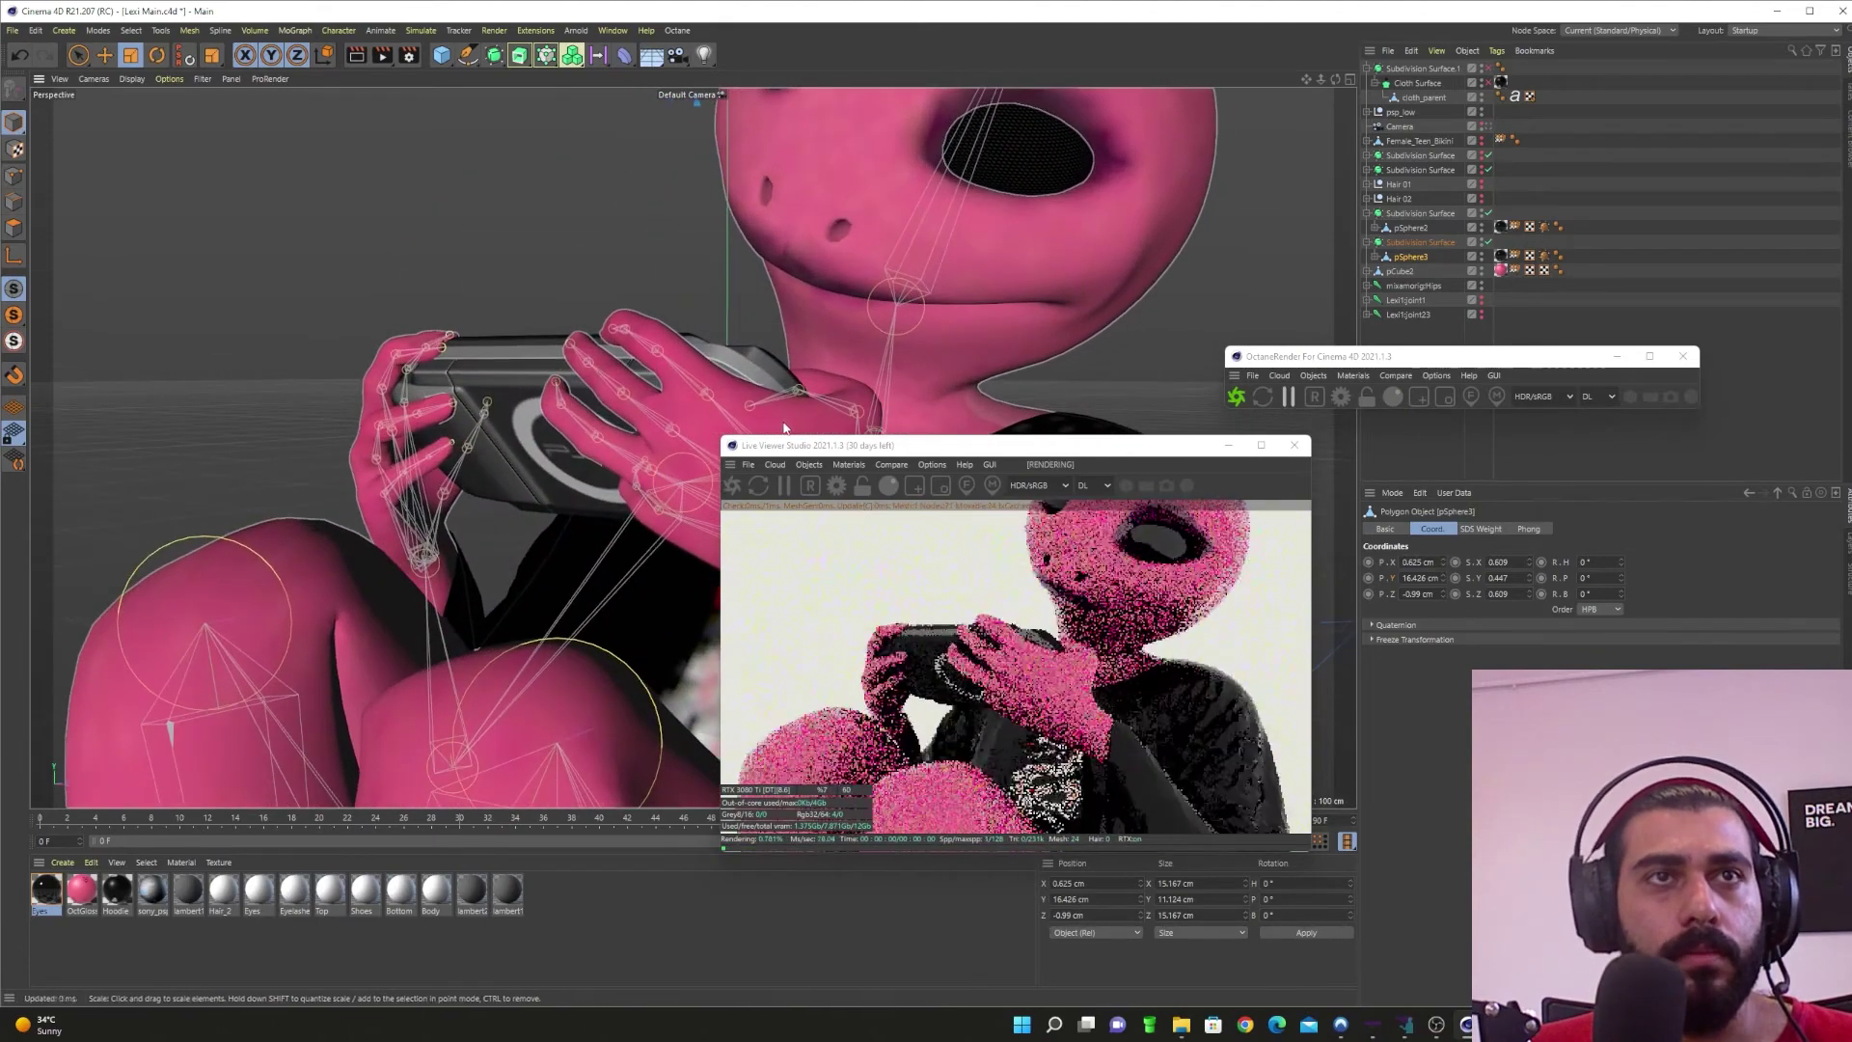
{"action": "key", "text": "e"}
{"action": "left_click", "coordinate": [465, 403]}
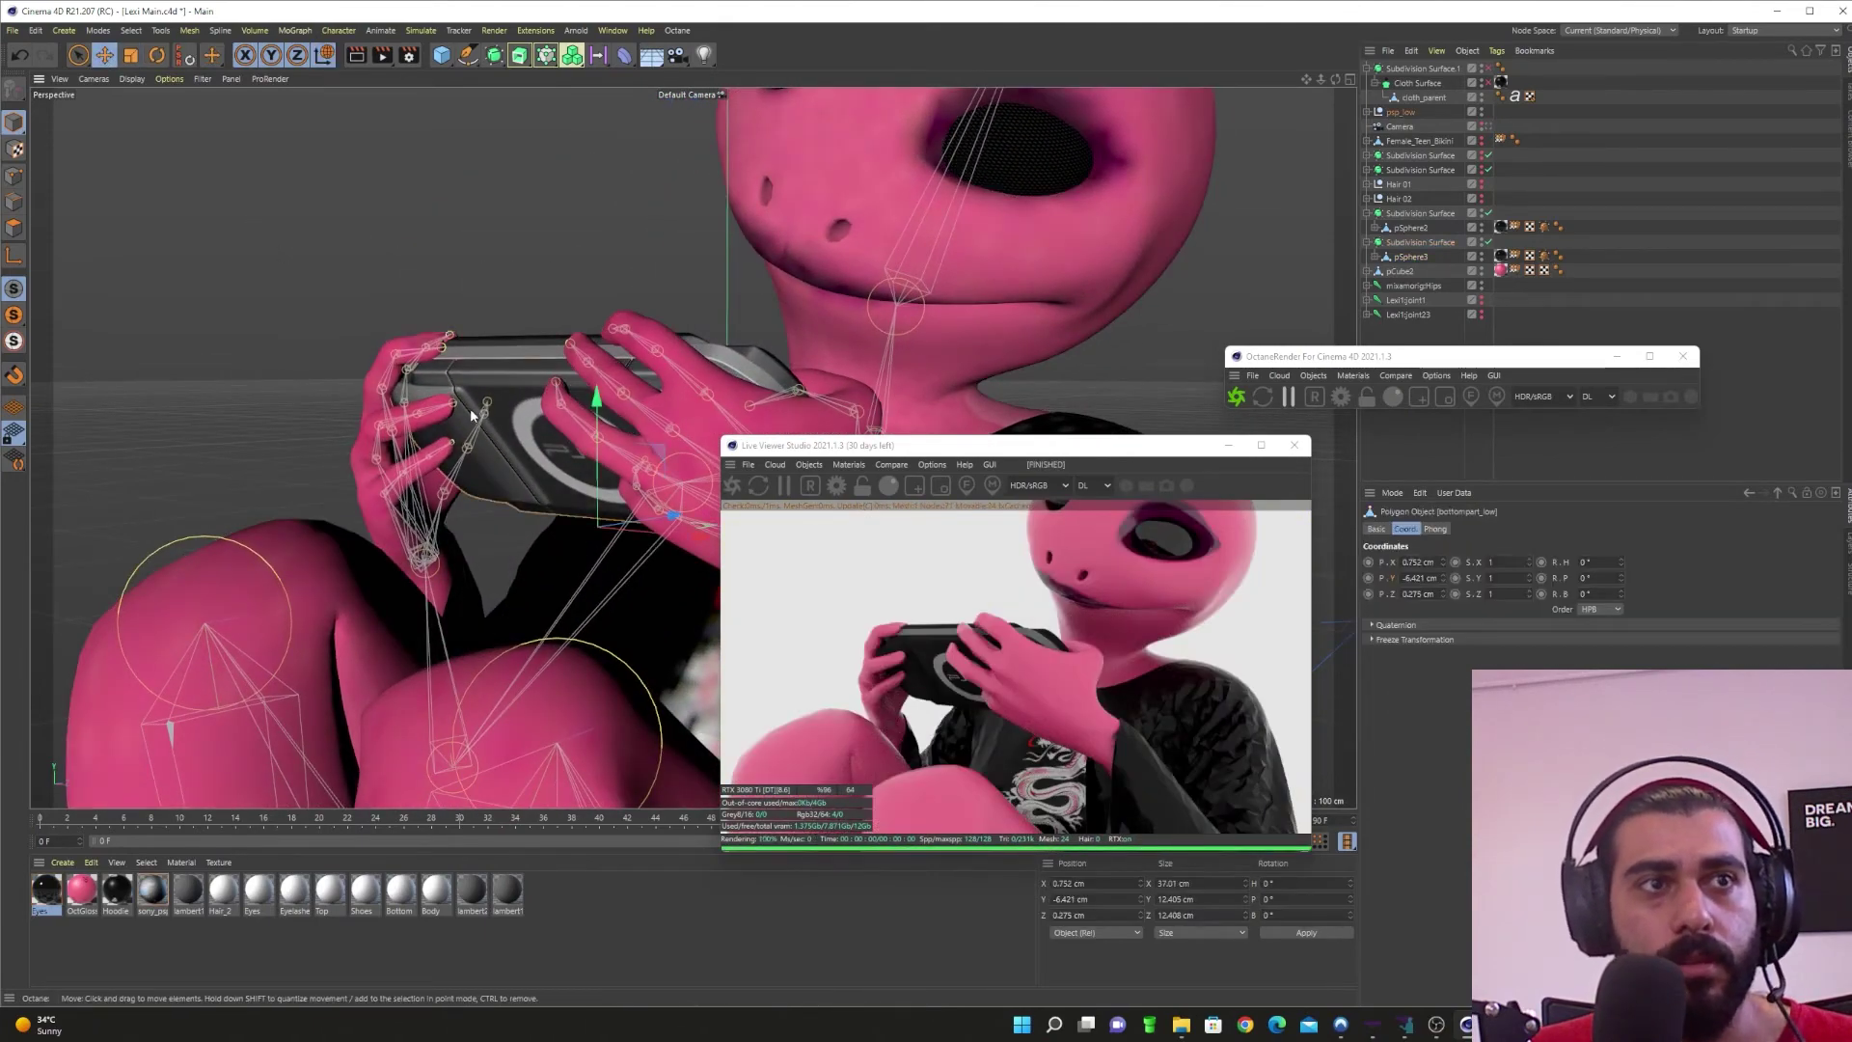
{"action": "left_click", "coordinate": [151, 889]}
{"action": "left_click", "coordinate": [847, 466]}
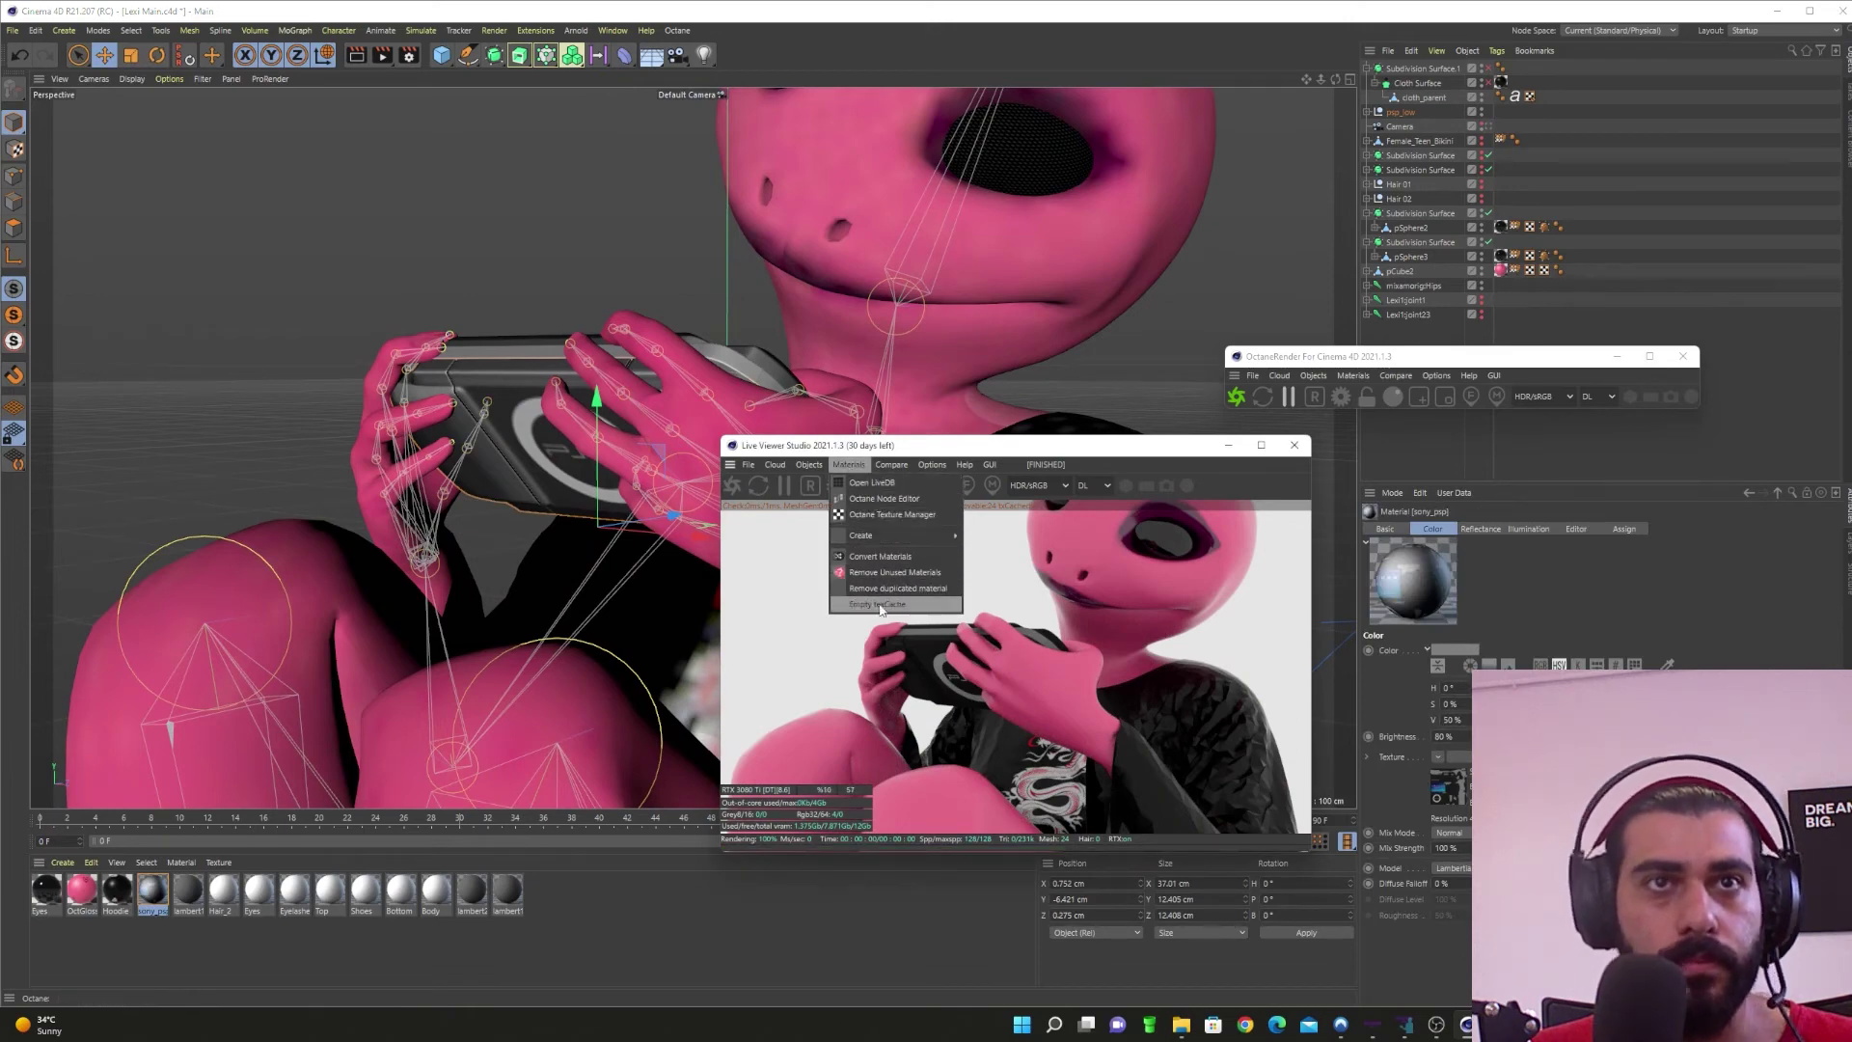
{"action": "left_click", "coordinate": [880, 557]}
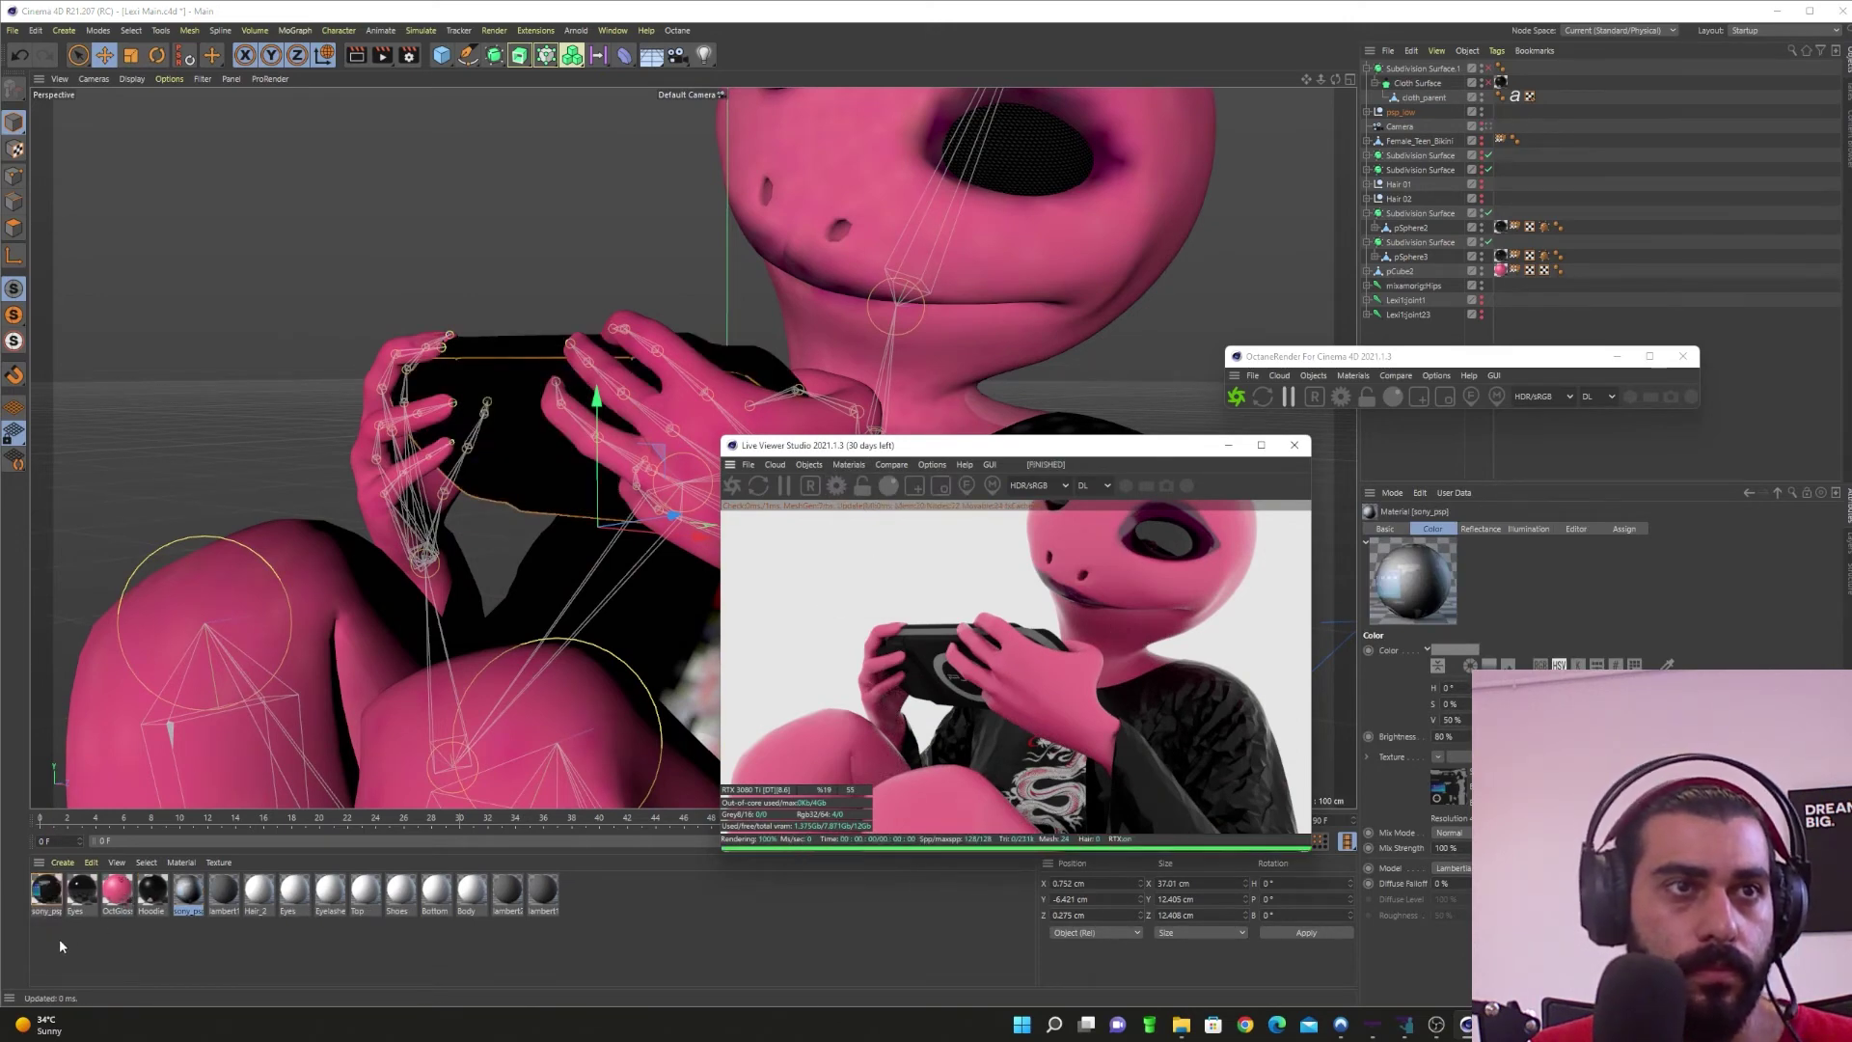
{"action": "key", "text": "Delete"}
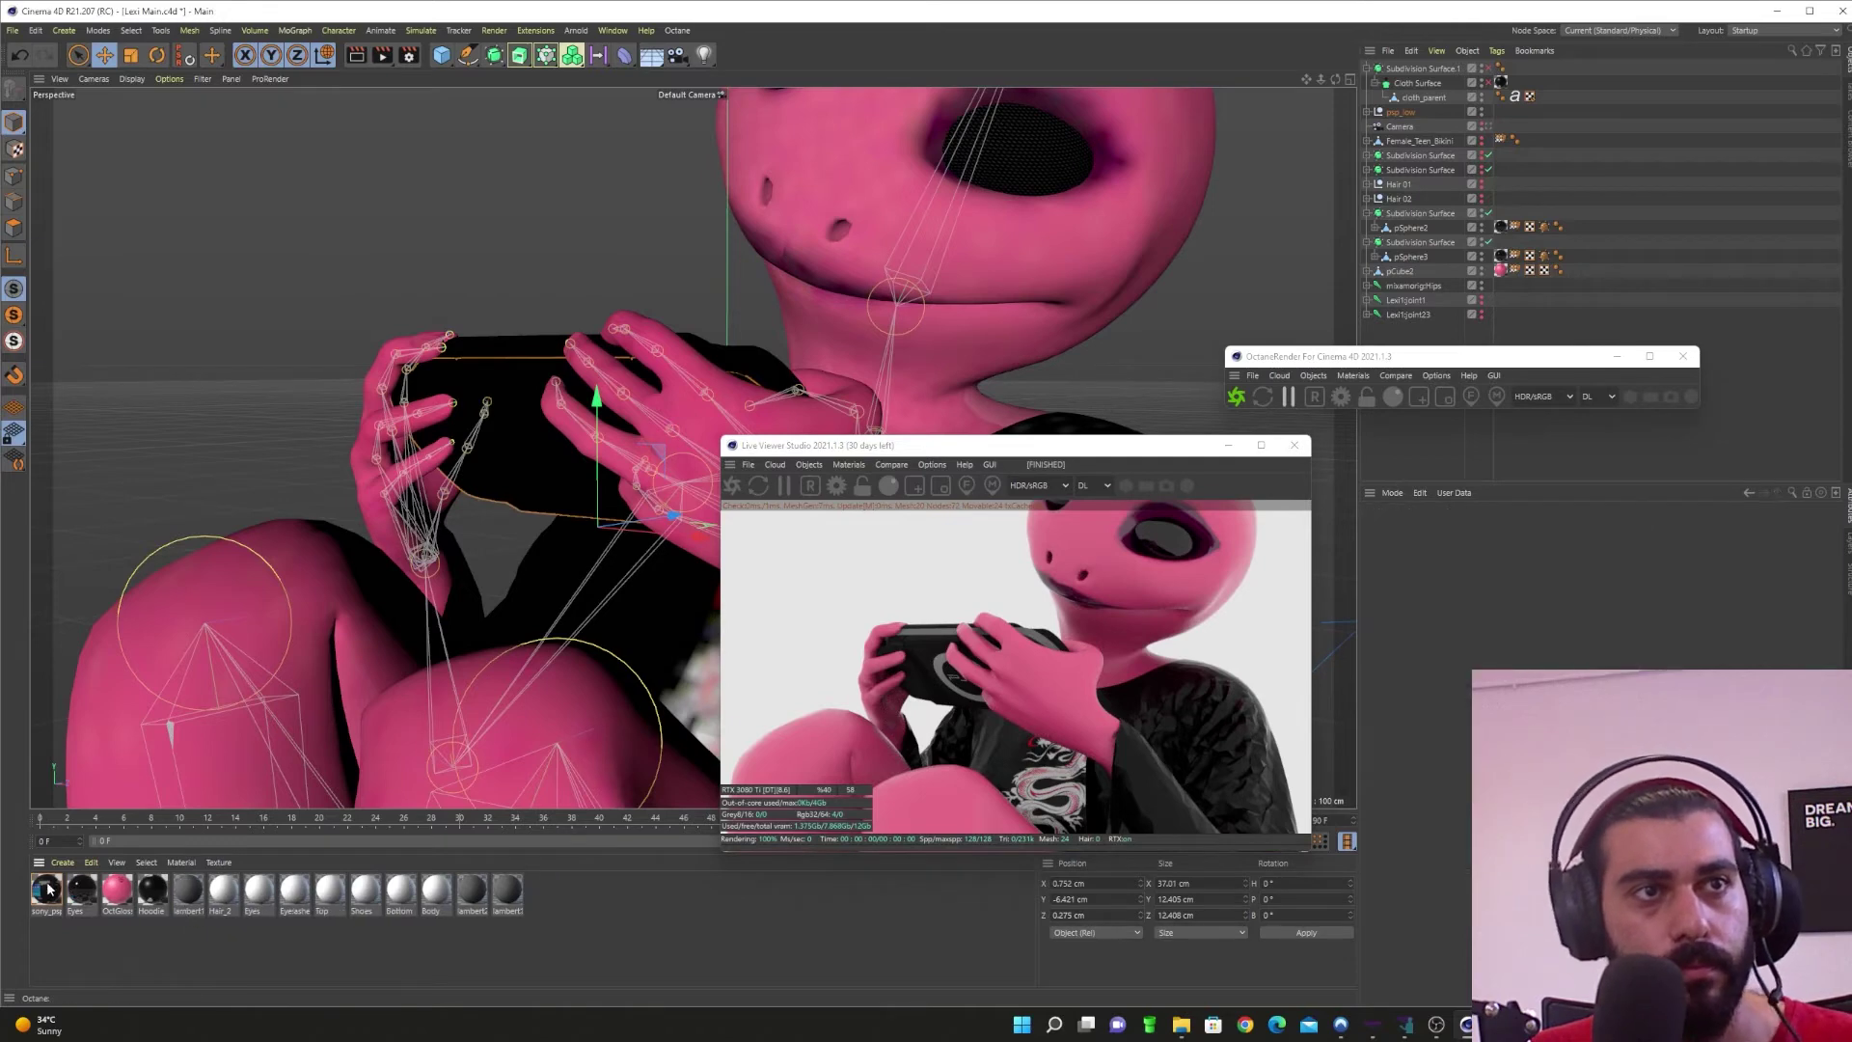
Step: Open the converted sony_psp material in the material editor and examine its node graph
{"action": "double_click", "coordinate": [46, 888]}
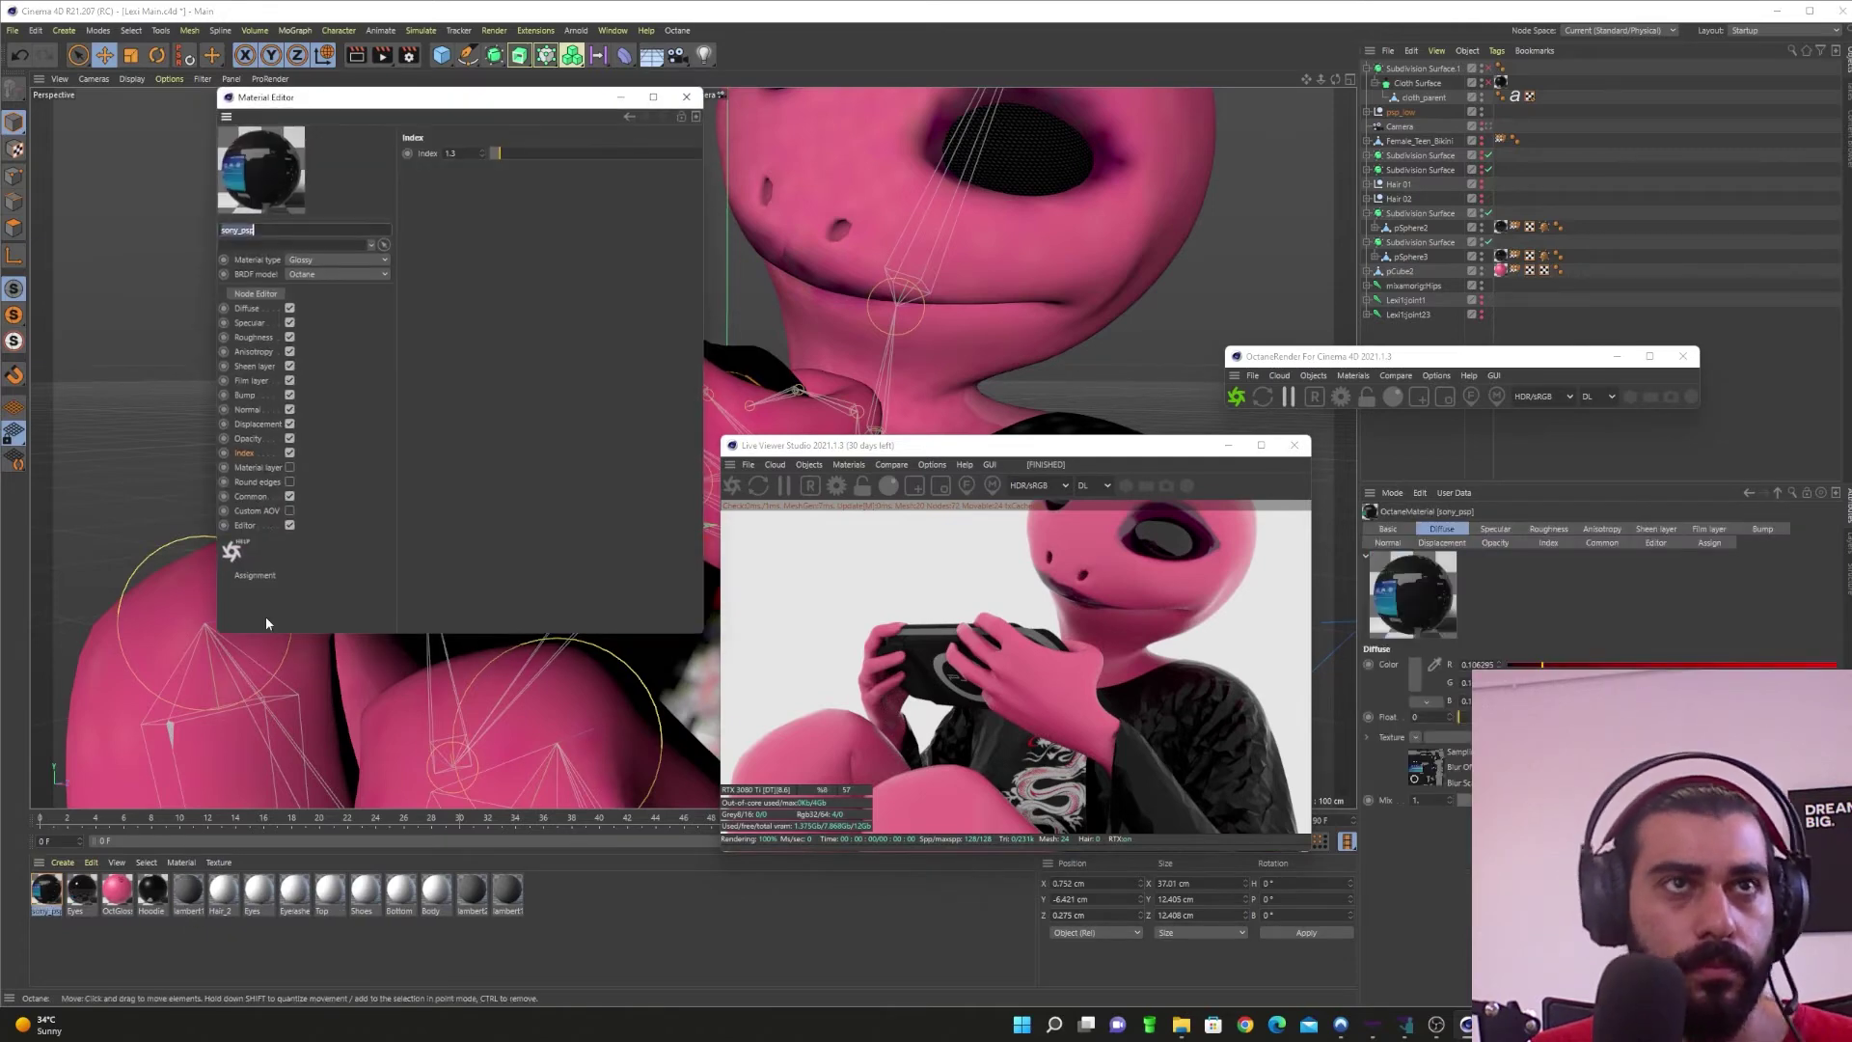
{"action": "left_click", "coordinate": [256, 294]}
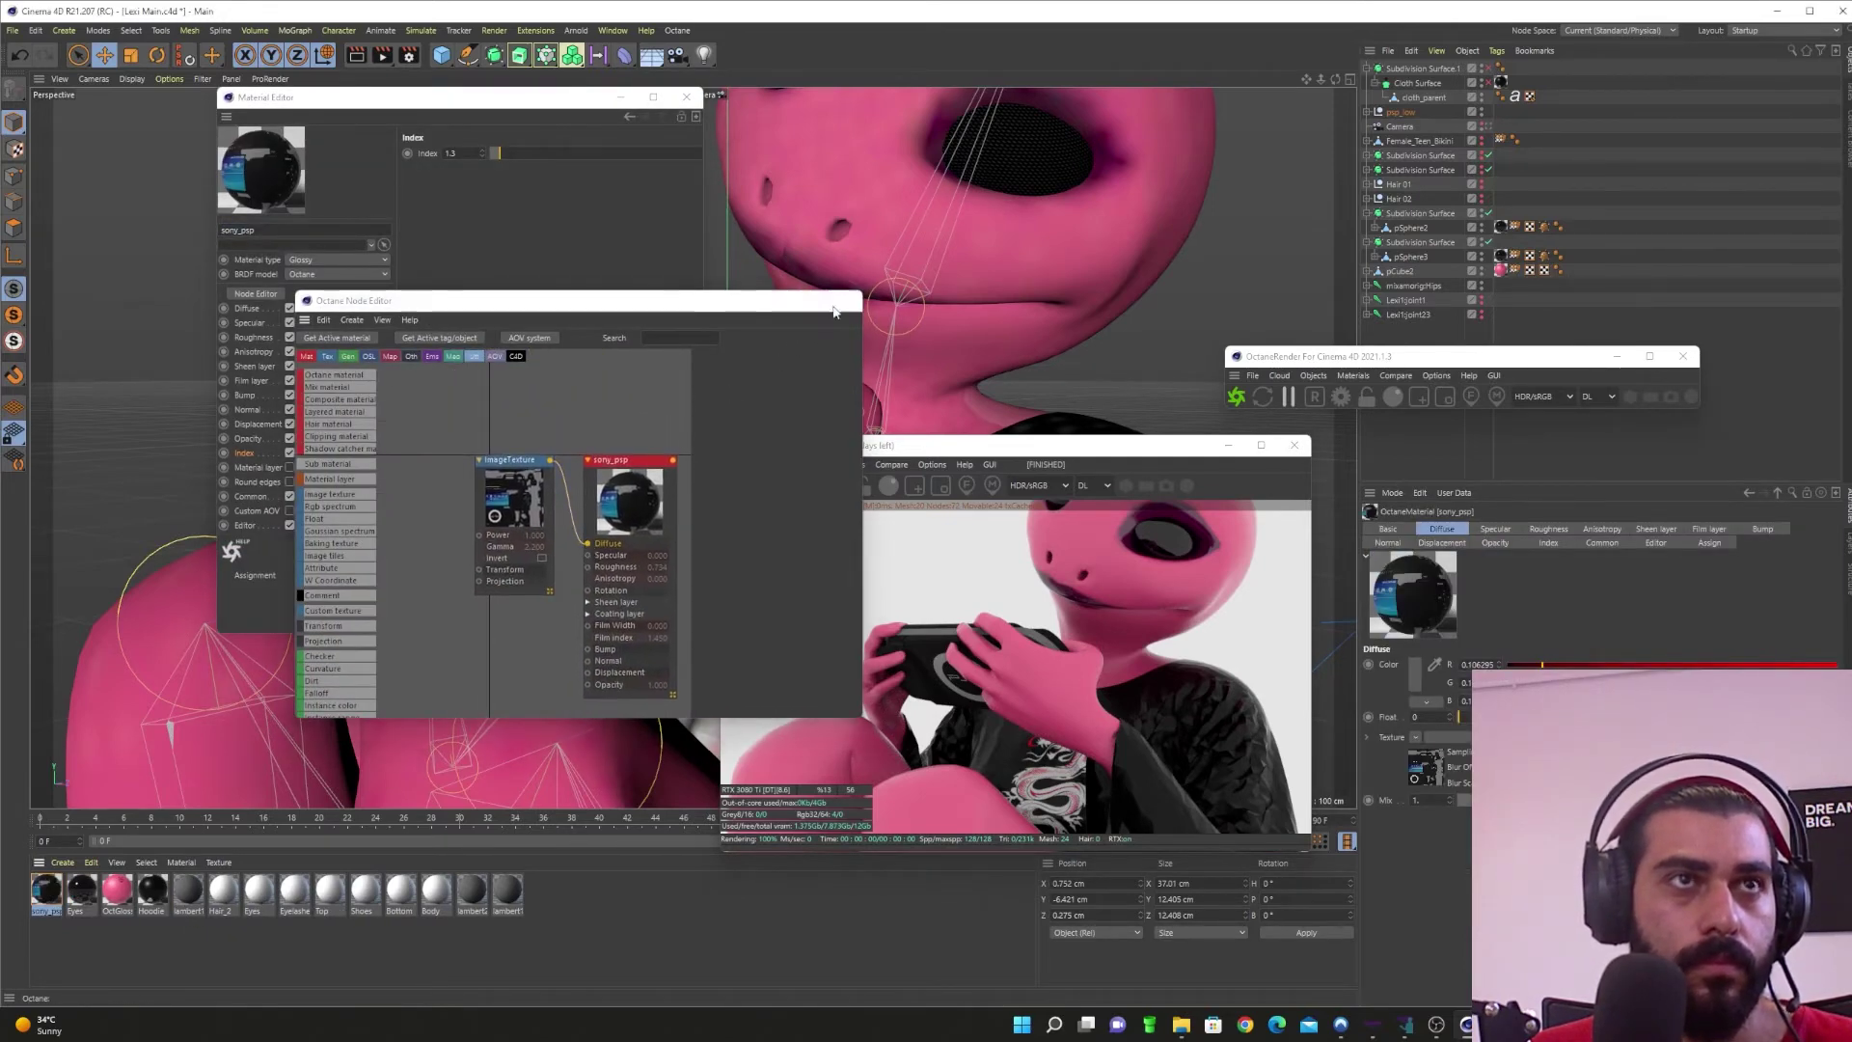
{"action": "left_click", "coordinate": [835, 305]}
Step: Try white as the sony_psp material's roughness color, then set it to black with a float of 0
{"action": "left_click", "coordinate": [255, 338]}
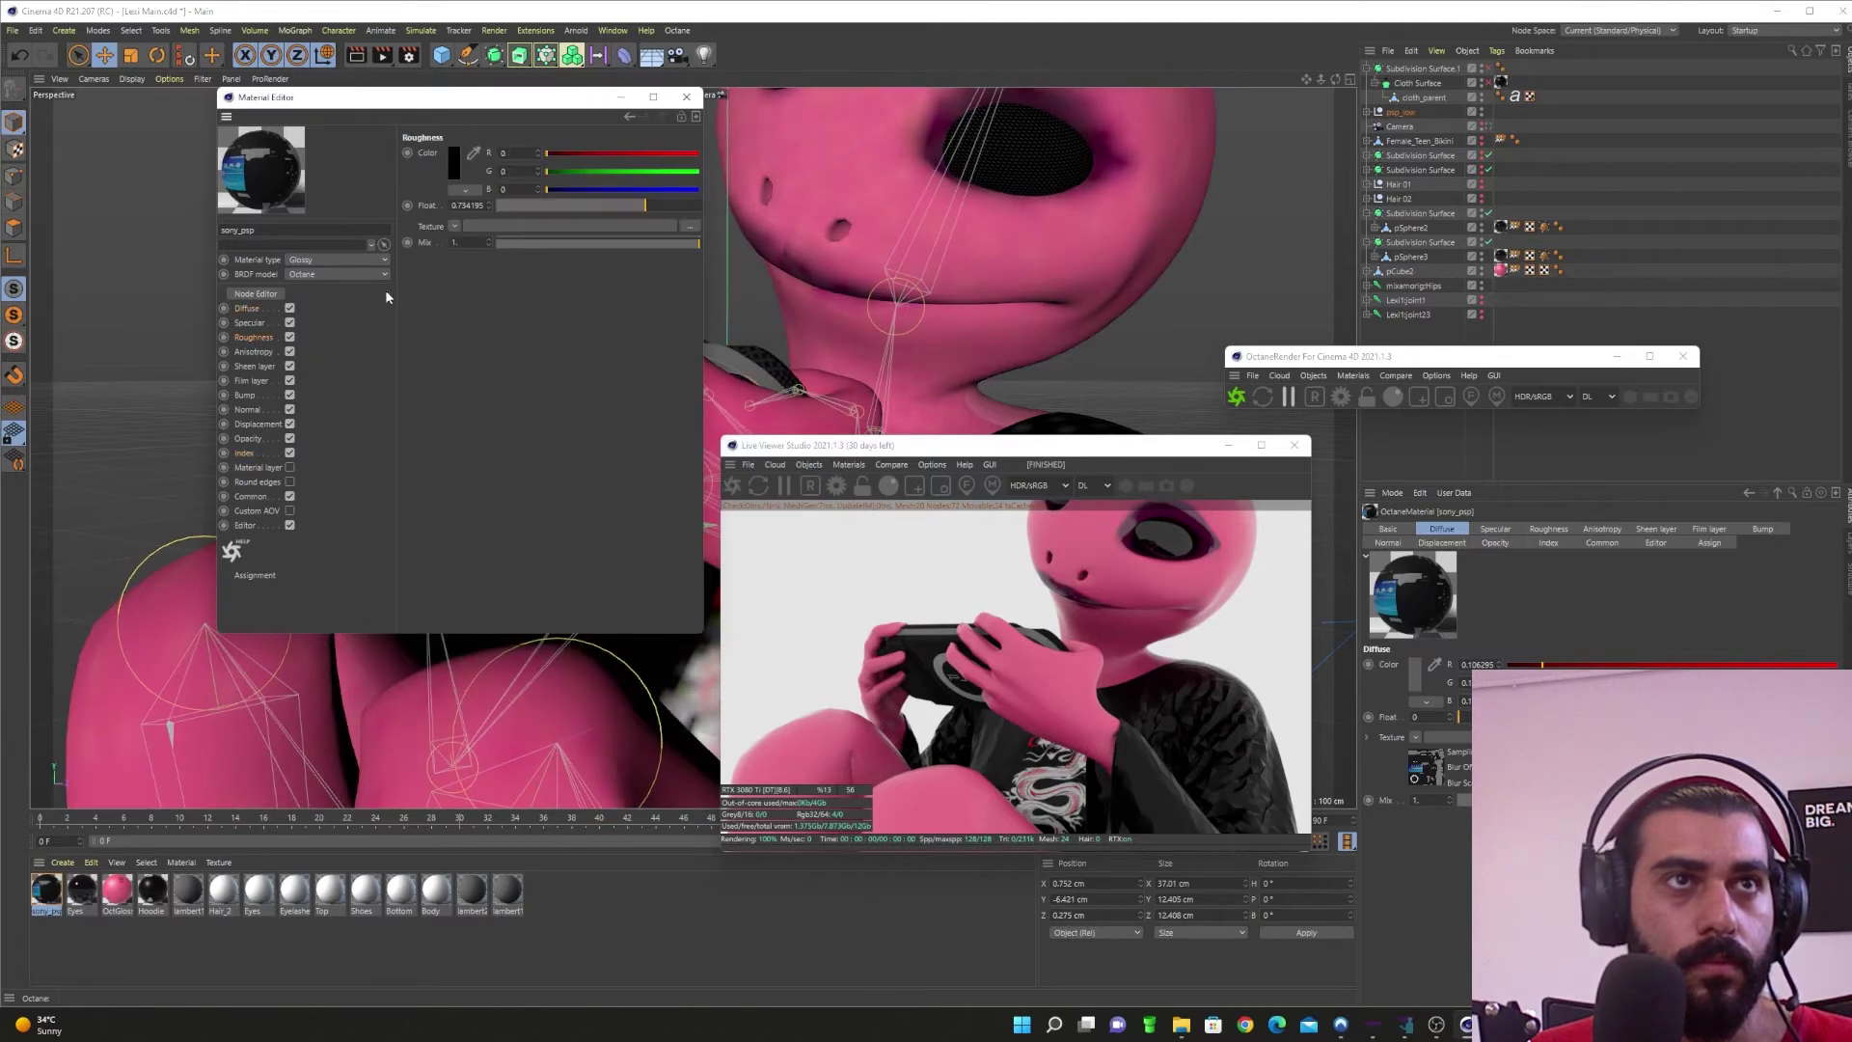
{"action": "left_click", "coordinate": [454, 164]}
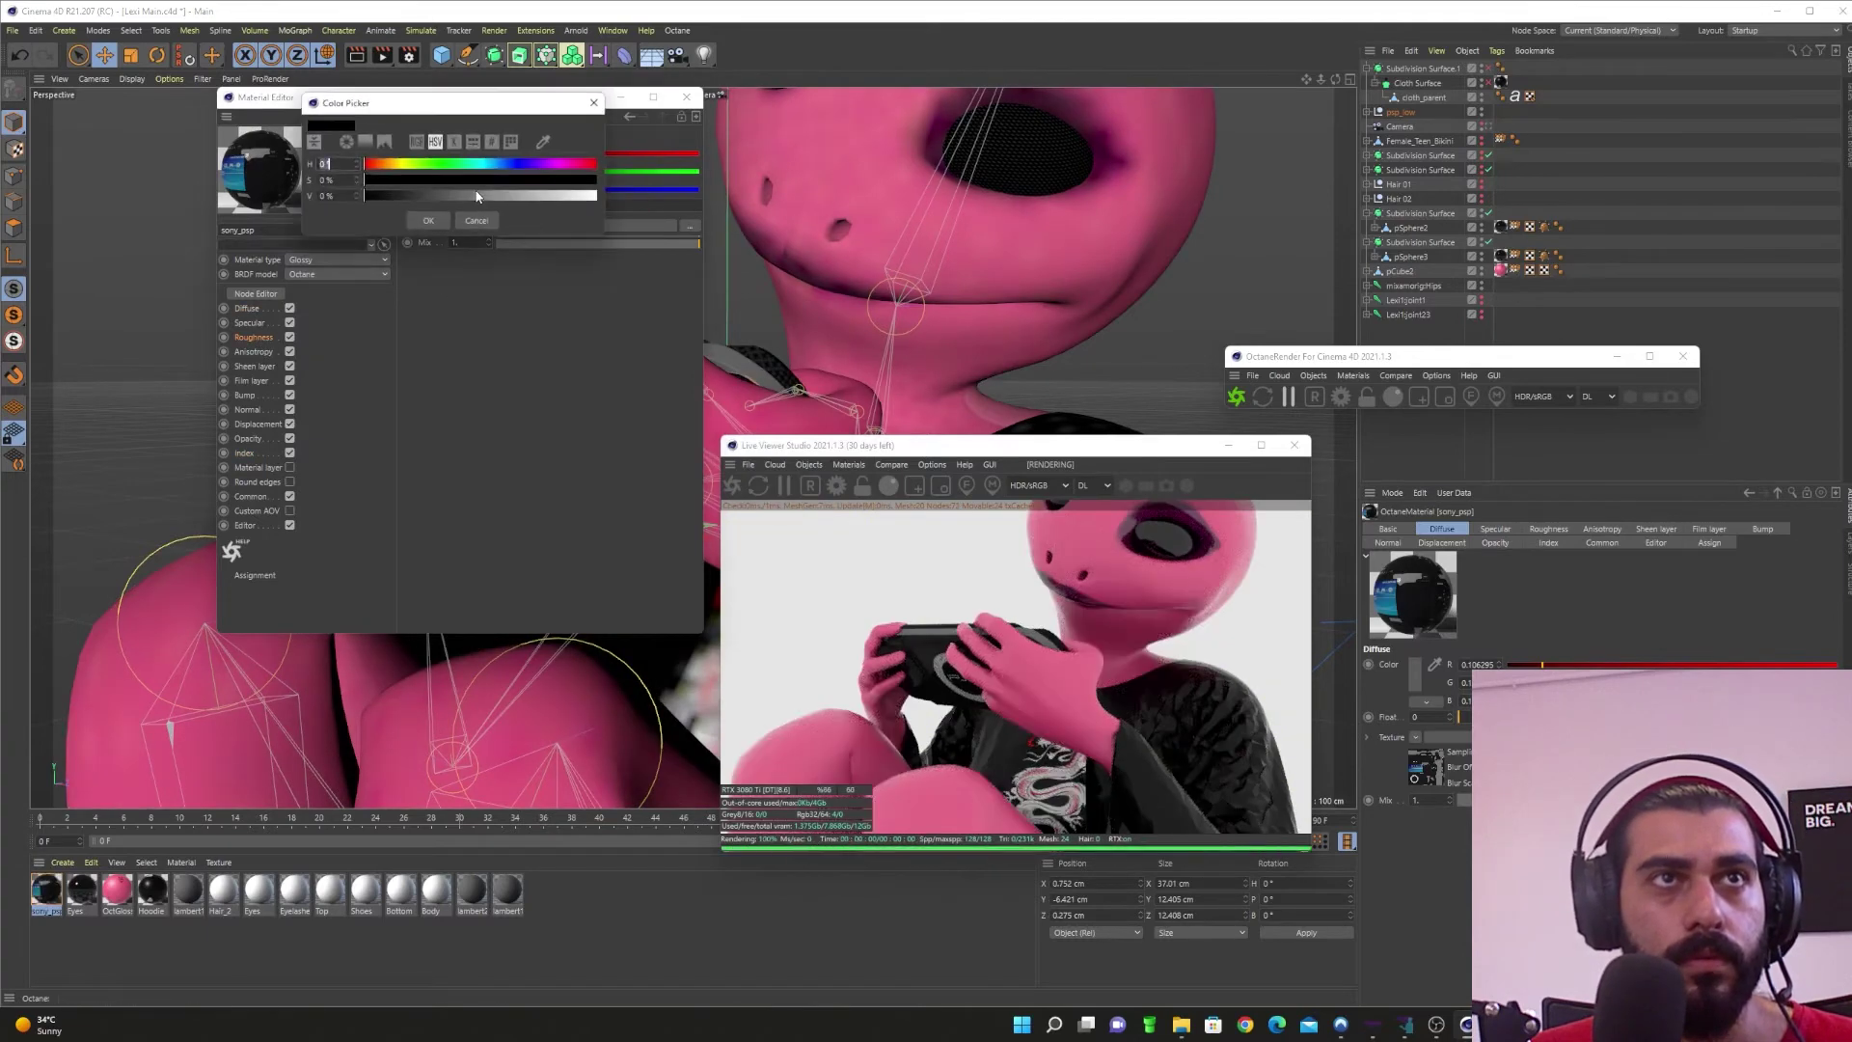
{"action": "left_click_drag", "start_coordinate": [367, 196], "coordinate": [600, 204]}
{"action": "left_click", "coordinate": [429, 220]}
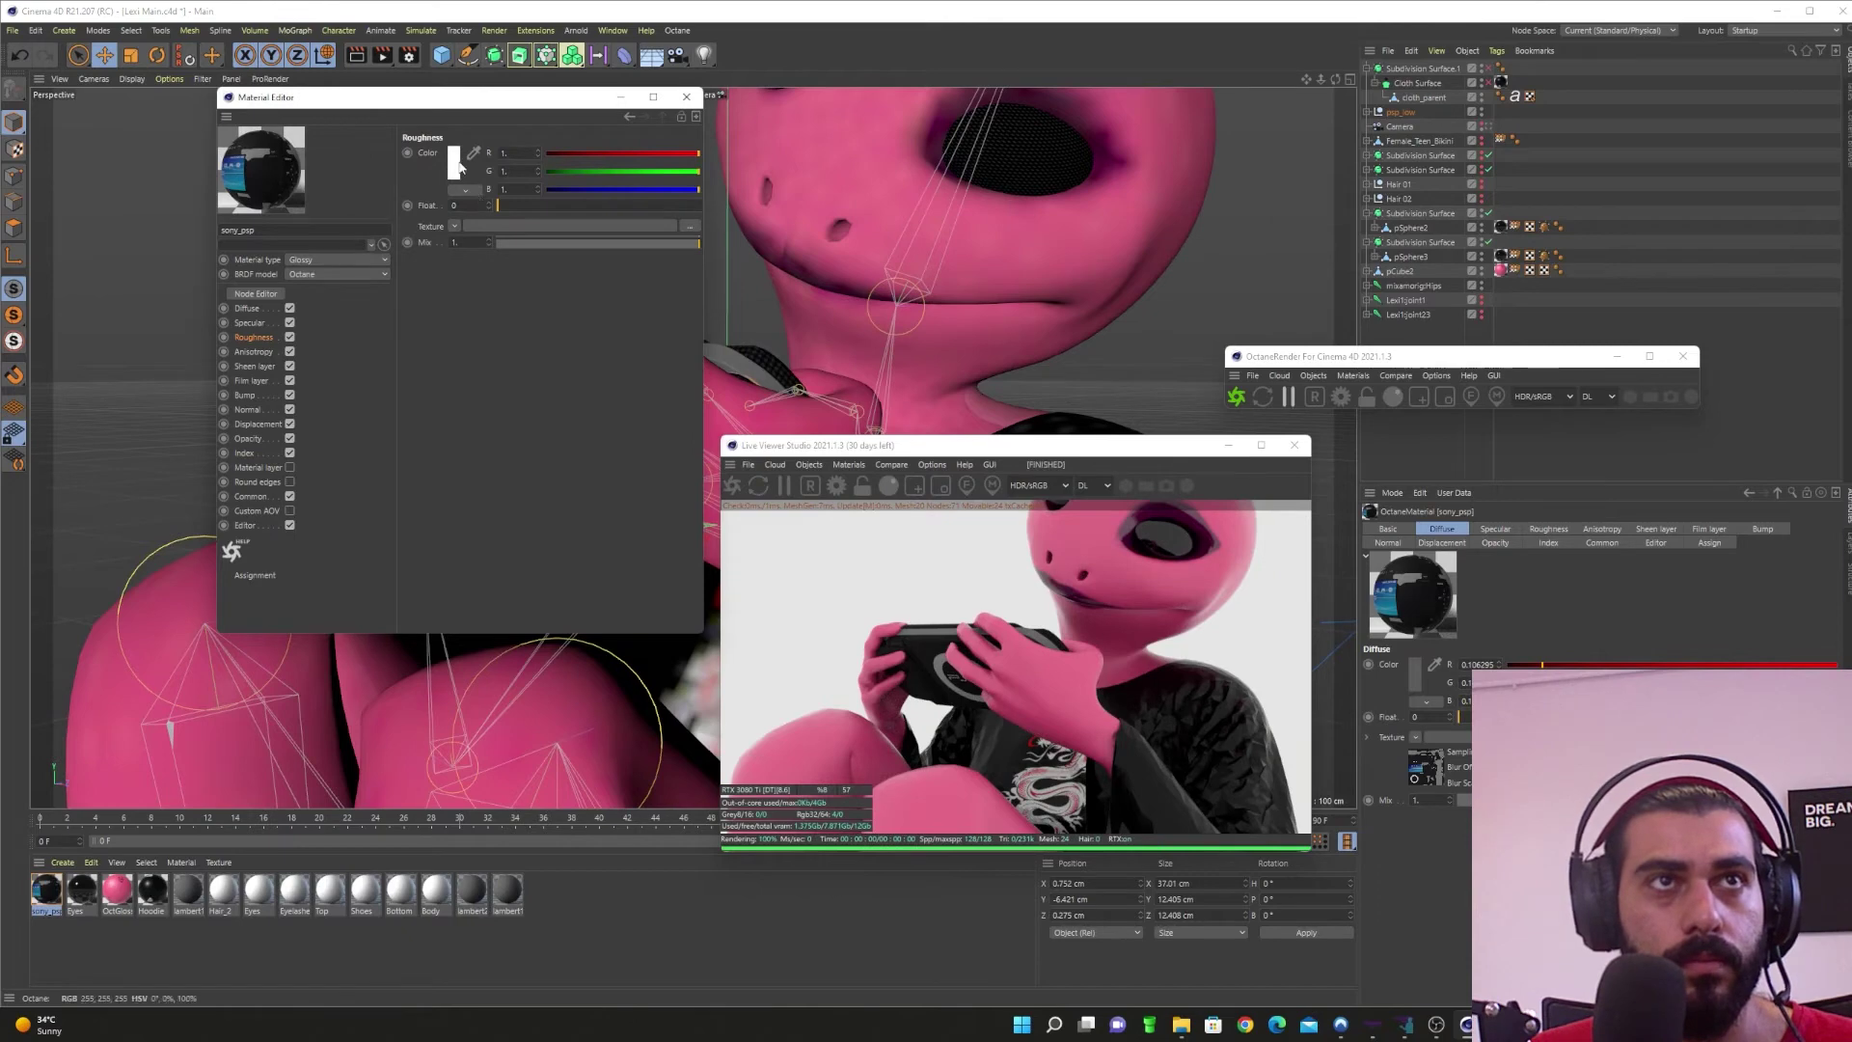
{"action": "left_click", "coordinate": [459, 164]}
{"action": "left_click_drag", "start_coordinate": [466, 195], "coordinate": [366, 197]}
{"action": "left_click", "coordinate": [423, 220]}
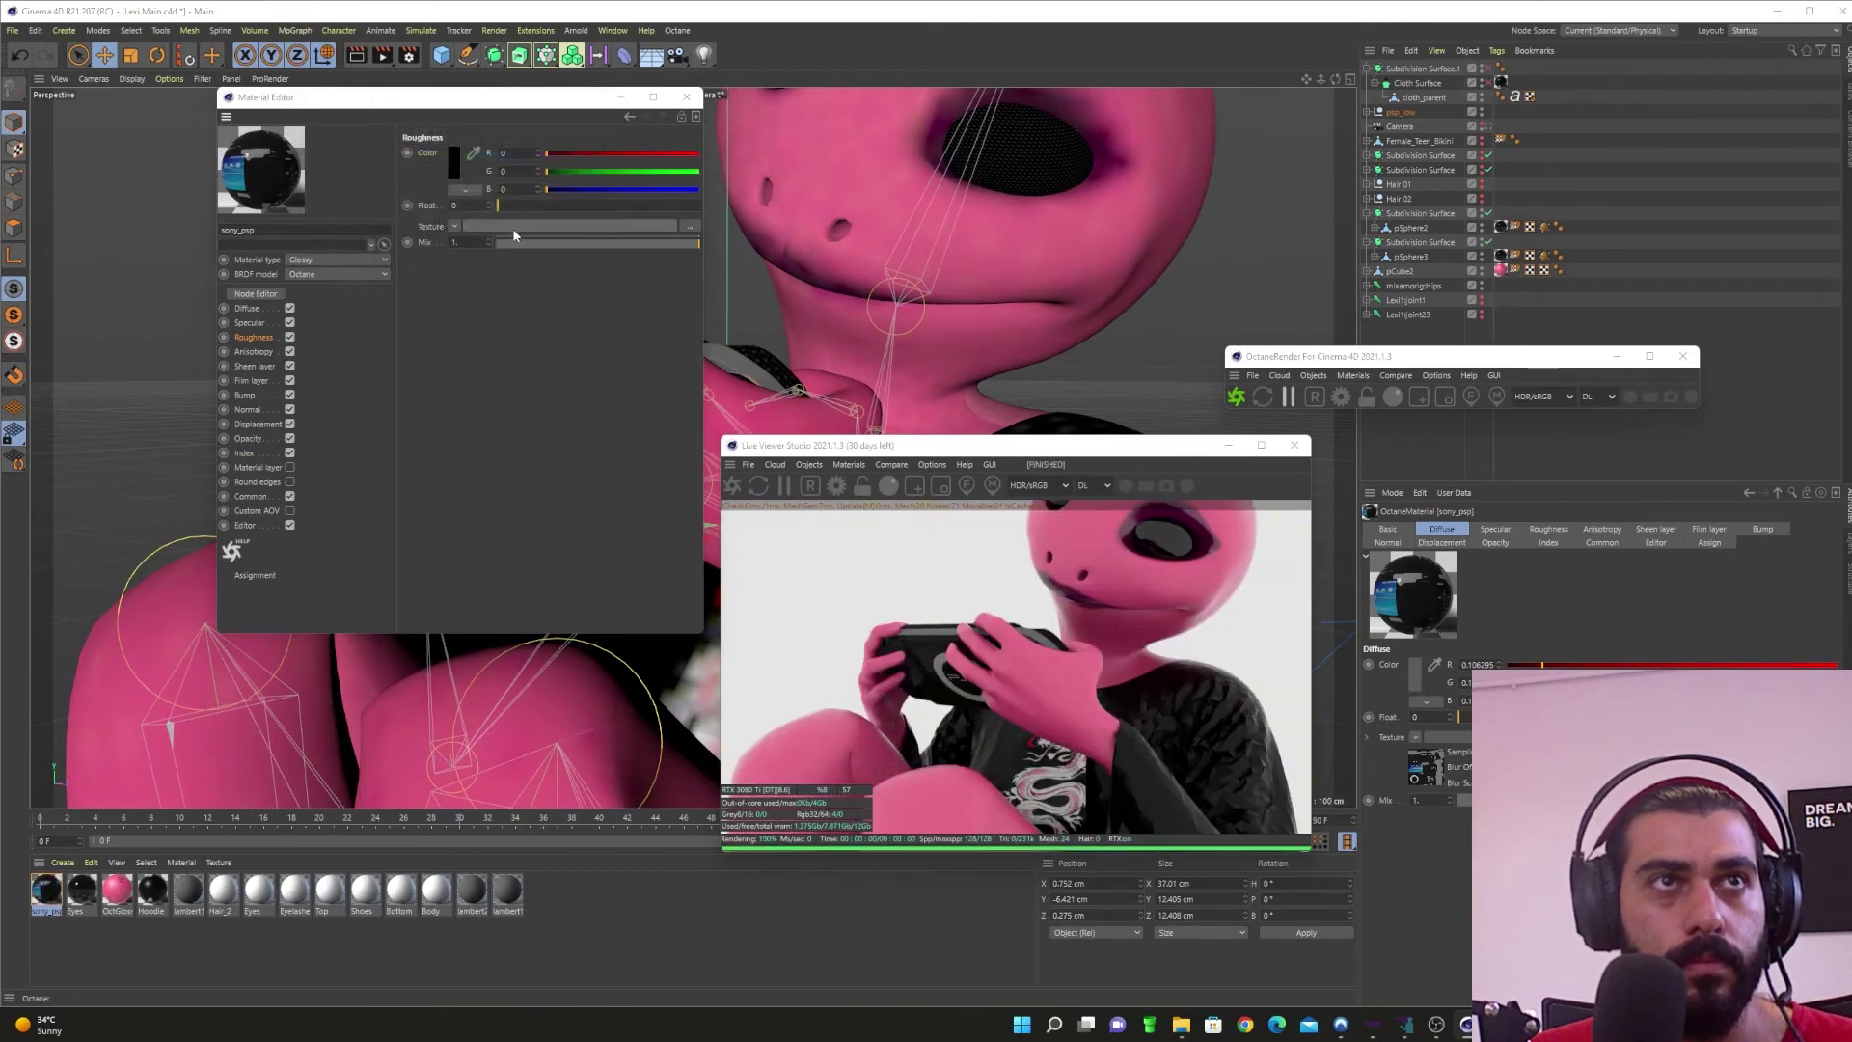
Step: Load sony_psp_roughness.jpeg as the sony_psp material's roughness texture without copying it to the project, and close the material editor
{"action": "left_click", "coordinate": [512, 228]}
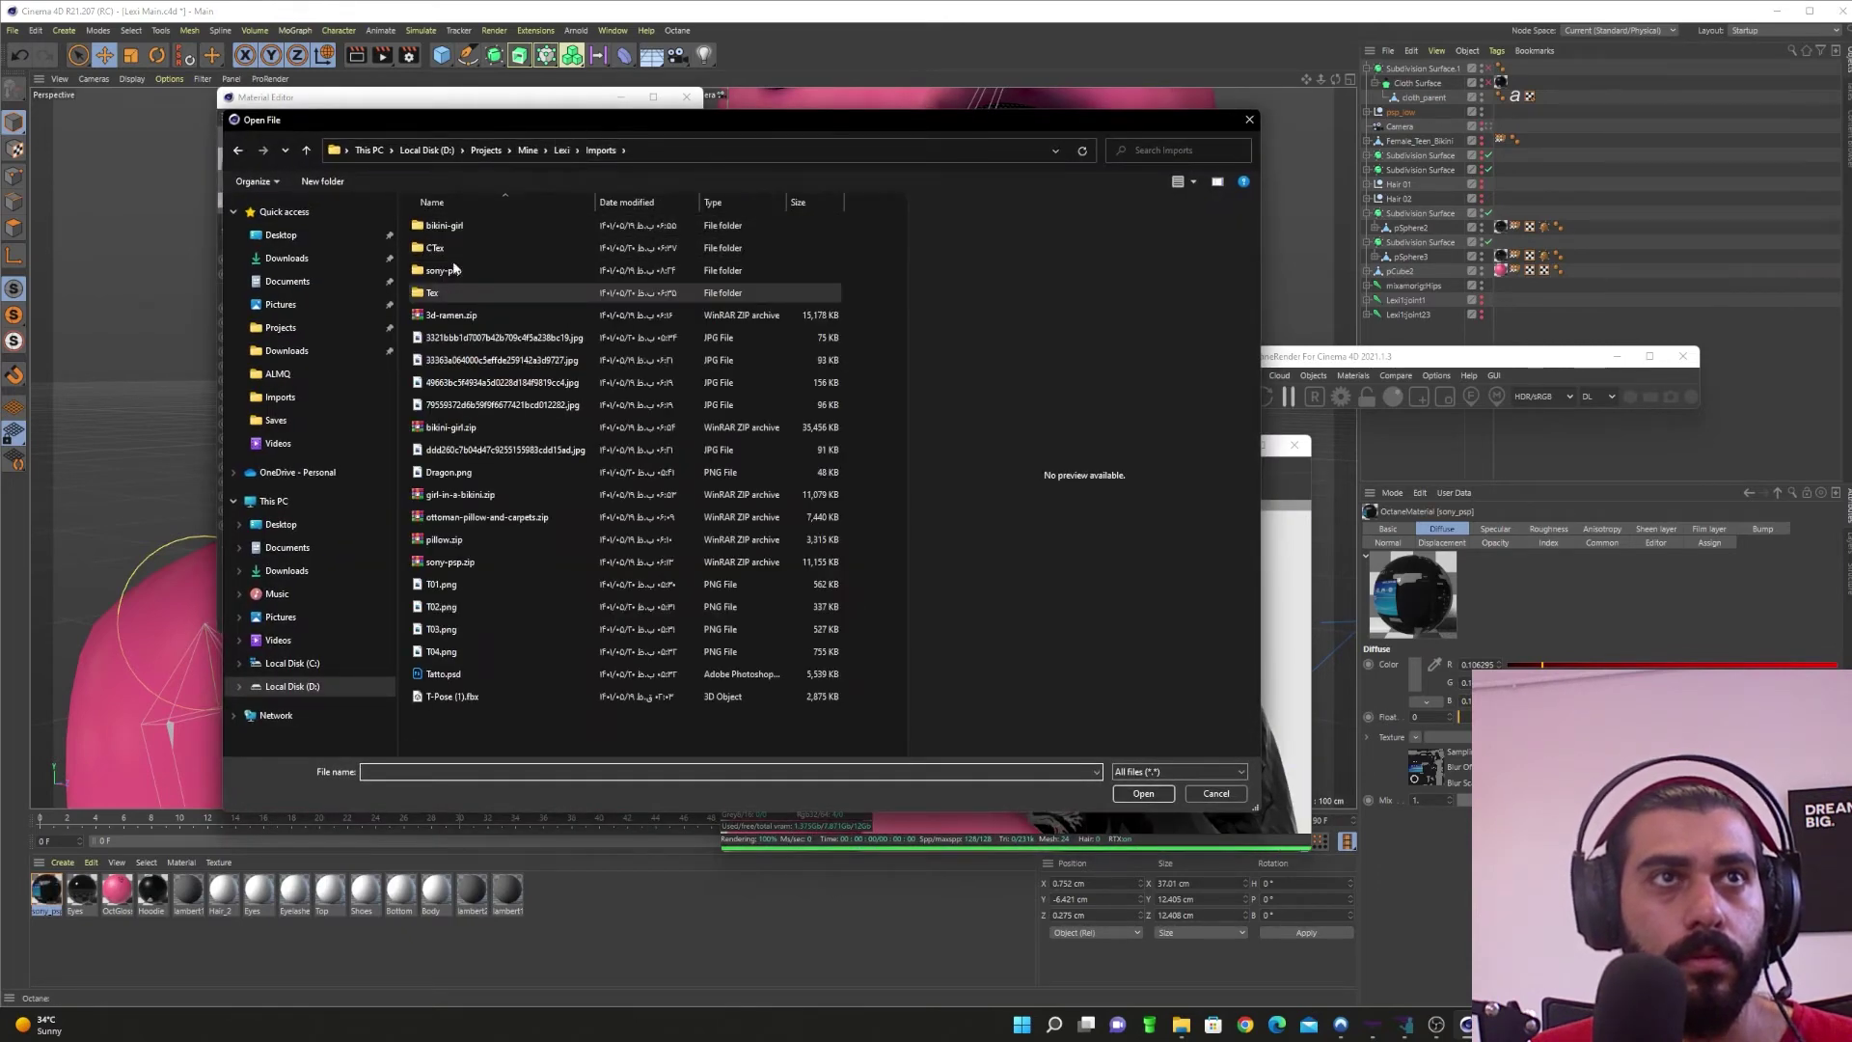
{"action": "double_click", "coordinate": [452, 270]}
{"action": "double_click", "coordinate": [451, 249]}
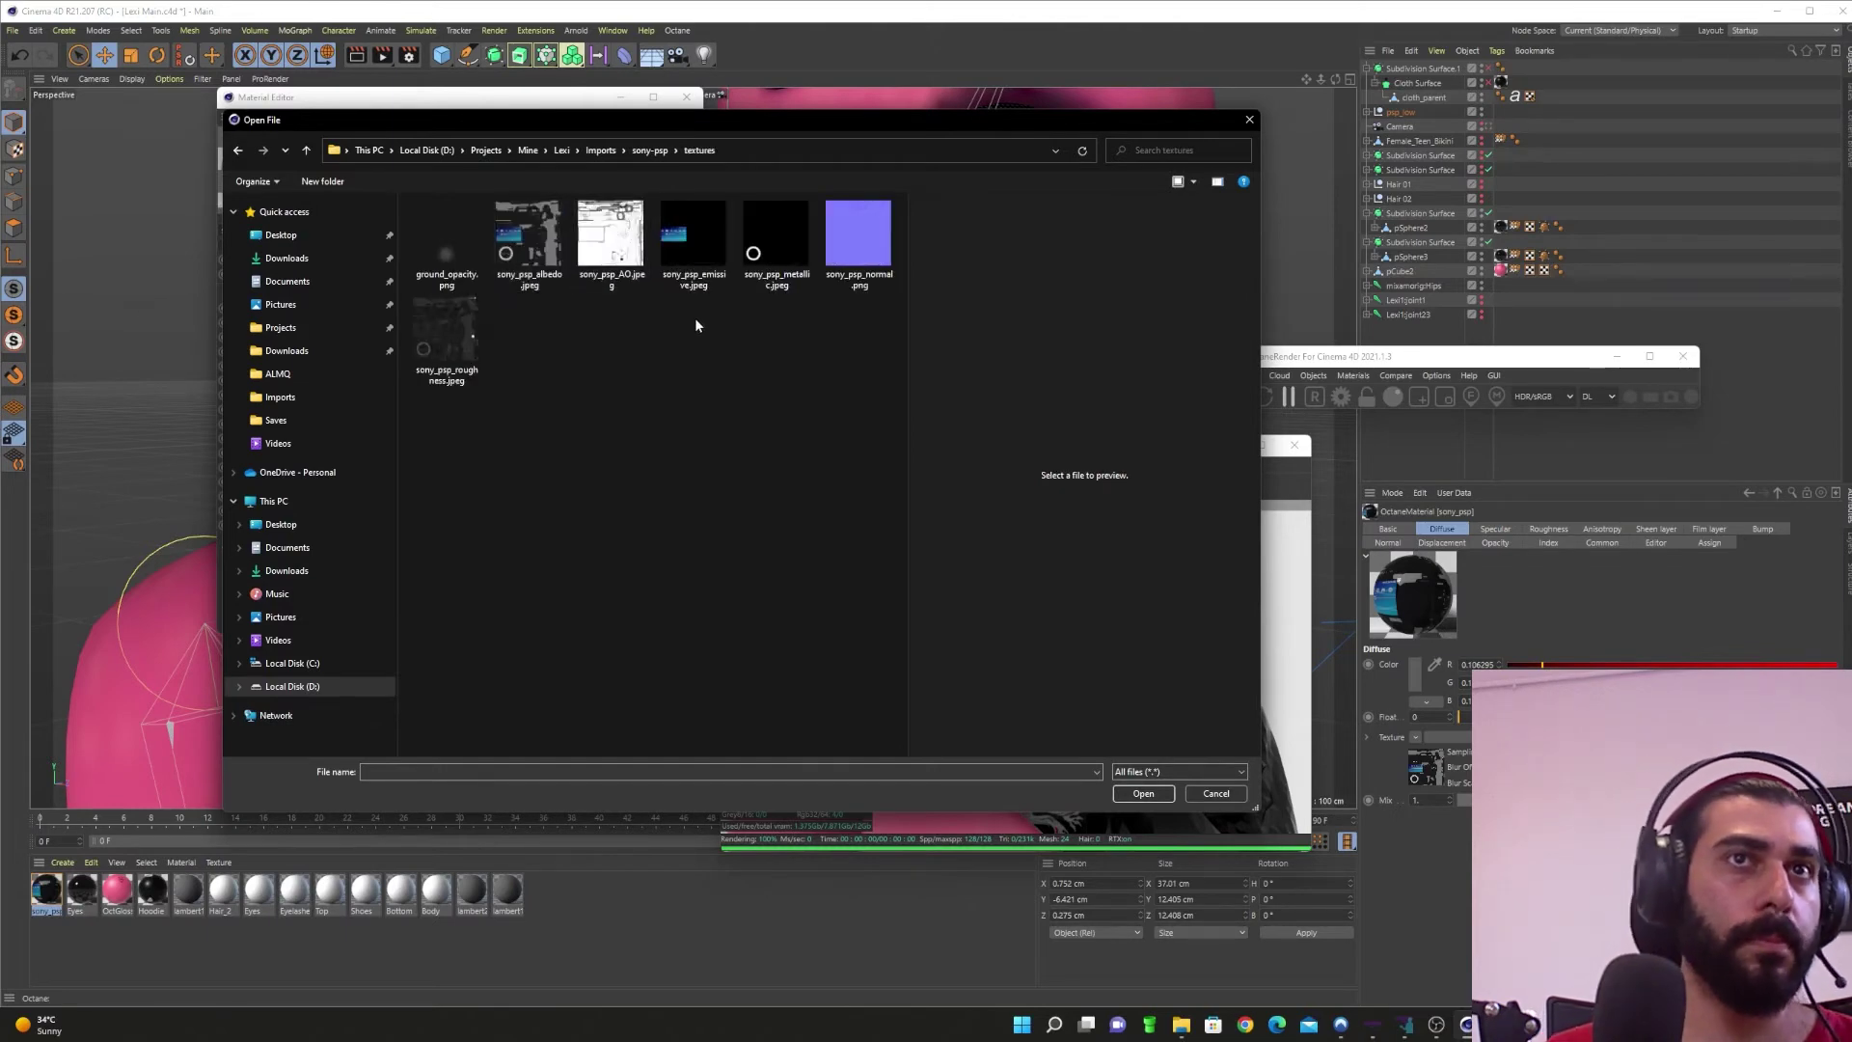
{"action": "double_click", "coordinate": [448, 340]}
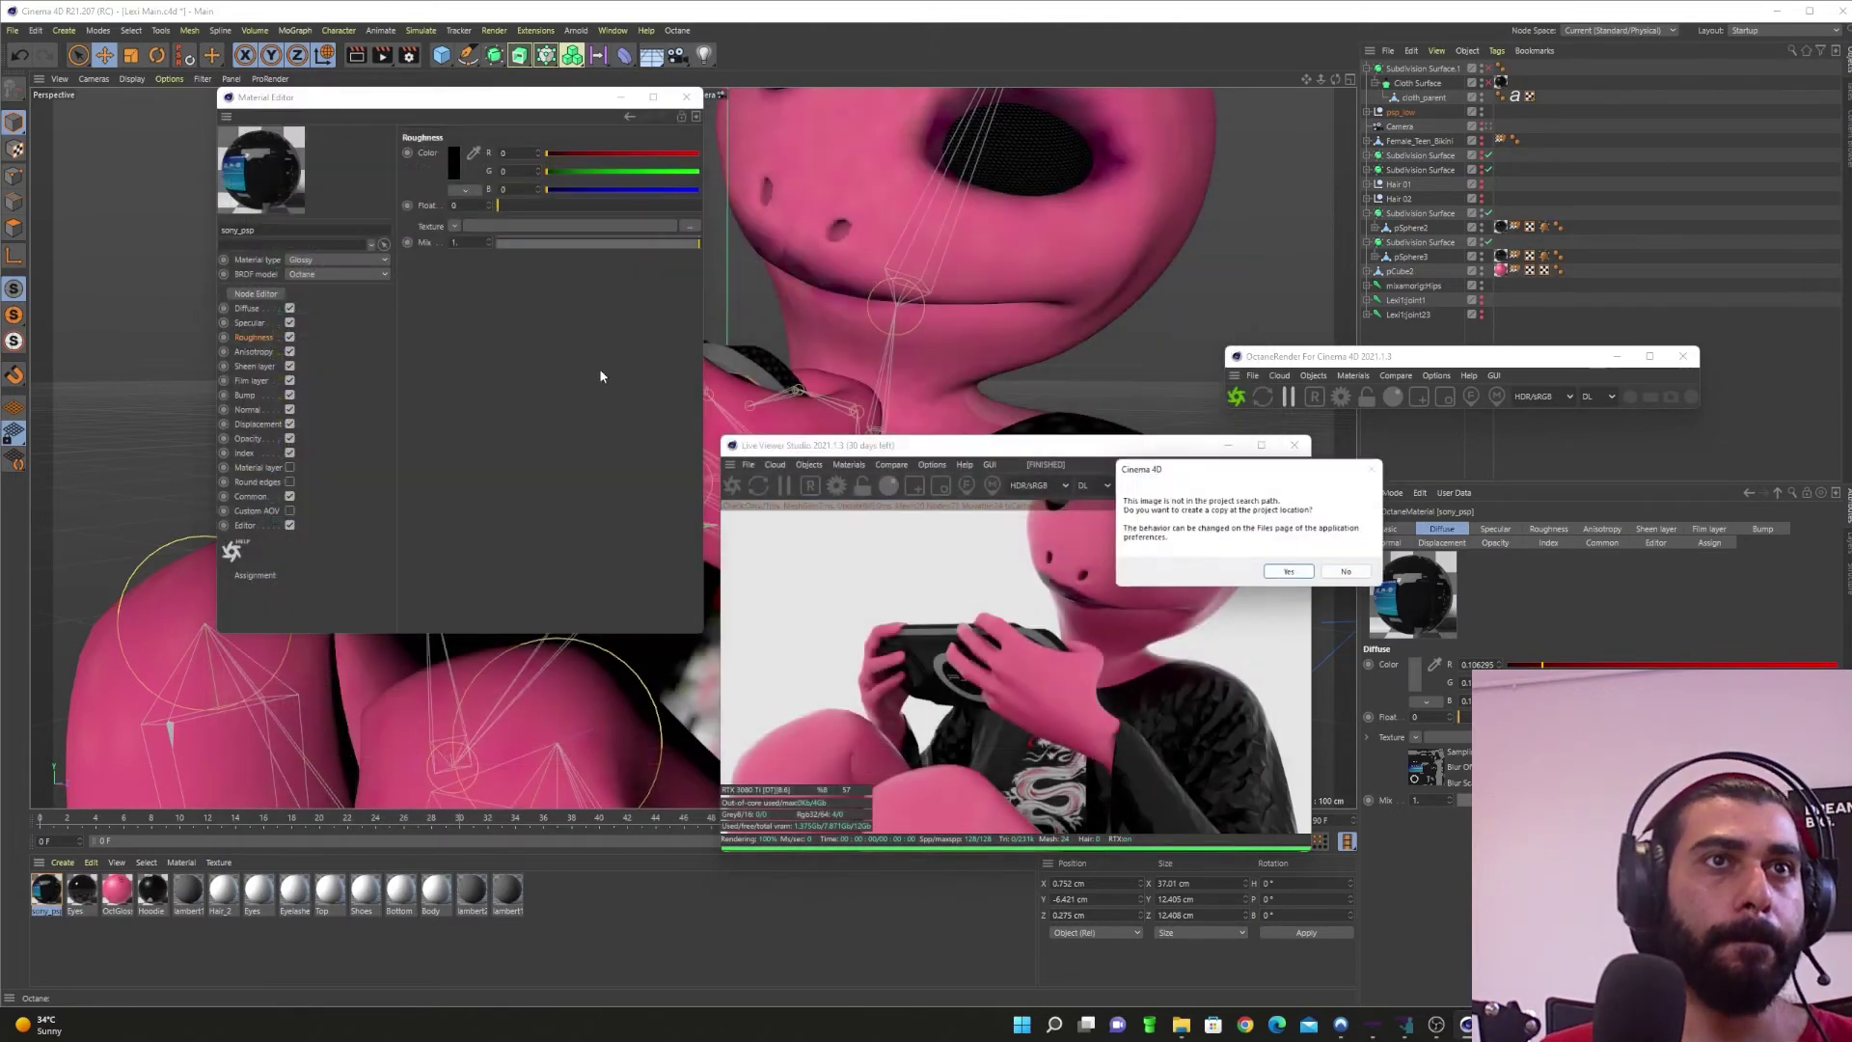
{"action": "left_click", "coordinate": [1347, 576]}
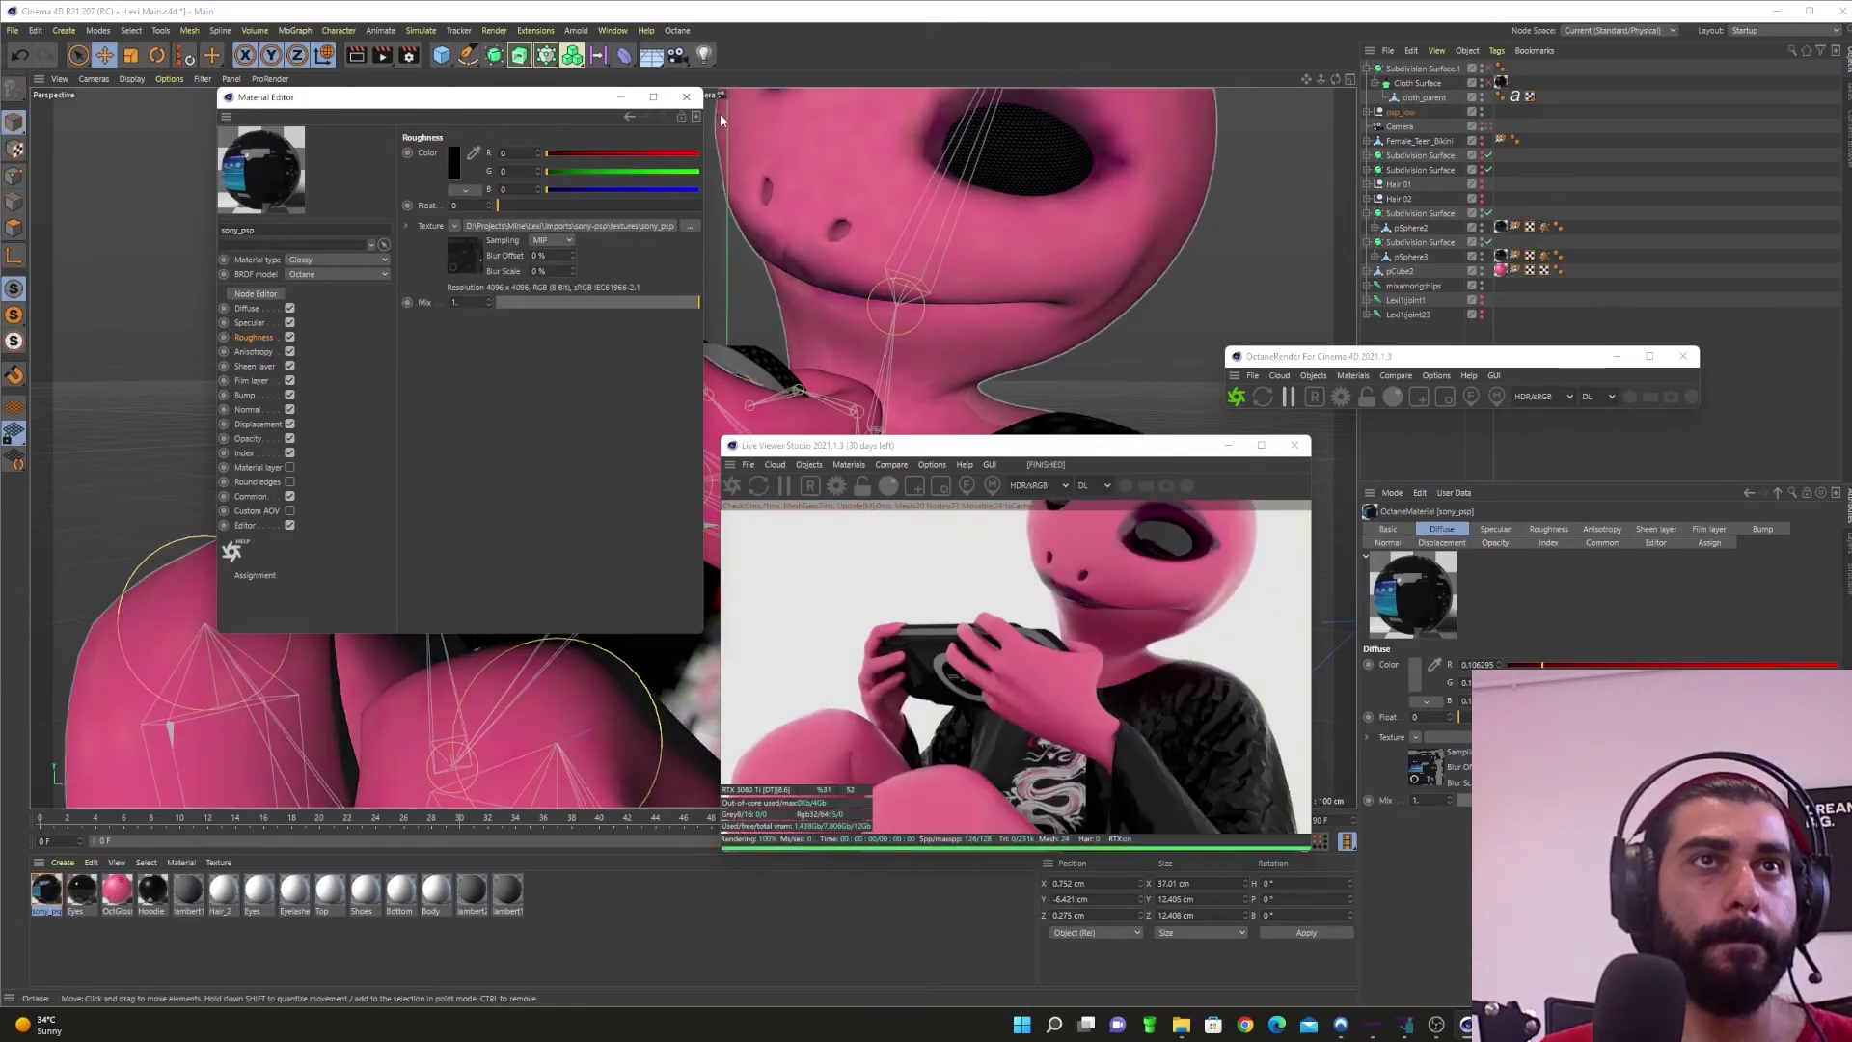
{"action": "left_click", "coordinate": [687, 97]}
Step: Inspect the handheld console up close, then raise the sony_psp material's index to about 1.7
{"action": "right_click_drag", "start_coordinate": [505, 425], "coordinate": [759, 460], "text": "alt"}
{"action": "left_click_drag", "start_coordinate": [547, 381], "coordinate": [395, 543], "text": "alt"}
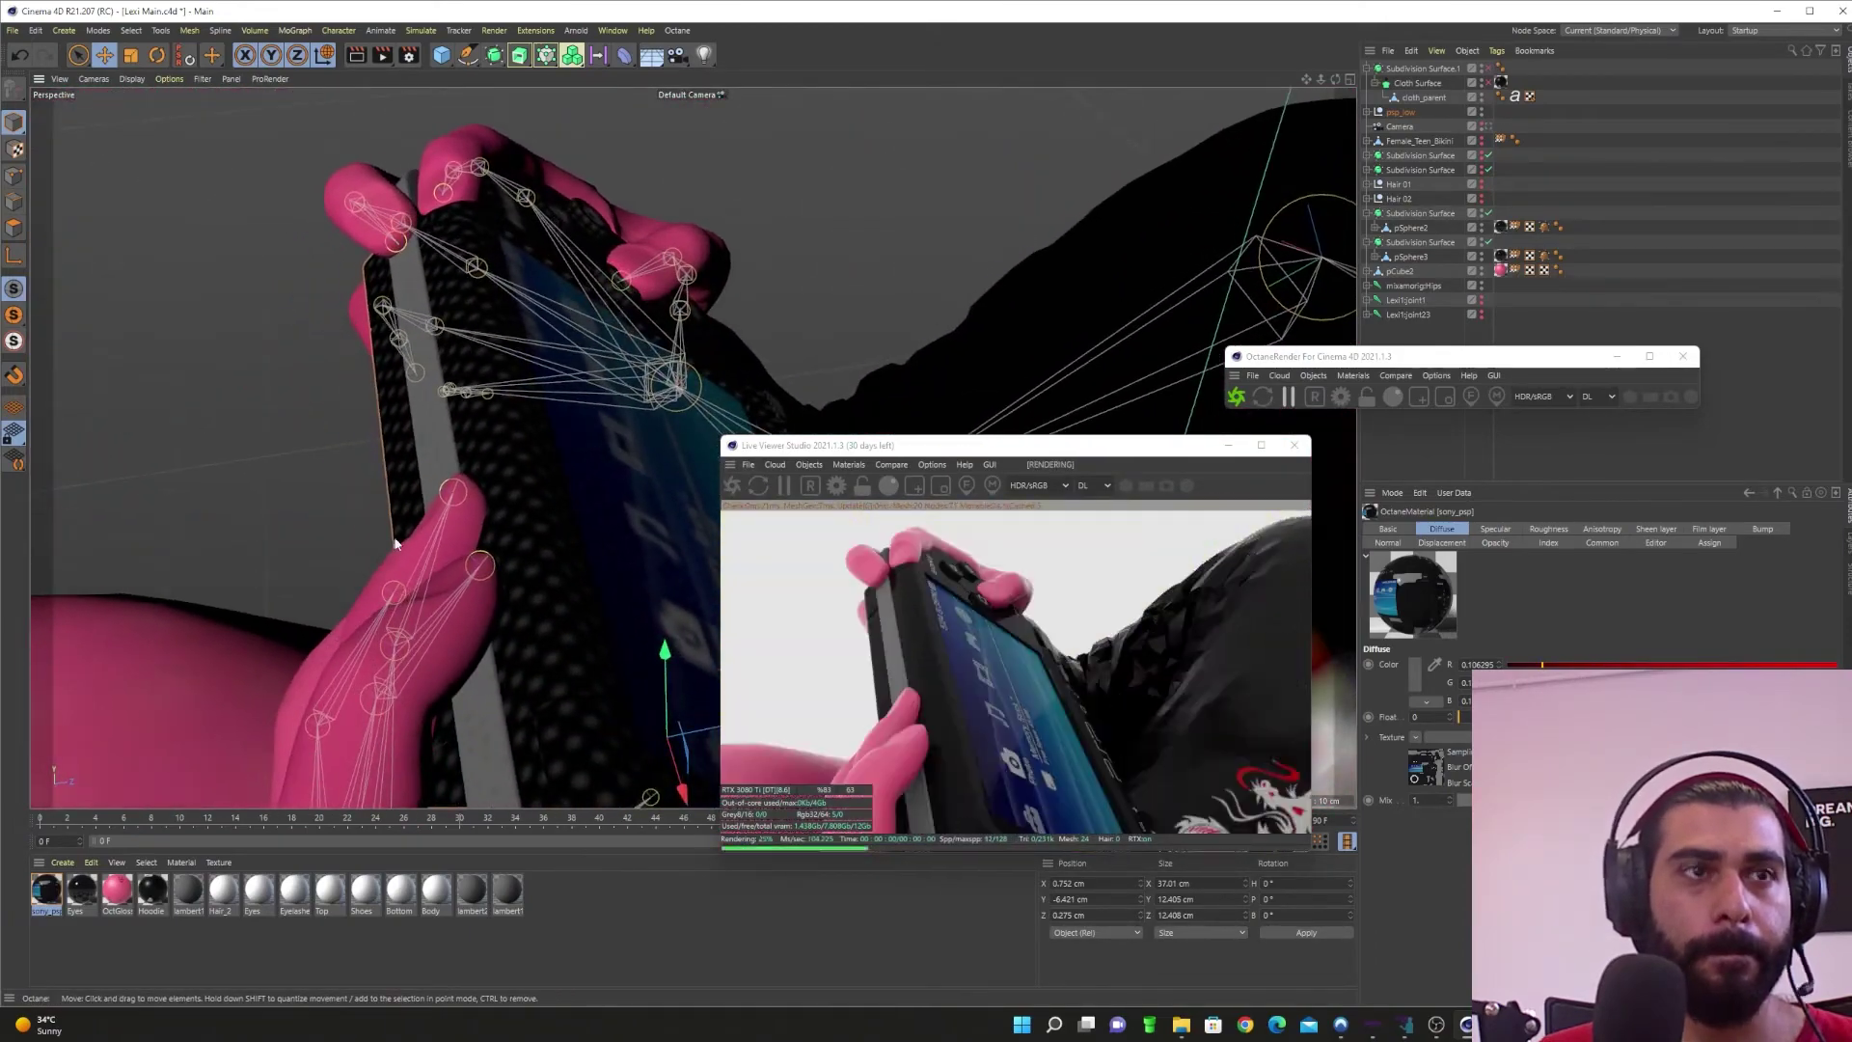
{"action": "left_click", "coordinate": [612, 437]}
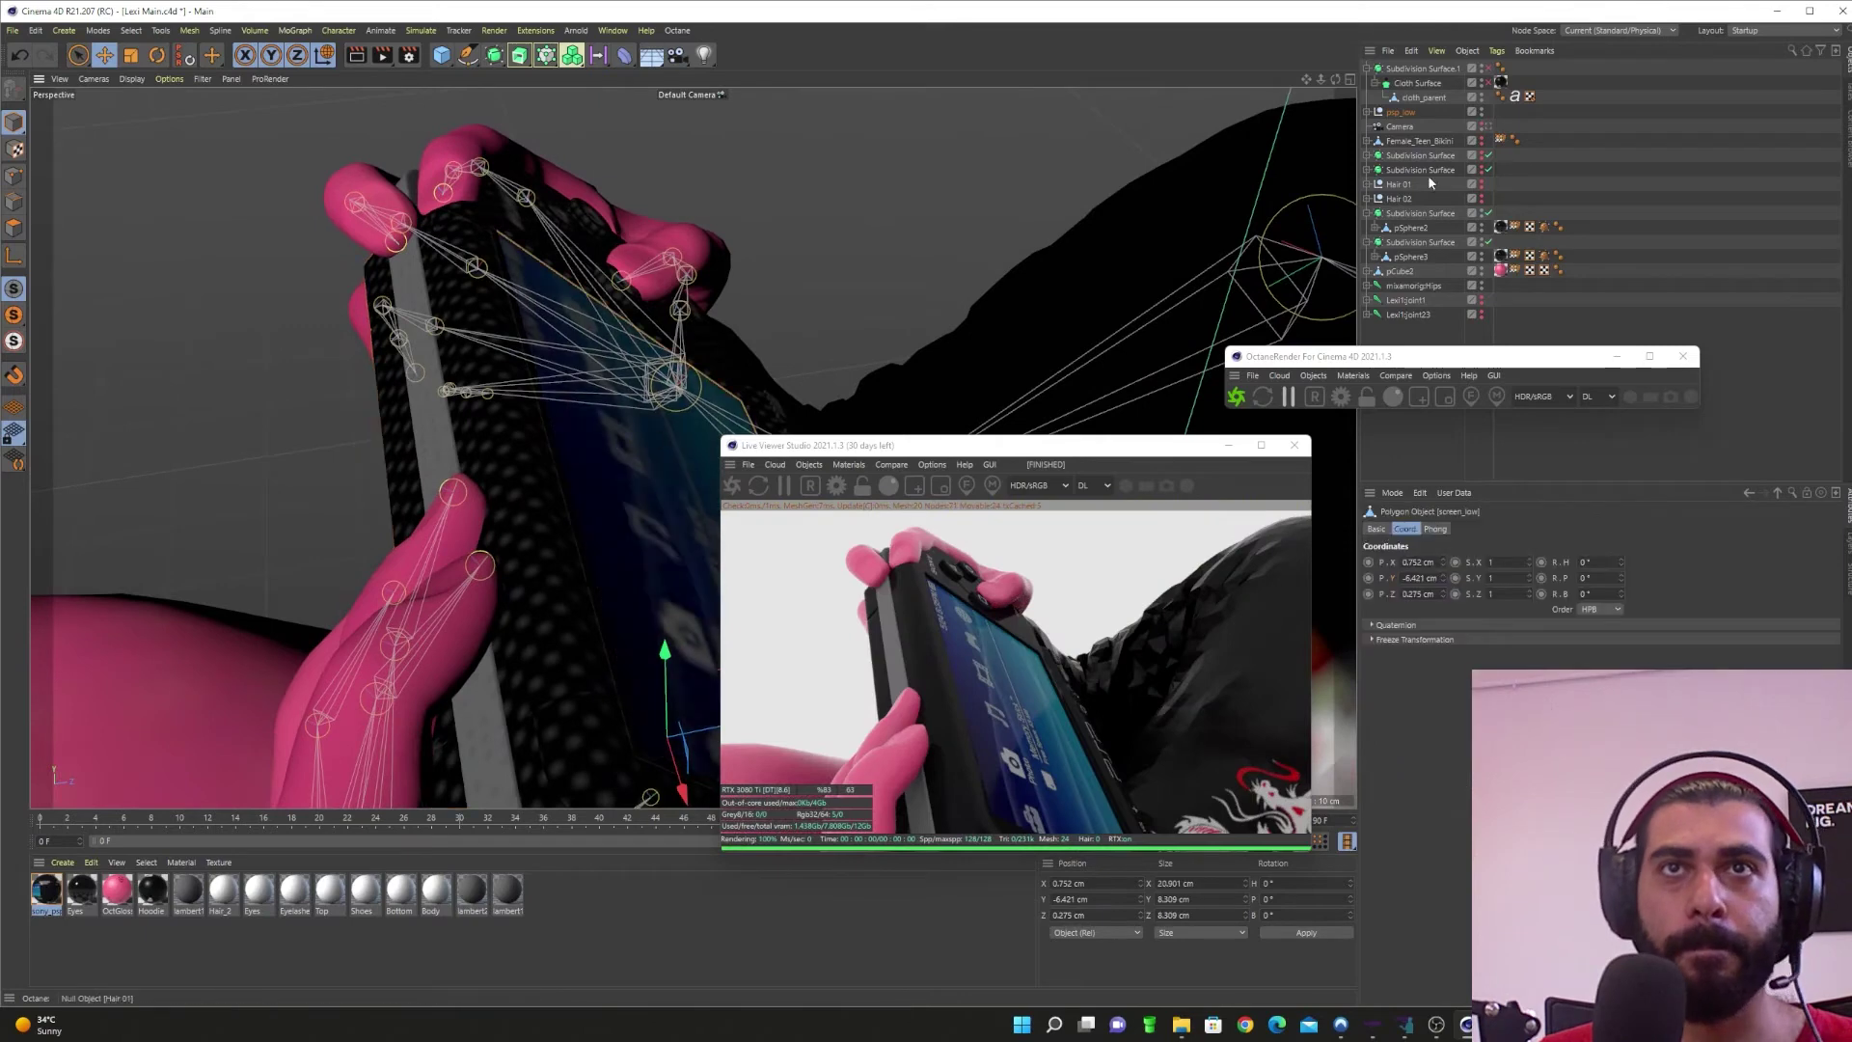
{"action": "left_click", "coordinate": [1368, 112]}
{"action": "left_click", "coordinate": [1368, 112]}
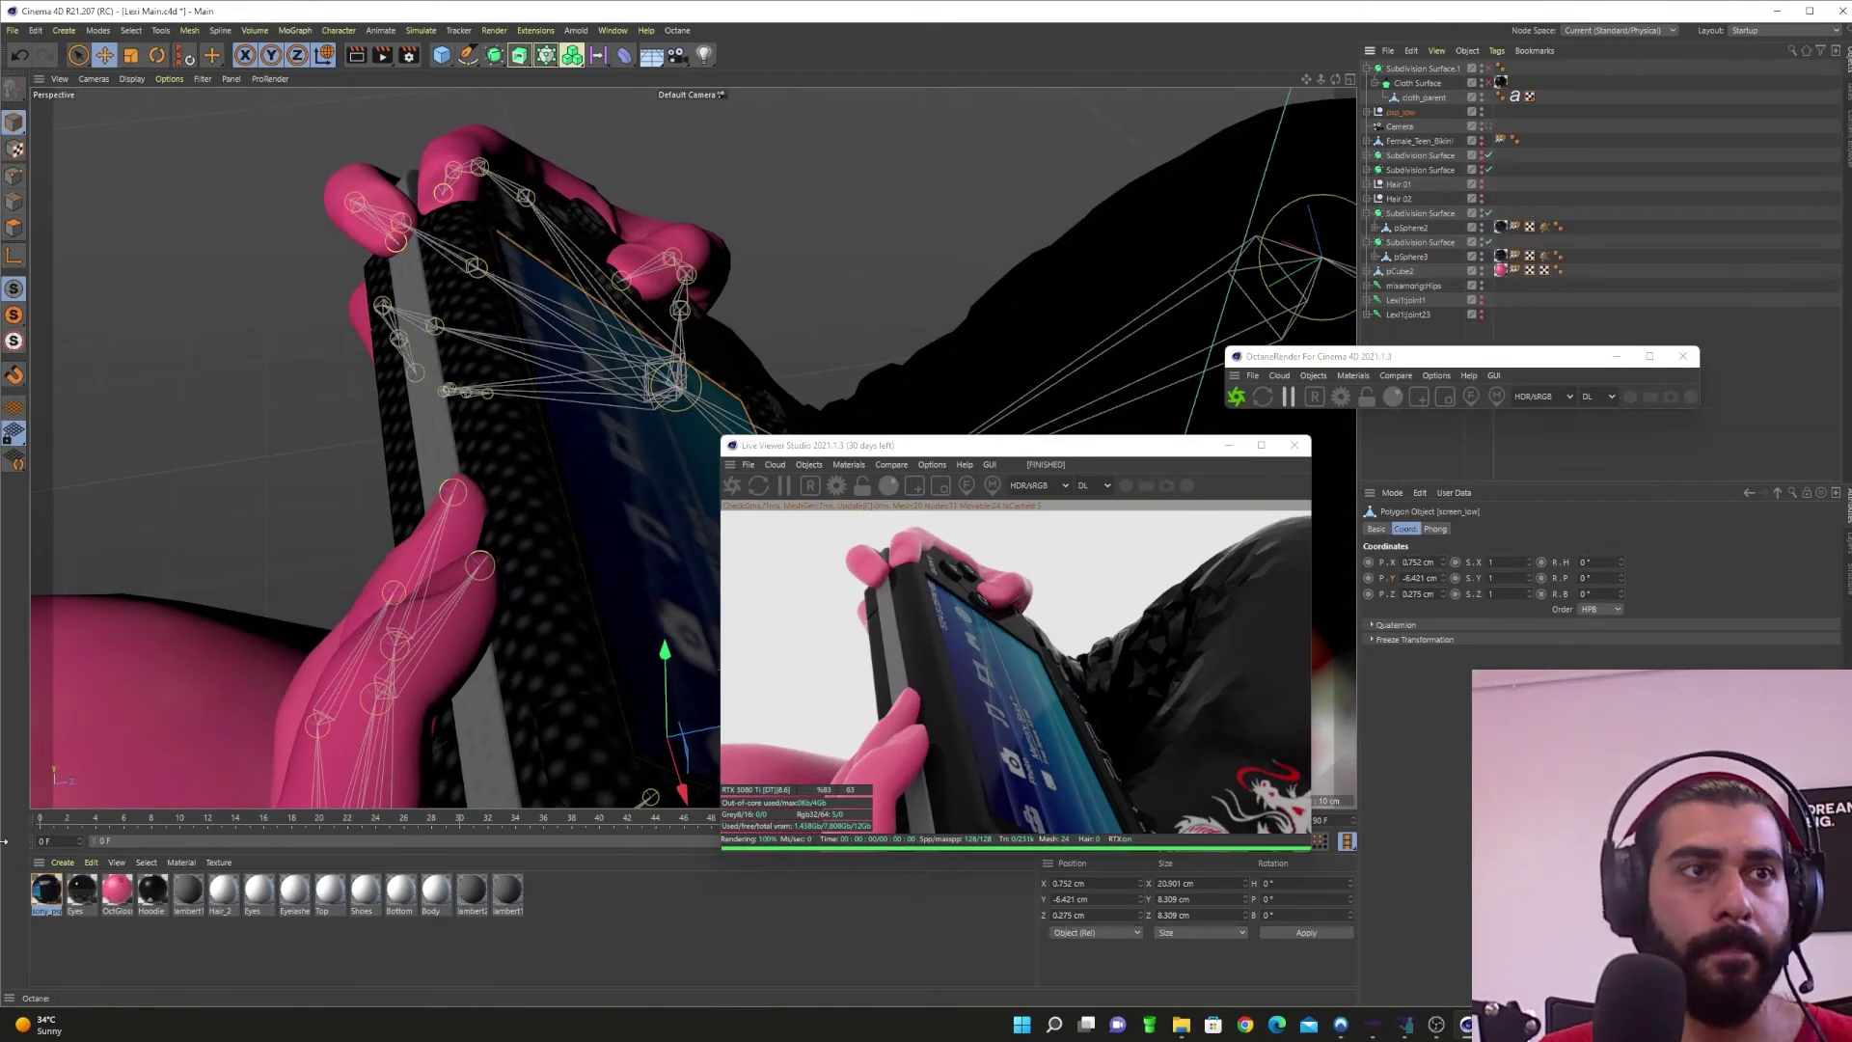
{"action": "double_click", "coordinate": [43, 889]}
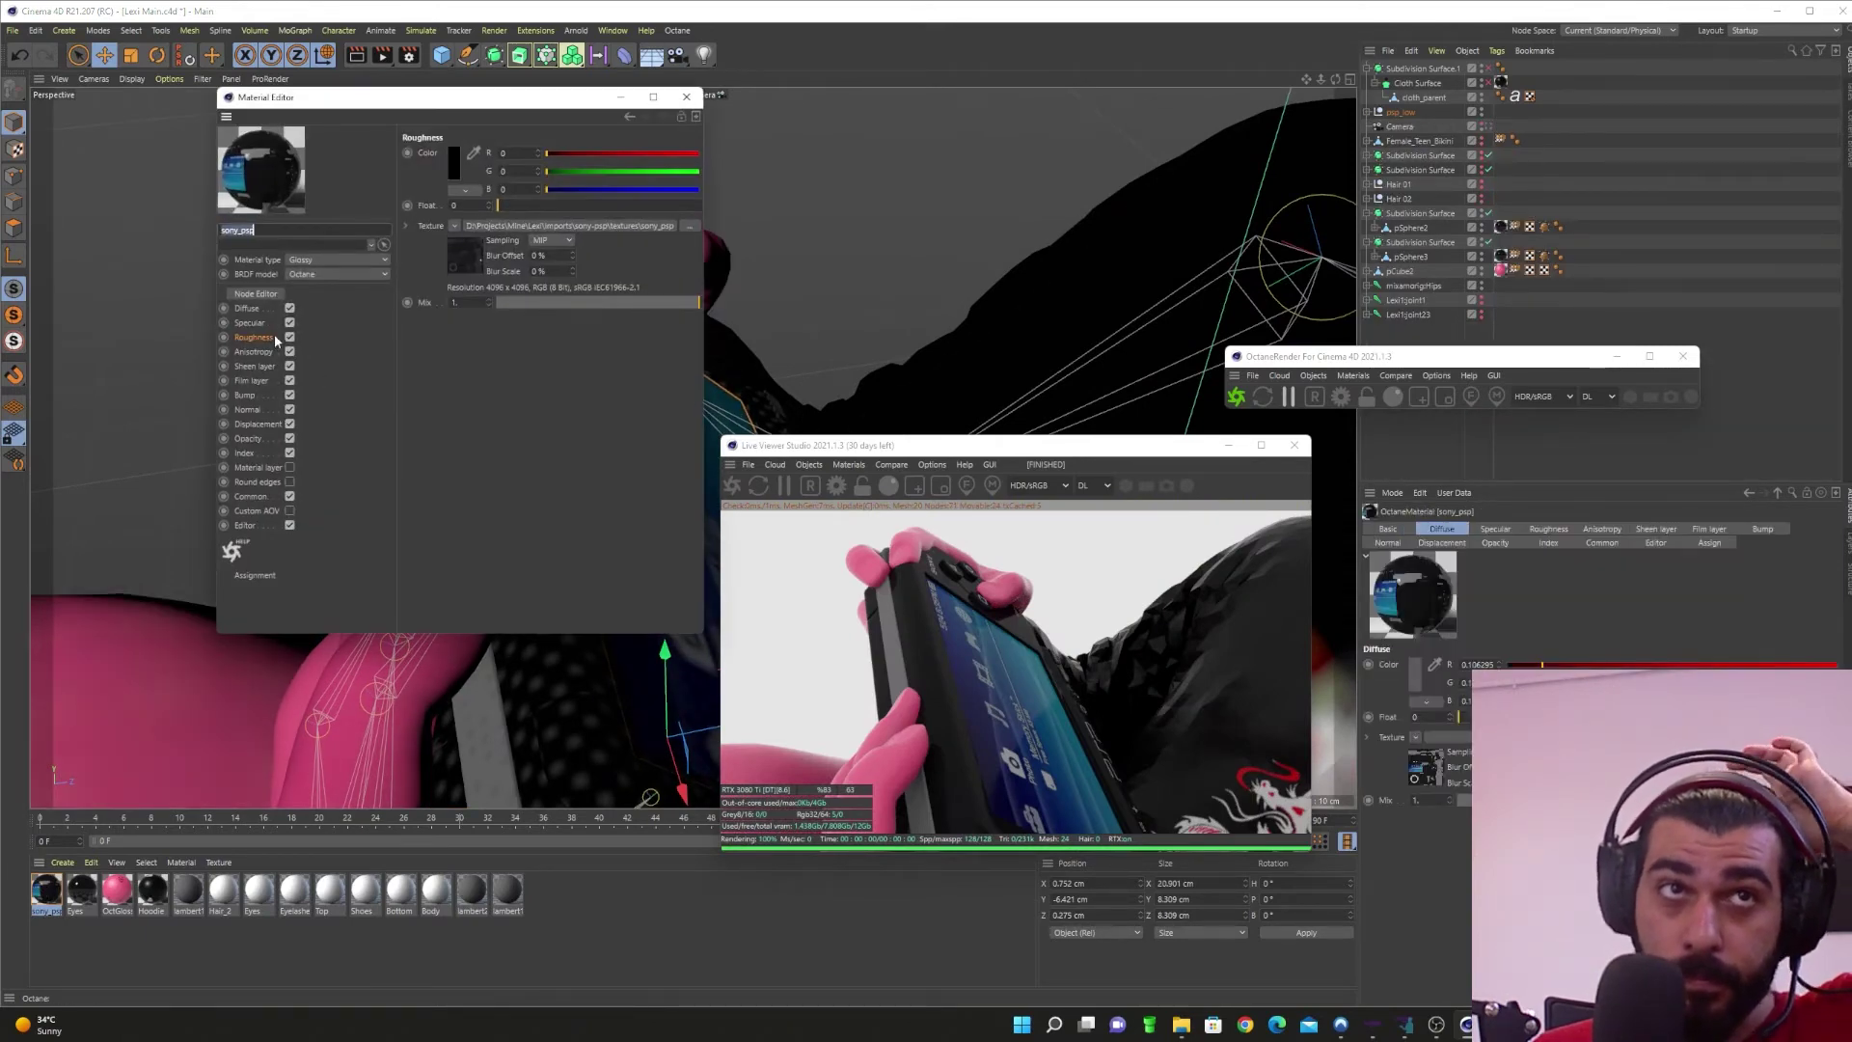
{"action": "left_click", "coordinate": [248, 452]}
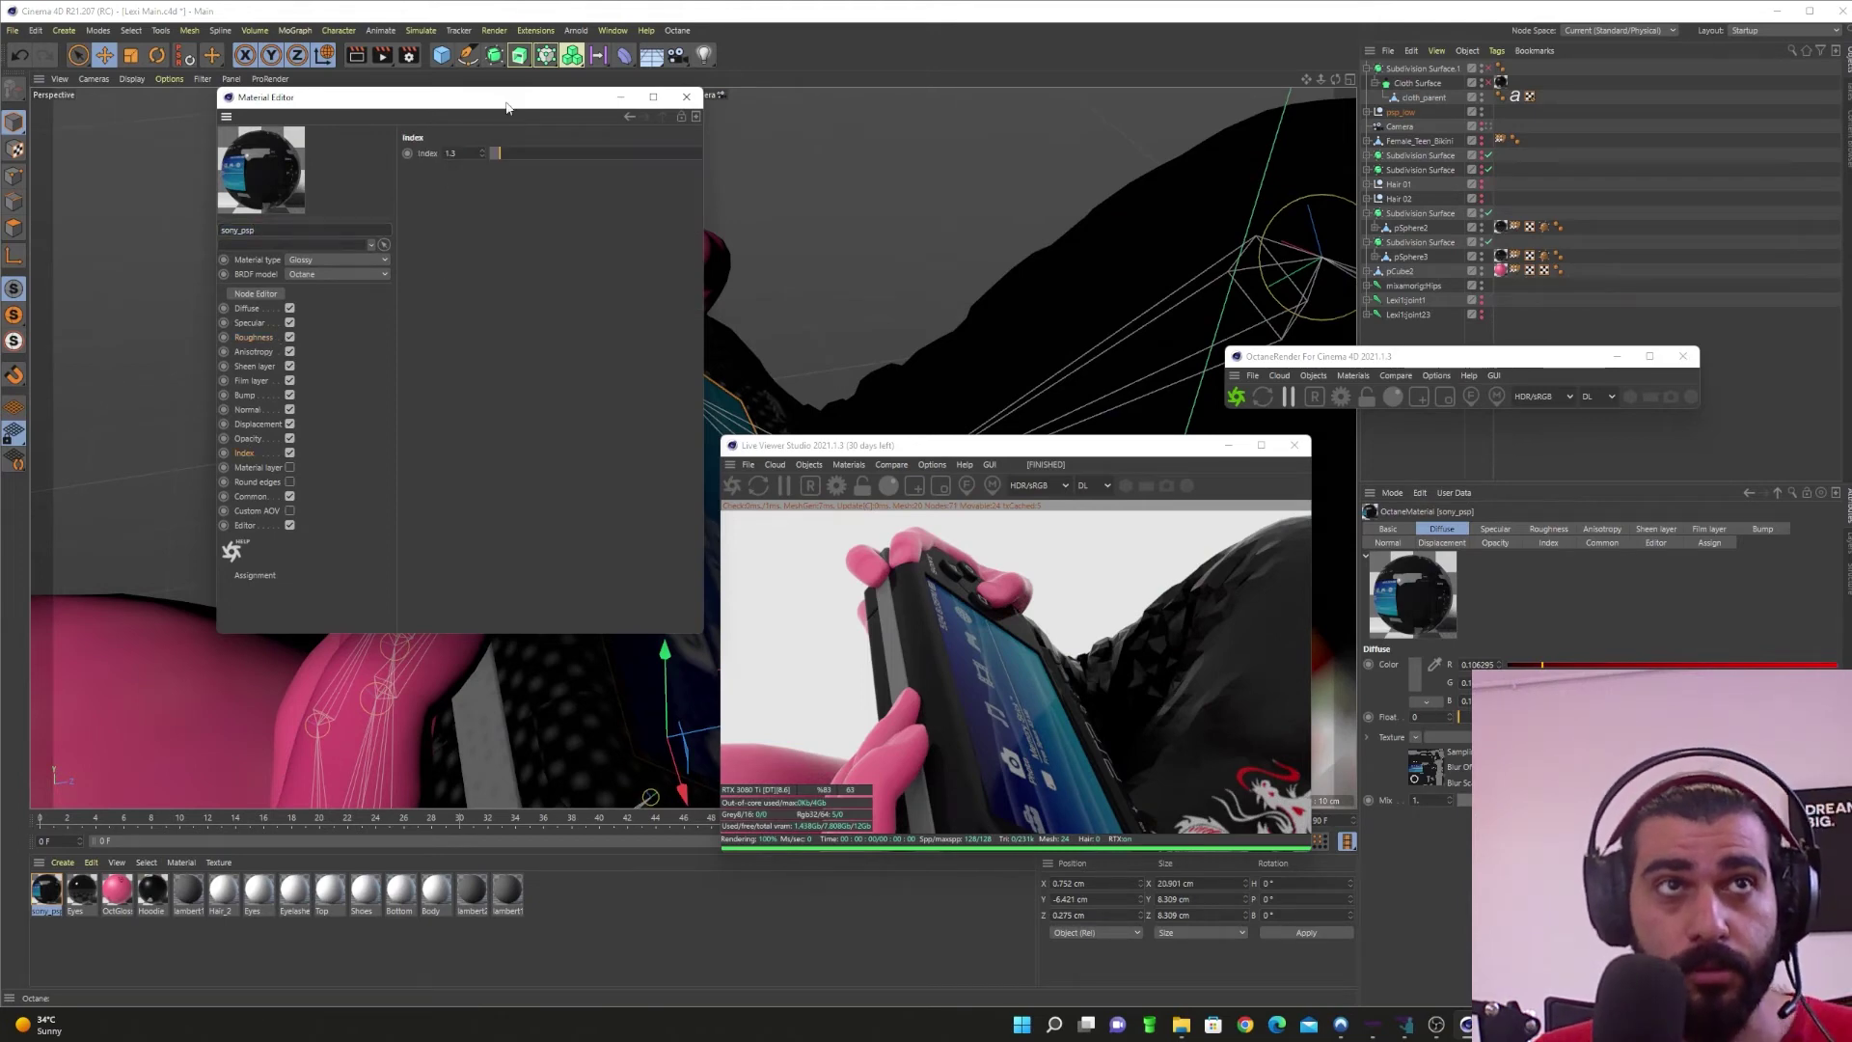
{"action": "mouse_move", "coordinate": [506, 155]}
{"action": "left_mouse_down"}
{"action": "mouse_move", "coordinate": [531, 155]}
{"action": "mouse_move", "coordinate": [514, 159]}
{"action": "left_mouse_up"}
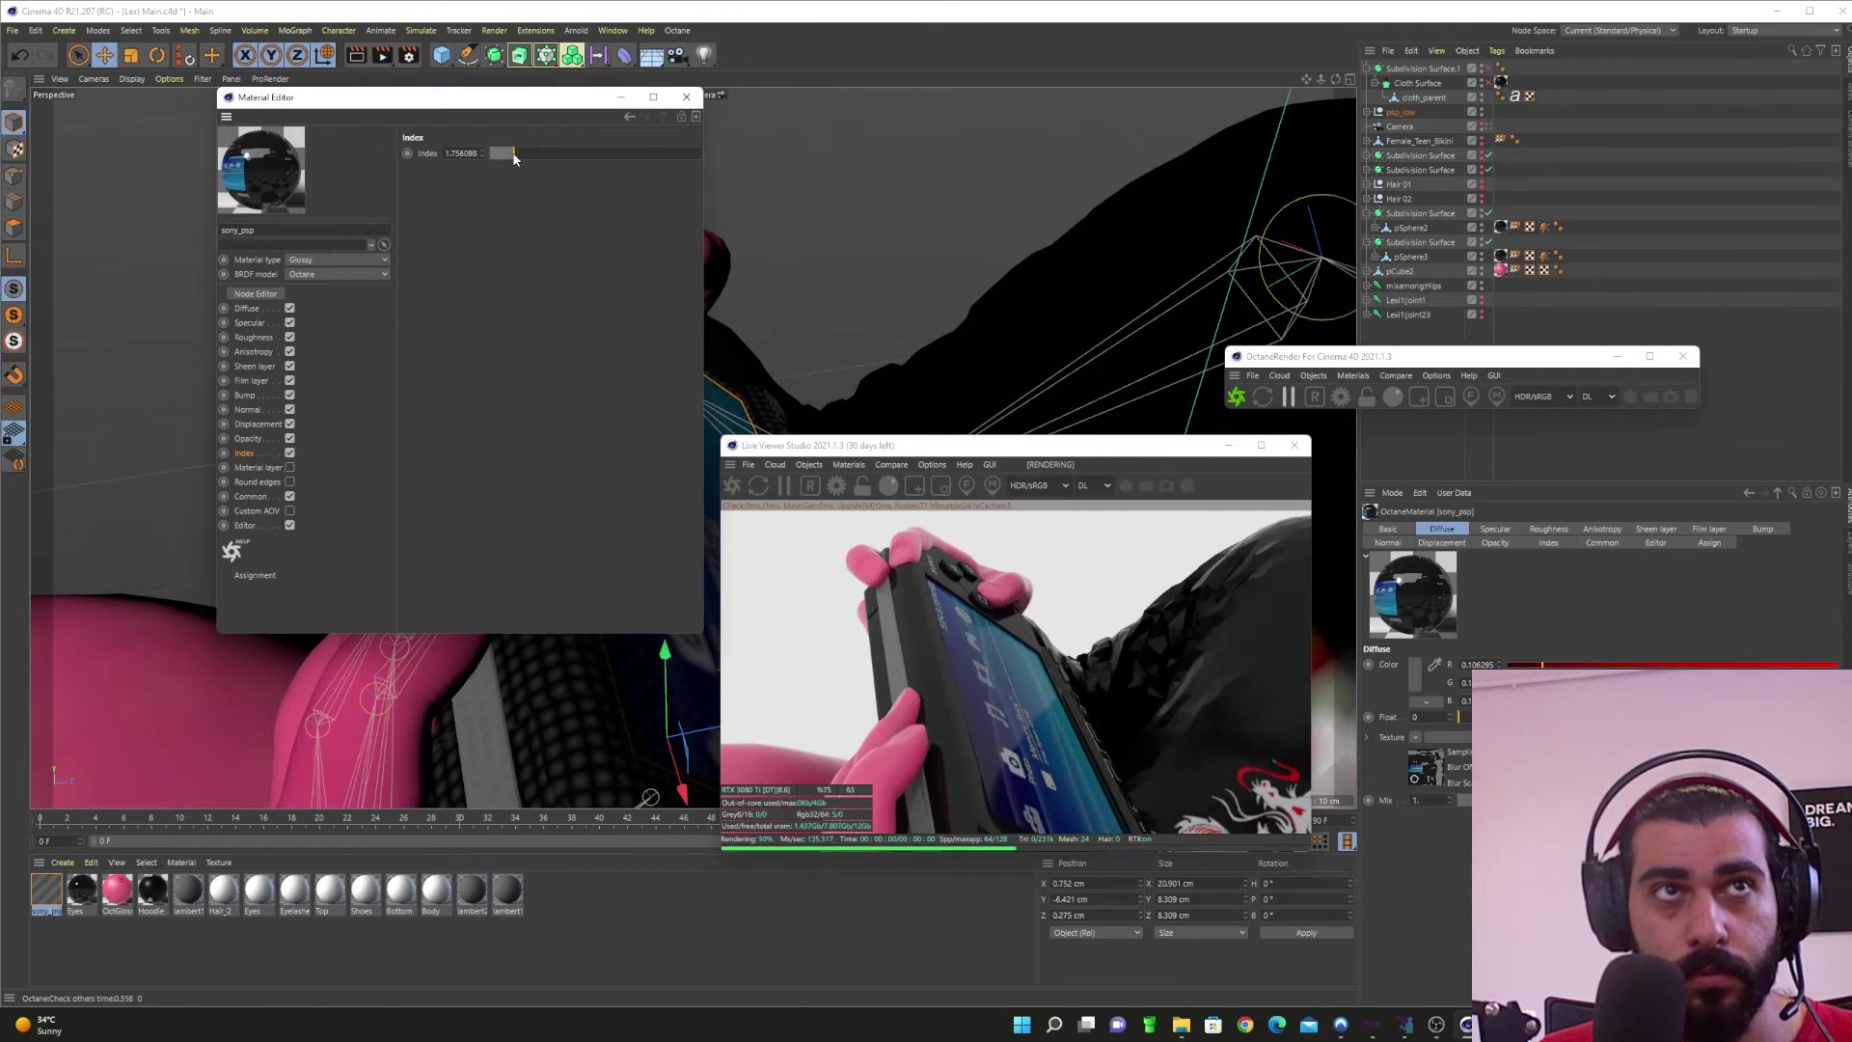
Step: Try a roughness float of 1 on the sony_psp material, then undo the change
{"action": "left_click", "coordinate": [253, 337]}
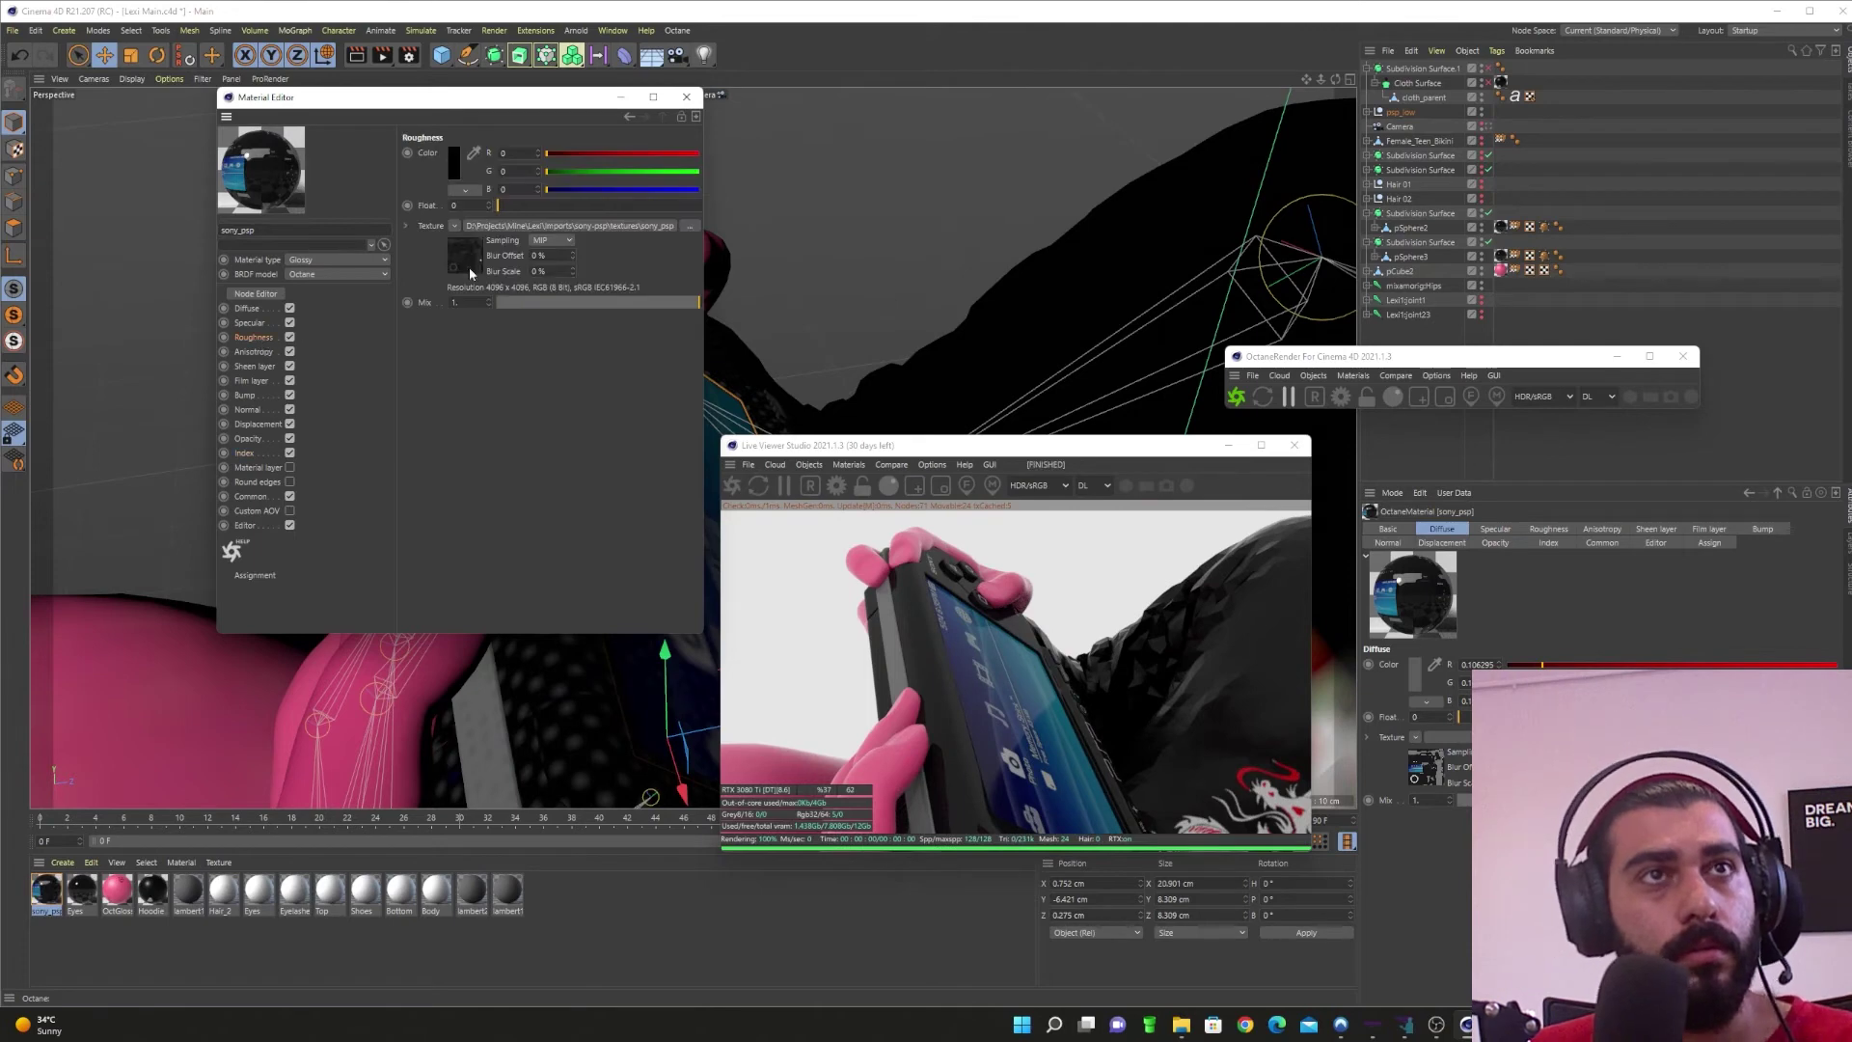
{"action": "left_click_drag", "start_coordinate": [525, 208], "coordinate": [741, 208]}
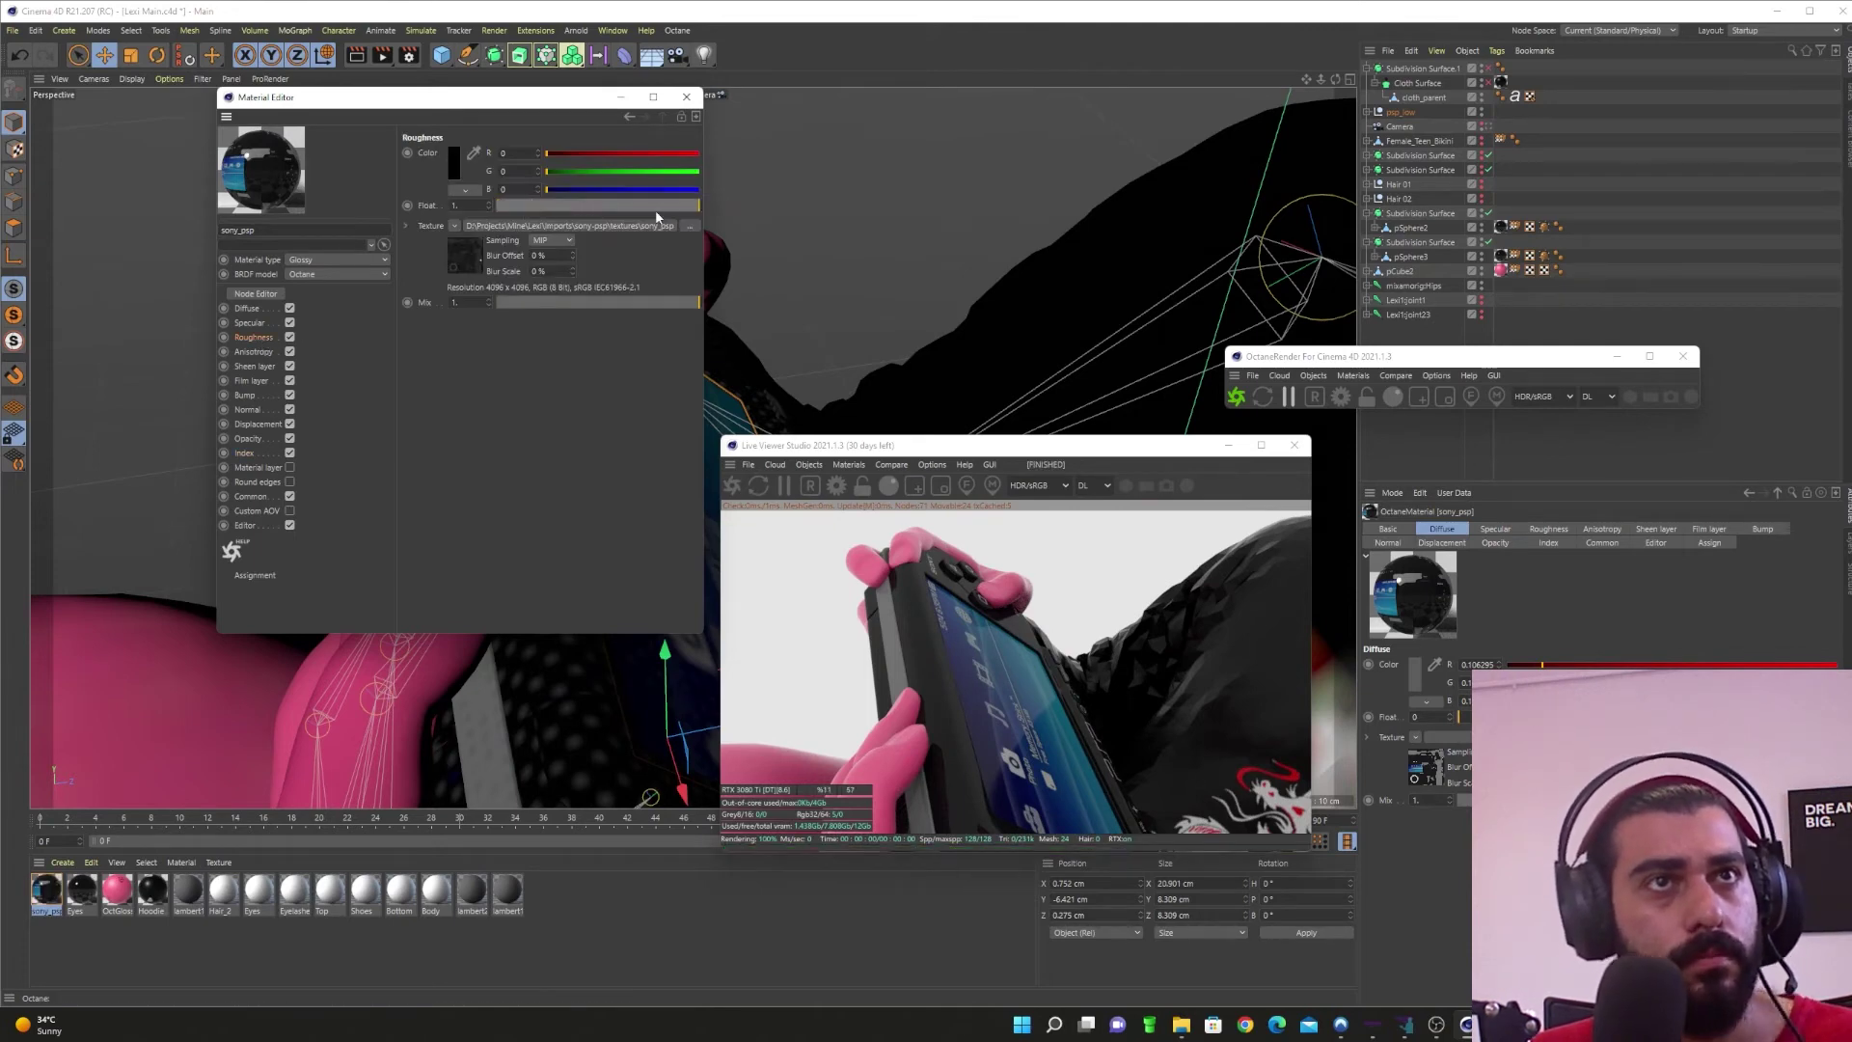
{"action": "key", "text": "ctrl+z"}
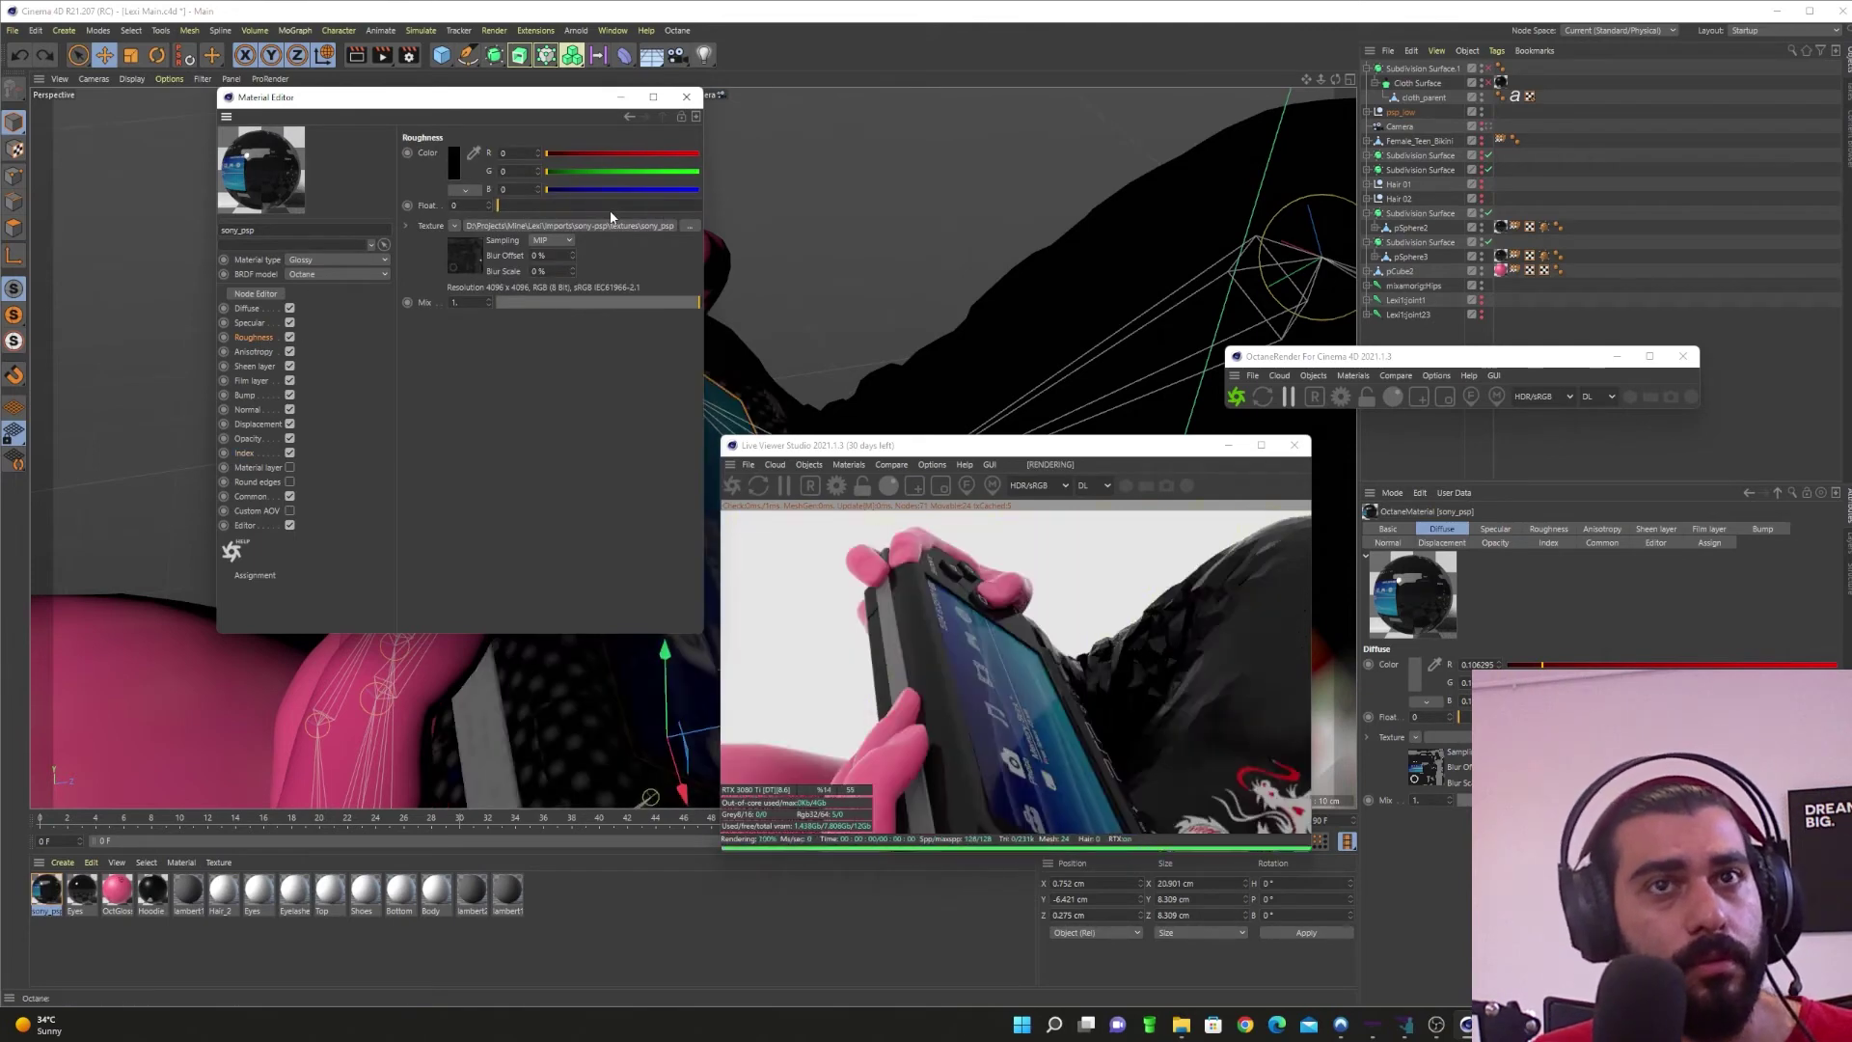
Step: Try sony_psp_metallic.jpeg as the sony_psp material's specular texture, check the console in the live render, then clear the texture
{"action": "left_click", "coordinate": [250, 323]}
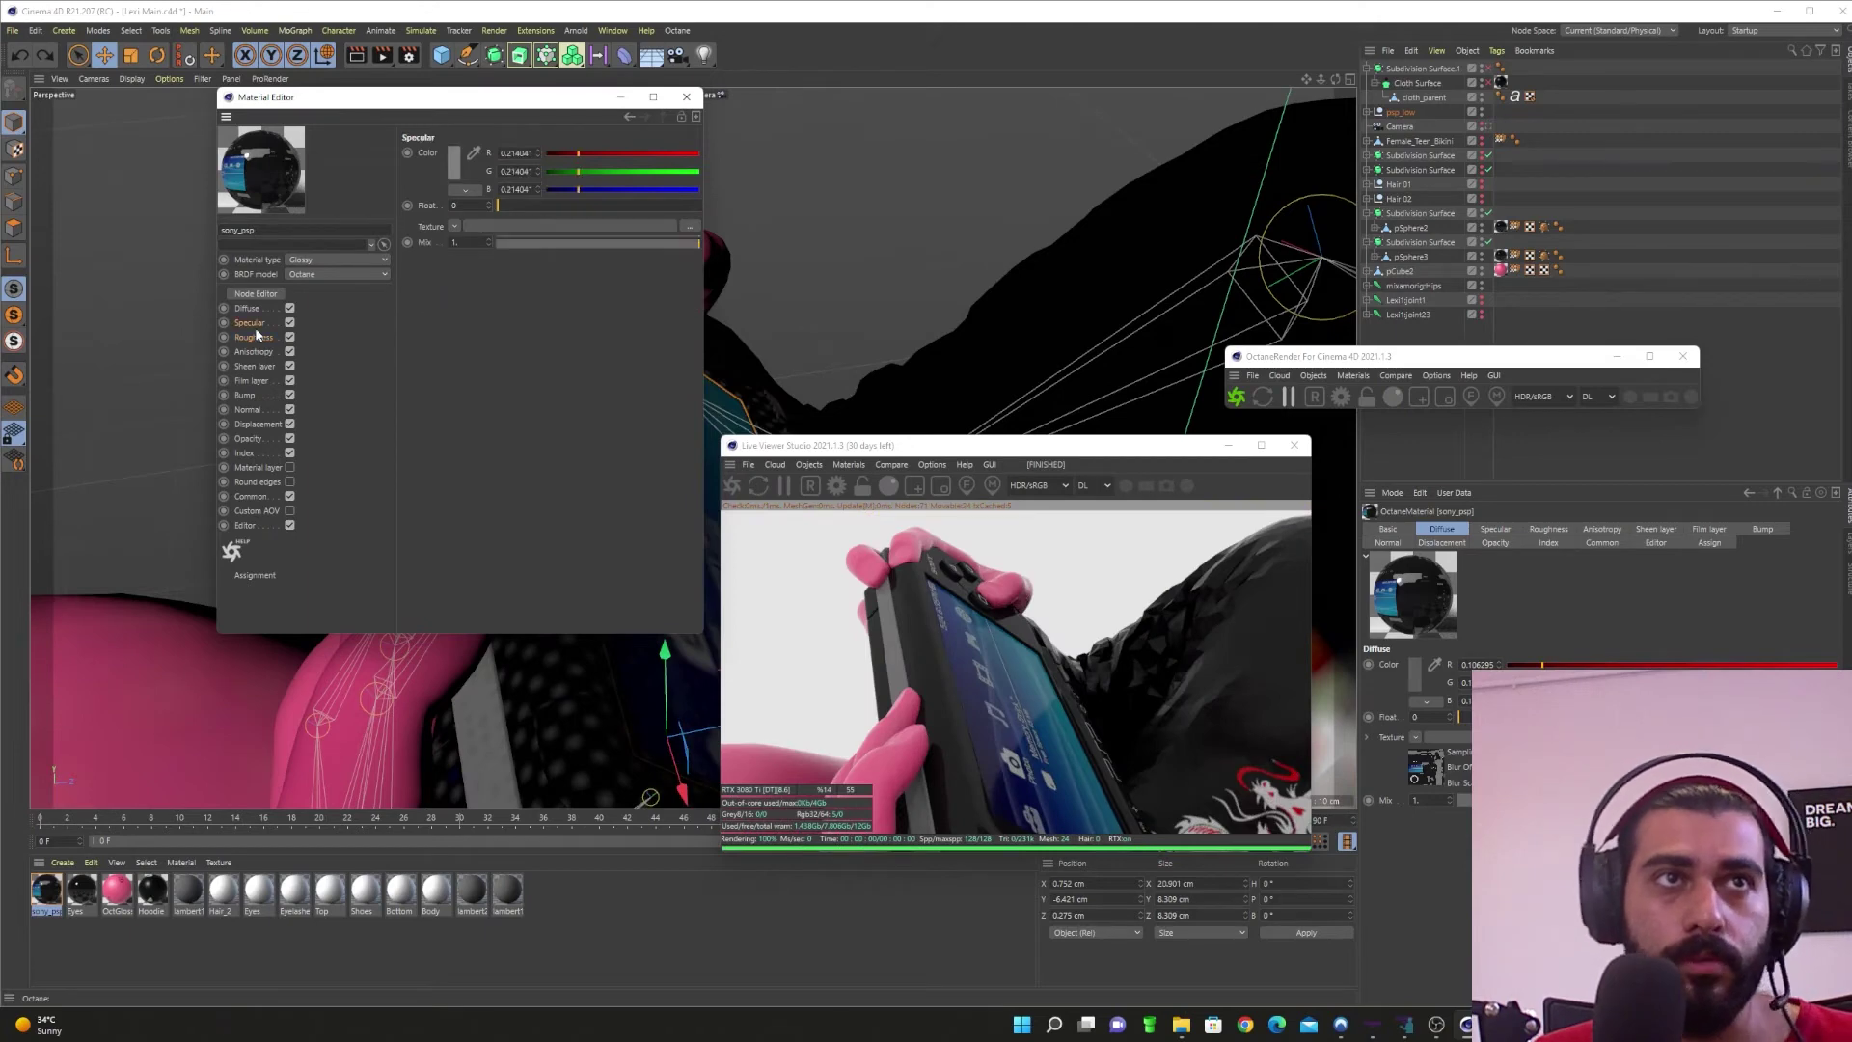
{"action": "left_click", "coordinate": [544, 236]}
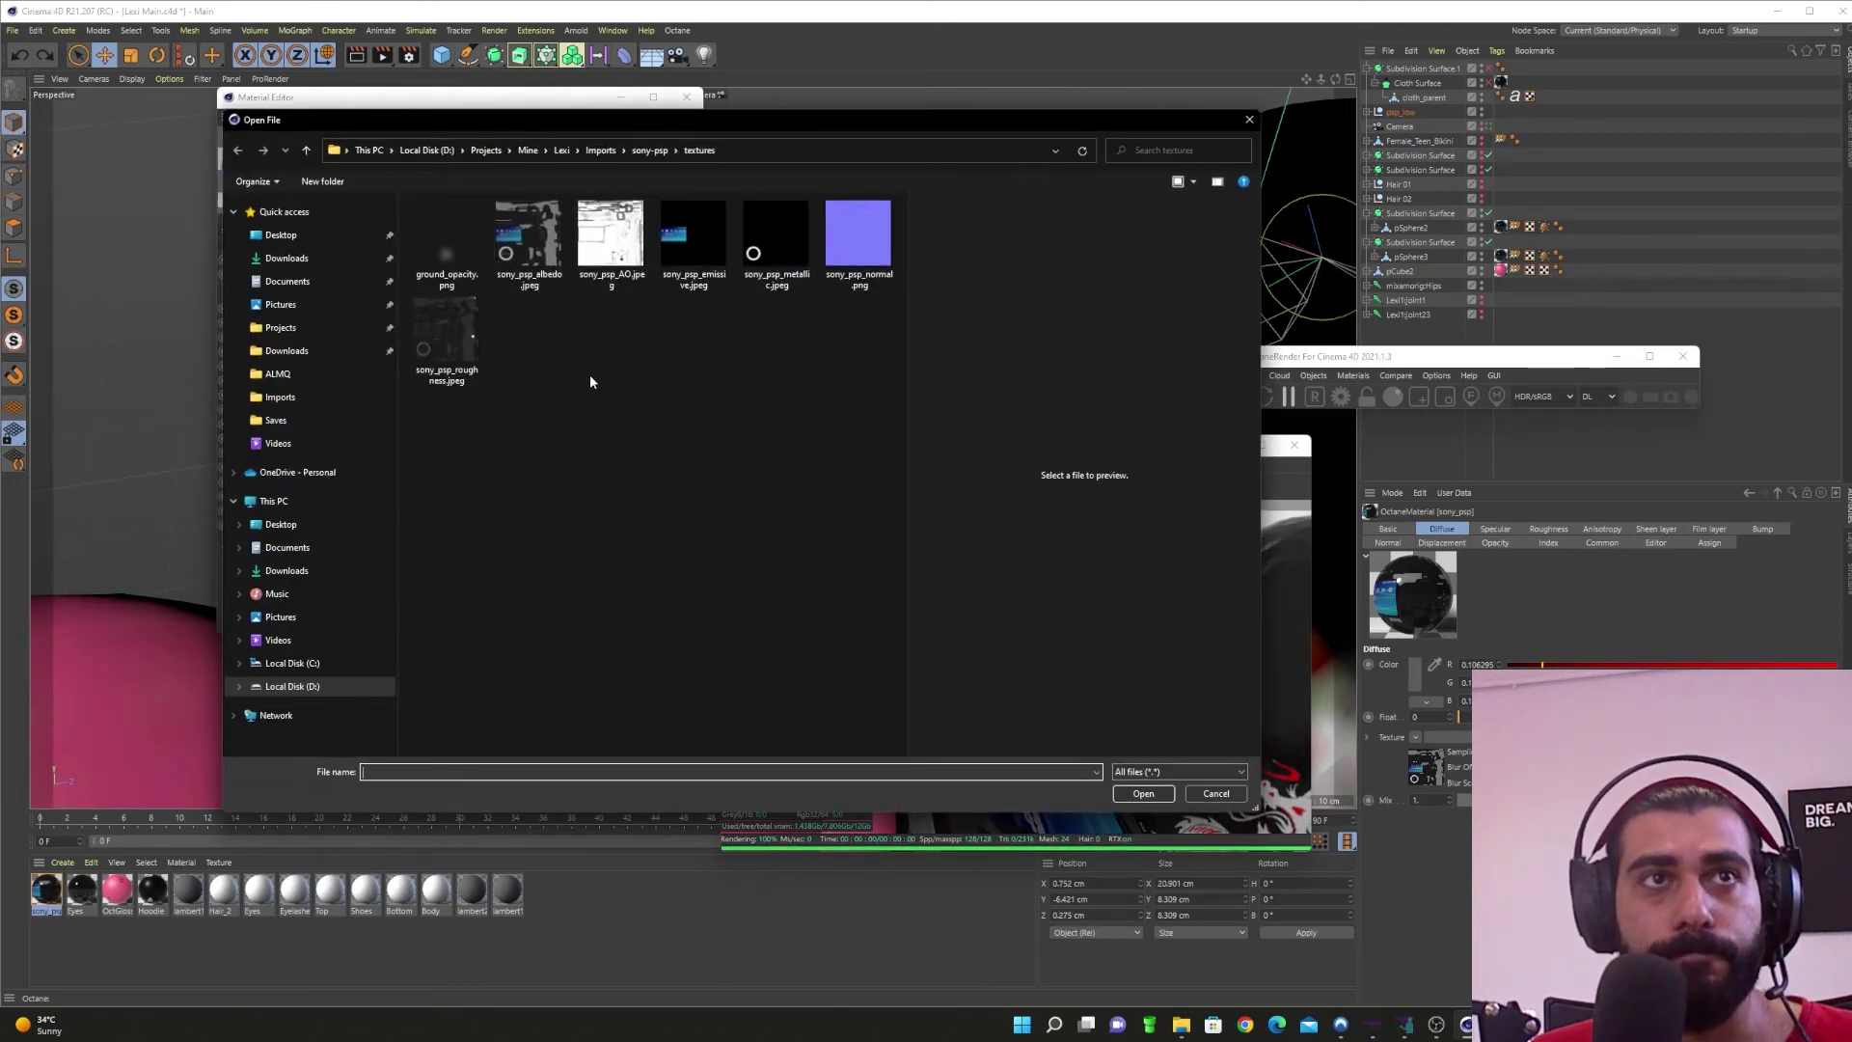
{"action": "double_click", "coordinate": [795, 229]}
{"action": "left_click", "coordinate": [1351, 575]}
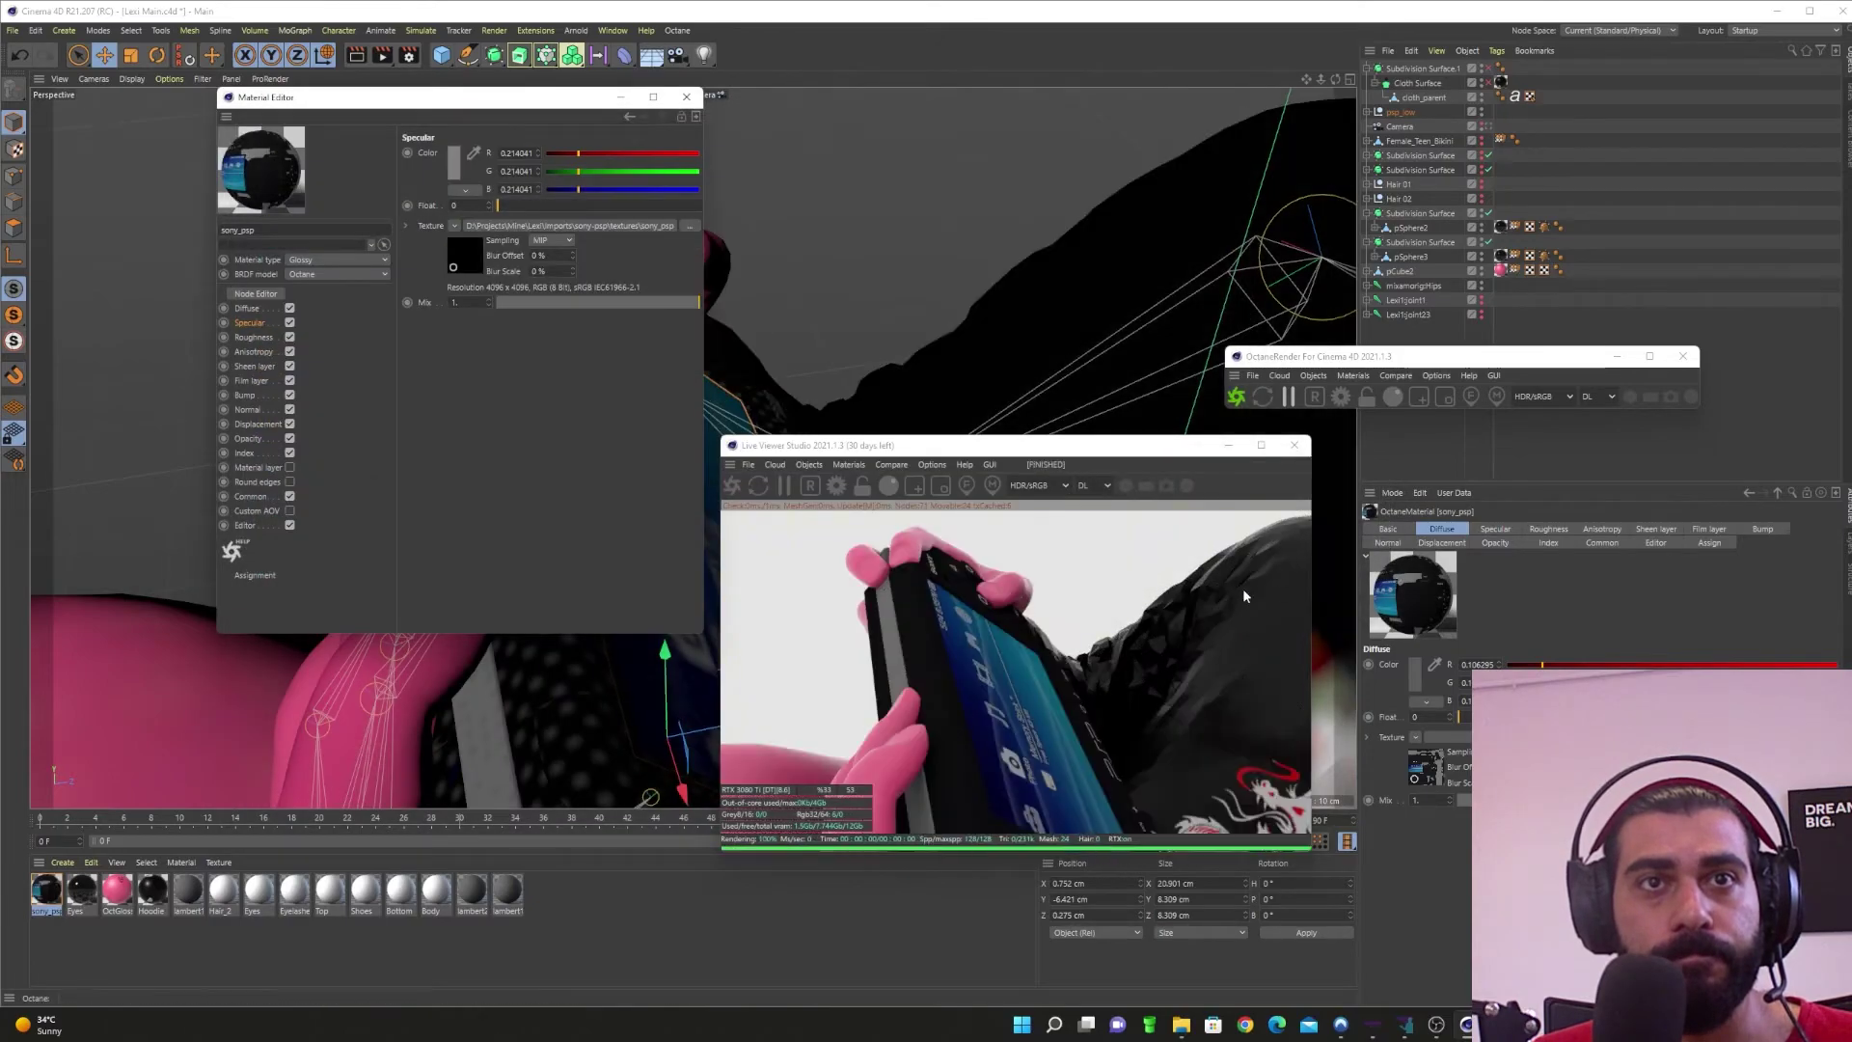
{"action": "left_click_drag", "start_coordinate": [602, 668], "coordinate": [737, 401], "text": "alt"}
{"action": "left_click", "coordinate": [455, 226]}
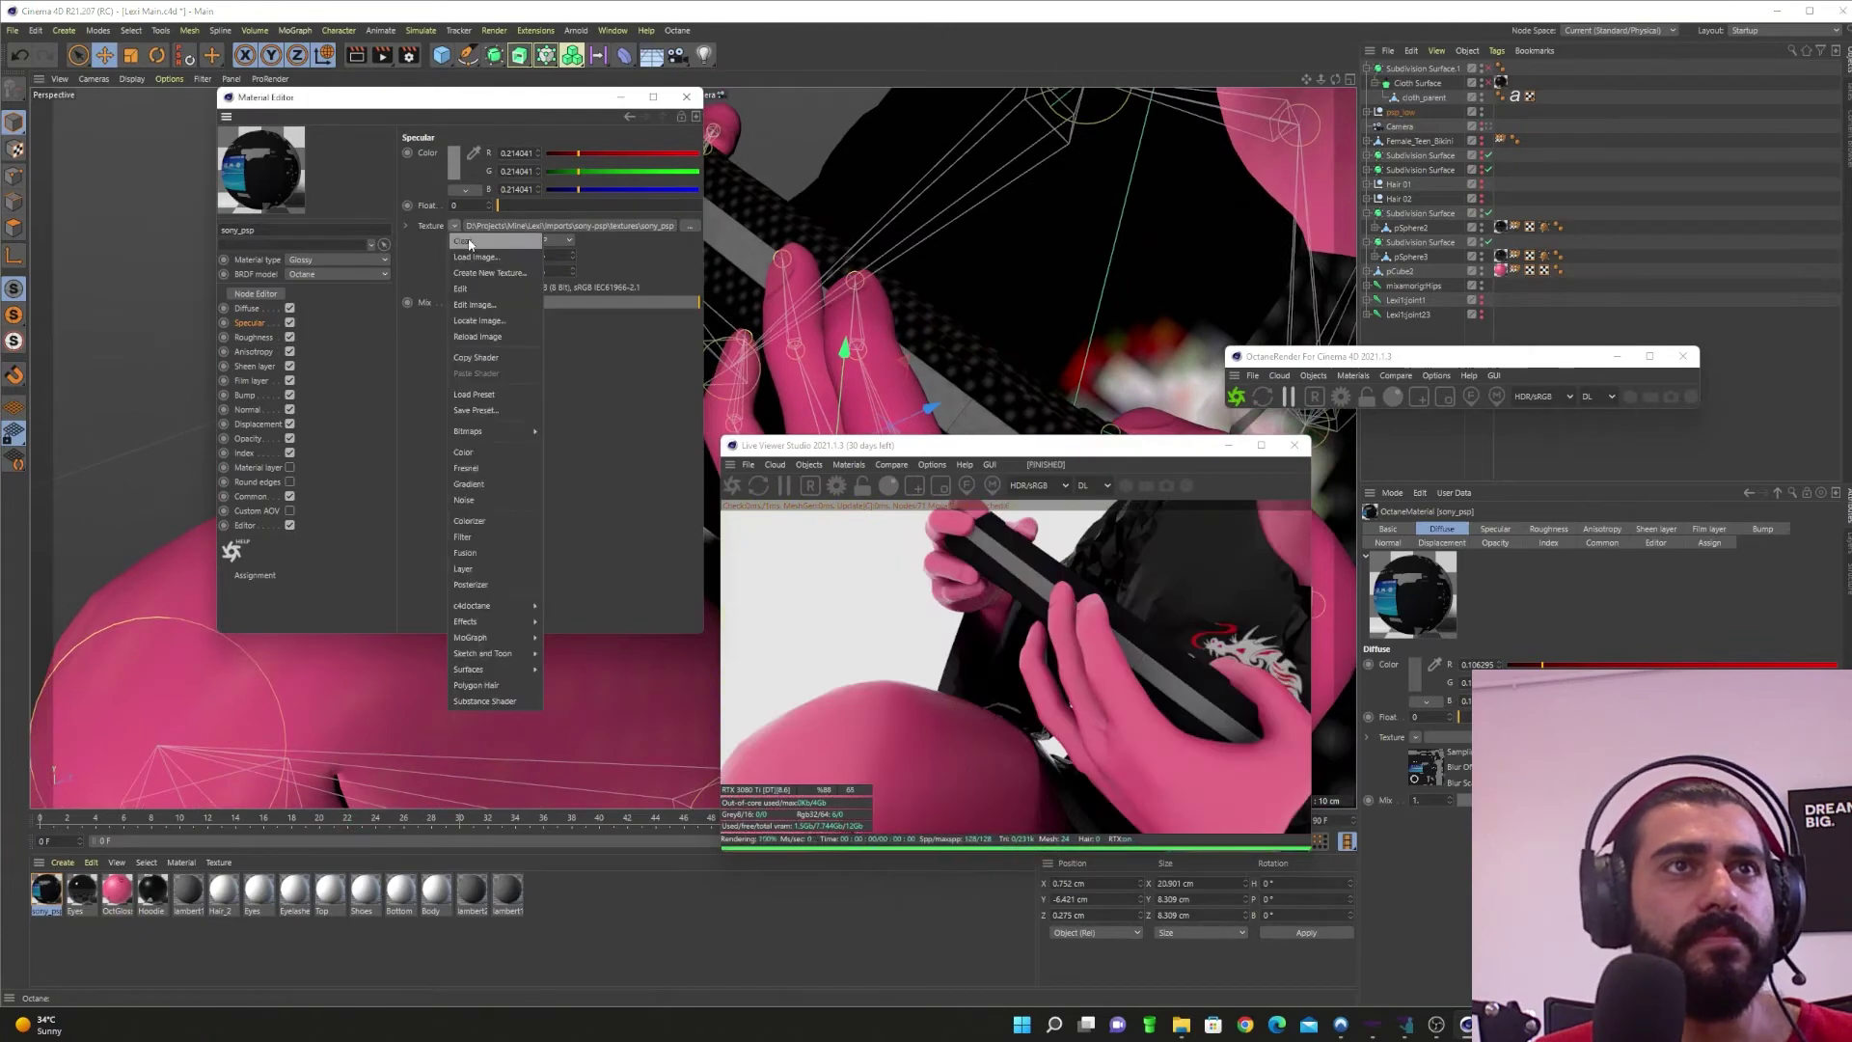
{"action": "left_click", "coordinate": [467, 241]}
{"action": "left_click", "coordinate": [244, 396]}
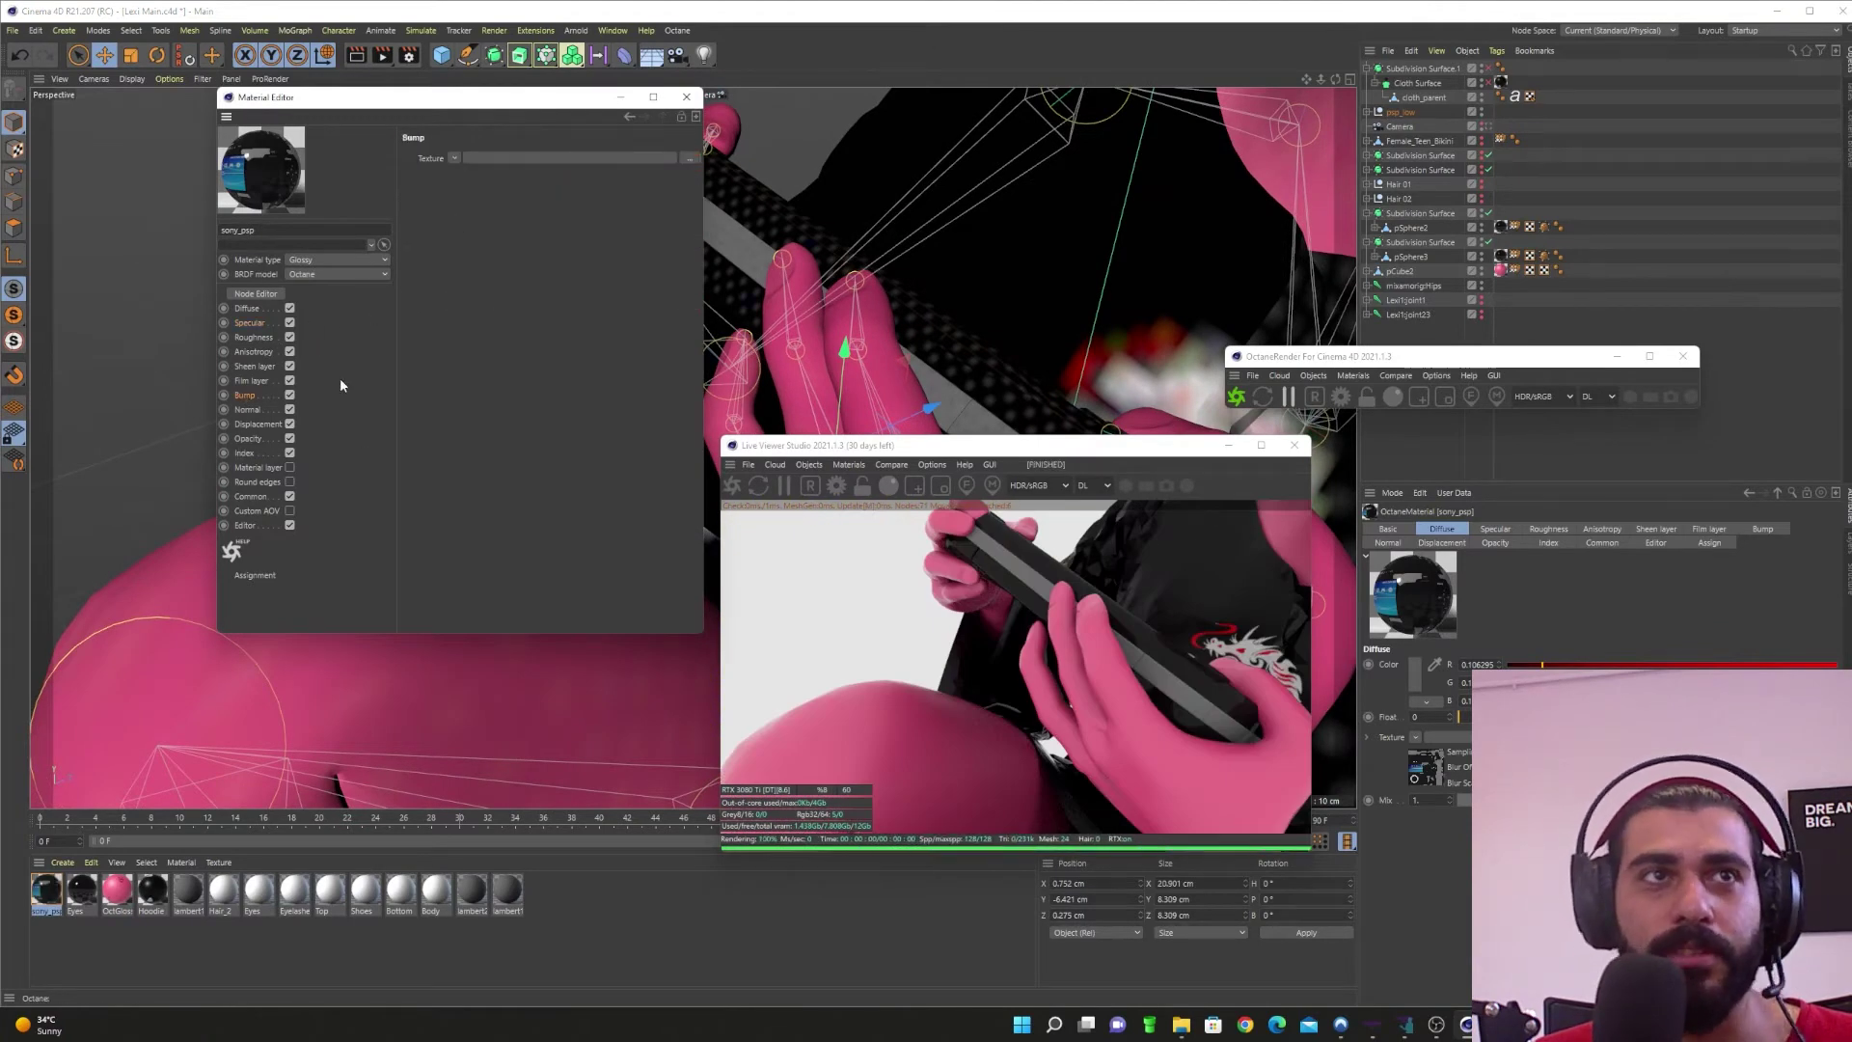
{"action": "left_click", "coordinate": [498, 158]}
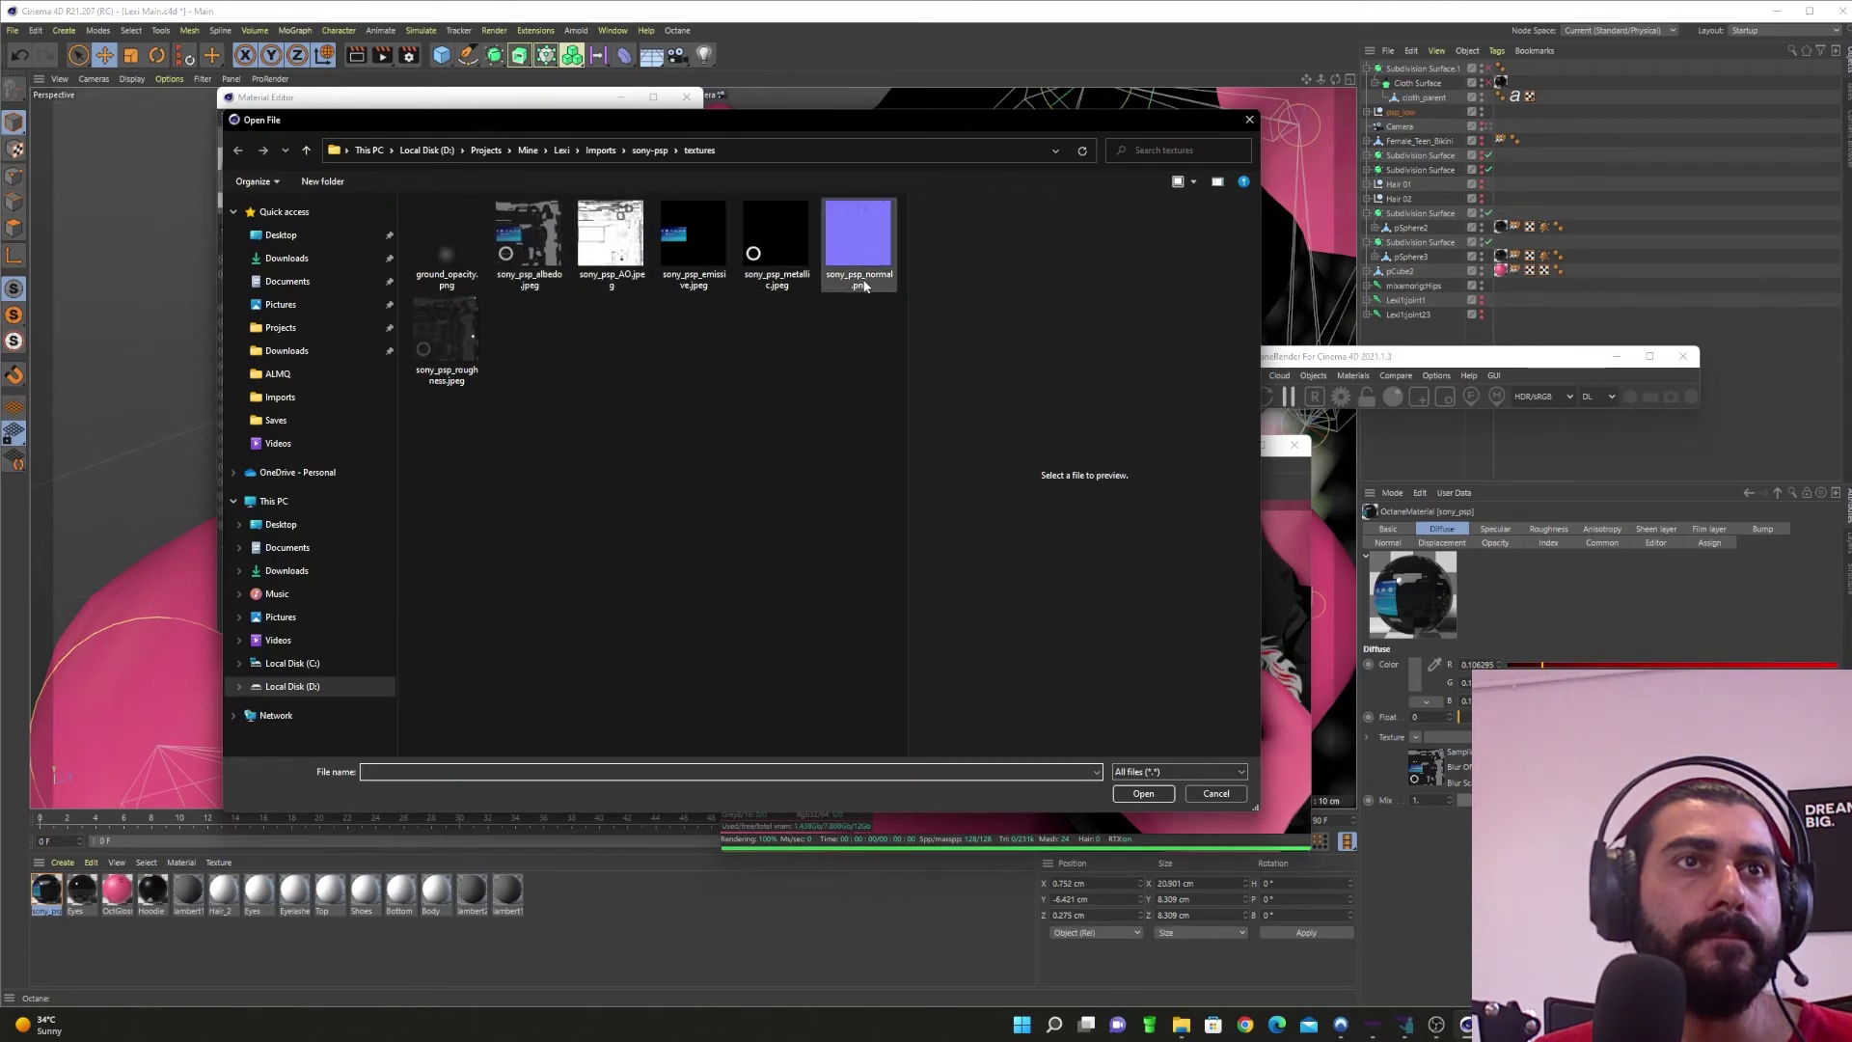
{"action": "left_click", "coordinate": [880, 150]}
{"action": "left_click", "coordinate": [1216, 794]}
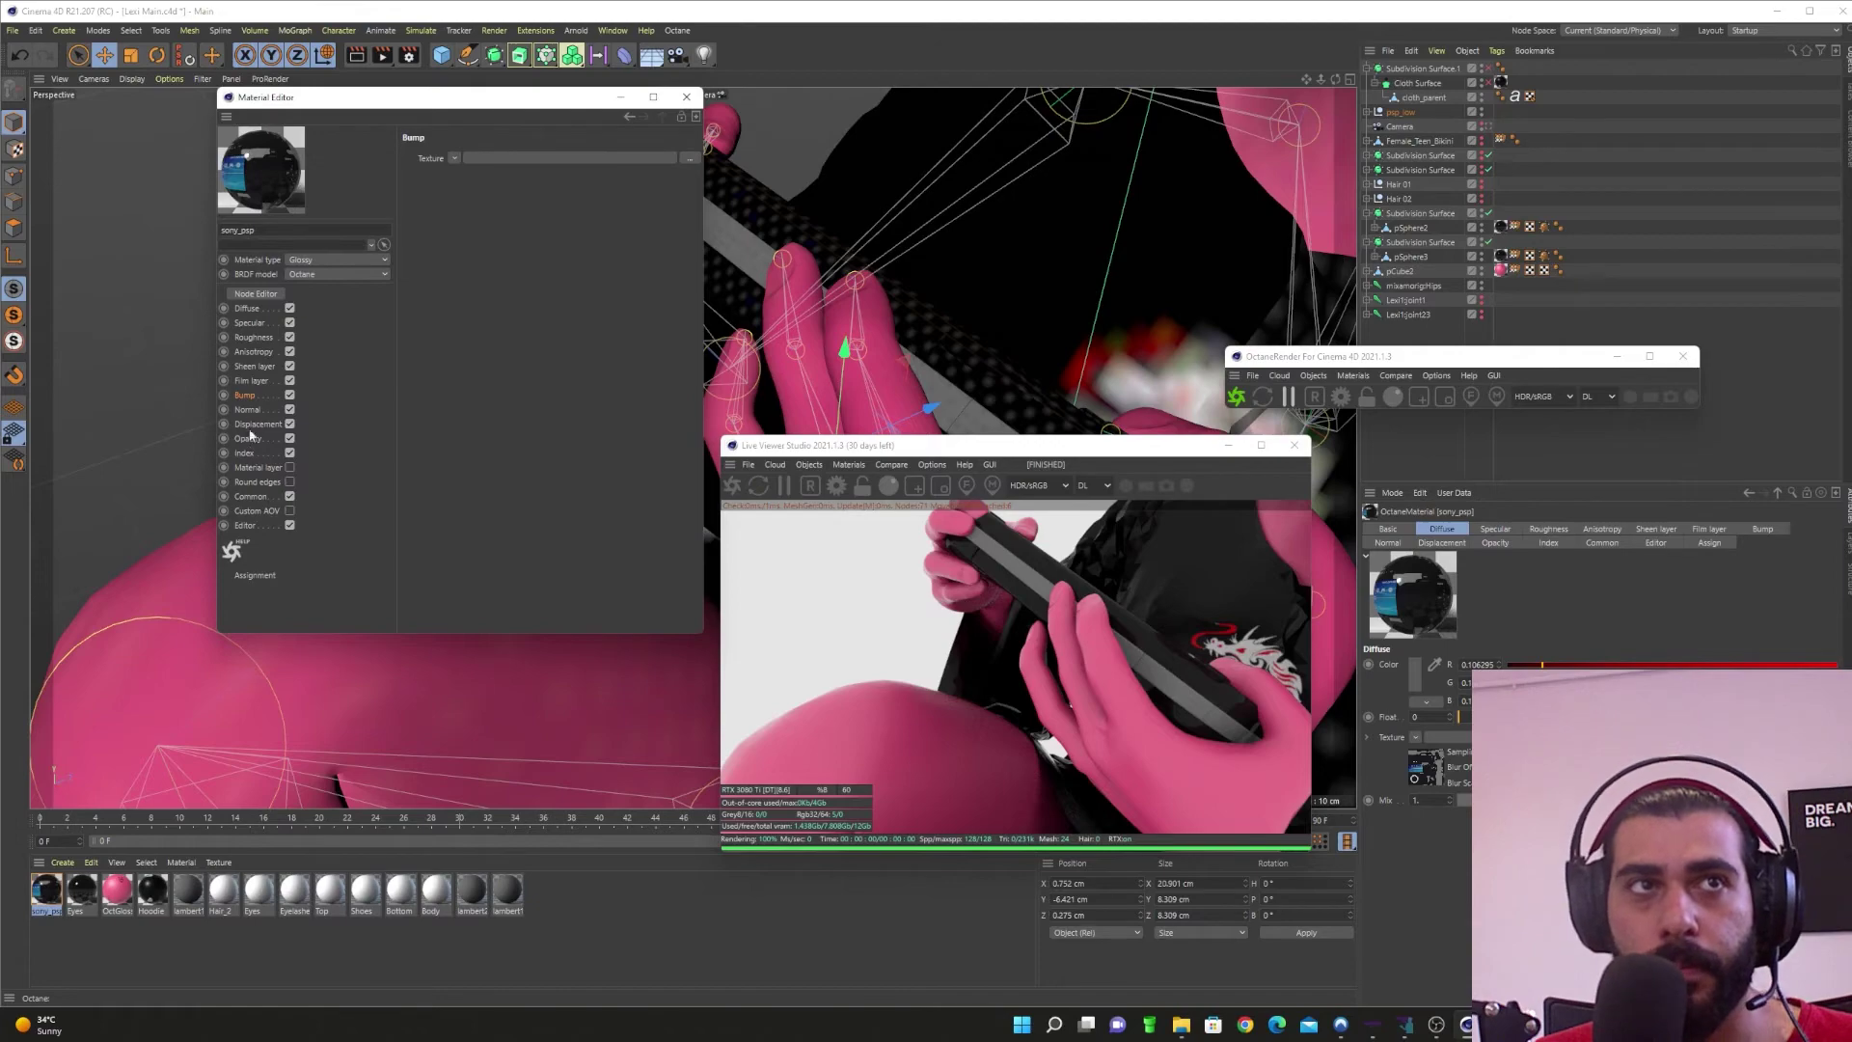
Step: Load sony_psp_normal.png into the sony_psp material's Normal channel without copying it, then close the material editor and deselect the console
{"action": "left_click", "coordinate": [513, 159]}
{"action": "double_click", "coordinate": [860, 240]}
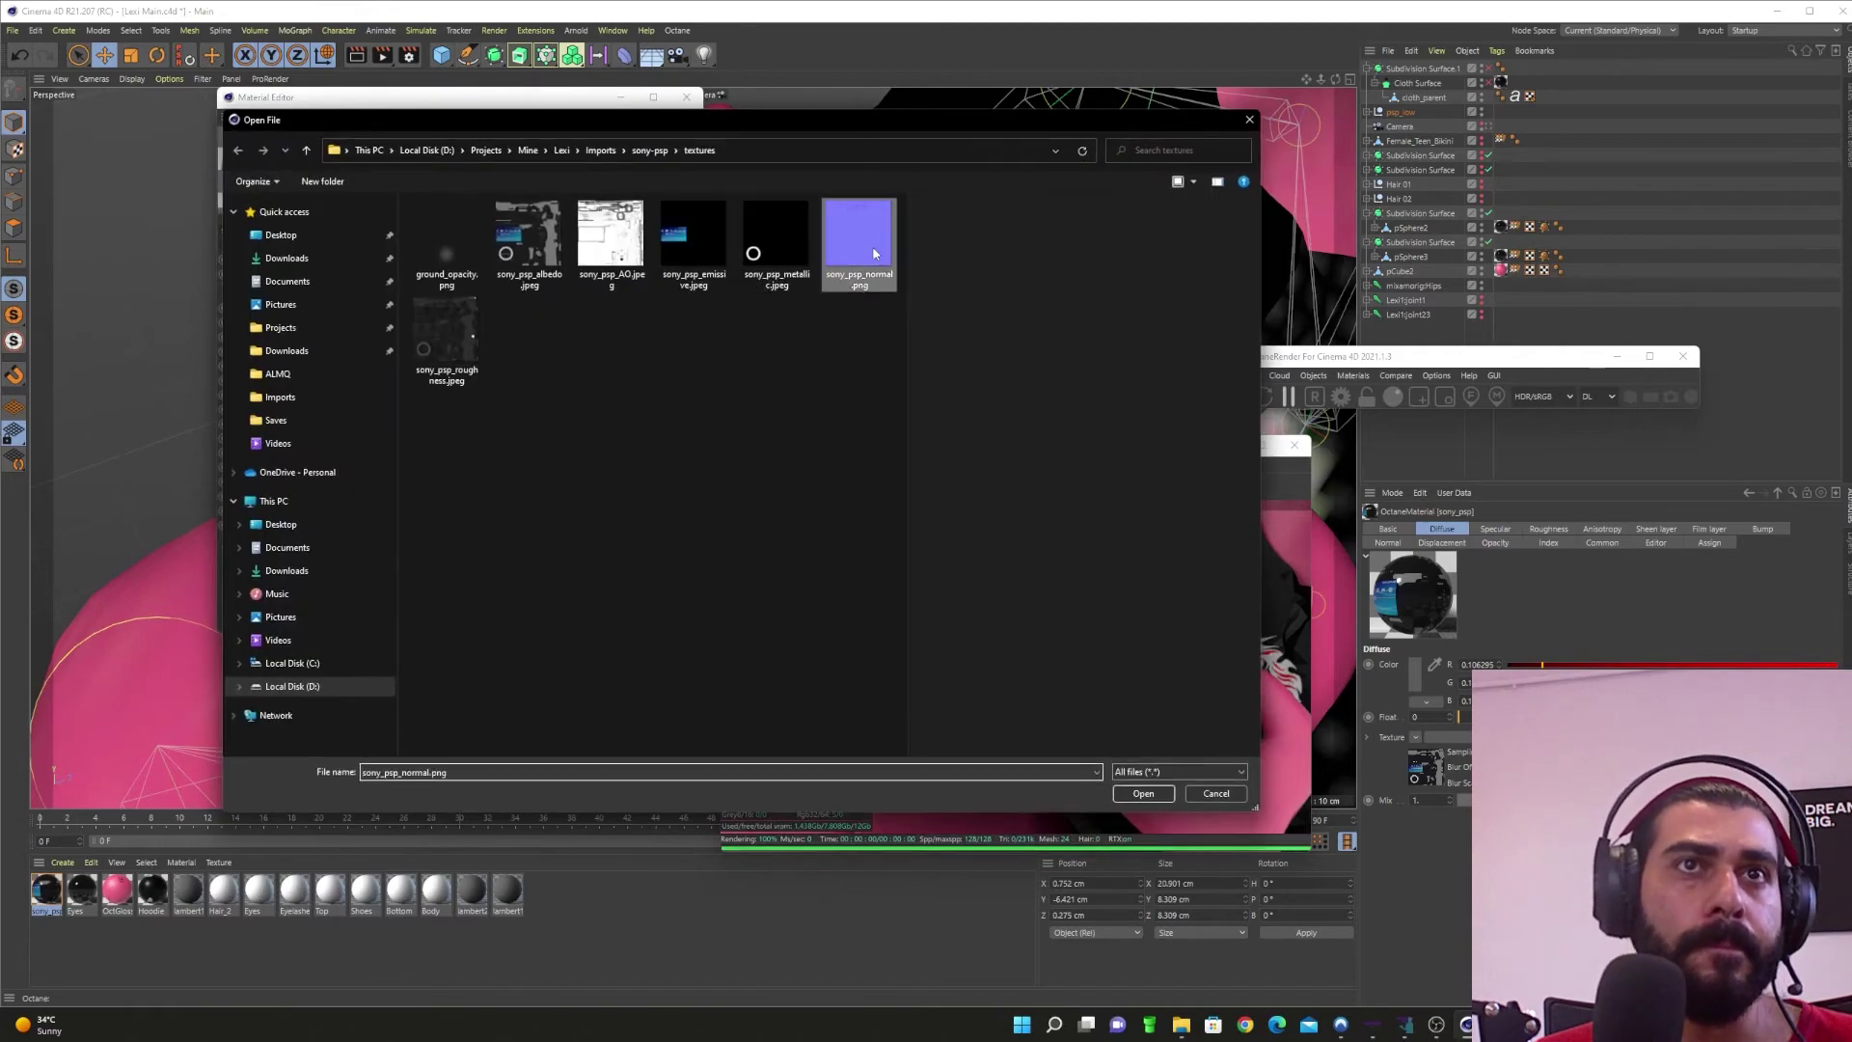
{"action": "left_click", "coordinate": [1348, 576]}
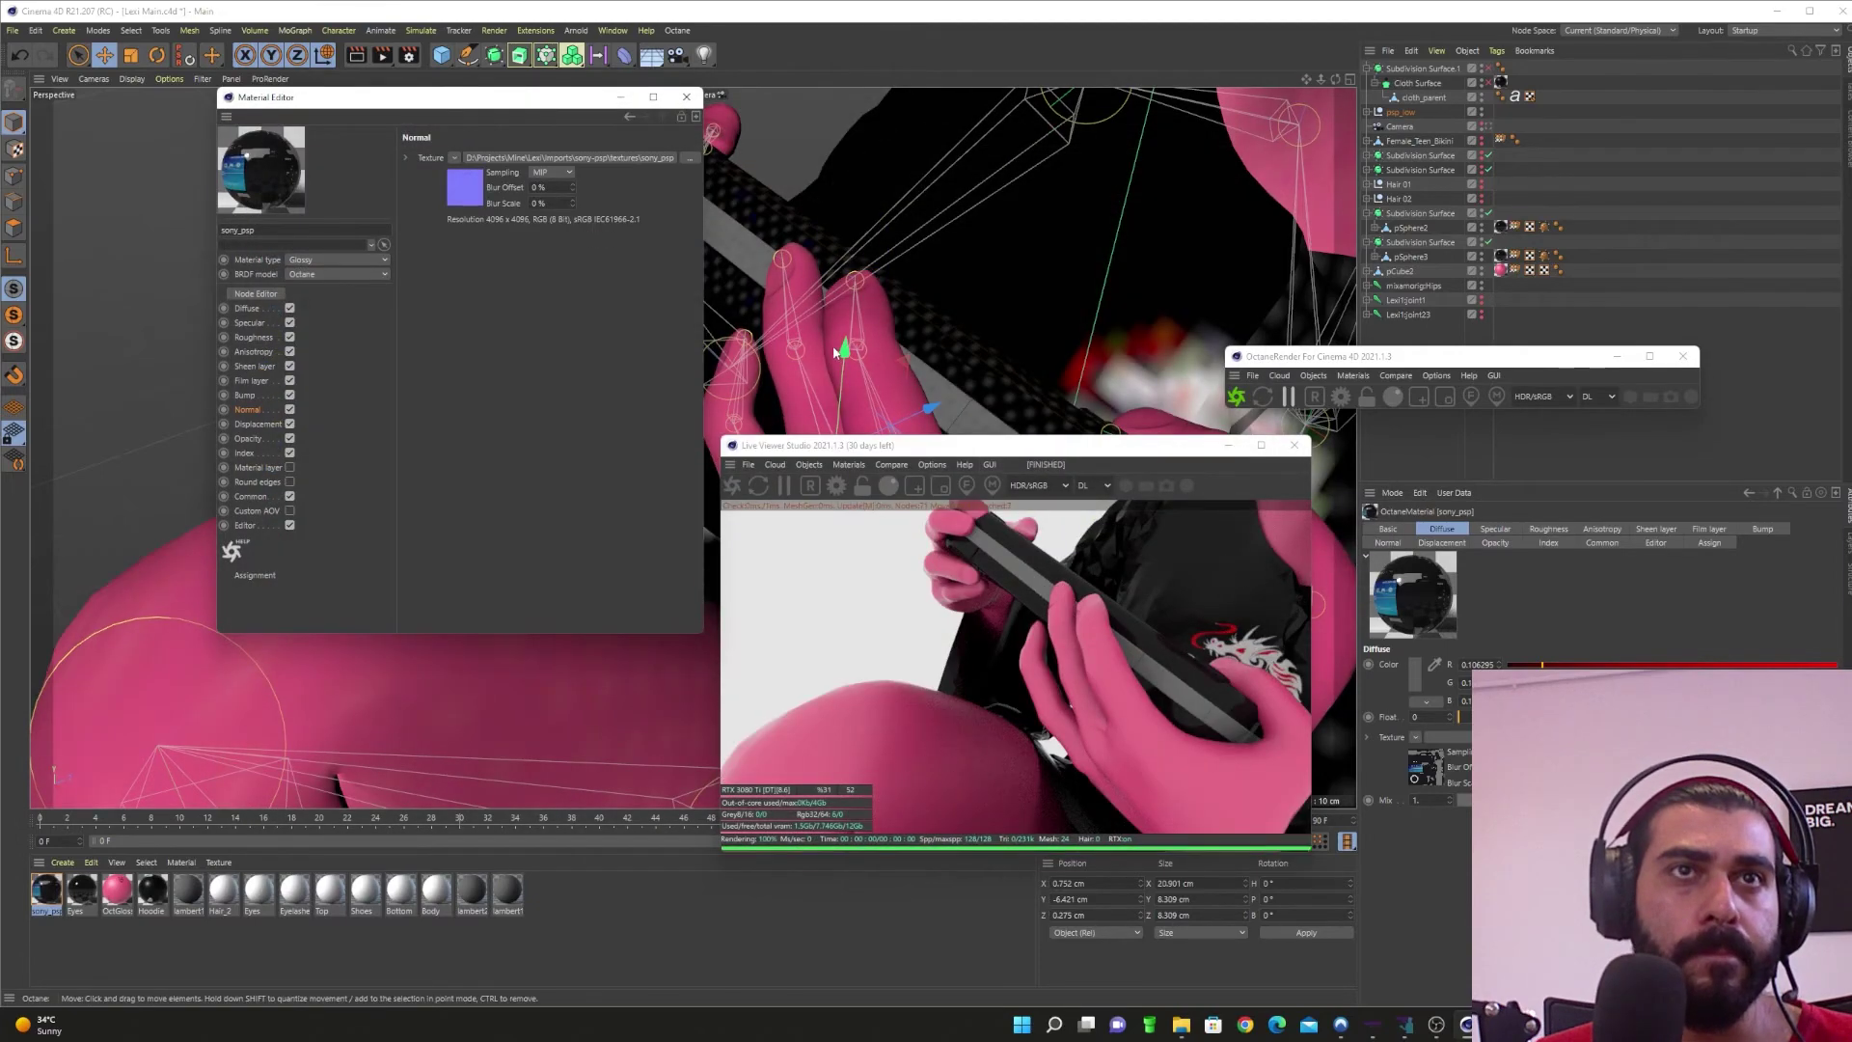
{"action": "left_click_drag", "start_coordinate": [809, 281], "coordinate": [614, 231], "text": "alt"}
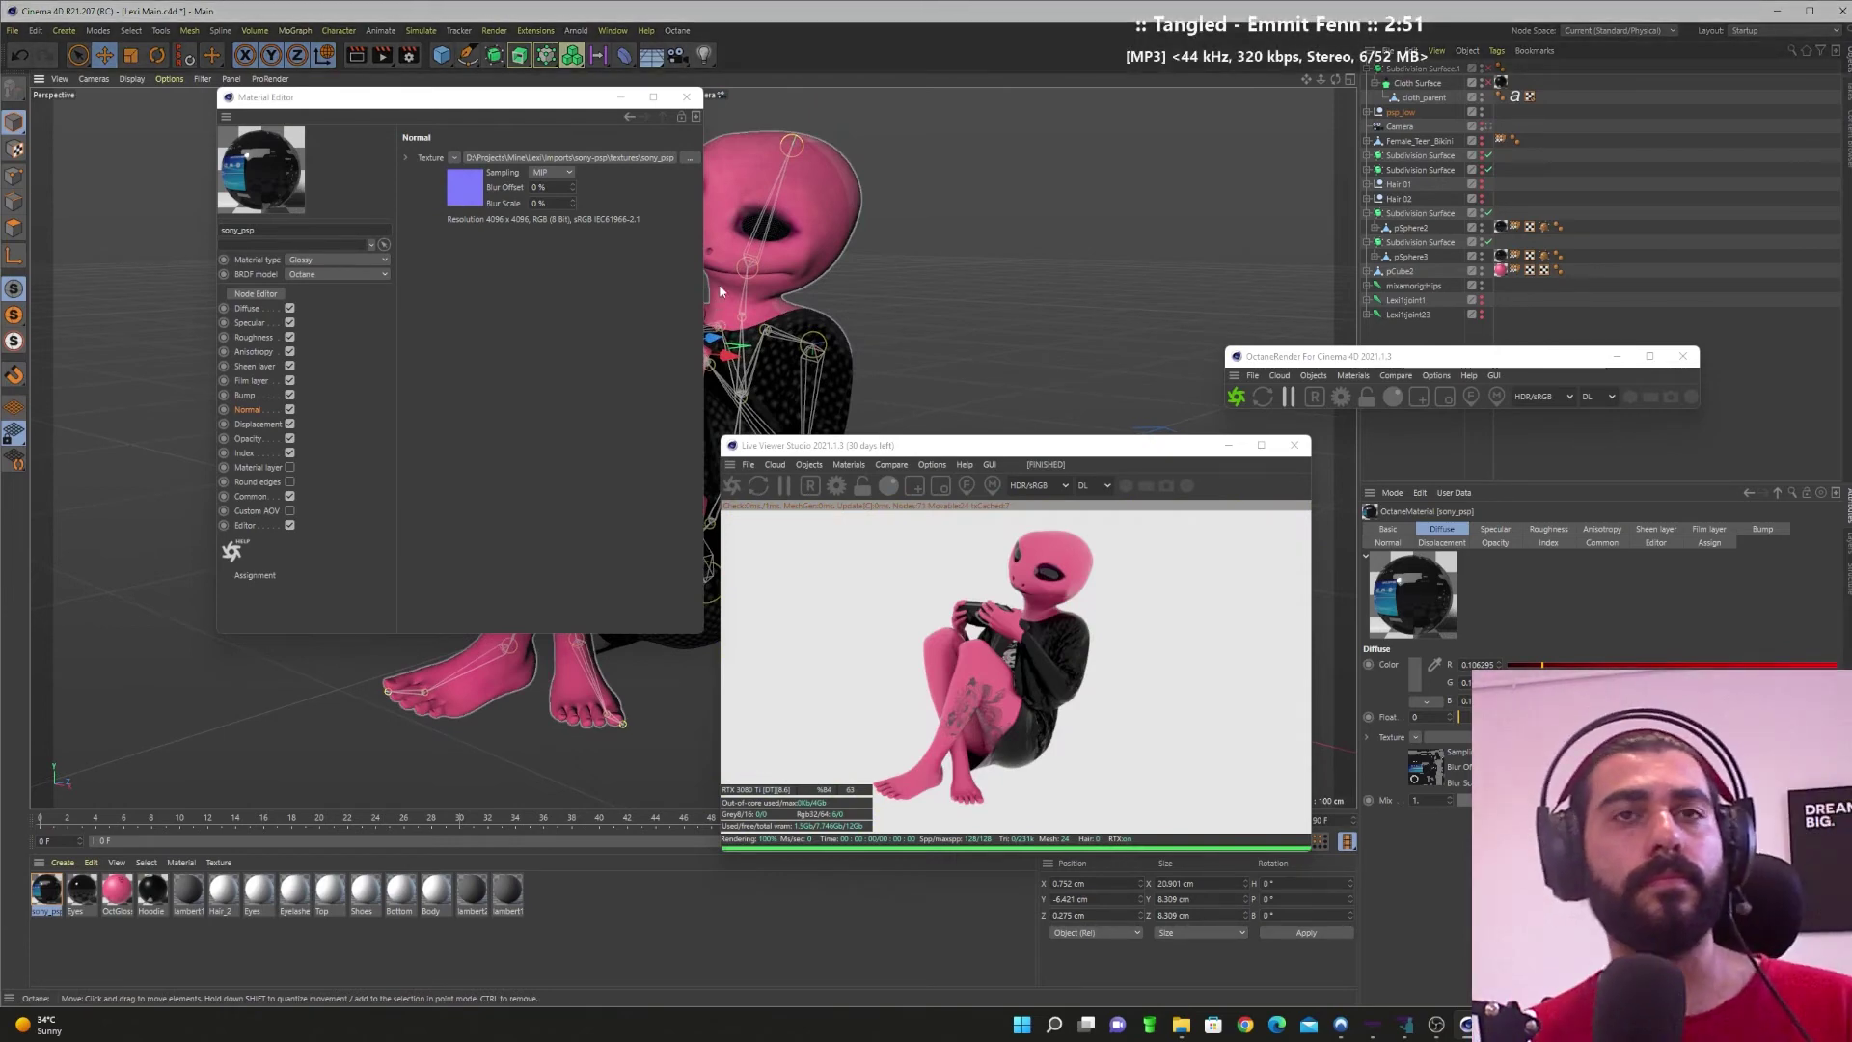
{"action": "left_click", "coordinate": [687, 98]}
{"action": "left_click", "coordinate": [955, 212]}
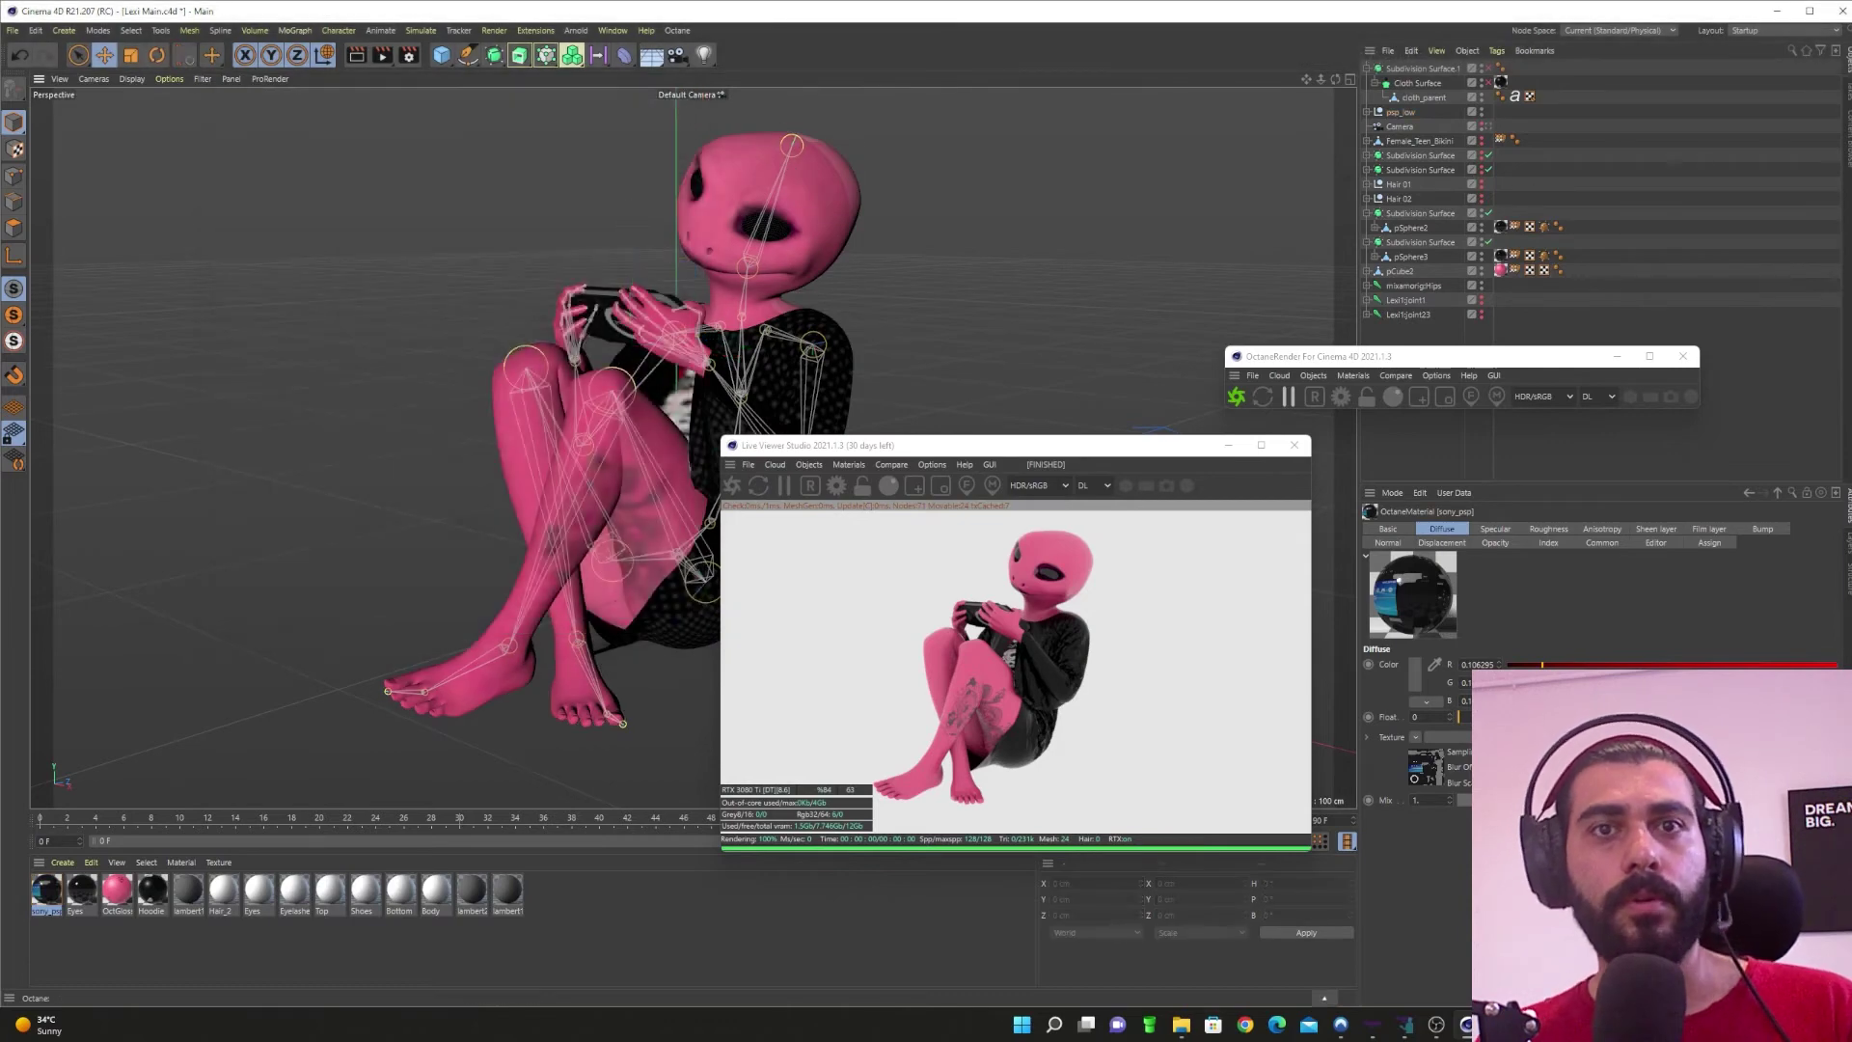
Step: Switch to File Explorer, browse to the Lexi project's Saves folder and show its files as large thumbnails
{"action": "mouse_move", "coordinate": [1179, 1027]}
{"action": "left_click", "coordinate": [1177, 959]}
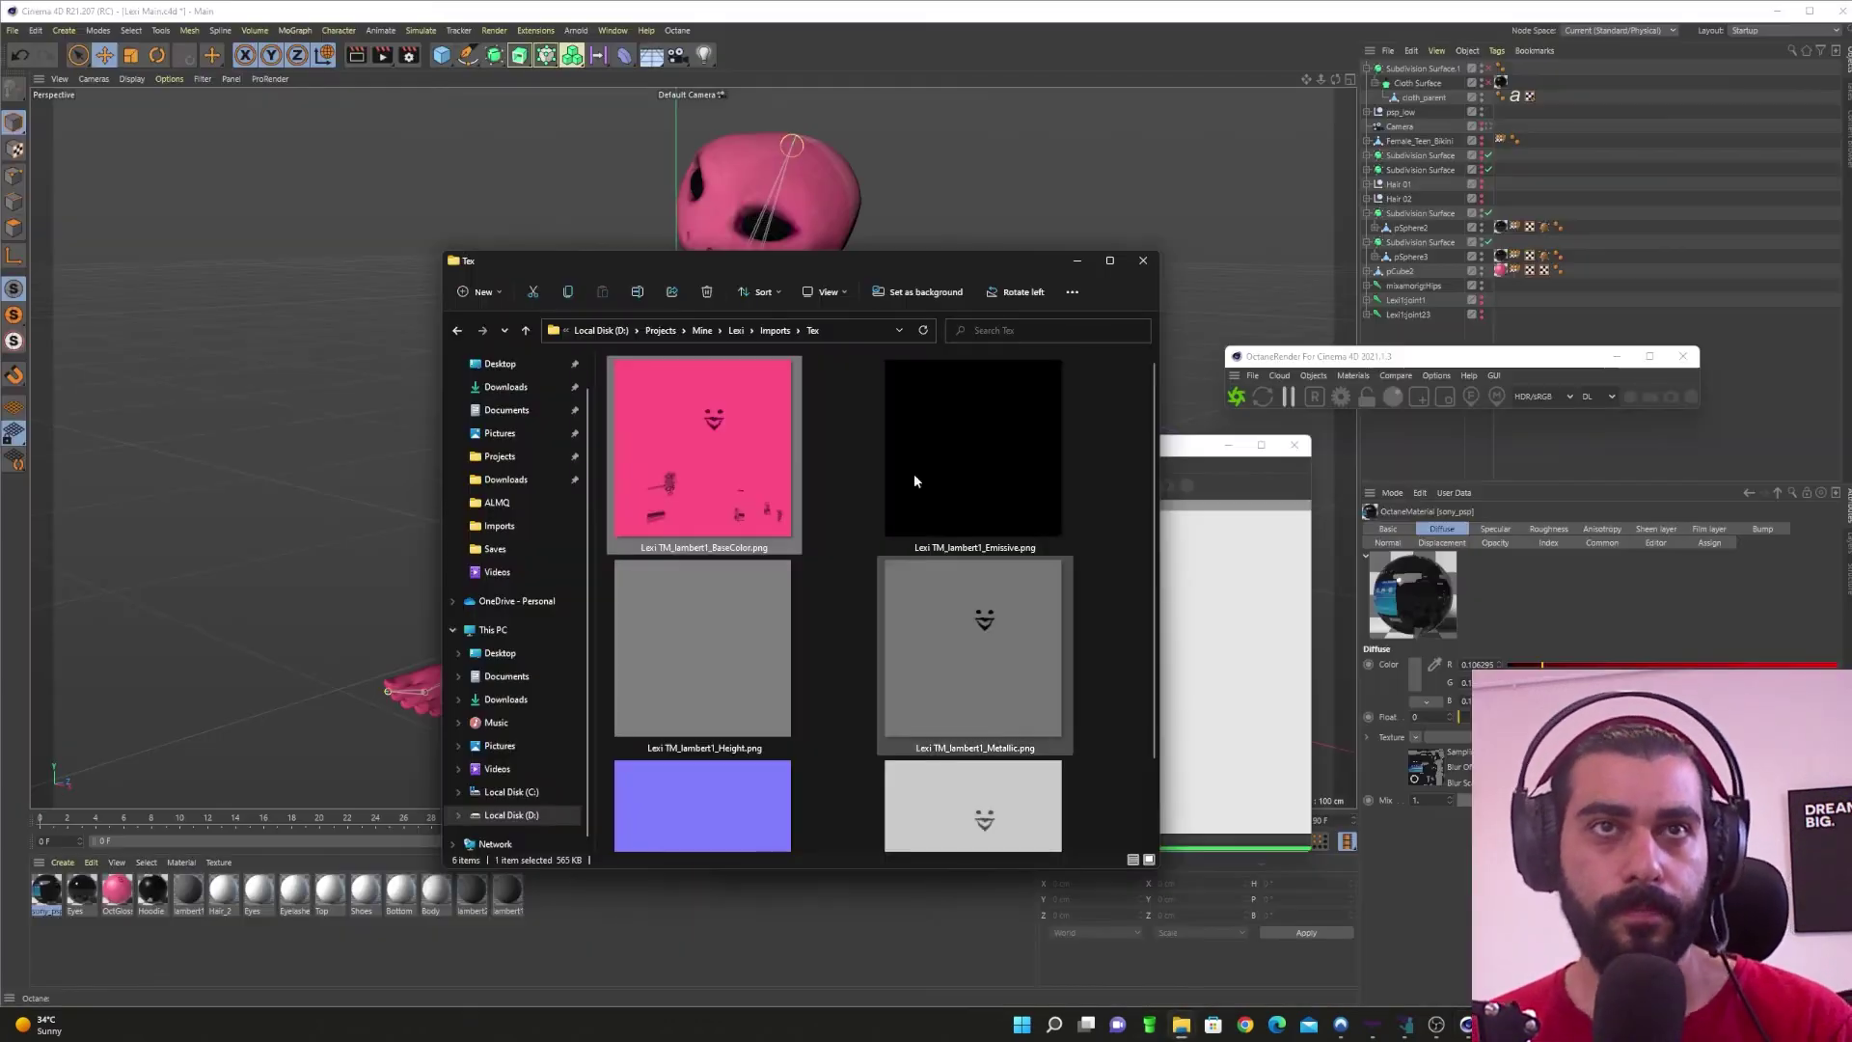
{"action": "left_click", "coordinate": [788, 331]}
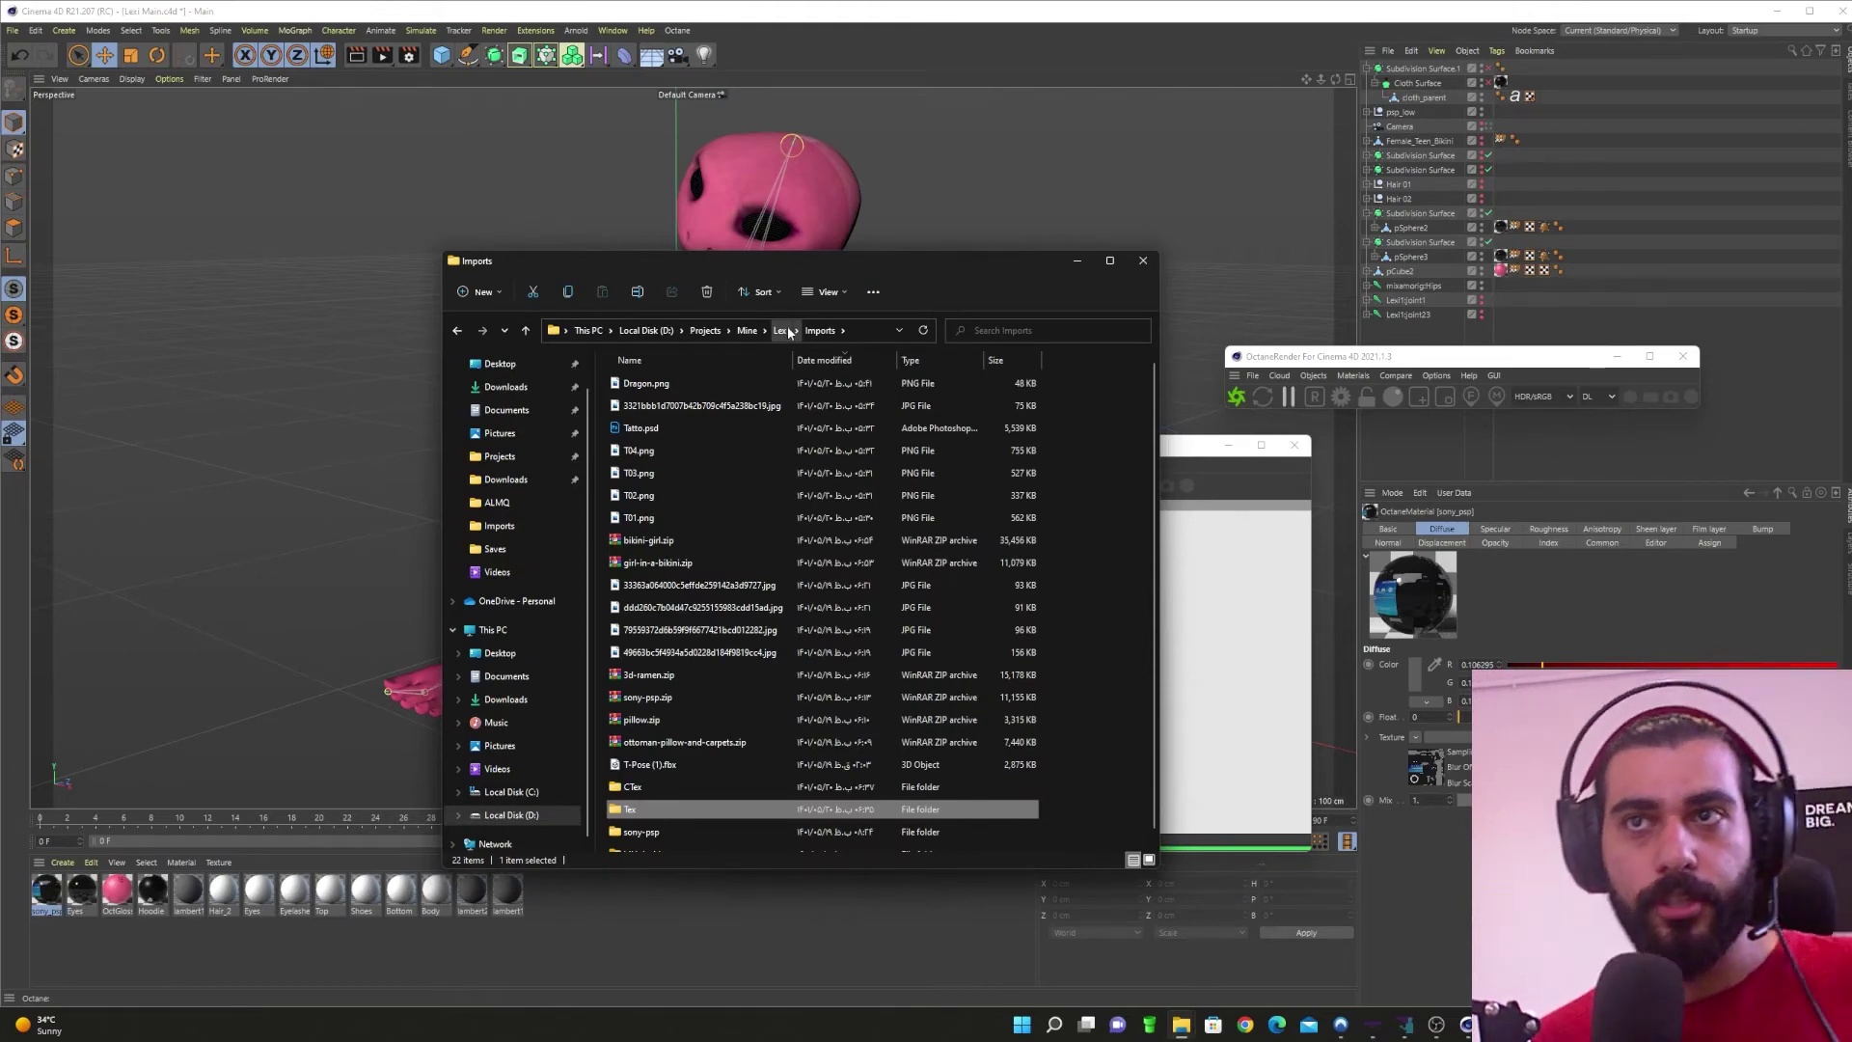
{"action": "left_click", "coordinate": [747, 331]}
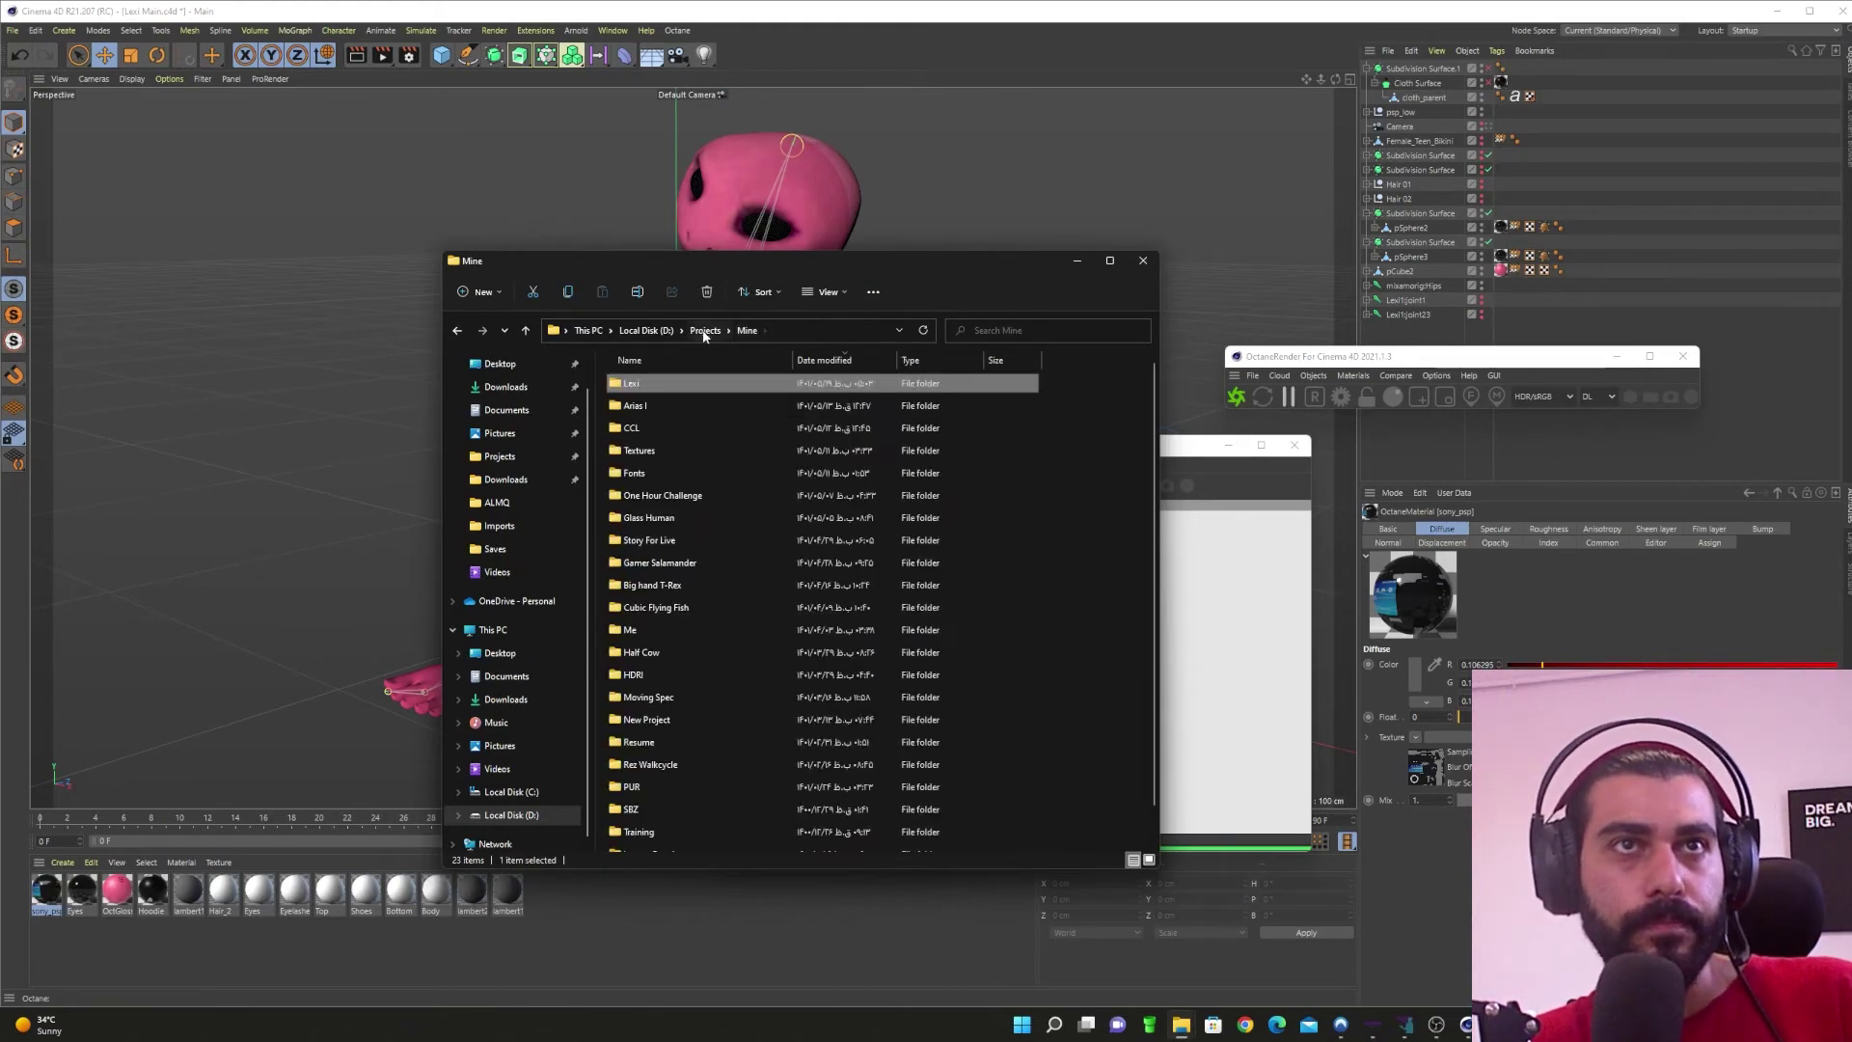
{"action": "double_click", "coordinate": [676, 385]}
{"action": "double_click", "coordinate": [656, 427]}
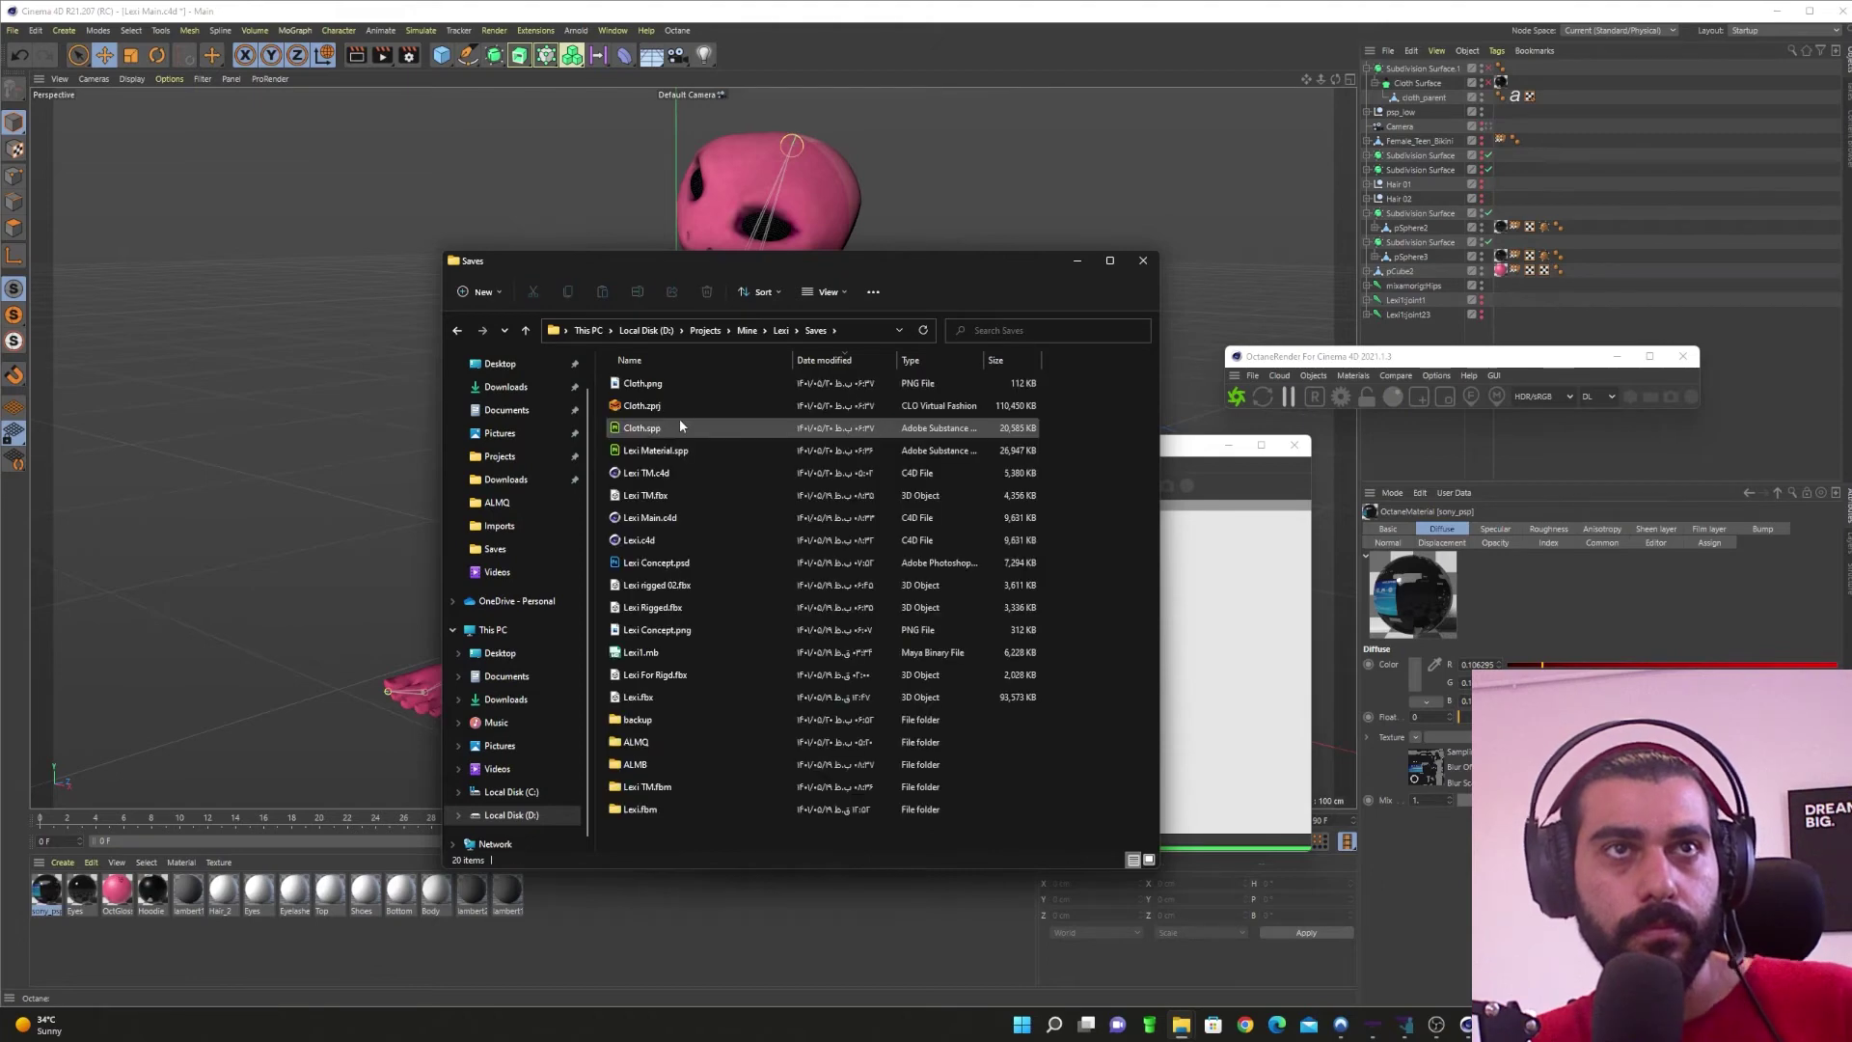
{"action": "left_click", "coordinate": [1148, 860]}
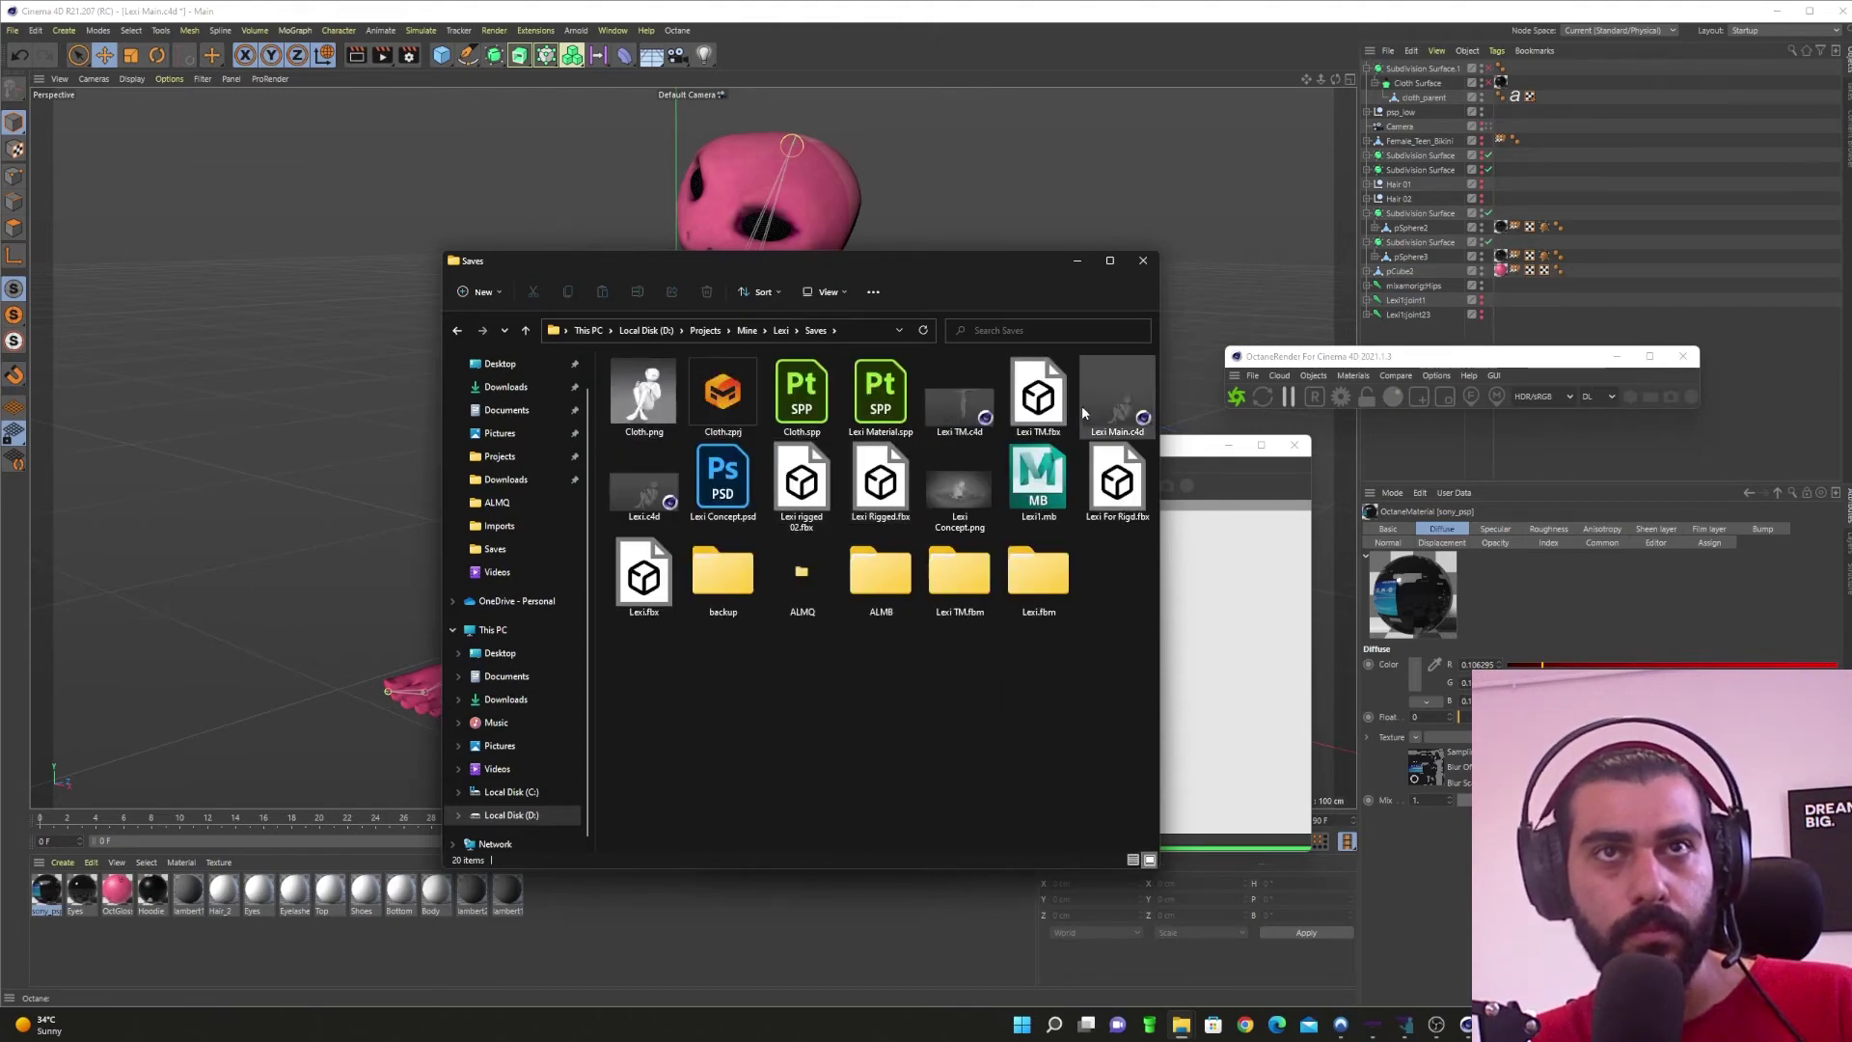
Step: Open Lexi Concept.png, take a screen capture of the whole concept sketch, and close the image viewer
{"action": "left_click", "coordinate": [960, 488]}
{"action": "key", "text": "Return"}
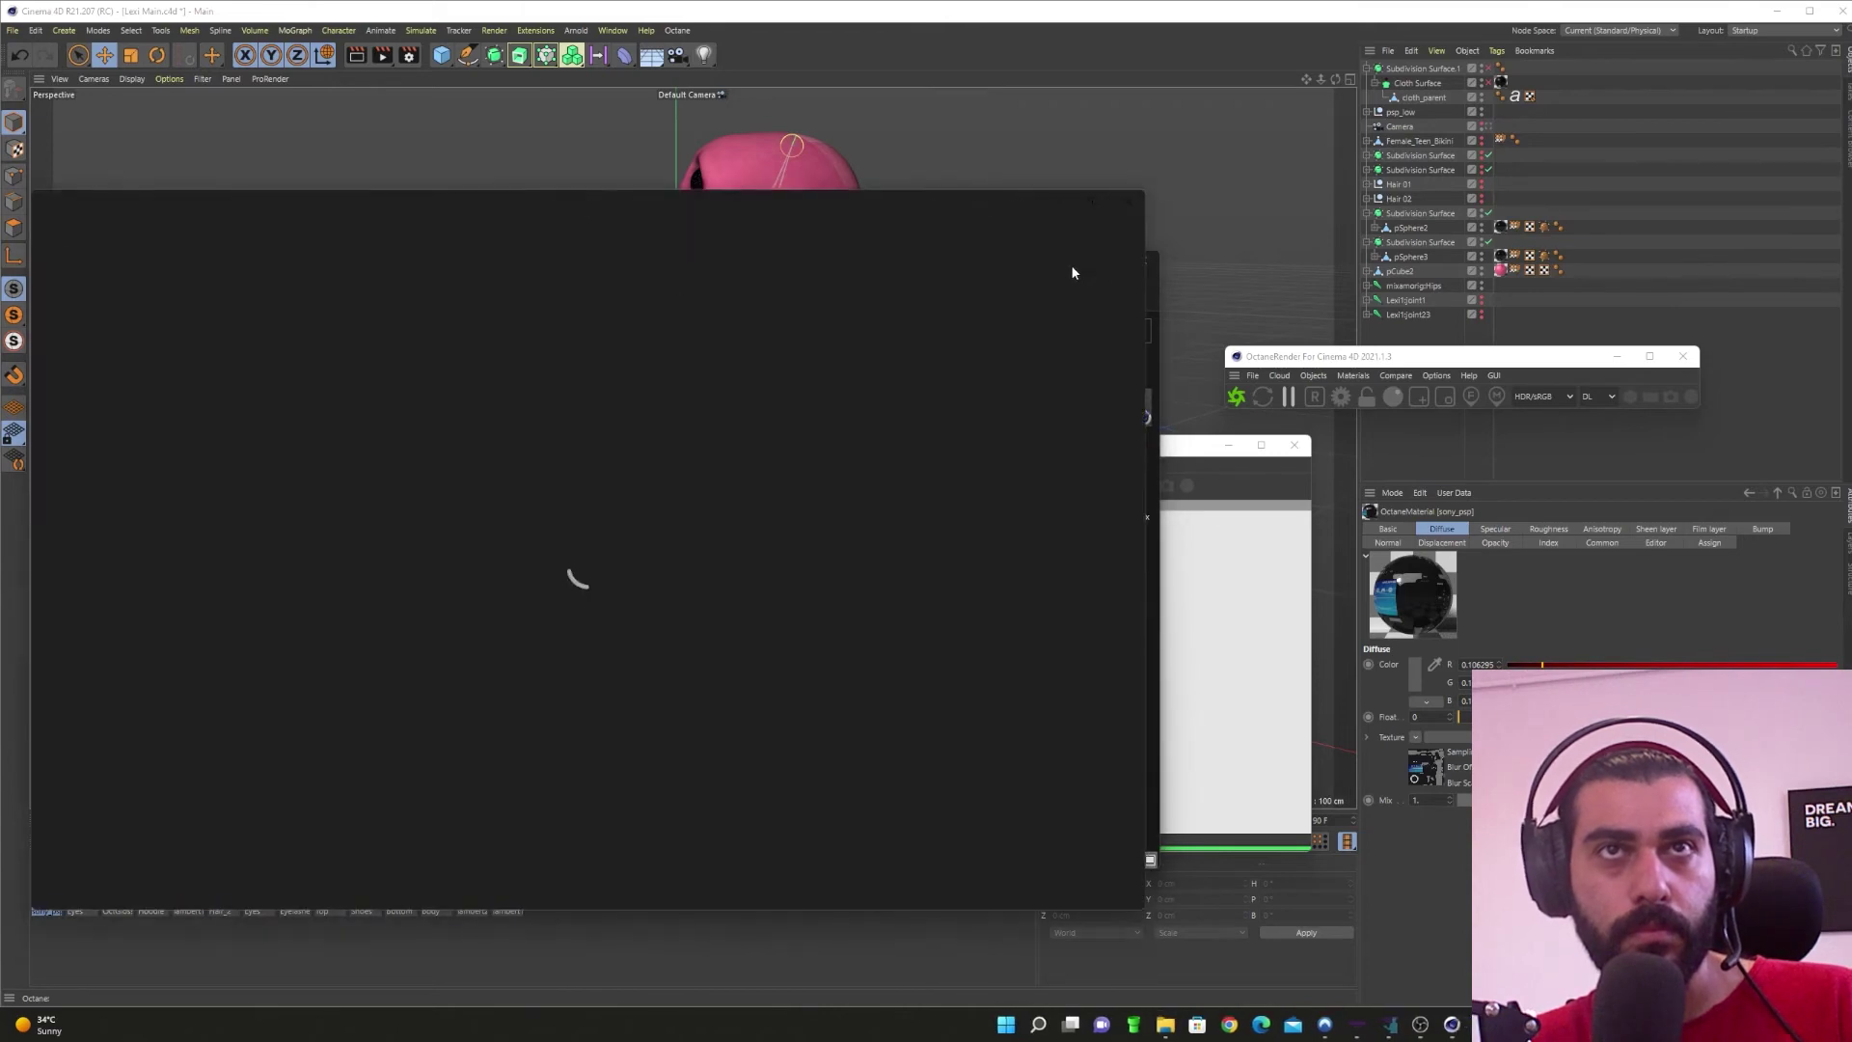
{"action": "left_click_drag", "start_coordinate": [857, 205], "coordinate": [1522, 196]}
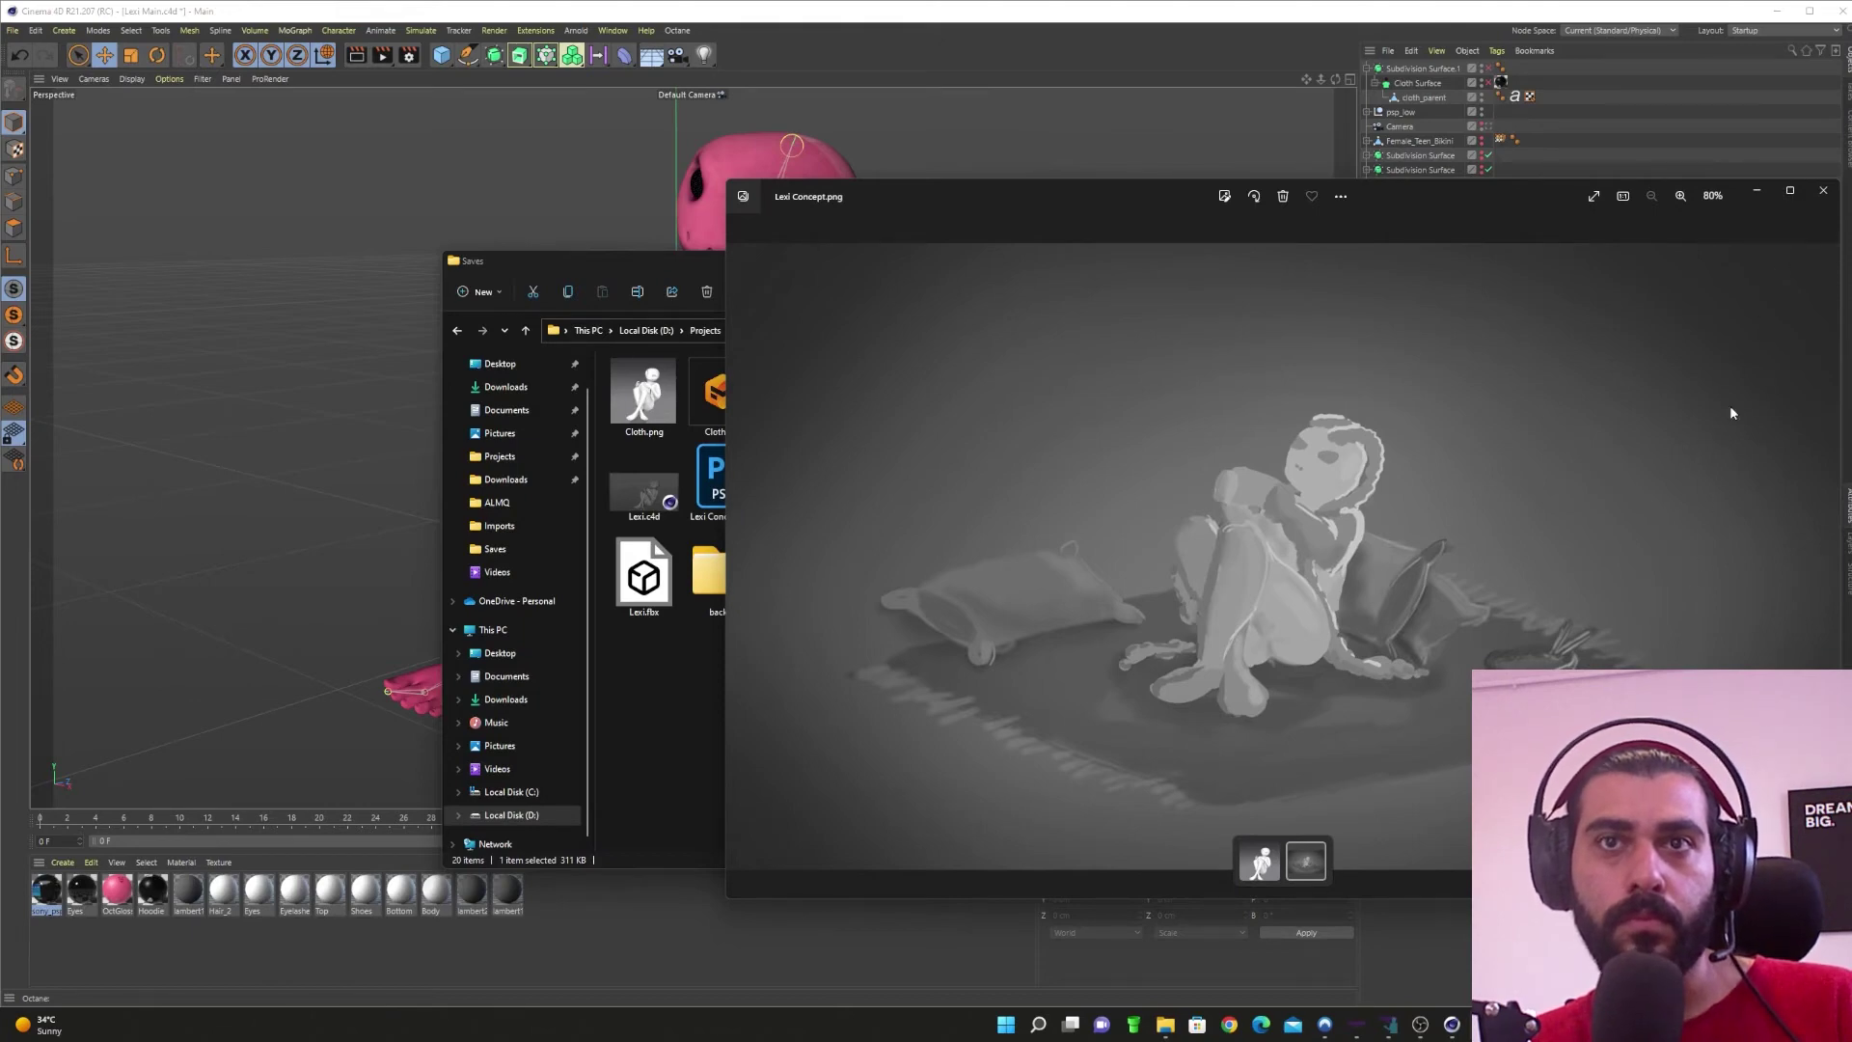
{"action": "key", "text": "super+shift+s"}
{"action": "left_click_drag", "start_coordinate": [1829, 248], "coordinate": [728, 870]}
{"action": "left_click", "coordinate": [1823, 192]}
Step: Launch PureRef, paste the captured concept sketch as a reference, and move it clear of the Cinema 4D render preview
{"action": "key", "text": "super"}
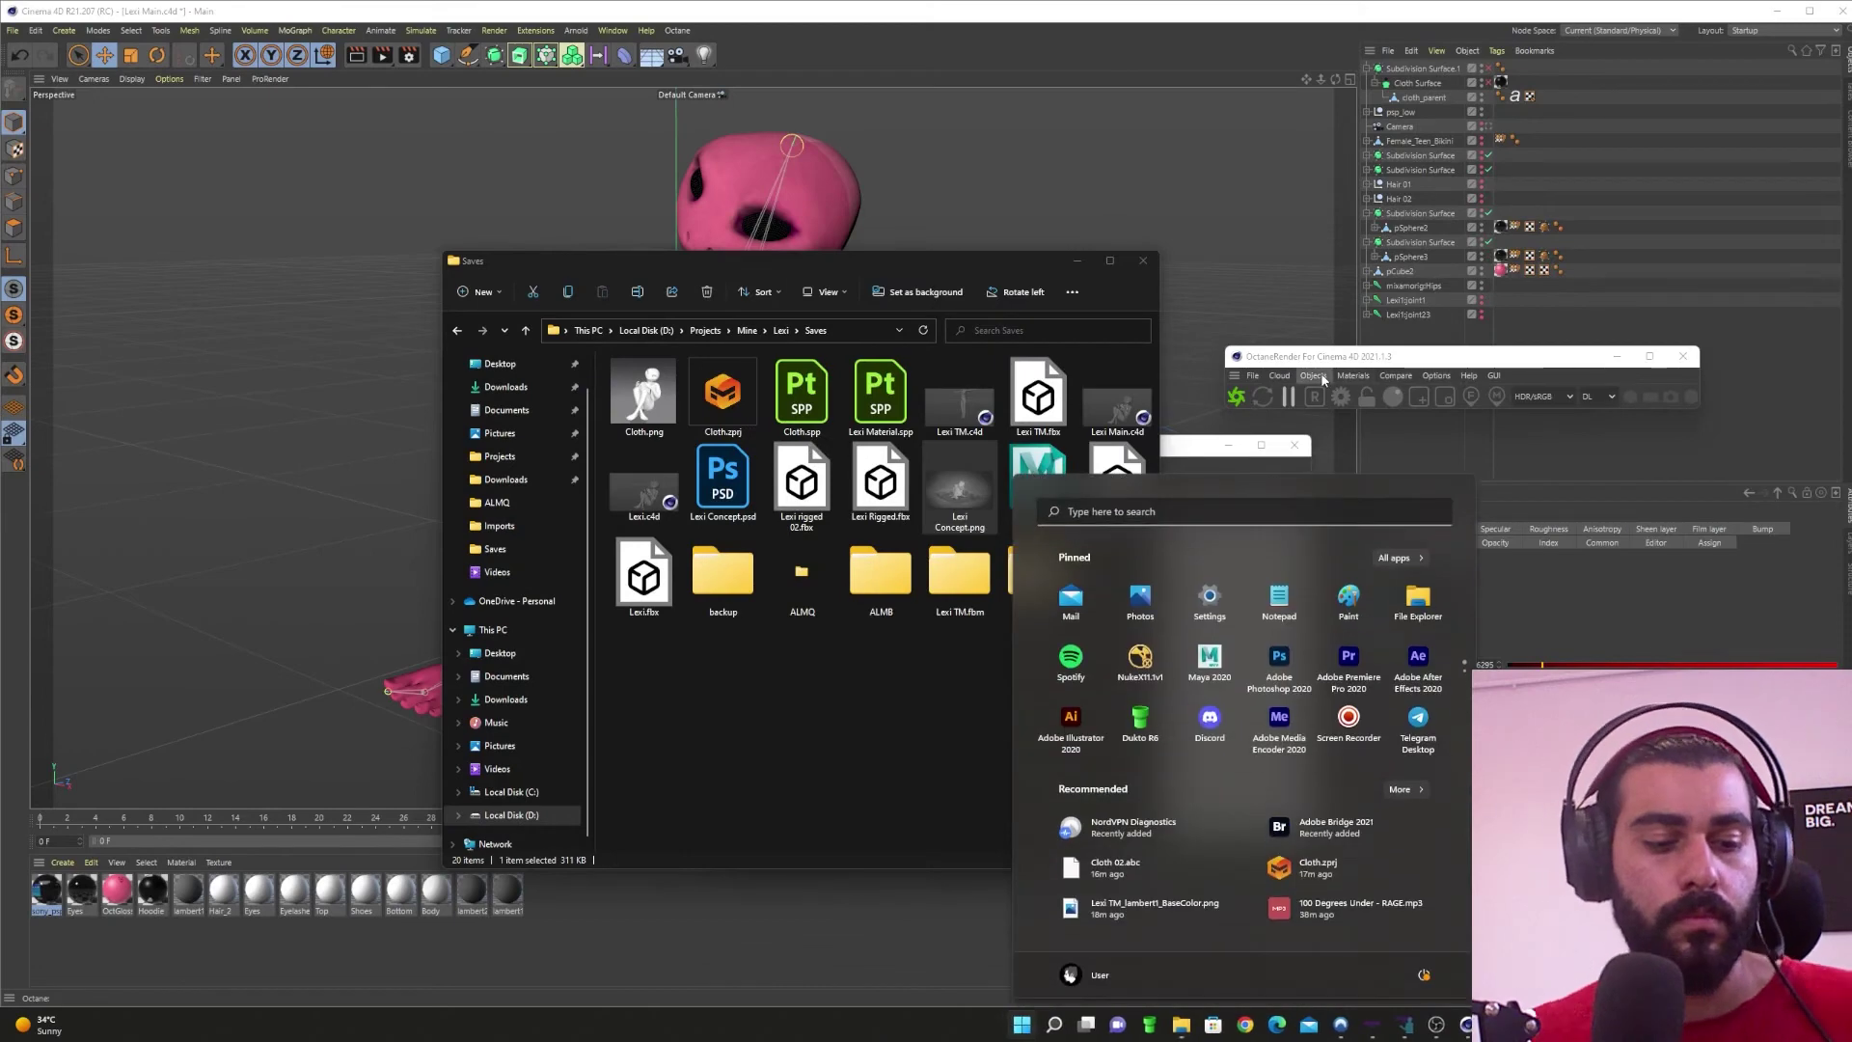
{"action": "type", "text": "pureRef"}
{"action": "key", "text": "Return"}
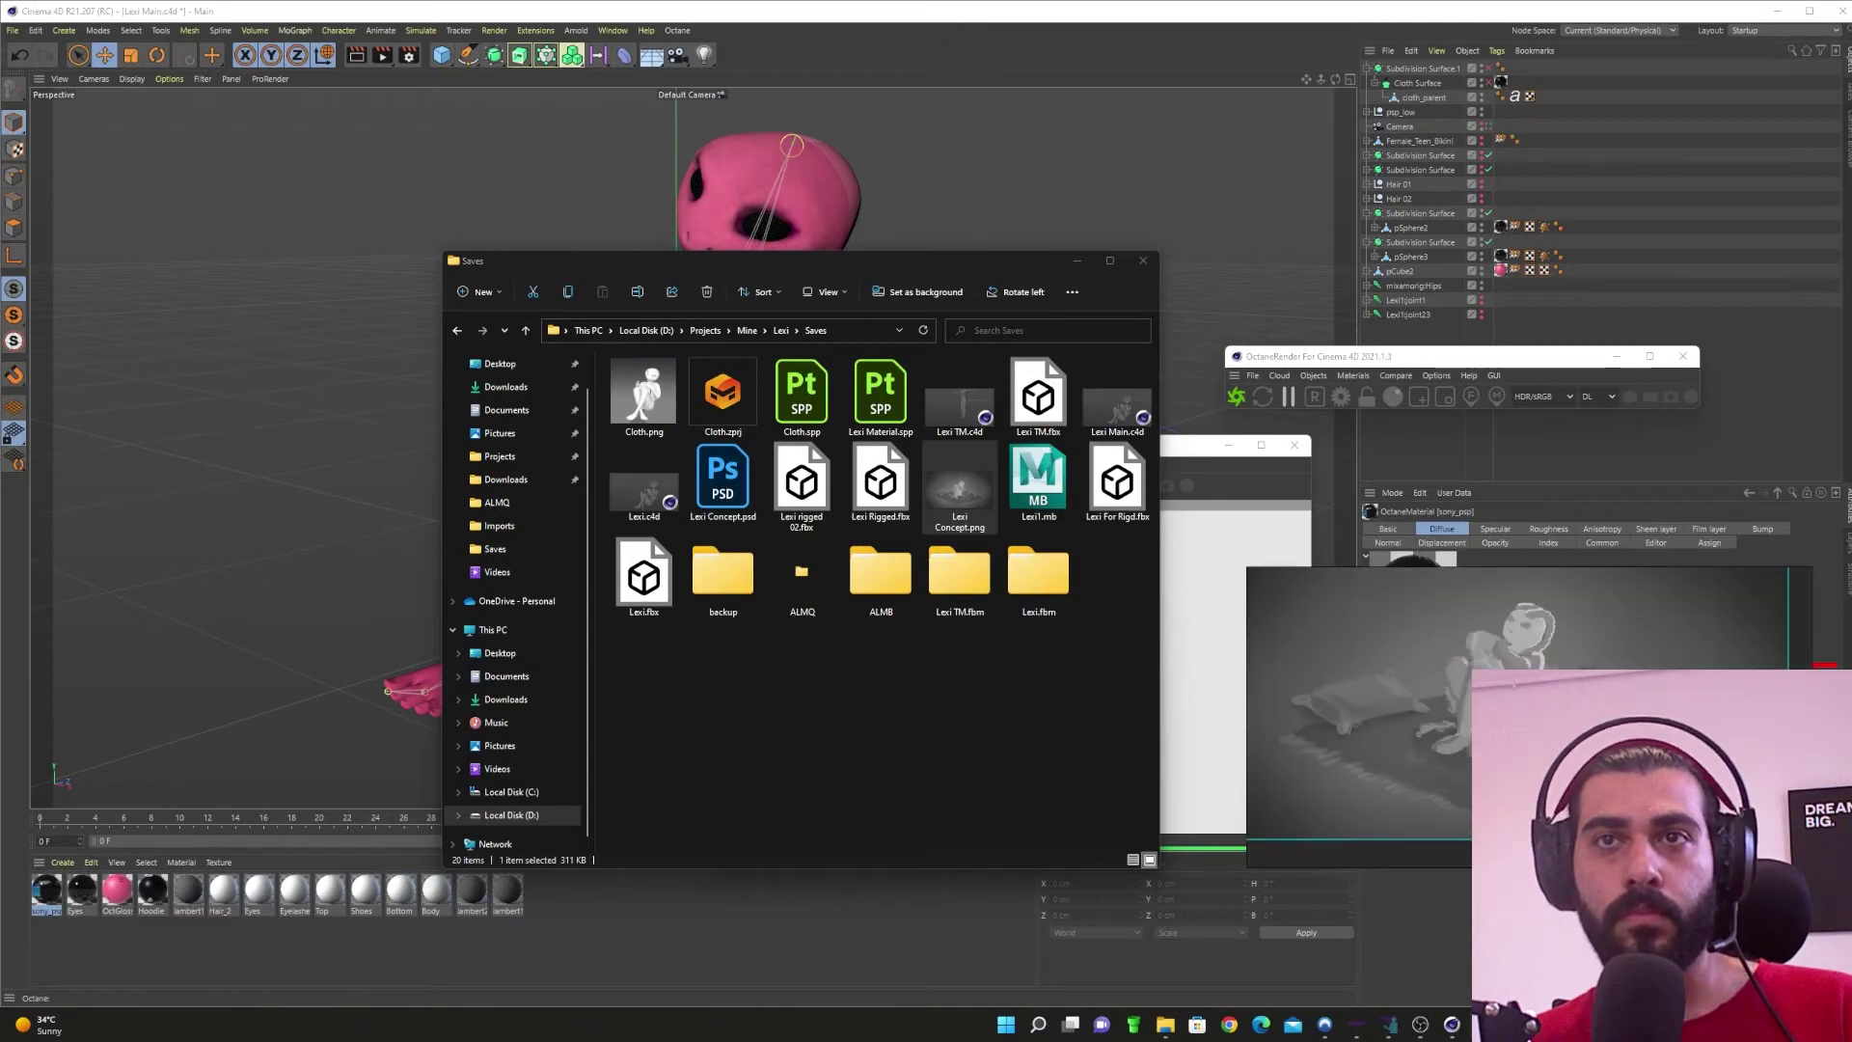
{"action": "right_click_drag", "start_coordinate": [1564, 733], "coordinate": [1606, 552]}
{"action": "left_click", "coordinate": [1185, 621]}
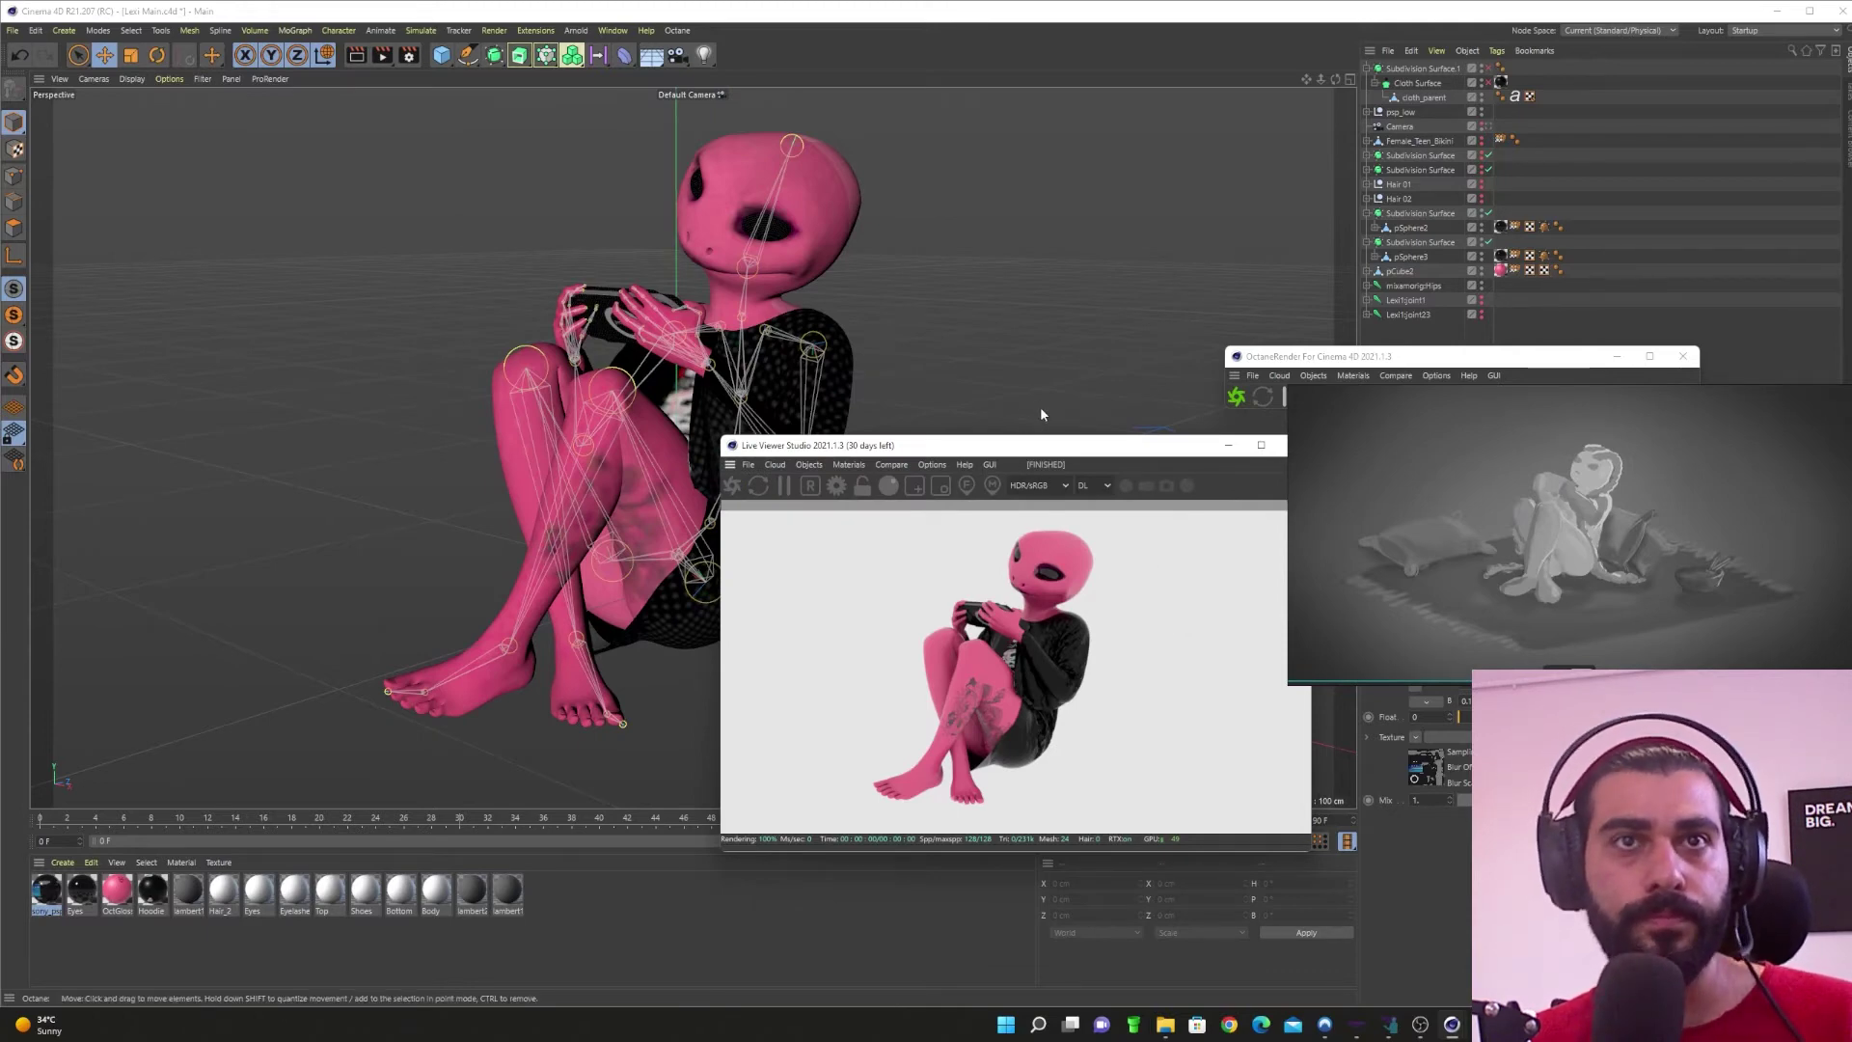
{"action": "left_click_drag", "start_coordinate": [1695, 449], "coordinate": [1833, 772]}
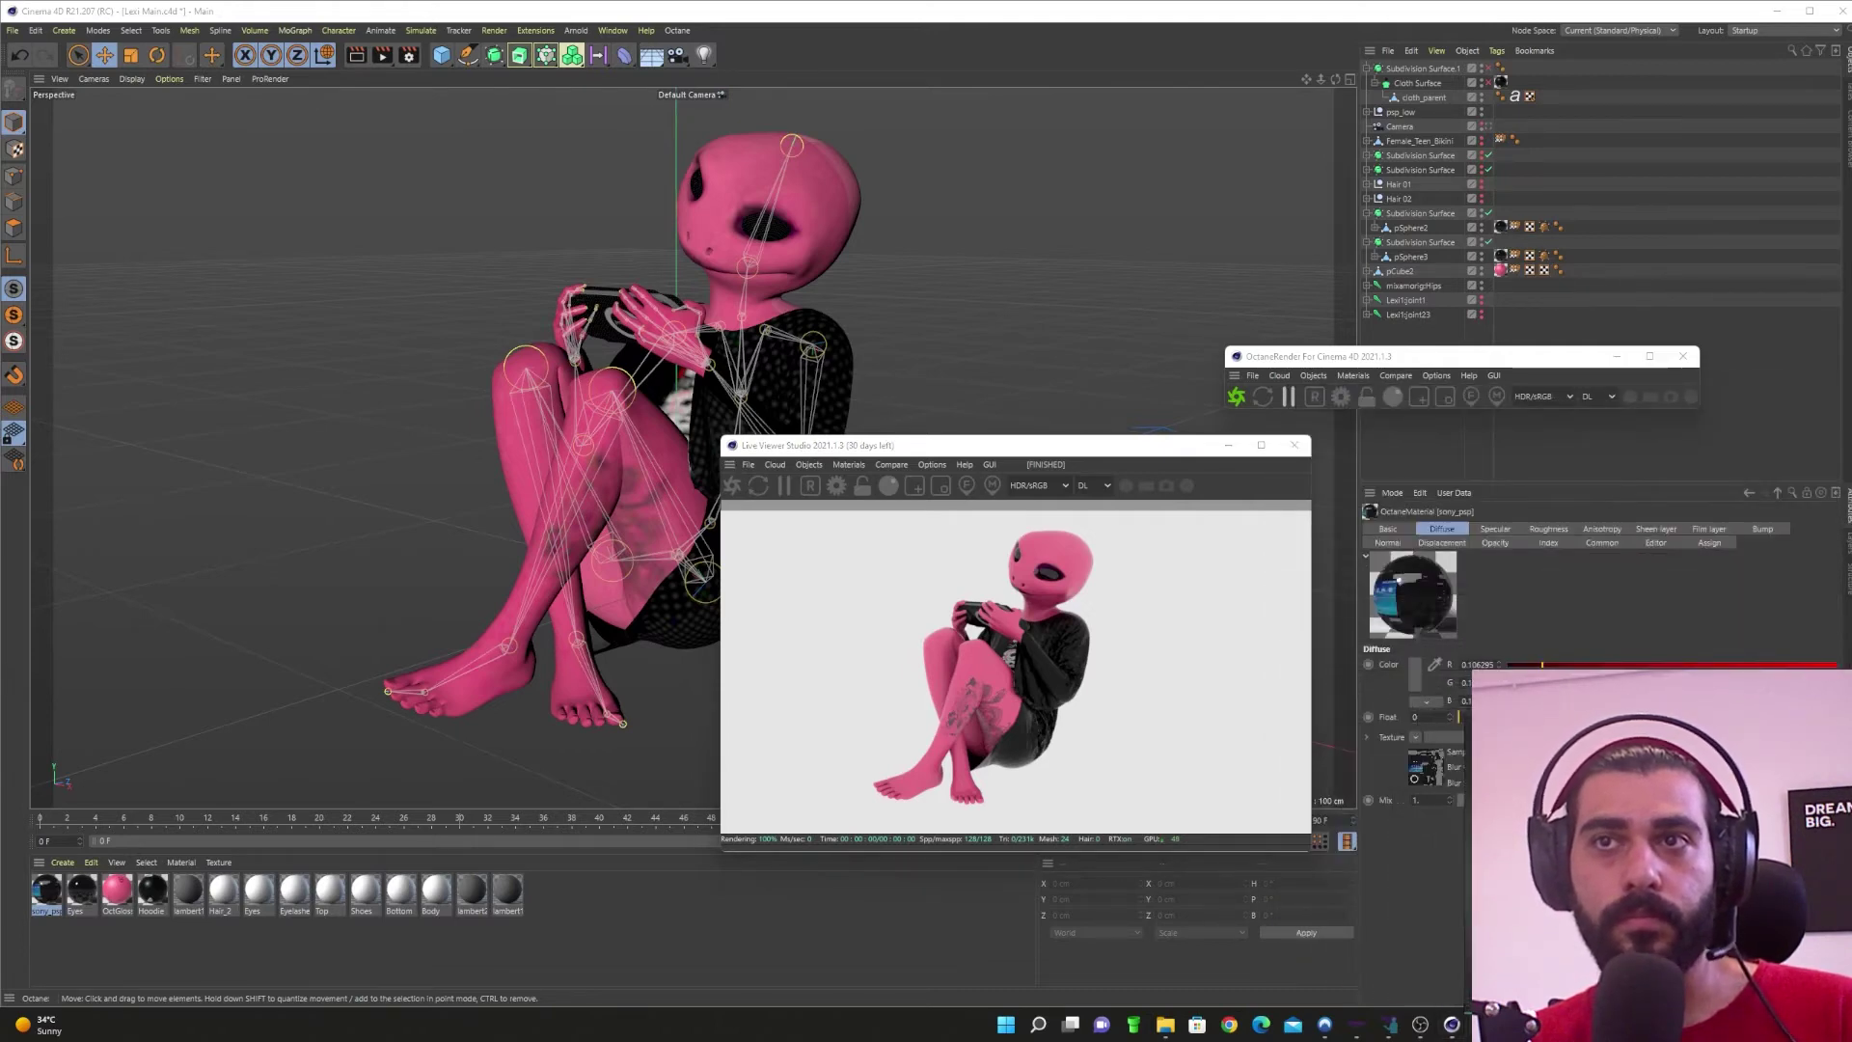
Step: Dismiss the Octane live viewer and render windows, then unhide the character's hair meshes and the braid joint chains
{"action": "left_click", "coordinate": [1224, 445]}
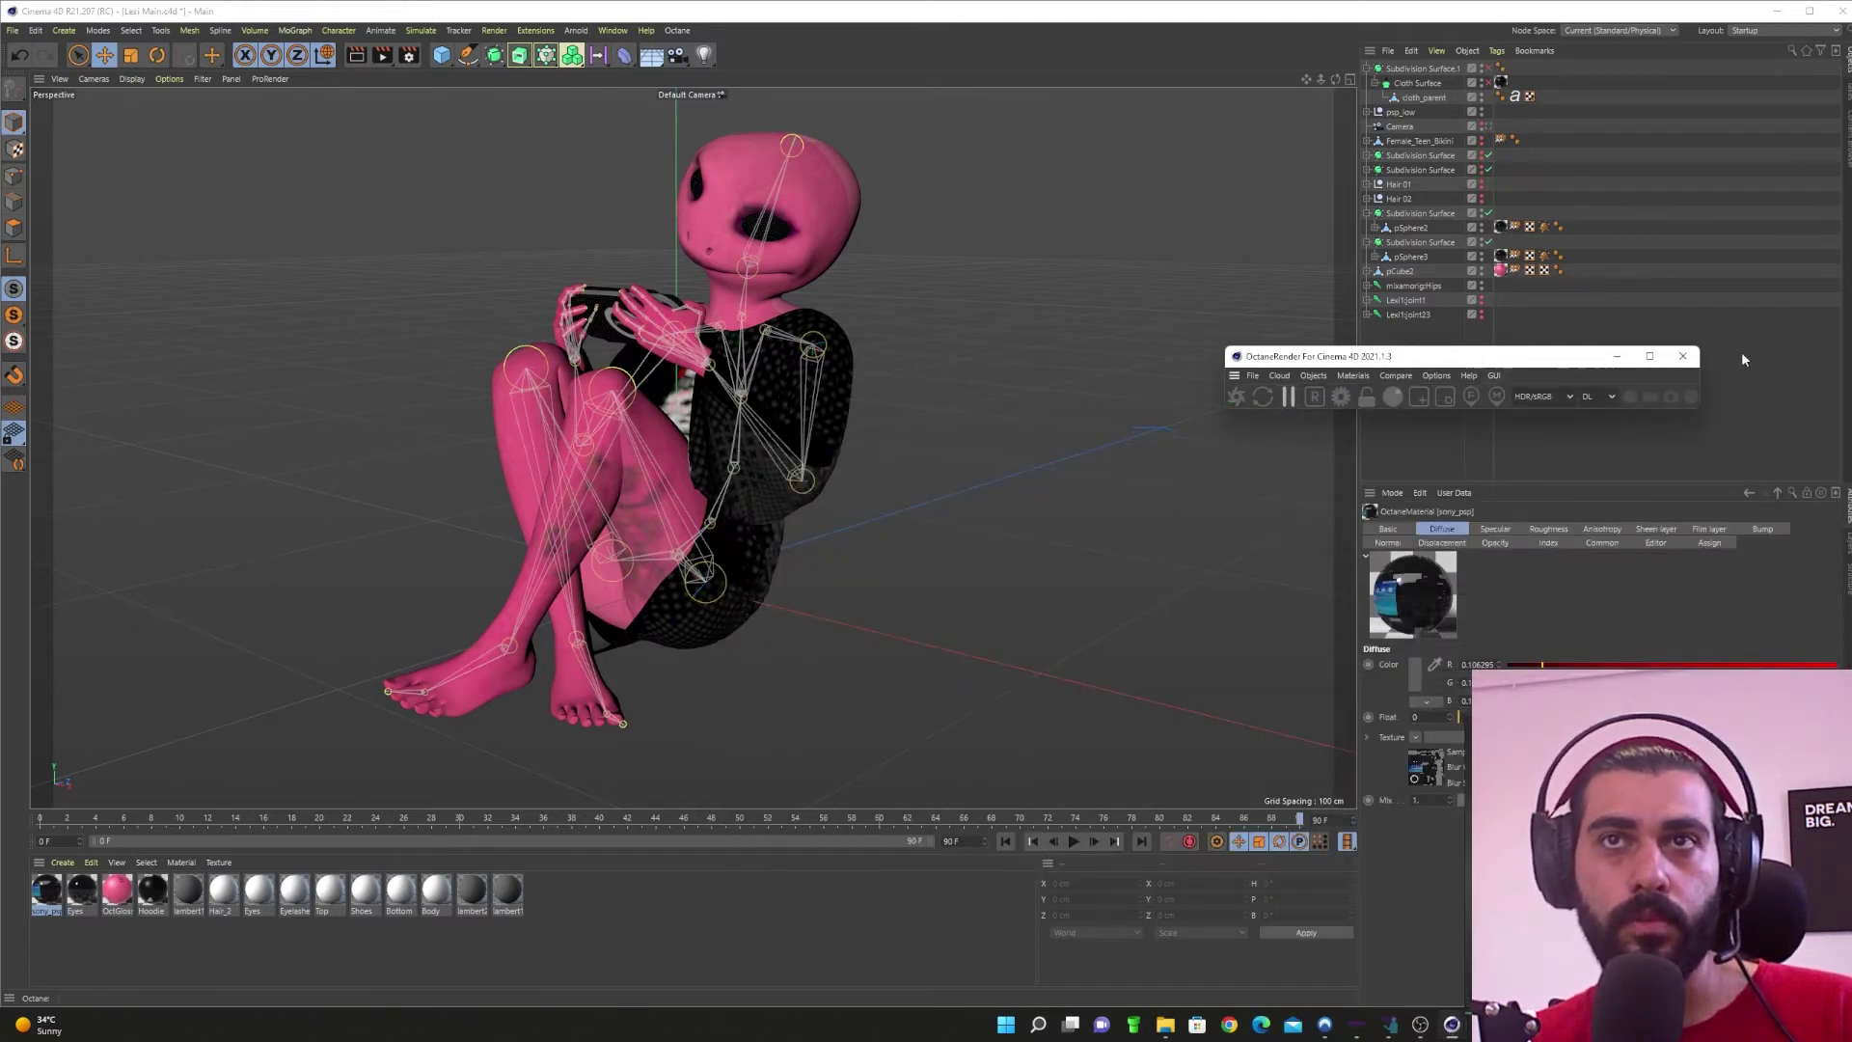
{"action": "left_click", "coordinate": [1682, 356]}
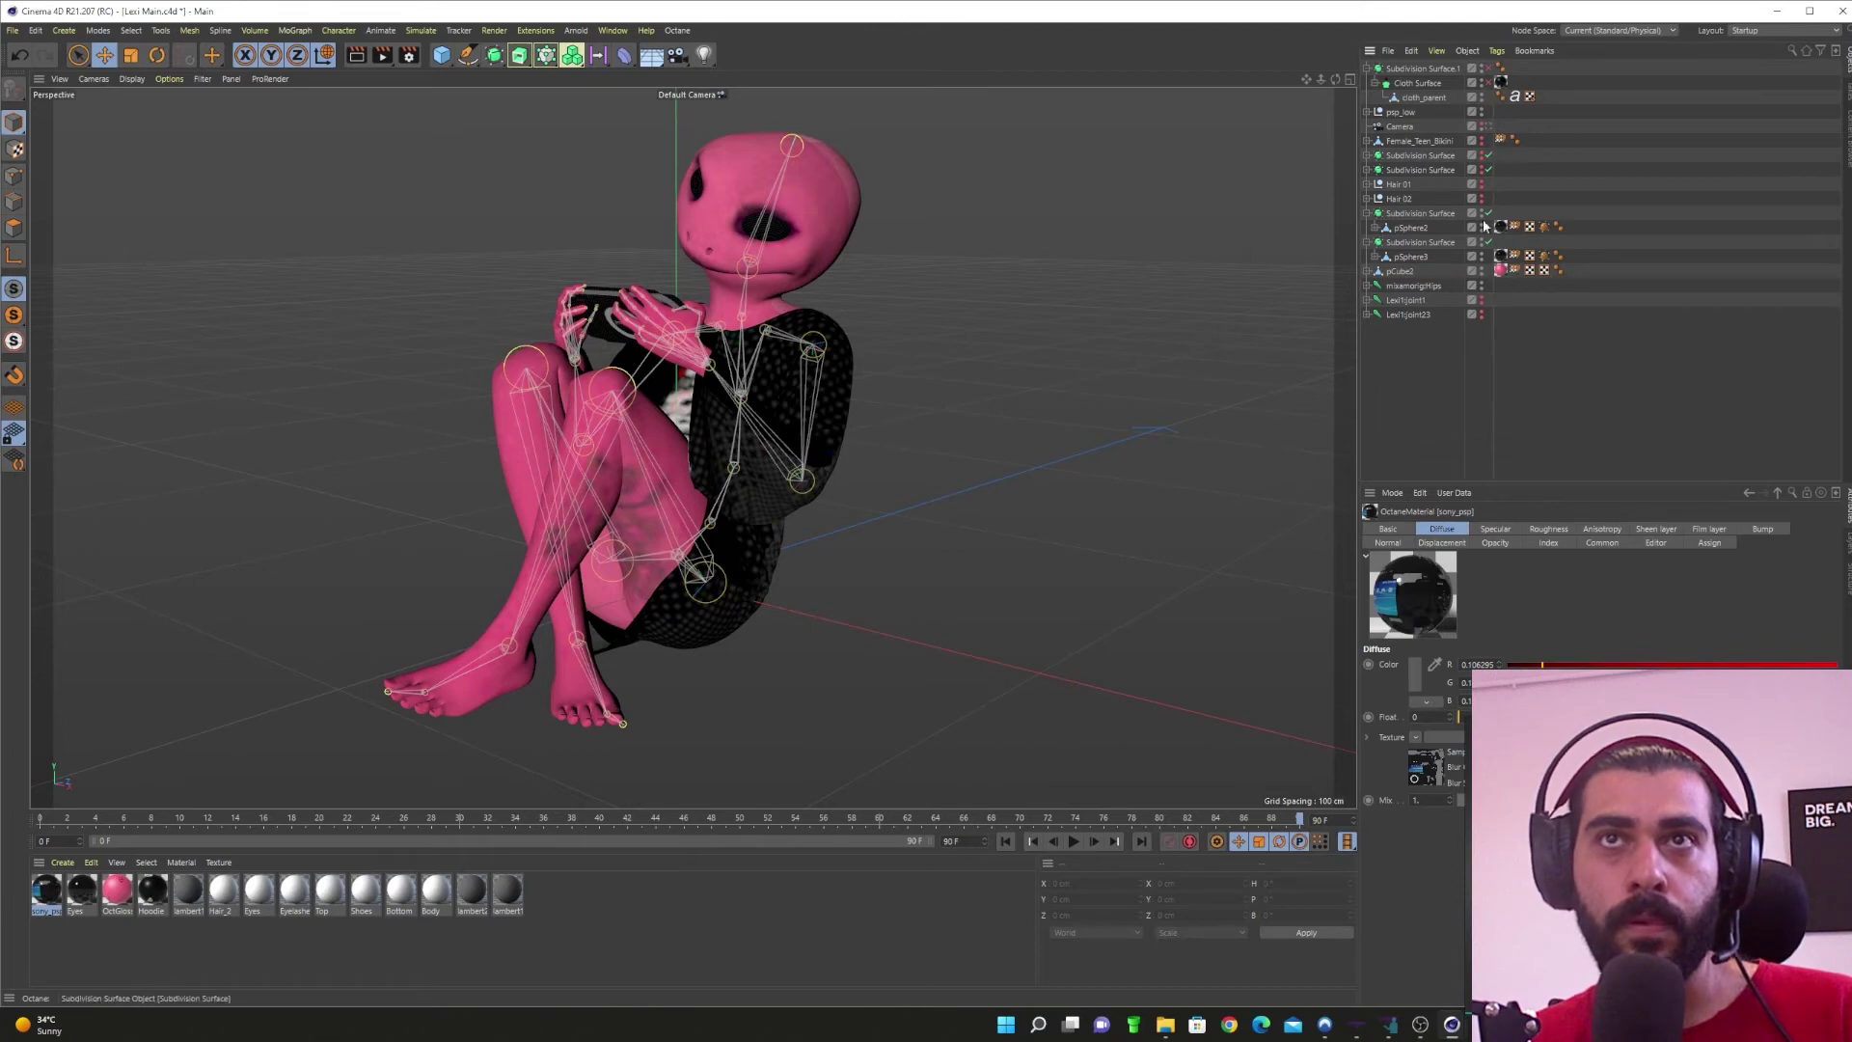
{"action": "left_click", "coordinate": [1483, 300]}
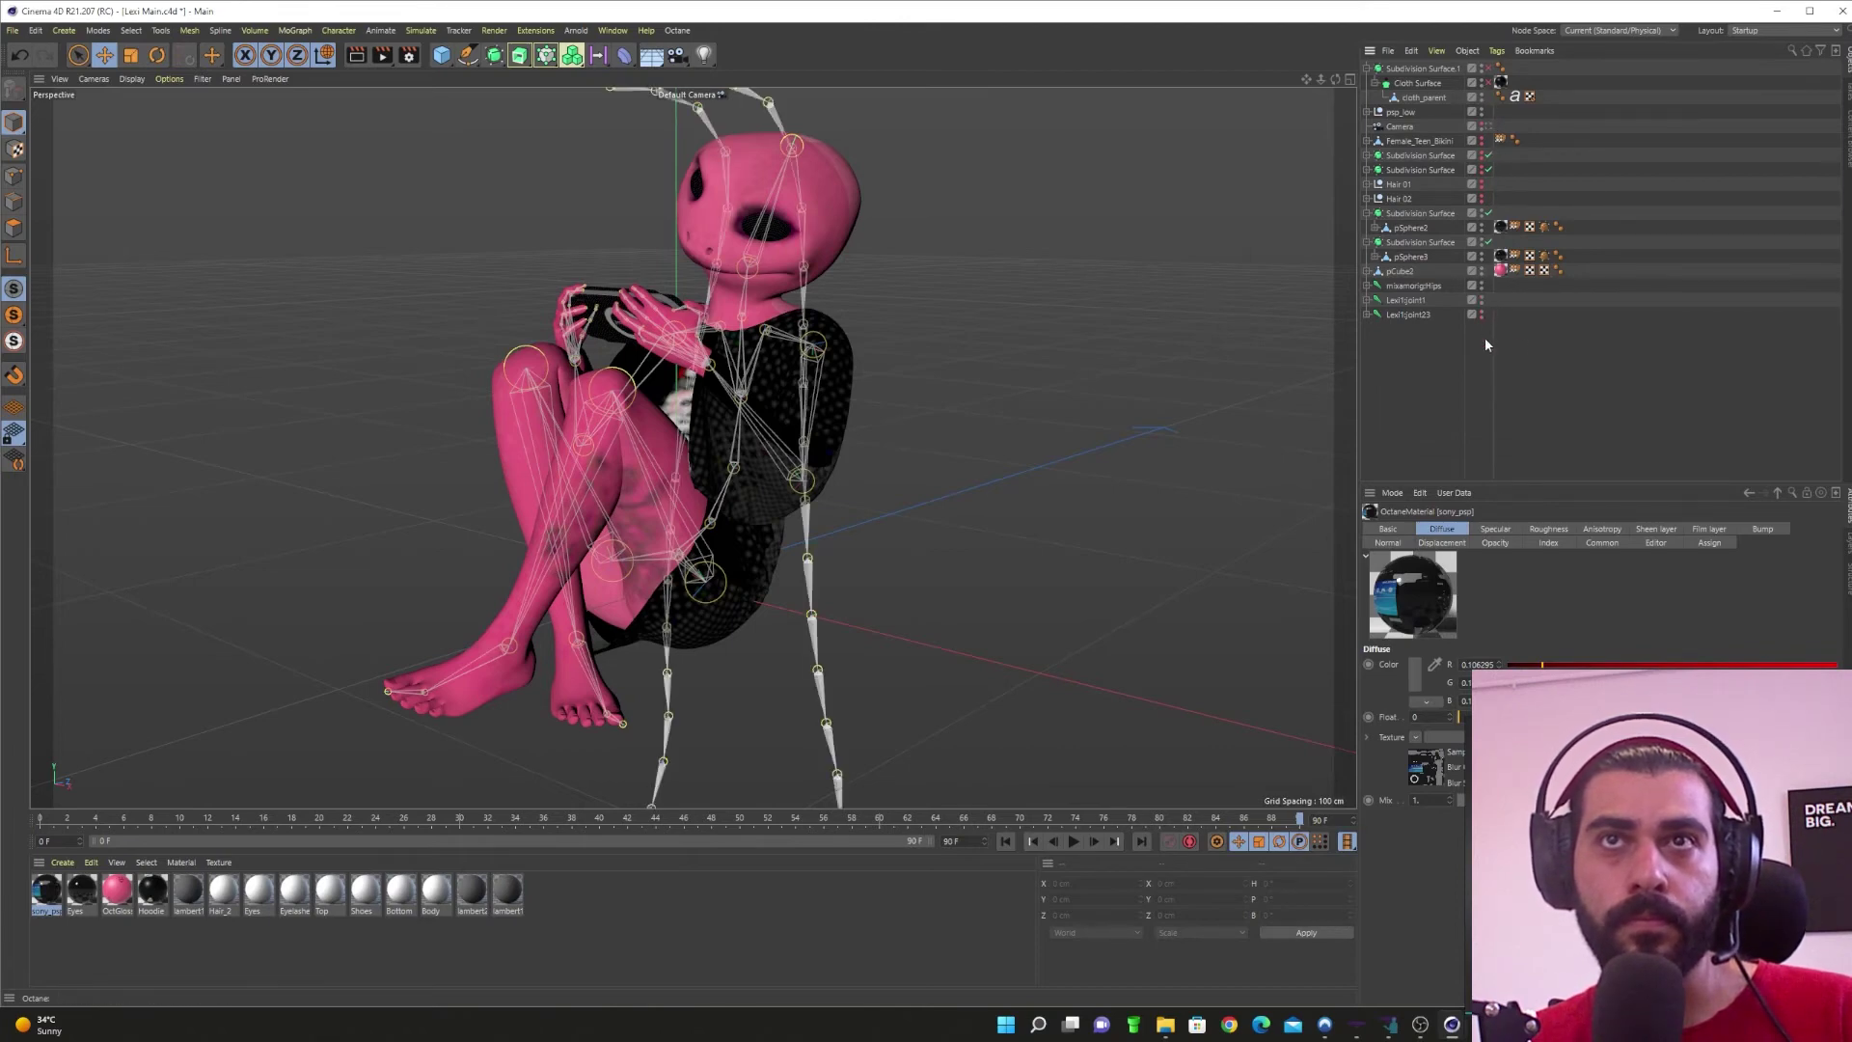
{"action": "left_click", "coordinate": [1483, 158]}
{"action": "middle_click_drag", "start_coordinate": [754, 185], "coordinate": [823, 431], "text": "alt"}
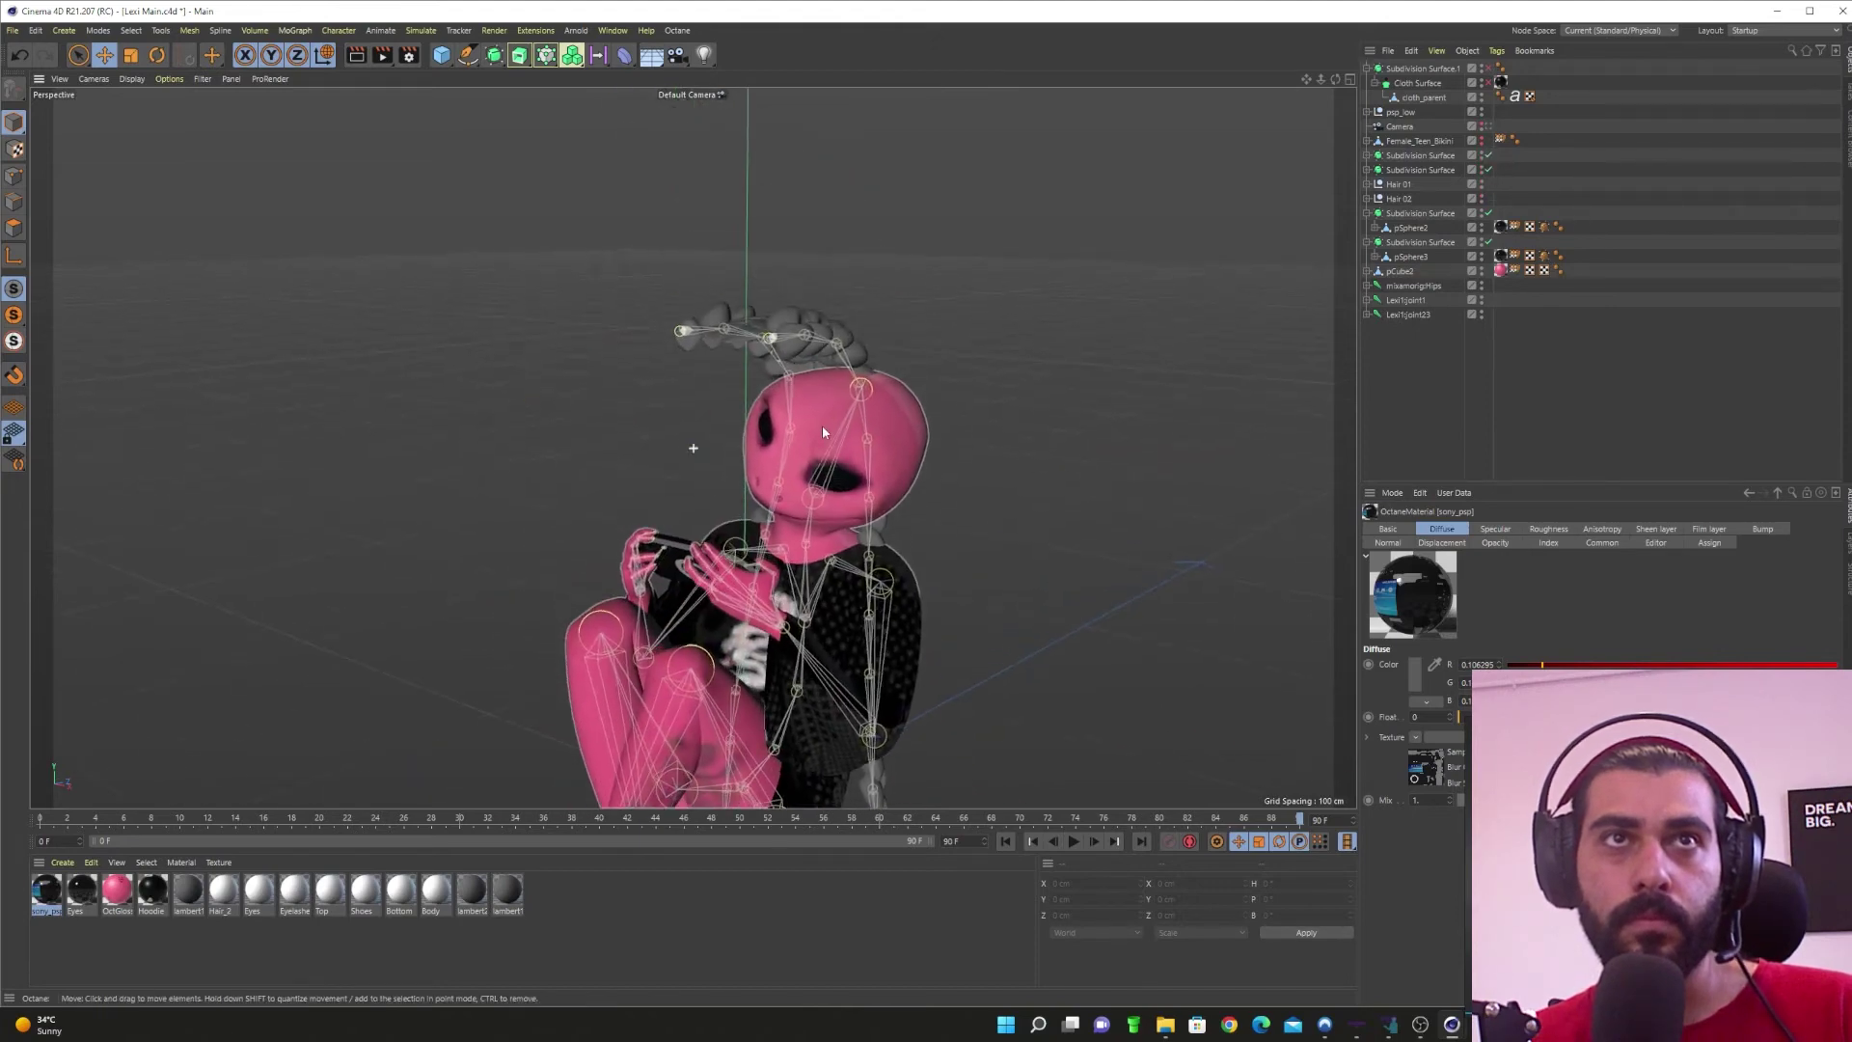
{"action": "right_click_drag", "start_coordinate": [825, 441], "coordinate": [951, 467], "text": "alt"}
{"action": "left_click_drag", "start_coordinate": [971, 505], "coordinate": [894, 450], "text": "alt"}
{"action": "right_click_drag", "start_coordinate": [774, 479], "coordinate": [876, 500], "text": "alt"}
{"action": "left_click_drag", "start_coordinate": [834, 491], "coordinate": [856, 456], "text": "alt"}
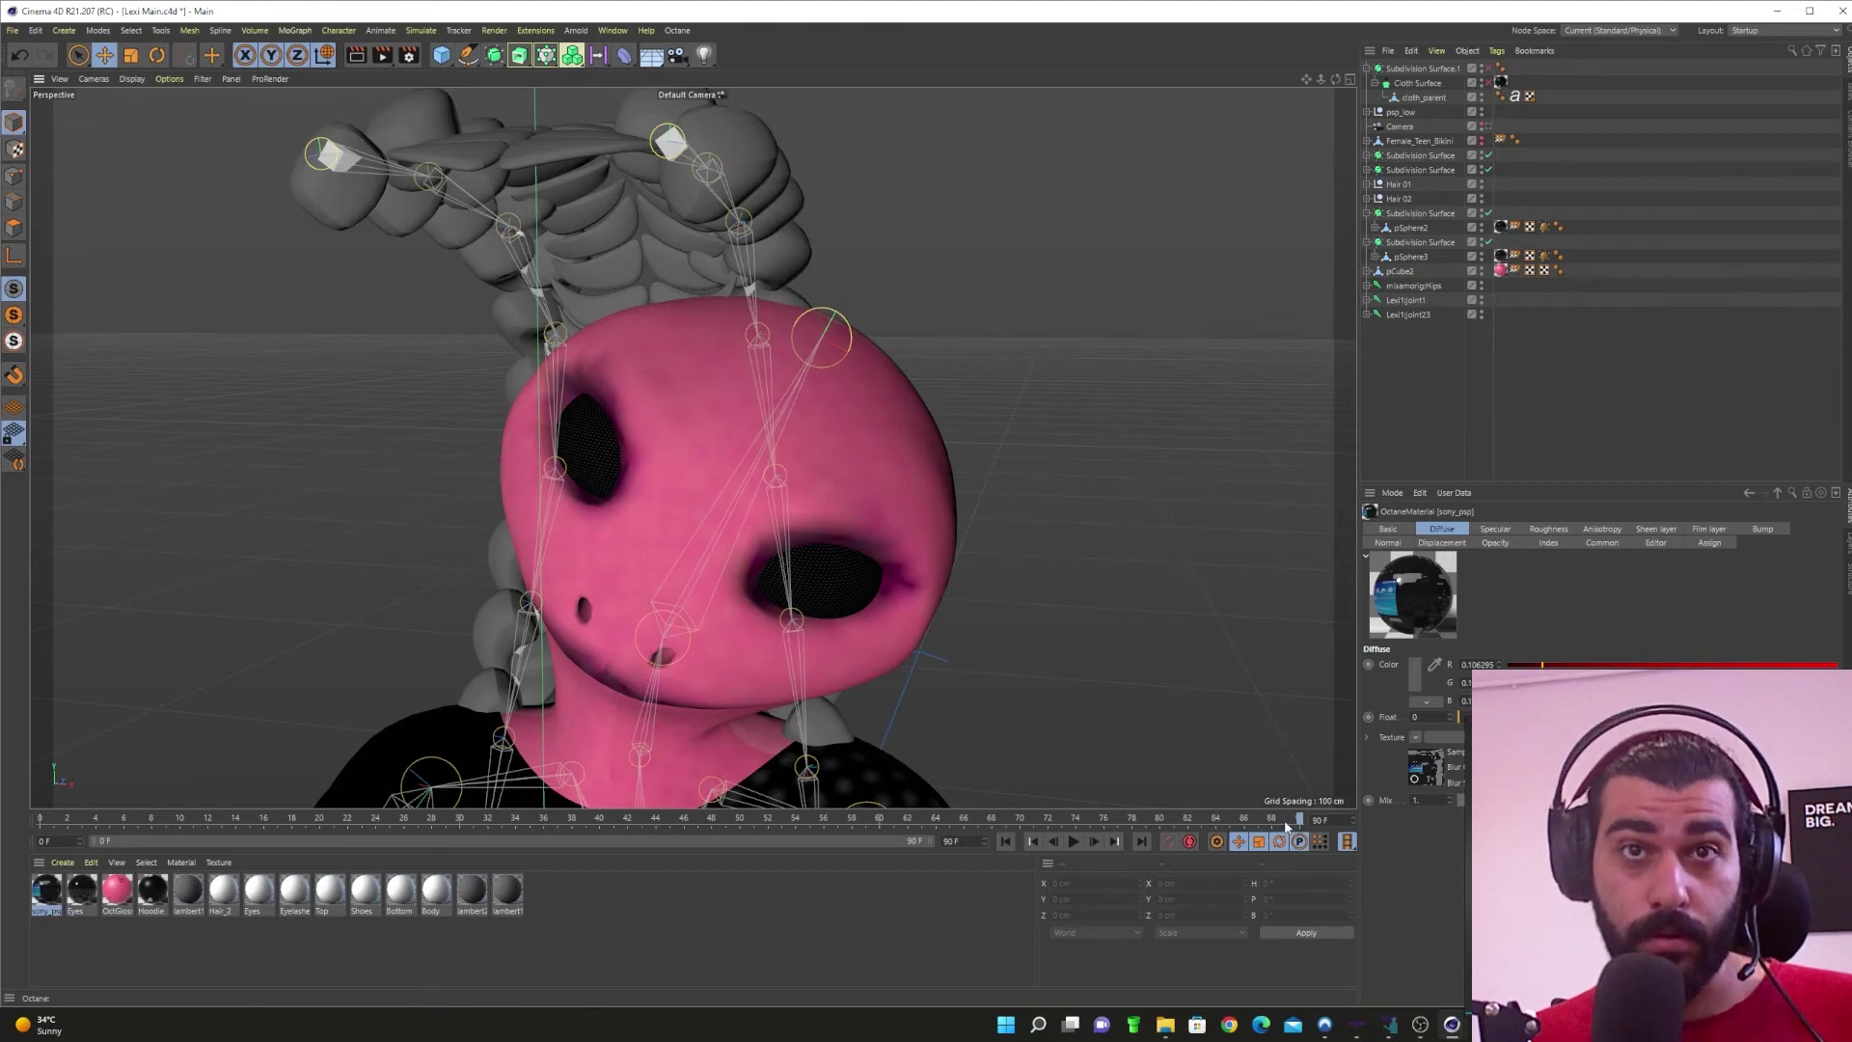
Step: Scrub the timeline back to frame 25 and check which scalp hair belongs to the Hair 01 and Hair 02 nulls
{"action": "left_click_drag", "start_coordinate": [1286, 824], "coordinate": [410, 835]}
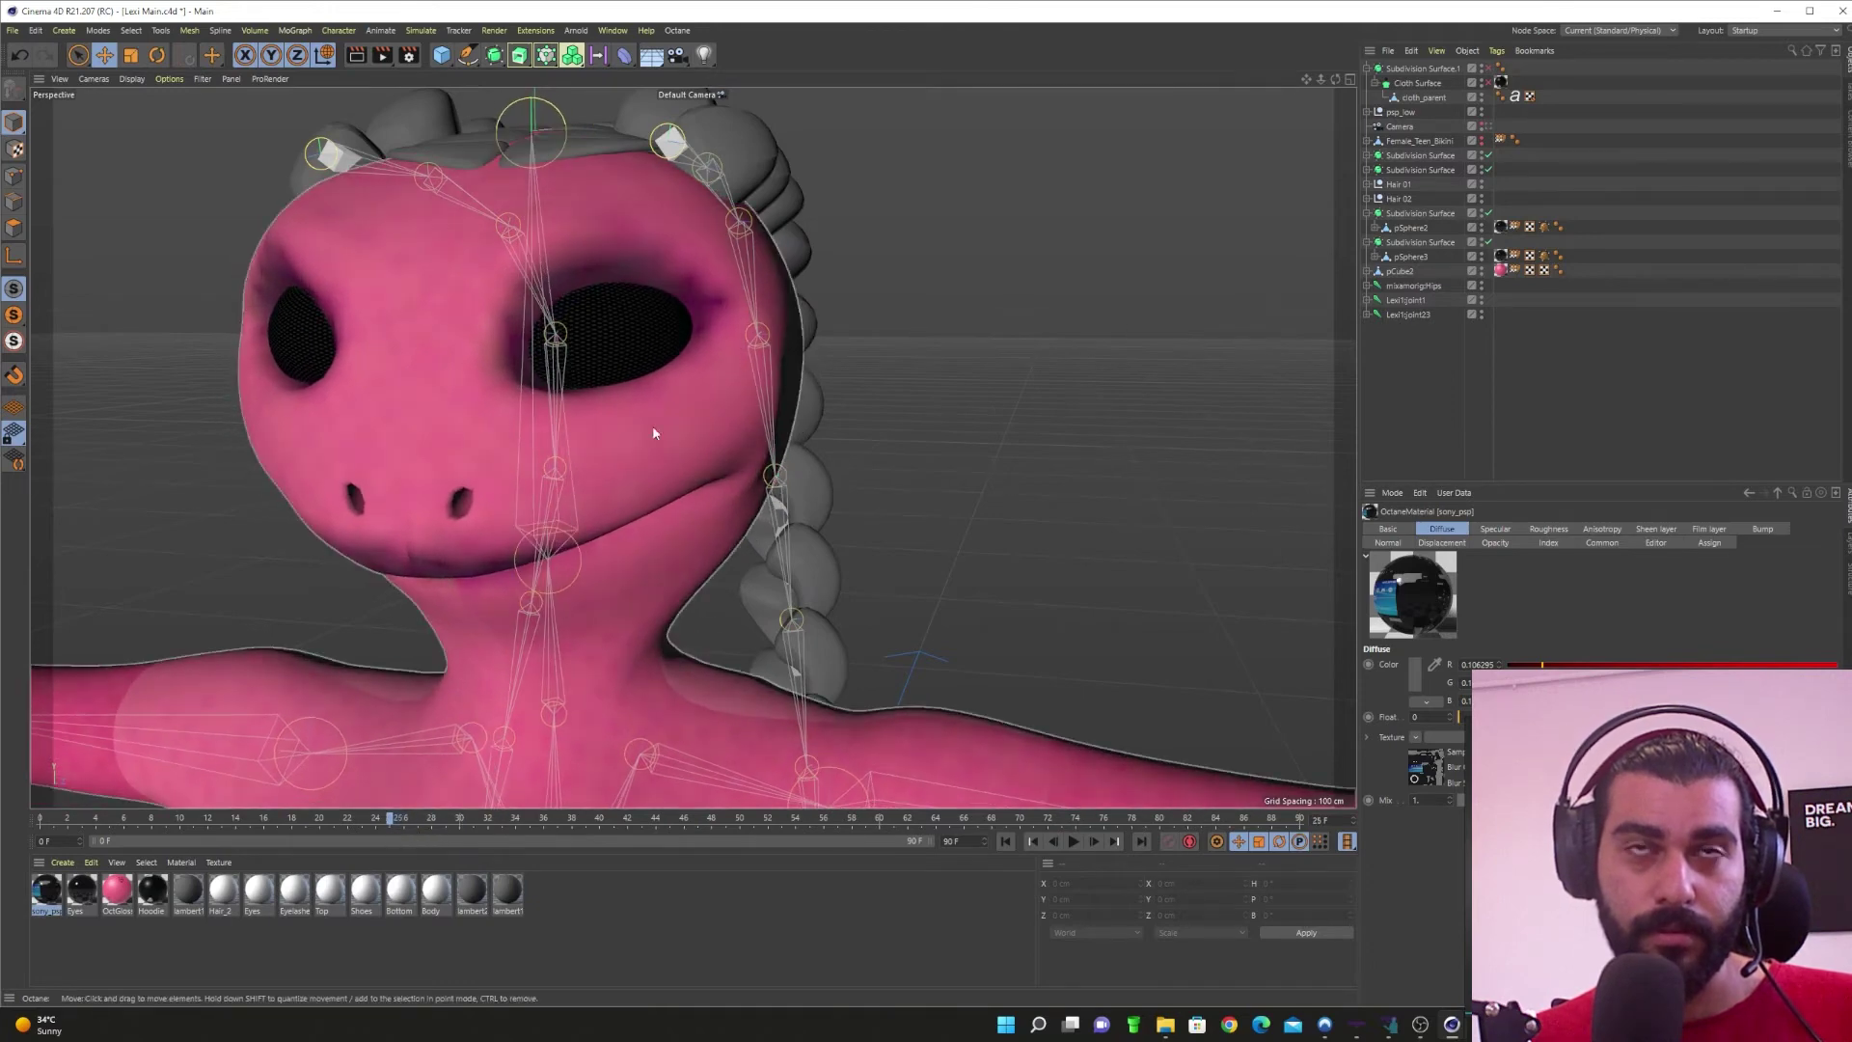
{"action": "left_click_drag", "start_coordinate": [722, 277], "coordinate": [677, 550], "text": "alt"}
{"action": "left_click", "coordinate": [669, 400]}
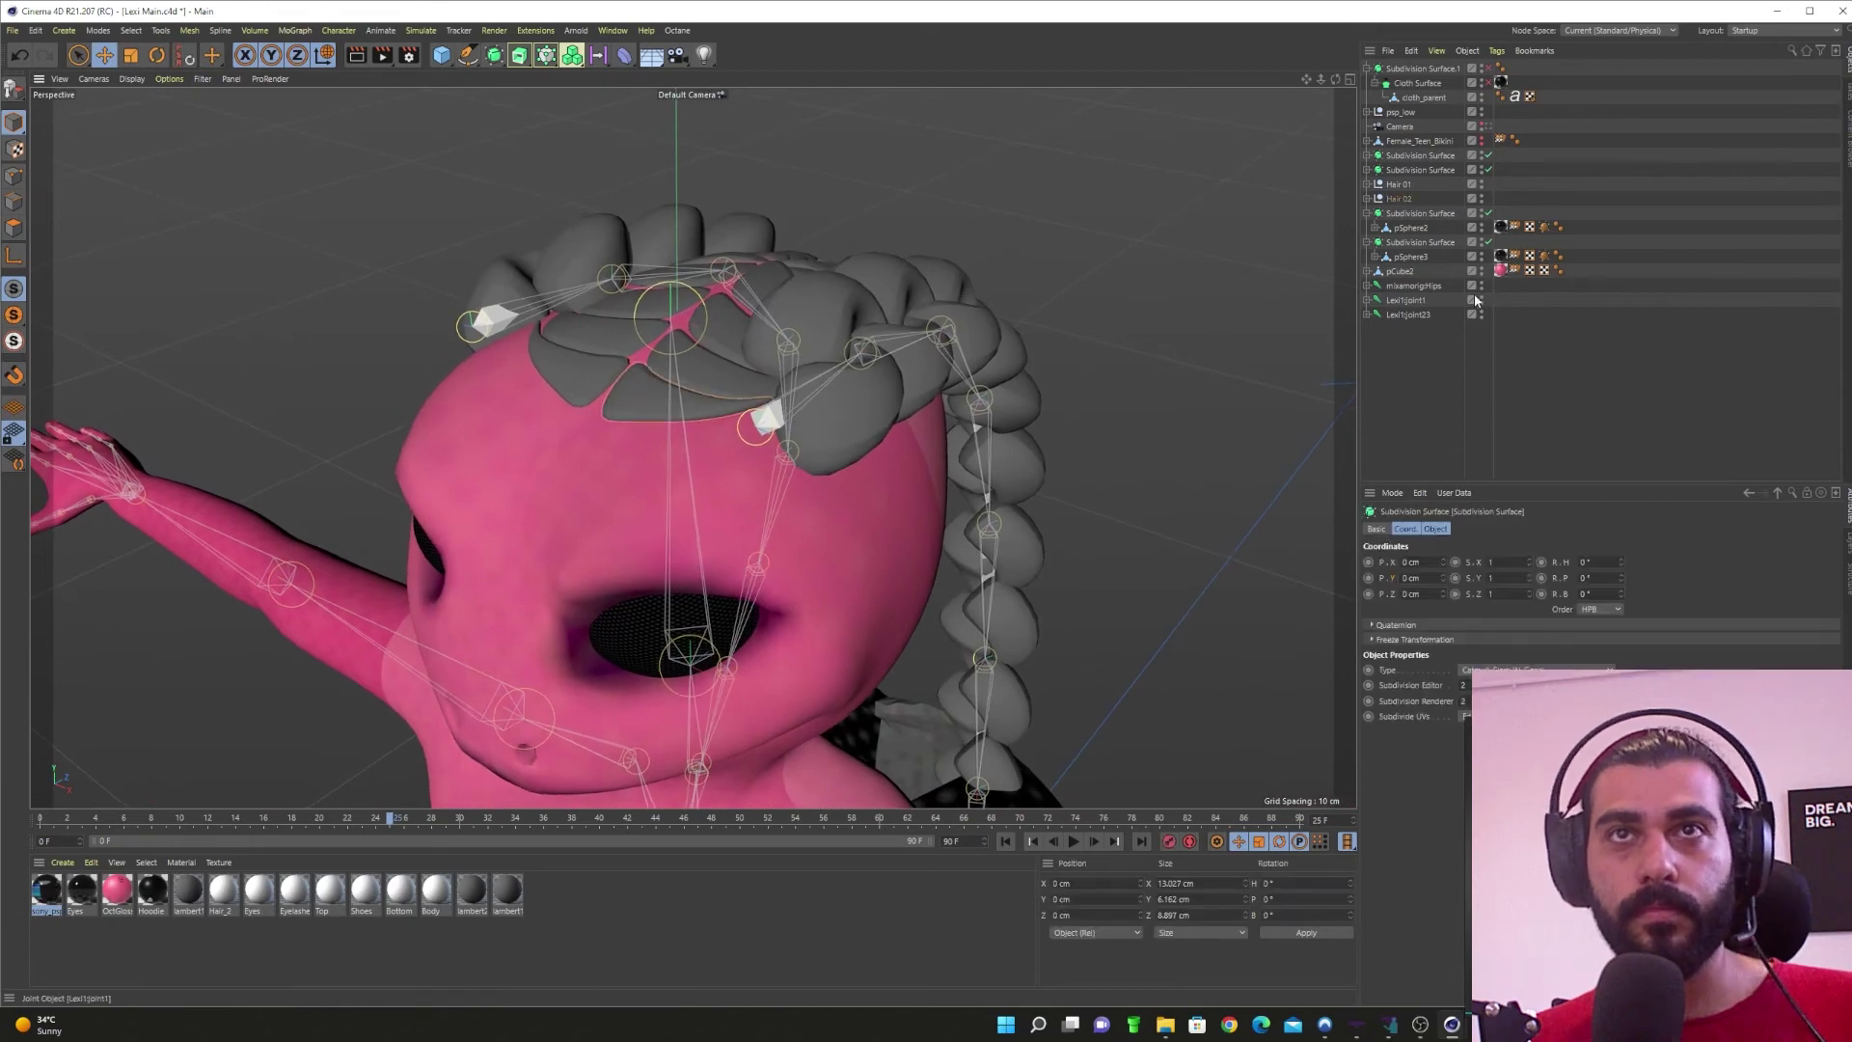
{"action": "left_click", "coordinate": [1395, 201]}
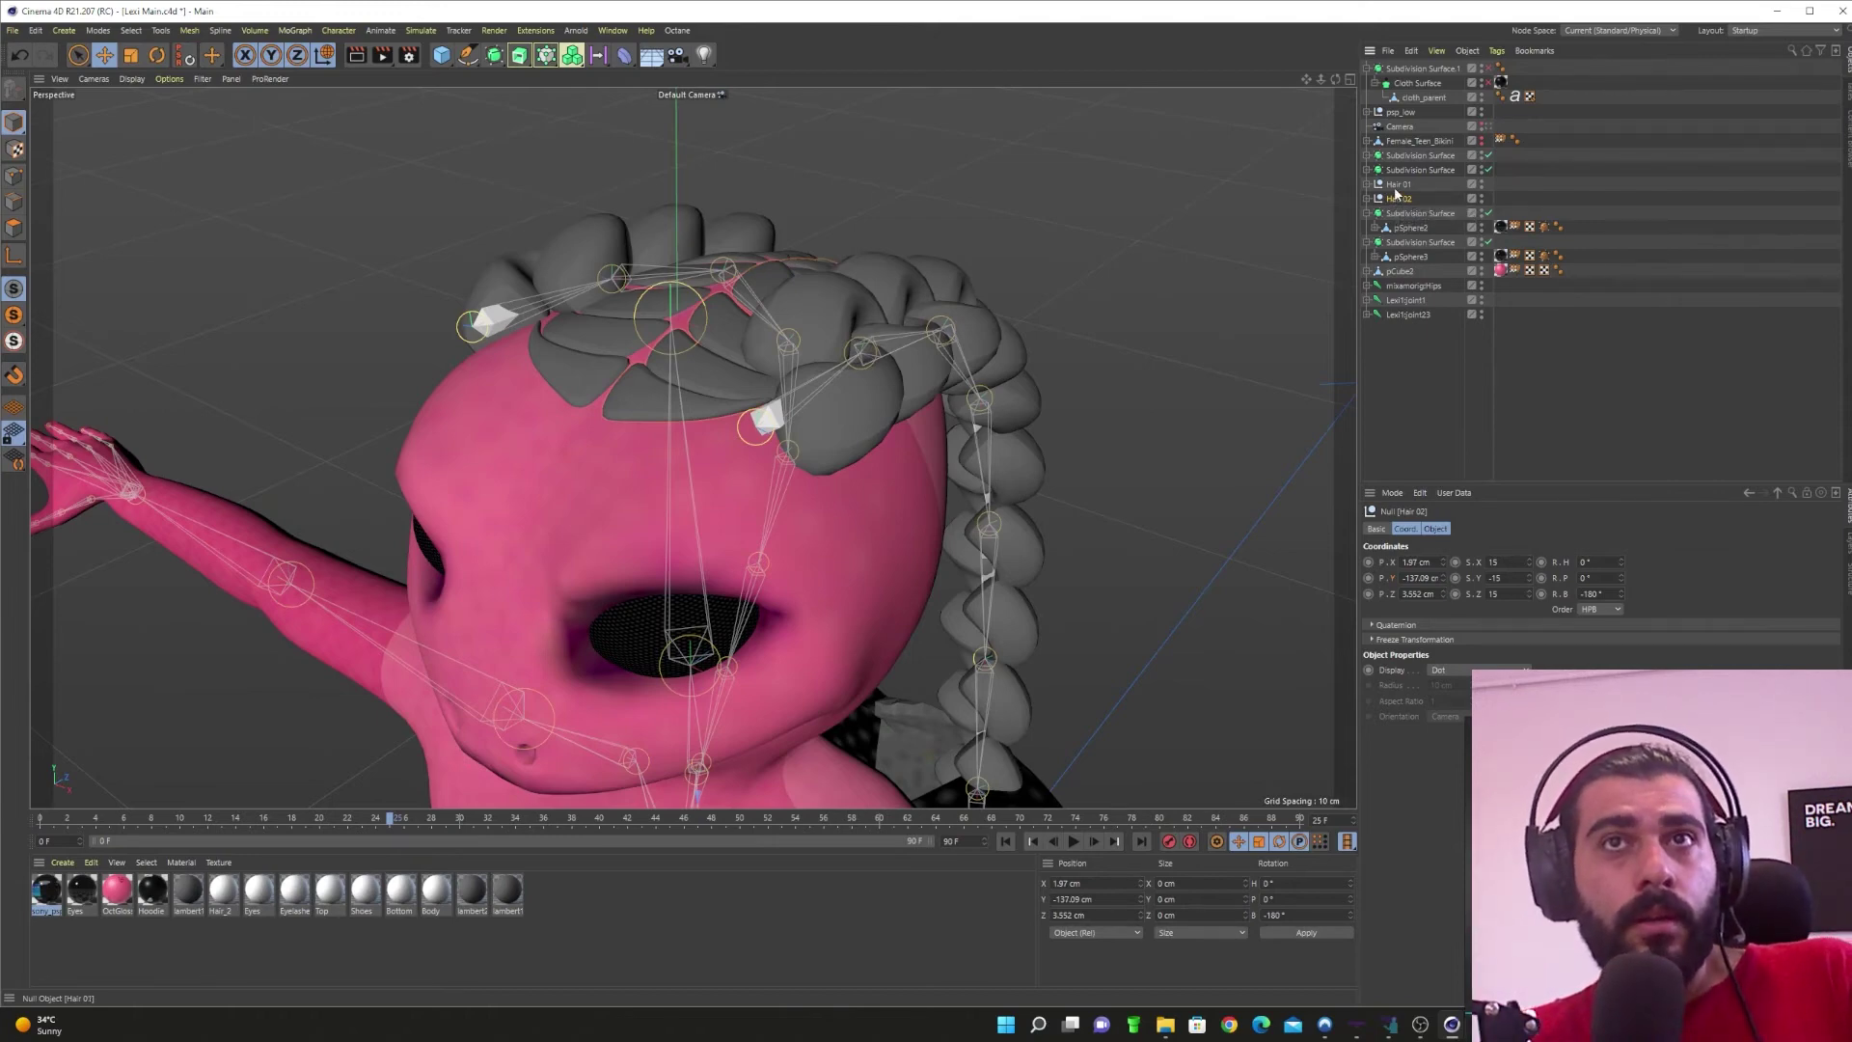
{"action": "left_click", "coordinate": [1650, 217]}
{"action": "left_click", "coordinate": [1398, 188]}
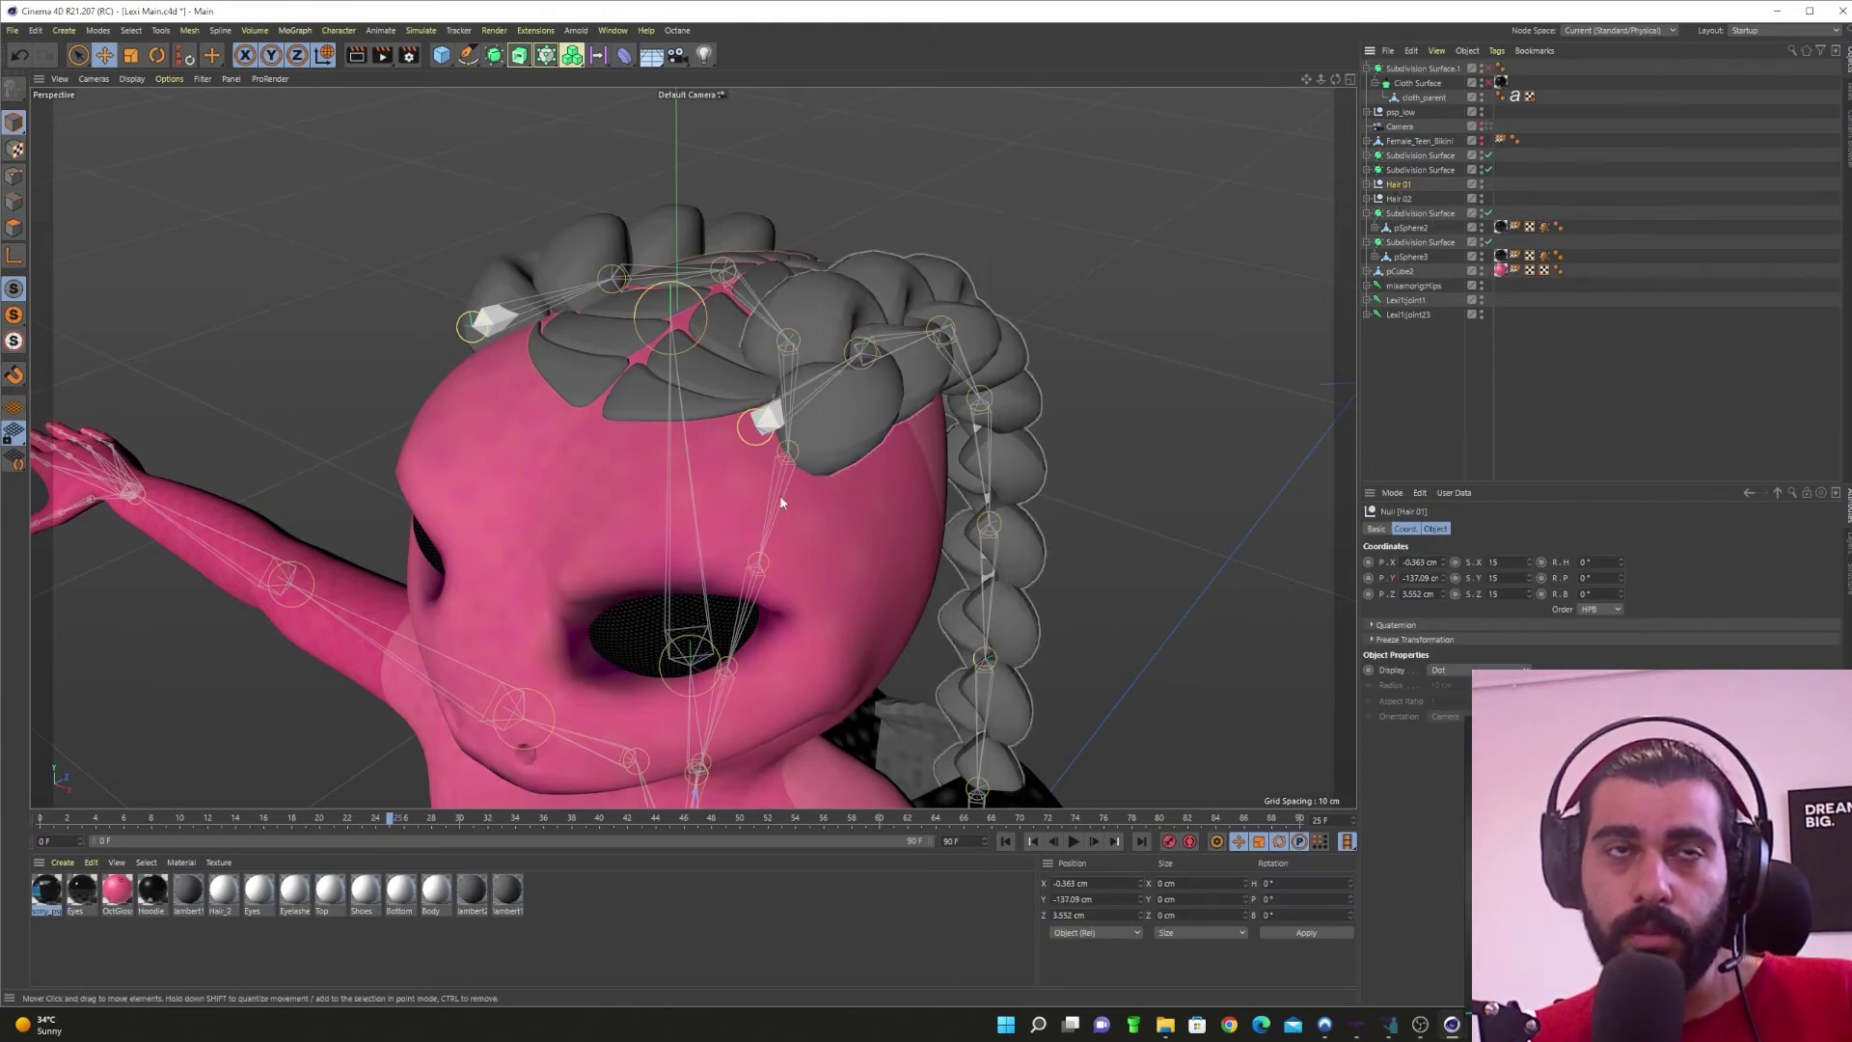
{"action": "left_click_drag", "start_coordinate": [652, 584], "coordinate": [622, 547], "text": "alt"}
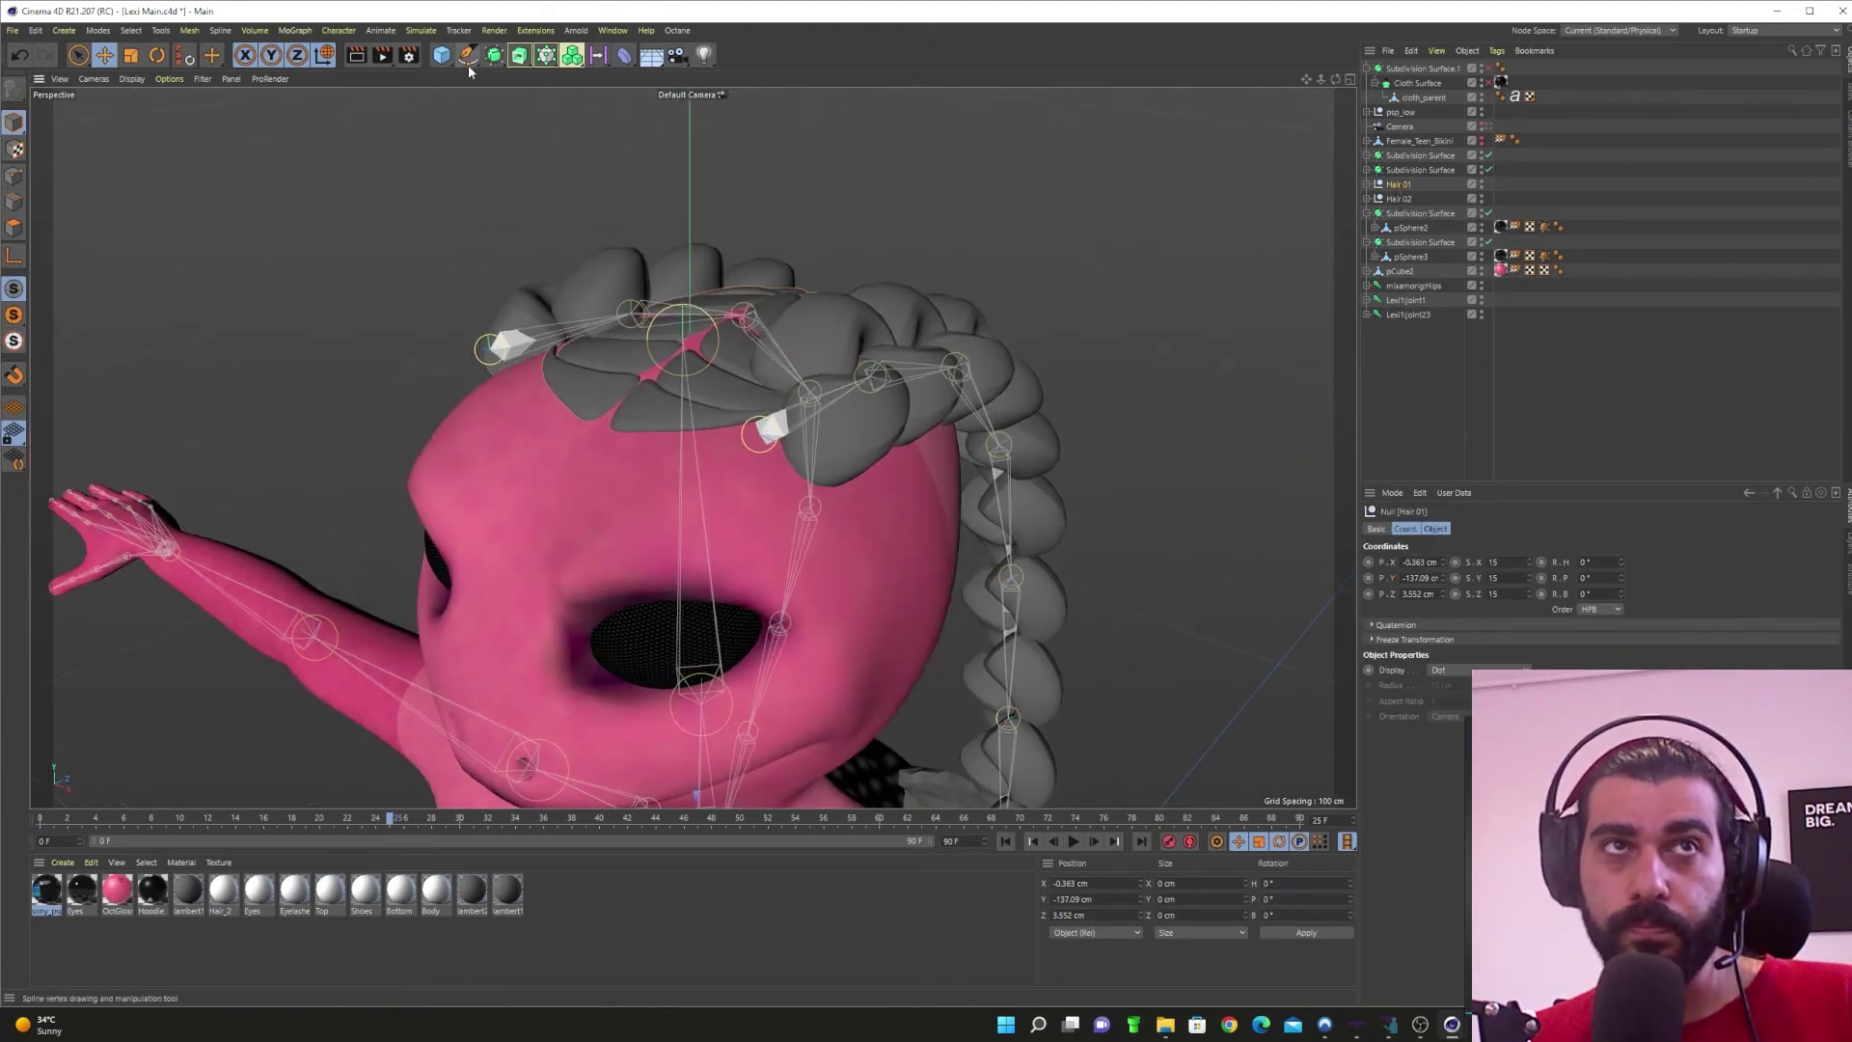
Step: Add a null object above the hair groups and place Hair 01 and Hair 02 inside it
{"action": "left_click_drag", "start_coordinate": [453, 62], "coordinate": [464, 73]}
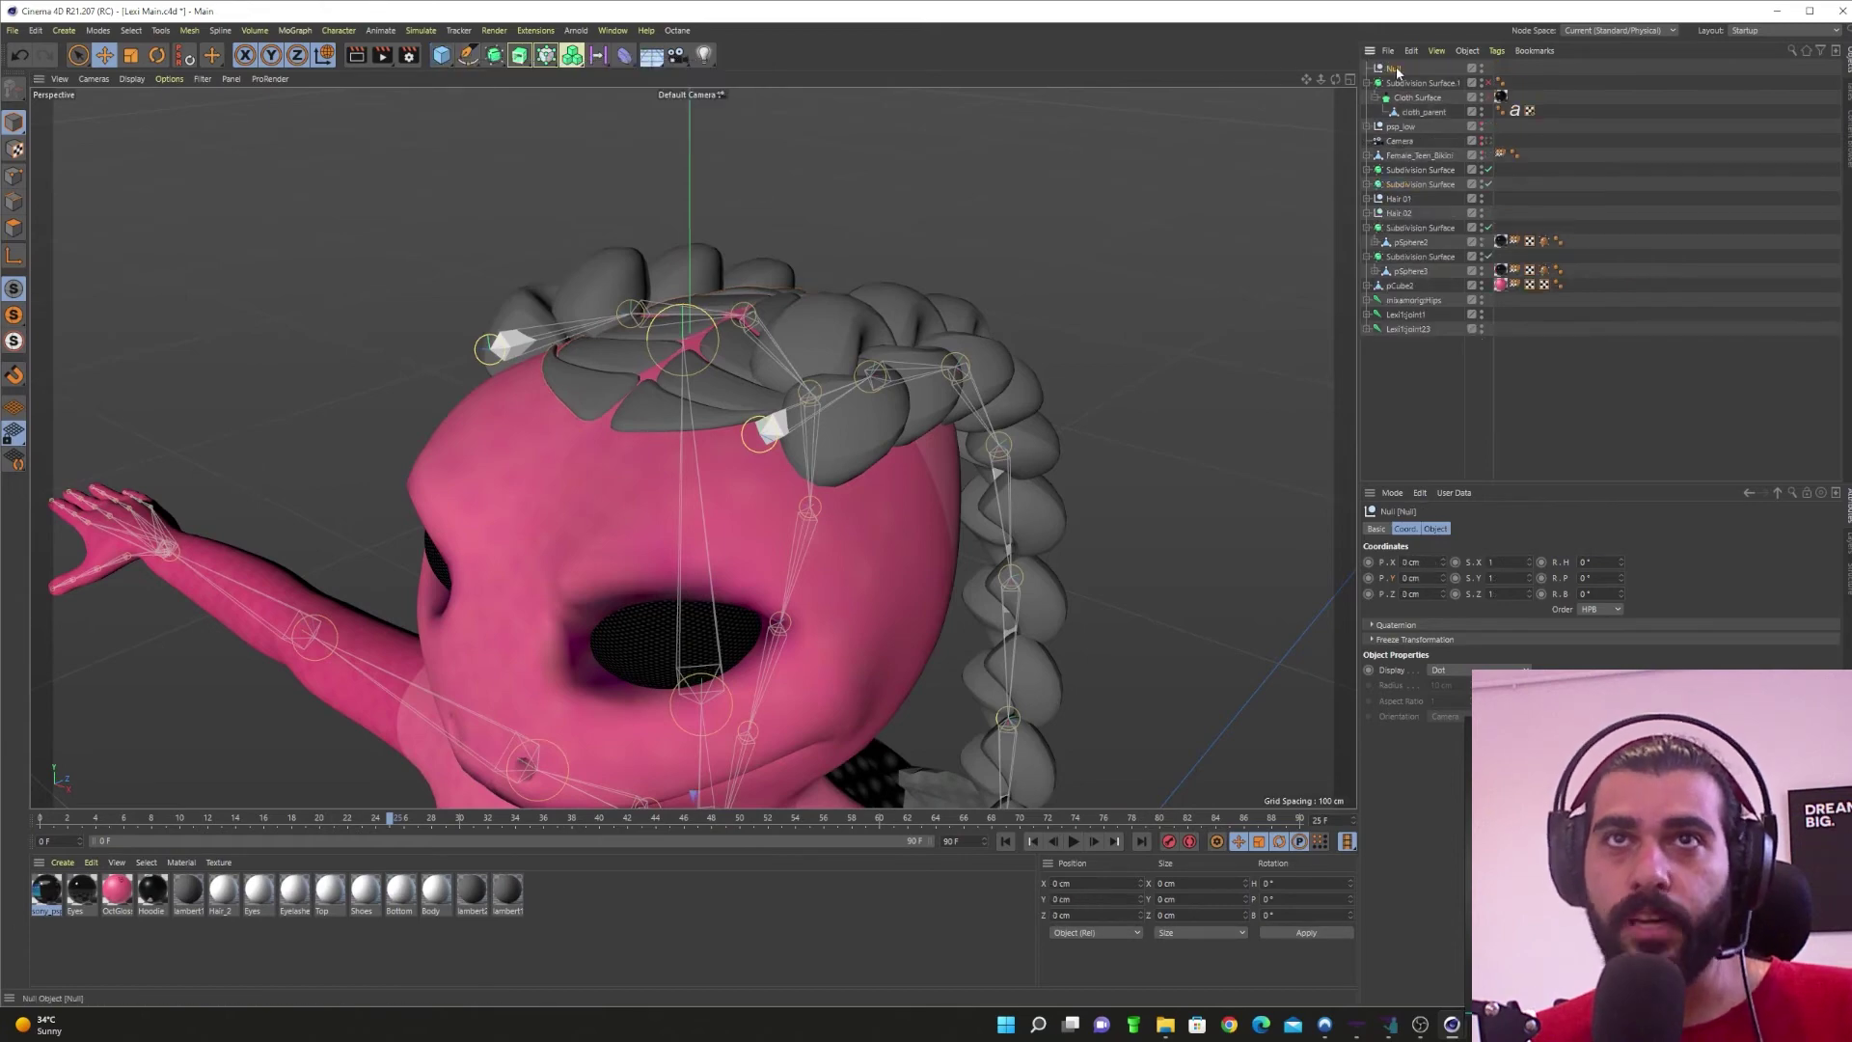
{"action": "left_click_drag", "start_coordinate": [1402, 191], "coordinate": [1393, 183]}
{"action": "left_click", "coordinate": [1401, 213]}
{"action": "left_click", "coordinate": [1399, 200], "text": "shift"}
{"action": "right_click", "coordinate": [1392, 183]}
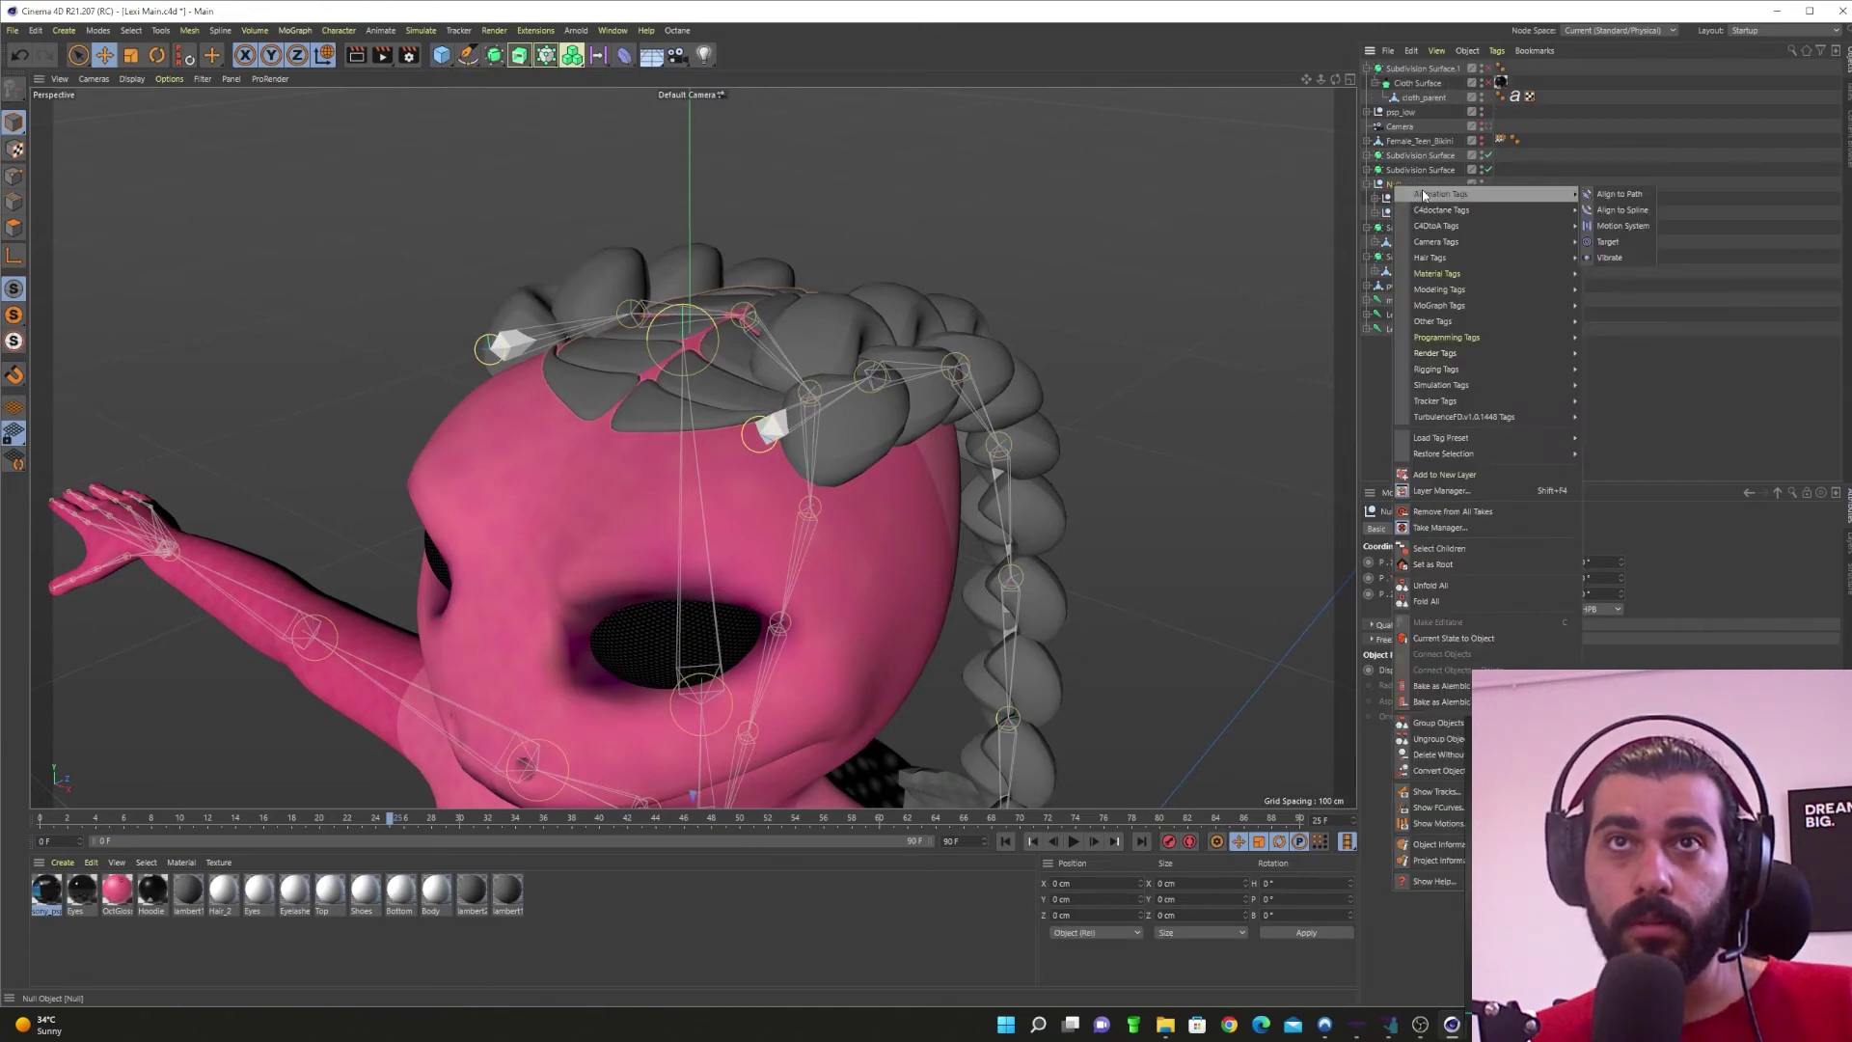
{"action": "left_click", "coordinate": [1363, 186]}
Step: Add a second null and make it the parent of the null holding the hair groups
{"action": "left_click_drag", "start_coordinate": [441, 56], "coordinate": [490, 78]}
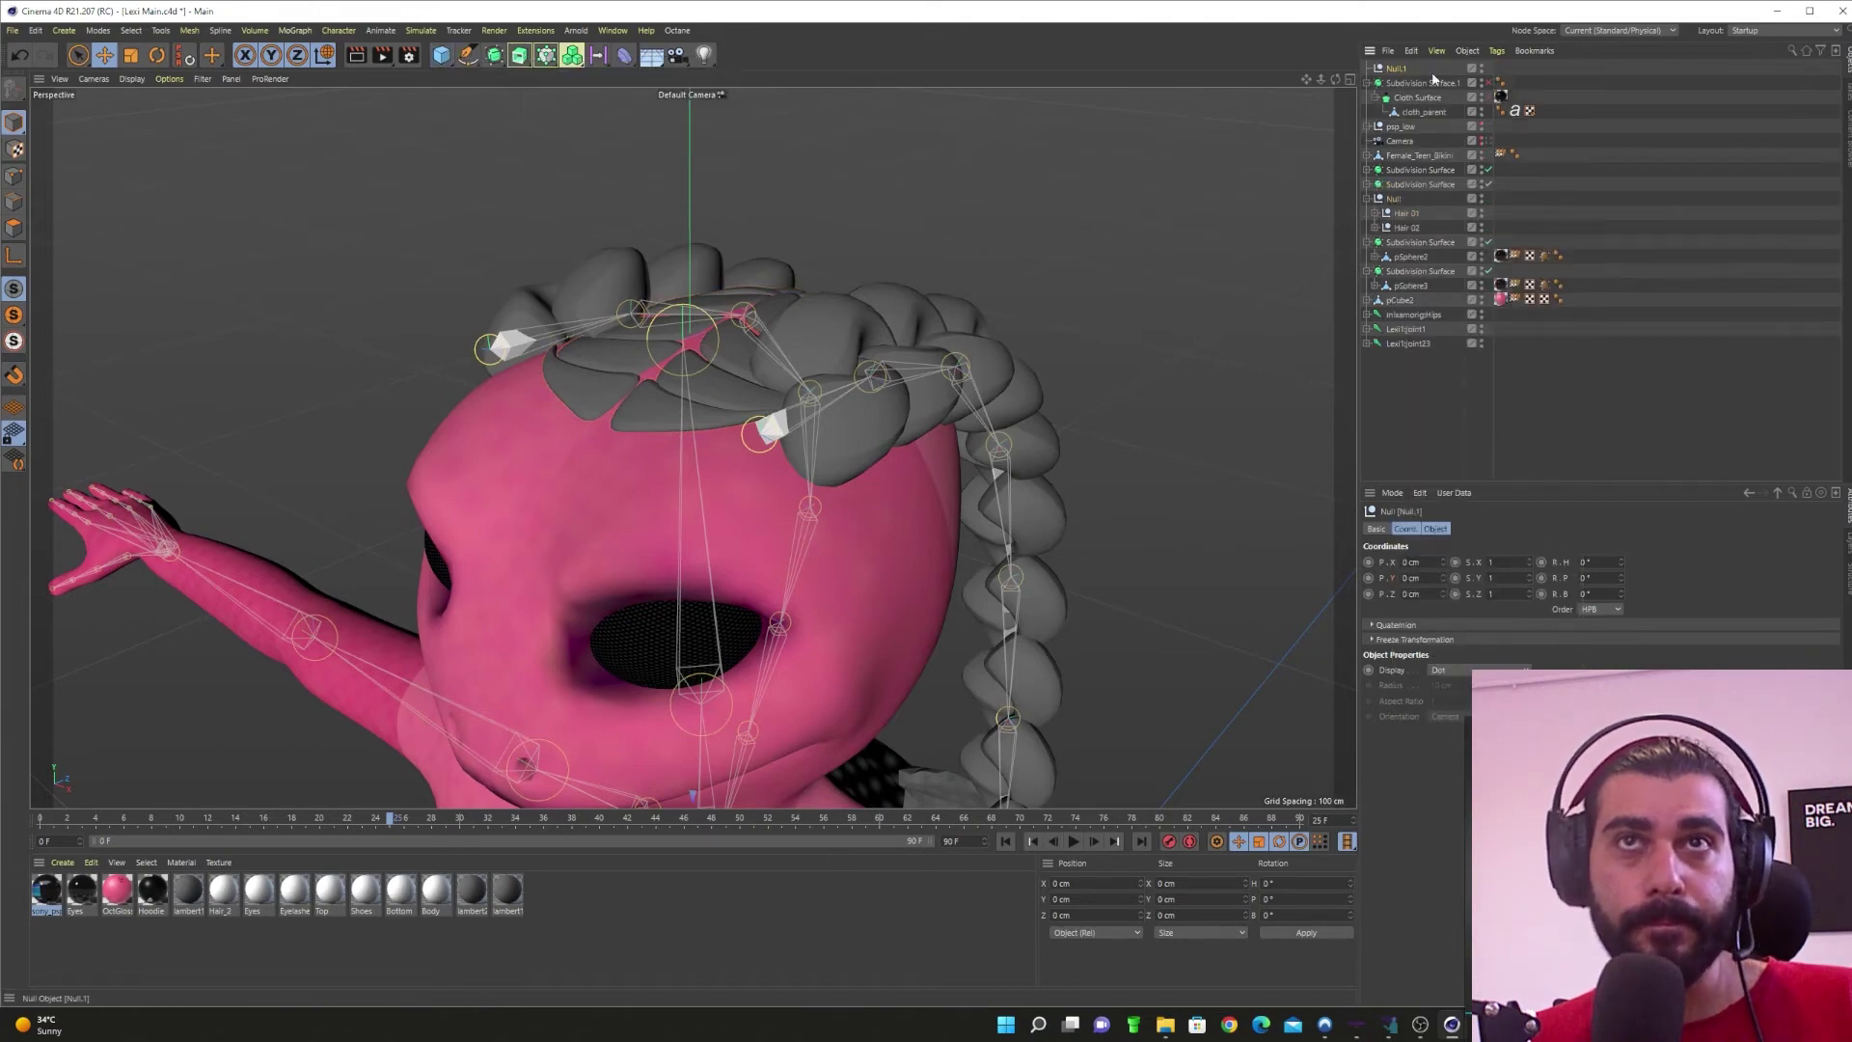
{"action": "left_click_drag", "start_coordinate": [1387, 197], "coordinate": [1398, 187]}
{"action": "left_click", "coordinate": [1380, 199]}
Step: Rename the outer hair null Constrain and the inner one Transform
{"action": "double_click", "coordinate": [1398, 184]}
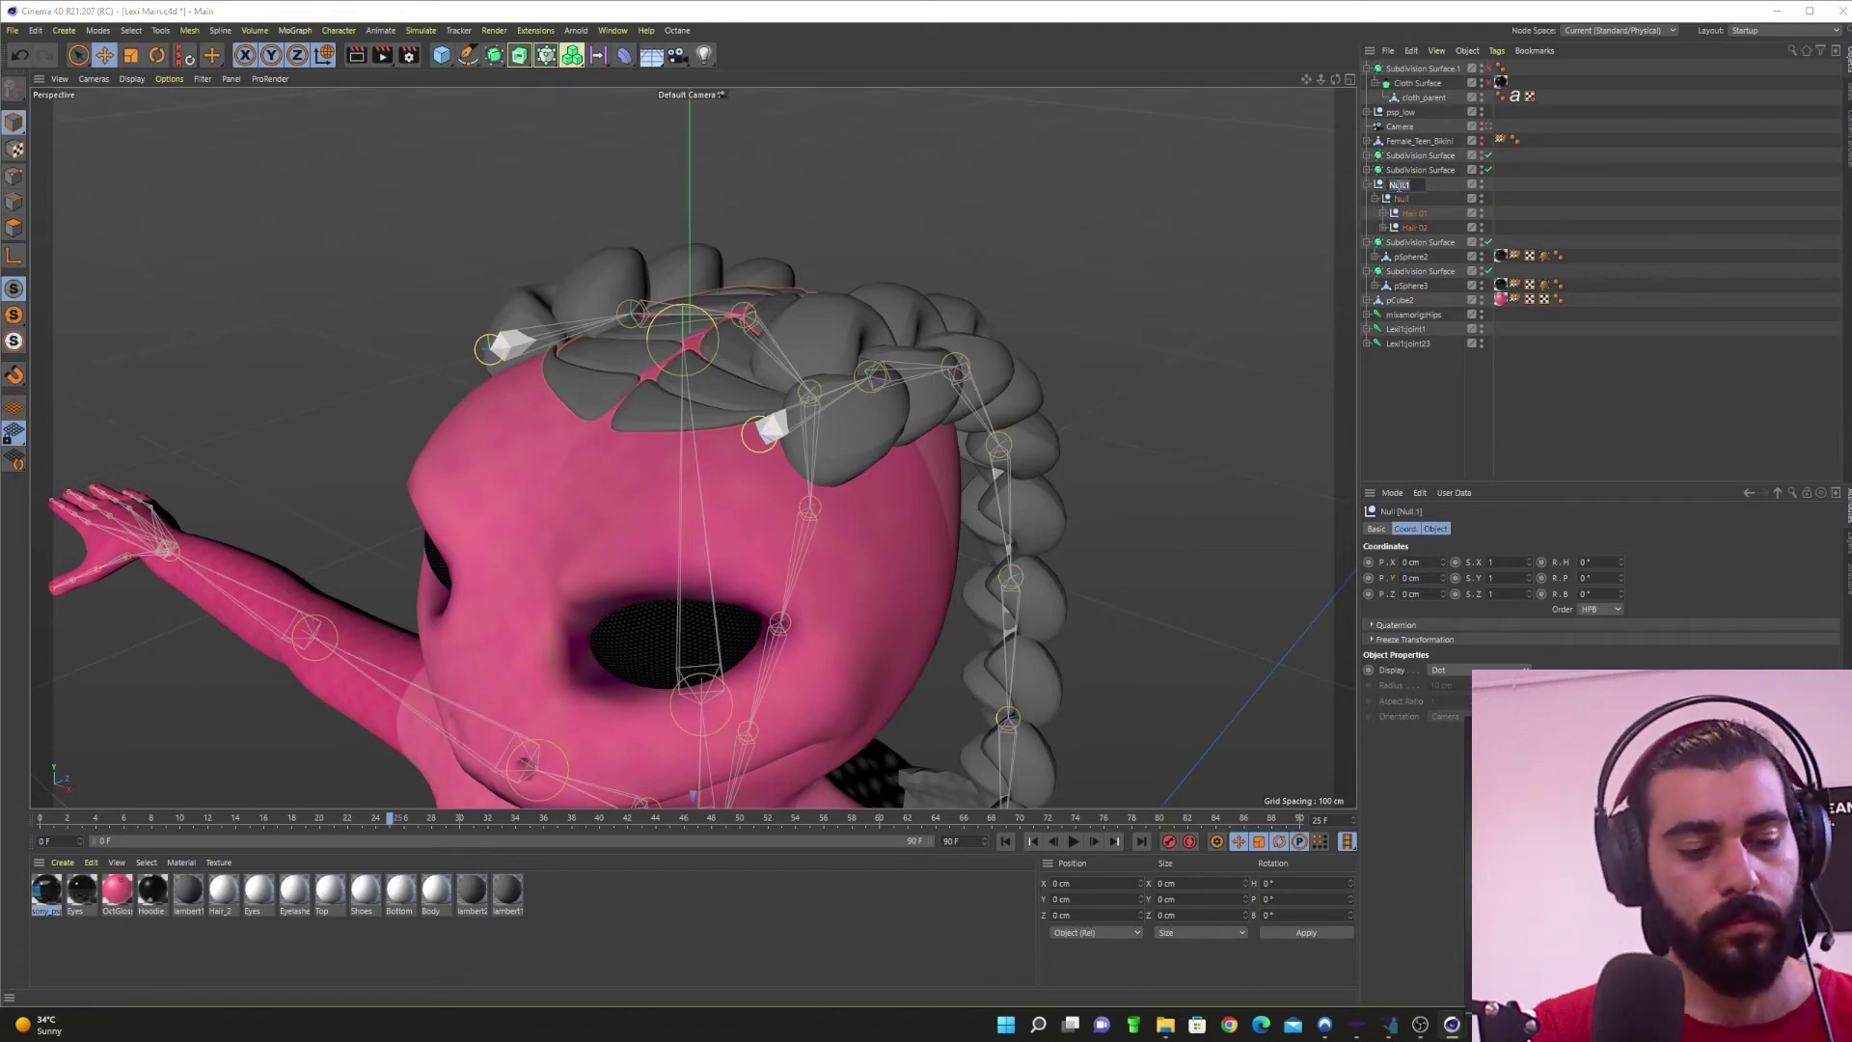
{"action": "type", "text": "Cols"}
{"action": "type", "text": "train"}
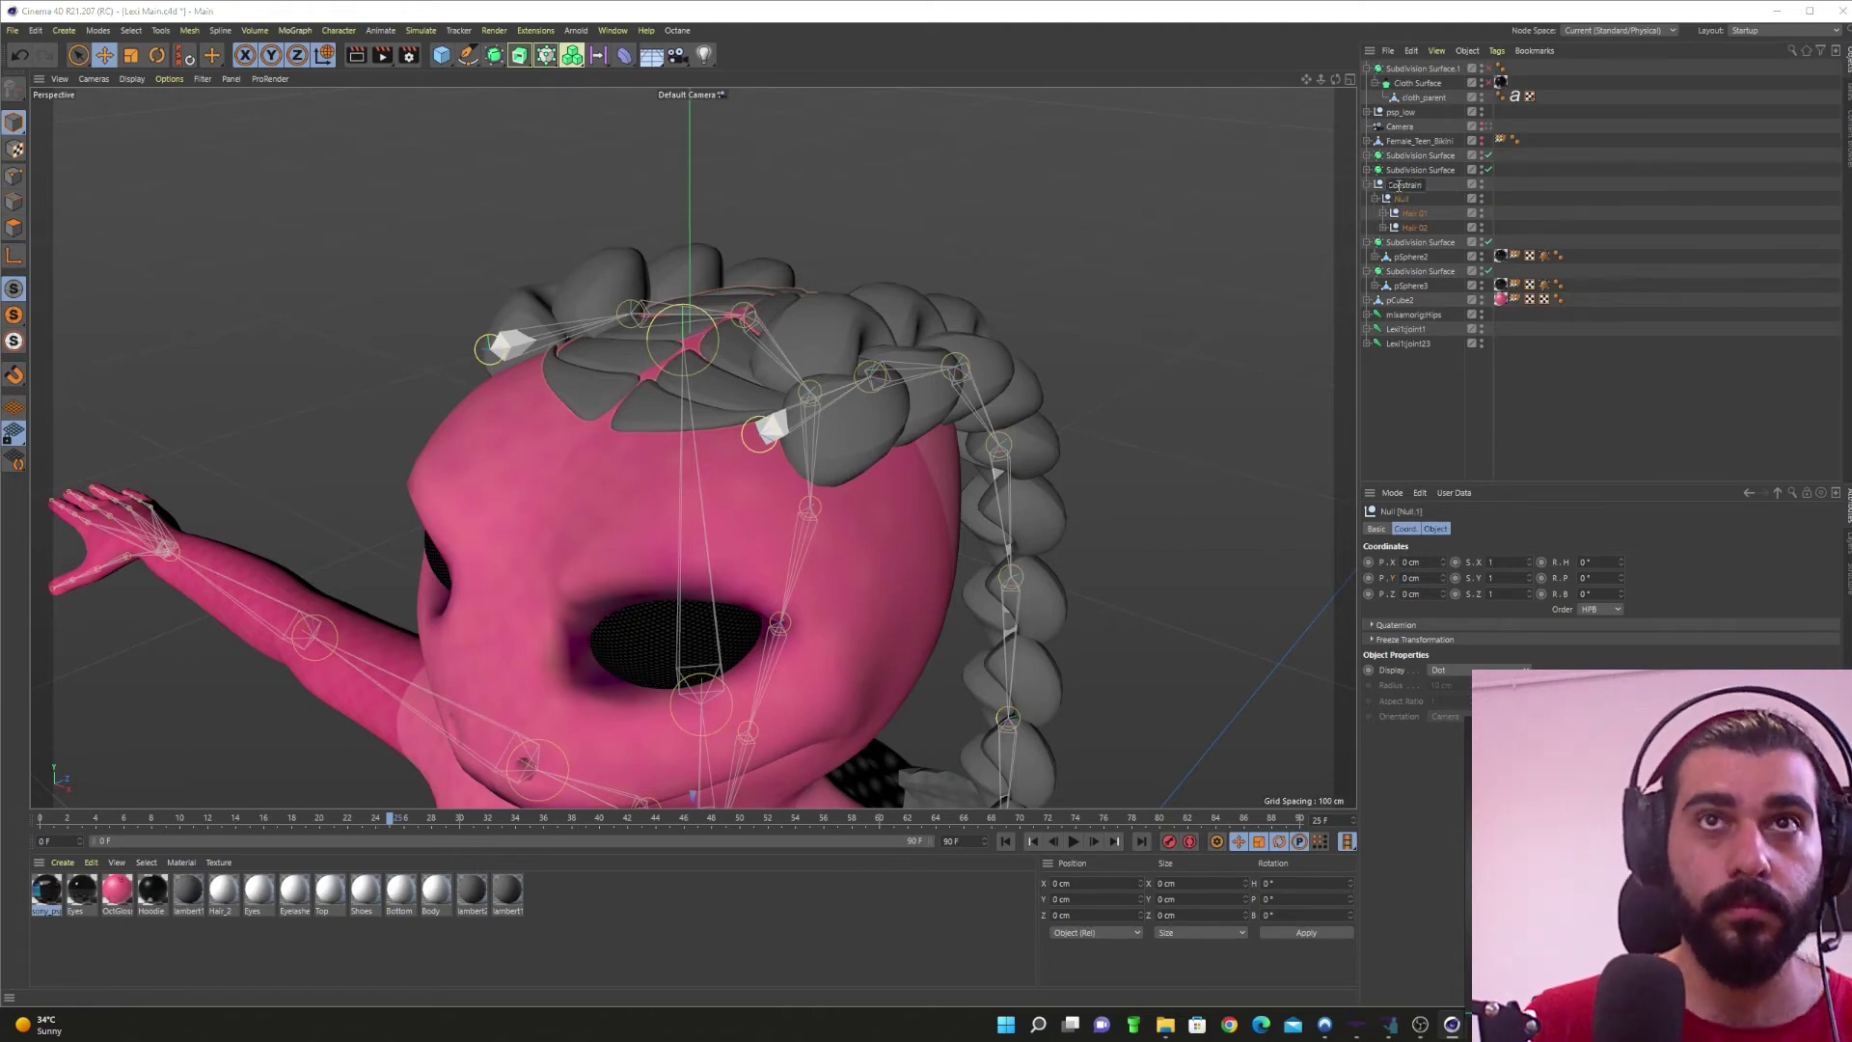
{"action": "key", "text": "Return"}
{"action": "double_click", "coordinate": [1404, 199]}
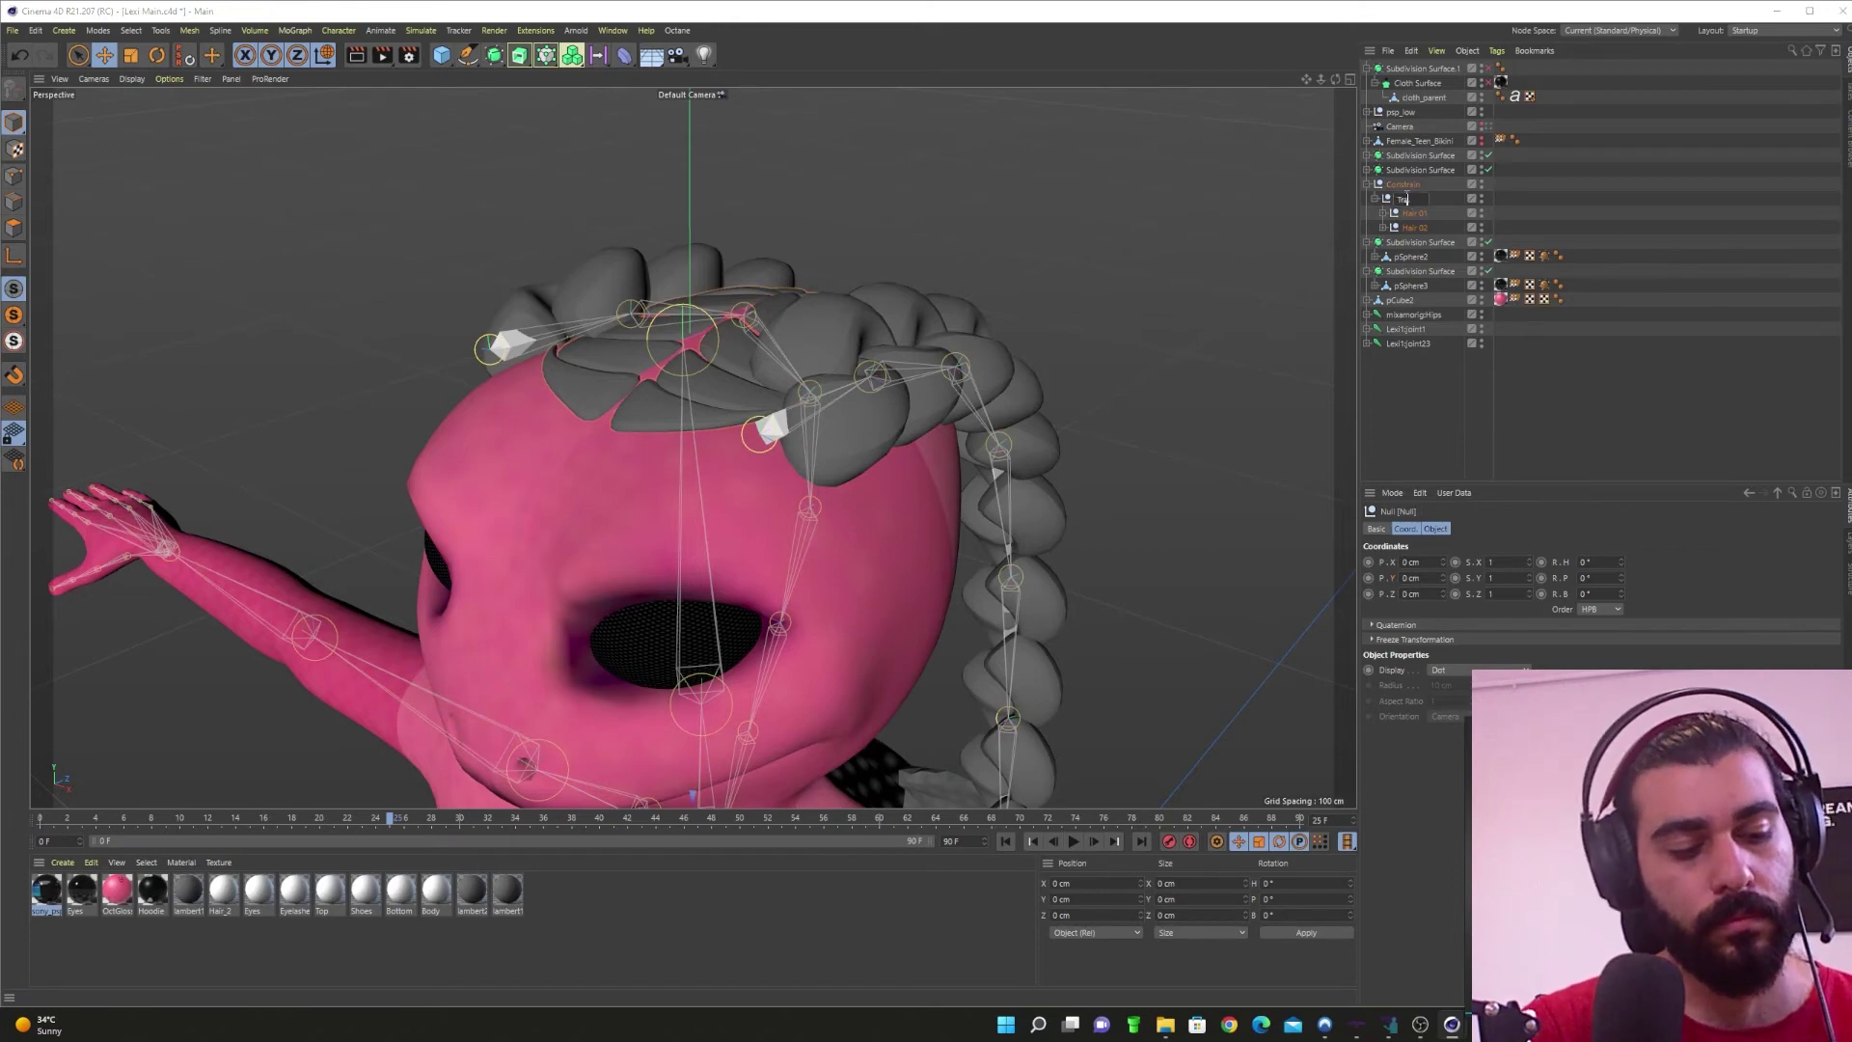
{"action": "type", "text": "Transform"}
{"action": "key", "text": "Return"}
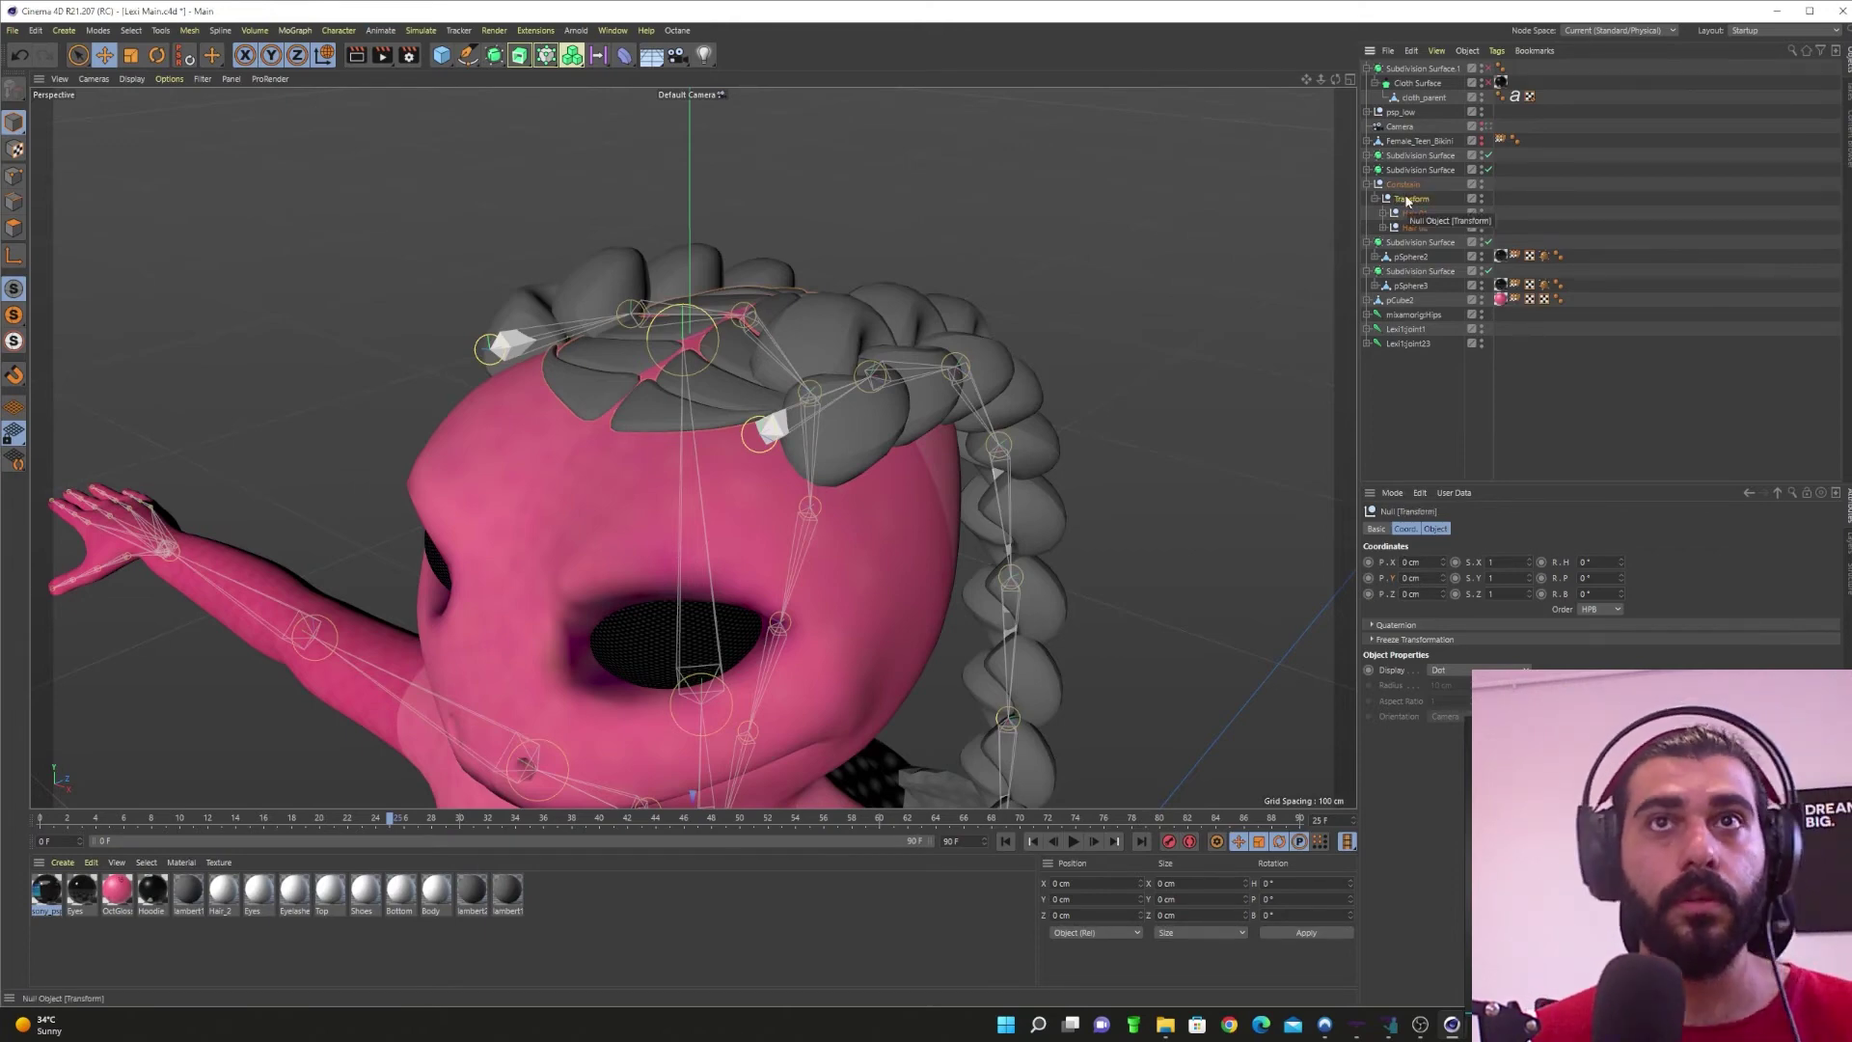
Step: Add a rigging Constraint tag to the Constrain null, enable its PSR constraint and show the PSR settings
{"action": "right_click", "coordinate": [1405, 181]}
{"action": "mouse_move", "coordinate": [1414, 190]}
{"action": "mouse_move", "coordinate": [1506, 366]}
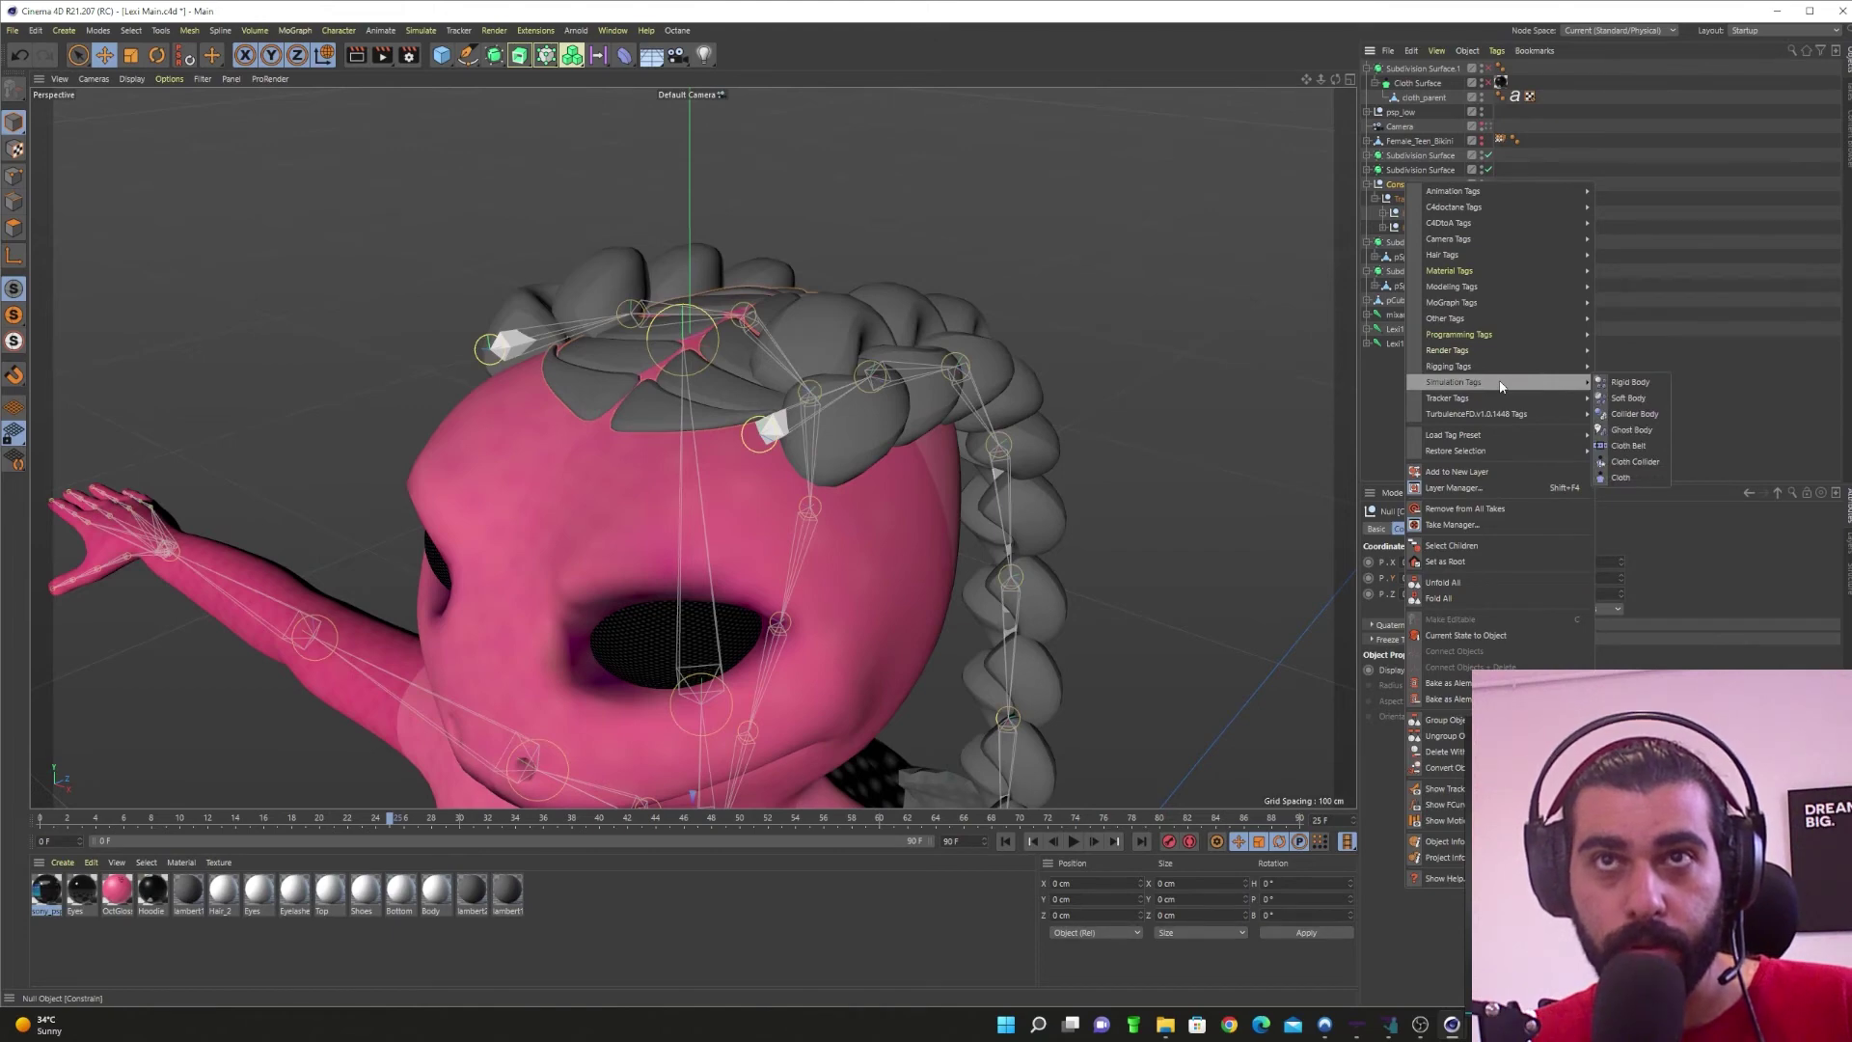
{"action": "mouse_move", "coordinate": [1493, 278]}
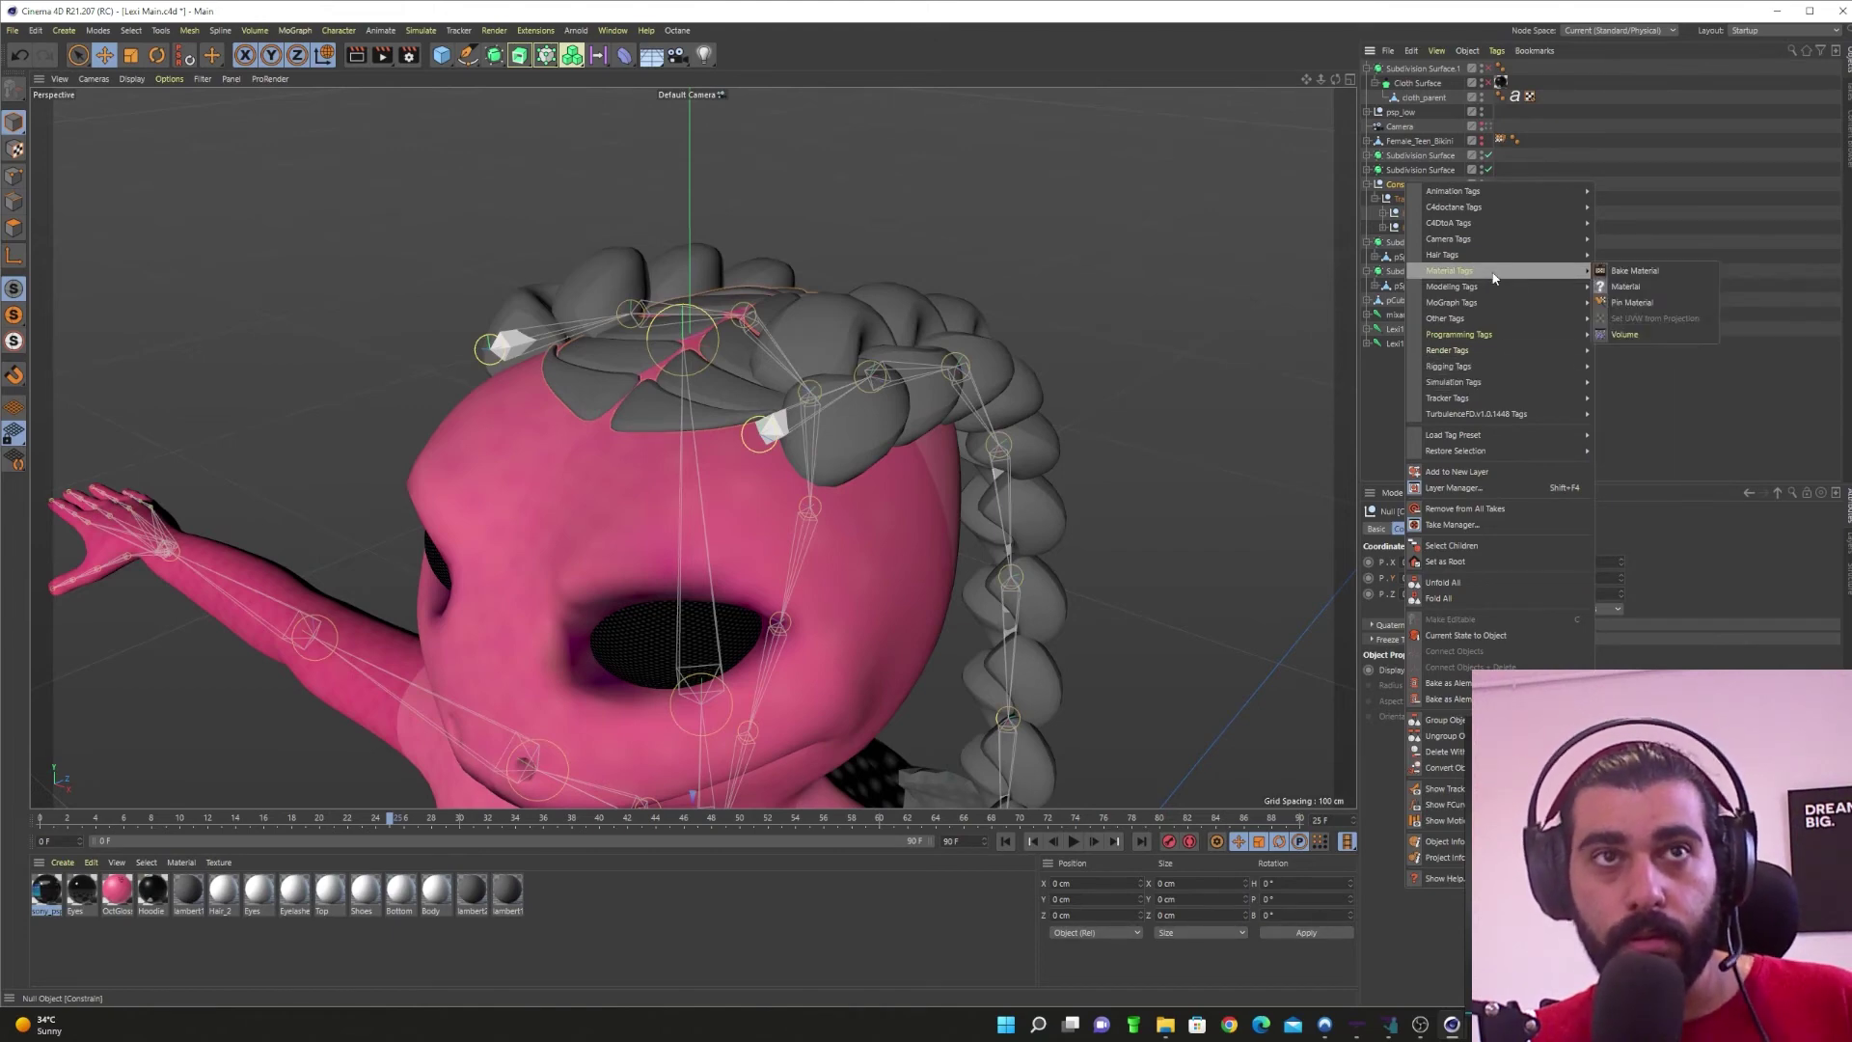
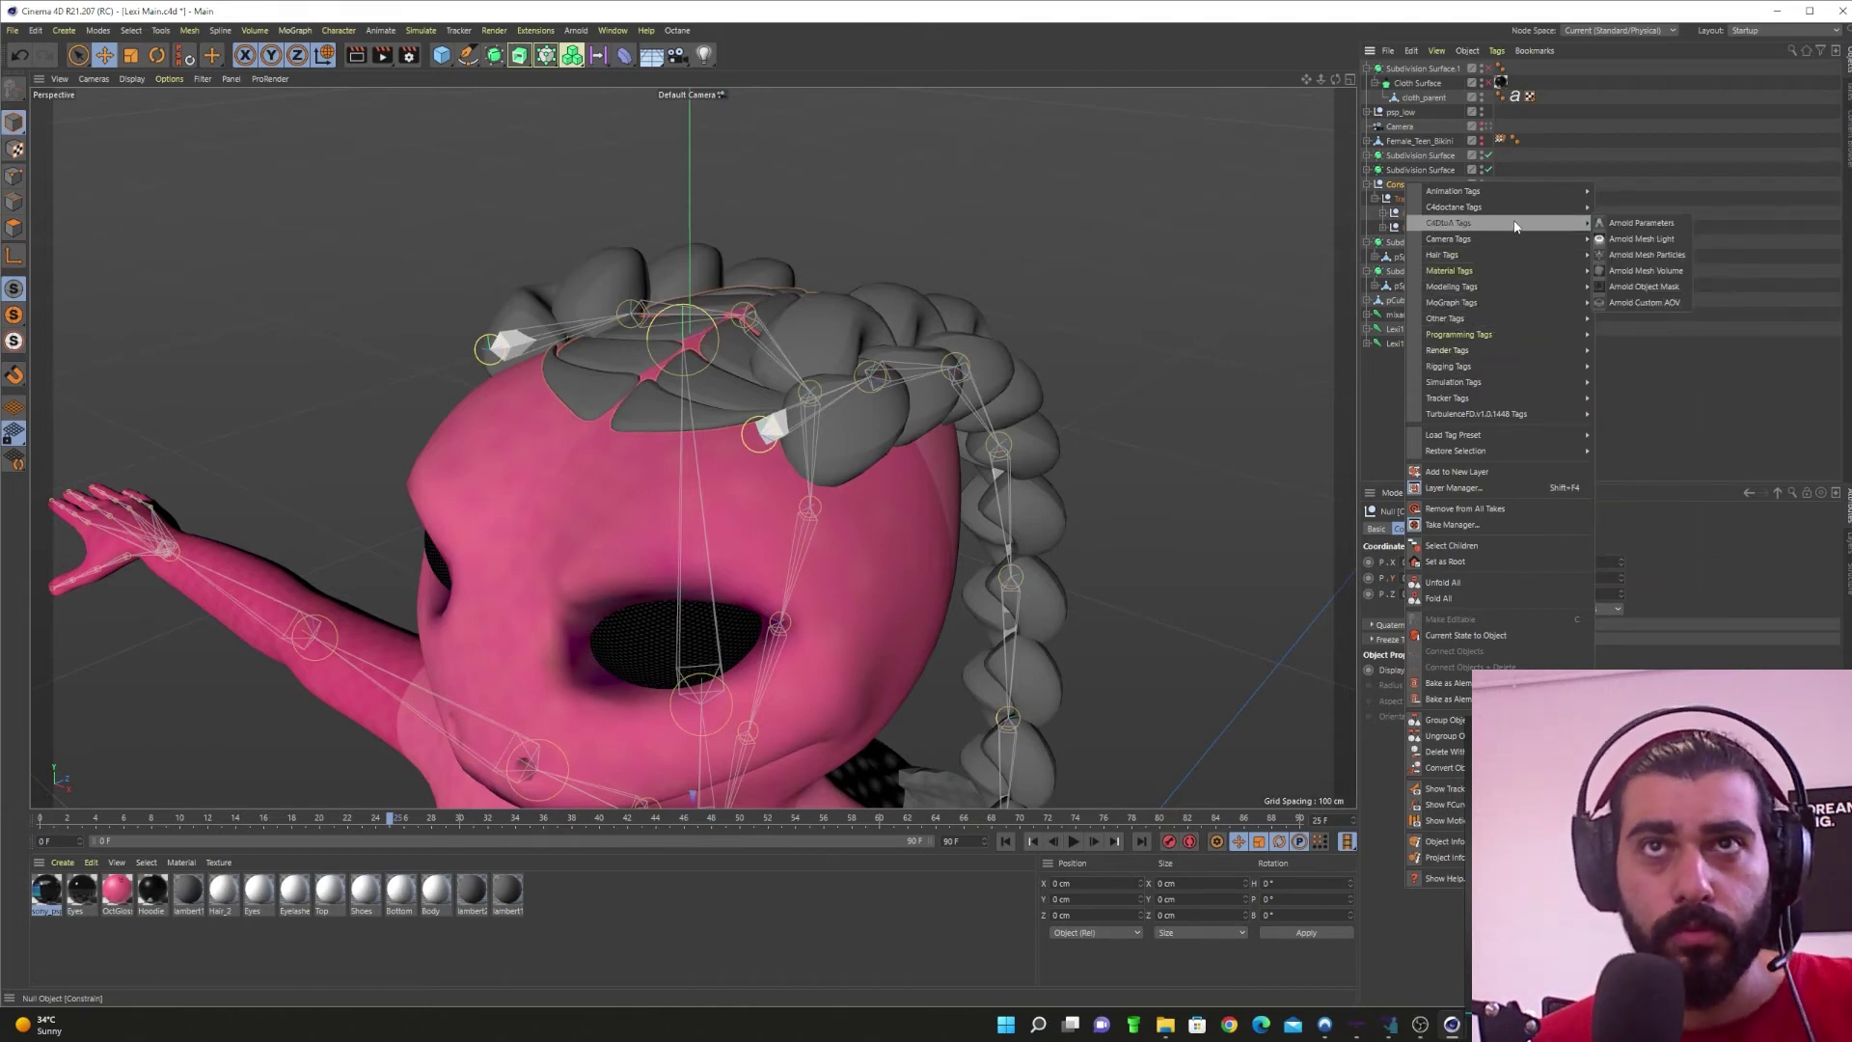
{"action": "mouse_move", "coordinate": [1511, 214]}
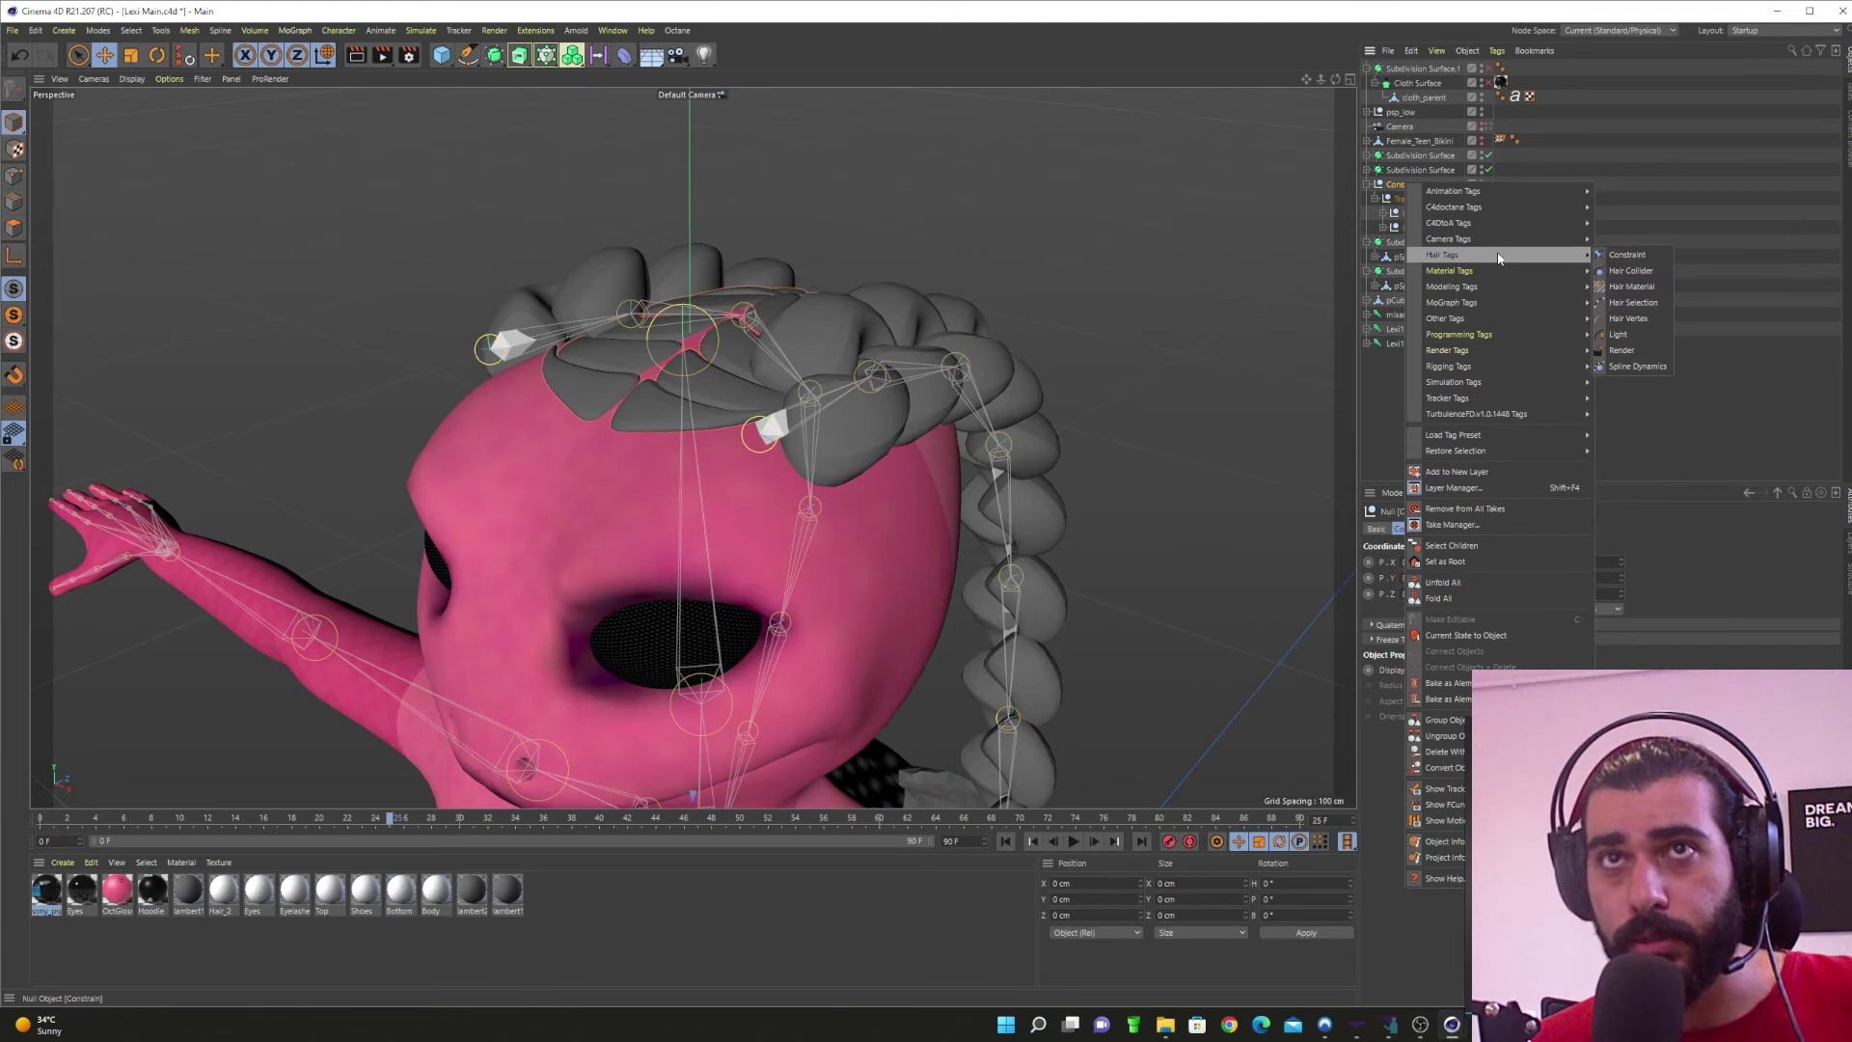
{"action": "mouse_move", "coordinate": [1499, 321]}
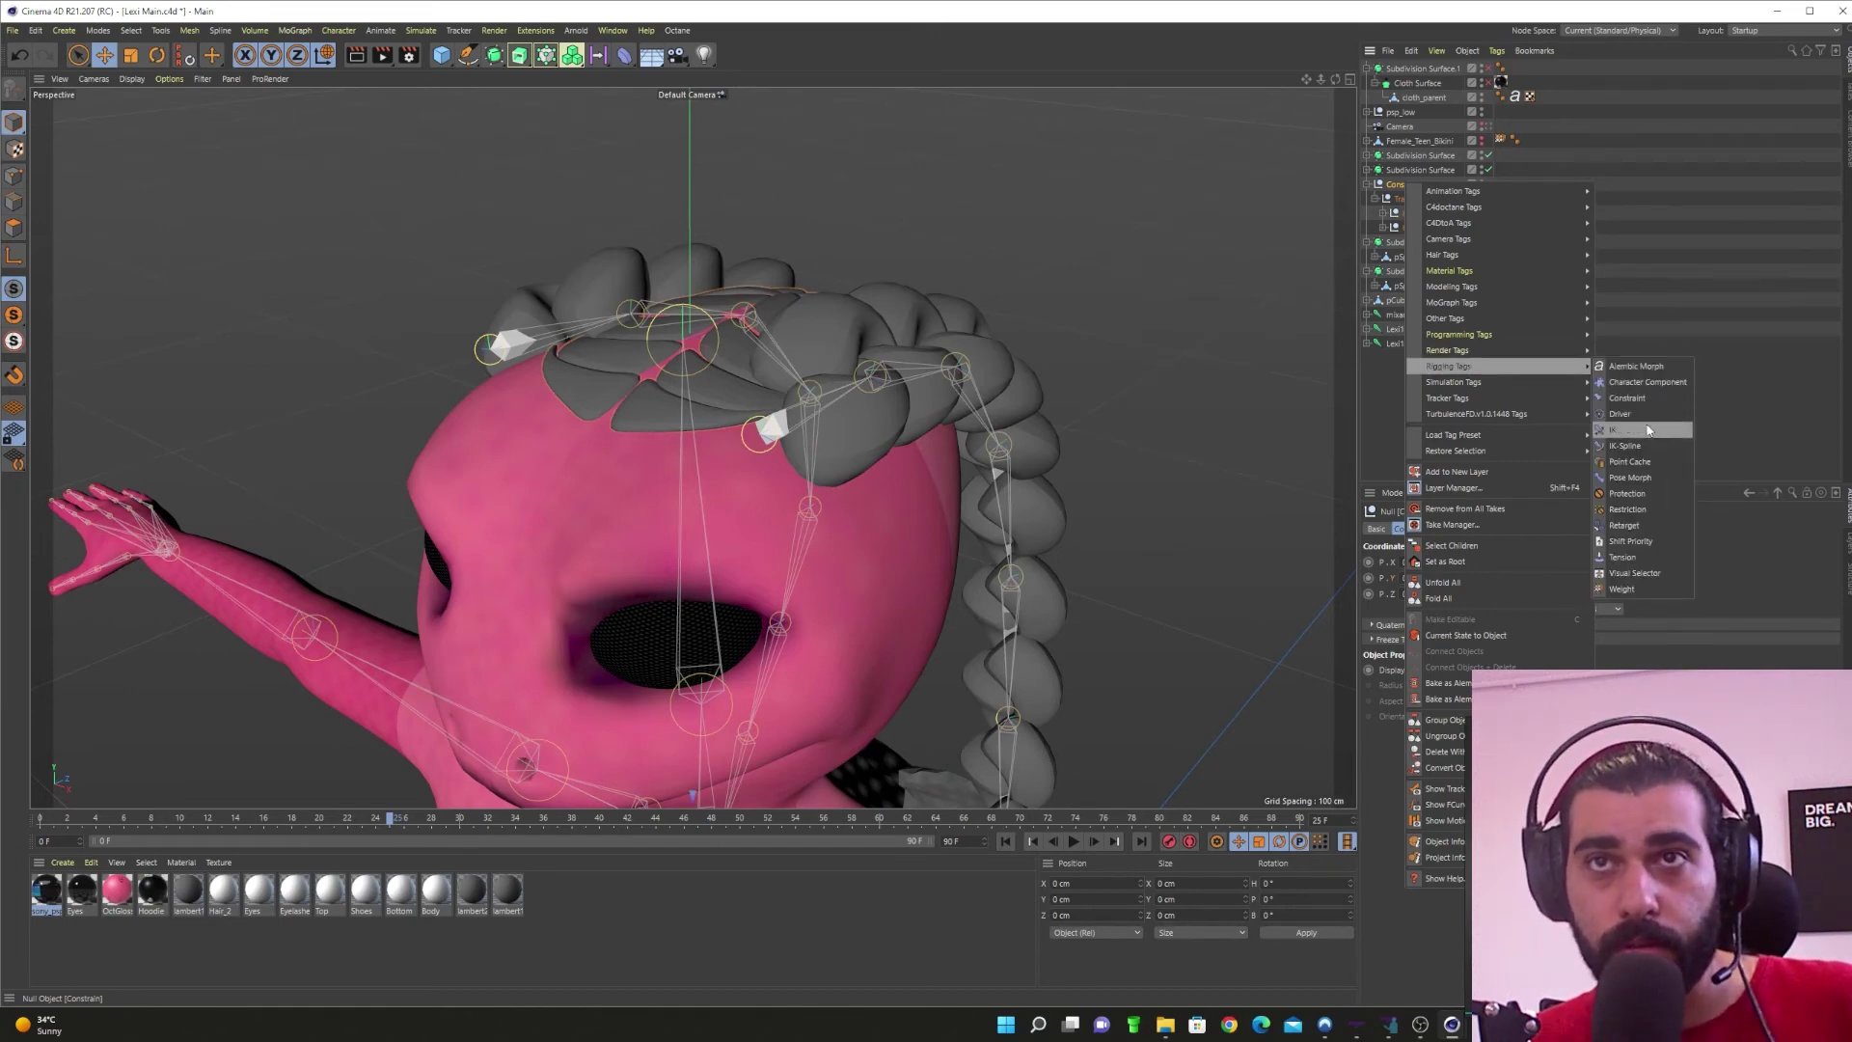
{"action": "left_click", "coordinate": [1632, 398]}
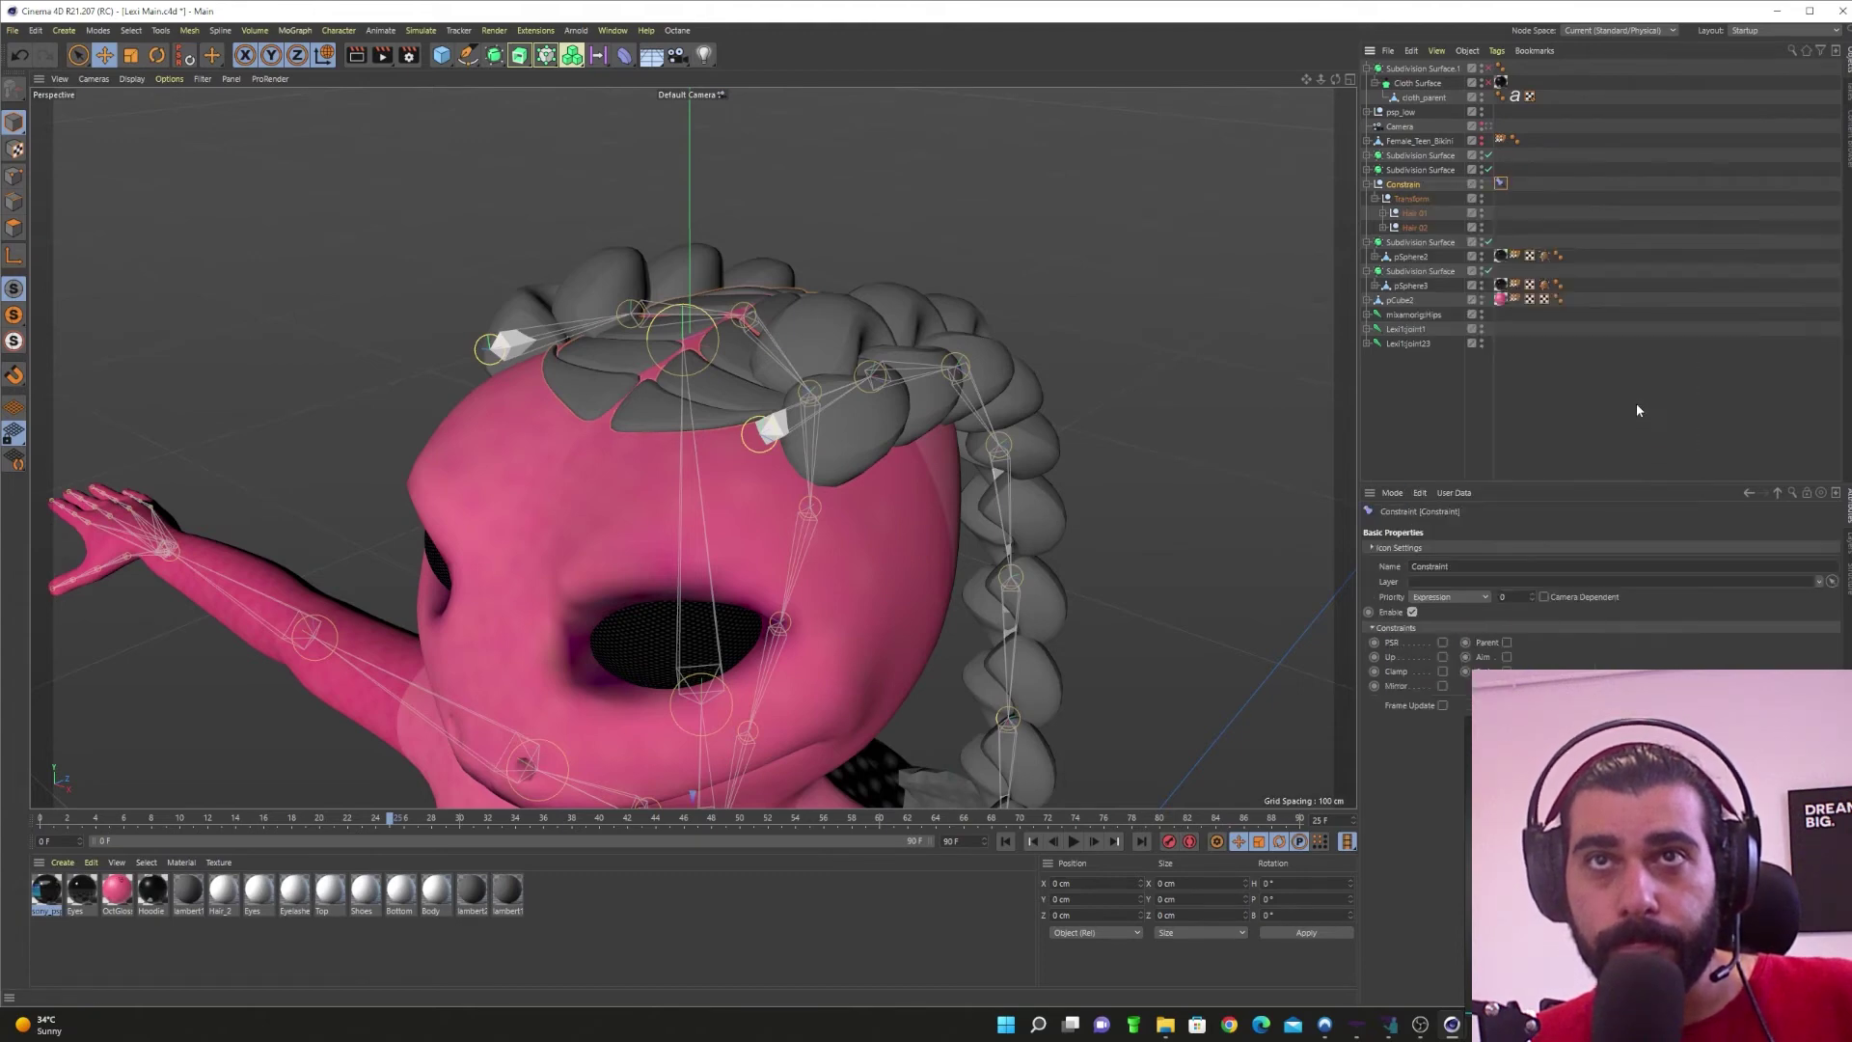
{"action": "left_click", "coordinate": [1442, 641]}
{"action": "left_click", "coordinate": [1399, 528]}
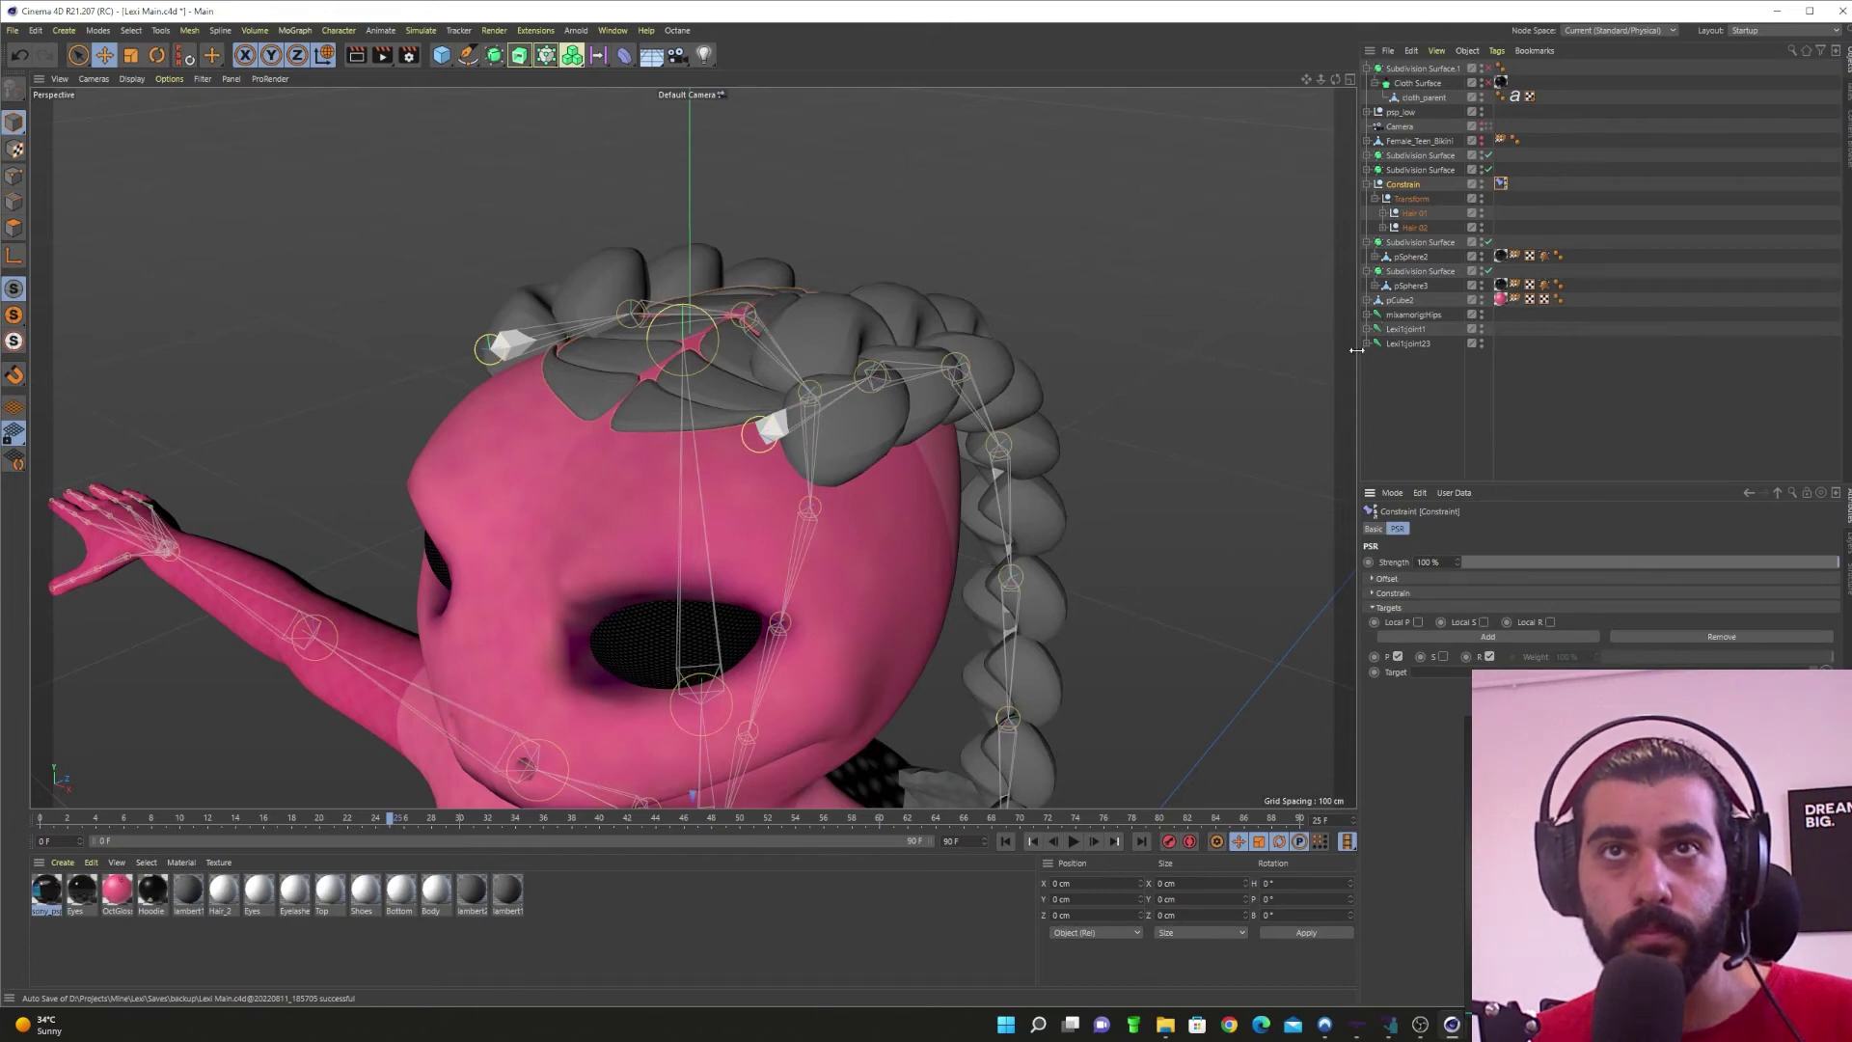
Step: Expand the mixamorig:Hips joint hierarchy and assign the mixamorig:Head joint as the PSR constraint's target
{"action": "left_click", "coordinate": [1367, 315]}
{"action": "scroll", "coordinate": [1448, 358], "scroll_direction": "down", "scroll_amount": 2}
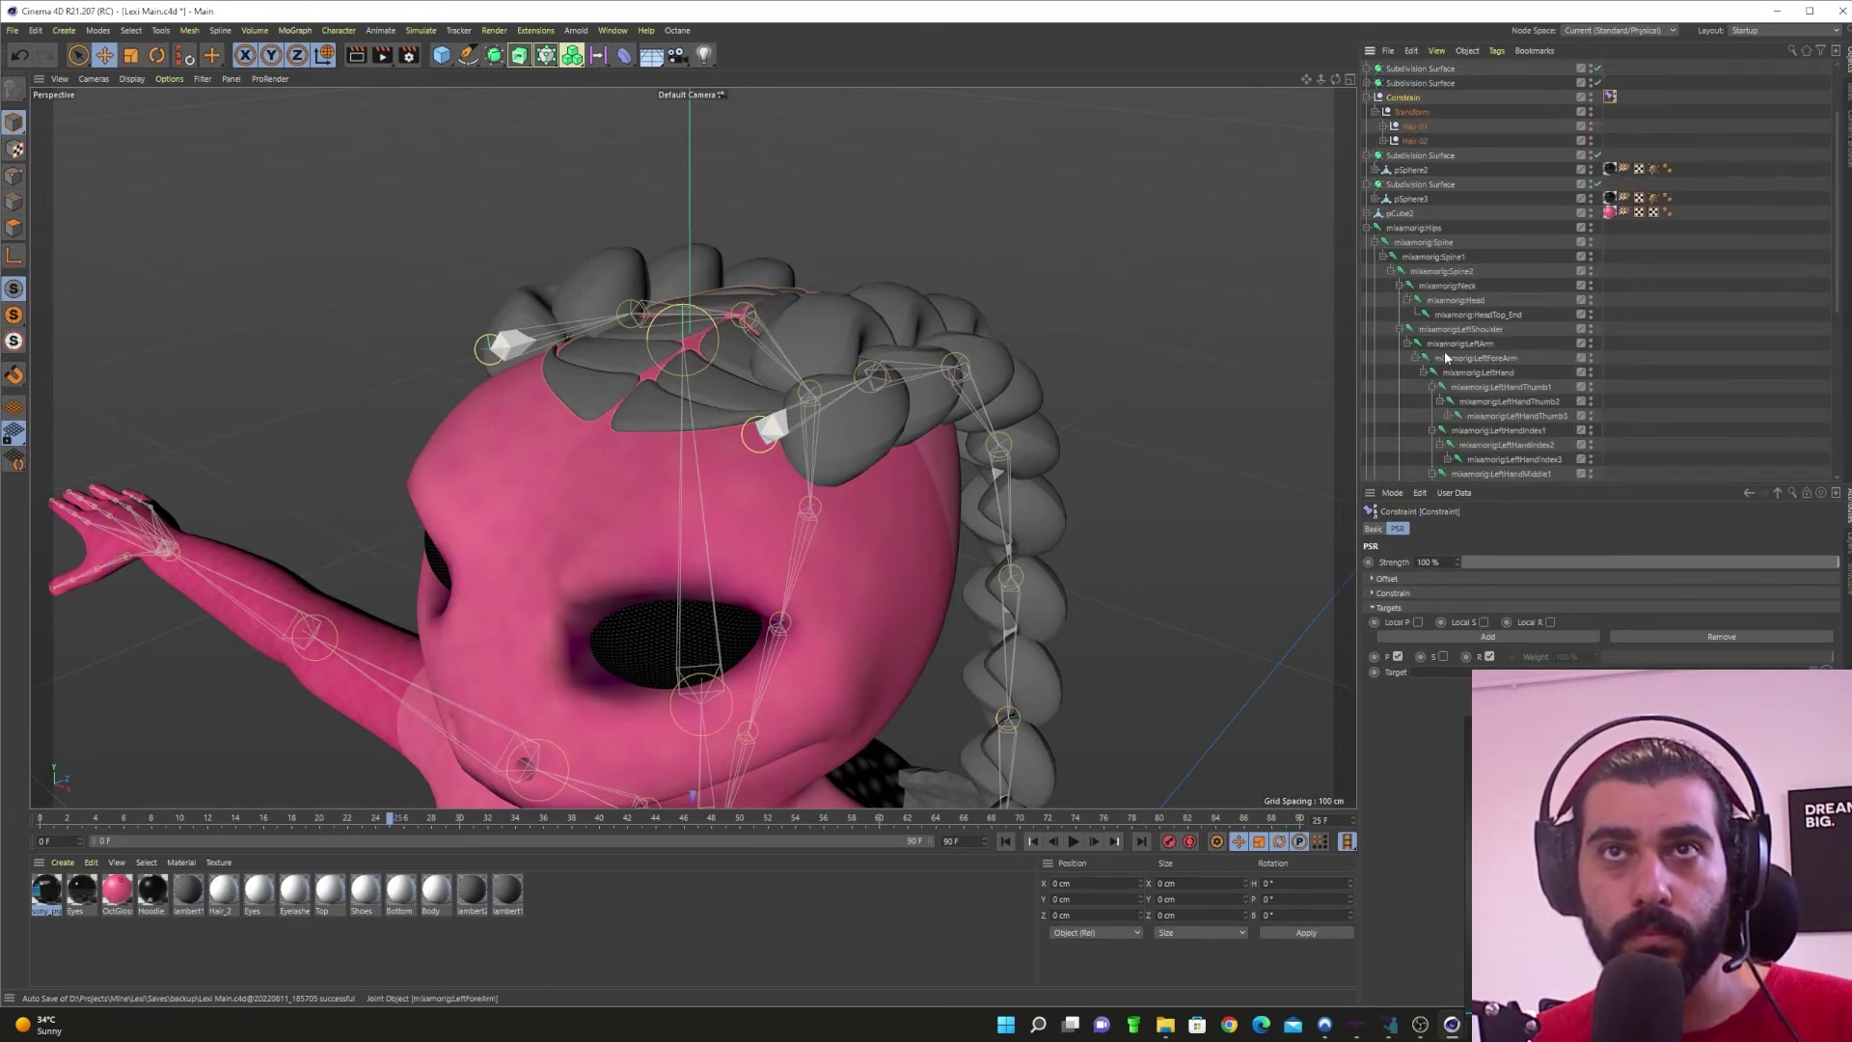
{"action": "left_click_drag", "start_coordinate": [1449, 303], "coordinate": [1446, 312]}
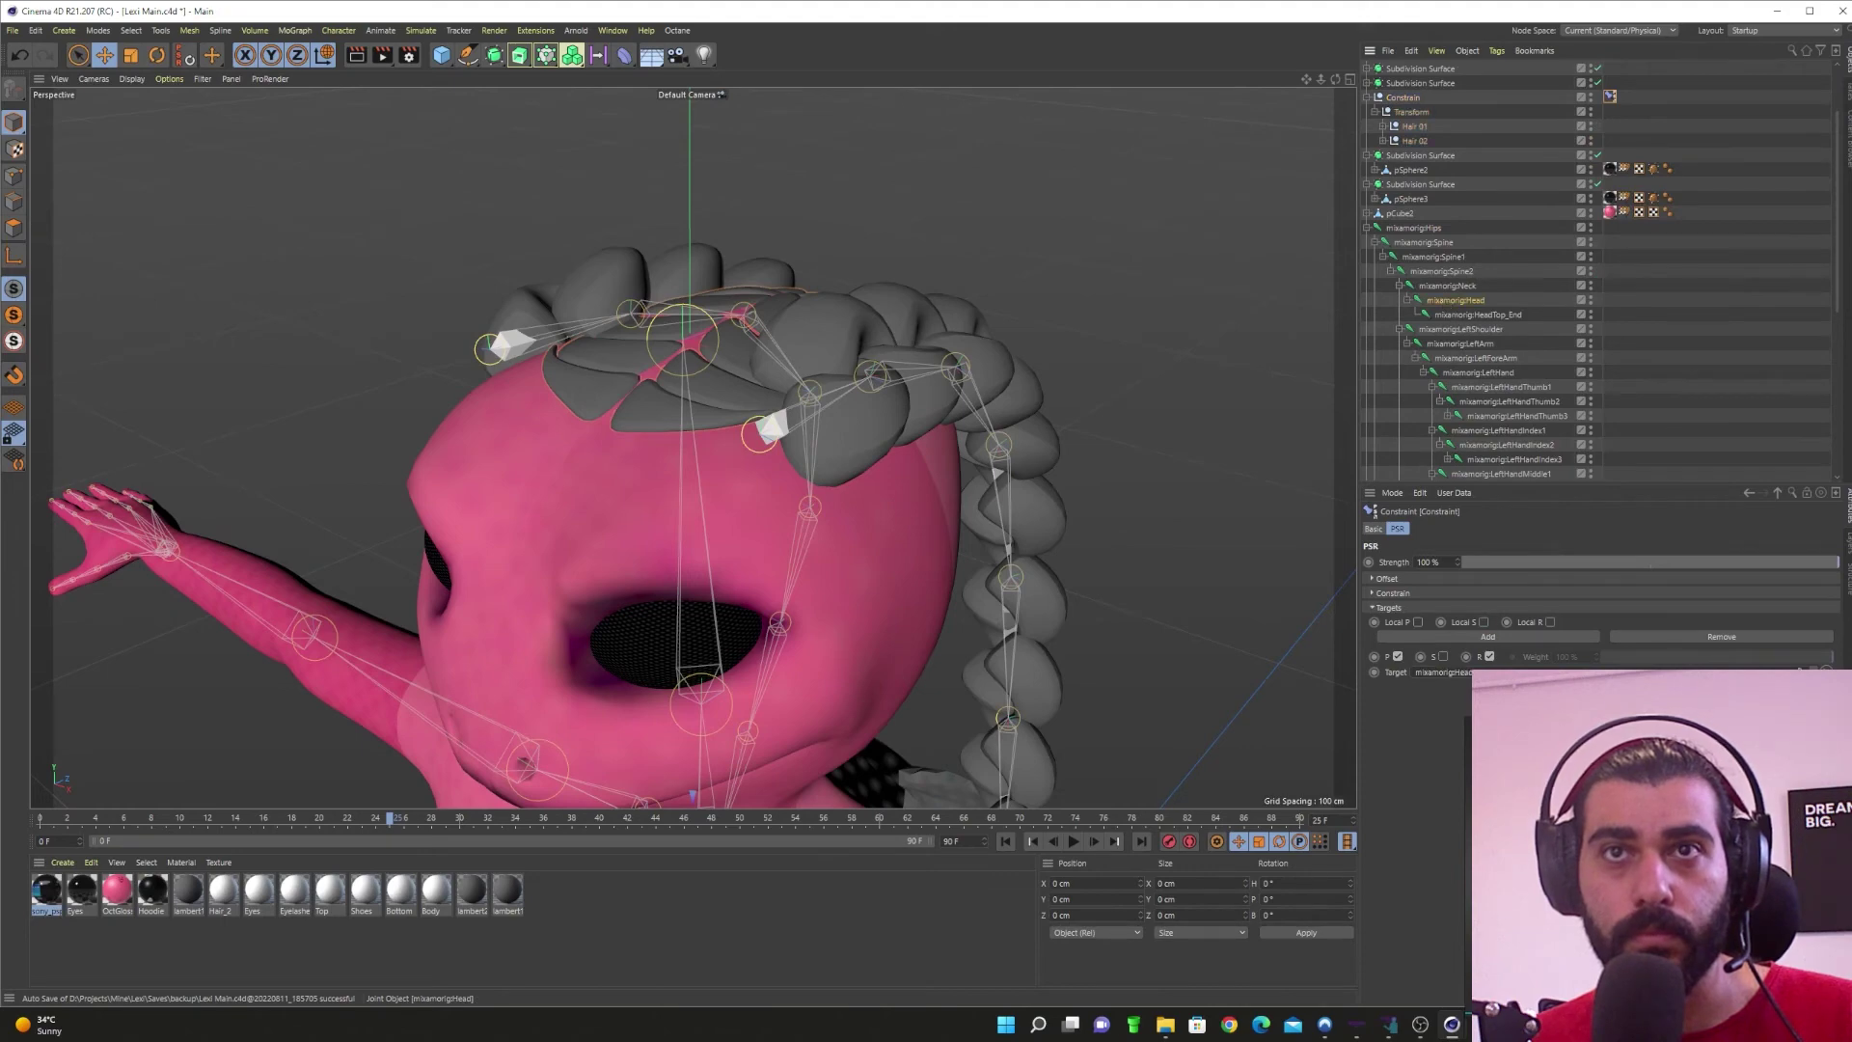
{"action": "left_click_drag", "start_coordinate": [1496, 673], "coordinate": [1473, 344]}
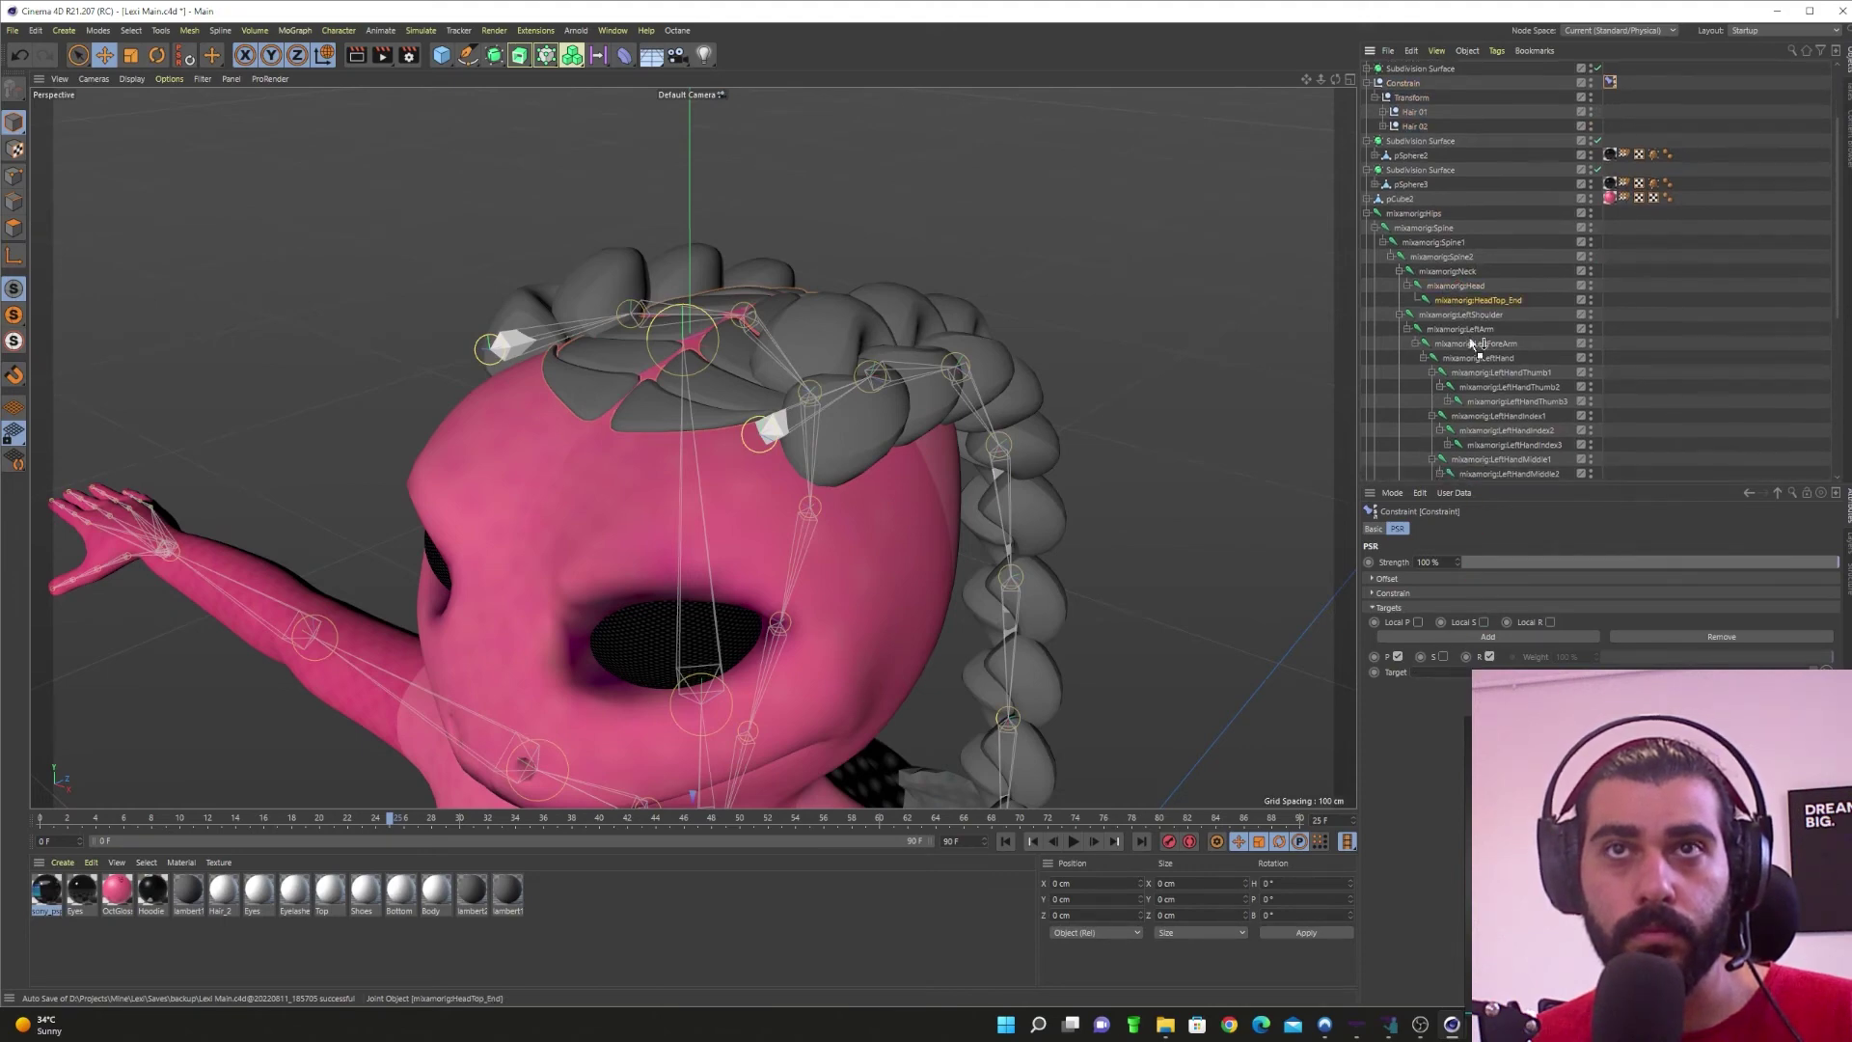
{"action": "left_click", "coordinate": [1457, 287]}
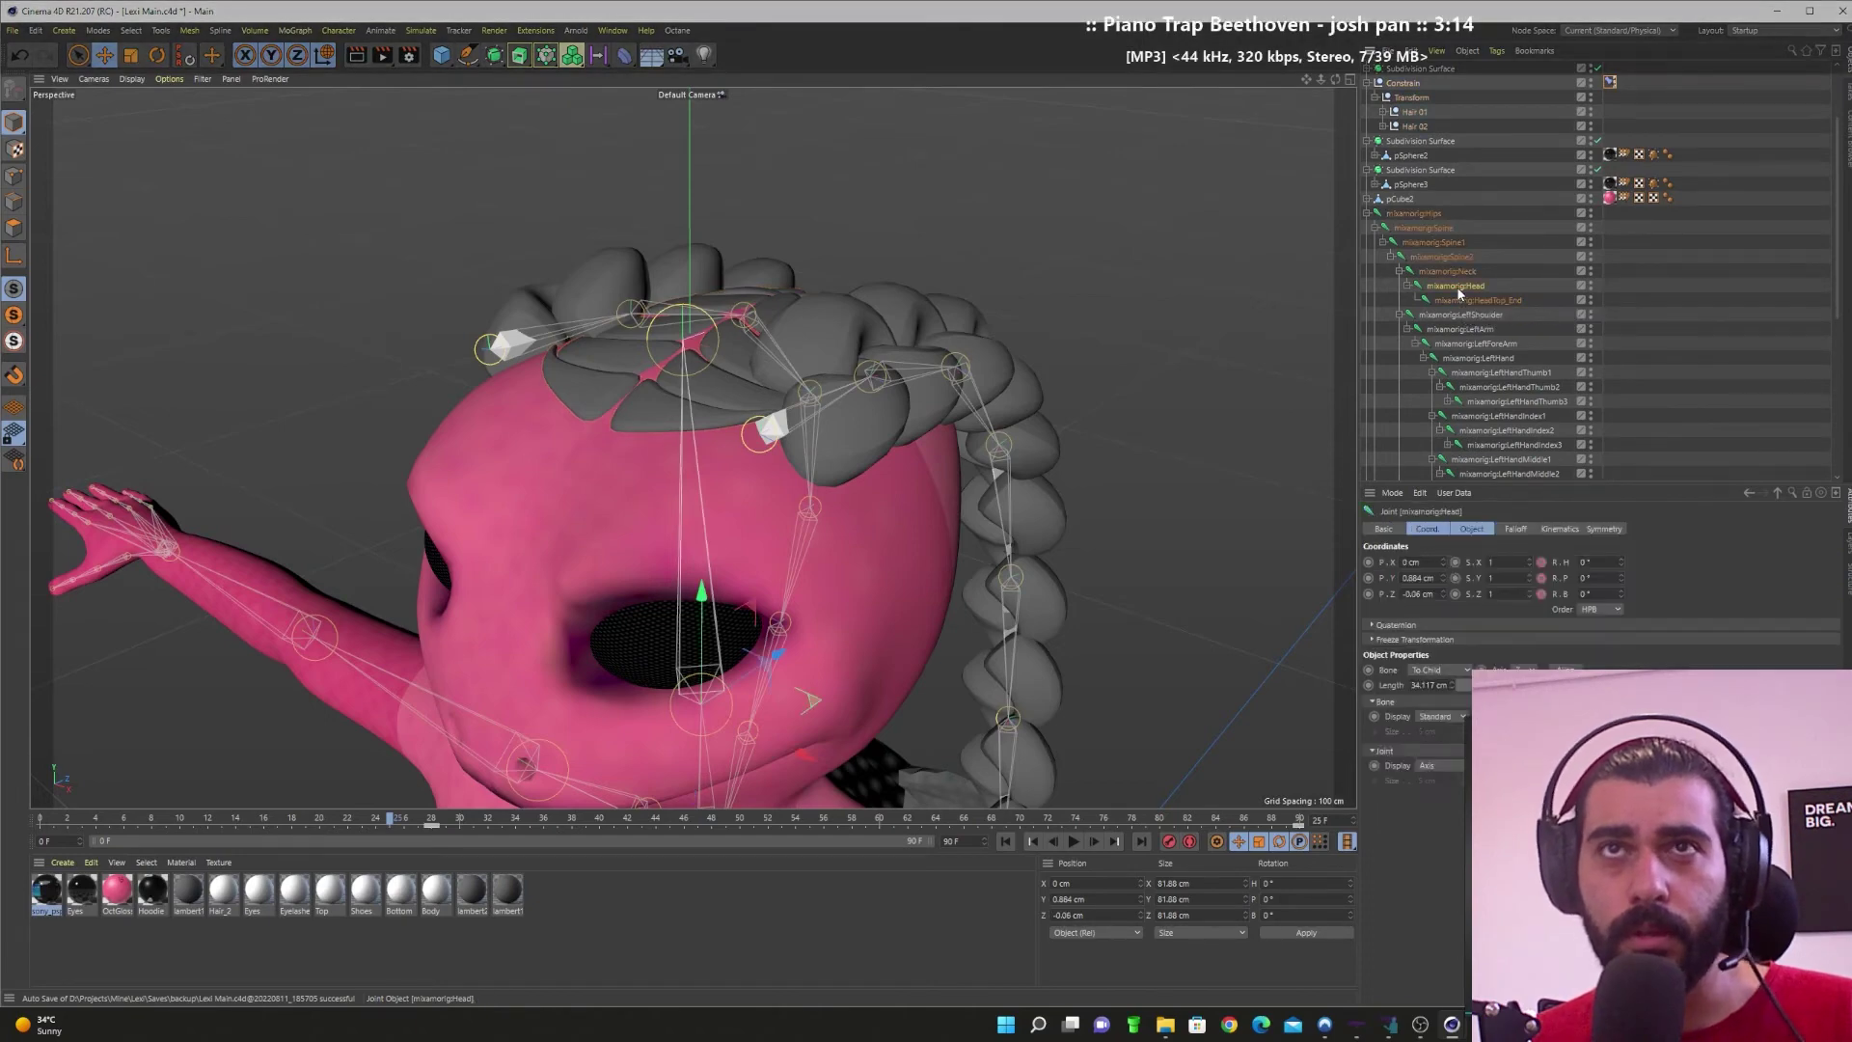
{"action": "scroll", "coordinate": [1460, 294], "scroll_direction": "up", "scroll_amount": 2}
{"action": "left_click", "coordinate": [1609, 170]}
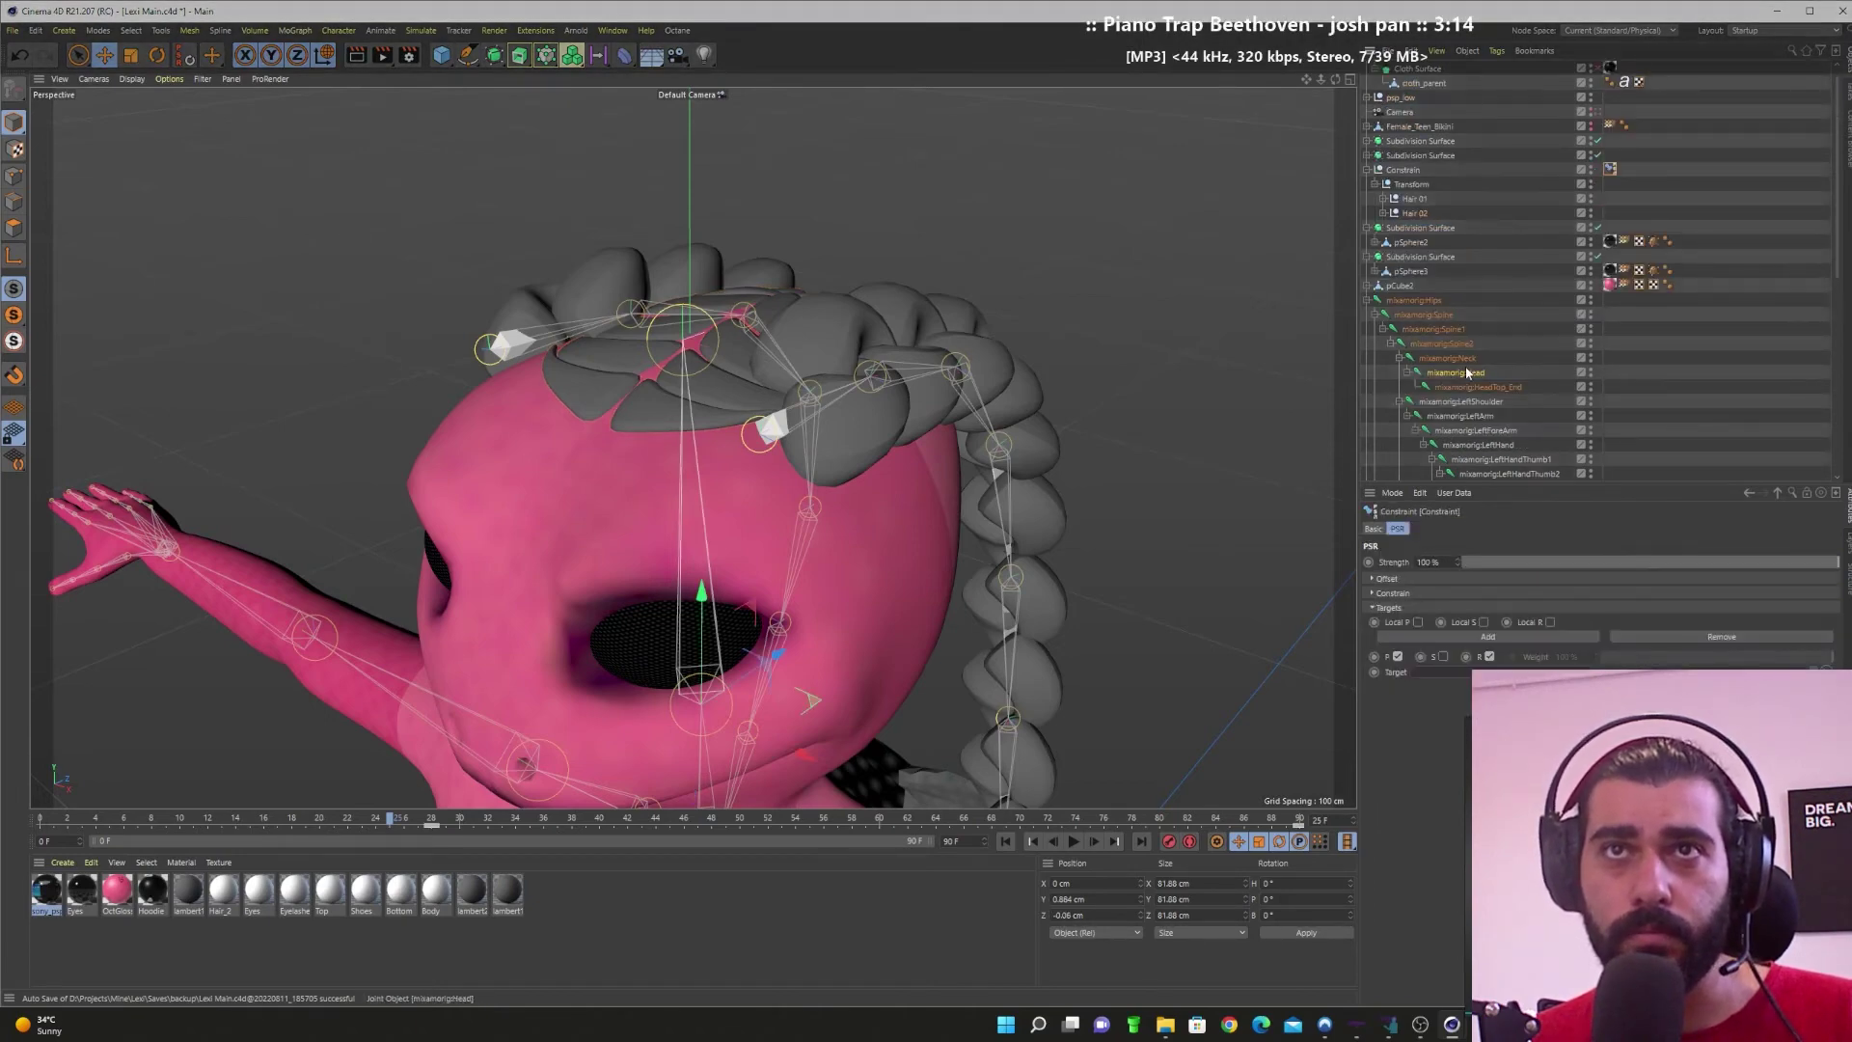
{"action": "left_click_drag", "start_coordinate": [1468, 372], "coordinate": [1447, 672]}
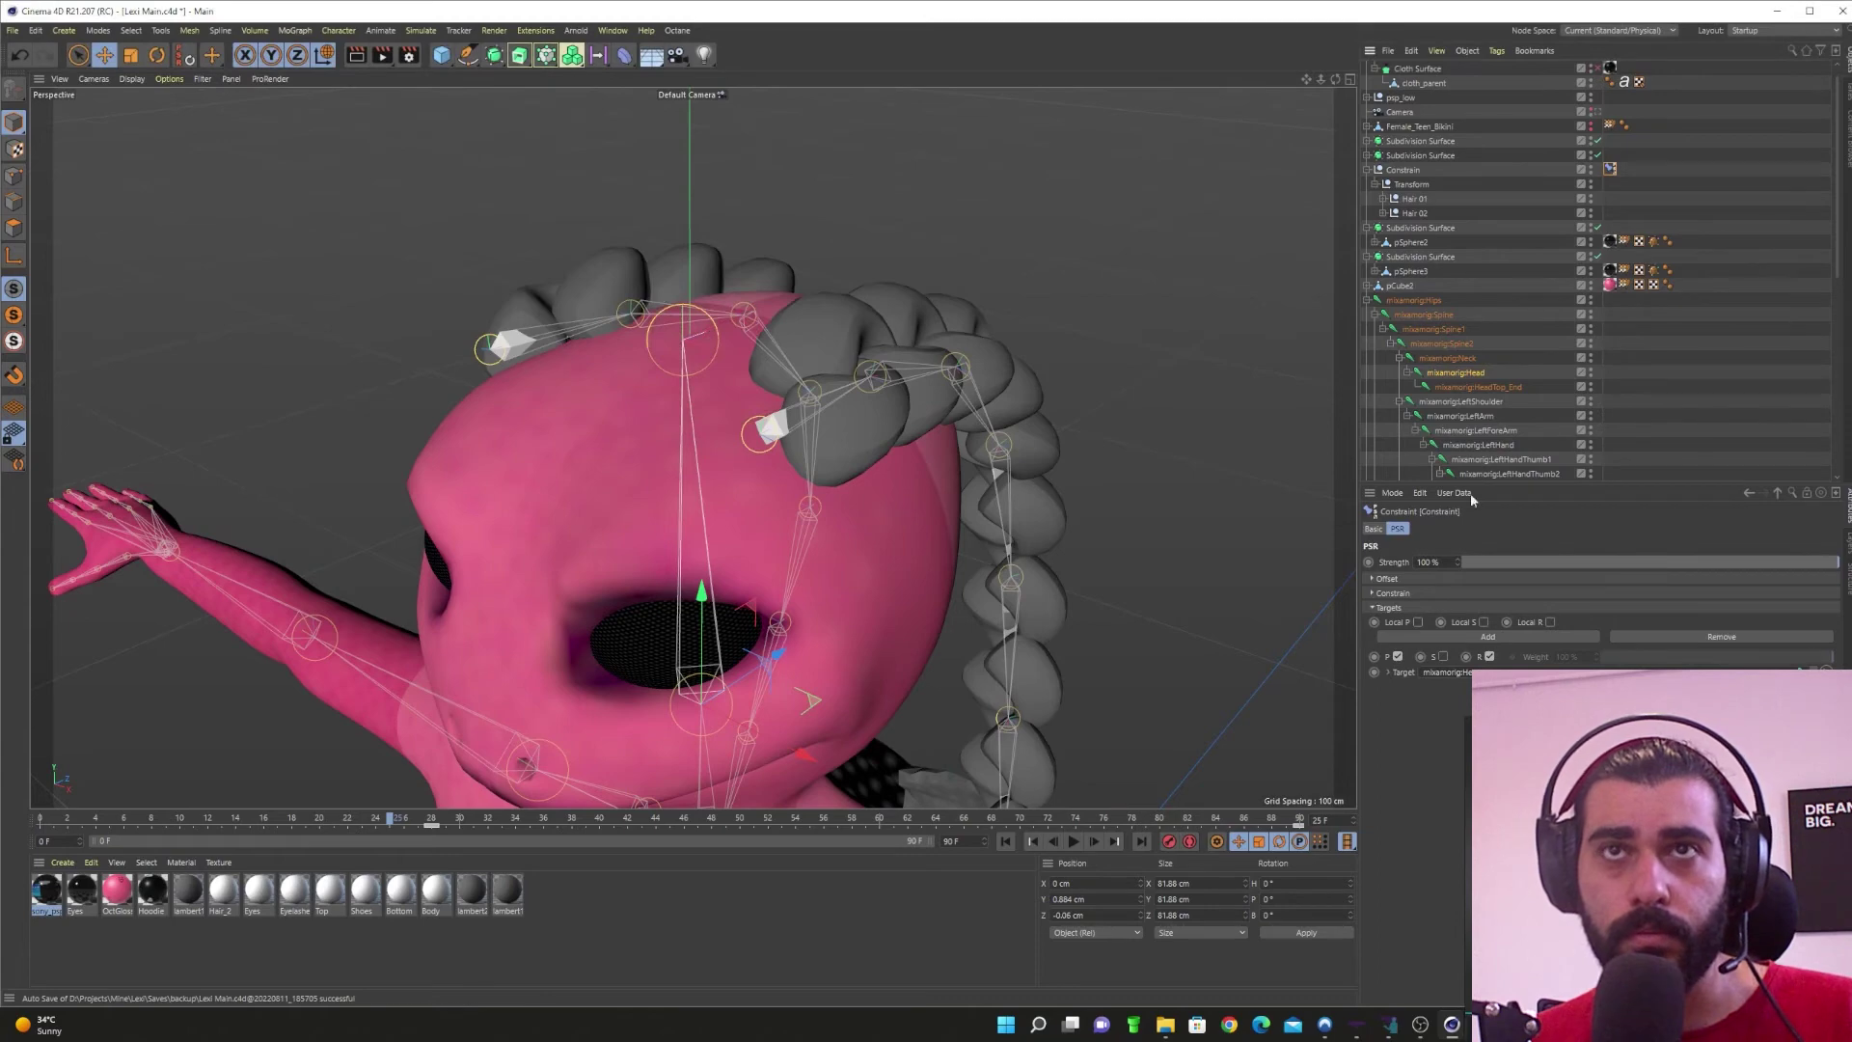
Step: Lower the Transform null to a Y position of -89.75 cm so the scalp hair sits on the head
{"action": "left_click", "coordinate": [1412, 183]}
{"action": "right_click_drag", "start_coordinate": [784, 506], "coordinate": [668, 556], "text": "alt"}
{"action": "left_click_drag", "start_coordinate": [745, 492], "coordinate": [717, 807]}
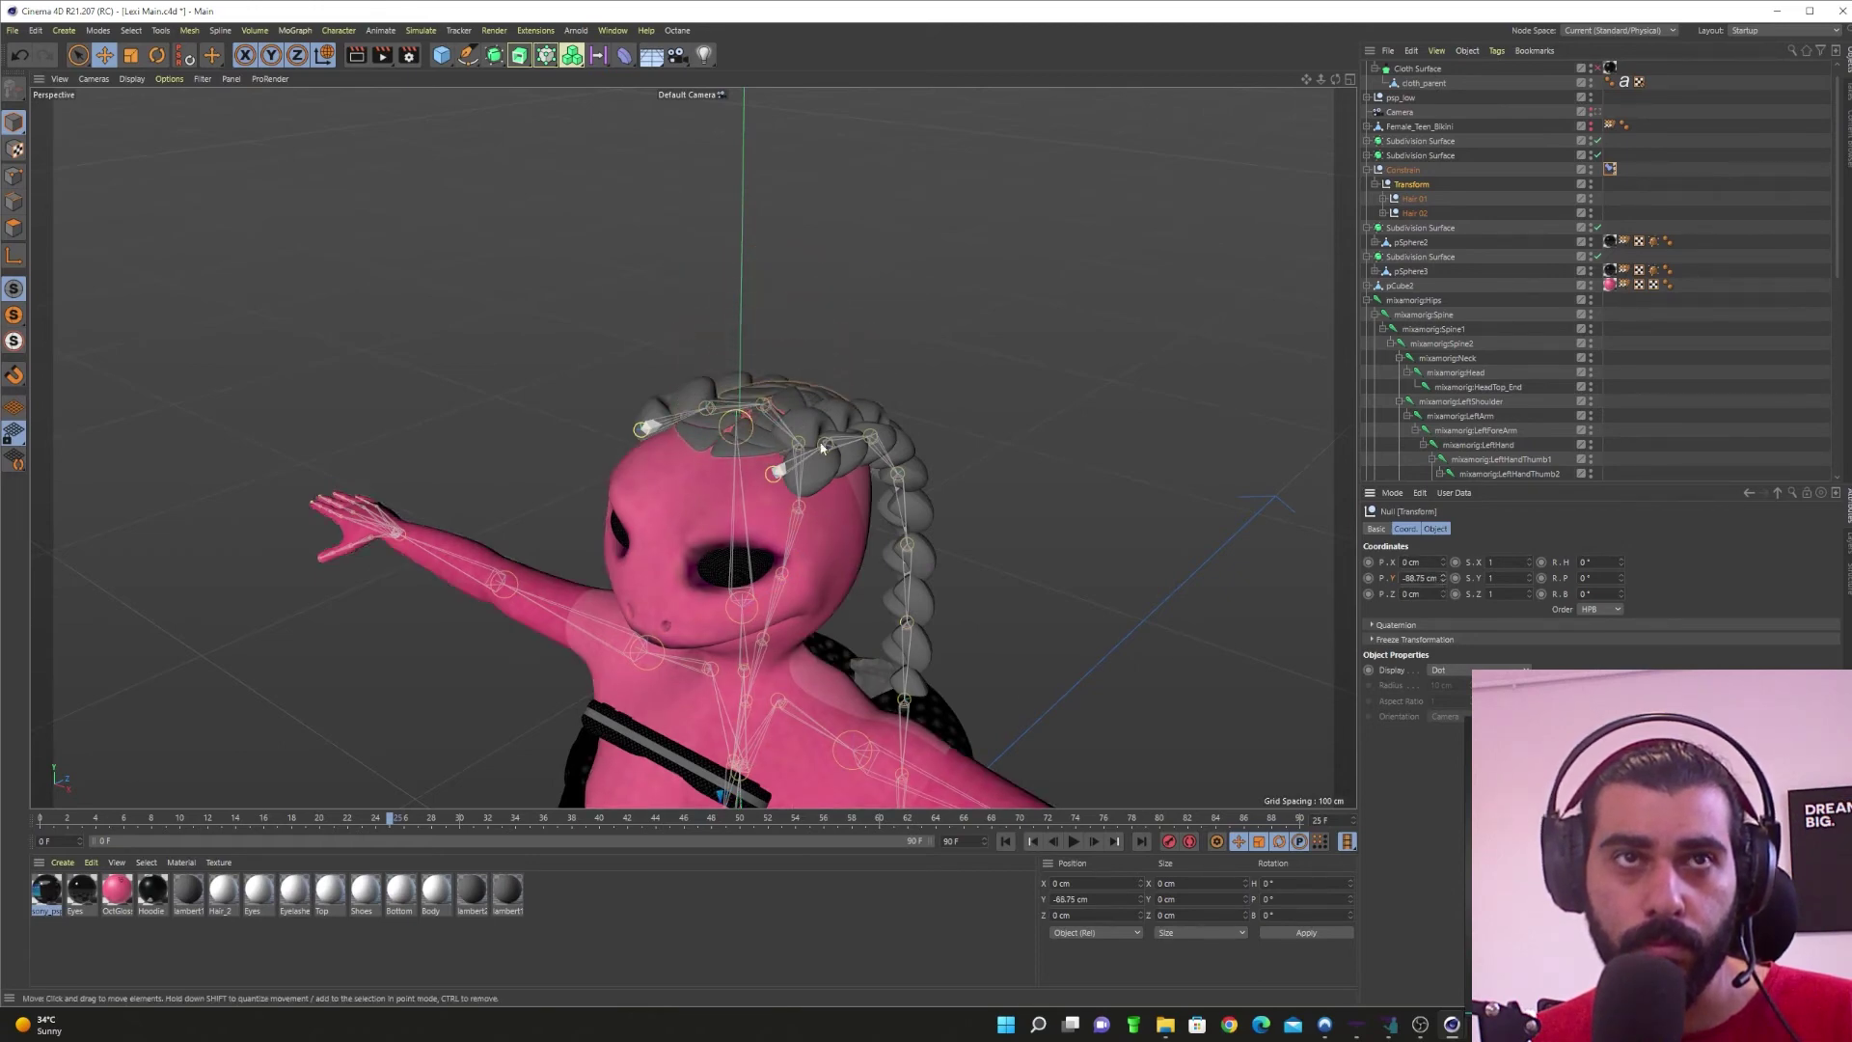
{"action": "scroll", "coordinate": [735, 443], "scroll_direction": "up", "scroll_amount": 5}
{"action": "left_click_drag", "start_coordinate": [735, 443], "coordinate": [861, 422], "text": "alt"}
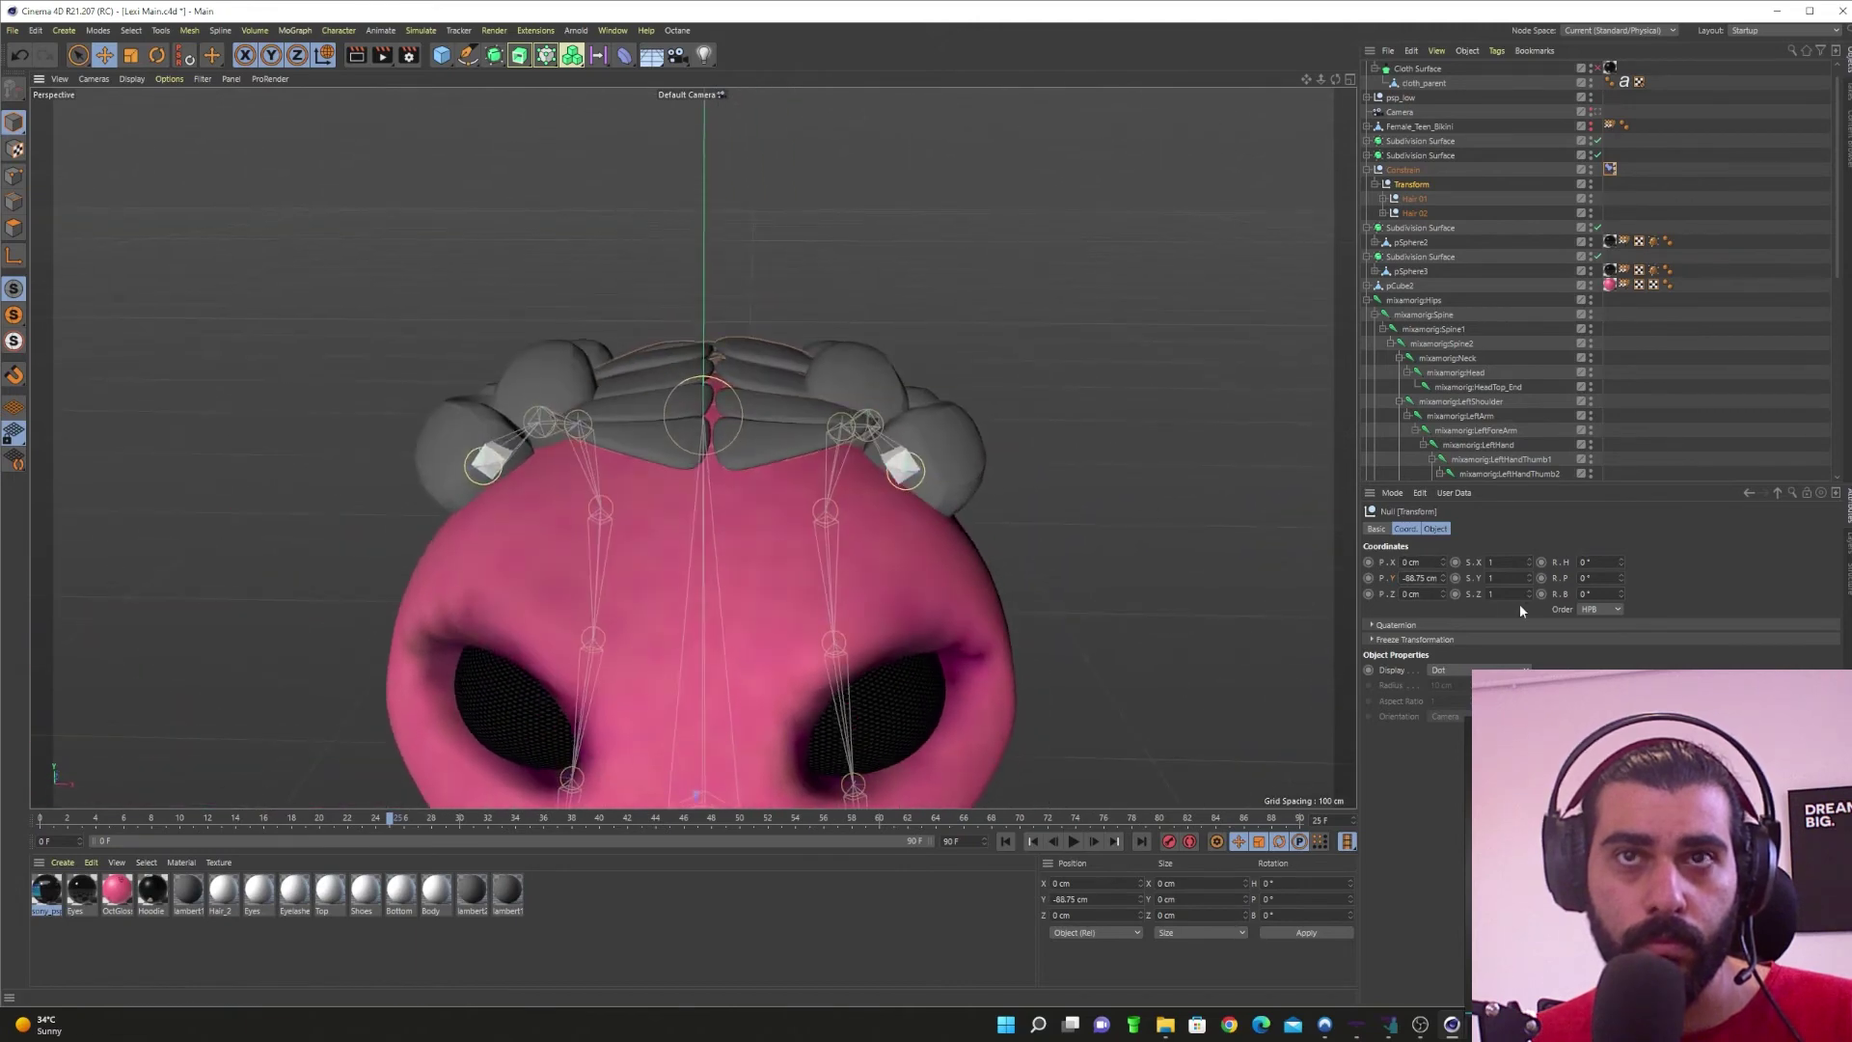
{"action": "left_click", "coordinate": [1443, 580]}
{"action": "left_click_drag", "start_coordinate": [939, 514], "coordinate": [711, 538], "text": "alt"}
{"action": "scroll", "coordinate": [711, 537], "scroll_direction": "down", "scroll_amount": 5}
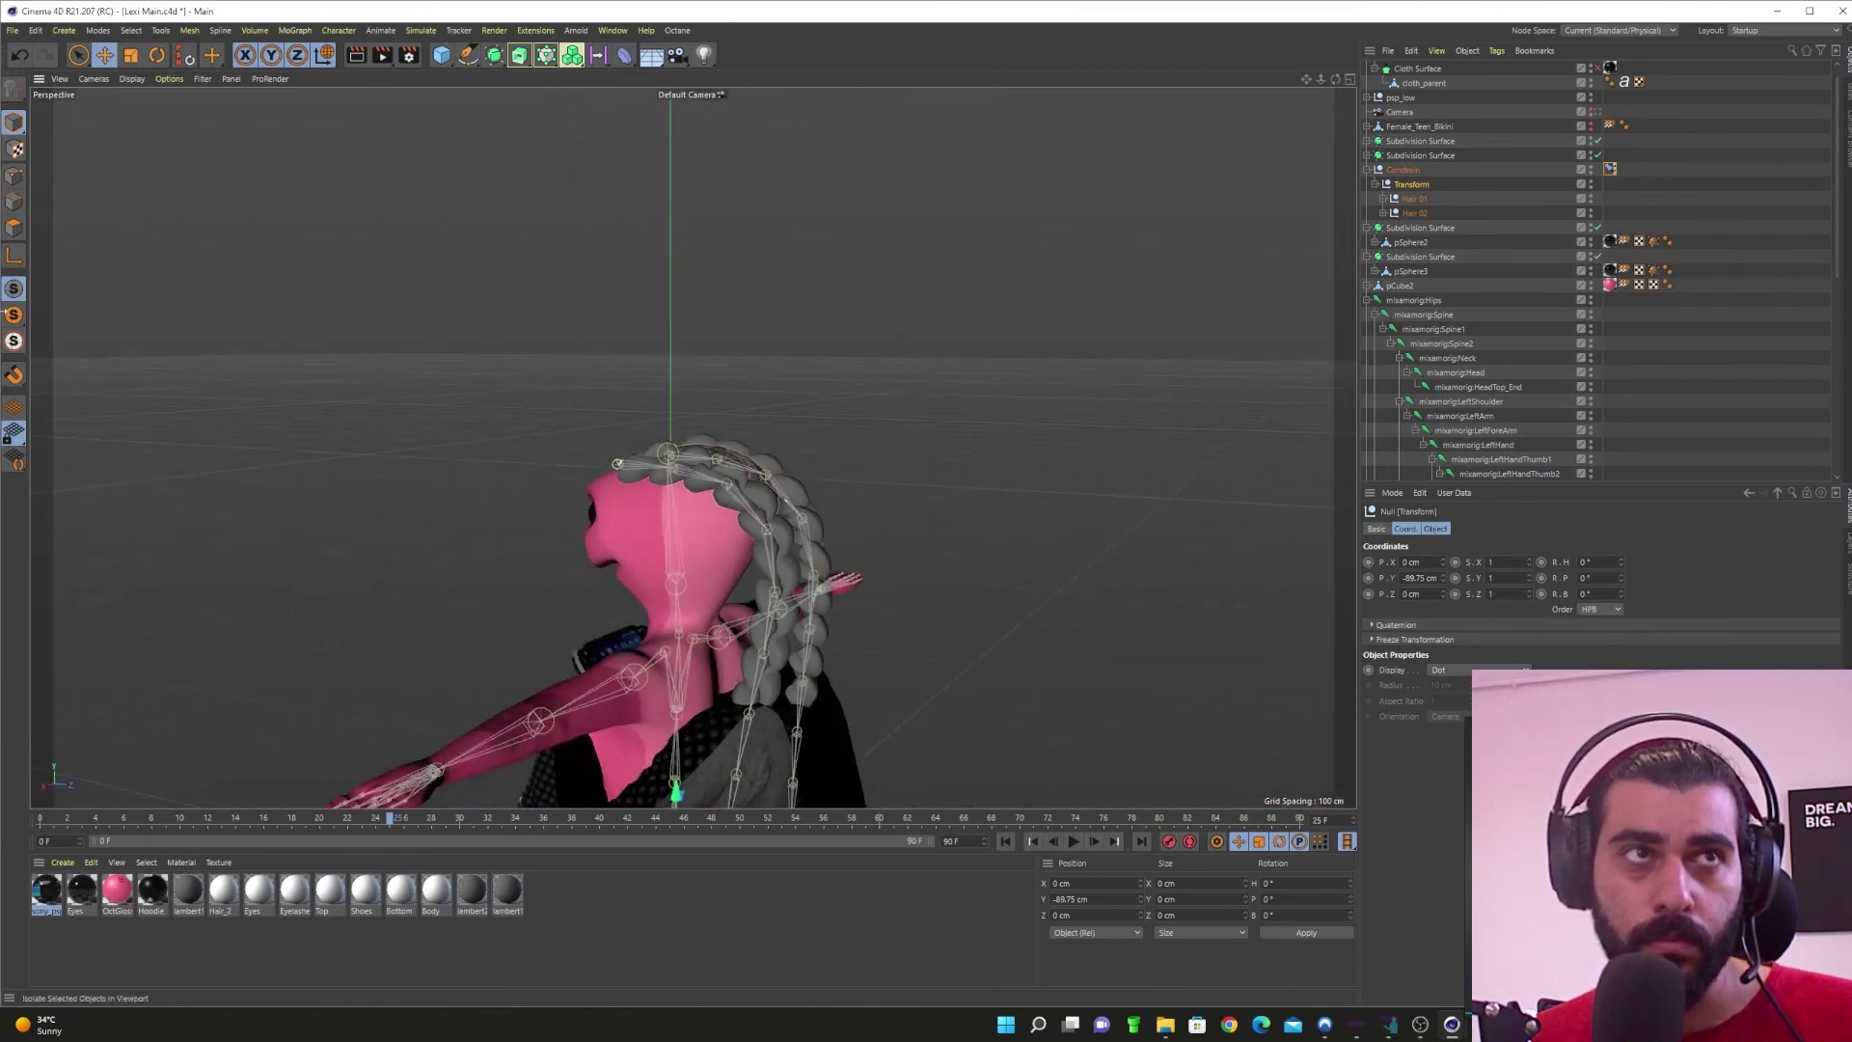
Step: Raise only the Transform null's axis to the hair on the head, at about 22 cm in Y, and leave axis editing
{"action": "left_click", "coordinate": [14, 255]}
{"action": "middle_click_drag", "start_coordinate": [693, 747], "coordinate": [704, 605], "text": "alt"}
{"action": "left_click_drag", "start_coordinate": [693, 679], "coordinate": [716, 263]}
{"action": "right_click_drag", "start_coordinate": [698, 290], "coordinate": [793, 550], "text": "alt"}
{"action": "middle_click_drag", "start_coordinate": [793, 550], "coordinate": [678, 413], "text": "alt"}
{"action": "right_click_drag", "start_coordinate": [678, 413], "coordinate": [609, 424], "text": "alt"}
{"action": "left_click_drag", "start_coordinate": [660, 489], "coordinate": [532, 536], "text": "alt"}
{"action": "left_click", "coordinate": [14, 256]}
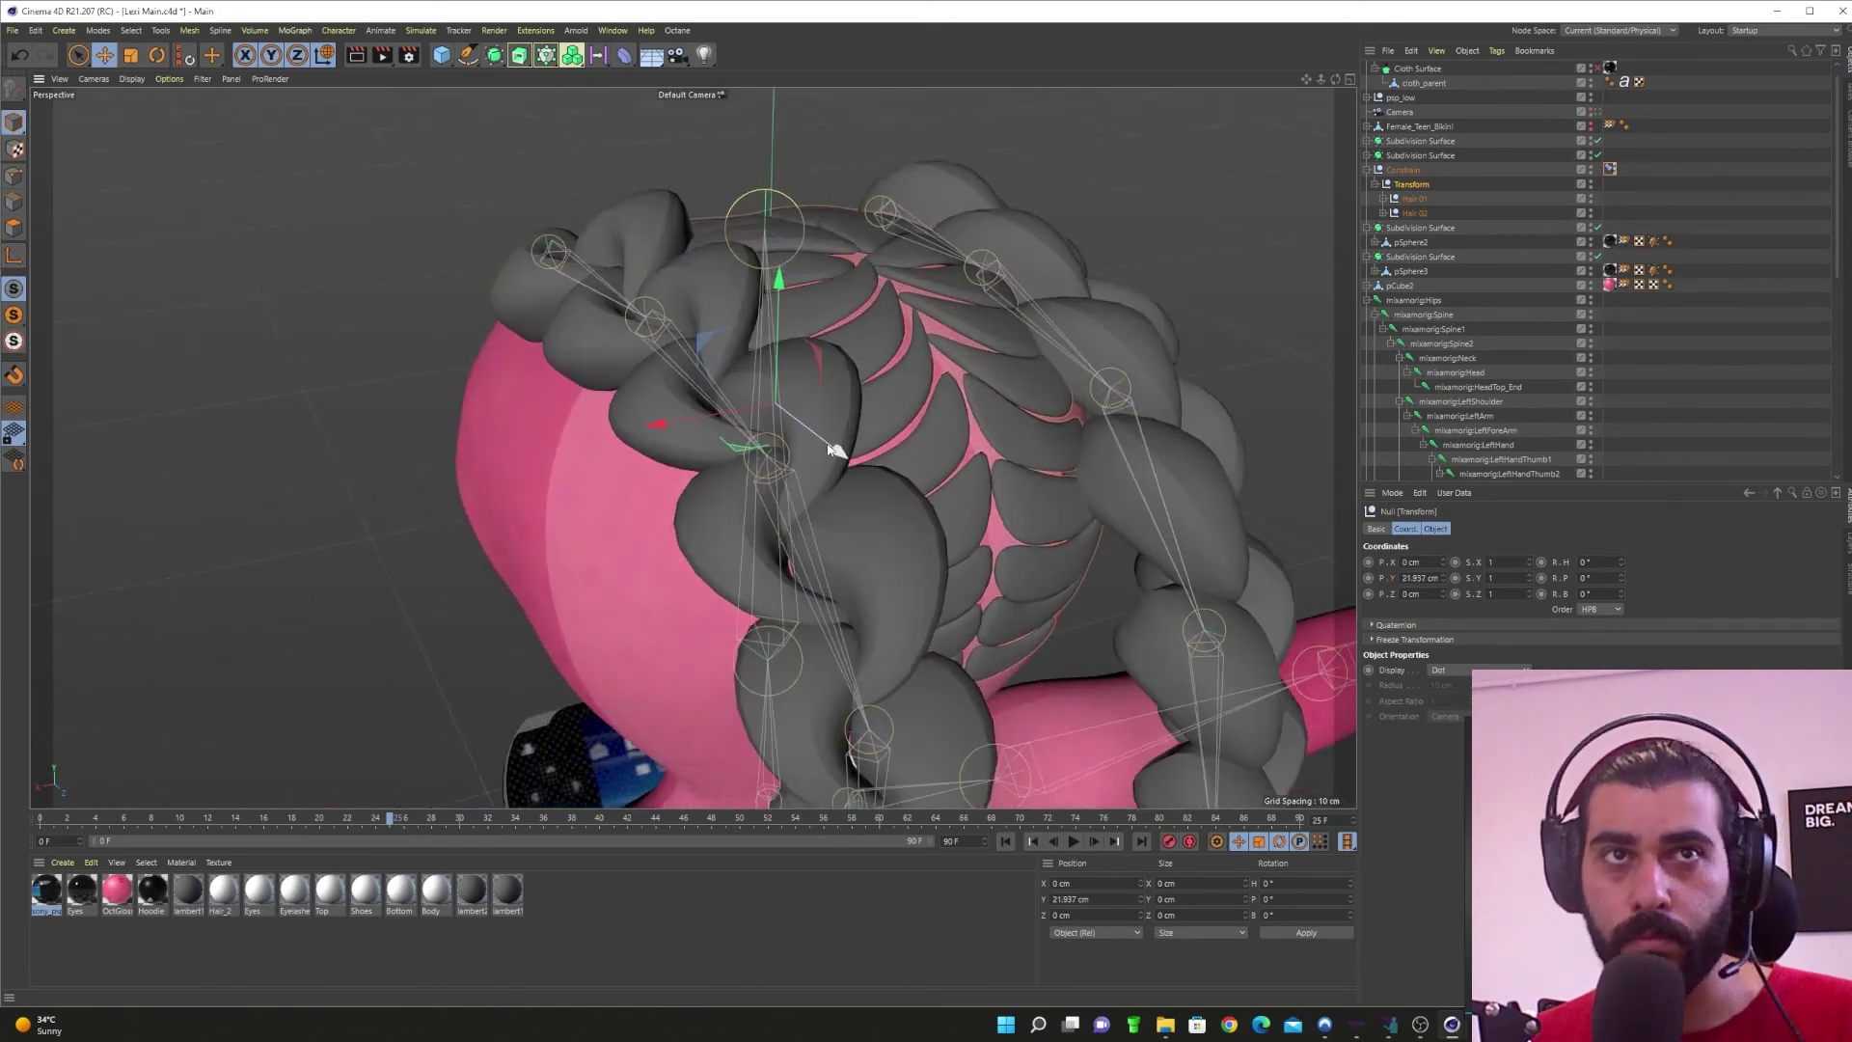
Step: Nudge the Transform null to about Y 21.07 cm and Z -0.87 cm to fit the scalp hair against the skull
{"action": "left_click_drag", "start_coordinate": [831, 449], "coordinate": [920, 476]}
{"action": "left_click_drag", "start_coordinate": [781, 554], "coordinate": [865, 530], "text": "alt"}
{"action": "left_click_drag", "start_coordinate": [677, 572], "coordinate": [743, 400], "text": "alt"}
{"action": "left_click_drag", "start_coordinate": [465, 443], "coordinate": [687, 511]}
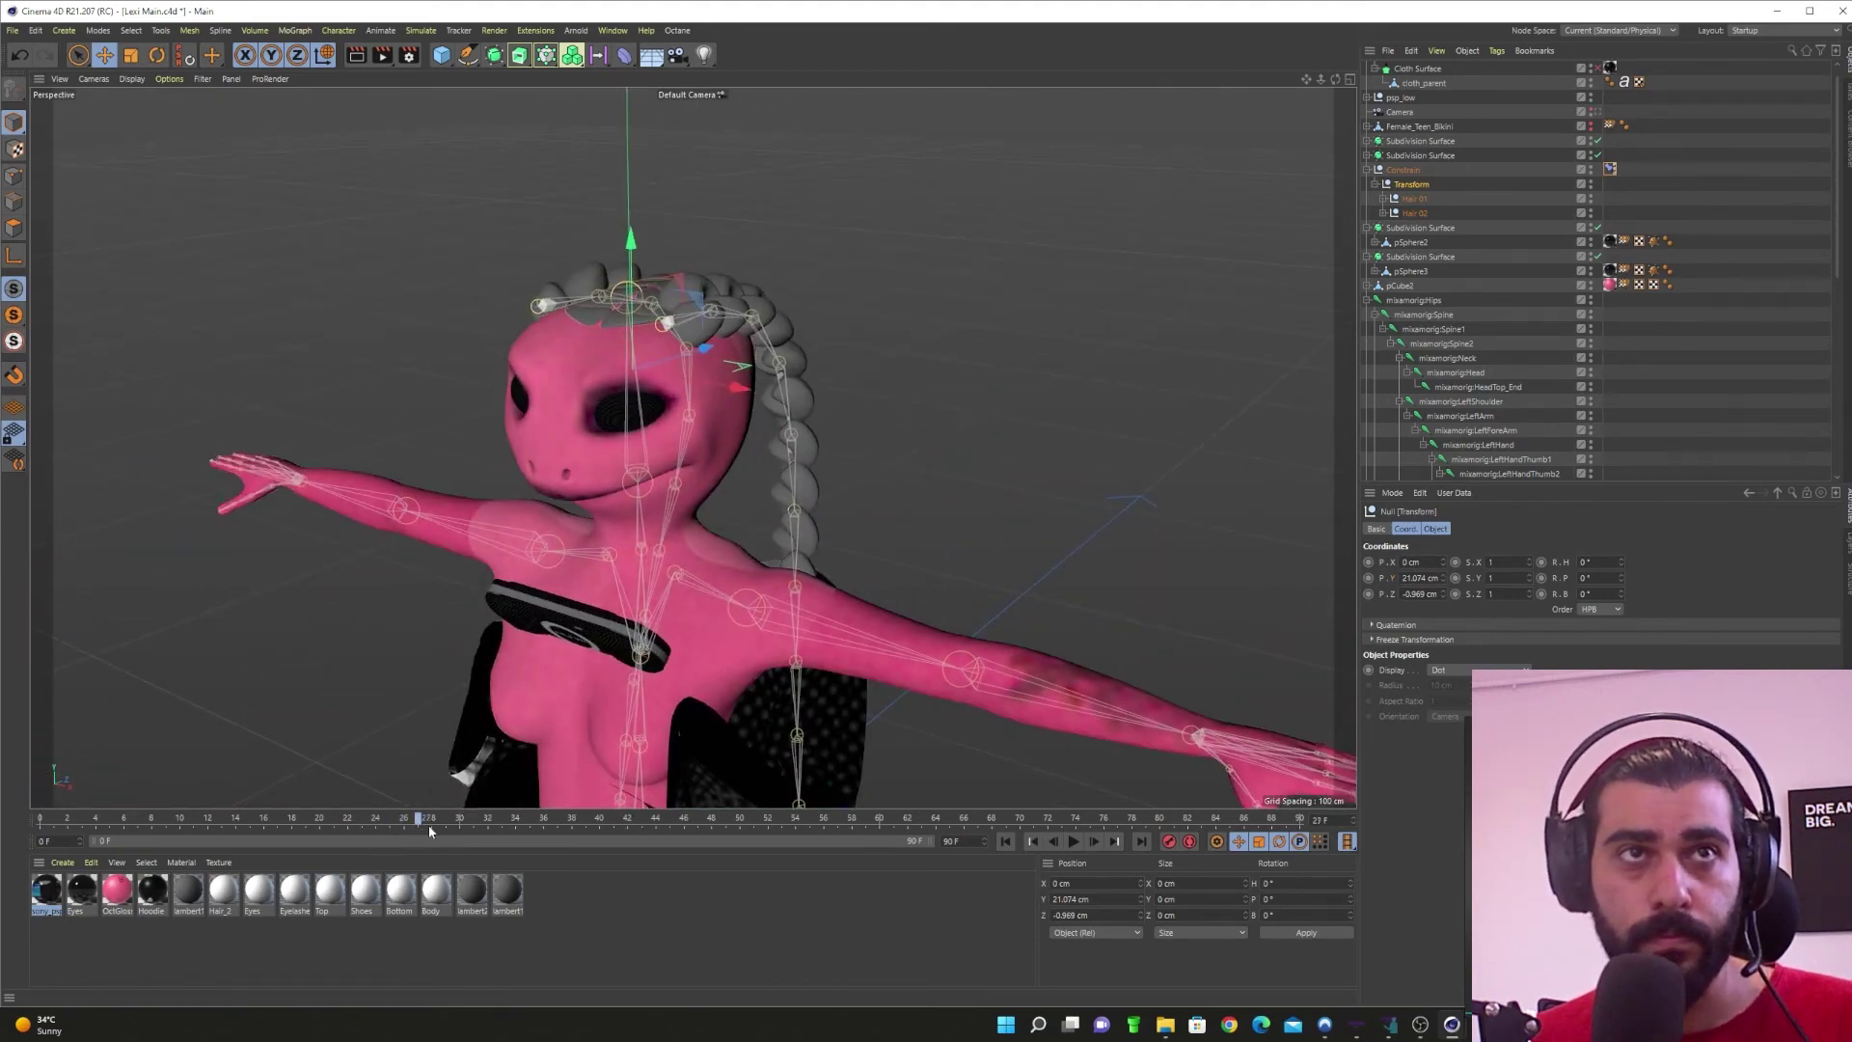
Step: Parent the two braid root joints, joint1 and joint23, under the mixamorig:Head joint
{"action": "left_click_drag", "start_coordinate": [428, 825], "coordinate": [295, 826]}
{"action": "left_click", "coordinate": [1744, 343]}
{"action": "left_click", "coordinate": [1368, 300]}
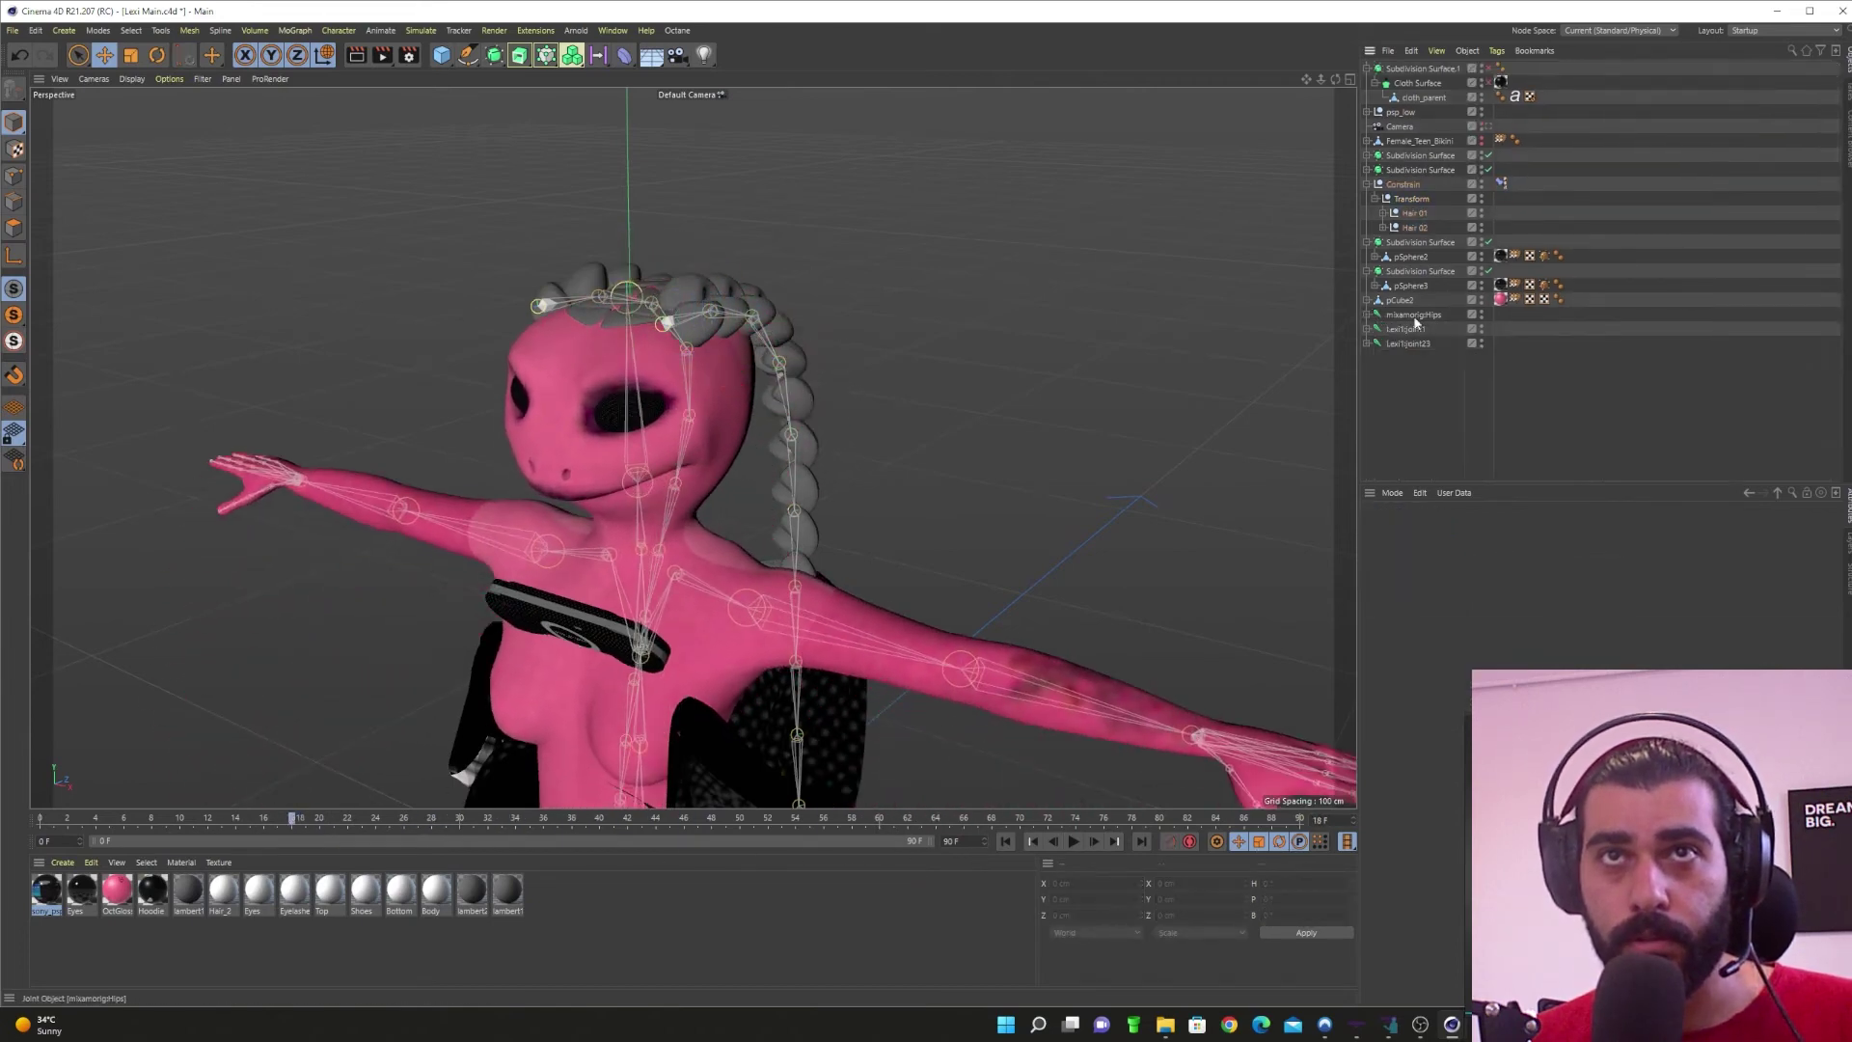
{"action": "left_click", "coordinate": [1408, 344], "text": "shift"}
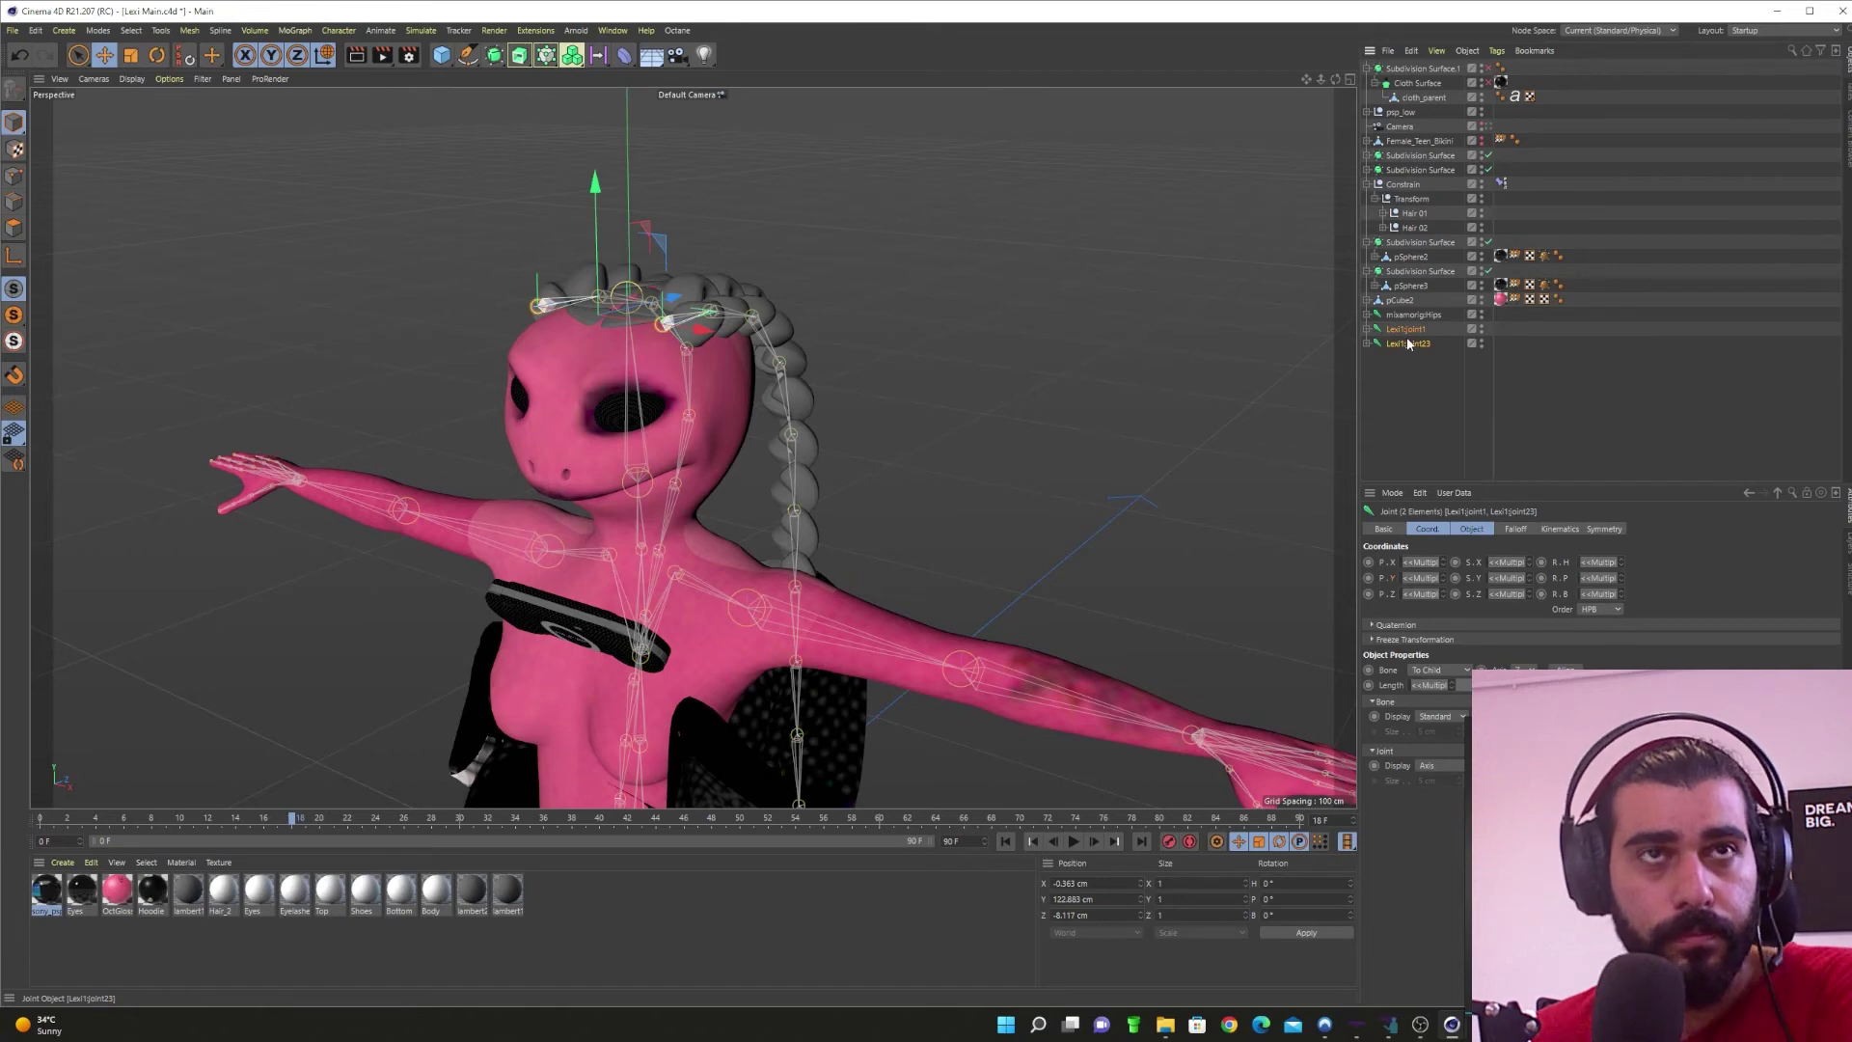
{"action": "left_click", "coordinate": [1367, 314]}
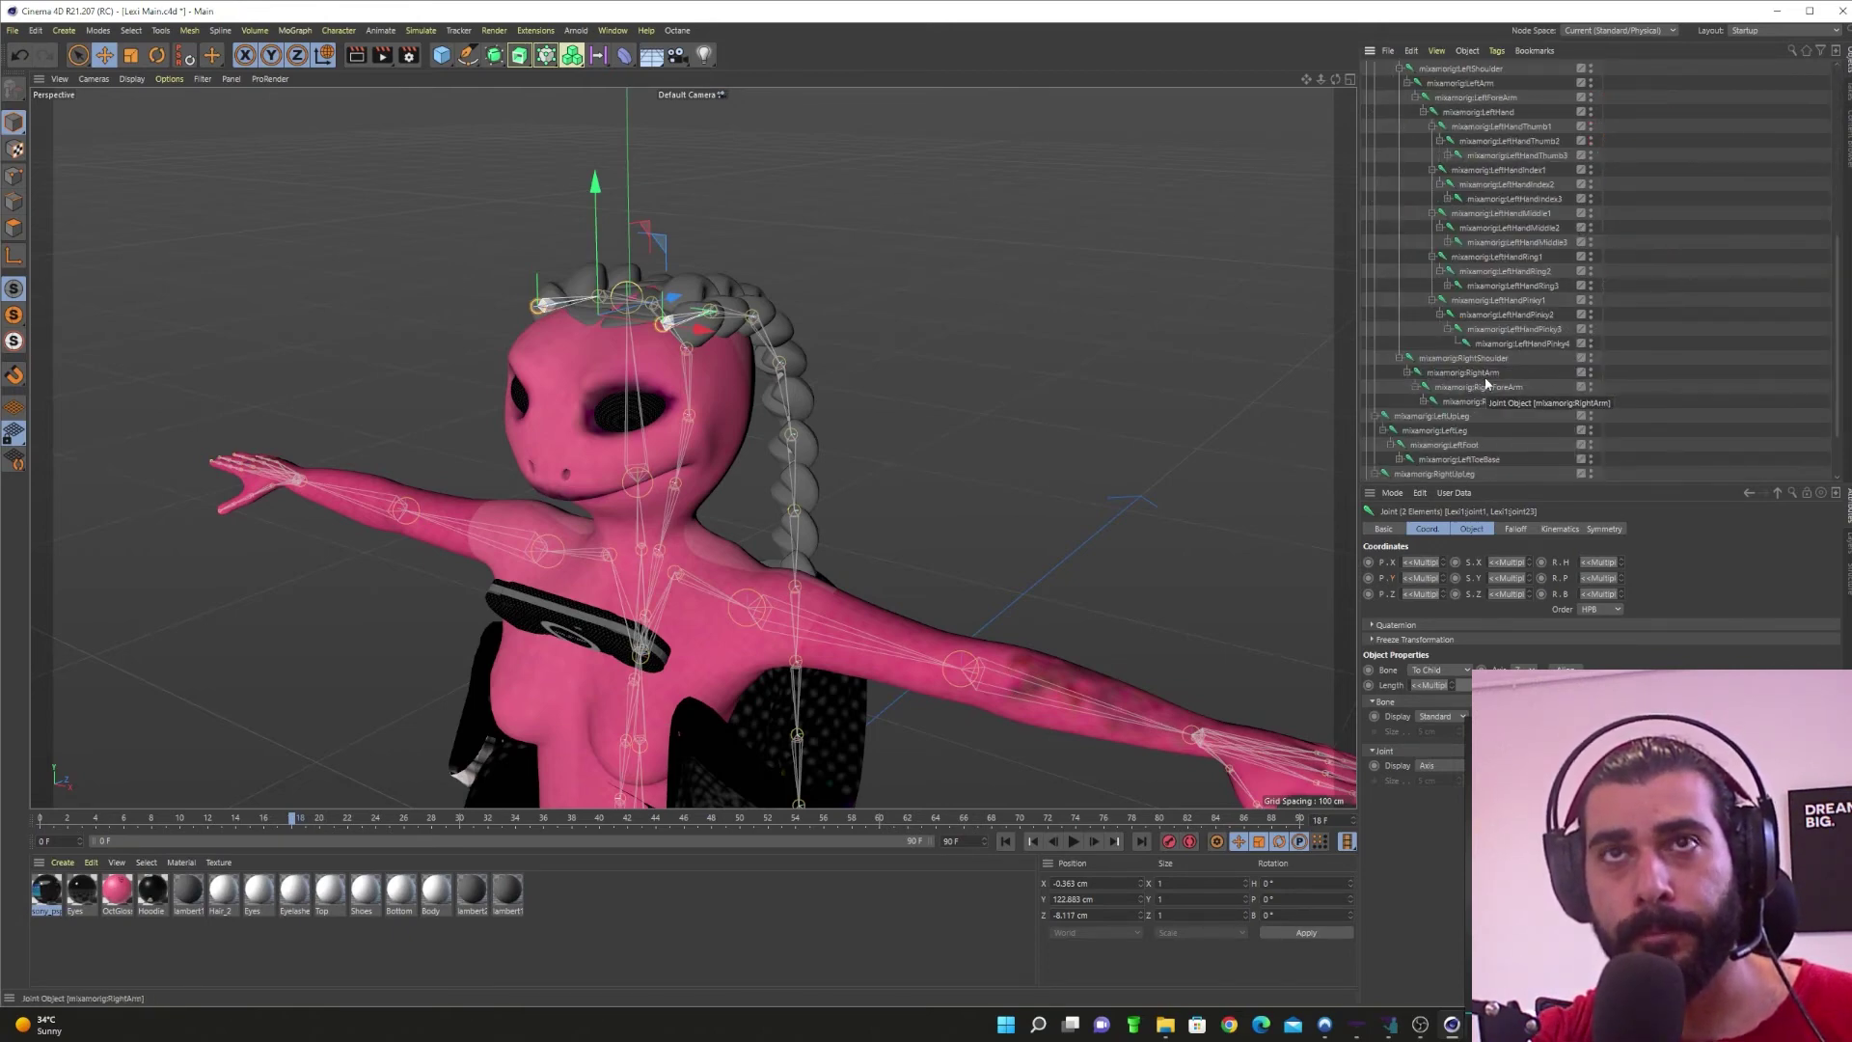
{"action": "scroll", "coordinate": [1482, 382], "scroll_direction": "down", "scroll_amount": 10}
{"action": "scroll", "coordinate": [1442, 425], "scroll_direction": "up", "scroll_amount": 3}
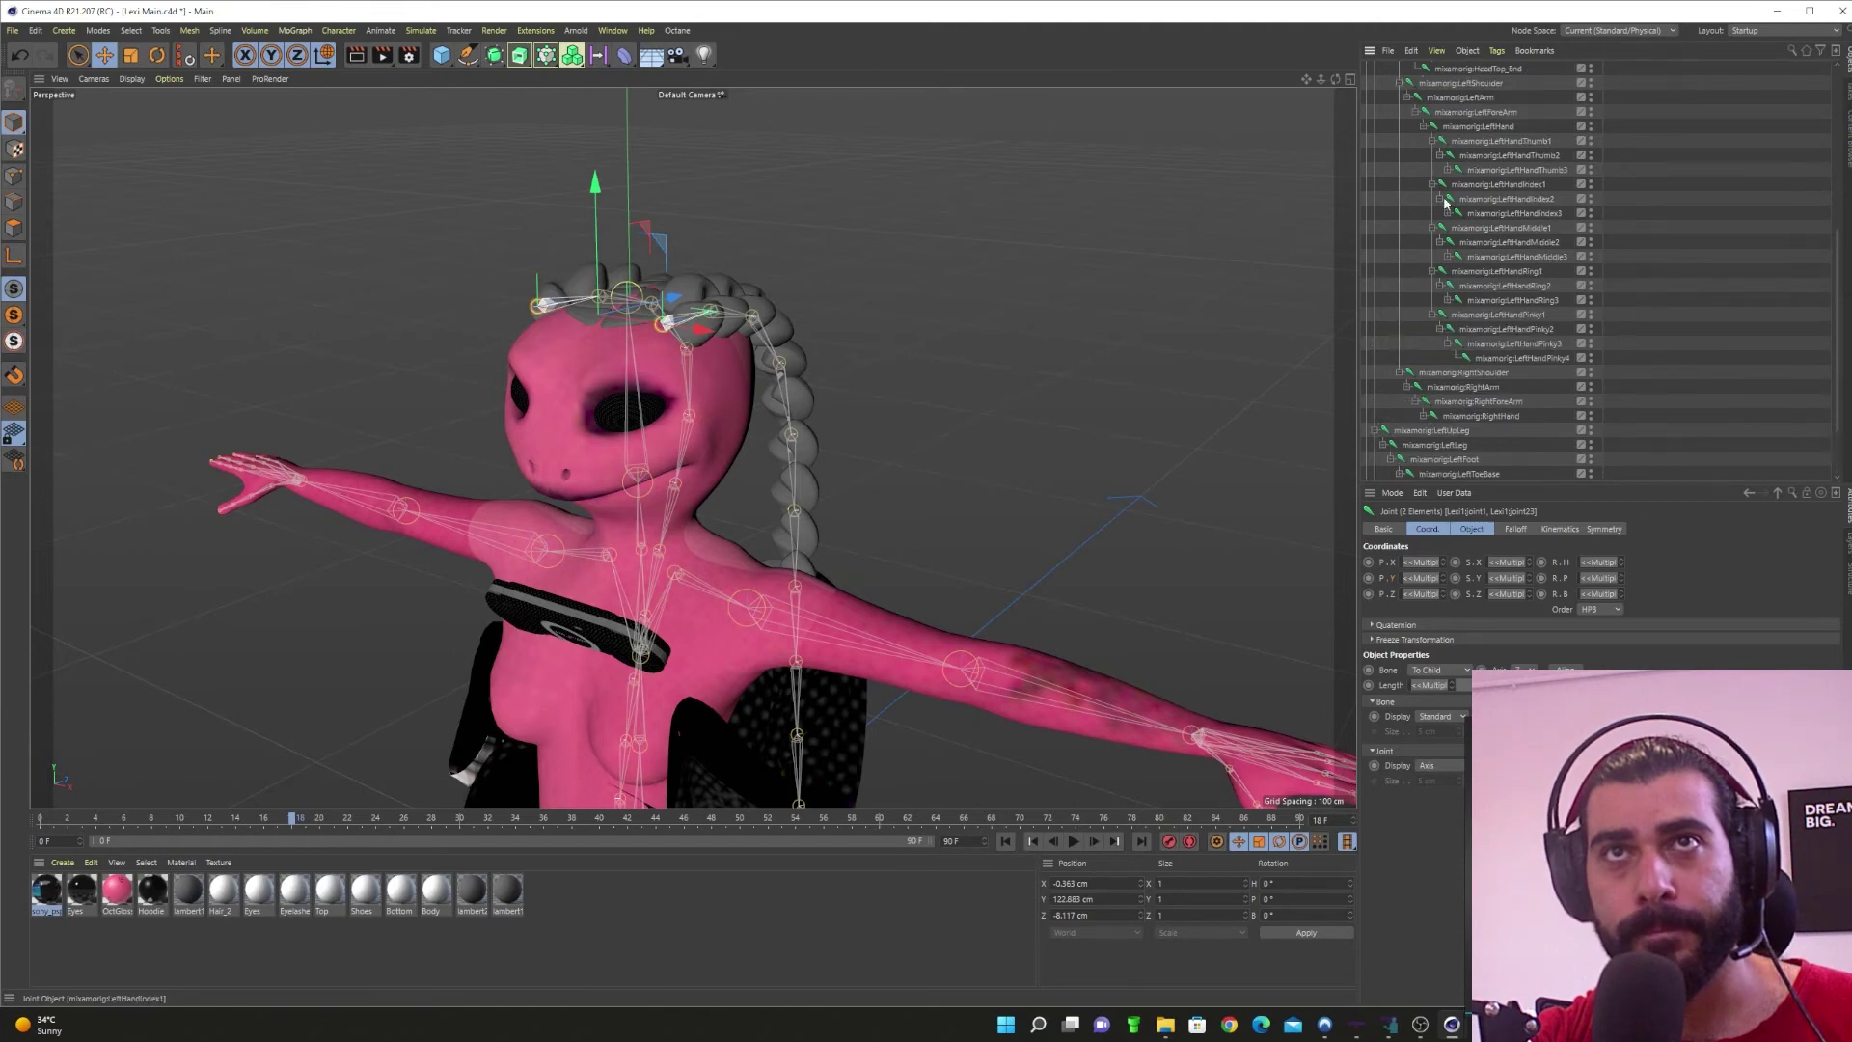
{"action": "scroll", "coordinate": [1445, 203], "scroll_direction": "up", "scroll_amount": 2}
{"action": "left_click", "coordinate": [1400, 171]}
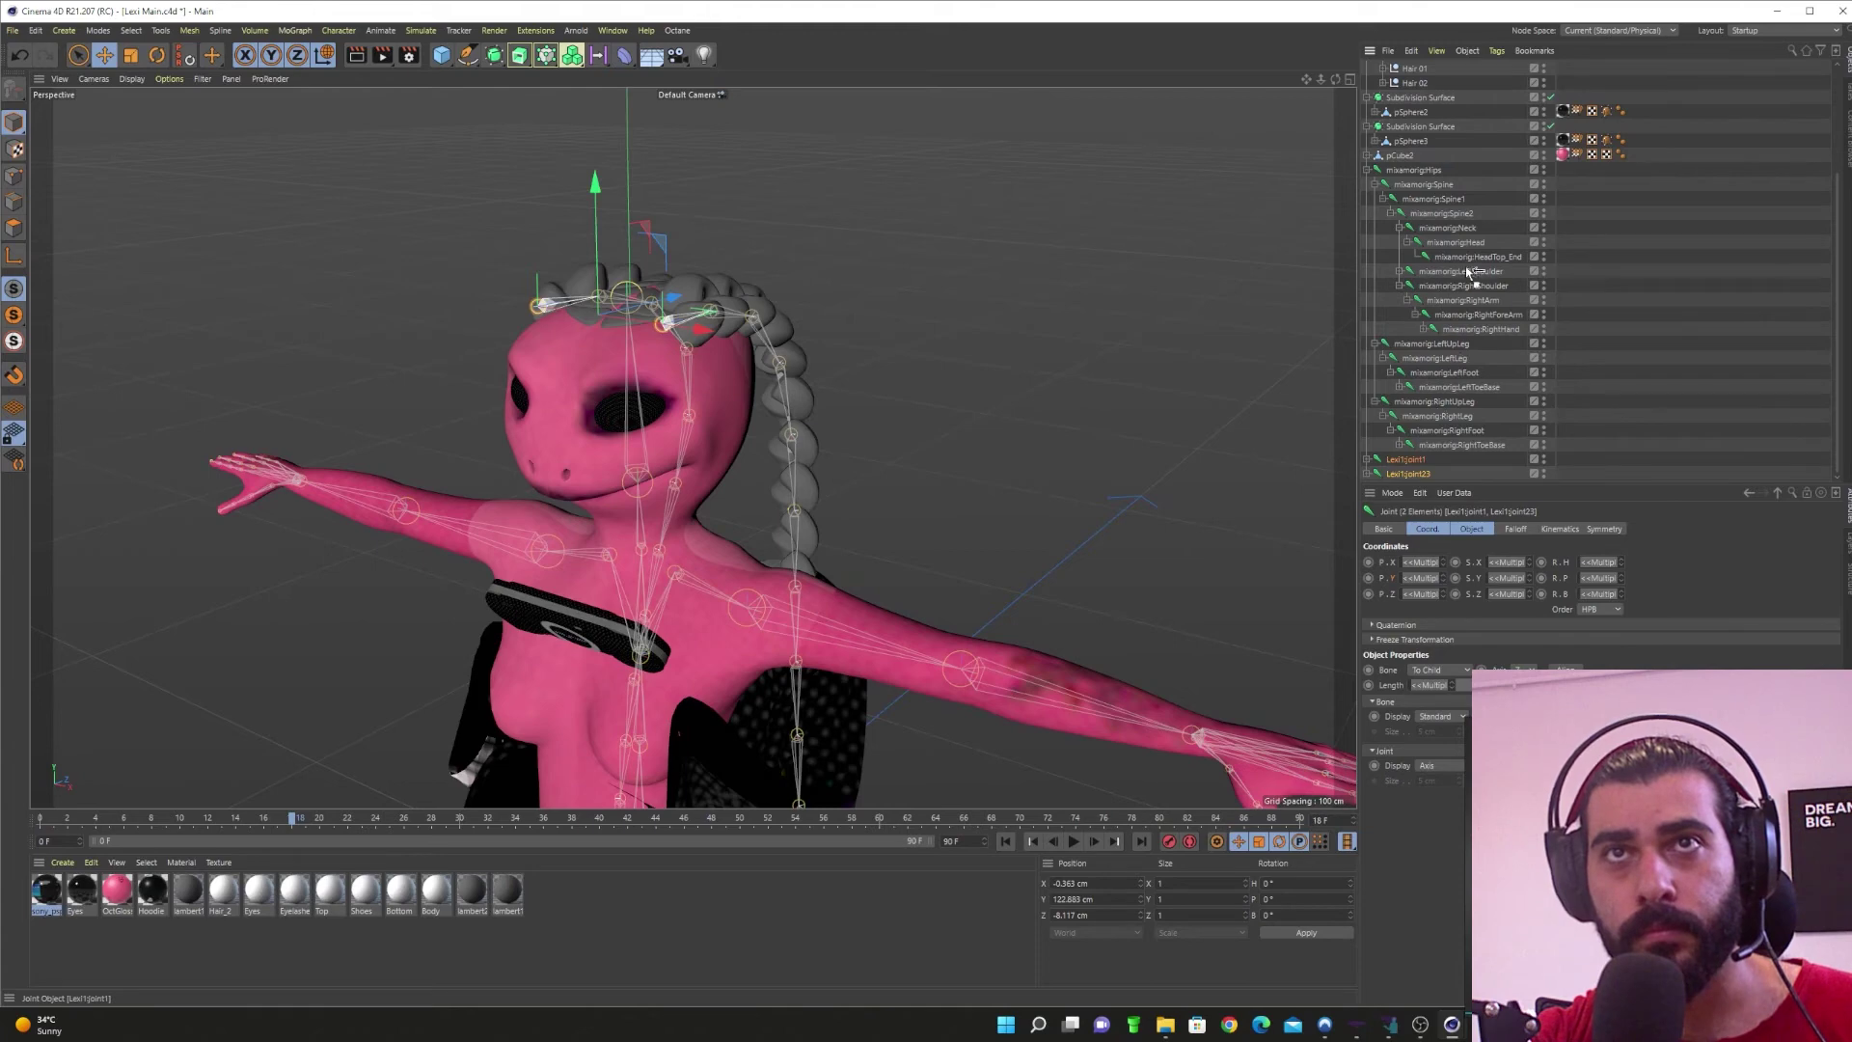
{"action": "left_click_drag", "start_coordinate": [1460, 253], "coordinate": [1459, 250]}
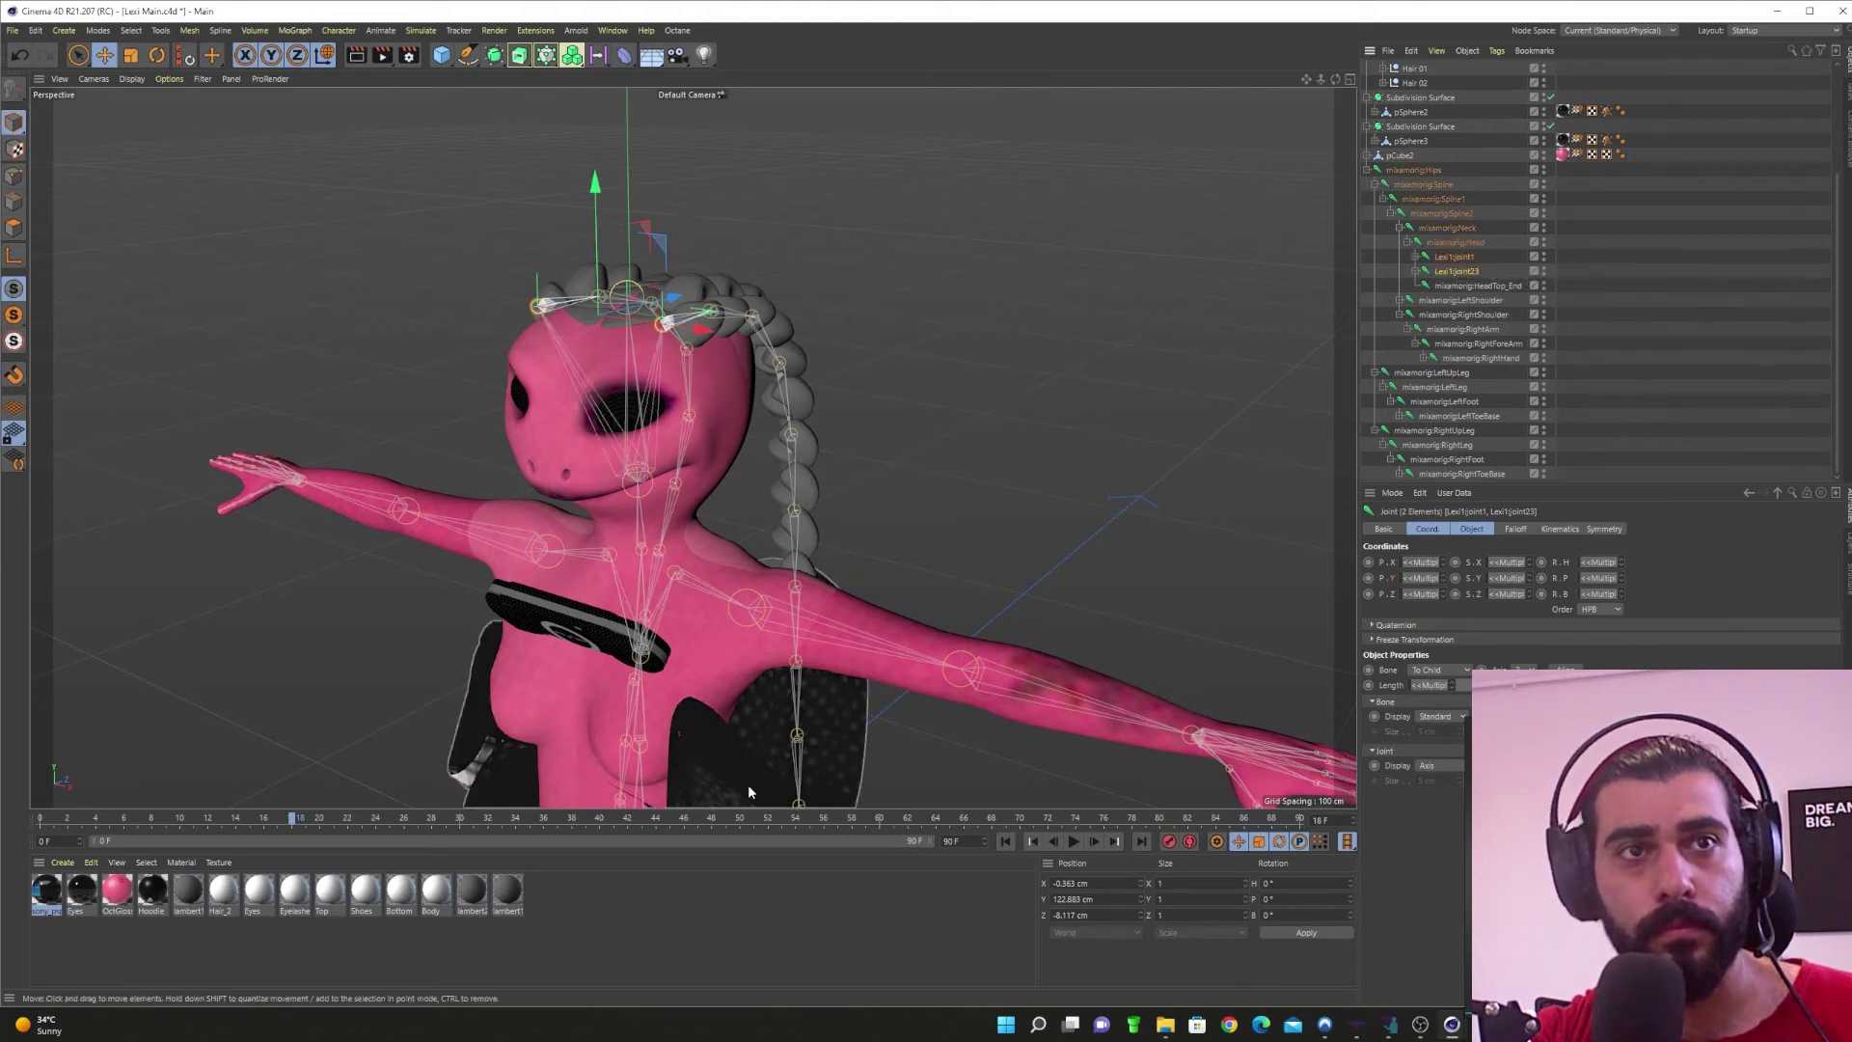
Step: Go to frame 90 and examine how both braids follow the head in the seated pose
{"action": "left_click_drag", "start_coordinate": [344, 828], "coordinate": [1318, 820]}
{"action": "left_click", "coordinate": [1671, 368]}
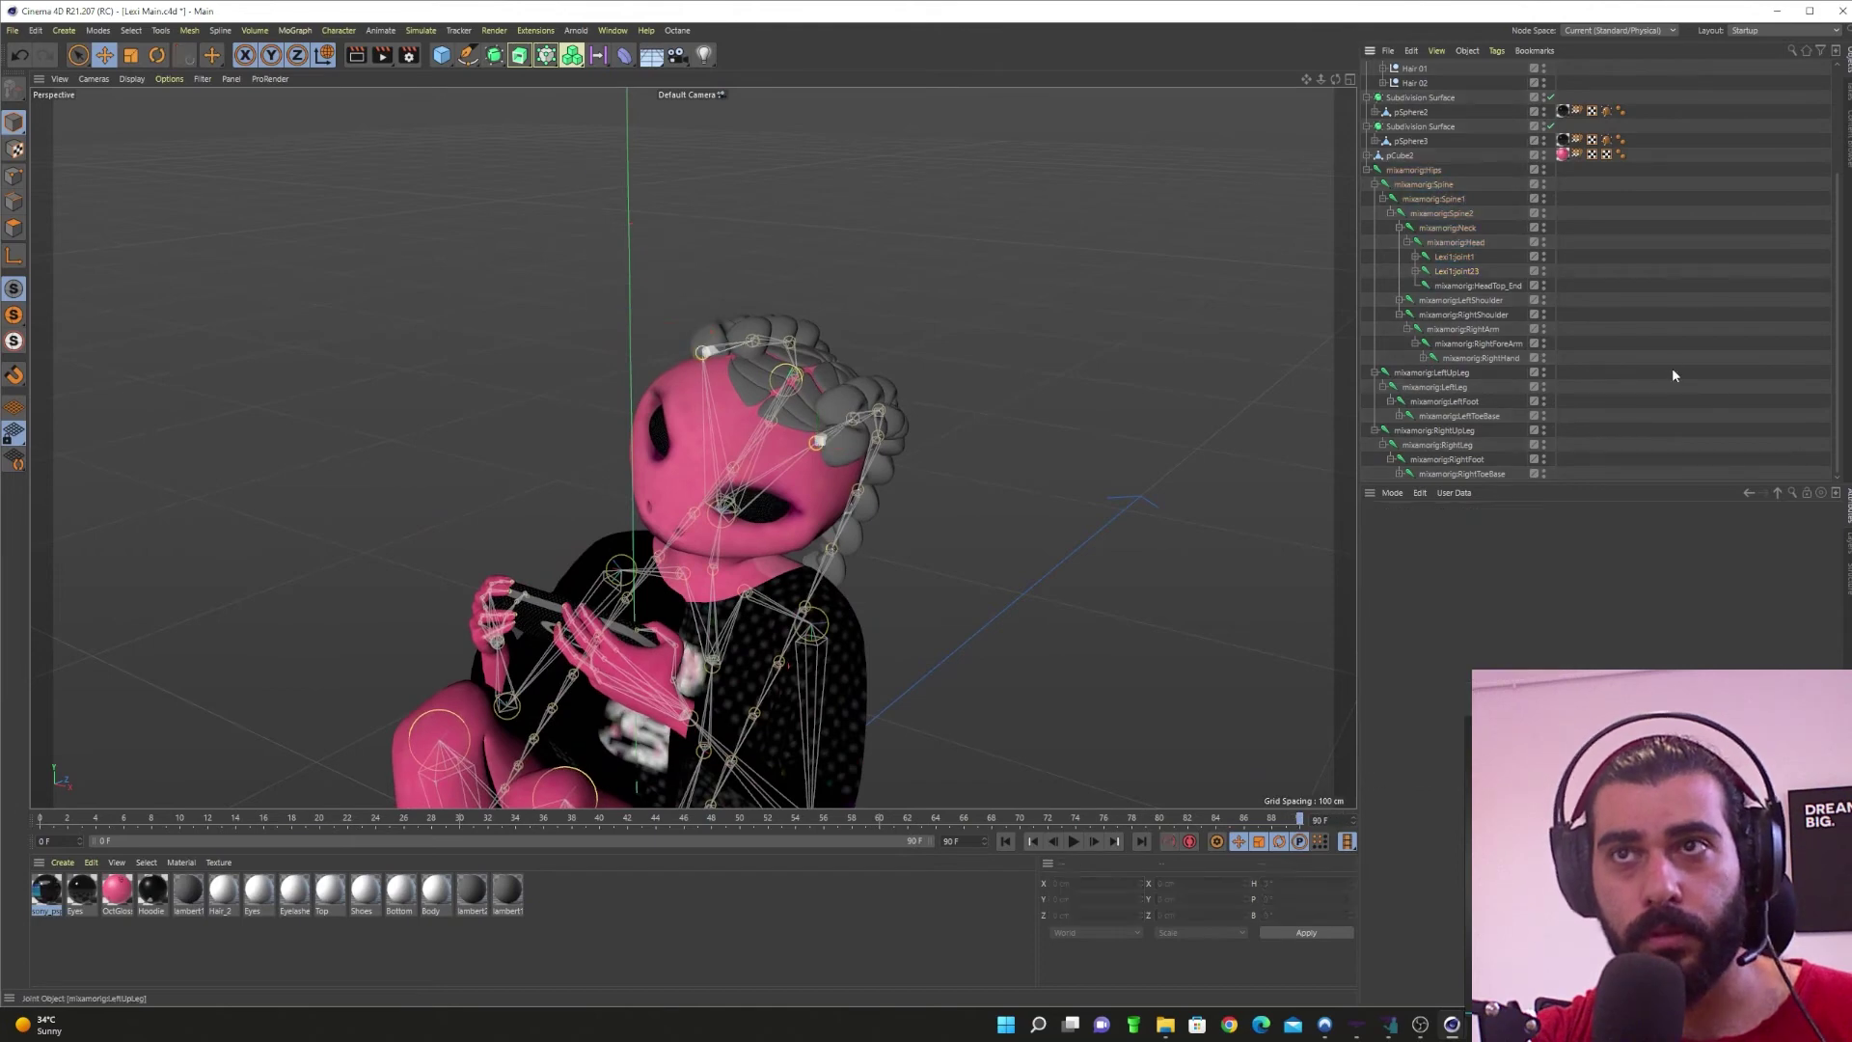
{"action": "middle_click_drag", "start_coordinate": [846, 616], "coordinate": [801, 382], "text": "alt"}
{"action": "left_click_drag", "start_coordinate": [800, 382], "coordinate": [792, 645], "text": "alt"}
{"action": "scroll", "coordinate": [726, 391], "scroll_direction": "down", "scroll_amount": 8}
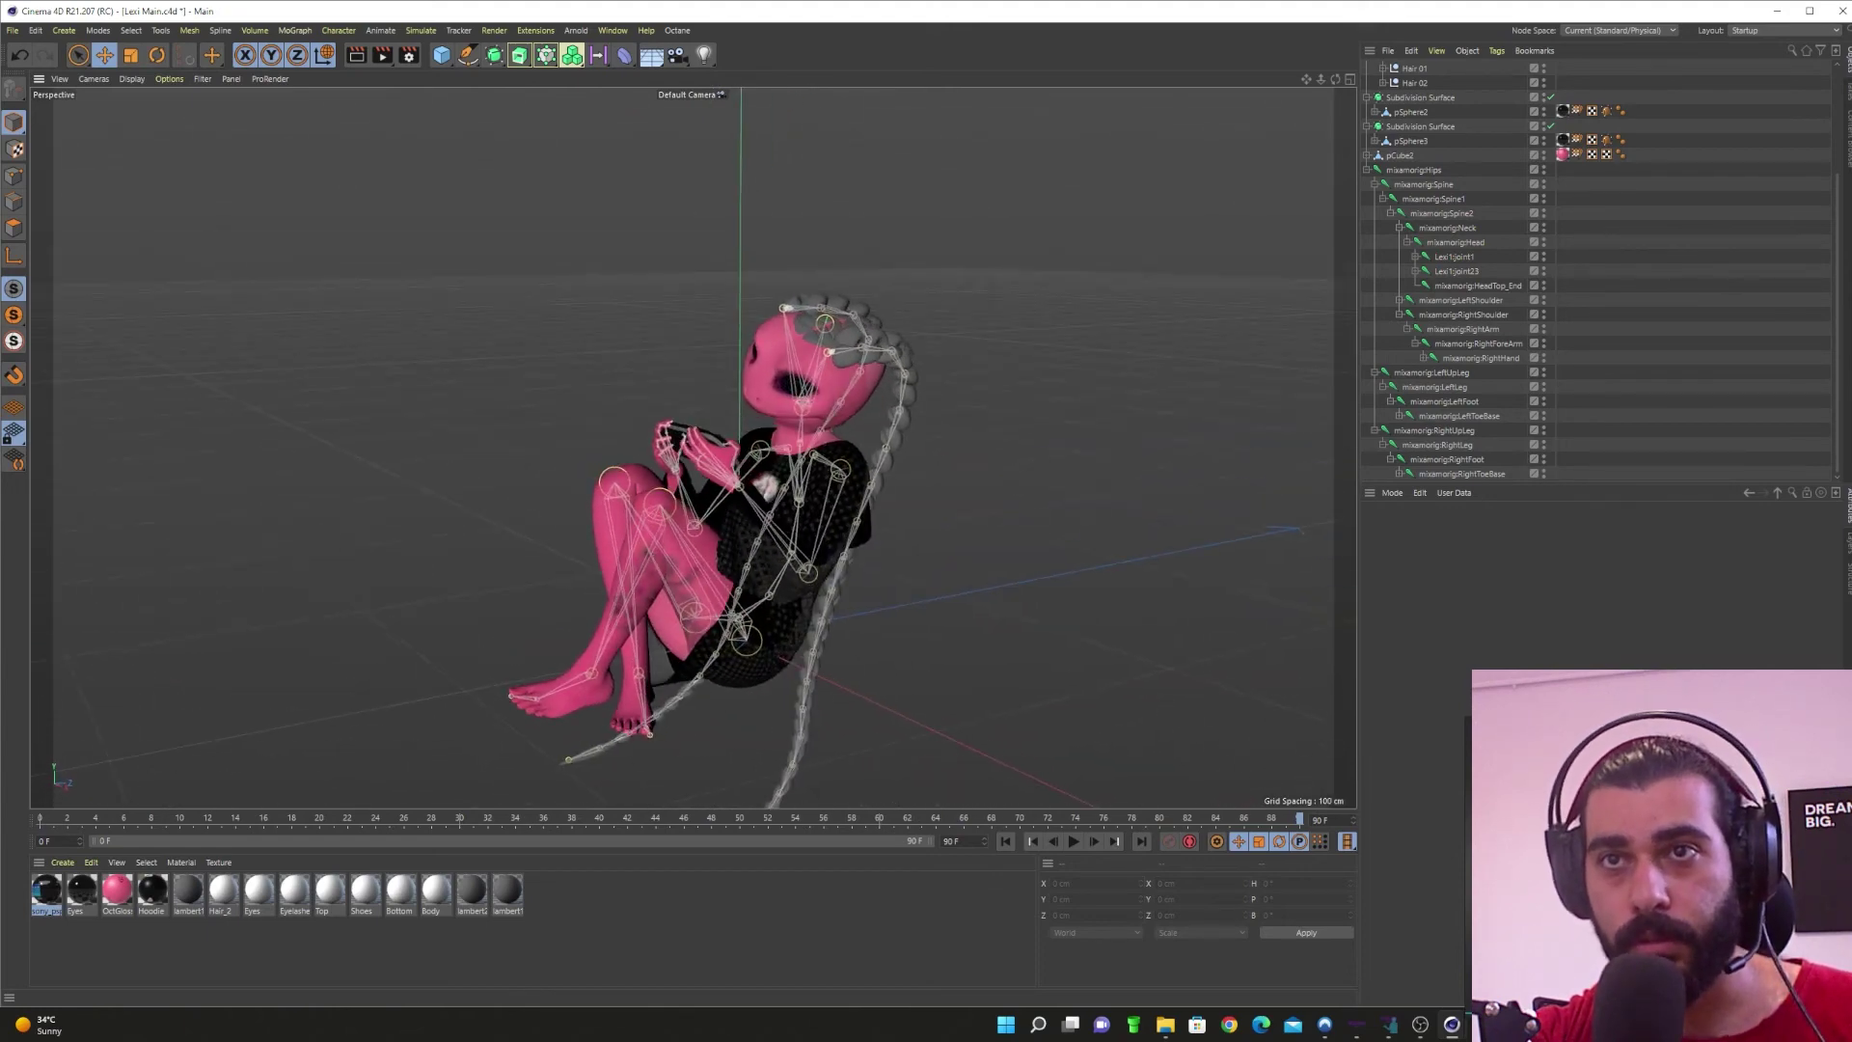
{"action": "scroll", "coordinate": [868, 501], "scroll_direction": "up", "scroll_amount": 5}
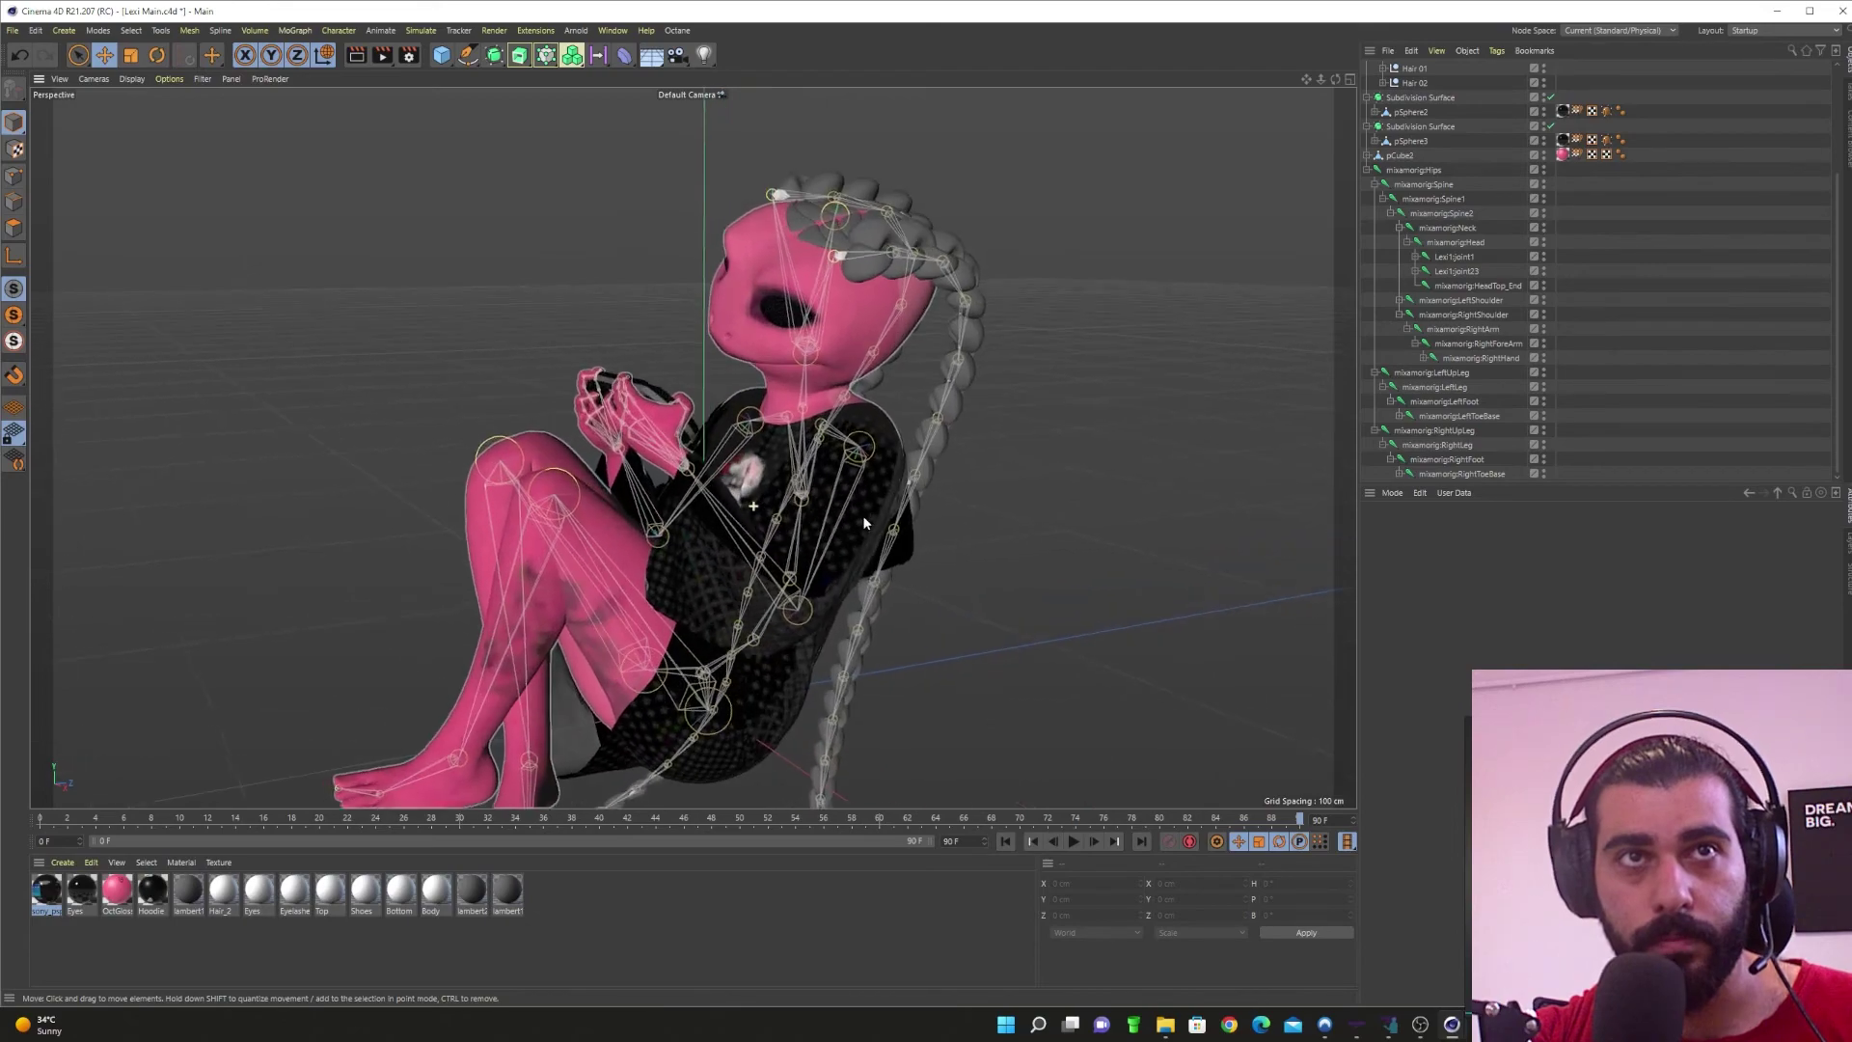
{"action": "left_click_drag", "start_coordinate": [864, 523], "coordinate": [911, 361], "text": "alt"}
{"action": "left_click", "coordinate": [911, 361]}
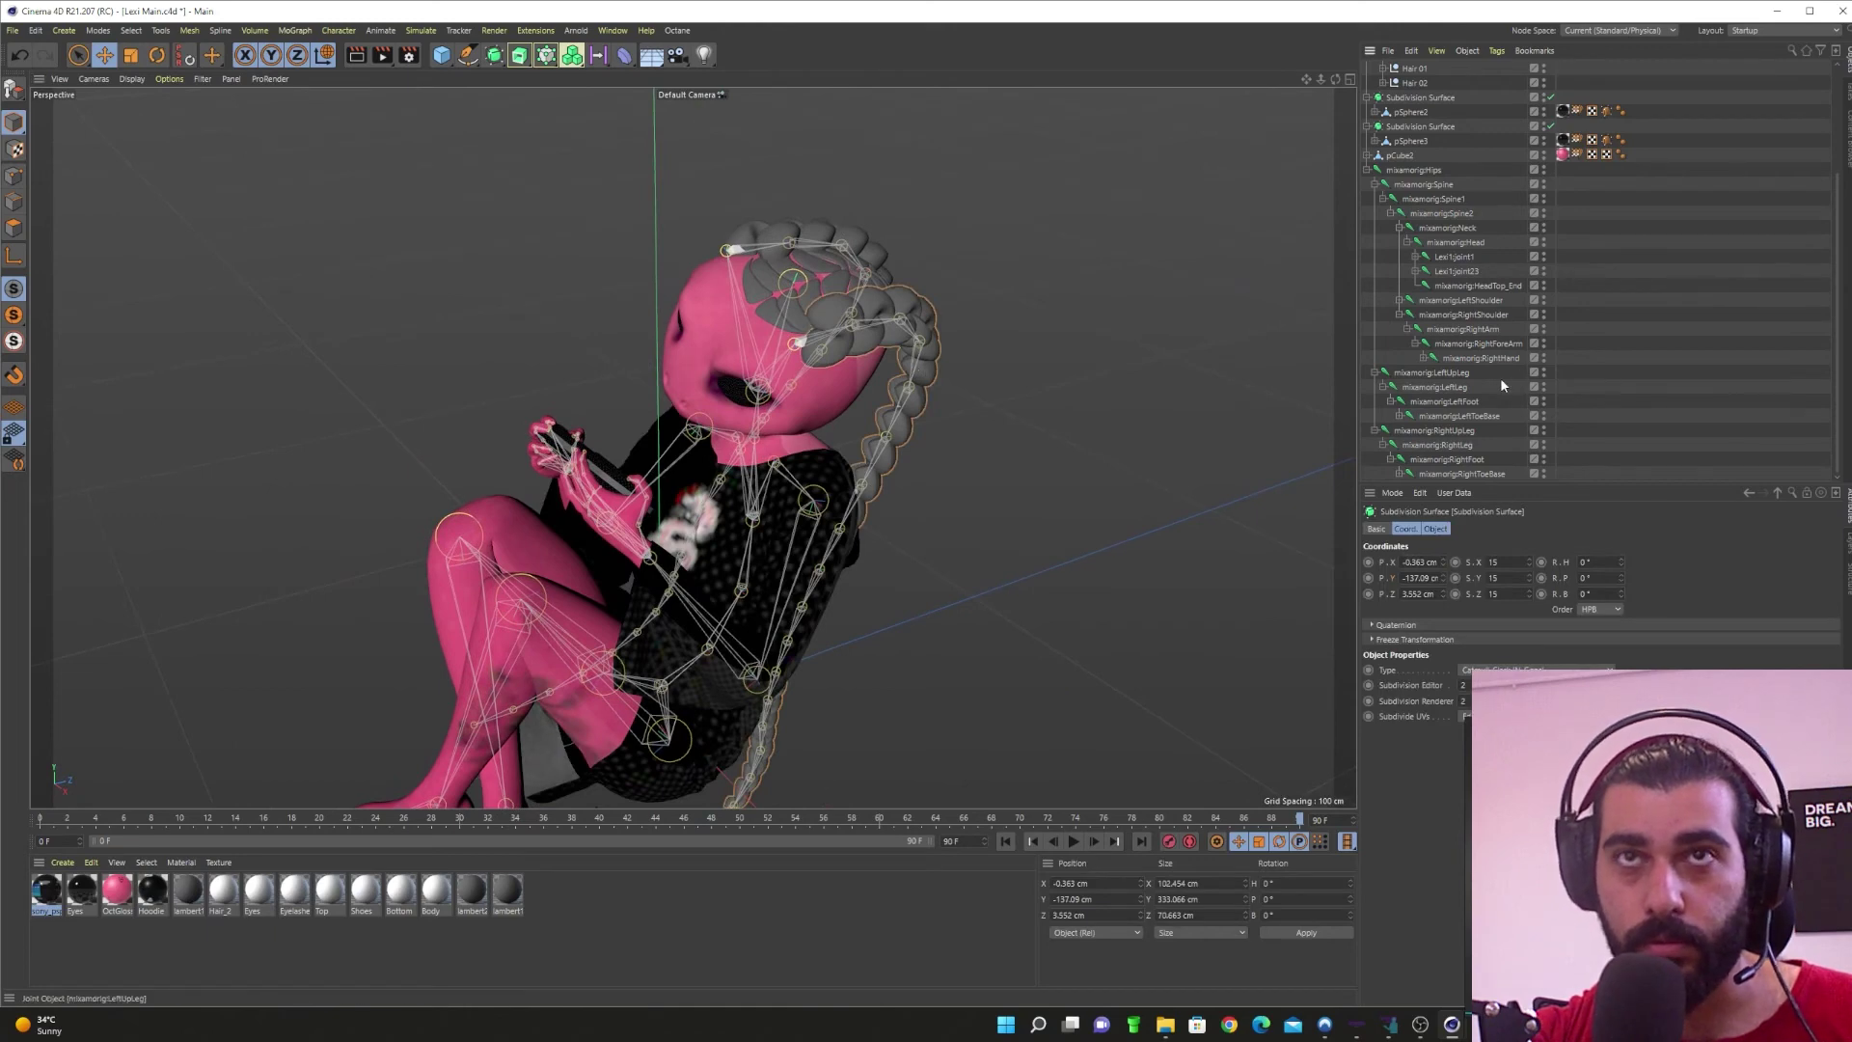
{"action": "scroll", "coordinate": [1502, 379], "scroll_direction": "up", "scroll_amount": 5}
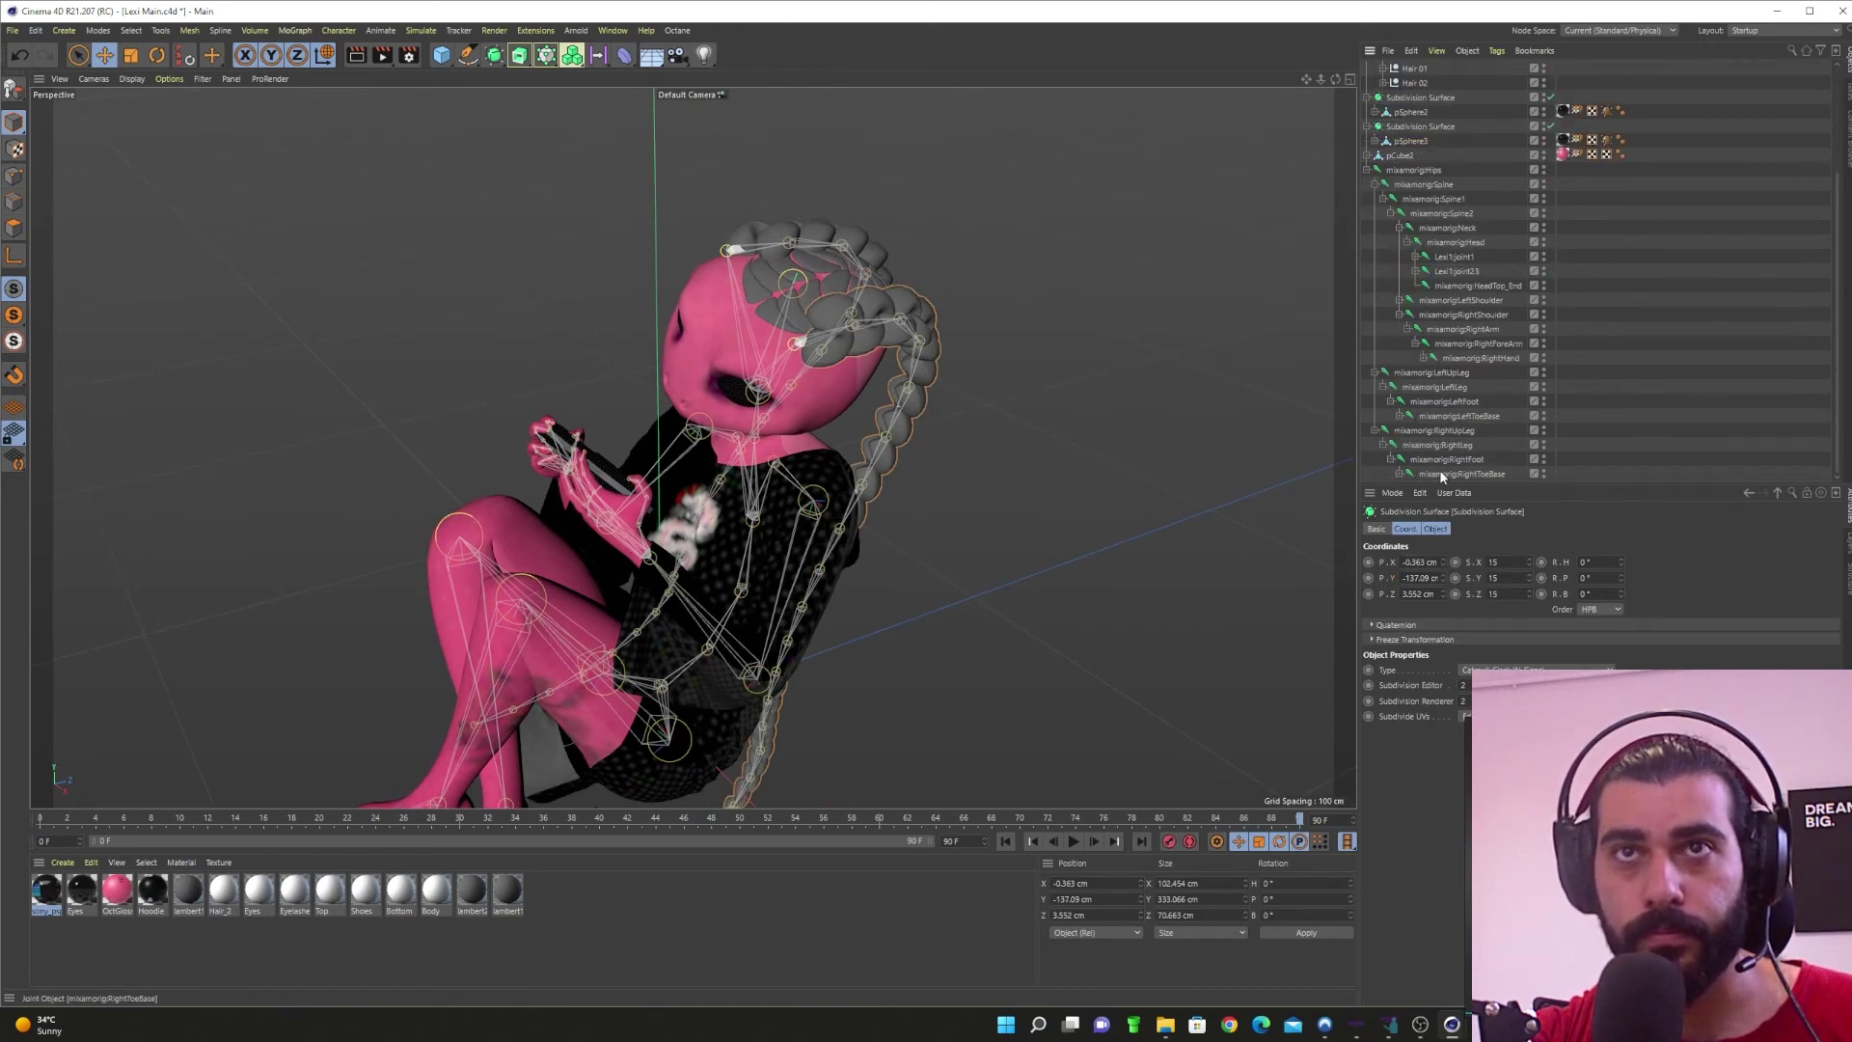
Step: Expand the joint23 braid chain and rotate its joint3 to curve the braid around the back of the head
{"action": "left_click", "coordinate": [1447, 274]}
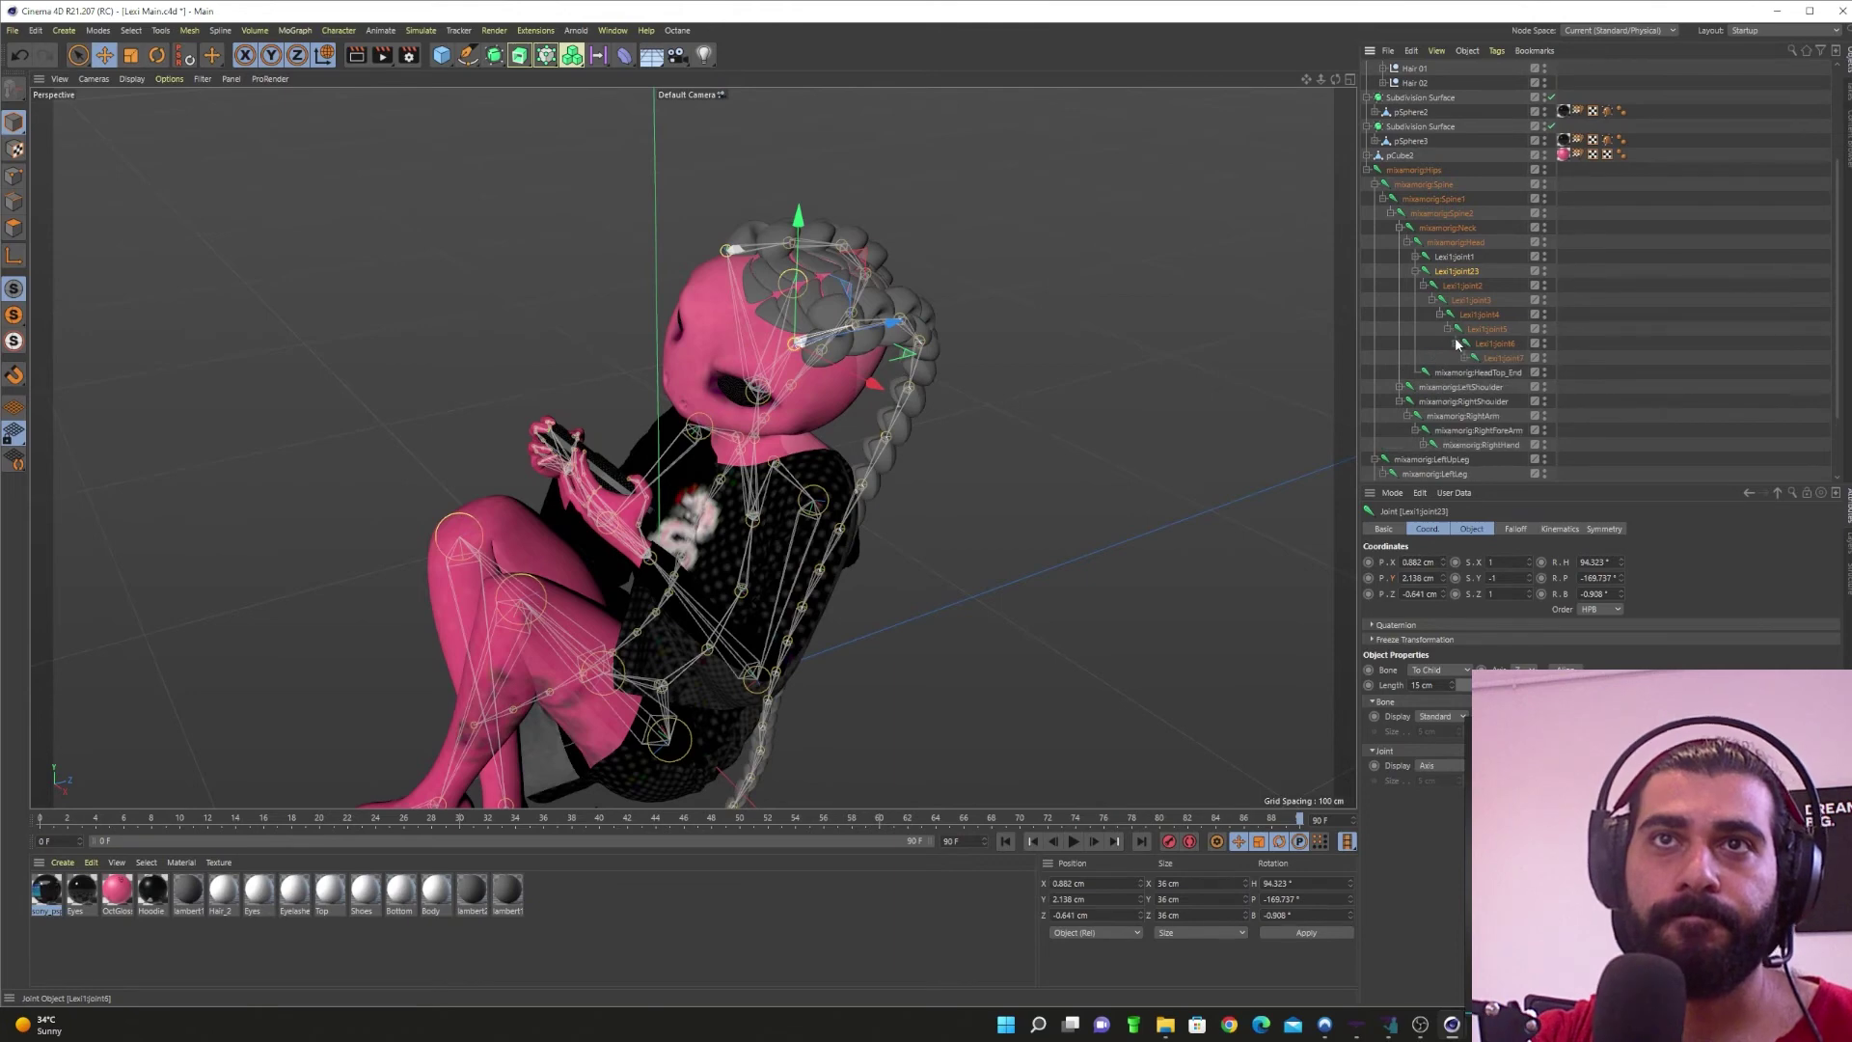
{"action": "left_click_drag", "start_coordinate": [1556, 368], "coordinate": [1709, 375]}
{"action": "left_click", "coordinate": [1488, 363]}
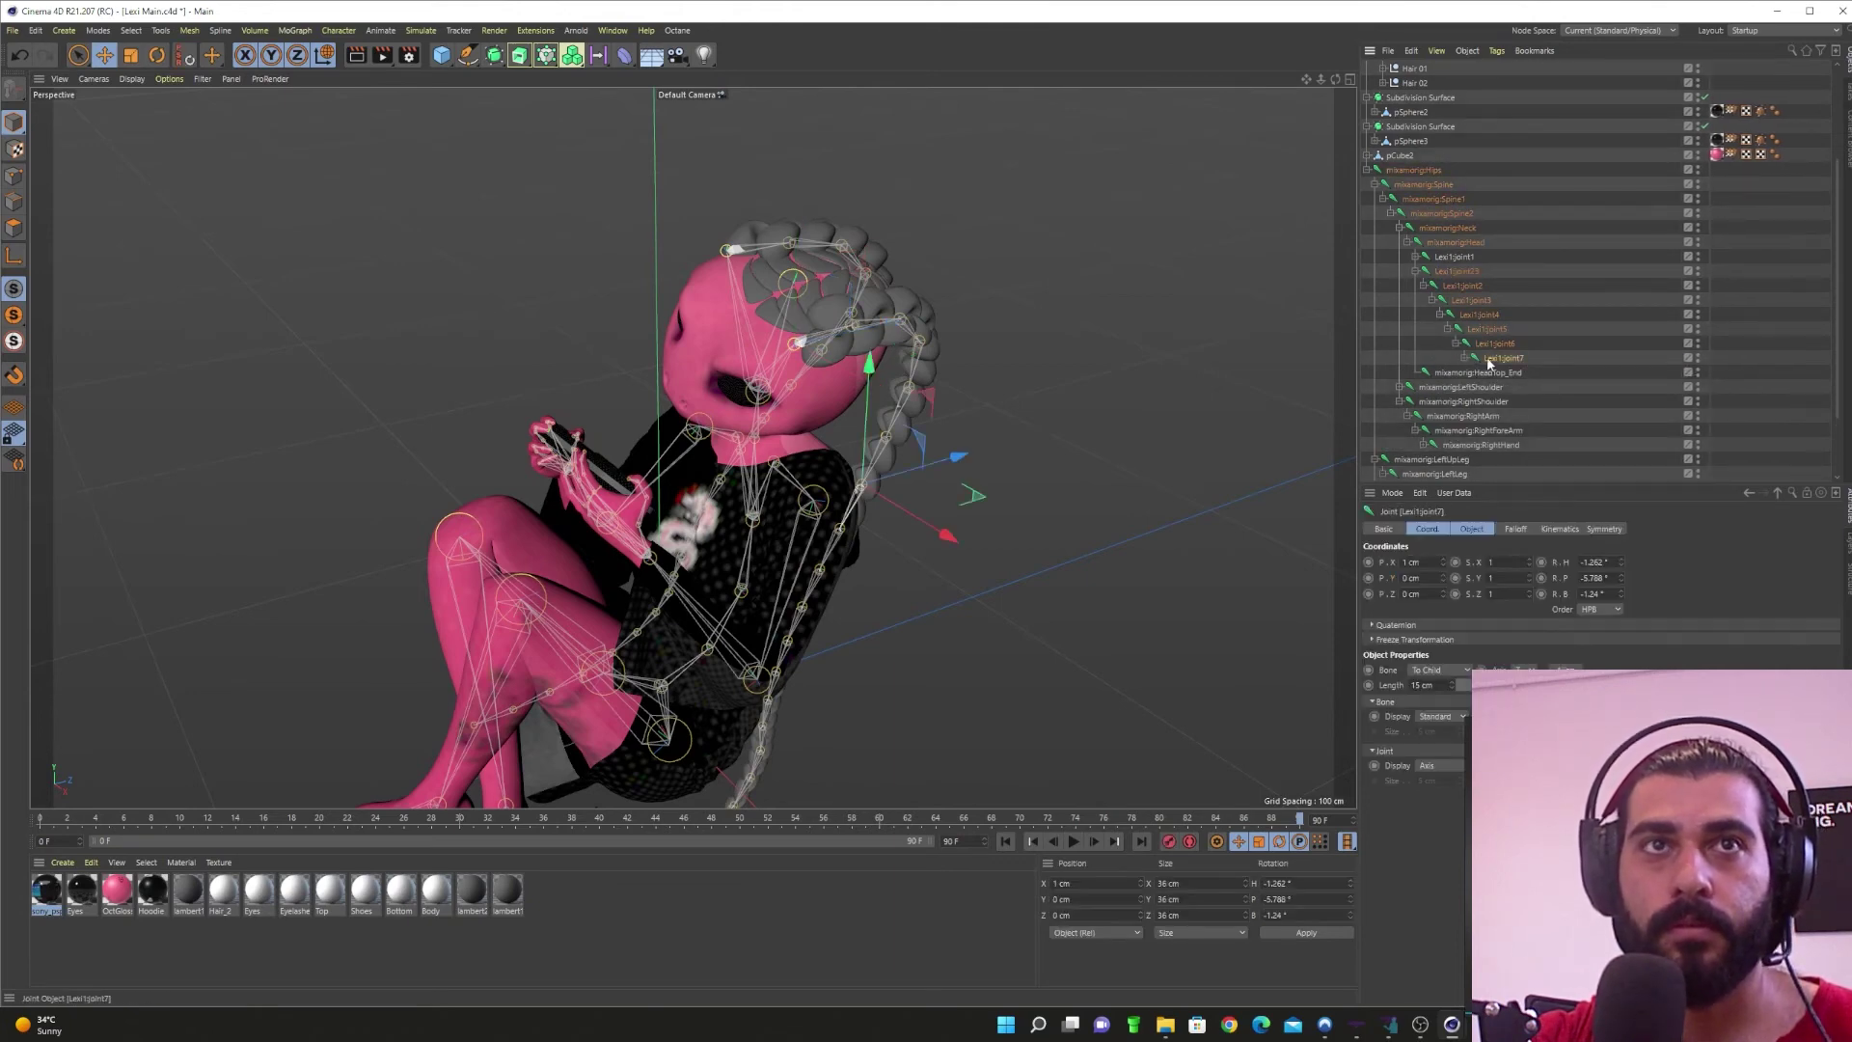
{"action": "left_click", "coordinate": [1471, 300], "text": "ctrl"}
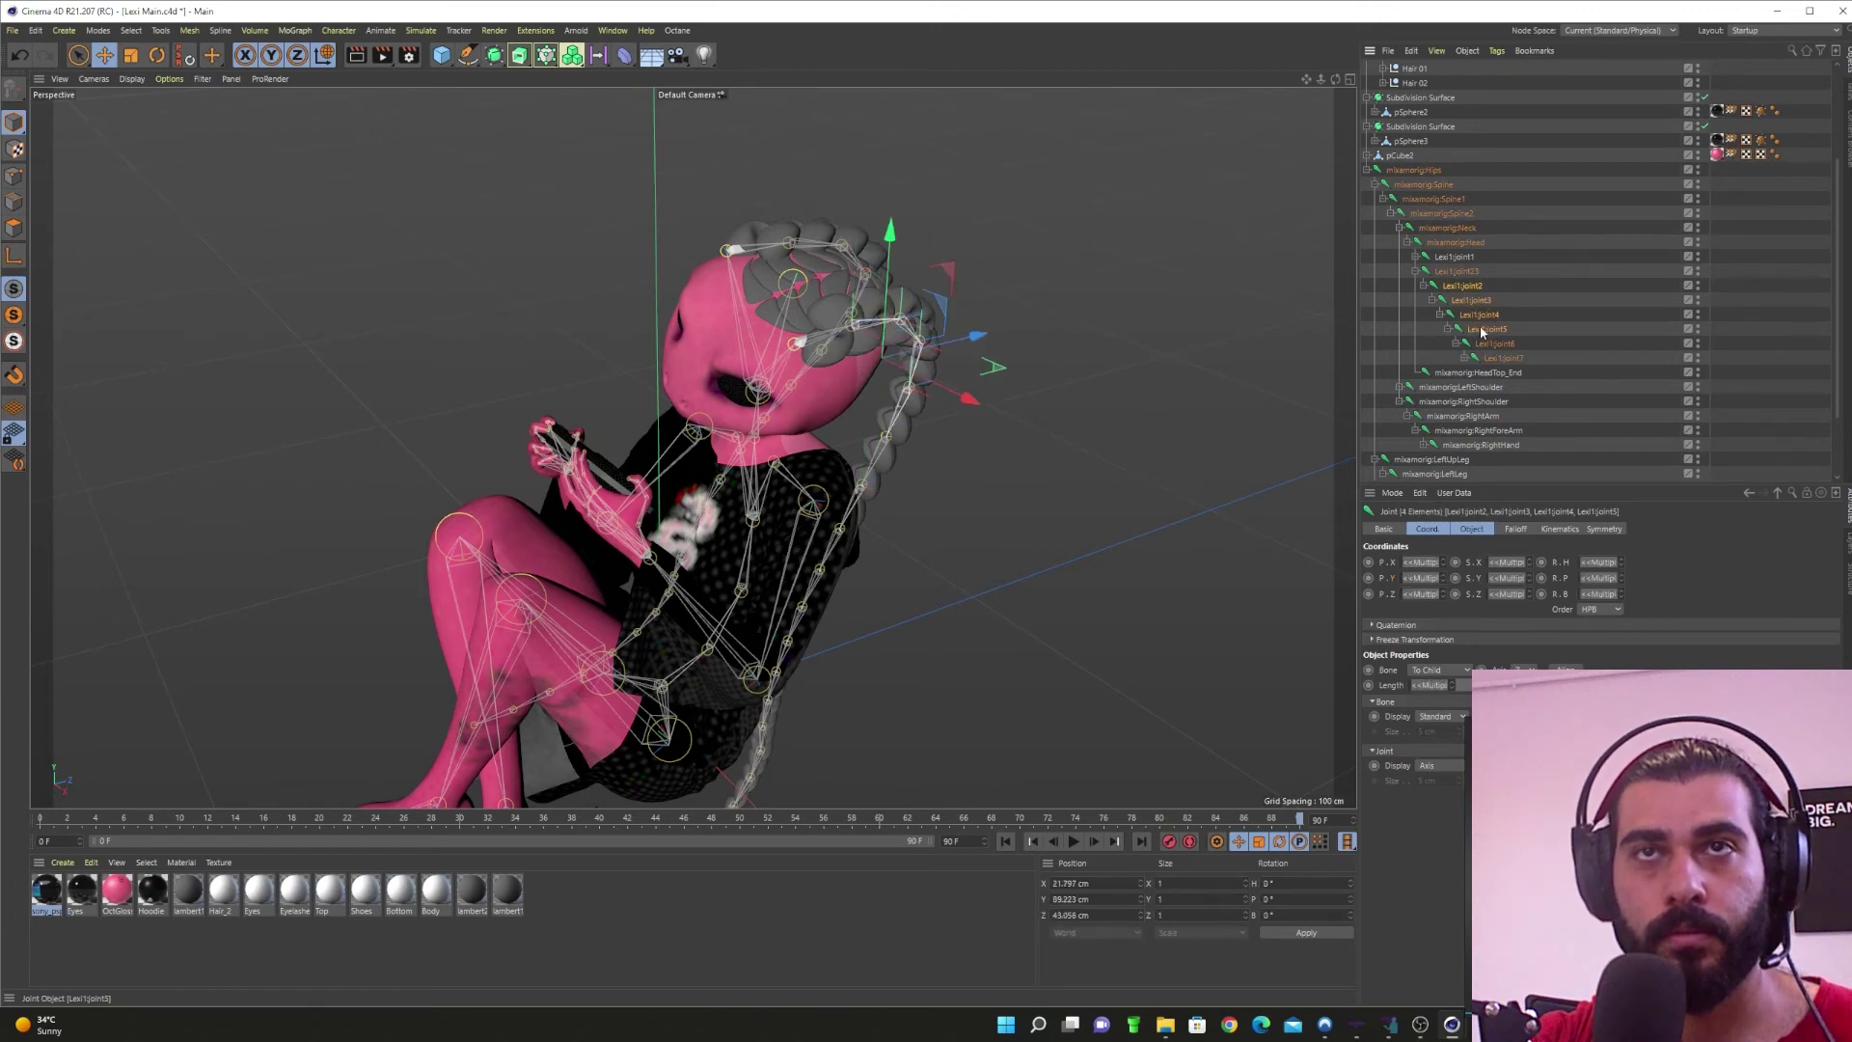
{"action": "left_click", "coordinate": [1464, 286]}
{"action": "key", "text": "r"}
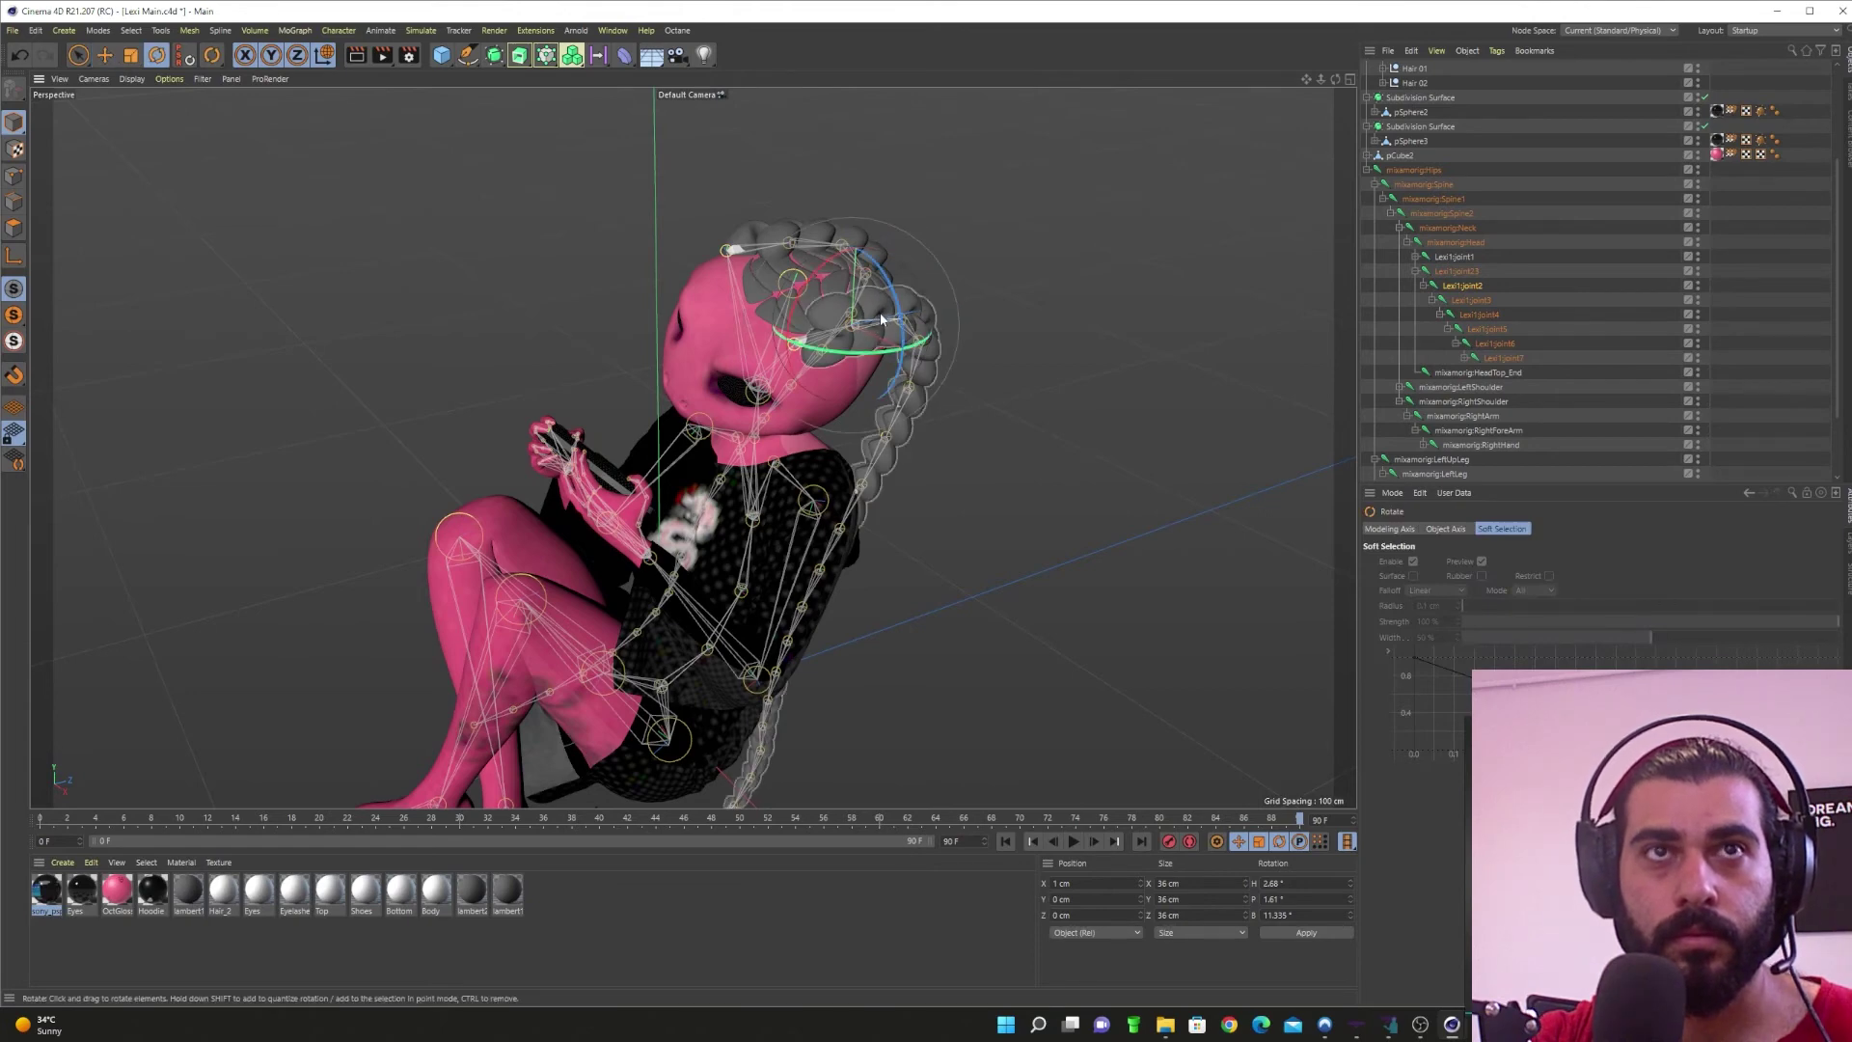
{"action": "scroll", "coordinate": [880, 319], "scroll_direction": "up", "scroll_amount": 3}
{"action": "left_click_drag", "start_coordinate": [941, 405], "coordinate": [882, 365], "text": "alt"}
{"action": "scroll", "coordinate": [917, 365], "scroll_direction": "up", "scroll_amount": 4}
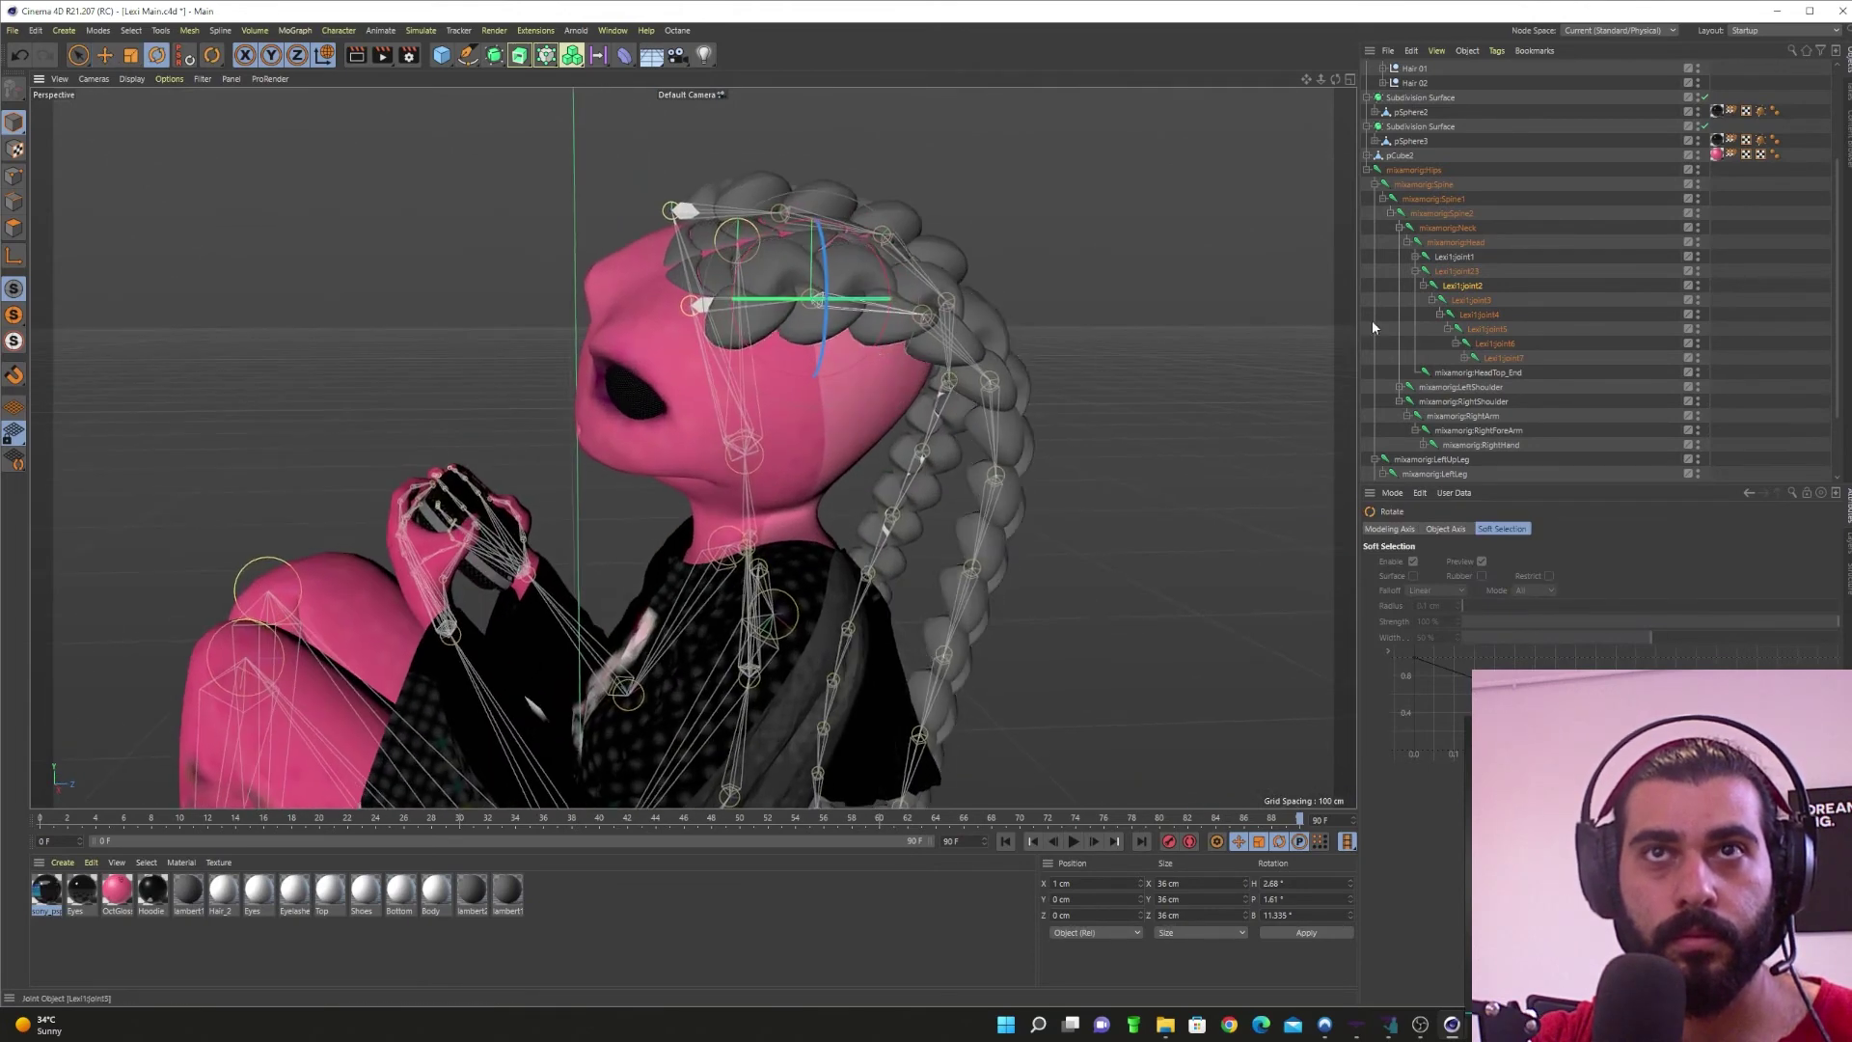
{"action": "left_click", "coordinate": [1473, 309]}
{"action": "left_click_drag", "start_coordinate": [1003, 290], "coordinate": [1070, 368]}
Step: Rotate joint5 and joint6 of the braid chain to swing the near braid forward over the shoulder
{"action": "left_click", "coordinate": [1496, 333]}
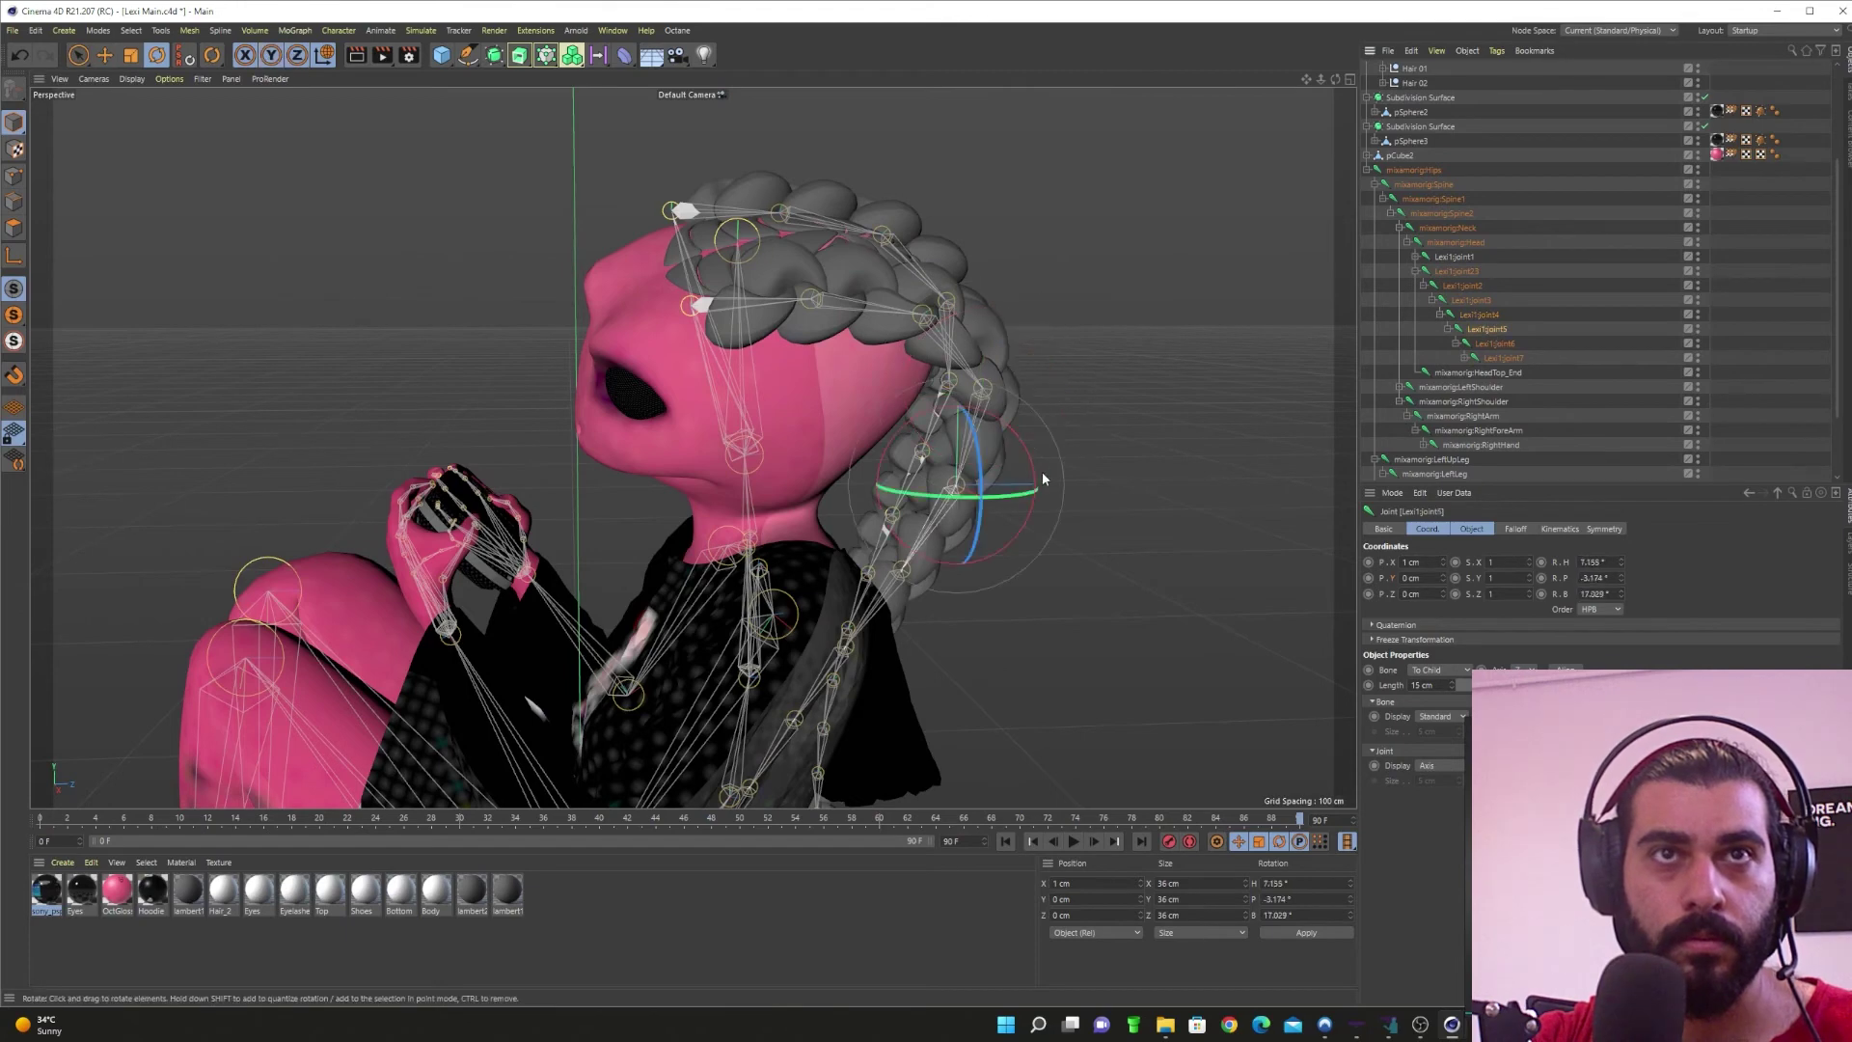
{"action": "left_click_drag", "start_coordinate": [1033, 477], "coordinate": [1040, 579]}
{"action": "middle_click_drag", "start_coordinate": [1040, 579], "coordinate": [988, 444], "text": "alt"}
{"action": "left_click_drag", "start_coordinate": [987, 444], "coordinate": [923, 385], "text": "alt"}
{"action": "left_click", "coordinate": [1495, 343]}
{"action": "left_click_drag", "start_coordinate": [883, 511], "coordinate": [868, 425], "text": "alt"}
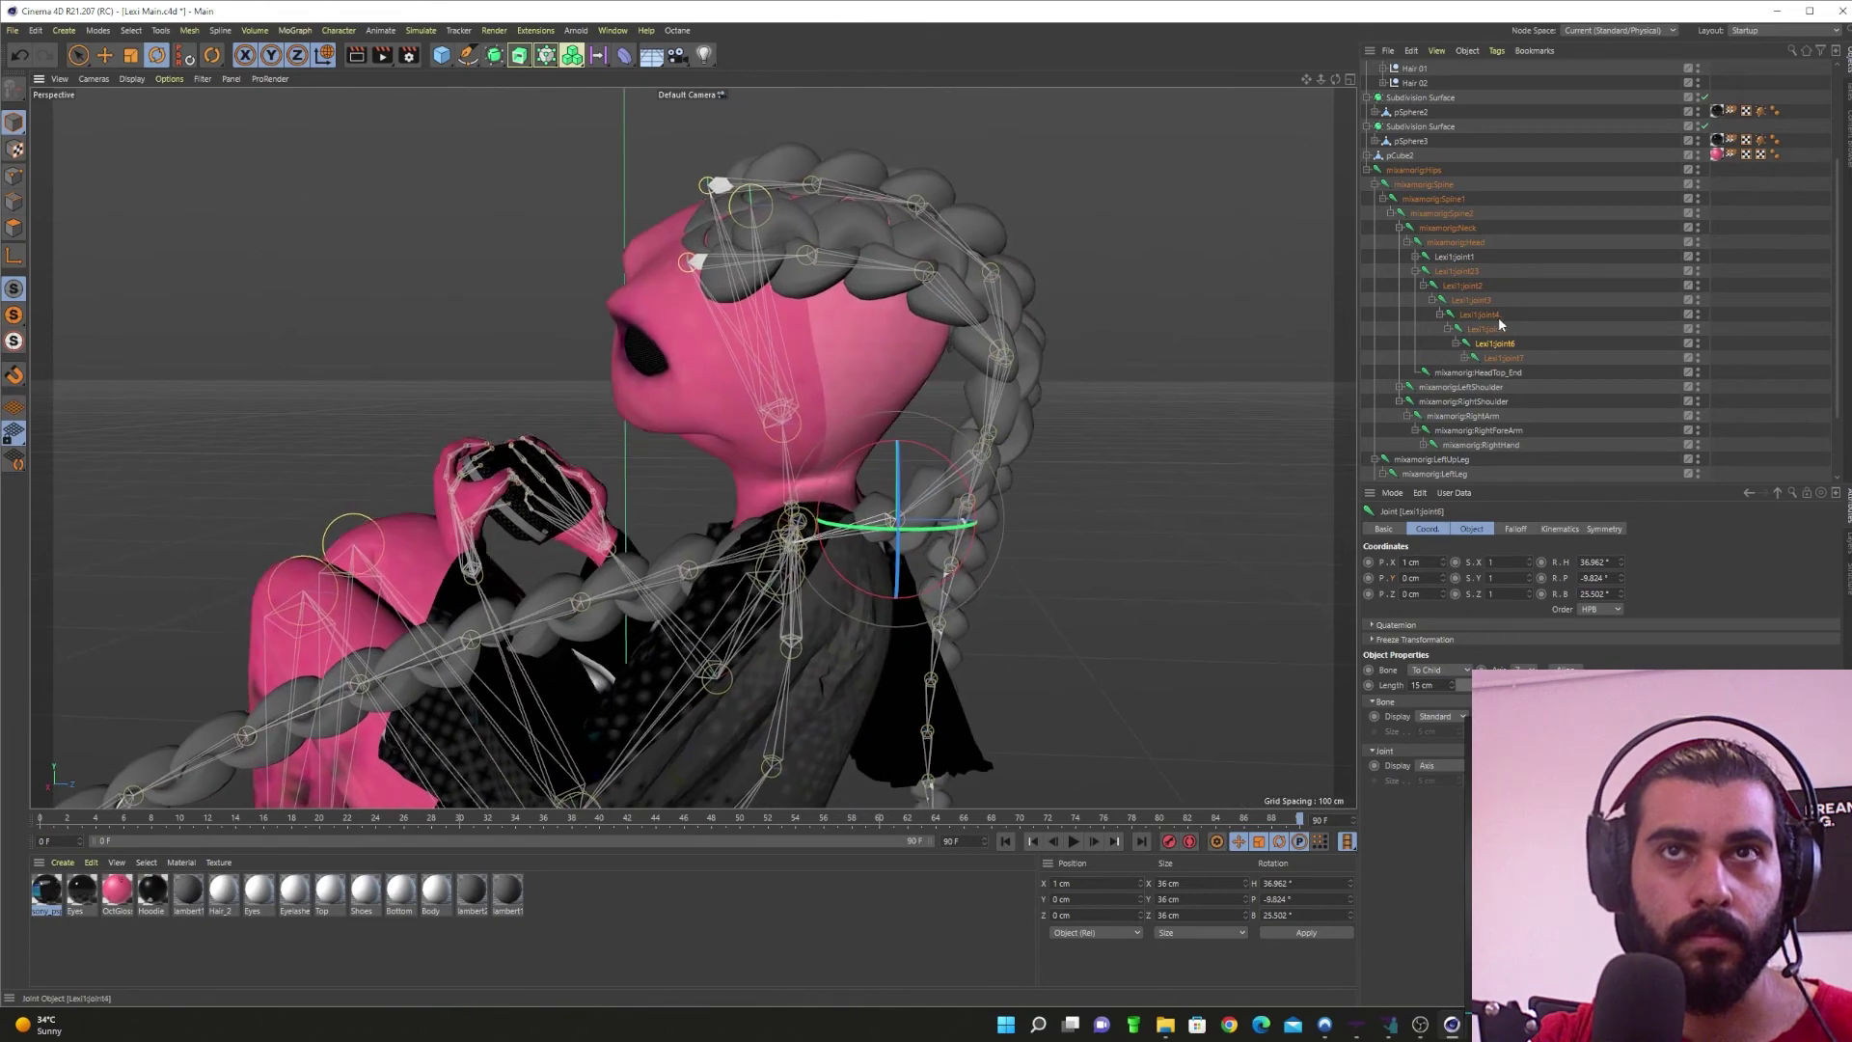
Step: Fine-tune the rotation of joint4, joint3 and joint2 so the braid's upper part hugs the back of the head
{"action": "left_click", "coordinate": [1498, 317]}
{"action": "left_click_drag", "start_coordinate": [1069, 311], "coordinate": [1072, 314]}
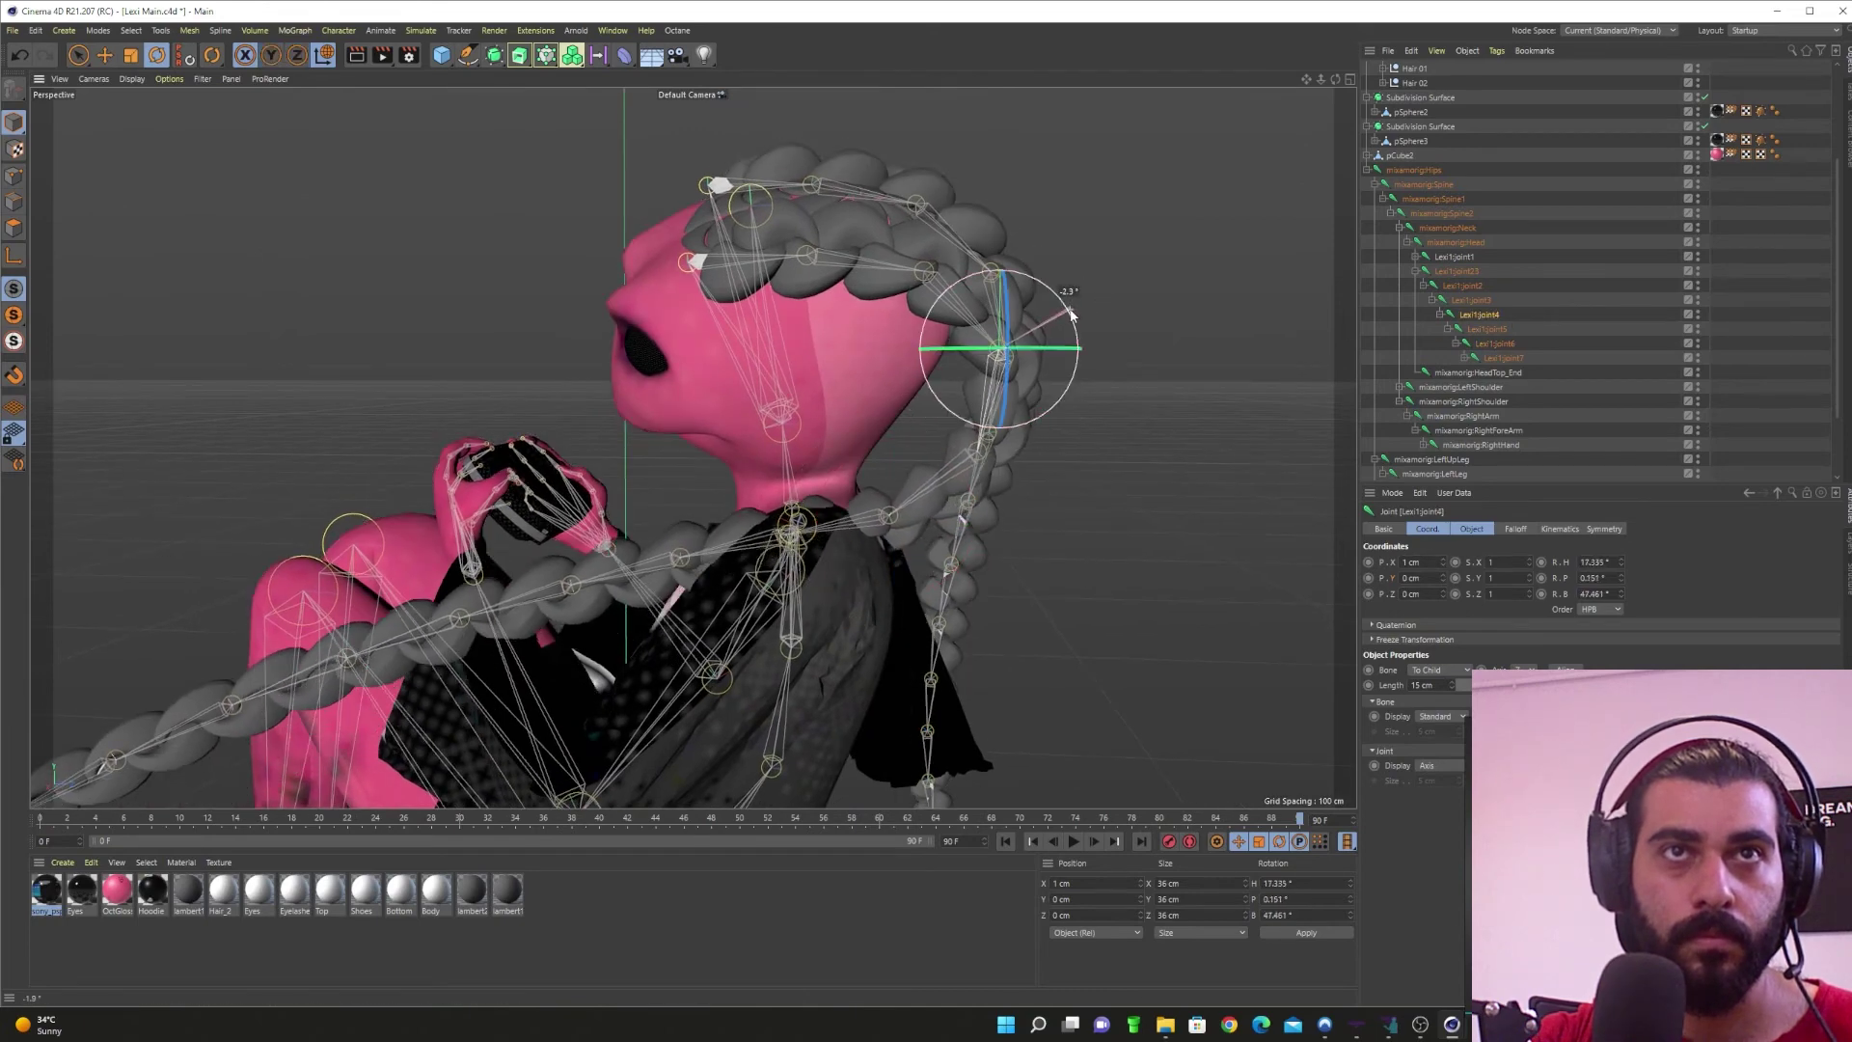
{"action": "left_click", "coordinate": [1481, 302]}
{"action": "left_click_drag", "start_coordinate": [1000, 233], "coordinate": [997, 241]}
{"action": "left_click", "coordinate": [1465, 284]}
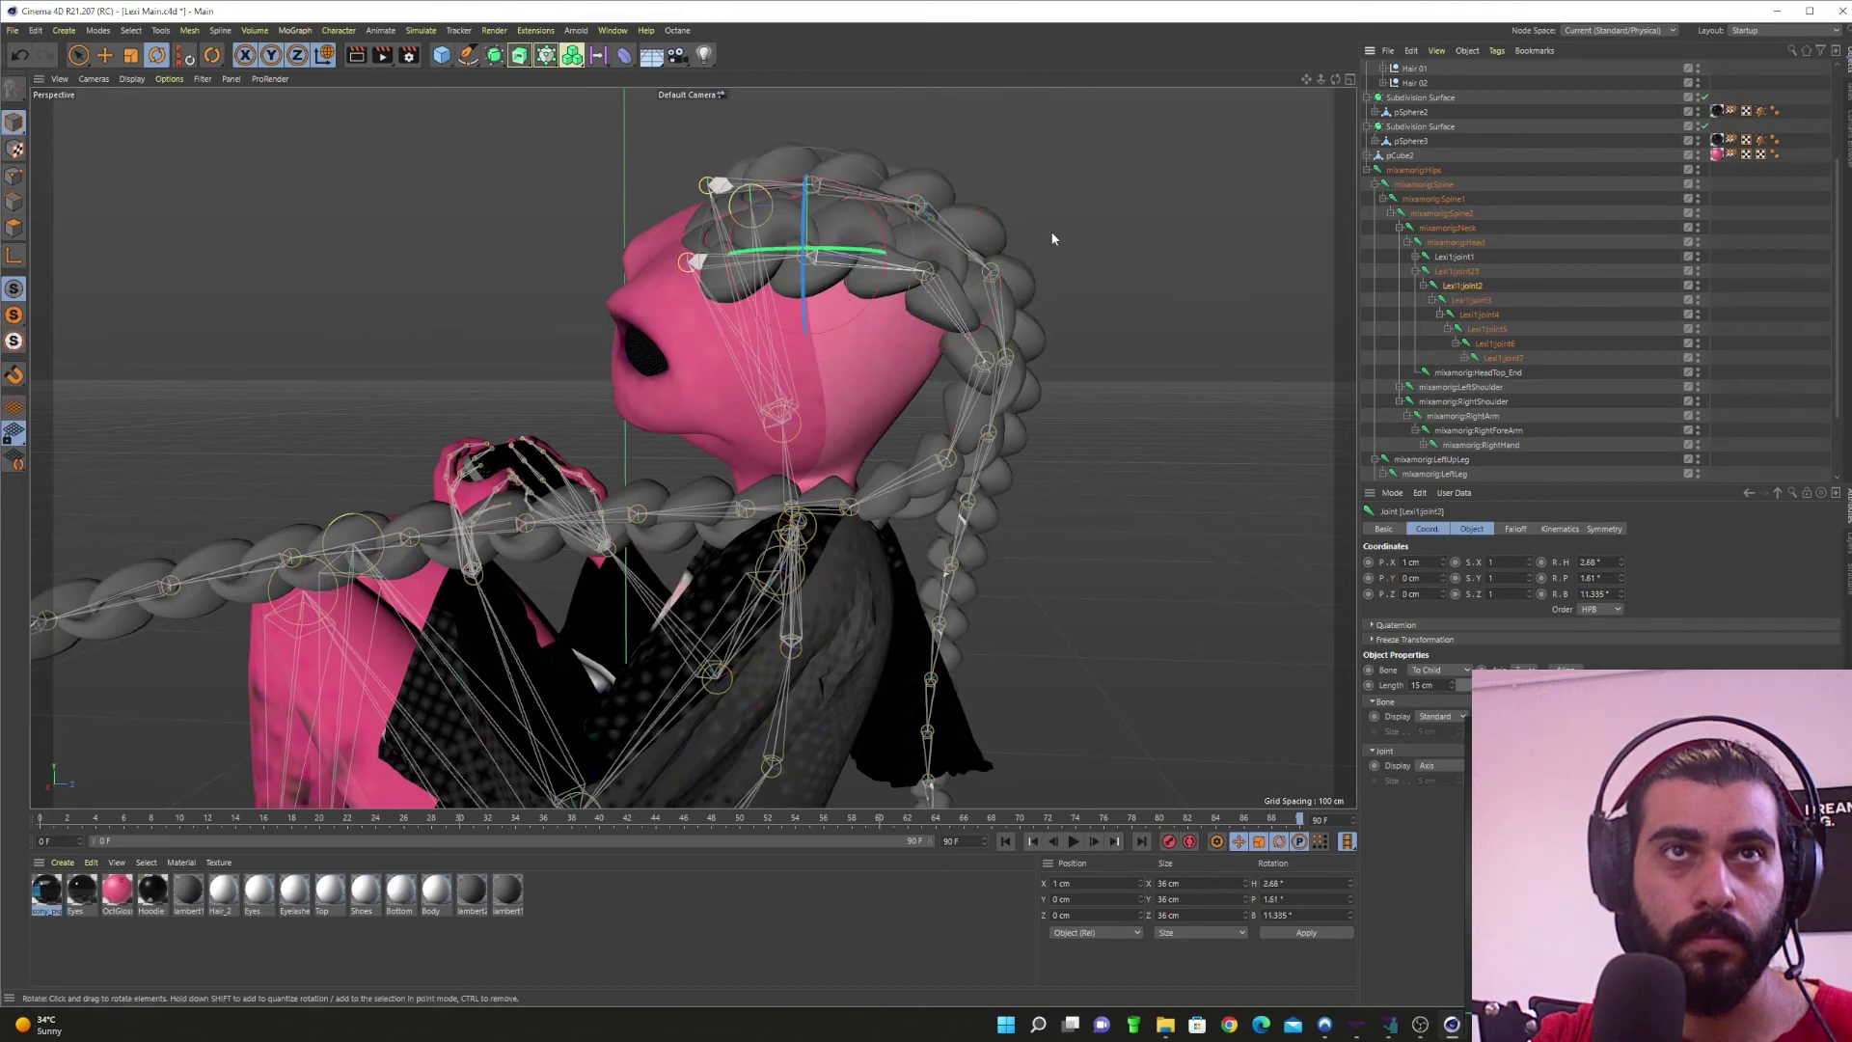
{"action": "left_click_drag", "start_coordinate": [878, 229], "coordinate": [880, 235]}
Step: Adjust joint5 slightly and rotate joint4 to about H 23.4°, P 2.4°, B 47.2° to bring the braid around the neck
{"action": "left_click", "coordinate": [1488, 344]}
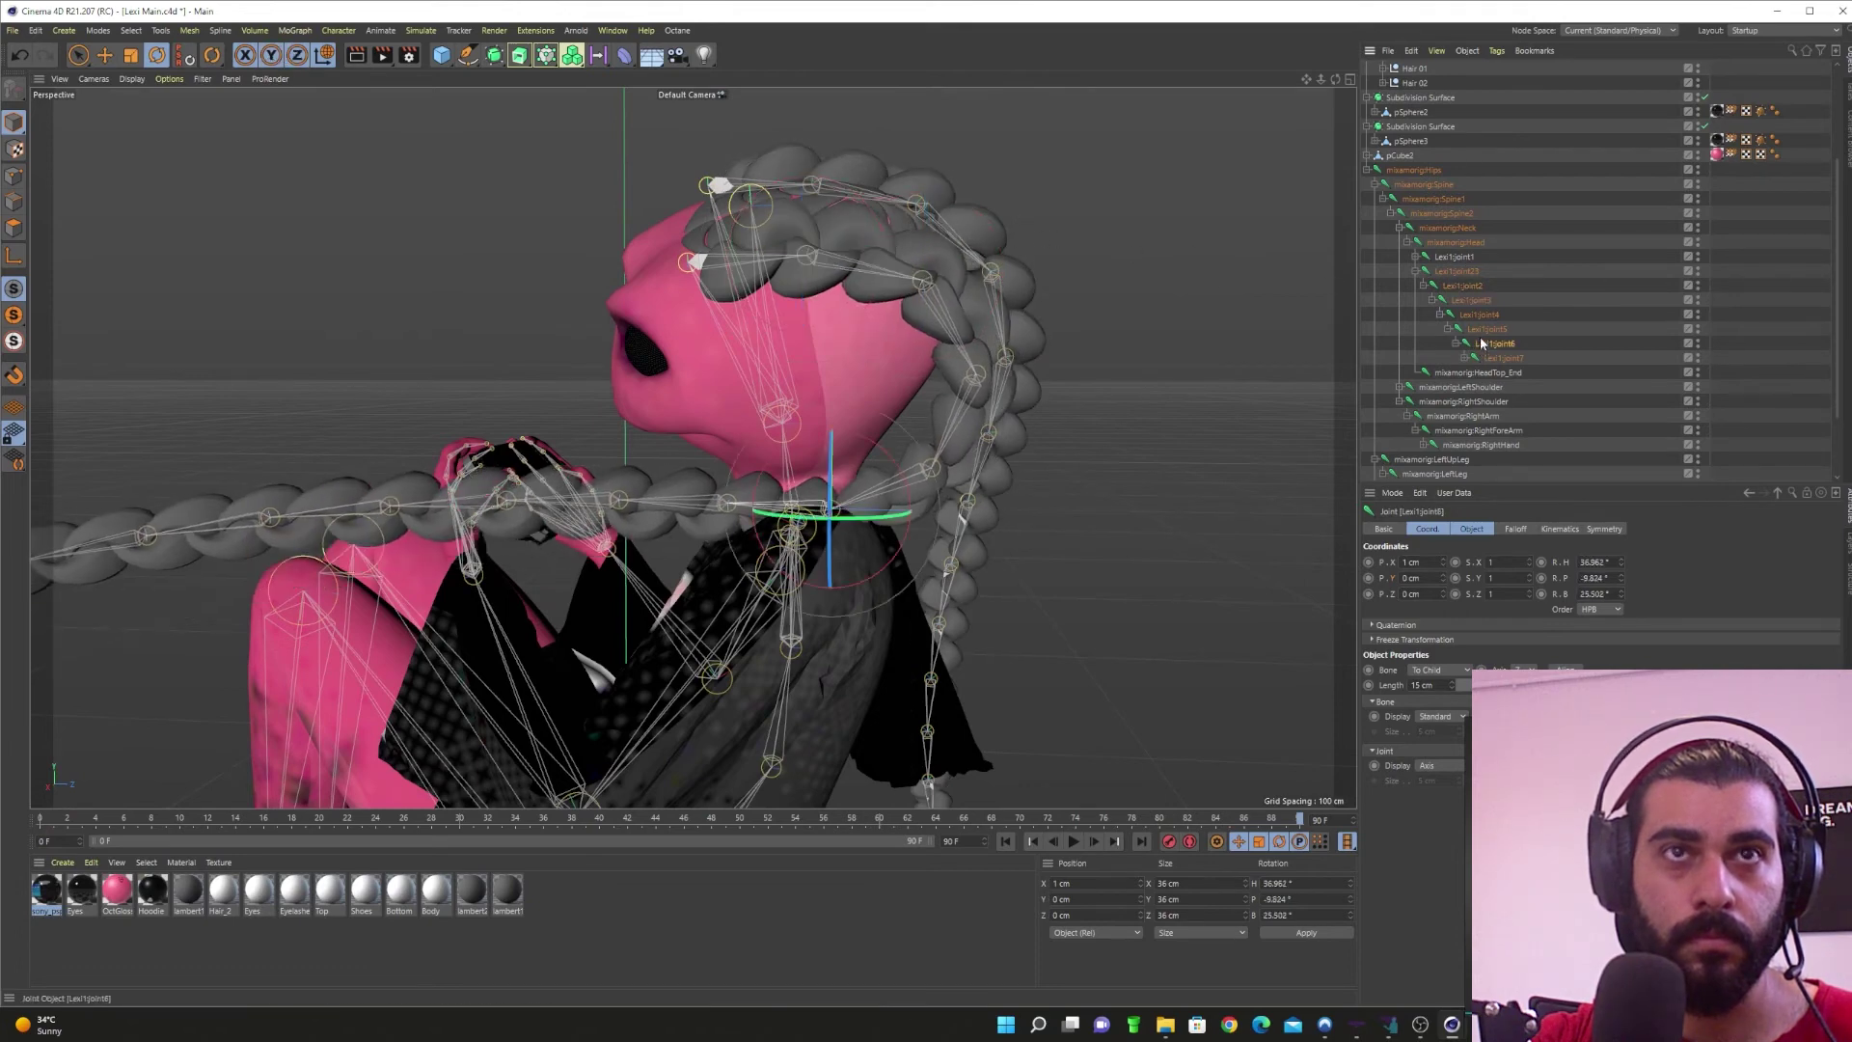
{"action": "left_click", "coordinate": [1483, 330]}
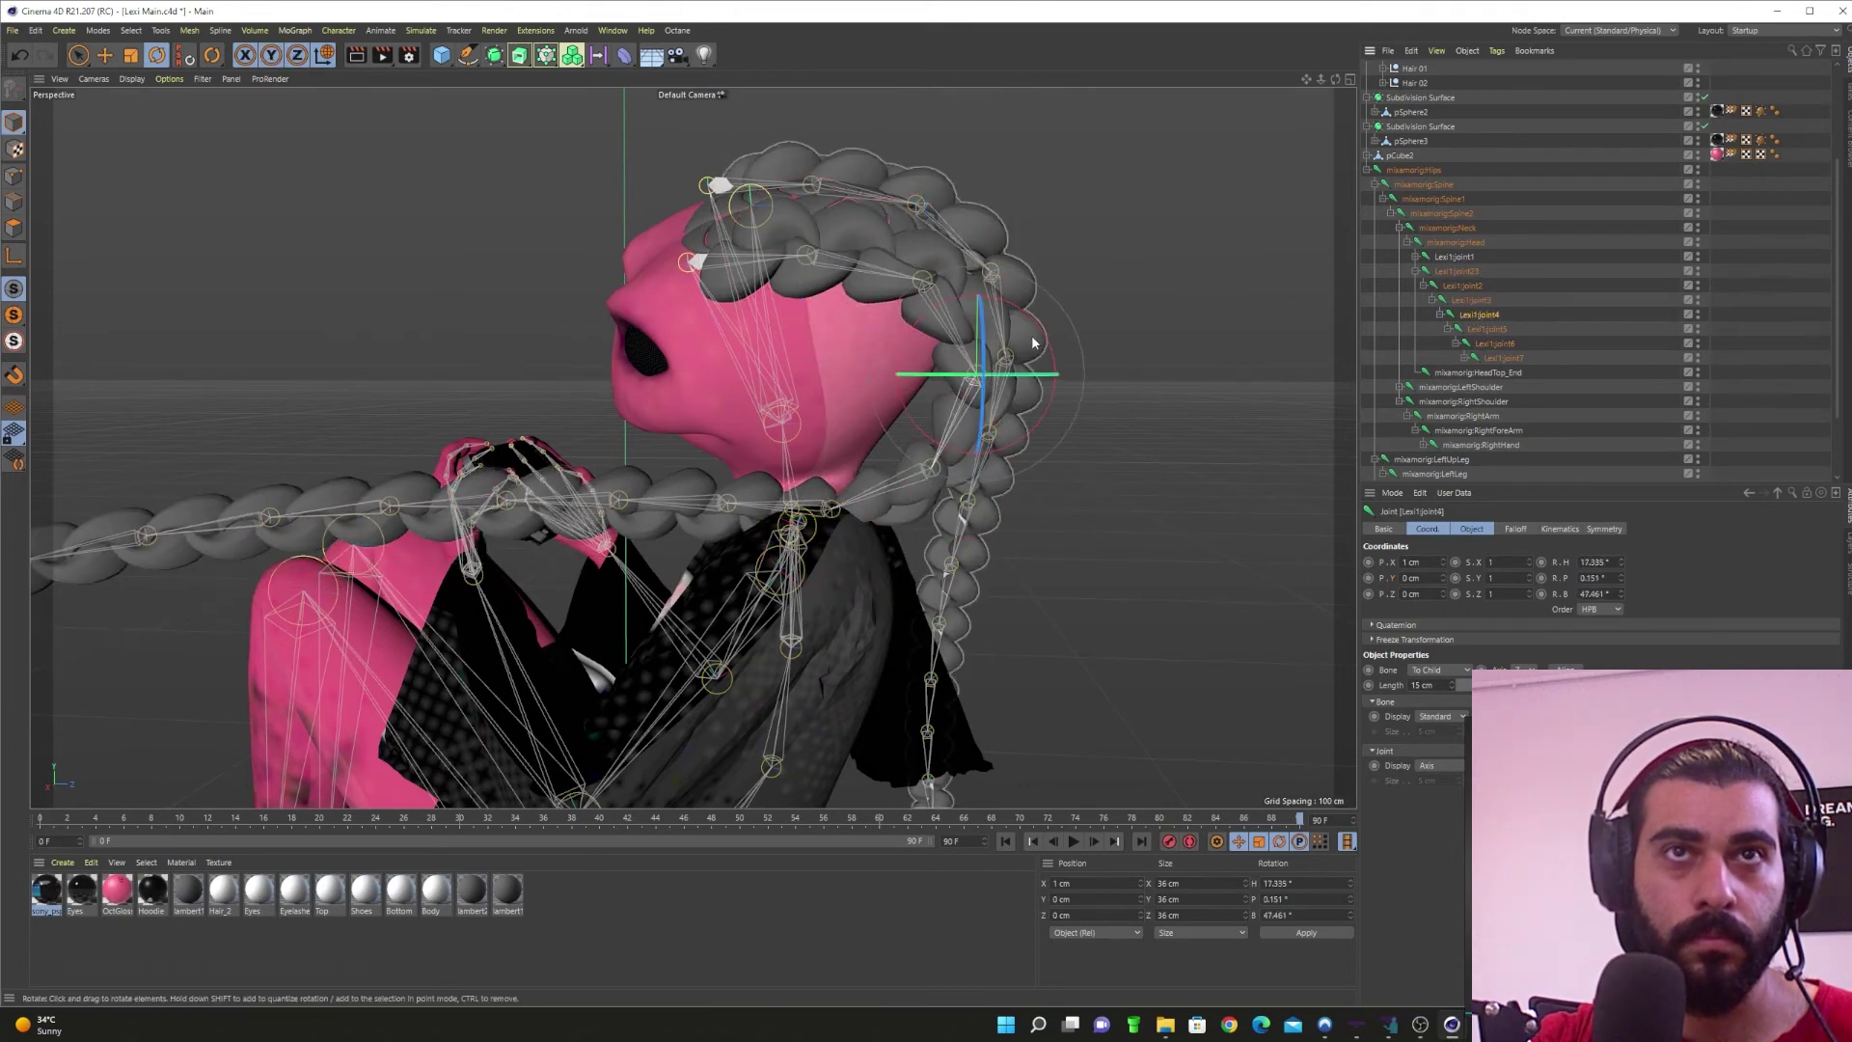
{"action": "left_click_drag", "start_coordinate": [1039, 351], "coordinate": [1042, 354]}
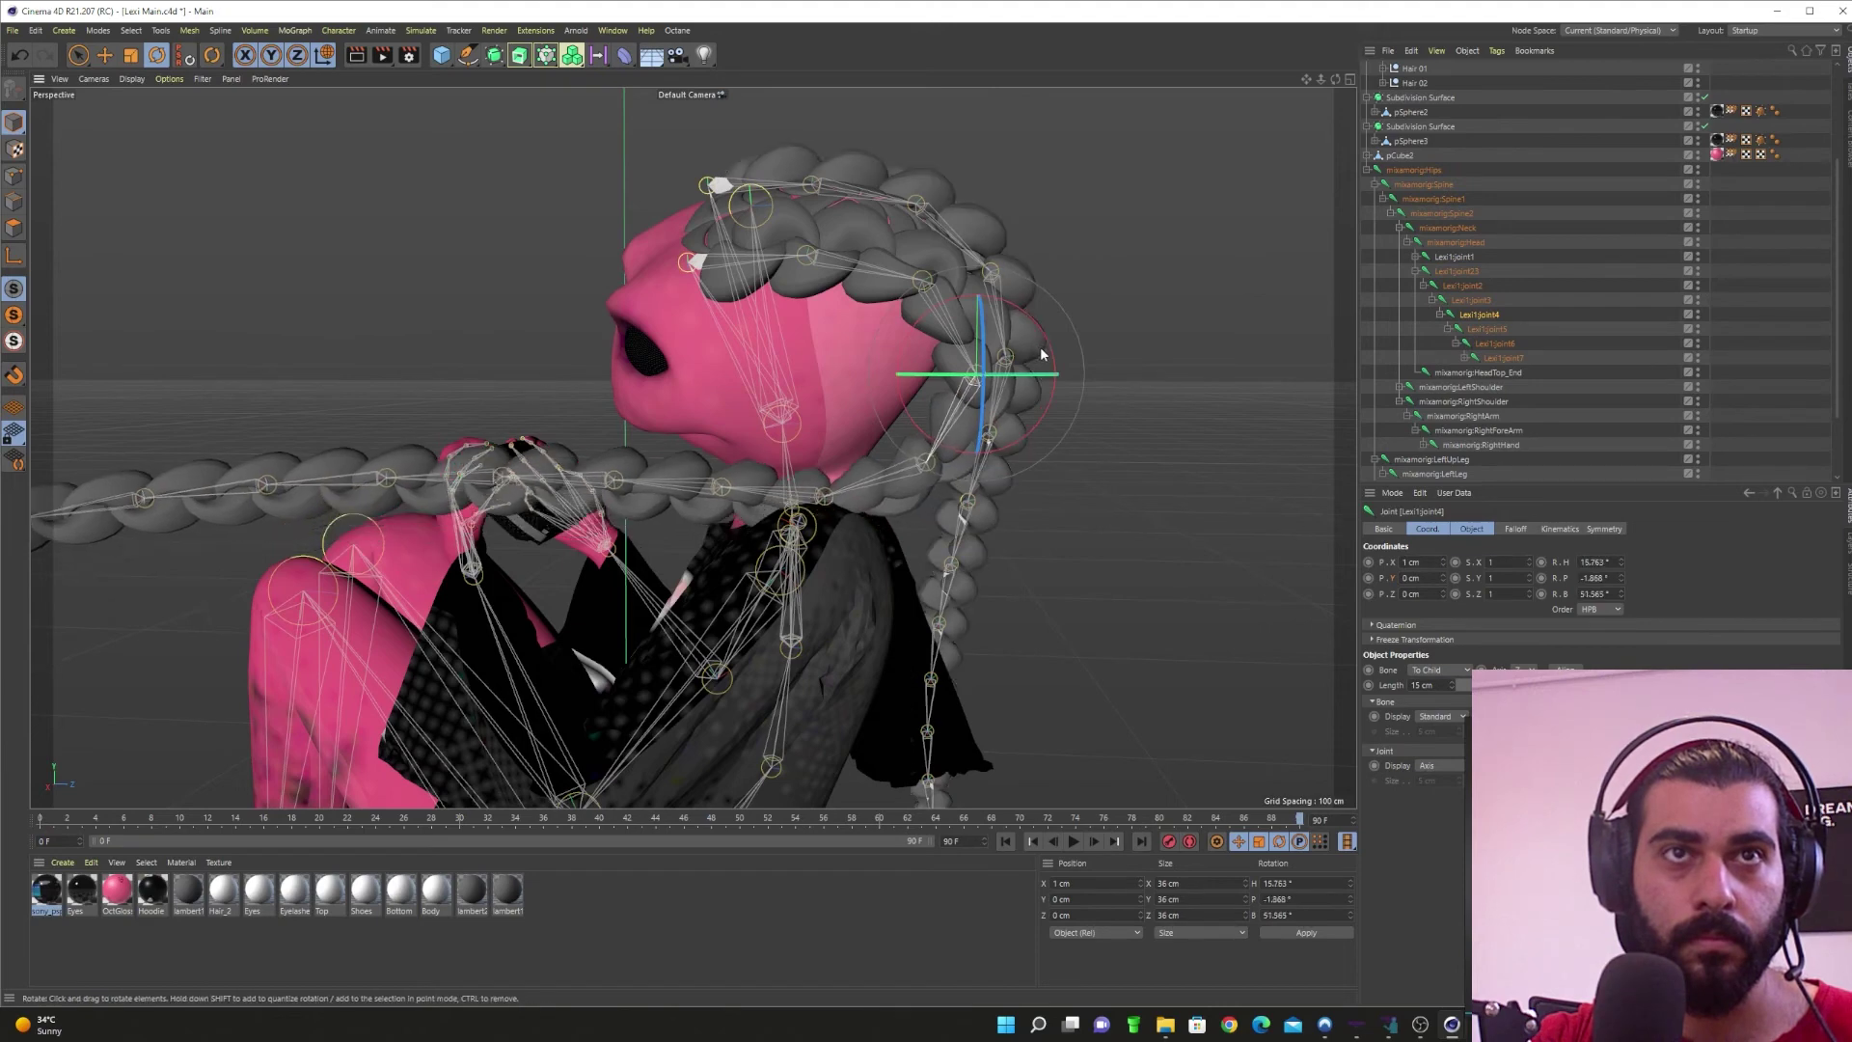
{"action": "left_click_drag", "start_coordinate": [1007, 465], "coordinate": [936, 470]}
{"action": "left_click_drag", "start_coordinate": [858, 541], "coordinate": [831, 589], "text": "alt"}
{"action": "middle_click_drag", "start_coordinate": [1227, 424], "coordinate": [1236, 437], "text": "alt"}
{"action": "left_click", "coordinate": [1479, 315]}
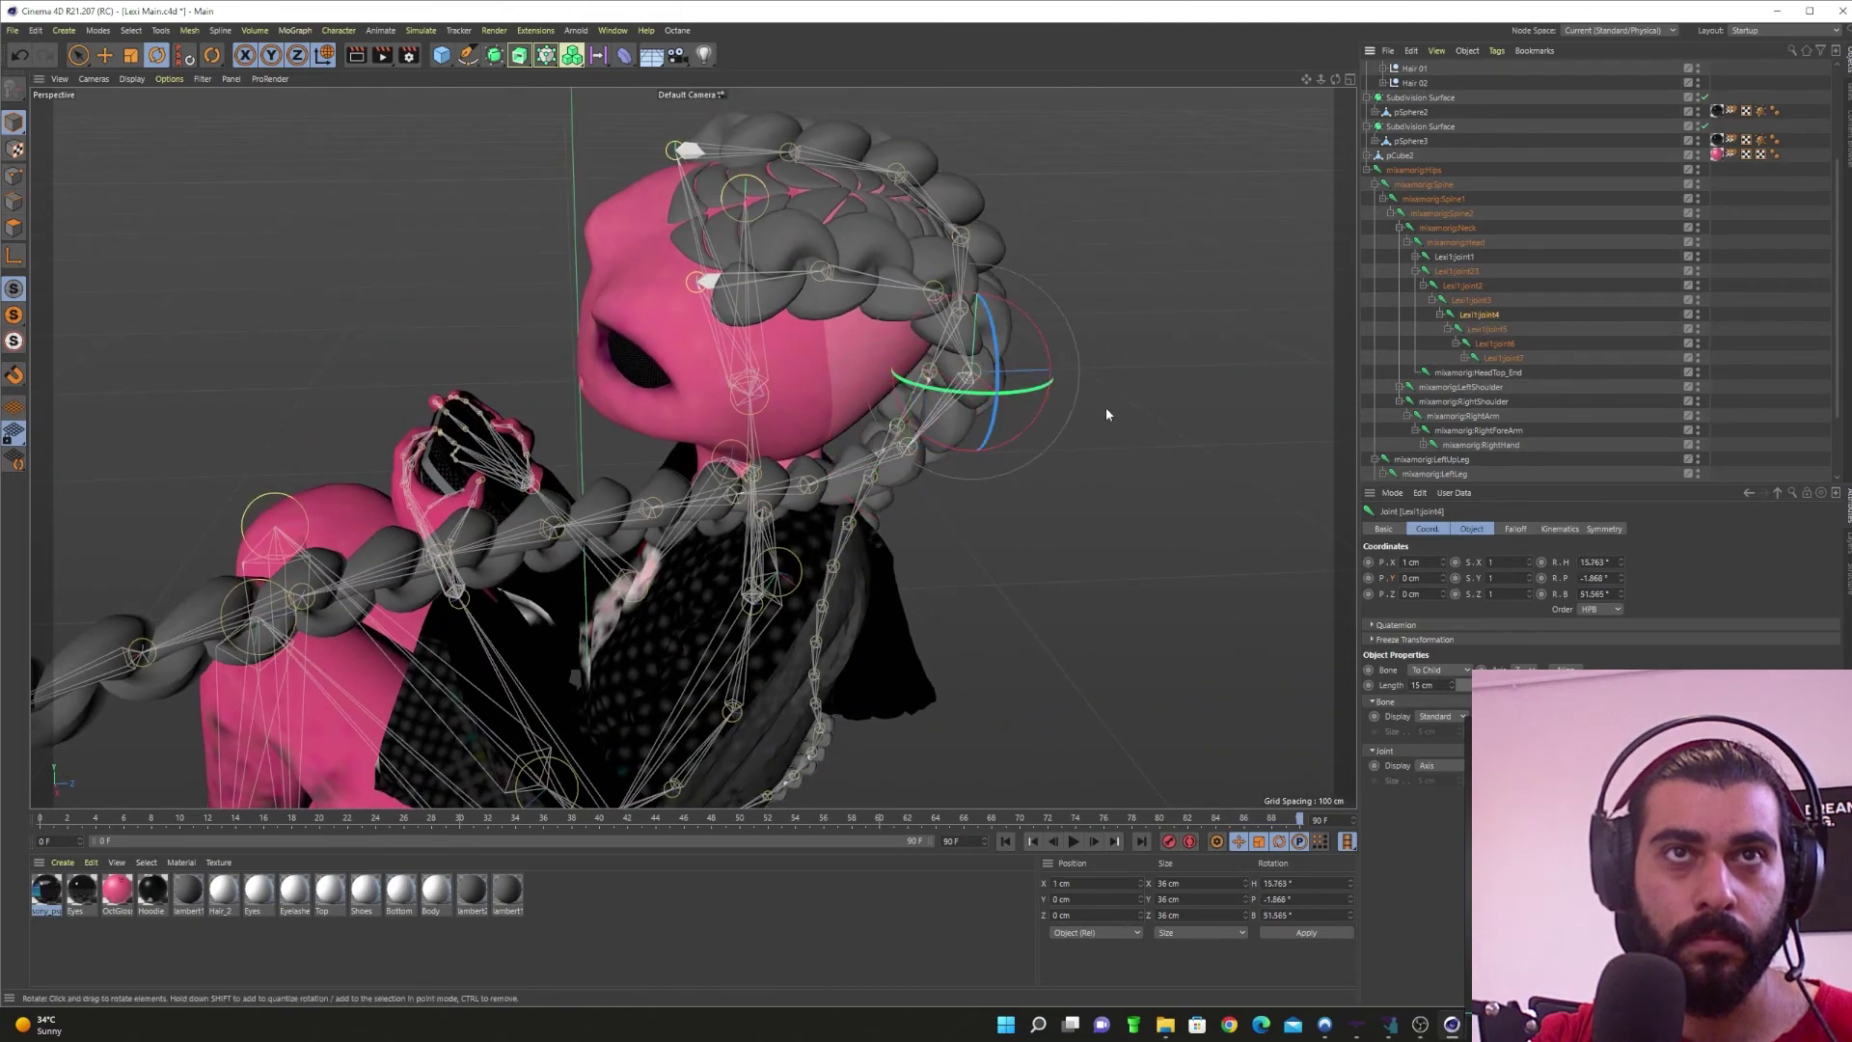
{"action": "left_click_drag", "start_coordinate": [1004, 374], "coordinate": [1000, 354]}
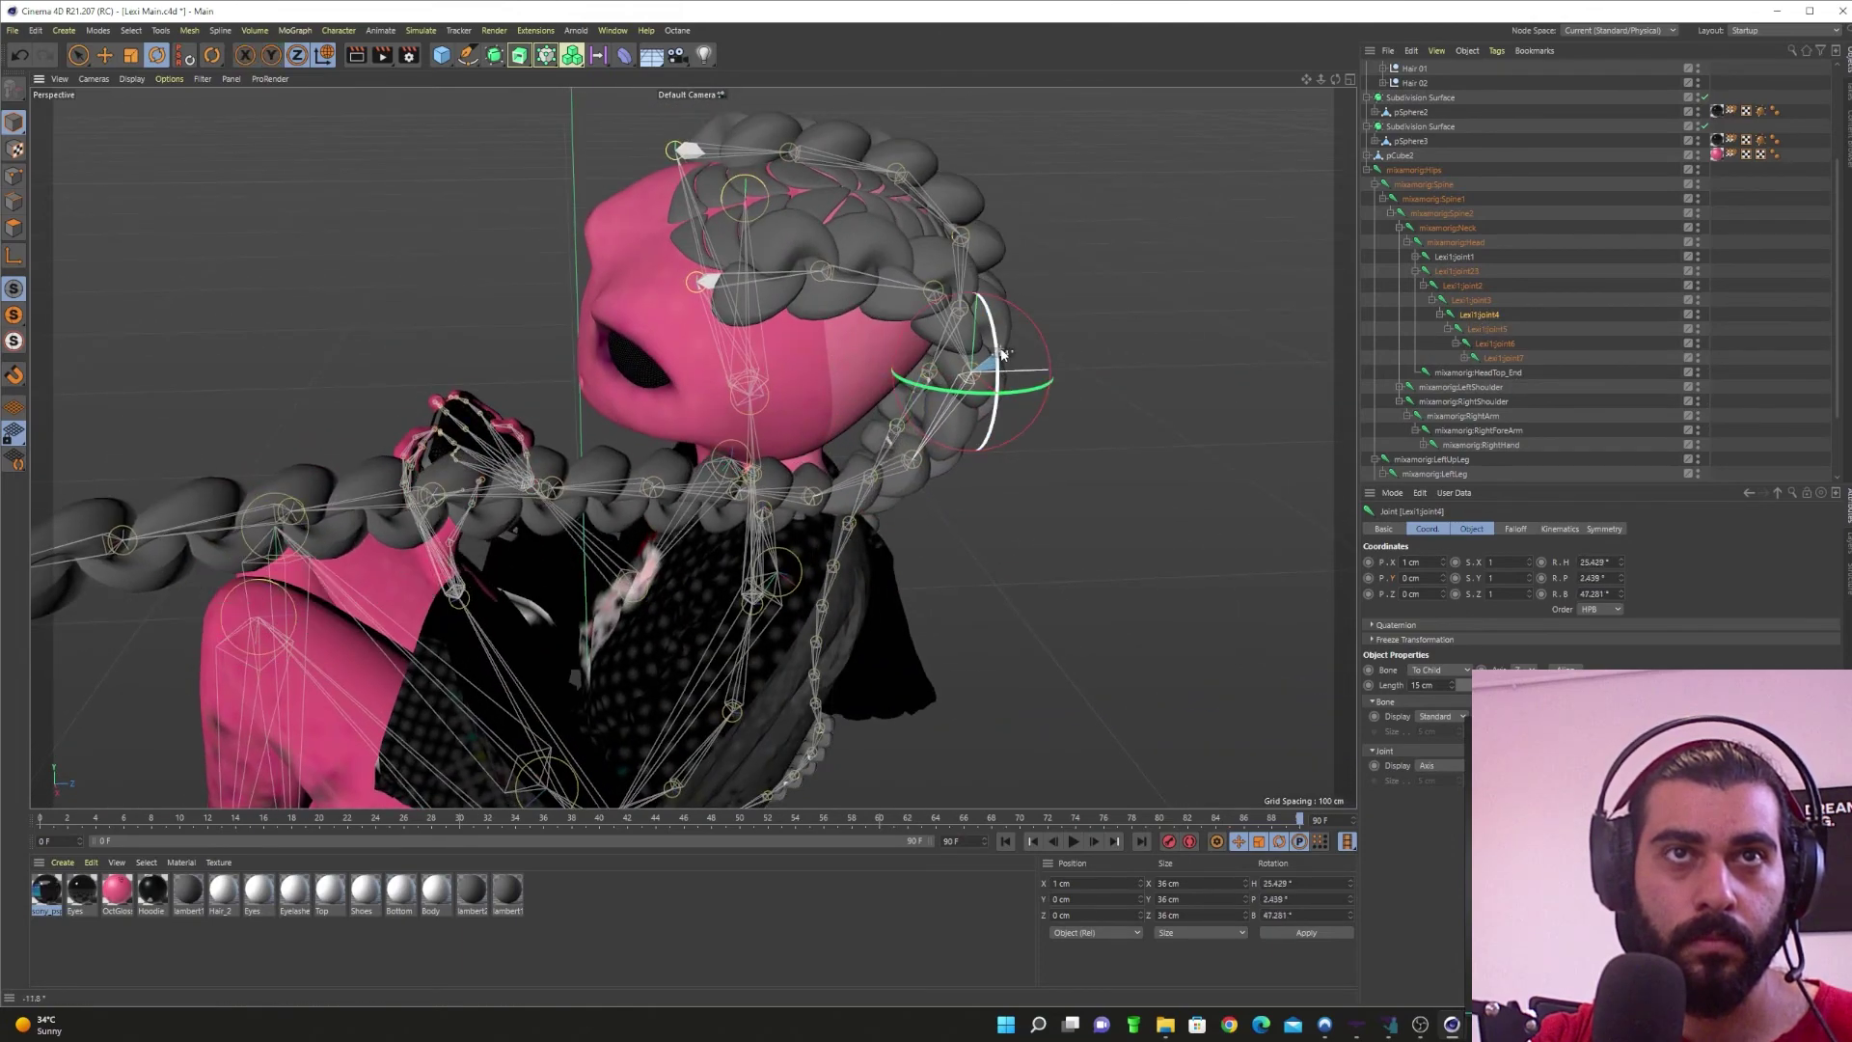
Step: Rotate joint6 of the braid chain to about H 31.1°, P -23.9°, B 12° to bend the braid down over the shoulder
{"action": "left_click_drag", "start_coordinate": [931, 476], "coordinate": [912, 403], "text": "alt"}
{"action": "left_click", "coordinate": [952, 478]}
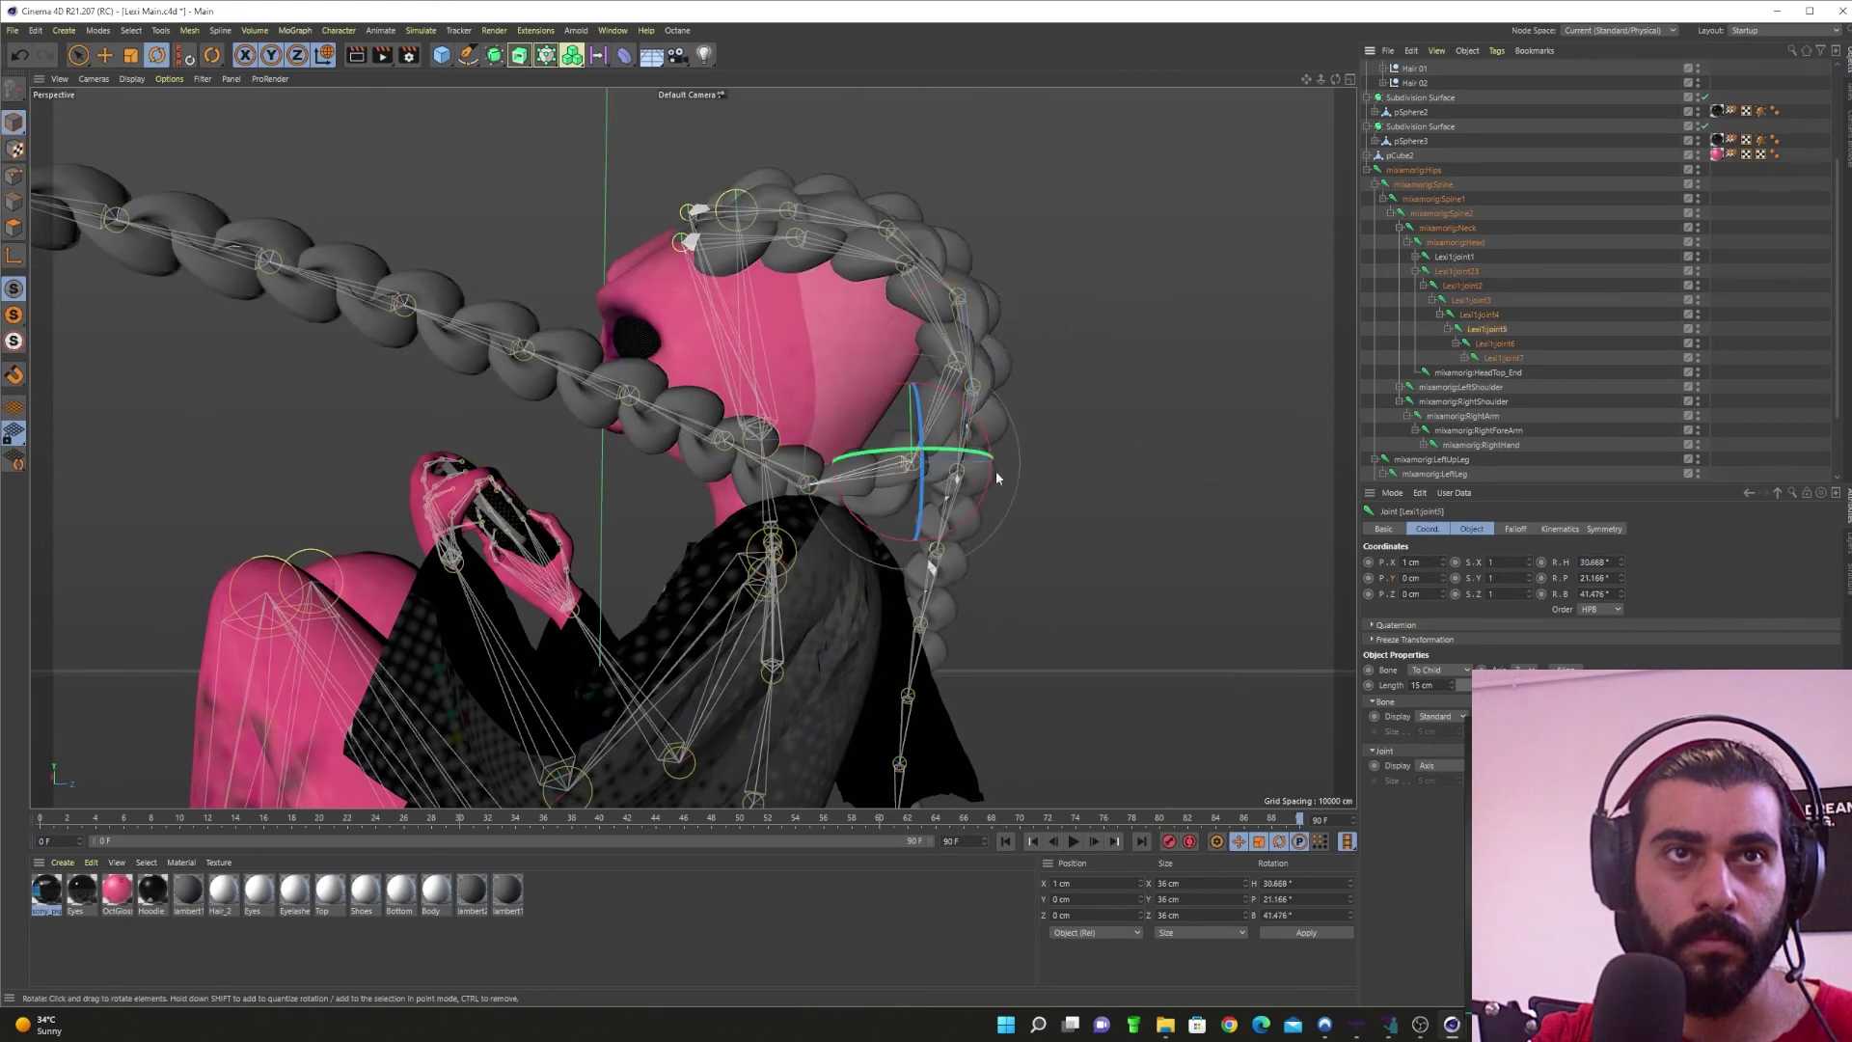
{"action": "left_click_drag", "start_coordinate": [993, 484], "coordinate": [1013, 465], "text": "alt"}
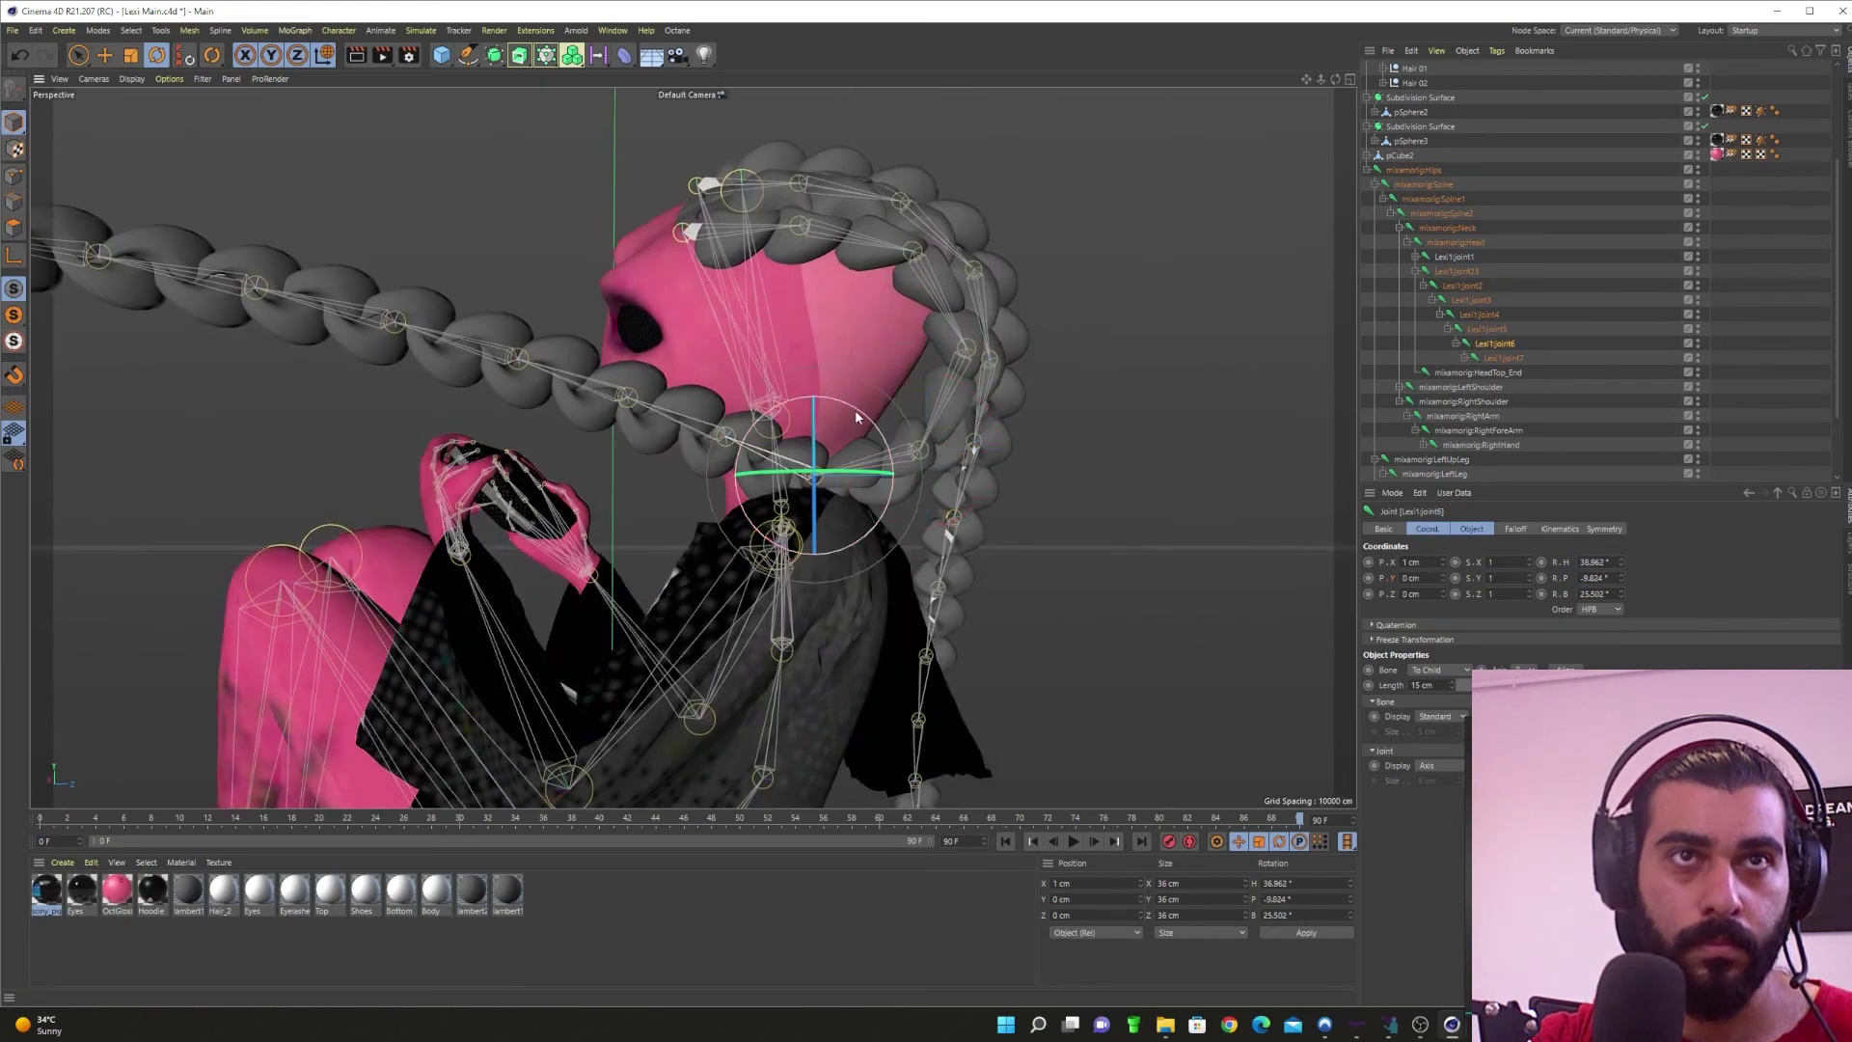
{"action": "left_click_drag", "start_coordinate": [858, 412], "coordinate": [831, 396]}
{"action": "left_click_drag", "start_coordinate": [831, 415], "coordinate": [868, 483], "text": "alt"}
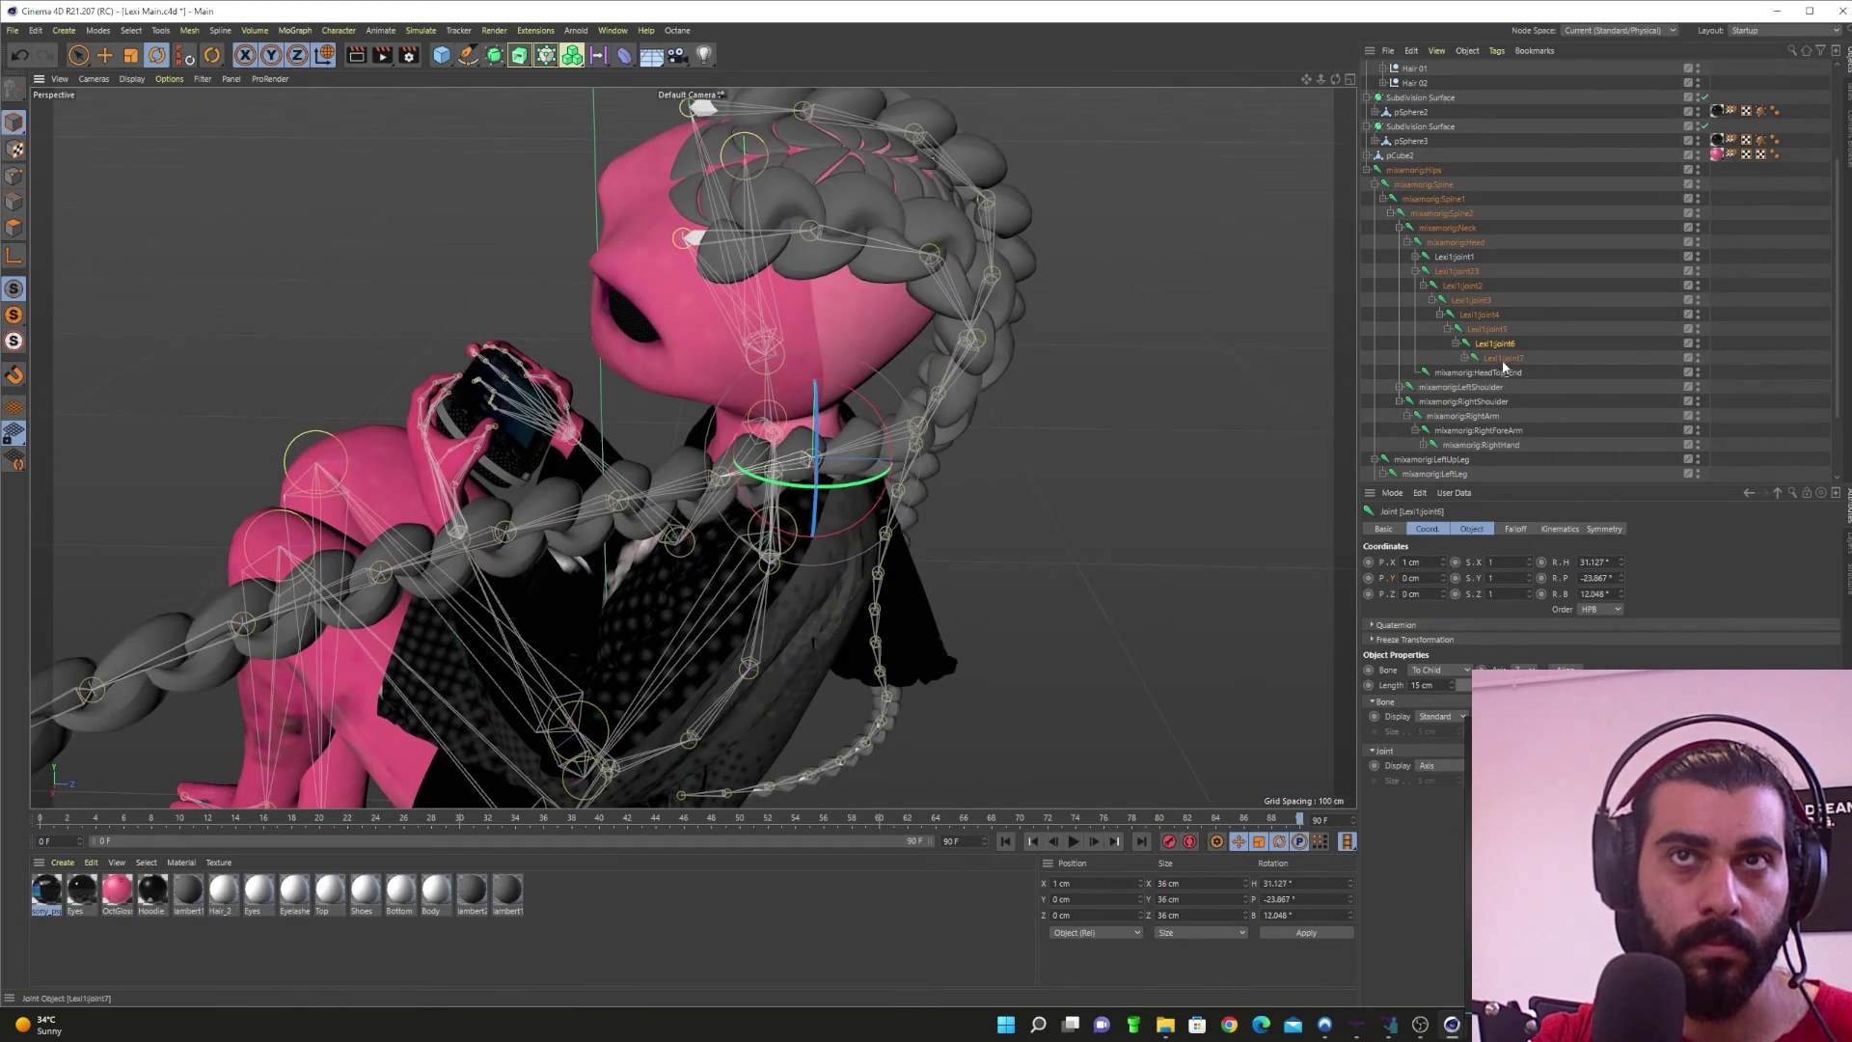
{"action": "left_click_drag", "start_coordinate": [1331, 386], "coordinate": [1292, 490], "text": "alt"}
{"action": "middle_click_drag", "start_coordinate": [779, 516], "coordinate": [870, 490], "text": "alt"}
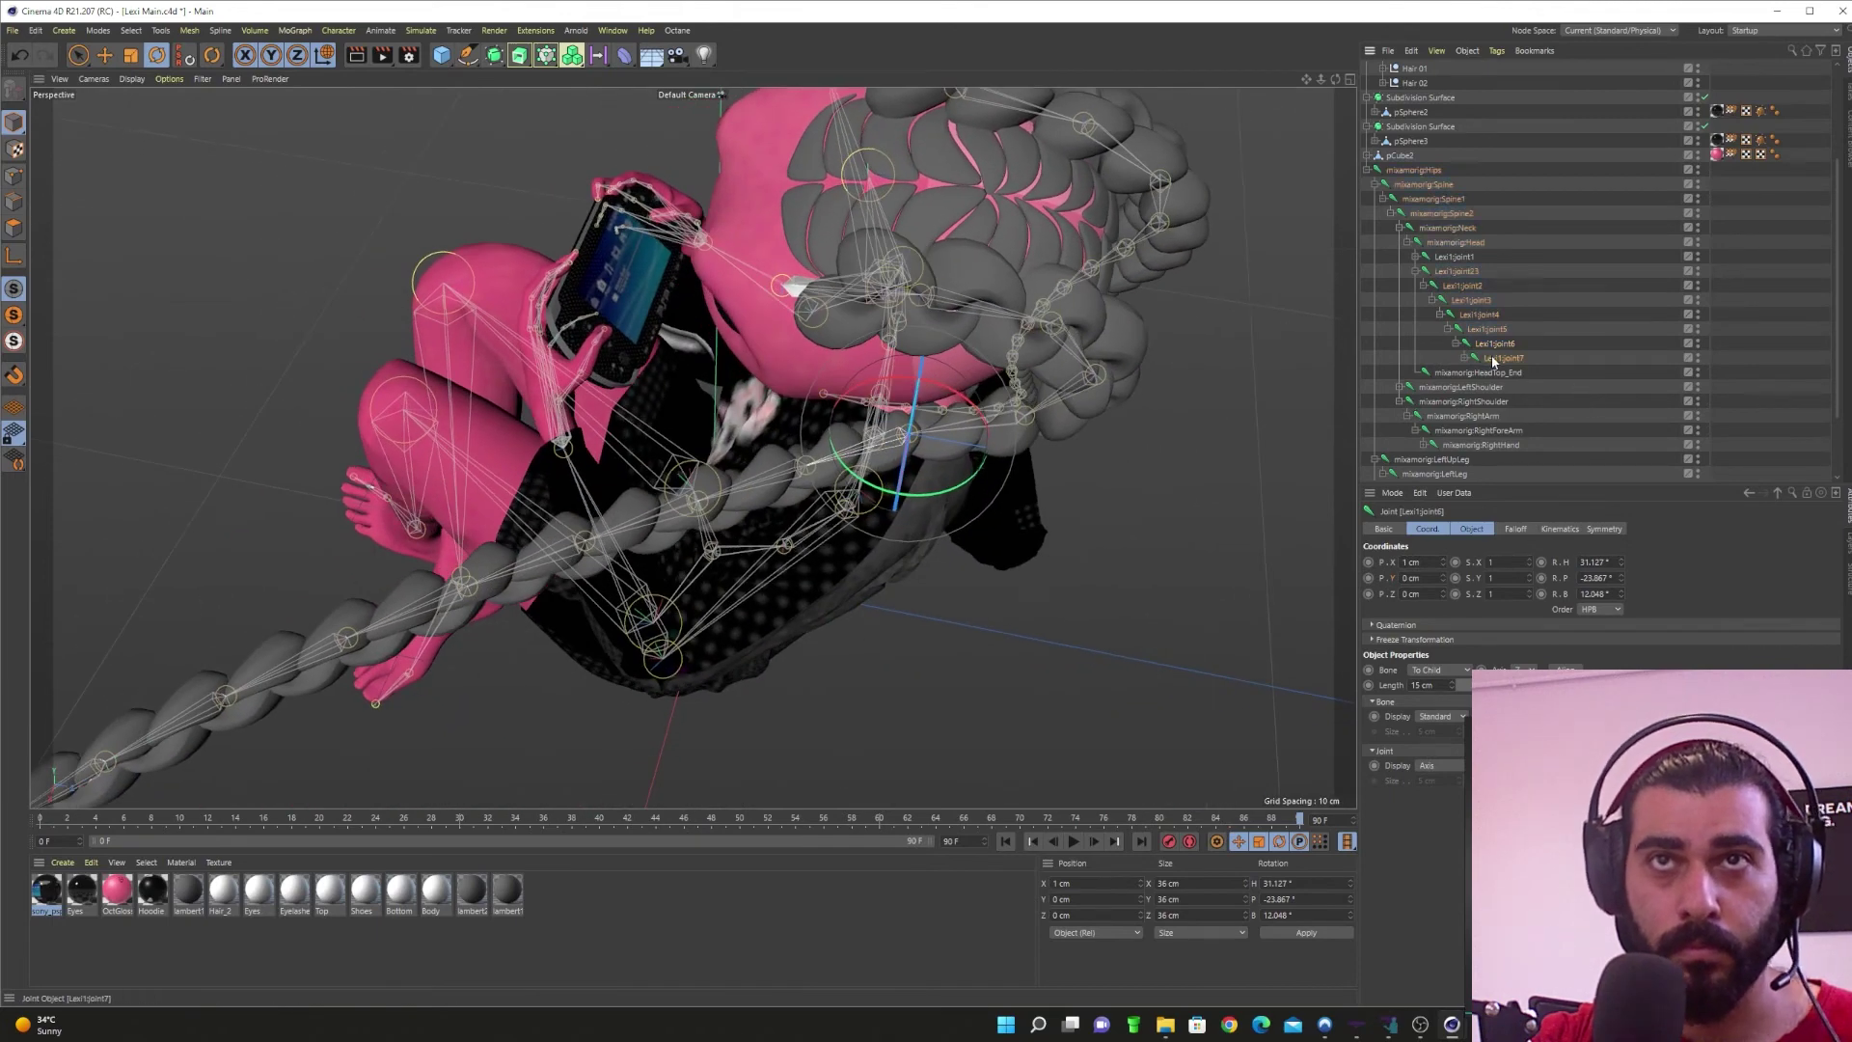
Step: Rotate joint7 to turn the braid across the chest, and readjust joint6 and joint5, with joint5 at about H 36.8°, P 28.7°, B 37.4°
{"action": "left_click", "coordinate": [1494, 359]}
{"action": "left_click_drag", "start_coordinate": [816, 529], "coordinate": [814, 490]}
{"action": "left_click", "coordinate": [1494, 346]}
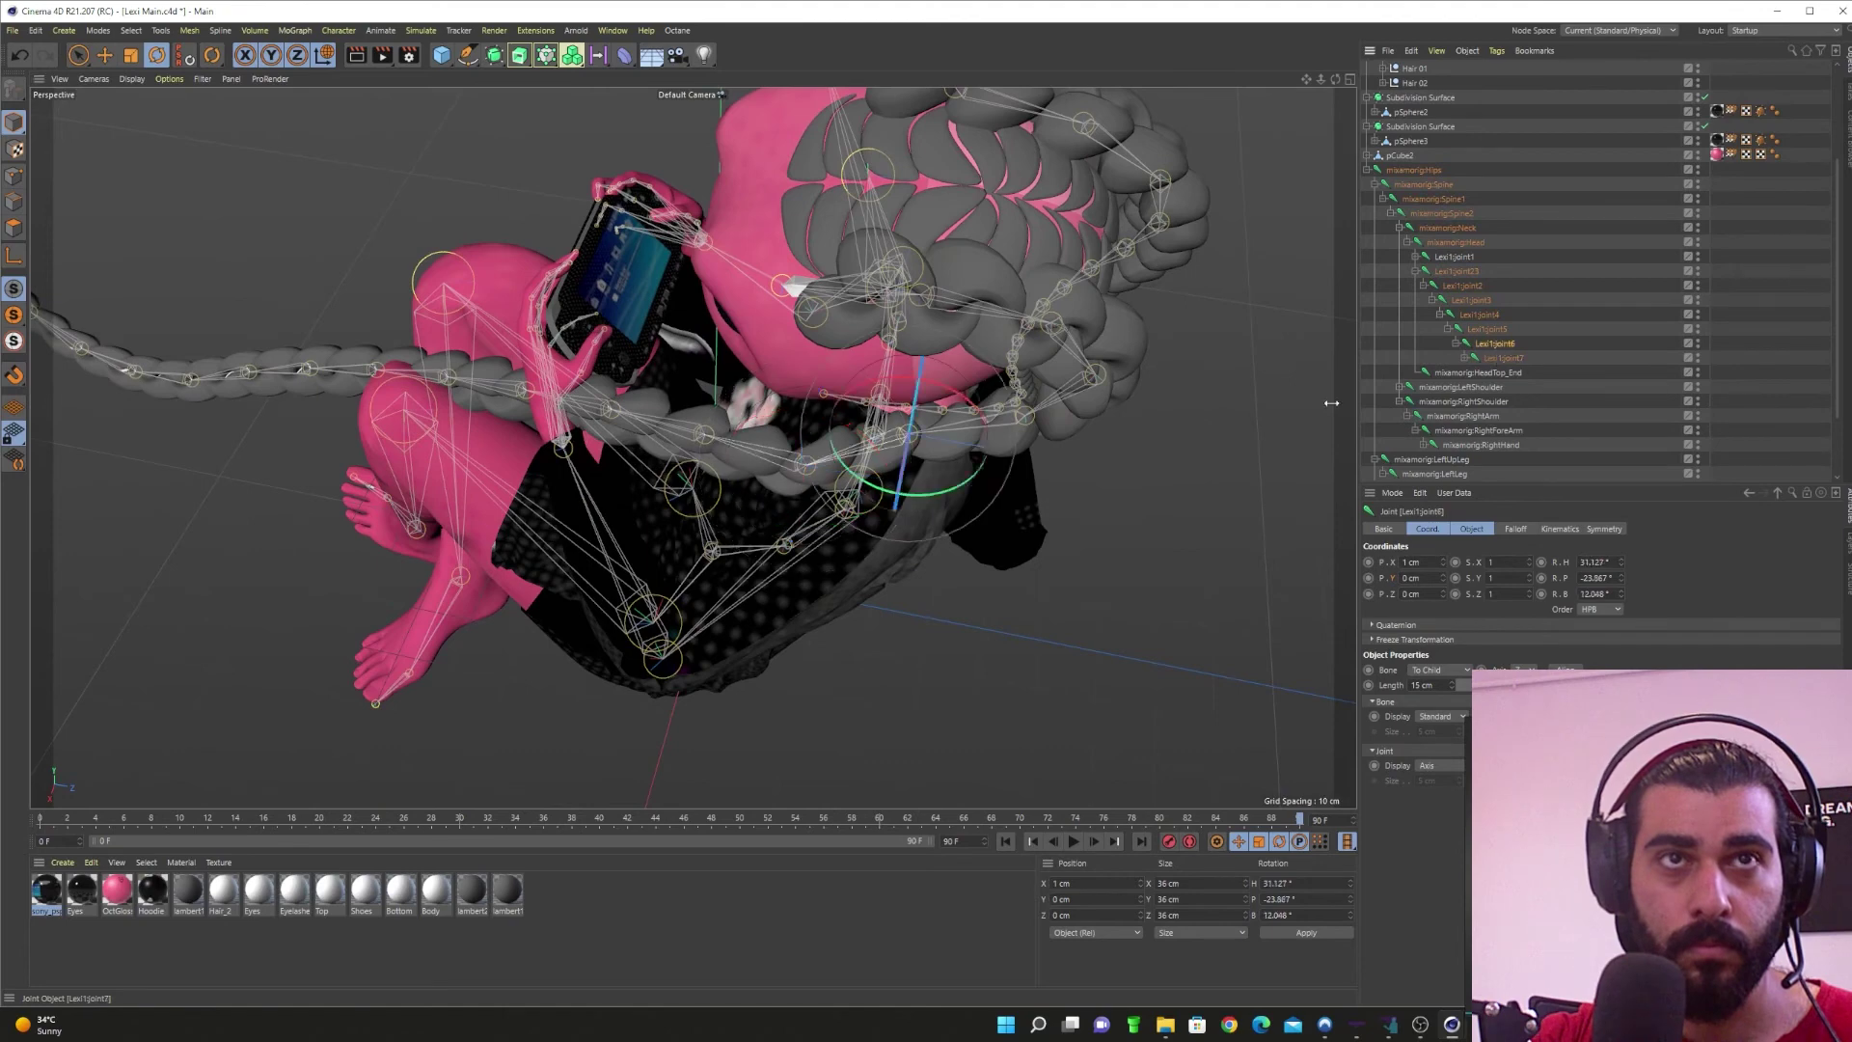
{"action": "mouse_move", "coordinate": [934, 492]}
{"action": "left_mouse_down"}
{"action": "mouse_move", "coordinate": [902, 504]}
{"action": "mouse_move", "coordinate": [916, 498]}
{"action": "left_mouse_up"}
{"action": "left_click_drag", "start_coordinate": [1041, 477], "coordinate": [1058, 473]}
Step: Undo the last joint change and rotate joint7 to bring the braid closer across the chest
{"action": "left_click_drag", "start_coordinate": [965, 564], "coordinate": [903, 481], "text": "alt"}
{"action": "middle_click_drag", "start_coordinate": [868, 581], "coordinate": [921, 459], "text": "alt"}
{"action": "left_click_drag", "start_coordinate": [820, 456], "coordinate": [821, 426], "text": "alt"}
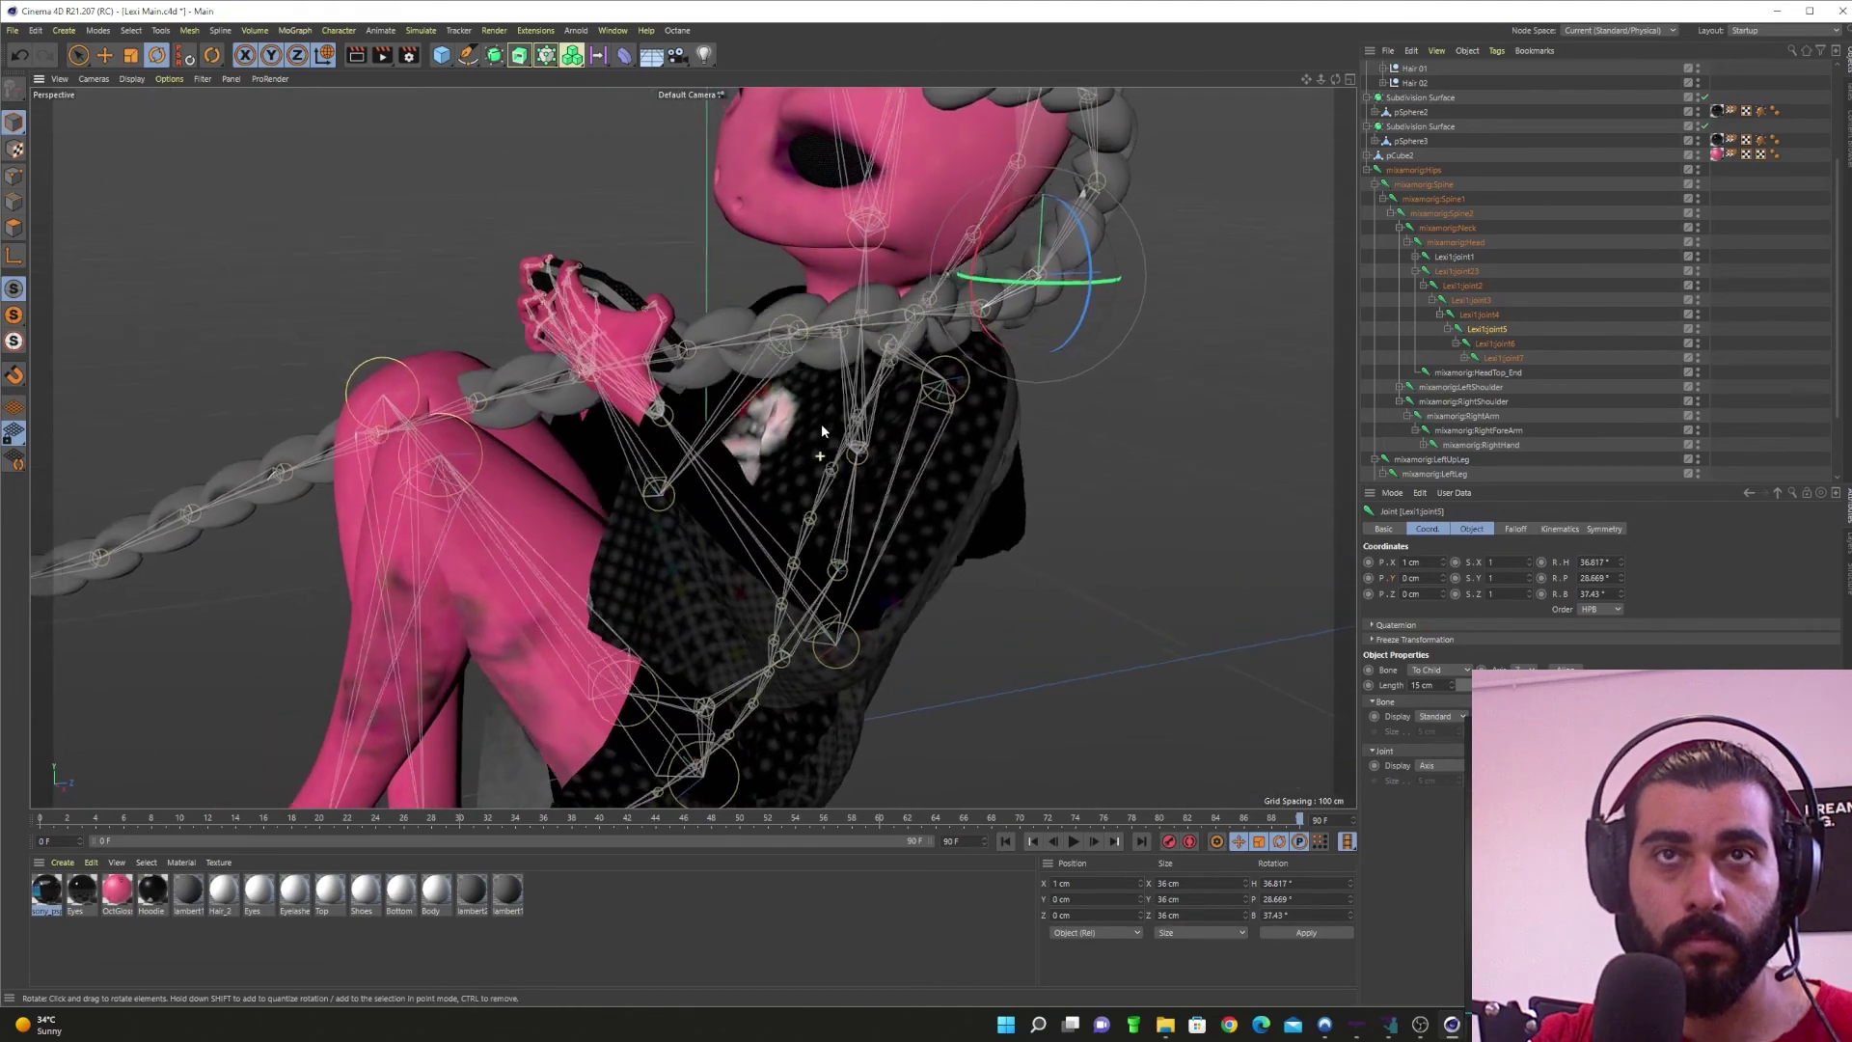
{"action": "right_click_drag", "start_coordinate": [820, 426], "coordinate": [693, 437], "text": "alt"}
{"action": "left_click_drag", "start_coordinate": [693, 436], "coordinate": [741, 447], "text": "alt"}
{"action": "right_click_drag", "start_coordinate": [740, 446], "coordinate": [842, 454], "text": "alt"}
{"action": "left_click_drag", "start_coordinate": [842, 460], "coordinate": [857, 521], "text": "alt"}
{"action": "key", "text": "ctrl+z"}
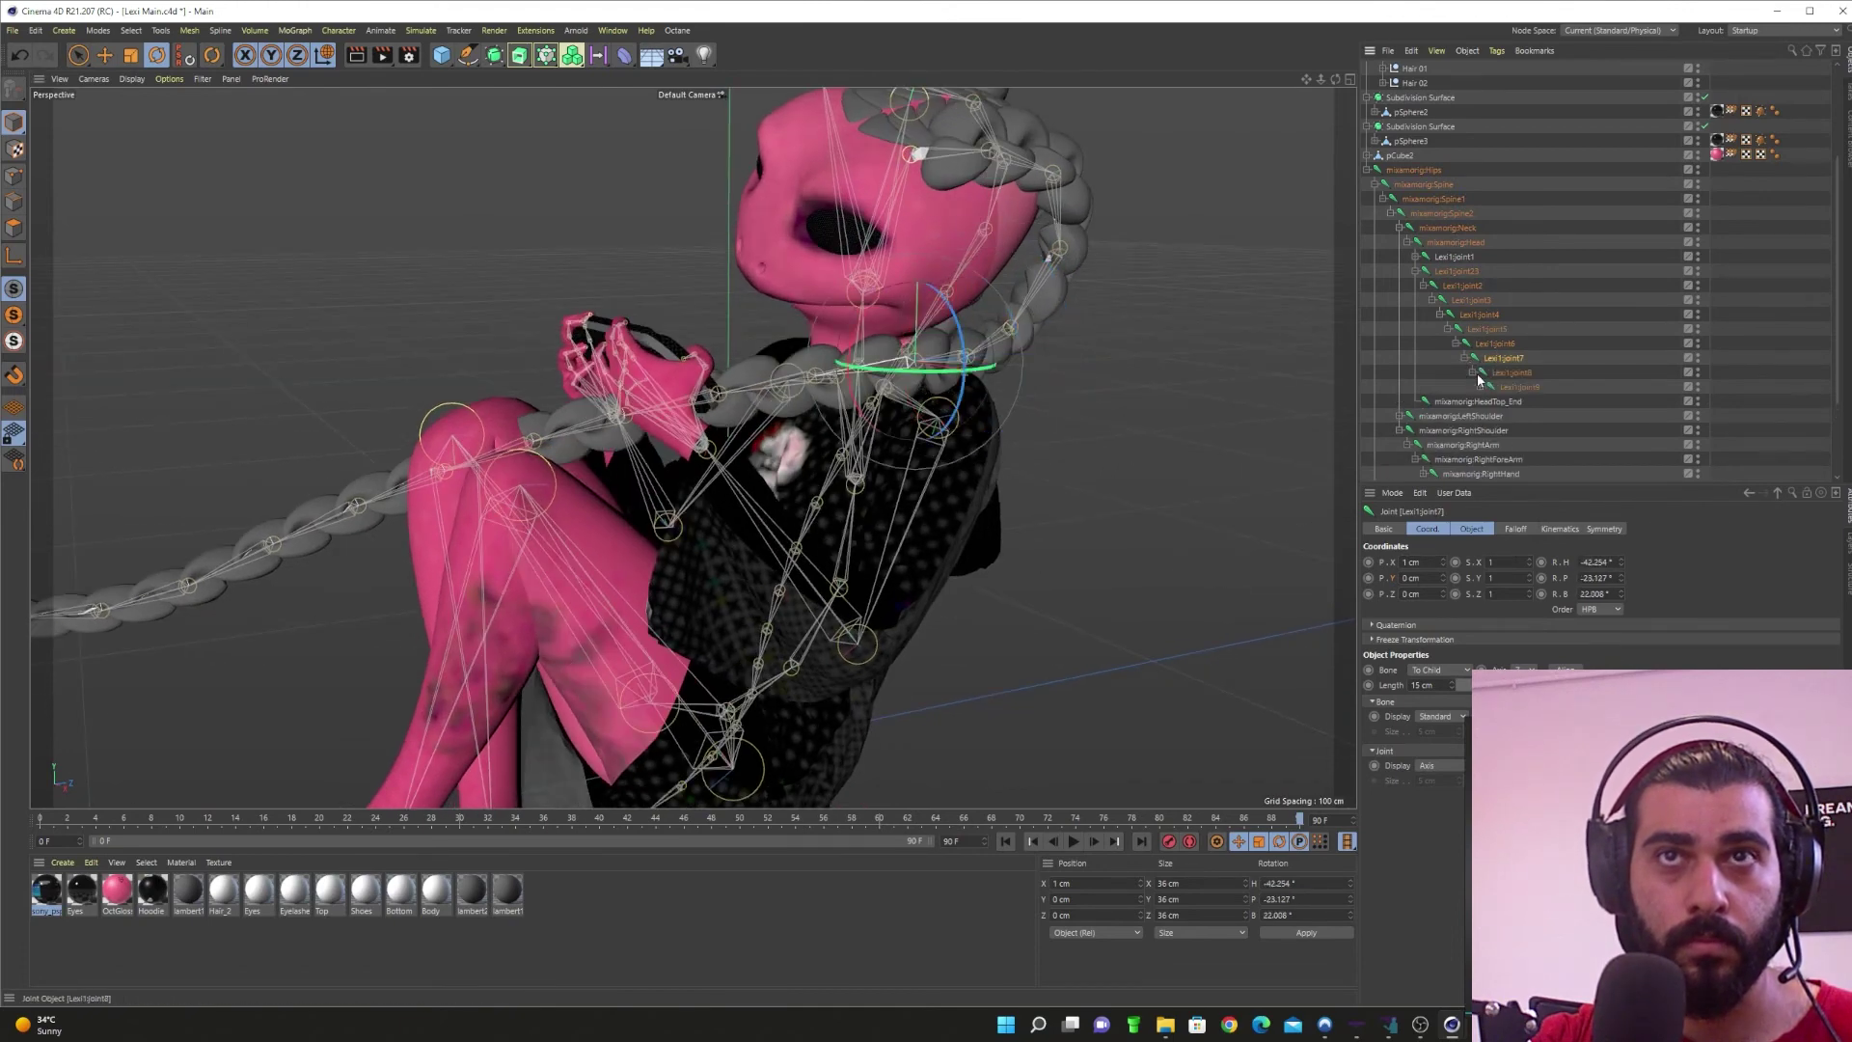
{"action": "left_click", "coordinate": [1486, 389]}
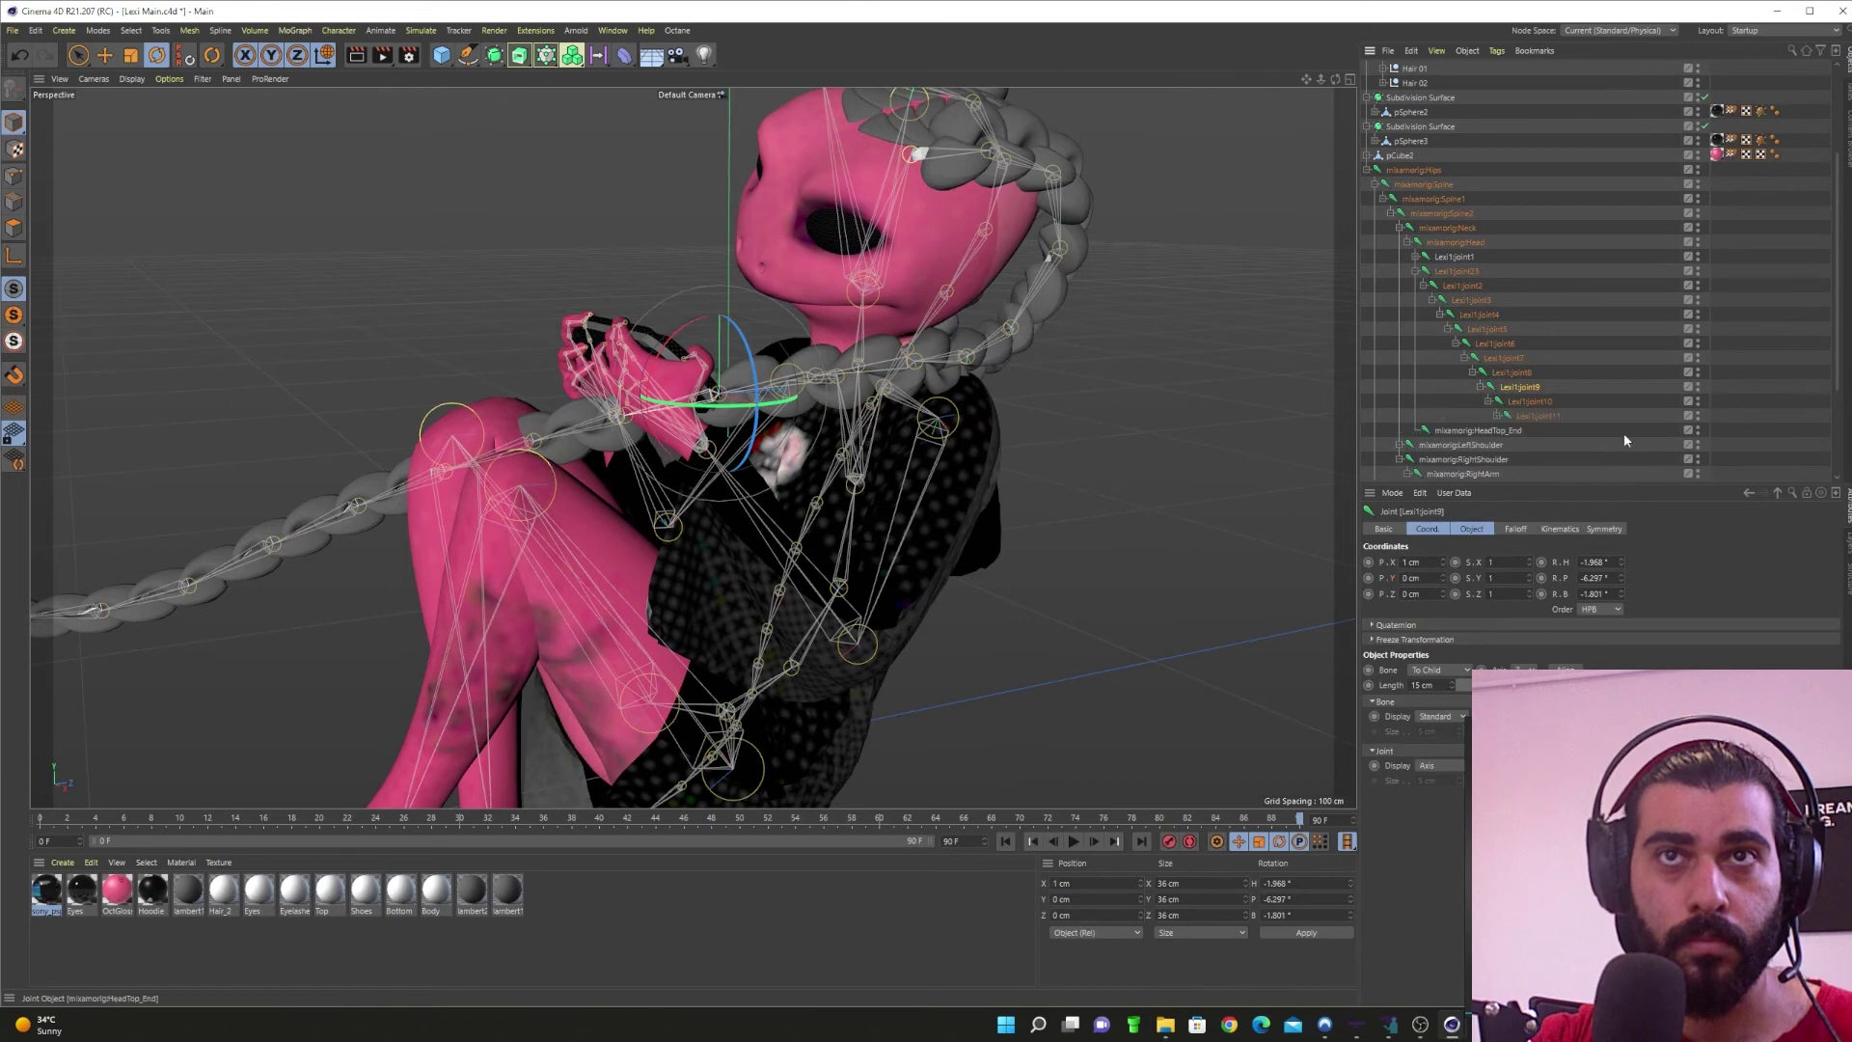
{"action": "scroll", "coordinate": [1624, 441], "scroll_direction": "down", "scroll_amount": 1}
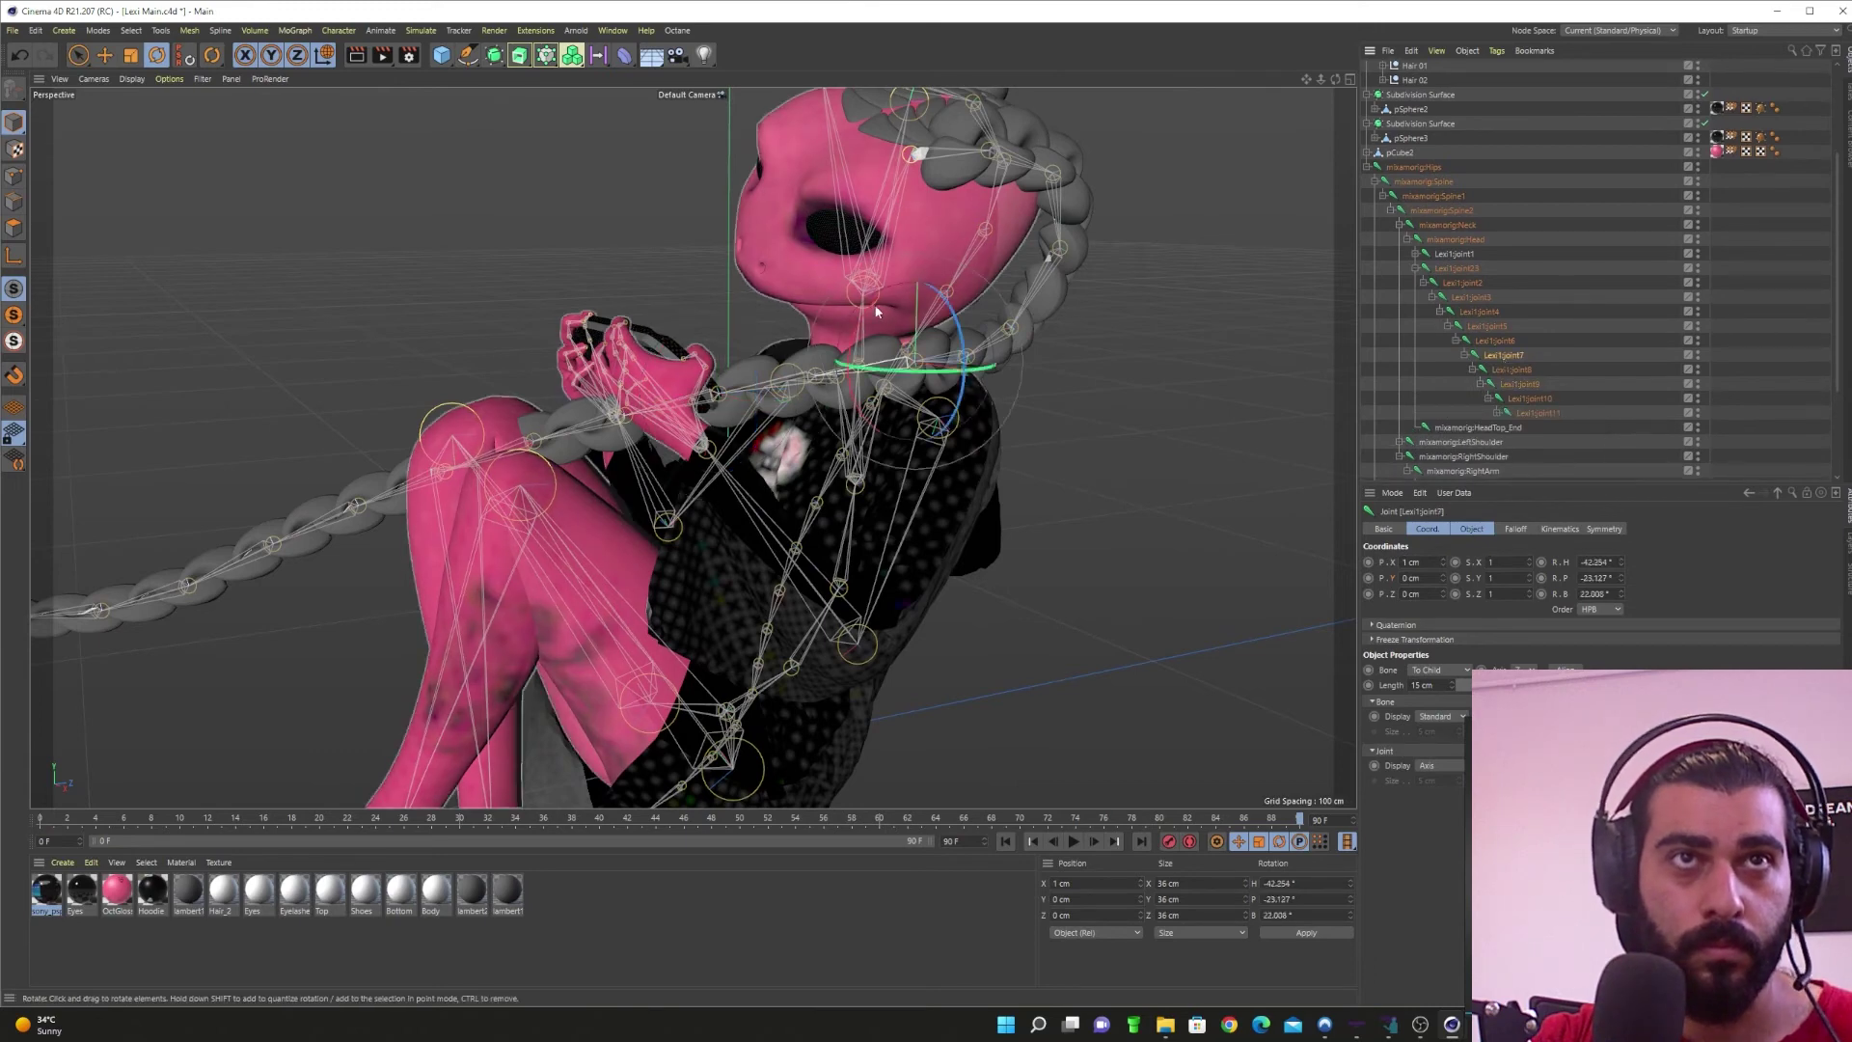
{"action": "mouse_move", "coordinate": [857, 366]}
{"action": "left_mouse_down"}
{"action": "mouse_move", "coordinate": [843, 407]}
{"action": "mouse_move", "coordinate": [951, 441]}
{"action": "mouse_move", "coordinate": [884, 424]}
{"action": "mouse_move", "coordinate": [906, 440]}
{"action": "mouse_move", "coordinate": [853, 488]}
{"action": "mouse_move", "coordinate": [818, 399]}
{"action": "mouse_move", "coordinate": [849, 386]}
{"action": "left_mouse_up"}
Step: Rotate joint6 to about H -1°, B 0.1° to tip the braid downward, and slightly readjust joint4
{"action": "left_click", "coordinate": [1522, 378]}
{"action": "left_click", "coordinate": [1503, 355]}
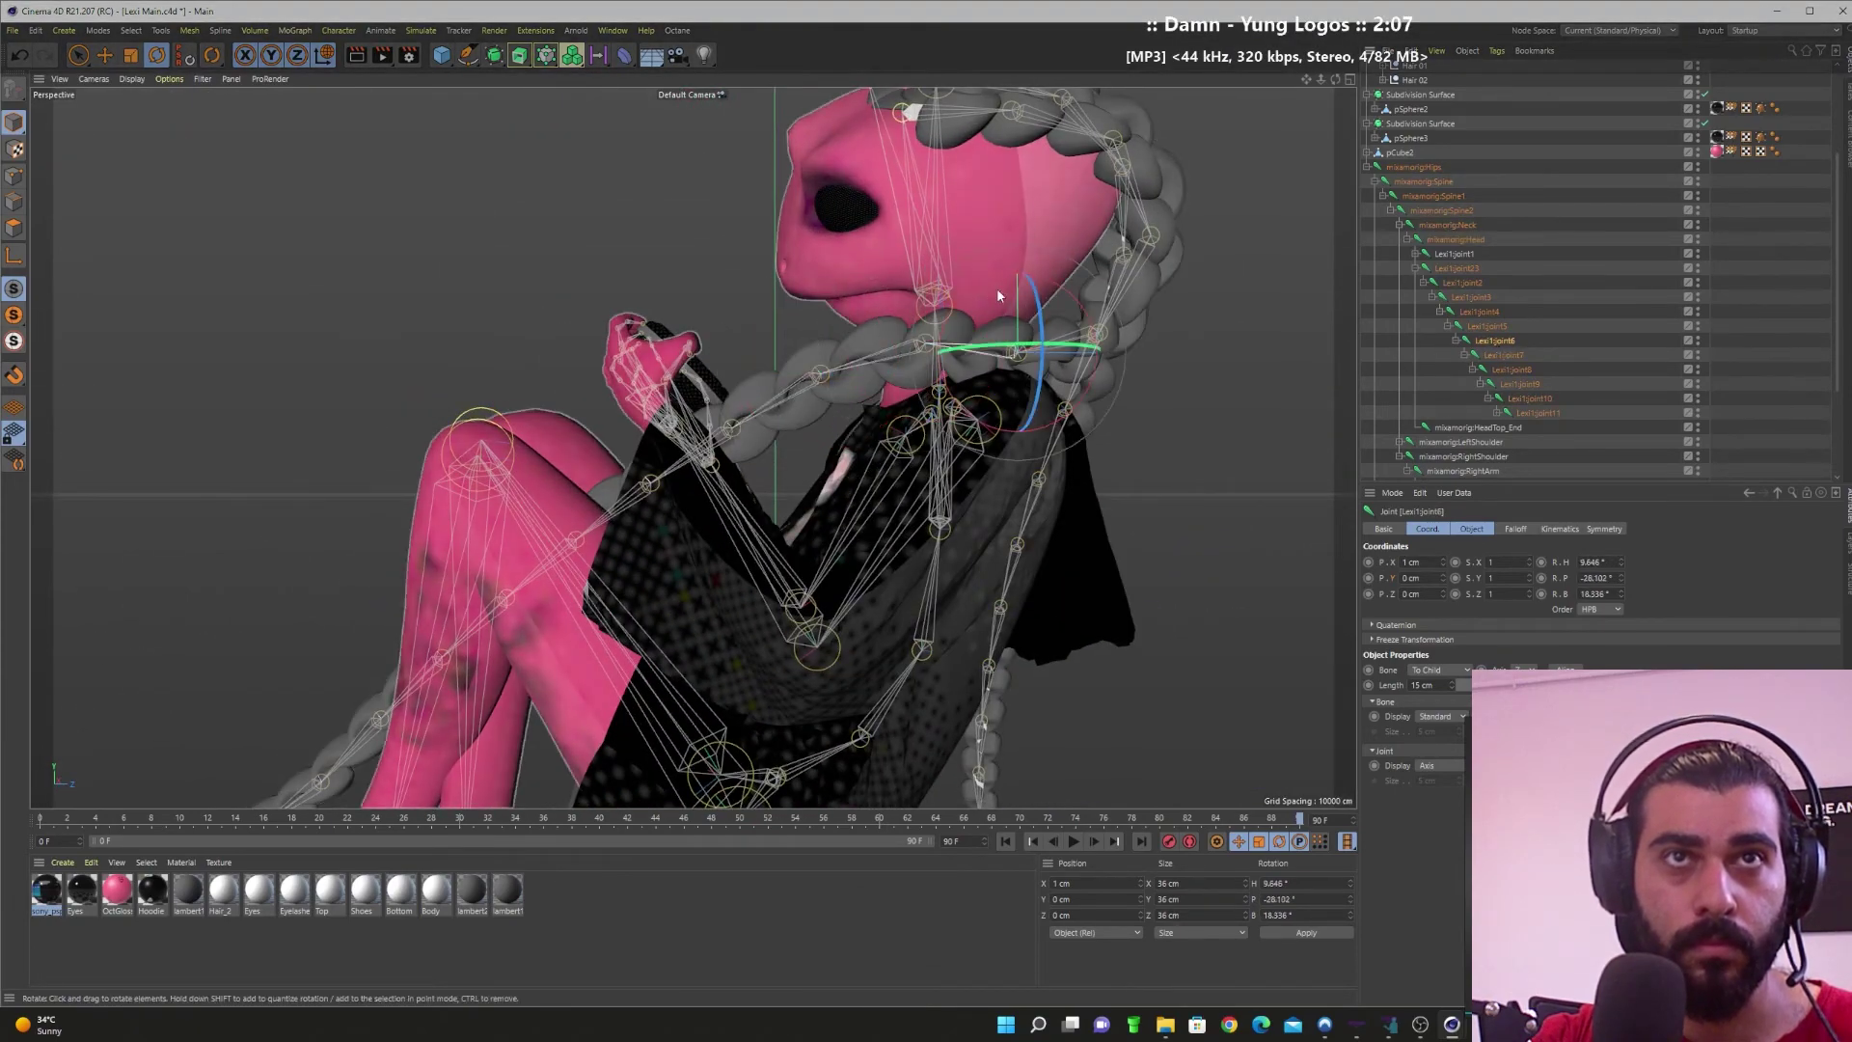
{"action": "left_click_drag", "start_coordinate": [998, 287], "coordinate": [955, 305]}
{"action": "left_click_drag", "start_coordinate": [859, 405], "coordinate": [832, 515], "text": "alt"}
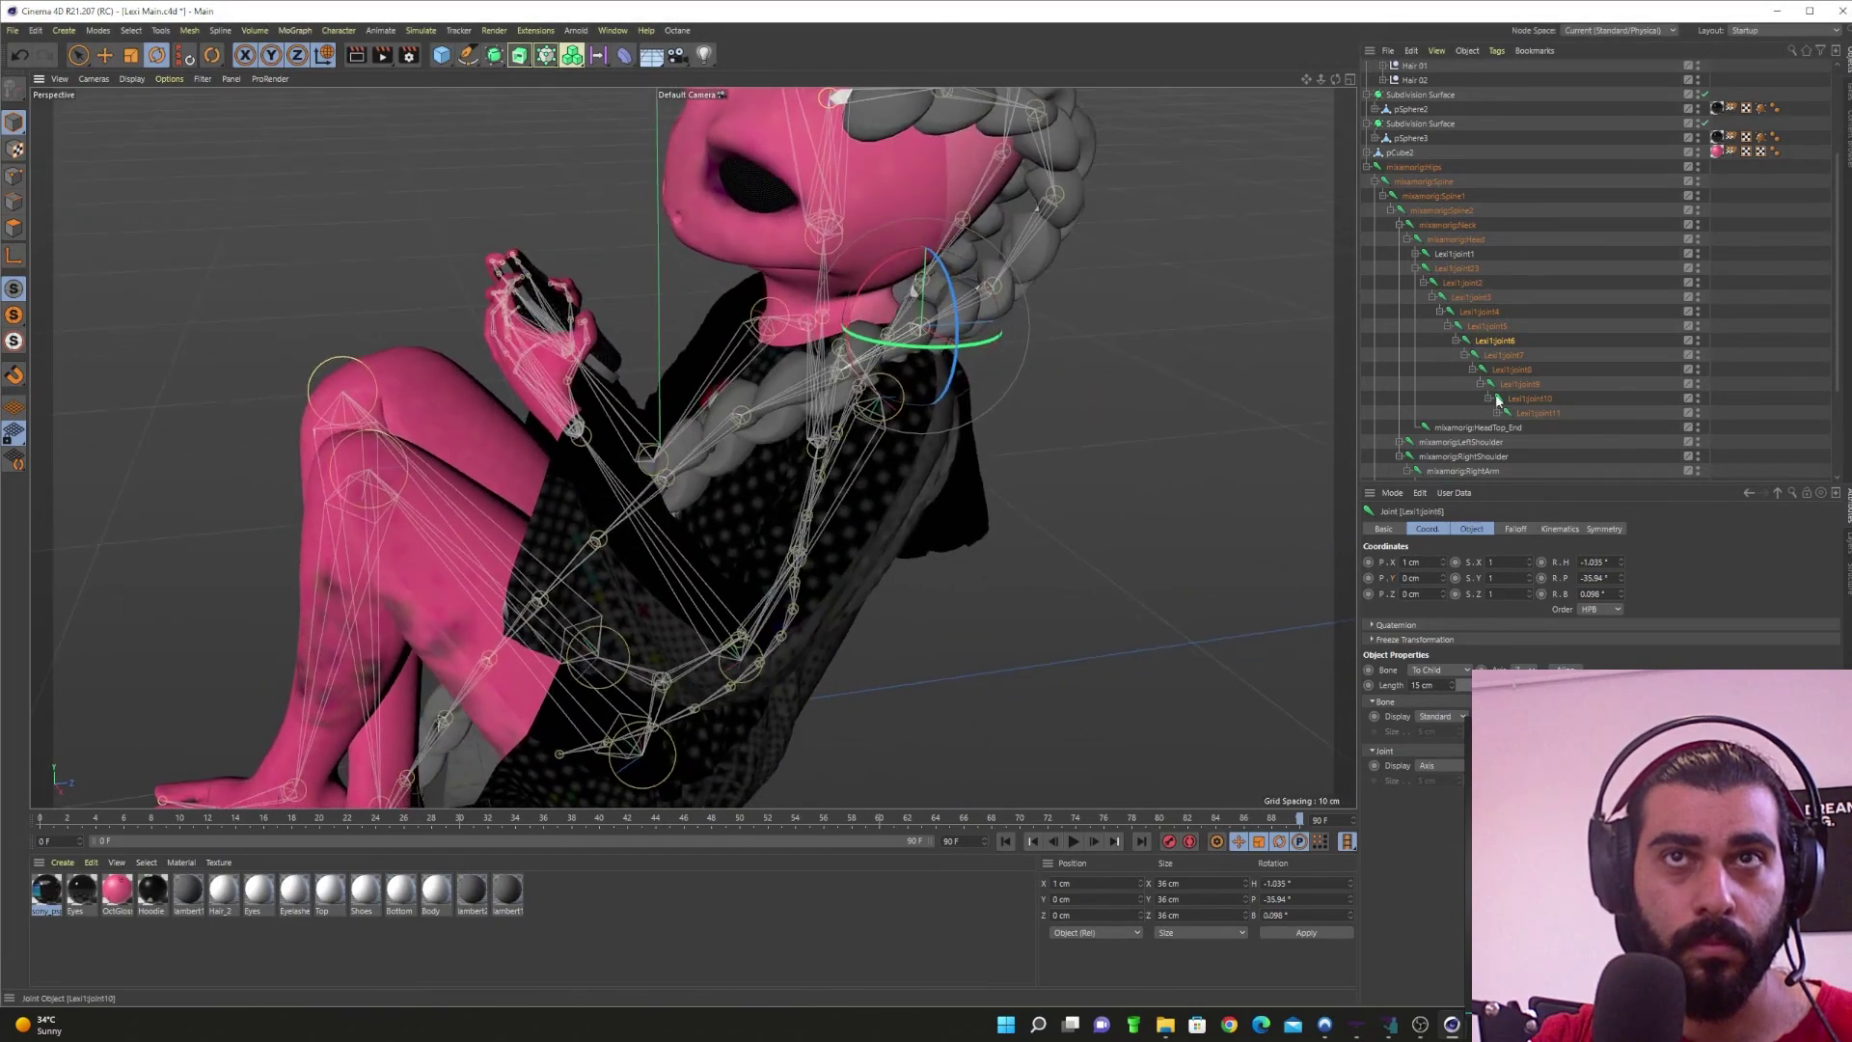
{"action": "left_click", "coordinate": [1489, 328]}
{"action": "left_click_drag", "start_coordinate": [949, 233], "coordinate": [1003, 263]}
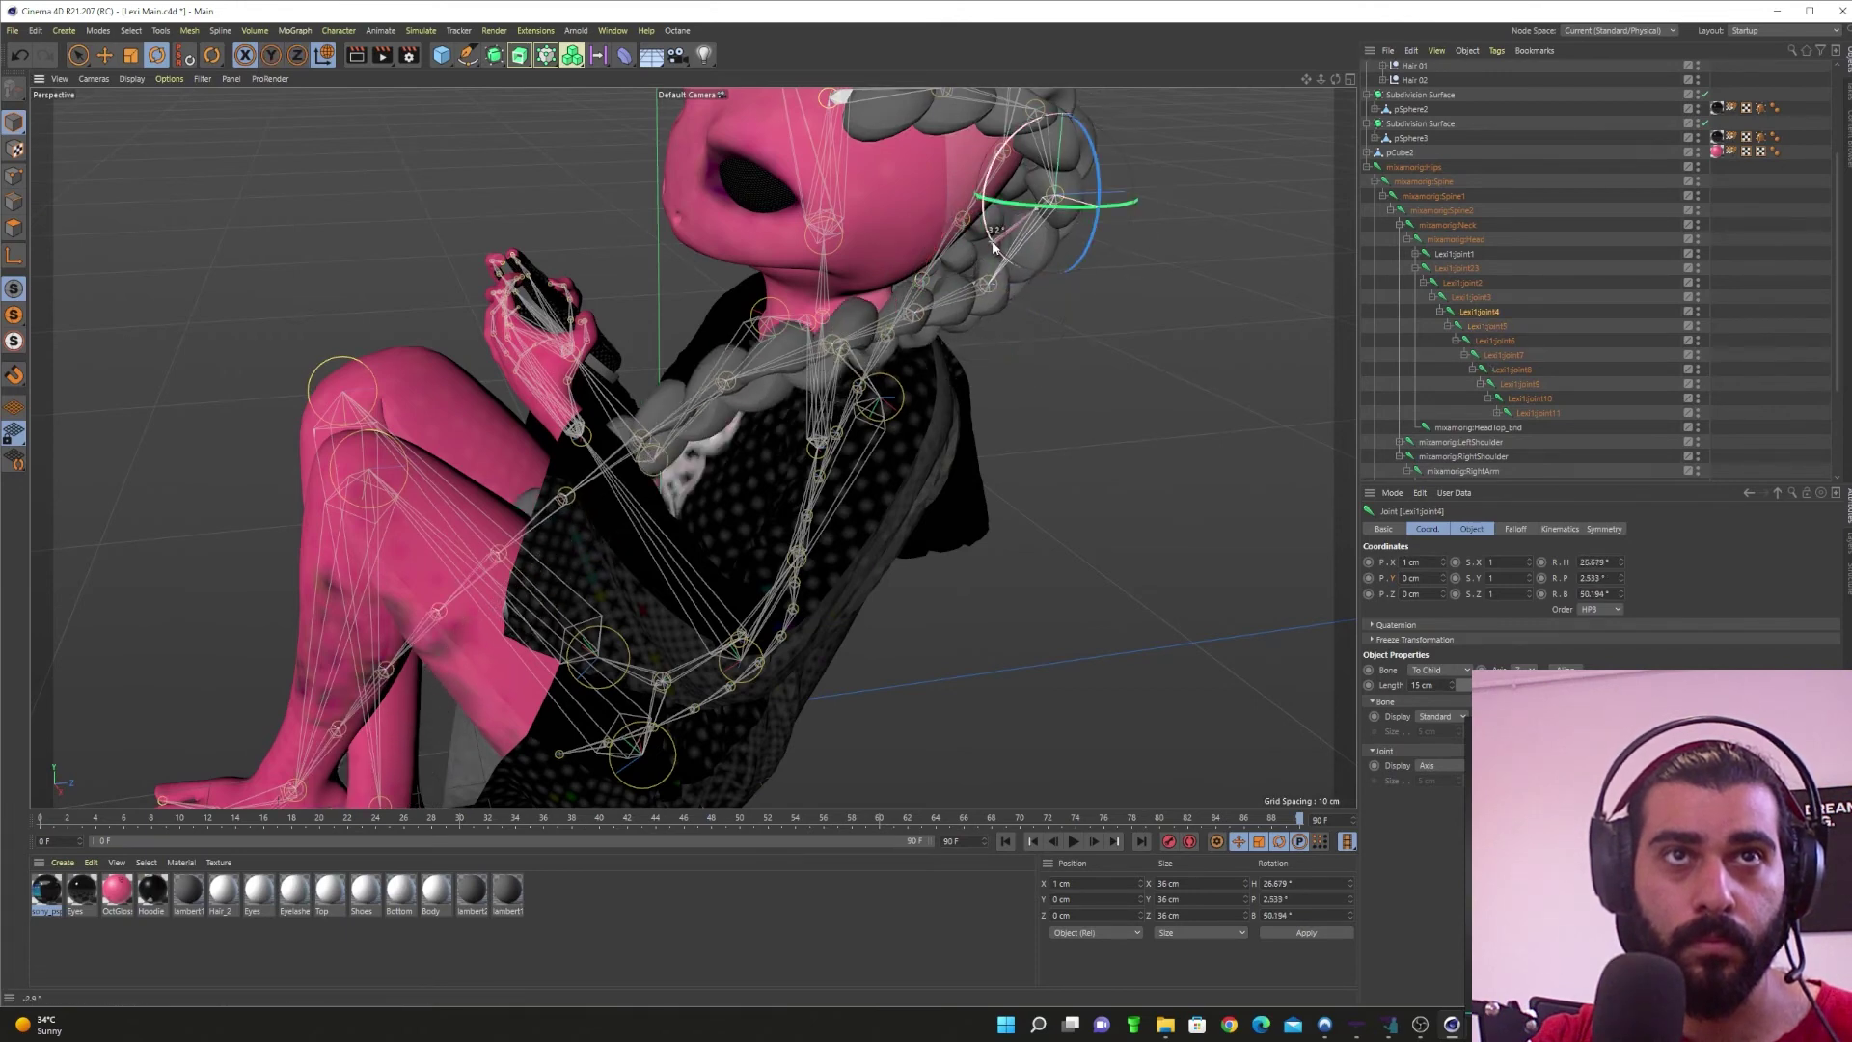
Step: Rotate joint7 to about H -59.9°, P -14.4°, B -16.5° so the braid hangs down in front of the shoulder
{"action": "left_click", "coordinate": [1498, 355]}
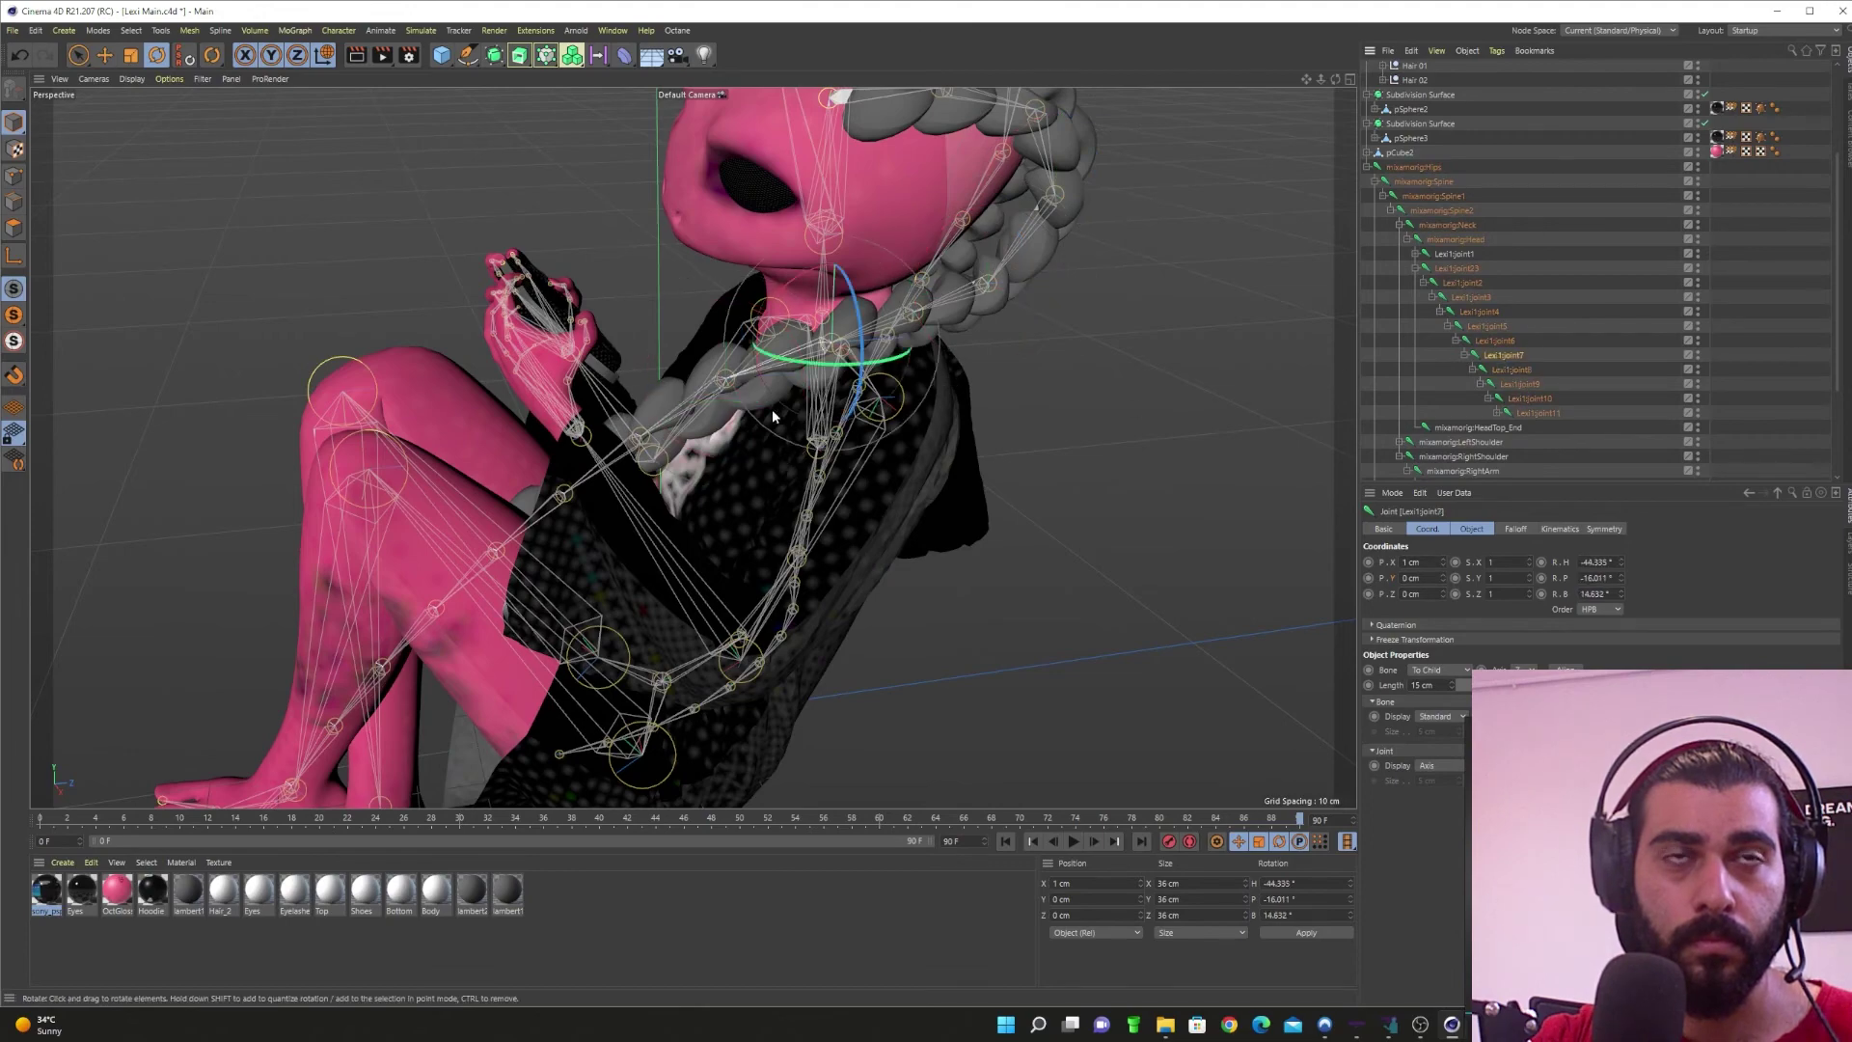
{"action": "left_click_drag", "start_coordinate": [772, 409], "coordinate": [818, 374], "text": "alt"}
{"action": "left_click_drag", "start_coordinate": [861, 272], "coordinate": [849, 256]}
{"action": "left_click_drag", "start_coordinate": [772, 352], "coordinate": [942, 430], "text": "alt"}
{"action": "left_click_drag", "start_coordinate": [757, 388], "coordinate": [872, 355]}
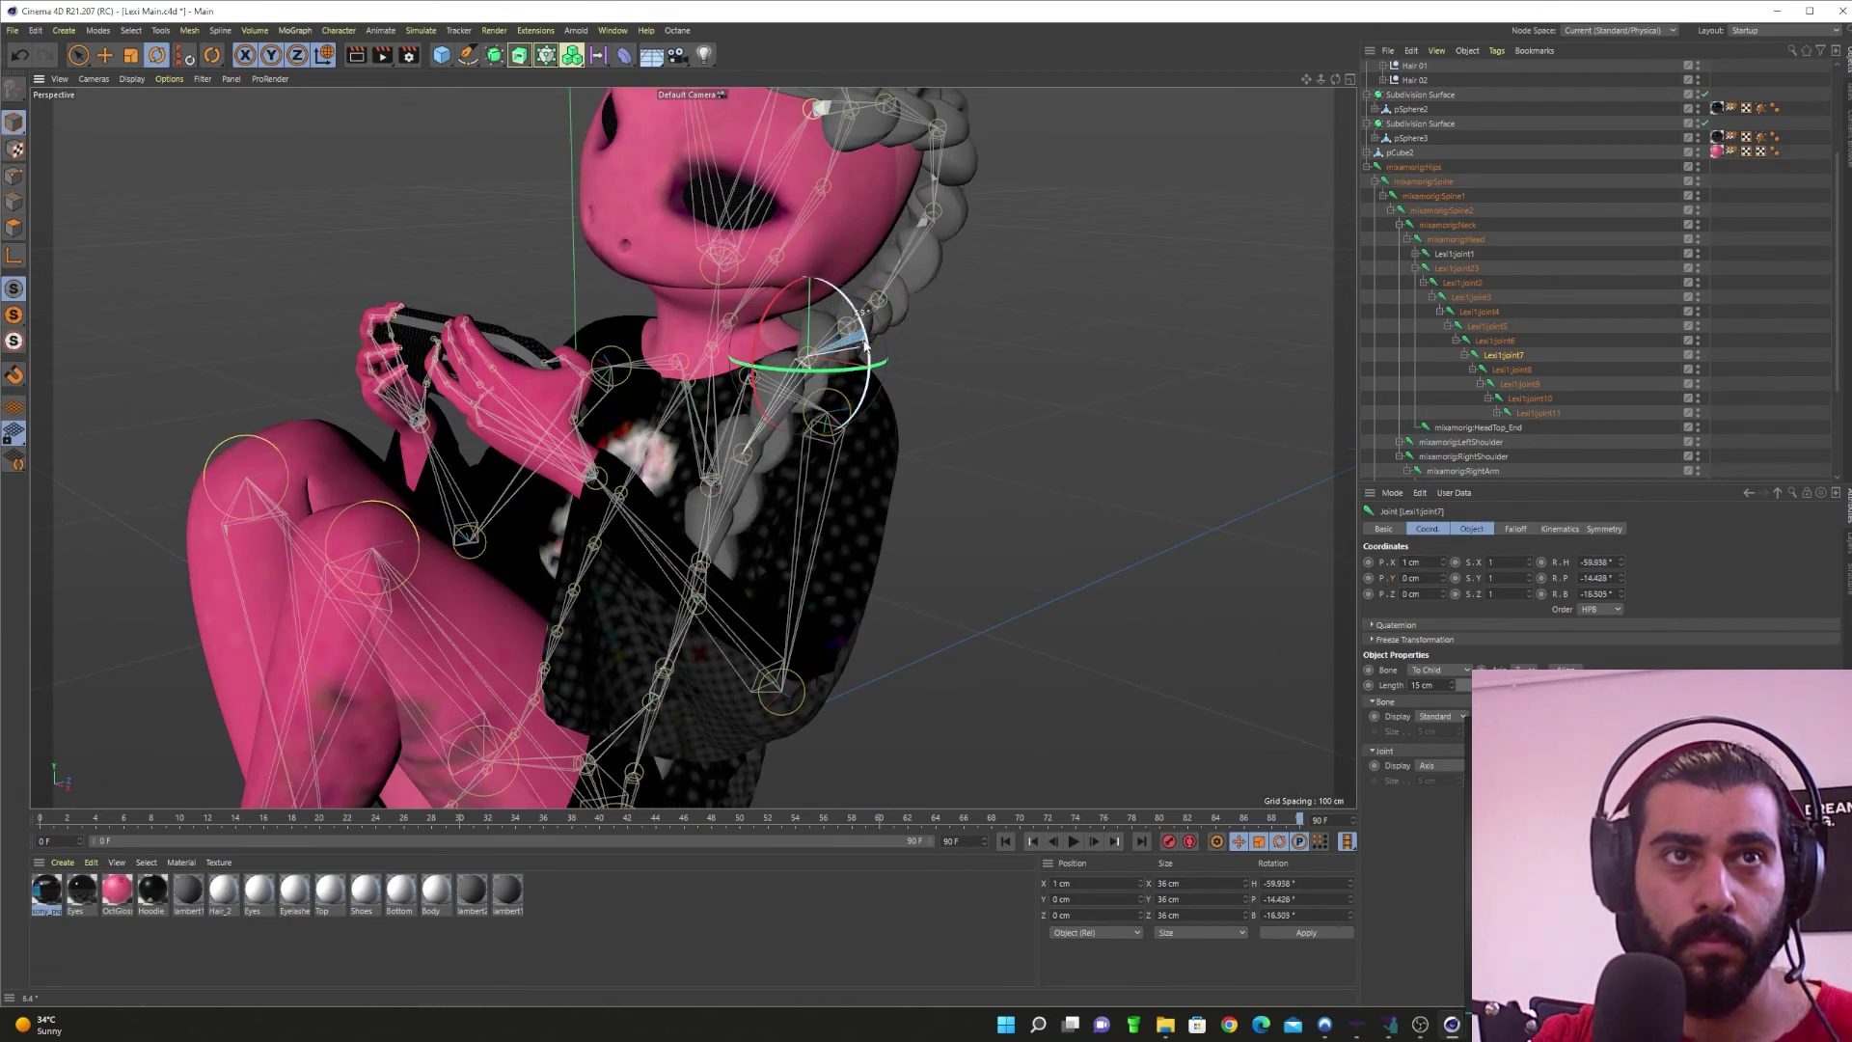
Step: Rotate joint9 to about H -6.6°, P -16.5°, B -18.1° to move the hanging braid clear of the hip
{"action": "middle_click_drag", "start_coordinate": [800, 508], "coordinate": [808, 270], "text": "alt"}
{"action": "left_click_drag", "start_coordinate": [777, 322], "coordinate": [879, 416], "text": "alt"}
{"action": "left_click", "coordinate": [1516, 382]}
{"action": "left_click", "coordinate": [1538, 411]}
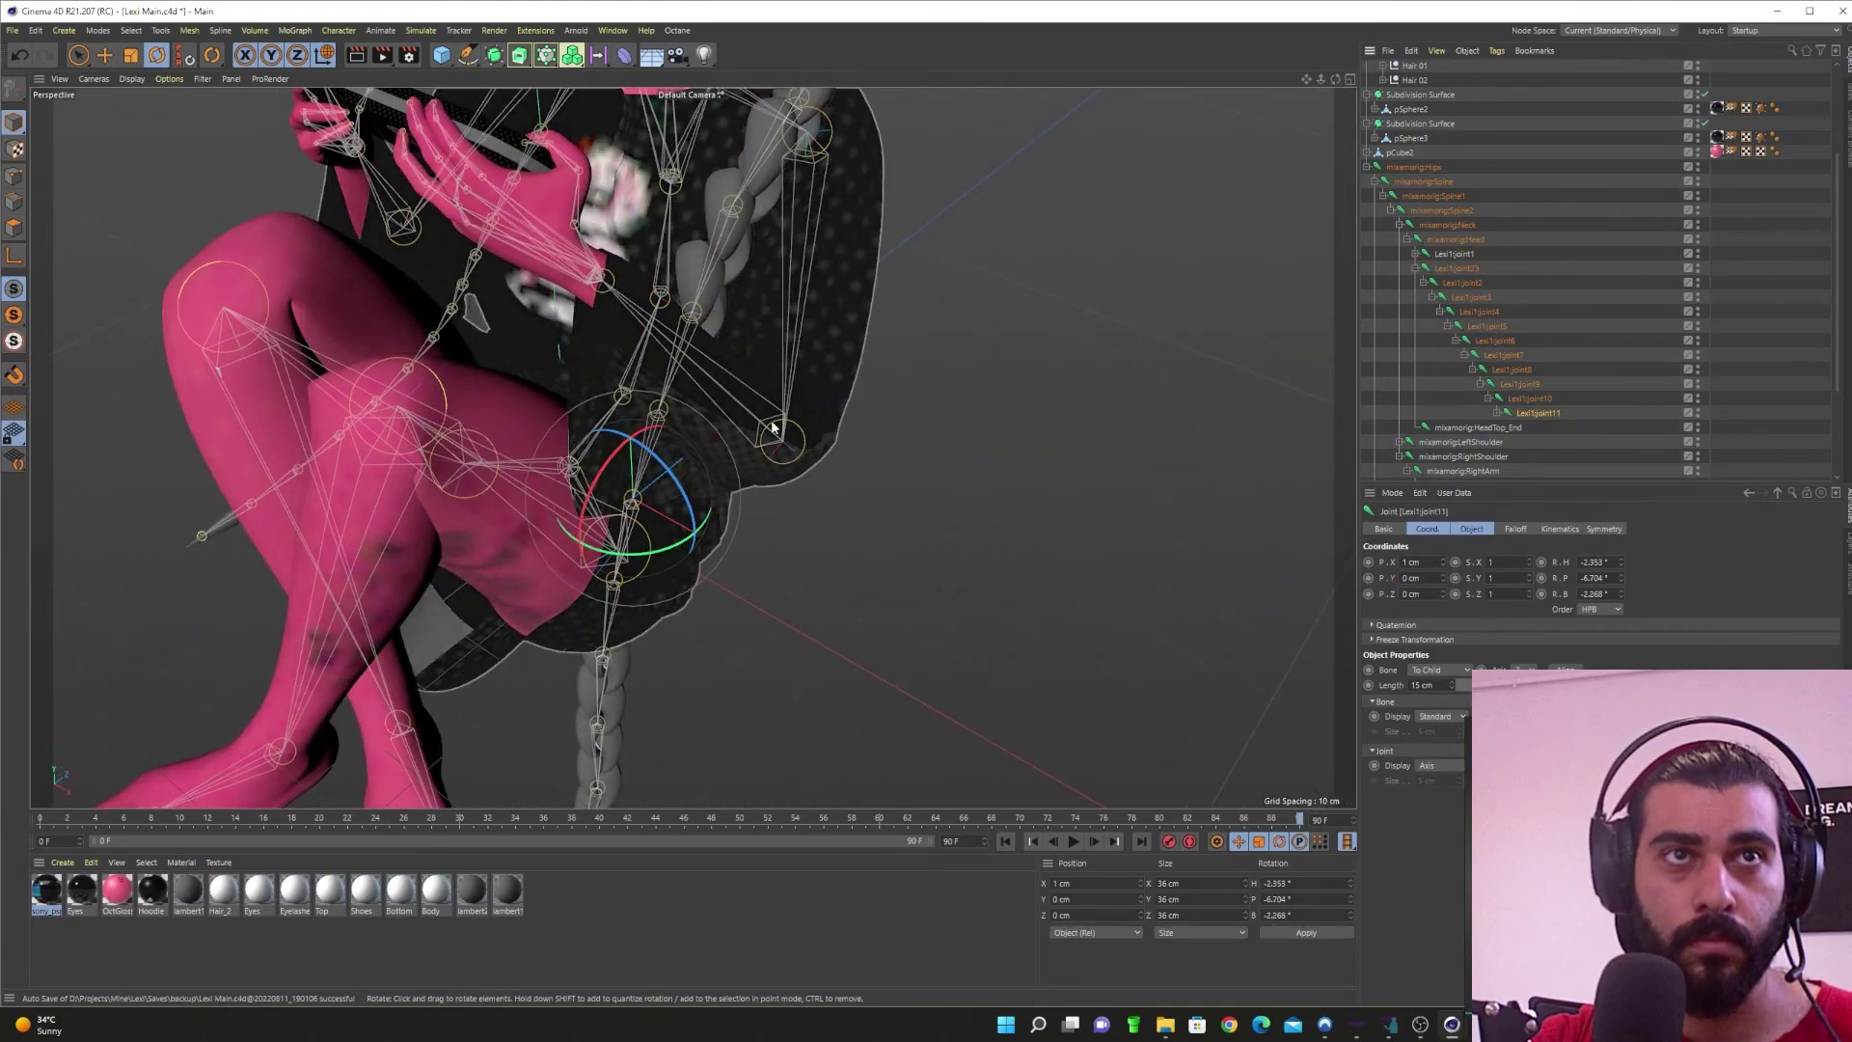
{"action": "left_click", "coordinate": [1514, 382]}
{"action": "left_click_drag", "start_coordinate": [752, 311], "coordinate": [759, 290]}
{"action": "left_click_drag", "start_coordinate": [648, 297], "coordinate": [811, 304]}
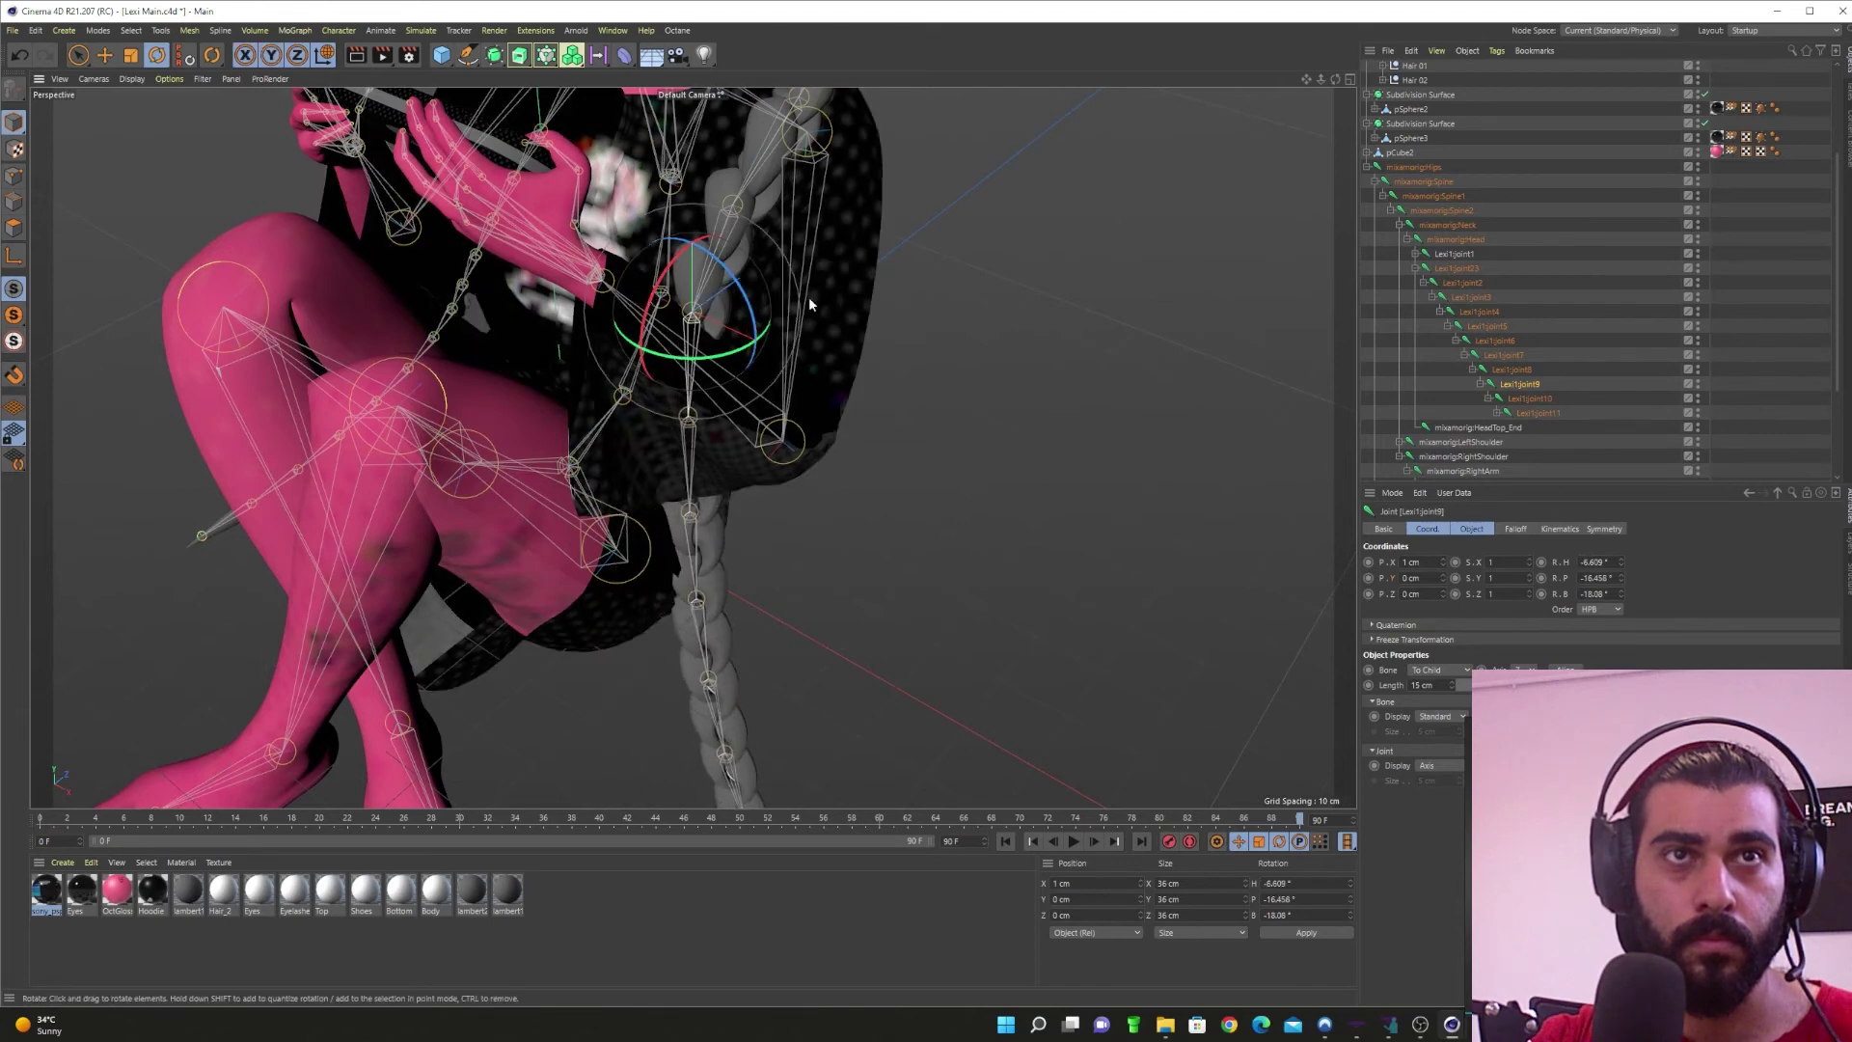
Step: Rotate joint10 to about H -23.2°, P 0.5°, B -13.5° to swing the lower braid outward beside the body
{"action": "left_click", "coordinate": [1511, 370]}
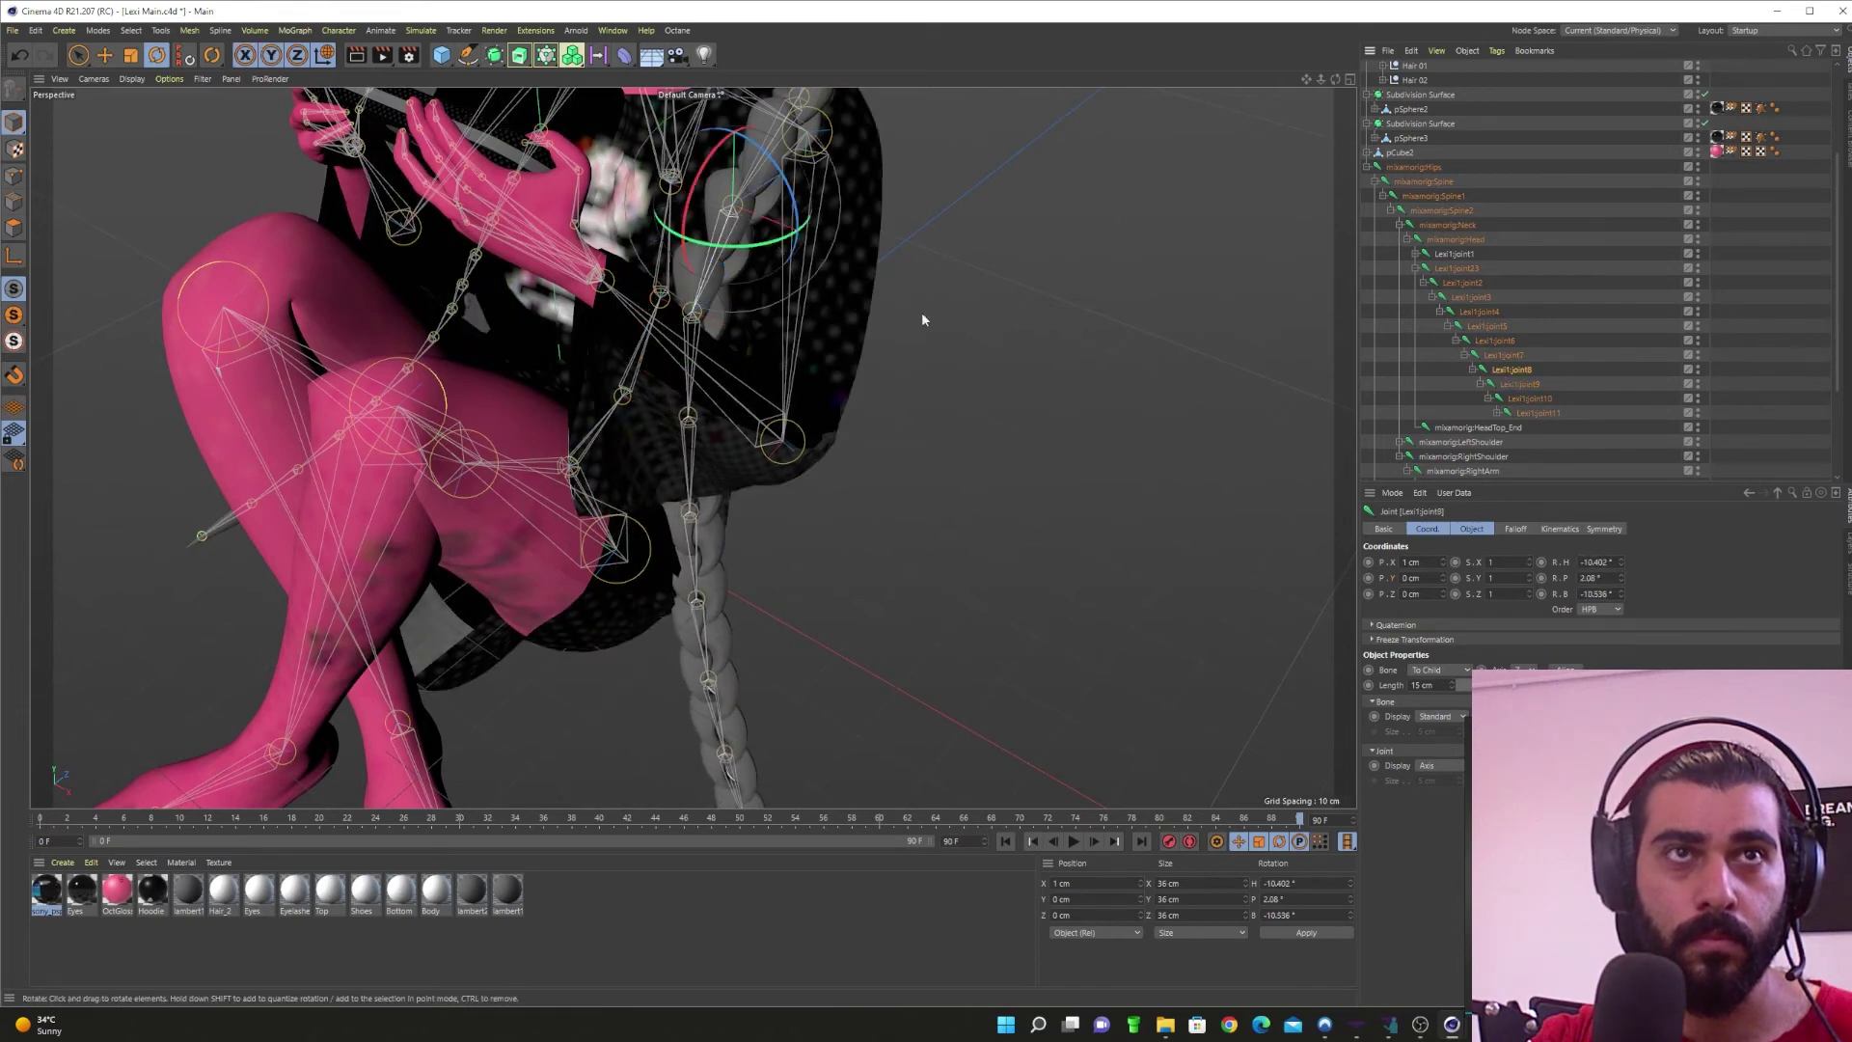
{"action": "left_click", "coordinate": [1527, 398]}
{"action": "left_click_drag", "start_coordinate": [724, 422], "coordinate": [464, 407]}
{"action": "left_click_drag", "start_coordinate": [706, 420], "coordinate": [890, 534]}
{"action": "right_click_drag", "start_coordinate": [785, 505], "coordinate": [641, 510], "text": "alt"}
{"action": "middle_click_drag", "start_coordinate": [641, 510], "coordinate": [636, 409], "text": "alt"}
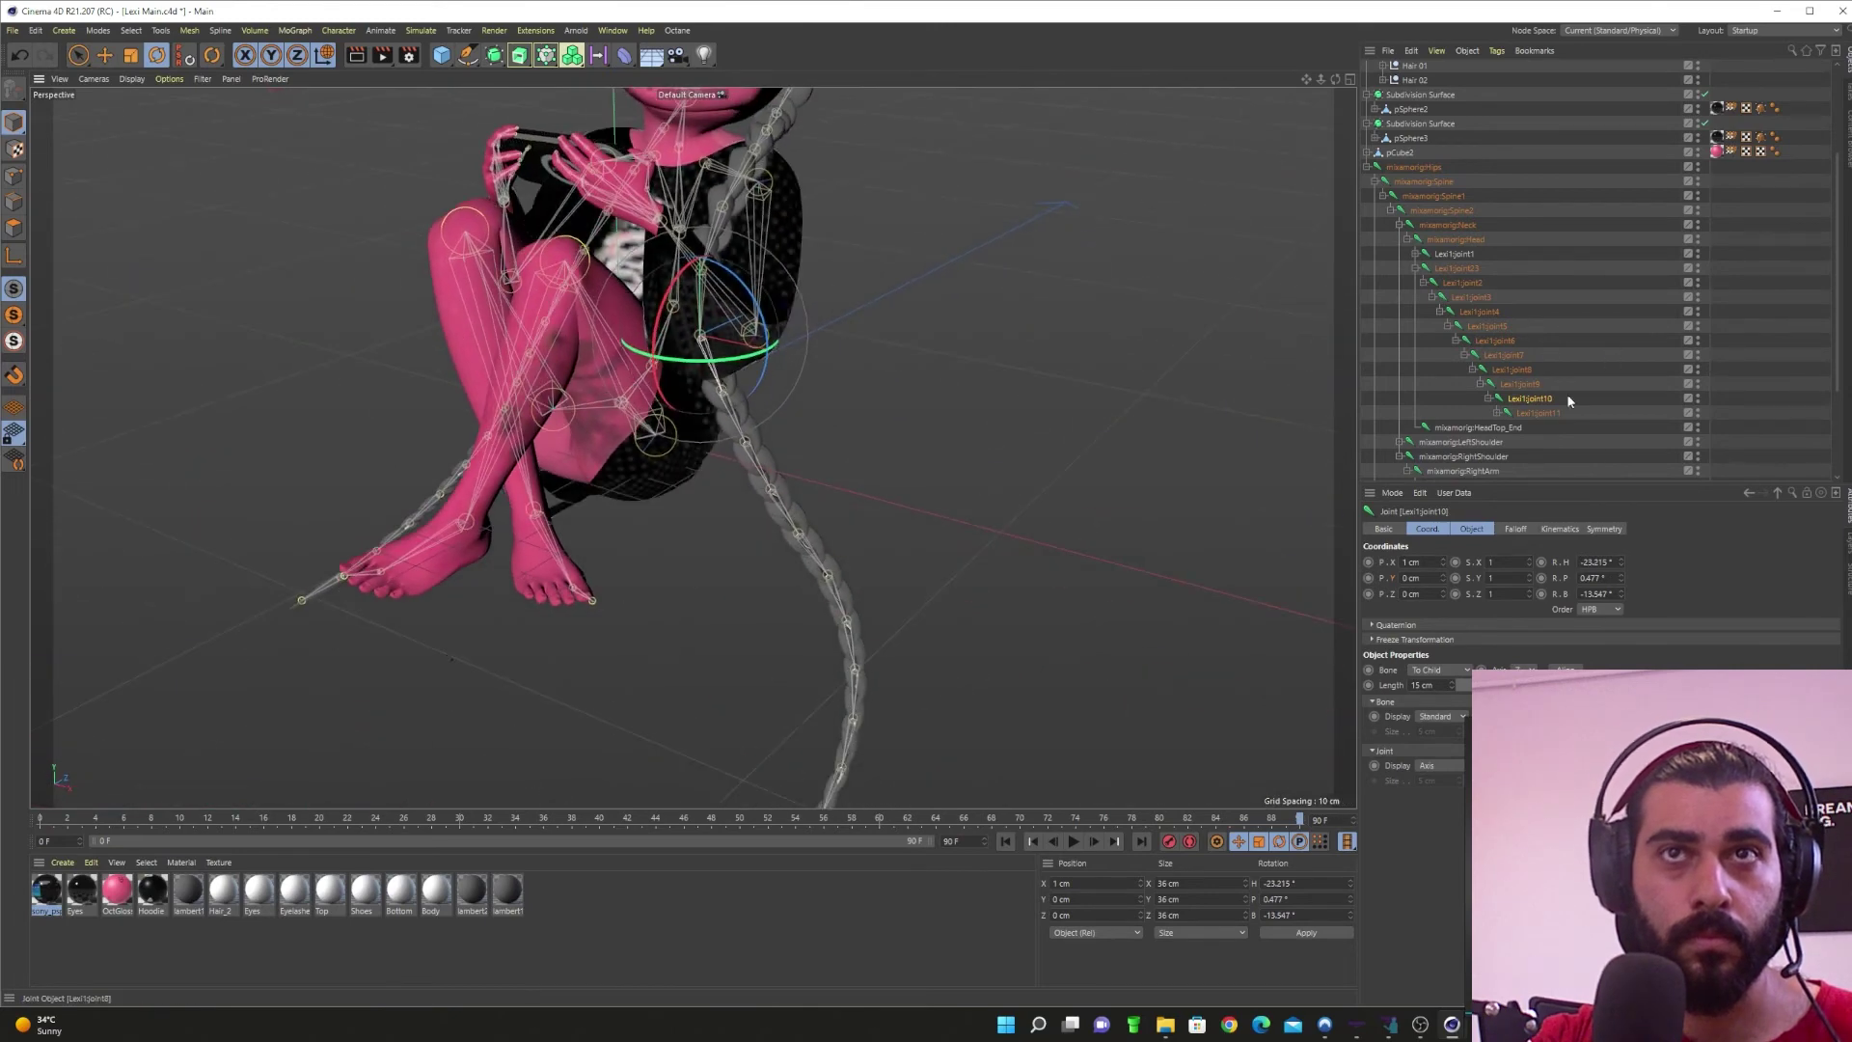
Step: Expand the rest of the braid's joint chain and rotate joint11 to about H 16.9°, P -0.6°, B -24.8°
{"action": "left_click", "coordinate": [1493, 414]}
{"action": "left_click", "coordinate": [1497, 414]}
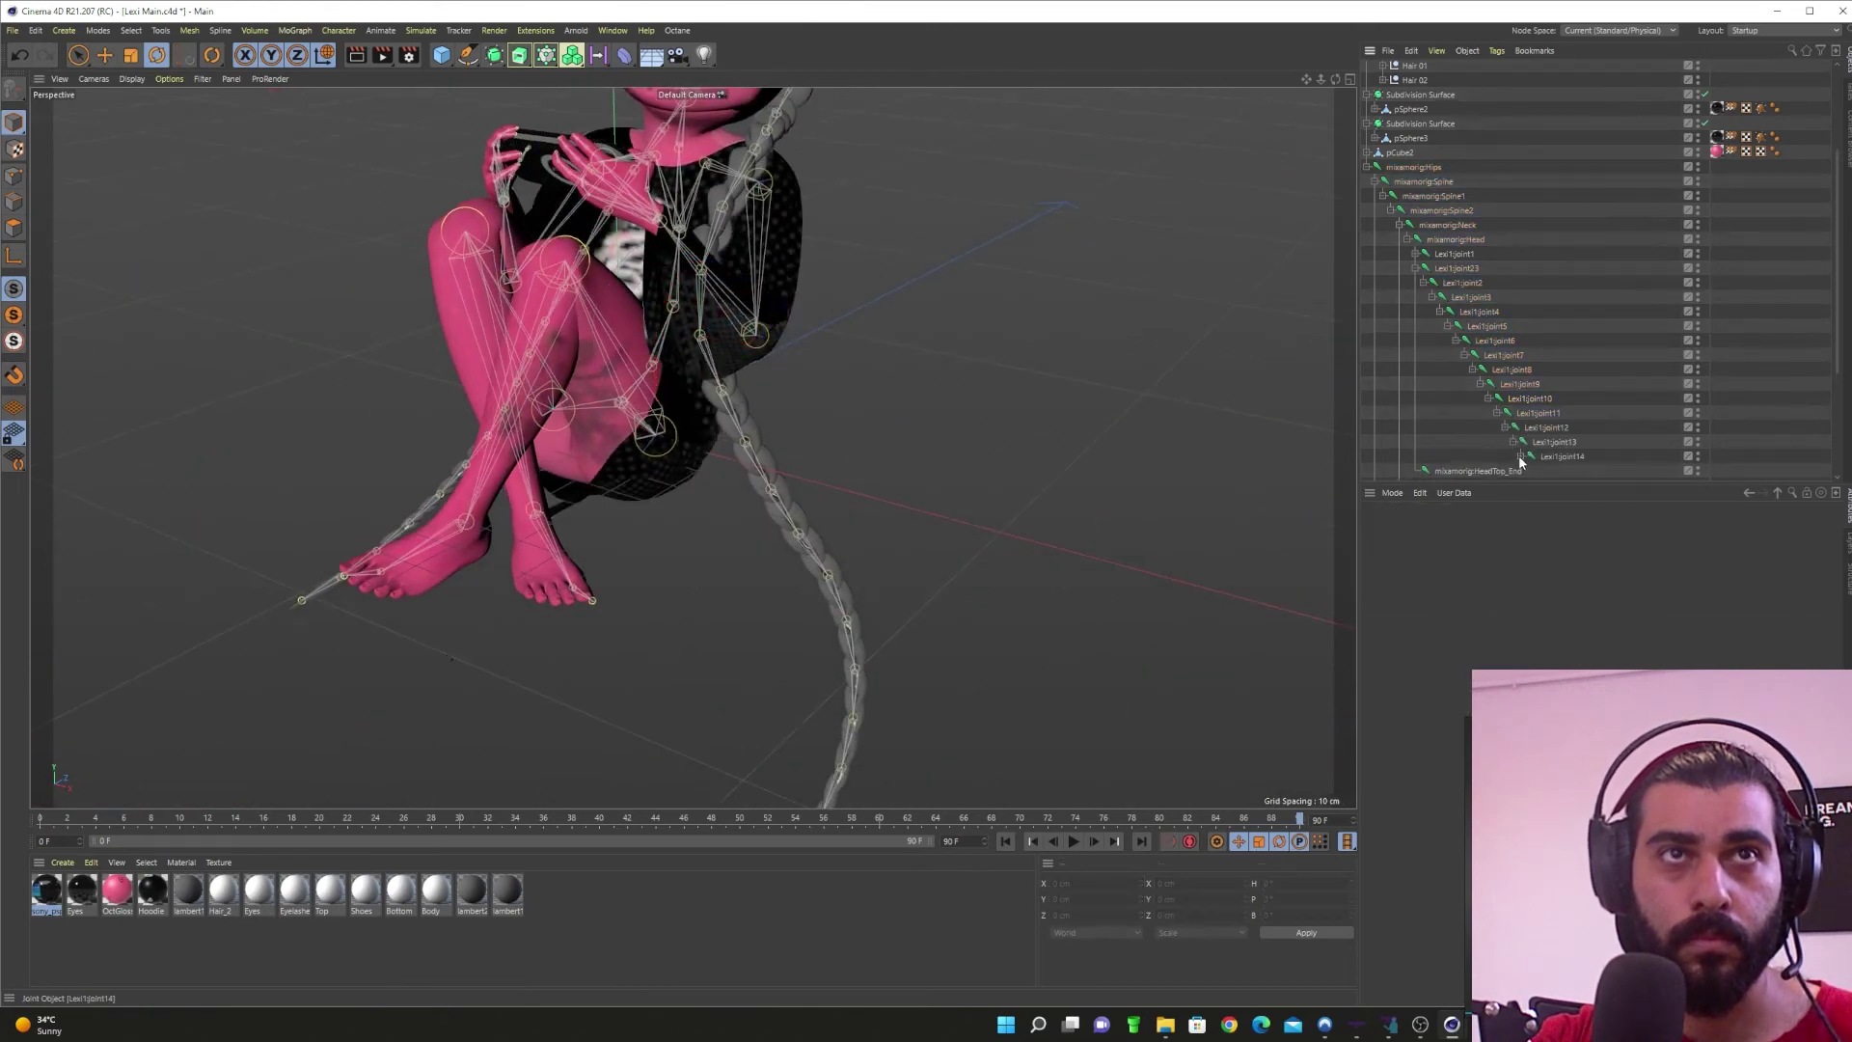
{"action": "left_click", "coordinate": [1551, 428]}
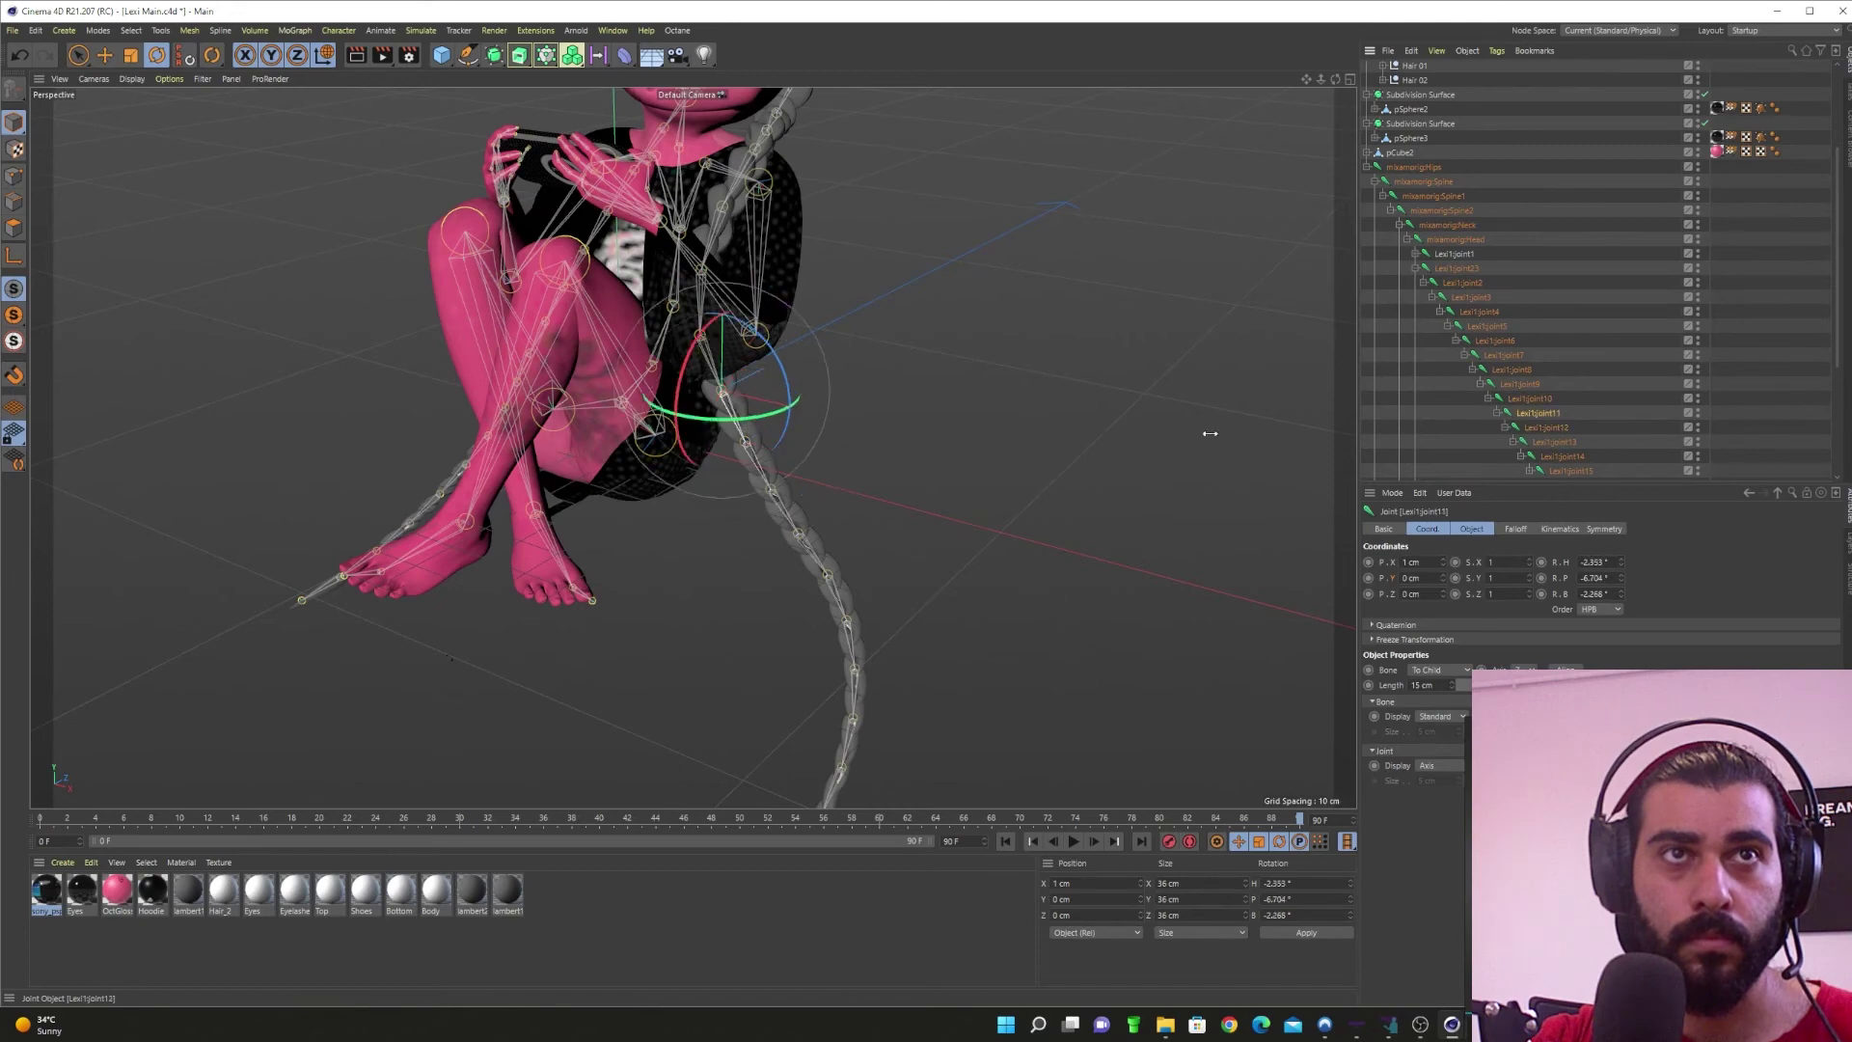
{"action": "left_click_drag", "start_coordinate": [785, 393], "coordinate": [735, 349]}
Step: In the front view, rotate joint12 to a bank of about -17.7° to lift the lower braid toward horizontal
{"action": "middle_click", "coordinate": [1055, 521]}
{"action": "key", "text": "space"}
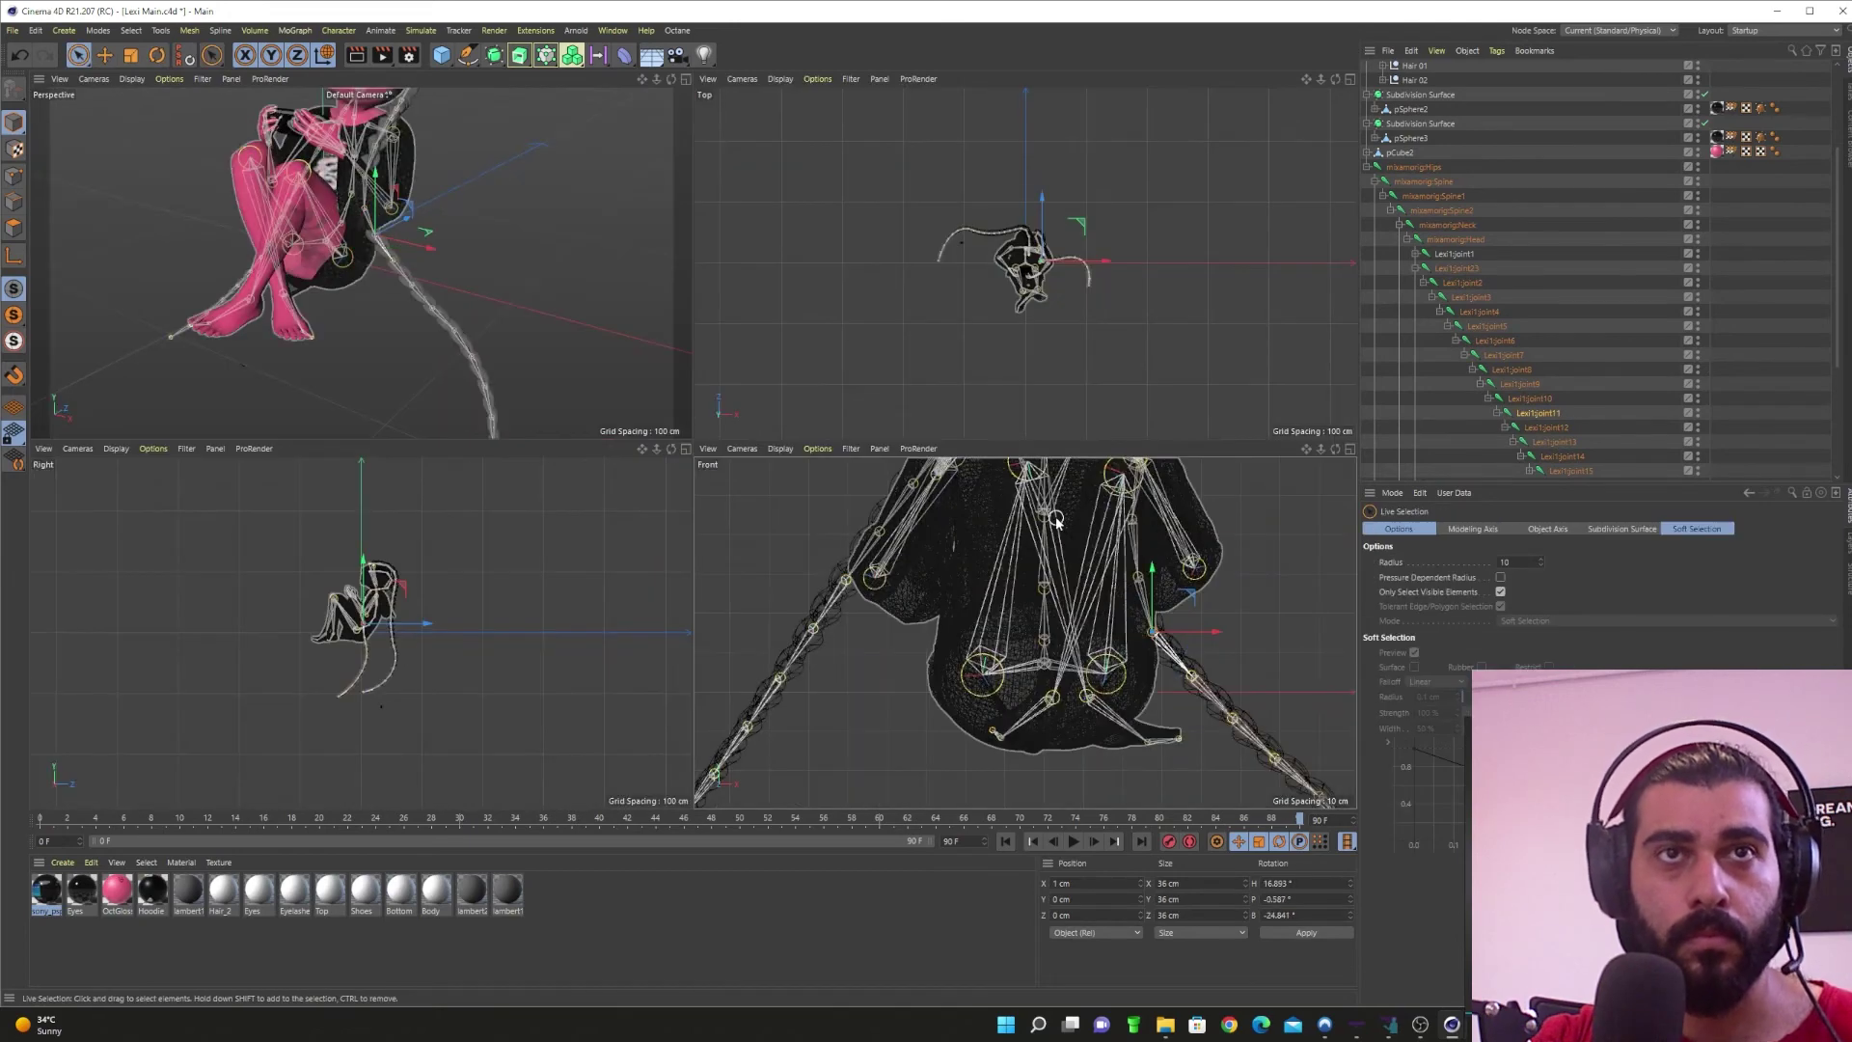
{"action": "middle_click", "coordinate": [1270, 650]}
{"action": "scroll", "coordinate": [821, 515], "scroll_direction": "up", "scroll_amount": 3}
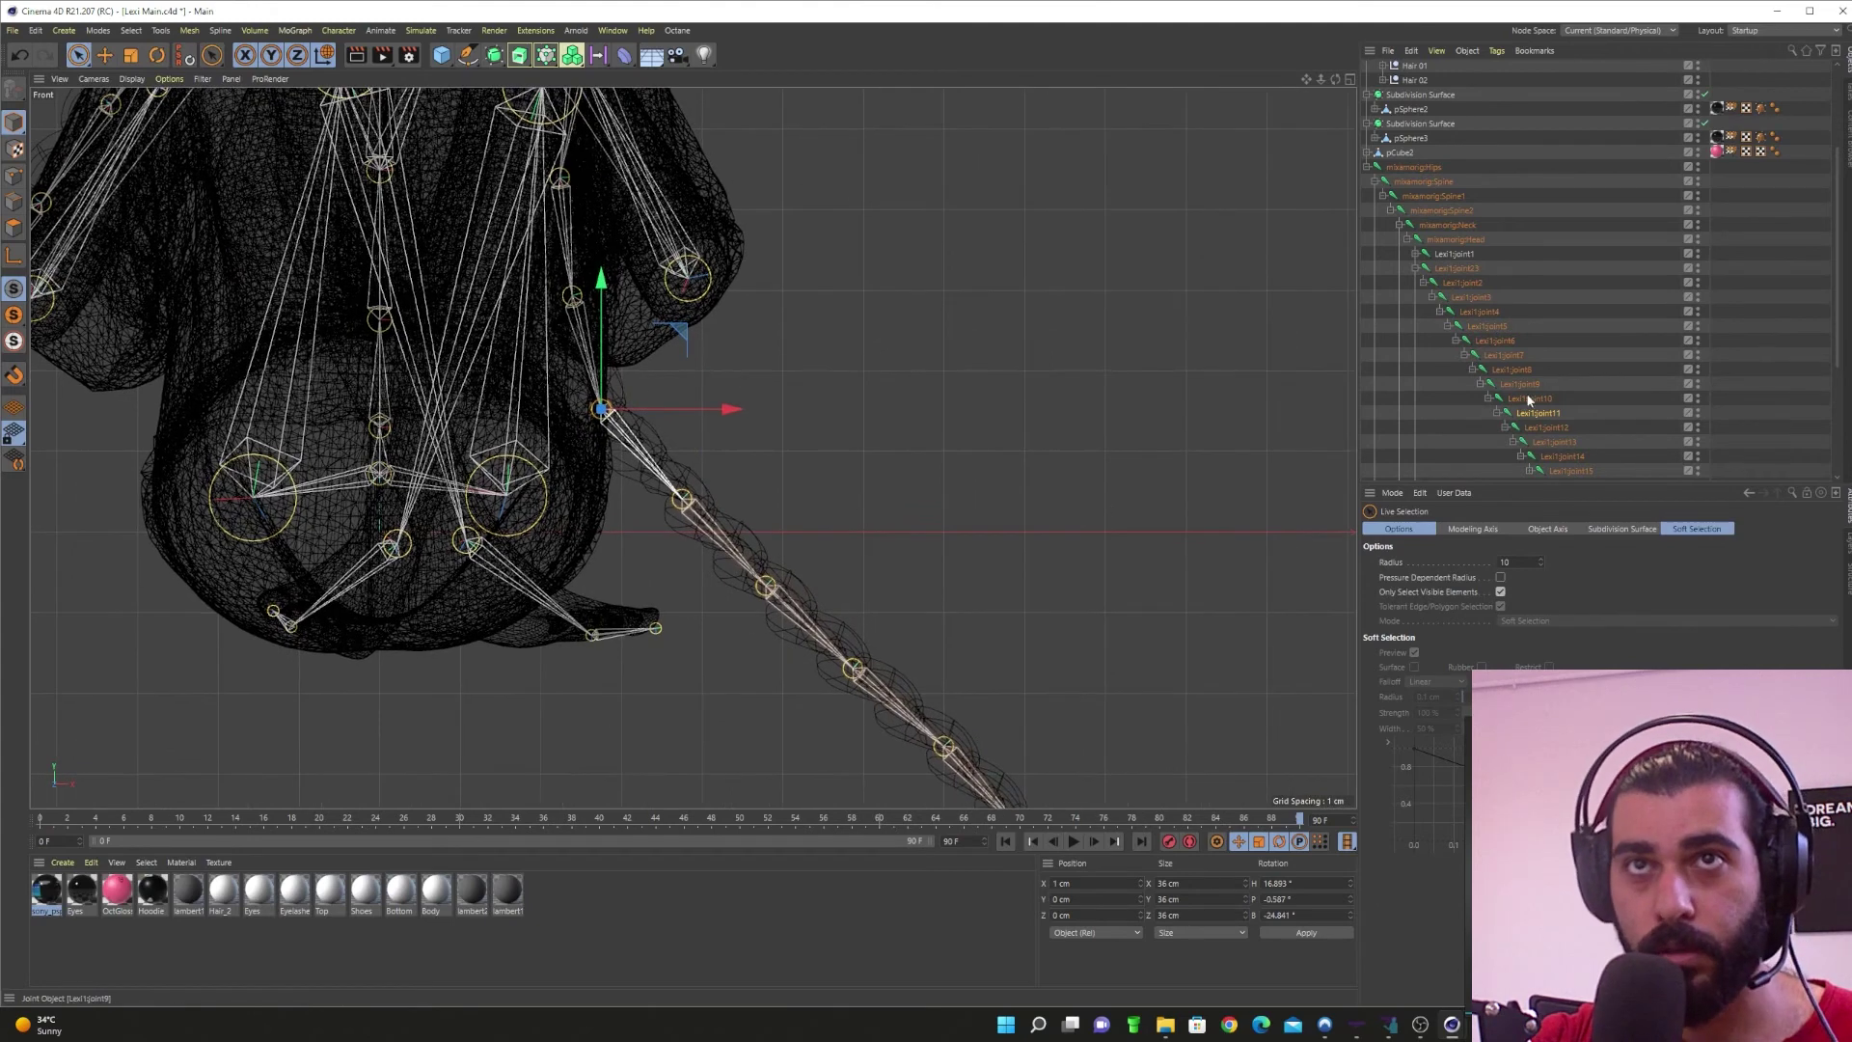
{"action": "key", "text": "e"}
{"action": "left_click", "coordinate": [1544, 427]}
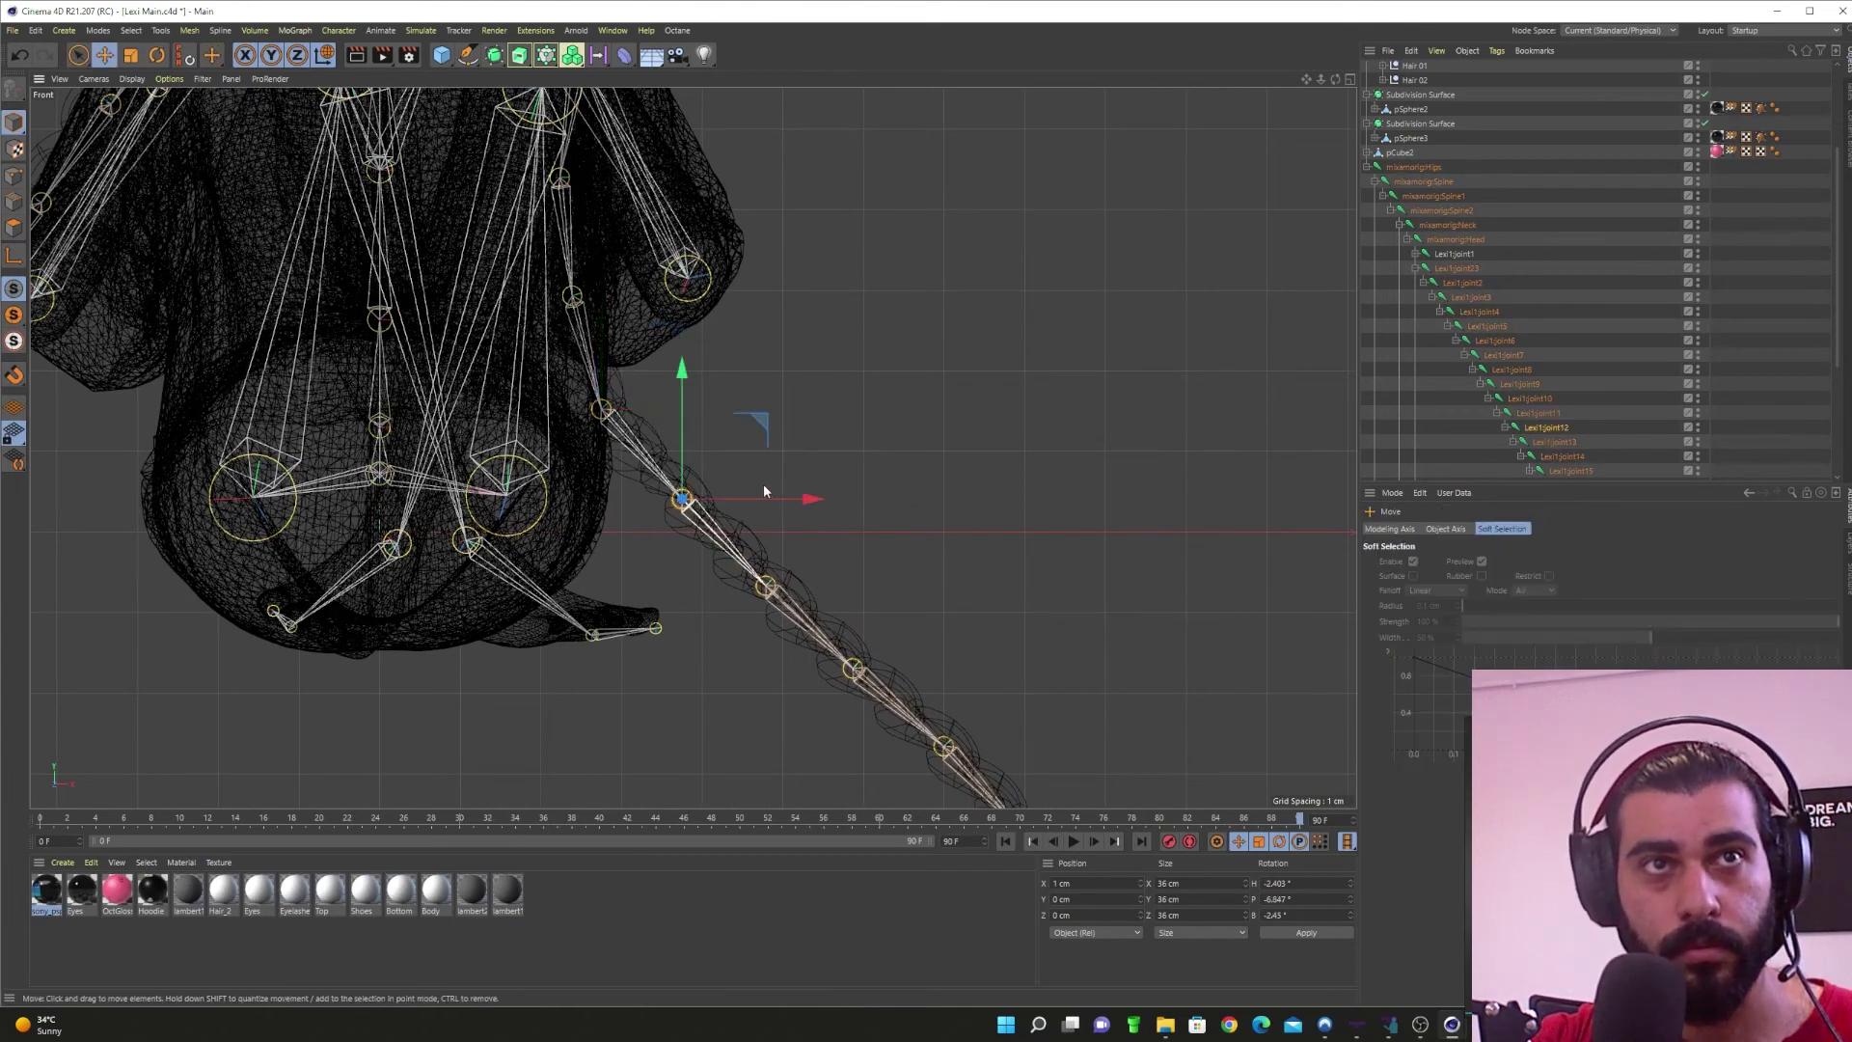
{"action": "mouse_move", "coordinate": [753, 473]}
{"action": "left_mouse_down"}
{"action": "mouse_move", "coordinate": [741, 436]}
{"action": "mouse_move", "coordinate": [757, 484]}
{"action": "left_mouse_up"}
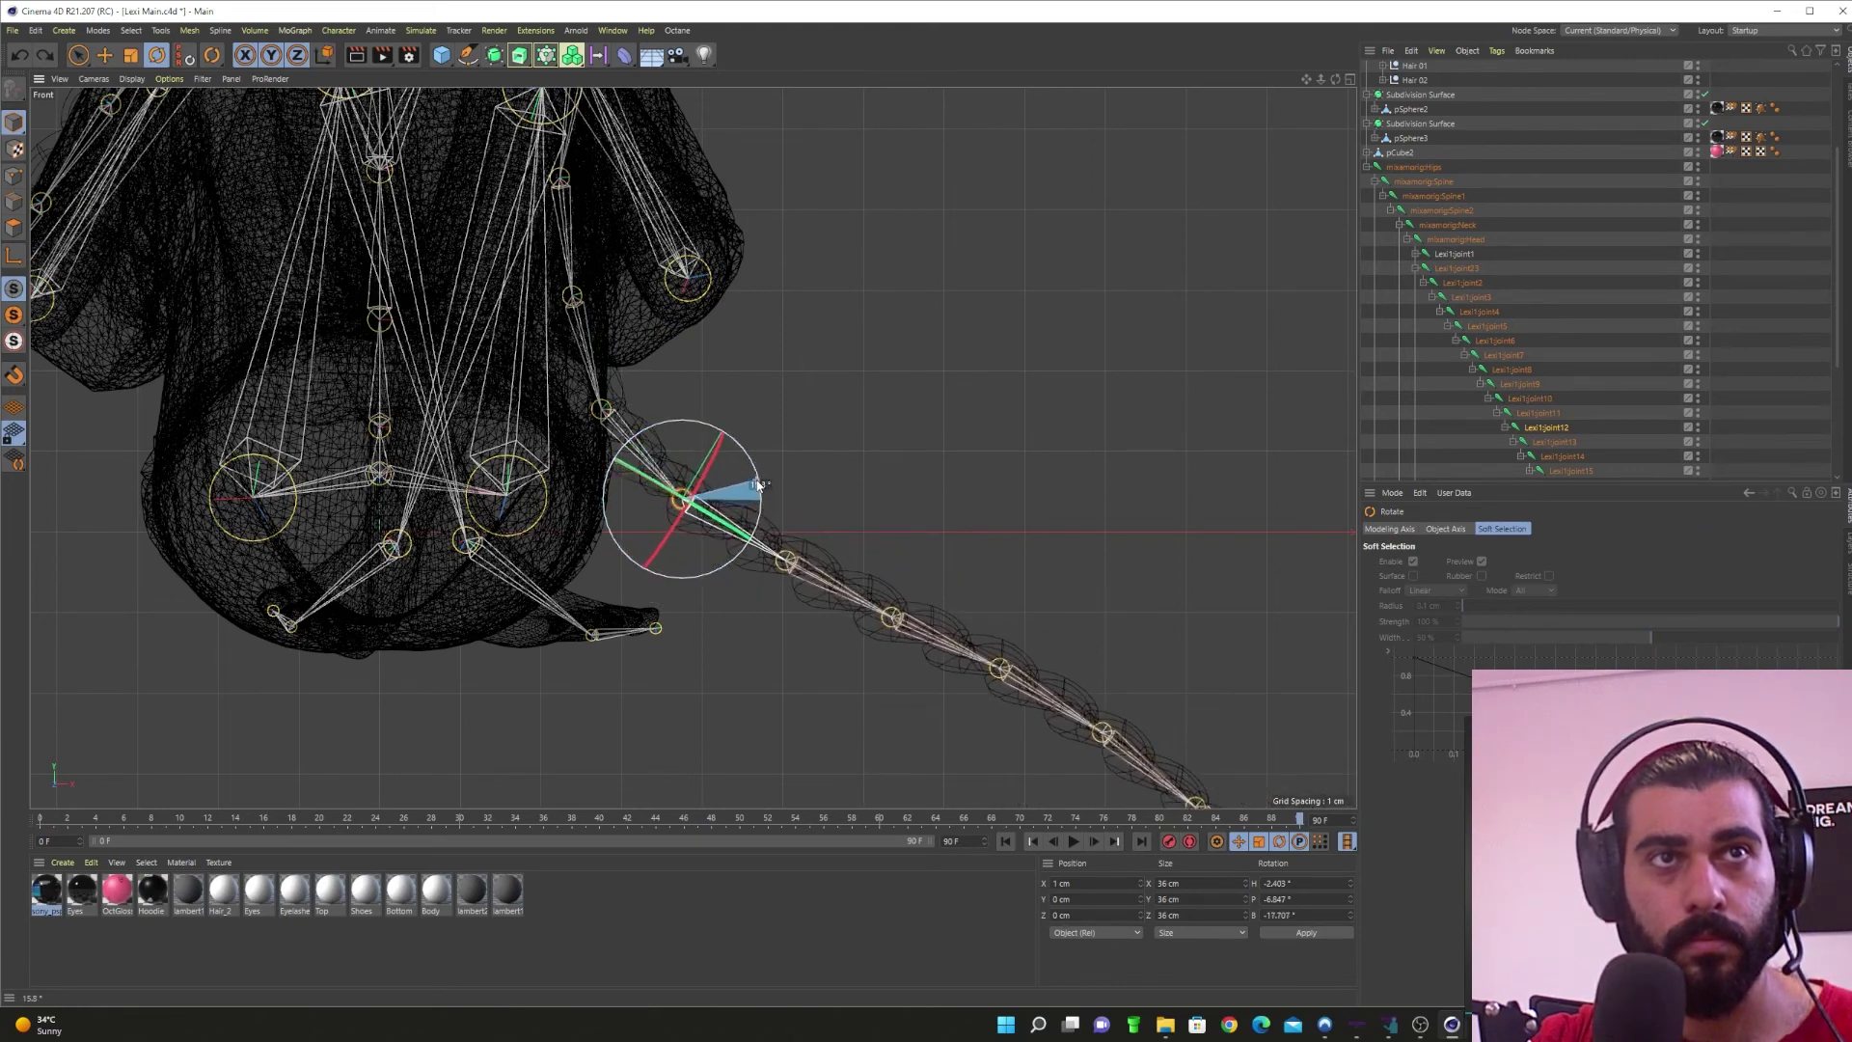
Step: Rotate joint13 and joint14 in the front view to level the braid outward, with joint14 at a bank of about -15.1°
{"action": "left_click", "coordinate": [1564, 442]}
{"action": "mouse_move", "coordinate": [860, 529]}
{"action": "left_mouse_down"}
{"action": "mouse_move", "coordinate": [859, 508]}
{"action": "mouse_move", "coordinate": [851, 521]}
{"action": "left_mouse_up"}
{"action": "left_click_drag", "start_coordinate": [984, 572], "coordinate": [982, 548]}
{"action": "middle_click_drag", "start_coordinate": [1167, 614], "coordinate": [833, 559], "text": "alt"}
{"action": "middle_click", "coordinate": [1056, 465]}
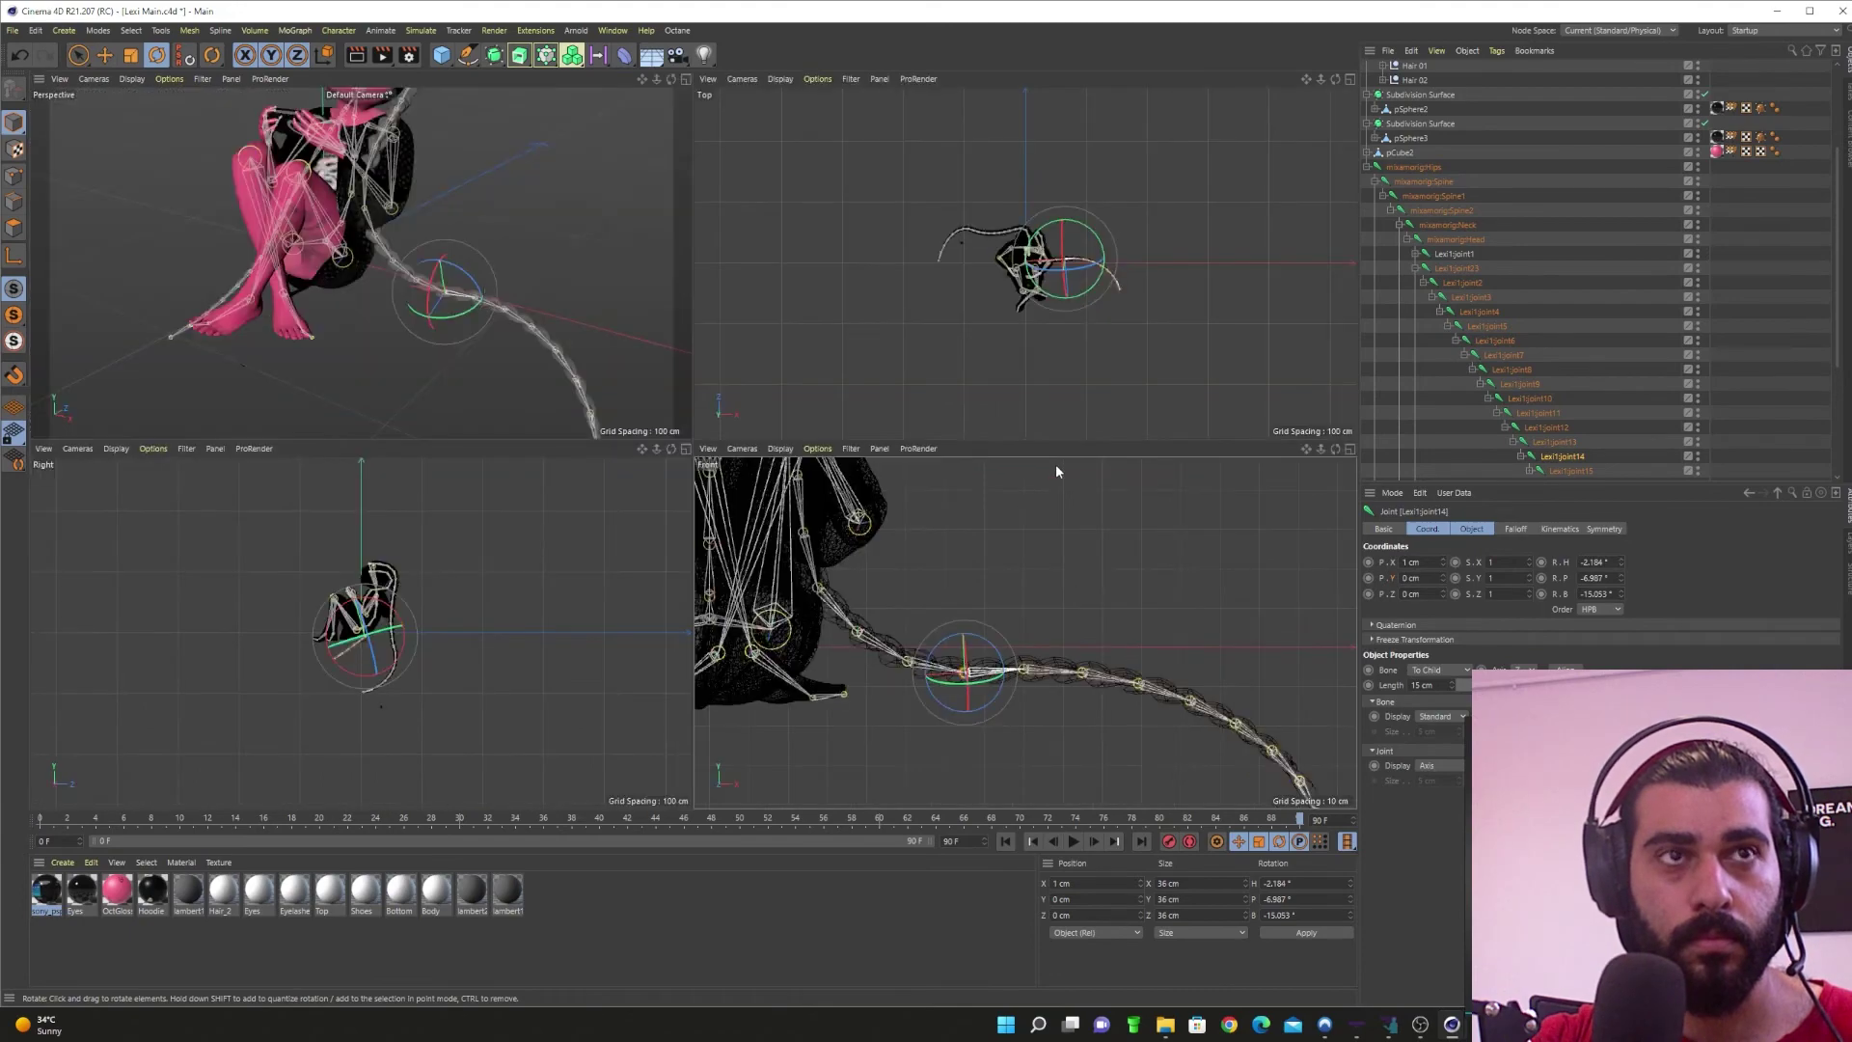
Step: Rotate joint14 and joint13 in the perspective view to lay the braid's end sideways at ground level, and deselect the joints
{"action": "middle_click", "coordinate": [536, 367]}
{"action": "left_click_drag", "start_coordinate": [790, 474], "coordinate": [577, 428], "text": "alt"}
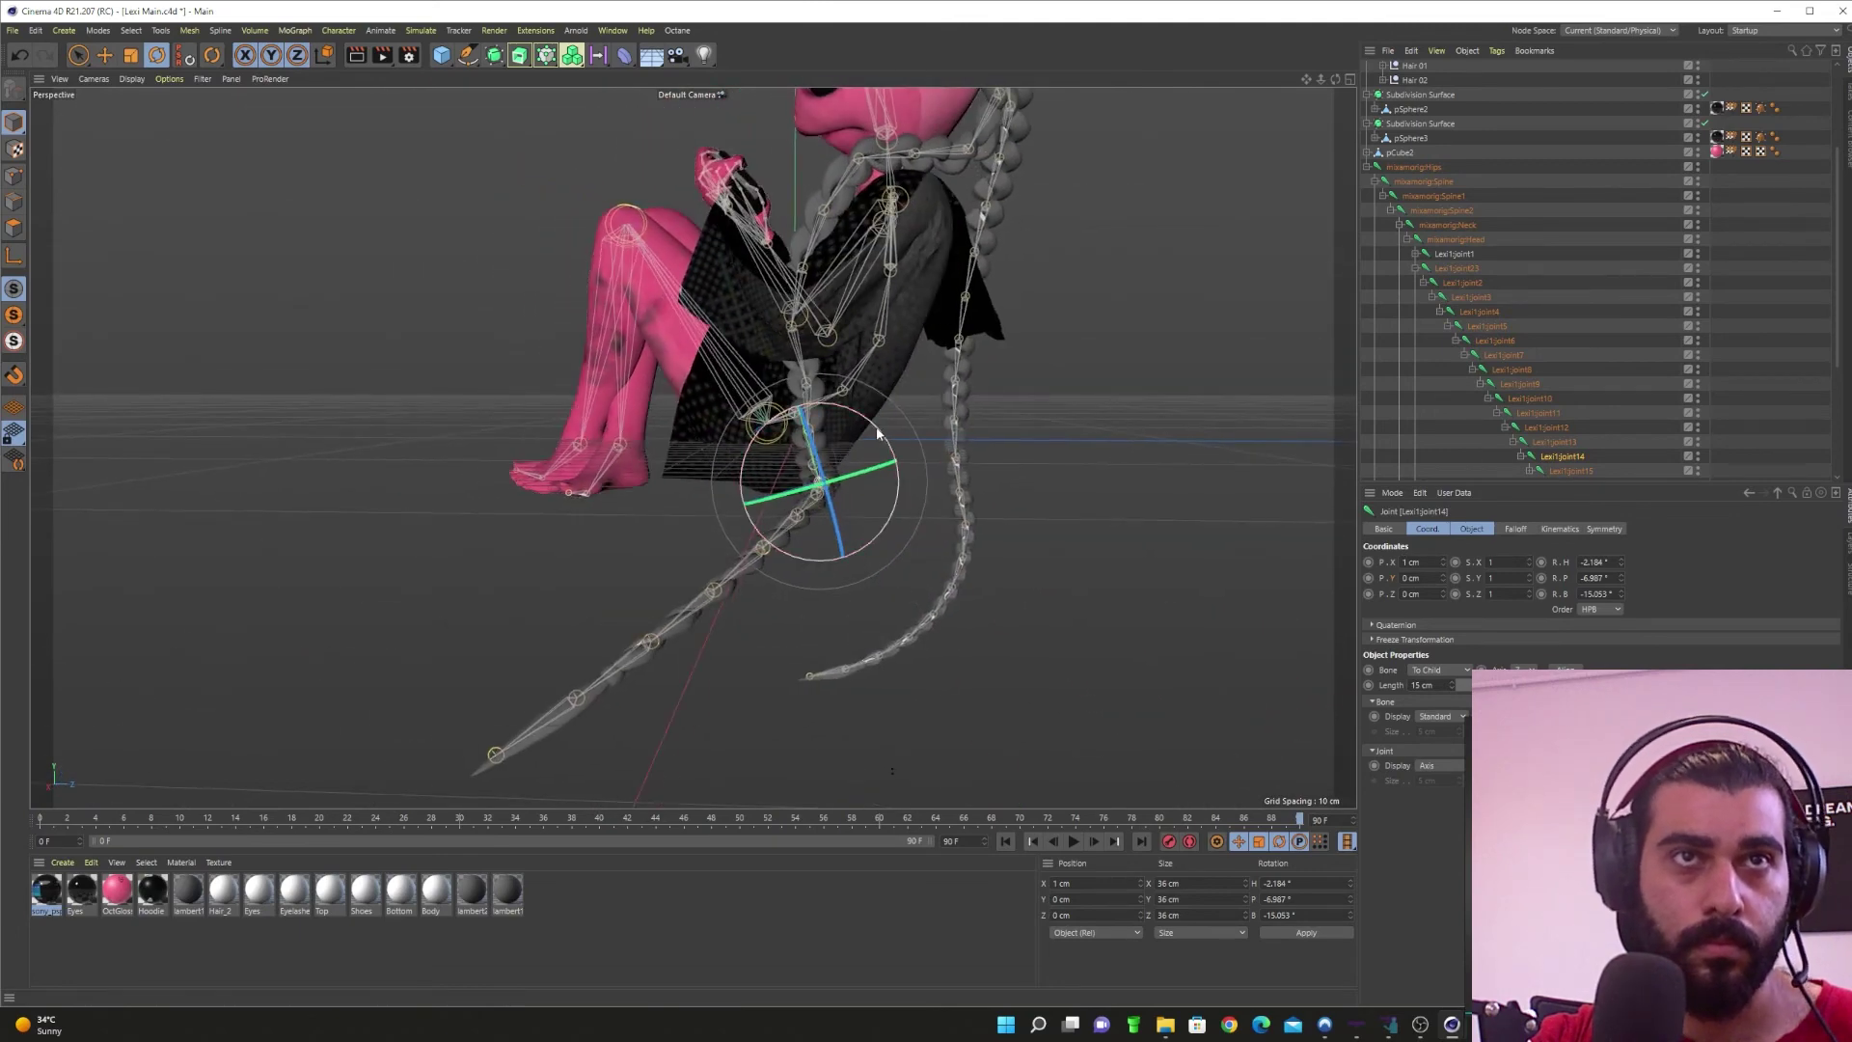
{"action": "left_click_drag", "start_coordinate": [877, 433], "coordinate": [1241, 448]}
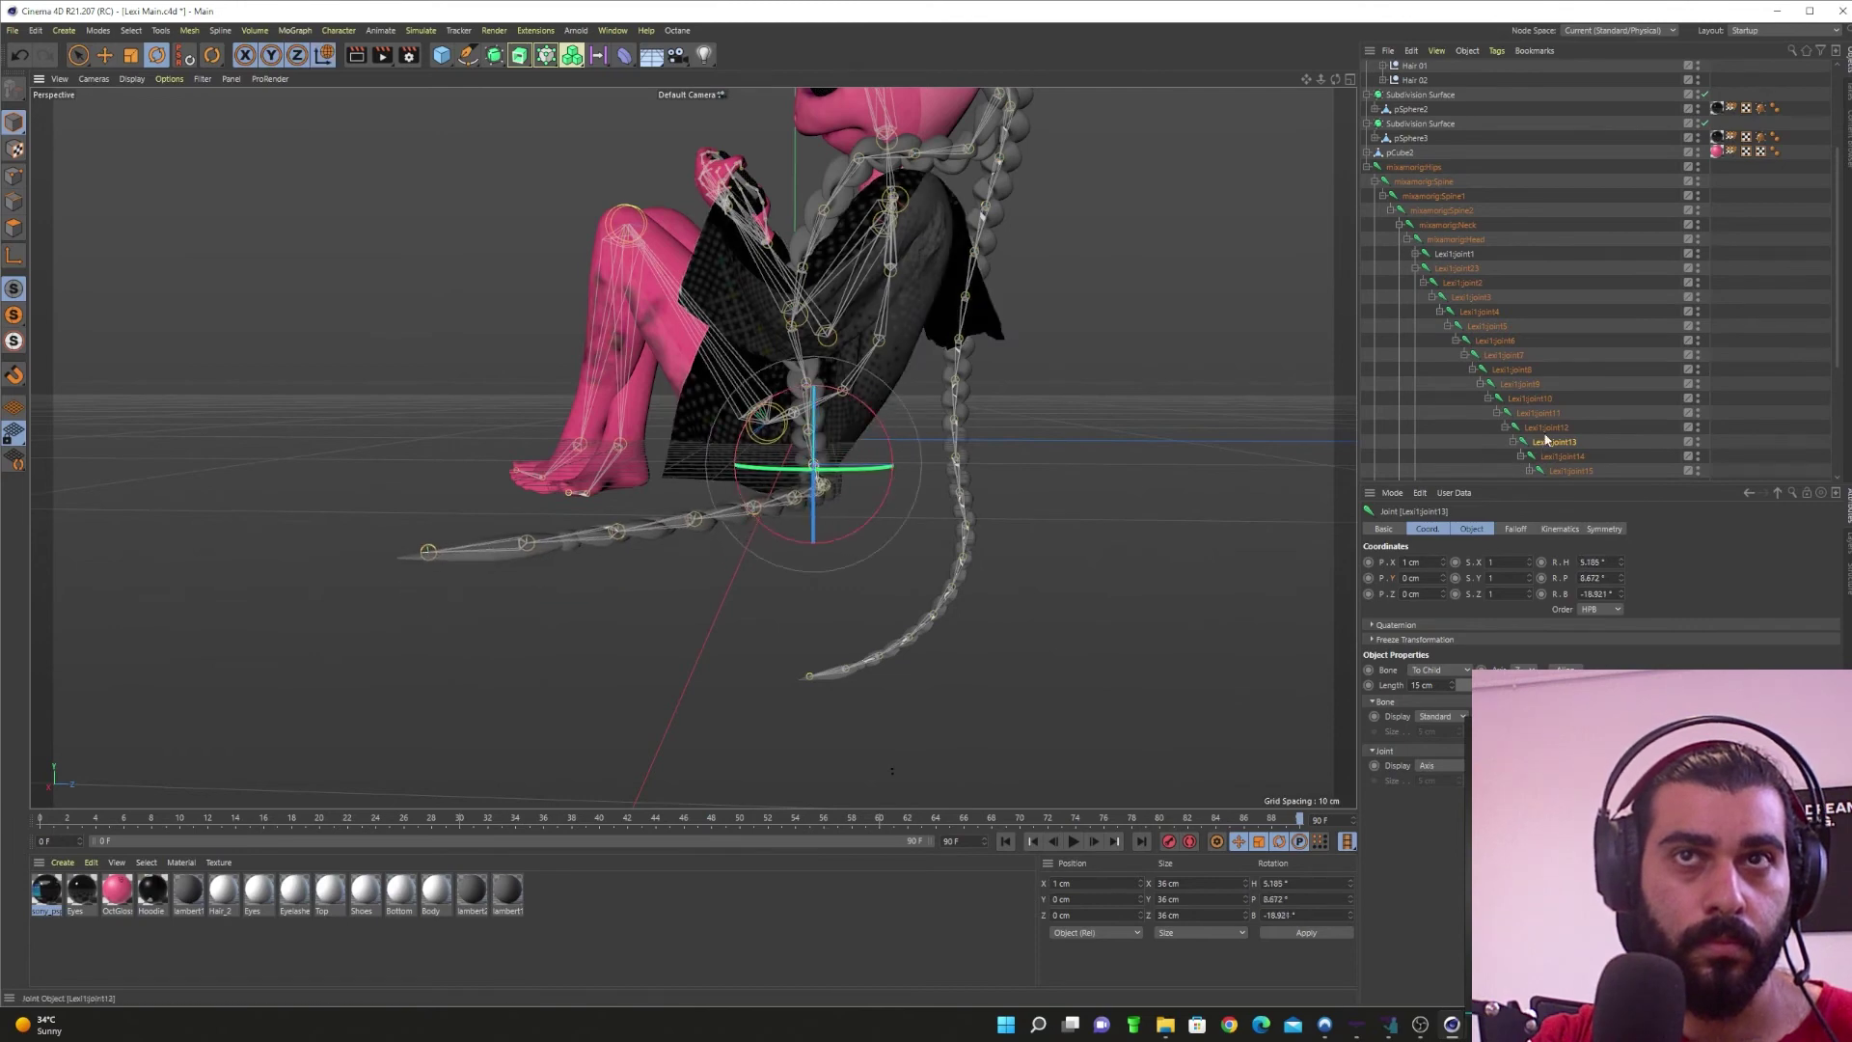
{"action": "left_click_drag", "start_coordinate": [879, 399], "coordinate": [919, 554]}
{"action": "left_click", "coordinate": [753, 608]}
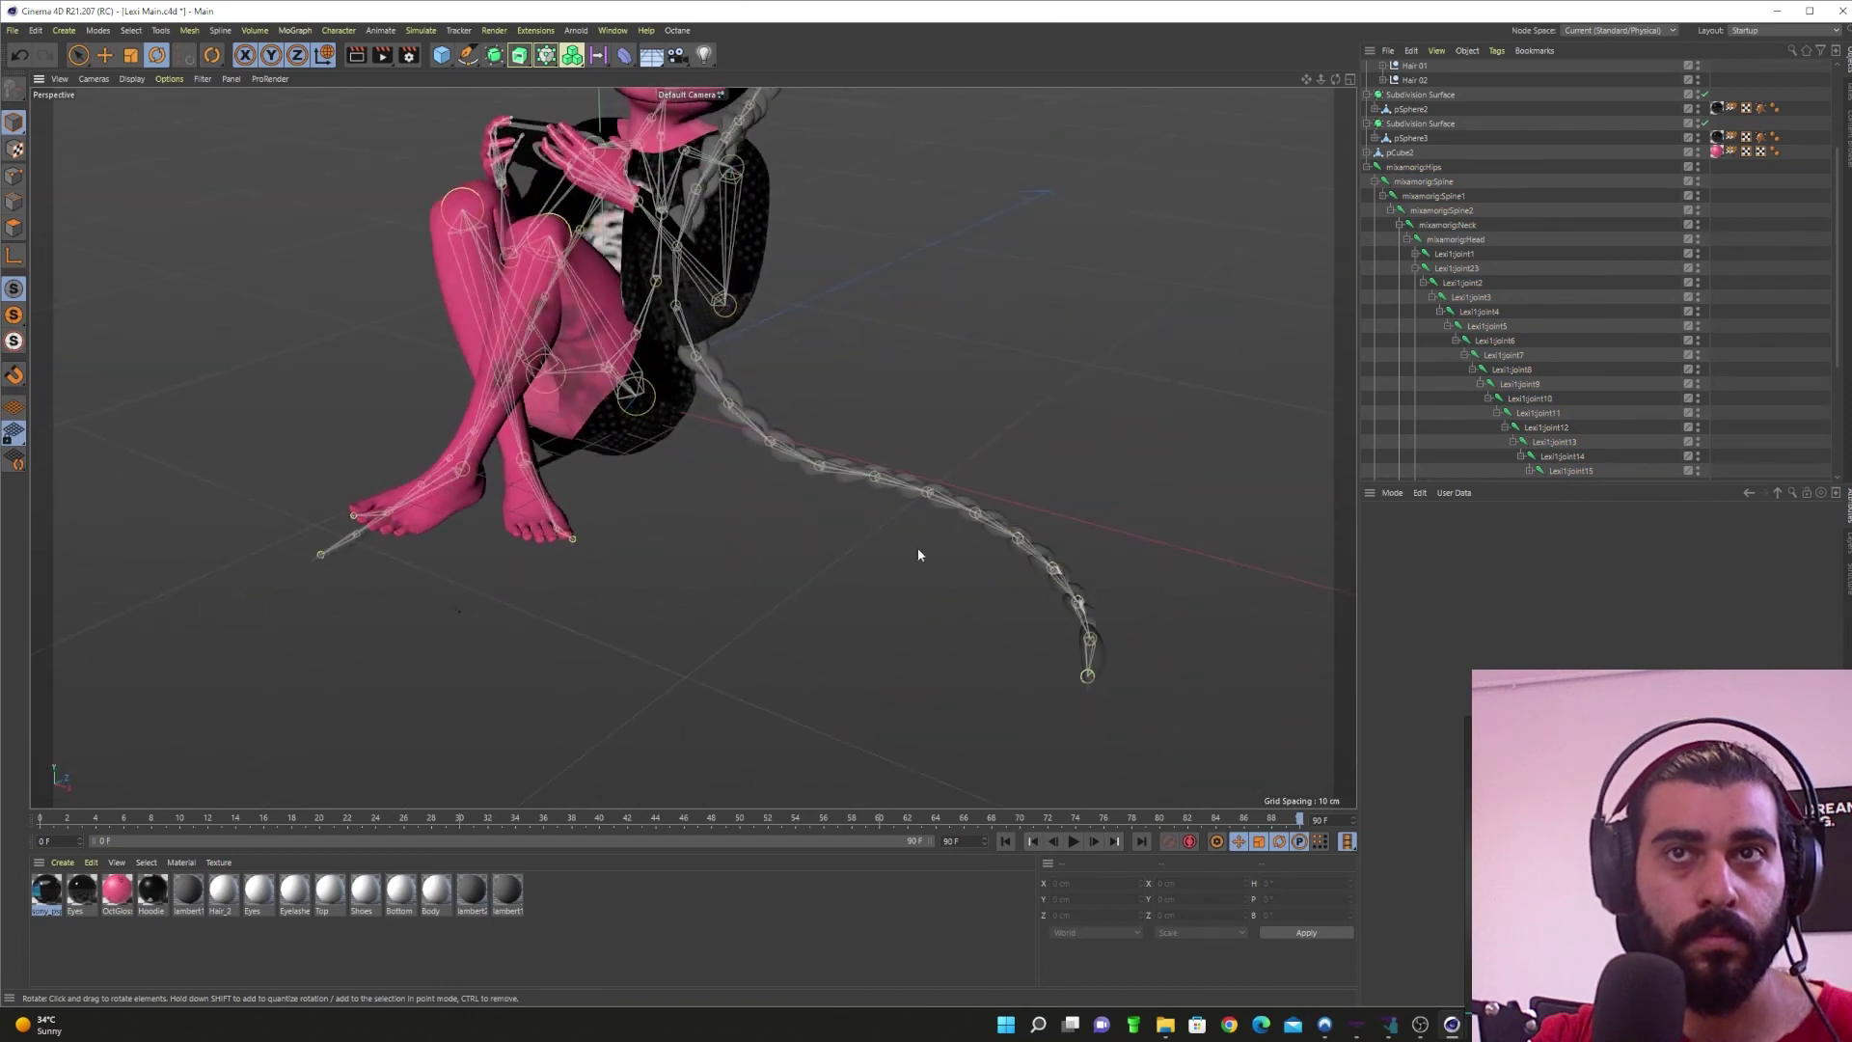
Step: Examine the posed braid around the seated character in the perspective view and through the scene camera
{"action": "scroll", "coordinate": [766, 367], "scroll_direction": "down", "scroll_amount": 5}
{"action": "middle_click_drag", "start_coordinate": [687, 507], "coordinate": [718, 687], "text": "alt"}
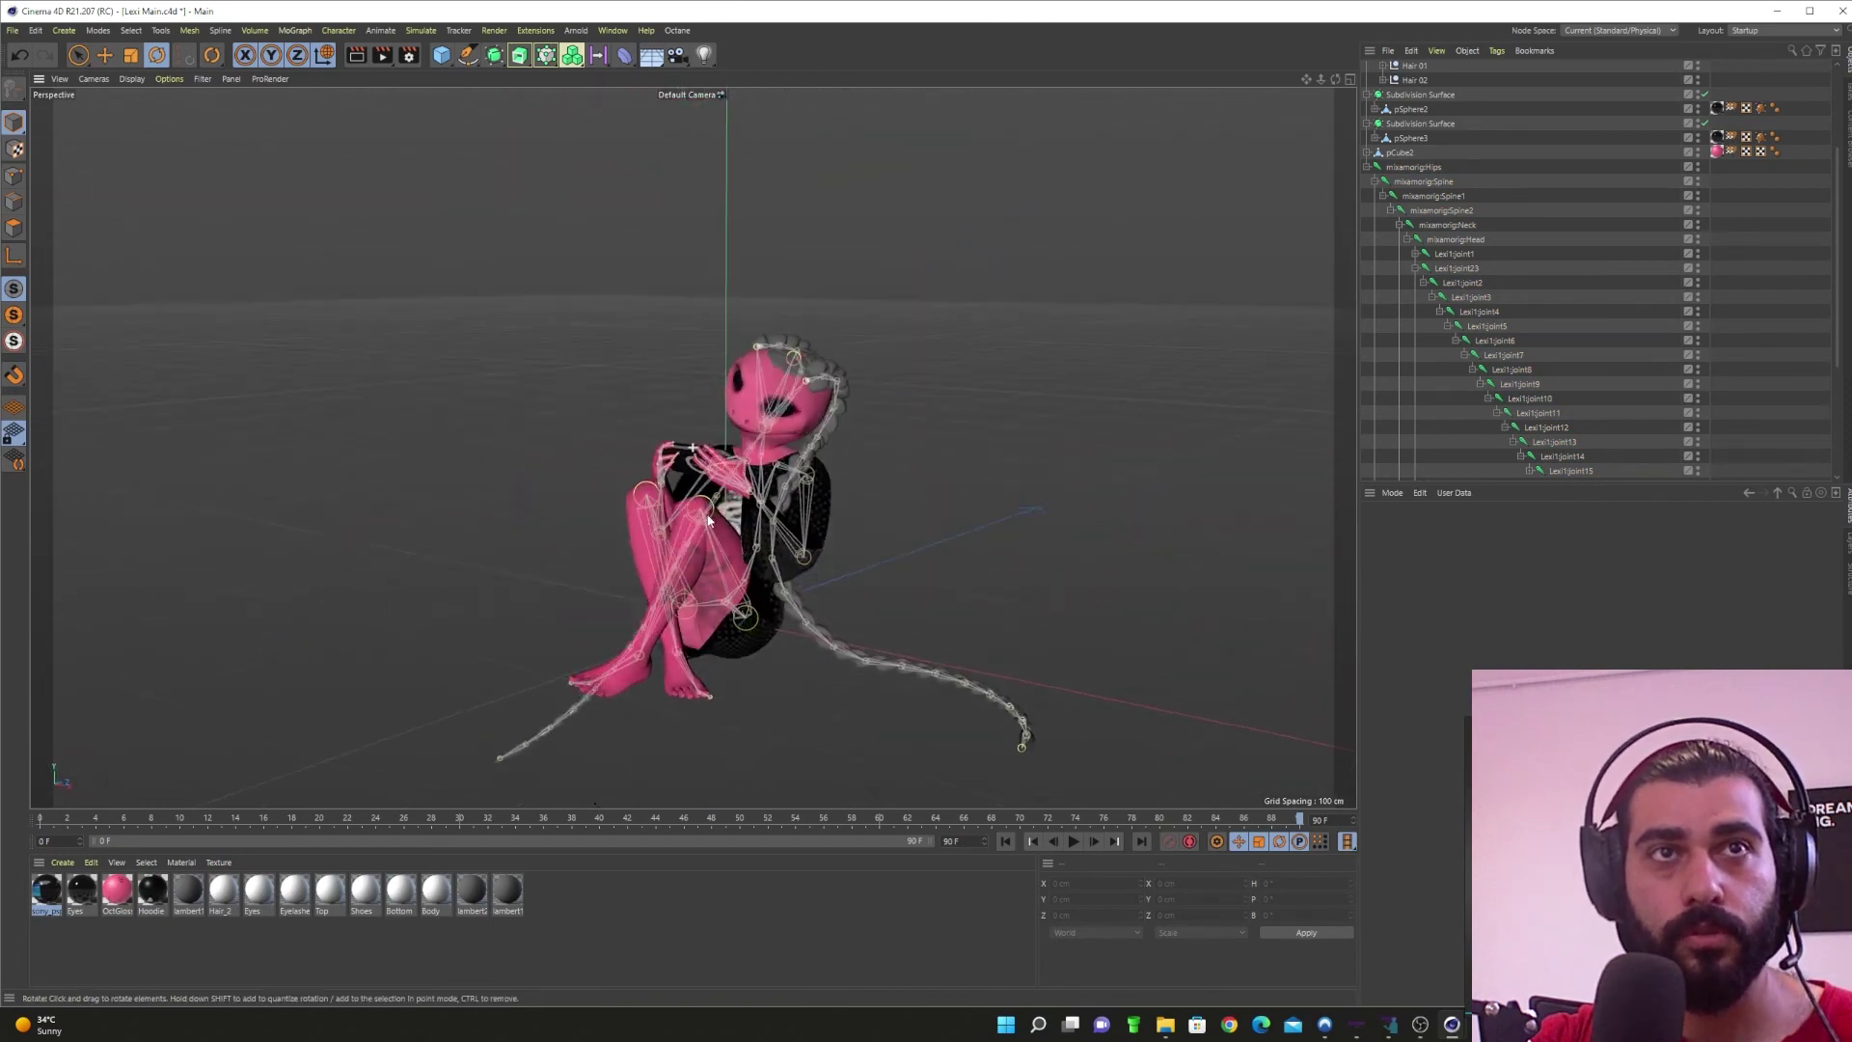
{"action": "left_click_drag", "start_coordinate": [717, 687], "coordinate": [712, 588], "text": "alt"}
{"action": "right_click_drag", "start_coordinate": [712, 587], "coordinate": [761, 562], "text": "alt"}
{"action": "right_click_drag", "start_coordinate": [729, 518], "coordinate": [761, 522], "text": "alt"}
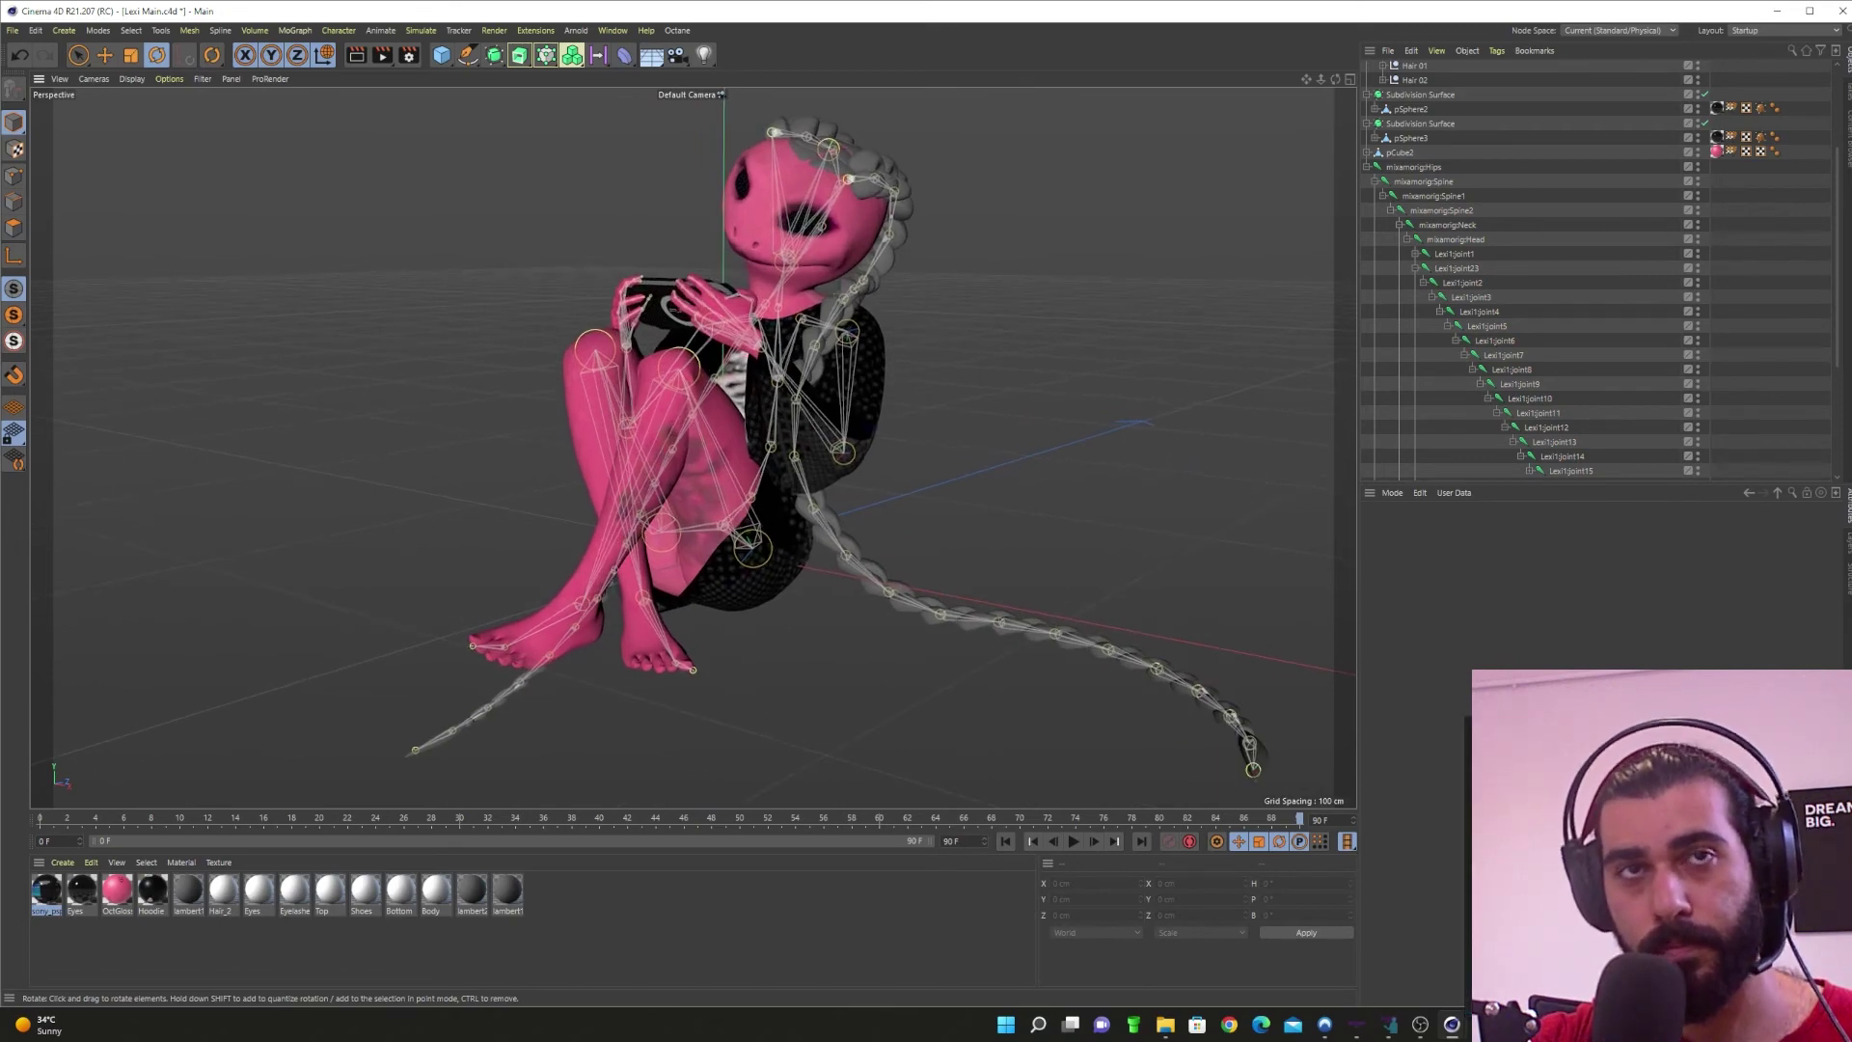
{"action": "scroll", "coordinate": [644, 523], "scroll_direction": "down", "scroll_amount": 3}
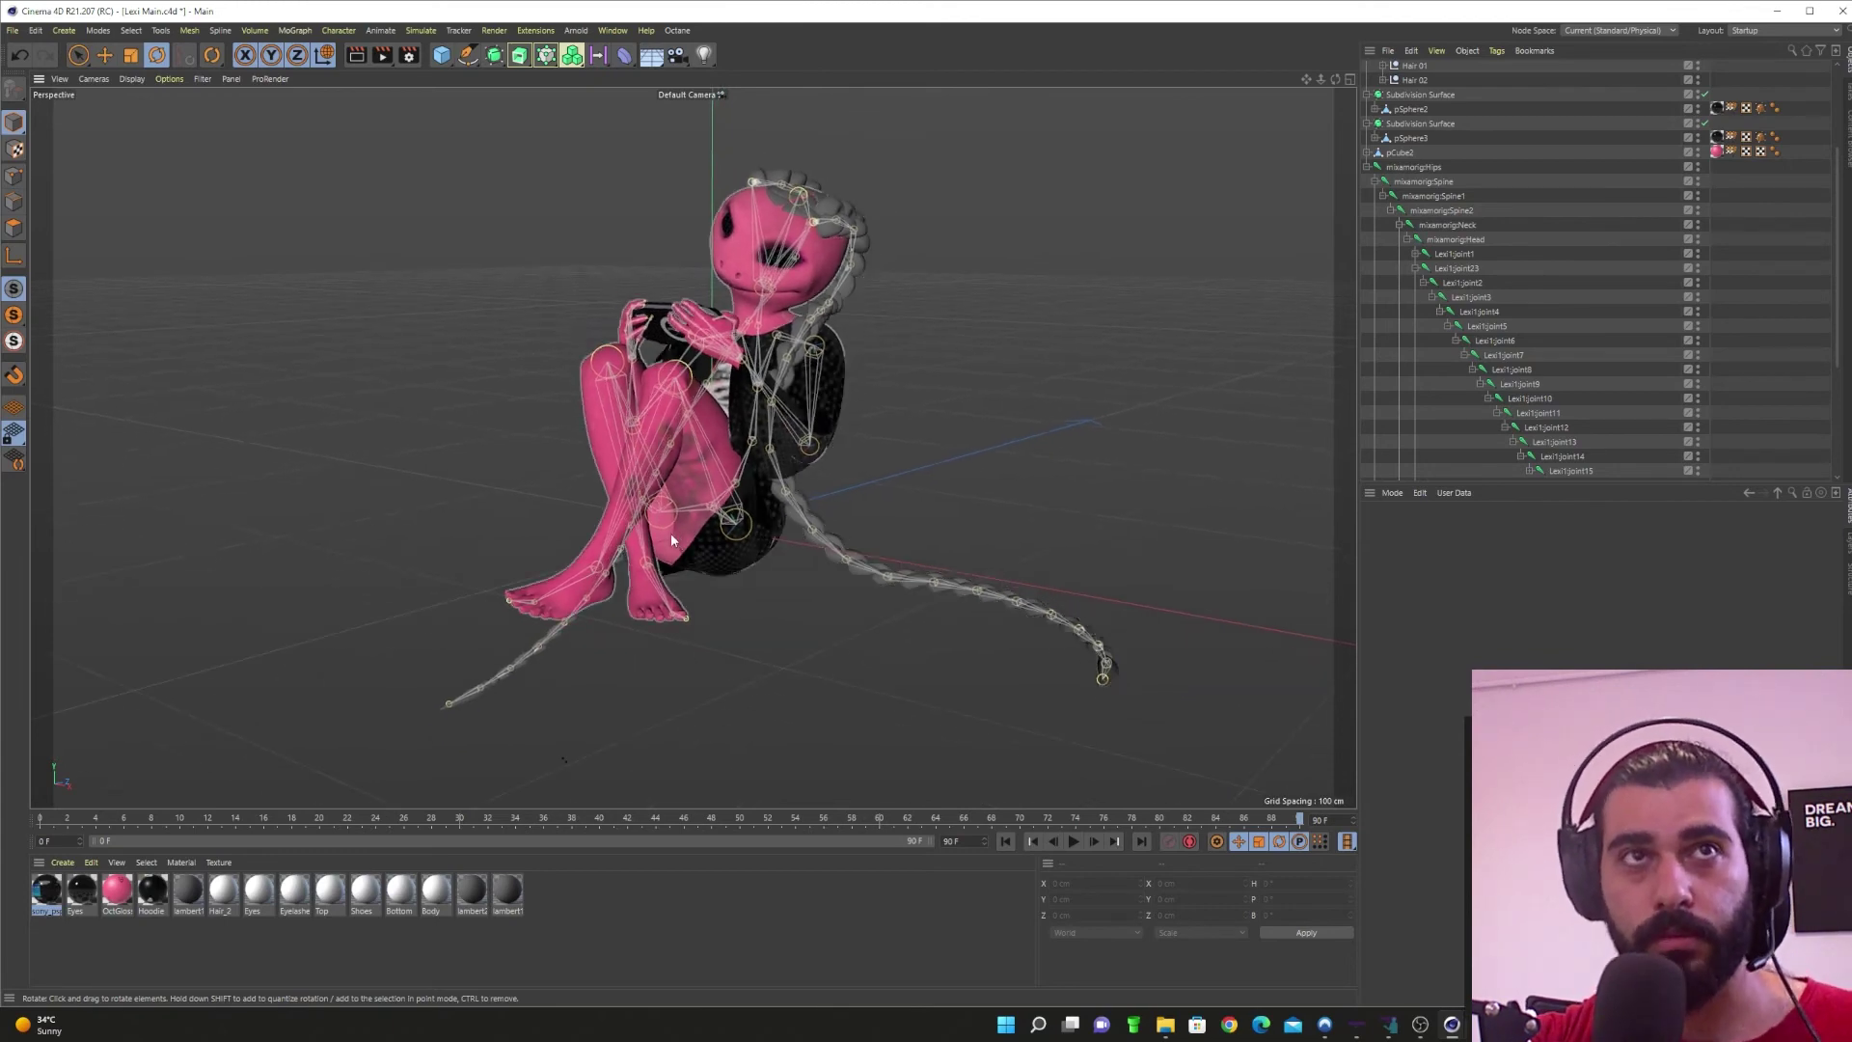
{"action": "scroll", "coordinate": [1756, 339], "scroll_direction": "down", "scroll_amount": 2}
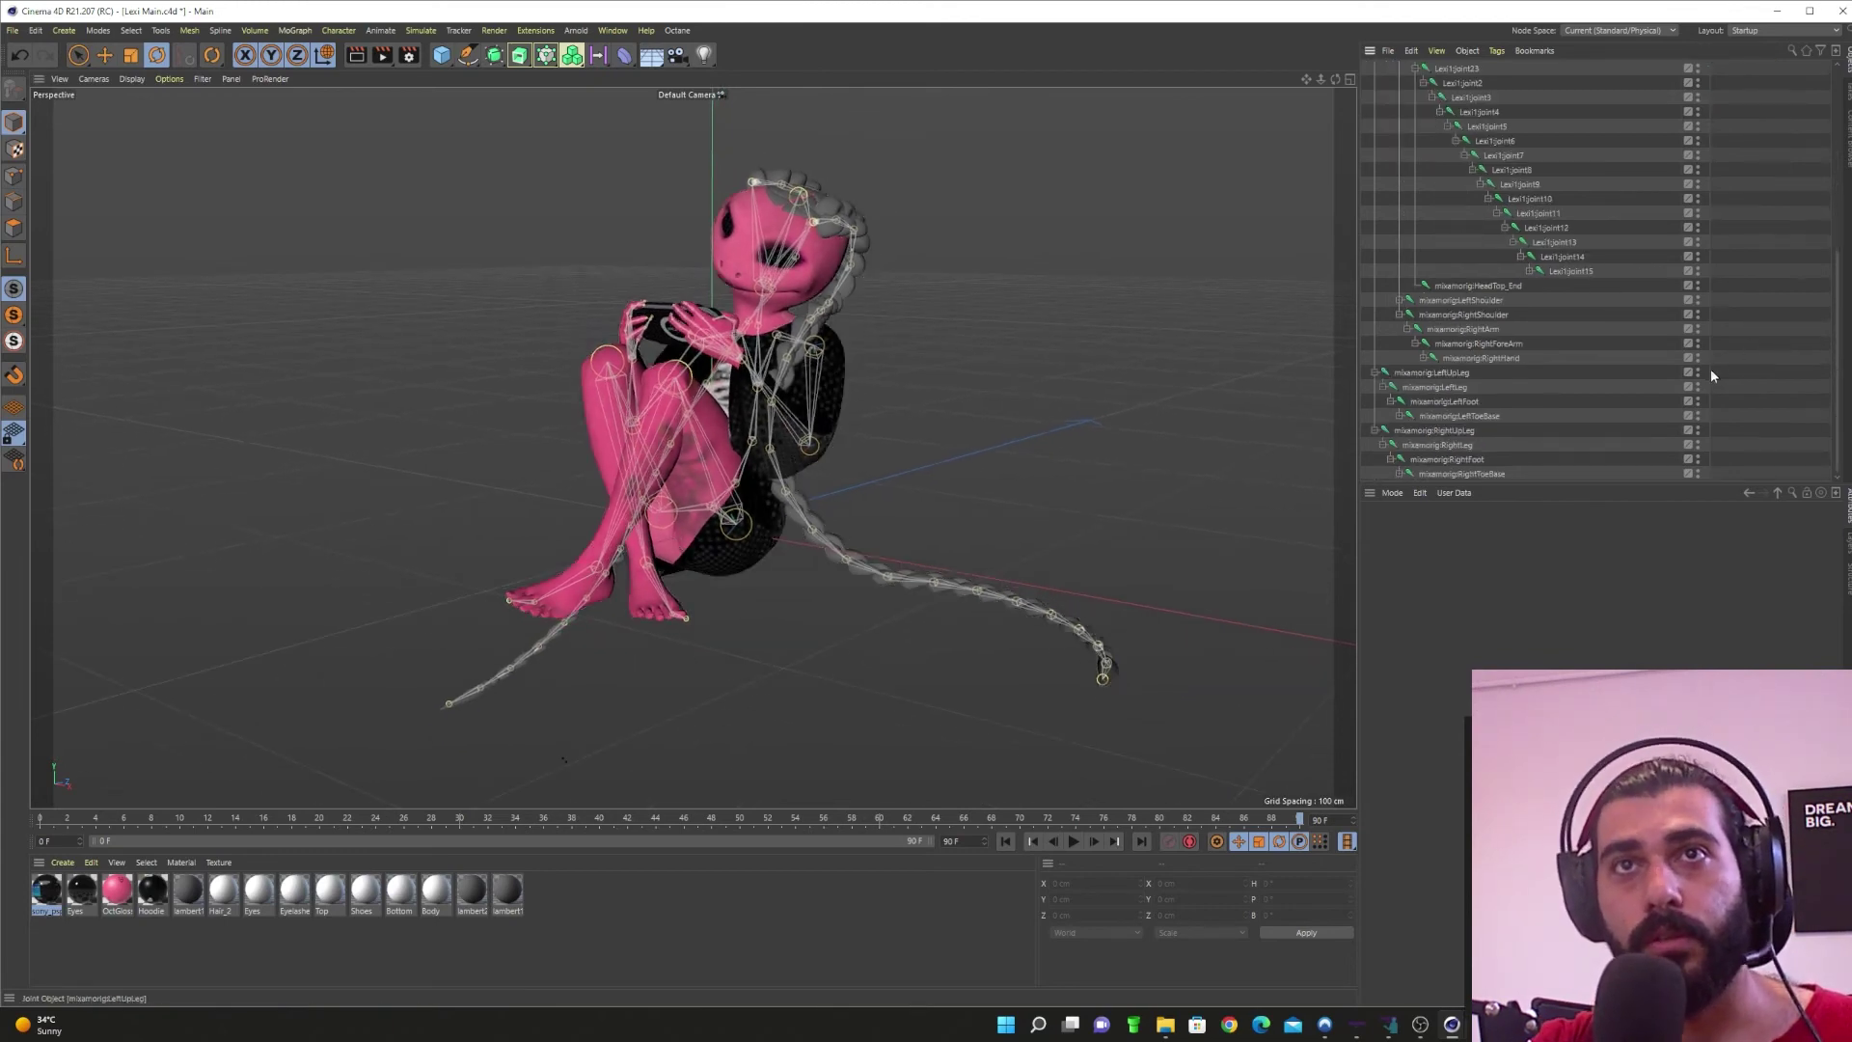
{"action": "scroll", "coordinate": [1711, 368], "scroll_direction": "up", "scroll_amount": 5}
{"action": "left_click", "coordinate": [1705, 127]}
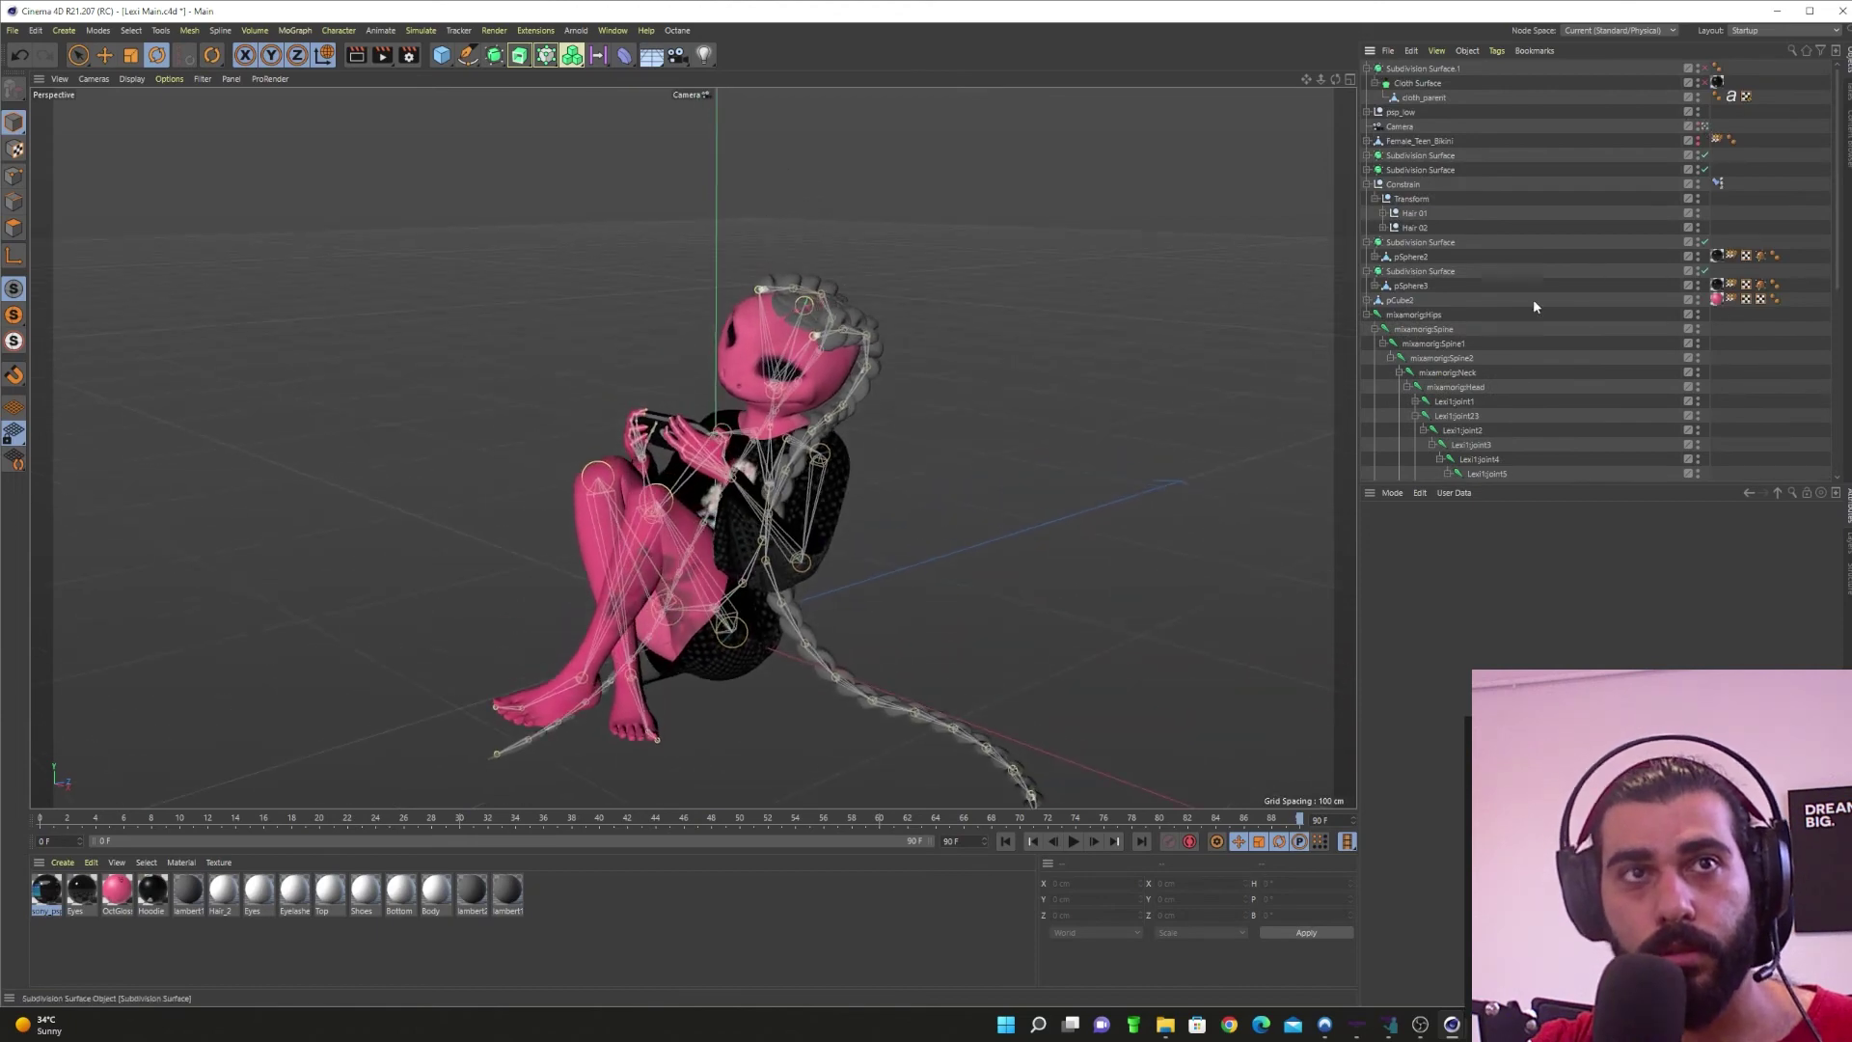
{"action": "left_click", "coordinate": [1706, 125]}
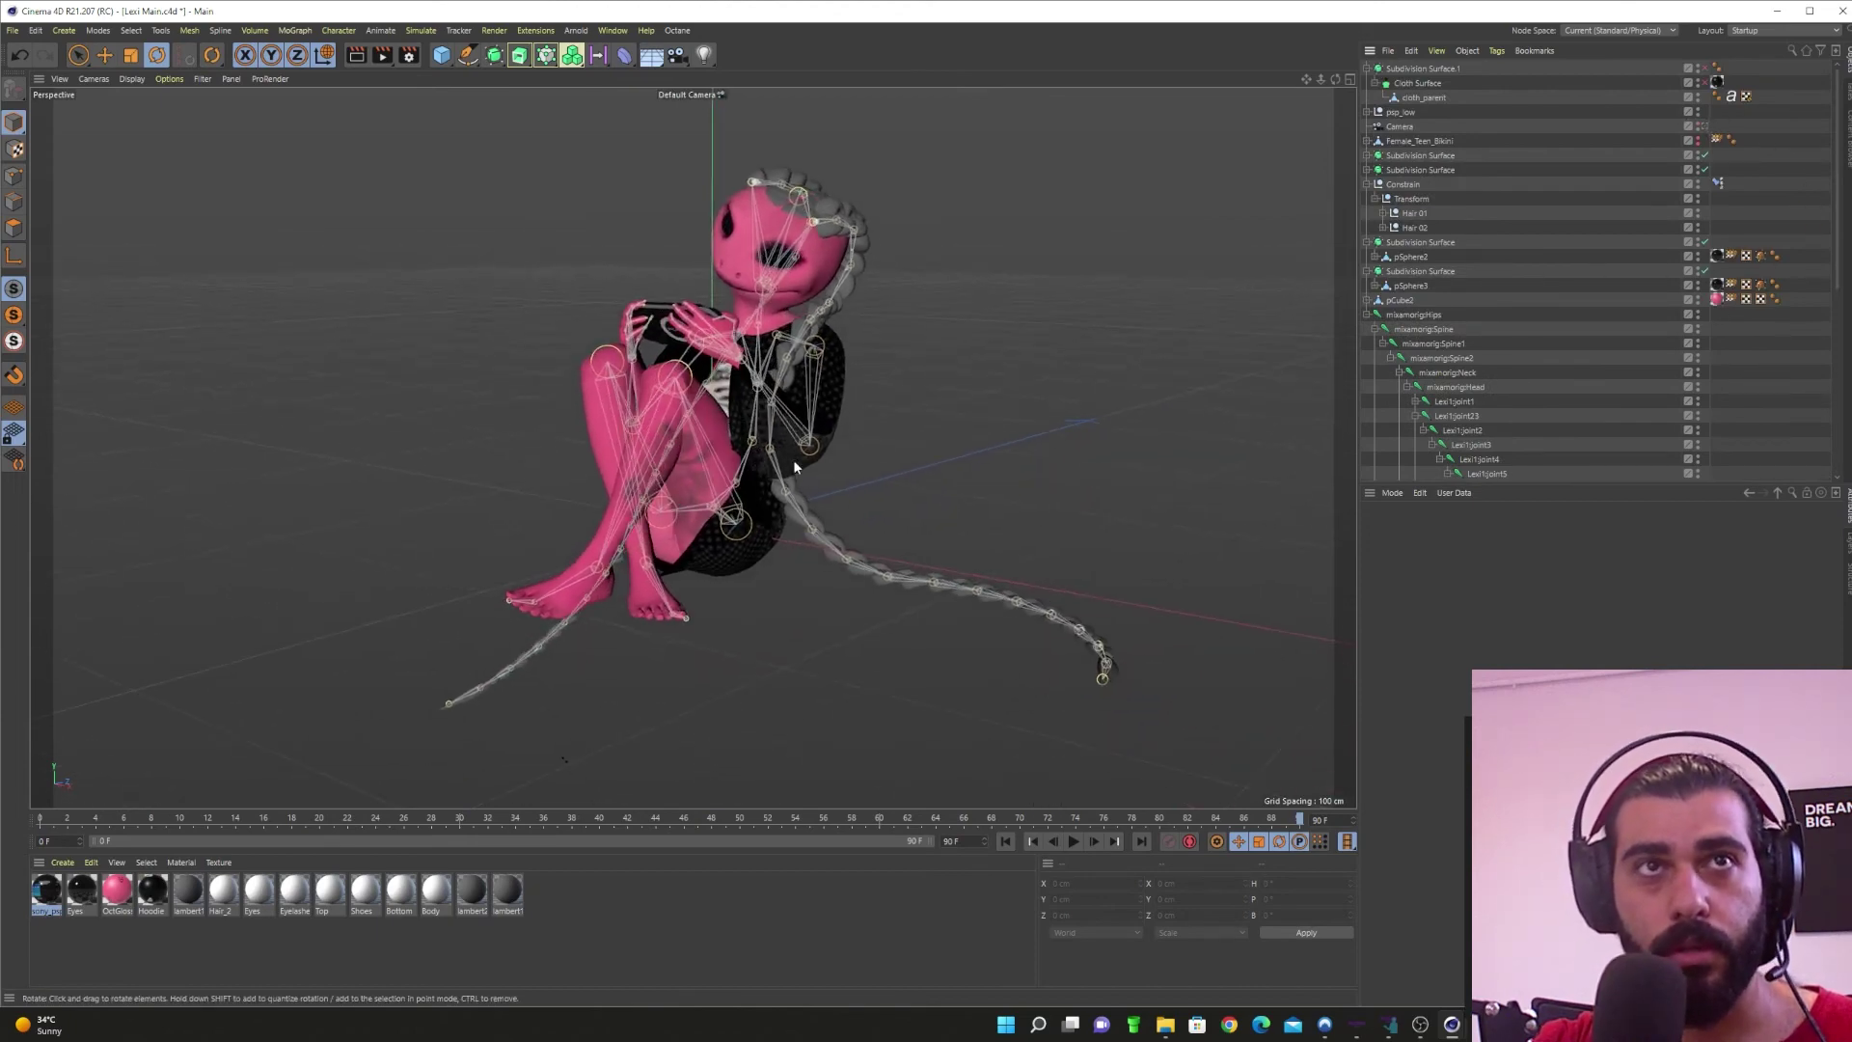
Step: Collapse the posed braid's joint chain and expand the straight-hanging braid's chain under the head from joint1 to joint6
{"action": "mouse_move", "coordinate": [681, 402]}
{"action": "left_mouse_down", "text": "alt"}
{"action": "mouse_move", "coordinate": [853, 442]}
{"action": "mouse_move", "coordinate": [739, 465]}
{"action": "mouse_move", "coordinate": [650, 400]}
{"action": "left_mouse_up", "text": "alt"}
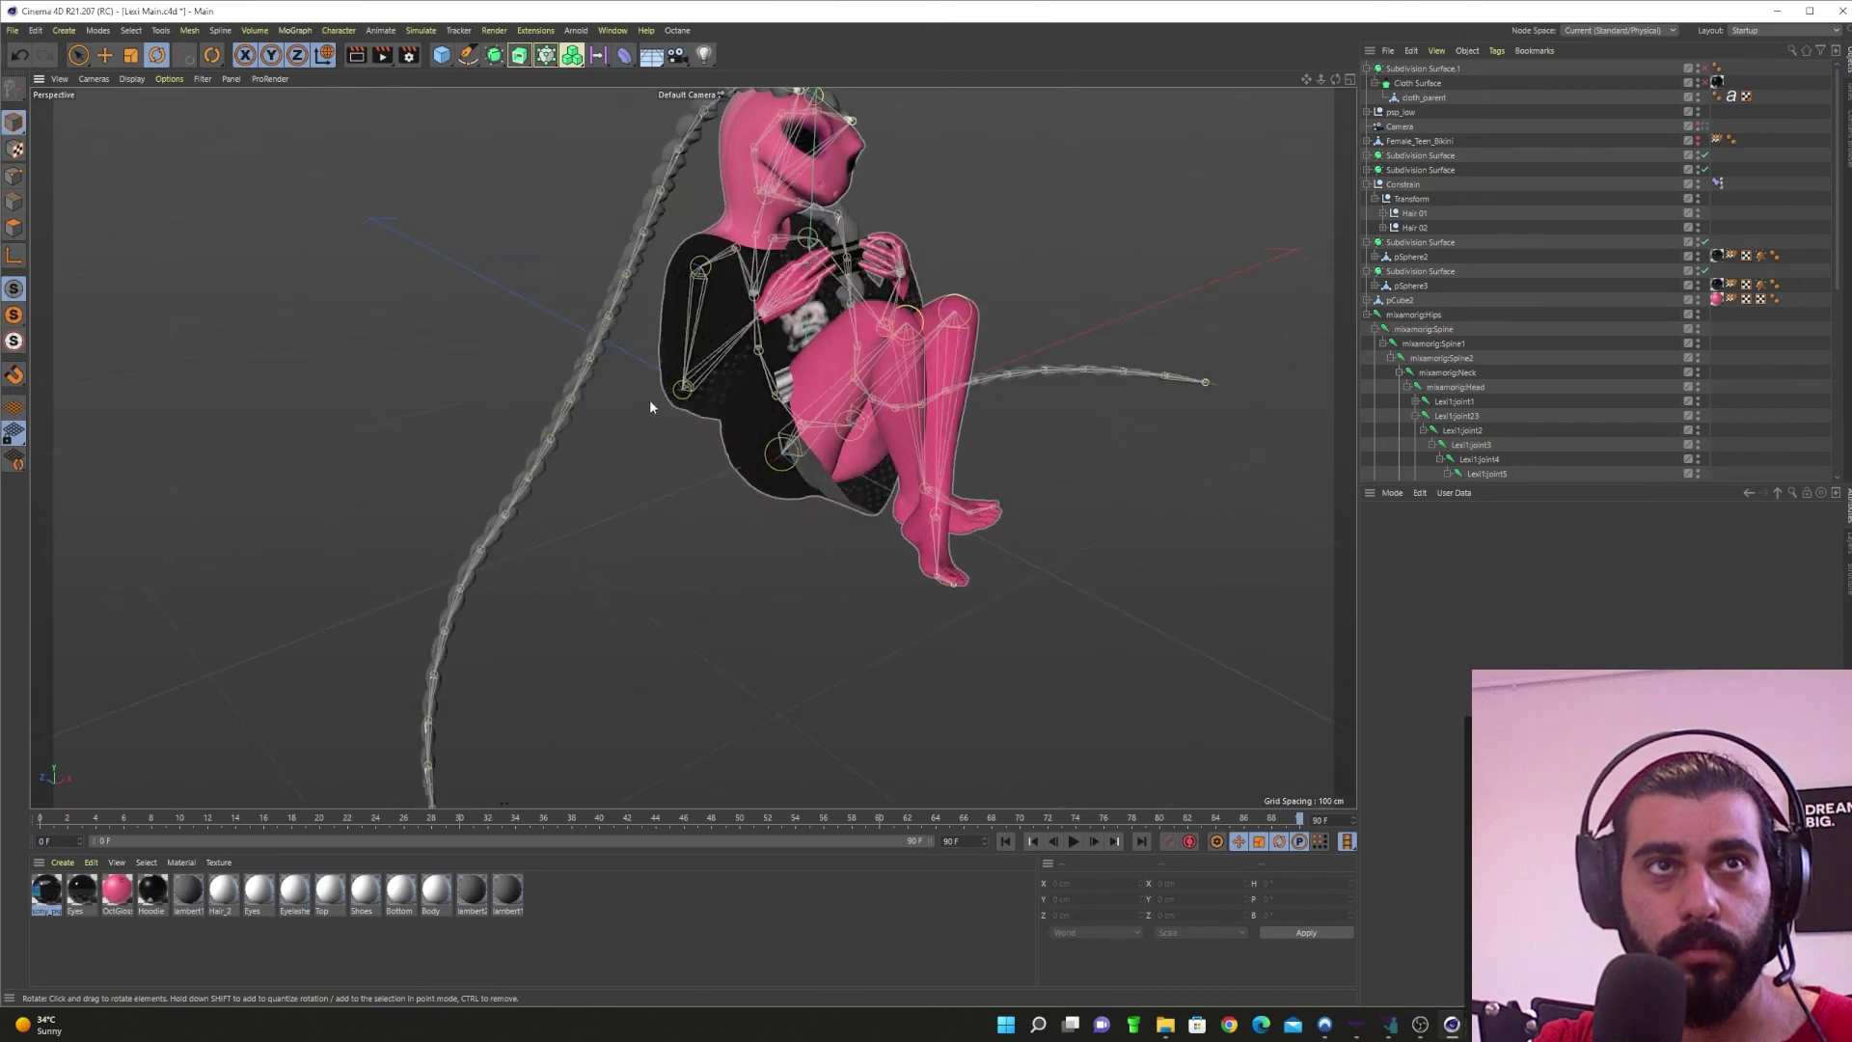
{"action": "left_click", "coordinate": [619, 368]}
{"action": "left_click_drag", "start_coordinate": [837, 371], "coordinate": [951, 393], "text": "alt"}
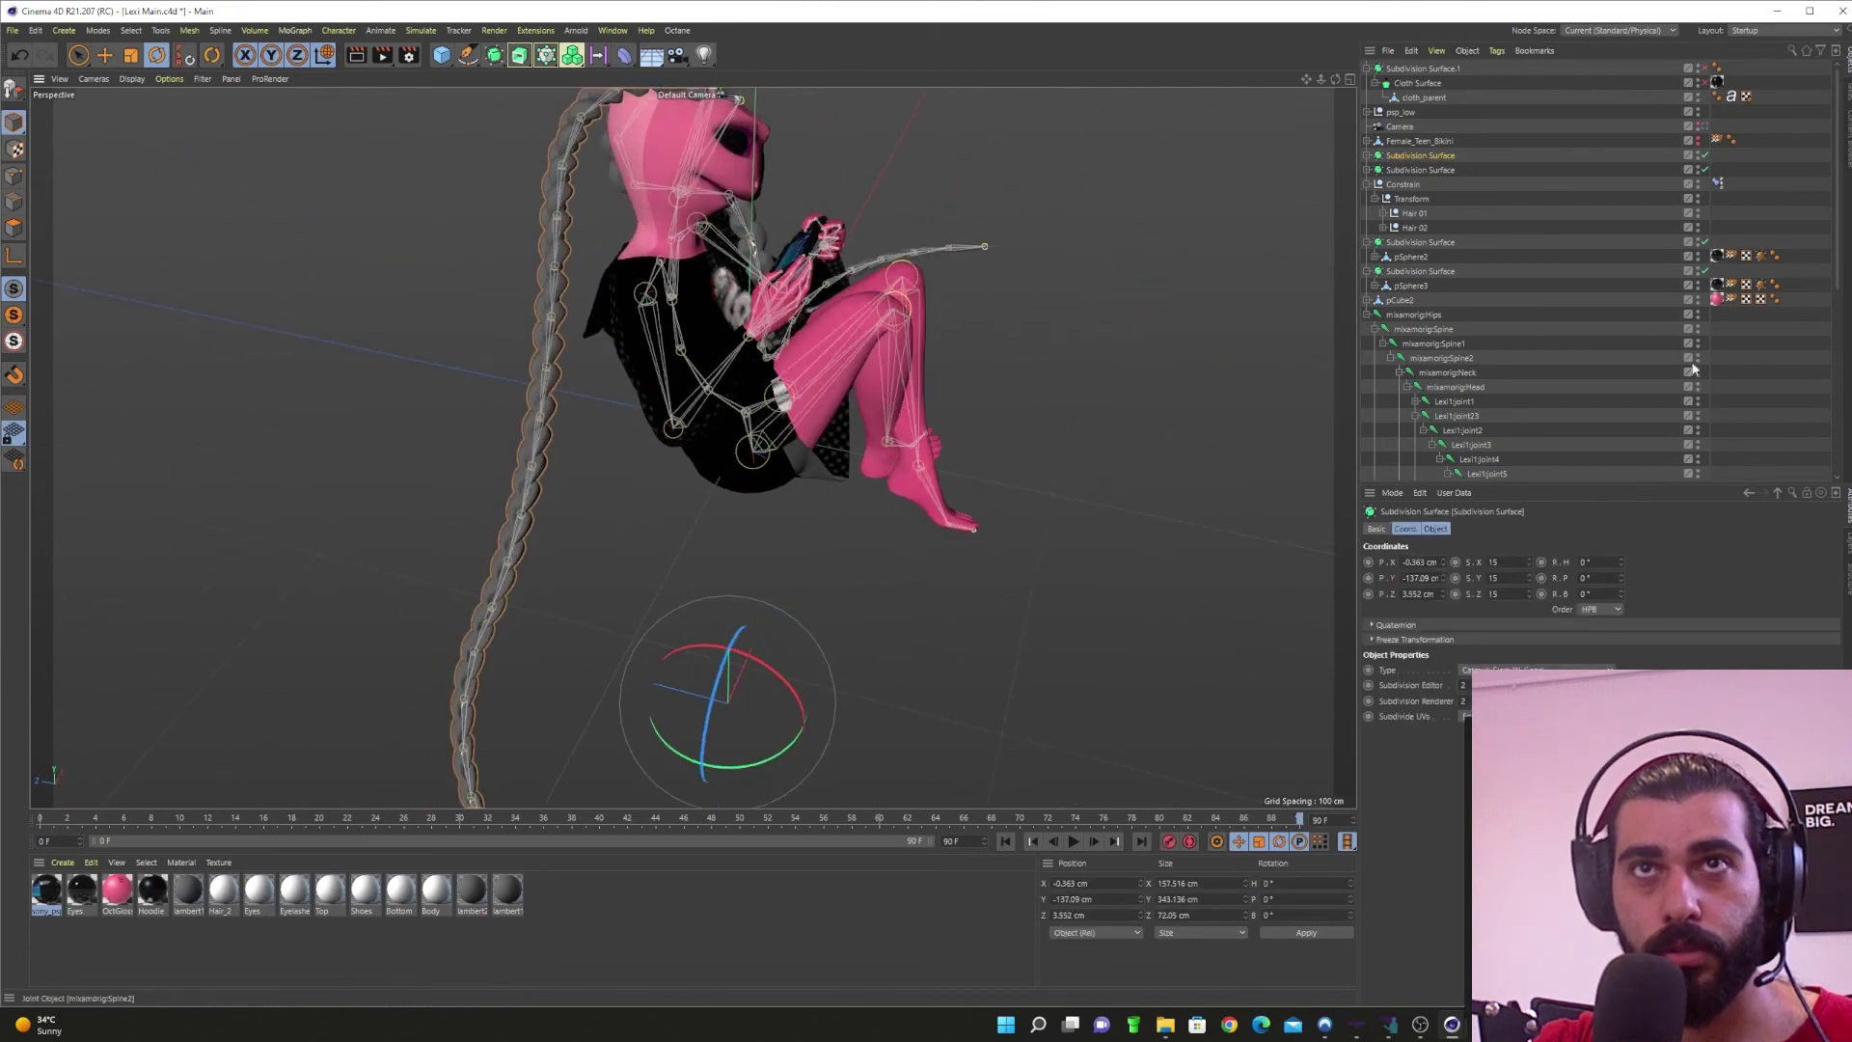
{"action": "scroll", "coordinate": [1536, 349], "scroll_direction": "down", "scroll_amount": 5}
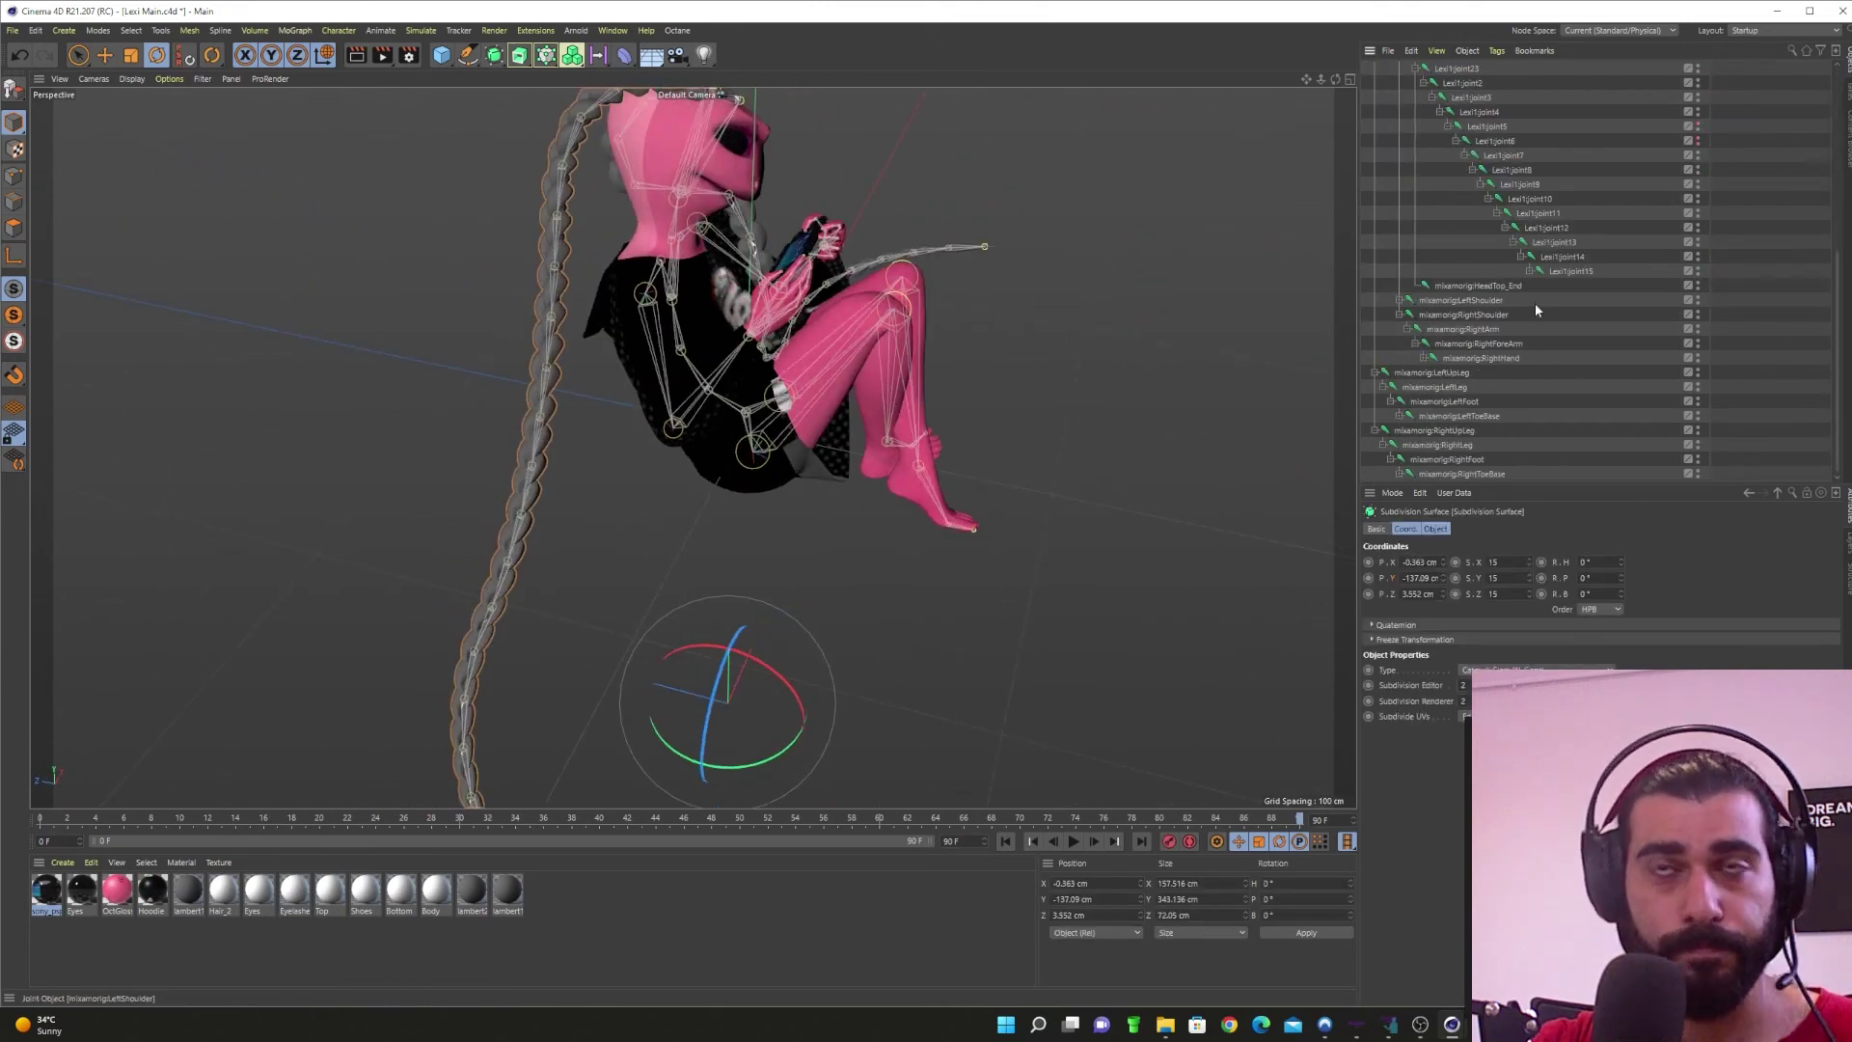
{"action": "scroll", "coordinate": [1538, 314], "scroll_direction": "up", "scroll_amount": 3}
{"action": "left_click", "coordinate": [1420, 242]}
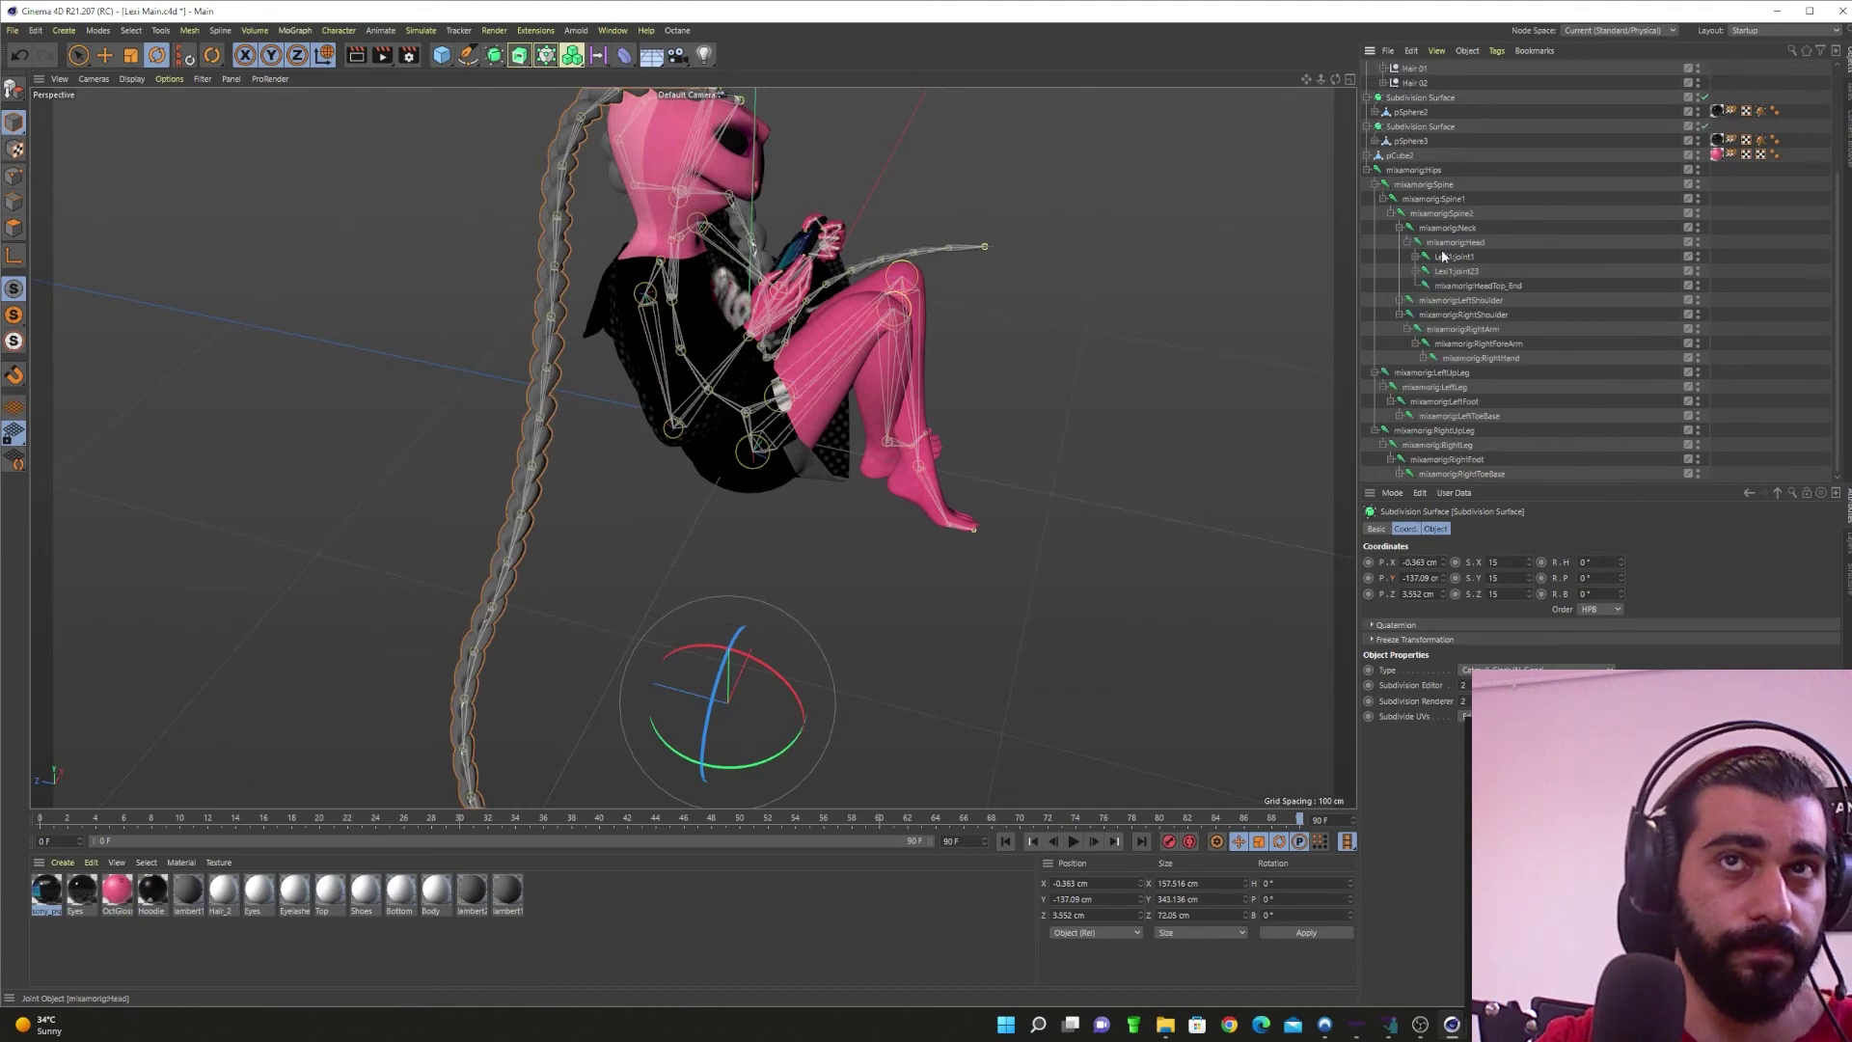
{"action": "left_click", "coordinate": [1447, 258]}
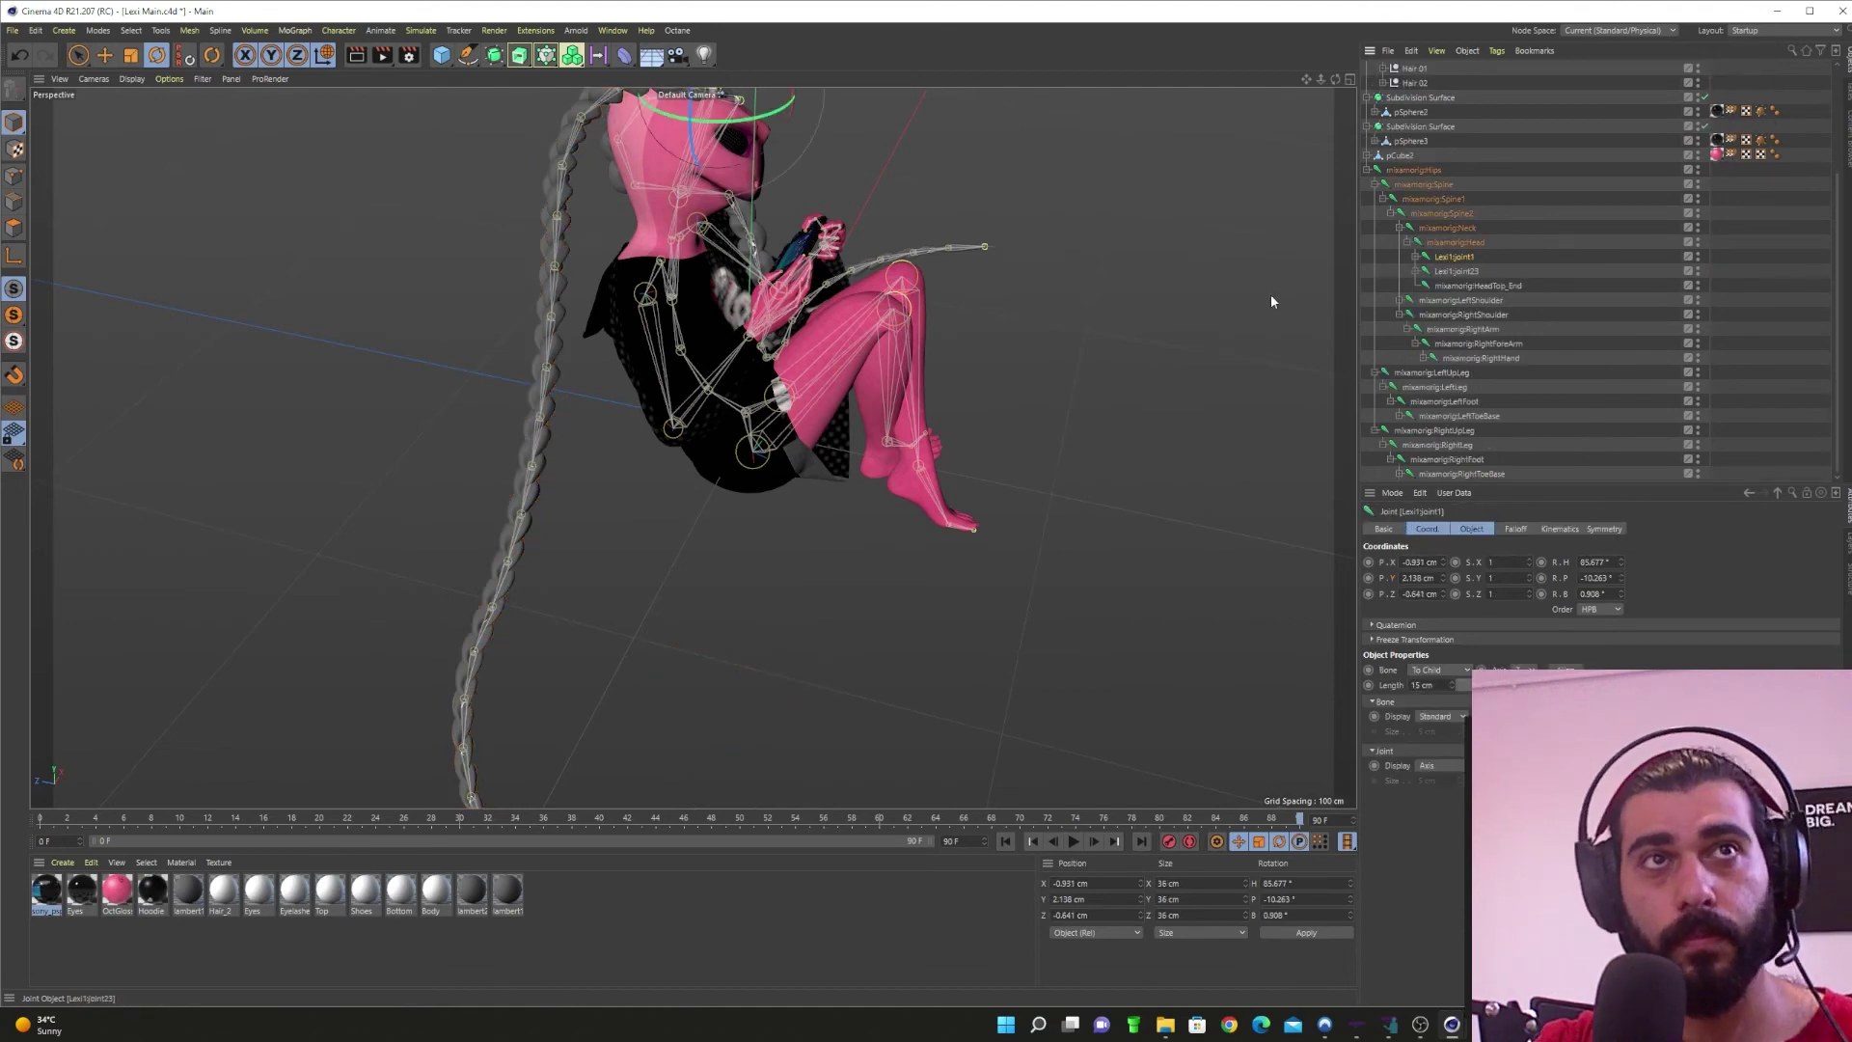
{"action": "left_click_drag", "start_coordinate": [1271, 293], "coordinate": [686, 567], "text": "alt"}
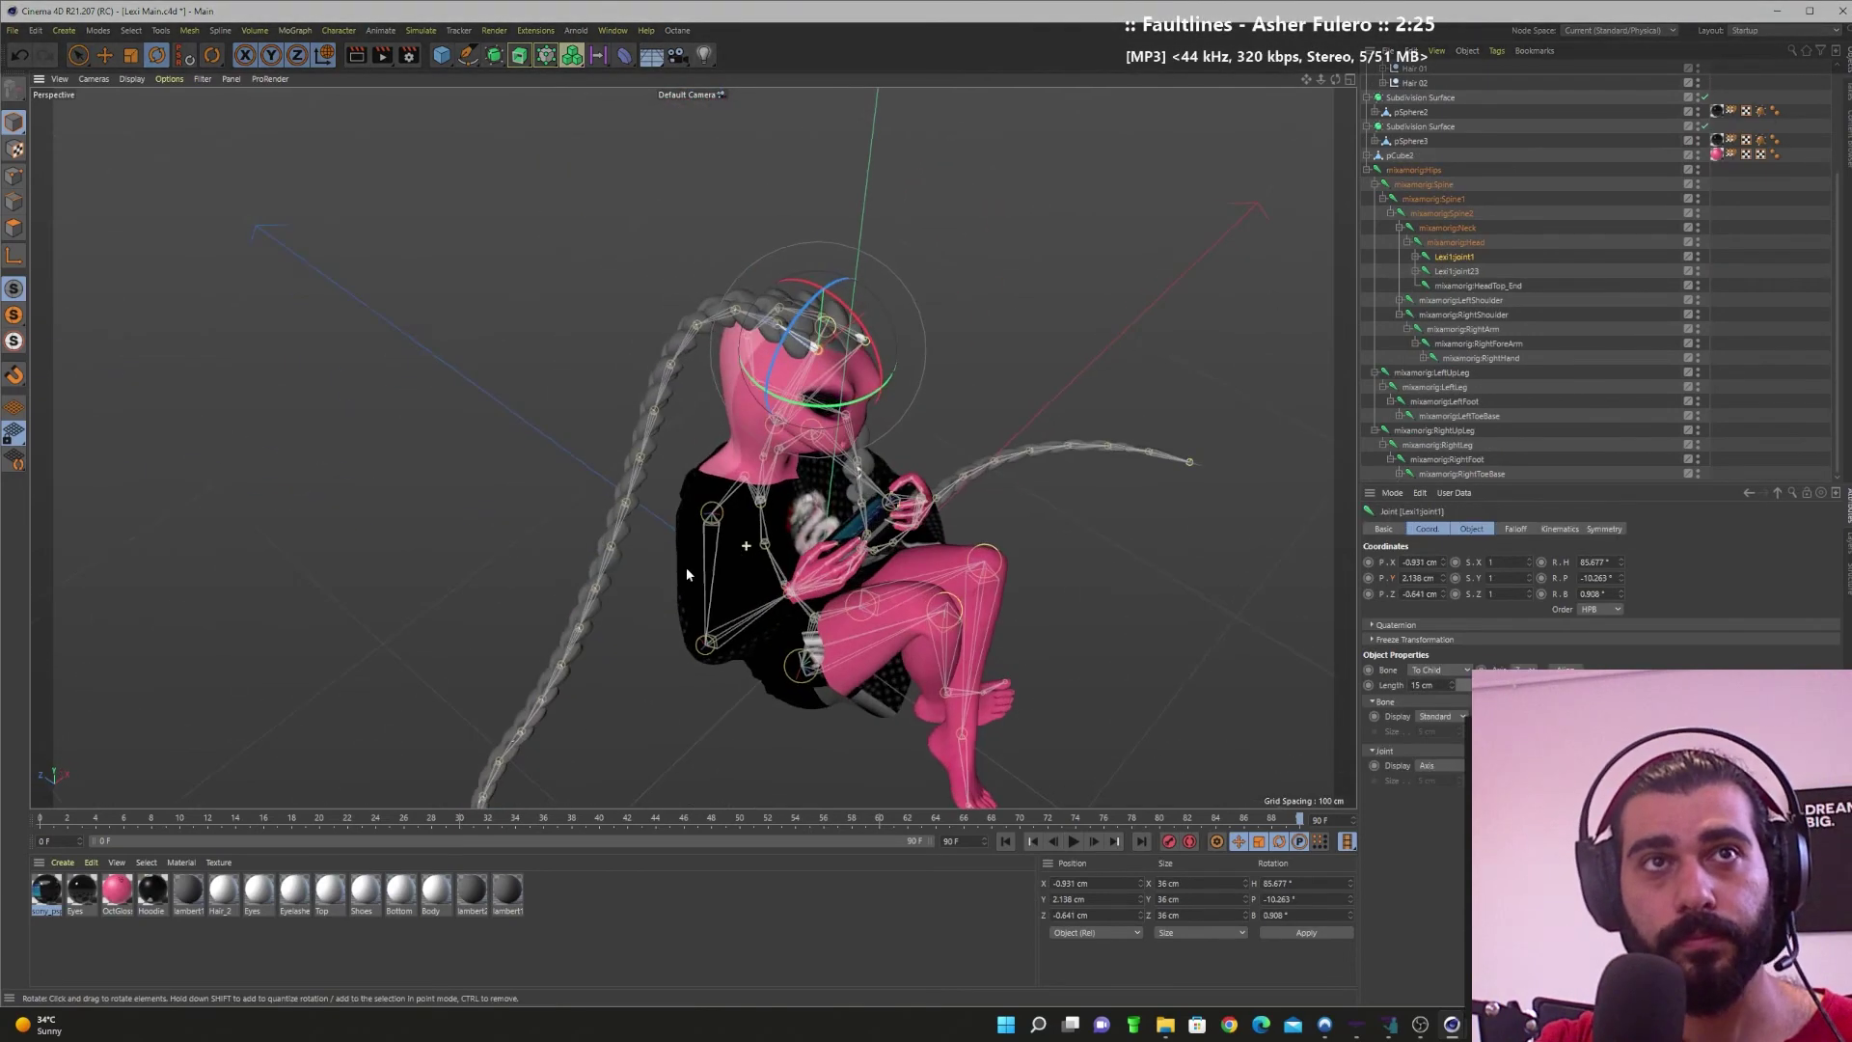
{"action": "left_click", "coordinate": [1415, 258]}
{"action": "left_click", "coordinate": [1423, 271]}
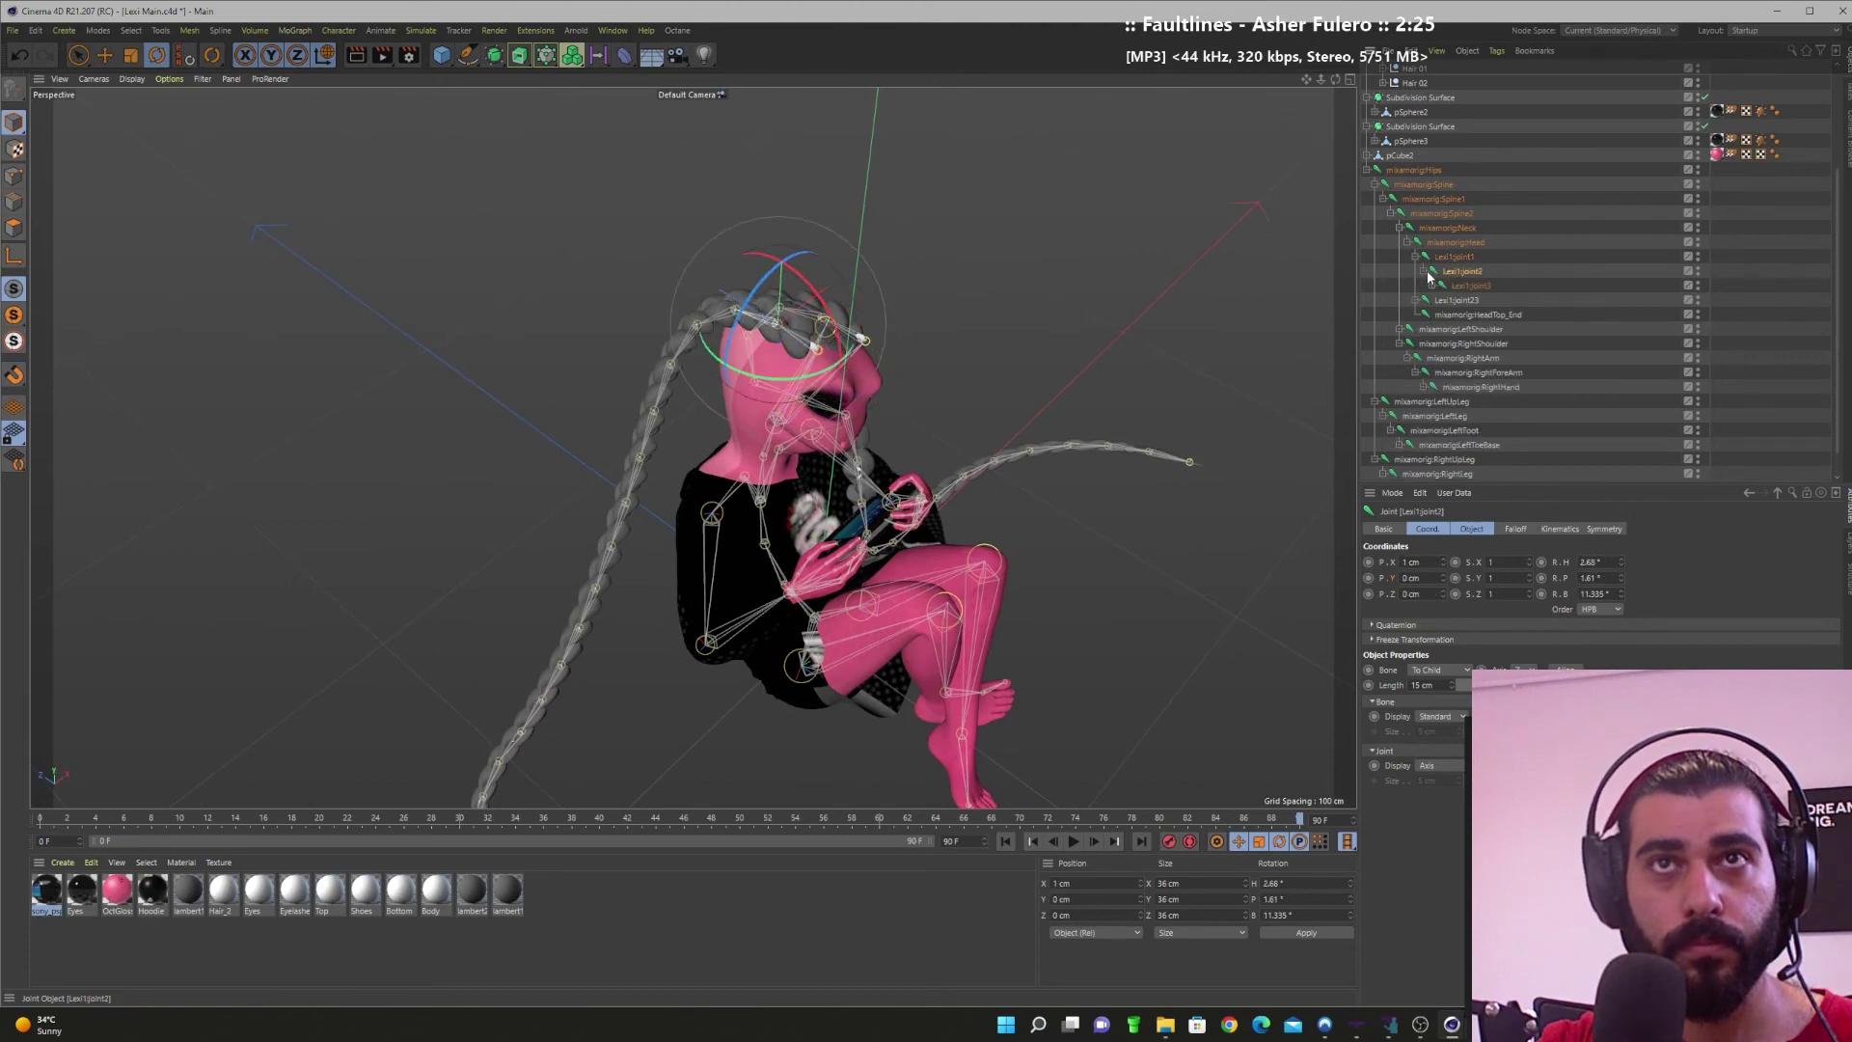
{"action": "left_click", "coordinate": [1432, 286]}
{"action": "left_click", "coordinate": [1440, 300]}
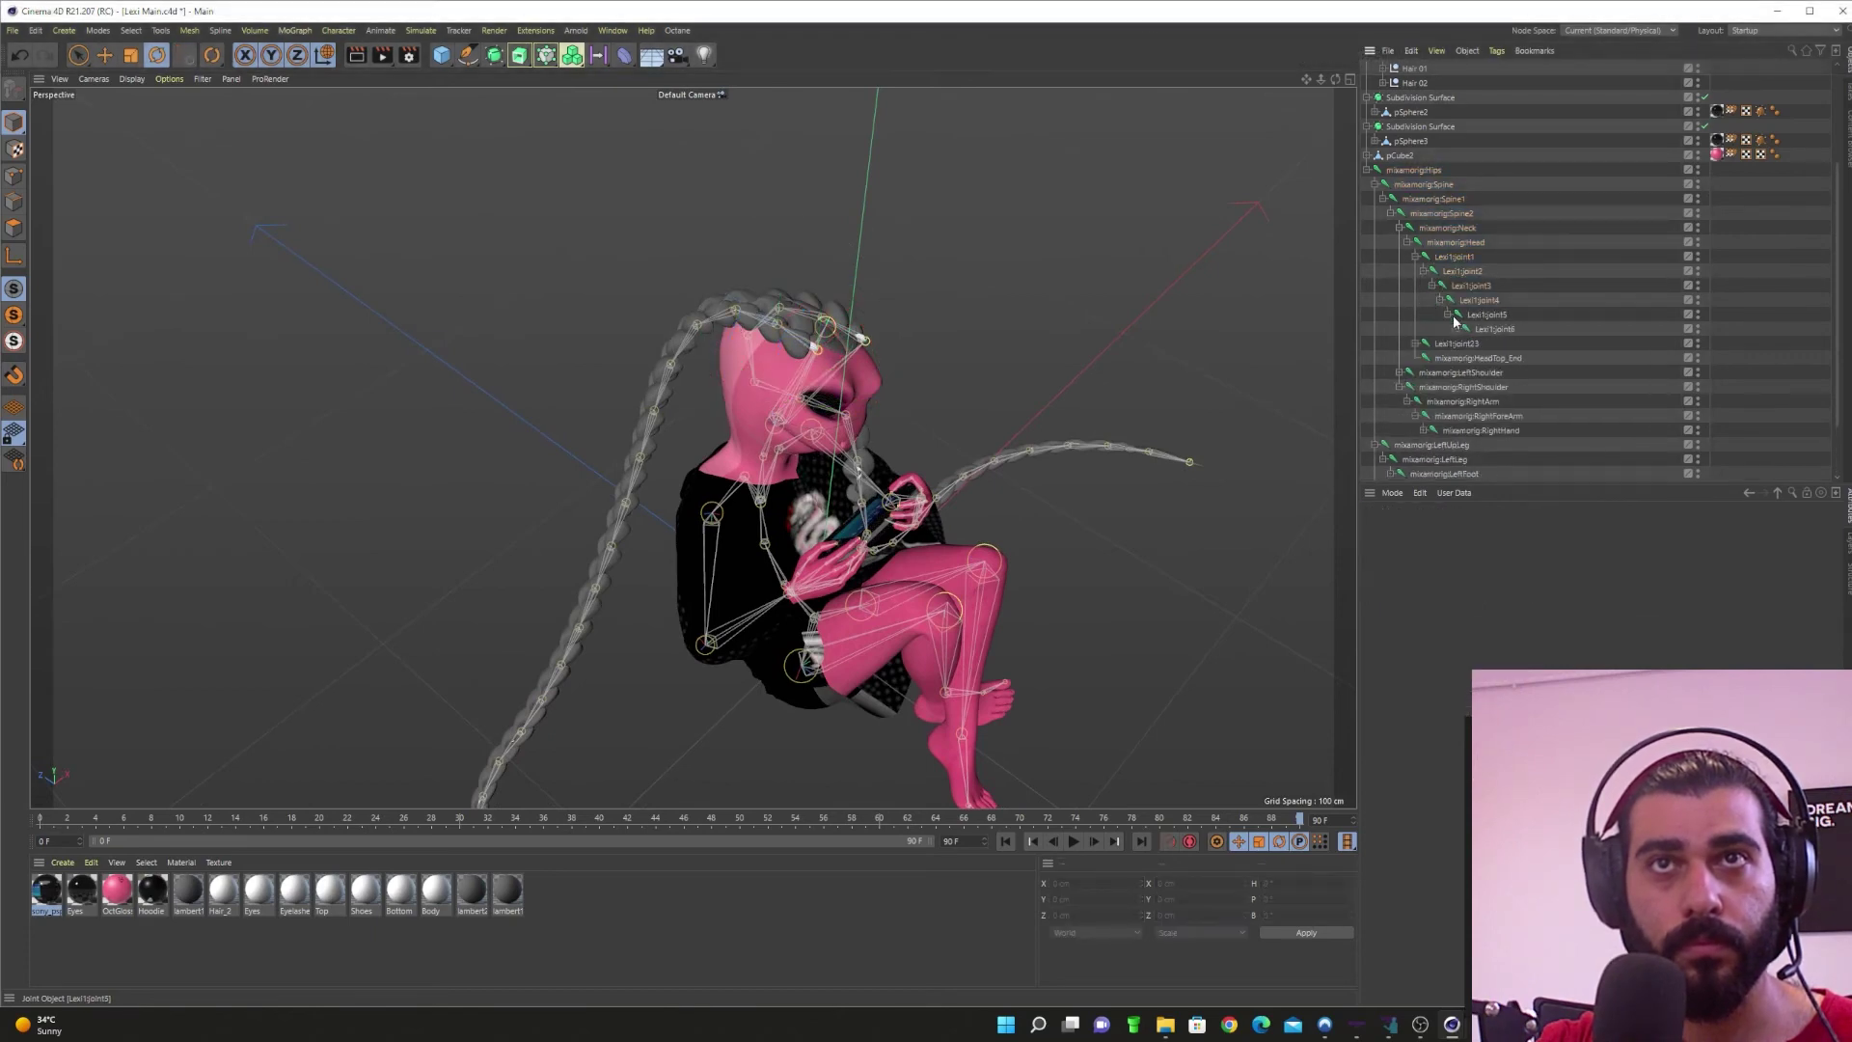
Step: Rotate joint4 to a heading of about 8.6° and rotate joint5 to bring the hanging braid closer to the back
{"action": "left_click", "coordinate": [1479, 300]}
{"action": "left_click_drag", "start_coordinate": [965, 463], "coordinate": [944, 355], "text": "alt"}
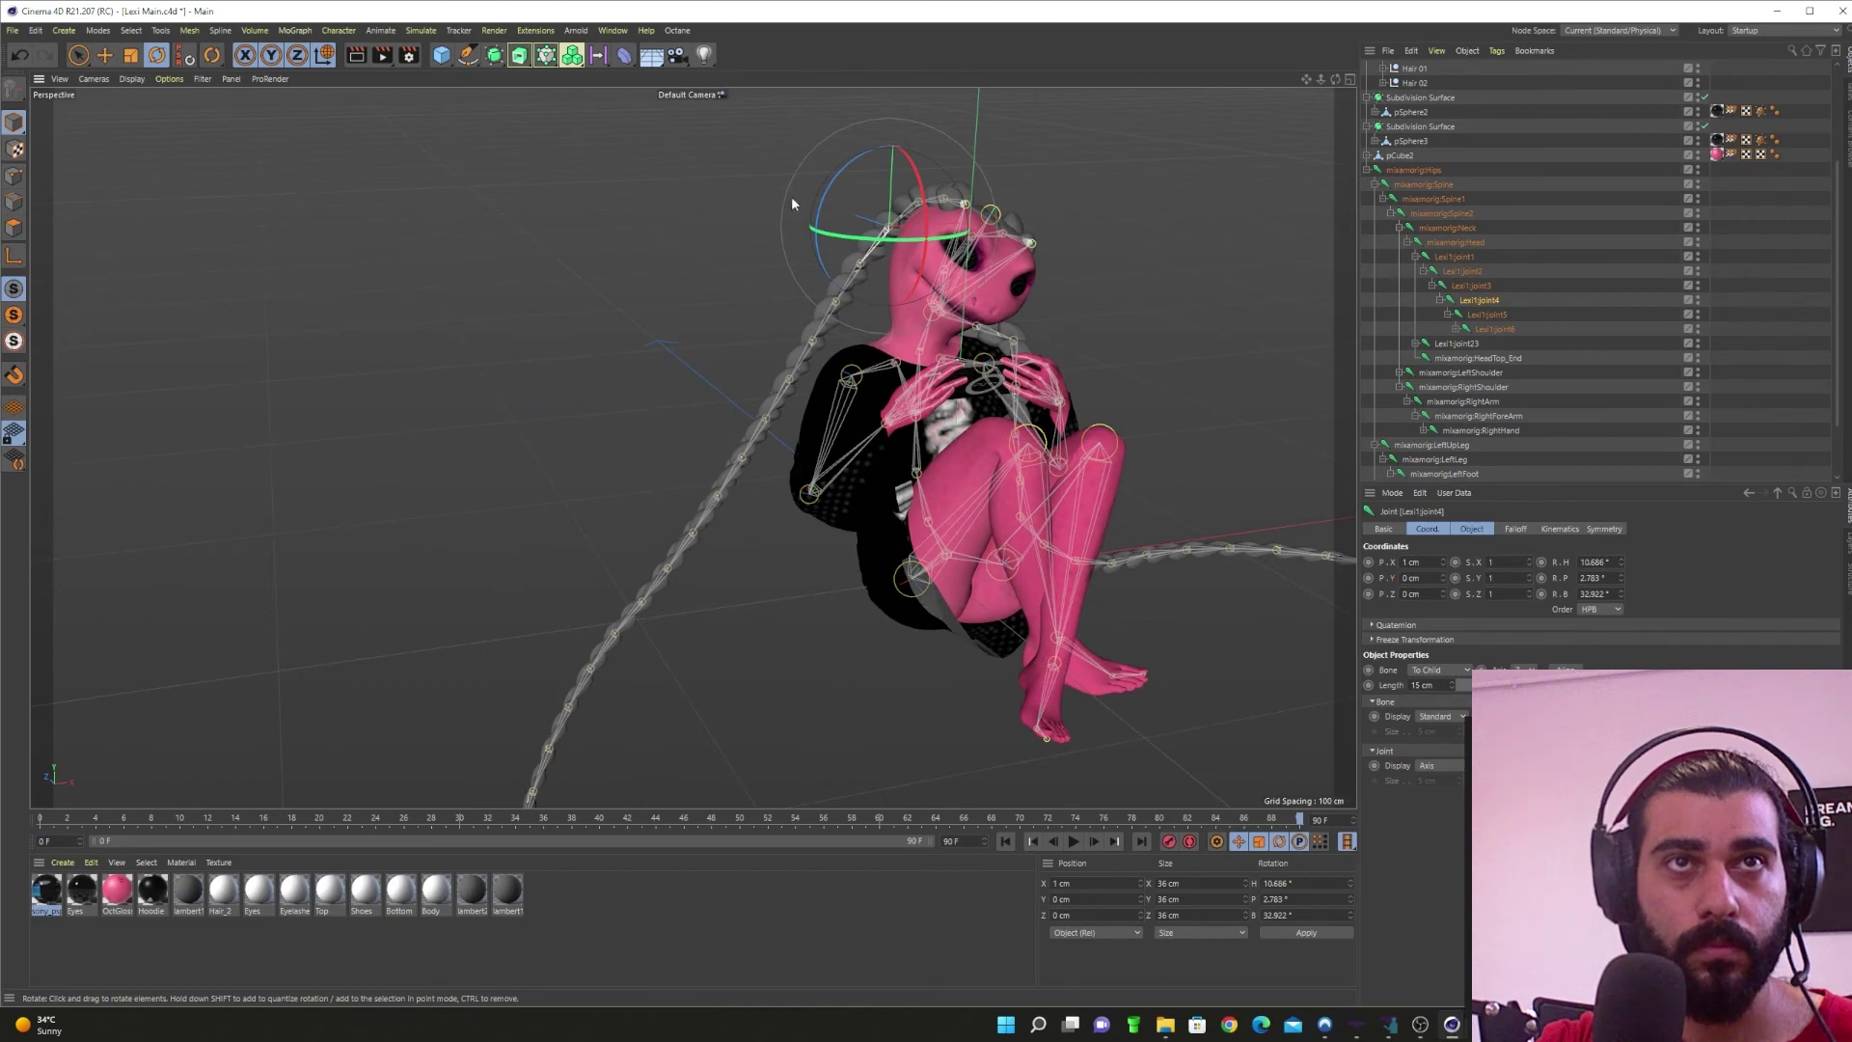
{"action": "left_click_drag", "start_coordinate": [828, 200], "coordinate": [828, 204]}
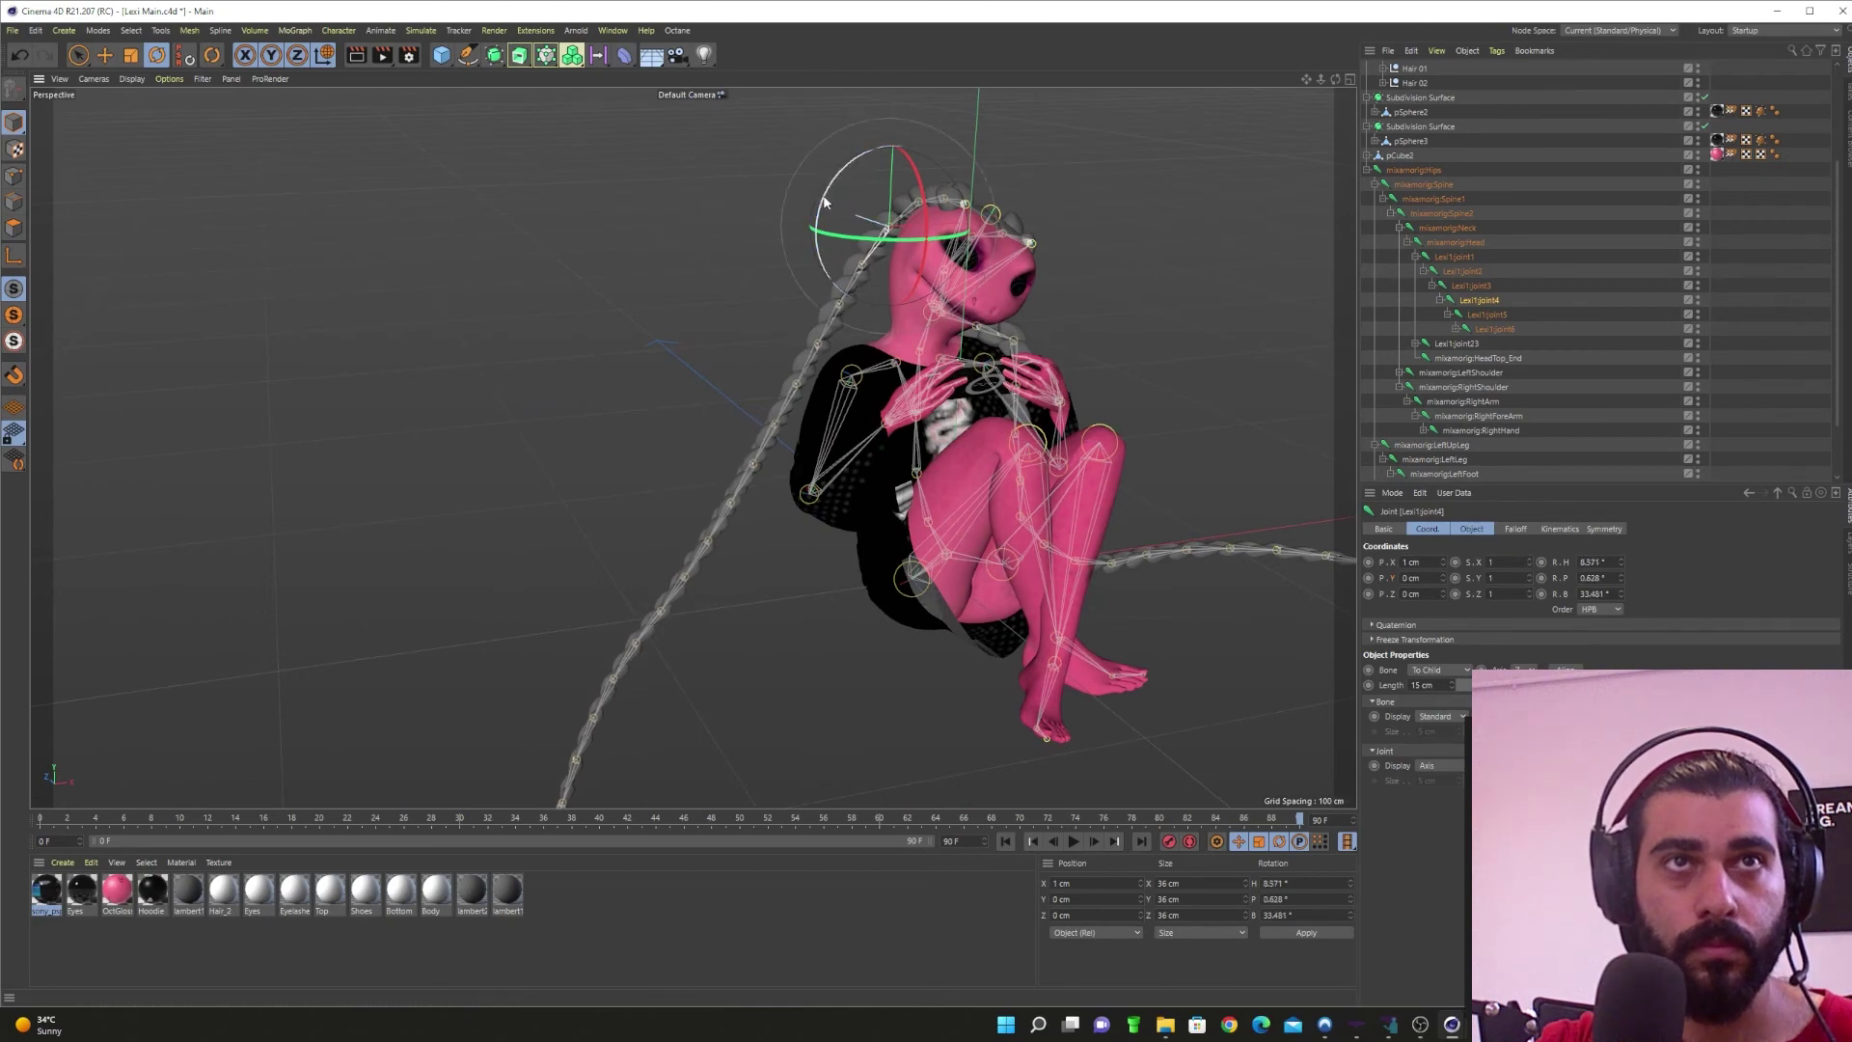
{"action": "left_click", "coordinate": [1487, 314]}
{"action": "left_click_drag", "start_coordinate": [813, 241], "coordinate": [787, 290]}
Step: Expand the hanging braid's joint chain from joint6 down to joint12 and select joint8
{"action": "left_click", "coordinate": [1491, 329]}
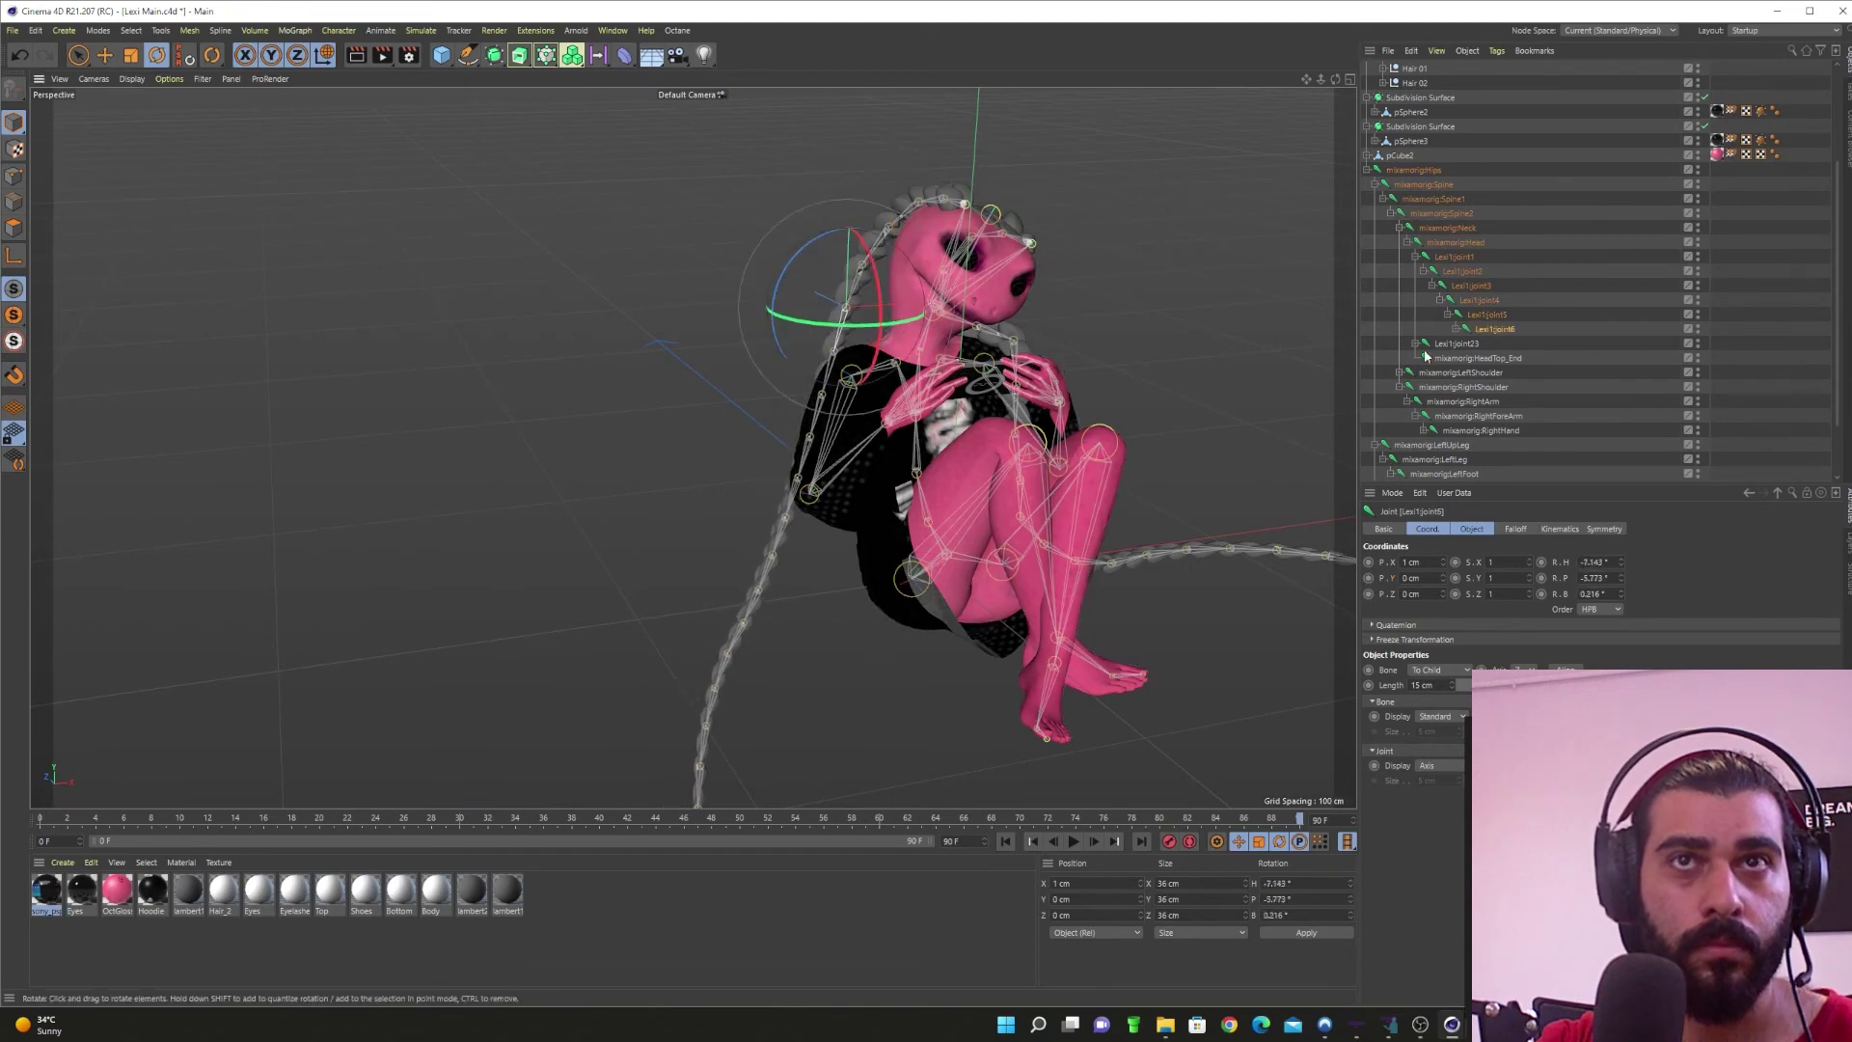
{"action": "left_click", "coordinate": [1457, 329]}
{"action": "left_click", "coordinate": [1465, 343]}
{"action": "left_click", "coordinate": [1473, 358]}
{"action": "left_click", "coordinate": [1480, 372]}
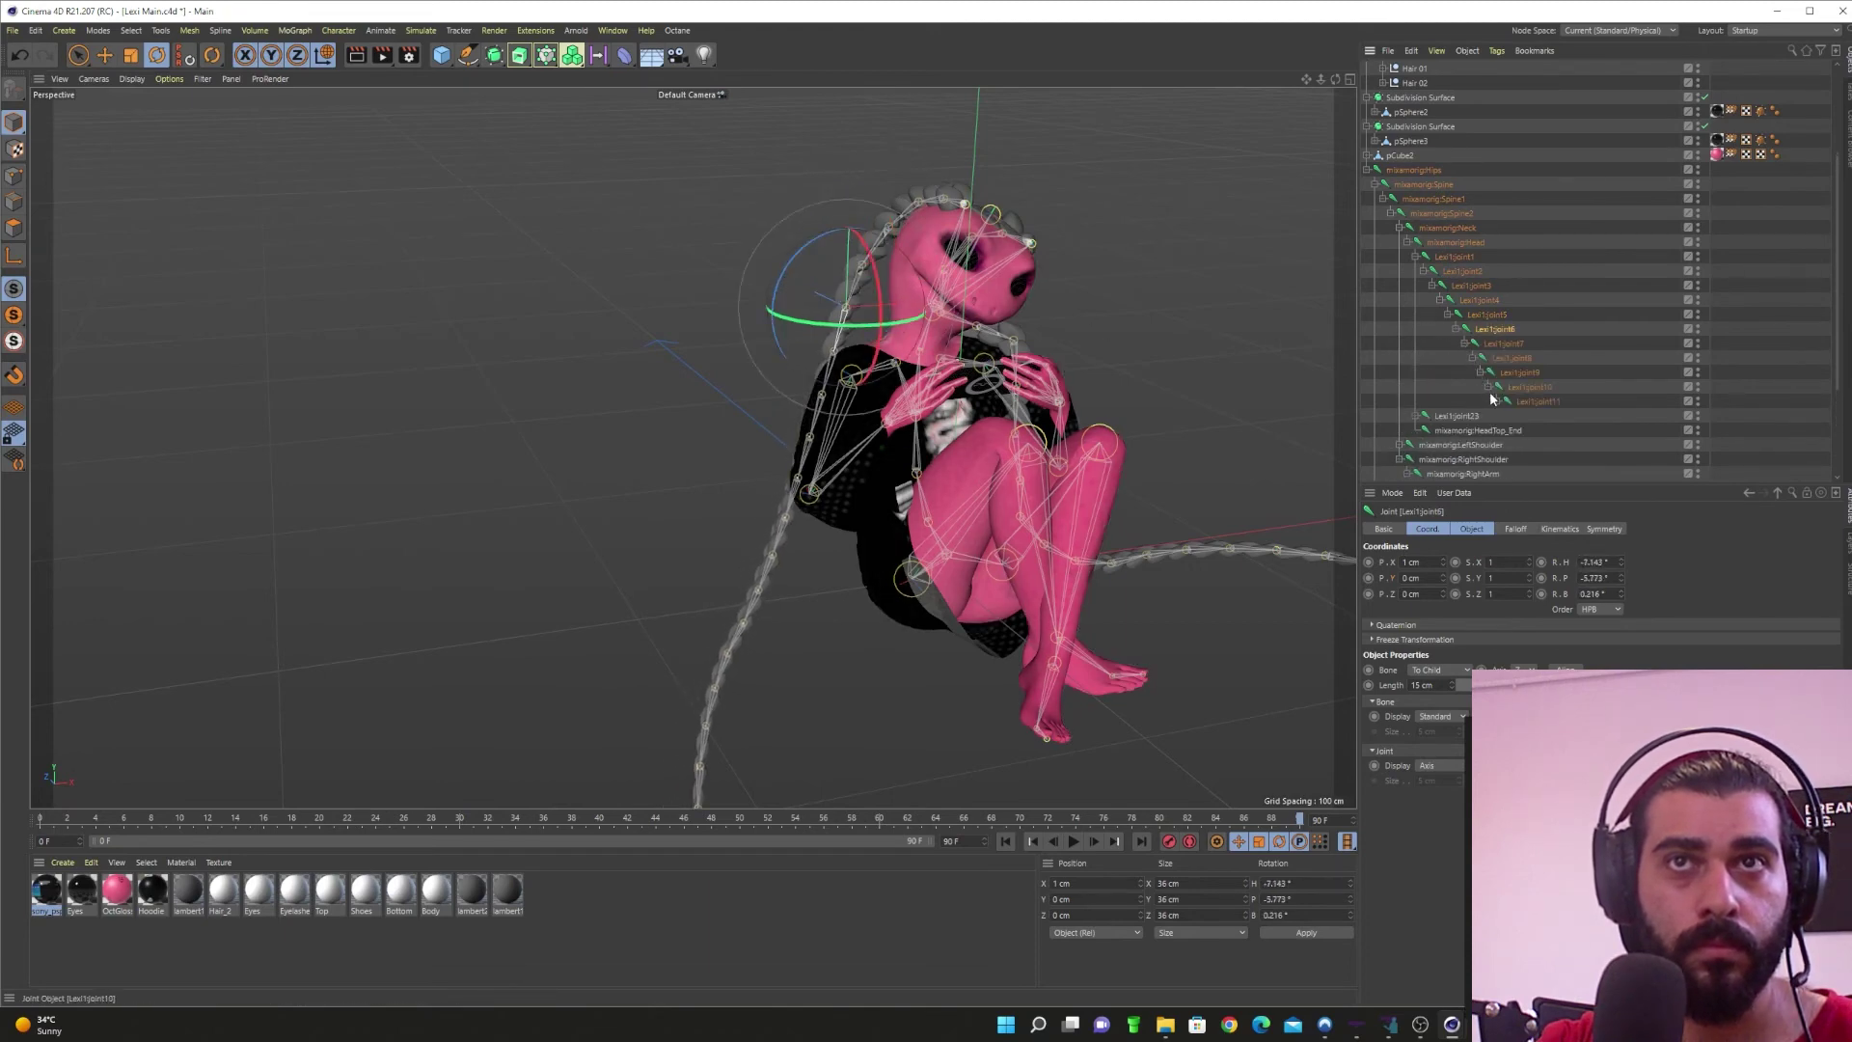
{"action": "left_click", "coordinate": [1520, 386]}
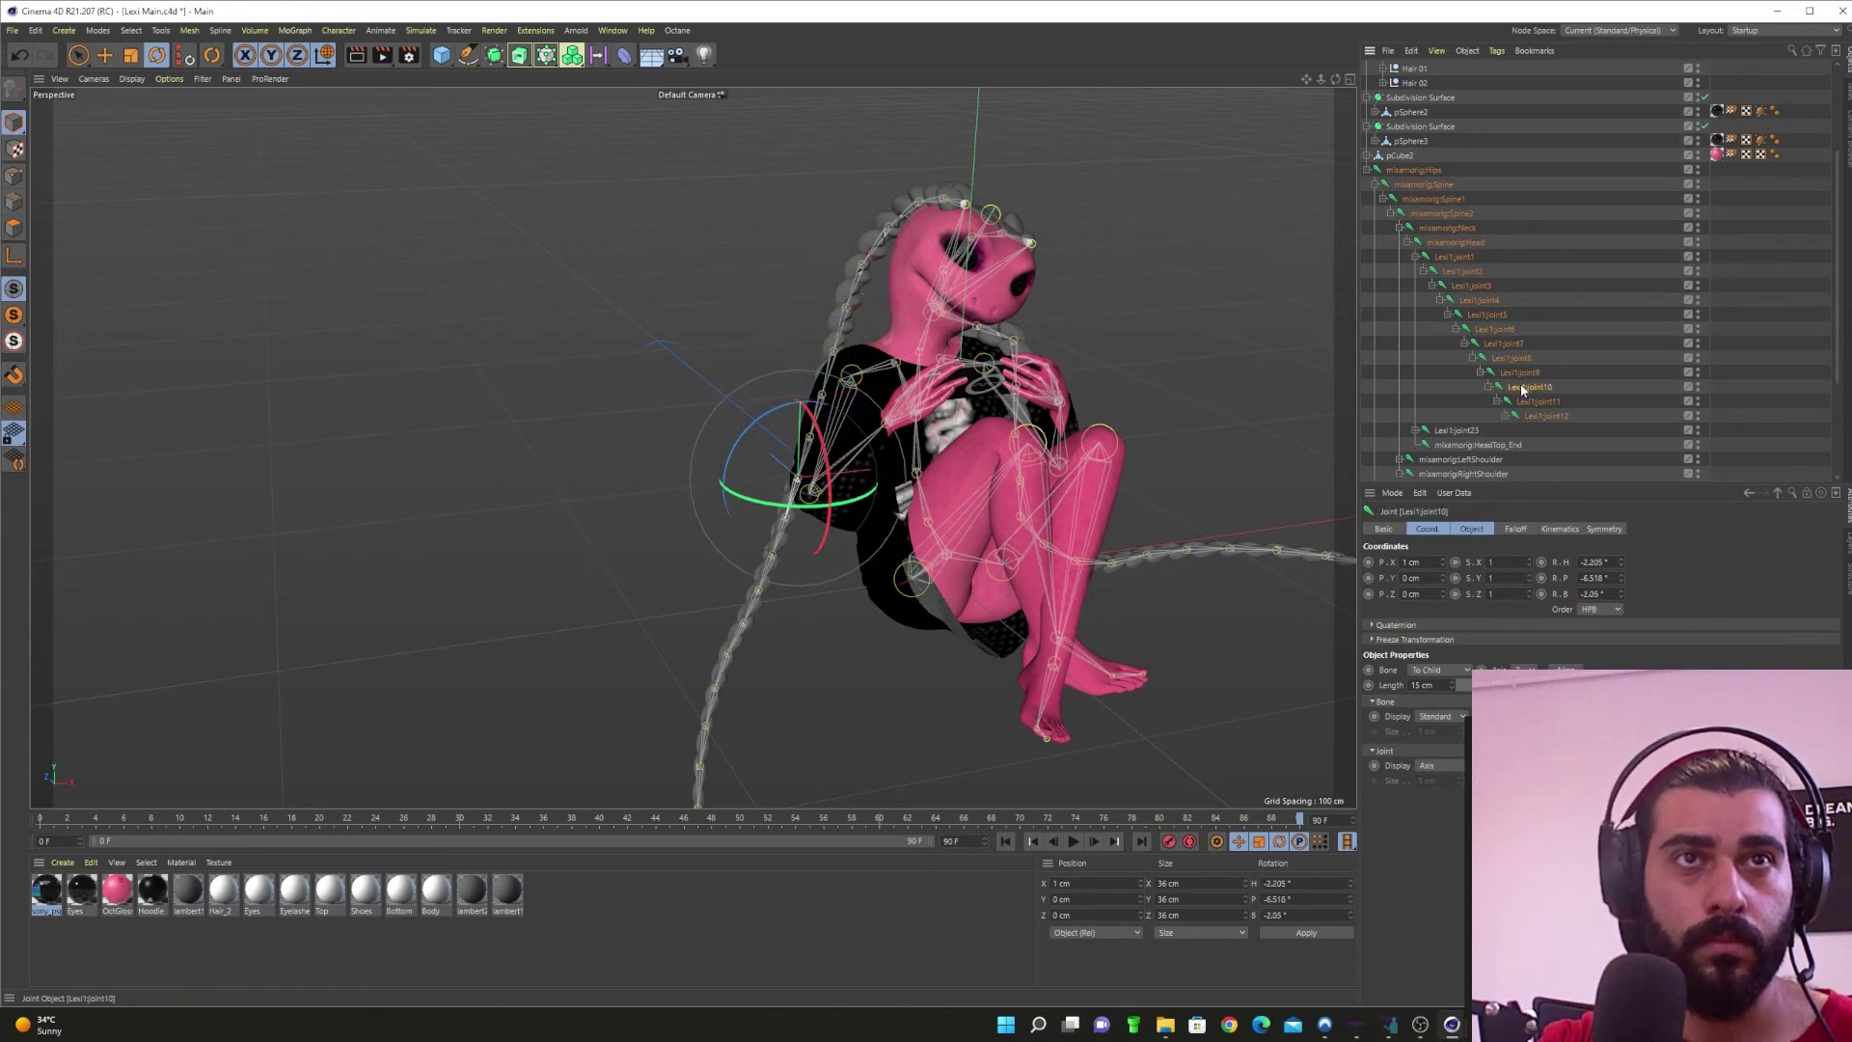
{"action": "left_click", "coordinate": [1511, 363]}
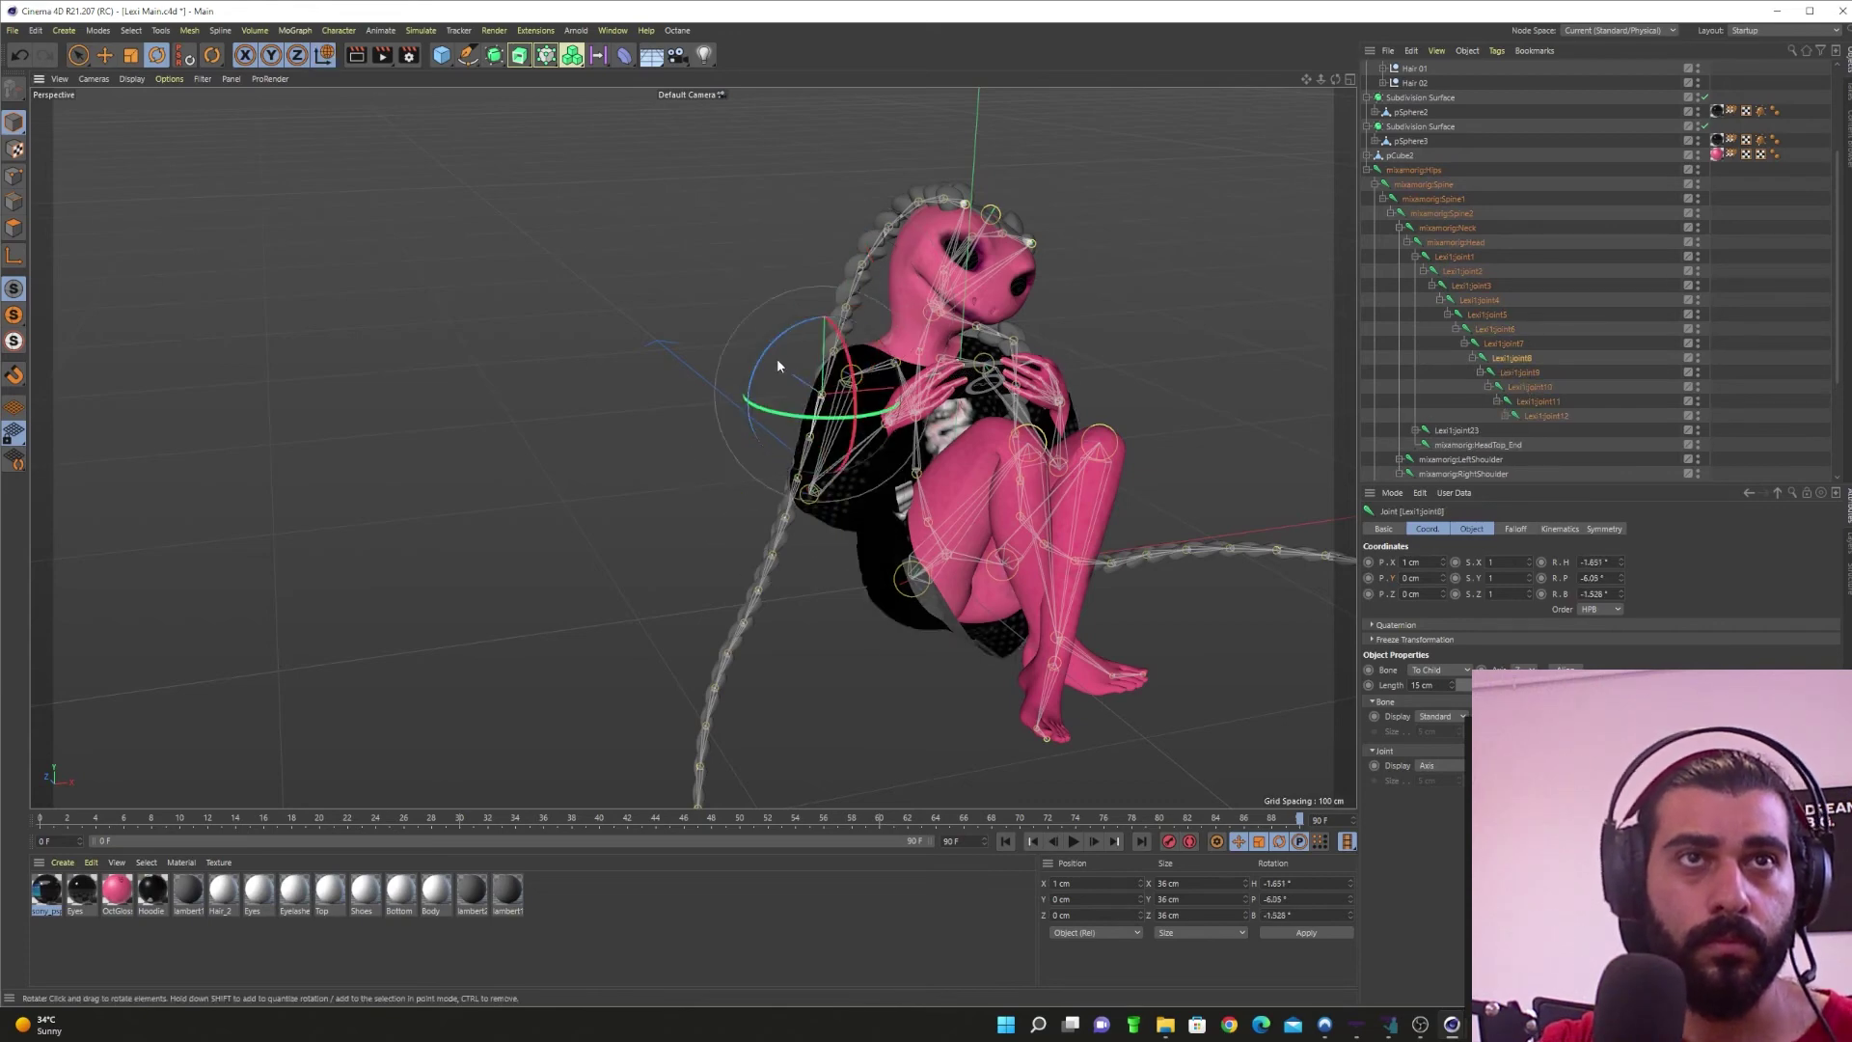
Step: Viewing the character from behind, rotate joint8 through joint12 to sweep the braid outward, with joint12 at a bank of about -8.2°
{"action": "left_click_drag", "start_coordinate": [767, 355], "coordinate": [1154, 431], "text": "alt"}
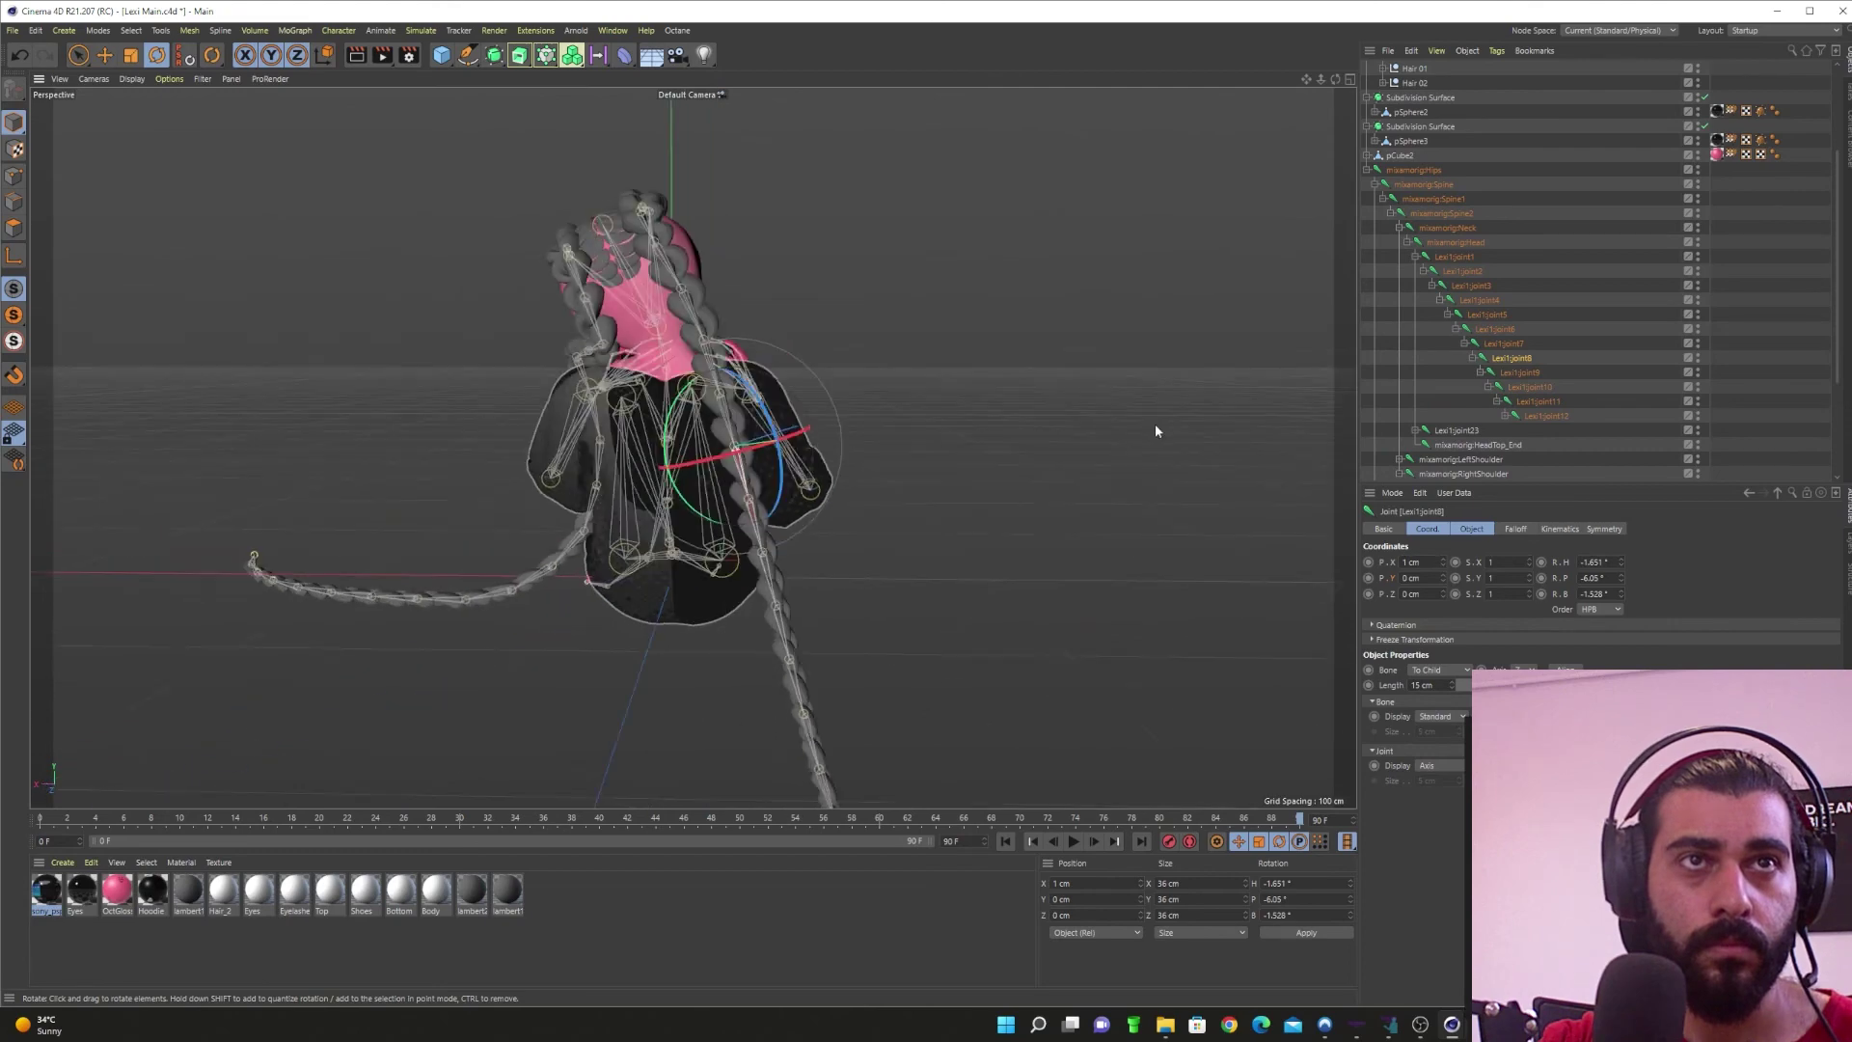
{"action": "mouse_move", "coordinate": [806, 436]}
{"action": "left_mouse_down"}
{"action": "mouse_move", "coordinate": [810, 413]}
{"action": "mouse_move", "coordinate": [833, 426]}
{"action": "left_mouse_up"}
{"action": "left_click", "coordinate": [1507, 374]}
{"action": "left_click", "coordinate": [1530, 387]}
{"action": "mouse_move", "coordinate": [885, 504]}
{"action": "left_mouse_down"}
{"action": "mouse_move", "coordinate": [867, 490]}
{"action": "mouse_move", "coordinate": [914, 496]}
{"action": "left_mouse_up"}
{"action": "left_click", "coordinate": [1497, 404]}
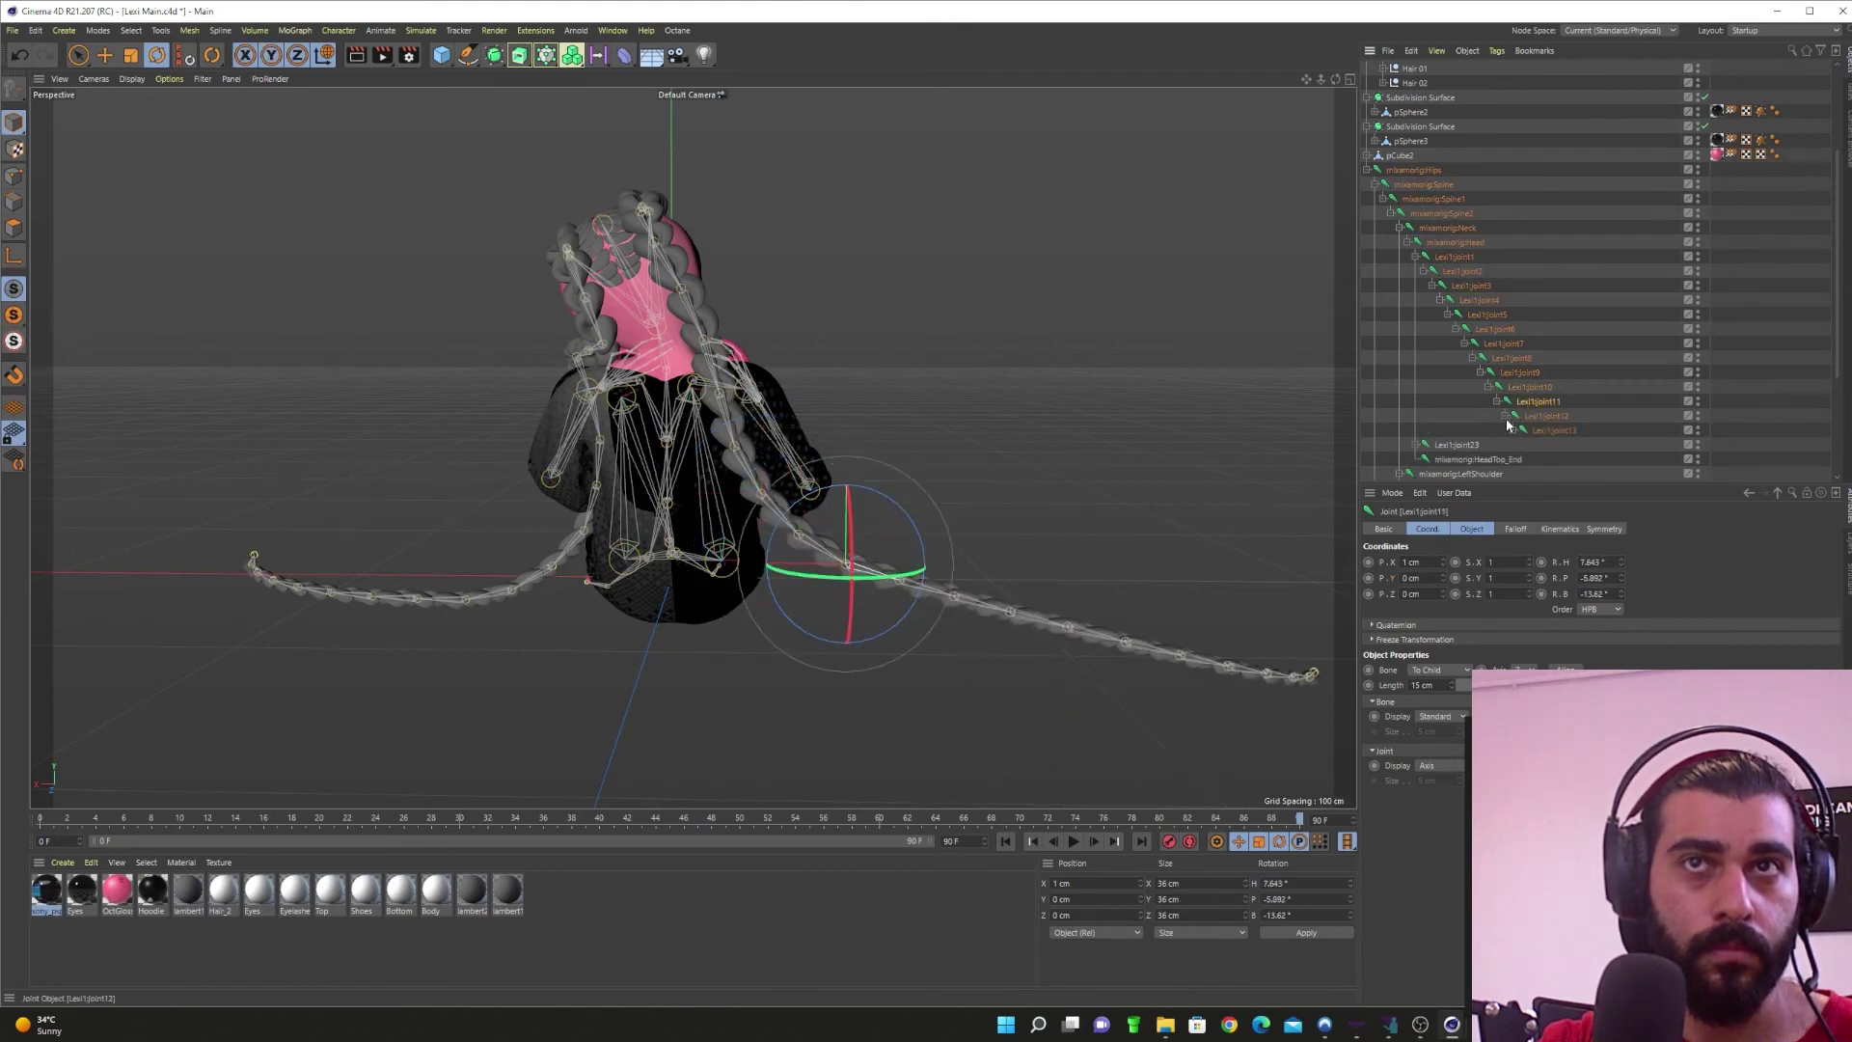
{"action": "left_click", "coordinate": [1545, 416]}
Step: Rotate joint10 and joint9 in the front view to slope the braid downward, with joint9 at a bank of about -5.6°
{"action": "middle_click", "coordinate": [1120, 516]}
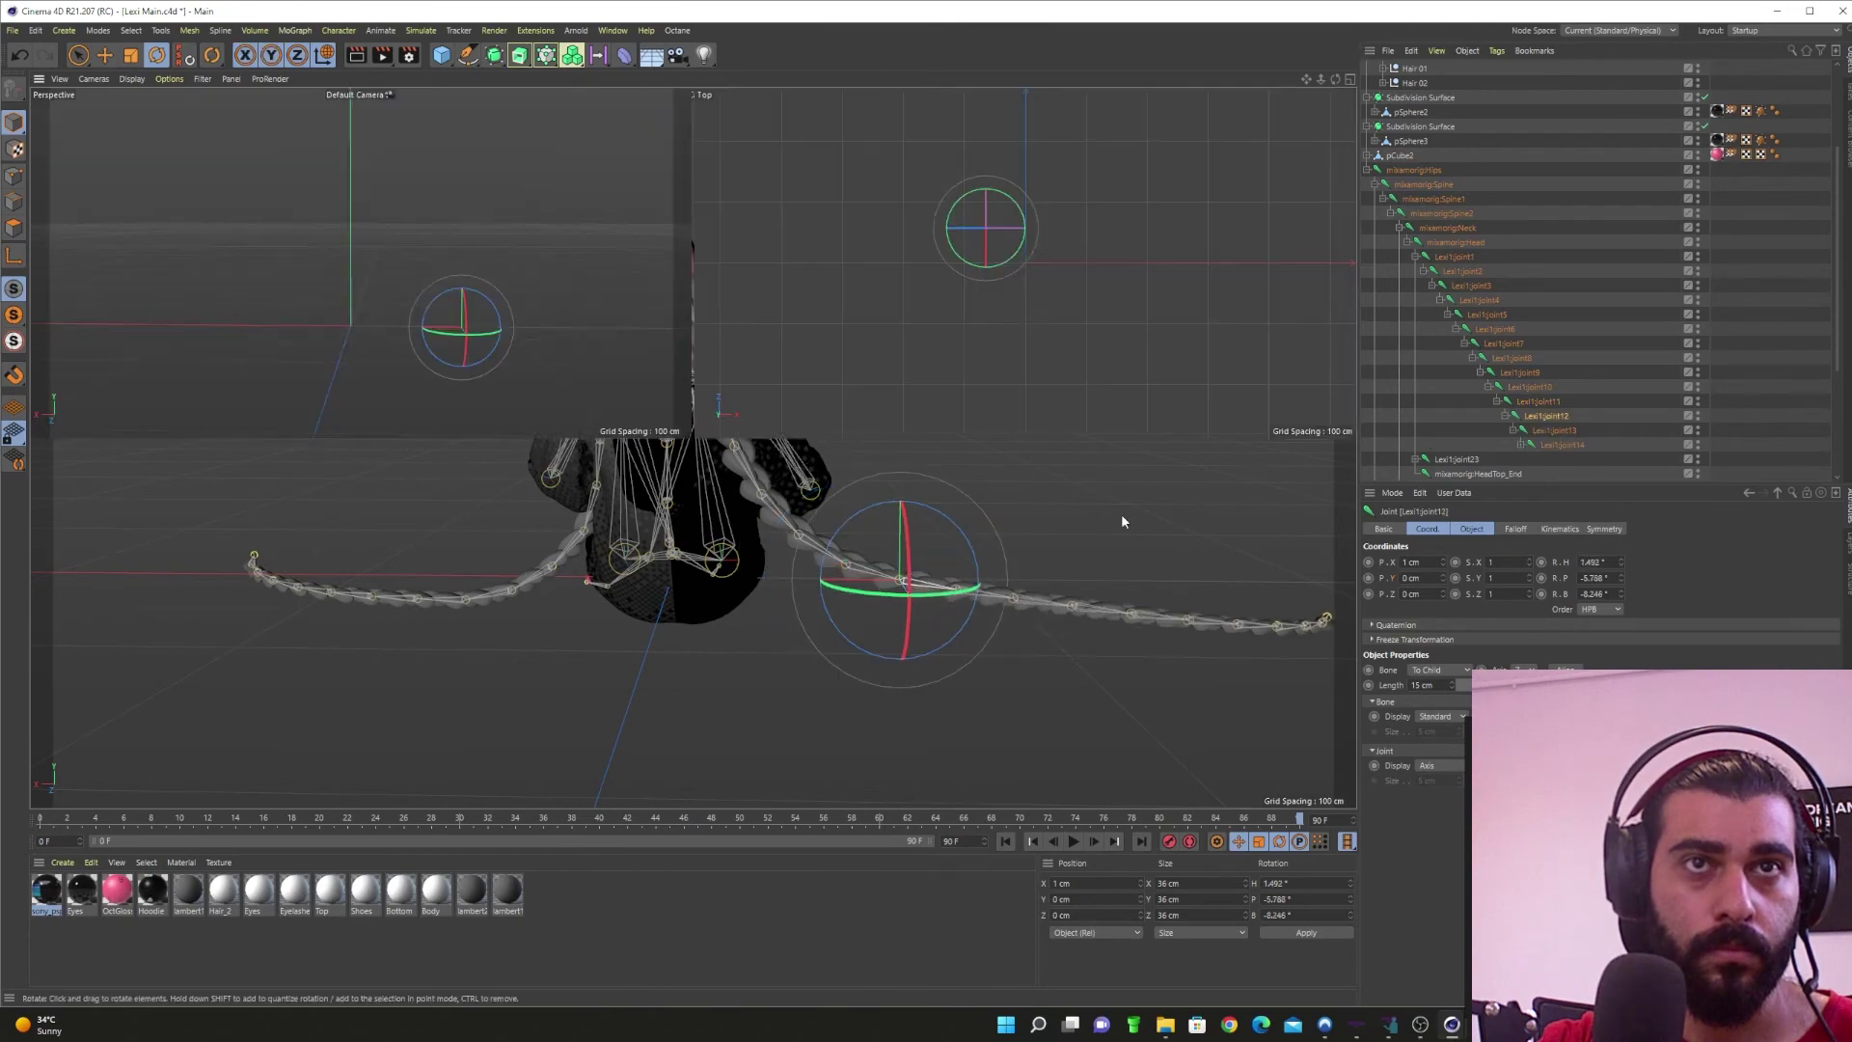
{"action": "middle_click", "coordinate": [1071, 616]}
{"action": "right_click_drag", "start_coordinate": [1071, 629], "coordinate": [974, 635], "text": "alt"}
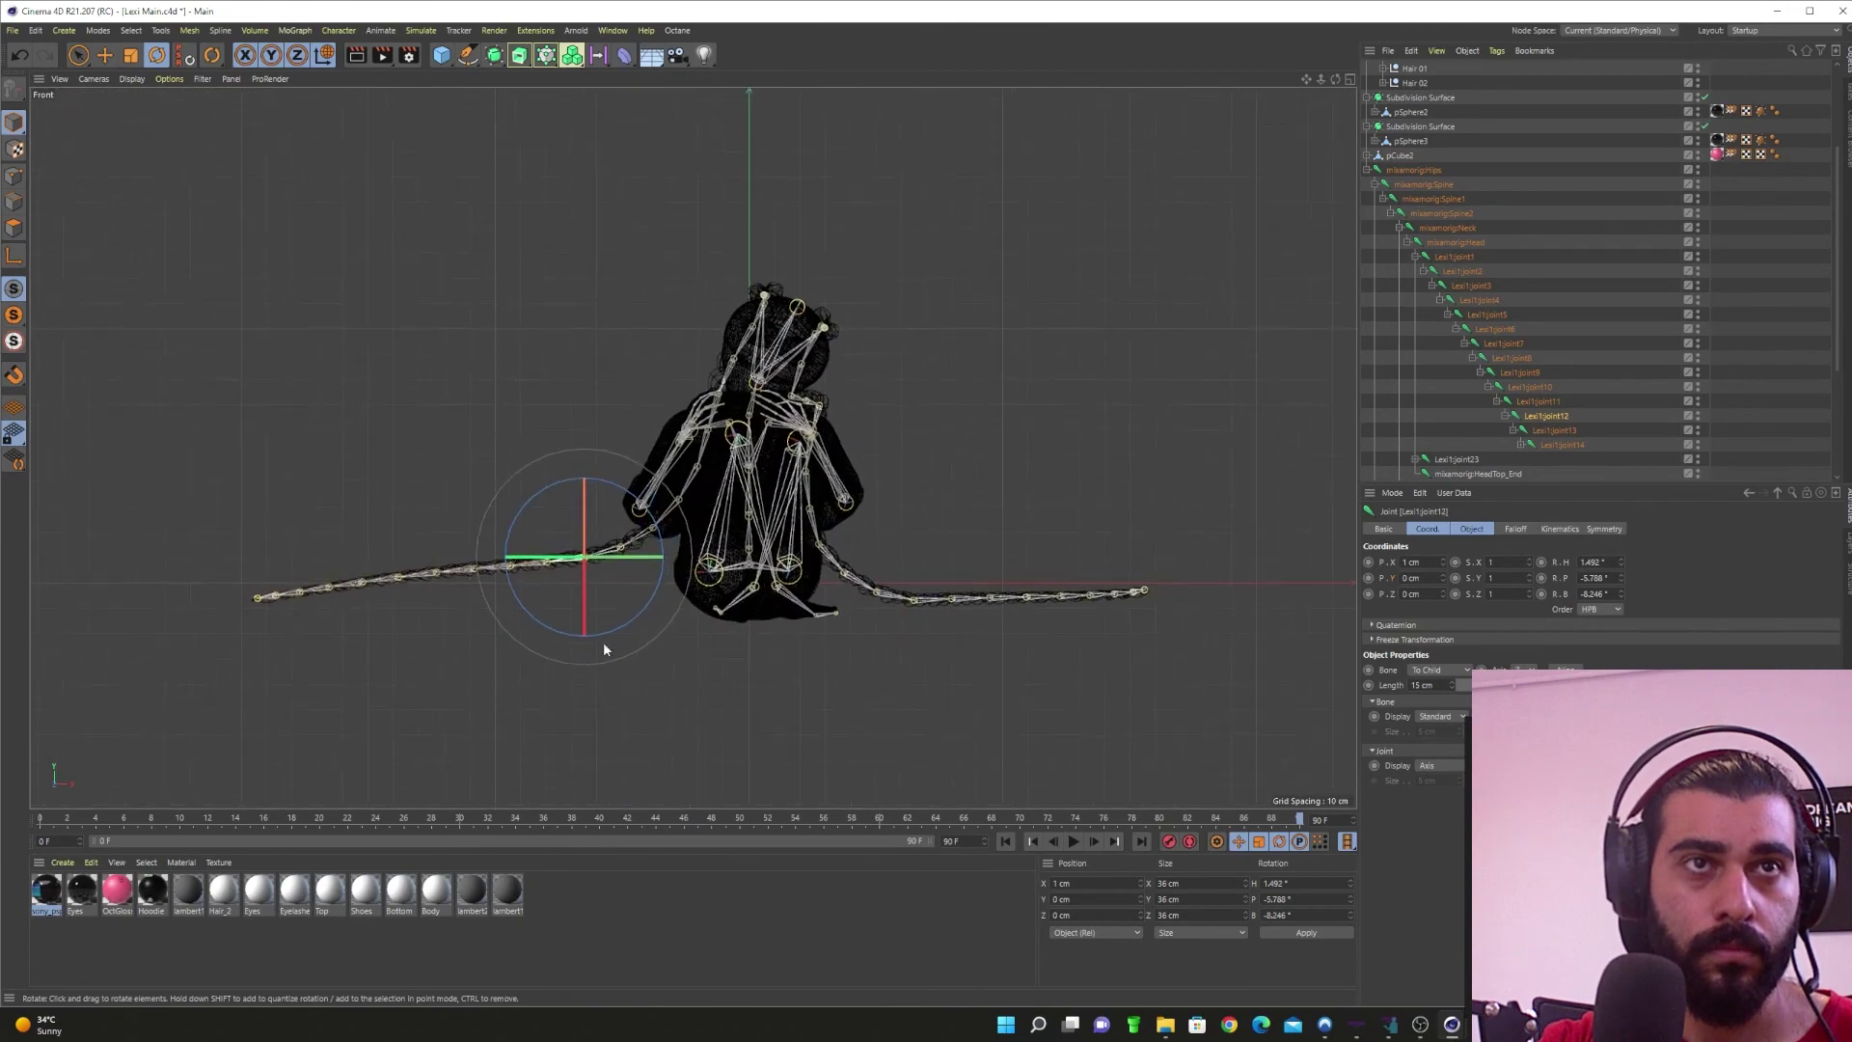
{"action": "middle_click_drag", "start_coordinate": [604, 641], "coordinate": [809, 622], "text": "alt"}
{"action": "right_click_drag", "start_coordinate": [754, 601], "coordinate": [871, 601], "text": "alt"}
{"action": "scroll", "coordinate": [820, 606], "scroll_direction": "down", "scroll_amount": 6}
{"action": "scroll", "coordinate": [772, 610], "scroll_direction": "up", "scroll_amount": 4}
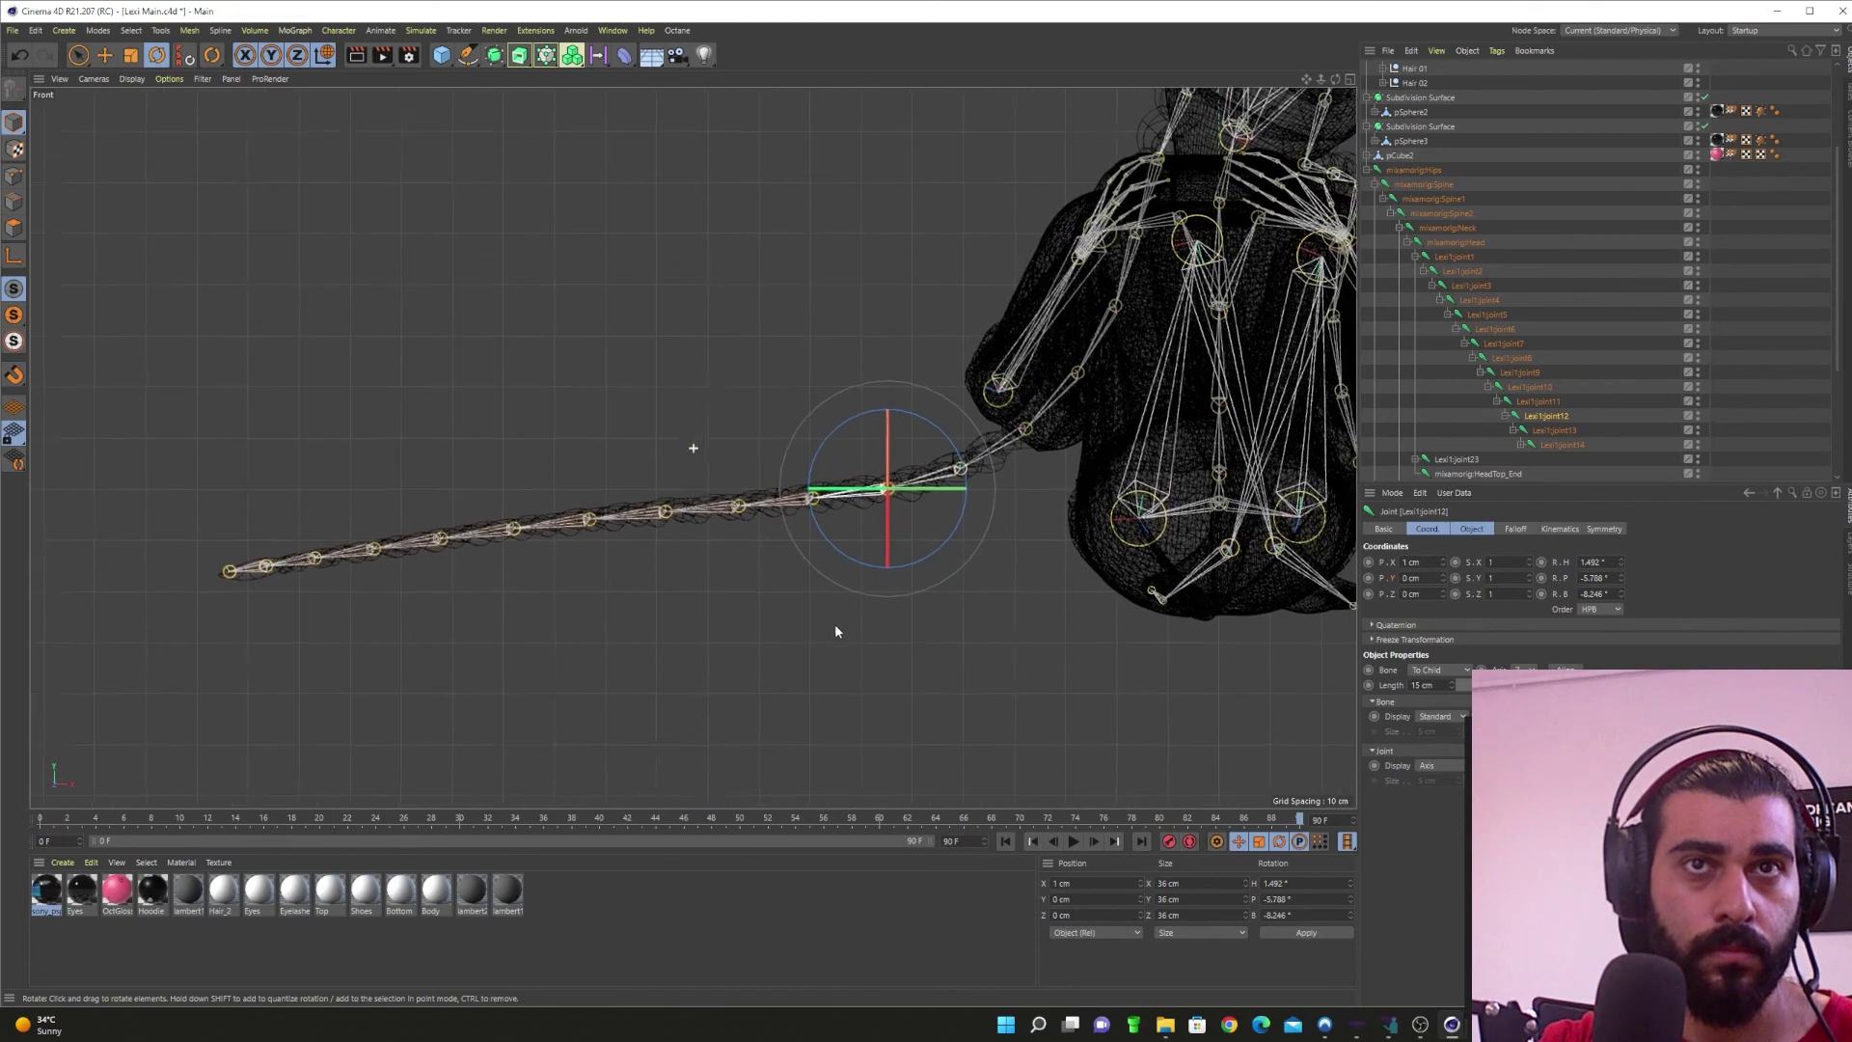
{"action": "left_click", "coordinate": [1552, 431]}
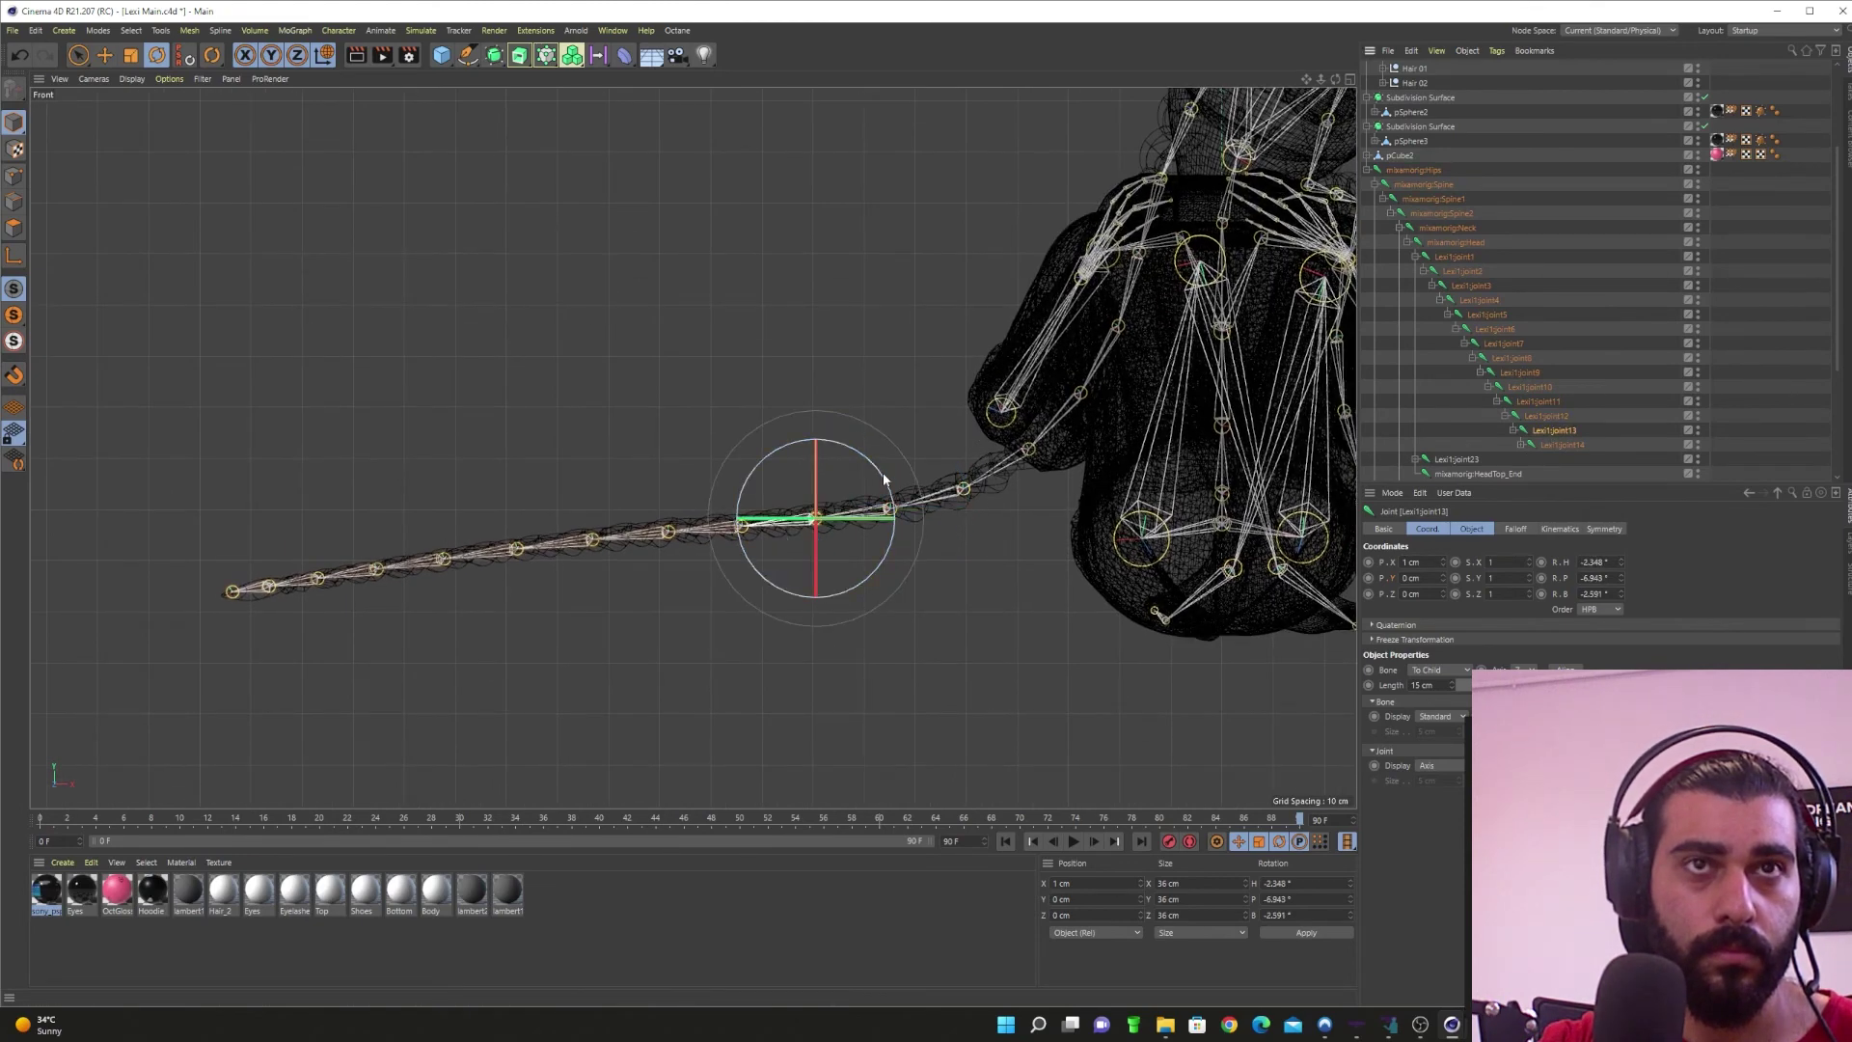
{"action": "left_click", "coordinate": [1028, 449]}
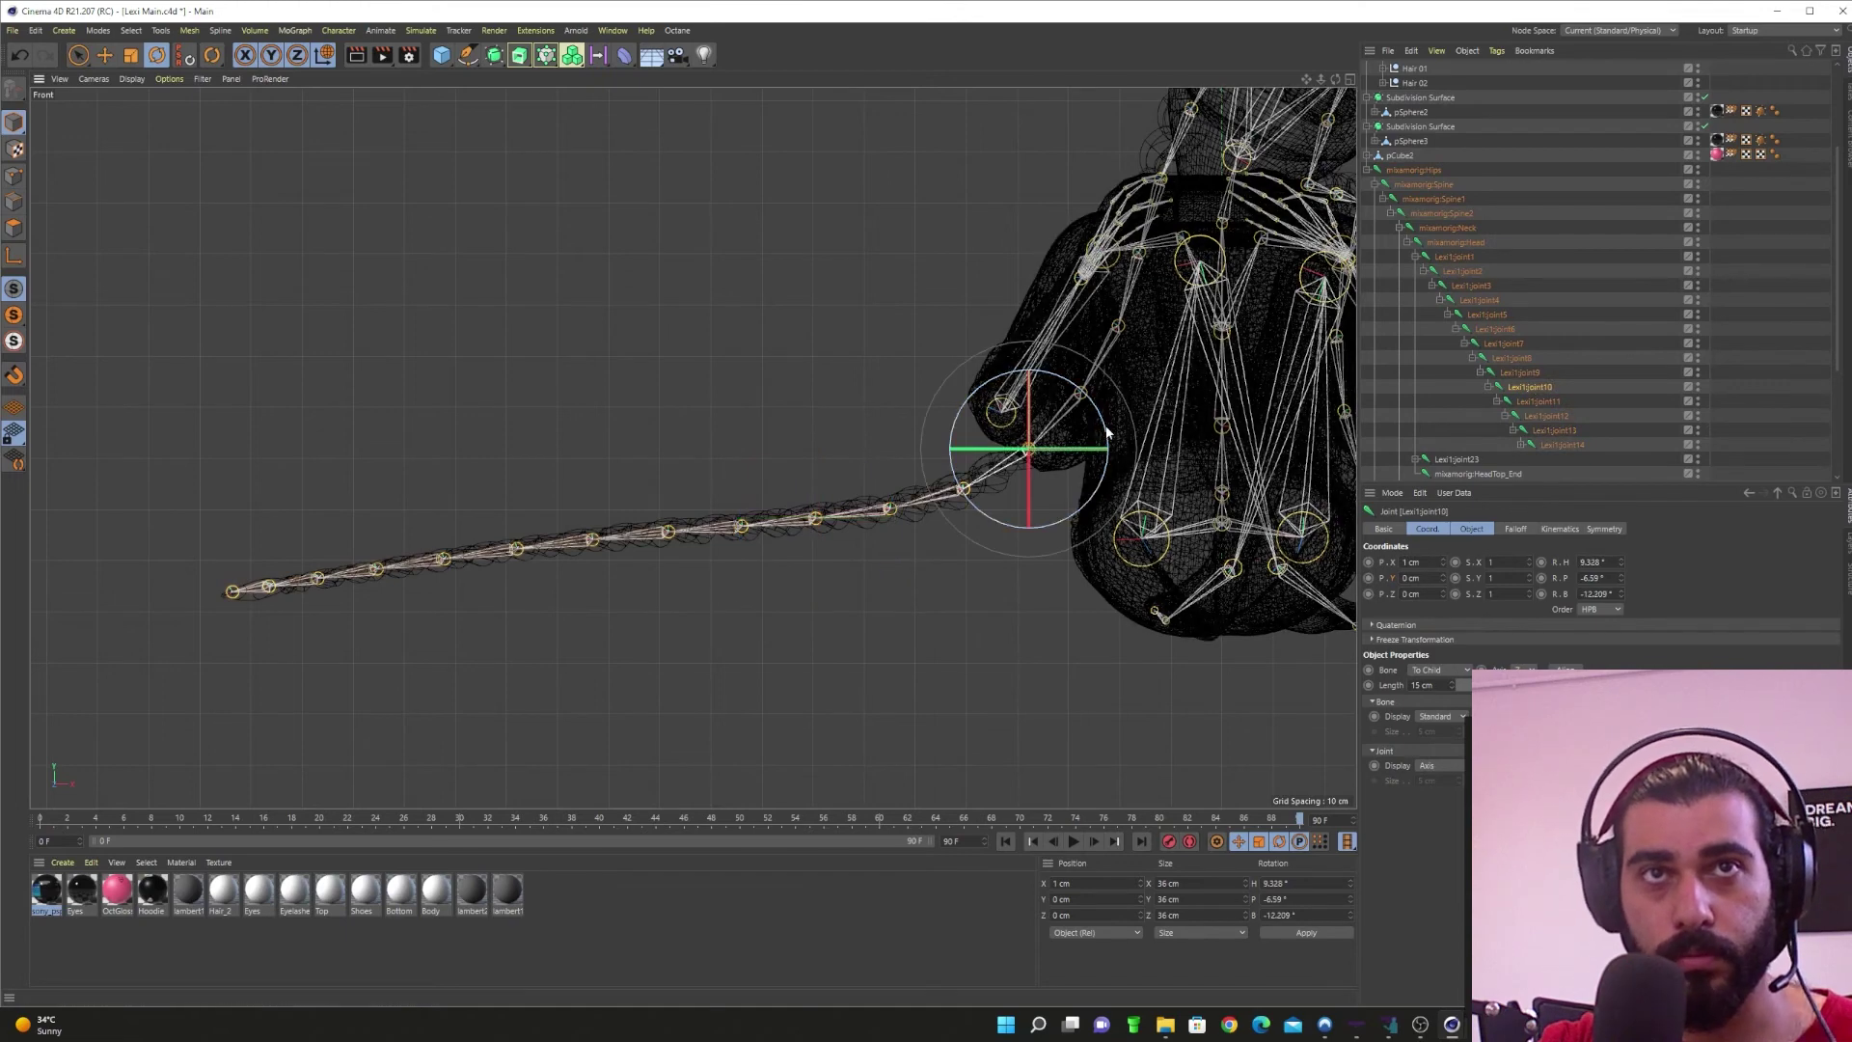
{"action": "left_click_drag", "start_coordinate": [1108, 433], "coordinate": [1150, 359]}
{"action": "left_click", "coordinate": [1509, 376]}
Step: Compare the slope of both braids in the four-view layout and the perspective view, and return to the front view
{"action": "middle_click_drag", "start_coordinate": [1239, 431], "coordinate": [1224, 437], "text": "alt"}
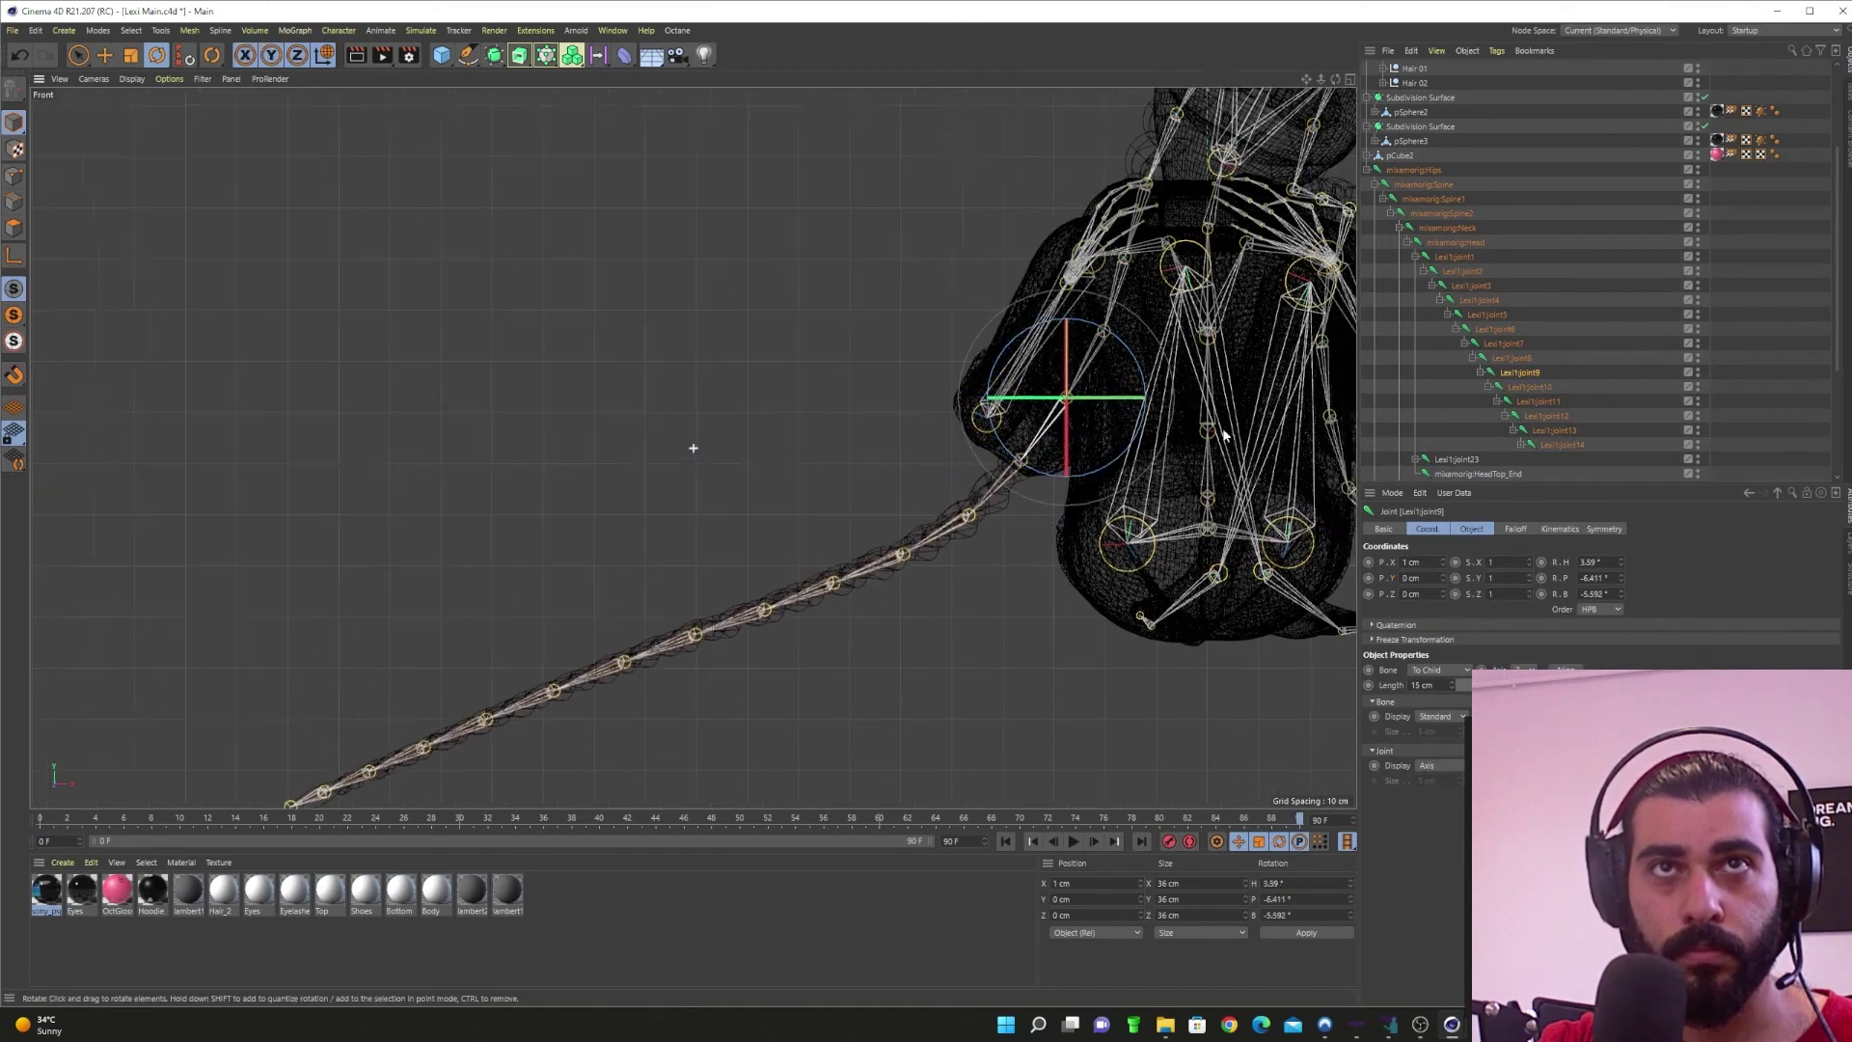
{"action": "scroll", "coordinate": [872, 524], "scroll_direction": "down", "scroll_amount": 5}
{"action": "middle_click", "coordinate": [1115, 362]}
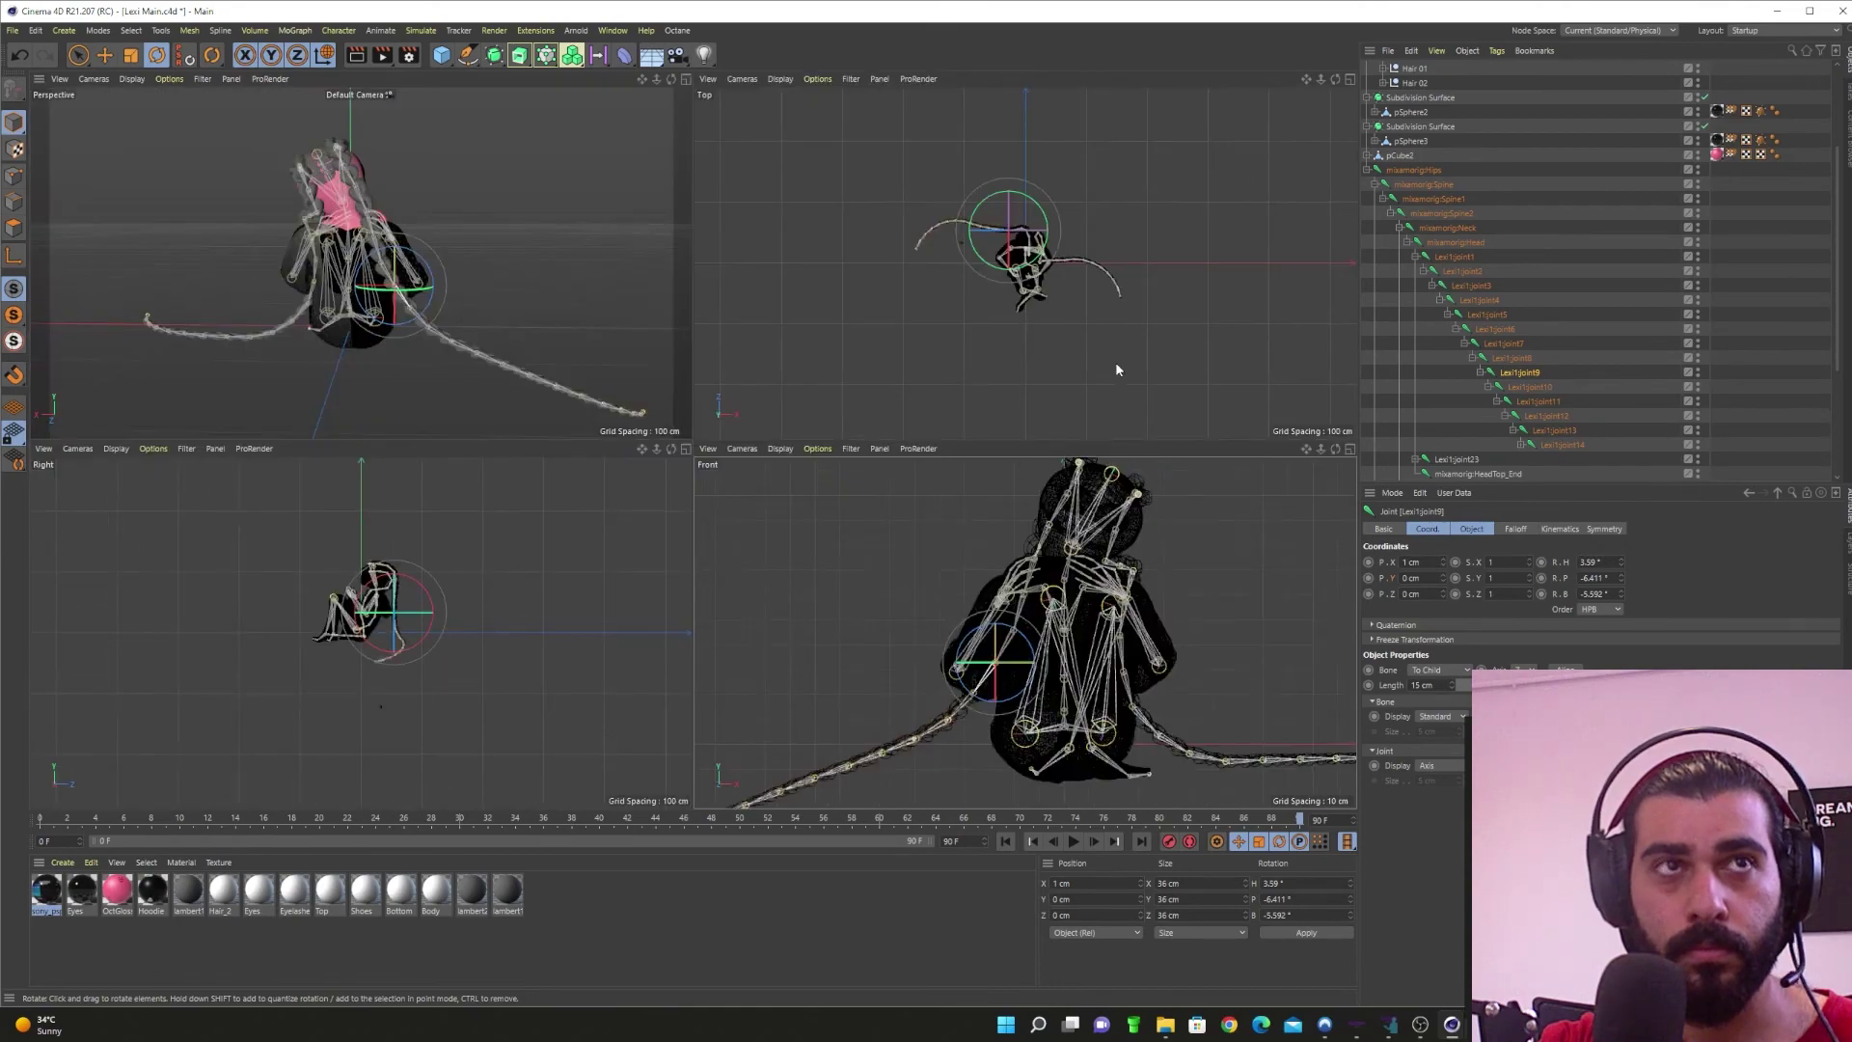
{"action": "middle_click", "coordinate": [400, 374]}
{"action": "left_click_drag", "start_coordinate": [399, 375], "coordinate": [903, 543], "text": "alt"}
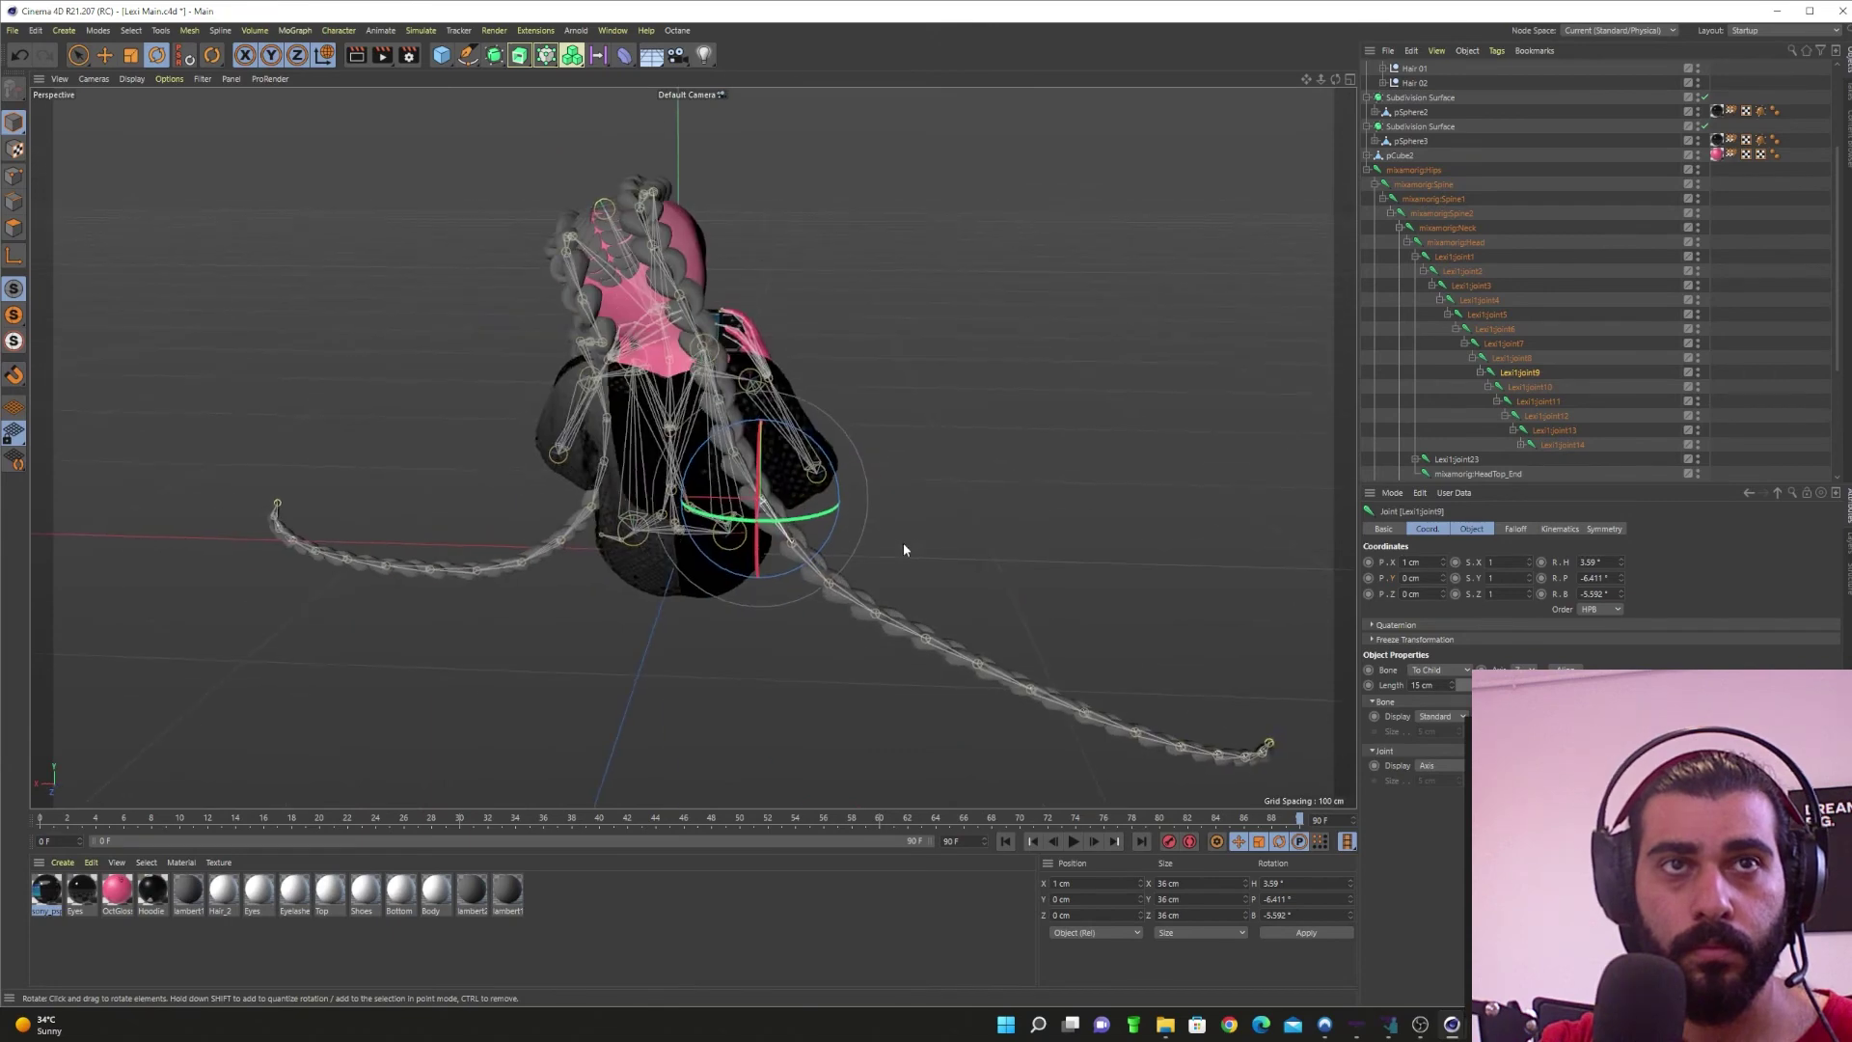
{"action": "middle_click", "coordinate": [903, 542]}
{"action": "middle_click", "coordinate": [906, 546]}
{"action": "middle_click_drag", "start_coordinate": [785, 714], "coordinate": [1154, 590], "text": "alt"}
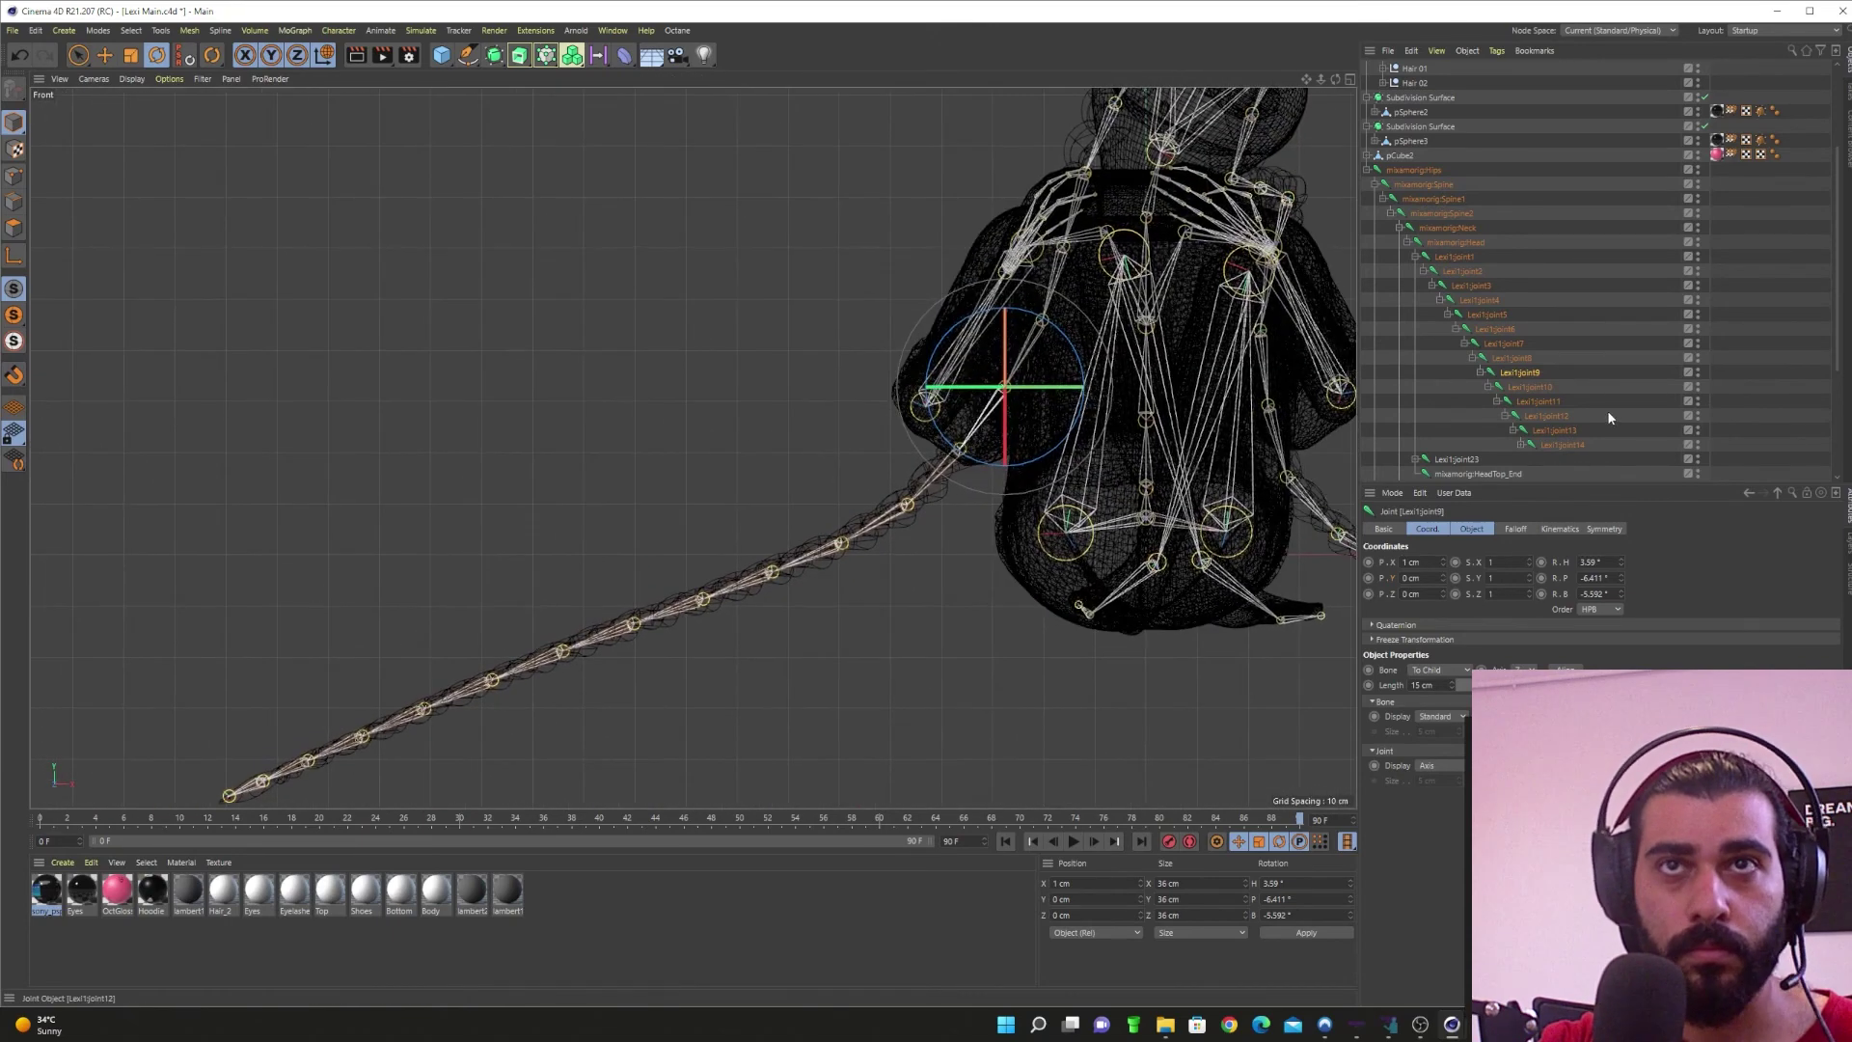
Step: Rotate joint11 through joint15 in the front view to level the braid's lower part, with joint14 at a bank of about -5.2°
{"action": "left_click", "coordinate": [1539, 401]}
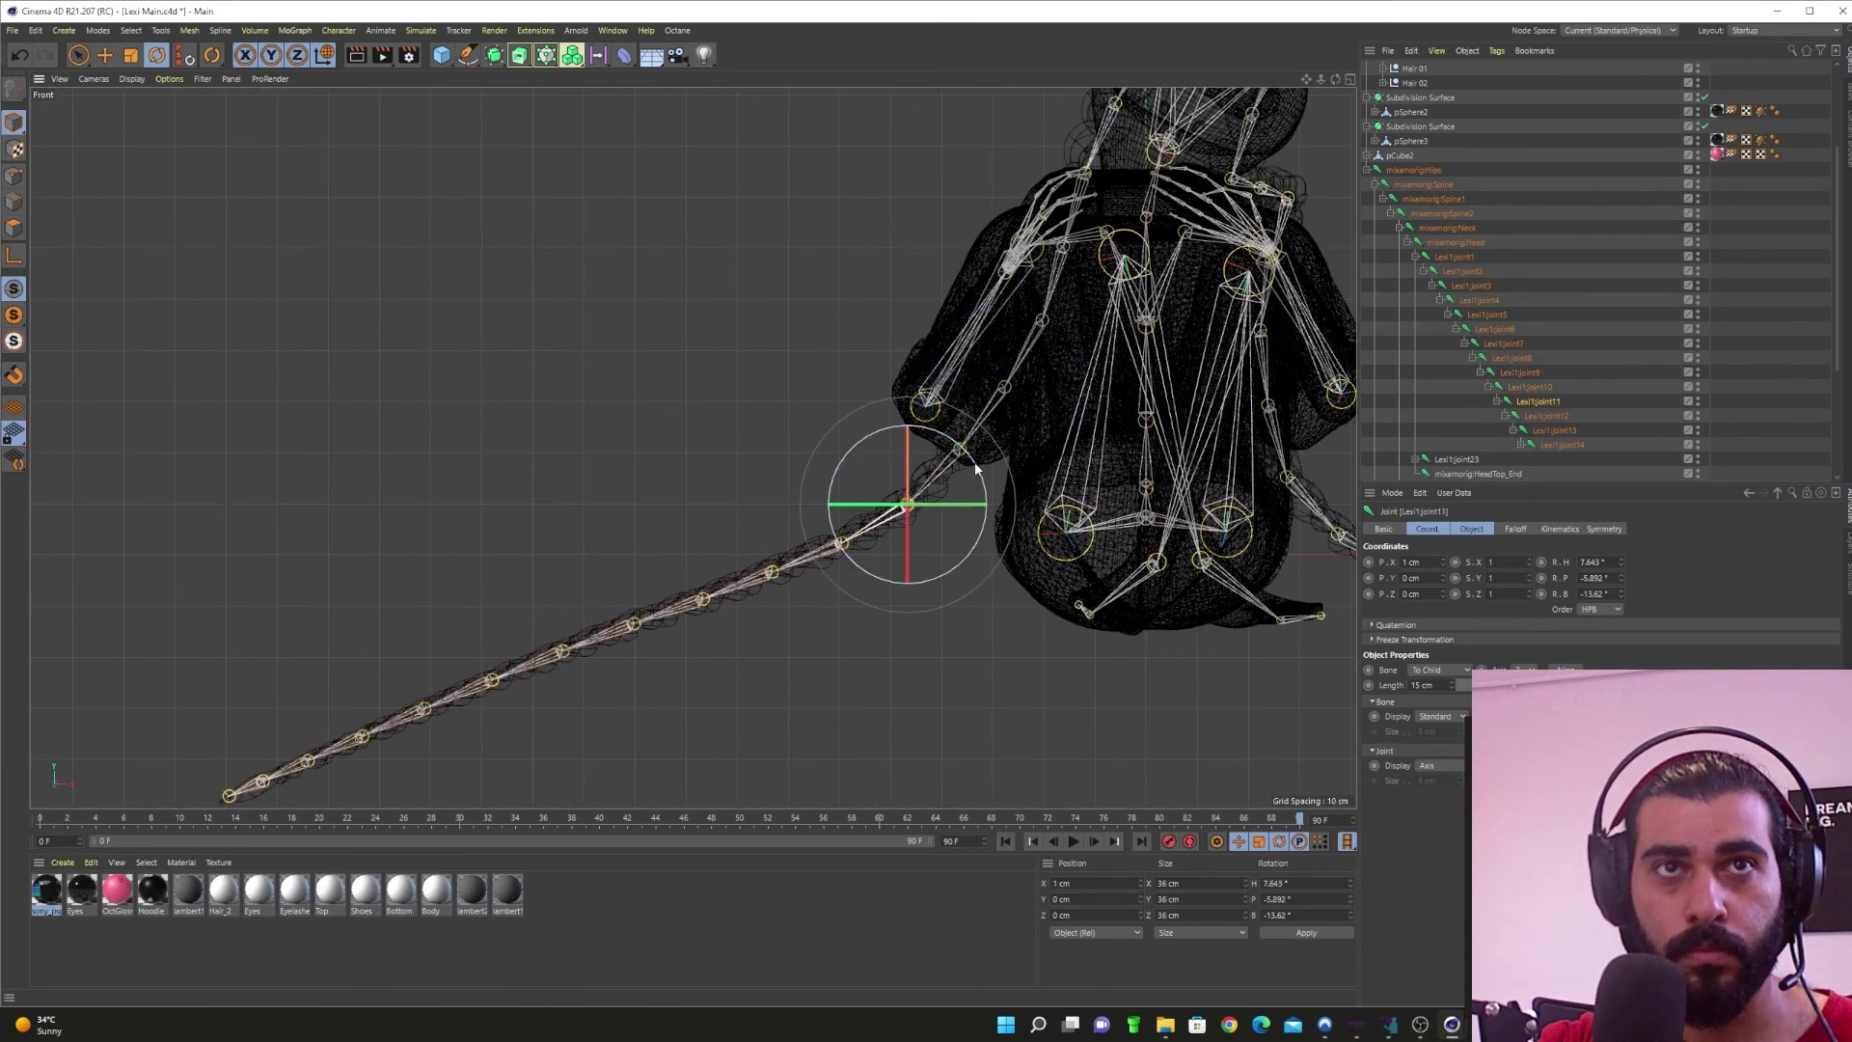
{"action": "left_click_drag", "start_coordinate": [1004, 496], "coordinate": [958, 493]}
{"action": "left_click", "coordinate": [1545, 416]}
{"action": "left_click", "coordinate": [1559, 431]}
{"action": "left_click", "coordinate": [1575, 445]}
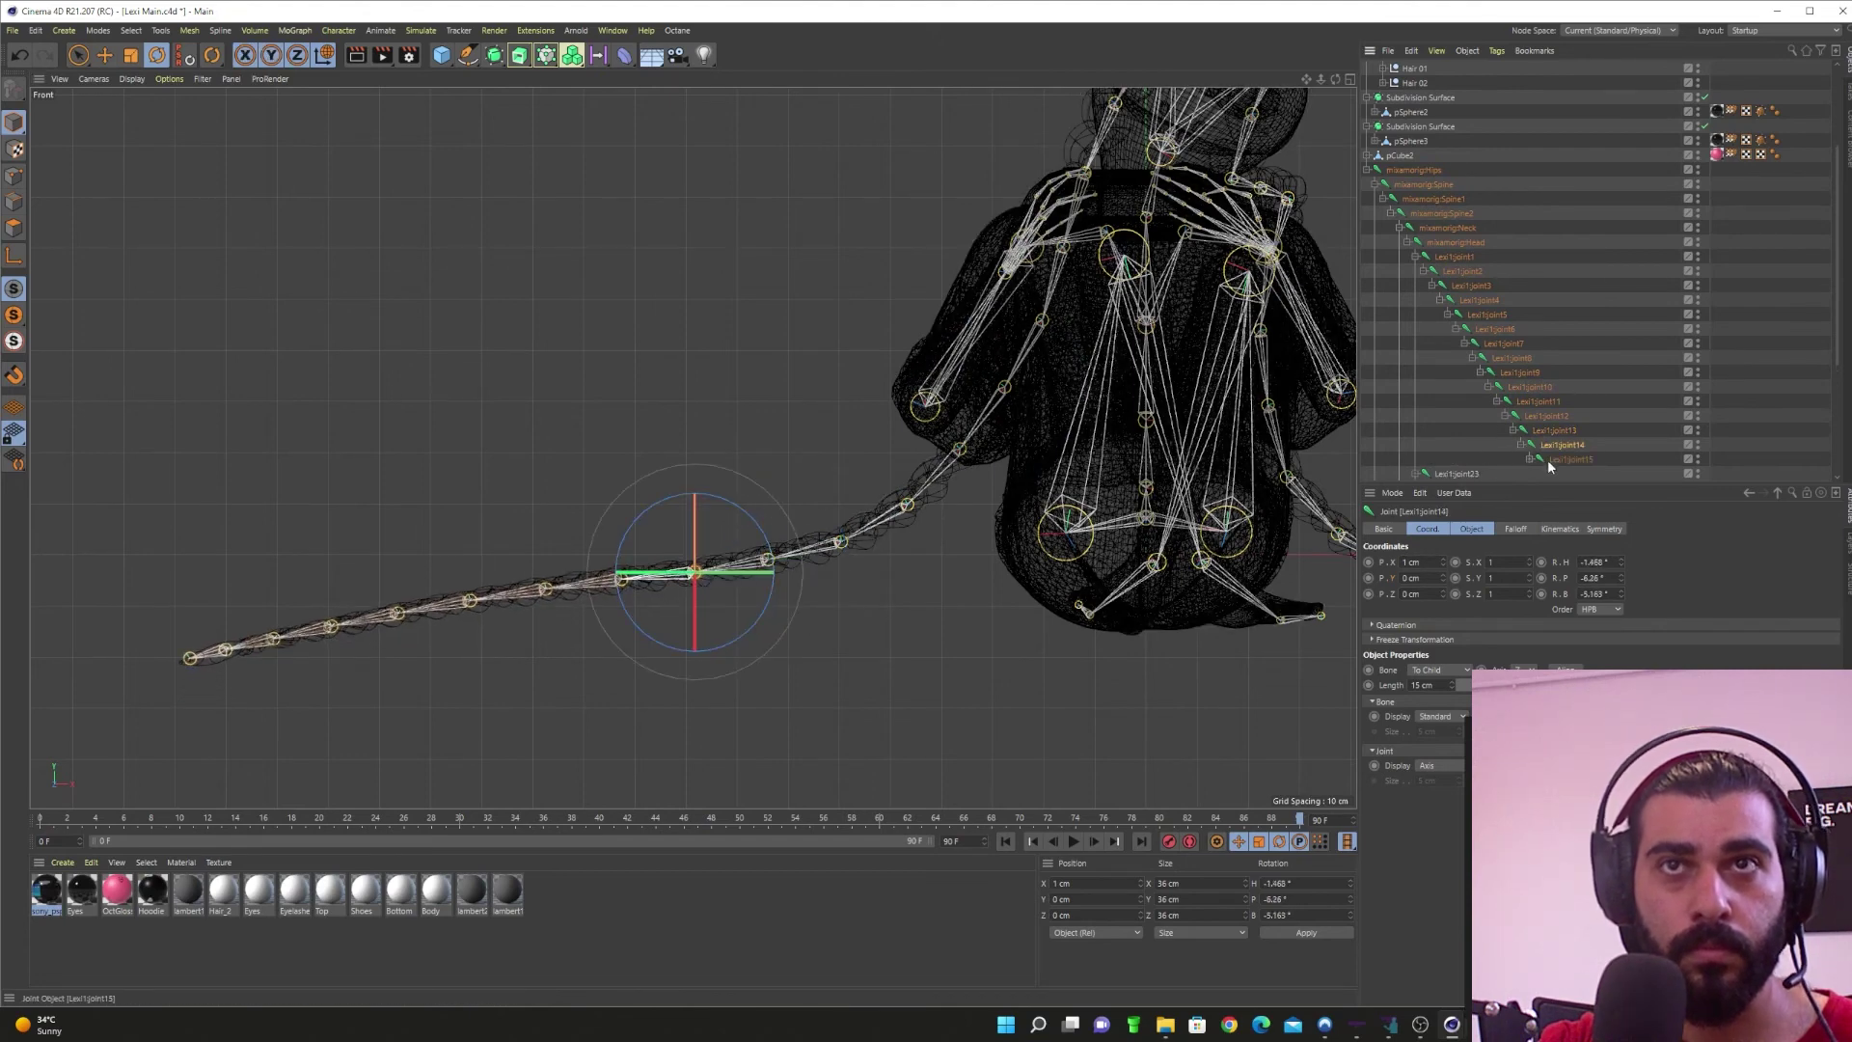
{"action": "left_click", "coordinate": [1547, 459]}
{"action": "left_click_drag", "start_coordinate": [694, 541], "coordinate": [692, 550]}
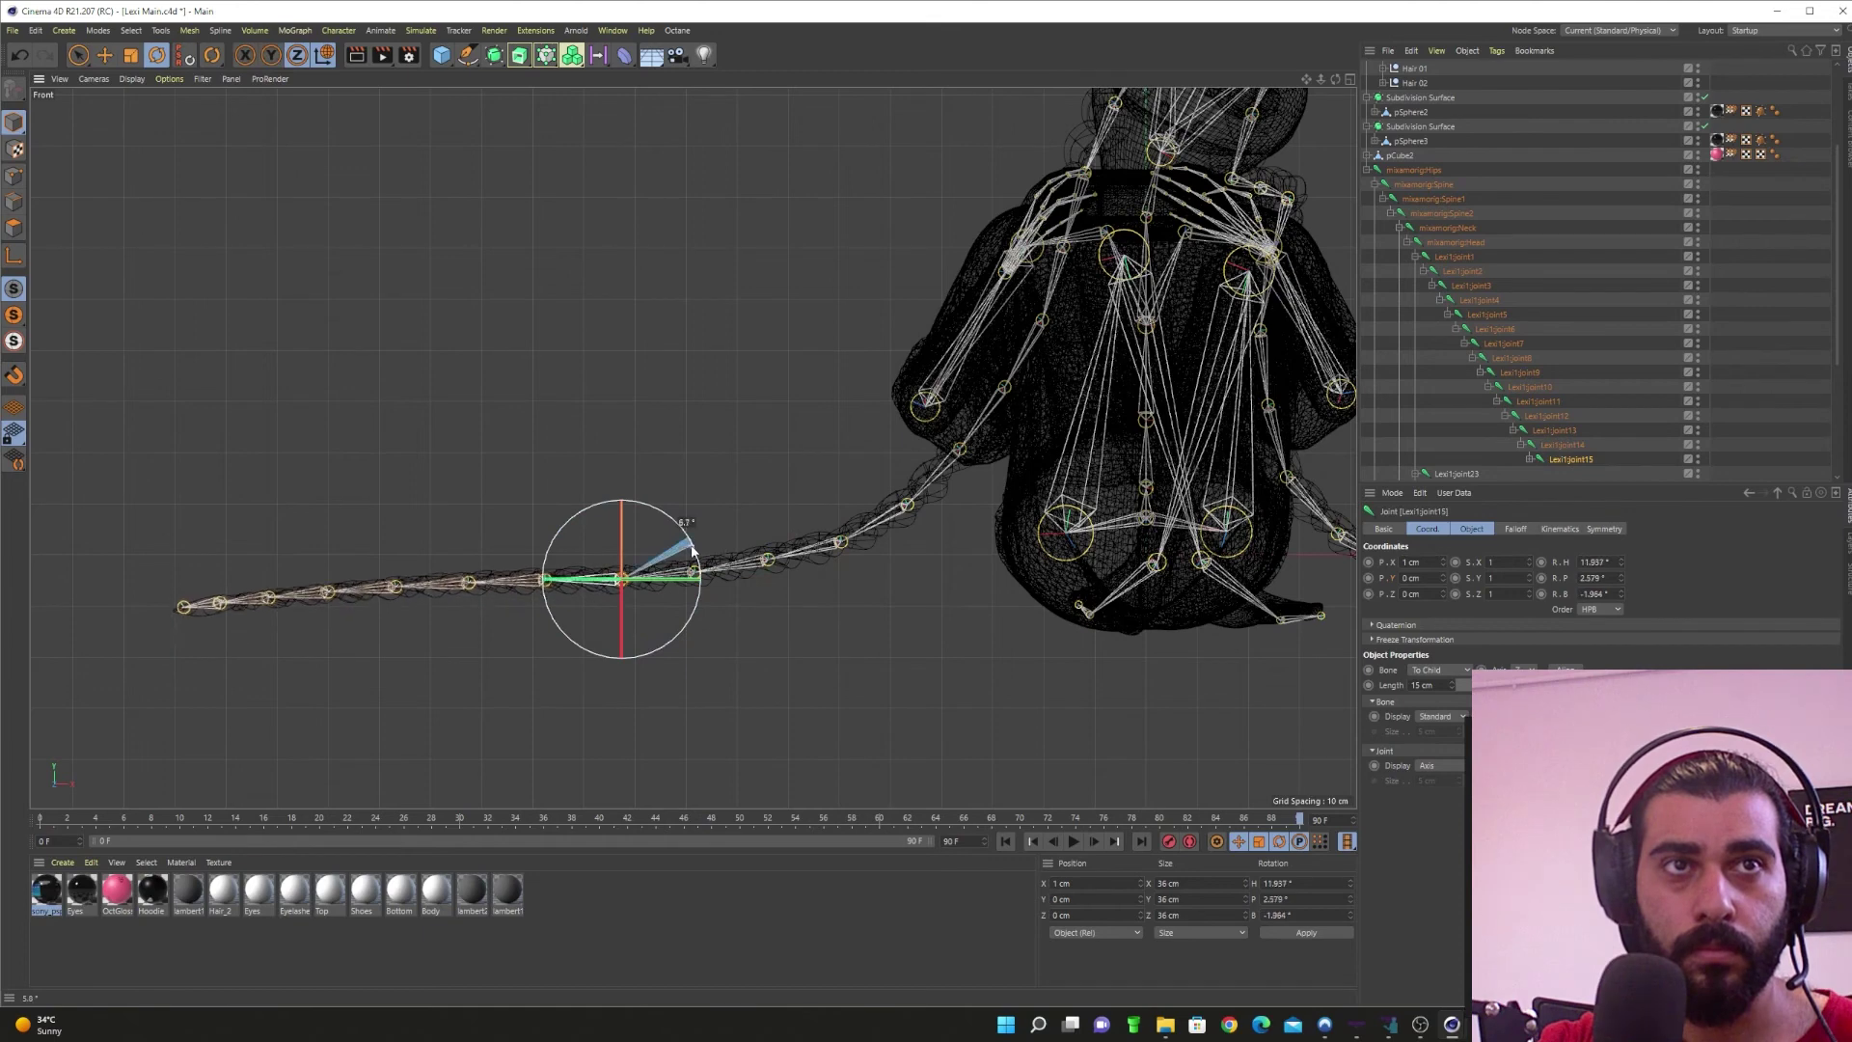
Step: Rotate joint8 in the front view to a bank of about -4.2° to lower the whole braid toward the ground
{"action": "left_click", "coordinate": [1540, 445]}
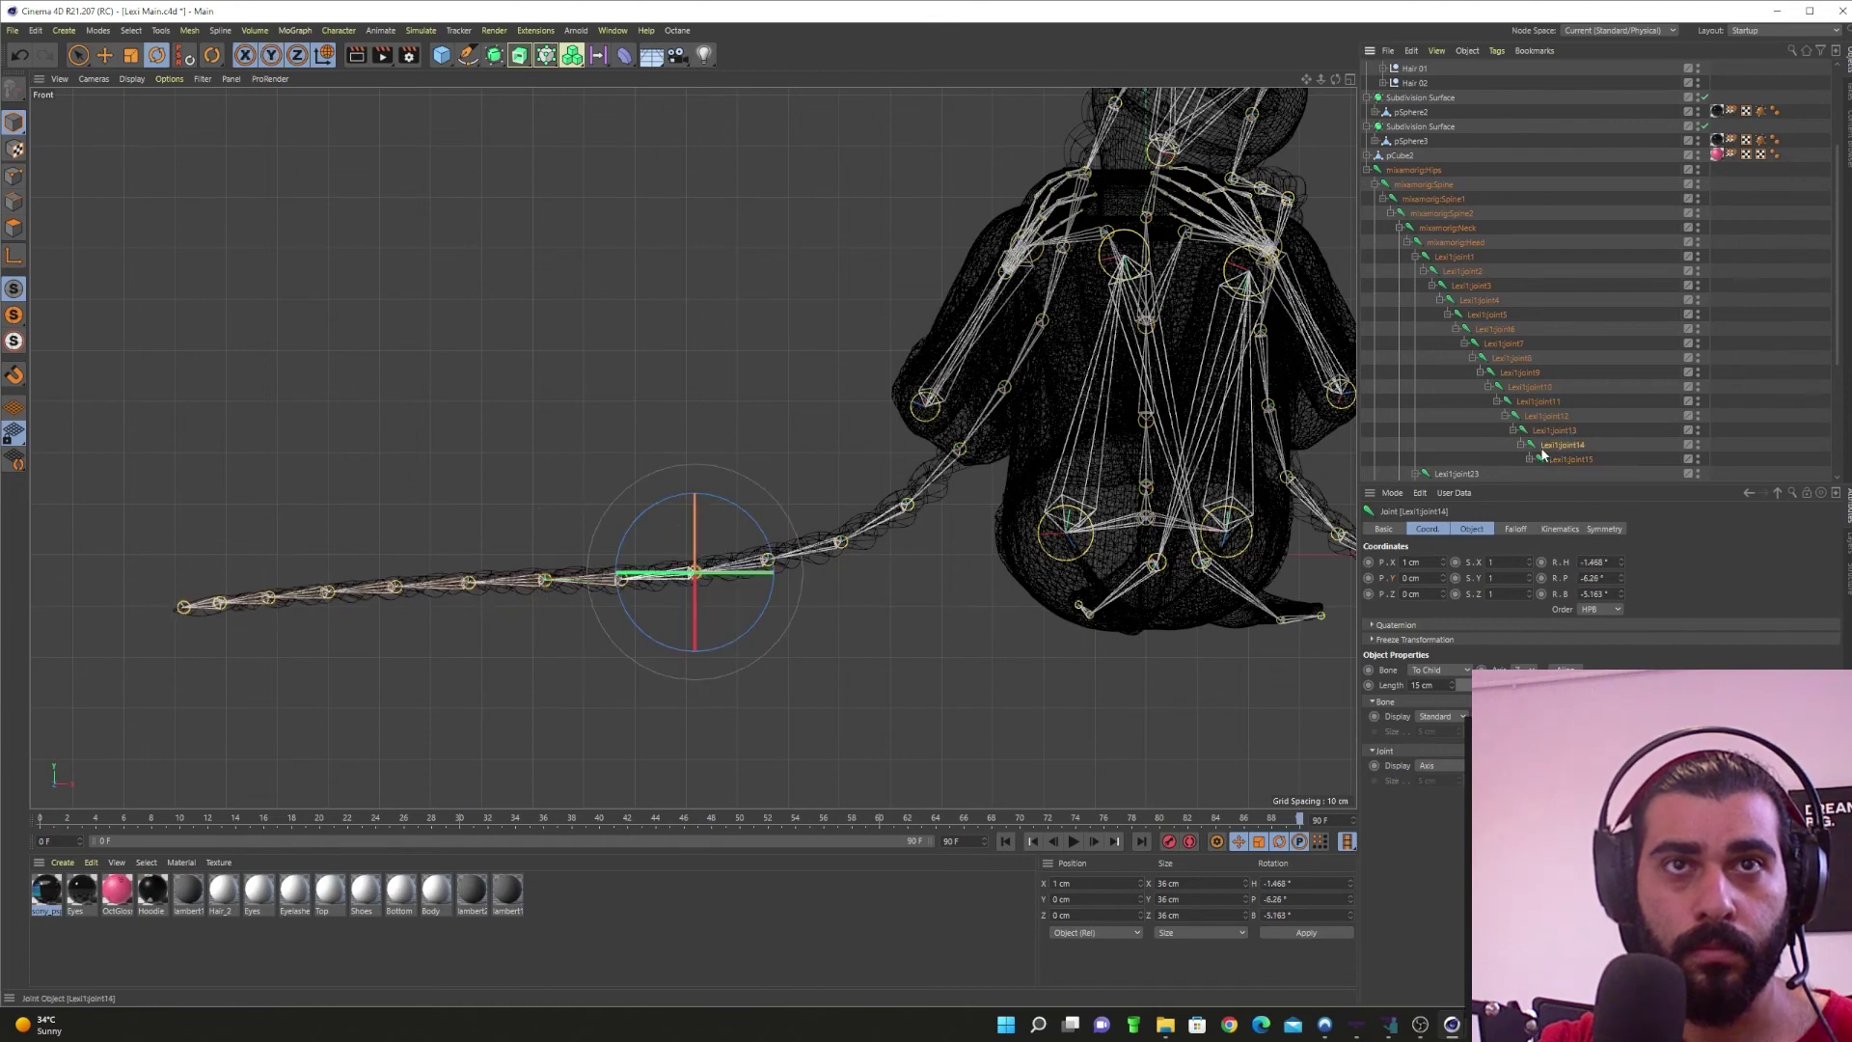
{"action": "left_click", "coordinate": [1530, 459]}
{"action": "scroll", "coordinate": [1554, 457], "scroll_direction": "down", "scroll_amount": 3}
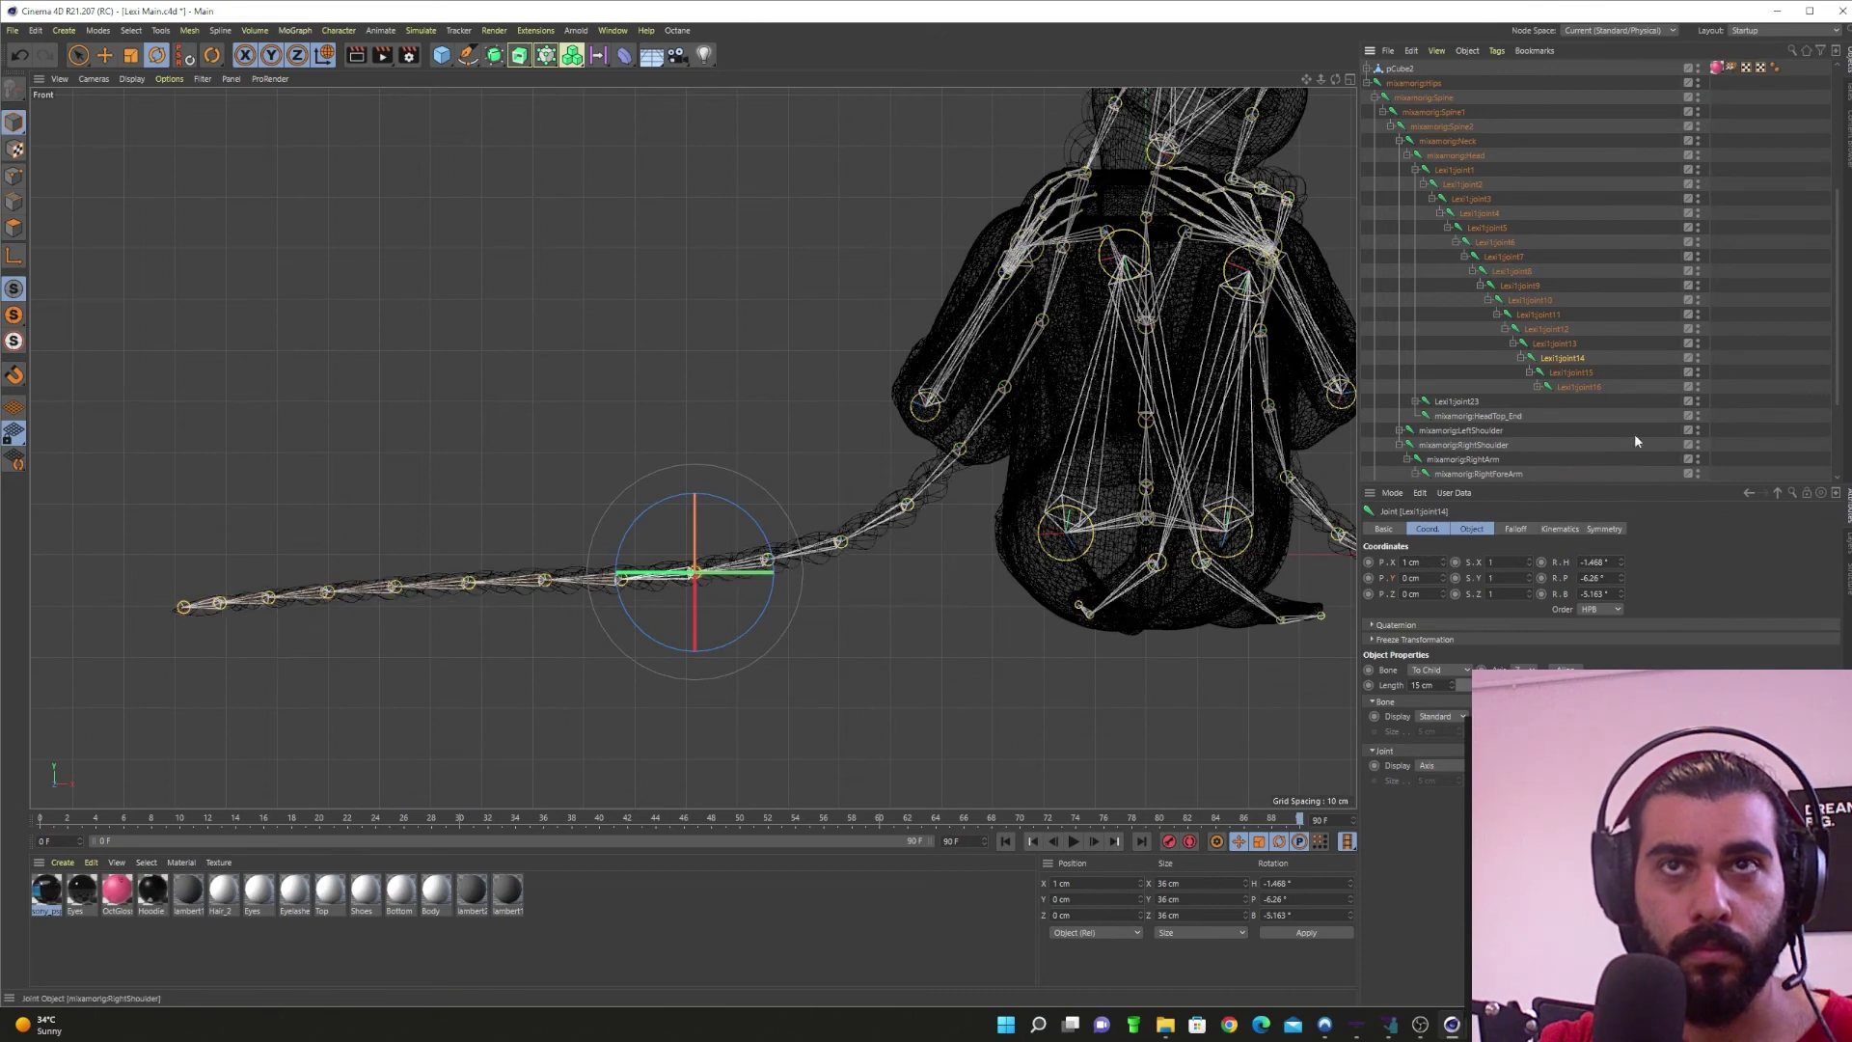
{"action": "left_click", "coordinate": [1530, 302]}
{"action": "left_click", "coordinate": [1511, 241]}
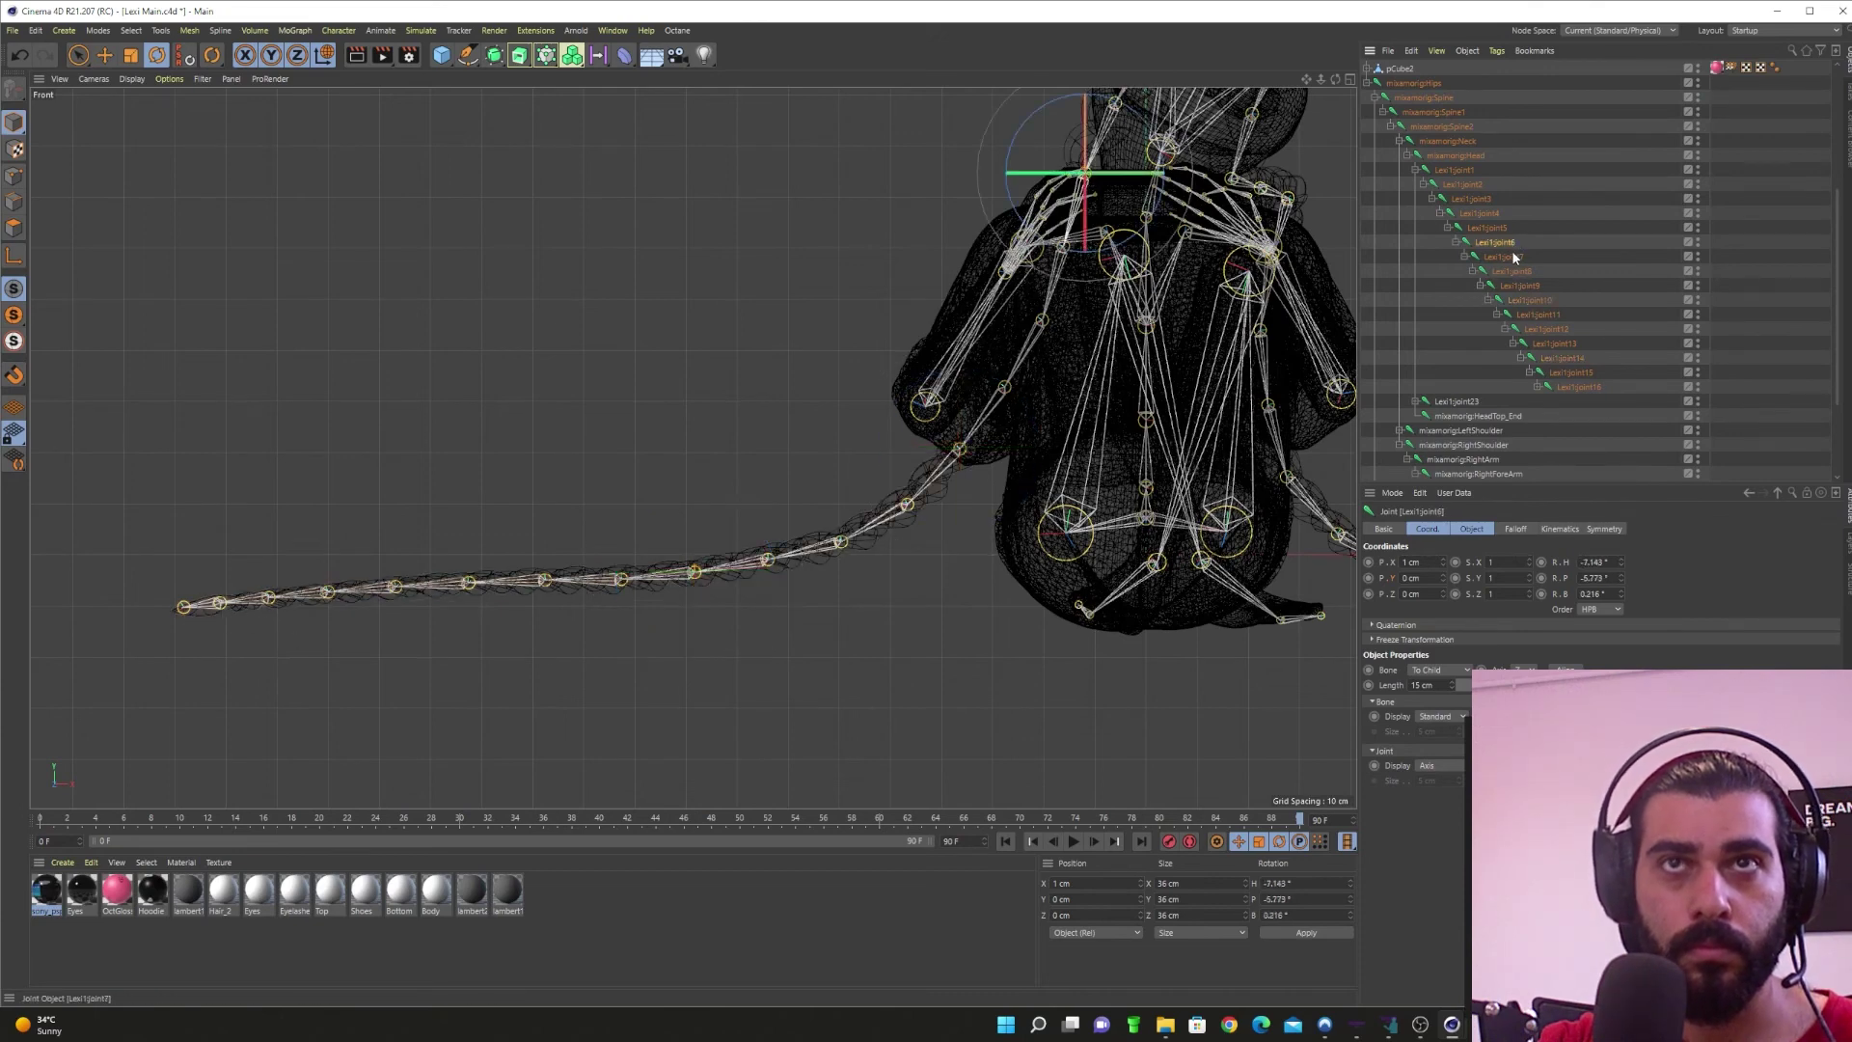
{"action": "left_click", "coordinate": [1515, 258]}
{"action": "left_click", "coordinate": [1513, 271]}
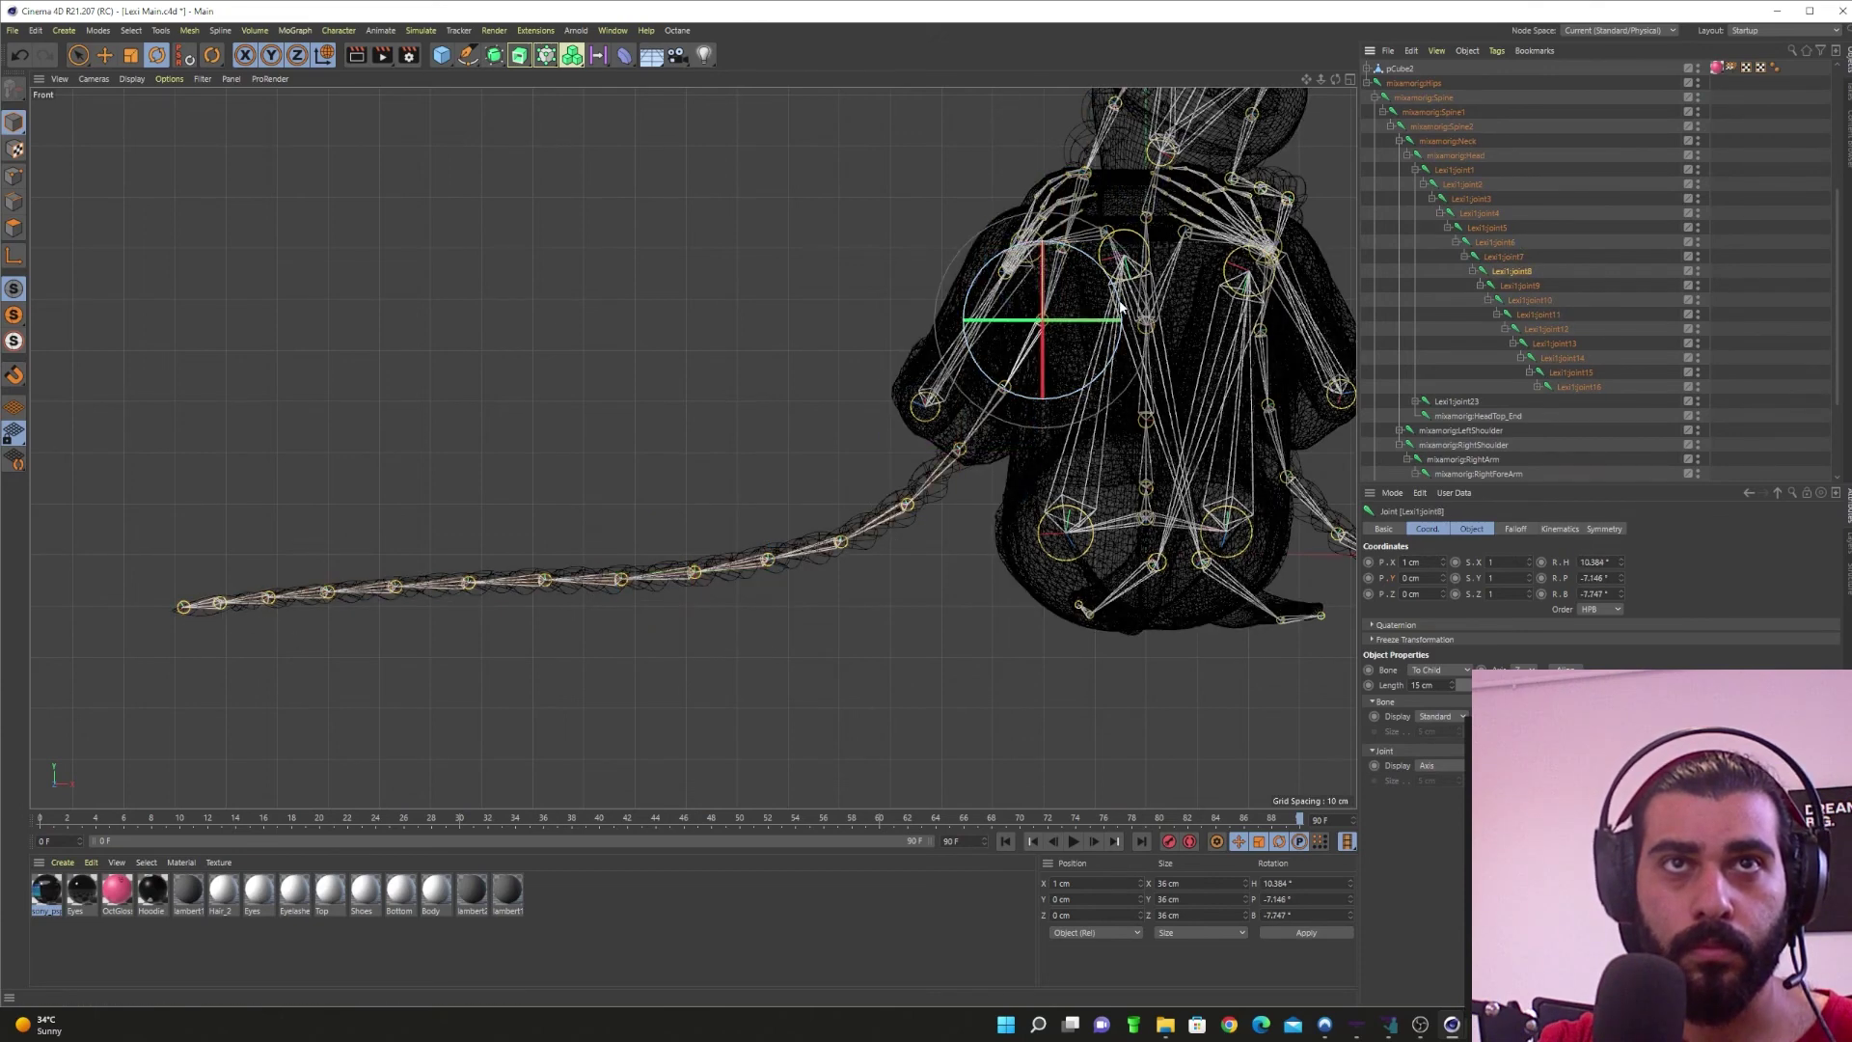
{"action": "left_click_drag", "start_coordinate": [1109, 284], "coordinate": [1125, 310]}
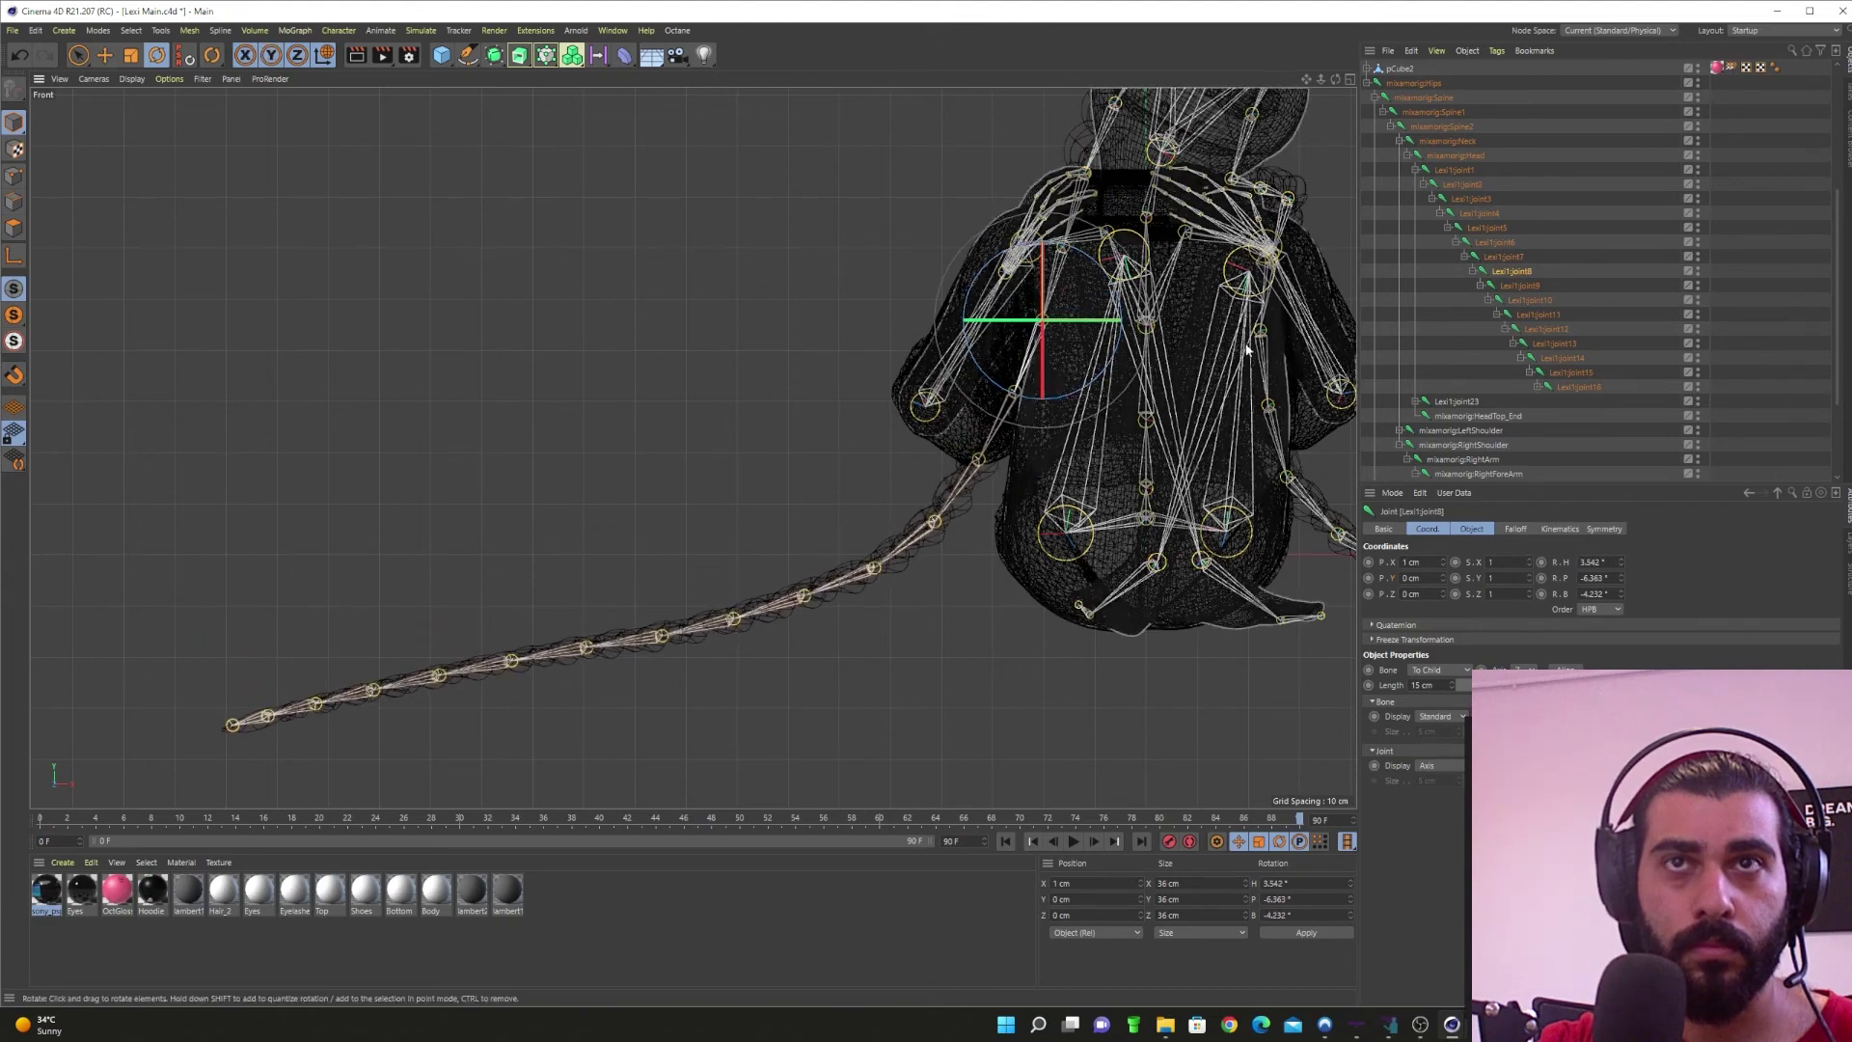
Step: Rotate joint14 and joint13 to lift the braid's end, with joint13 at a bank of about -8.3°, and return to the perspective view
{"action": "left_click", "coordinate": [1565, 359]}
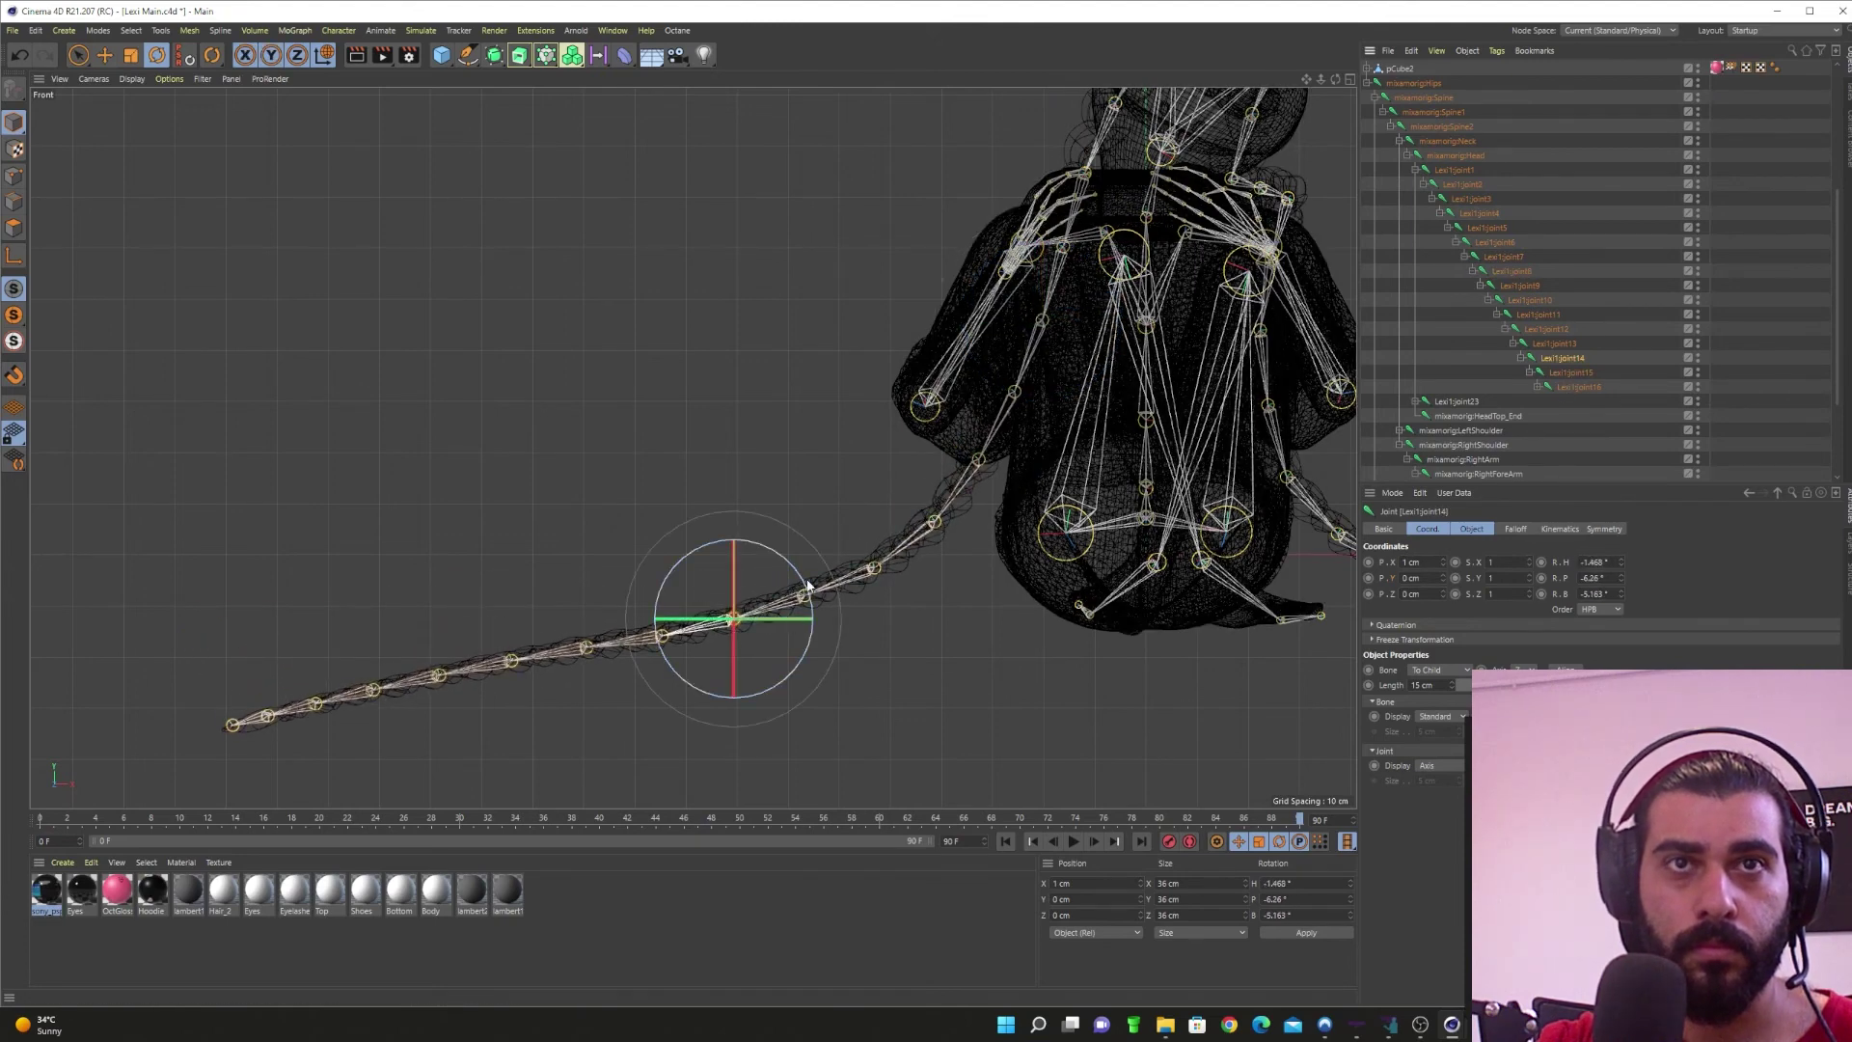
{"action": "left_click_drag", "start_coordinate": [809, 587], "coordinate": [877, 564]}
{"action": "left_click", "coordinate": [1549, 341]}
{"action": "middle_click", "coordinate": [1013, 561]}
{"action": "middle_click", "coordinate": [577, 344]}
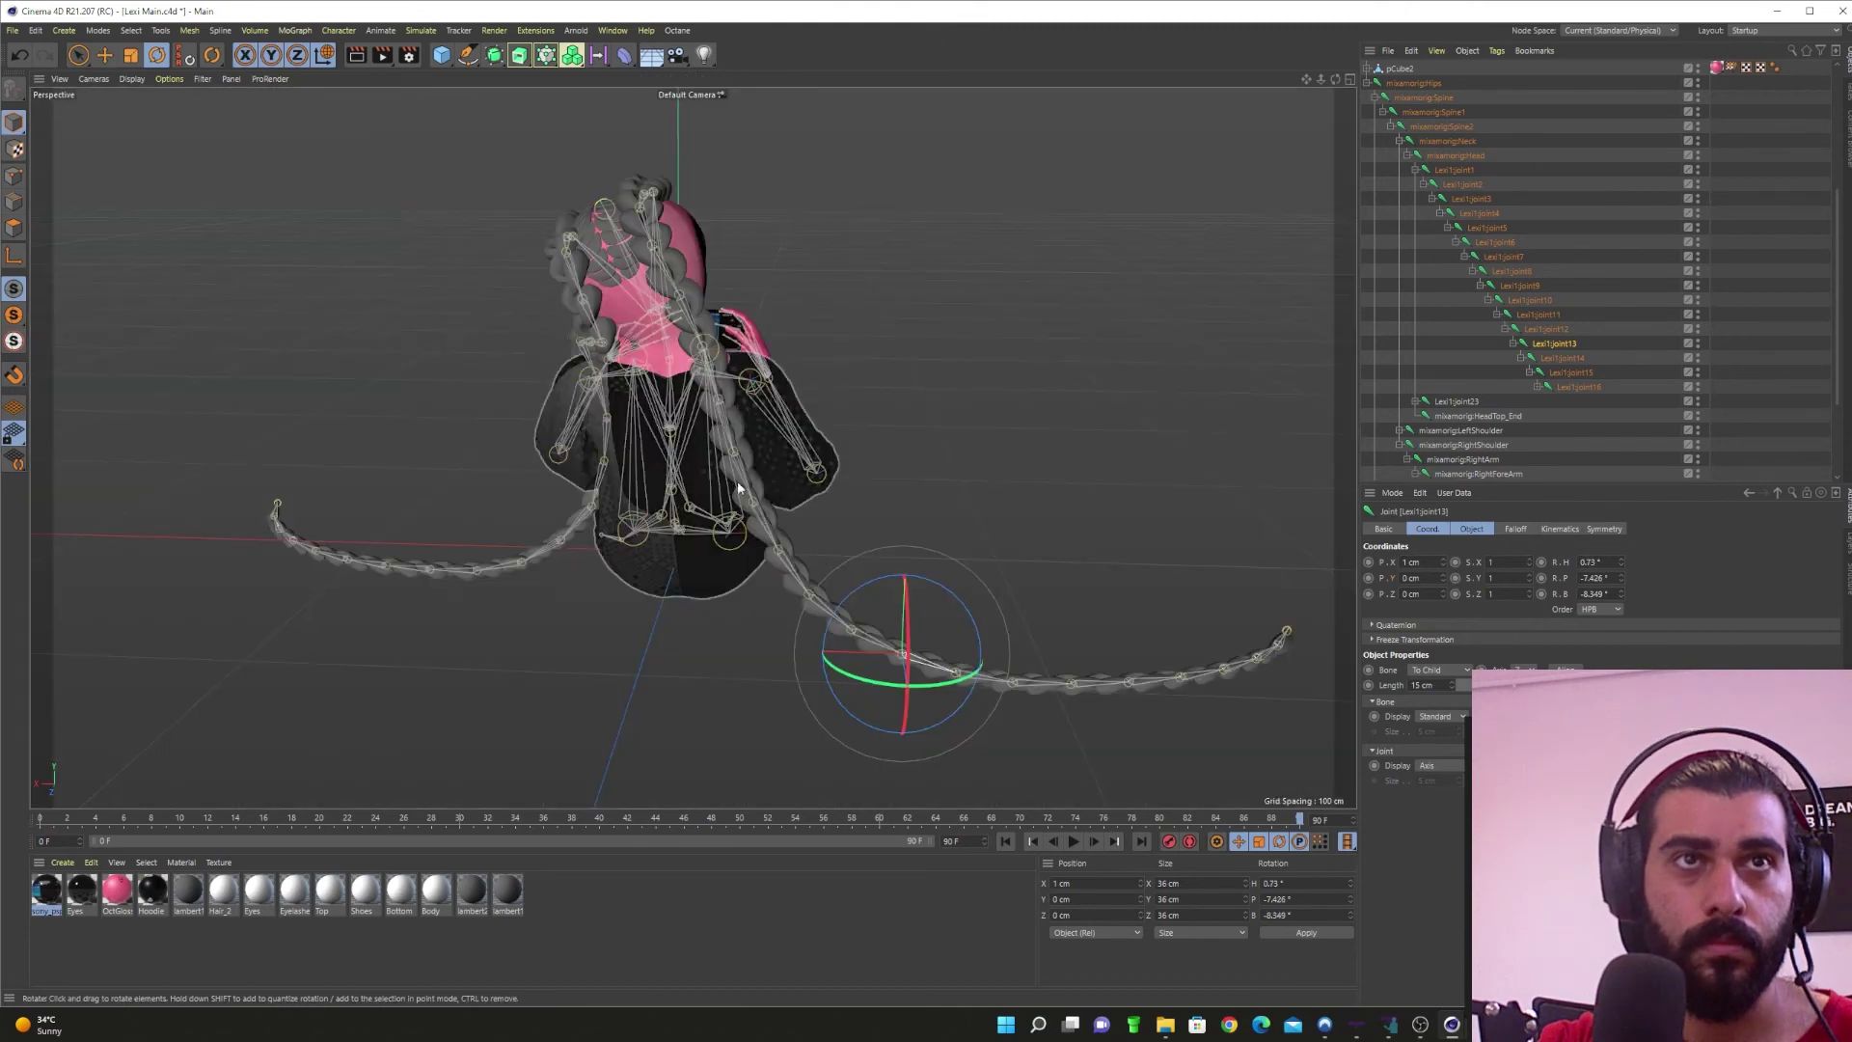
Step: Examine both braids around the seated character from the front and both sides in the perspective view
{"action": "left_click_drag", "start_coordinate": [737, 480], "coordinate": [719, 552], "text": "alt"}
{"action": "right_click_drag", "start_coordinate": [720, 551], "coordinate": [599, 562], "text": "alt"}
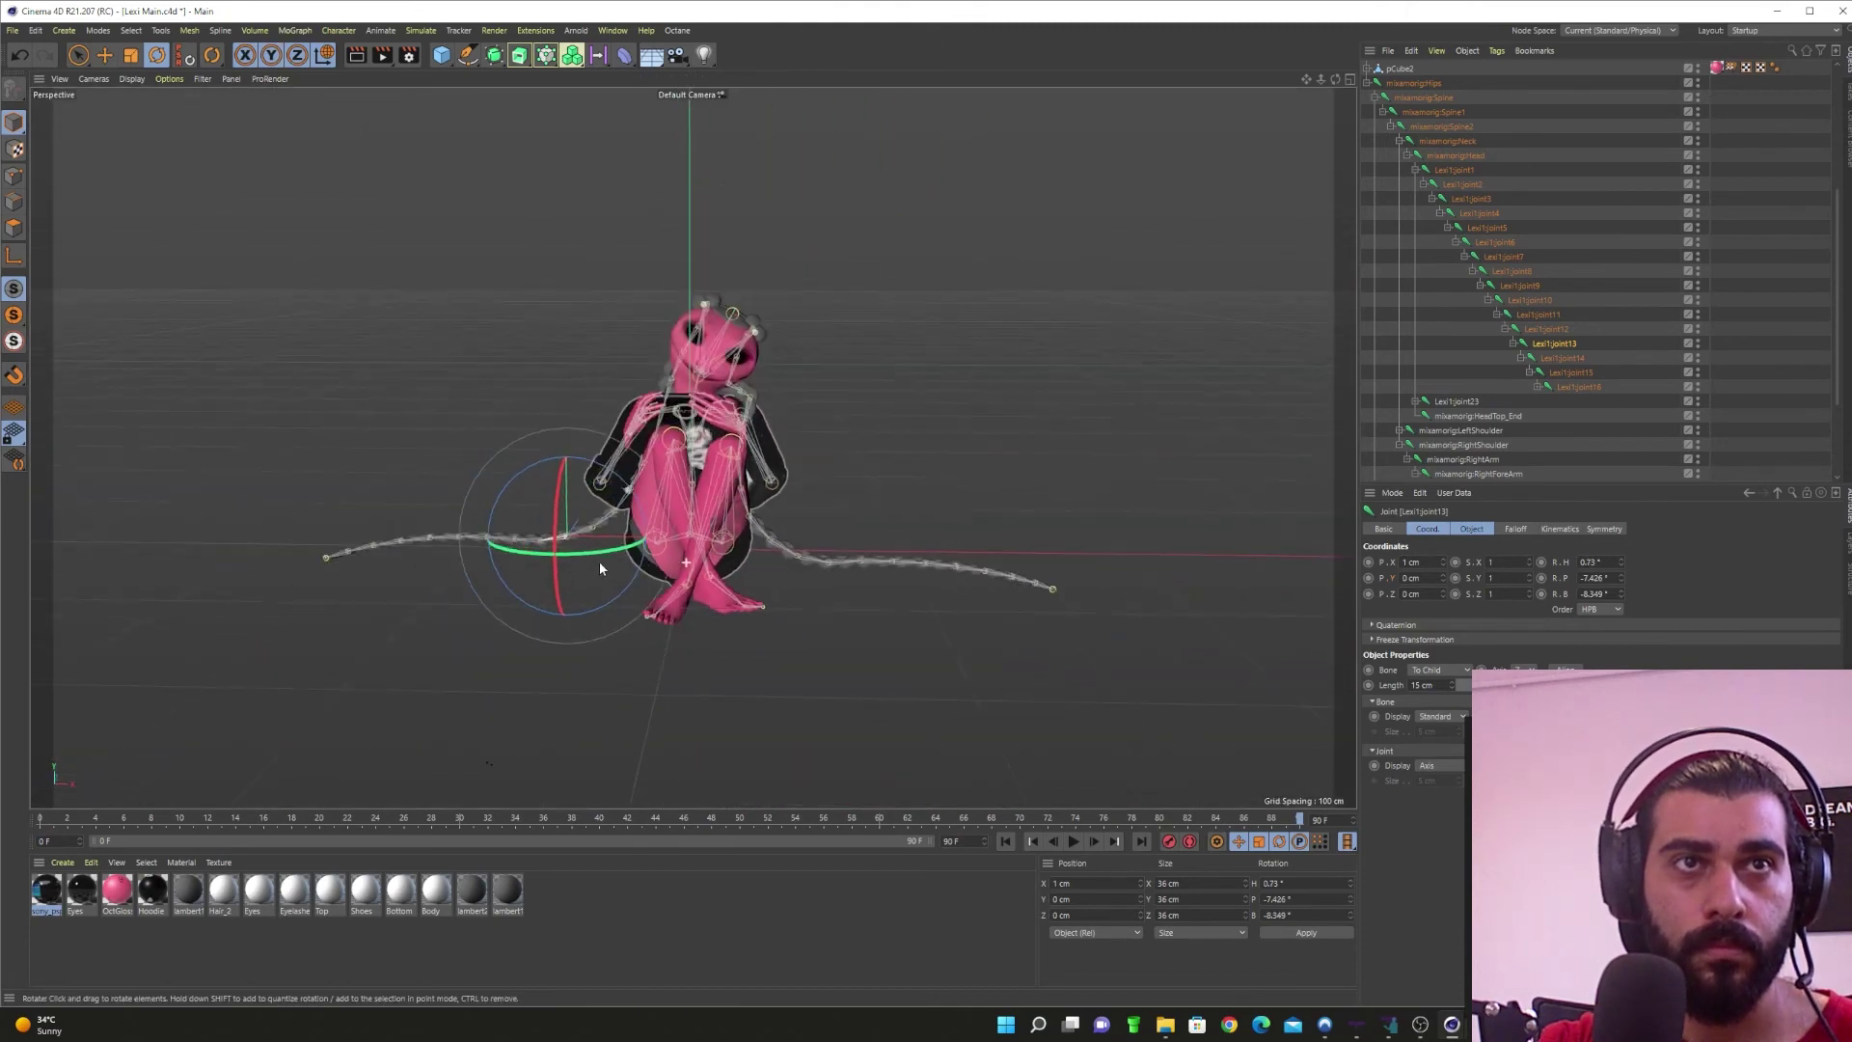
{"action": "left_click_drag", "start_coordinate": [714, 553], "coordinate": [617, 568], "text": "alt"}
{"action": "left_click", "coordinate": [978, 521]}
{"action": "scroll", "coordinate": [830, 533], "scroll_direction": "up", "scroll_amount": 3}
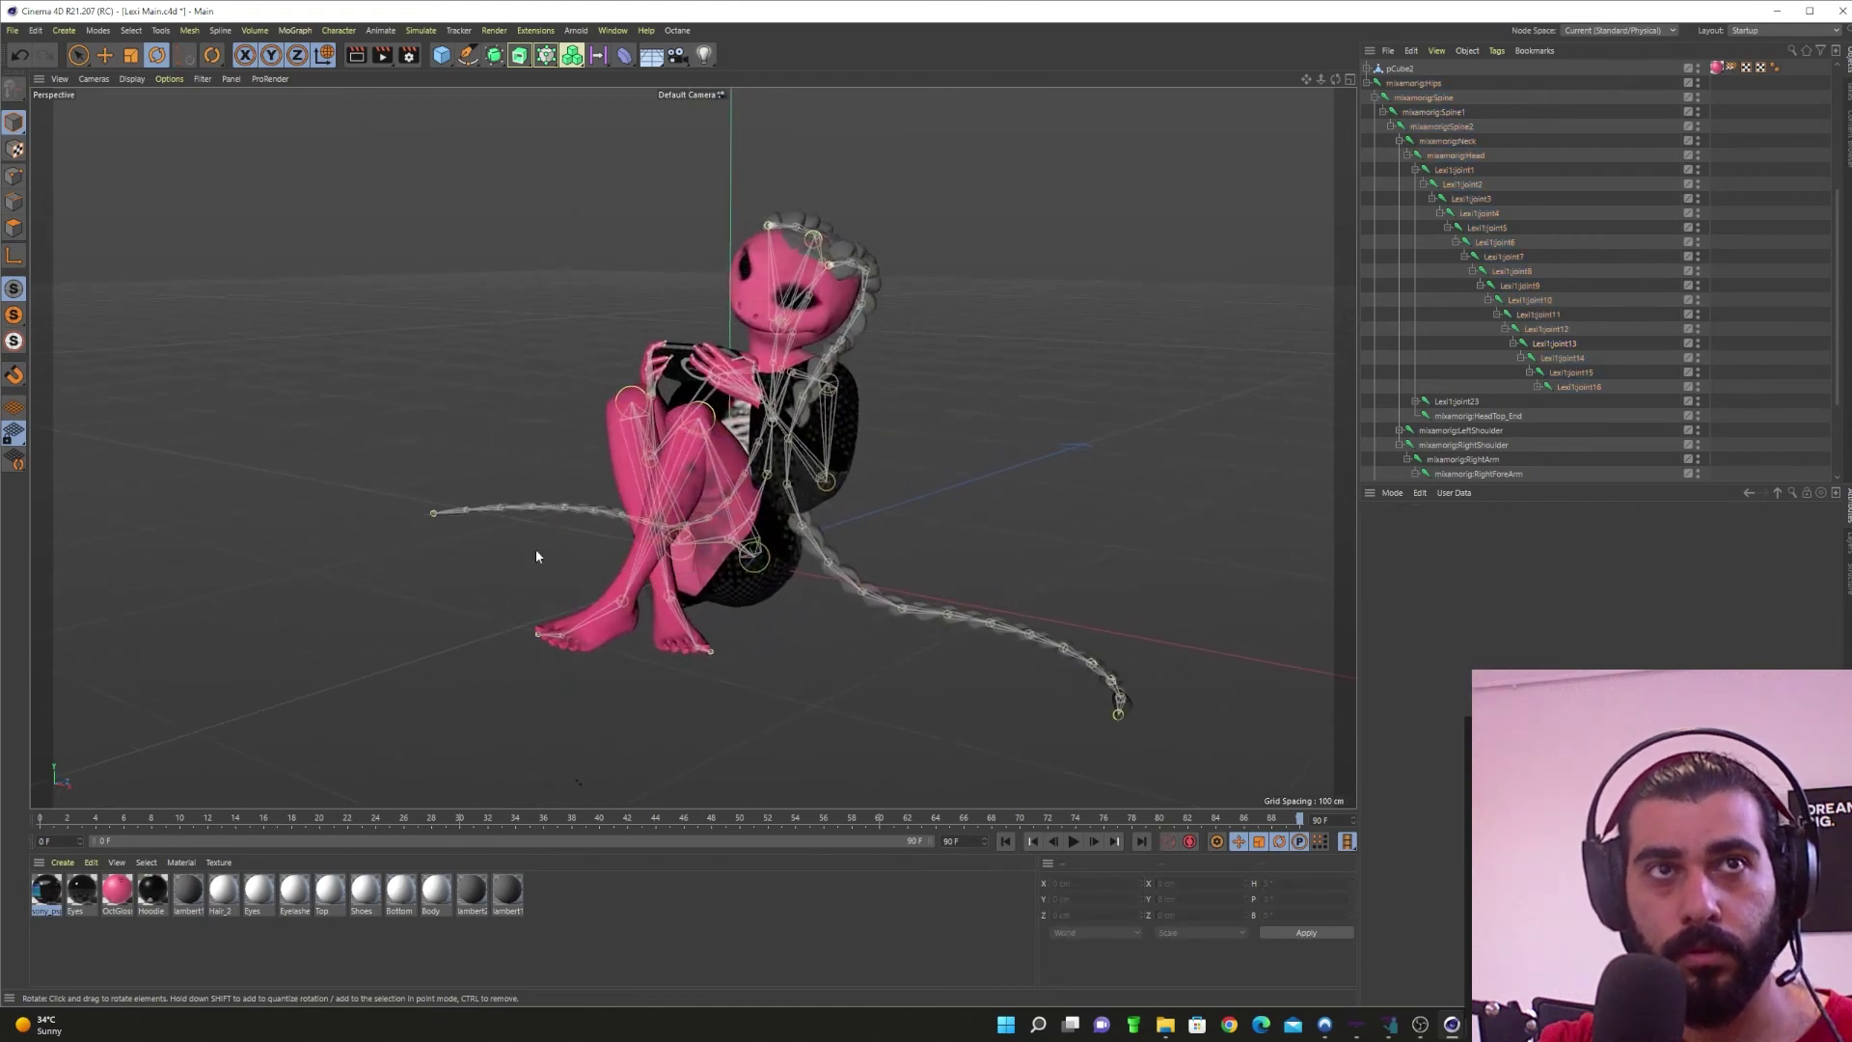
{"action": "left_click_drag", "start_coordinate": [537, 557], "coordinate": [986, 583], "text": "alt"}
{"action": "left_click", "coordinate": [986, 582]}
Step: Rotate joint8 in the top view to change the direction in which the braid leaves the body
{"action": "middle_click", "coordinate": [829, 593]}
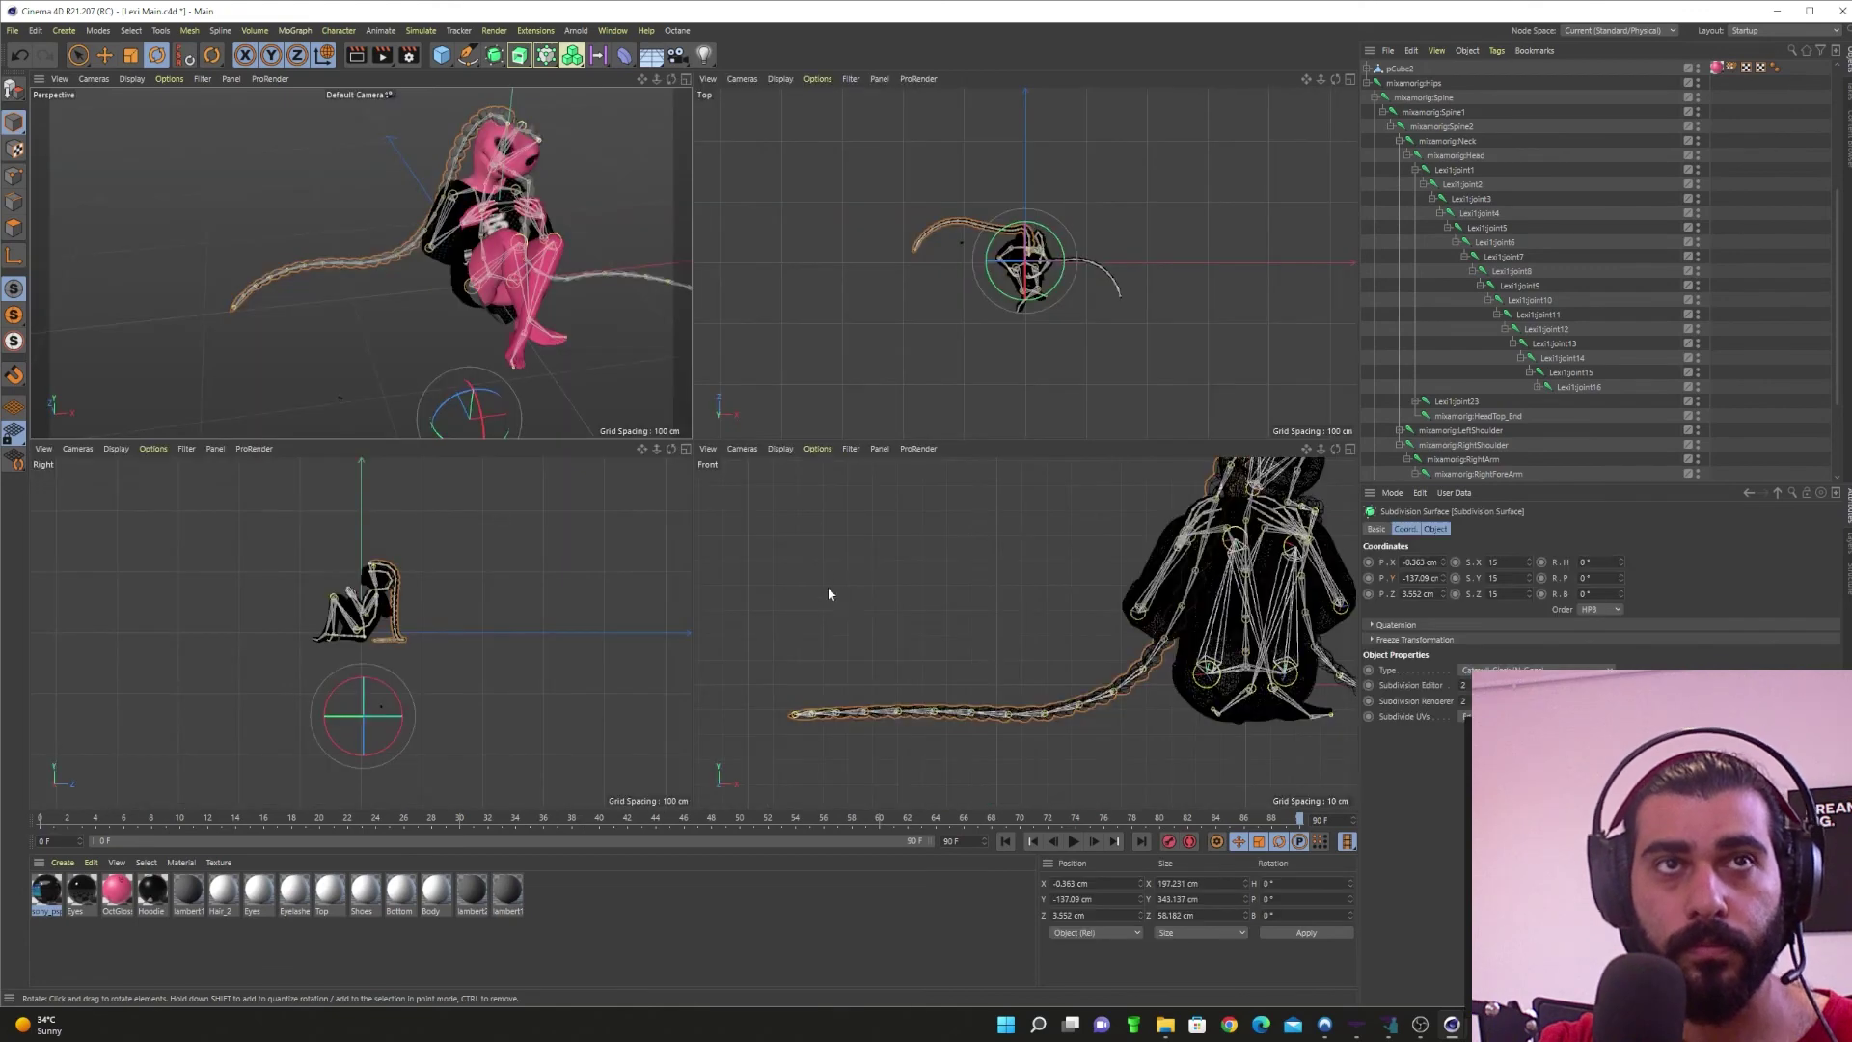
{"action": "middle_click", "coordinate": [1078, 346]}
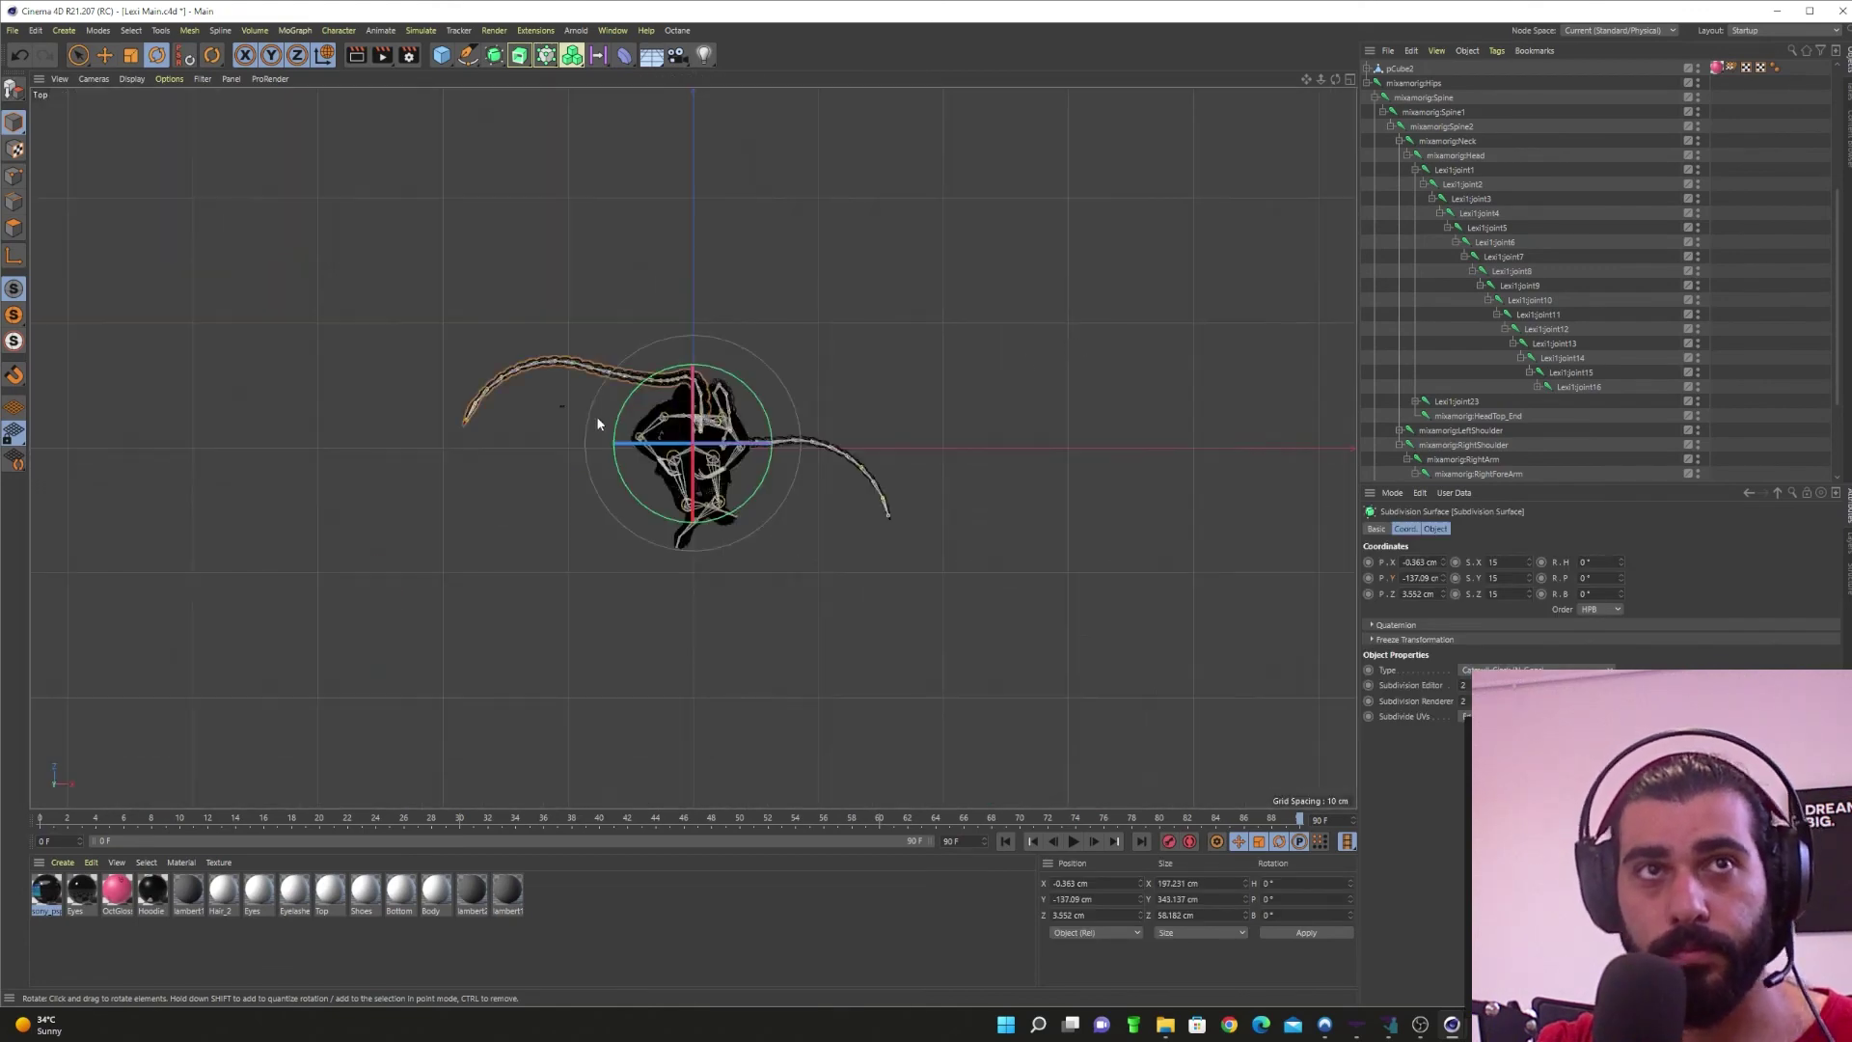
{"action": "scroll", "coordinate": [597, 415], "scroll_direction": "up", "scroll_amount": 6}
{"action": "scroll", "coordinate": [986, 423], "scroll_direction": "down", "scroll_amount": 3}
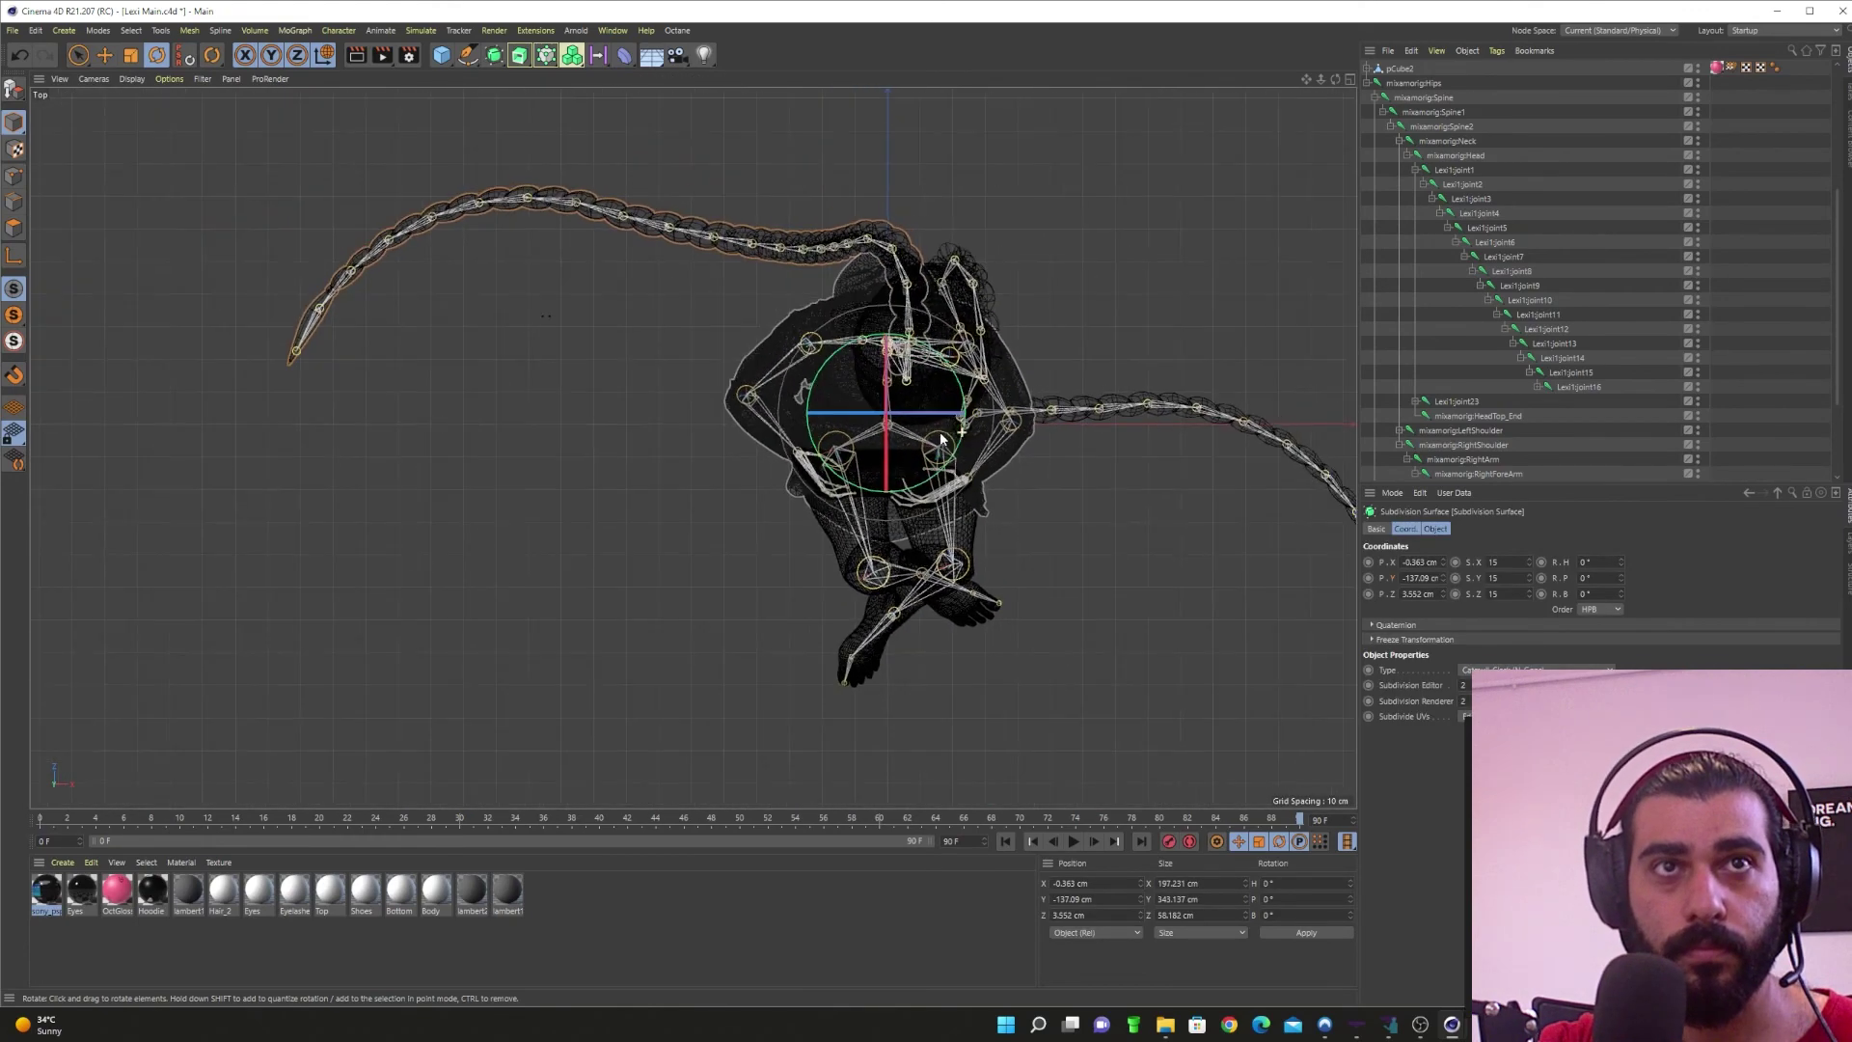
{"action": "middle_click_drag", "start_coordinate": [1092, 265], "coordinate": [1028, 303], "text": "alt"}
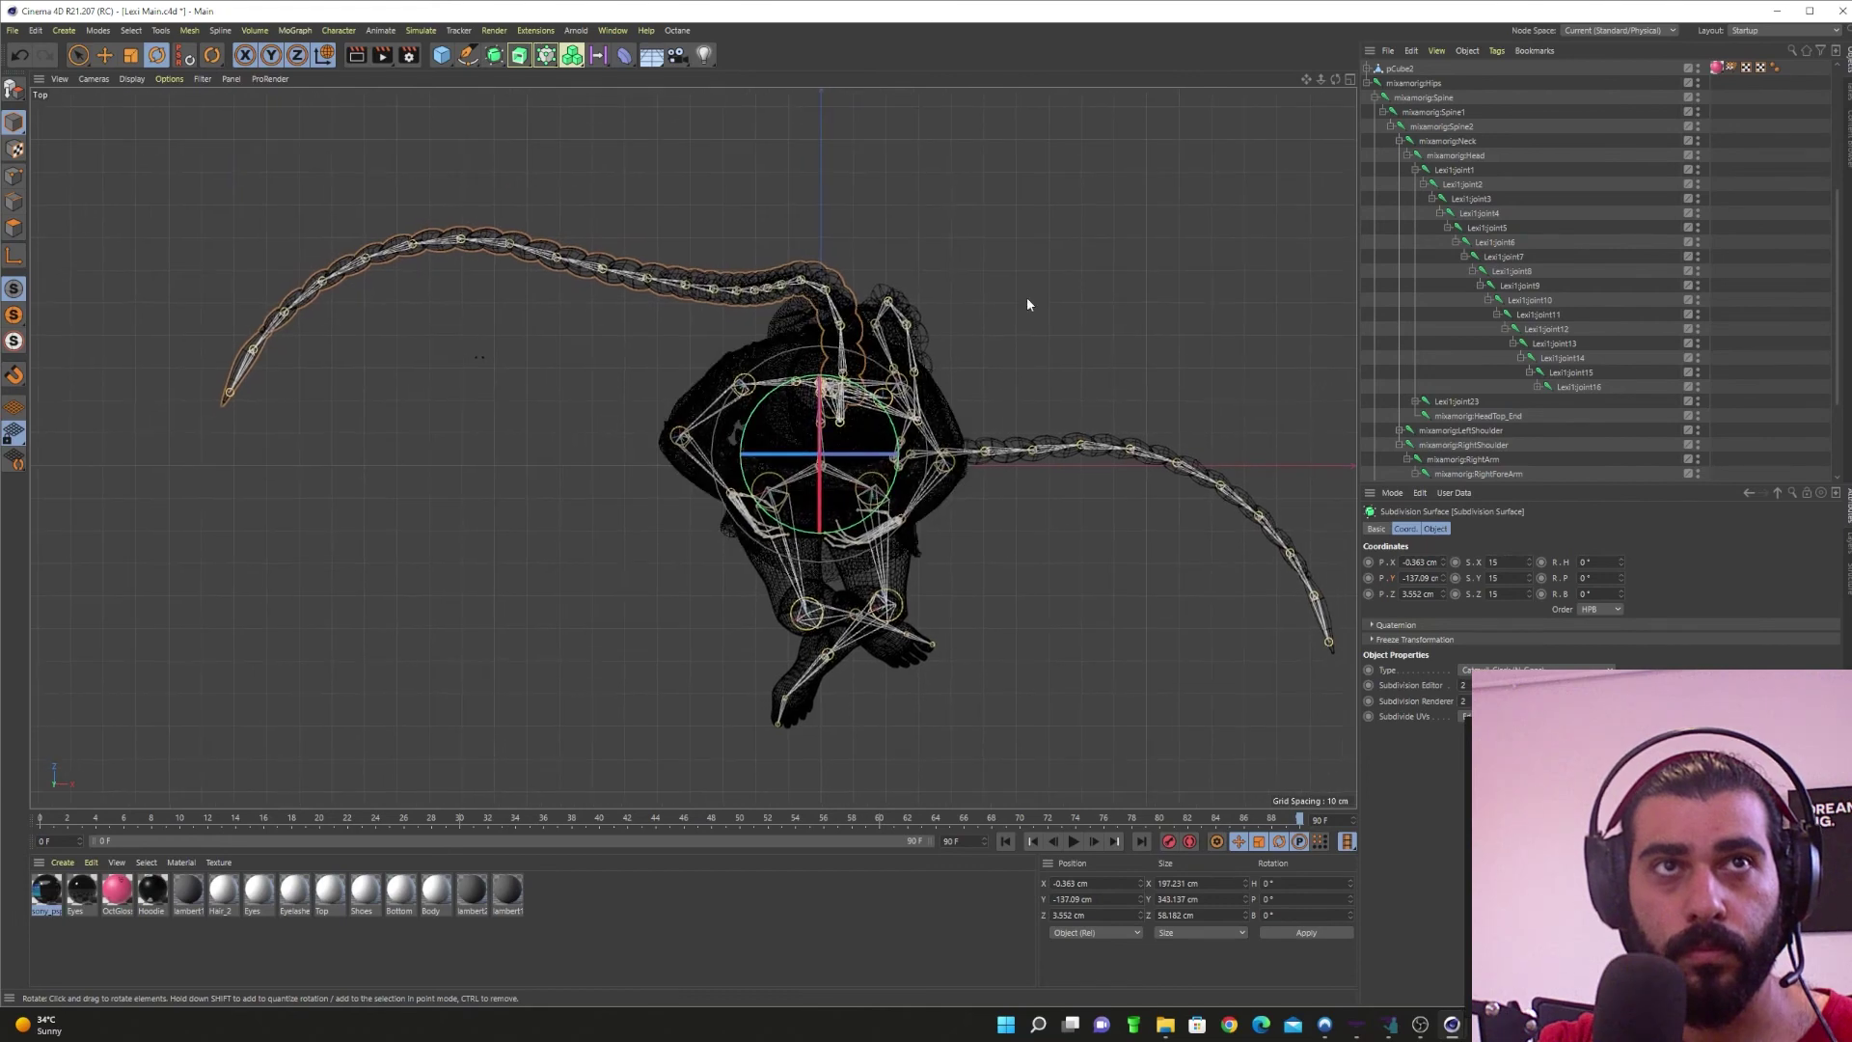
{"action": "left_click", "coordinate": [1530, 331]}
{"action": "left_click", "coordinate": [1550, 360]}
{"action": "left_click", "coordinate": [1531, 316]}
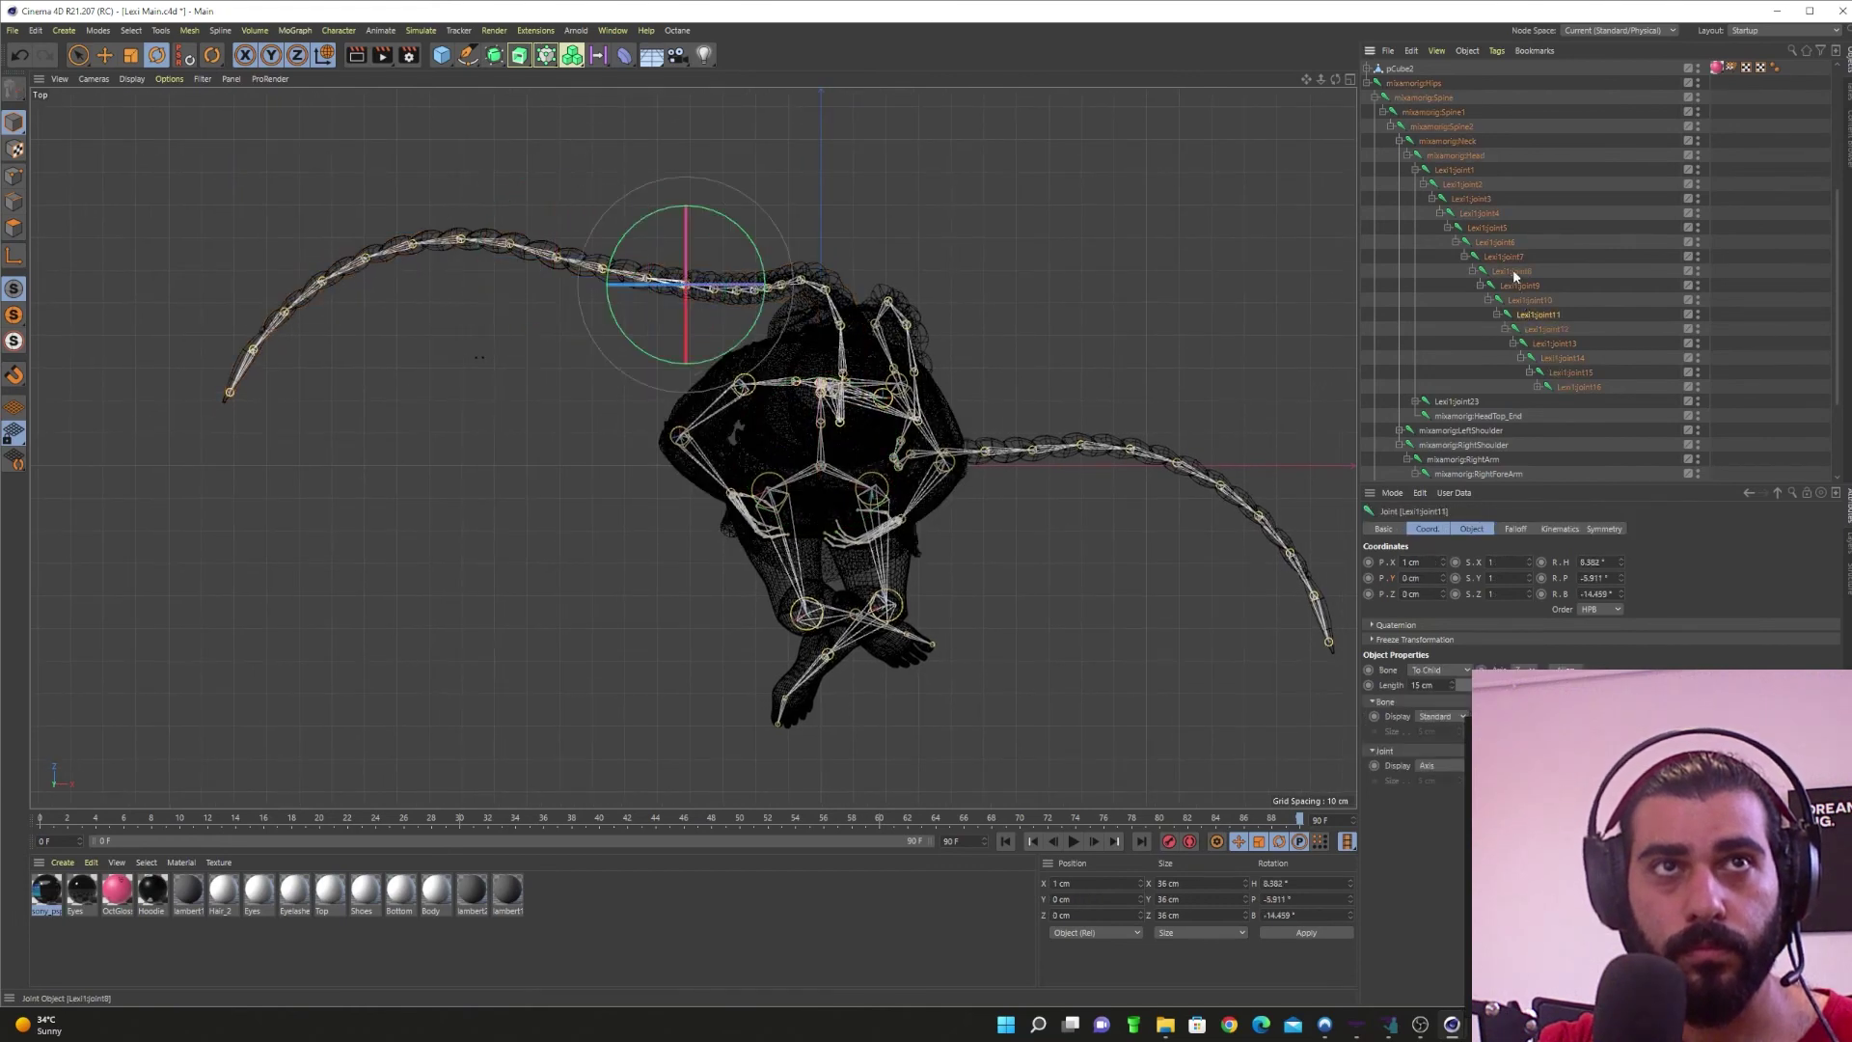
{"action": "left_click", "coordinate": [1510, 273]}
{"action": "left_click_drag", "start_coordinate": [804, 351], "coordinate": [713, 388]}
Step: Adjust the curve through joint9 to joint12 in the top view, with joint12 at a heading of about 13.5°, and return to the perspective view
{"action": "left_click", "coordinate": [1513, 286]}
{"action": "left_click", "coordinate": [1530, 300]}
{"action": "left_click", "coordinate": [1538, 315]}
{"action": "left_click", "coordinate": [1546, 329]}
{"action": "middle_click", "coordinate": [708, 393]}
{"action": "middle_click", "coordinate": [541, 371]}
Step: Look through the scene camera, frame the whole character with both braids, and collapse the mixamorig:Hips hierarchy
{"action": "left_click_drag", "start_coordinate": [996, 457], "coordinate": [820, 480], "text": "alt"}
{"action": "scroll", "coordinate": [1532, 362], "scroll_direction": "up", "scroll_amount": 4}
{"action": "scroll", "coordinate": [1534, 365], "scroll_direction": "up", "scroll_amount": 3}
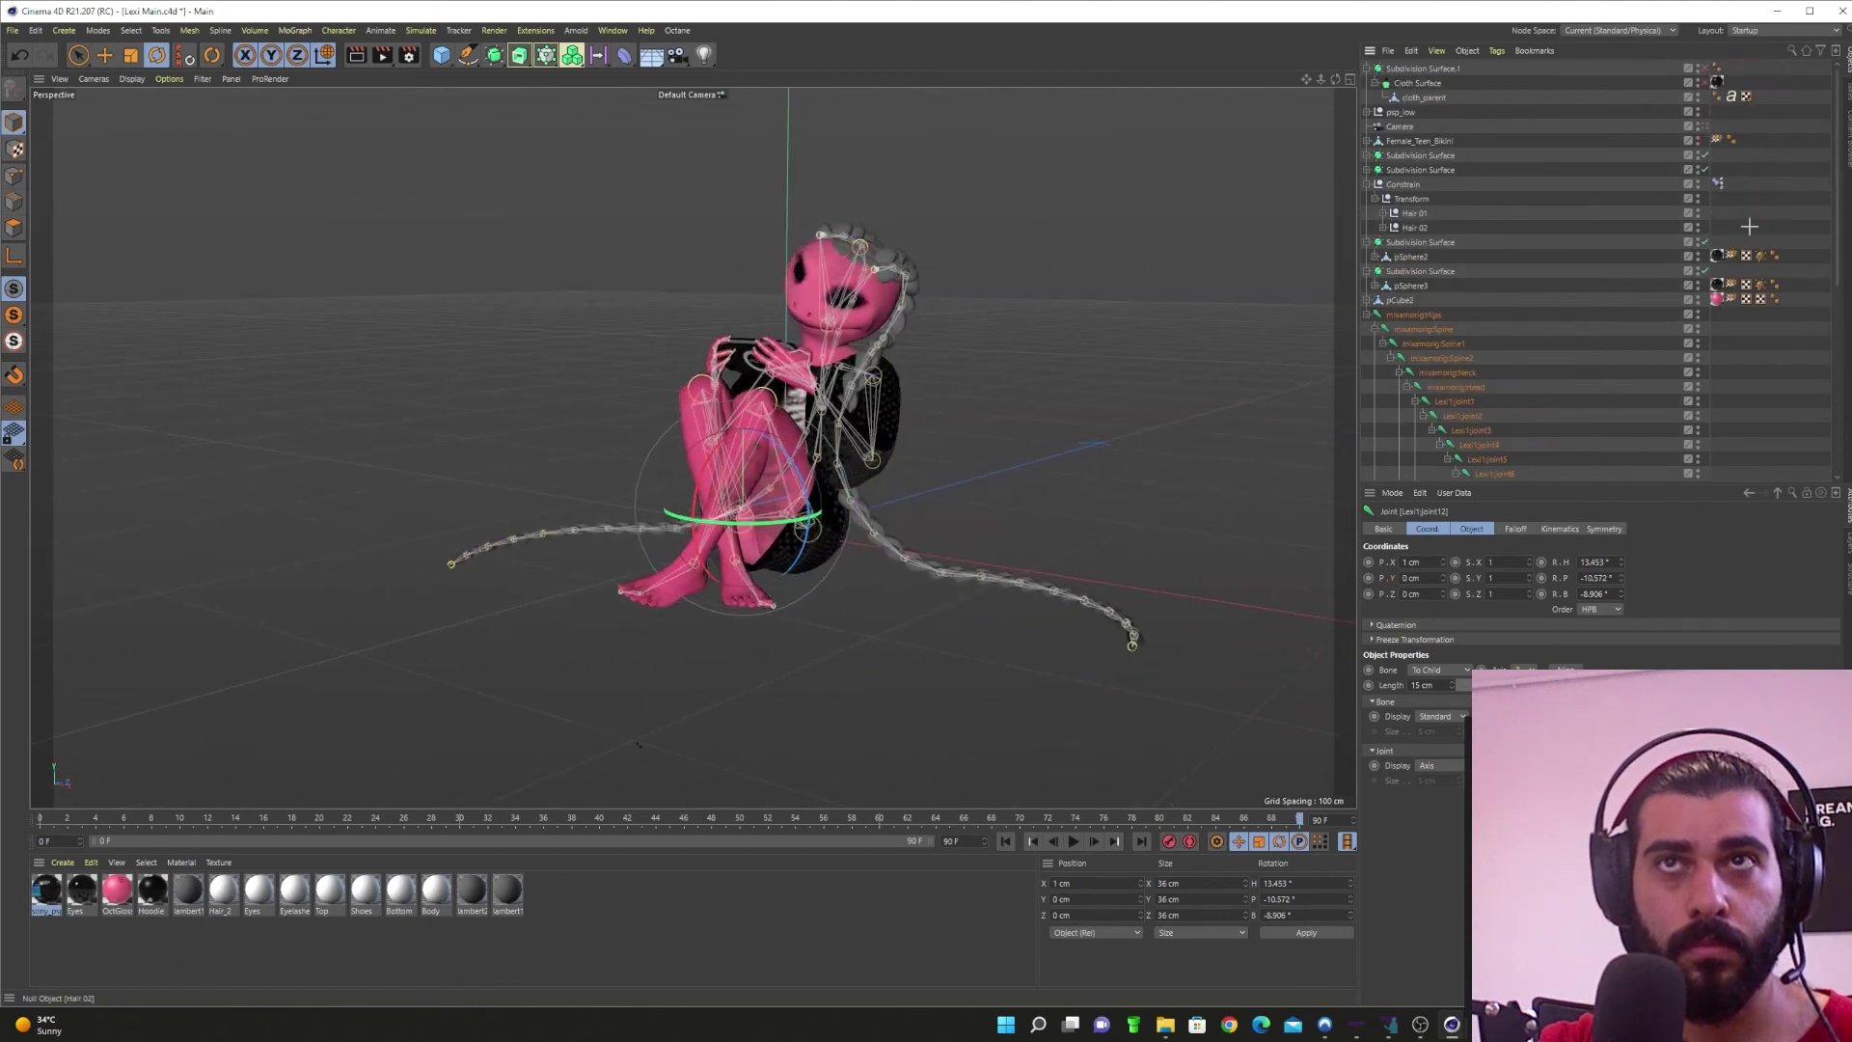
{"action": "left_click", "coordinate": [1705, 127]}
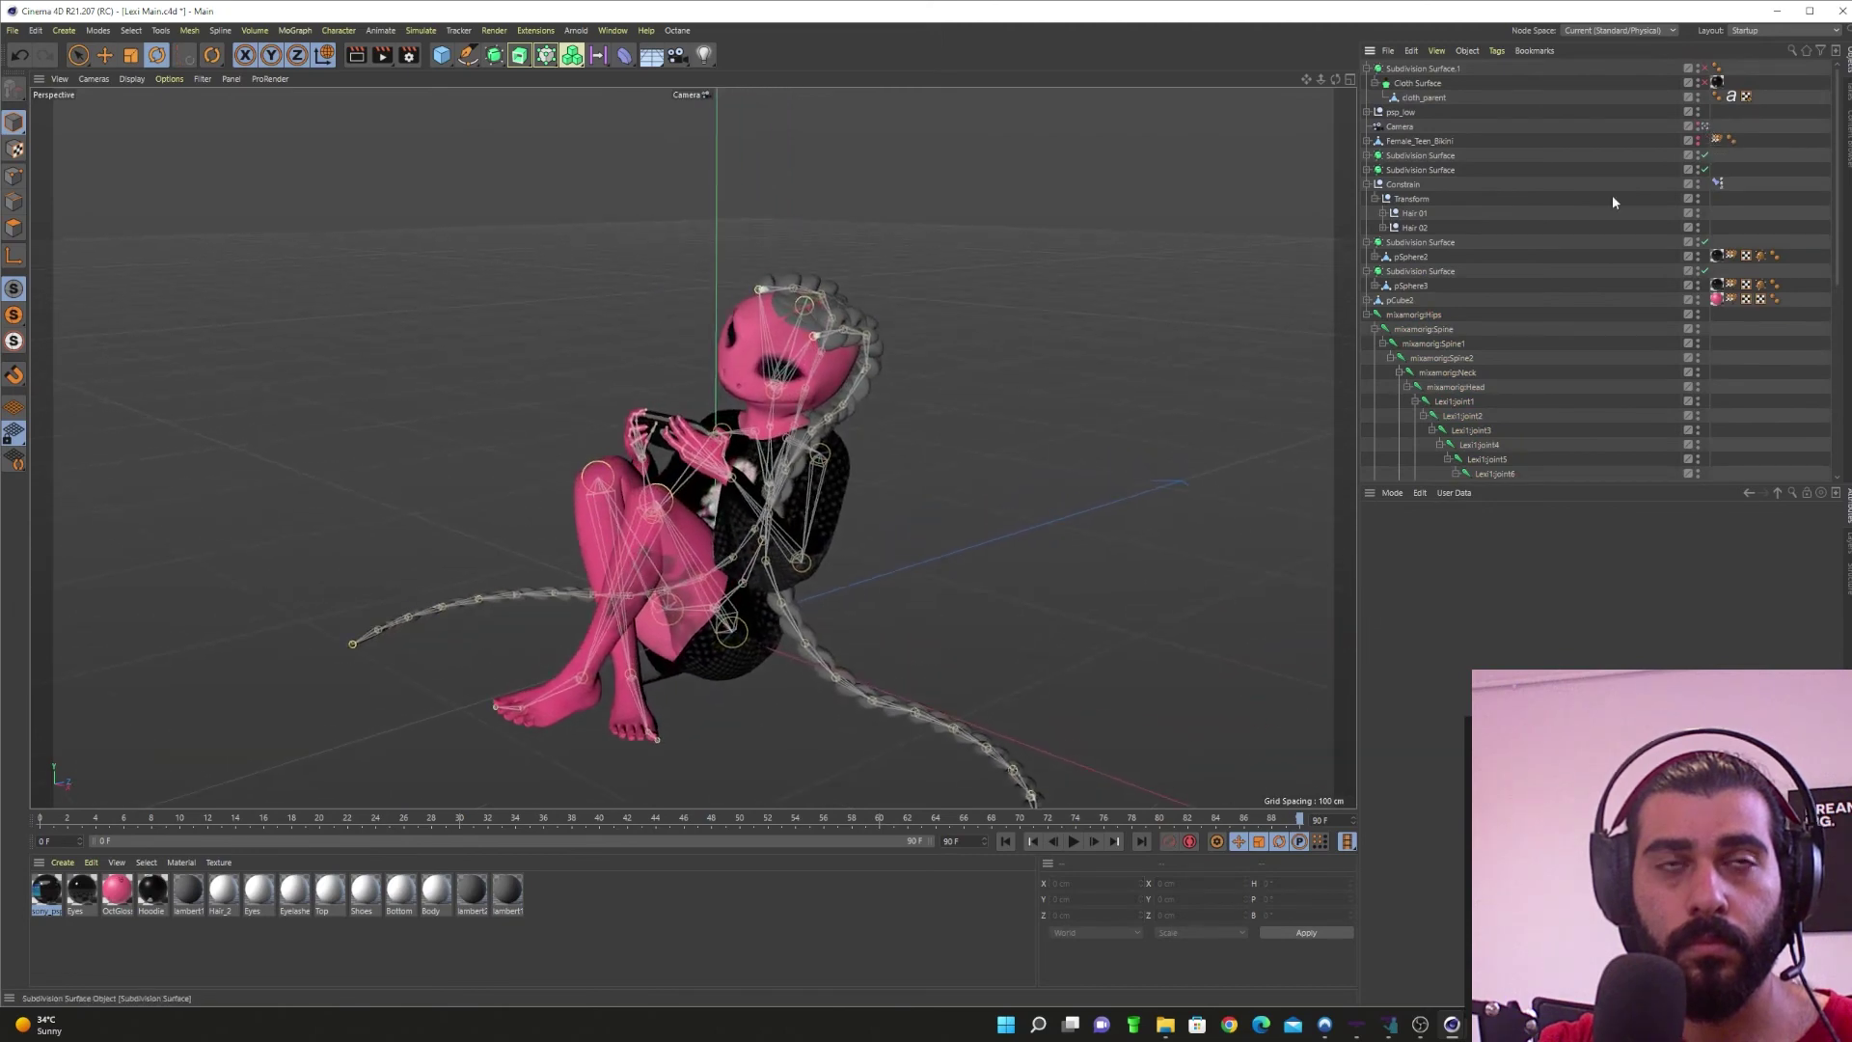
{"action": "scroll", "coordinate": [666, 521], "scroll_direction": "down", "scroll_amount": 5}
{"action": "middle_click_drag", "start_coordinate": [675, 526], "coordinate": [679, 484], "text": "alt"}
{"action": "scroll", "coordinate": [752, 504], "scroll_direction": "up", "scroll_amount": 4}
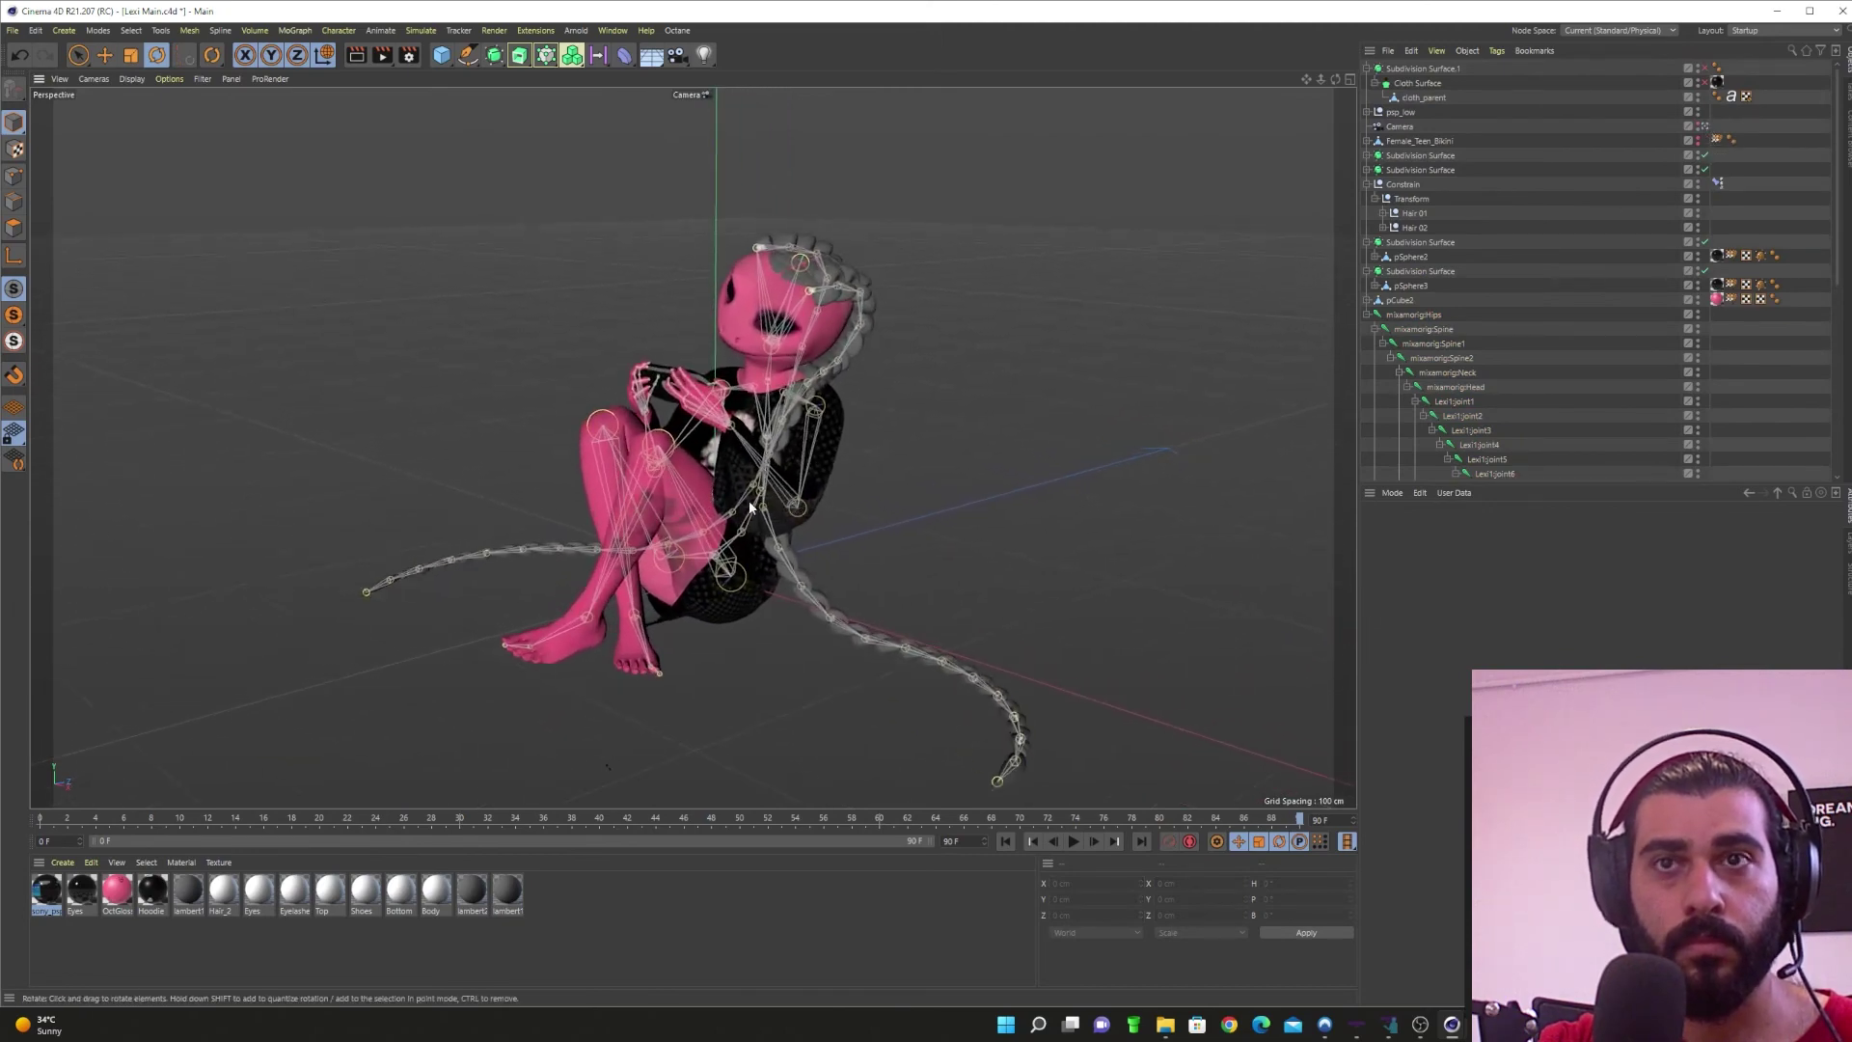
{"action": "left_click_drag", "start_coordinate": [750, 507], "coordinate": [689, 504], "text": "alt"}
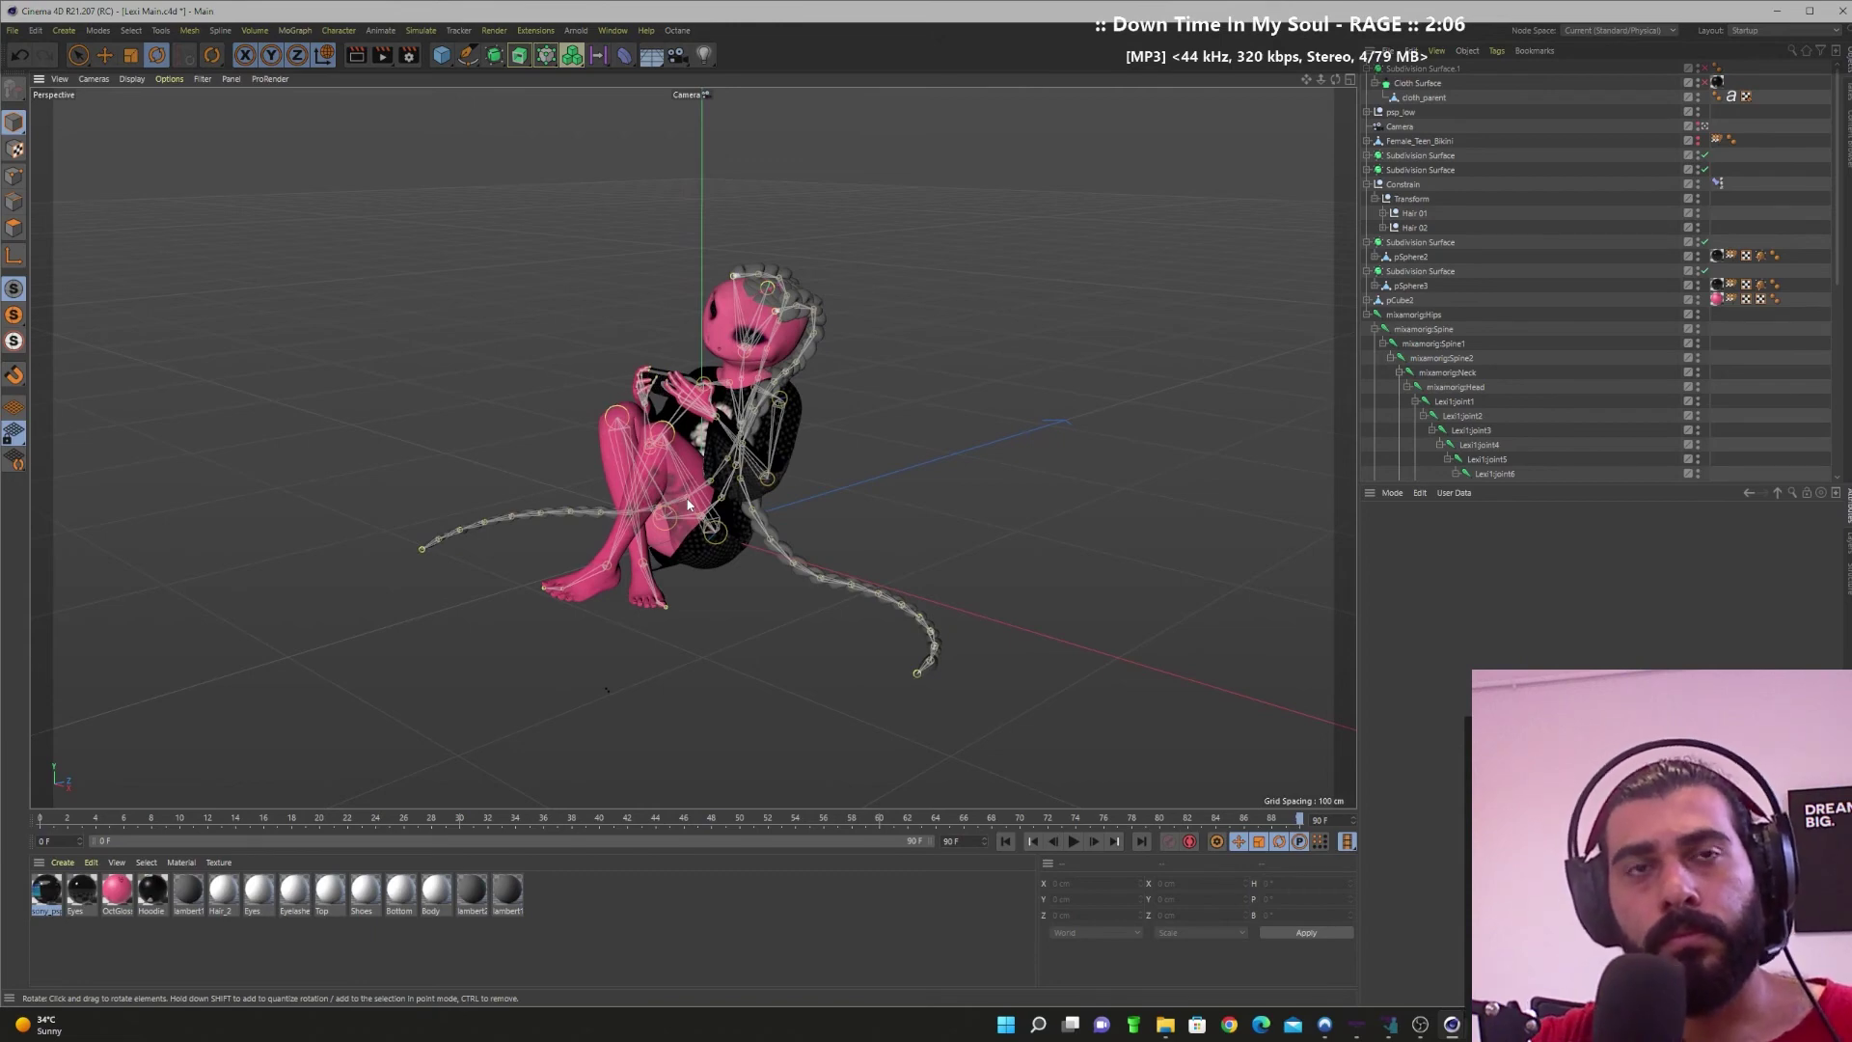
{"action": "left_click", "coordinate": [1367, 314]}
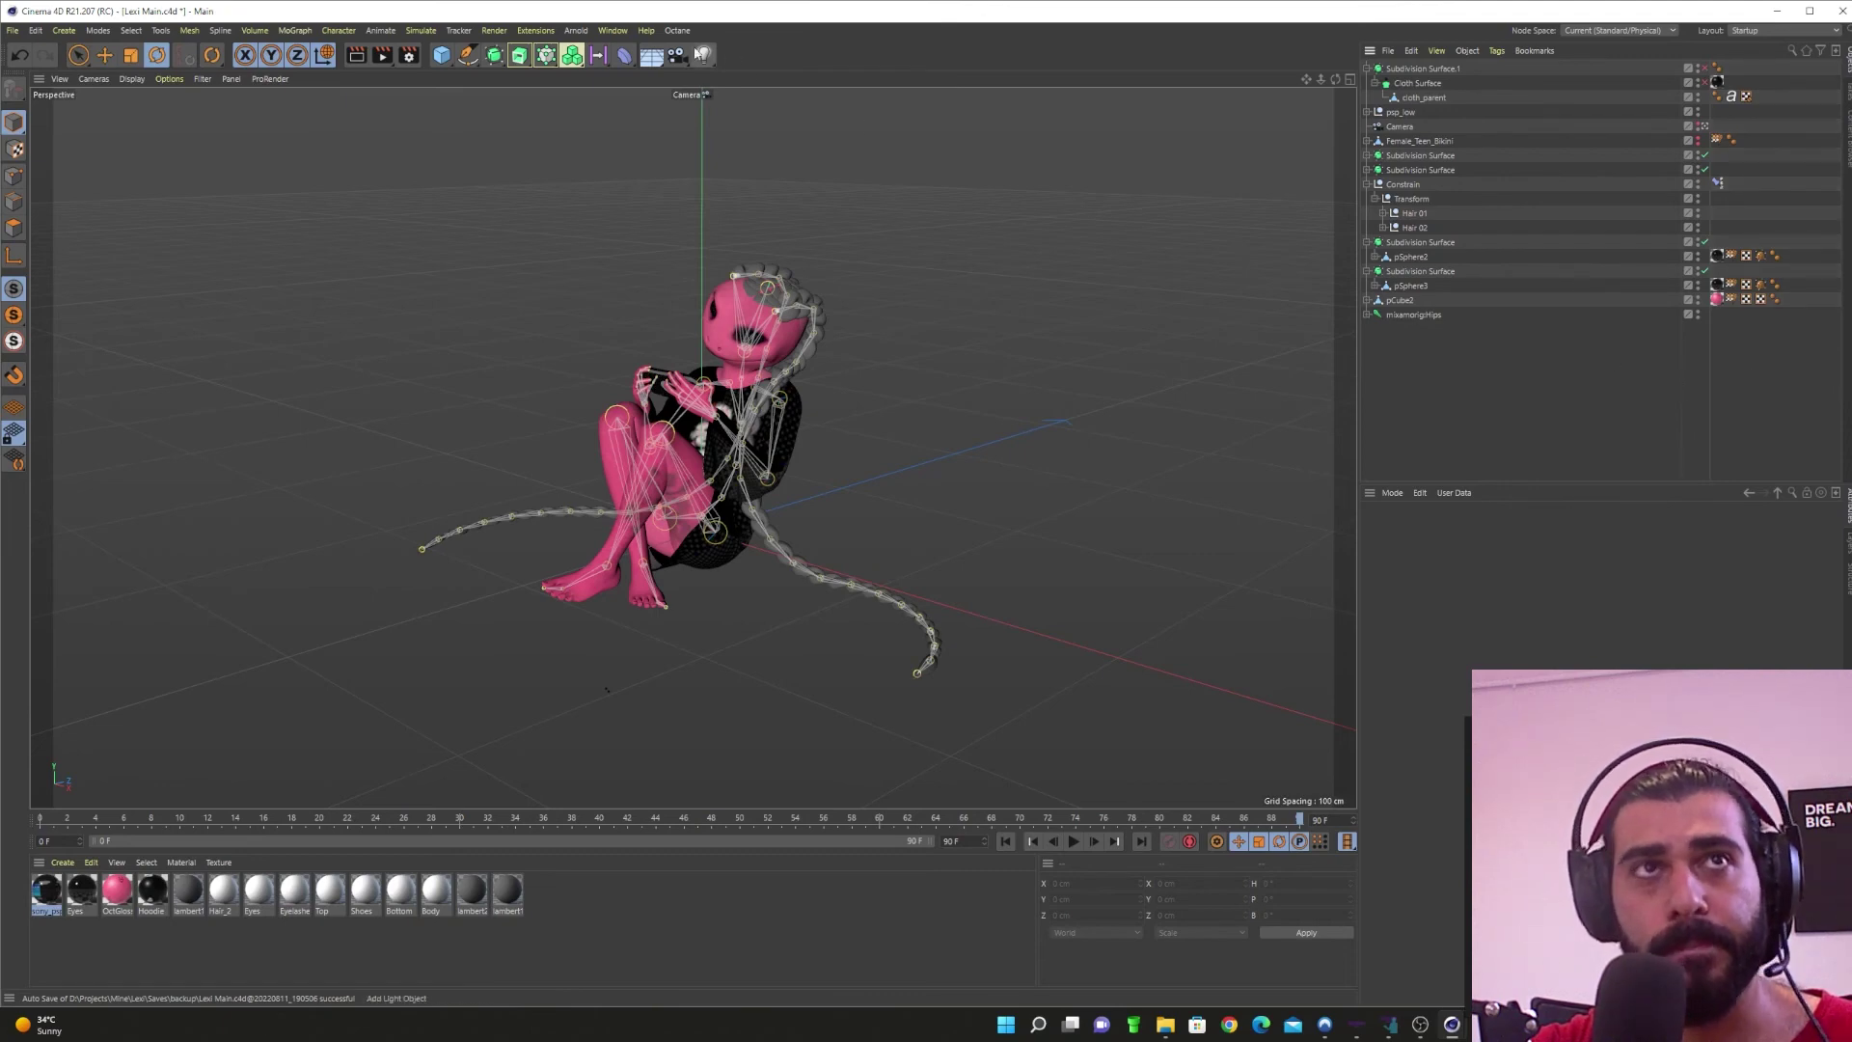
Step: Open the Octane dialog, bring up the Live Viewer render and enlarge its window
{"action": "left_click", "coordinate": [677, 31]}
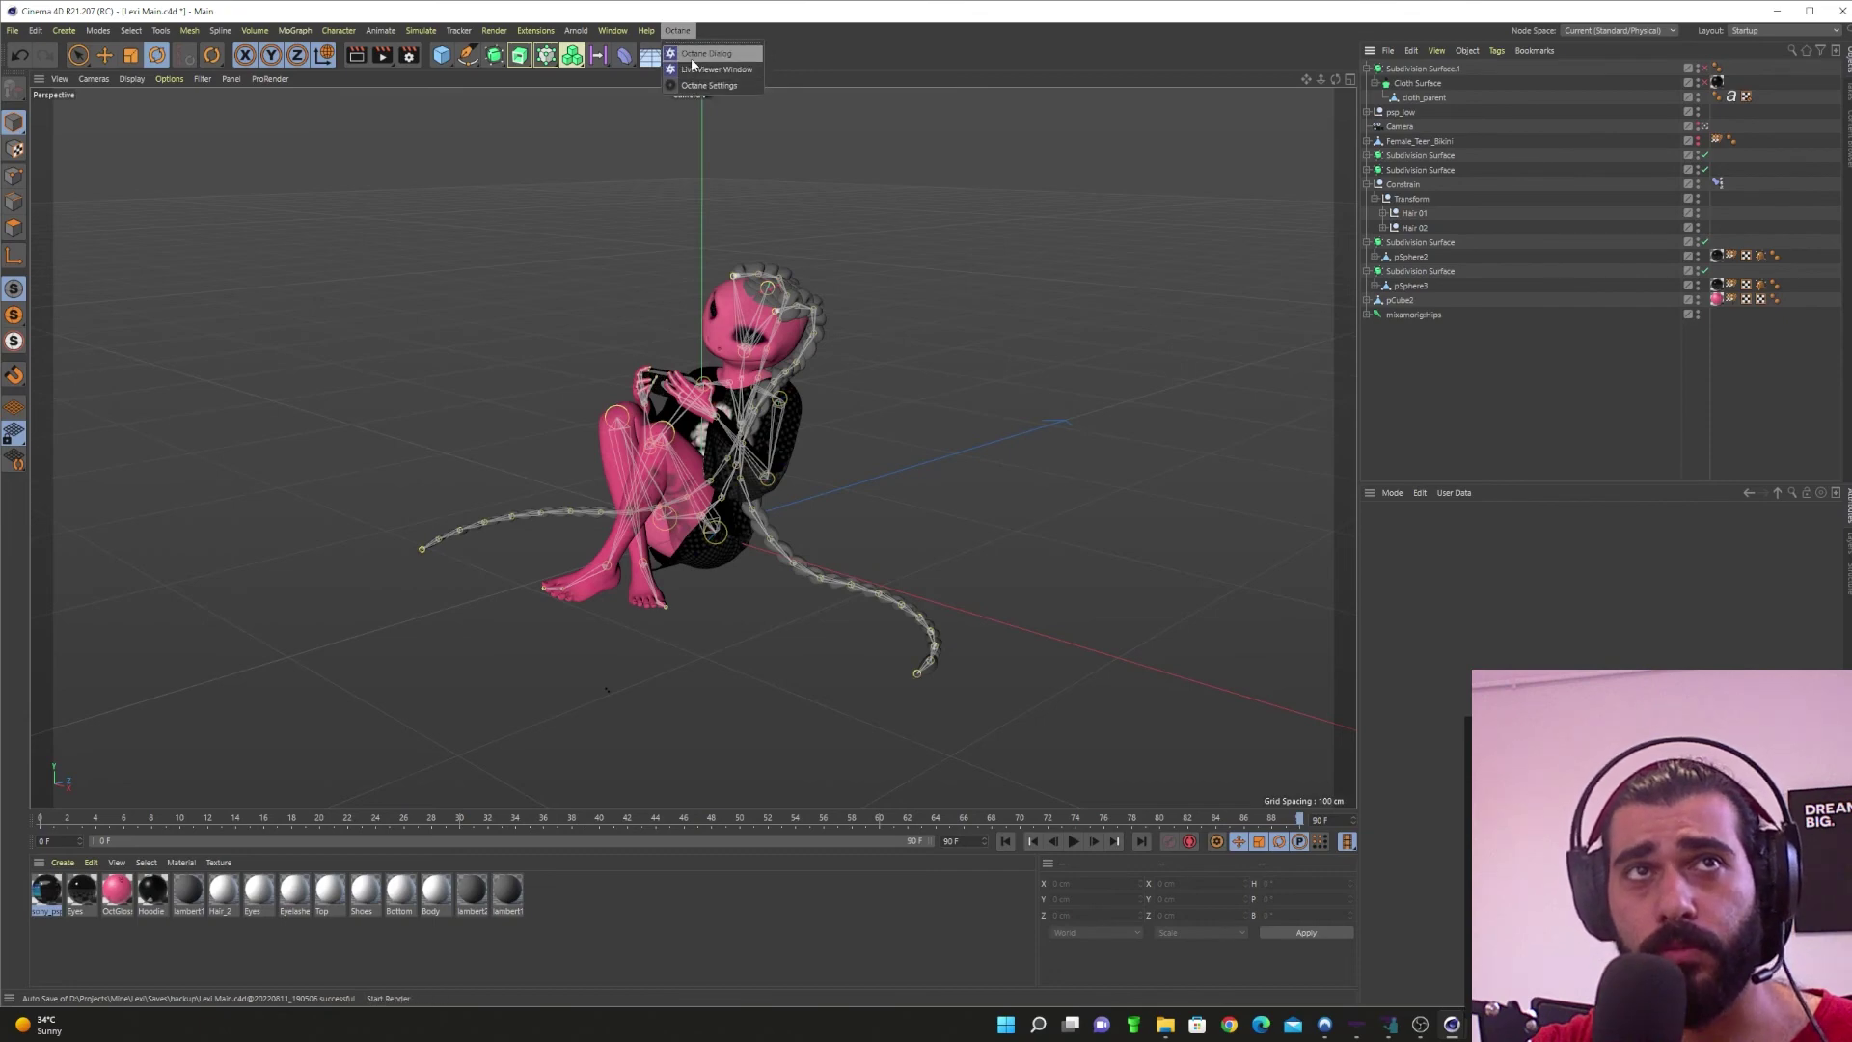
{"action": "left_click", "coordinate": [695, 54]}
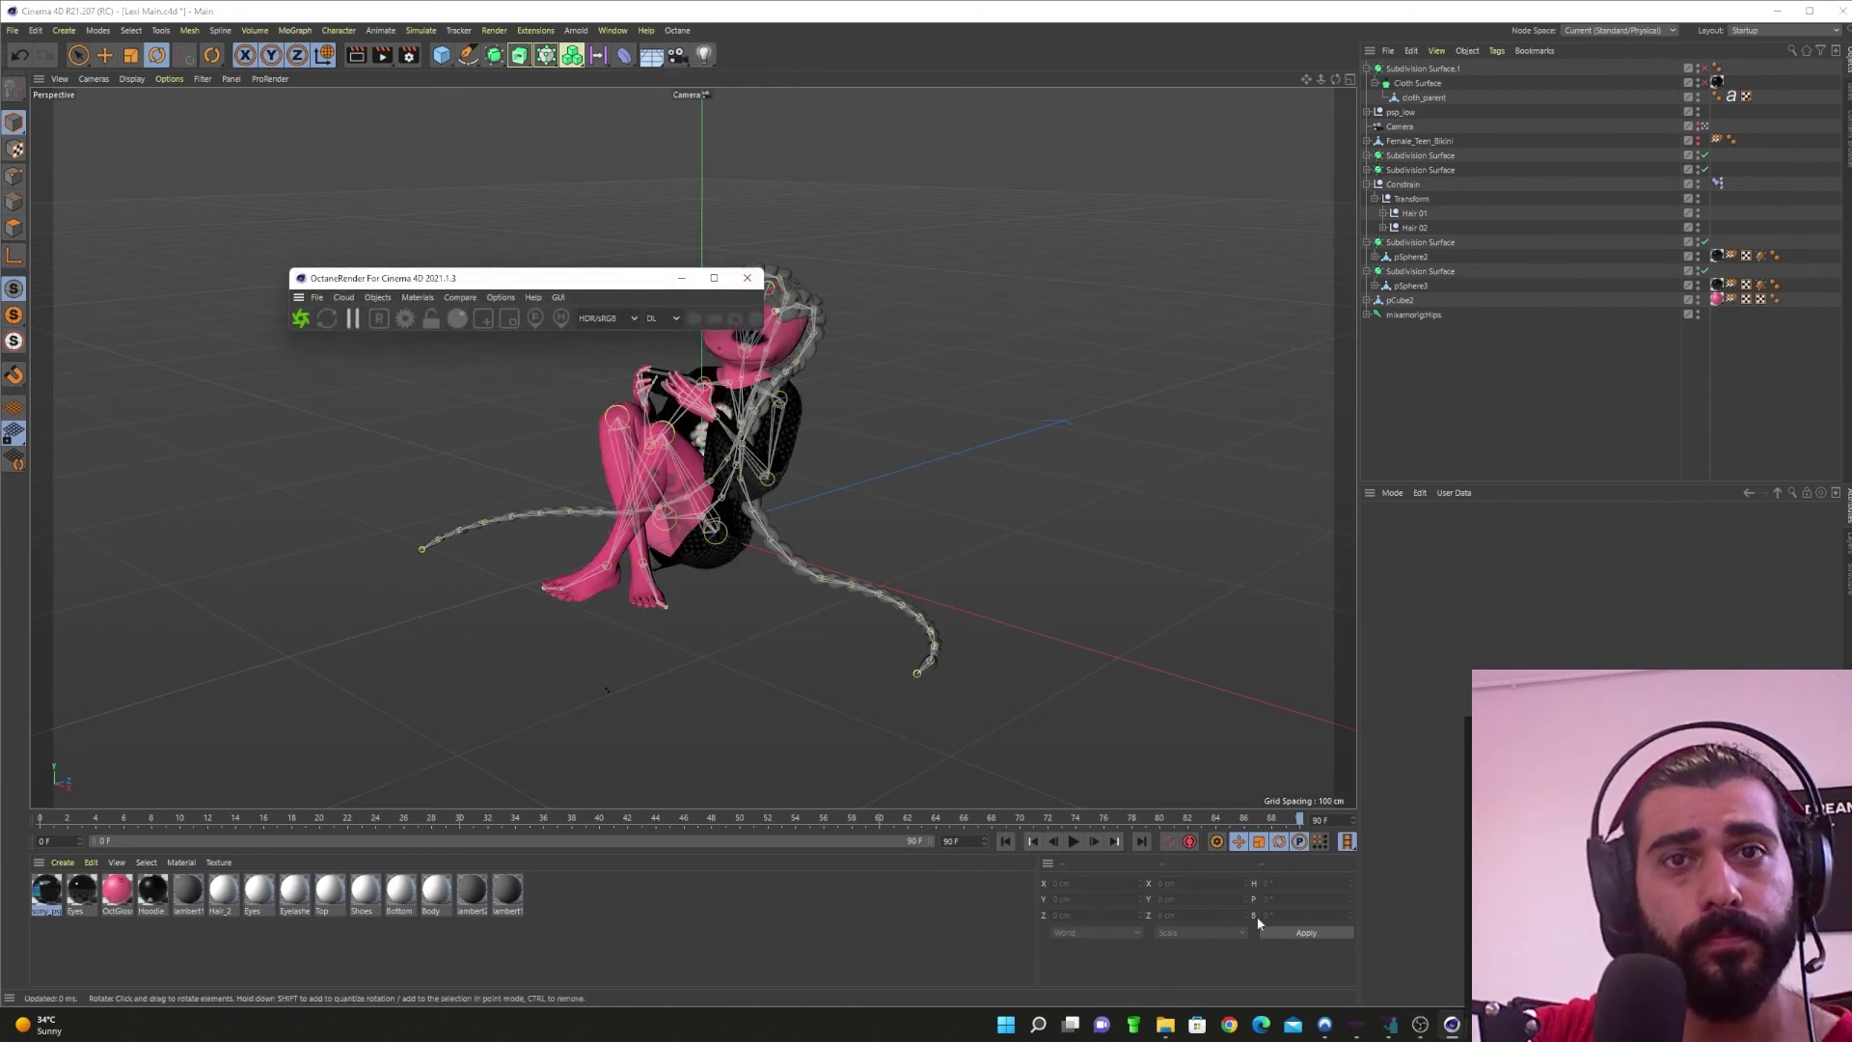
{"action": "mouse_move", "coordinate": [1461, 1033]}
{"action": "left_click", "coordinate": [1437, 992]}
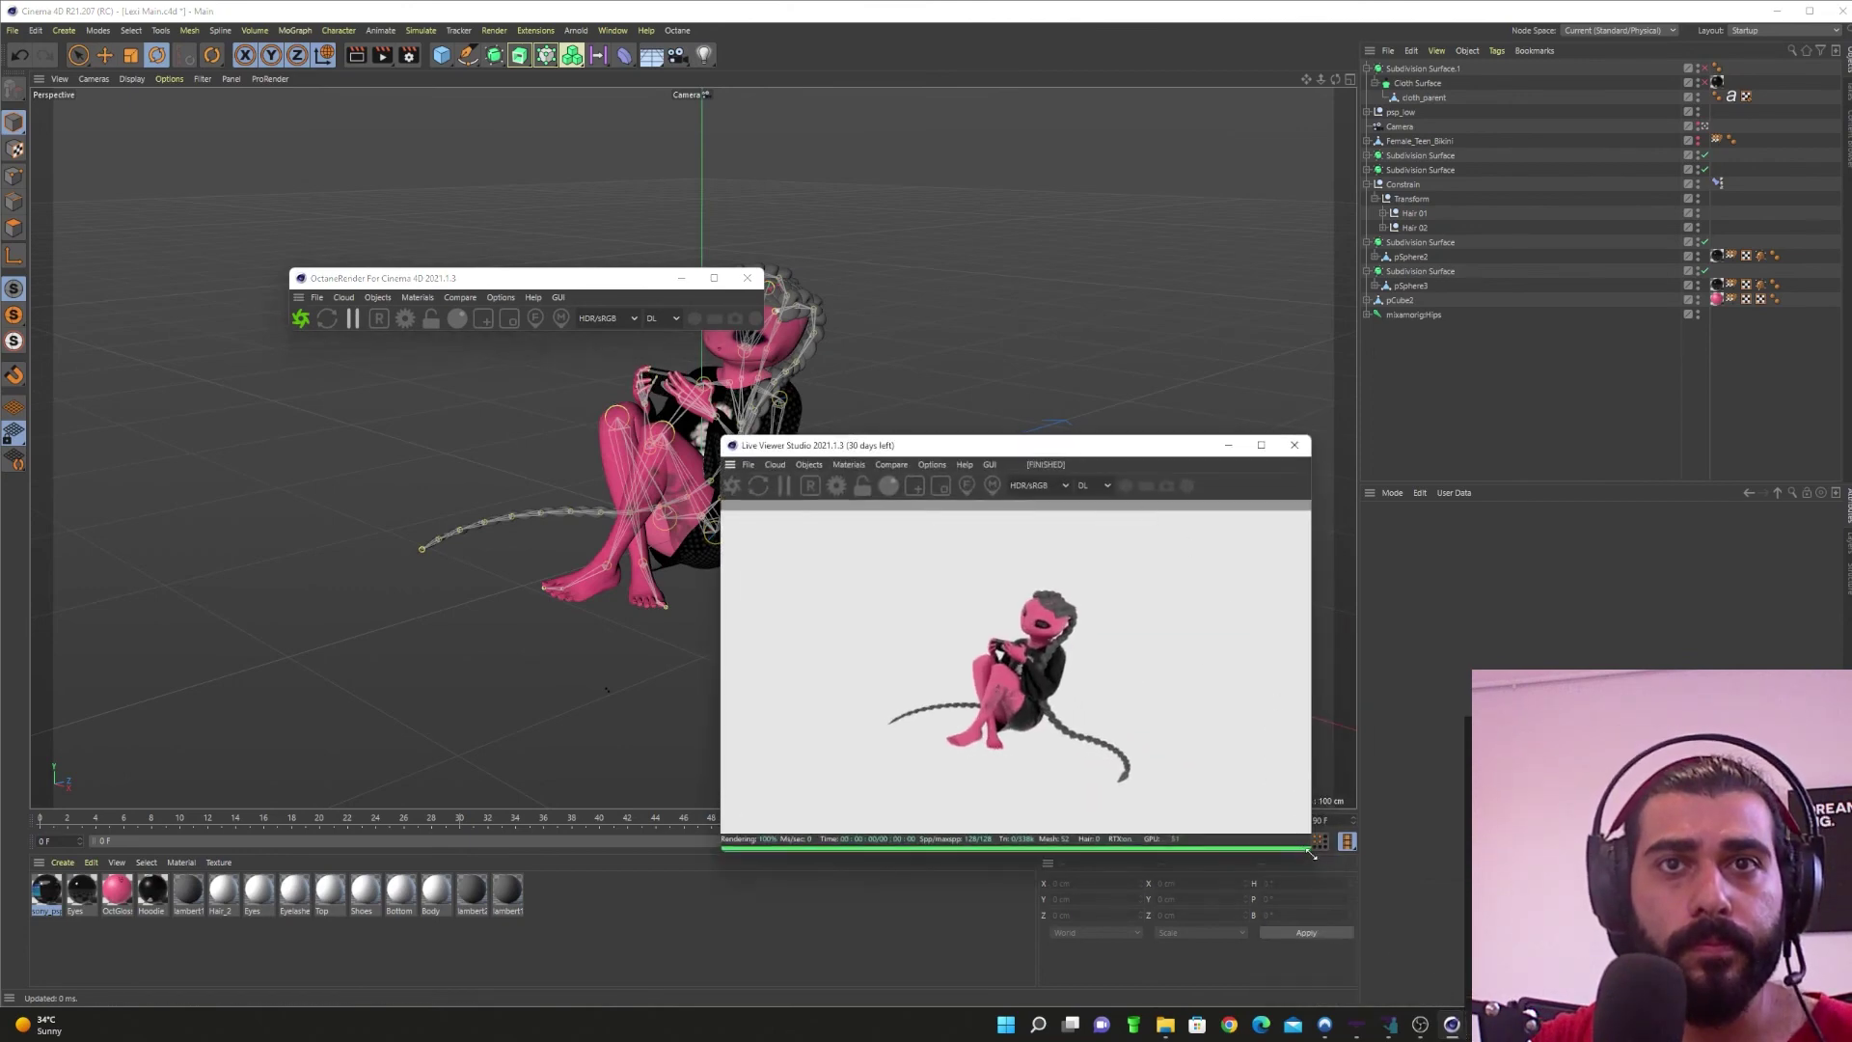
{"action": "left_click_drag", "start_coordinate": [1311, 853], "coordinate": [1474, 988]}
Step: Leave the scene camera, frame the character's head and upper body closely, and move the Live Viewer clear of the face
{"action": "left_click", "coordinate": [1706, 128]}
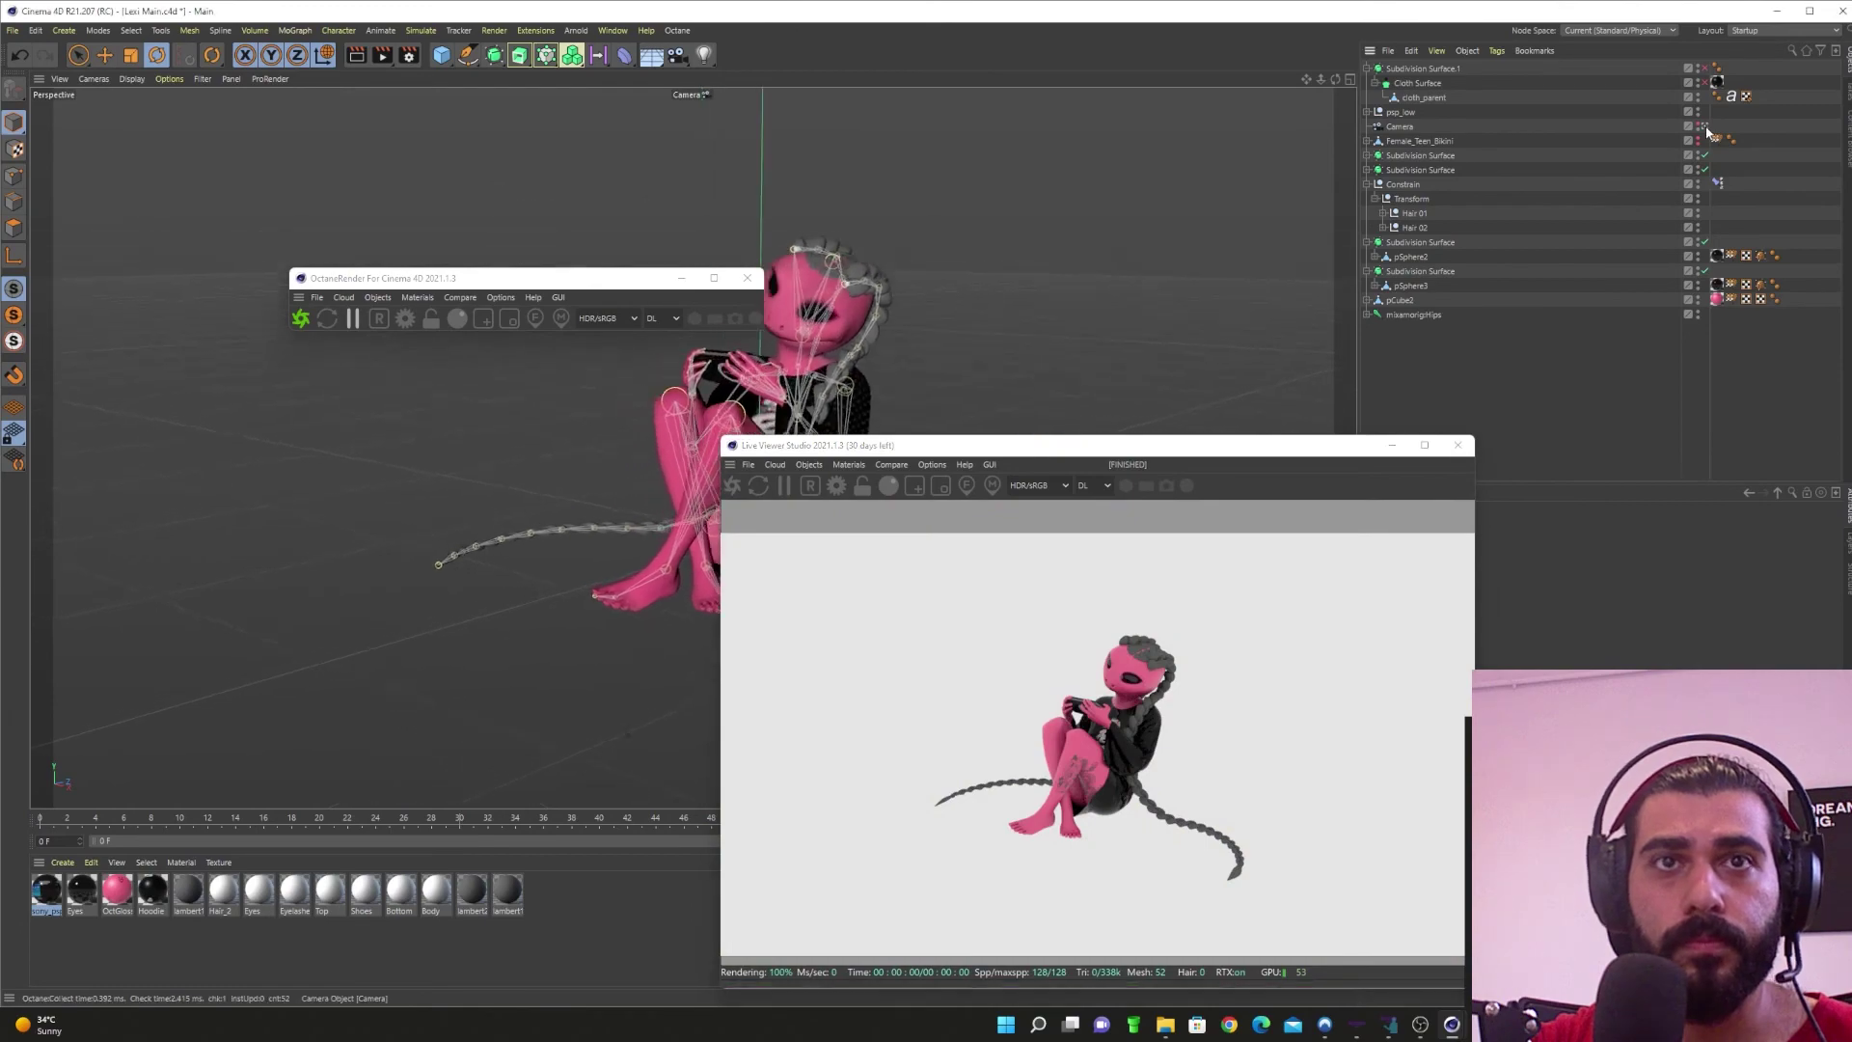
{"action": "scroll", "coordinate": [936, 289], "scroll_direction": "up", "scroll_amount": 6}
{"action": "scroll", "coordinate": [917, 299], "scroll_direction": "up", "scroll_amount": 4}
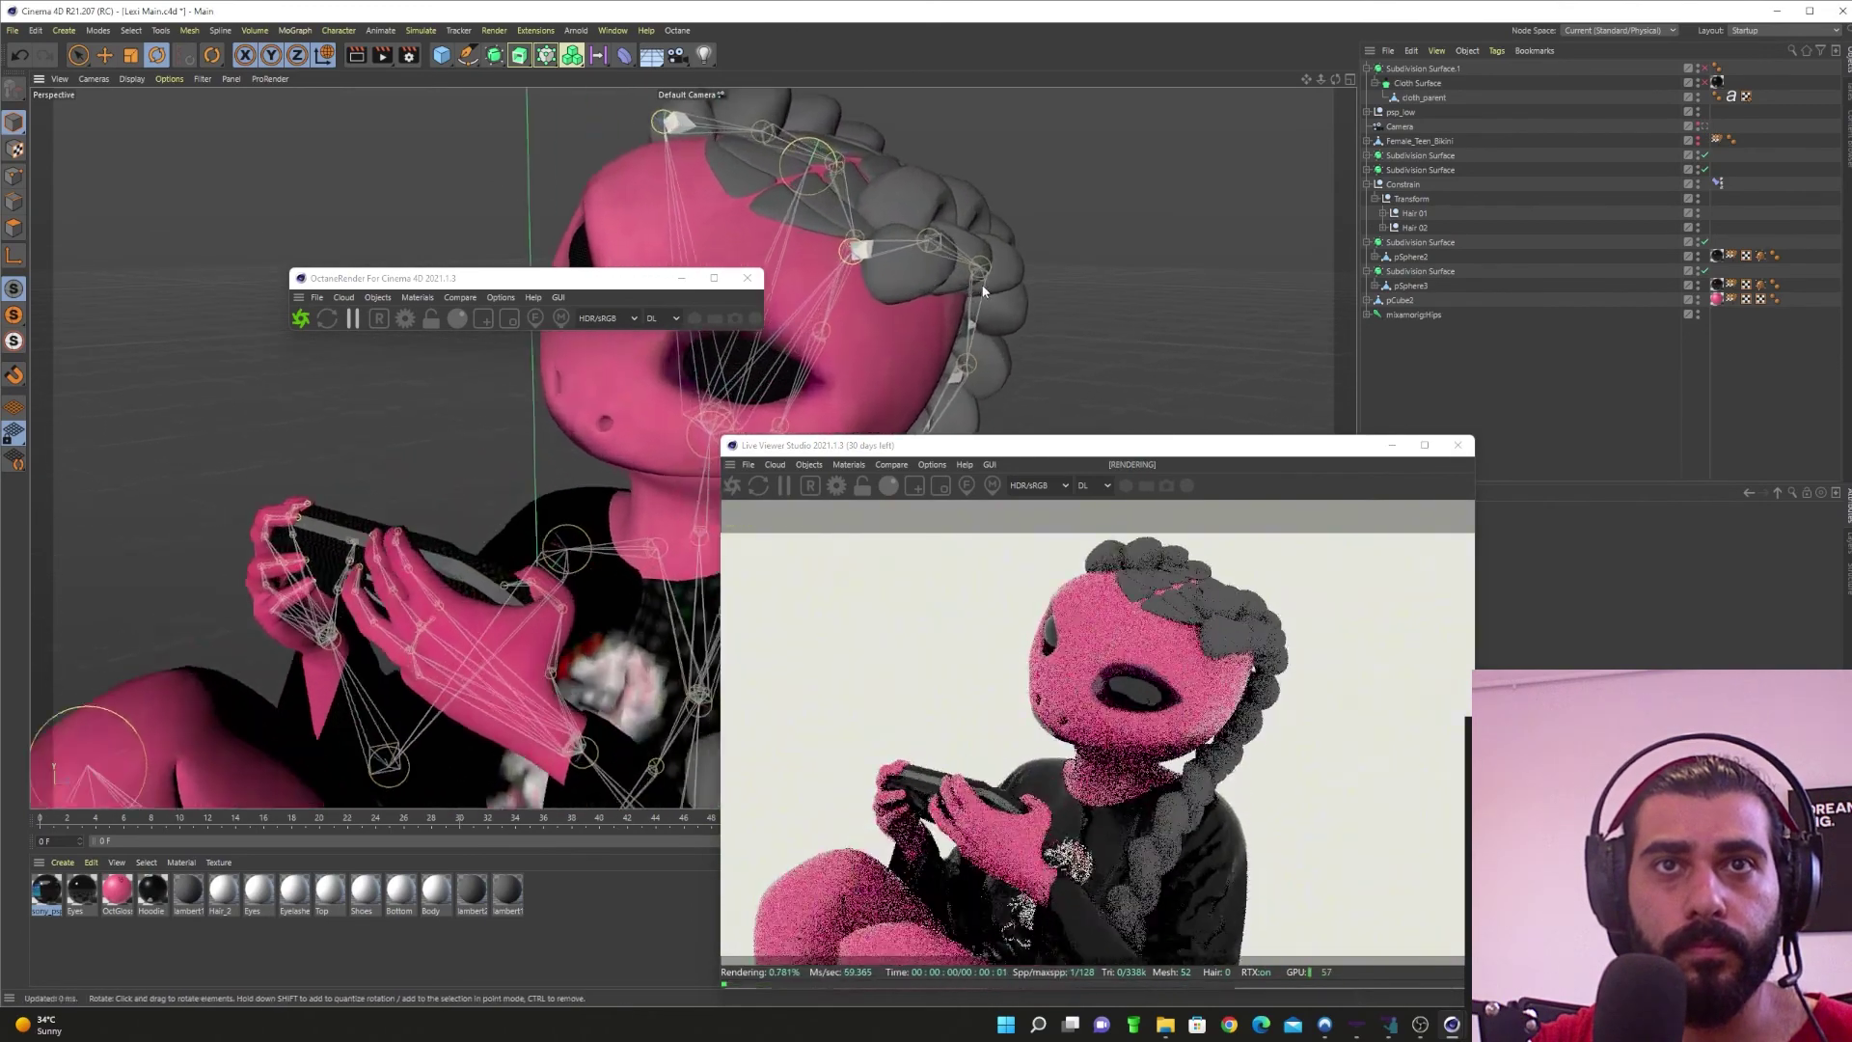
{"action": "left_click_drag", "start_coordinate": [1123, 460], "coordinate": [1154, 344]}
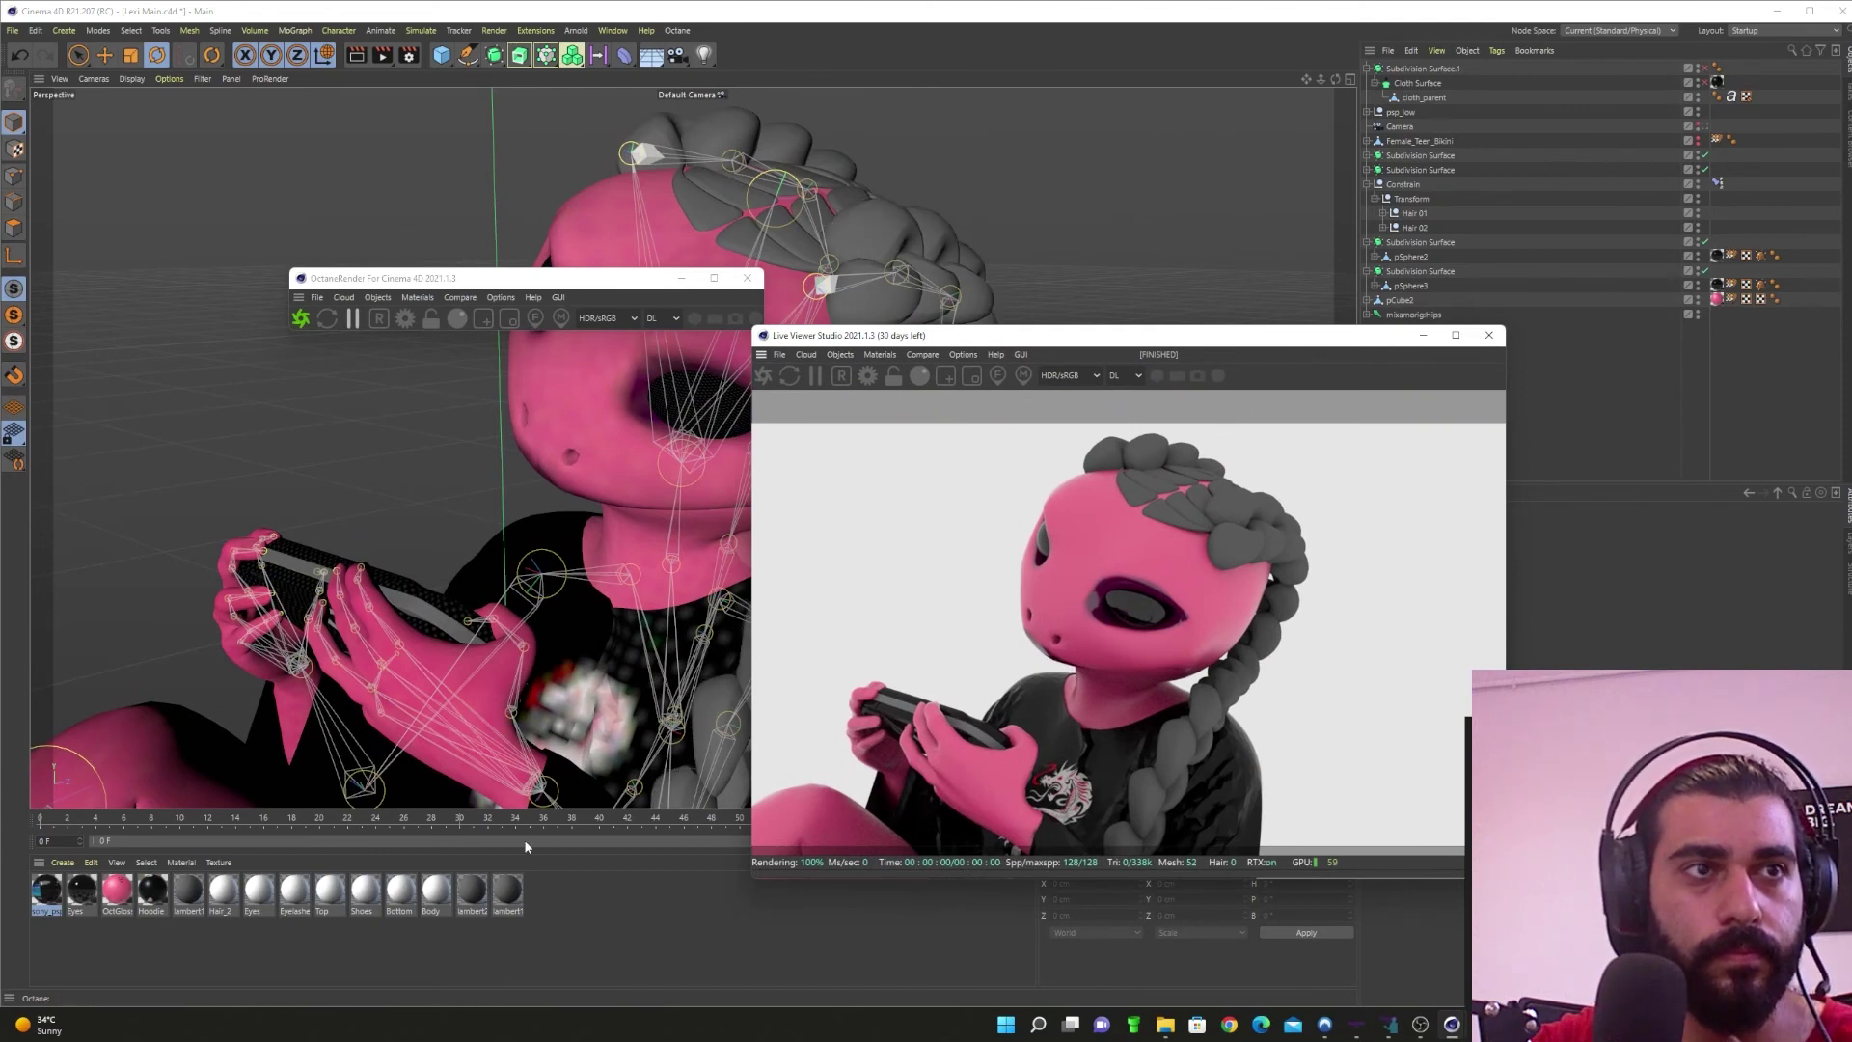
Step: Expand the two braid Subdivision Surface objects and select the material tag on the first braid mesh
{"action": "left_click", "coordinate": [1366, 156]}
{"action": "left_click", "coordinate": [1368, 185]}
{"action": "left_click", "coordinate": [1729, 168]}
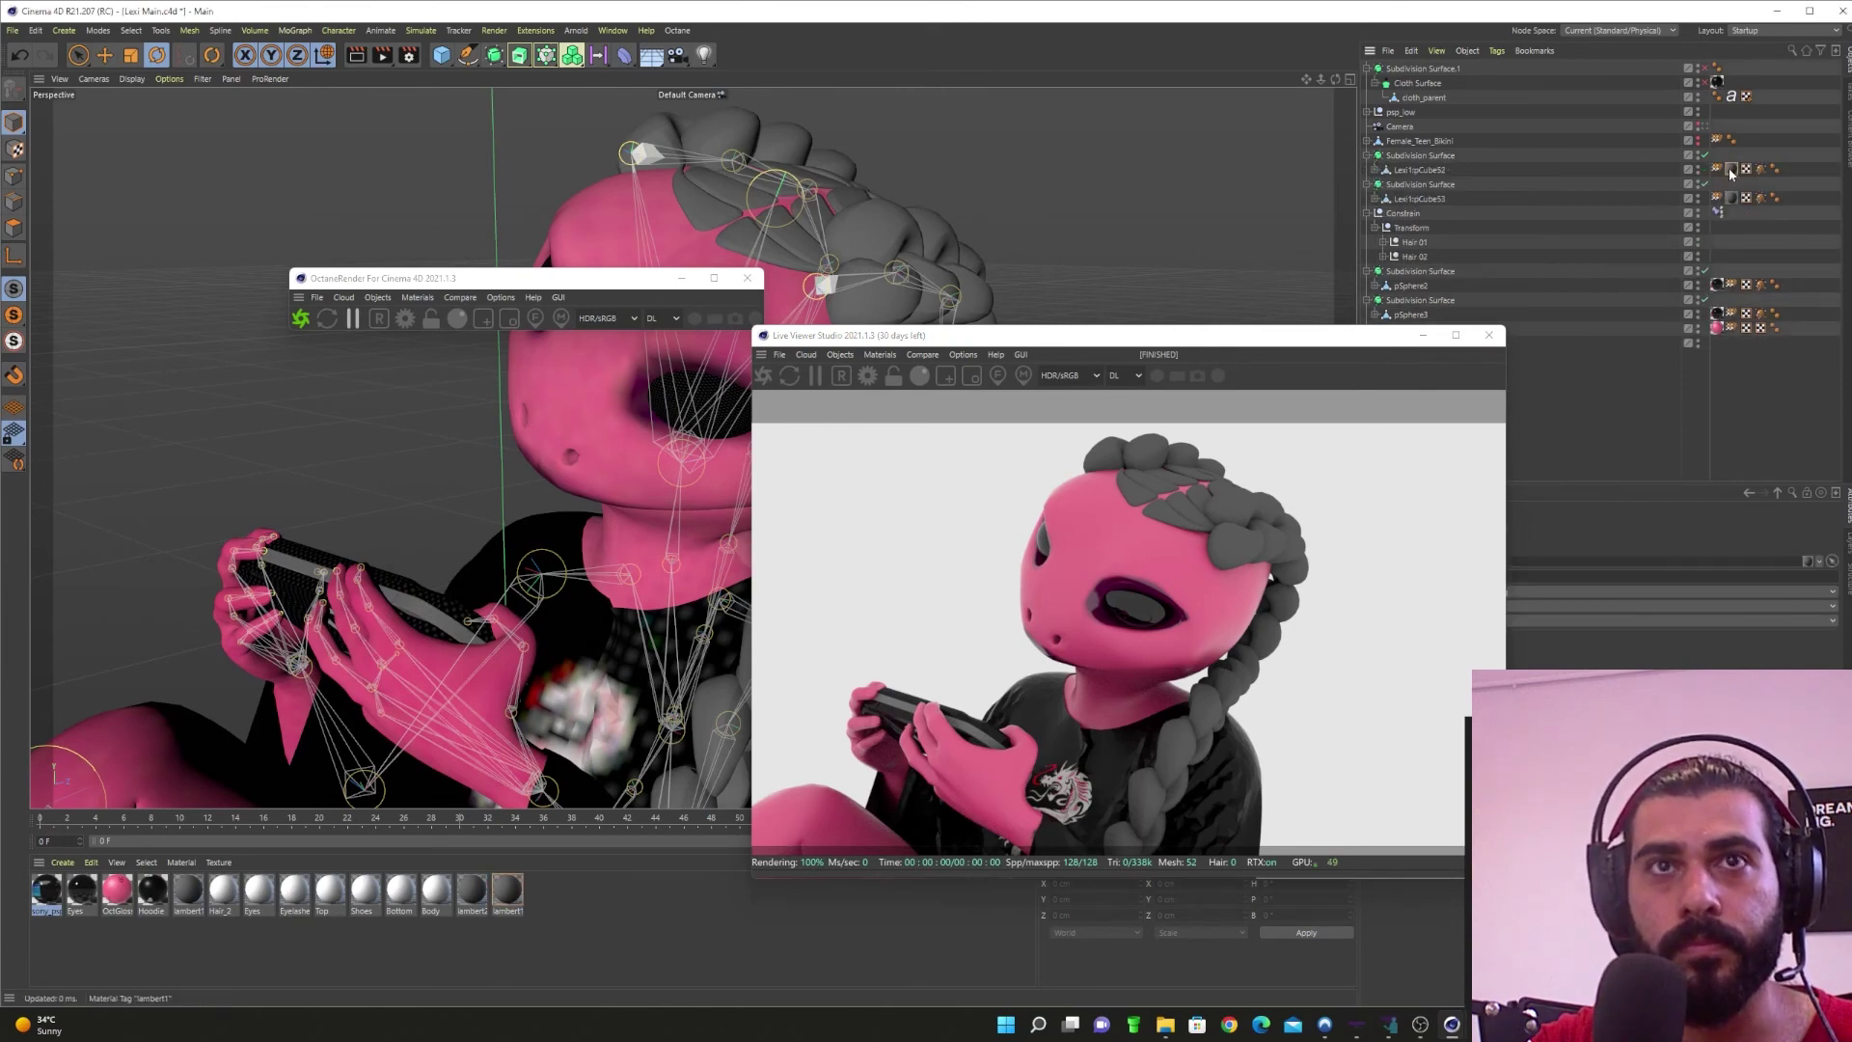
{"action": "left_click_drag", "start_coordinate": [1241, 345], "coordinate": [1076, 196]}
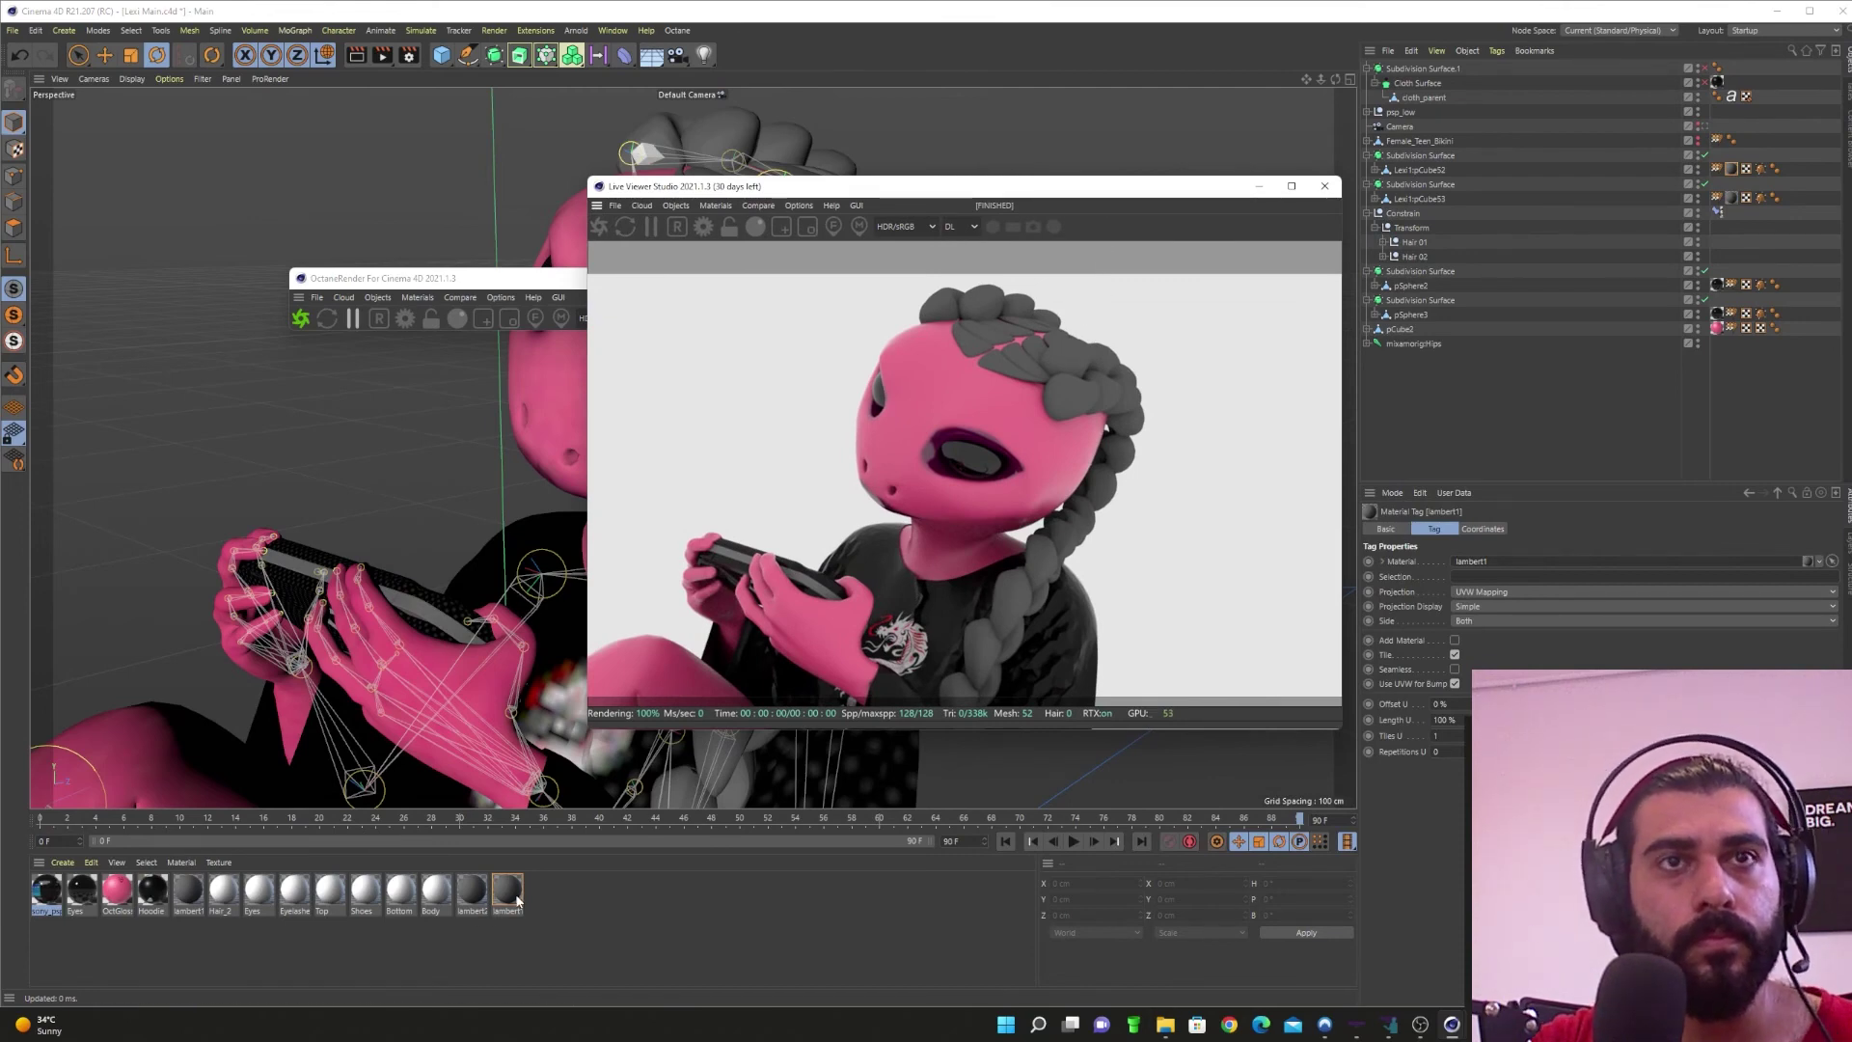
Step: Create an Octane glossy material and replace the lambert material on both braids with it
{"action": "left_click", "coordinate": [722, 206]}
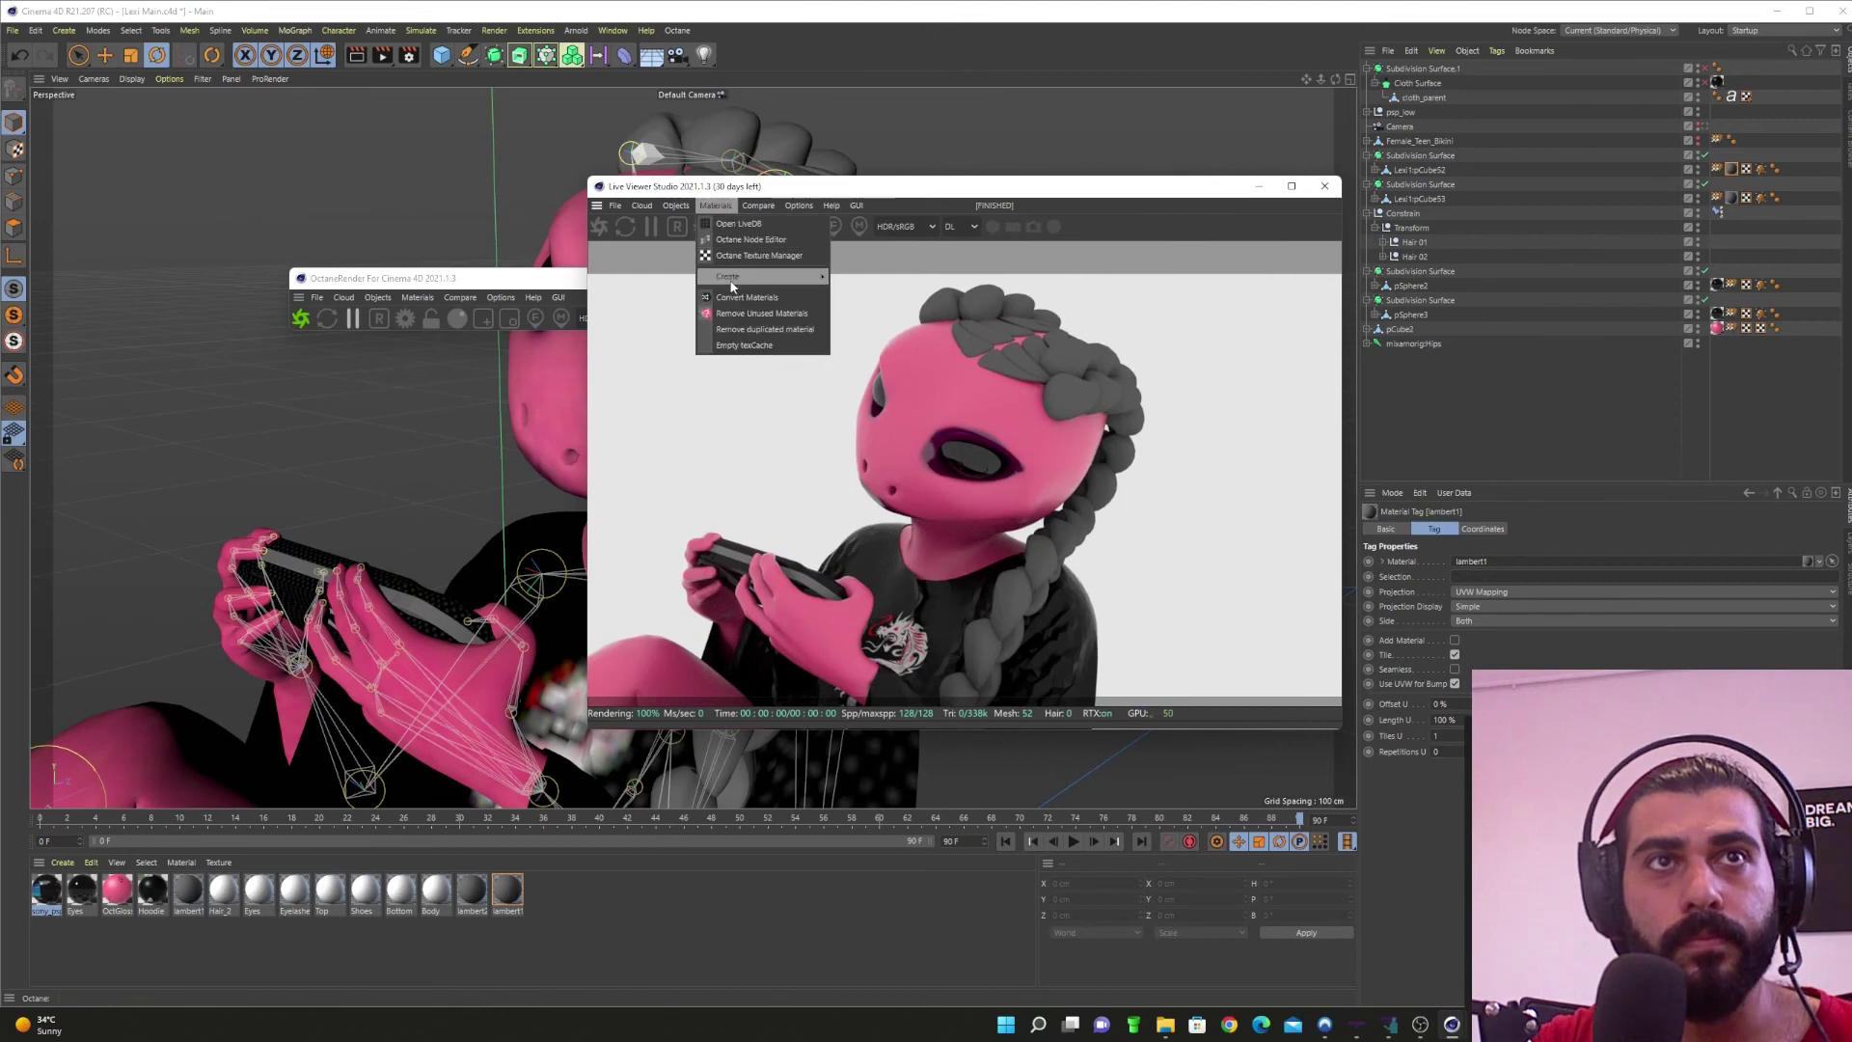
{"action": "mouse_move", "coordinate": [731, 278]}
{"action": "left_click", "coordinate": [878, 293]}
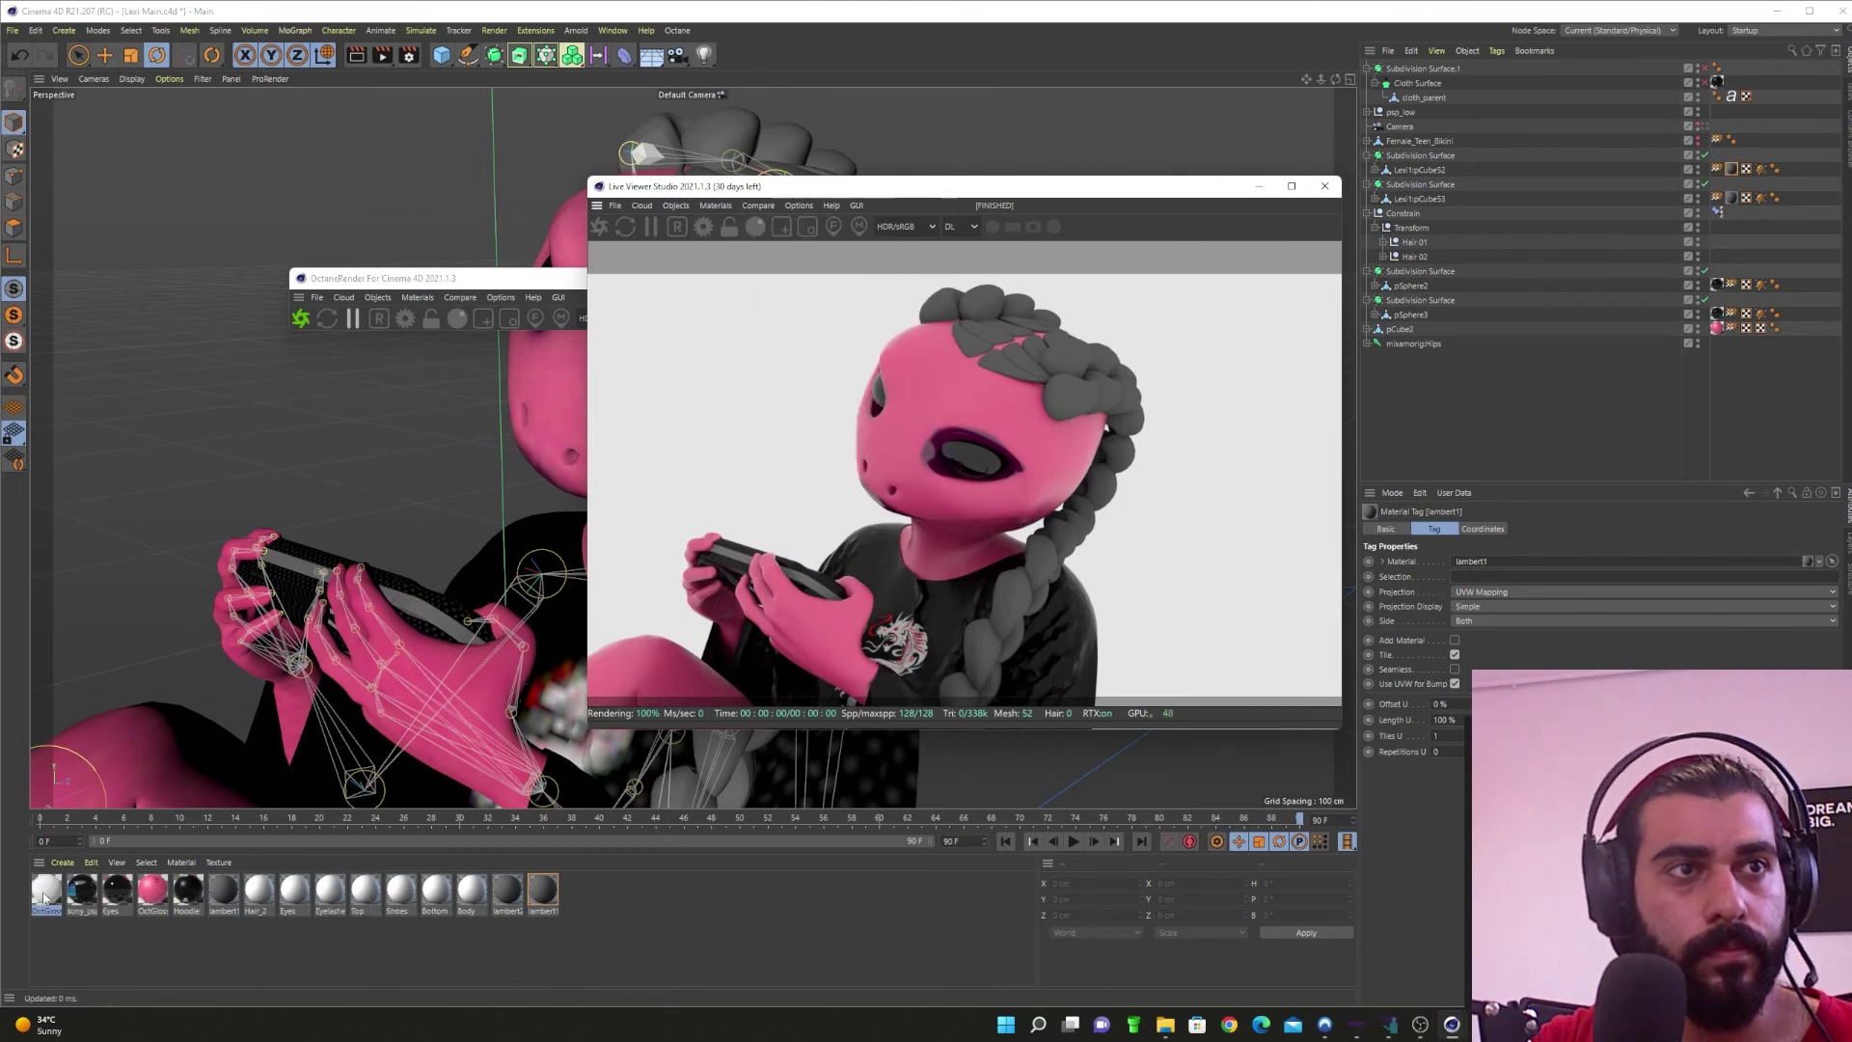
{"action": "left_click_drag", "start_coordinate": [43, 897], "coordinate": [544, 890]}
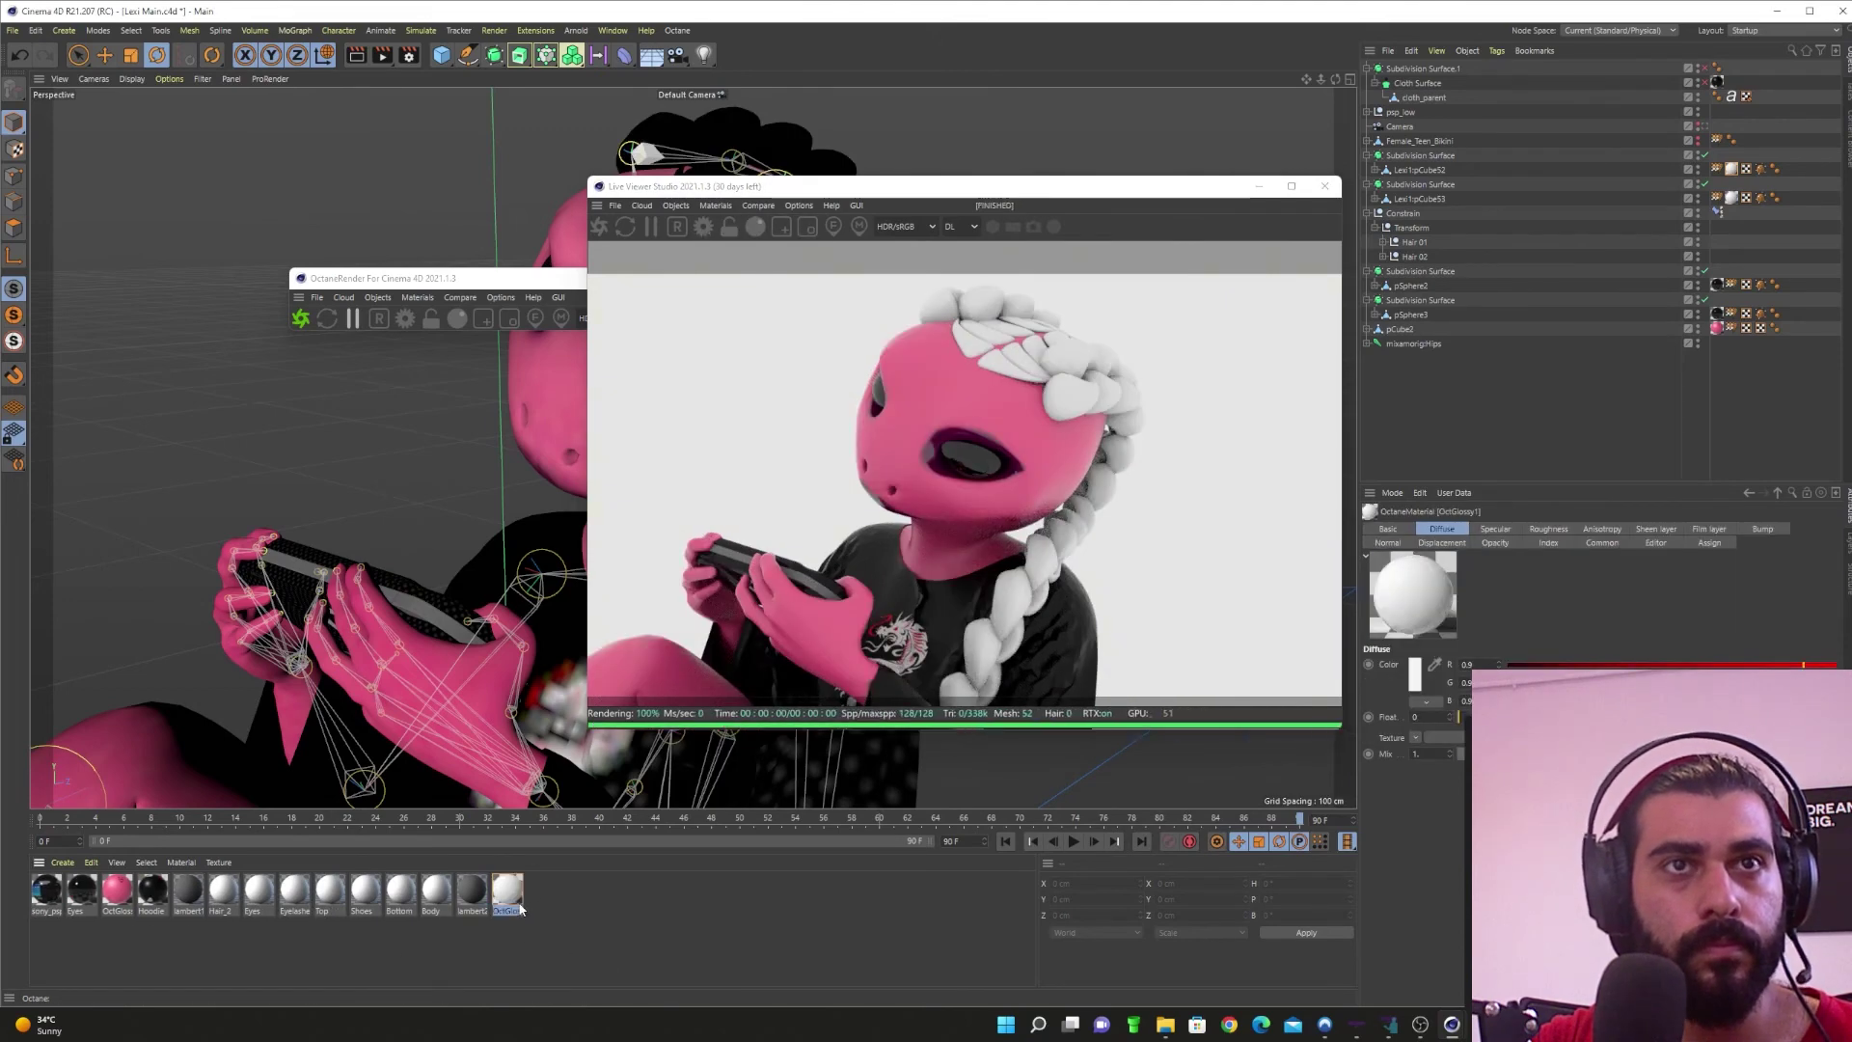
Step: Open the OctGlossy1 material for editing and arrange the Material Editor and Live Viewer so both stay visible
{"action": "double_click", "coordinate": [512, 898]}
{"action": "left_click_drag", "start_coordinate": [429, 111], "coordinate": [261, 120]}
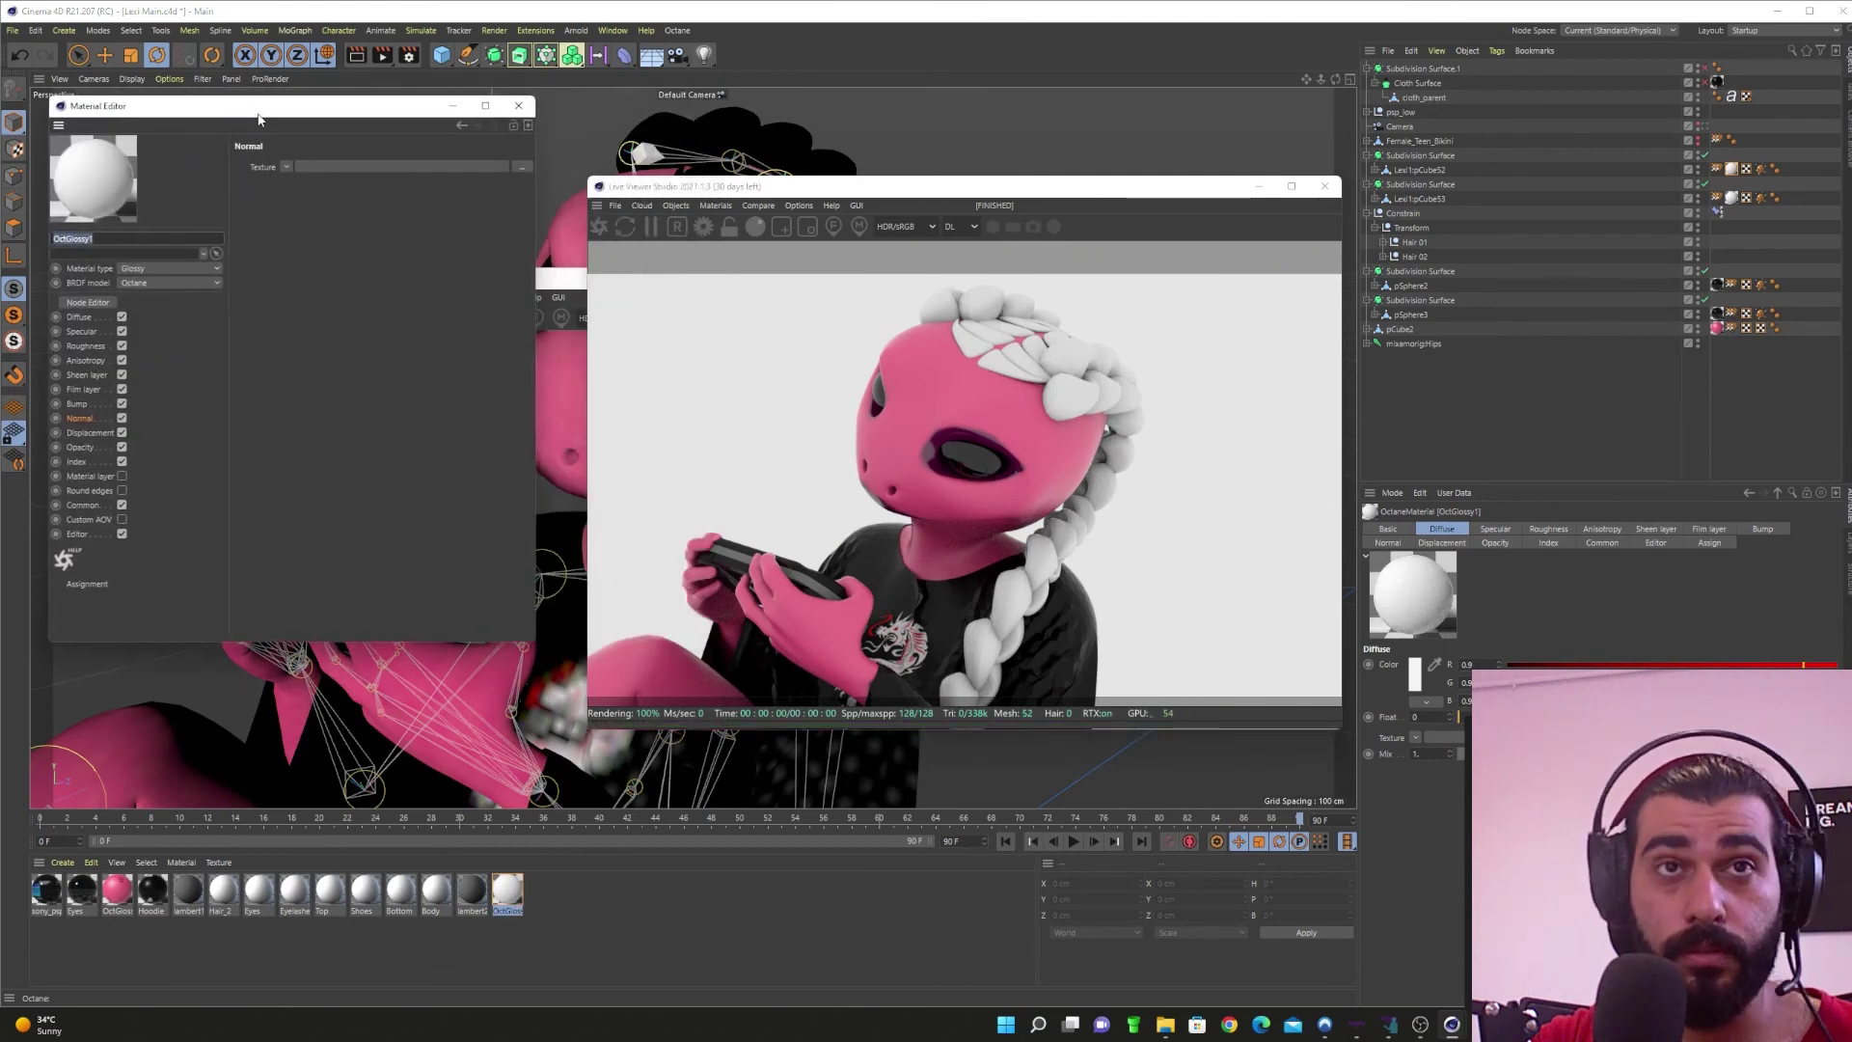
{"action": "left_click_drag", "start_coordinate": [806, 193], "coordinate": [1187, 169]}
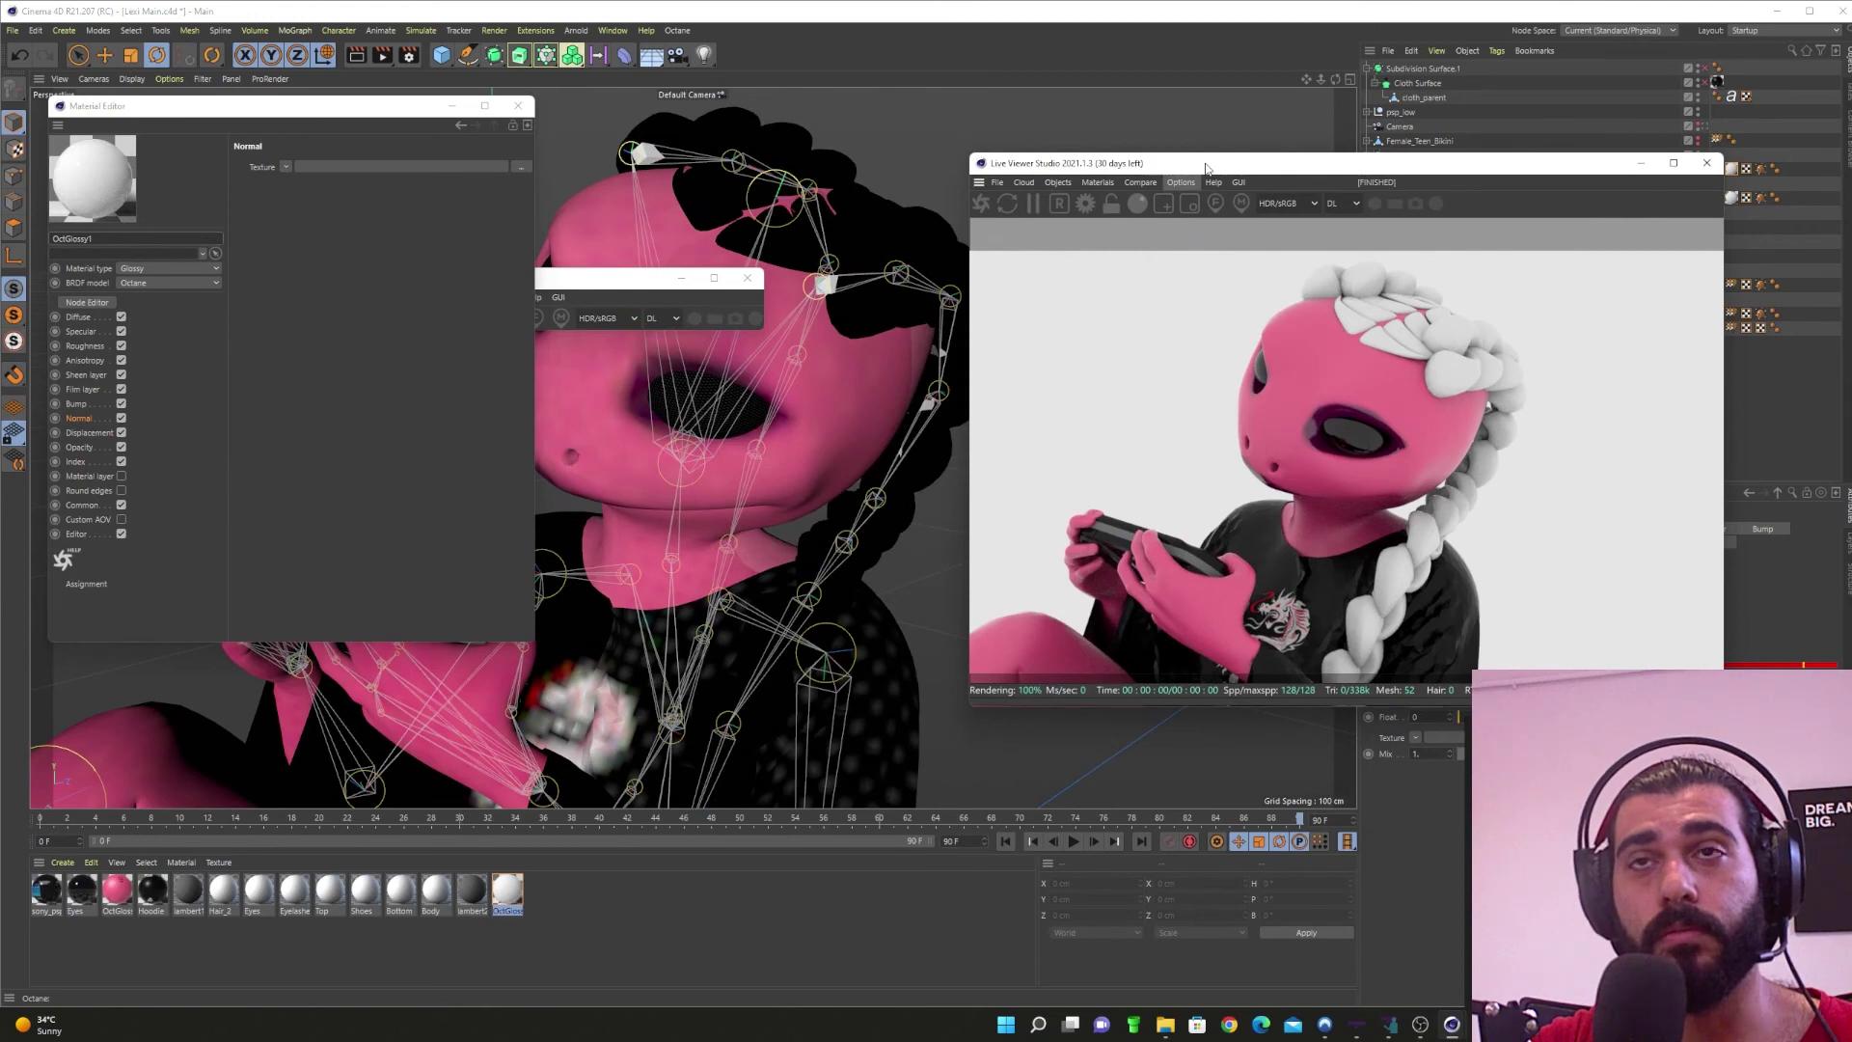
Step: Add an Octane texture environment and set its power to 0
{"action": "left_click", "coordinate": [1140, 182]}
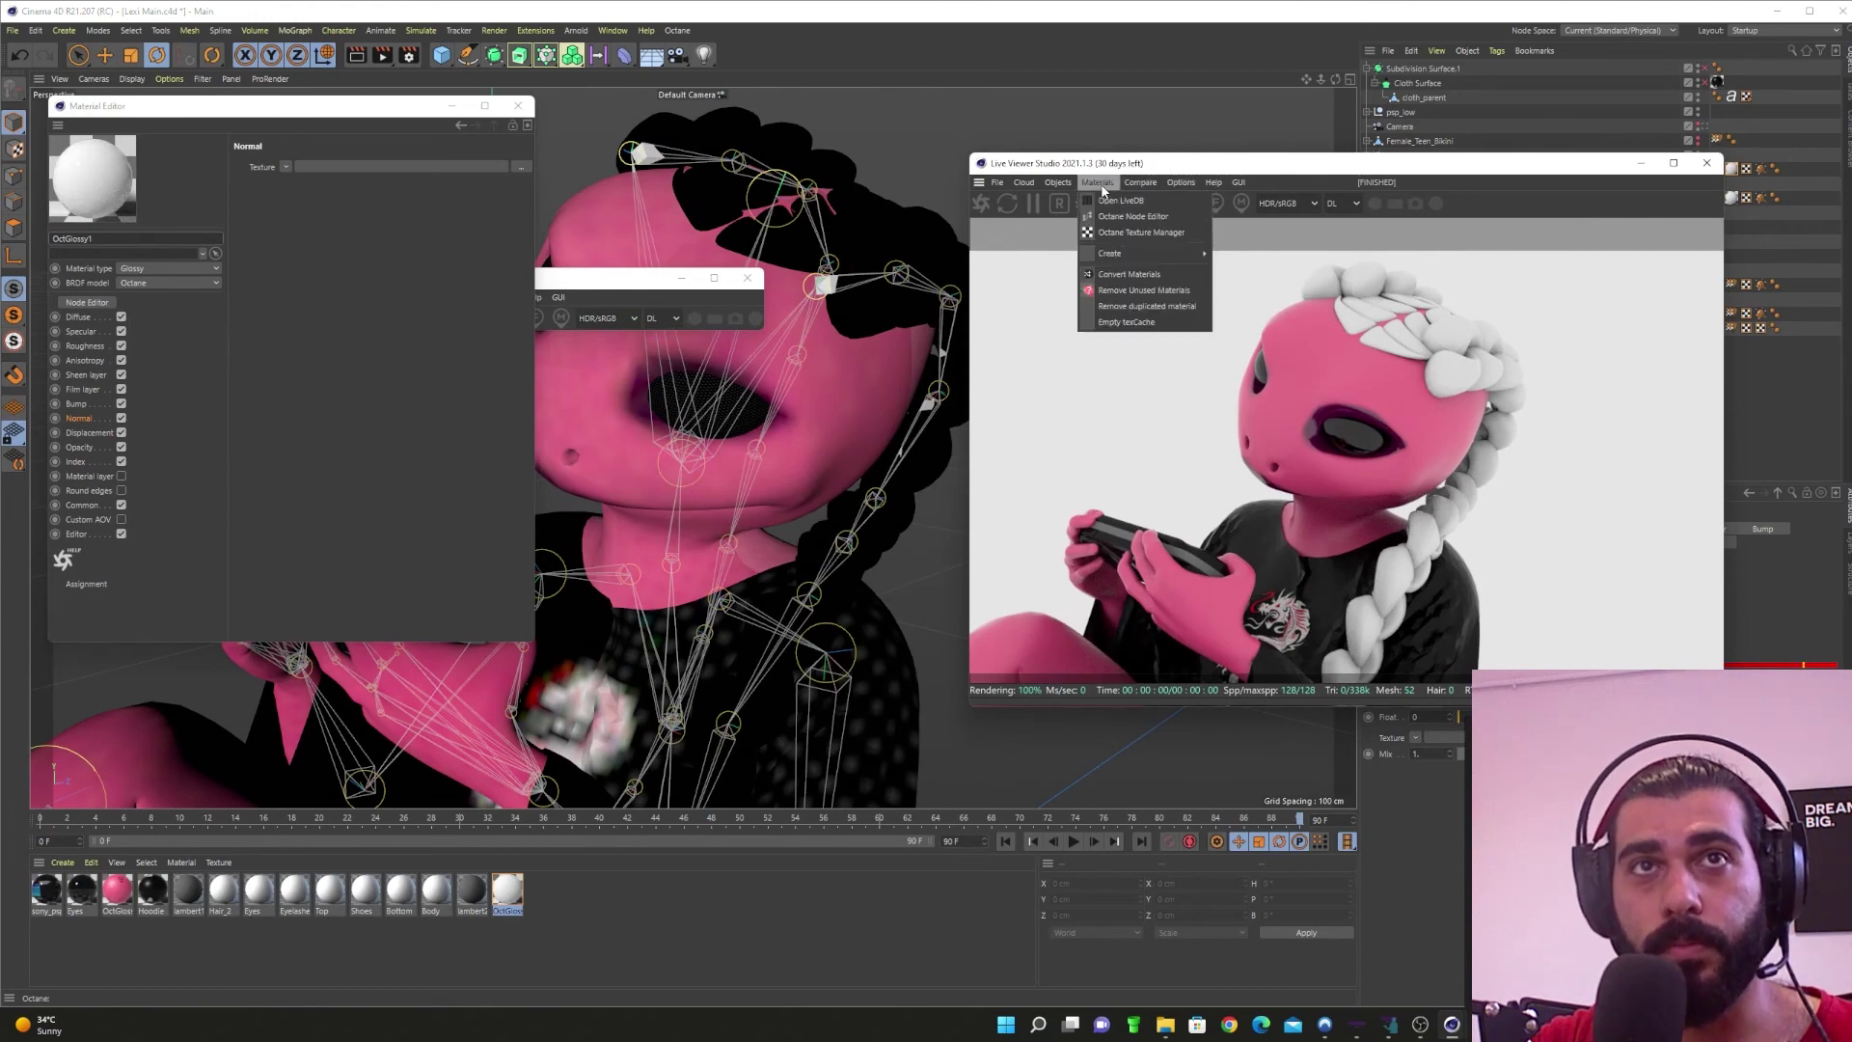
{"action": "mouse_move", "coordinate": [1059, 185]}
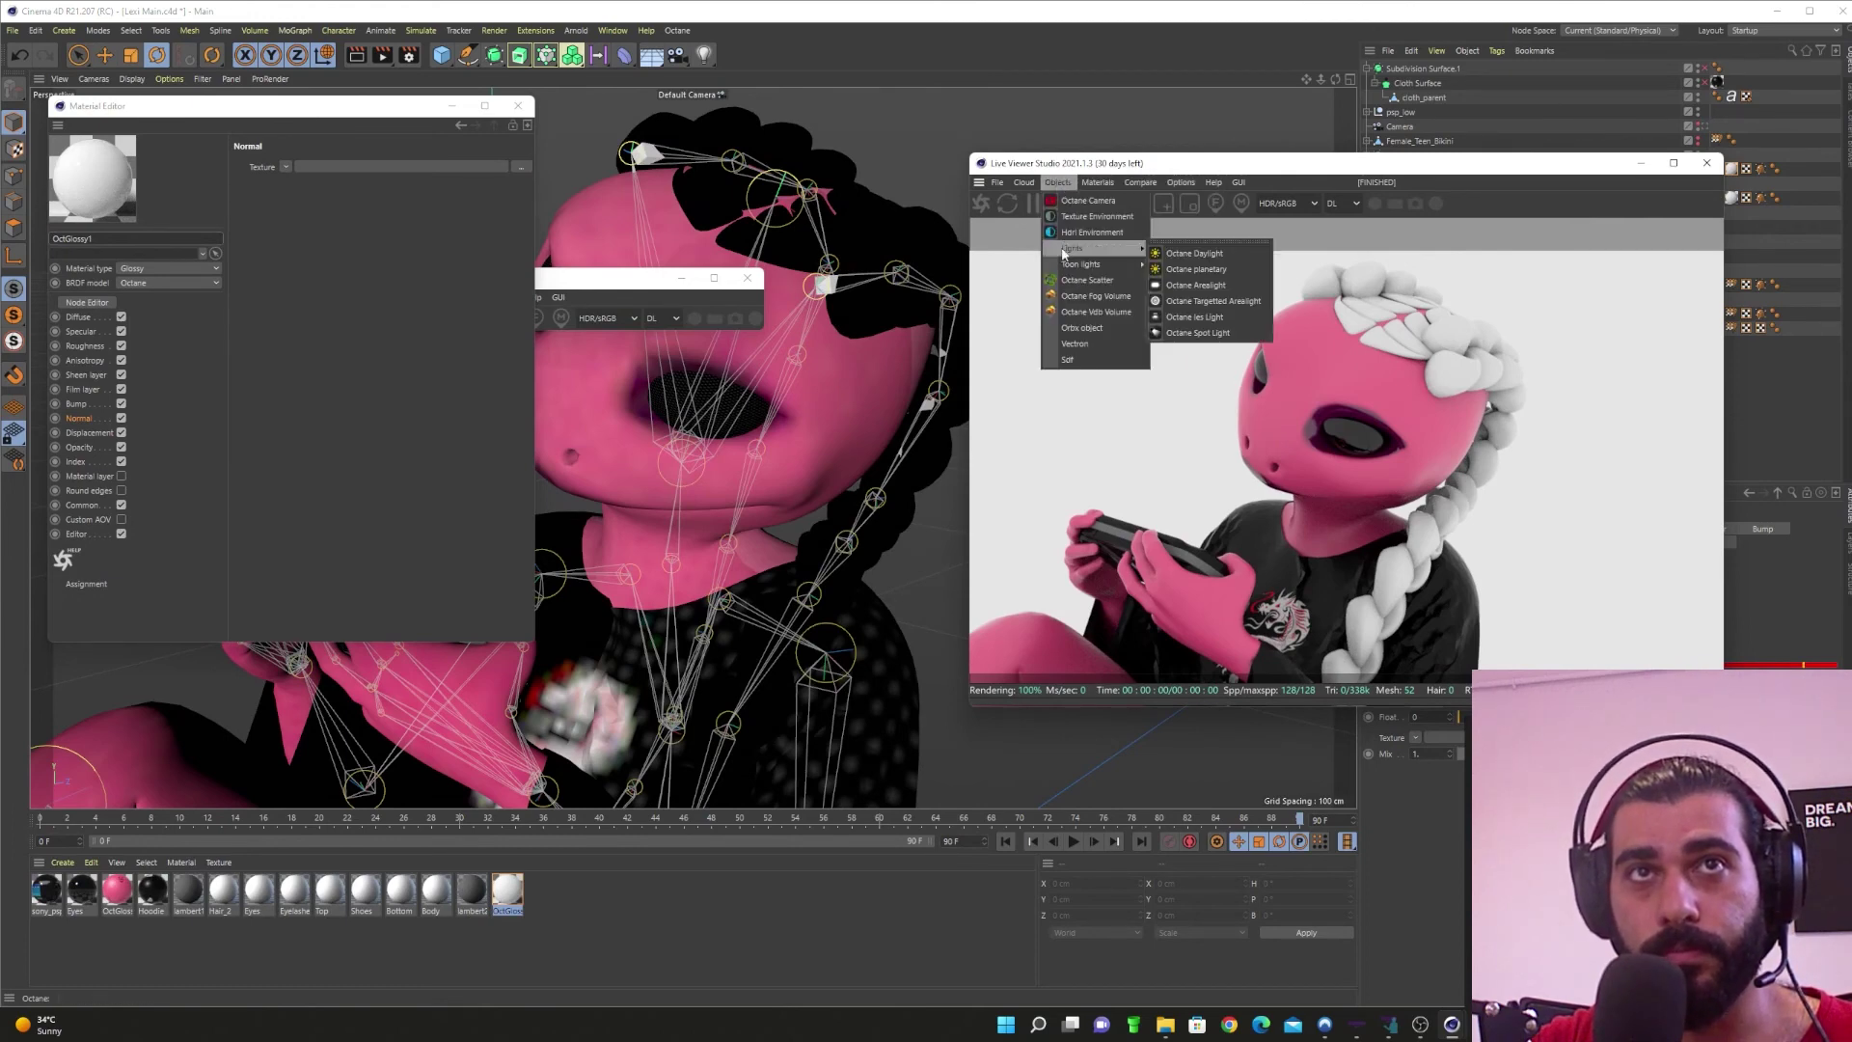
{"action": "left_click", "coordinate": [1072, 218]}
{"action": "left_click_drag", "start_coordinate": [1169, 167], "coordinate": [785, 202]}
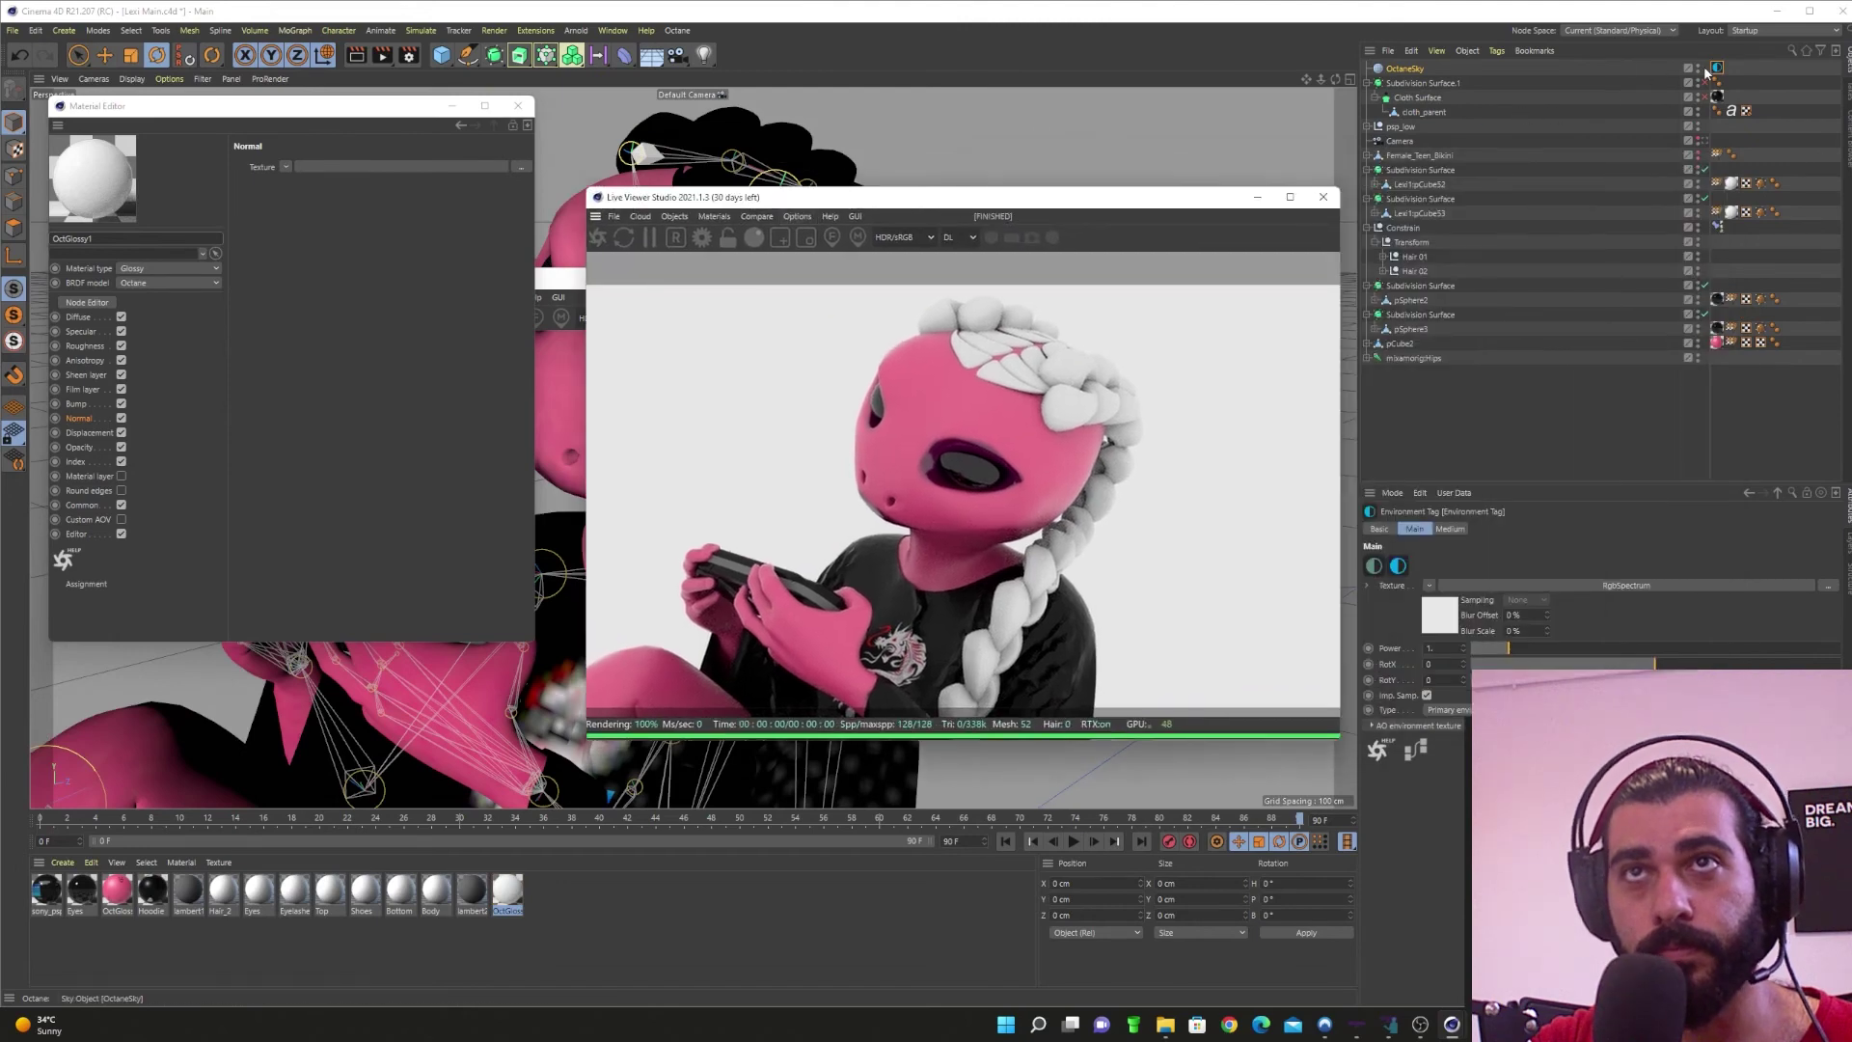
{"action": "left_click_drag", "start_coordinate": [1505, 649], "coordinate": [1457, 648]}
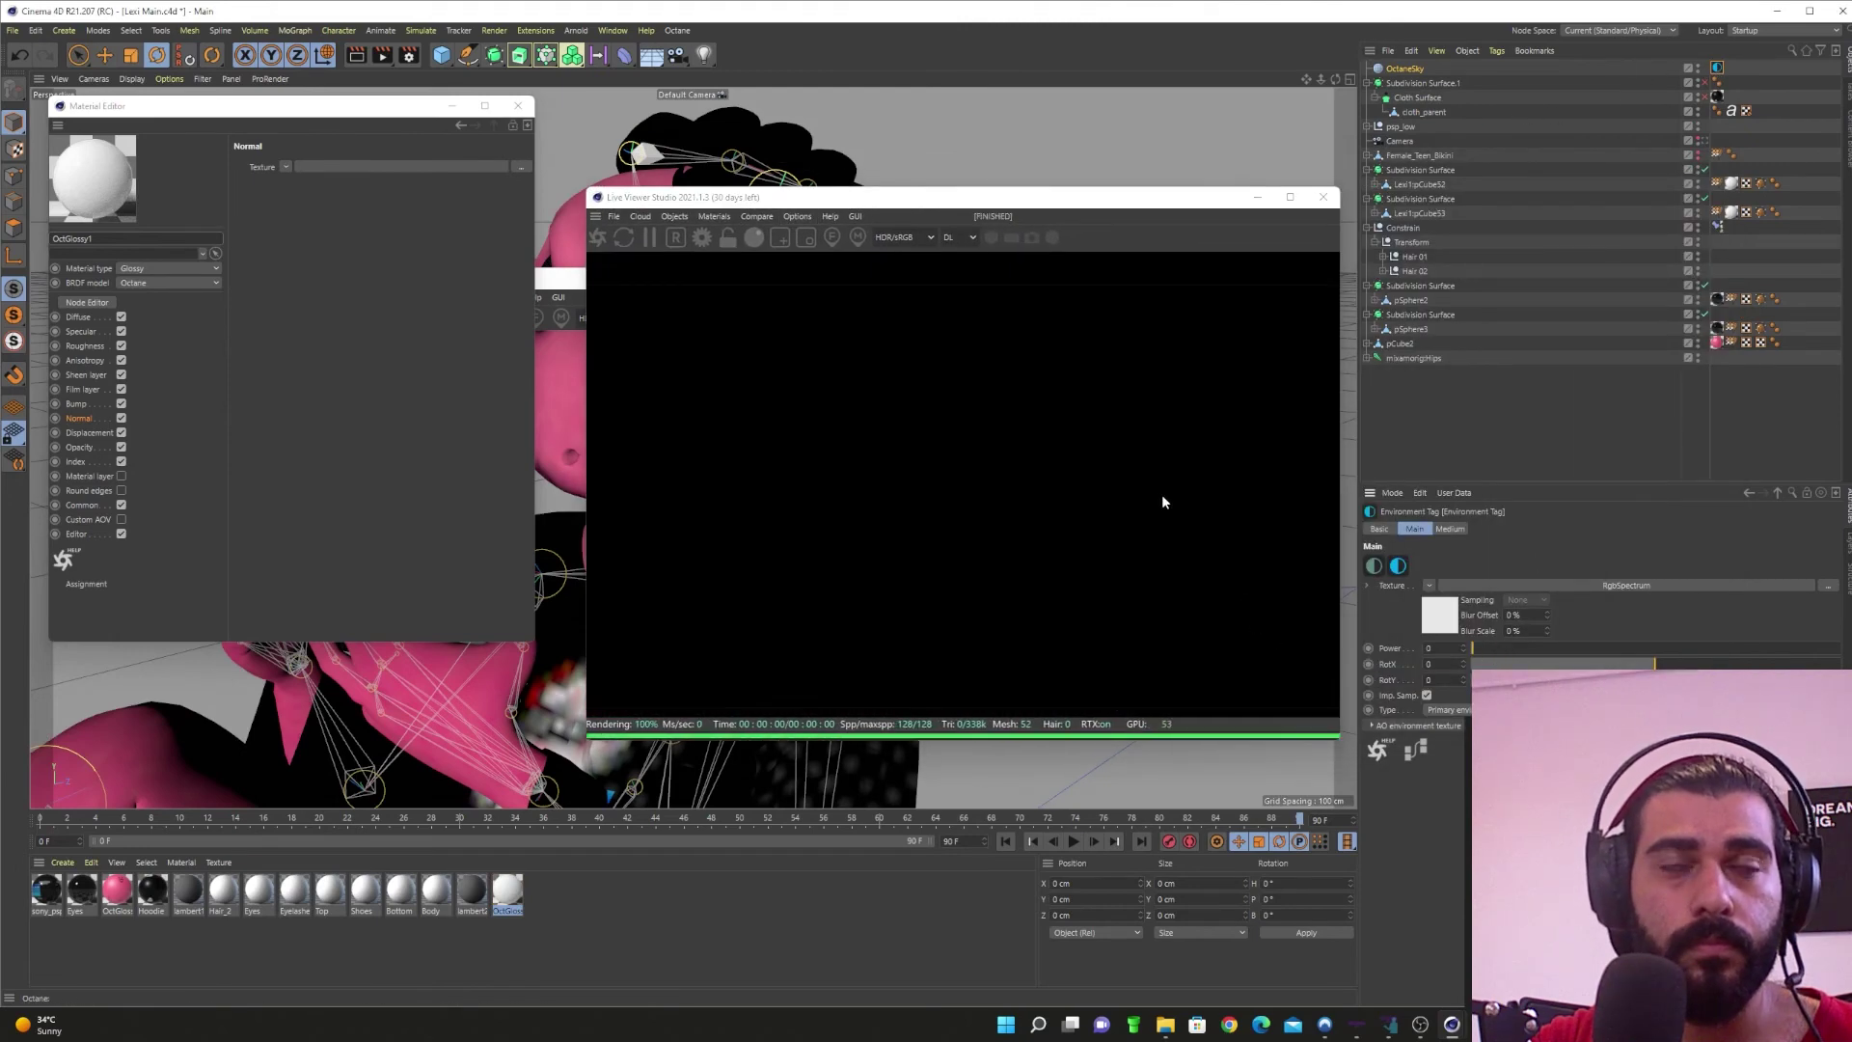
Step: Add an Octane area light to the scene
{"action": "left_click", "coordinate": [714, 216]}
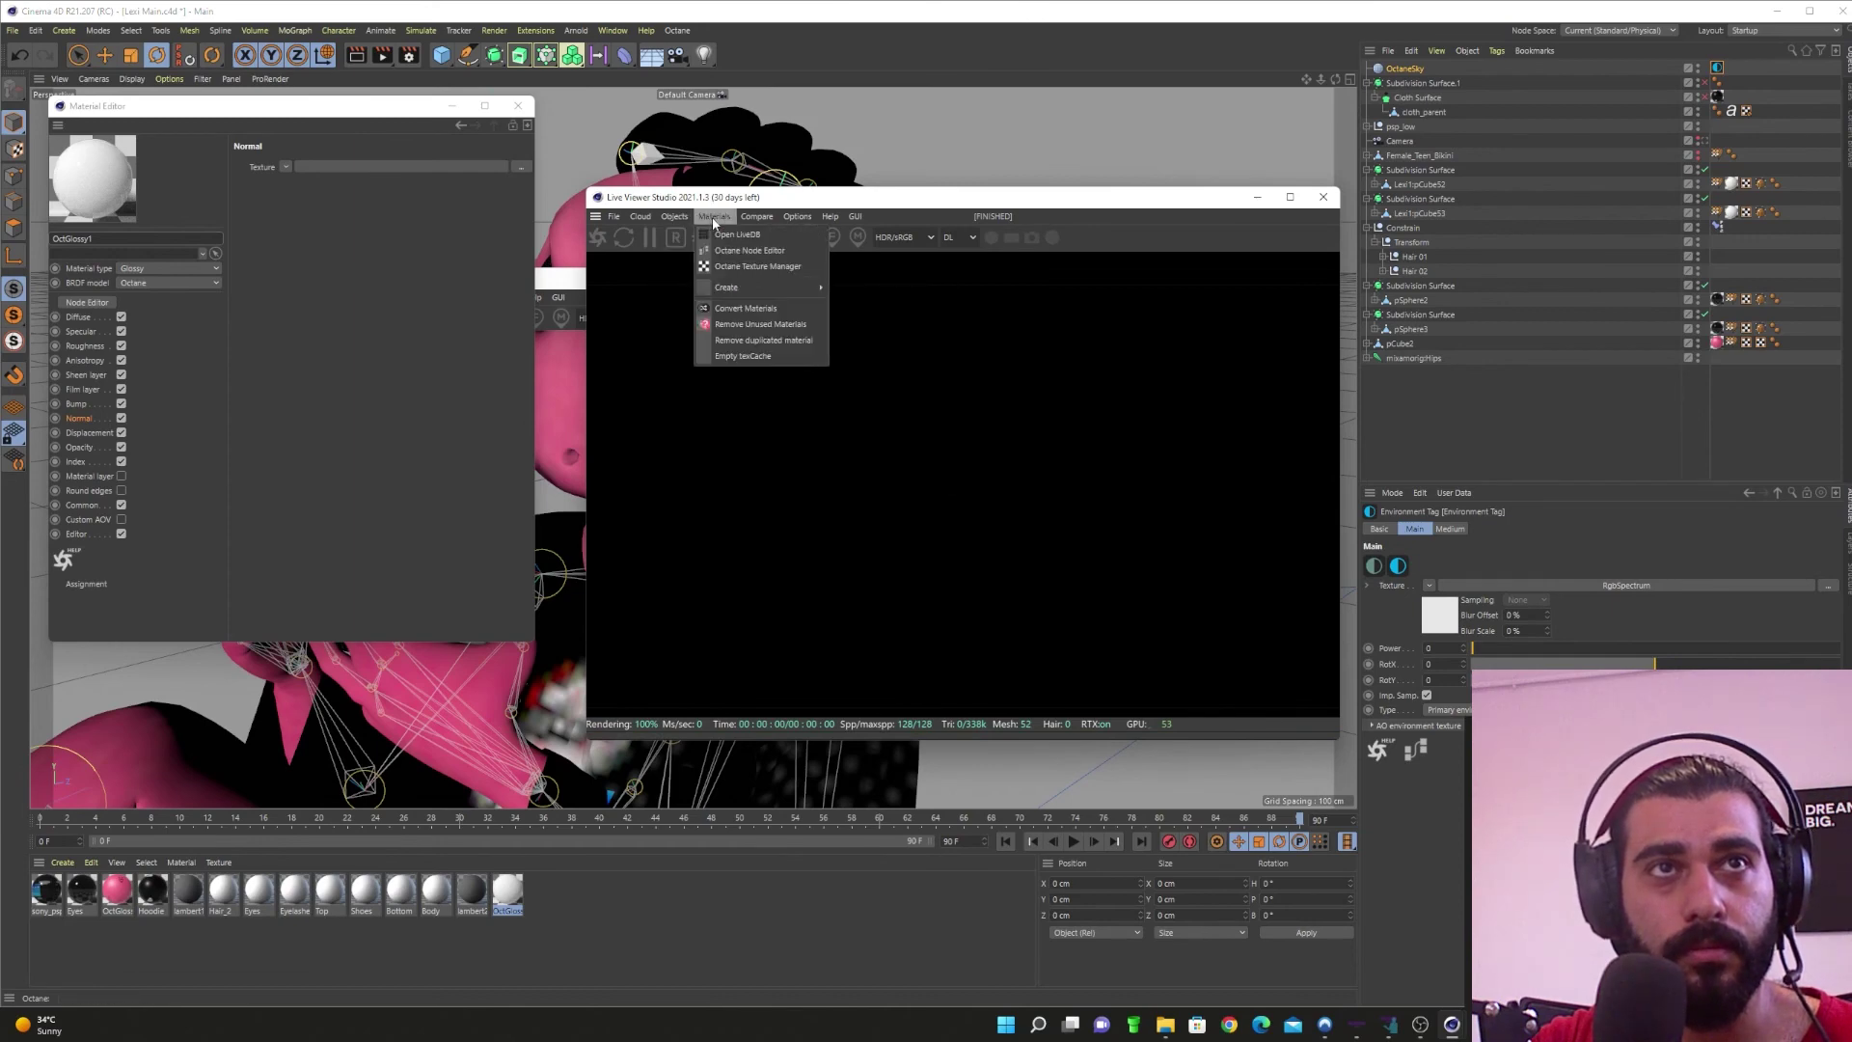
{"action": "mouse_move", "coordinate": [726, 289]}
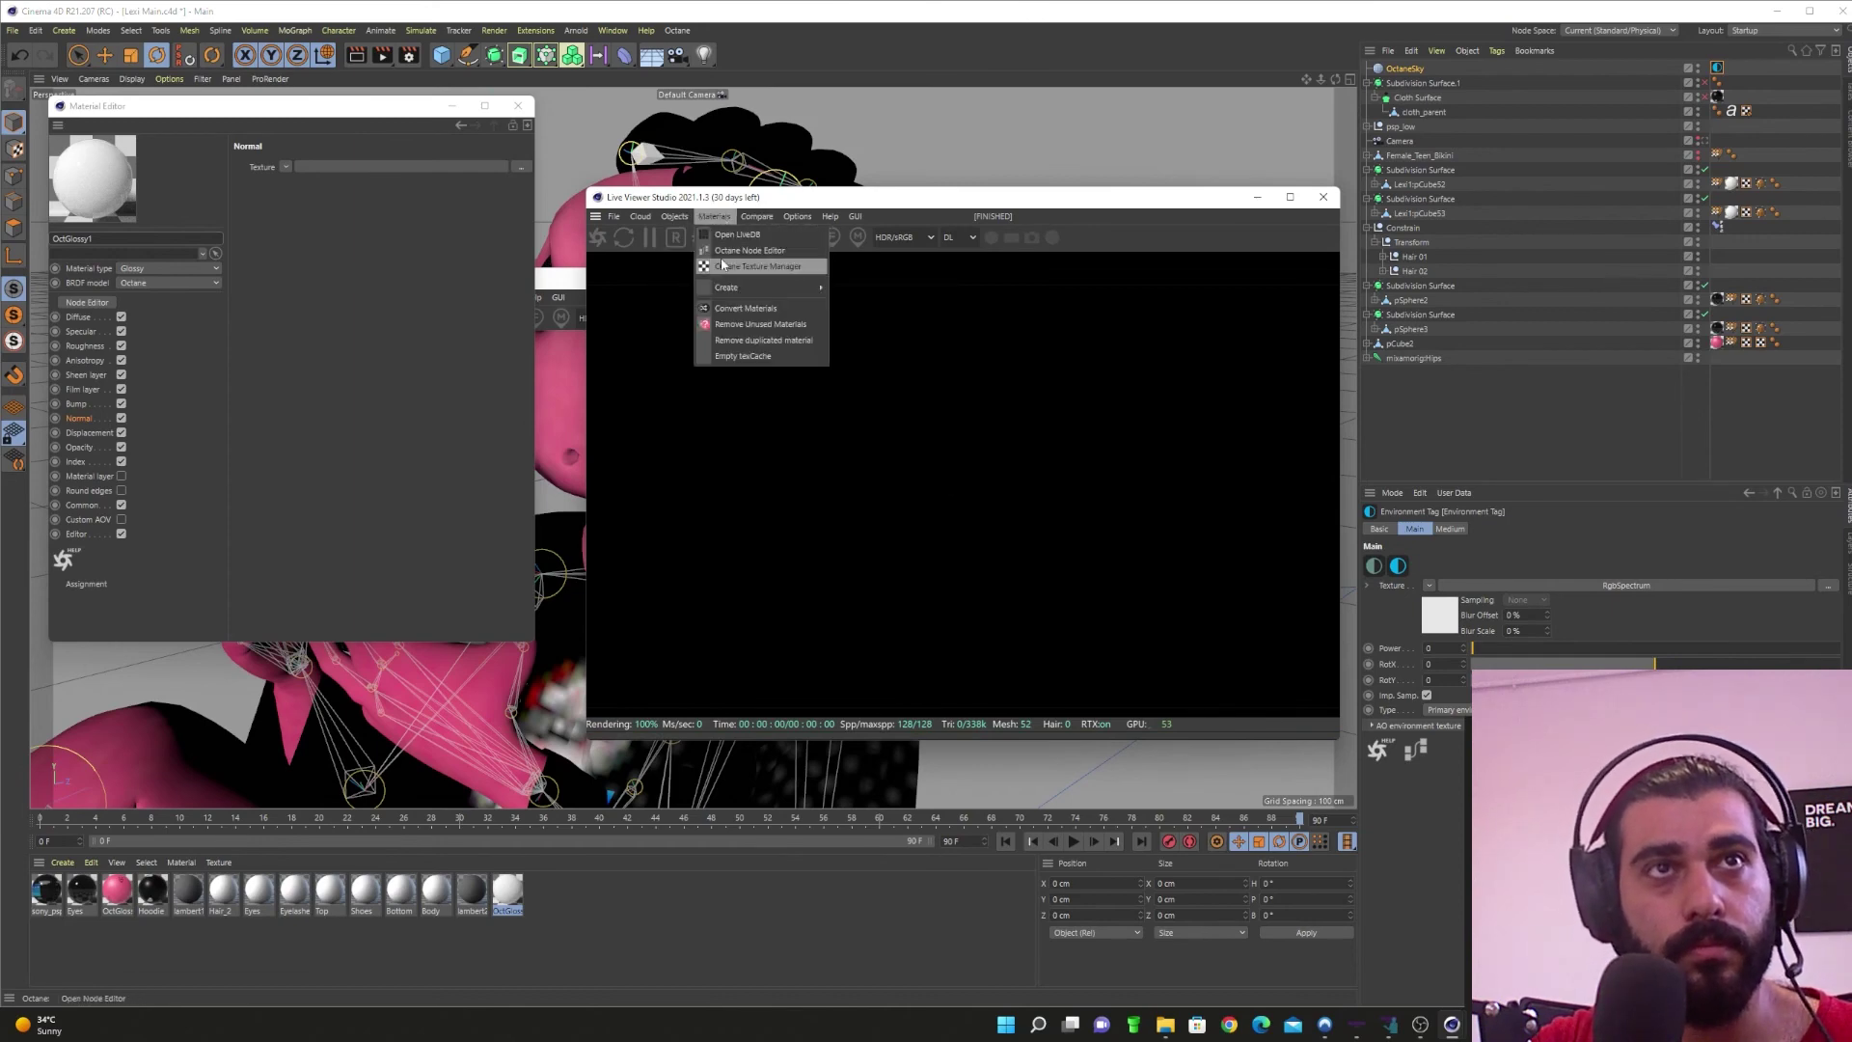
{"action": "mouse_move", "coordinate": [688, 218]}
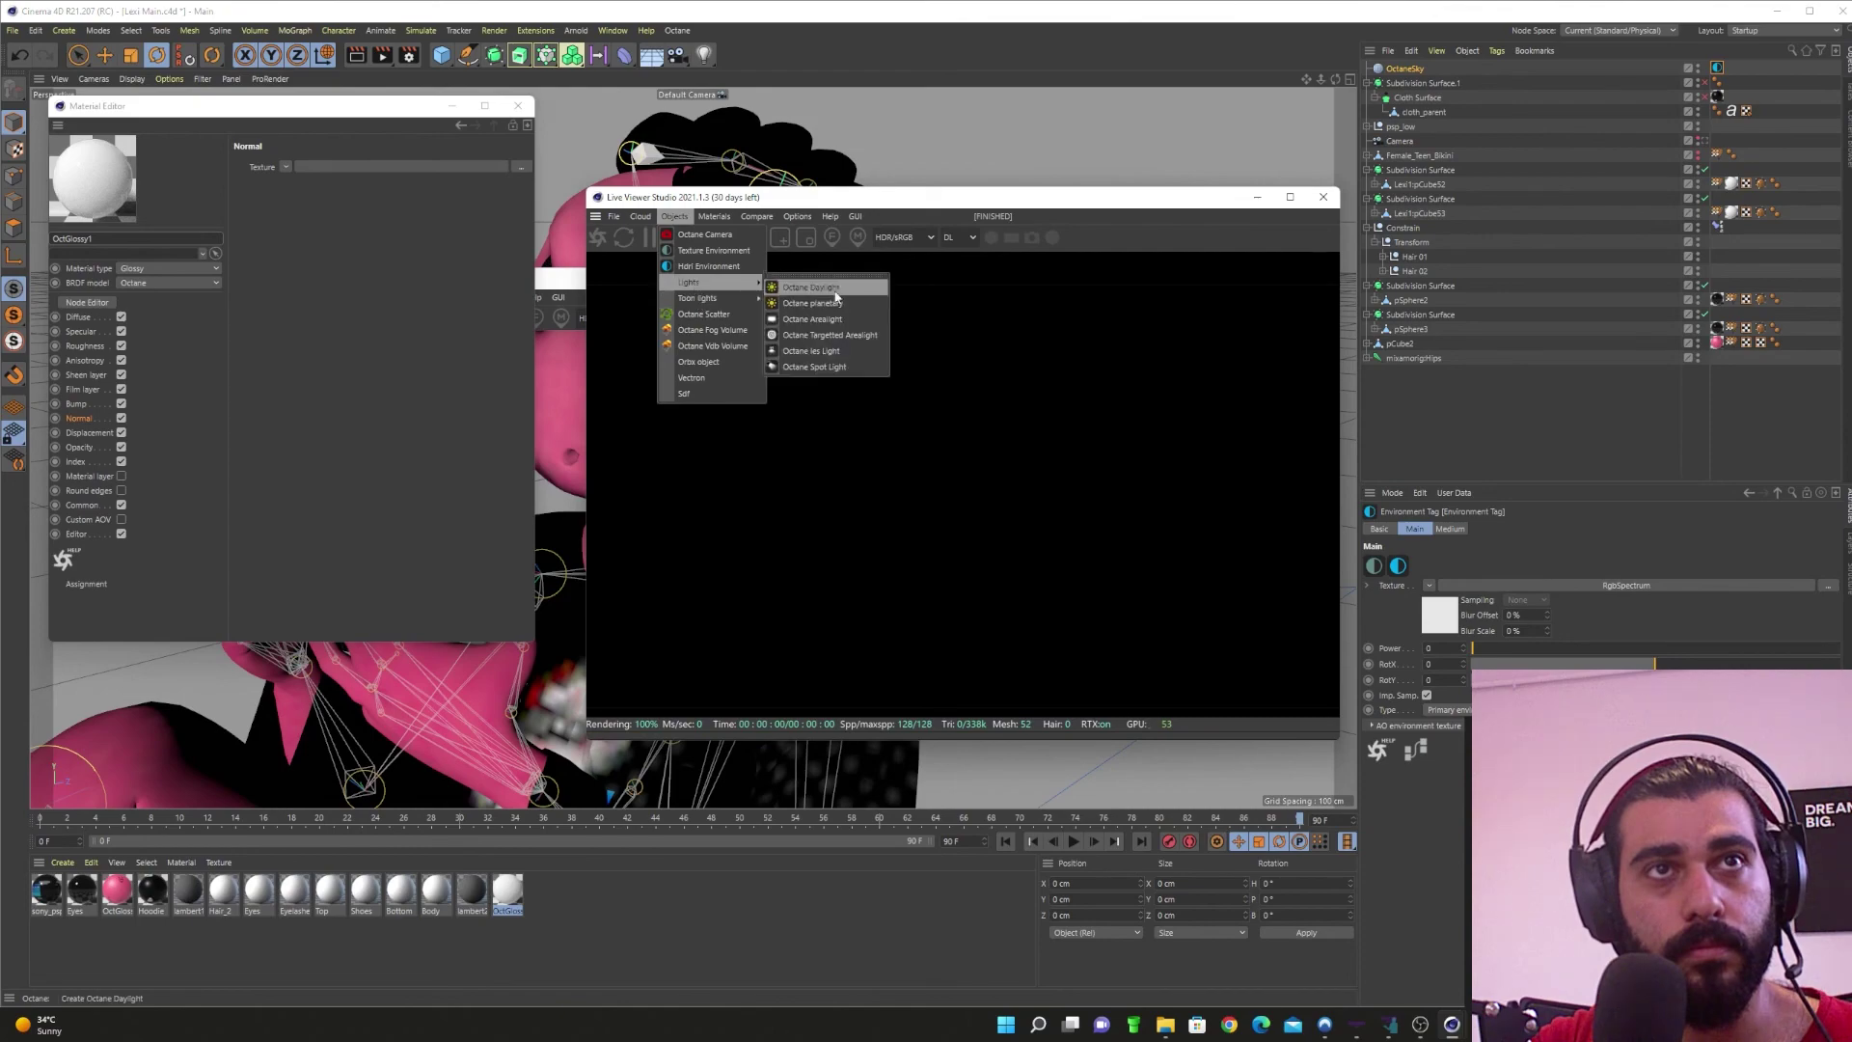
{"action": "left_click", "coordinate": [815, 319]}
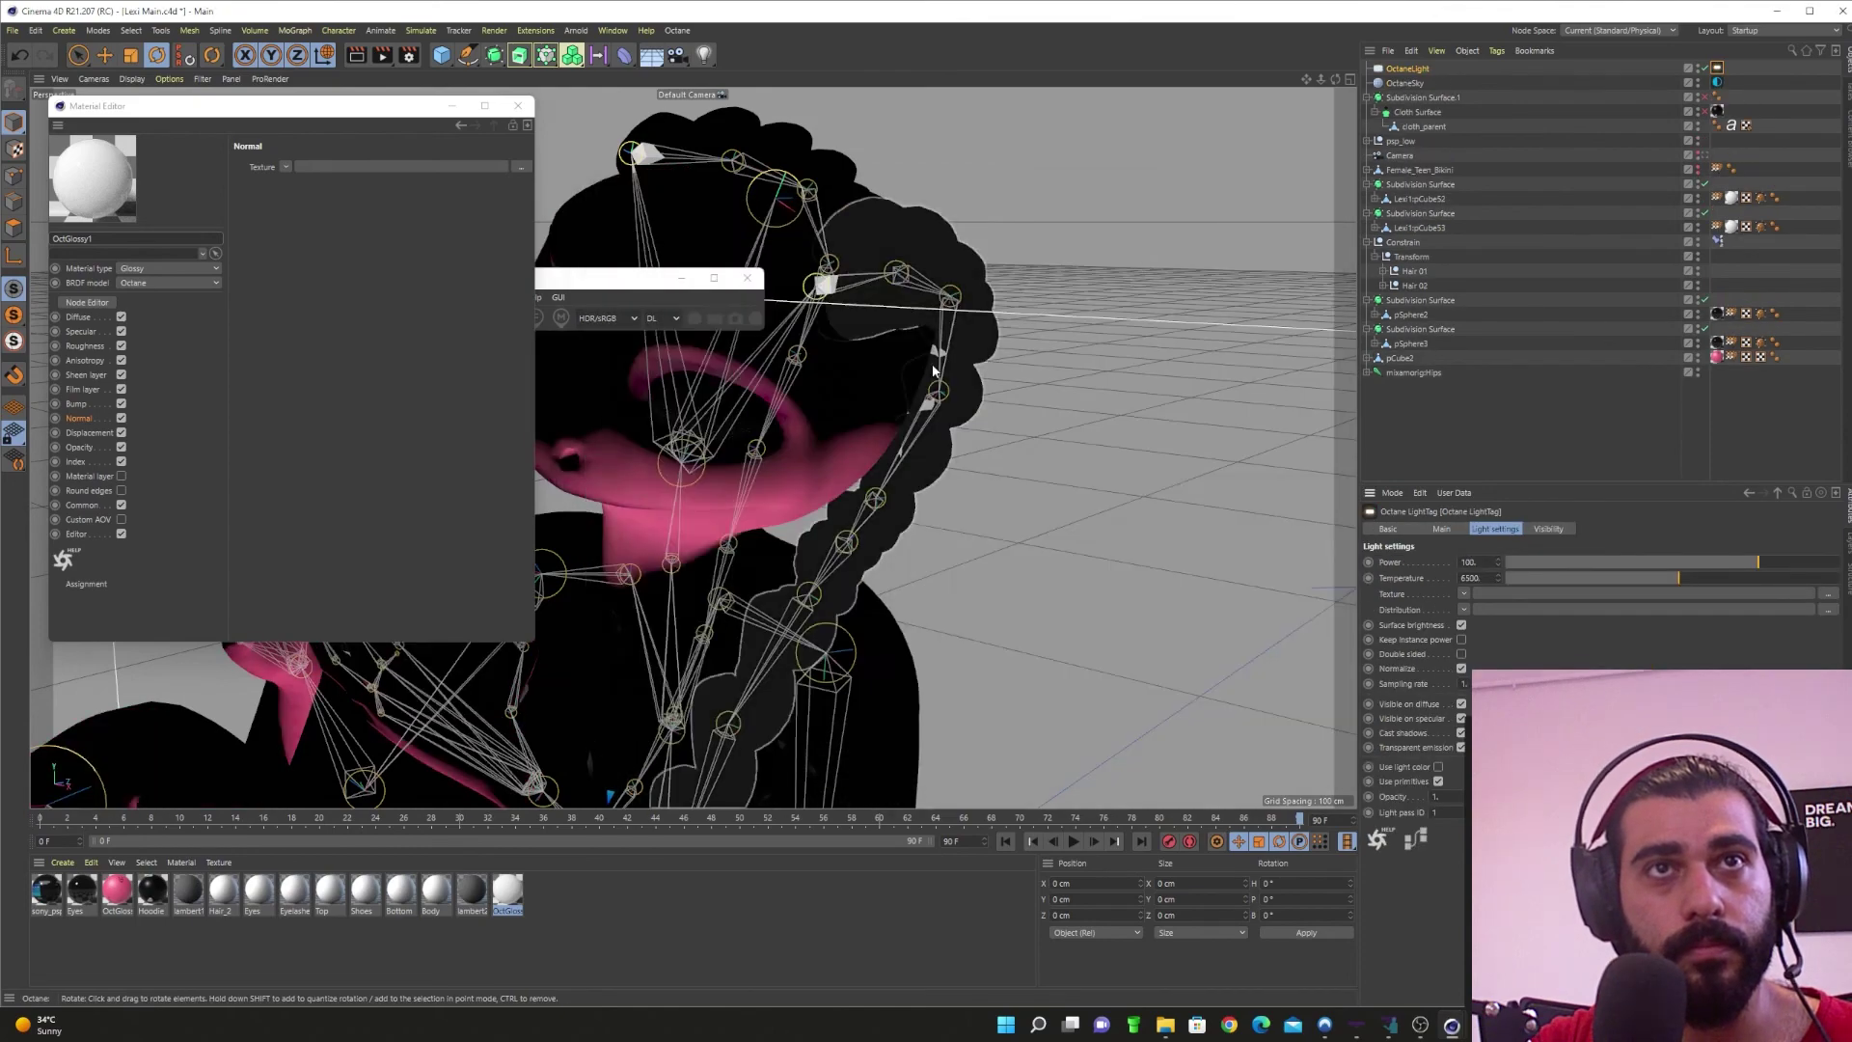
Step: Rotate the Octane area light to a pitch of -90° and position it overhead at about Y 331 cm, Z 42 cm
{"action": "left_click_drag", "start_coordinate": [759, 508], "coordinate": [757, 534], "text": "alt"}
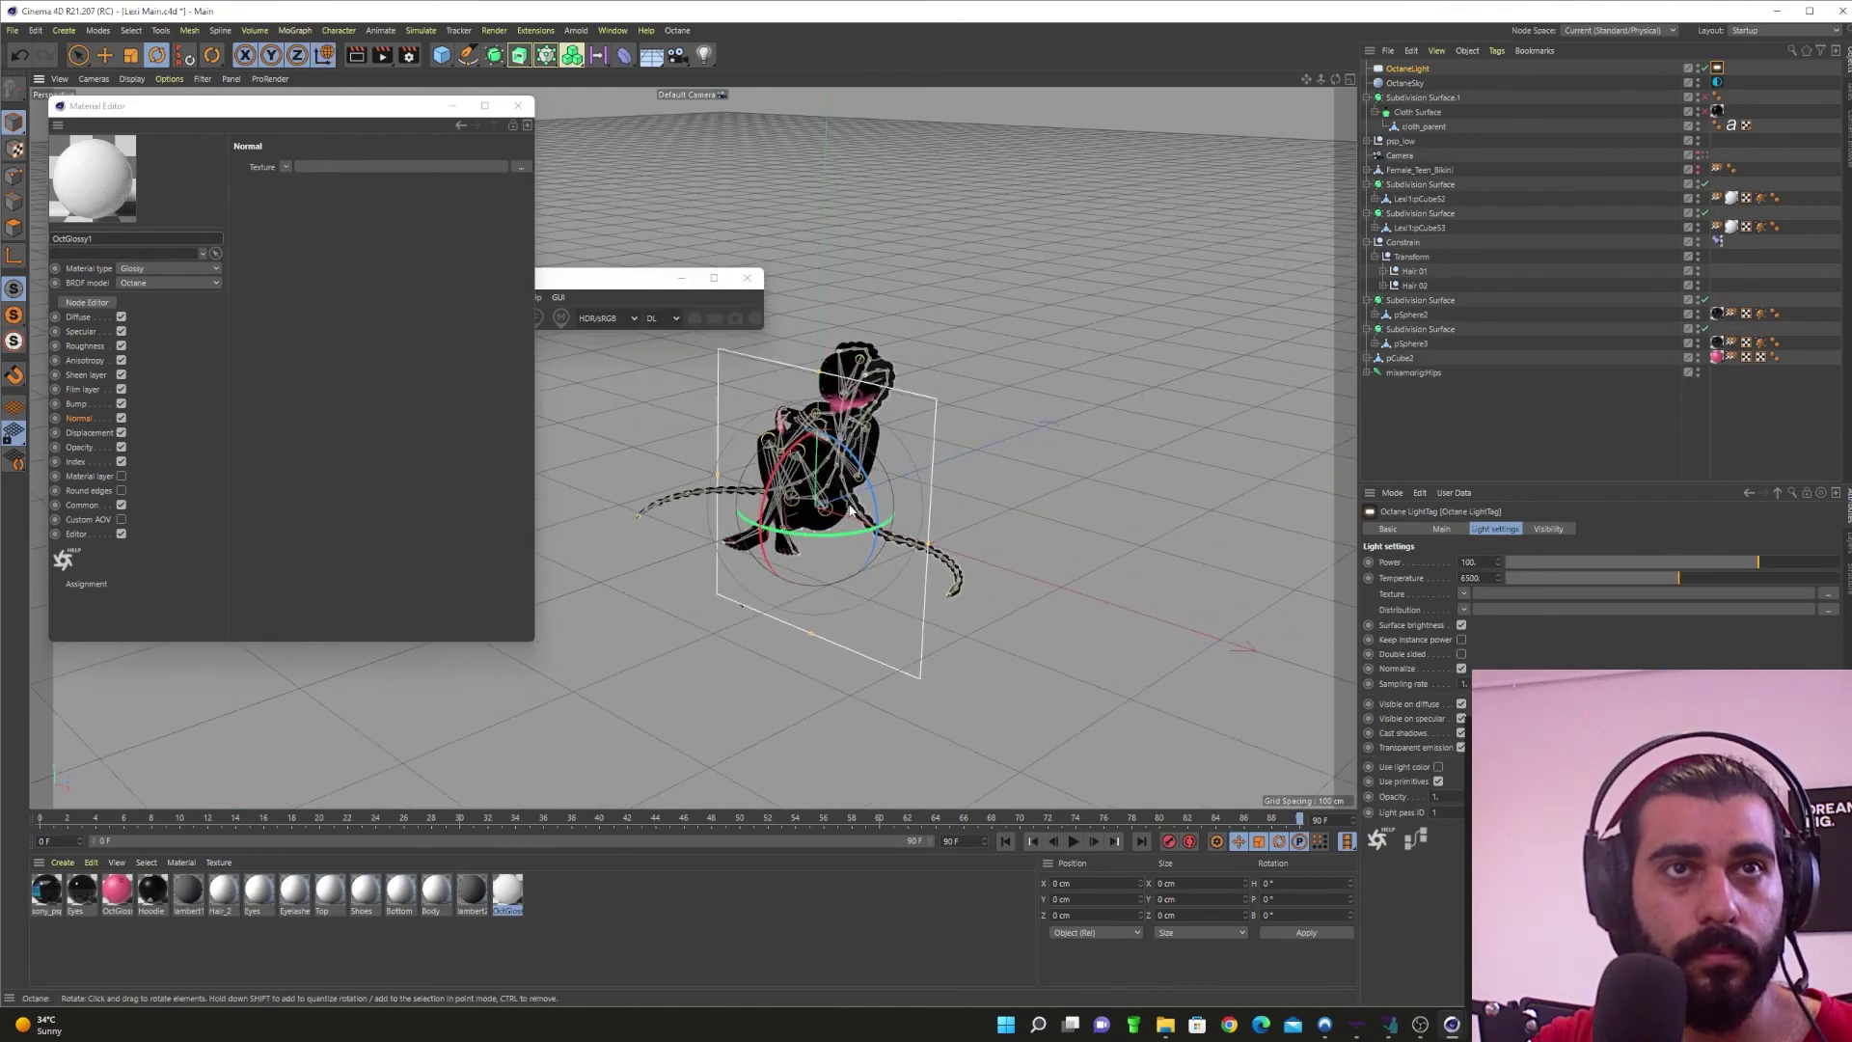
{"action": "left_click", "coordinate": [1408, 70]}
{"action": "key", "text": "w"}
{"action": "key", "text": "e"}
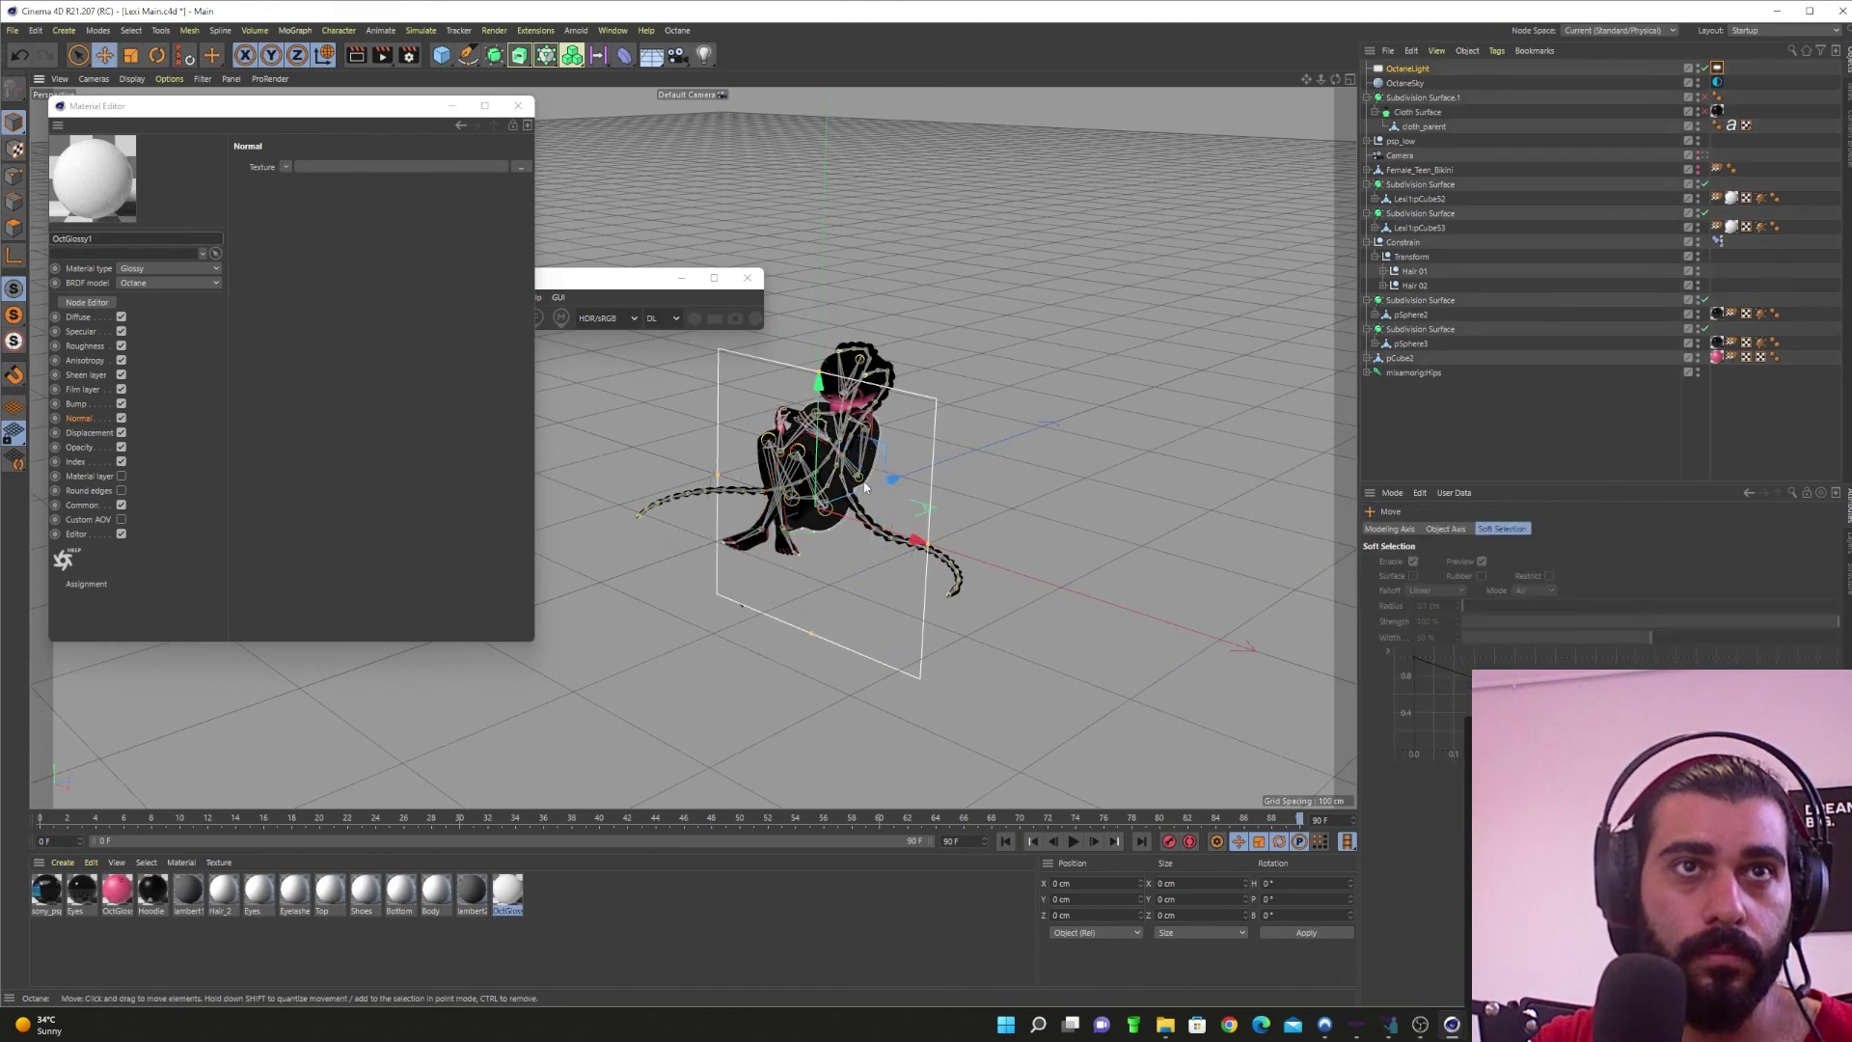
{"action": "left_click_drag", "start_coordinate": [894, 479], "coordinate": [630, 104]}
{"action": "key", "text": "r"}
{"action": "key", "text": "e"}
{"action": "key", "text": "w"}
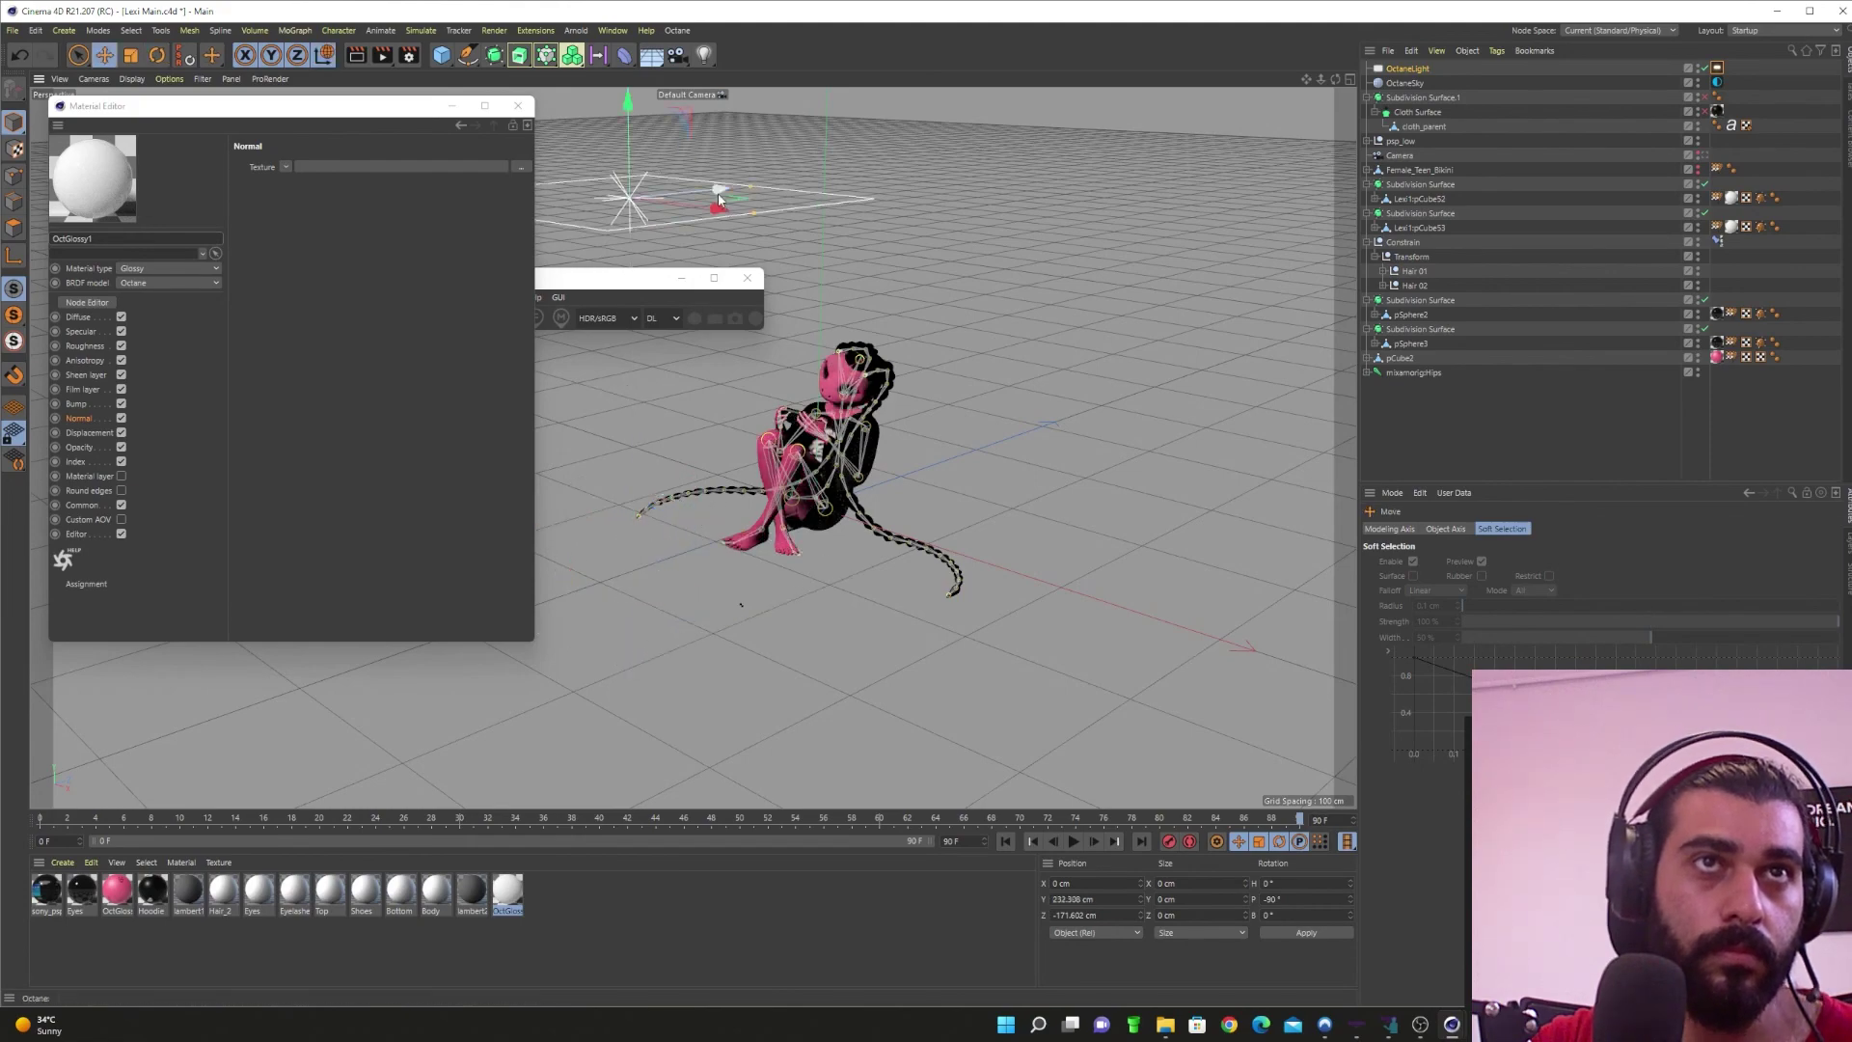
{"action": "left_click_drag", "start_coordinate": [719, 194], "coordinate": [937, 162]}
{"action": "left_click_drag", "start_coordinate": [867, 105], "coordinate": [867, 32]}
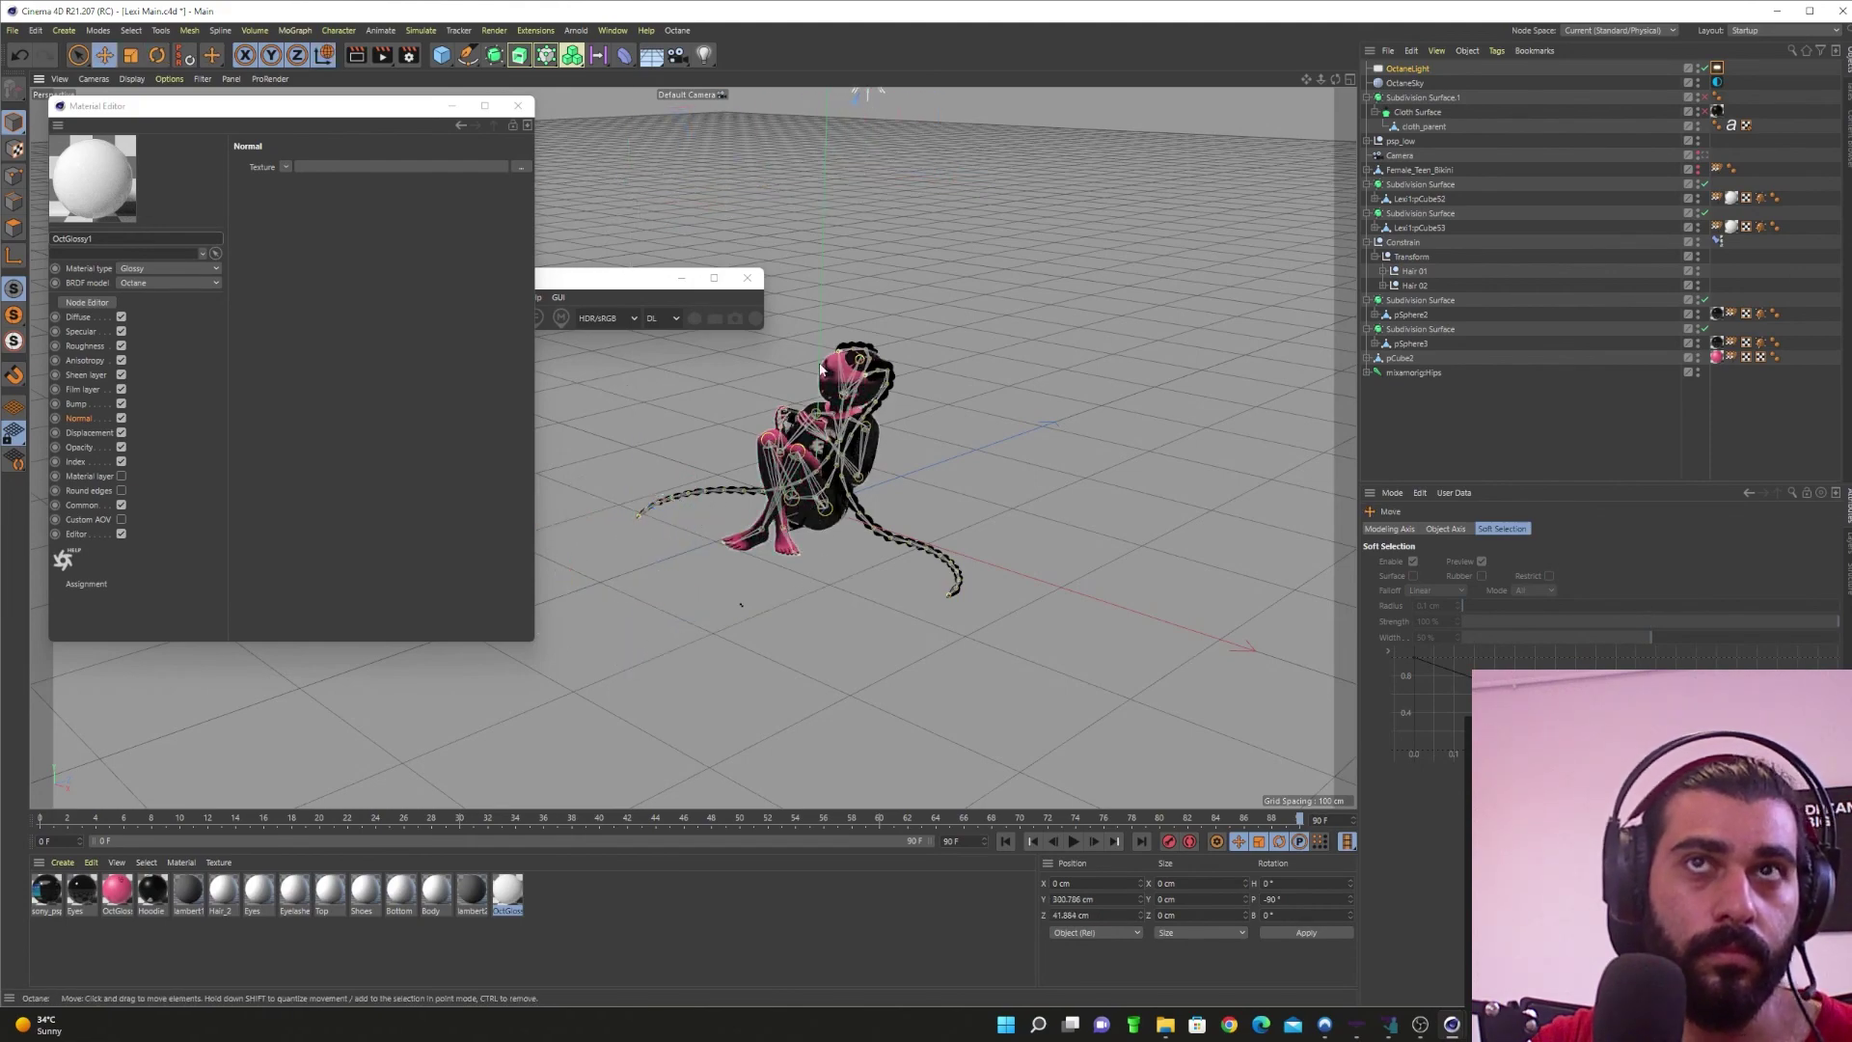
Step: Add a floor object and lower it beneath the seated character to about Y -14.6 cm
{"action": "scroll", "coordinate": [1033, 392], "scroll_direction": "up", "scroll_amount": 8}
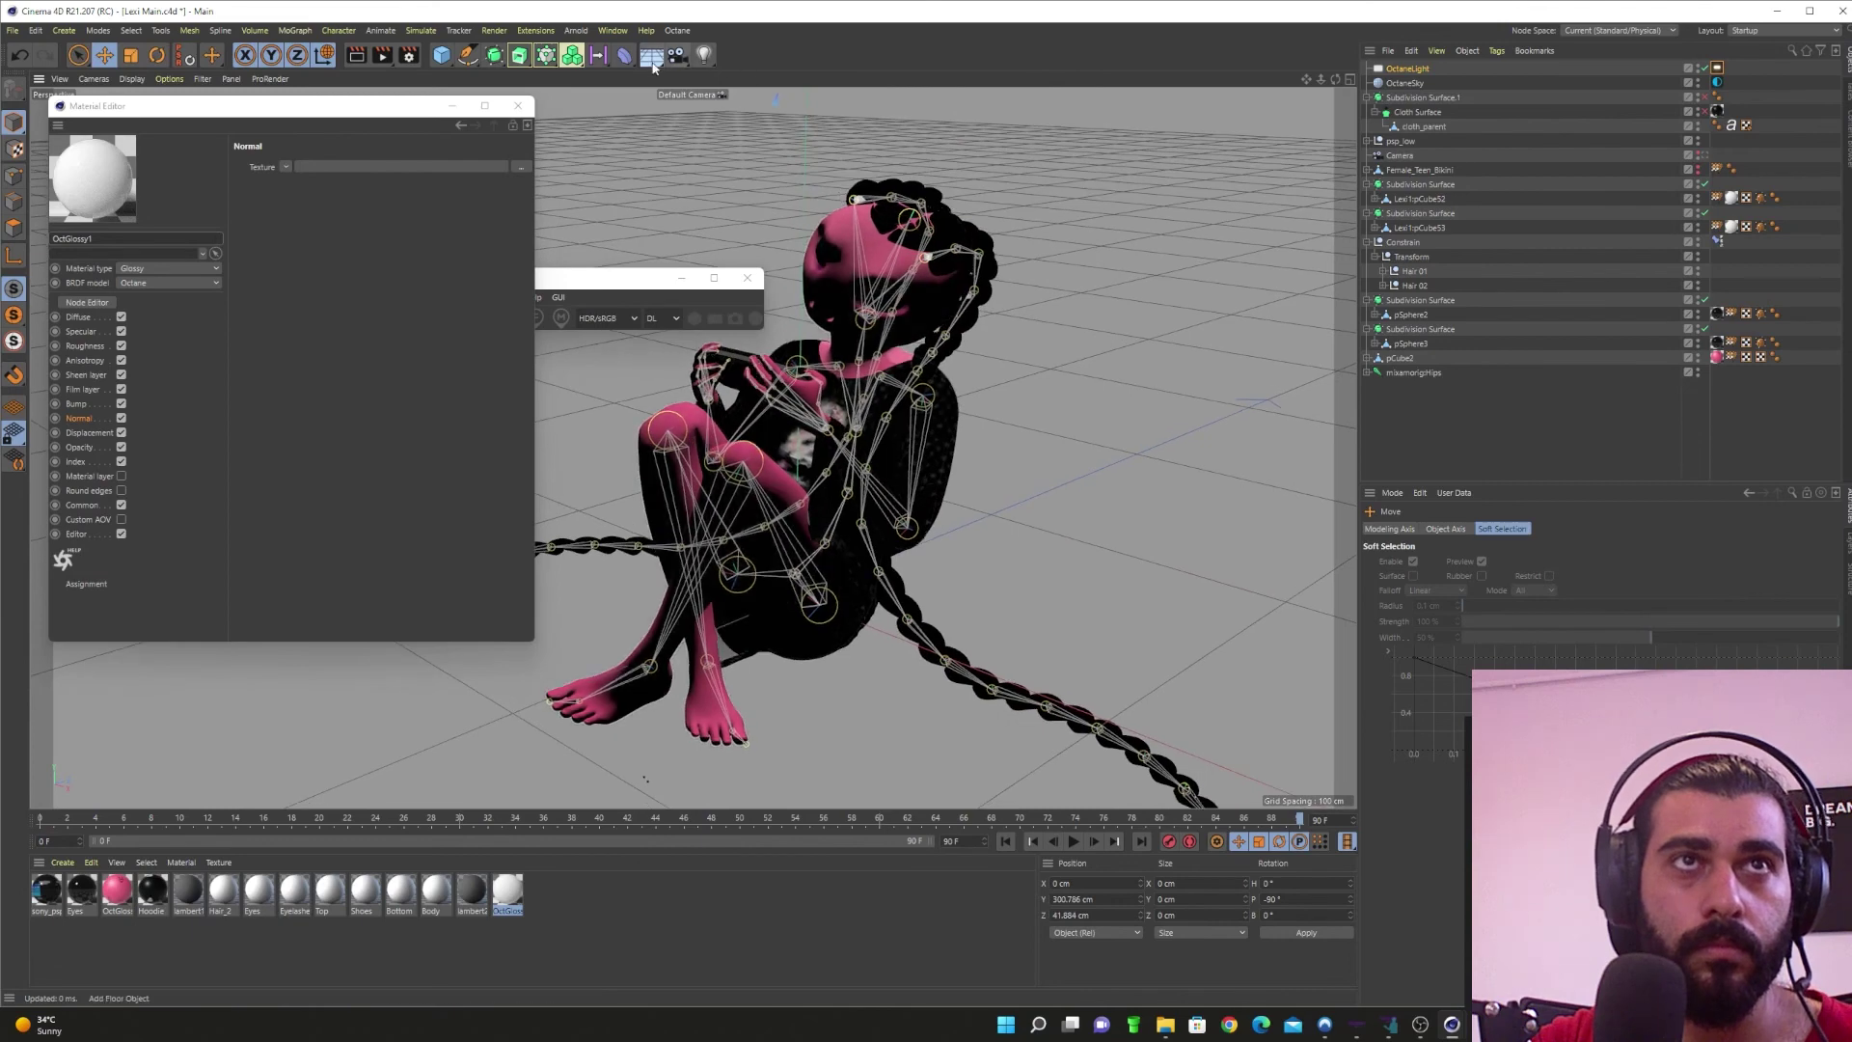
{"action": "left_click", "coordinate": [653, 56]}
{"action": "scroll", "coordinate": [786, 564], "scroll_direction": "up", "scroll_amount": 4}
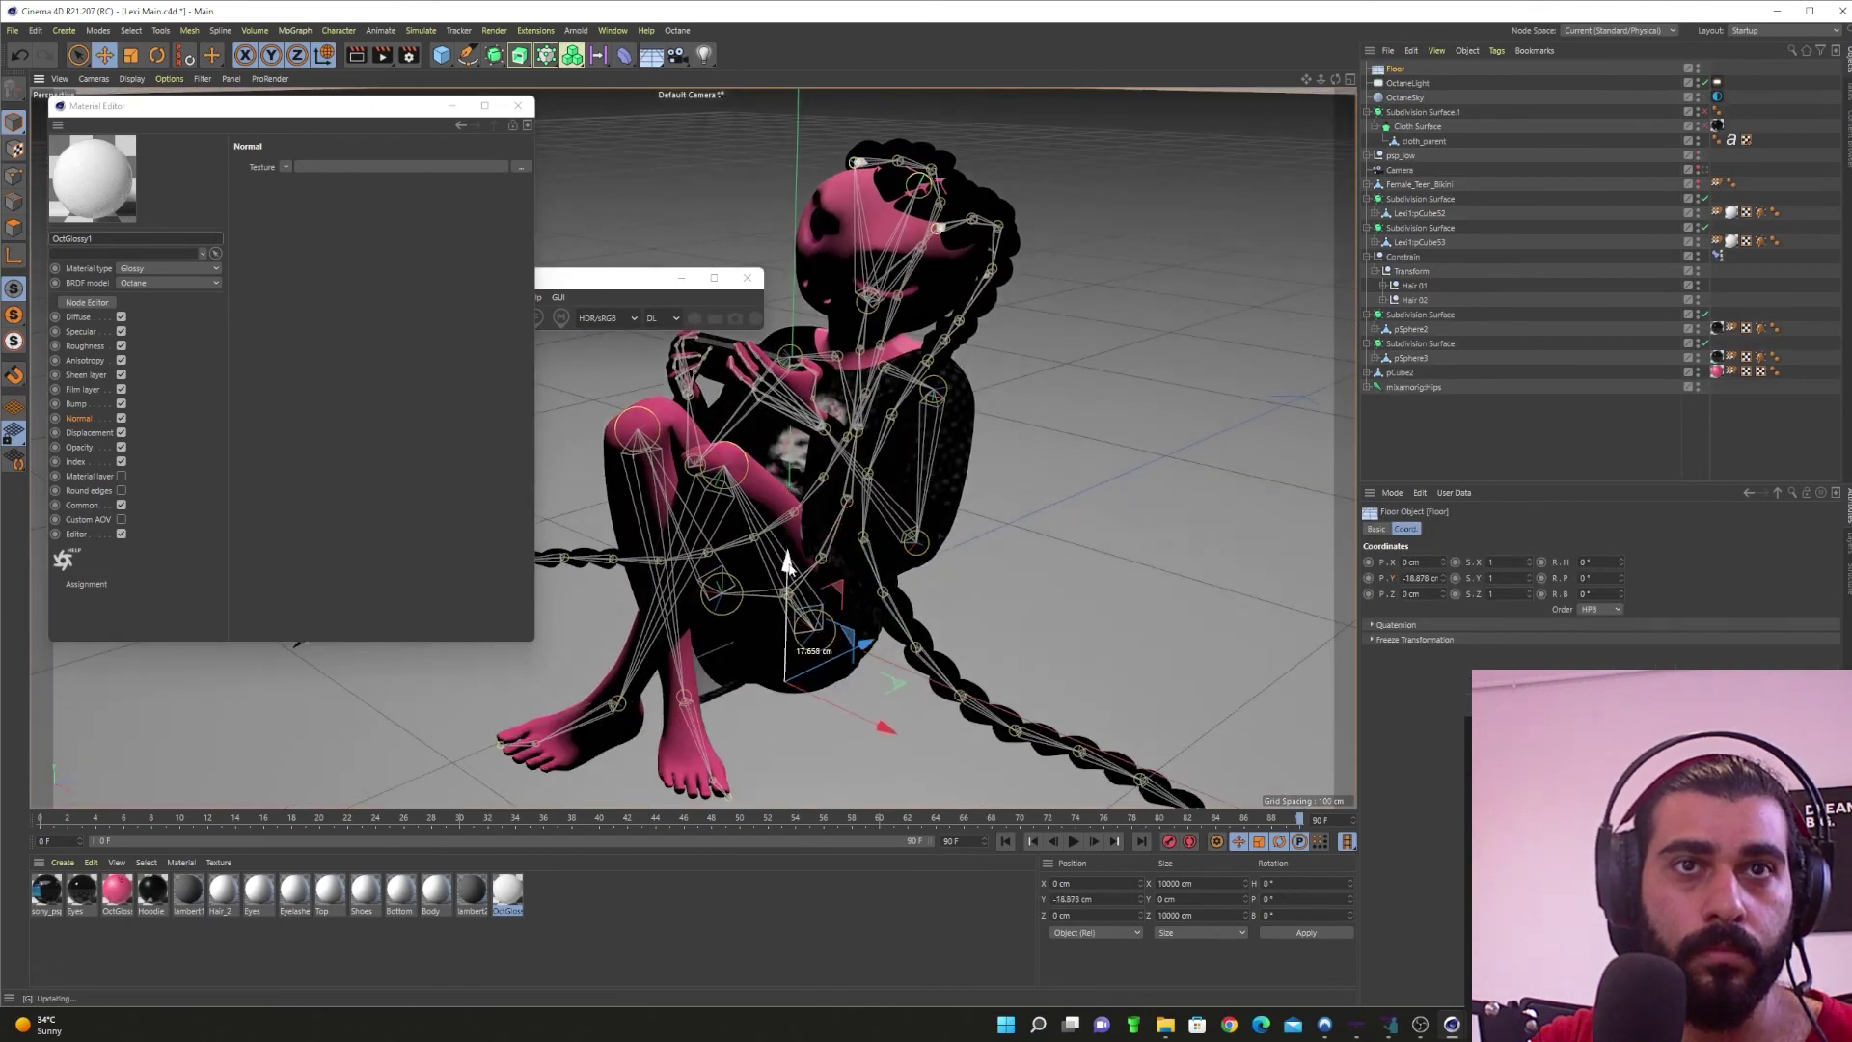
{"action": "left_click_drag", "start_coordinate": [786, 565], "coordinate": [791, 557]}
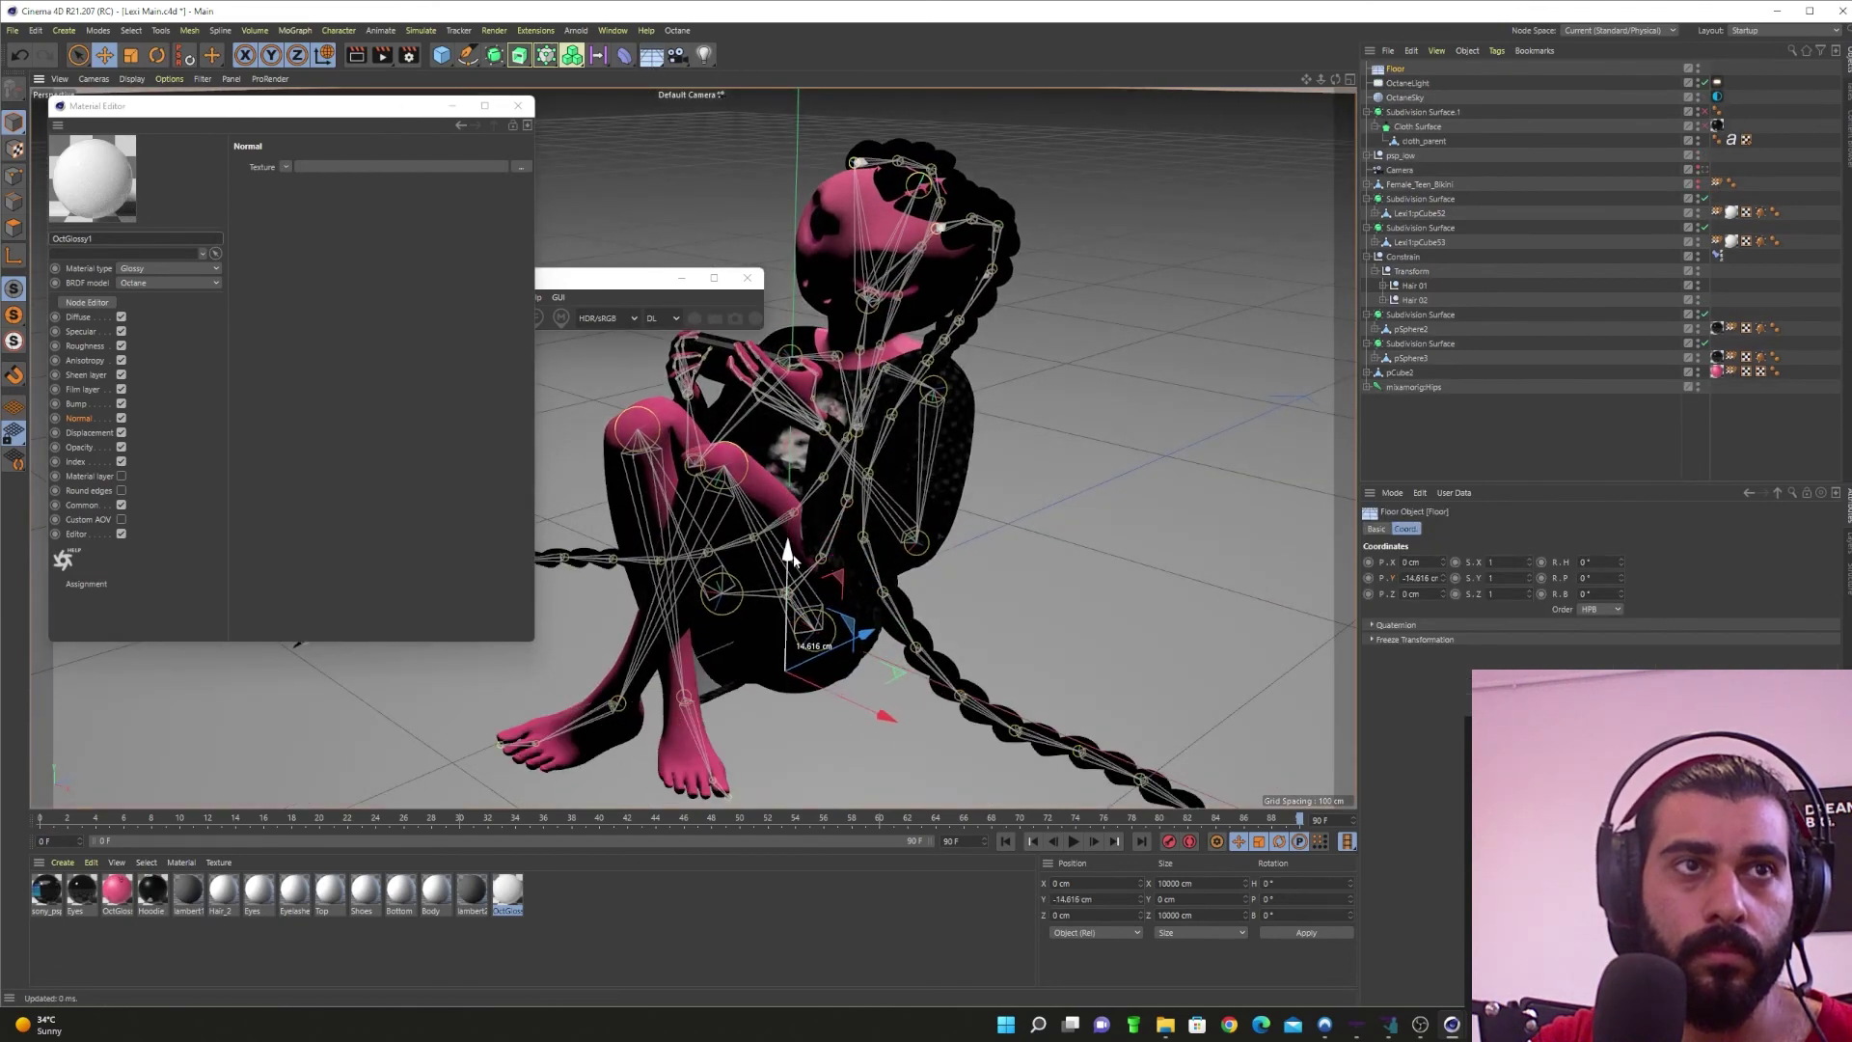
Step: Bring the Live Viewer over the viewport and raise the area light to about Y 360.8 cm
{"action": "mouse_move", "coordinate": [1452, 1028]}
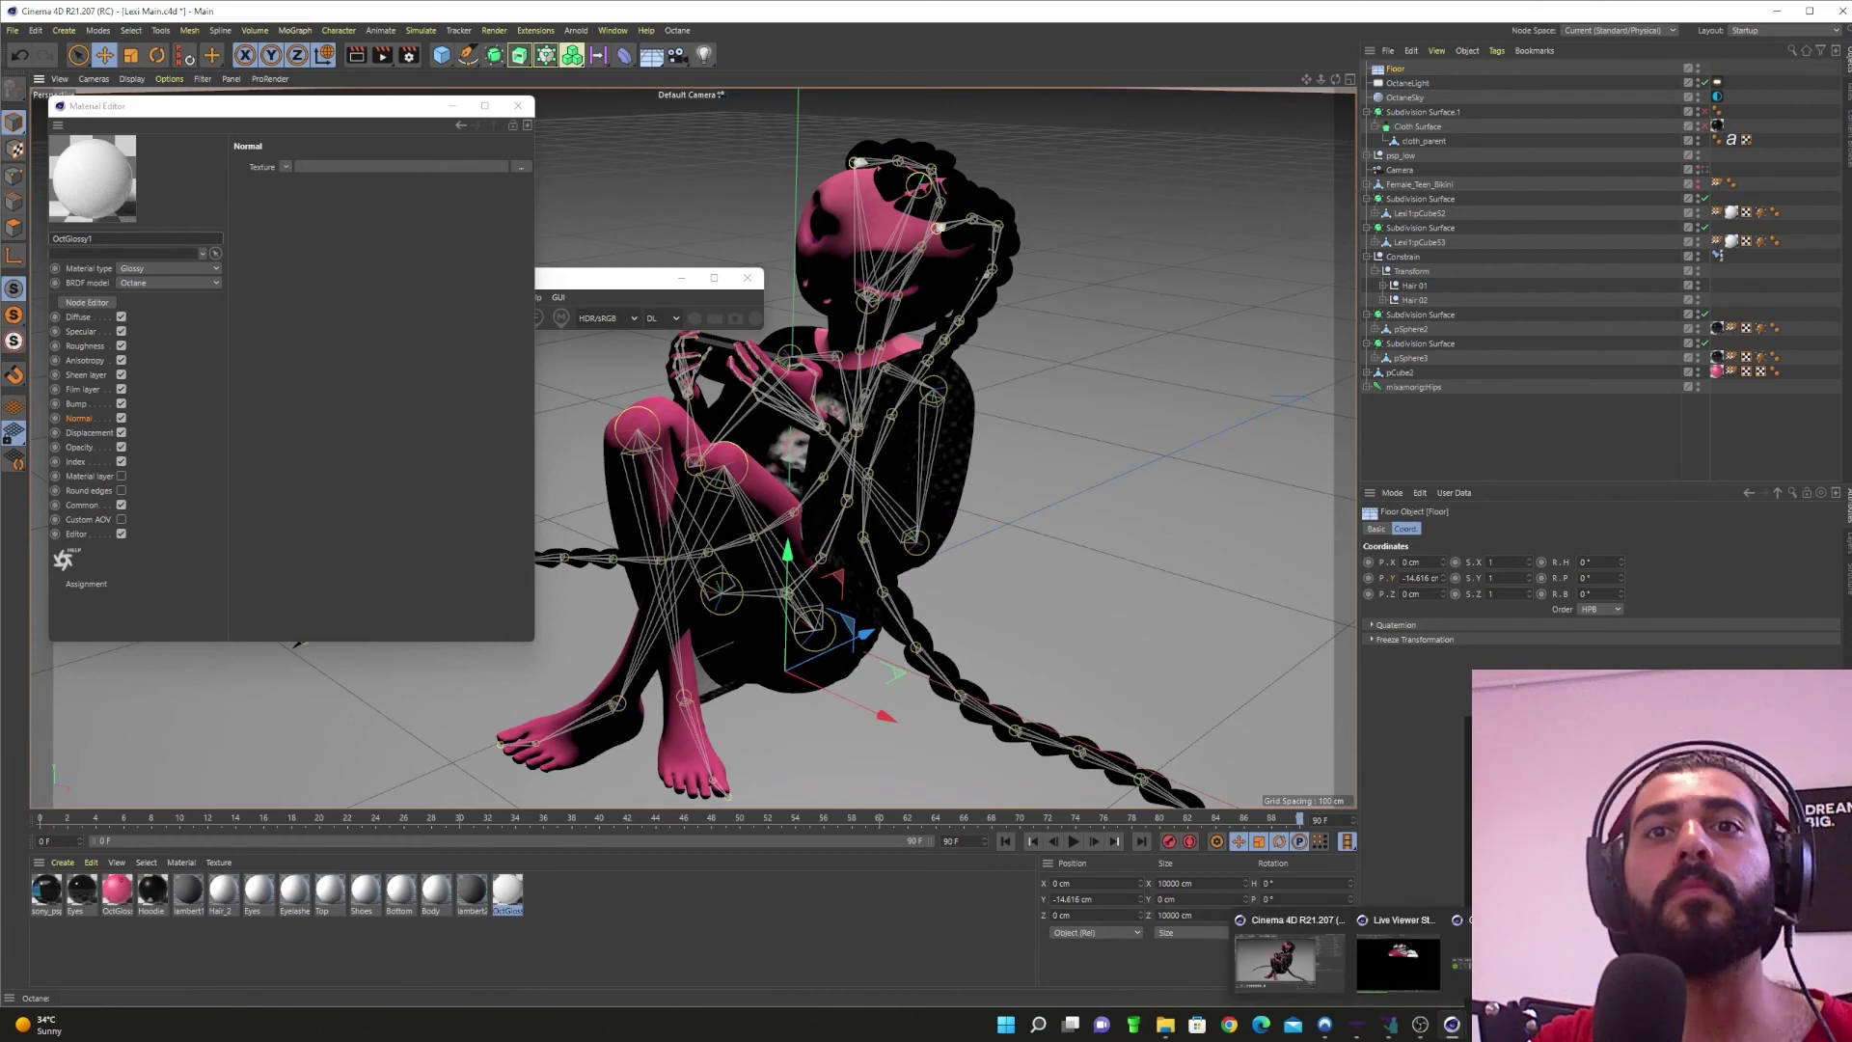
{"action": "left_click", "coordinate": [1409, 970]}
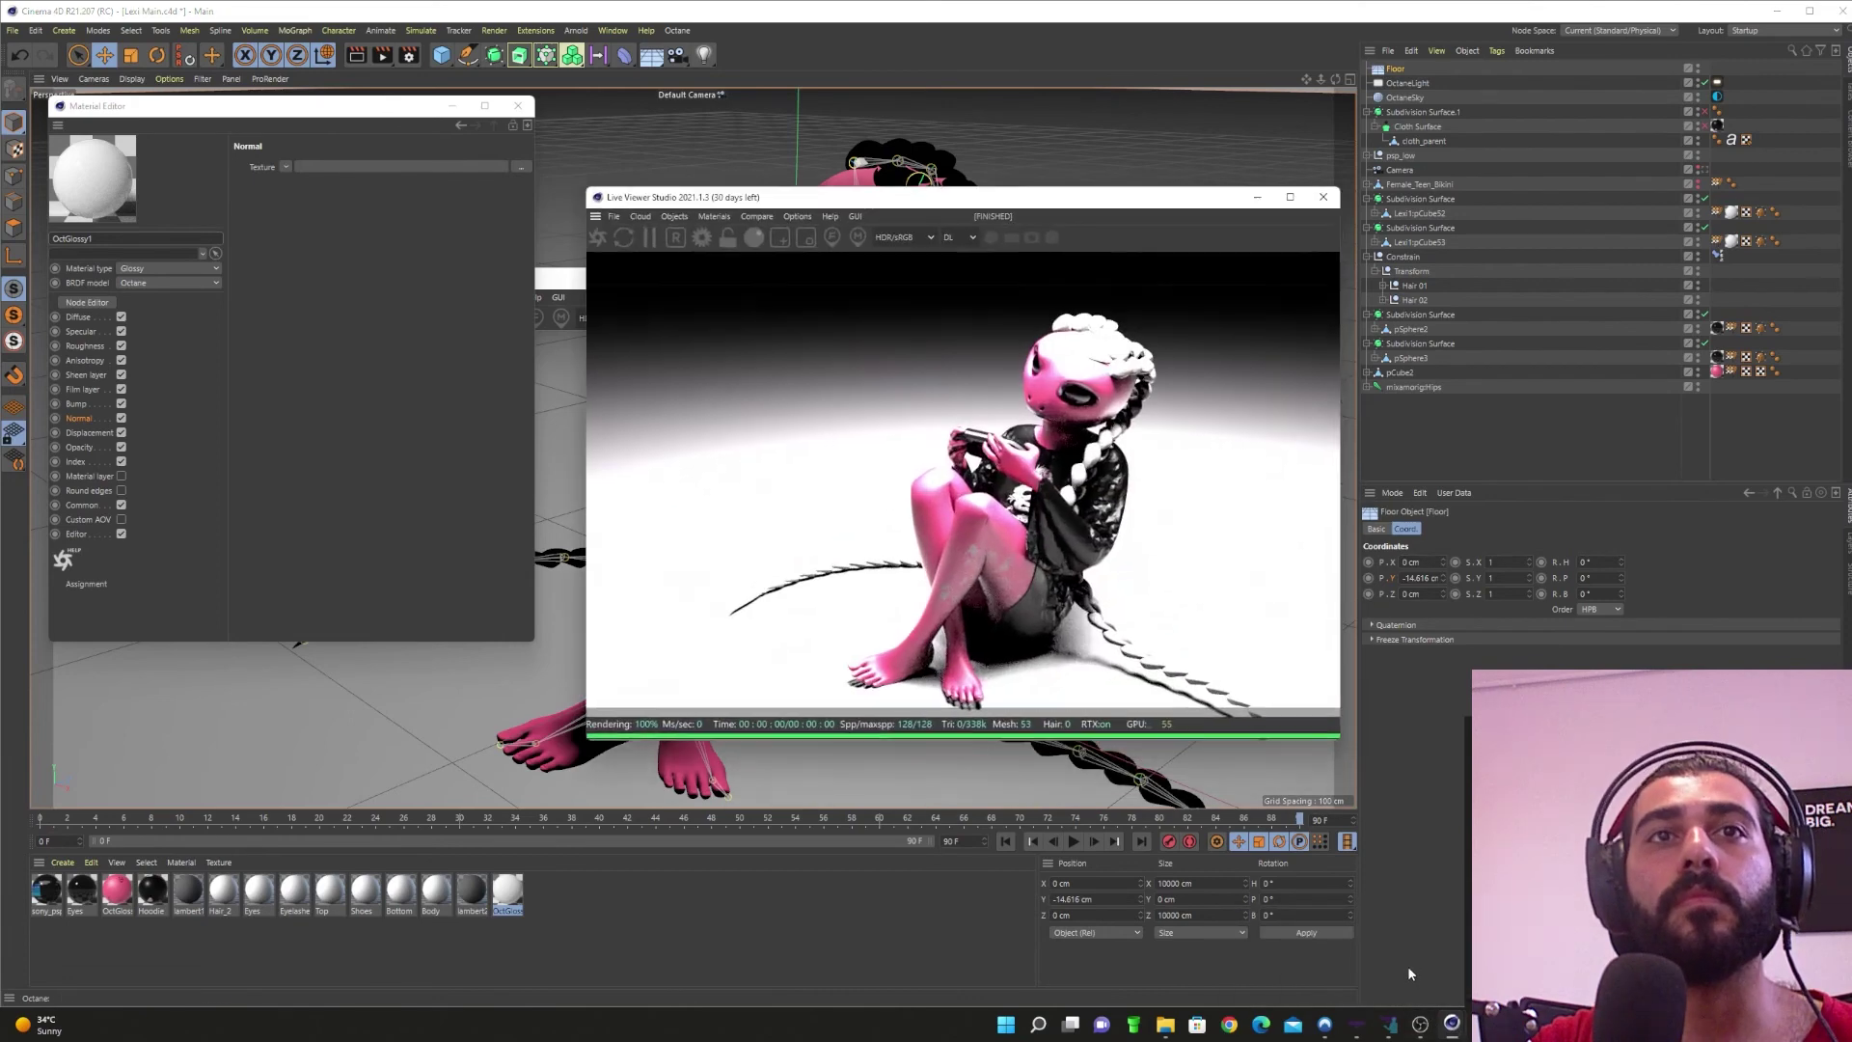
{"action": "left_click_drag", "start_coordinate": [1040, 200], "coordinate": [796, 108]}
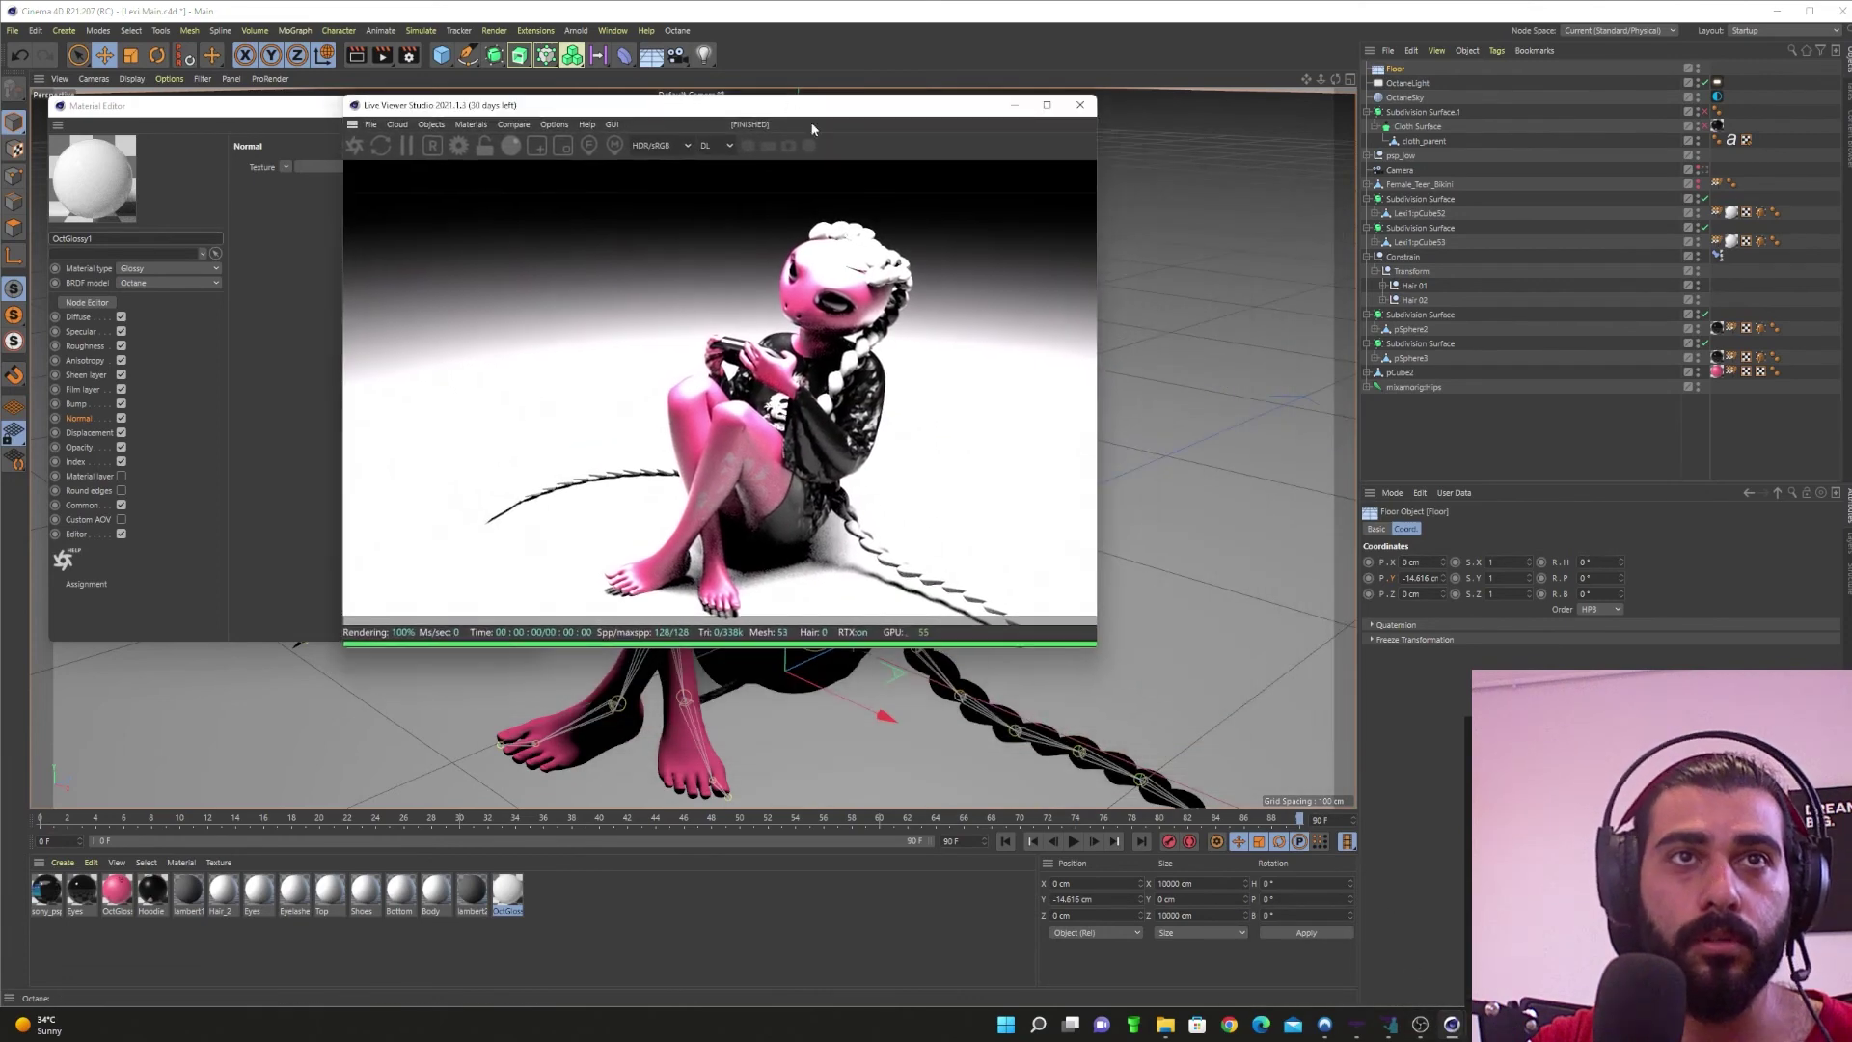
{"action": "left_click", "coordinate": [1406, 83]}
{"action": "left_click", "coordinate": [1525, 531]}
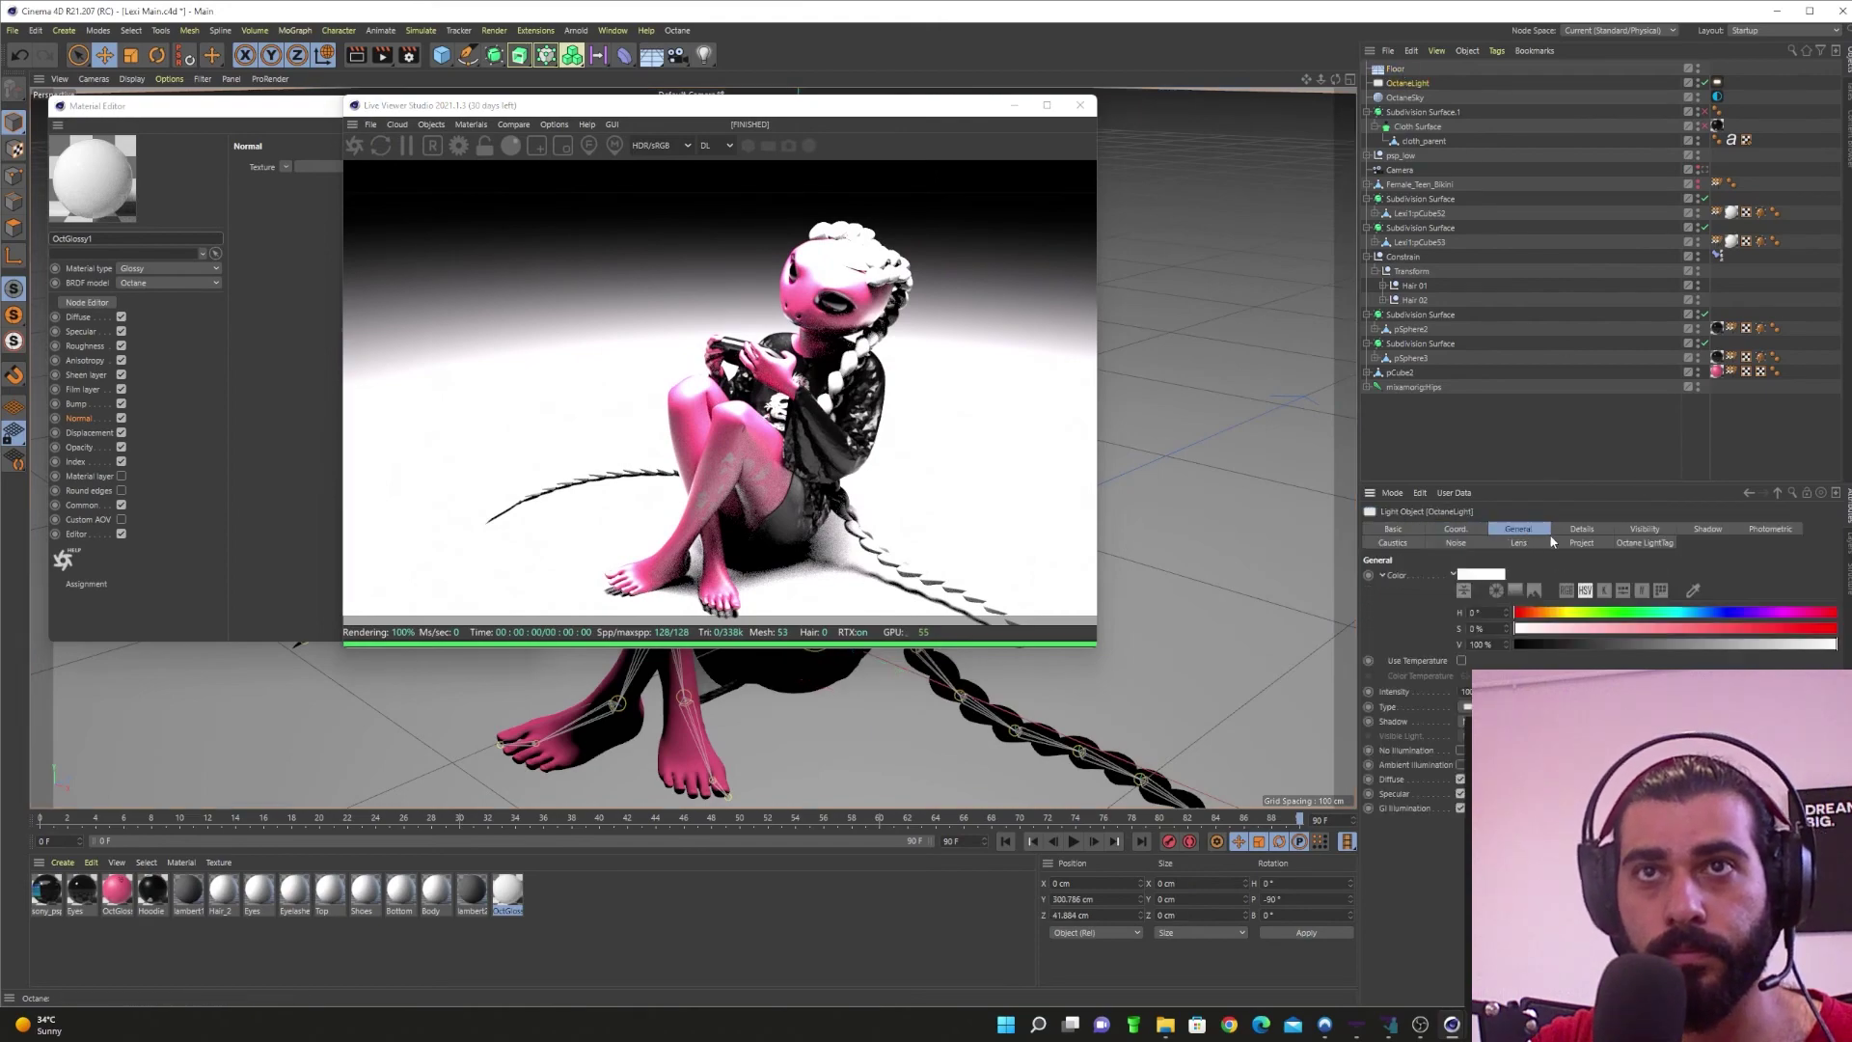
{"action": "left_click", "coordinate": [1469, 530]}
{"action": "mouse_move", "coordinate": [1445, 591]}
{"action": "left_mouse_down"}
{"action": "mouse_move", "coordinate": [1544, 581]}
{"action": "mouse_move", "coordinate": [1446, 592]}
{"action": "left_mouse_up"}
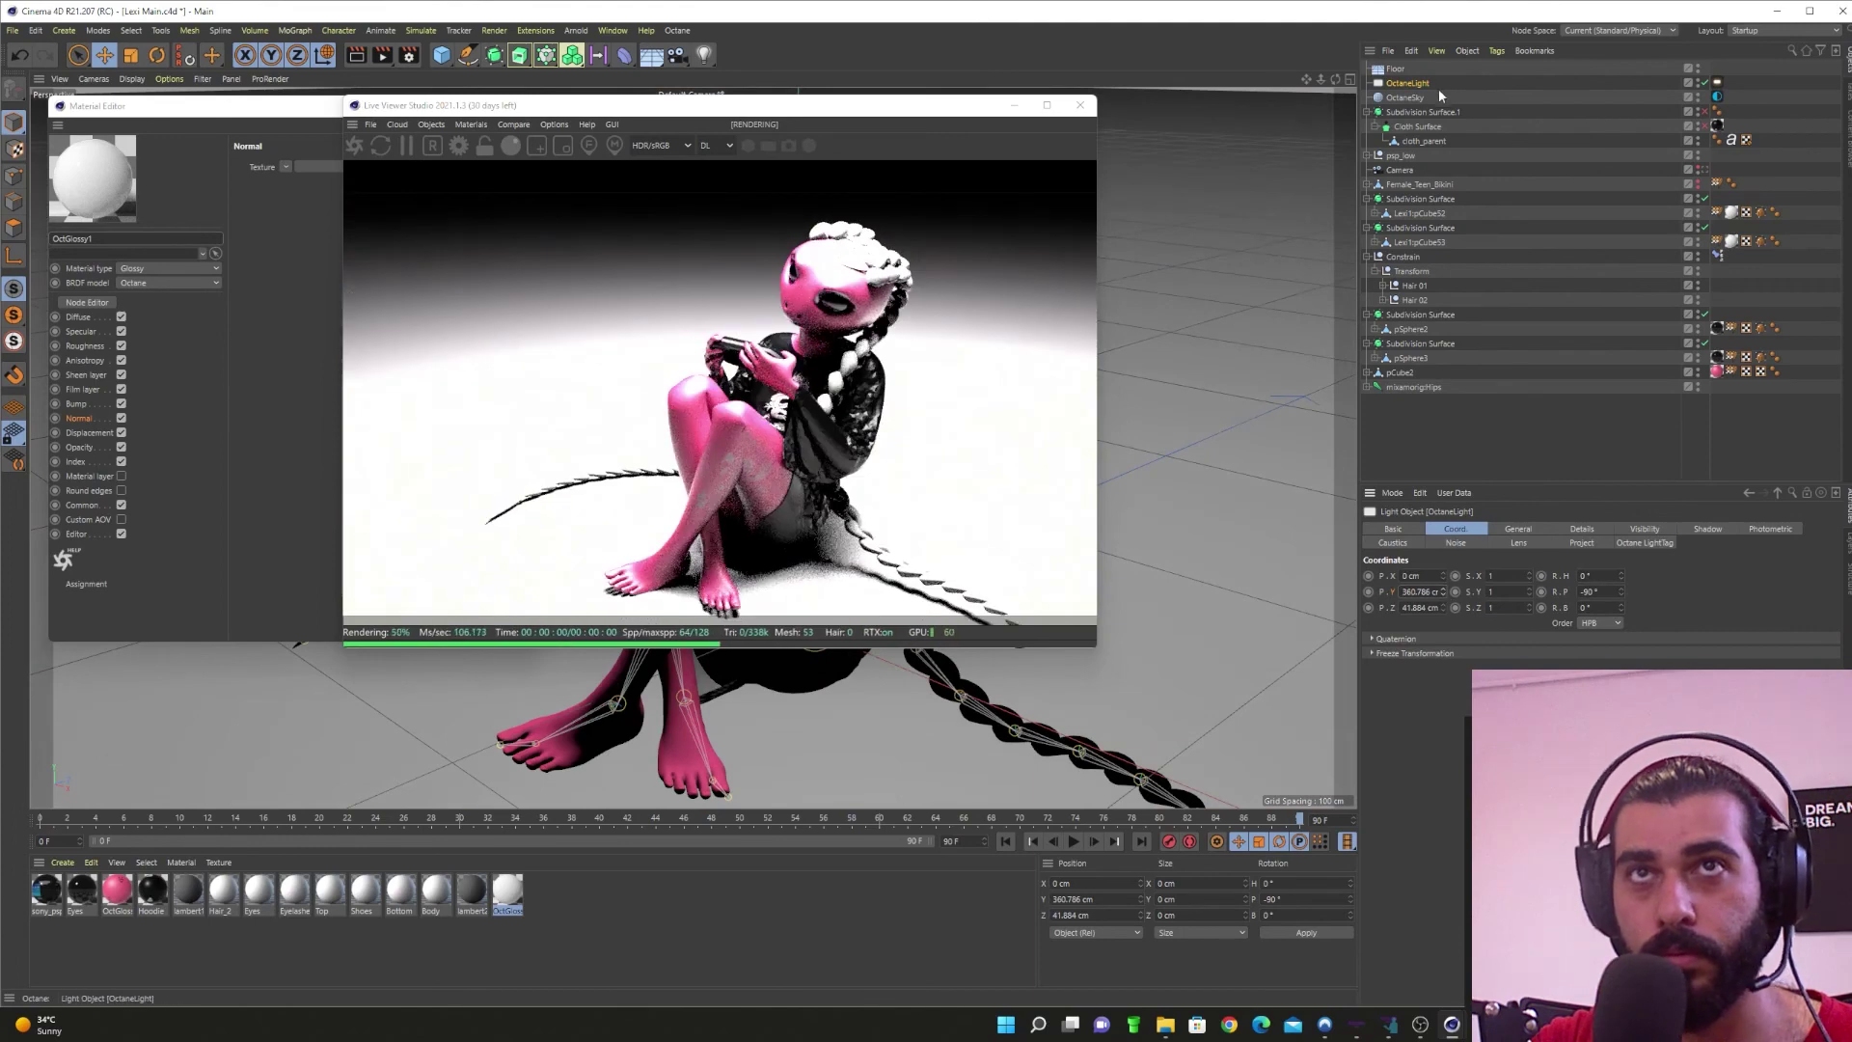
Step: Lower the area light's power to about 7.85
{"action": "left_click", "coordinate": [1721, 86]}
{"action": "left_click", "coordinate": [1718, 83]}
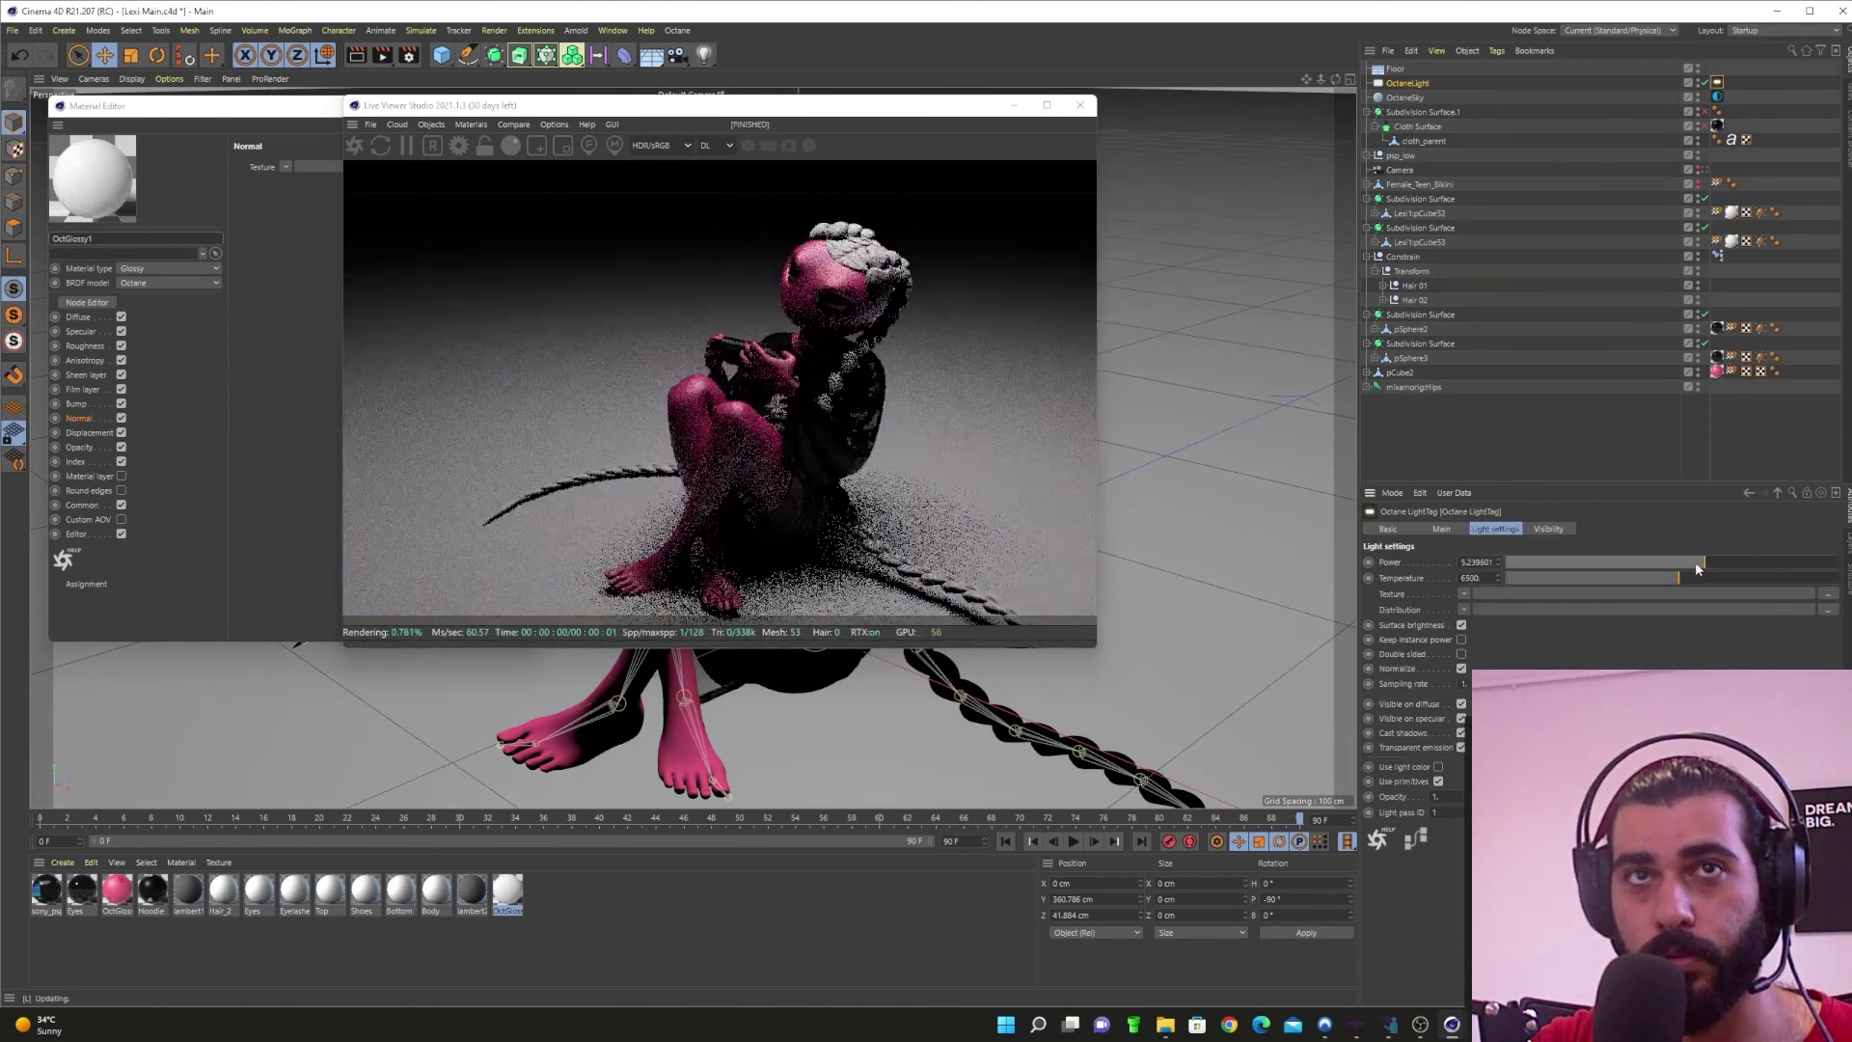
{"action": "left_click", "coordinate": [1711, 563]}
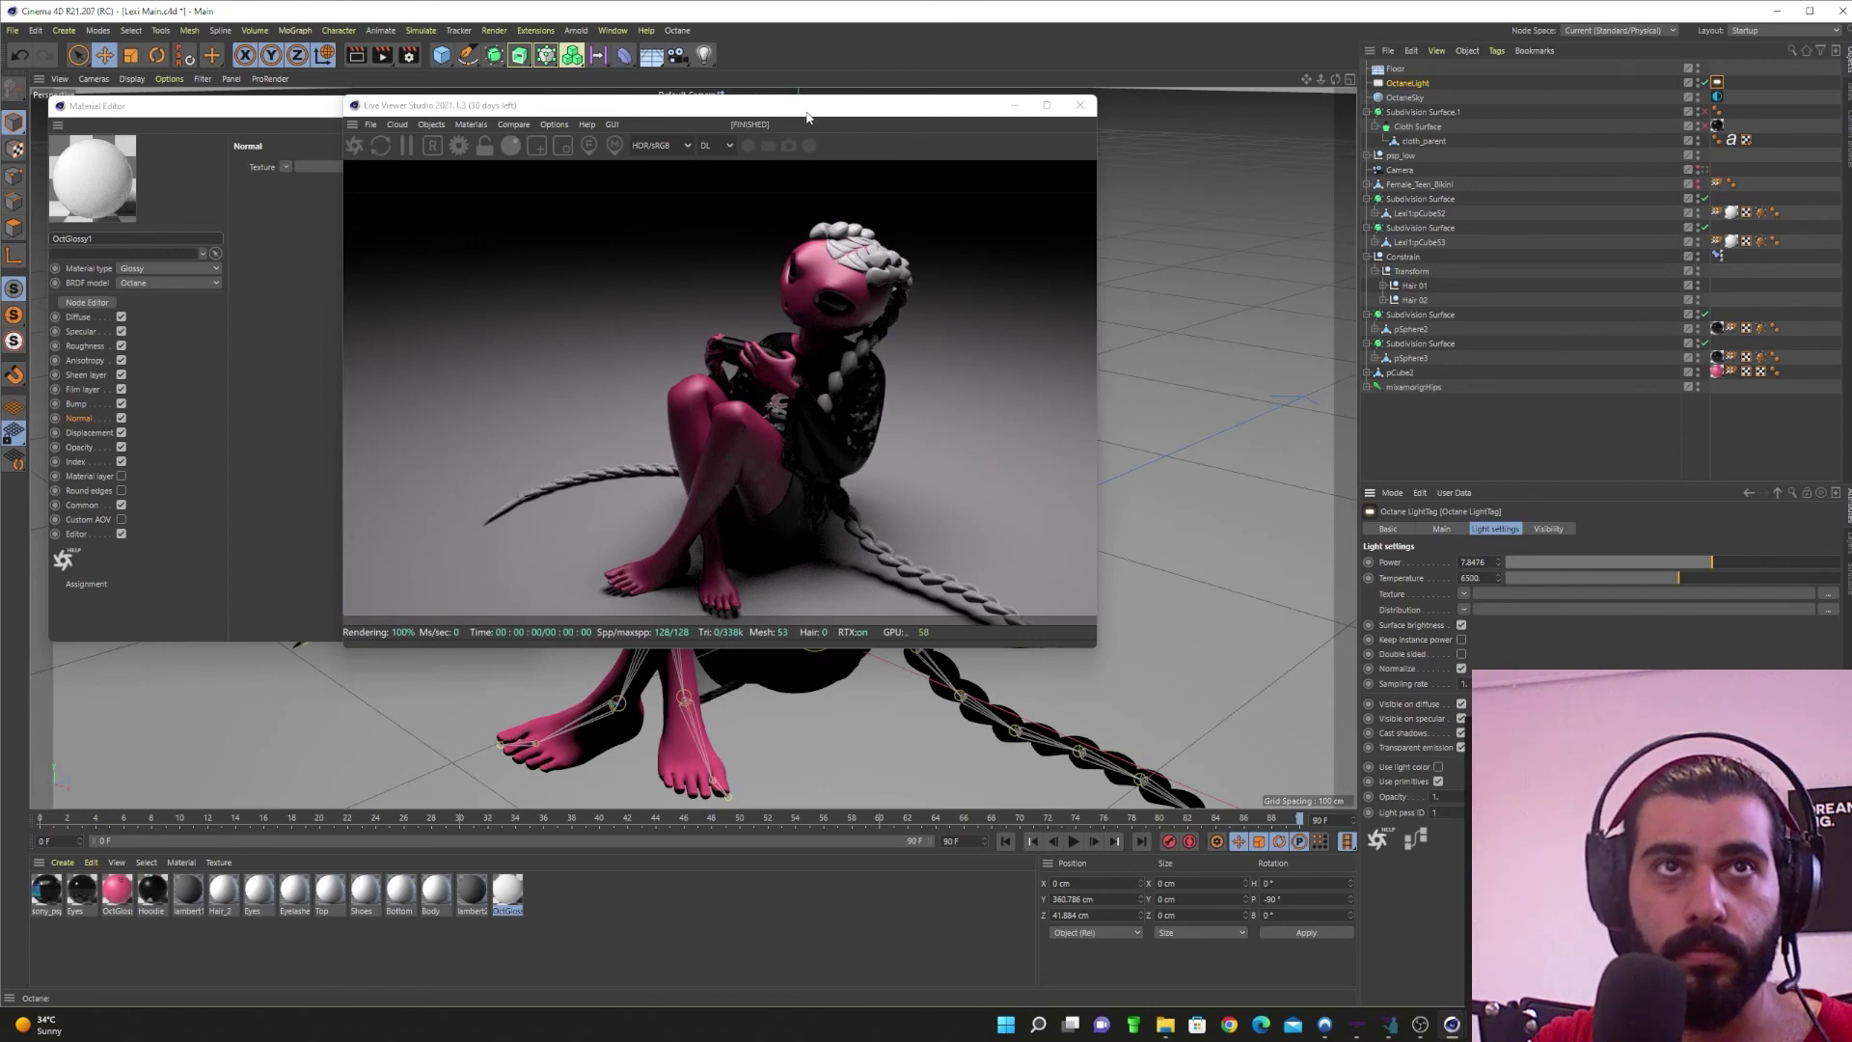
Step: Try replacing the pink skin material's roughness texture with a float roughness of about 0.76
{"action": "left_click_drag", "start_coordinate": [789, 113], "coordinate": [1389, 121]}
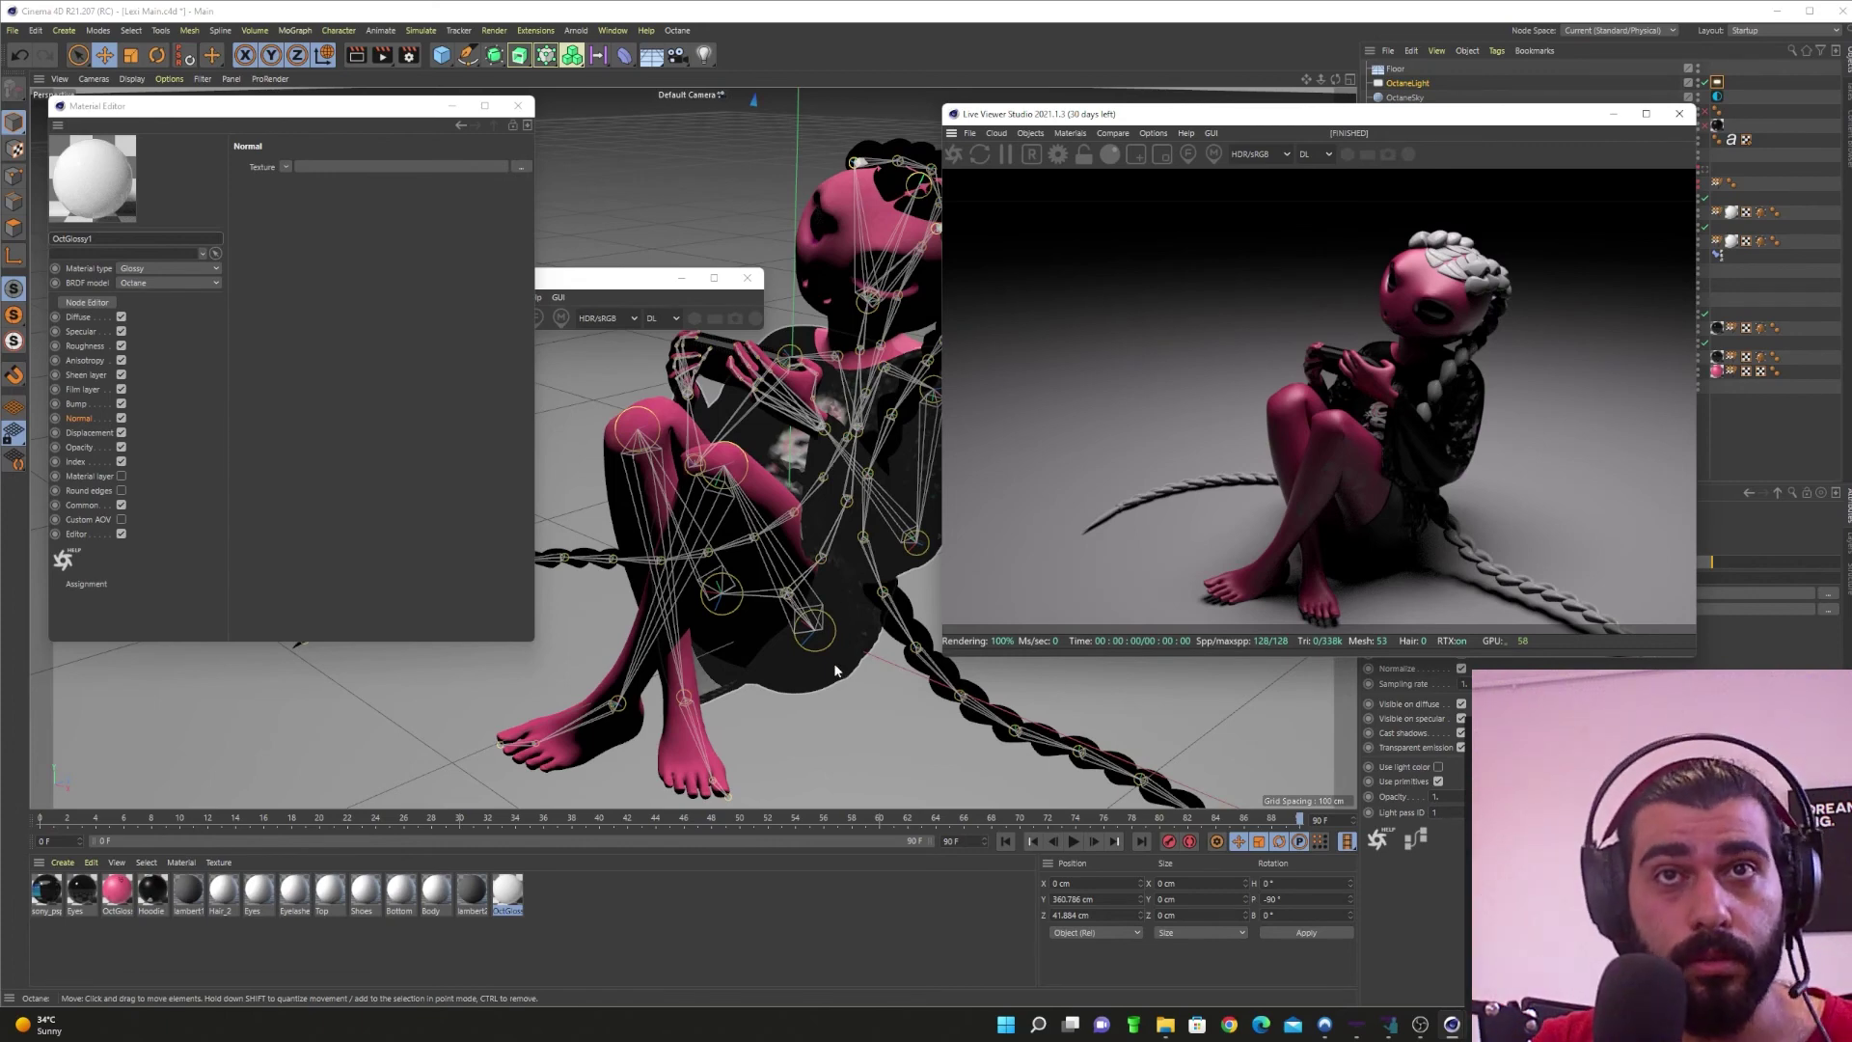
{"action": "left_click", "coordinate": [117, 889]}
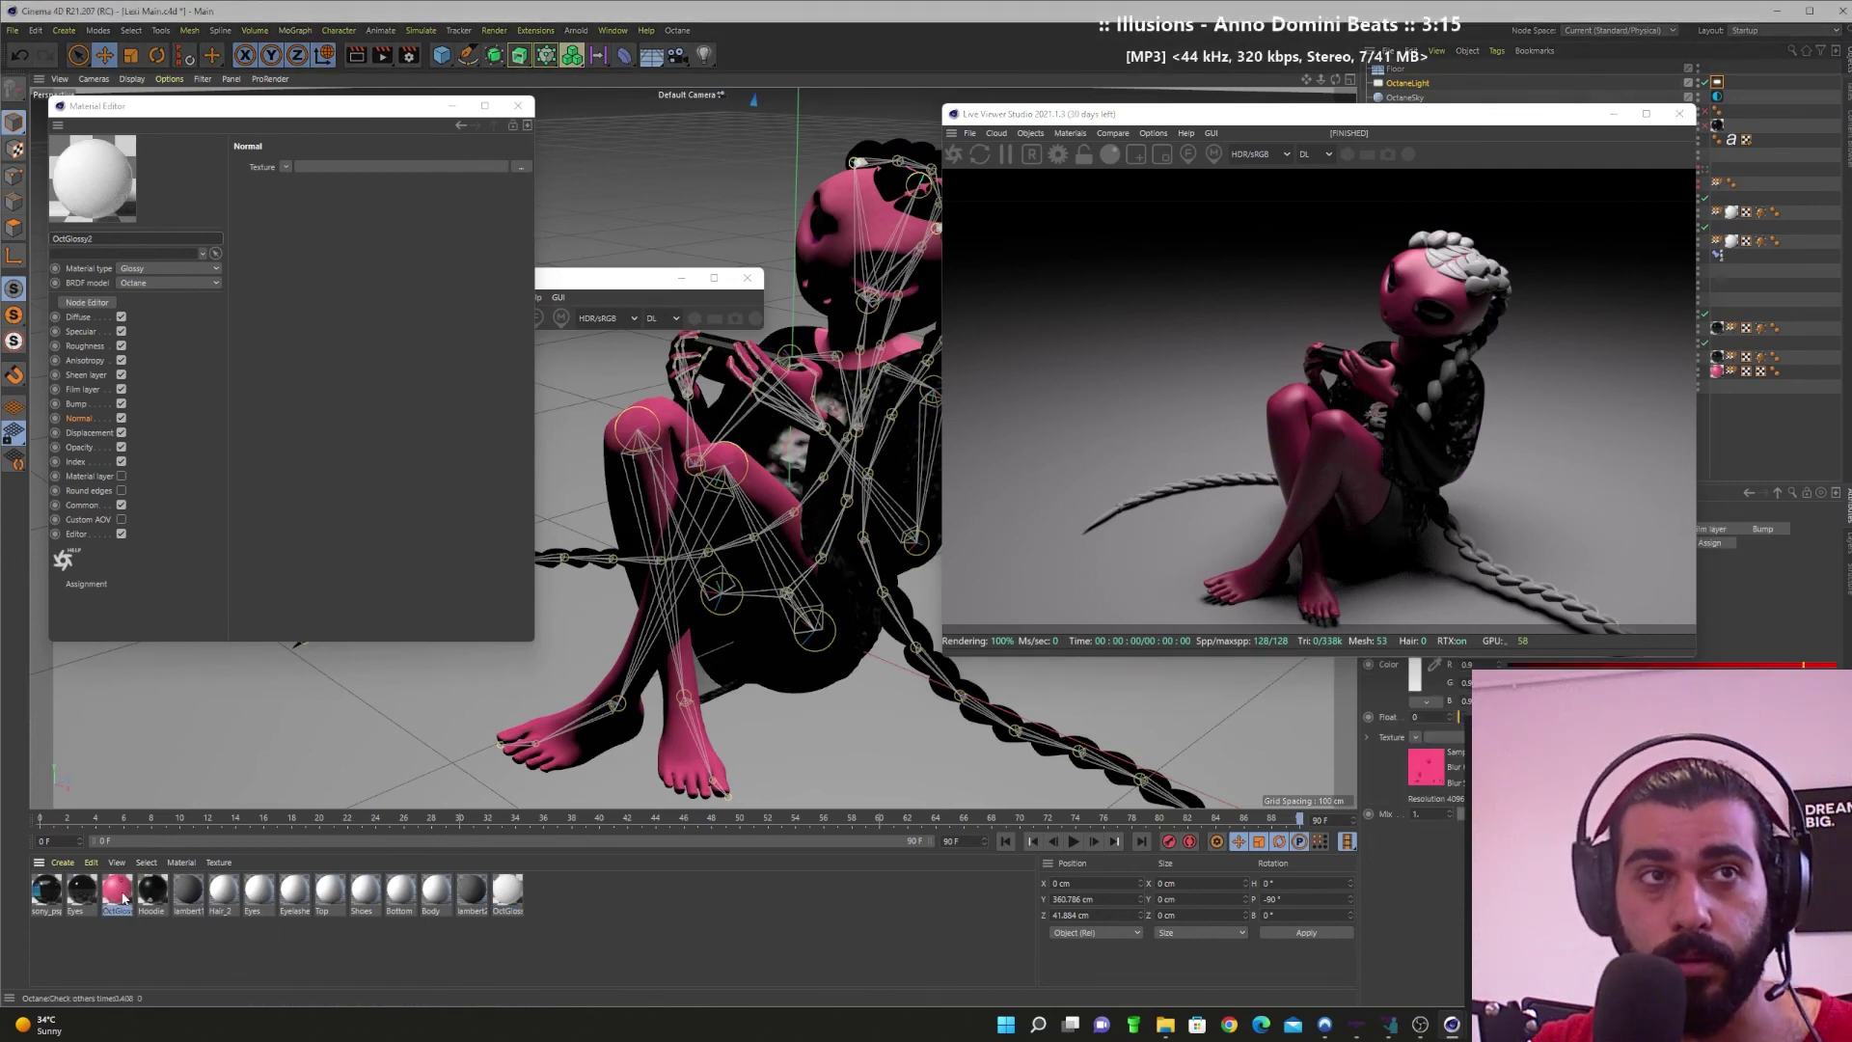
{"action": "left_click", "coordinate": [84, 346]}
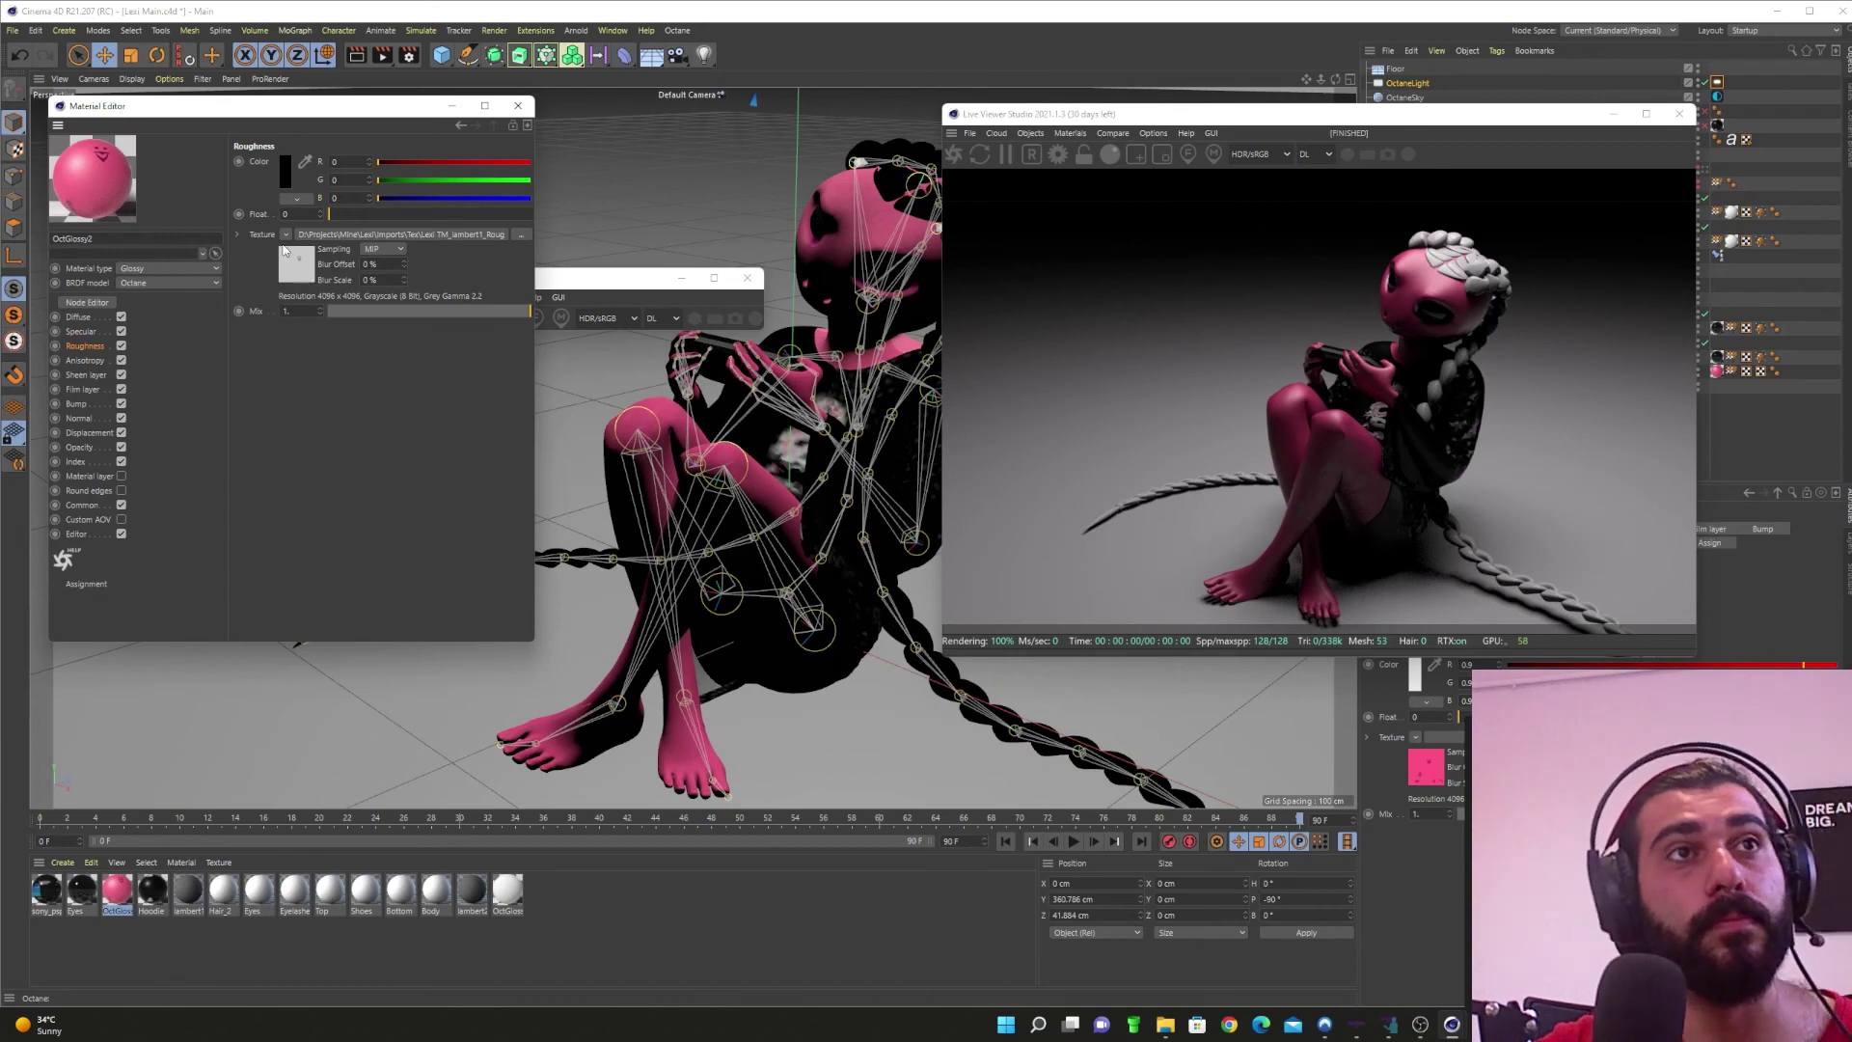
{"action": "left_click", "coordinate": [286, 236]}
{"action": "left_click", "coordinate": [296, 248]}
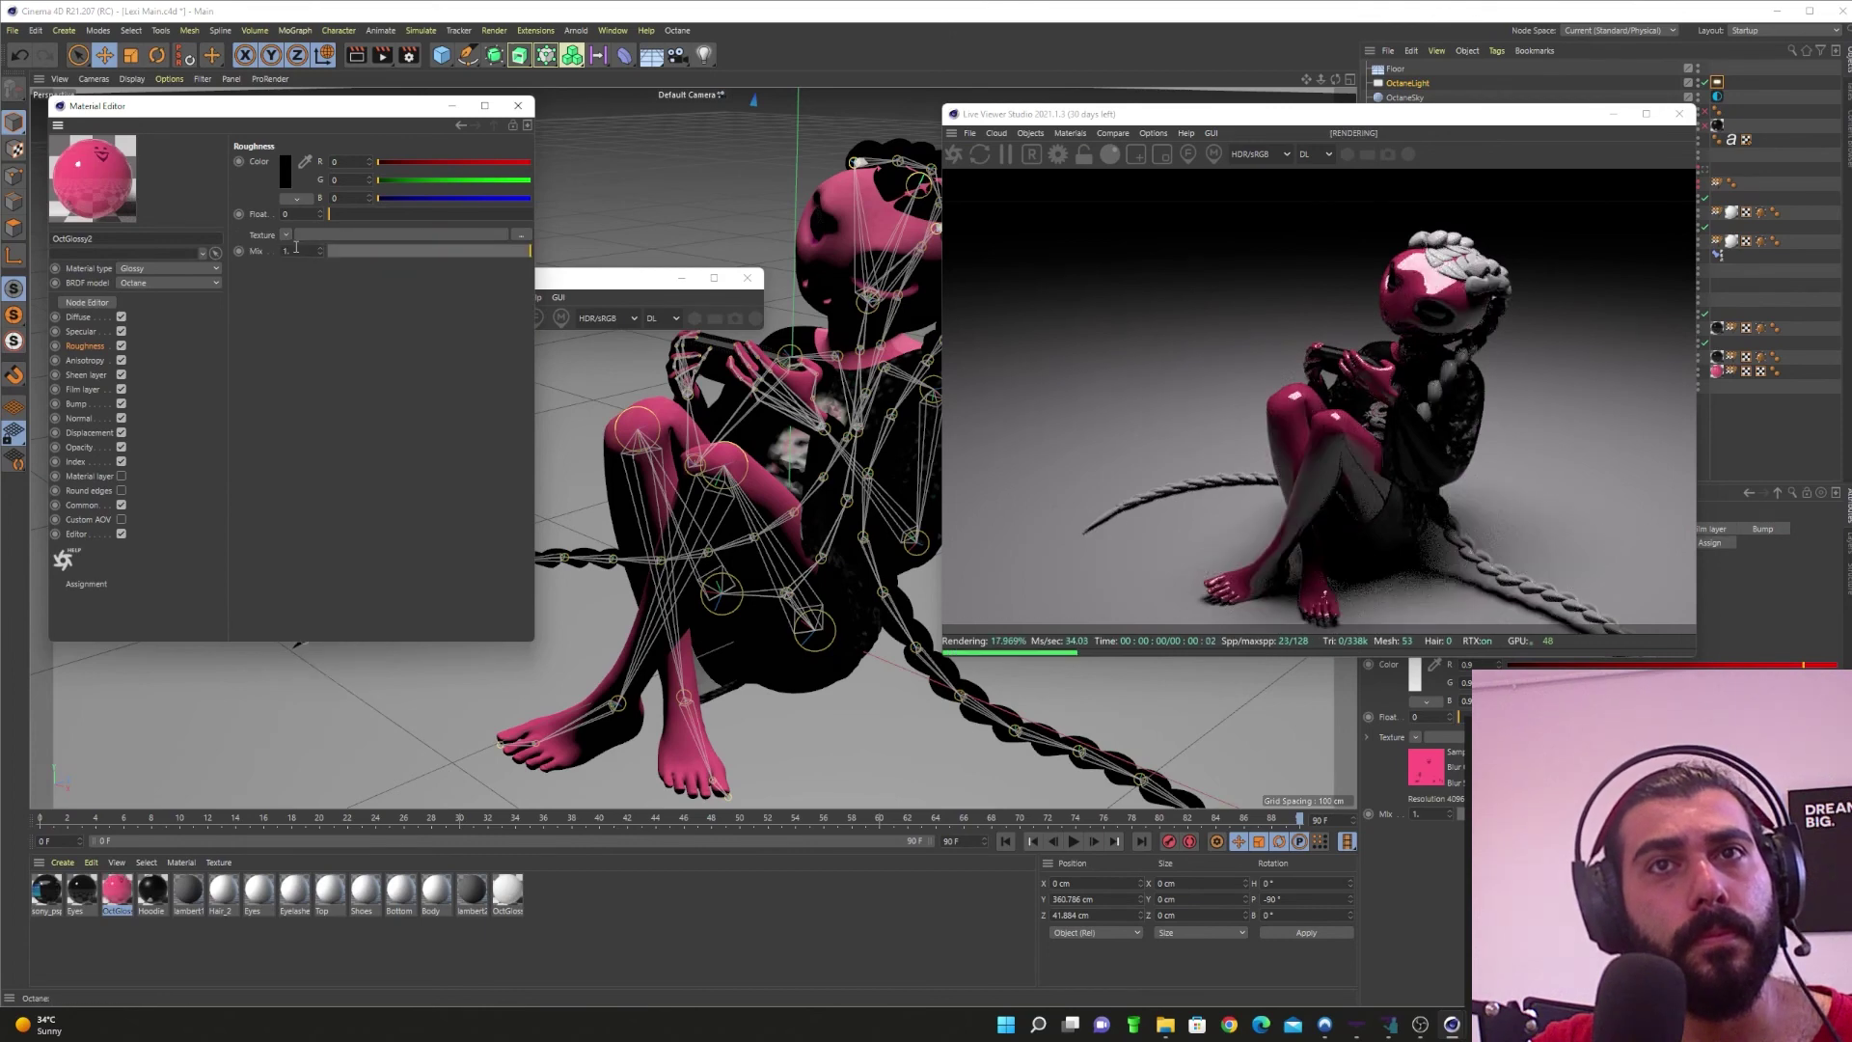
{"action": "key", "text": "ctrl+z"}
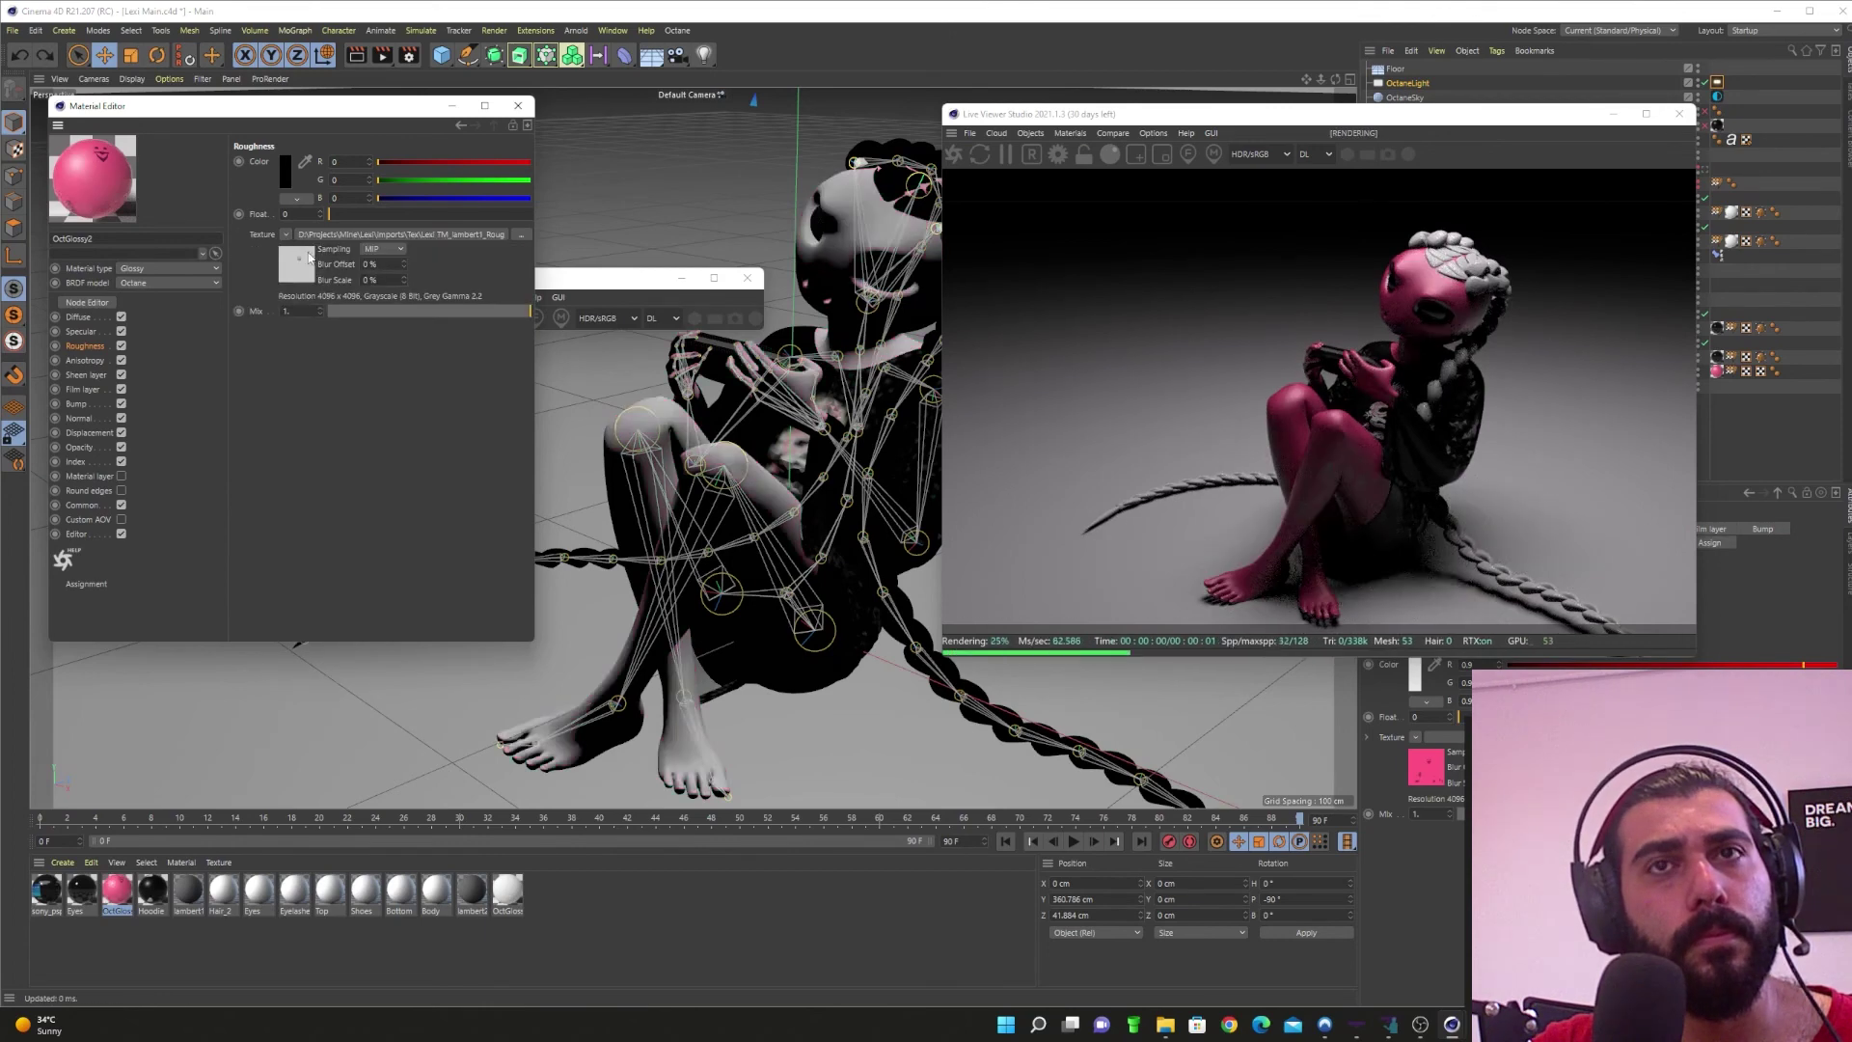
{"action": "left_click", "coordinate": [285, 235]}
{"action": "left_click", "coordinate": [296, 250]}
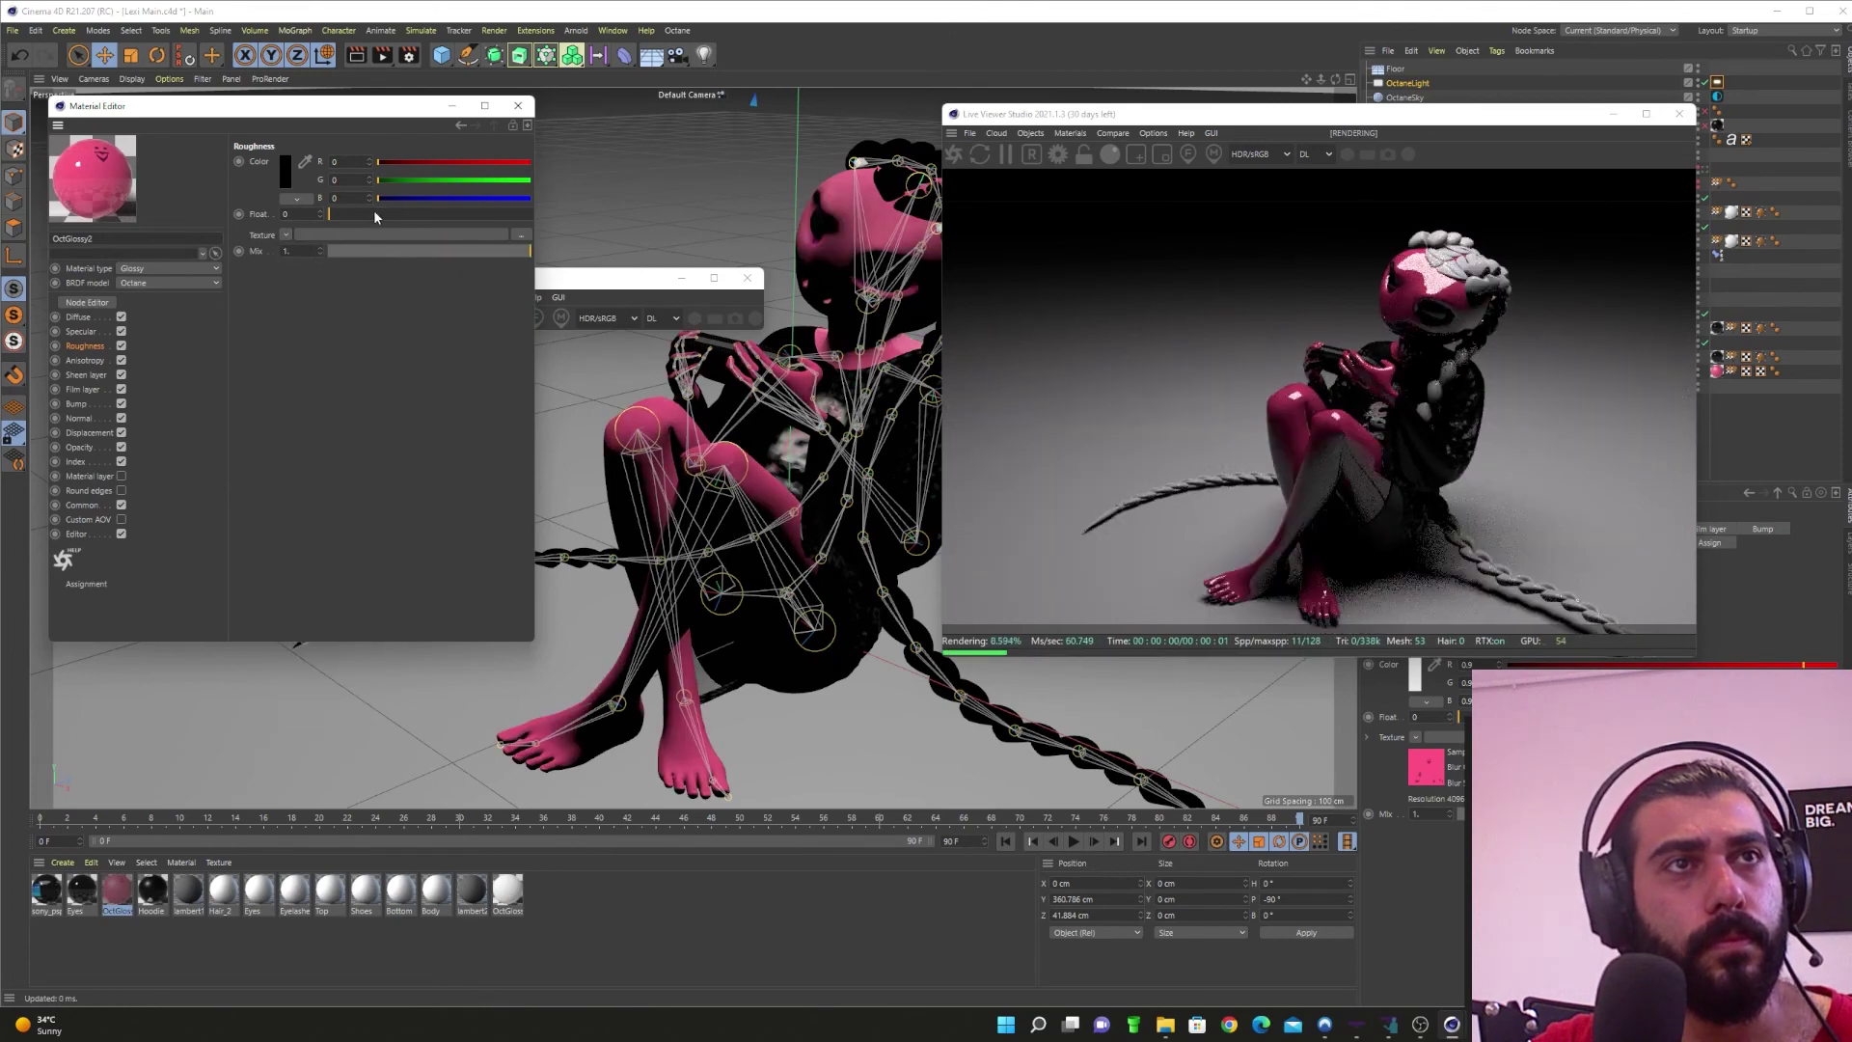
{"action": "left_click_drag", "start_coordinate": [374, 211], "coordinate": [488, 213]}
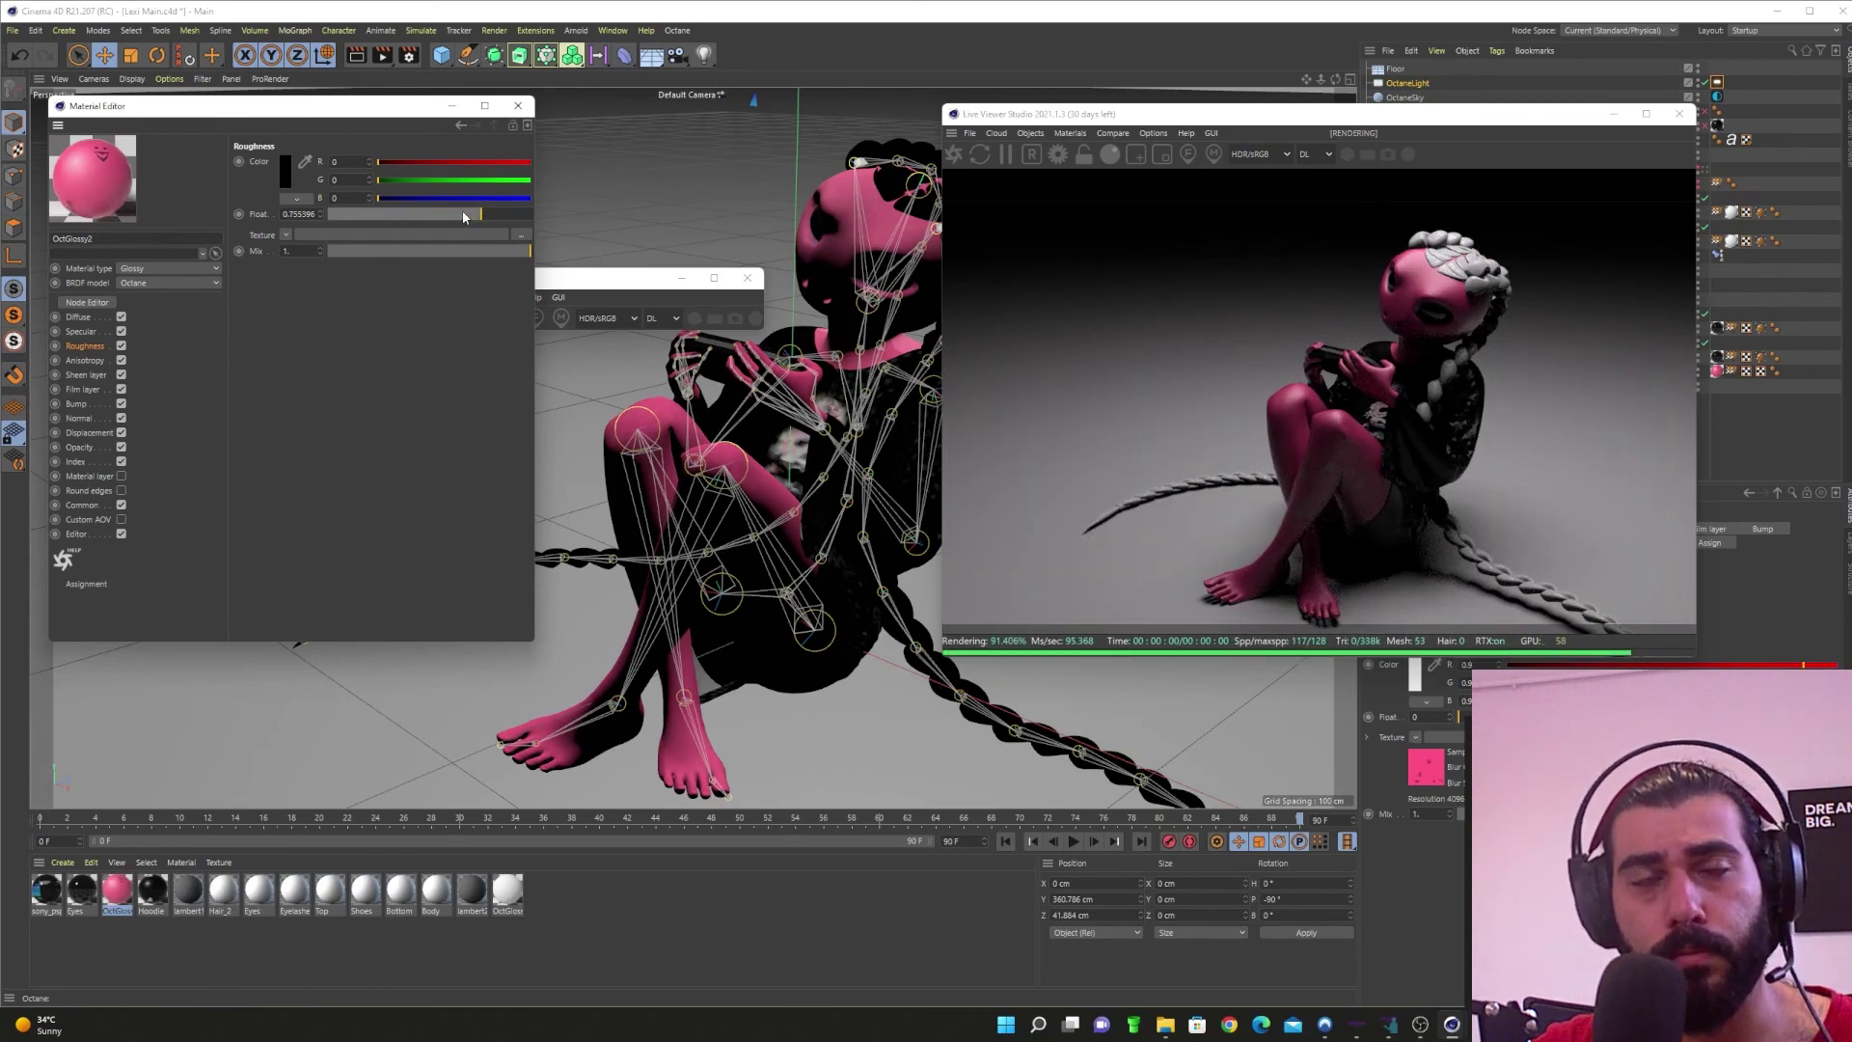
Step: Try an index of 1 and up to about 1.88 on the pink skin material, and undo the recent changes
{"action": "left_click", "coordinate": [77, 462]}
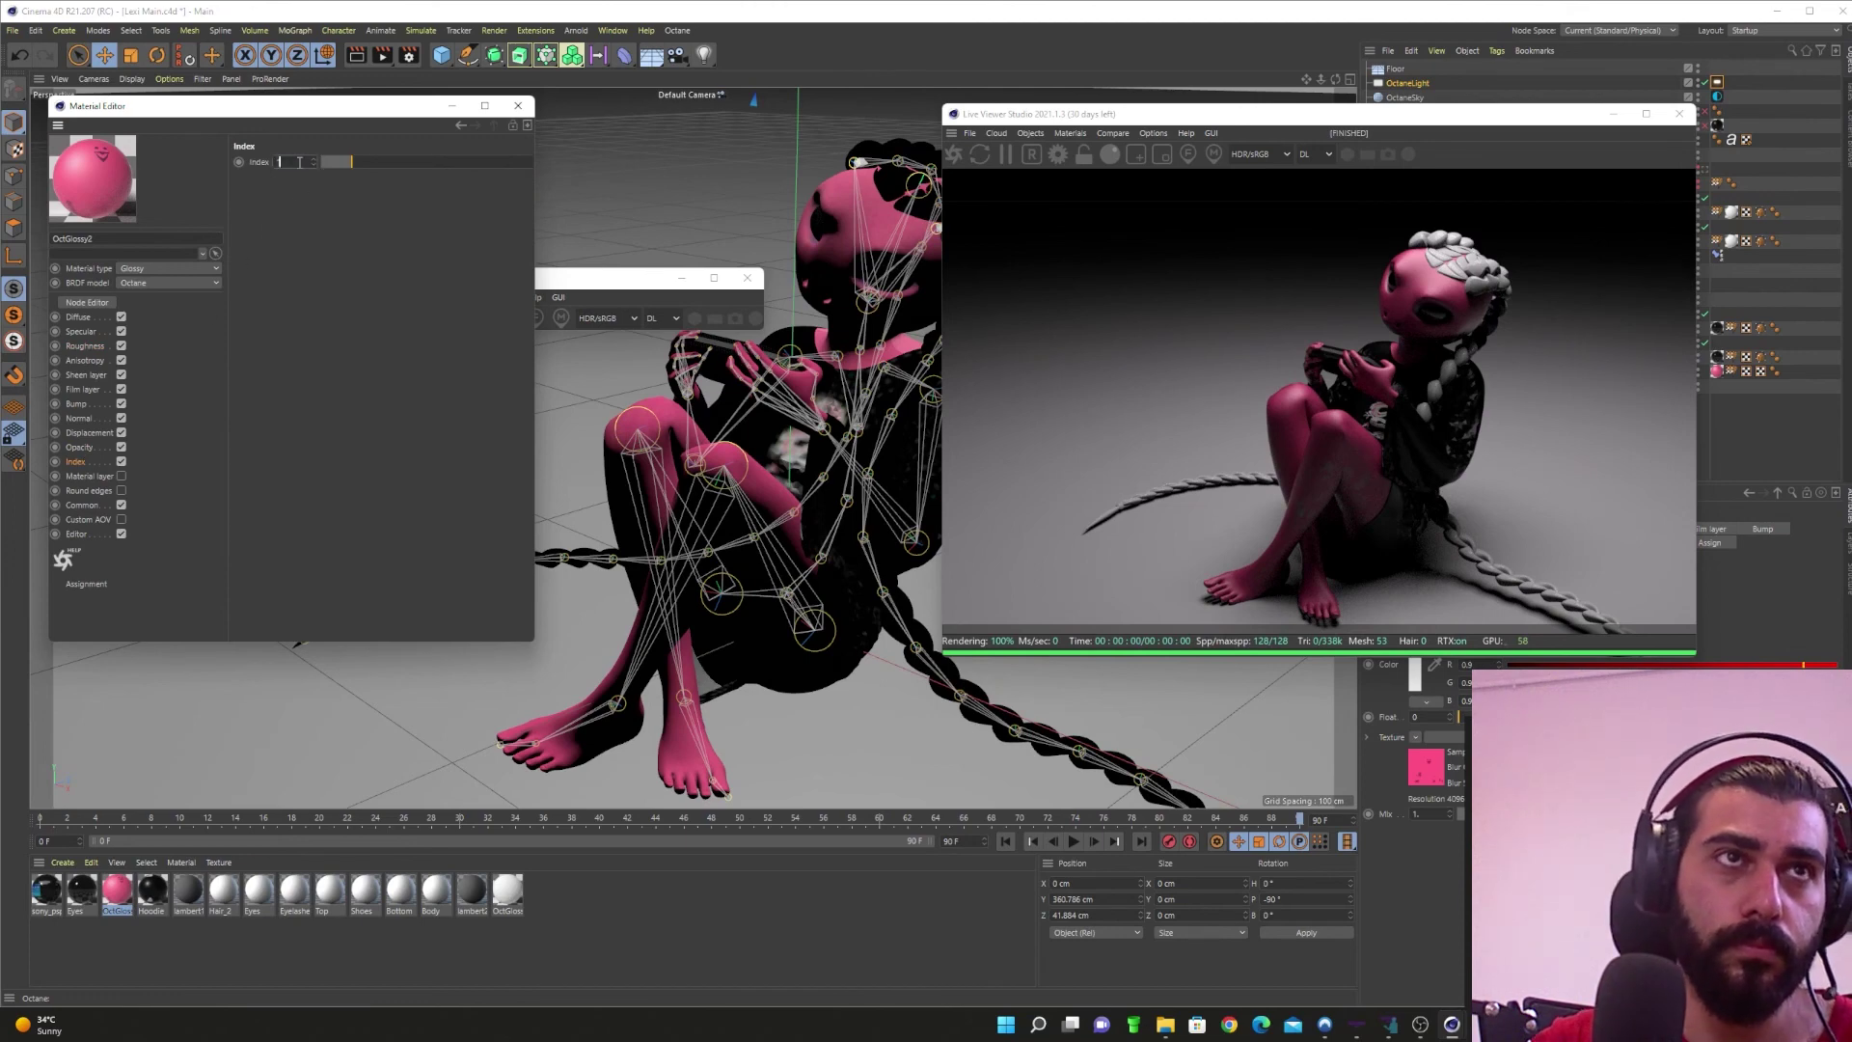
{"action": "key", "text": "Return"}
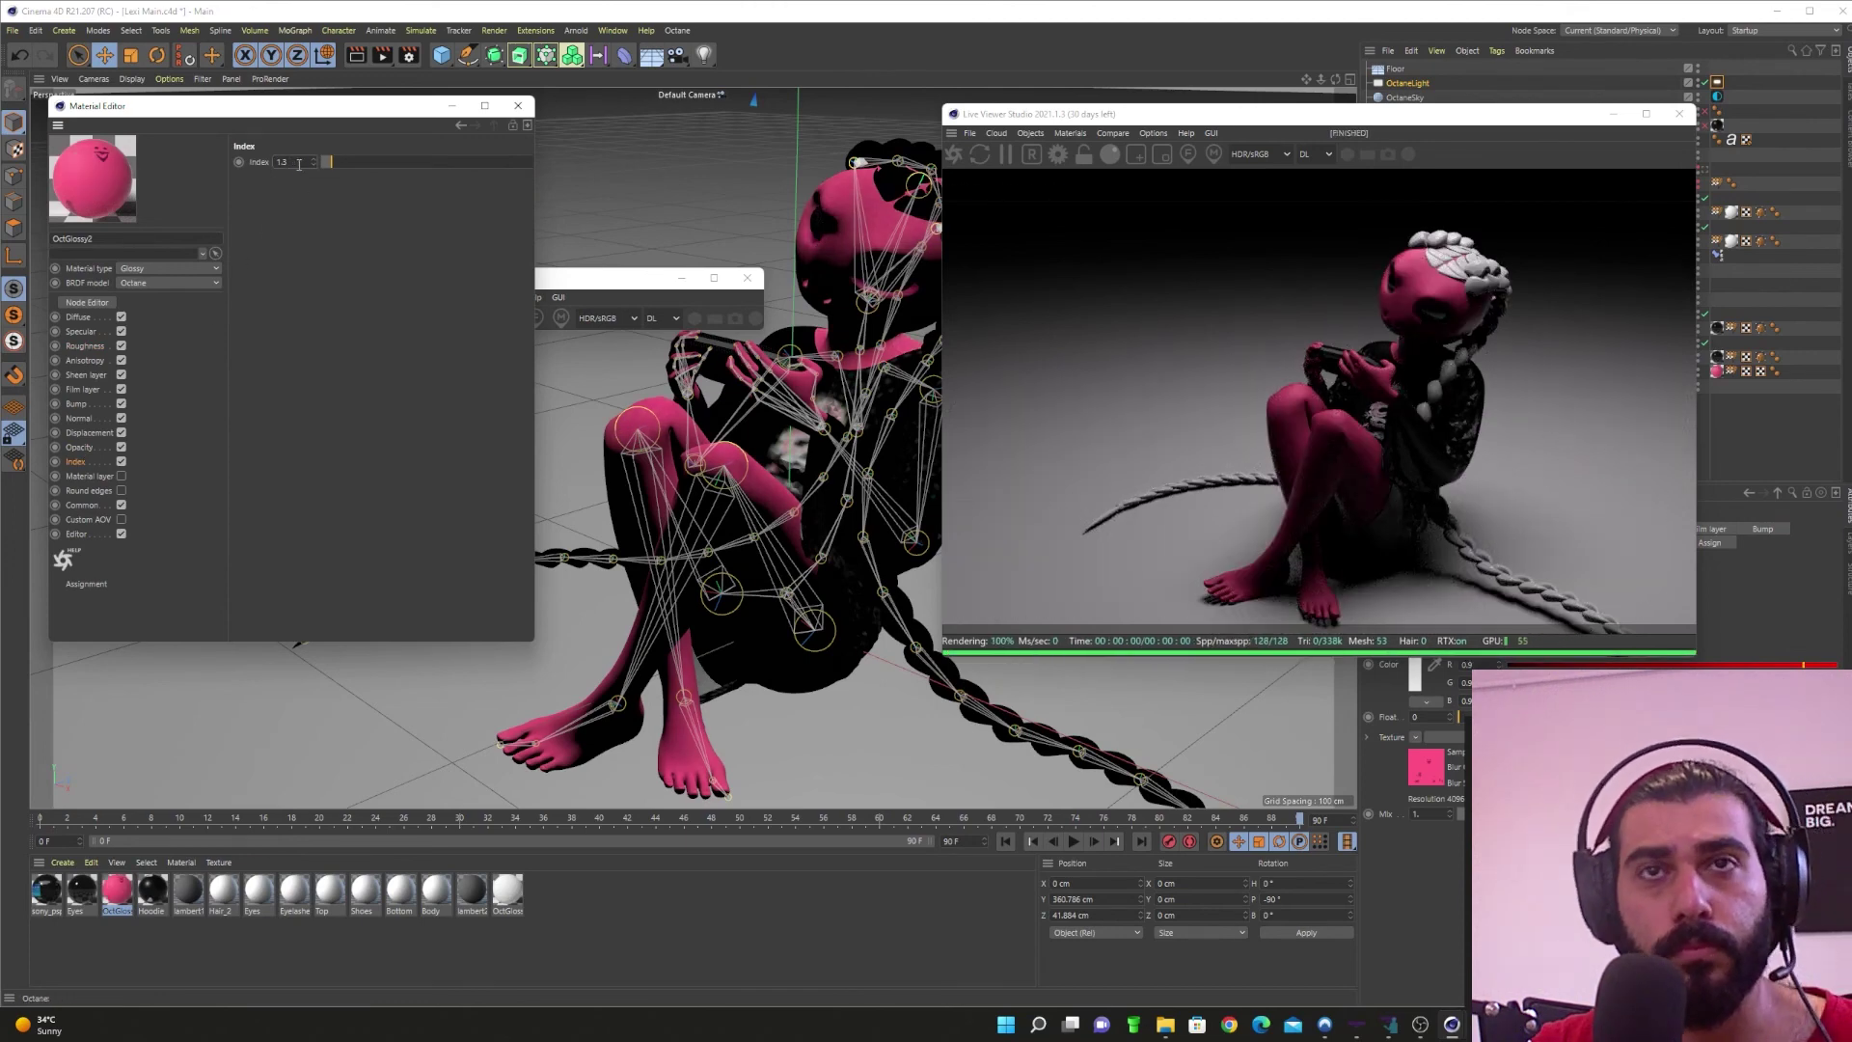
{"action": "left_click", "coordinate": [343, 162]}
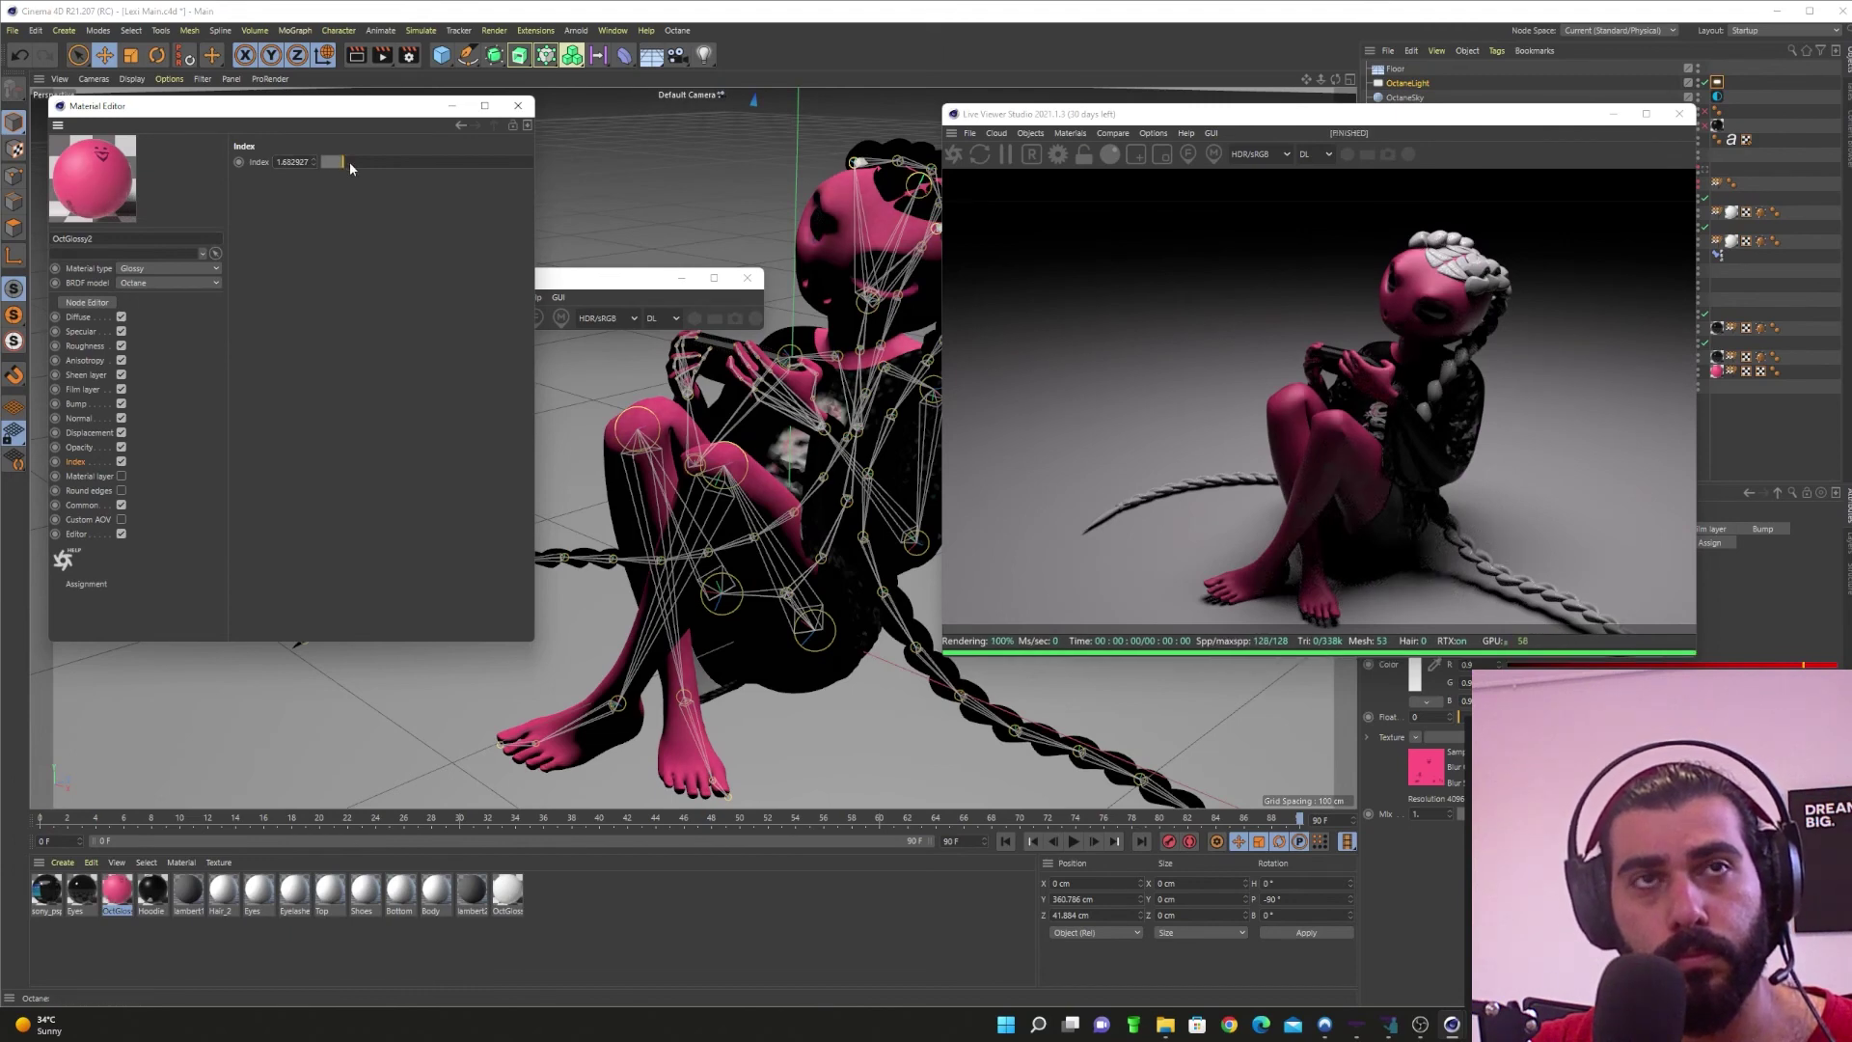
{"action": "left_click", "coordinate": [350, 163]}
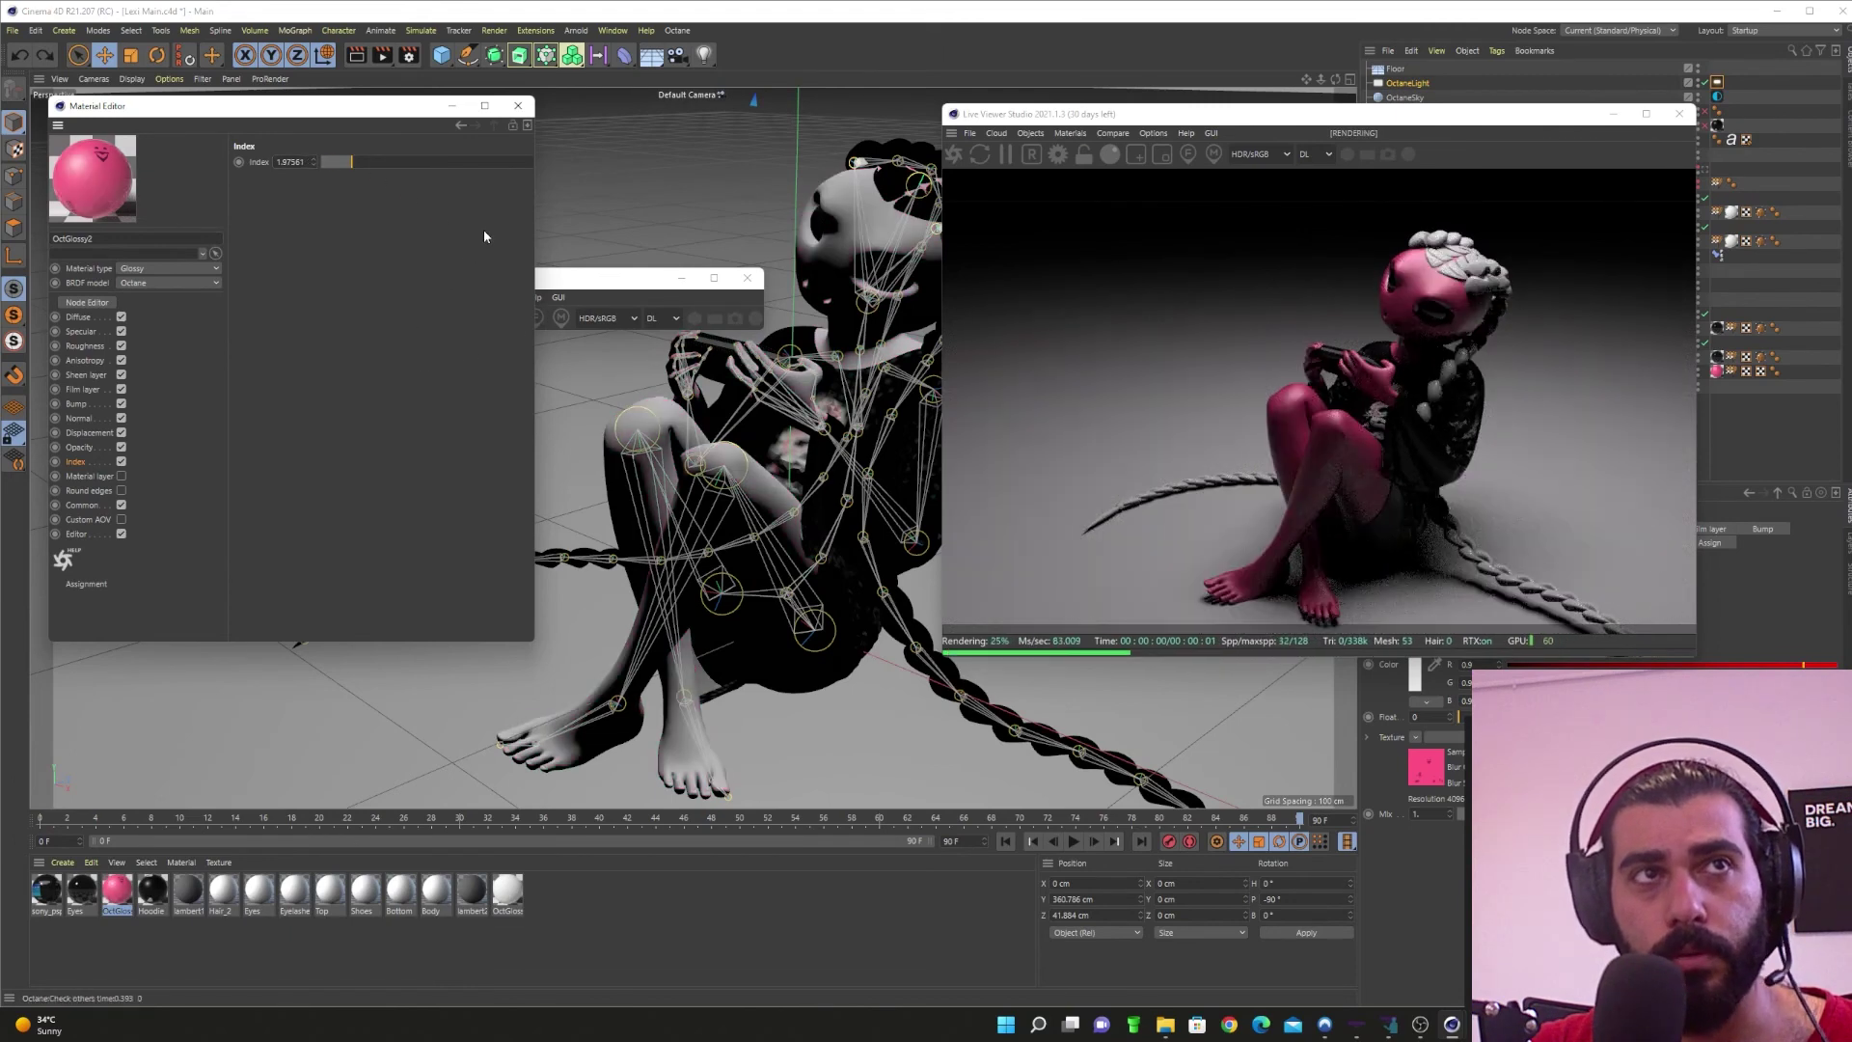
{"action": "key", "text": "ctrl+z"}
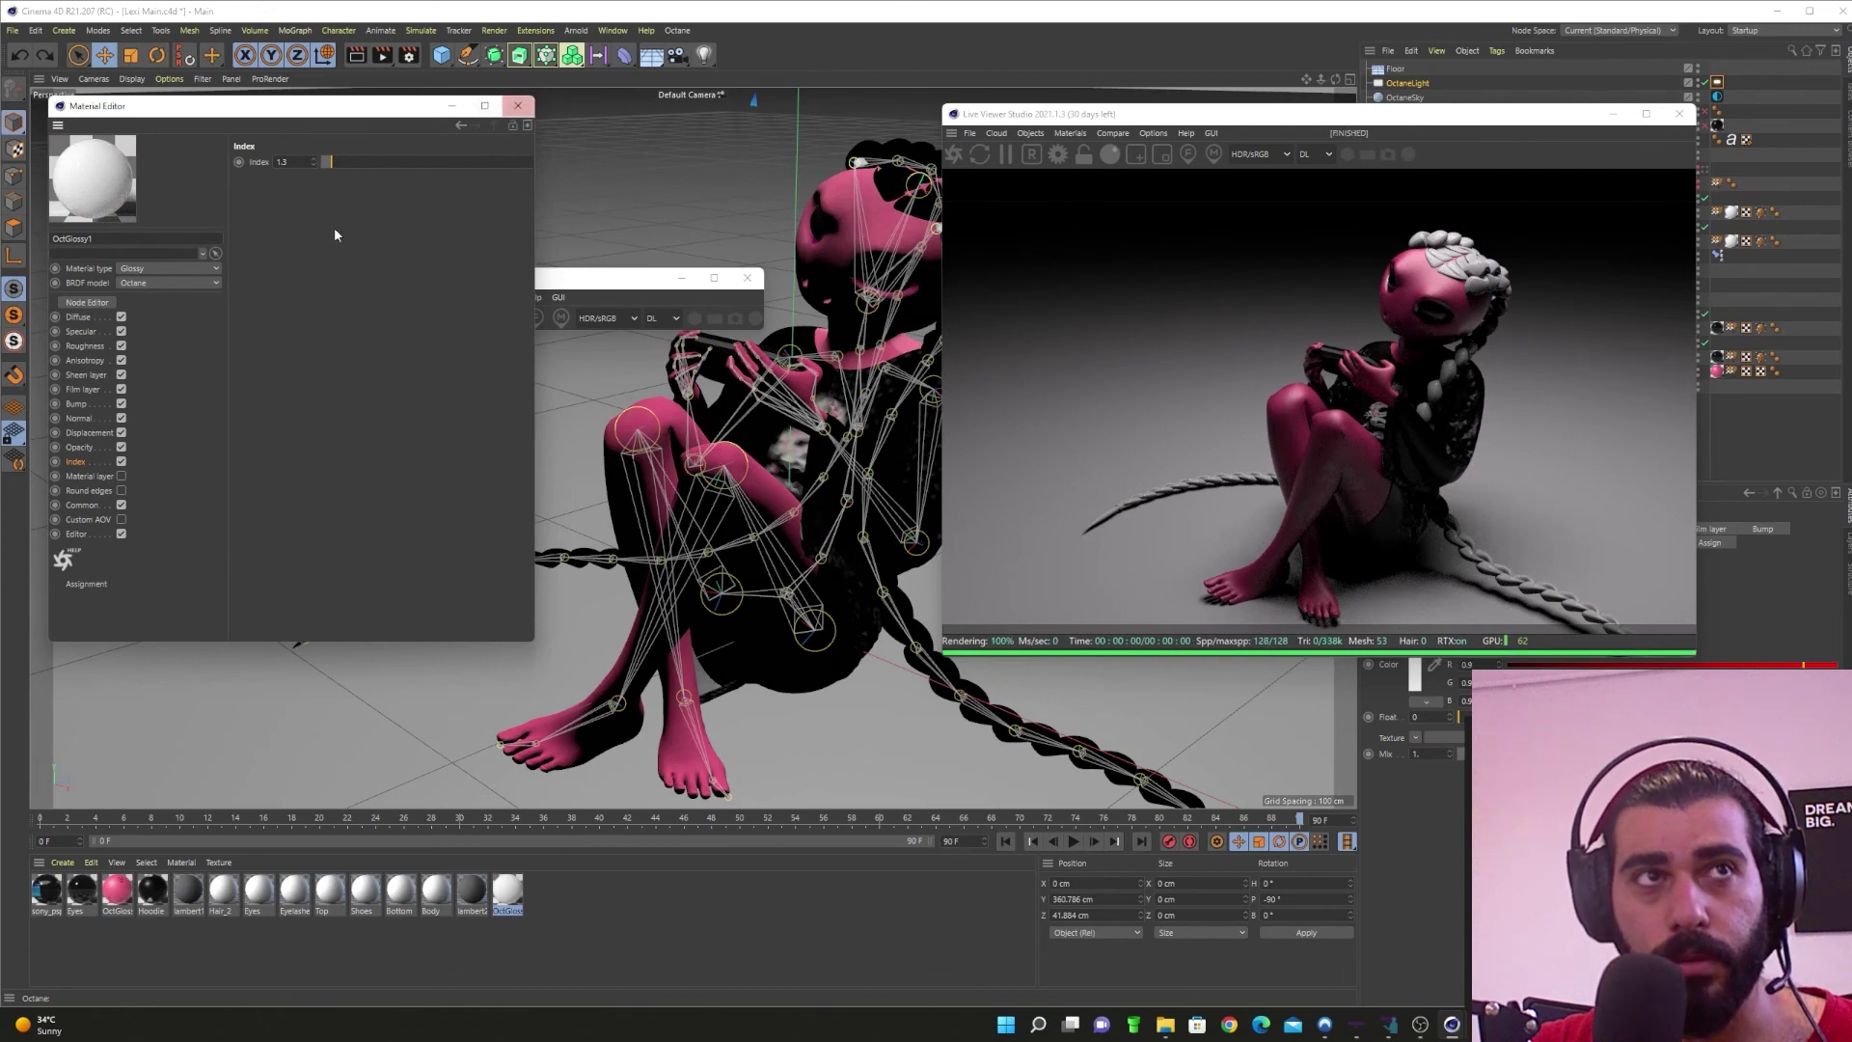
Step: Close the Material Editor and reduce the area light's power to dim the overexposed scene
{"action": "left_click", "coordinate": [83, 347]}
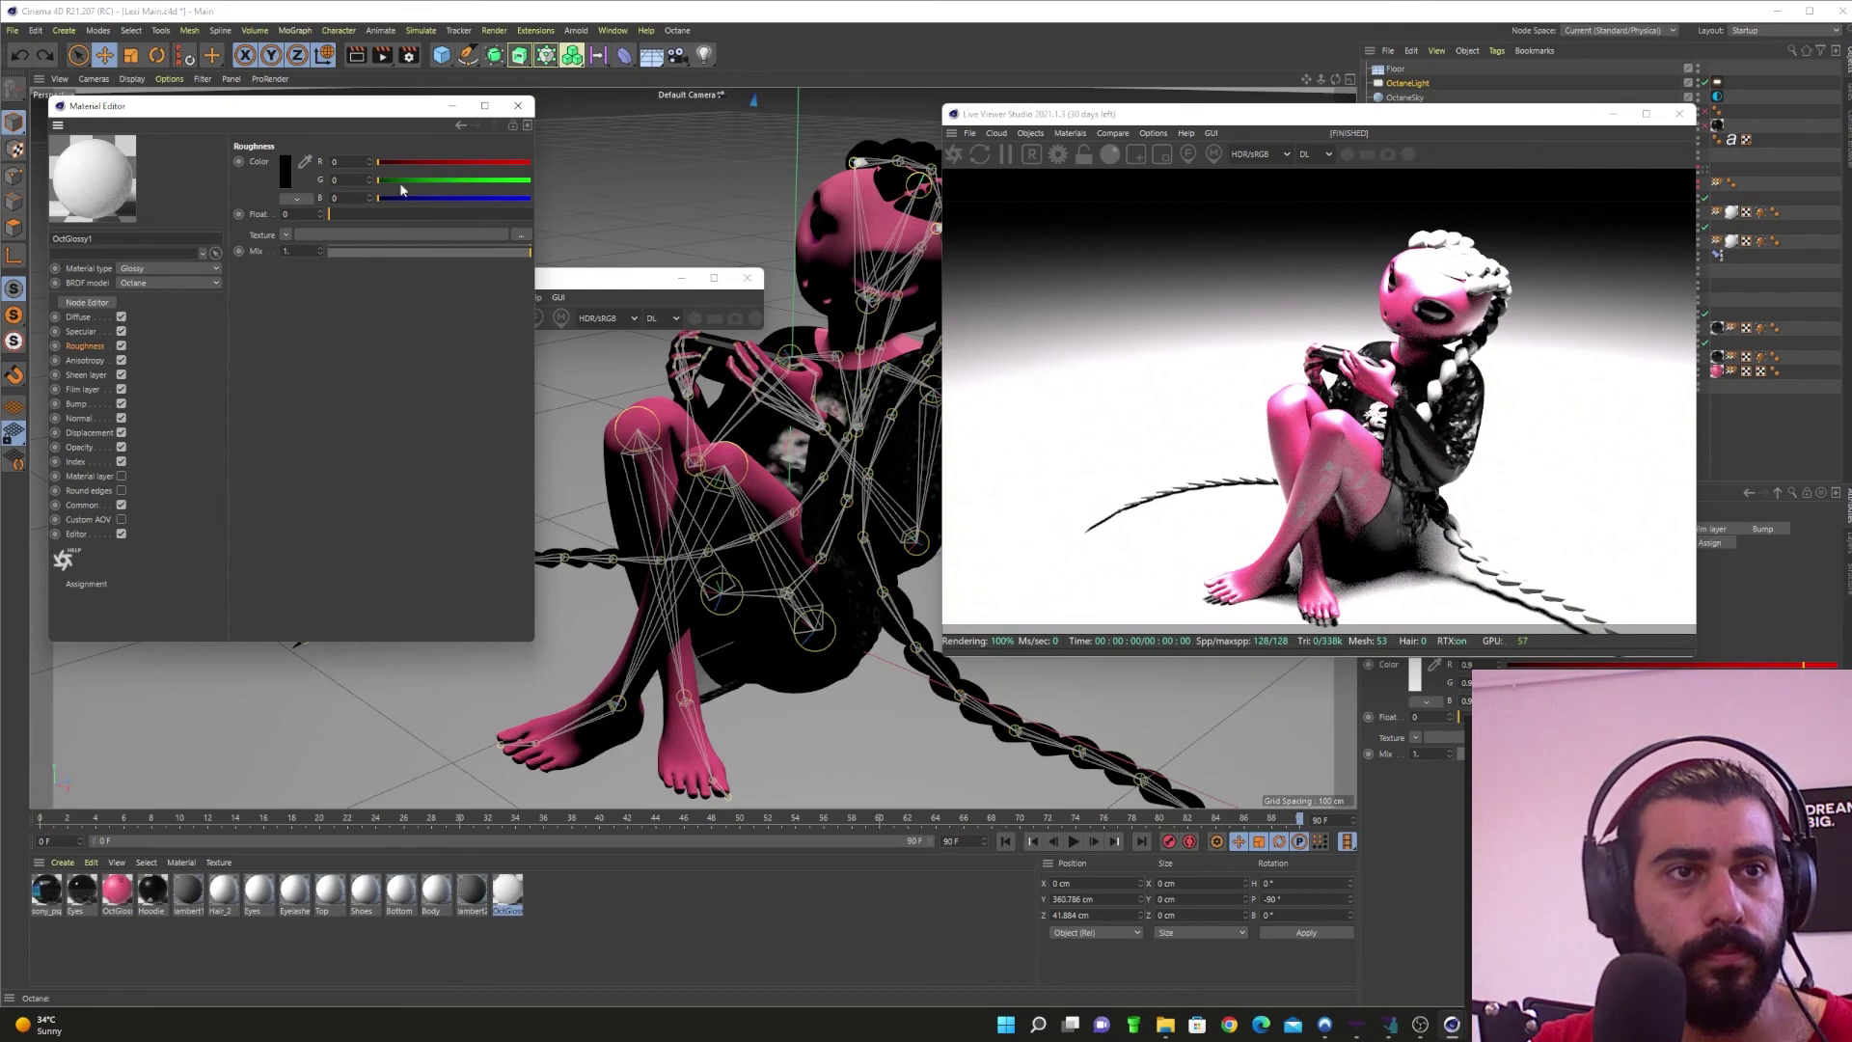
{"action": "left_click", "coordinate": [516, 108]}
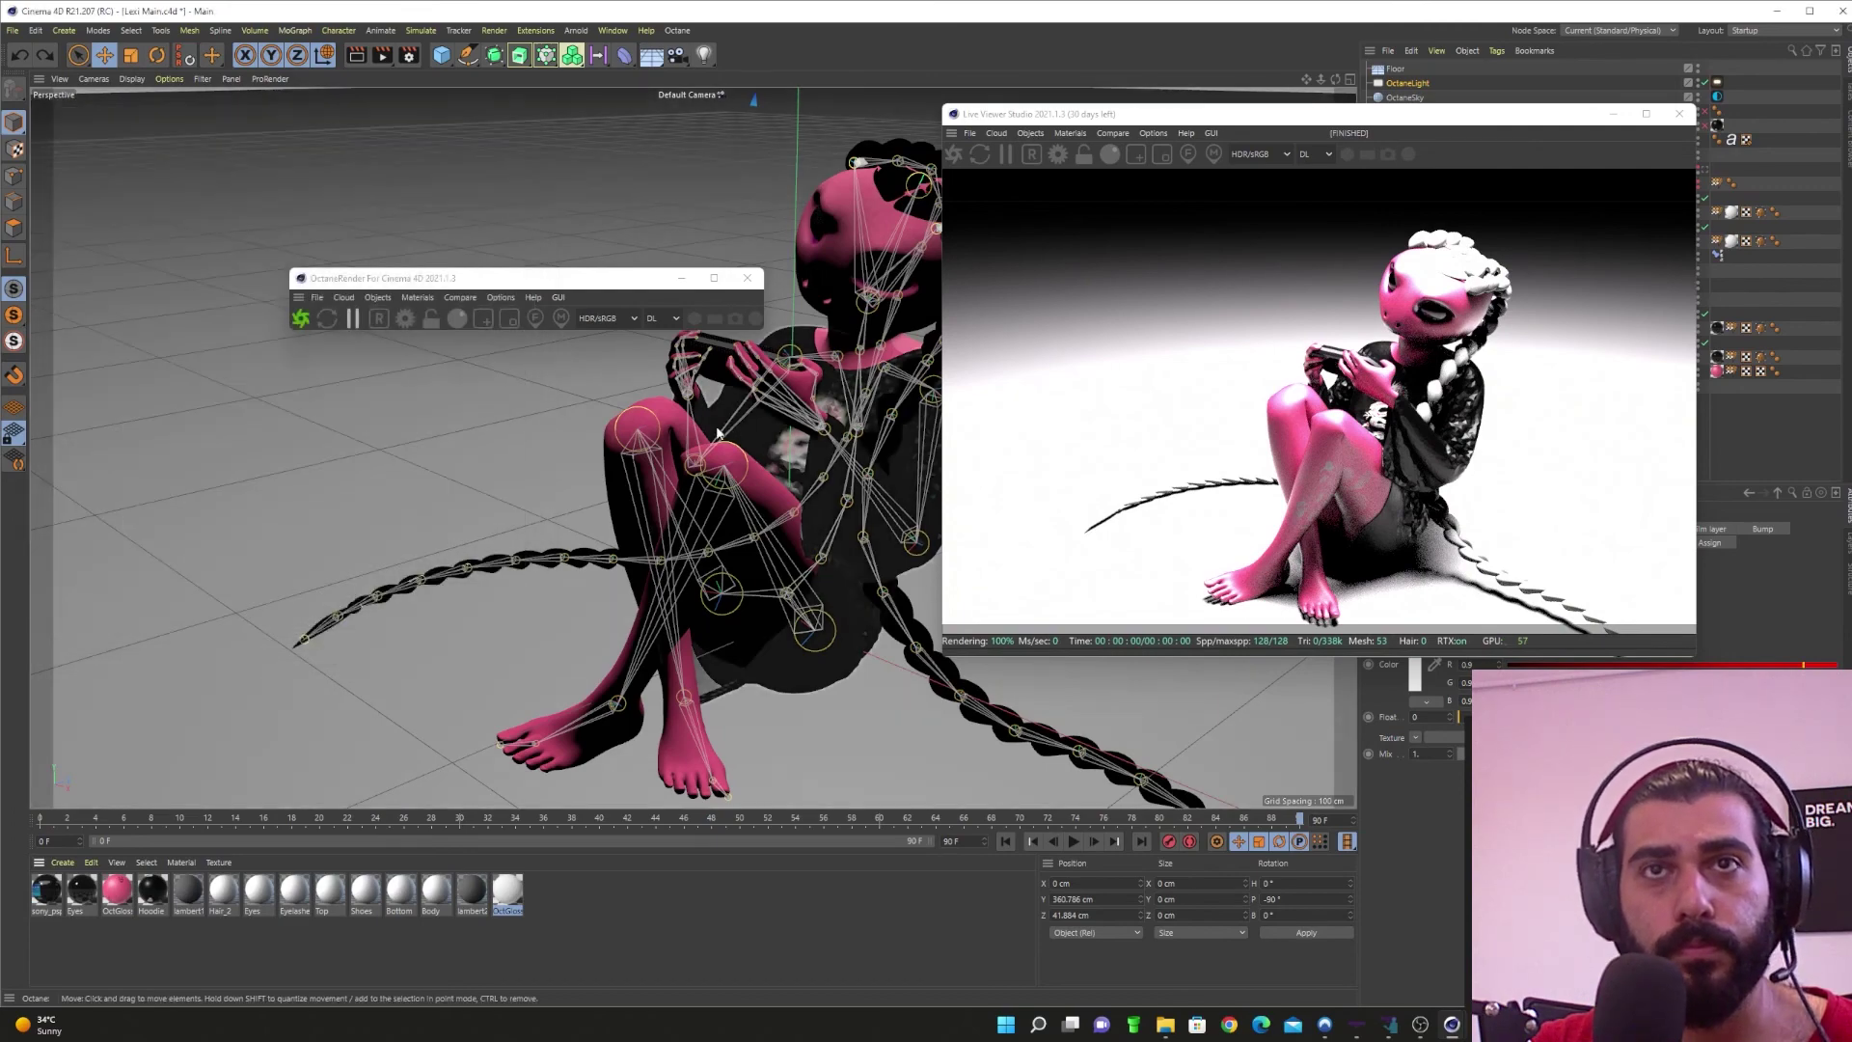
{"action": "scroll", "coordinate": [537, 455], "scroll_direction": "down", "scroll_amount": 3}
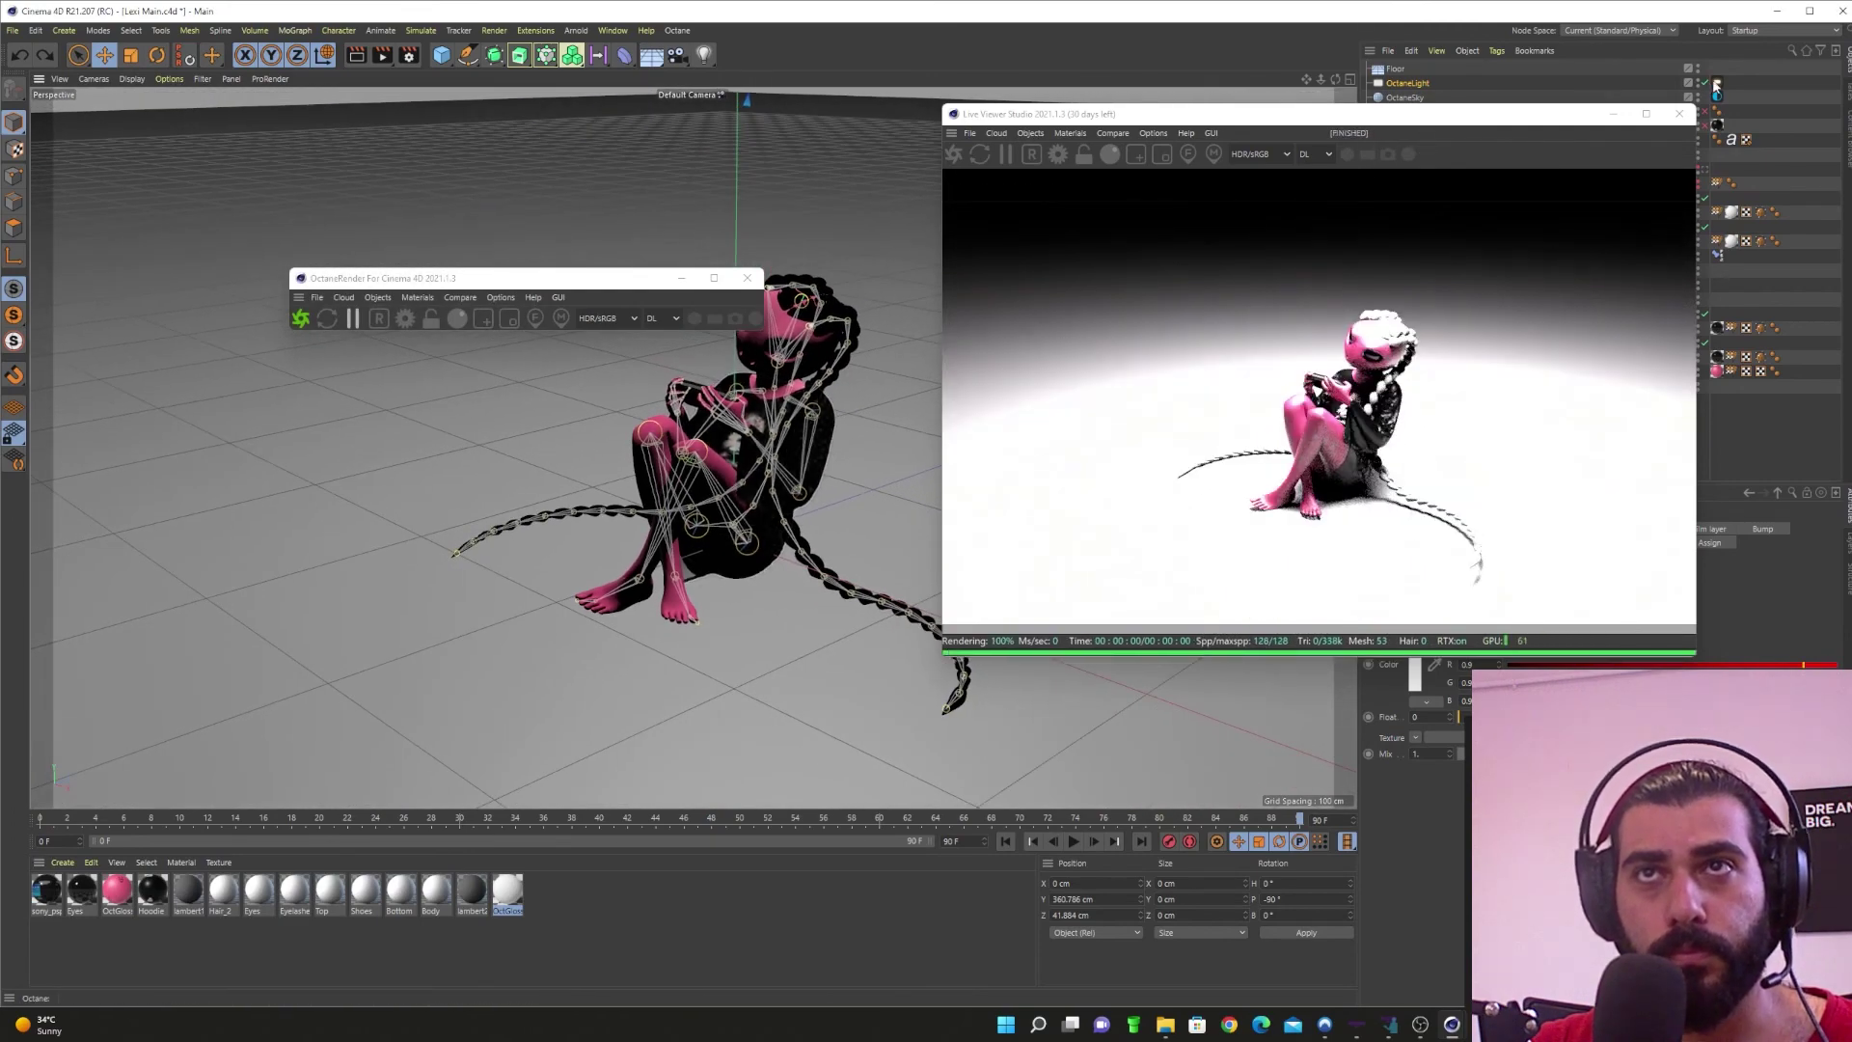
{"action": "left_click", "coordinate": [1716, 82]}
{"action": "left_click_drag", "start_coordinate": [1513, 127], "coordinate": [1328, 122]}
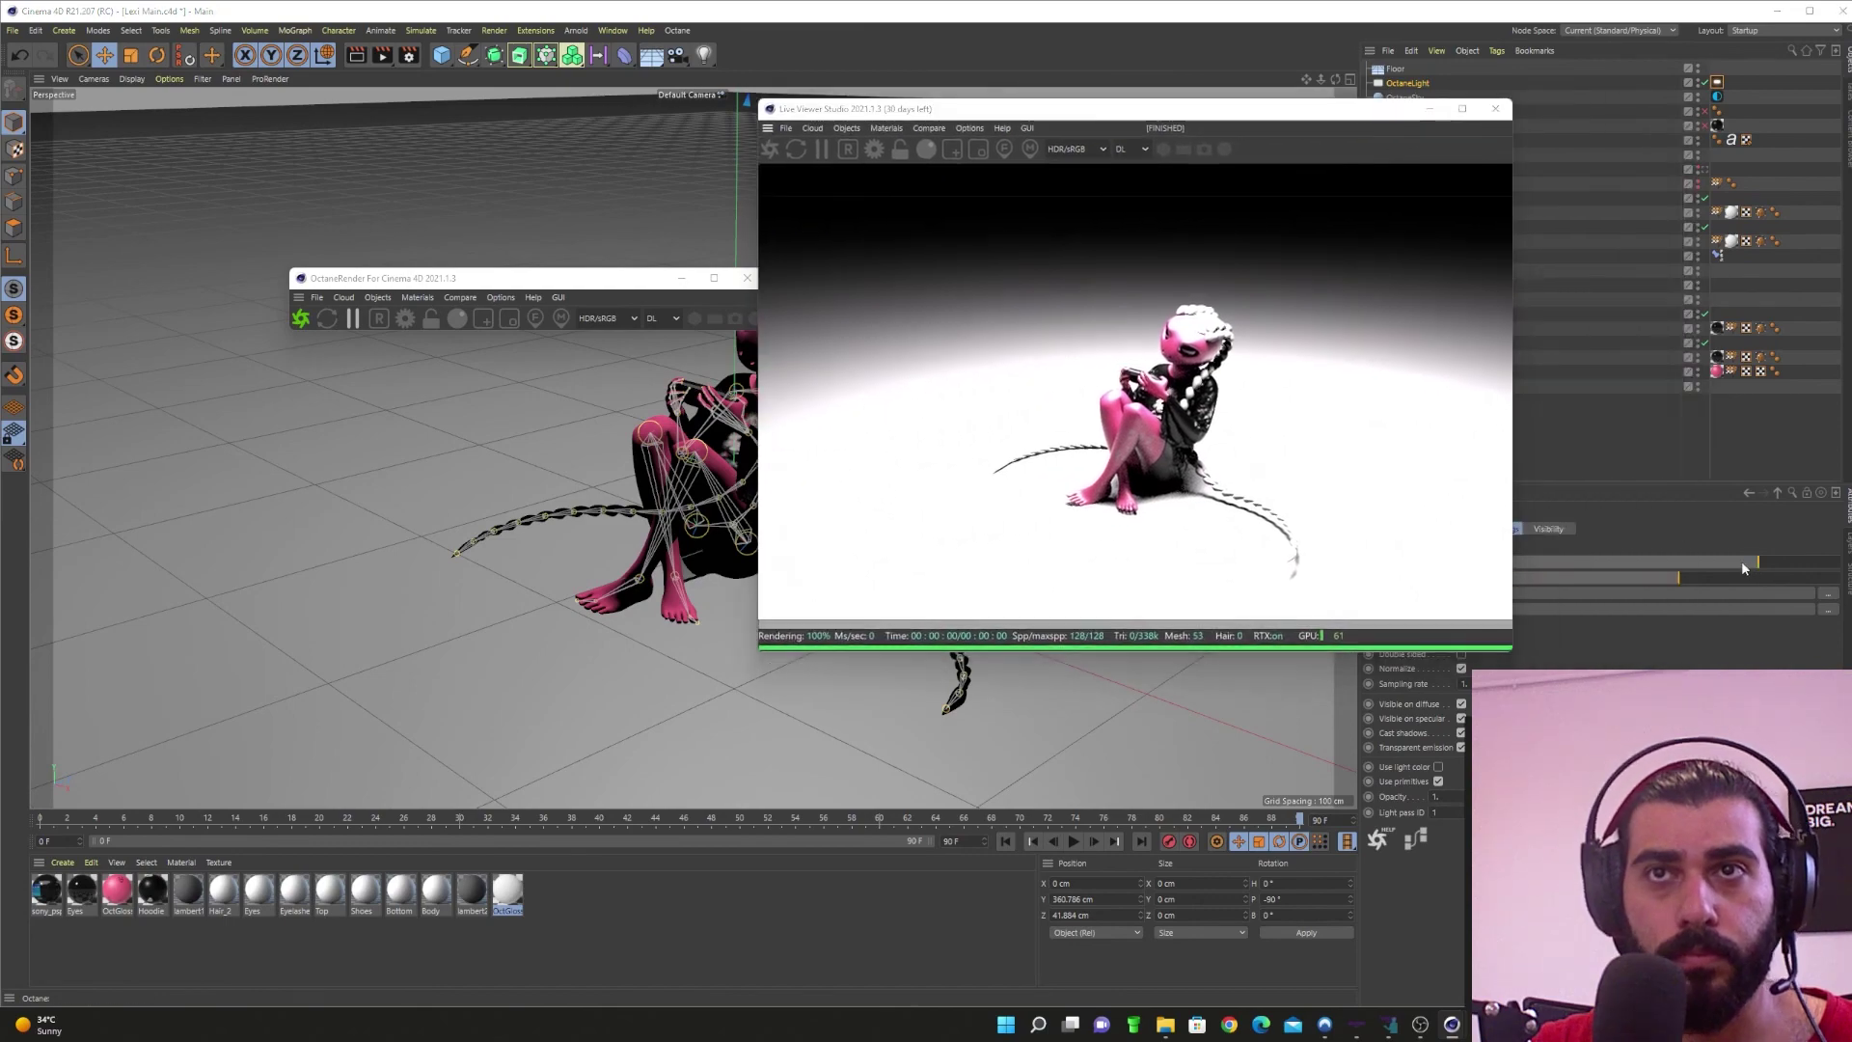
{"action": "left_click_drag", "start_coordinate": [1758, 562], "coordinate": [1716, 564]}
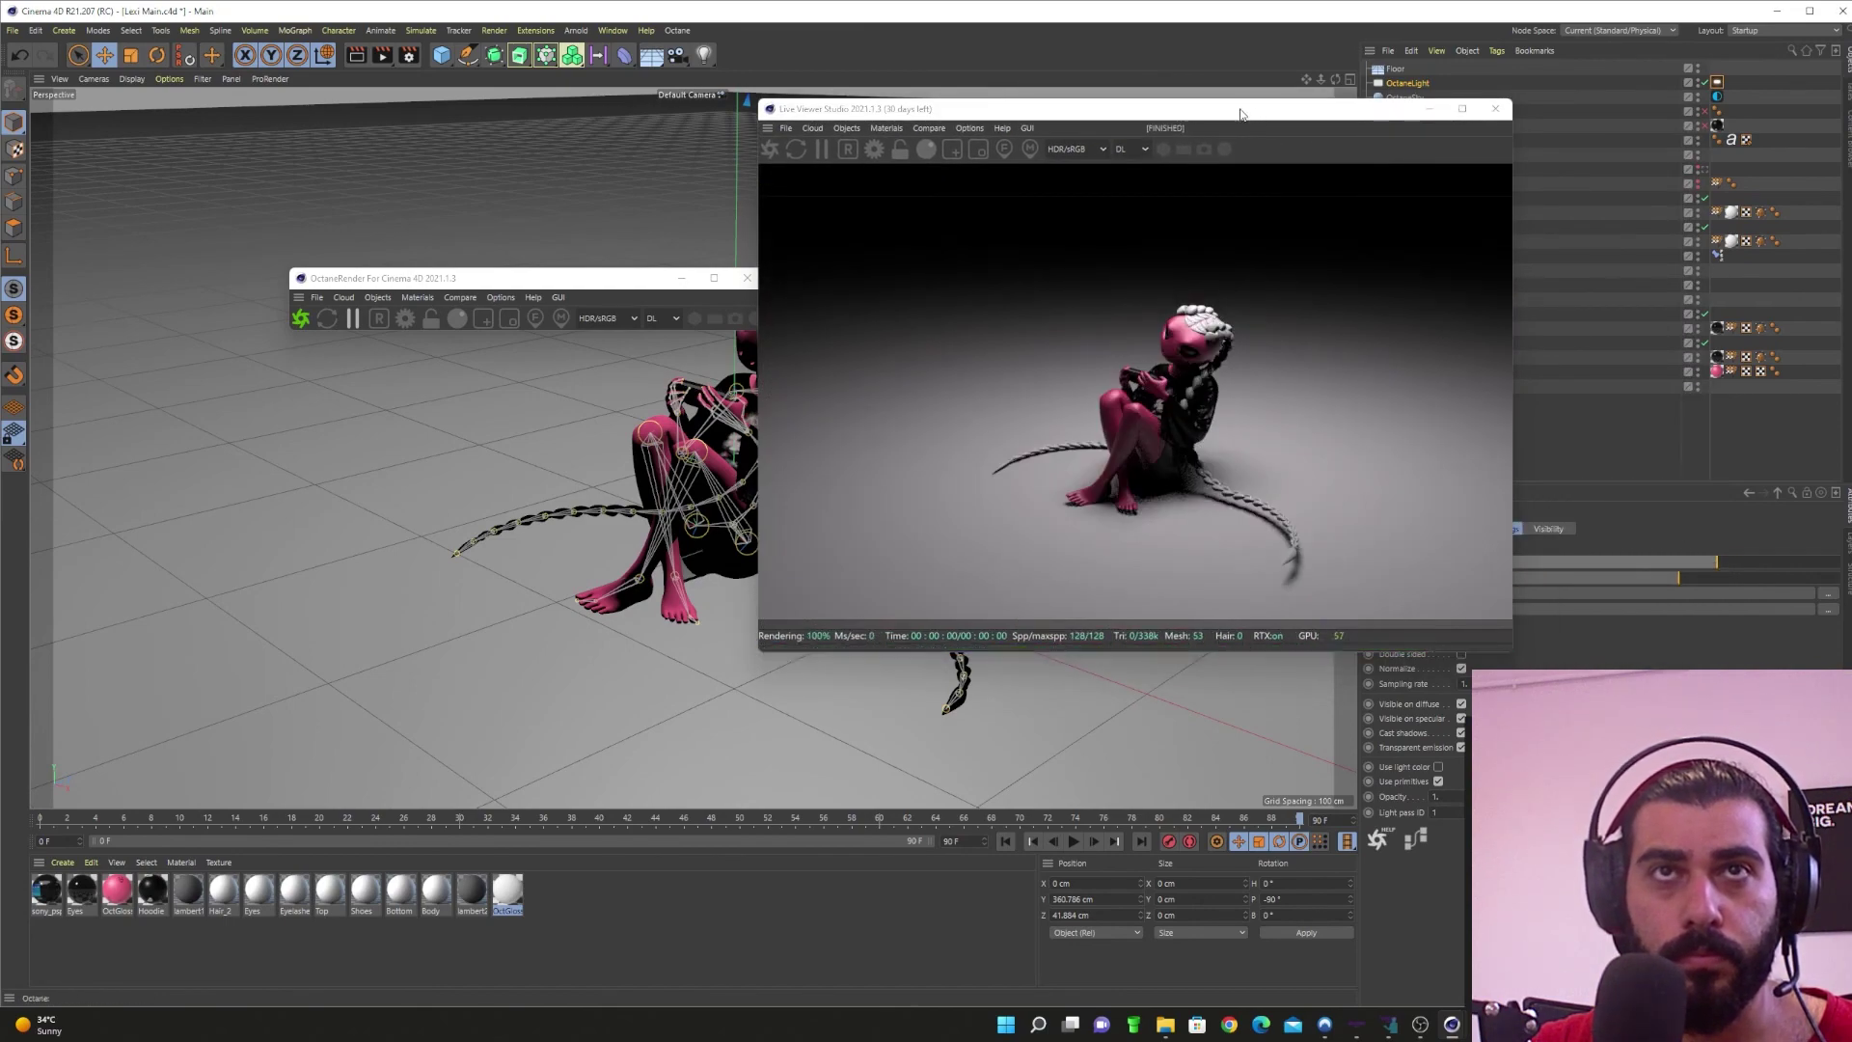
Step: Reframe the character beside the Live Viewer and set the OctGlossy1 braid material's diffuse color to black (RGB 0, 0, 0)
{"action": "left_click_drag", "start_coordinate": [1255, 108], "coordinate": [1492, 94]}
{"action": "right_click_drag", "start_coordinate": [822, 419], "coordinate": [914, 439], "text": "alt"}
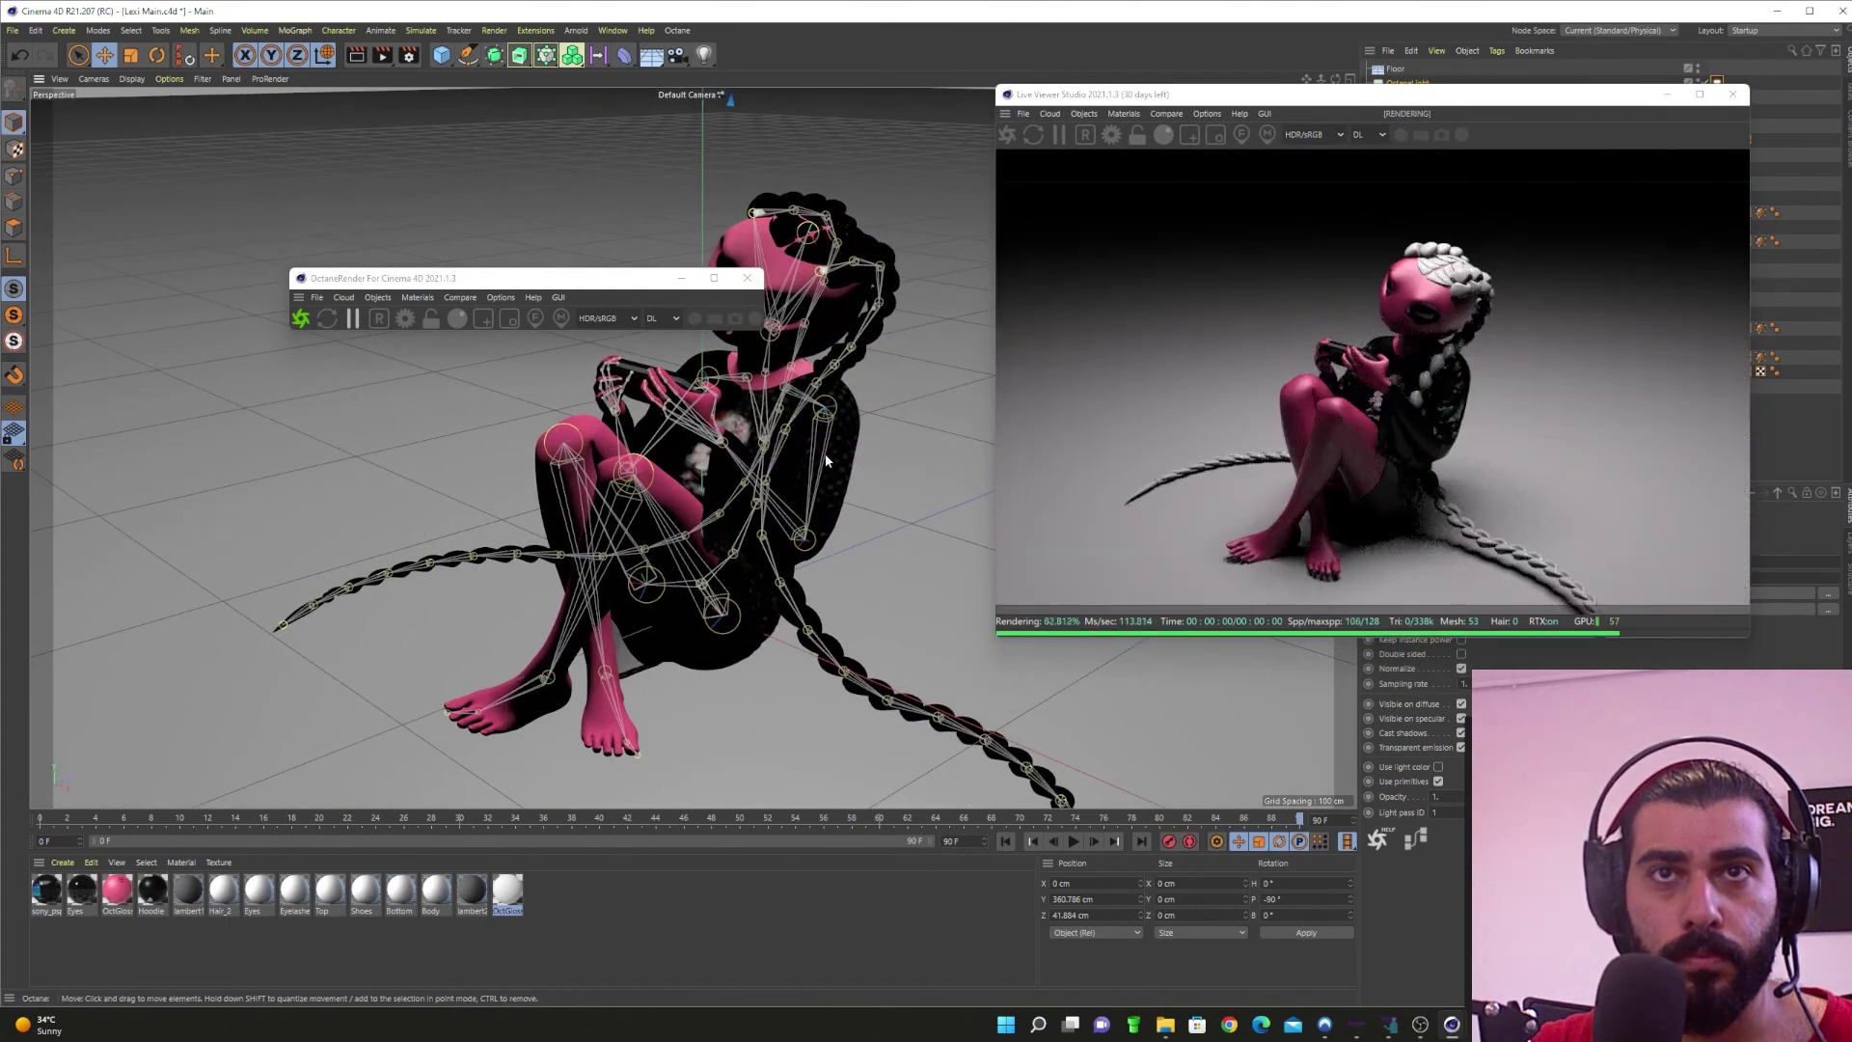
{"action": "left_click_drag", "start_coordinate": [825, 453], "coordinate": [758, 439], "text": "alt"}
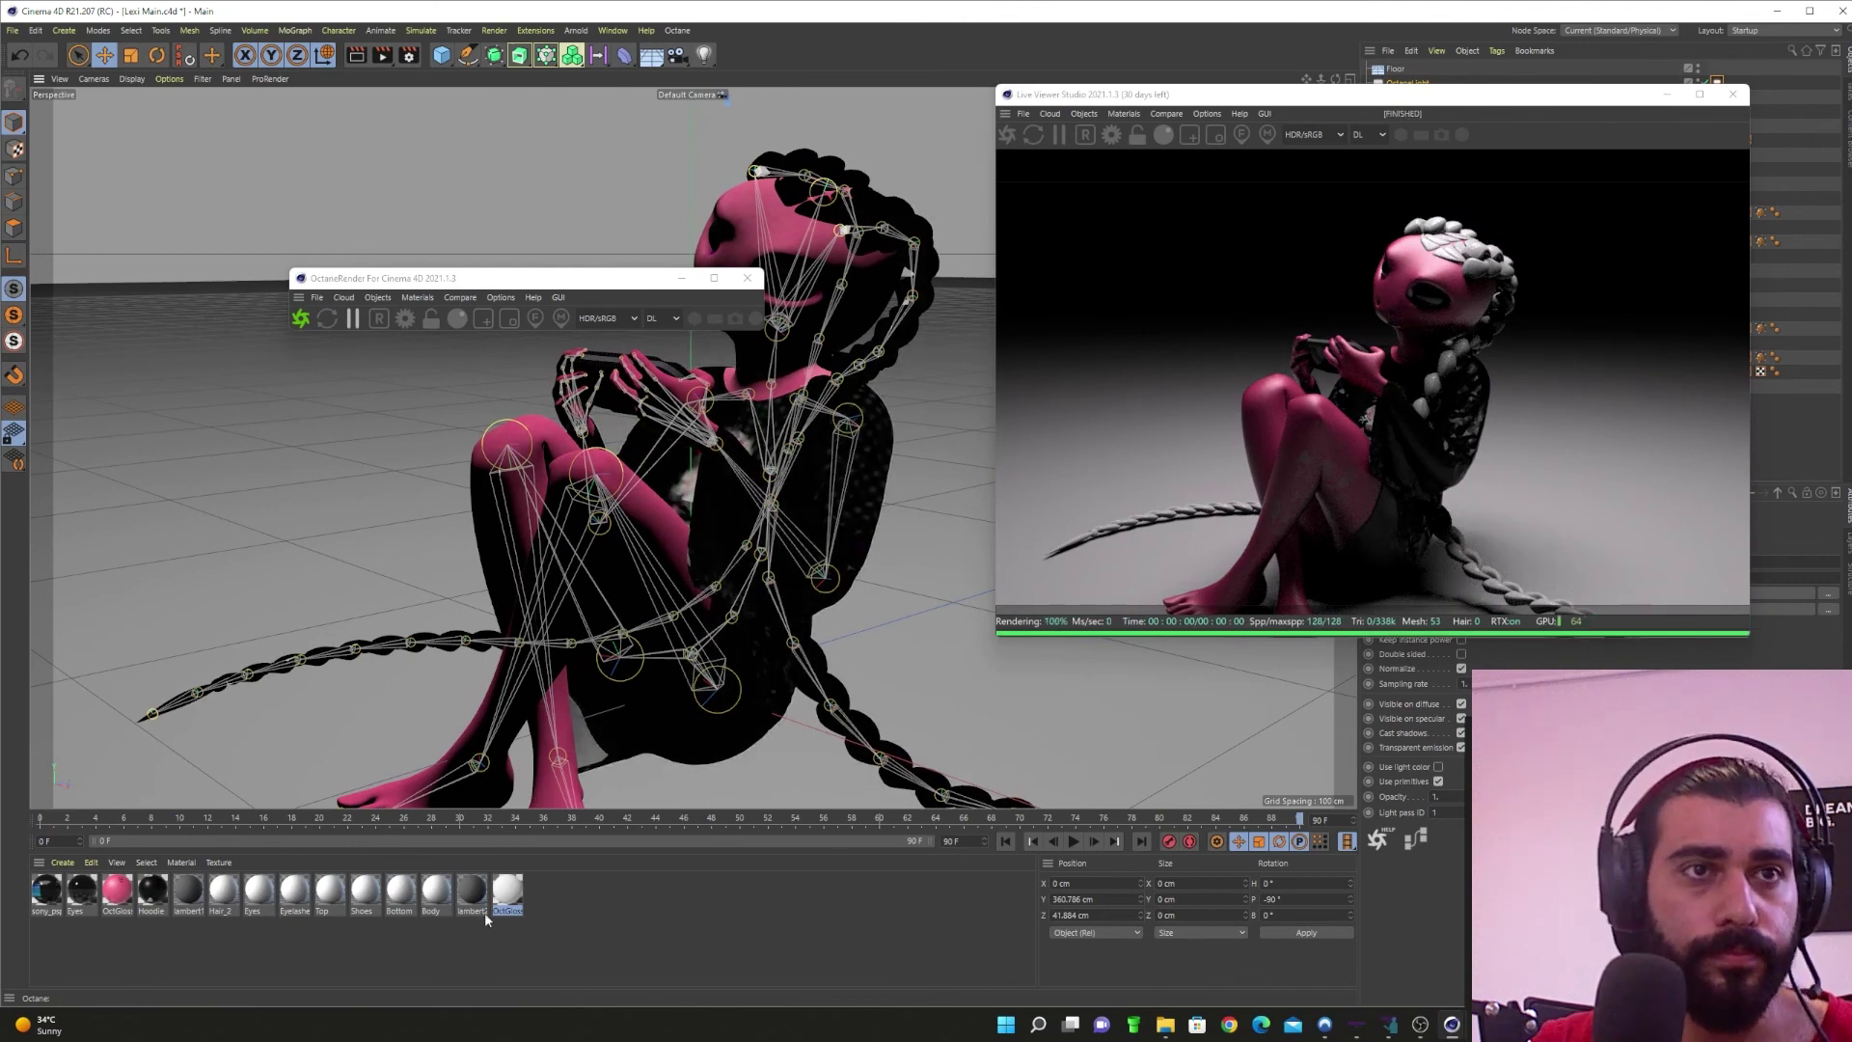
{"action": "double_click", "coordinate": [508, 889]}
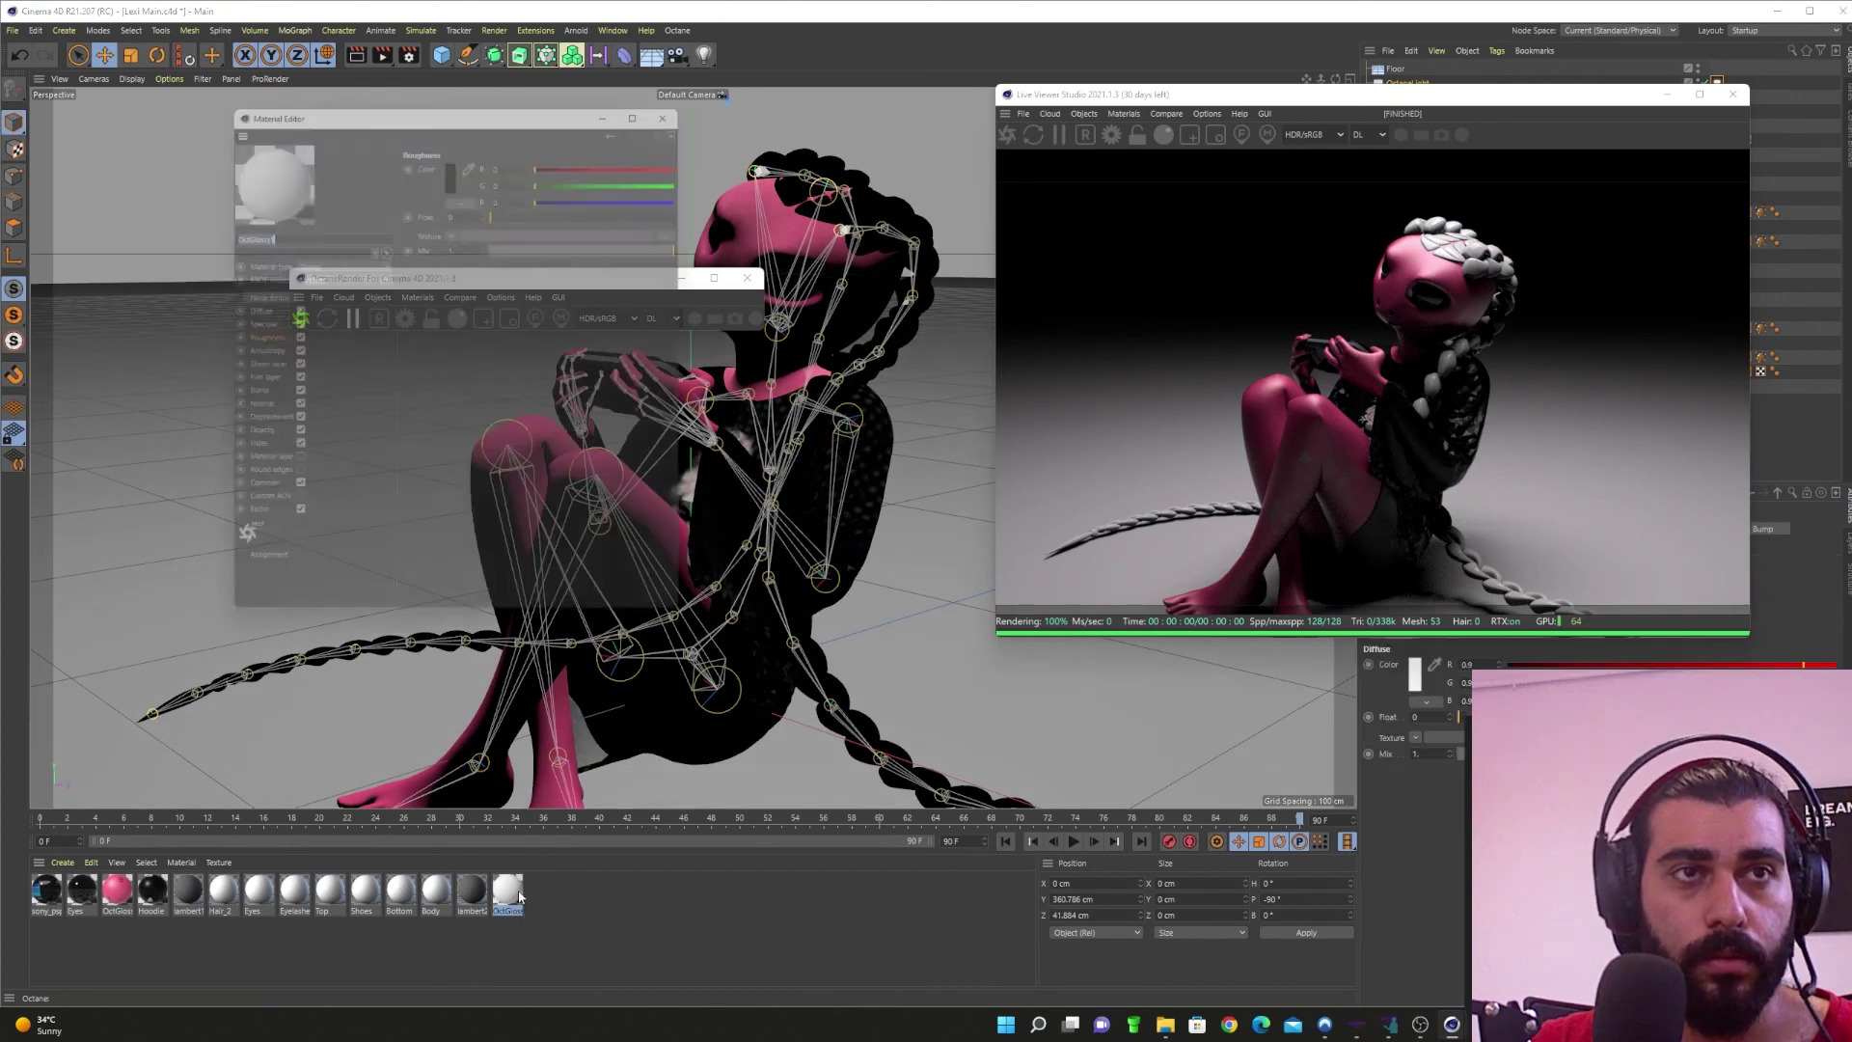
{"action": "left_click", "coordinate": [249, 307]}
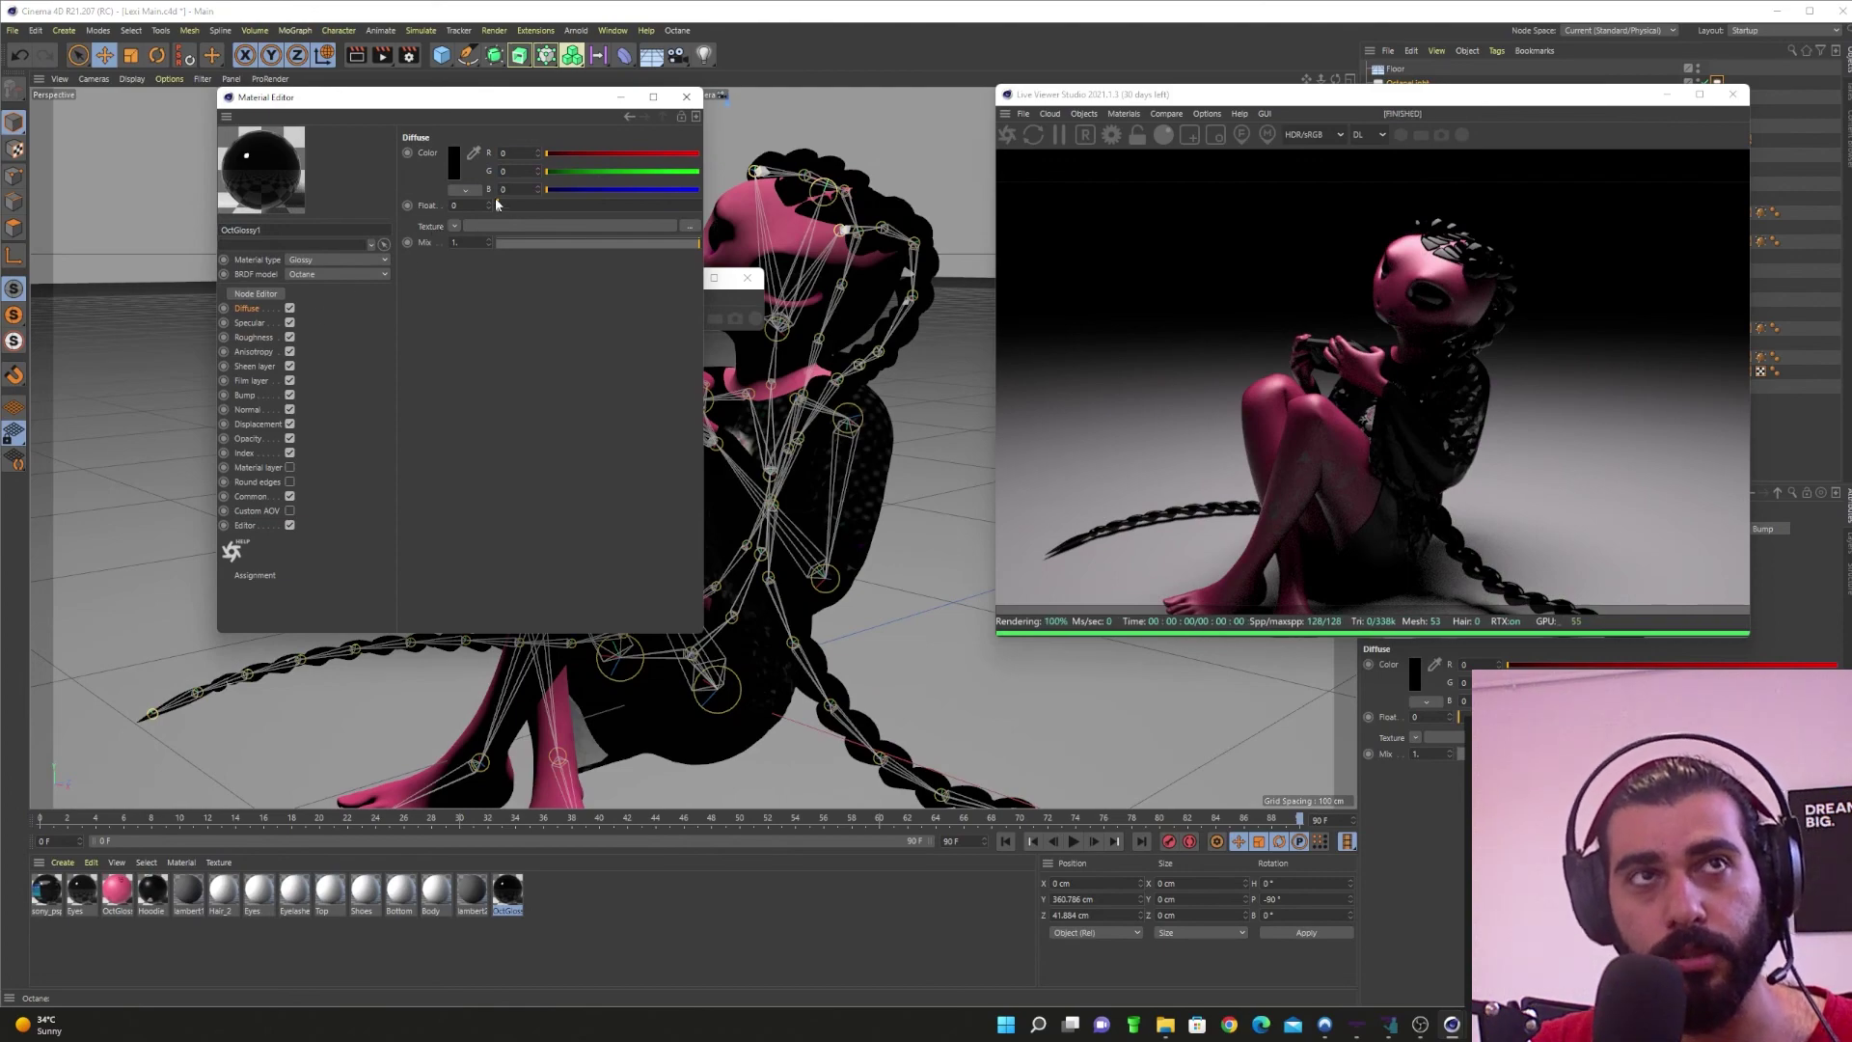
Step: Change the OctGlossy1 braid material's diffuse color to crimson with hue 340°, saturation 100% and value 80%
{"action": "left_click", "coordinate": [576, 154]}
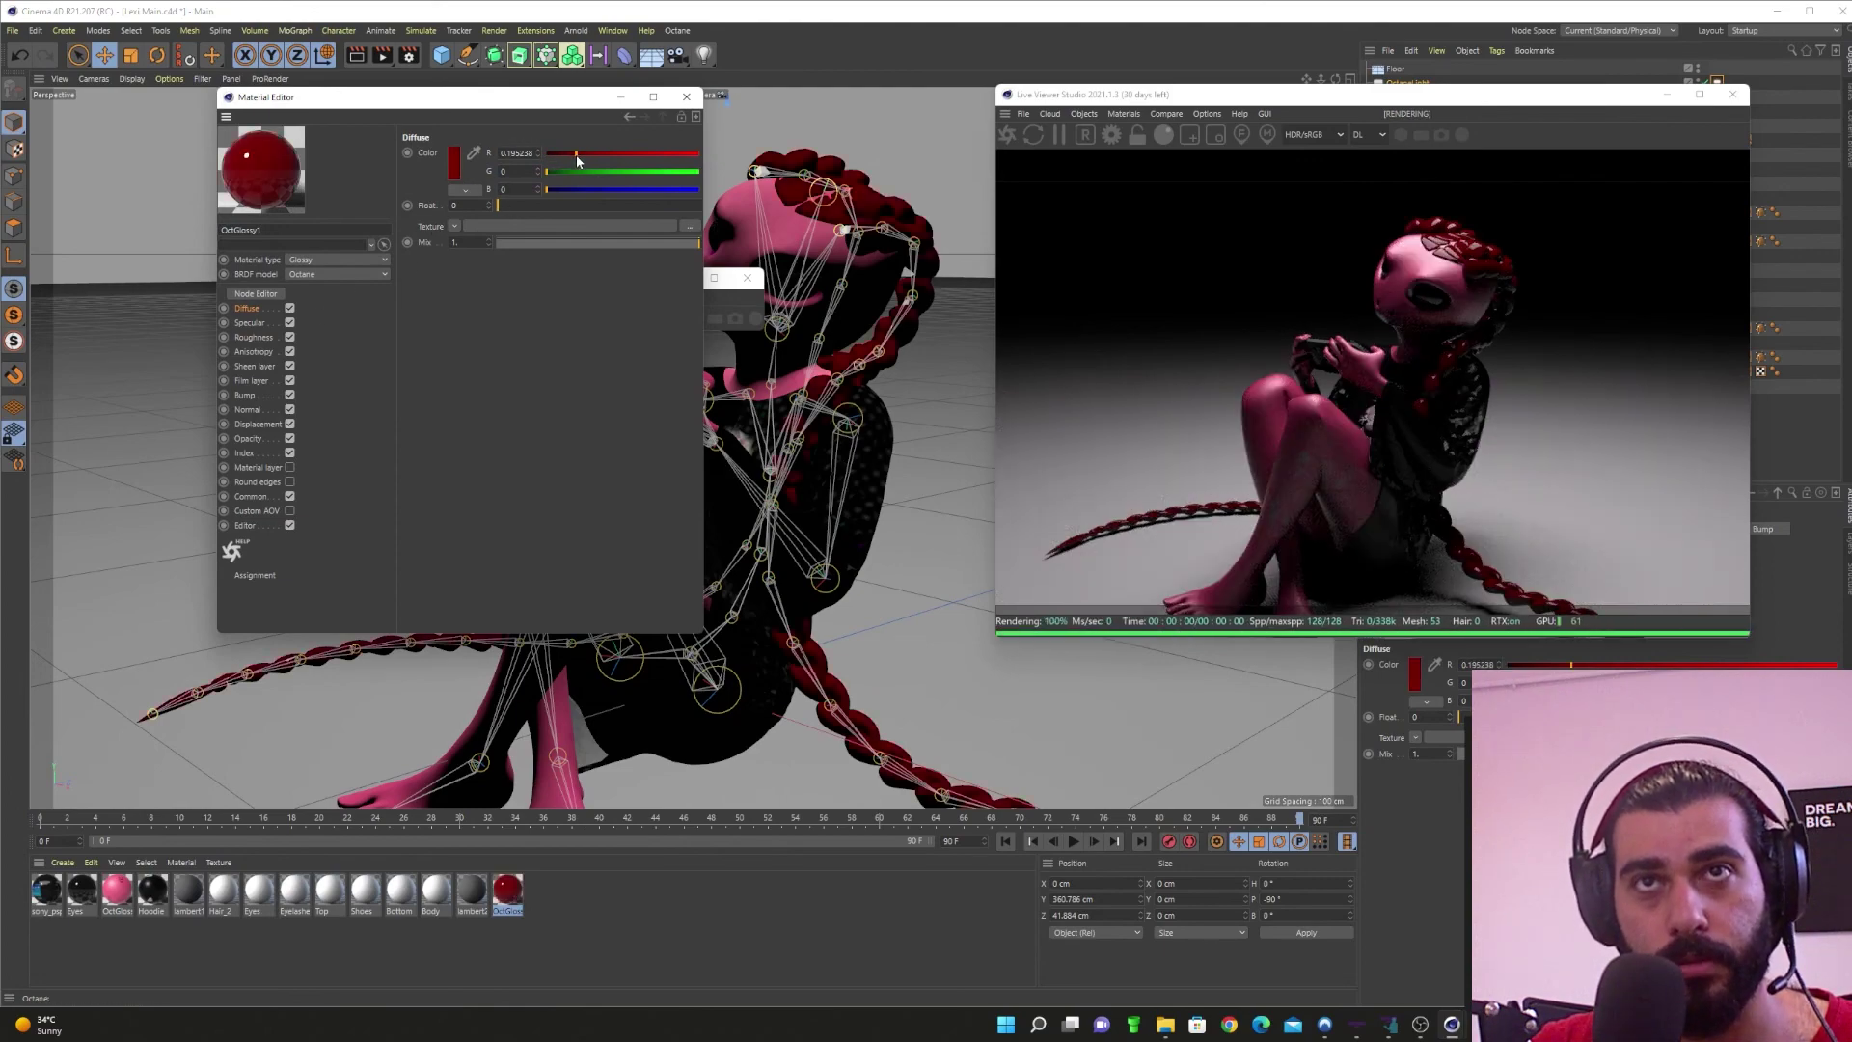
{"action": "left_click_drag", "start_coordinate": [576, 154], "coordinate": [614, 156]}
{"action": "left_click", "coordinate": [454, 162]}
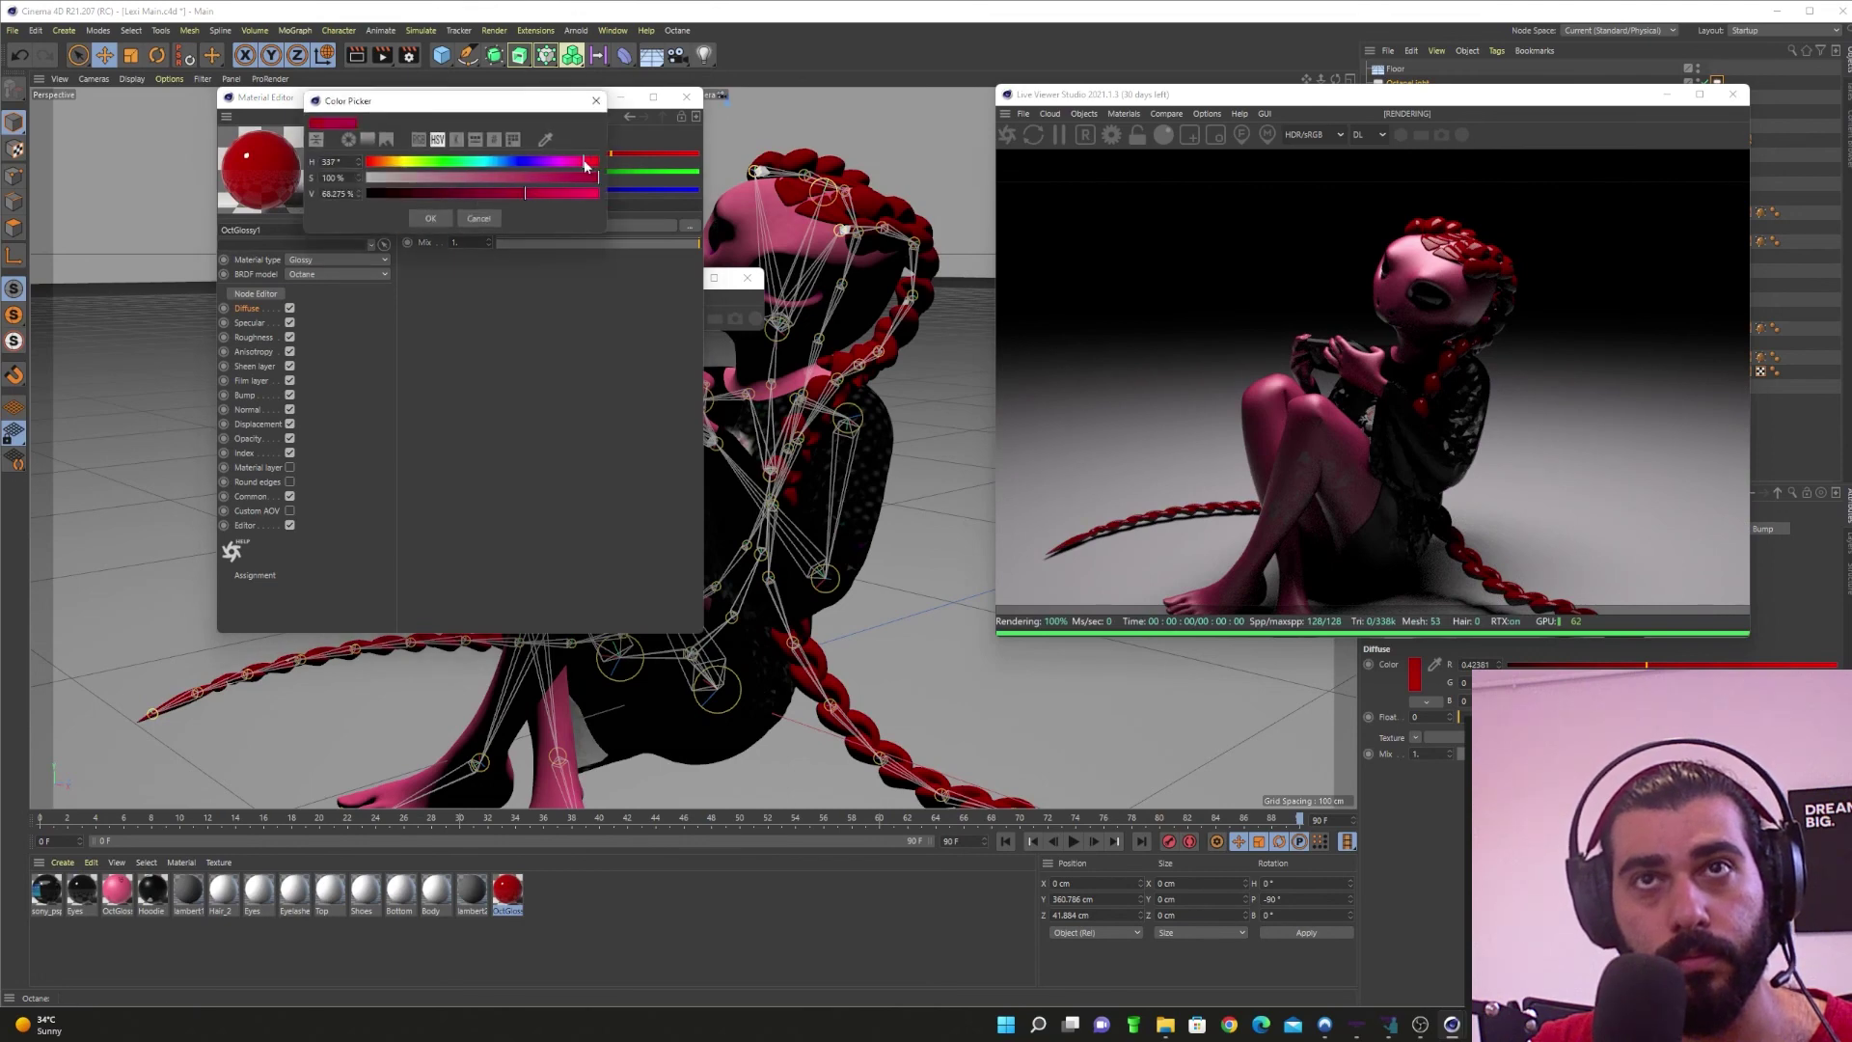
{"action": "left_click", "coordinate": [430, 218]}
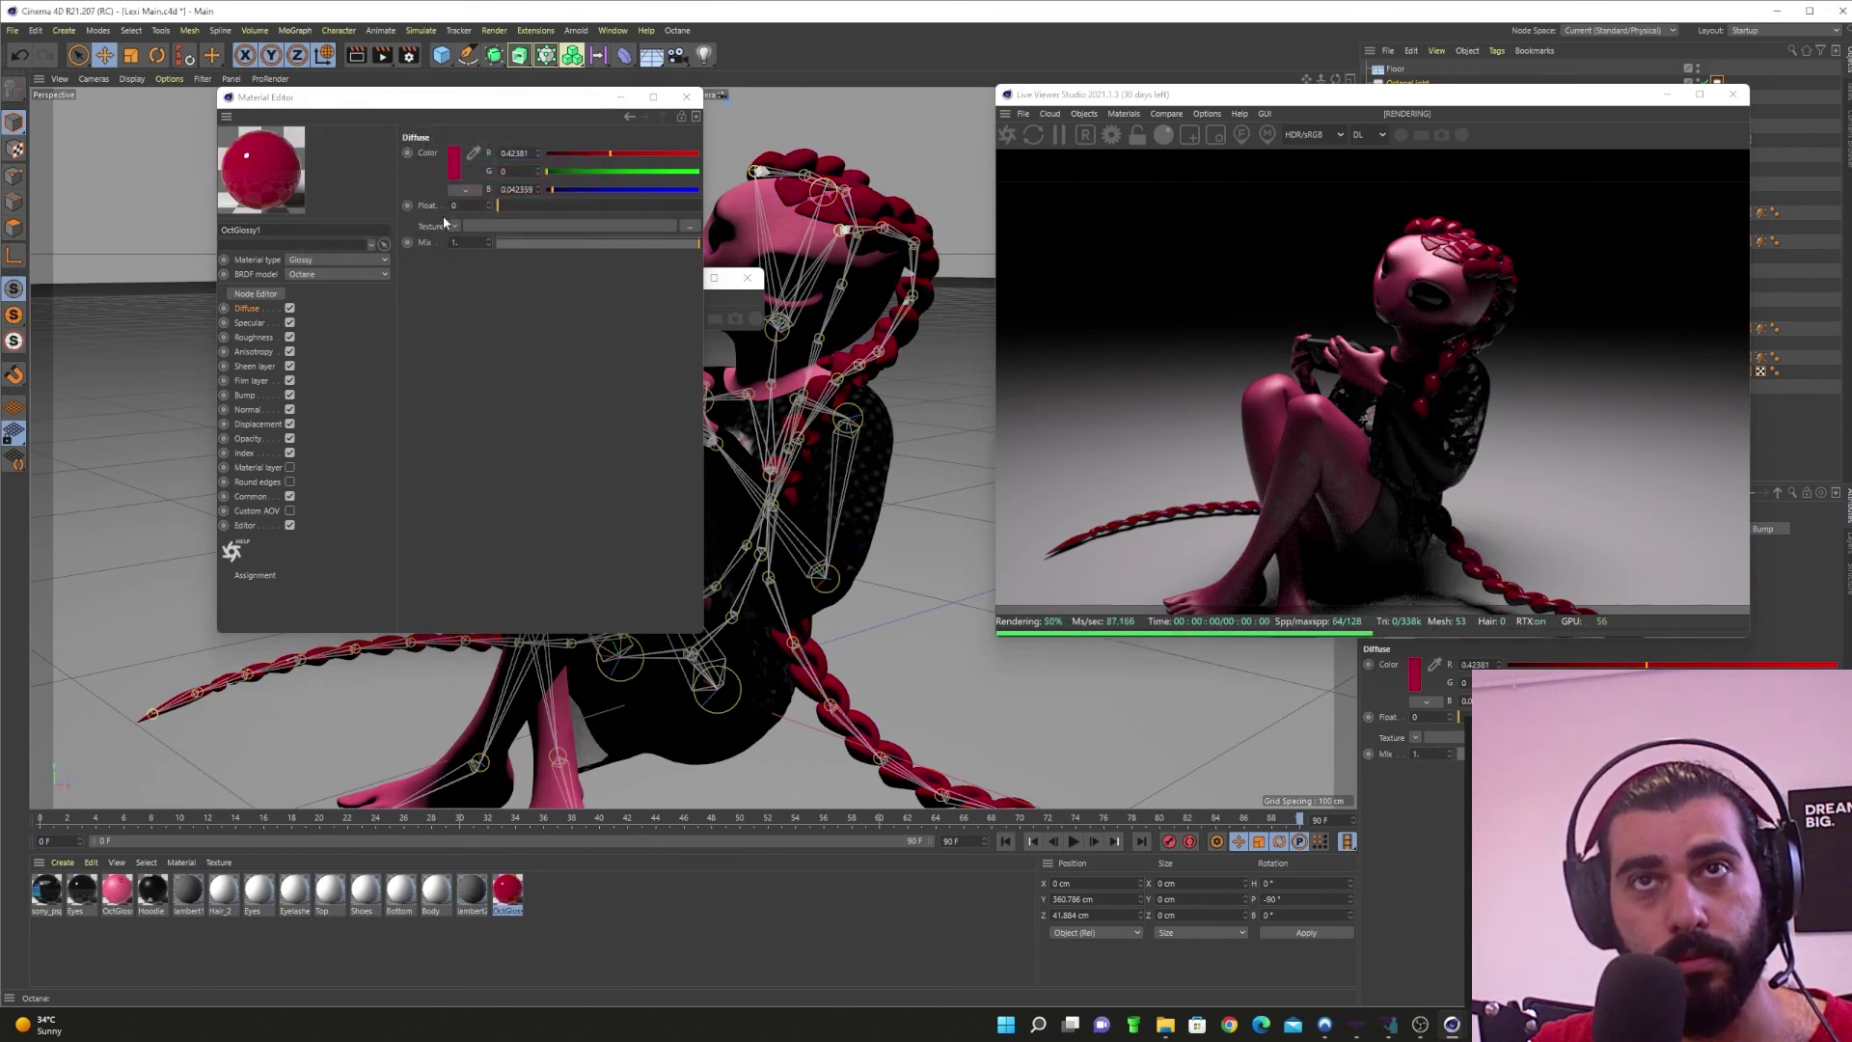
{"action": "left_click", "coordinate": [459, 175]}
{"action": "left_click_drag", "start_coordinate": [529, 200], "coordinate": [518, 210]}
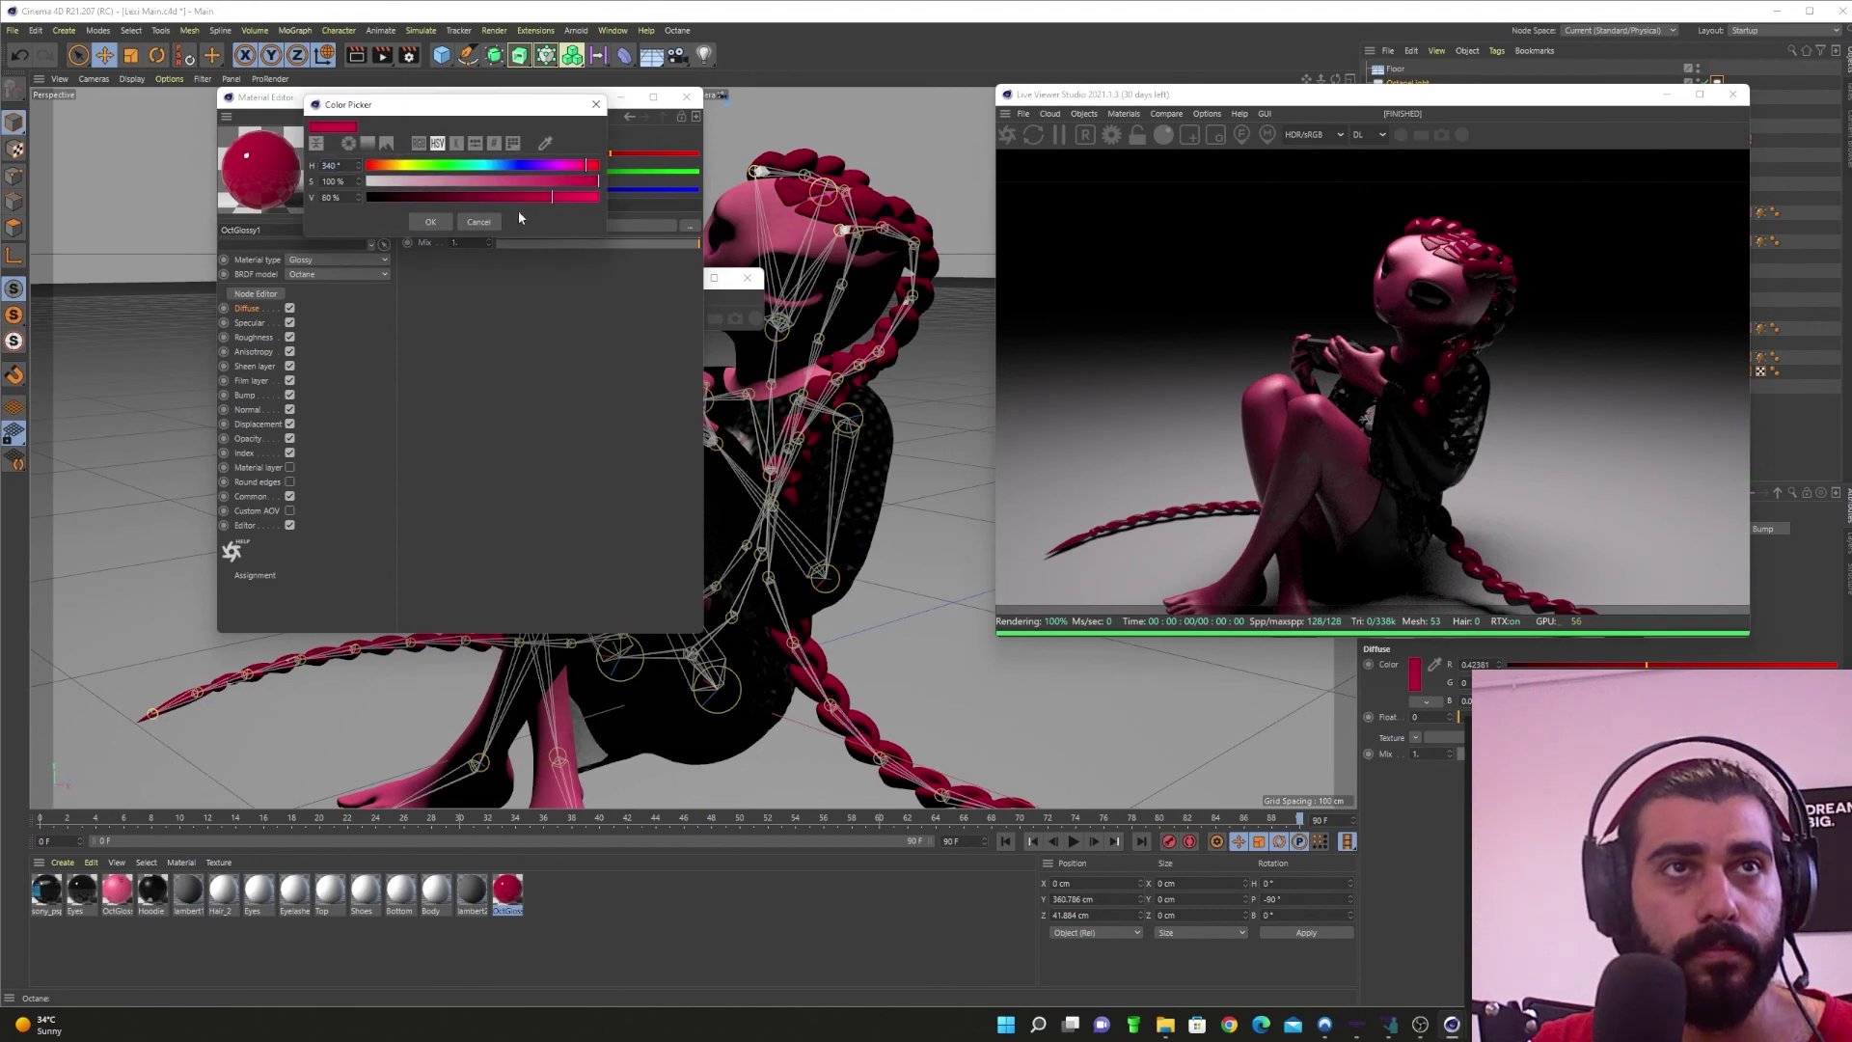
{"action": "left_click", "coordinate": [432, 221]}
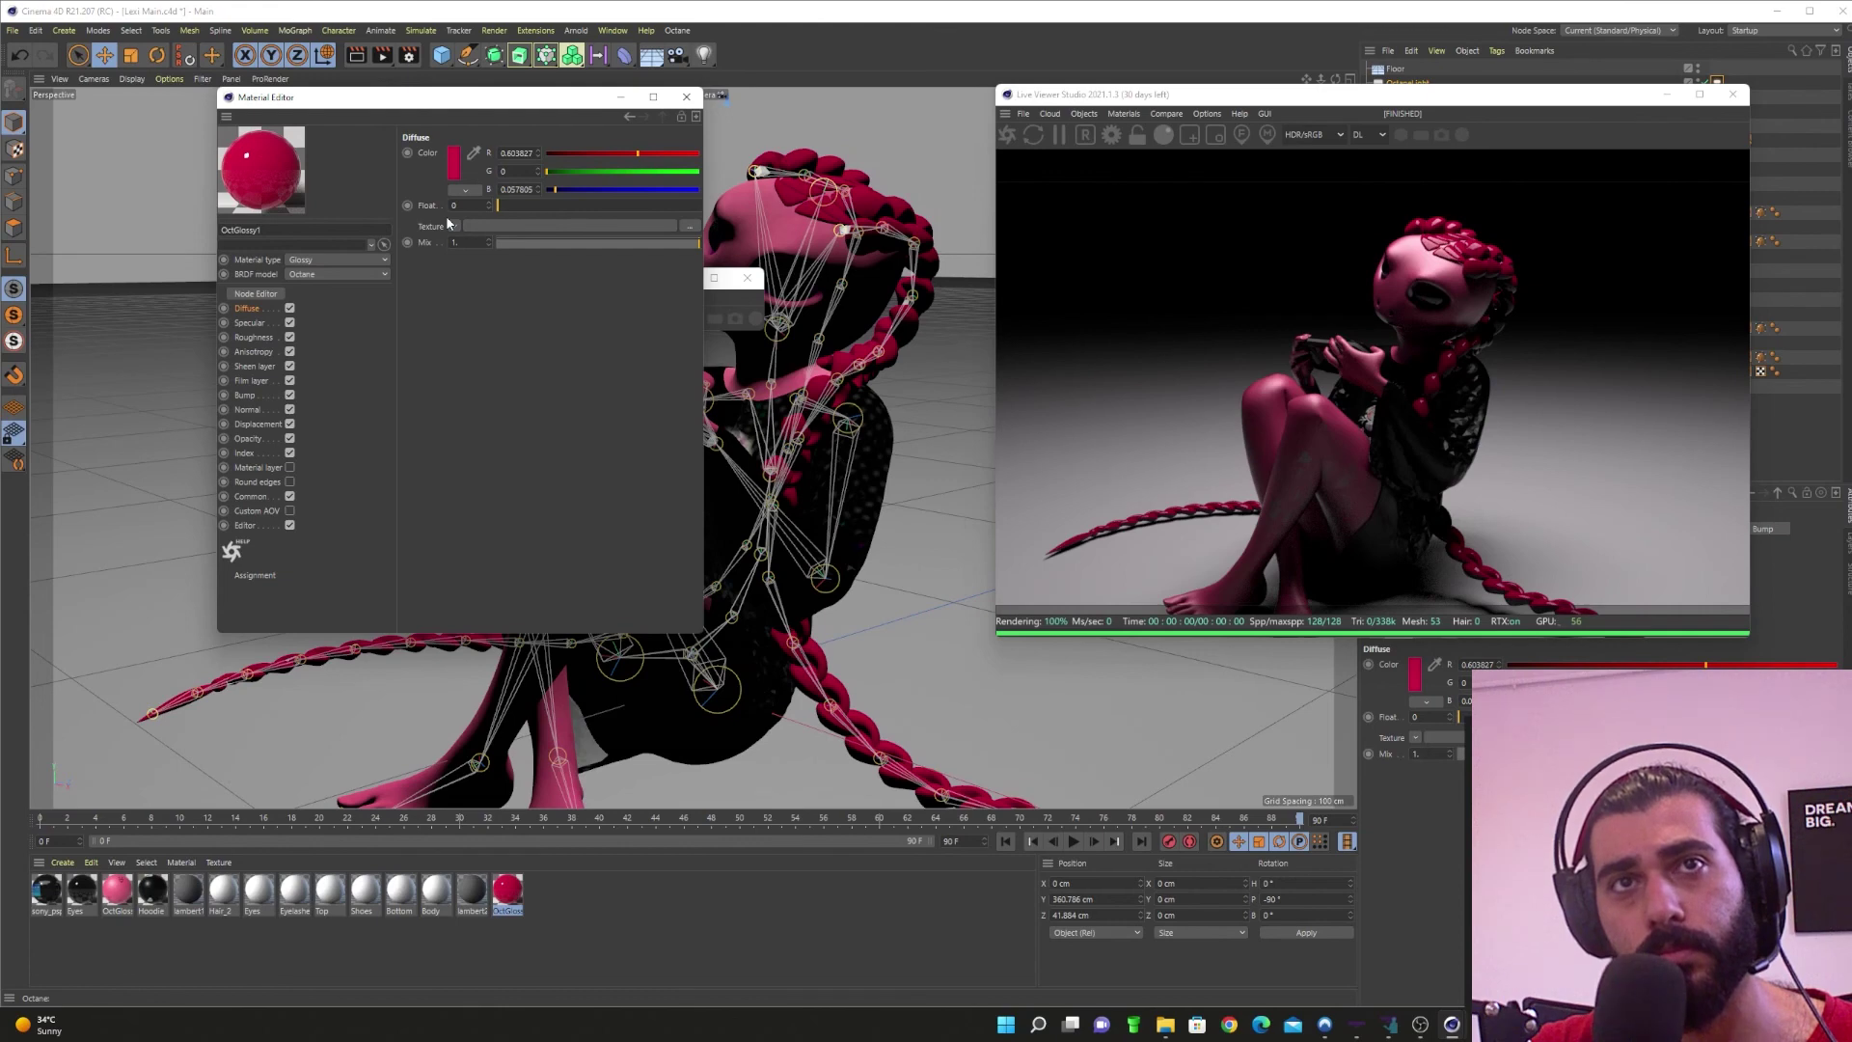
Step: Try darker and brighter values of the braid material's crimson diffuse color, including a value of 92%
{"action": "left_click", "coordinate": [454, 172]}
{"action": "left_click_drag", "start_coordinate": [551, 193], "coordinate": [413, 198]}
{"action": "left_click", "coordinate": [428, 218]}
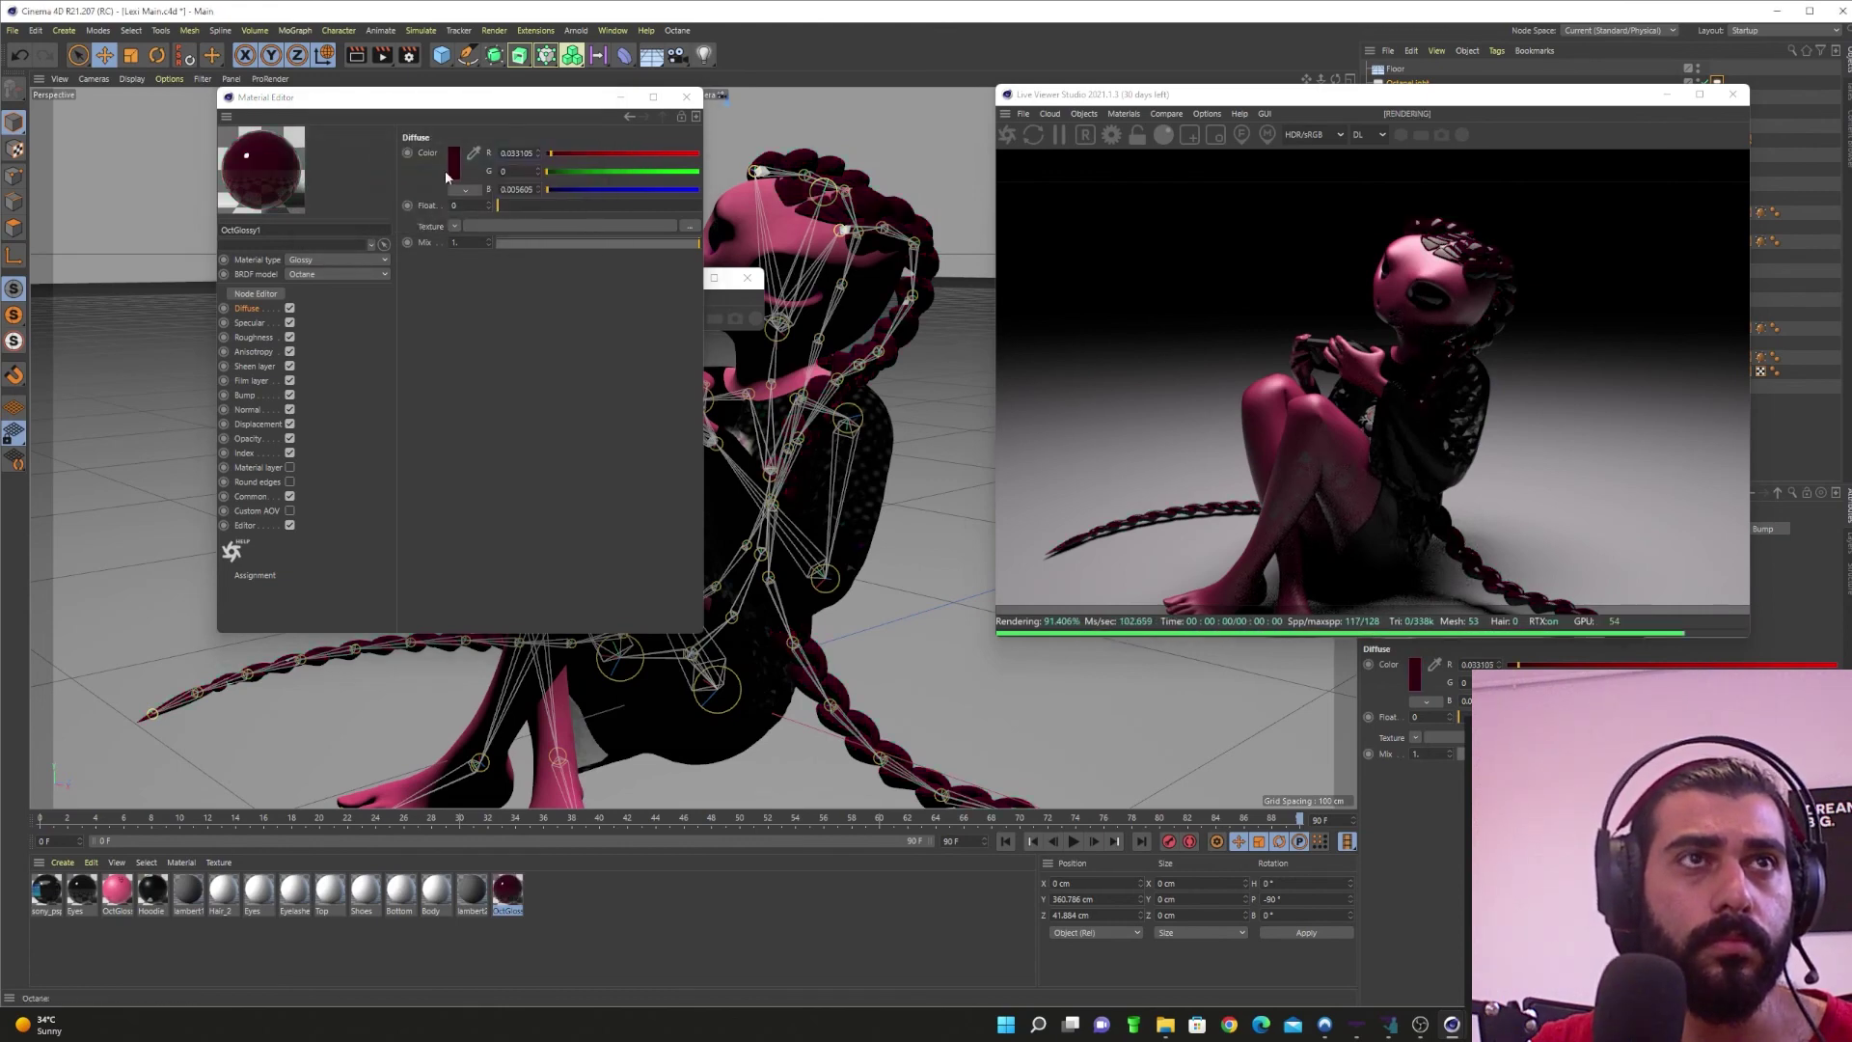
{"action": "left_click", "coordinate": [444, 171]}
{"action": "left_click_drag", "start_coordinate": [593, 198], "coordinate": [580, 197]}
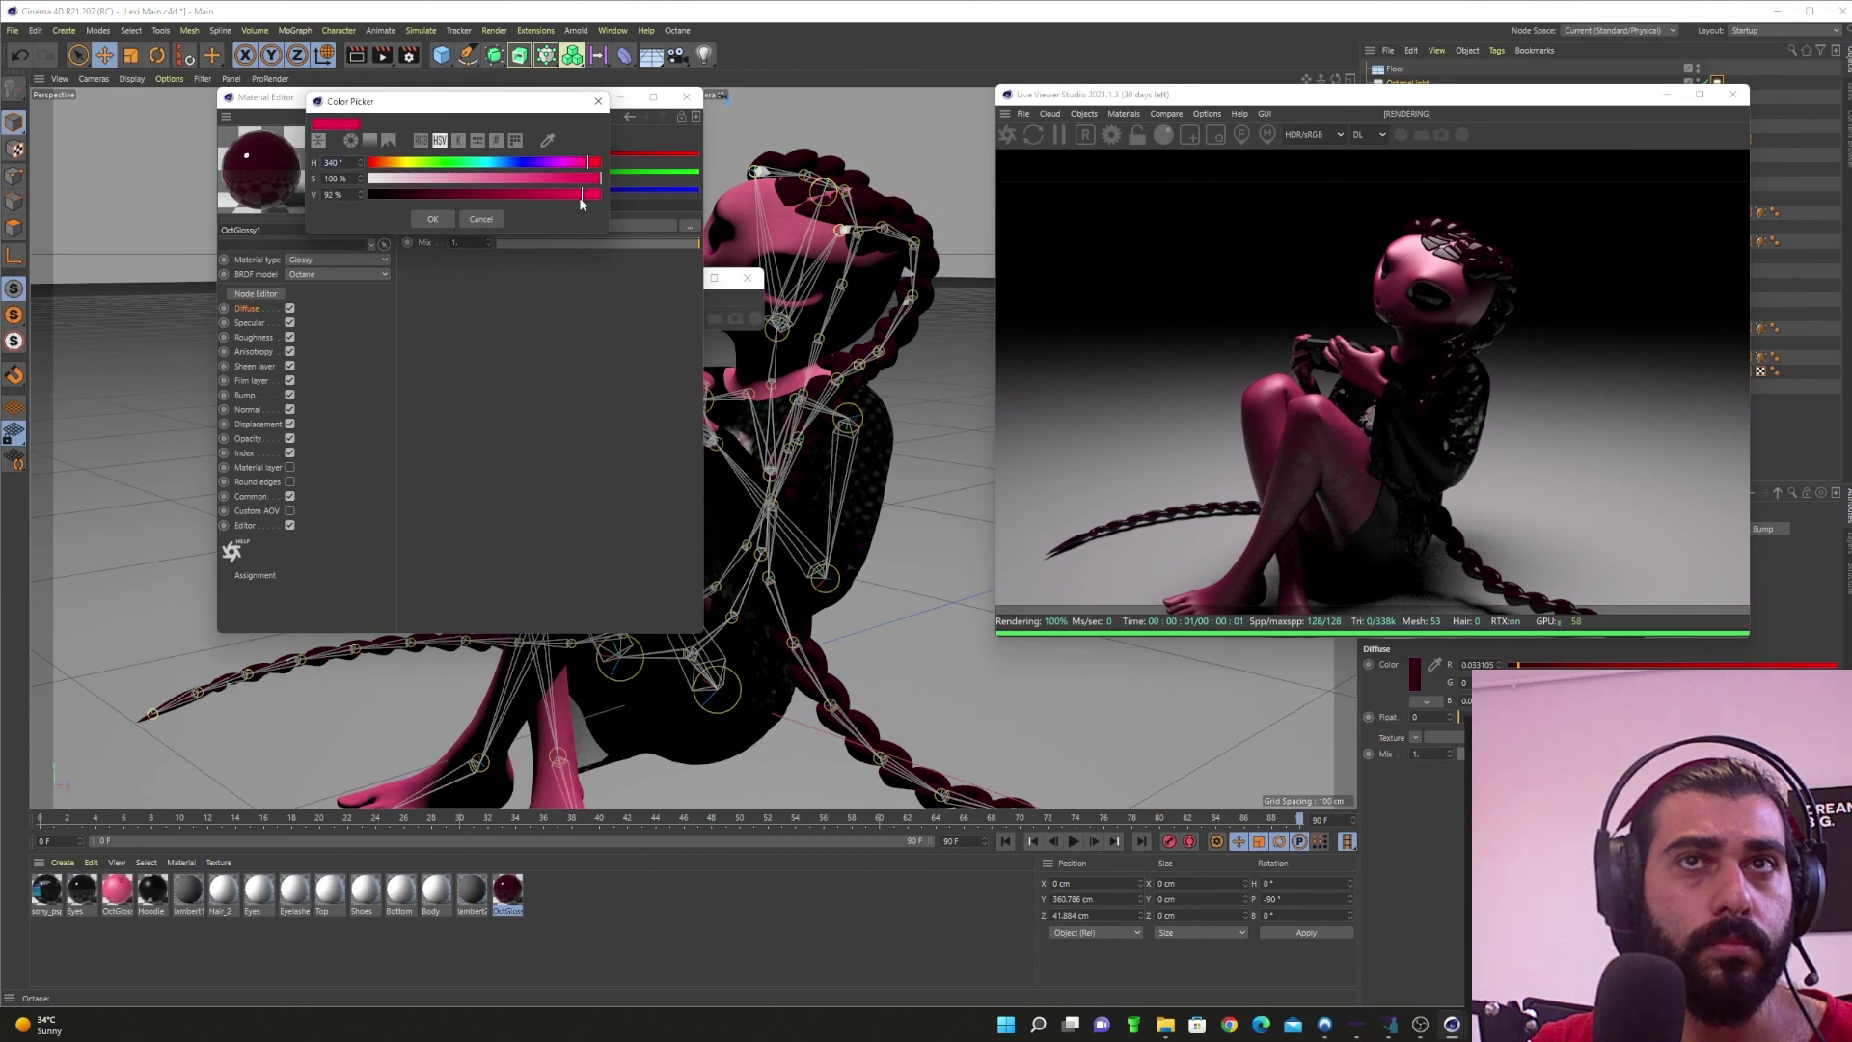
{"action": "left_click", "coordinate": [432, 220]}
{"action": "left_click", "coordinate": [489, 184]}
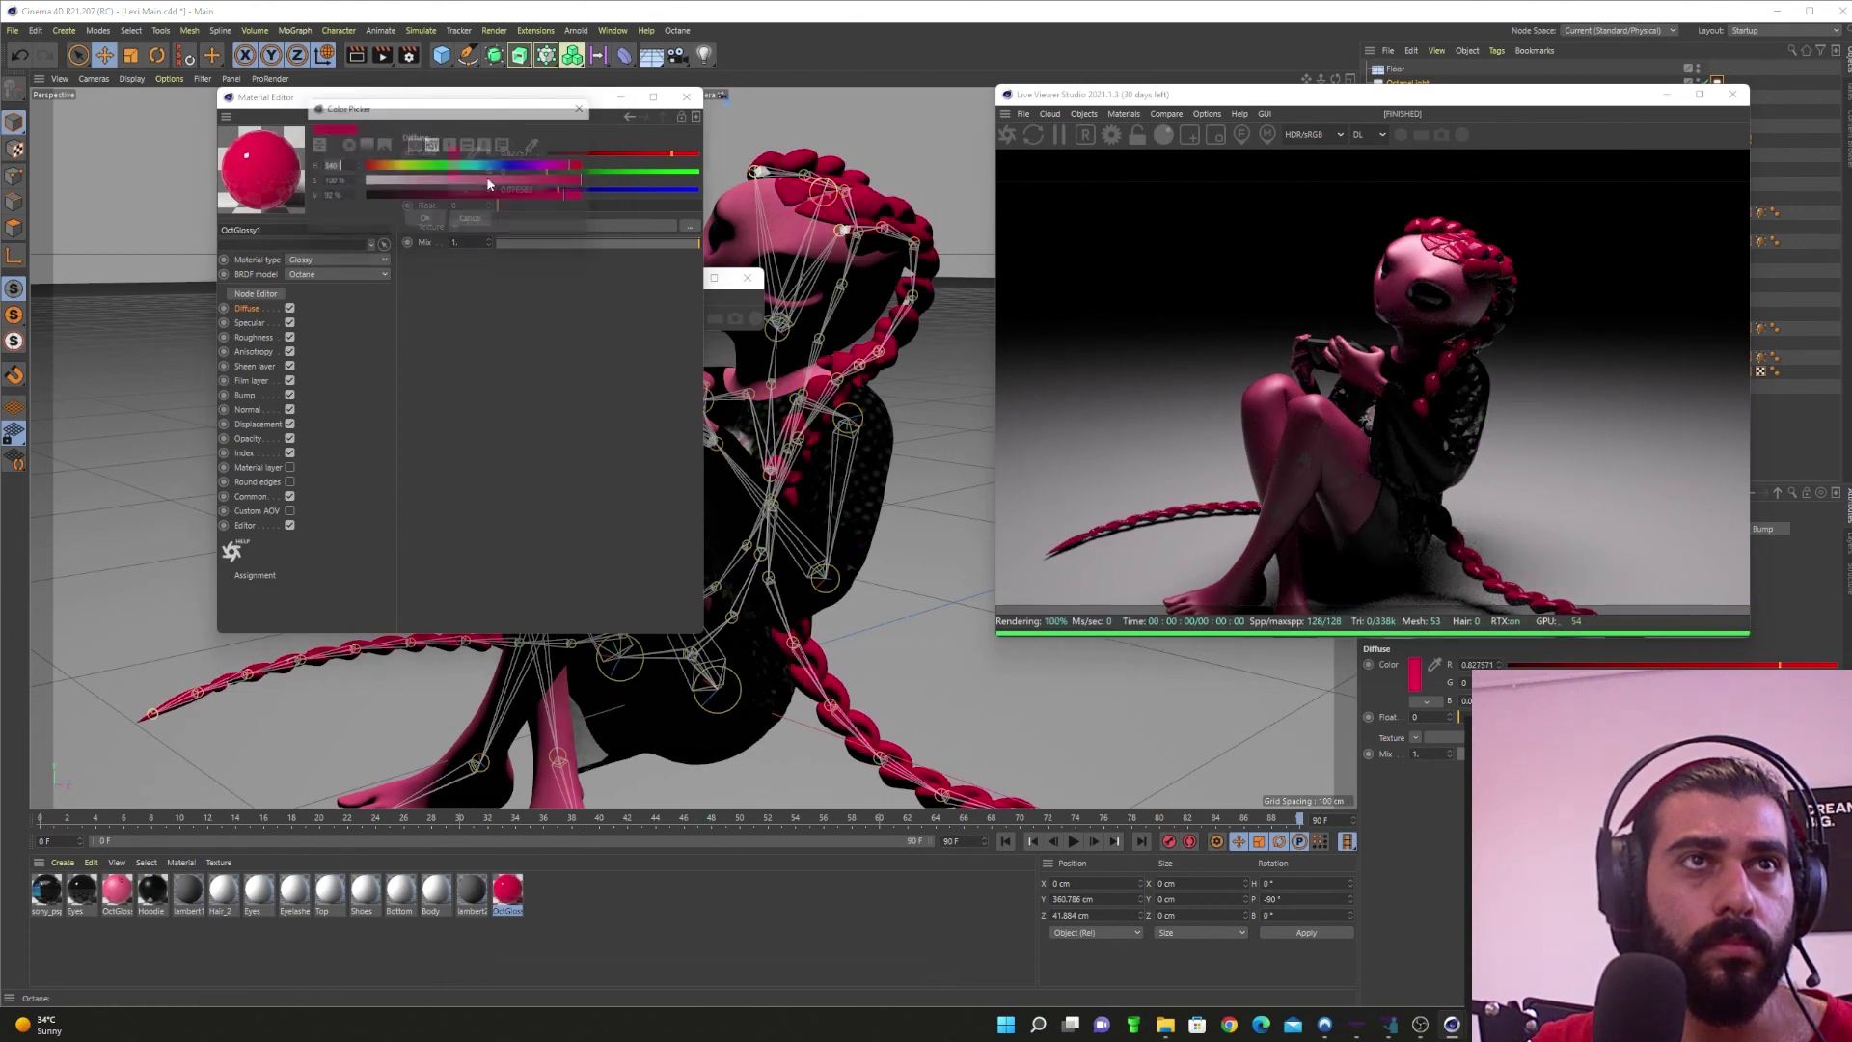
{"action": "left_click", "coordinate": [438, 198]}
{"action": "left_click", "coordinate": [437, 223]}
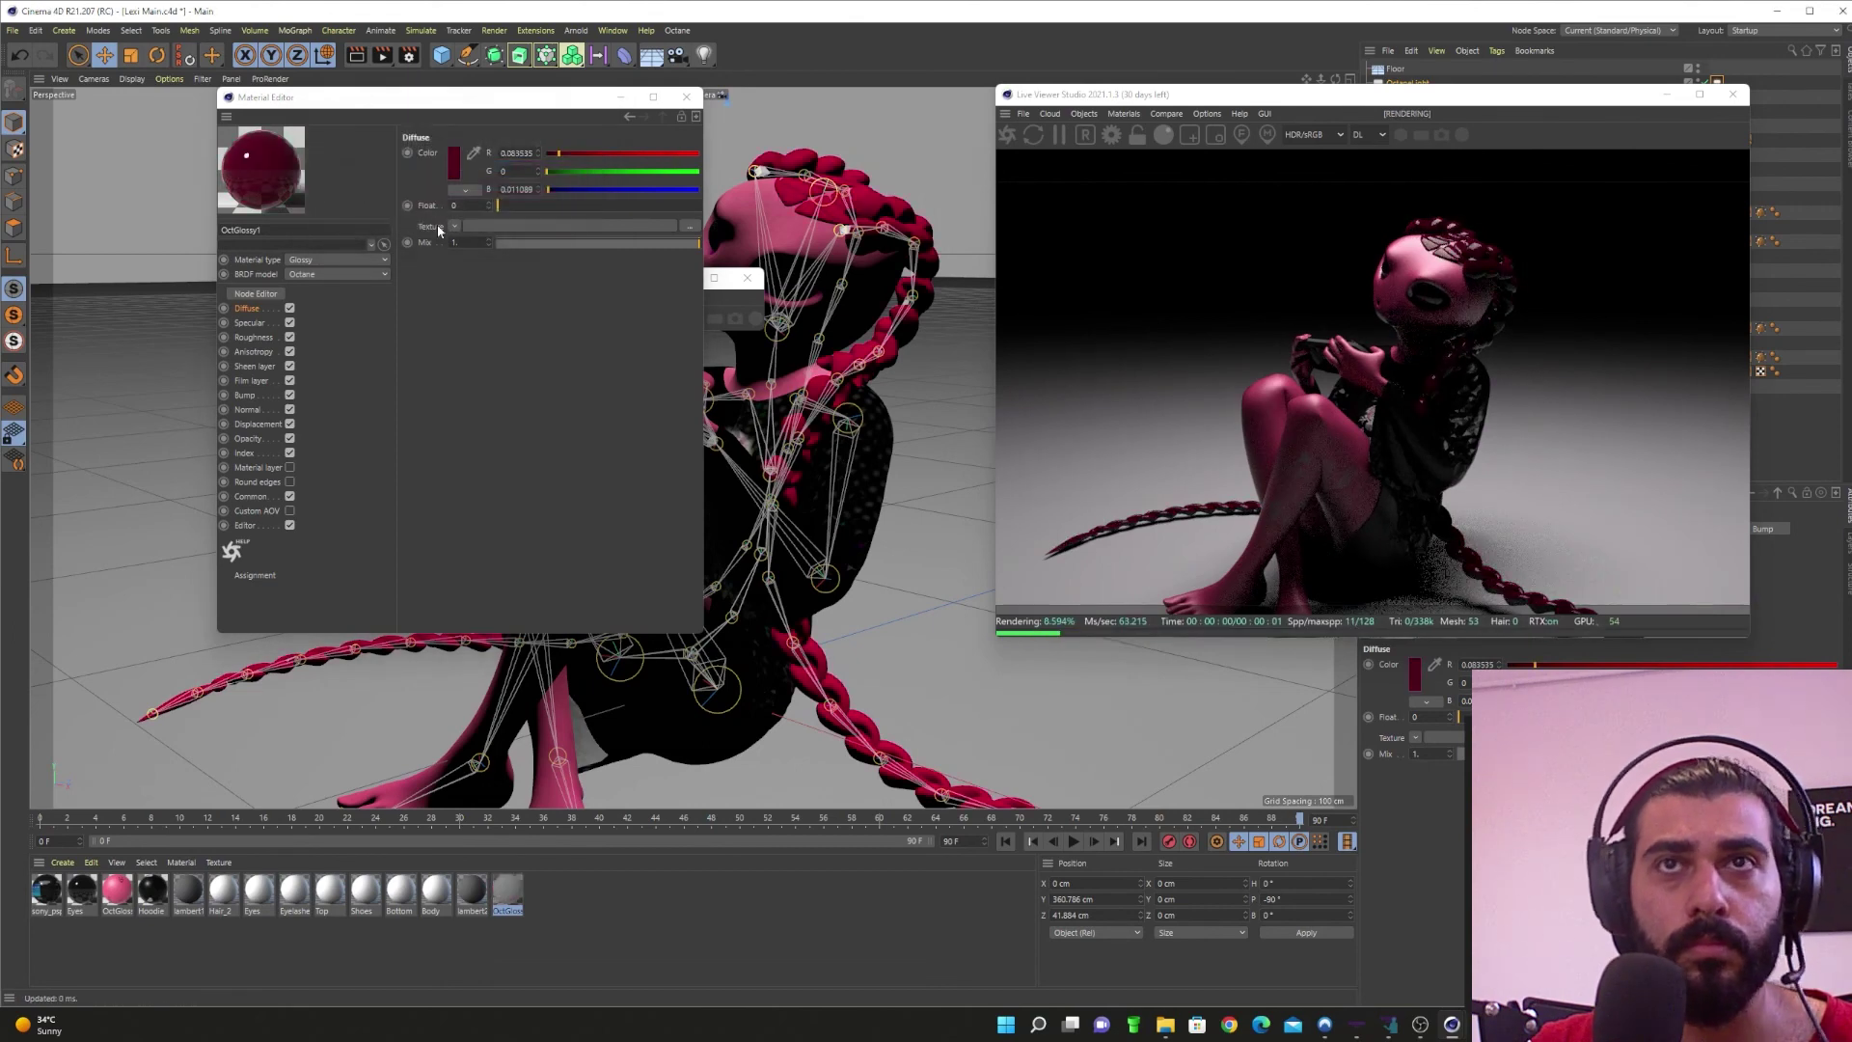
Step: Set the braid material's diffuse color to bright crimson (R 1, G 0, B about 0.09) and close the Material Editor and both render viewer windows
{"action": "left_click", "coordinate": [459, 162]}
{"action": "left_click", "coordinate": [595, 195]}
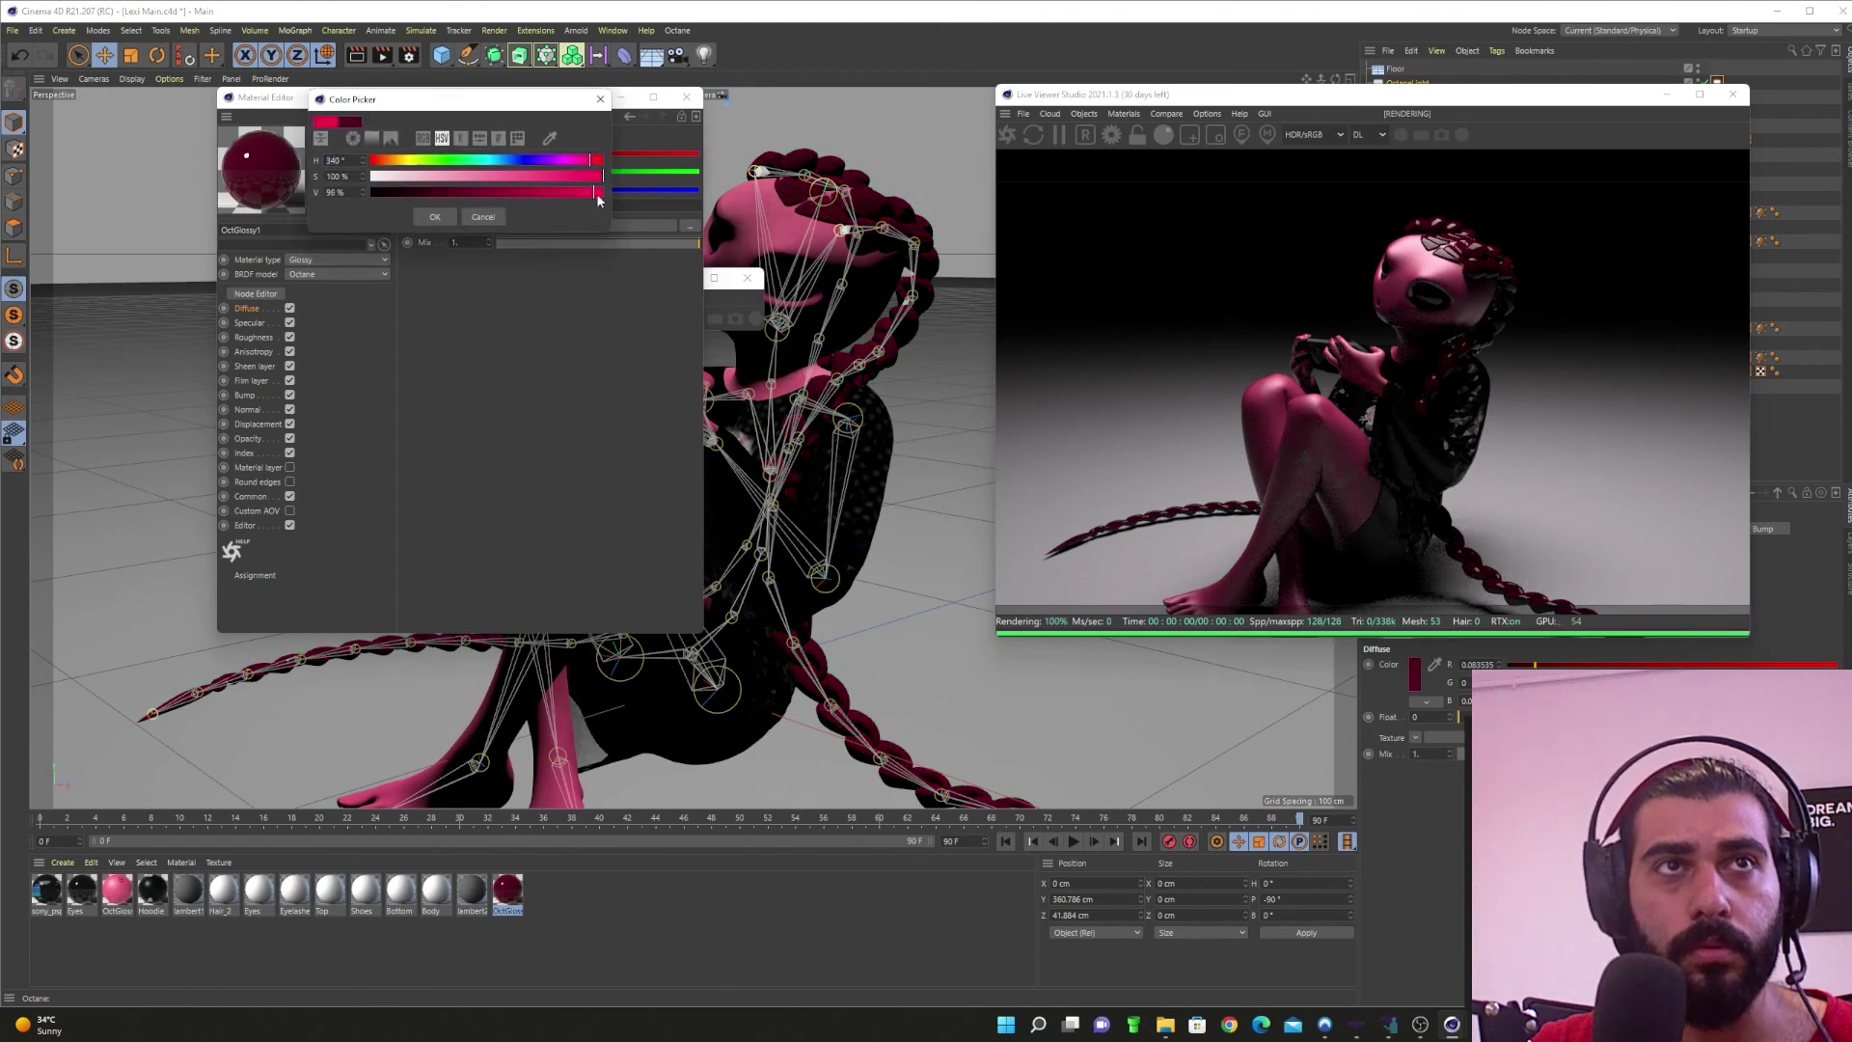
{"action": "left_click", "coordinate": [434, 217]}
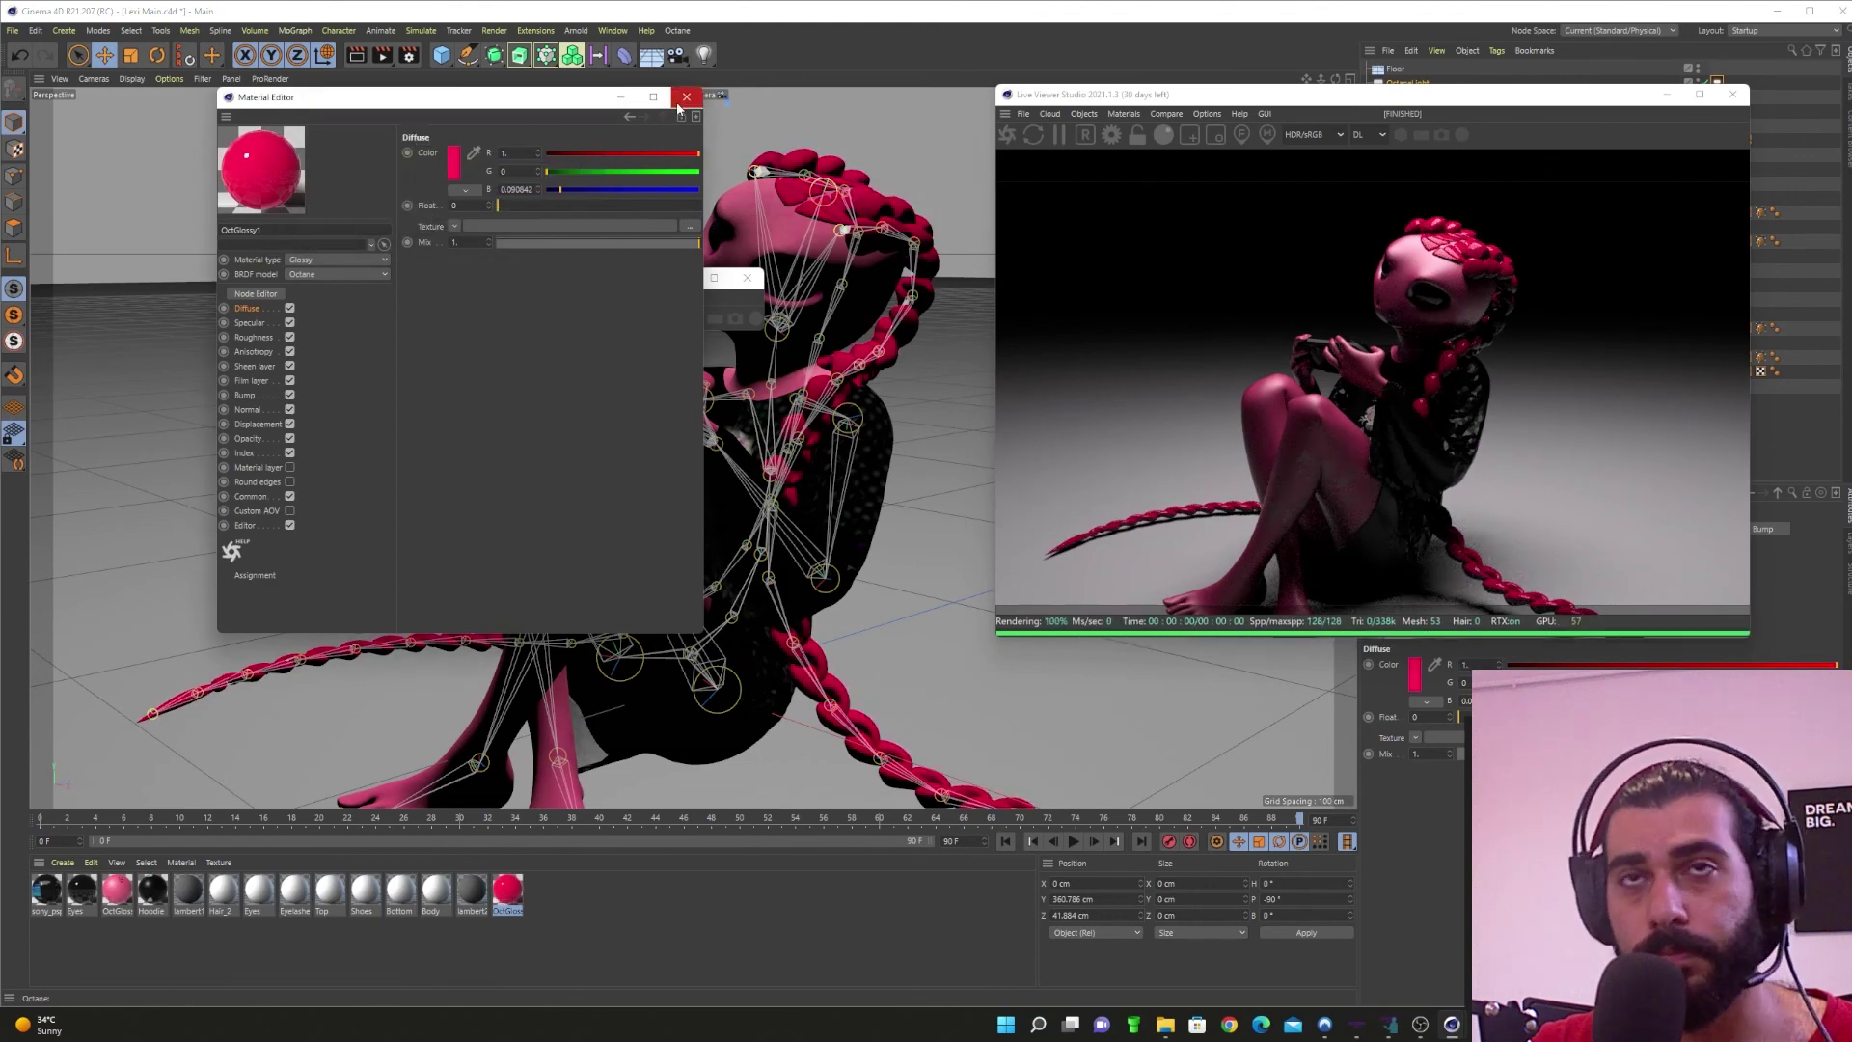
{"action": "left_click", "coordinate": [686, 98]}
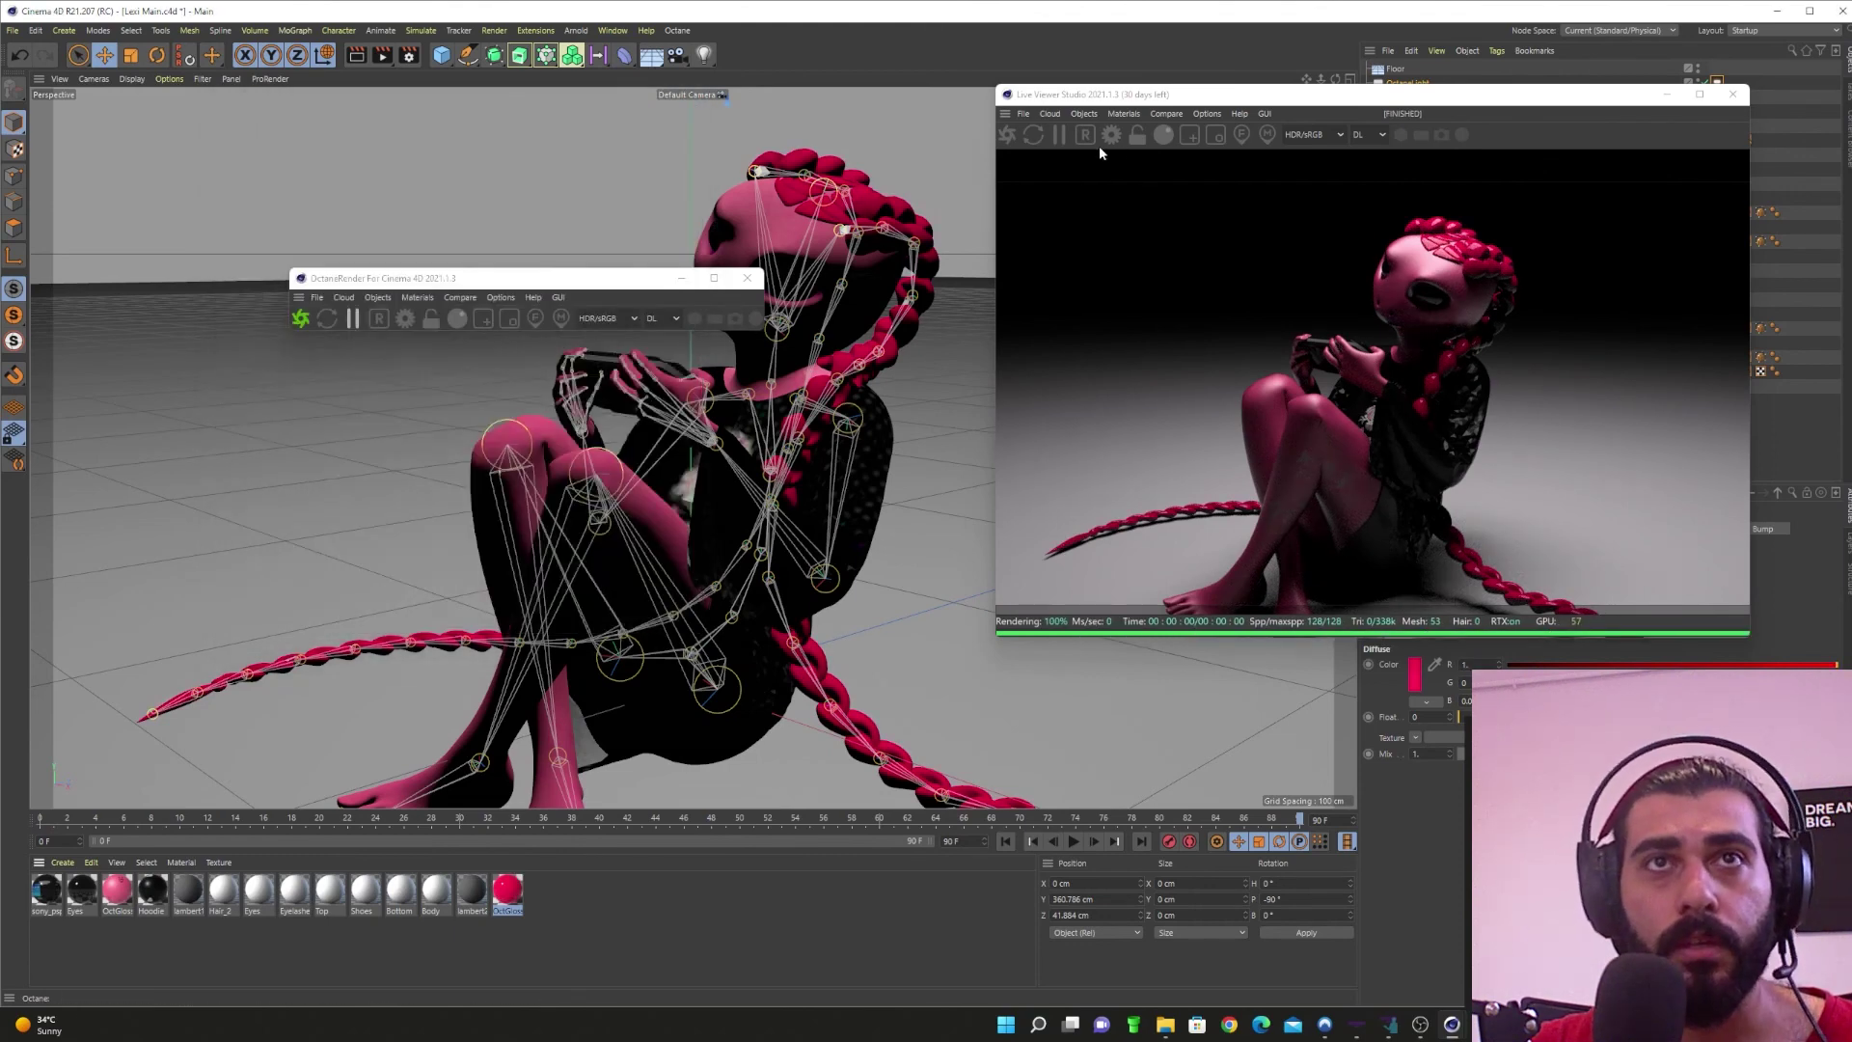
{"action": "left_click", "coordinate": [747, 278]}
{"action": "left_click", "coordinate": [1732, 93]}
Step: Rotate the overhead area light upright and place it low in front of the character, at about Y 10 cm and Z -366 cm
{"action": "scroll", "coordinate": [639, 511], "scroll_direction": "down", "scroll_amount": 5}
{"action": "scroll", "coordinate": [695, 511], "scroll_direction": "up", "scroll_amount": 2}
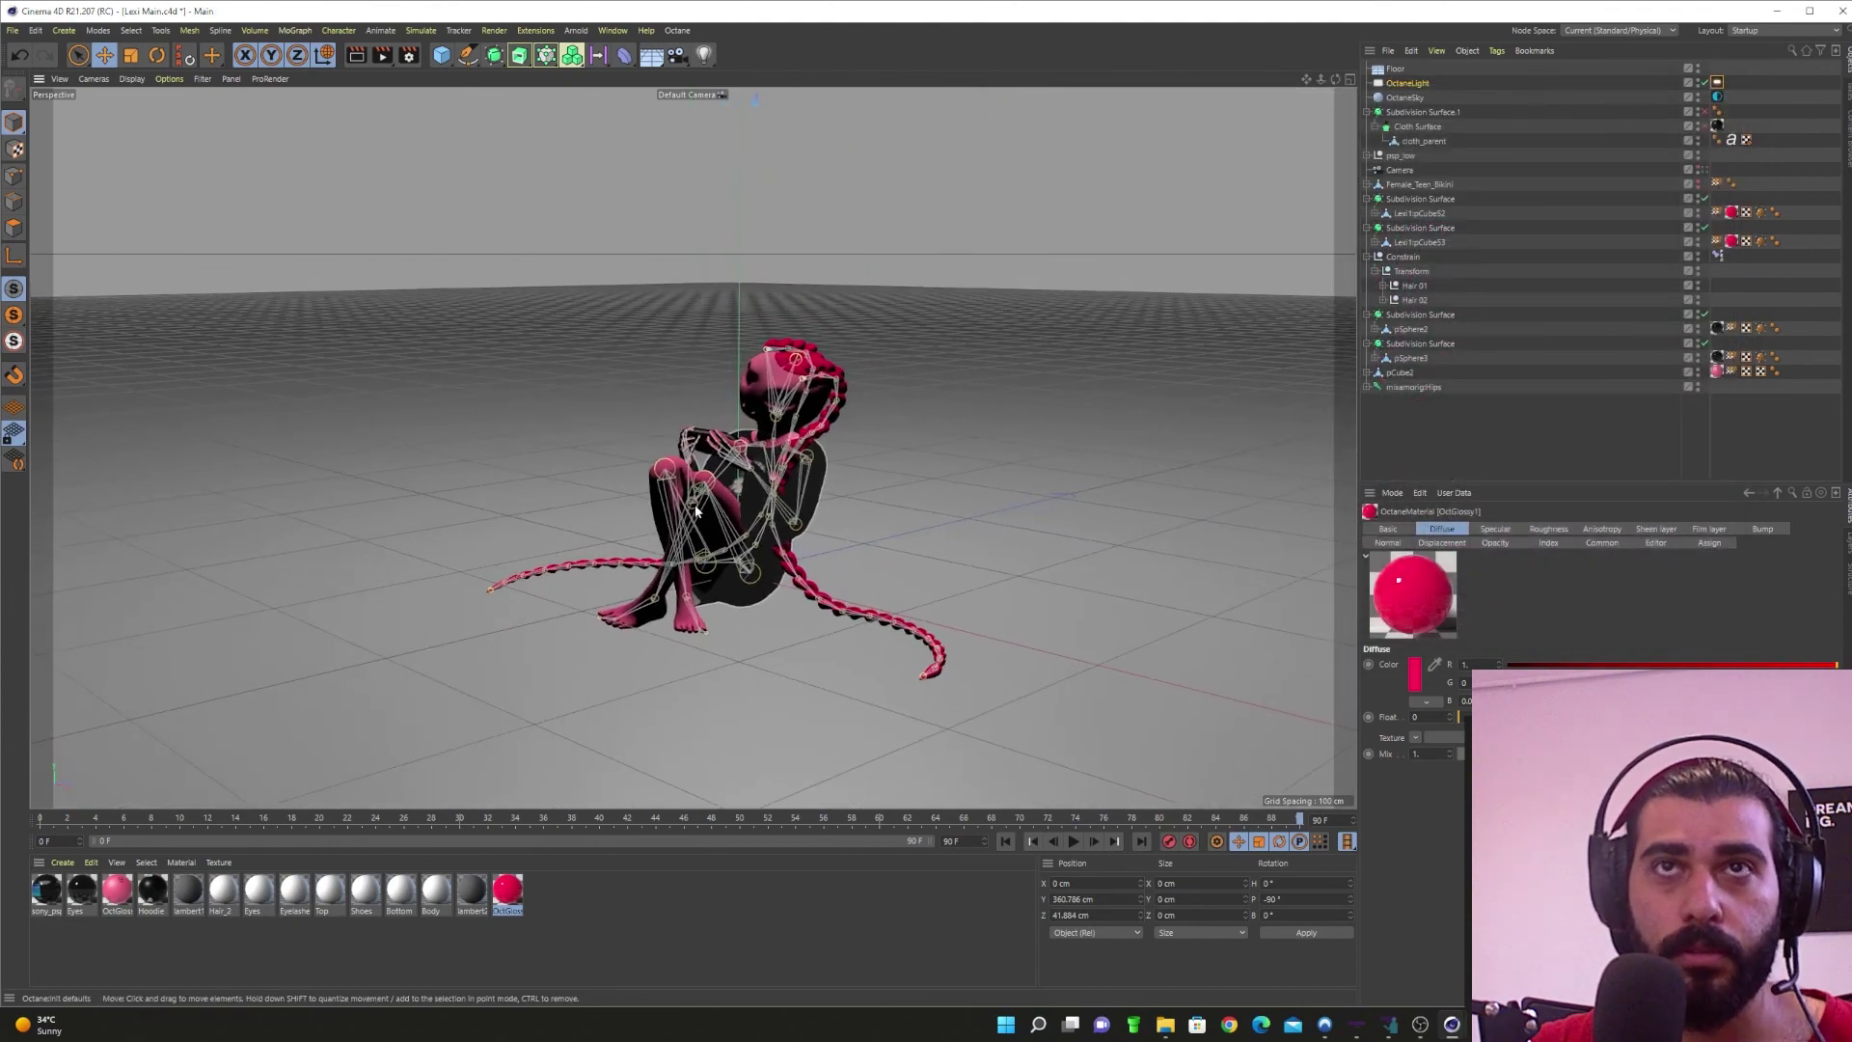
{"action": "left_click_drag", "start_coordinate": [694, 511], "coordinate": [876, 321], "text": "alt"}
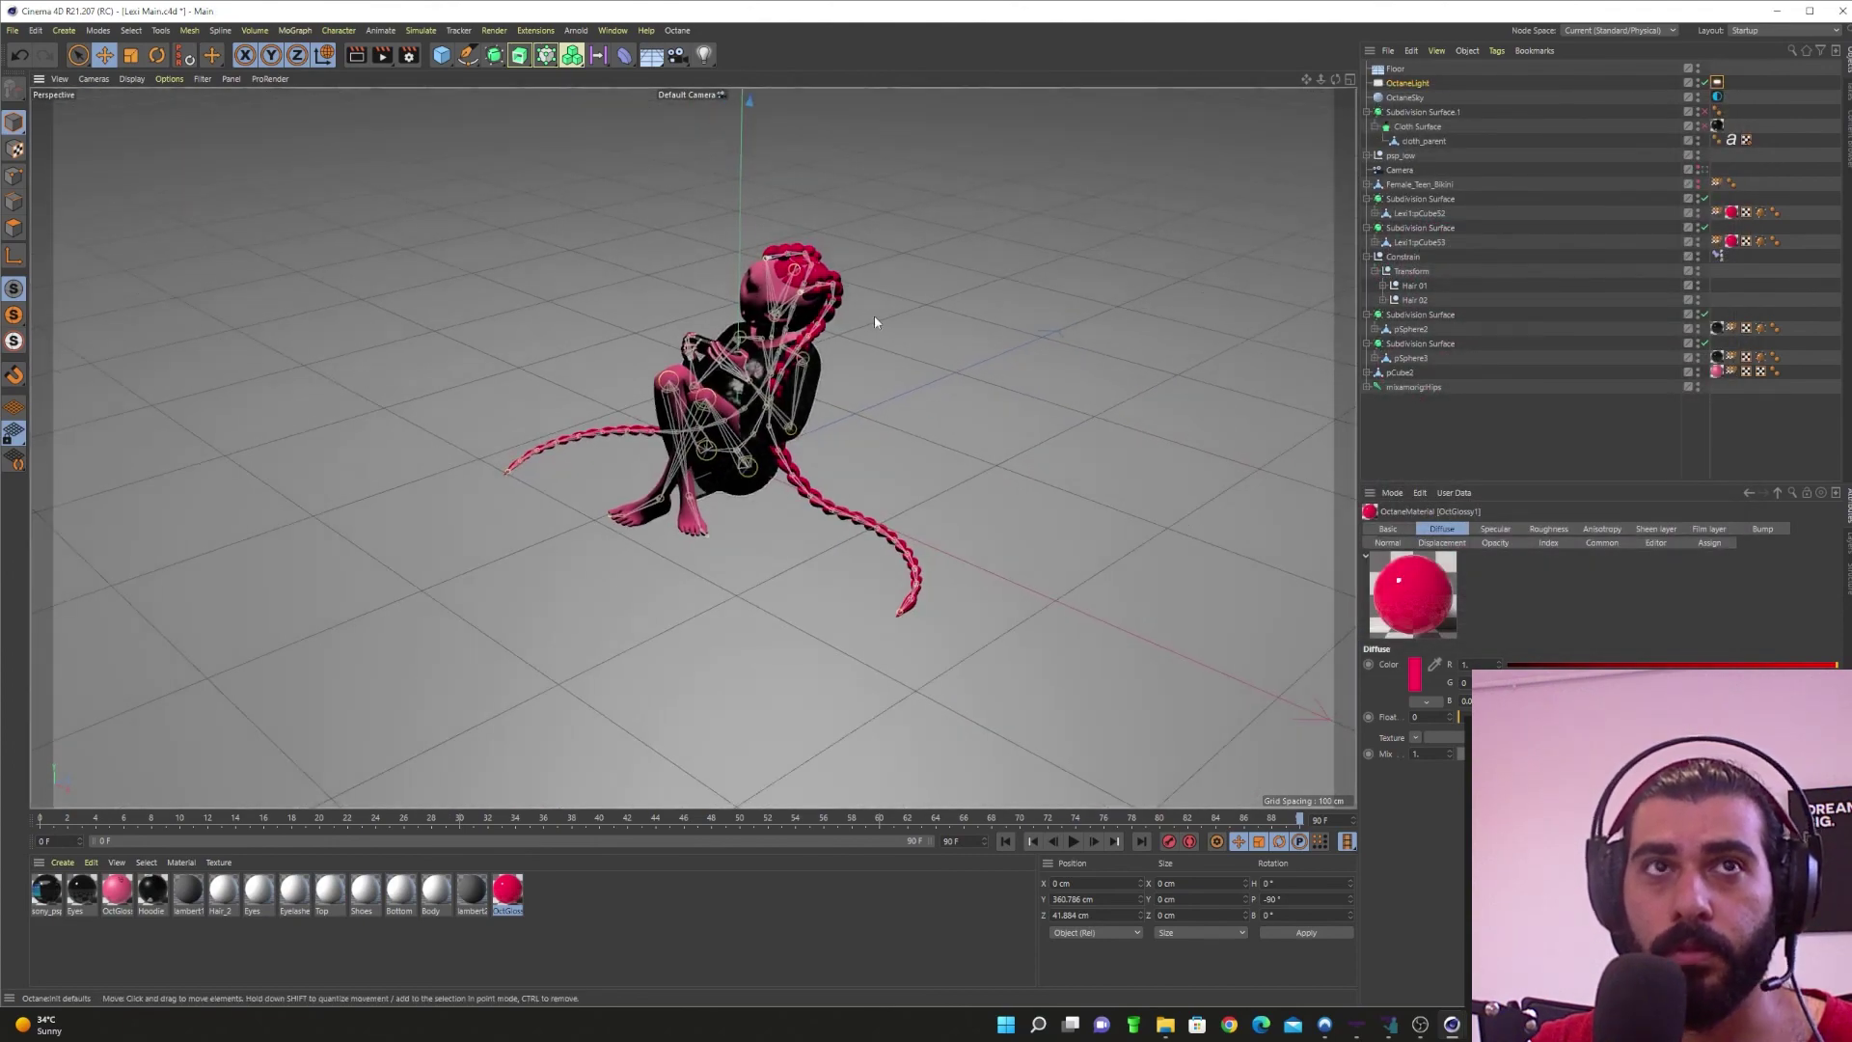
{"action": "right_click_drag", "start_coordinate": [875, 322], "coordinate": [654, 380], "text": "alt"}
{"action": "middle_click_drag", "start_coordinate": [749, 266], "coordinate": [691, 447], "text": "alt"}
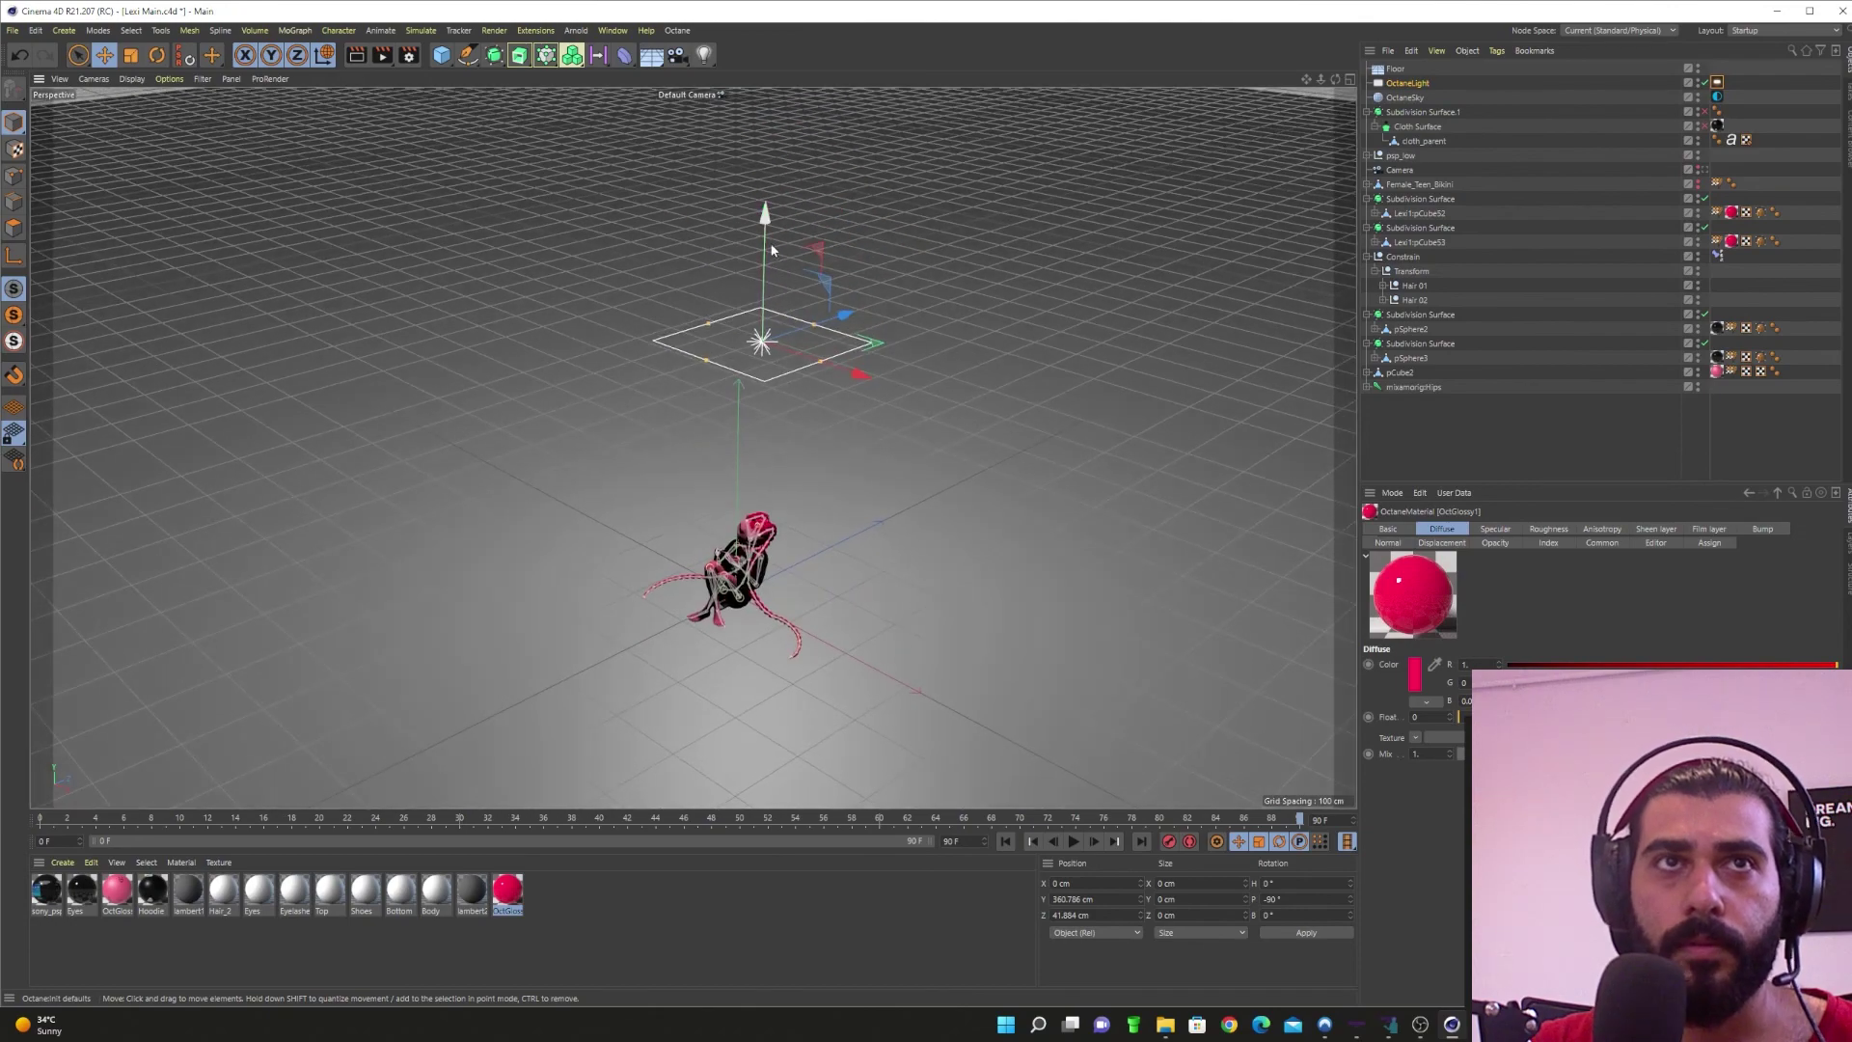
{"action": "left_click_drag", "start_coordinate": [772, 251], "coordinate": [687, 637]}
{"action": "key", "text": "r"}
{"action": "key", "text": "e"}
{"action": "left_click_drag", "start_coordinate": [800, 564], "coordinate": [656, 654]}
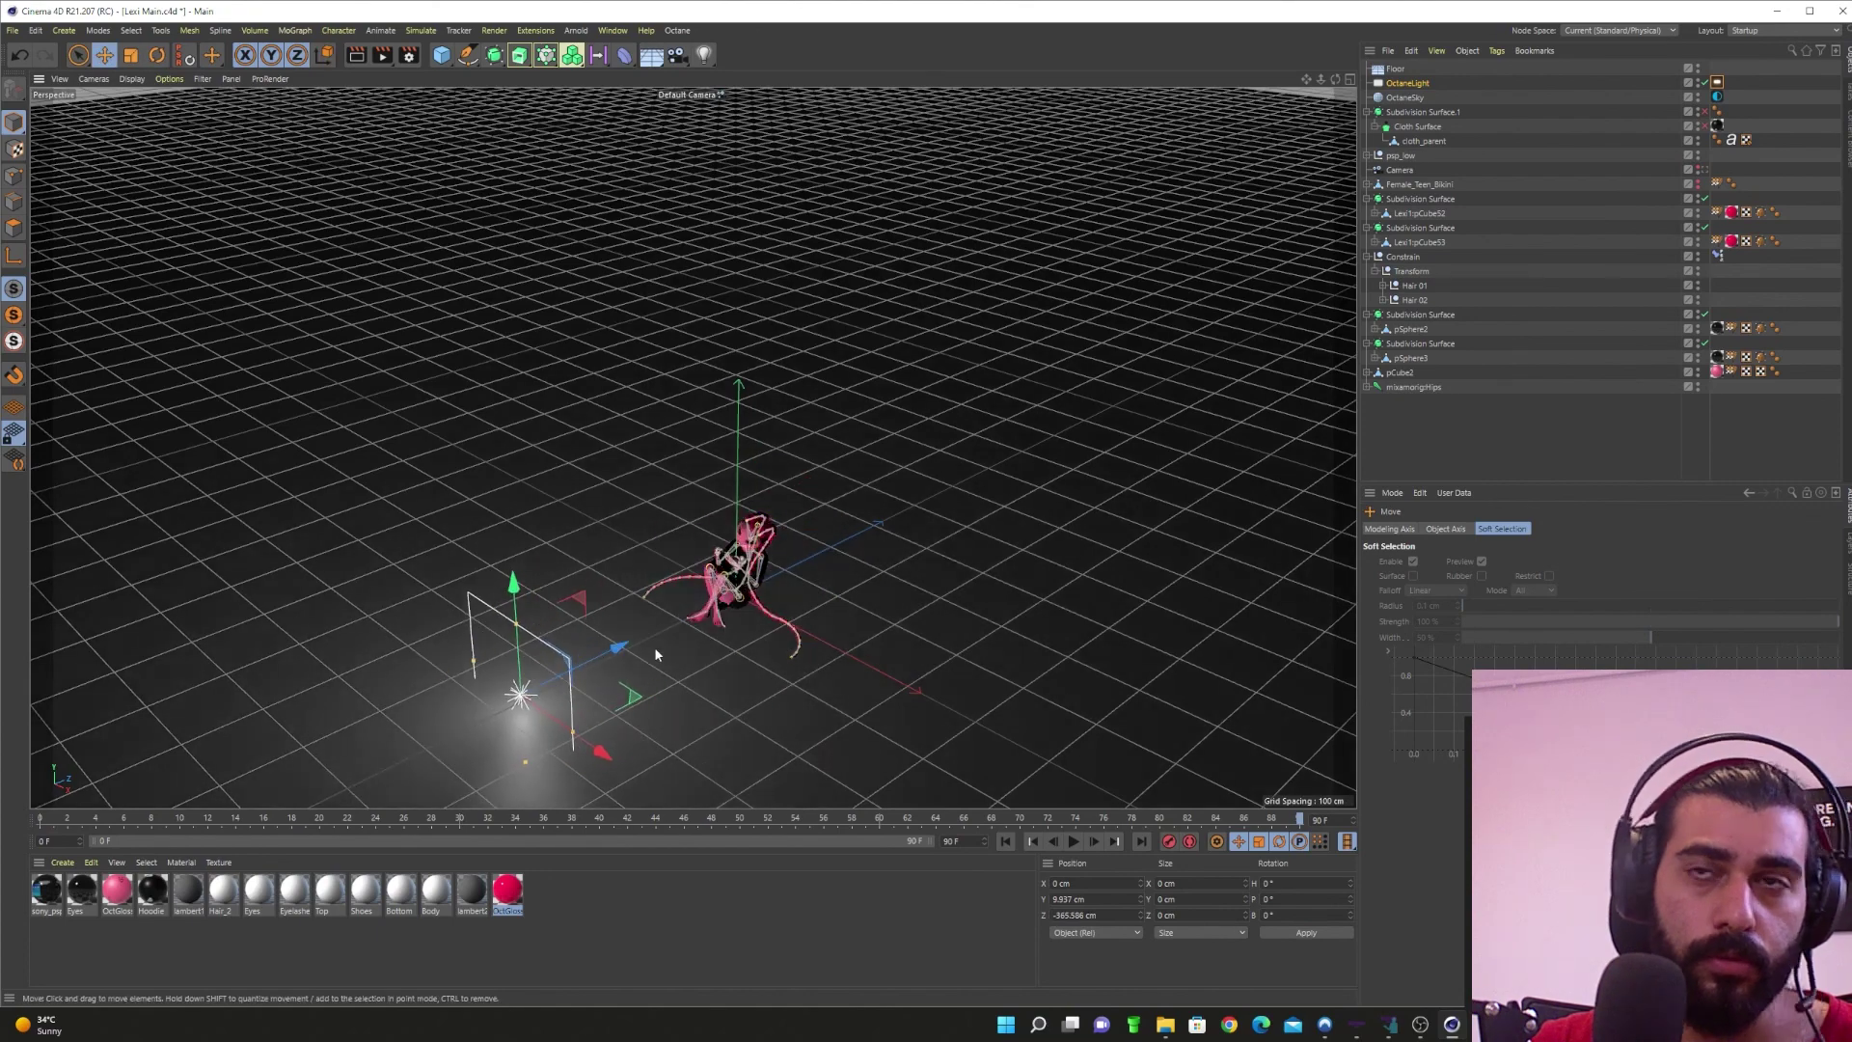
Step: Raise the area light to about Y 108.5 cm and move it away from the character to about Z -655 cm
{"action": "middle_click_drag", "start_coordinate": [656, 654], "coordinate": [620, 519], "text": "alt"}
{"action": "scroll", "coordinate": [620, 519], "scroll_direction": "down", "scroll_amount": 2}
{"action": "left_click_drag", "start_coordinate": [514, 461], "coordinate": [513, 406]}
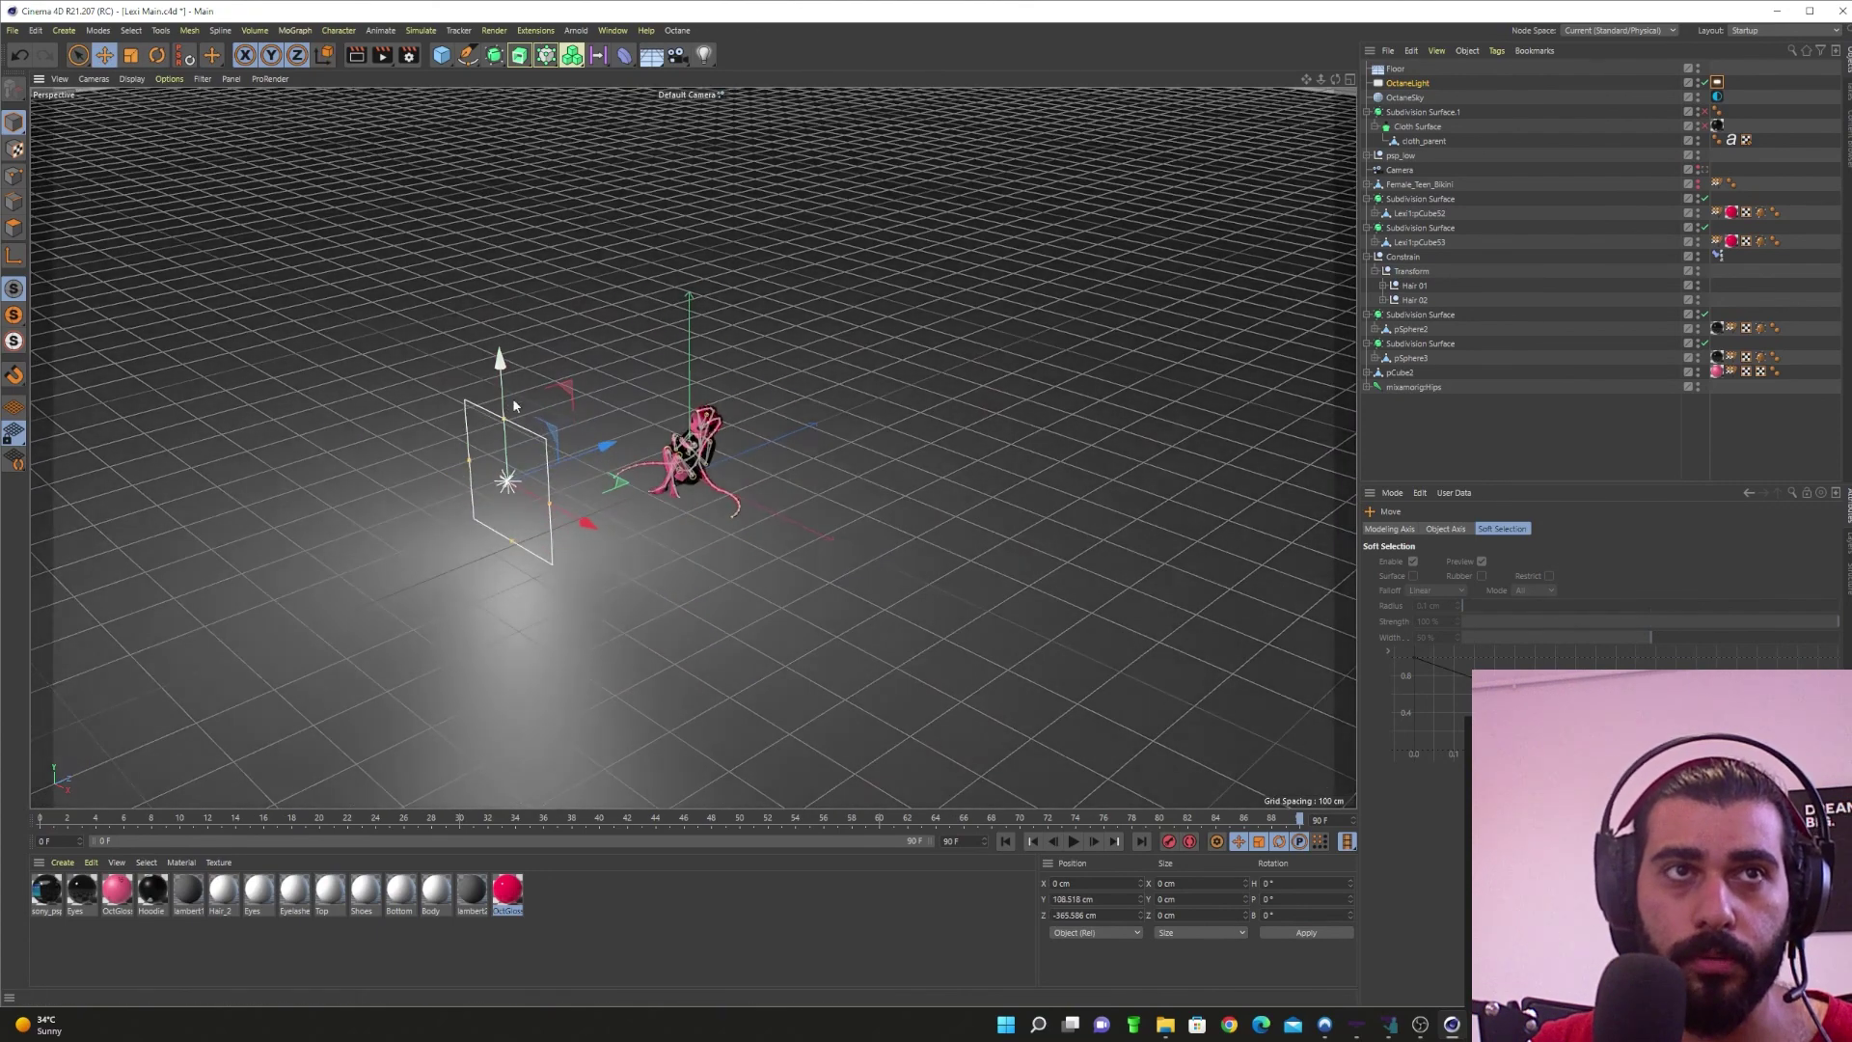
{"action": "left_click_drag", "start_coordinate": [606, 445], "coordinate": [439, 506]}
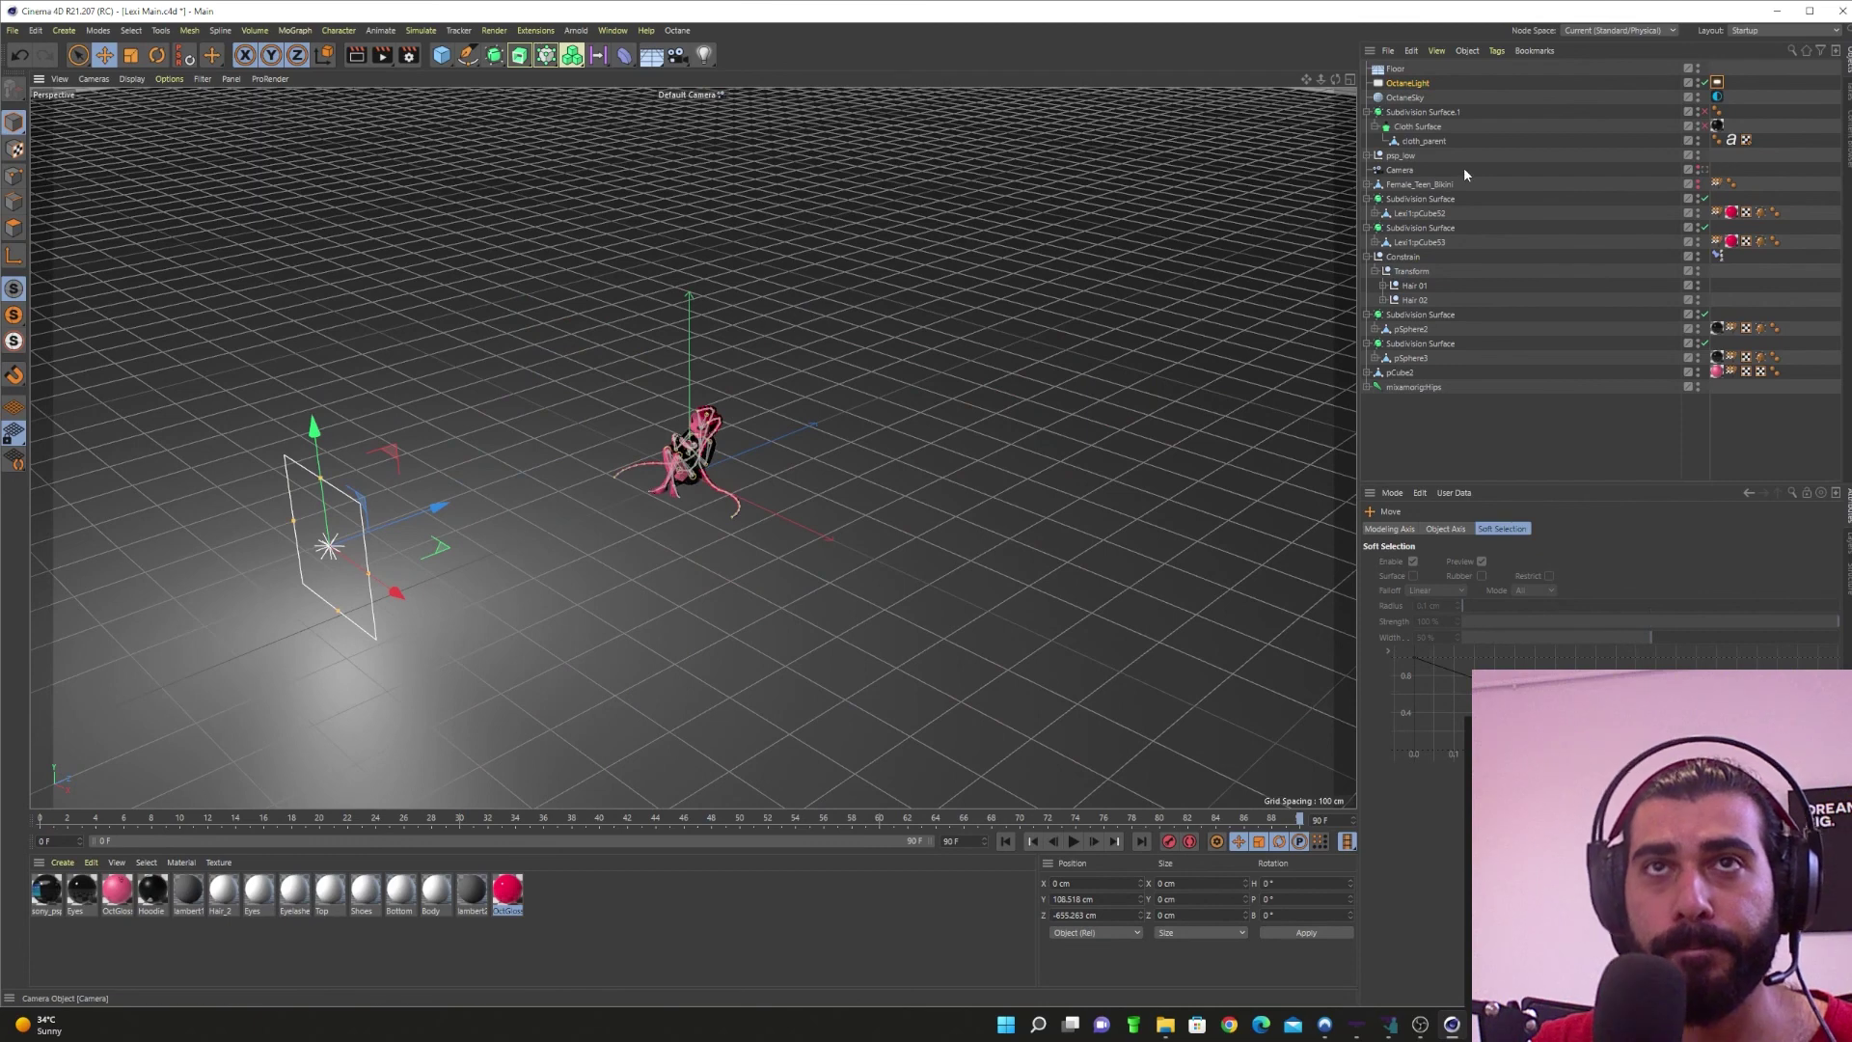
Step: Collapse the object hierarchies and group all character objects, from Subdivision Surface.1 down to the mixamorig:Hips joint, under a null
{"action": "left_click", "coordinate": [1367, 111]}
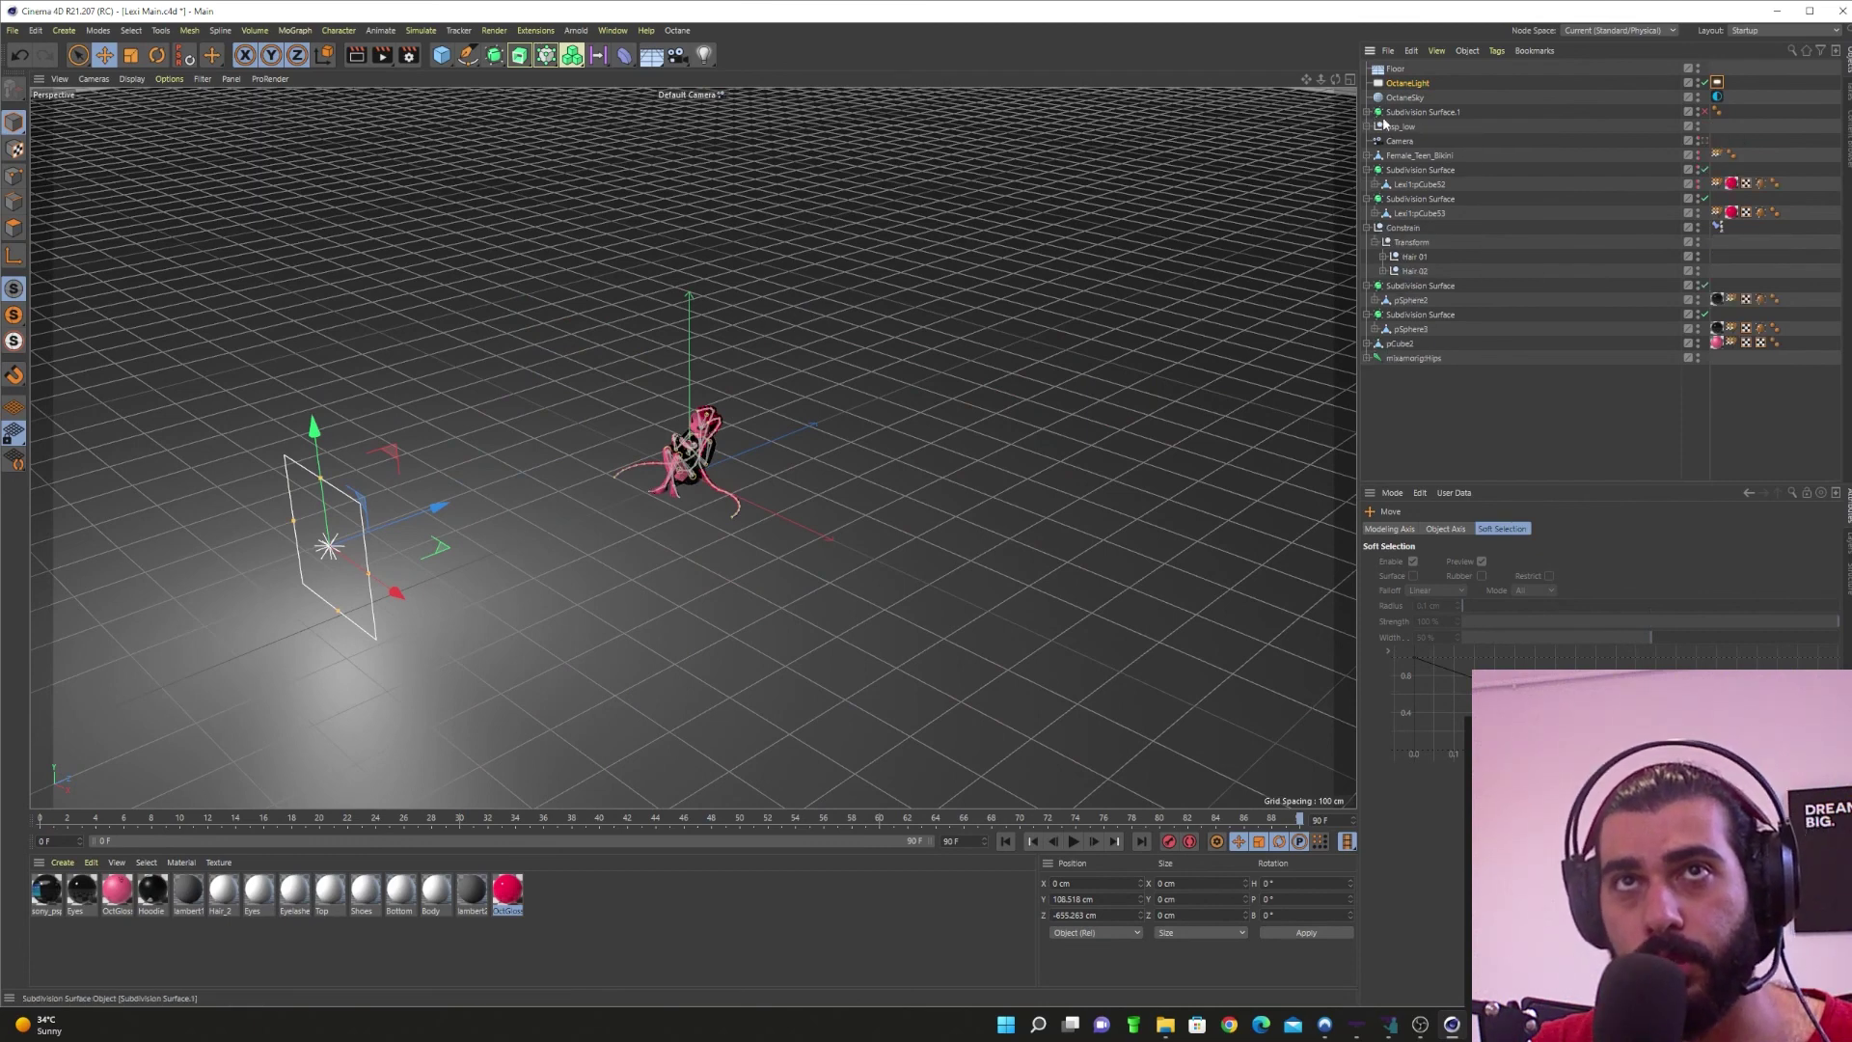
{"action": "left_click", "coordinate": [1377, 126]}
{"action": "left_click", "coordinate": [1369, 126]}
{"action": "left_click", "coordinate": [1369, 134]}
{"action": "left_click", "coordinate": [1367, 127]}
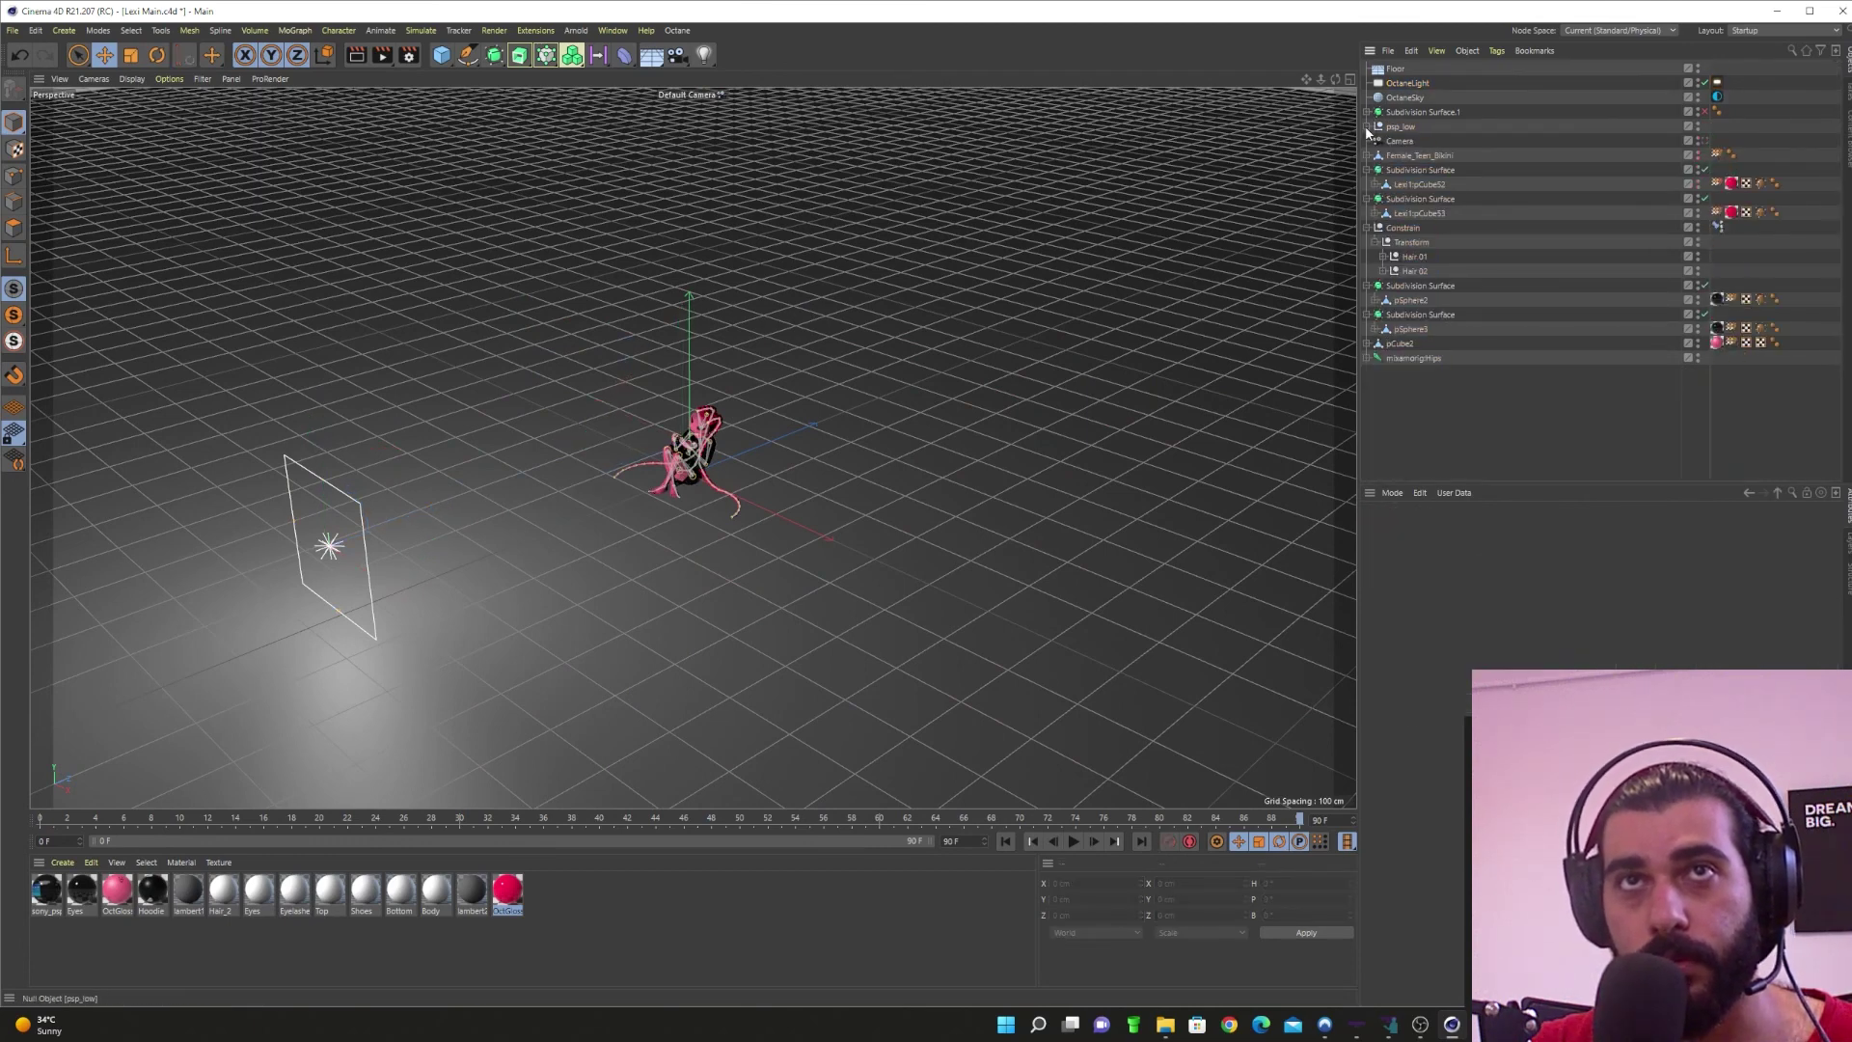
{"action": "left_click", "coordinate": [1367, 227]}
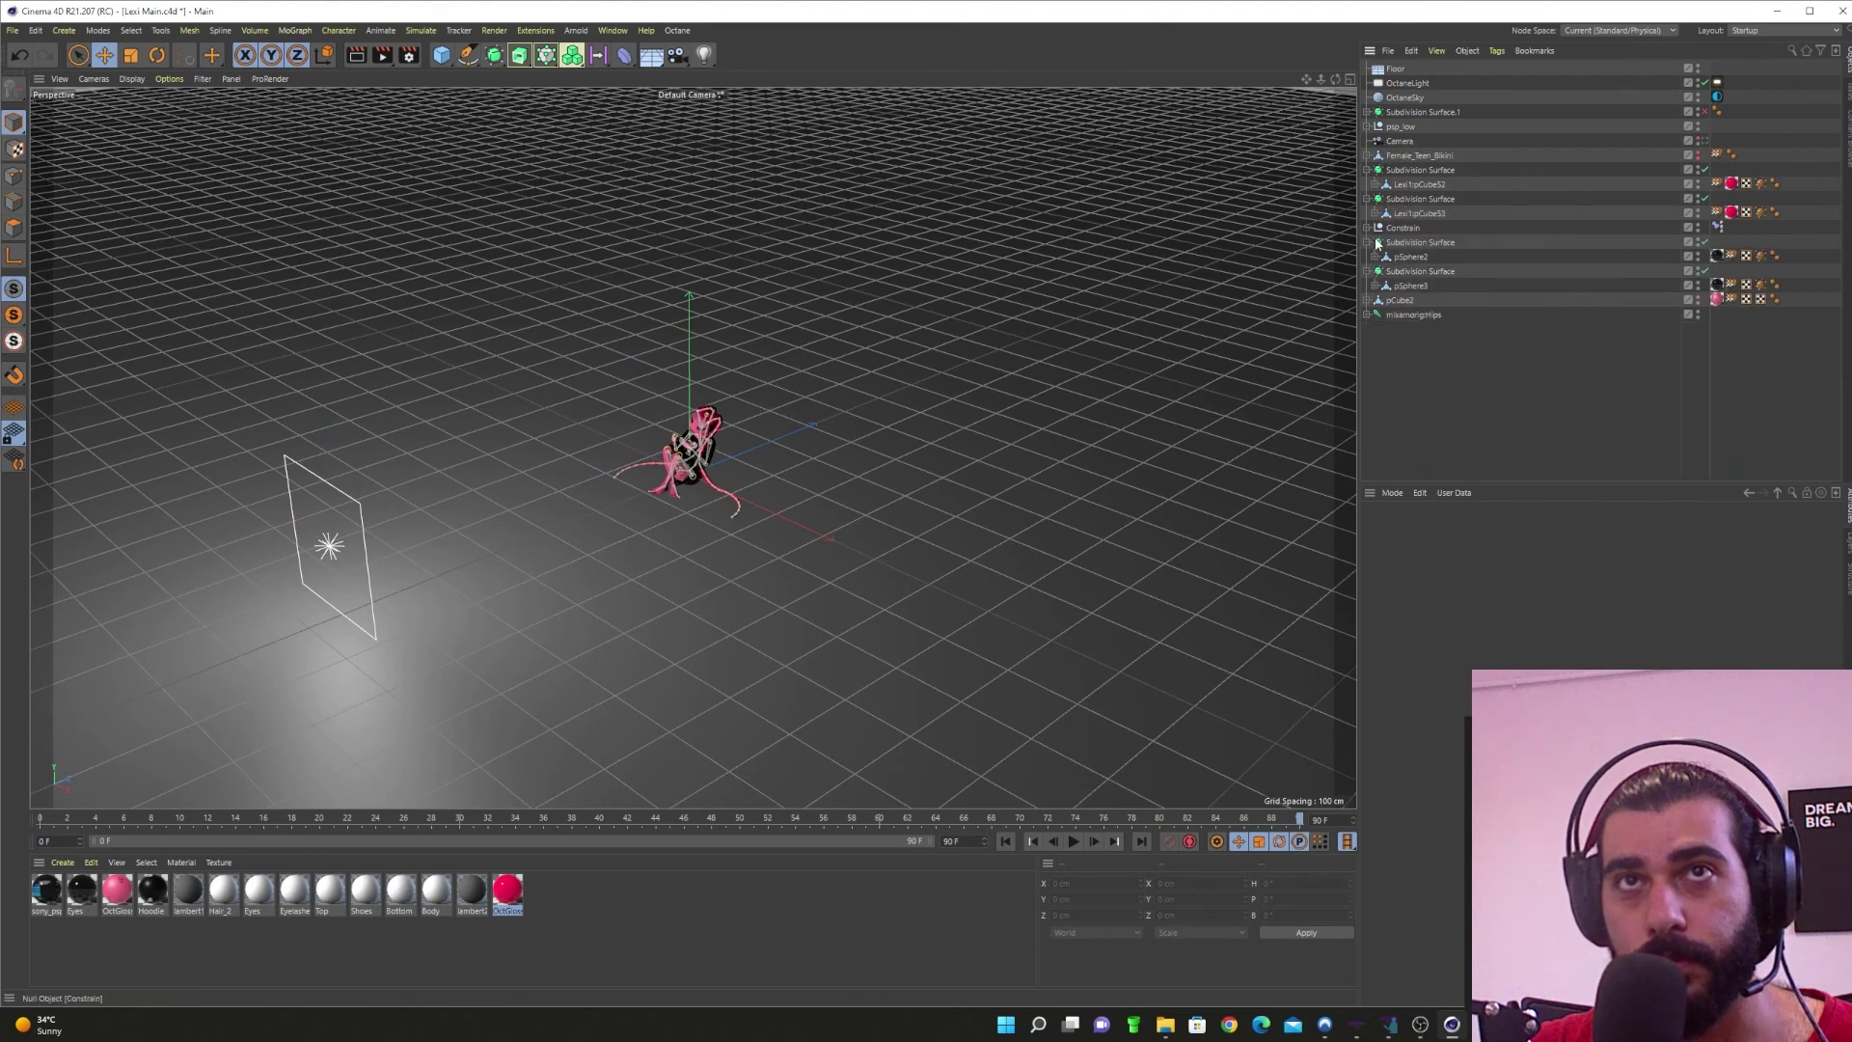
{"action": "left_click", "coordinate": [1414, 315]}
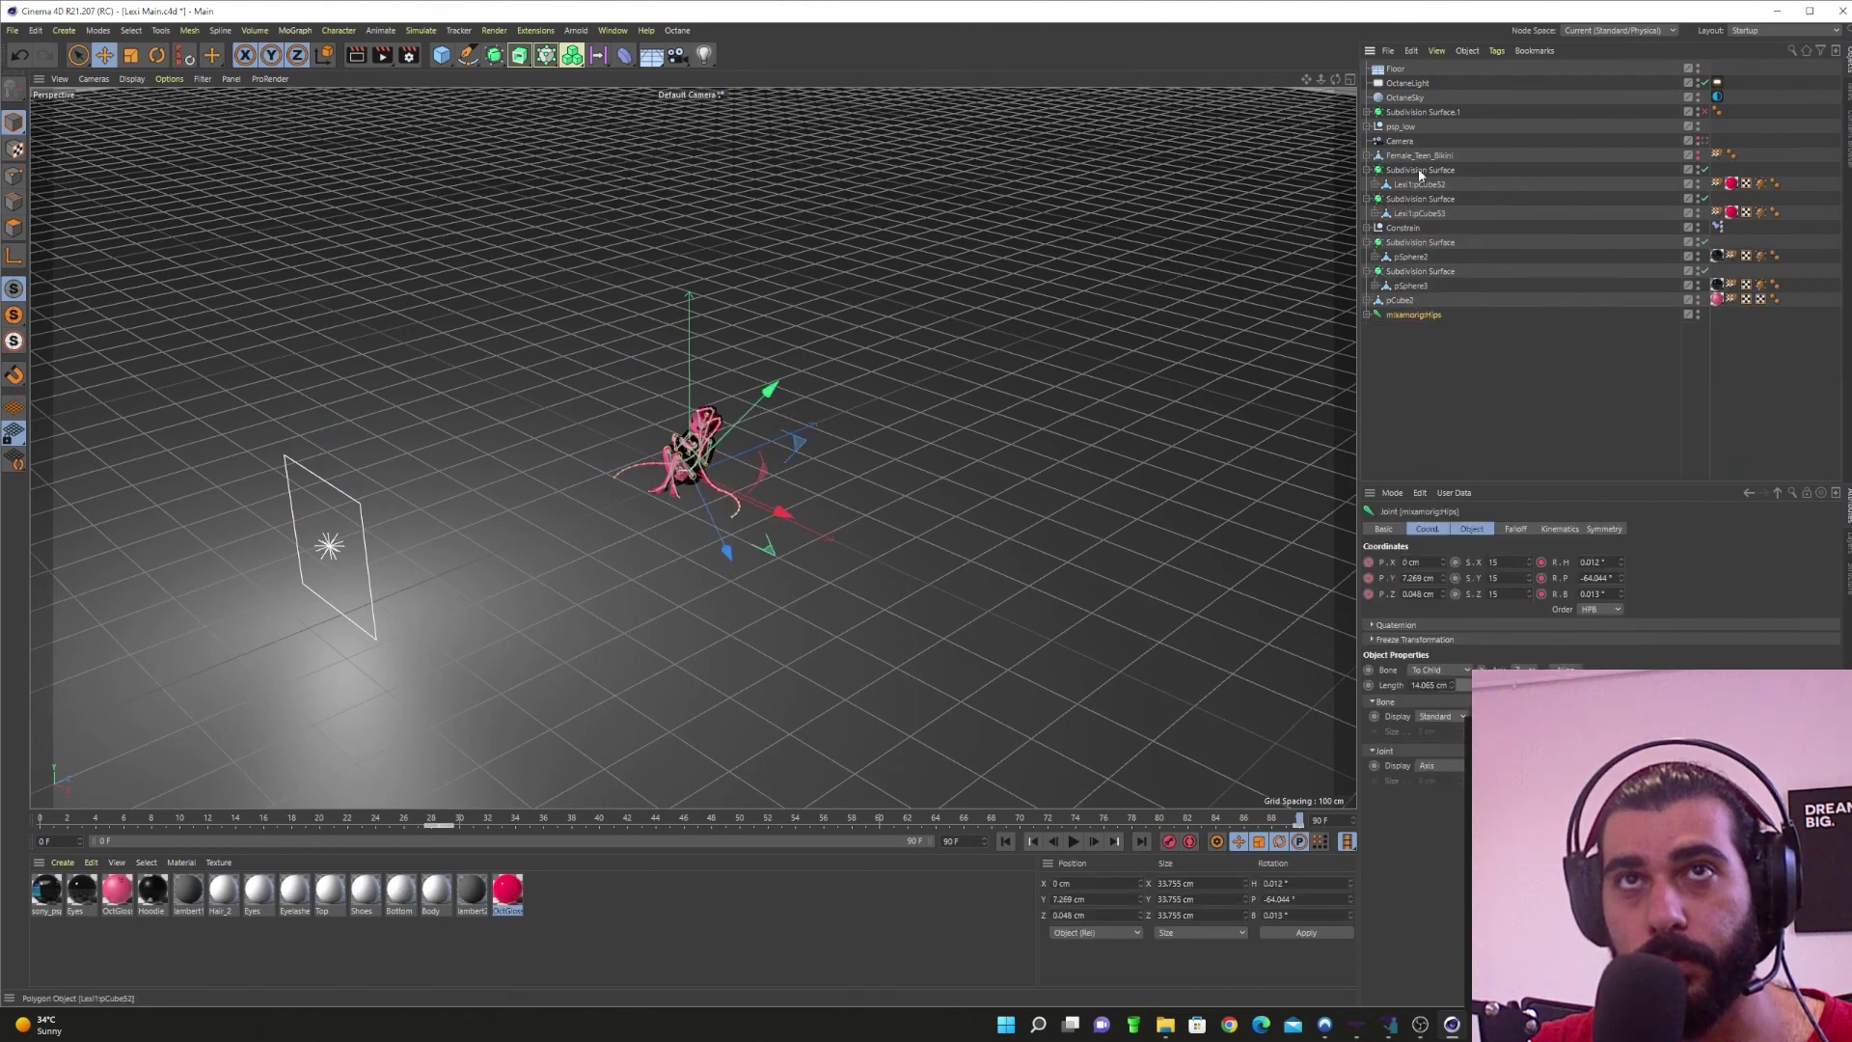
{"action": "left_click", "coordinate": [1405, 116], "text": "shift"}
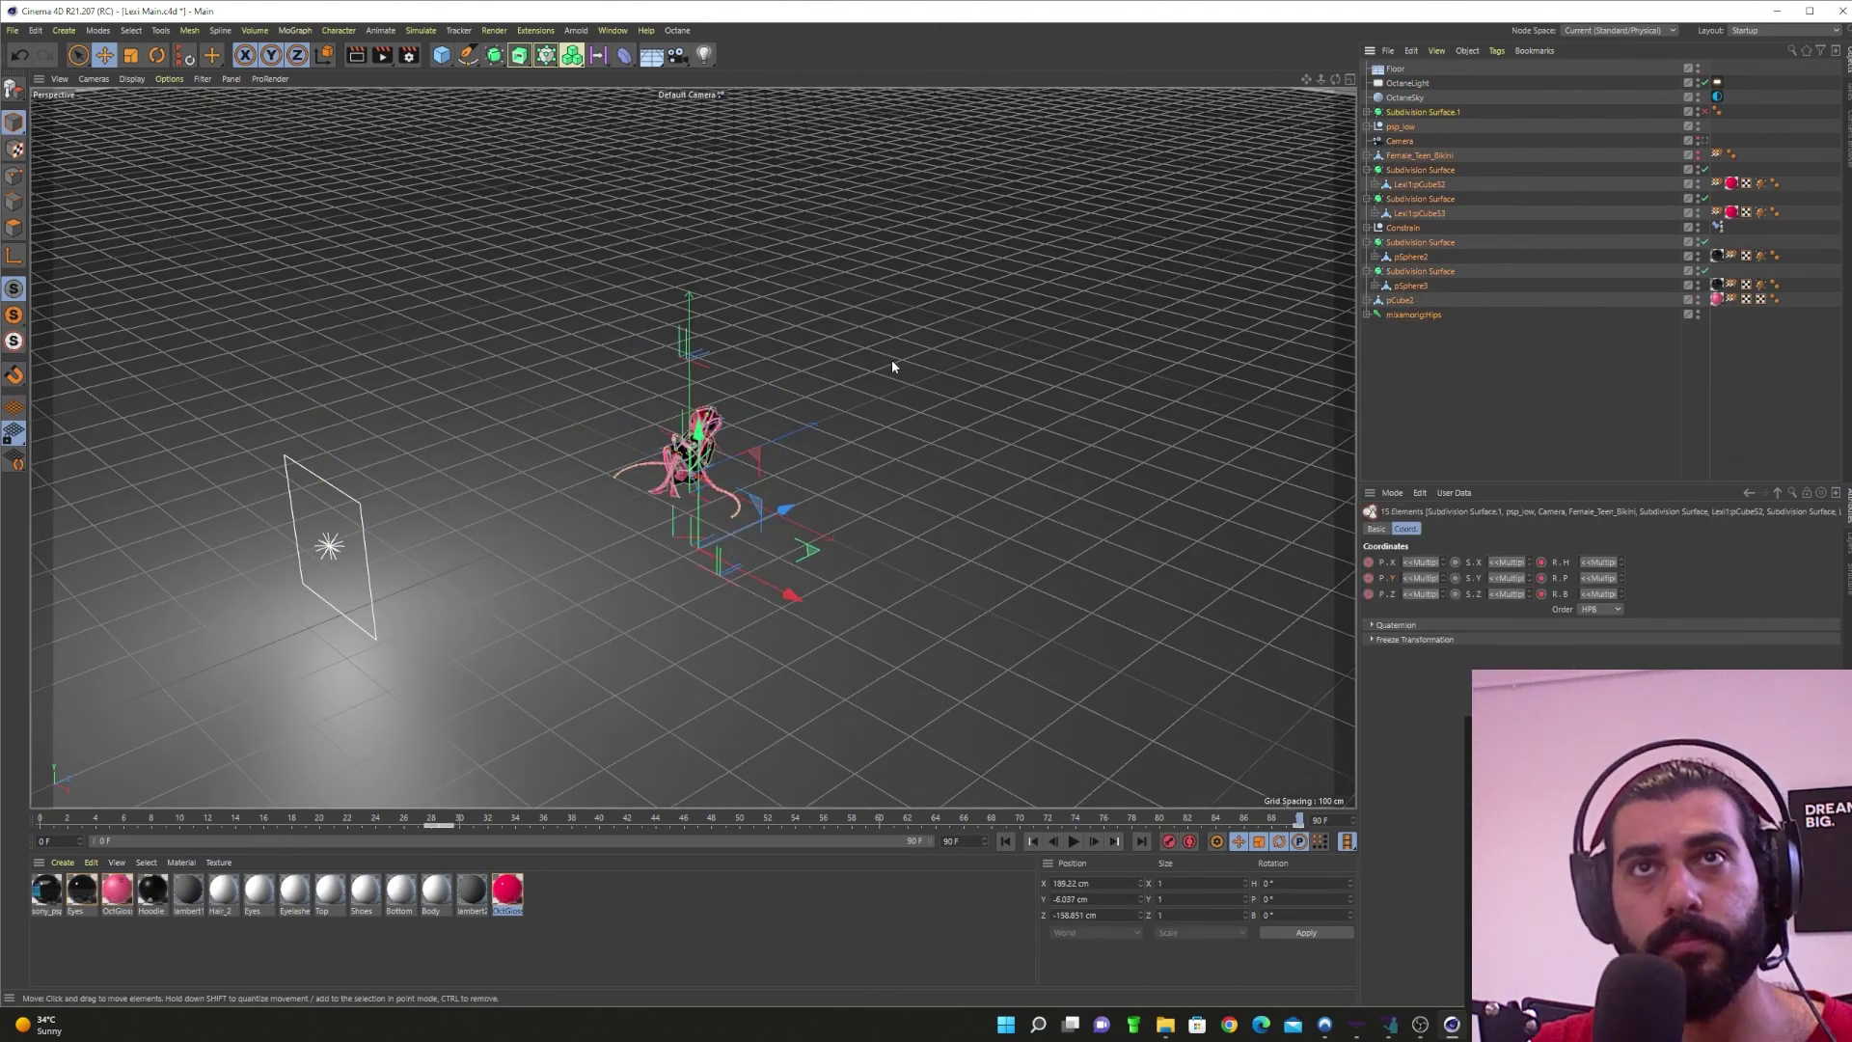
{"action": "key", "text": "alt+g"}
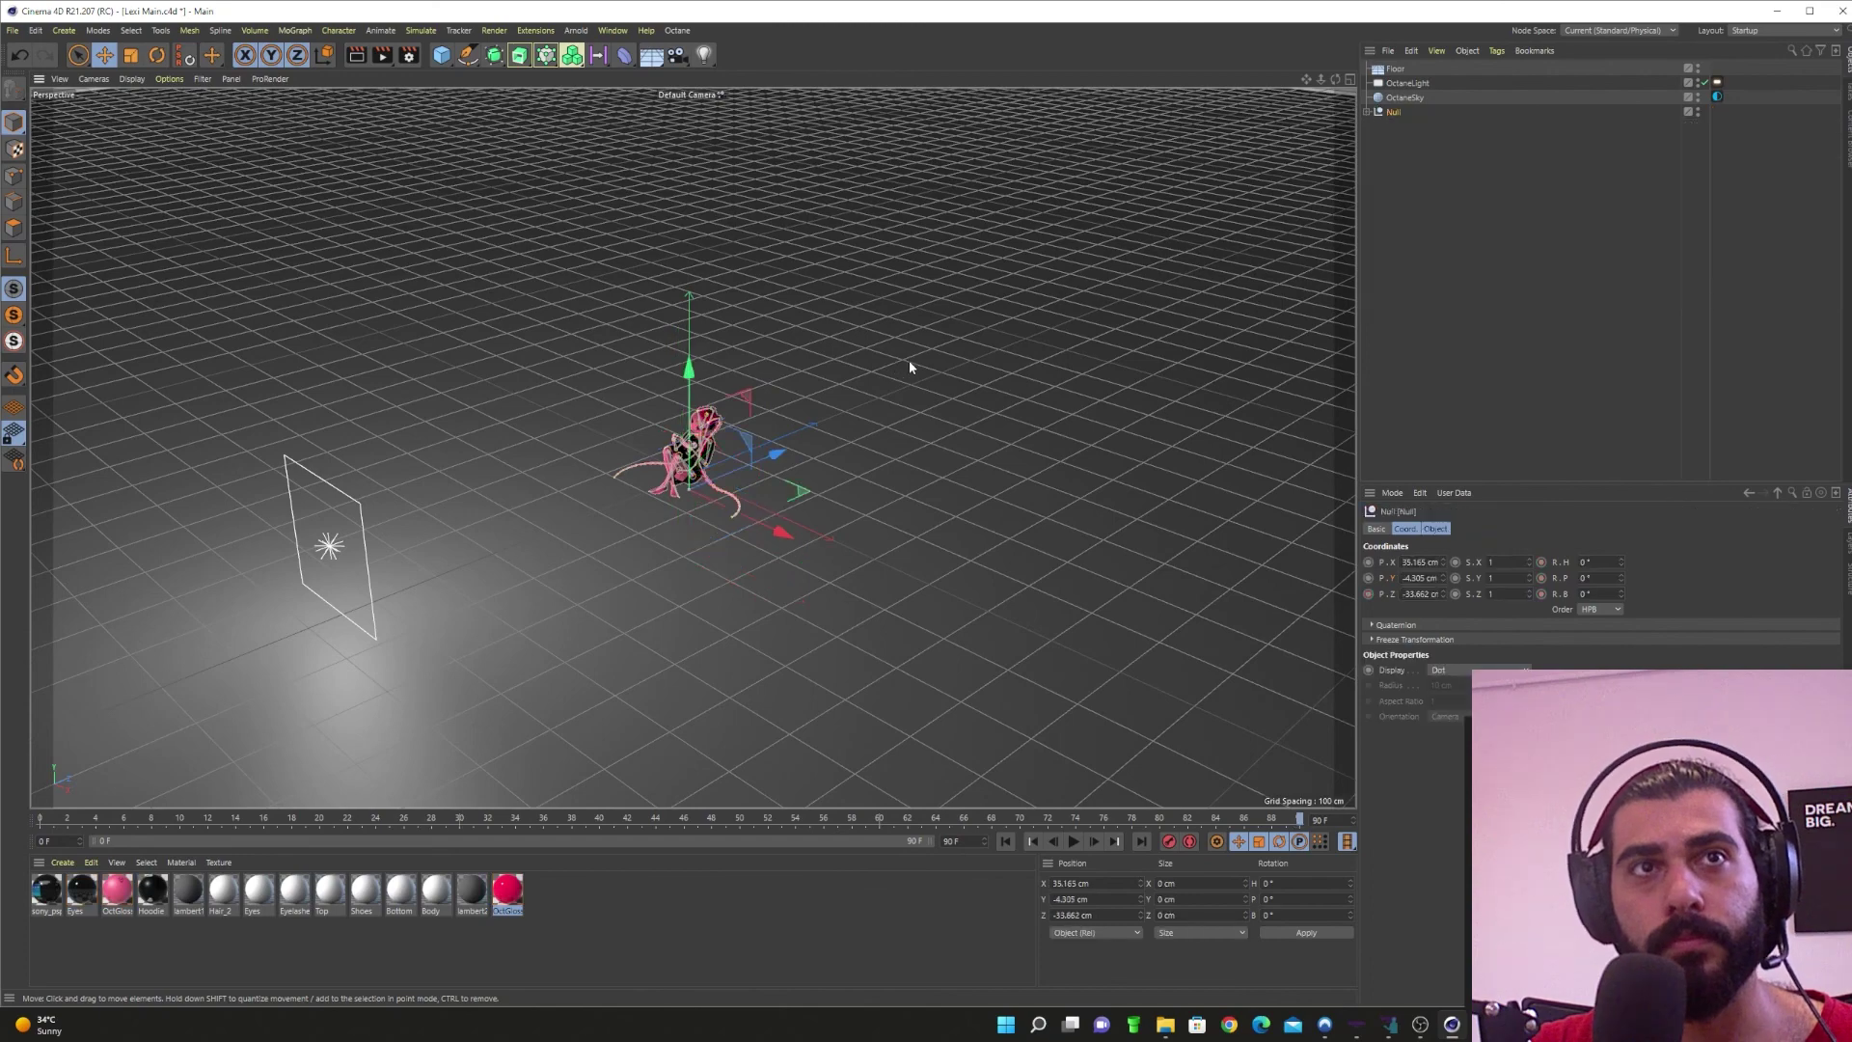
Step: Scale the character's null to 10 on the X, Y and Z axes
{"action": "type", "text": "0"}
{"action": "left_click", "coordinate": [1504, 579]}
{"action": "type", "text": "0"}
{"action": "left_click", "coordinate": [1505, 595]}
{"action": "type", "text": "0"}
{"action": "key", "text": "Return"}
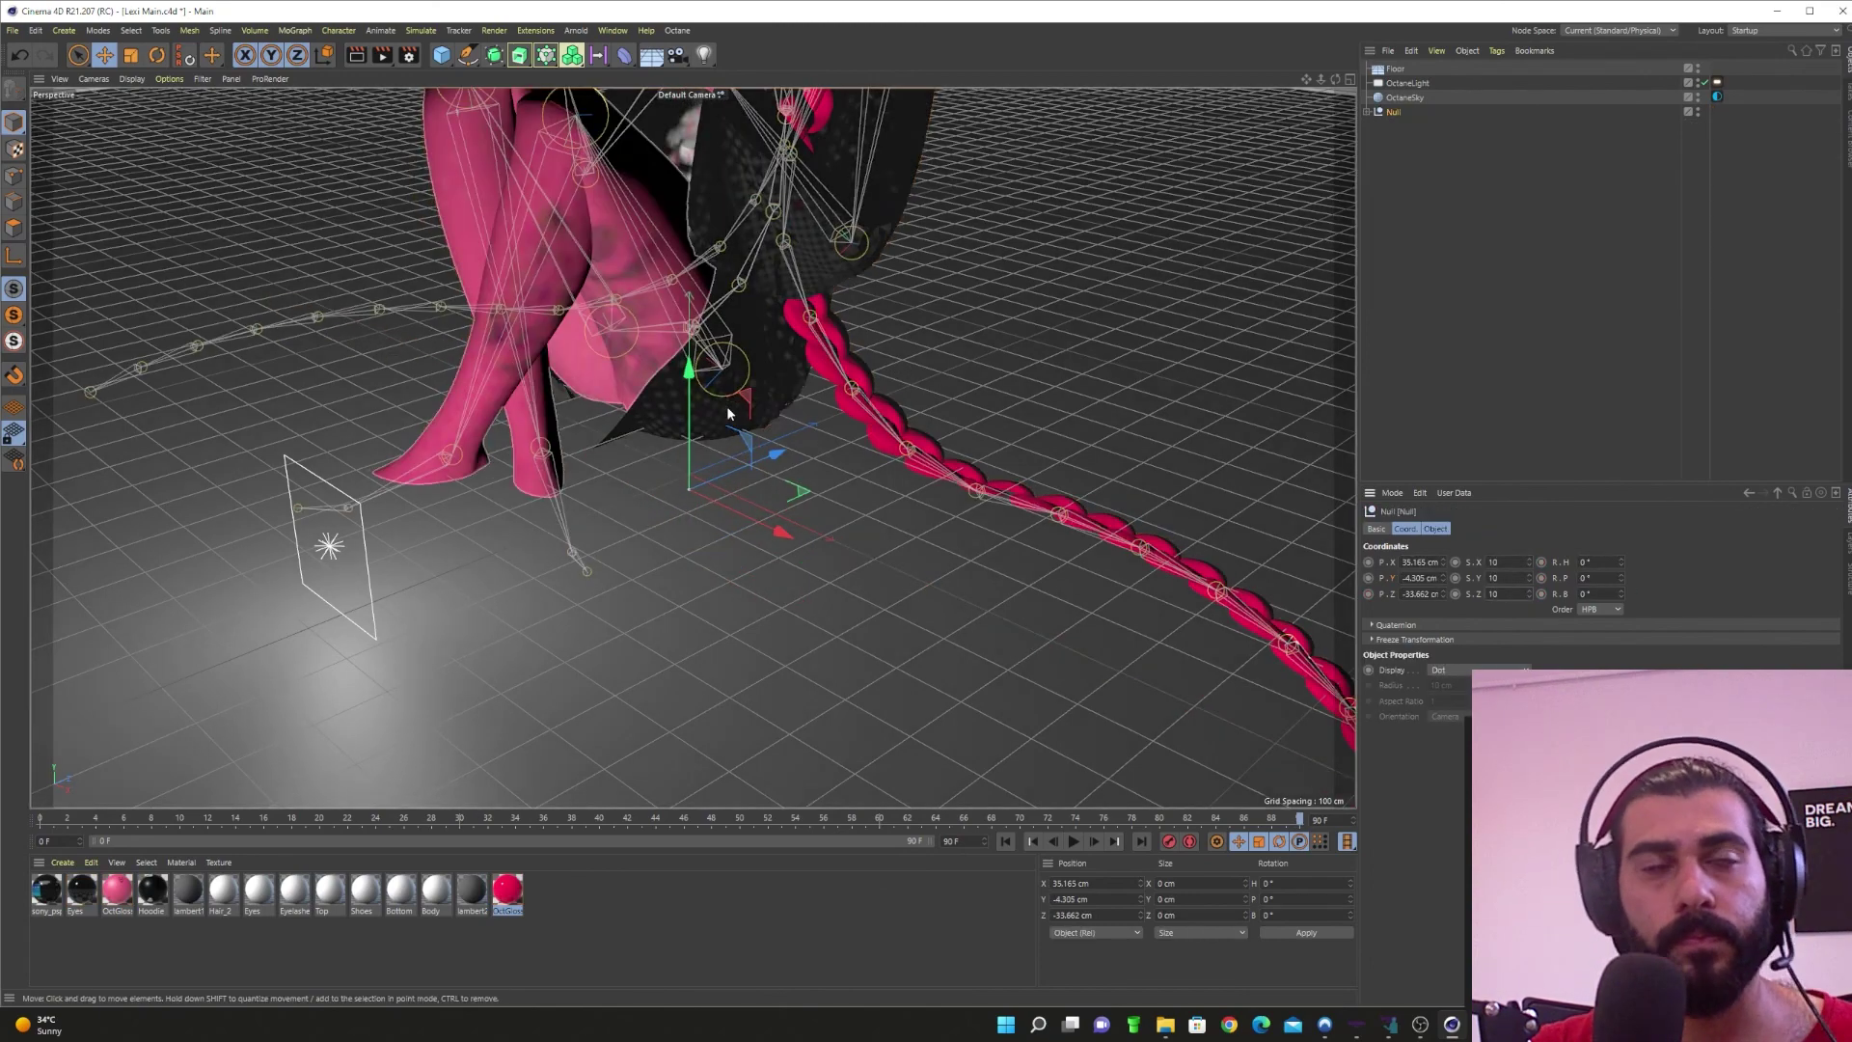
Step: Add a default 200 cm cube at the origin to compare the character's scale, and delete it
{"action": "scroll", "coordinate": [727, 407], "scroll_direction": "down", "scroll_amount": 5}
{"action": "middle_click_drag", "start_coordinate": [728, 407], "coordinate": [753, 552], "text": "alt"}
{"action": "scroll", "coordinate": [772, 545], "scroll_direction": "down", "scroll_amount": 5}
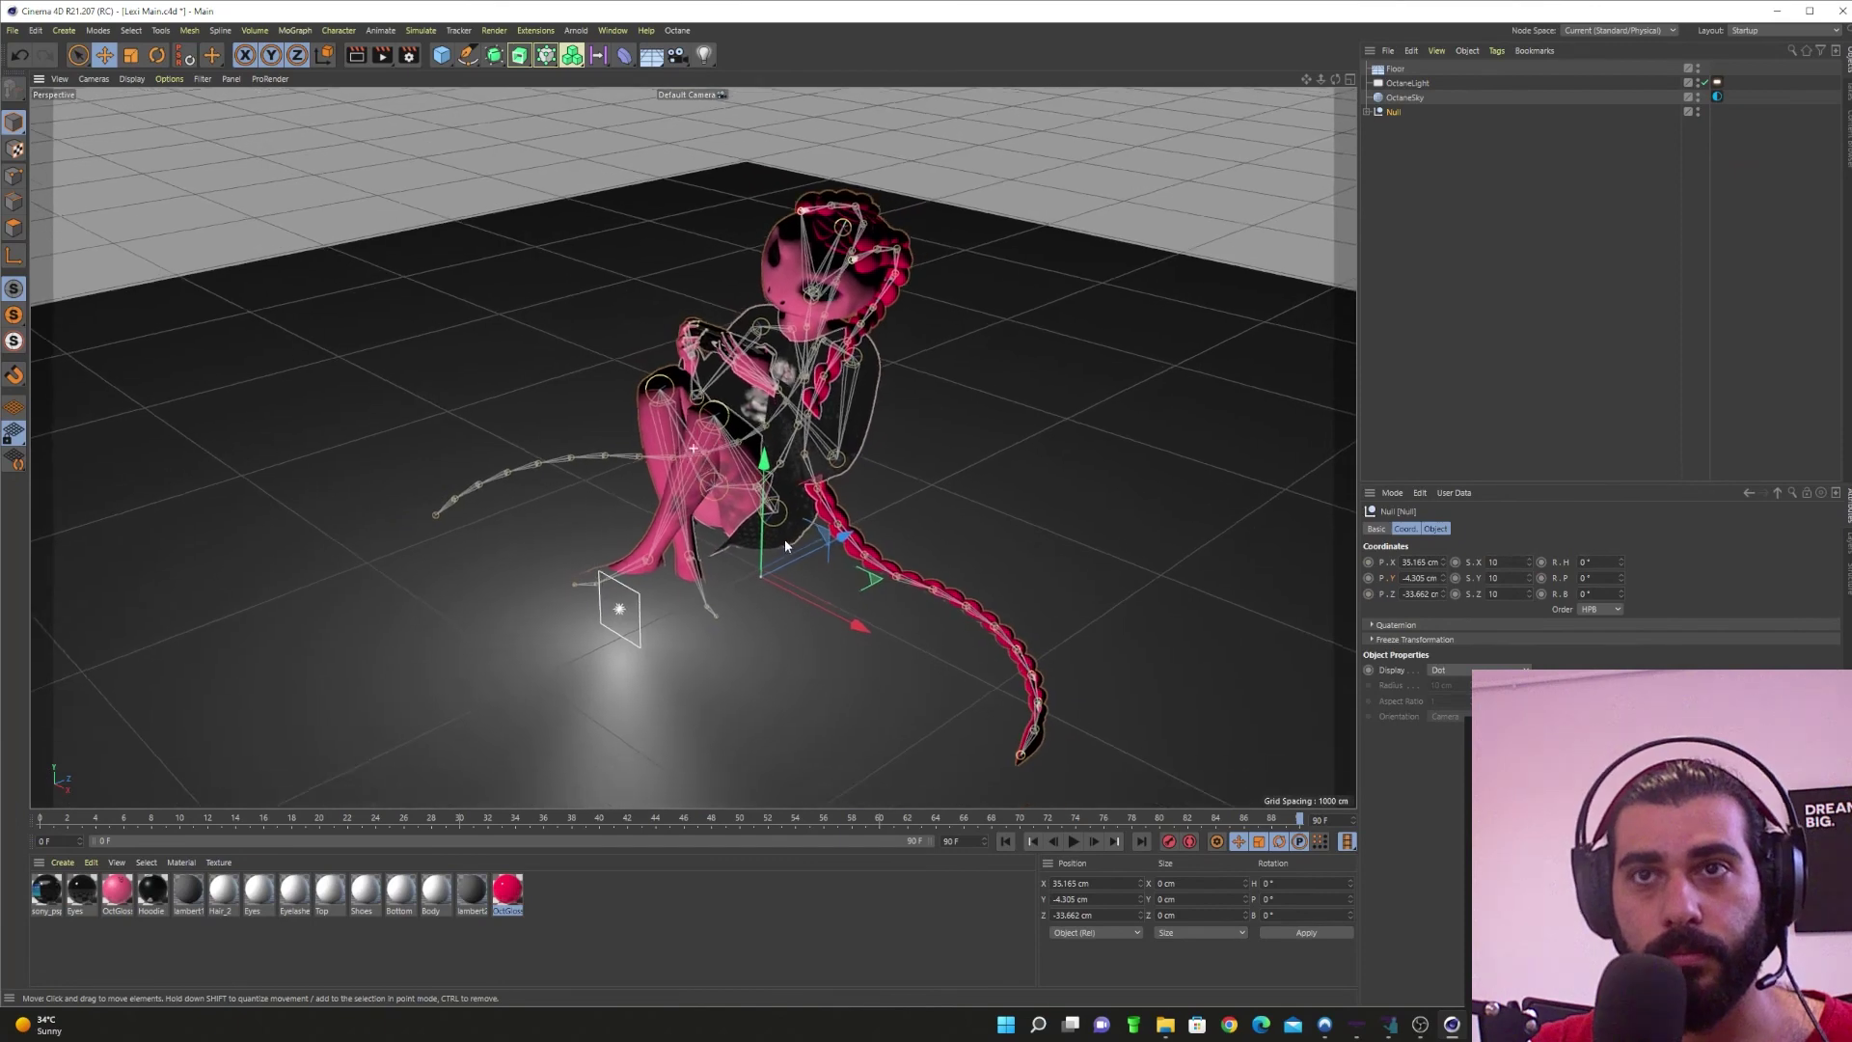
{"action": "scroll", "coordinate": [785, 539], "scroll_direction": "up", "scroll_amount": 3}
{"action": "left_click", "coordinate": [441, 55]}
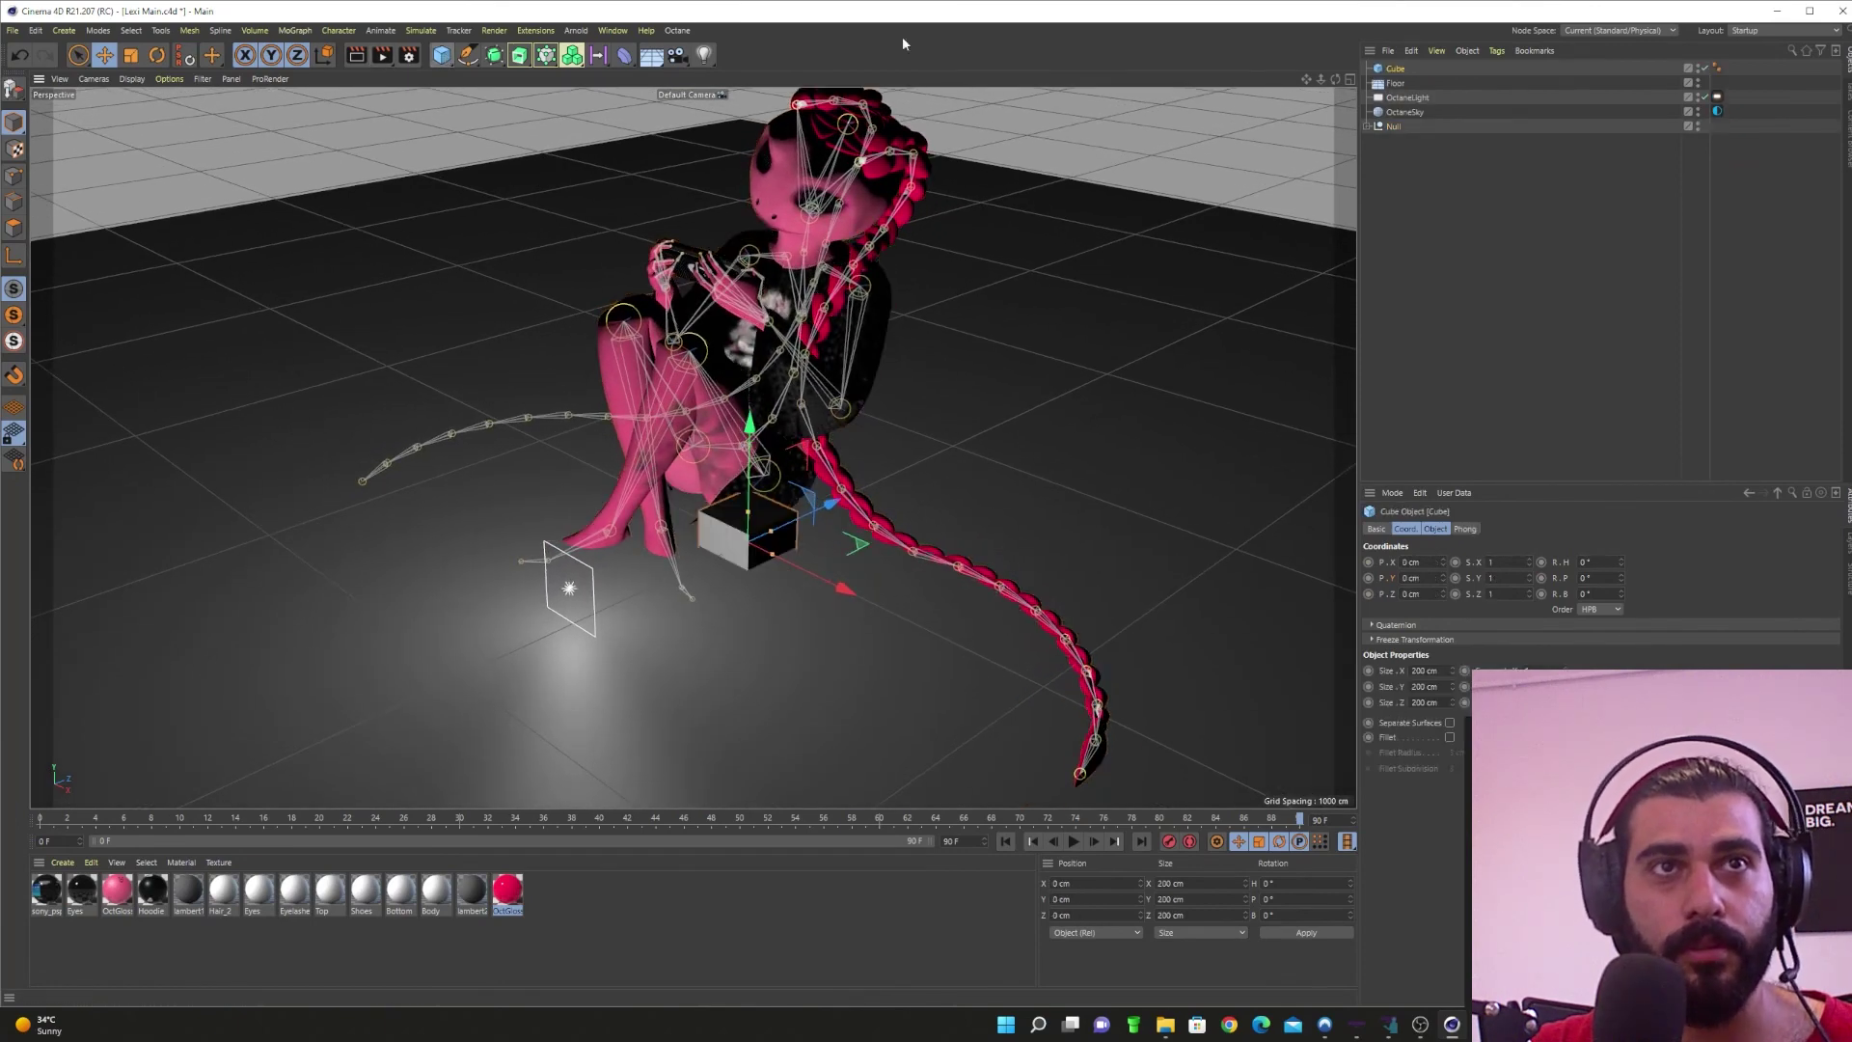
{"action": "key", "text": "Delete"}
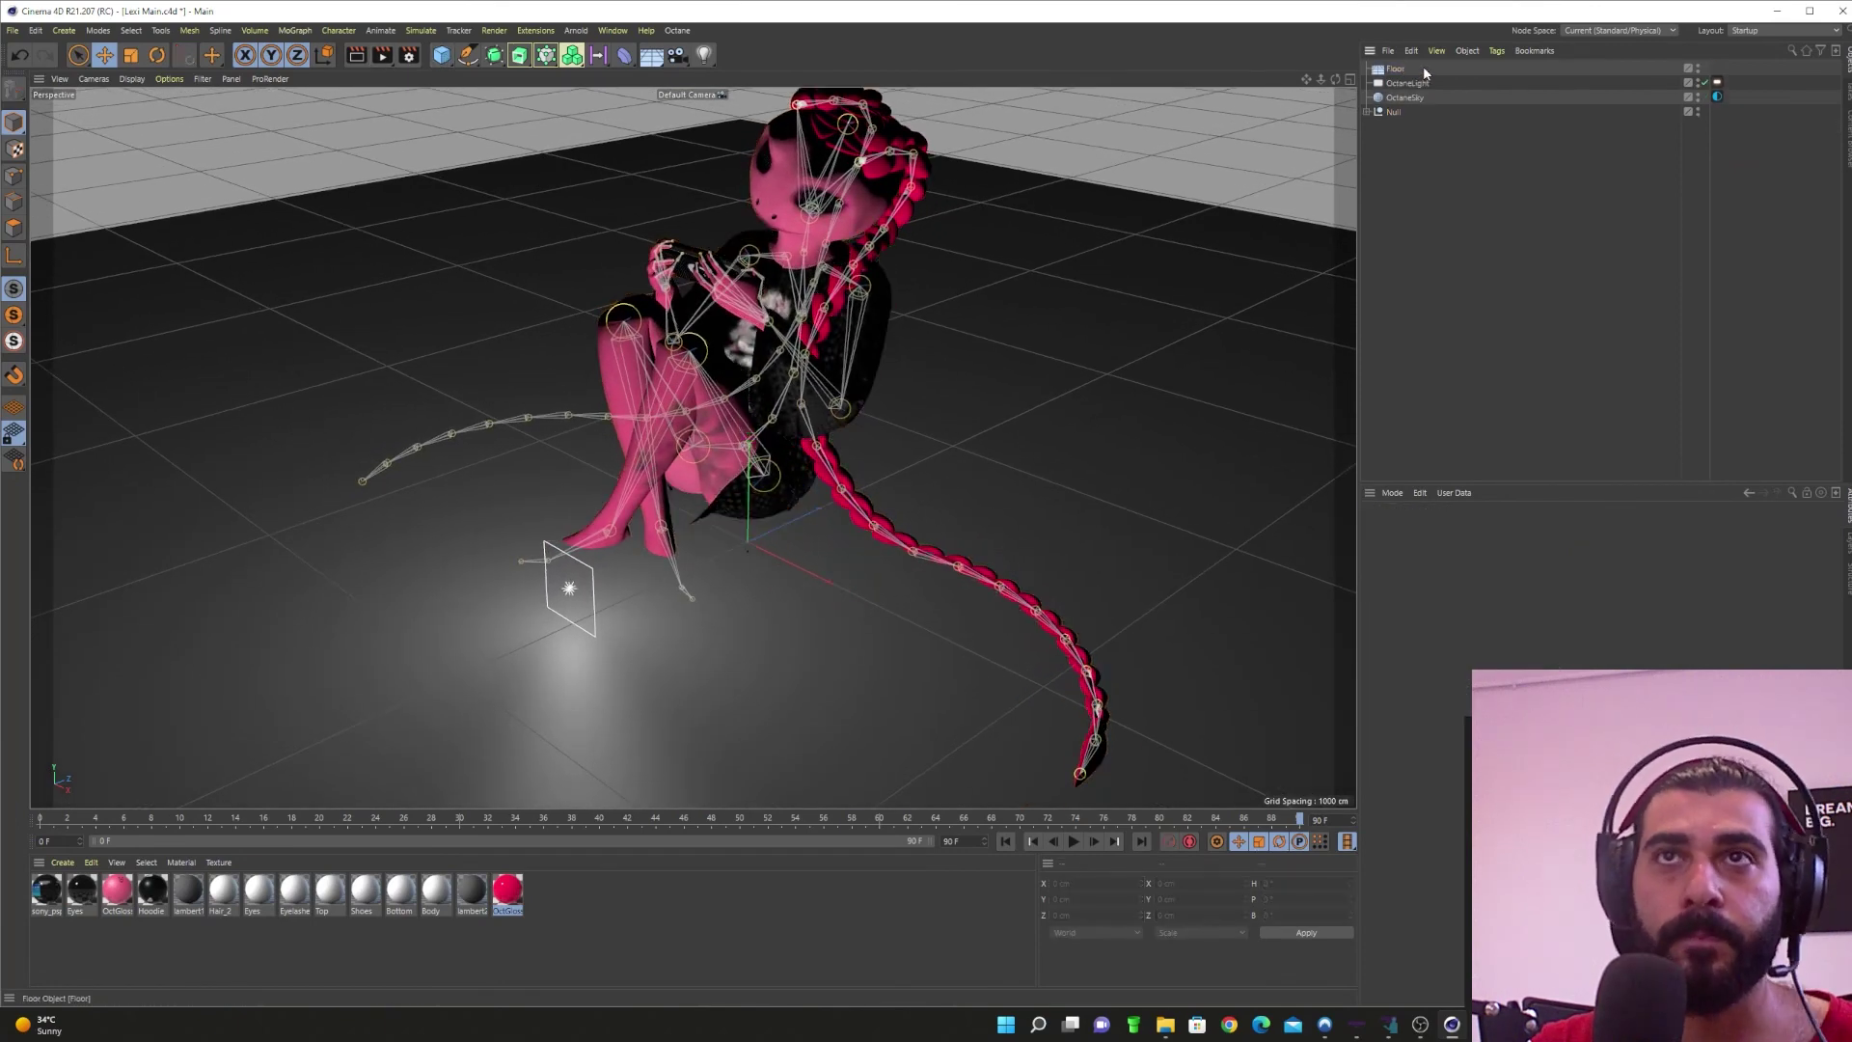
Step: Move all character objects out of the null to the top level of the hierarchy and delete the null
{"action": "left_click", "coordinate": [1367, 112]}
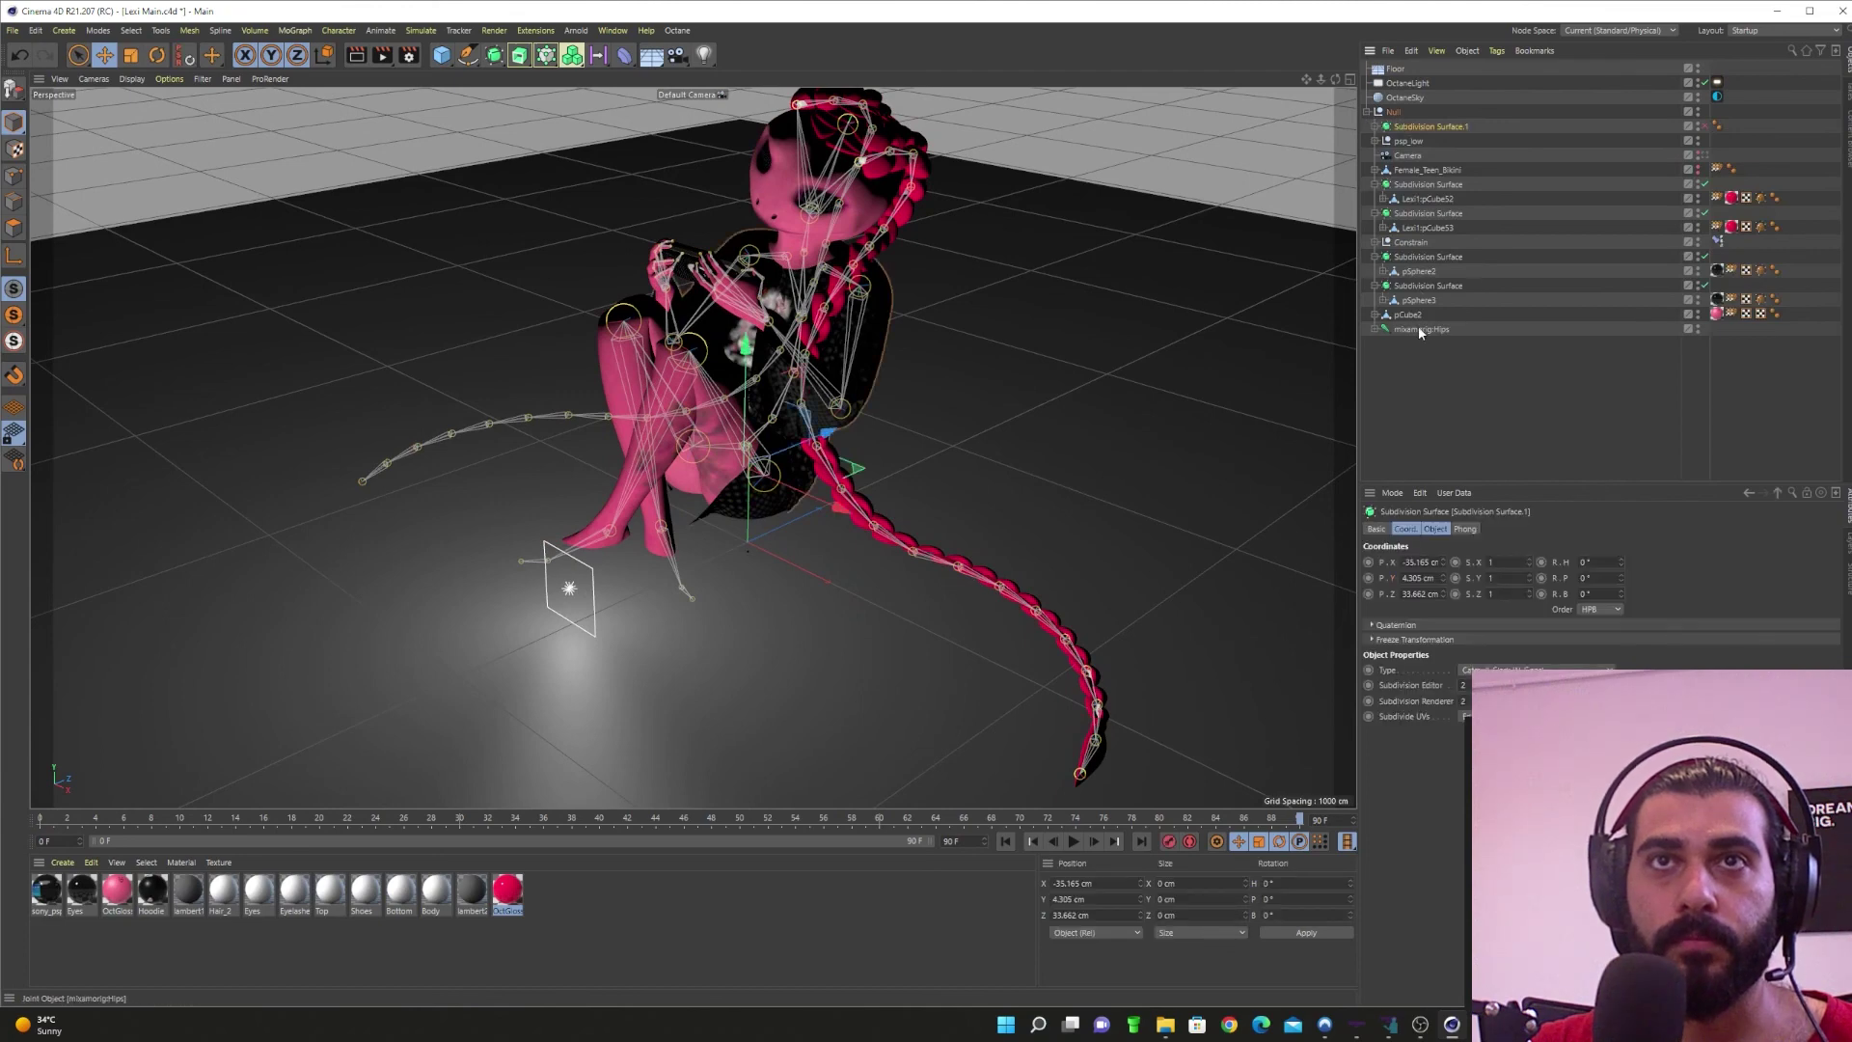
{"action": "left_click", "coordinate": [1420, 330], "text": "shift"}
{"action": "left_click_drag", "start_coordinate": [1426, 331], "coordinate": [1438, 390]}
{"action": "left_click", "coordinate": [1438, 391]}
{"action": "left_click", "coordinate": [1396, 113]}
{"action": "key", "text": "Delete"}
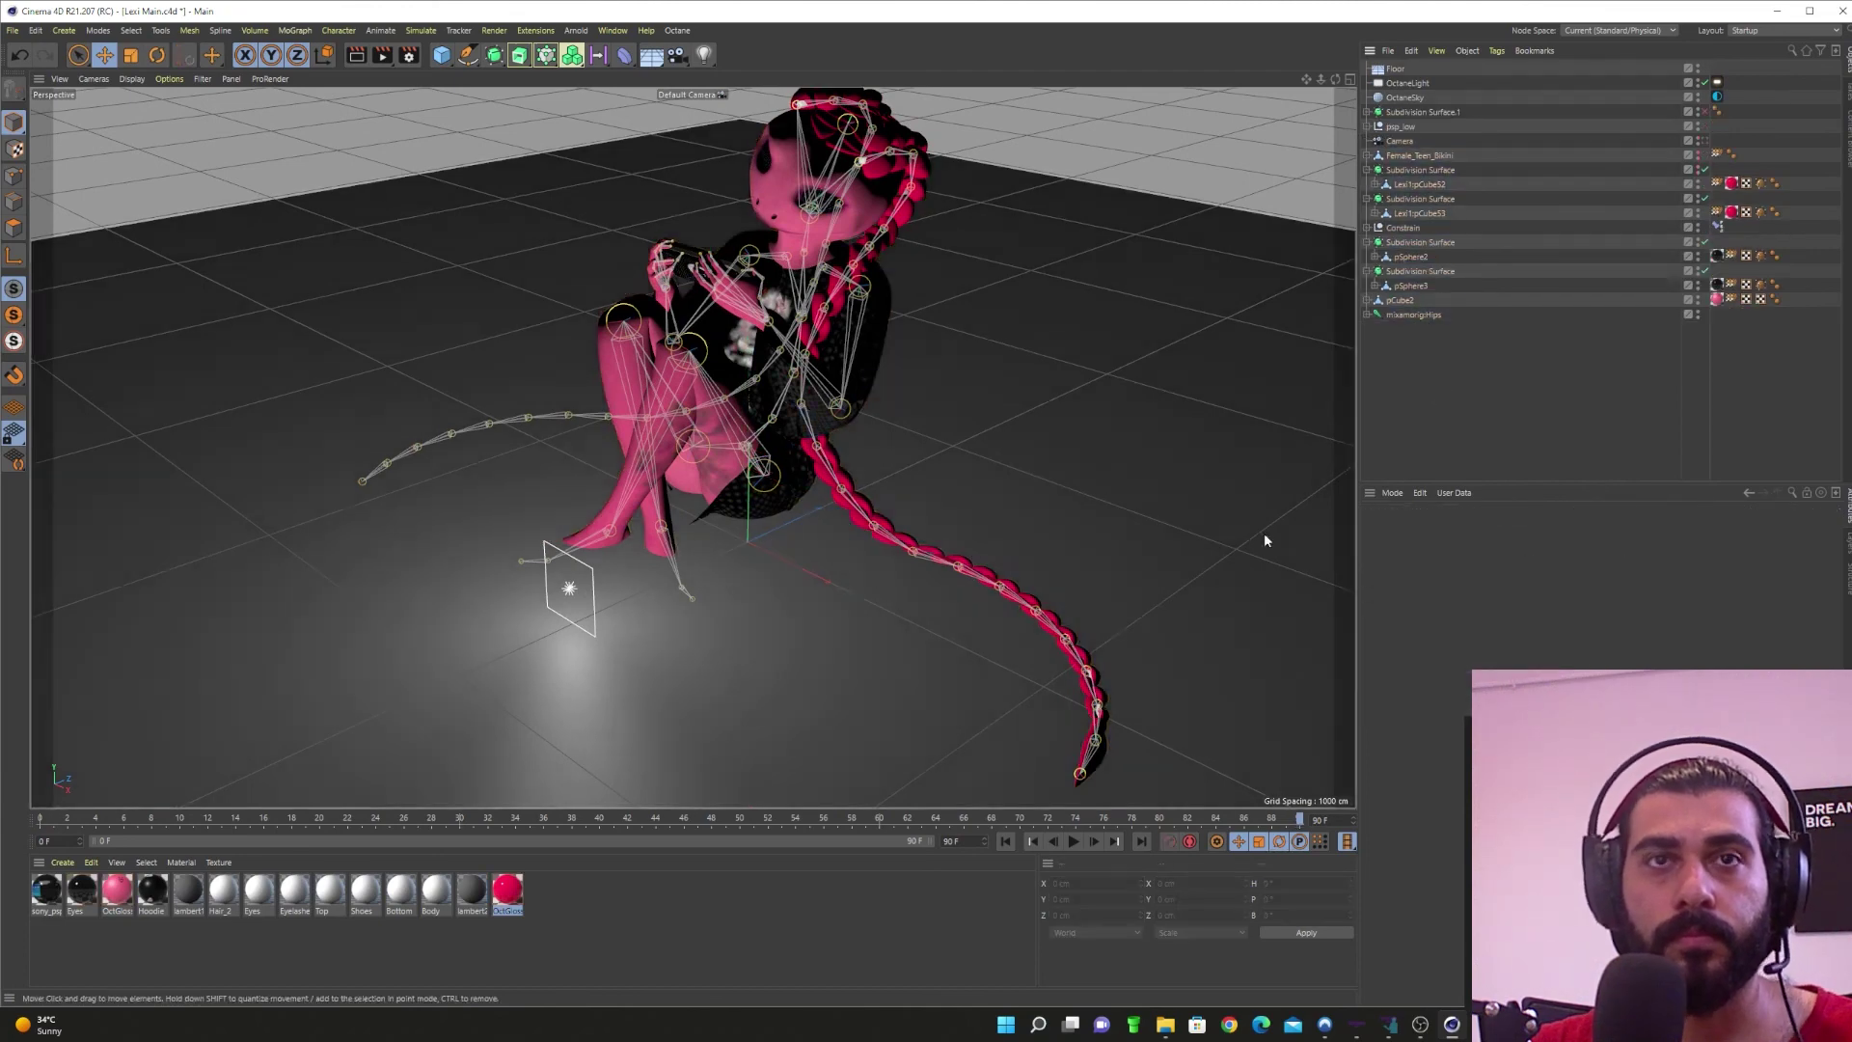
Step: Play the character's animation from frame 0 through to frame 90
{"action": "left_click", "coordinate": [1006, 843]}
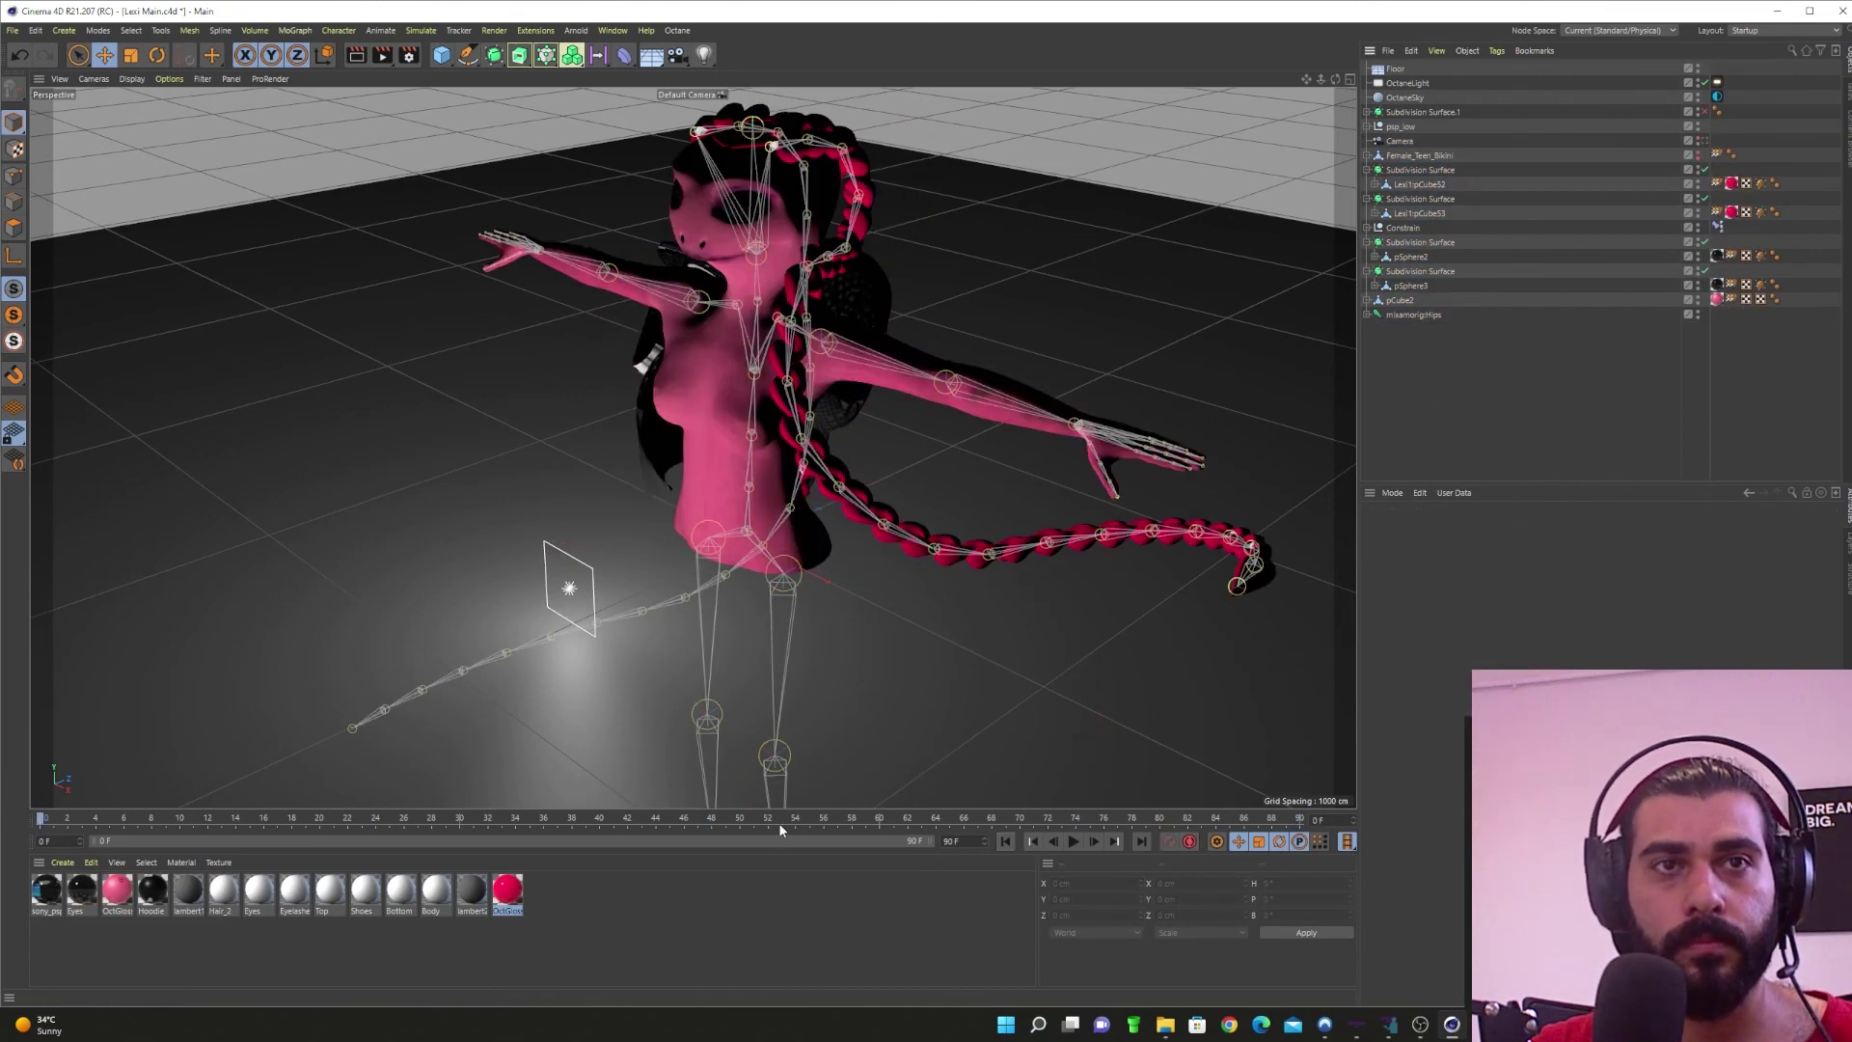
{"action": "left_click", "coordinate": [1073, 842]}
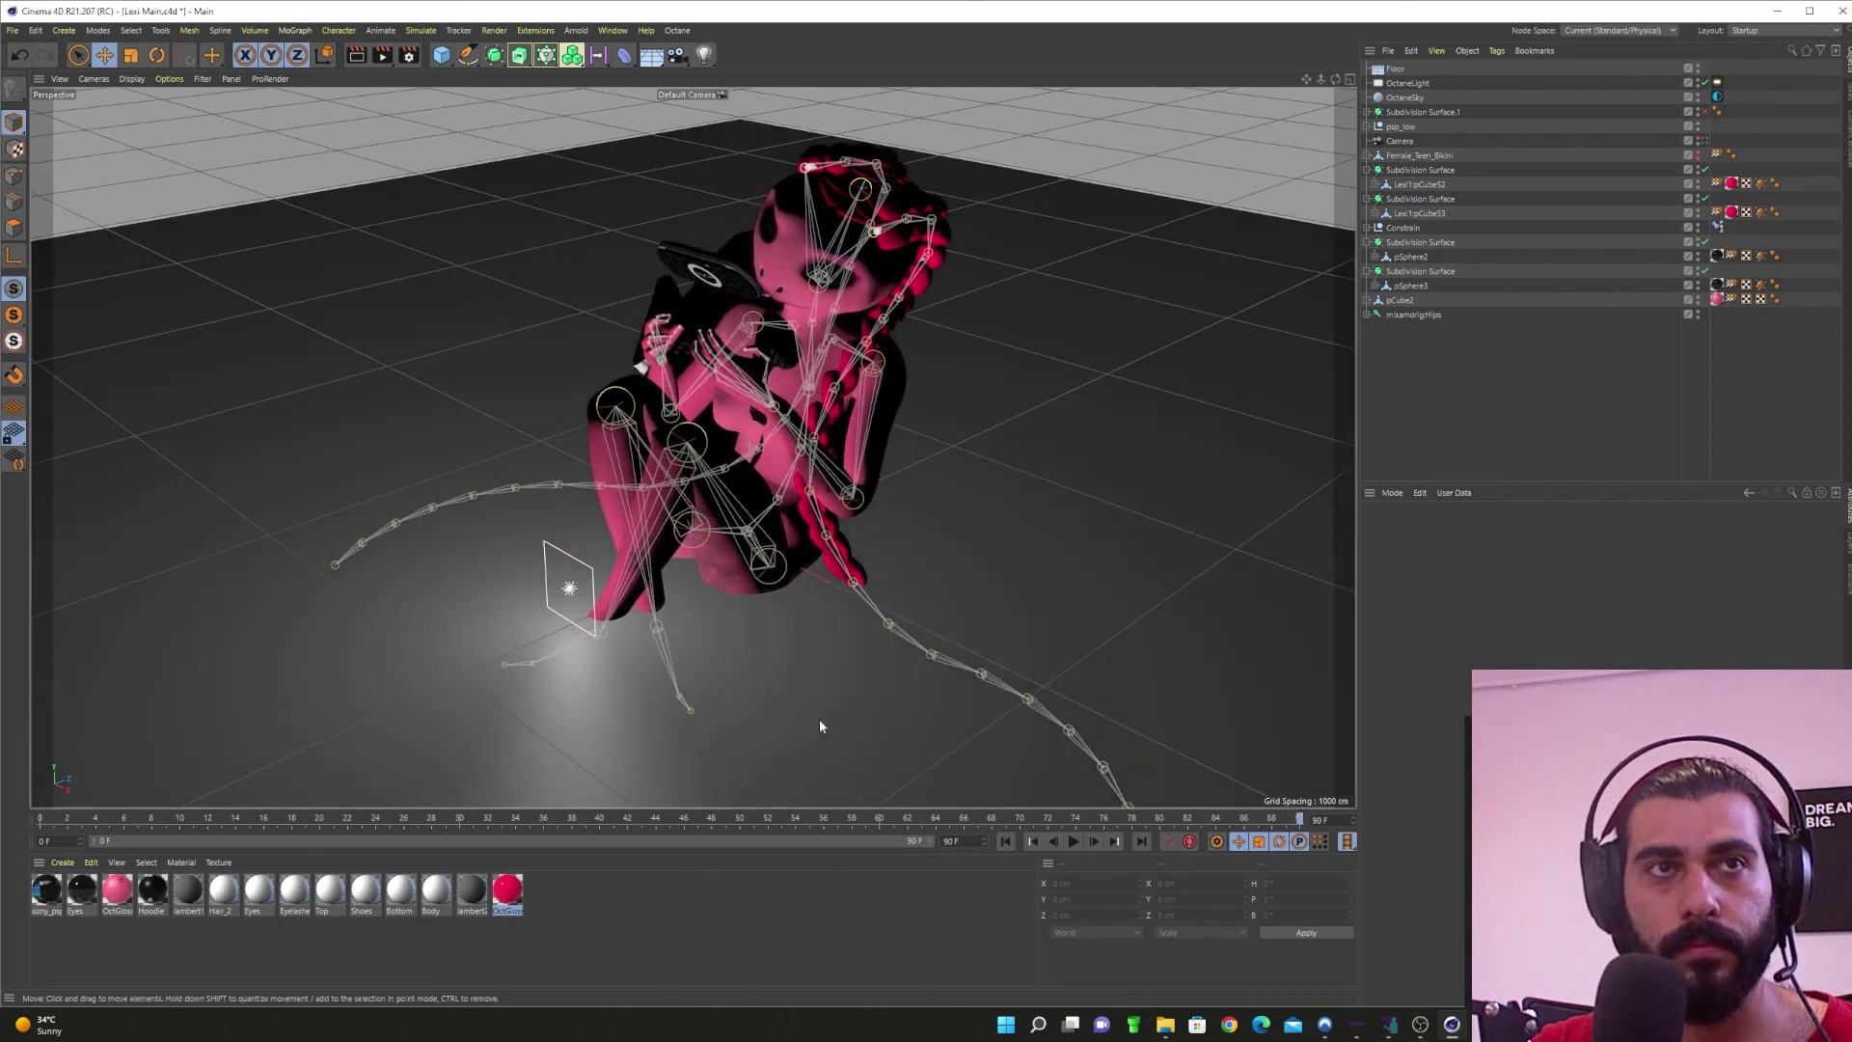
Step: Move the area light farther in front of the enlarged character, to about Z -1454 cm, and raise it well above the floor
{"action": "left_click", "coordinate": [573, 592]}
{"action": "left_click_drag", "start_coordinate": [663, 550], "coordinate": [382, 665]}
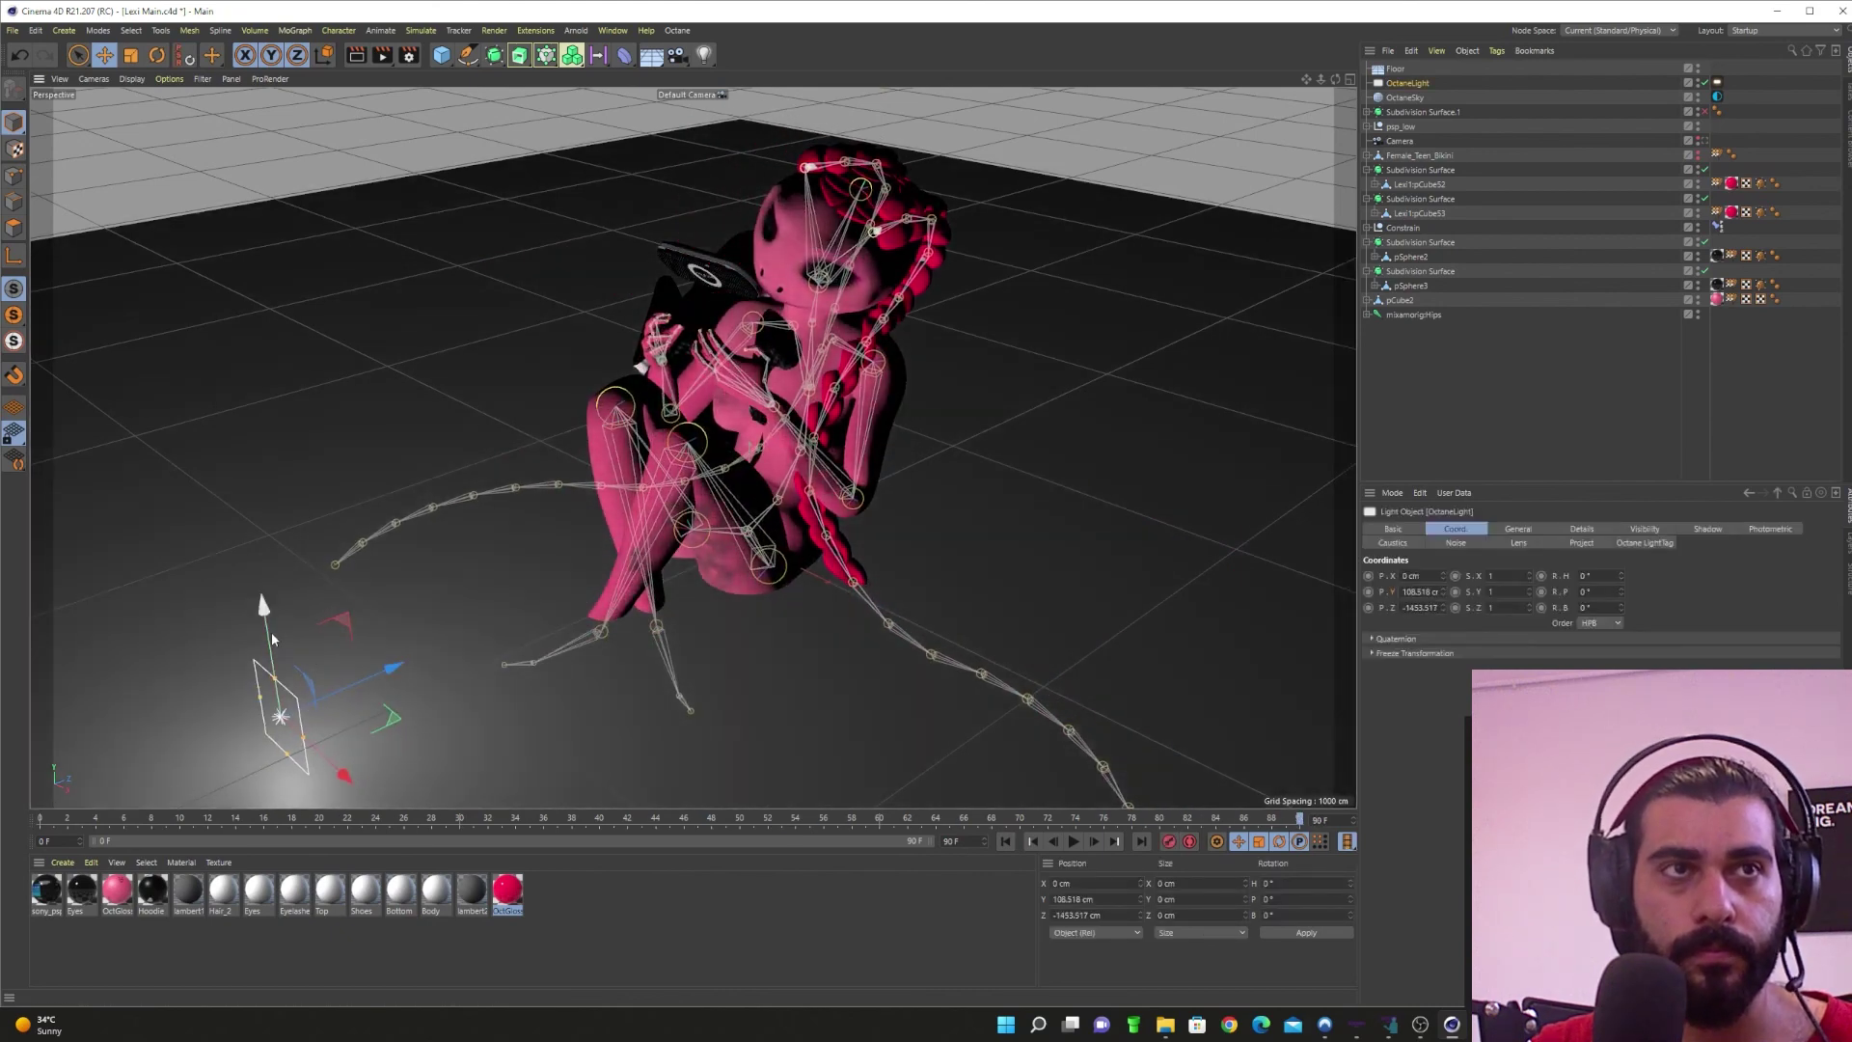
{"action": "left_click_drag", "start_coordinate": [263, 611], "coordinate": [239, 446]}
Step: Move the floor vertically to about Y -204 cm, beneath the seated character
{"action": "left_click", "coordinate": [447, 699]}
{"action": "left_click_drag", "start_coordinate": [755, 532], "coordinate": [750, 508]}
{"action": "scroll", "coordinate": [703, 552], "scroll_direction": "down", "scroll_amount": 2}
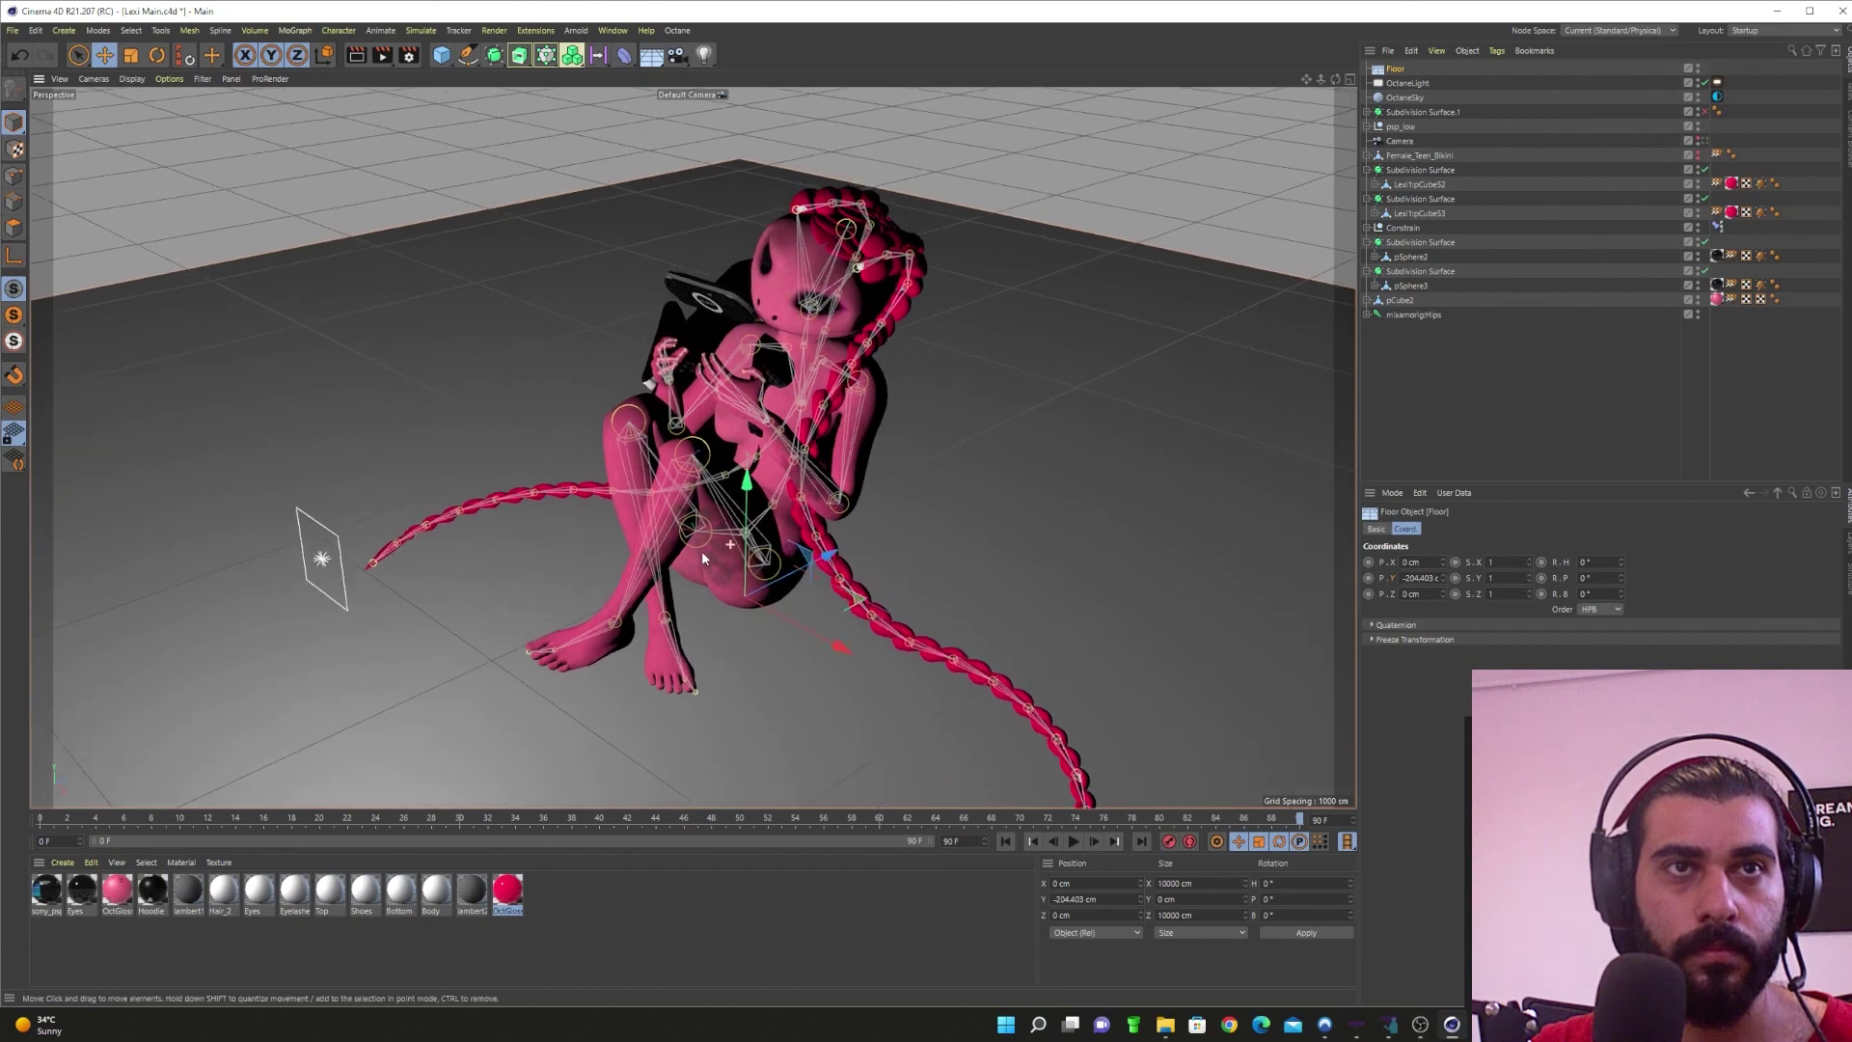
{"action": "middle_click_drag", "start_coordinate": [710, 556], "coordinate": [710, 490], "text": "alt"}
{"action": "left_click_drag", "start_coordinate": [711, 556], "coordinate": [698, 595], "text": "alt"}
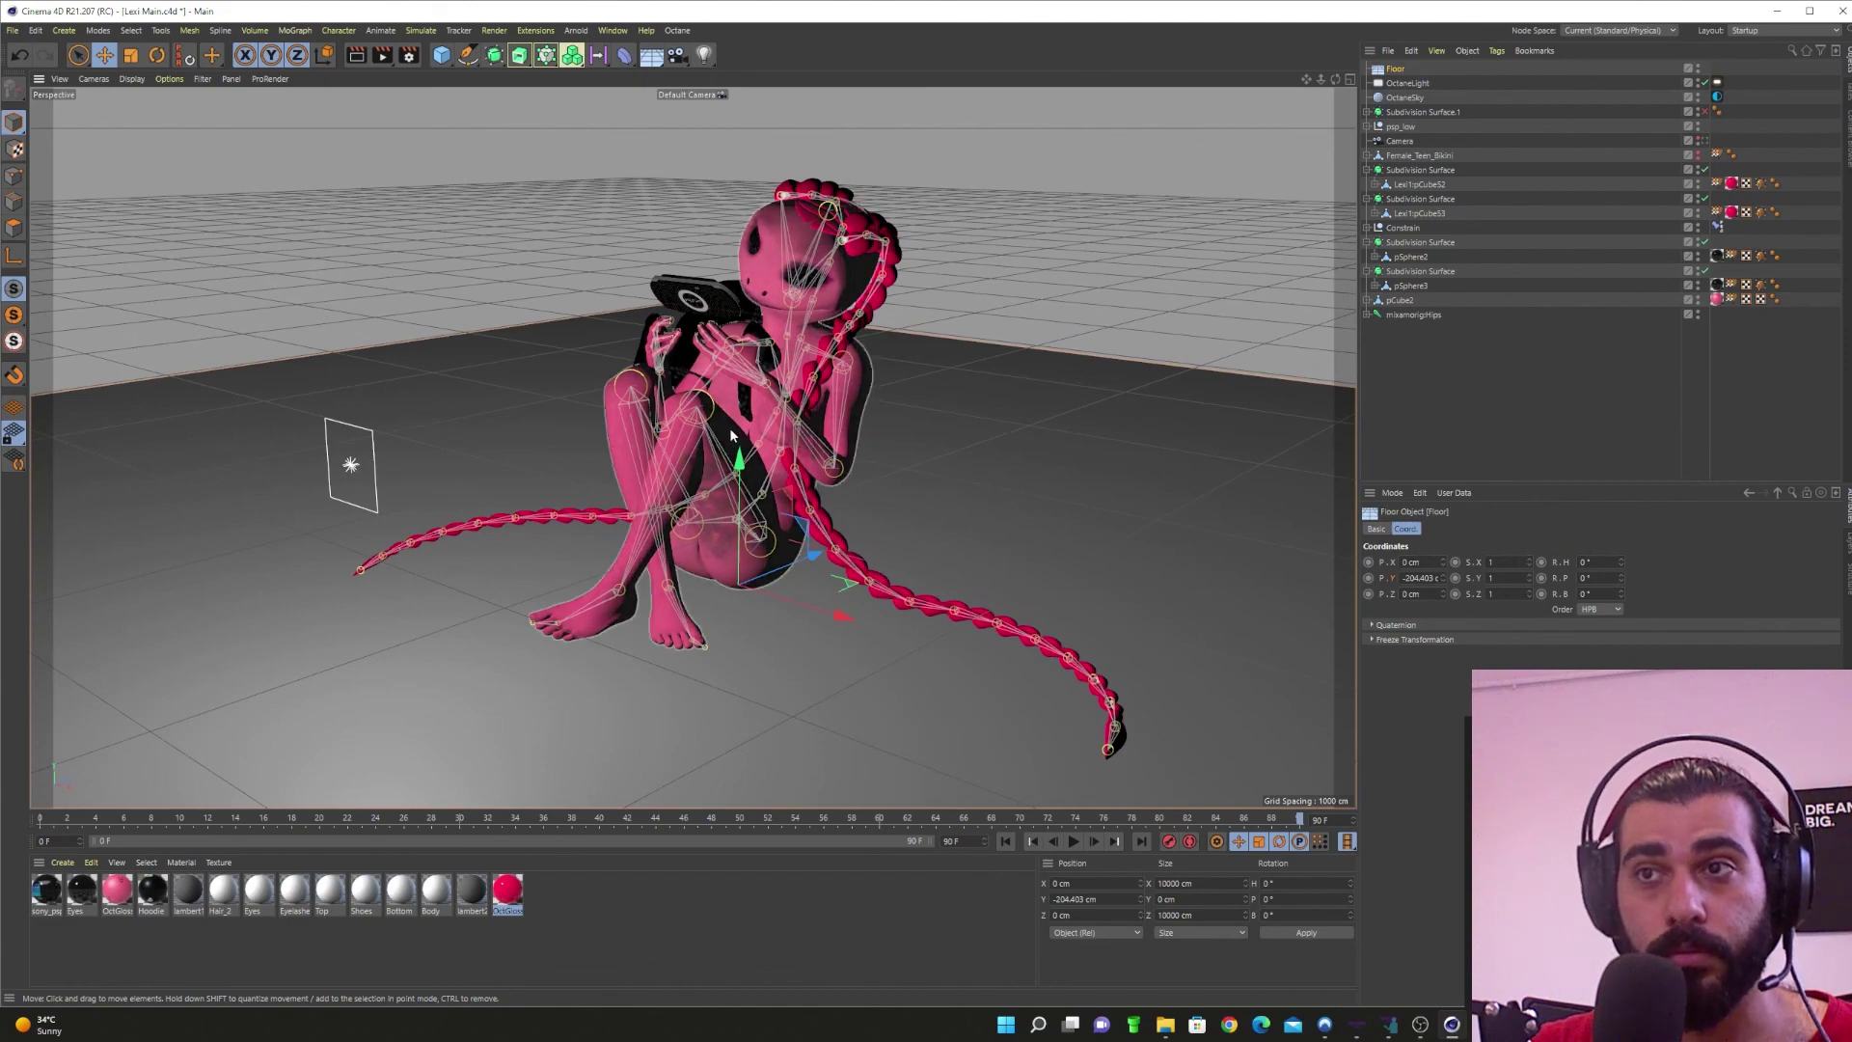
Step: Undo the floor and area light moves, the null's deletion and the unparenting of the character objects from the null
{"action": "left_click_drag", "start_coordinate": [673, 379], "coordinate": [1288, 382], "text": "alt"}
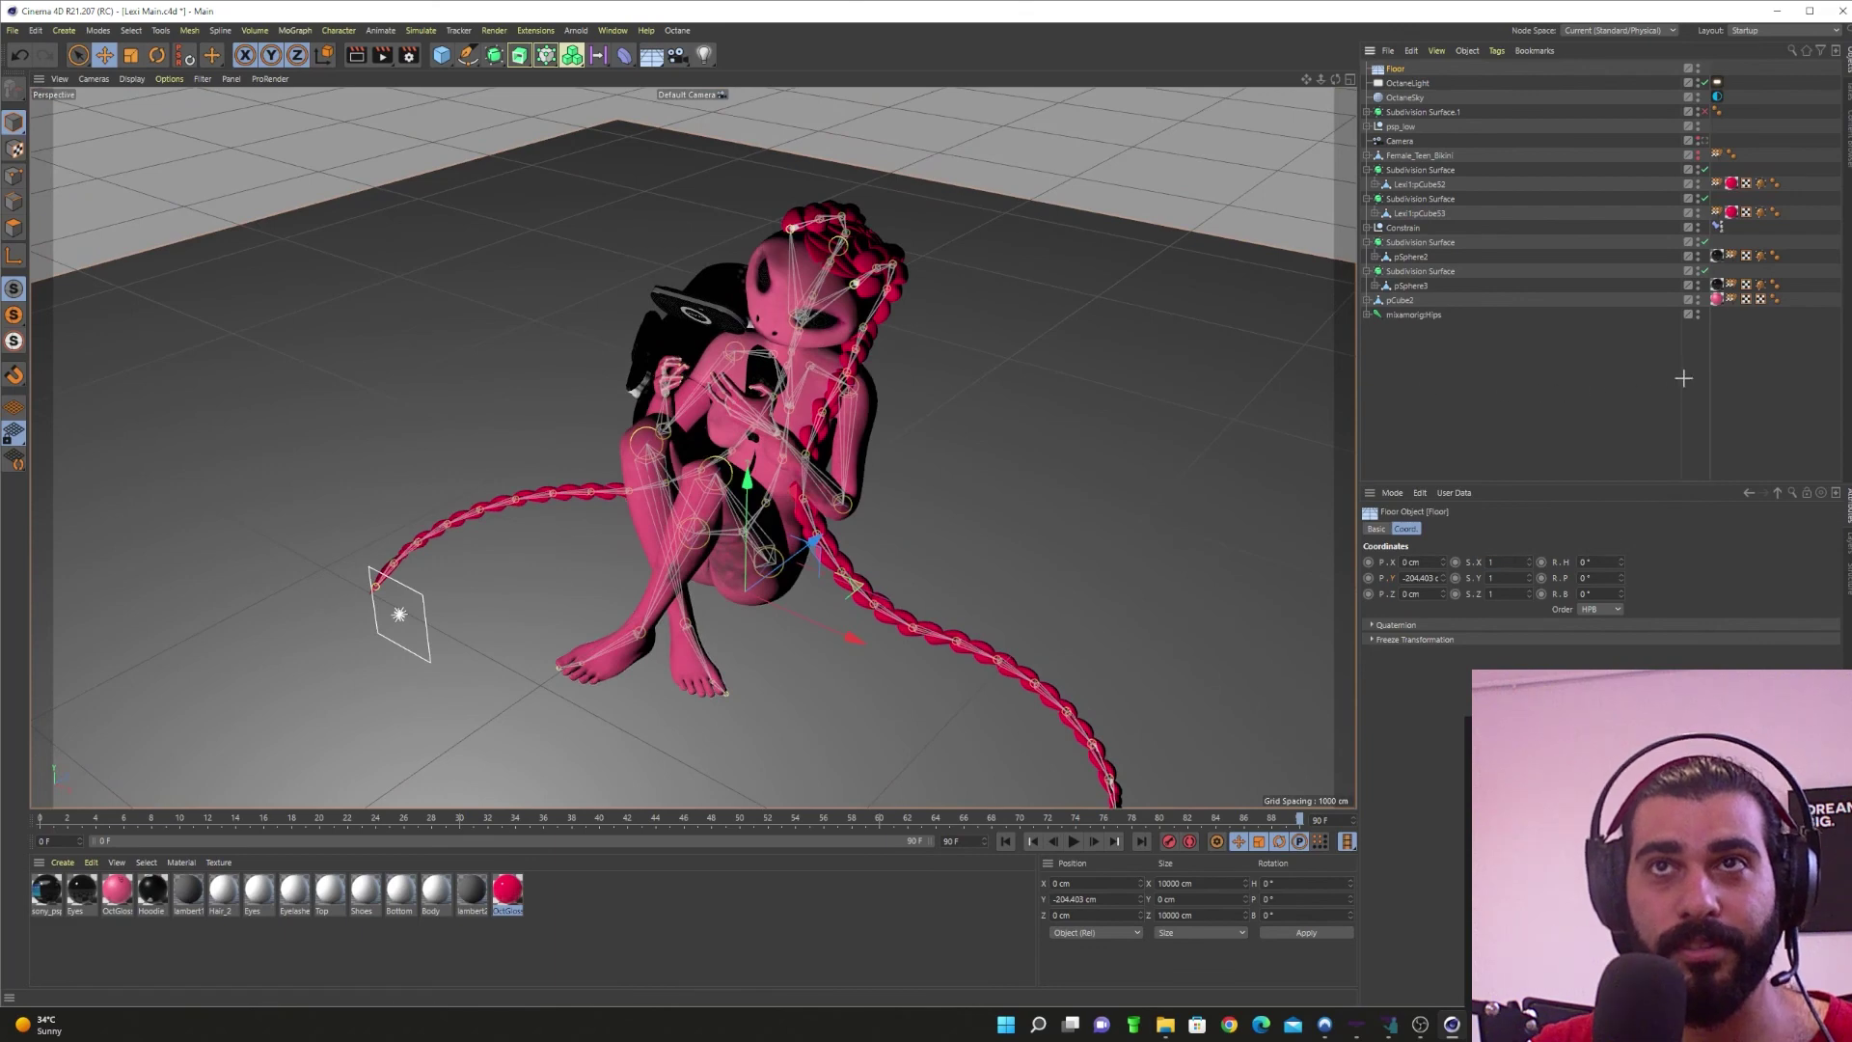
{"action": "key", "text": "ctrl+z"}
{"action": "key", "text": "ctrl+z"}
{"action": "key", "text": "ctrl+z"}
{"action": "key", "text": "ctrl+z"}
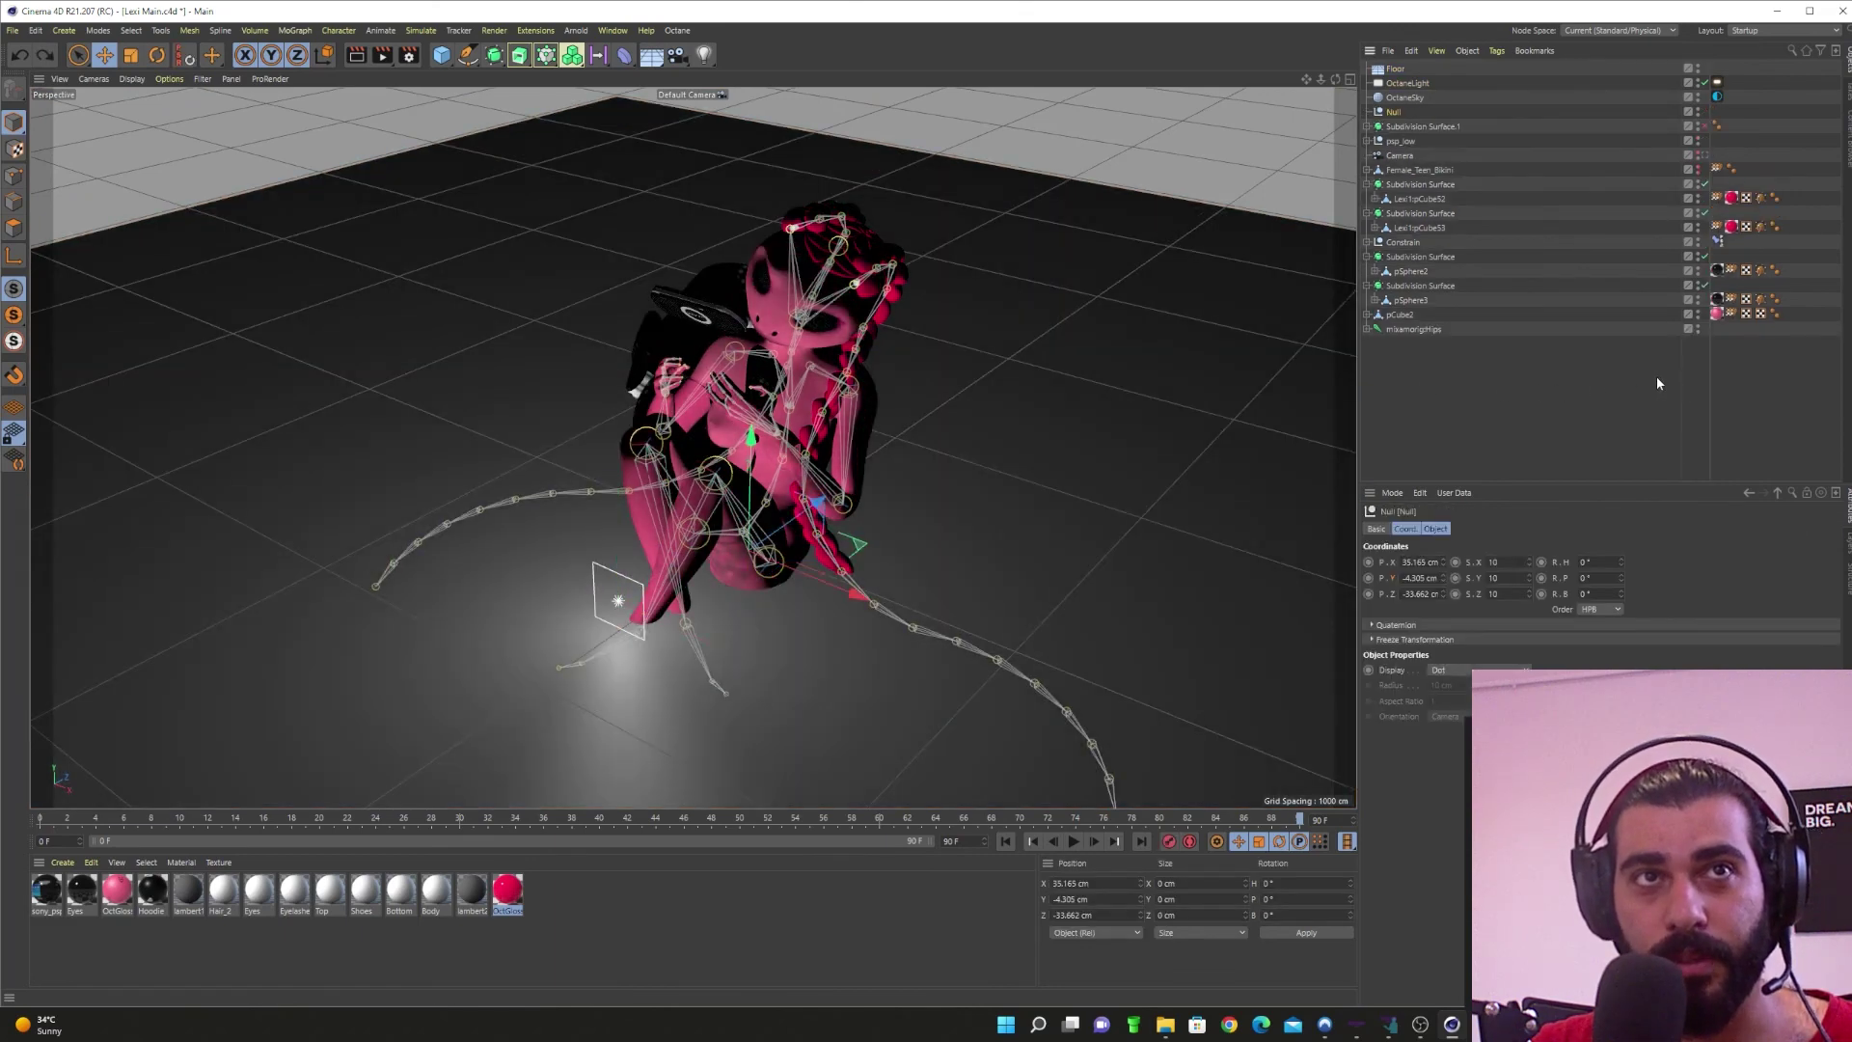
{"action": "key", "text": "ctrl+y"}
{"action": "key", "text": "ctrl+y"}
{"action": "key", "text": "ctrl+y"}
{"action": "key", "text": "ctrl+y"}
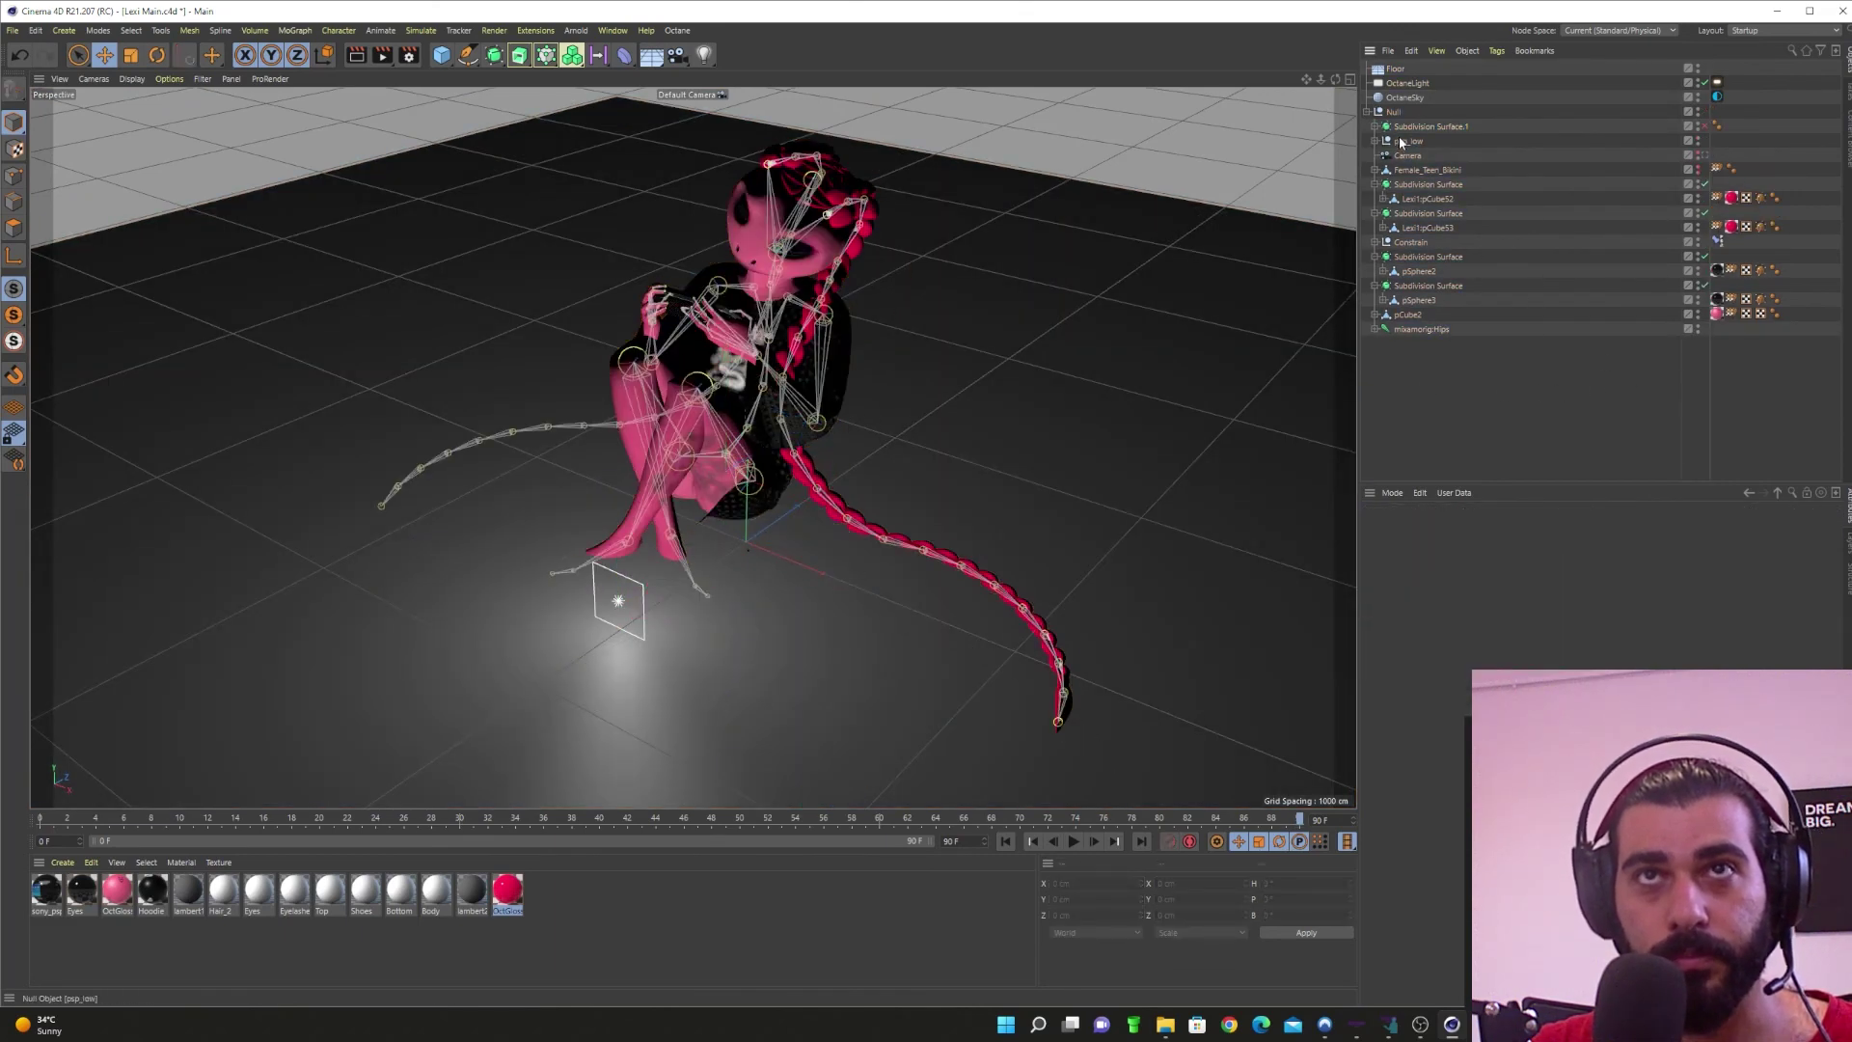
Step: Select every child of the null, move them out to the top level of the hierarchy, and delete the empty null
{"action": "left_click", "coordinate": [1395, 113]}
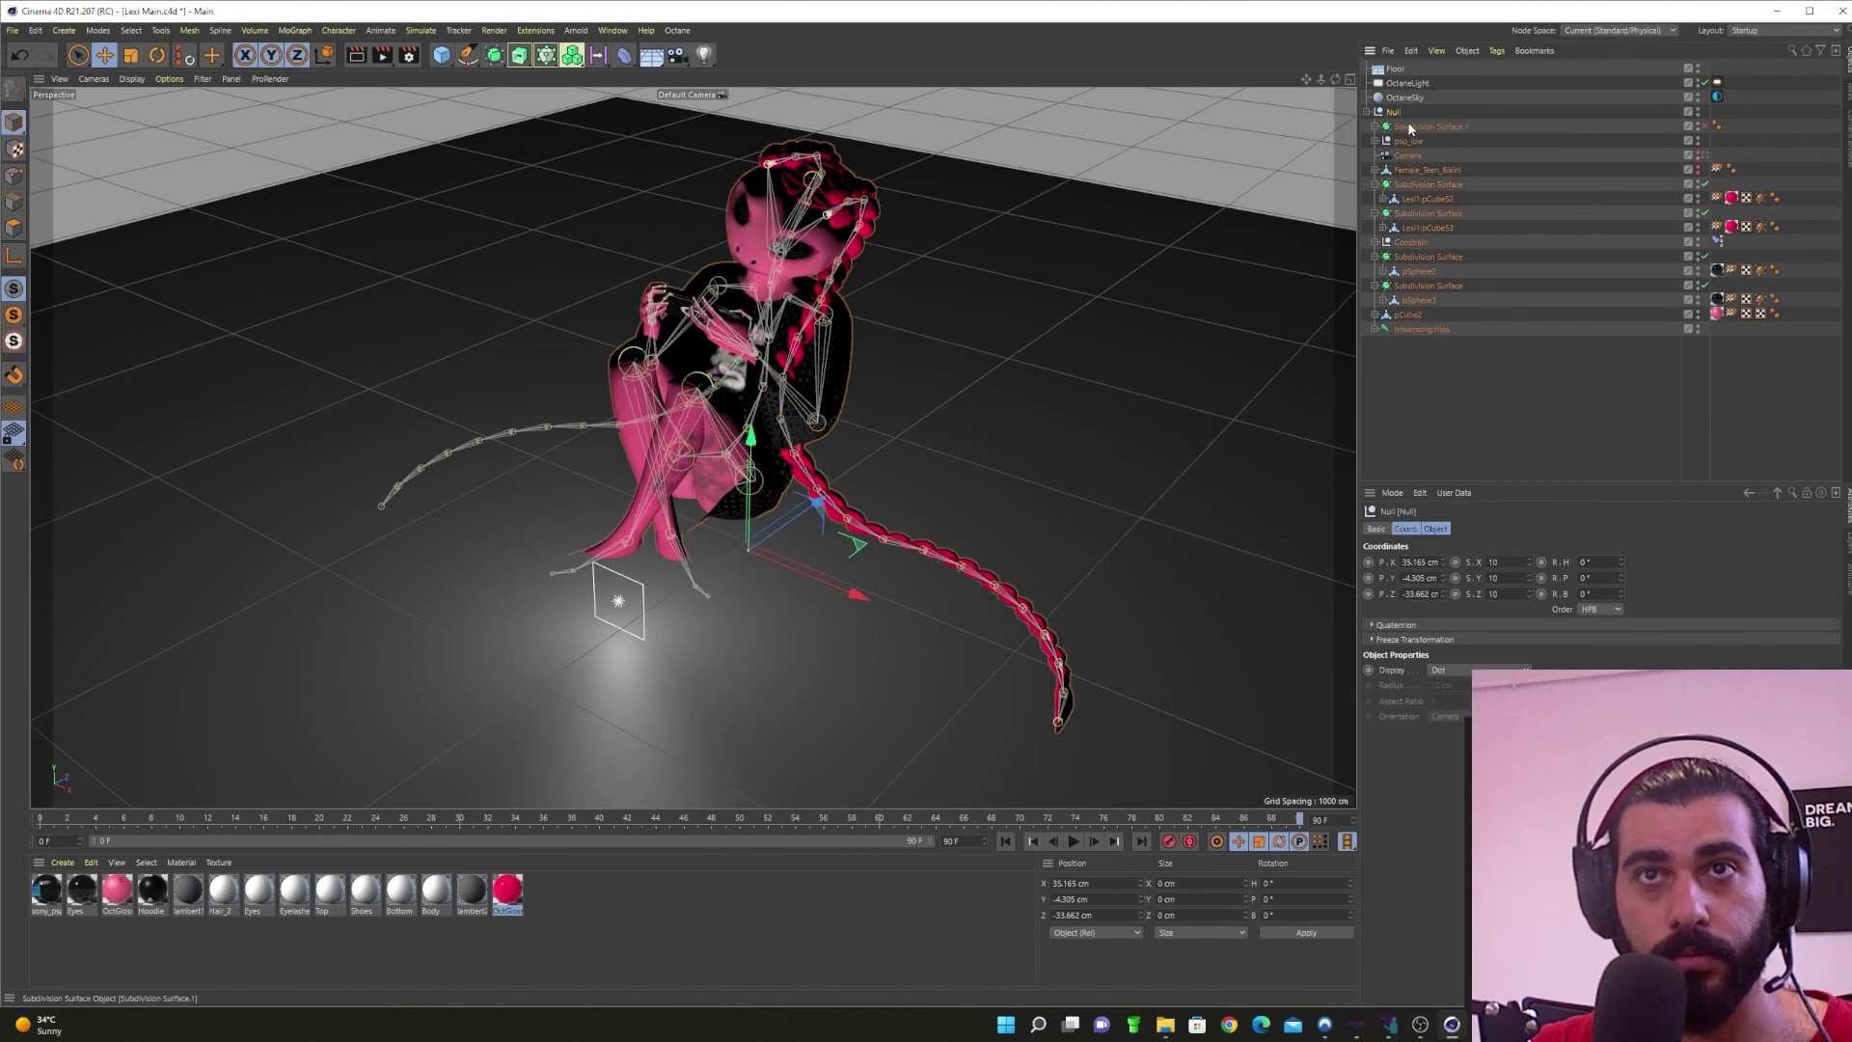
{"action": "left_click", "coordinate": [1411, 127]}
{"action": "left_click_drag", "start_coordinate": [1414, 331], "coordinate": [1416, 384]}
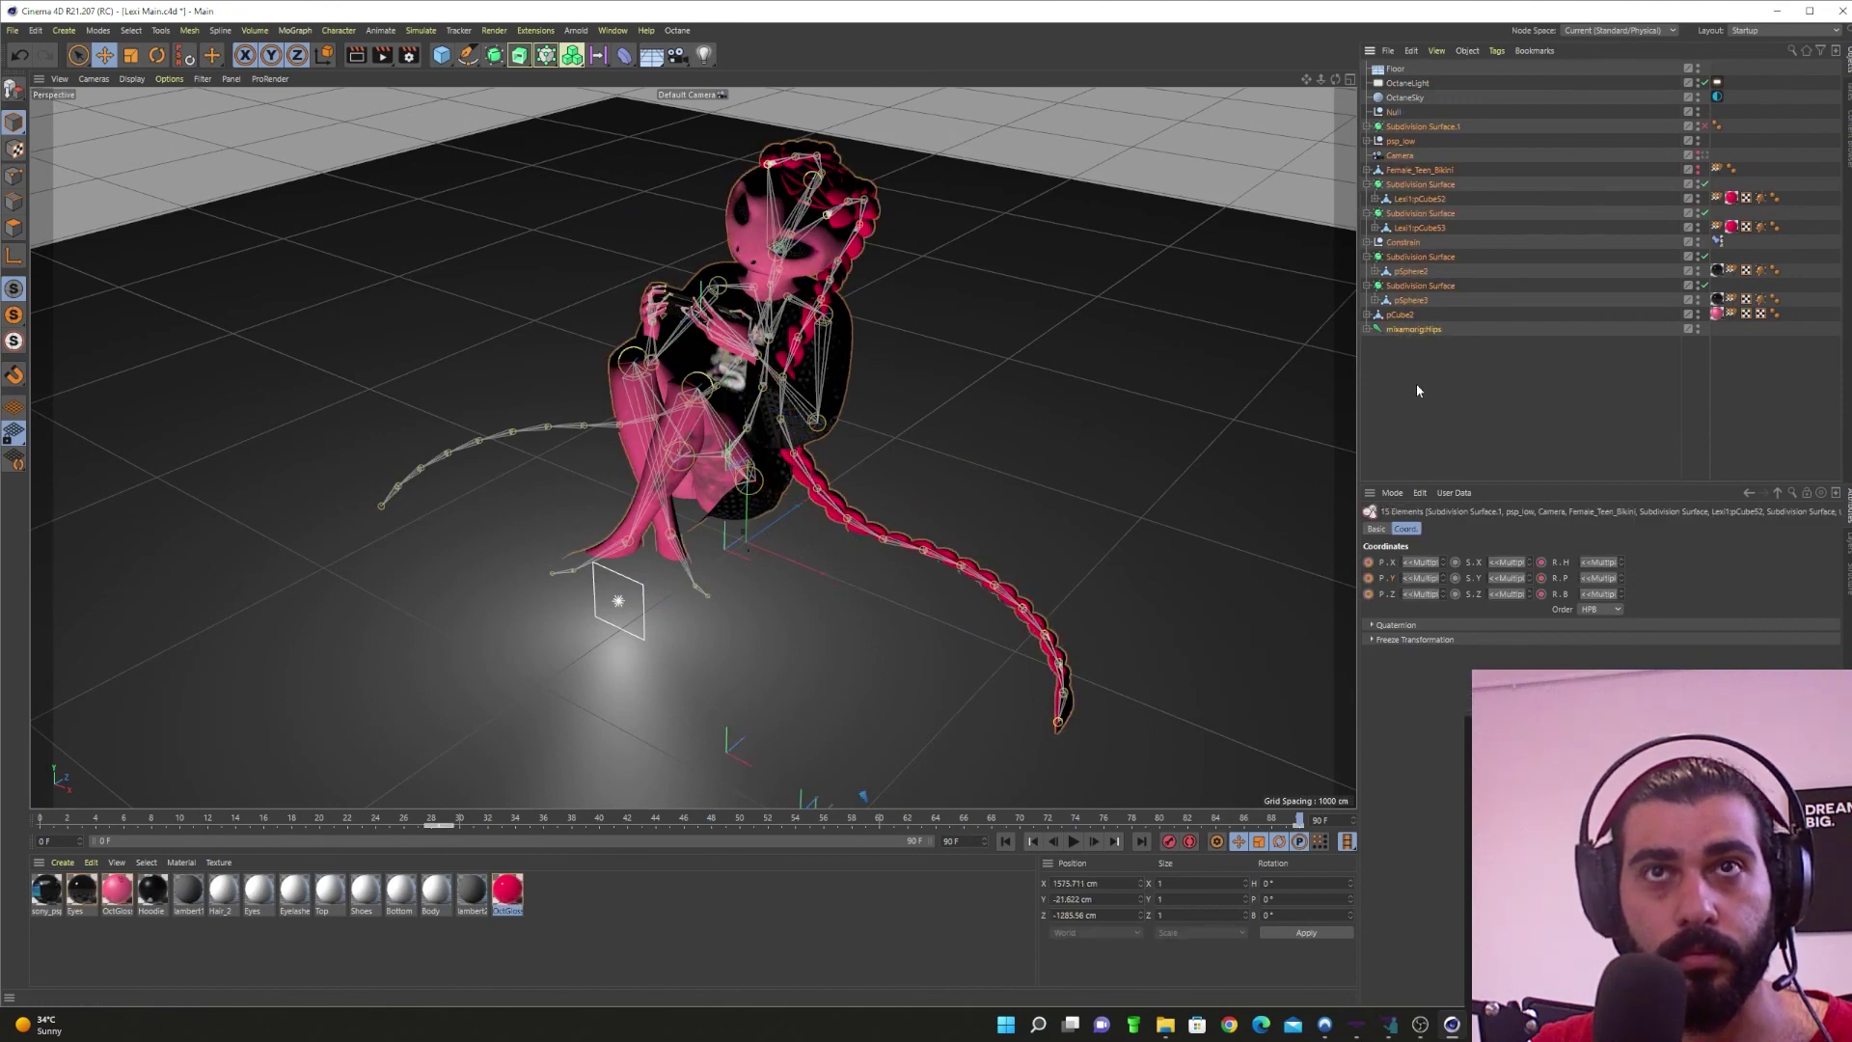
{"action": "left_click", "coordinate": [1421, 331]}
{"action": "key", "text": "ctrl+z"}
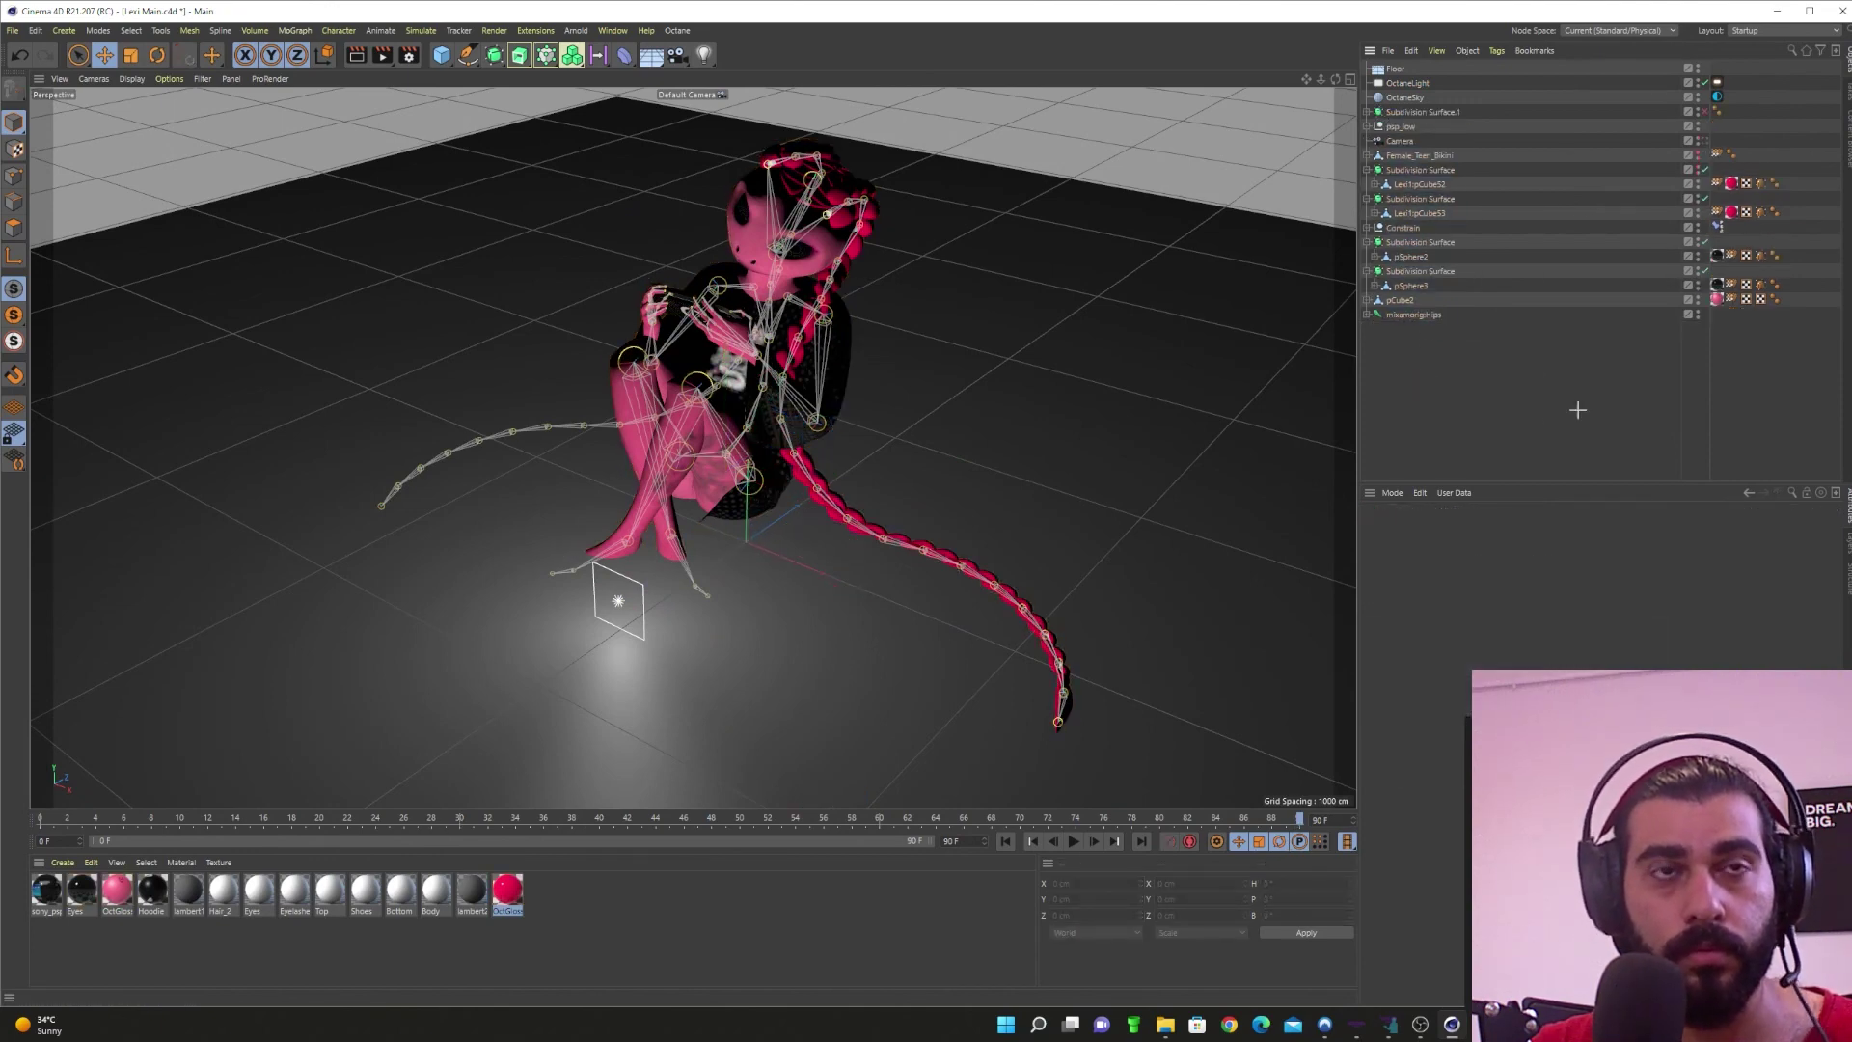
Step: Move the area light forward to about Z -822 cm and scrub the timeline to frame 90 to refresh the character's pose
{"action": "key", "text": "ctrl+z"}
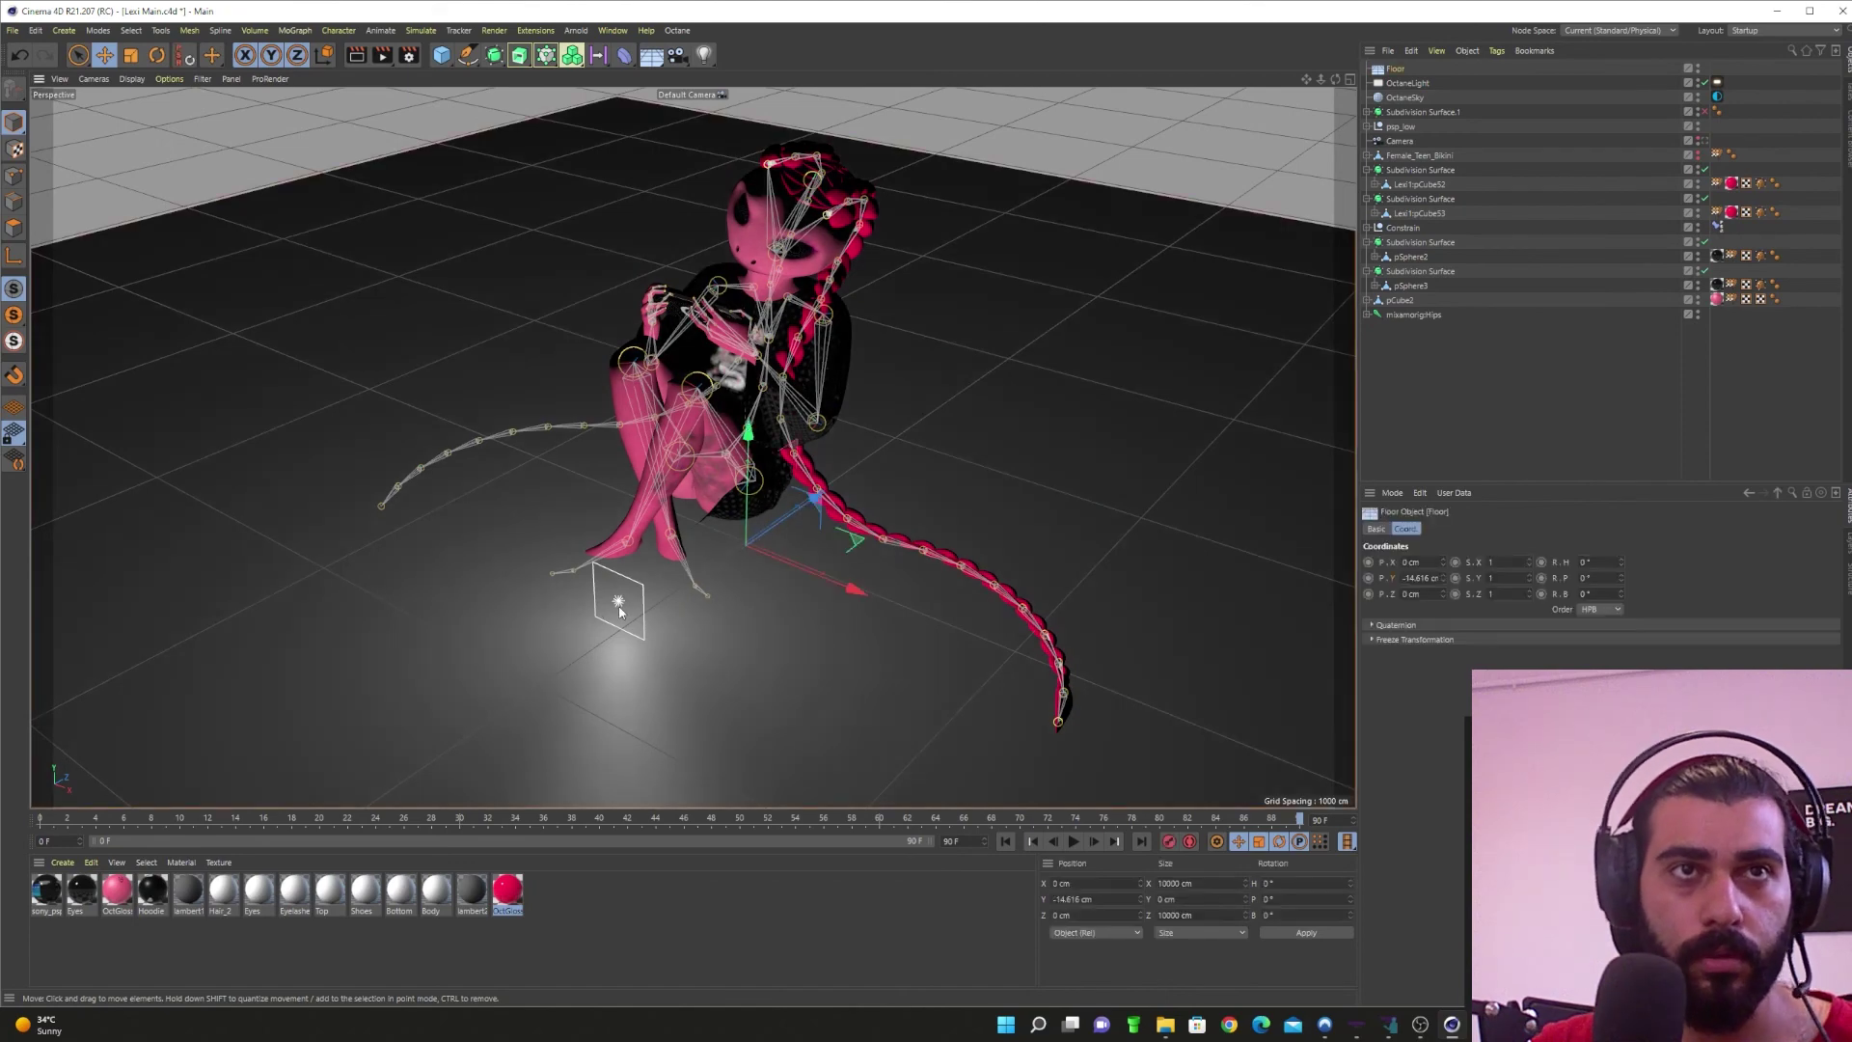
{"action": "left_click", "coordinate": [1398, 84]}
{"action": "left_click", "coordinate": [1283, 820]}
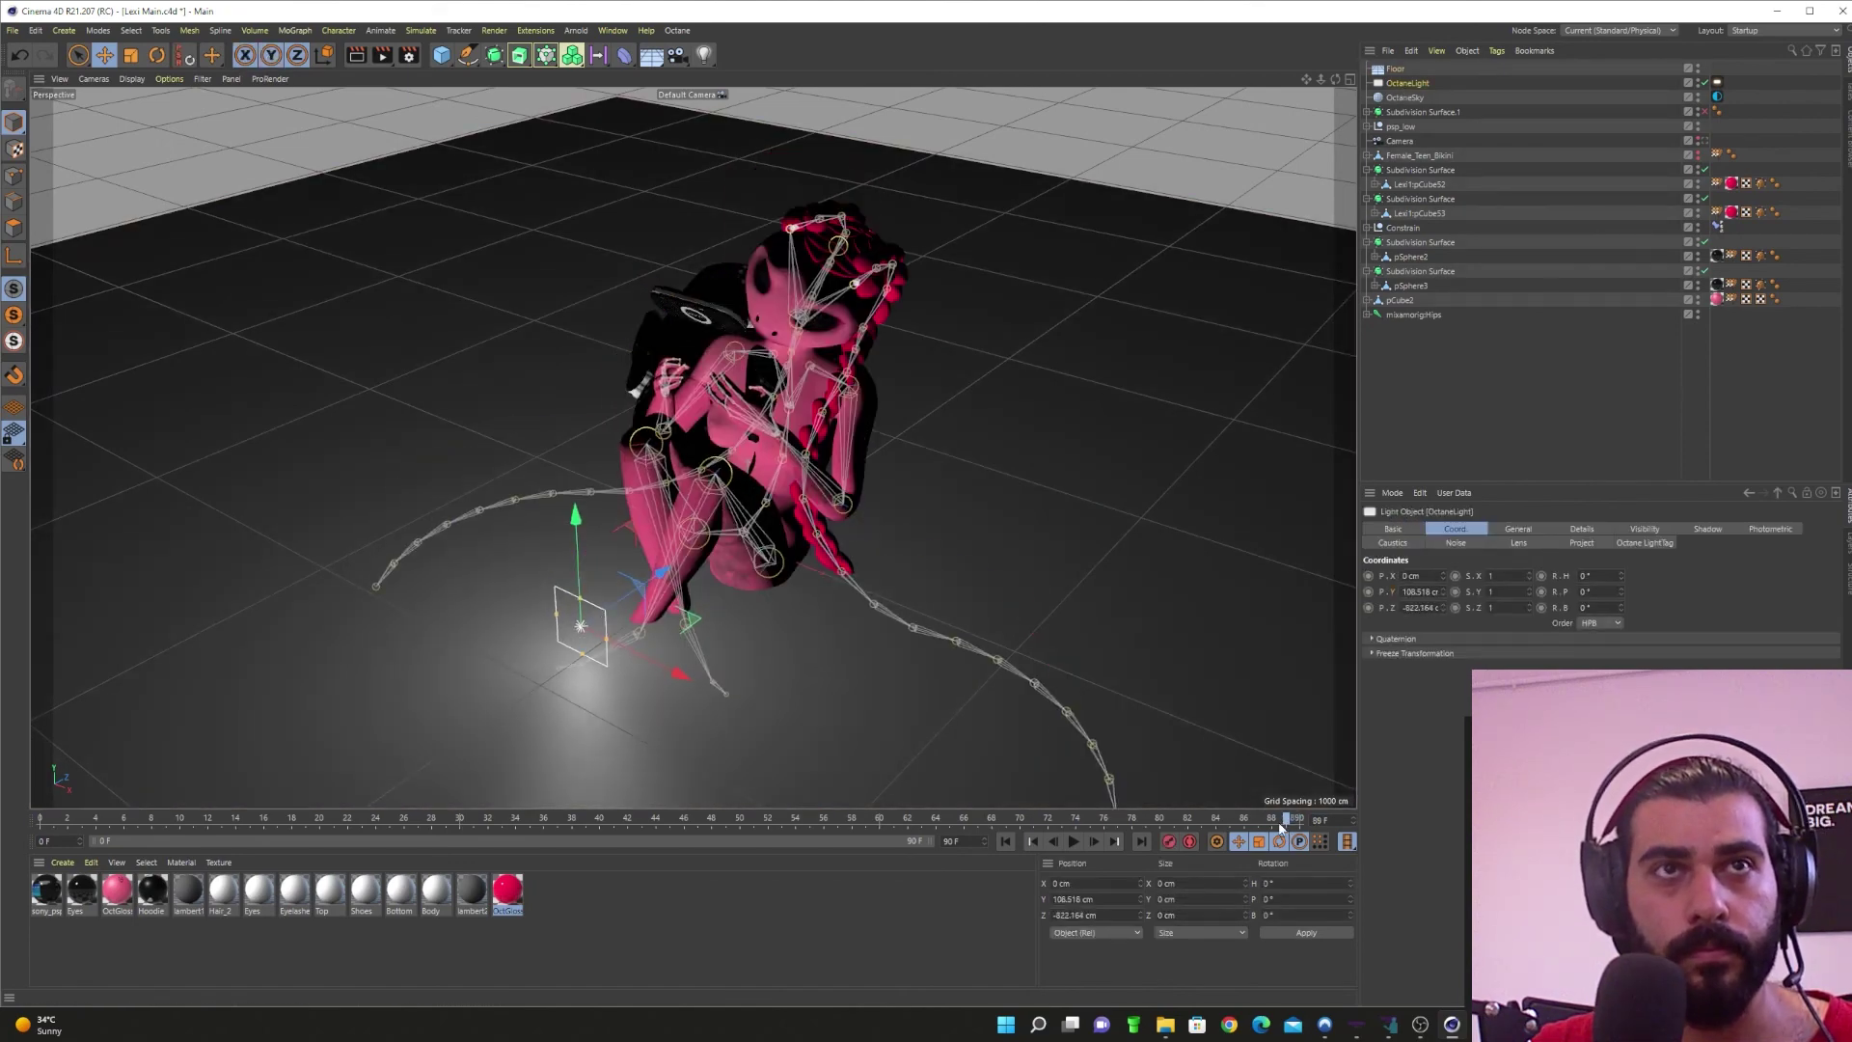
{"action": "left_click_drag", "start_coordinate": [1281, 830], "coordinate": [1319, 843]}
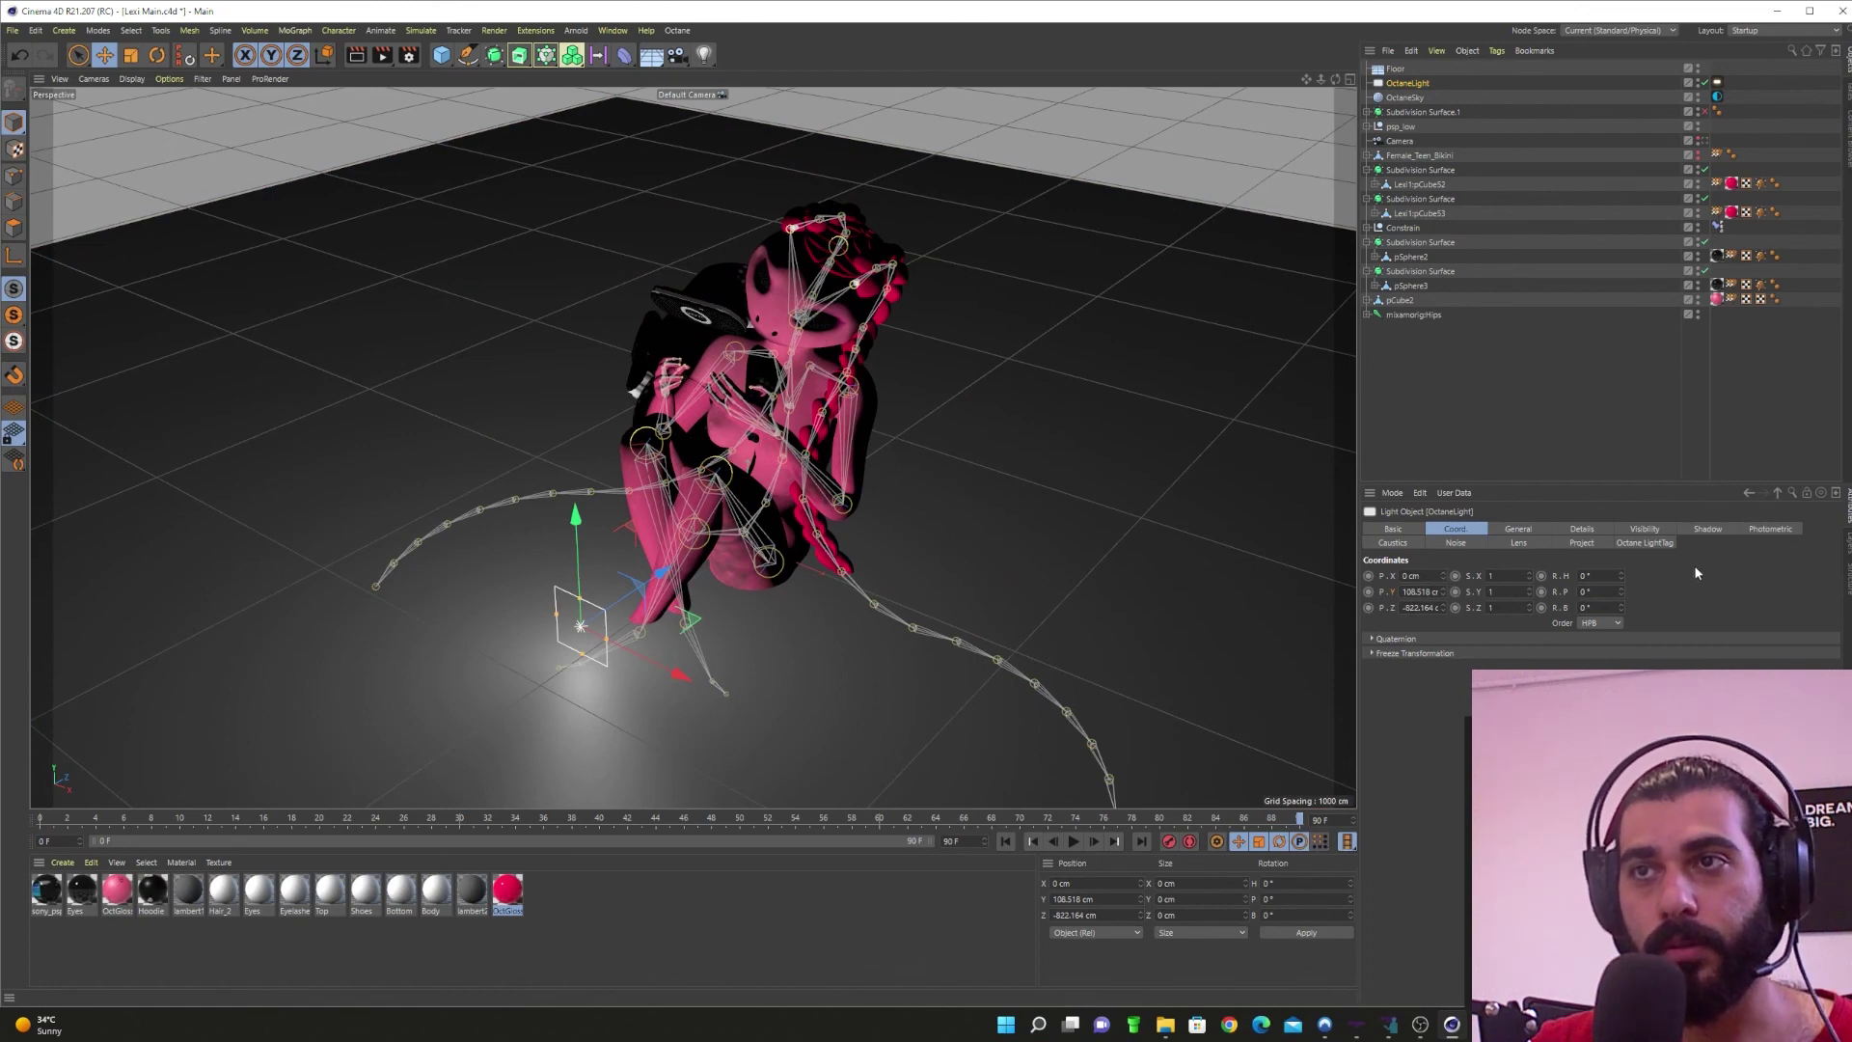
Step: Deselect everything and bring the reference image of the seated figure on the rug over the viewport for comparison
{"action": "left_click", "coordinate": [1685, 455]}
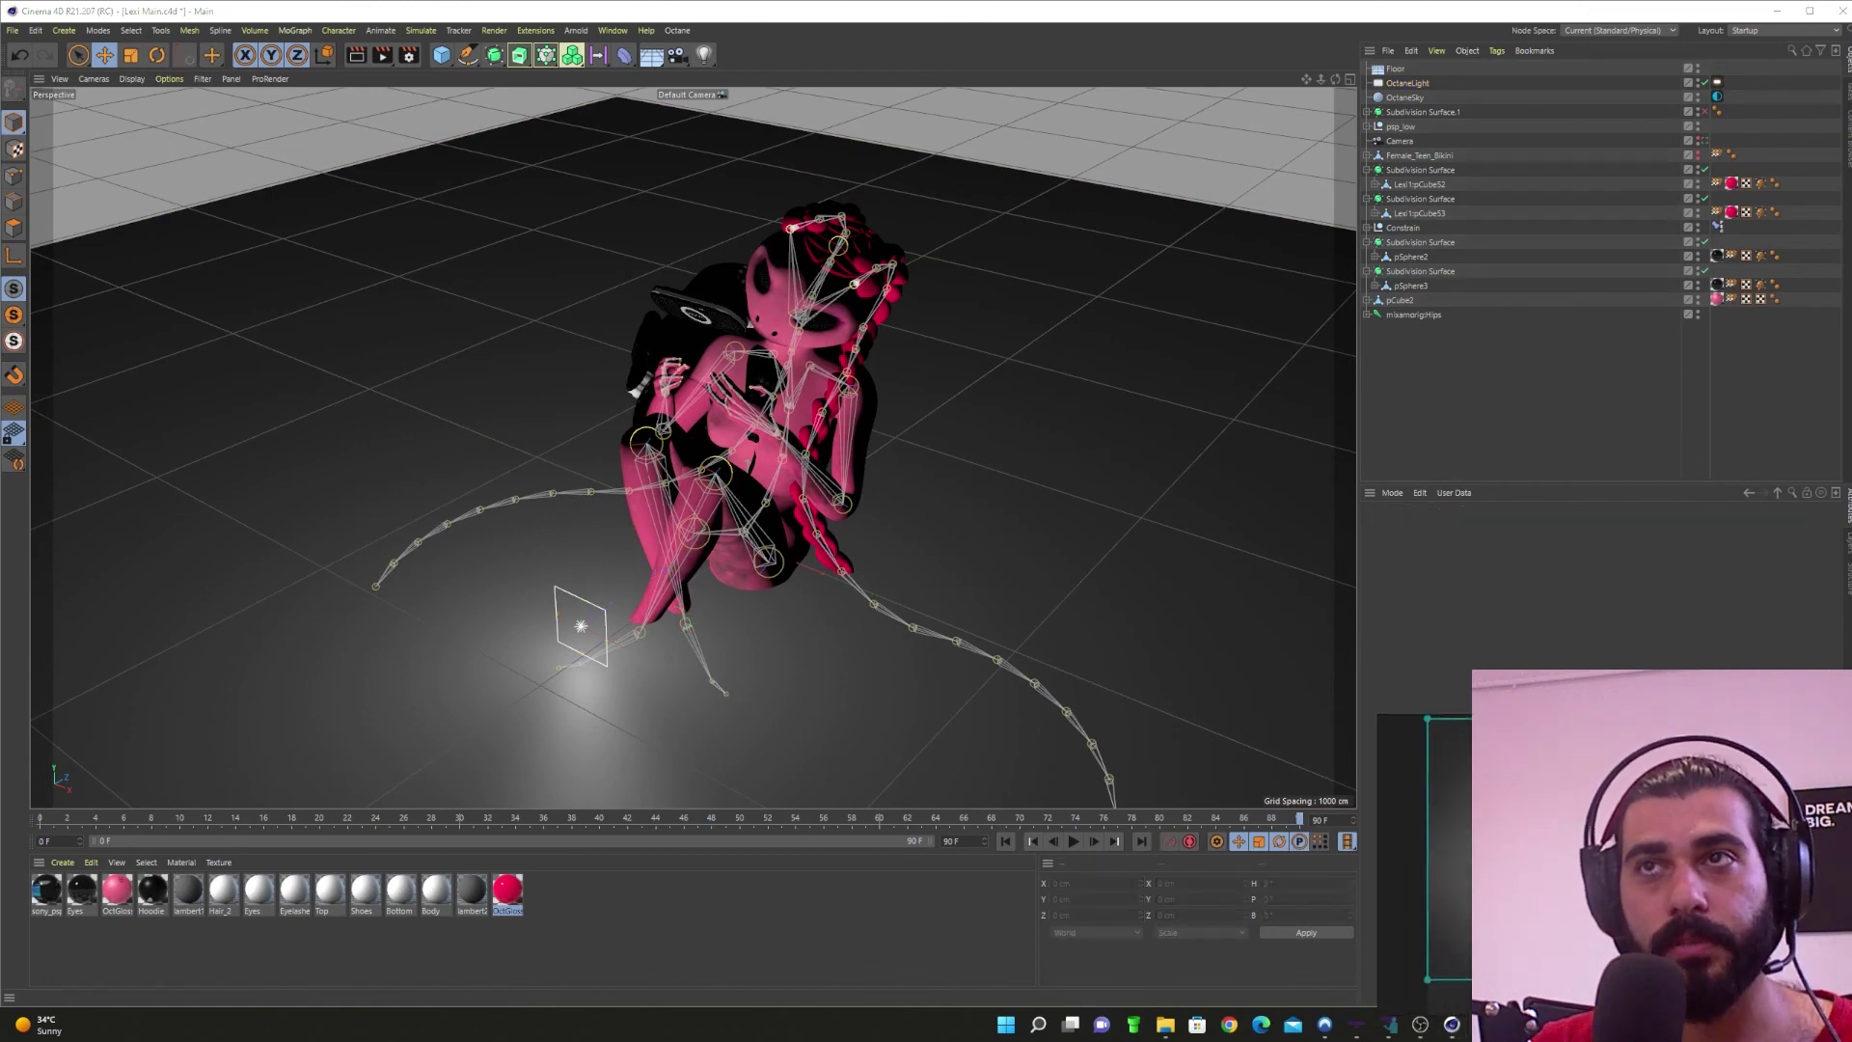
{"action": "left_click_drag", "start_coordinate": [1720, 796], "coordinate": [851, 381]}
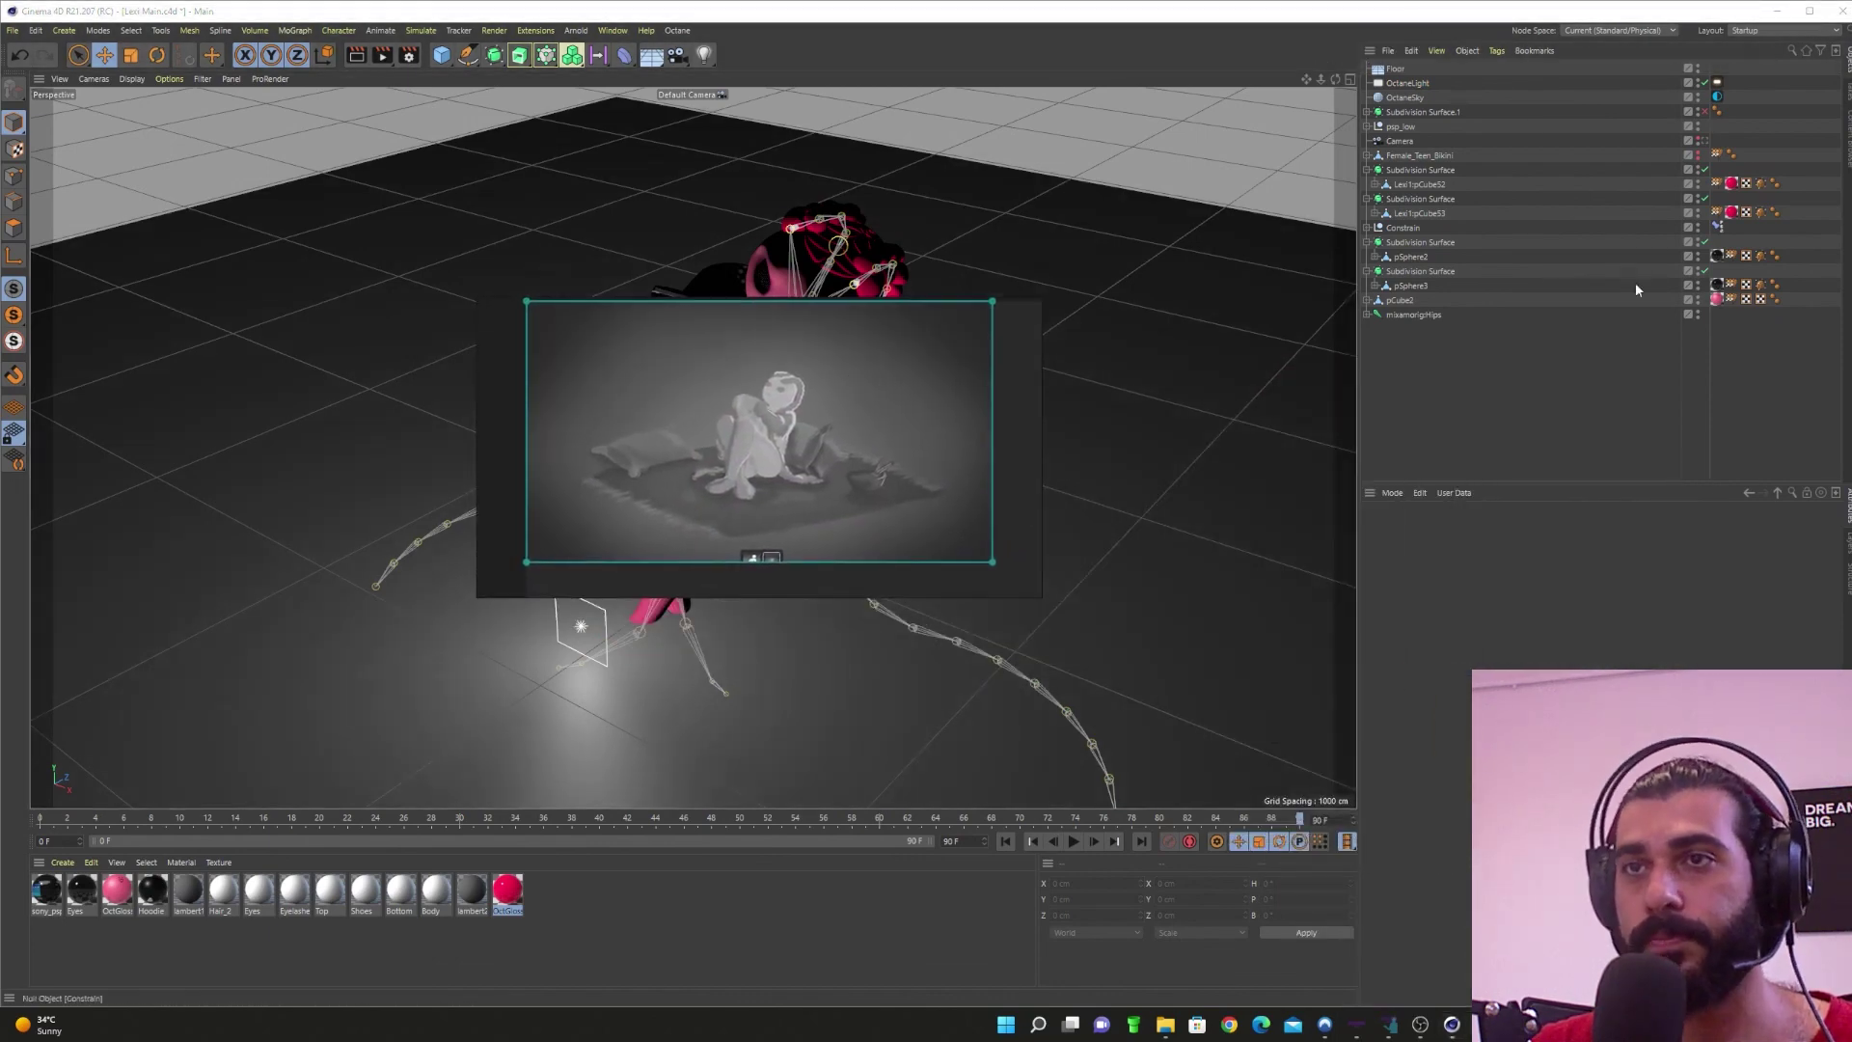